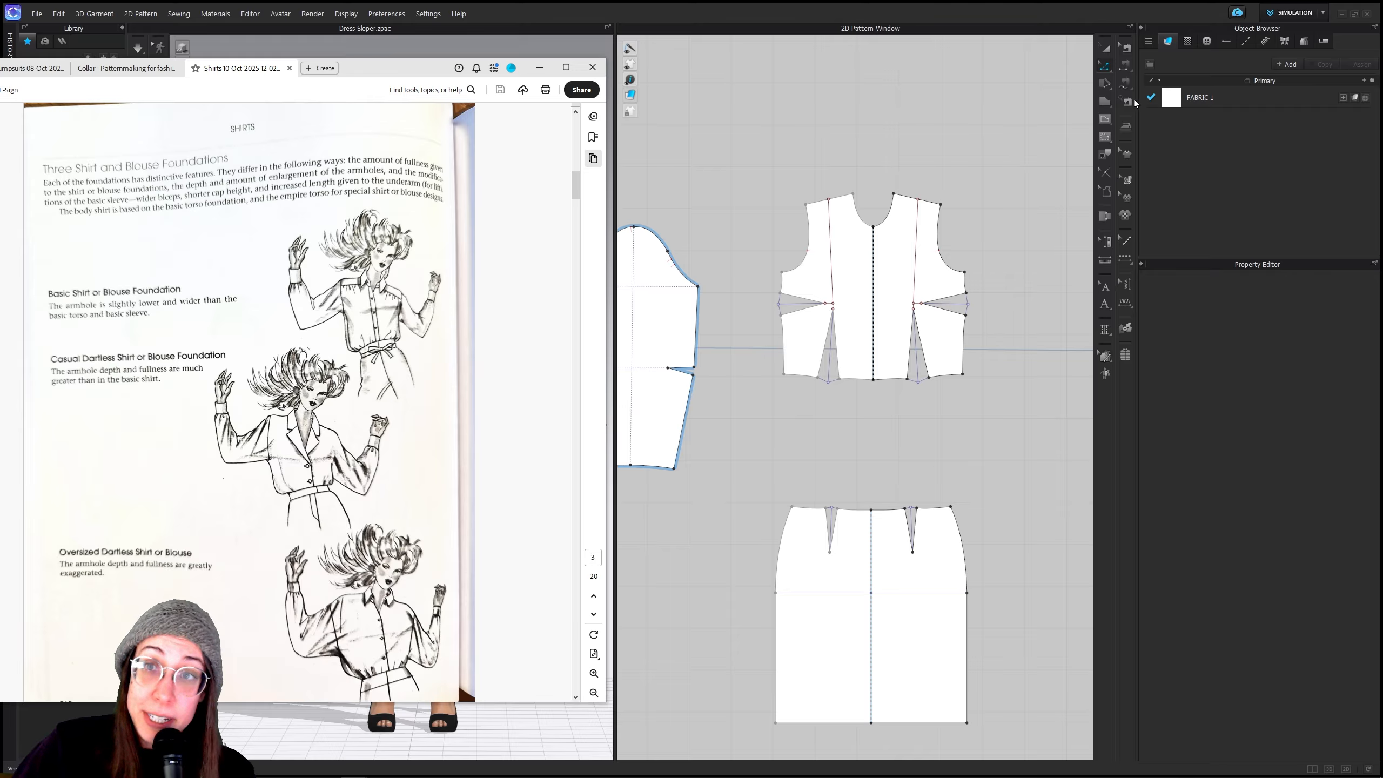
Select the internal line running from mid-shoulder to the bust point on the front bodice
{"action": "left_click", "coordinate": [1106, 52]}
{"action": "left_click", "coordinate": [856, 273]}
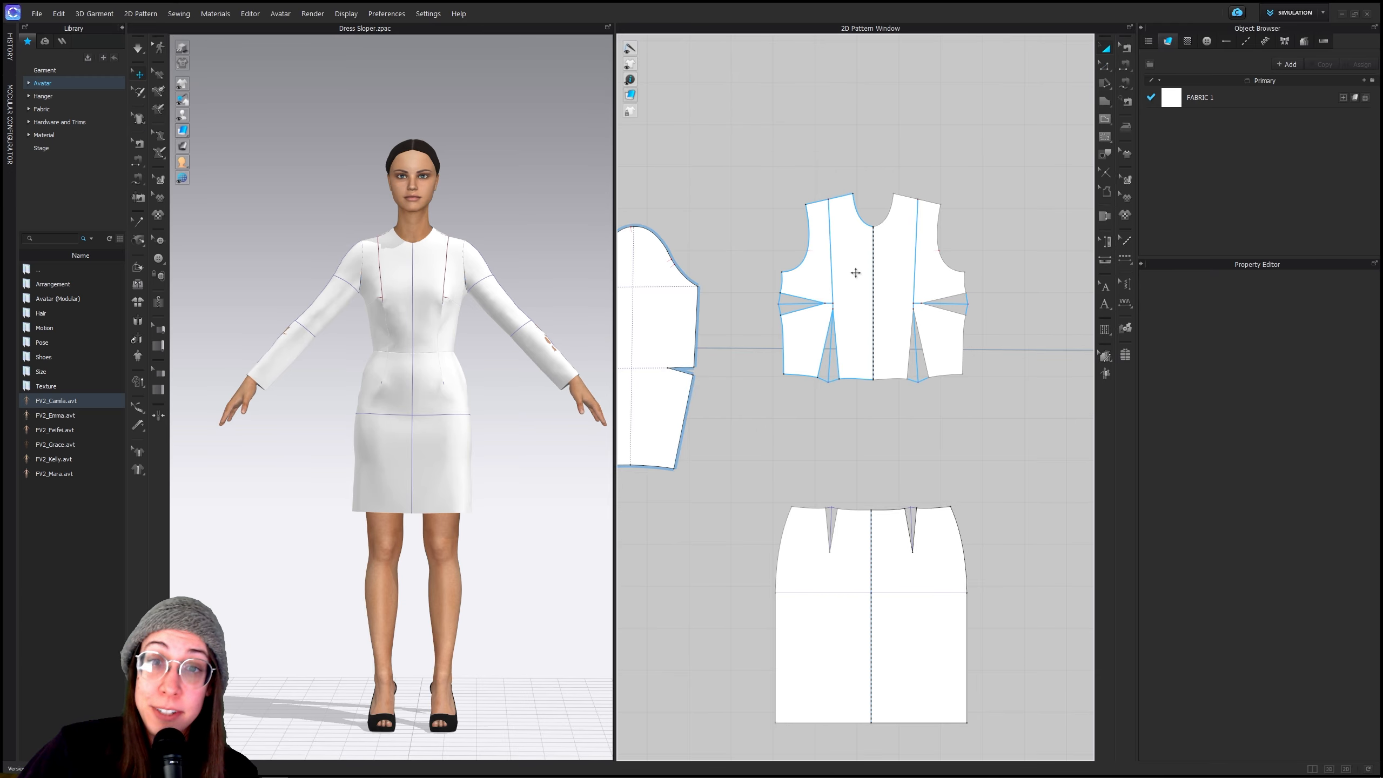
{"action": "left_click", "coordinate": [831, 248]}
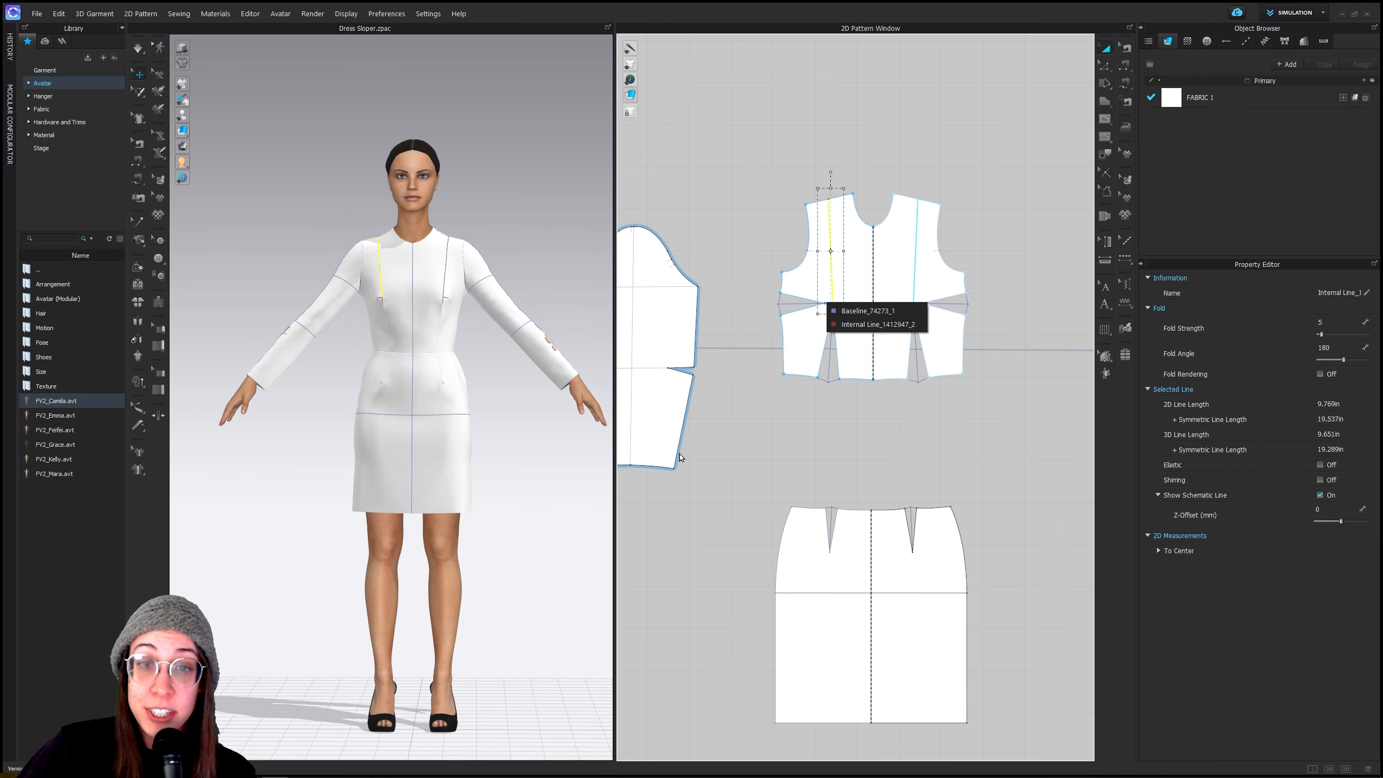
Switch to the Shirts PDF in Acrobat and examine the Basic Shirt and Blouse Draft instructions
{"action": "left_click", "coordinate": [354, 768]}
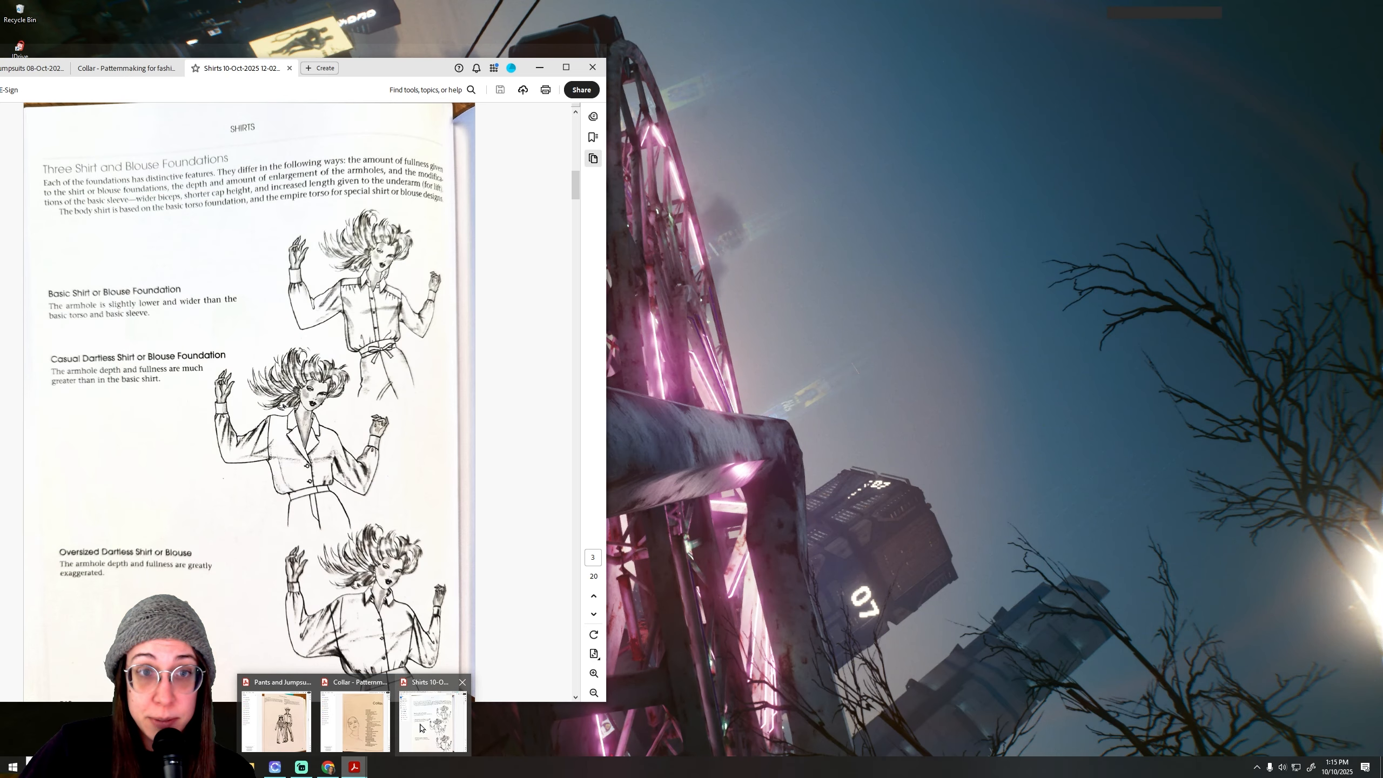
{"action": "left_click", "coordinate": [433, 720]}
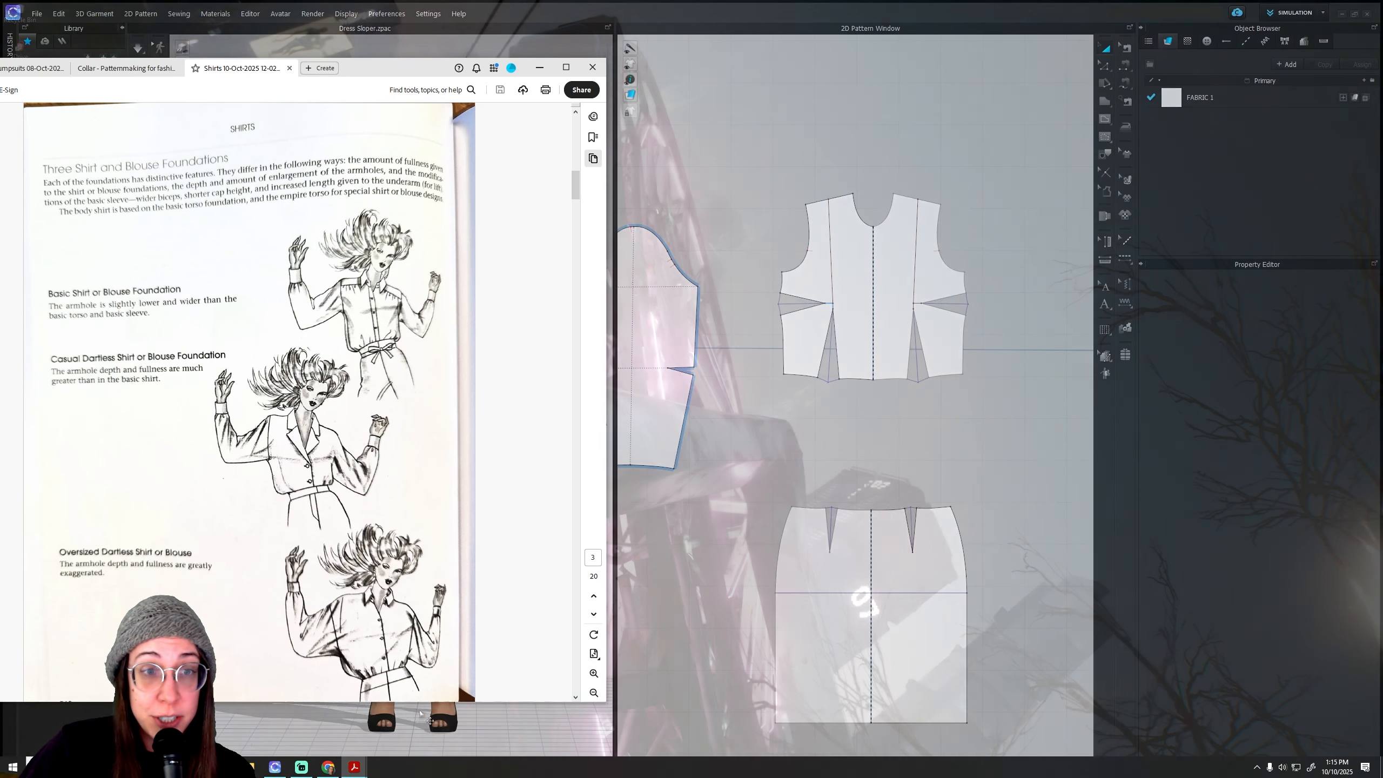
{"action": "scroll", "coordinate": [372, 480], "scroll_direction": "down", "scroll_amount": 3}
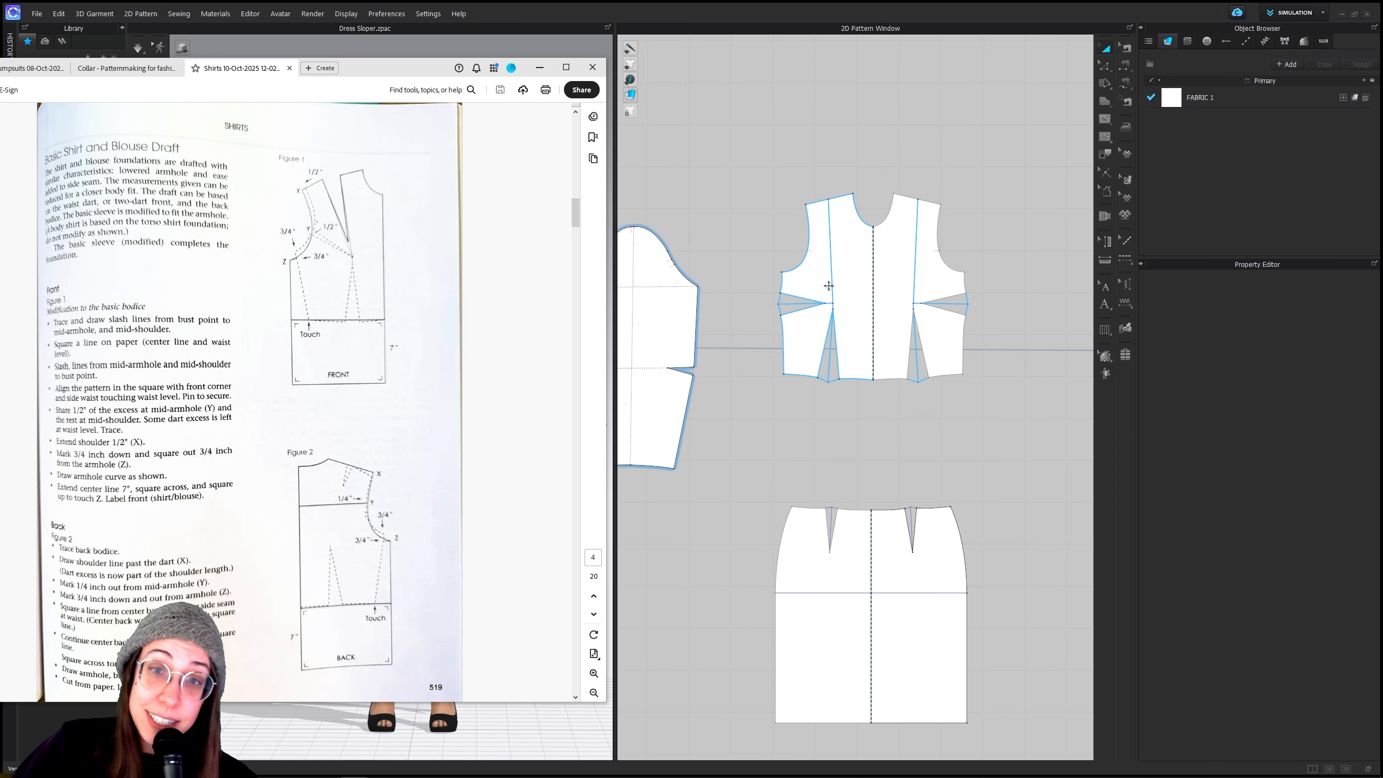
Draw an internal line about 4.8 in long from the mid-armhole to the bust point on the front bodice
{"action": "scroll", "coordinate": [829, 295], "scroll_direction": "up", "scroll_amount": 3}
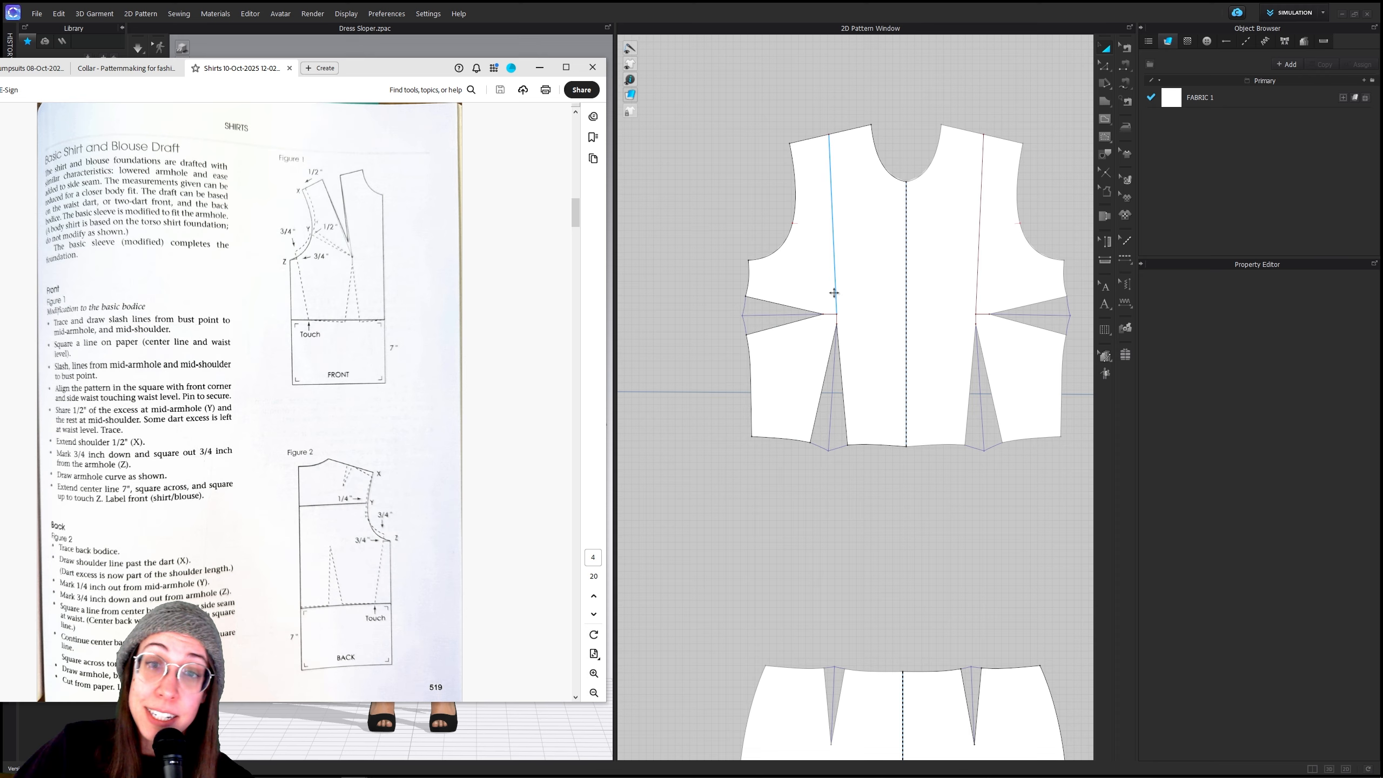
{"action": "left_click", "coordinate": [1107, 127]}
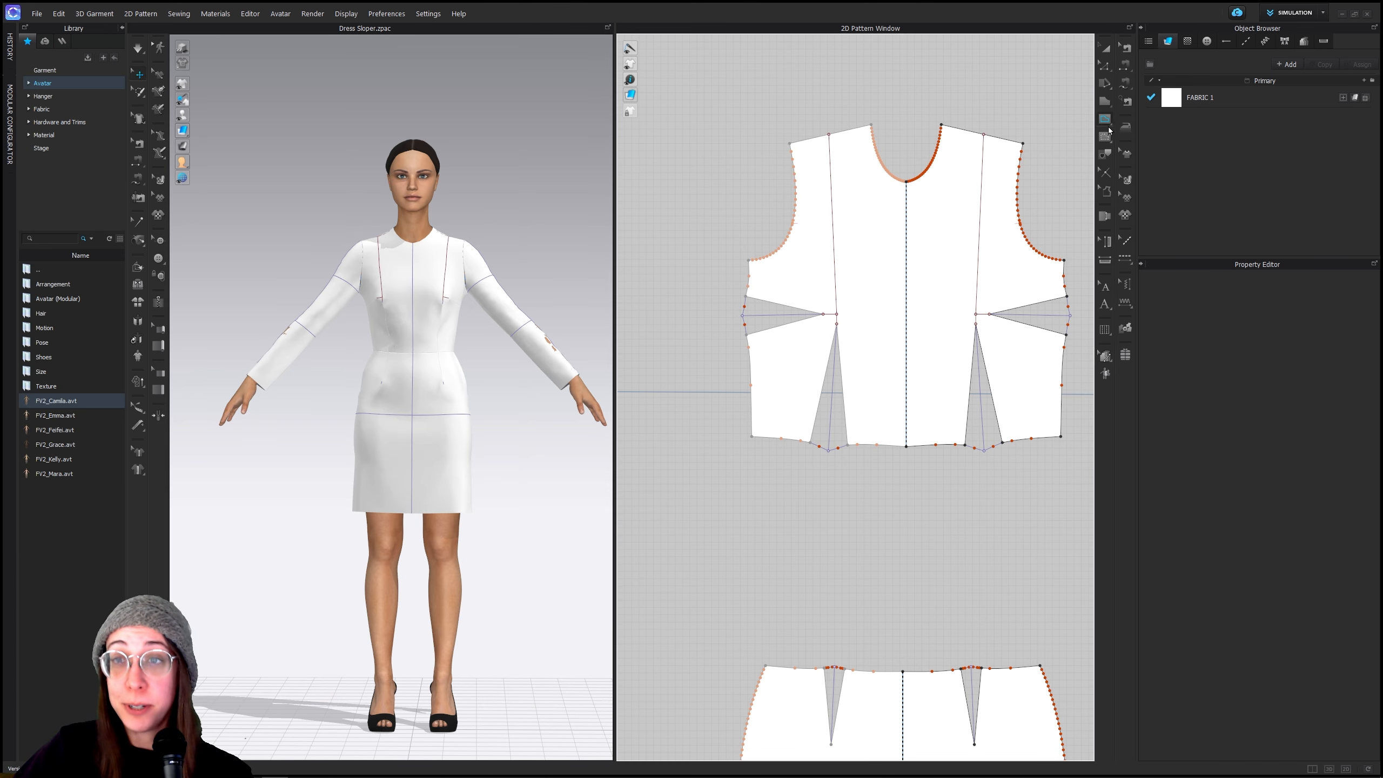
{"action": "left_click", "coordinate": [784, 244]}
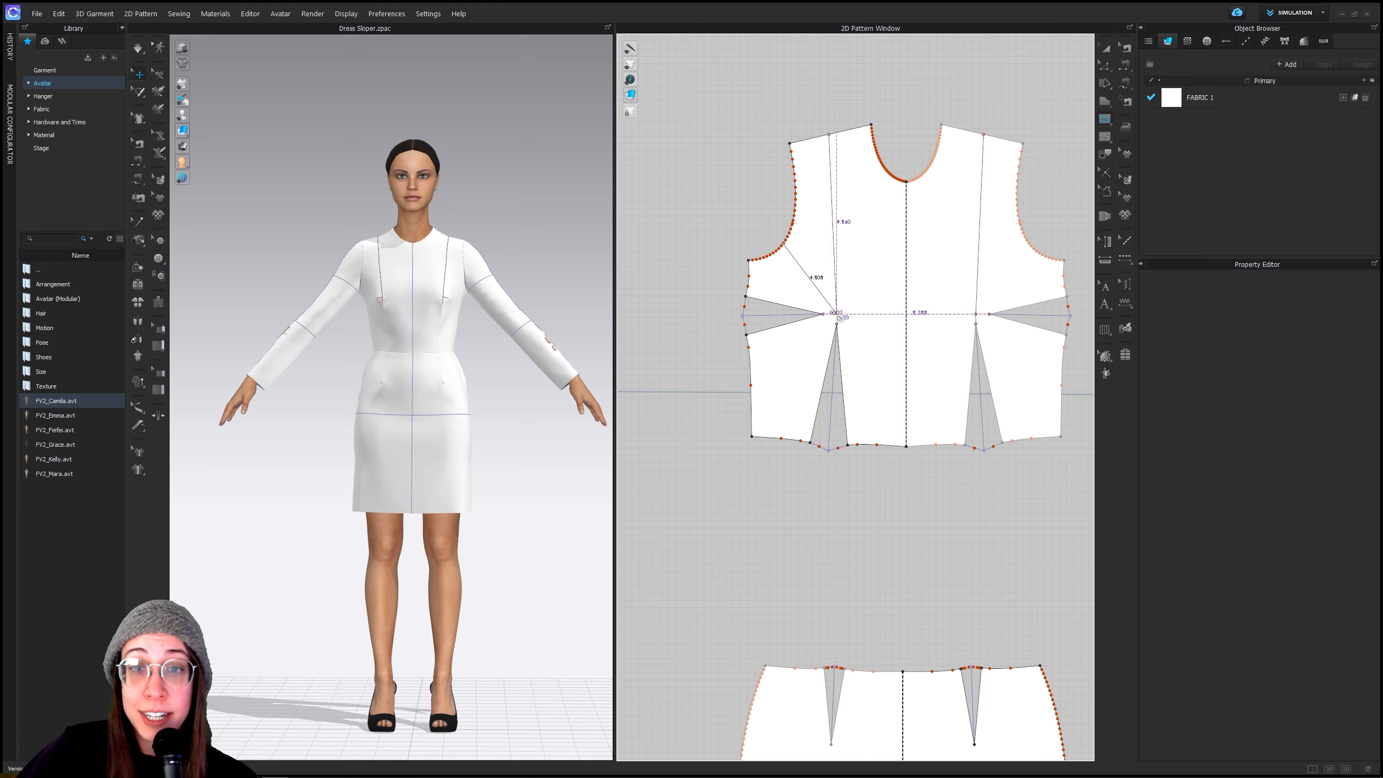
{"action": "scroll", "coordinate": [837, 314], "scroll_direction": "up", "scroll_amount": 4}
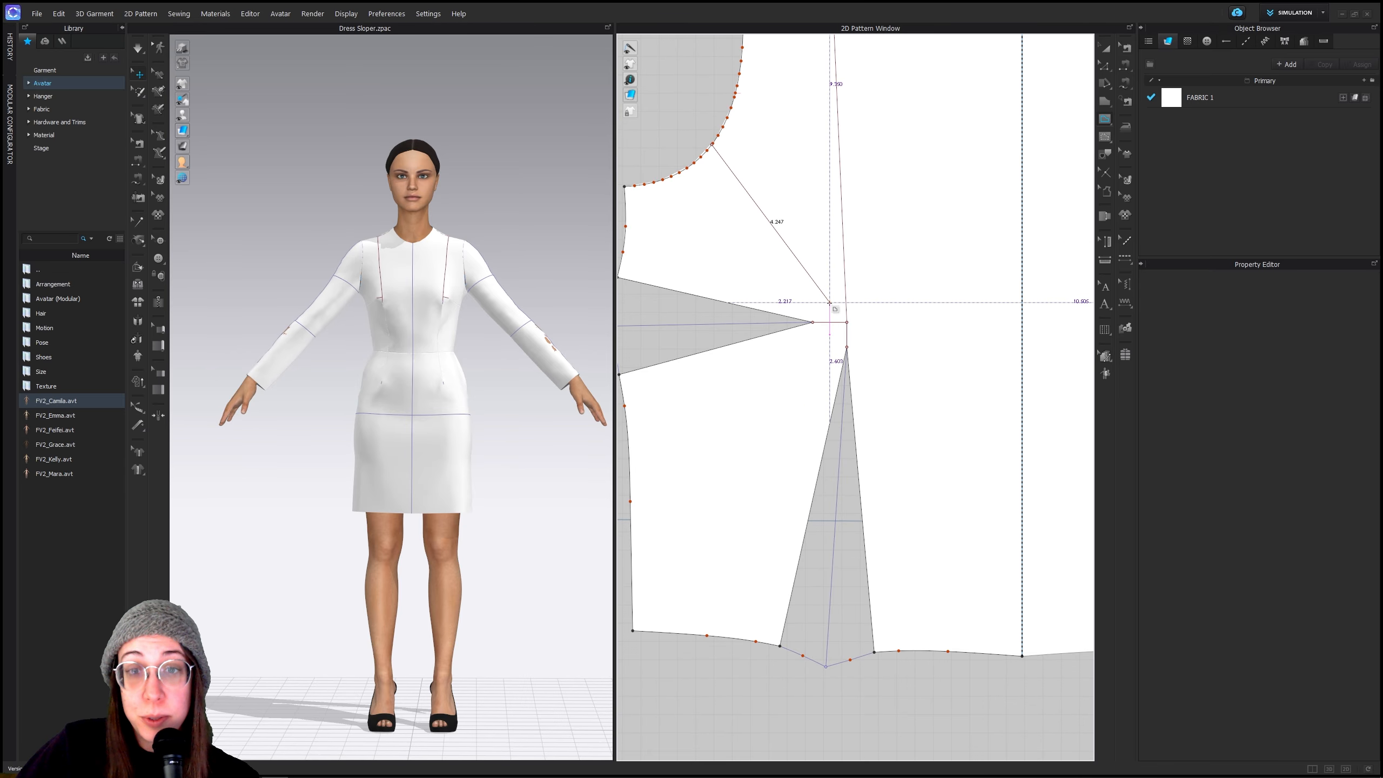
{"action": "scroll", "coordinate": [831, 308], "scroll_direction": "up", "scroll_amount": 2}
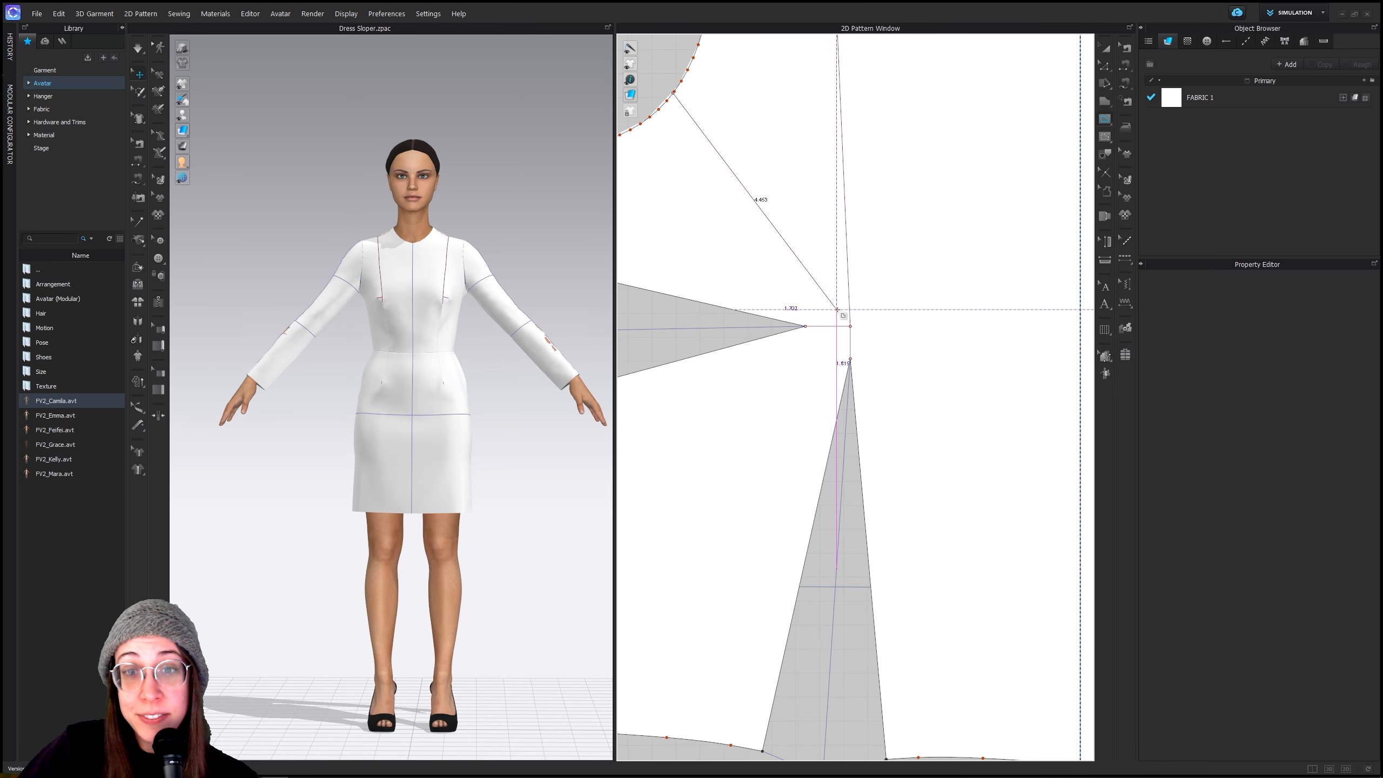
{"action": "scroll", "coordinate": [839, 311], "scroll_direction": "up", "scroll_amount": 2}
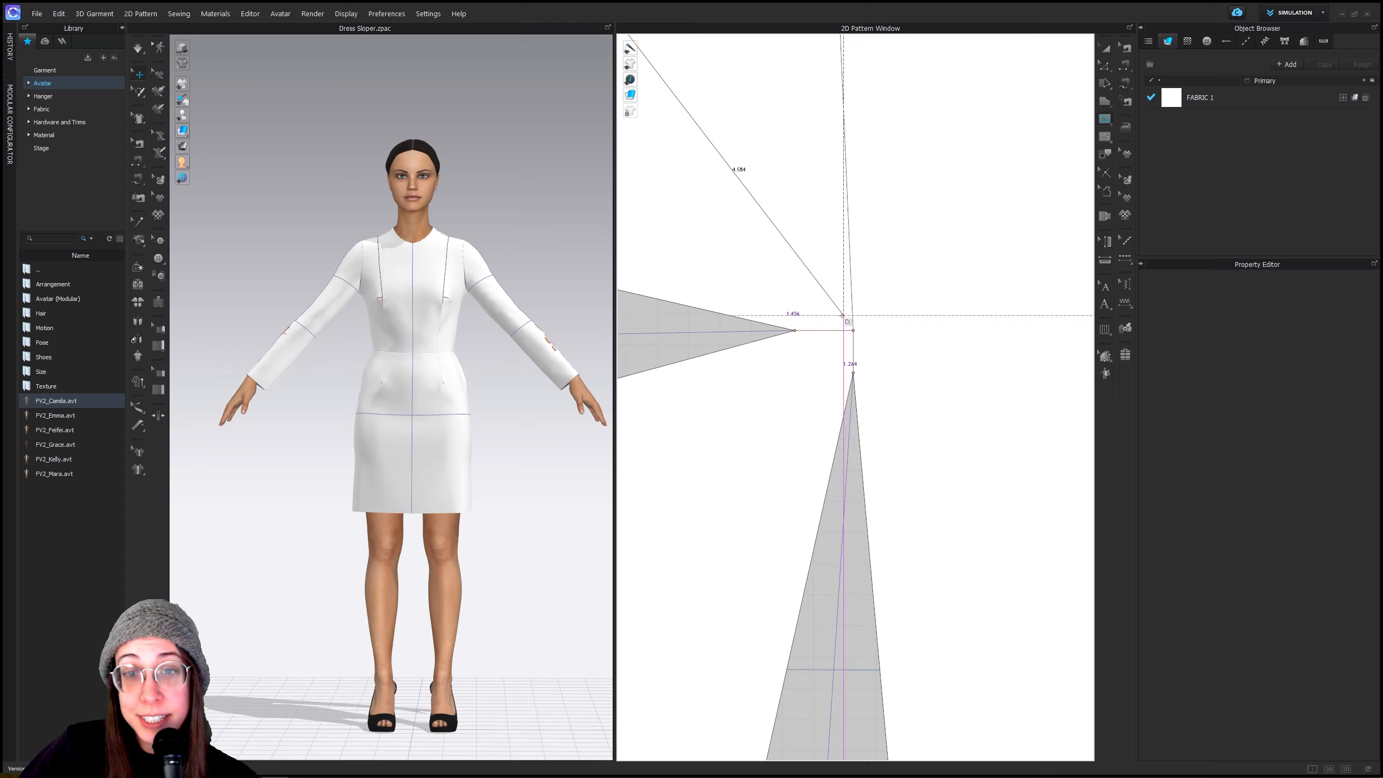
{"action": "left_click", "coordinate": [843, 316]}
{"action": "left_click", "coordinate": [853, 330]}
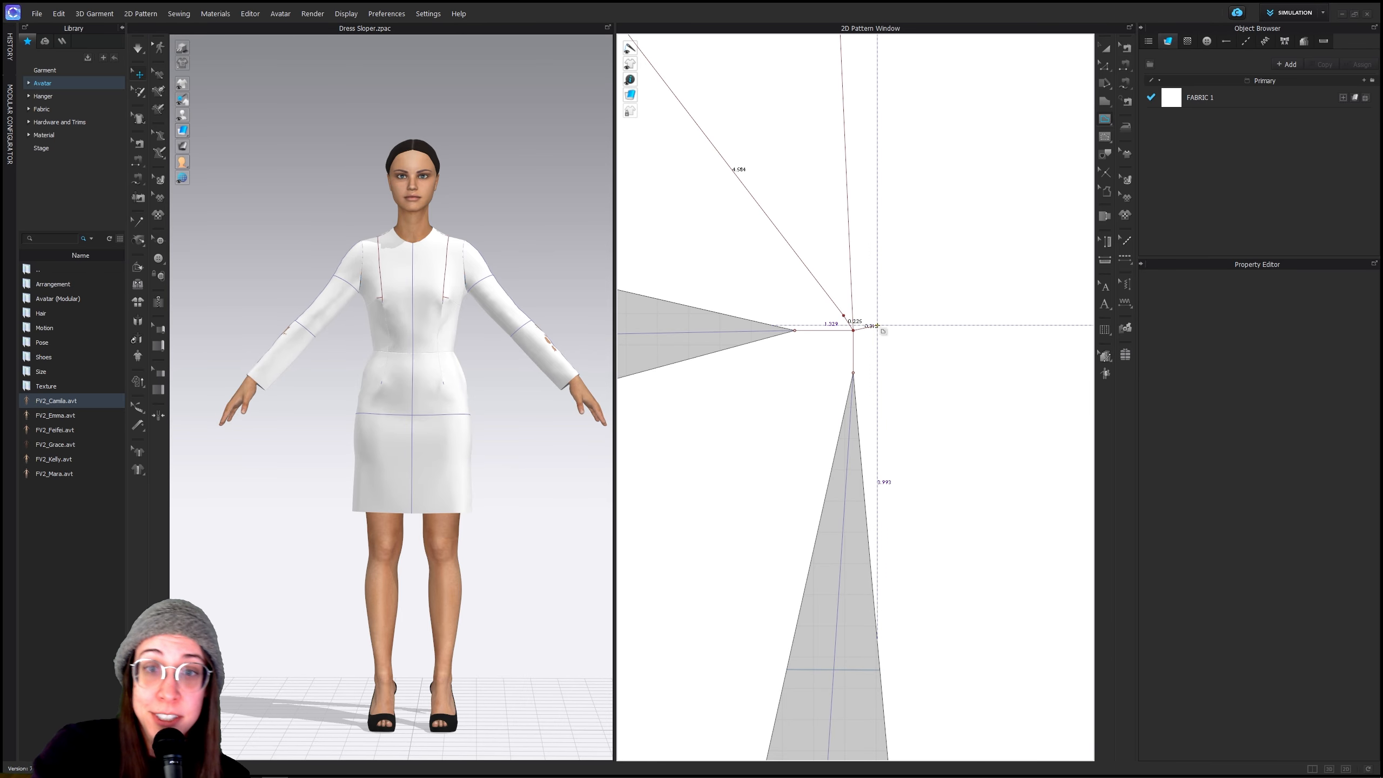
{"action": "double_click", "coordinate": [877, 325]}
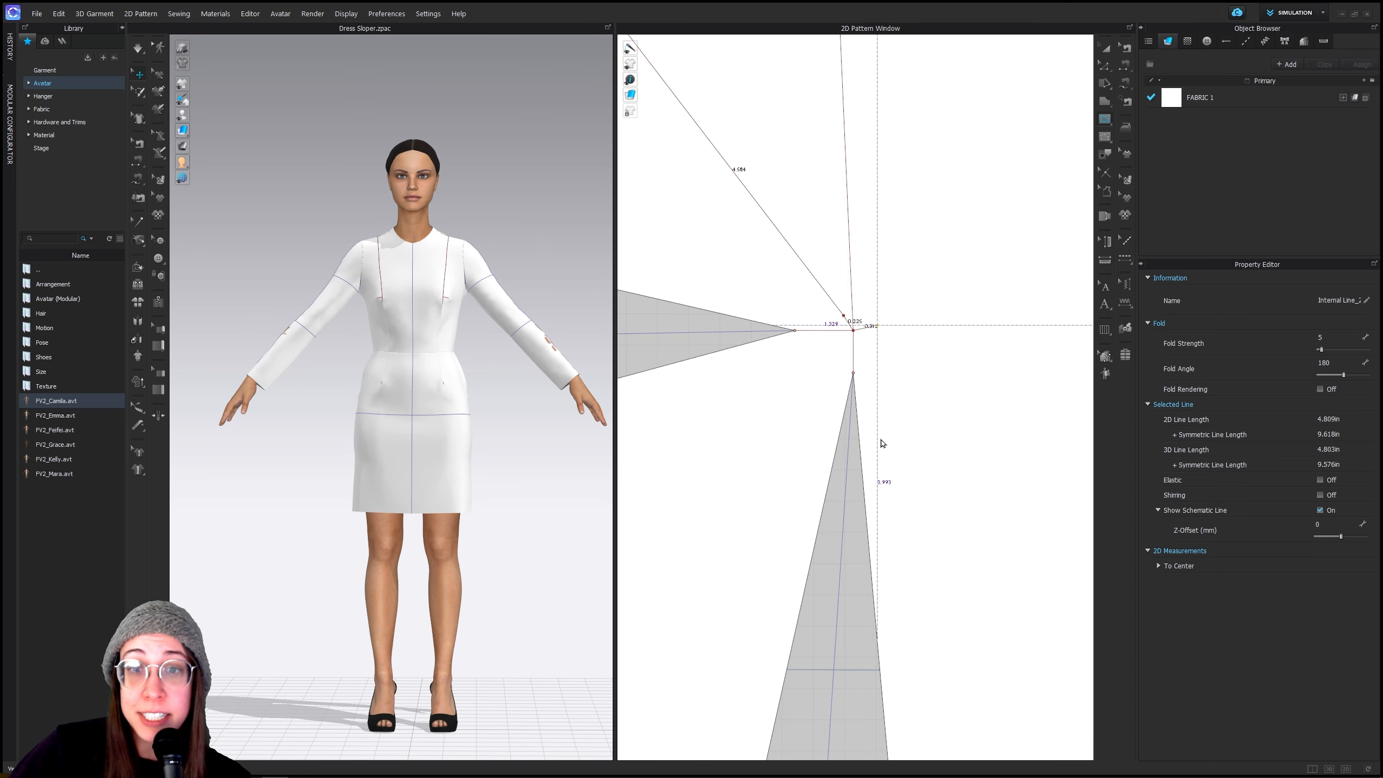
Cut the front bodice along the mid-shoulder line and the mid-armhole line to the bust point
{"action": "scroll", "coordinate": [830, 360], "scroll_direction": "down", "scroll_amount": 5}
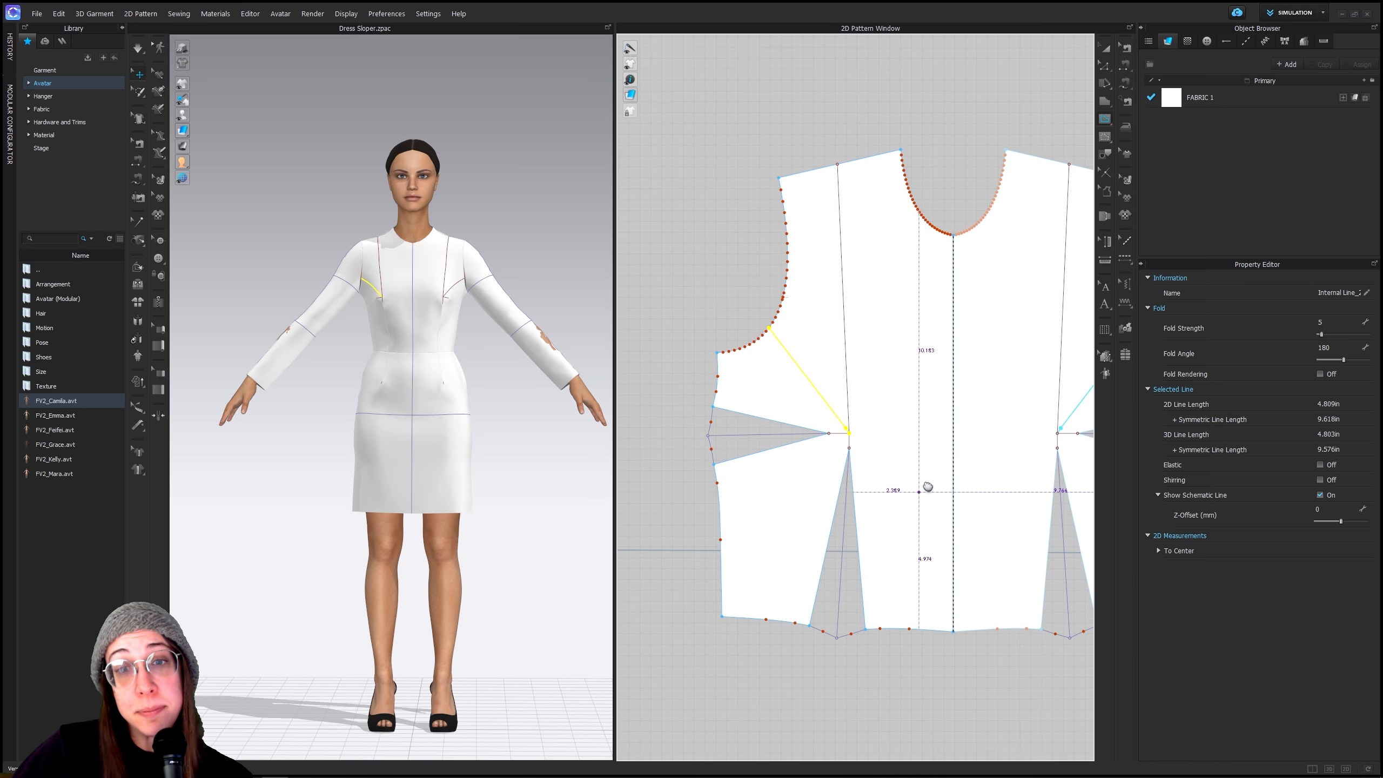
{"action": "left_click", "coordinate": [1106, 48]}
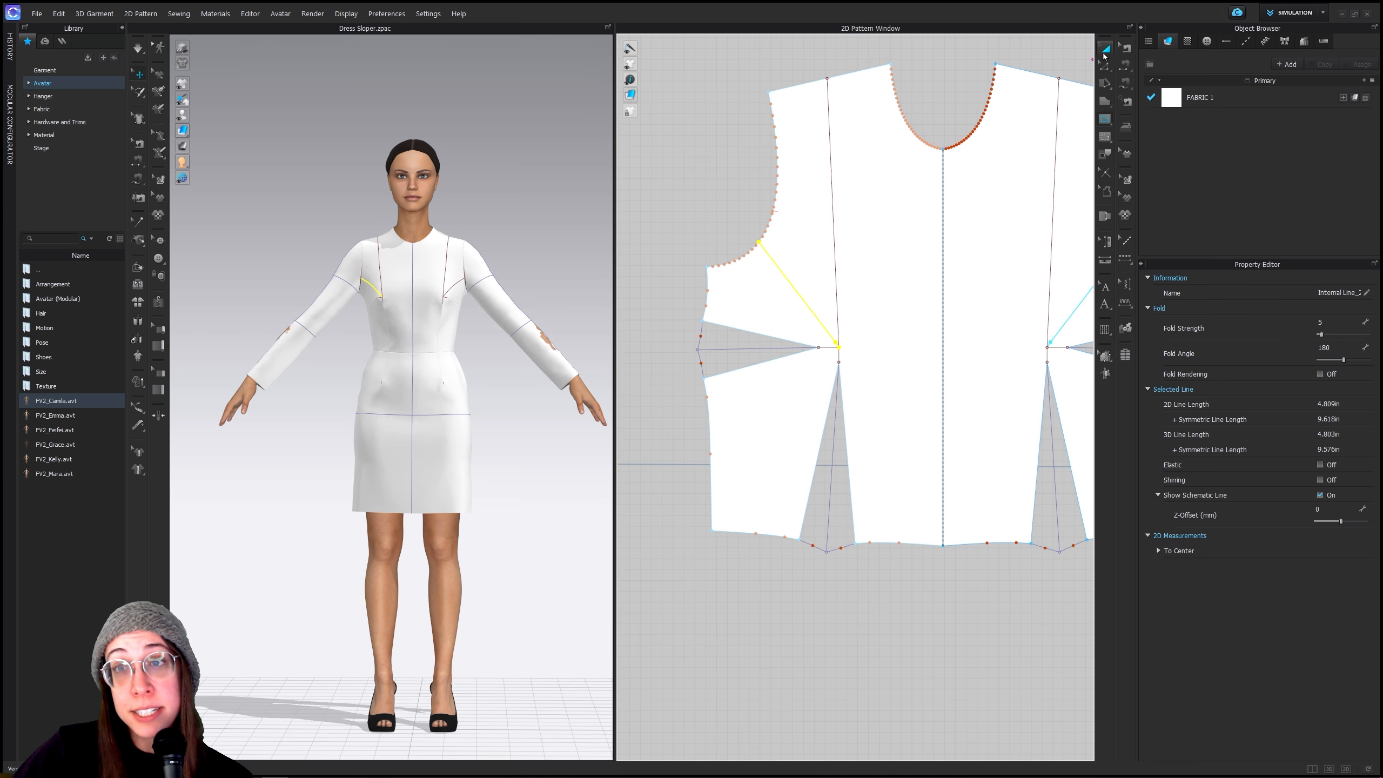
{"action": "left_click", "coordinate": [833, 218]}
{"action": "right_click", "coordinate": [832, 195]}
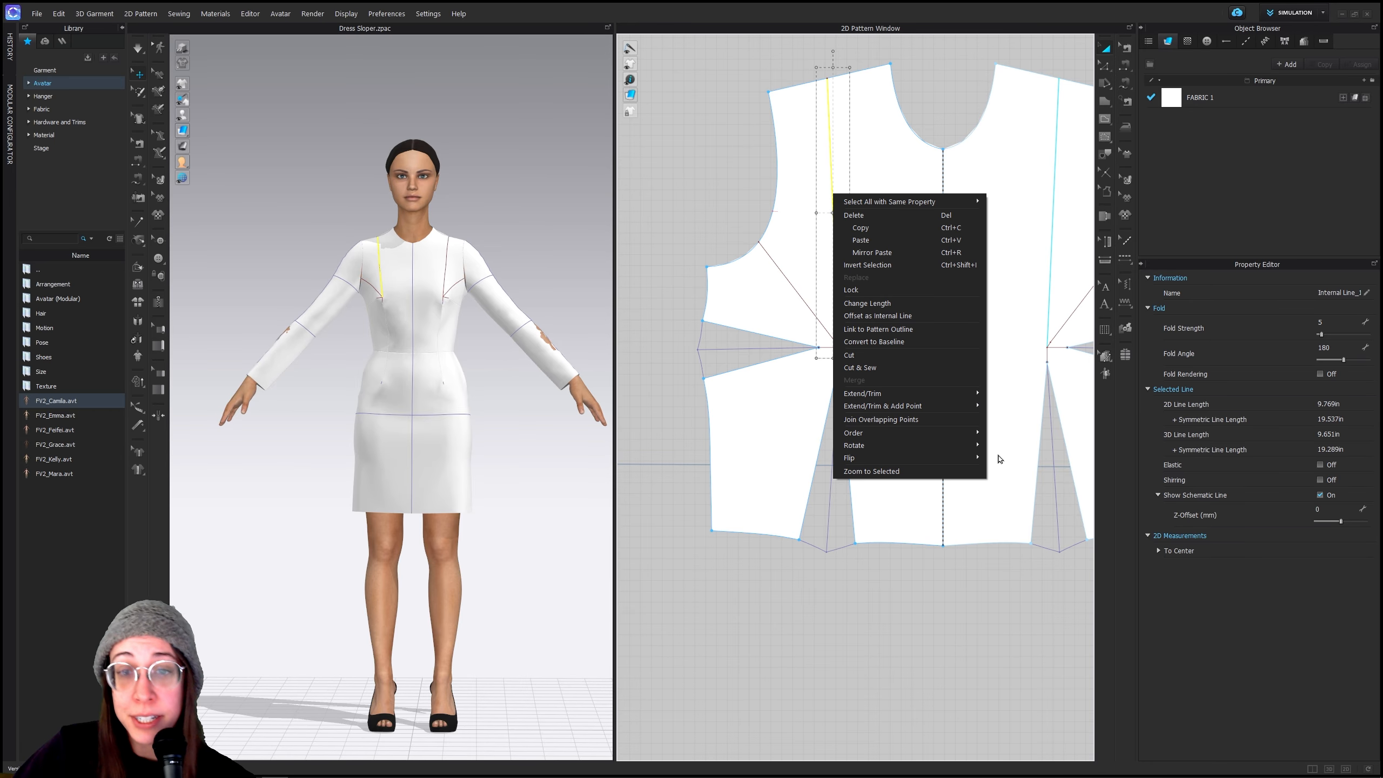
{"action": "left_click", "coordinate": [860, 354]}
{"action": "left_click", "coordinate": [793, 287]}
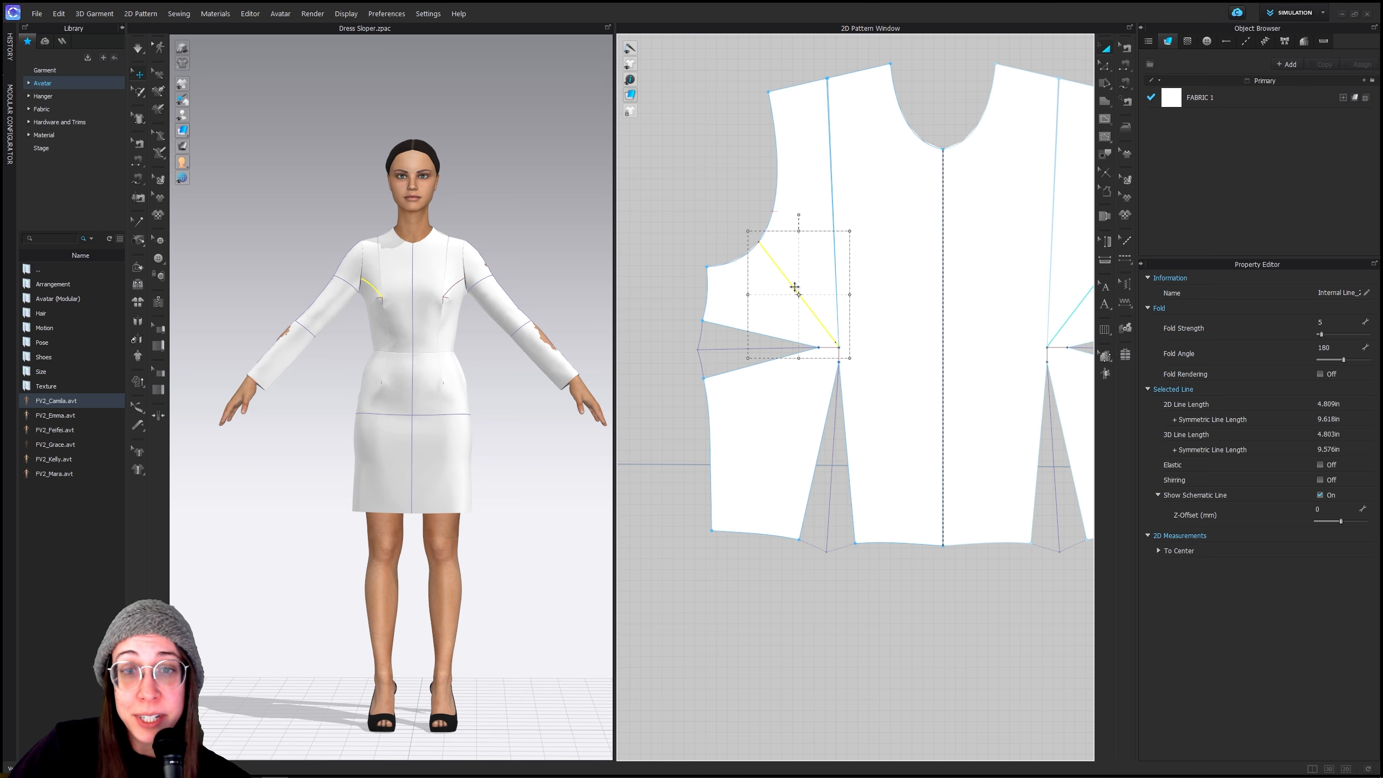
{"action": "right_click", "coordinate": [801, 294]}
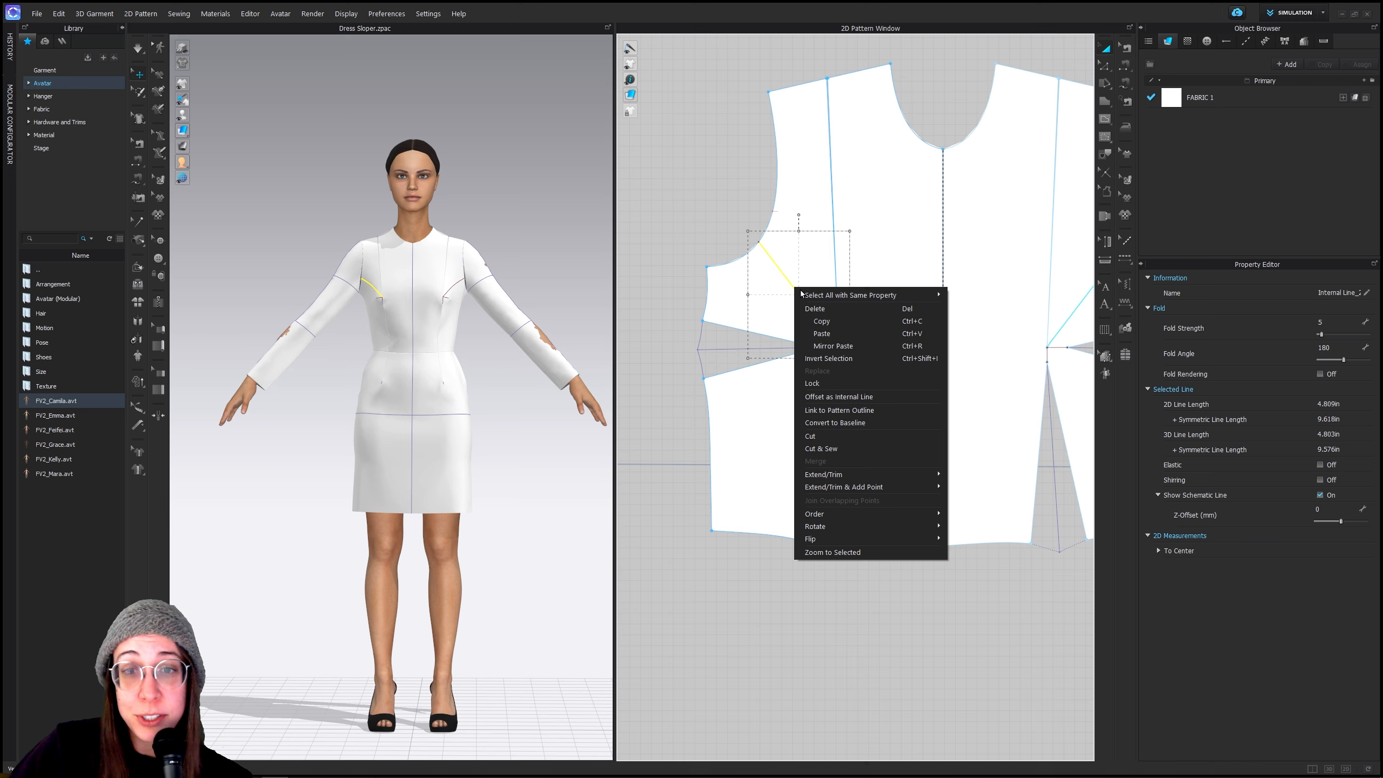
{"action": "left_click", "coordinate": [840, 441]}
Cut the front bodice along the short internal lines joining the bust point to the waist dart and side dart
{"action": "left_click", "coordinate": [839, 354]}
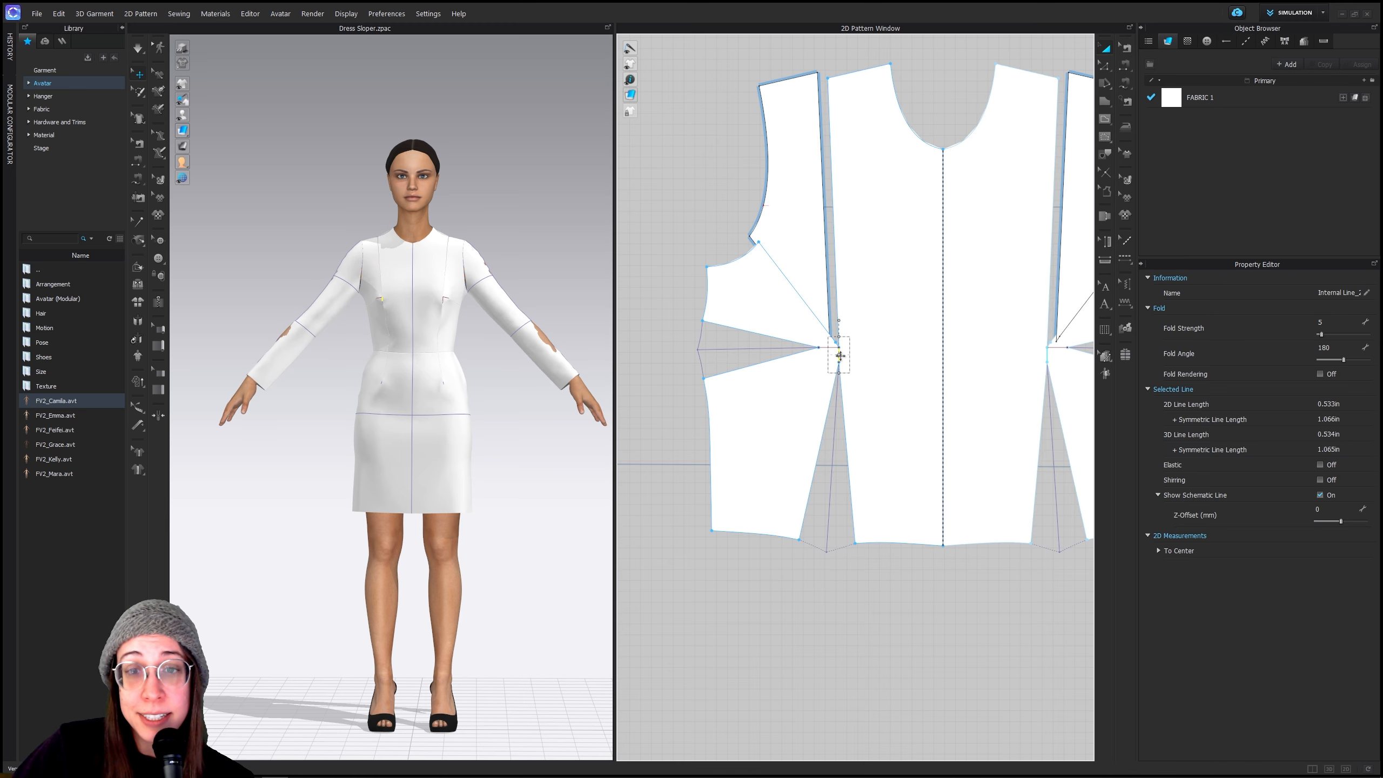
{"action": "right_click", "coordinate": [840, 355]}
{"action": "left_click", "coordinate": [918, 517]}
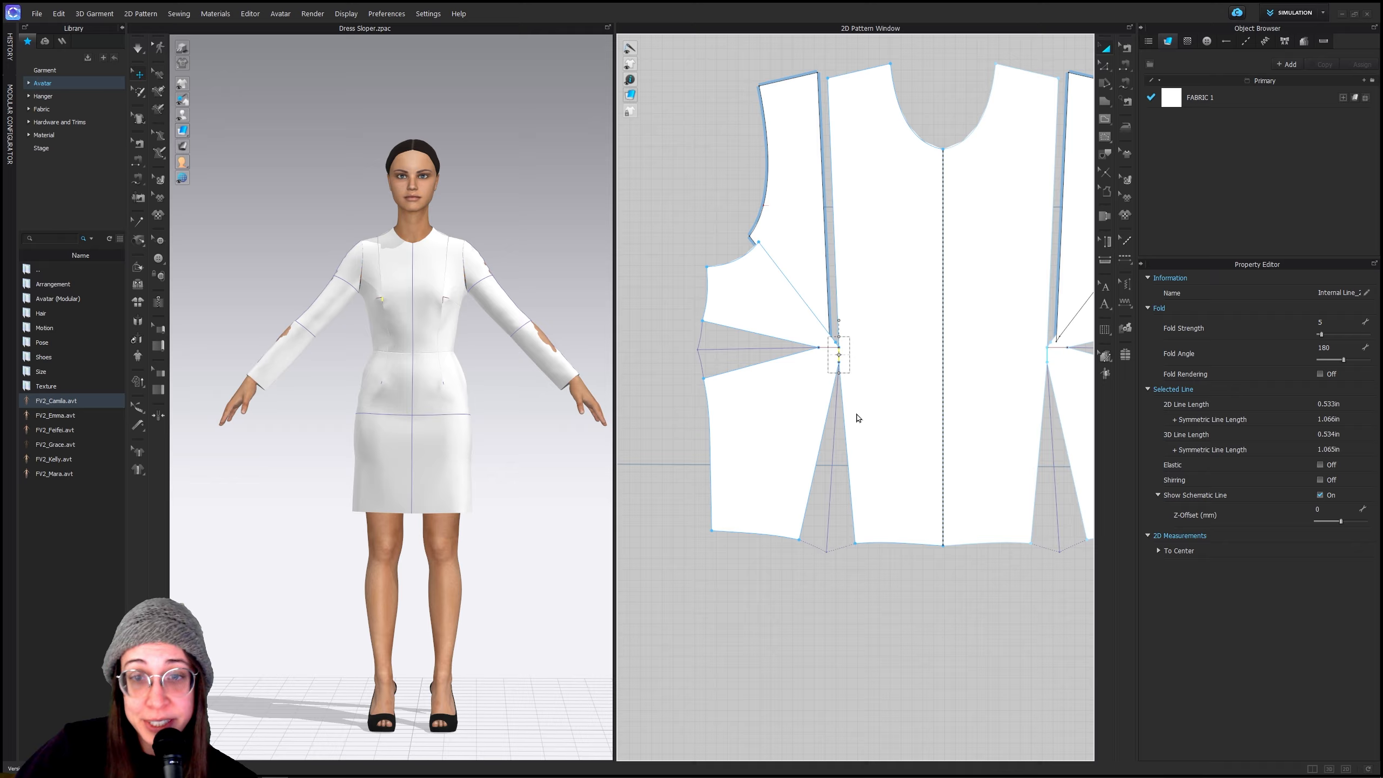
{"action": "left_click", "coordinate": [819, 355]}
{"action": "right_click", "coordinate": [819, 355]}
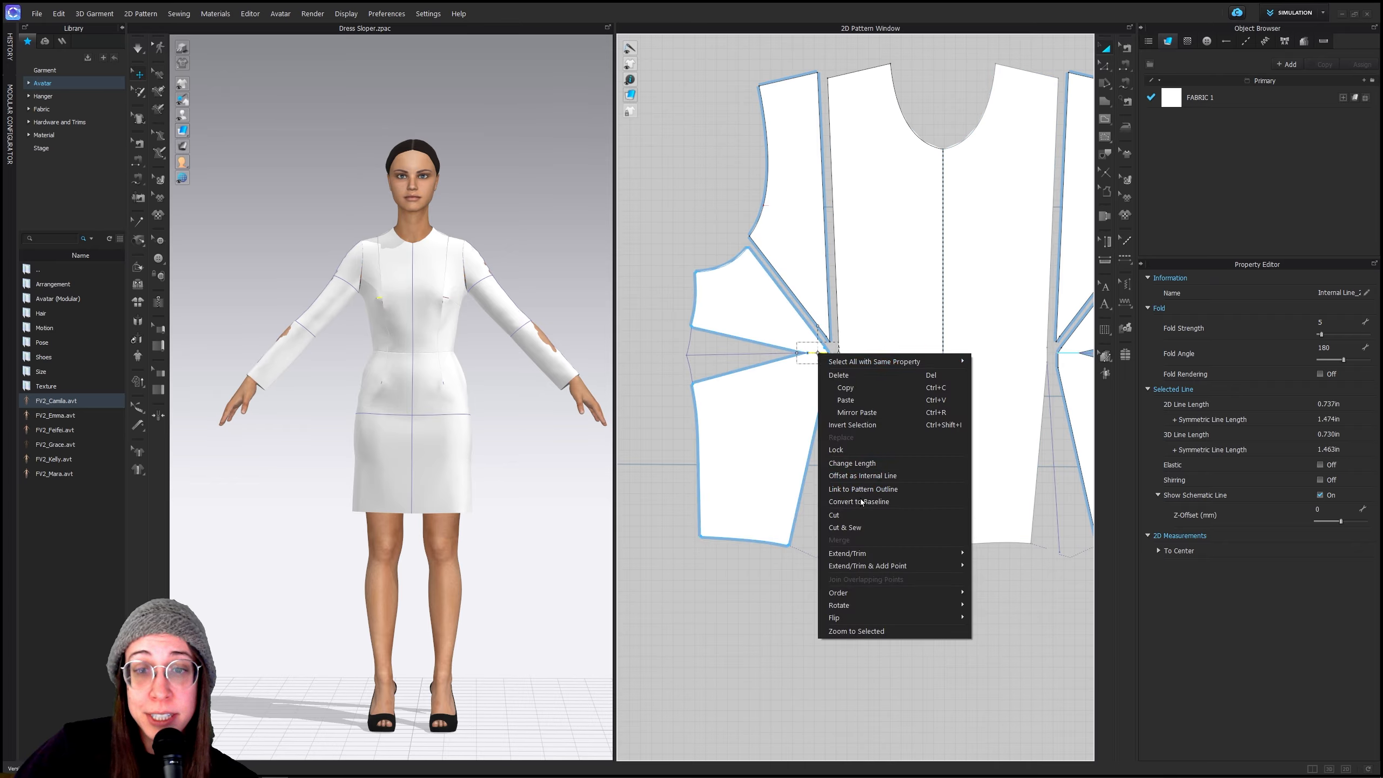
{"action": "left_click", "coordinate": [866, 515]}
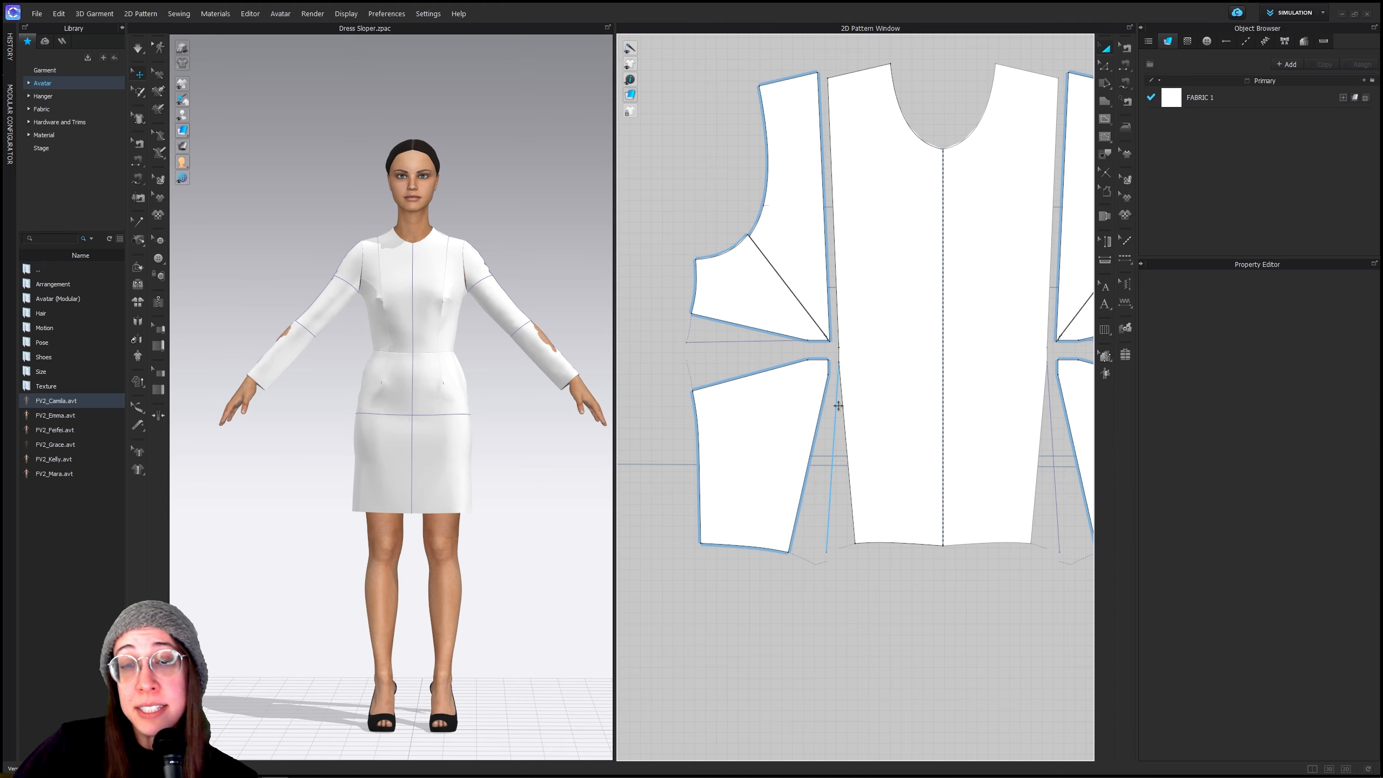
Move the shoulder, underarm and lower side pieces back against the centre front panel so they meet at the bust point
{"action": "left_click", "coordinate": [807, 257]}
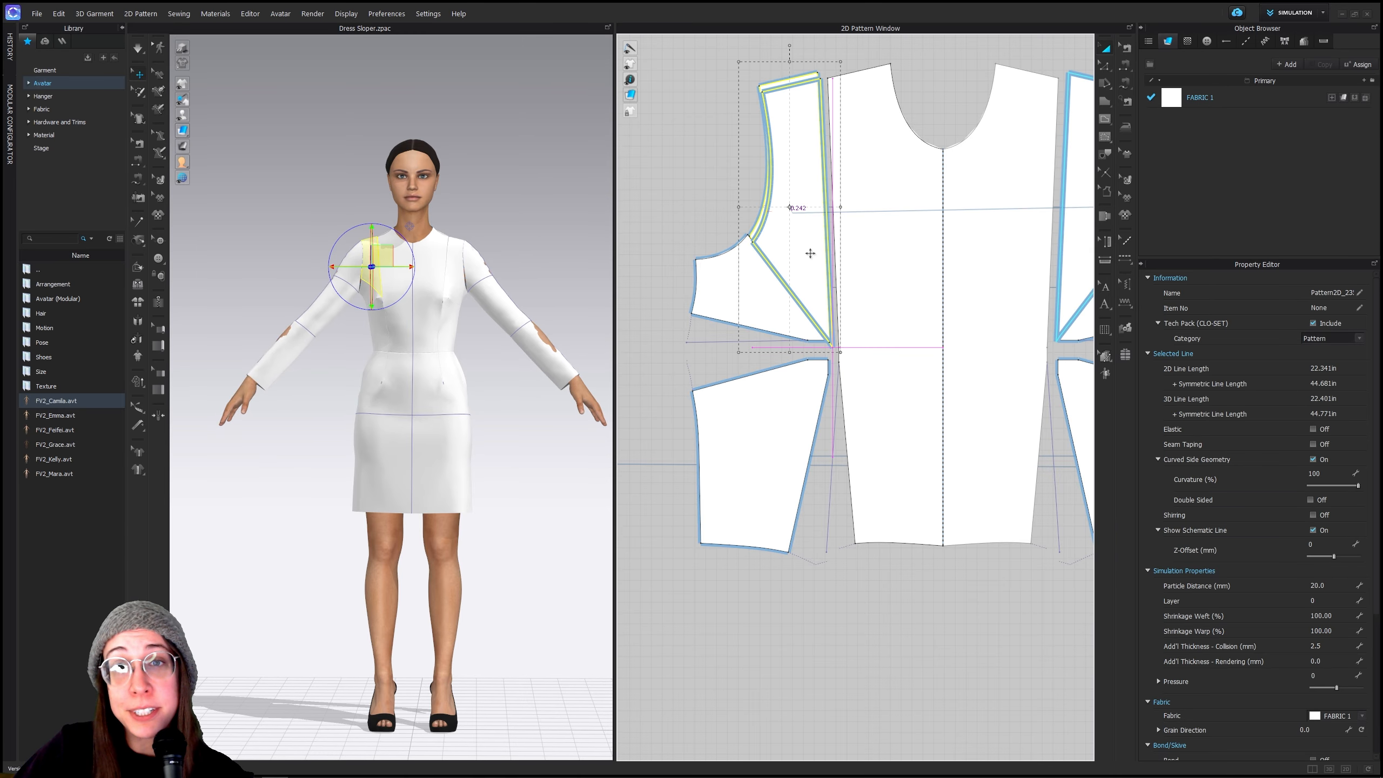
{"action": "left_click", "coordinate": [760, 286]}
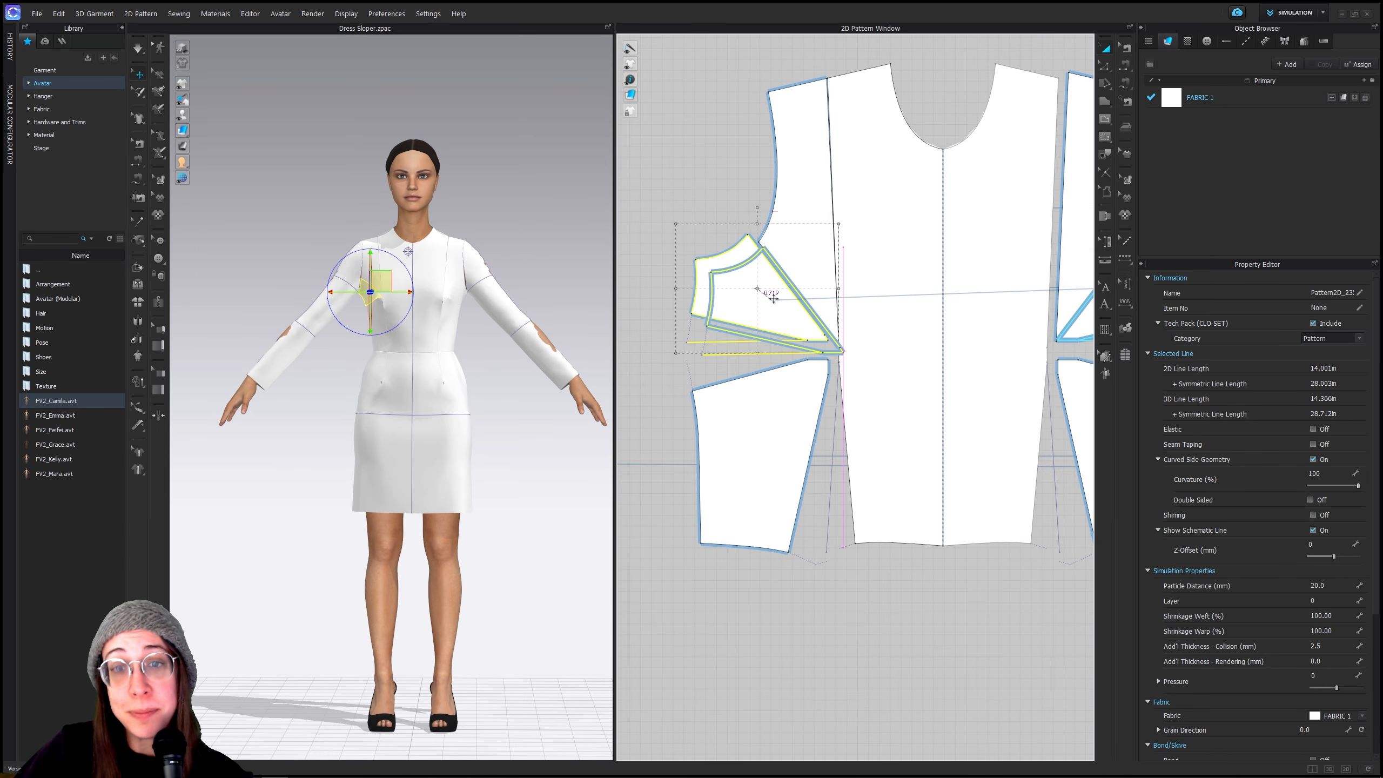
{"action": "left_click_drag", "start_coordinate": [763, 295], "coordinate": [768, 295]}
{"action": "left_click_drag", "start_coordinate": [771, 436], "coordinate": [800, 428]}
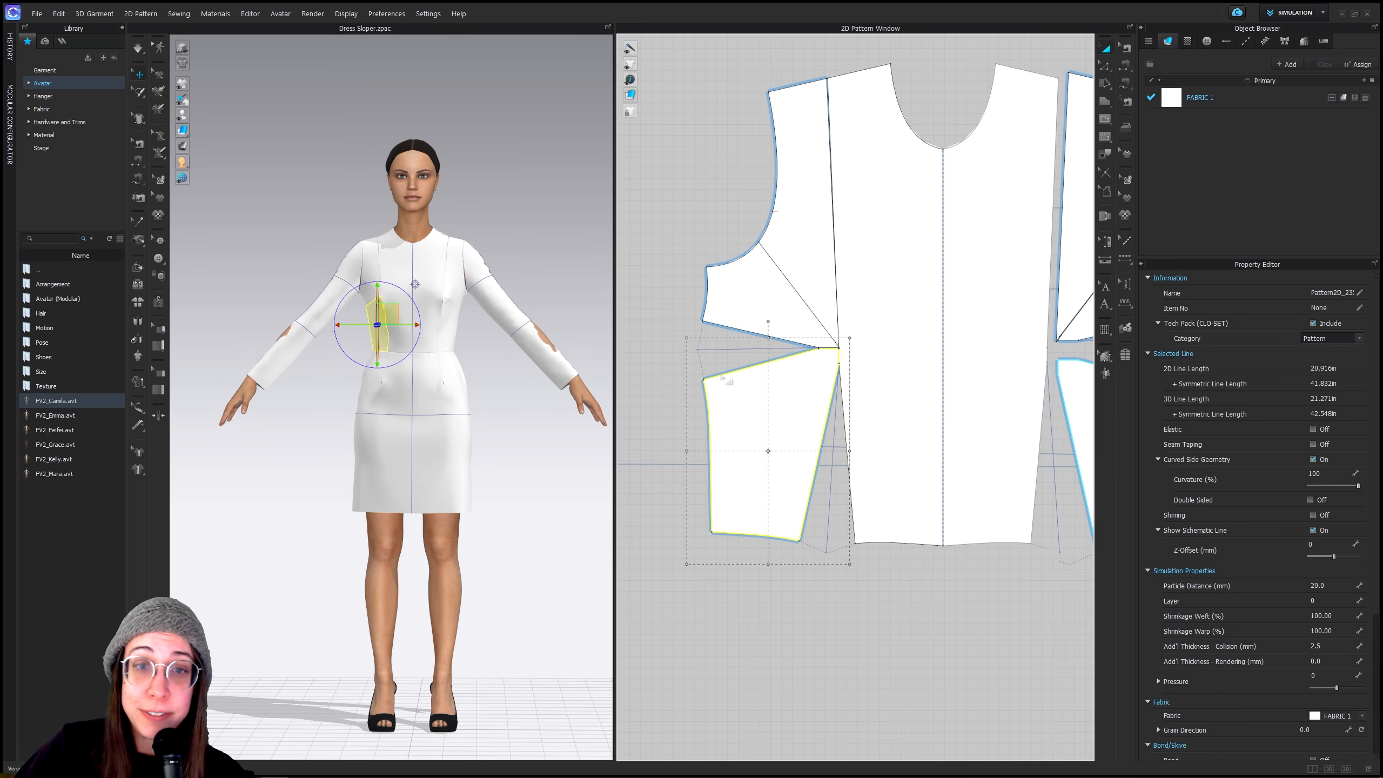
Rotate the shoulder and underarm pieces together around the bust point until the side dart closes against the lower side piece
{"action": "left_click", "coordinate": [752, 312]}
{"action": "left_click", "coordinate": [795, 226], "text": "shift"}
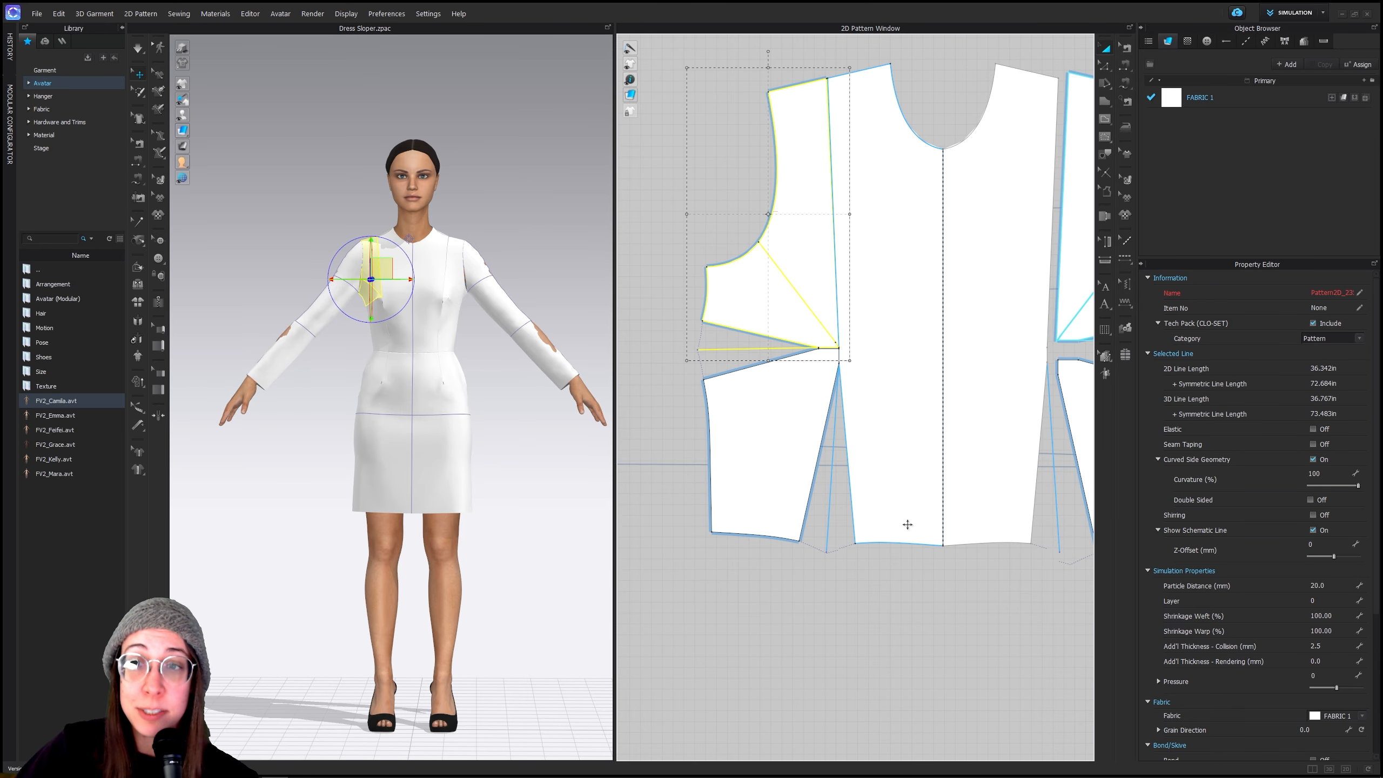
{"action": "scroll", "coordinate": [903, 594], "scroll_direction": "down", "scroll_amount": 3}
{"action": "middle_click_drag", "start_coordinate": [912, 610], "coordinate": [822, 357]}
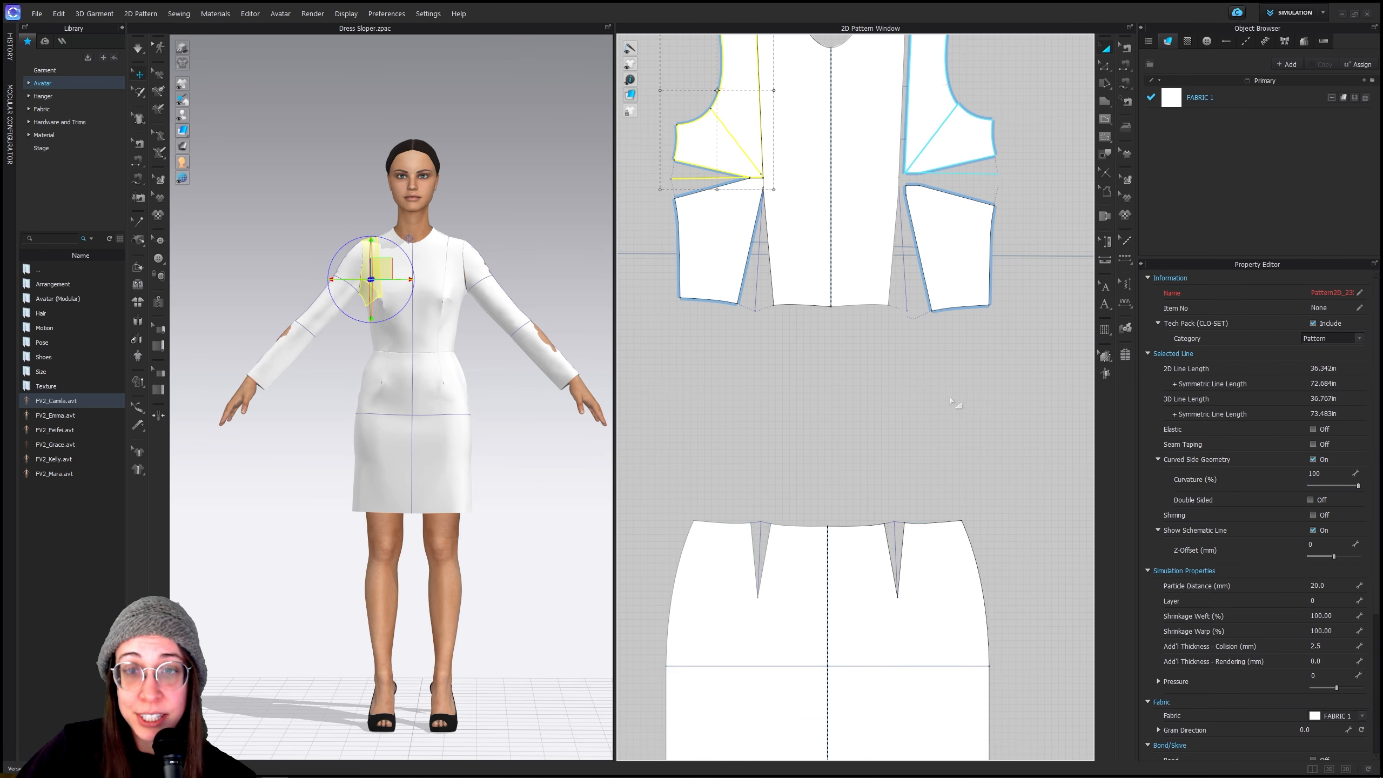
{"action": "scroll", "coordinate": [935, 418], "scroll_direction": "down", "scroll_amount": 3}
{"action": "scroll", "coordinate": [936, 419], "scroll_direction": "down", "scroll_amount": 3}
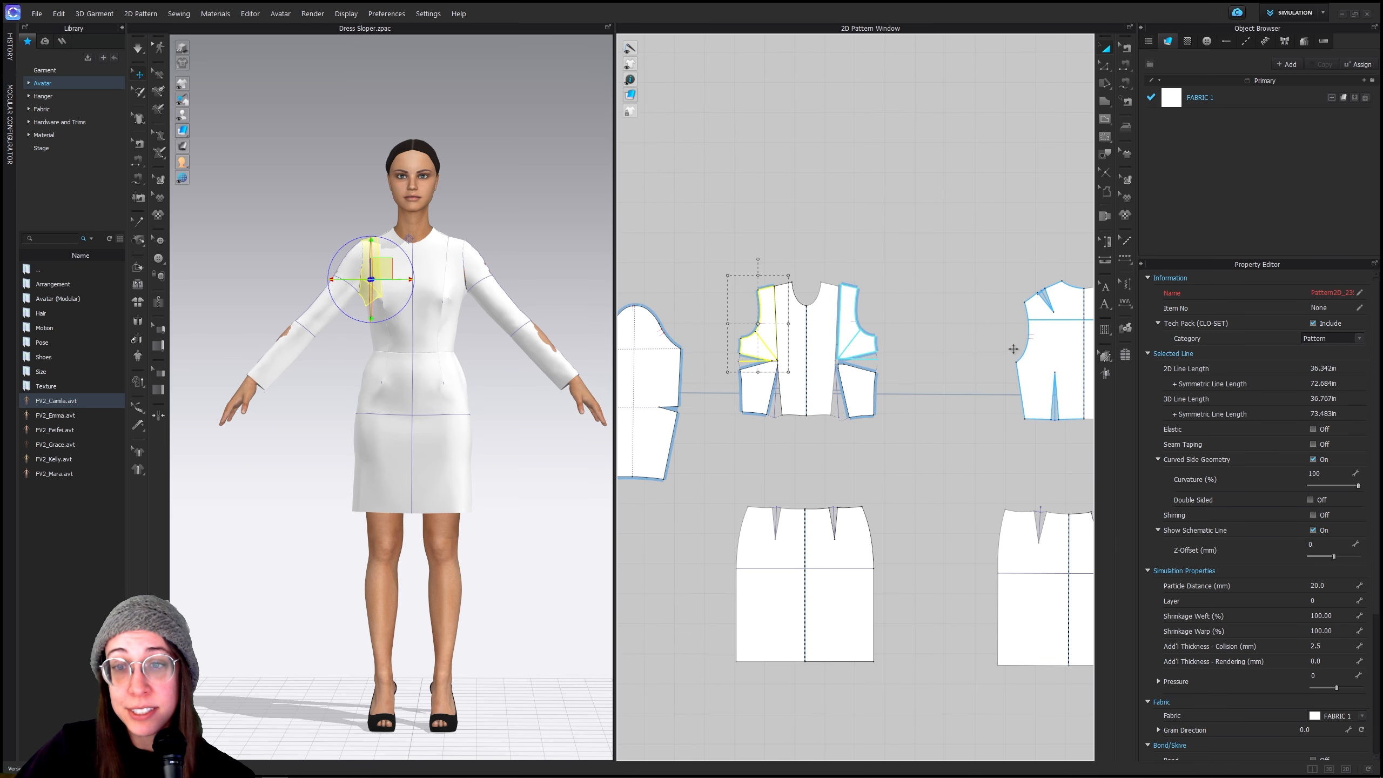
{"action": "scroll", "coordinate": [751, 393], "scroll_direction": "up", "scroll_amount": 10}
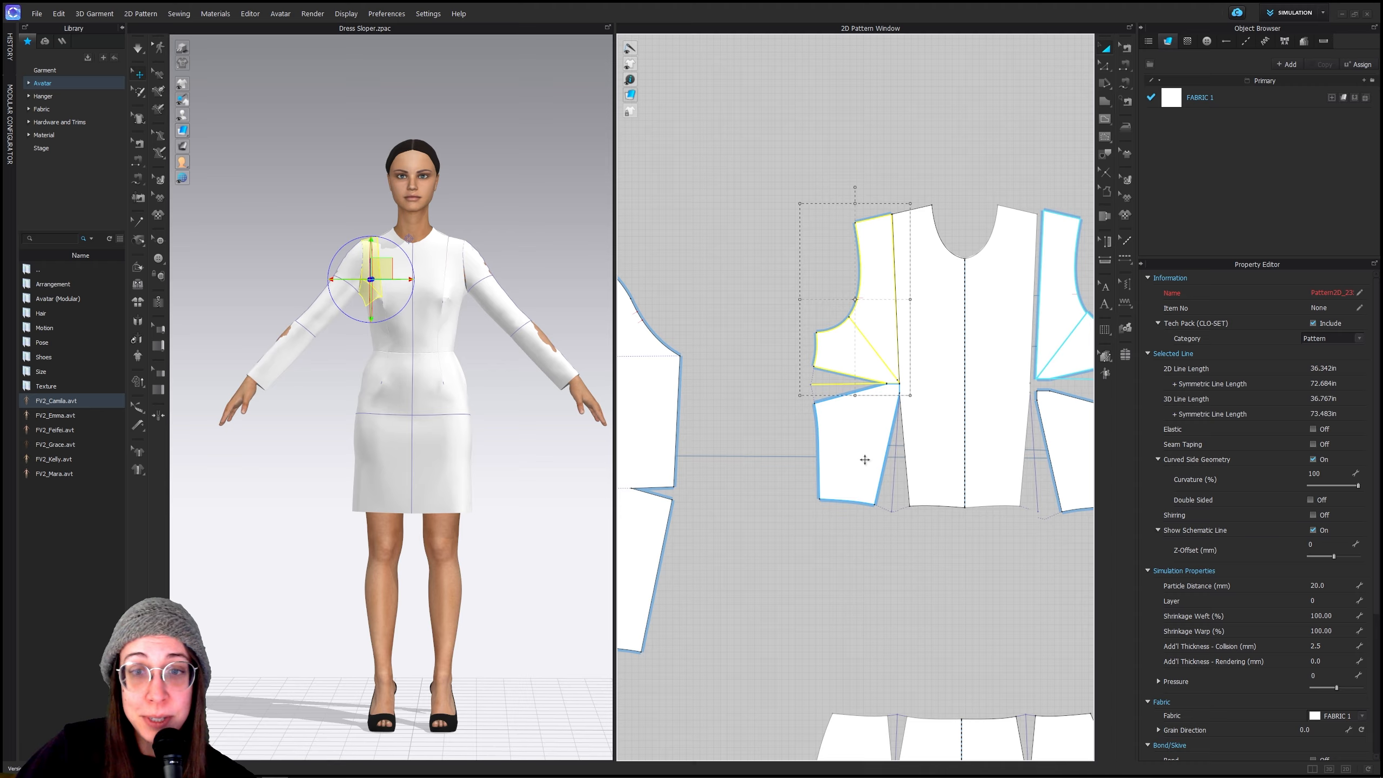
{"action": "middle_click_drag", "start_coordinate": [918, 495], "coordinate": [926, 502]}
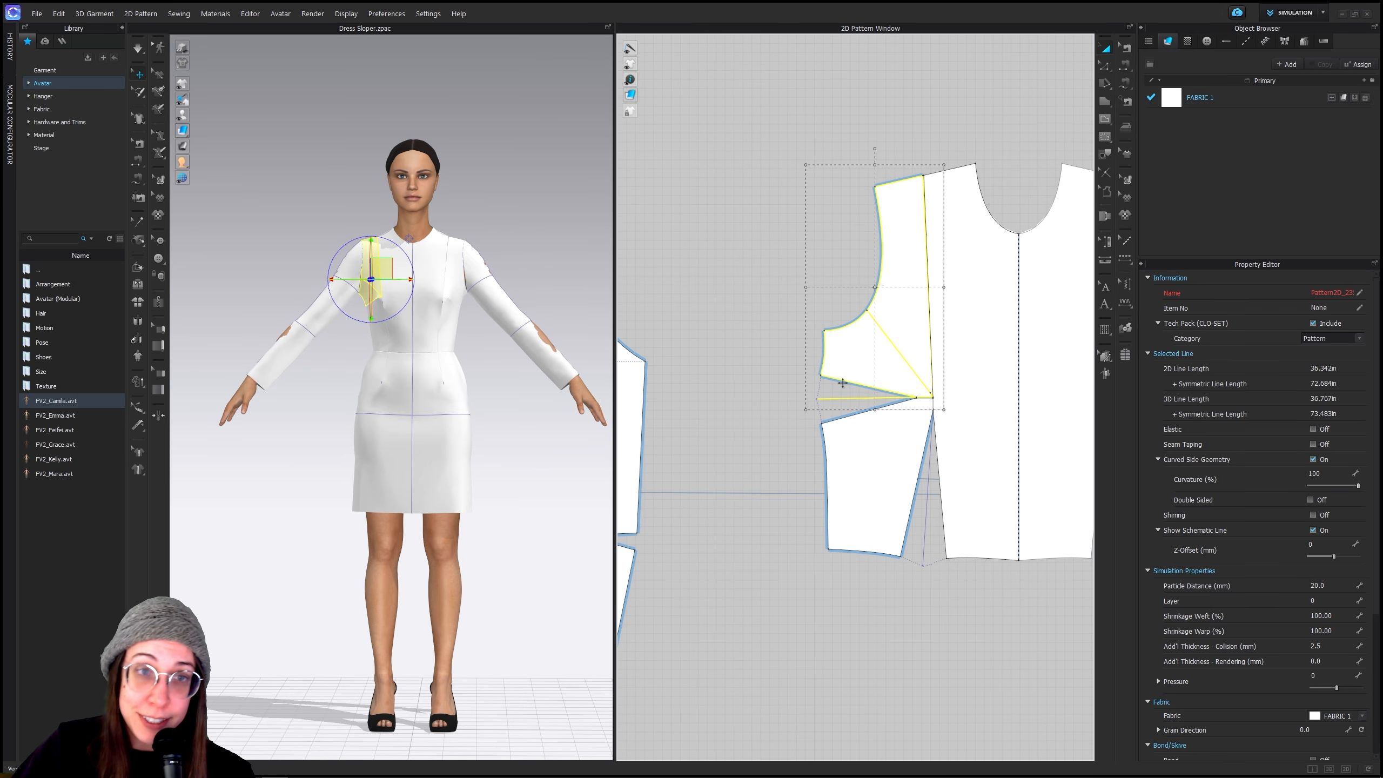
{"action": "double_click", "coordinate": [875, 287]}
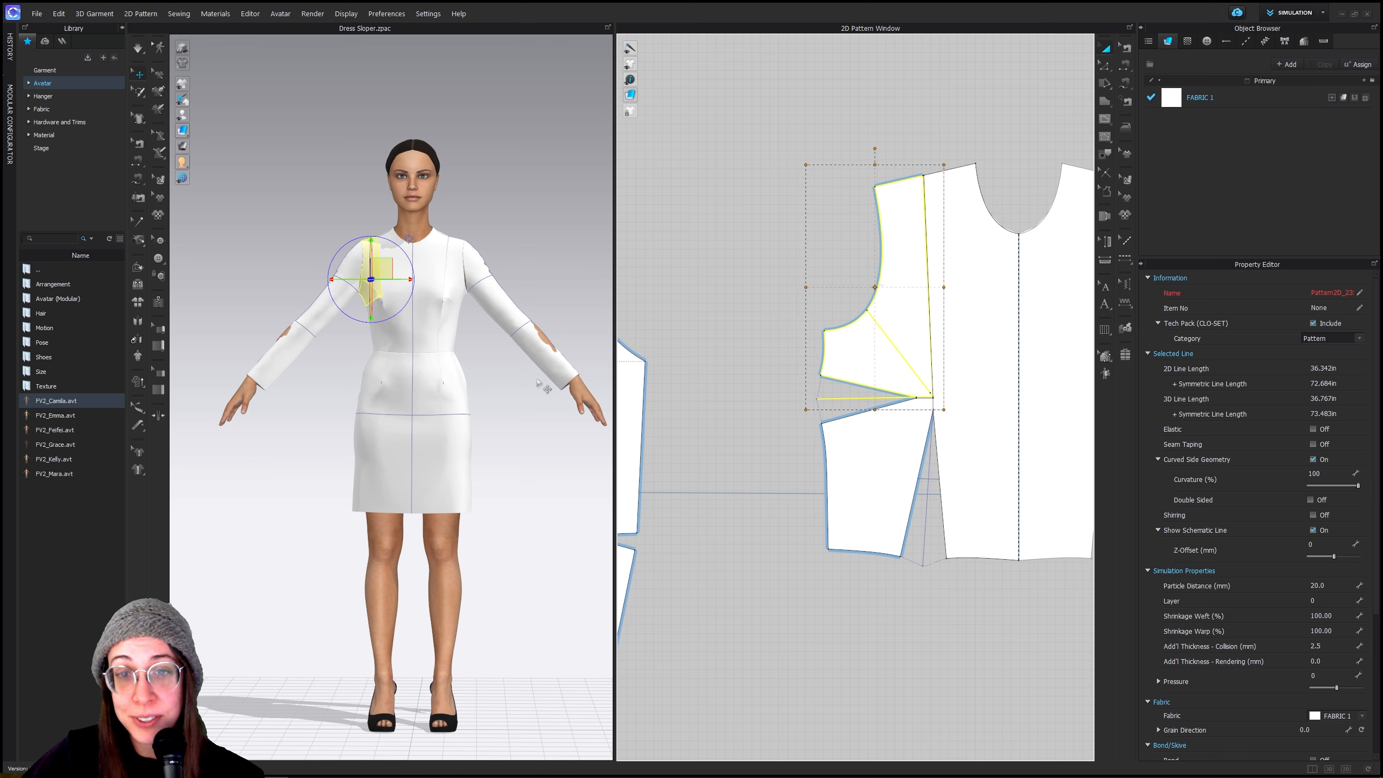
{"action": "left_click_drag", "start_coordinate": [876, 285], "coordinate": [880, 307]}
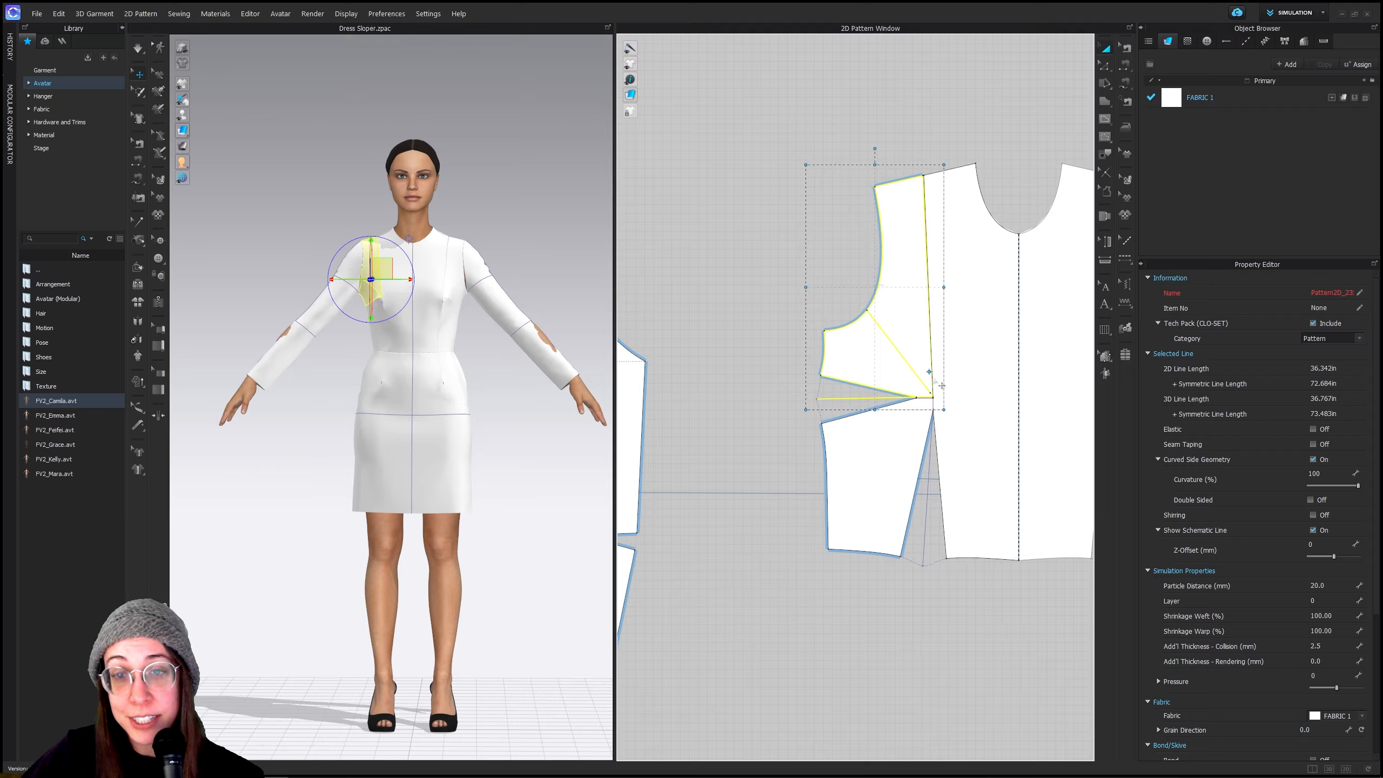
{"action": "left_click_drag", "start_coordinate": [945, 409], "coordinate": [929, 399]}
{"action": "left_click_drag", "start_coordinate": [875, 147], "coordinate": [797, 216]}
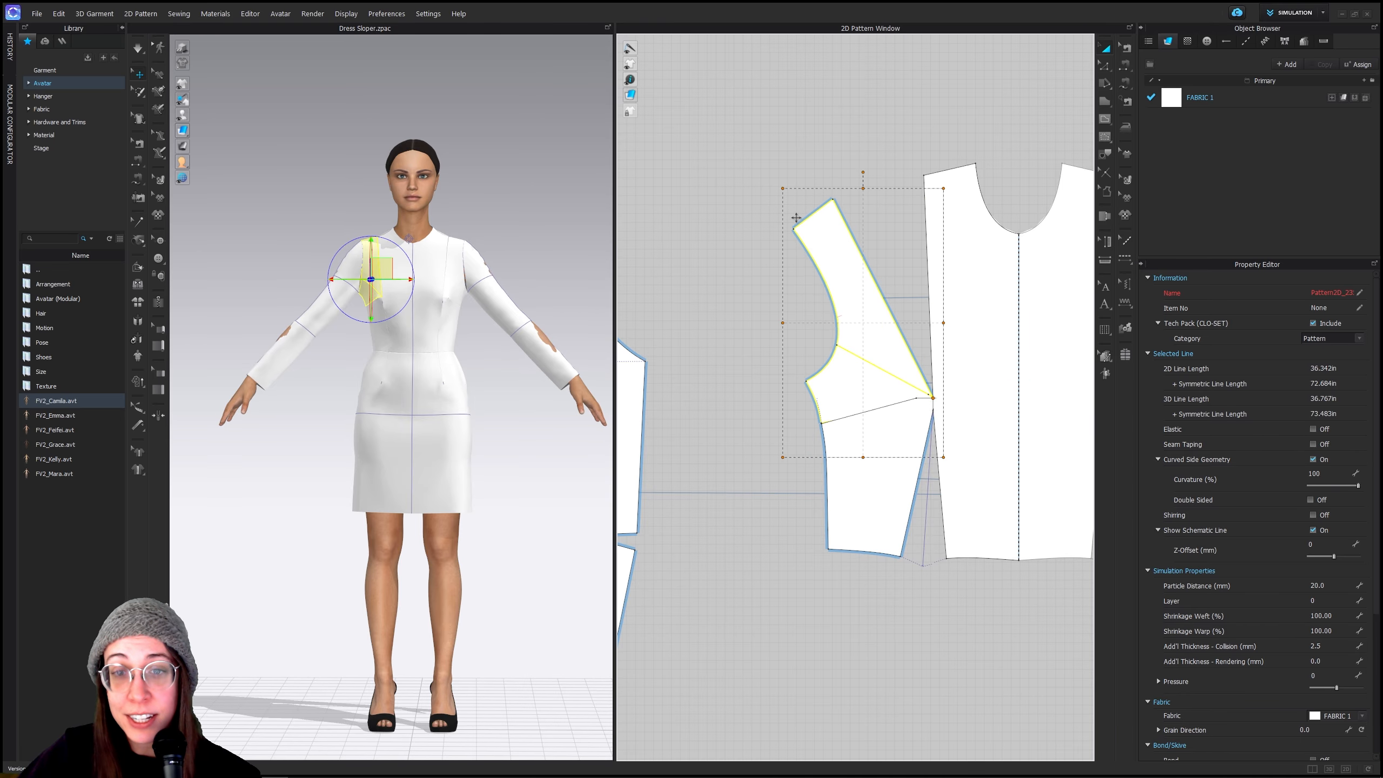
Rotate the shoulder, underarm and lower side pieces together around the bust point to partly close the waist dart
{"action": "left_click", "coordinate": [860, 492]}
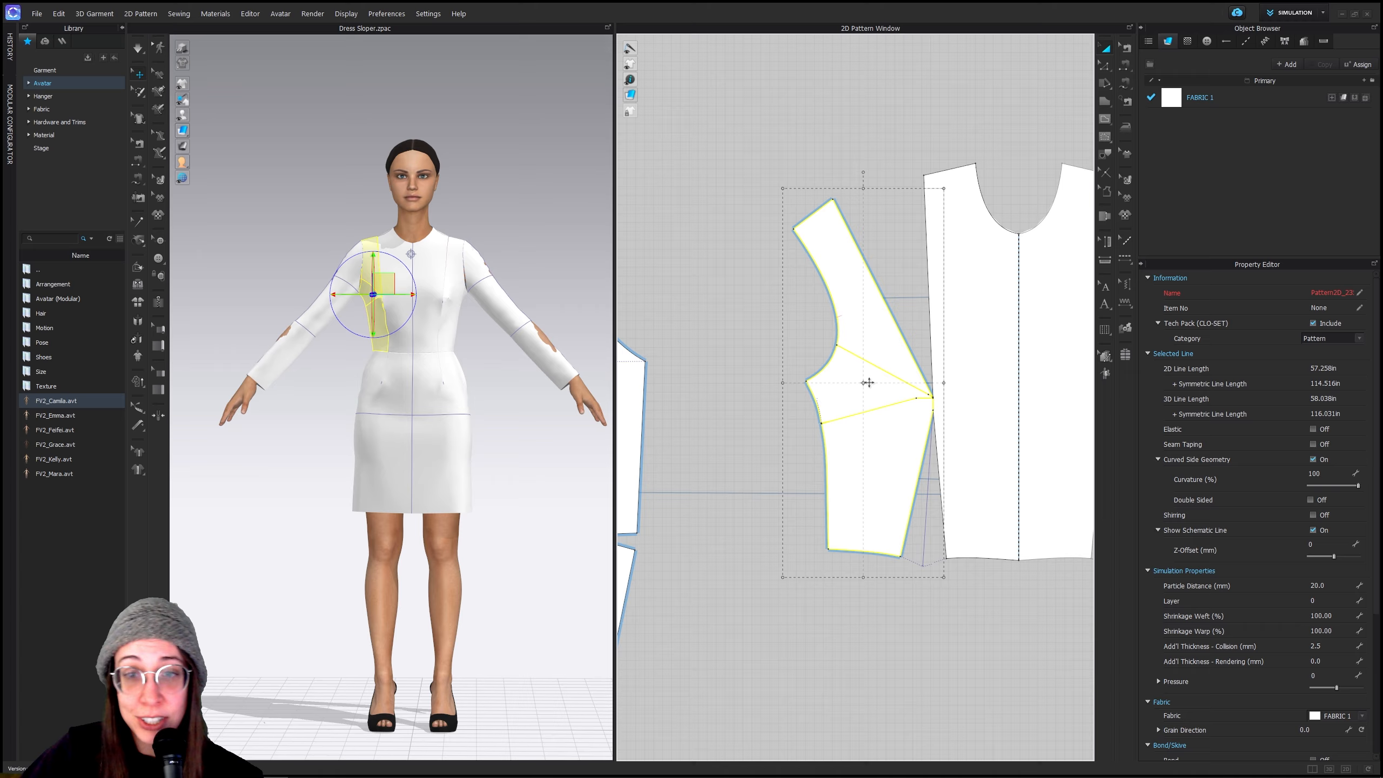
{"action": "left_click_drag", "start_coordinate": [863, 383], "coordinate": [894, 388]}
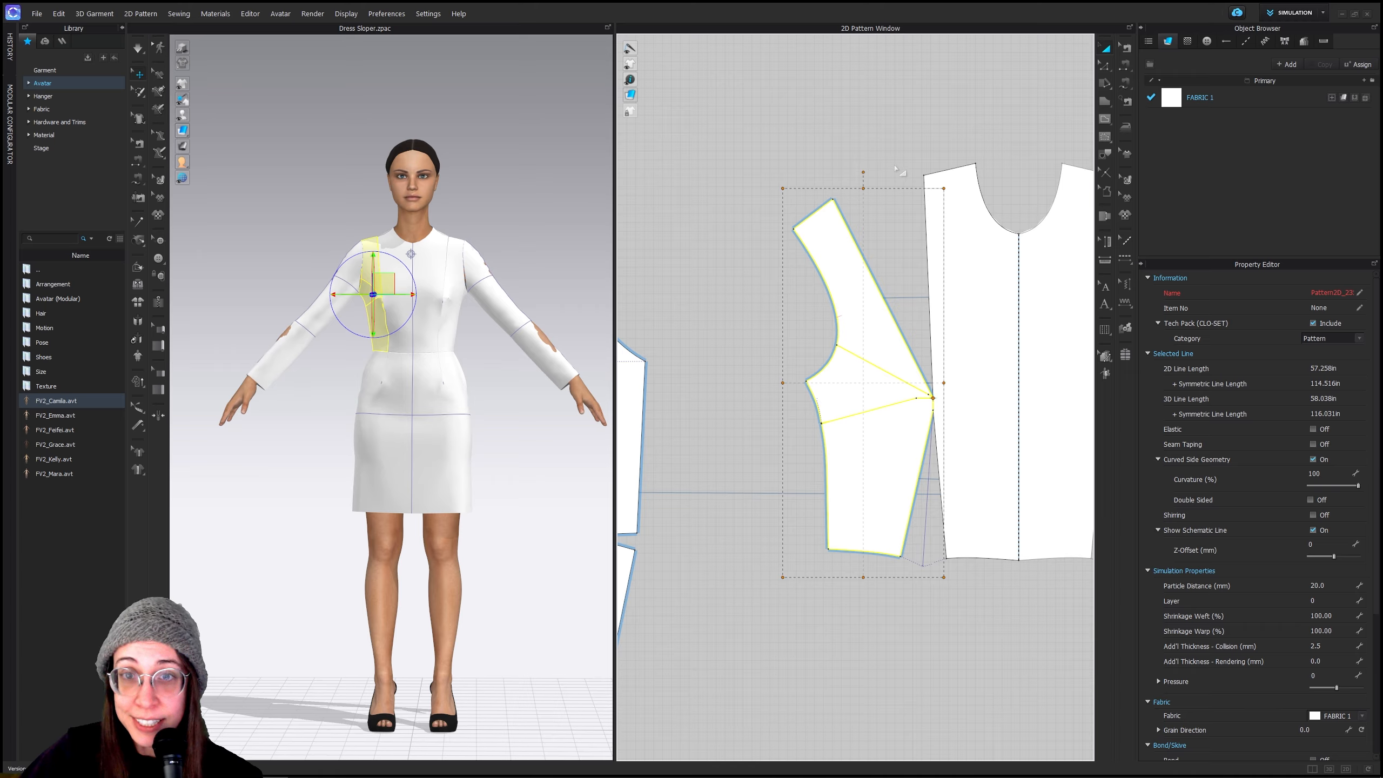
{"action": "left_click_drag", "start_coordinate": [866, 174], "coordinate": [851, 181]}
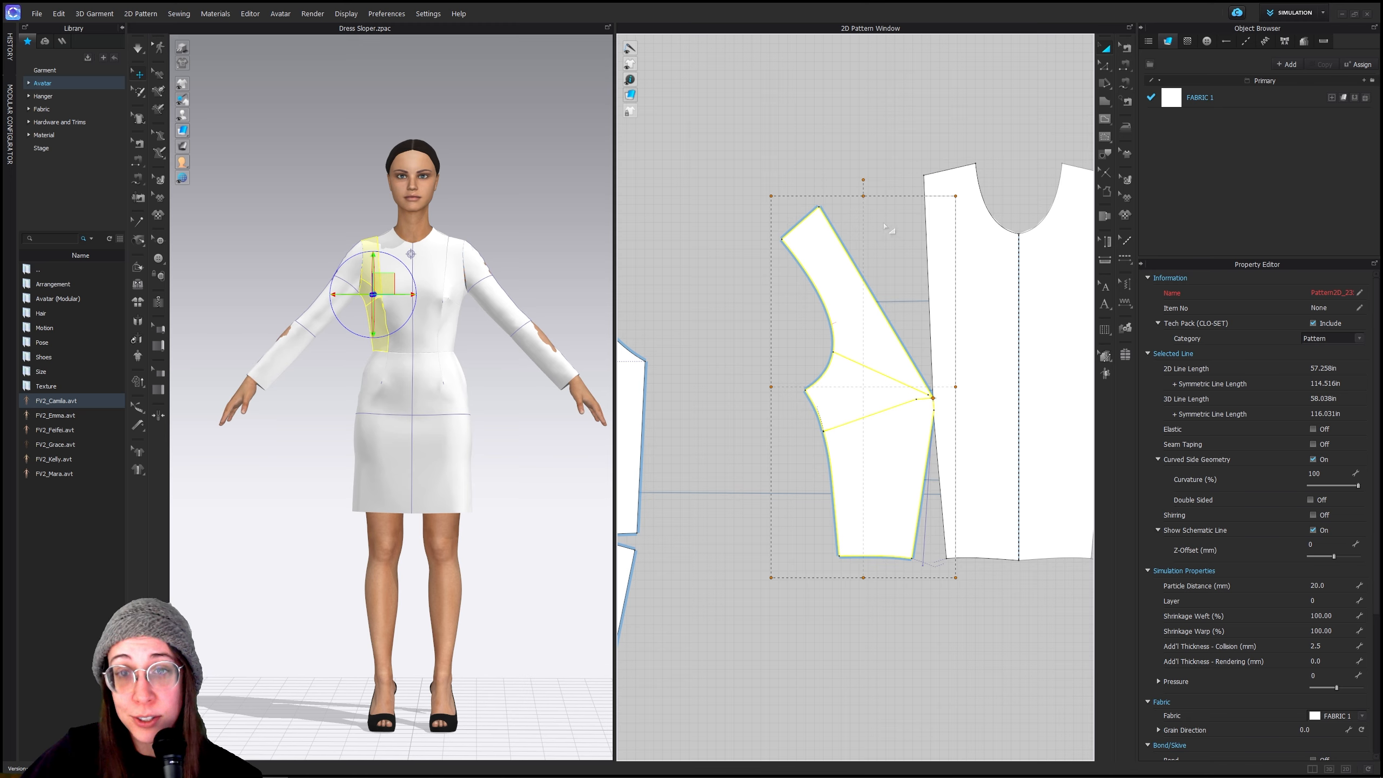
{"action": "left_click", "coordinate": [847, 158]}
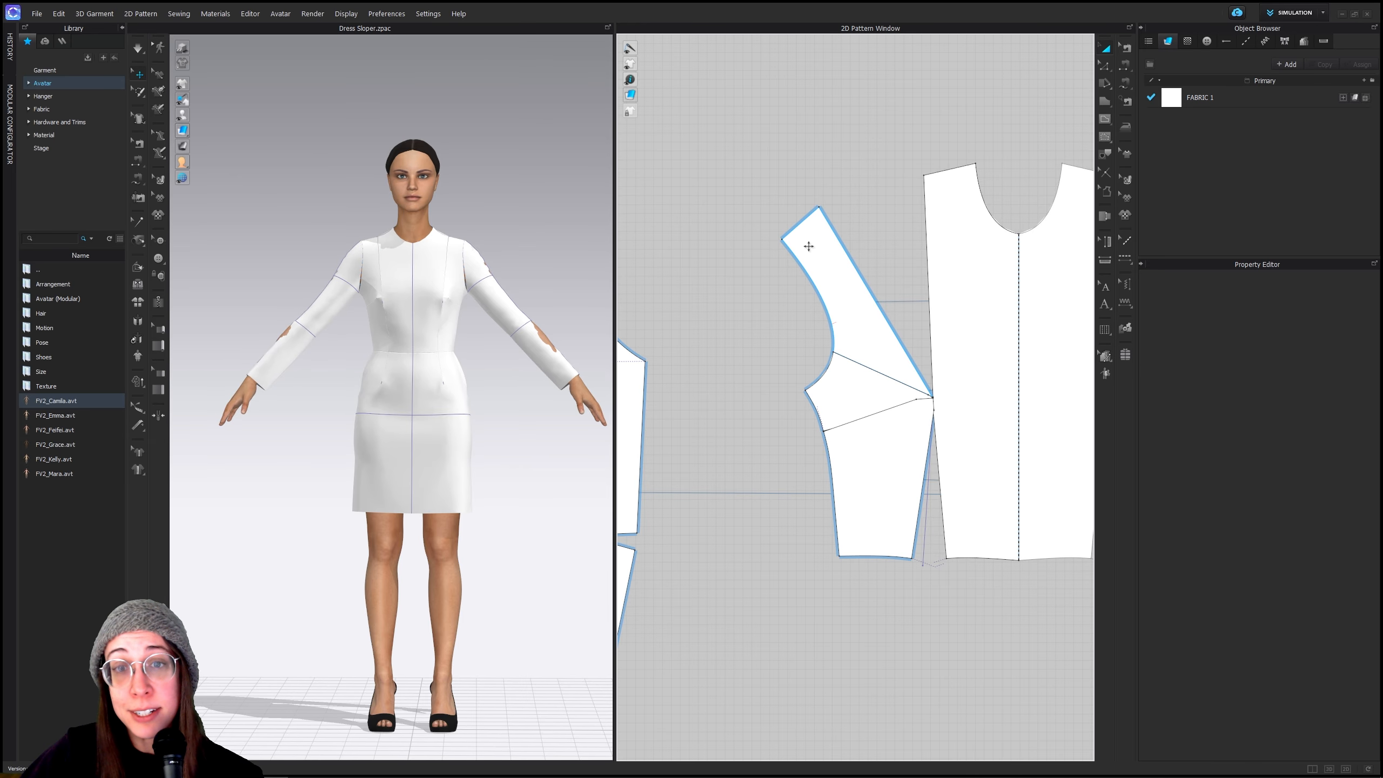
Rotate only the shoulder piece around the bust point to open a narrow gap at the mid-armhole and narrow the shoulder opening
{"action": "left_click", "coordinate": [809, 247]}
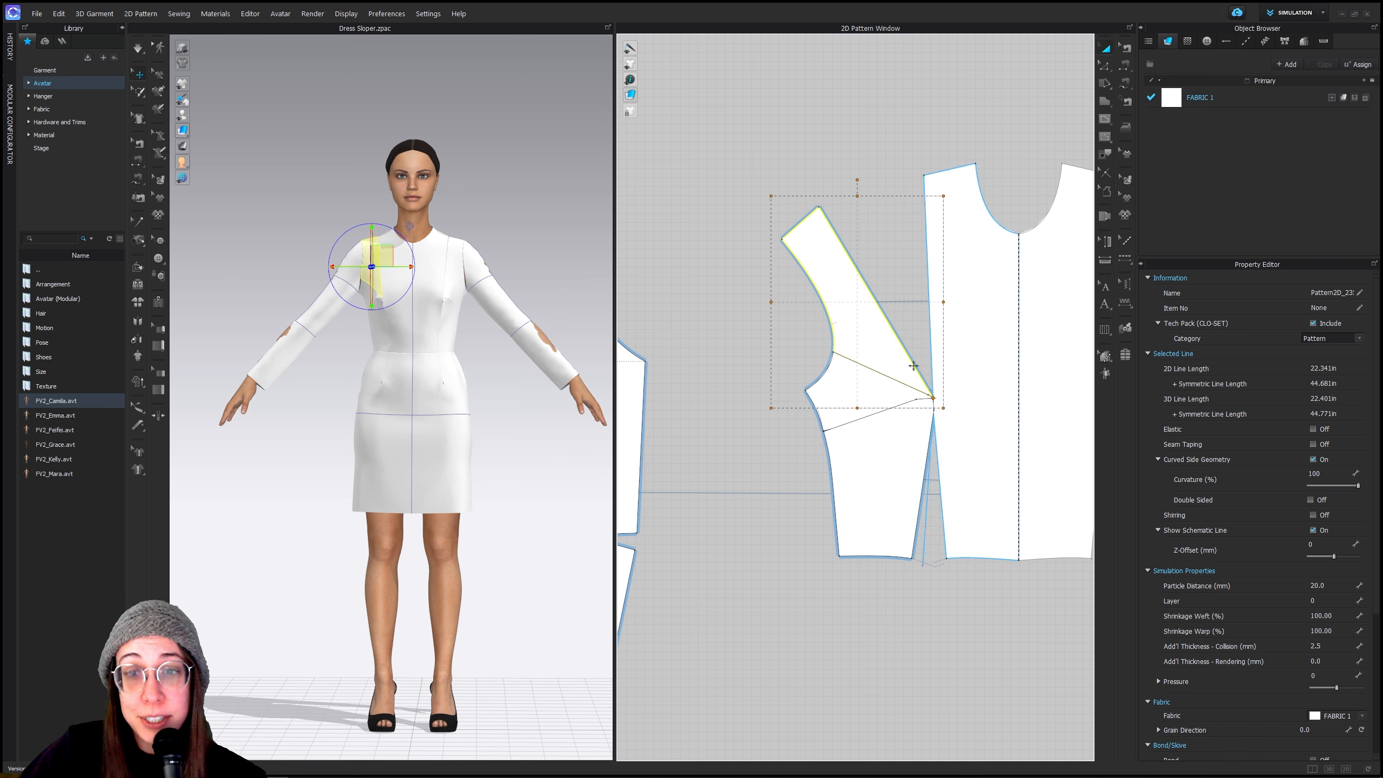
{"action": "left_click_drag", "start_coordinate": [856, 179], "coordinate": [878, 192]}
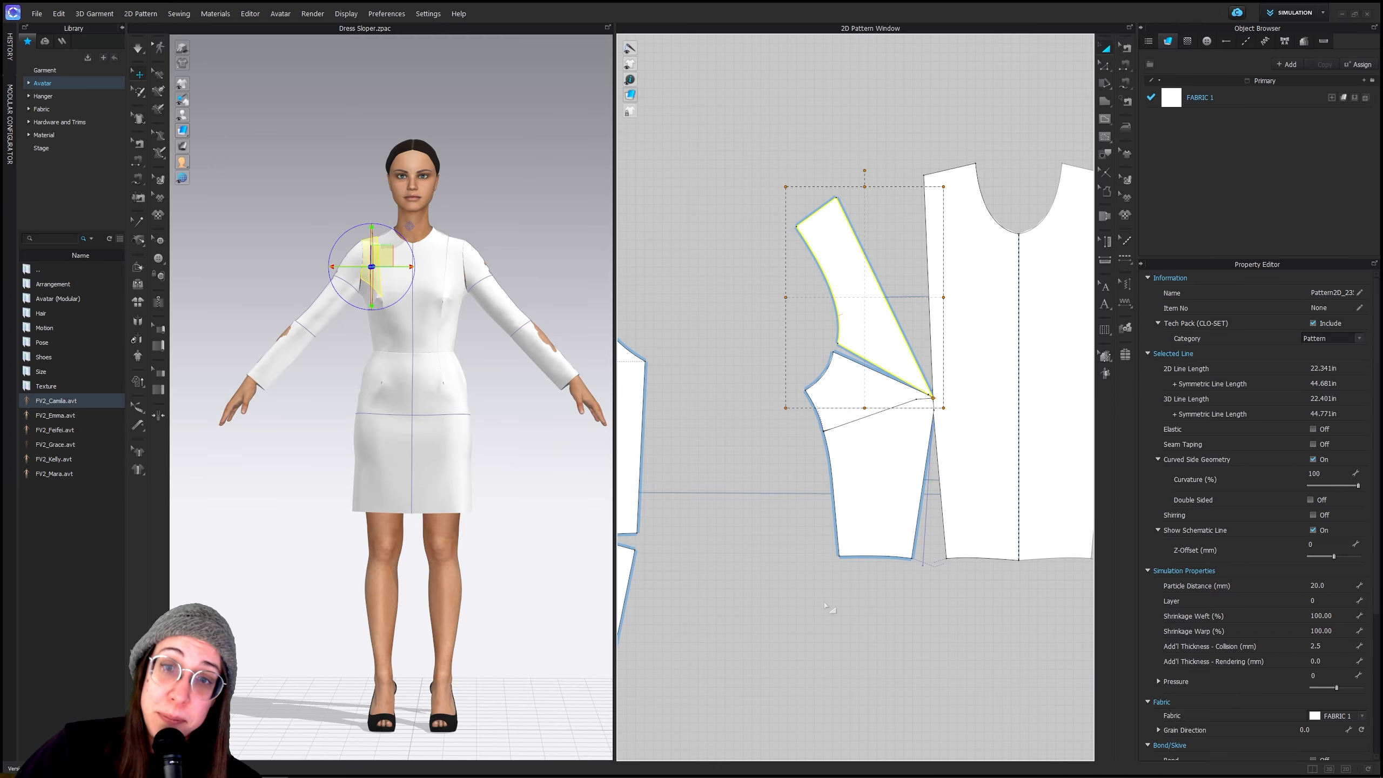
{"action": "middle_click_drag", "start_coordinate": [1022, 446], "coordinate": [907, 408]}
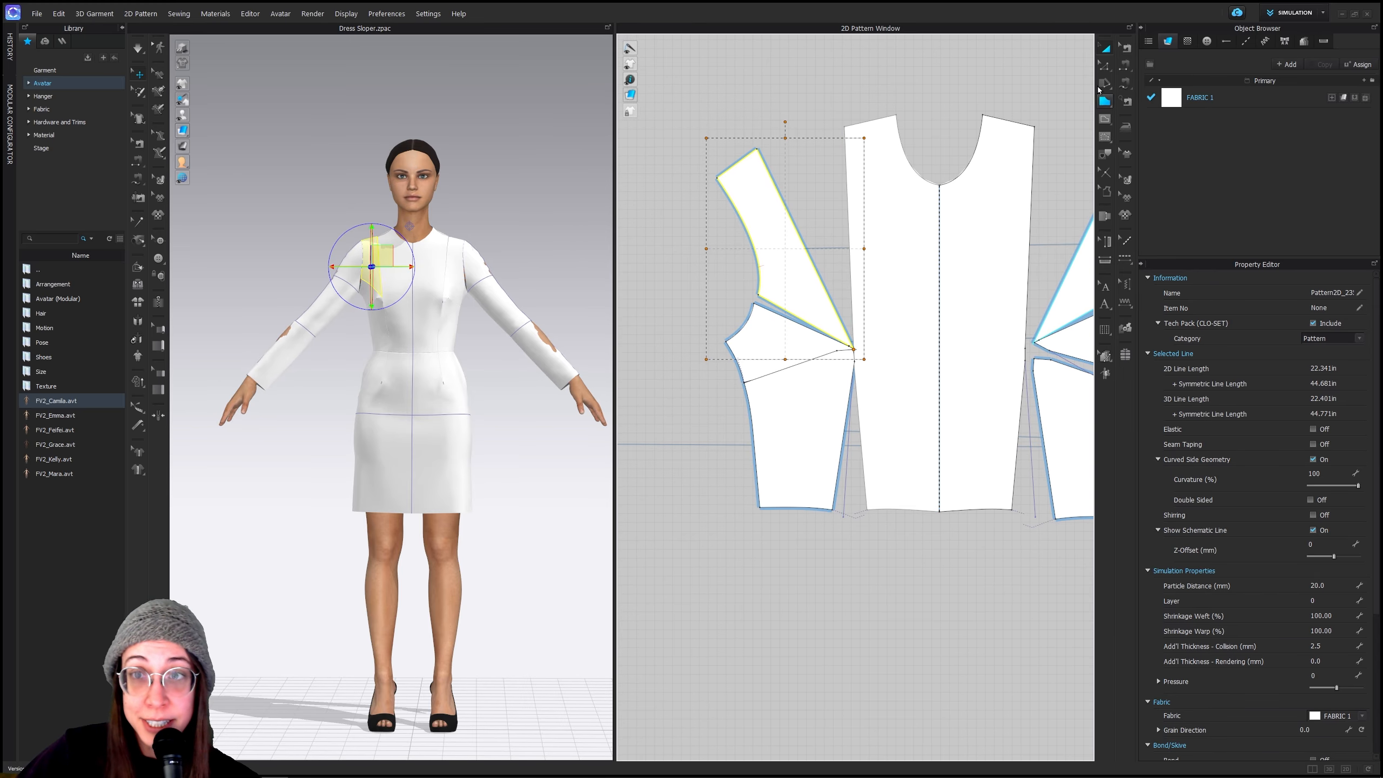
{"action": "left_click", "coordinate": [947, 92]}
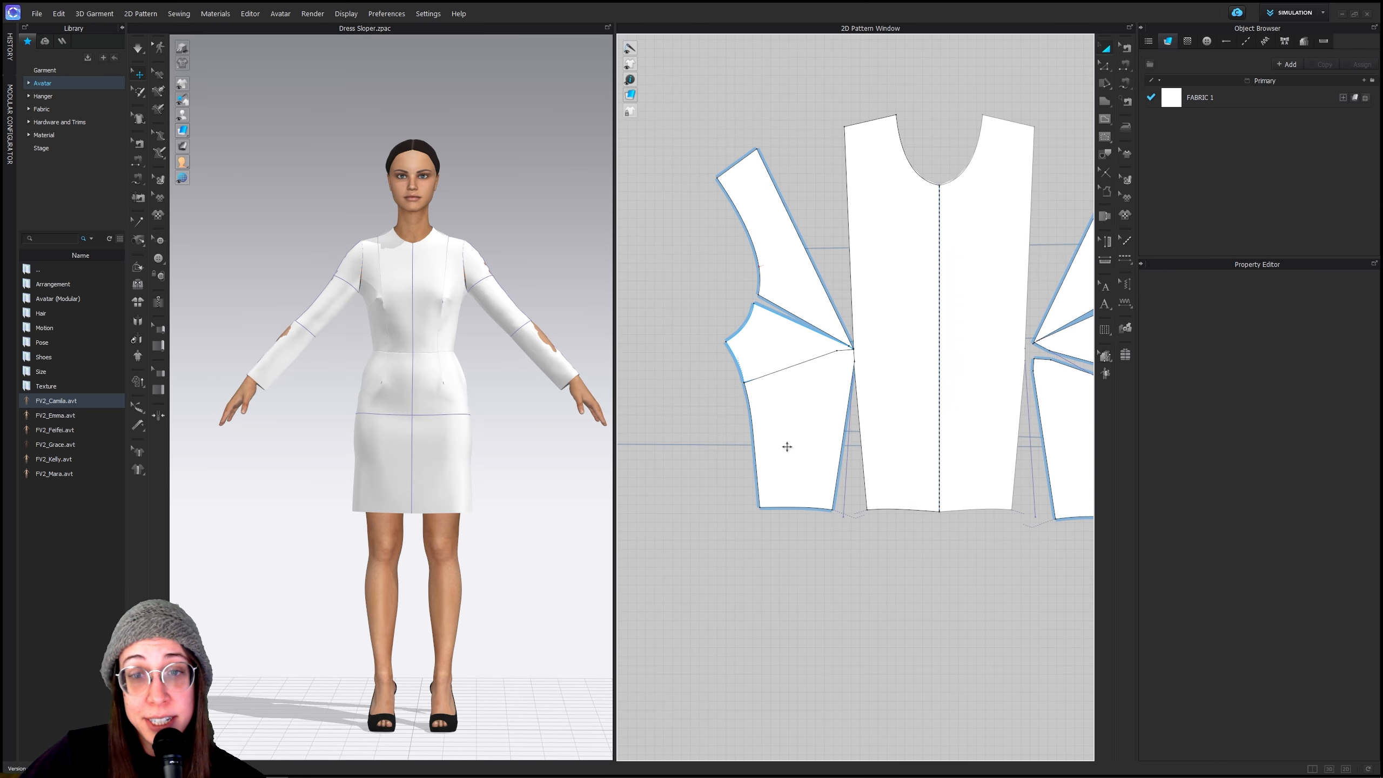
Separate the underarm and lower side pieces and delete the extra point near the bust point on each facing edge
{"action": "middle_click_drag", "start_coordinate": [819, 445], "coordinate": [841, 450]}
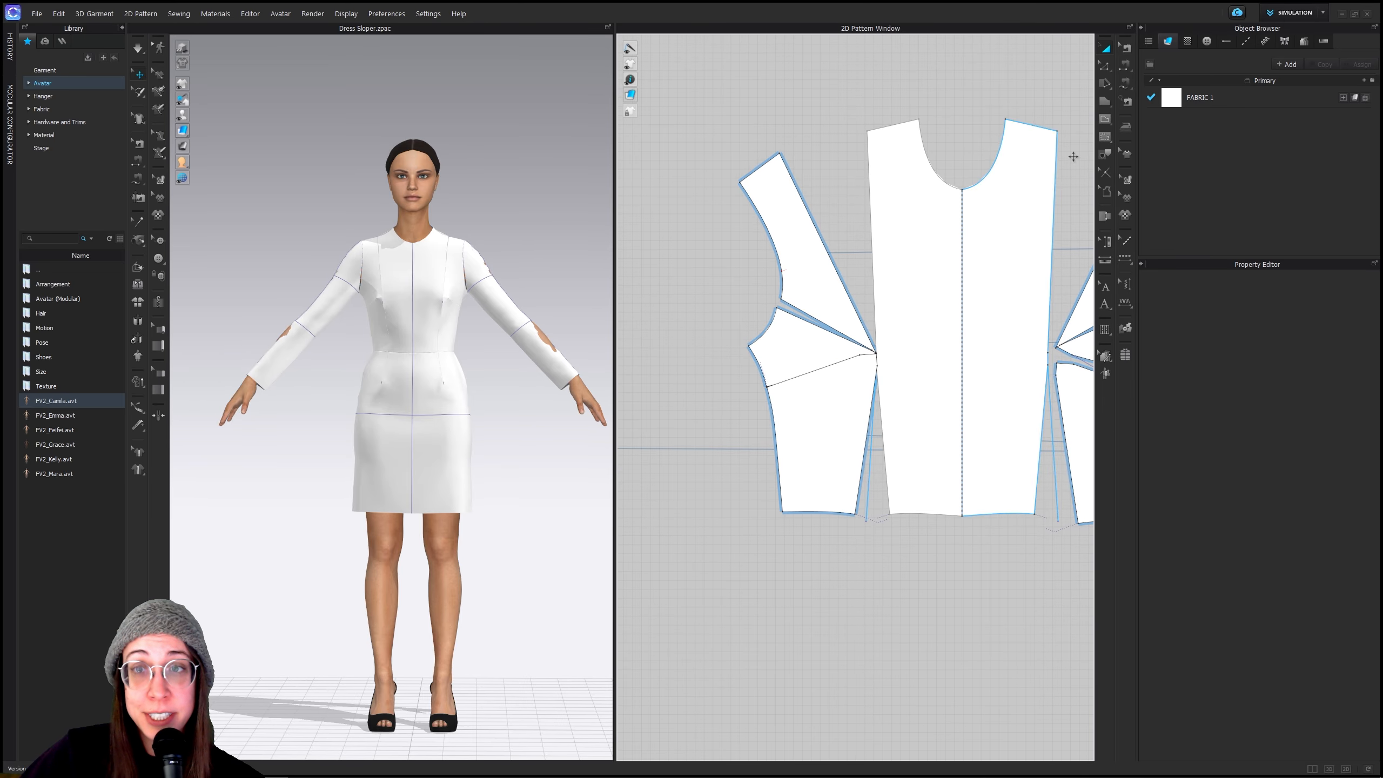
{"action": "left_click_drag", "start_coordinate": [819, 331], "coordinate": [807, 376]}
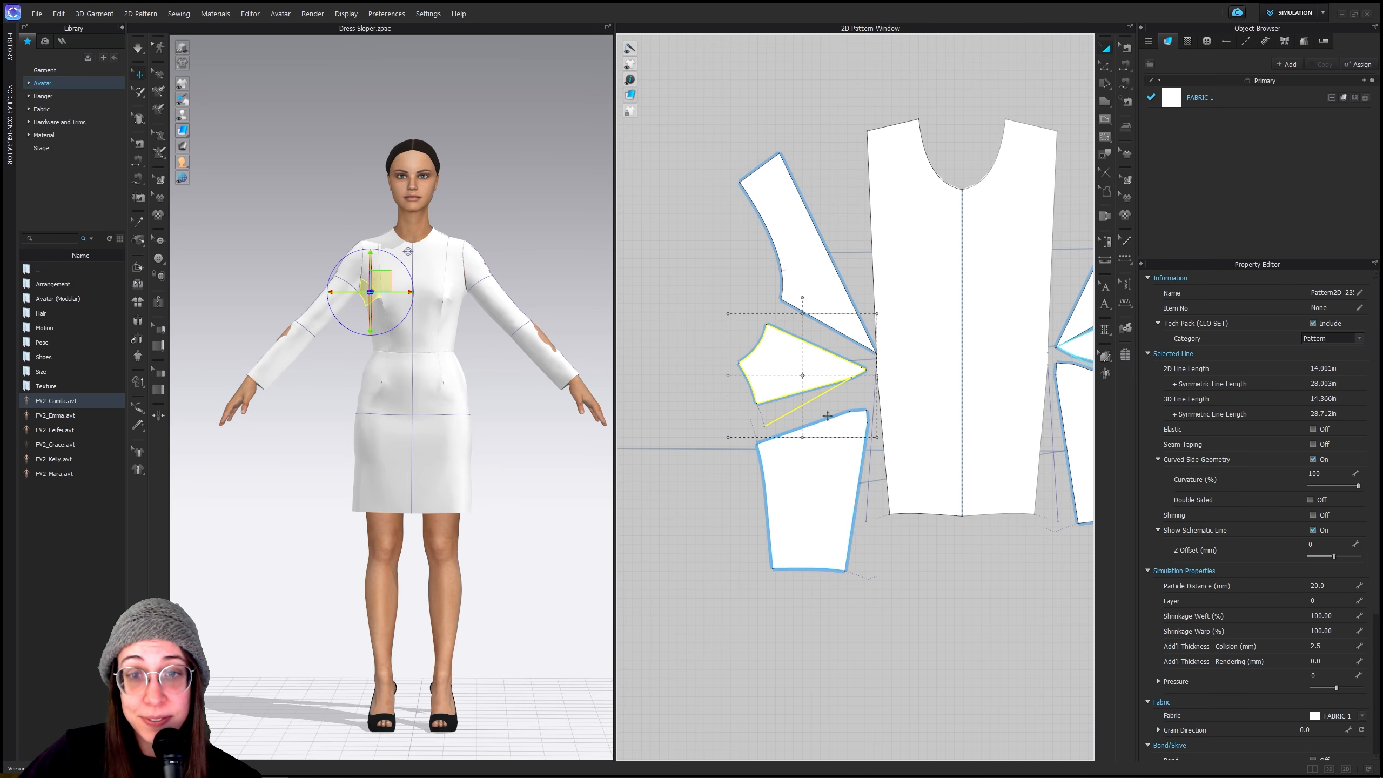
{"action": "left_click", "coordinate": [693, 468]}
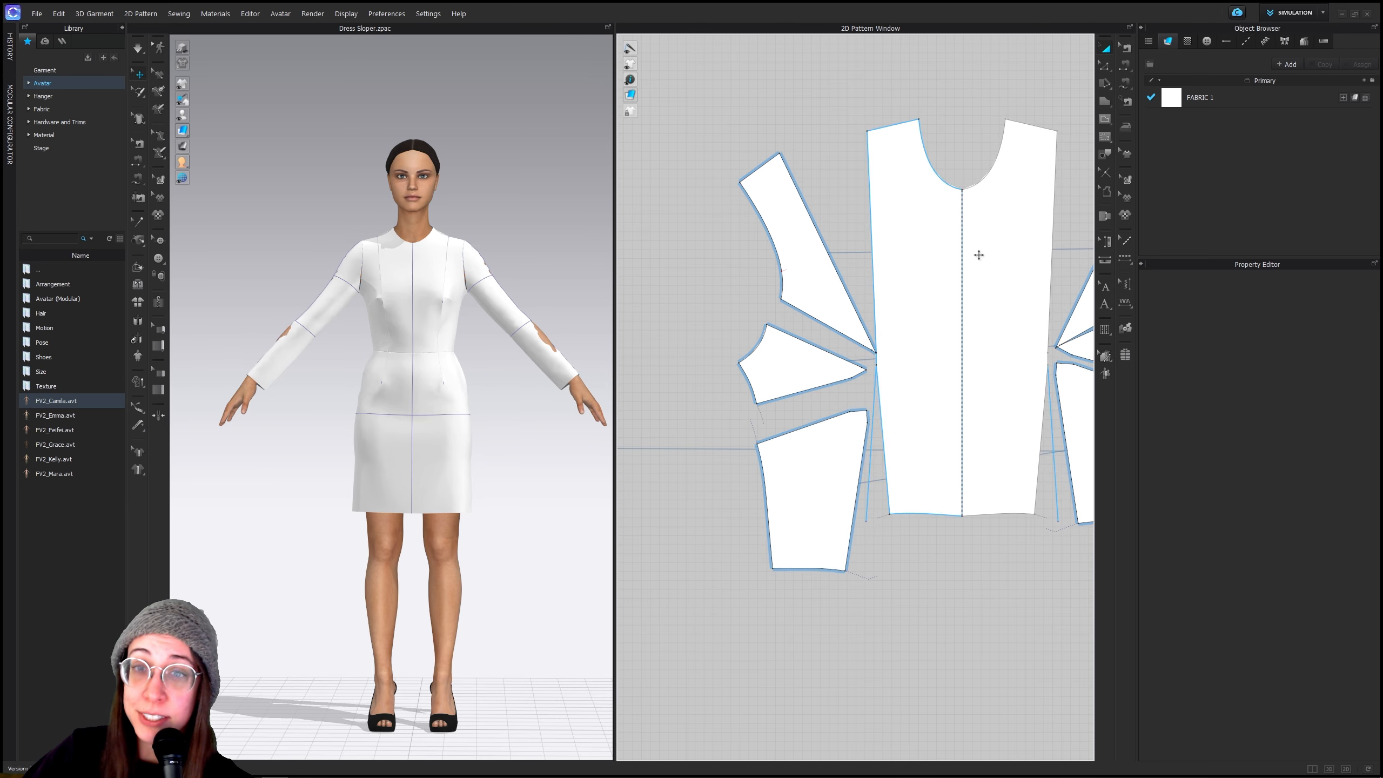
{"action": "key", "text": "z"}
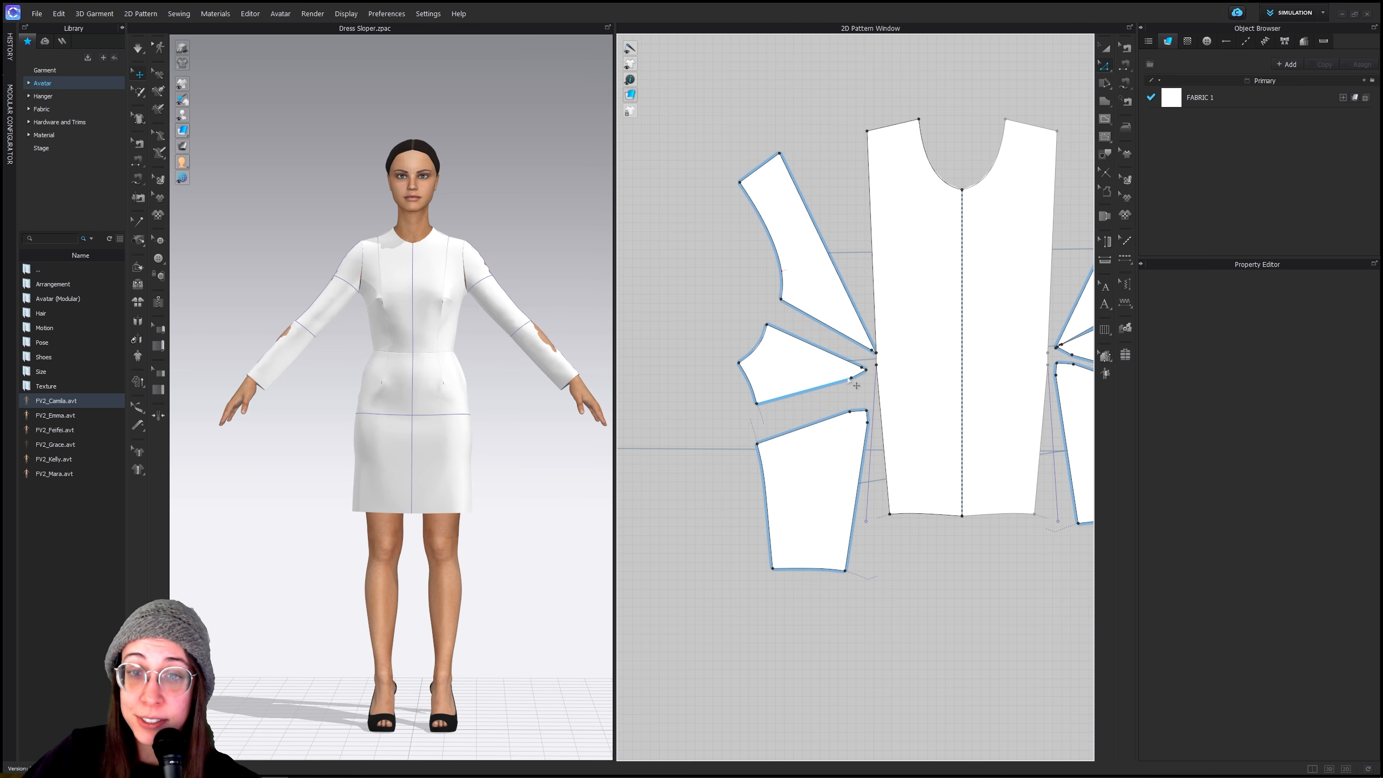
{"action": "left_click", "coordinate": [851, 379]}
{"action": "left_click", "coordinate": [853, 412]}
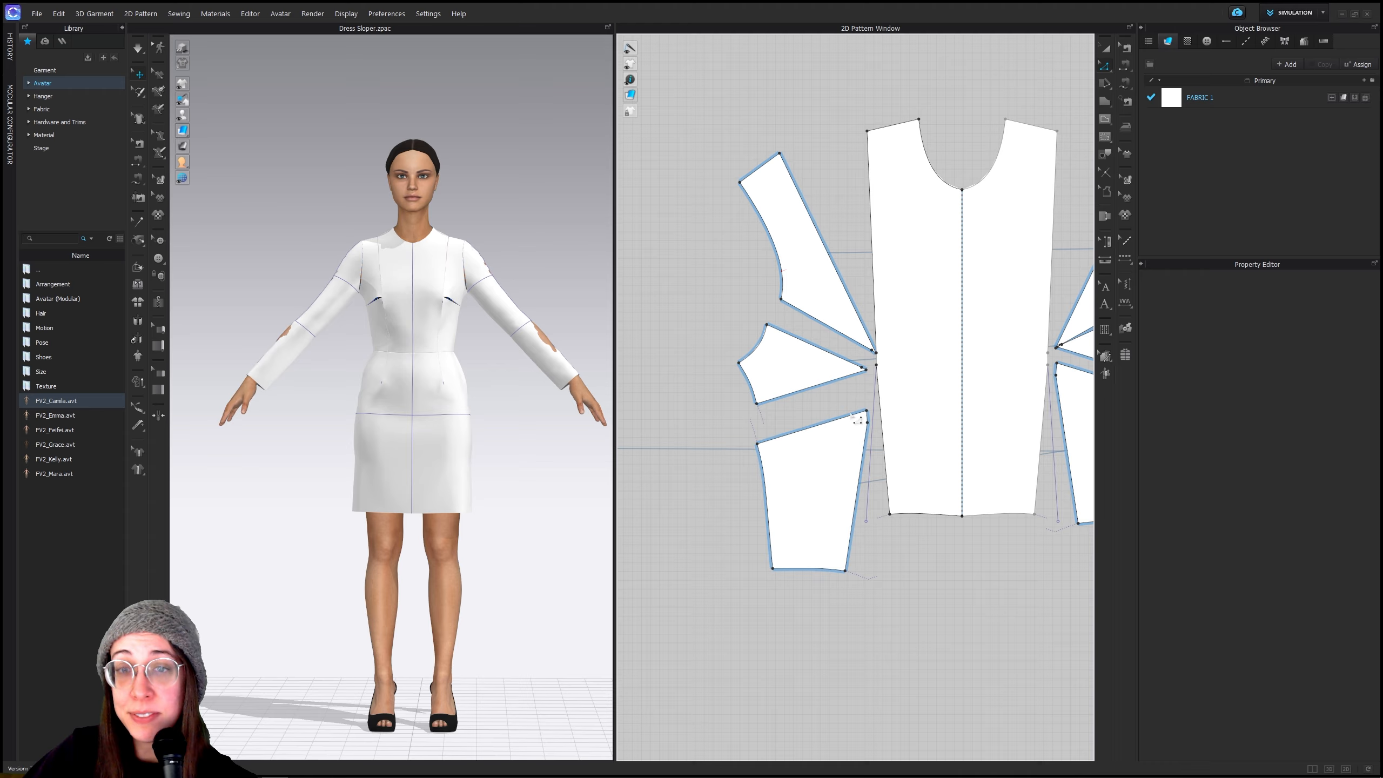
Merge the underarm and lower side pieces along their matching side dart edges
{"action": "left_click", "coordinate": [835, 431]}
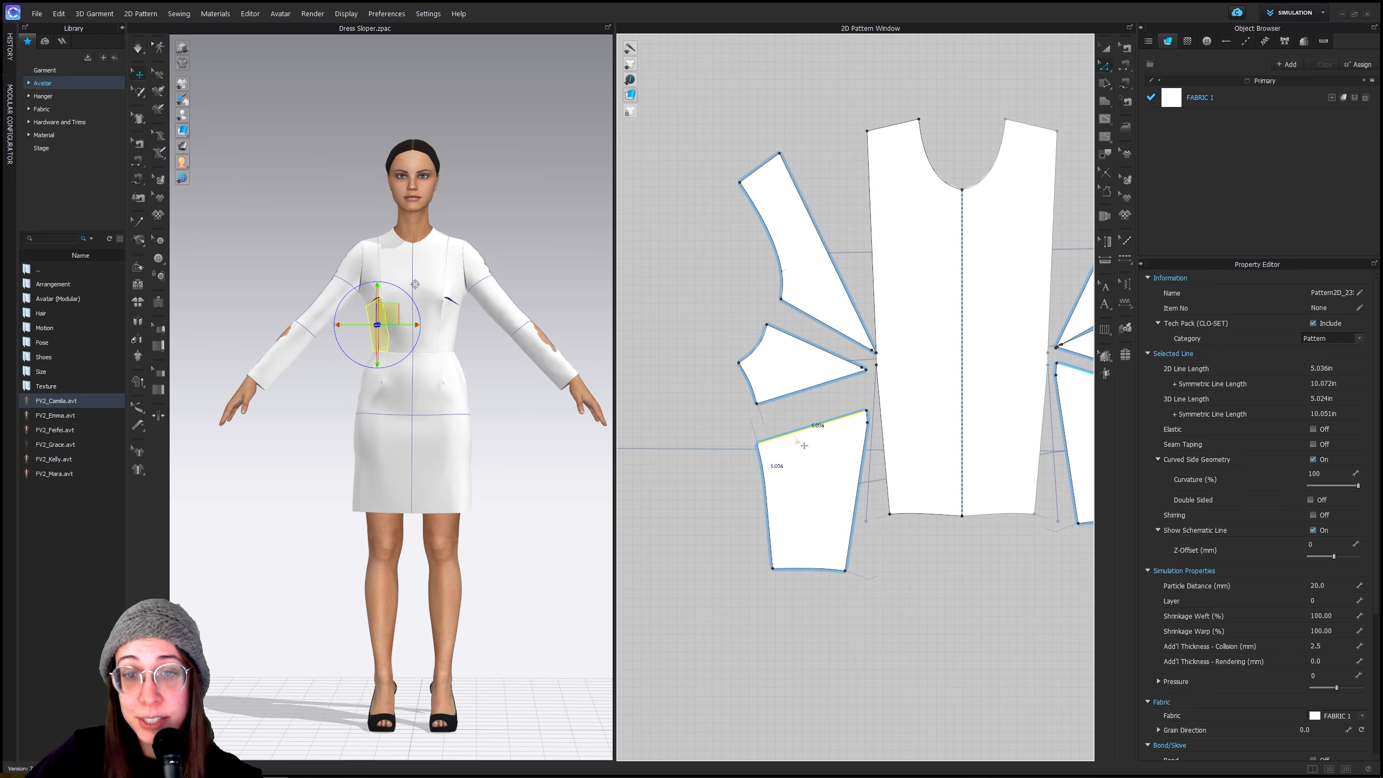
{"action": "left_click", "coordinate": [825, 385], "text": "shift"}
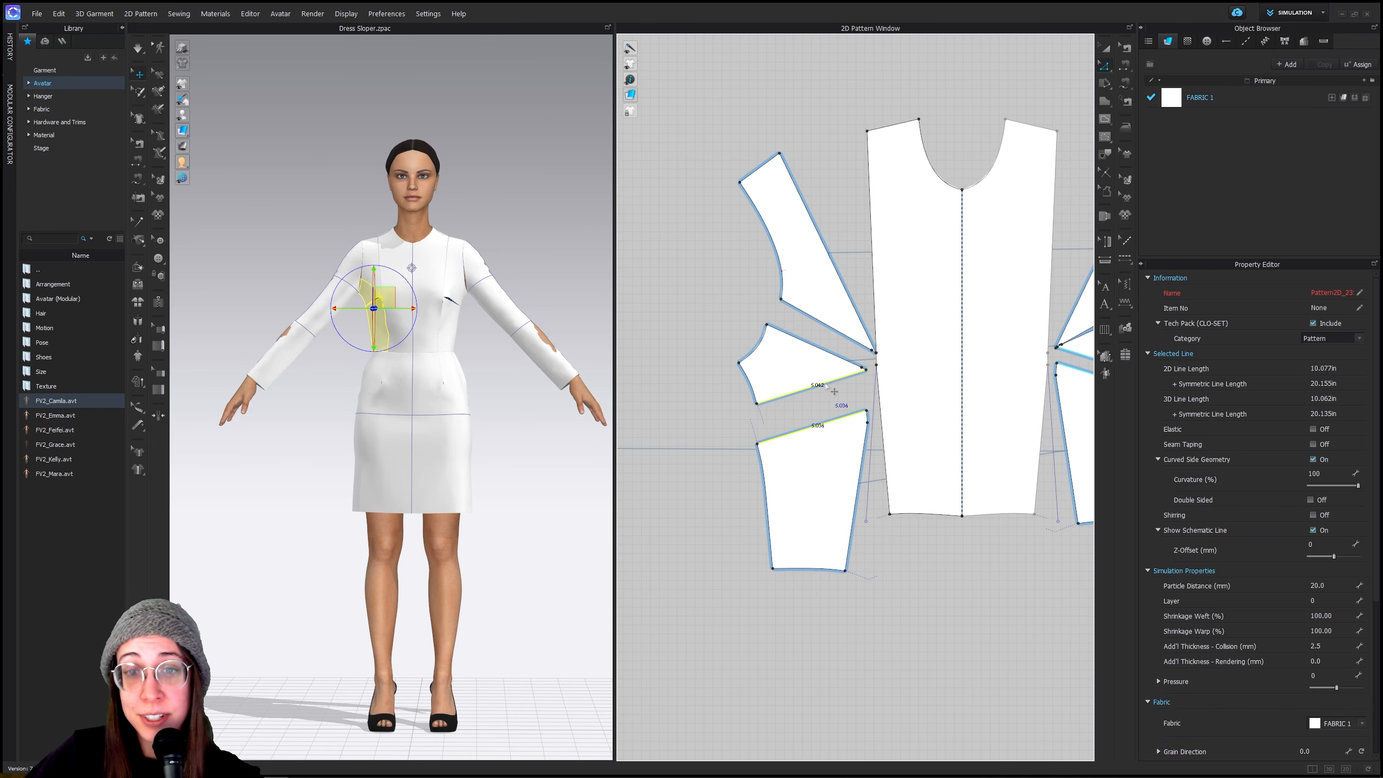
{"action": "right_click", "coordinate": [827, 386]}
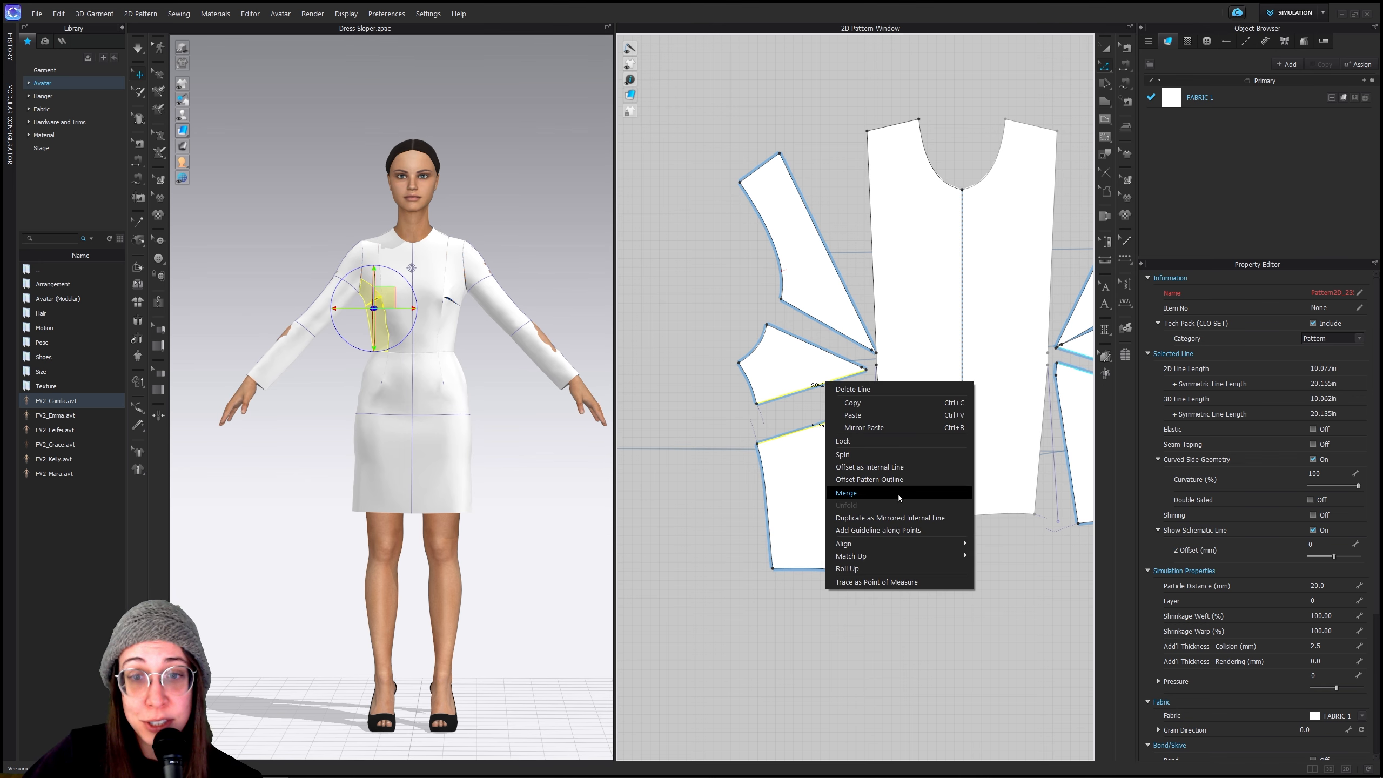
{"action": "left_click", "coordinate": [926, 495]}
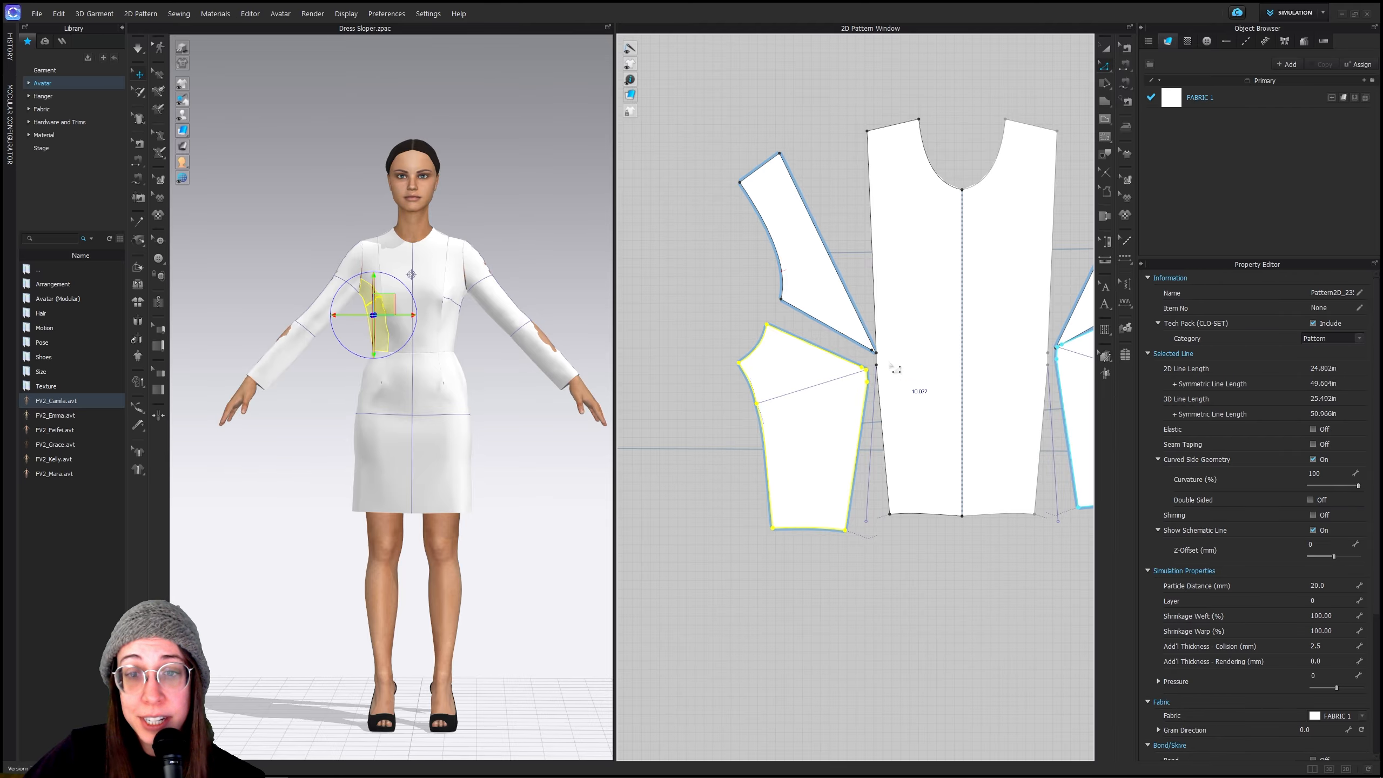
Move the merged side piece back against the centre front panel so its corner meets the bust point
{"action": "scroll", "coordinate": [877, 381], "scroll_direction": "up", "scroll_amount": 3}
{"action": "left_click", "coordinate": [1106, 48]}
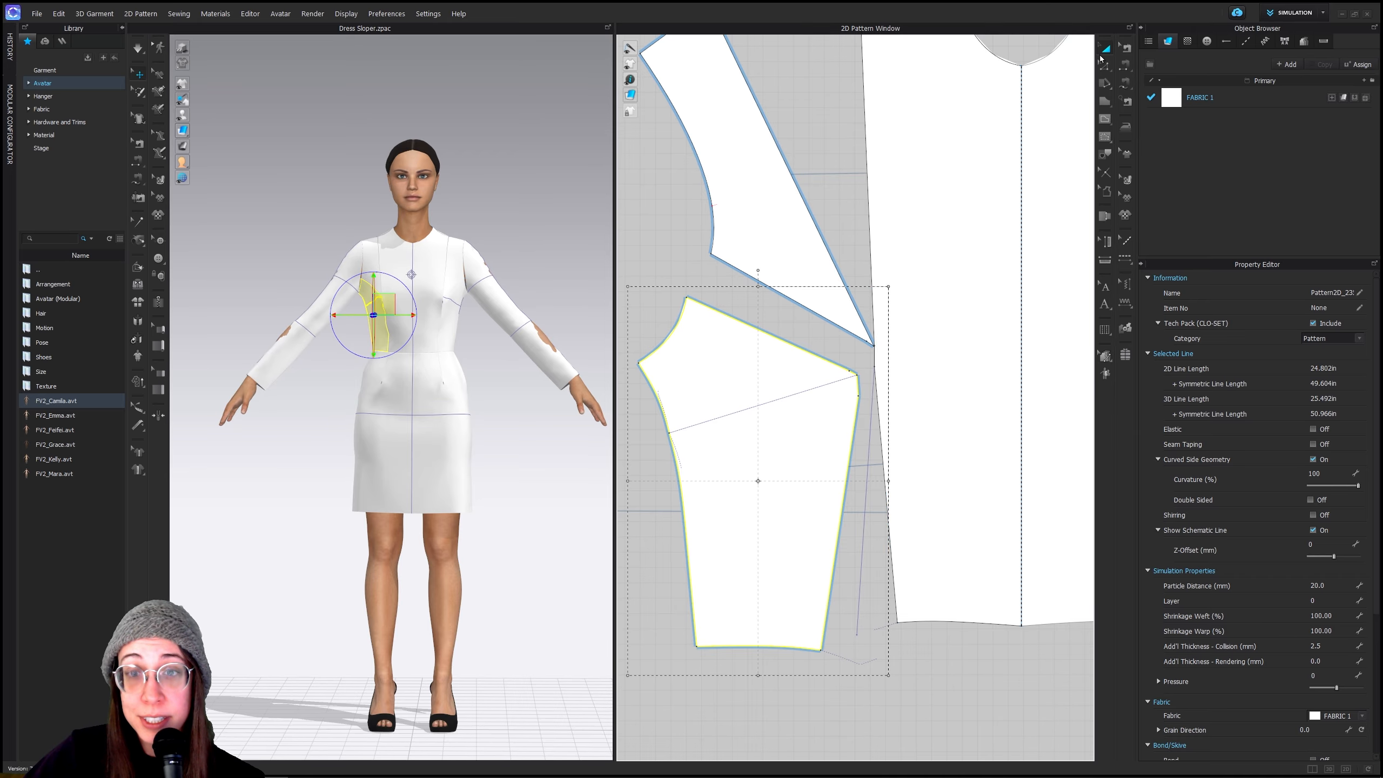
{"action": "left_click_drag", "start_coordinate": [825, 436], "coordinate": [847, 403]}
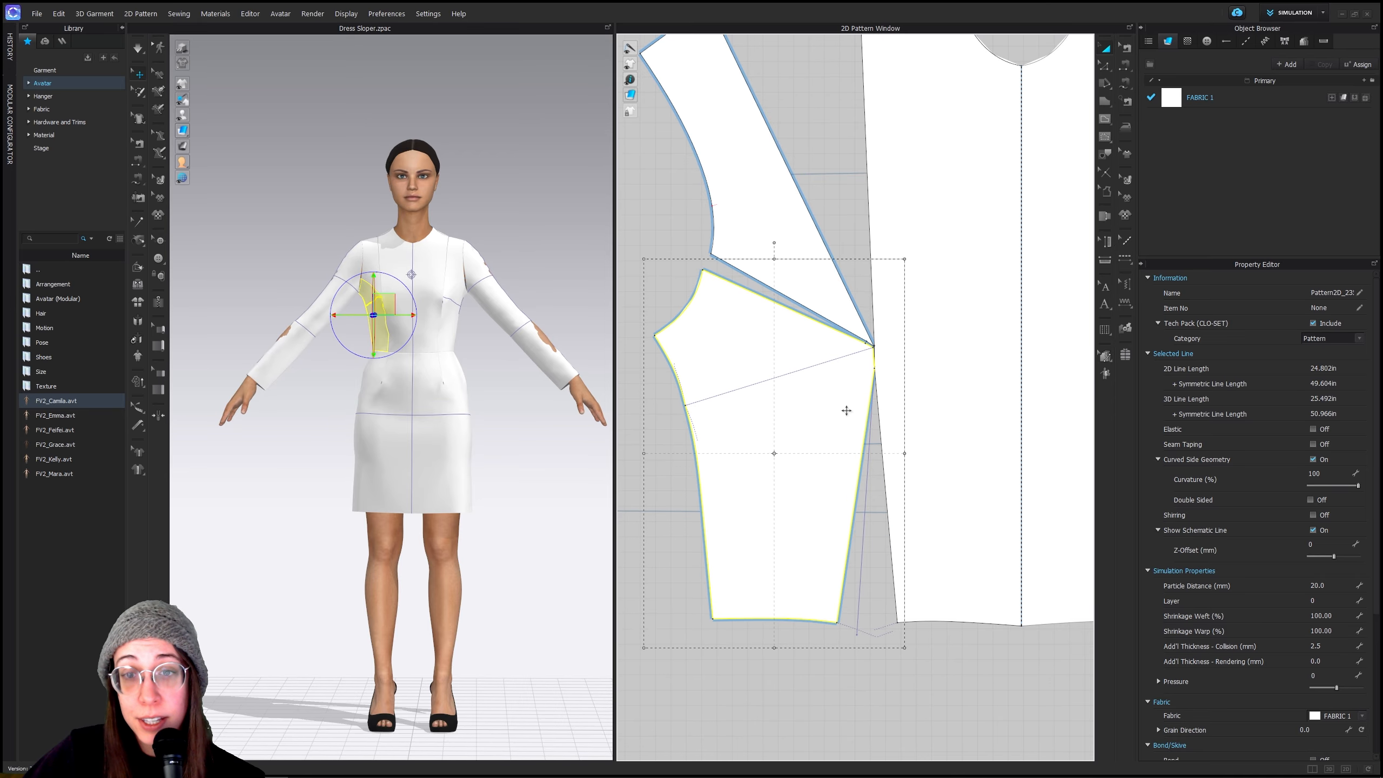
{"action": "scroll", "coordinate": [852, 376], "scroll_direction": "up", "scroll_amount": 6}
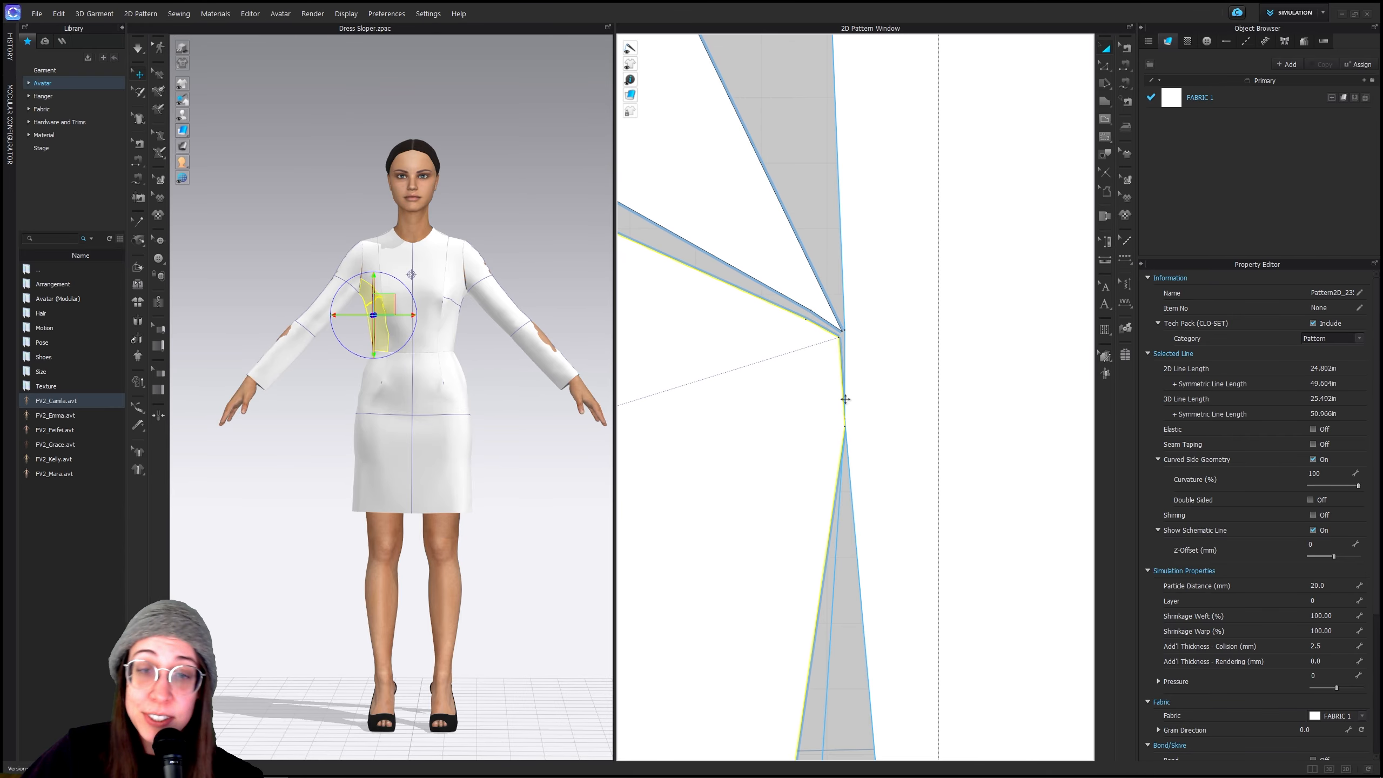
{"action": "scroll", "coordinate": [780, 433], "scroll_direction": "down", "scroll_amount": 5}
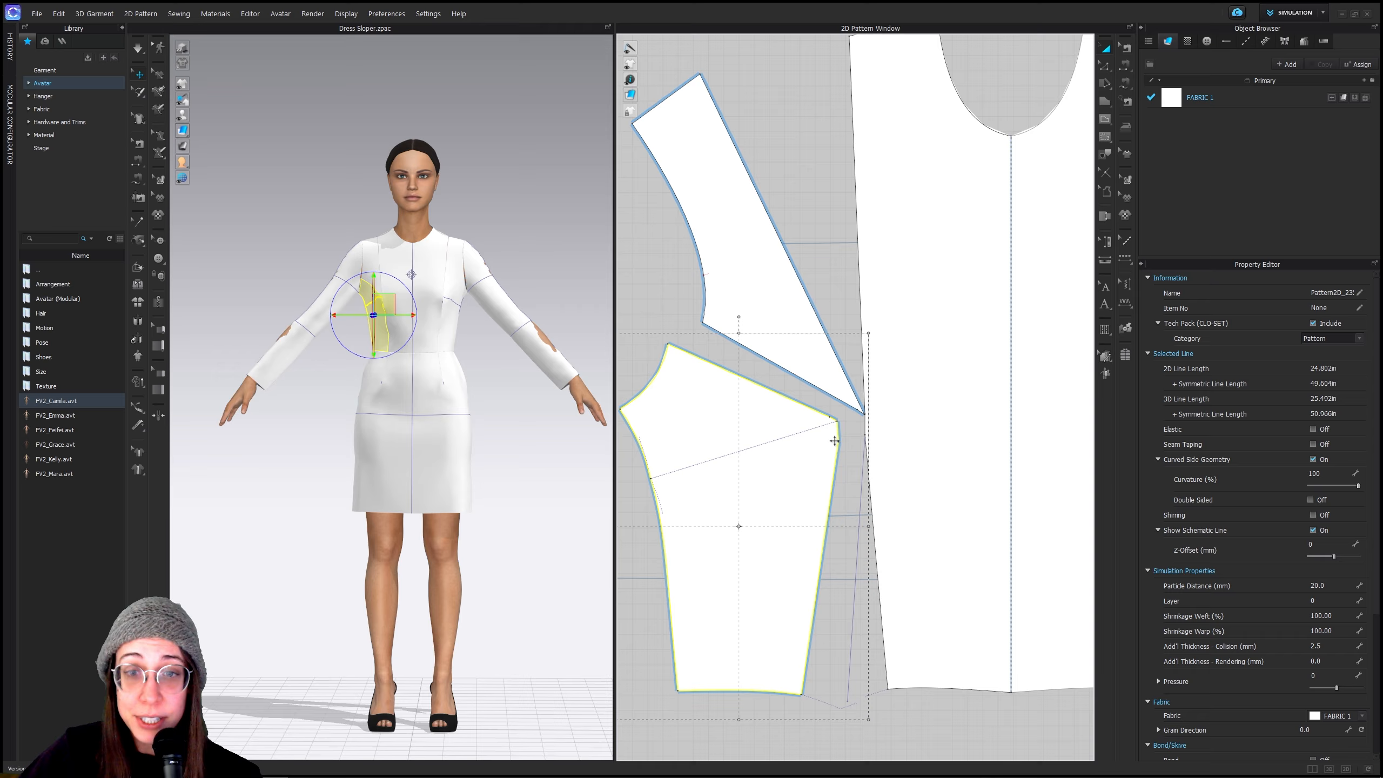
{"action": "scroll", "coordinate": [819, 450], "scroll_direction": "up", "scroll_amount": 6}
{"action": "left_click_drag", "start_coordinate": [892, 416], "coordinate": [921, 414]}
{"action": "middle_click_drag", "start_coordinate": [959, 425], "coordinate": [894, 423]}
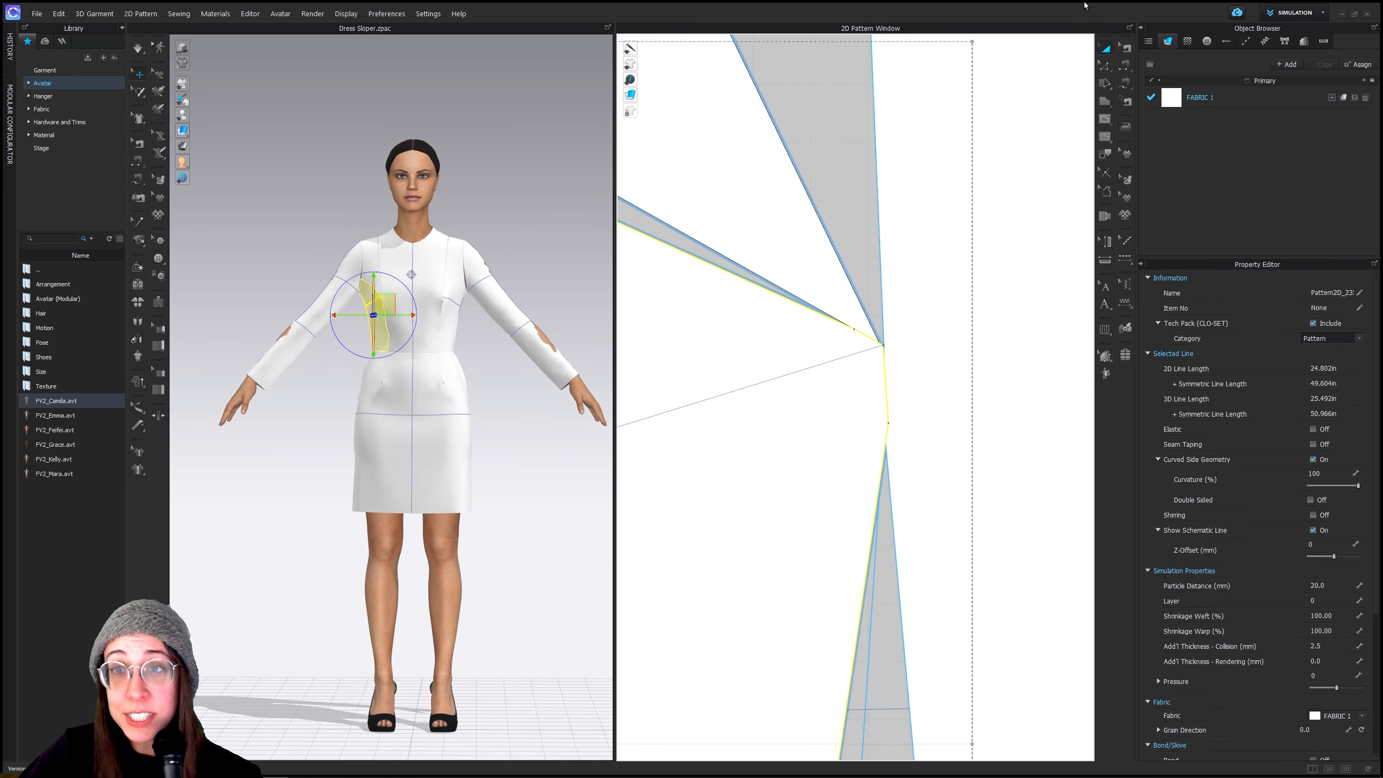
Reposition both end points of the side piece's short bust-point edge to line up with the centre front panel's edge
{"action": "left_click", "coordinate": [1105, 66]}
{"action": "left_click", "coordinate": [885, 425]}
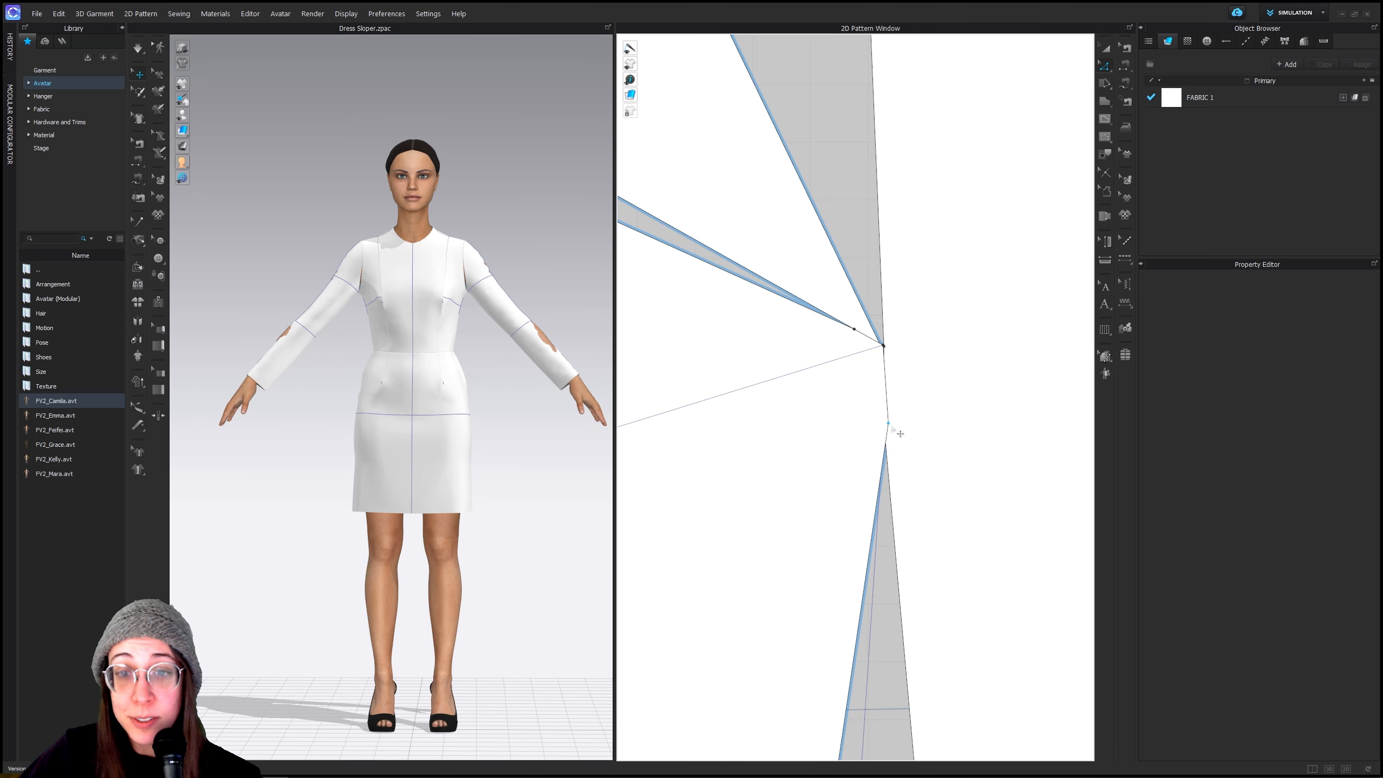
{"action": "left_click_drag", "start_coordinate": [882, 432], "coordinate": [883, 431]}
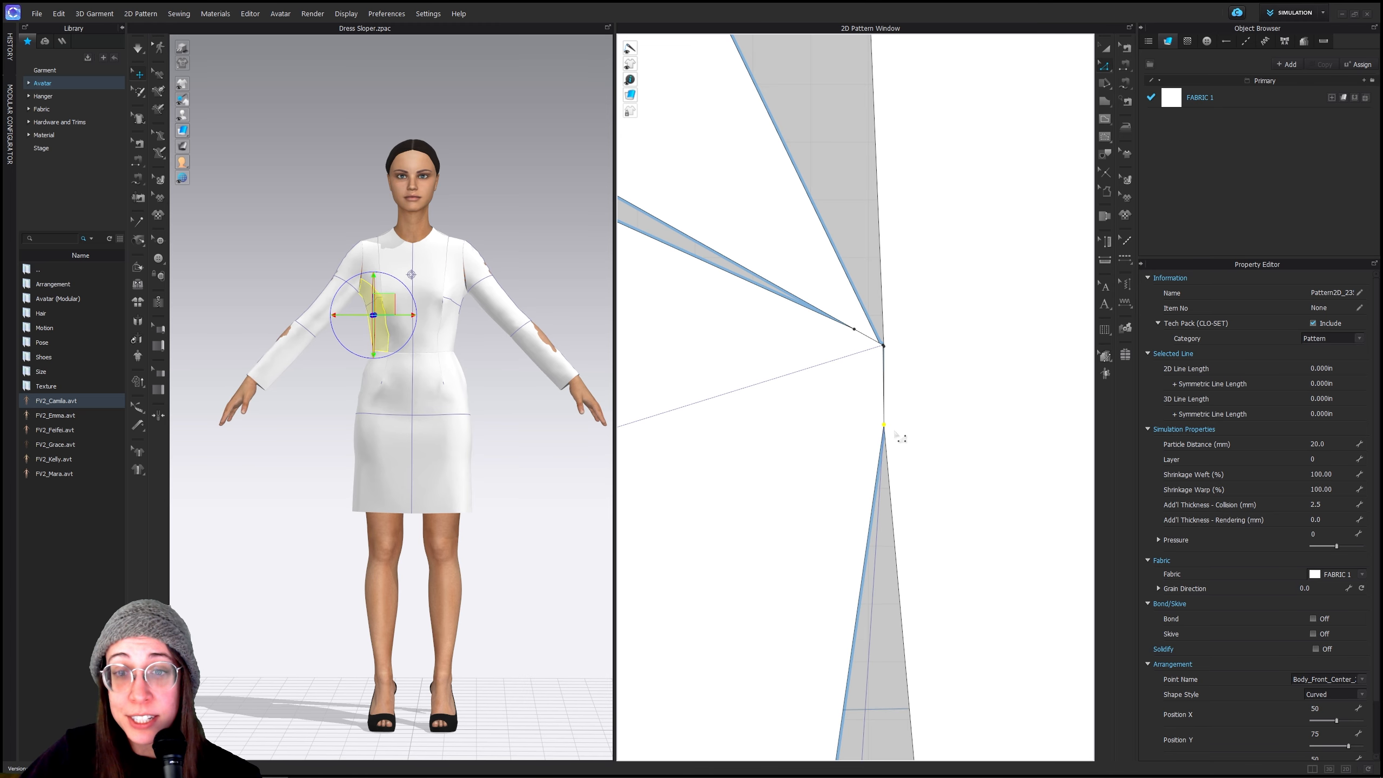
{"action": "left_click_drag", "start_coordinate": [884, 346], "coordinate": [886, 348]}
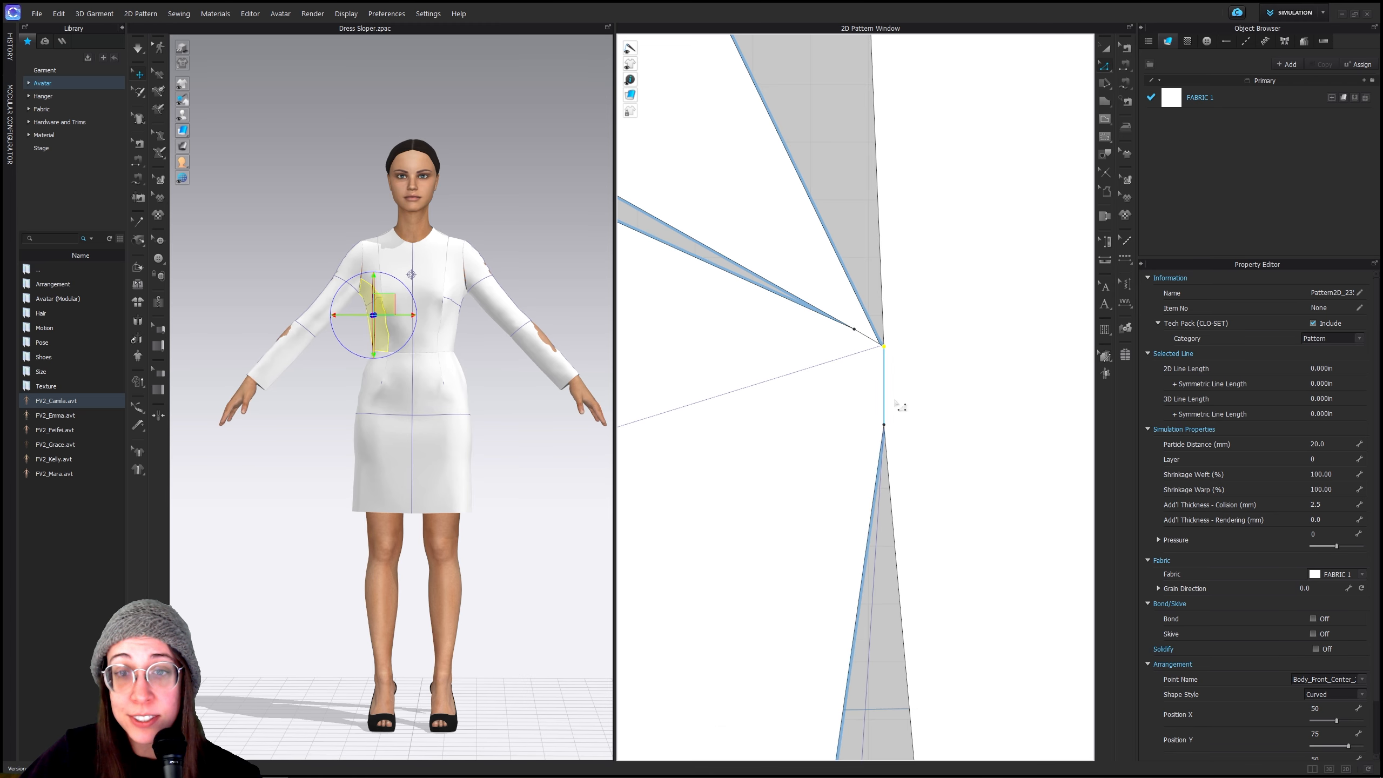
Move the side piece clear of the centre front panel and merge the two along their short edges at the bust point
{"action": "scroll", "coordinate": [894, 452], "scroll_direction": "down", "scroll_amount": 5}
{"action": "middle_click_drag", "start_coordinate": [915, 528], "coordinate": [951, 483]}
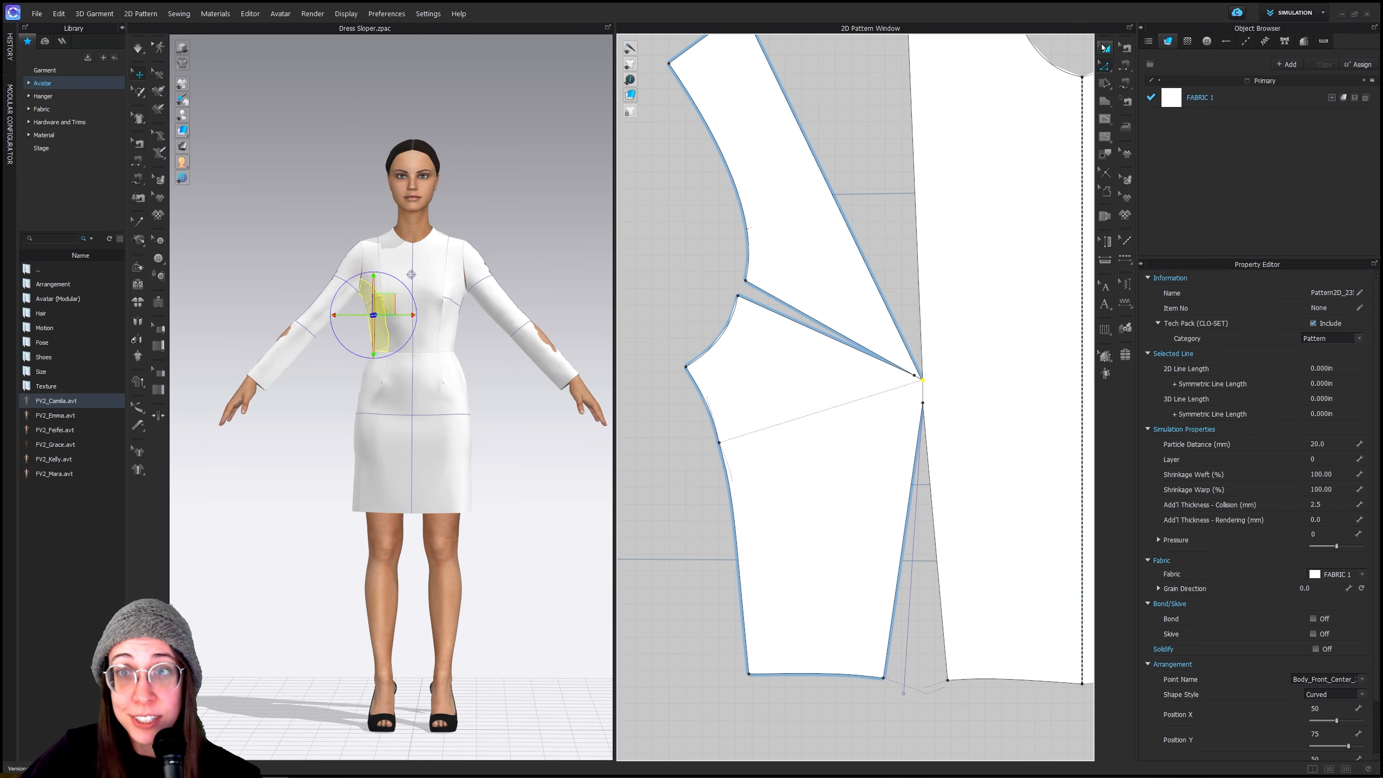
{"action": "left_click", "coordinate": [1105, 49]}
{"action": "left_click_drag", "start_coordinate": [887, 405], "coordinate": [863, 405]}
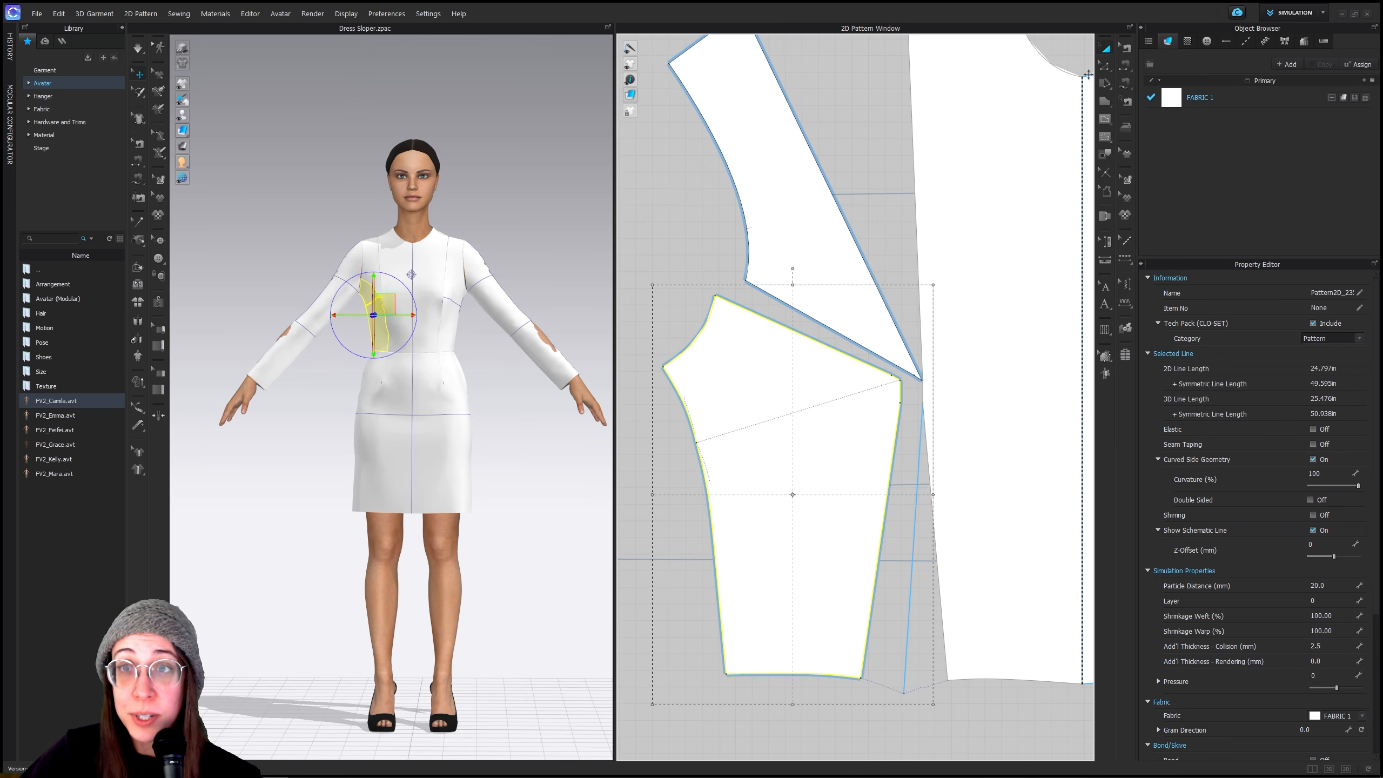
{"action": "left_click", "coordinate": [1103, 66]}
{"action": "left_click", "coordinate": [928, 404]}
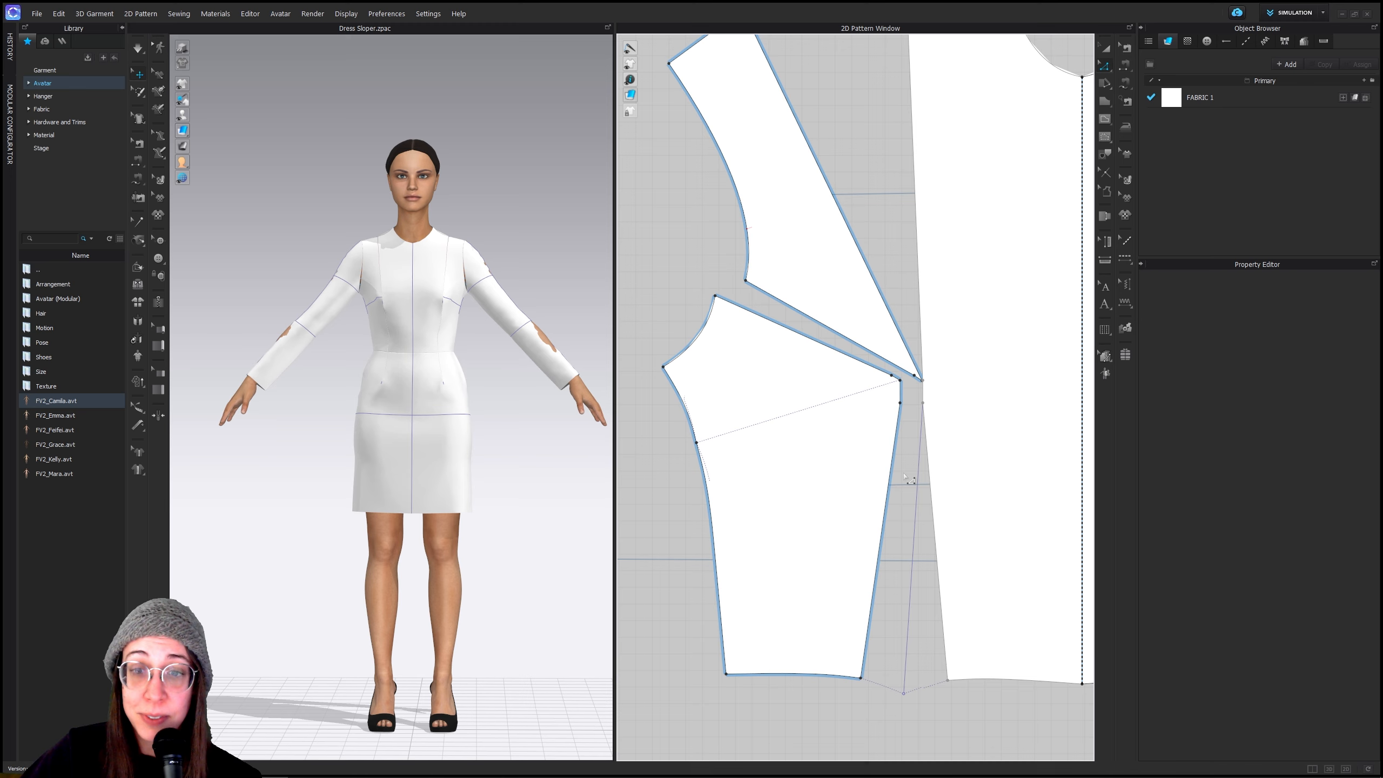
{"action": "left_click", "coordinate": [901, 393]}
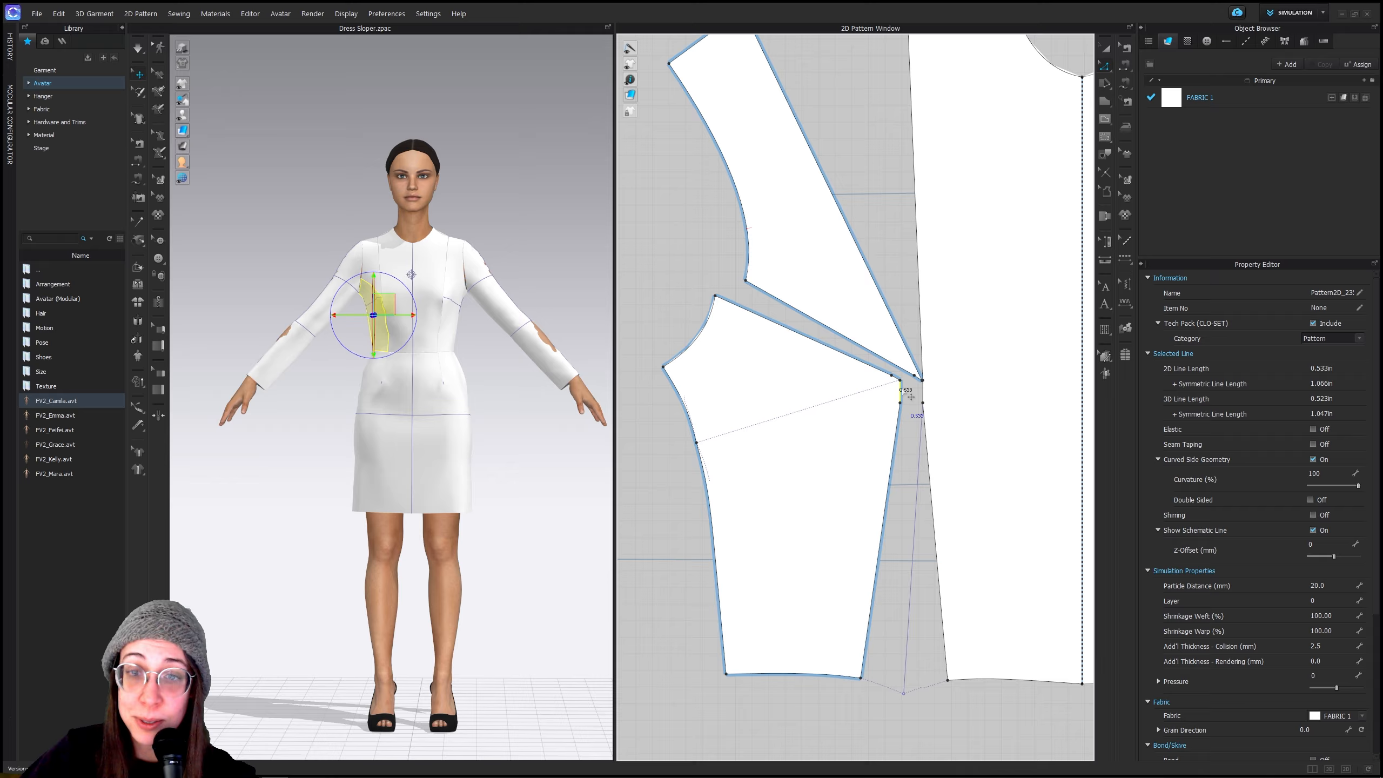
{"action": "left_click", "coordinate": [924, 394], "text": "shift"}
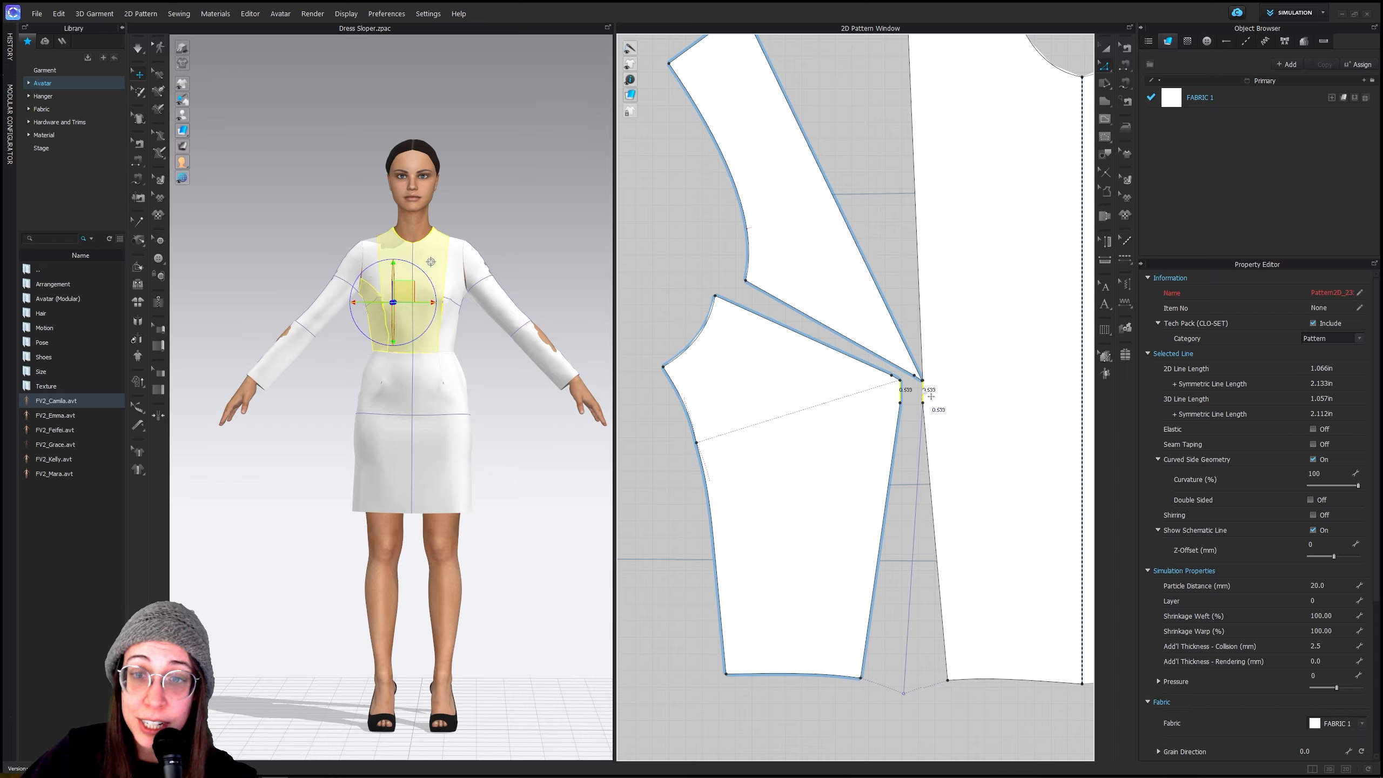
{"action": "right_click", "coordinate": [921, 390]}
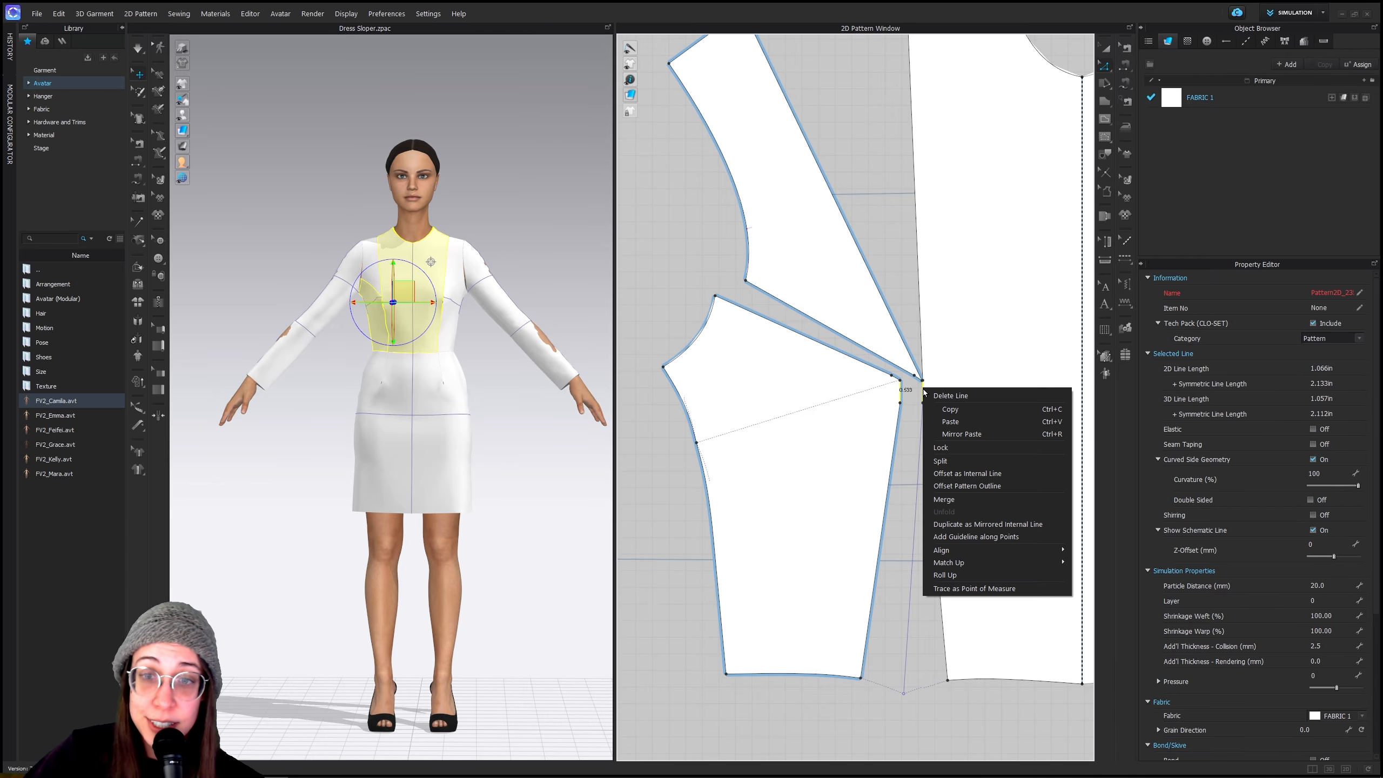
{"action": "left_click", "coordinate": [989, 503]}
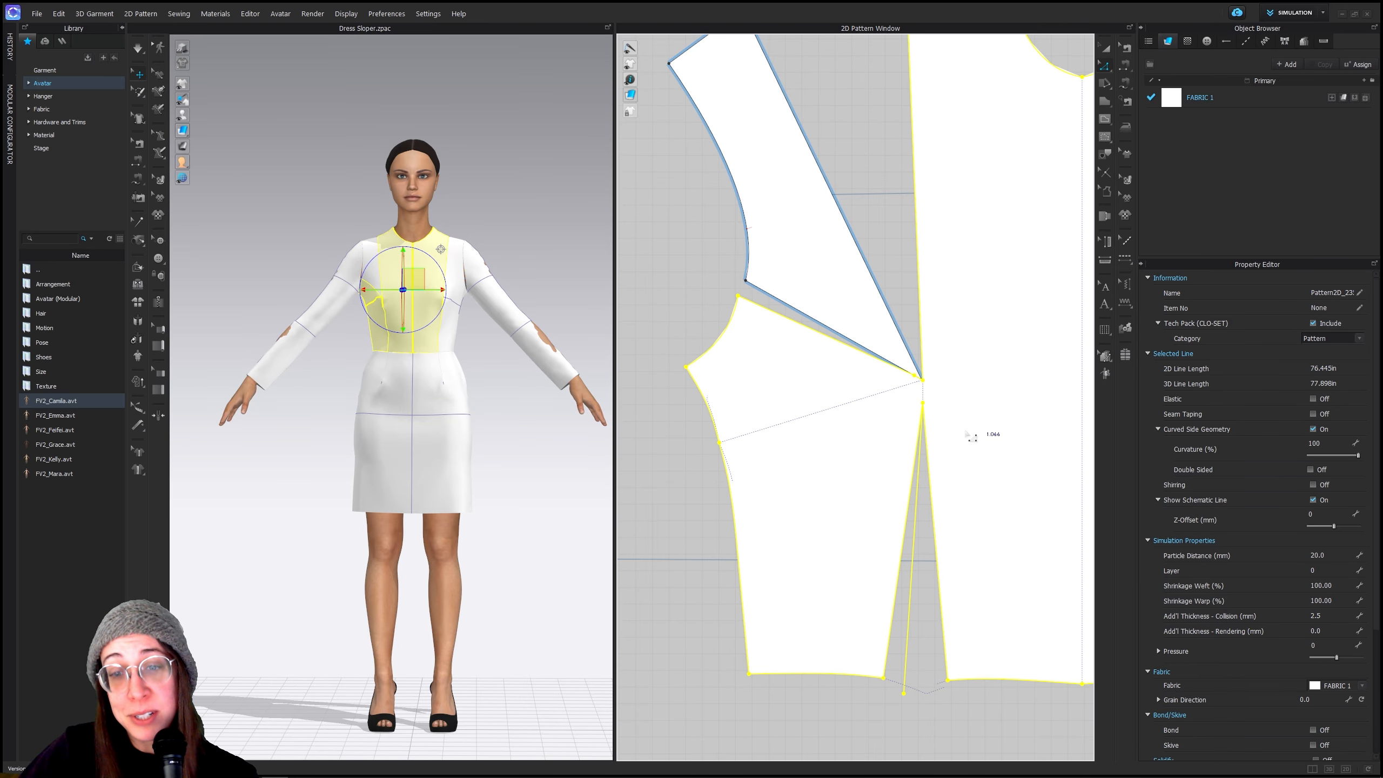
Move the shoulder-armhole piece clear of the front bodice and try to merge the two along their short bust-point edges
{"action": "middle_click_drag", "start_coordinate": [944, 371], "coordinate": [937, 429]}
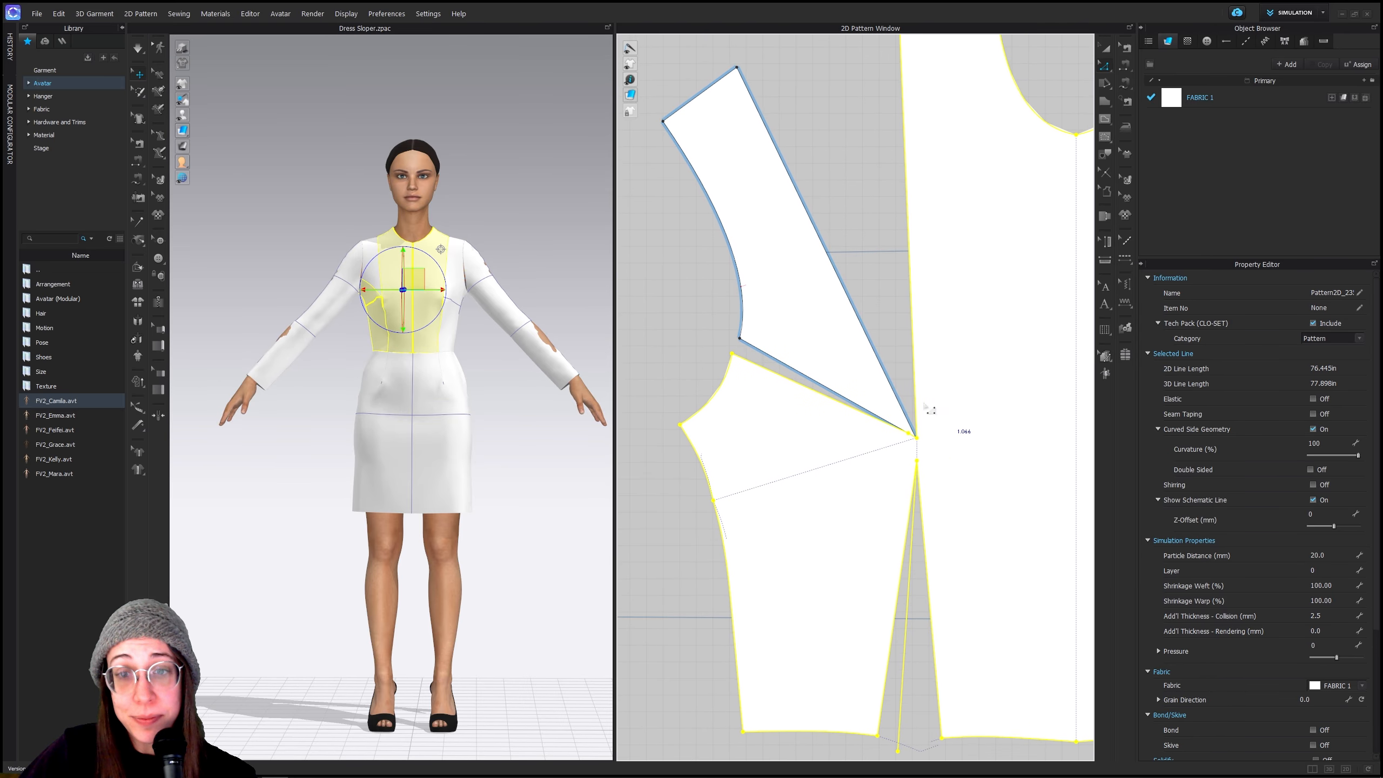
{"action": "key", "text": "a"}
{"action": "left_click", "coordinate": [853, 359]}
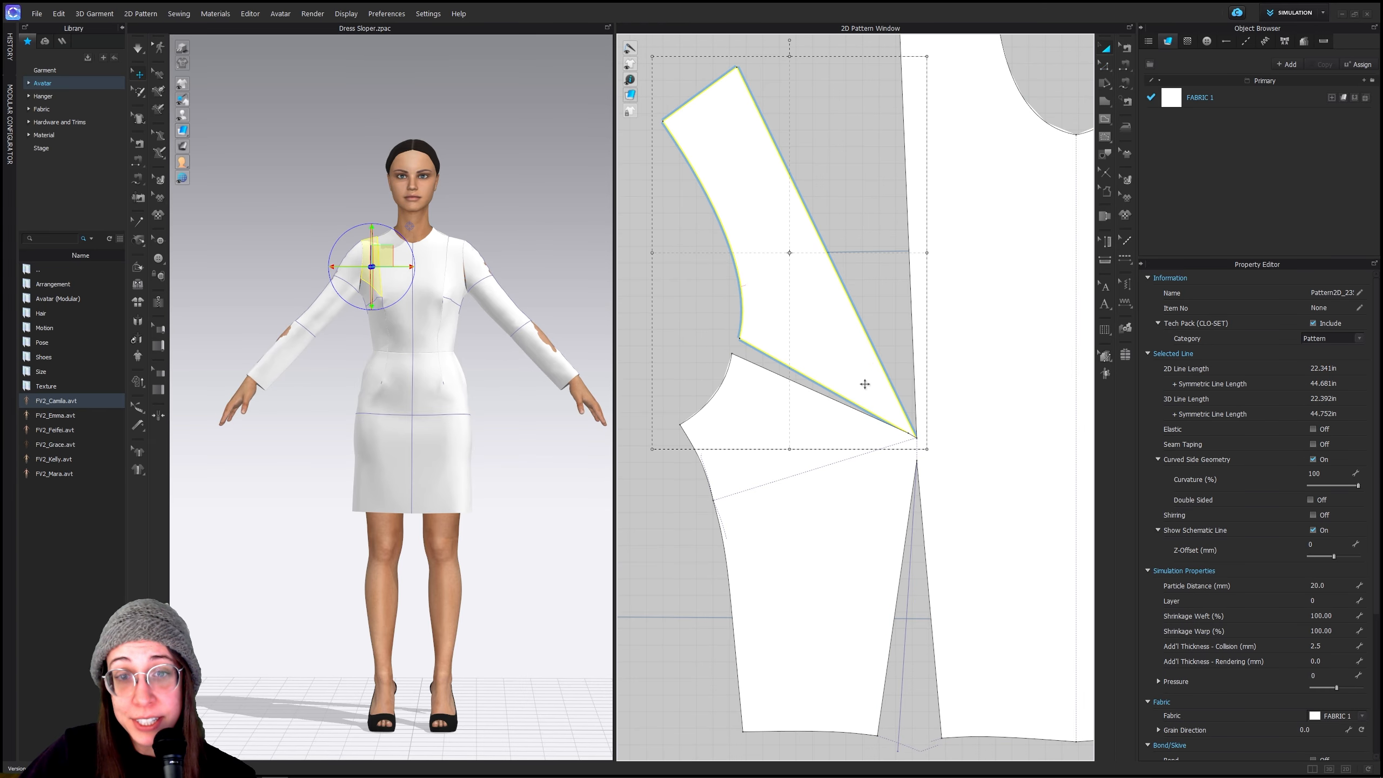
{"action": "scroll", "coordinate": [914, 425], "scroll_direction": "up", "scroll_amount": 5}
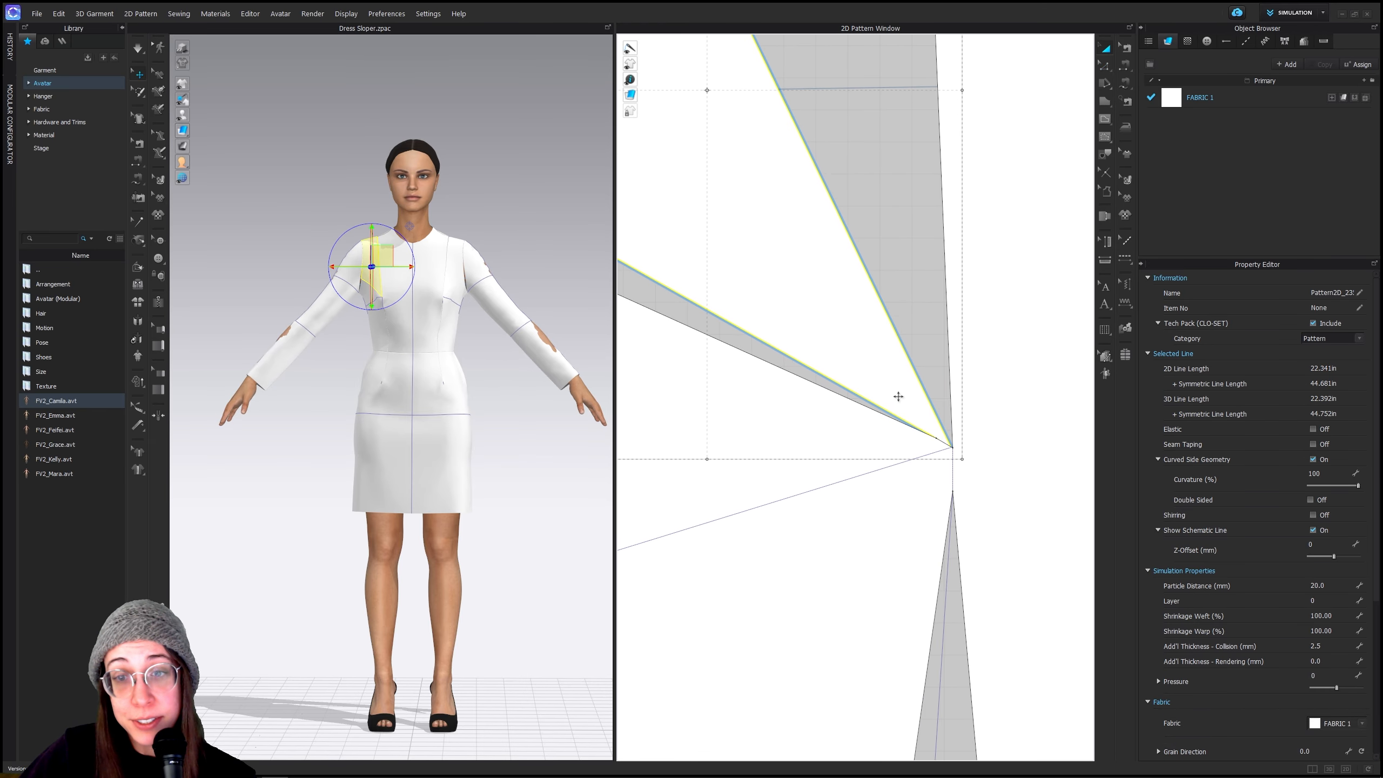
{"action": "left_click", "coordinate": [1103, 66]}
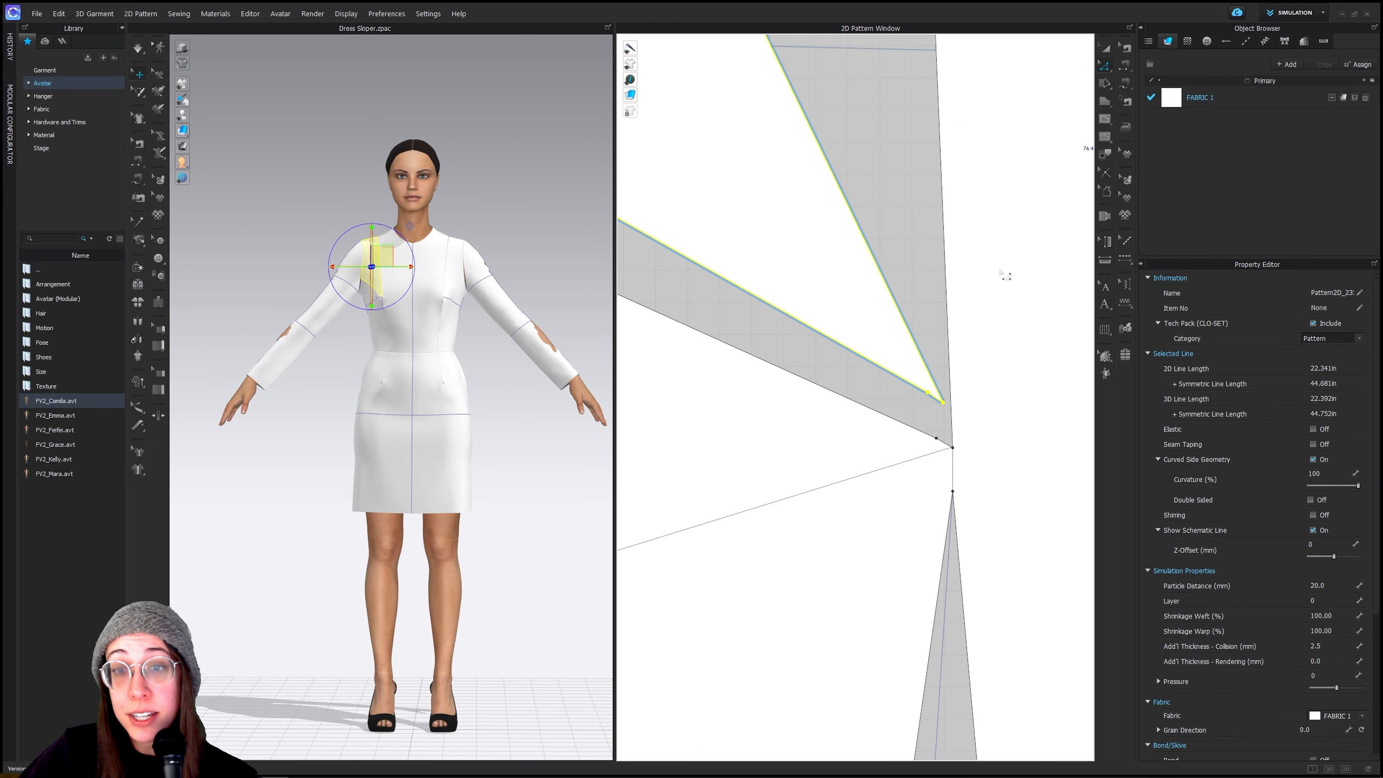
{"action": "left_click", "coordinate": [935, 398]}
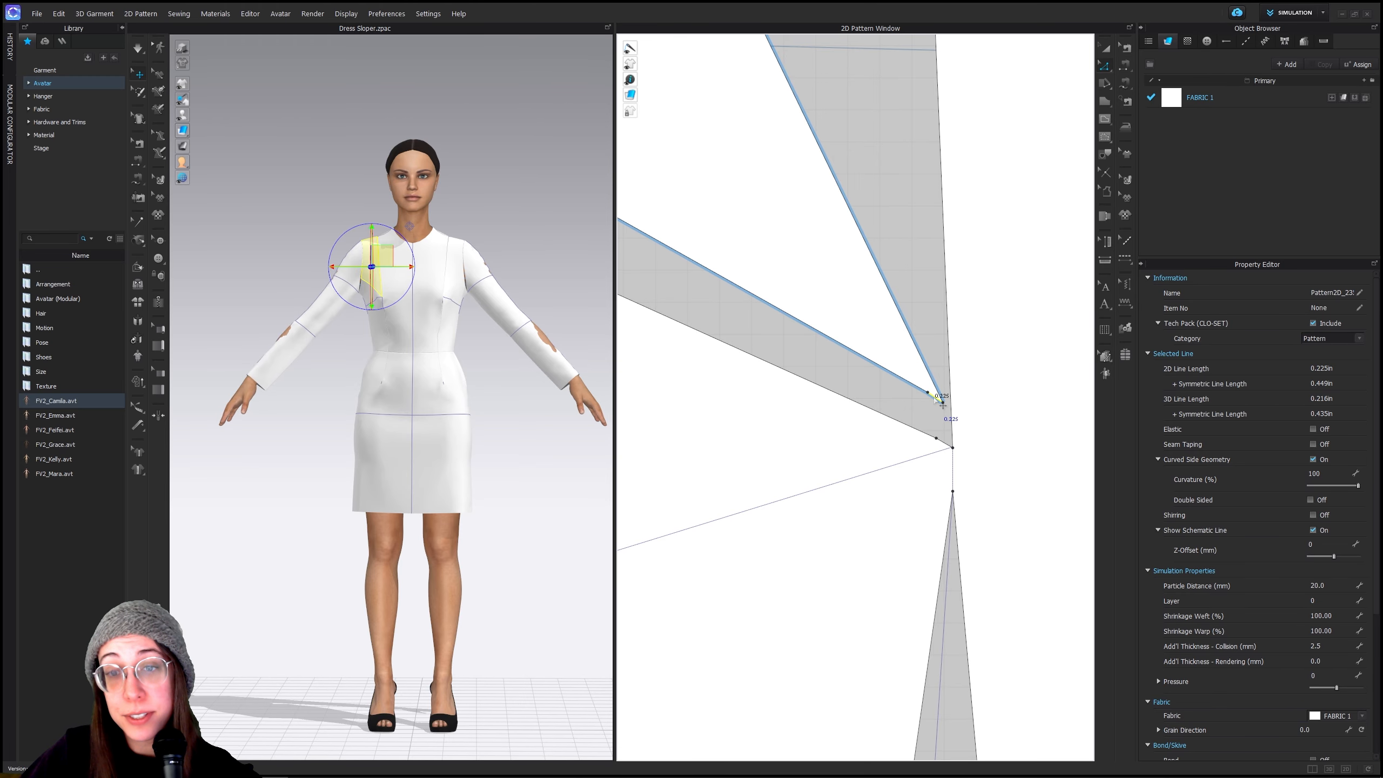
{"action": "left_click", "coordinate": [955, 453], "text": "shift"}
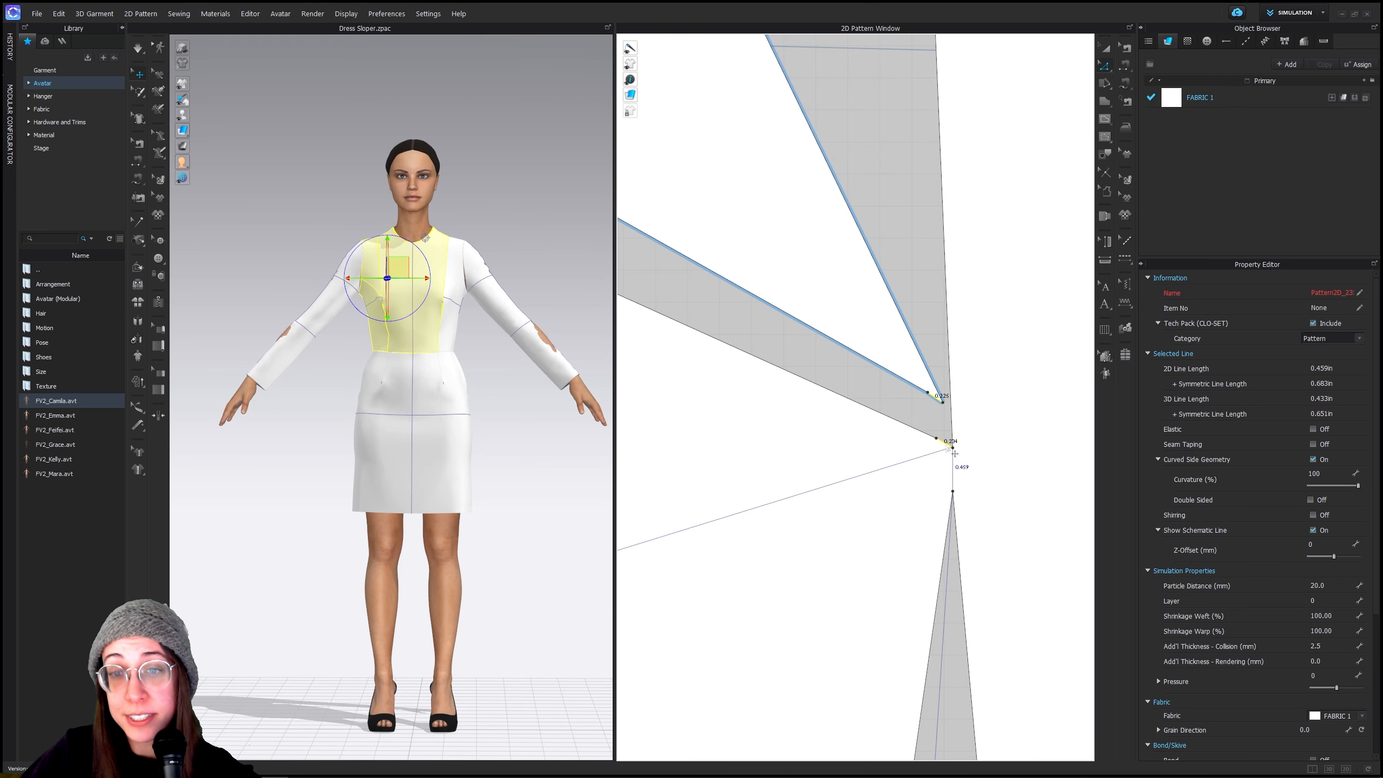
{"action": "right_click", "coordinate": [954, 452]}
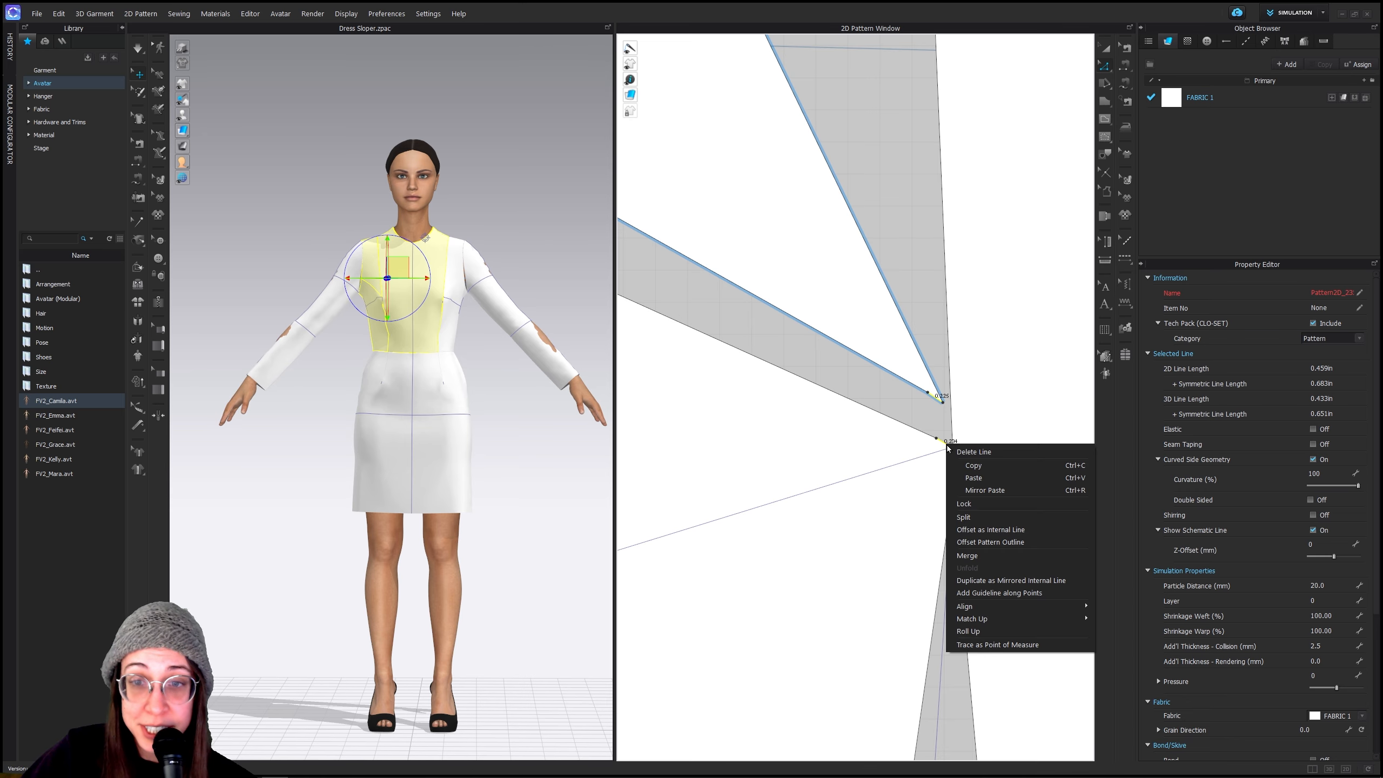
{"action": "left_click", "coordinate": [993, 555]}
{"action": "scroll", "coordinate": [806, 488], "scroll_direction": "down", "scroll_amount": 5}
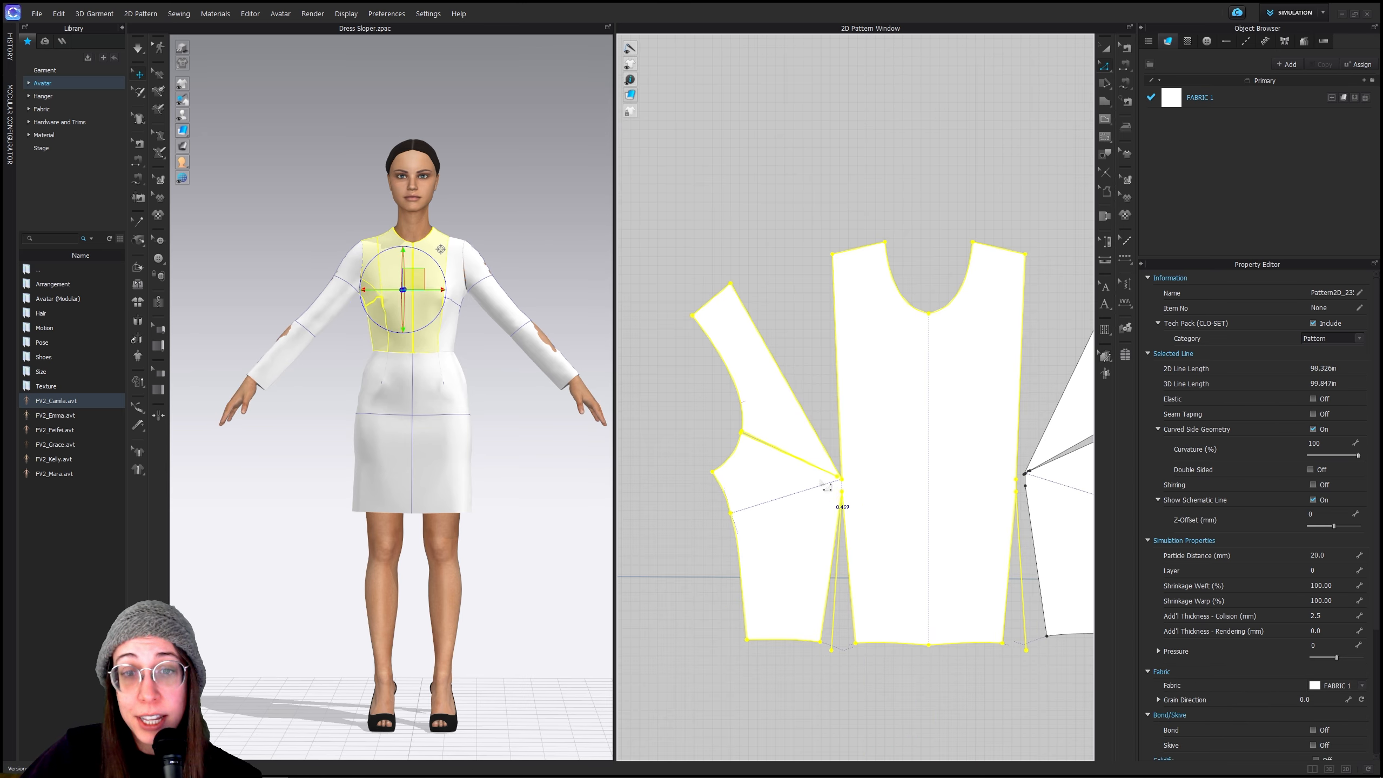
{"action": "scroll", "coordinate": [780, 462], "scroll_direction": "up", "scroll_amount": 5}
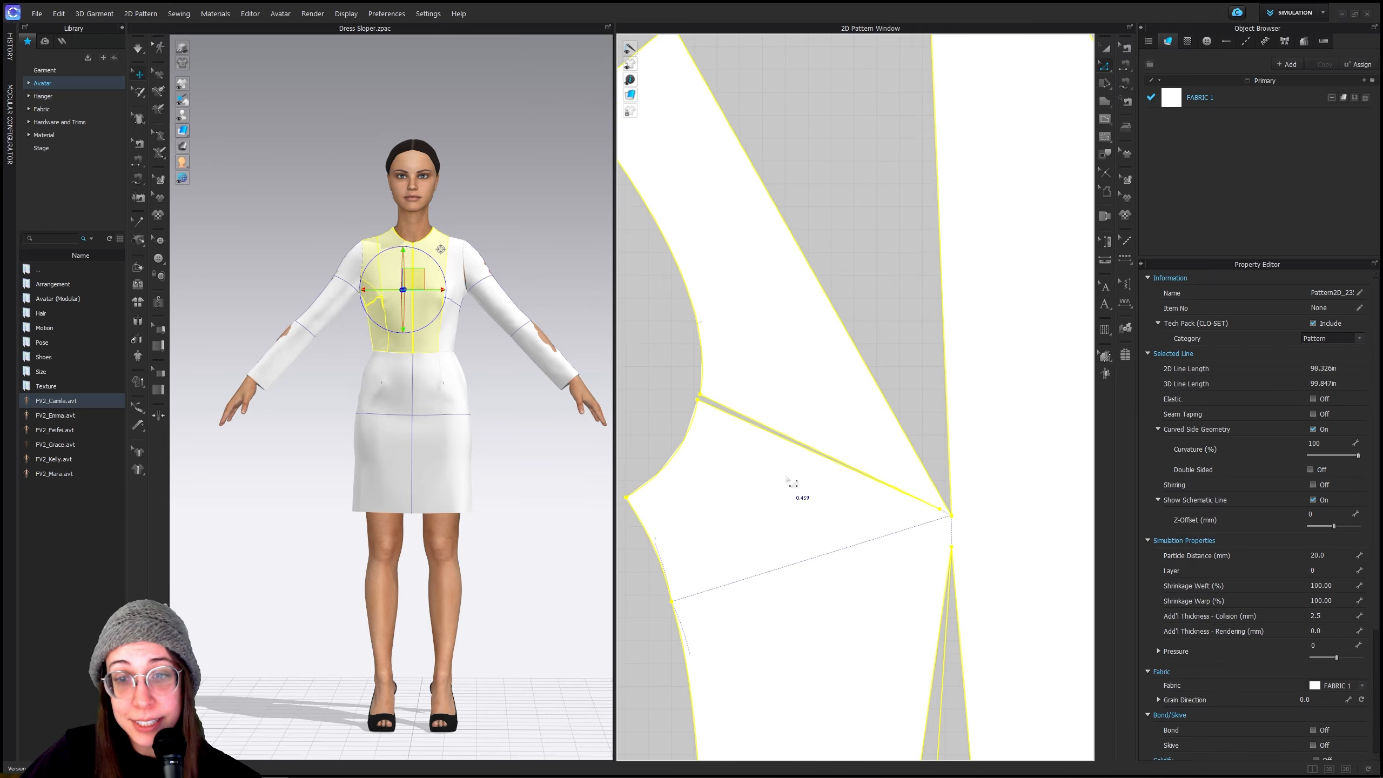
{"action": "left_click", "coordinate": [949, 517]}
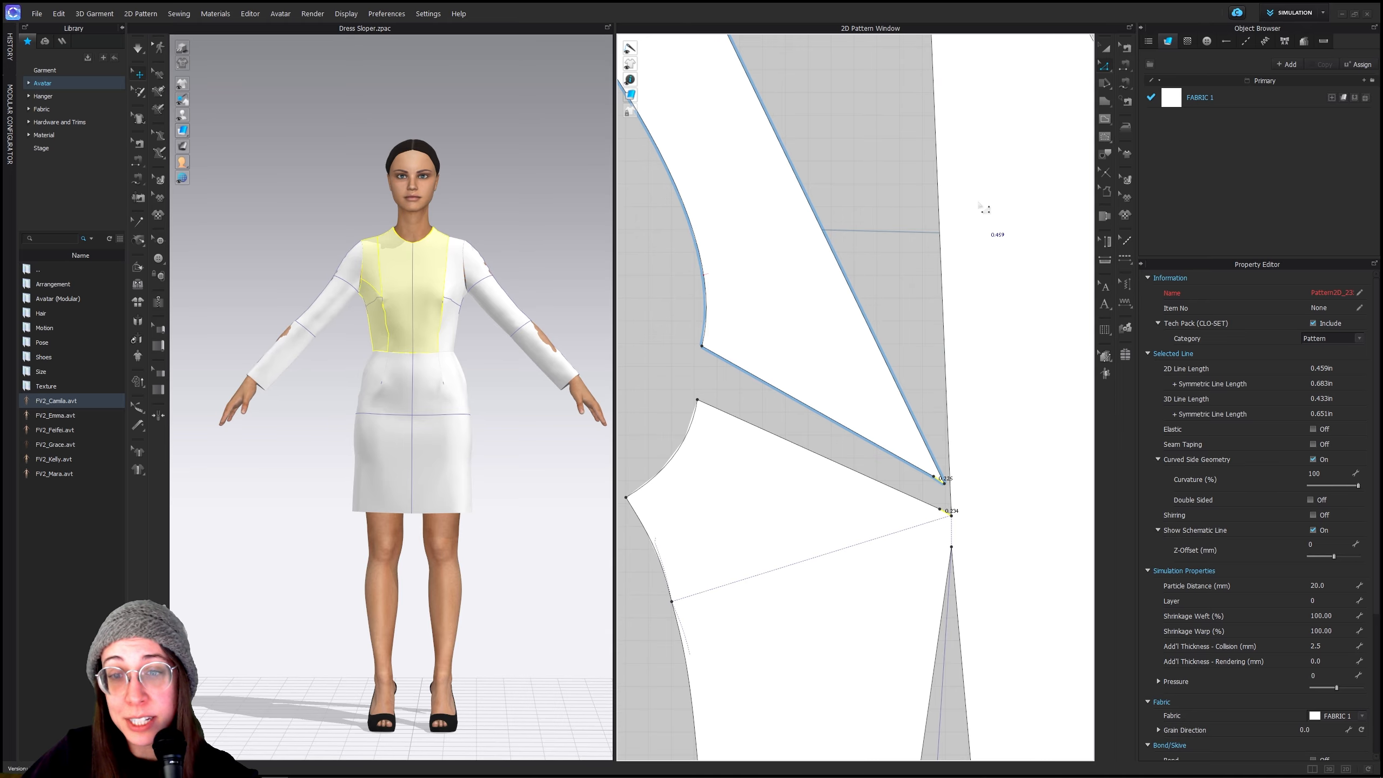
Move the shoulder-armhole piece back against the front bodice so its tip meets the bust point
{"action": "key", "text": "a"}
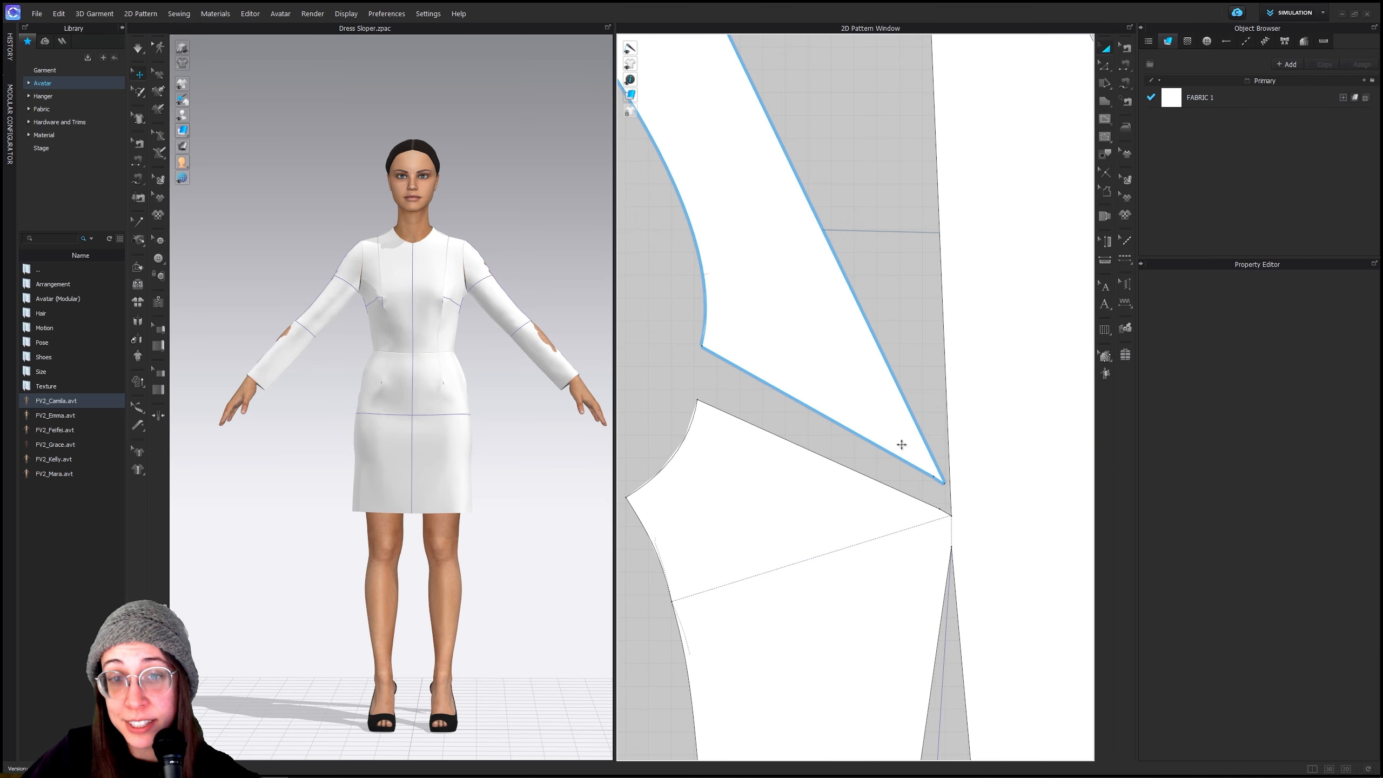
{"action": "left_click_drag", "start_coordinate": [915, 434], "coordinate": [922, 464]}
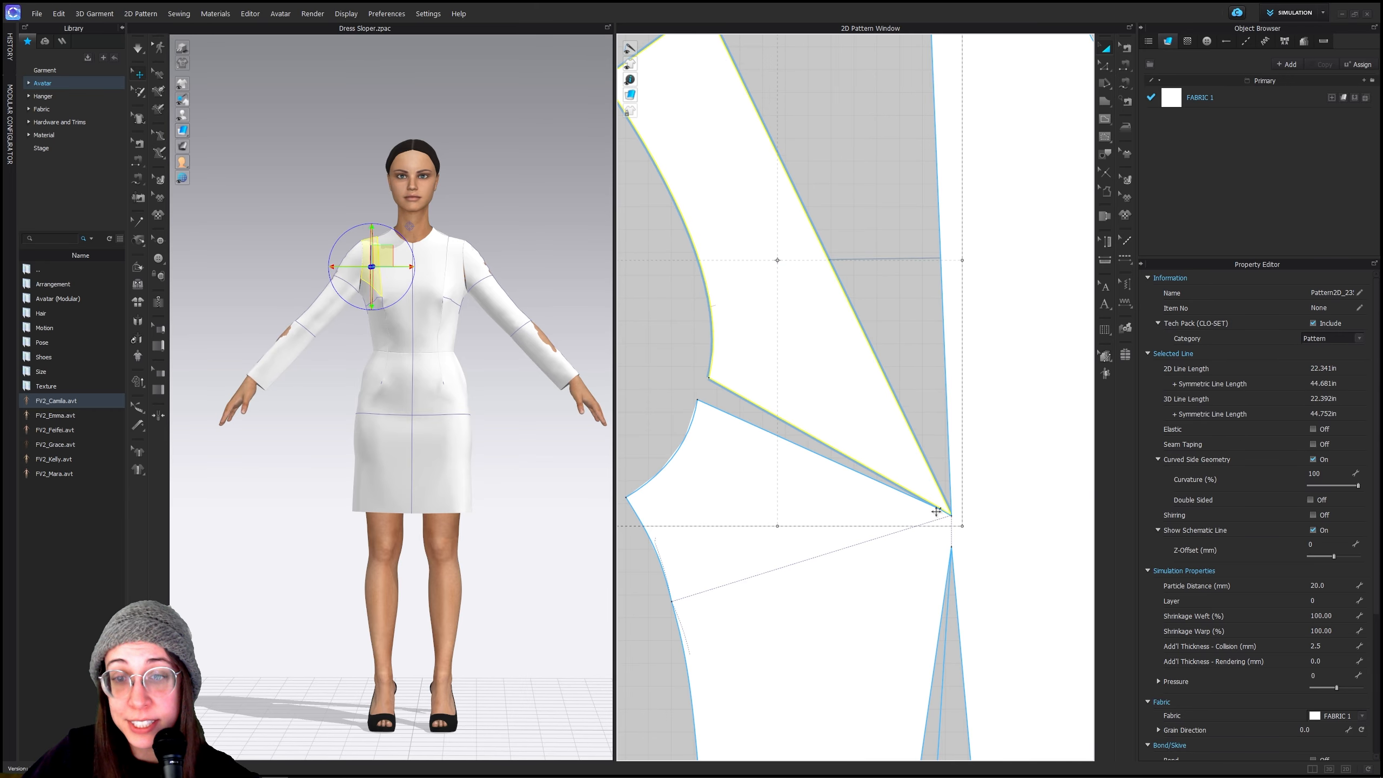
{"action": "scroll", "coordinate": [936, 511], "scroll_direction": "up", "scroll_amount": 5}
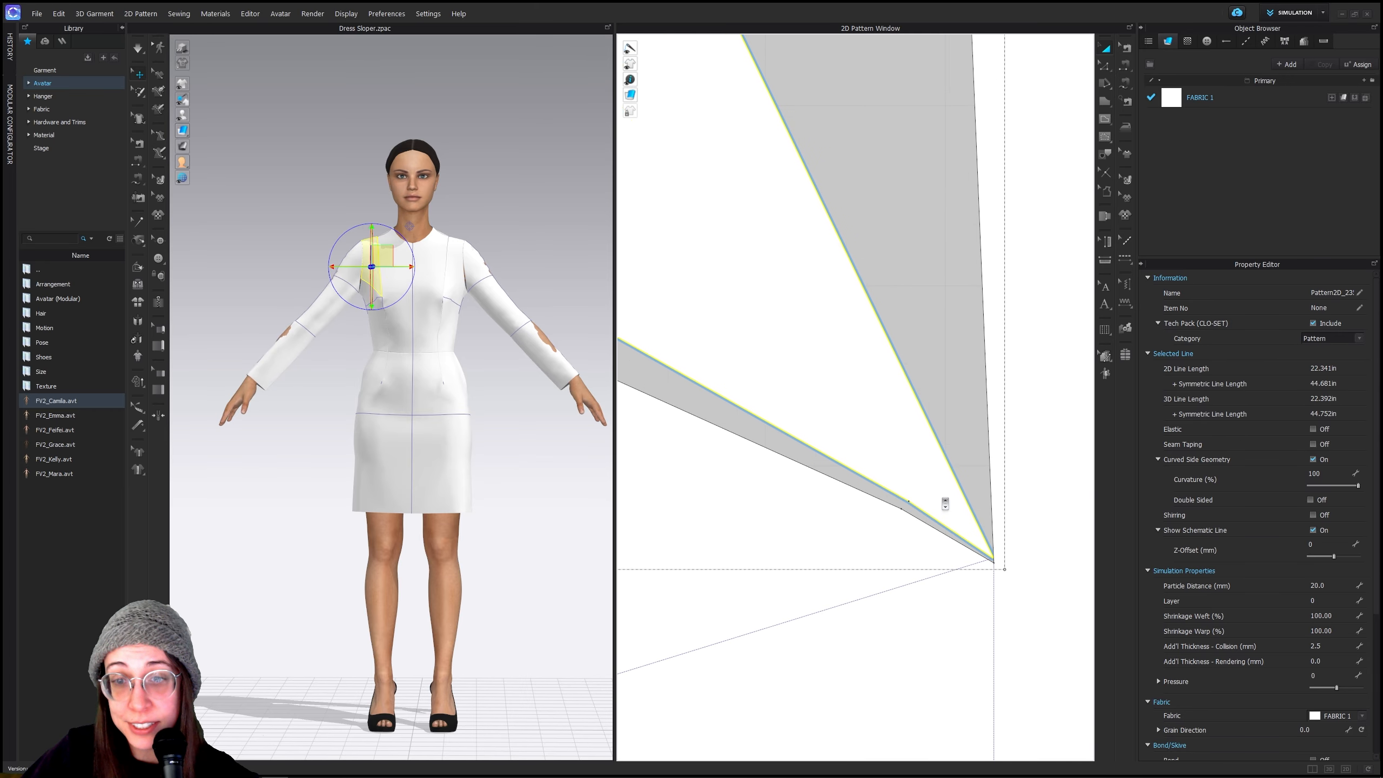
{"action": "left_click_drag", "start_coordinate": [932, 484], "coordinate": [932, 489]}
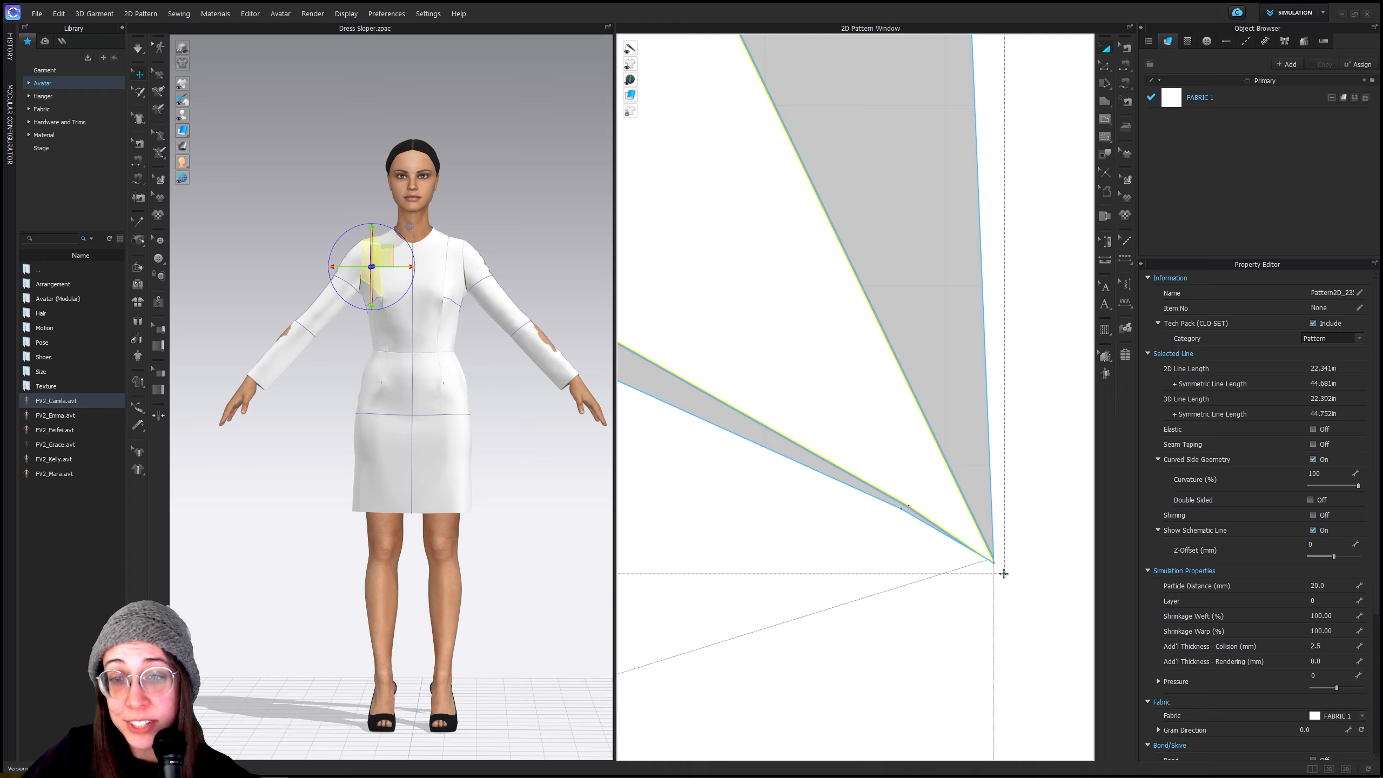
Reposition the outer end point of the shoulder-armhole piece's short edge onto the matching point of the front bodice
{"action": "left_click", "coordinate": [1108, 68]}
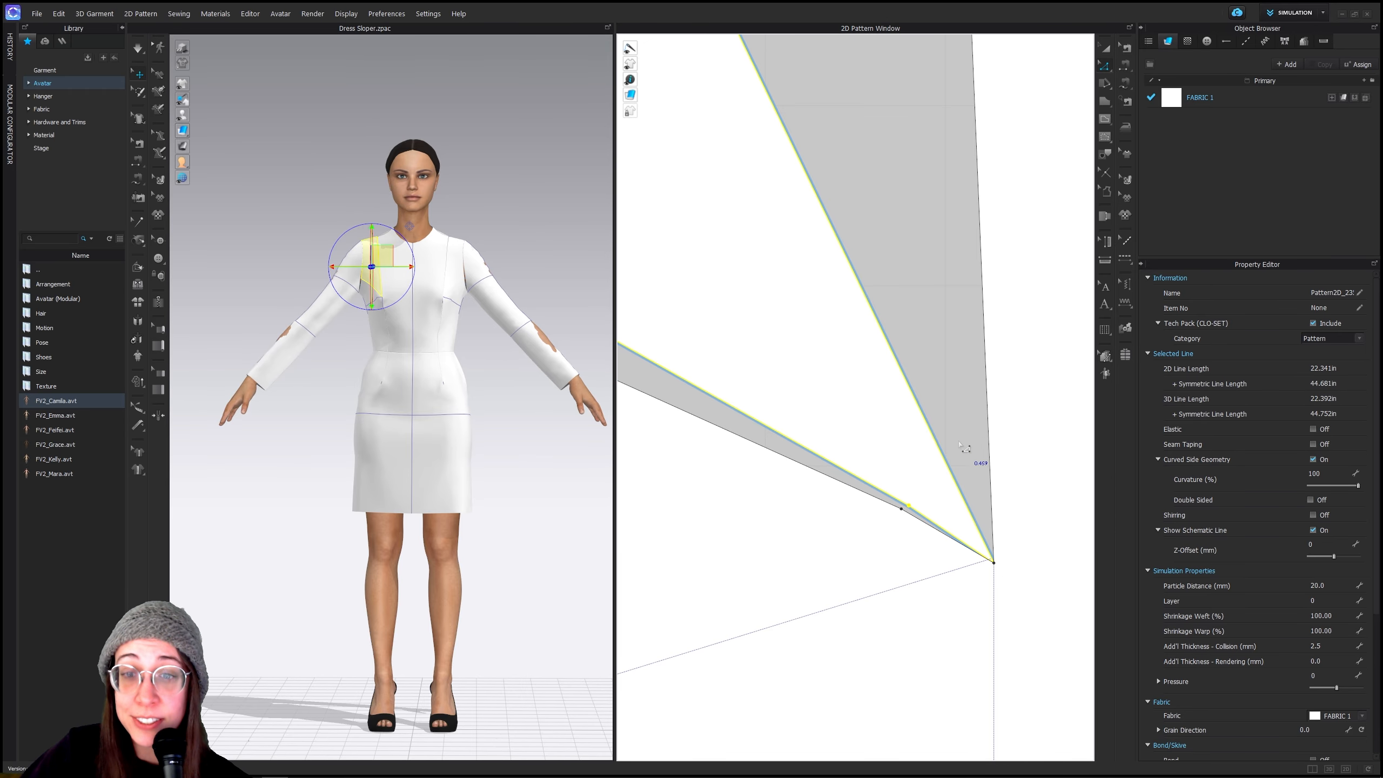
{"action": "left_click", "coordinate": [1060, 151]}
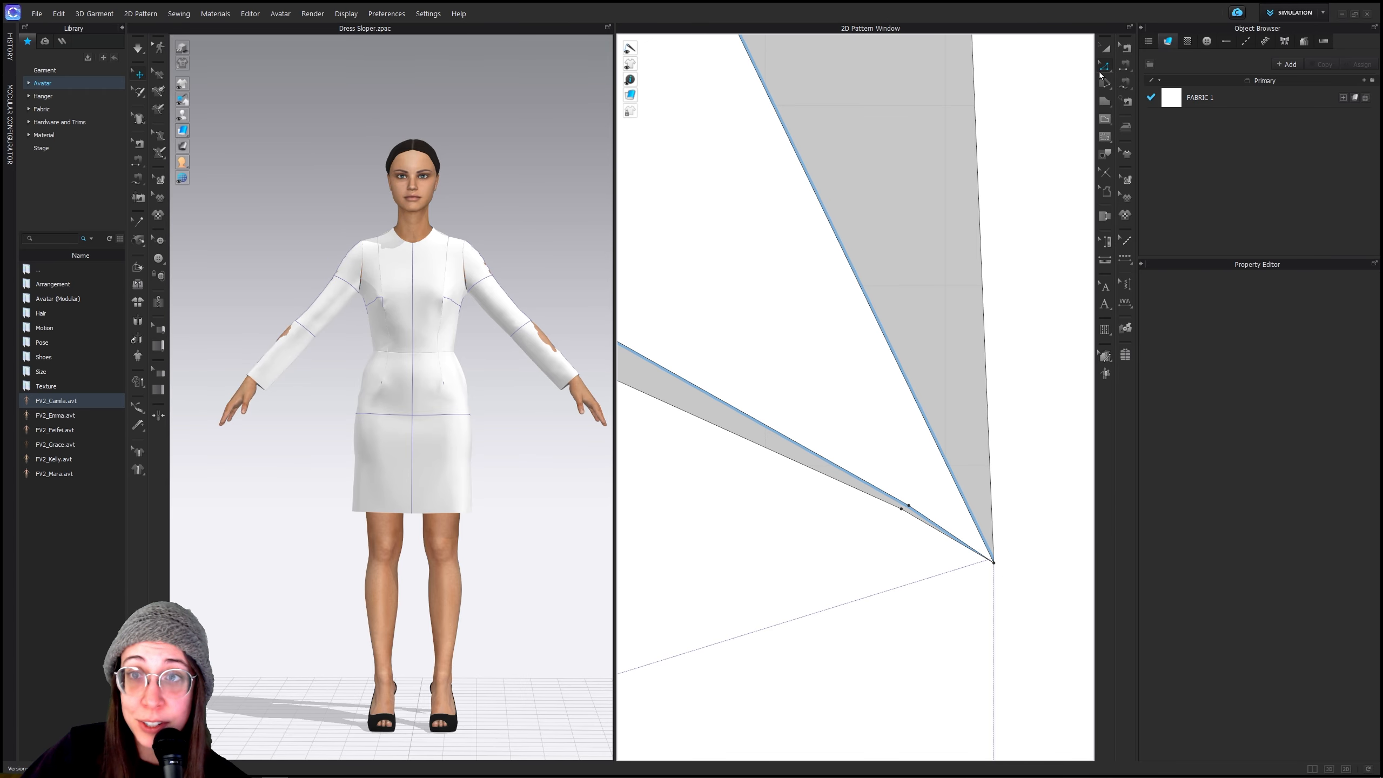
{"action": "left_click", "coordinate": [914, 507]}
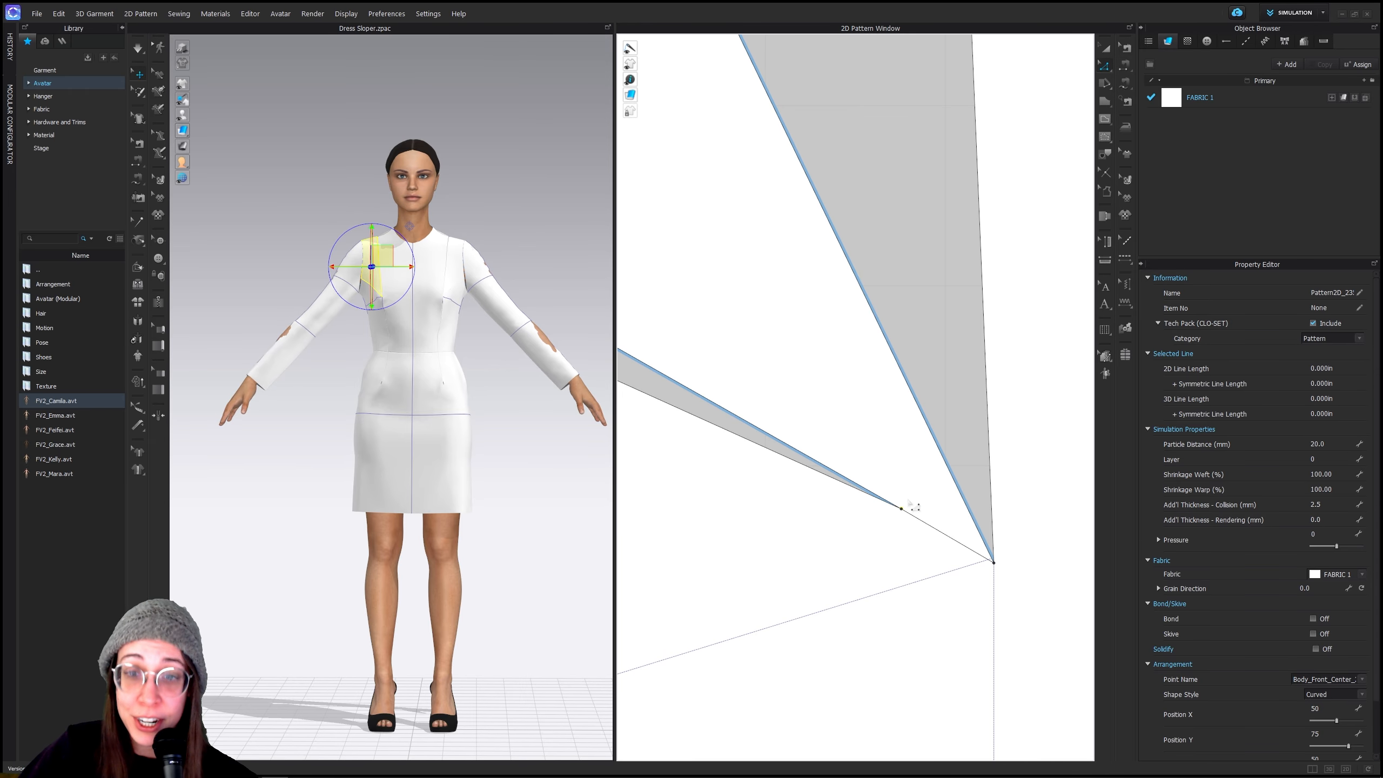
Move the shoulder-armhole piece clear of the front bodice and merge the two along their short edges at the bust point
{"action": "scroll", "coordinate": [917, 528], "scroll_direction": "down", "scroll_amount": 5}
{"action": "middle_click_drag", "start_coordinate": [871, 552], "coordinate": [978, 532]}
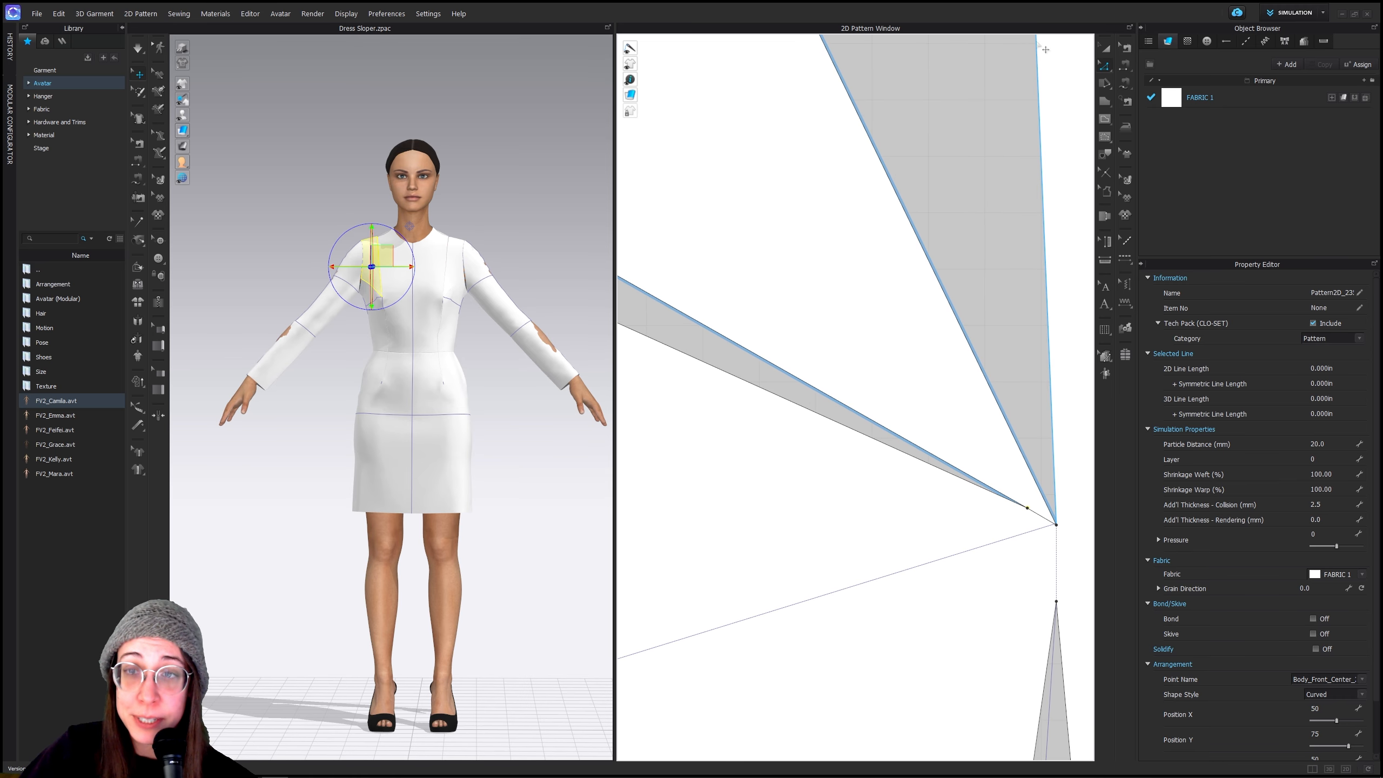
{"action": "left_click", "coordinate": [1112, 47]}
{"action": "left_click_drag", "start_coordinate": [1012, 458], "coordinate": [979, 388]}
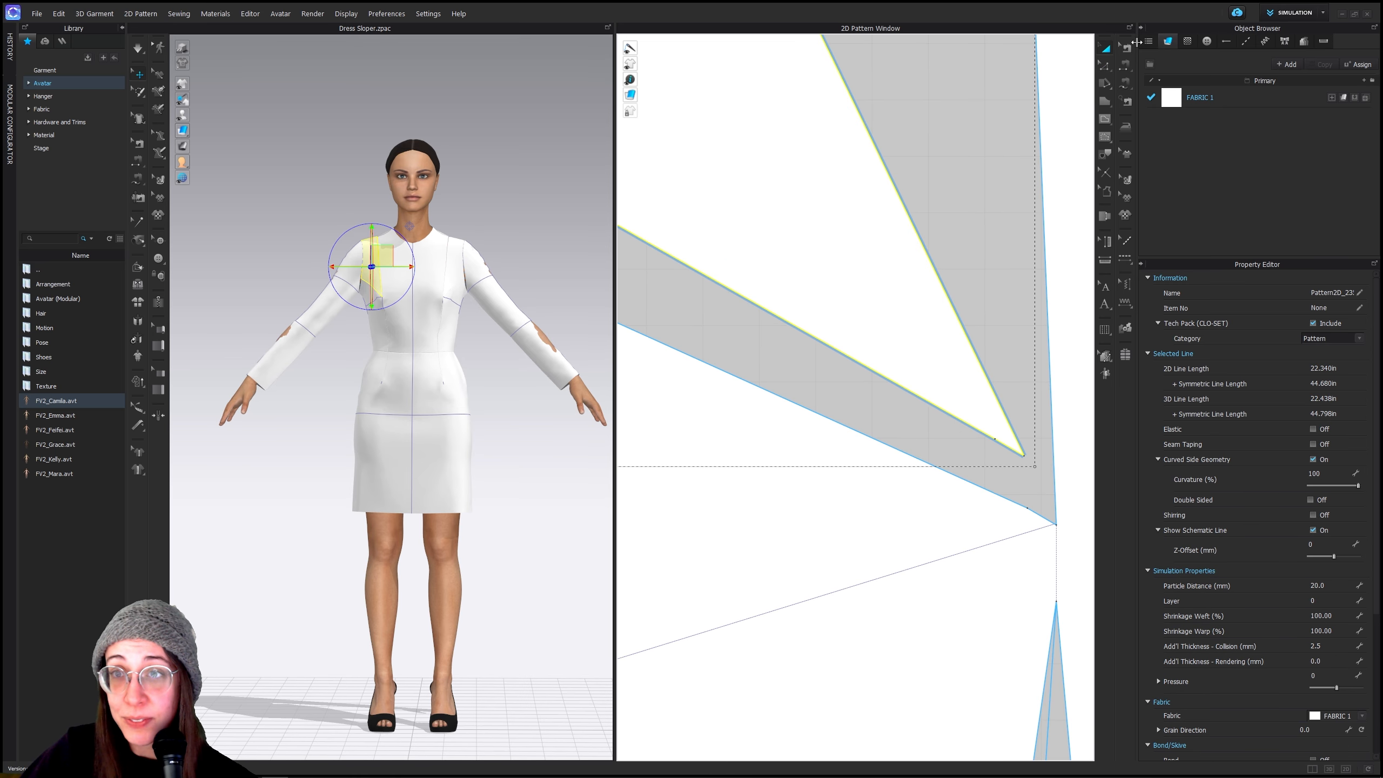
{"action": "left_click", "coordinate": [1104, 65]}
{"action": "left_click", "coordinate": [1011, 449]}
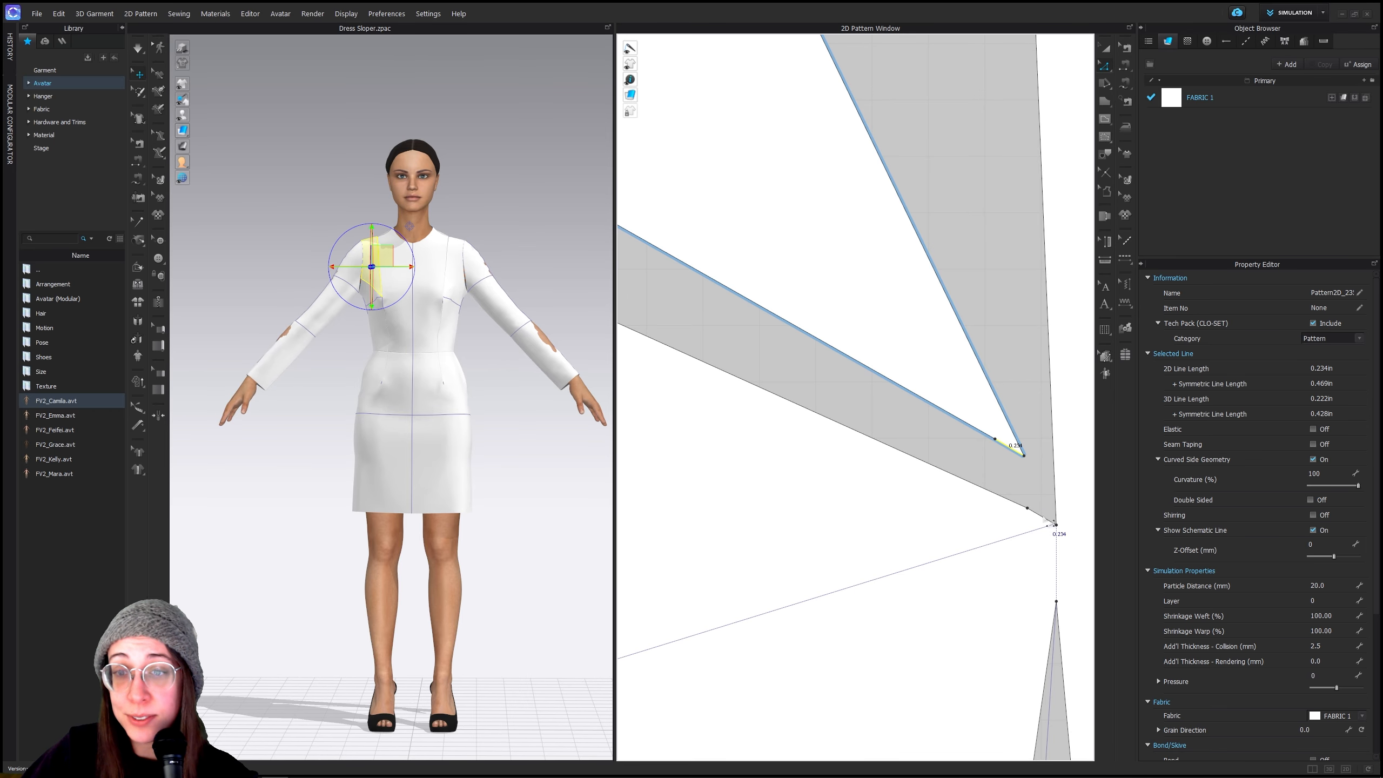
{"action": "left_click", "coordinate": [1055, 526], "text": "shift"}
{"action": "right_click", "coordinate": [1050, 523]}
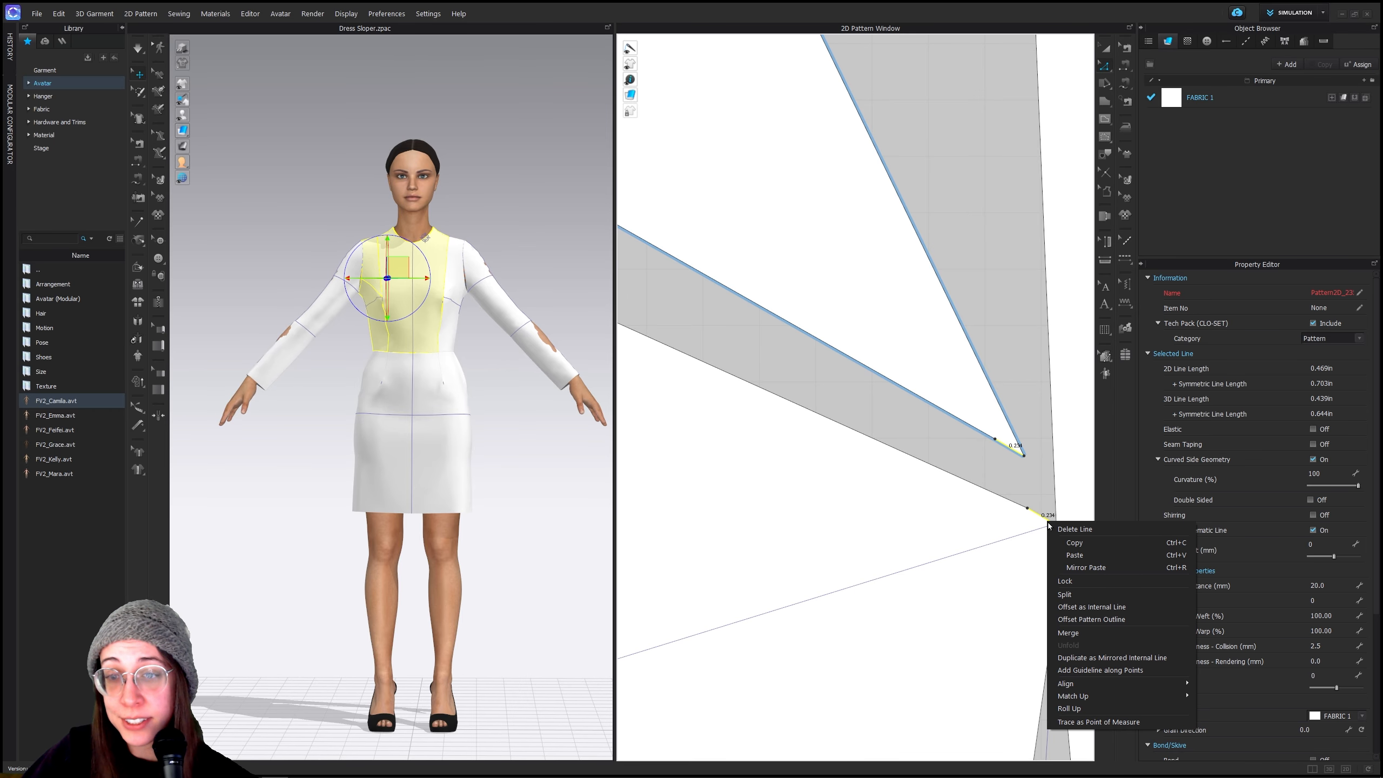
{"action": "left_click", "coordinate": [1092, 631]}
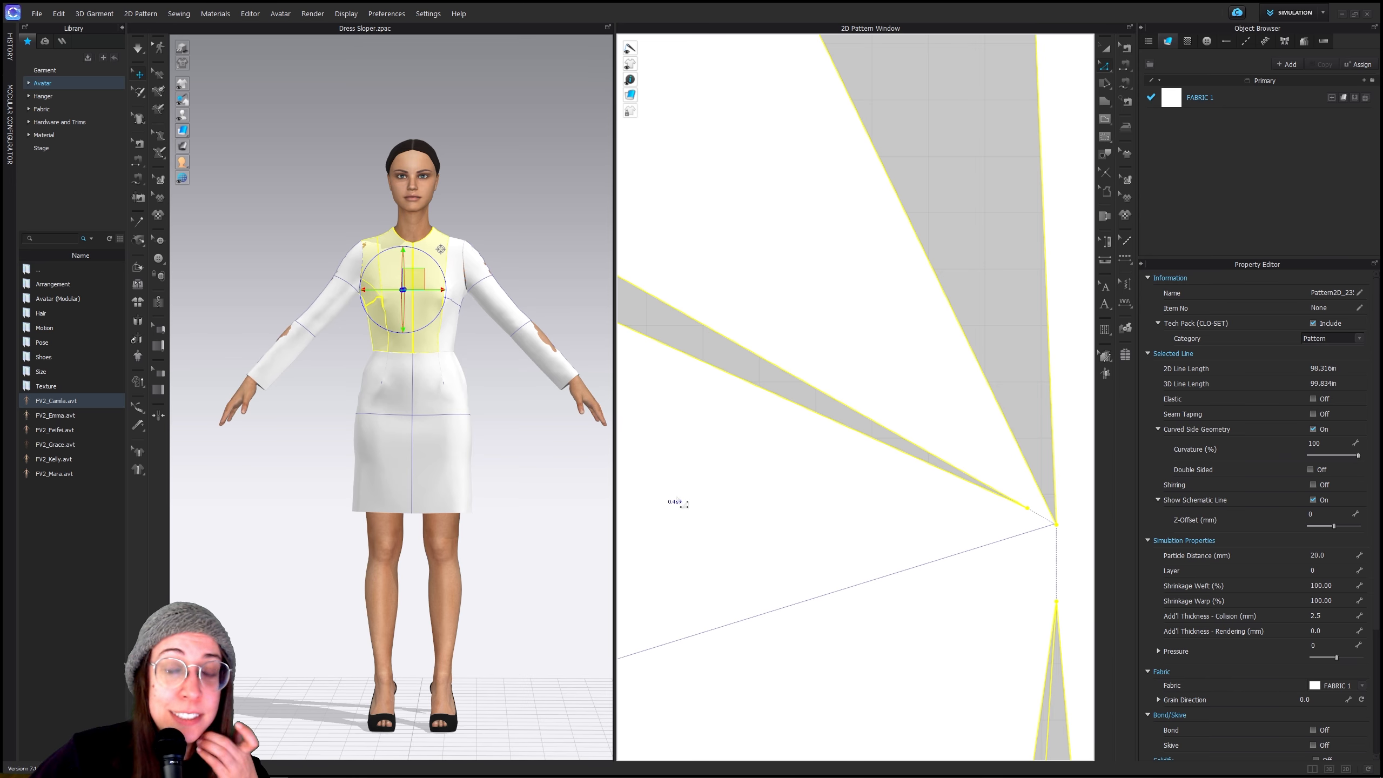
Bring up the Shirts PDF and read the front bodice instructions of the Basic Shirt and Blouse Draft
{"action": "scroll", "coordinate": [904, 627], "scroll_direction": "down", "scroll_amount": 10}
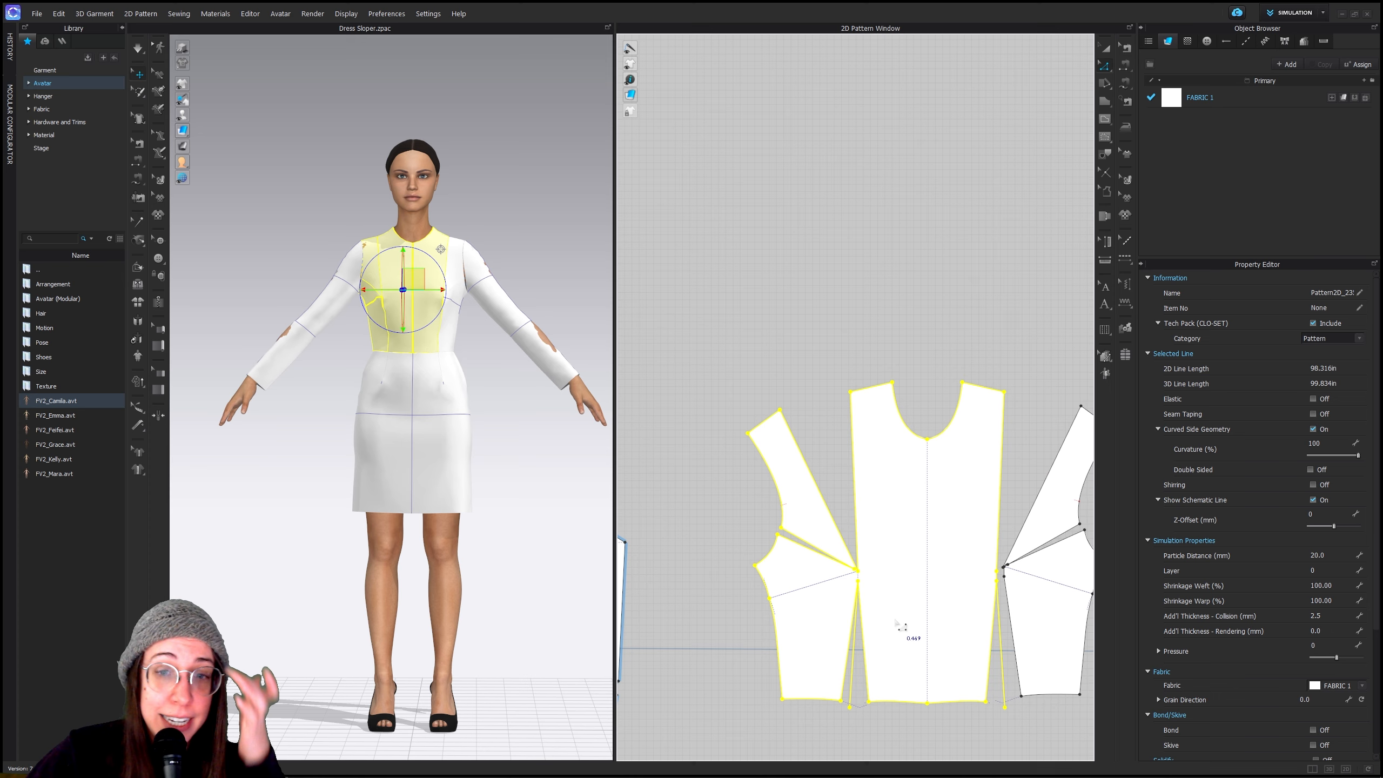
{"action": "left_click", "coordinate": [1105, 48]}
{"action": "left_click", "coordinate": [853, 267]}
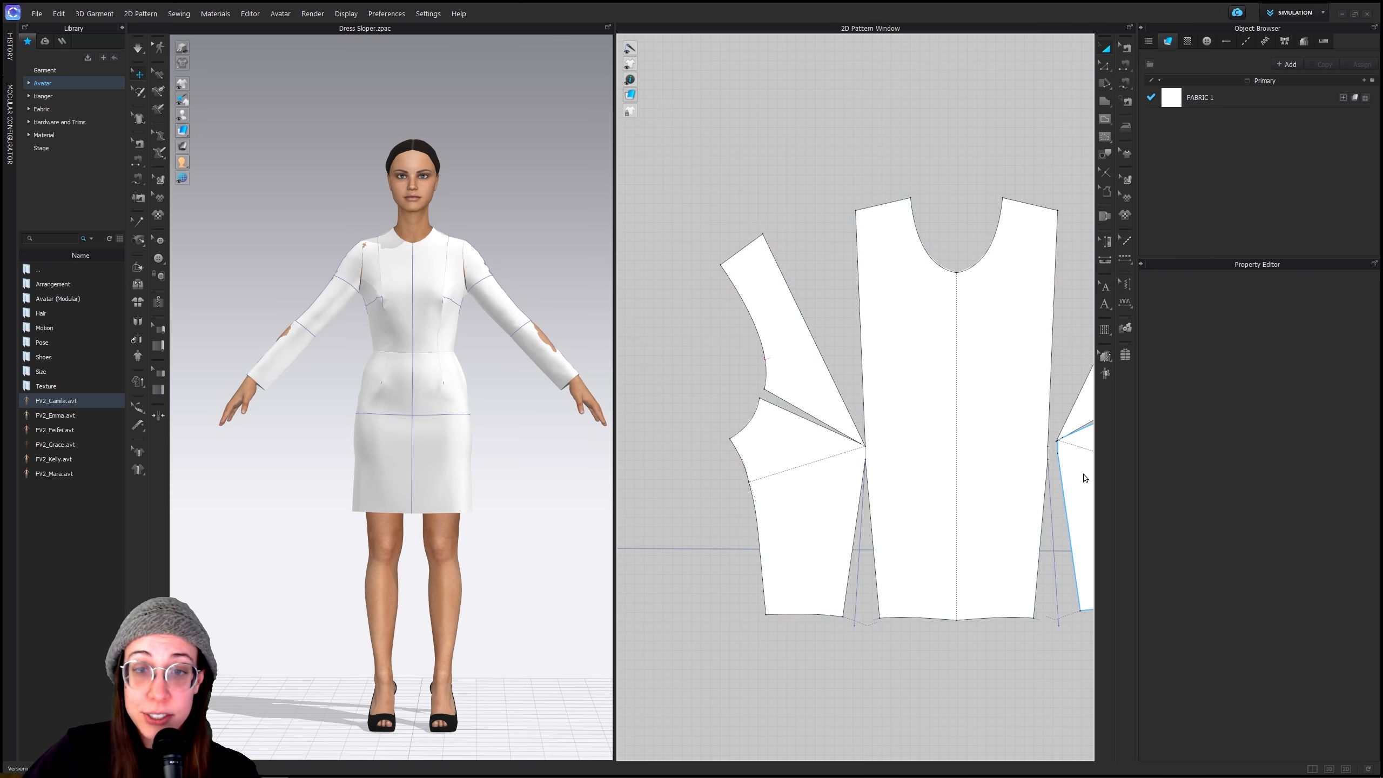
{"action": "middle_click_drag", "start_coordinate": [916, 452], "coordinate": [924, 408]}
{"action": "left_click", "coordinate": [1105, 66]}
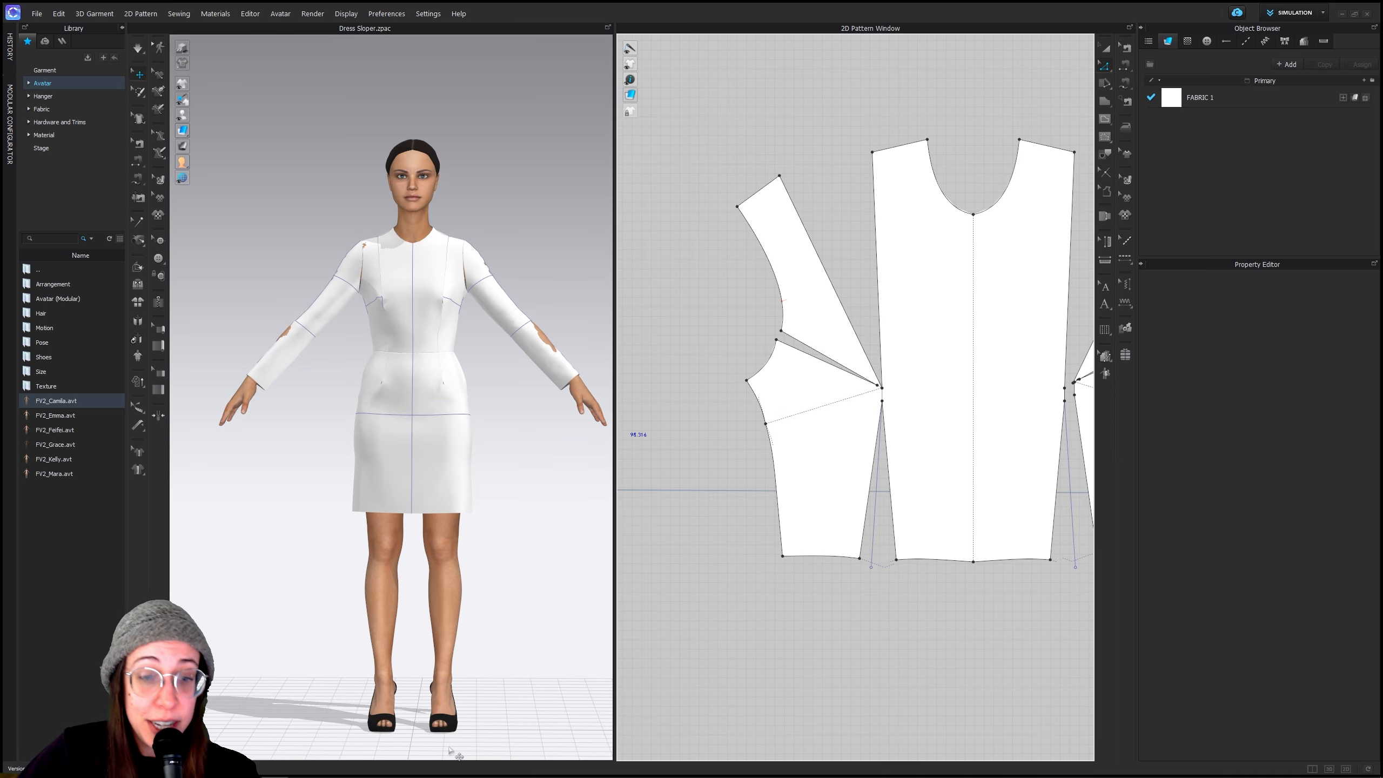
{"action": "mouse_move", "coordinate": [345, 773]}
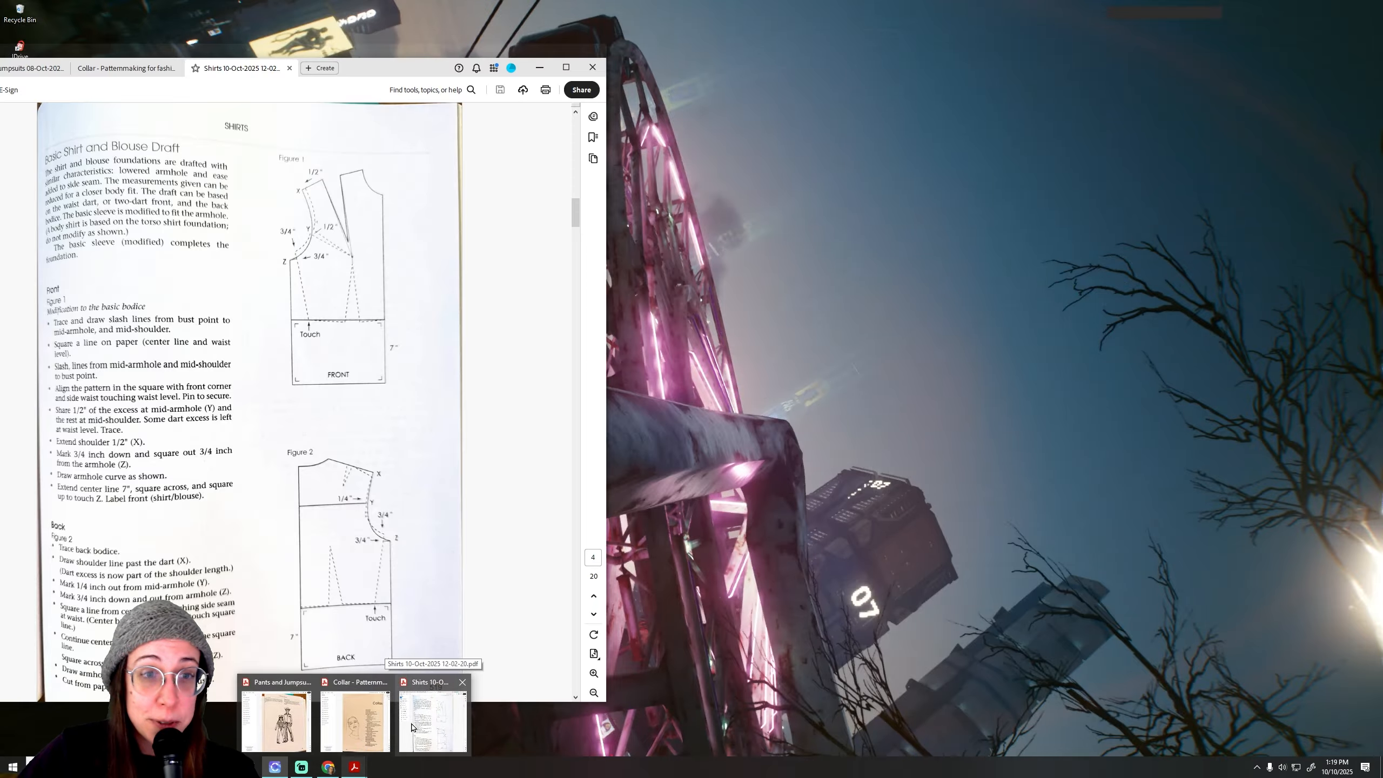
{"action": "left_click", "coordinate": [412, 728]}
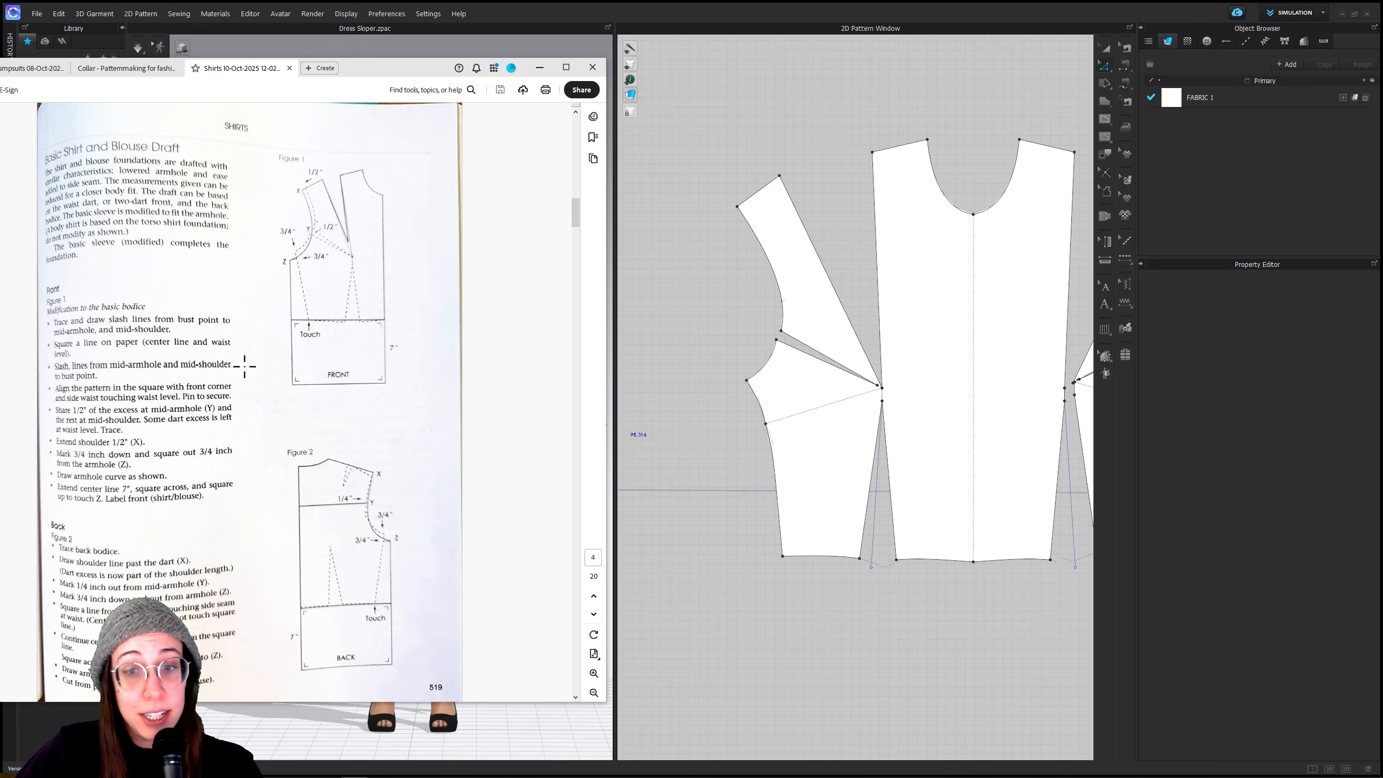
Return to CLO and delete the waist dart from the merged half of the front bodice
{"action": "left_click", "coordinate": [1108, 68]}
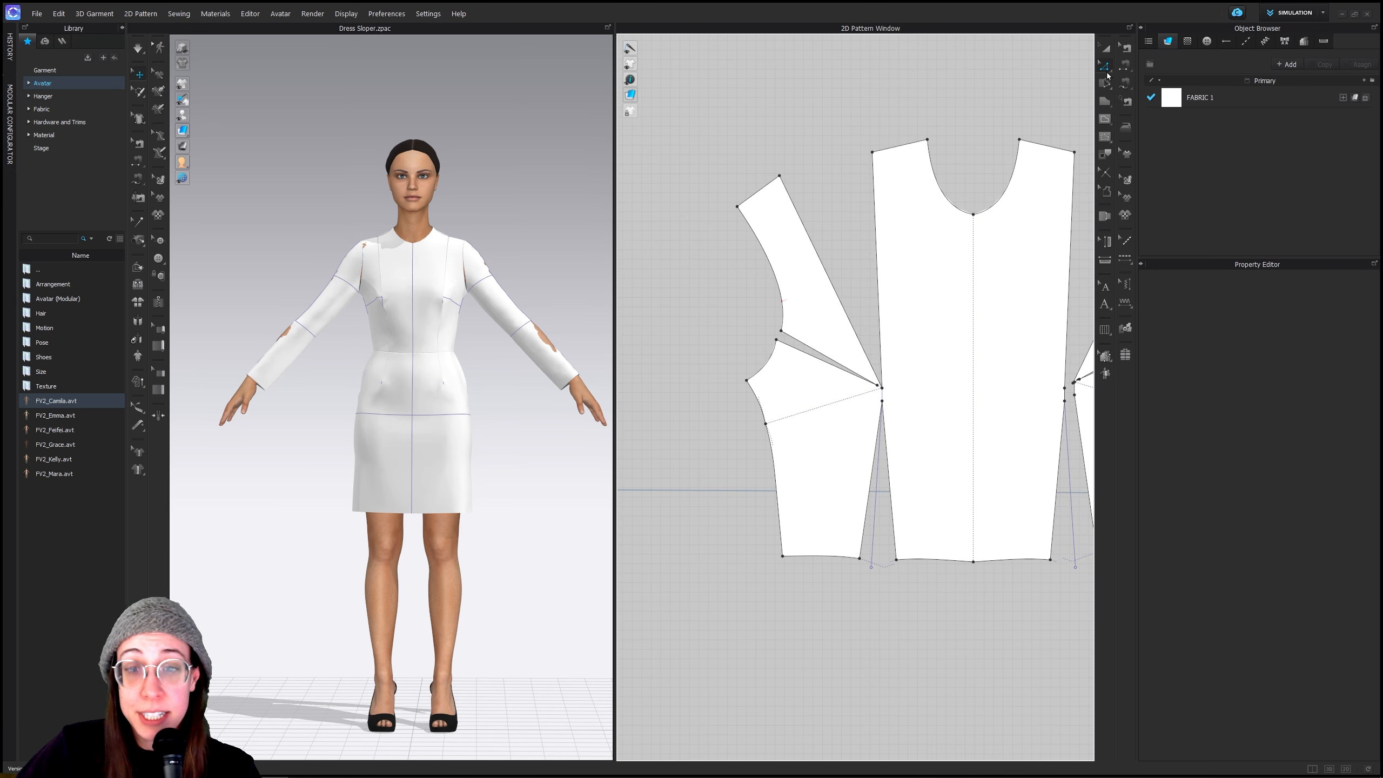
{"action": "left_click_drag", "start_coordinate": [907, 591], "coordinate": [848, 402]}
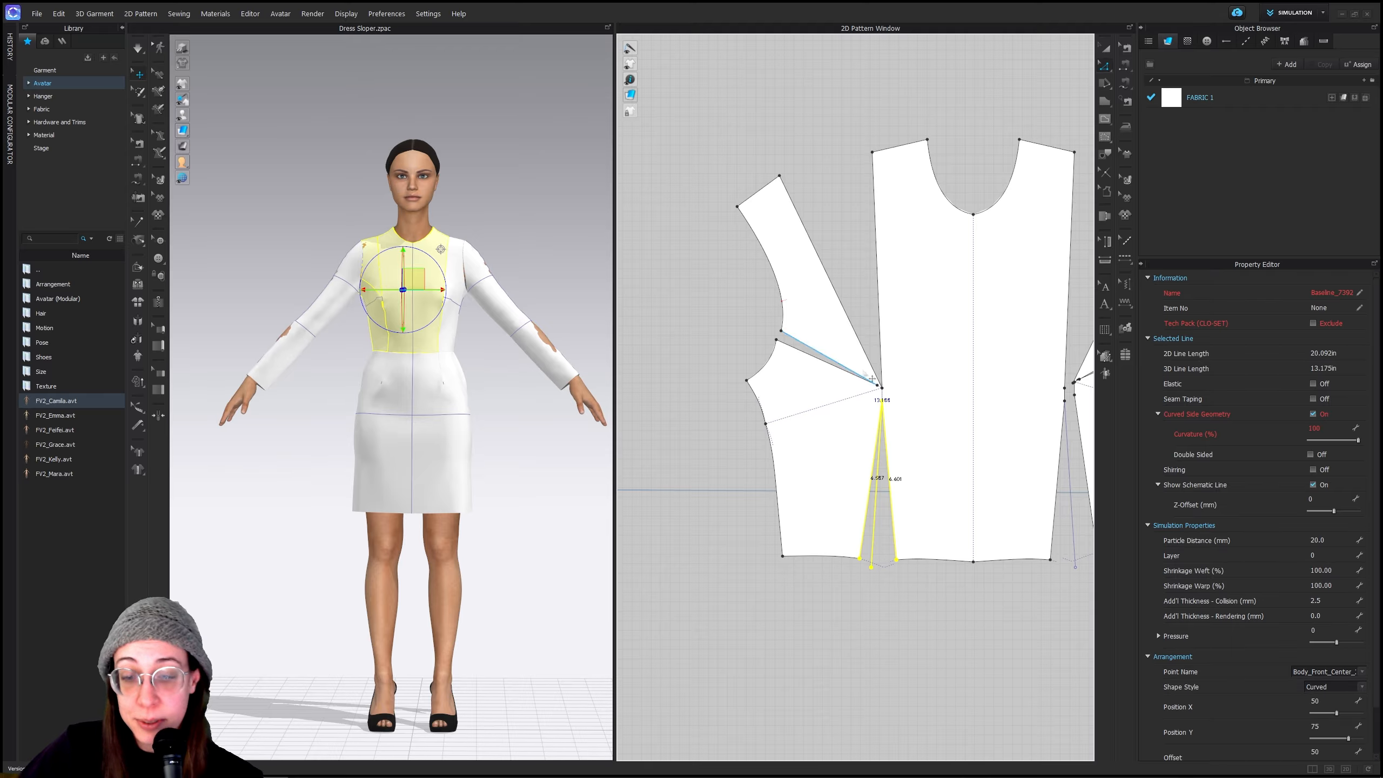
{"action": "key", "text": "Delete"}
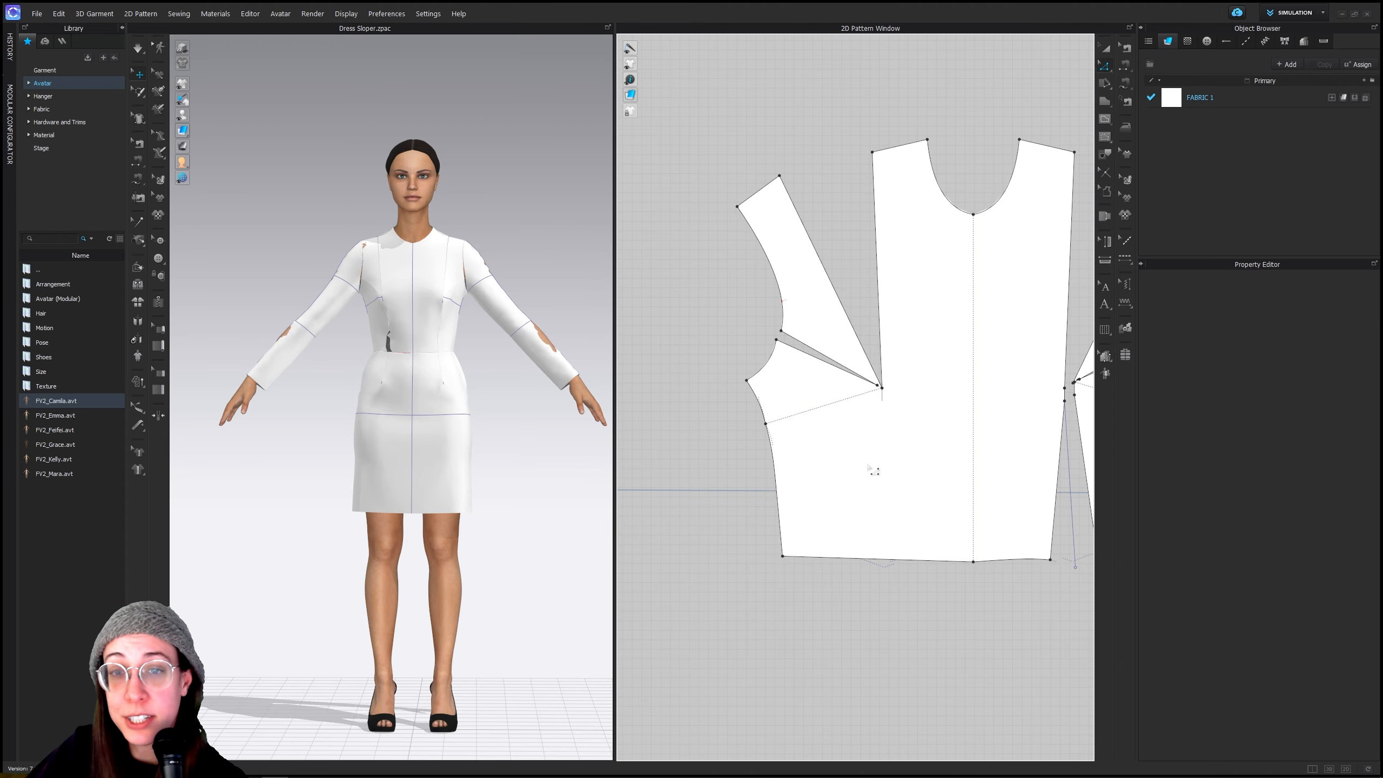
Delete the middle side-seam point and move the side waist corner outward to lie straight below the underarm point
{"action": "left_click", "coordinate": [766, 424]}
{"action": "key", "text": "Delete"}
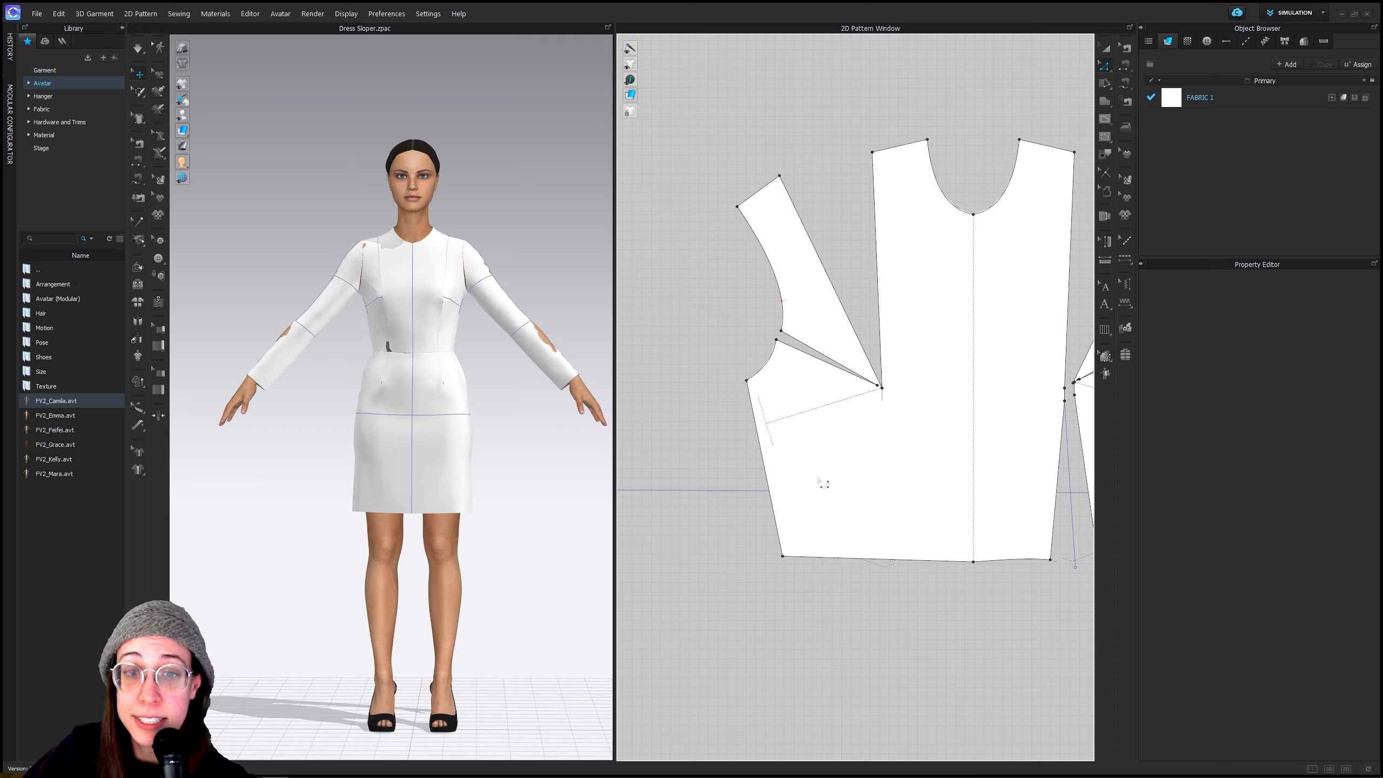
{"action": "left_click_drag", "start_coordinate": [782, 557], "coordinate": [747, 556]}
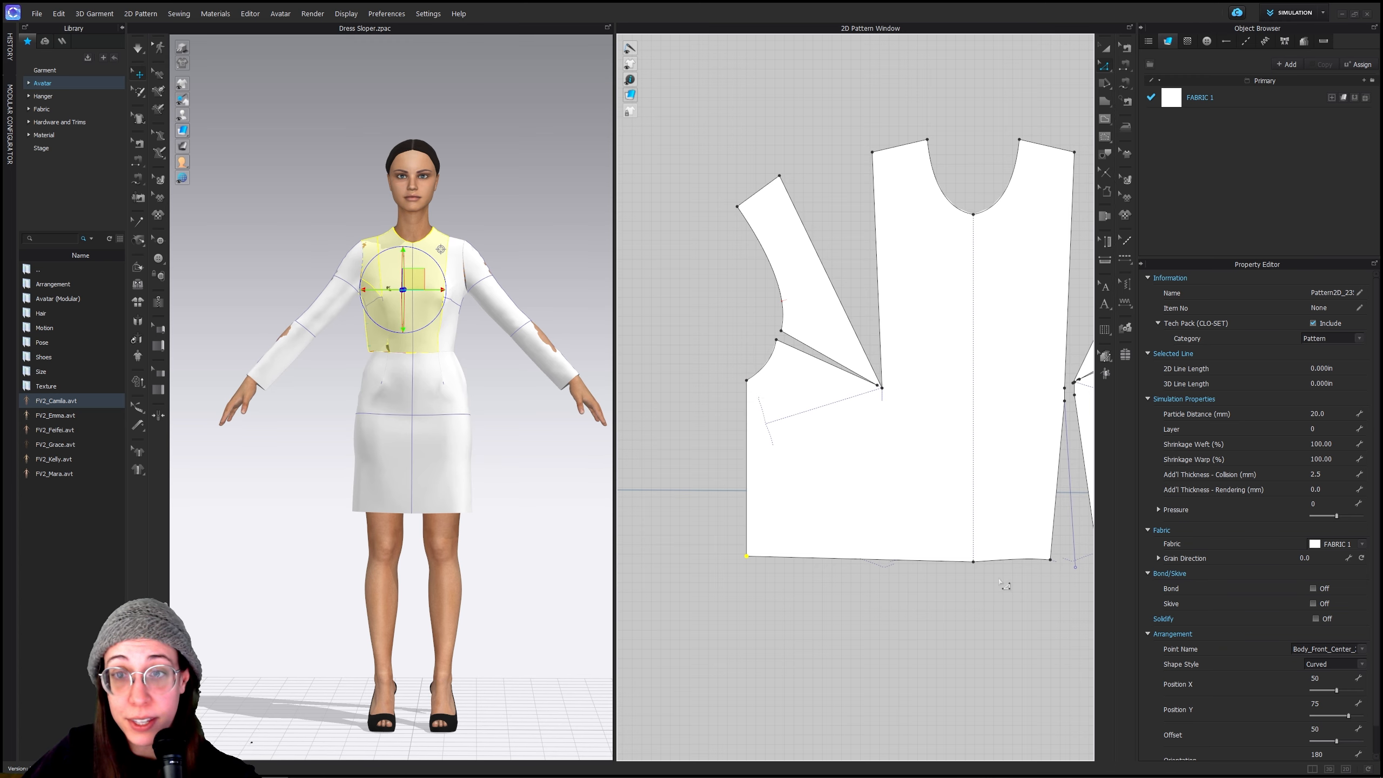
Delete the unedited opposite half of the front bodice, including its side pieces, up to the centre front line
{"action": "scroll", "coordinate": [1004, 579], "scroll_direction": "down", "scroll_amount": 3}
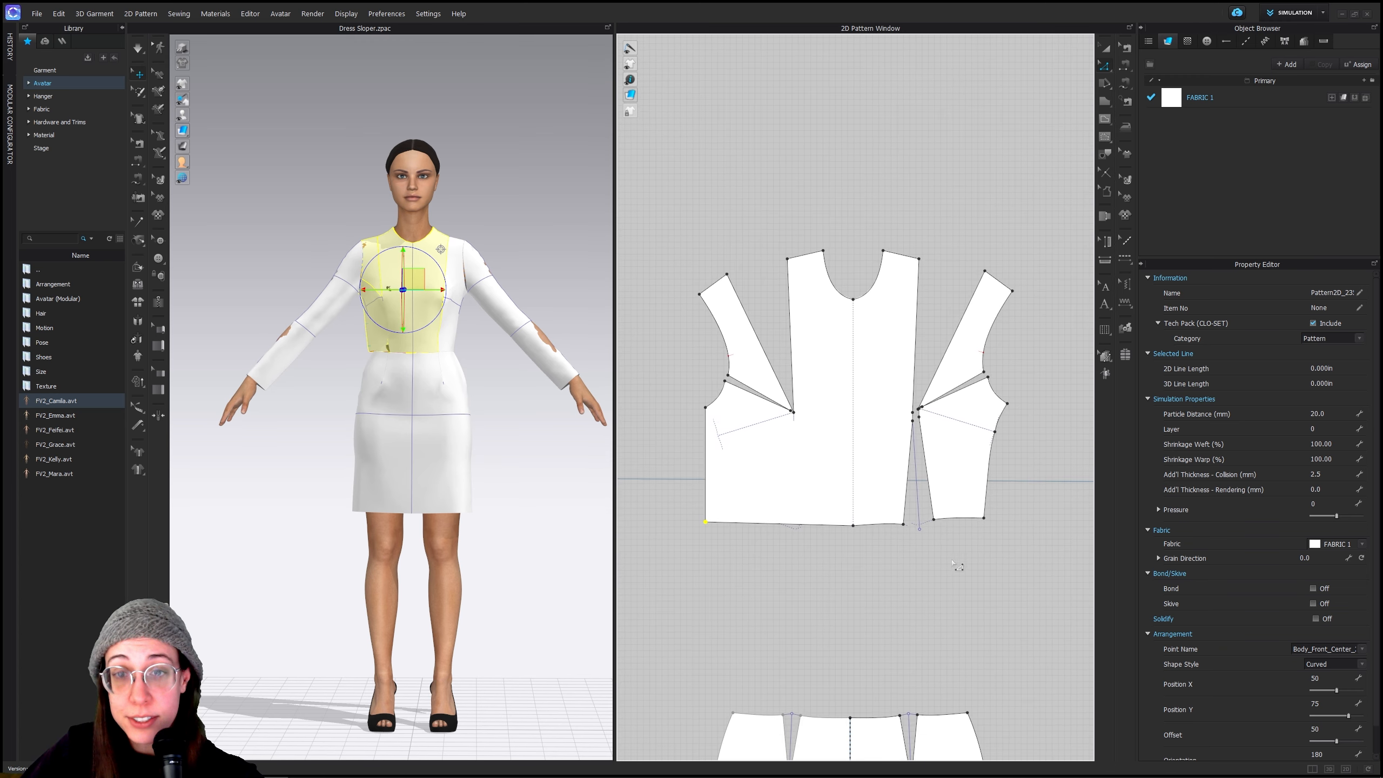
{"action": "scroll", "coordinate": [984, 564], "scroll_direction": "up", "scroll_amount": 2}
{"action": "left_click_drag", "start_coordinate": [997, 591], "coordinate": [783, 174]}
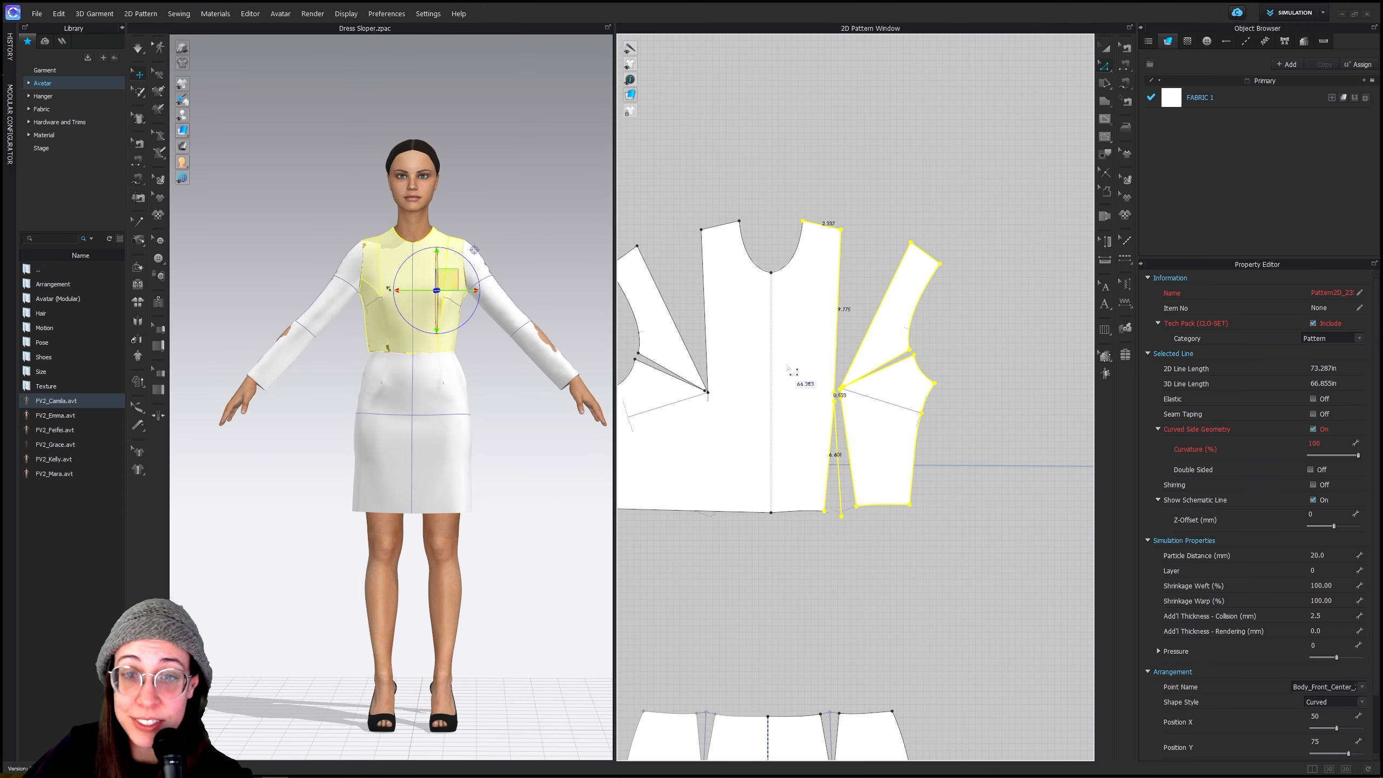
{"action": "key", "text": "Delete"}
{"action": "middle_click_drag", "start_coordinate": [801, 483], "coordinate": [1017, 494]}
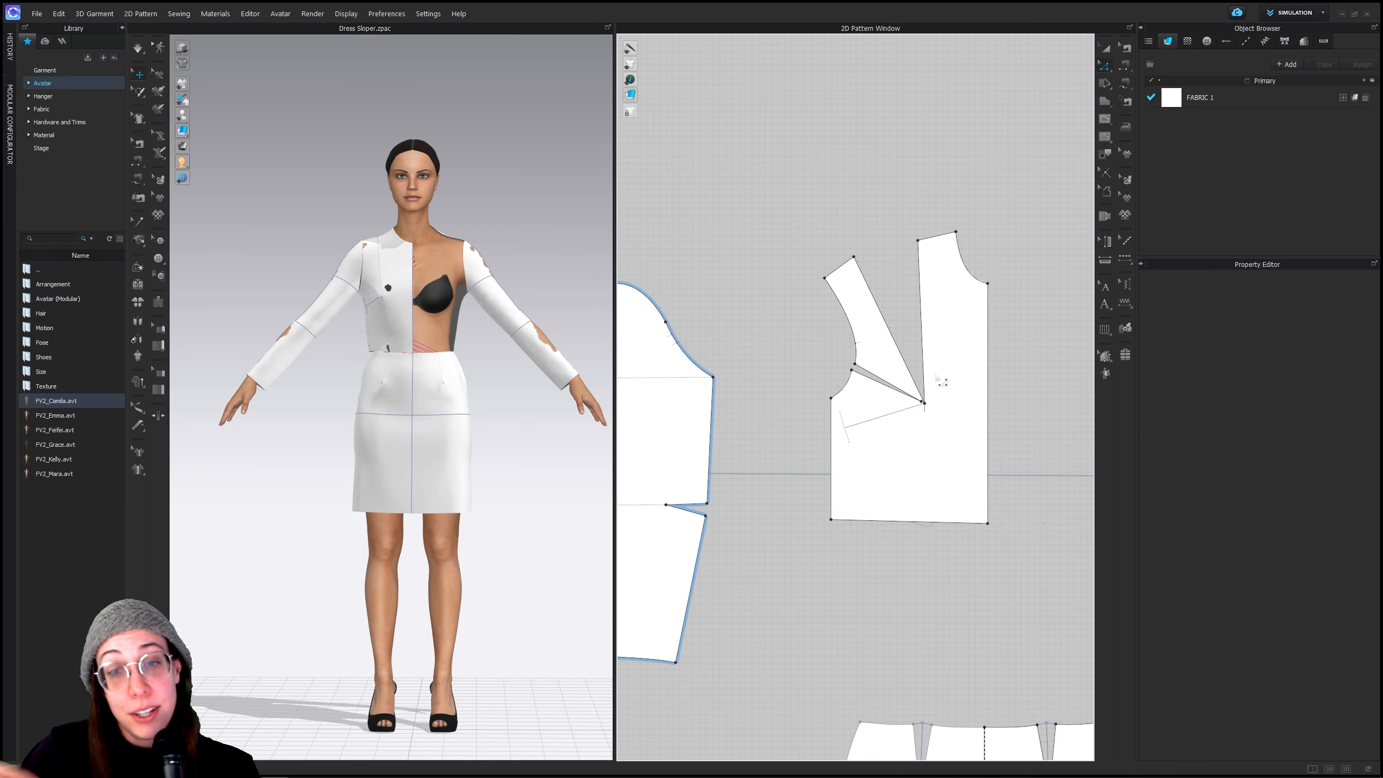
Delete the bust-point vertices on the front bodice to close the armhole slash and the shoulder slash
{"action": "left_click", "coordinate": [1105, 66]}
{"action": "middle_click_drag", "start_coordinate": [997, 470], "coordinate": [961, 440]}
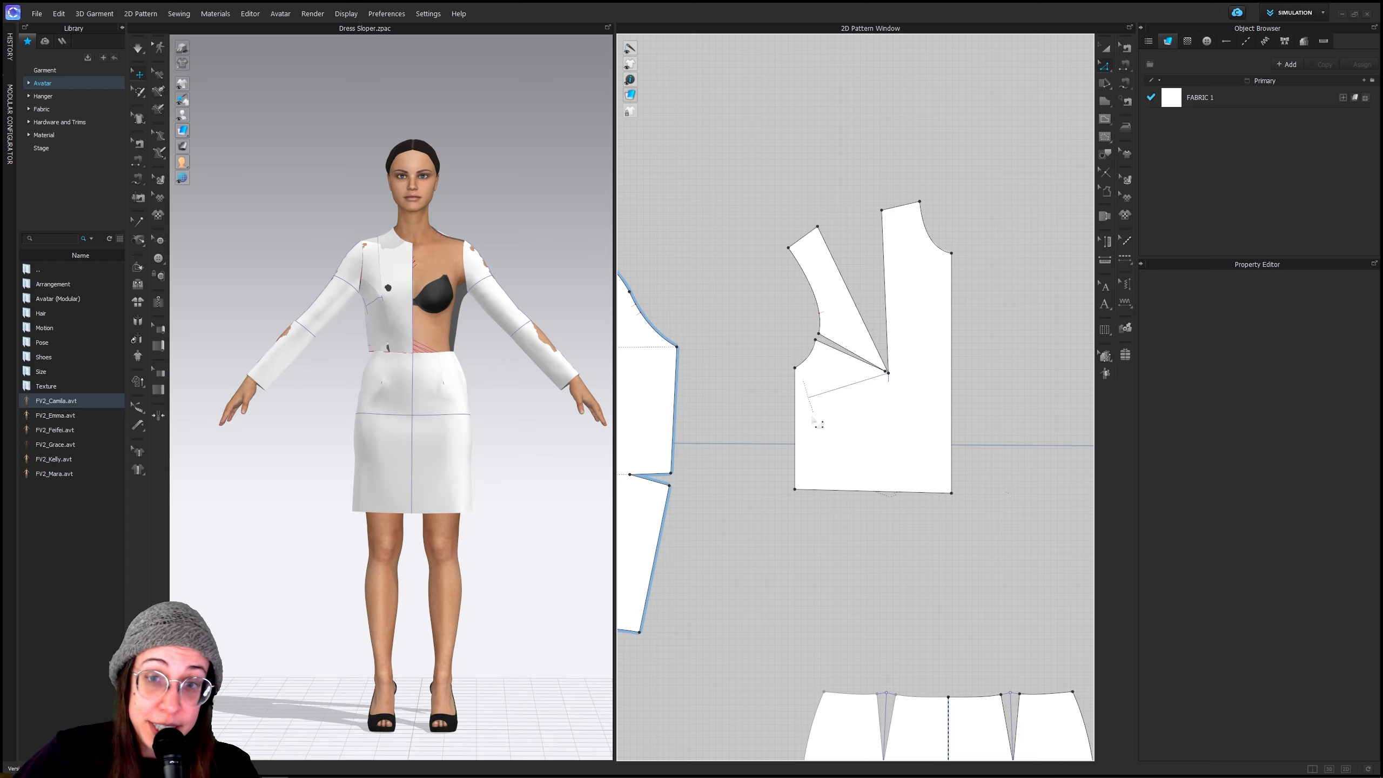
{"action": "scroll", "coordinate": [872, 385], "scroll_direction": "up", "scroll_amount": 3}
{"action": "left_click", "coordinate": [892, 367]}
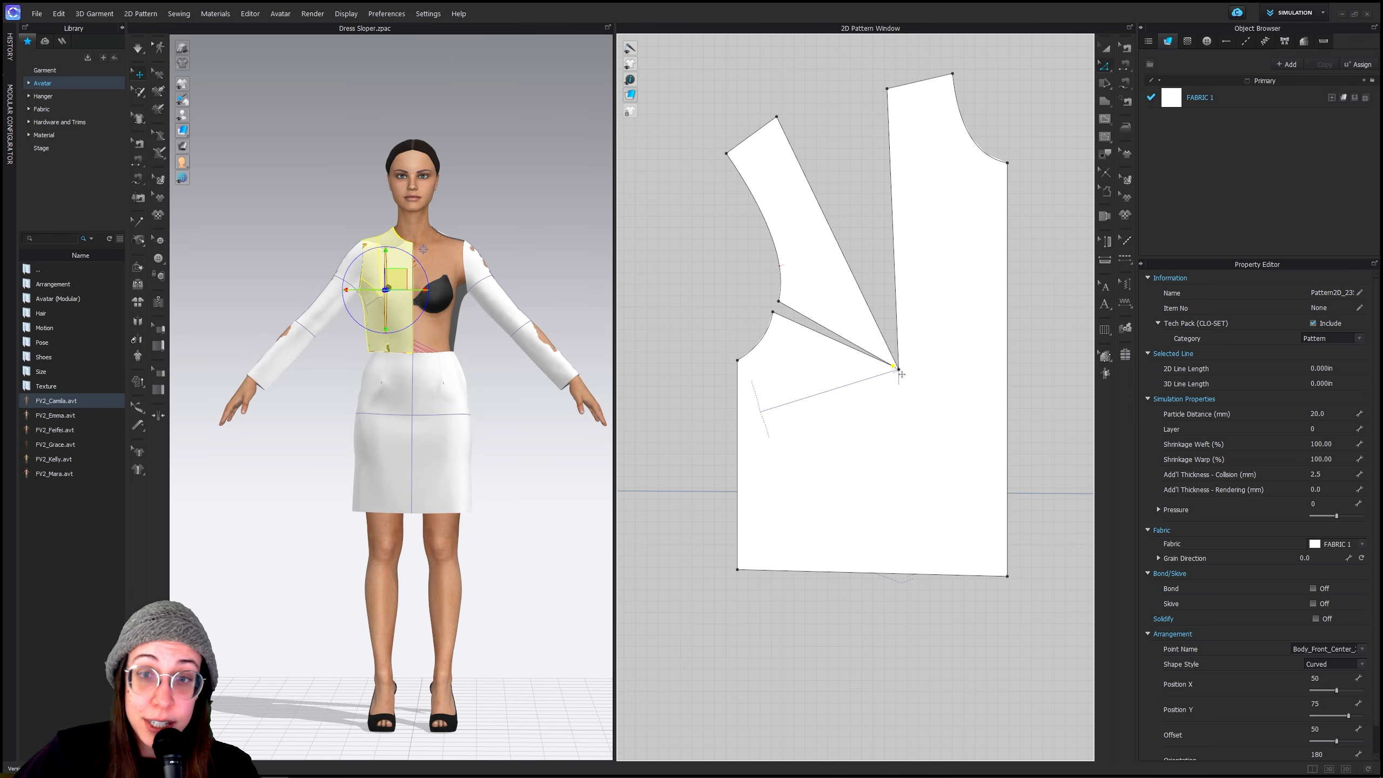
{"action": "key", "text": "Delete"}
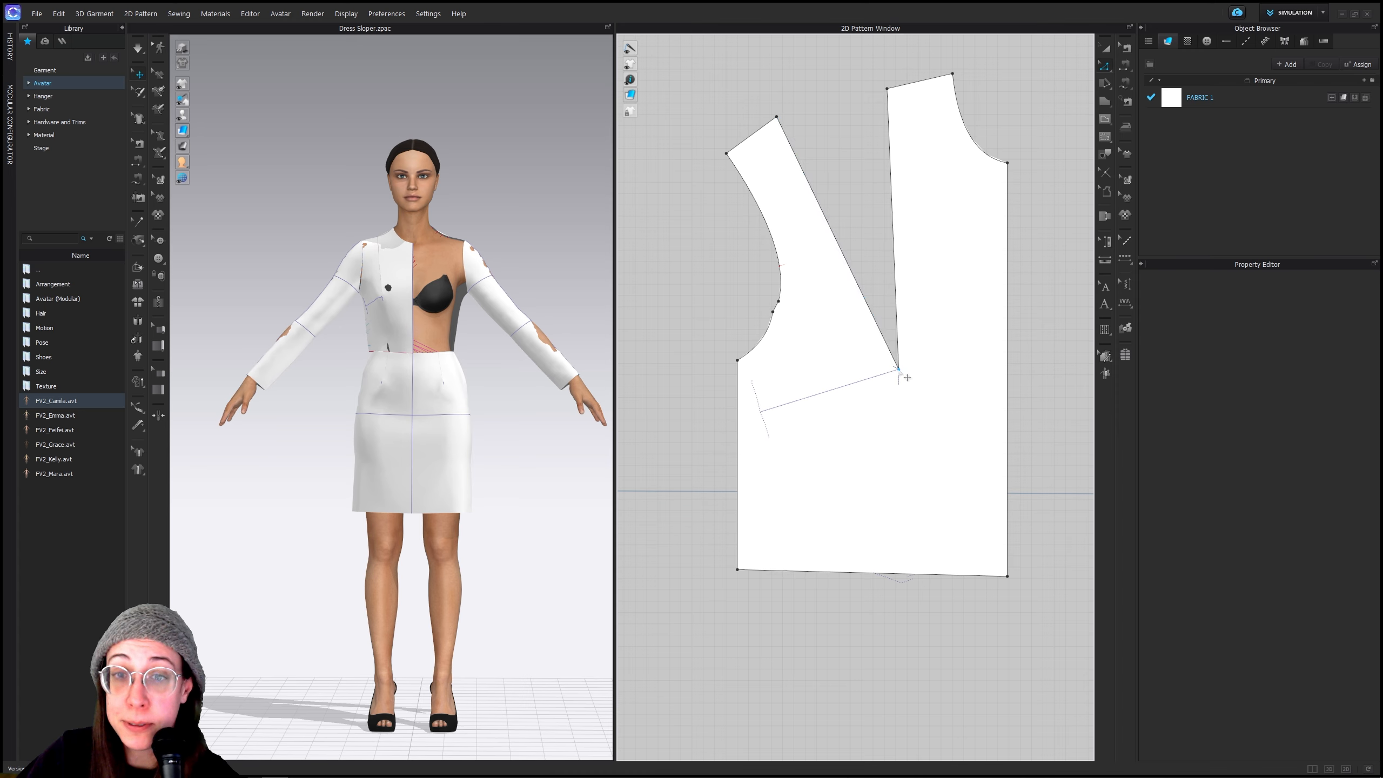
{"action": "left_click", "coordinate": [906, 376]}
{"action": "key", "text": "Delete"}
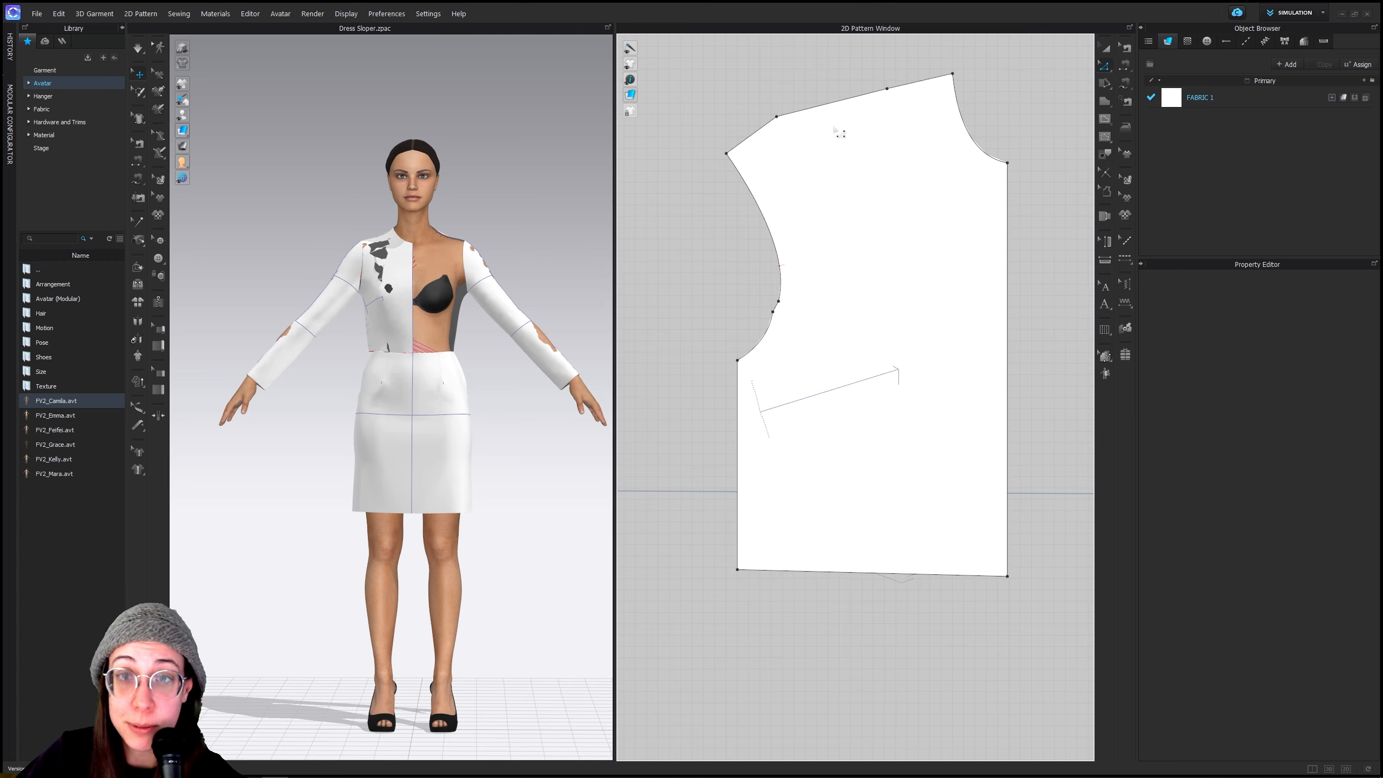
Delete the two leftover mid-shoulder points so the front shoulder becomes one straight line
{"action": "left_click", "coordinate": [778, 117]}
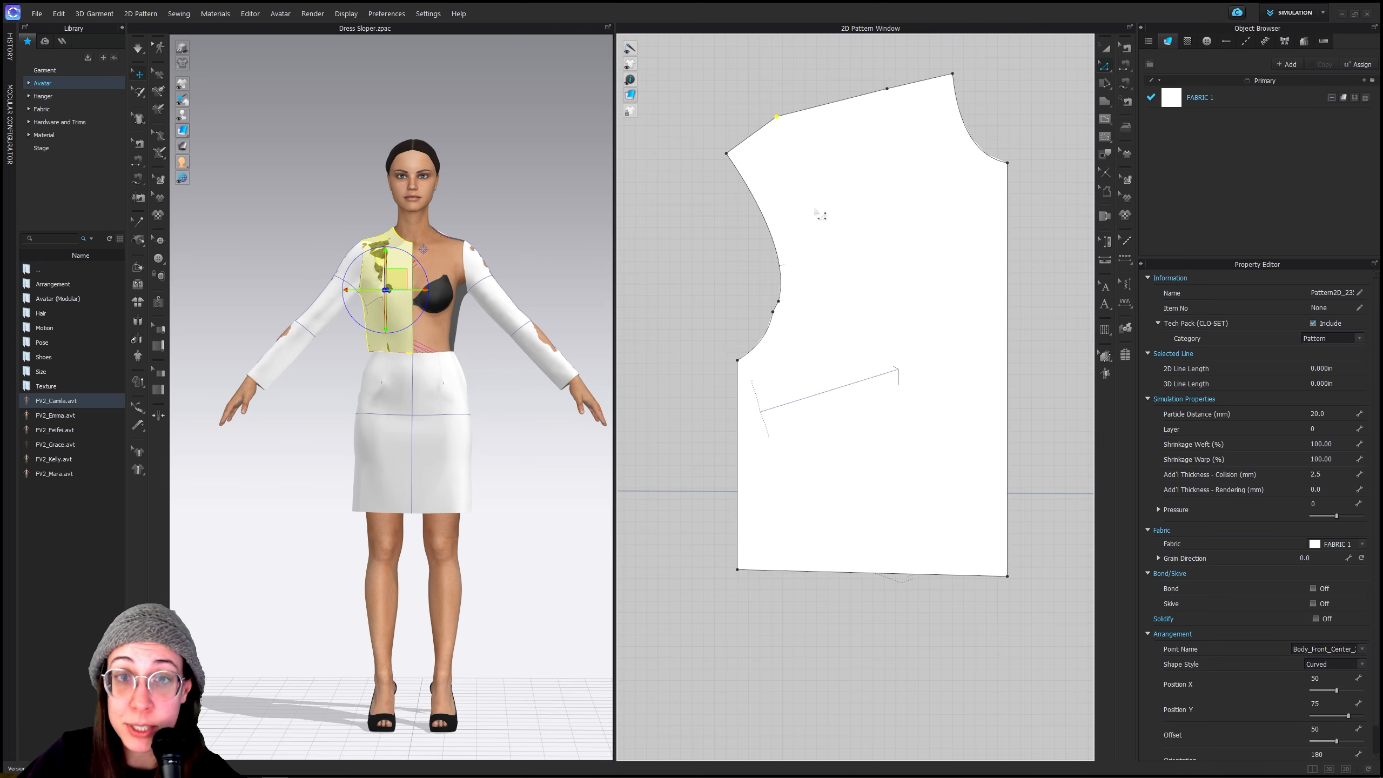
{"action": "key", "text": "Delete"}
{"action": "left_click", "coordinate": [887, 90]}
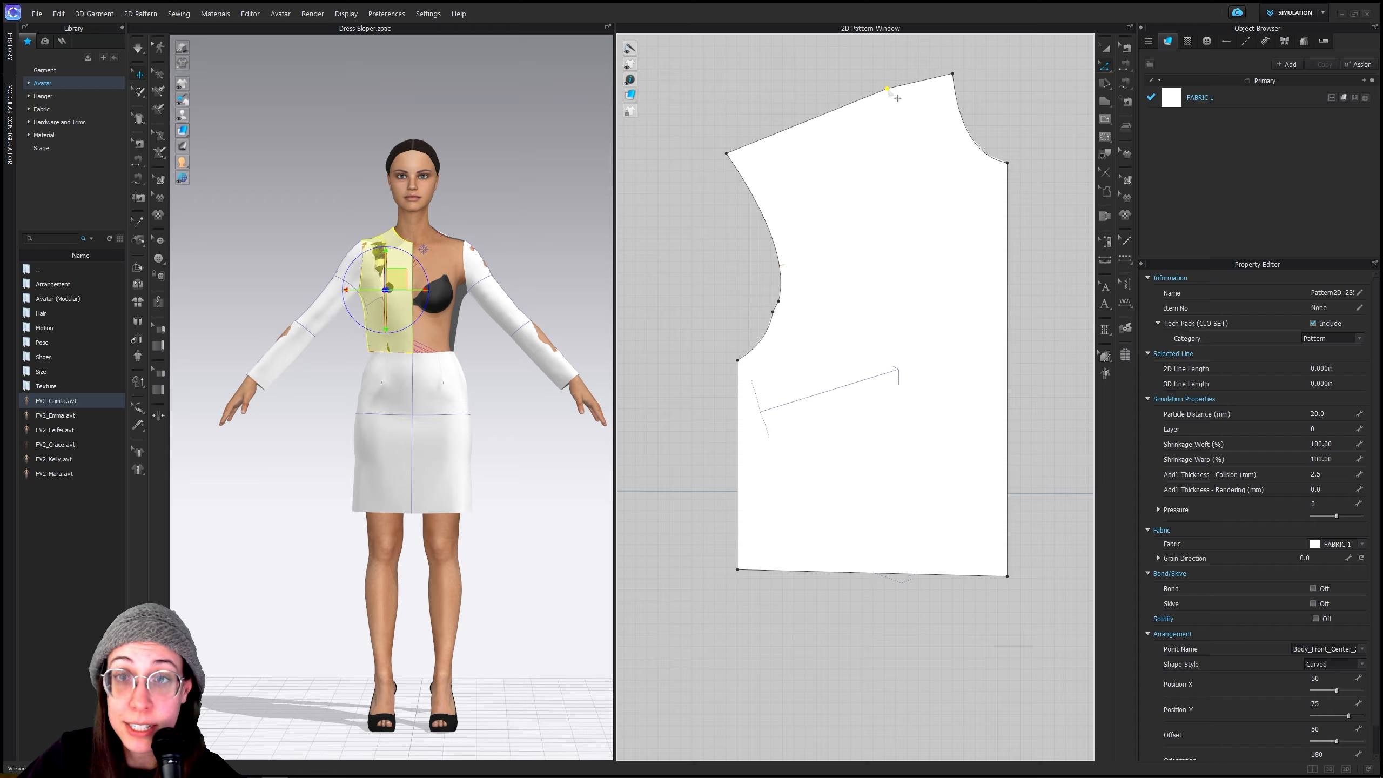
{"action": "key", "text": "Delete"}
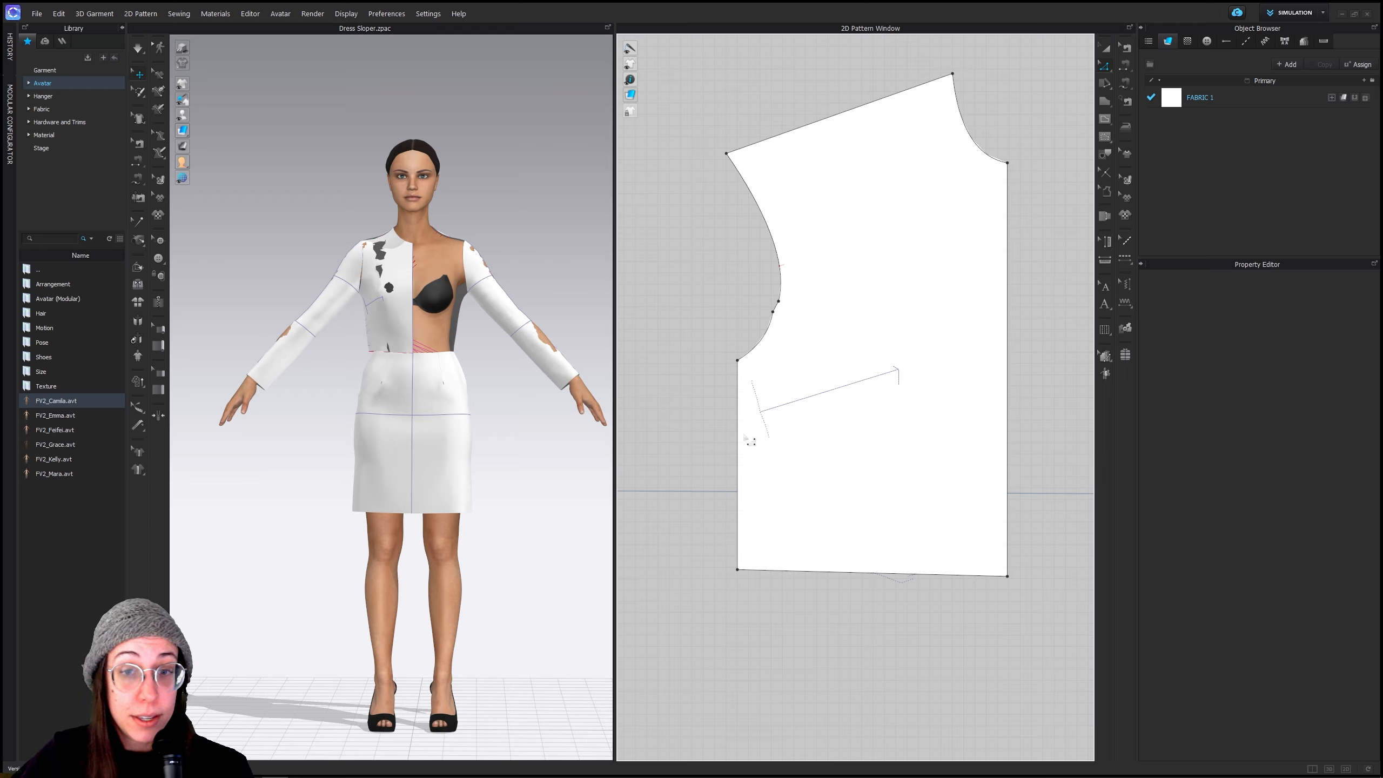
Move the front bodice's side seam outward by about 1 in, keeping it vertical
{"action": "scroll", "coordinate": [660, 511], "scroll_direction": "down", "scroll_amount": 4}
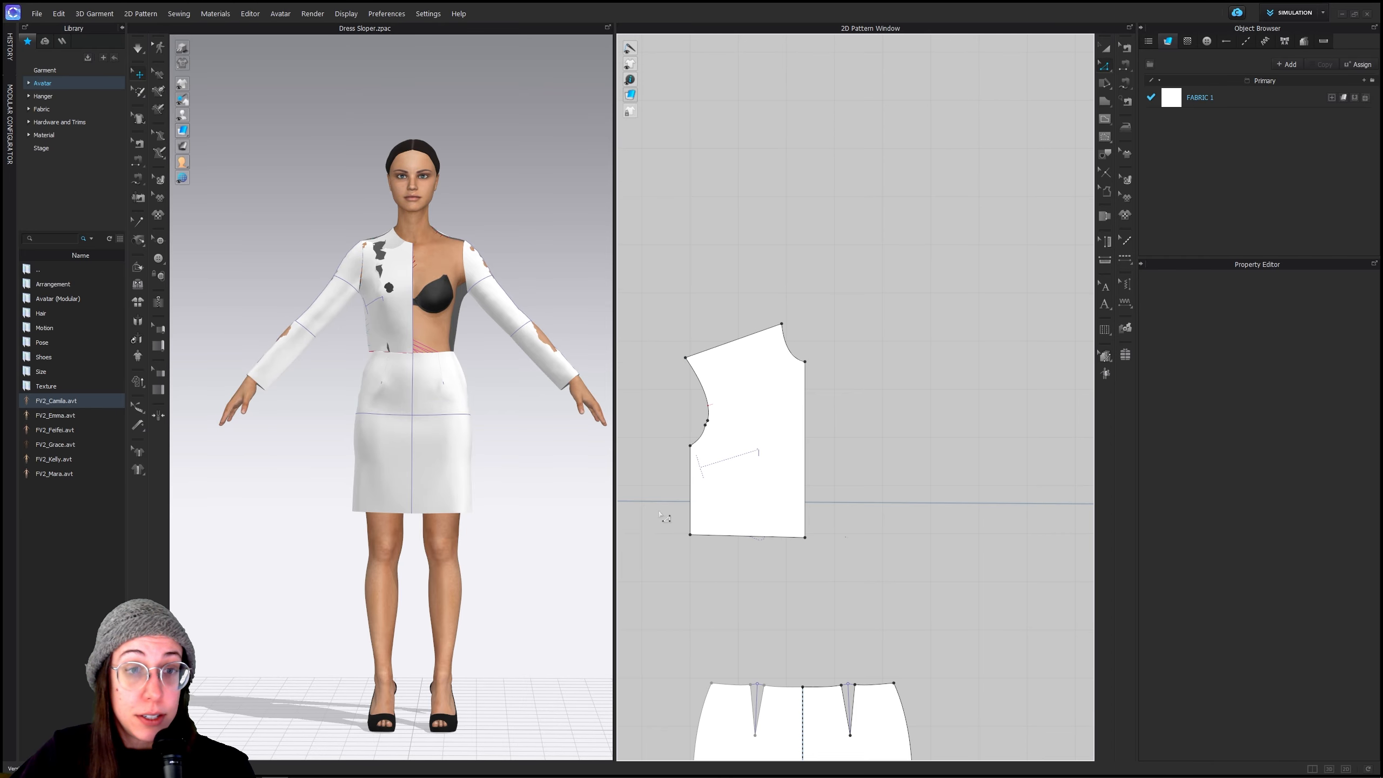
{"action": "middle_click_drag", "start_coordinate": [769, 526], "coordinate": [867, 492]}
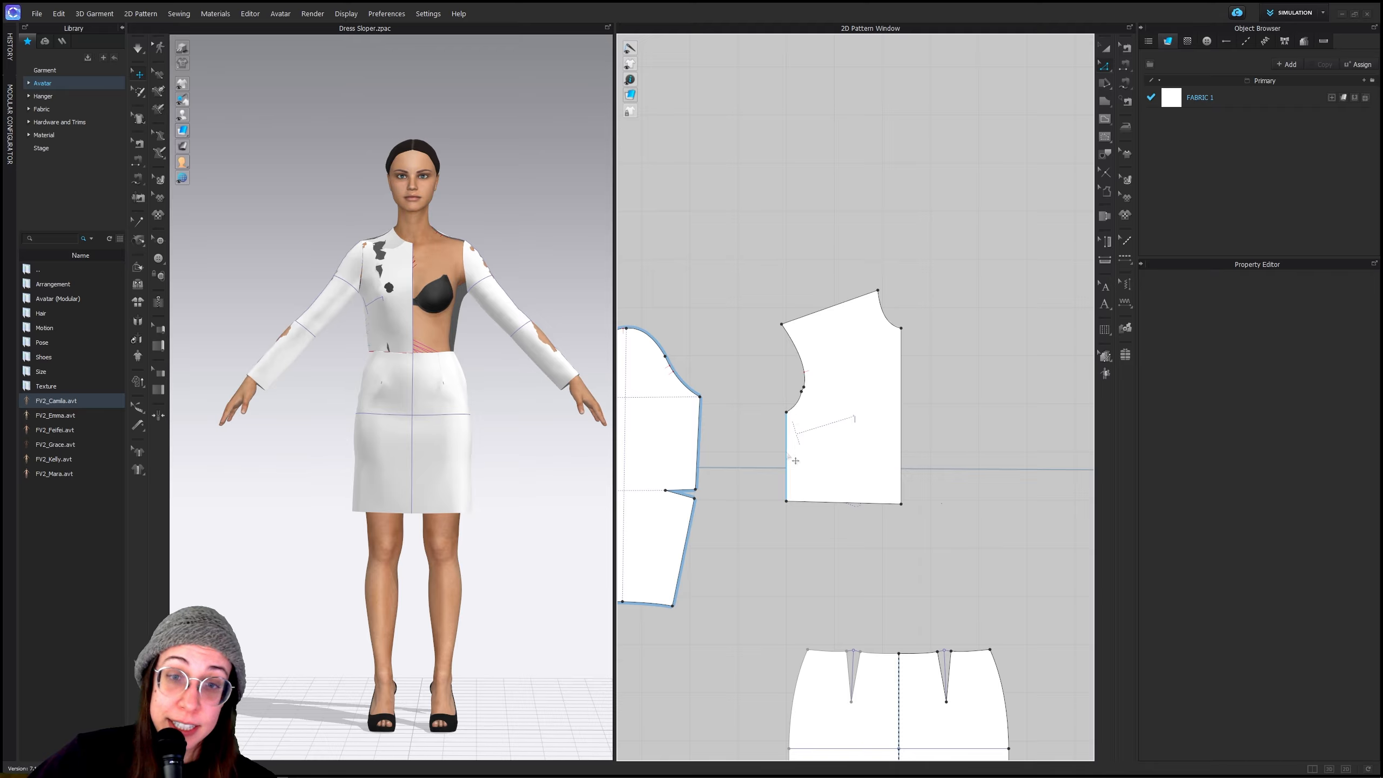
{"action": "scroll", "coordinate": [794, 463], "scroll_direction": "up", "scroll_amount": 2}
{"action": "scroll", "coordinate": [817, 472], "scroll_direction": "up", "scroll_amount": 2}
{"action": "left_click_drag", "start_coordinate": [860, 488], "coordinate": [836, 489]}
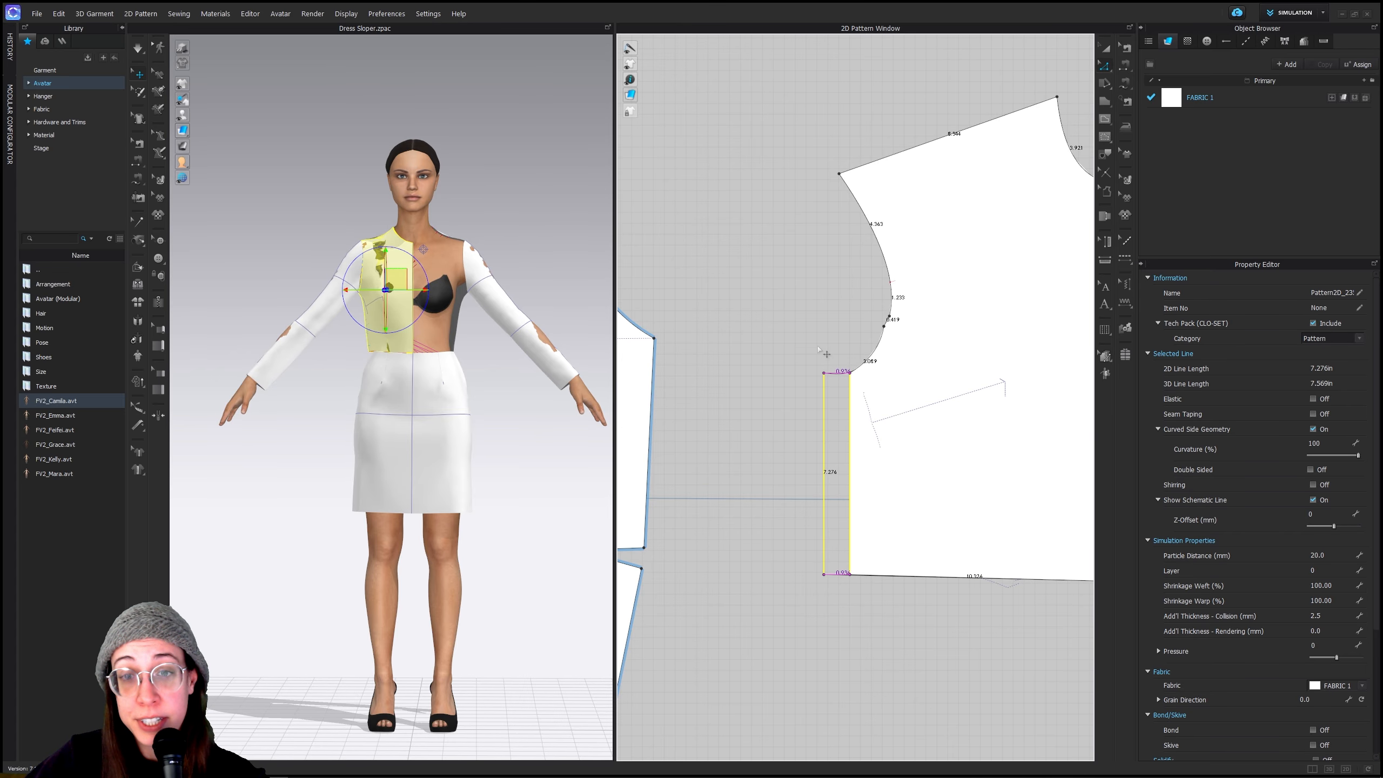
{"action": "left_click", "coordinate": [843, 361]}
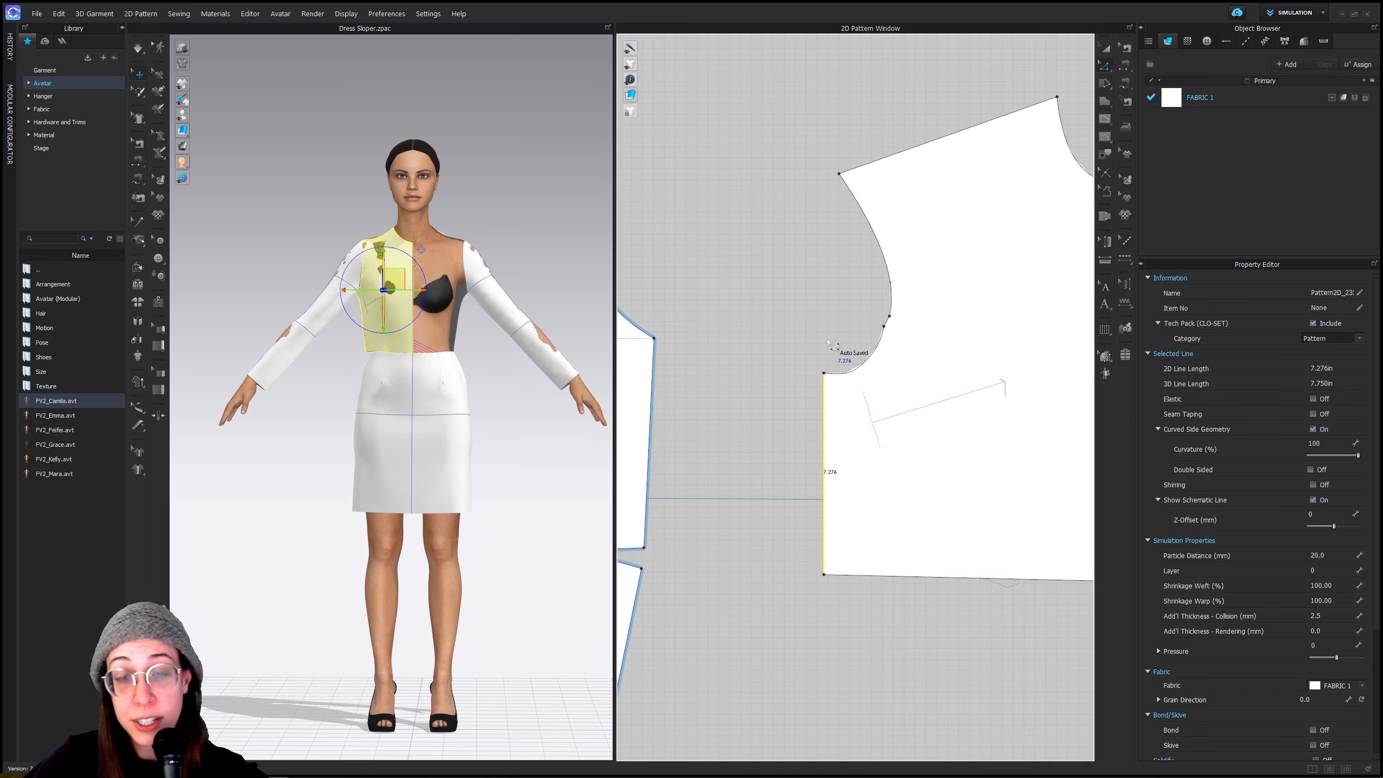
Lower the front bodice's underarm point straight down along the side seam to deepen the armhole
{"action": "left_click", "coordinate": [833, 348]}
{"action": "left_click", "coordinate": [824, 374]}
{"action": "left_click_drag", "start_coordinate": [824, 373], "coordinate": [824, 394]}
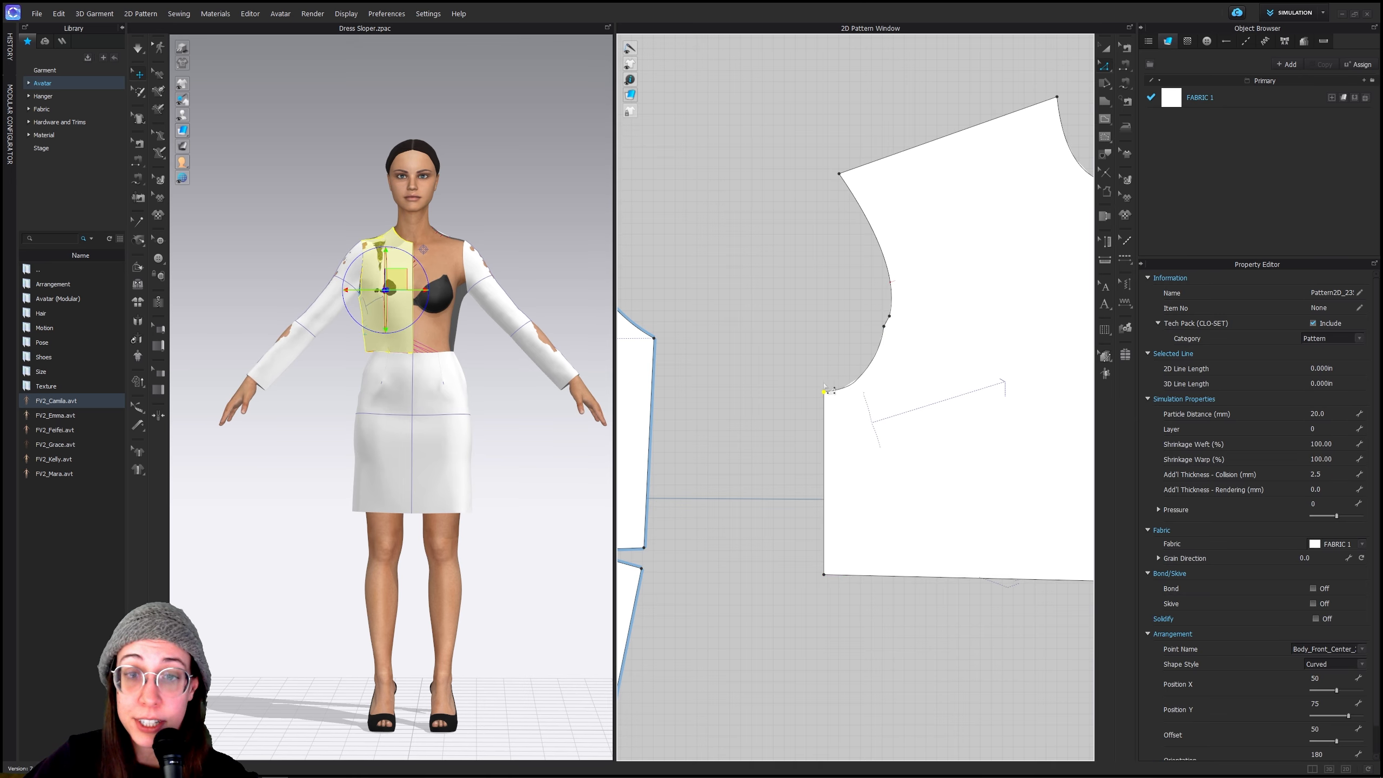
{"action": "scroll", "coordinate": [922, 455], "scroll_direction": "down", "scroll_amount": 2}
{"action": "right_click_drag", "start_coordinate": [916, 461], "coordinate": [771, 444]}
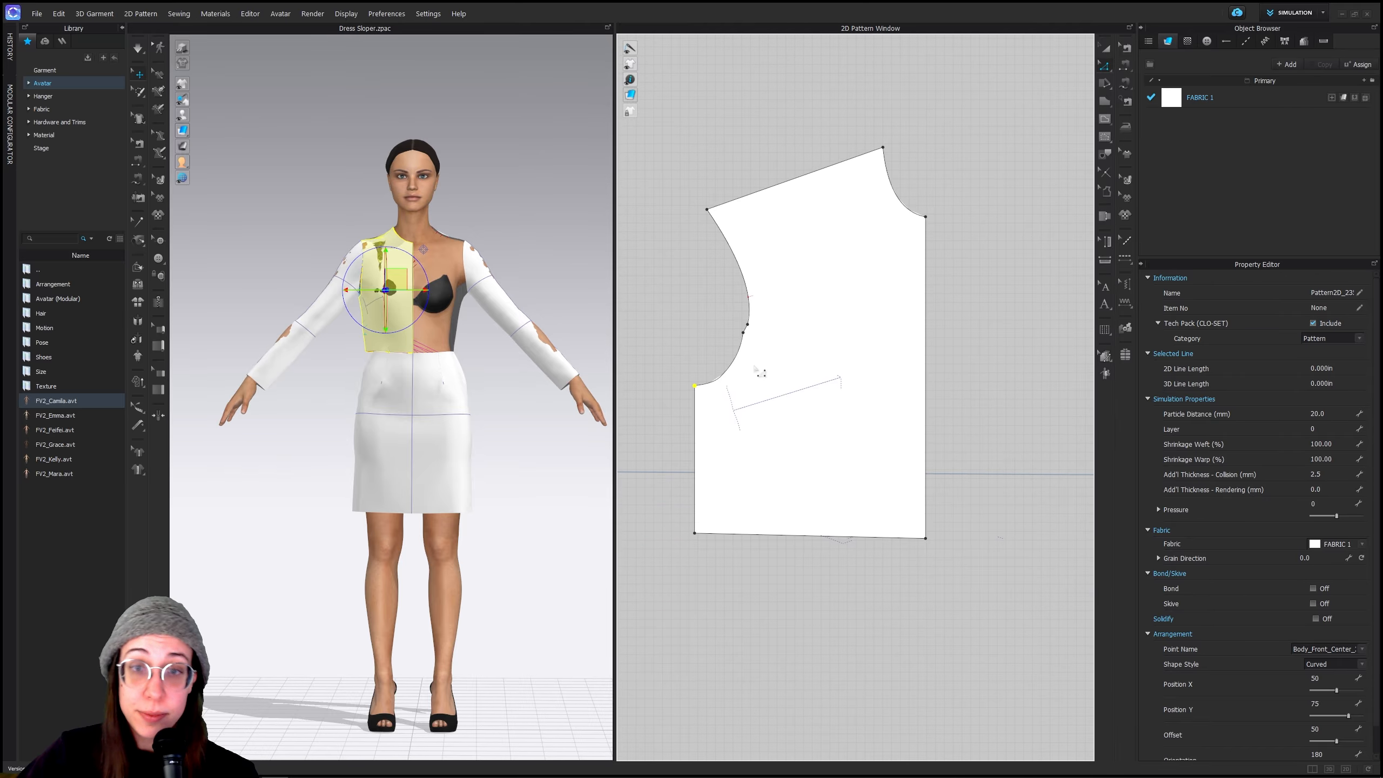
Switch to the Shirts PDF and review the sleeve foundation, yoke and Basic Shirt and Blouse Draft pages
{"action": "mouse_move", "coordinate": [727, 776]}
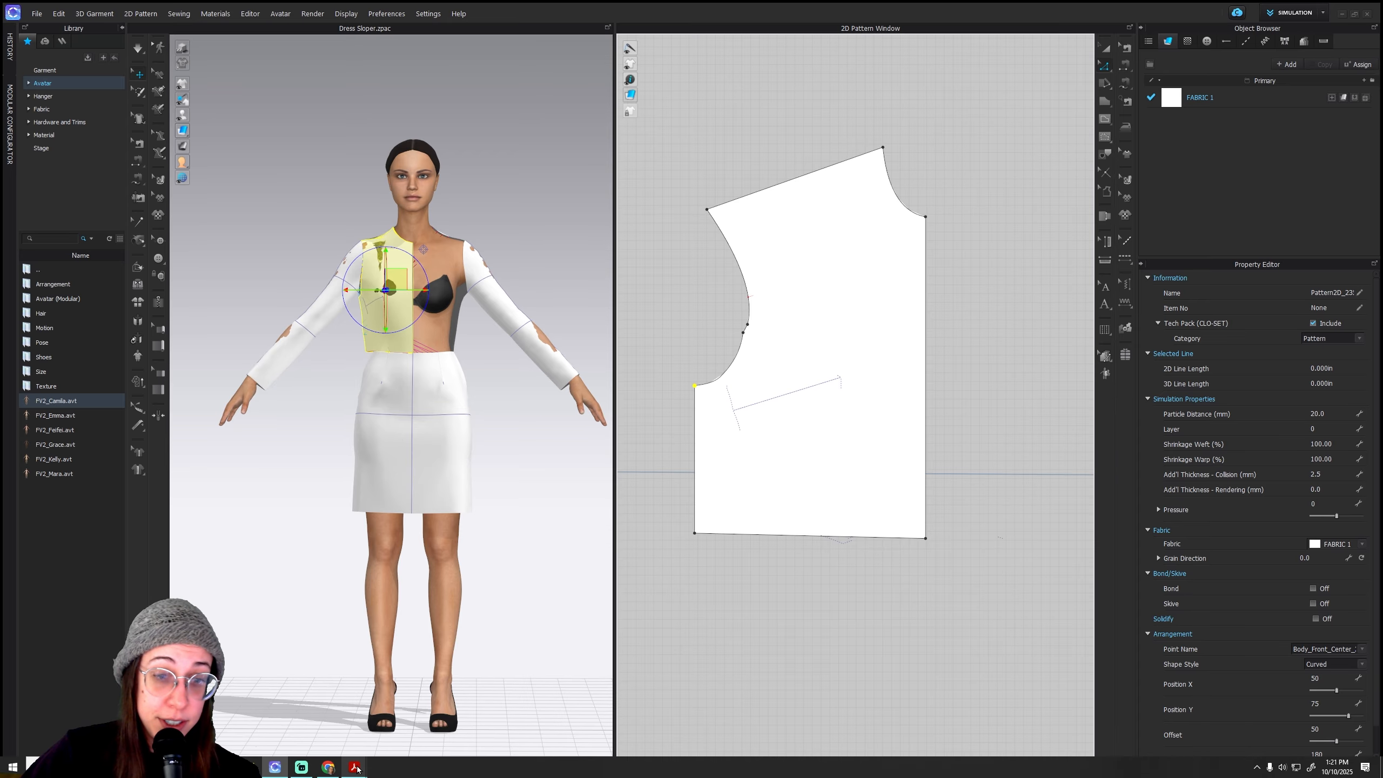
{"action": "mouse_move", "coordinate": [354, 767]}
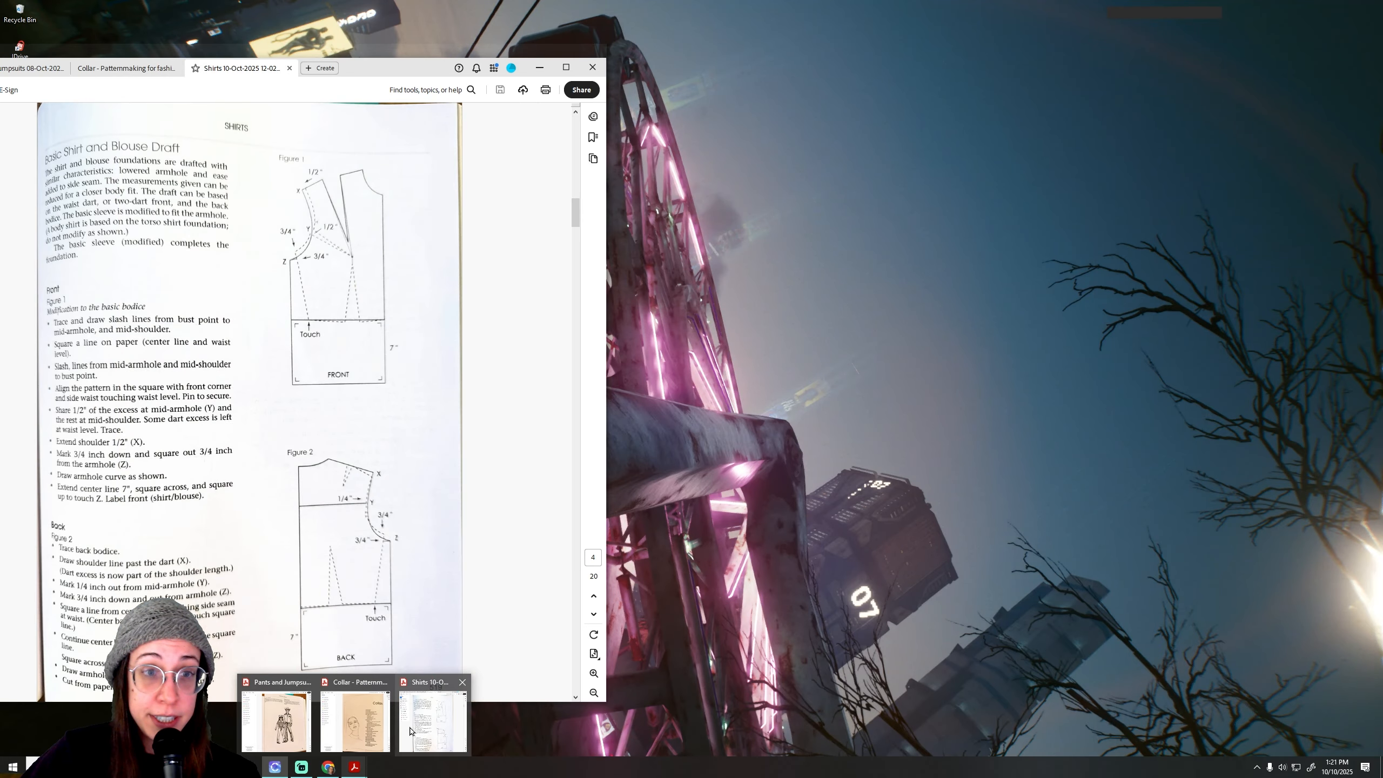
{"action": "left_click", "coordinate": [413, 730]}
{"action": "scroll", "coordinate": [378, 369], "scroll_direction": "down", "scroll_amount": 3}
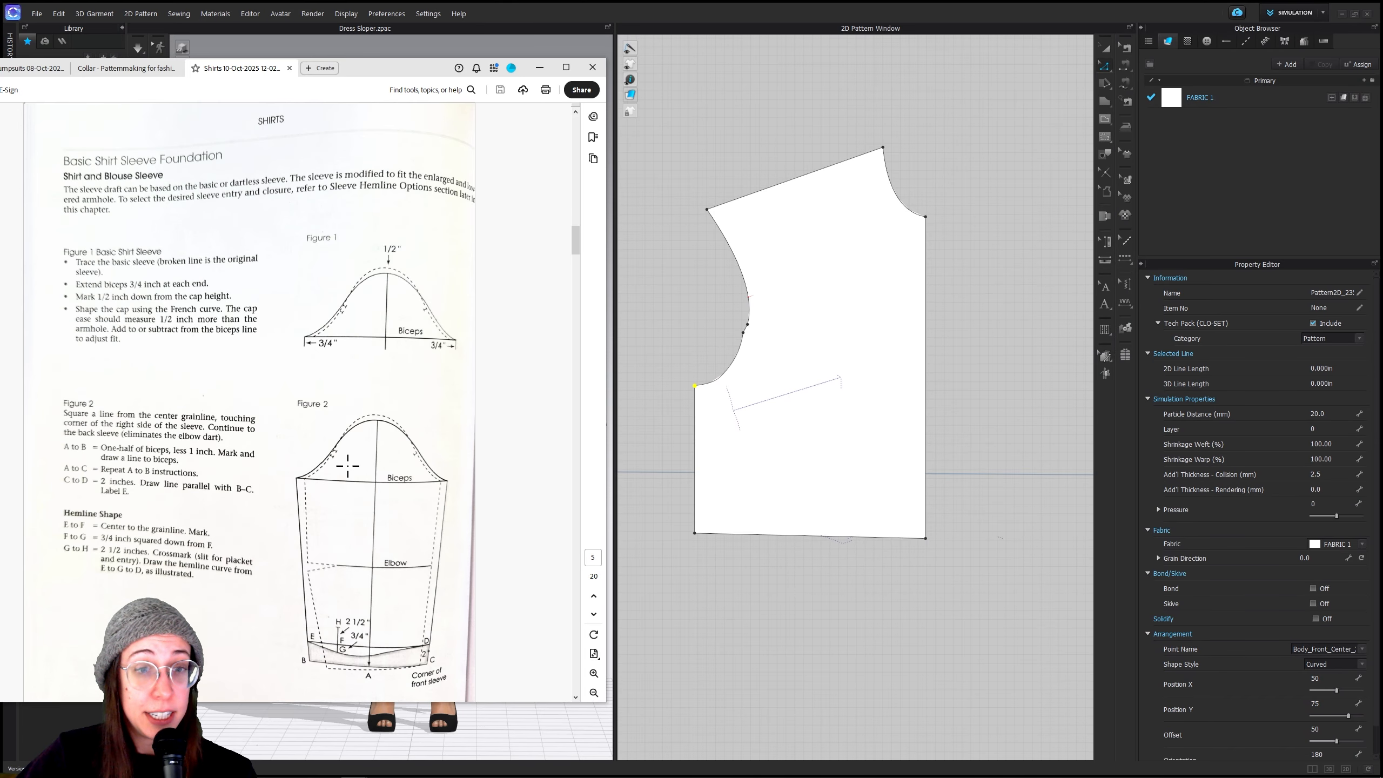
{"action": "scroll", "coordinate": [347, 466], "scroll_direction": "down", "scroll_amount": 3}
{"action": "scroll", "coordinate": [267, 458], "scroll_direction": "down", "scroll_amount": 3}
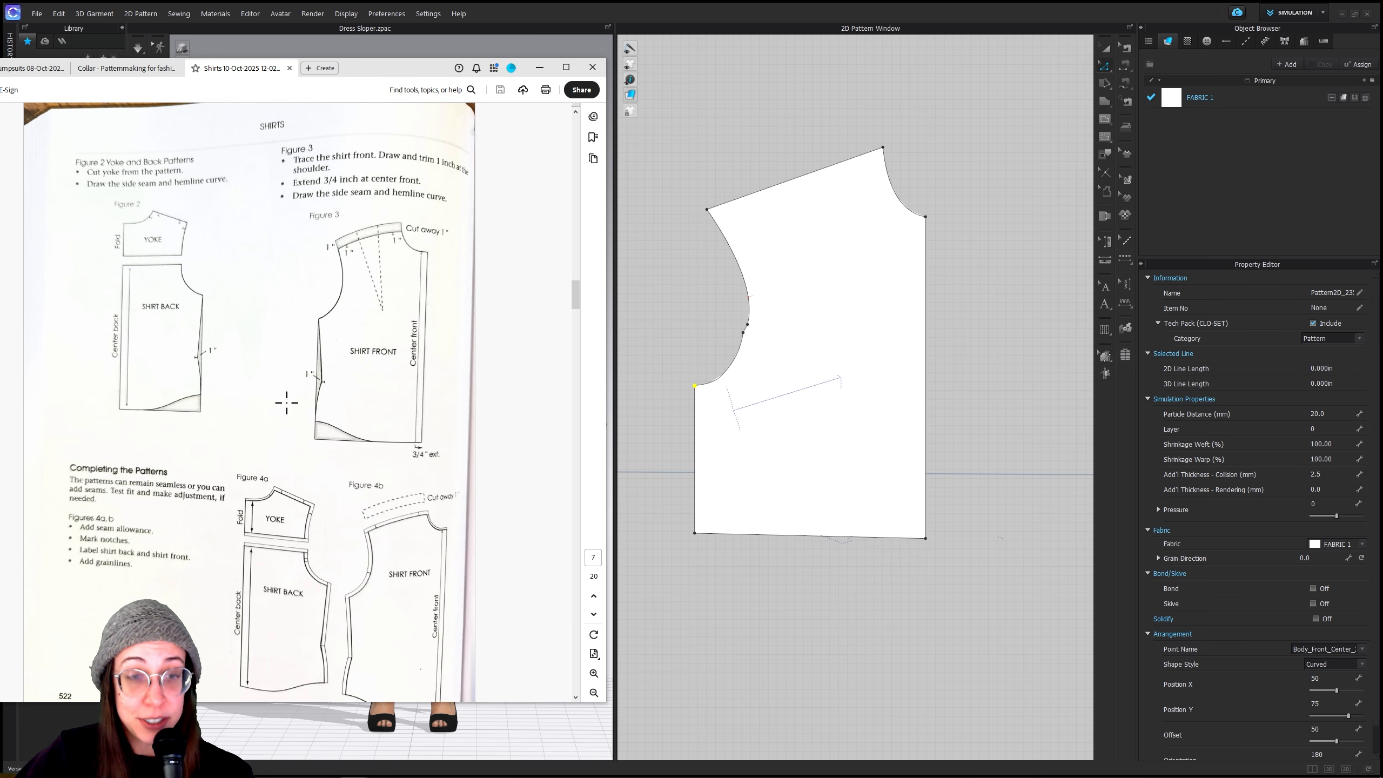
{"action": "scroll", "coordinate": [304, 403], "scroll_direction": "up", "scroll_amount": 8}
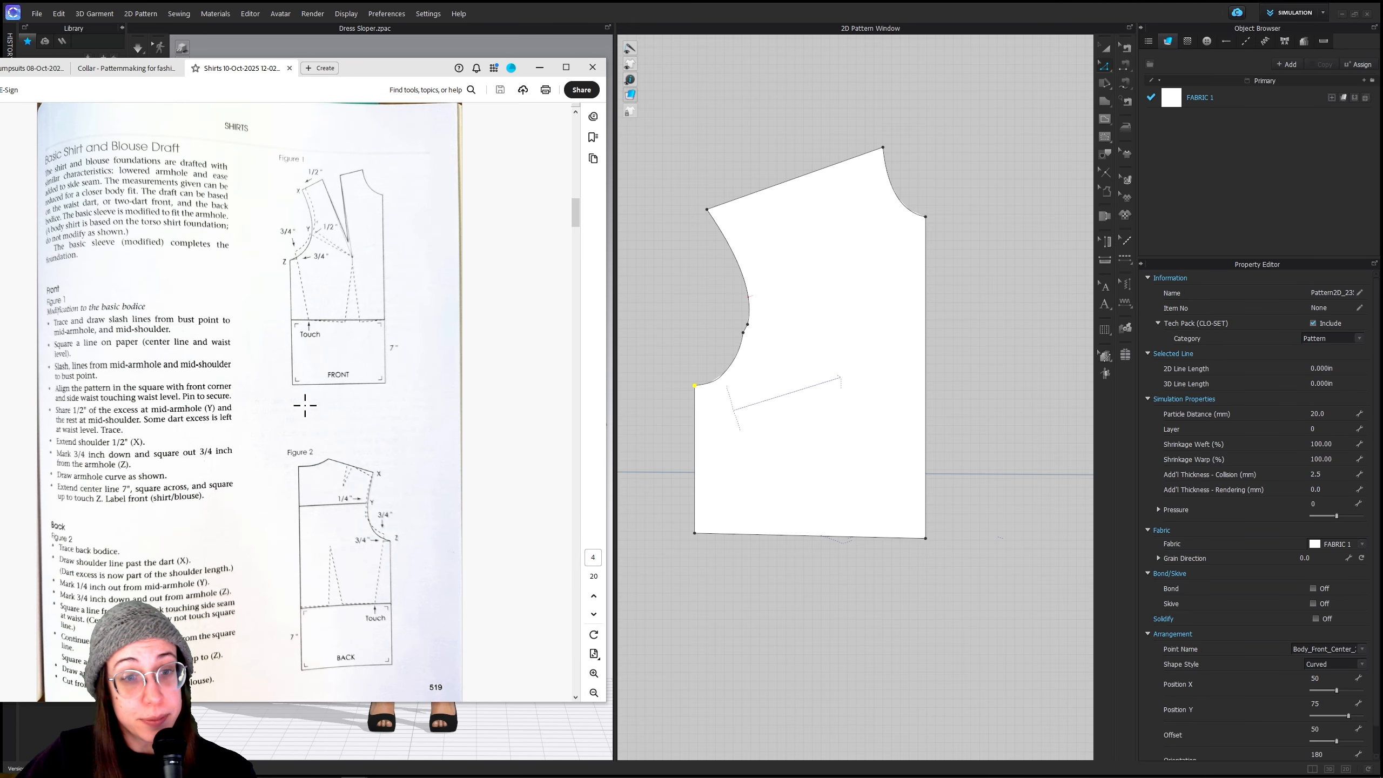
{"action": "scroll", "coordinate": [356, 407], "scroll_direction": "down", "scroll_amount": 2}
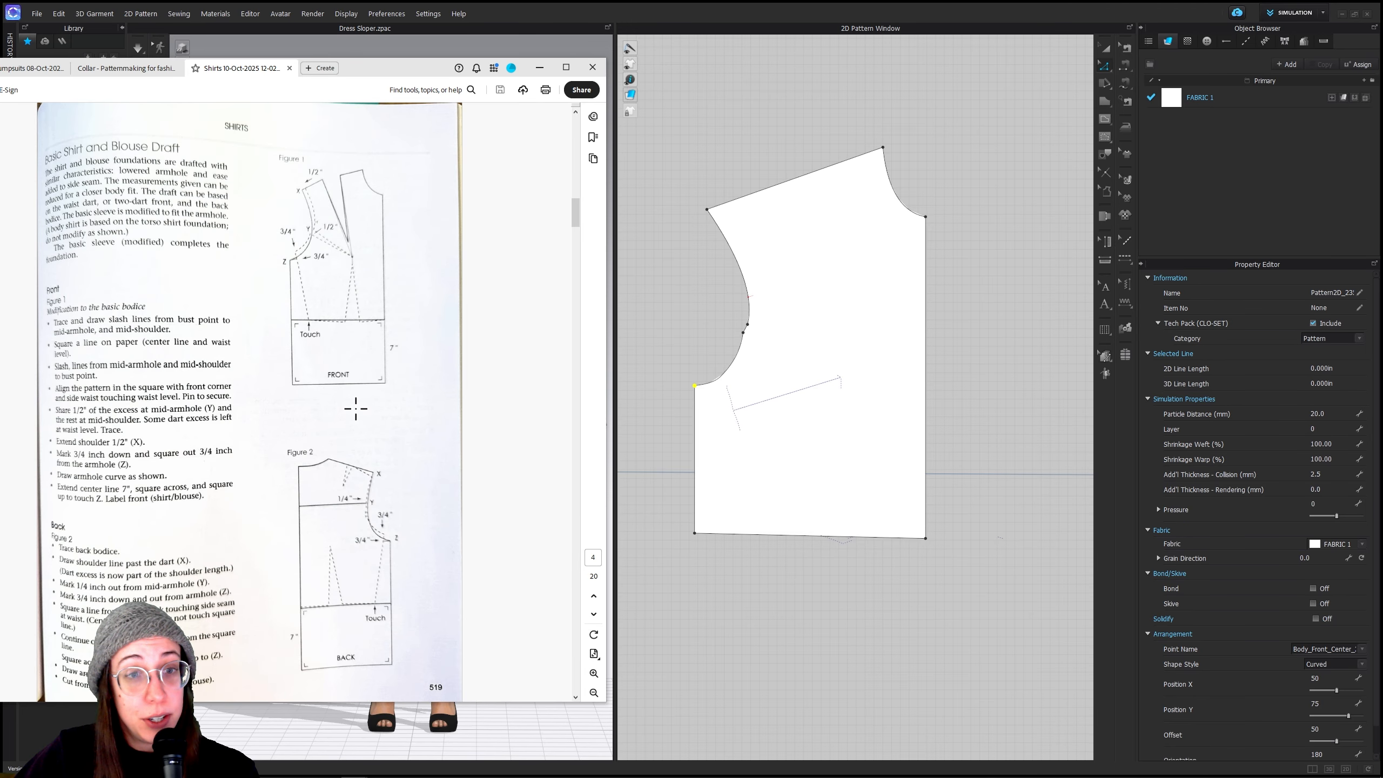
Return to CLO and move the back bodice next to the edited front bodice half
{"action": "middle_click_drag", "start_coordinate": [897, 631], "coordinate": [755, 565]}
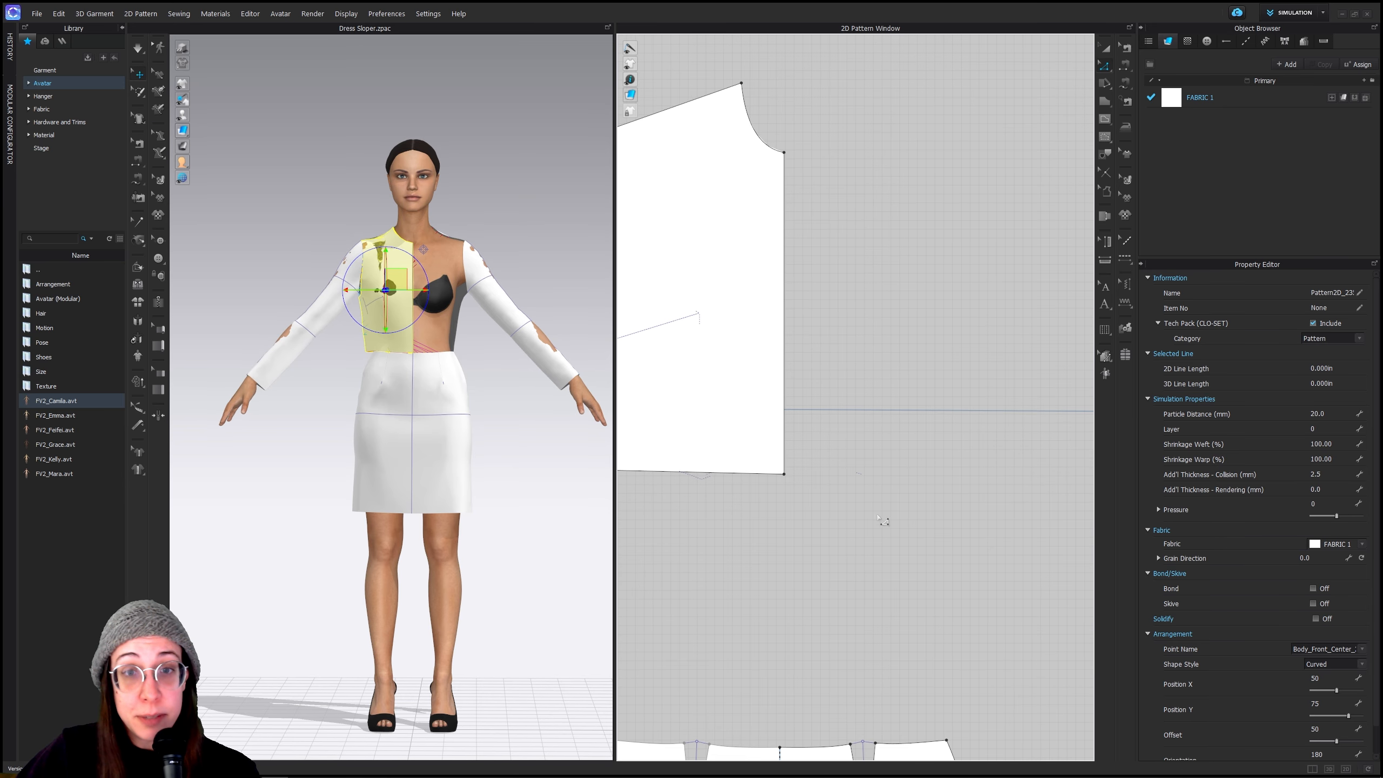
{"action": "scroll", "coordinate": [883, 516], "scroll_direction": "down", "scroll_amount": 2}
{"action": "middle_click_drag", "start_coordinate": [963, 503], "coordinate": [1039, 496]}
{"action": "middle_click_drag", "start_coordinate": [971, 426], "coordinate": [798, 442]}
{"action": "scroll", "coordinate": [917, 577], "scroll_direction": "down", "scroll_amount": 3}
{"action": "middle_click_drag", "start_coordinate": [945, 581], "coordinate": [792, 502]}
{"action": "left_click", "coordinate": [1105, 48]}
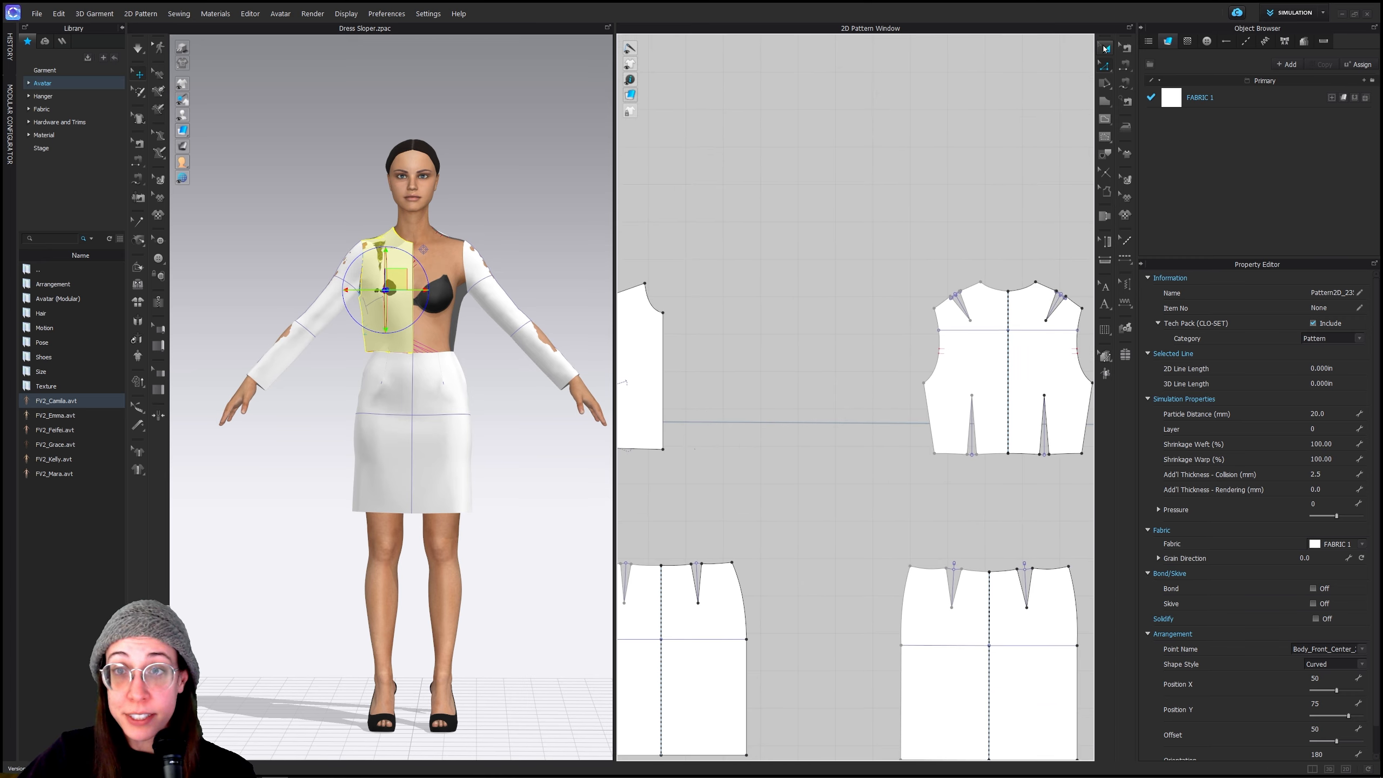
{"action": "left_click_drag", "start_coordinate": [985, 367], "coordinate": [650, 382]}
{"action": "middle_click_drag", "start_coordinate": [650, 381], "coordinate": [807, 375]}
Delete the waist darts and the shoulder darts from the back bodice
{"action": "left_click", "coordinate": [1104, 66]}
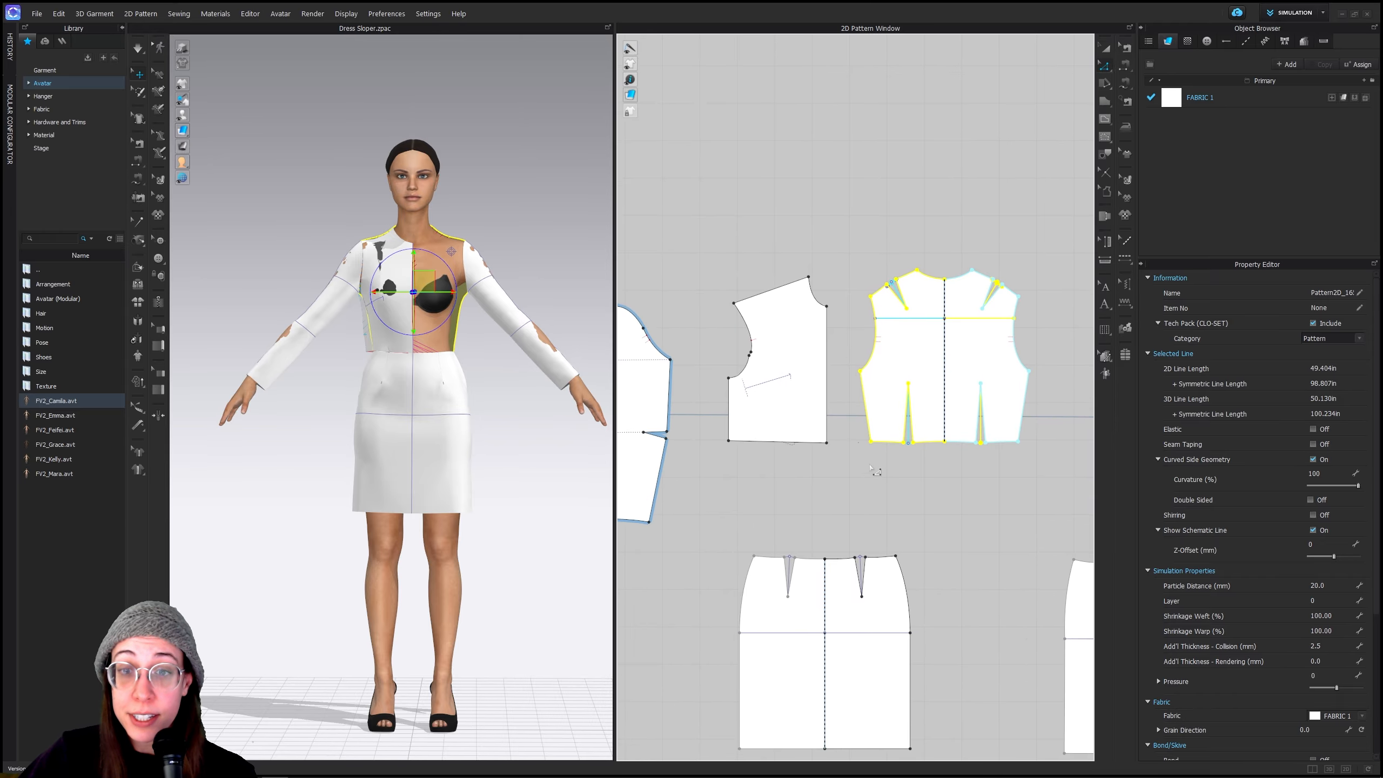
{"action": "left_click", "coordinate": [901, 376]}
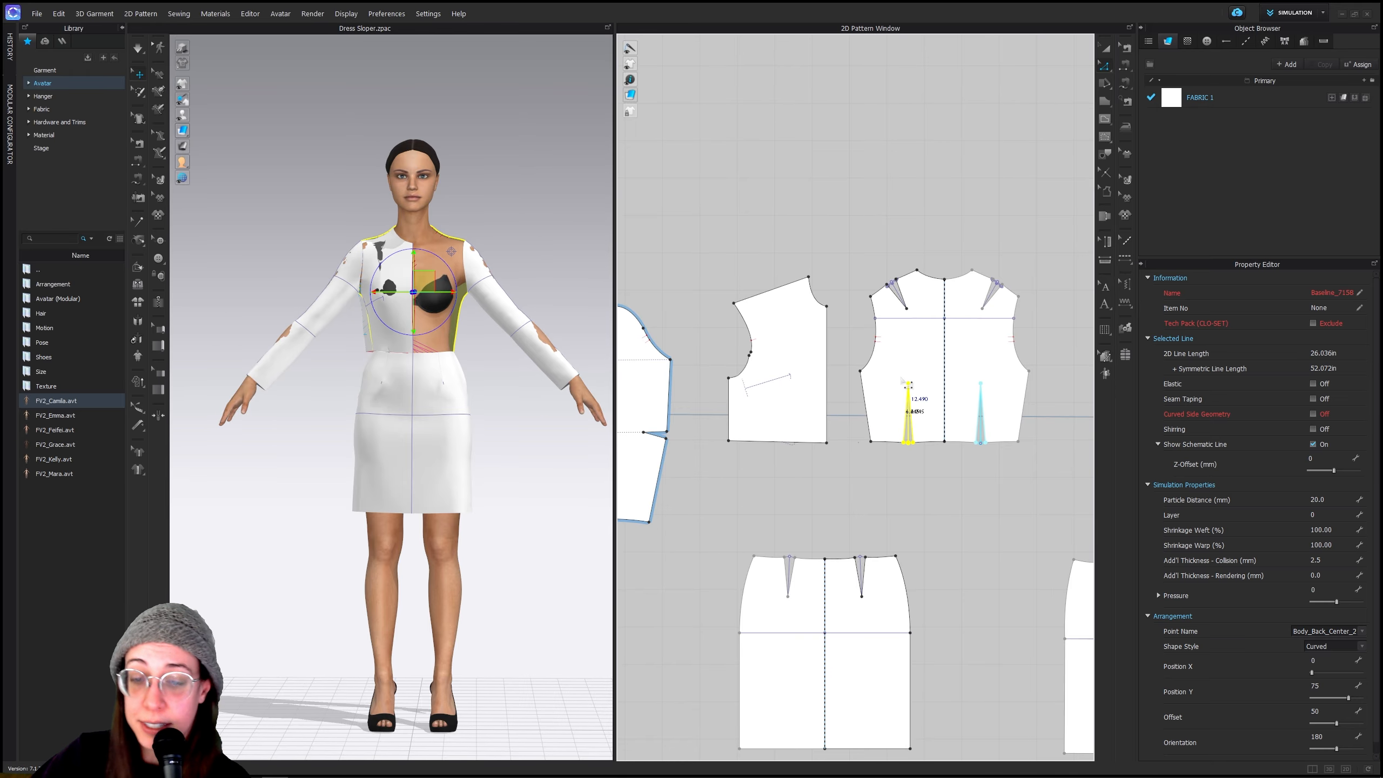
{"action": "key", "text": "Delete"}
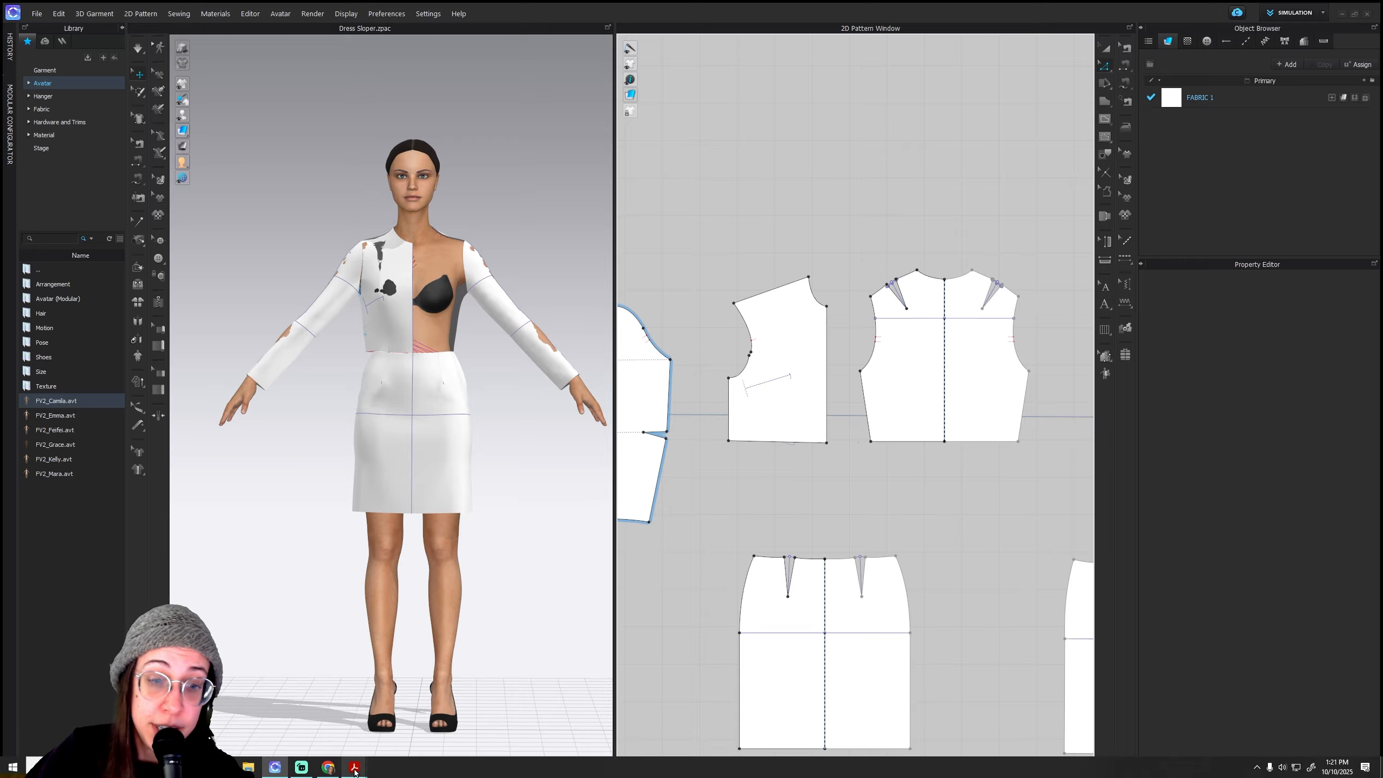
{"action": "mouse_move", "coordinate": [359, 757]}
{"action": "mouse_move", "coordinate": [430, 739]}
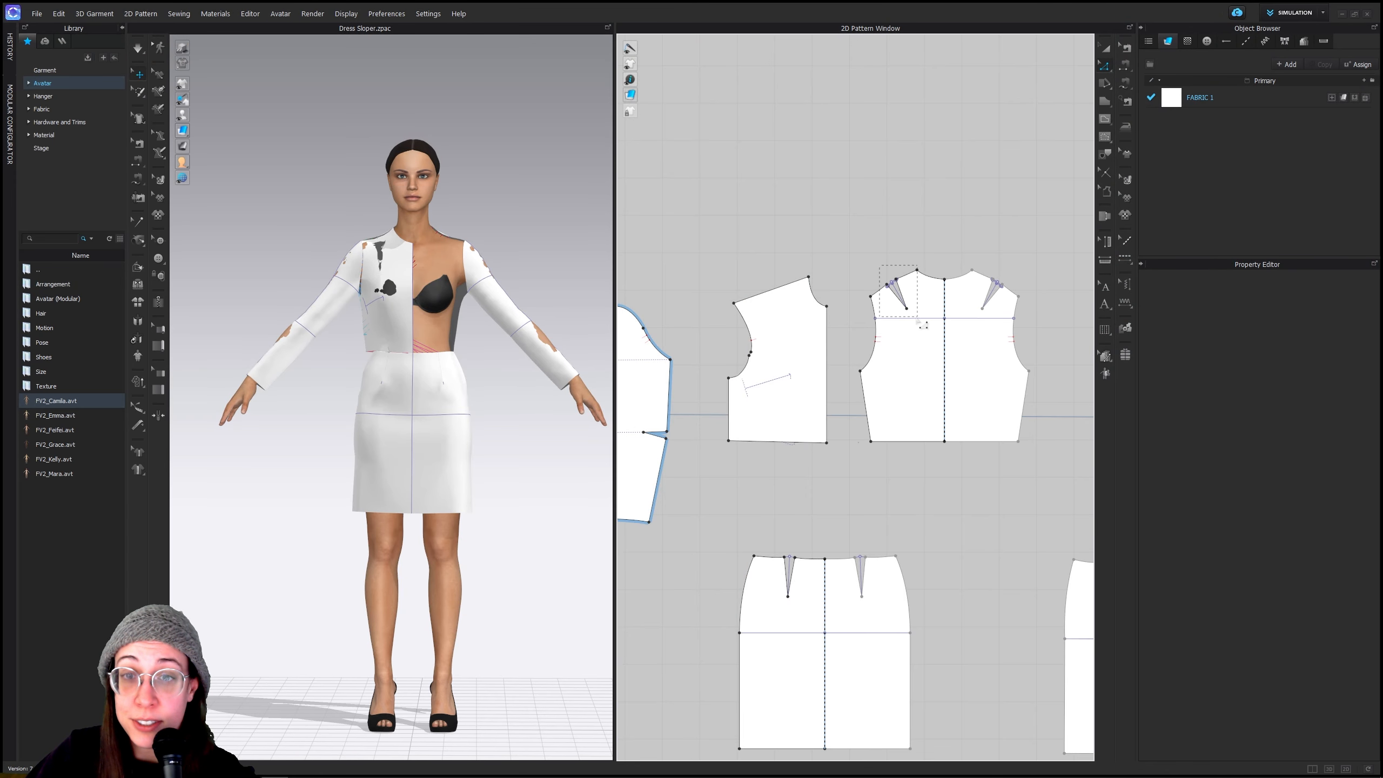
{"action": "left_click_drag", "start_coordinate": [919, 321], "coordinate": [914, 316]}
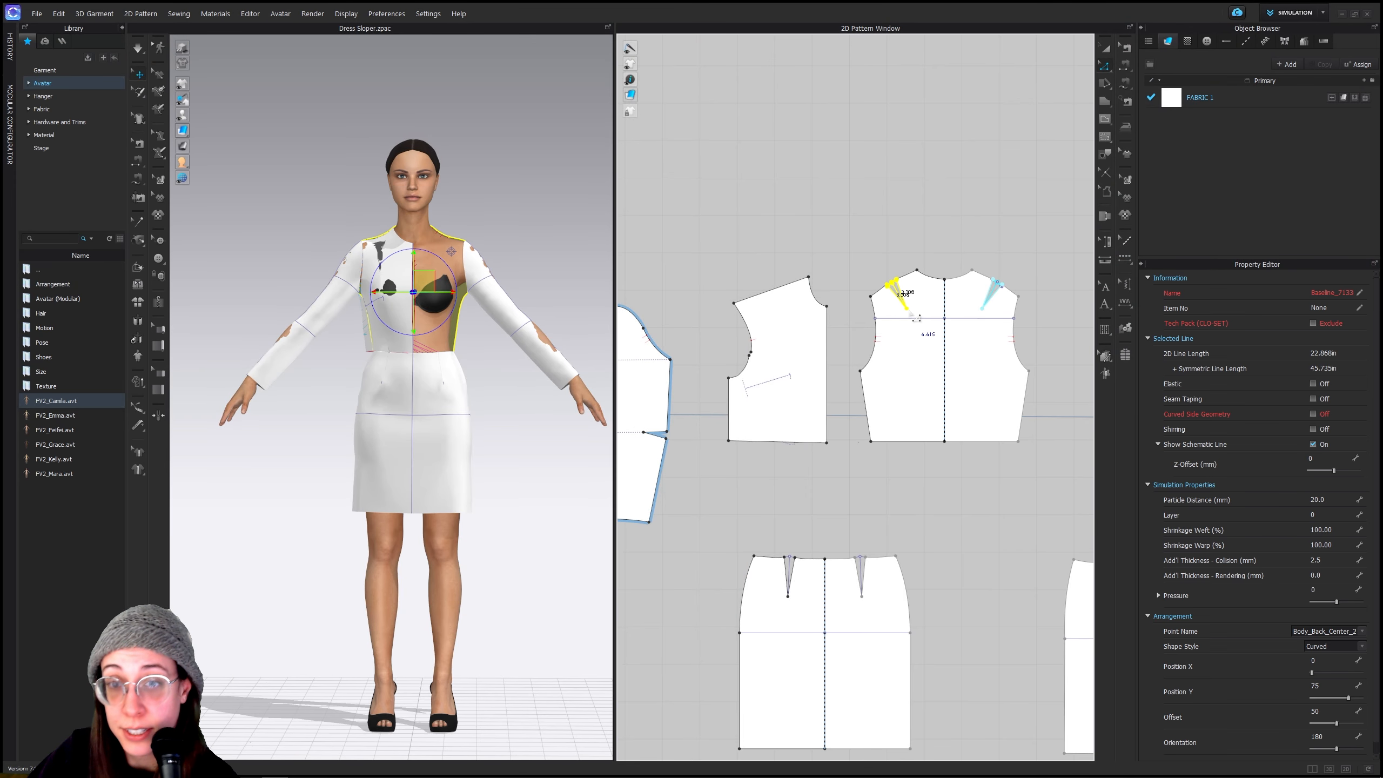
{"action": "key", "text": "Delete"}
Consult the Shirts PDF's draft figures, return to CLO and move the front's upper mid-armhole point outward, directly above the lower one
{"action": "left_click", "coordinate": [357, 769]}
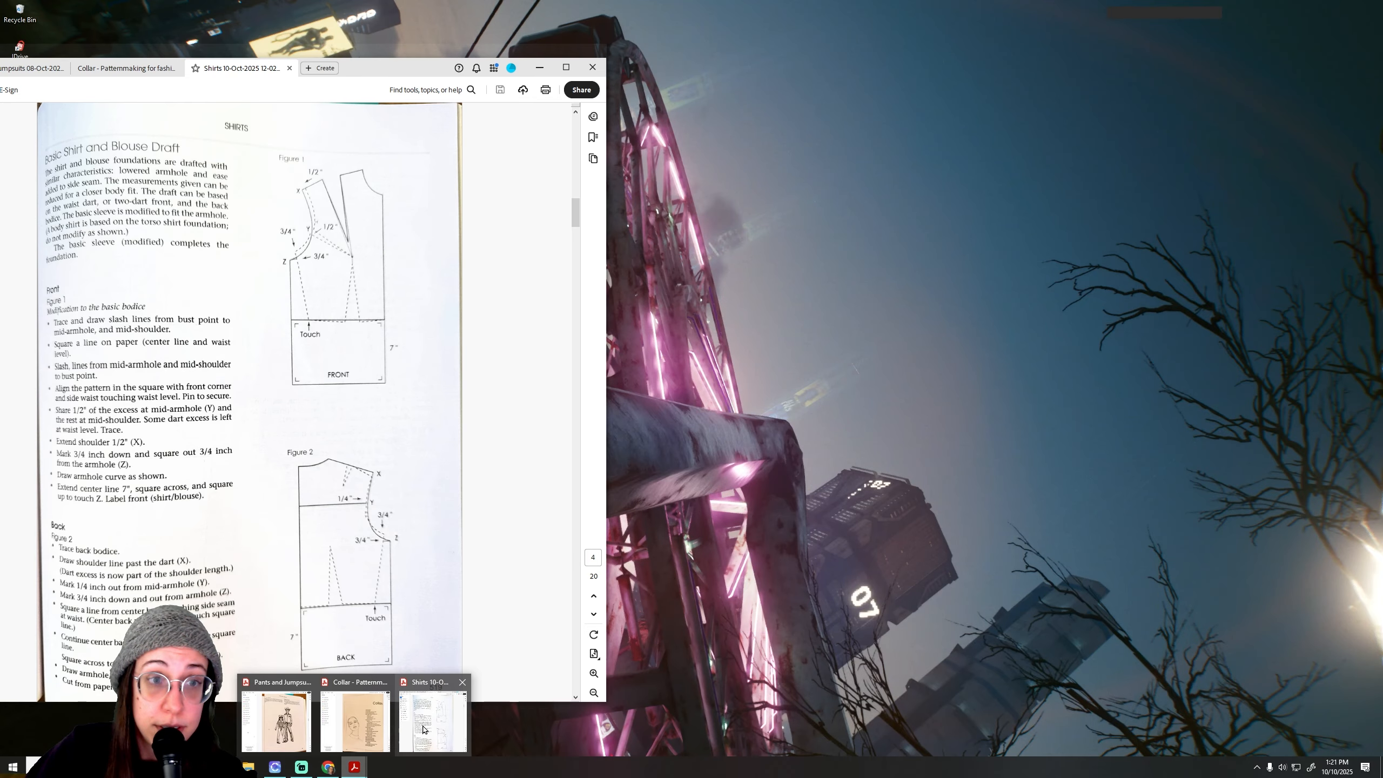
{"action": "left_click", "coordinate": [433, 722]}
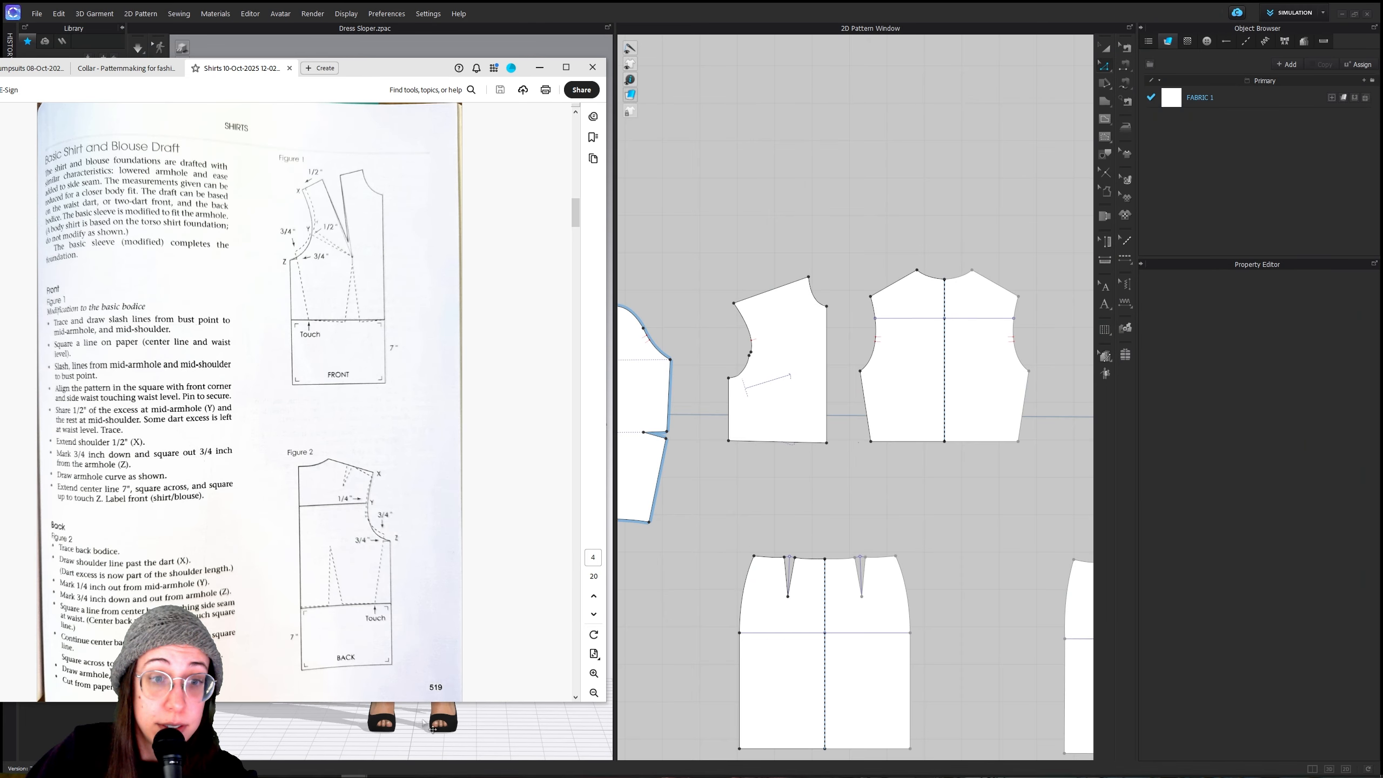
{"action": "scroll", "coordinate": [779, 308], "scroll_direction": "up", "scroll_amount": 2}
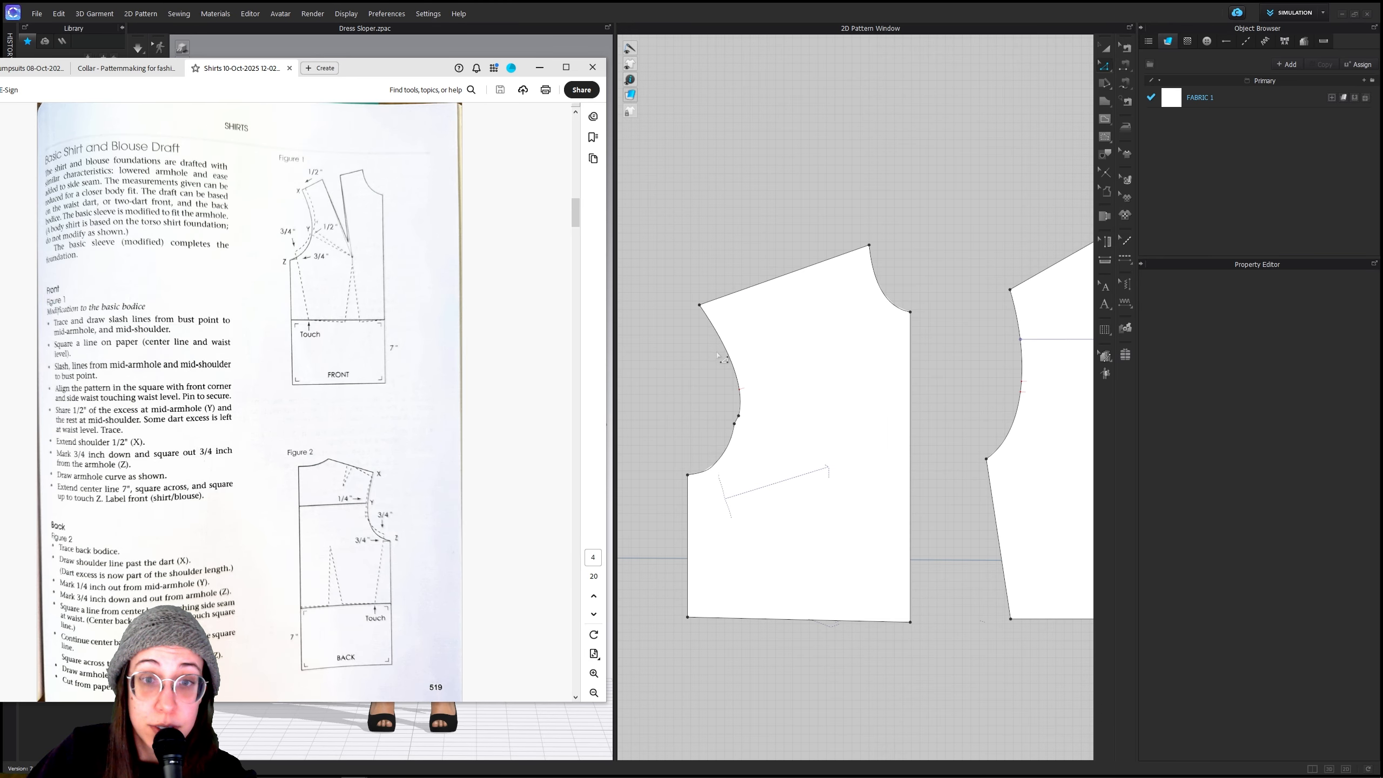
{"action": "scroll", "coordinate": [718, 354], "scroll_direction": "up", "scroll_amount": 2}
{"action": "left_click", "coordinate": [768, 499]}
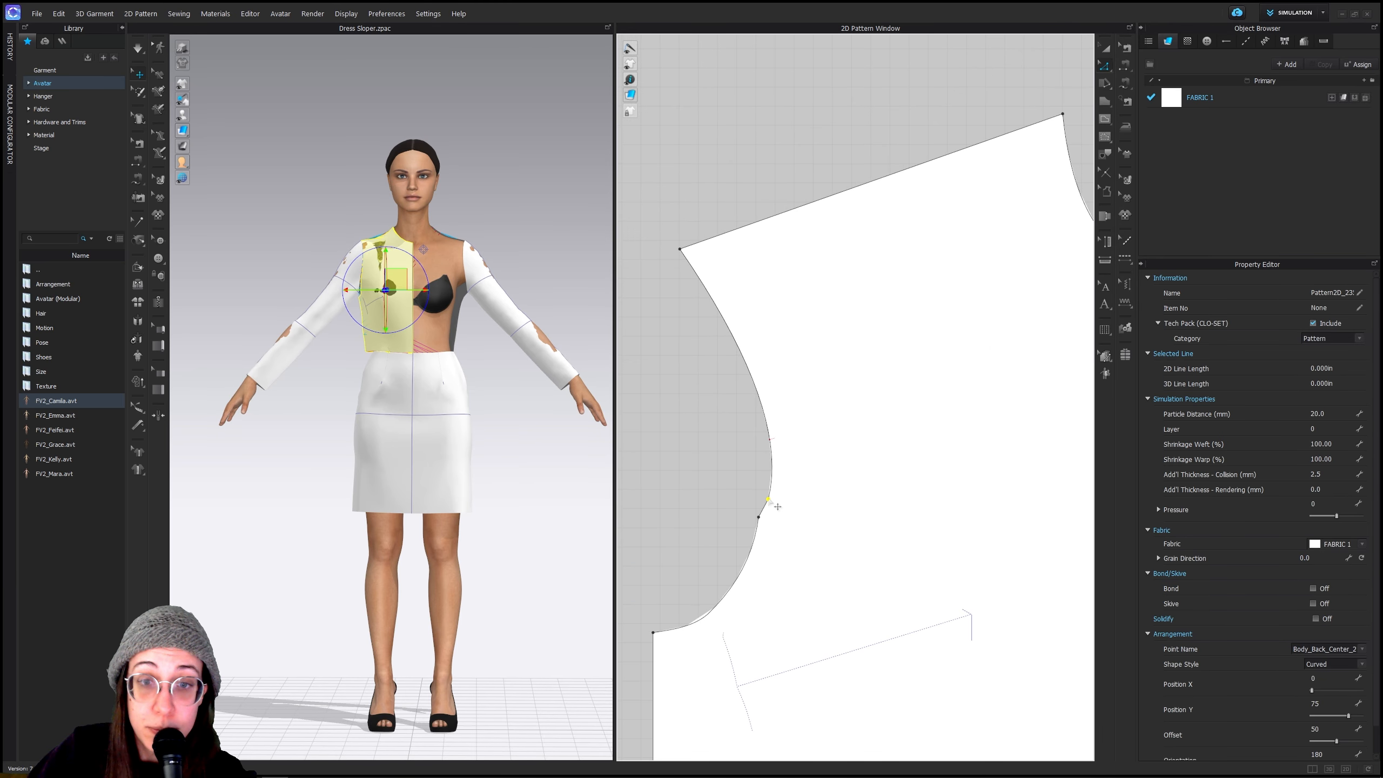
{"action": "left_click_drag", "start_coordinate": [778, 506], "coordinate": [768, 507]}
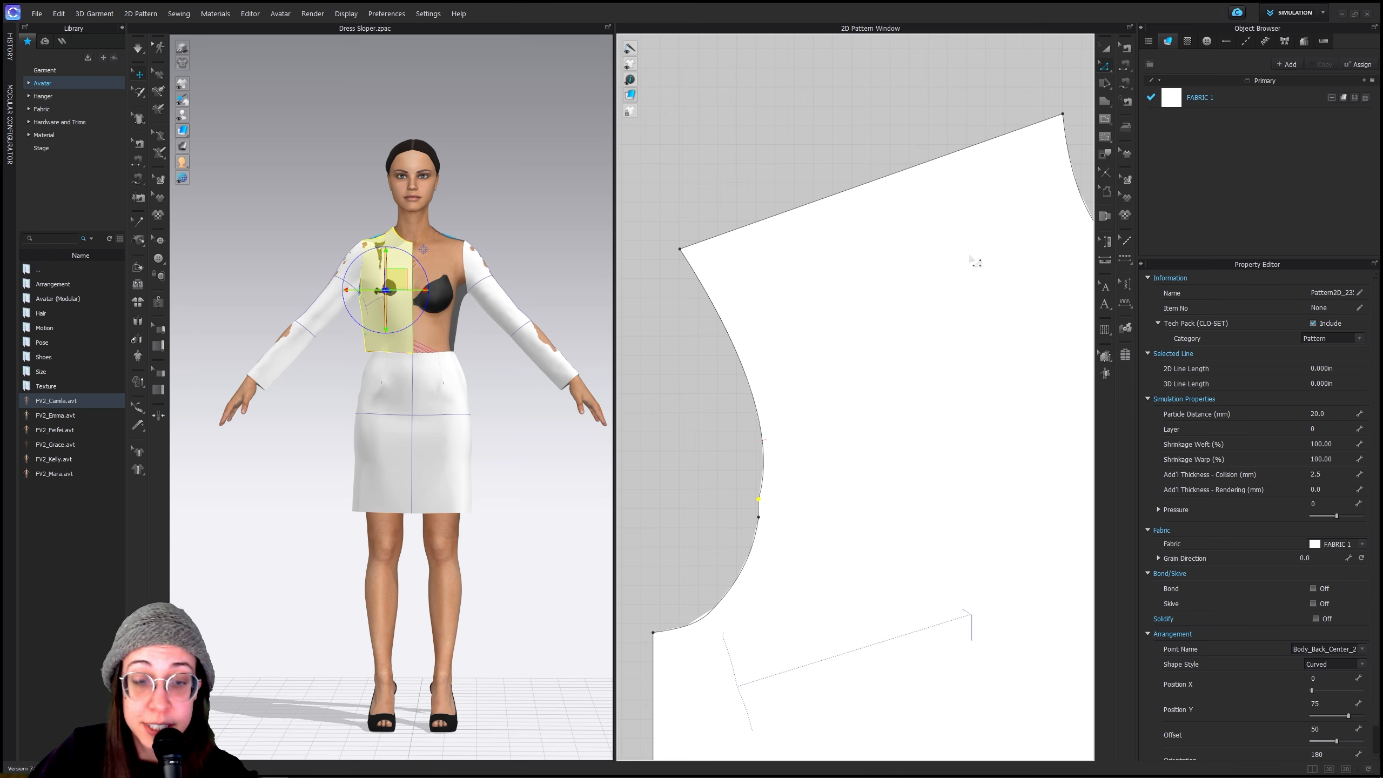
Move the back bodice's shoulder tip slightly up and outward
{"action": "left_click", "coordinate": [1106, 50]}
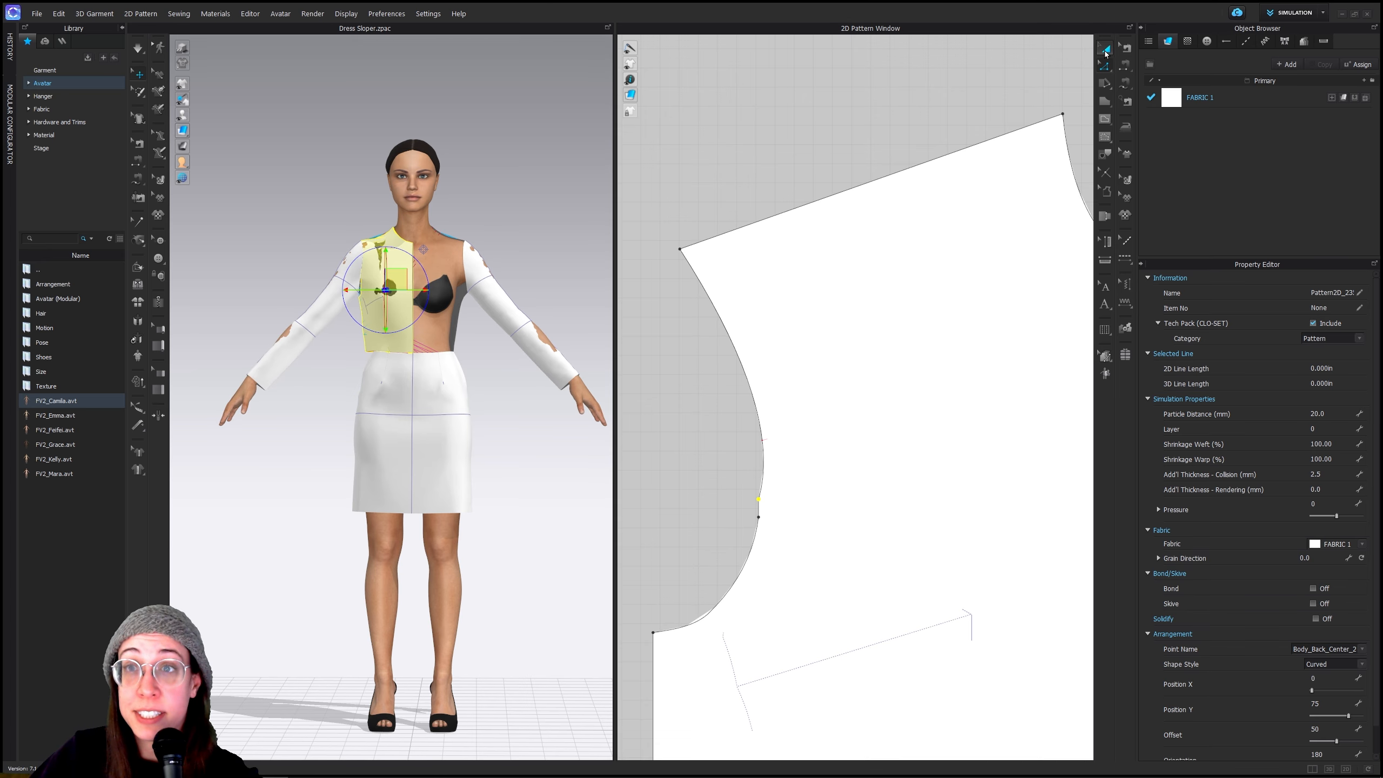
{"action": "left_click", "coordinate": [860, 114]}
{"action": "scroll", "coordinate": [860, 115], "scroll_direction": "down", "scroll_amount": 2}
{"action": "middle_click_drag", "start_coordinate": [1065, 157], "coordinate": [1056, 199]}
{"action": "scroll", "coordinate": [846, 391], "scroll_direction": "down", "scroll_amount": 3}
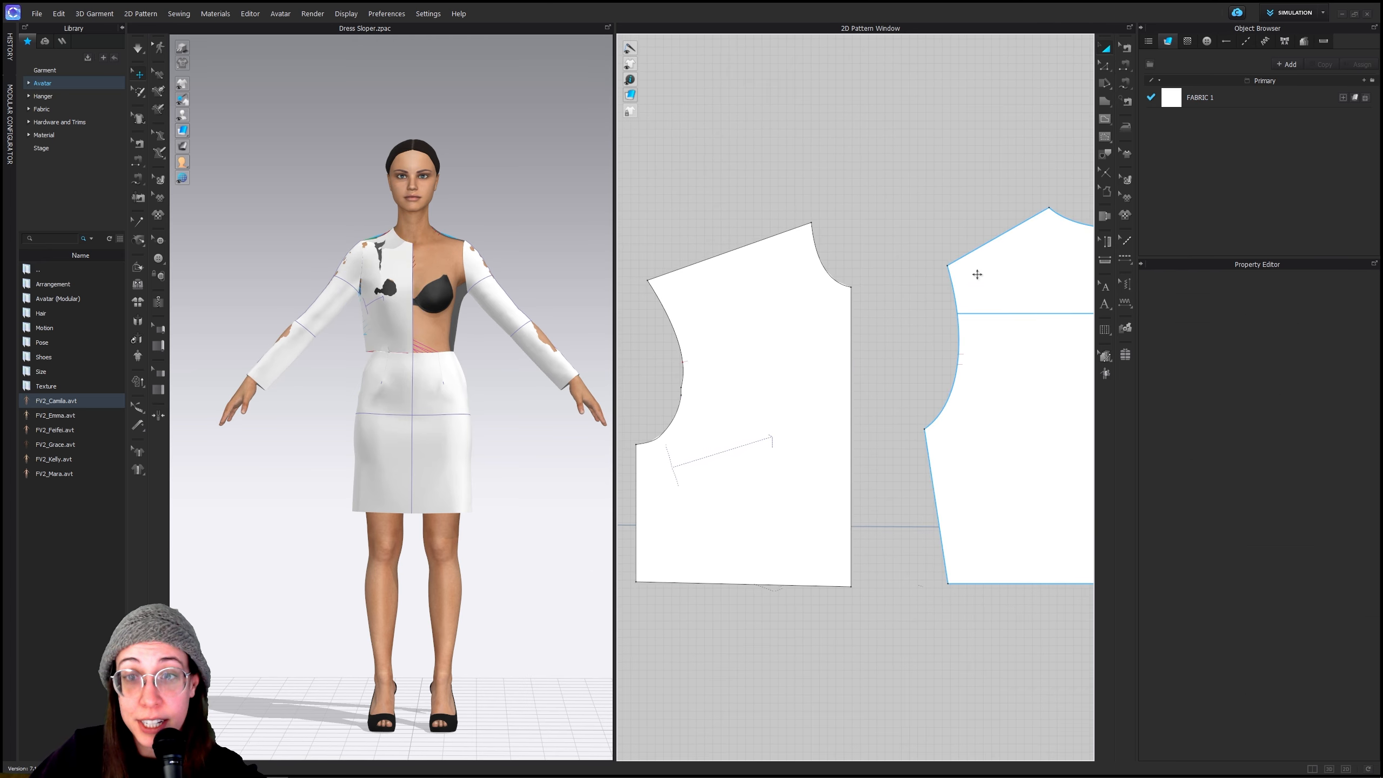
{"action": "left_click", "coordinate": [1104, 66]}
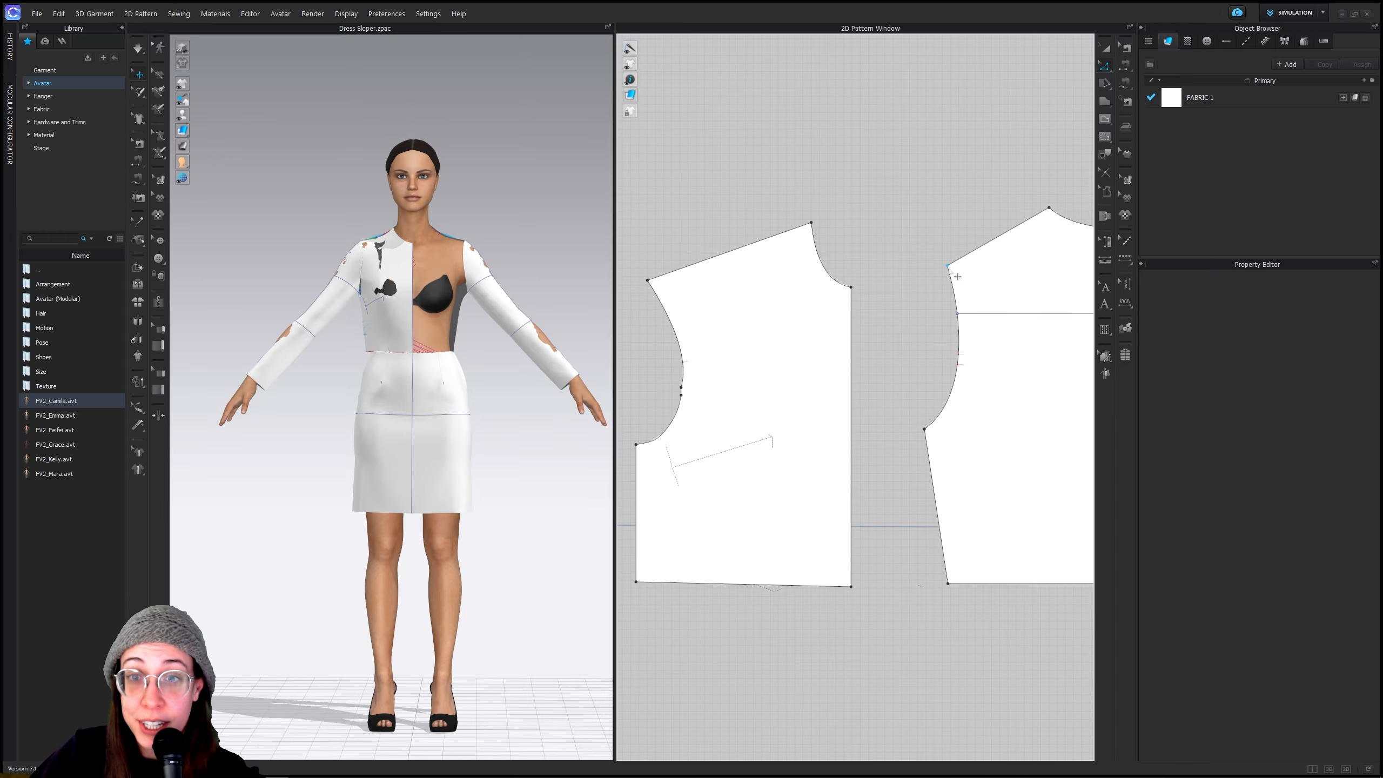
{"action": "left_click_drag", "start_coordinate": [957, 276], "coordinate": [955, 268]}
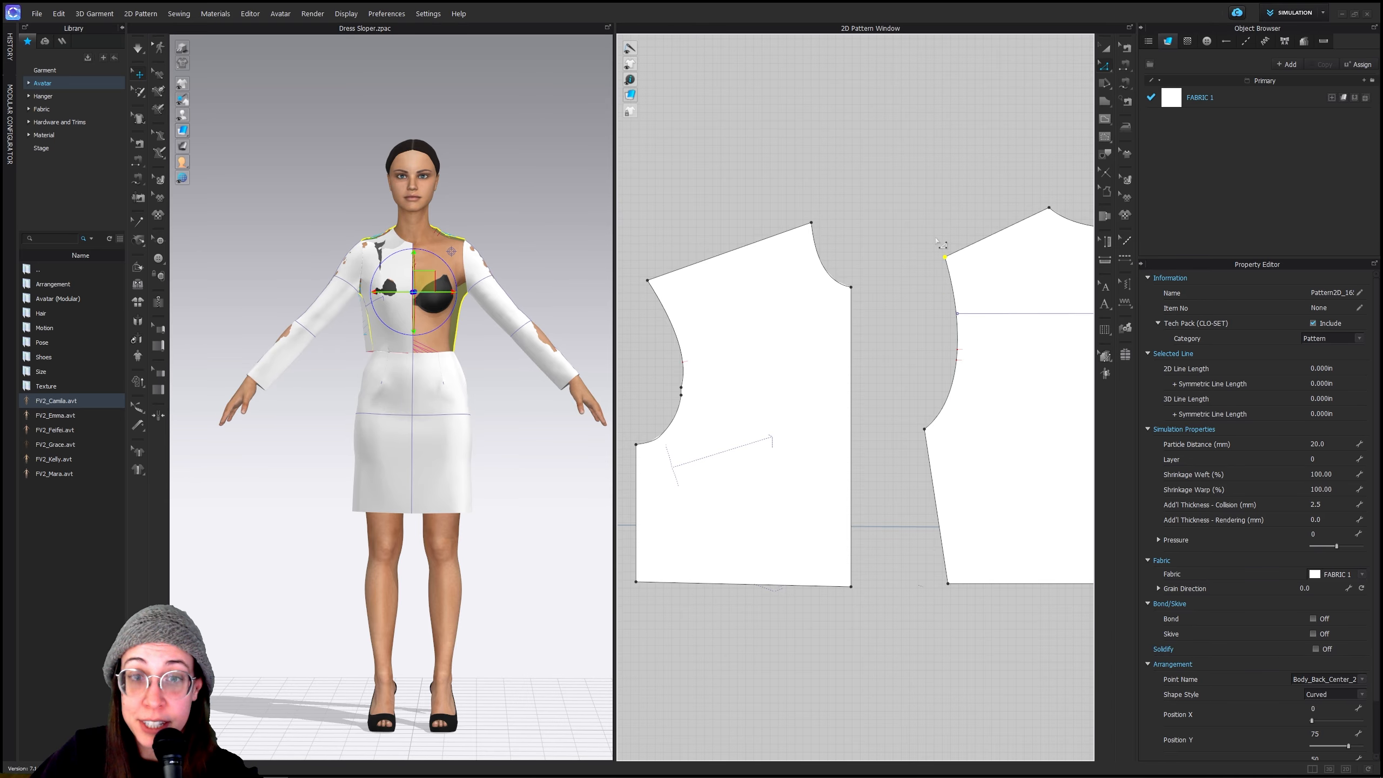
Reshape the front bodice's upper armhole curve between the shoulder tip and the mid-armhole with Edit Curvature
{"action": "left_click", "coordinate": [648, 281]}
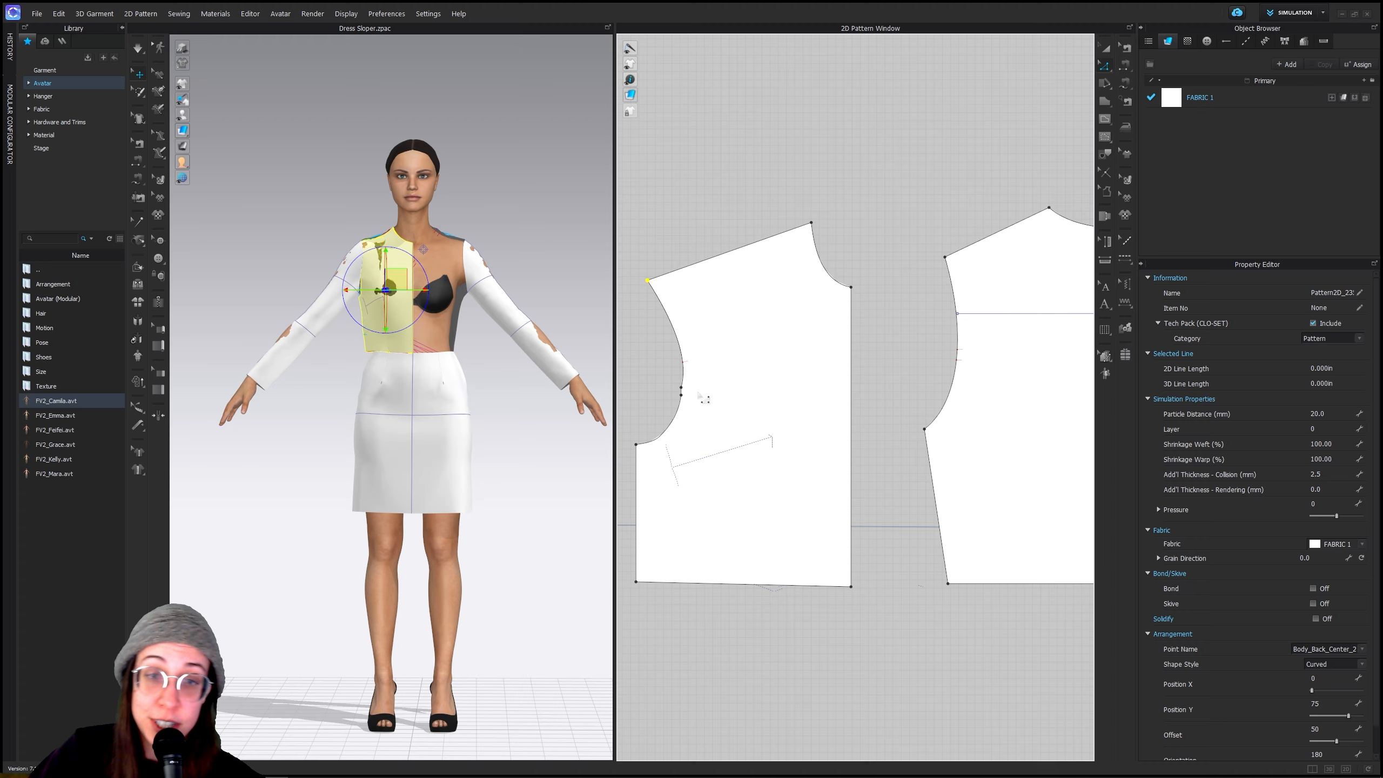
{"action": "left_click", "coordinate": [1105, 84]}
{"action": "left_click", "coordinate": [1106, 64]}
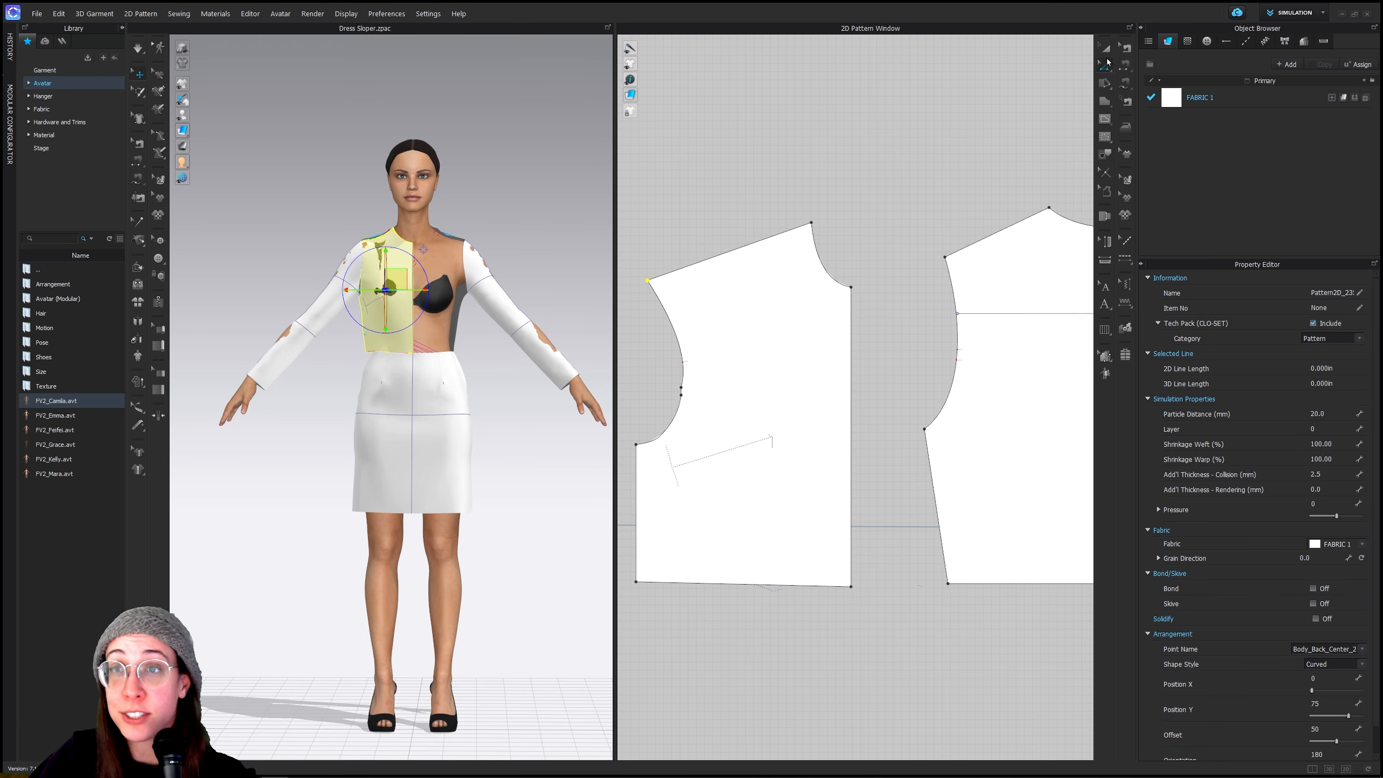
{"action": "left_click", "coordinate": [1106, 68]}
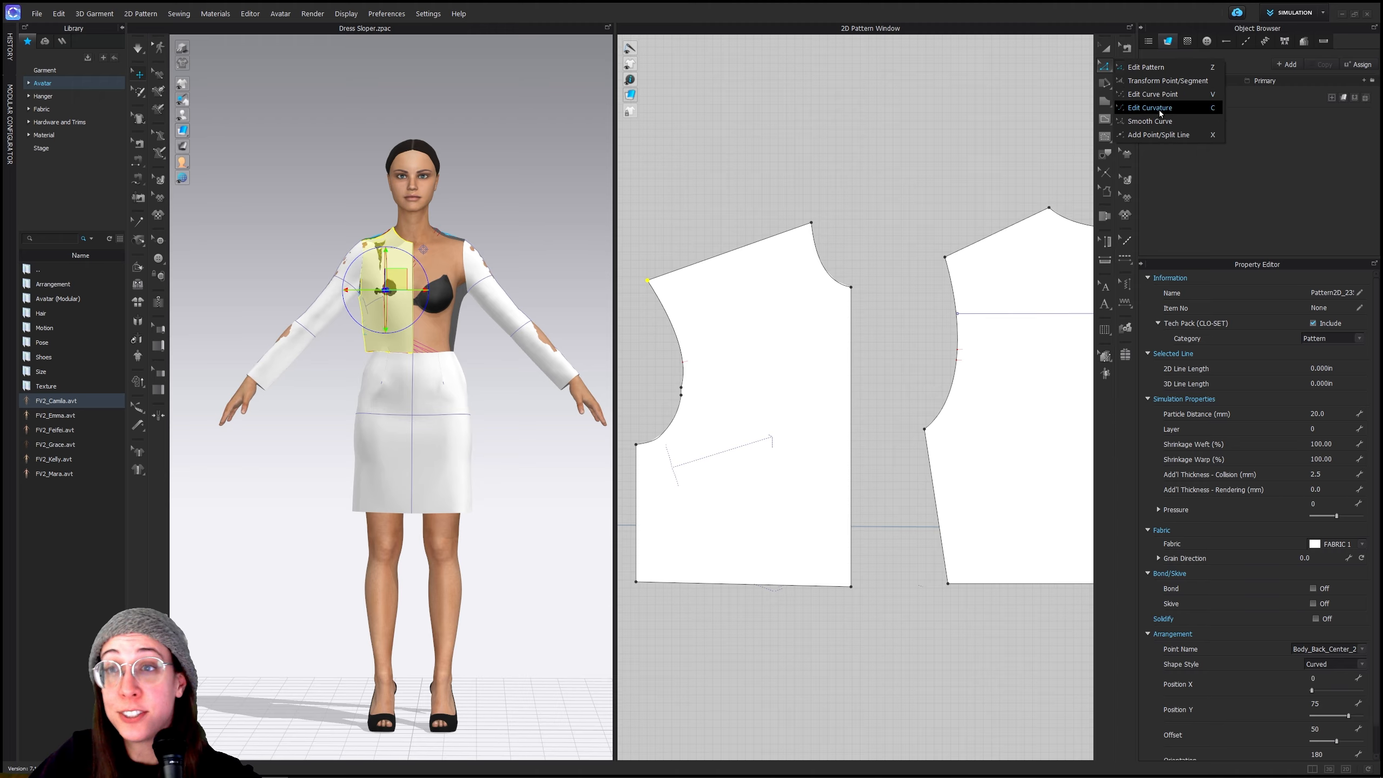
{"action": "left_click", "coordinate": [1191, 107]}
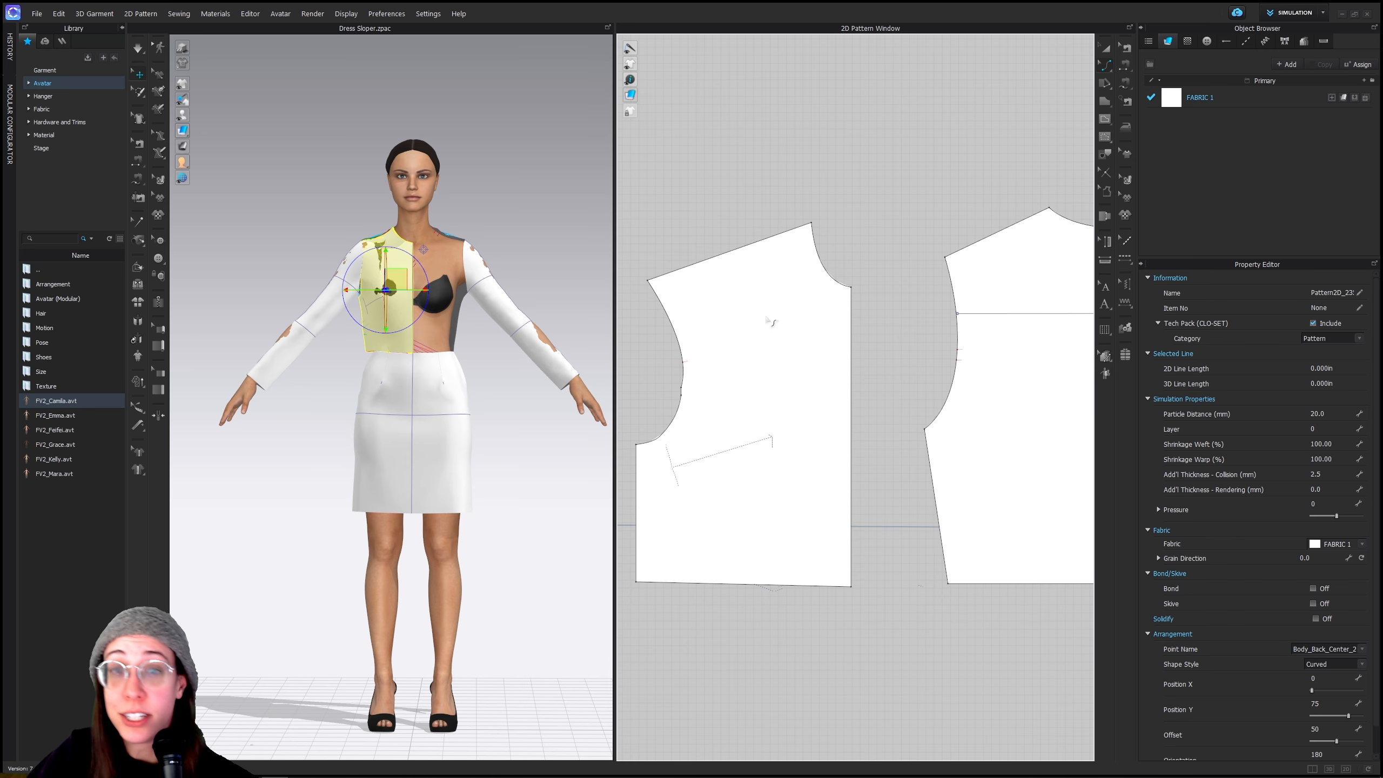
{"action": "left_click", "coordinate": [684, 343]}
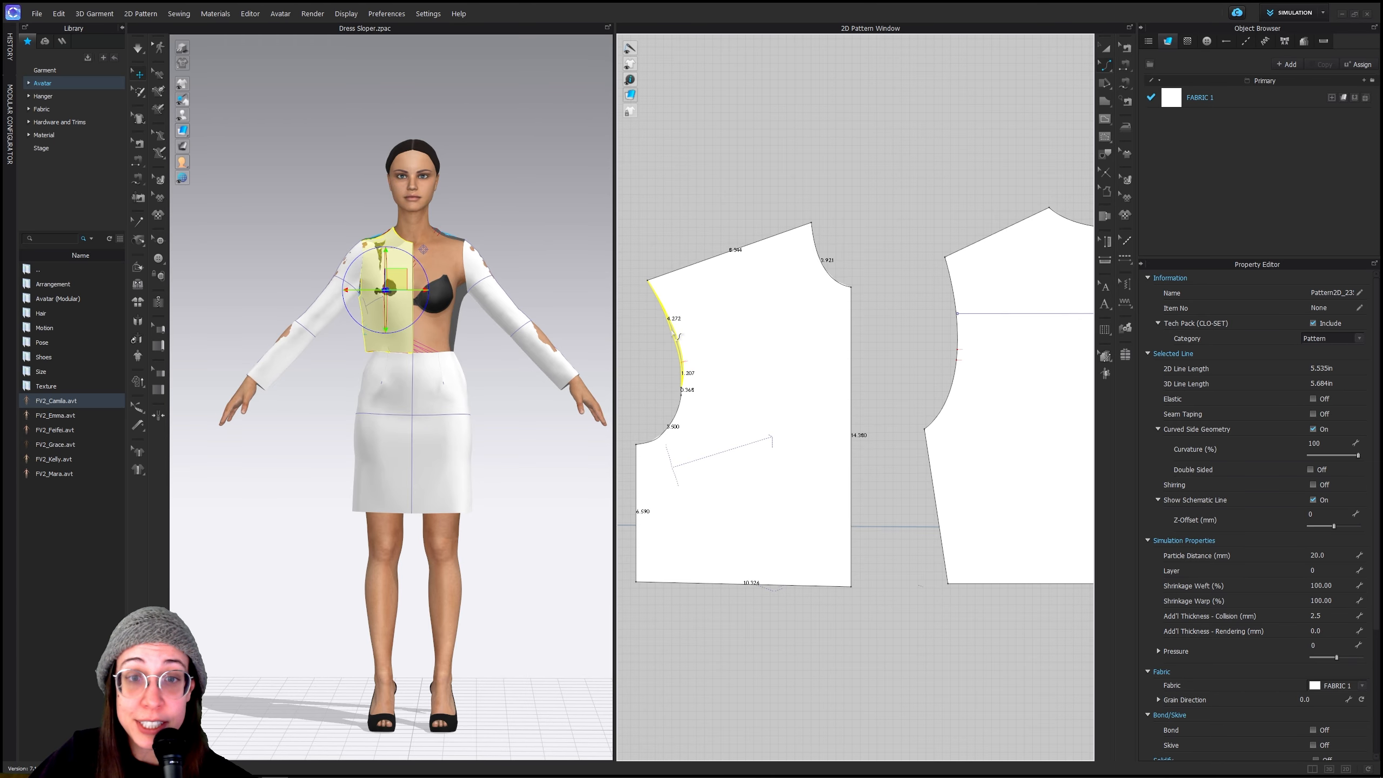
{"action": "left_click_drag", "start_coordinate": [678, 336], "coordinate": [683, 376]}
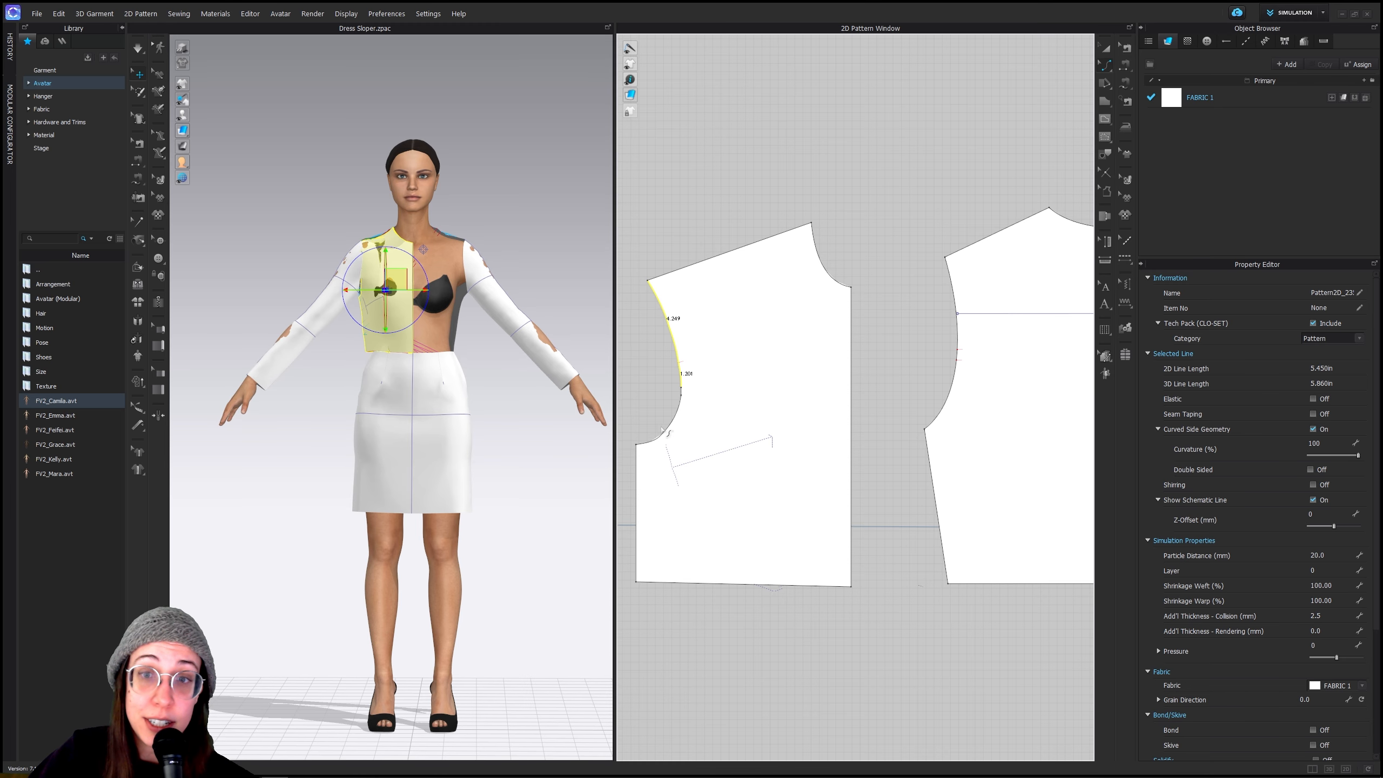
{"action": "scroll", "coordinate": [795, 510], "scroll_direction": "down", "scroll_amount": 2}
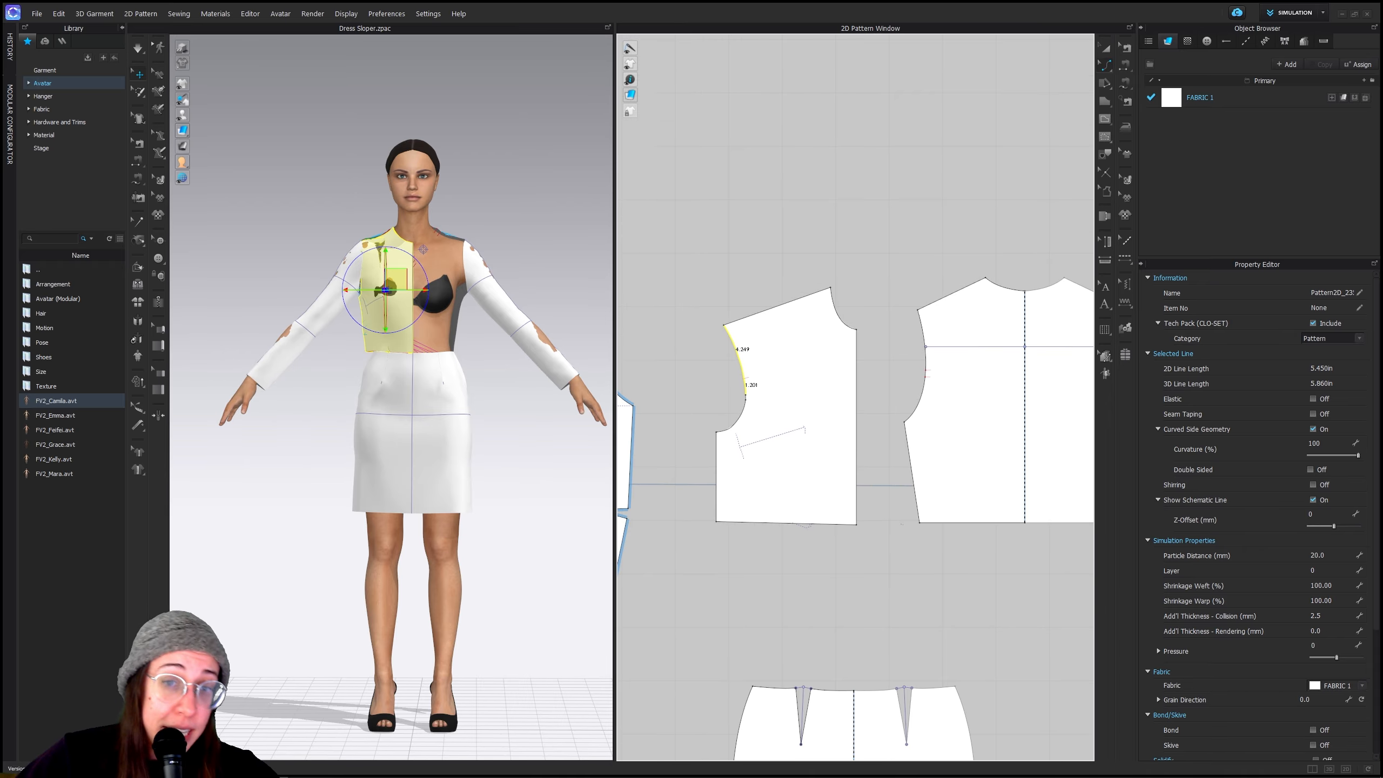
Use Edit Pattern to move the back bodice's side waist corner outward, directly below the underarm point
{"action": "mouse_move", "coordinate": [354, 767]}
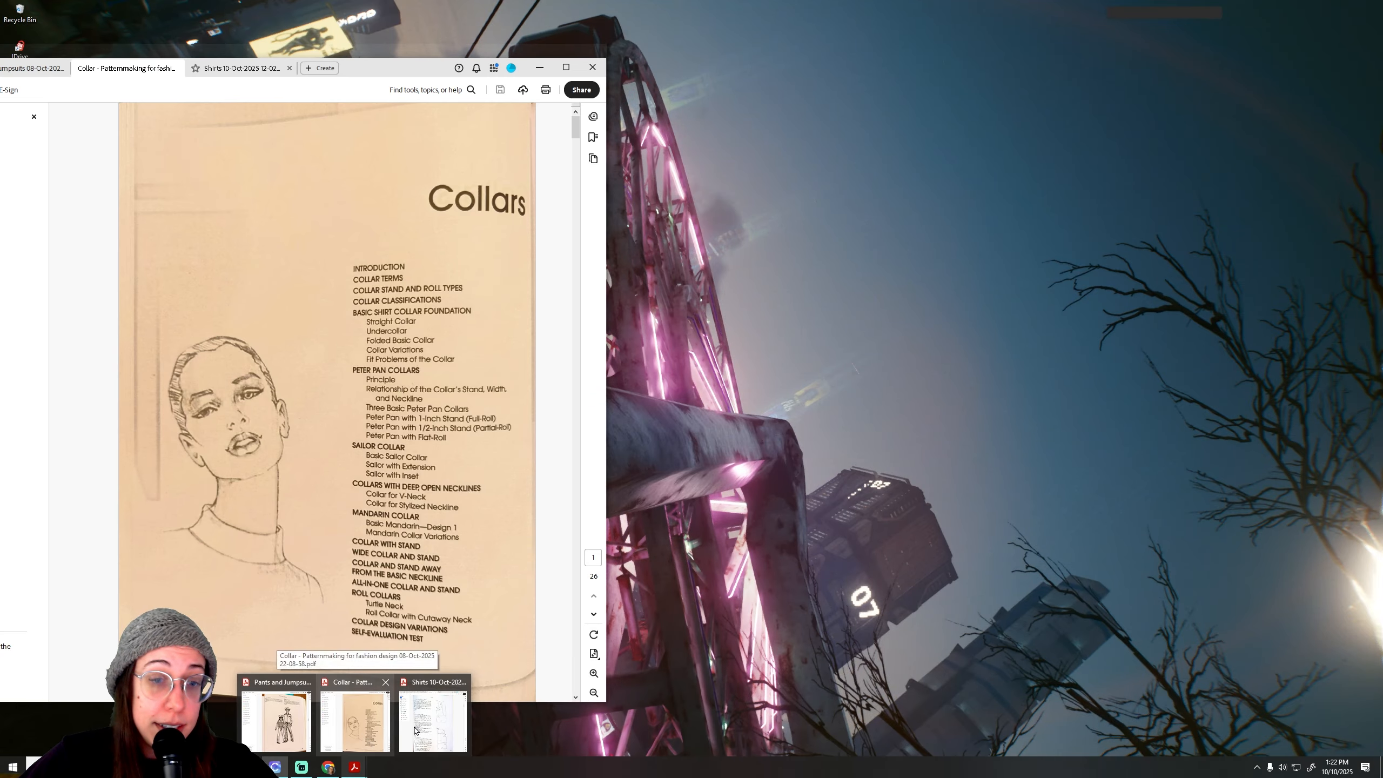
{"action": "mouse_move", "coordinate": [440, 730]}
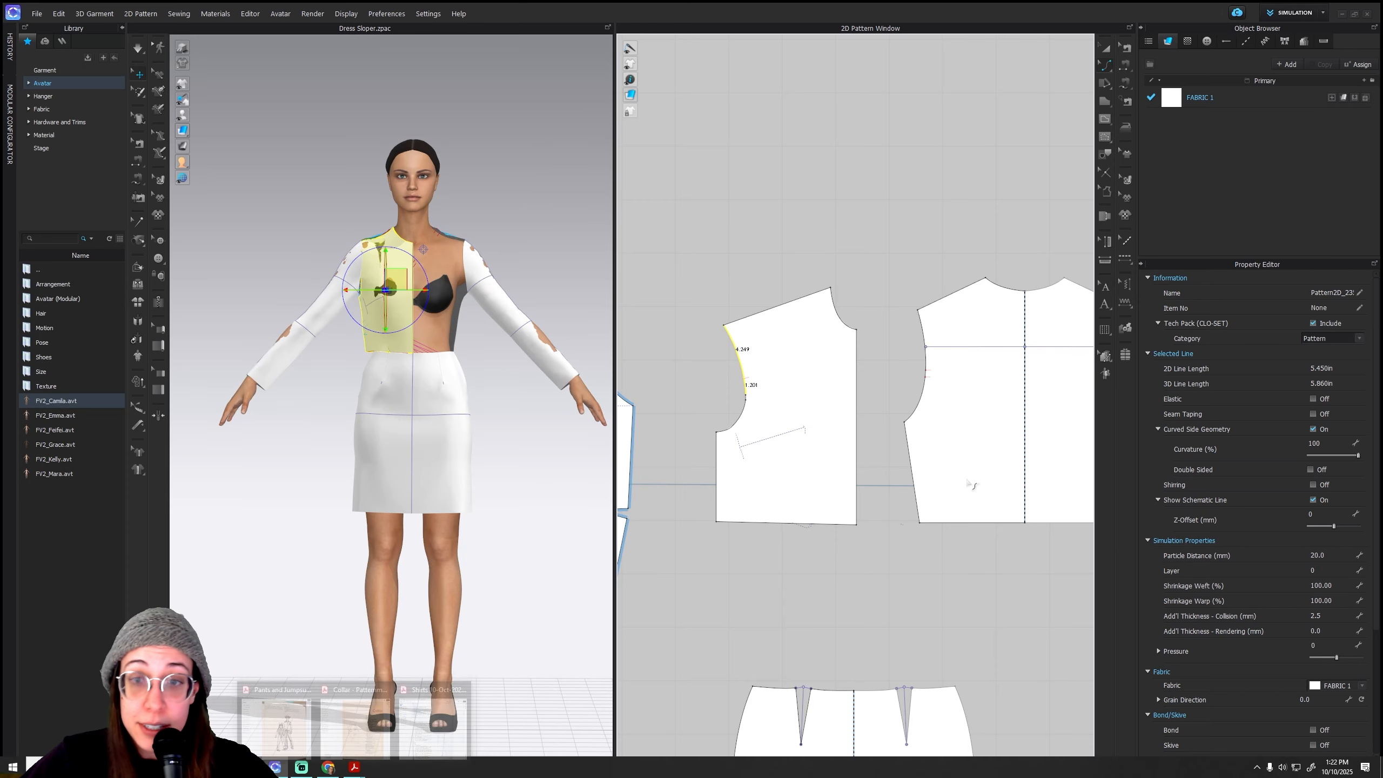
{"action": "left_click", "coordinate": [919, 526]}
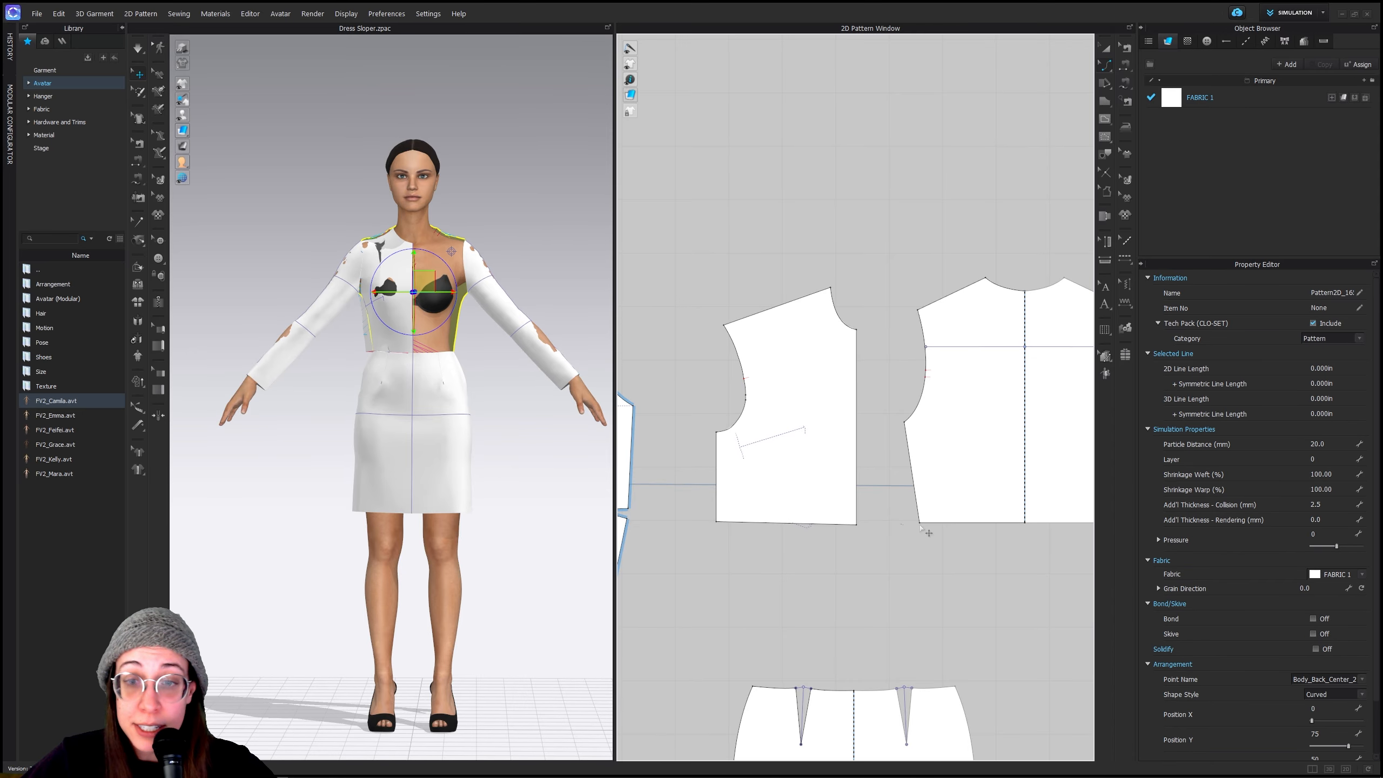
{"action": "left_click", "coordinate": [1105, 66]}
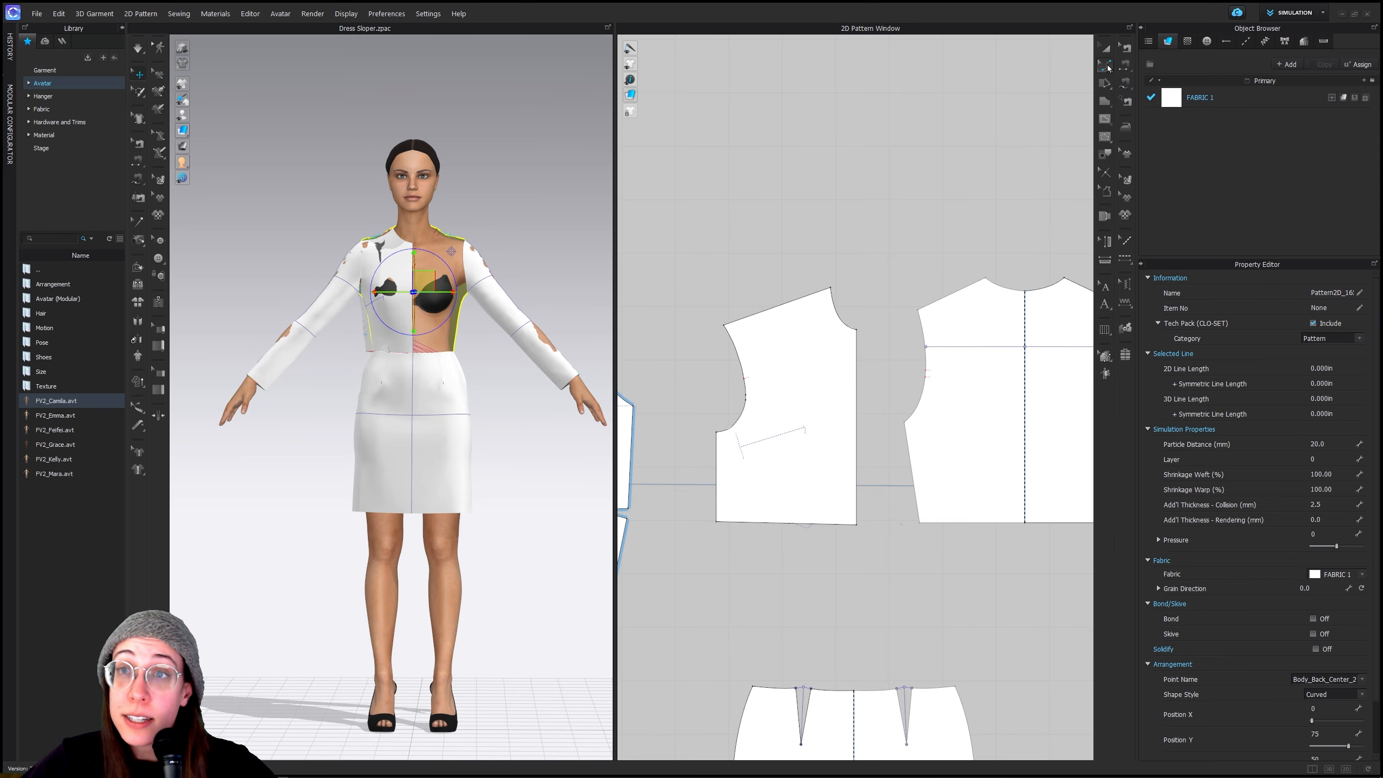
{"action": "left_click", "coordinate": [1150, 66]}
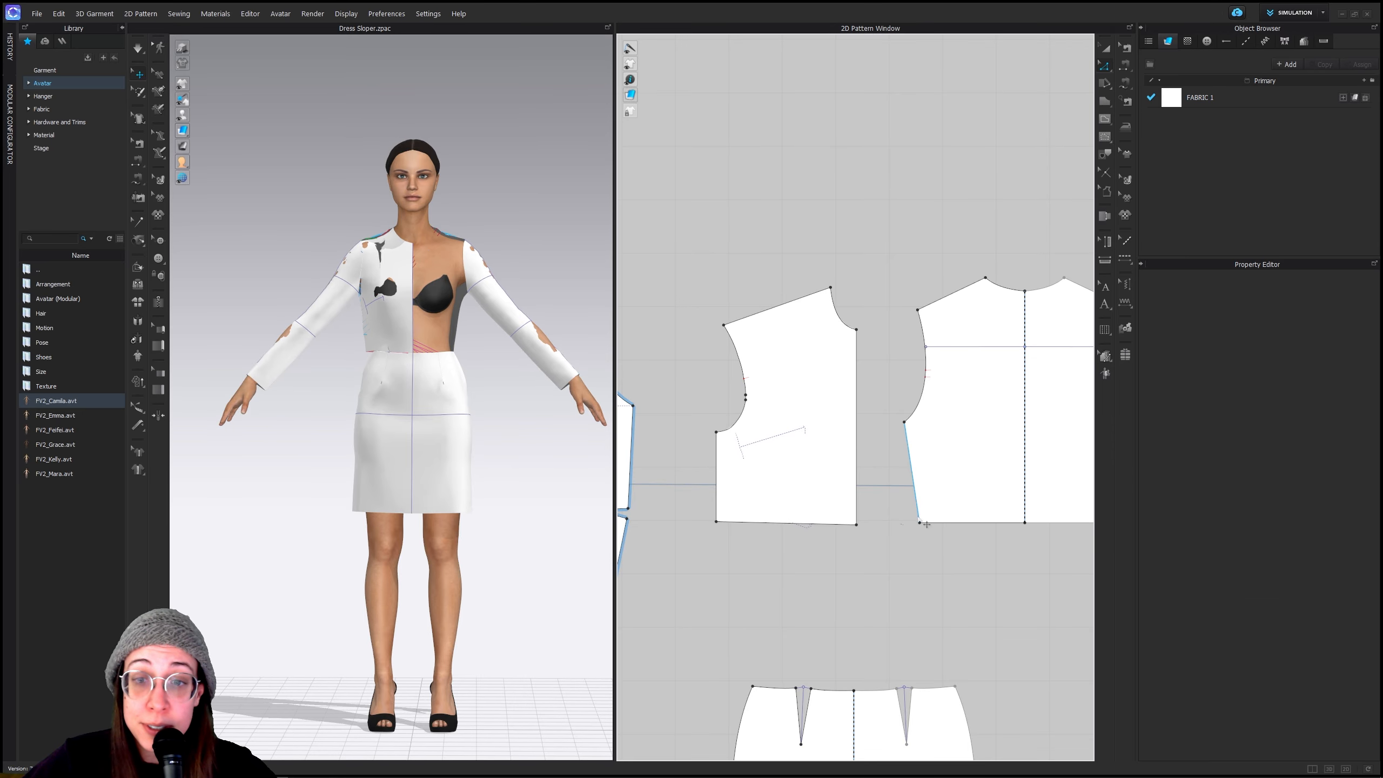
{"action": "left_click_drag", "start_coordinate": [924, 533], "coordinate": [917, 528]}
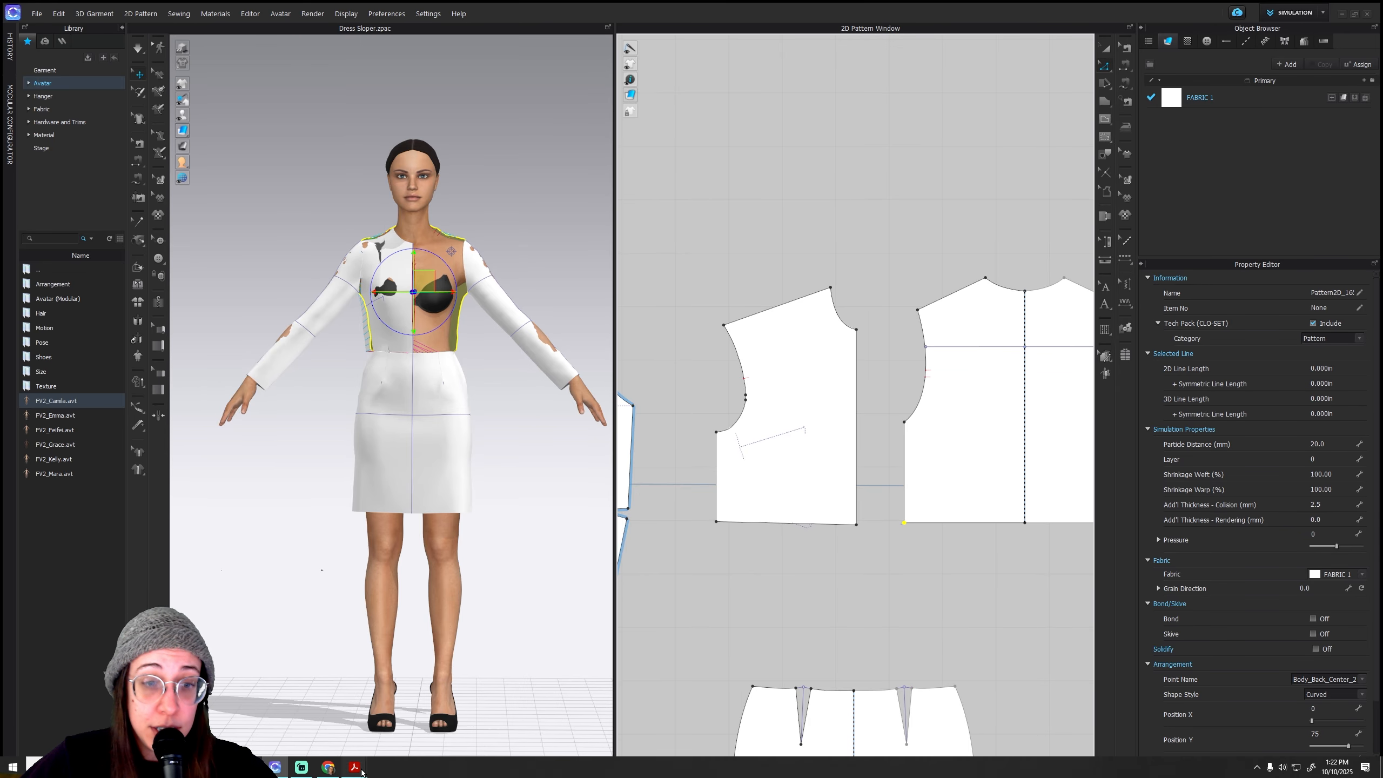
Consult the Shirts PDF's back draft, return to CLO and move the back bodice's whole side seam outward
{"action": "left_click", "coordinate": [433, 719]}
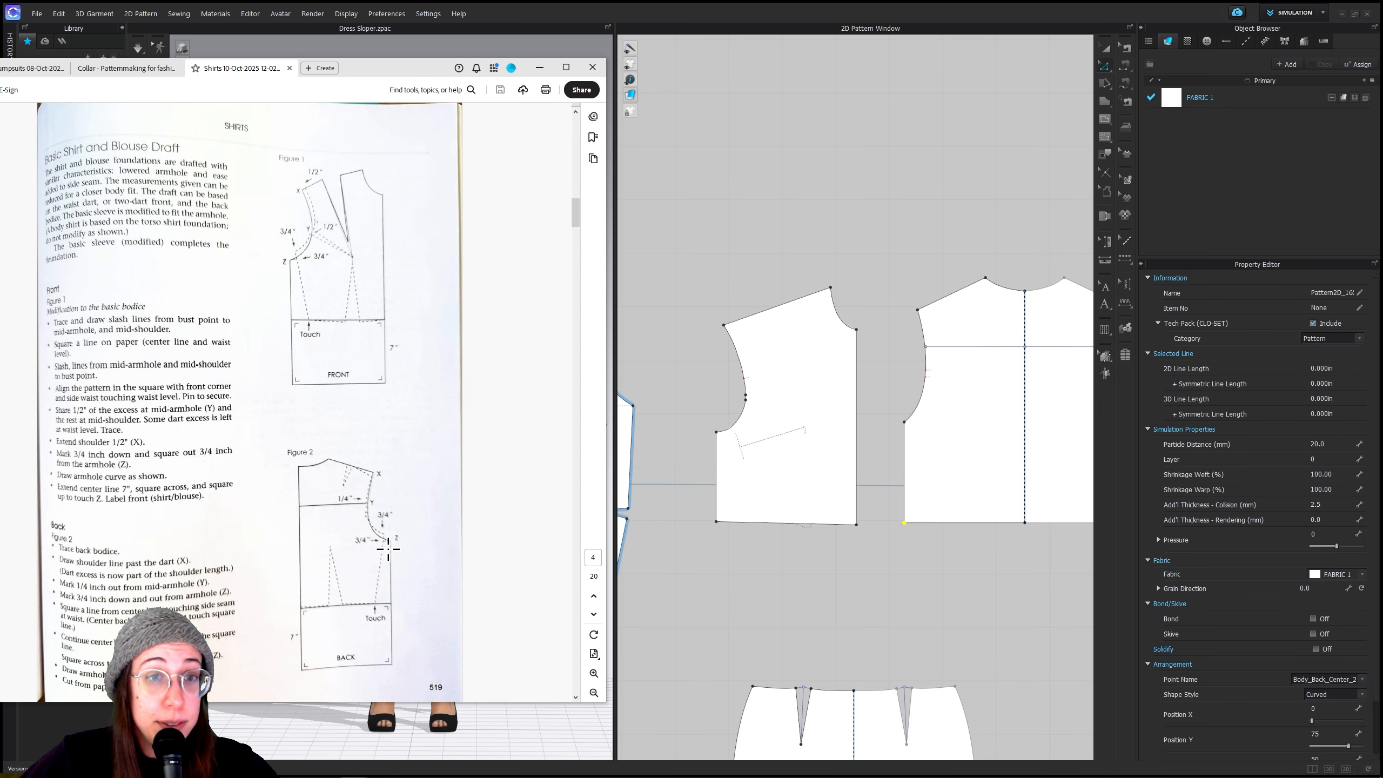
{"action": "left_click", "coordinate": [912, 477]}
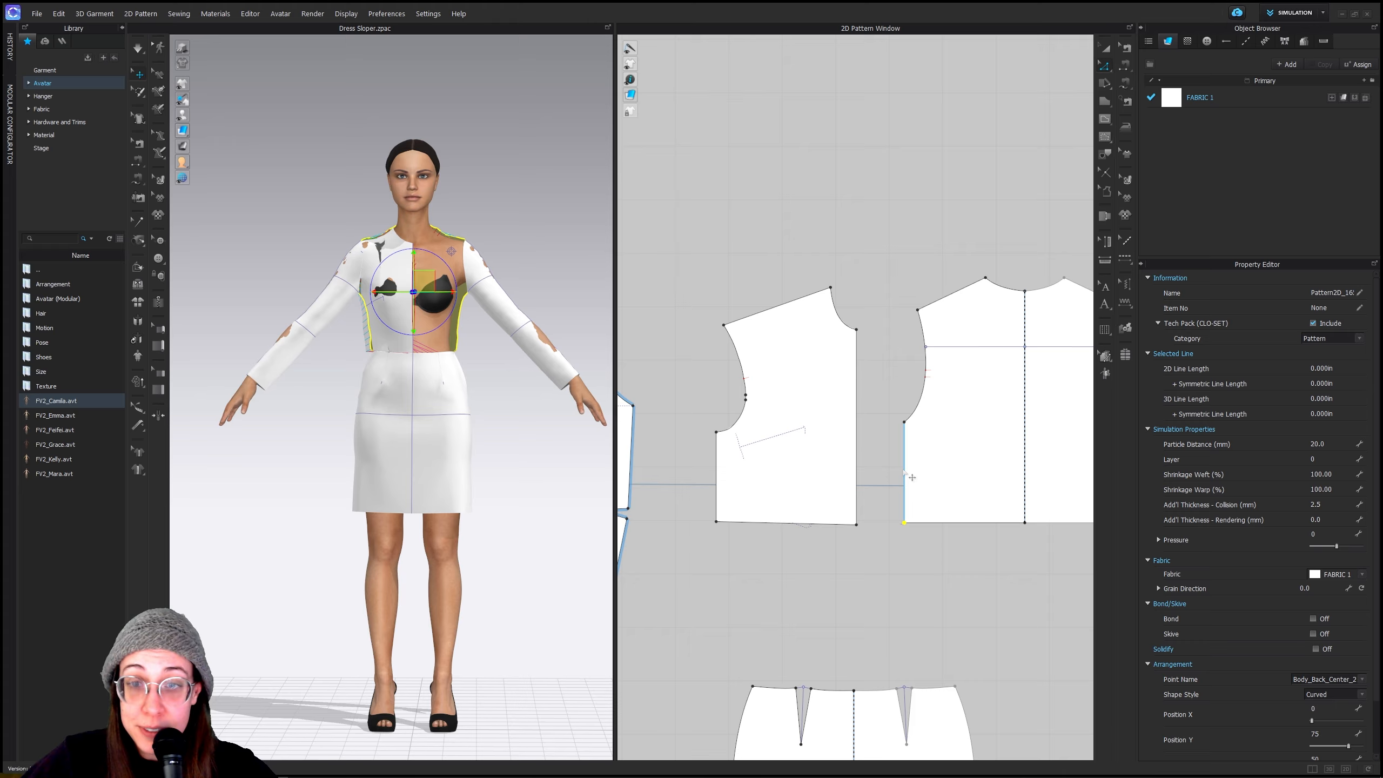
{"action": "left_click_drag", "start_coordinate": [912, 477], "coordinate": [891, 477]}
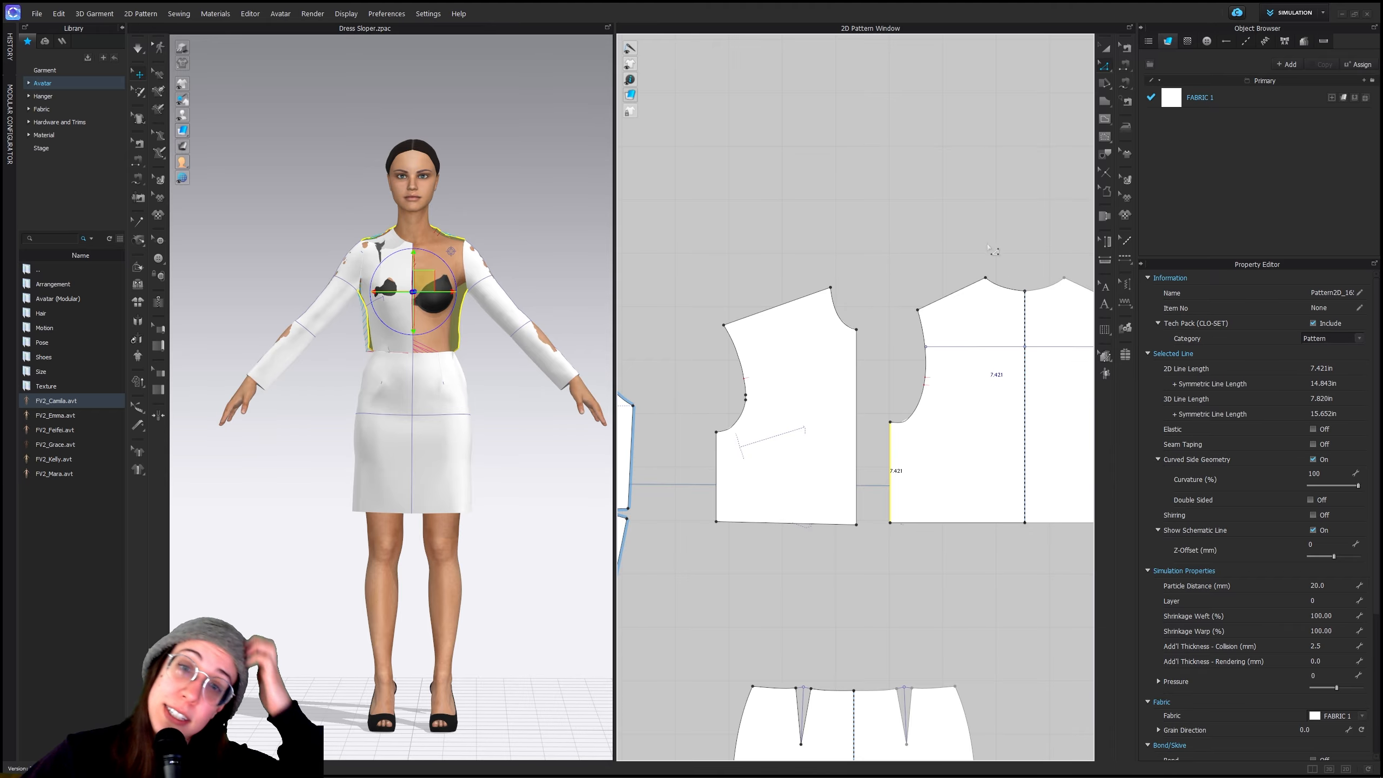
Switch to the Shirts PDF in Acrobat and read the Basic Shirt Sleeve Foundation instructions
{"action": "mouse_move", "coordinate": [385, 774]}
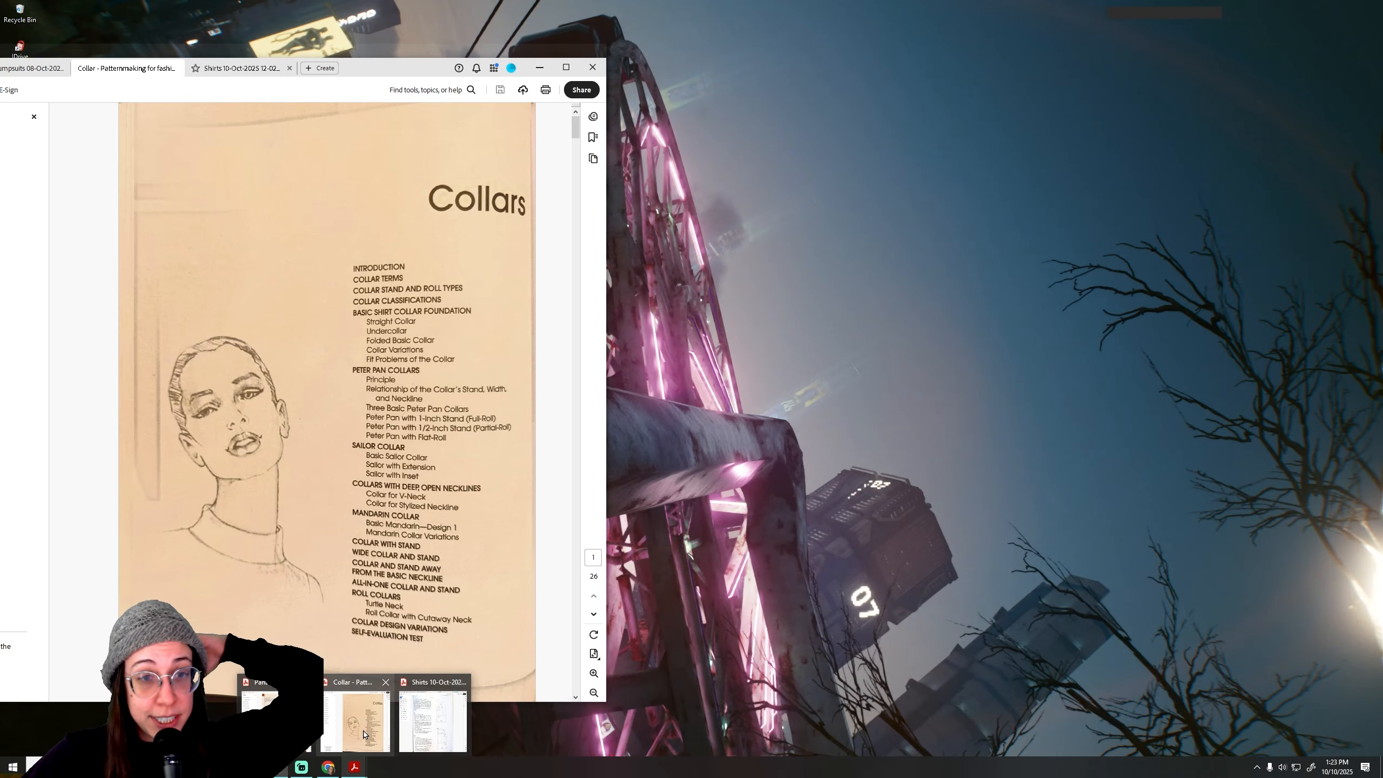
{"action": "left_click", "coordinate": [364, 734]}
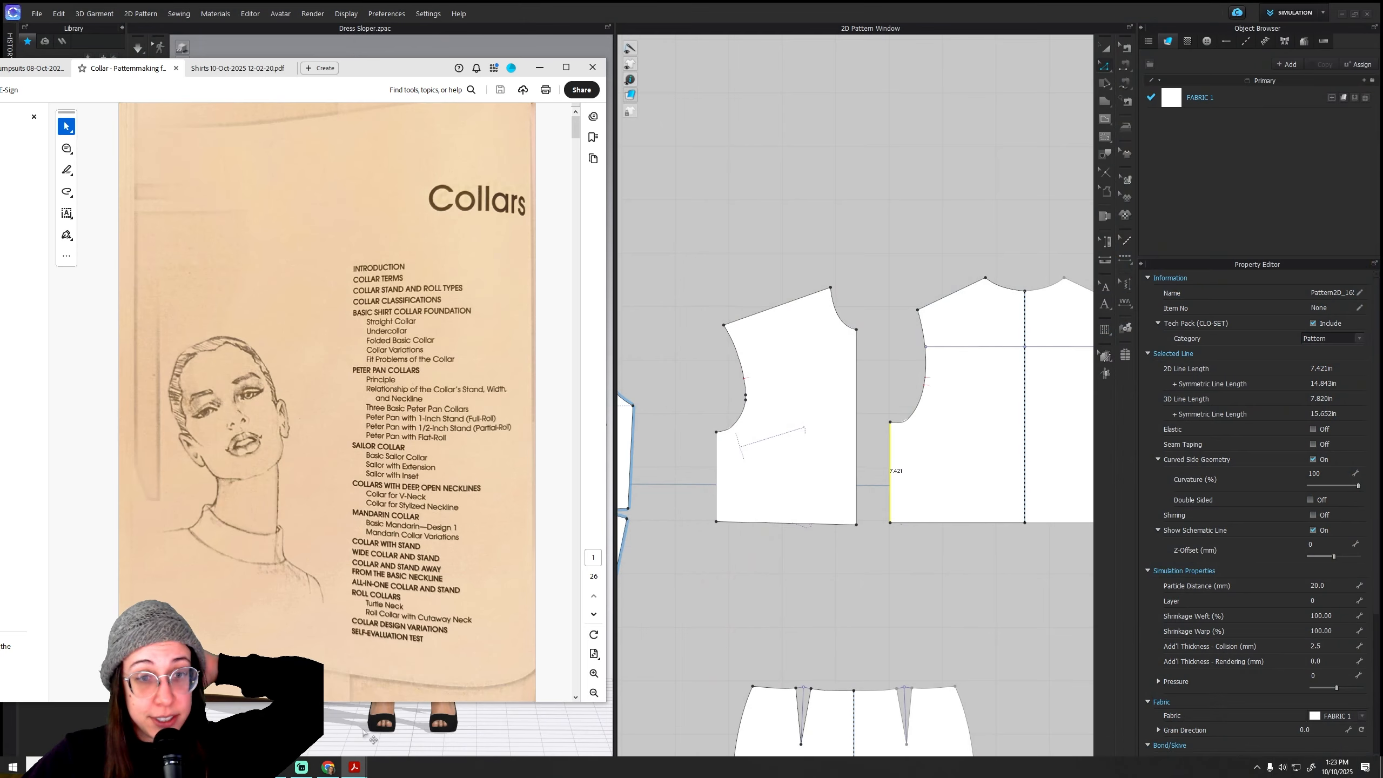
{"action": "left_click", "coordinate": [251, 70]}
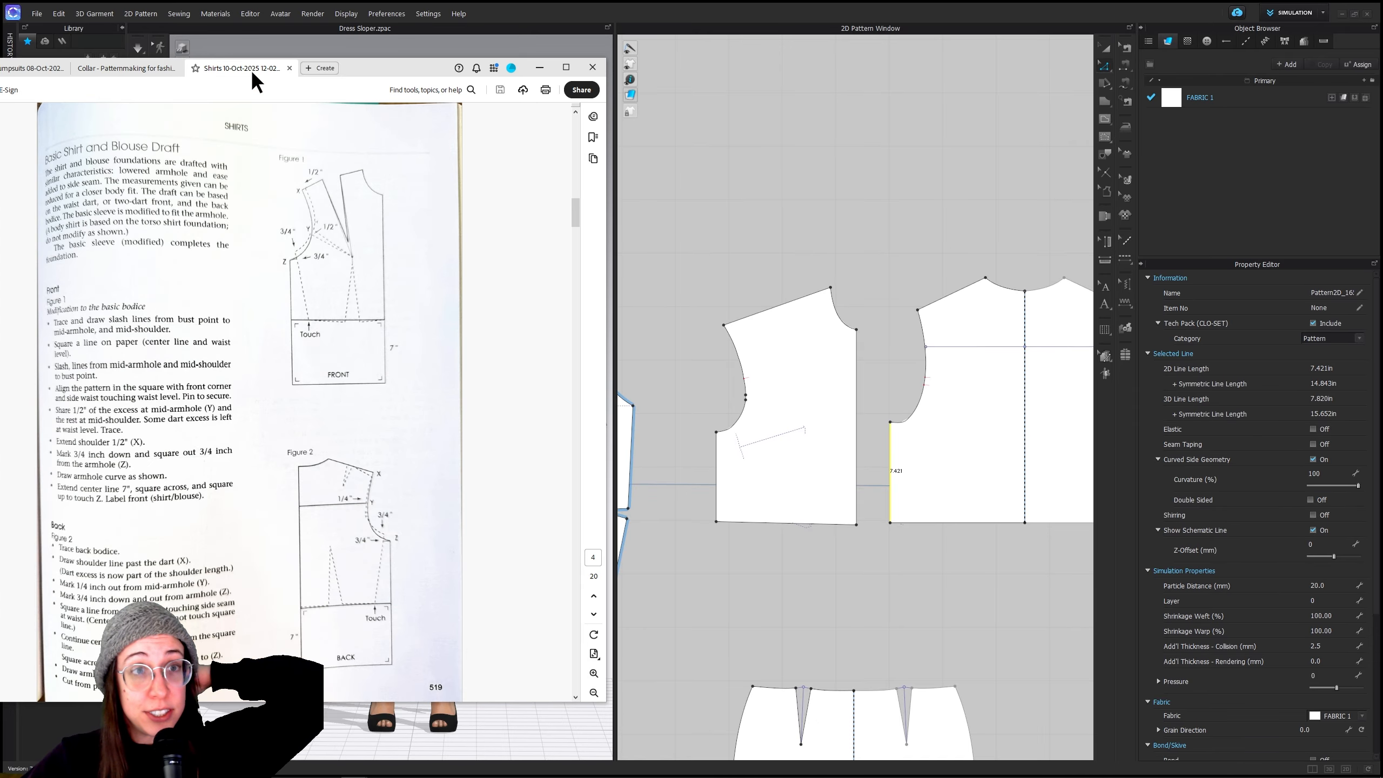
{"action": "scroll", "coordinate": [359, 454], "scroll_direction": "down", "scroll_amount": 1}
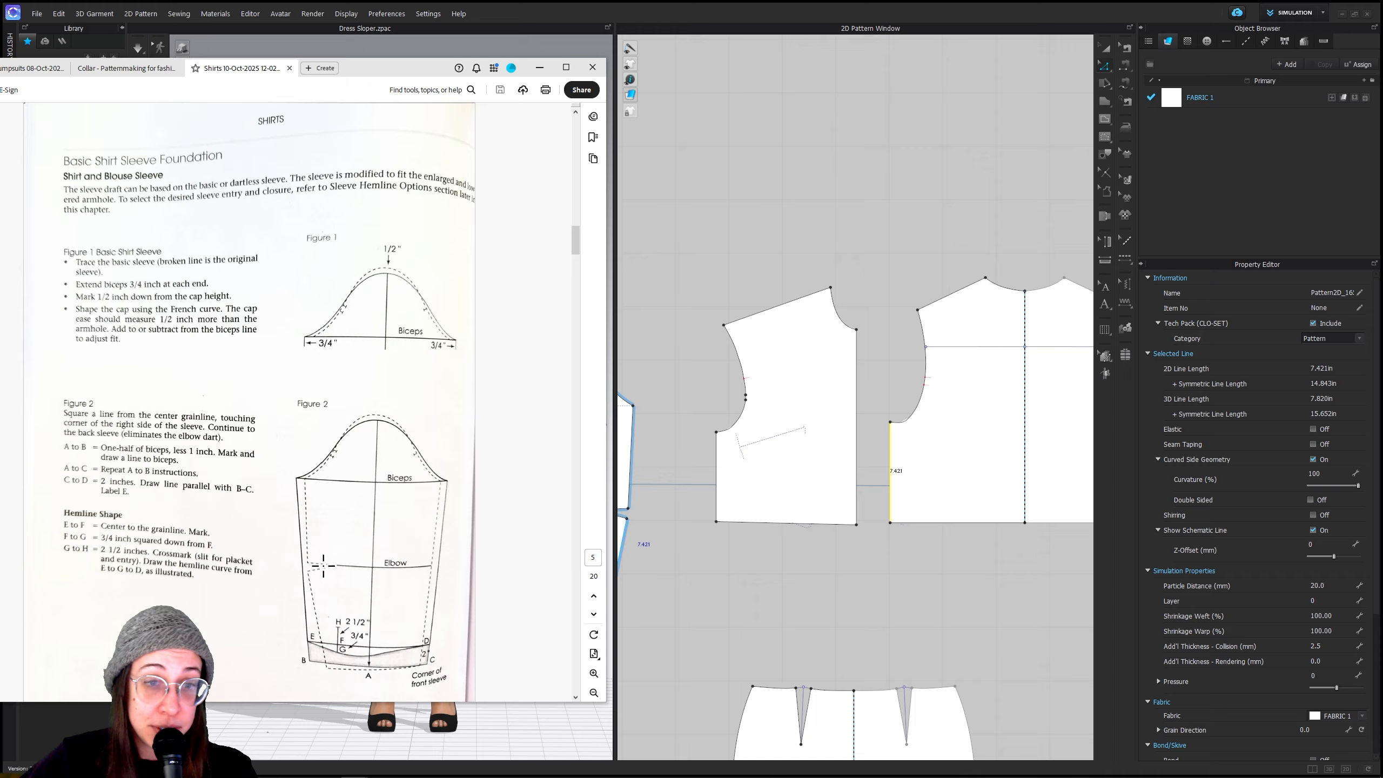
{"action": "scroll", "coordinate": [435, 560], "scroll_direction": "up", "scroll_amount": 1}
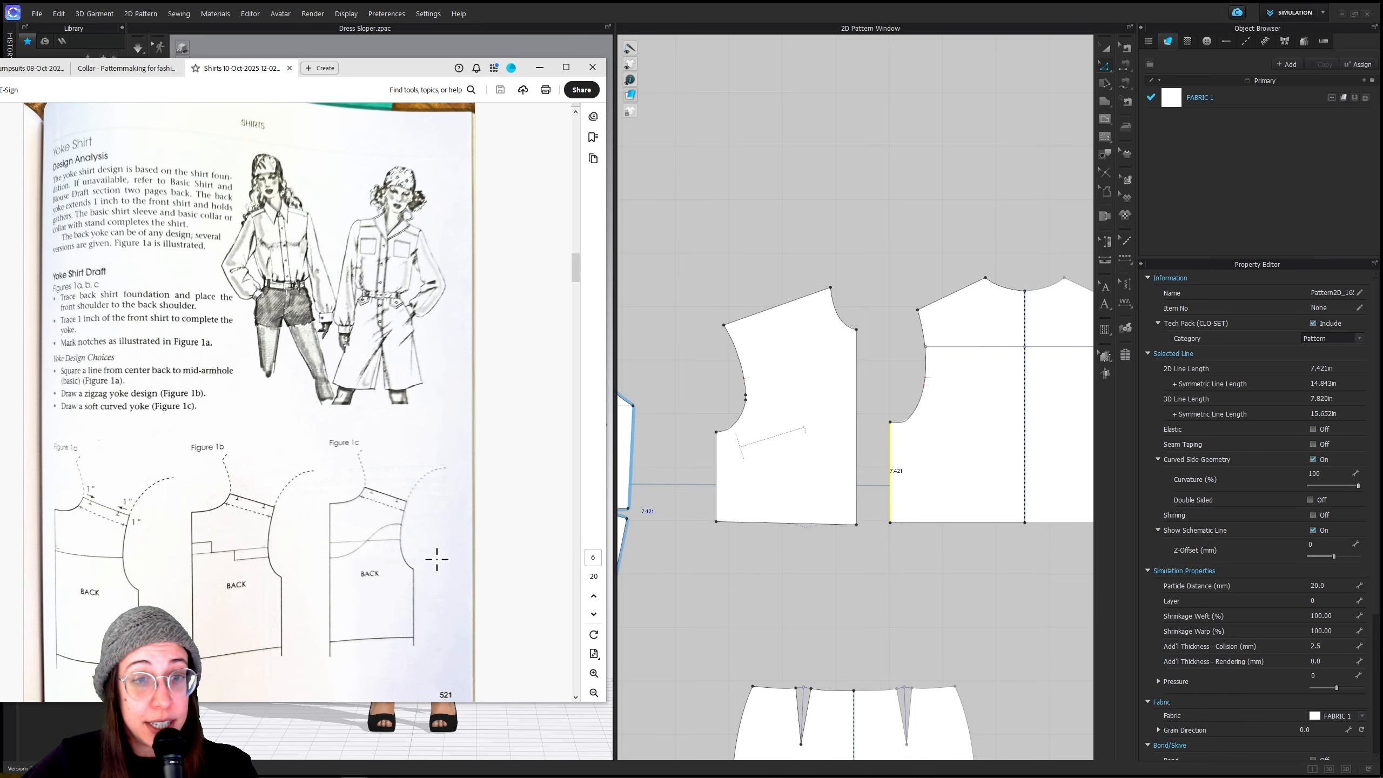
{"action": "scroll", "coordinate": [438, 559], "scroll_direction": "down", "scroll_amount": 1}
Return to CLO and extend both ends of the sleeve's biceps line outward
{"action": "middle_click_drag", "start_coordinate": [730, 601], "coordinate": [895, 585]}
{"action": "middle_click_drag", "start_coordinate": [844, 542], "coordinate": [1021, 550]}
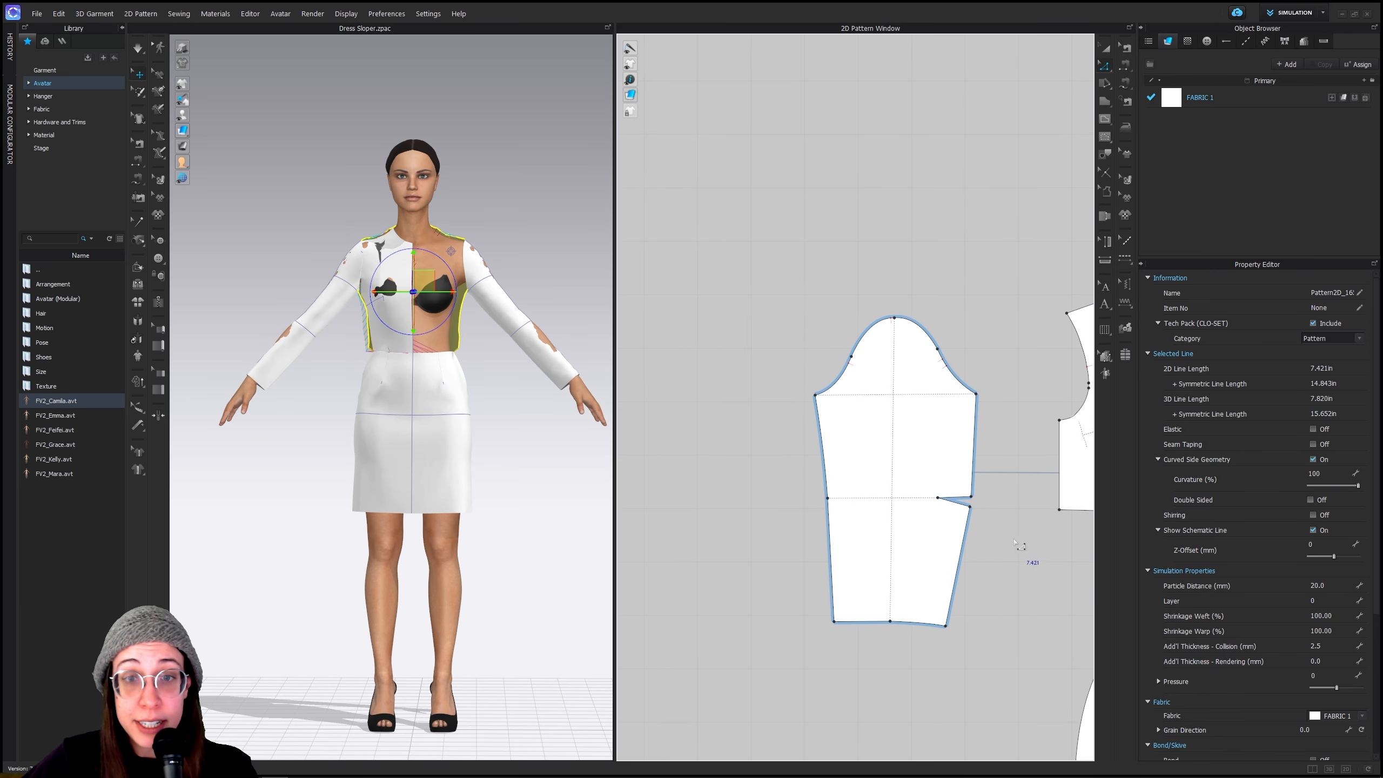
{"action": "middle_click_drag", "start_coordinate": [826, 409], "coordinate": [774, 405]}
{"action": "left_click", "coordinate": [776, 411]}
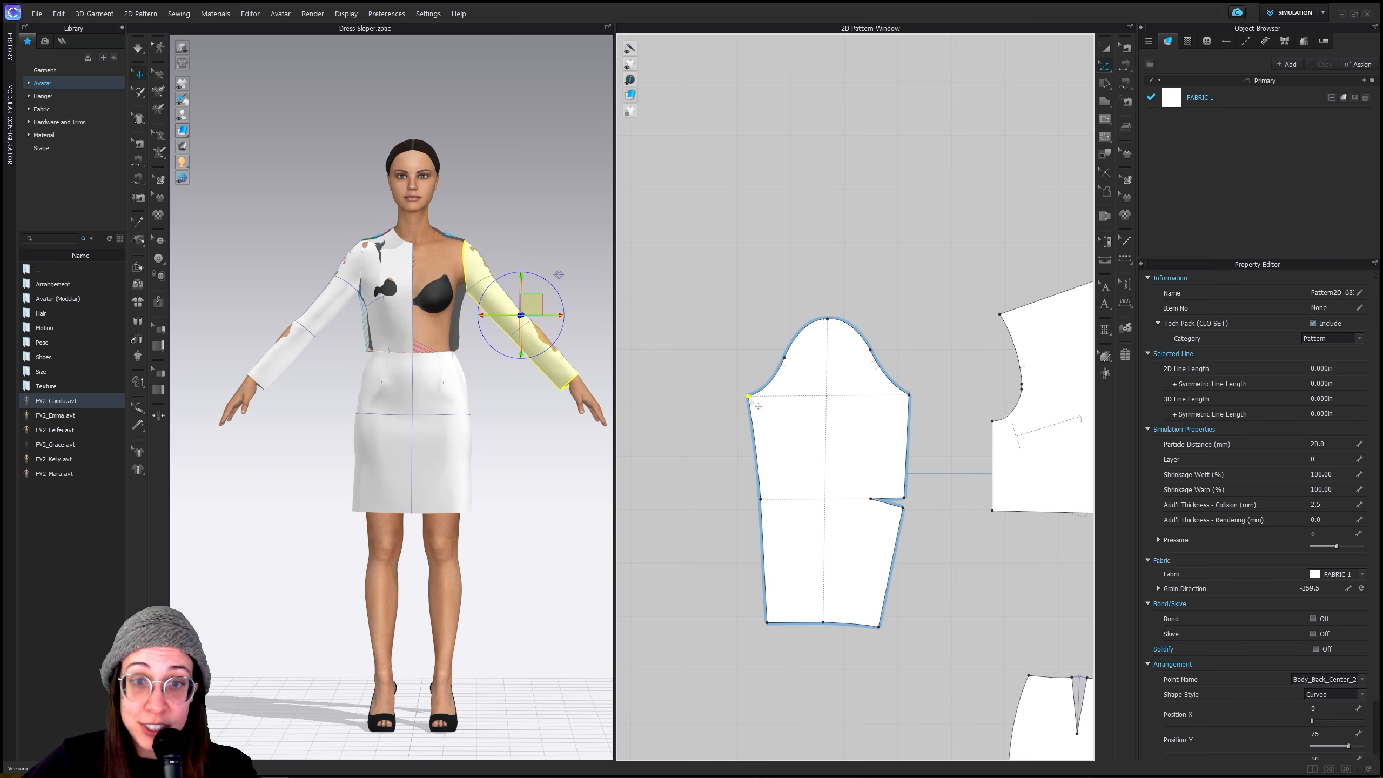
{"action": "left_click", "coordinate": [1270, 232]}
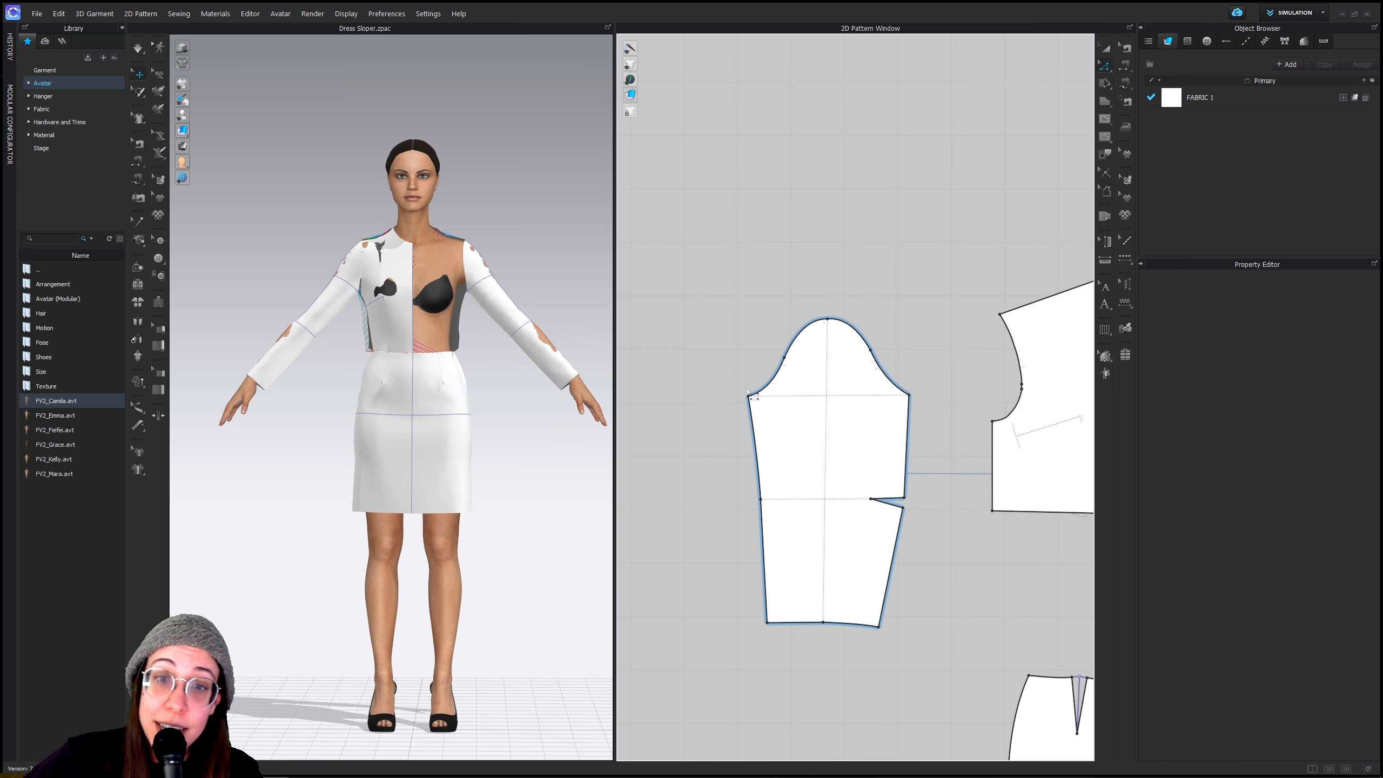
{"action": "scroll", "coordinate": [746, 401], "scroll_direction": "up", "scroll_amount": 6}
{"action": "left_click_drag", "start_coordinate": [755, 387], "coordinate": [712, 389]}
{"action": "scroll", "coordinate": [912, 448], "scroll_direction": "down", "scroll_amount": 5}
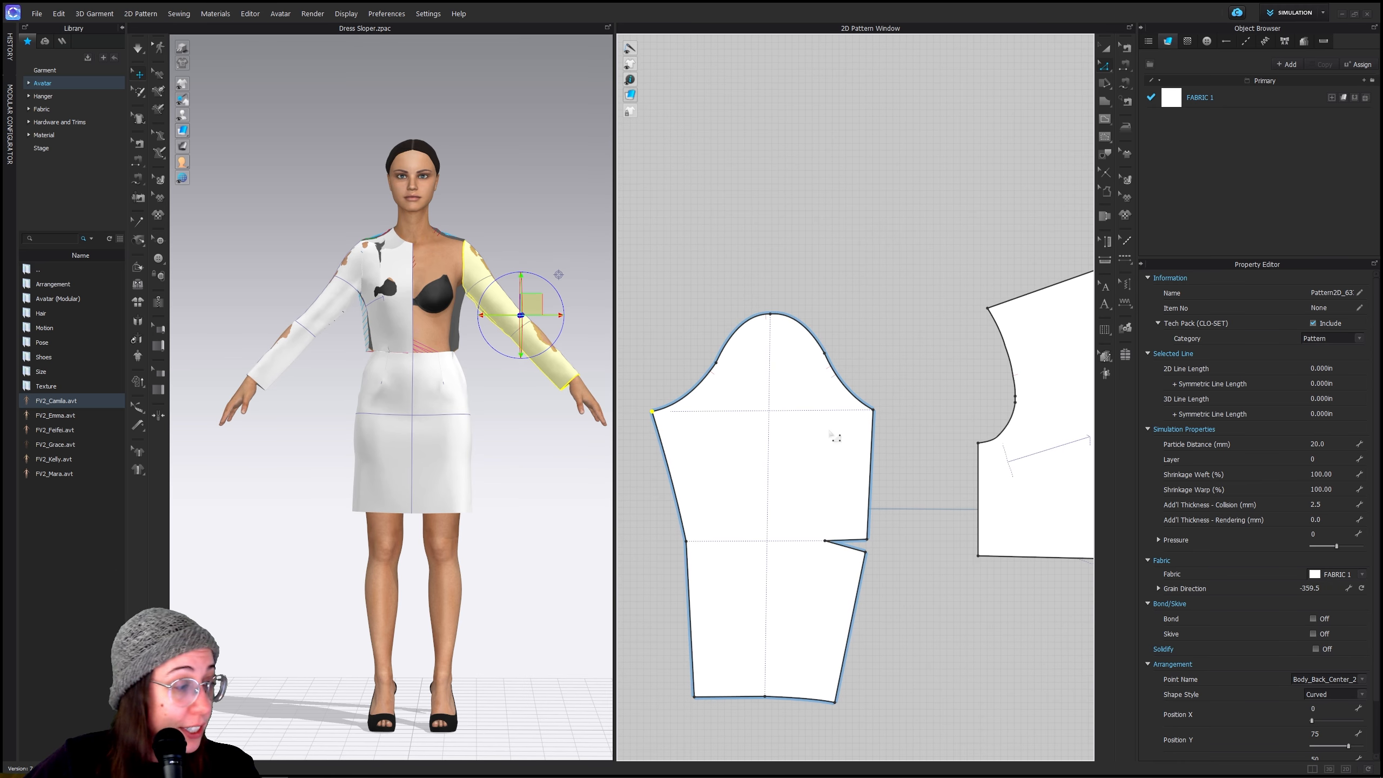
{"action": "left_click_drag", "start_coordinate": [873, 410], "coordinate": [903, 414]}
{"action": "scroll", "coordinate": [881, 409], "scroll_direction": "up", "scroll_amount": 3}
{"action": "scroll", "coordinate": [889, 415], "scroll_direction": "up", "scroll_amount": 2}
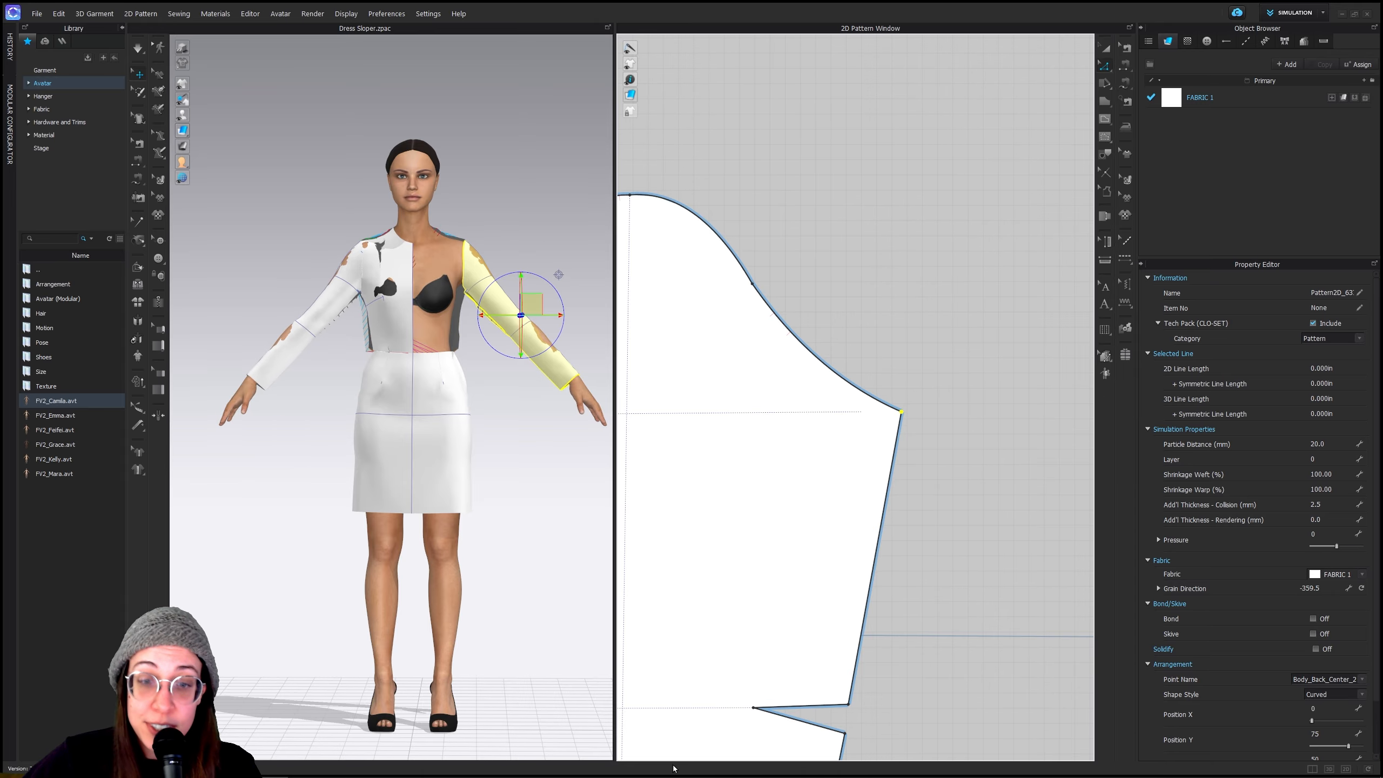
Consult the Shirts PDF's sleeve figures, return to CLO and delete the sleeve's elbow dart and the opposite seam's elbow point
{"action": "mouse_move", "coordinate": [669, 776]}
{"action": "mouse_move", "coordinate": [354, 769]}
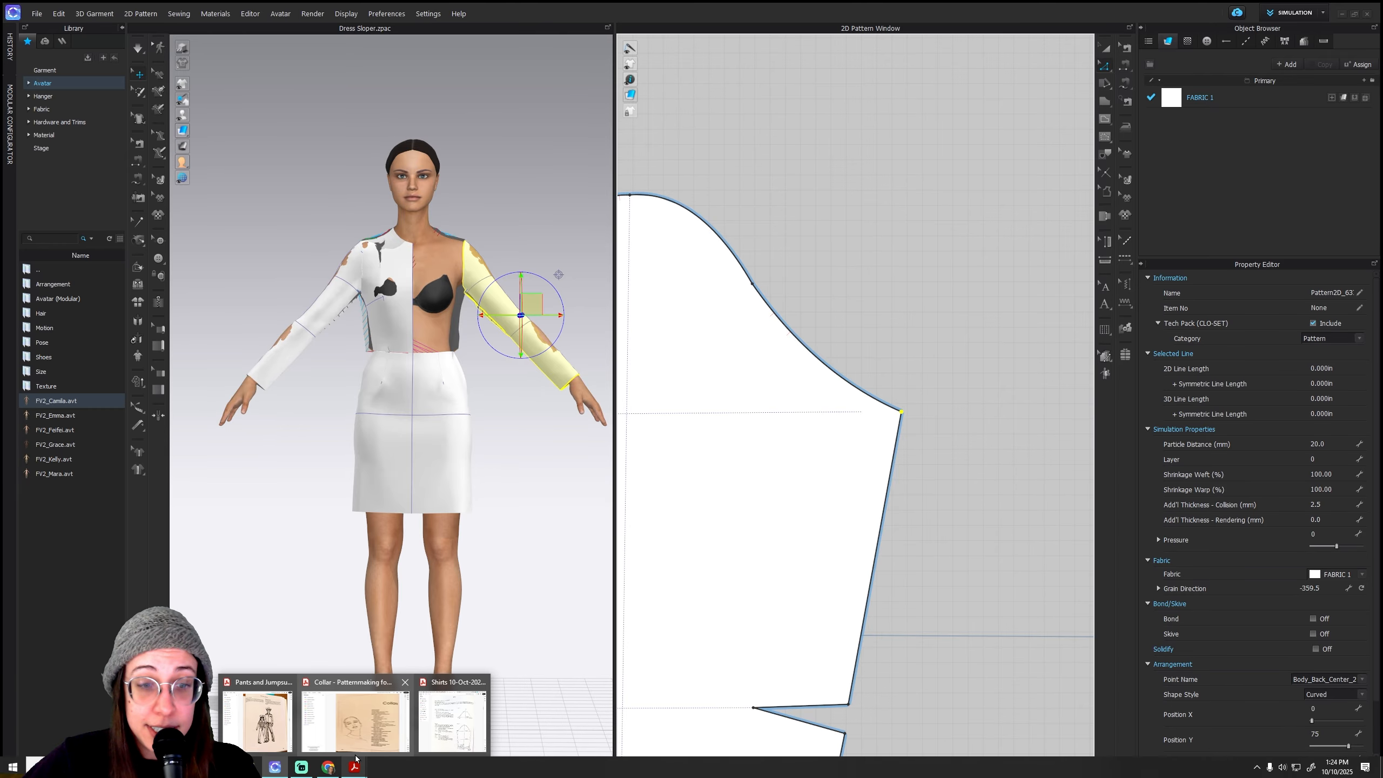
{"action": "mouse_move", "coordinate": [448, 734]}
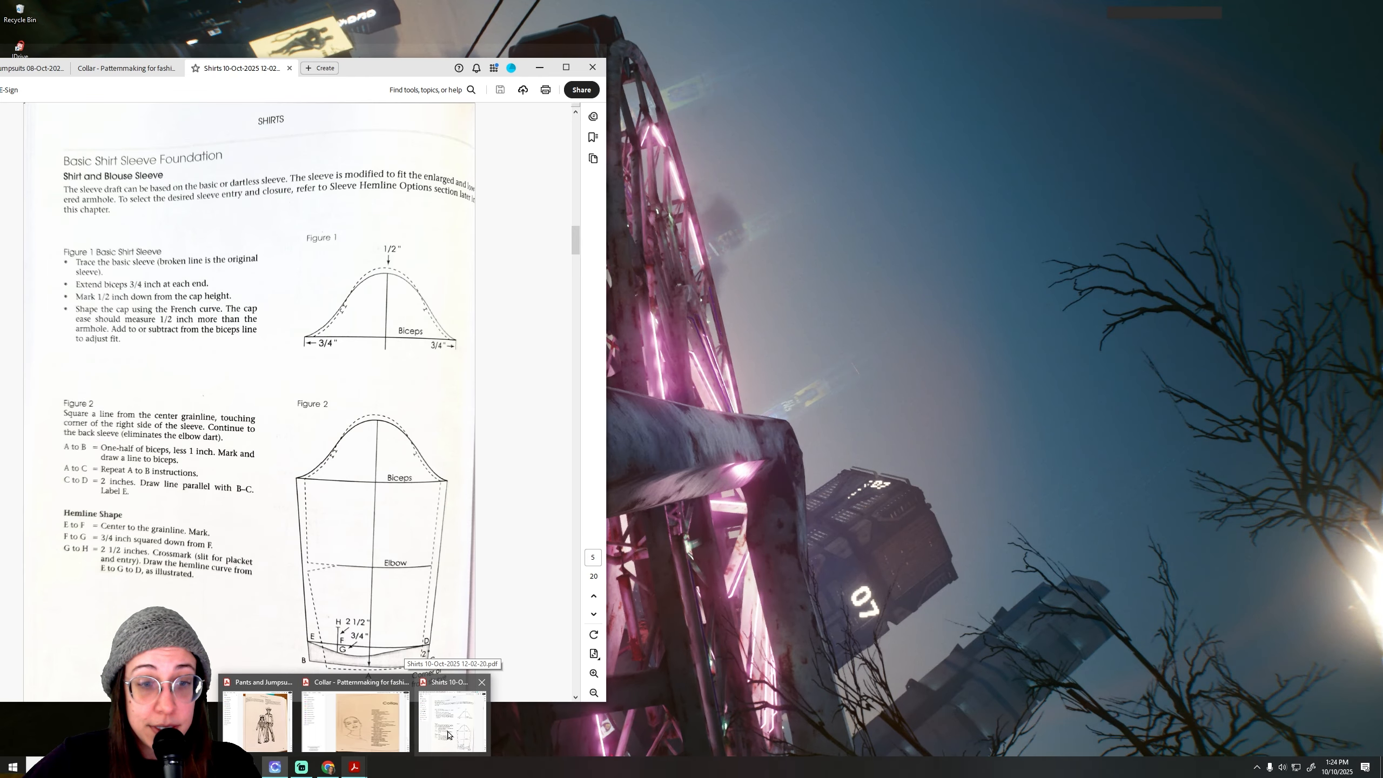
{"action": "left_click", "coordinate": [447, 734]}
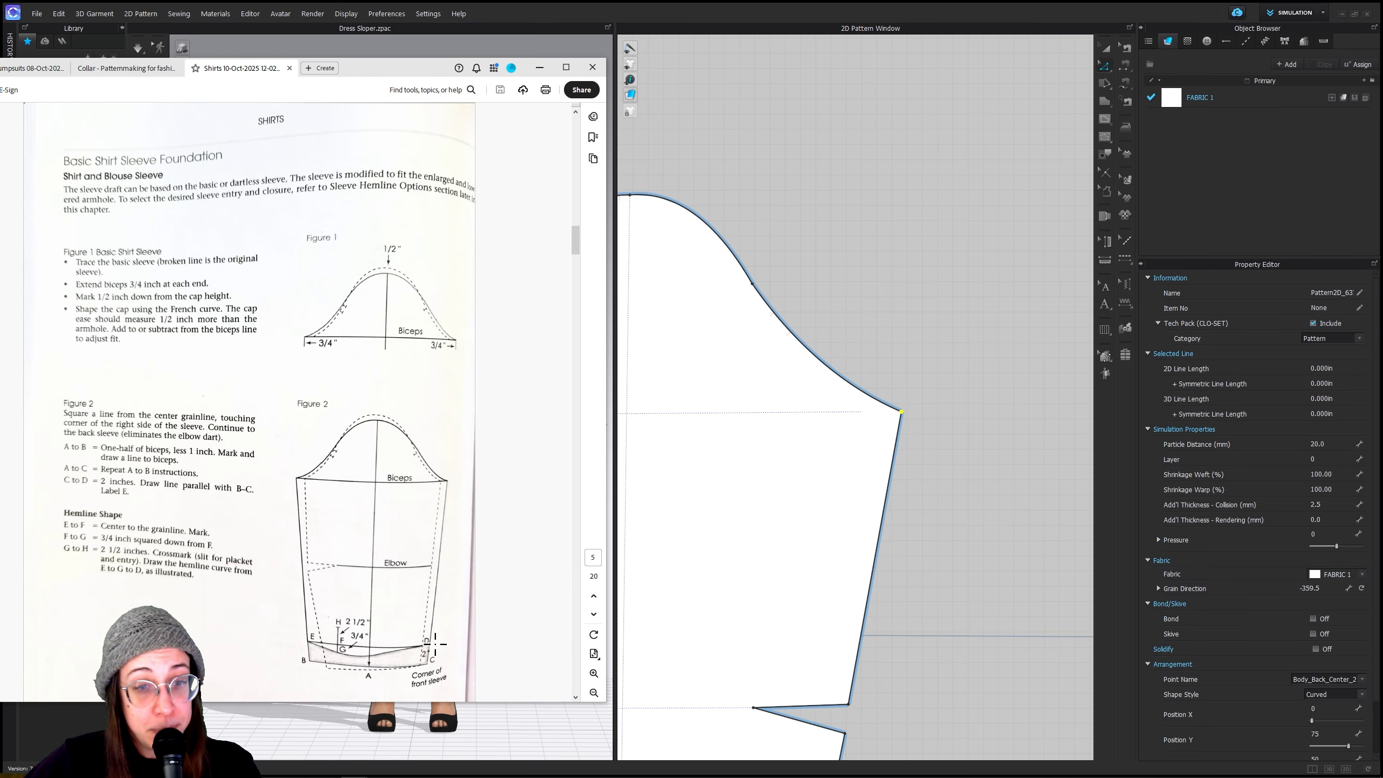
{"action": "scroll", "coordinate": [866, 675], "scroll_direction": "down", "scroll_amount": 6}
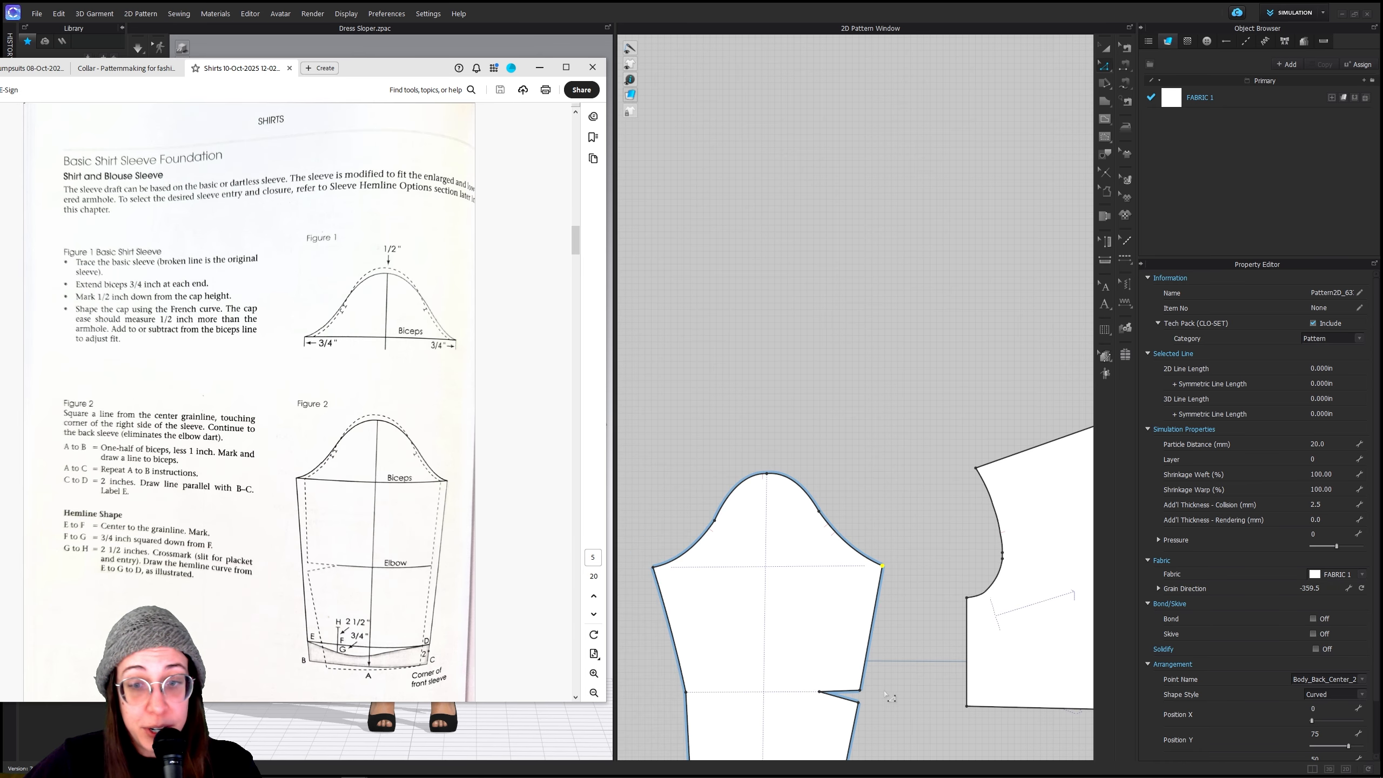
{"action": "middle_click_drag", "start_coordinate": [931, 681], "coordinate": [949, 511]}
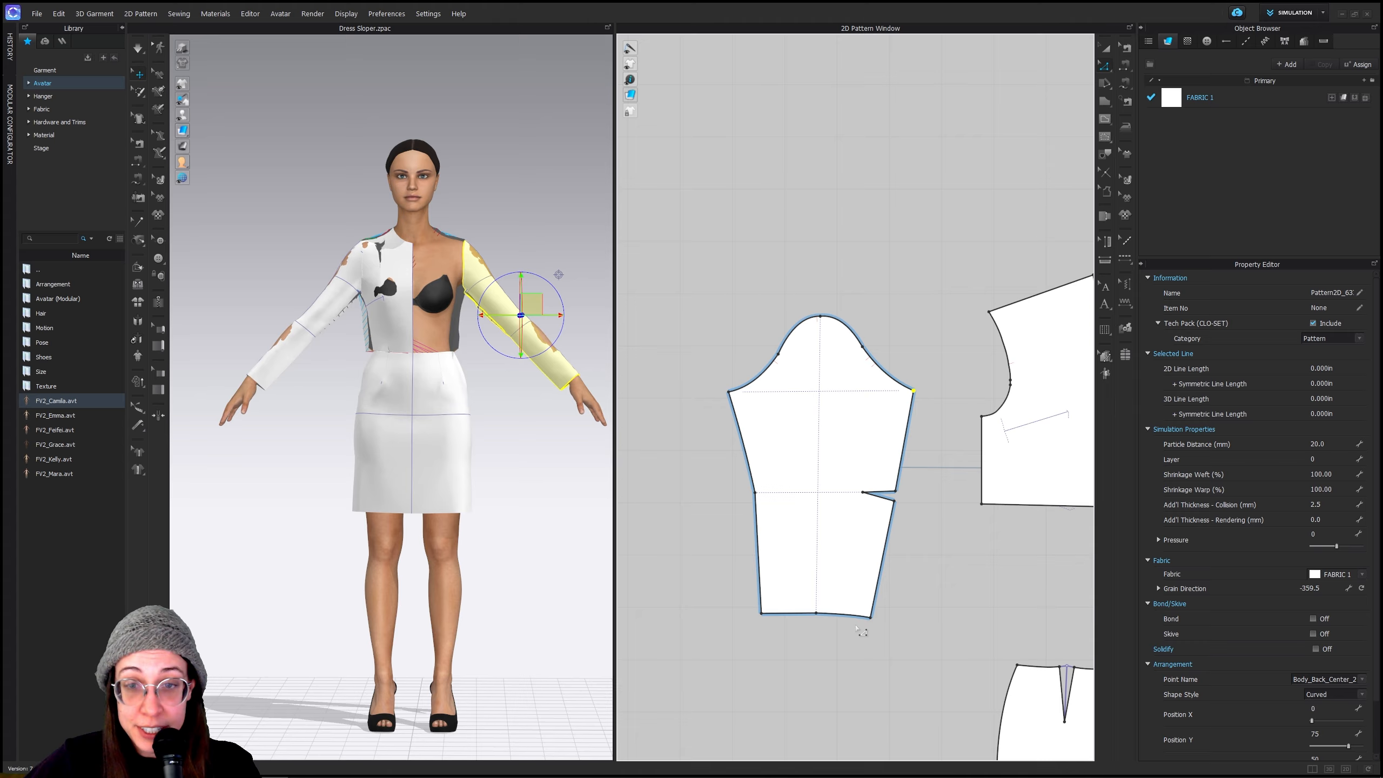
{"action": "left_click", "coordinate": [904, 525]}
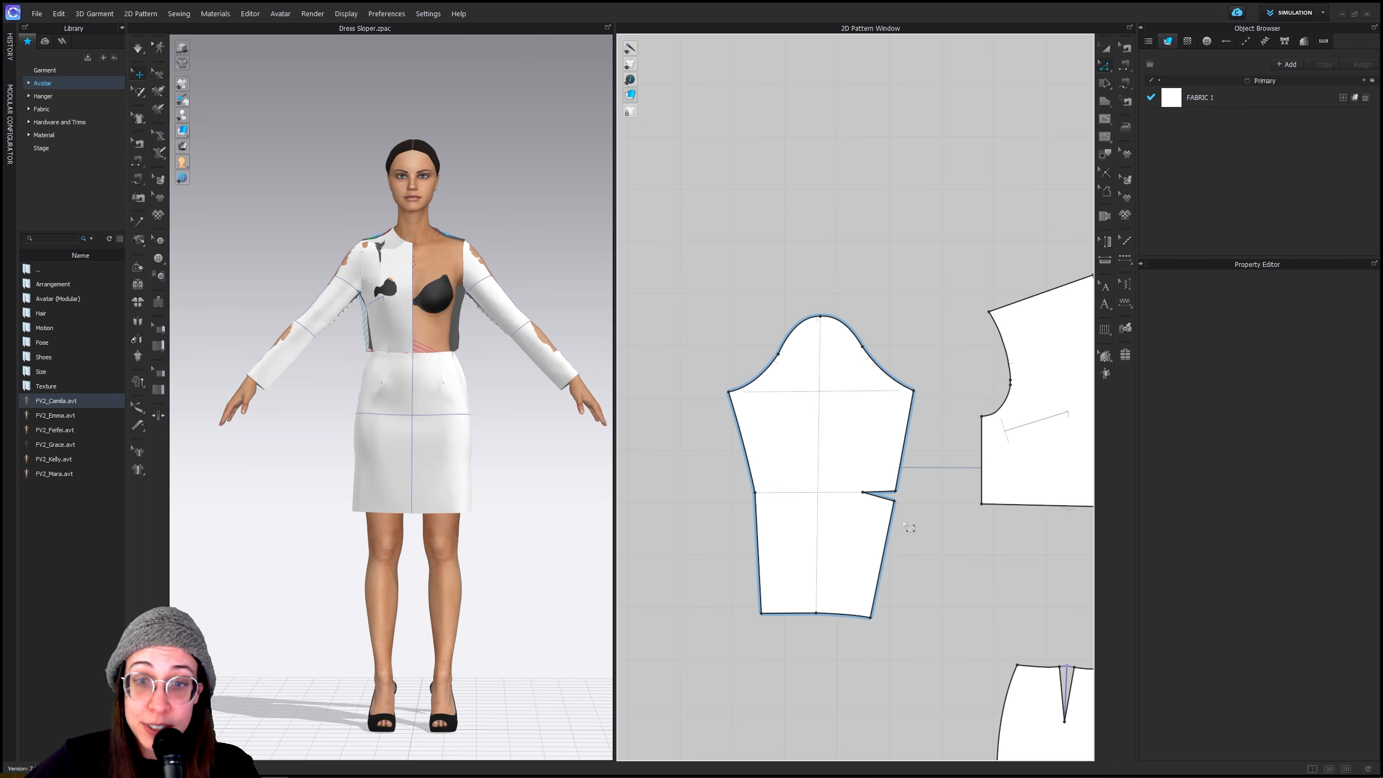
{"action": "left_click", "coordinate": [878, 496]}
{"action": "key", "text": "Delete"}
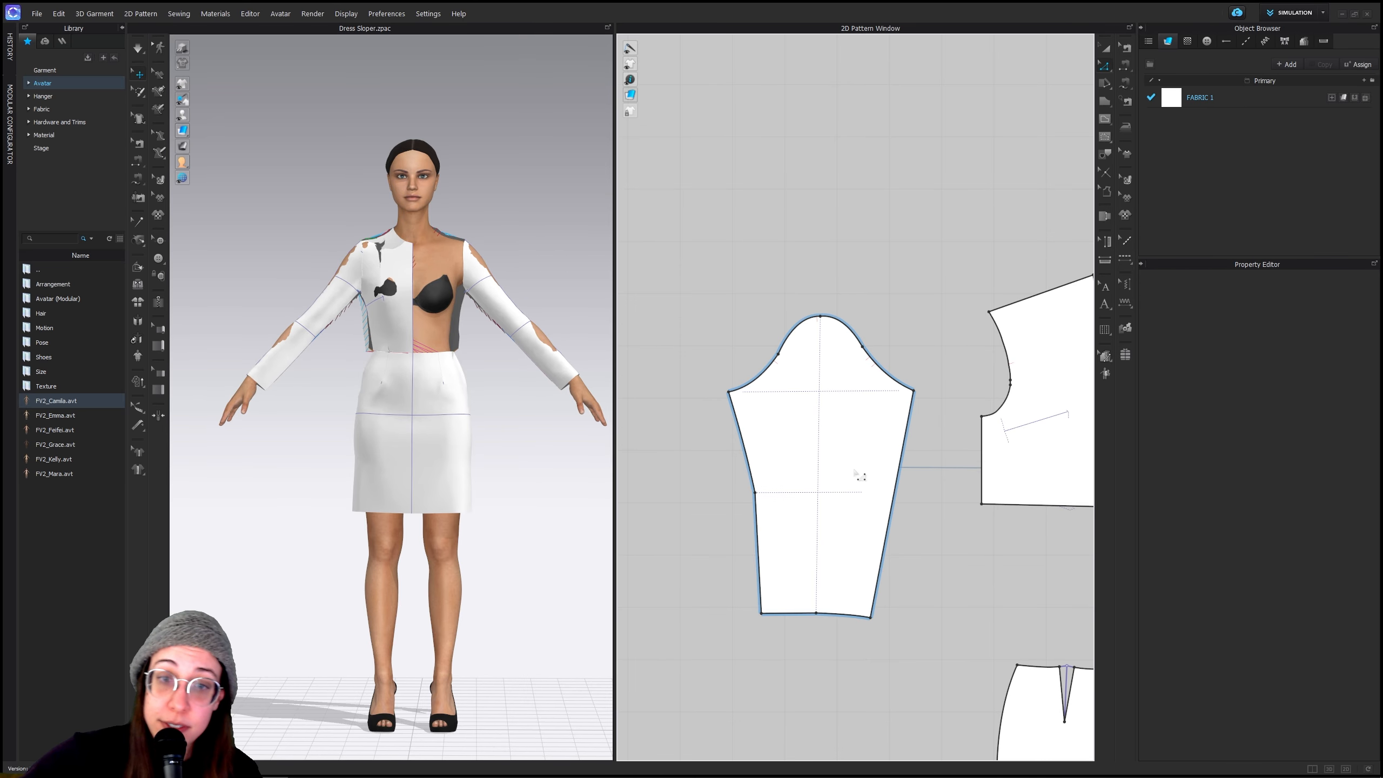
{"action": "left_click_drag", "start_coordinate": [742, 482], "coordinate": [762, 496]}
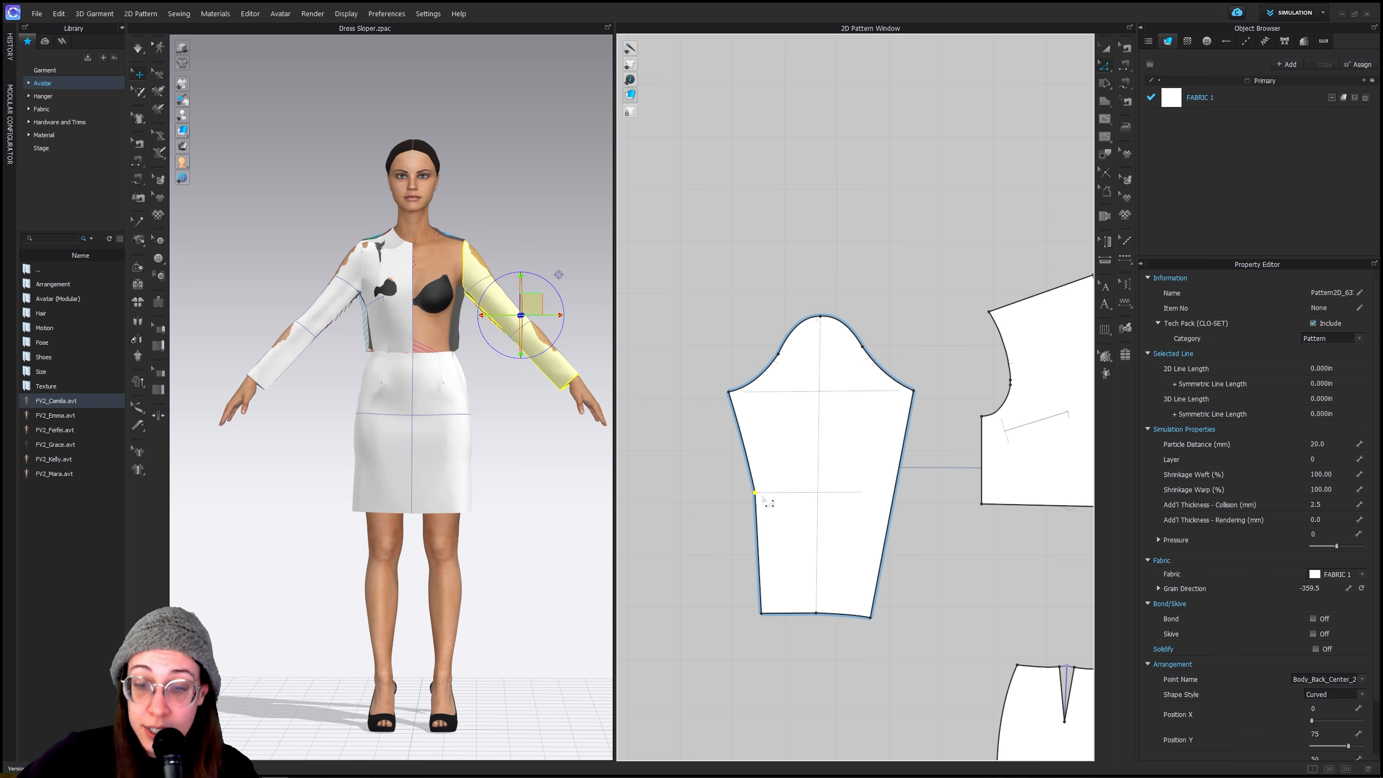
{"action": "key", "text": "Delete"}
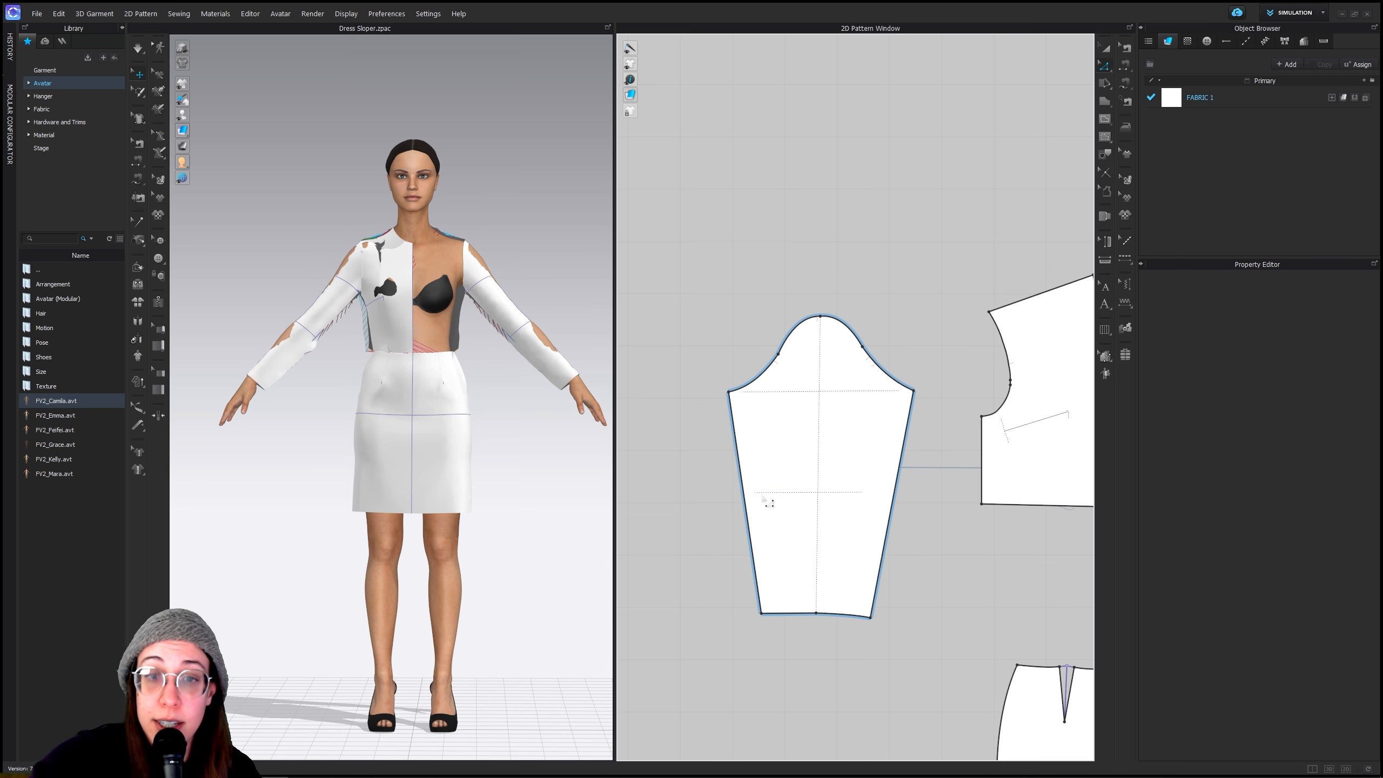
Raise the lower corner of the sleeve's hem so it sits level with the opposite wrist corner
{"action": "left_click", "coordinate": [865, 622]}
{"action": "left_click", "coordinate": [871, 623]}
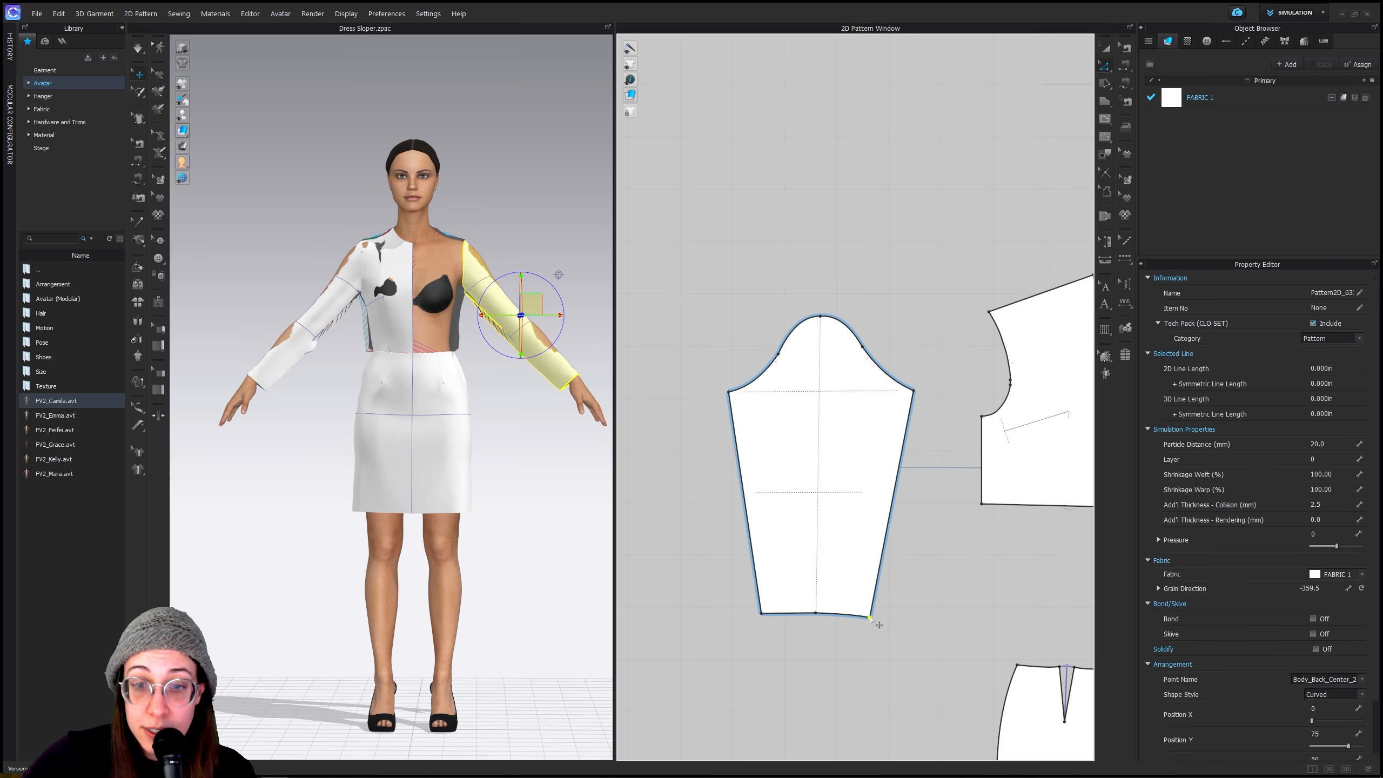
{"action": "left_click_drag", "start_coordinate": [871, 622], "coordinate": [871, 613]}
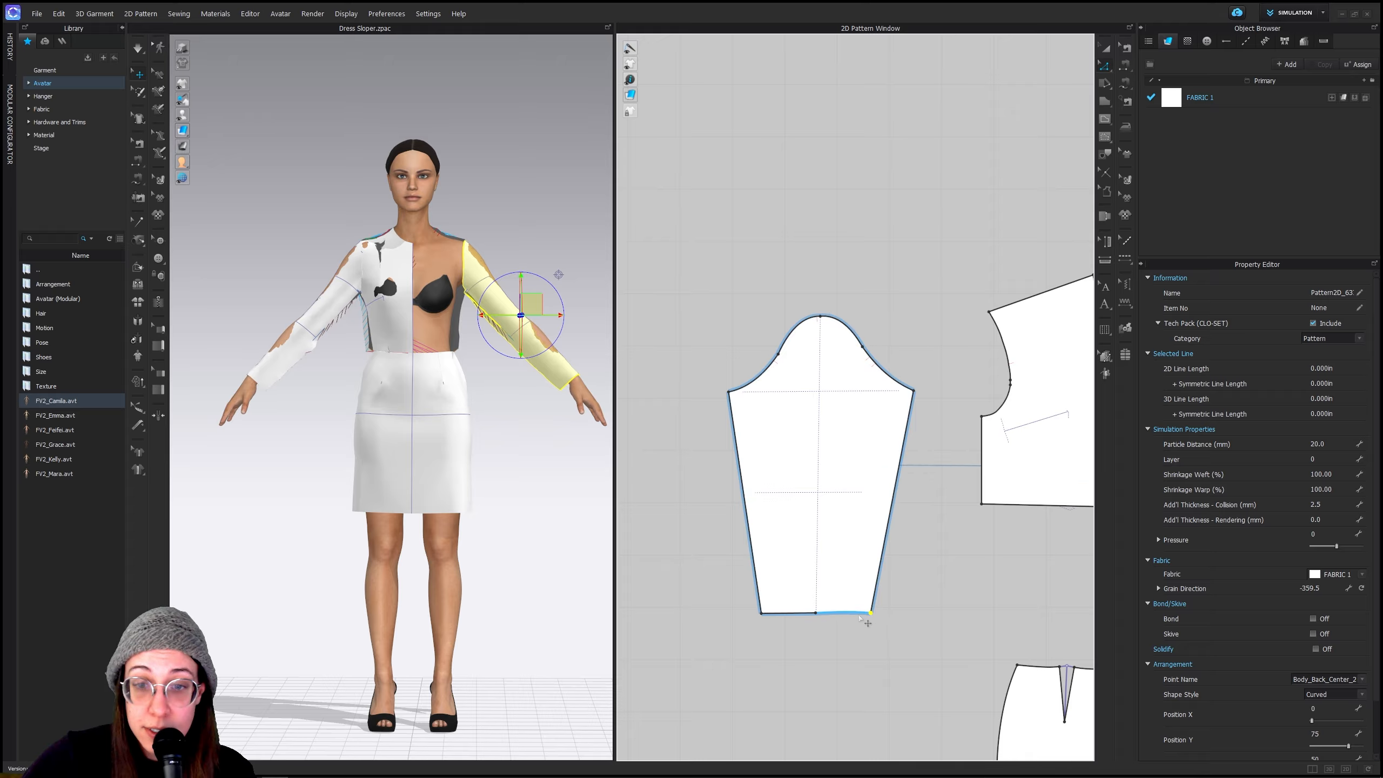
Try to delete the curve points from the curved half of the sleeve hem, and undo the deletion
{"action": "left_click", "coordinate": [1106, 65]}
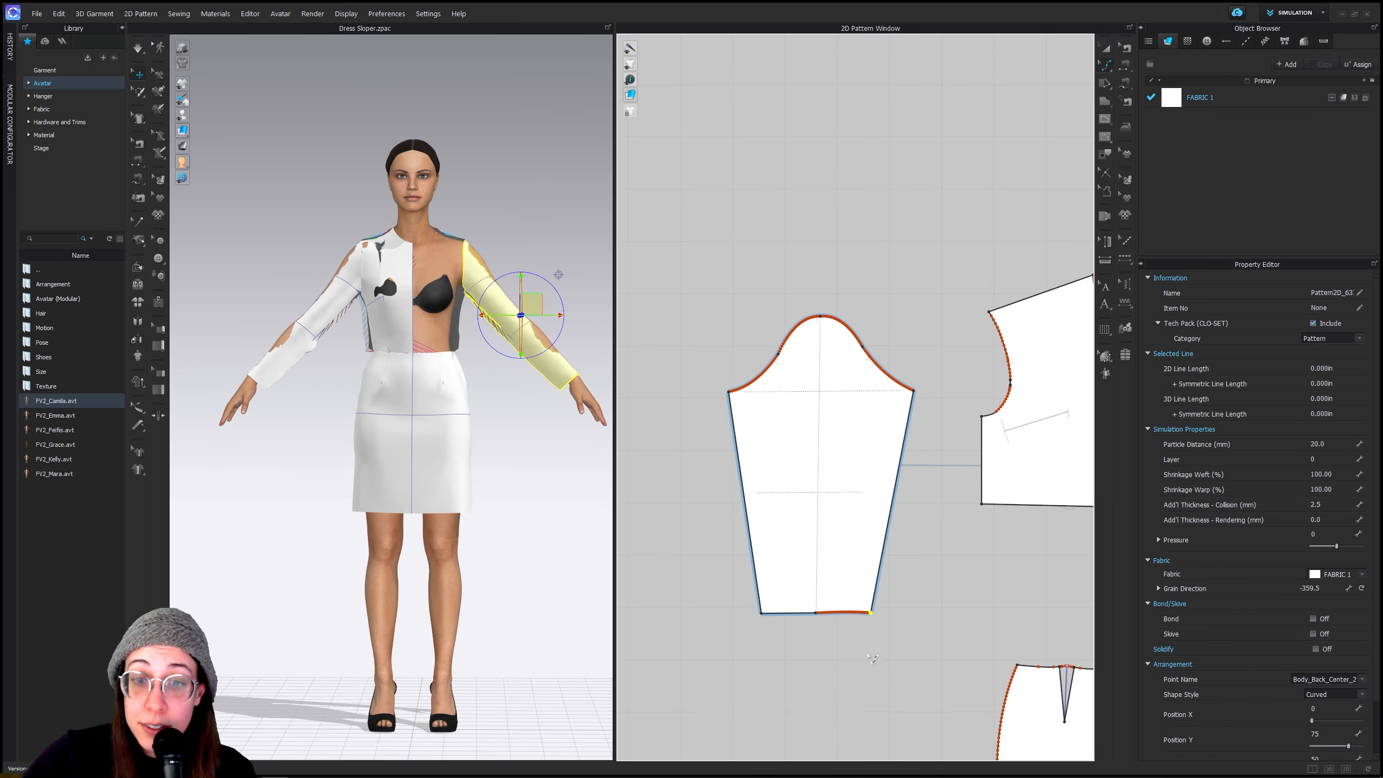
{"action": "right_click", "coordinate": [851, 613]}
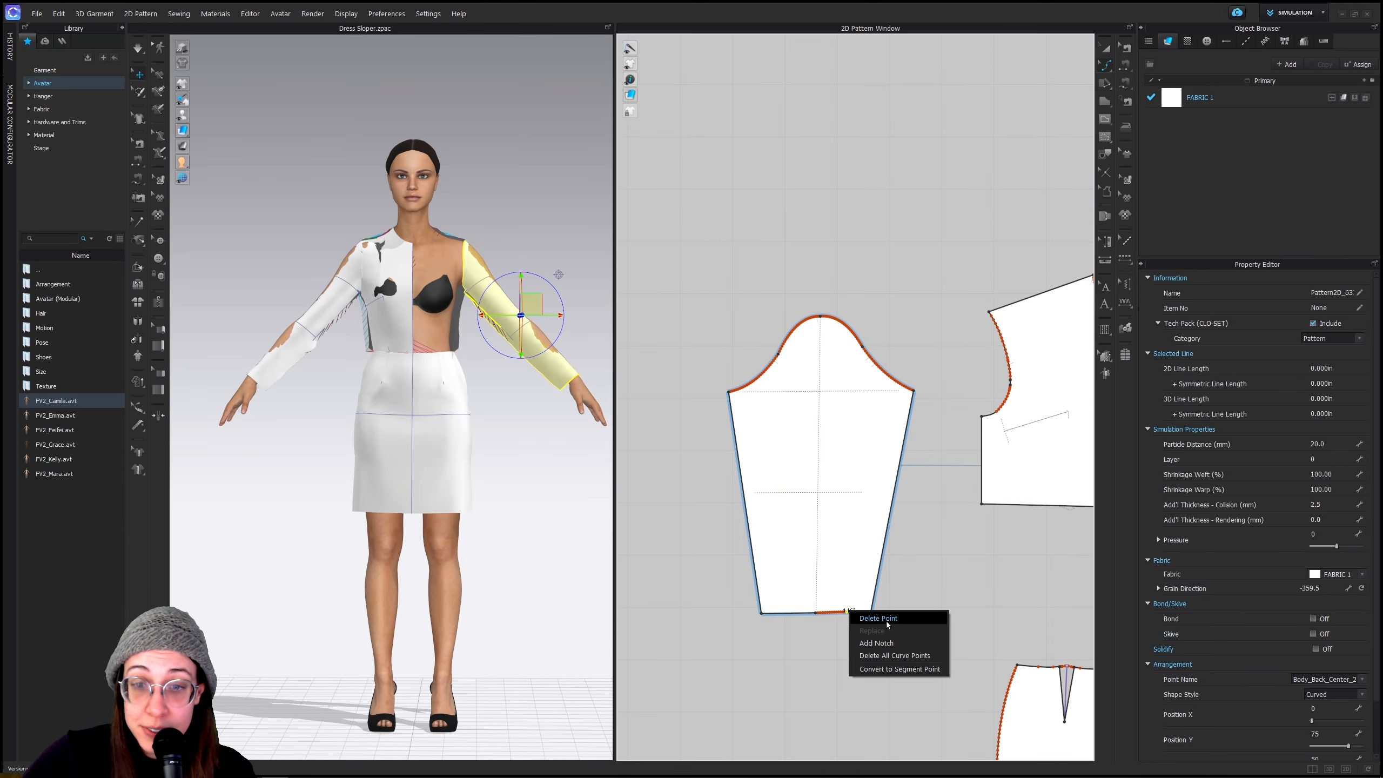
{"action": "left_click", "coordinate": [939, 591]}
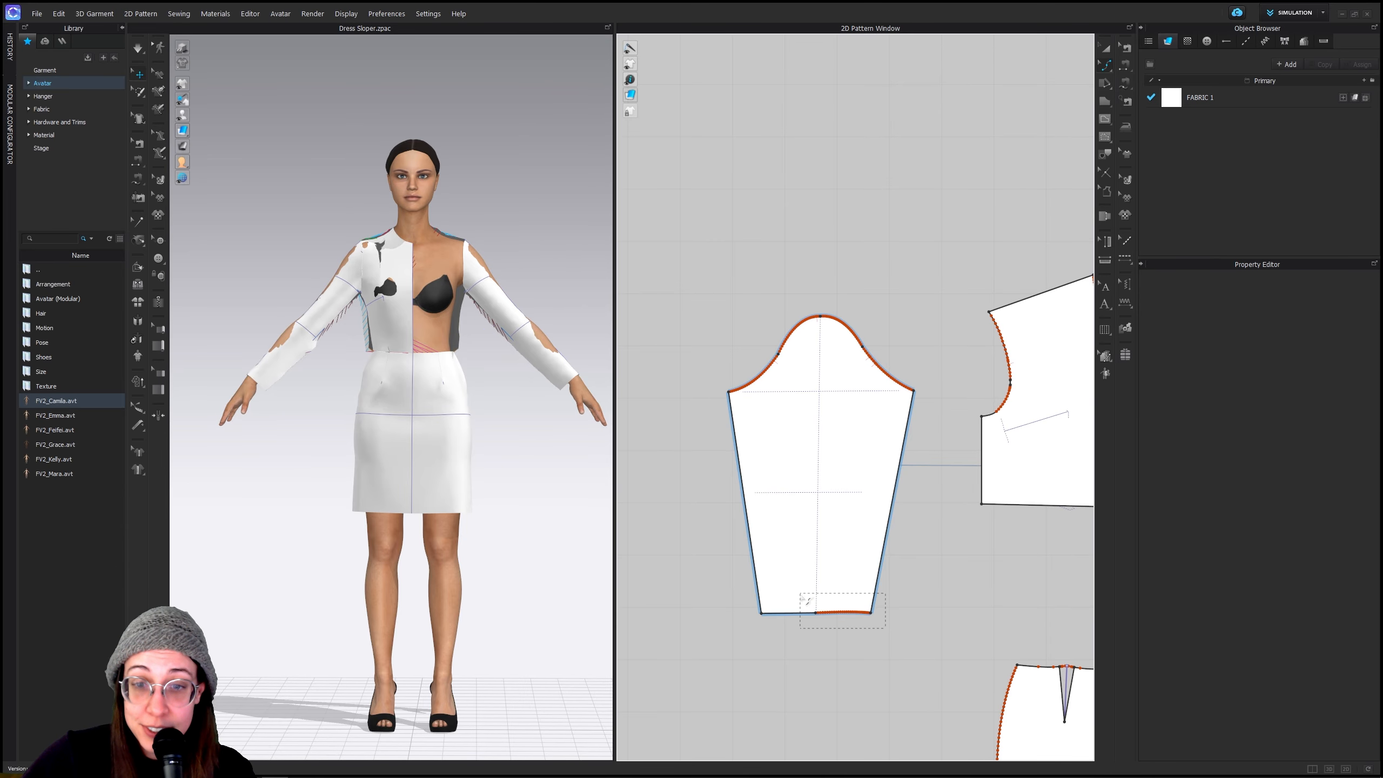
{"action": "left_click_drag", "start_coordinate": [804, 598], "coordinate": [803, 597]}
{"action": "key", "text": "Delete"}
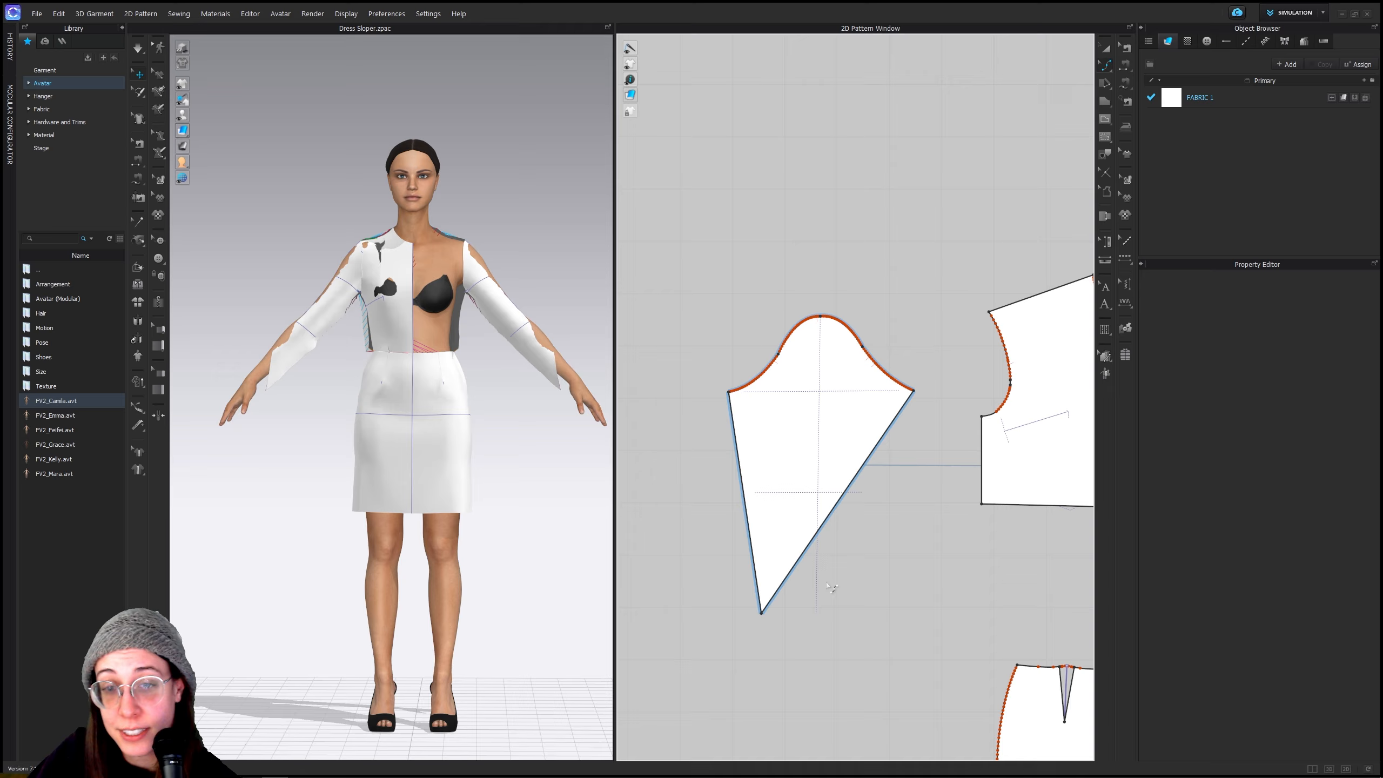
{"action": "key", "text": "ctrl+z"}
Delete the curve points along the curved half of the sleeve hem to straighten it
{"action": "scroll", "coordinate": [822, 594], "scroll_direction": "up", "scroll_amount": 5}
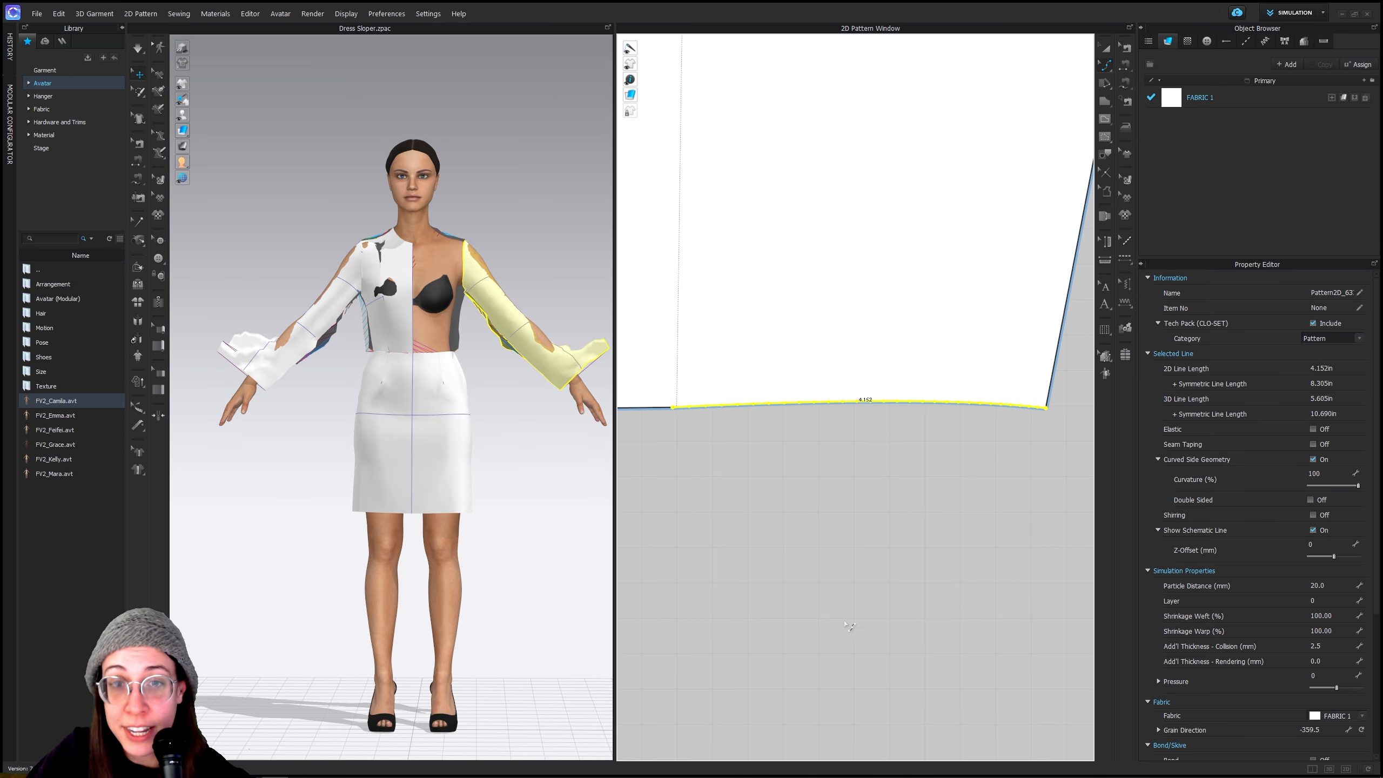
{"action": "middle_click_drag", "start_coordinate": [868, 598], "coordinate": [840, 614]}
{"action": "left_click", "coordinate": [838, 612]}
{"action": "left_click_drag", "start_coordinate": [661, 452], "coordinate": [1018, 399]}
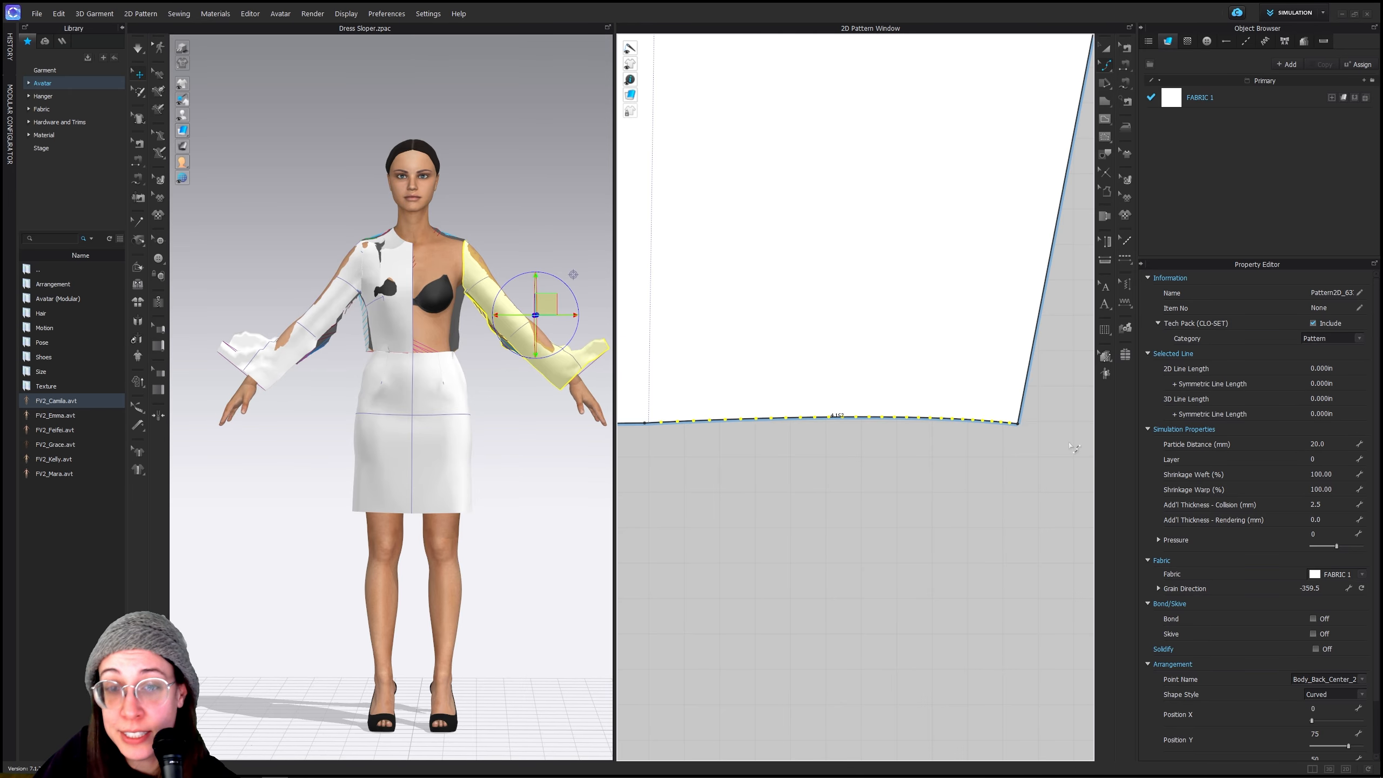
{"action": "key", "text": "Delete"}
Delete the centre point of the sleeve hem so it becomes one straight line
{"action": "scroll", "coordinate": [757, 514], "scroll_direction": "down", "scroll_amount": 4}
{"action": "middle_click_drag", "start_coordinate": [874, 525], "coordinate": [1054, 498]}
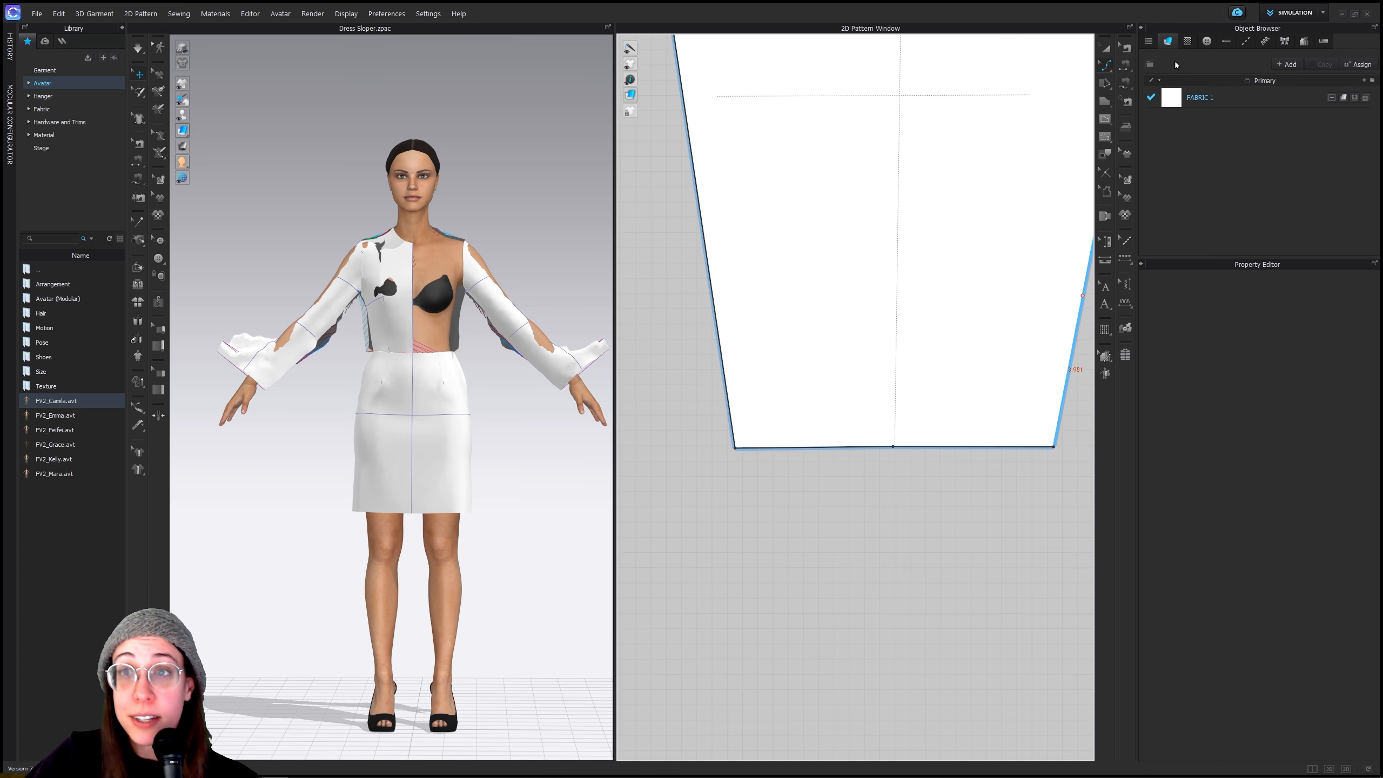
{"action": "left_click", "coordinate": [1105, 66]}
{"action": "left_click", "coordinate": [1144, 67]}
{"action": "left_click", "coordinate": [893, 446]}
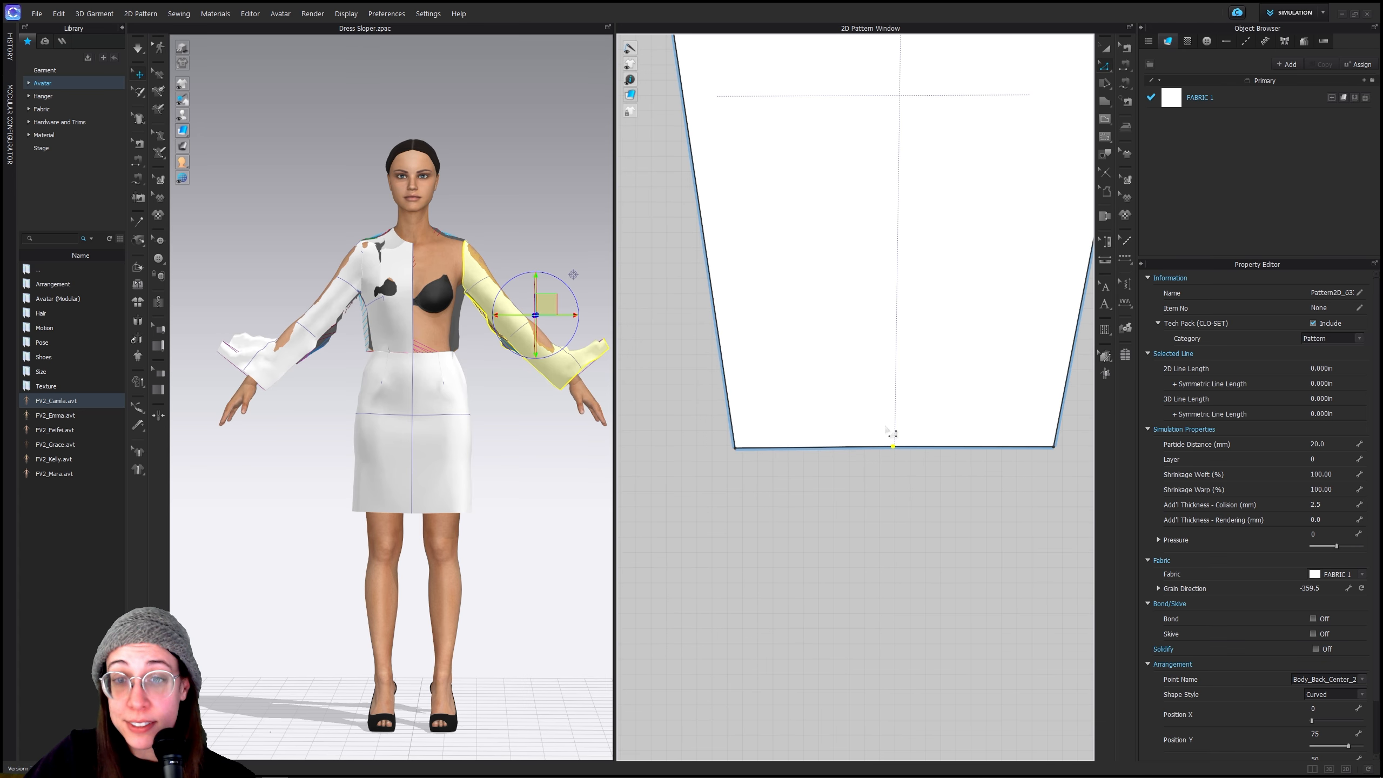
{"action": "left_click", "coordinate": [910, 506]}
{"action": "middle_click_drag", "start_coordinate": [949, 528], "coordinate": [909, 542]}
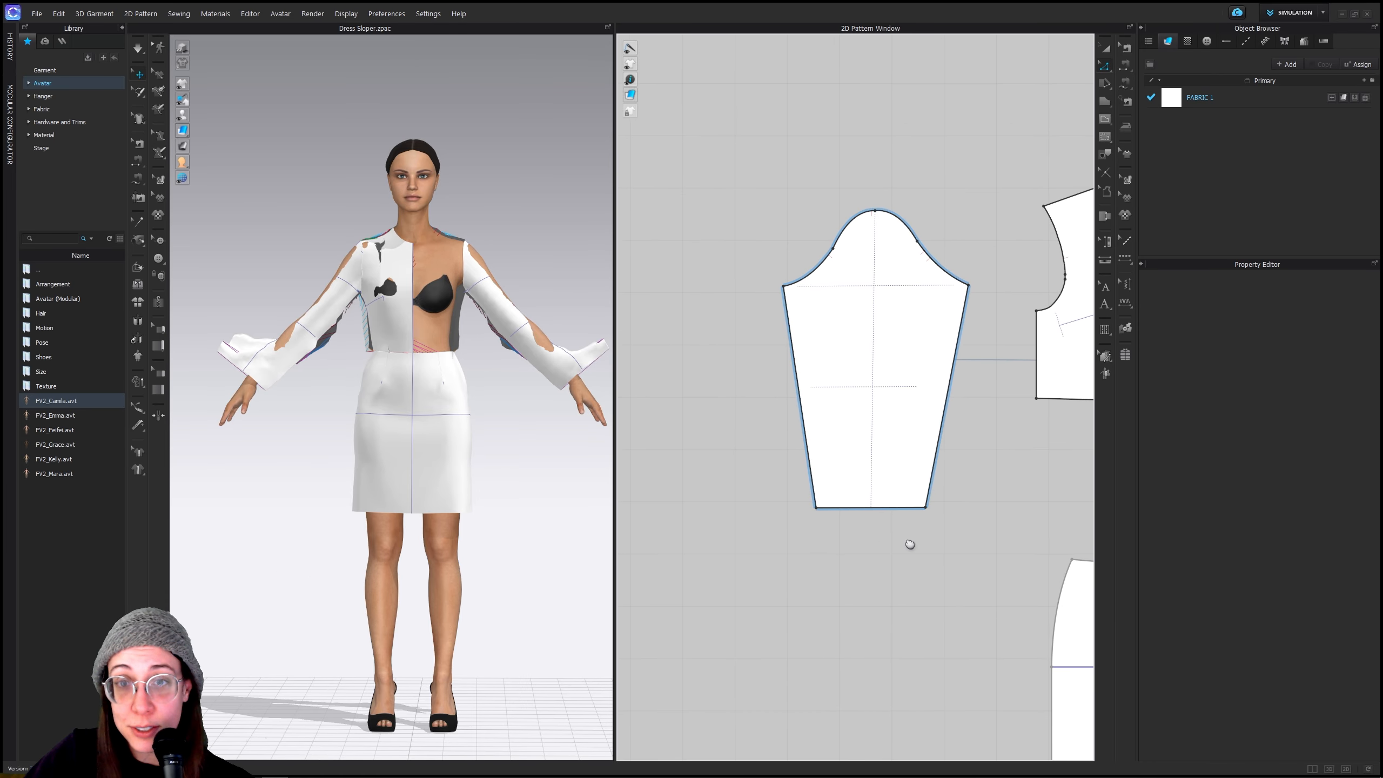
Raise the top point of the sleeve cap straight up by about 0.5 in
{"action": "left_click", "coordinate": [884, 216]}
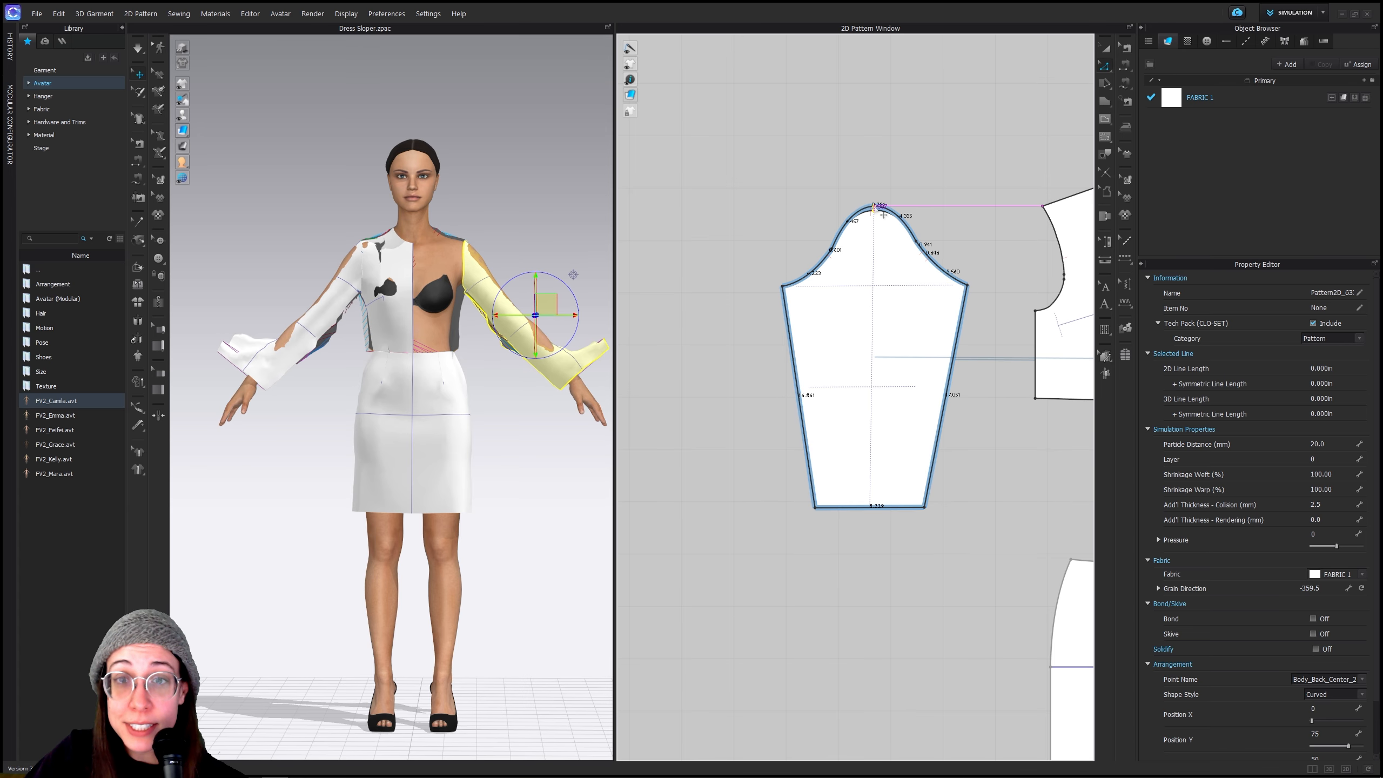
{"action": "left_click_drag", "start_coordinate": [883, 213], "coordinate": [876, 204]}
{"action": "scroll", "coordinate": [874, 202], "scroll_direction": "up", "scroll_amount": 5}
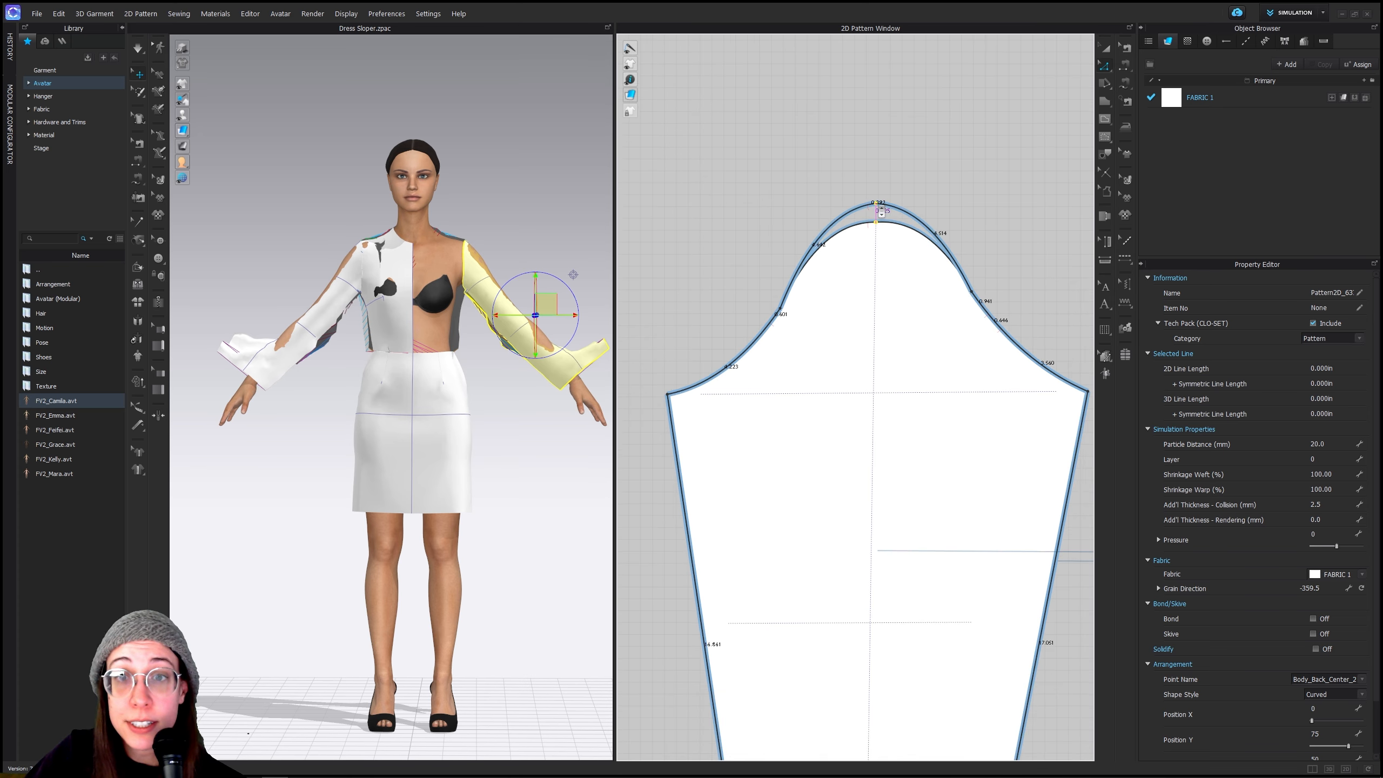
{"action": "scroll", "coordinate": [881, 213], "scroll_direction": "up", "scroll_amount": 4}
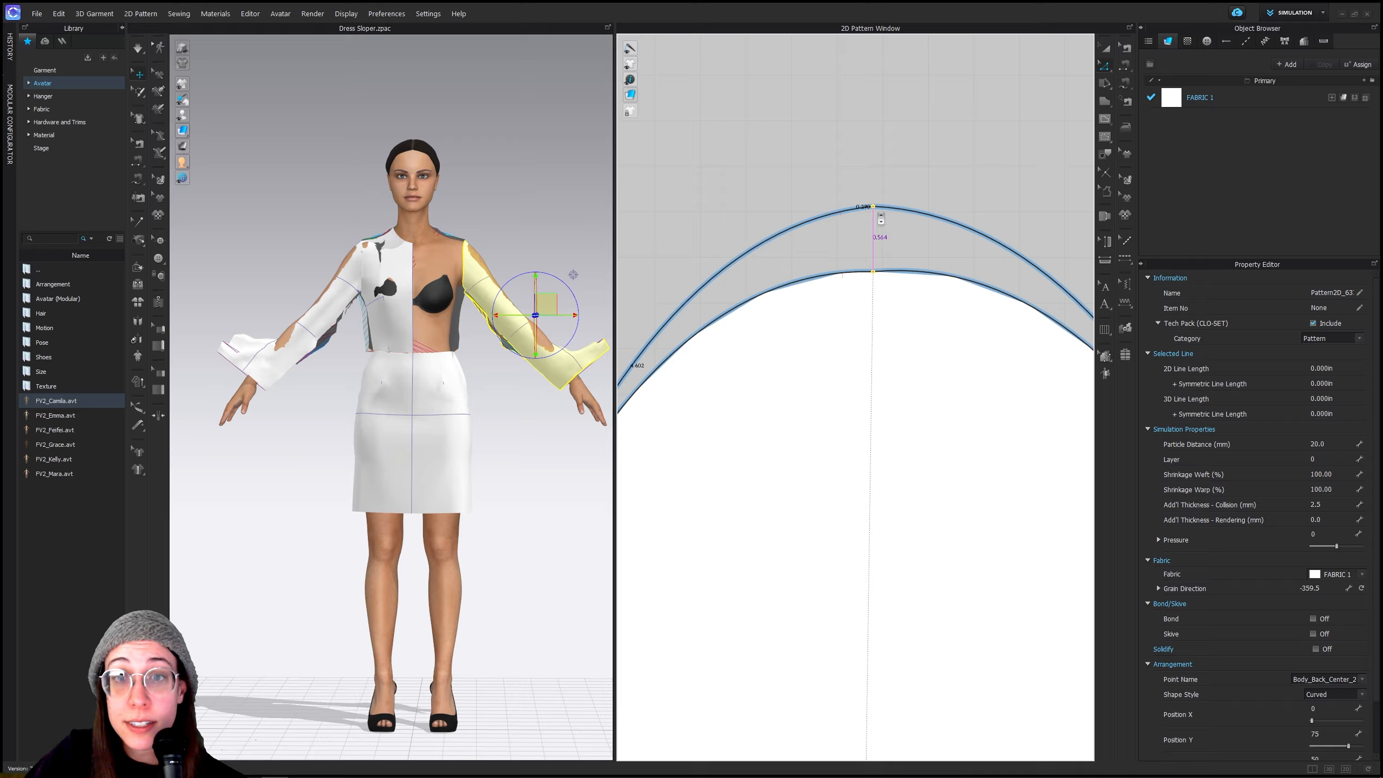
{"action": "scroll", "coordinate": [883, 218], "scroll_direction": "down", "scroll_amount": 5}
{"action": "scroll", "coordinate": [898, 454], "scroll_direction": "down", "scroll_amount": 3}
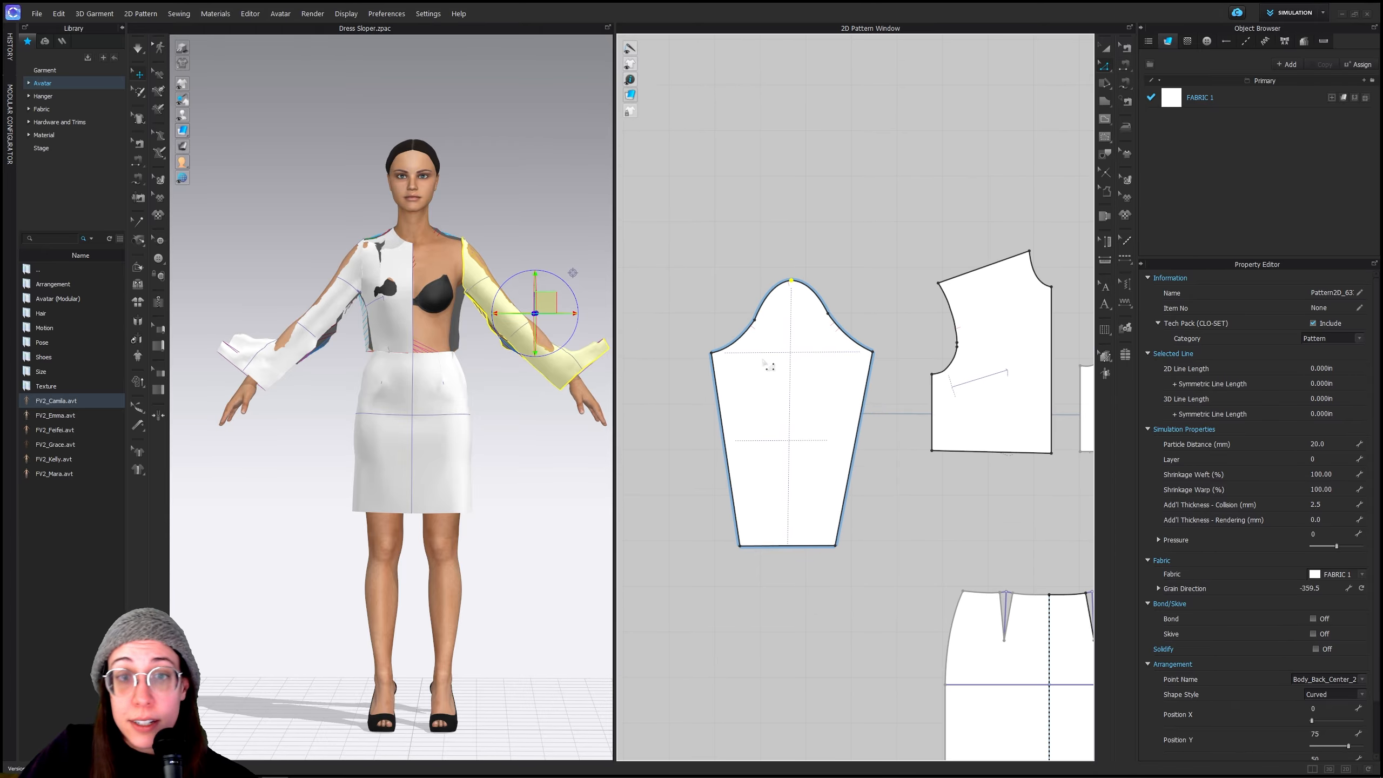
Consult the sleeve cap instructions in the Shirts PDF, return to CLO and undo the last cap height change
{"action": "mouse_move", "coordinate": [354, 768]}
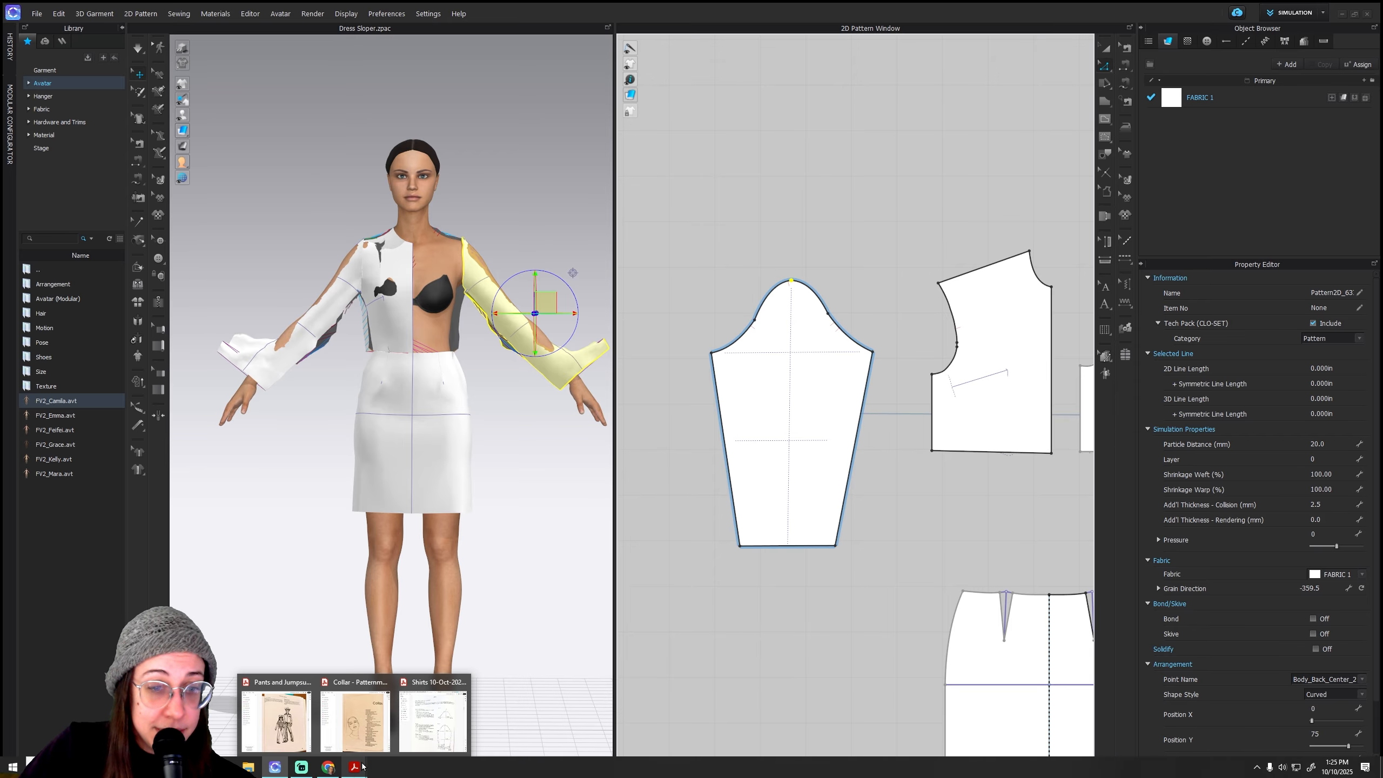
{"action": "mouse_move", "coordinate": [427, 738]}
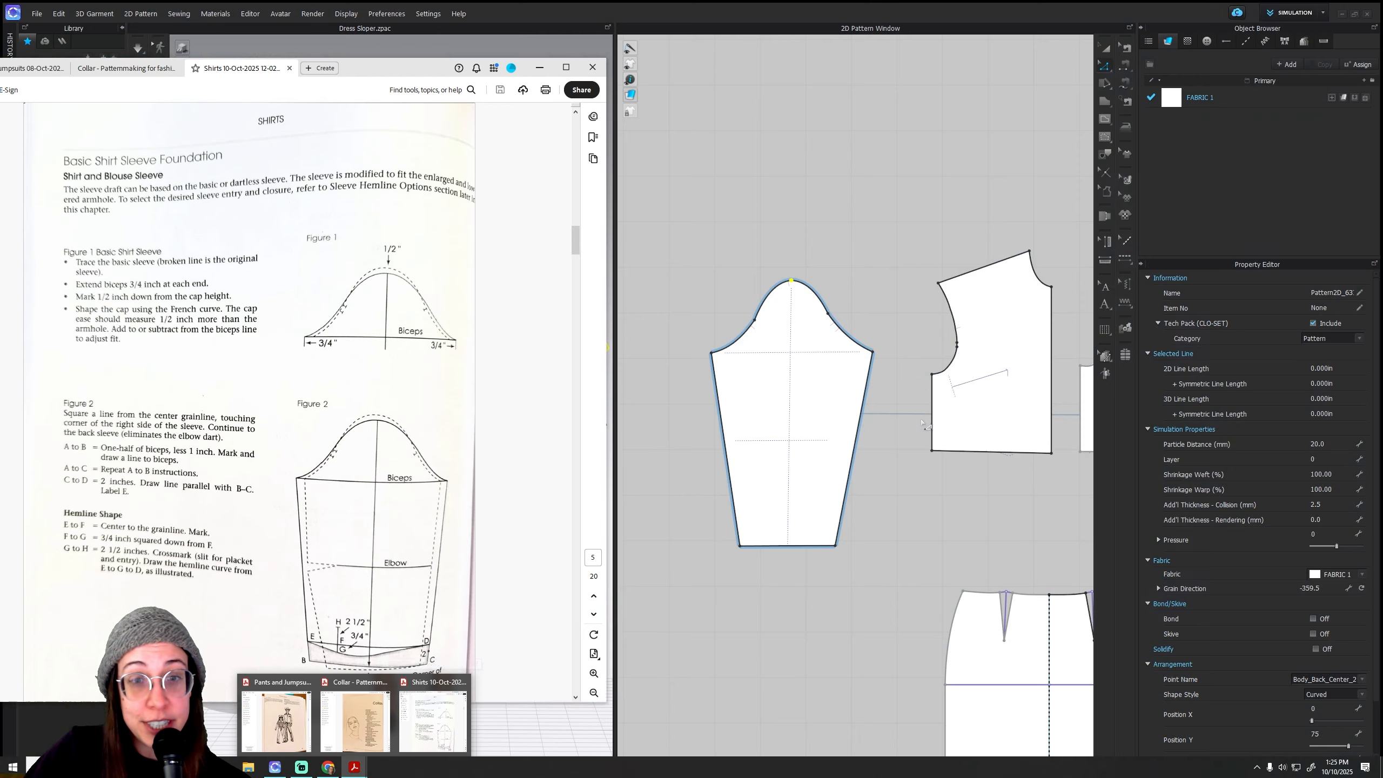
{"action": "scroll", "coordinate": [825, 290], "scroll_direction": "up", "scroll_amount": 3}
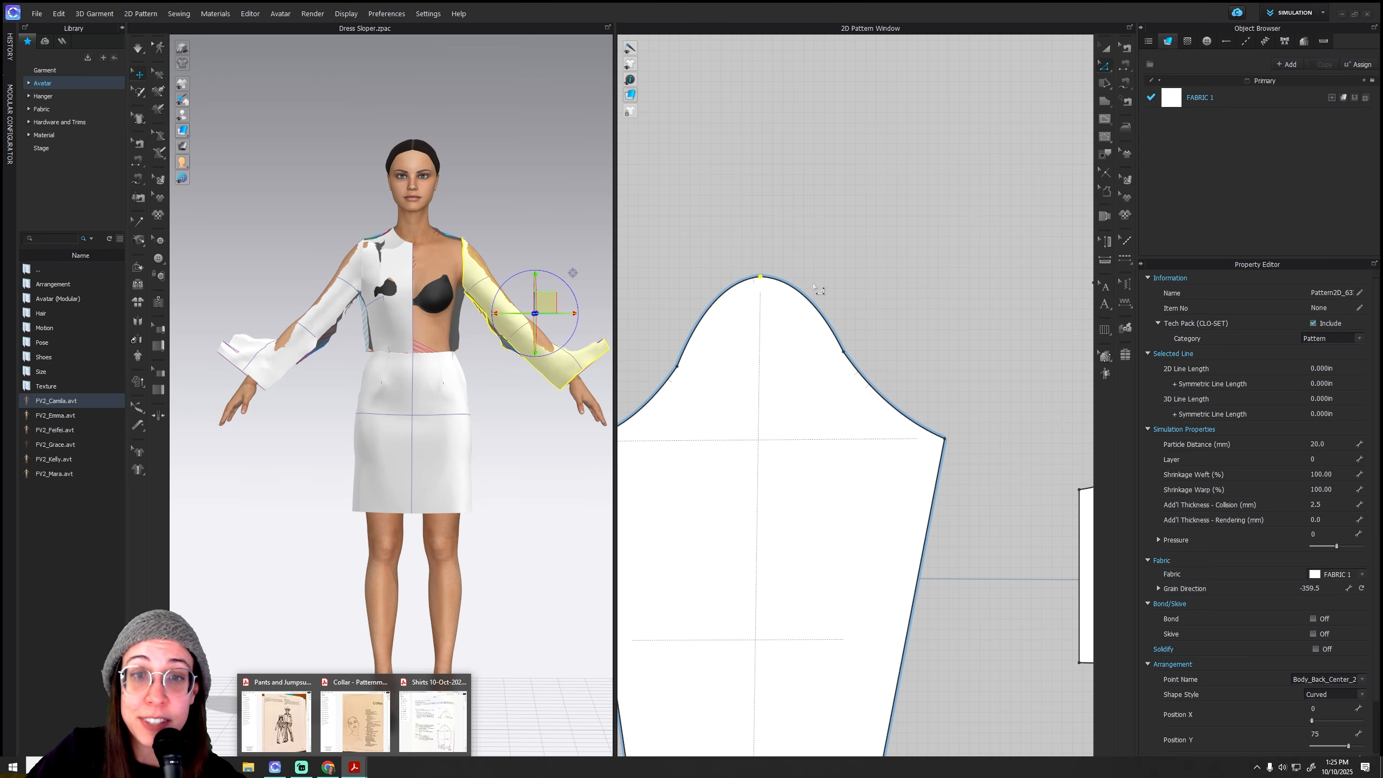
{"action": "left_click", "coordinate": [816, 280]}
{"action": "key", "text": "ctrl+z"}
{"action": "key", "text": "ctrl+z"}
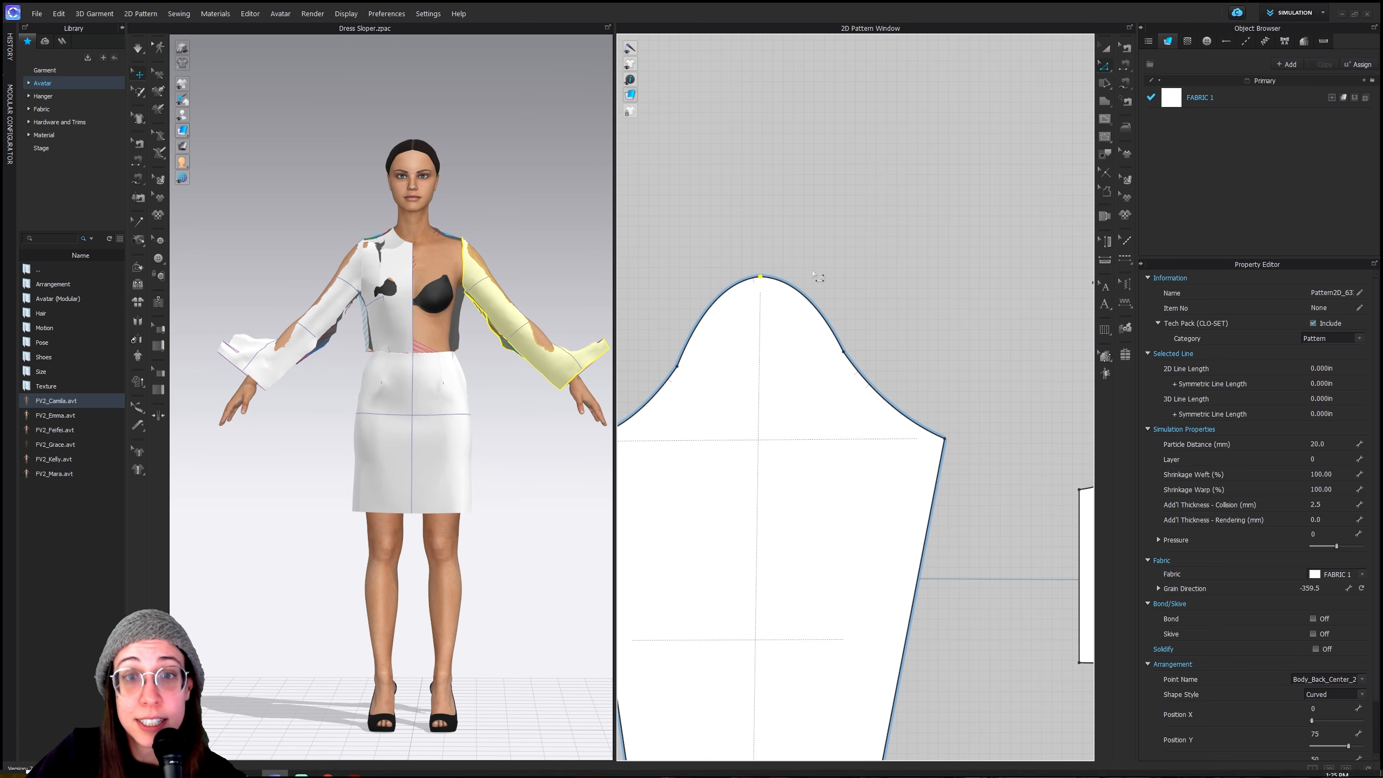
Lower the top point of the sleeve cap straight down by about 0.5 in
{"action": "left_click_drag", "start_coordinate": [765, 295], "coordinate": [765, 306]}
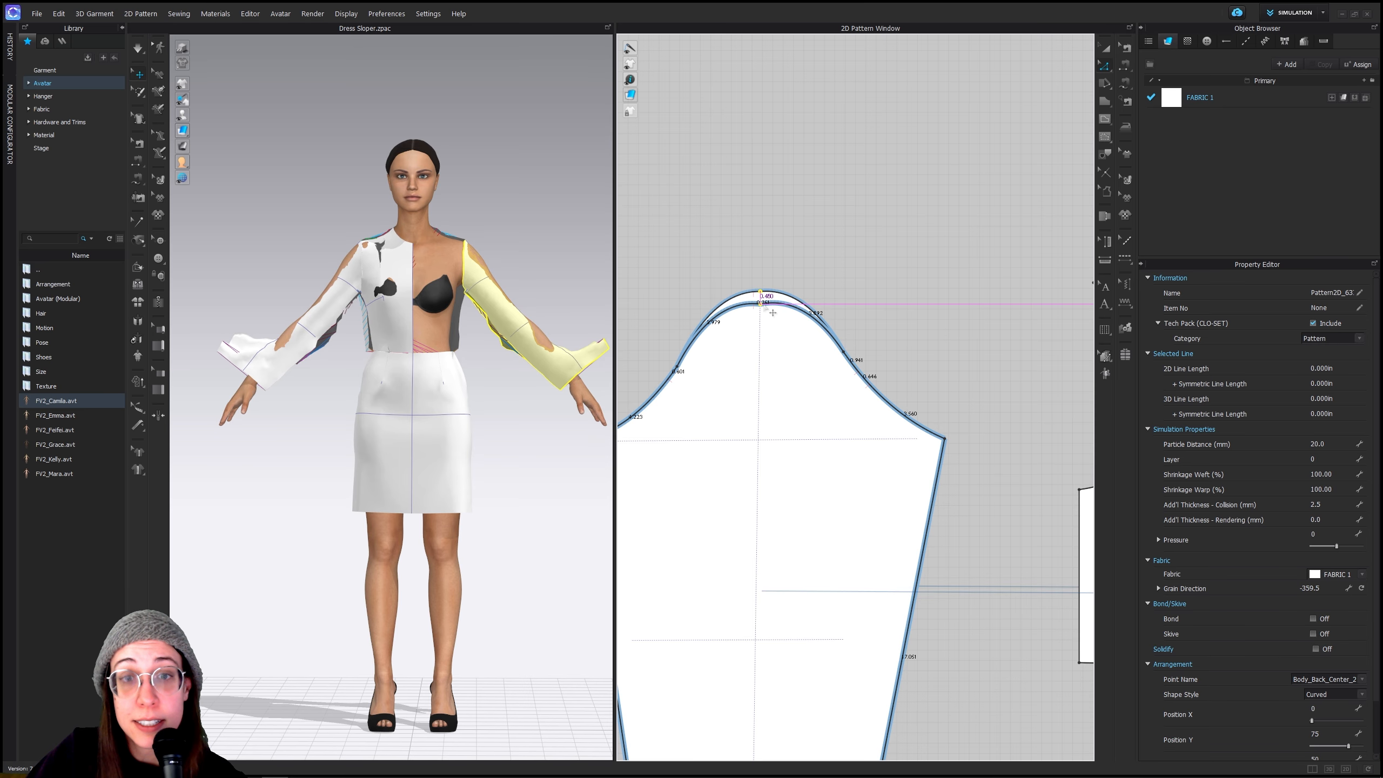
{"action": "scroll", "coordinate": [769, 311], "scroll_direction": "up", "scroll_amount": 1}
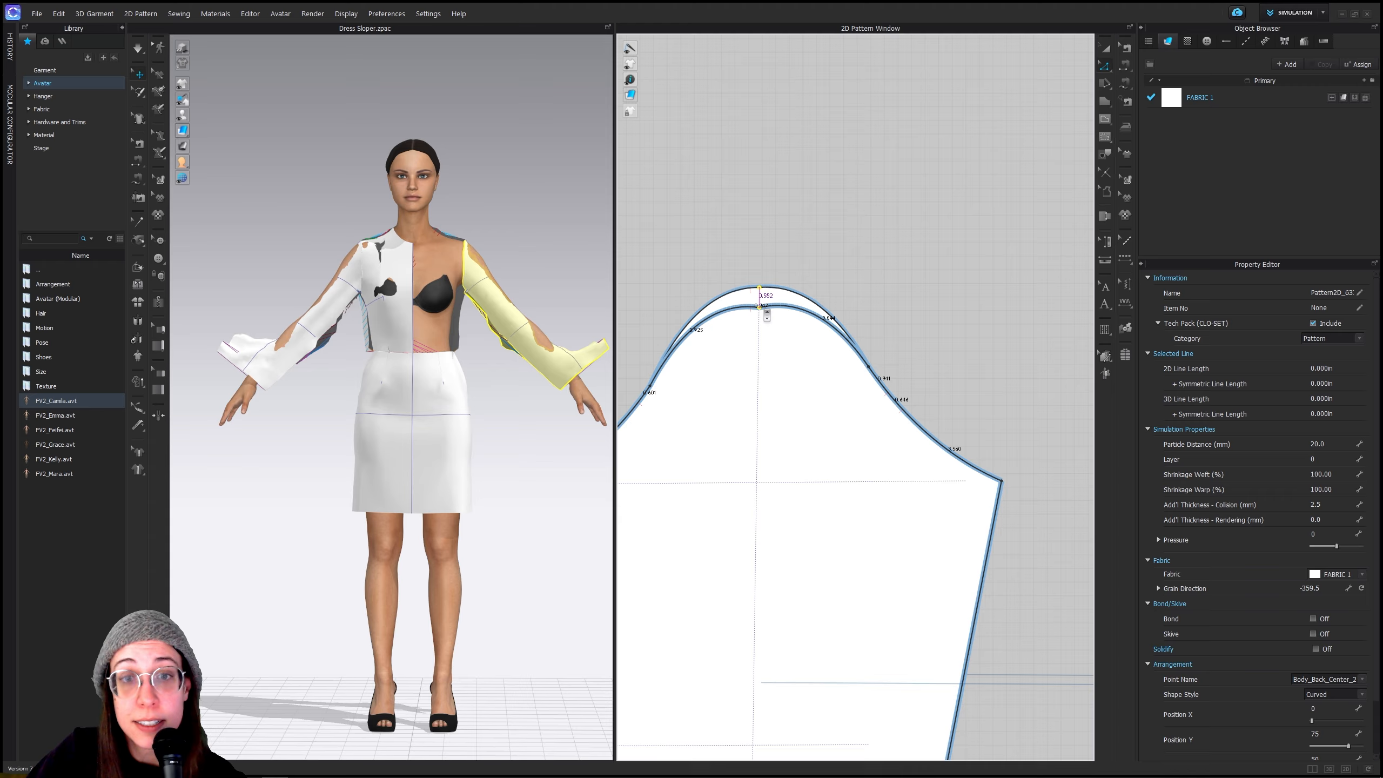
{"action": "left_click_drag", "start_coordinate": [767, 314], "coordinate": [766, 313]}
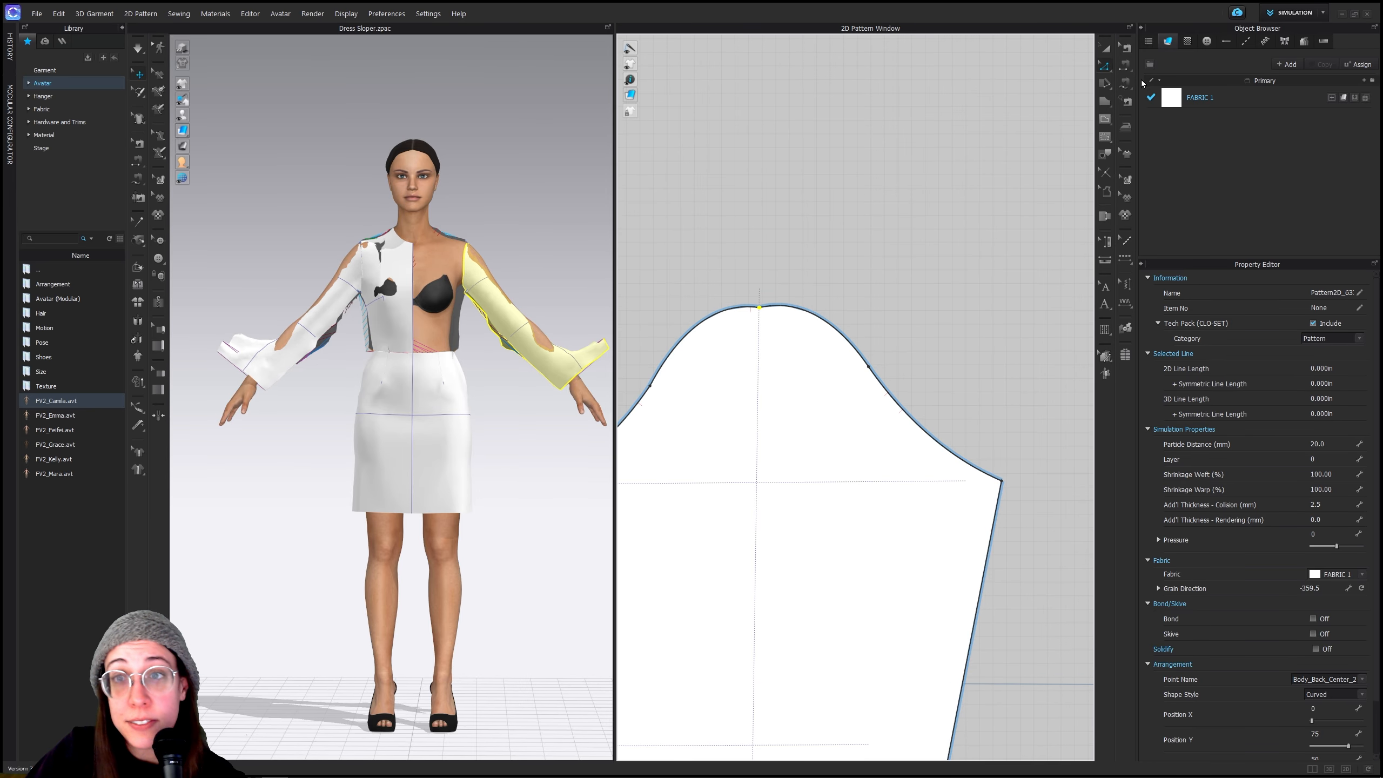
Adjust the curvature on both sides of the sleeve cap's top point to form a smooth, rounded crown
{"action": "left_click", "coordinate": [1105, 67]}
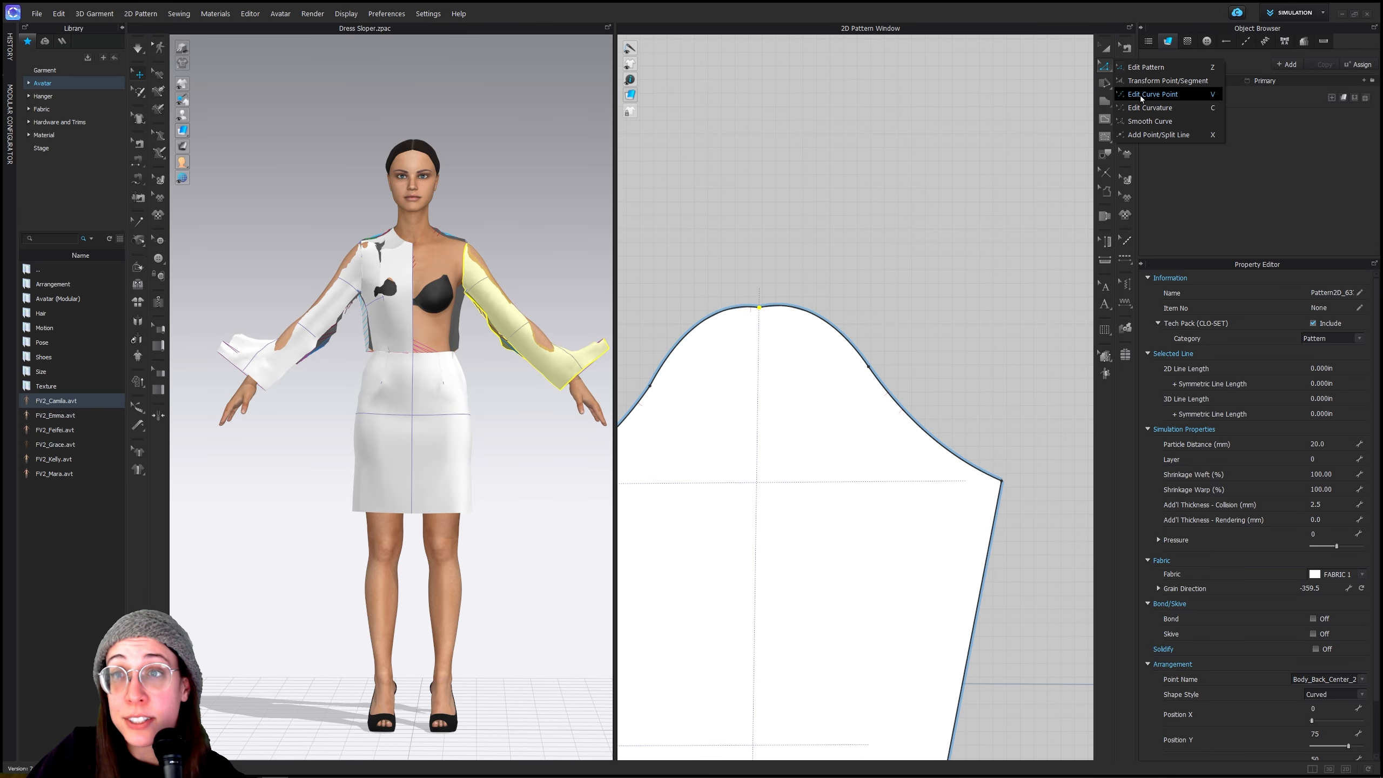
{"action": "left_click", "coordinate": [1140, 95]}
{"action": "left_click_drag", "start_coordinate": [812, 314], "coordinate": [812, 321]}
{"action": "left_click", "coordinate": [1105, 67]}
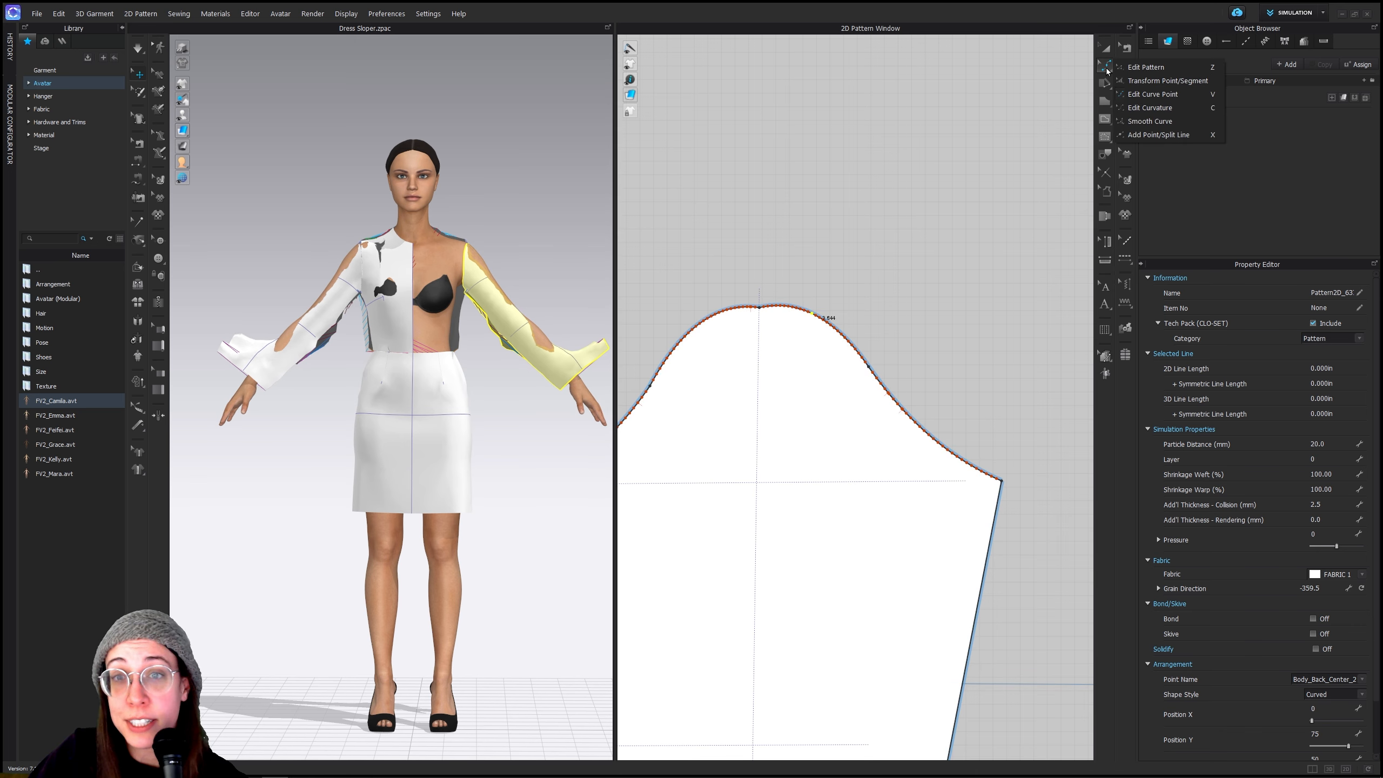
{"action": "left_click", "coordinate": [1149, 104]}
{"action": "left_click", "coordinate": [804, 314]}
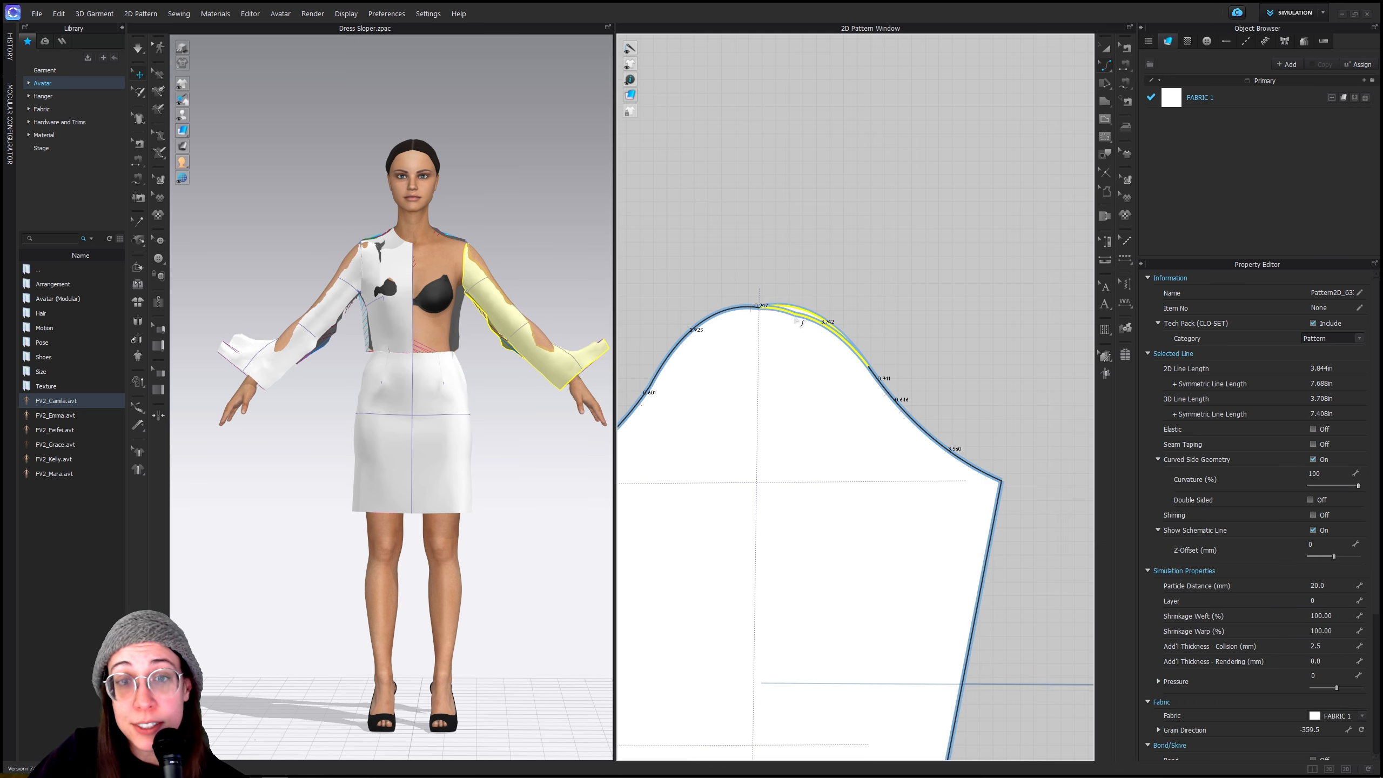
{"action": "left_click_drag", "start_coordinate": [781, 314], "coordinate": [810, 322]}
{"action": "left_click", "coordinate": [694, 326]}
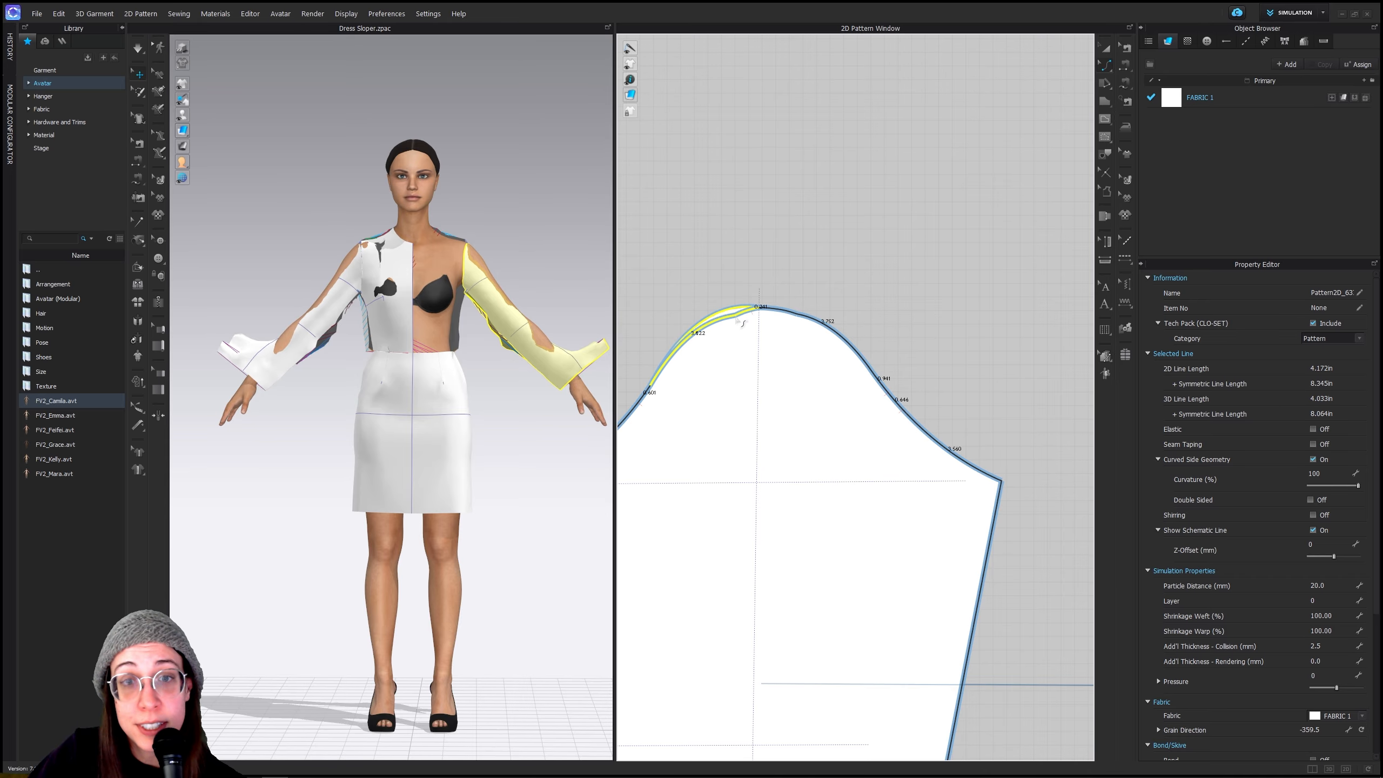
{"action": "left_click_drag", "start_coordinate": [691, 339], "coordinate": [717, 378]}
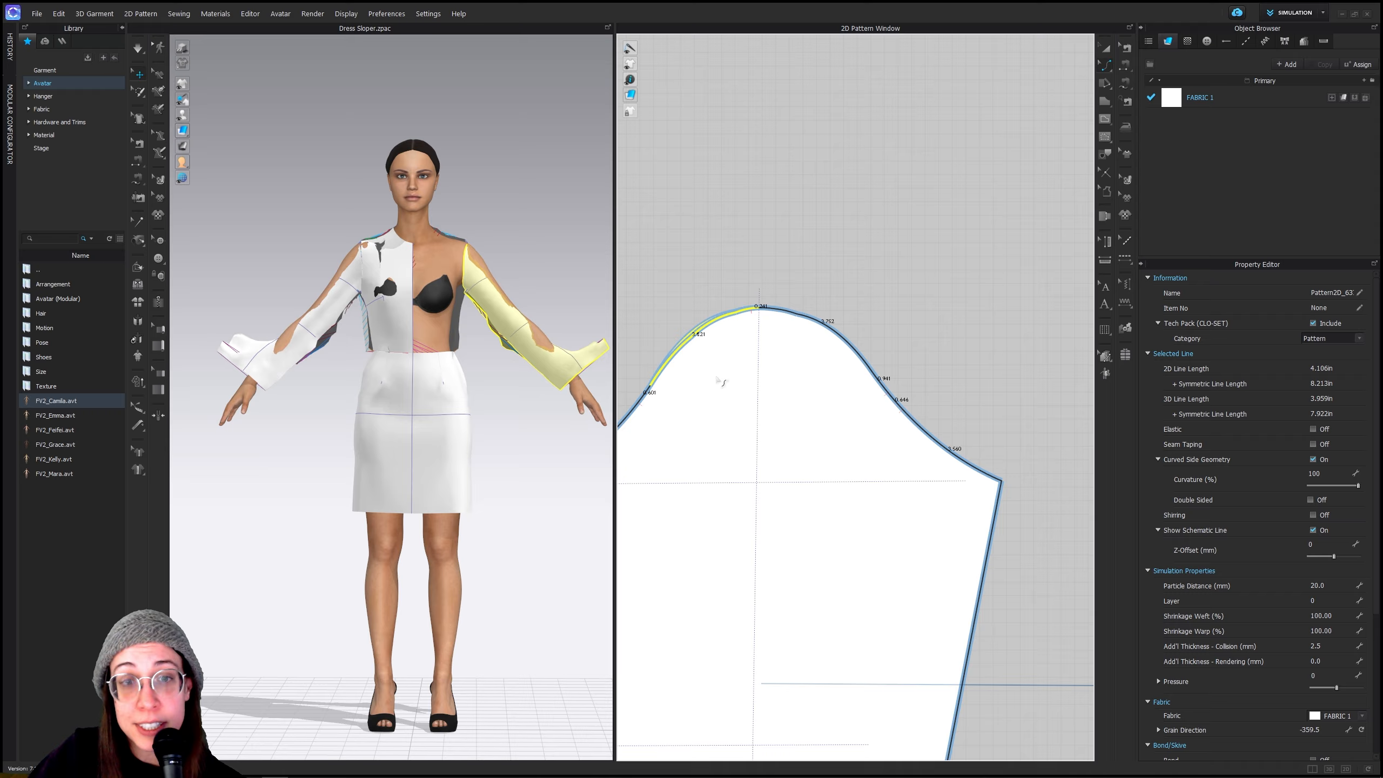
Move the back bodice pattern away from the front bodice to clear space beside the front piece
{"action": "left_click", "coordinate": [1106, 48]}
{"action": "scroll", "coordinate": [948, 591], "scroll_direction": "down", "scroll_amount": 6}
{"action": "left_click", "coordinate": [925, 605]}
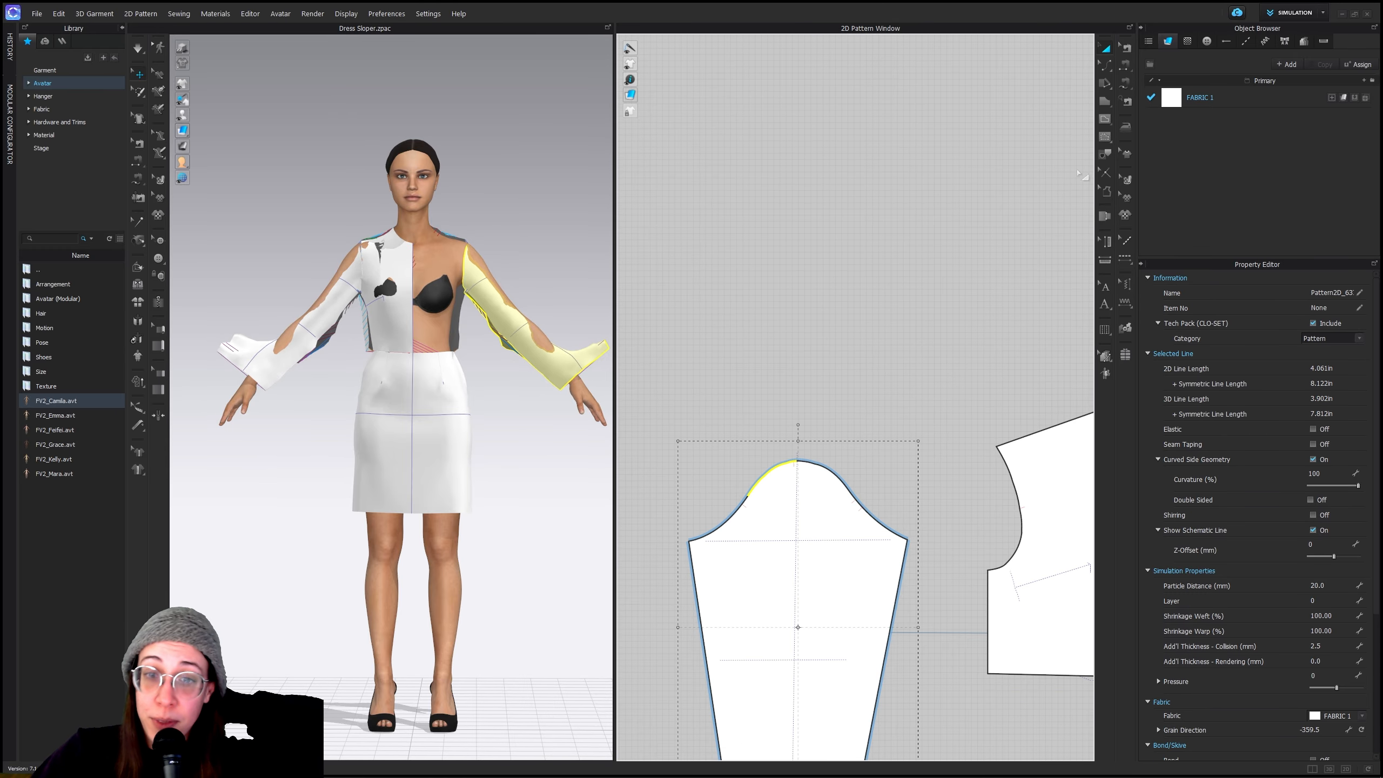
{"action": "scroll", "coordinate": [986, 600], "scroll_direction": "down", "scroll_amount": 2}
{"action": "middle_click_drag", "start_coordinate": [1025, 715], "coordinate": [892, 517]}
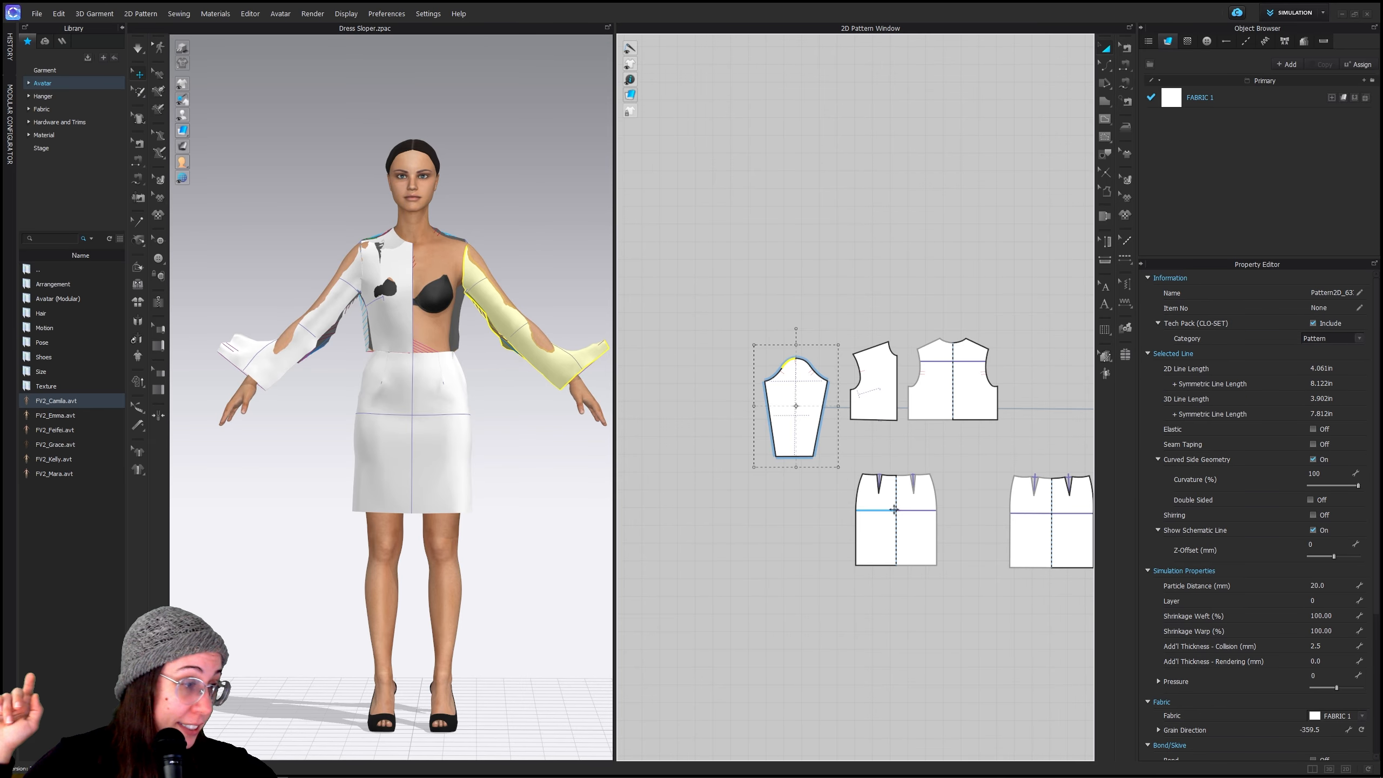
{"action": "left_click_drag", "start_coordinate": [934, 374], "coordinate": [1035, 295]}
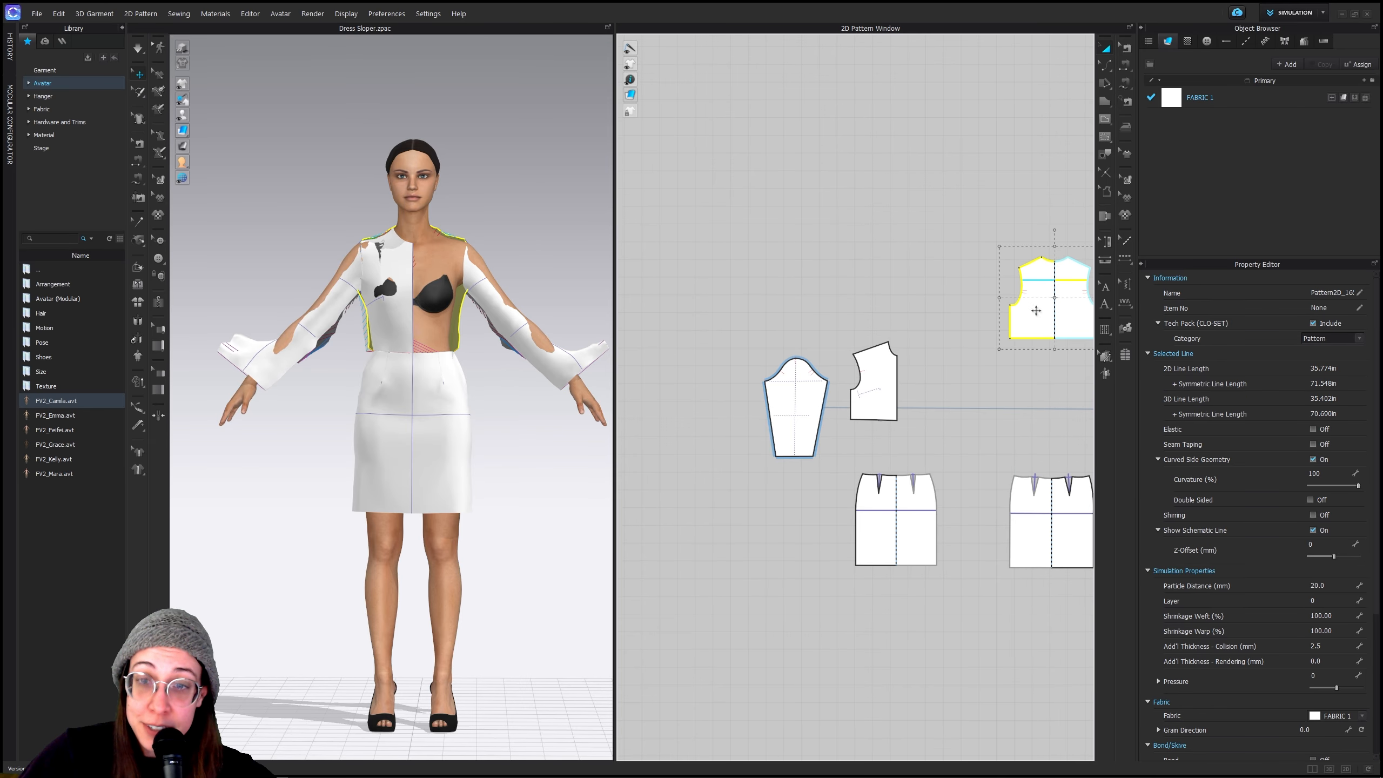
{"action": "middle_click_drag", "start_coordinate": [927, 401], "coordinate": [833, 361]}
Clone the front bodice as a symmetric pattern with sewing and place the copy beside the original
{"action": "left_click", "coordinate": [775, 352]}
{"action": "right_click", "coordinate": [776, 357]}
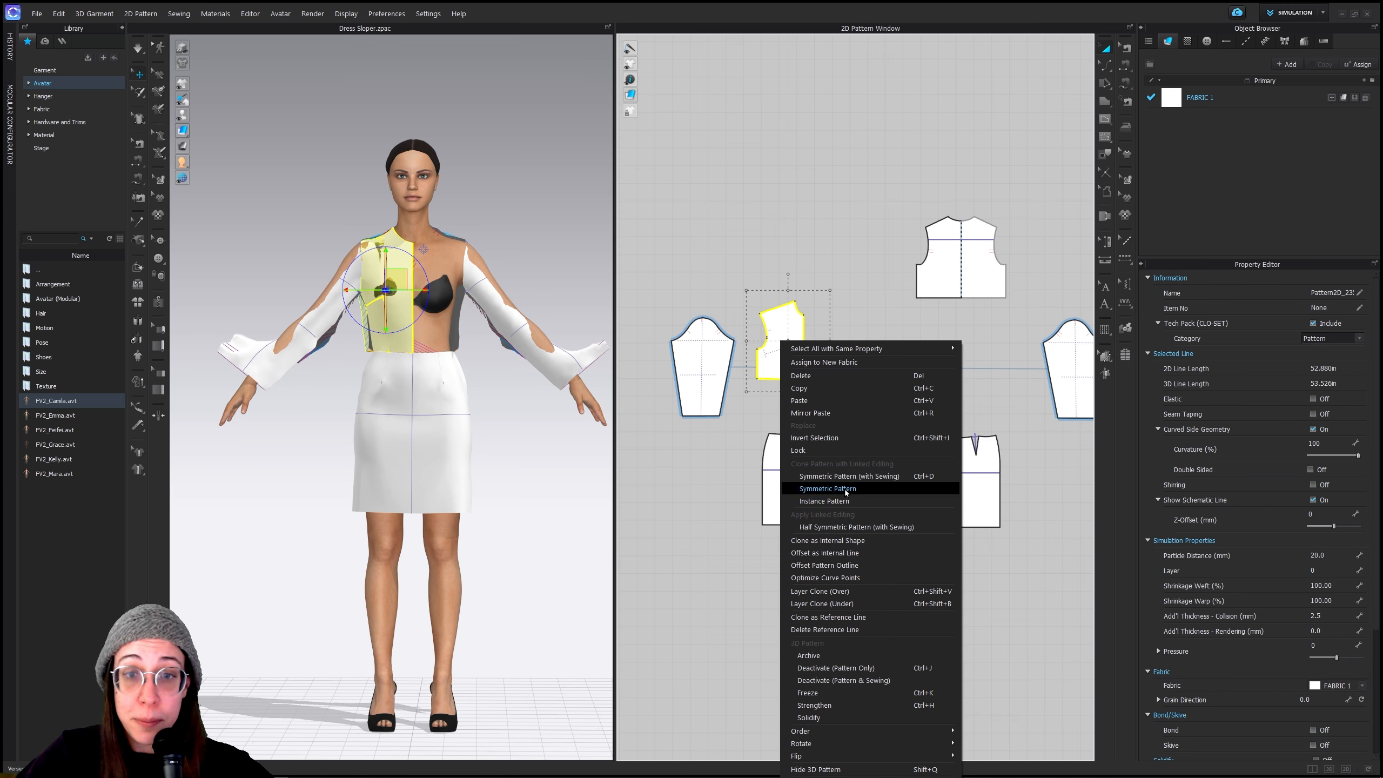
{"action": "left_click", "coordinate": [852, 476]}
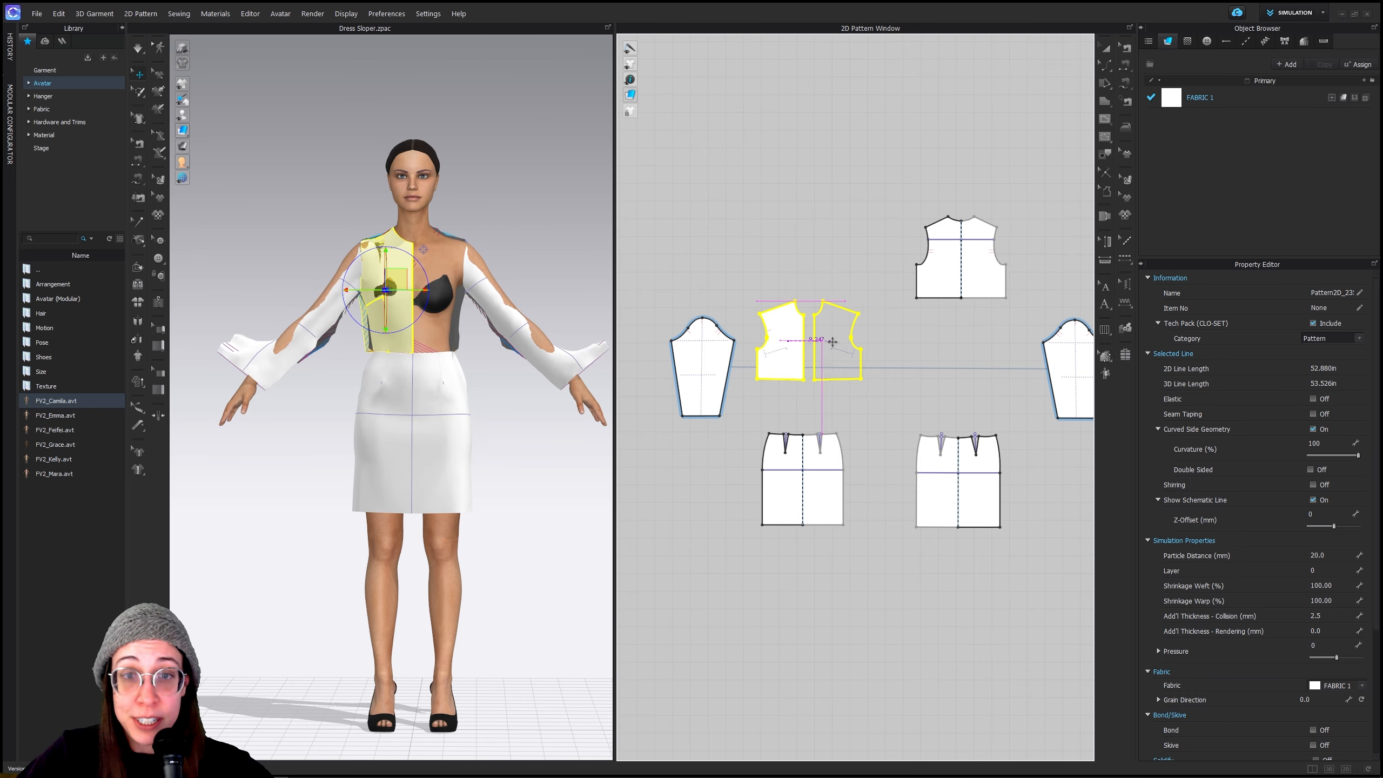
{"action": "left_click", "coordinate": [832, 342]}
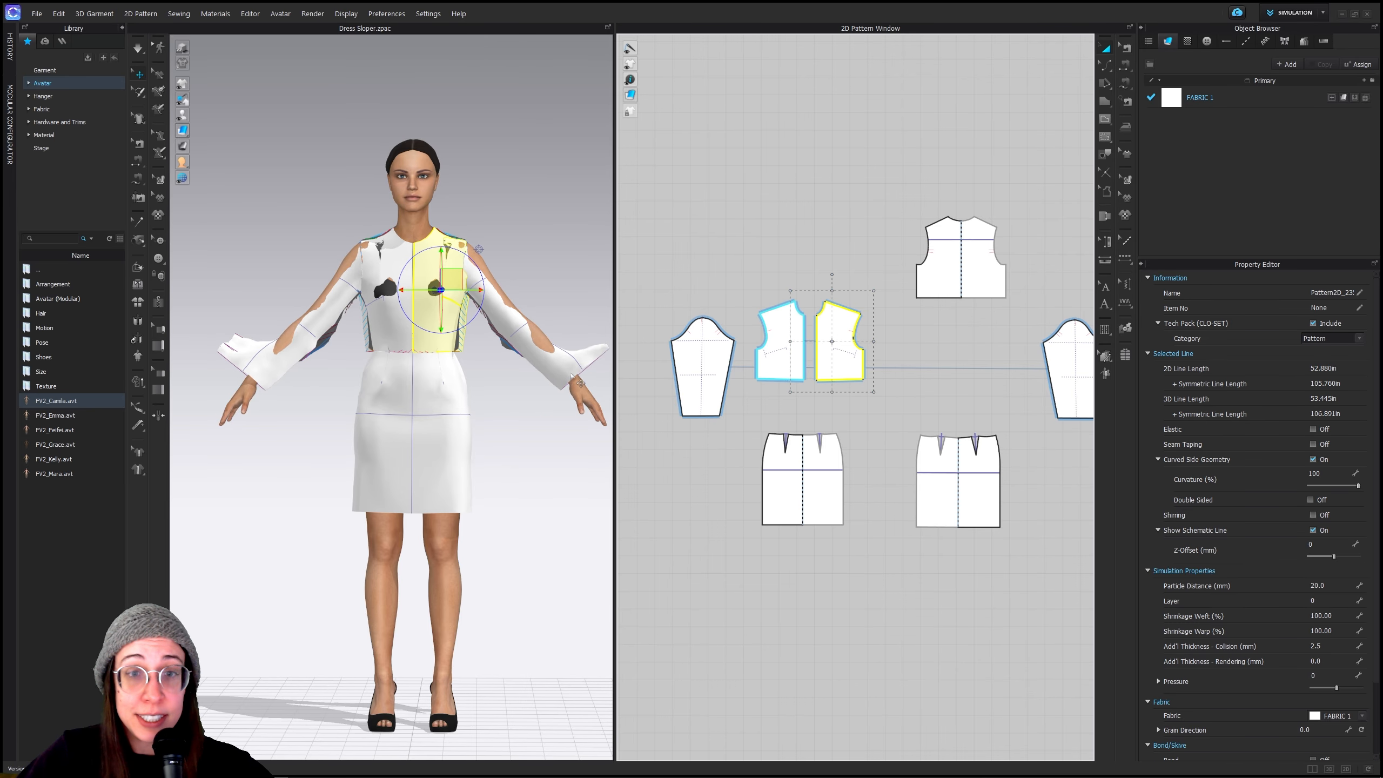
Reset the 3D arrangement of both sleeves on the avatar's arms
{"action": "left_click", "coordinate": [547, 376]}
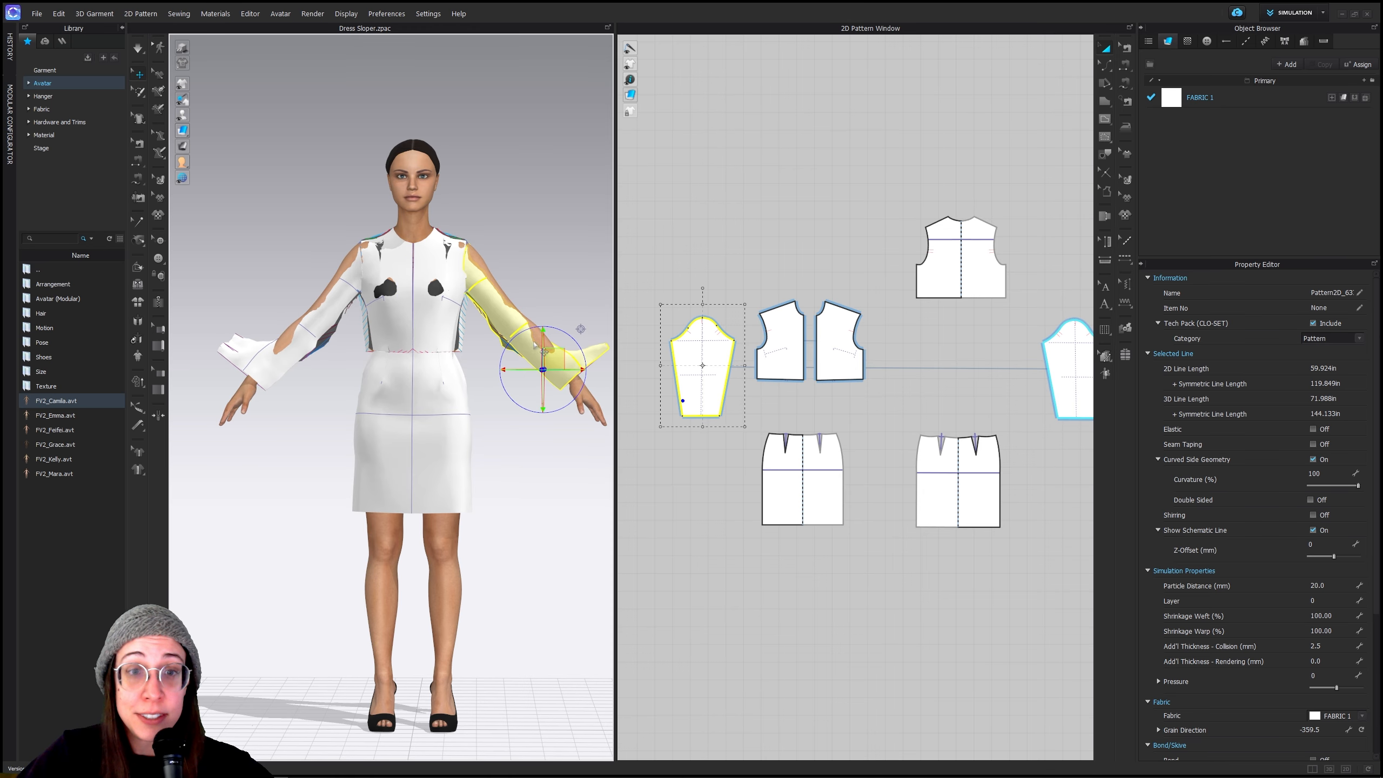
{"action": "right_click", "coordinate": [507, 330]}
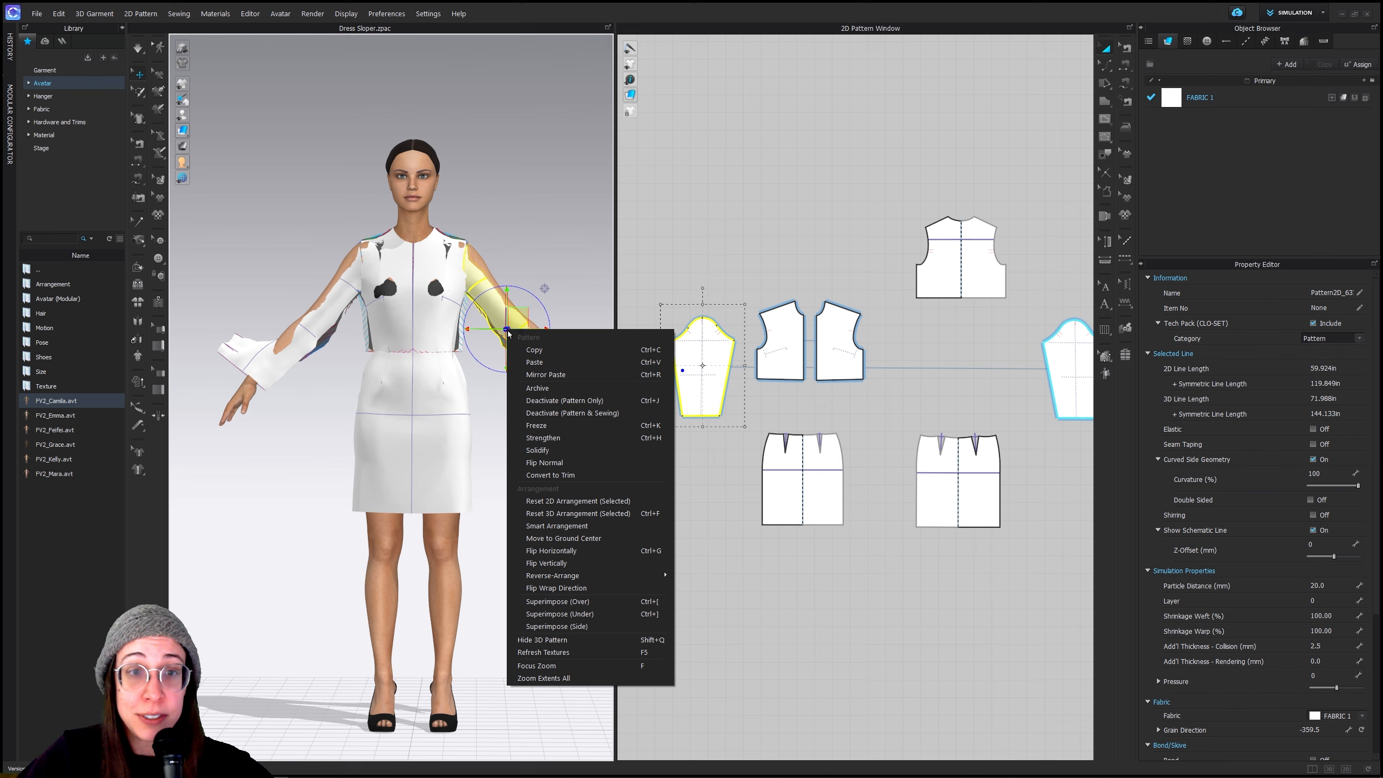
{"action": "left_click", "coordinate": [573, 513]}
{"action": "left_click", "coordinate": [281, 364]}
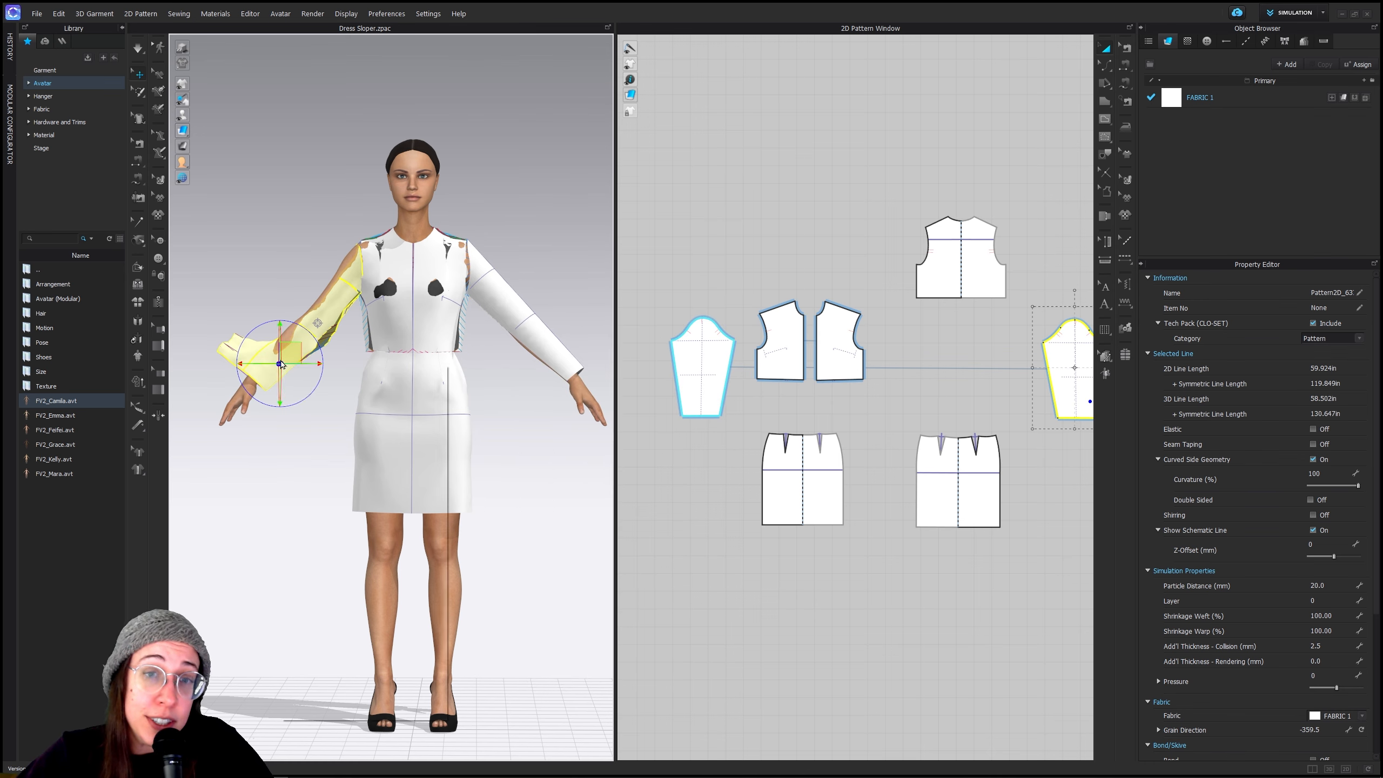
{"action": "right_click", "coordinate": [280, 364]}
{"action": "left_click", "coordinate": [338, 547]}
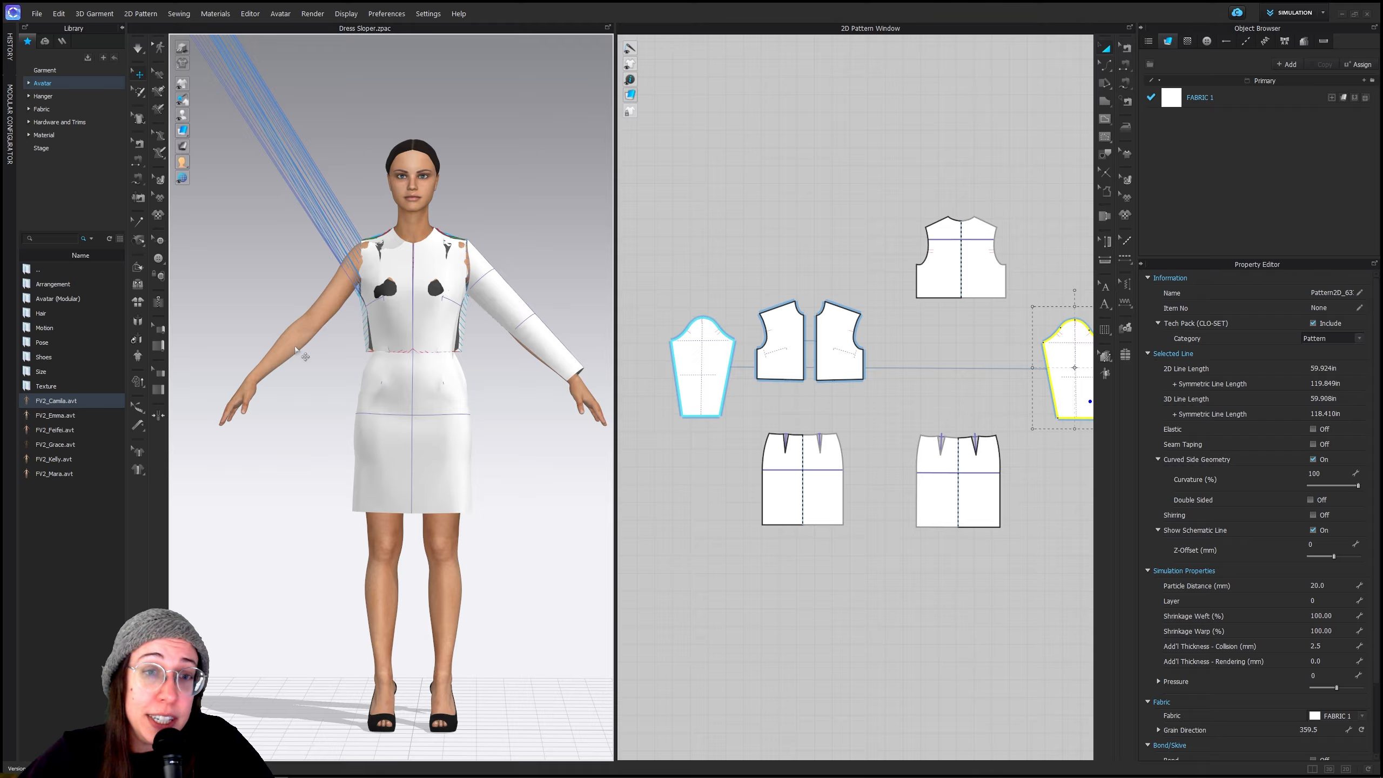
{"action": "scroll", "coordinate": [295, 350], "scroll_direction": "down", "scroll_amount": 5}
{"action": "scroll", "coordinate": [487, 357], "scroll_direction": "up", "scroll_amount": 3}
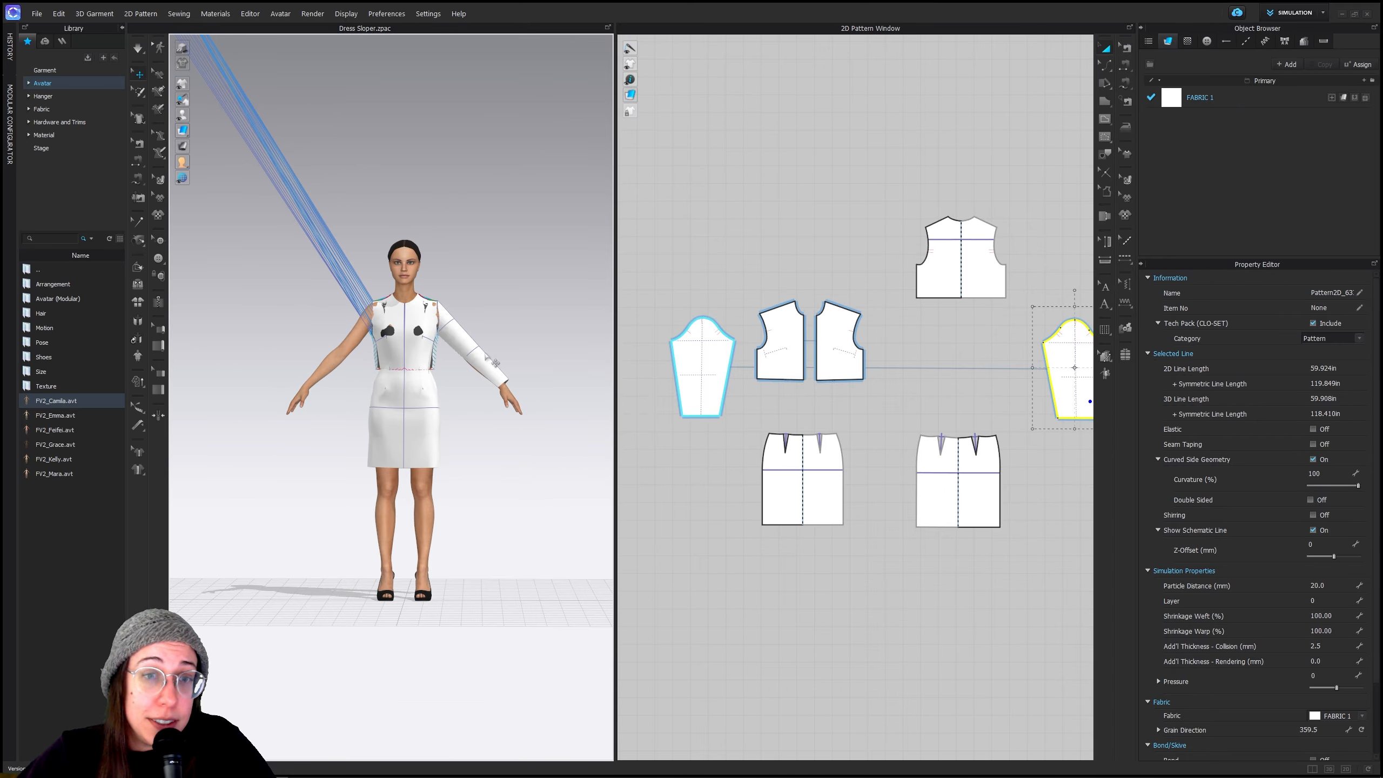
{"action": "left_click", "coordinate": [334, 377]}
{"action": "right_click", "coordinate": [334, 376]}
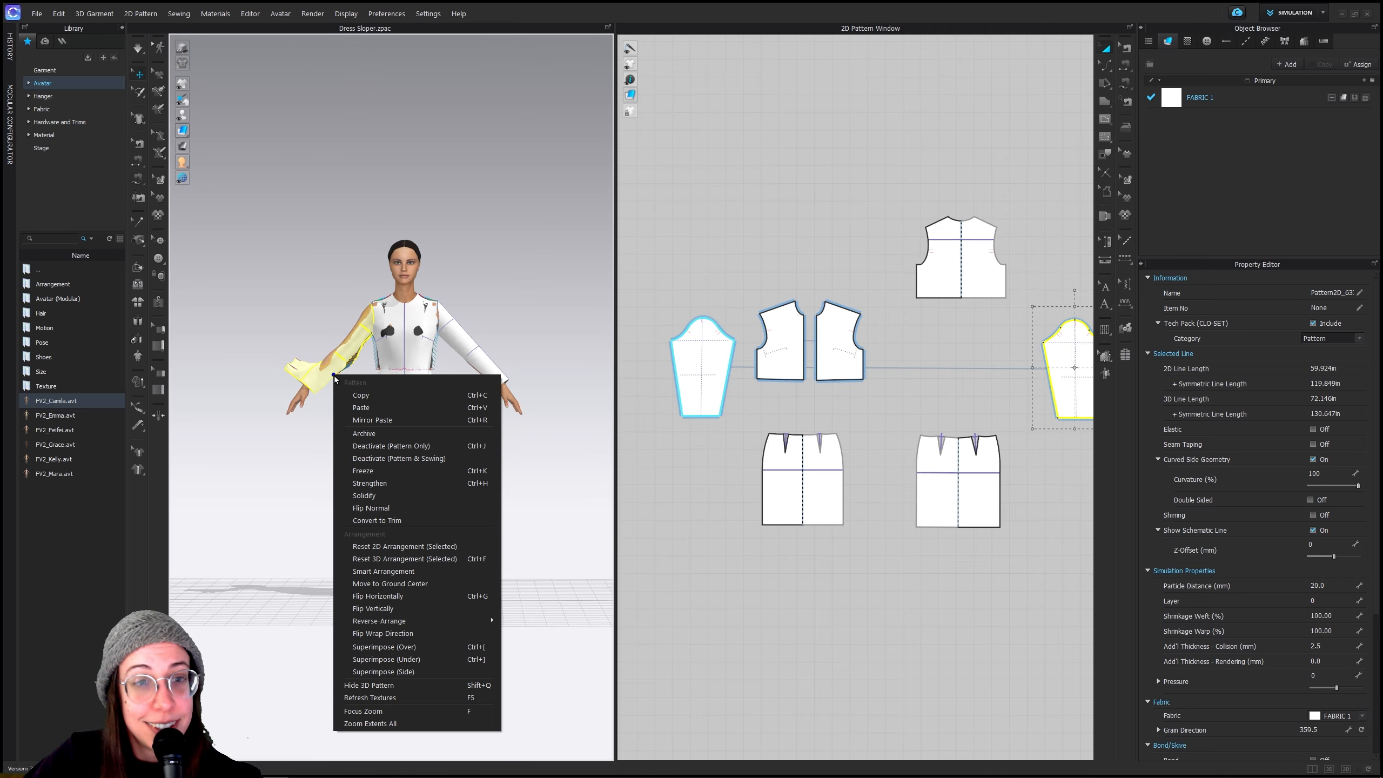
{"action": "left_click", "coordinate": [404, 559]}
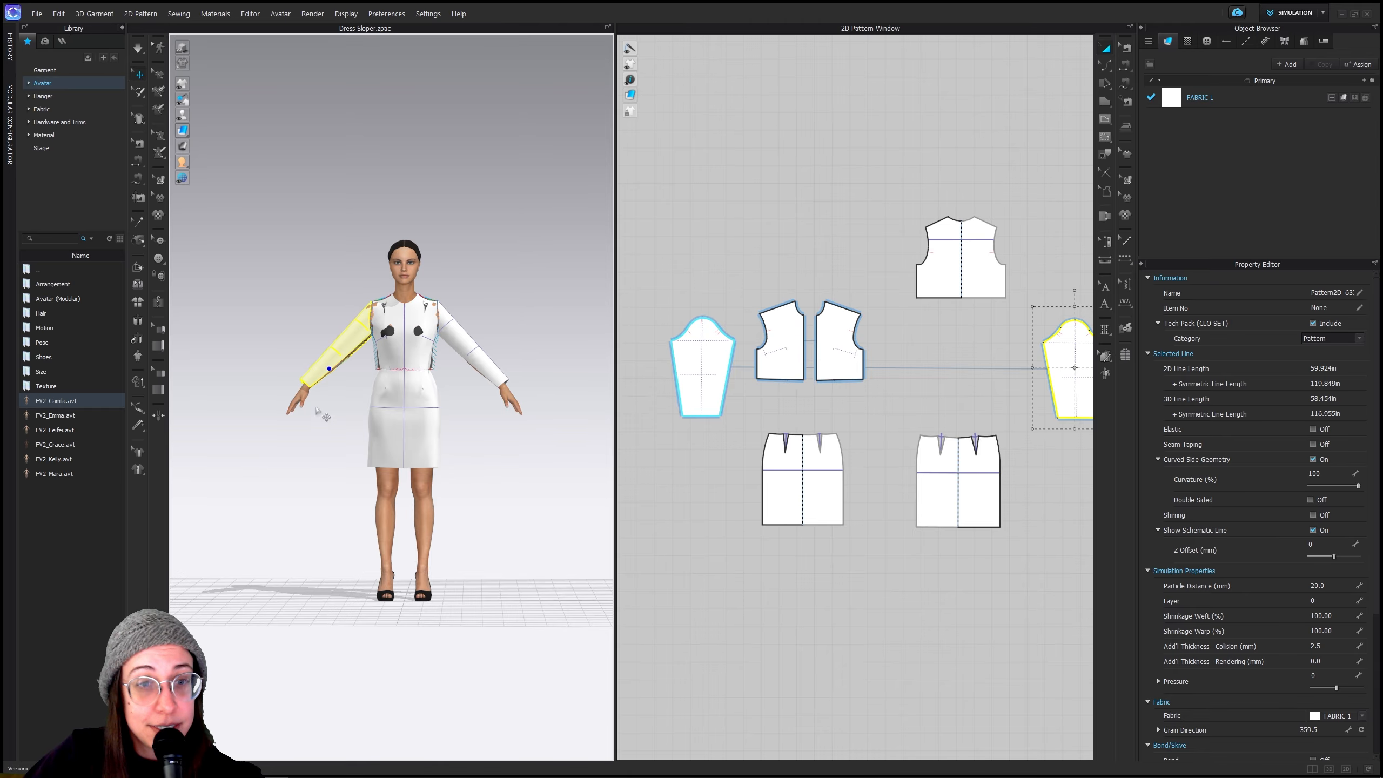
Inspect the sleeves and bodice on the avatar from the front and from an angled side view
{"action": "right_click_drag", "start_coordinate": [334, 448], "coordinate": [339, 367]}
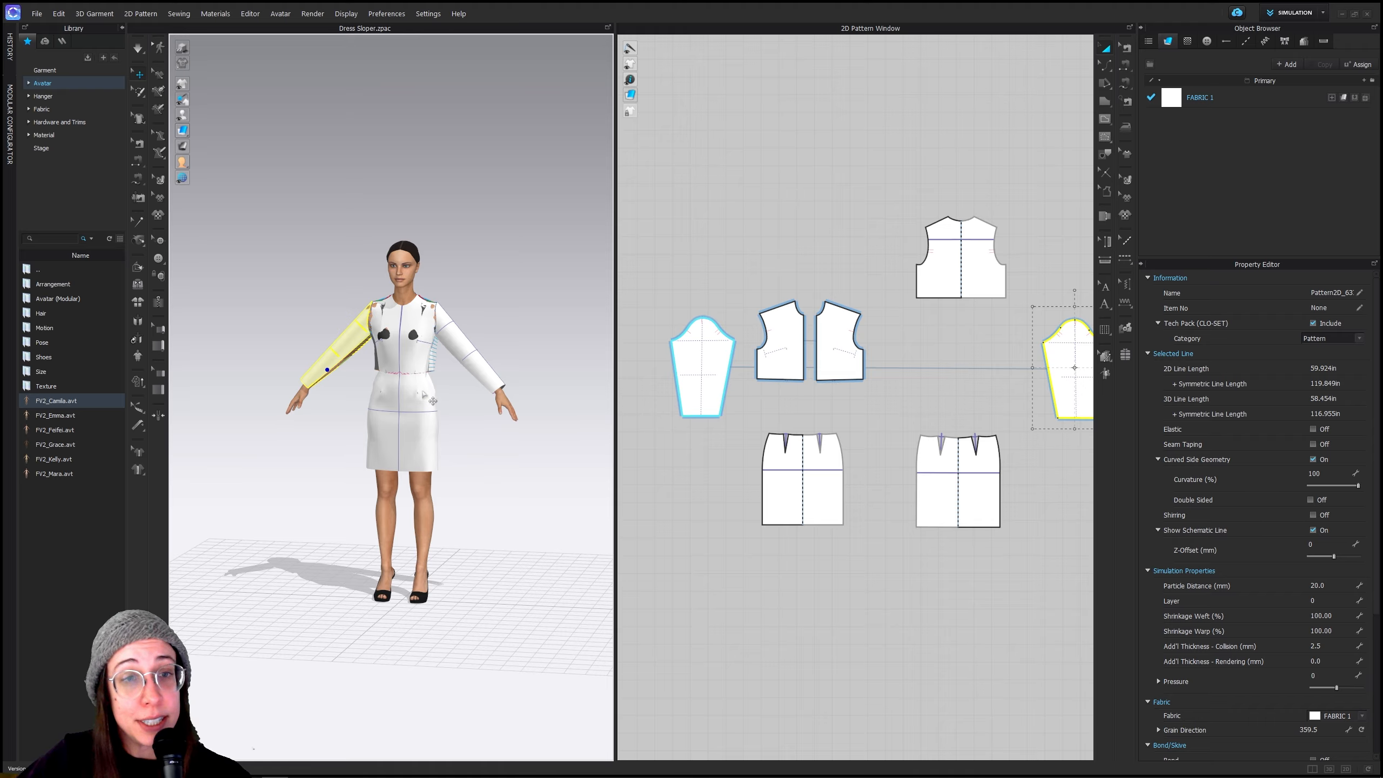
{"action": "scroll", "coordinate": [425, 395], "scroll_direction": "up", "scroll_amount": 5}
{"action": "right_click_drag", "start_coordinate": [495, 463], "coordinate": [272, 463]}
{"action": "right_click_drag", "start_coordinate": [594, 439], "coordinate": [555, 435]}
{"action": "middle_click_drag", "start_coordinate": [556, 435], "coordinate": [336, 432]}
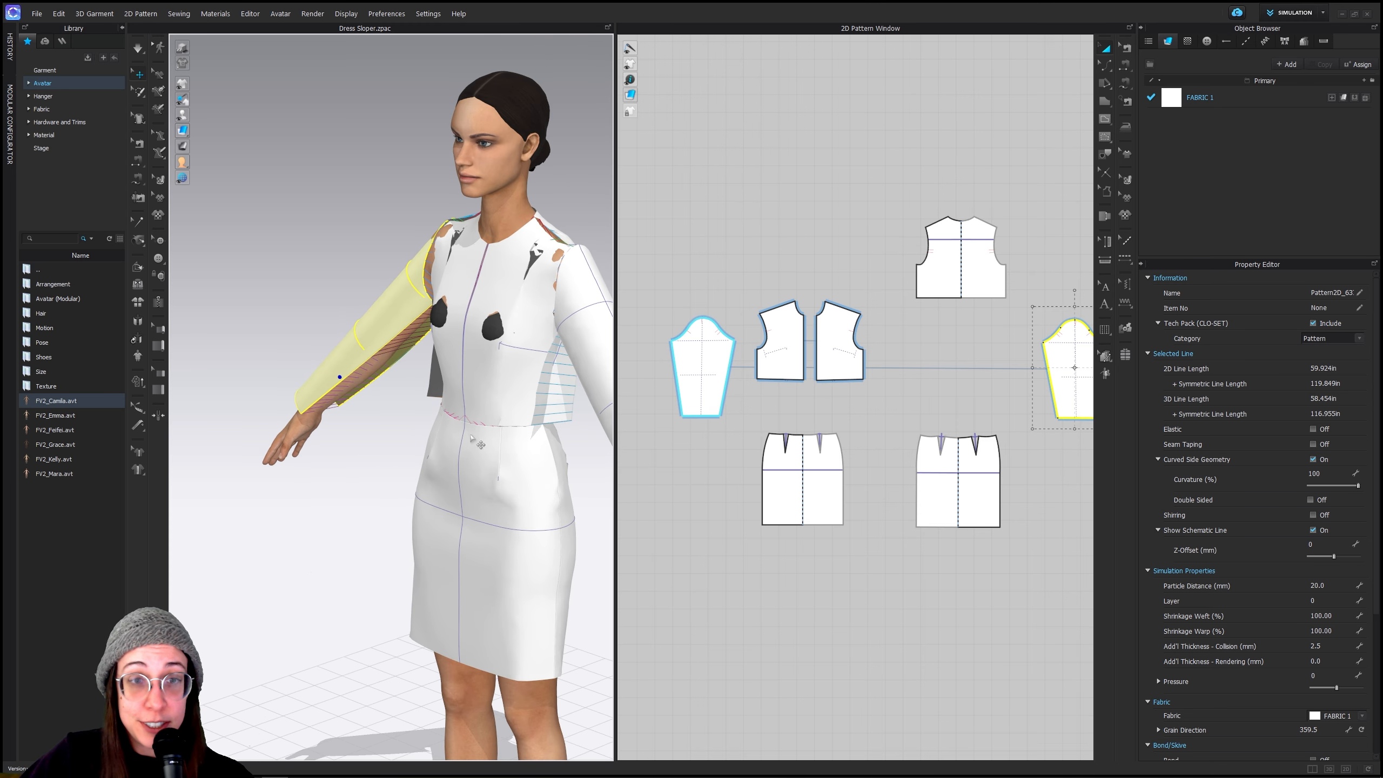
{"action": "right_click_drag", "start_coordinate": [472, 438], "coordinate": [483, 474]}
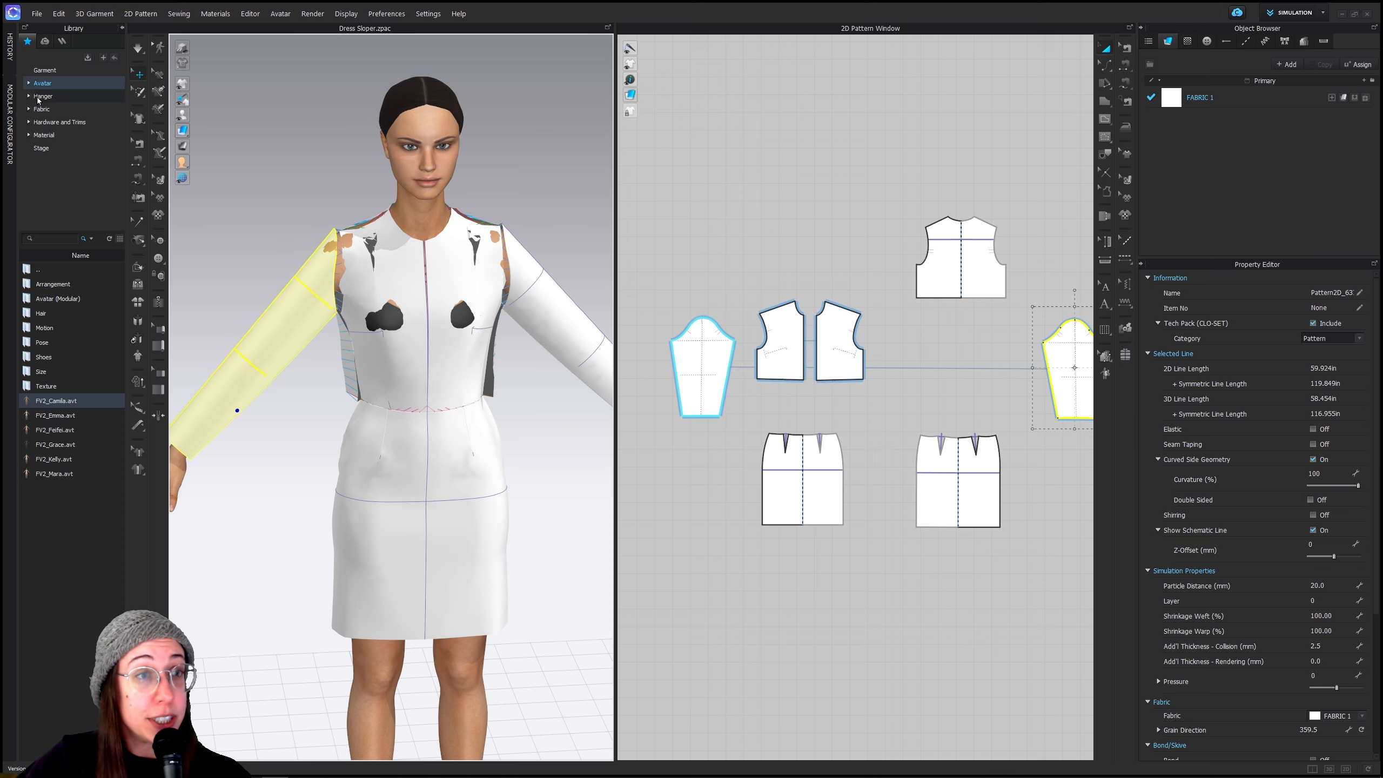
Add the Dress Sloper.zpac garment to the current project without saving, maintaining the current avatar's size and pose
{"action": "left_click", "coordinate": [45, 71]}
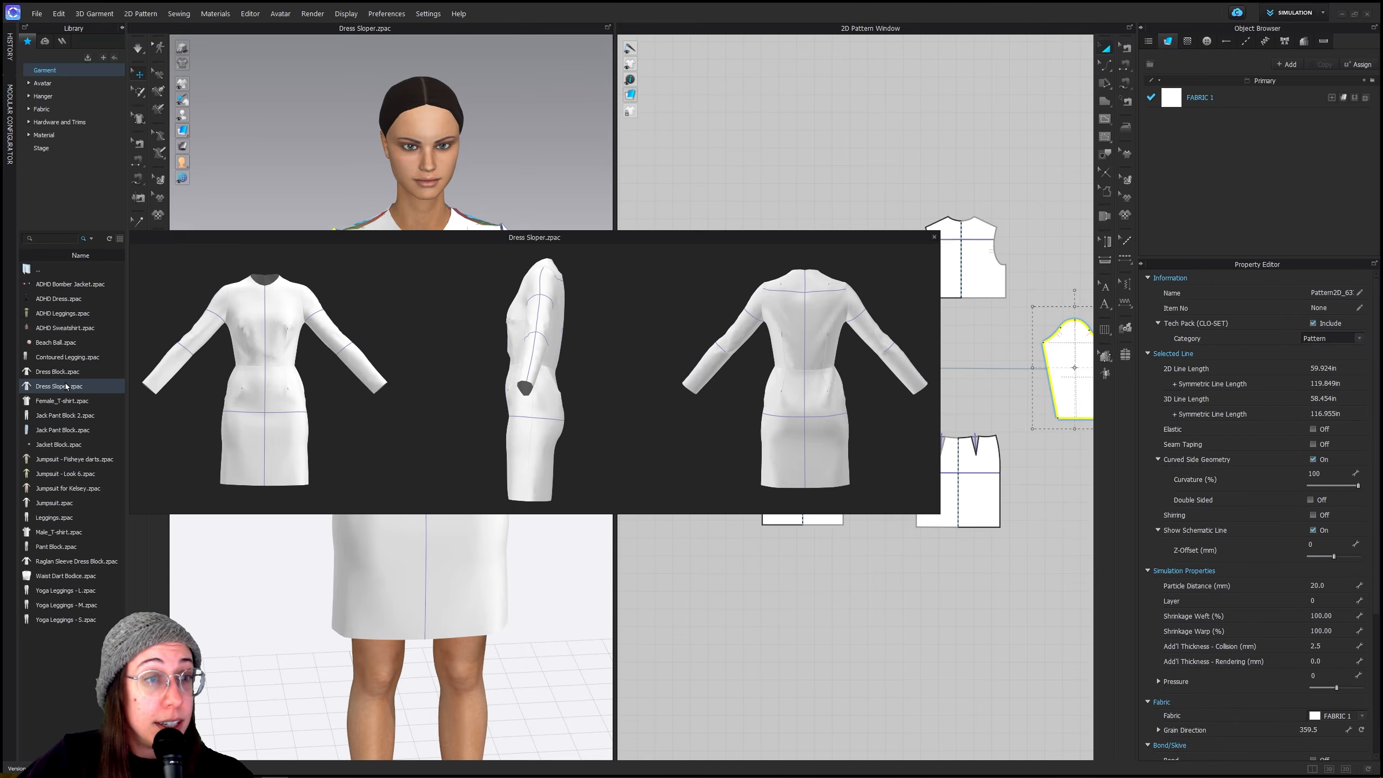
{"action": "double_click", "coordinate": [67, 390]}
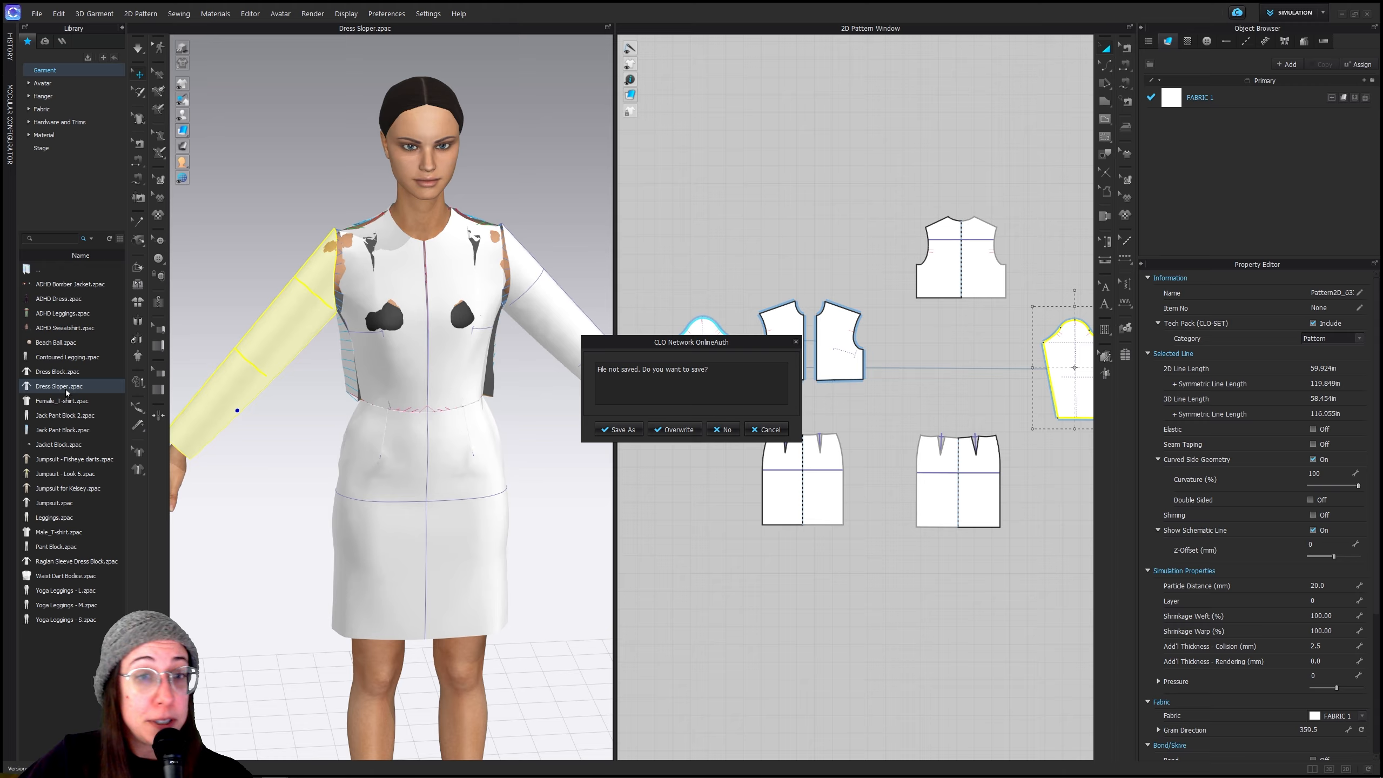
{"action": "left_click", "coordinate": [726, 430]}
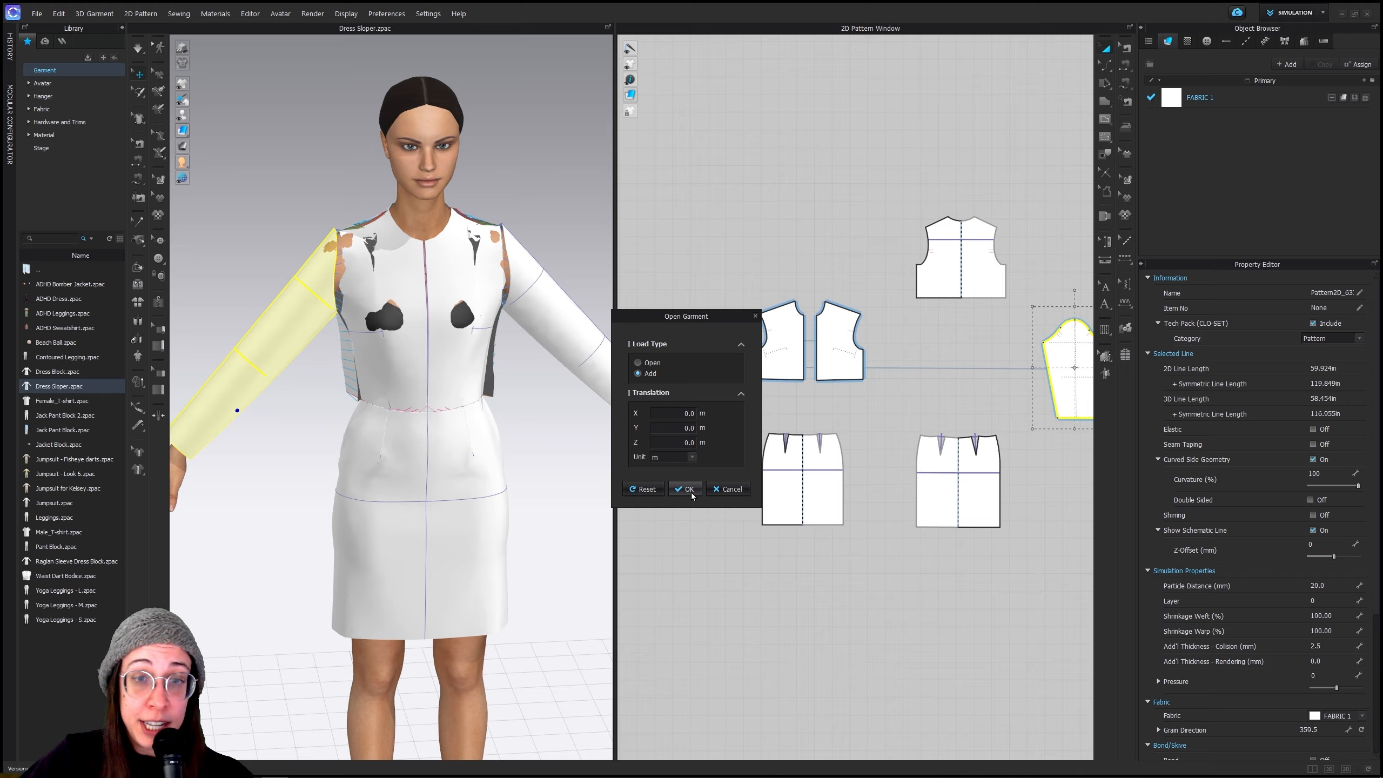
{"action": "left_click", "coordinate": [687, 490]}
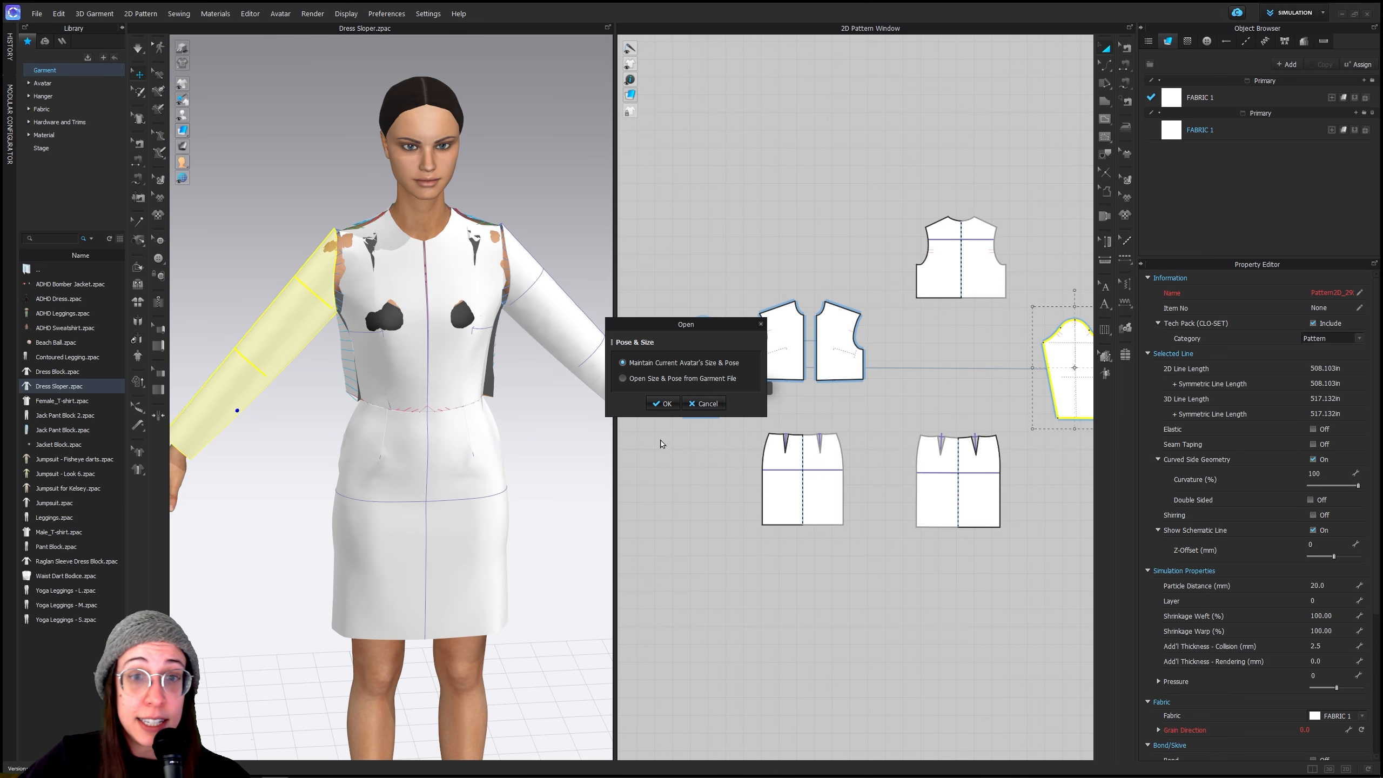
{"action": "left_click", "coordinate": [664, 403]}
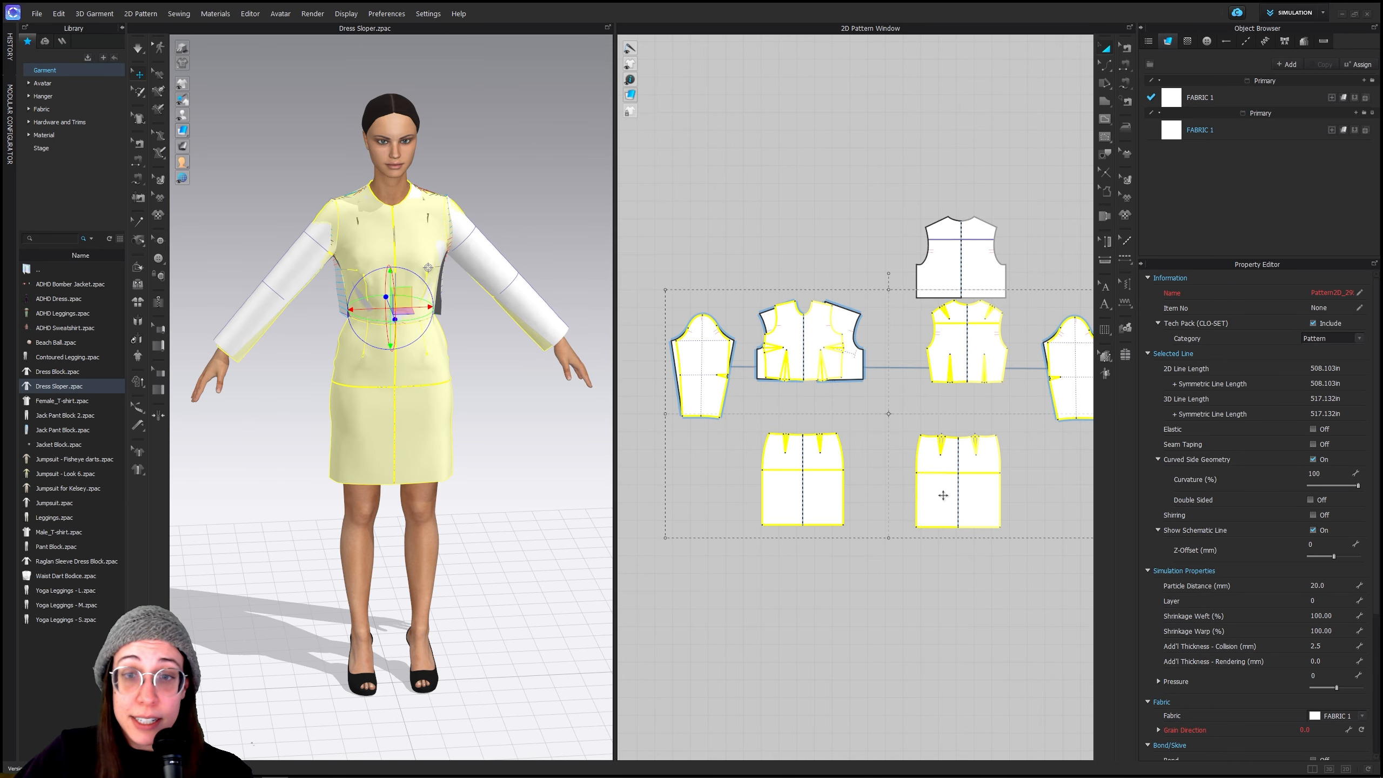
Move the newly added dress sloper patterns as a group into the empty space below the existing shirt pieces
{"action": "left_click_drag", "start_coordinate": [942, 496], "coordinate": [878, 696]}
{"action": "middle_click_drag", "start_coordinate": [990, 581], "coordinate": [1000, 462]}
{"action": "scroll", "coordinate": [999, 463], "scroll_direction": "down", "scroll_amount": 3}
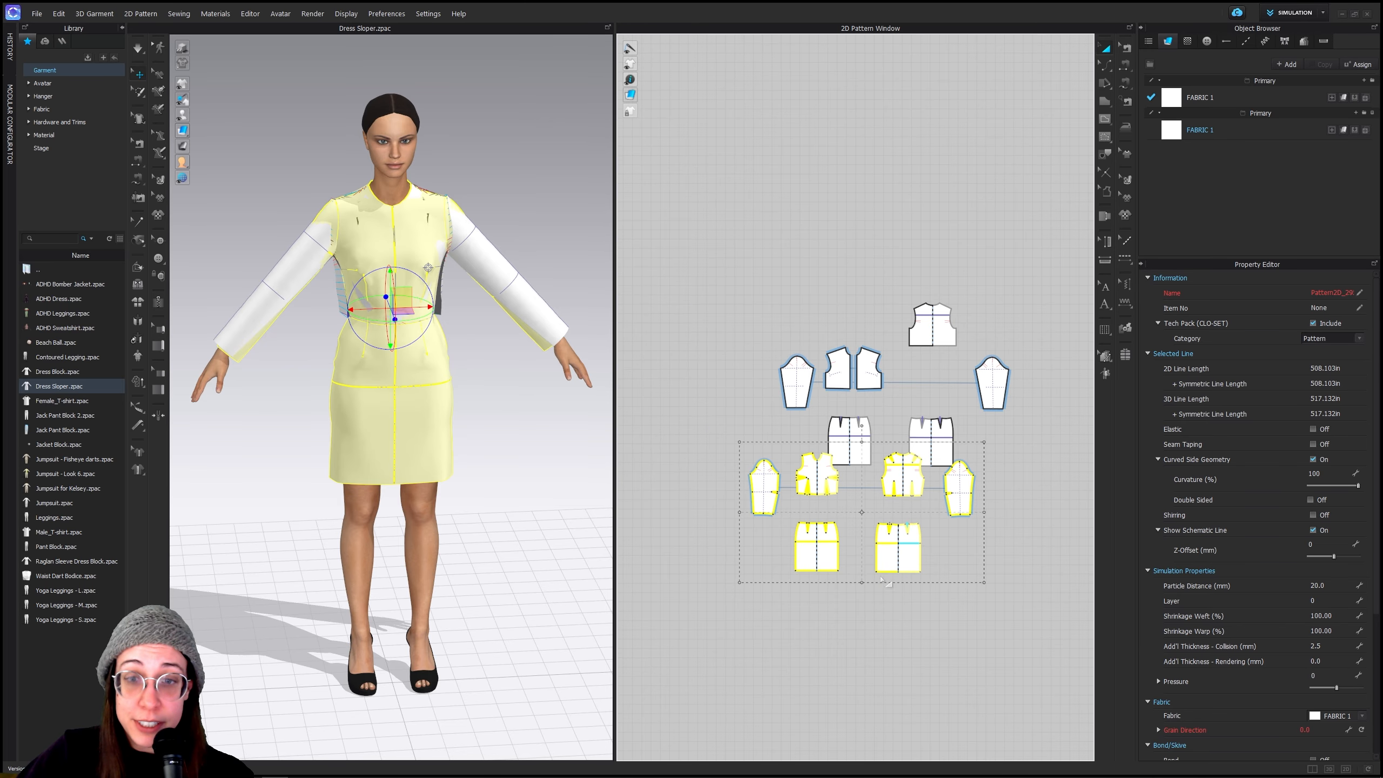
{"action": "left_click_drag", "start_coordinate": [879, 559], "coordinate": [880, 651]}
{"action": "left_click", "coordinate": [988, 689]}
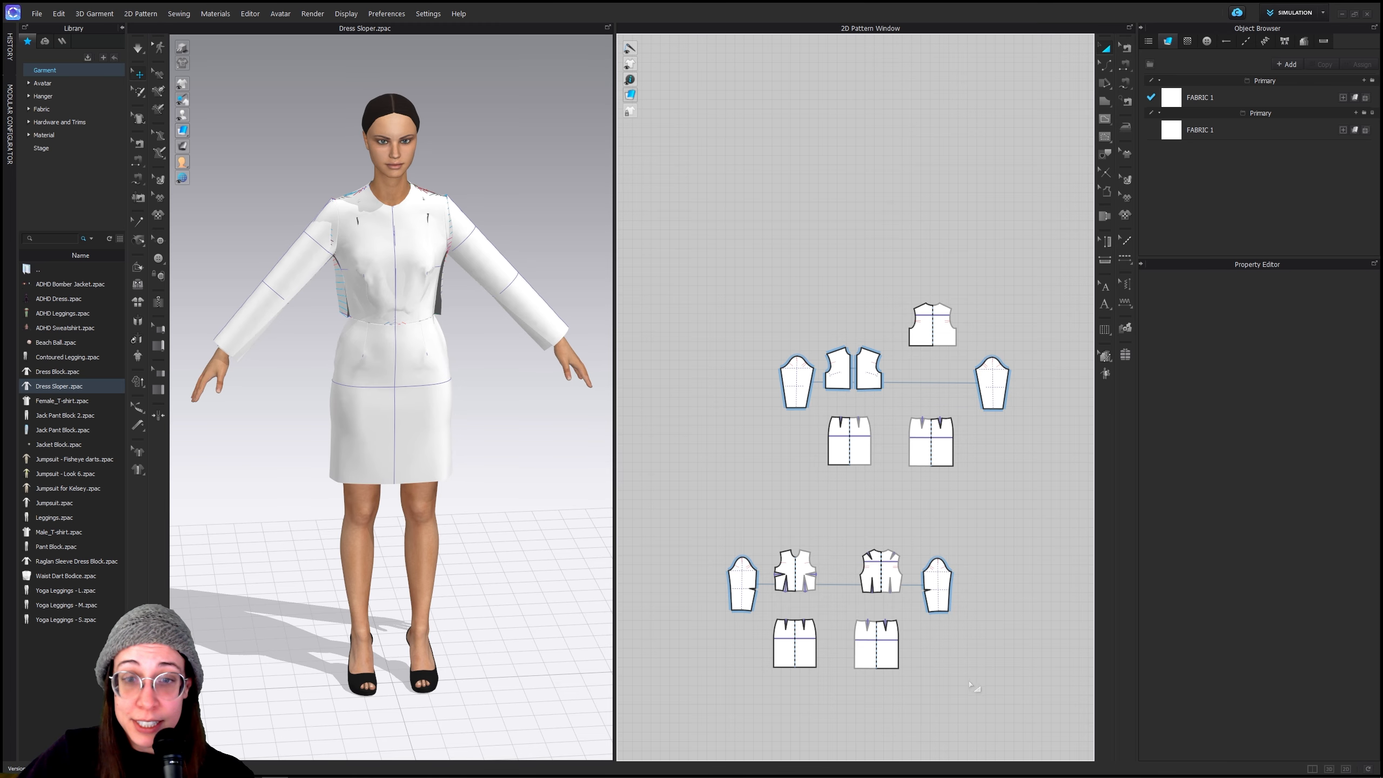
Delete the front and back skirt patterns and both sleeves from the newly added sloper set
{"action": "left_click_drag", "start_coordinate": [774, 621], "coordinate": [761, 615]}
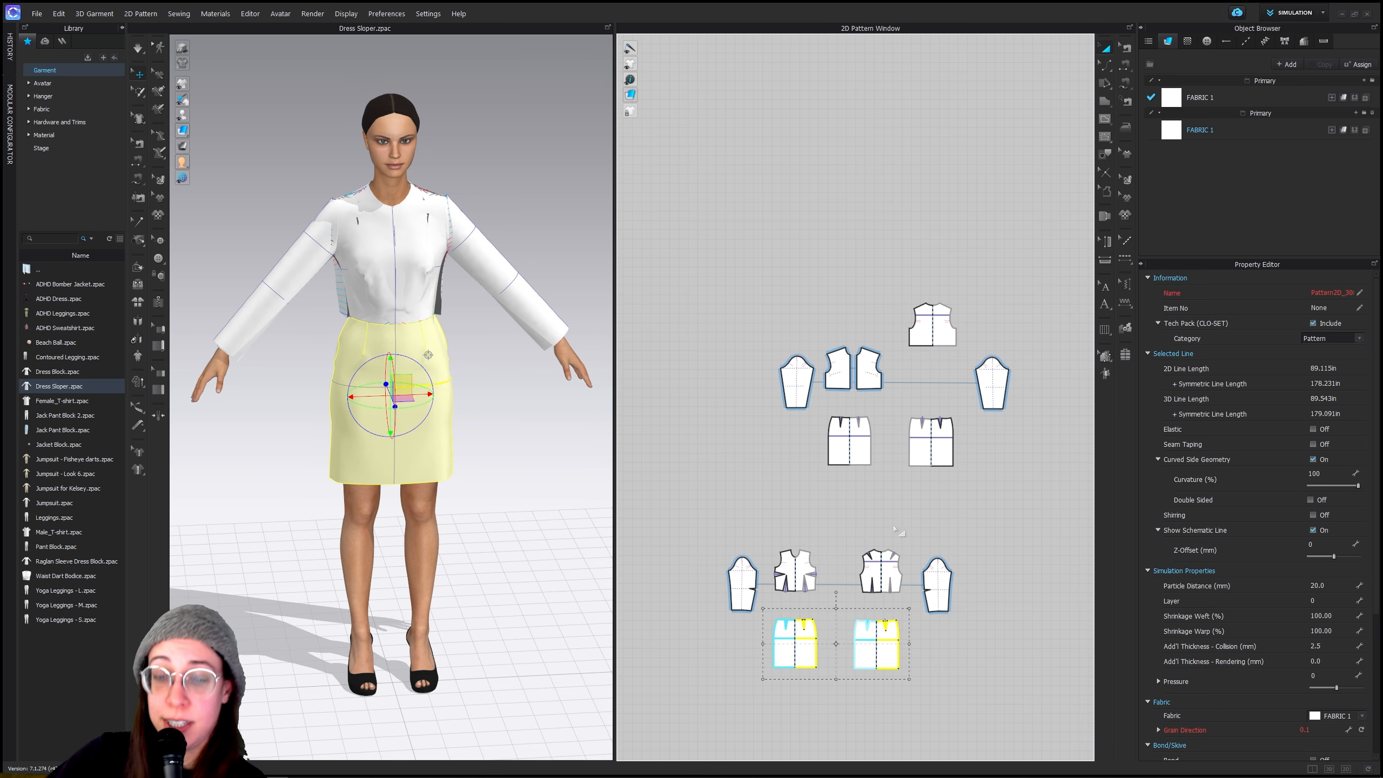
{"action": "key", "text": "Delete"}
{"action": "left_click", "coordinate": [936, 581]}
{"action": "key", "text": "Delete"}
{"action": "left_click", "coordinate": [742, 583]}
{"action": "key", "text": "Delete"}
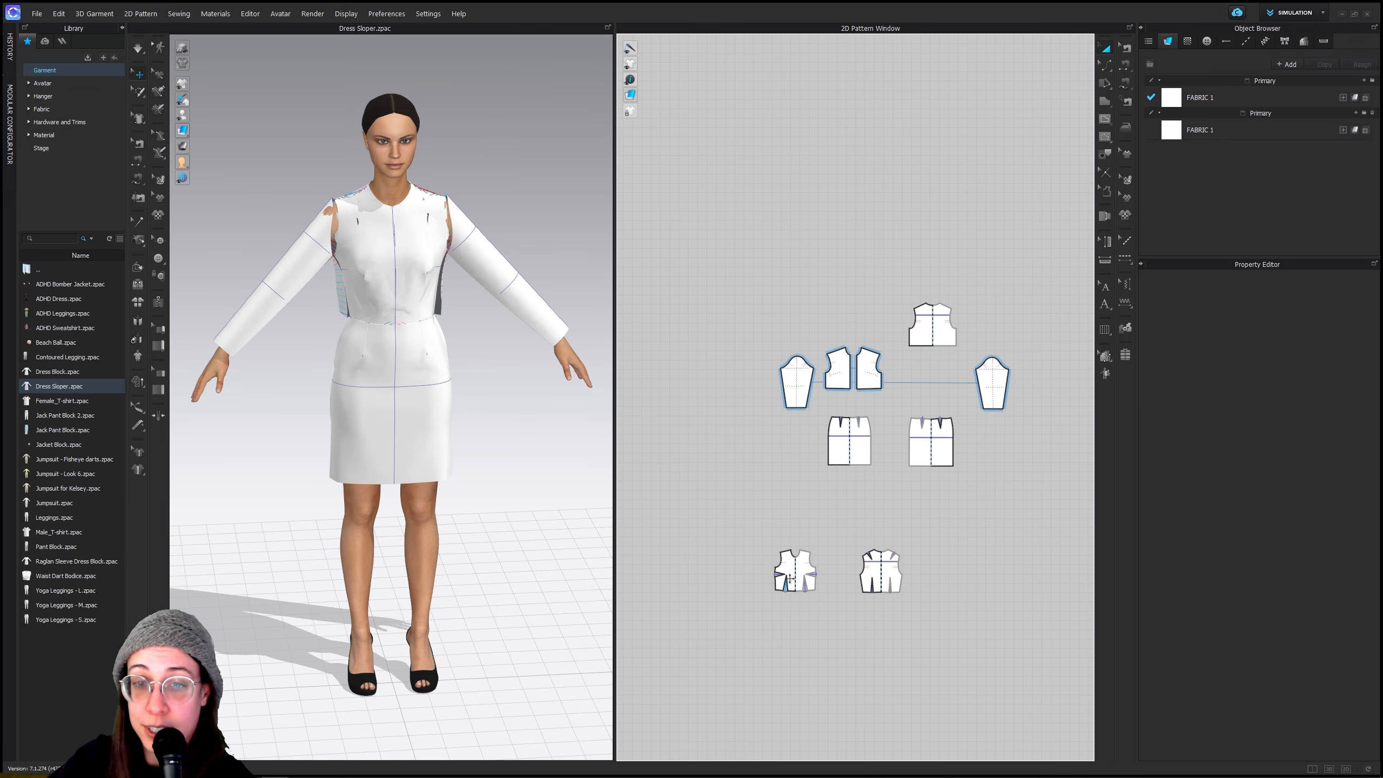
Move the added darted front bodice up beside the widened back bodice
{"action": "left_click_drag", "start_coordinate": [800, 576], "coordinate": [989, 303]}
{"action": "scroll", "coordinate": [963, 326], "scroll_direction": "up", "scroll_amount": 2}
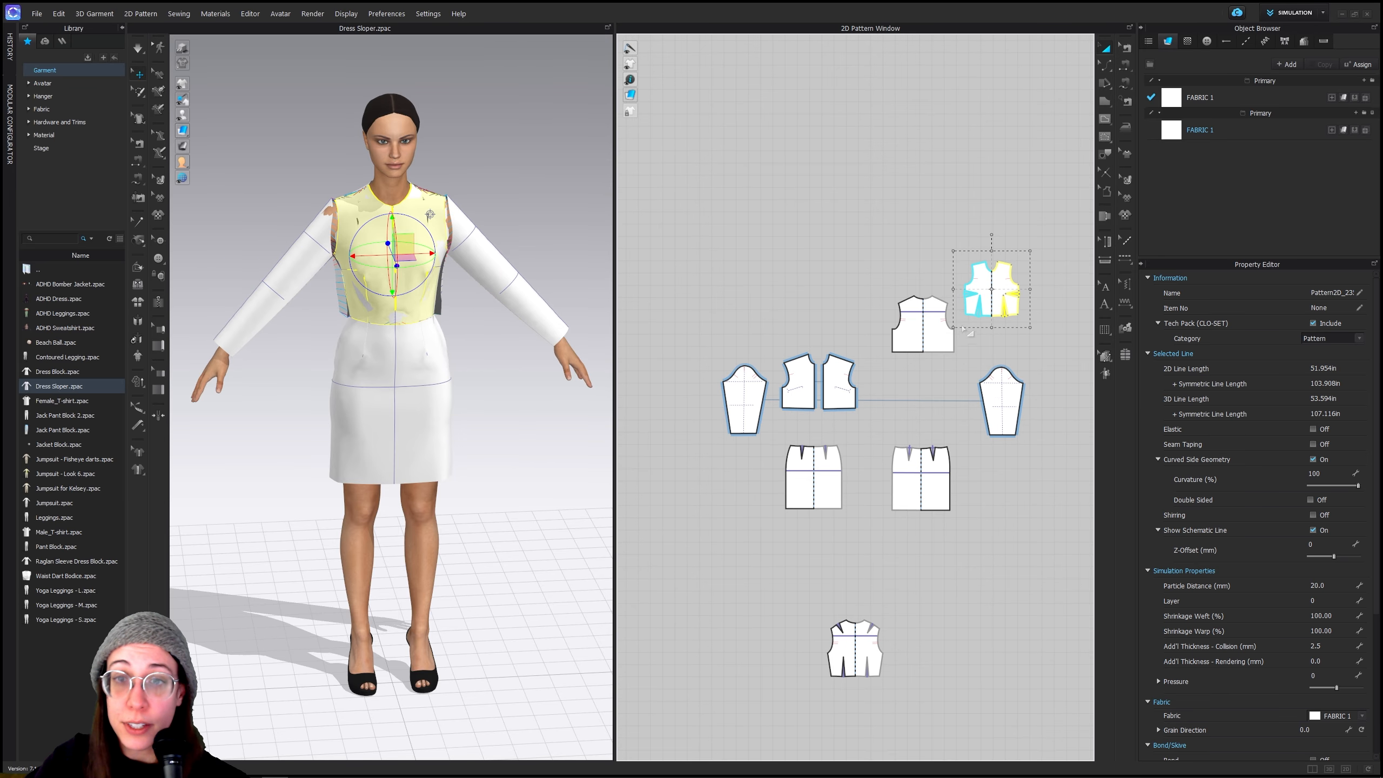
{"action": "scroll", "coordinate": [963, 329], "scroll_direction": "up", "scroll_amount": 3}
{"action": "scroll", "coordinate": [963, 329], "scroll_direction": "up", "scroll_amount": 1}
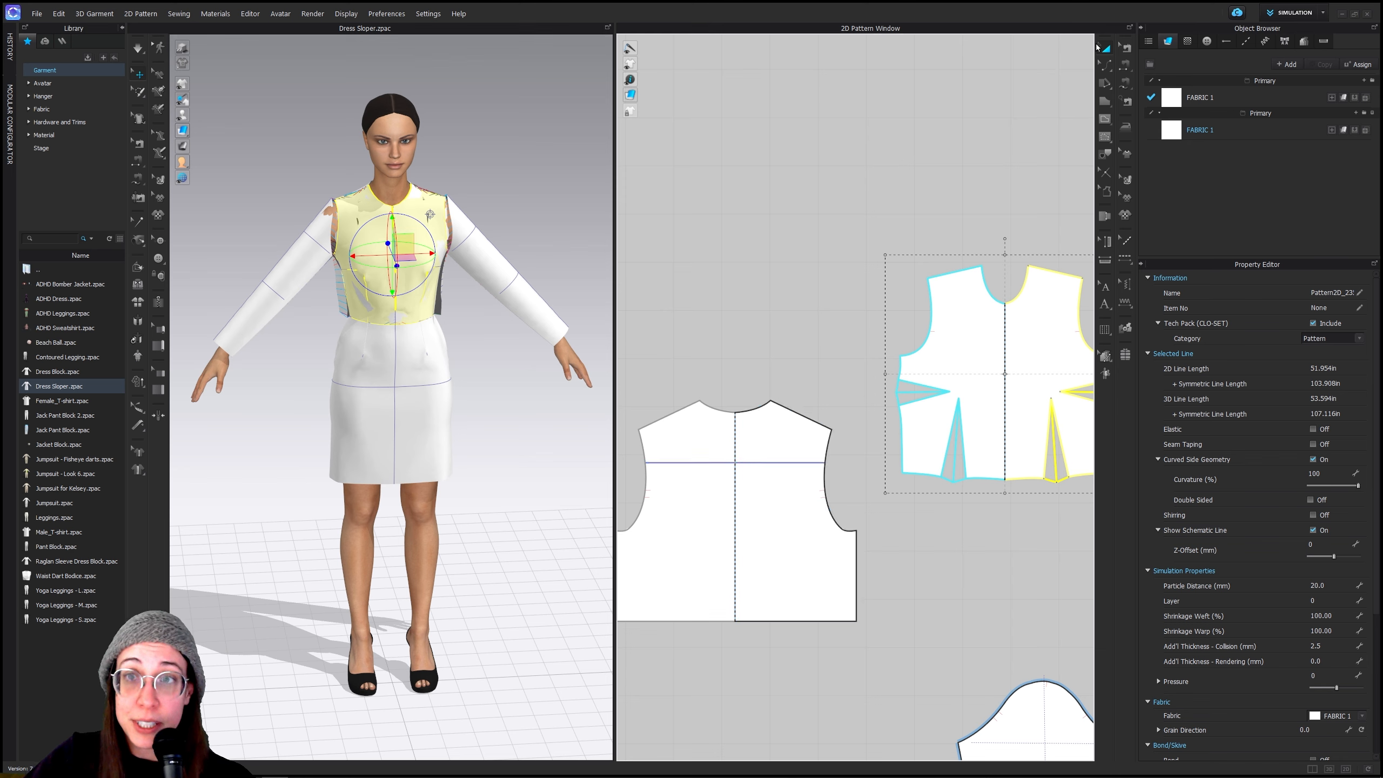
Place the darted front bodice's shoulder tip on the back bodice's shoulder tip and rotate it until the shoulder lines meet
{"action": "left_click", "coordinate": [957, 189]}
{"action": "left_click_drag", "start_coordinate": [947, 308], "coordinate": [852, 460]}
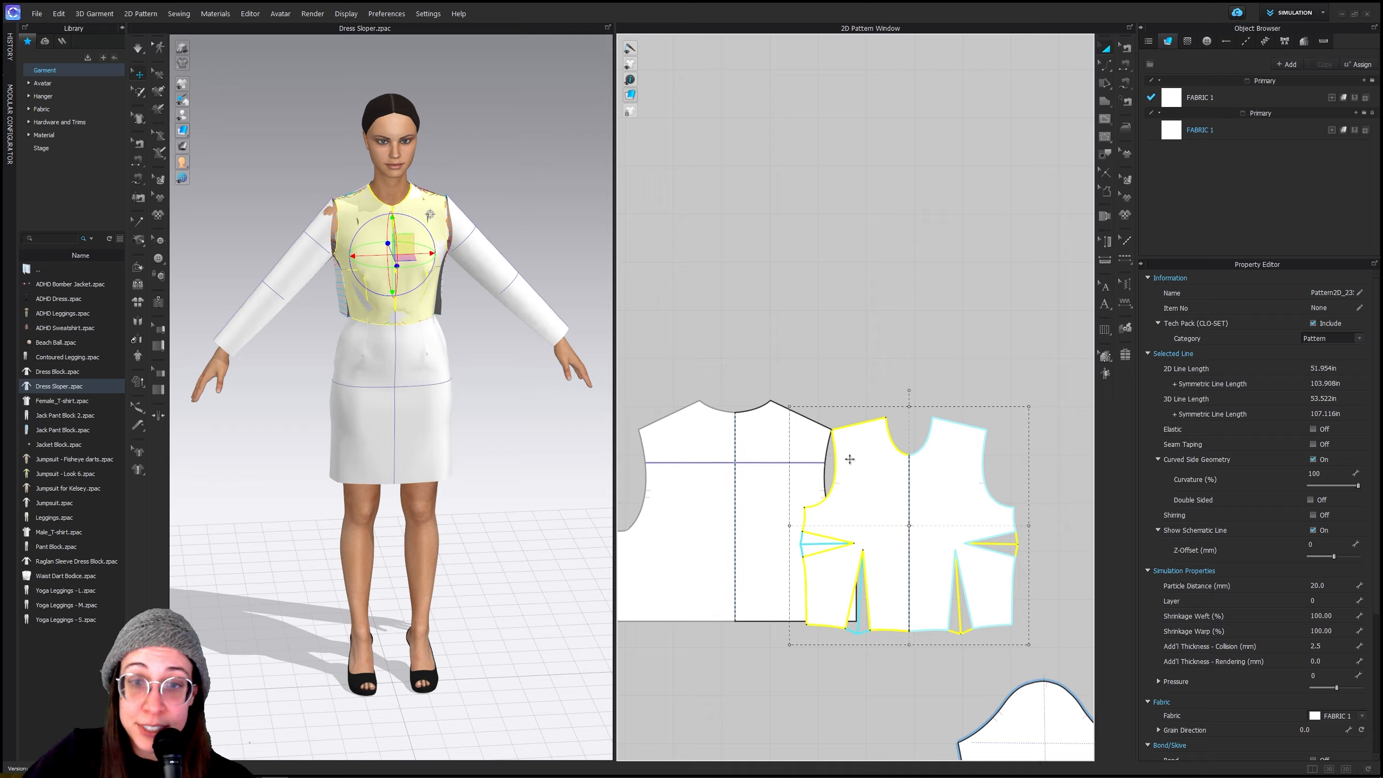
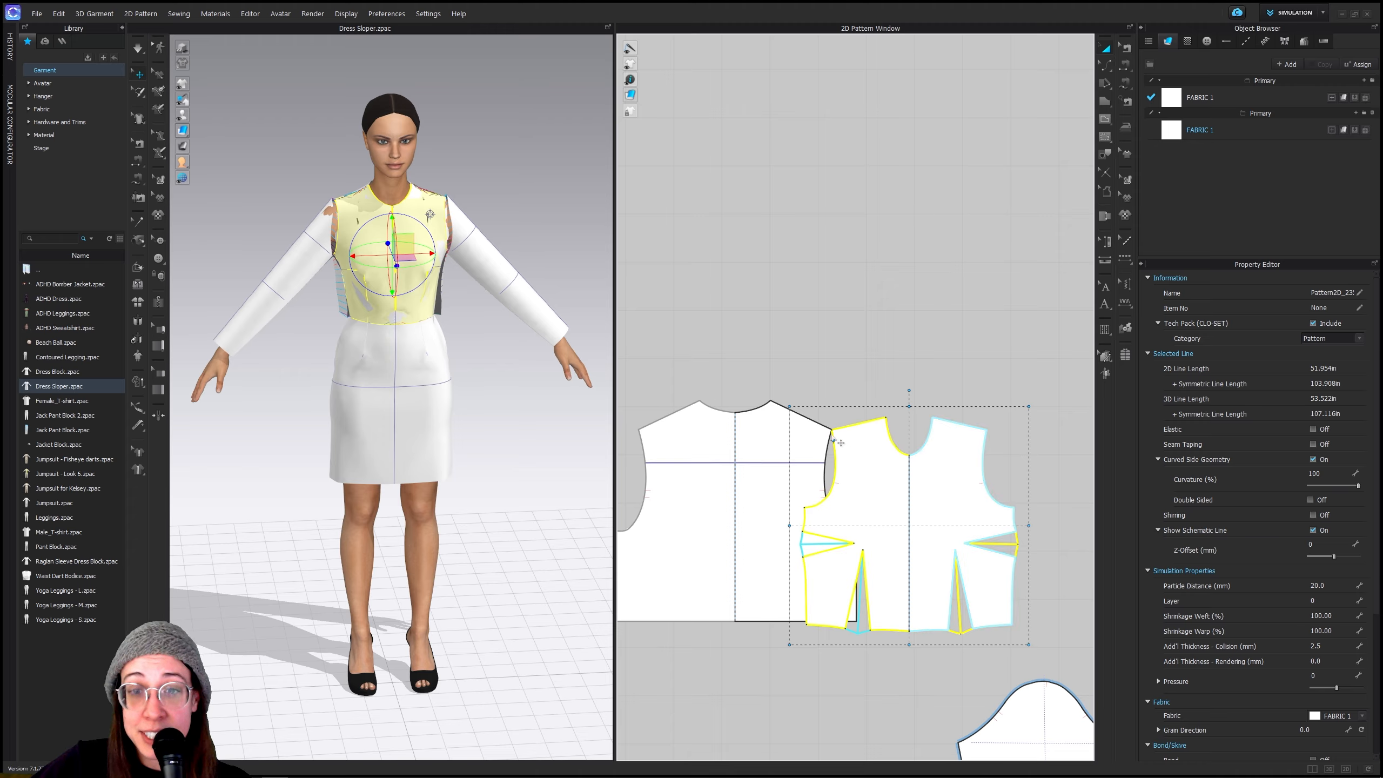
{"action": "left_click_drag", "start_coordinate": [907, 391], "coordinate": [748, 413]}
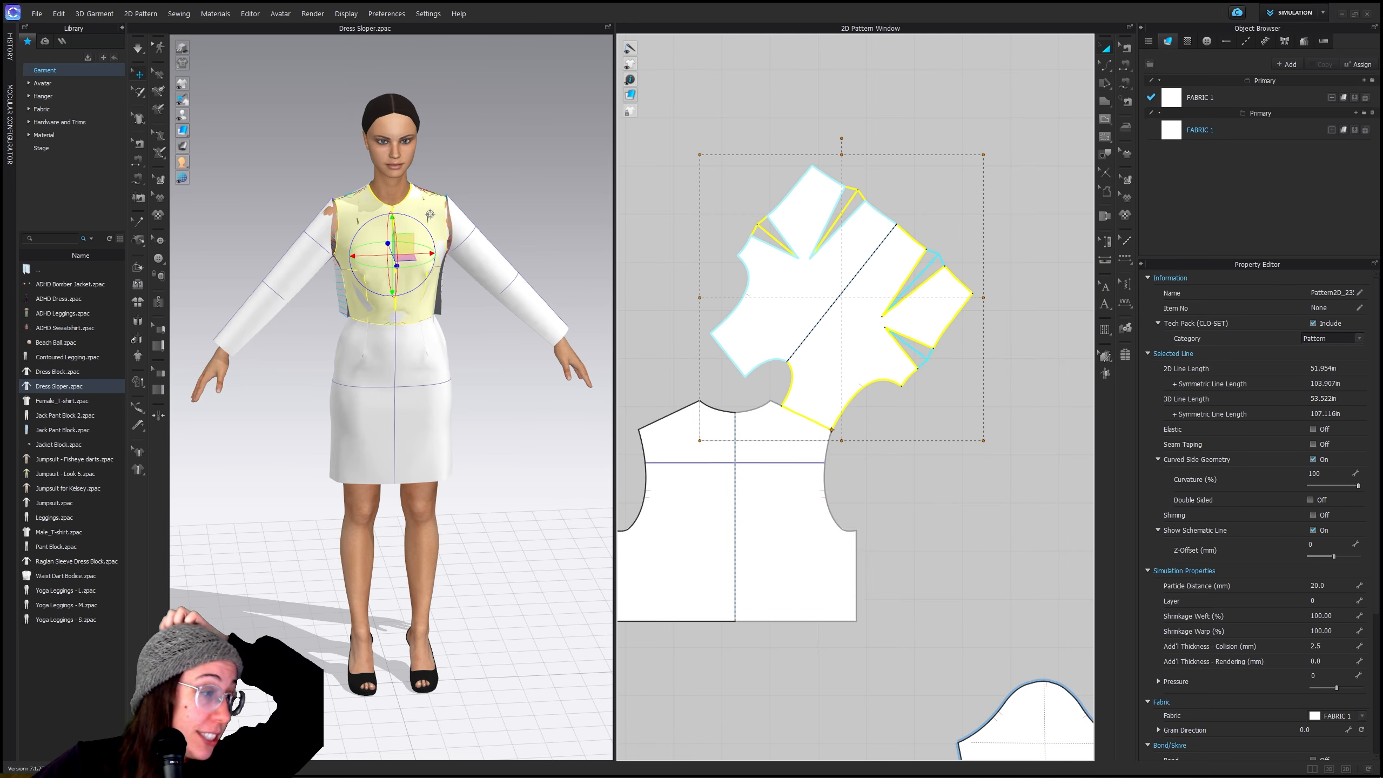
Switch to the Shirts PDF and read the Yoke Shirt draft instructions and figures
{"action": "mouse_move", "coordinate": [349, 768]}
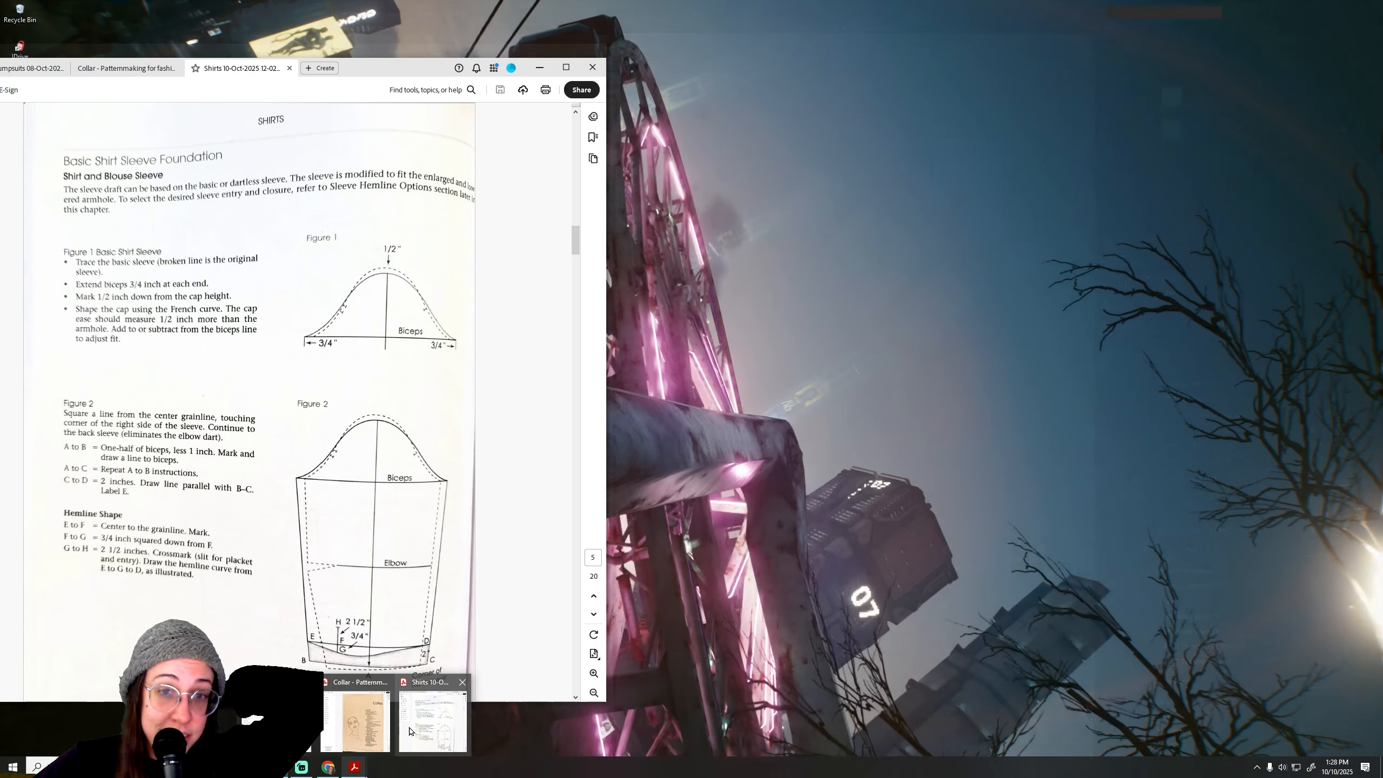
{"action": "left_click", "coordinate": [413, 724]}
{"action": "scroll", "coordinate": [400, 535], "scroll_direction": "down", "scroll_amount": 5}
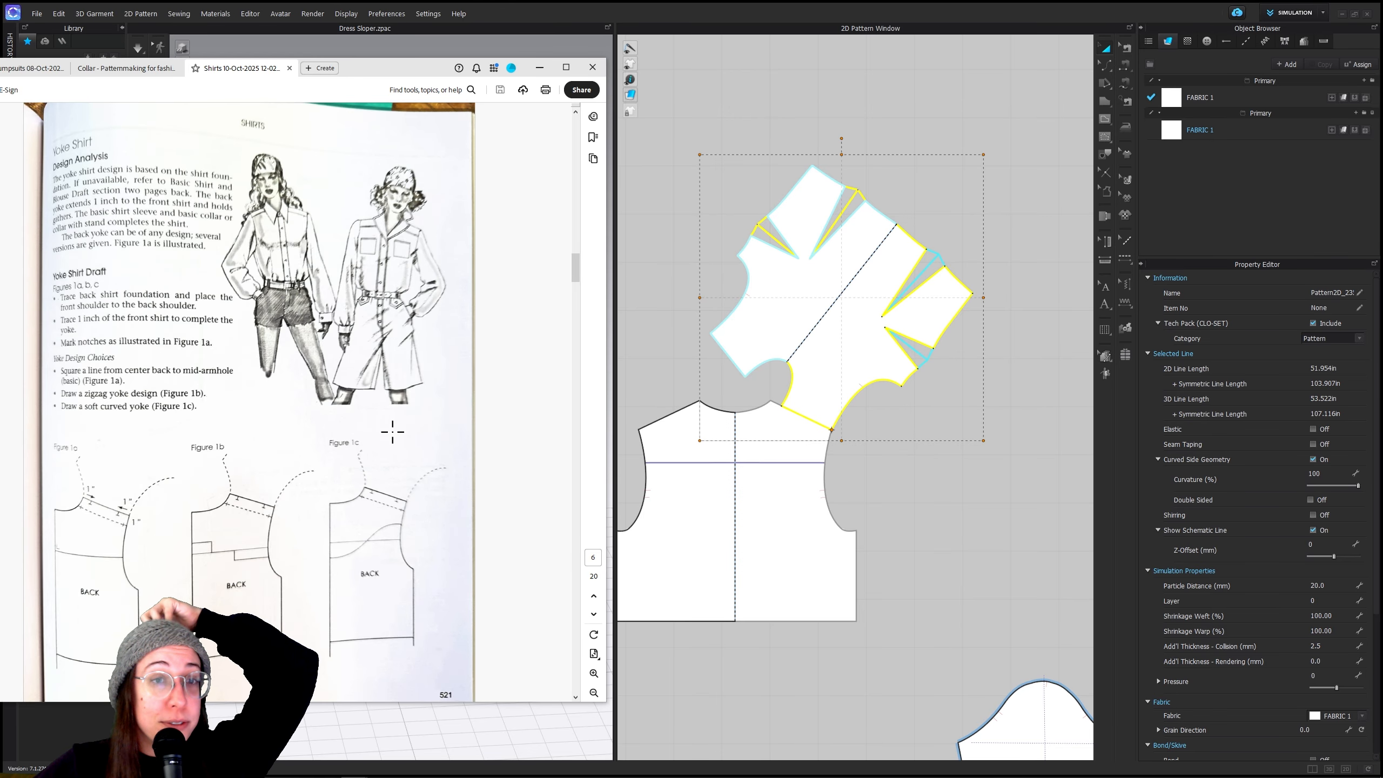
{"action": "scroll", "coordinate": [815, 450], "scroll_direction": "up", "scroll_amount": 3}
{"action": "middle_click_drag", "start_coordinate": [851, 402], "coordinate": [871, 417]}
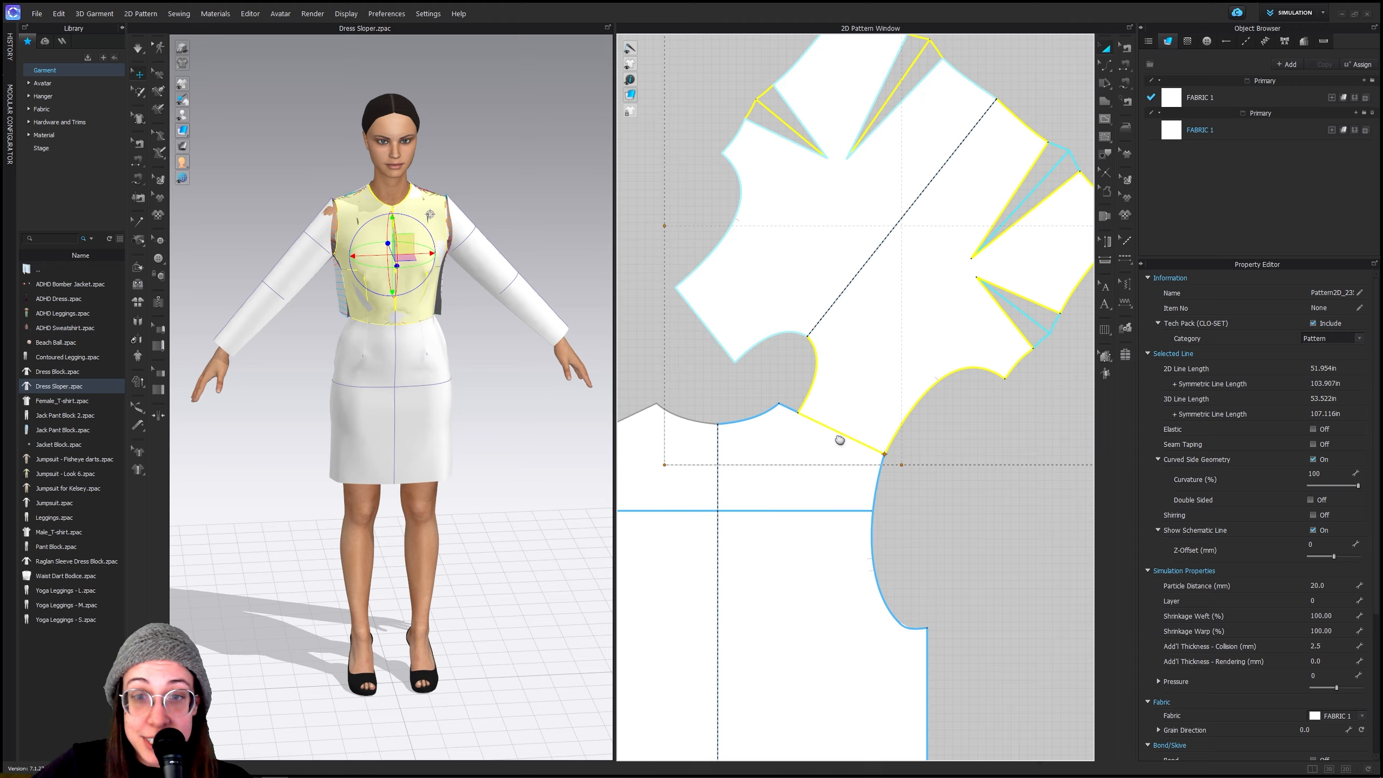
{"action": "scroll", "coordinate": [793, 457], "scroll_direction": "up", "scroll_amount": 3}
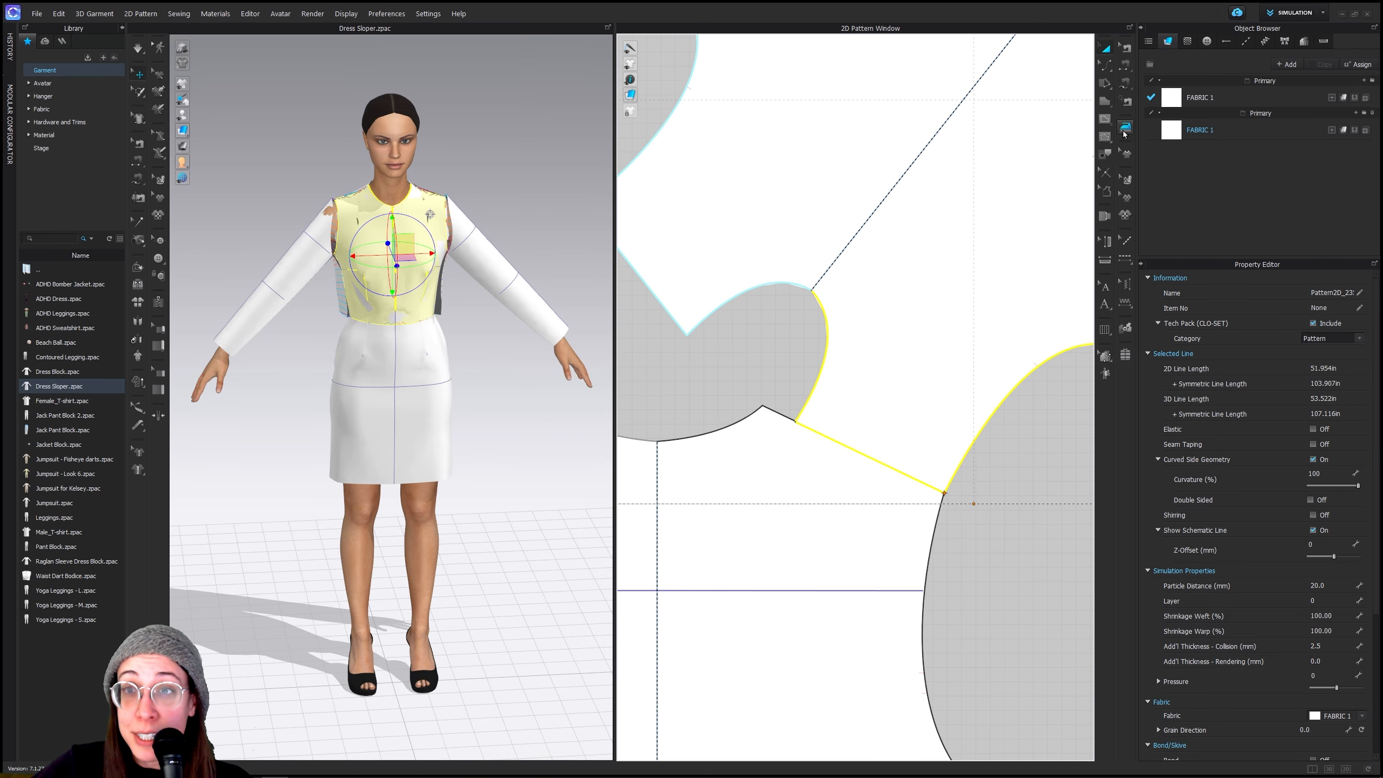
{"action": "left_click", "coordinate": [1105, 120]}
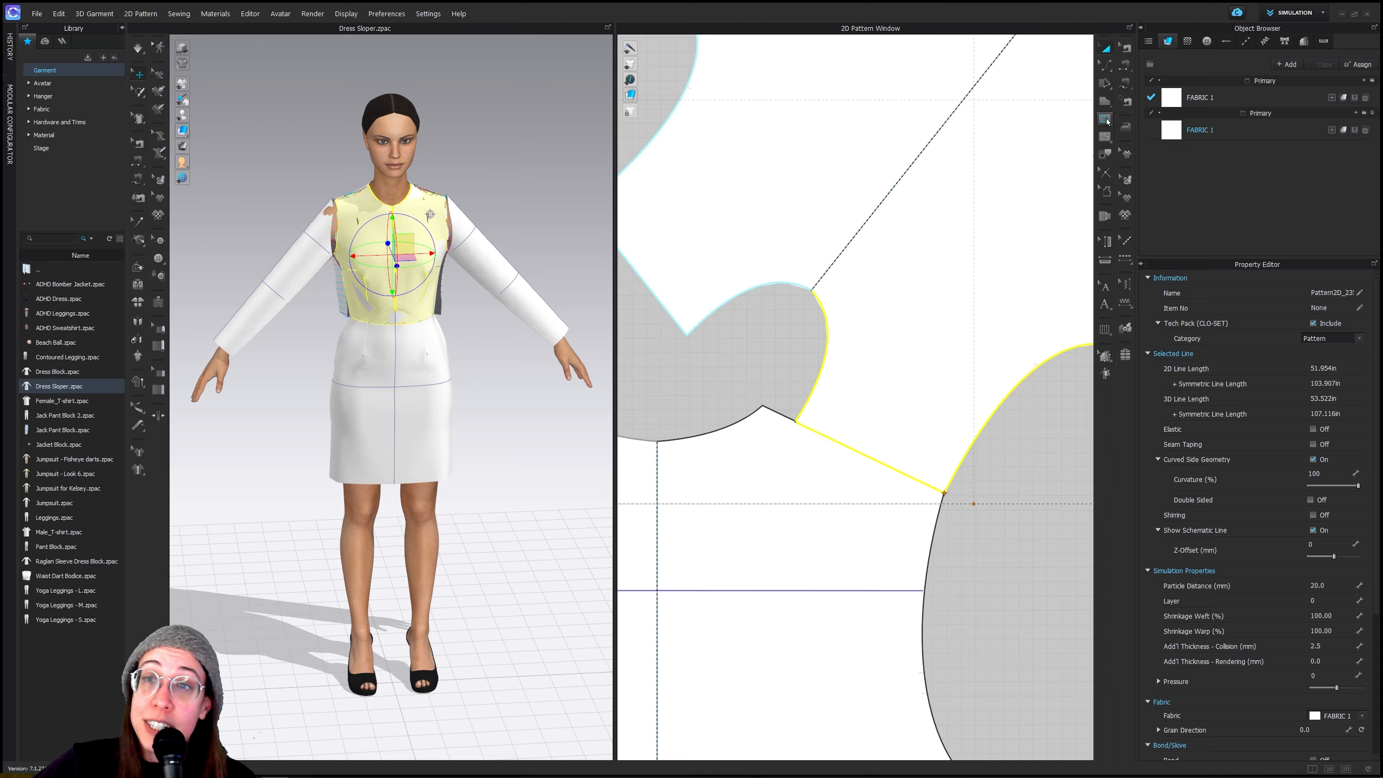
{"action": "left_click", "coordinate": [1166, 122]}
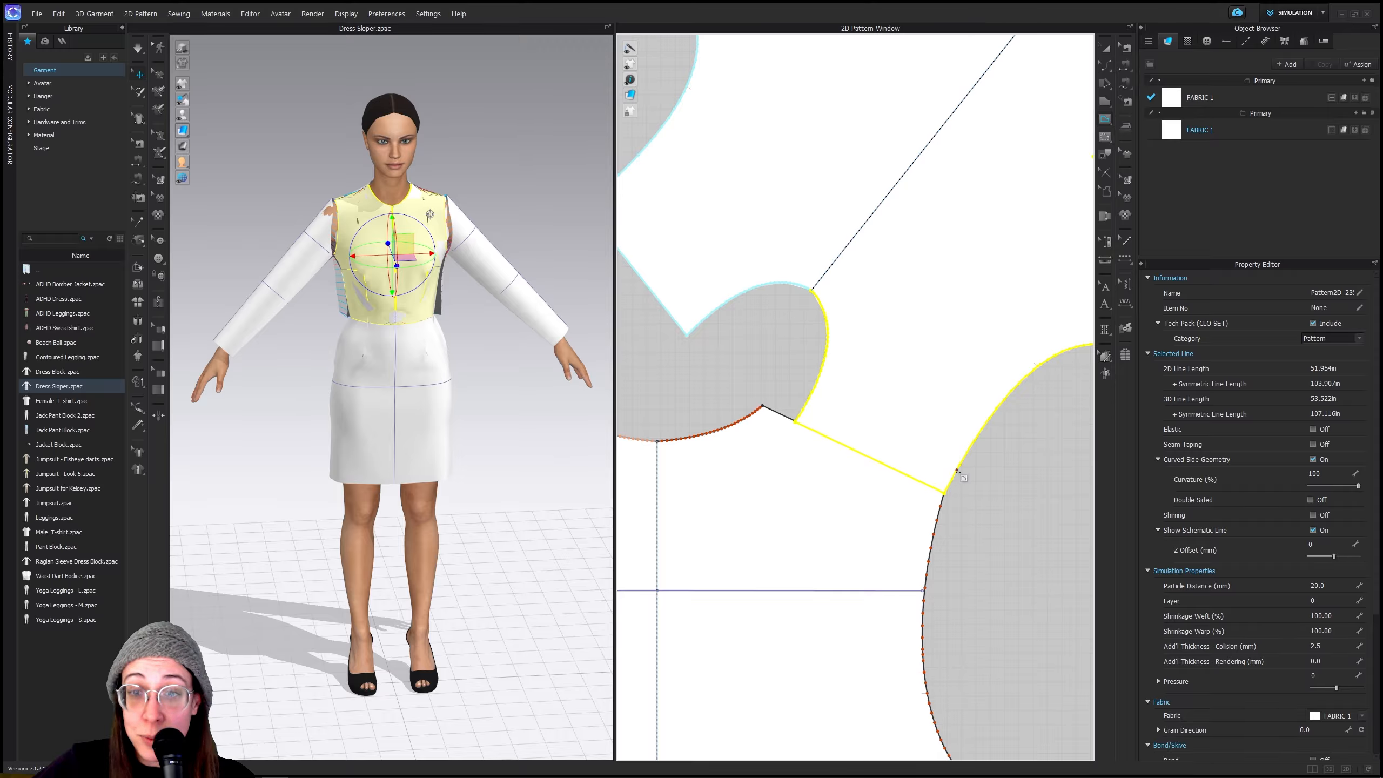
{"action": "scroll", "coordinate": [959, 466], "scroll_direction": "up", "scroll_amount": 5}
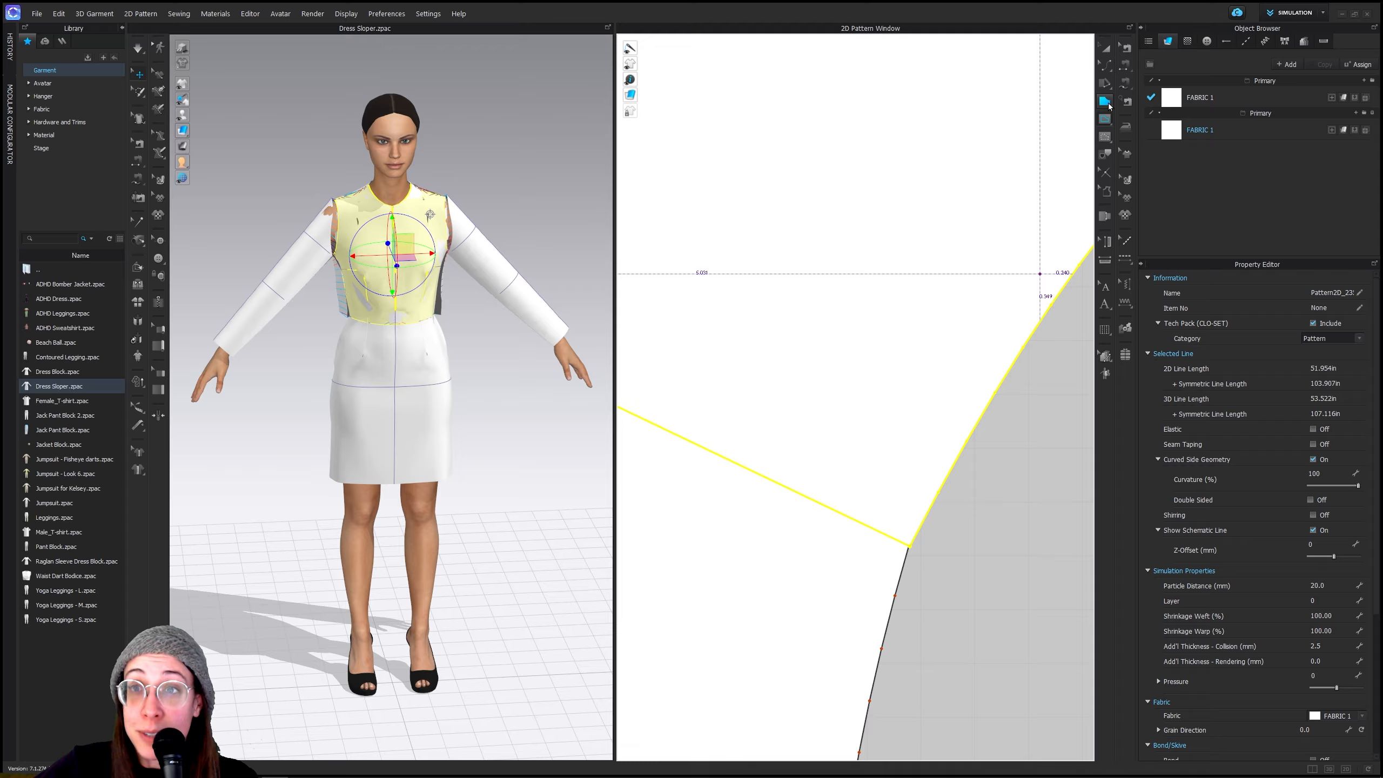
{"action": "left_click", "coordinate": [1104, 119]}
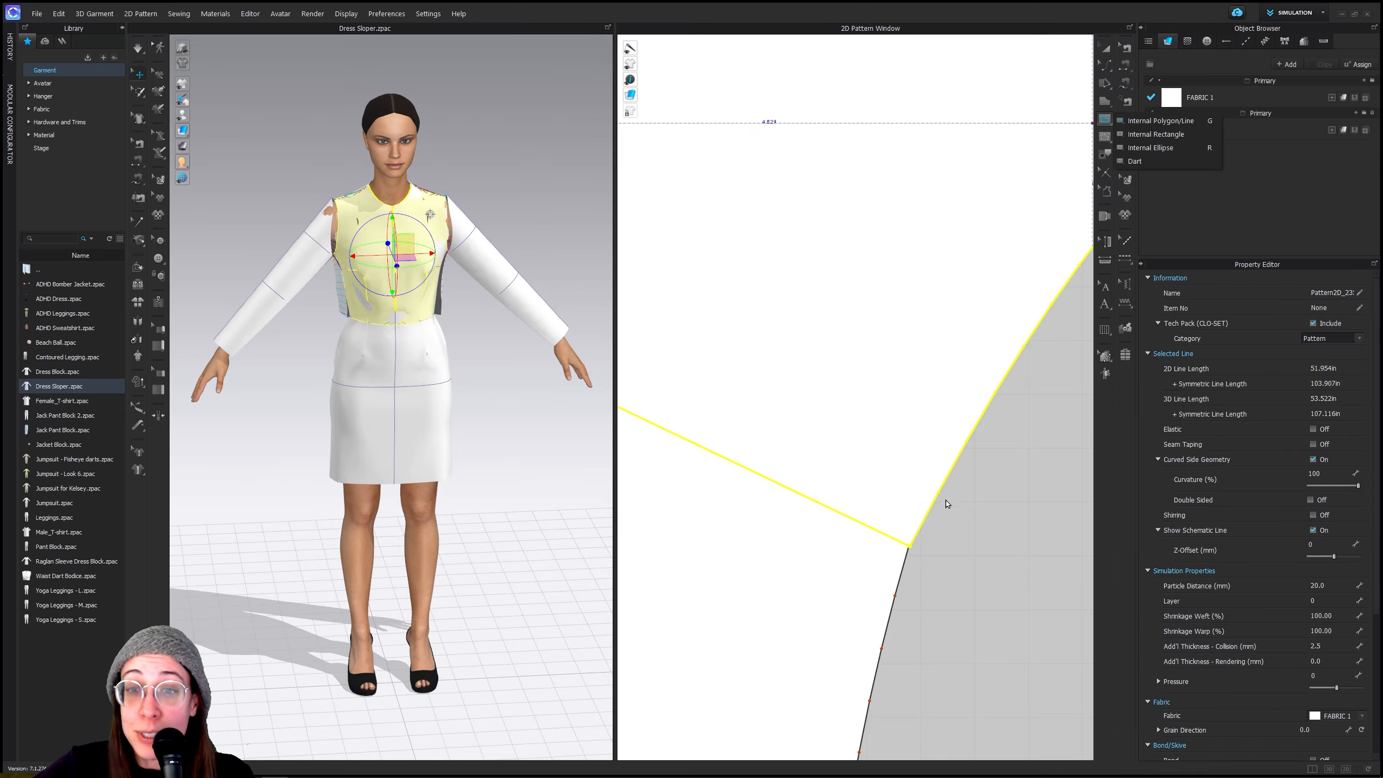
{"action": "left_click", "coordinate": [1102, 58]}
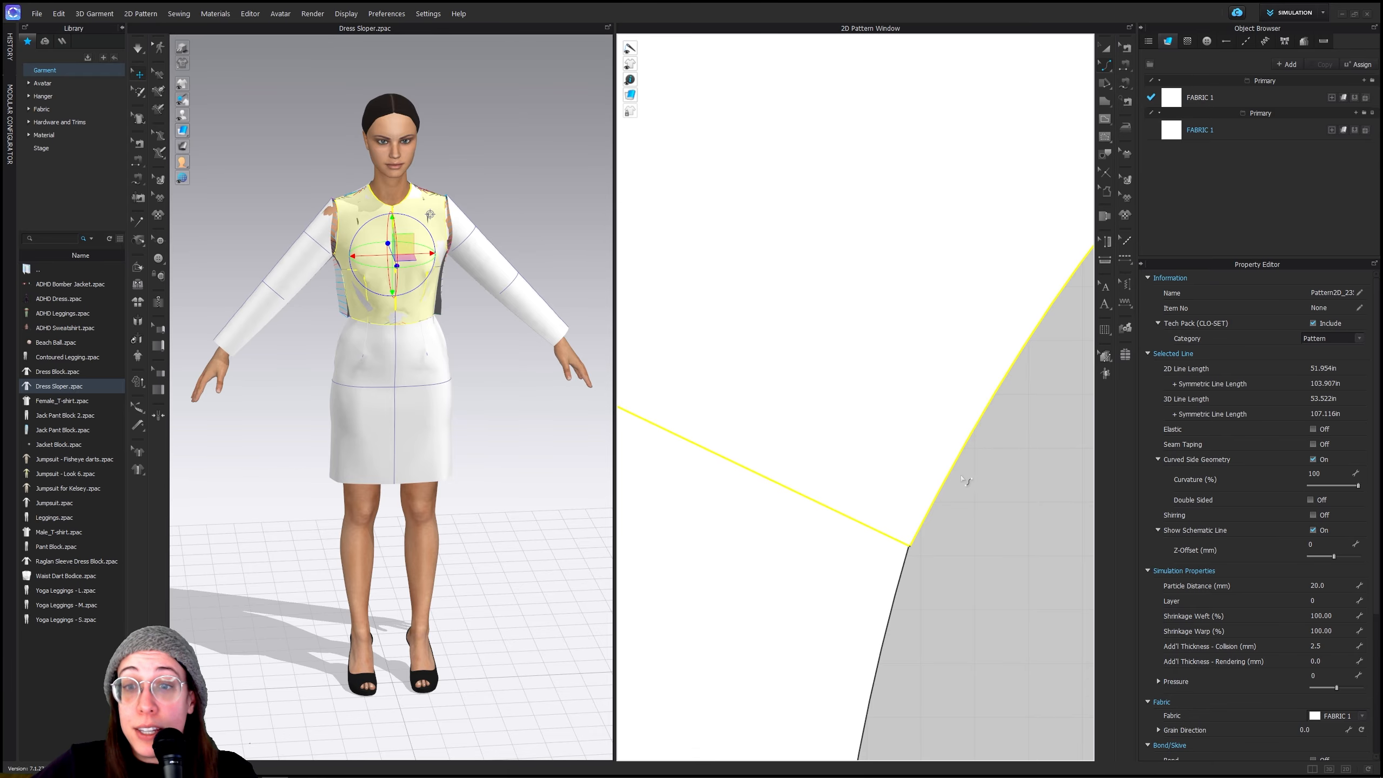
Split the darted front bodice's armhole curve 1 in from the shoulder tip
{"action": "left_click", "coordinate": [1105, 65]}
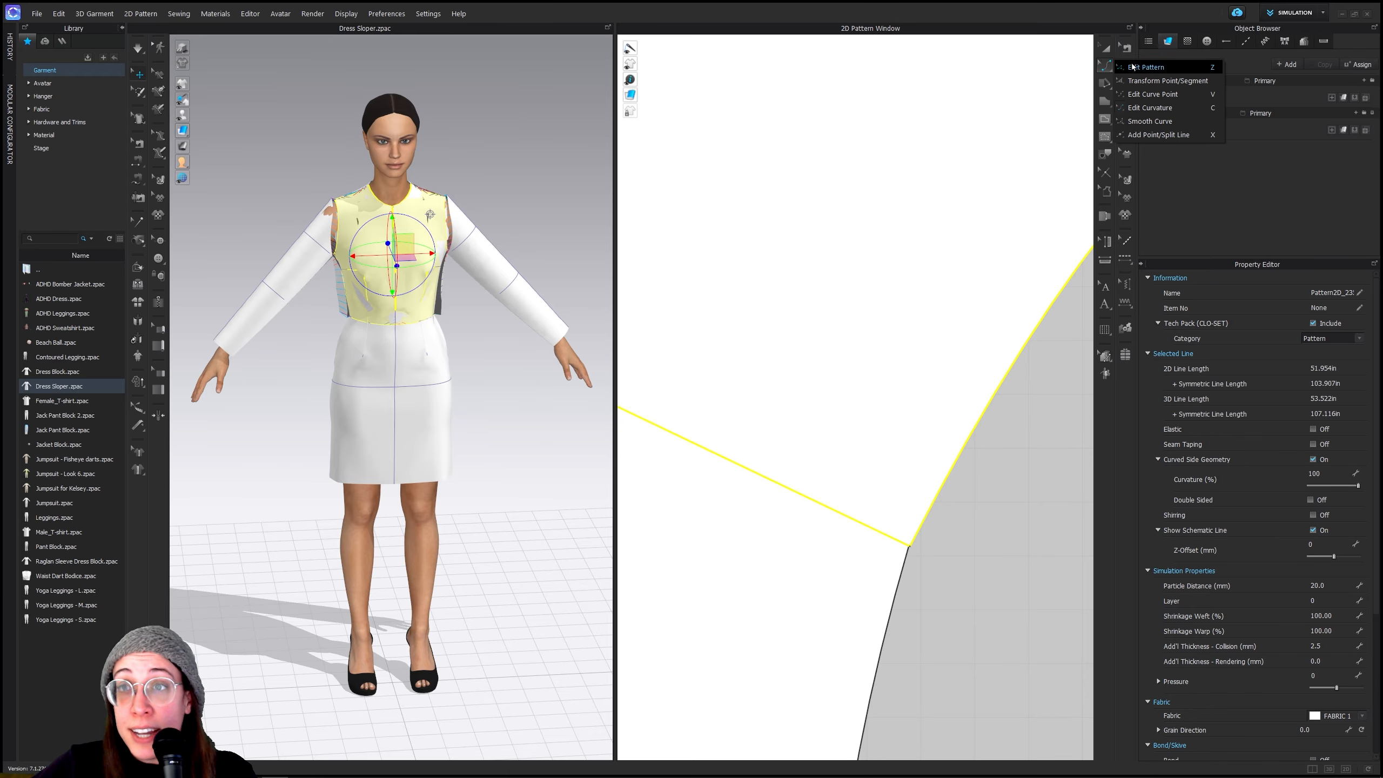
{"action": "left_click", "coordinate": [1132, 66]}
{"action": "right_click", "coordinate": [965, 448]}
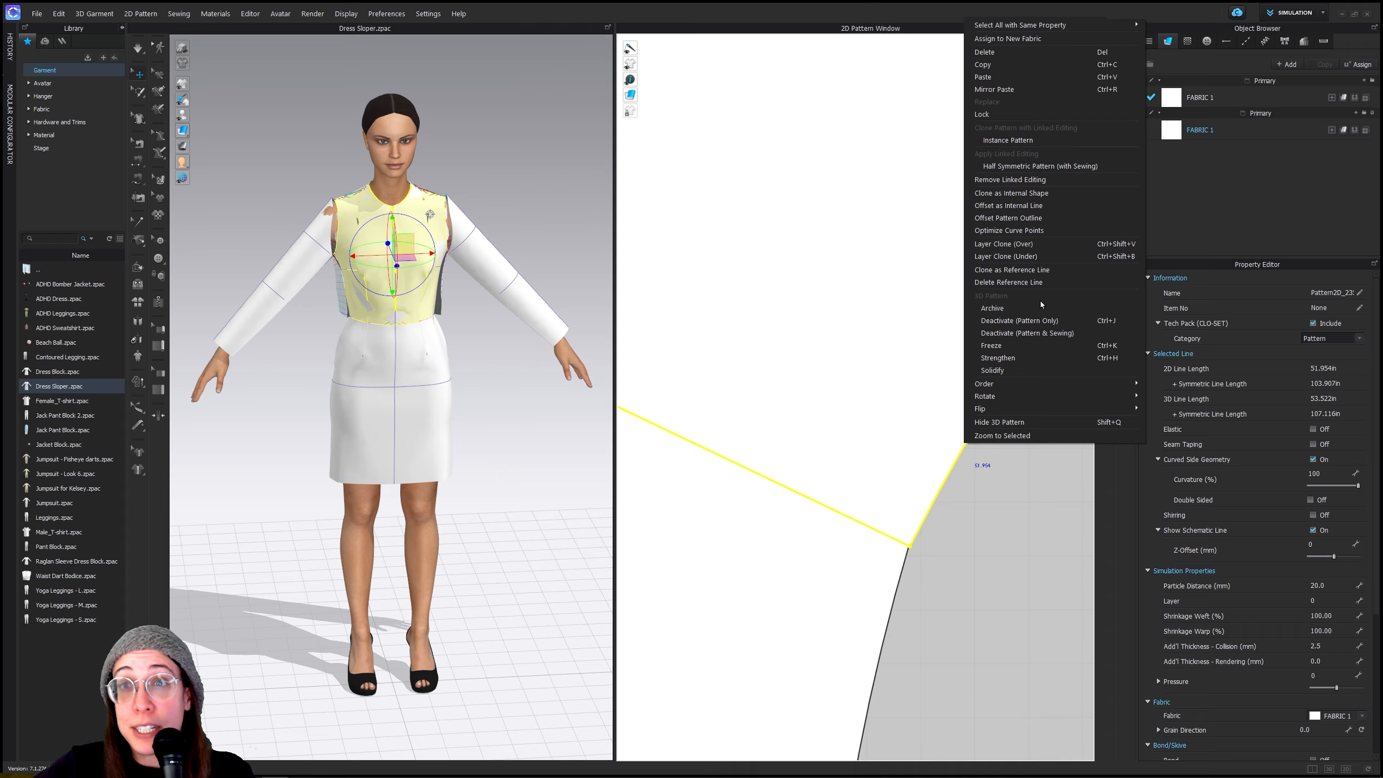
{"action": "left_click", "coordinate": [1016, 513]}
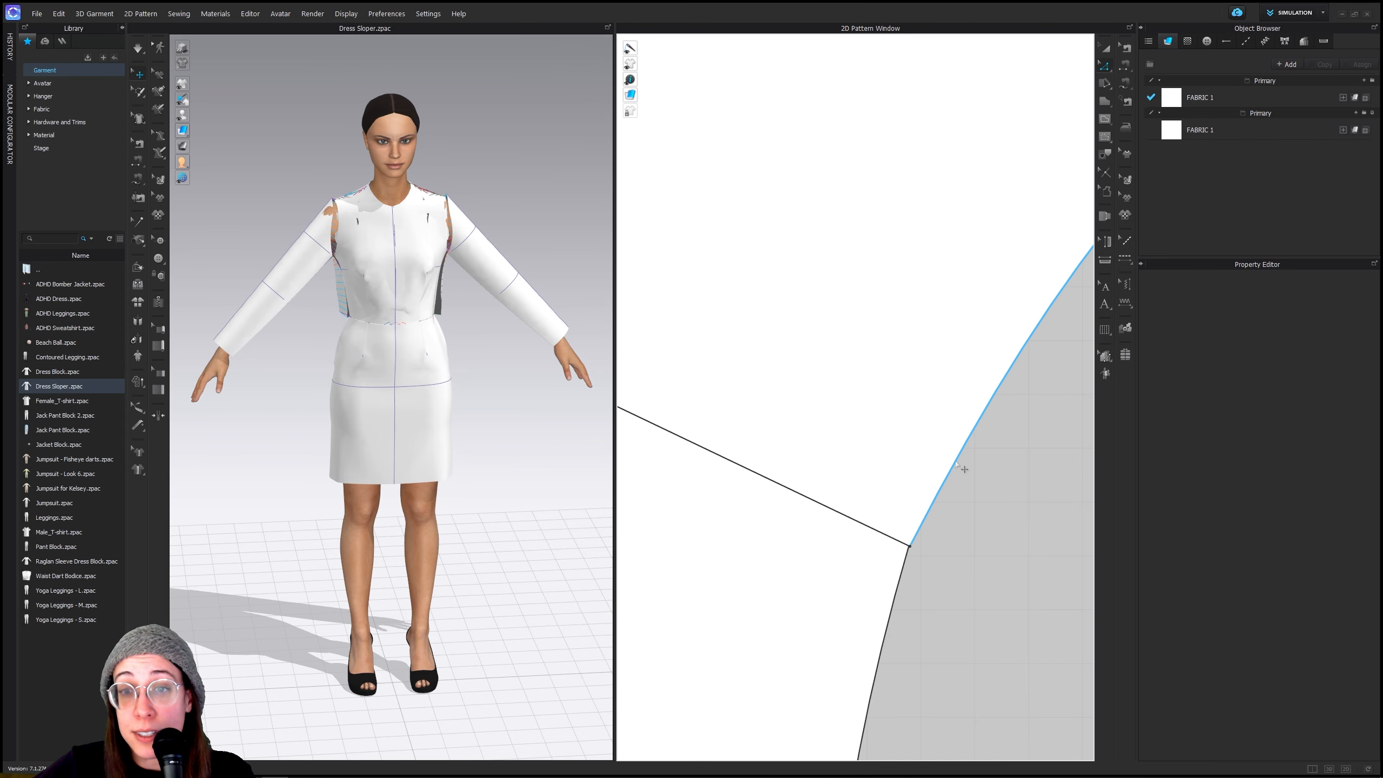
{"action": "right_click", "coordinate": [955, 461]}
{"action": "left_click", "coordinate": [1023, 546]}
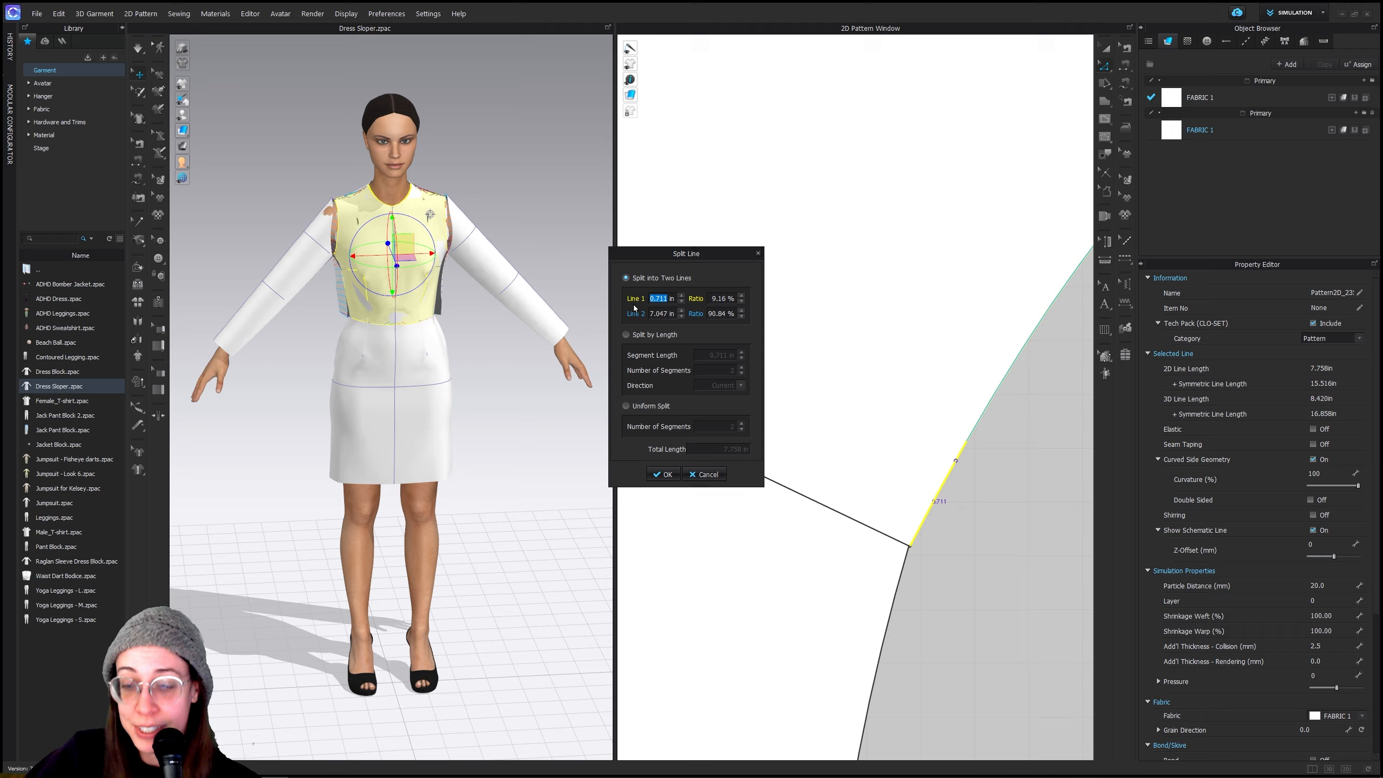
{"action": "type", "text": "1"}
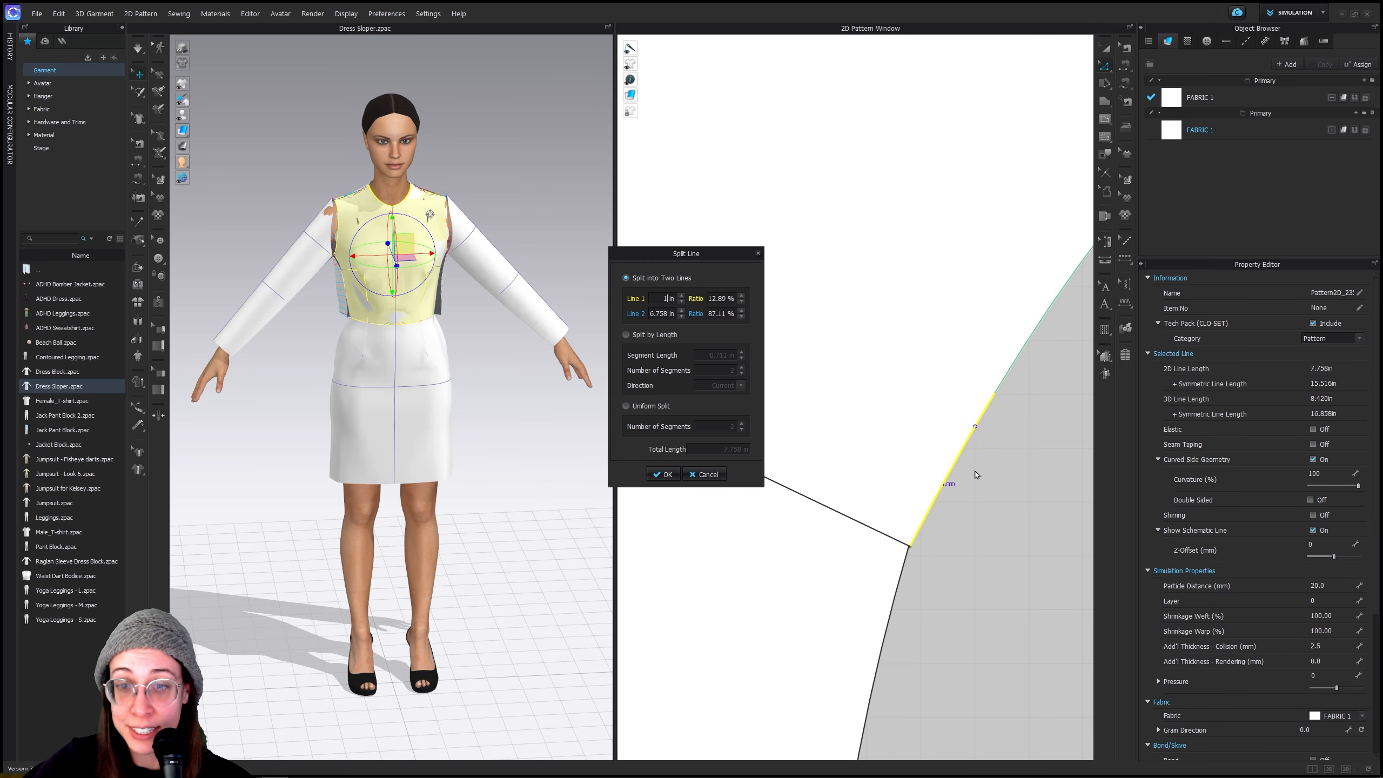
{"action": "left_click", "coordinate": [663, 474]}
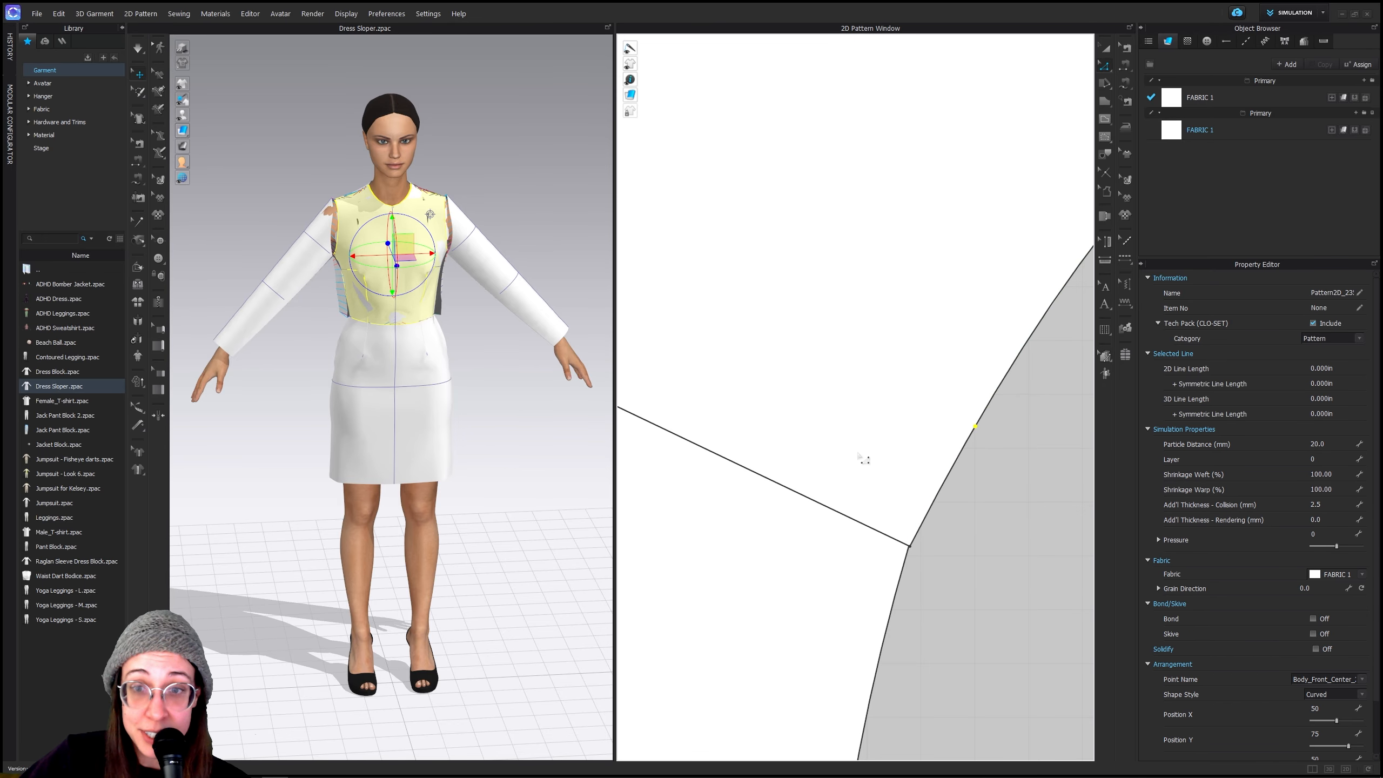
Split the darted front bodice's neckline curve 1 in from the shoulder neck point
{"action": "scroll", "coordinate": [863, 459], "scroll_direction": "down", "scroll_amount": 3}
{"action": "right_click_drag", "start_coordinate": [768, 410], "coordinate": [821, 399]}
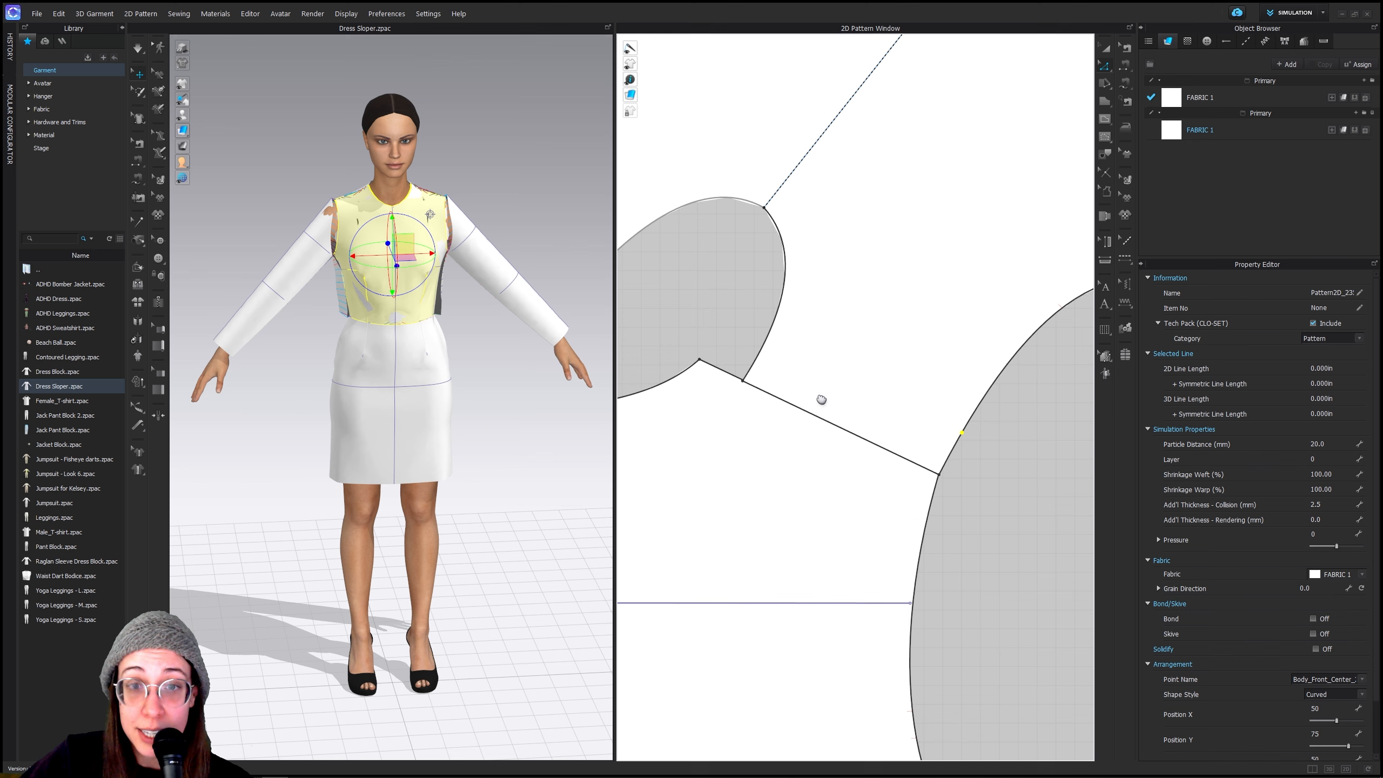
{"action": "right_click", "coordinate": [759, 357]}
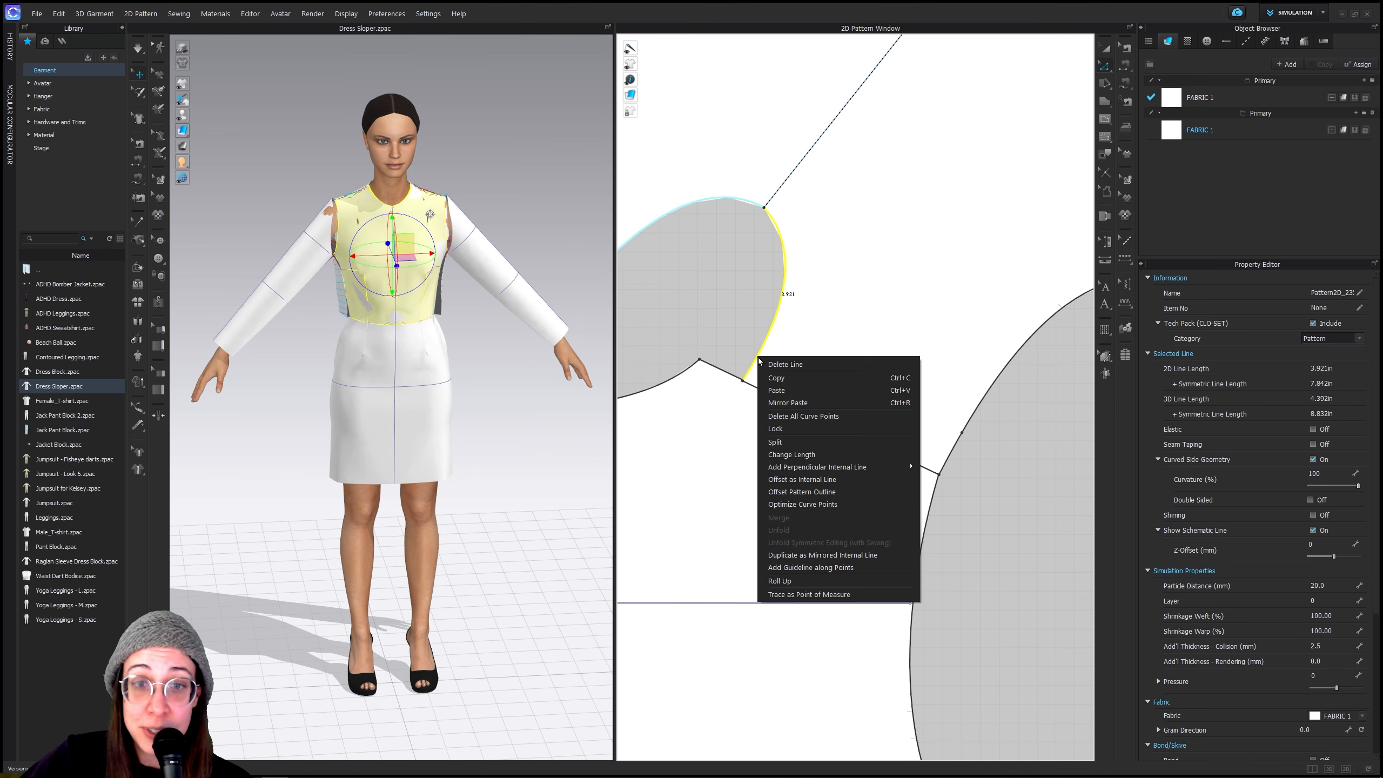
{"action": "left_click", "coordinate": [813, 442]}
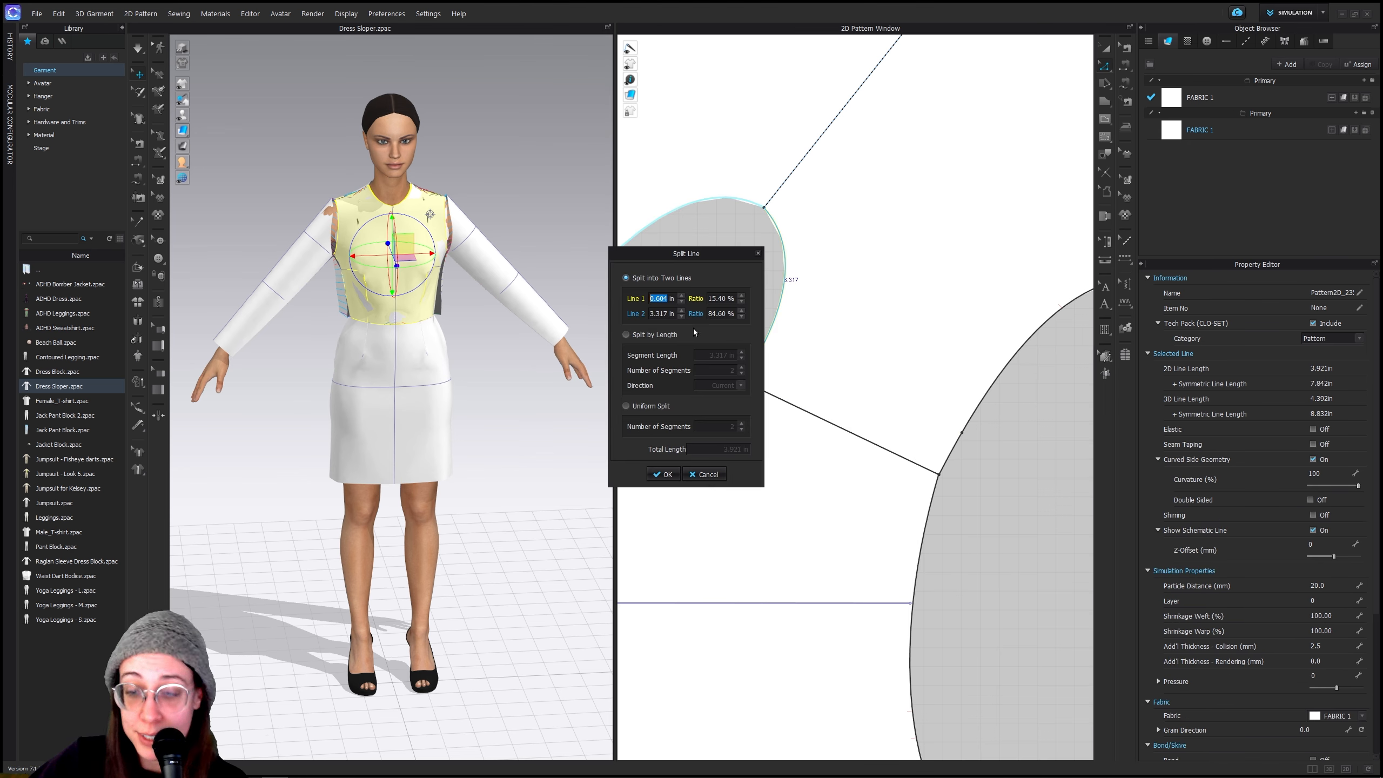
{"action": "left_click", "coordinate": [664, 474]}
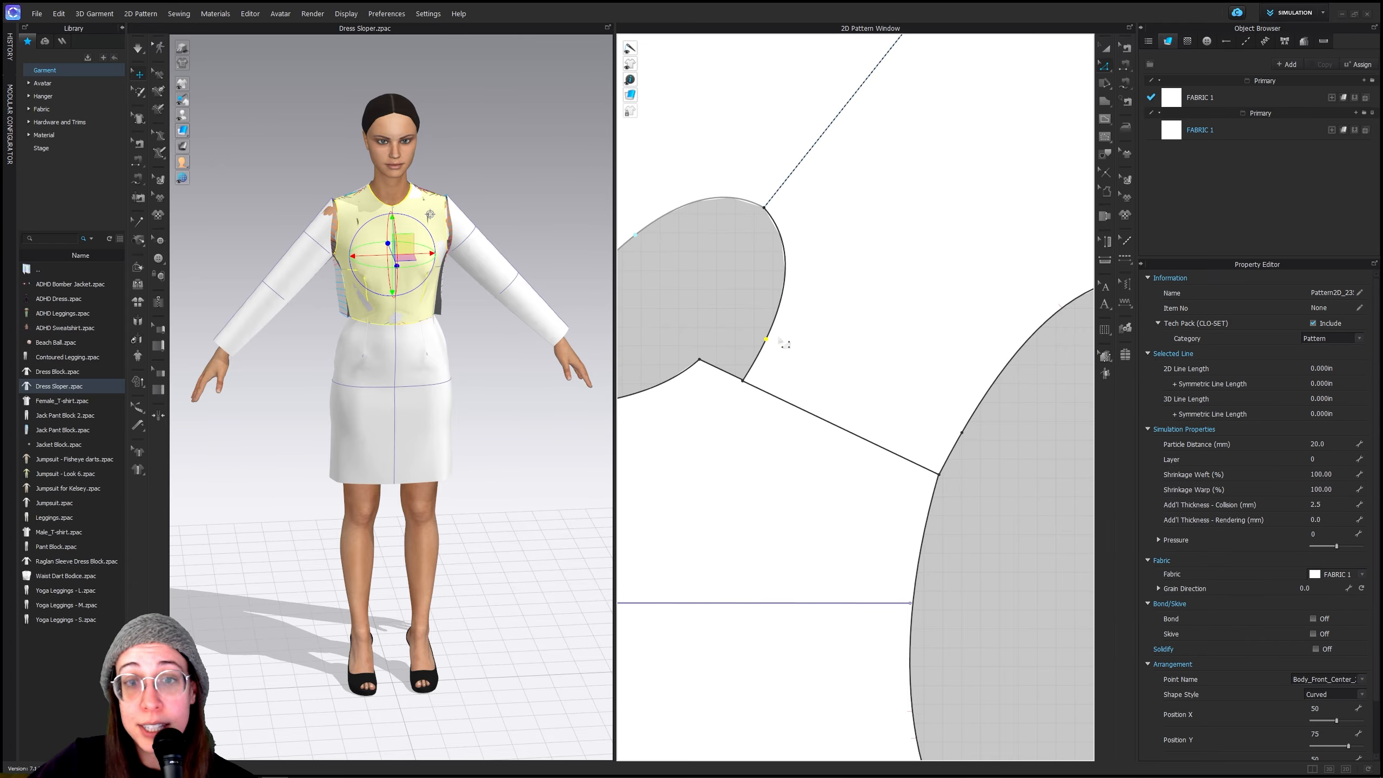
Draw an internal line across the front shoulder connecting the neckline and armhole split points
{"action": "left_click", "coordinate": [1105, 119]}
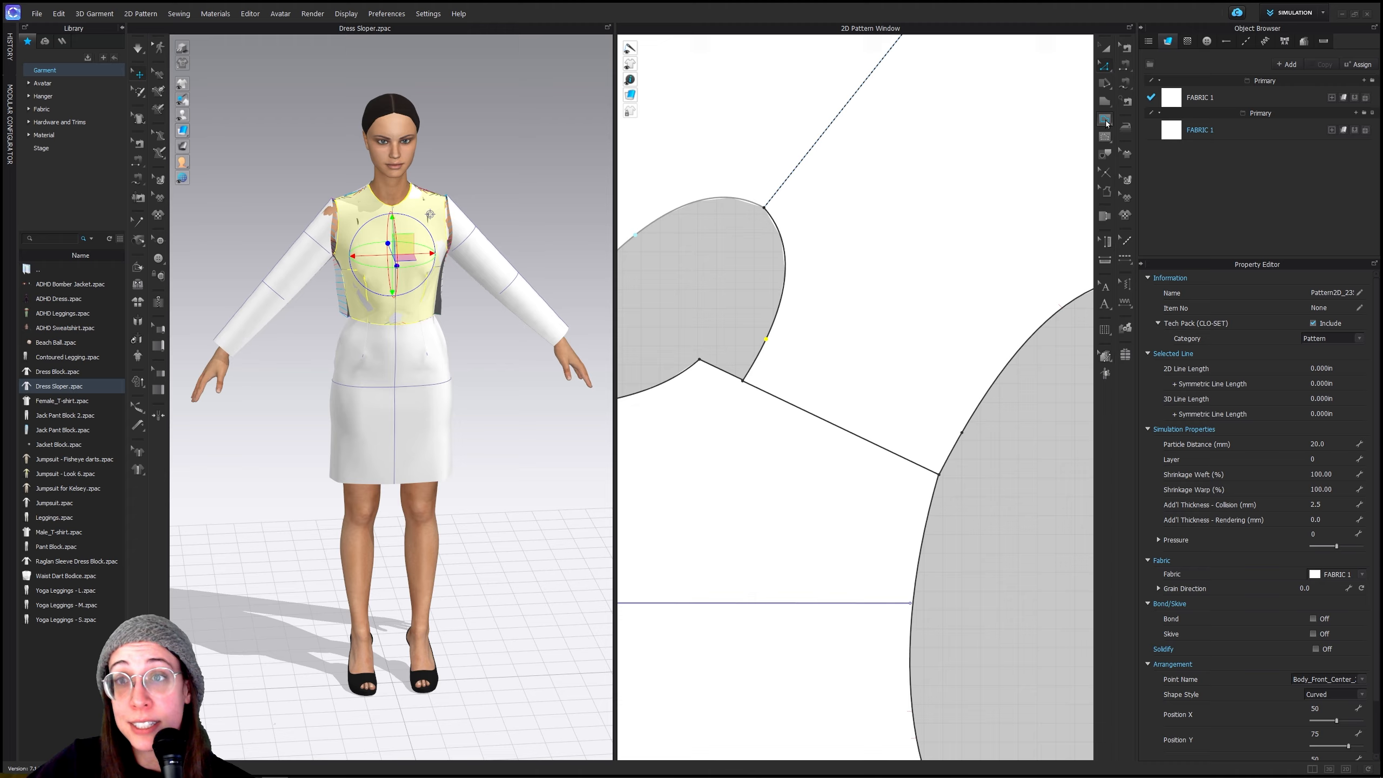
{"action": "left_click", "coordinate": [767, 339]}
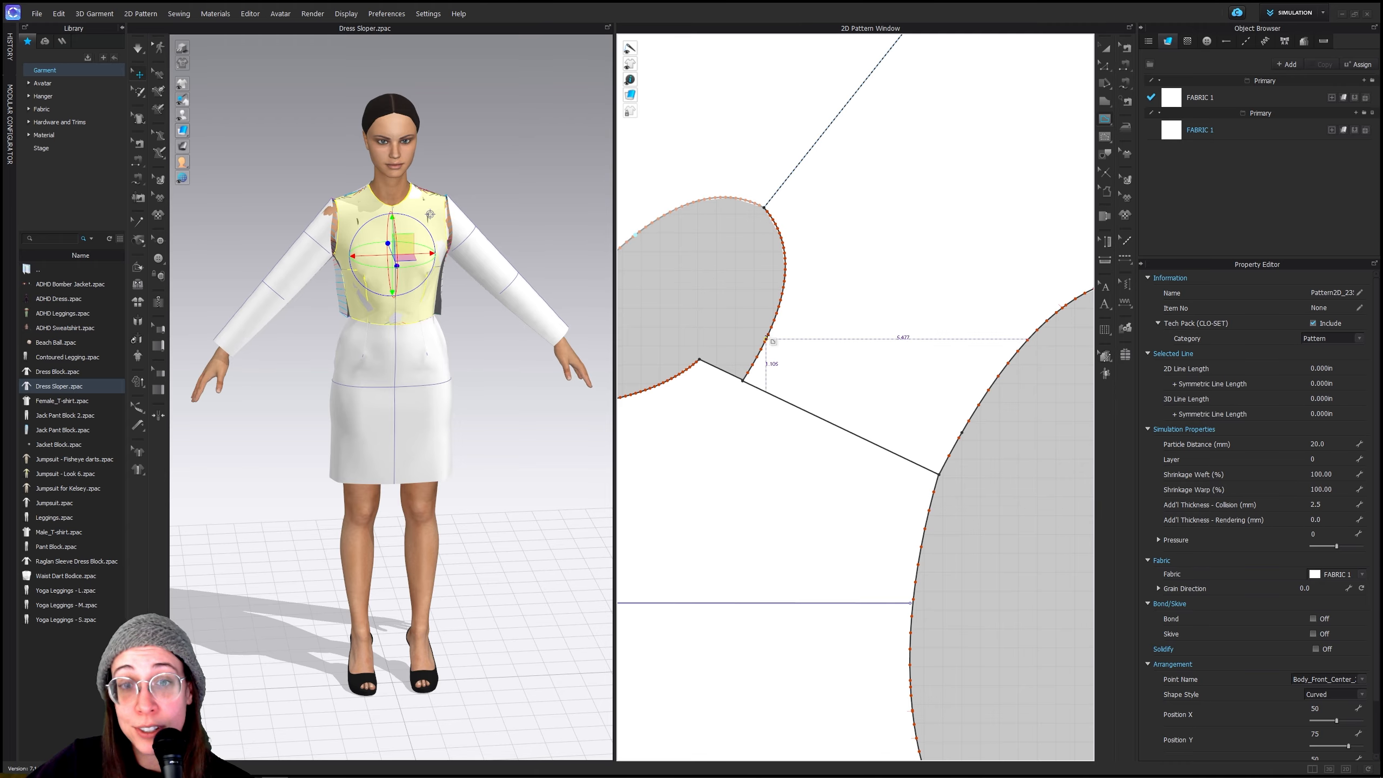
{"action": "left_click", "coordinate": [963, 434]}
{"action": "left_click", "coordinate": [1104, 48]}
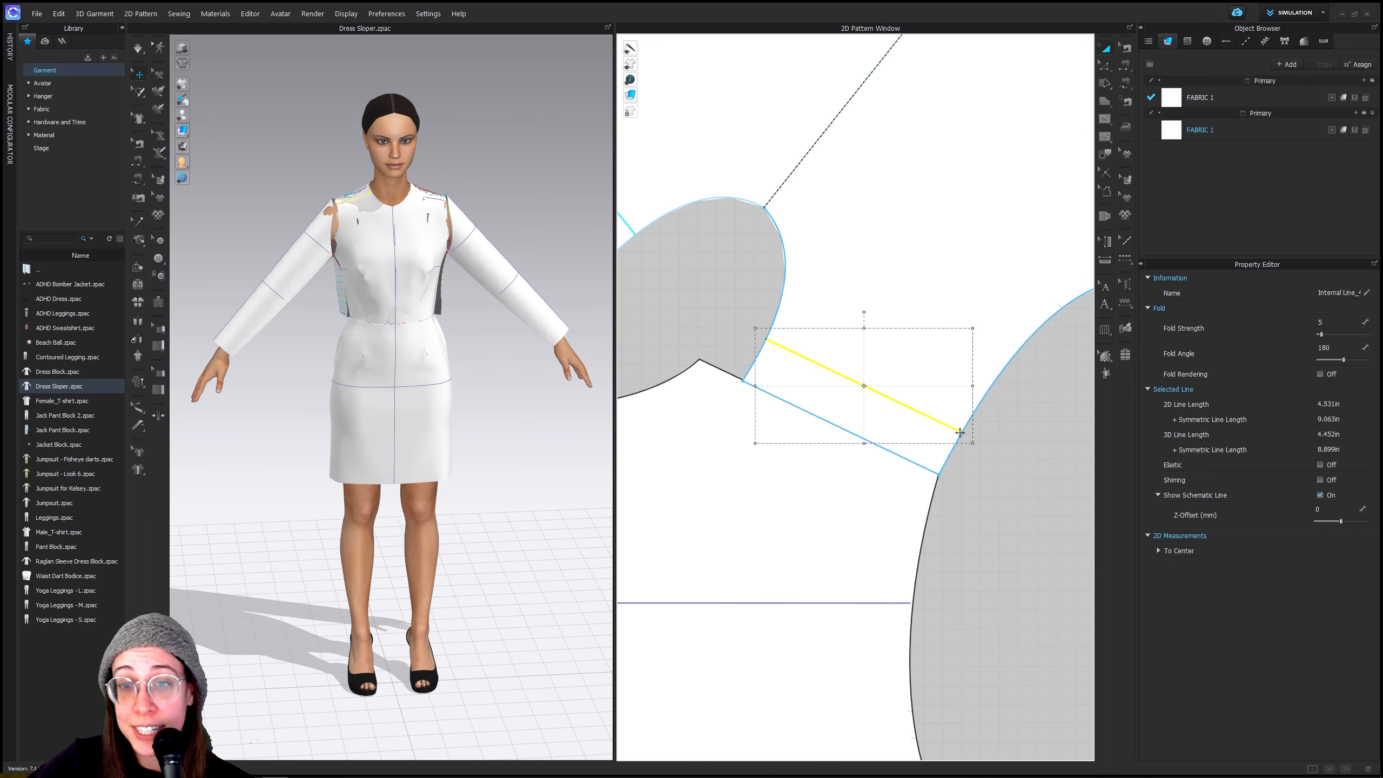
{"action": "right_click", "coordinate": [875, 394]}
{"action": "left_click", "coordinate": [960, 556]}
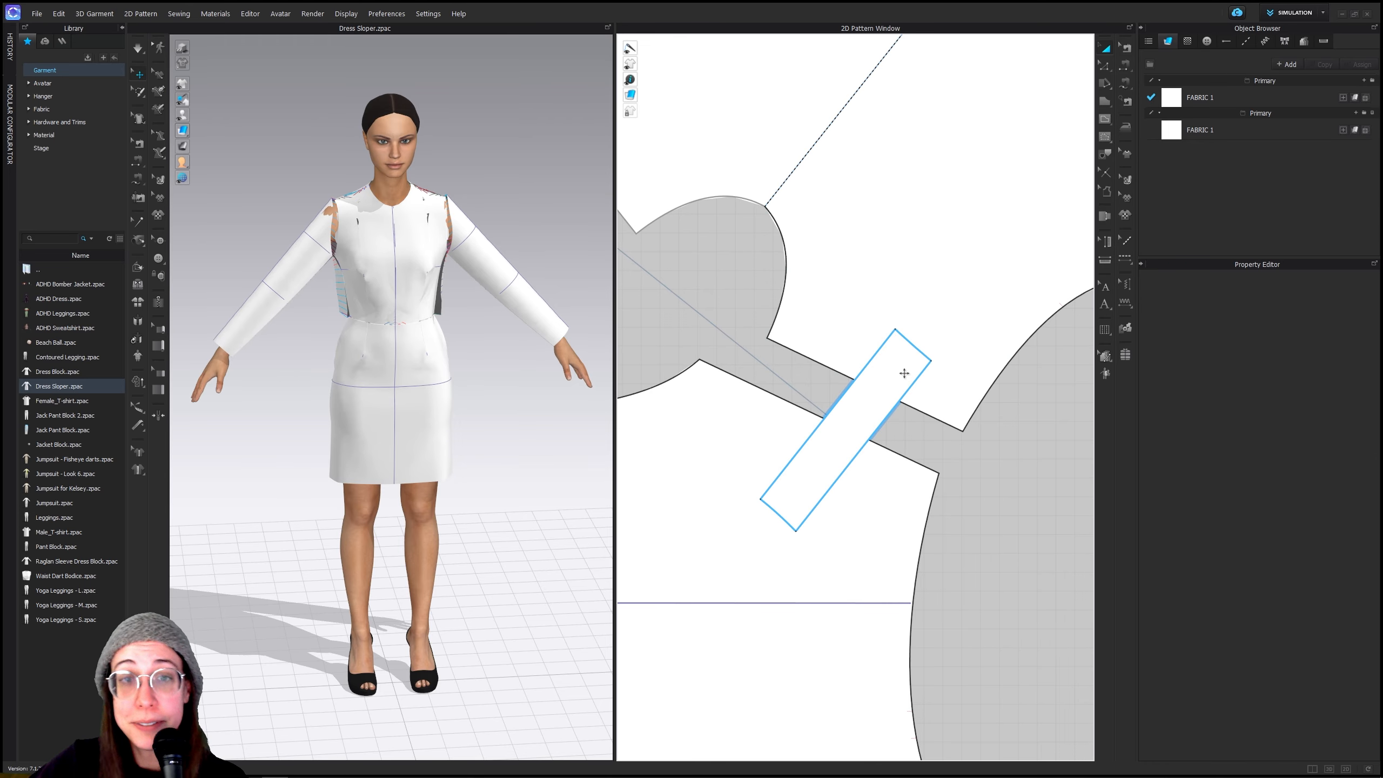
{"action": "key", "text": "ctrl+z"}
{"action": "left_click", "coordinate": [960, 476]}
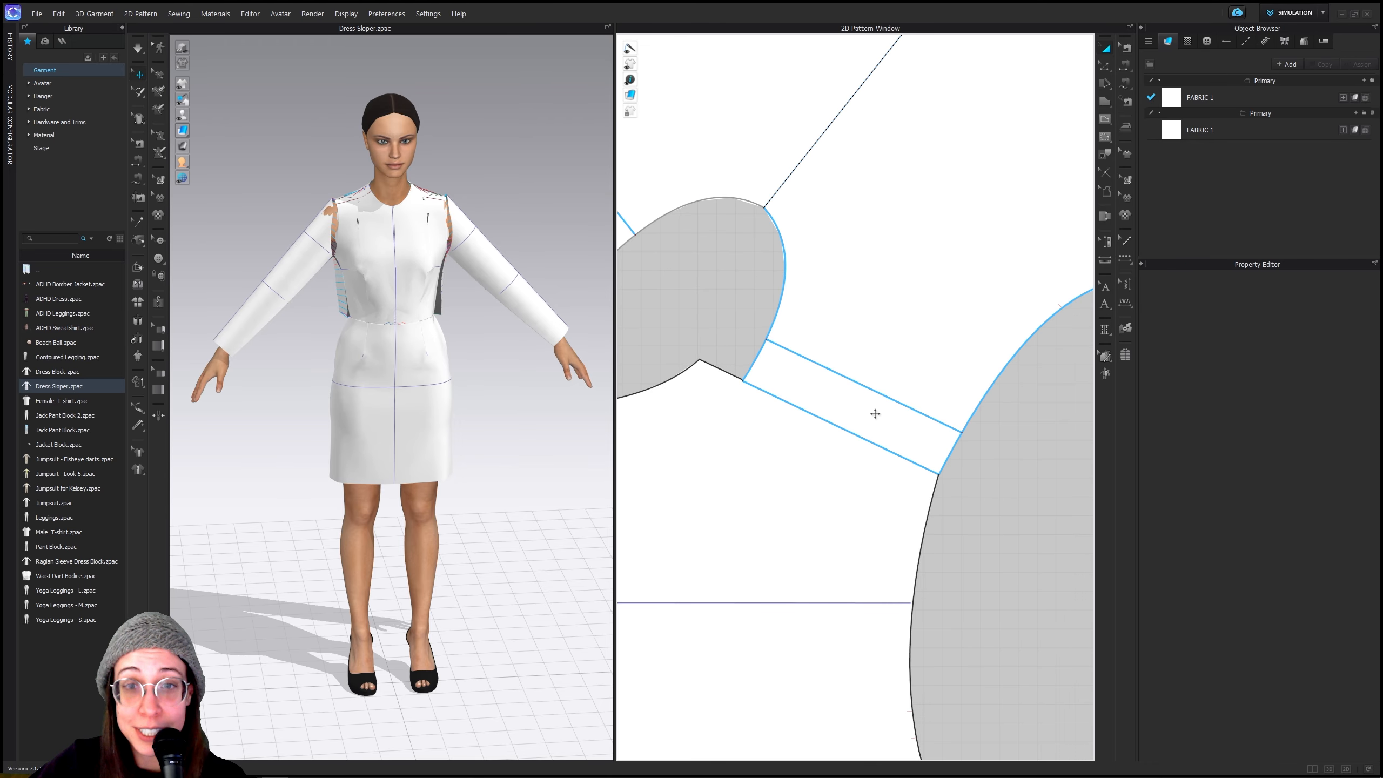
Cut the darted front bodice along the internal line and rotate the separated shoulder strip back against the back bodice's shoulder line
{"action": "left_click", "coordinate": [859, 381]}
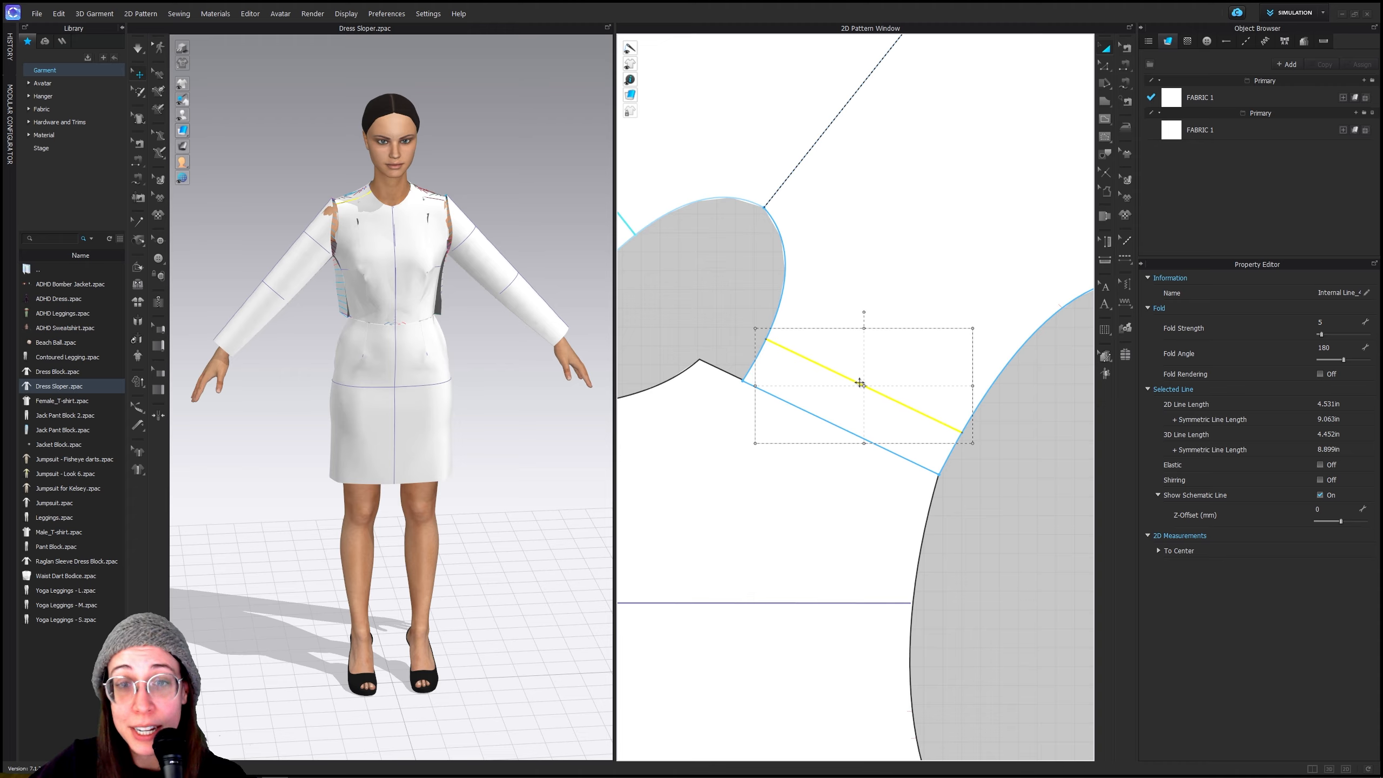
{"action": "right_click", "coordinate": [860, 383]}
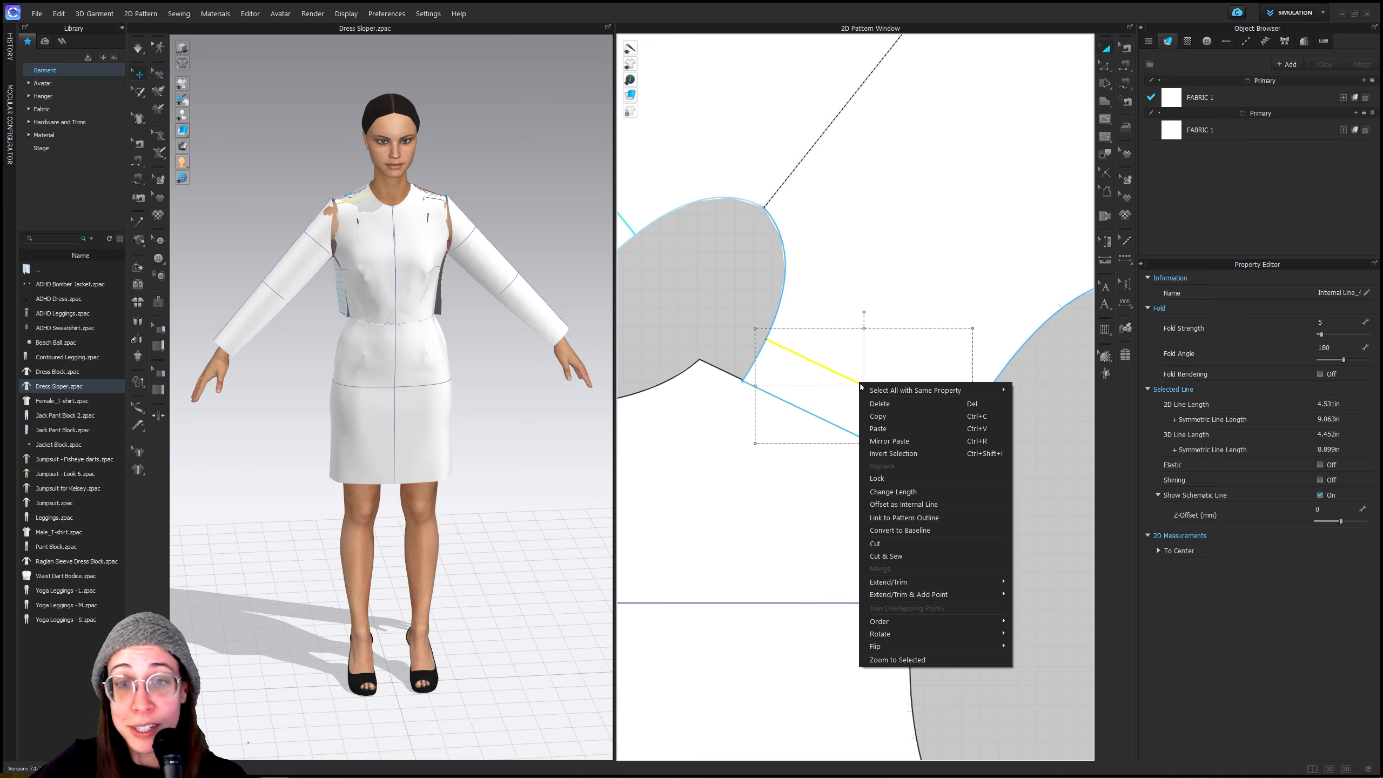
{"action": "left_click", "coordinate": [918, 545]}
{"action": "left_click", "coordinate": [894, 348]}
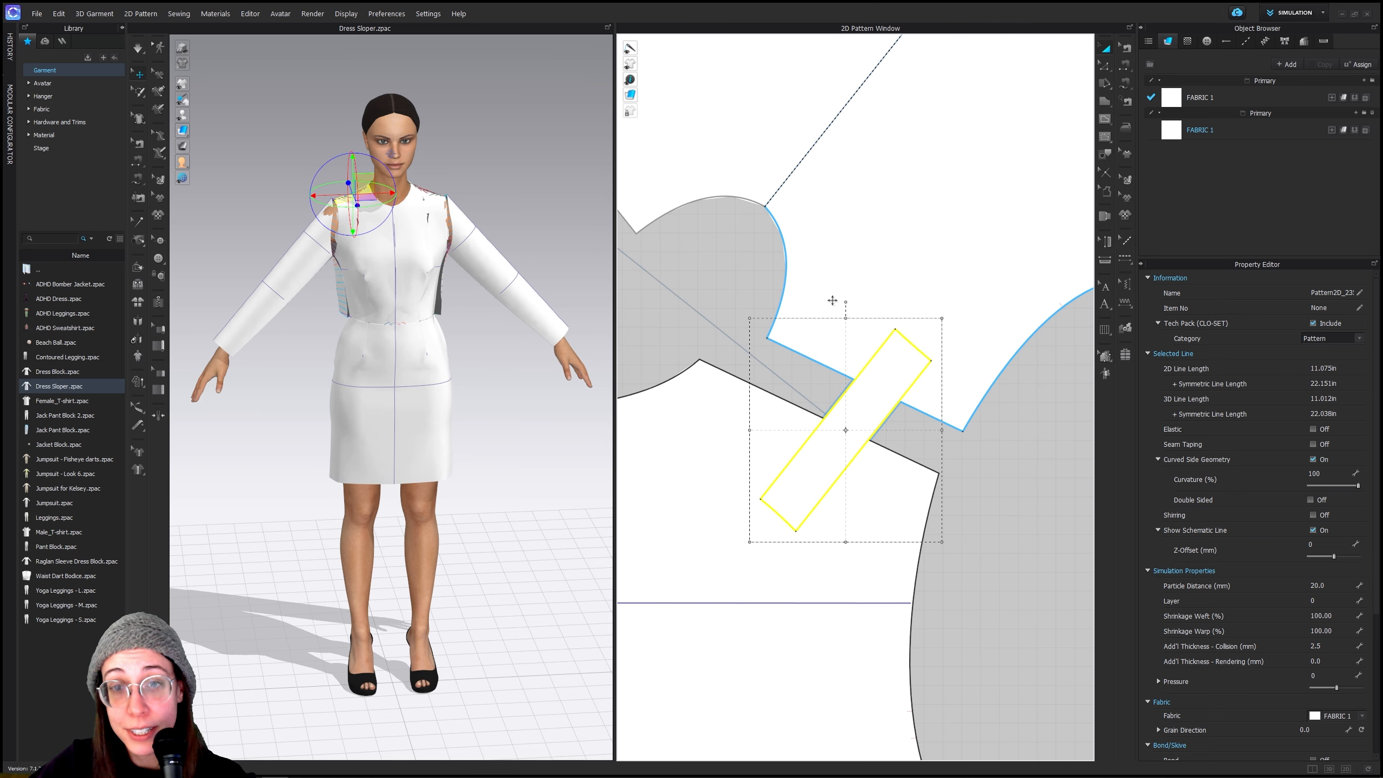
{"action": "left_click_drag", "start_coordinate": [845, 304], "coordinate": [945, 411]}
{"action": "left_click_drag", "start_coordinate": [910, 456], "coordinate": [919, 435]}
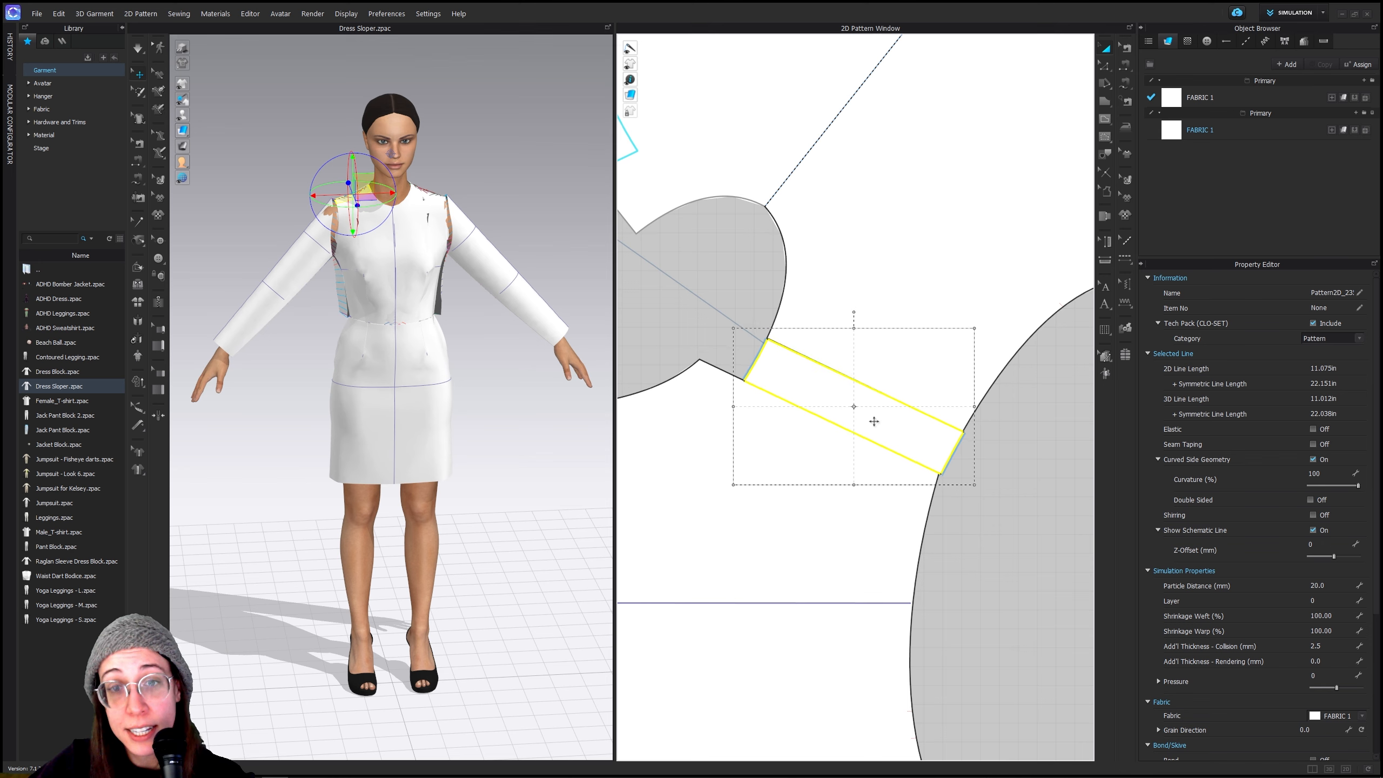
{"action": "mouse_move", "coordinate": [874, 405]}
{"action": "left_mouse_down"}
{"action": "mouse_move", "coordinate": [875, 354]}
{"action": "mouse_move", "coordinate": [880, 411]}
{"action": "left_mouse_up"}
Move the shoulder strip's neck-end edge out to the back bodice's neck point so the strip spans the whole back shoulder
{"action": "left_click", "coordinate": [1104, 66]}
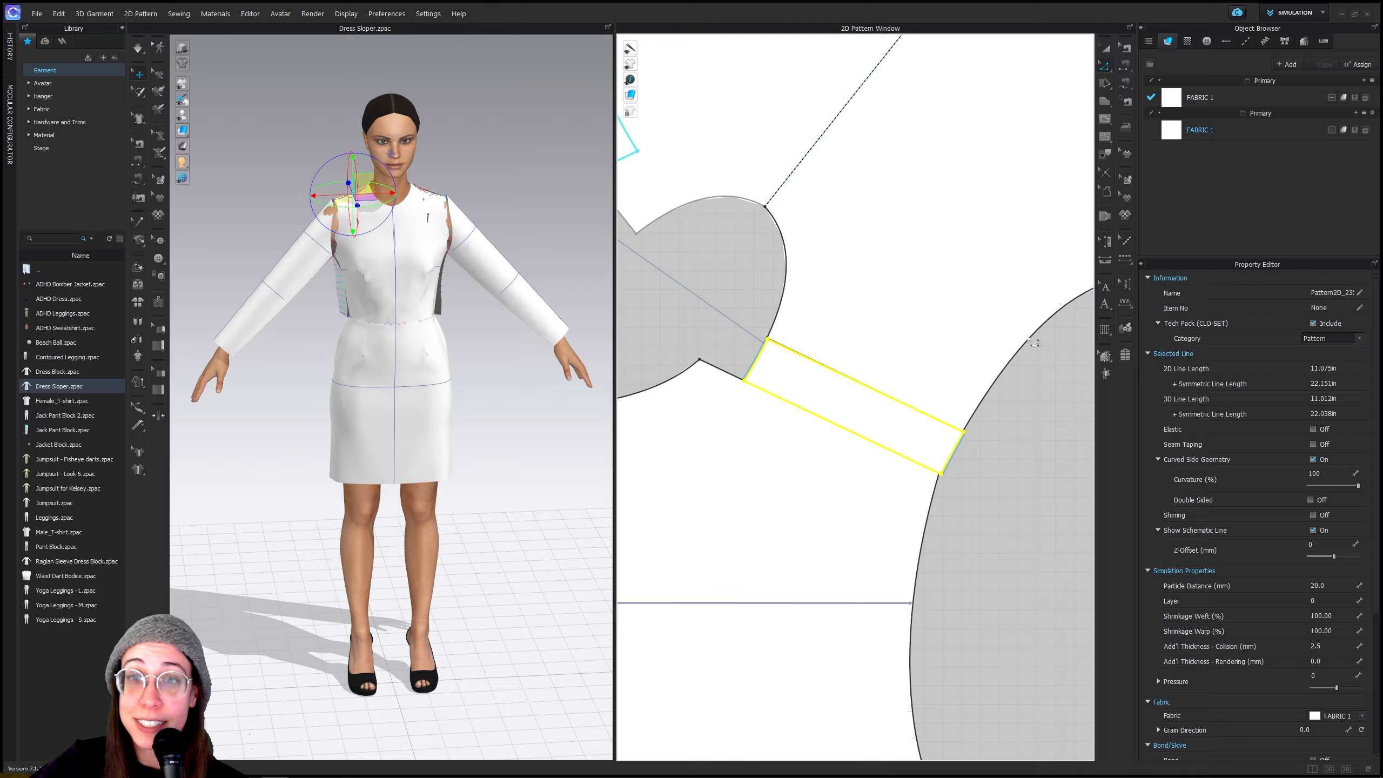
{"action": "left_click", "coordinate": [788, 392]}
{"action": "left_click_drag", "start_coordinate": [770, 366], "coordinate": [726, 341]}
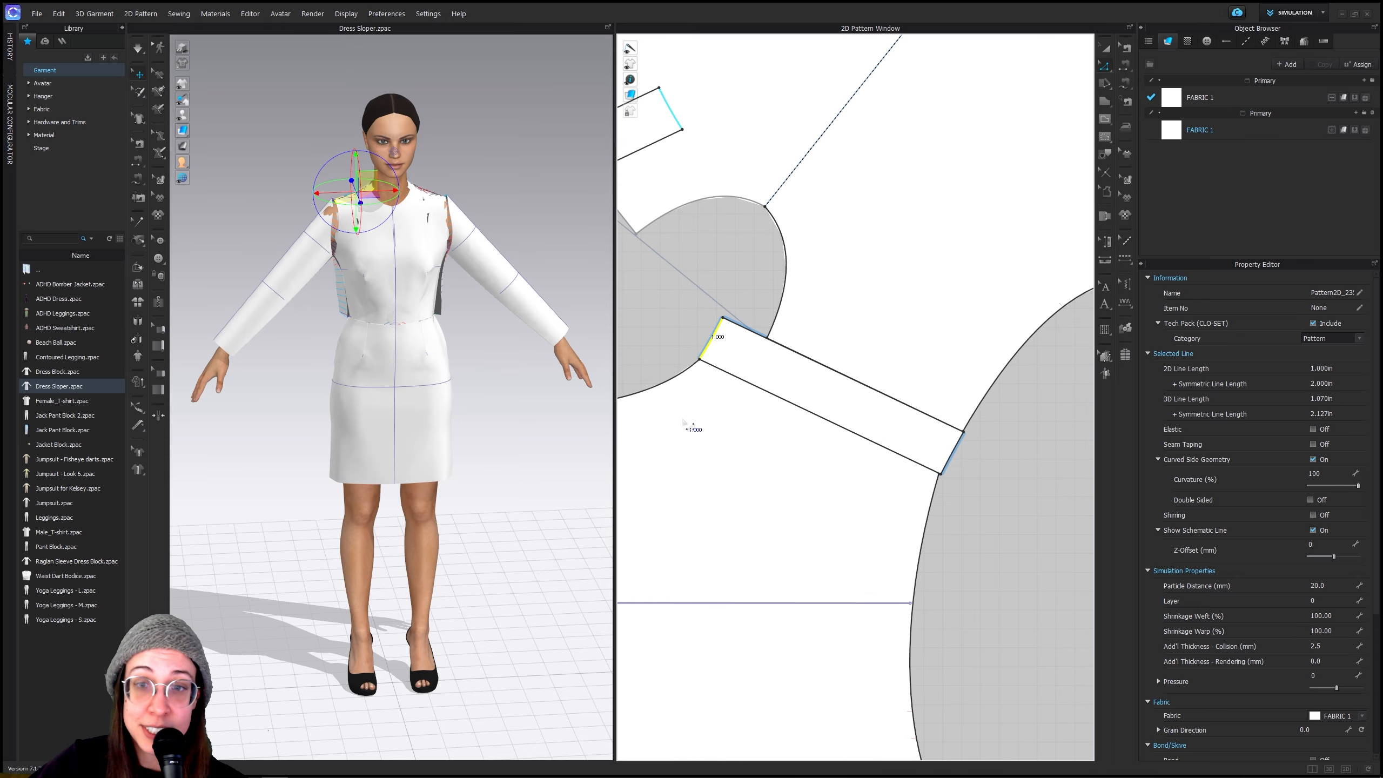
Move the darted front bodice up out of the way and set the shoulder strip just above the back bodice's shoulder
{"action": "left_click", "coordinate": [1106, 49]}
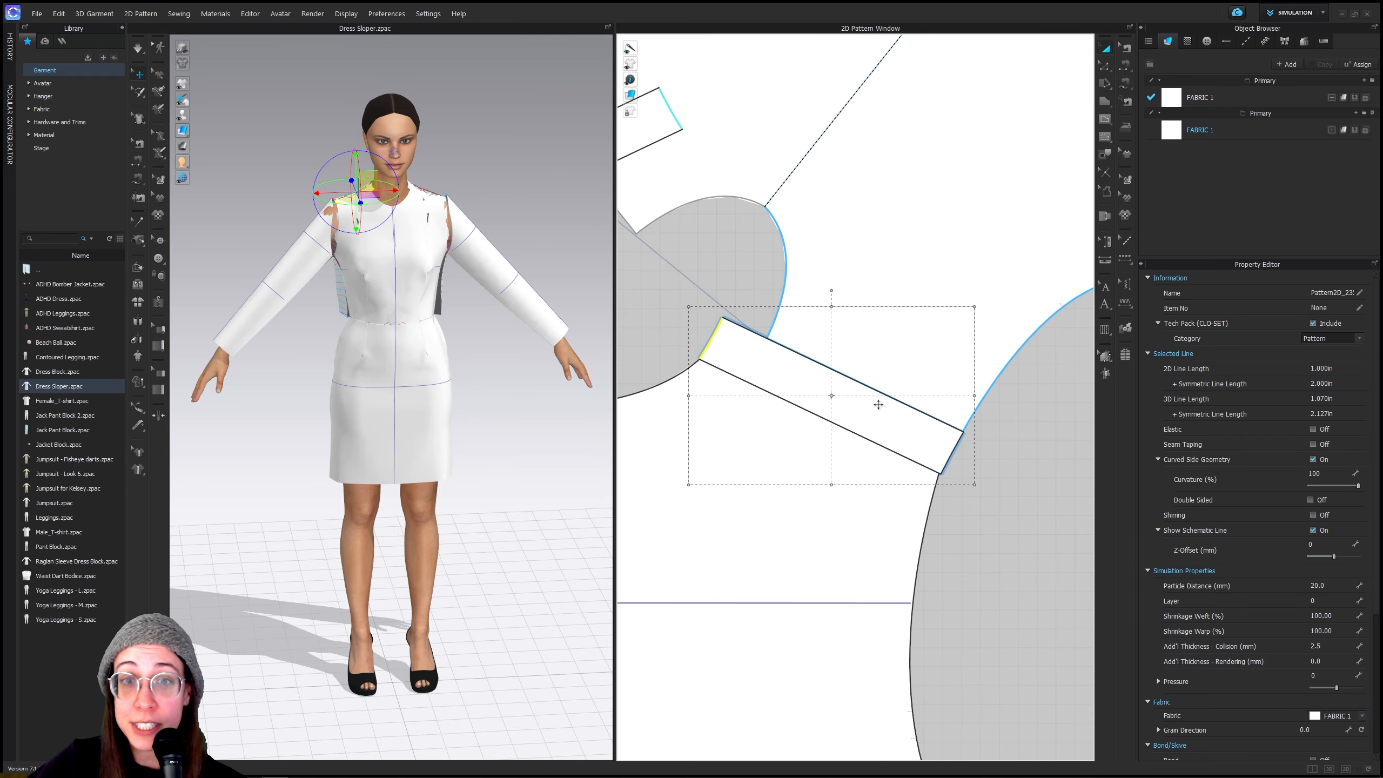
{"action": "scroll", "coordinate": [864, 354], "scroll_direction": "down", "scroll_amount": 3}
{"action": "left_click_drag", "start_coordinate": [942, 332], "coordinate": [970, 218]}
{"action": "left_click_drag", "start_coordinate": [897, 389], "coordinate": [916, 347]}
Merge the strip's lower long edge with the back bodice's shoulder line
{"action": "left_click", "coordinate": [1105, 66]}
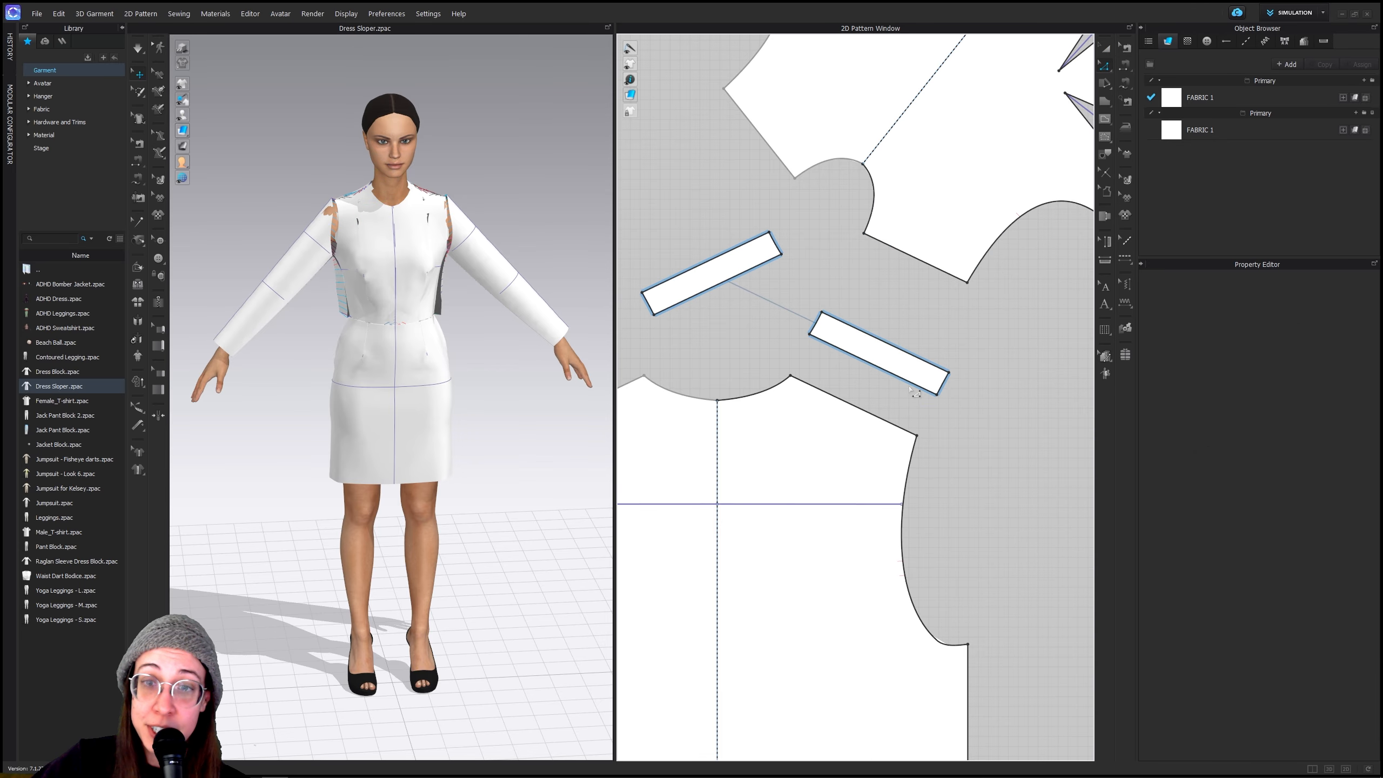
{"action": "left_click", "coordinate": [875, 363]}
{"action": "left_click", "coordinate": [880, 417], "text": "shift"}
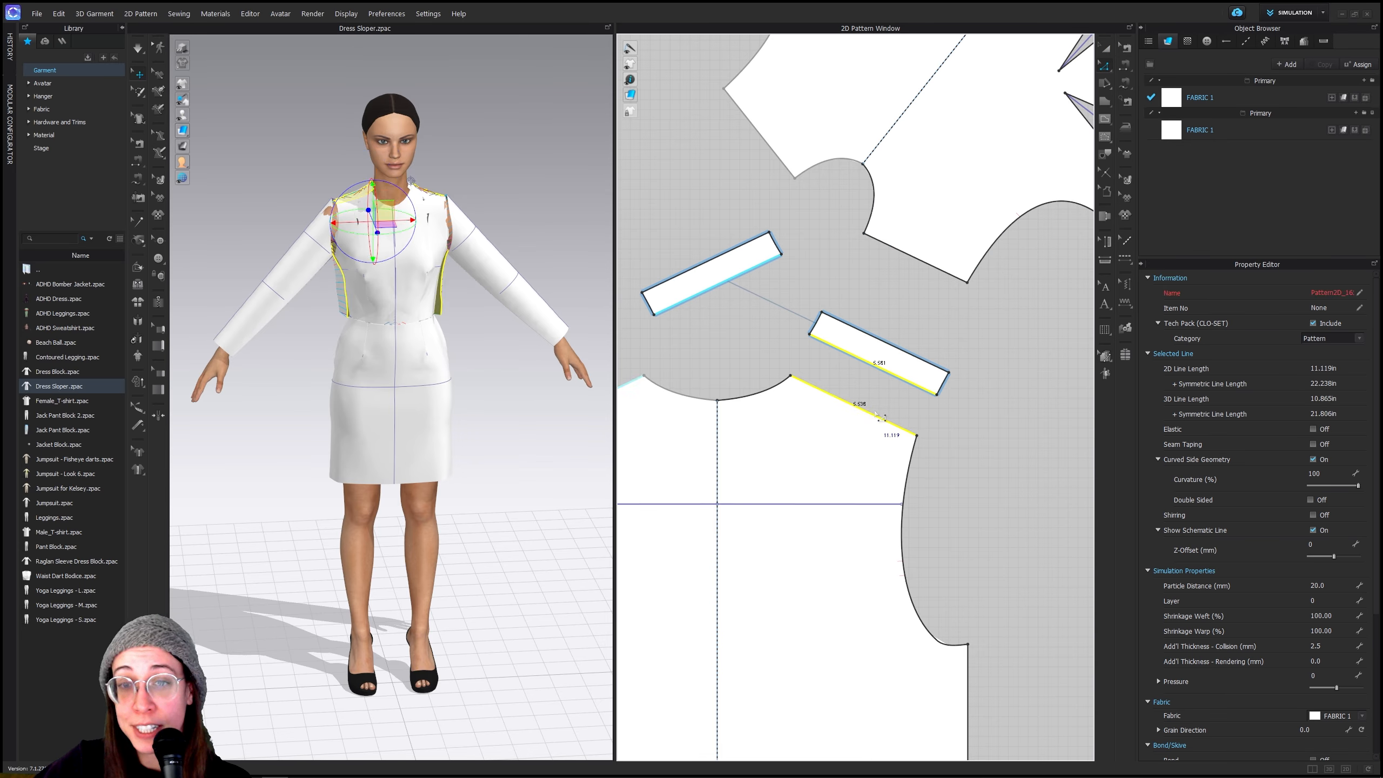
{"action": "right_click", "coordinate": [878, 419]}
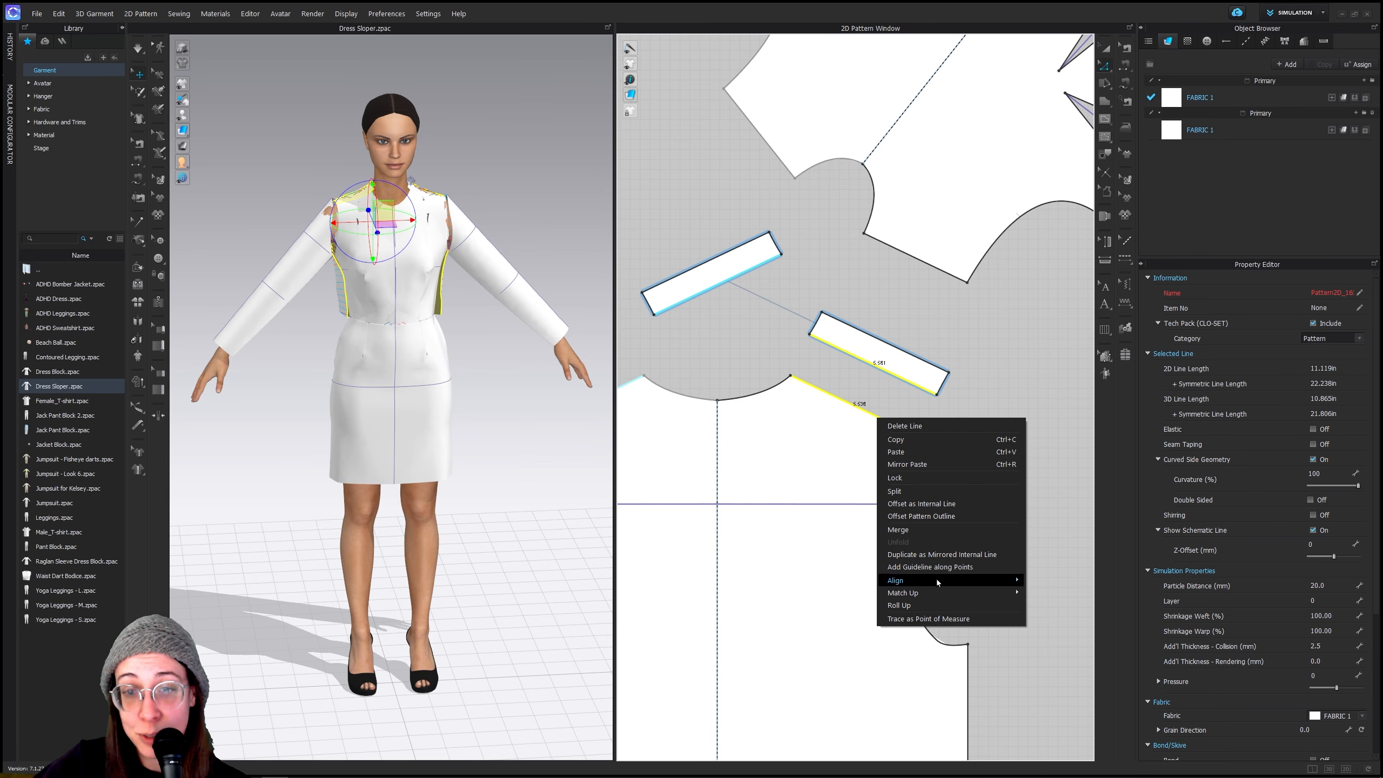
{"action": "left_click", "coordinate": [919, 532]}
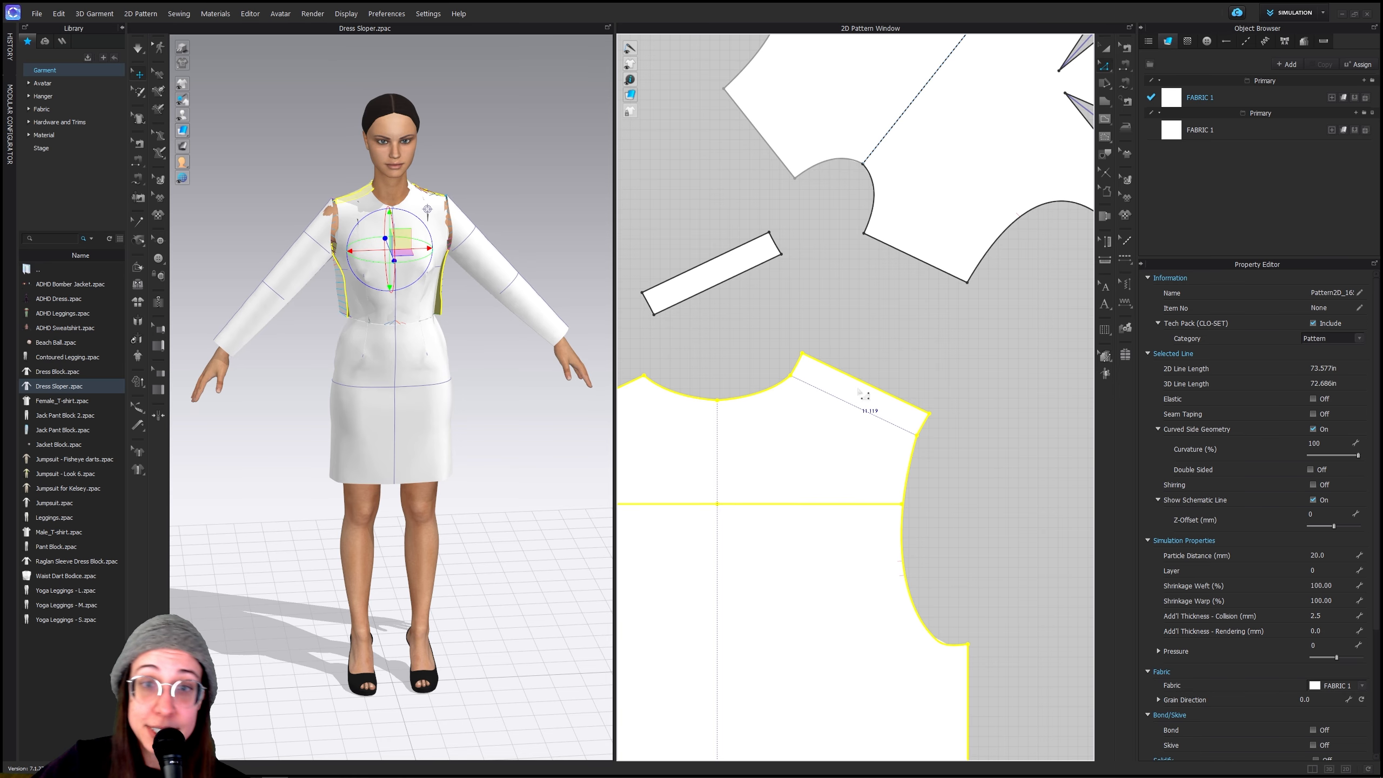
Delete the leftover darted front bodice and the spare mirrored shoulder strip above the back bodice
{"action": "scroll", "coordinate": [789, 470], "scroll_direction": "down", "scroll_amount": 3}
{"action": "middle_click_drag", "start_coordinate": [813, 496], "coordinate": [819, 306]}
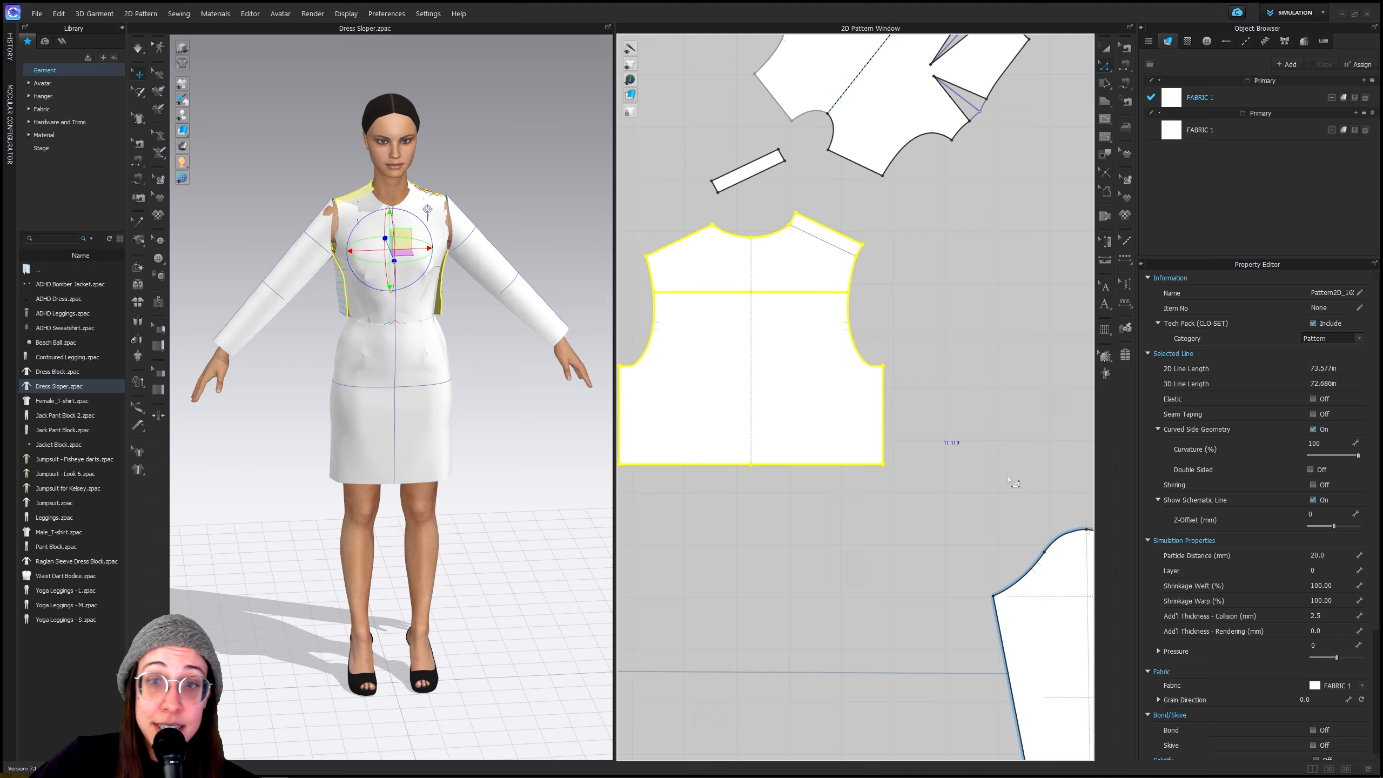
{"action": "middle_click_drag", "start_coordinate": [1025, 541], "coordinate": [883, 431]}
{"action": "middle_click_drag", "start_coordinate": [1061, 414], "coordinate": [990, 469]}
{"action": "scroll", "coordinate": [782, 415], "scroll_direction": "down", "scroll_amount": 3}
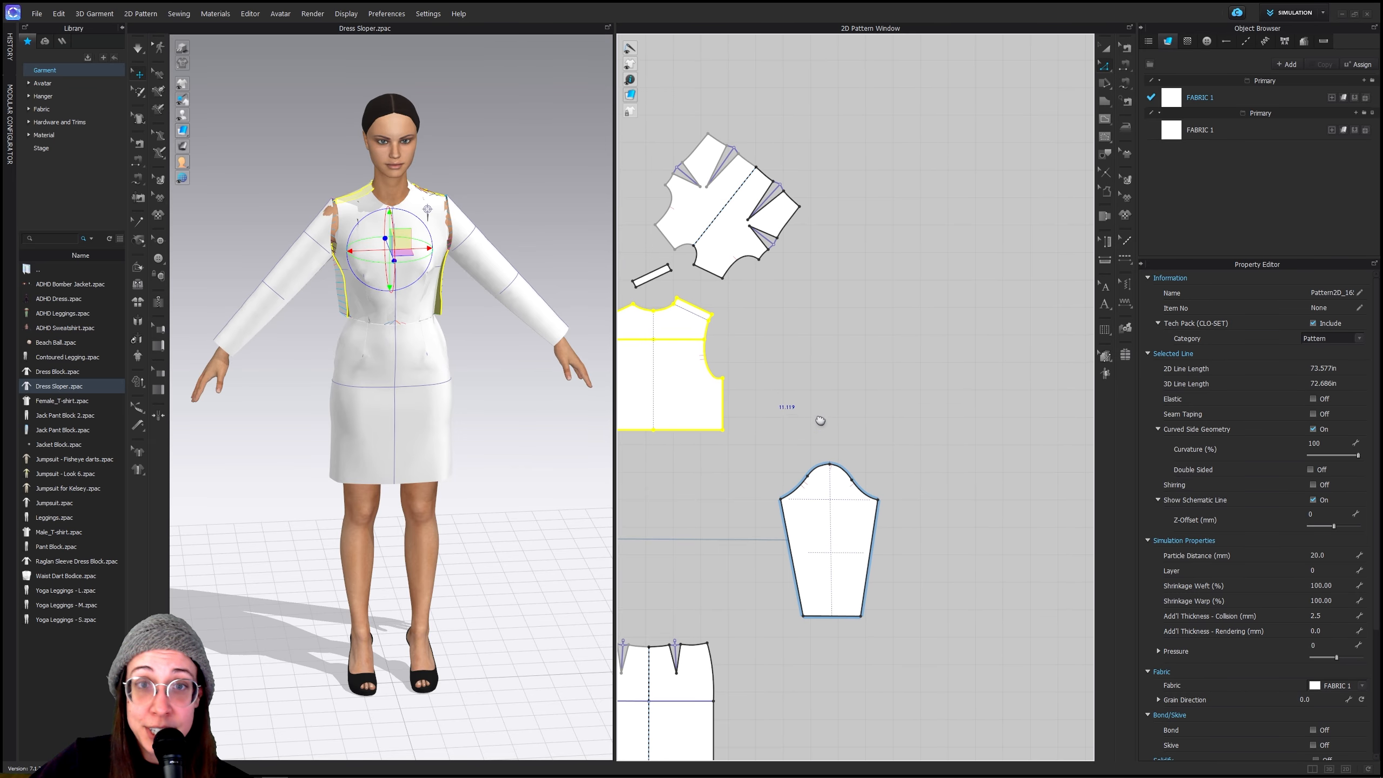
{"action": "middle_click_drag", "start_coordinate": [817, 417], "coordinate": [1005, 503]}
{"action": "left_click", "coordinate": [1105, 48]}
{"action": "left_click", "coordinate": [920, 319]}
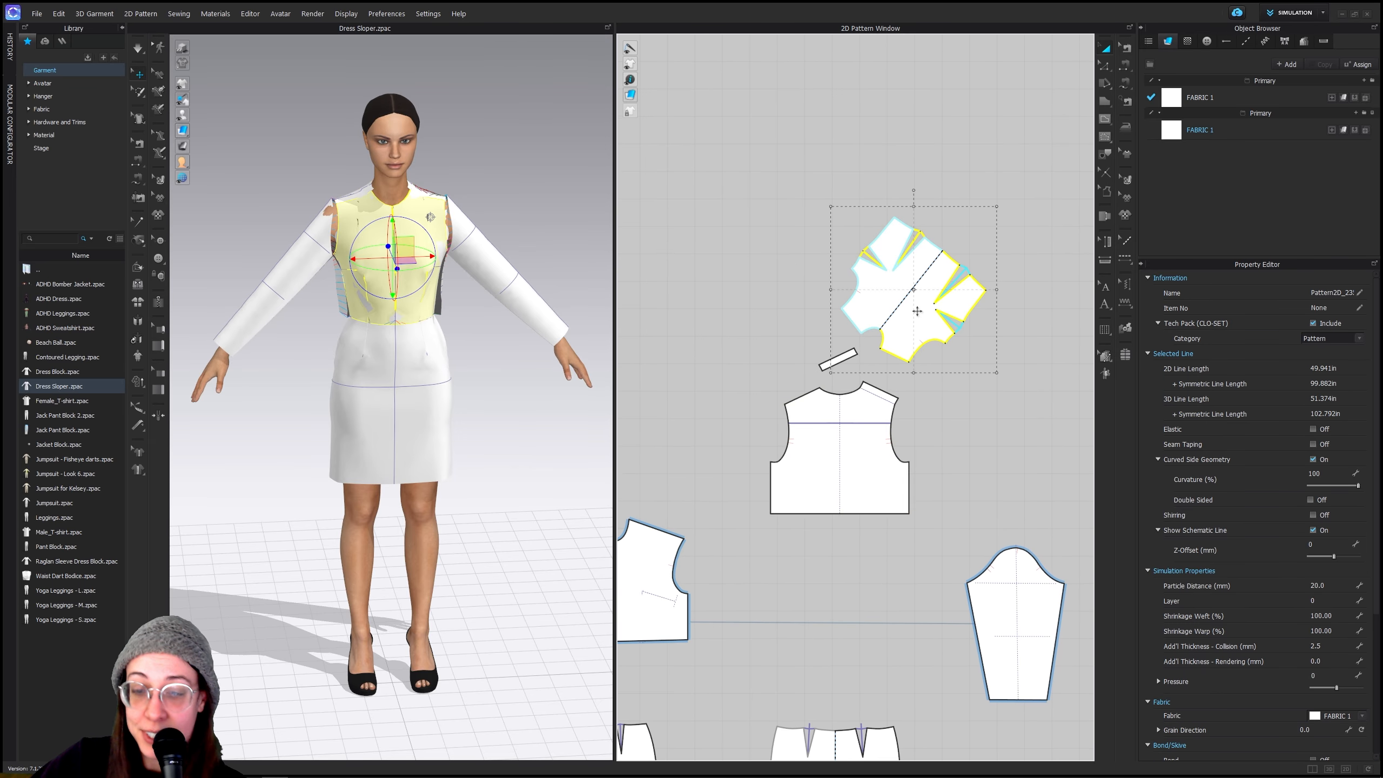
{"action": "key", "text": "Delete"}
{"action": "left_click", "coordinate": [840, 359]}
{"action": "key", "text": "Delete"}
Split the remaining dartless front bodice's neckline curve 1 in from the shoulder neck point
{"action": "middle_click_drag", "start_coordinate": [775, 524], "coordinate": [998, 326]}
{"action": "middle_click_drag", "start_coordinate": [948, 383], "coordinate": [975, 352]}
{"action": "scroll", "coordinate": [901, 307], "scroll_direction": "up", "scroll_amount": 6}
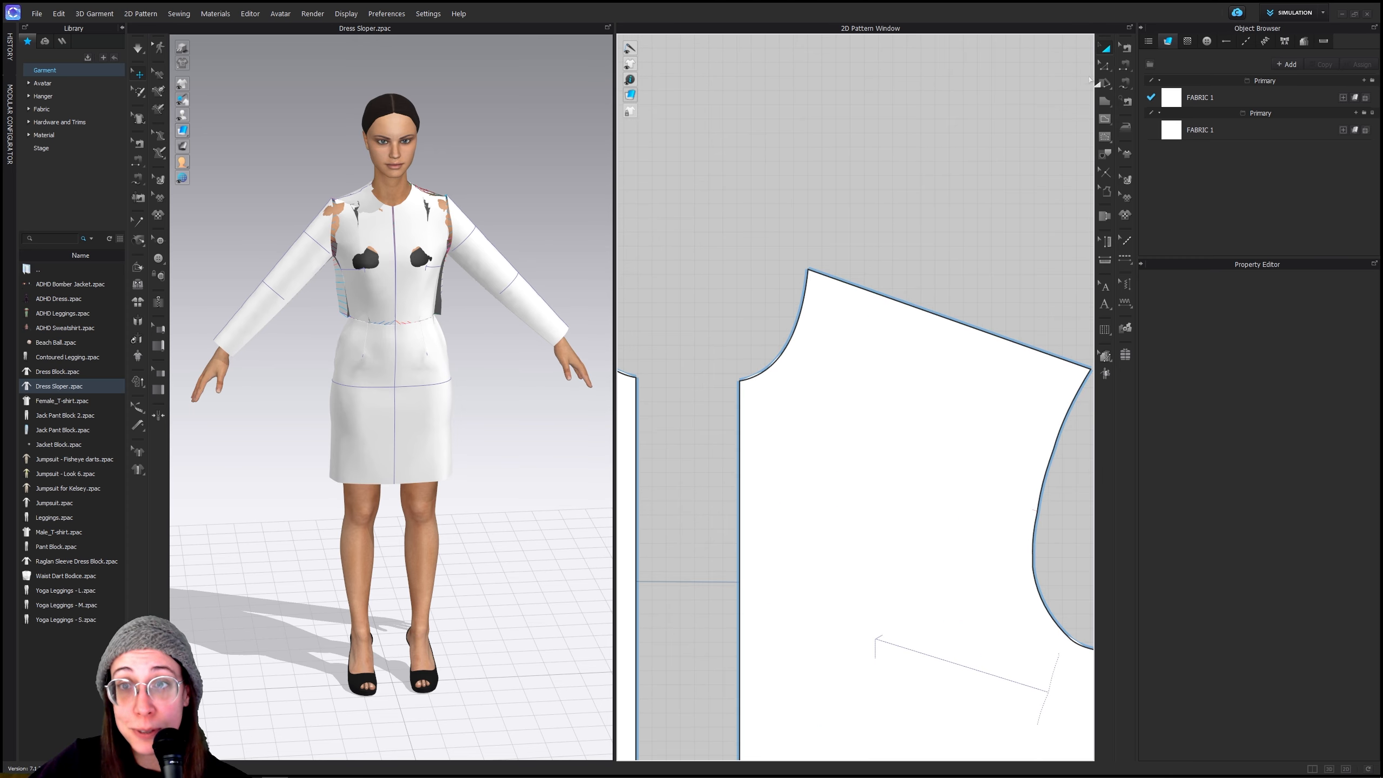
{"action": "left_click", "coordinate": [1104, 66]}
{"action": "left_click", "coordinate": [811, 303]}
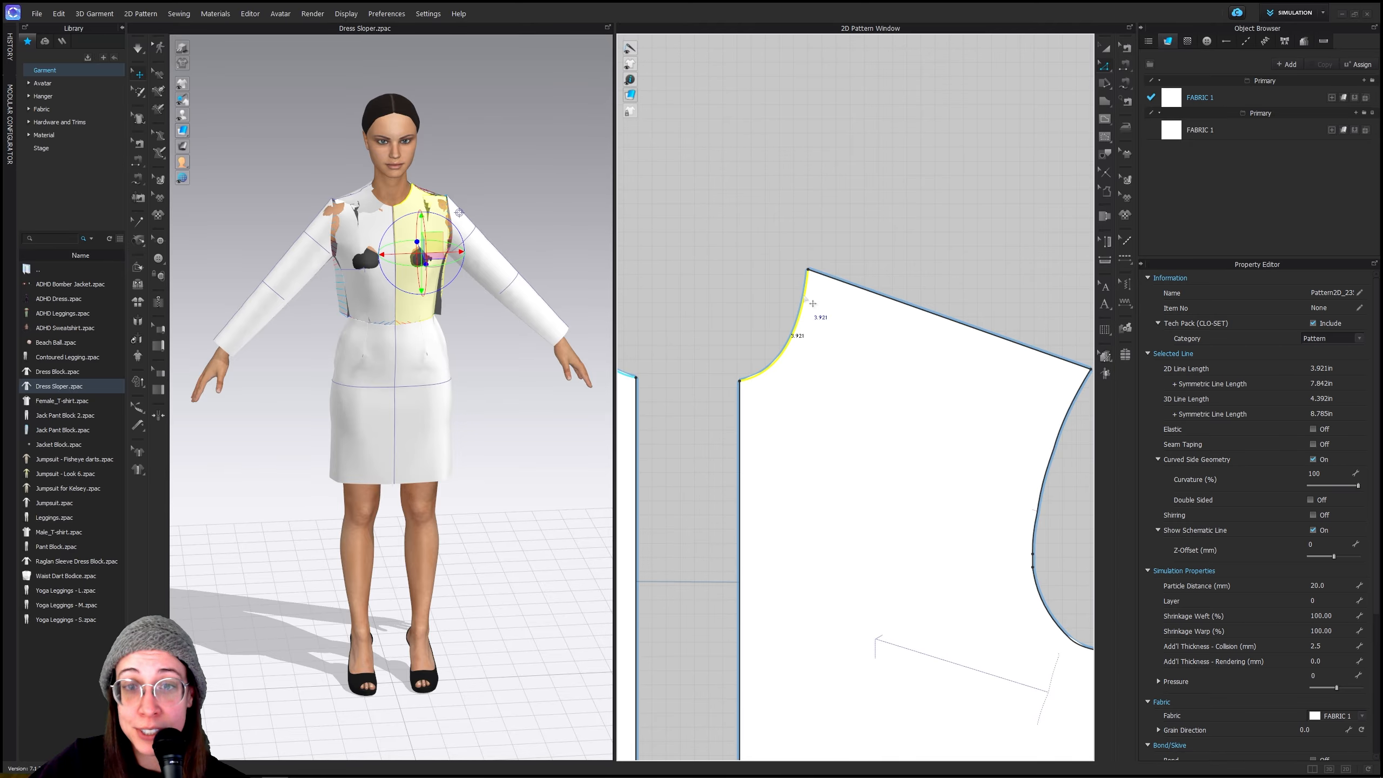
{"action": "right_click", "coordinate": [805, 296]}
{"action": "left_click", "coordinate": [822, 381]}
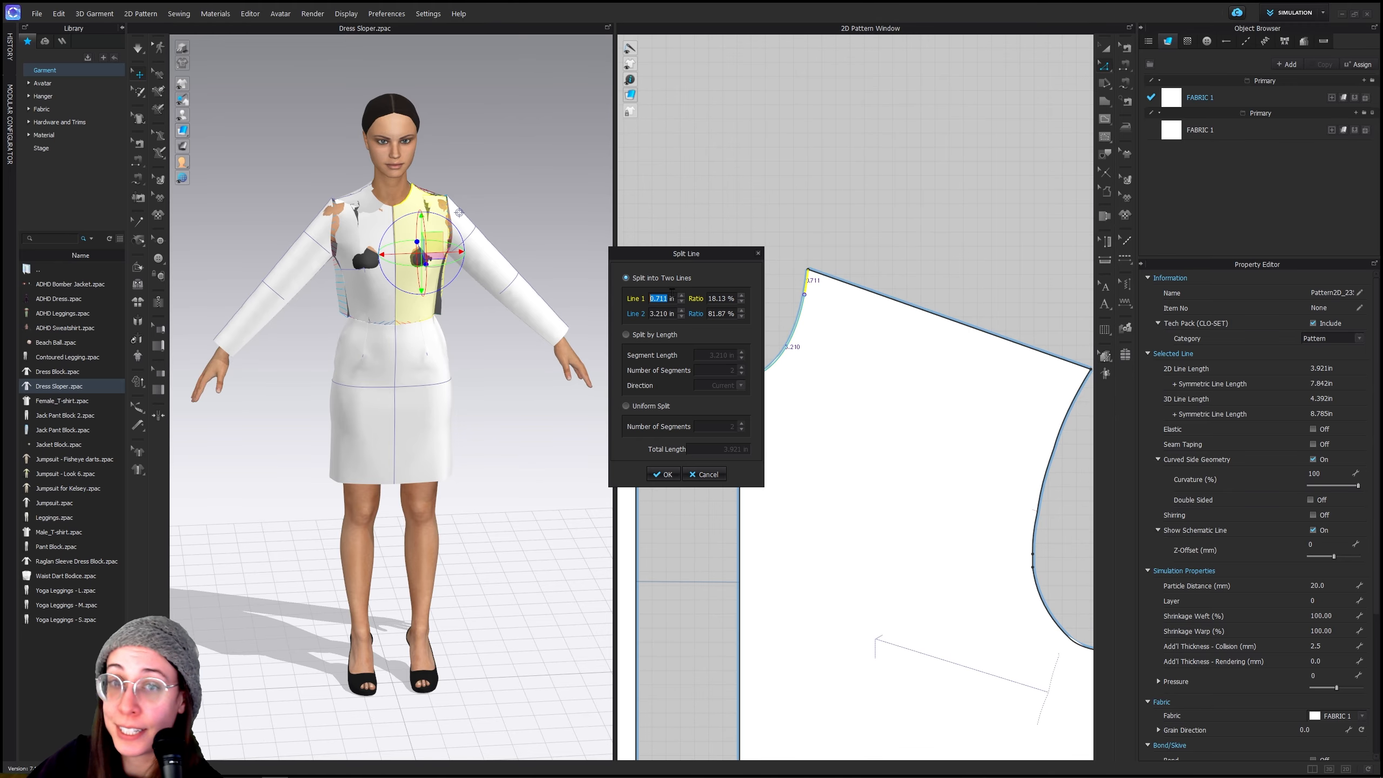
{"action": "type", "text": "1"}
{"action": "left_click", "coordinate": [665, 473]}
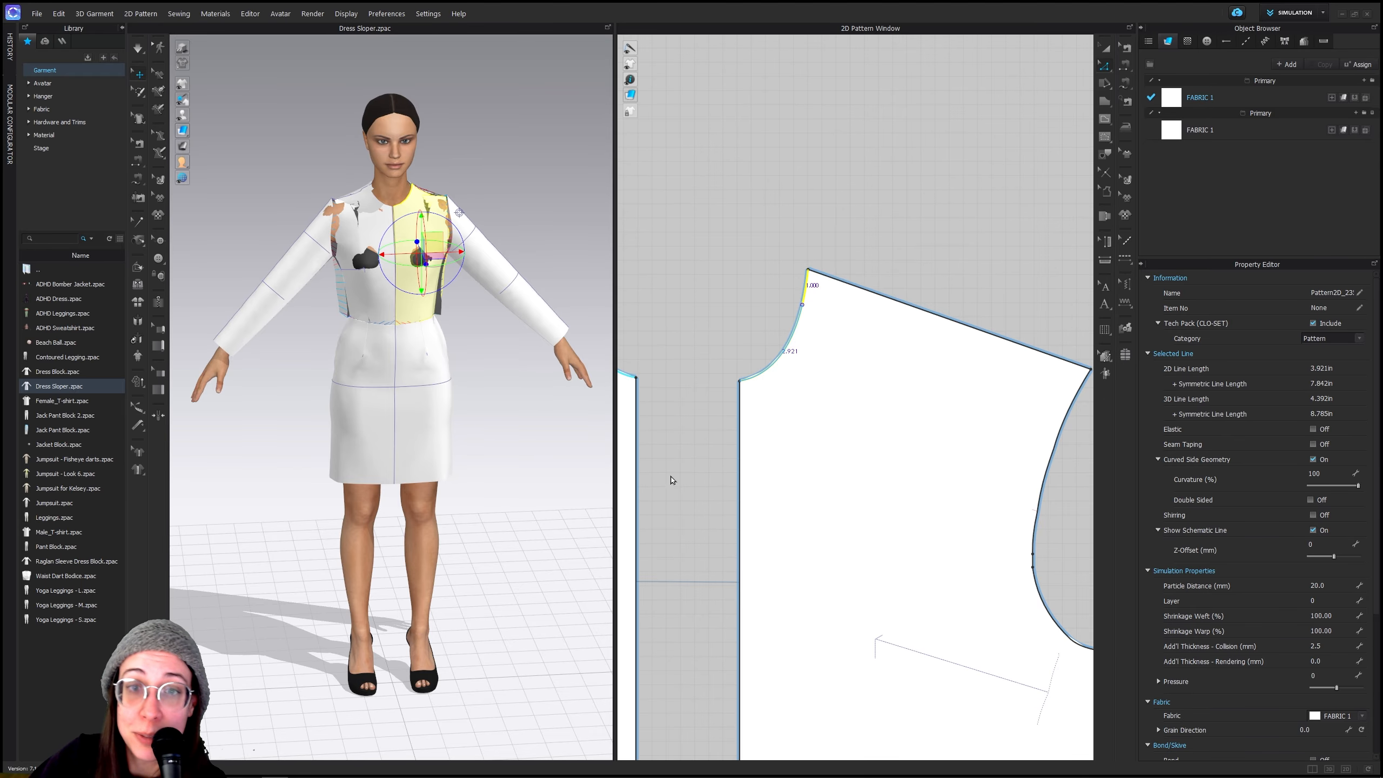
Split the dartless front bodice's armhole curve 1 in down from the shoulder tip
{"action": "left_click", "coordinate": [1075, 409]}
{"action": "right_click", "coordinate": [1073, 407]}
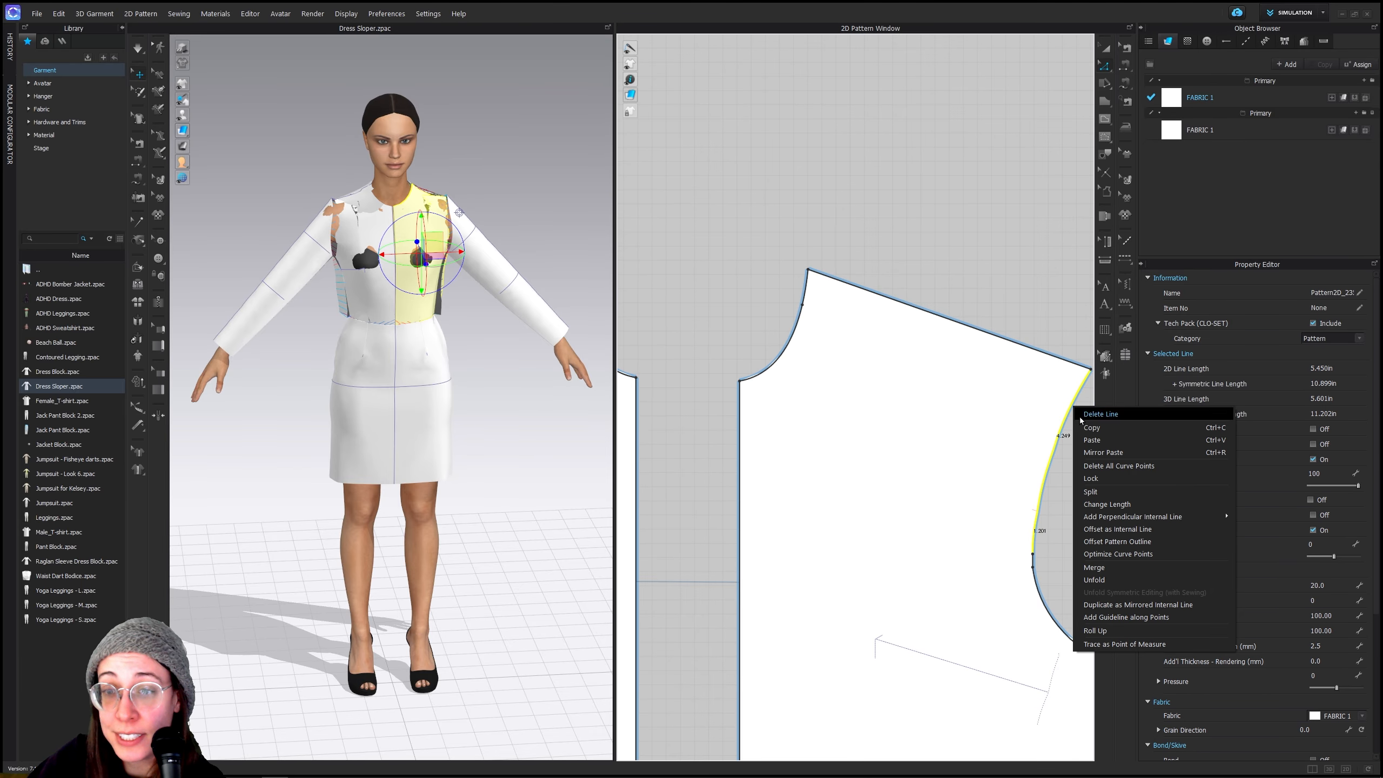
{"action": "left_click", "coordinate": [1111, 488]}
{"action": "right_click", "coordinate": [1069, 410]}
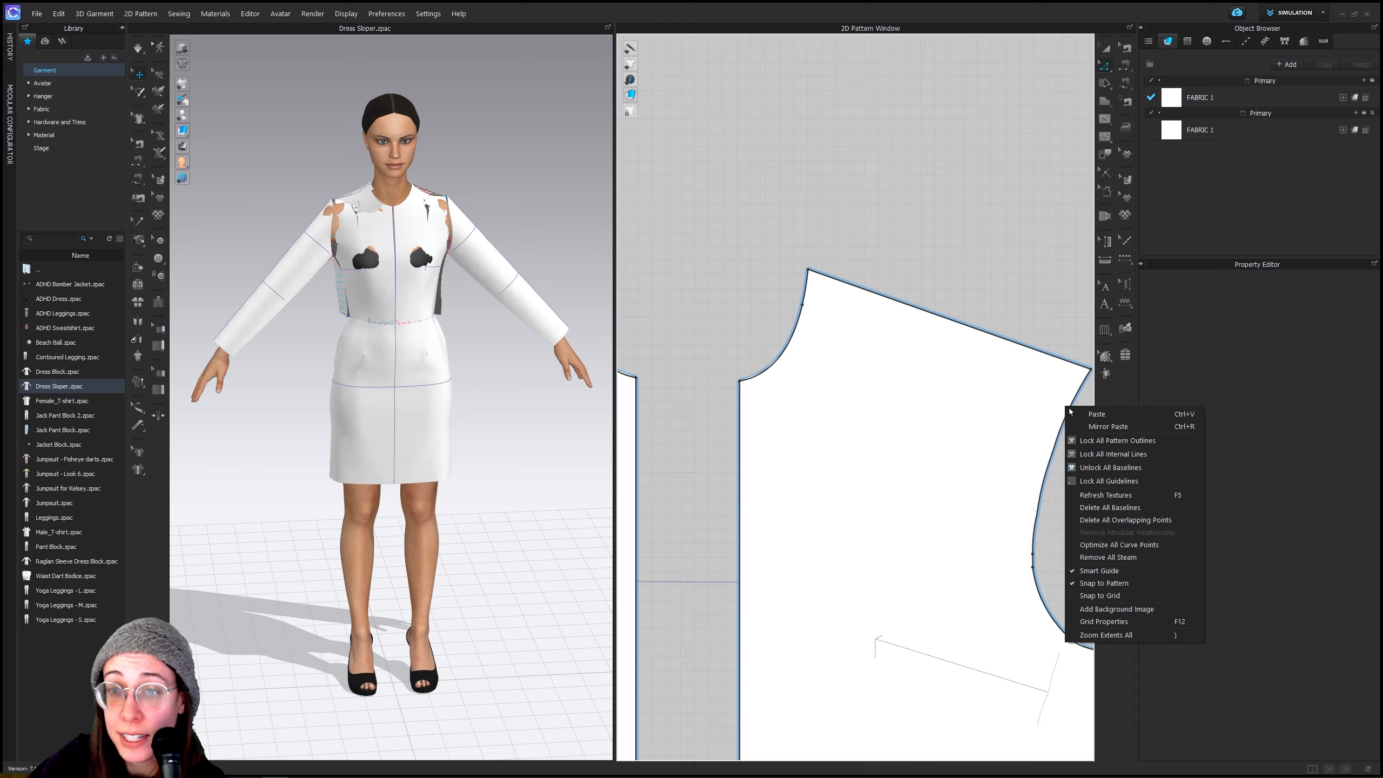
{"action": "right_click", "coordinate": [1076, 398]}
{"action": "left_click", "coordinate": [1111, 491]}
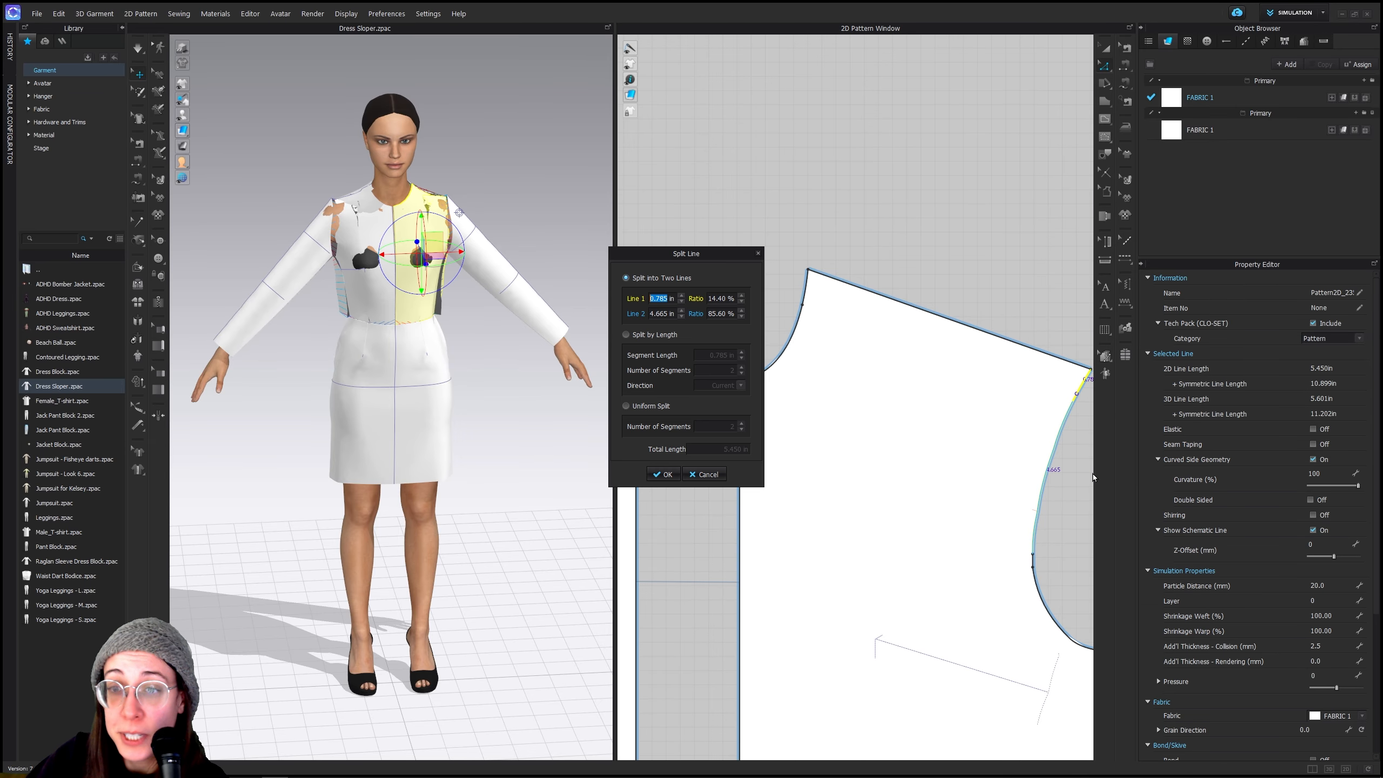
{"action": "type", "text": "1"}
{"action": "left_click", "coordinate": [663, 474]}
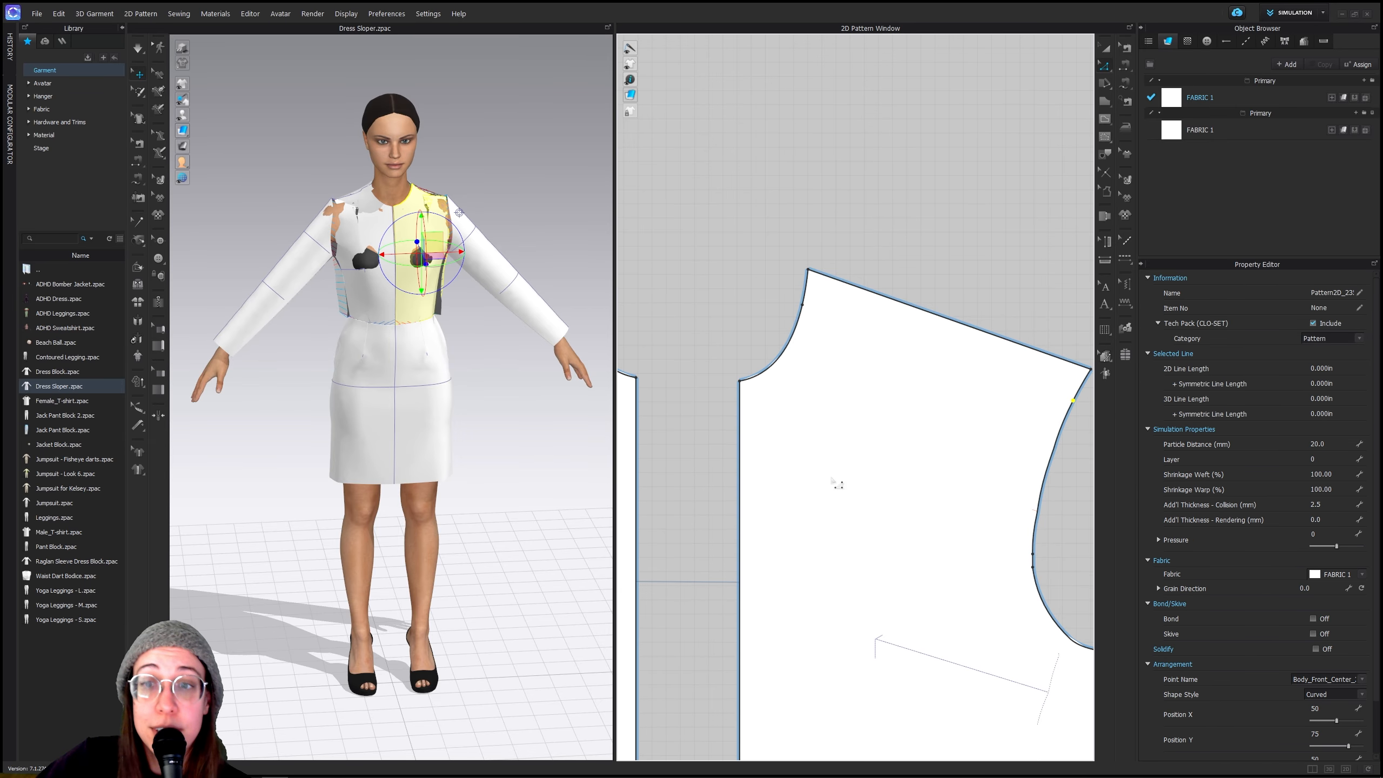
Draw an internal line between the neckline and armhole split points and cut the front bodice along it
{"action": "left_click", "coordinate": [1104, 121]}
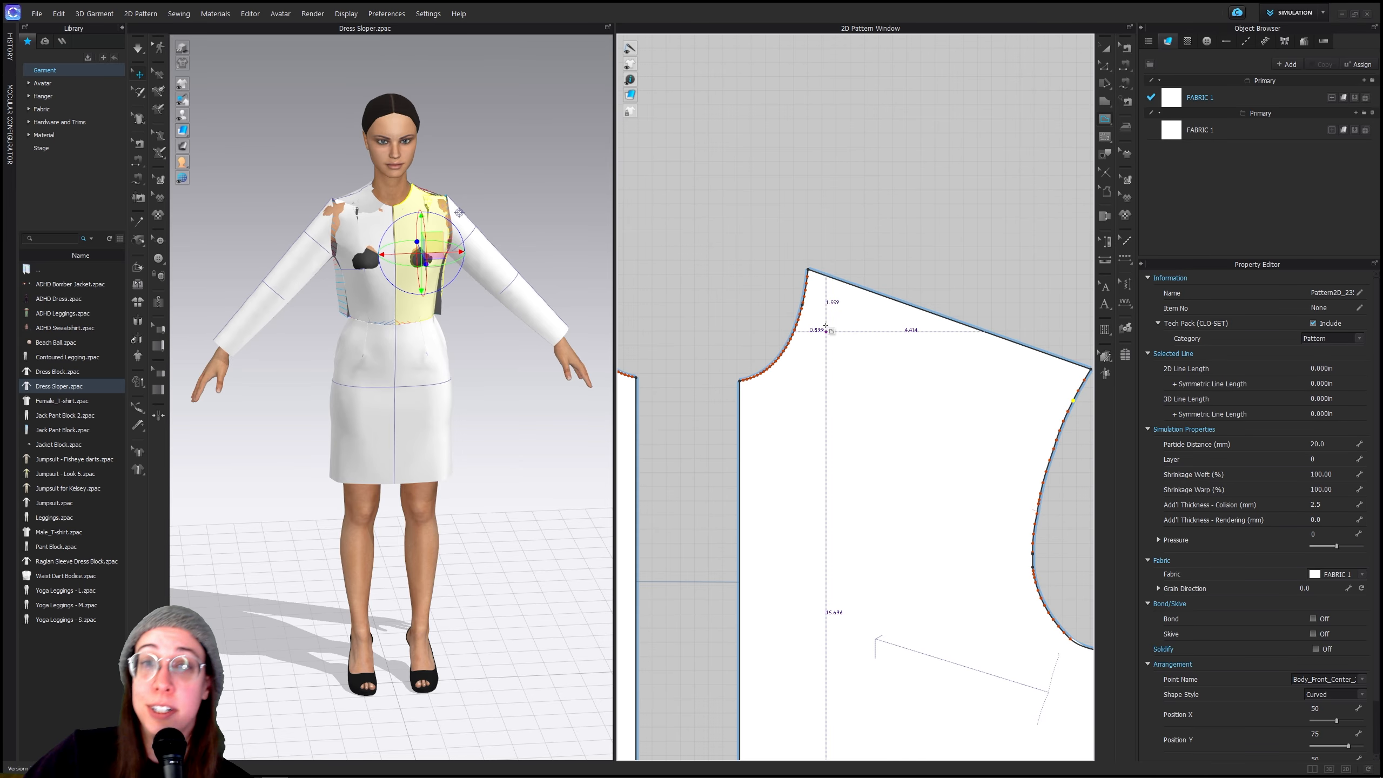
{"action": "left_click", "coordinate": [804, 304]}
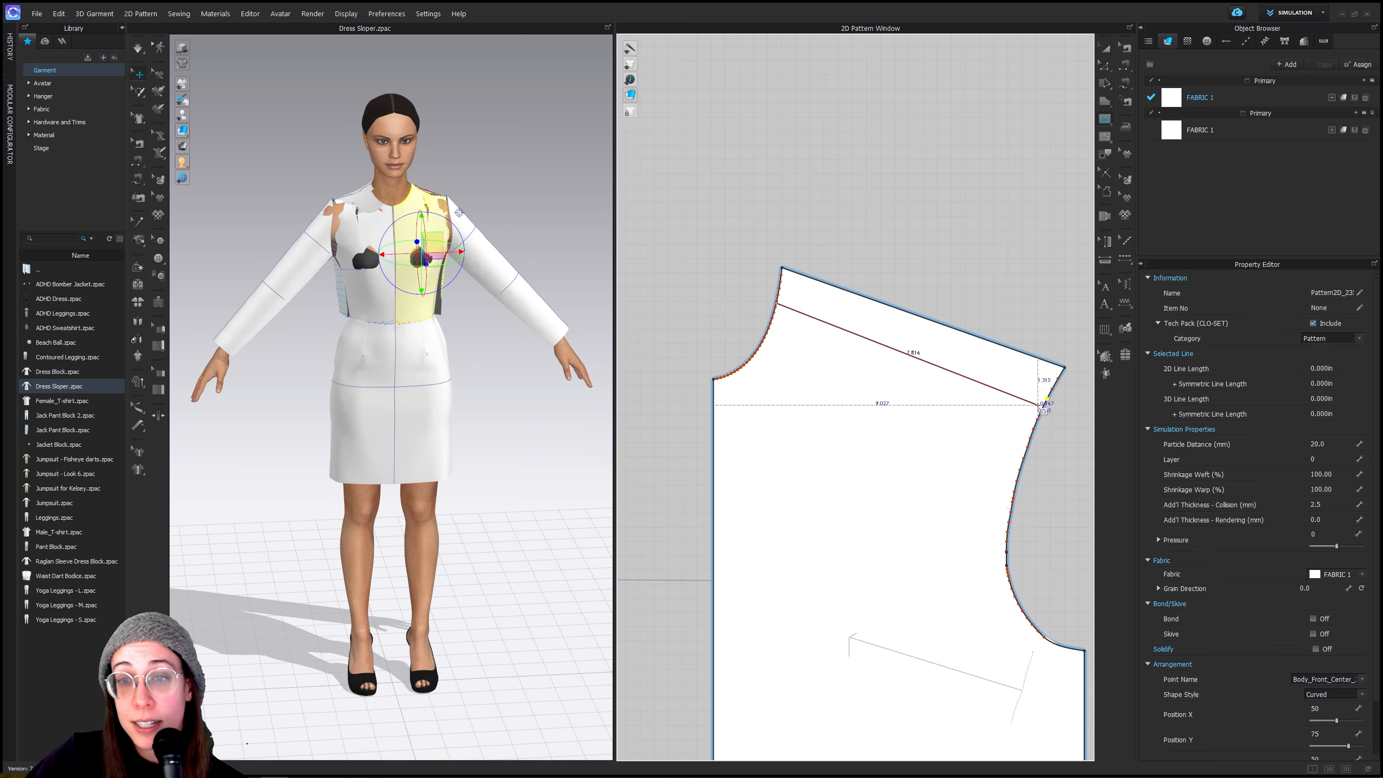
{"action": "double_click", "coordinate": [1047, 400]}
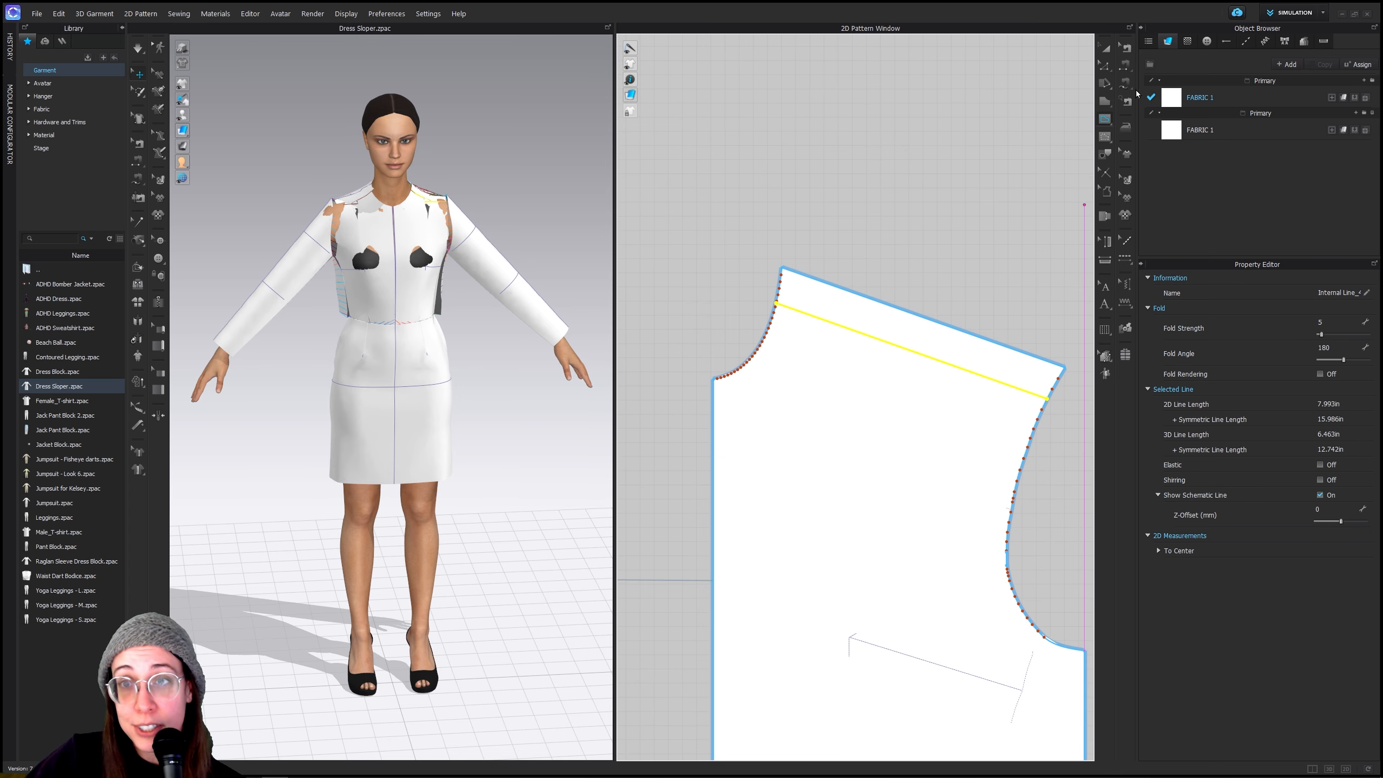
{"action": "left_click", "coordinate": [1105, 49]}
{"action": "right_click", "coordinate": [870, 333]}
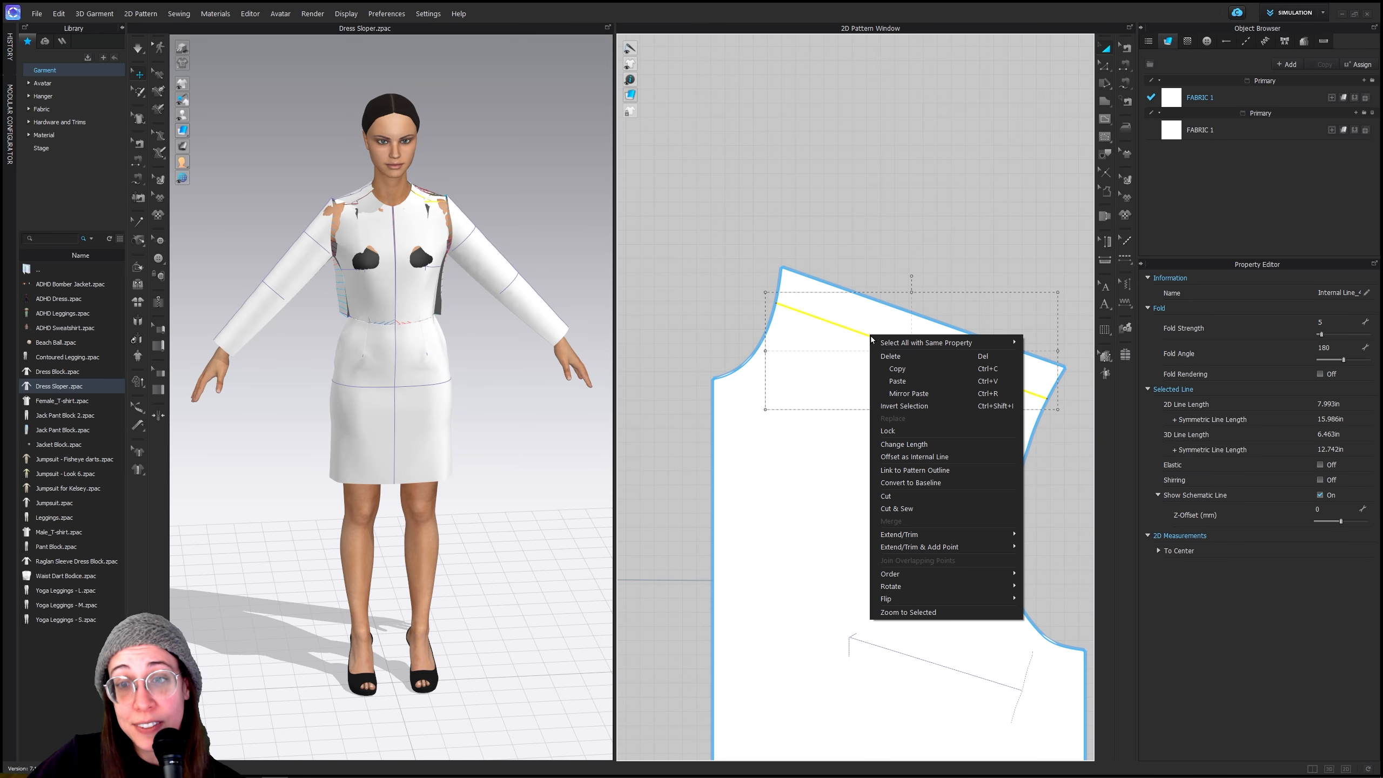
{"action": "left_click", "coordinate": [914, 497]}
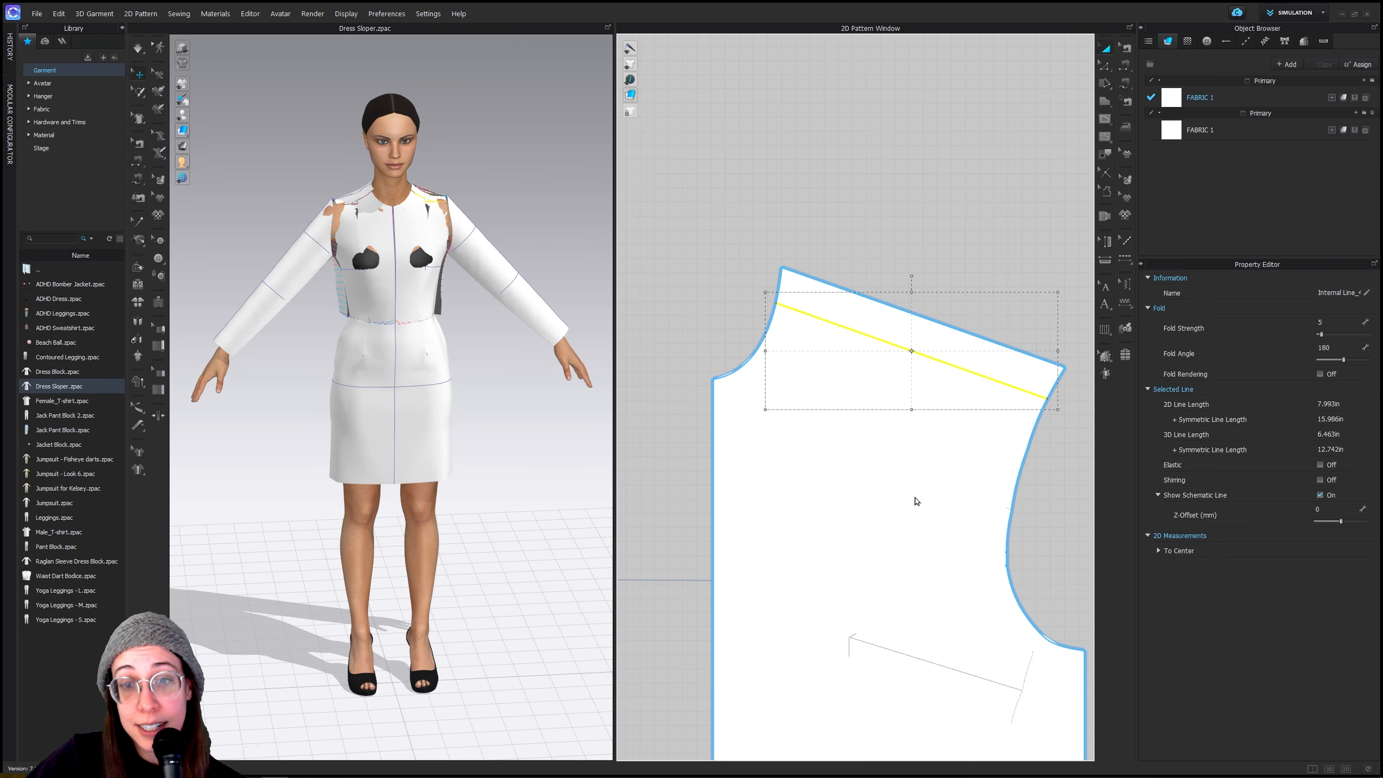
Delete the cut-off shoulder strips above both front bodice halves
{"action": "left_click", "coordinate": [933, 318]}
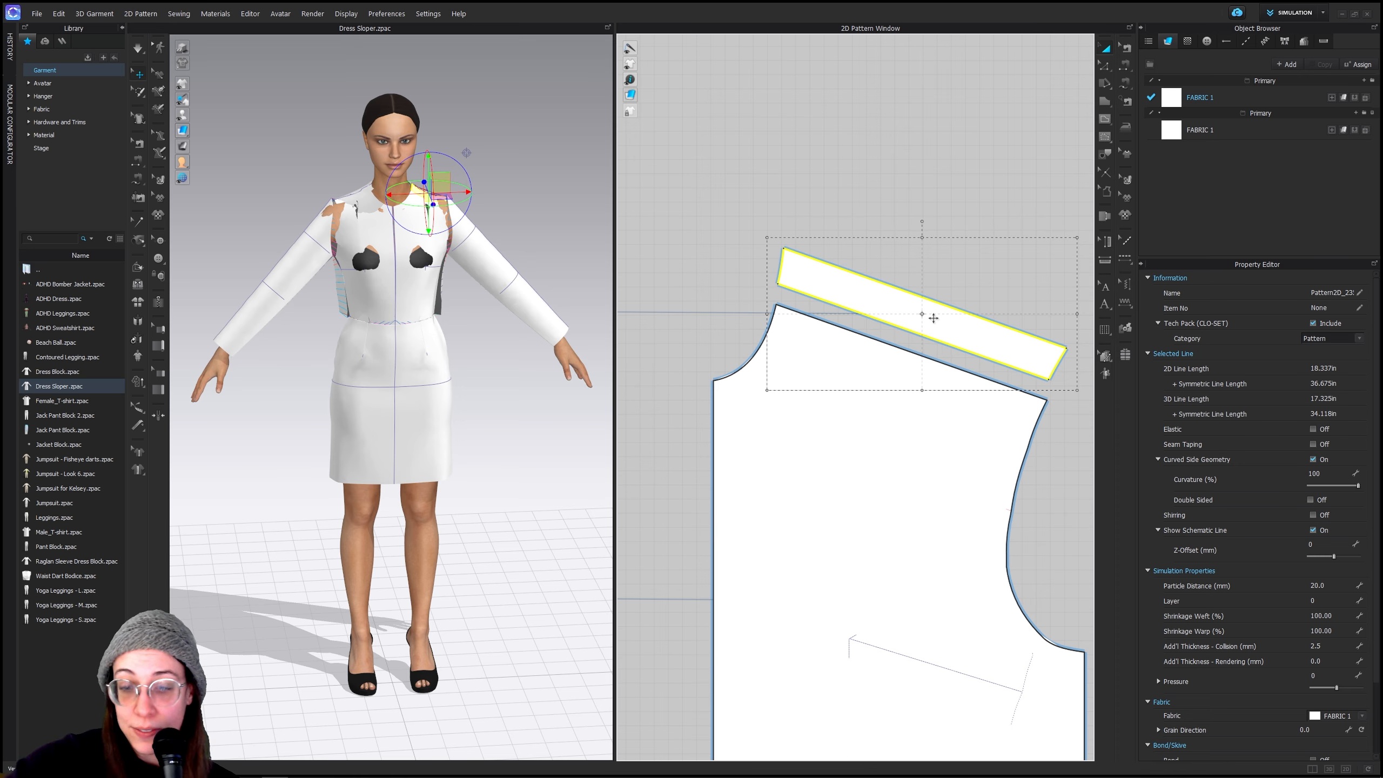
{"action": "key", "text": "Delete"}
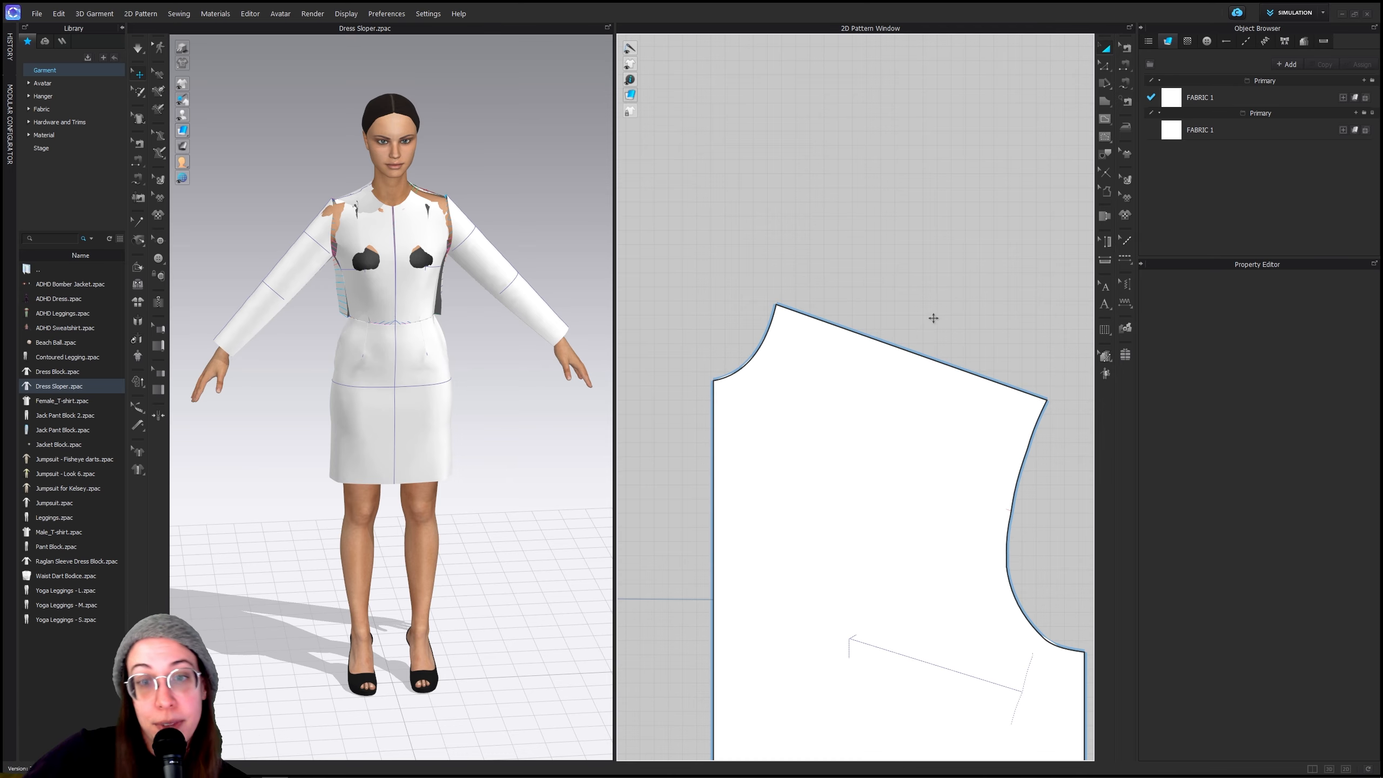
{"action": "scroll", "coordinate": [942, 348], "scroll_direction": "down", "scroll_amount": 5}
{"action": "scroll", "coordinate": [950, 417], "scroll_direction": "down", "scroll_amount": 4}
{"action": "left_click", "coordinate": [810, 324]}
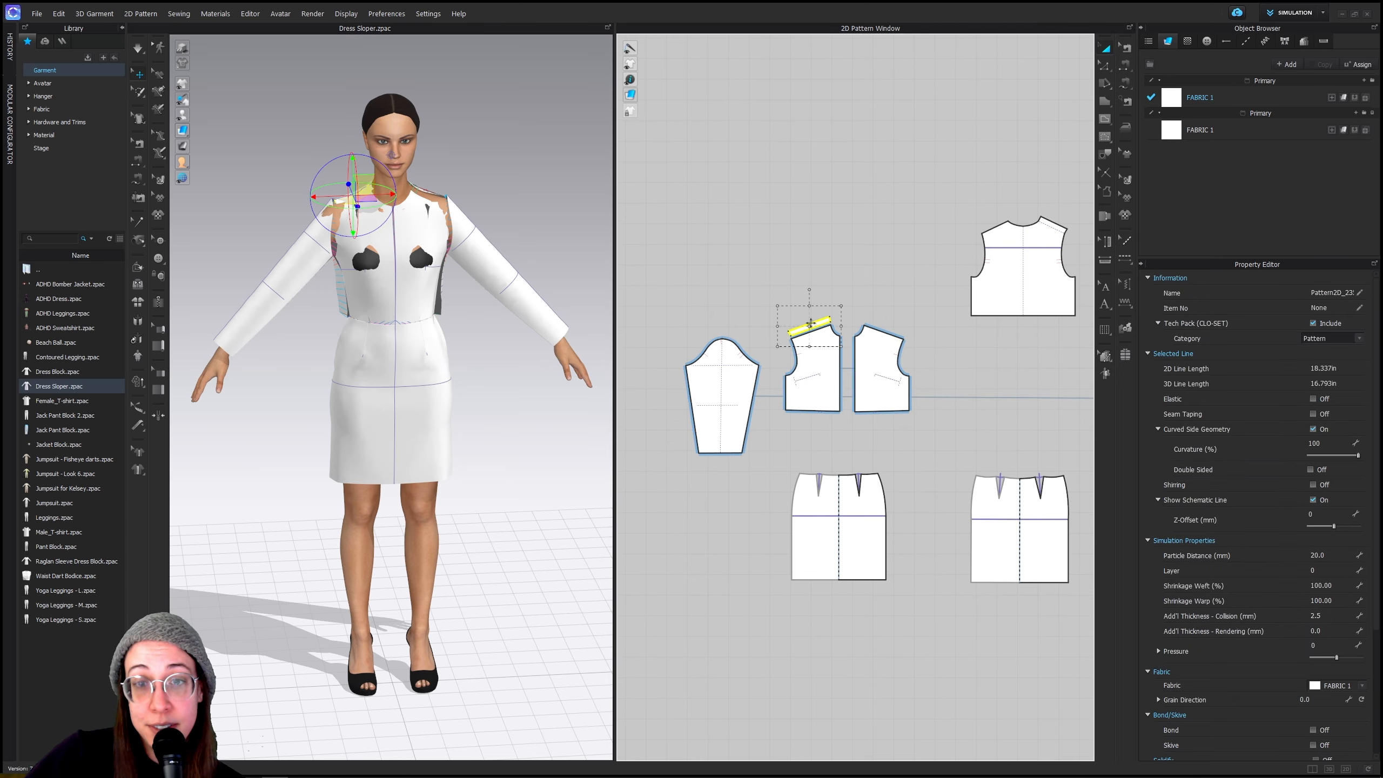
{"action": "left_click", "coordinate": [811, 323]}
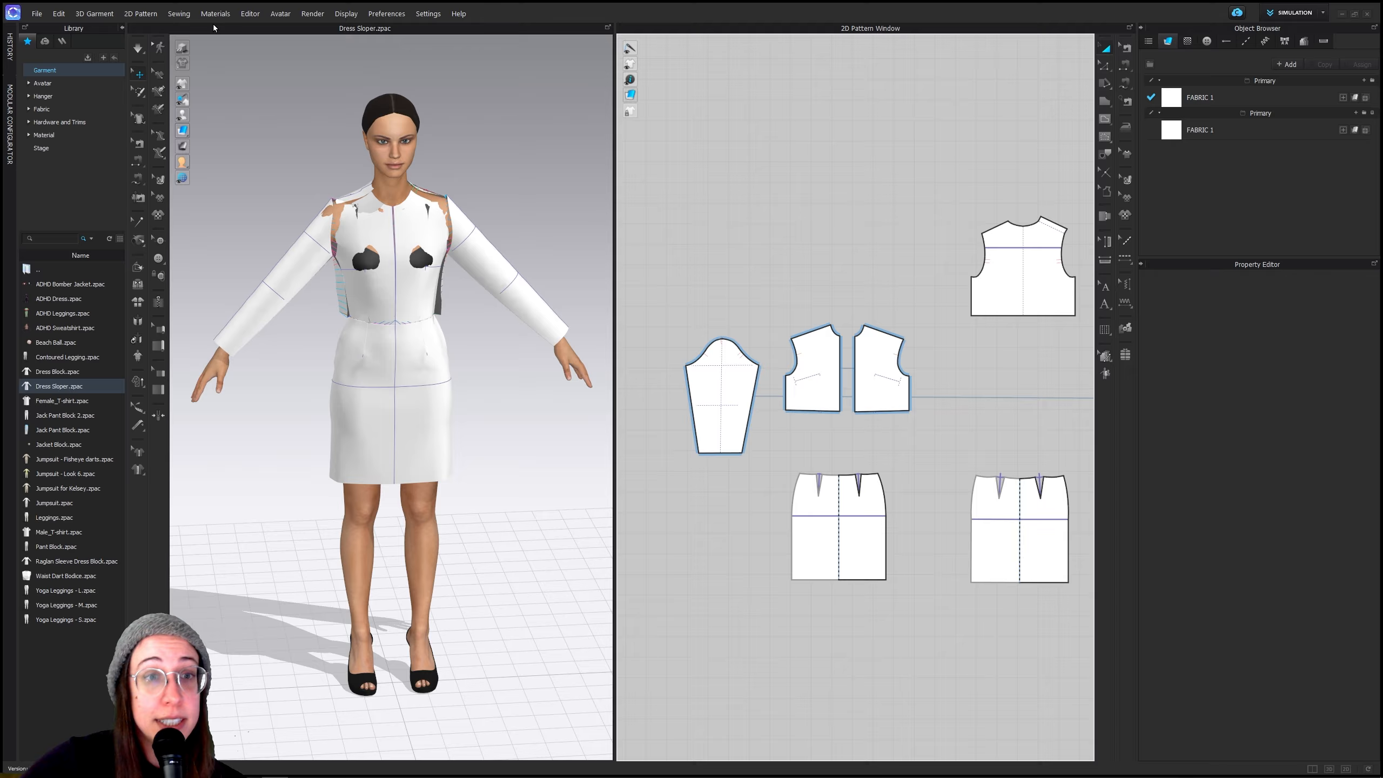
Inspect the overlapping back pieces at the avatar's shoulder and delete the leftover darted back bodice below the other patterns
{"action": "scroll", "coordinate": [356, 205], "scroll_direction": "up", "scroll_amount": 4}
{"action": "middle_click_drag", "start_coordinate": [356, 206], "coordinate": [444, 340]}
{"action": "scroll", "coordinate": [432, 348], "scroll_direction": "up", "scroll_amount": 3}
{"action": "scroll", "coordinate": [459, 345], "scroll_direction": "up", "scroll_amount": 3}
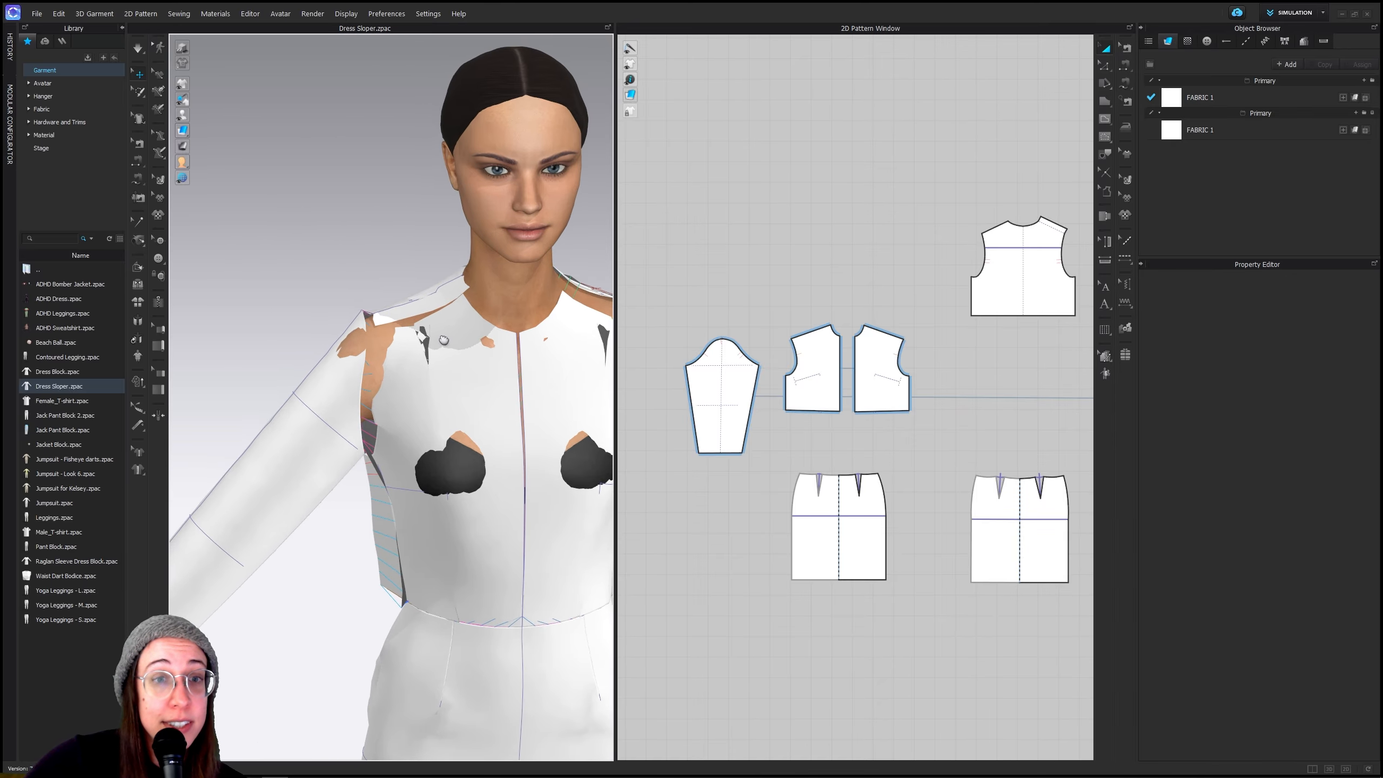
{"action": "right_click_drag", "start_coordinate": [444, 339], "coordinate": [381, 360]}
{"action": "left_click", "coordinate": [501, 291]}
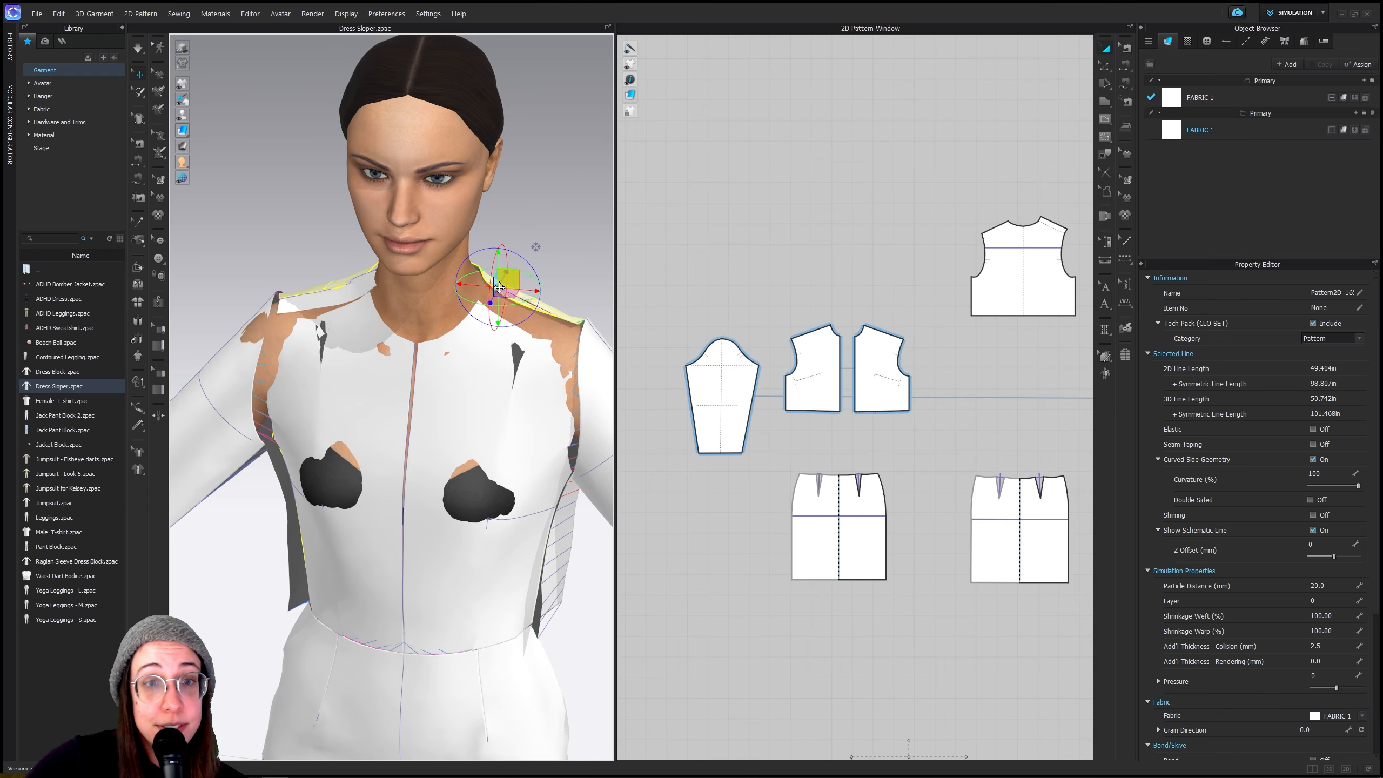
{"action": "right_click_drag", "start_coordinate": [486, 331], "coordinate": [472, 373]}
{"action": "left_click", "coordinate": [472, 373]}
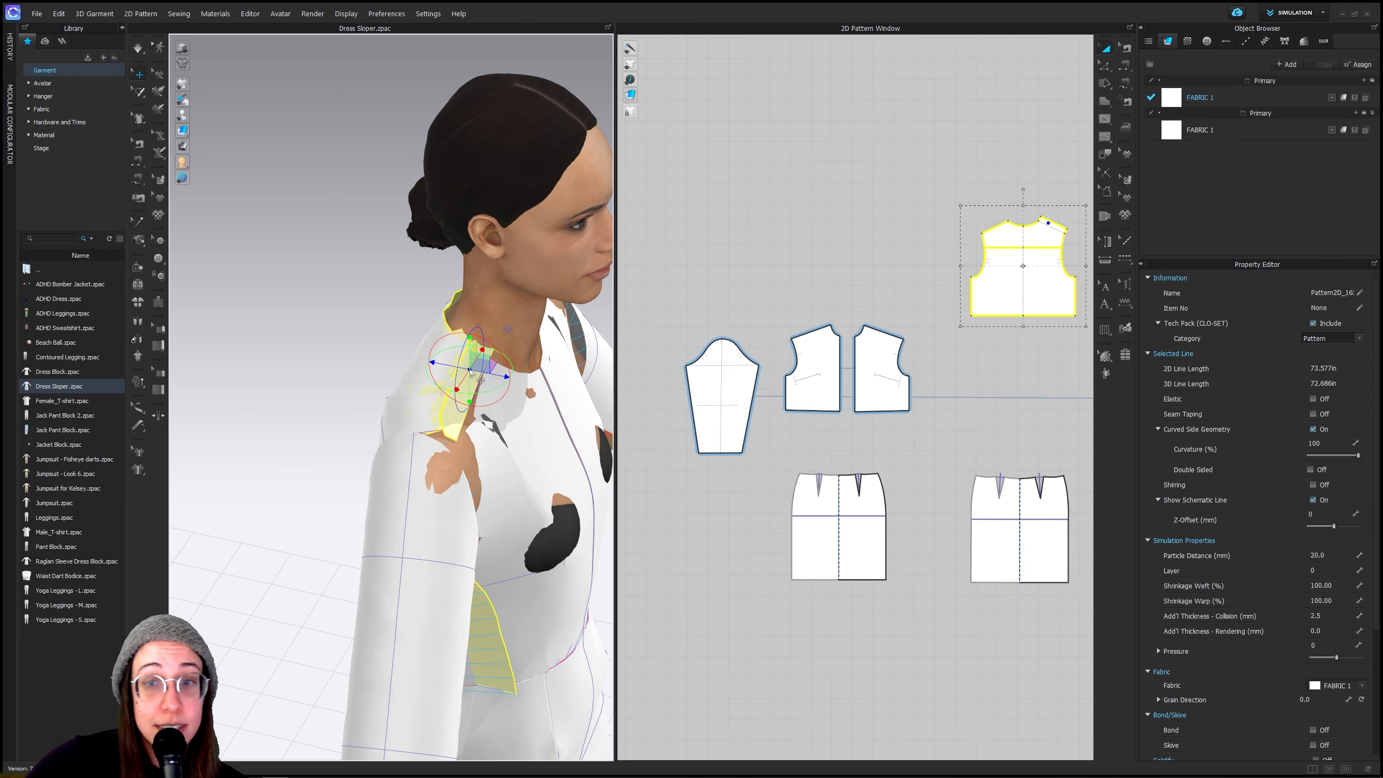
{"action": "scroll", "coordinate": [806, 388], "scroll_direction": "down", "scroll_amount": 3}
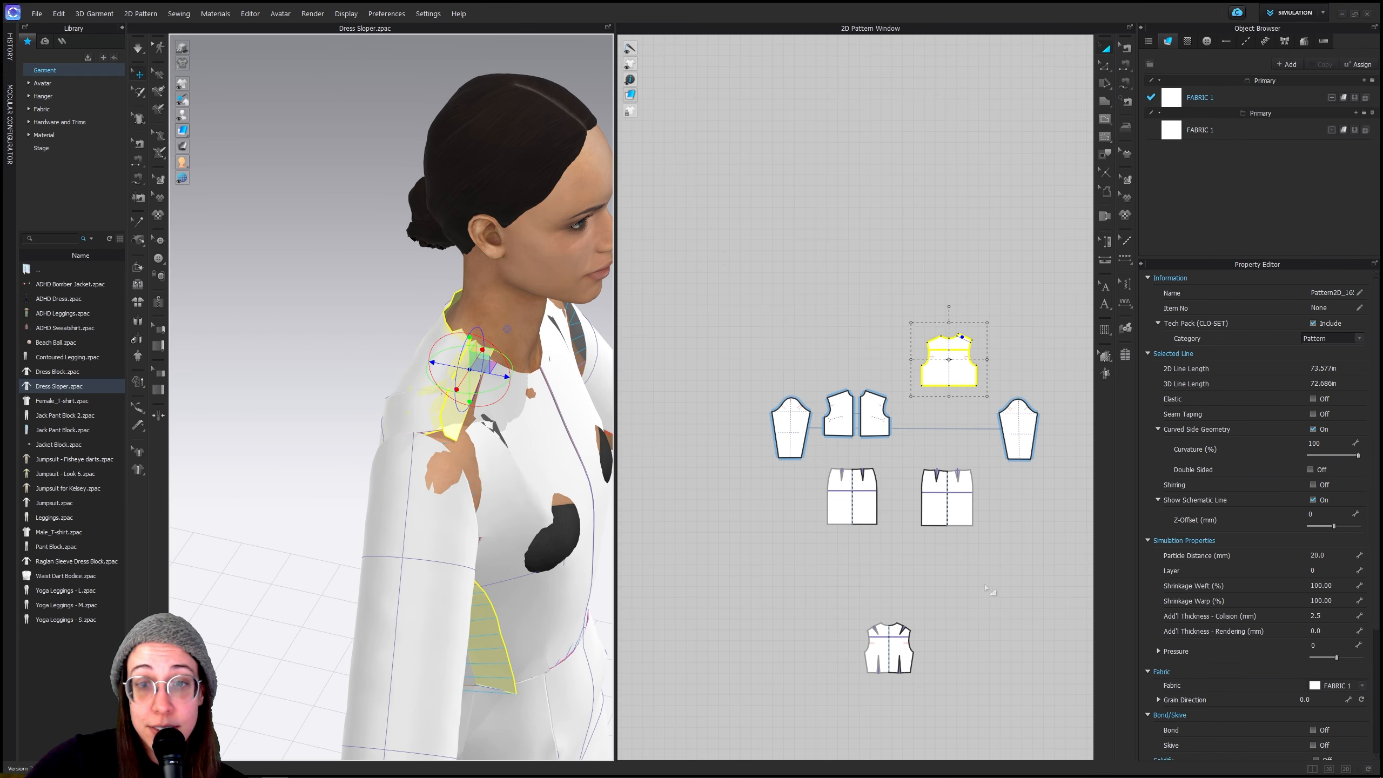
{"action": "left_click", "coordinate": [855, 554]}
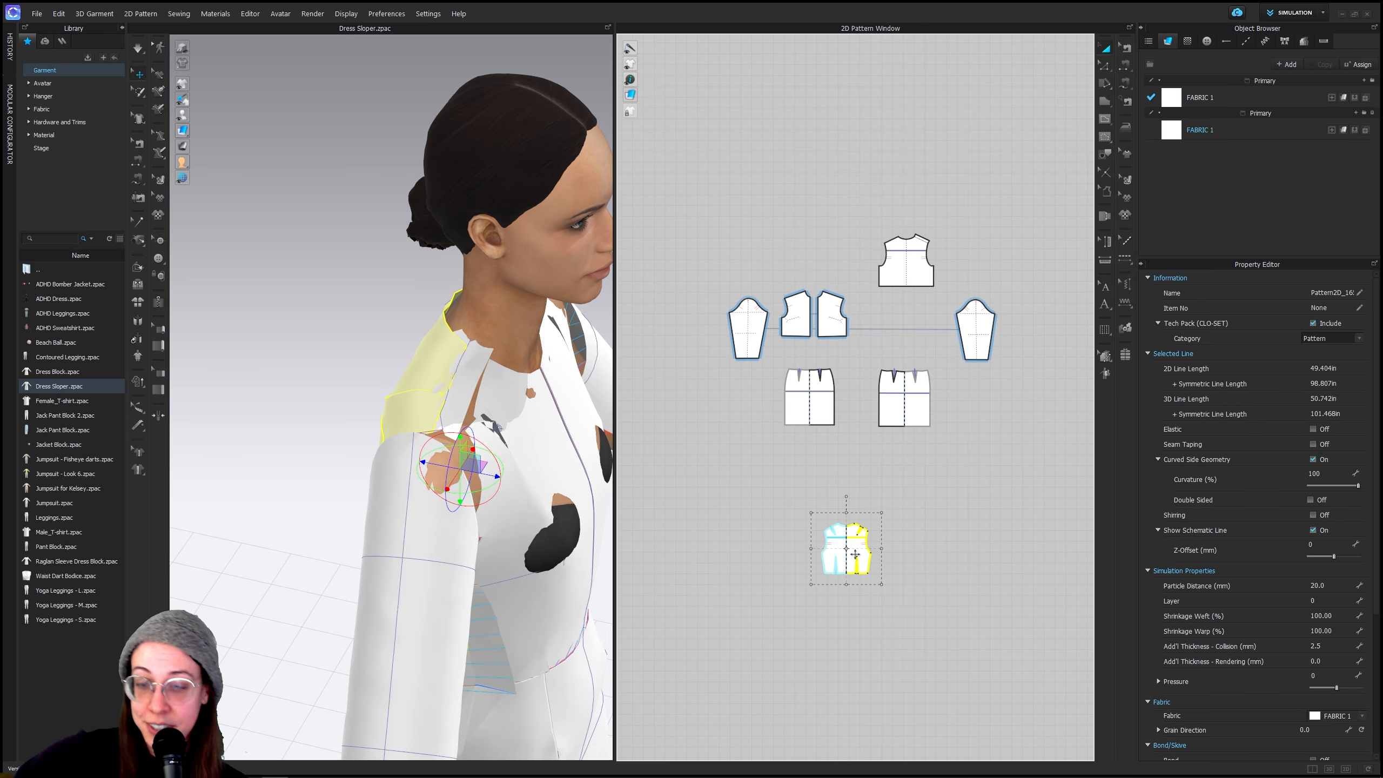
{"action": "left_click", "coordinate": [936, 522]}
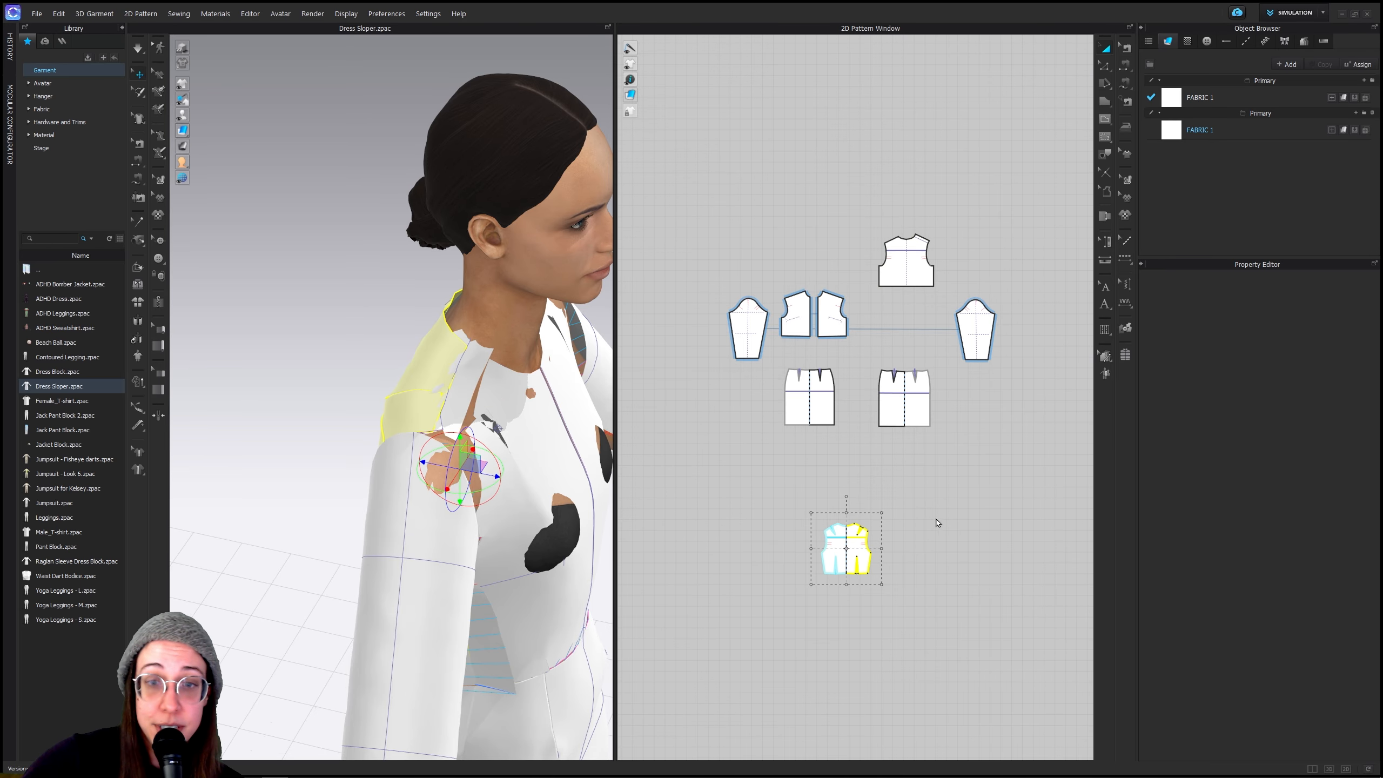
{"action": "key", "text": "Delete"}
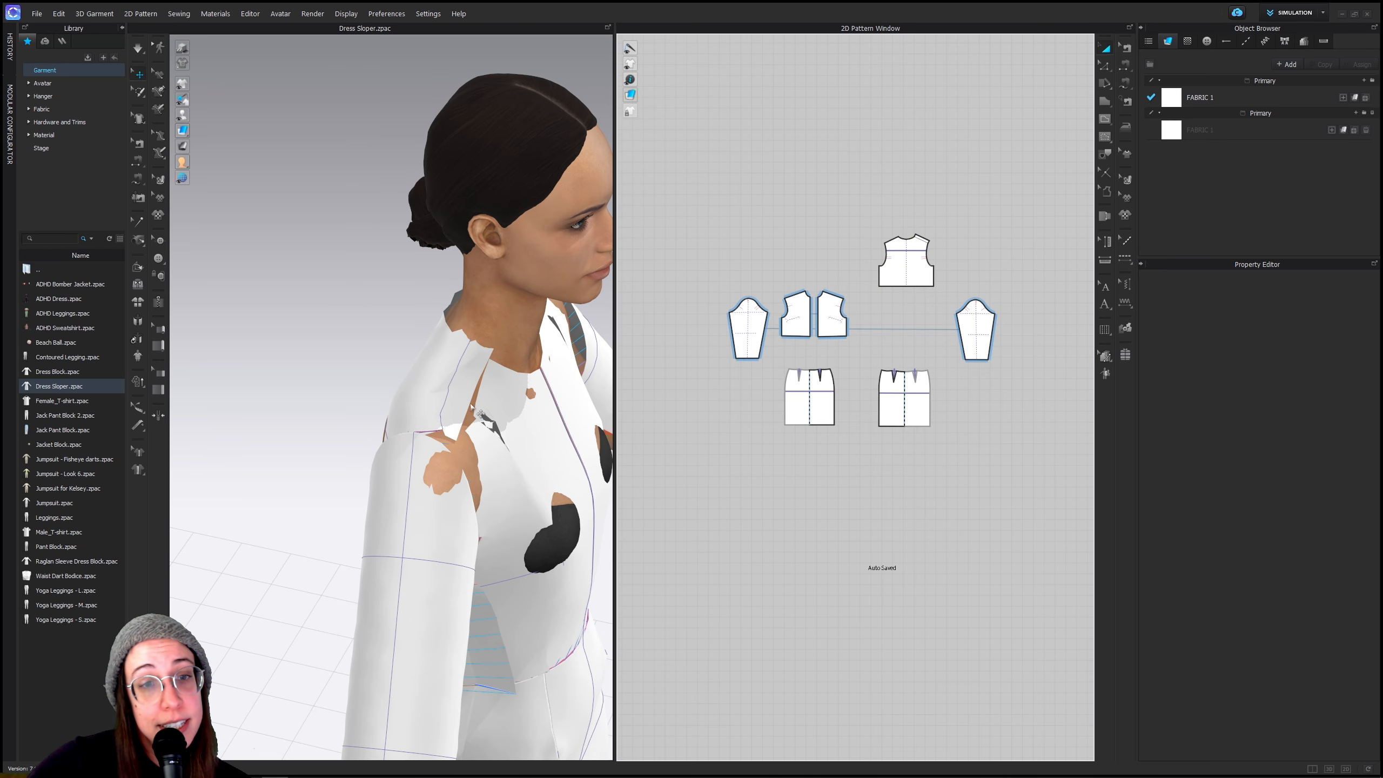
Check the back shoulder seam and delete the half of the back bodice that lacks the added shoulder strip
{"action": "left_click", "coordinate": [472, 407]}
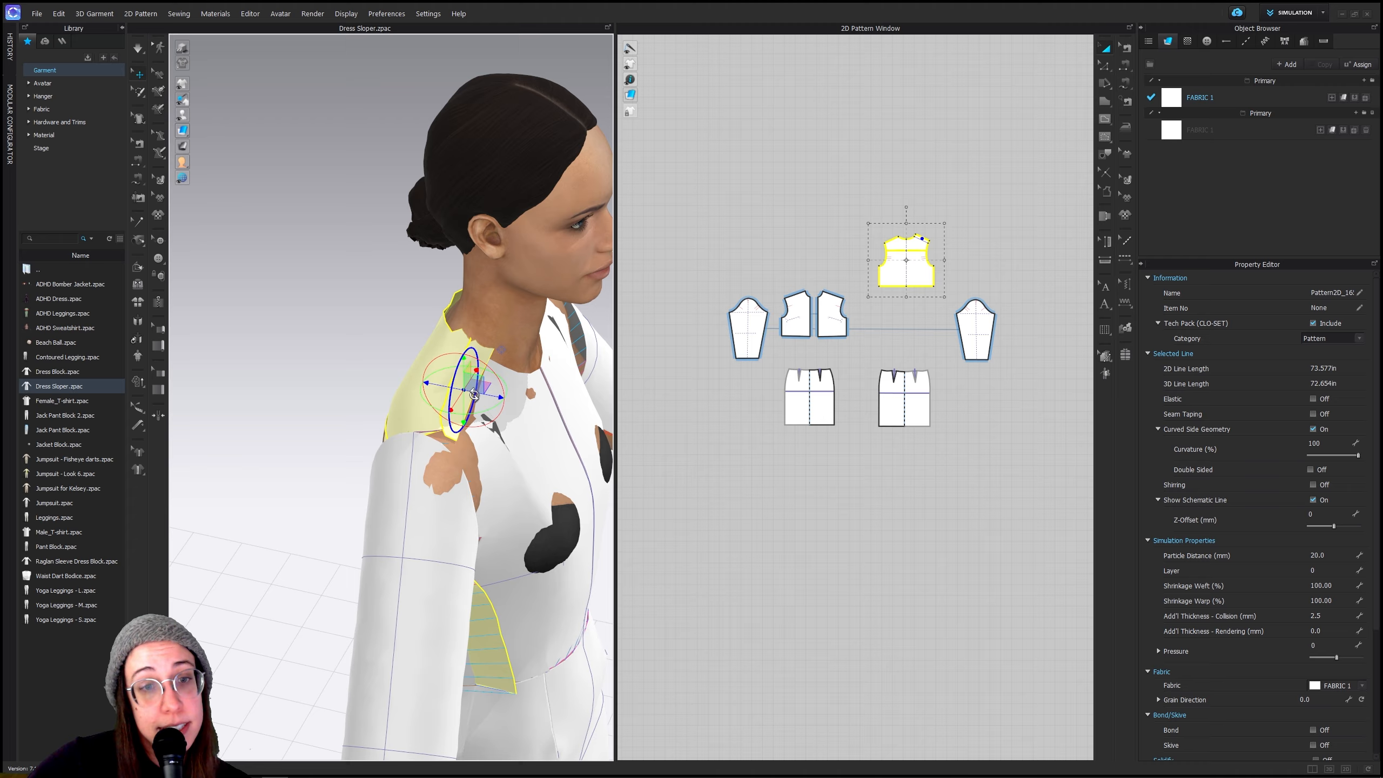
{"action": "left_click", "coordinate": [1127, 65]}
{"action": "scroll", "coordinate": [875, 265], "scroll_direction": "up", "scroll_amount": 3}
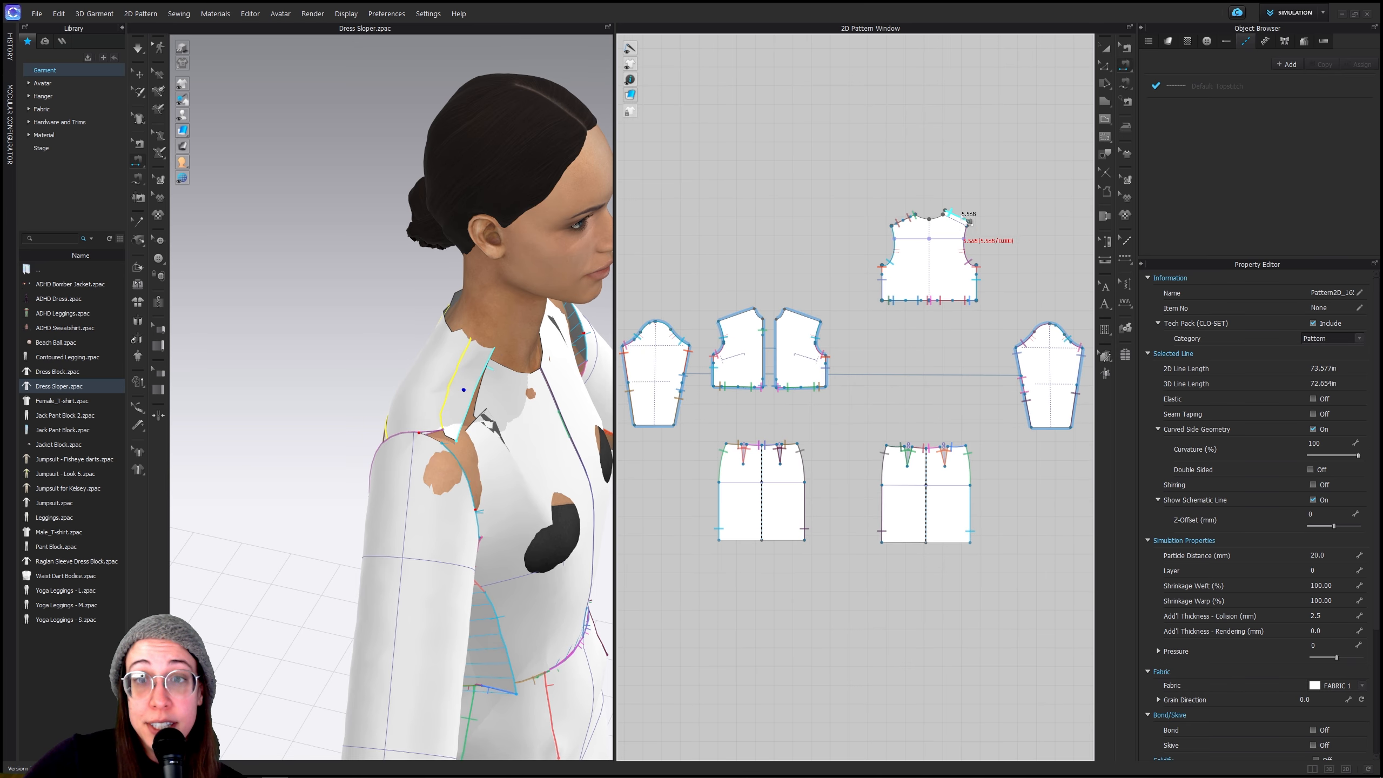
{"action": "left_click", "coordinate": [1105, 66]}
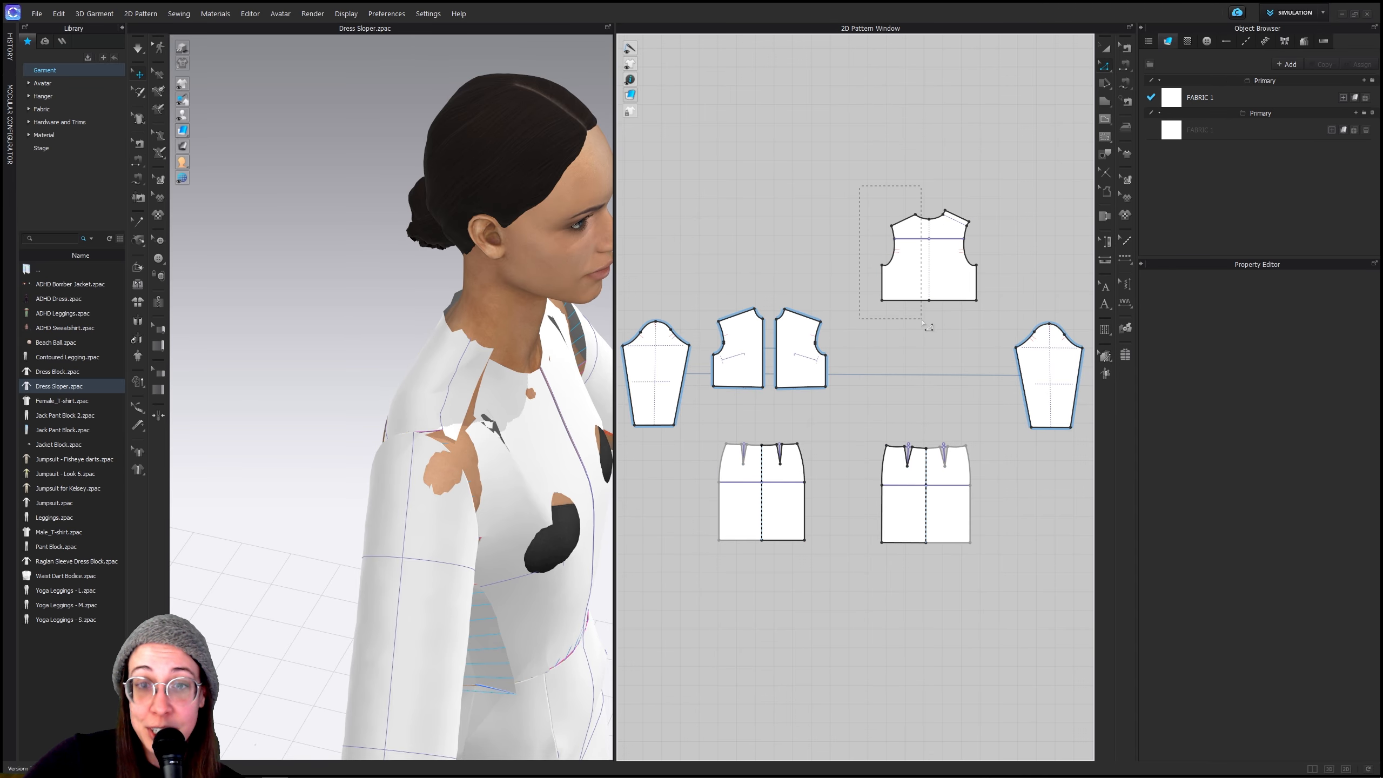
{"action": "left_click_drag", "start_coordinate": [919, 325], "coordinate": [924, 326]}
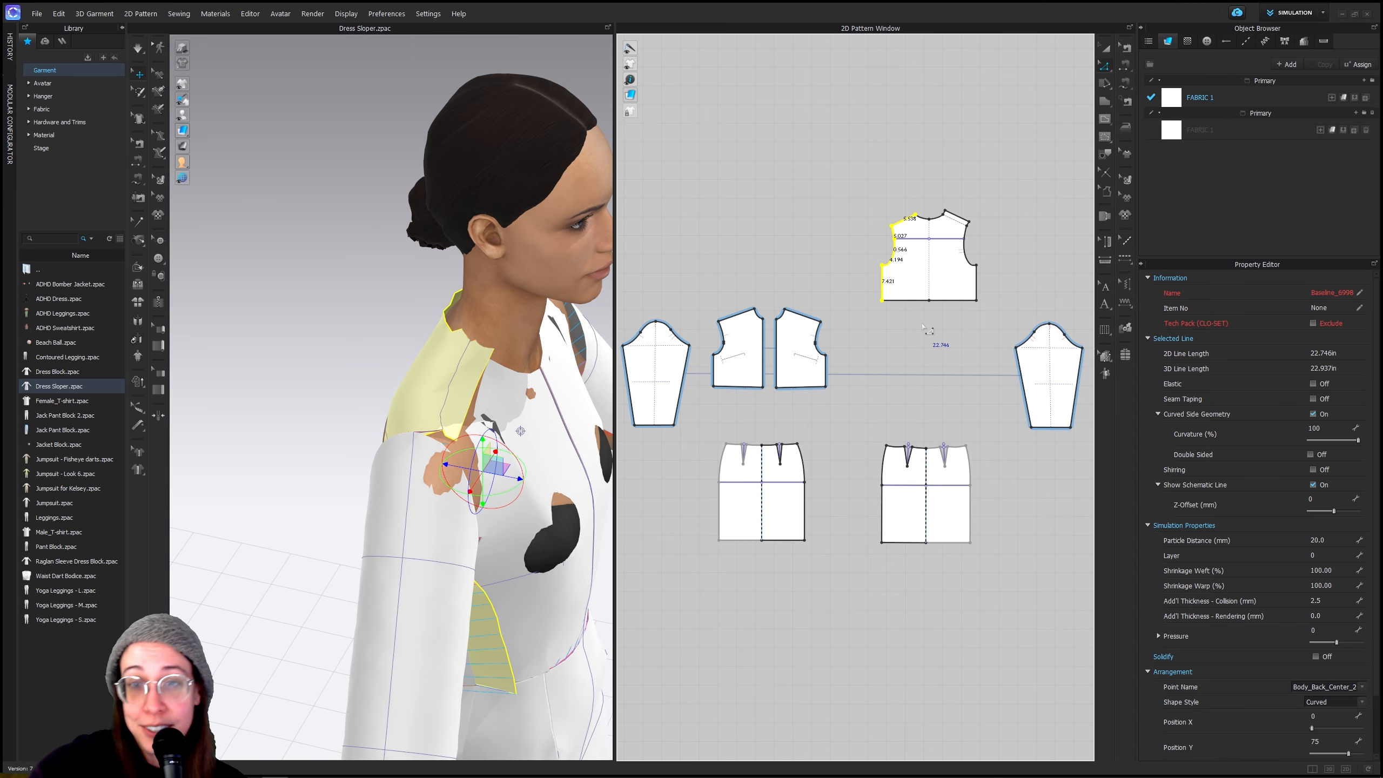
{"action": "key", "text": "Delete"}
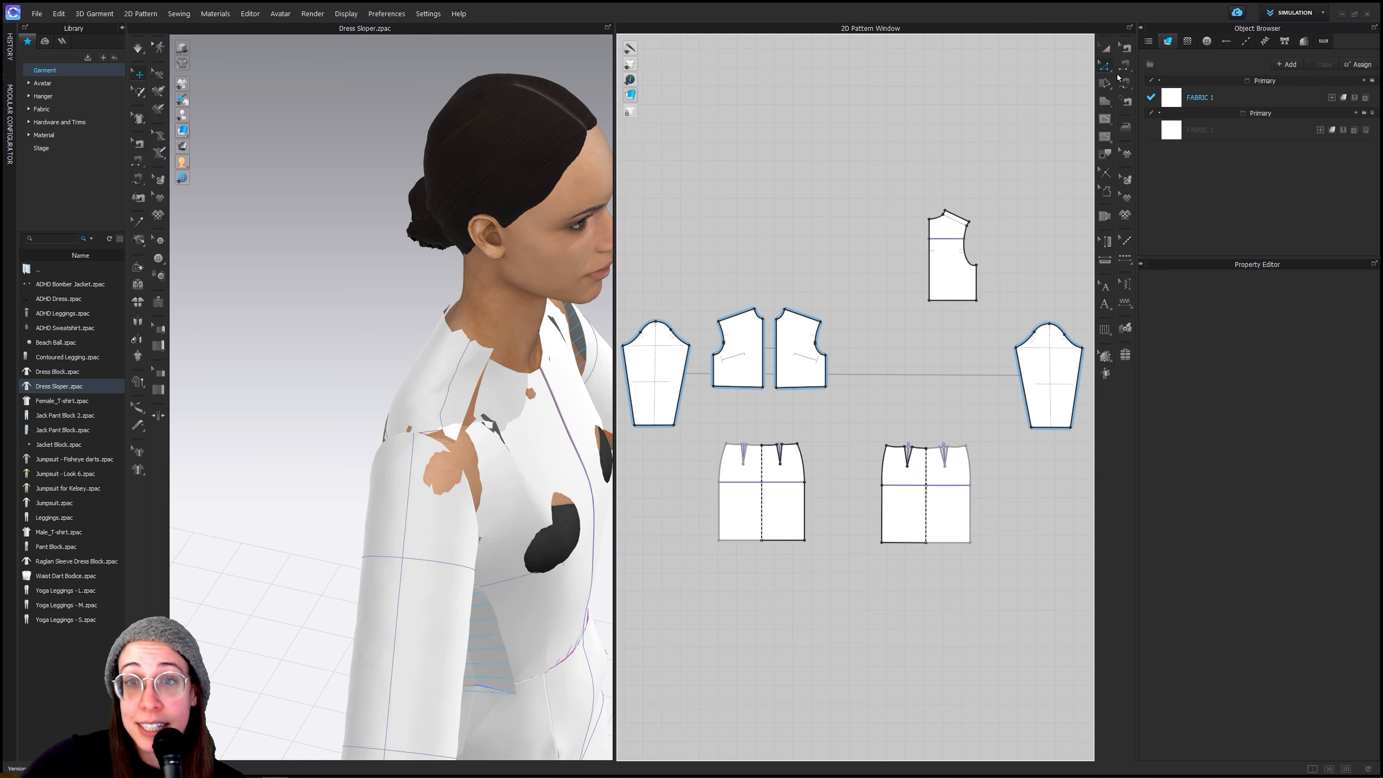
Clone the remaining back bodice half as a symmetric pattern and place the copy beside its centre back edge
{"action": "left_click", "coordinate": [1105, 48]}
{"action": "left_click", "coordinate": [956, 275]}
{"action": "right_click", "coordinate": [958, 281]}
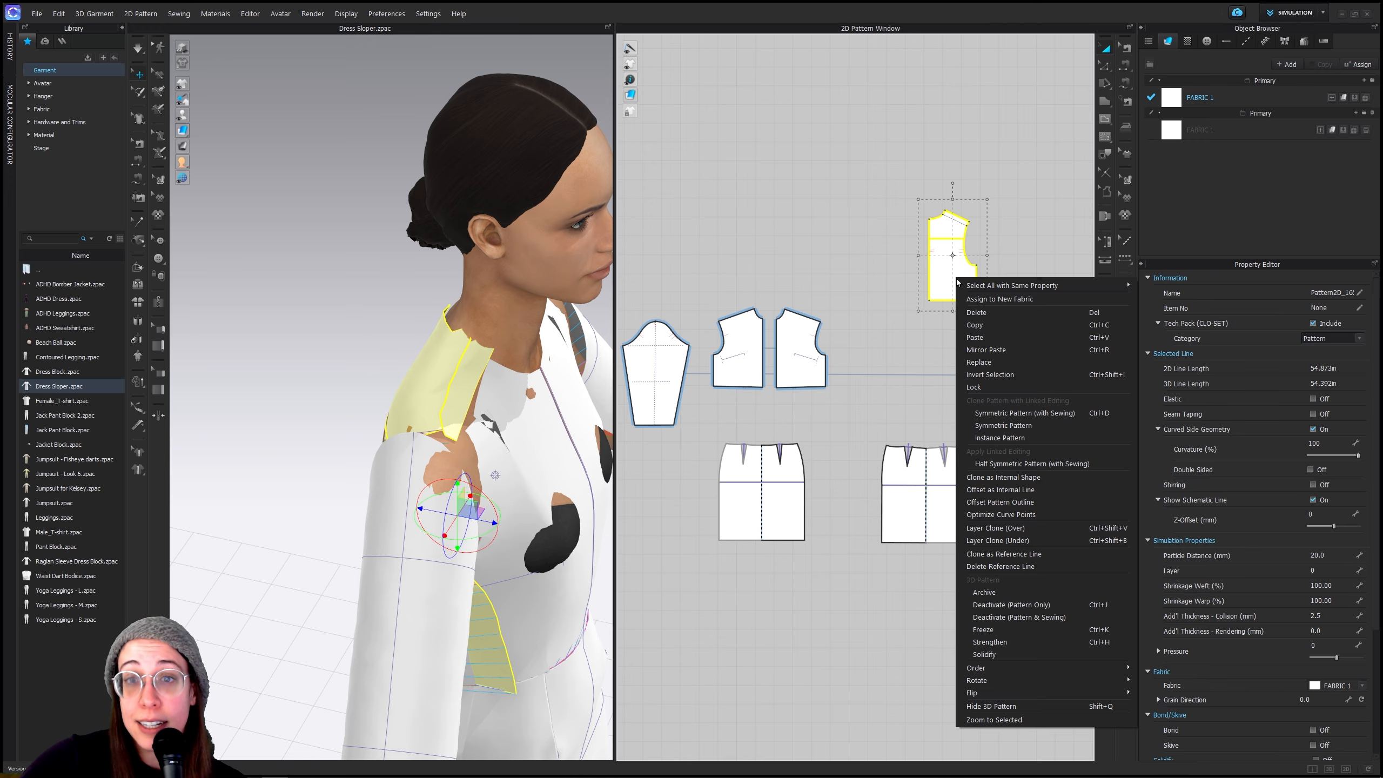
{"action": "left_click", "coordinate": [1014, 425]}
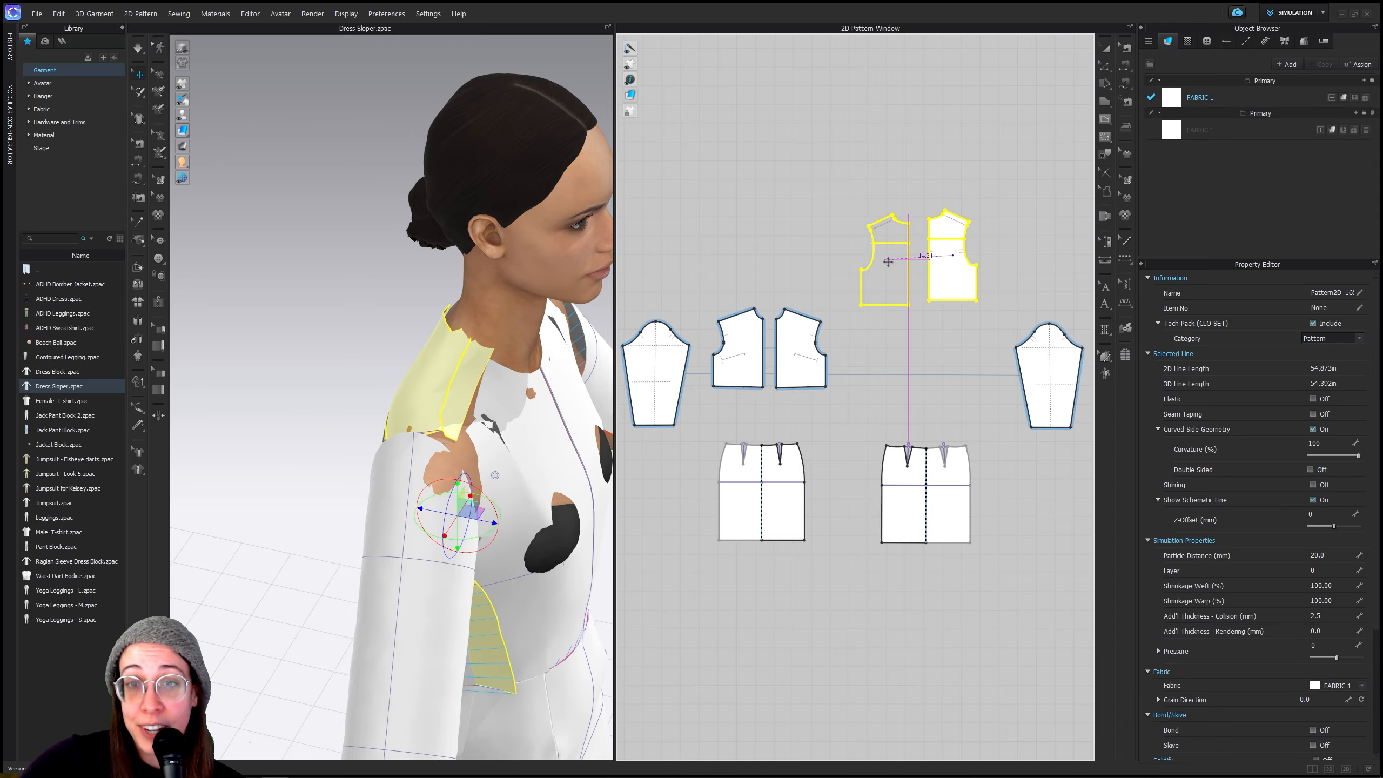
{"action": "left_click", "coordinate": [892, 256]}
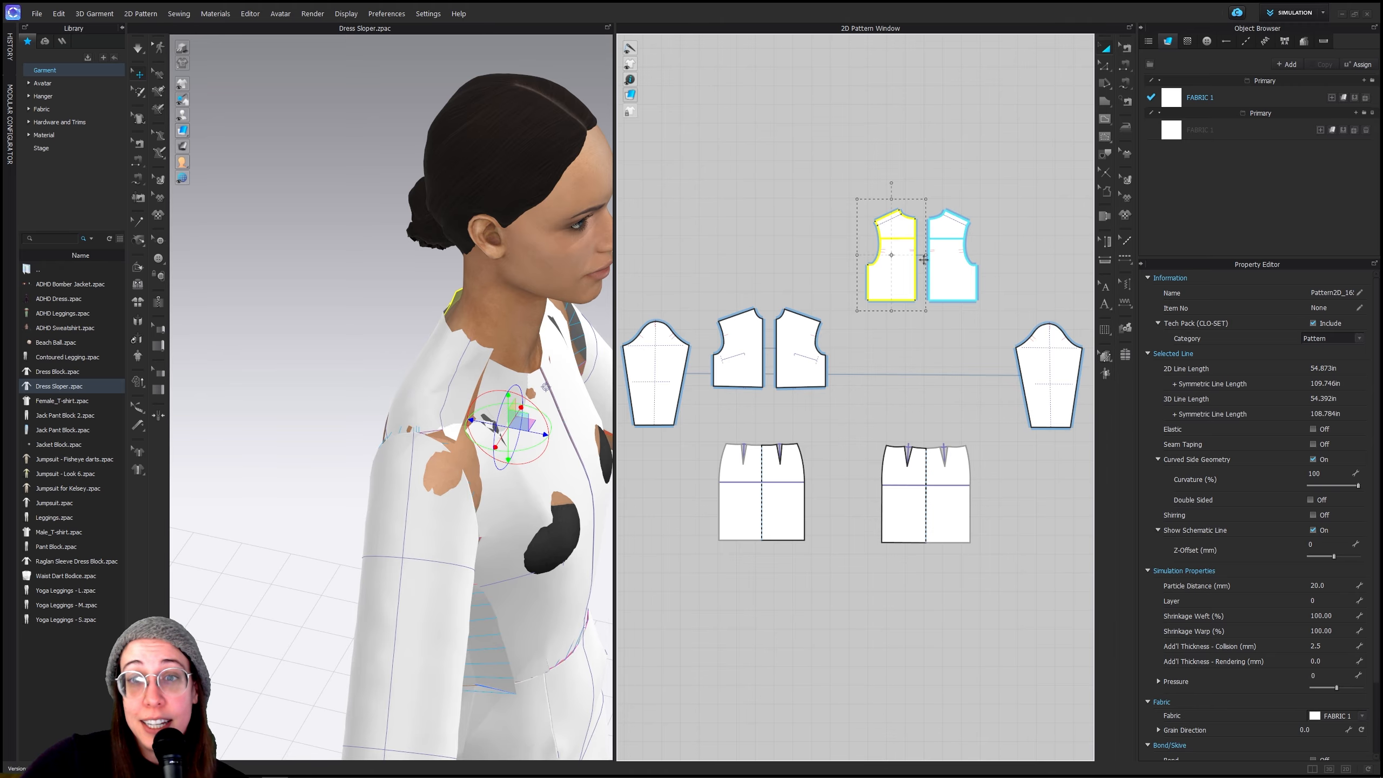
Merge the two back bodice halves along their centre back edges
{"action": "scroll", "coordinate": [929, 244], "scroll_direction": "up", "scroll_amount": 3}
{"action": "left_click", "coordinate": [1106, 66]}
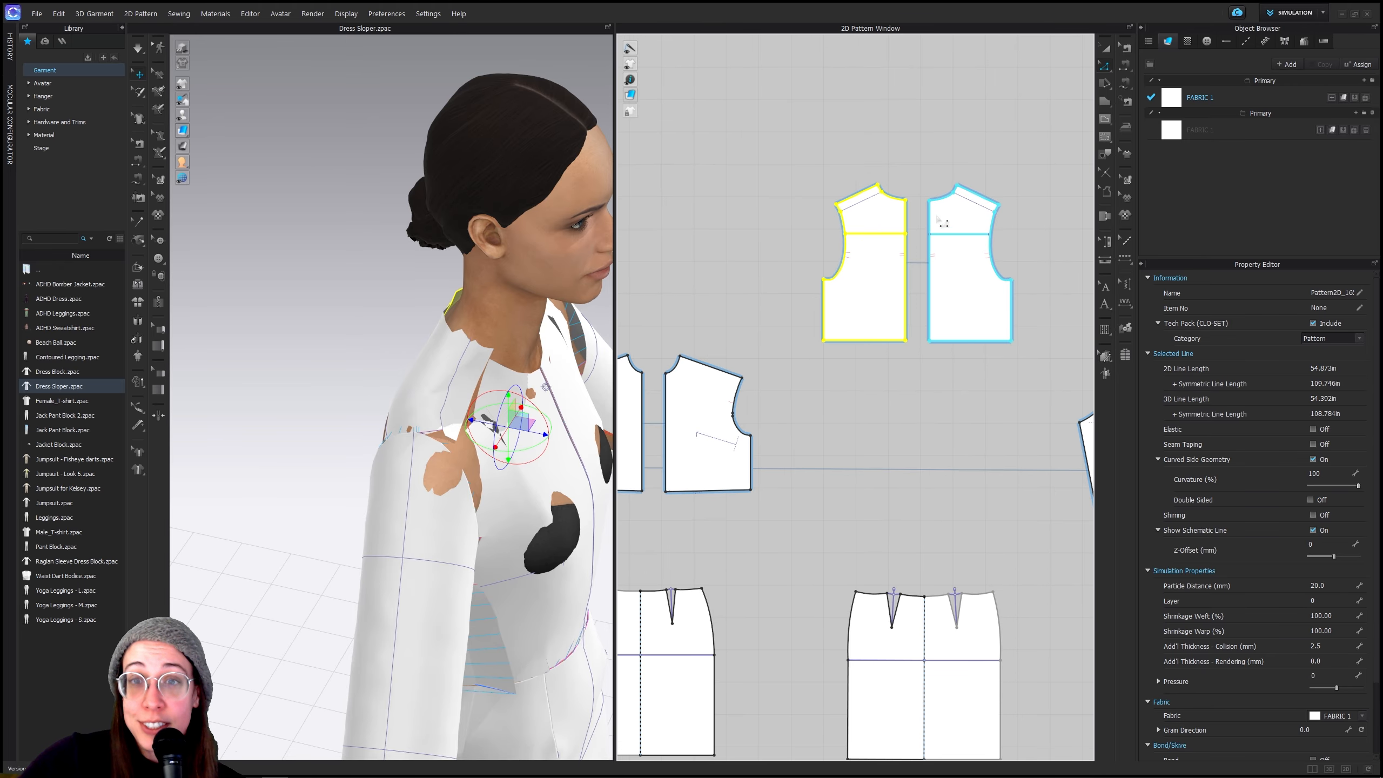
{"action": "left_click", "coordinate": [917, 223]}
{"action": "left_click", "coordinate": [906, 224]}
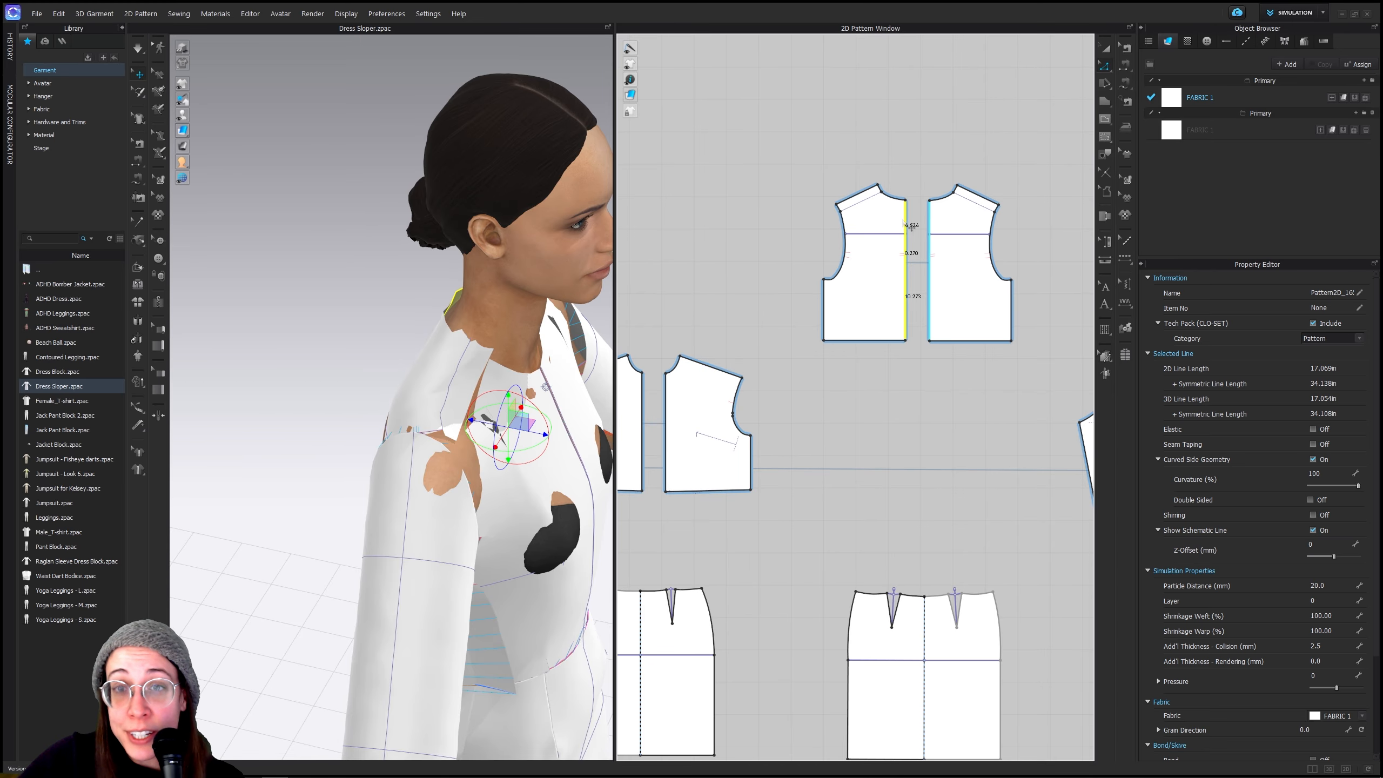
{"action": "right_click", "coordinate": [930, 224]}
{"action": "left_click", "coordinate": [981, 364]}
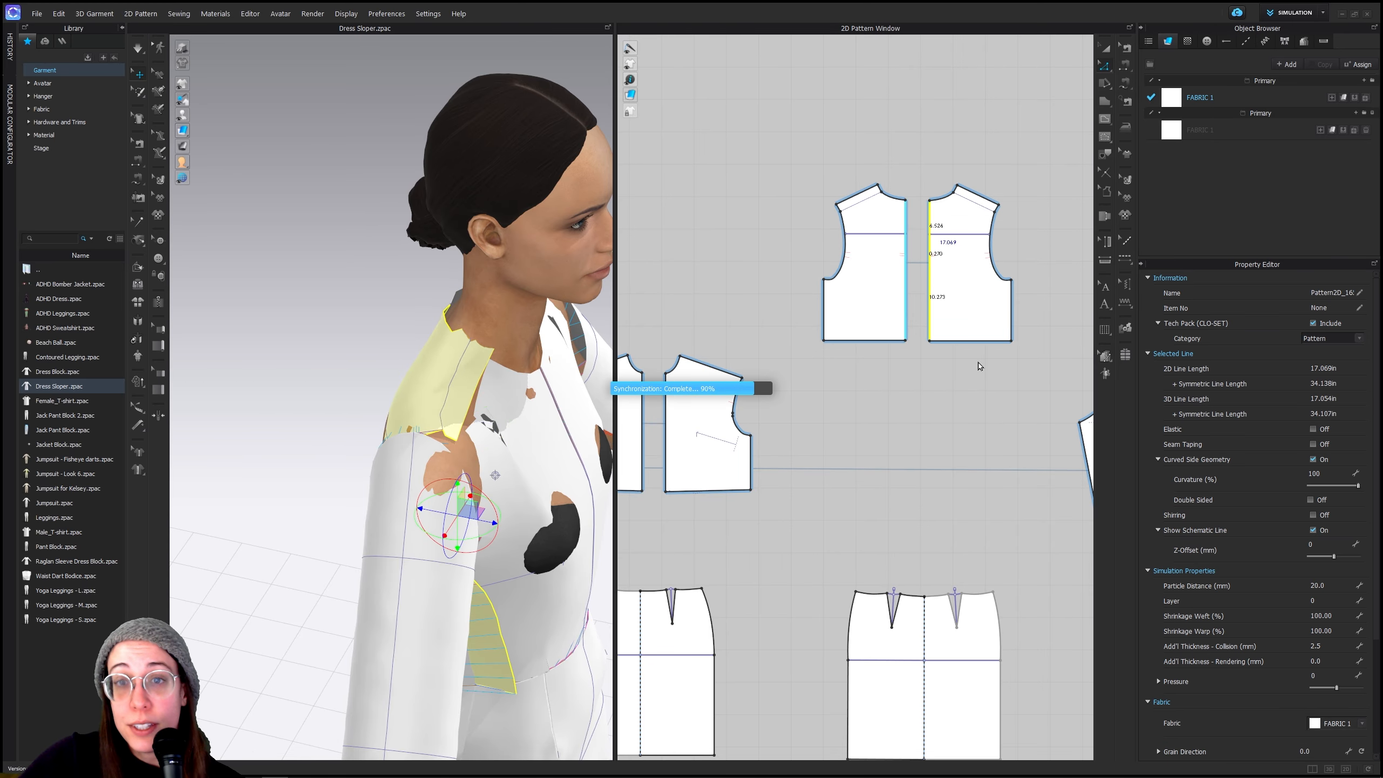
{"action": "left_click", "coordinate": [1106, 49]}
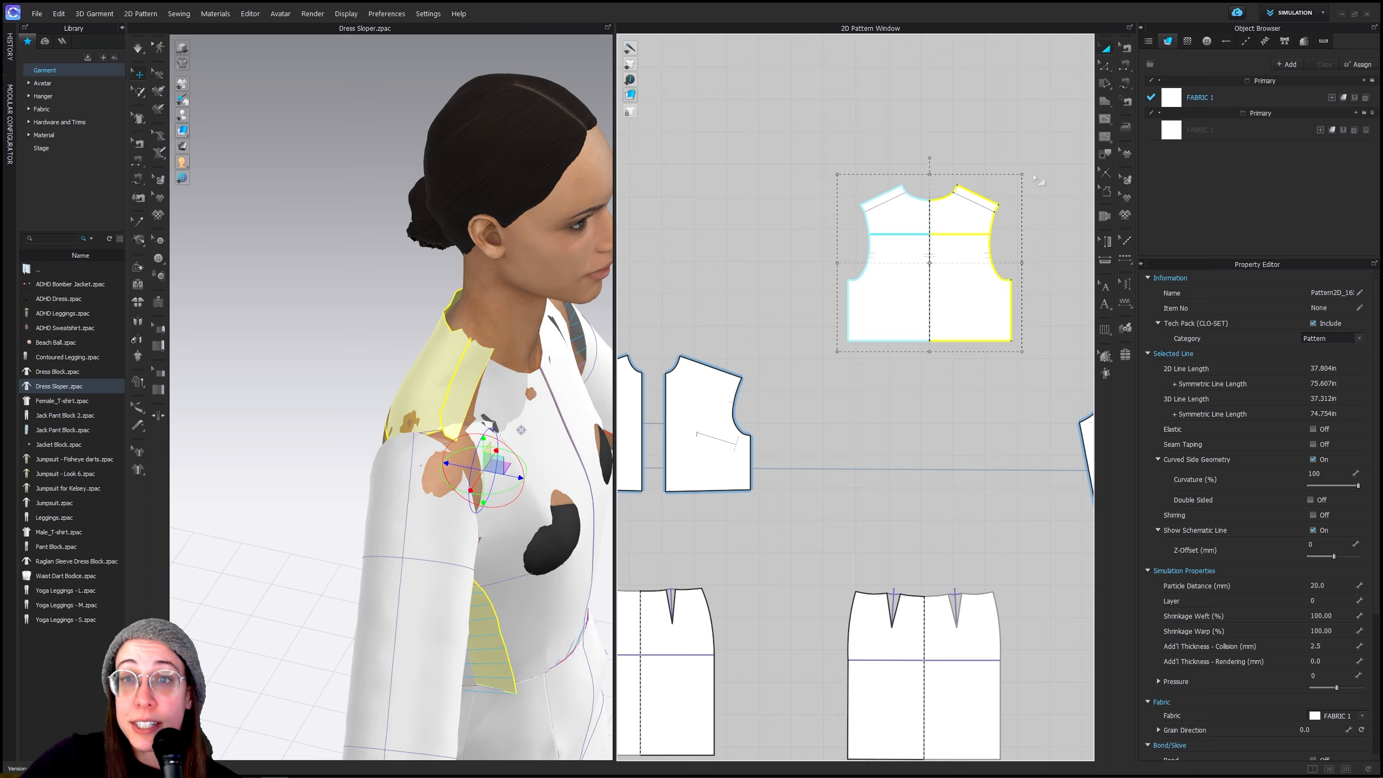
{"action": "key", "text": "Escape"}
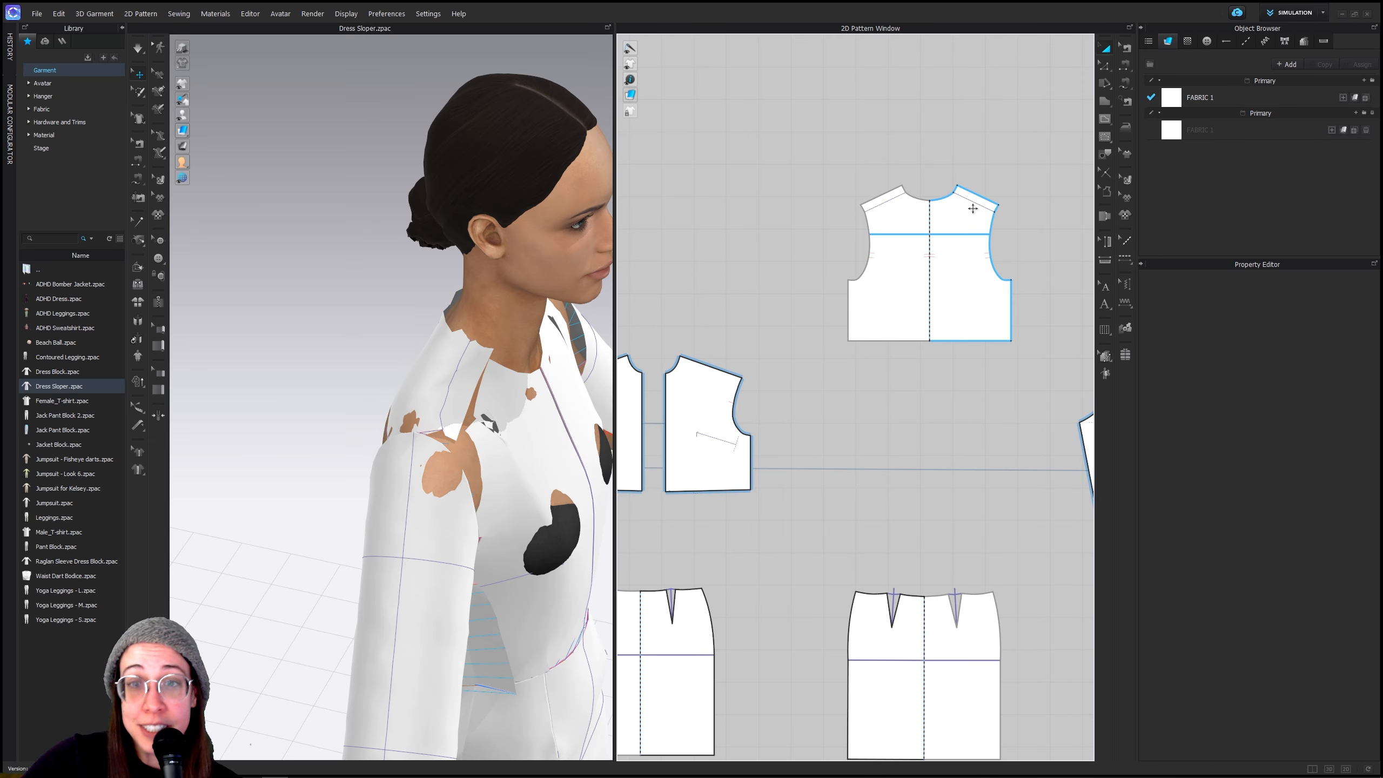
Move the full back bodice down into line with the front bodice halves, above the skirt back
{"action": "left_click", "coordinate": [1106, 189]}
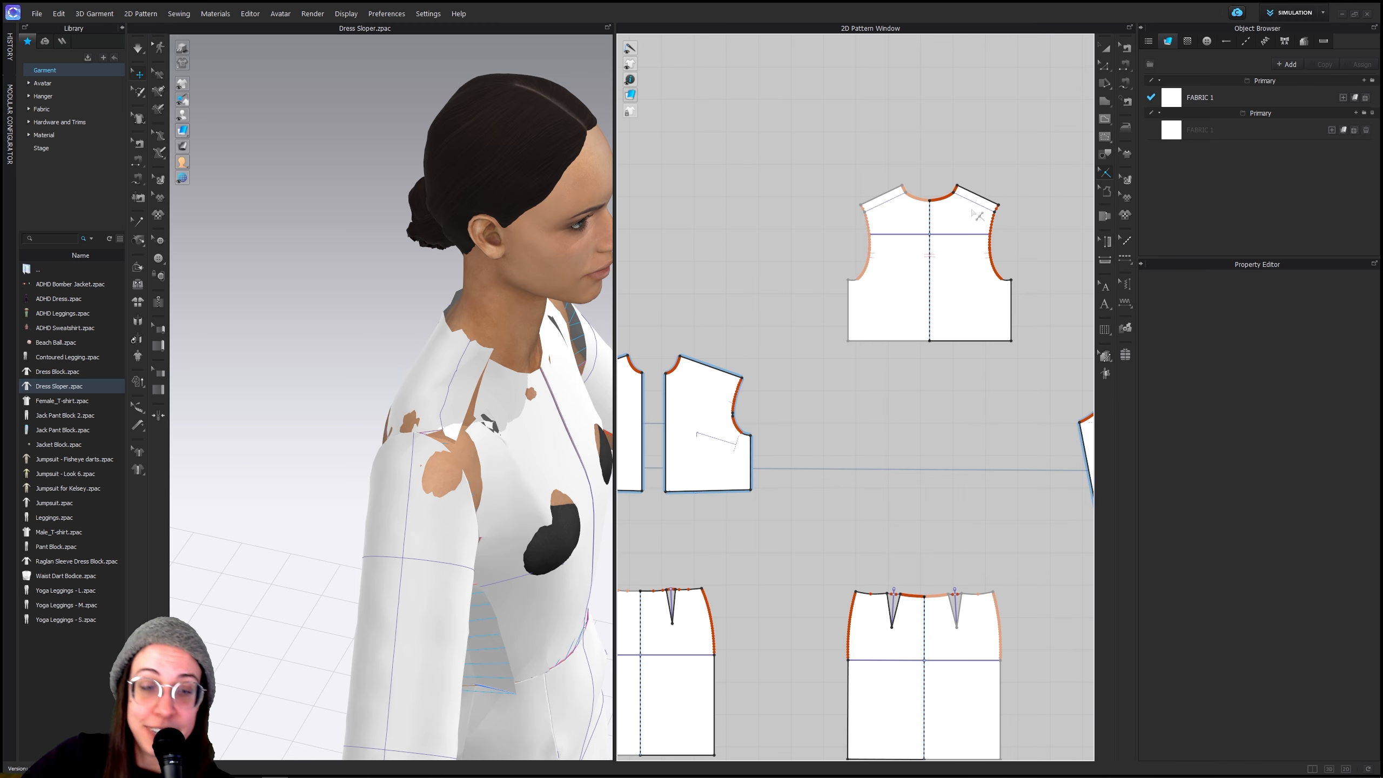
{"action": "key", "text": "a"}
{"action": "middle_click_drag", "start_coordinate": [851, 309], "coordinate": [954, 321]}
{"action": "left_click_drag", "start_coordinate": [997, 324], "coordinate": [967, 474]}
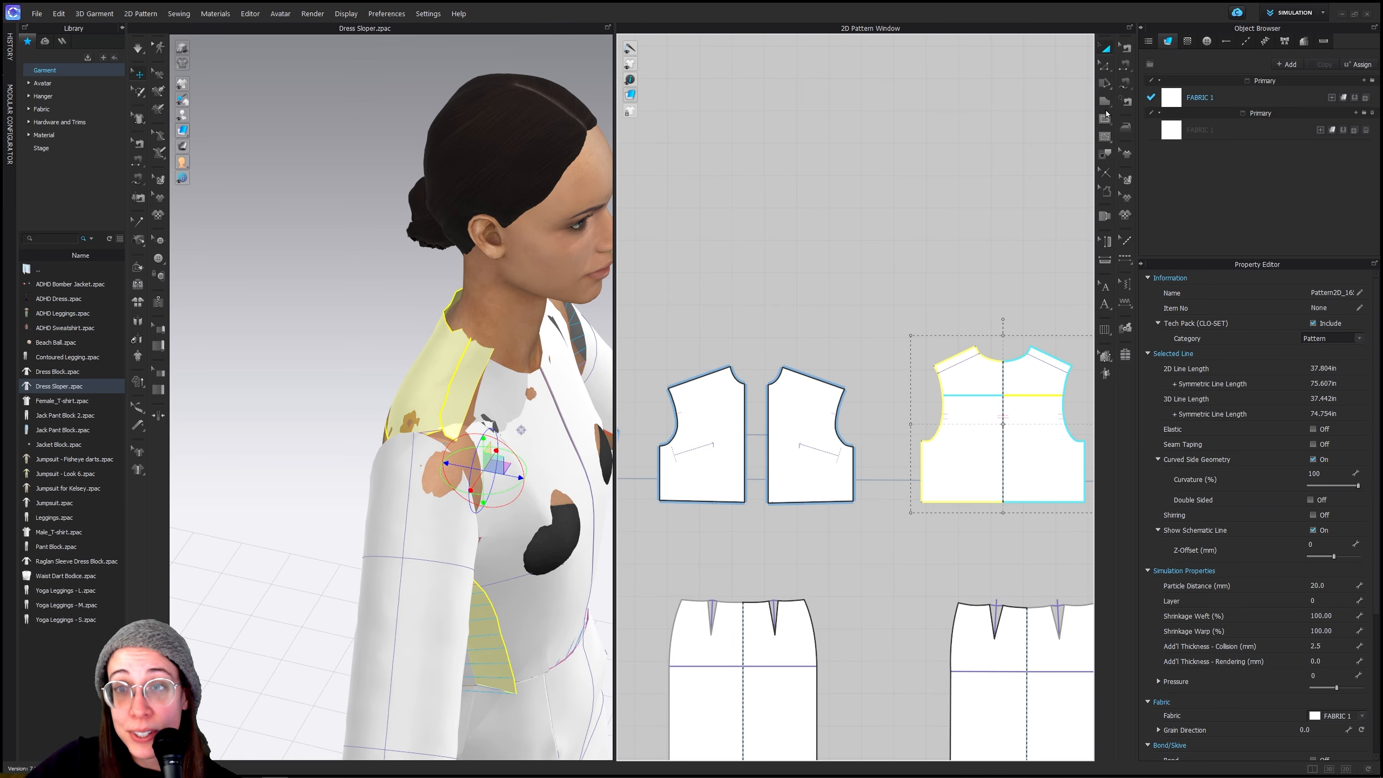
Sew the back bodice's shoulder edges along the added strips to the matching front bodice shoulder edges, and inspect the front seams on the avatar
{"action": "left_click", "coordinate": [1129, 69]}
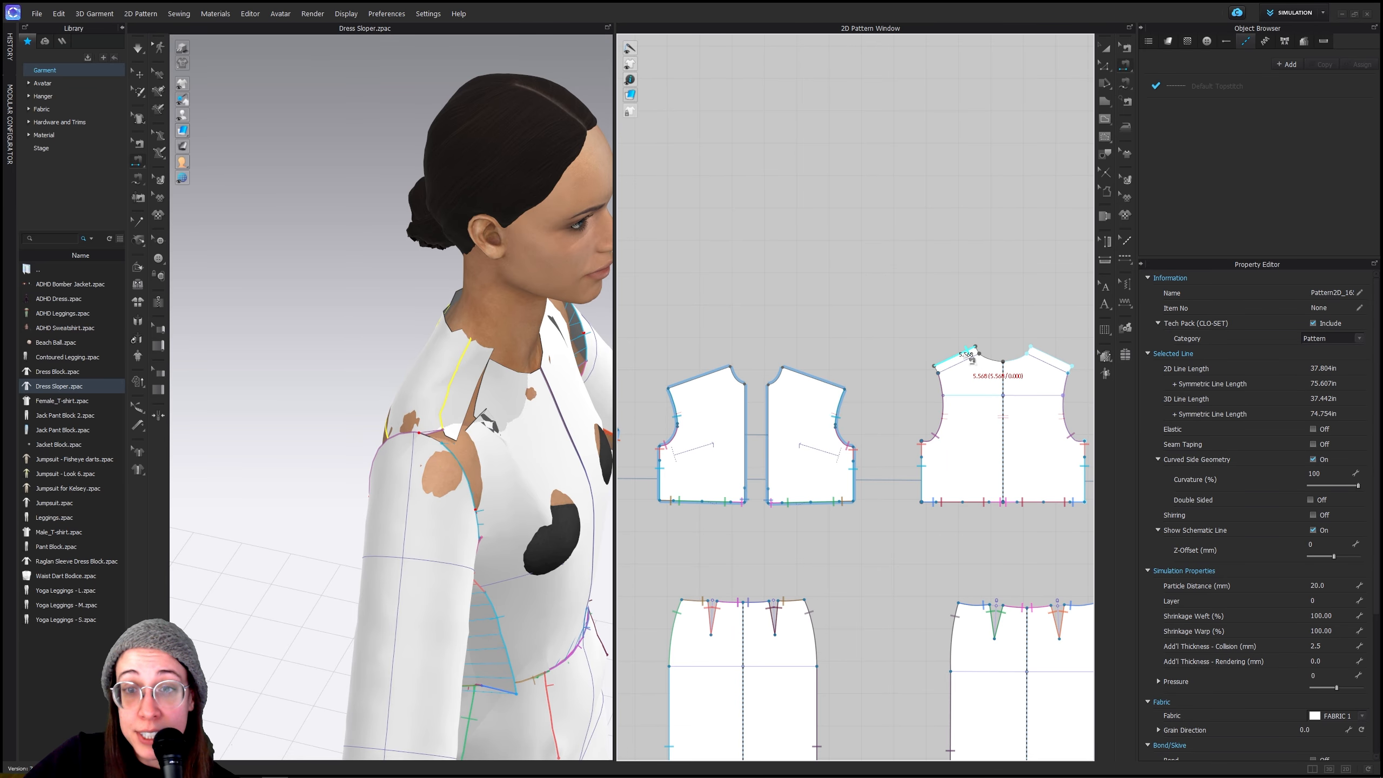
{"action": "left_click", "coordinate": [800, 375]}
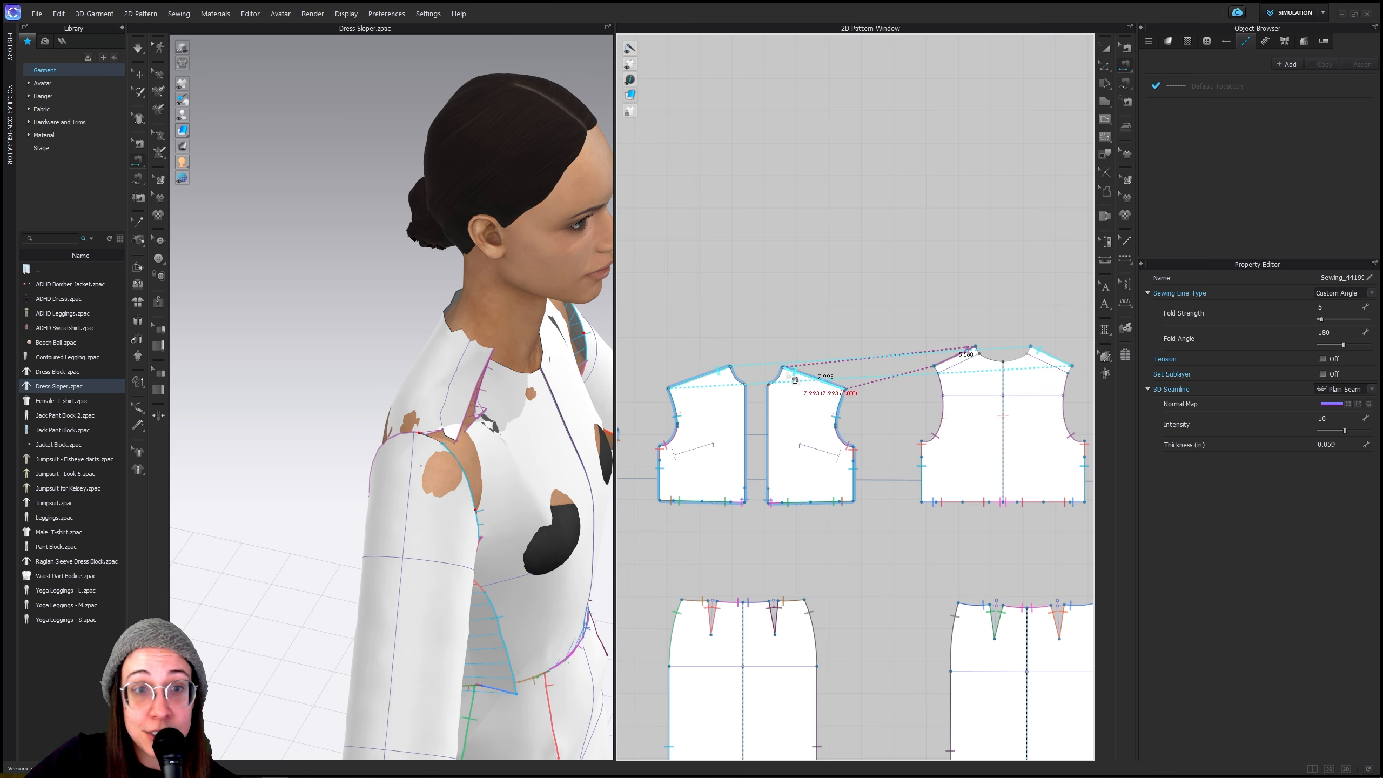
{"action": "right_click_drag", "start_coordinate": [537, 428], "coordinate": [423, 426]}
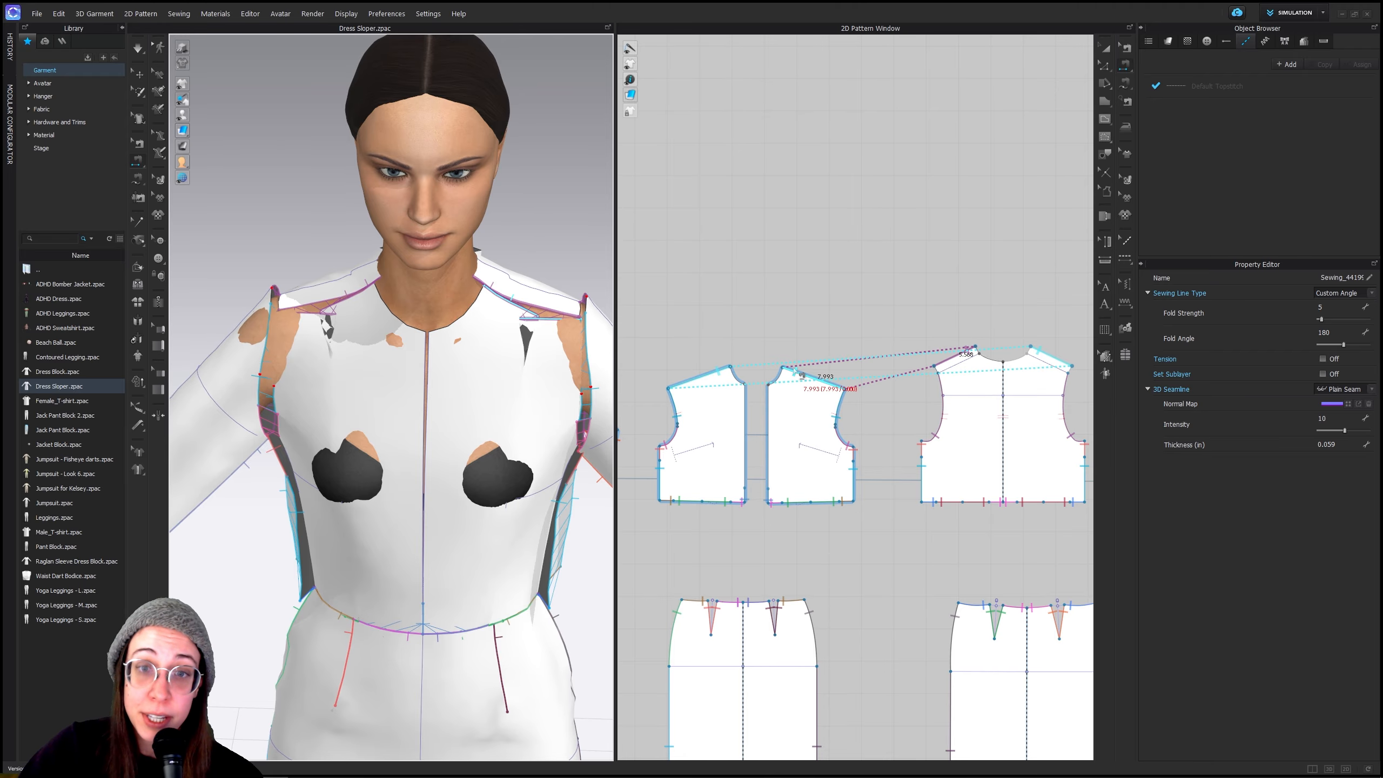
{"action": "scroll", "coordinate": [474, 642], "scroll_direction": "down", "scroll_amount": 3}
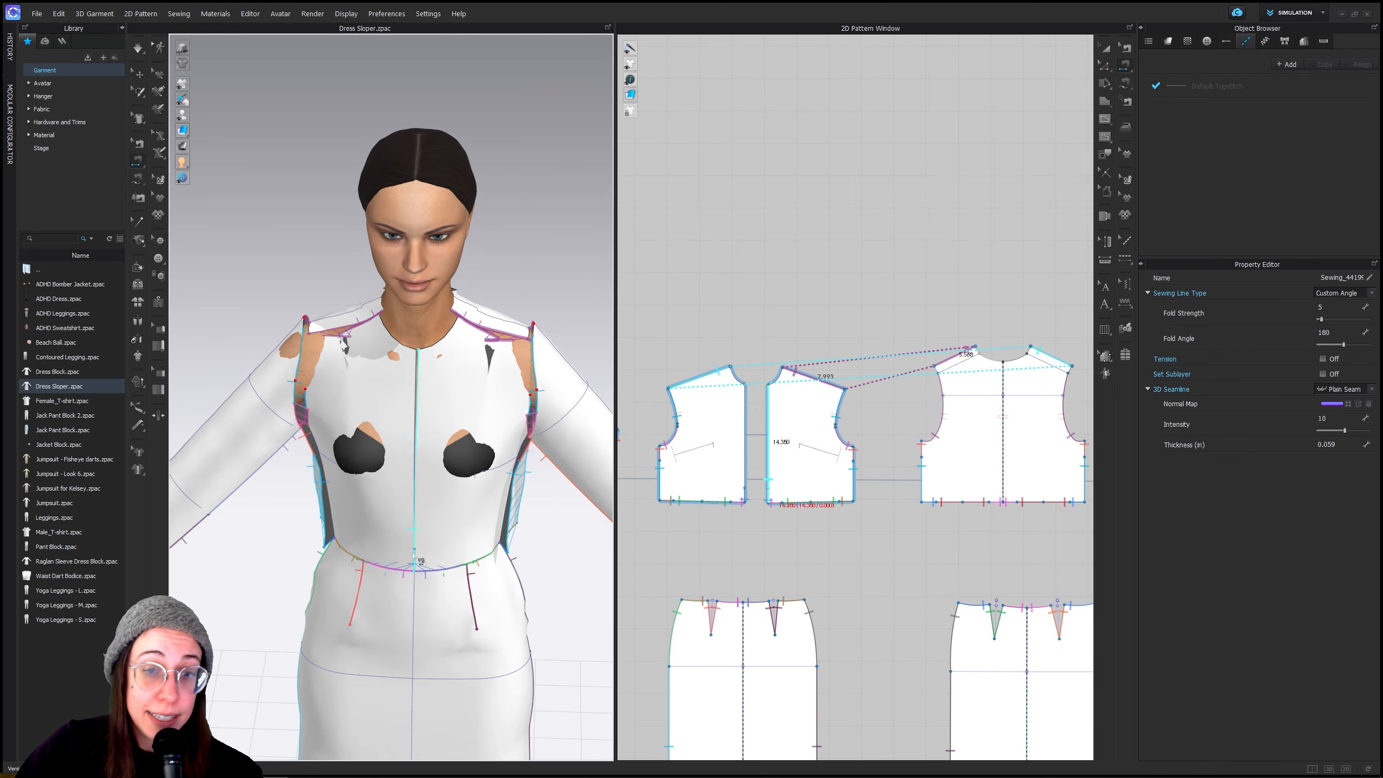
{"action": "middle_click_drag", "start_coordinate": [477, 654], "coordinate": [444, 550]}
{"action": "scroll", "coordinate": [926, 556], "scroll_direction": "down", "scroll_amount": 5}
{"action": "scroll", "coordinate": [866, 512], "scroll_direction": "up", "scroll_amount": 3}
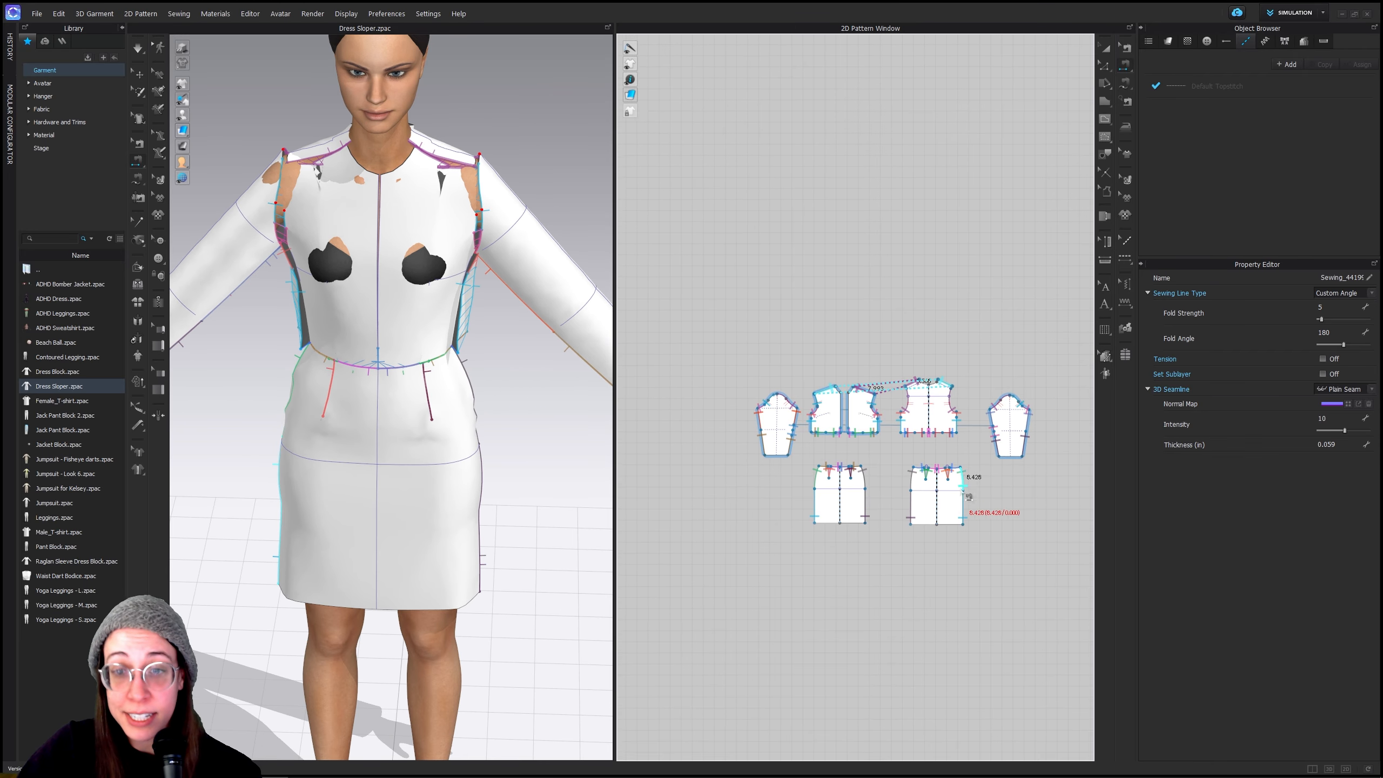
Delete the waist seams joining the front bodice halves to the skirt front, including the segments sewn across the closed darts
{"action": "middle_click_drag", "start_coordinate": [861, 510], "coordinate": [900, 502]}
{"action": "left_click", "coordinate": [1125, 49]}
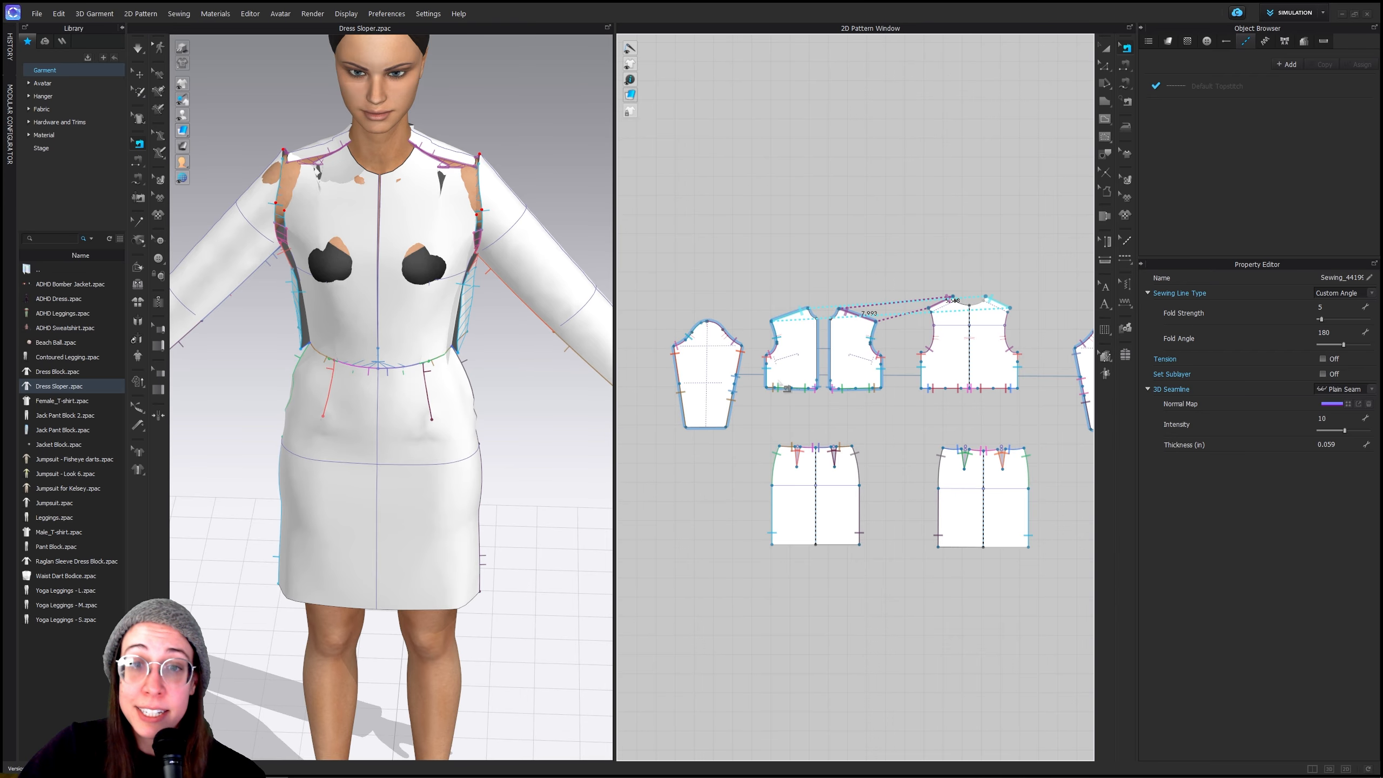
{"action": "left_click", "coordinate": [738, 423]}
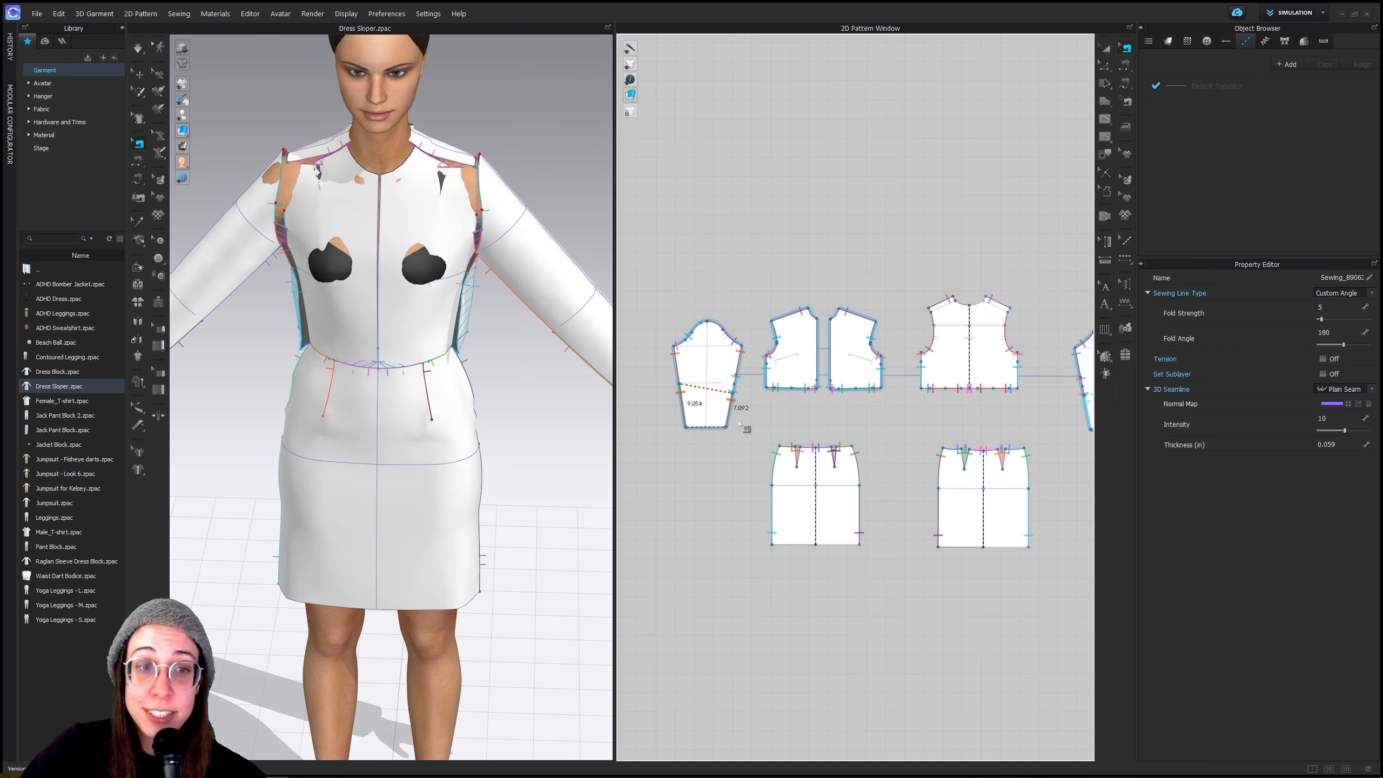
{"action": "left_click", "coordinate": [773, 388]}
{"action": "scroll", "coordinate": [792, 412], "scroll_direction": "up", "scroll_amount": 4}
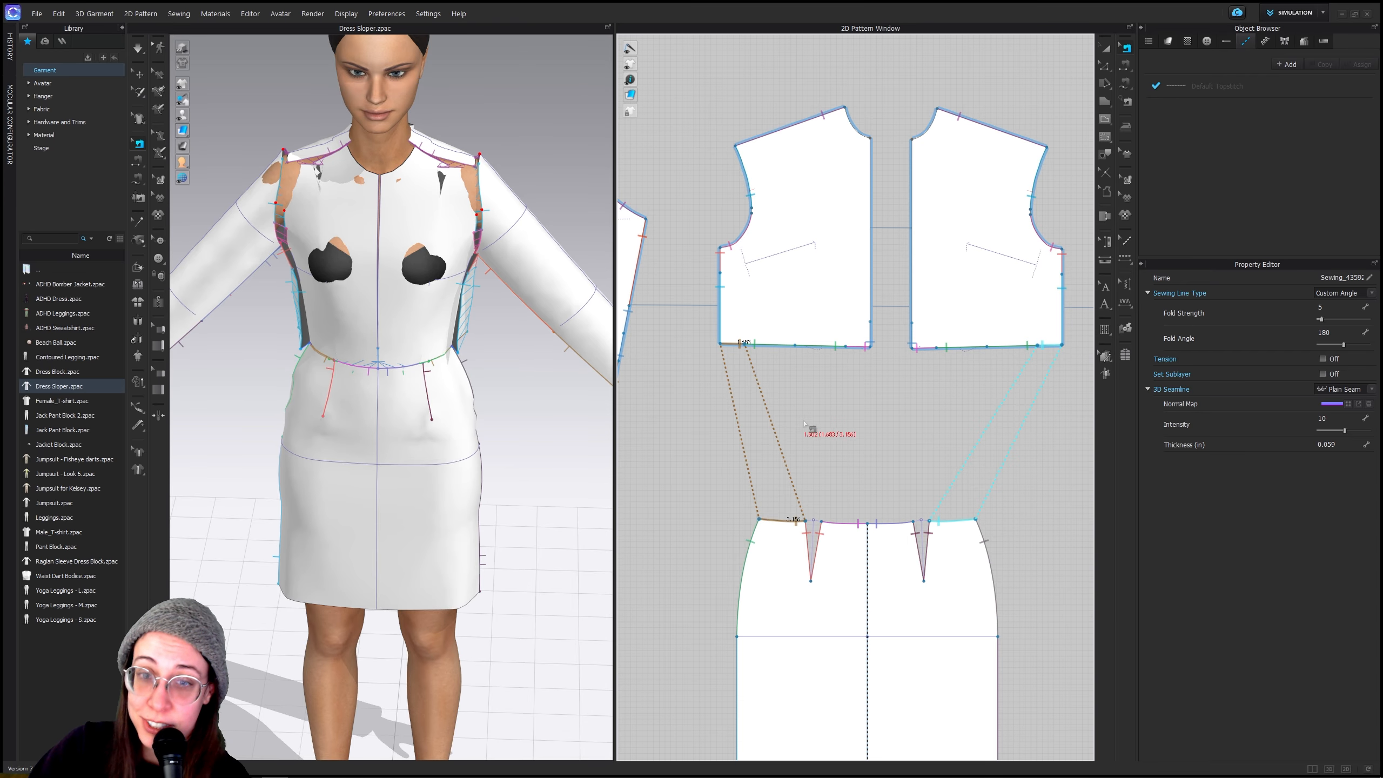
{"action": "key", "text": "Delete"}
{"action": "left_click", "coordinate": [764, 346]}
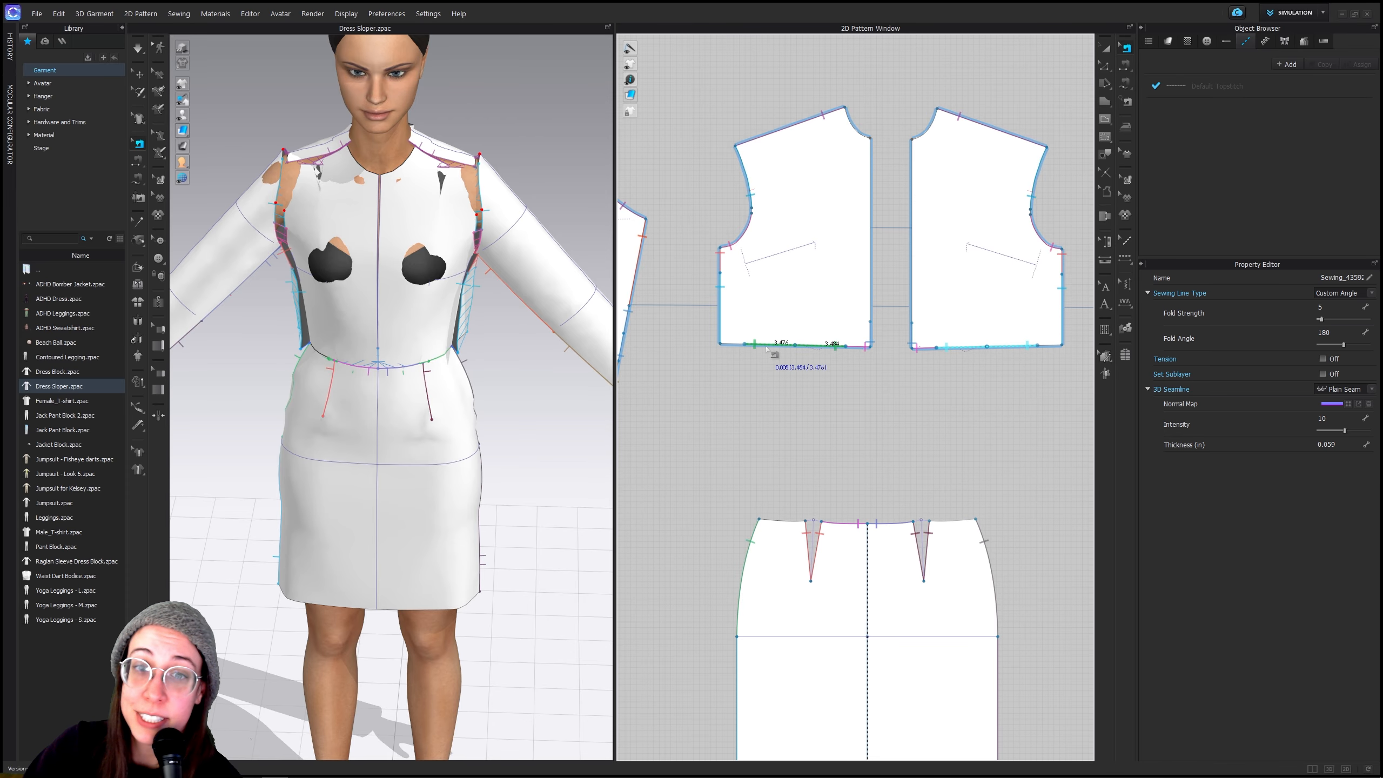
{"action": "key", "text": "Delete"}
{"action": "left_click", "coordinate": [851, 351]}
{"action": "scroll", "coordinate": [893, 392], "scroll_direction": "up", "scroll_amount": 5}
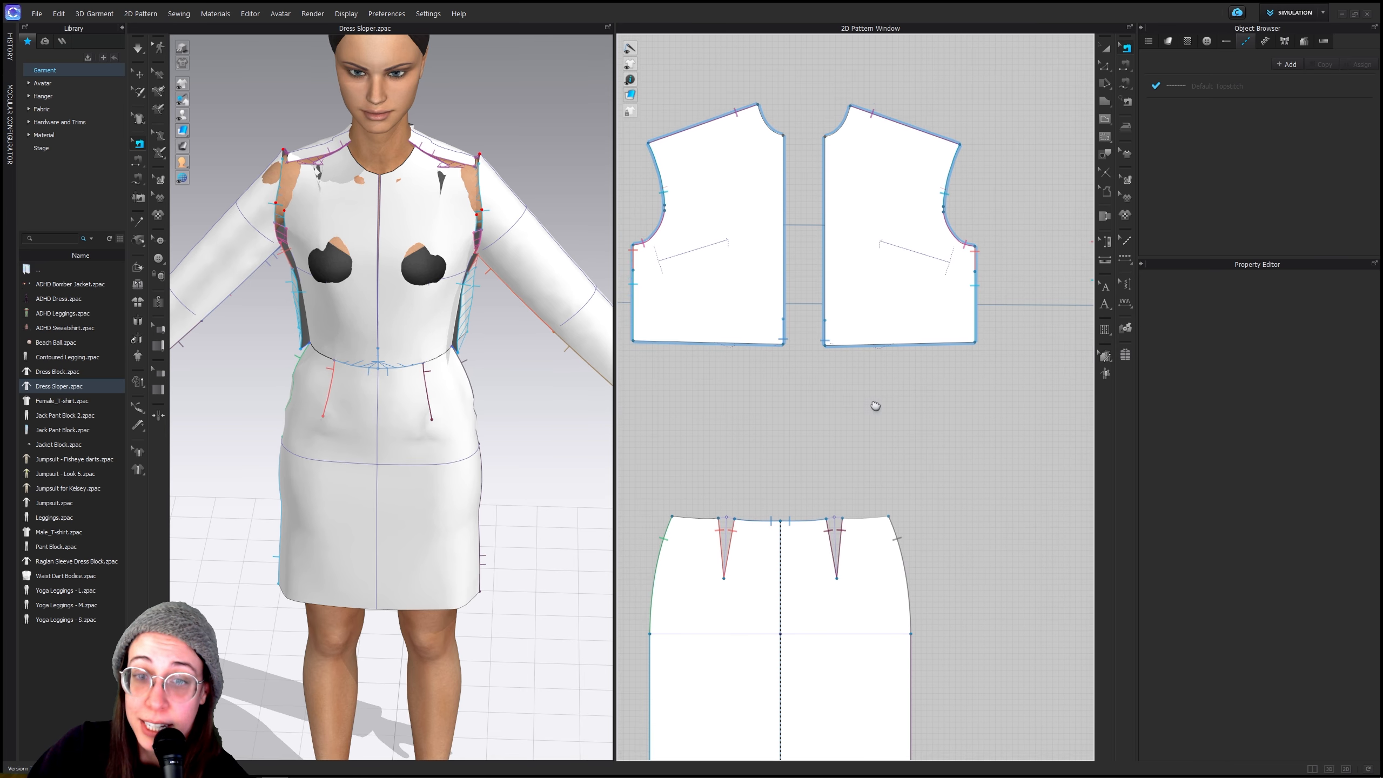
Delete all the seams along the back bodice's waist edge that join it to the skirt back
{"action": "left_click", "coordinate": [927, 350]}
{"action": "key", "text": "Delete"}
{"action": "middle_click_drag", "start_coordinate": [993, 384], "coordinate": [833, 382]}
{"action": "left_click", "coordinate": [831, 350]}
{"action": "key", "text": "Delete"}
{"action": "left_click", "coordinate": [895, 347]}
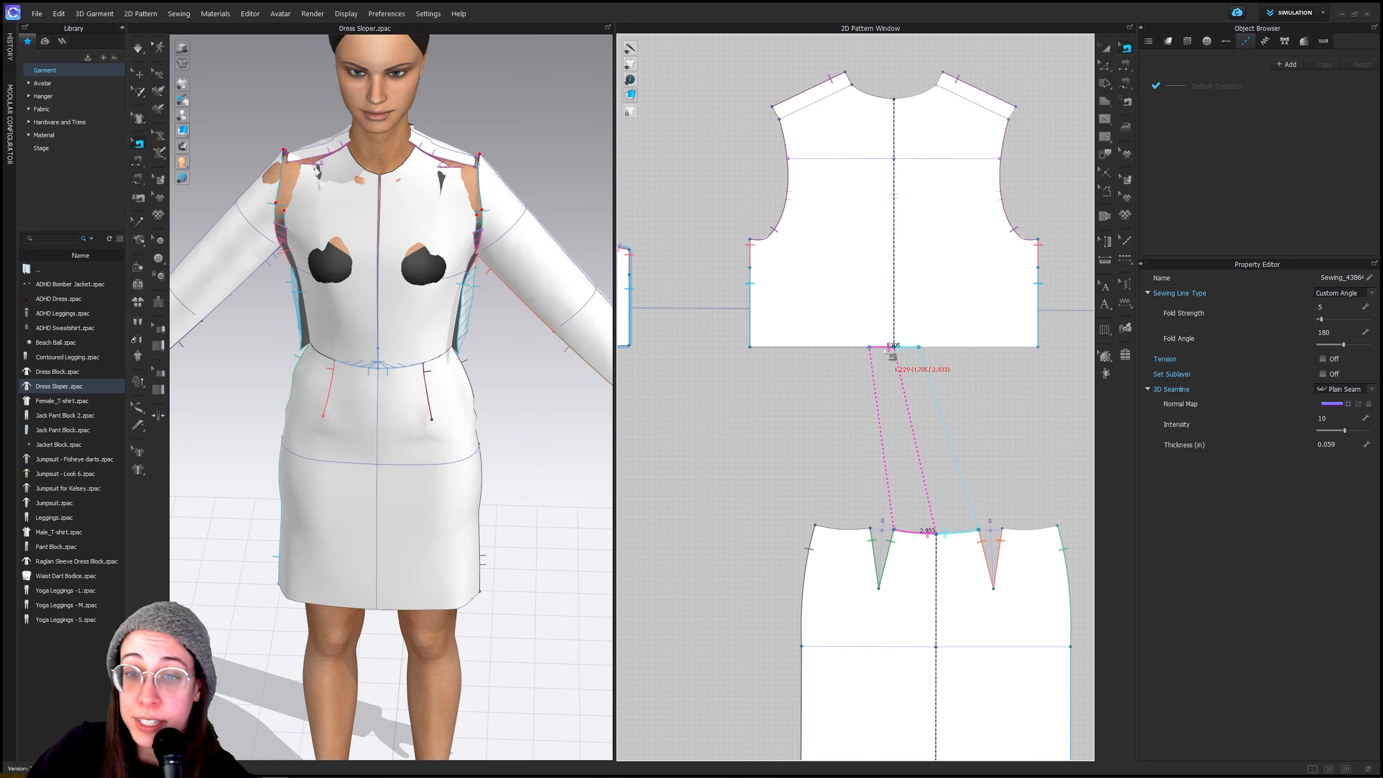
{"action": "key", "text": "Delete"}
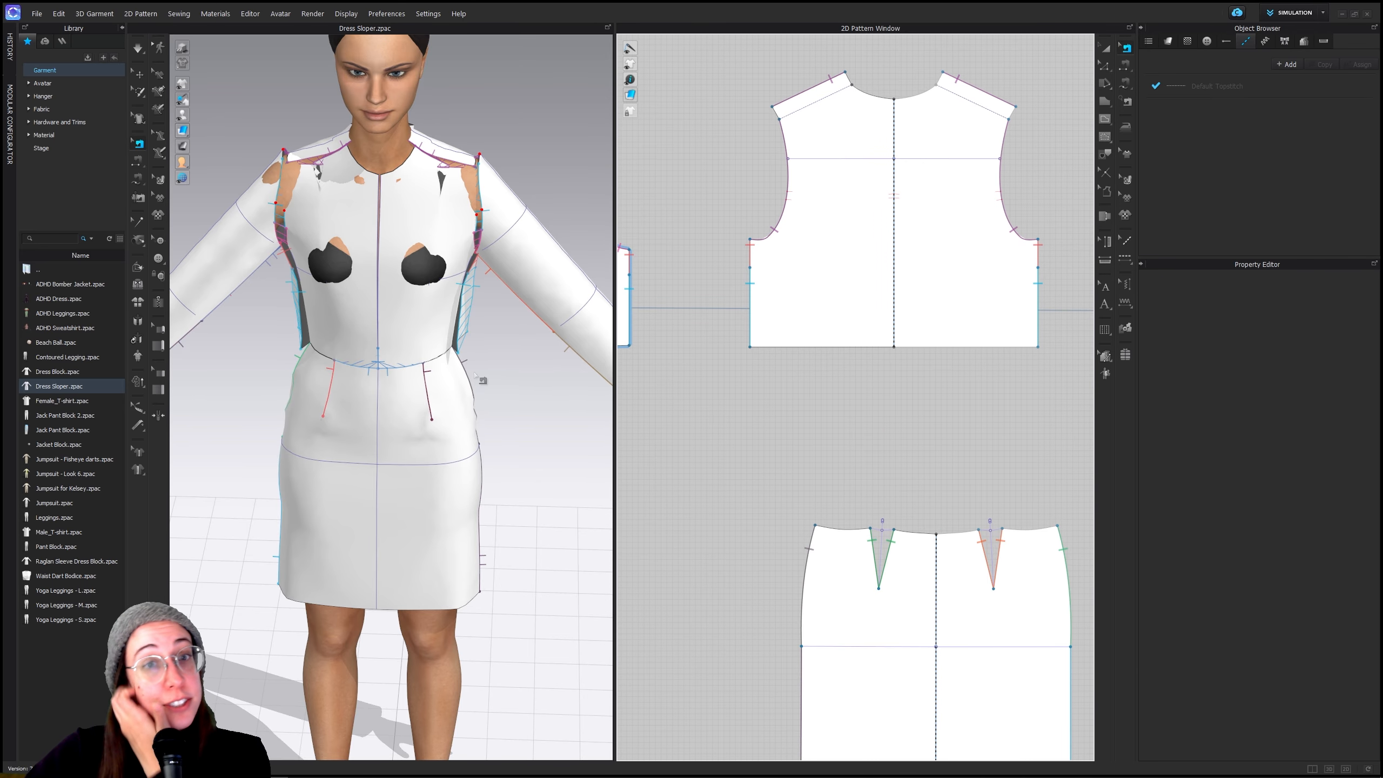
Extend the back armhole seam up to the shoulder strip's outer corner and lengthen its sleeve-cap side to about 10.2 in, past the cap centre
{"action": "right_click_drag", "start_coordinate": [518, 361], "coordinate": [773, 366]}
{"action": "scroll", "coordinate": [796, 369], "scroll_direction": "down", "scroll_amount": 2}
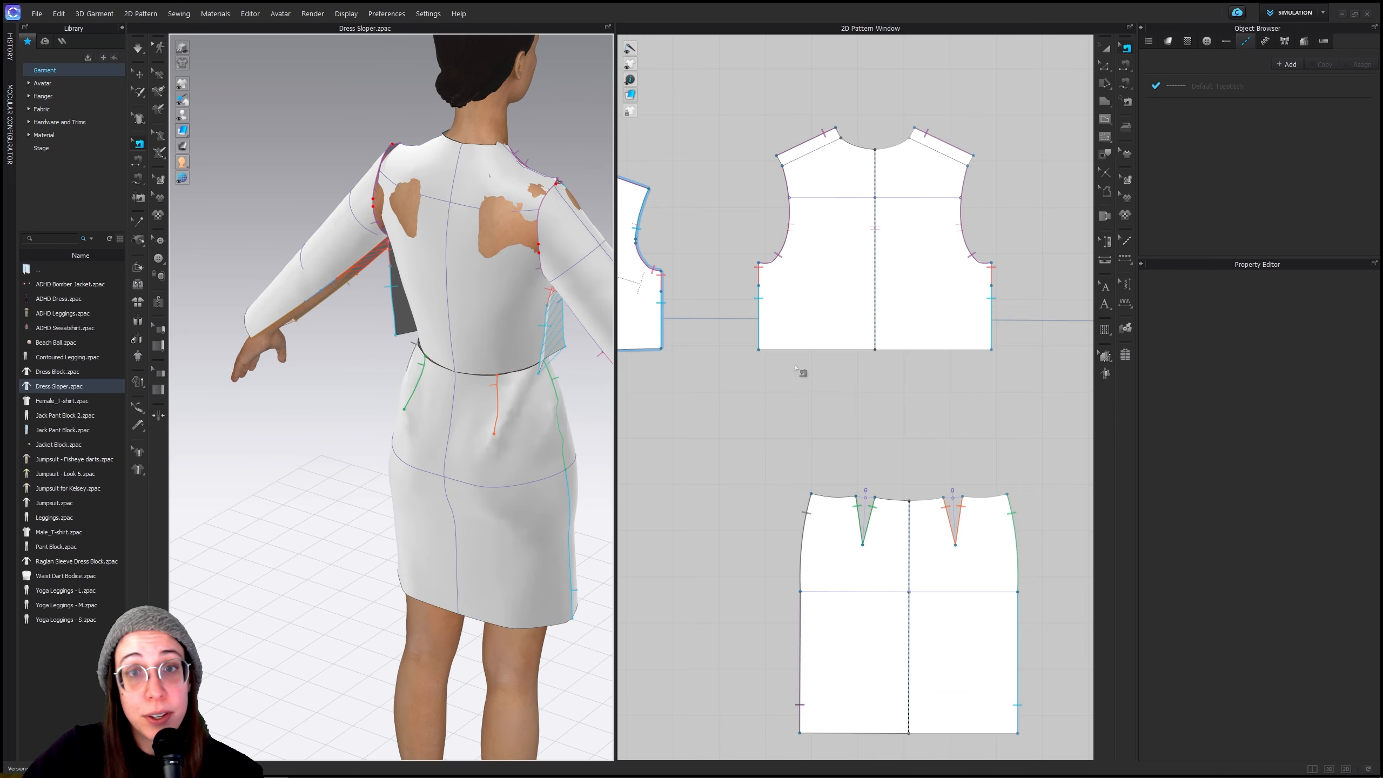
{"action": "scroll", "coordinate": [758, 389], "scroll_direction": "down", "scroll_amount": 3}
{"action": "middle_click_drag", "start_coordinate": [742, 397], "coordinate": [681, 368]}
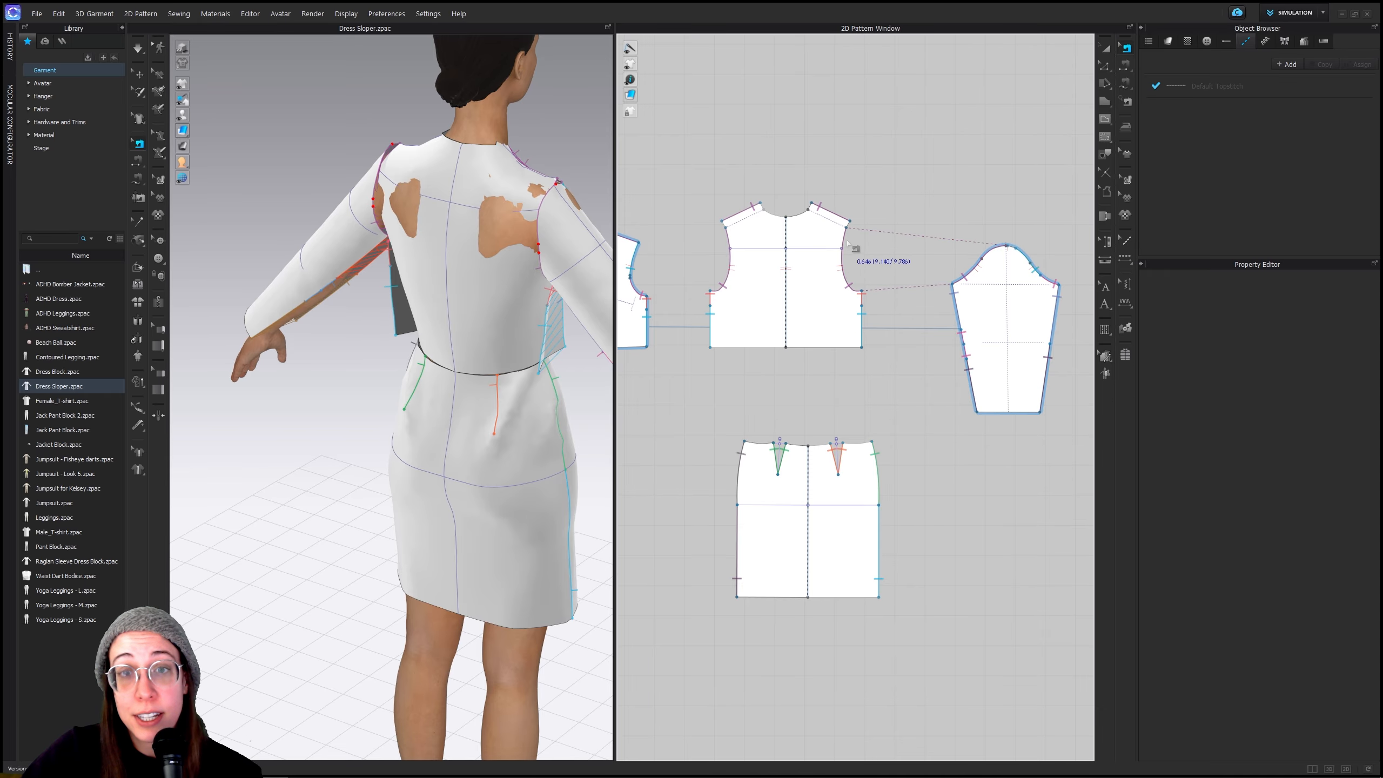
{"action": "scroll", "coordinate": [847, 244], "scroll_direction": "up", "scroll_amount": 4}
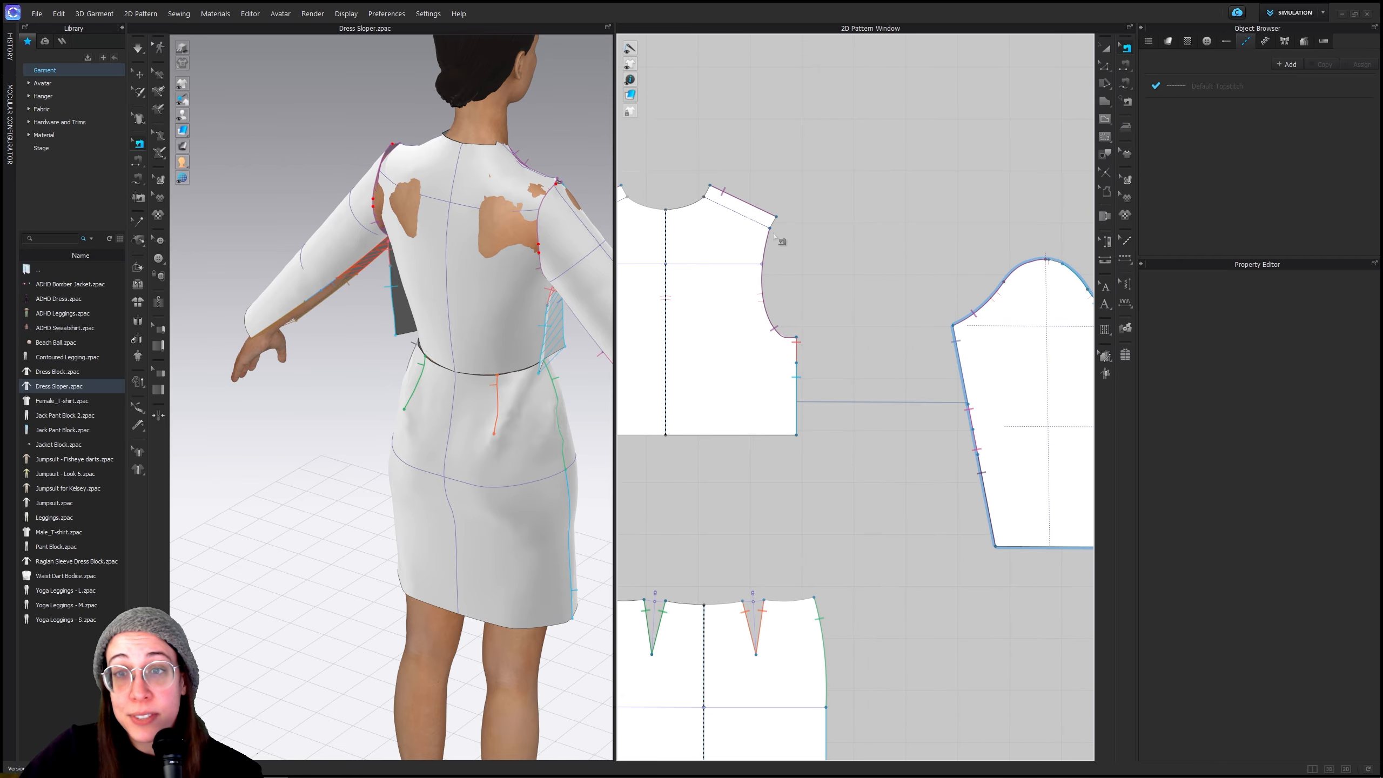
{"action": "left_click", "coordinate": [1063, 267]}
{"action": "middle_click_drag", "start_coordinate": [844, 254], "coordinate": [792, 267]}
{"action": "scroll", "coordinate": [790, 268], "scroll_direction": "up", "scroll_amount": 3}
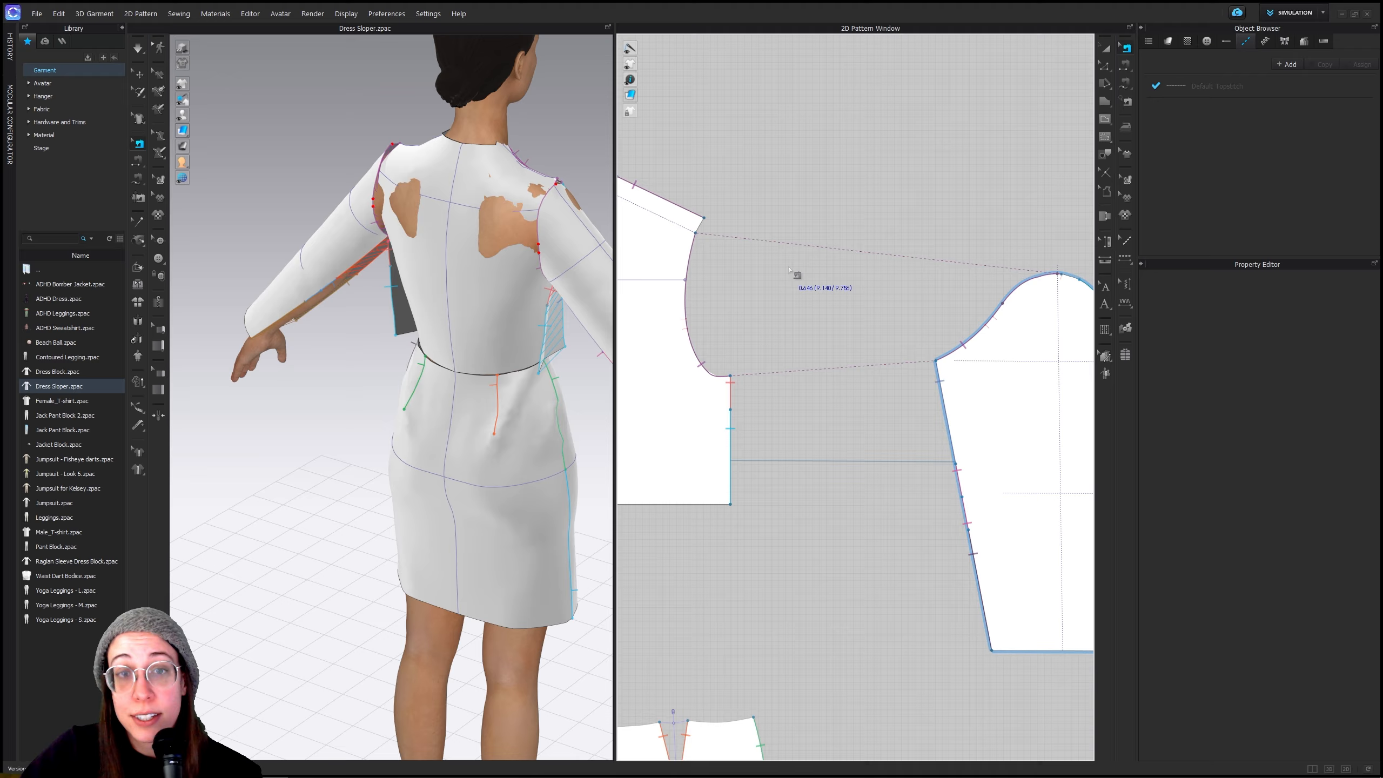
{"action": "left_click_drag", "start_coordinate": [697, 234], "coordinate": [705, 218]}
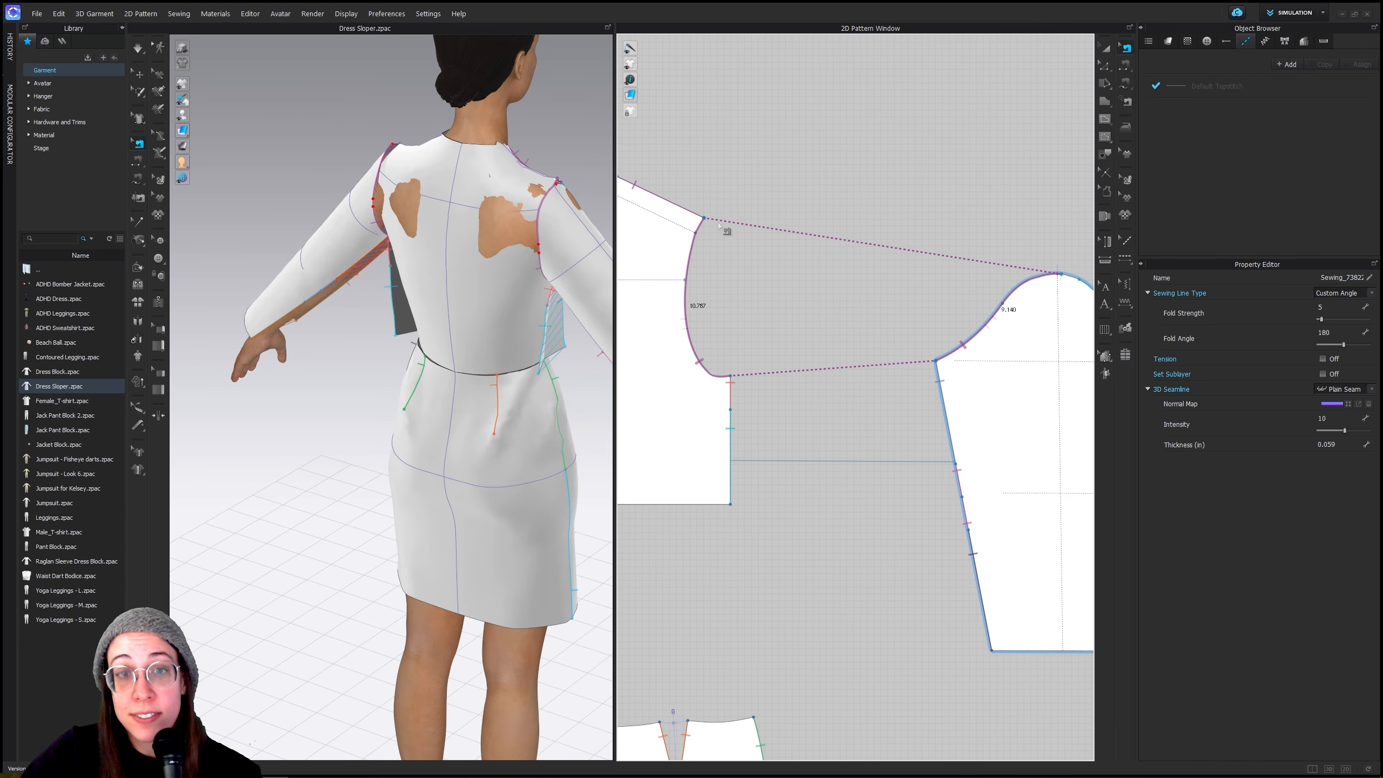
{"action": "middle_click_drag", "start_coordinate": [948, 272], "coordinate": [754, 279]}
{"action": "left_click_drag", "start_coordinate": [878, 288], "coordinate": [895, 296]}
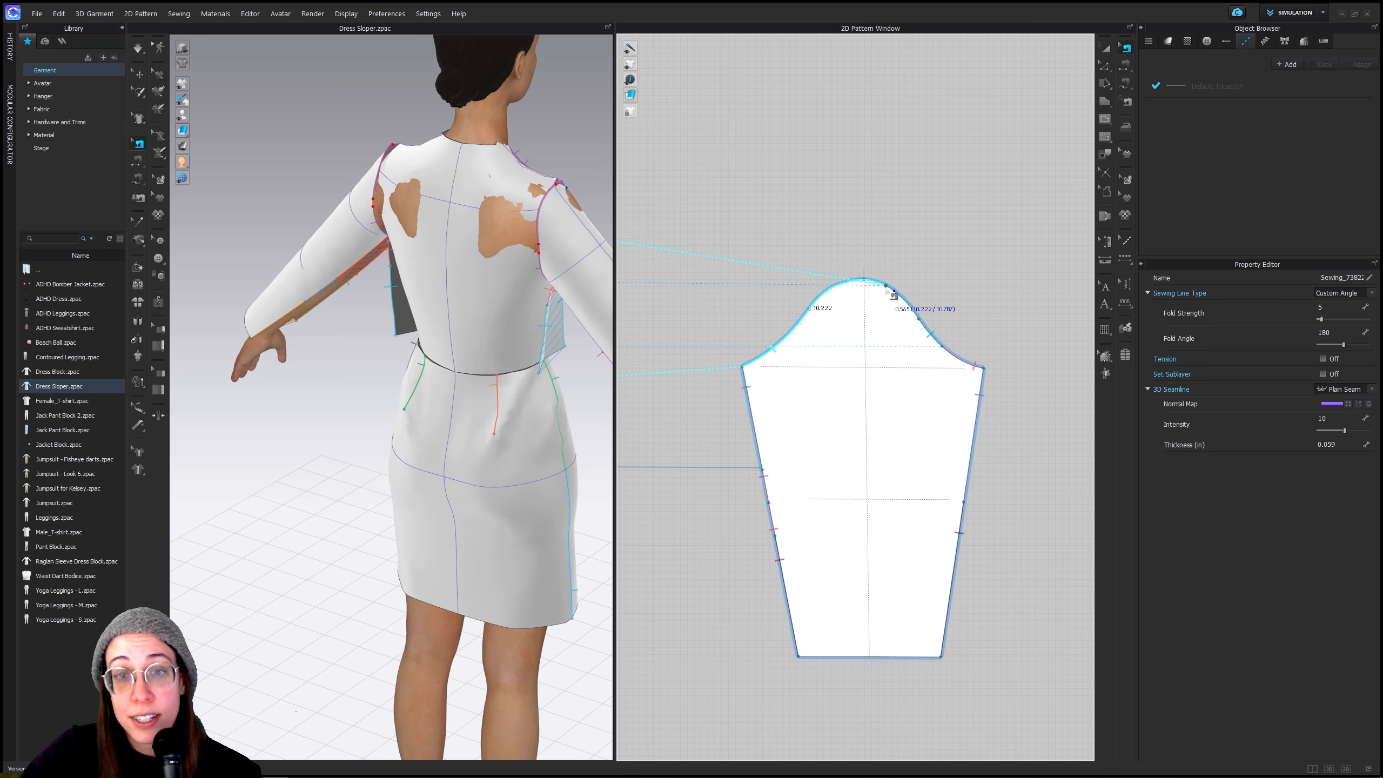
Check the extended armhole seam on the opposite sleeve and the remaining seams across the whole pattern layout
{"action": "scroll", "coordinate": [874, 355], "scroll_direction": "down", "scroll_amount": 8}
{"action": "middle_click_drag", "start_coordinate": [797, 442], "coordinate": [846, 398]}
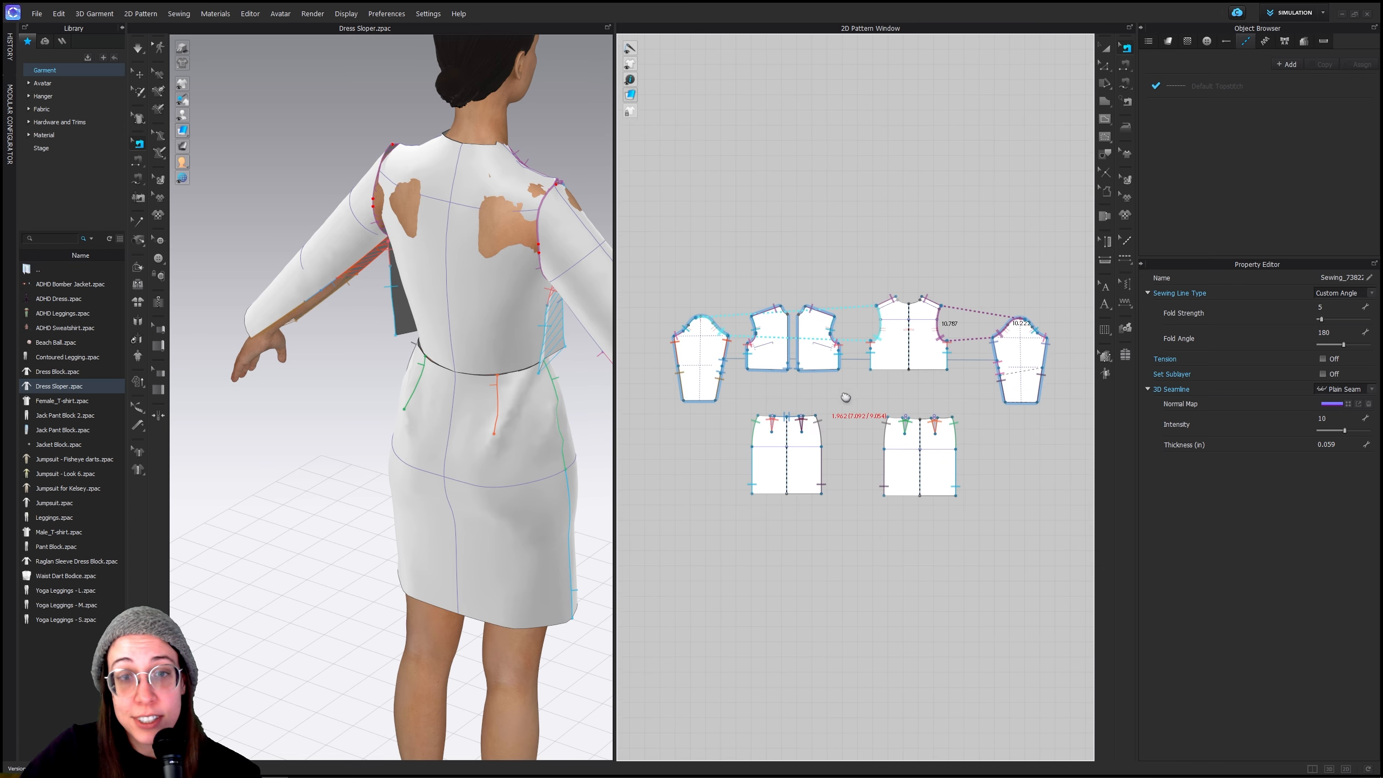
{"action": "scroll", "coordinate": [833, 337], "scroll_direction": "up", "scroll_amount": 4}
{"action": "scroll", "coordinate": [724, 305], "scroll_direction": "up", "scroll_amount": 2}
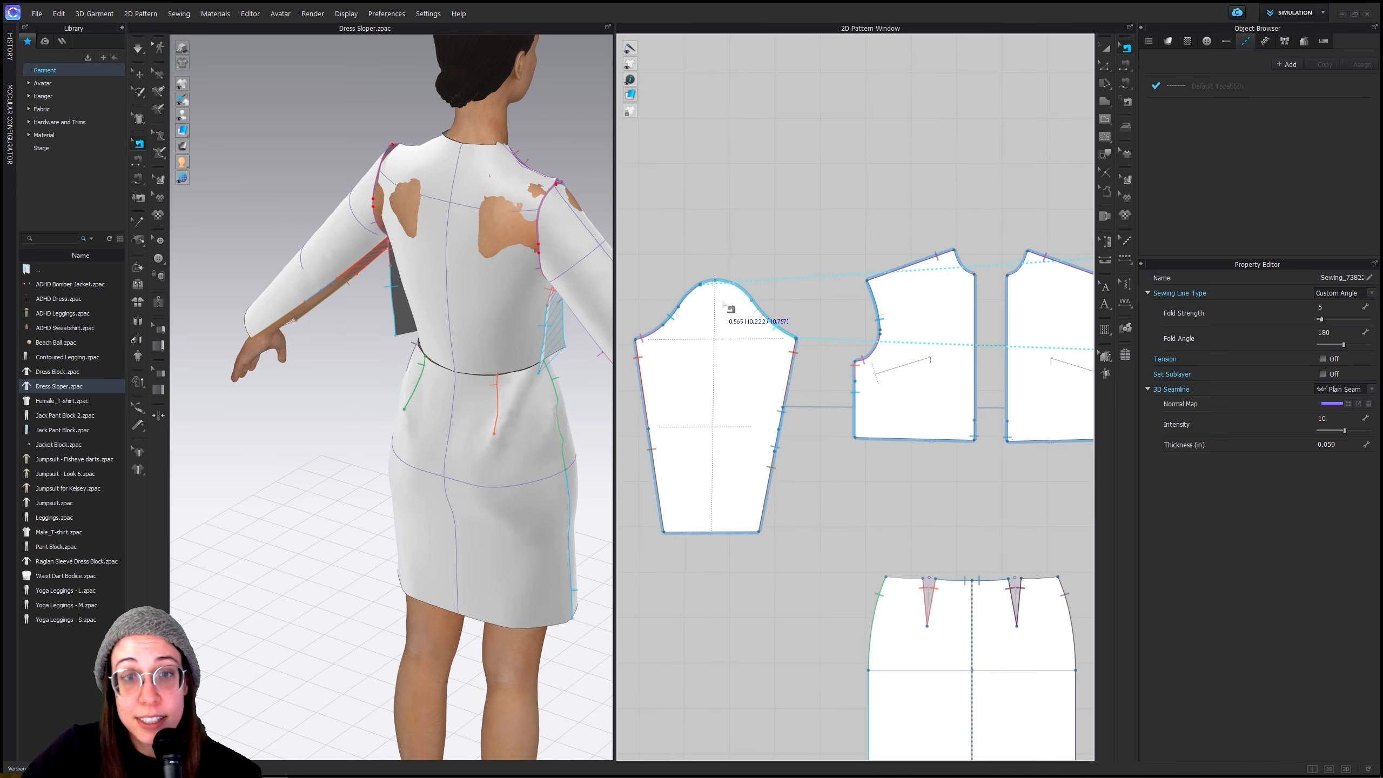
{"action": "scroll", "coordinate": [730, 311], "scroll_direction": "down", "scroll_amount": 5}
{"action": "scroll", "coordinate": [975, 474], "scroll_direction": "up", "scroll_amount": 2}
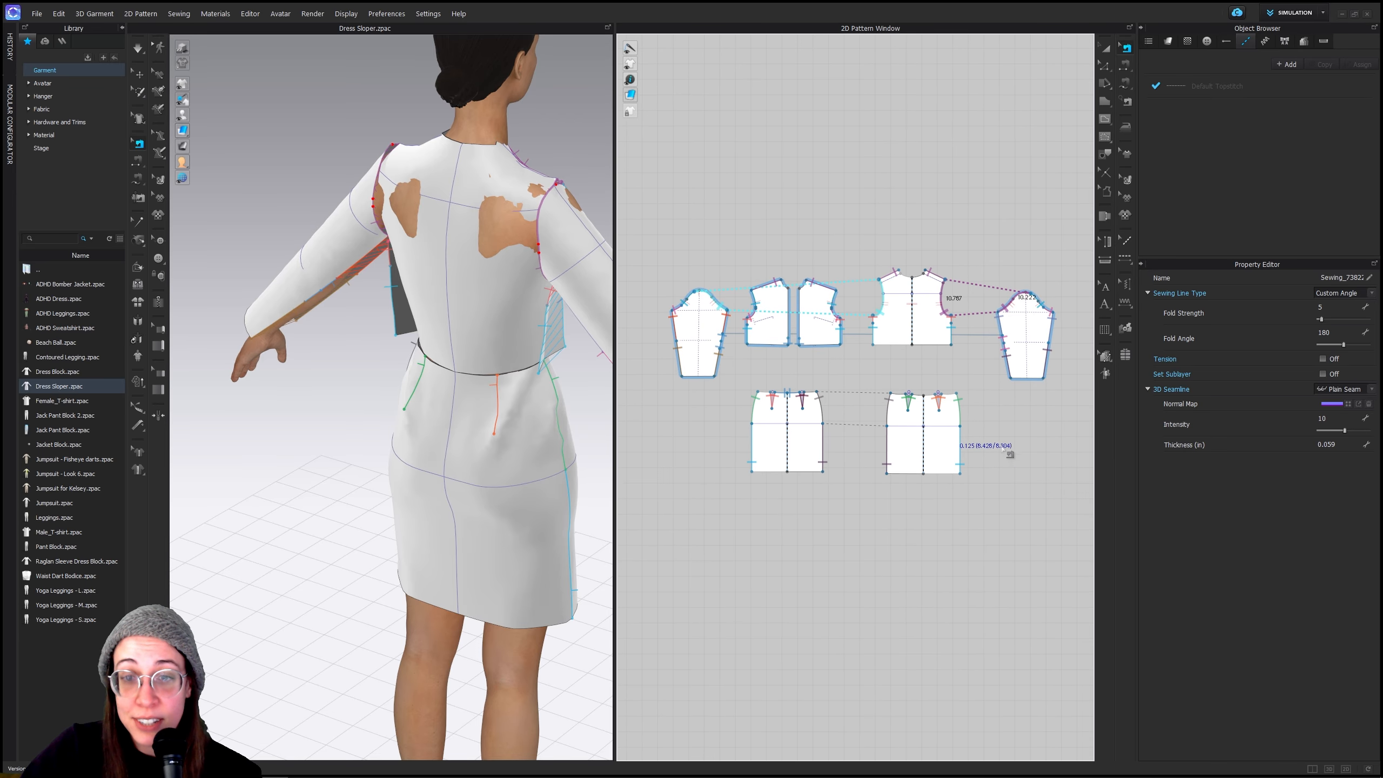
{"action": "middle_click_drag", "start_coordinate": [1004, 448], "coordinate": [1001, 409]}
{"action": "right_click", "coordinate": [859, 413]}
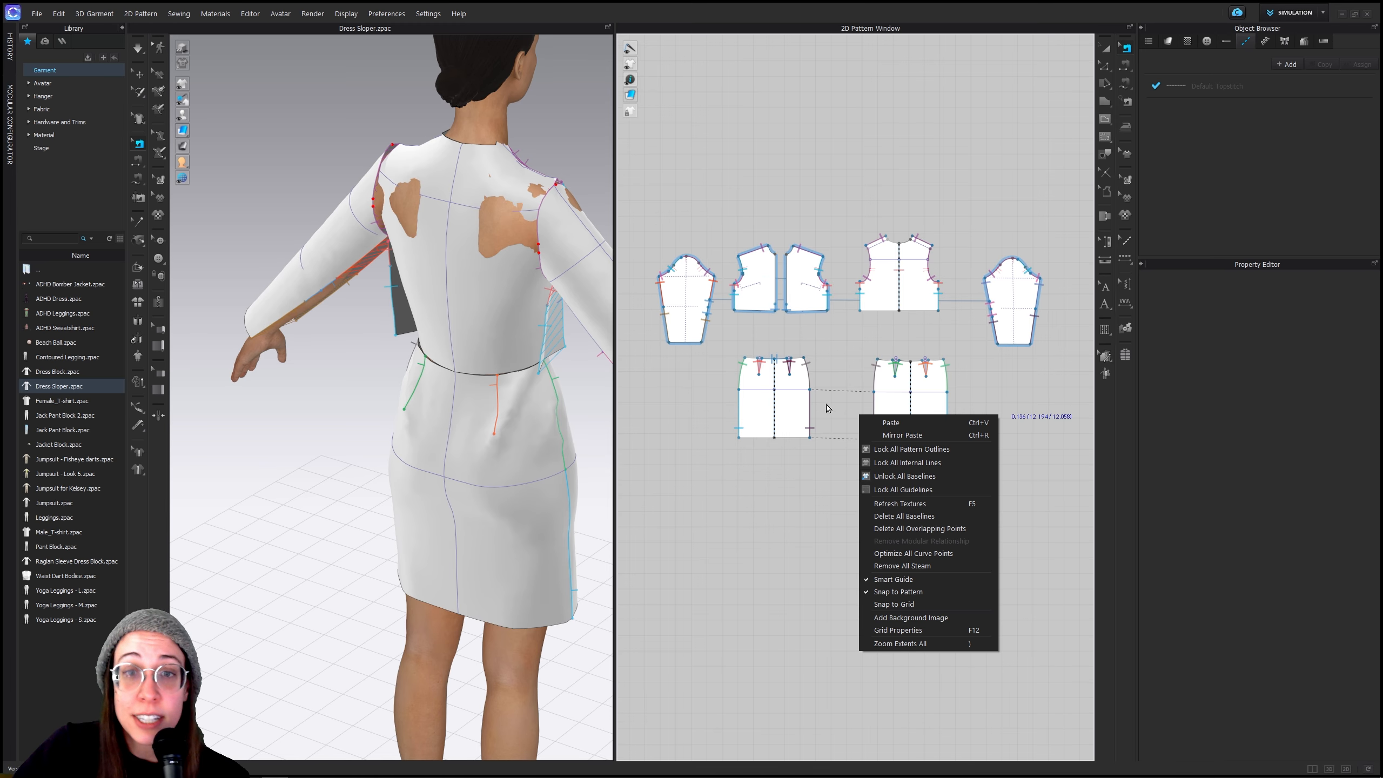
Simulate the garment on the avatar and inspect the drape from the front
{"action": "right_click_drag", "start_coordinate": [452, 279], "coordinate": [357, 391]}
{"action": "scroll", "coordinate": [357, 392], "scroll_direction": "down", "scroll_amount": 1}
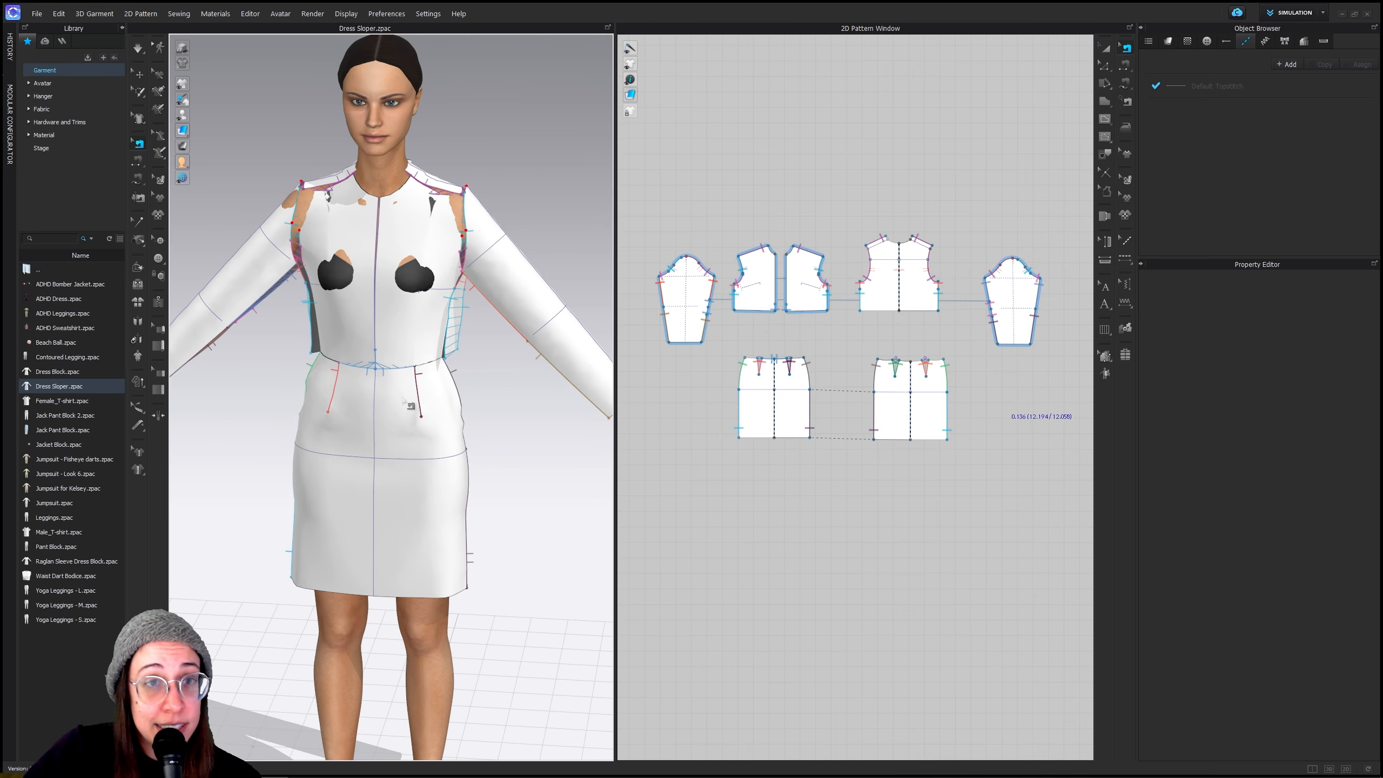
{"action": "scroll", "coordinate": [413, 406], "scroll_direction": "down", "scroll_amount": 2}
{"action": "middle_click_drag", "start_coordinate": [423, 428], "coordinate": [439, 392]}
{"action": "scroll", "coordinate": [455, 410], "scroll_direction": "down", "scroll_amount": 2}
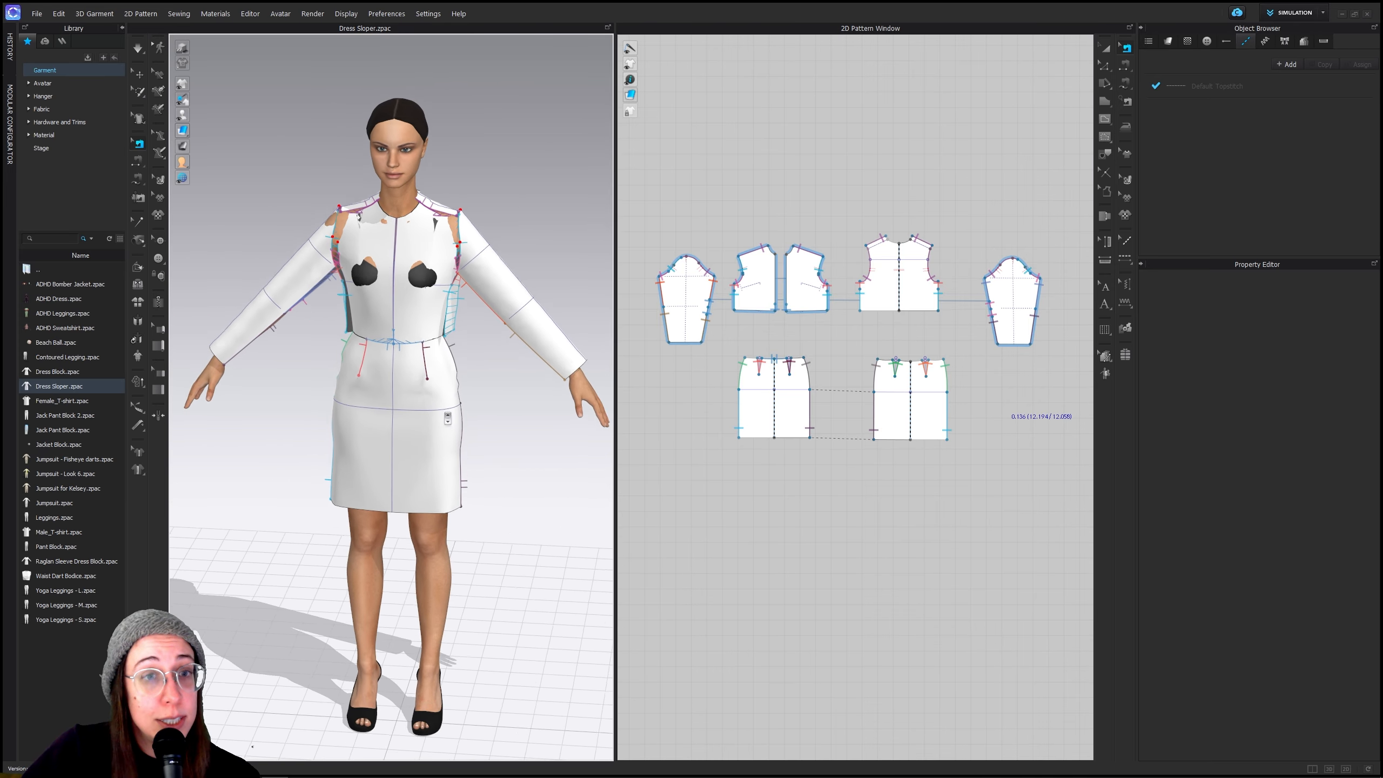
{"action": "left_click", "coordinate": [139, 48]}
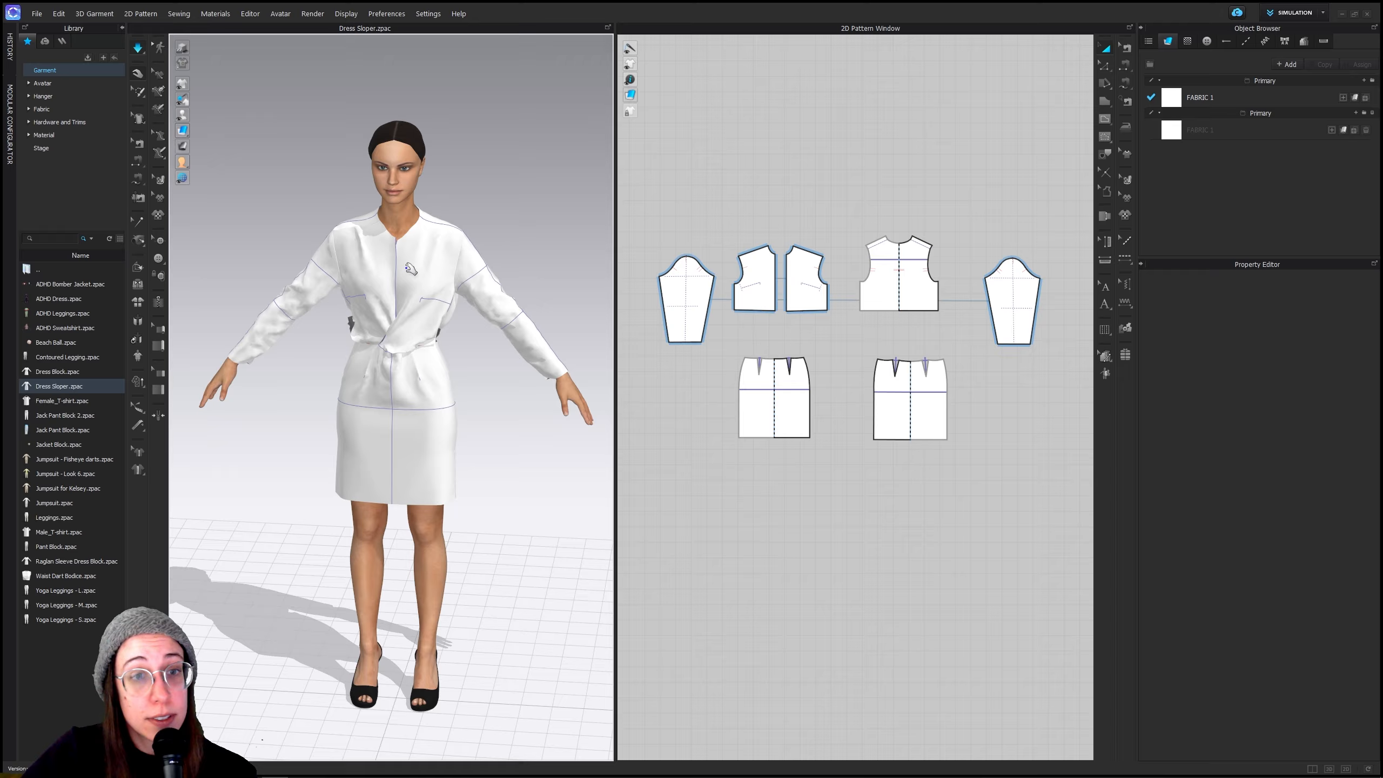
{"action": "right_click_drag", "start_coordinate": [410, 269], "coordinate": [439, 250]}
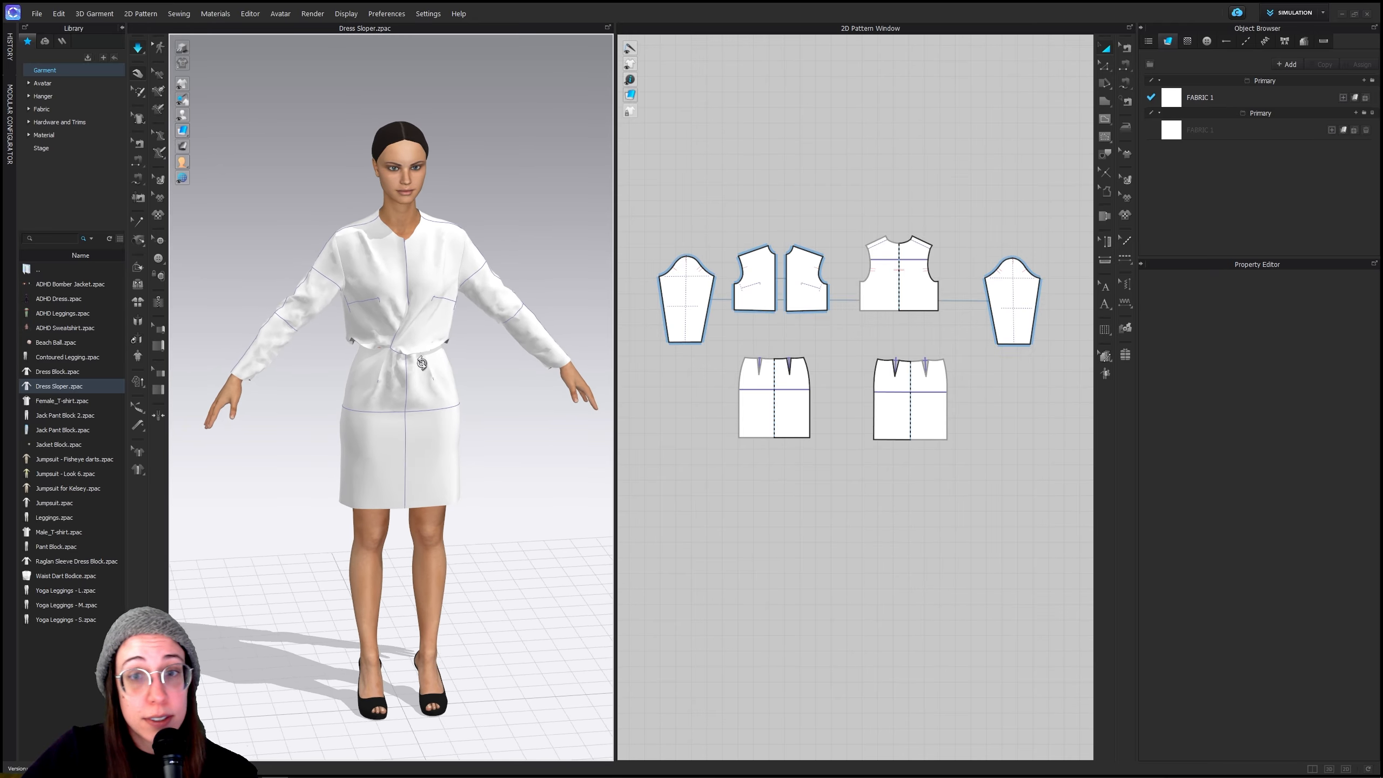
Check the waist sewing lines and pull the front bodice sideways in the 3D view to test how it hangs
{"action": "left_click", "coordinate": [1127, 49]}
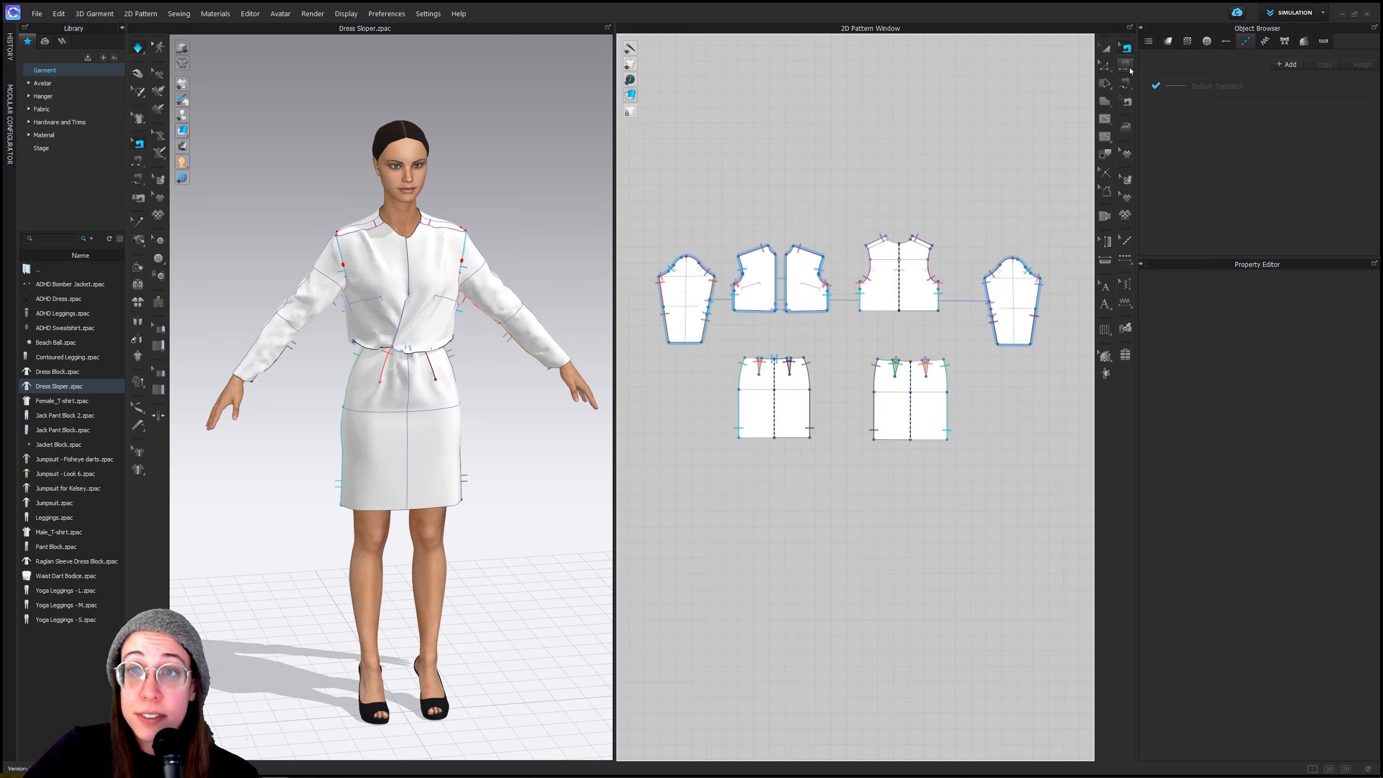
{"action": "scroll", "coordinate": [436, 313], "scroll_direction": "up", "scroll_amount": 6}
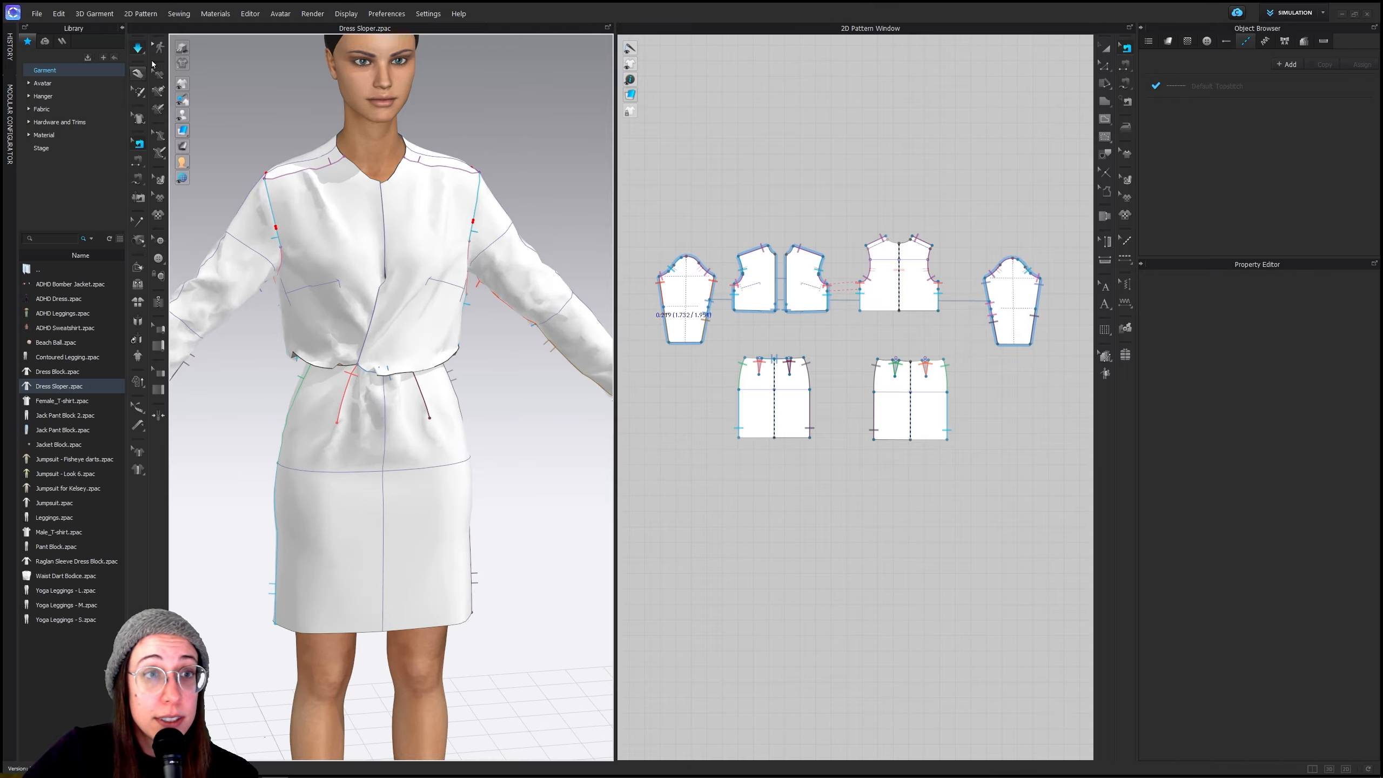
{"action": "left_click", "coordinate": [138, 72]}
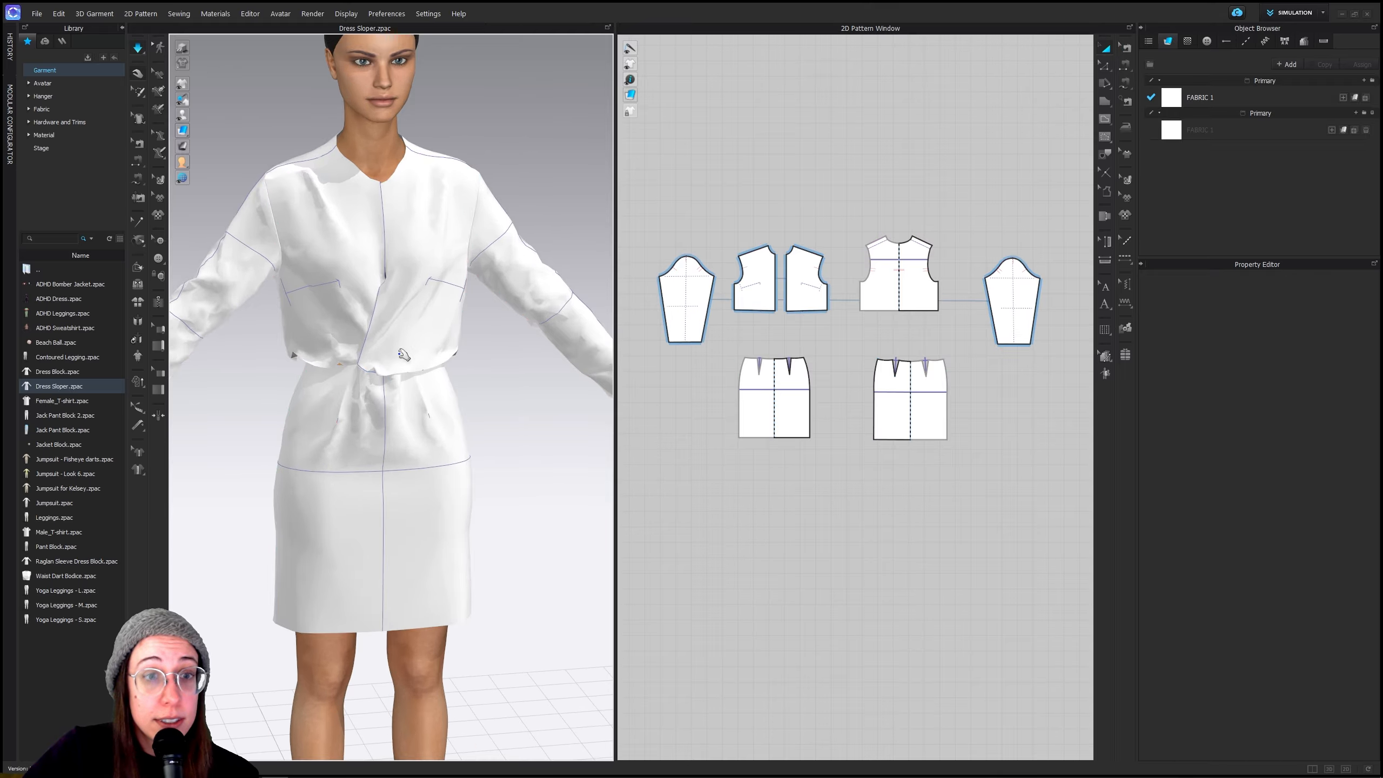
{"action": "left_click_drag", "start_coordinate": [406, 357], "coordinate": [520, 349]}
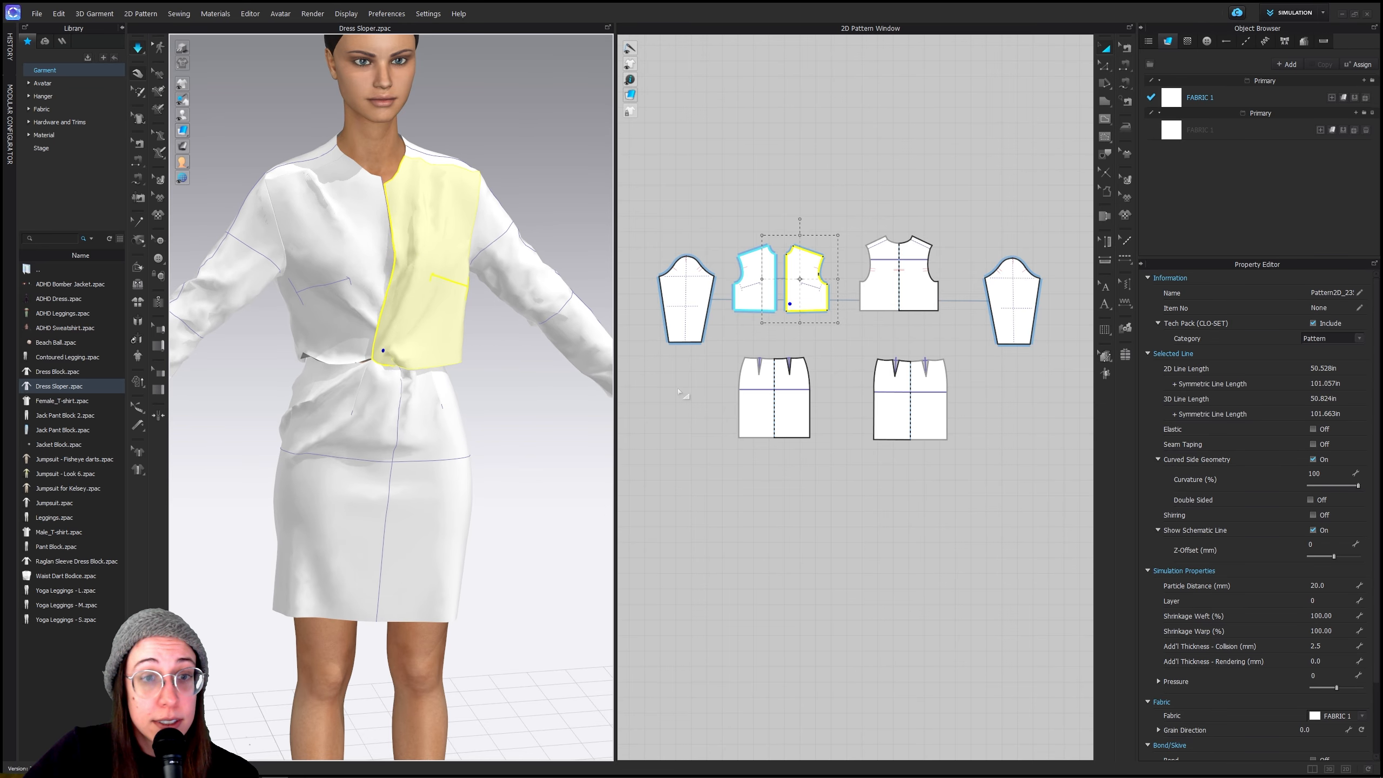
Delete the remaining seam joining the bodice's lower centre front edges to the skirt's front waist
{"action": "key", "text": "b"}
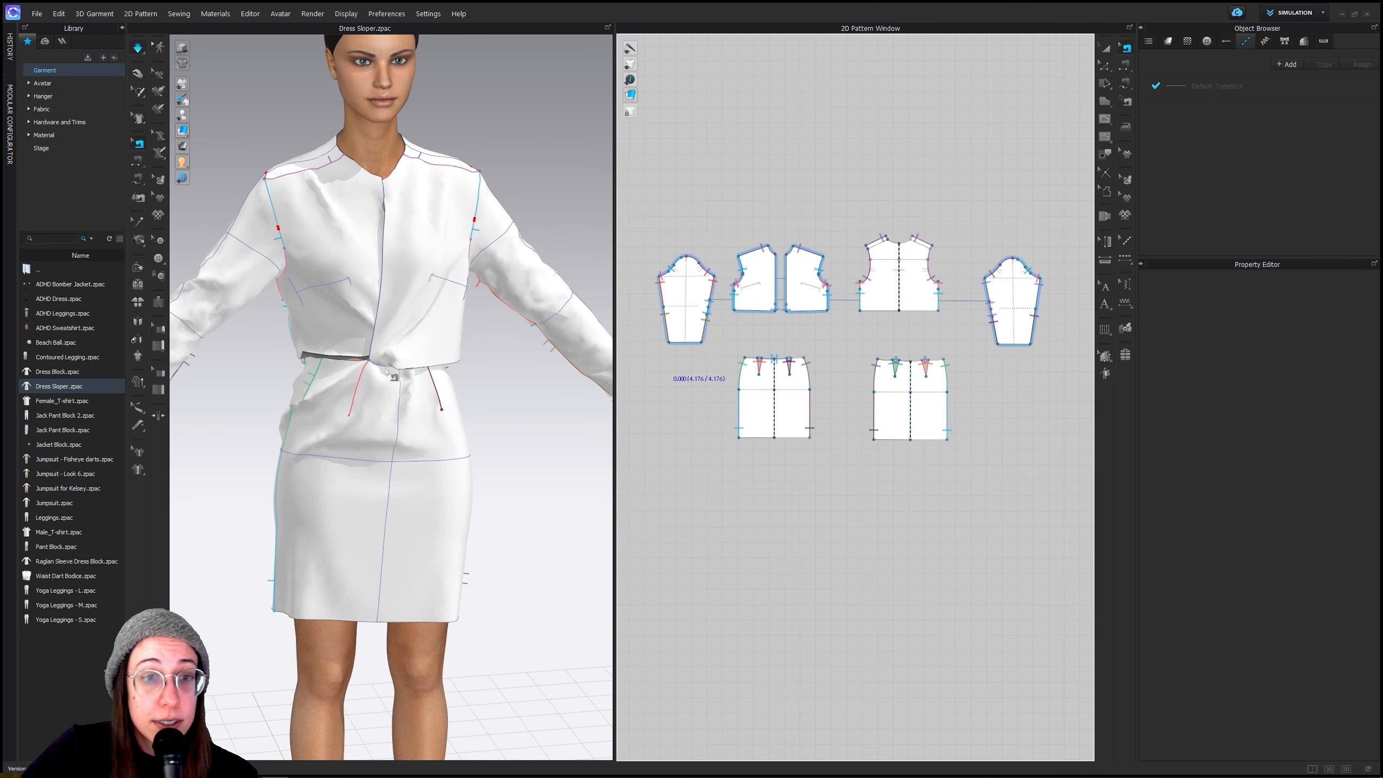
{"action": "scroll", "coordinate": [790, 322], "scroll_direction": "up", "scroll_amount": 6}
{"action": "left_click", "coordinate": [785, 294]}
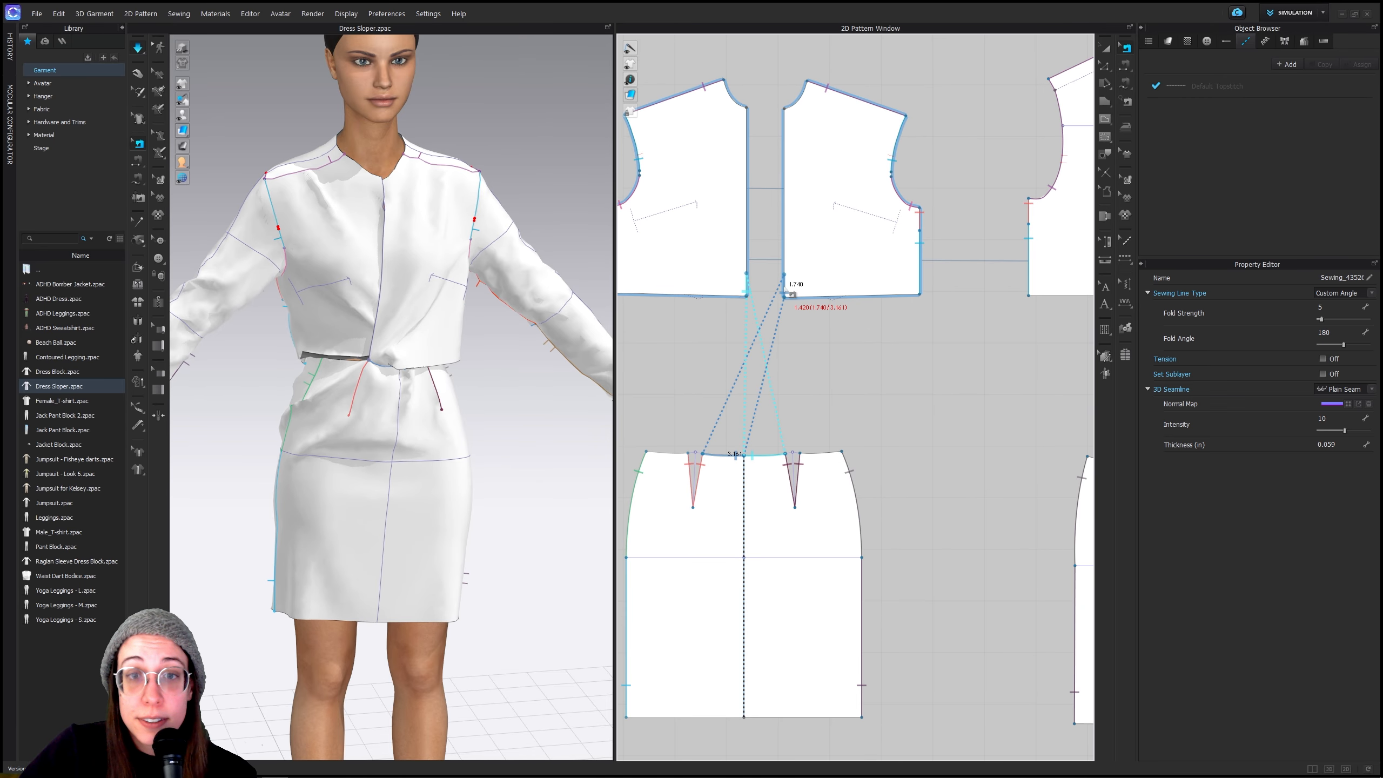
{"action": "key", "text": "Delete"}
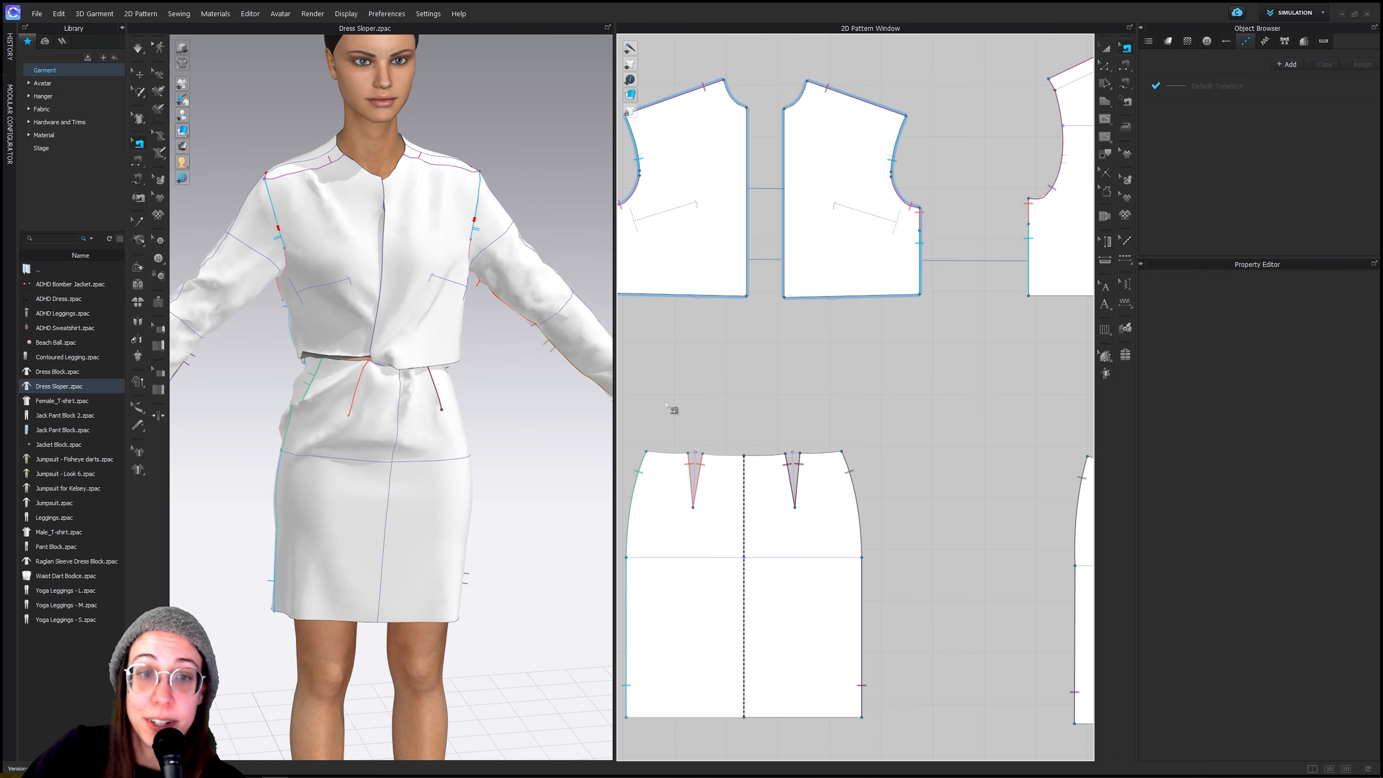
Simulate the garment and pull the bodice fronts apart at the centre front opening
{"action": "left_click", "coordinate": [140, 50]}
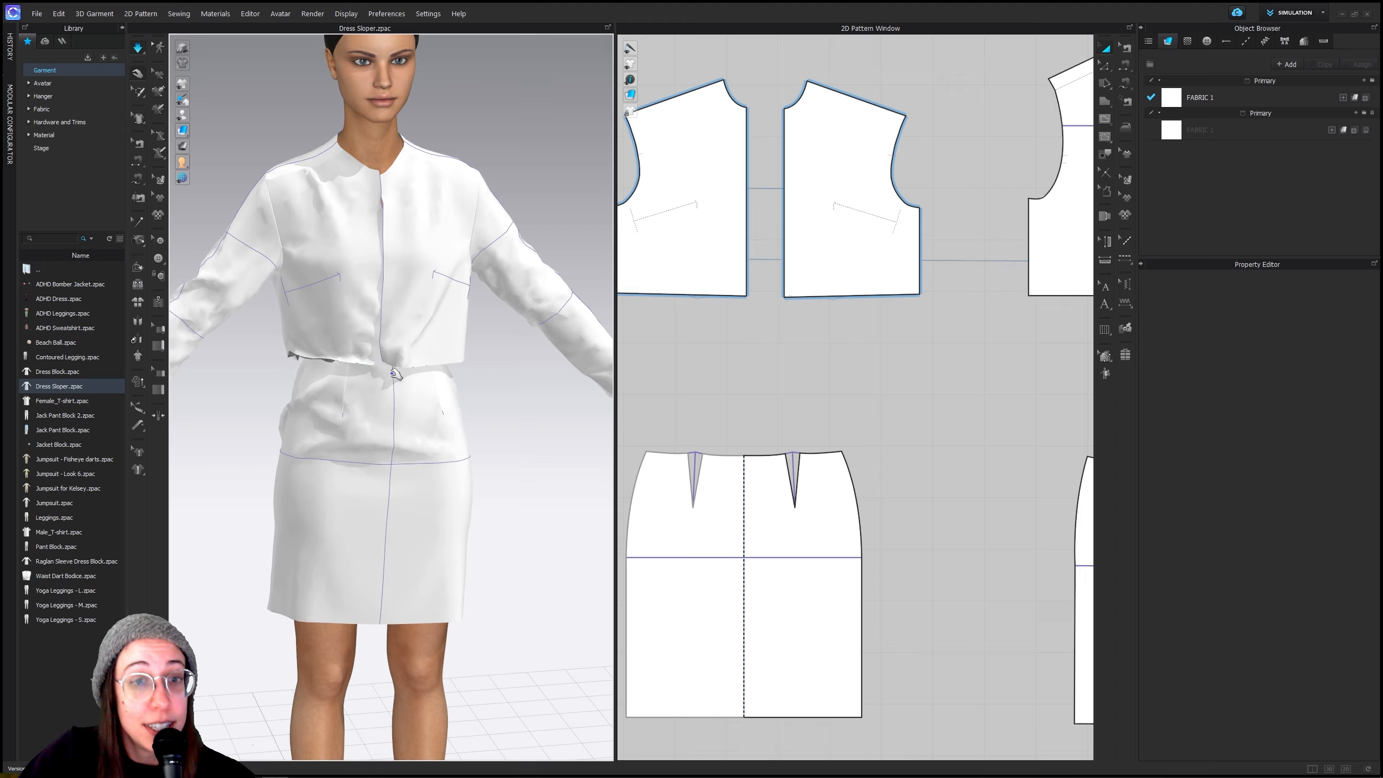
{"action": "left_click_drag", "start_coordinate": [412, 364], "coordinate": [515, 352]}
{"action": "scroll", "coordinate": [484, 448], "scroll_direction": "down", "scroll_amount": 5}
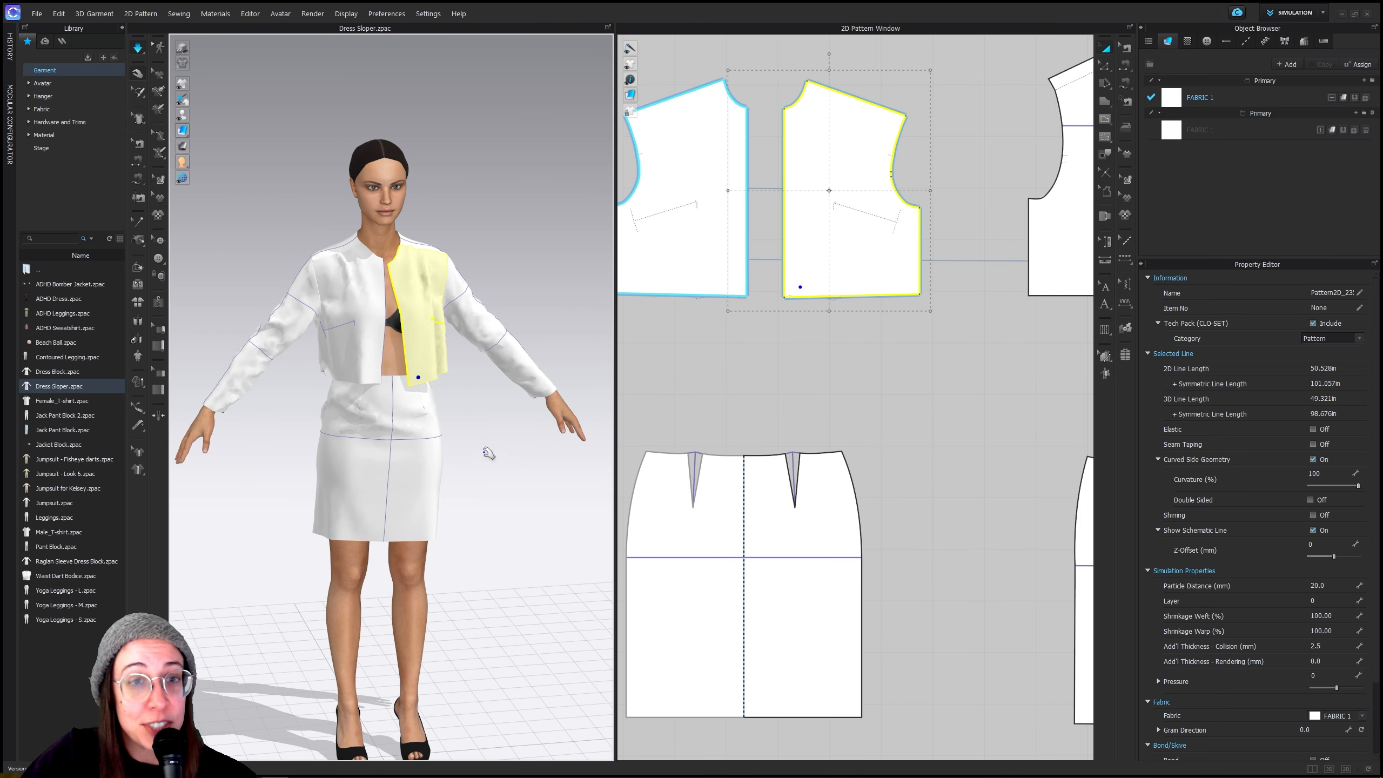
{"action": "left_click", "coordinate": [363, 360]}
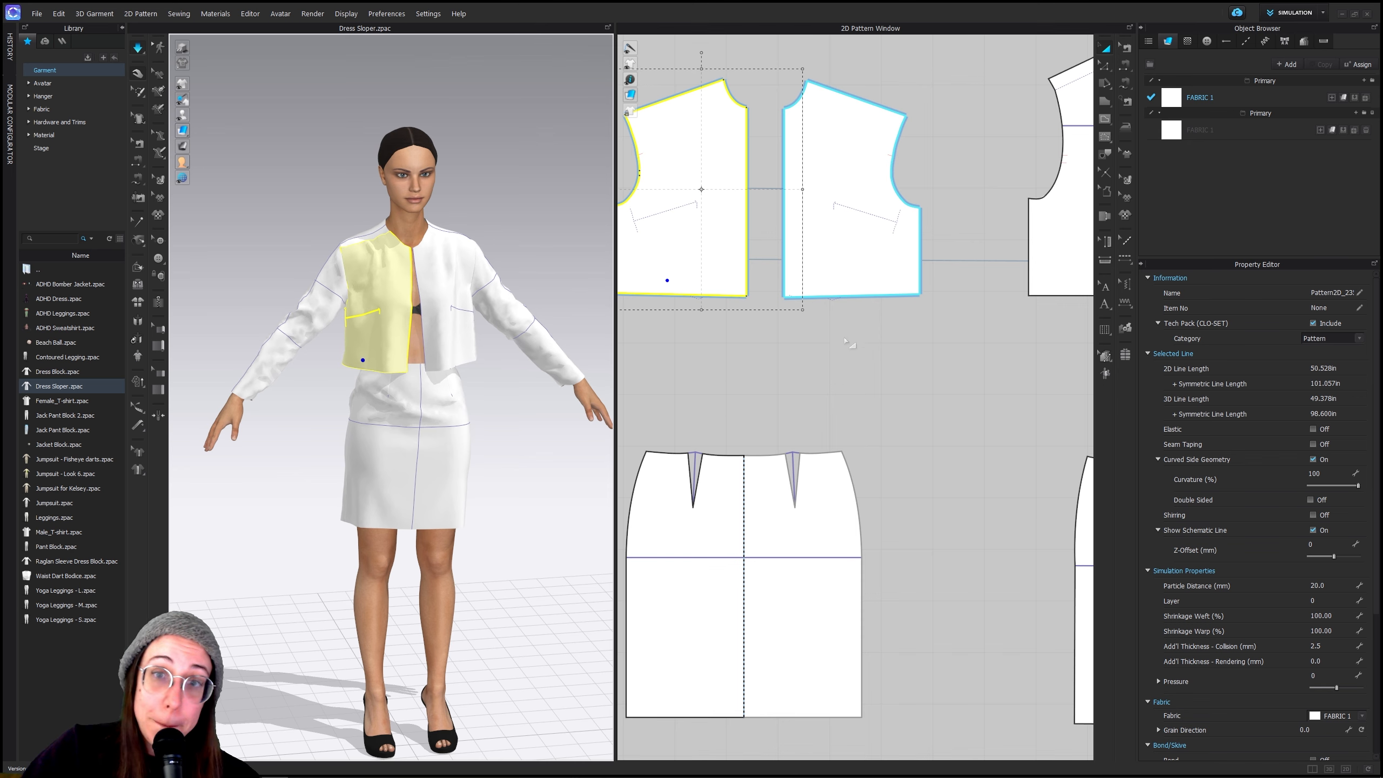
Lengthen the front and back bodice patterns together by moving their hem edges straight down to just above the skirt pieces
{"action": "scroll", "coordinate": [817, 359], "scroll_direction": "down", "scroll_amount": 3}
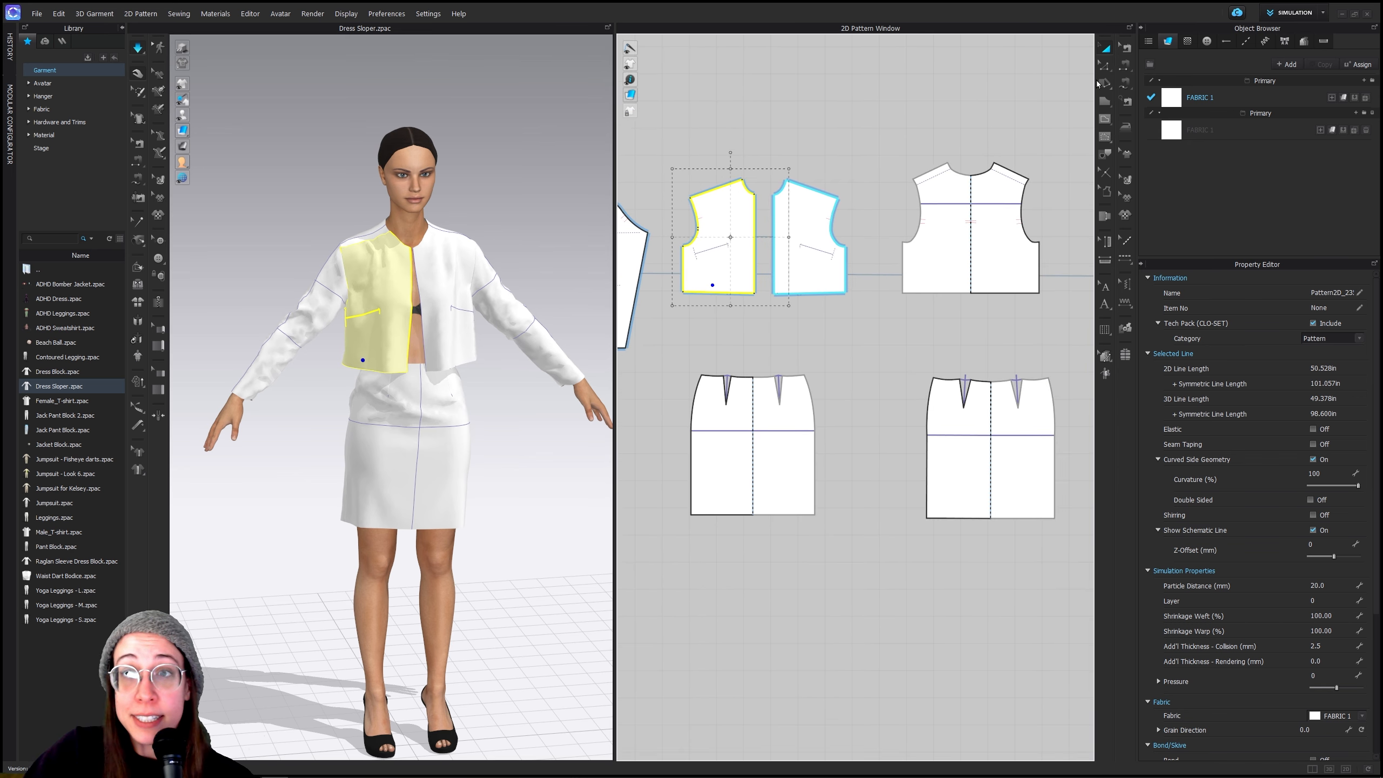
{"action": "left_click", "coordinate": [1104, 66]}
{"action": "left_click", "coordinate": [718, 293]}
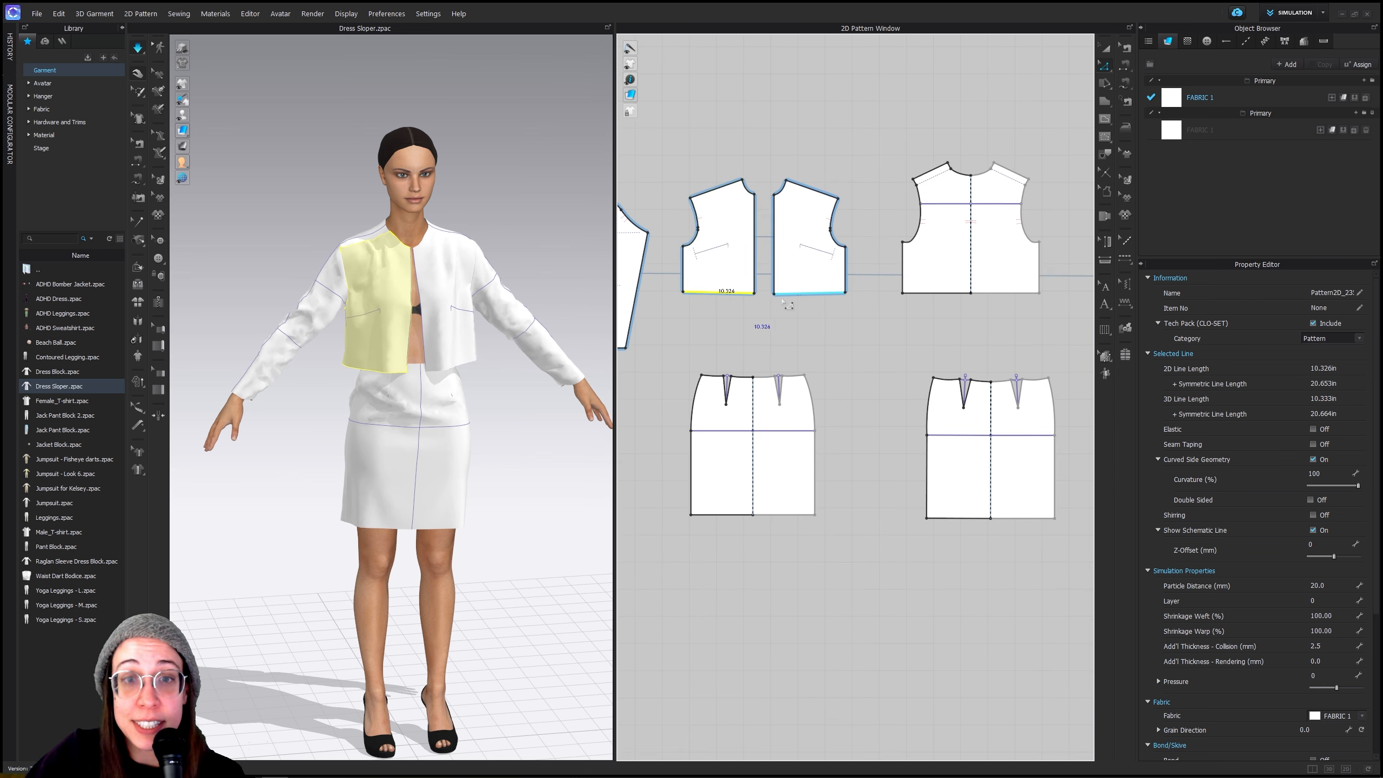
{"action": "left_click", "coordinate": [936, 294], "text": "shift"}
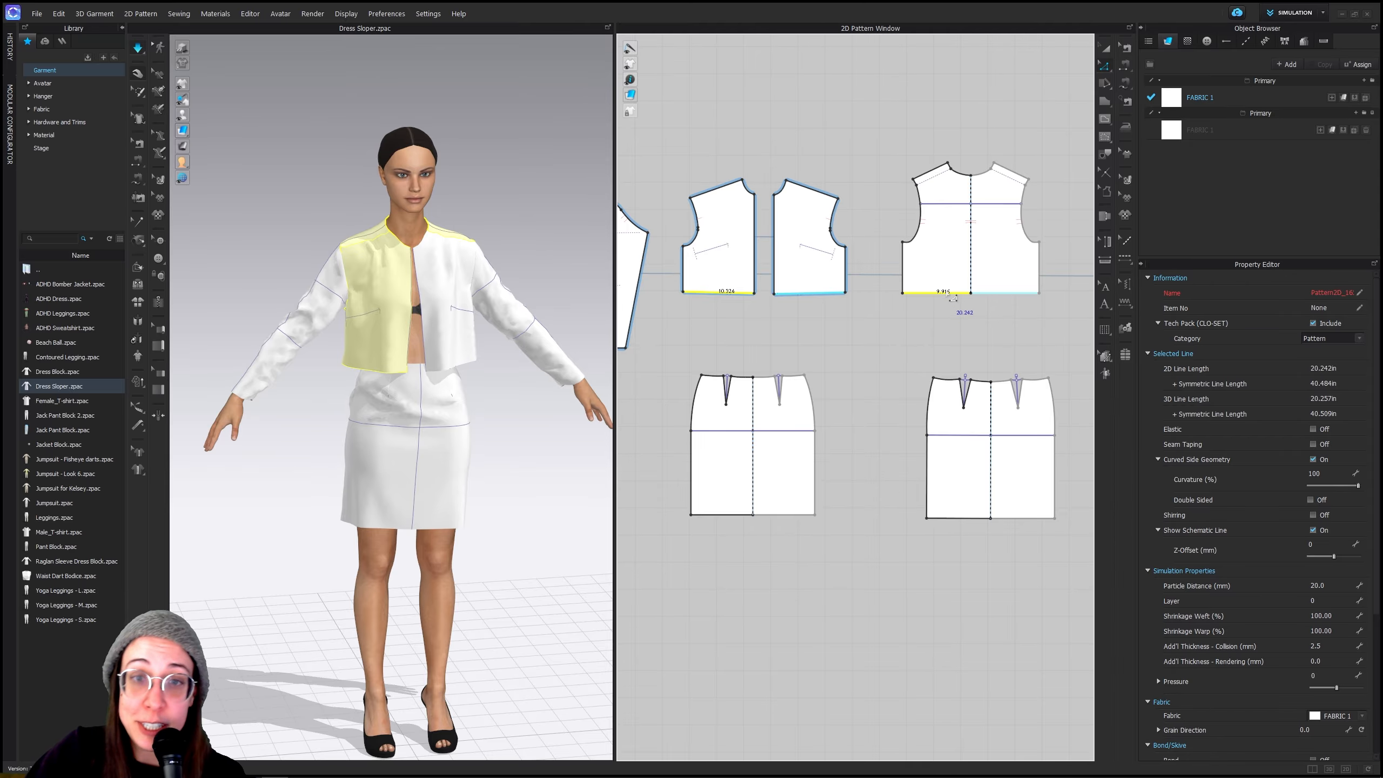
{"action": "left_click_drag", "start_coordinate": [954, 302], "coordinate": [959, 351]}
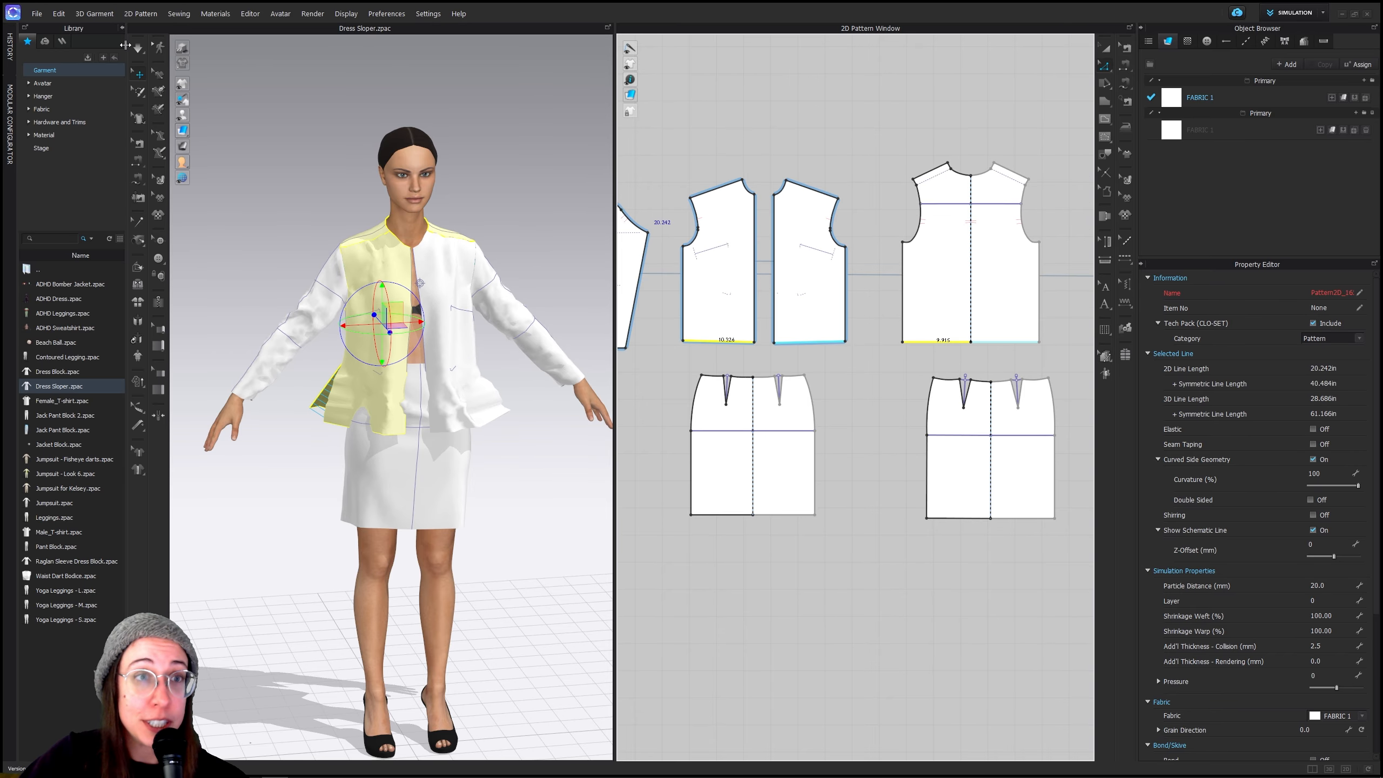
Simulate the lengthened bodice, adjust the front panel's drape, and check the garment from behind
{"action": "left_click", "coordinate": [138, 48]}
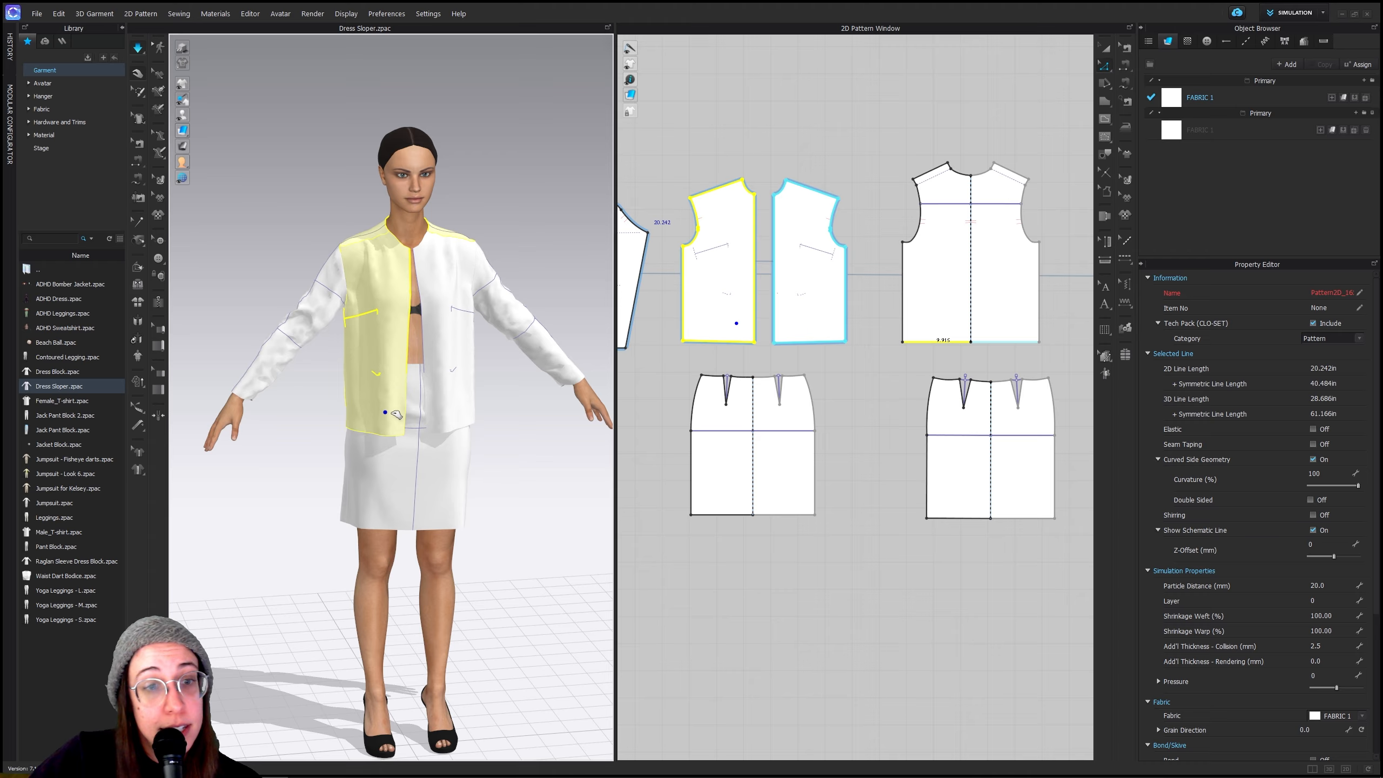
{"action": "left_click_drag", "start_coordinate": [396, 415], "coordinate": [421, 432]}
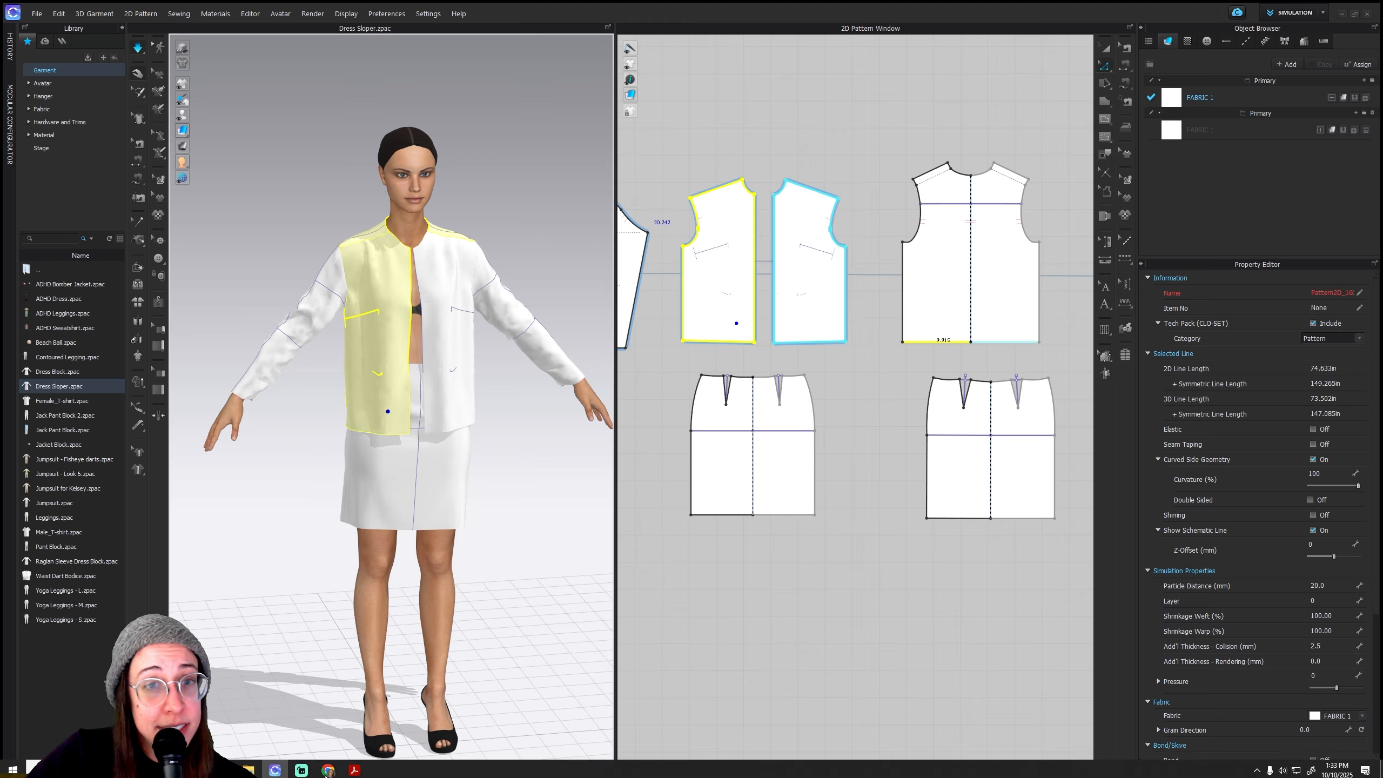
{"action": "right_click_drag", "start_coordinate": [504, 362], "coordinate": [265, 401]}
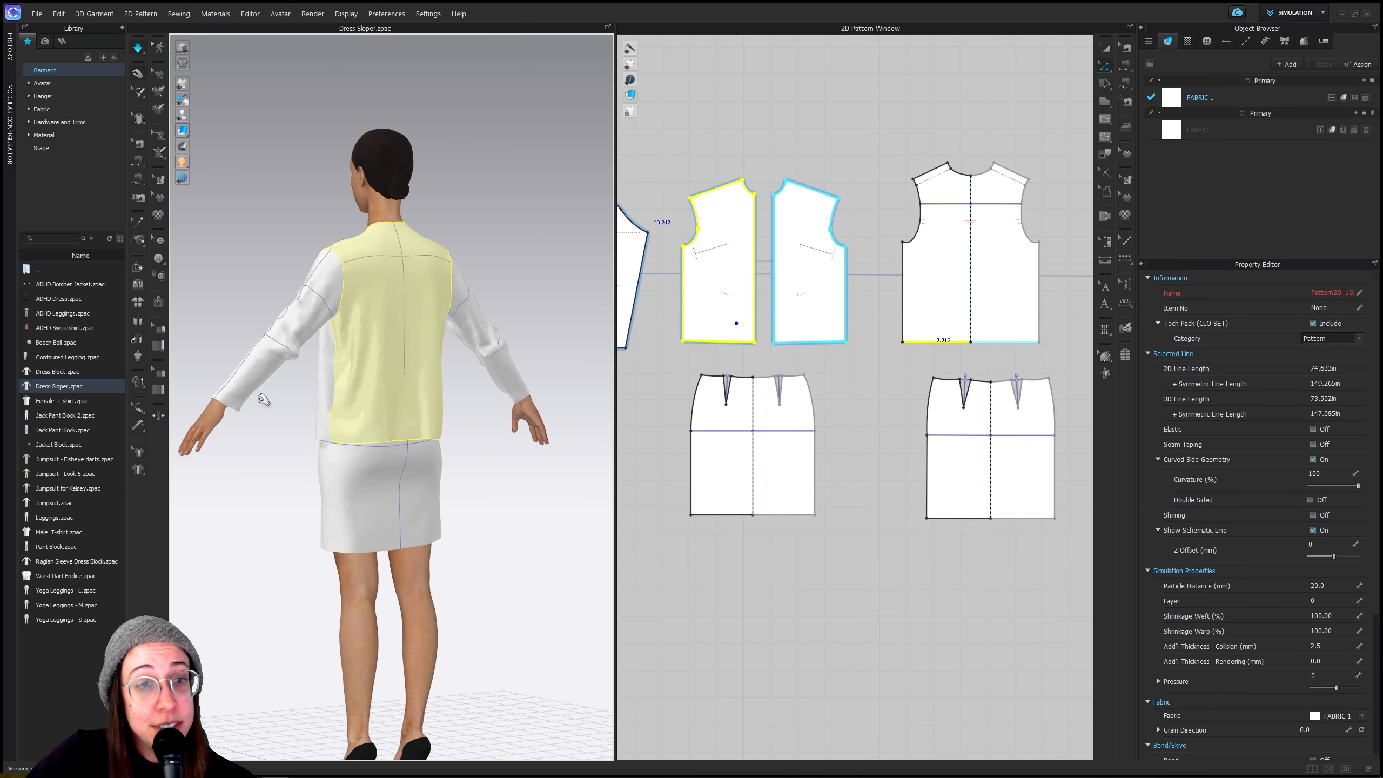
{"action": "left_click", "coordinate": [246, 403]}
{"action": "right_click_drag", "start_coordinate": [347, 421], "coordinate": [277, 342]}
Delete the short stray seam sewn along the sleeve's underarm edge at elbow height
{"action": "scroll", "coordinate": [824, 518], "scroll_direction": "down", "scroll_amount": 5}
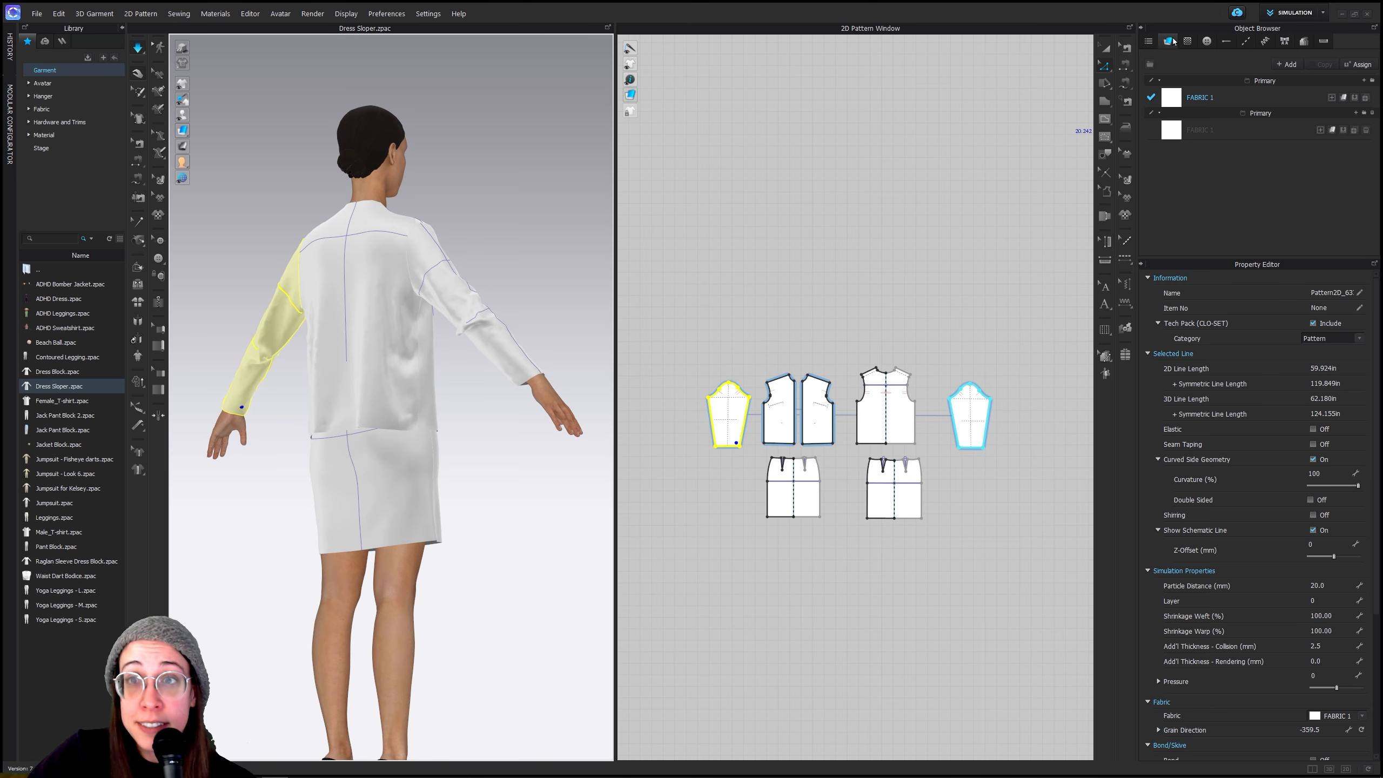
{"action": "left_click", "coordinate": [1126, 48]}
{"action": "scroll", "coordinate": [833, 447], "scroll_direction": "up", "scroll_amount": 5}
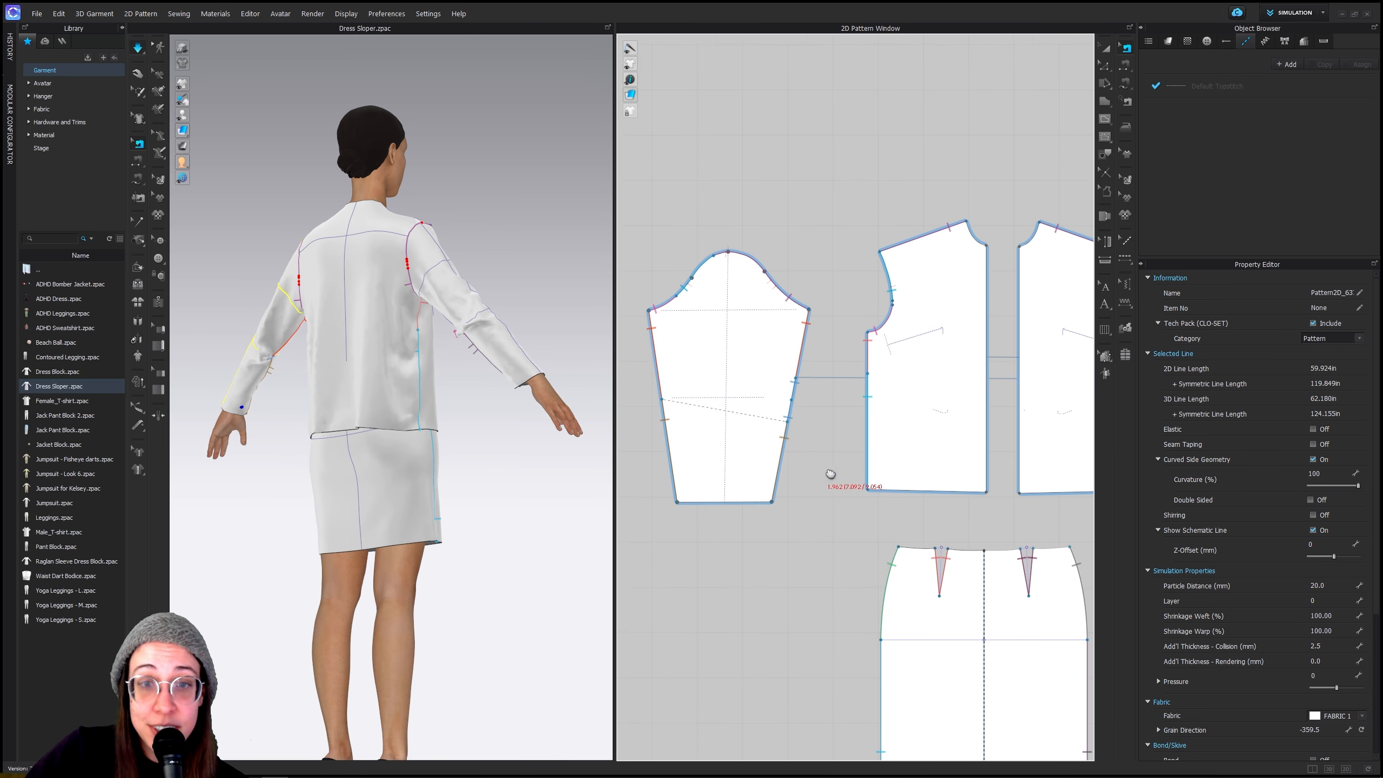
{"action": "left_click", "coordinate": [822, 433]}
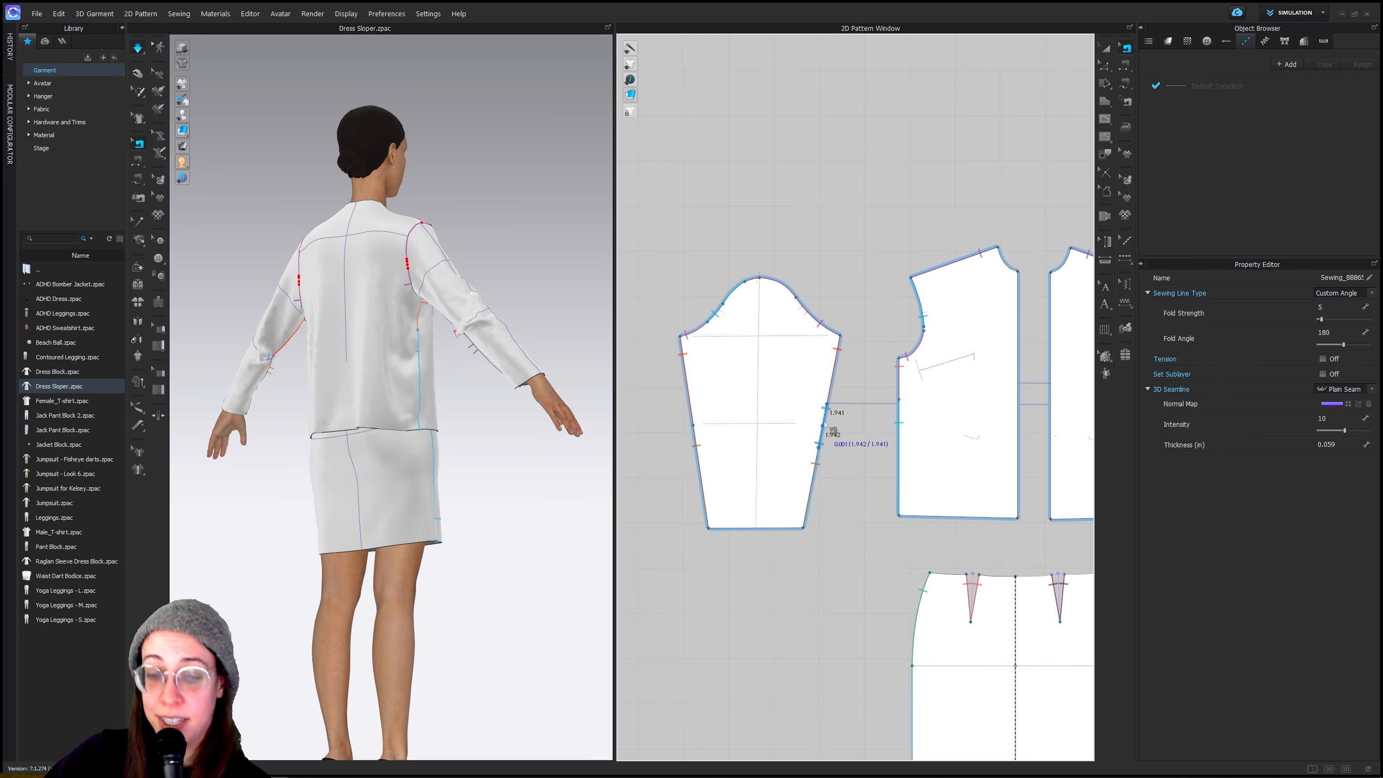
{"action": "key", "text": "Delete"}
Examine the sewing lines on the front, back and sleeve patterns for mismatched seams
{"action": "middle_click_drag", "start_coordinate": [927, 505], "coordinate": [670, 506]}
{"action": "middle_click_drag", "start_coordinate": [1040, 481], "coordinate": [880, 491]}
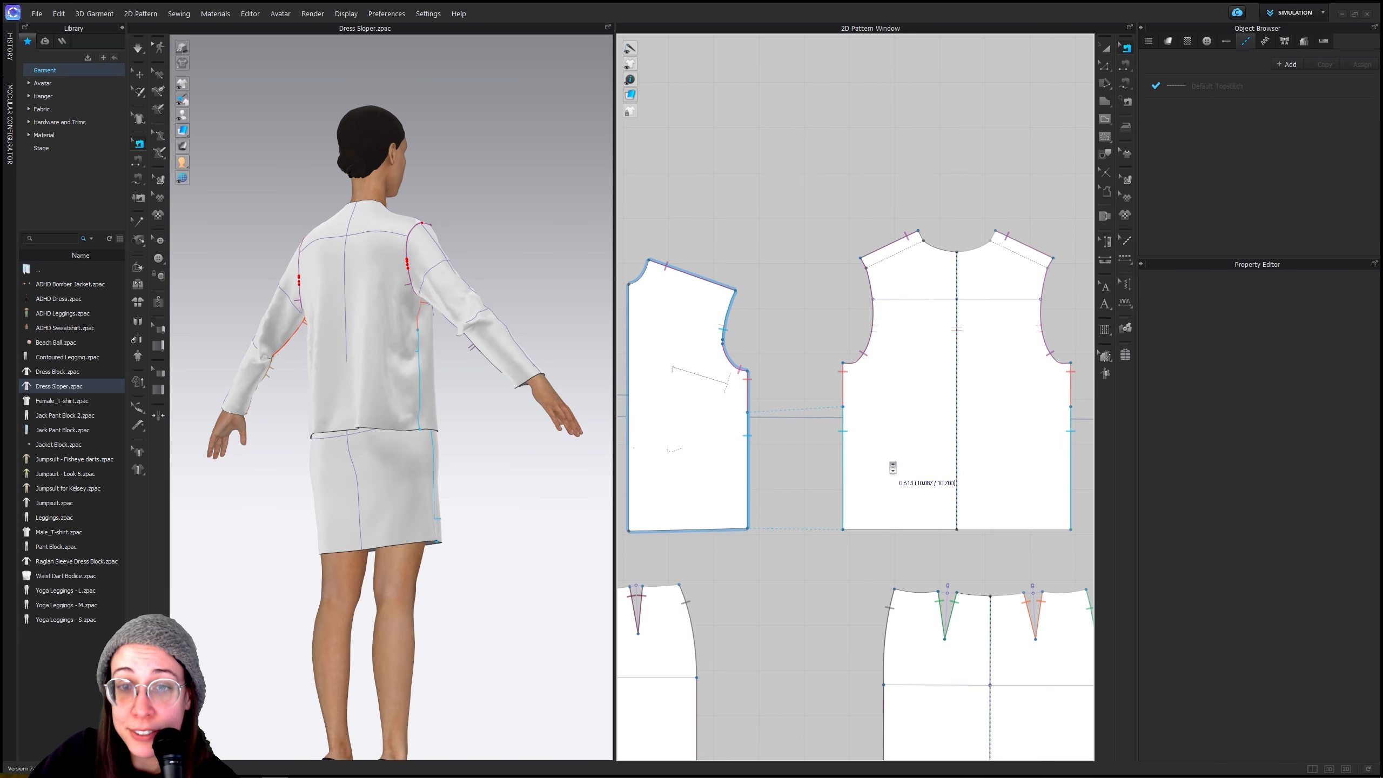
{"action": "scroll", "coordinate": [893, 467], "scroll_direction": "down", "scroll_amount": 3}
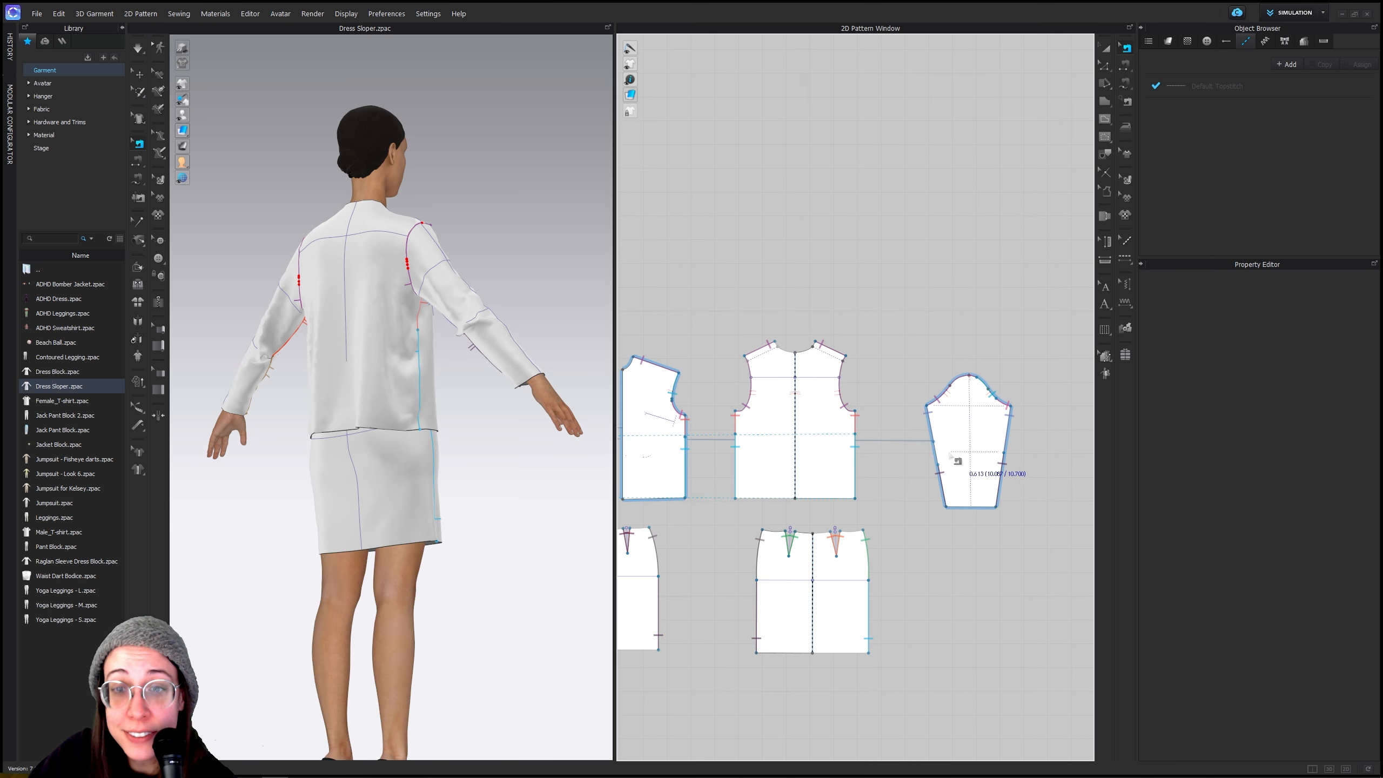
{"action": "middle_click_drag", "start_coordinate": [740, 463], "coordinate": [864, 462]}
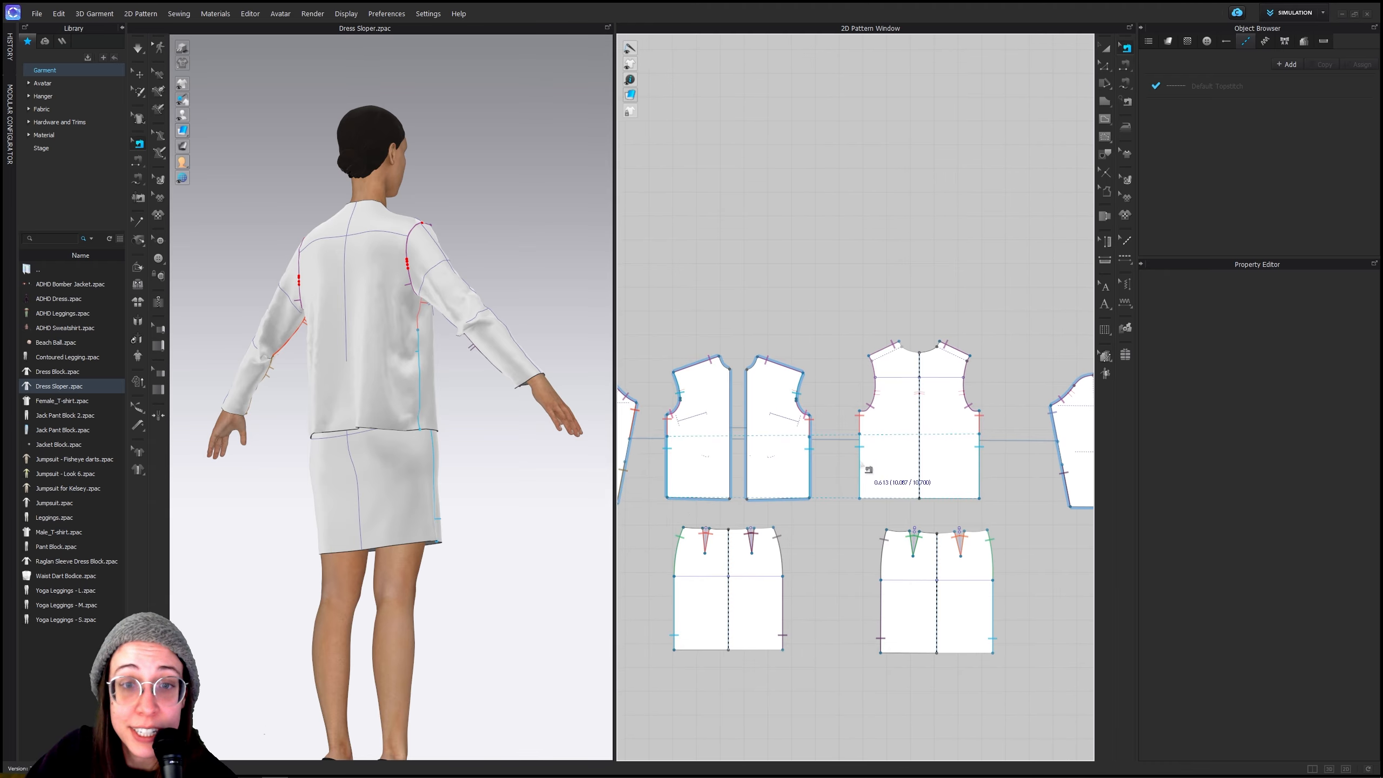
{"action": "middle_click_drag", "start_coordinate": [742, 420], "coordinate": [787, 414]}
{"action": "middle_click_drag", "start_coordinate": [741, 463], "coordinate": [937, 460]}
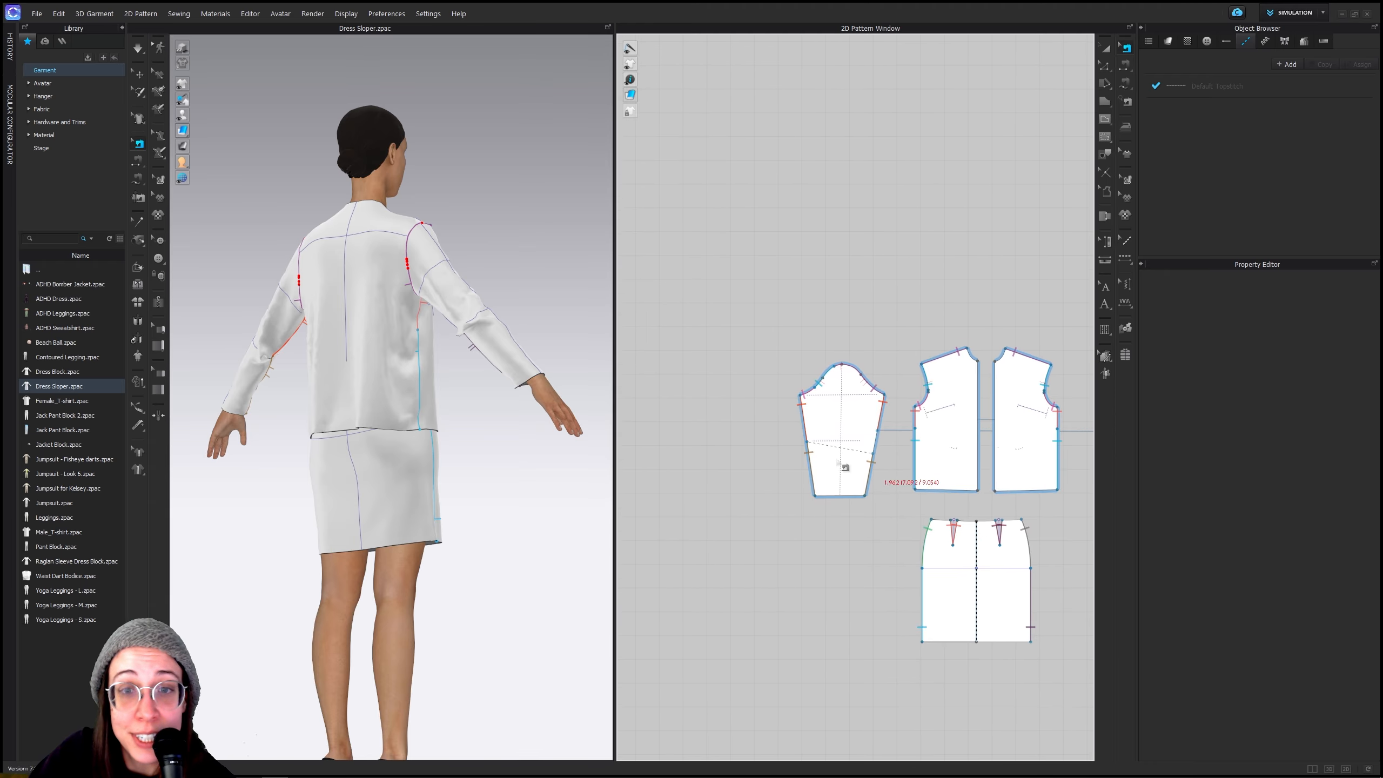
{"action": "mouse_move", "coordinate": [830, 462]}
{"action": "middle_mouse_down"}
{"action": "mouse_move", "coordinate": [938, 448]}
{"action": "mouse_move", "coordinate": [850, 420]}
{"action": "middle_mouse_up"}
{"action": "scroll", "coordinate": [849, 419], "scroll_direction": "up", "scroll_amount": 3}
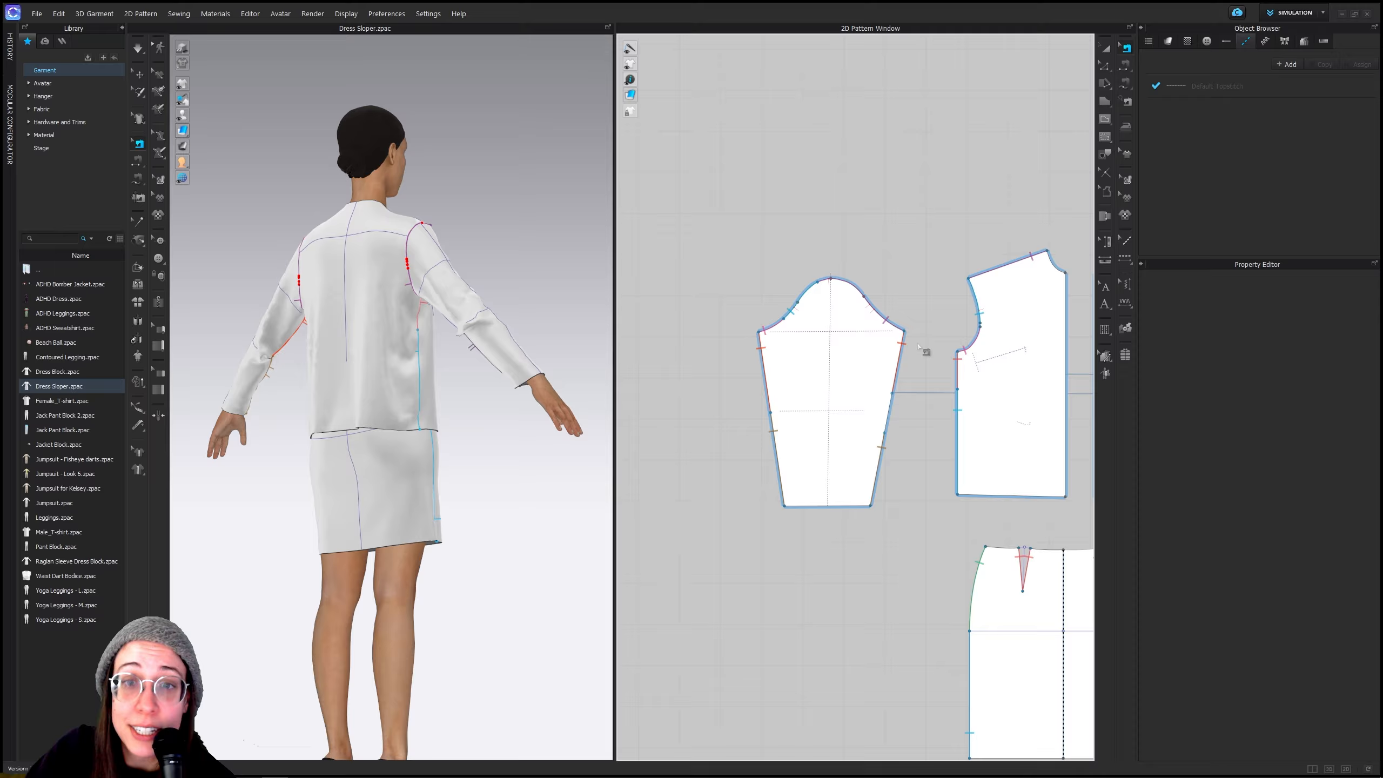
Inspect the armhole, shoulder, sleeve and side seams of the garment from several angles in 3D
{"action": "right_click_drag", "start_coordinate": [555, 331], "coordinate": [523, 391]}
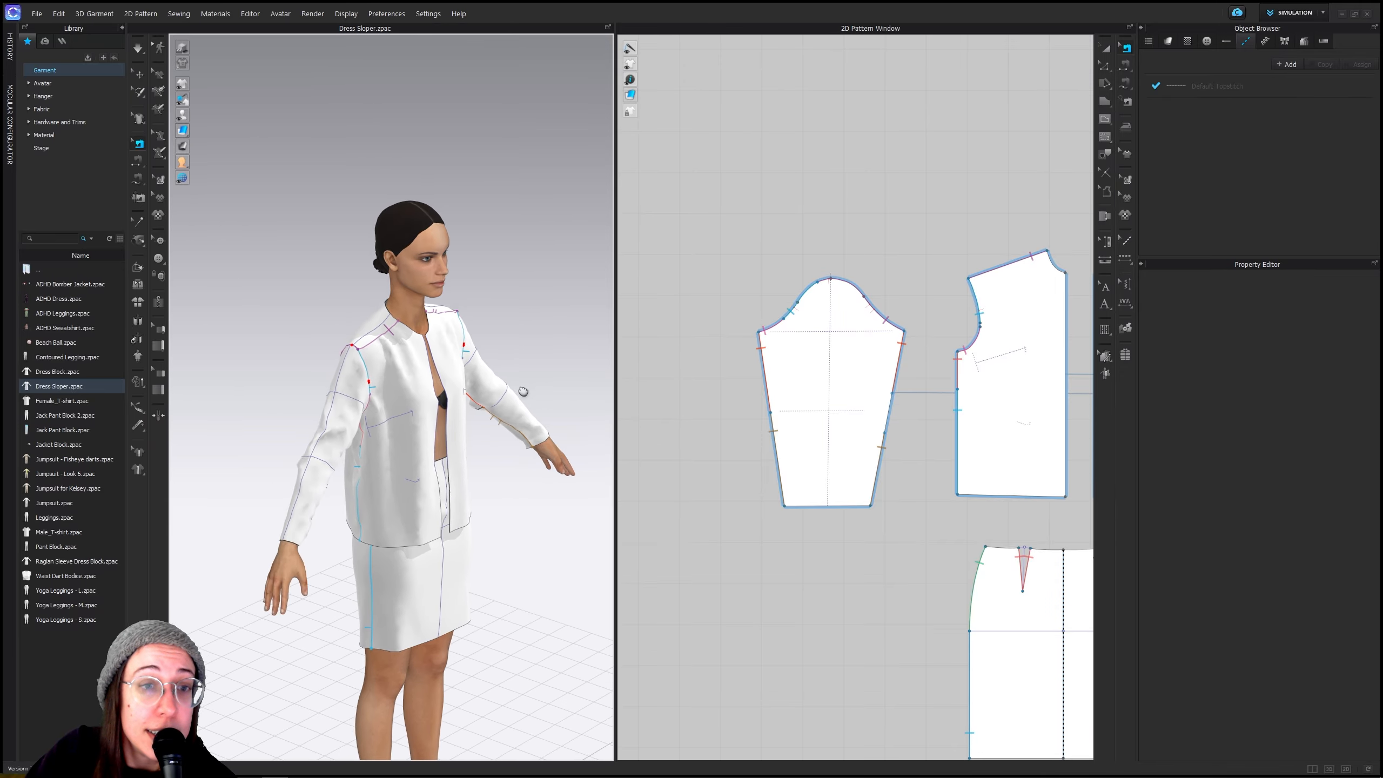
{"action": "scroll", "coordinate": [390, 373], "scroll_direction": "down", "scroll_amount": 3}
{"action": "scroll", "coordinate": [388, 360], "scroll_direction": "up", "scroll_amount": 6}
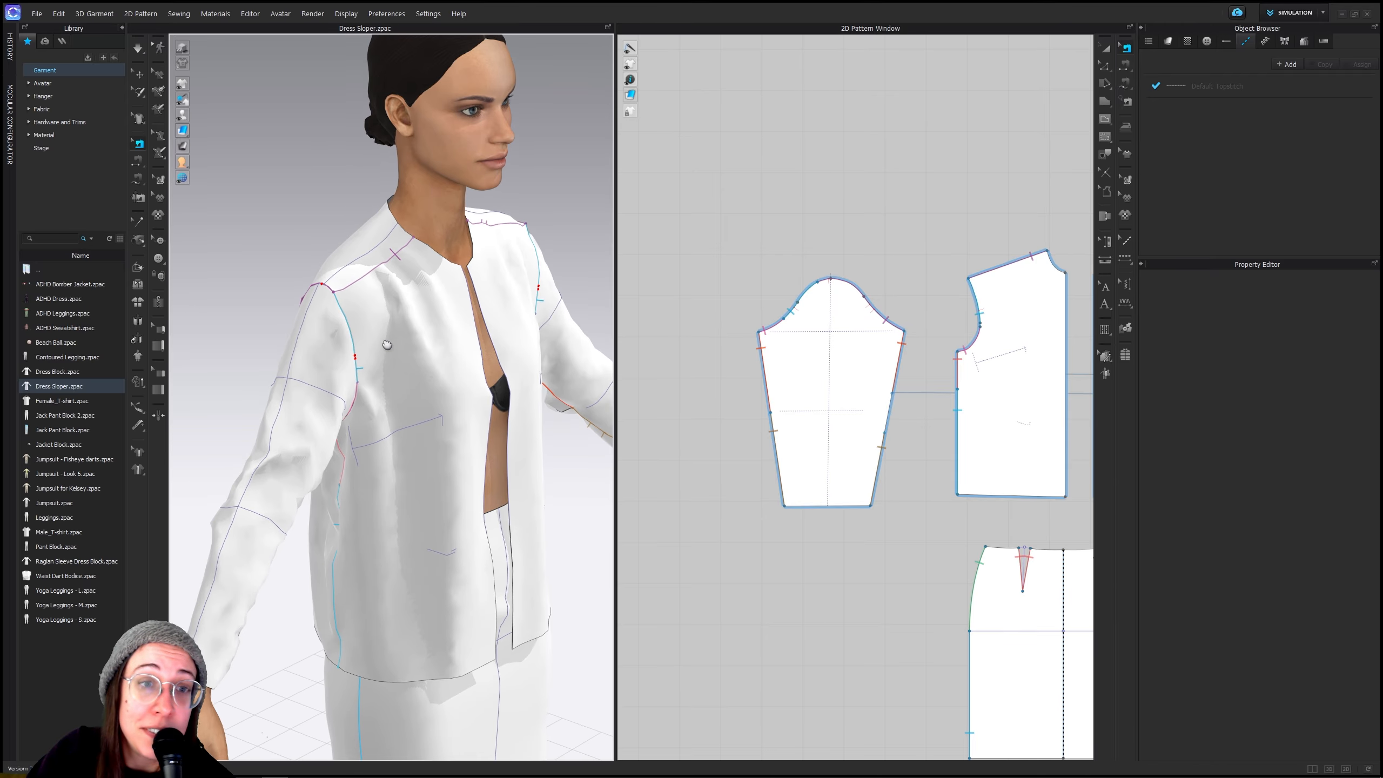
{"action": "mouse_move", "coordinate": [387, 344]}
{"action": "right_mouse_down"}
{"action": "mouse_move", "coordinate": [392, 331]}
{"action": "mouse_move", "coordinate": [457, 339]}
{"action": "mouse_move", "coordinate": [384, 334]}
{"action": "right_mouse_up"}
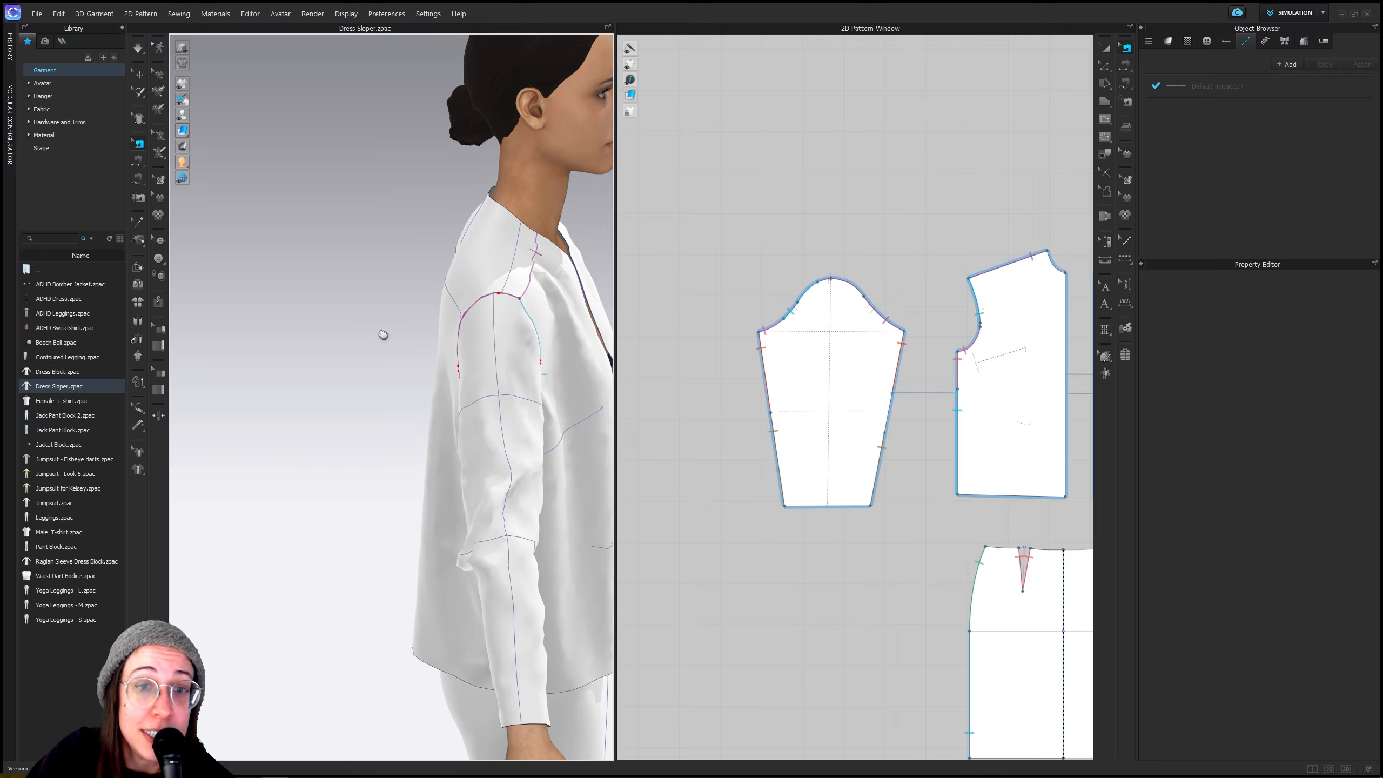
{"action": "middle_click_drag", "start_coordinate": [384, 335], "coordinate": [330, 321]}
{"action": "scroll", "coordinate": [509, 384], "scroll_direction": "down", "scroll_amount": 4}
{"action": "middle_click_drag", "start_coordinate": [506, 475], "coordinate": [511, 407]}
{"action": "right_click_drag", "start_coordinate": [510, 406], "coordinate": [535, 461]}
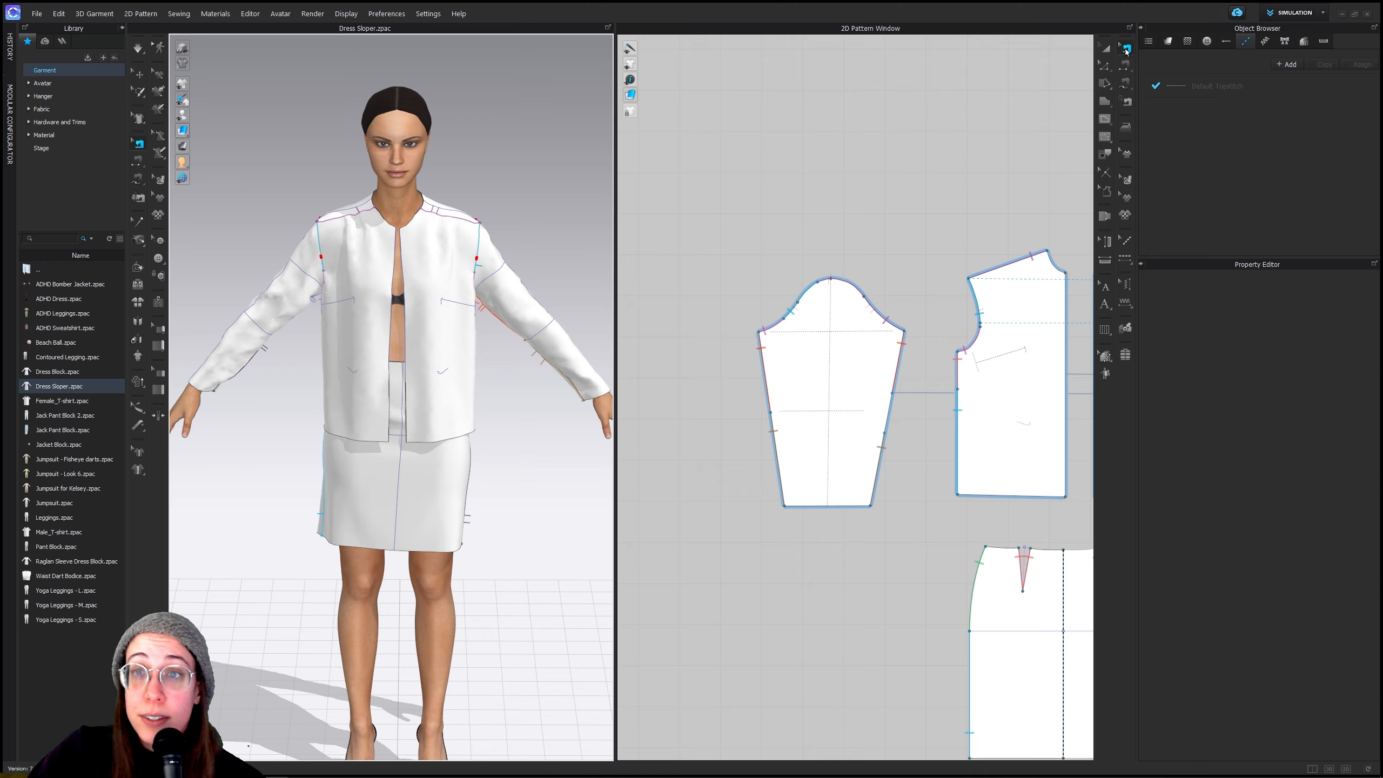
Adjust the upper sleeve underarm seam's endpoint so both sides are about 7.8 in, and simulate the sleeves
{"action": "mouse_move", "coordinate": [885, 434]}
{"action": "left_mouse_down"}
{"action": "mouse_move", "coordinate": [894, 397]}
{"action": "mouse_move", "coordinate": [893, 415]}
{"action": "left_mouse_up"}
{"action": "scroll", "coordinate": [925, 489], "scroll_direction": "down", "scroll_amount": 5}
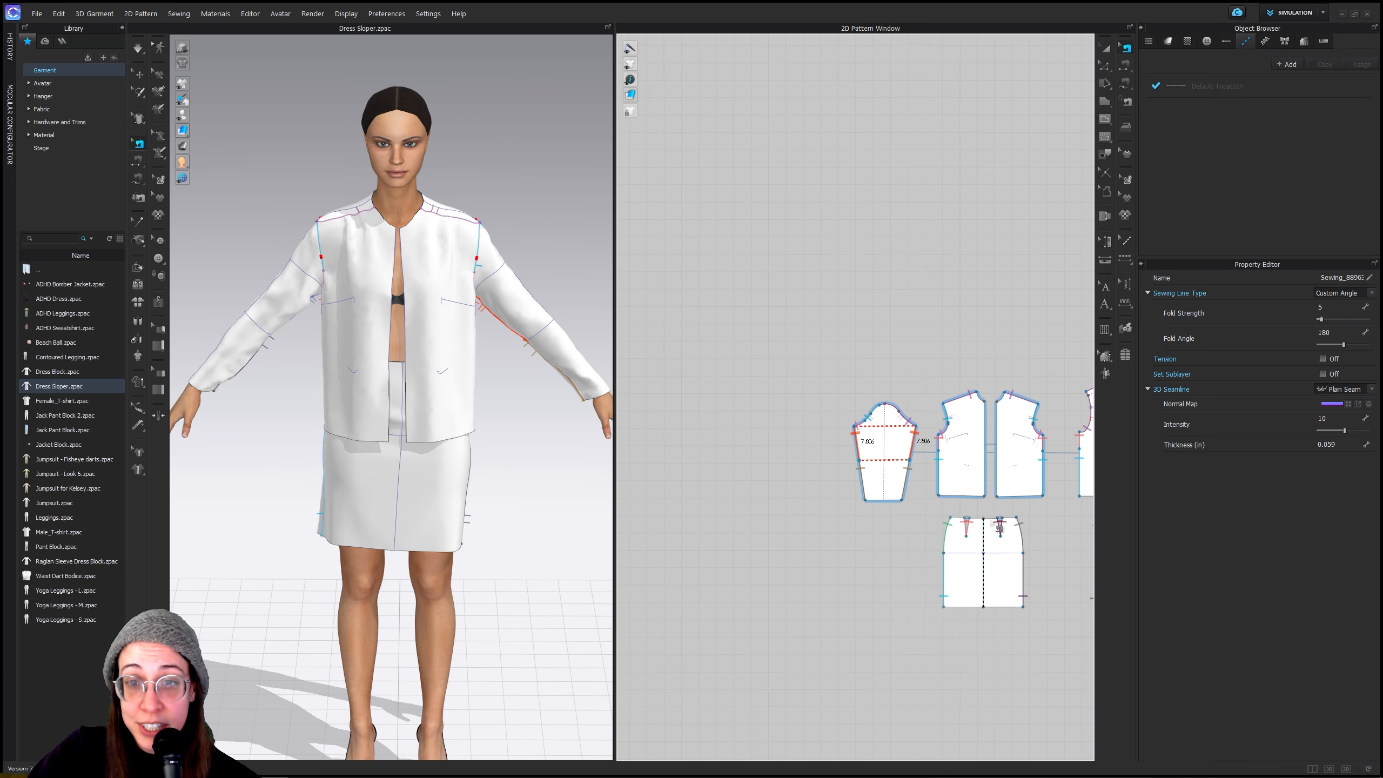
{"action": "scroll", "coordinate": [866, 521], "scroll_direction": "up", "scroll_amount": 2}
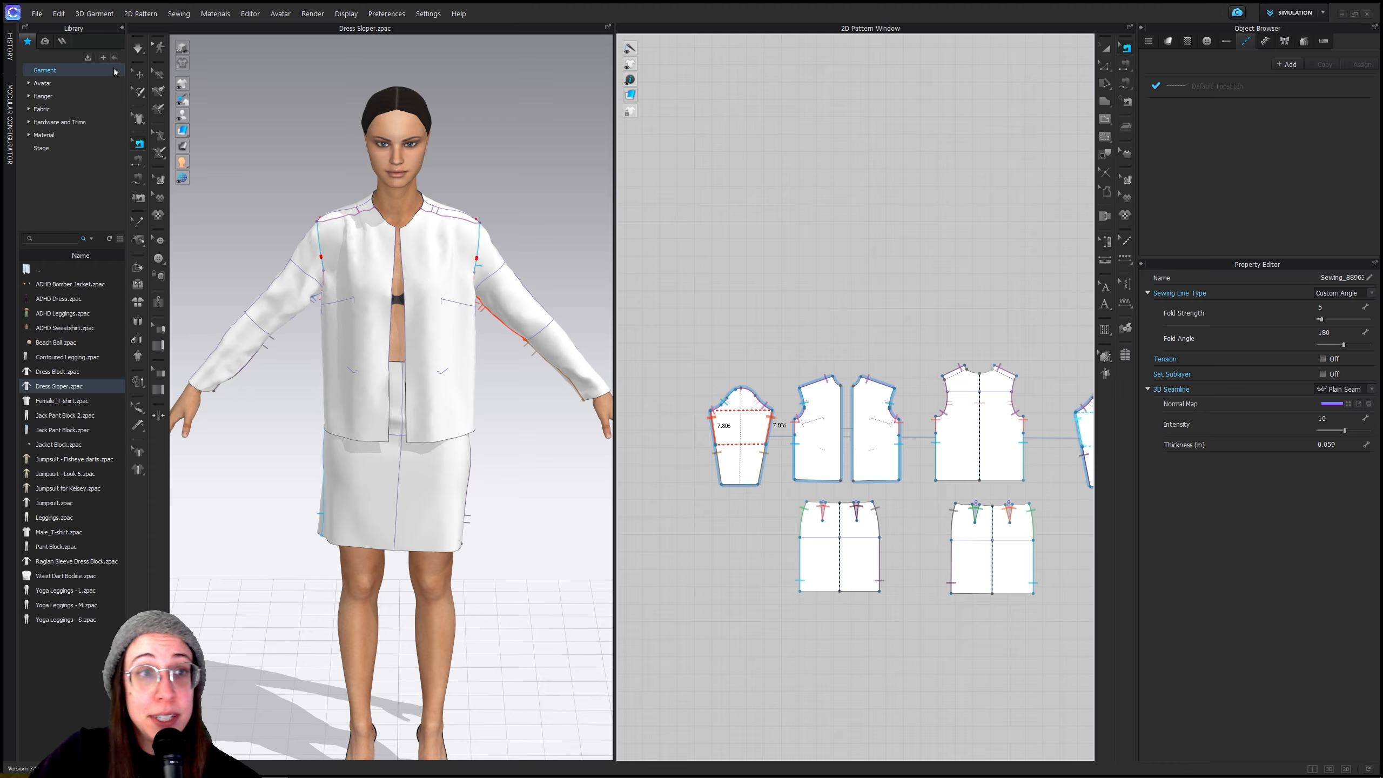
{"action": "left_click", "coordinate": [139, 49]}
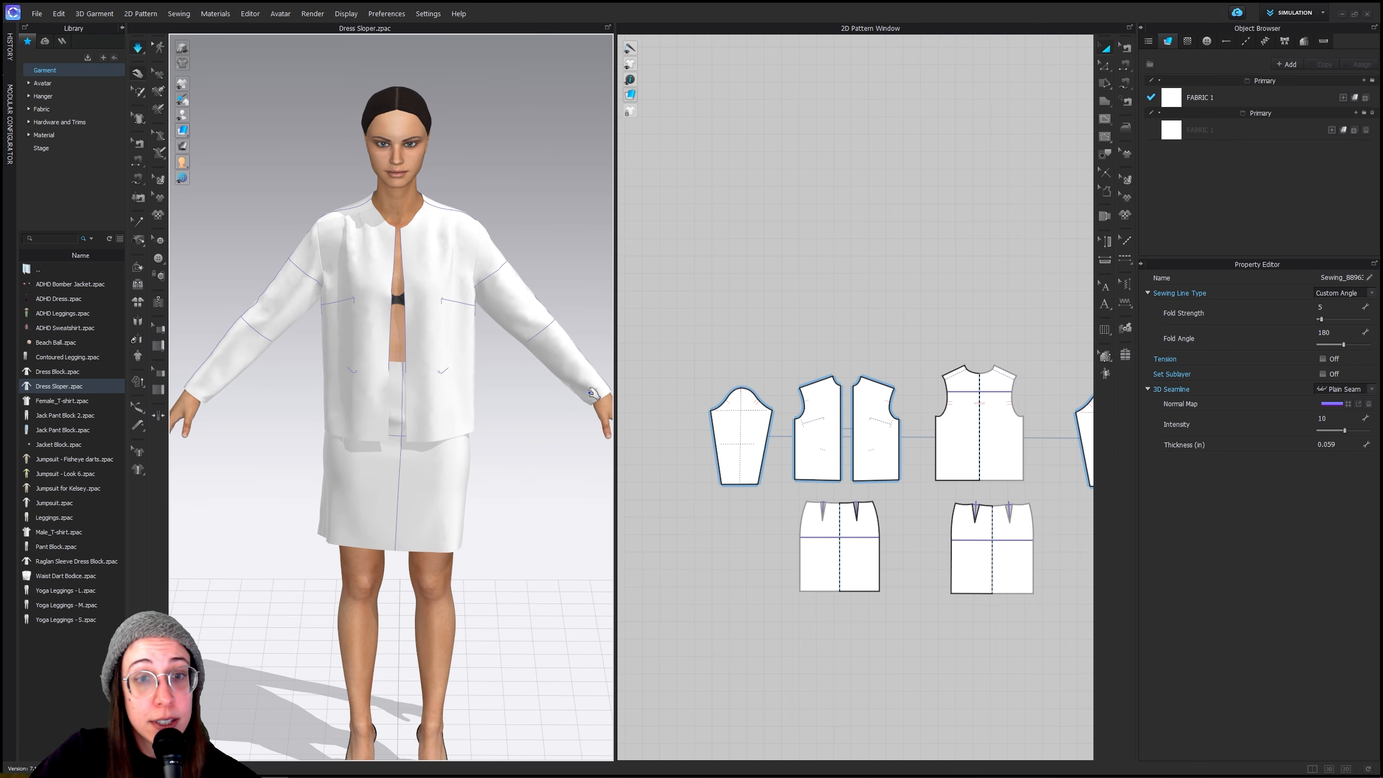
{"action": "left_click", "coordinate": [586, 406]}
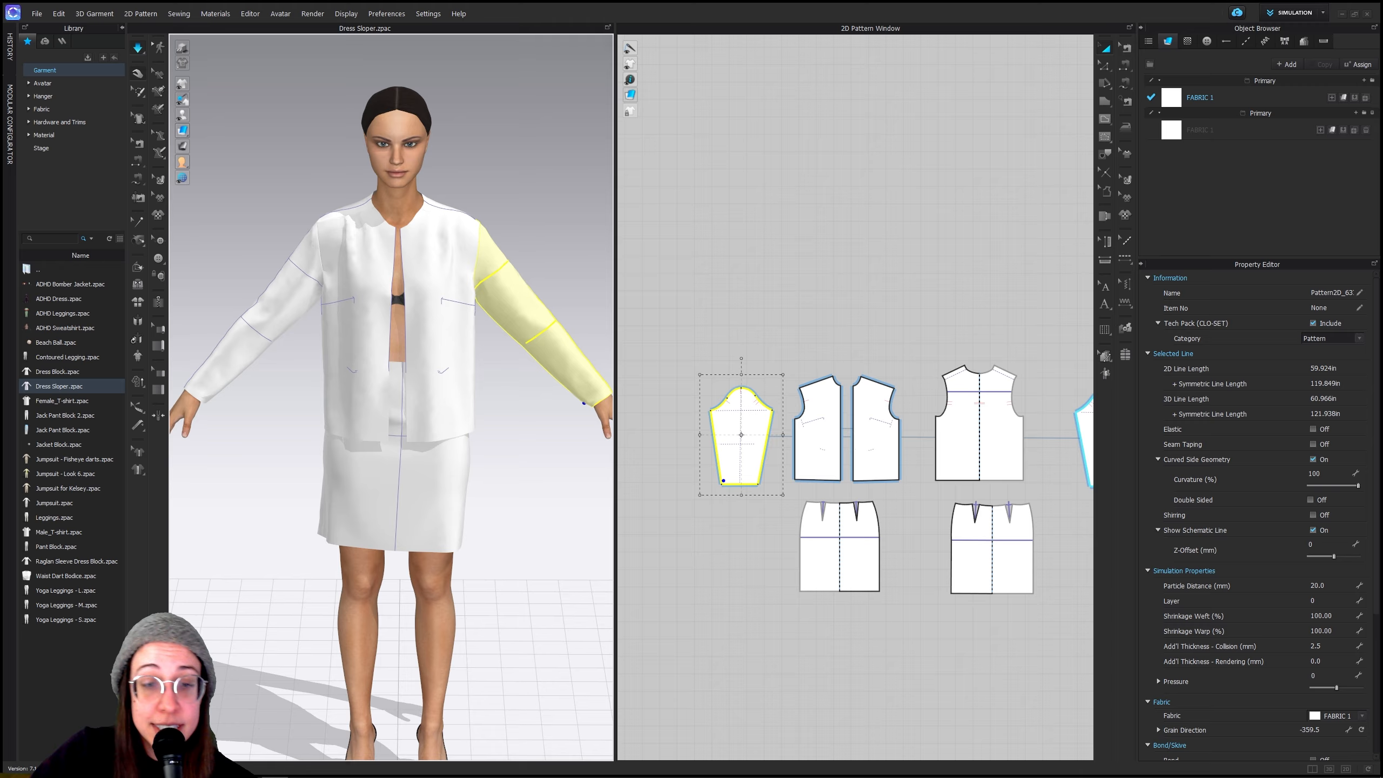
Switch to the Shirts PDF in Acrobat and look up the shirt yoke, back and front drafting instructions in Figures 2 and 3
{"action": "mouse_move", "coordinate": [354, 768]}
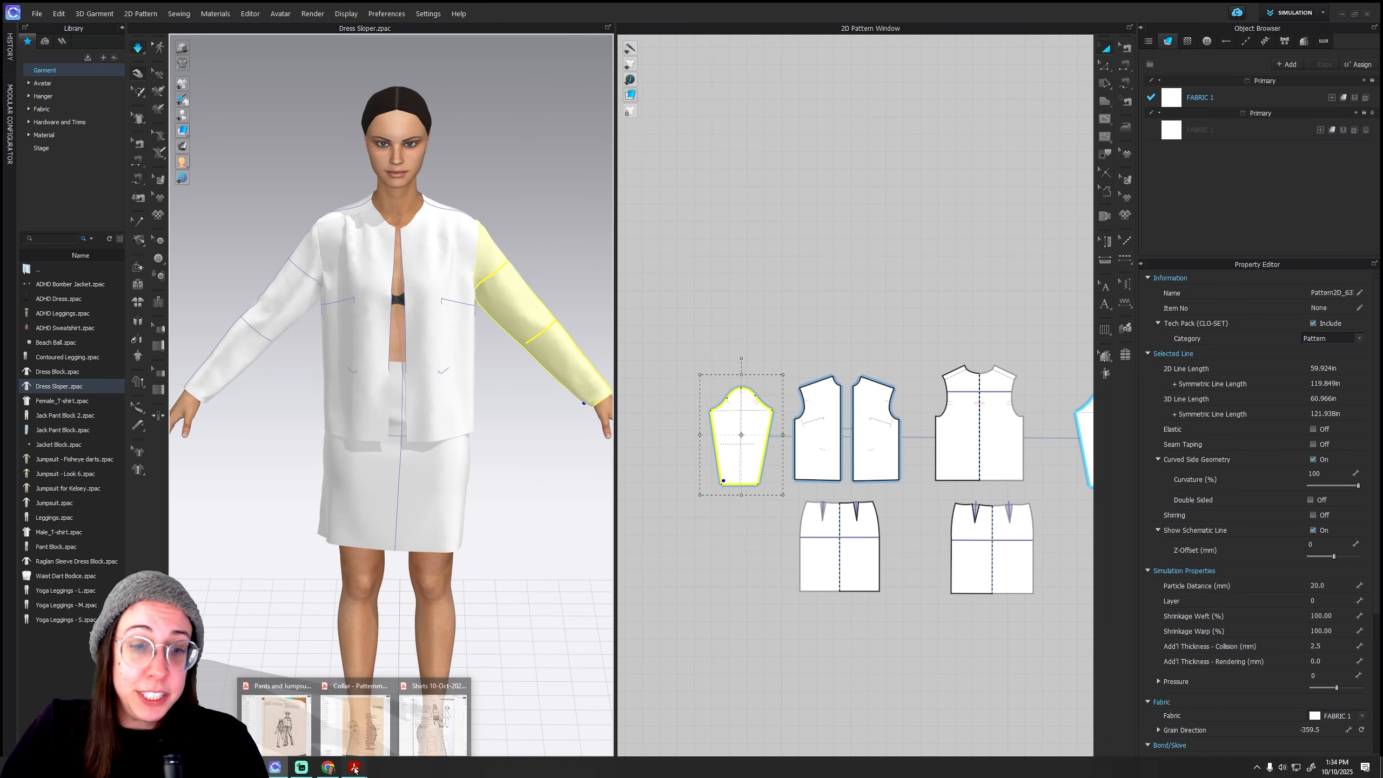
{"action": "left_click", "coordinate": [433, 716]}
{"action": "scroll", "coordinate": [378, 546], "scroll_direction": "down", "scroll_amount": 3}
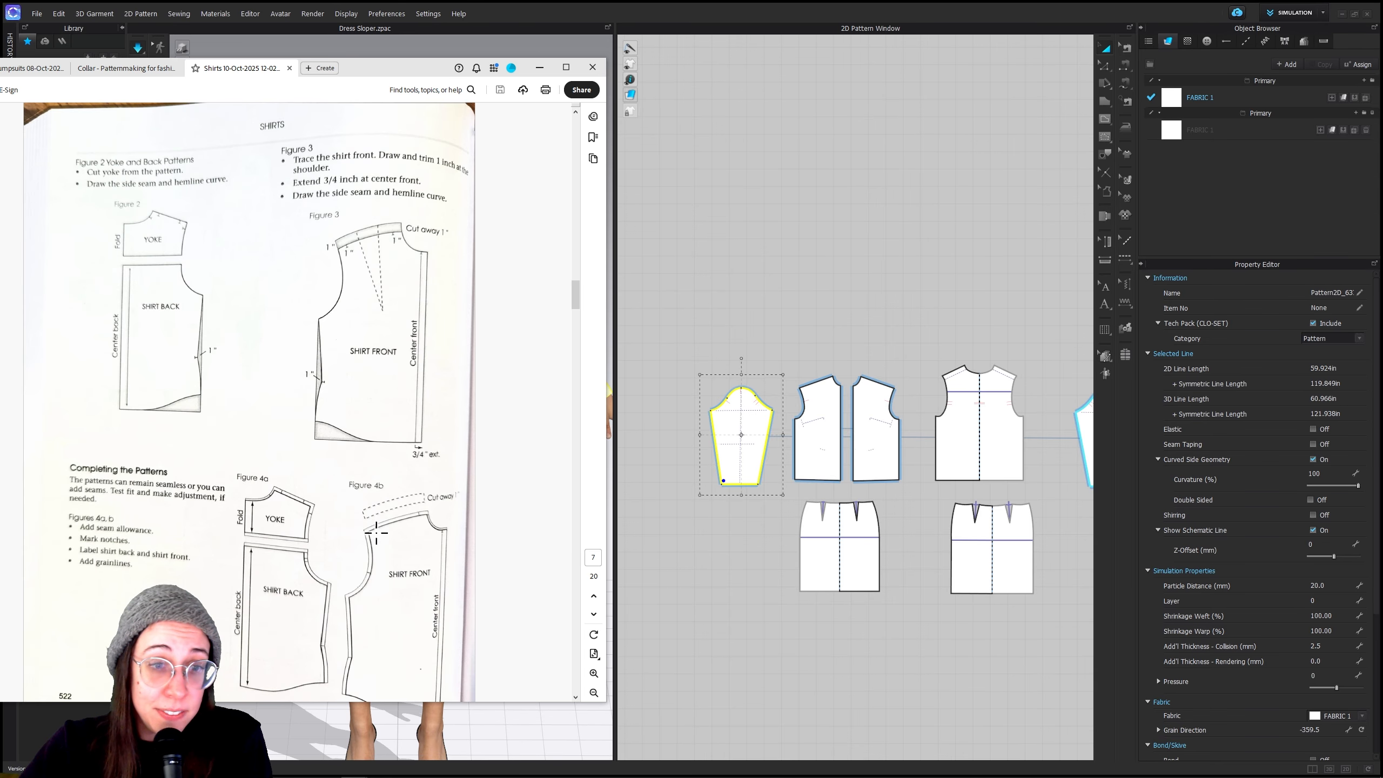
Draw a horizontal internal line about 9 in long across the sleeve a short distance above its hem
{"action": "scroll", "coordinate": [379, 537], "scroll_direction": "up", "scroll_amount": 6}
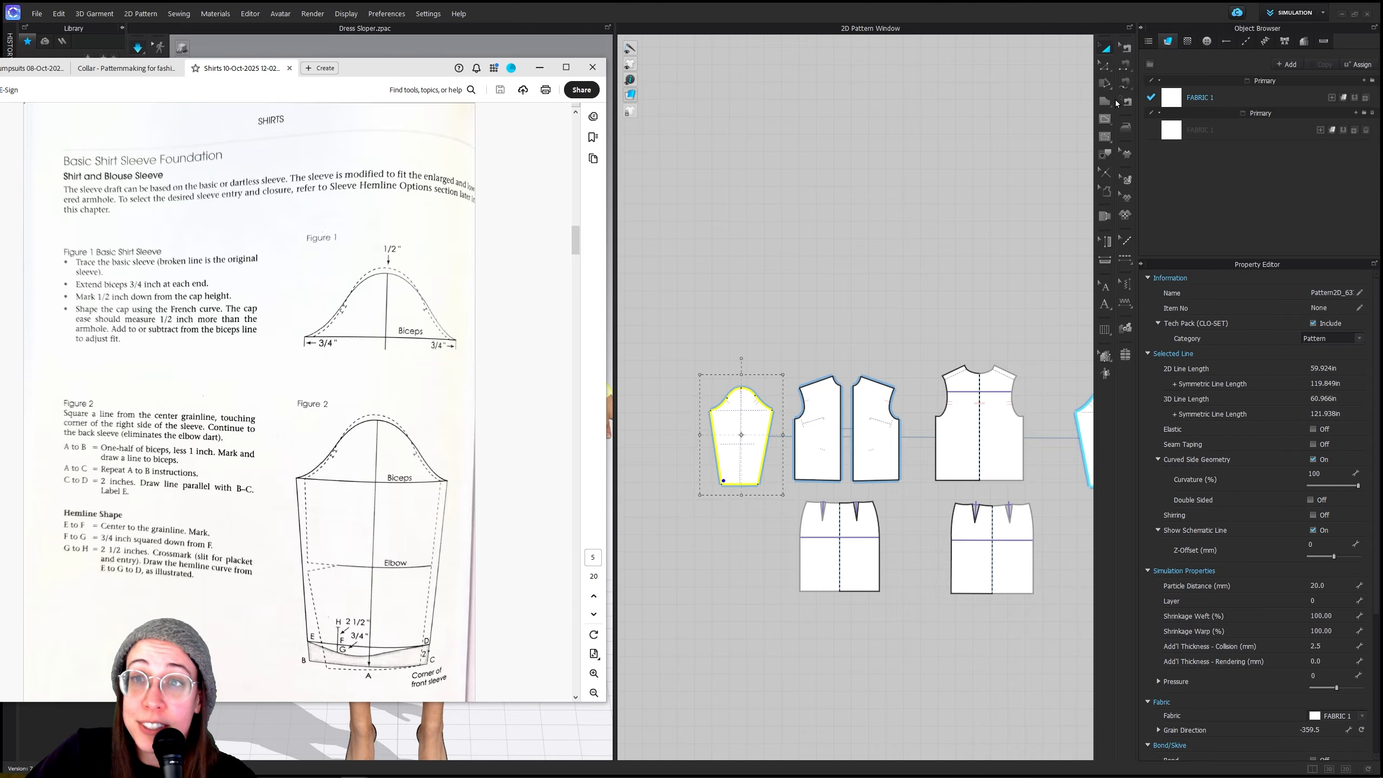
{"action": "left_click", "coordinate": [1105, 119]}
{"action": "scroll", "coordinate": [742, 474], "scroll_direction": "up", "scroll_amount": 8}
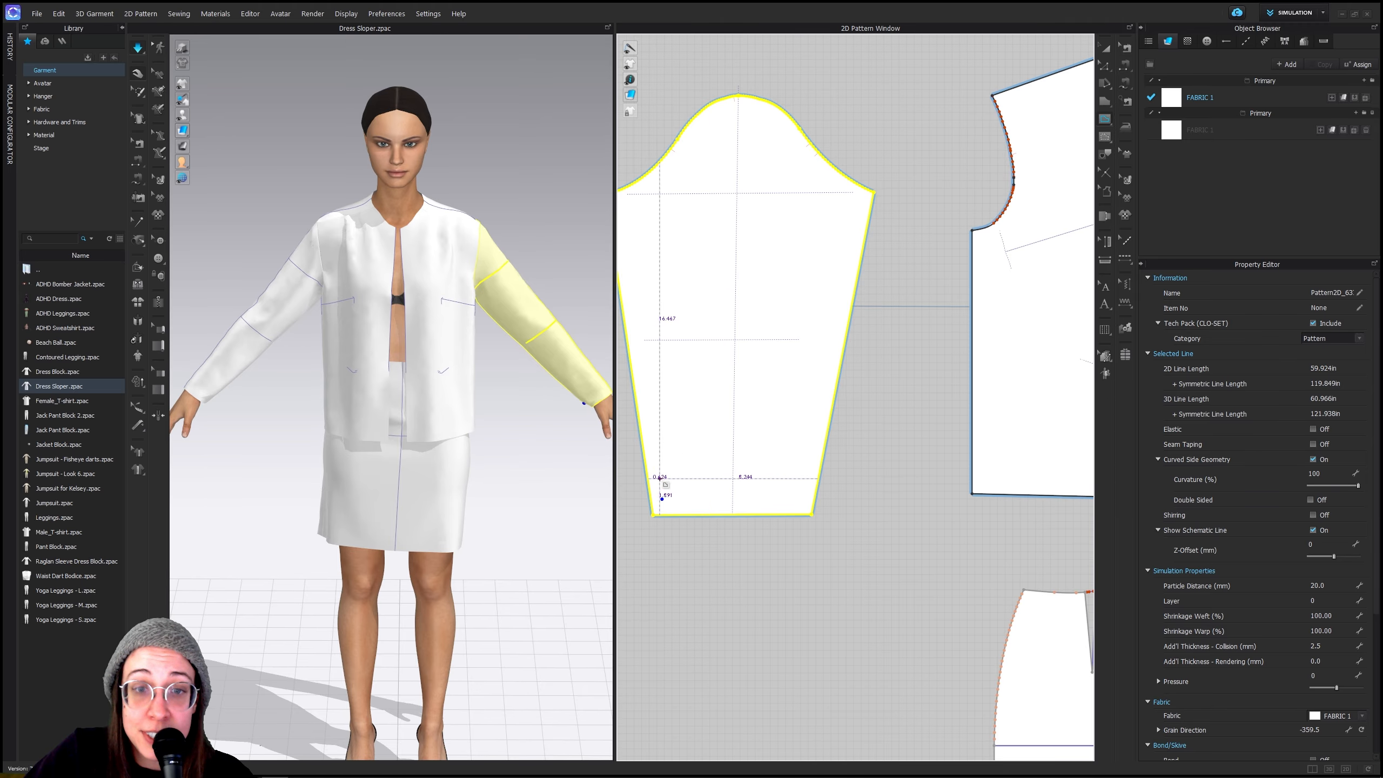
{"action": "left_click", "coordinate": [647, 472]}
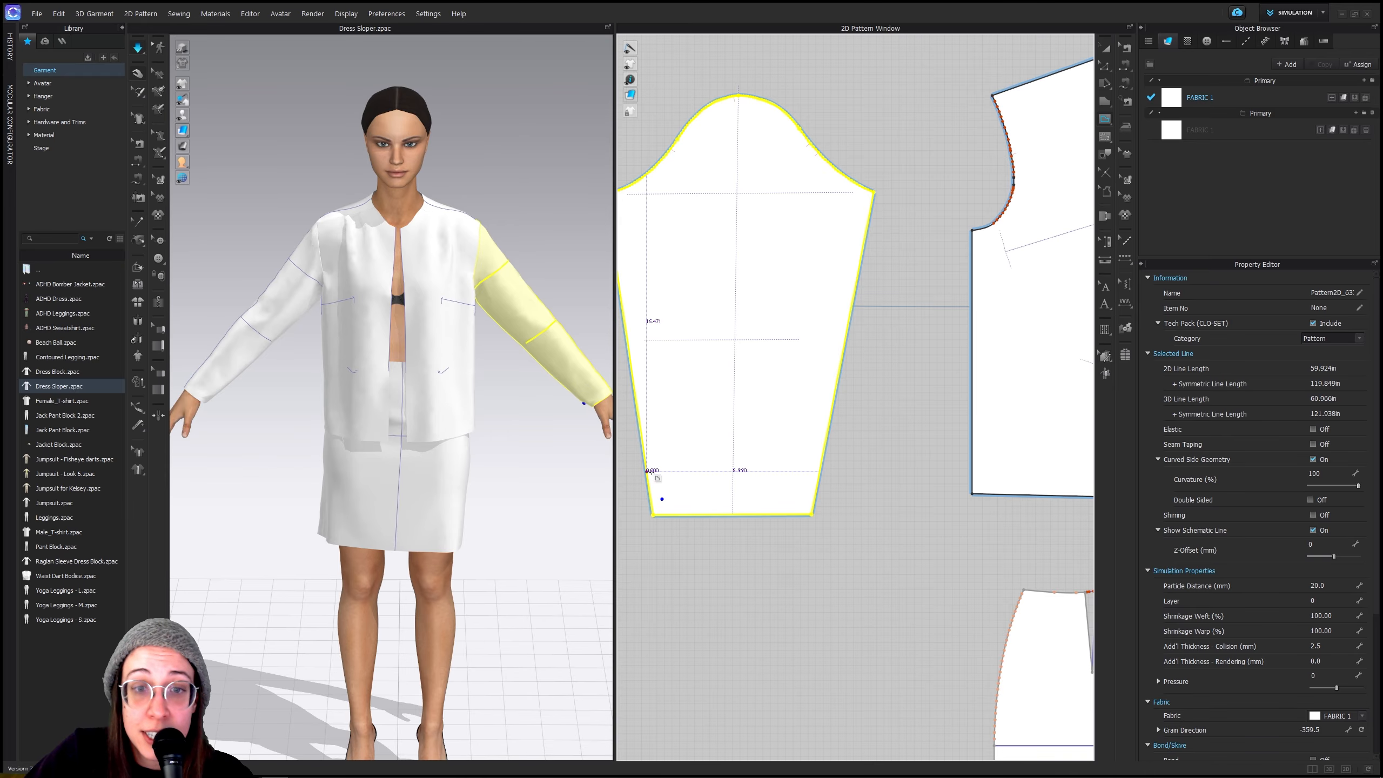
{"action": "left_click", "coordinate": [820, 472]}
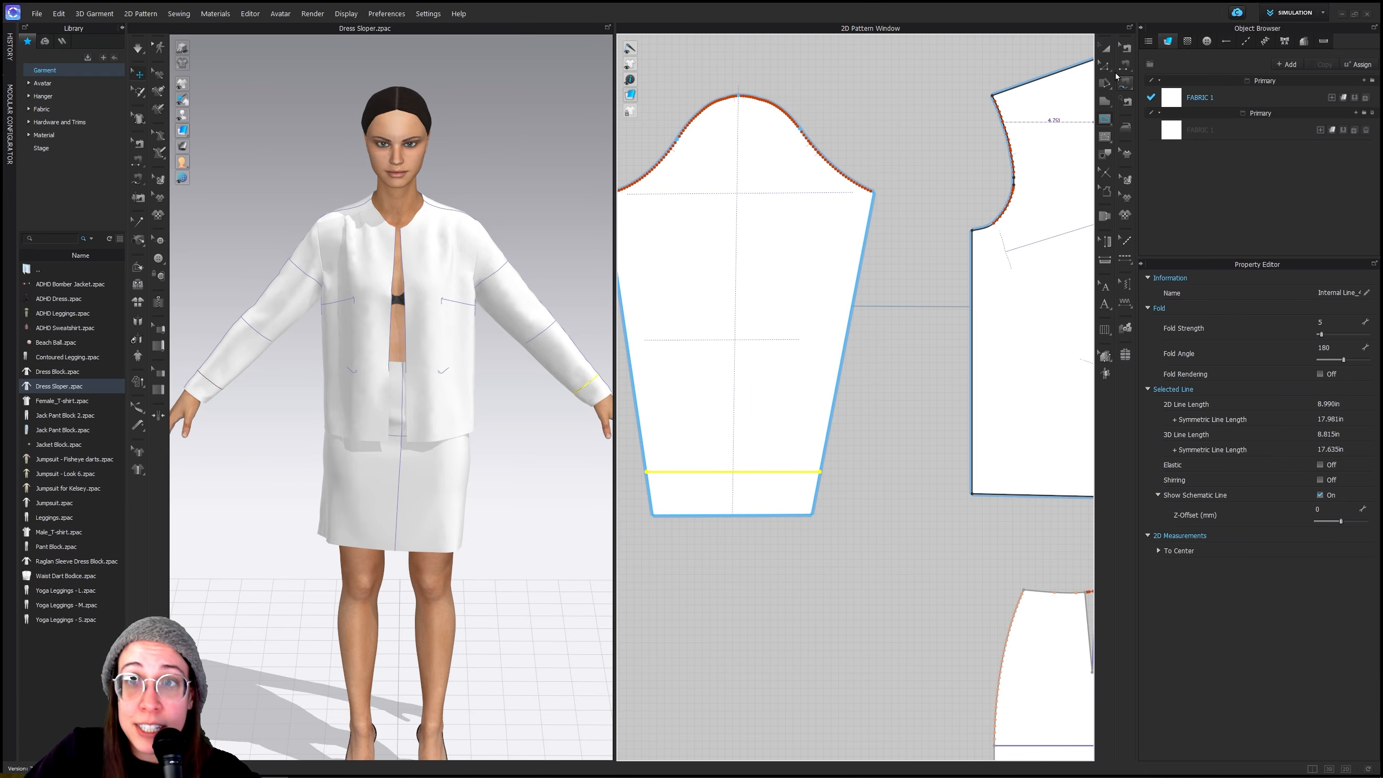
Cut the sleeve apart along the new internal line above the hem
{"action": "left_click", "coordinate": [1104, 49]}
{"action": "right_click", "coordinate": [767, 470]}
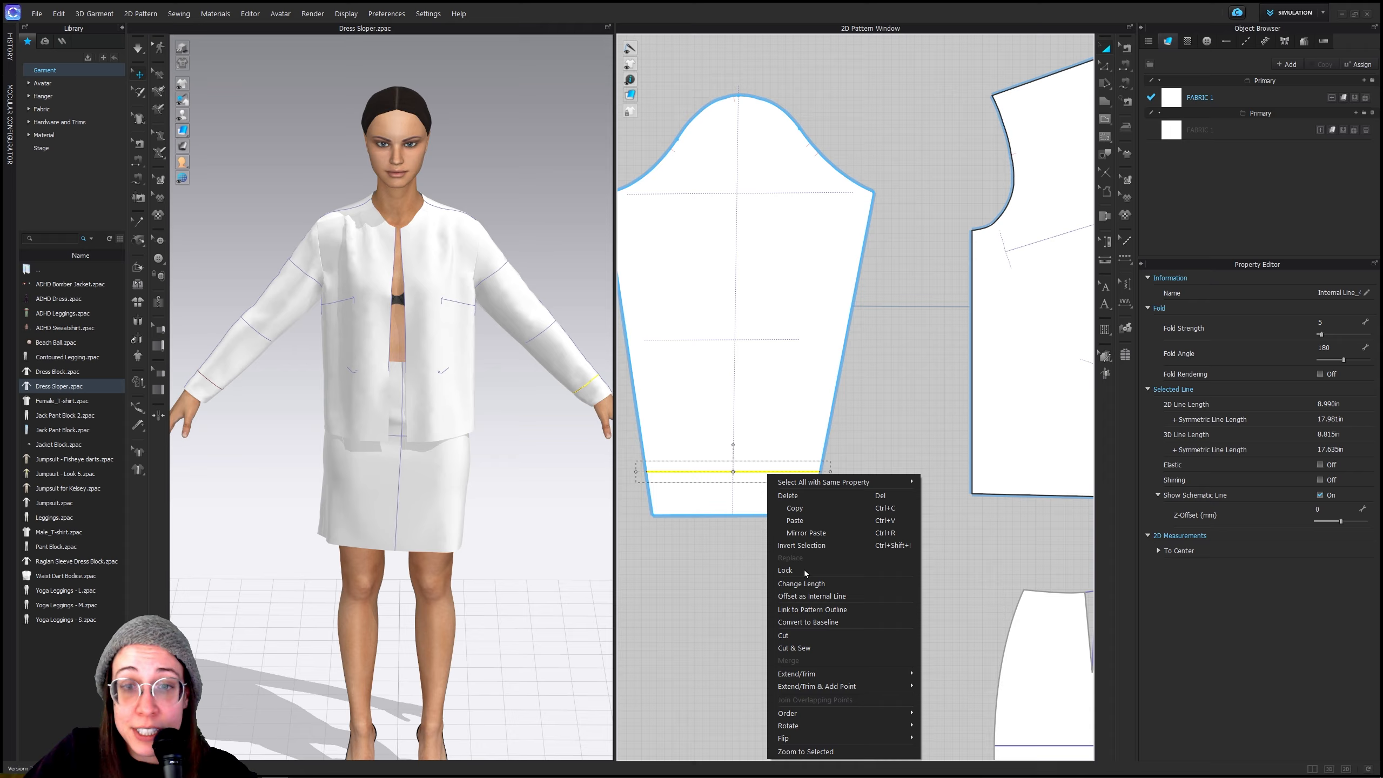
{"action": "left_click", "coordinate": [798, 638]}
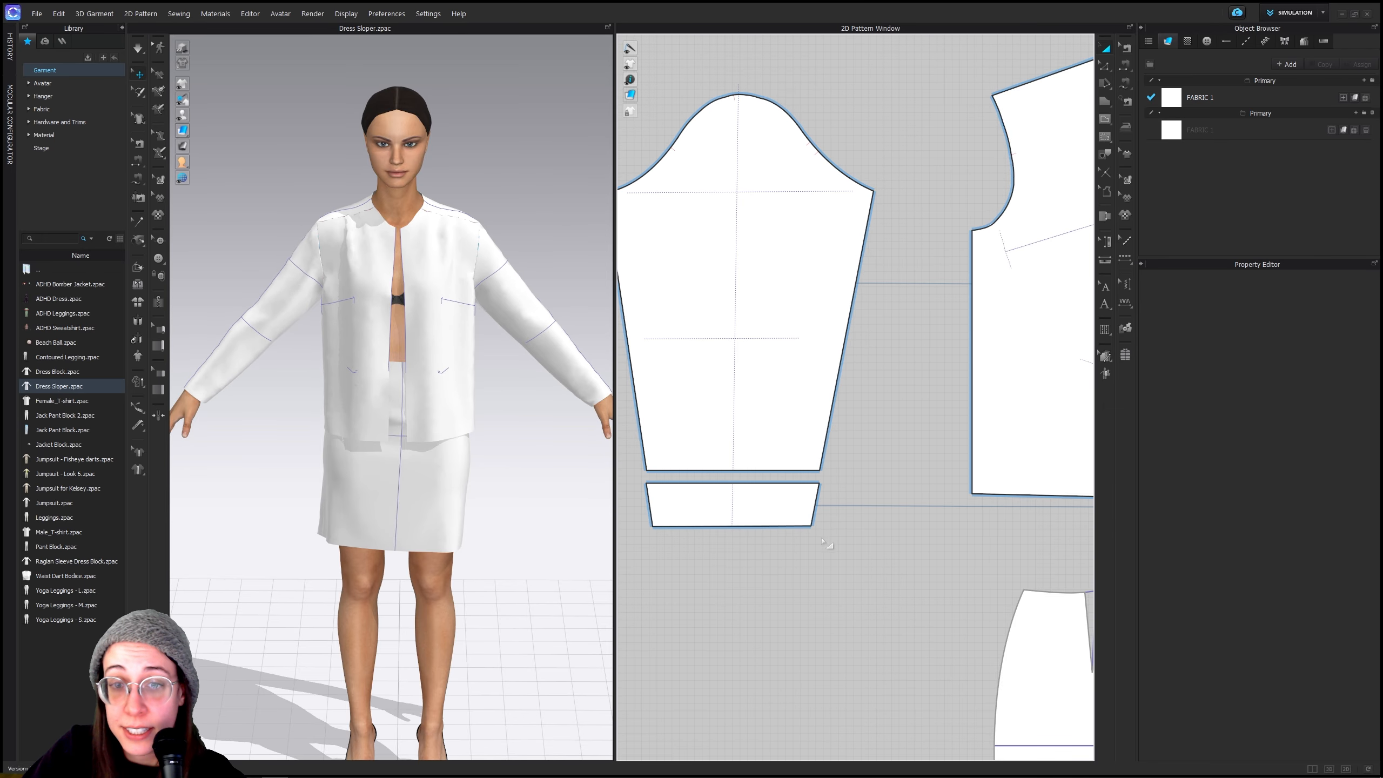
Delete the cut-off hem strips from both sleeves
{"action": "left_click", "coordinate": [759, 508]}
{"action": "key", "text": "Delete"}
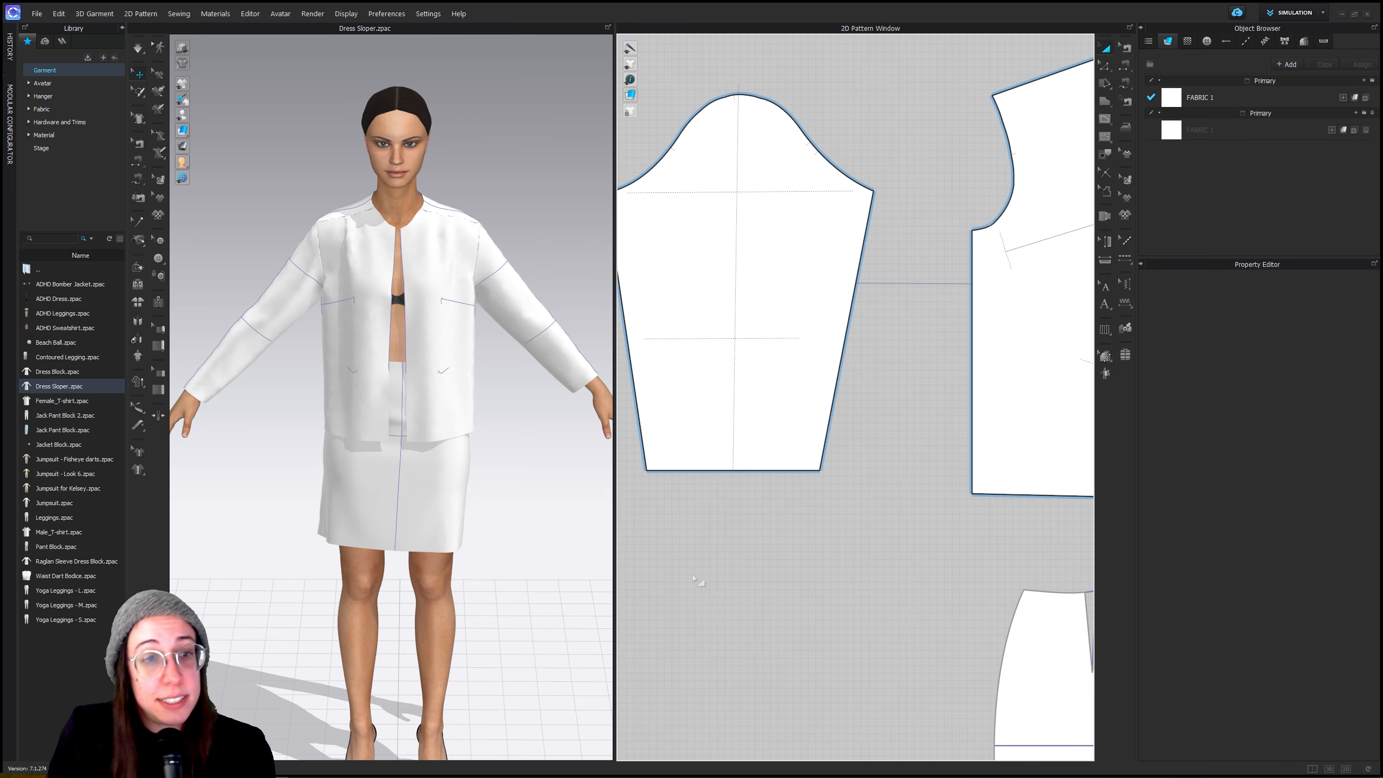
{"action": "scroll", "coordinate": [648, 364], "scroll_direction": "down", "scroll_amount": 5}
{"action": "scroll", "coordinate": [1031, 432], "scroll_direction": "up", "scroll_amount": 3}
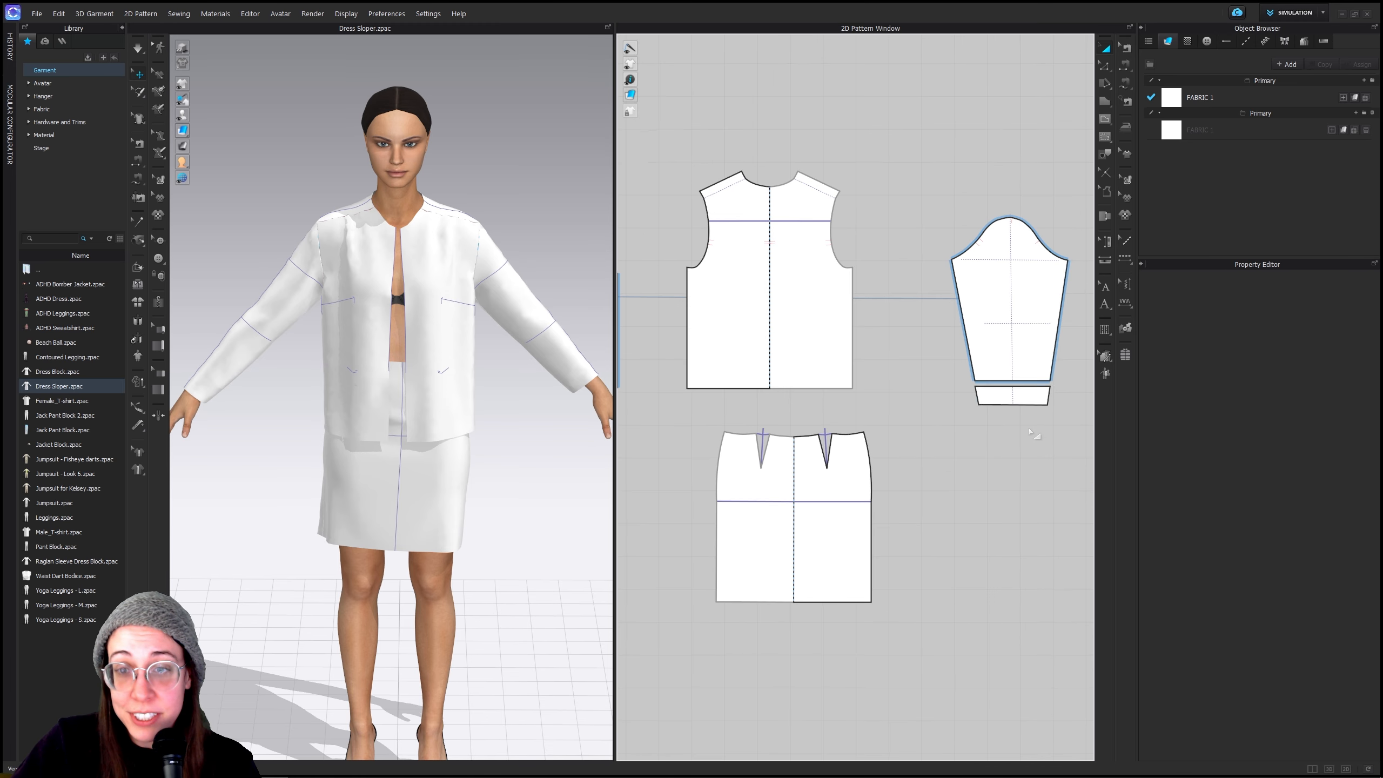
{"action": "left_click", "coordinate": [1028, 397]}
{"action": "key", "text": "Delete"}
{"action": "scroll", "coordinate": [829, 488], "scroll_direction": "down", "scroll_amount": 4}
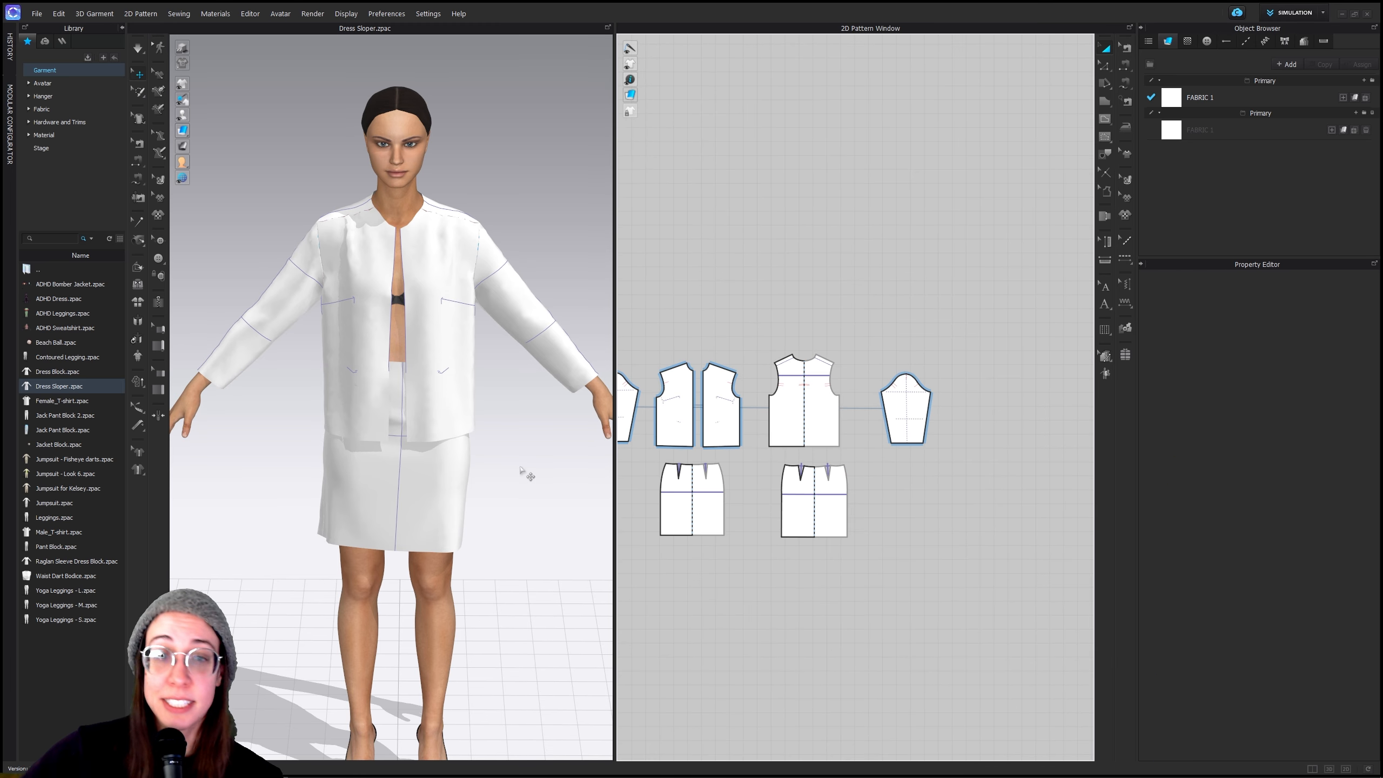
Widen the sleeve hem slightly by moving its corner point outward, and simulate the sleeves
{"action": "middle_click_drag", "start_coordinate": [697, 469], "coordinate": [820, 466]}
{"action": "scroll", "coordinate": [777, 439], "scroll_direction": "up", "scroll_amount": 4}
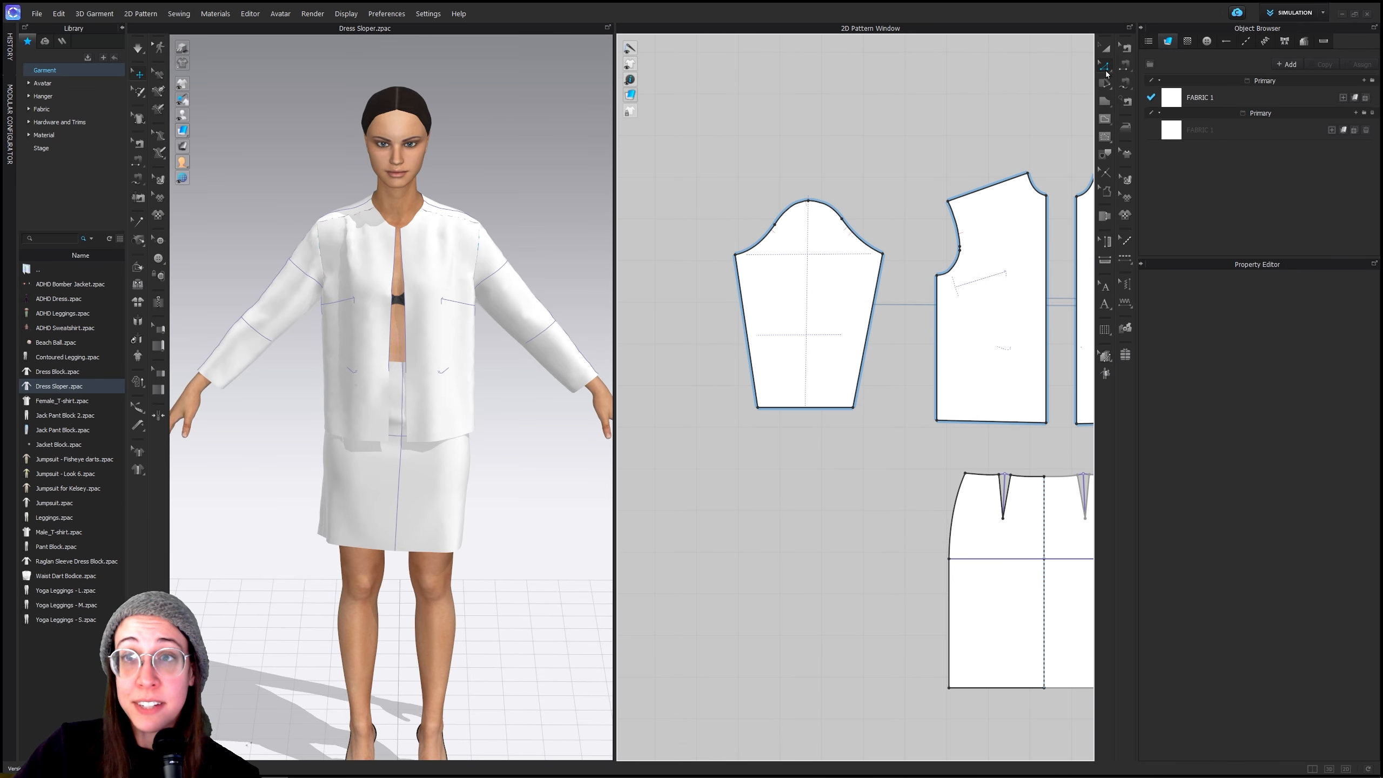
{"action": "double_click", "coordinate": [854, 409]}
{"action": "left_click_drag", "start_coordinate": [854, 408], "coordinate": [861, 409]}
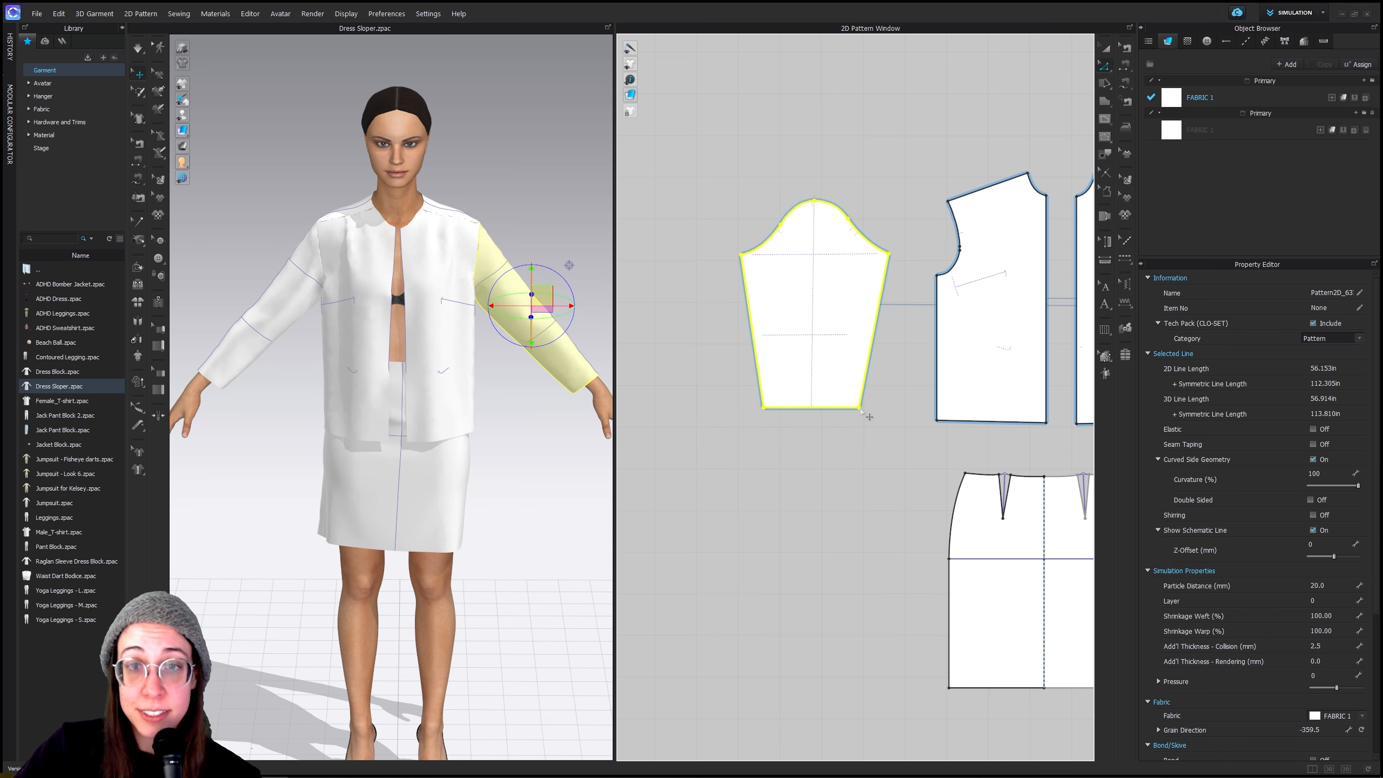
{"action": "left_click", "coordinate": [863, 411]}
{"action": "left_click", "coordinate": [862, 411]}
{"action": "left_click_drag", "start_coordinate": [866, 409], "coordinate": [871, 407]}
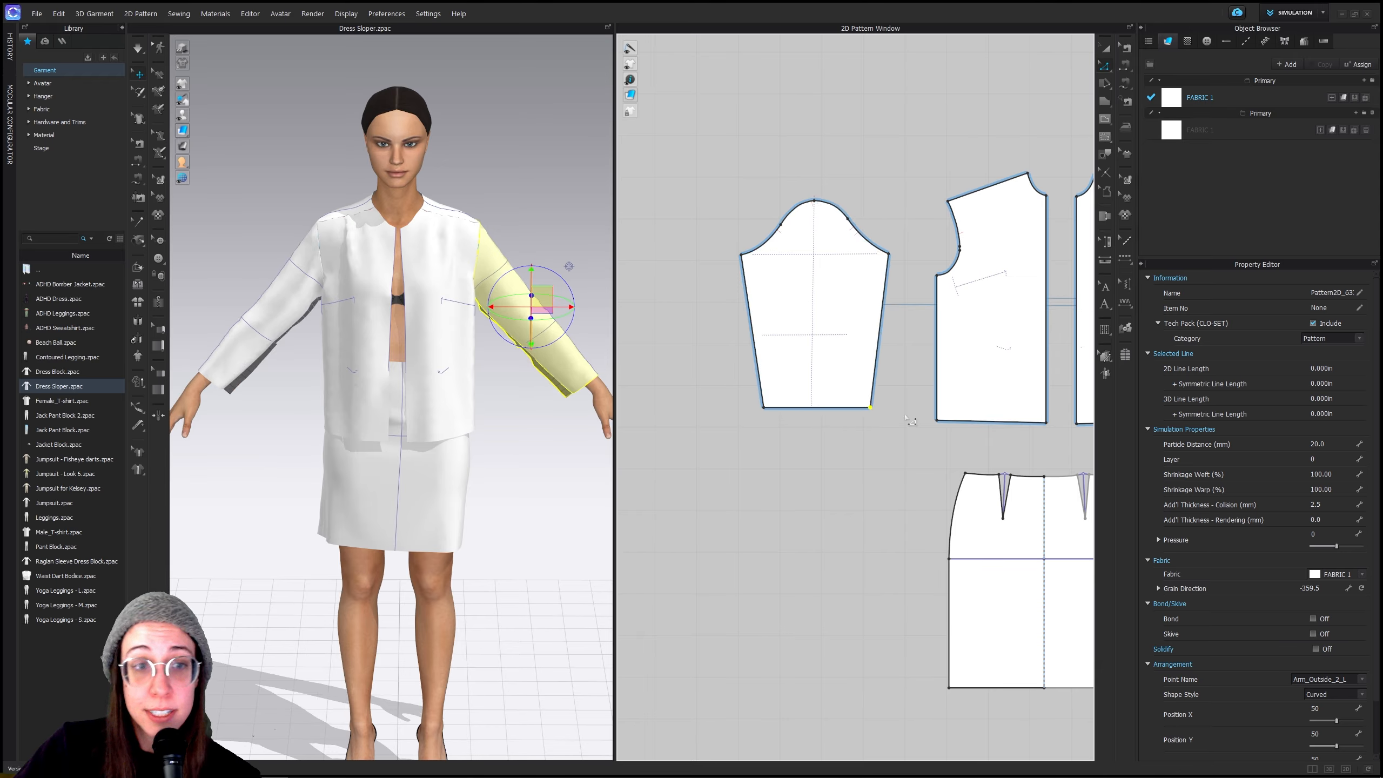
{"action": "left_click", "coordinate": [139, 50]}
{"action": "mouse_move", "coordinate": [549, 433]}
{"action": "right_mouse_down"}
{"action": "mouse_move", "coordinate": [399, 460]}
{"action": "mouse_move", "coordinate": [493, 425]}
{"action": "mouse_move", "coordinate": [544, 448]}
{"action": "right_mouse_up"}
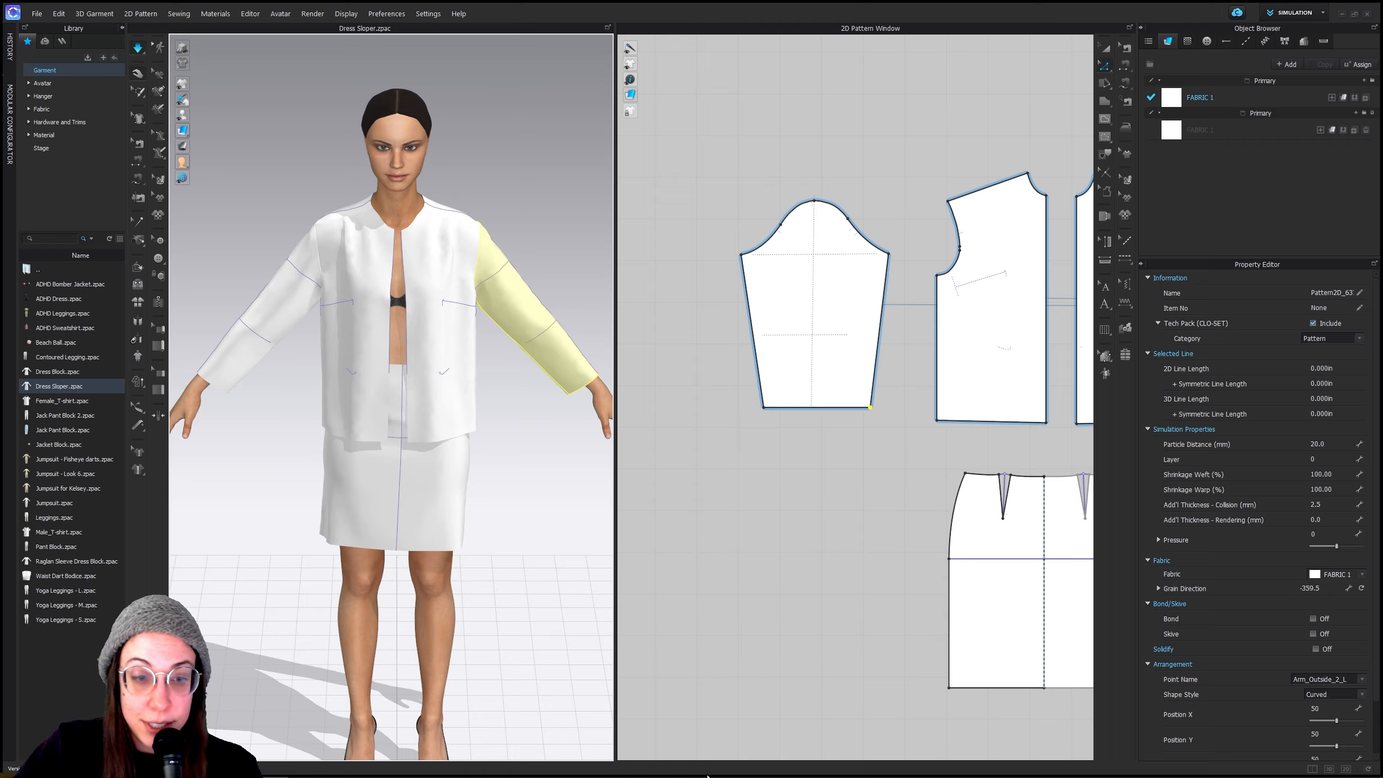
Check the Figure 3 shirt front drafting instructions in the Shirts PDF in Acrobat, and return to the garment
{"action": "mouse_move", "coordinate": [361, 774]}
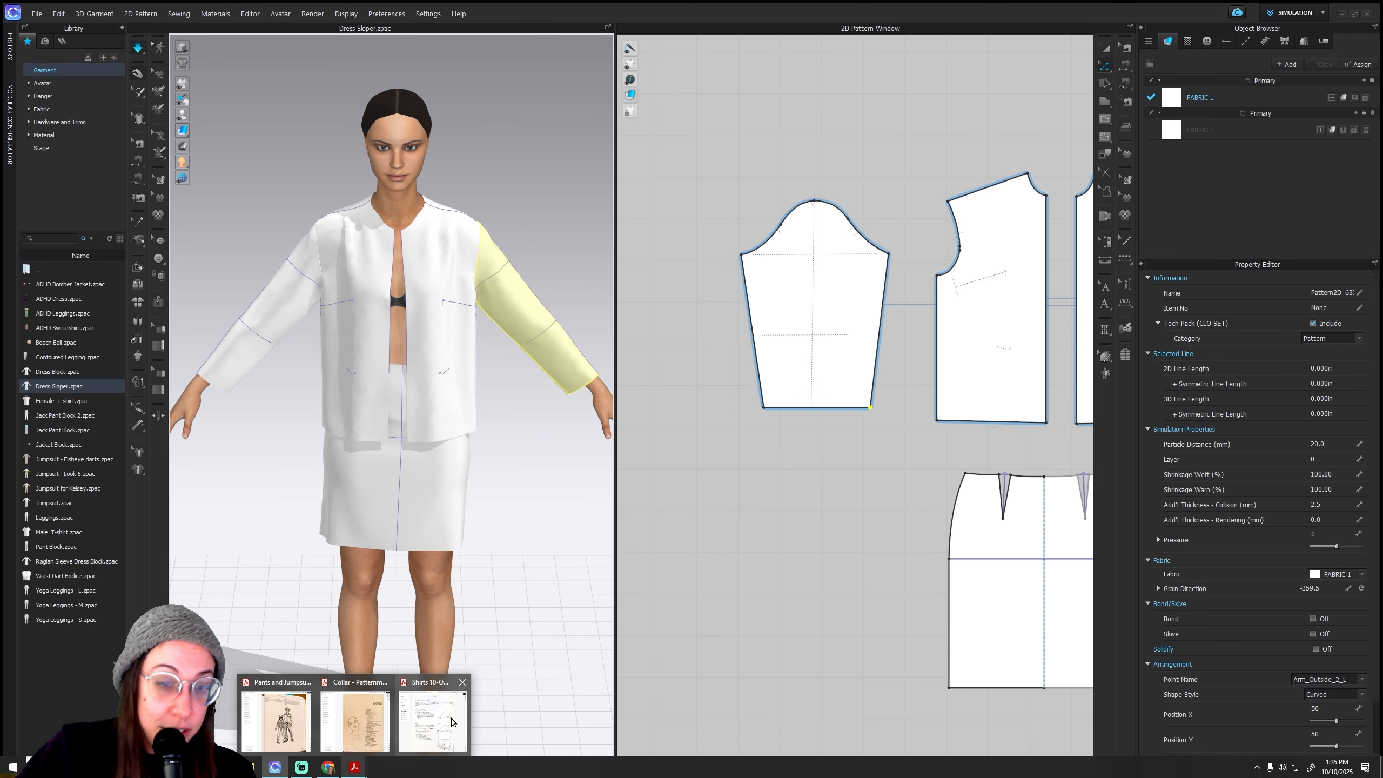
{"action": "left_click", "coordinate": [433, 716]}
{"action": "scroll", "coordinate": [530, 549], "scroll_direction": "down", "scroll_amount": 2}
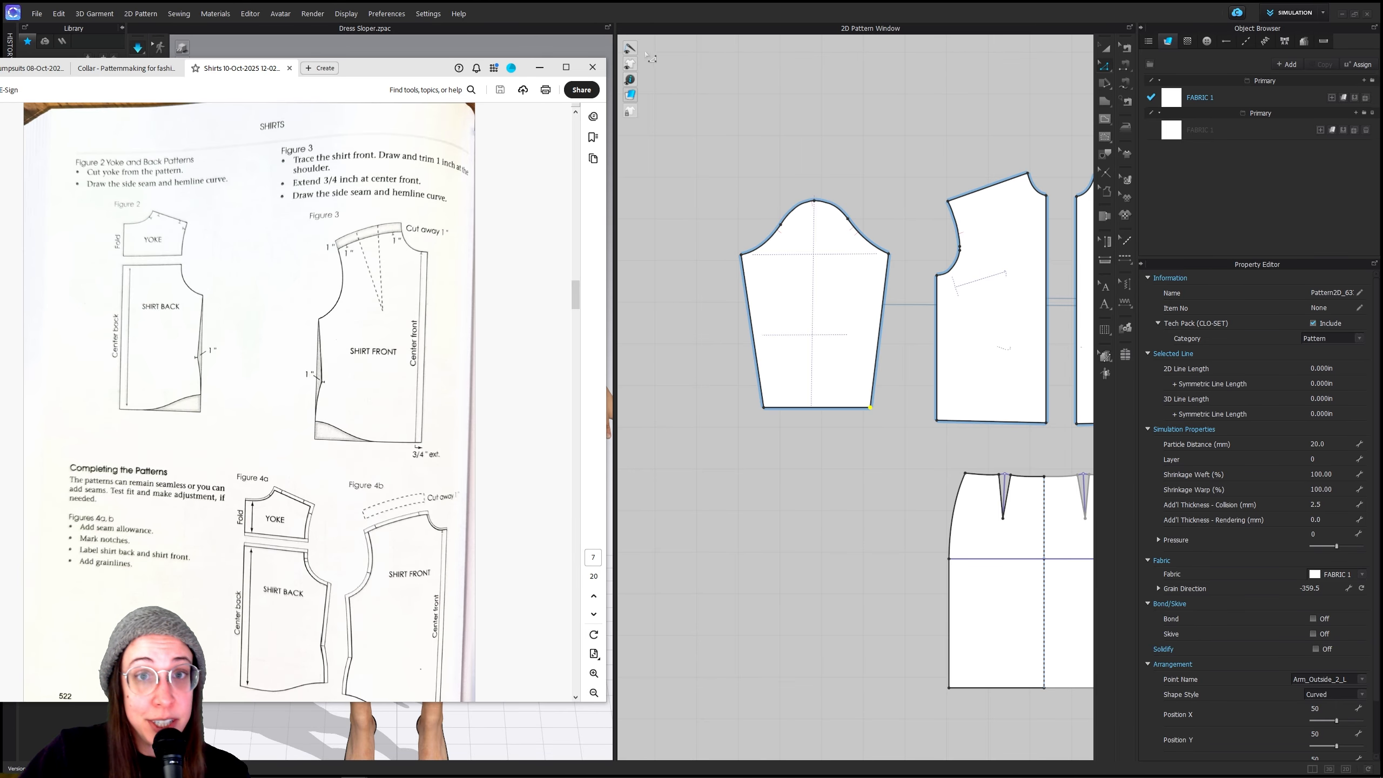
{"action": "left_click", "coordinate": [651, 18]}
Inspect the shoulder yoke and the upper front panel of the garment from several angles in 3D
{"action": "scroll", "coordinate": [360, 206], "scroll_direction": "up", "scroll_amount": 4}
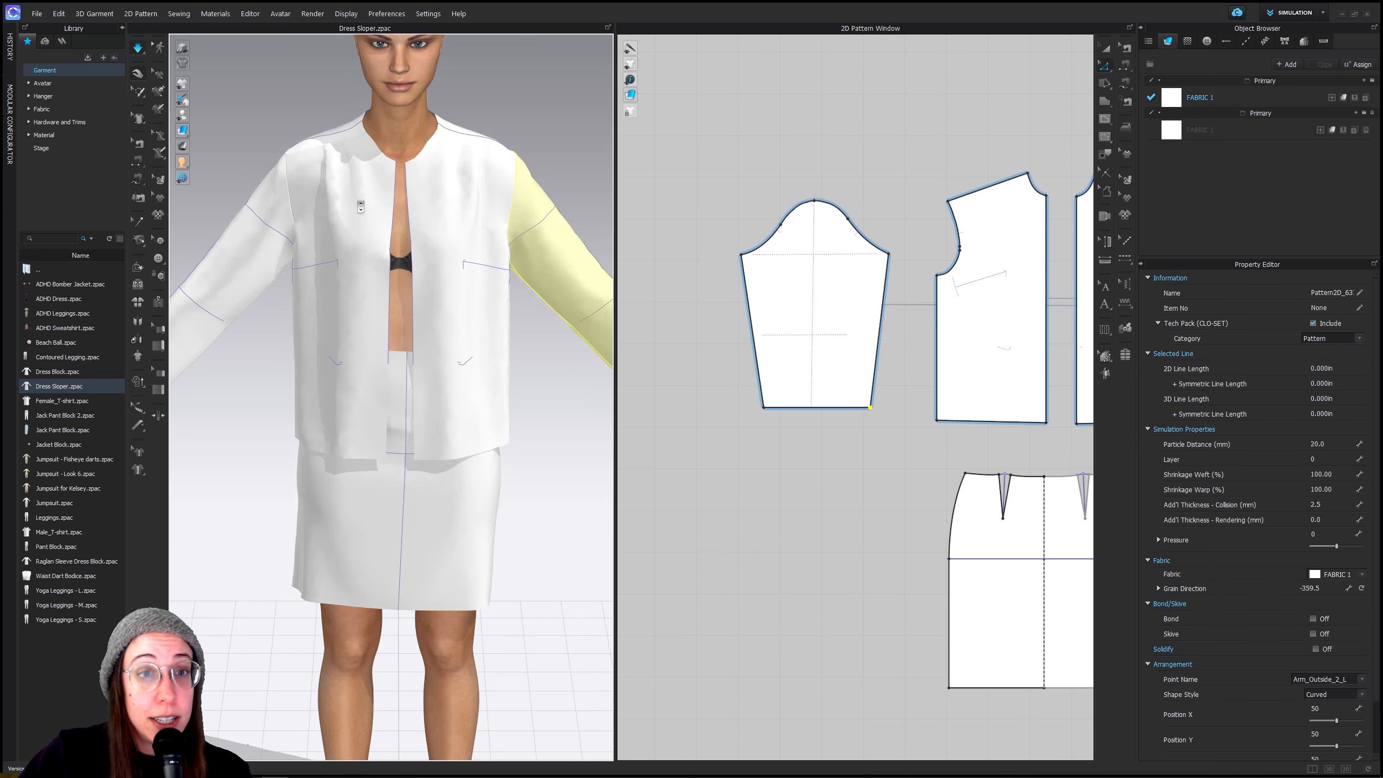
{"action": "scroll", "coordinate": [360, 206], "scroll_direction": "up", "scroll_amount": 1}
{"action": "middle_click_drag", "start_coordinate": [361, 206], "coordinate": [395, 355]}
{"action": "right_click_drag", "start_coordinate": [396, 355], "coordinate": [450, 360]}
{"action": "mouse_move", "coordinate": [467, 321]}
{"action": "left_mouse_down"}
{"action": "mouse_move", "coordinate": [505, 312]}
{"action": "mouse_move", "coordinate": [503, 354]}
{"action": "mouse_move", "coordinate": [470, 326]}
{"action": "left_mouse_up"}
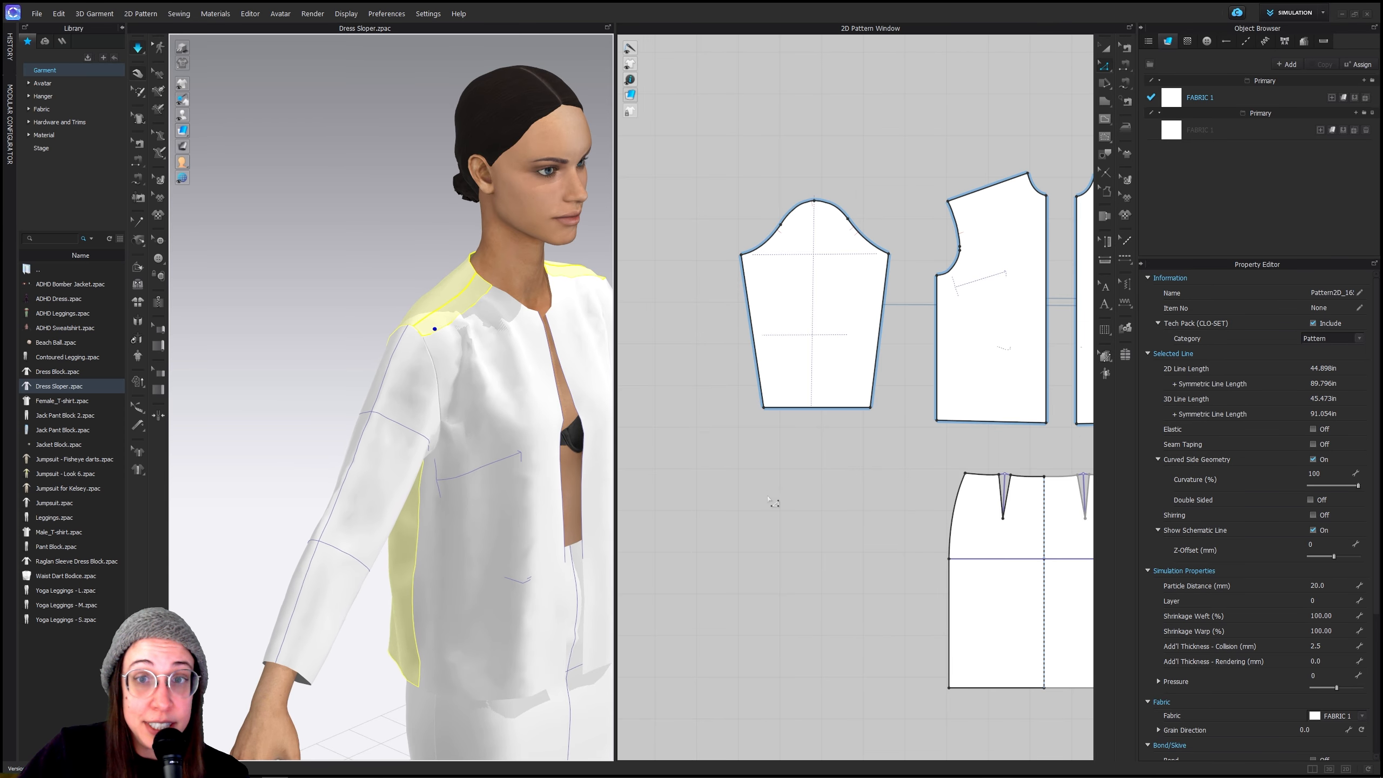
{"action": "scroll", "coordinate": [770, 502], "scroll_direction": "down", "scroll_amount": 4}
{"action": "middle_click_drag", "start_coordinate": [1048, 481], "coordinate": [830, 468]}
{"action": "right_click_drag", "start_coordinate": [498, 393], "coordinate": [468, 416]}
{"action": "left_click", "coordinate": [427, 338]}
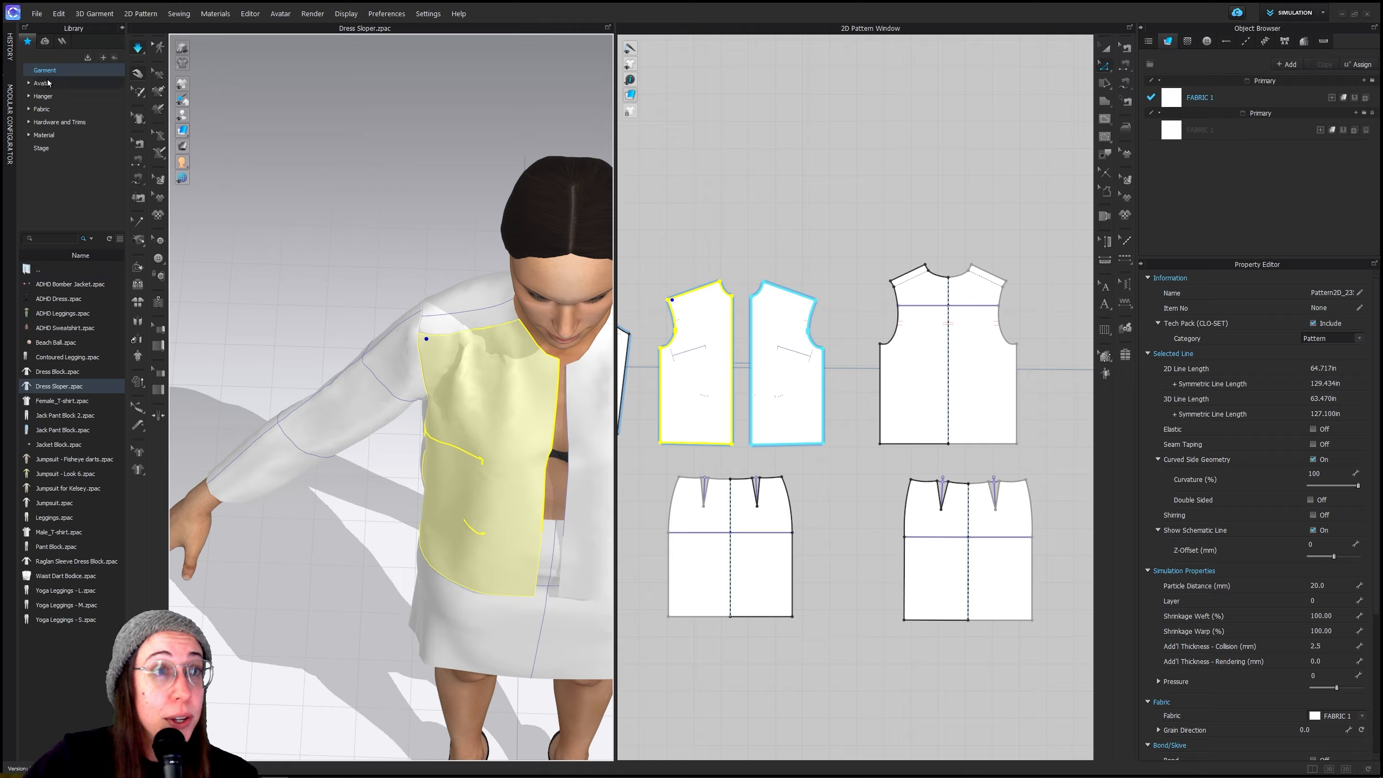
Replace the garment's primary fabric with Cotton_Oxford from the fabric library
{"action": "left_click", "coordinate": [42, 108]}
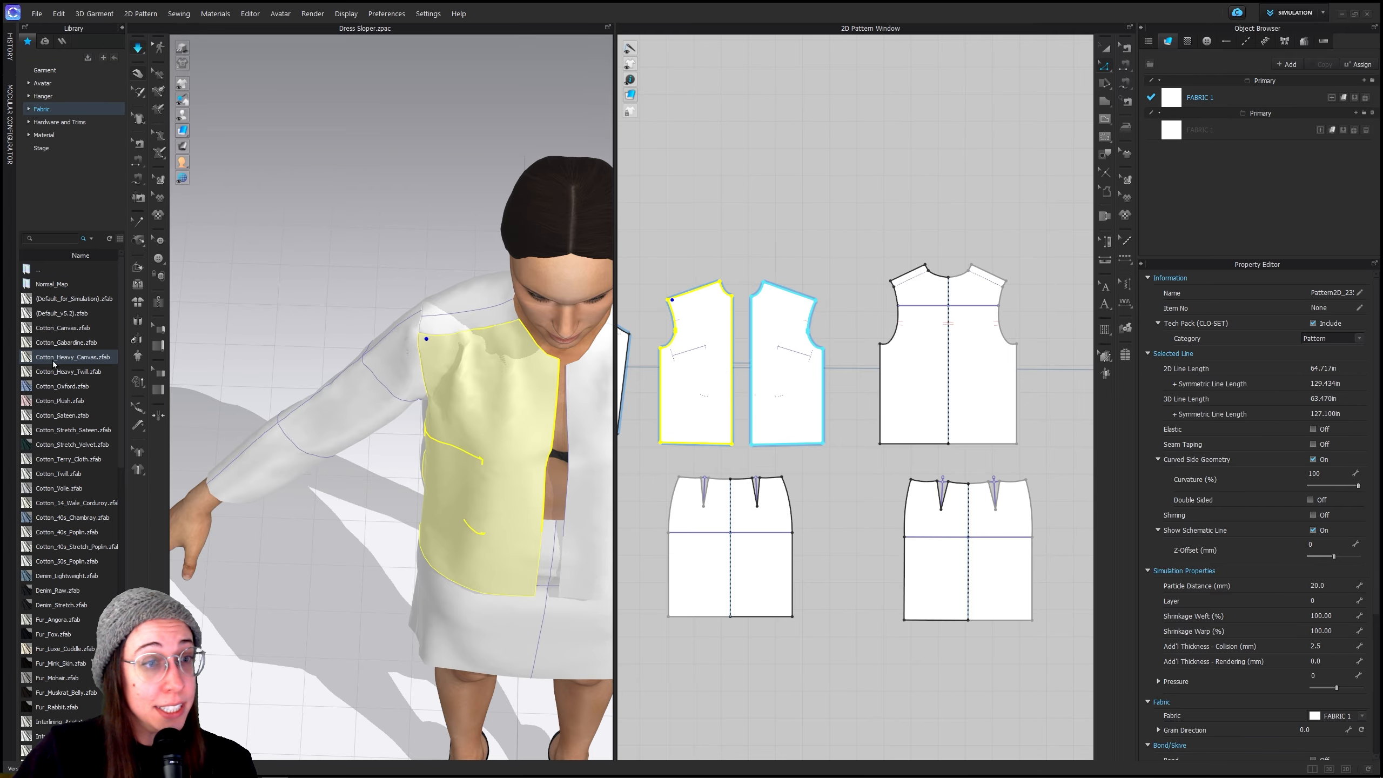
{"action": "left_click_drag", "start_coordinate": [60, 385], "coordinate": [1222, 99]}
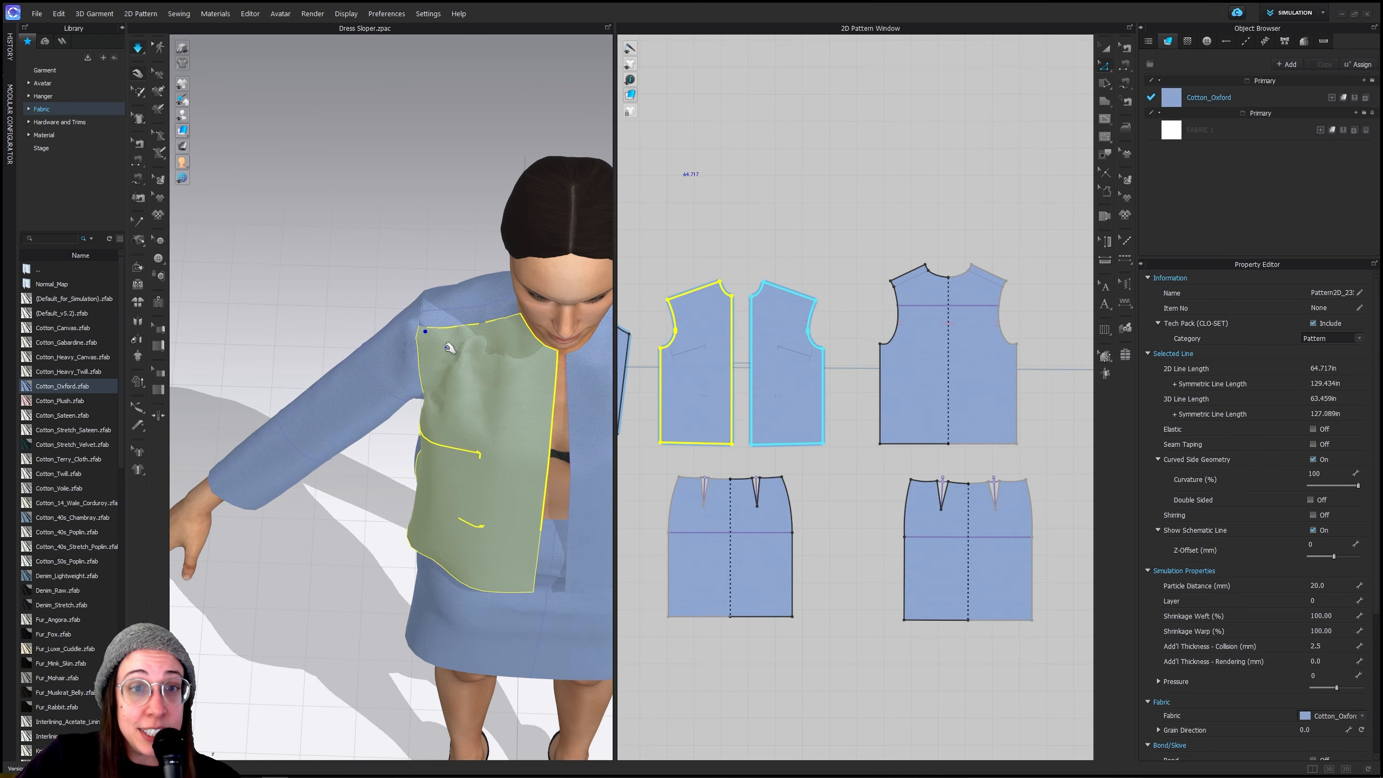
{"action": "right_click_drag", "start_coordinate": [482, 351], "coordinate": [454, 329]}
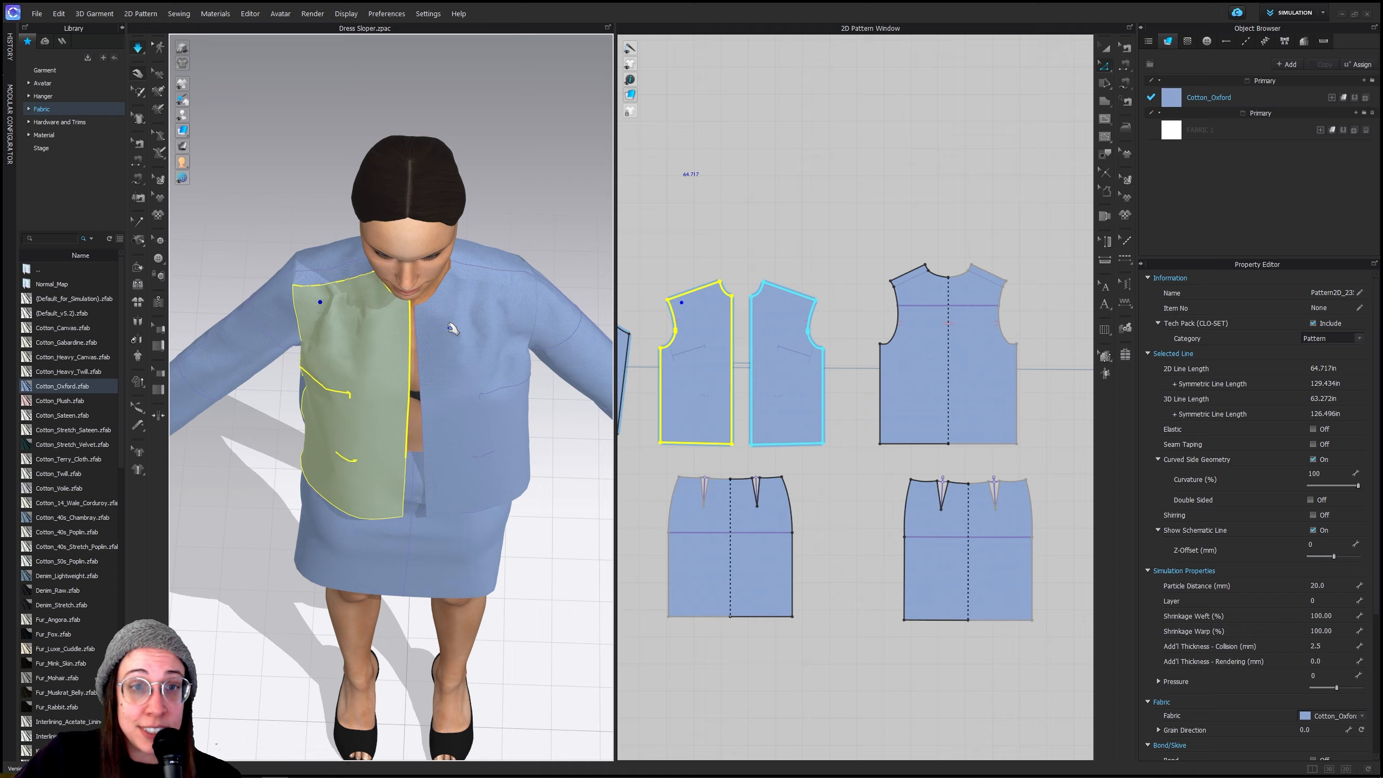
Set the particle distance of both front bodice panels to 5 mm
{"action": "left_click", "coordinate": [481, 328], "text": "shift"}
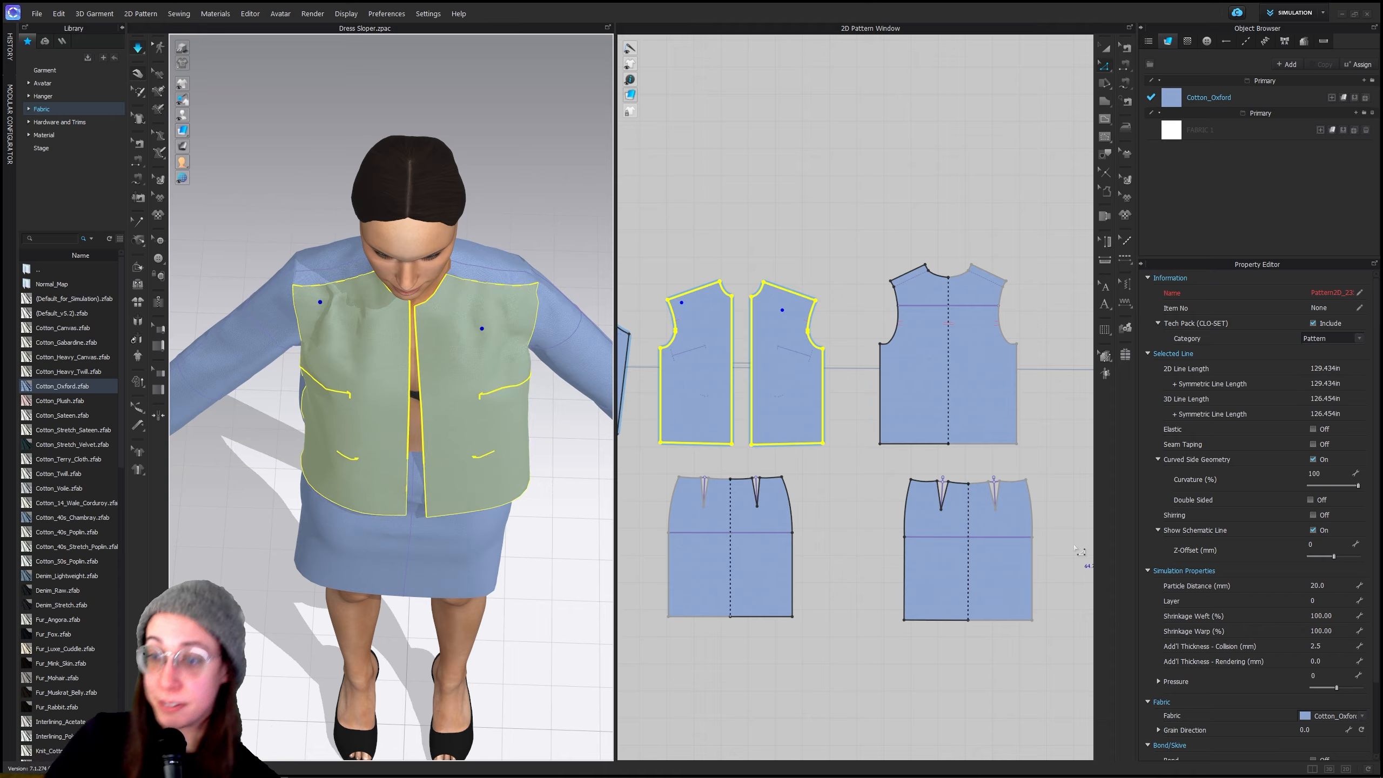
{"action": "double_click", "coordinate": [1333, 585]}
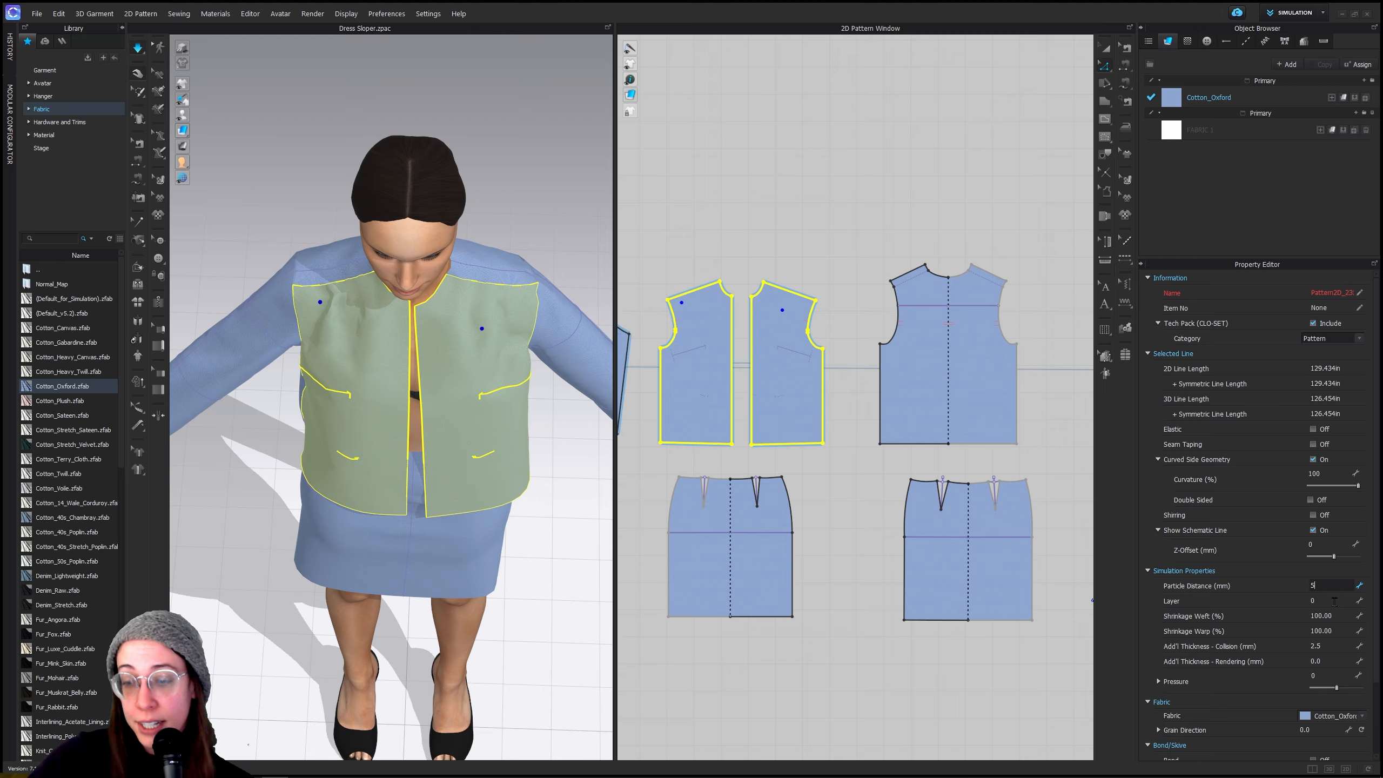
{"action": "key", "text": "Return"}
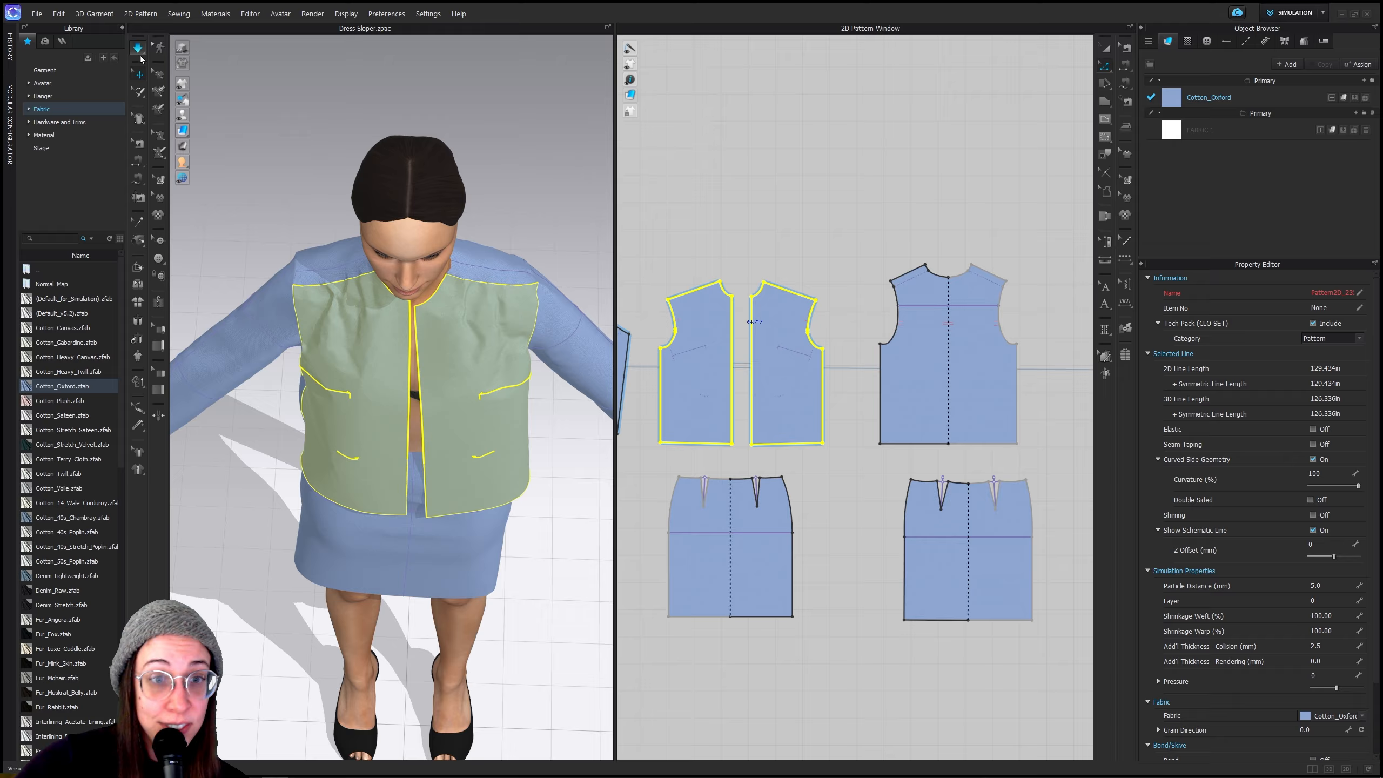
Pull the front panels closer together during simulation and inspect the fullness along the shoulder yoke seams
{"action": "left_click_drag", "start_coordinate": [323, 326], "coordinate": [372, 325]}
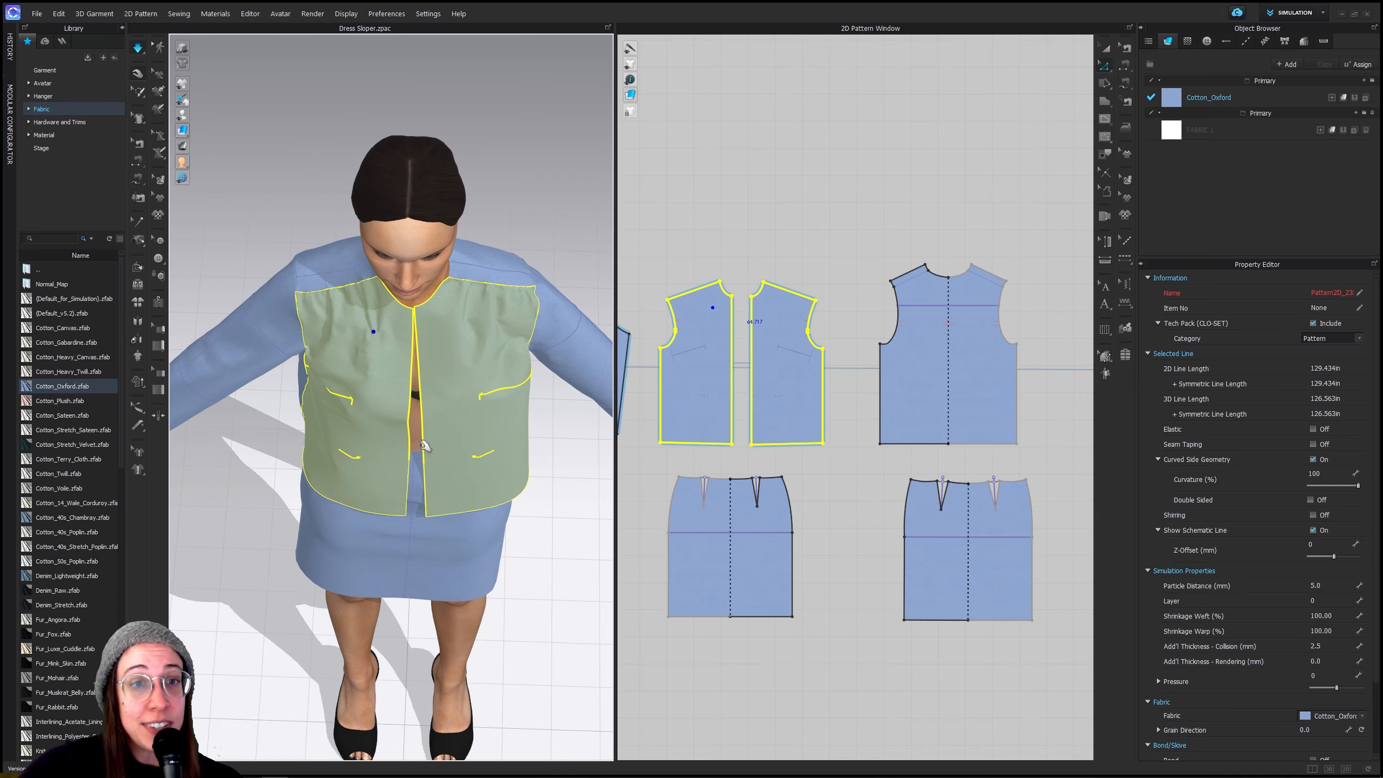
{"action": "scroll", "coordinate": [524, 413], "scroll_direction": "up", "scroll_amount": 5}
{"action": "right_click_drag", "start_coordinate": [506, 443], "coordinate": [543, 225]}
{"action": "left_click", "coordinate": [543, 241]}
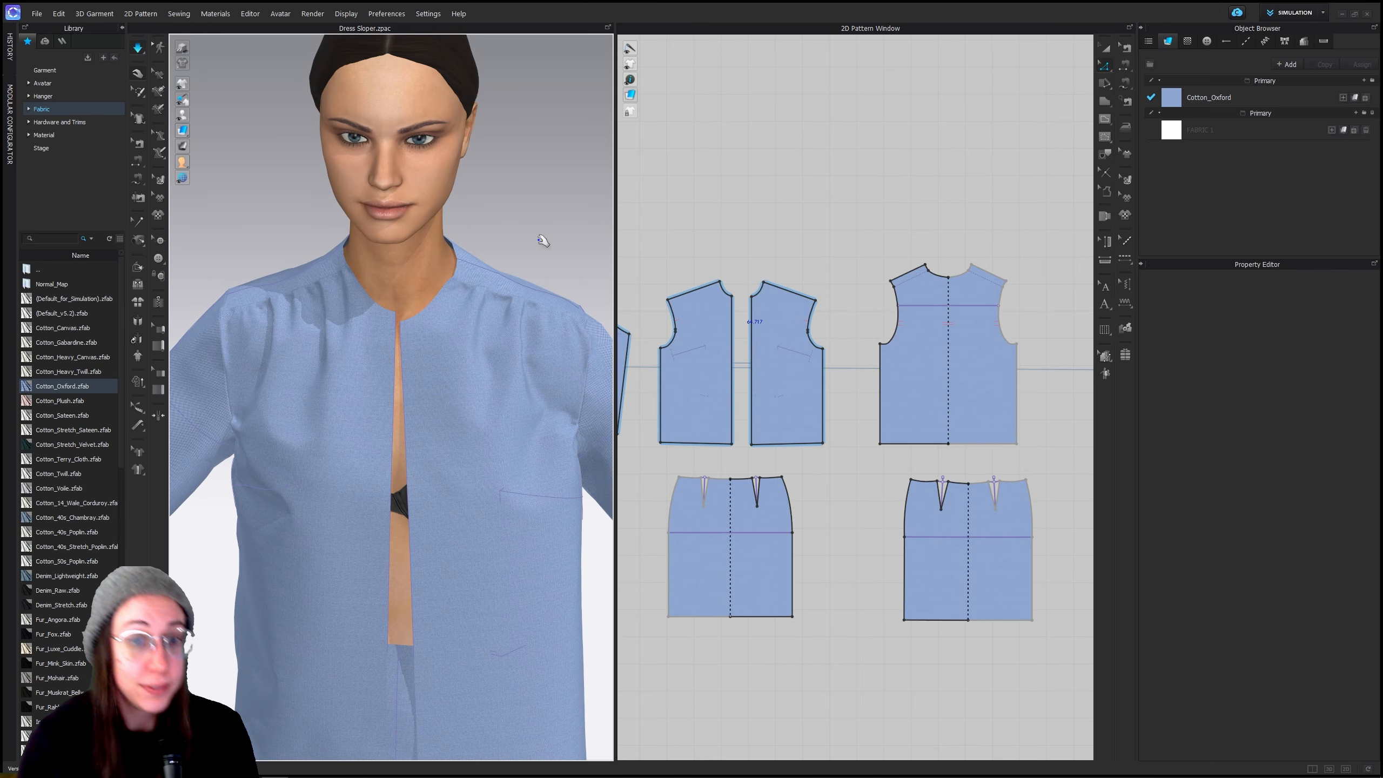
{"action": "left_click_drag", "start_coordinate": [538, 377], "coordinate": [504, 402]}
{"action": "left_click", "coordinate": [300, 359]}
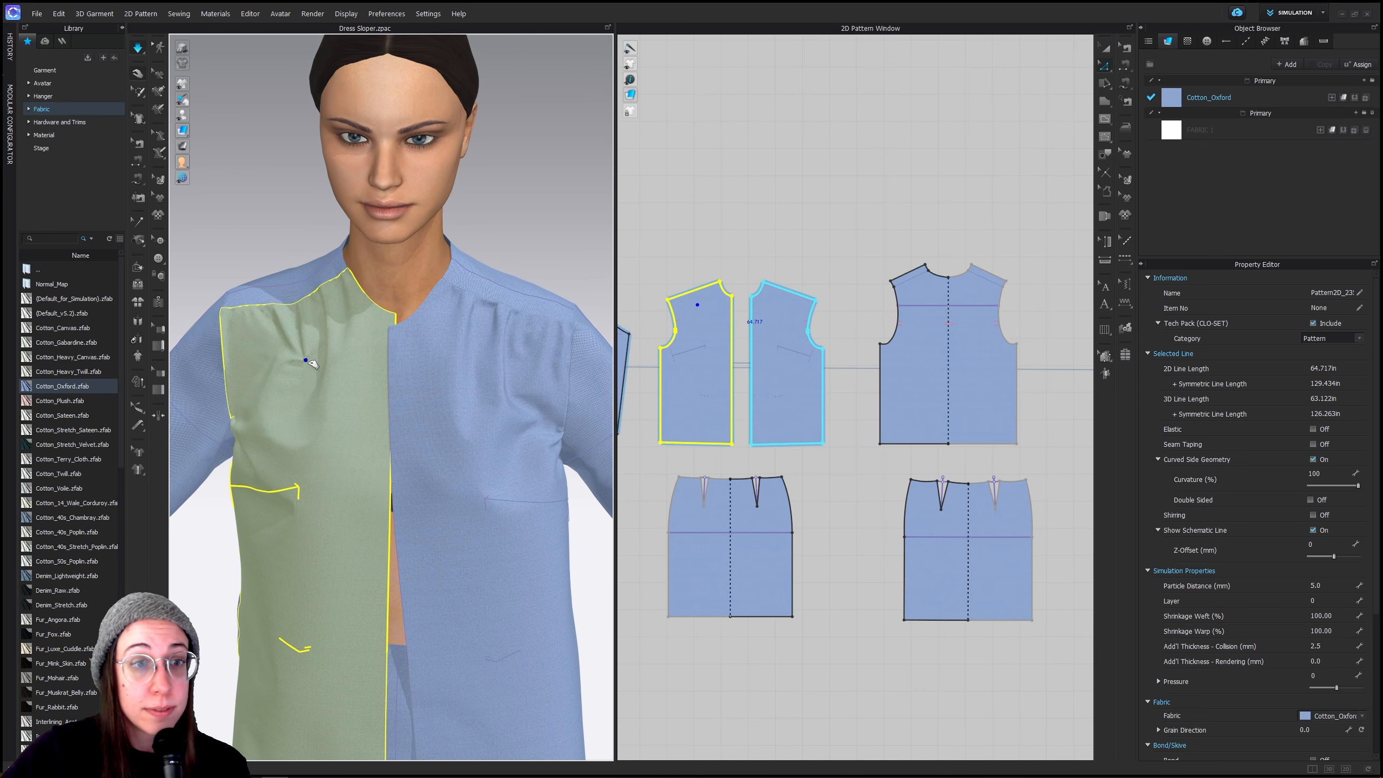
{"action": "scroll", "coordinate": [302, 386], "scroll_direction": "down", "scroll_amount": 8}
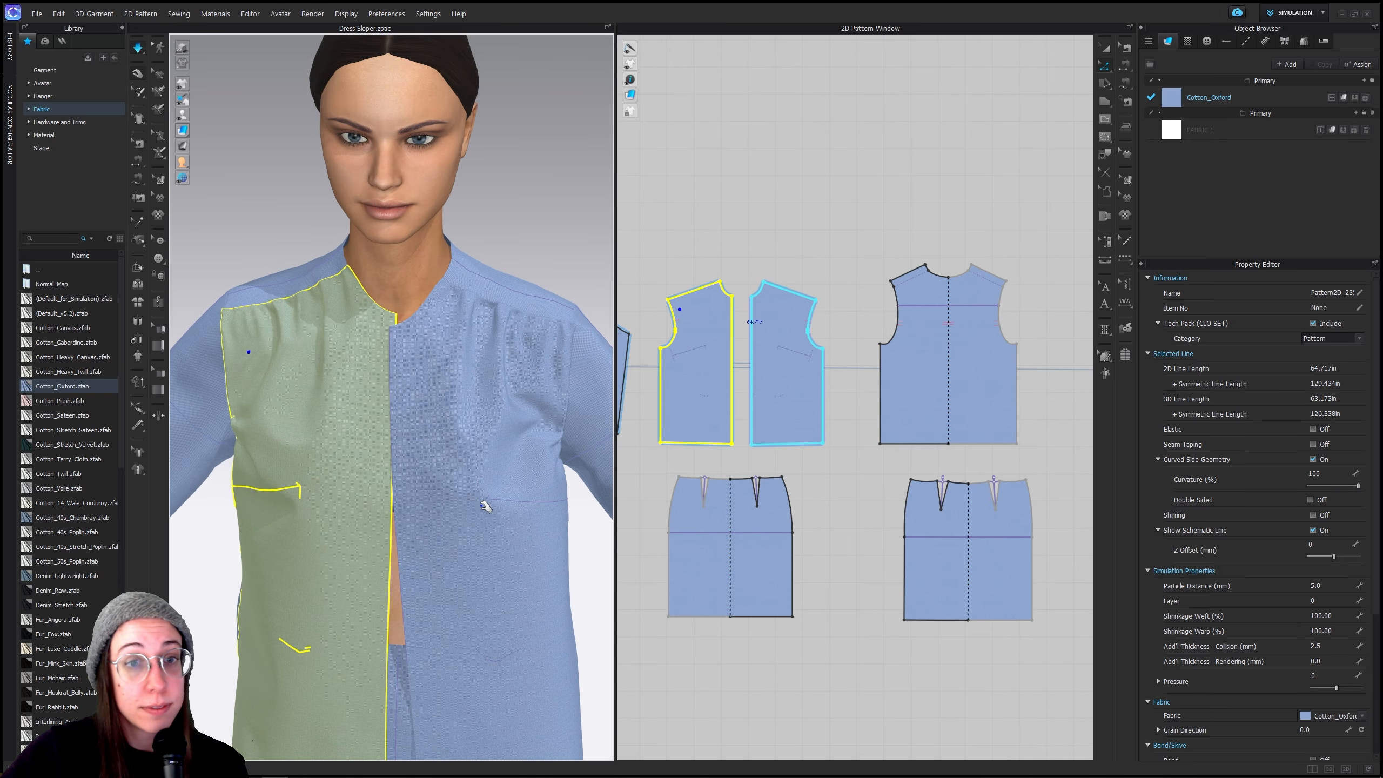
{"action": "left_click", "coordinate": [510, 250]}
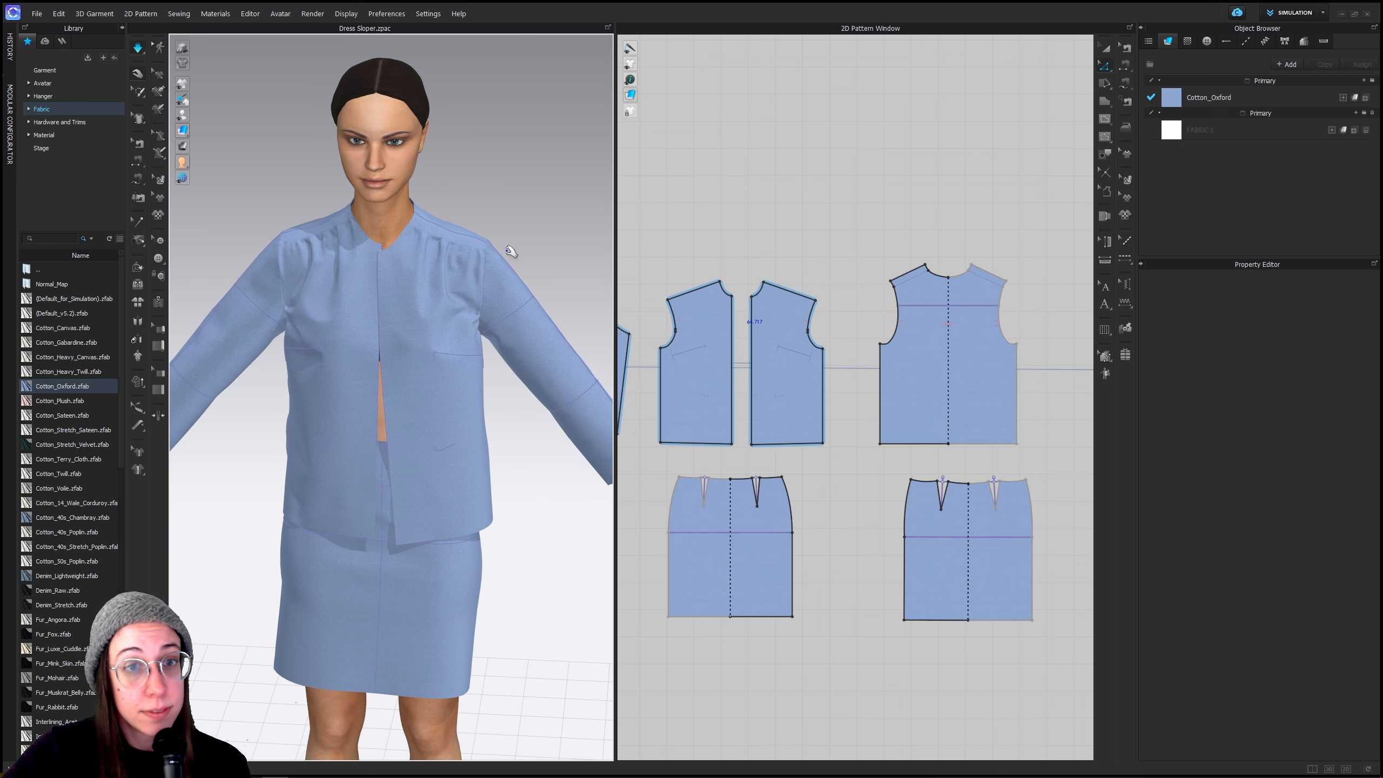
{"action": "left_click", "coordinate": [438, 233]}
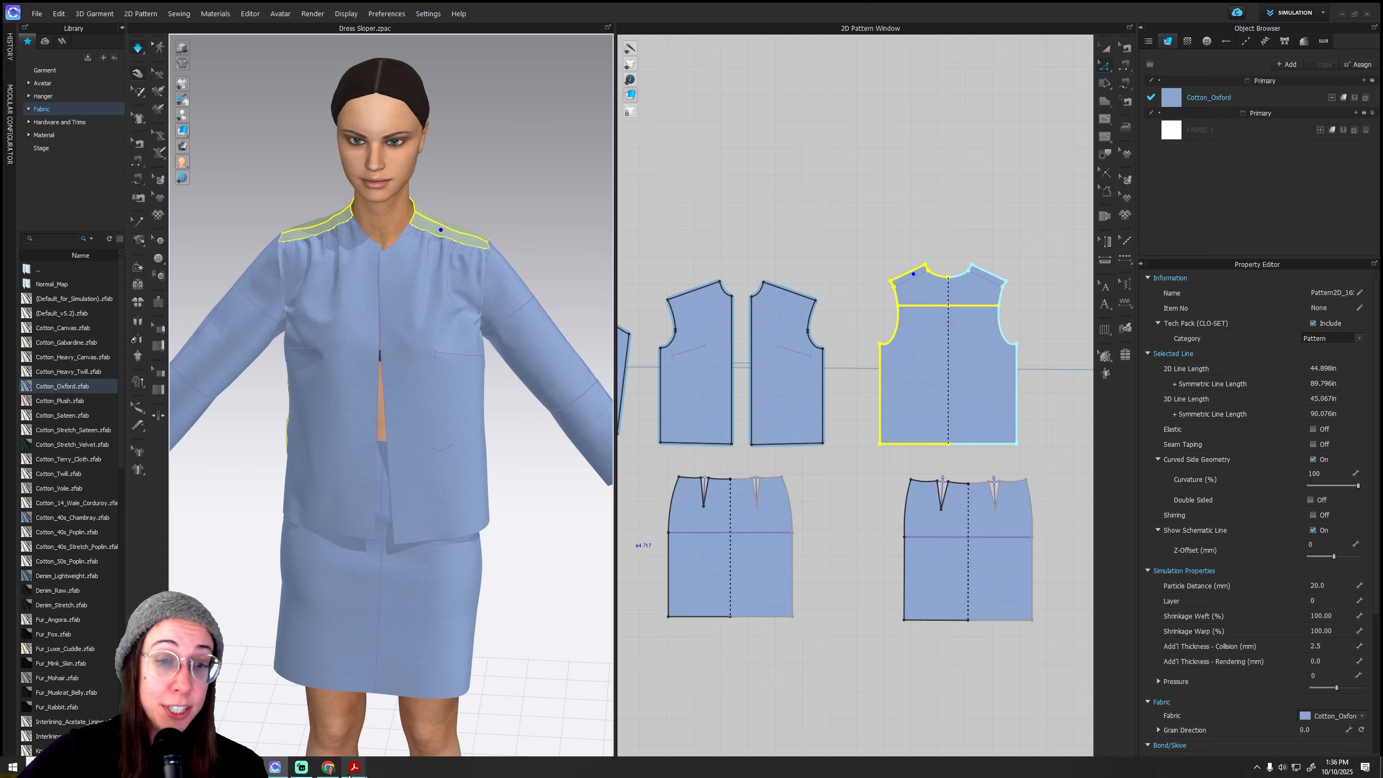
Review the Sleeve Hemline Options and sleeve closure pages in the Shirts PDF in Acrobat, and return to the garment
{"action": "mouse_move", "coordinate": [349, 773]}
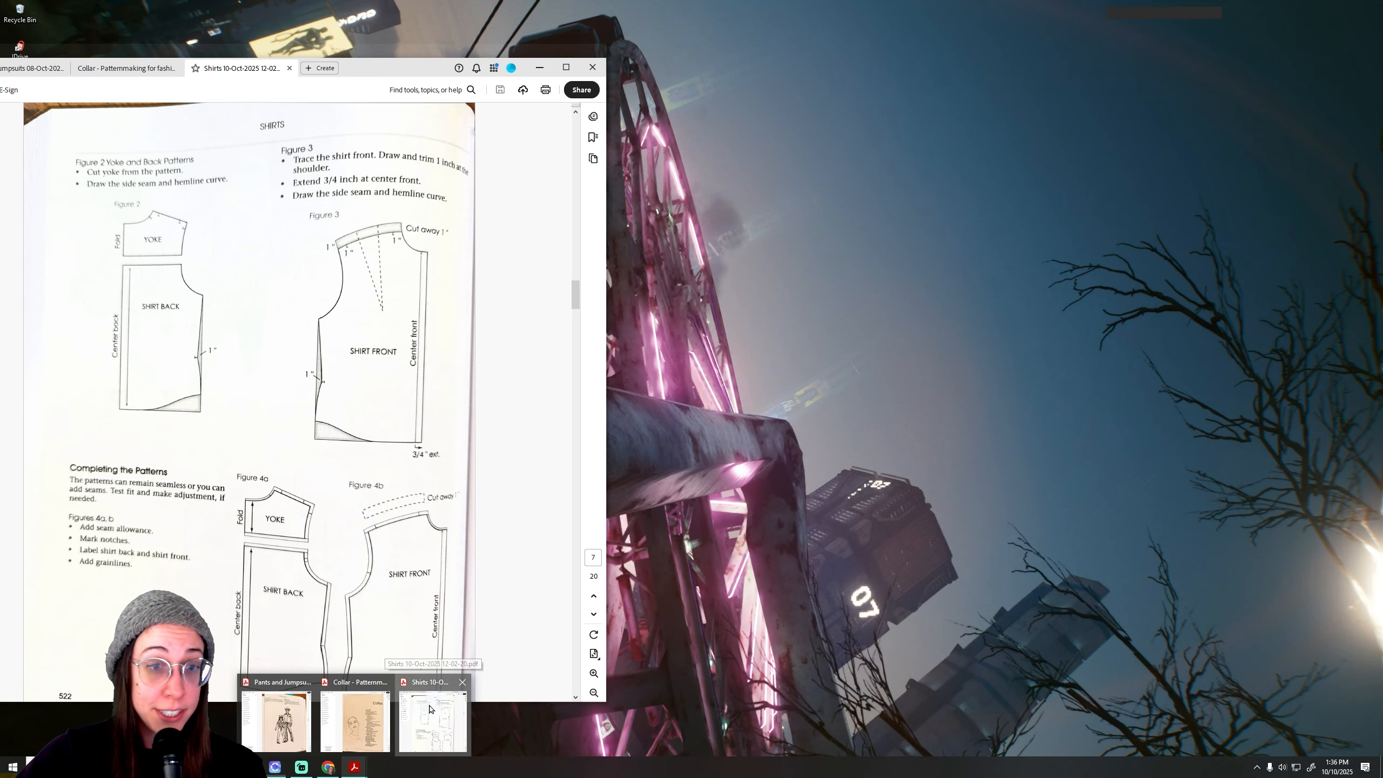
{"action": "left_click", "coordinate": [435, 708]}
{"action": "scroll", "coordinate": [378, 430], "scroll_direction": "down", "scroll_amount": 3}
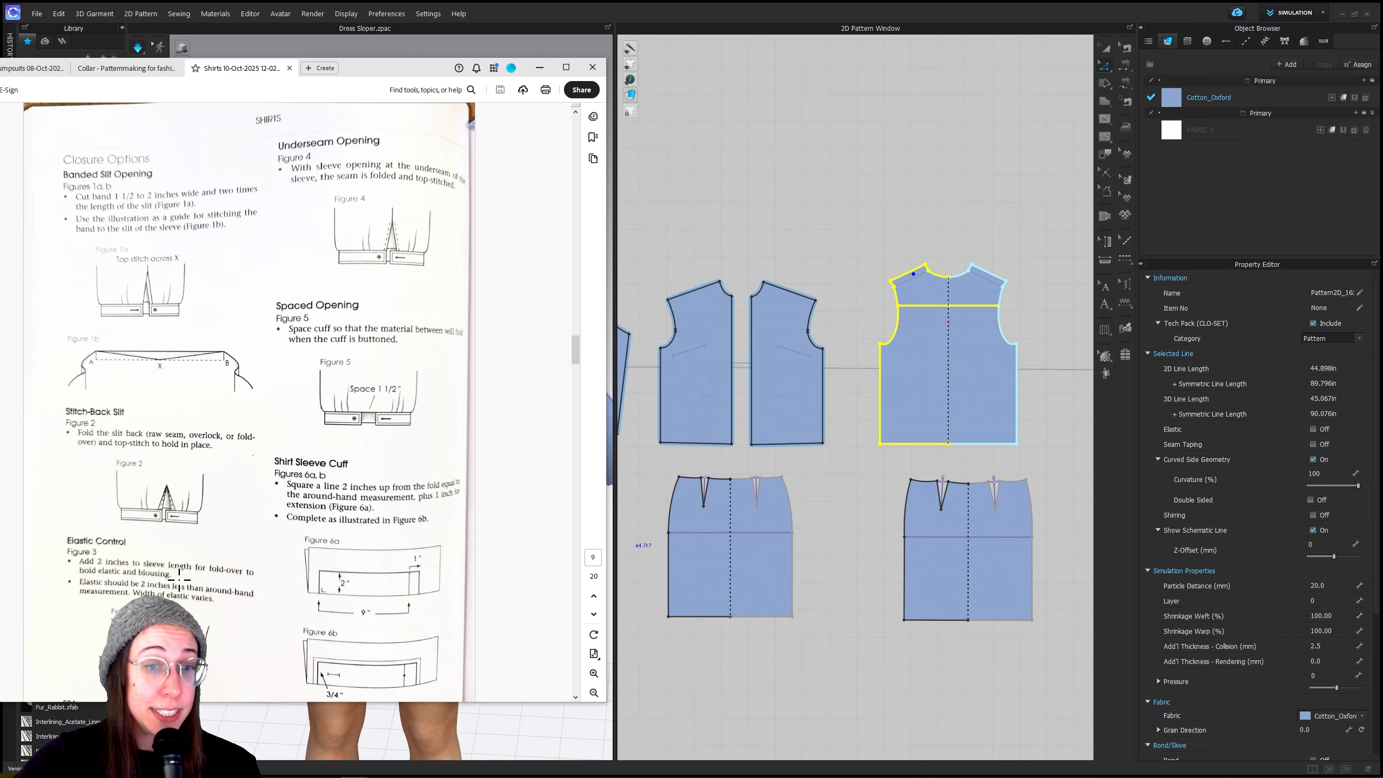
{"action": "scroll", "coordinate": [179, 580], "scroll_direction": "up", "scroll_amount": 3}
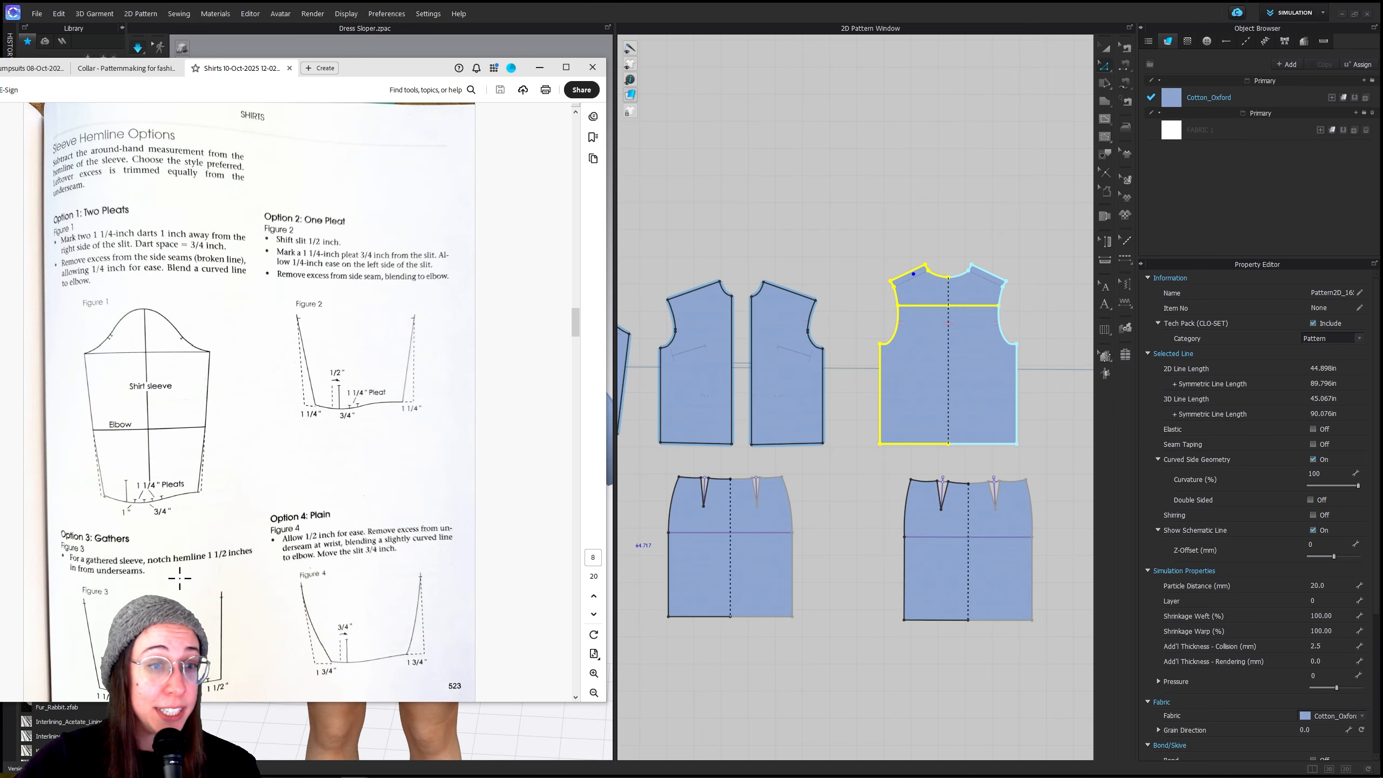
{"action": "scroll", "coordinate": [179, 578], "scroll_direction": "up", "scroll_amount": 6}
{"action": "scroll", "coordinate": [179, 578], "scroll_direction": "down", "scroll_amount": 6}
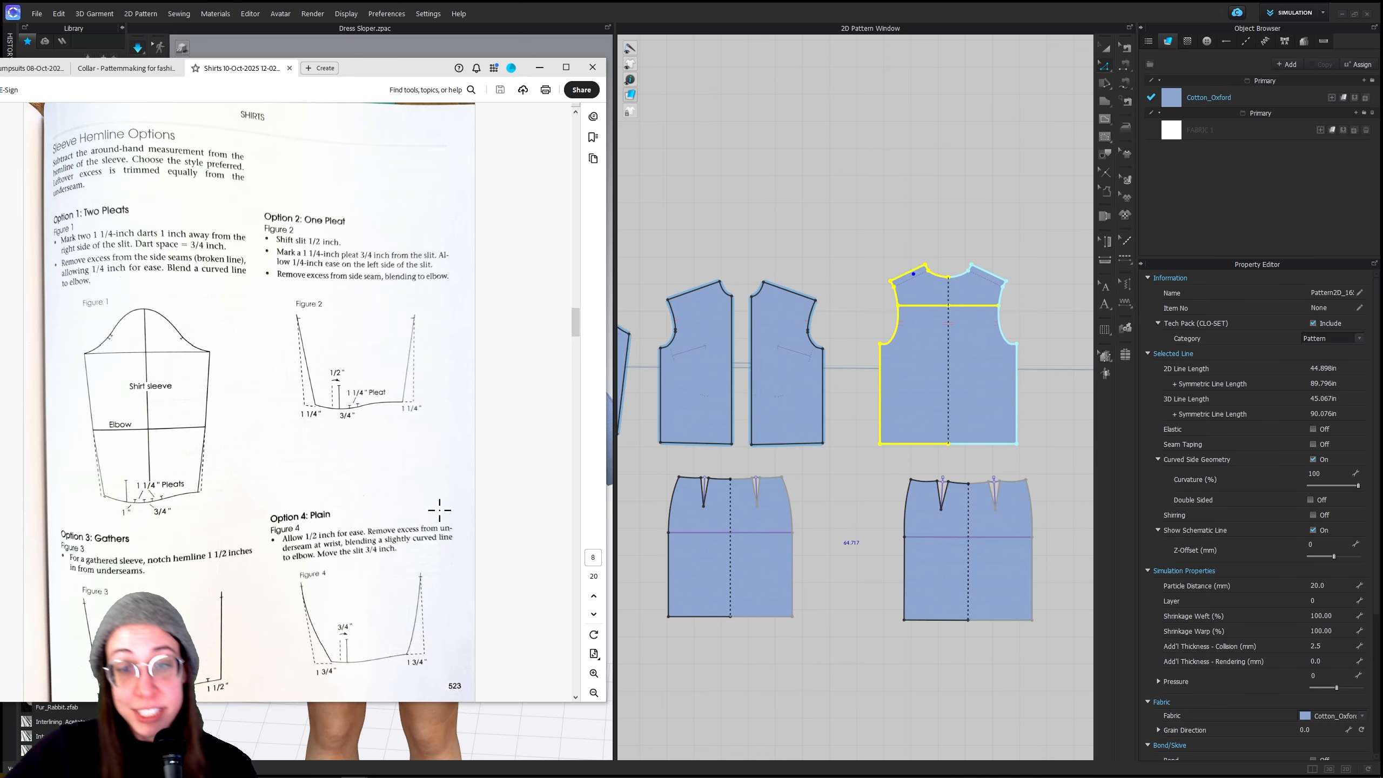
{"action": "left_click", "coordinate": [1073, 7]}
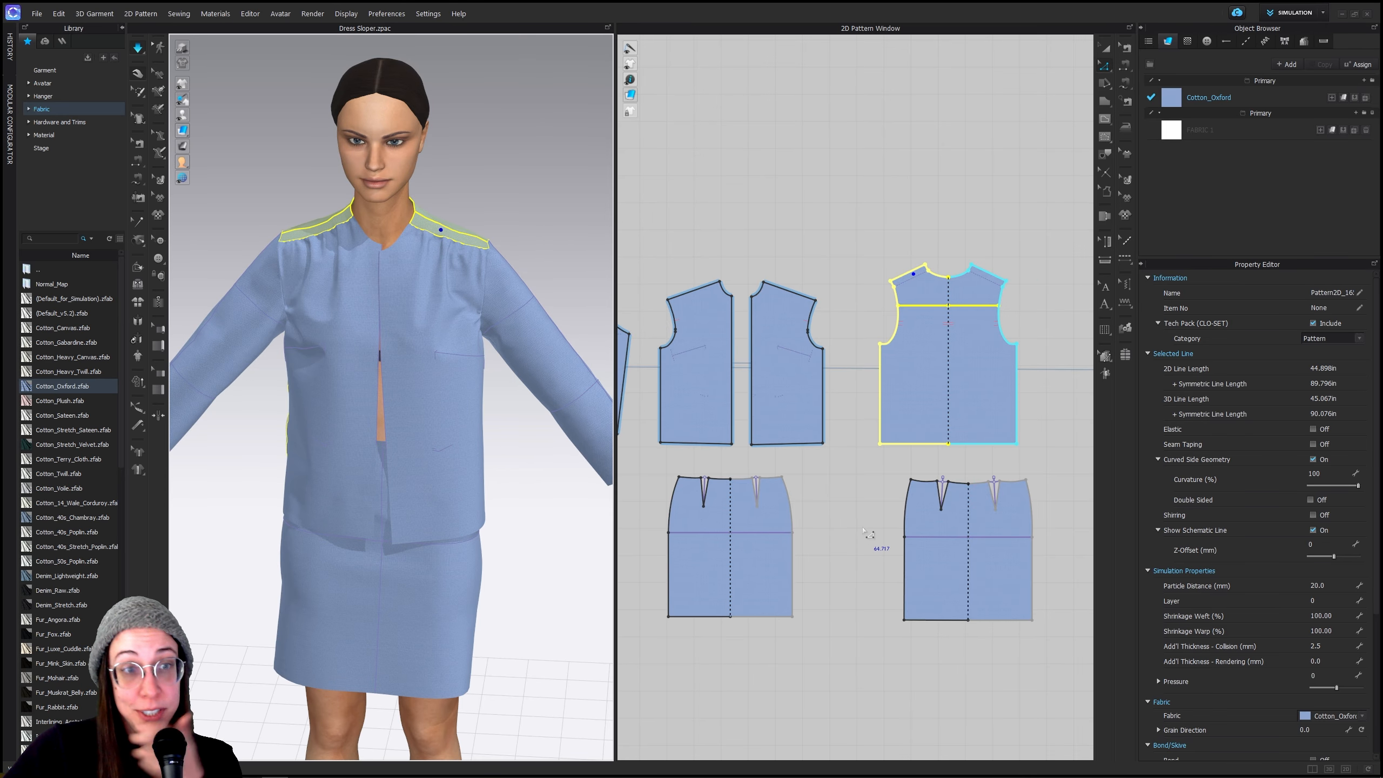
Draw a vertical internal line about 2.6 in long upward from the sleeve hem, near the sleeve's side seam
{"action": "middle_click_drag", "start_coordinate": [1001, 593], "coordinate": [914, 530]}
{"action": "middle_click_drag", "start_coordinate": [741, 492], "coordinate": [931, 491]}
{"action": "middle_click_drag", "start_coordinate": [711, 409], "coordinate": [837, 511]}
{"action": "scroll", "coordinate": [802, 401], "scroll_direction": "up", "scroll_amount": 6}
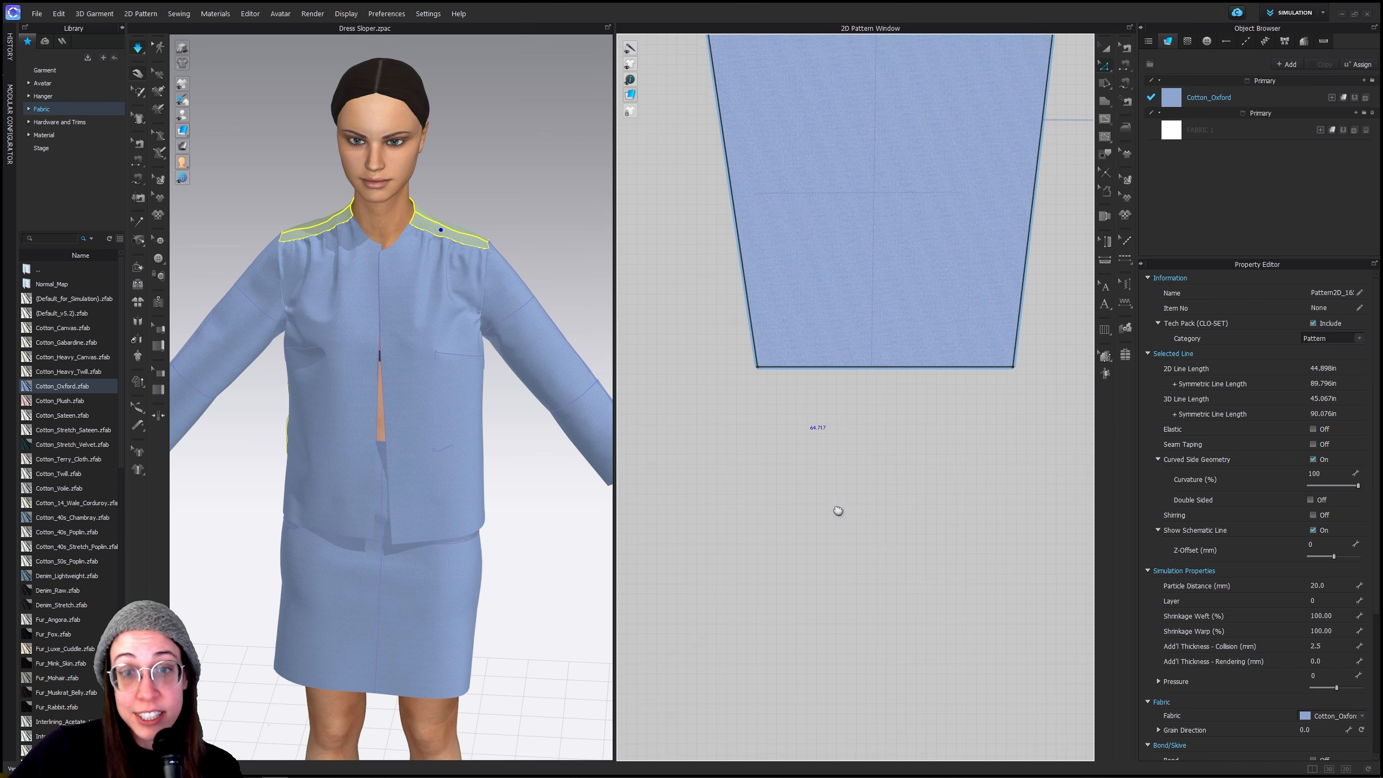
{"action": "left_click", "coordinate": [1104, 121]}
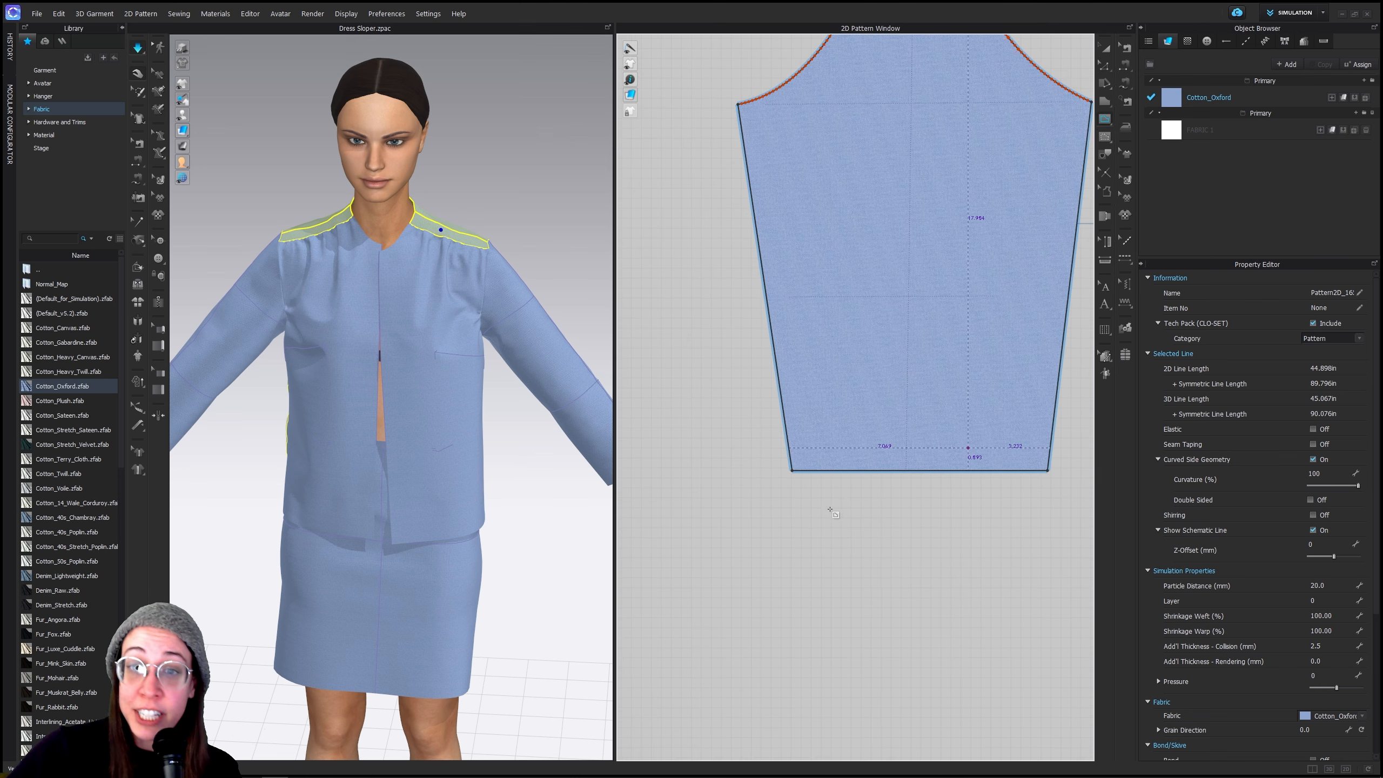
{"action": "left_click", "coordinate": [833, 470]}
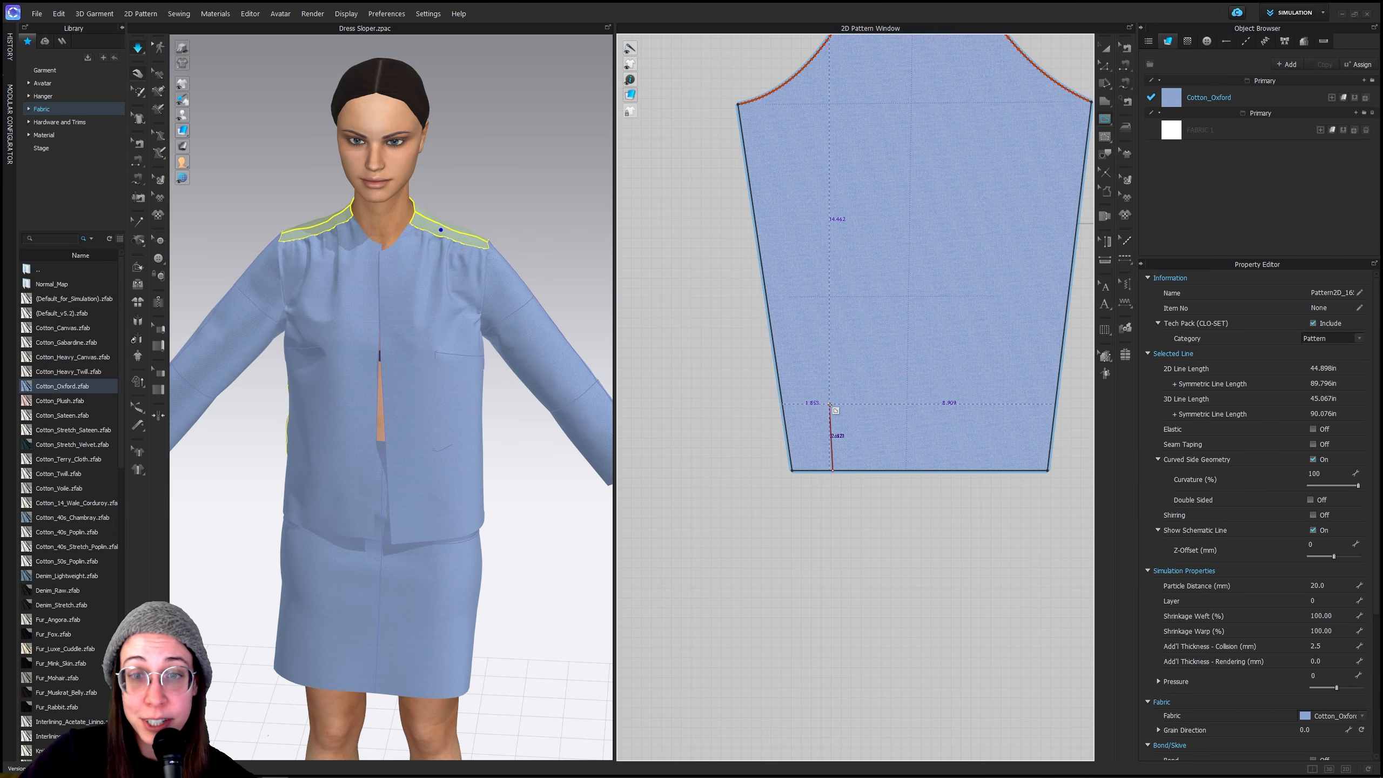
{"action": "scroll", "coordinate": [831, 403], "scroll_direction": "up", "scroll_amount": 2}
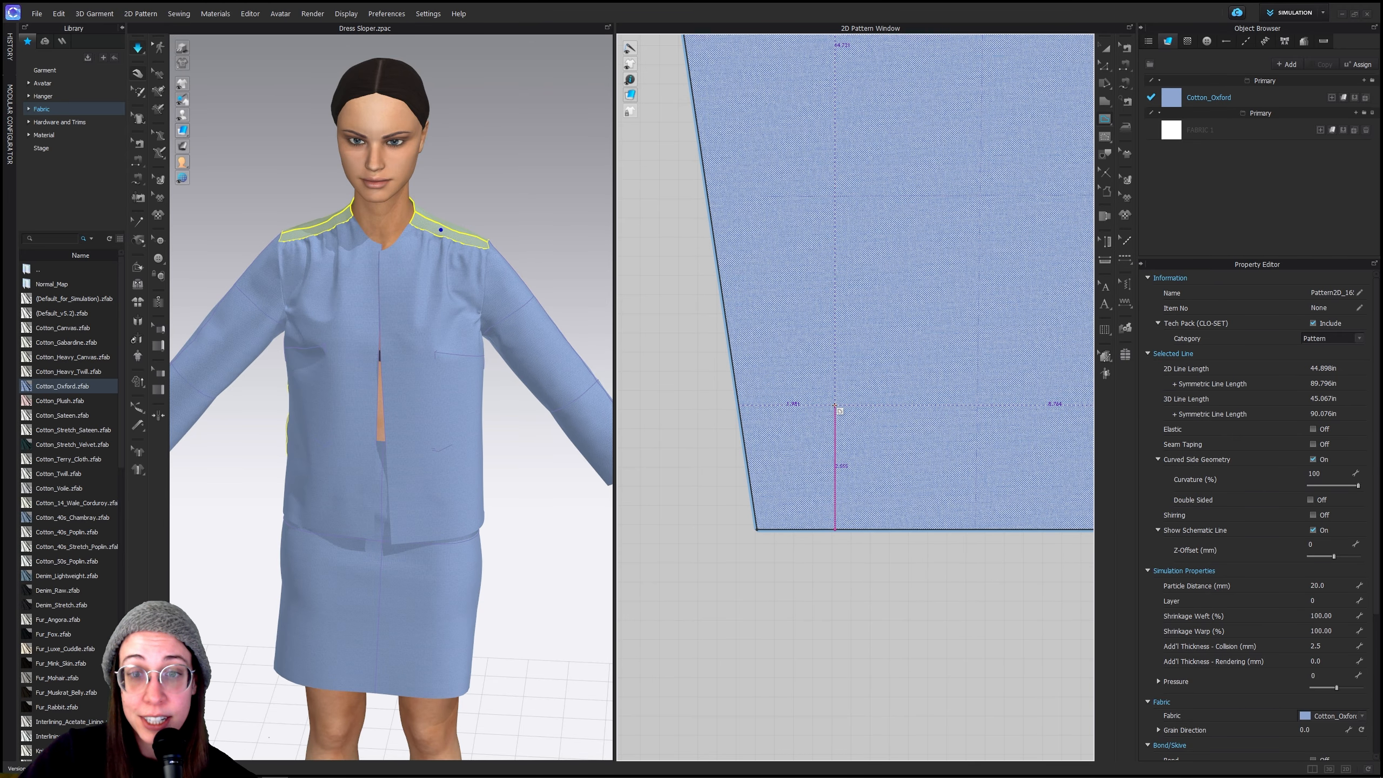
{"action": "left_click", "coordinate": [834, 405]}
{"action": "middle_click_drag", "start_coordinate": [861, 462], "coordinate": [845, 474]}
{"action": "double_click", "coordinate": [819, 415]}
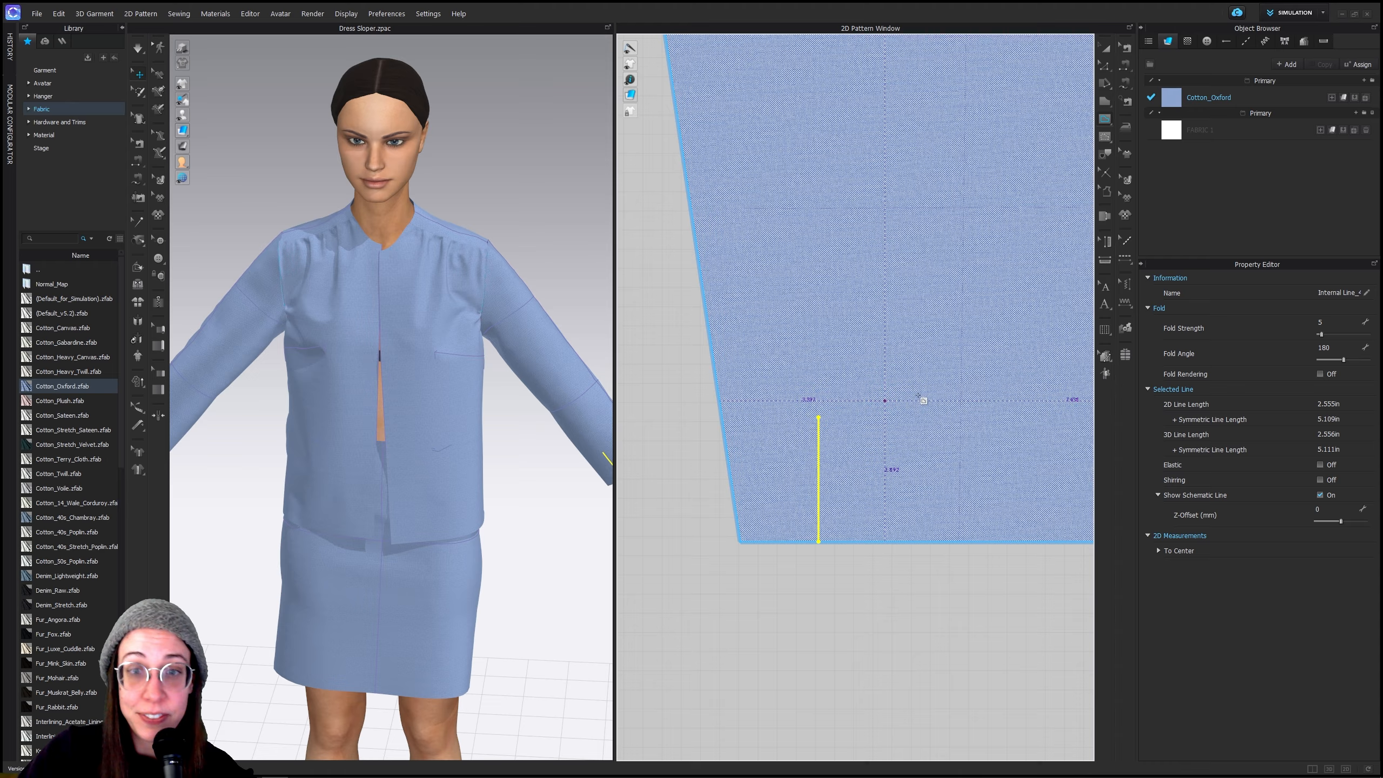
Replace the garment's primary fabric with Cotton_Twill from the fabric library and simulate the garment
{"action": "scroll", "coordinate": [999, 349], "scroll_direction": "down", "scroll_amount": 6}
{"action": "middle_click_drag", "start_coordinate": [939, 402], "coordinate": [832, 407]}
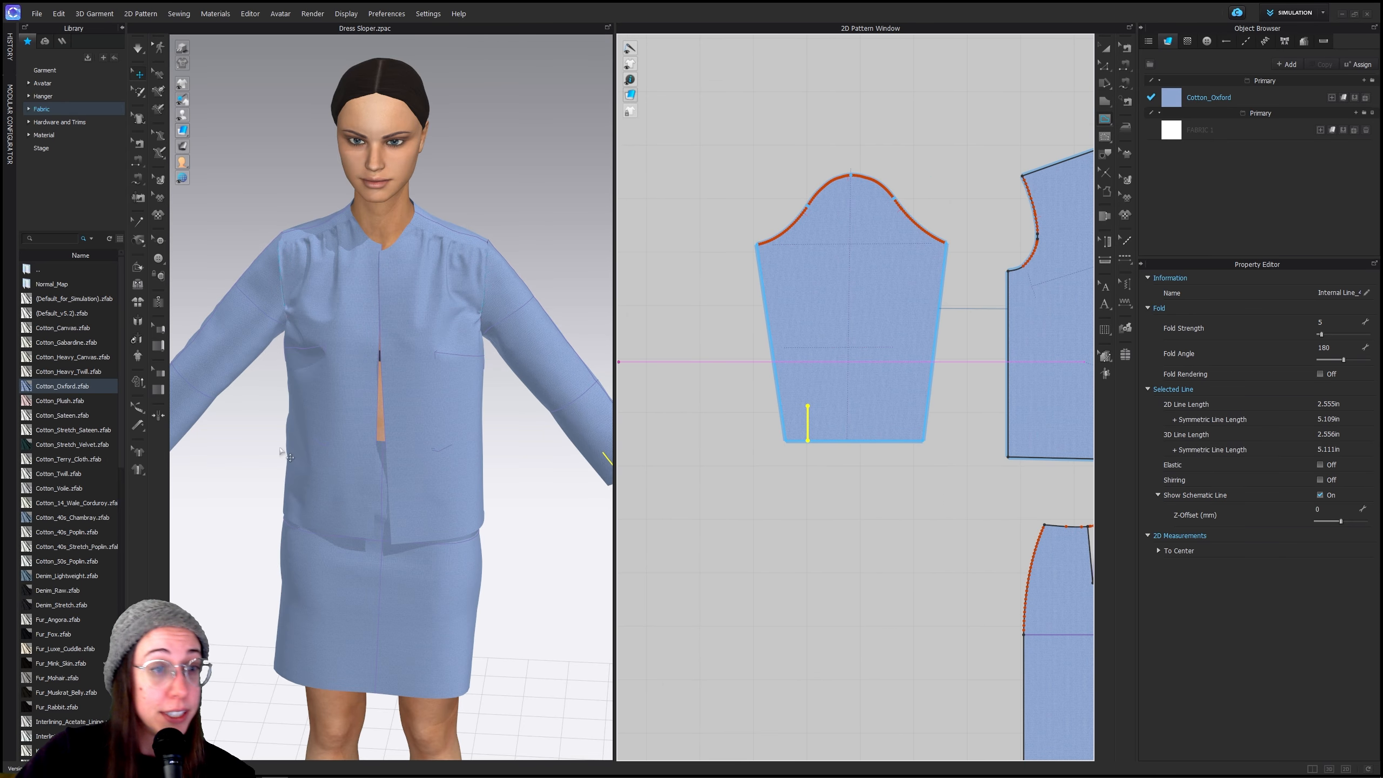
{"action": "mouse_move", "coordinate": [58, 476]}
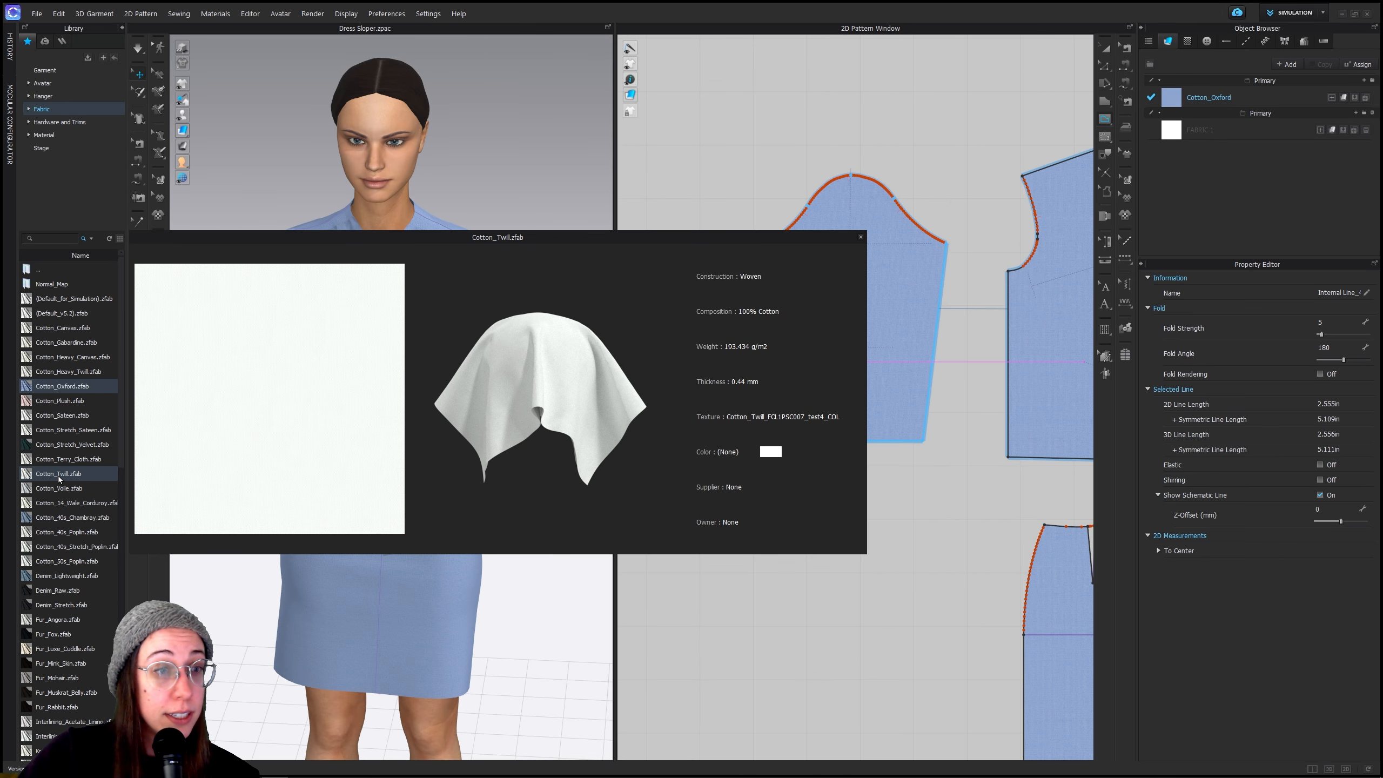
{"action": "left_click_drag", "start_coordinate": [58, 475], "coordinate": [1210, 105]}
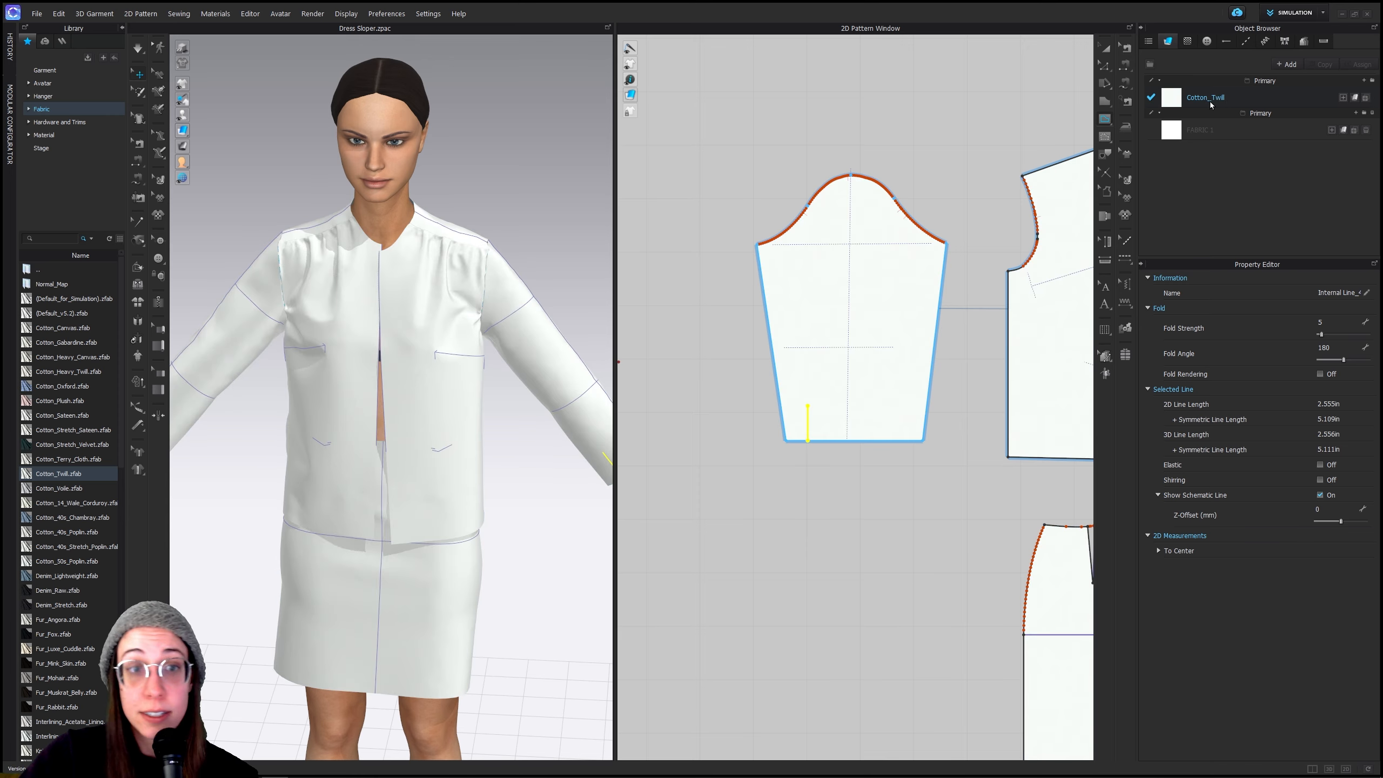
{"action": "left_click", "coordinate": [138, 49]}
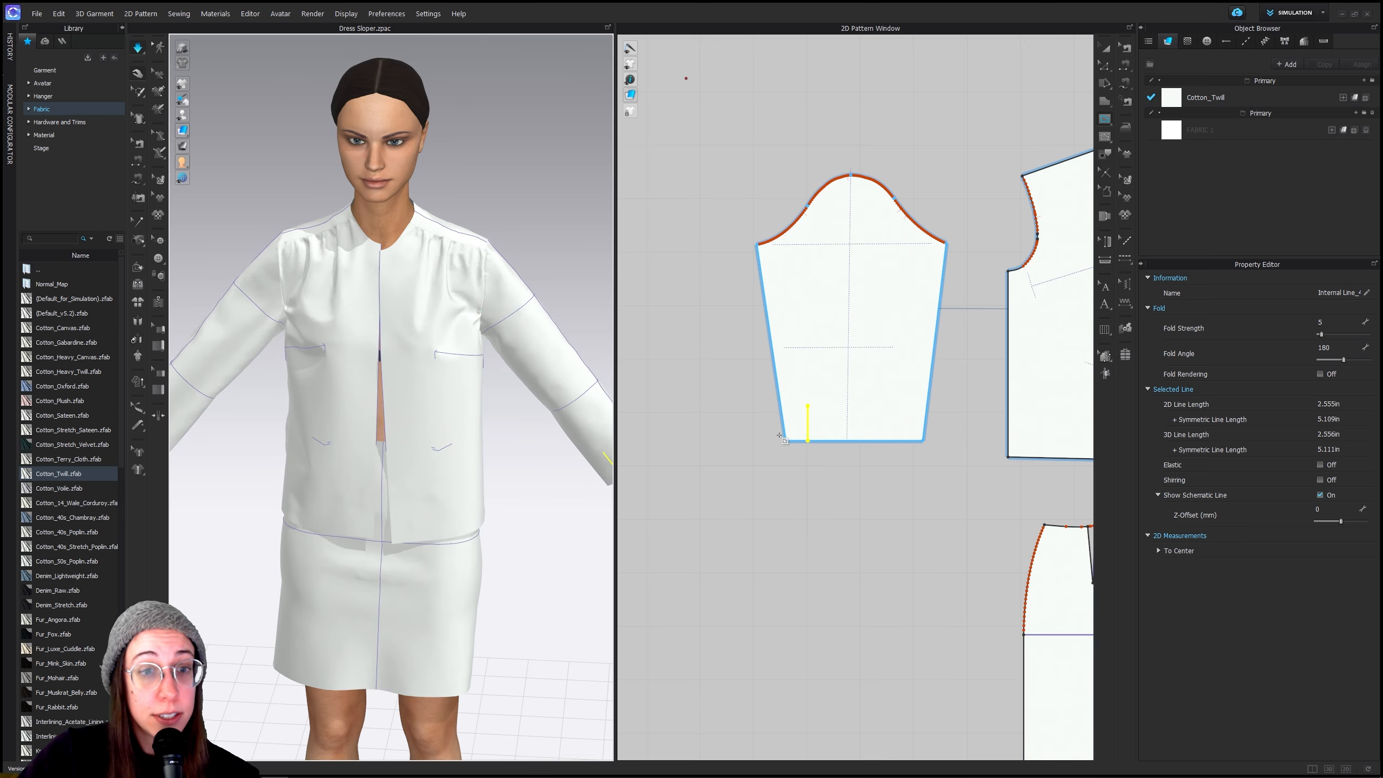
Move the sleeve's vertical internal line horizontally along the hem to near the opposite side seam
{"action": "scroll", "coordinate": [784, 436], "scroll_direction": "up", "scroll_amount": 3}
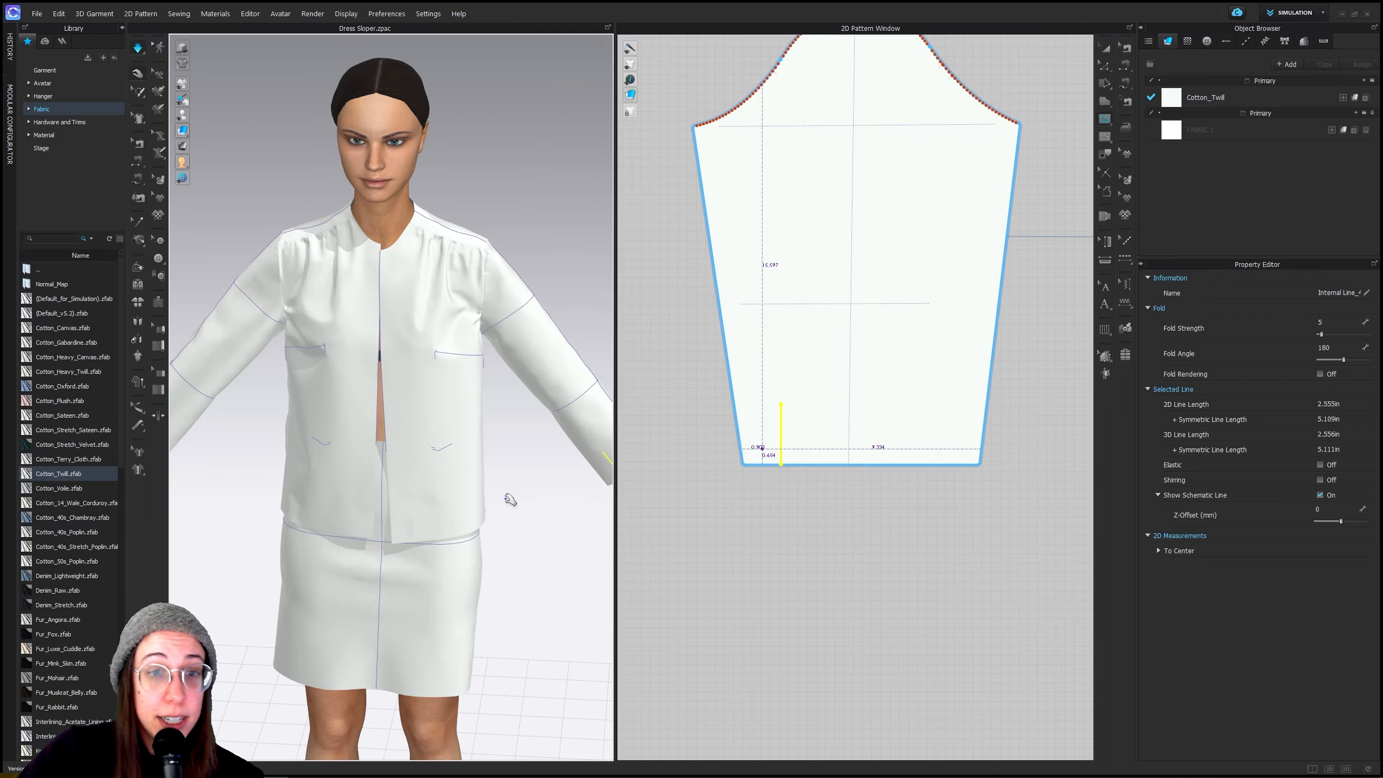
{"action": "mouse_move", "coordinate": [510, 500]}
{"action": "right_mouse_down"}
{"action": "mouse_move", "coordinate": [488, 495]}
{"action": "mouse_move", "coordinate": [505, 489]}
{"action": "right_mouse_up"}
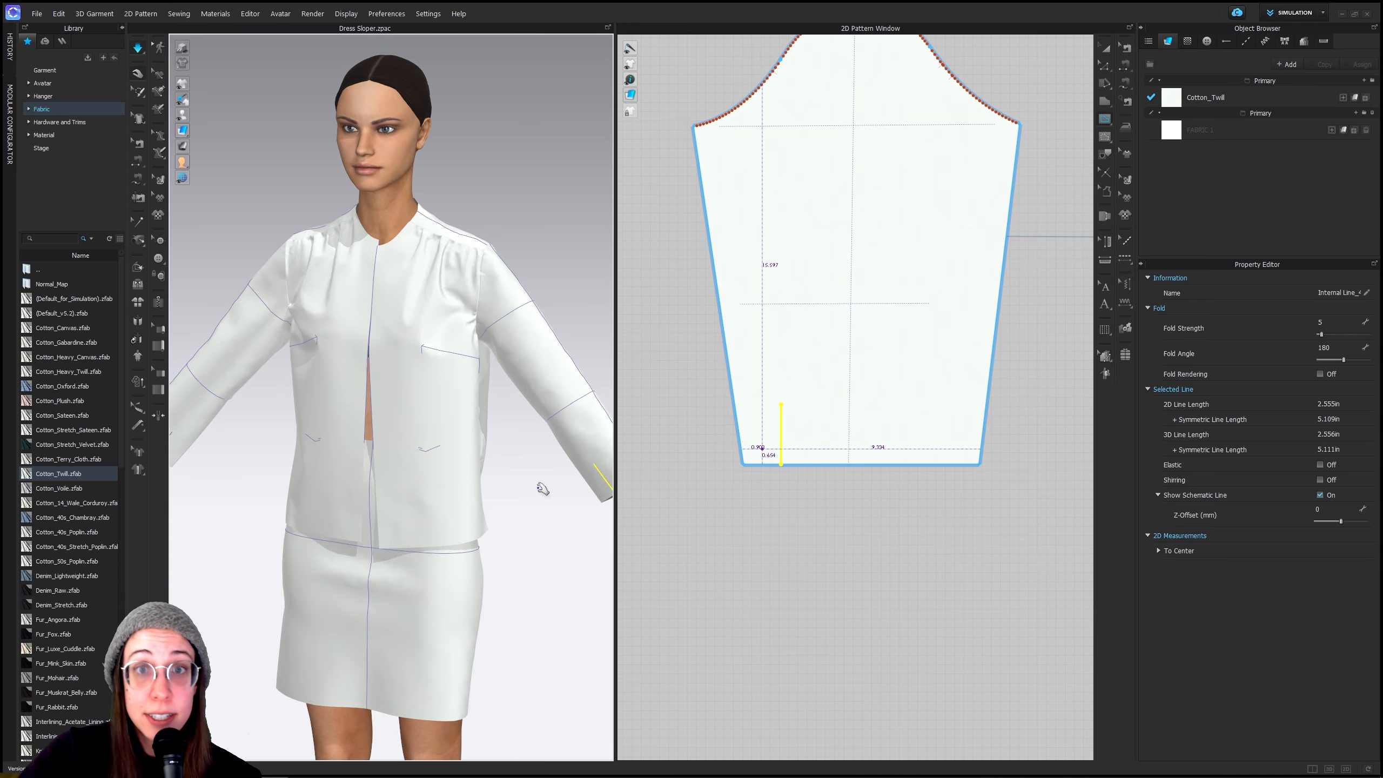
{"action": "middle_click_drag", "start_coordinate": [543, 489], "coordinate": [479, 475]}
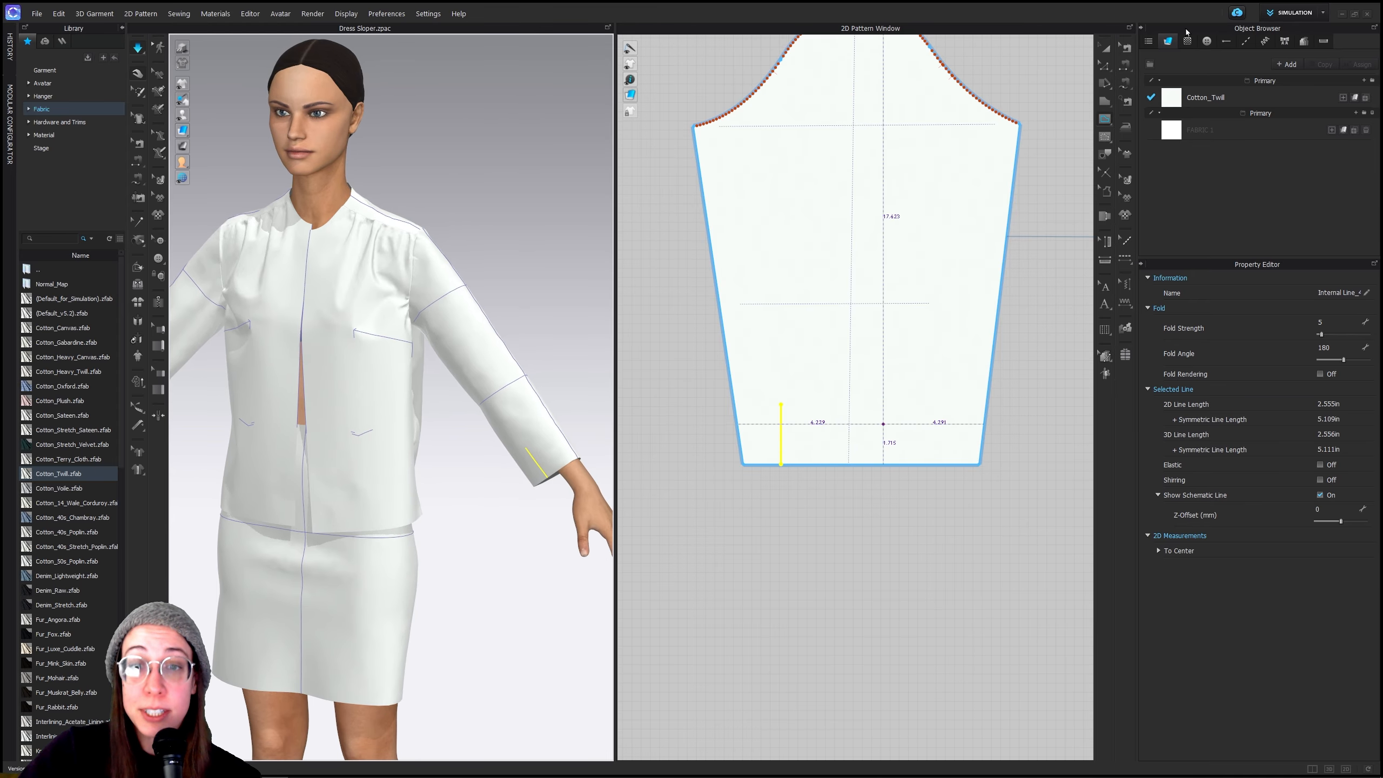
{"action": "left_click", "coordinate": [1105, 48]}
{"action": "left_click", "coordinate": [780, 436]}
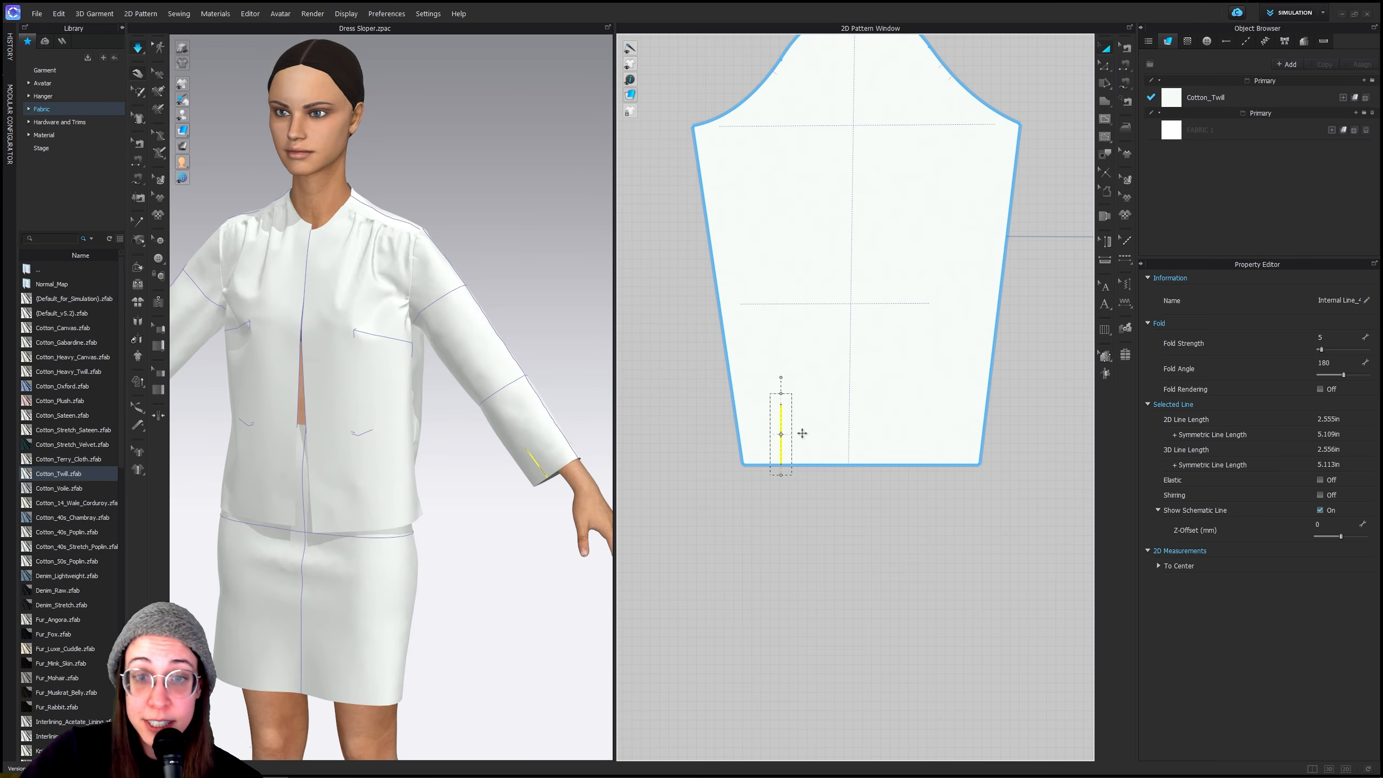
{"action": "left_click_drag", "start_coordinate": [803, 433], "coordinate": [944, 434]}
{"action": "right_click_drag", "start_coordinate": [577, 565], "coordinate": [610, 562]}
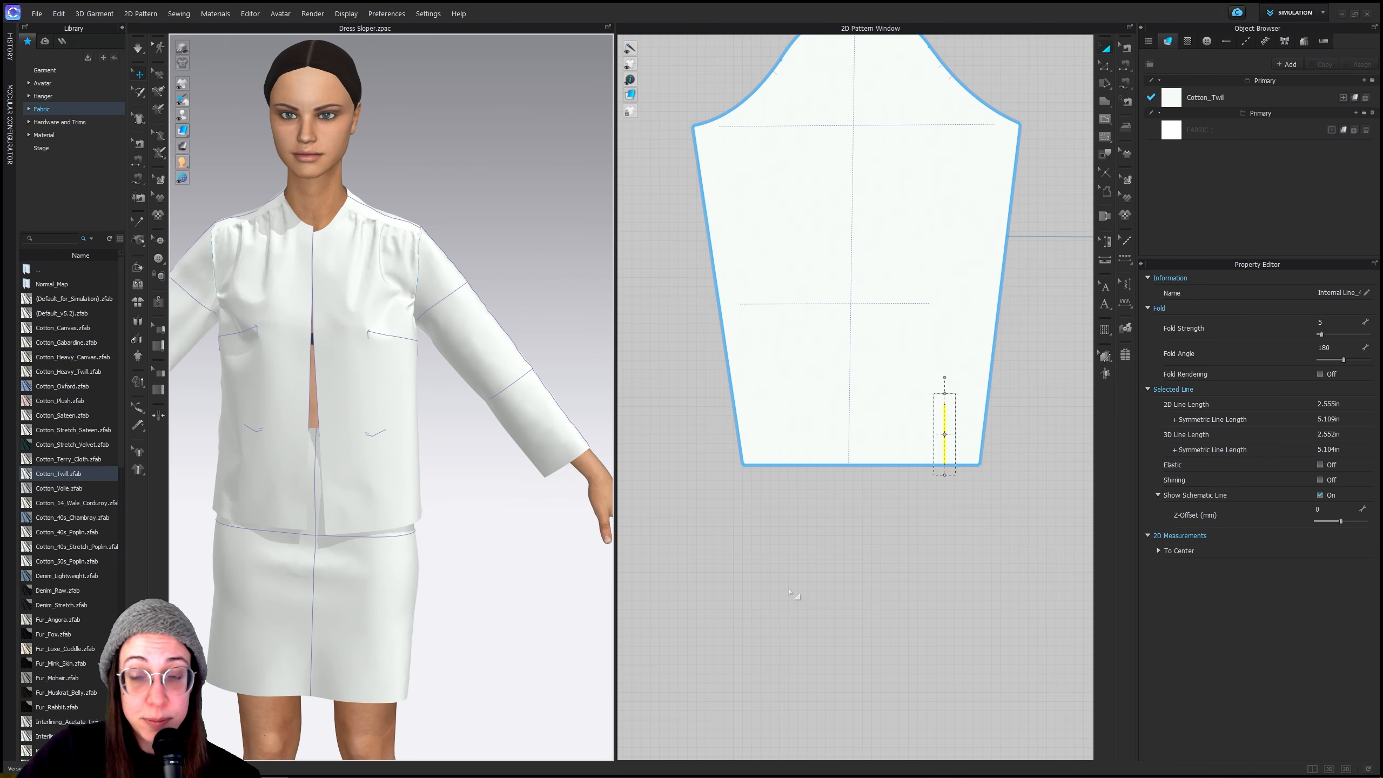
Cut the sleeve pattern along the vertical internal line and pull the slit open on the avatar during simulation
{"action": "right_click", "coordinate": [945, 415]}
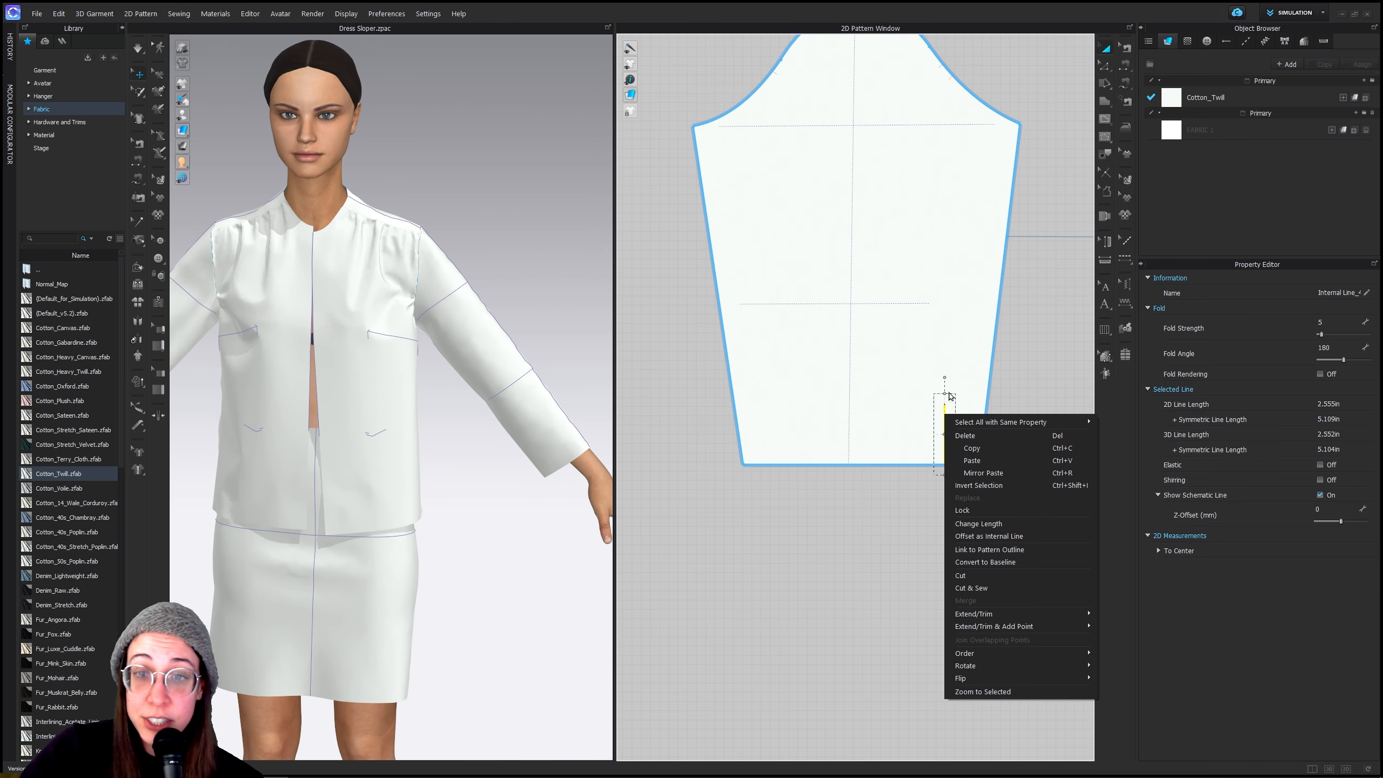
{"action": "left_click", "coordinate": [988, 573]}
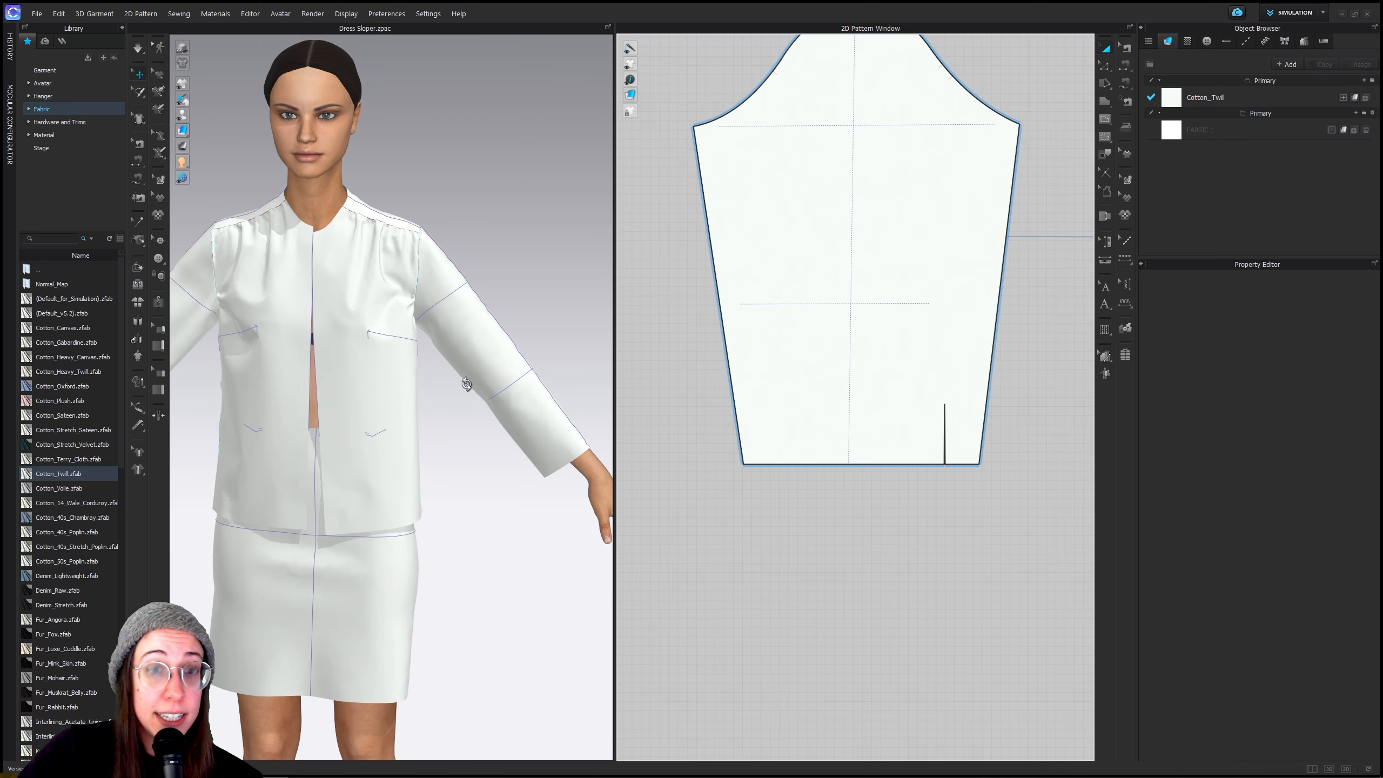
{"action": "right_click_drag", "start_coordinate": [490, 382], "coordinate": [262, 376]}
{"action": "middle_click_drag", "start_coordinate": [262, 376], "coordinate": [422, 376]}
{"action": "scroll", "coordinate": [400, 422], "scroll_direction": "up", "scroll_amount": 5}
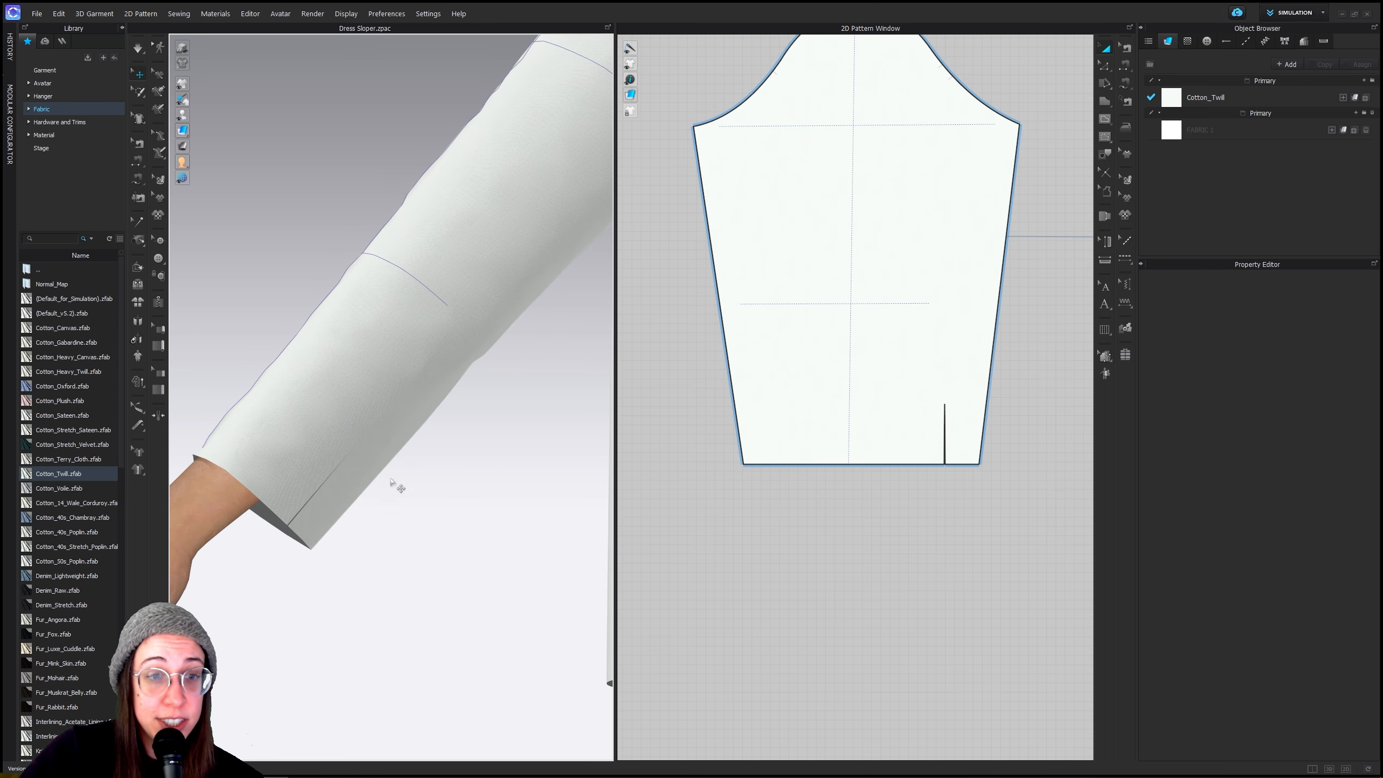
{"action": "middle_click_drag", "start_coordinate": [395, 484], "coordinate": [523, 415]}
{"action": "left_click", "coordinate": [138, 49]}
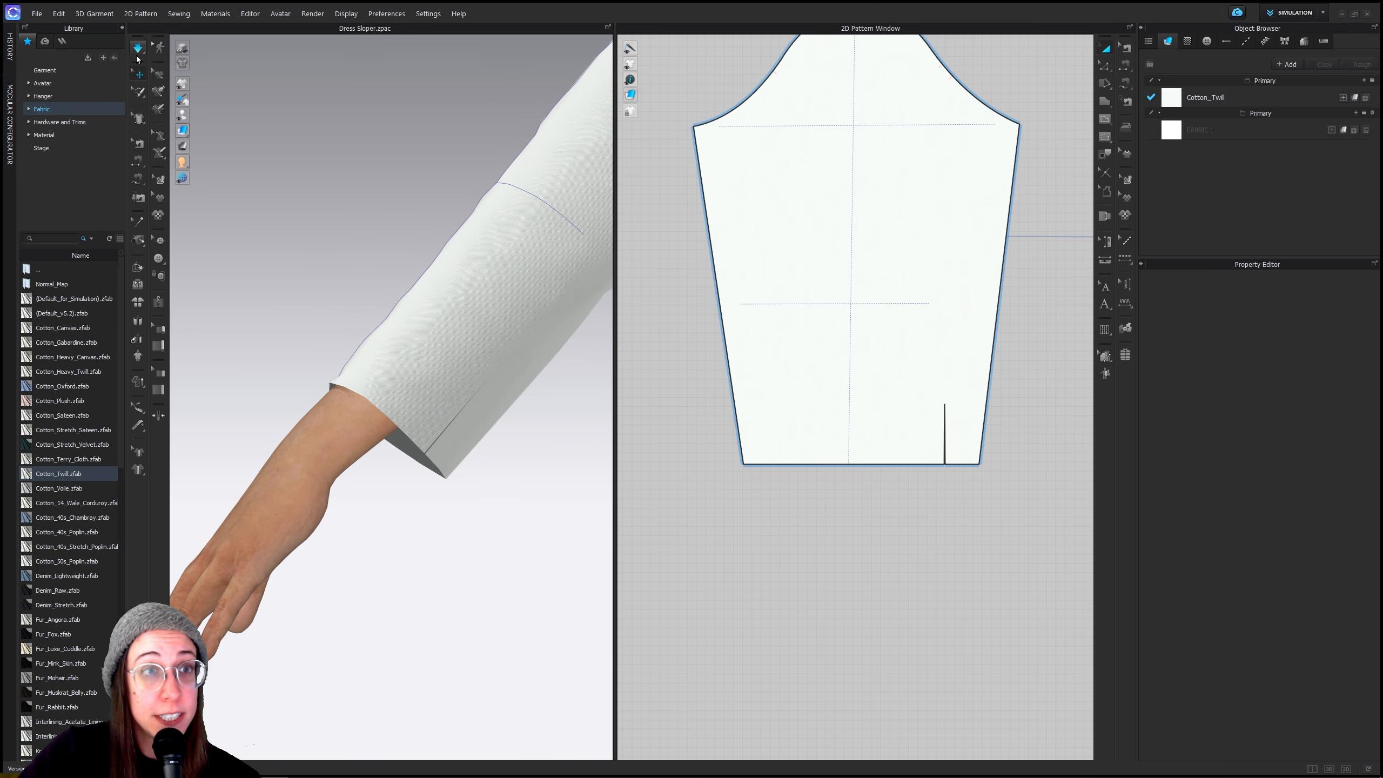
{"action": "left_click", "coordinate": [138, 49]}
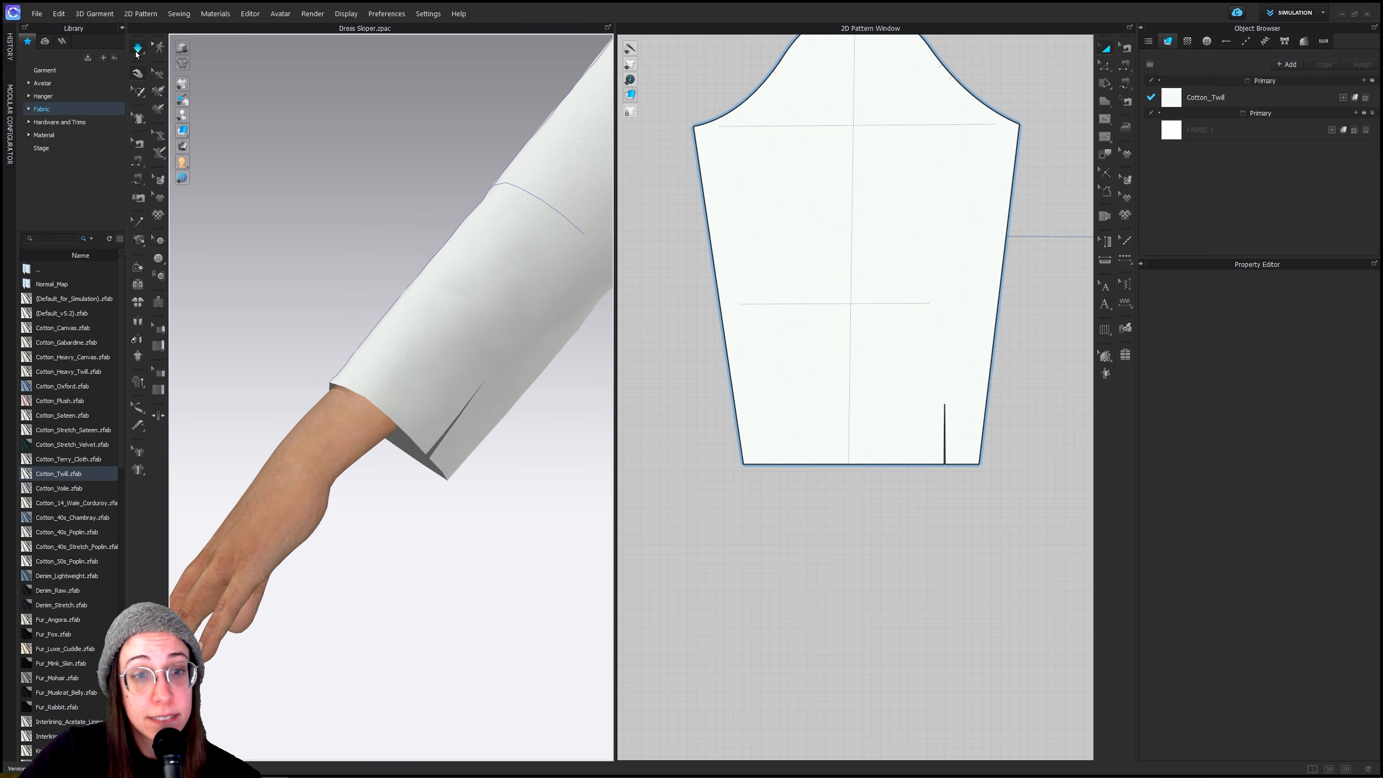
{"action": "left_click_drag", "start_coordinate": [467, 458], "coordinate": [483, 467]}
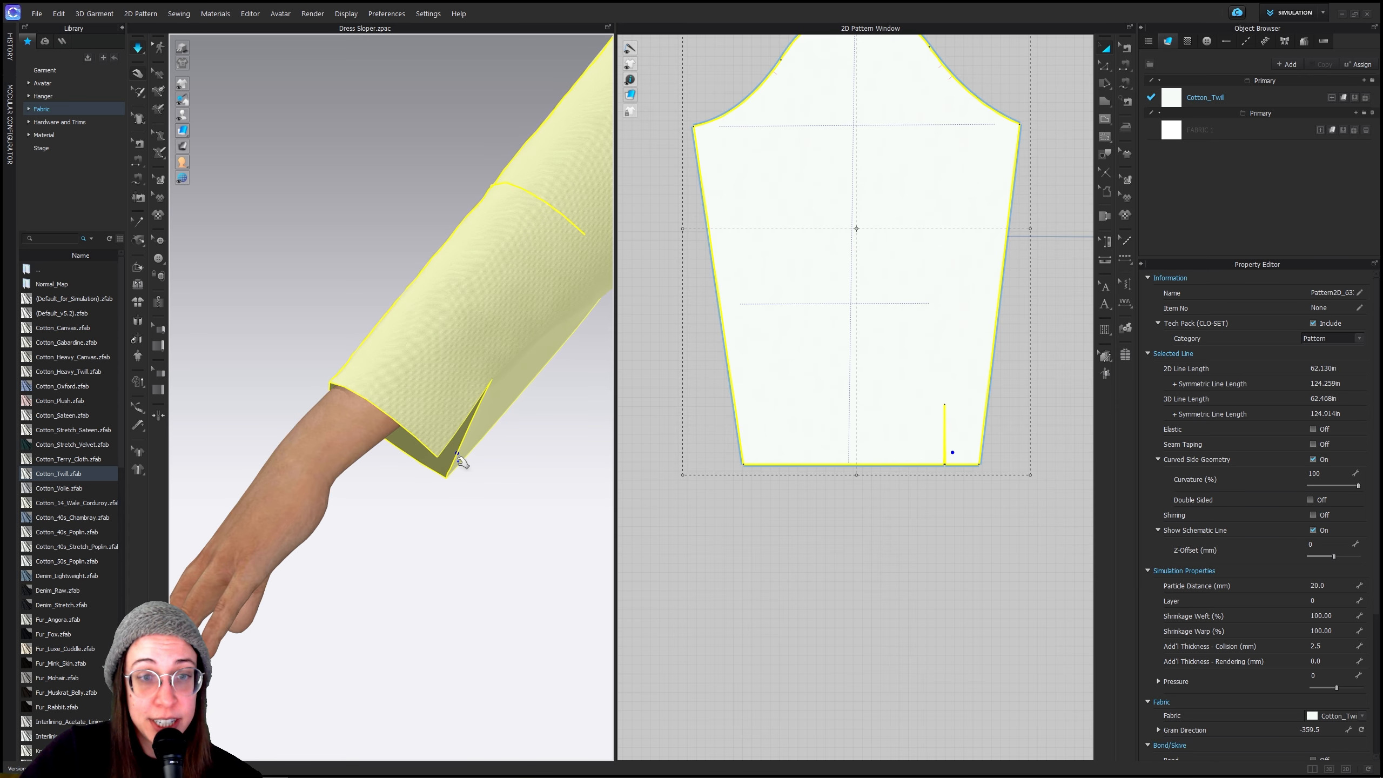
{"action": "left_click", "coordinate": [136, 49]}
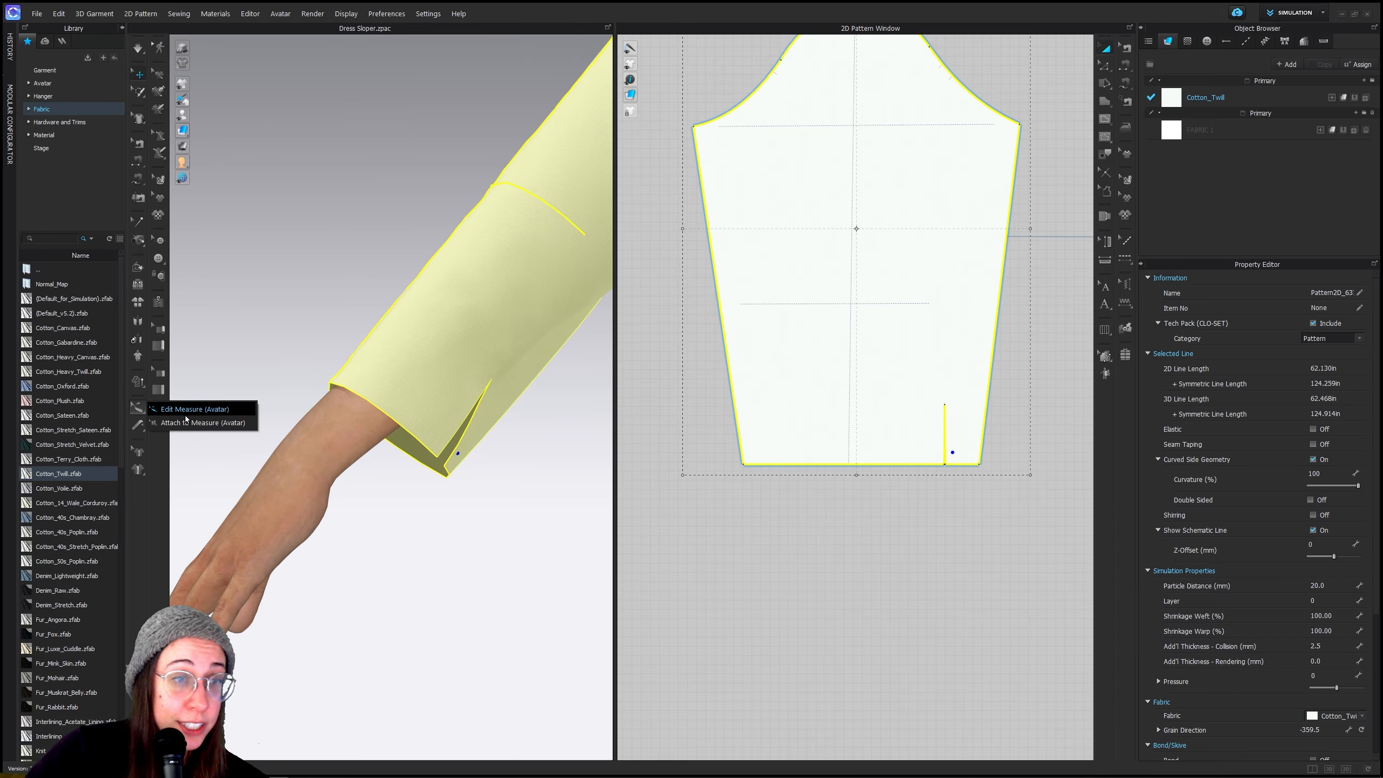
Measure the circumference of the avatar's wrist just below the sleeve hem
{"action": "left_click", "coordinate": [136, 427]}
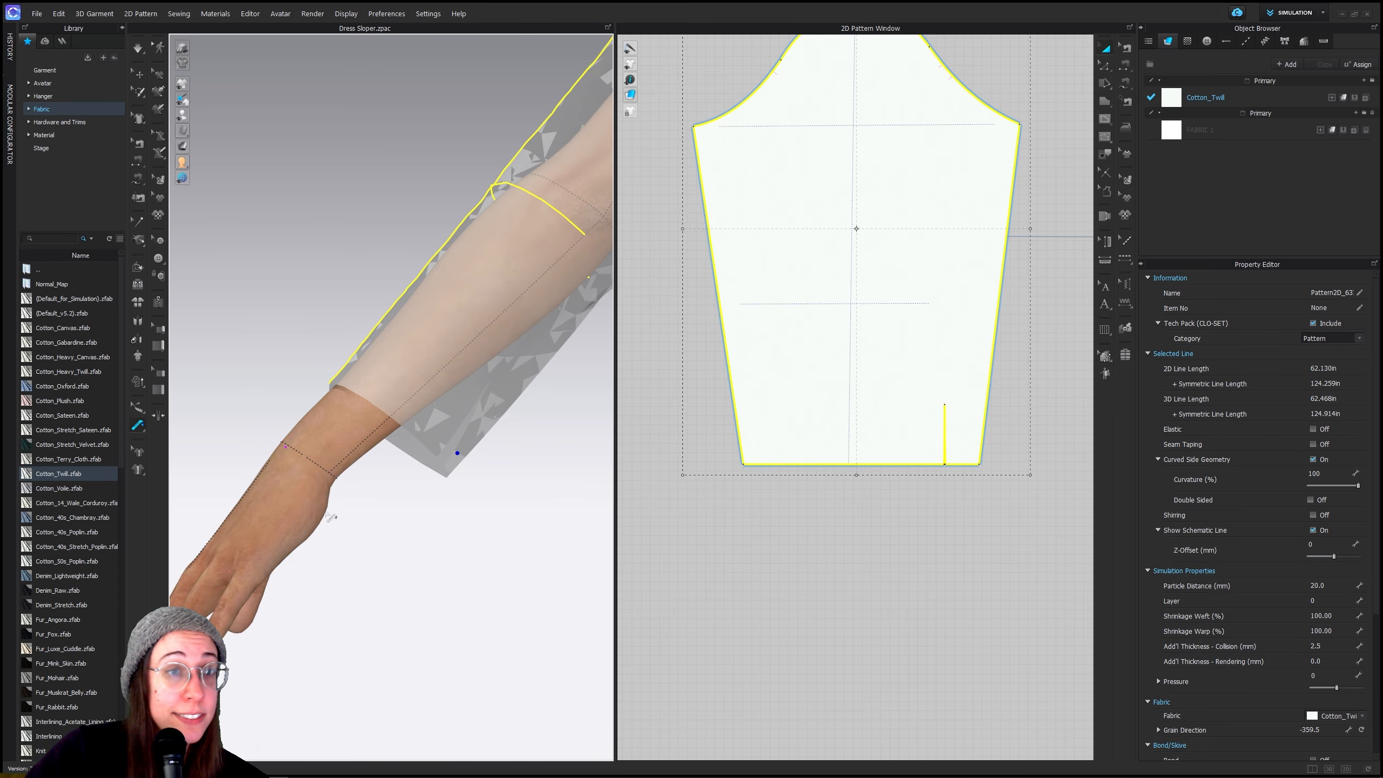
{"action": "left_click", "coordinate": [285, 445]}
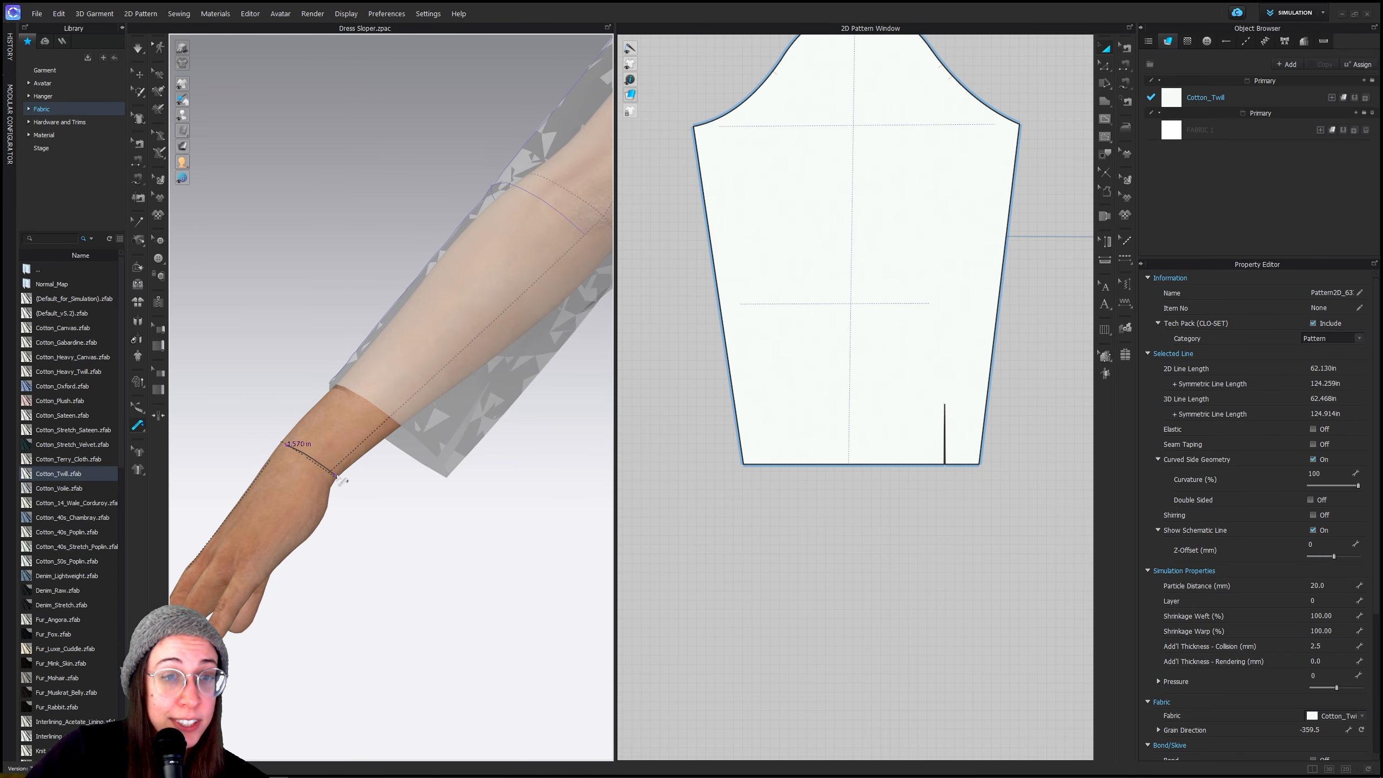
{"action": "left_click", "coordinate": [335, 476]}
{"action": "right_click_drag", "start_coordinate": [345, 495], "coordinate": [111, 521]}
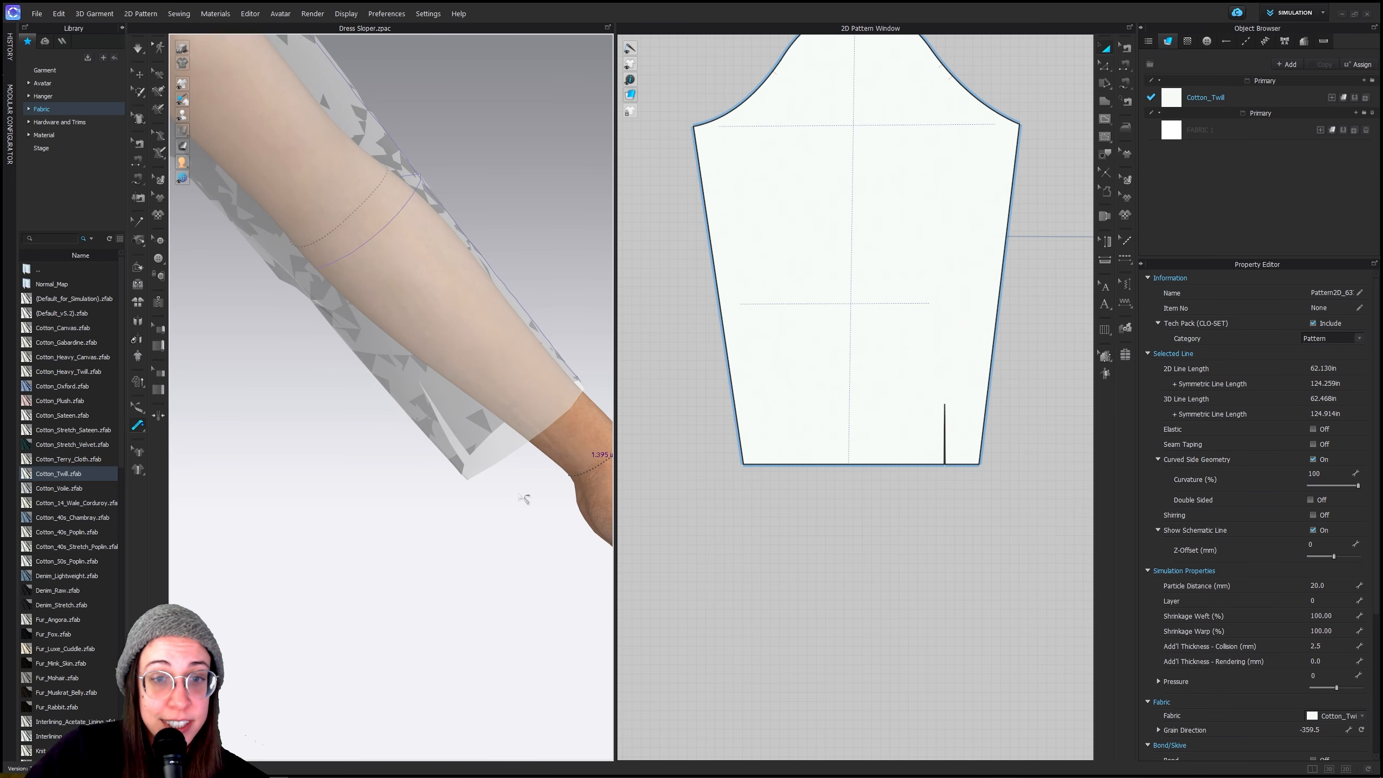
{"action": "left_click", "coordinate": [600, 466]}
{"action": "right_click_drag", "start_coordinate": [600, 466], "coordinate": [443, 520]}
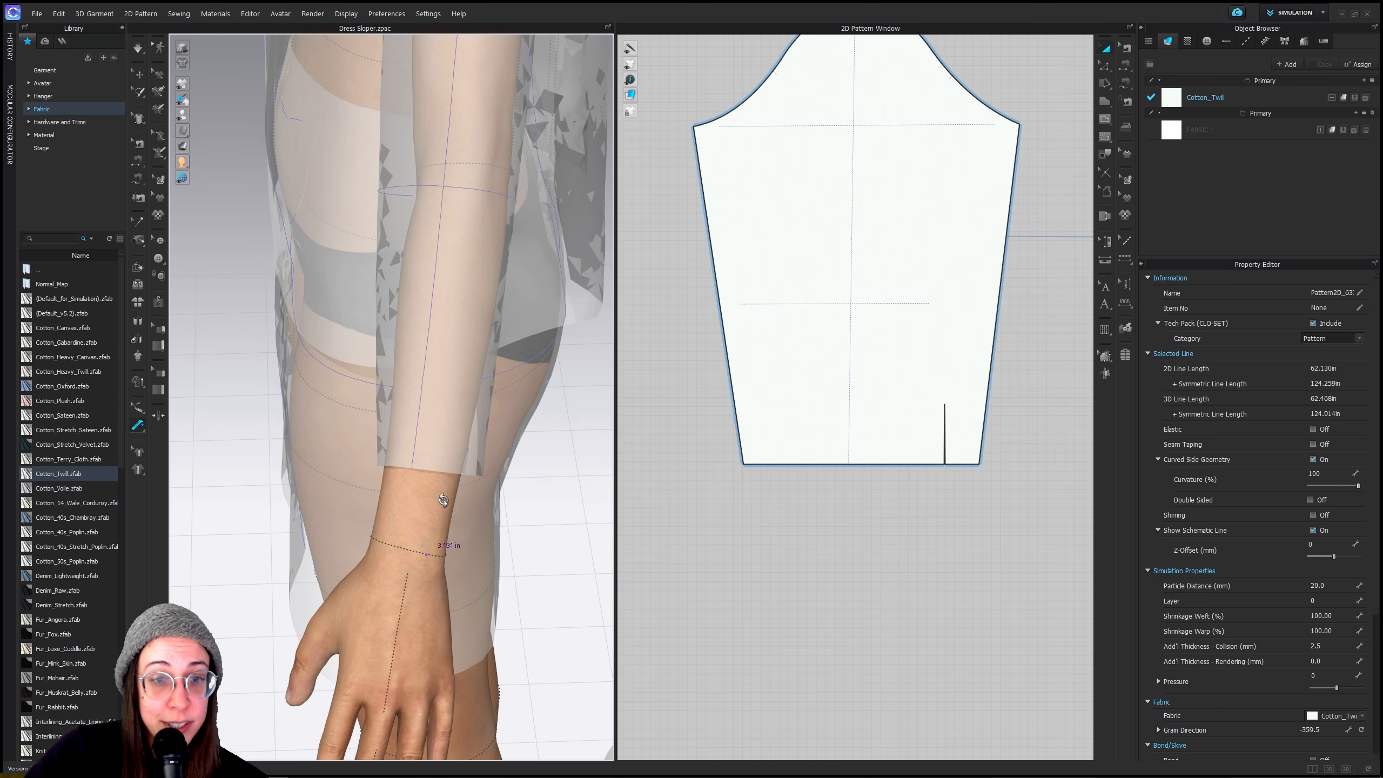
{"action": "left_click", "coordinate": [426, 556]}
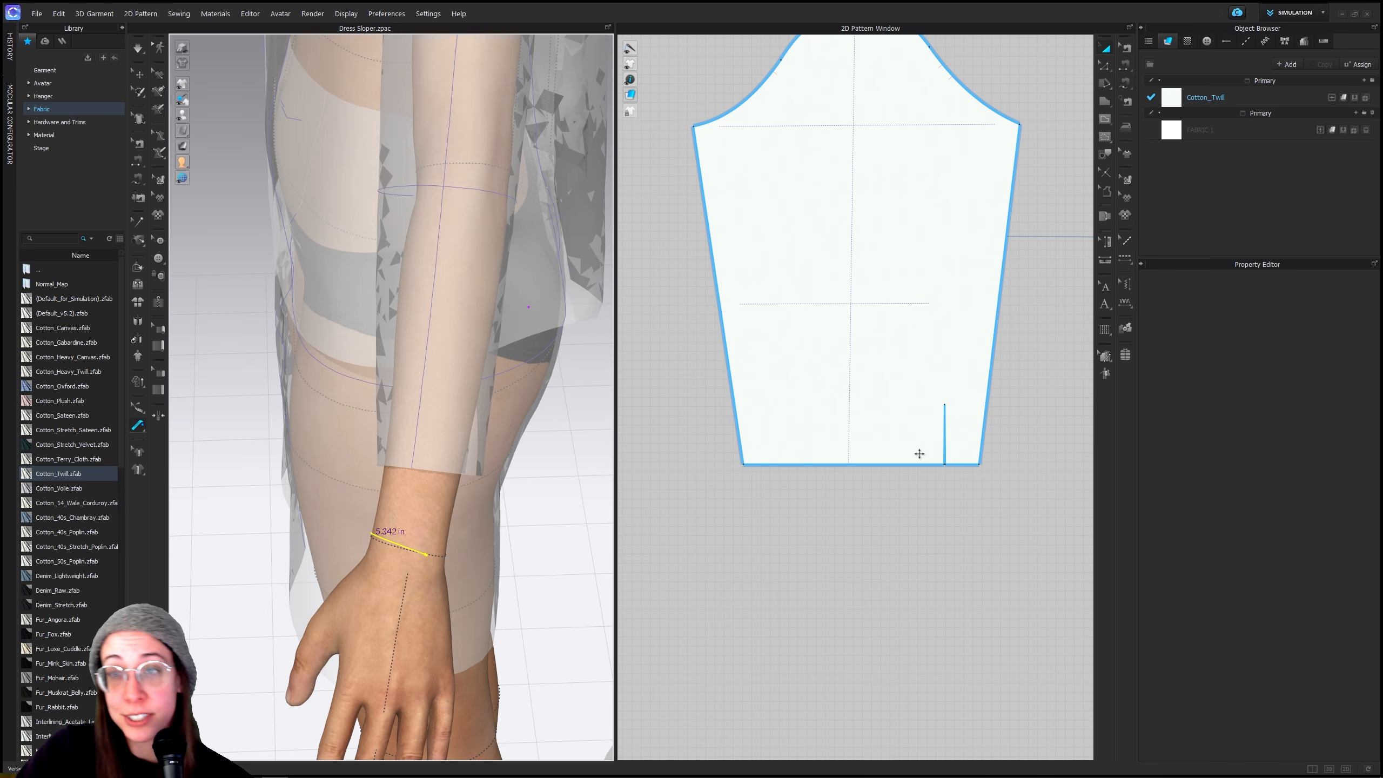
Create a rectangular cuff pattern 5.5 in wide and 1.051 in high below the sleeve
{"action": "left_click", "coordinate": [1105, 102]}
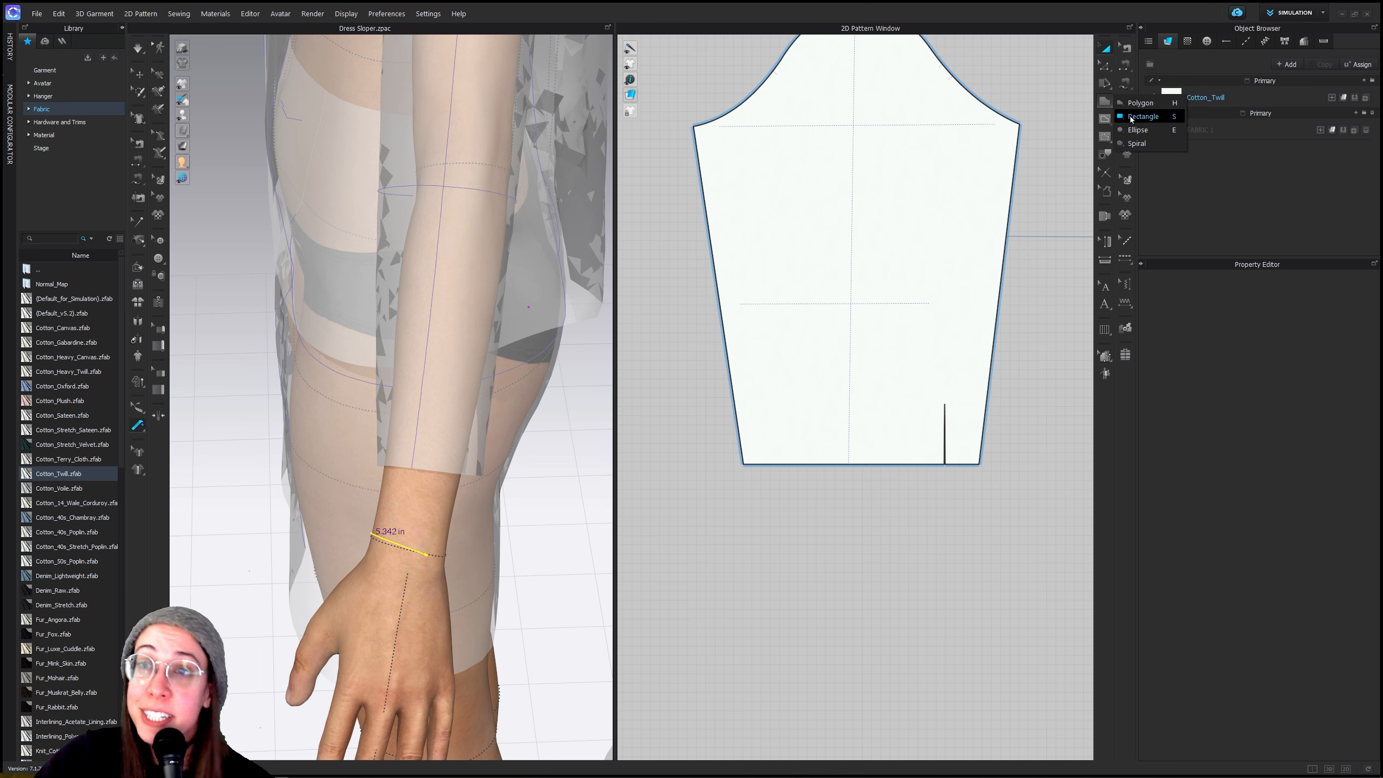
{"action": "left_click", "coordinate": [1130, 118]}
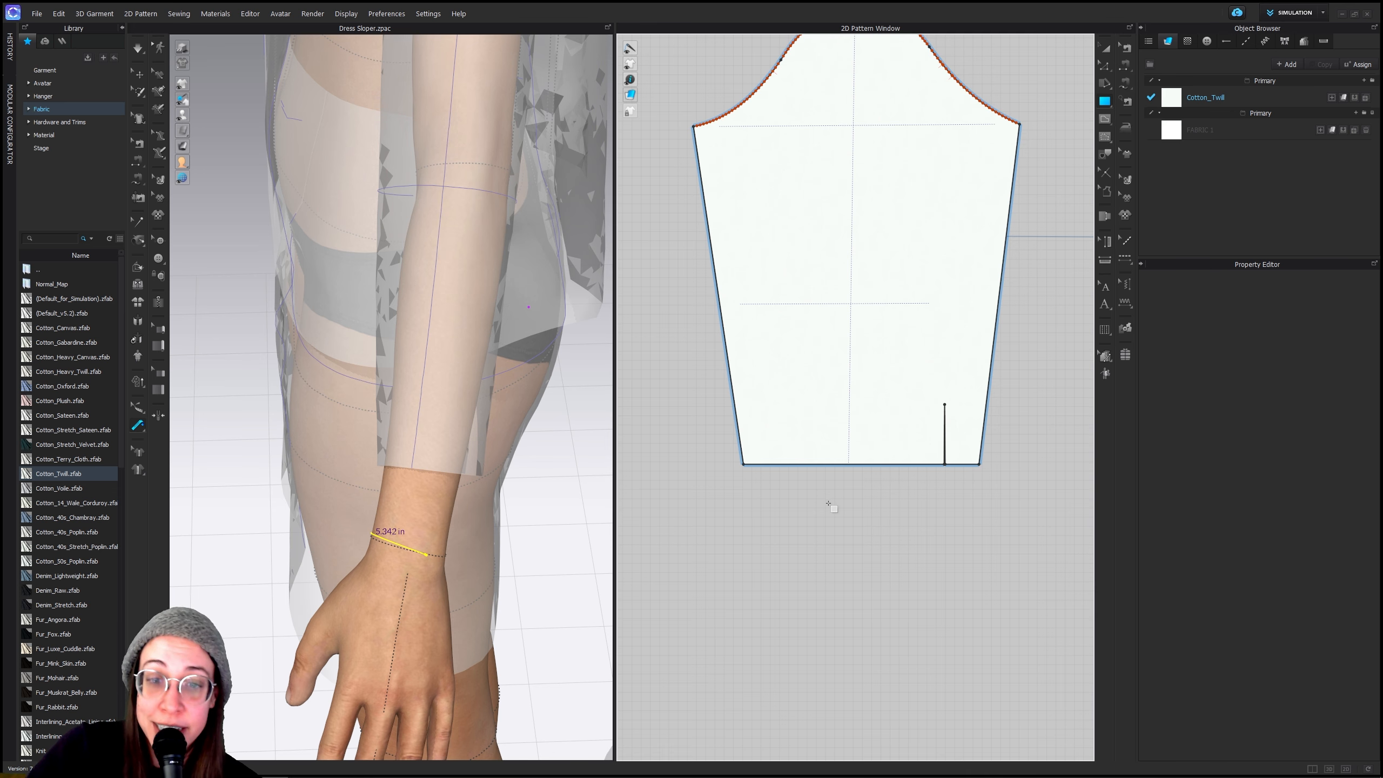
{"action": "left_click", "coordinate": [799, 512]}
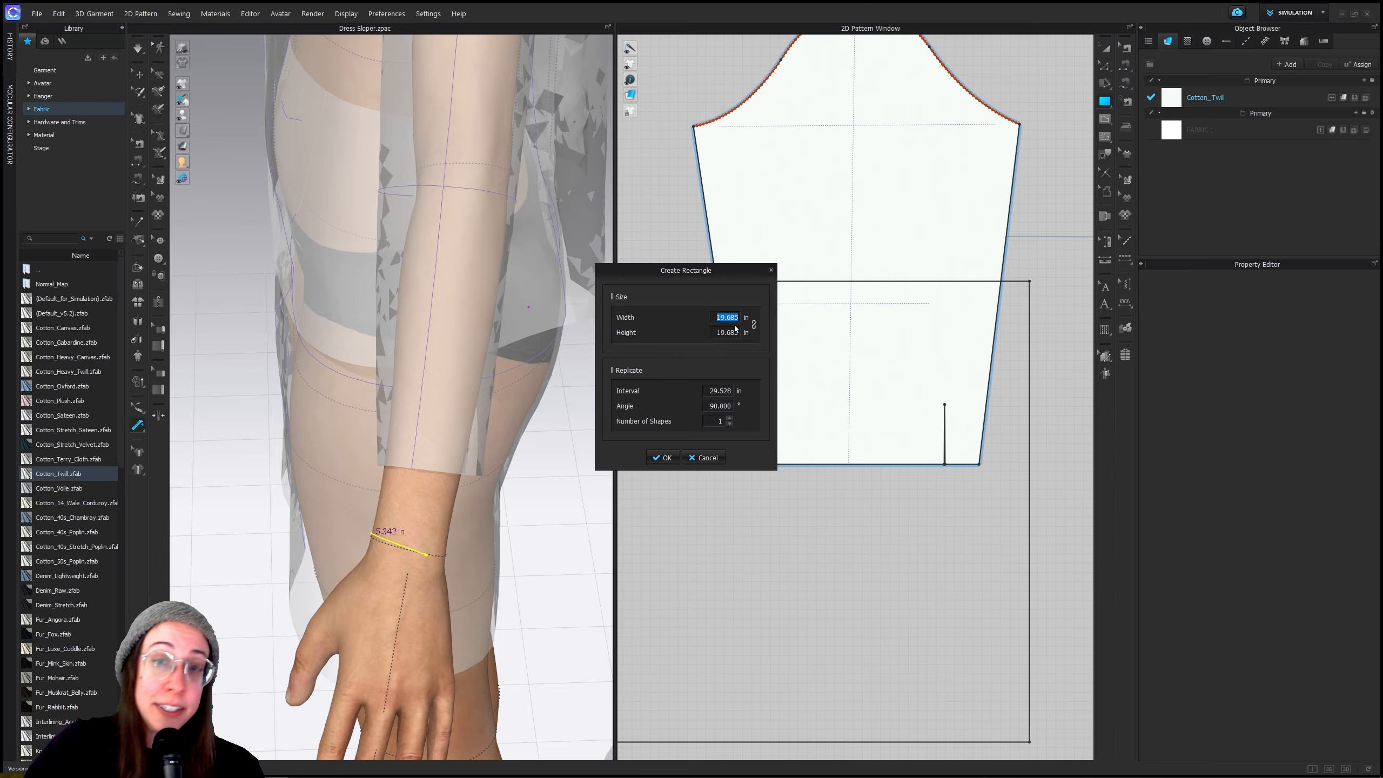
{"action": "type", "text": "5.5"}
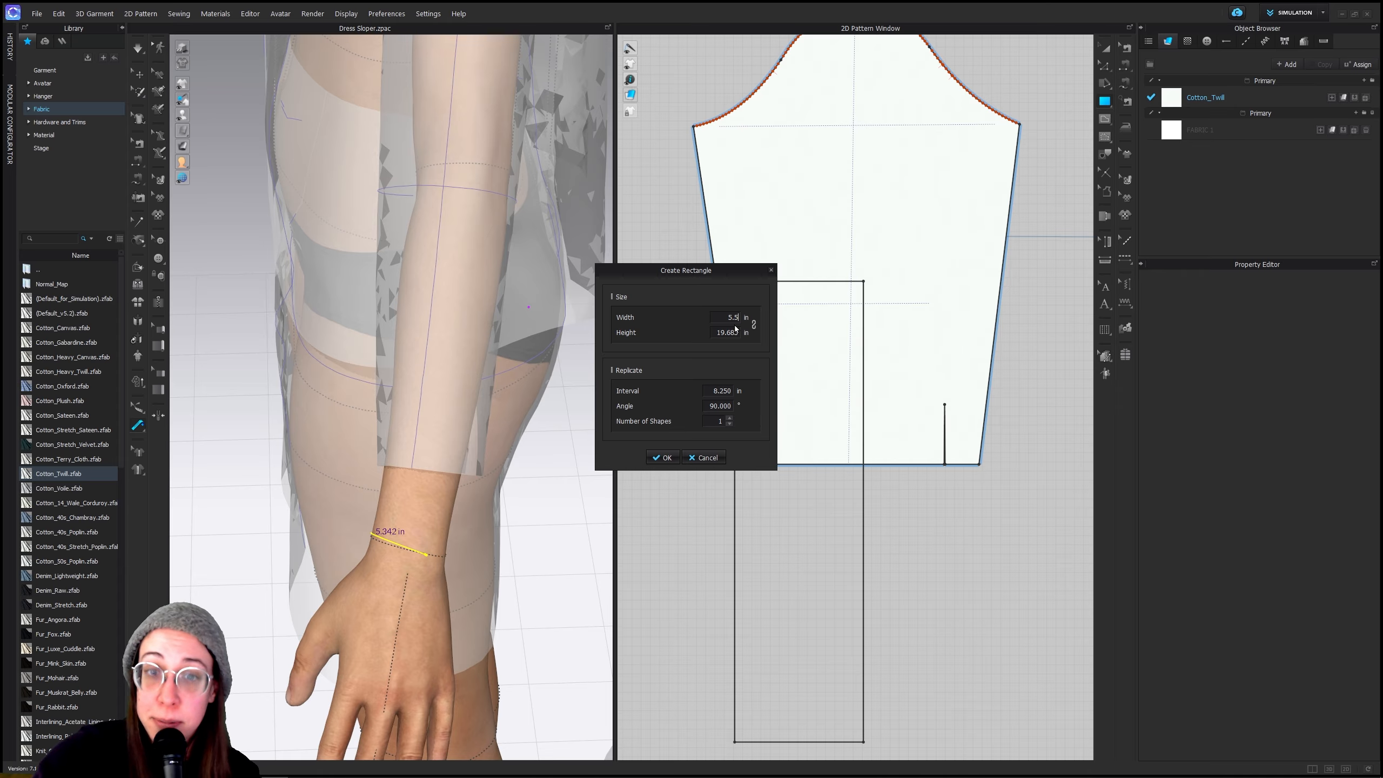
{"action": "scroll", "coordinate": [722, 332], "scroll_direction": "up", "scroll_amount": 4}
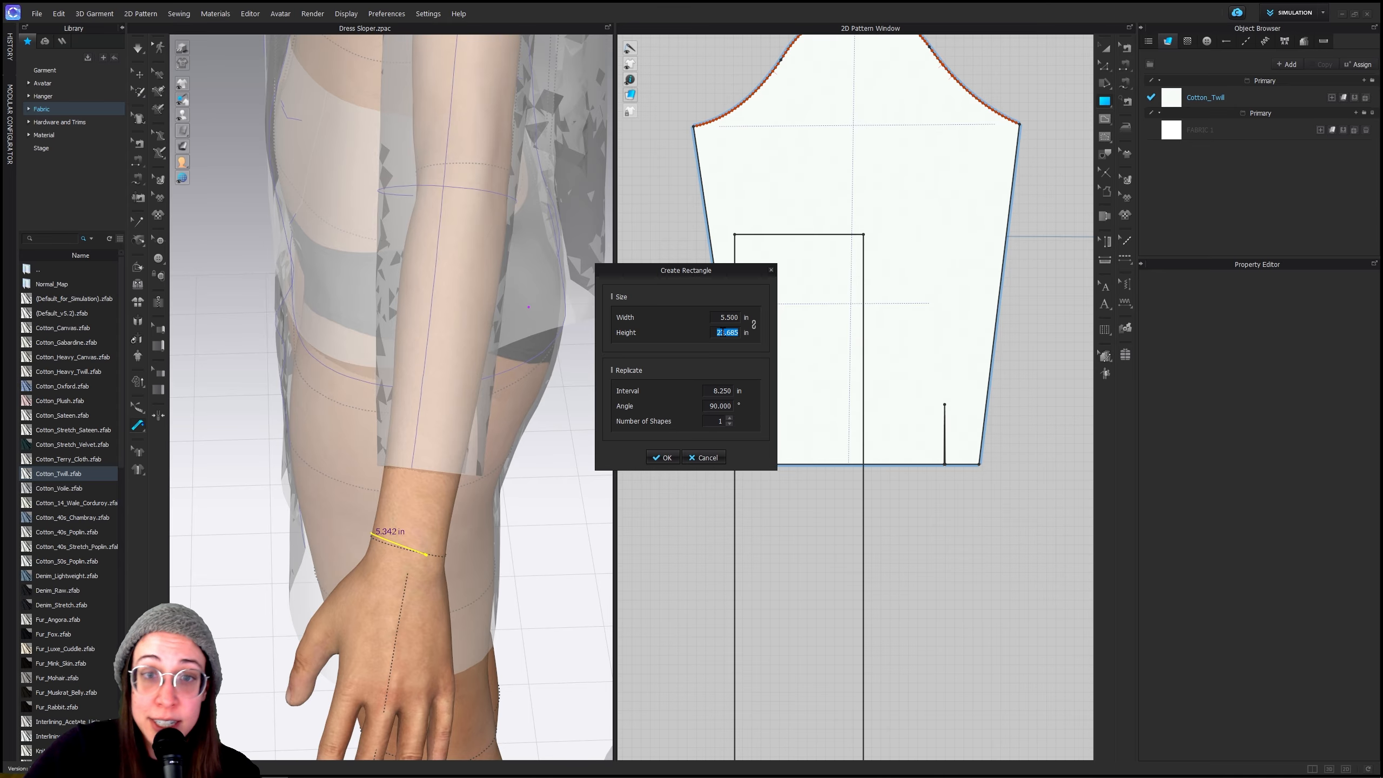
{"action": "scroll", "coordinate": [723, 331], "scroll_direction": "down", "scroll_amount": 20}
{"action": "scroll", "coordinate": [723, 331], "scroll_direction": "up", "scroll_amount": 1}
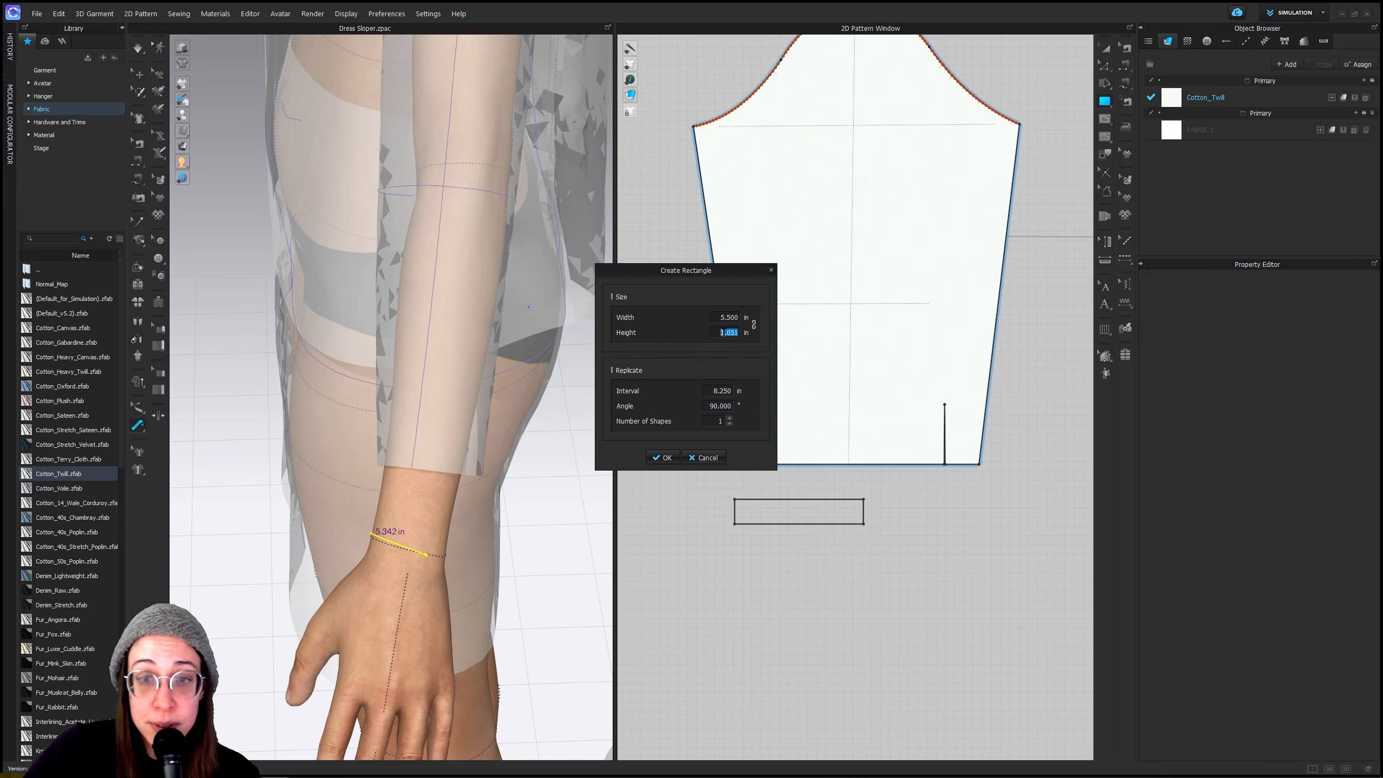
{"action": "scroll", "coordinate": [722, 332], "scroll_direction": "down", "scroll_amount": 1}
{"action": "scroll", "coordinate": [722, 336], "scroll_direction": "up", "scroll_amount": 1}
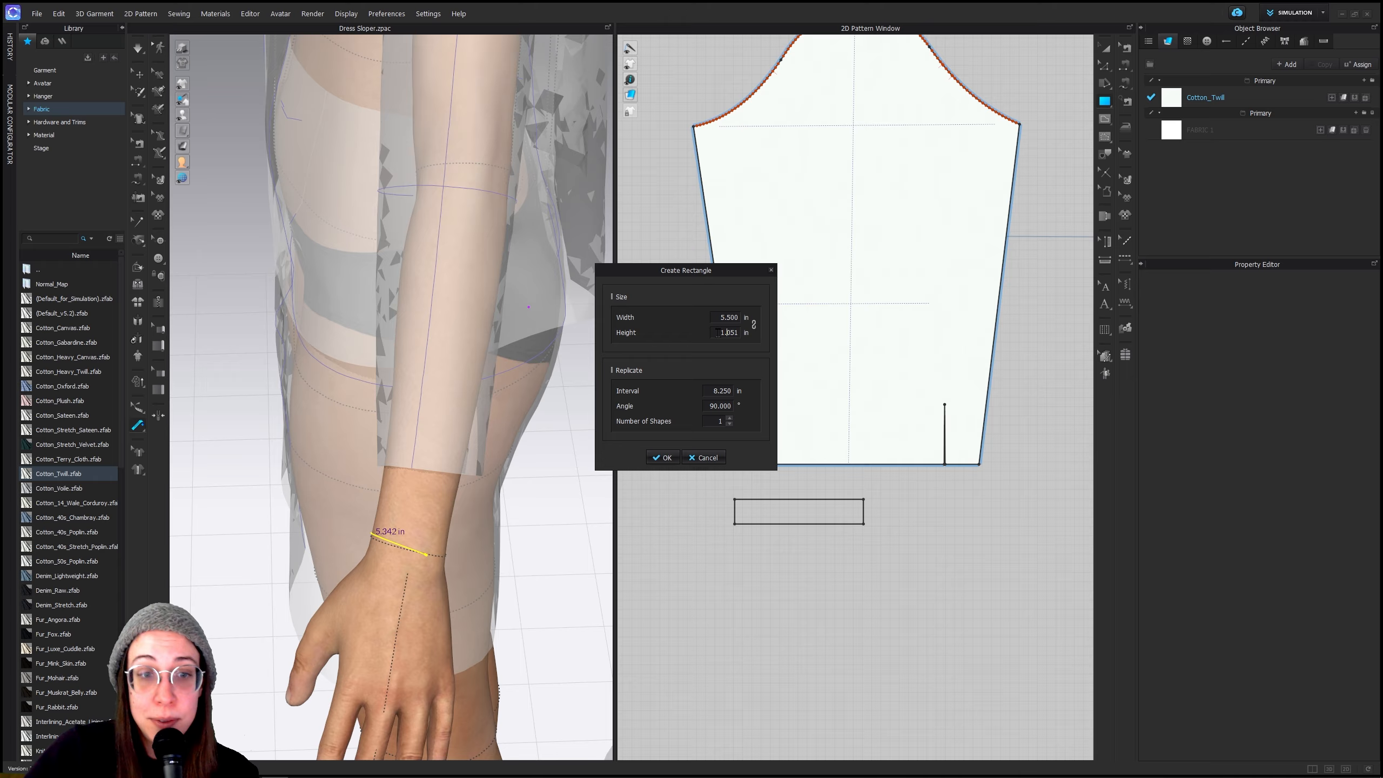
{"action": "left_click", "coordinate": [663, 457]}
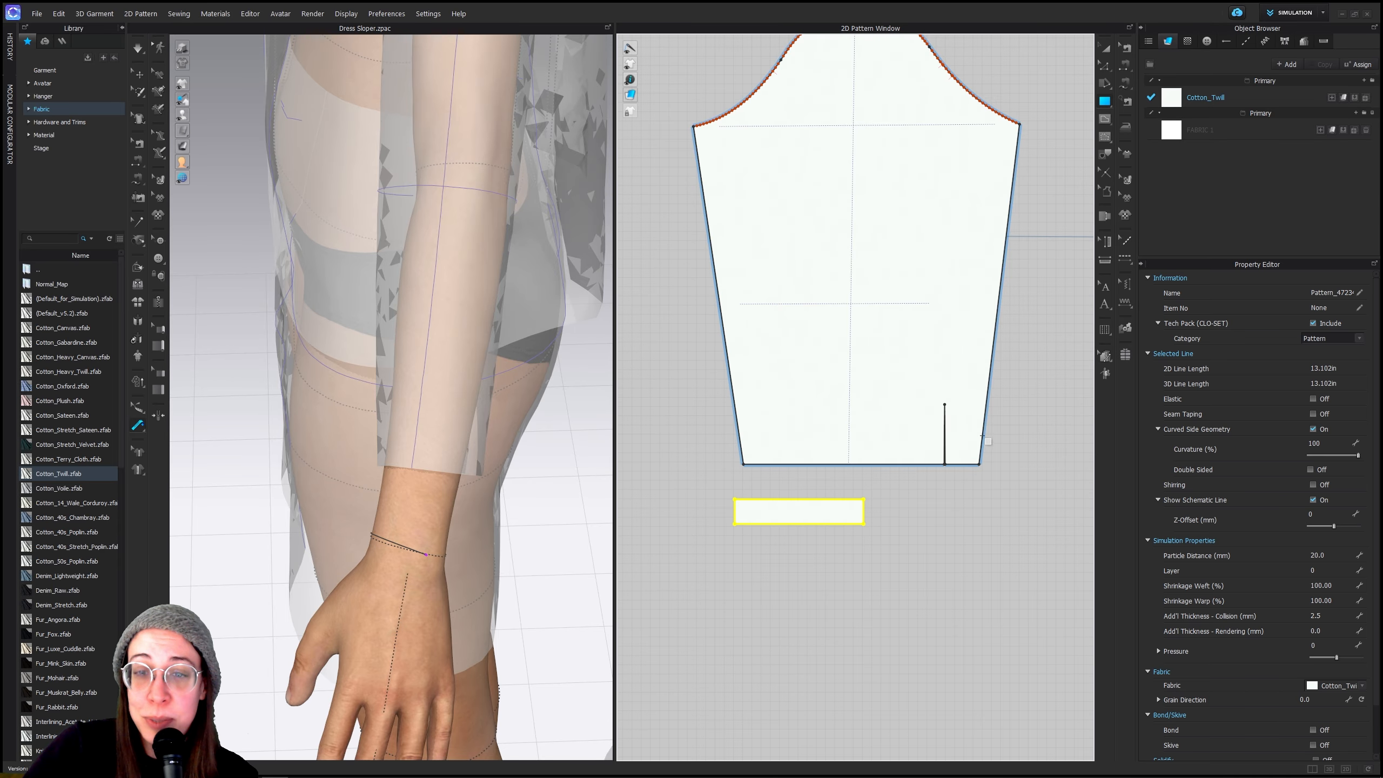
{"action": "left_click", "coordinate": [1106, 48]}
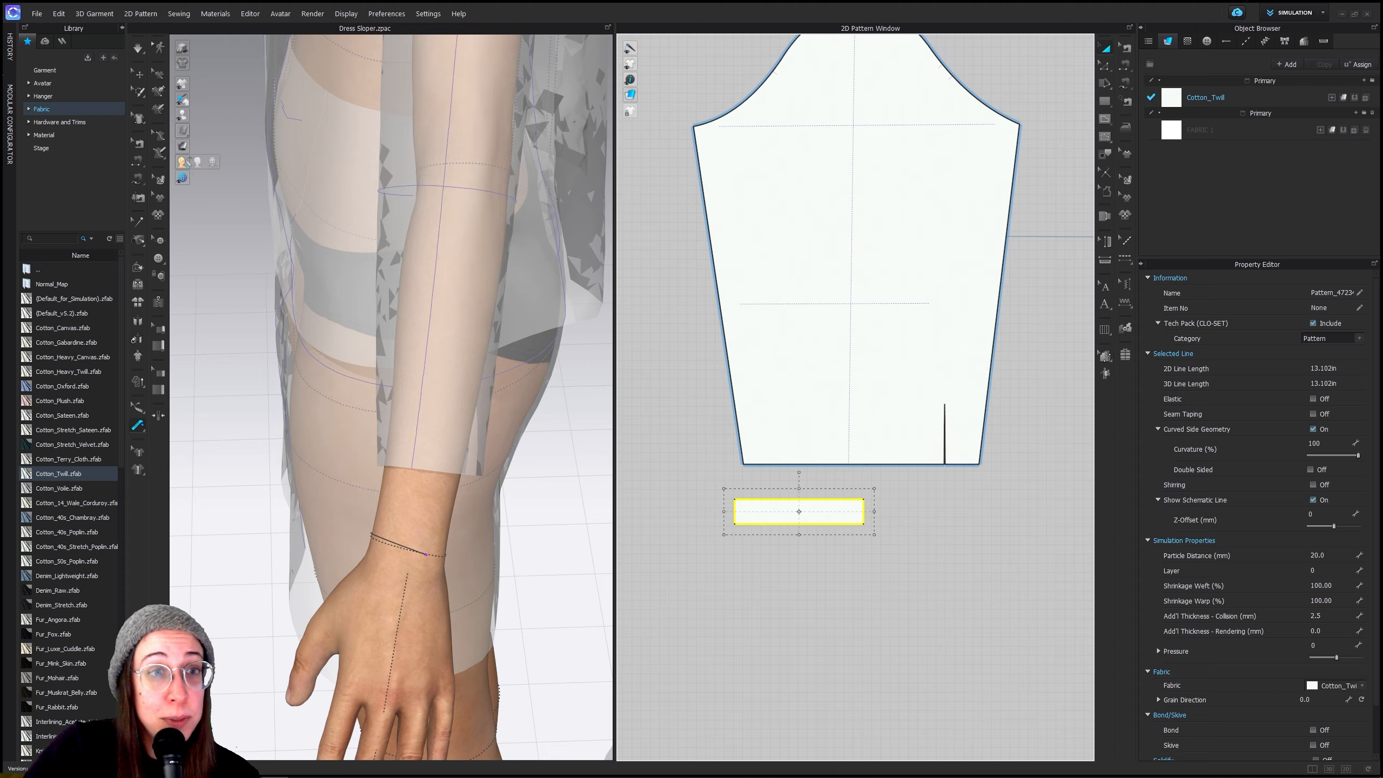
Show the avatar's arrangement points and place the rectangular cuff on the point at the outer wrist
{"action": "left_click", "coordinate": [214, 115]}
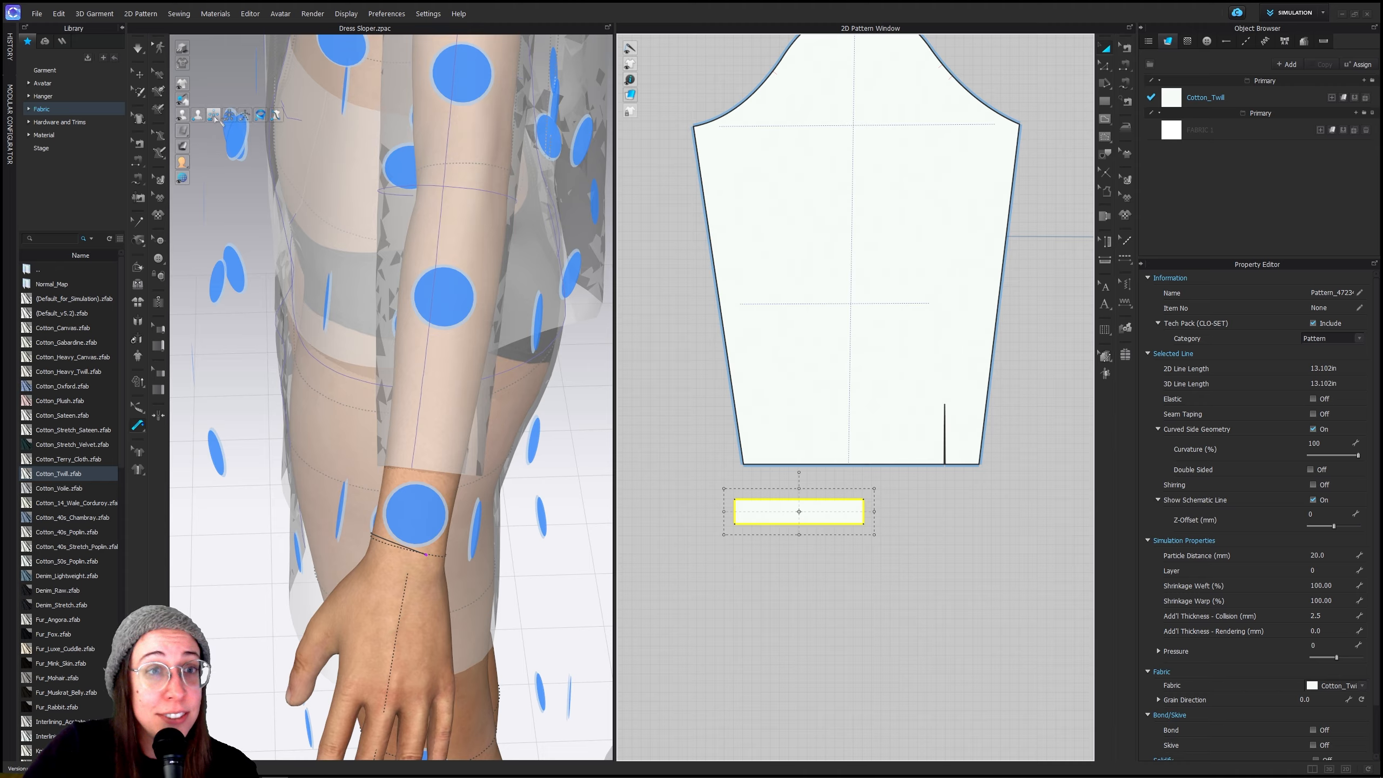
{"action": "mouse_move", "coordinate": [186, 120]}
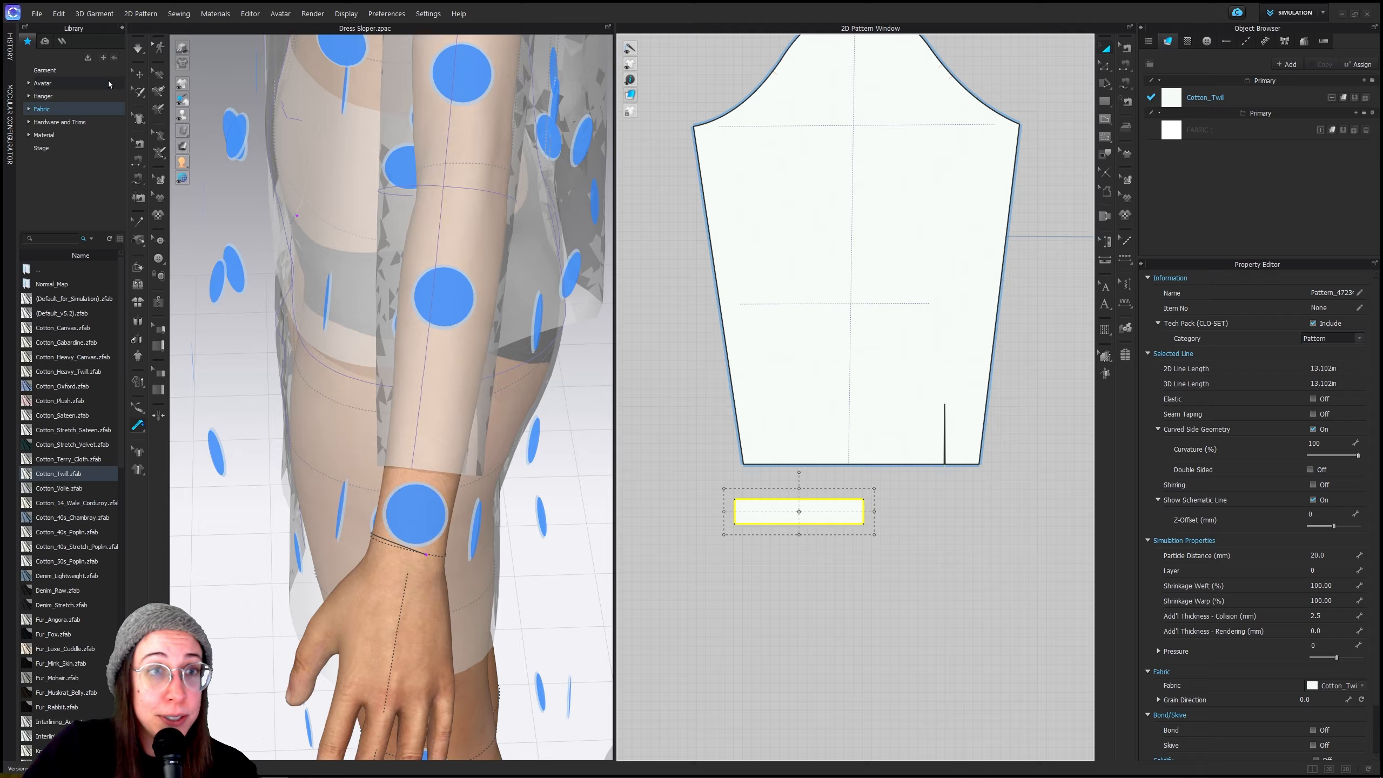
{"action": "key", "text": "q"}
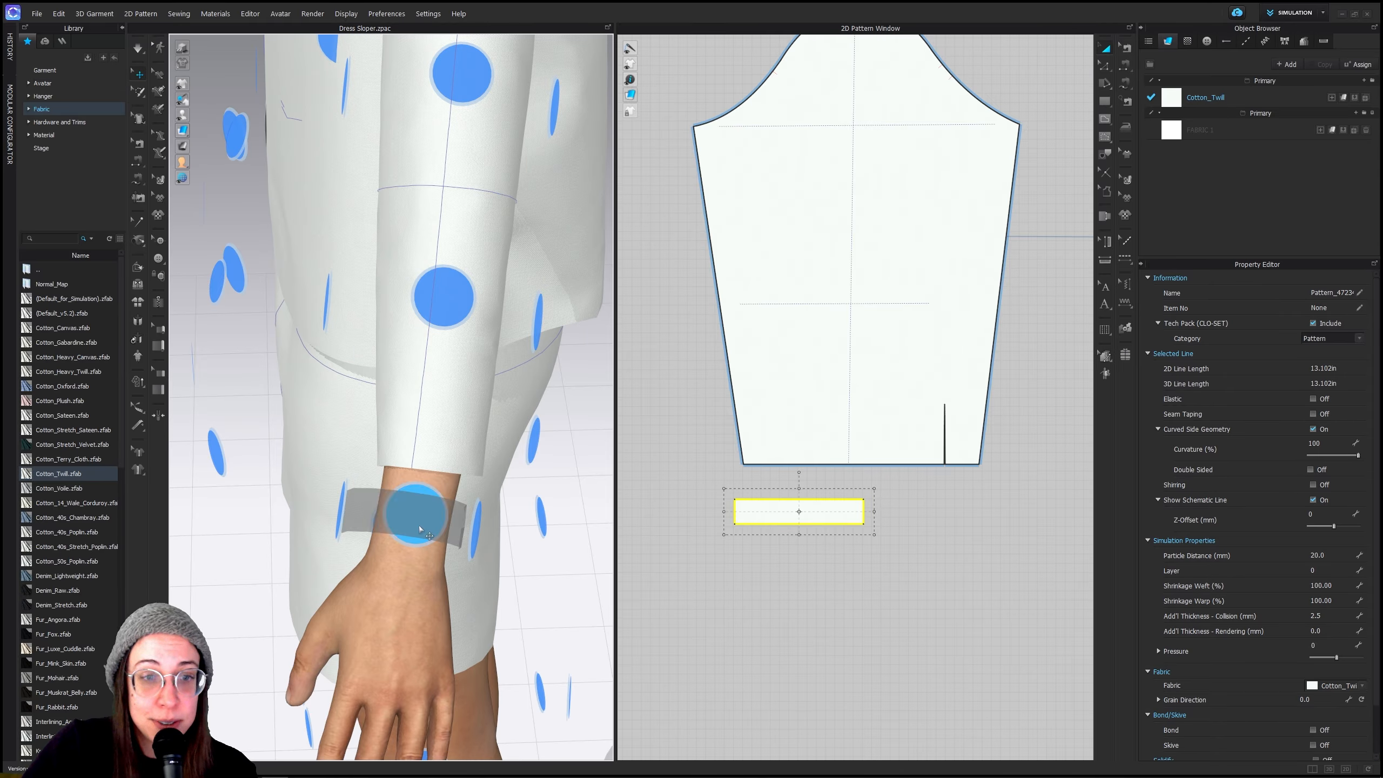
{"action": "left_click", "coordinate": [422, 519]}
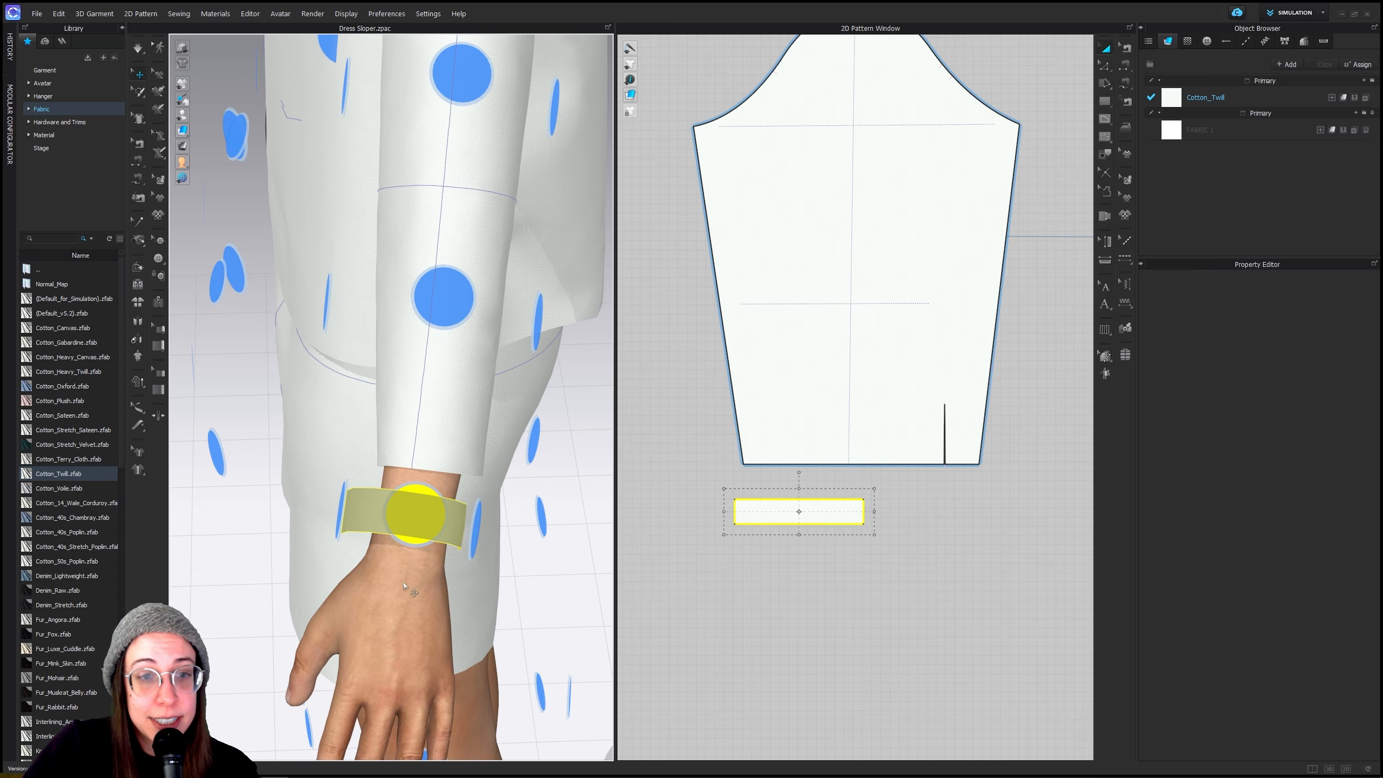
Move the cuff in 3D closer to the avatar's arm so that it wraps around the wrist
{"action": "right_click_drag", "start_coordinate": [409, 588], "coordinate": [435, 552]}
{"action": "middle_click_drag", "start_coordinate": [440, 506], "coordinate": [239, 567]}
{"action": "right_click_drag", "start_coordinate": [245, 556], "coordinate": [389, 407]}
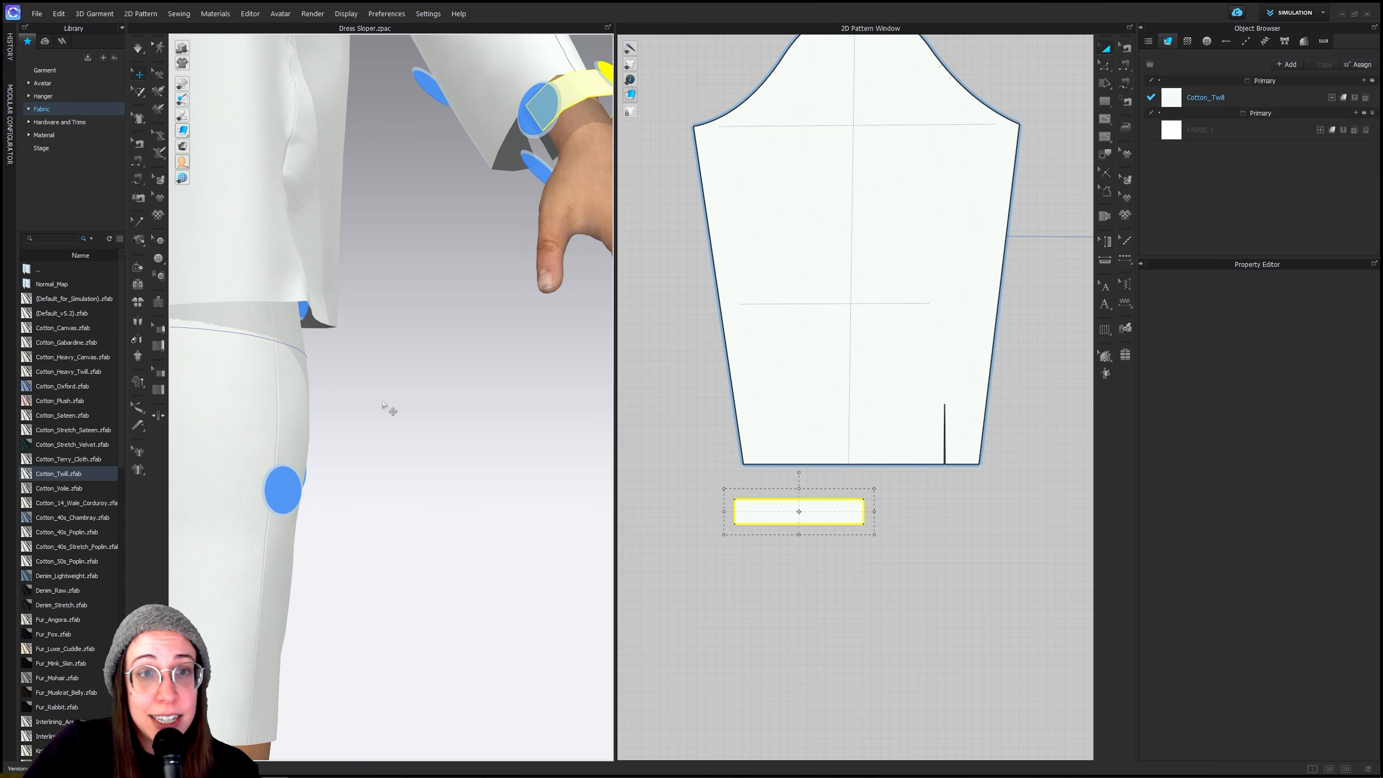
{"action": "middle_click_drag", "start_coordinate": [389, 407], "coordinate": [250, 556]}
{"action": "right_click_drag", "start_coordinate": [250, 557], "coordinate": [394, 465]}
{"action": "middle_click_drag", "start_coordinate": [393, 465], "coordinate": [367, 466]}
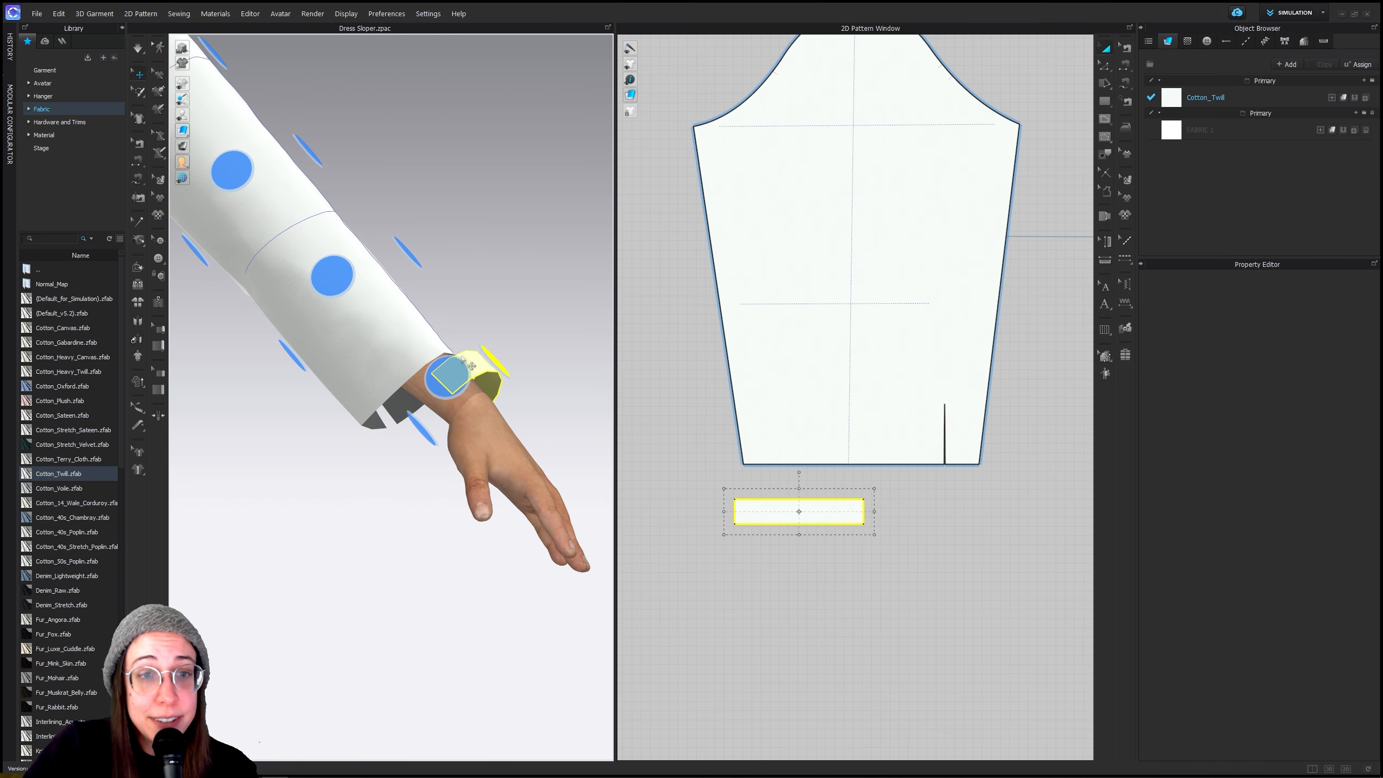
{"action": "left_click", "coordinate": [485, 366]}
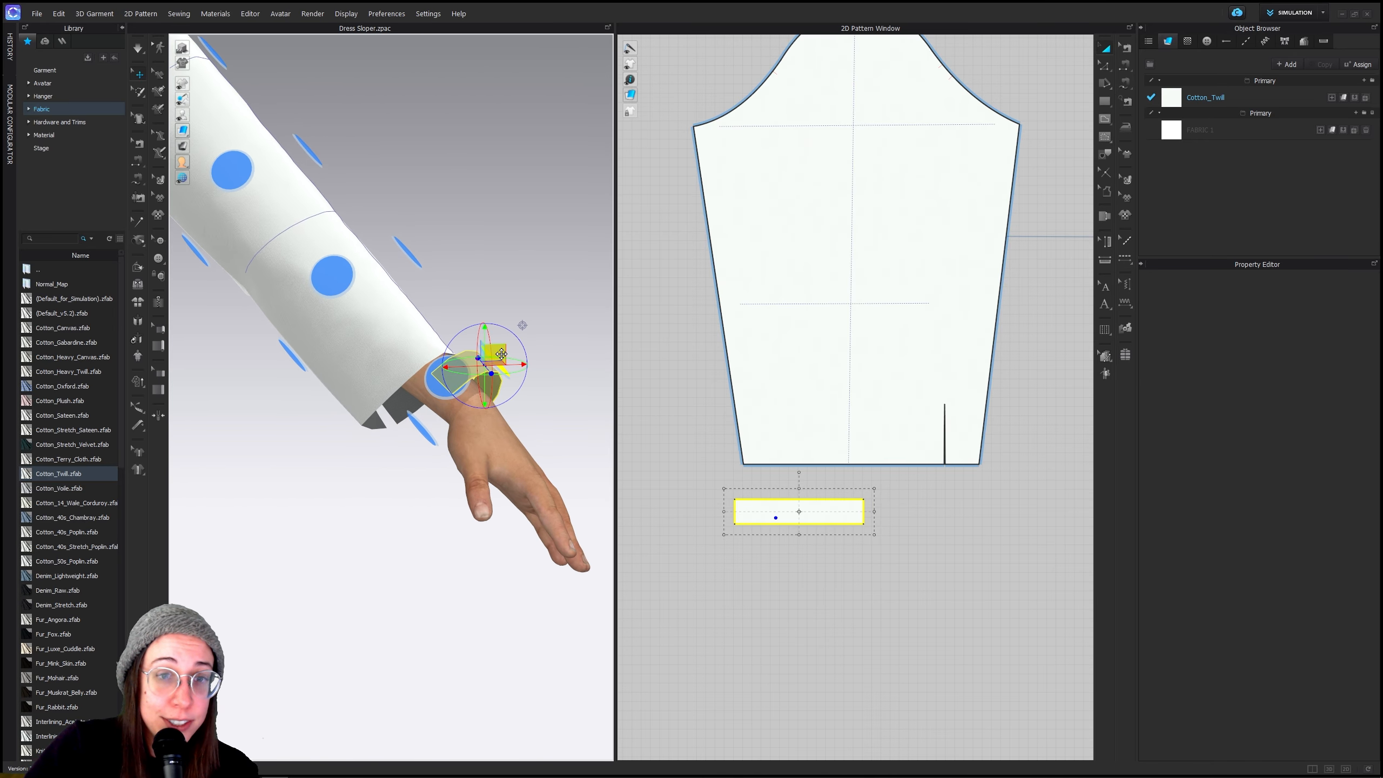
{"action": "left_click_drag", "start_coordinate": [502, 354], "coordinate": [491, 372]}
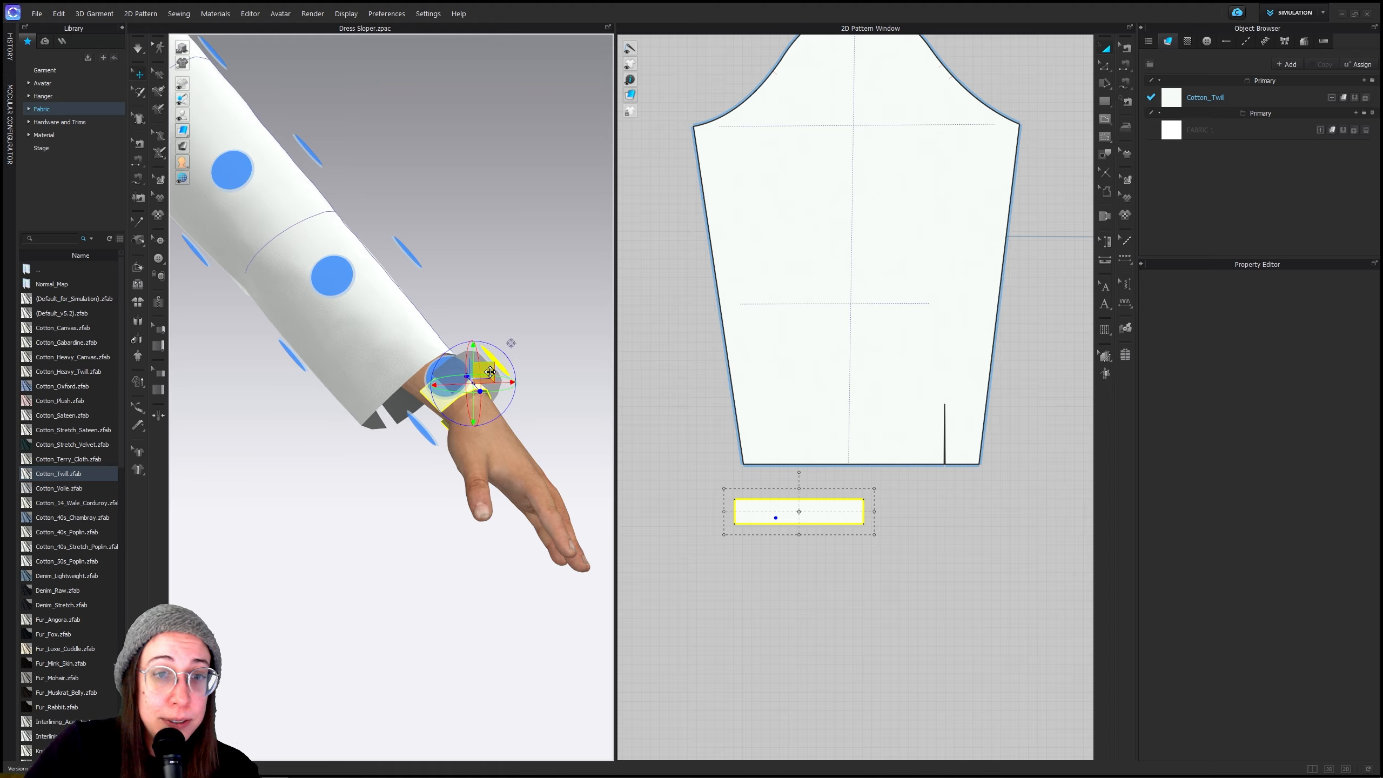
{"action": "right_click_drag", "start_coordinate": [458, 442], "coordinate": [447, 425]}
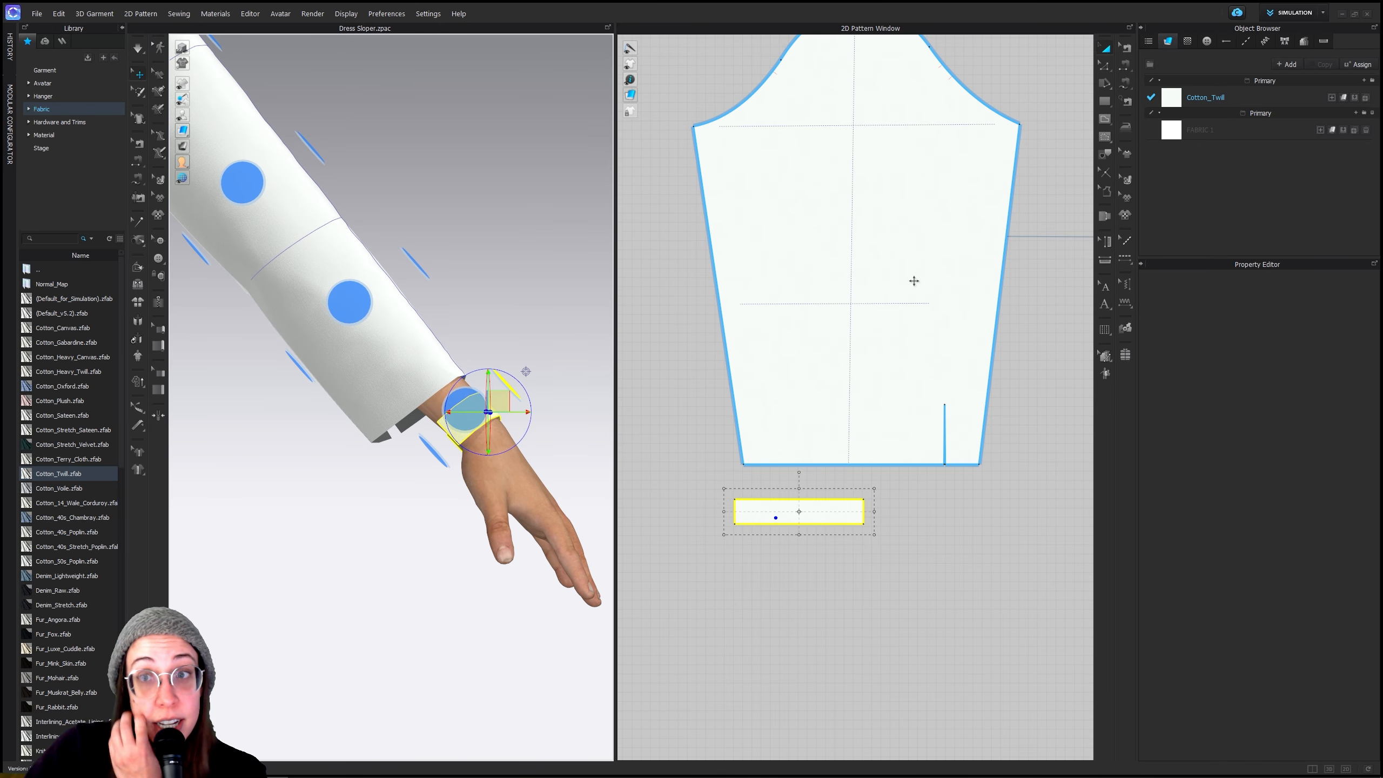
Create a symmetric copy of the cuff with sewing and place it beside the original below the sleeve
{"action": "scroll", "coordinate": [400, 508], "scroll_direction": "down", "scroll_amount": 1}
{"action": "scroll", "coordinate": [400, 507], "scroll_direction": "up", "scroll_amount": 2}
{"action": "scroll", "coordinate": [399, 507], "scroll_direction": "down", "scroll_amount": 8}
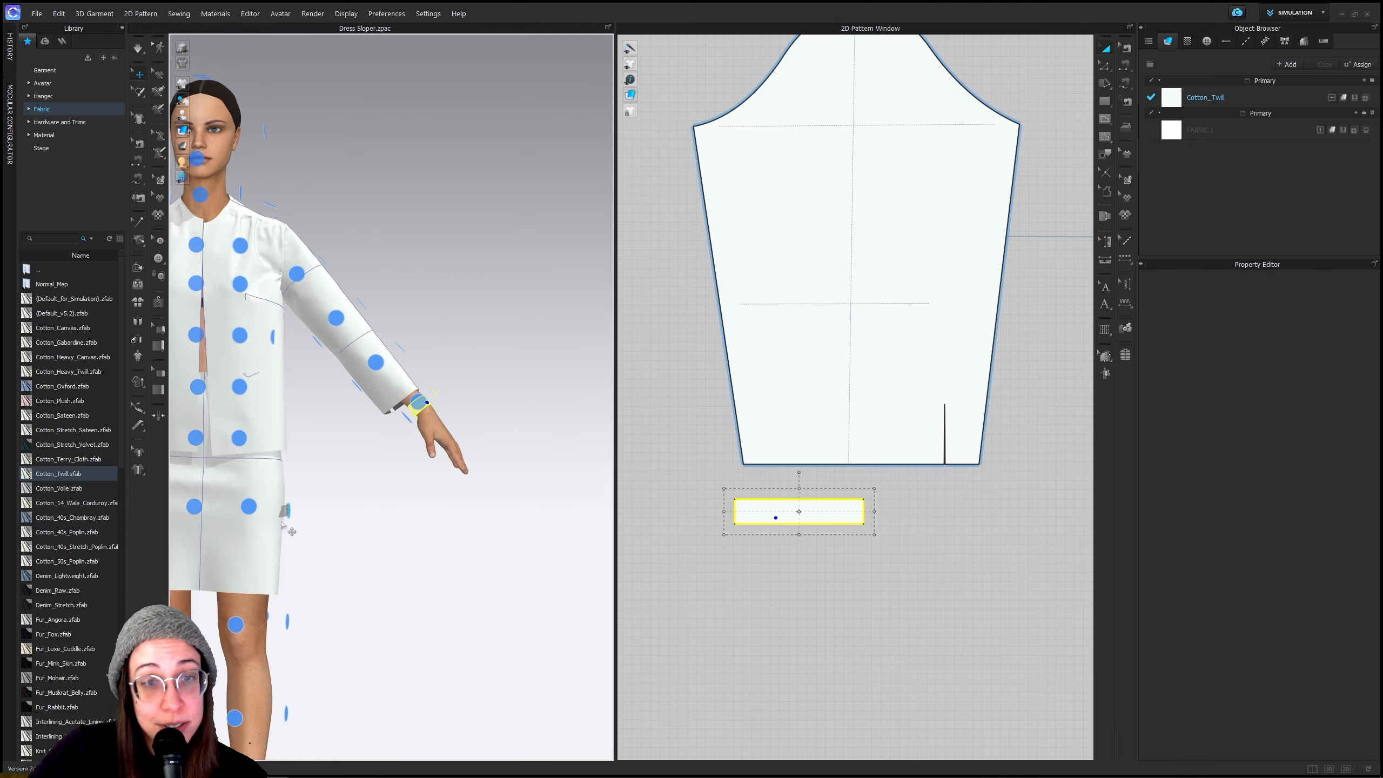
{"action": "middle_click_drag", "start_coordinate": [262, 508], "coordinate": [359, 466]}
{"action": "scroll", "coordinate": [414, 450], "scroll_direction": "up", "scroll_amount": 6}
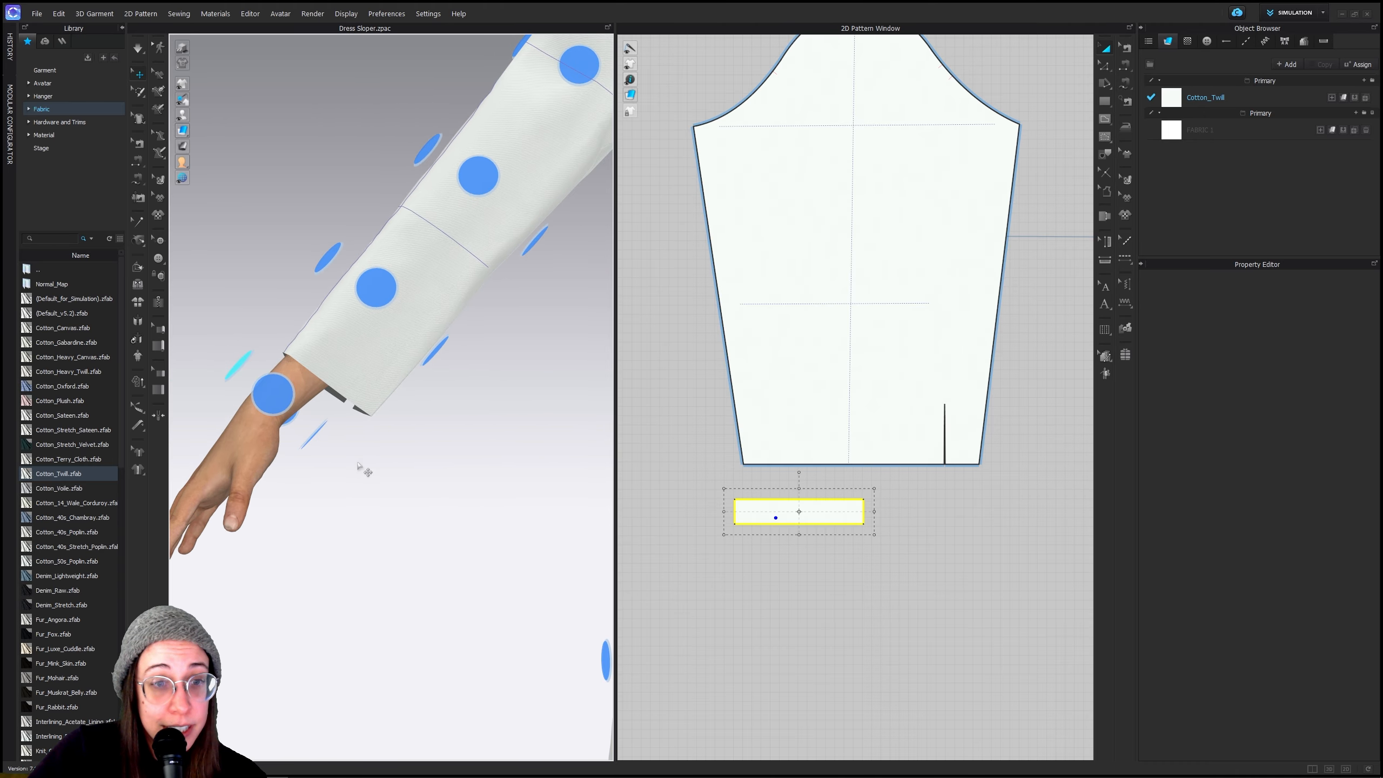
{"action": "right_click", "coordinate": [839, 521]}
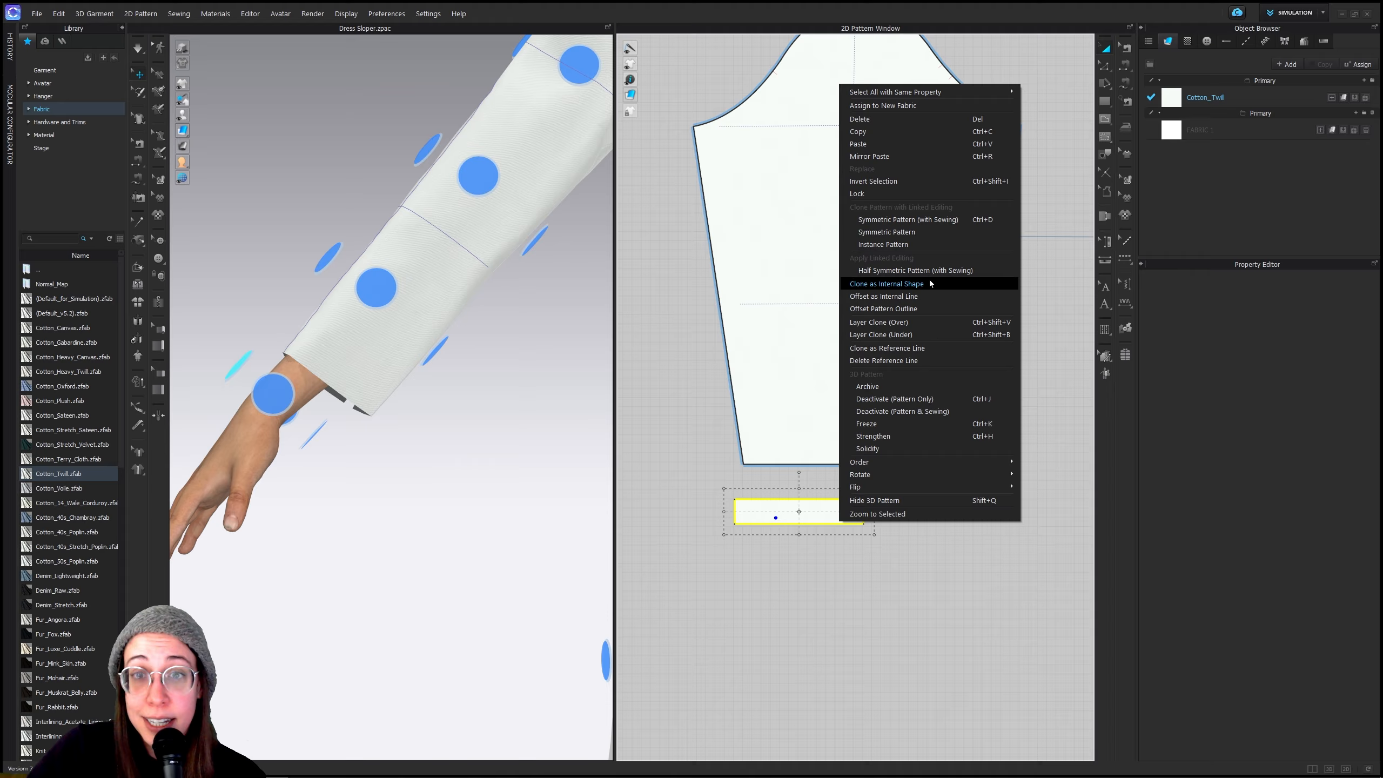
{"action": "left_click", "coordinate": [925, 222]}
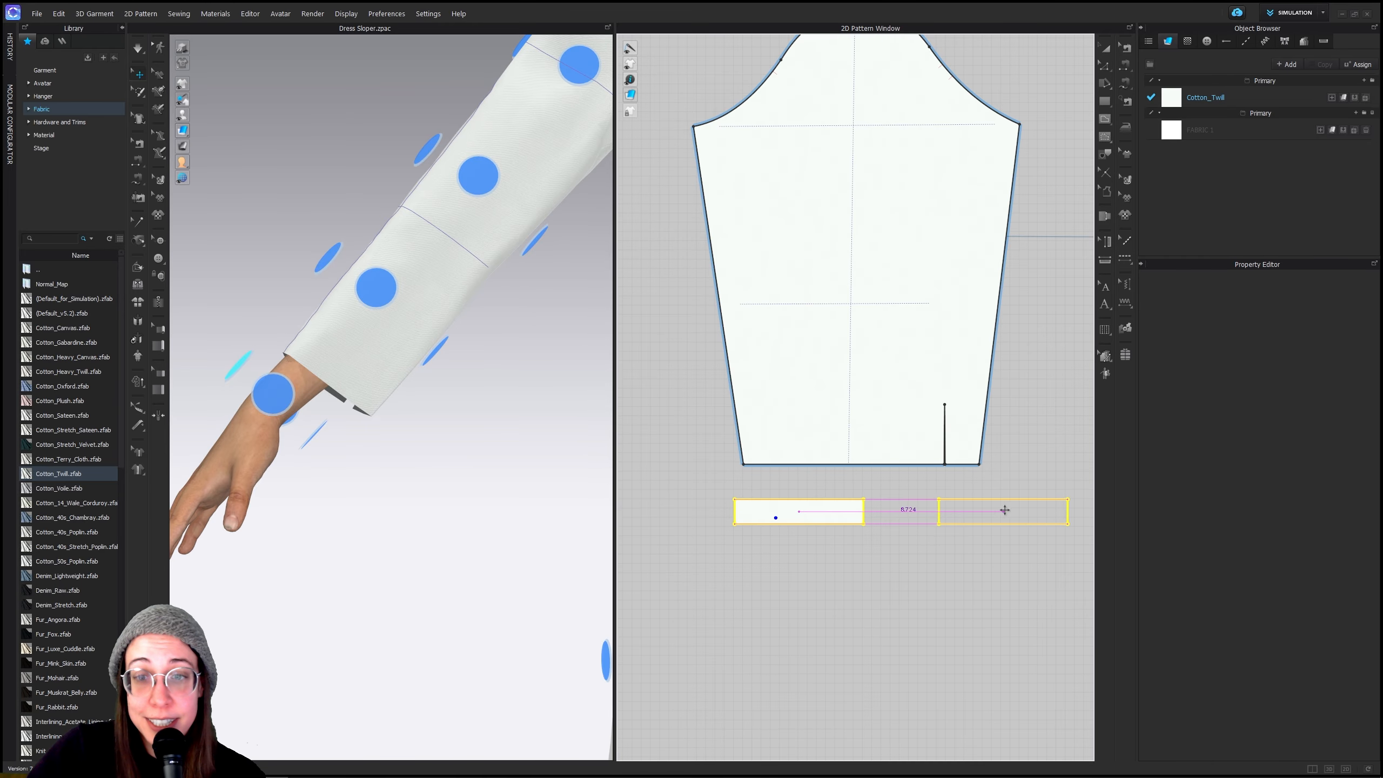
{"action": "left_click", "coordinate": [1022, 517]}
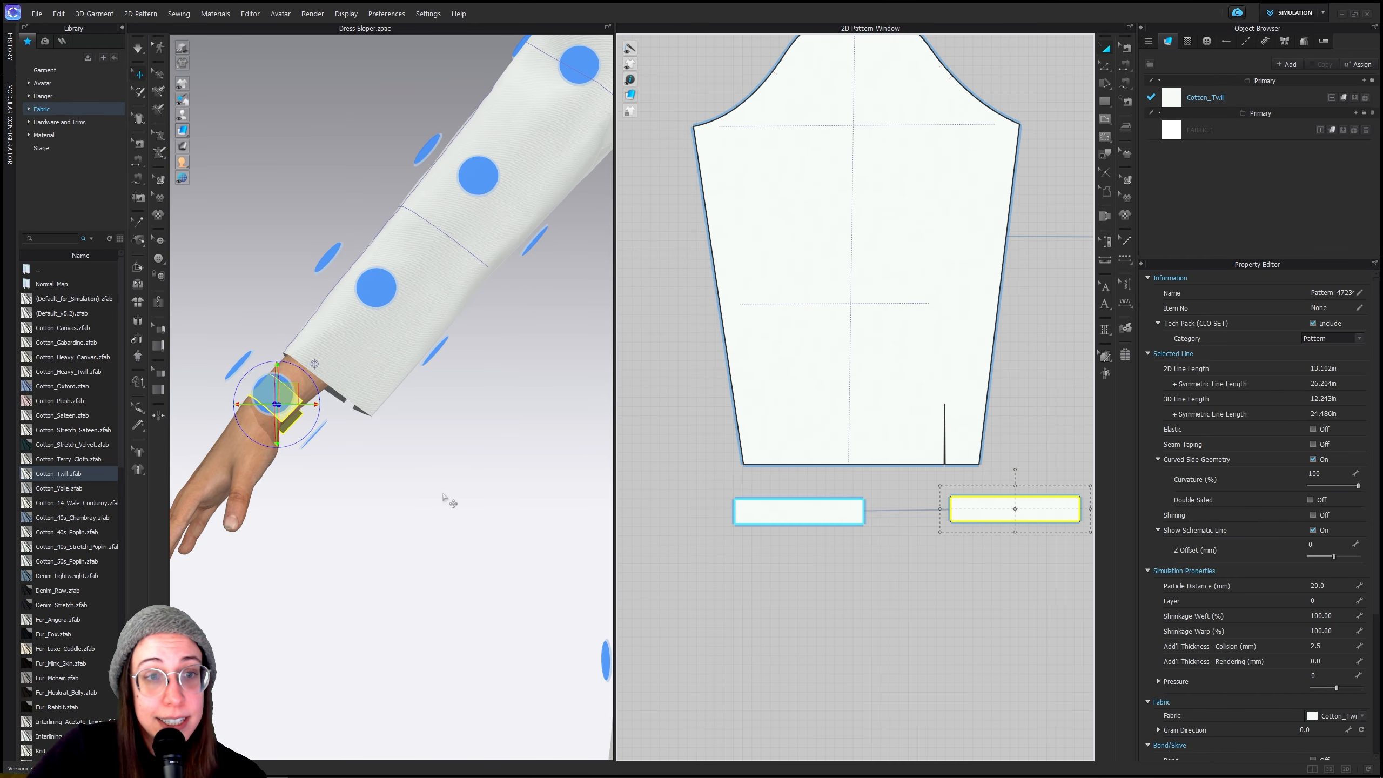
Identify which cuff belongs to the sleeve pattern and move the mirrored cuff away onto the neighbouring front bodice pattern
{"action": "left_click", "coordinate": [350, 372]}
{"action": "scroll", "coordinate": [424, 468], "scroll_direction": "down", "scroll_amount": 3}
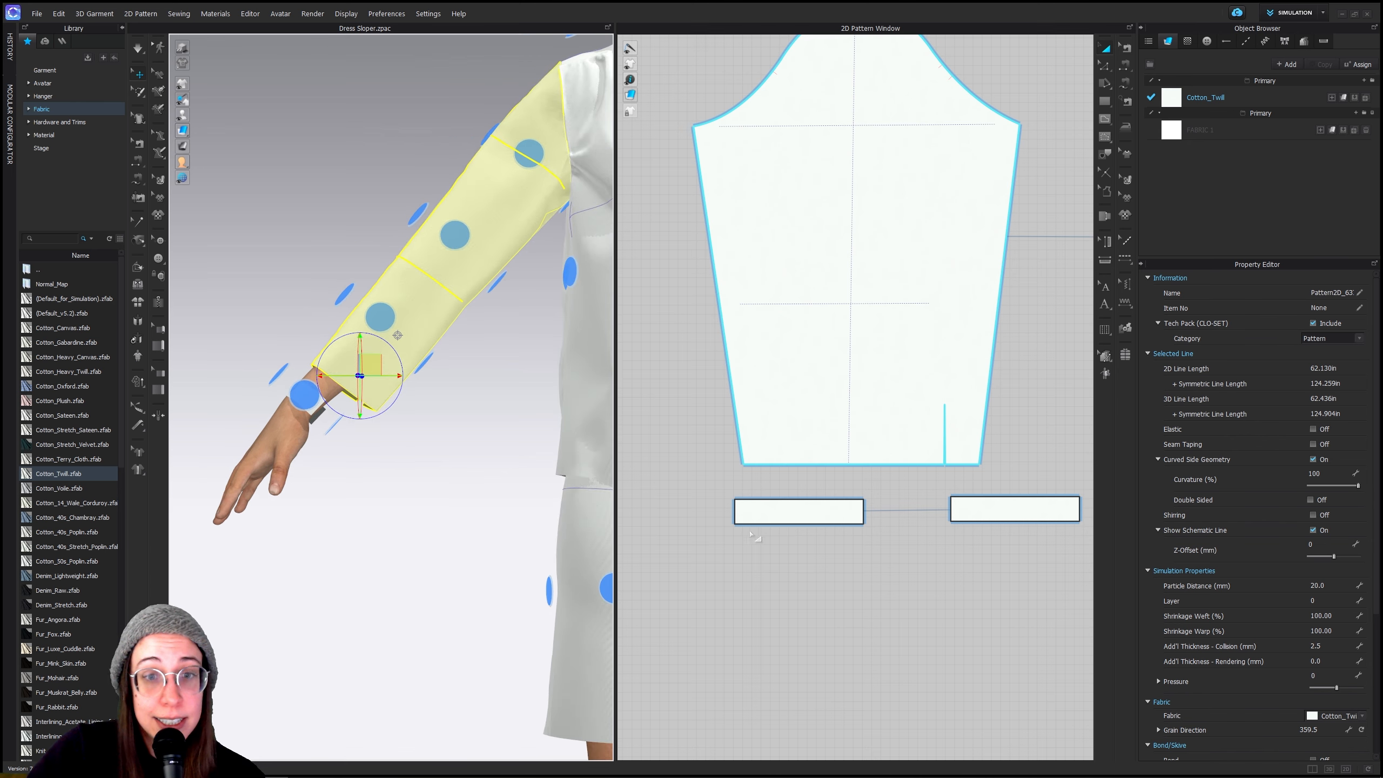
{"action": "scroll", "coordinate": [894, 538], "scroll_direction": "down", "scroll_amount": 6}
{"action": "middle_click_drag", "start_coordinate": [1024, 535], "coordinate": [772, 493]}
{"action": "middle_click_drag", "start_coordinate": [1084, 490], "coordinate": [973, 474]}
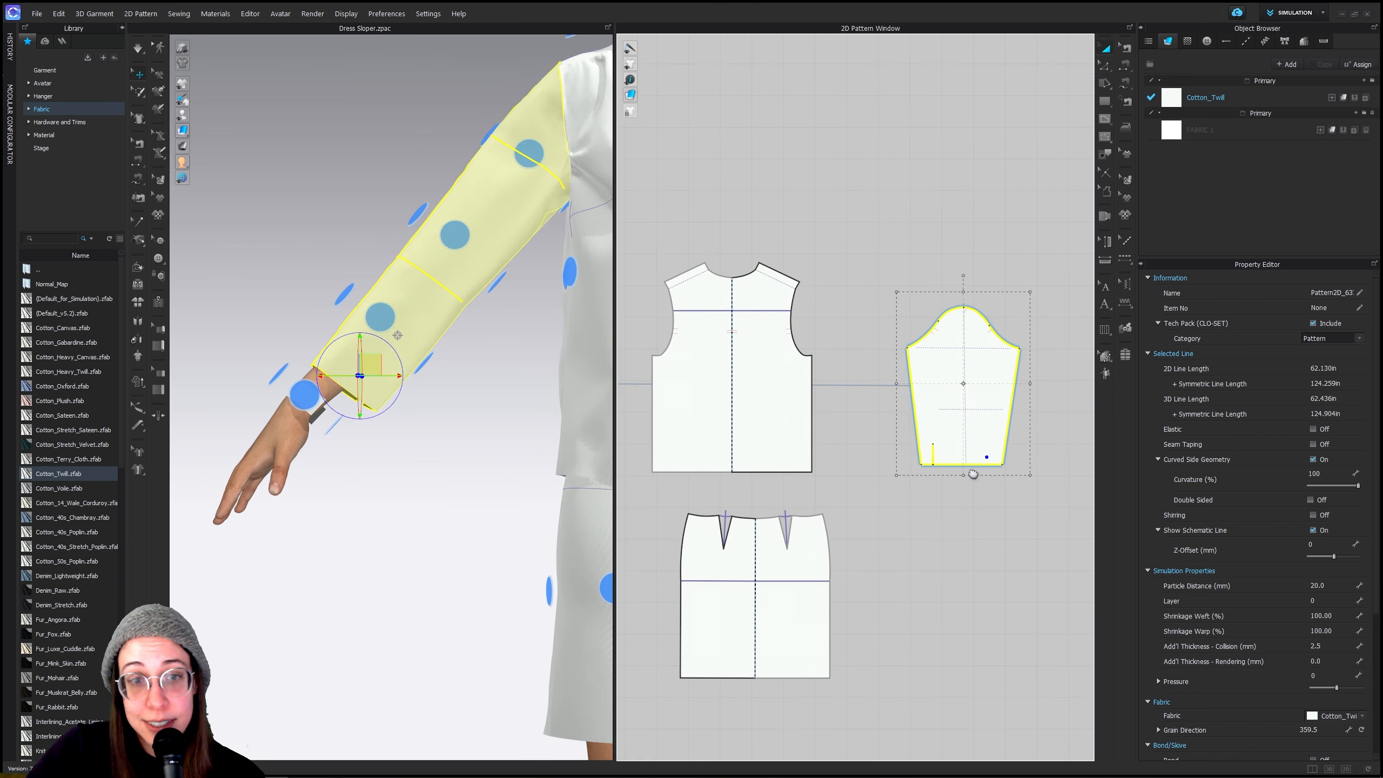
{"action": "middle_click_drag", "start_coordinate": [784, 468], "coordinate": [984, 467]}
{"action": "middle_click_drag", "start_coordinate": [622, 475], "coordinate": [914, 457]}
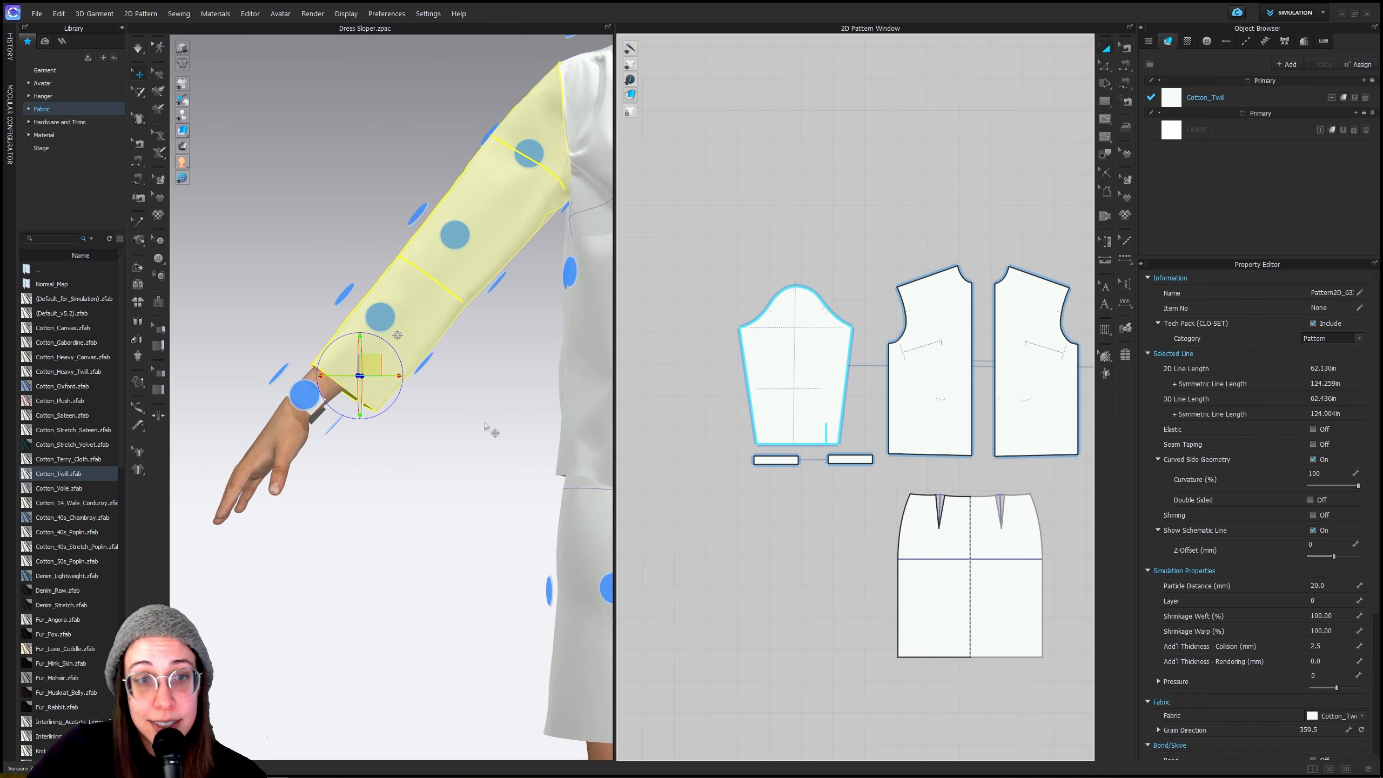
{"action": "scroll", "coordinate": [488, 429], "scroll_direction": "up", "scroll_amount": 1}
{"action": "middle_click_drag", "start_coordinate": [599, 400], "coordinate": [488, 390]}
{"action": "scroll", "coordinate": [488, 390], "scroll_direction": "down", "scroll_amount": 3}
{"action": "left_click", "coordinate": [393, 354]}
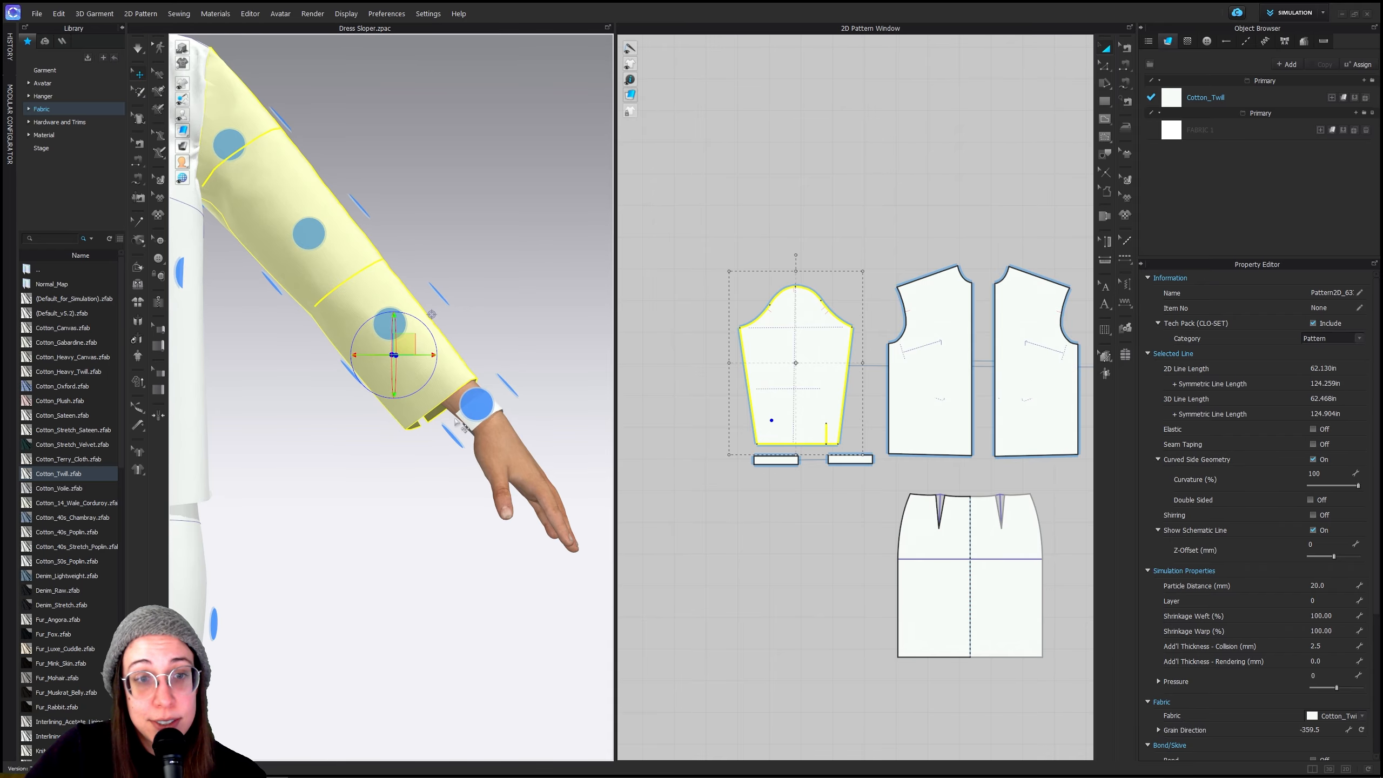
{"action": "left_click", "coordinate": [478, 435]}
{"action": "scroll", "coordinate": [893, 485], "scroll_direction": "up", "scroll_amount": 5}
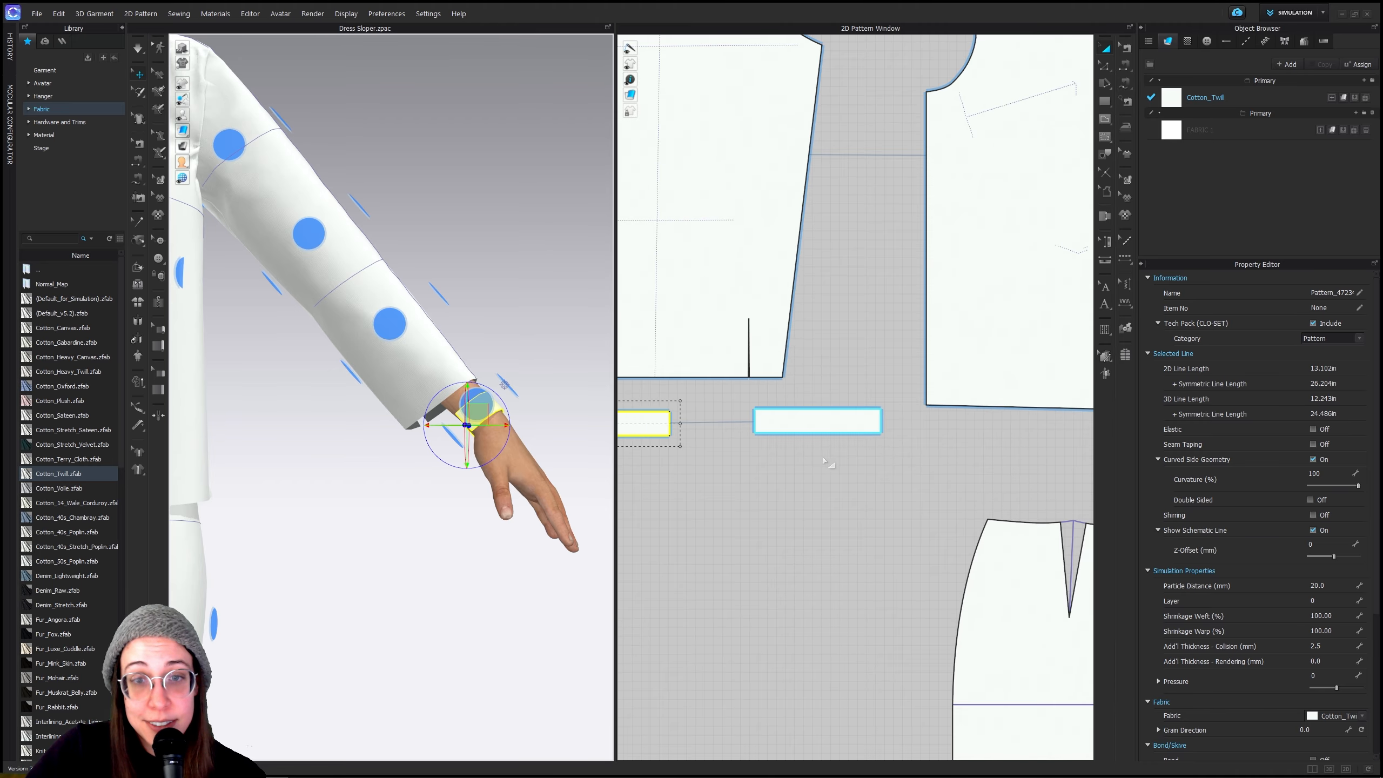
{"action": "left_click_drag", "start_coordinate": [848, 459], "coordinate": [911, 416]}
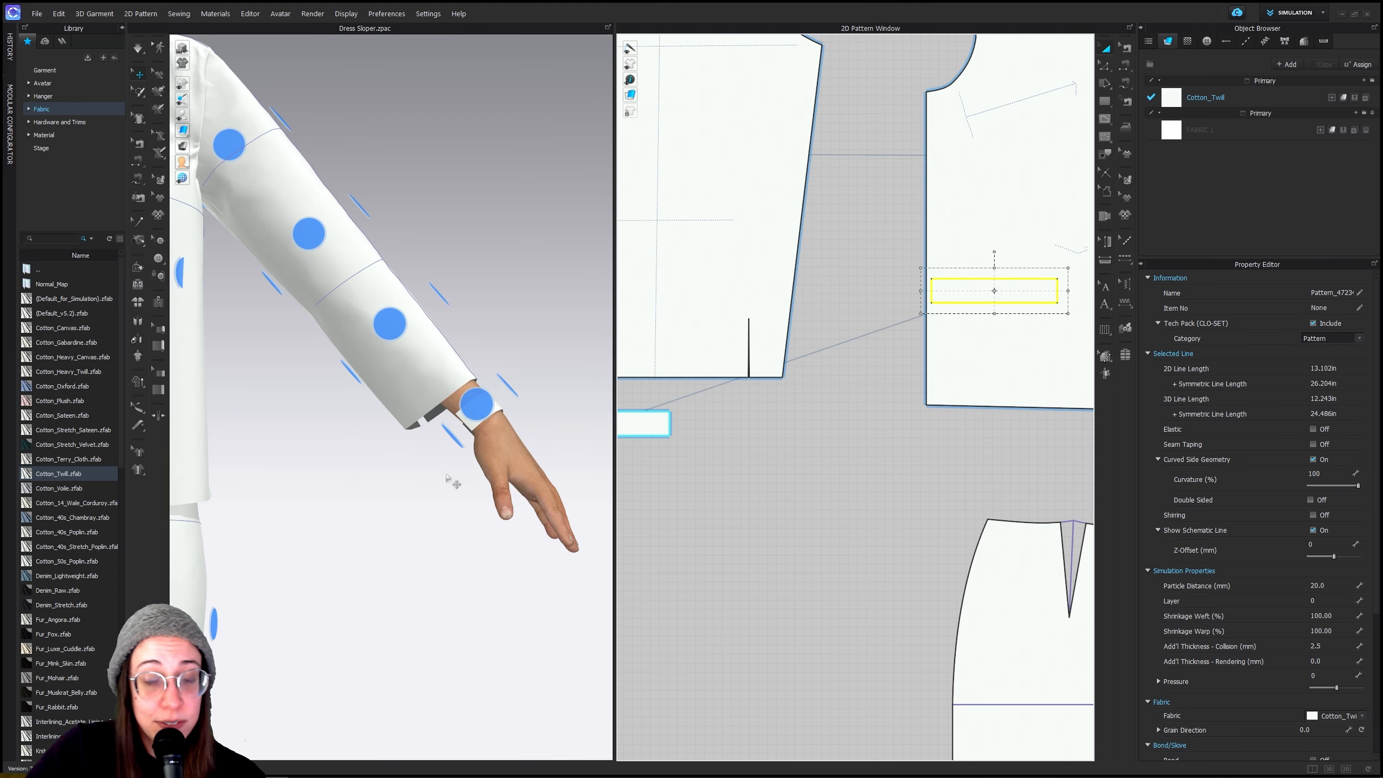
Move the remaining cuff horizontally so that it sits roughly centred below the sleeve hem
{"action": "right_click_drag", "start_coordinate": [445, 474], "coordinate": [290, 502]}
{"action": "middle_click_drag", "start_coordinate": [290, 502], "coordinate": [492, 491]}
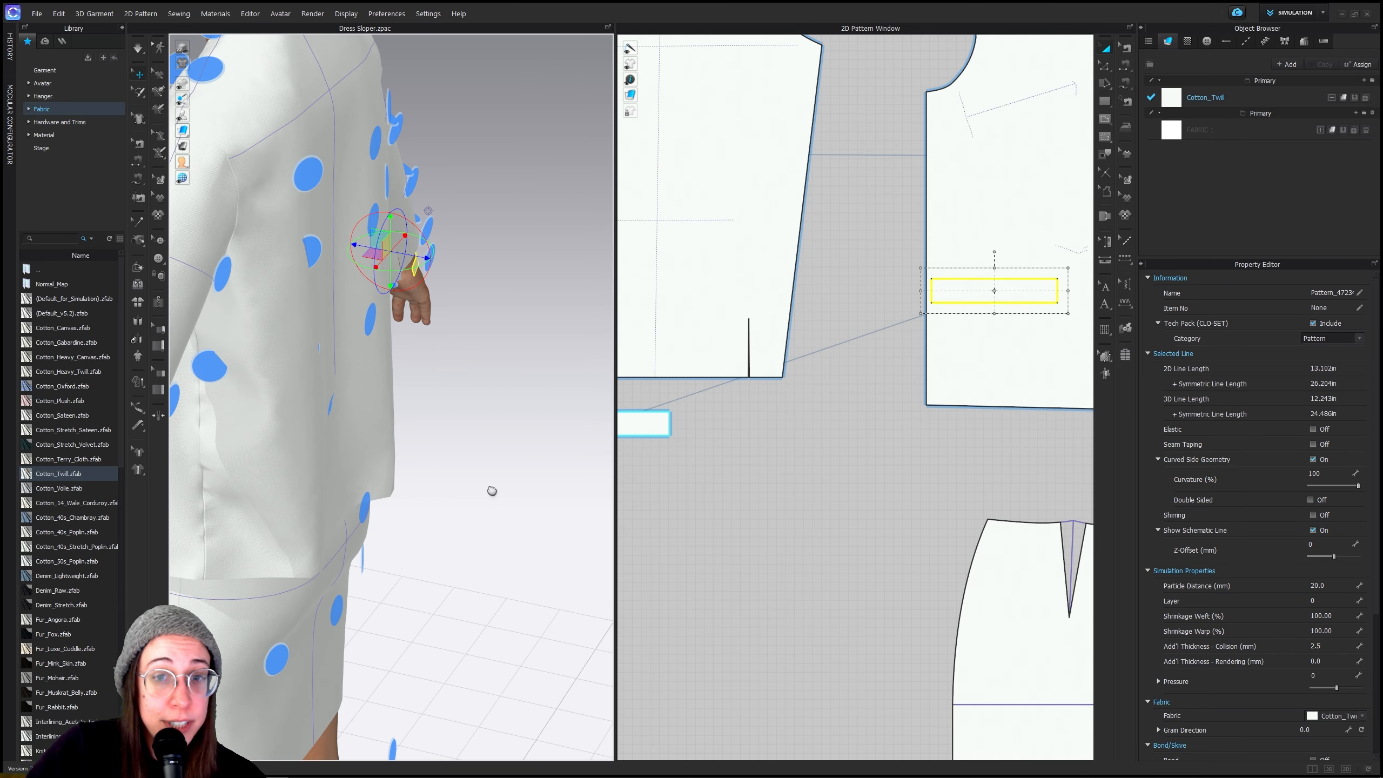
{"action": "middle_click_drag", "start_coordinate": [364, 506], "coordinate": [533, 480]}
{"action": "right_click_drag", "start_coordinate": [337, 513], "coordinate": [429, 488]}
{"action": "middle_click_drag", "start_coordinate": [358, 555], "coordinate": [434, 524]}
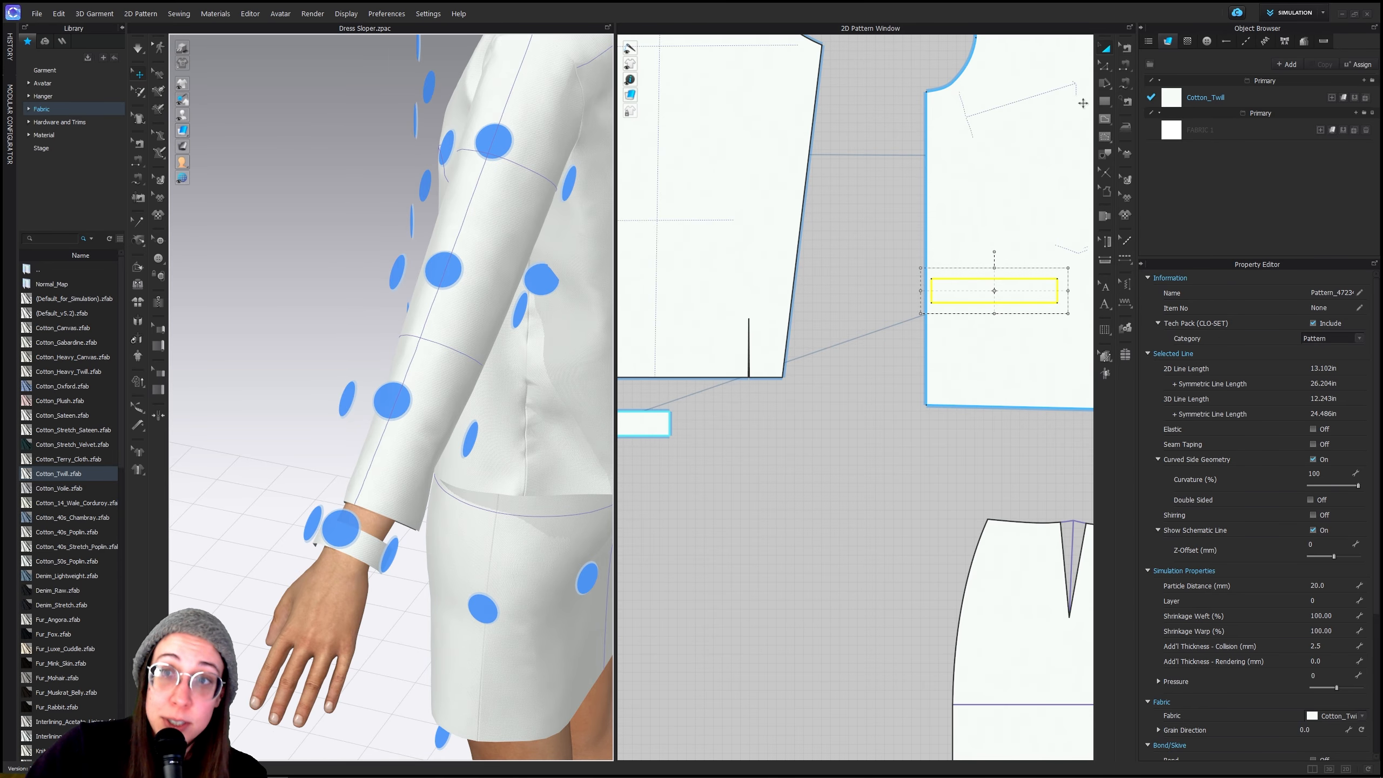
{"action": "middle_click_drag", "start_coordinate": [813, 360], "coordinate": [984, 341]}
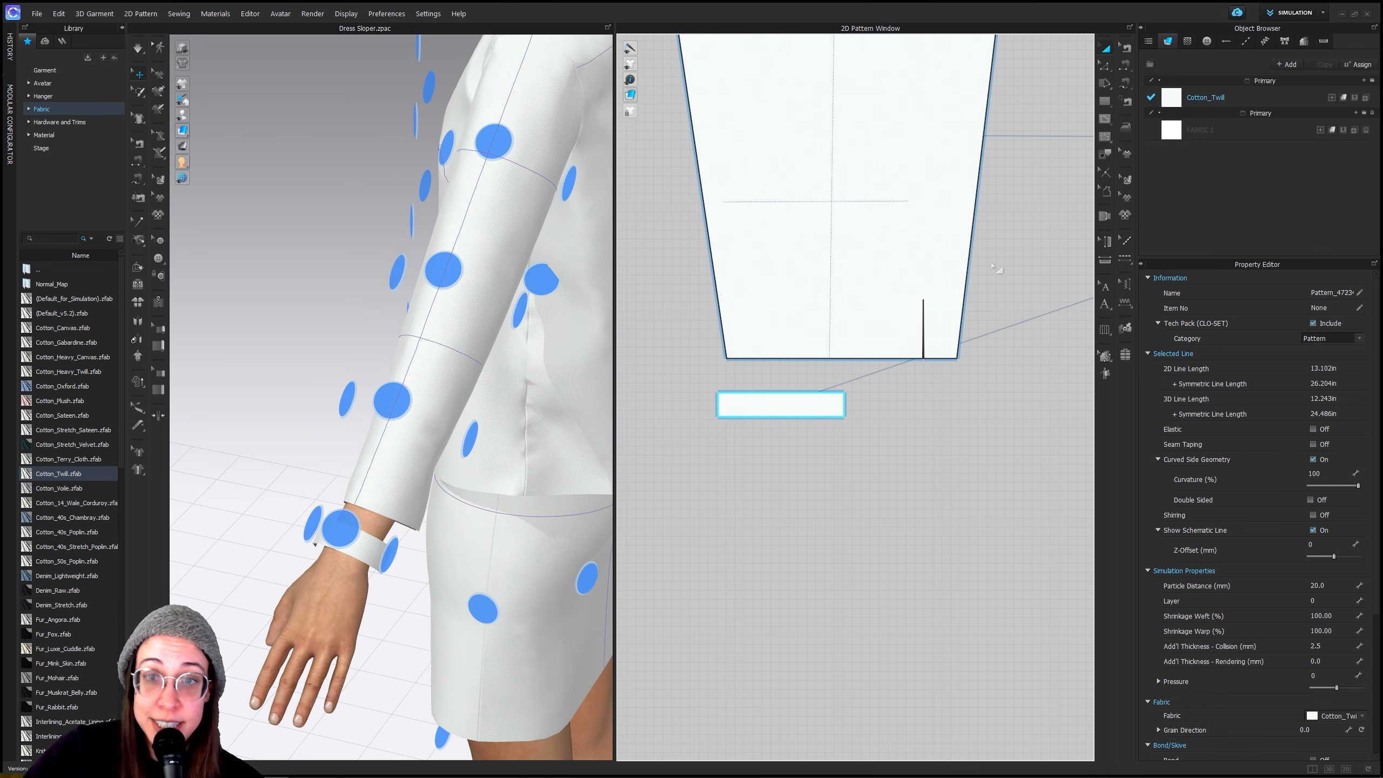
{"action": "middle_click_drag", "start_coordinate": [1003, 167], "coordinate": [981, 256]}
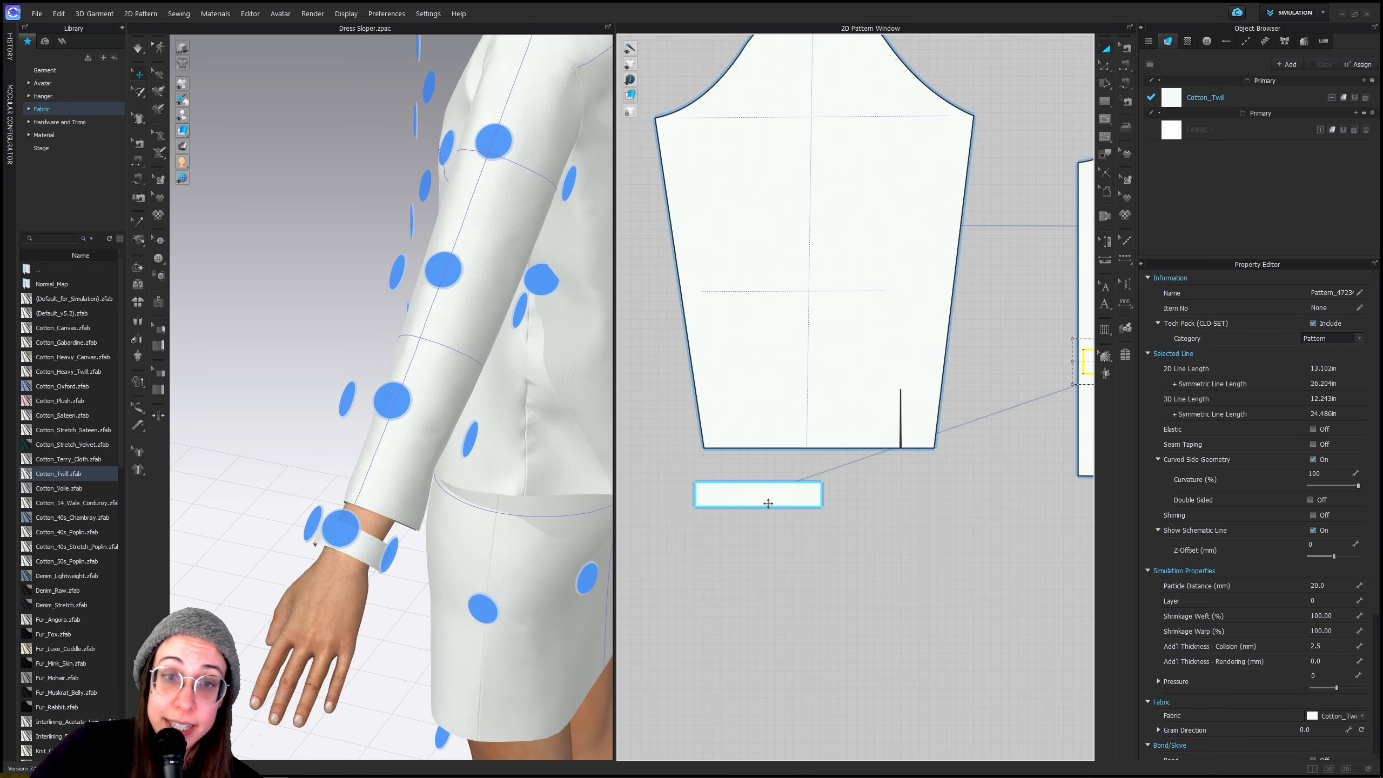
{"action": "left_click_drag", "start_coordinate": [772, 492], "coordinate": [835, 492]}
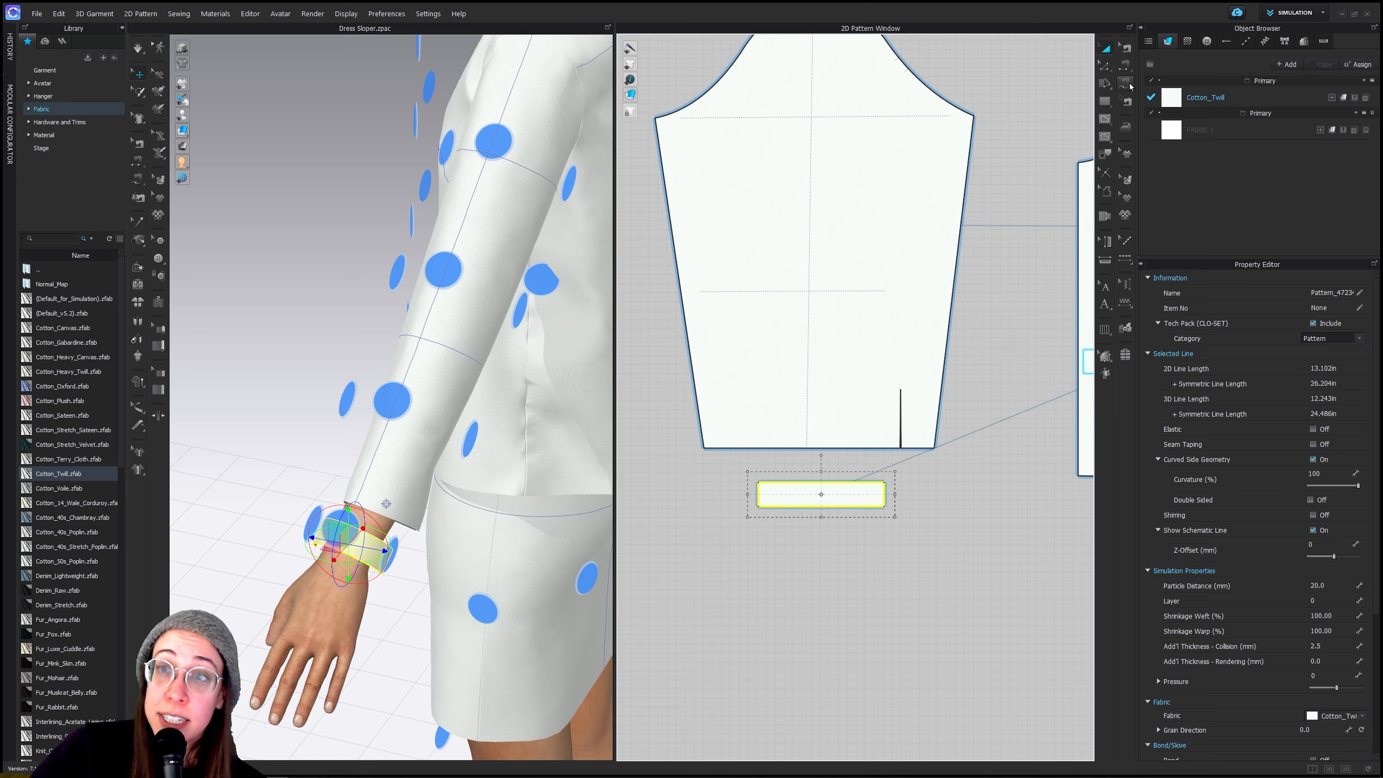
Free-sew the long hem section from the slit to the far side seam onto about 4.6 in of the cuff's upper edge, hiding the arrangement points
{"action": "left_click", "coordinate": [1124, 89]}
{"action": "left_click", "coordinate": [1125, 88]}
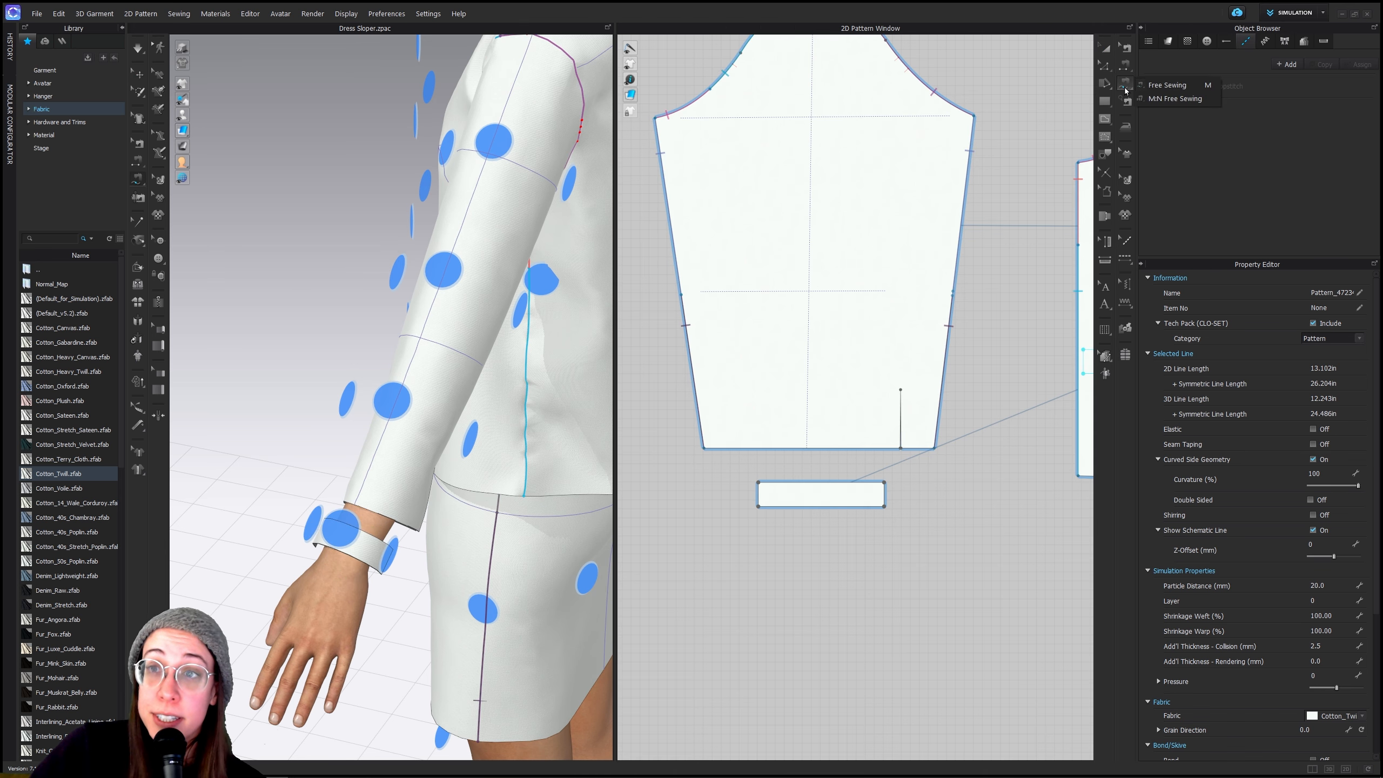
{"action": "left_click", "coordinate": [900, 448]}
{"action": "left_click", "coordinate": [704, 450]}
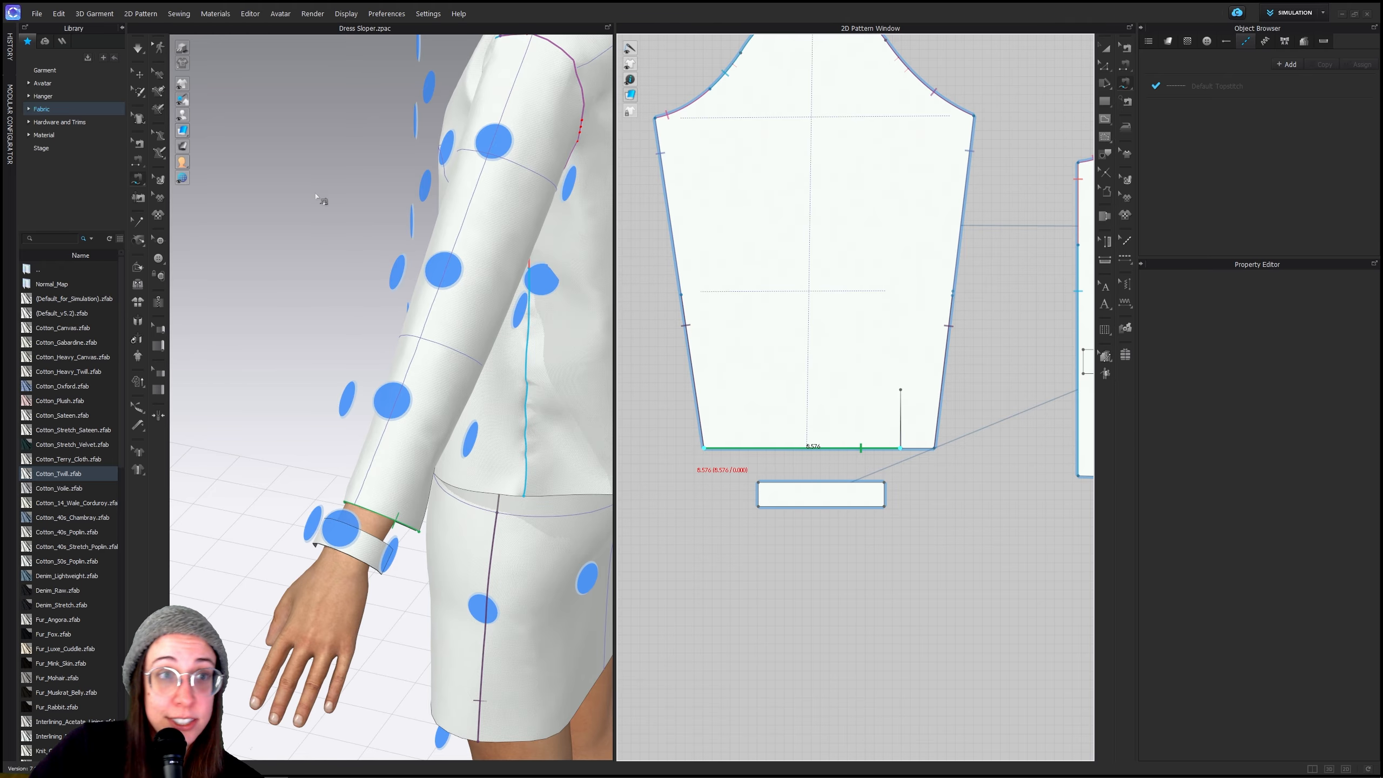
{"action": "left_click", "coordinate": [212, 115]}
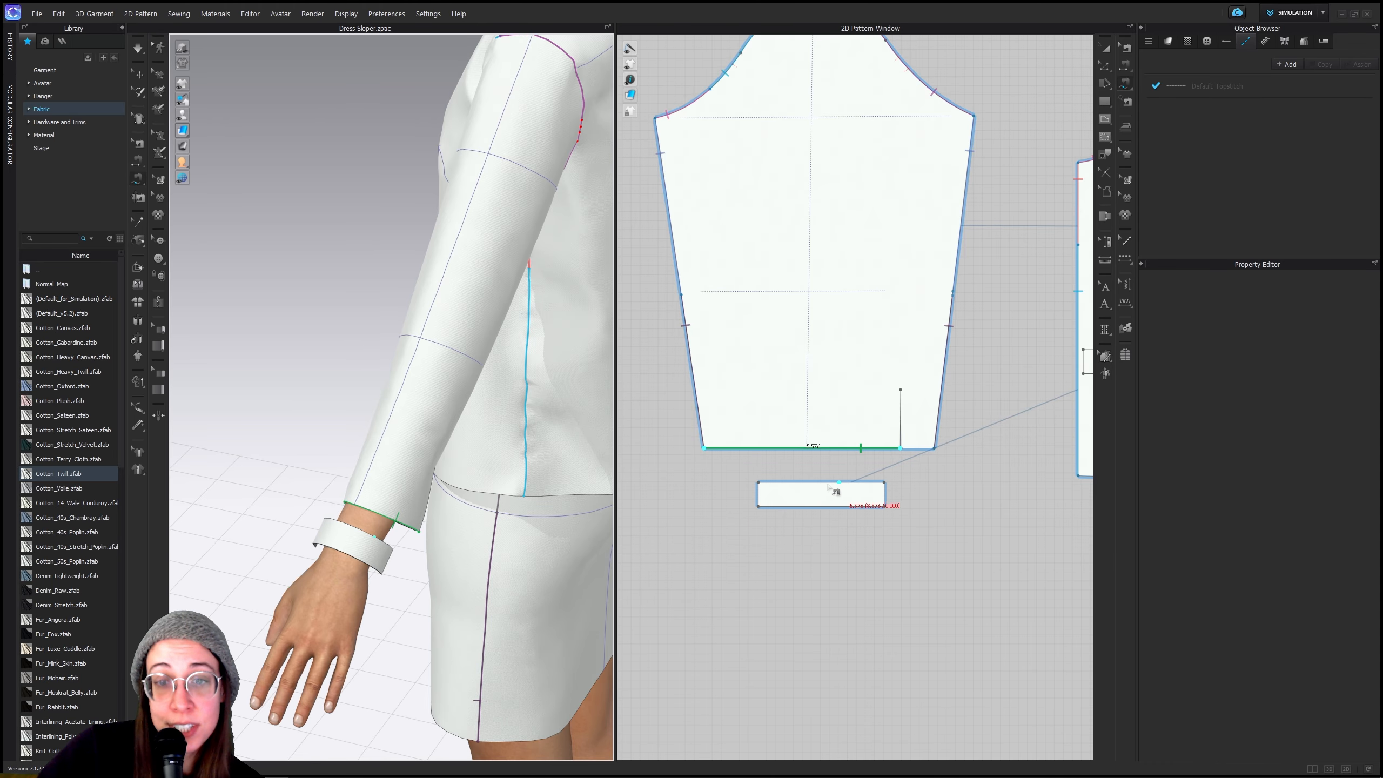
{"action": "left_click", "coordinate": [884, 485]}
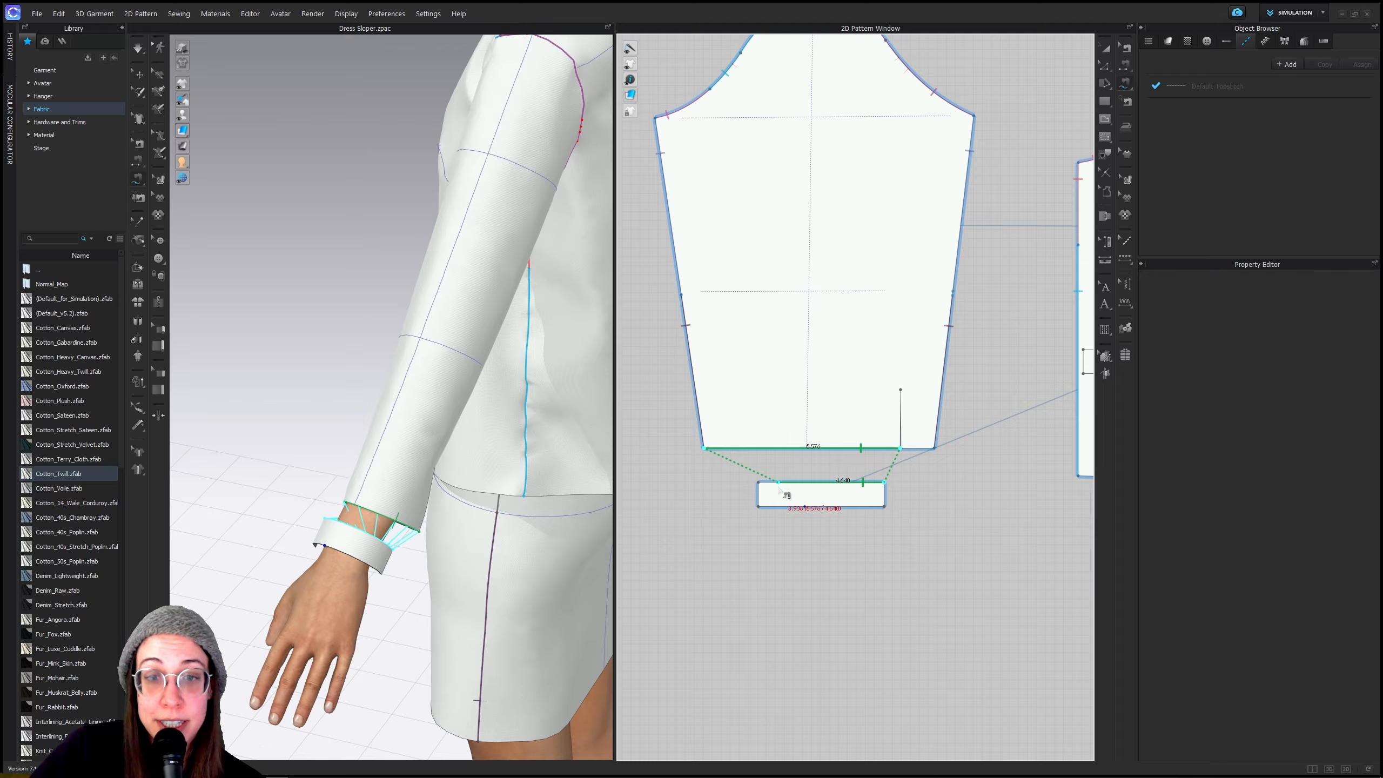
Free-sew the short hem section between the near side seam and the slit to the rest of the cuff's upper edge
{"action": "left_click", "coordinate": [932, 448]}
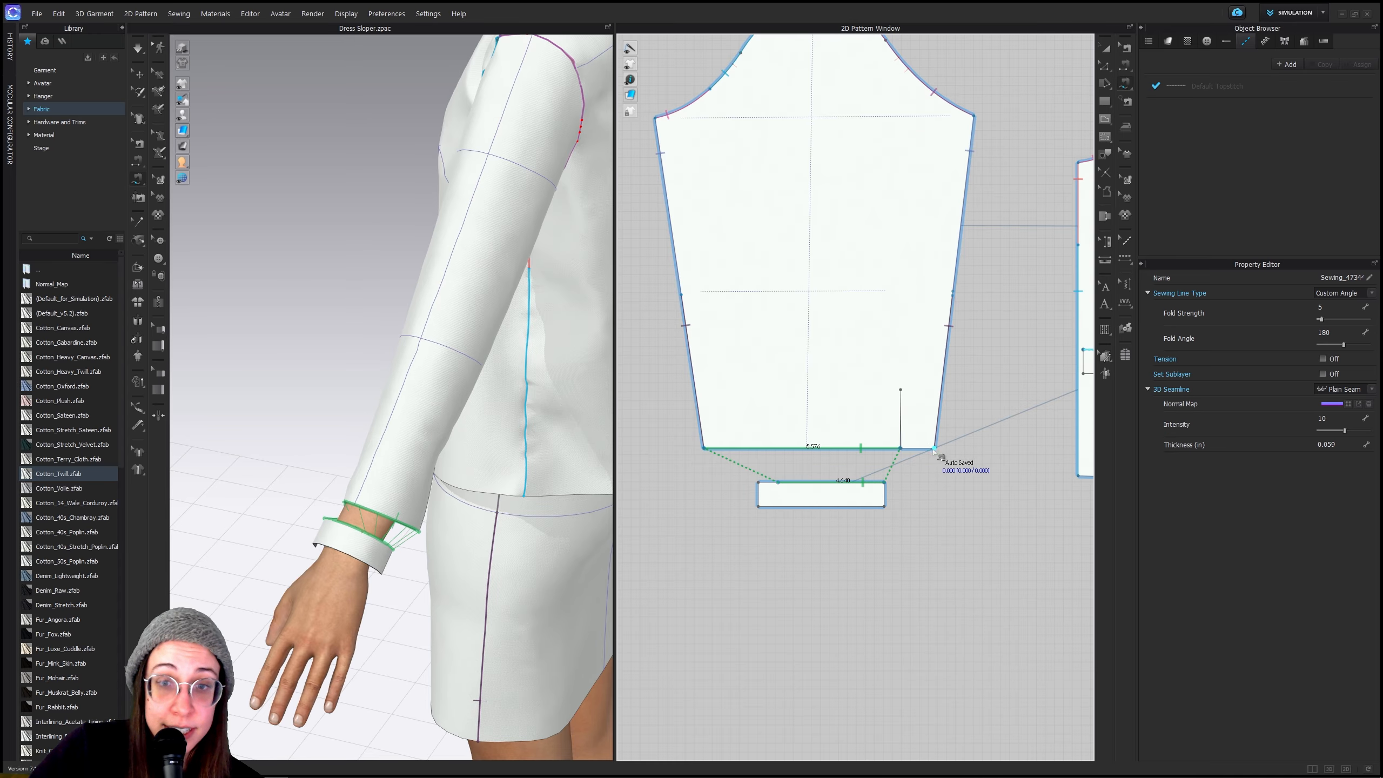
{"action": "left_click", "coordinate": [933, 449]}
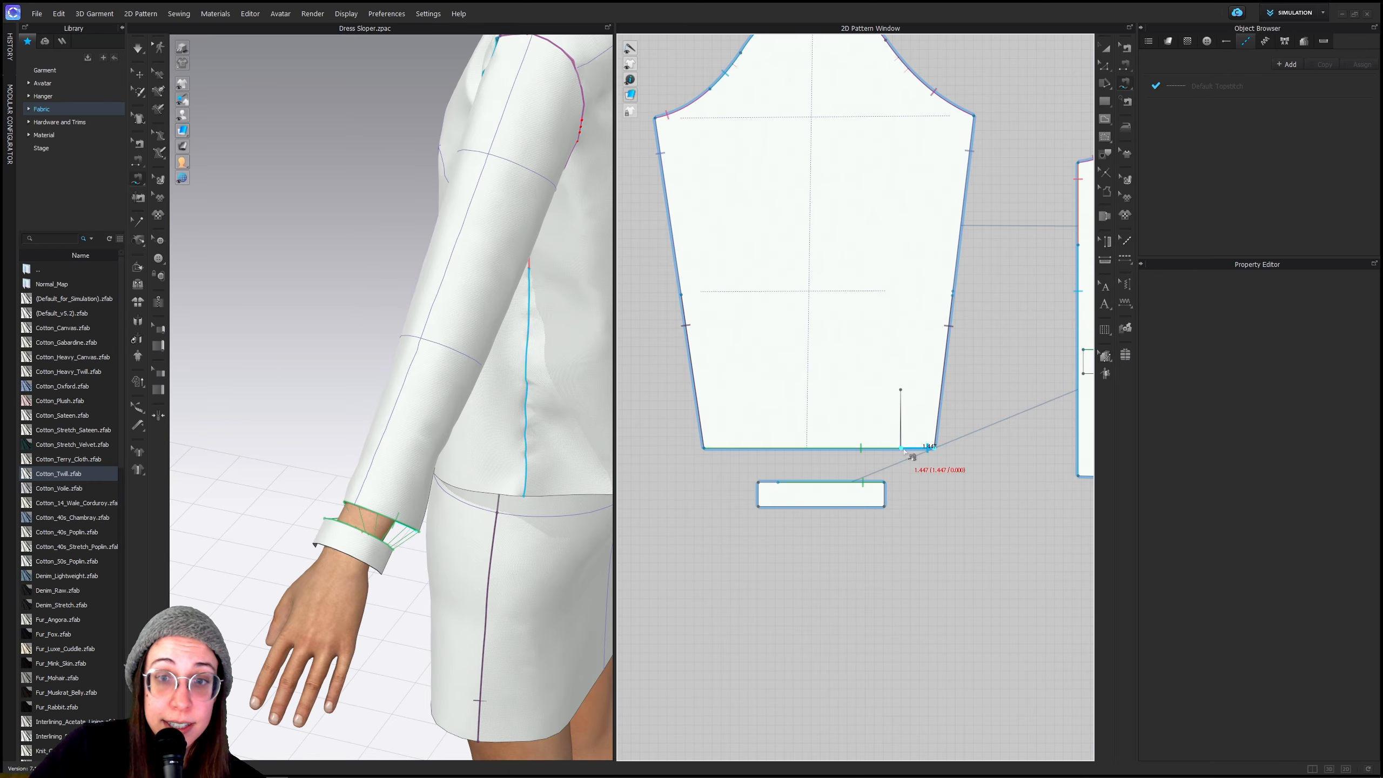
{"action": "left_click", "coordinate": [901, 449]}
{"action": "left_click", "coordinate": [759, 482]}
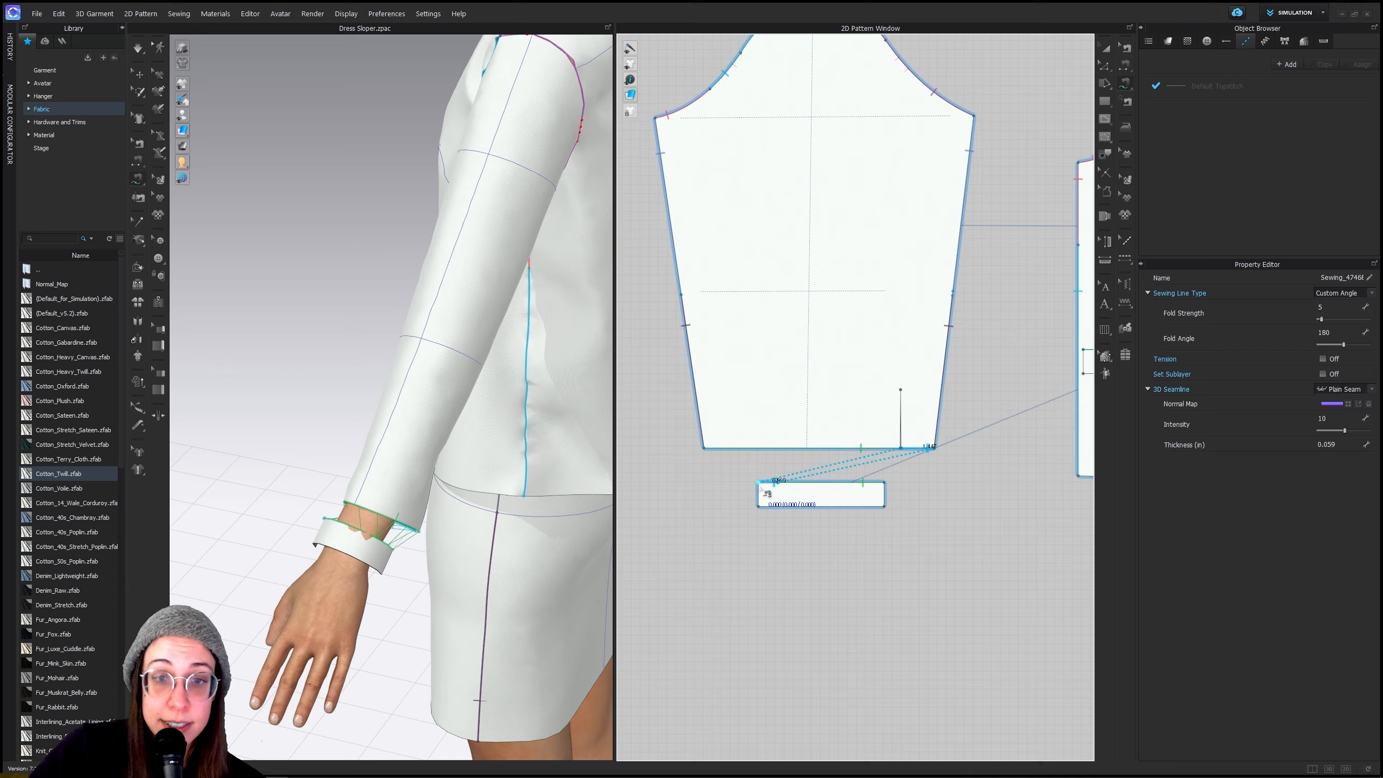
Examine the new sewing lines between the cuff and the sleeve hem from the back and side of the avatar
{"action": "right_click_drag", "start_coordinate": [343, 536], "coordinate": [267, 547]}
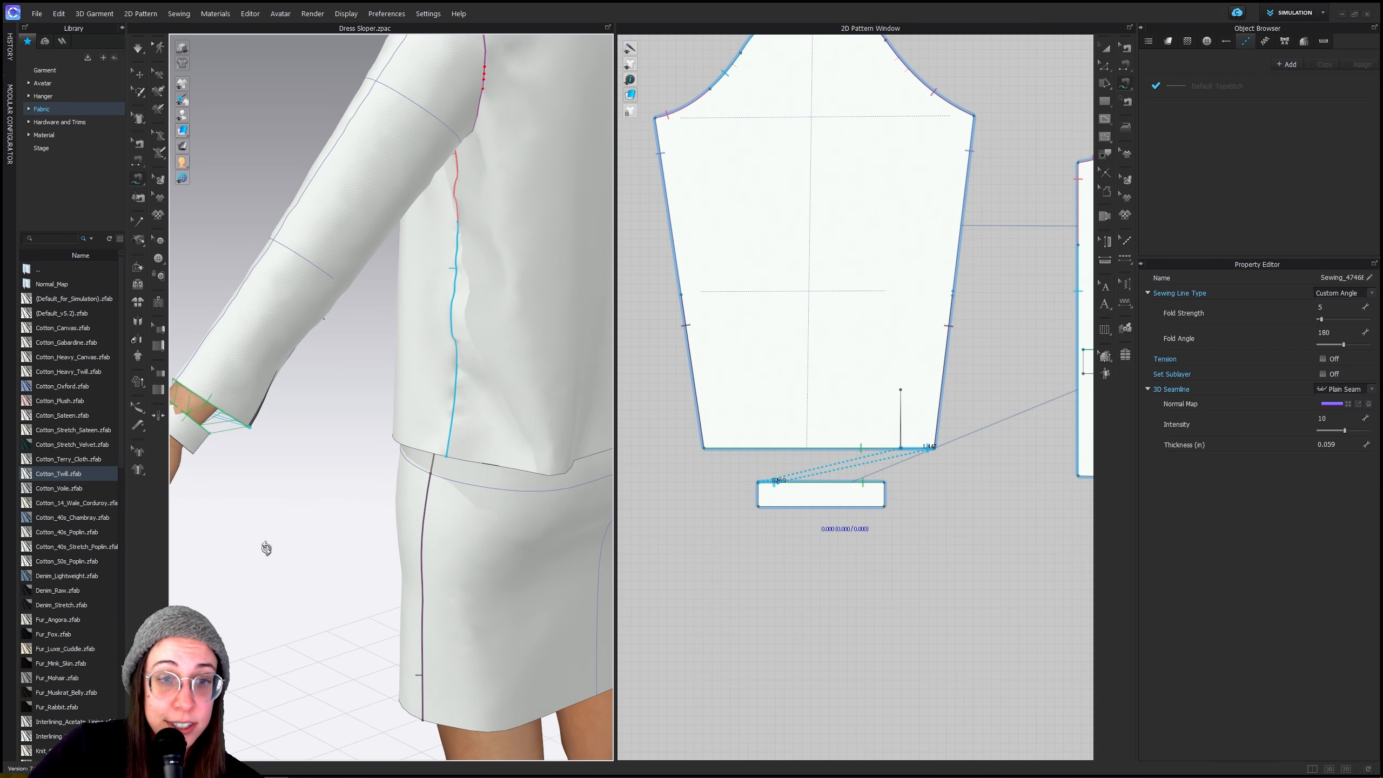
{"action": "scroll", "coordinate": [266, 548], "scroll_direction": "down", "scroll_amount": 5}
{"action": "scroll", "coordinate": [349, 493], "scroll_direction": "up", "scroll_amount": 6}
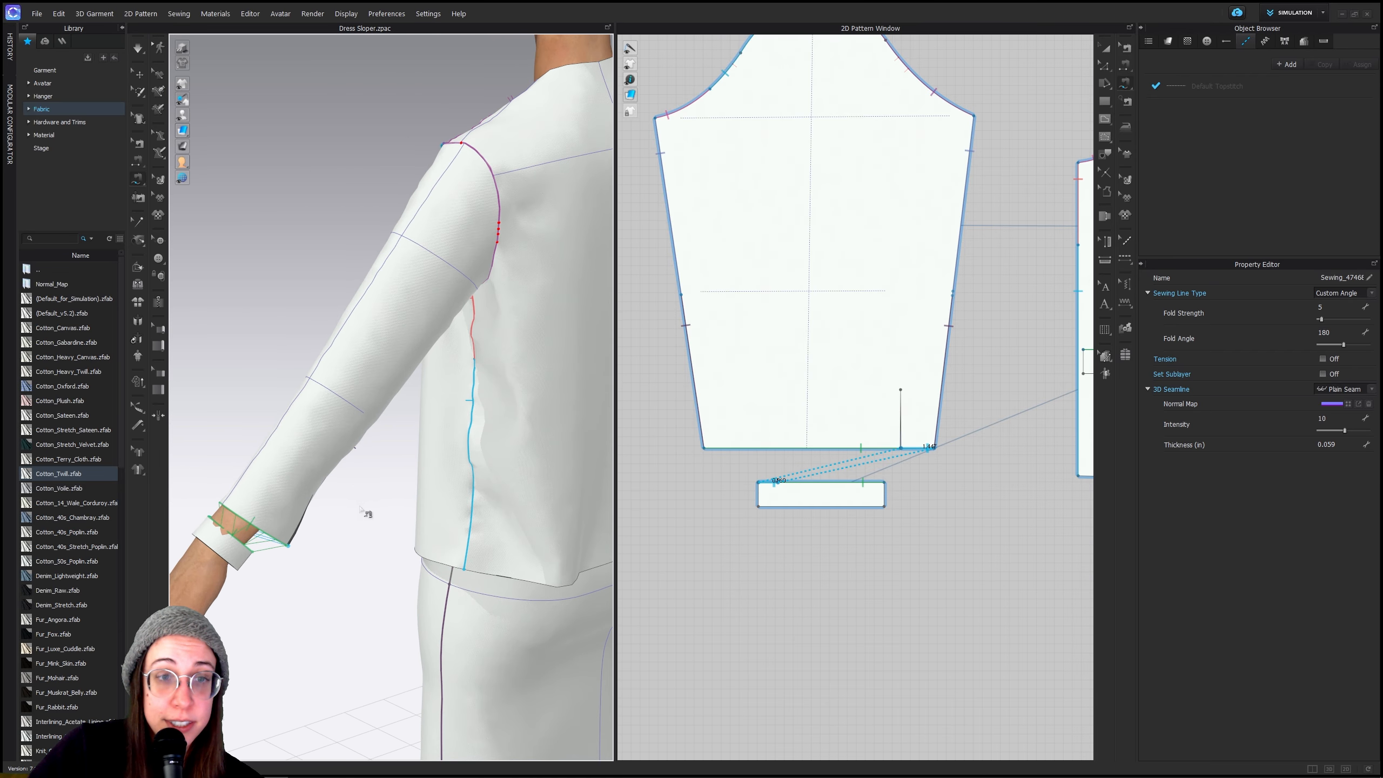
{"action": "middle_click_drag", "start_coordinate": [360, 508], "coordinate": [346, 457]}
{"action": "scroll", "coordinate": [346, 457], "scroll_direction": "up", "scroll_amount": 2}
{"action": "right_click_drag", "start_coordinate": [333, 511], "coordinate": [425, 492]}
{"action": "middle_click_drag", "start_coordinate": [426, 492], "coordinate": [234, 501]}
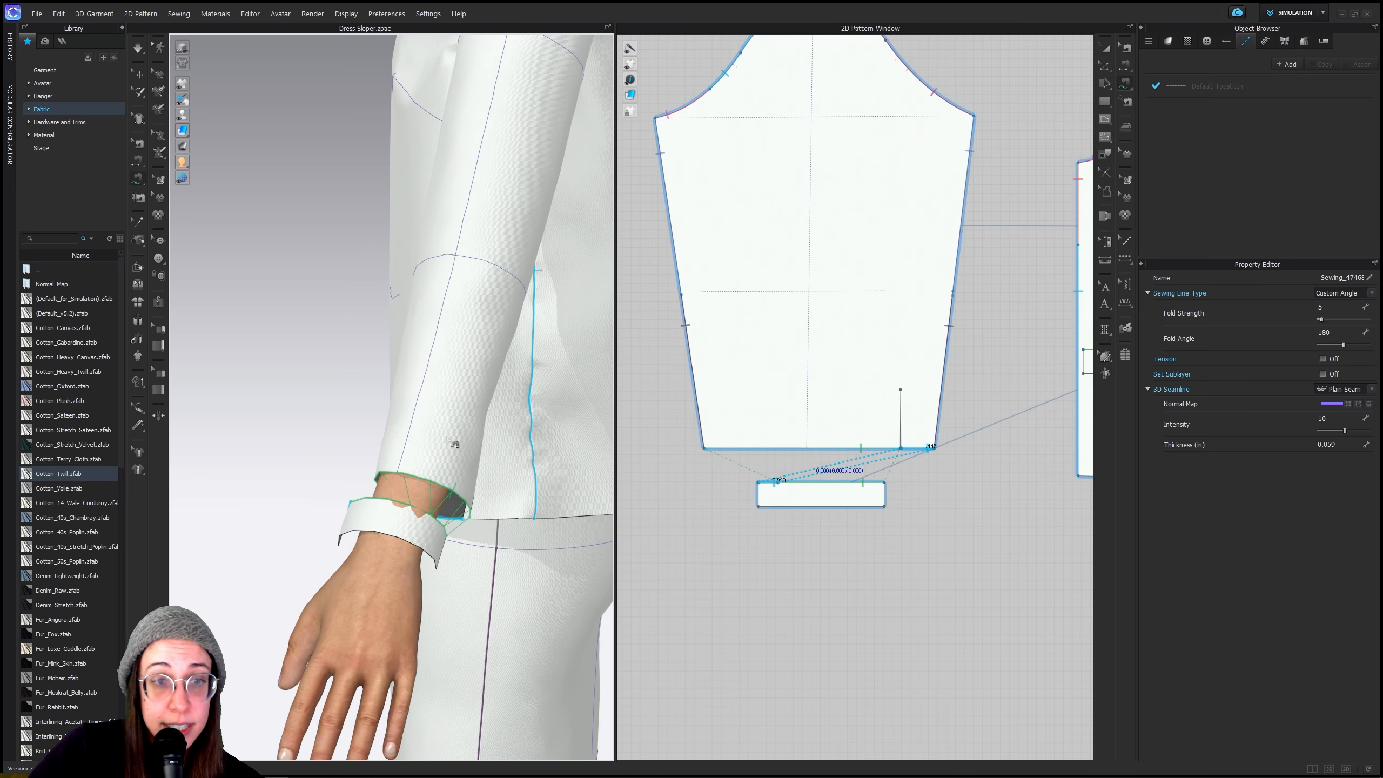
Simulate the garment to draw the cuff onto the sleeve hem, and check the cuff's fit around the avatar's wrist
{"action": "left_click", "coordinate": [137, 49]}
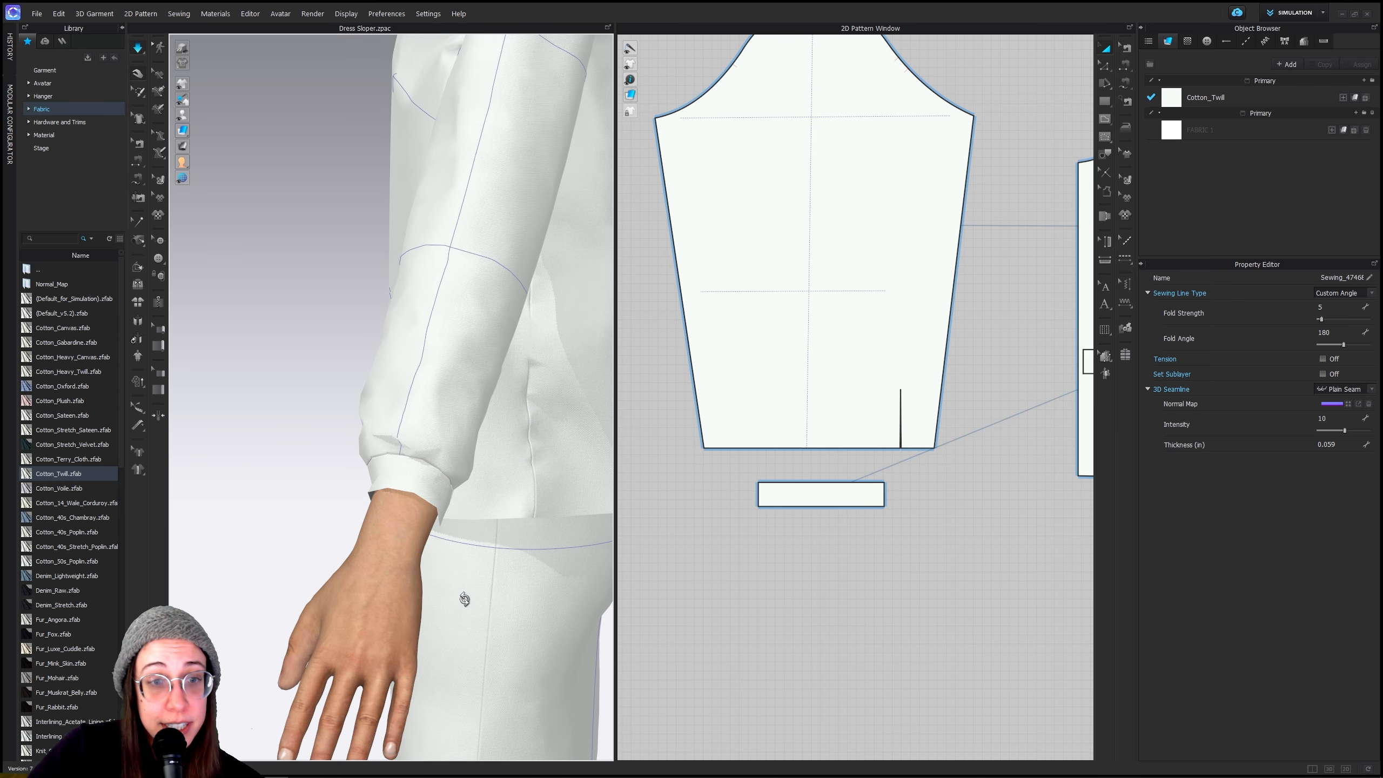
{"action": "right_click_drag", "start_coordinate": [466, 599], "coordinate": [493, 574]}
{"action": "middle_click_drag", "start_coordinate": [494, 575], "coordinate": [400, 592]}
{"action": "right_click_drag", "start_coordinate": [400, 592], "coordinate": [482, 553]}
{"action": "middle_click_drag", "start_coordinate": [482, 554], "coordinate": [392, 513]}
{"action": "right_click_drag", "start_coordinate": [392, 512], "coordinate": [509, 499]}
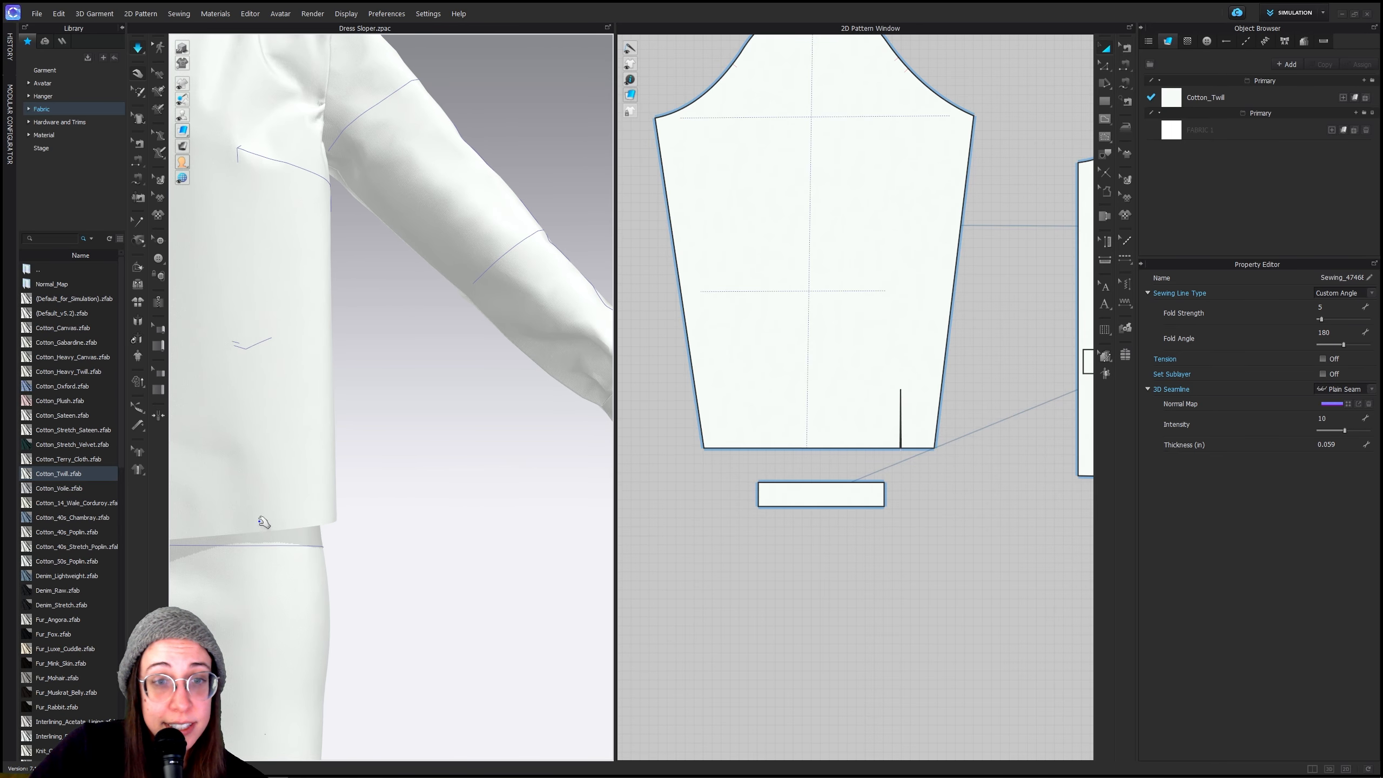
{"action": "middle_click_drag", "start_coordinate": [264, 522], "coordinate": [229, 527]}
{"action": "middle_click_drag", "start_coordinate": [276, 475], "coordinate": [335, 451]}
{"action": "left_click", "coordinate": [336, 430]}
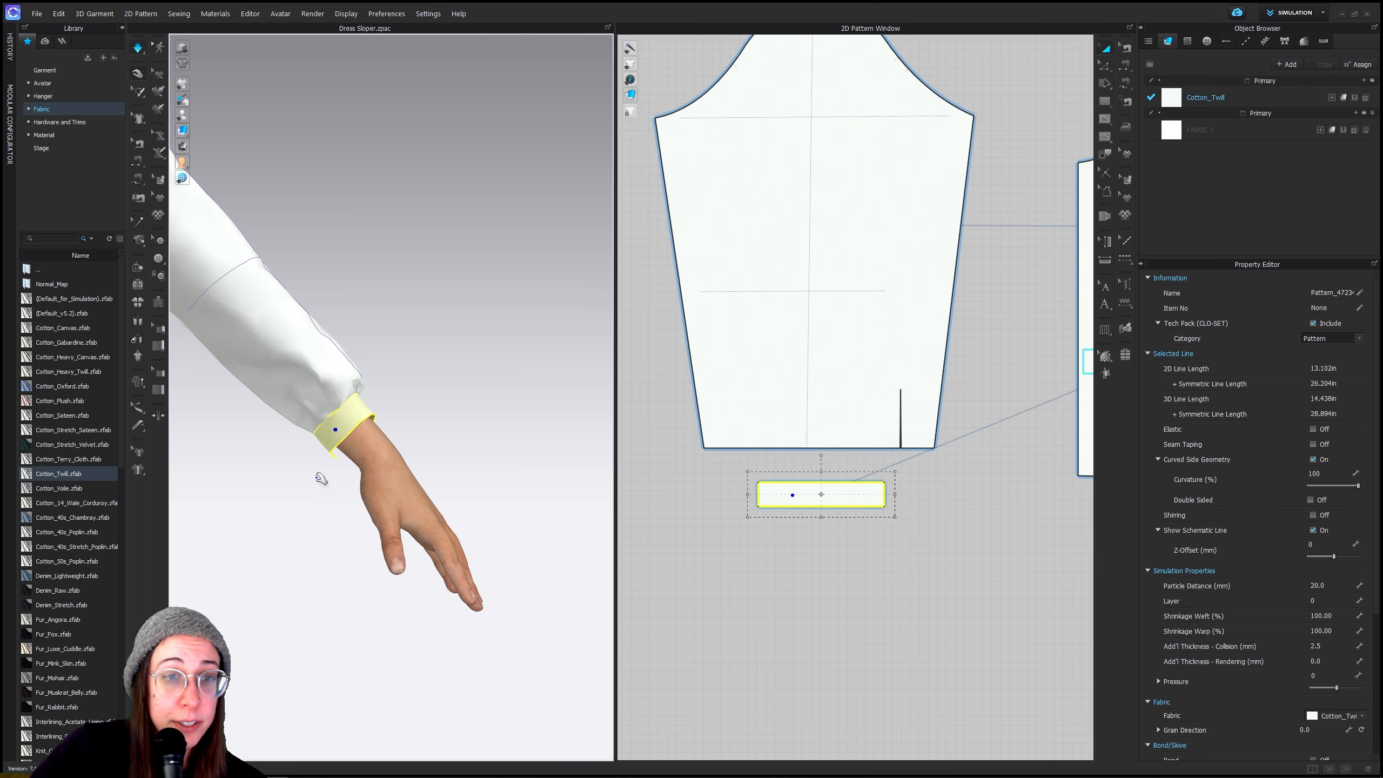
Add a default button near the end of the cuff on one side of the sleeve slit
{"action": "right_click_drag", "start_coordinate": [323, 470], "coordinate": [520, 468]}
{"action": "scroll", "coordinate": [337, 444], "scroll_direction": "up", "scroll_amount": 3}
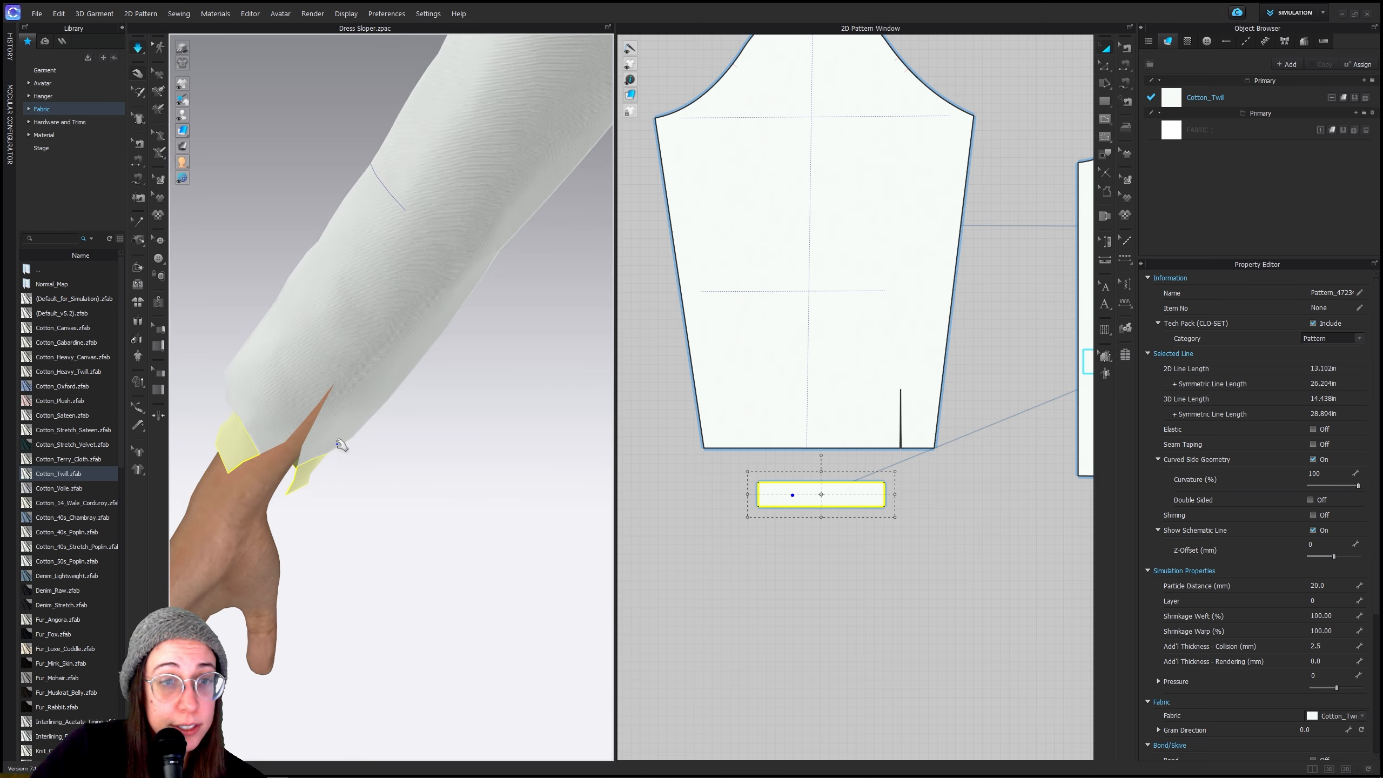
{"action": "middle_click_drag", "start_coordinate": [338, 444], "coordinate": [479, 444]}
{"action": "scroll", "coordinate": [478, 446], "scroll_direction": "up", "scroll_amount": 3}
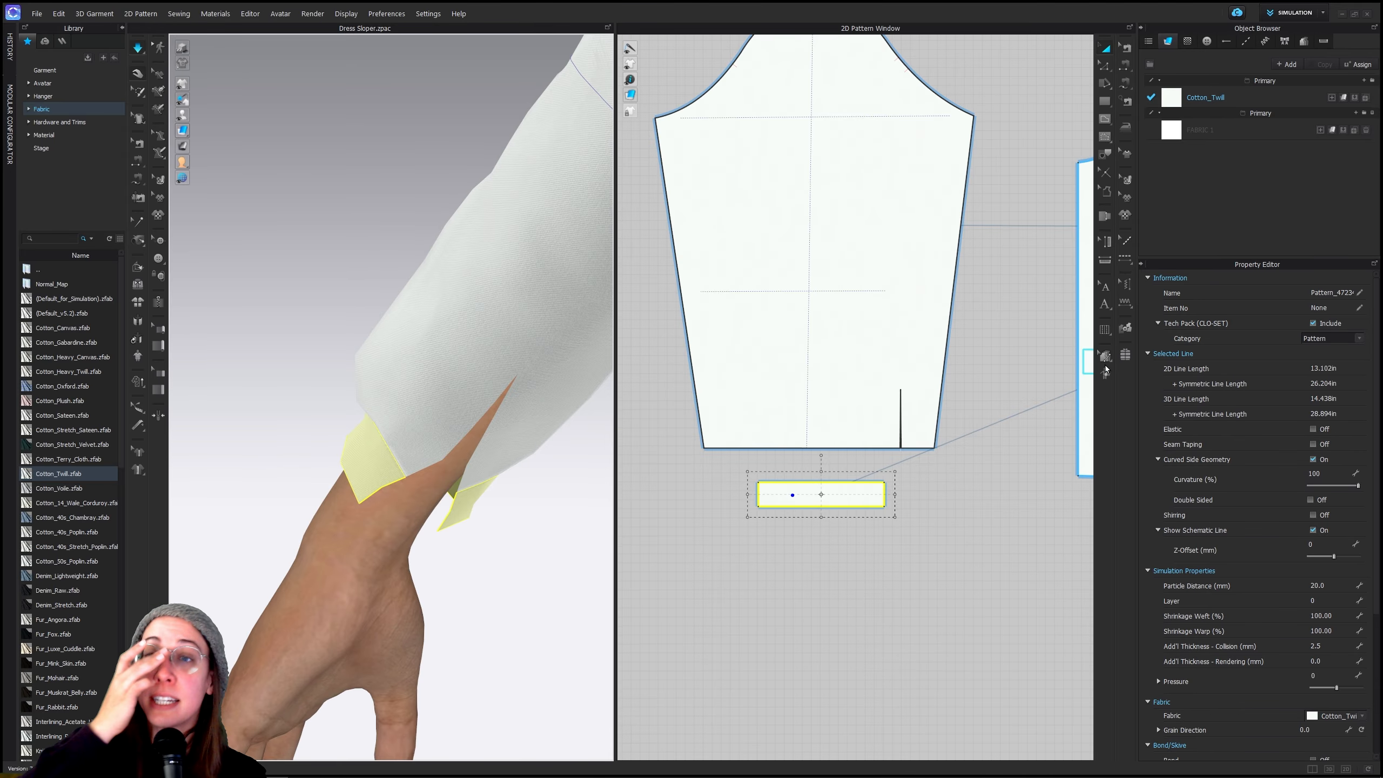
{"action": "left_click", "coordinate": [157, 262]}
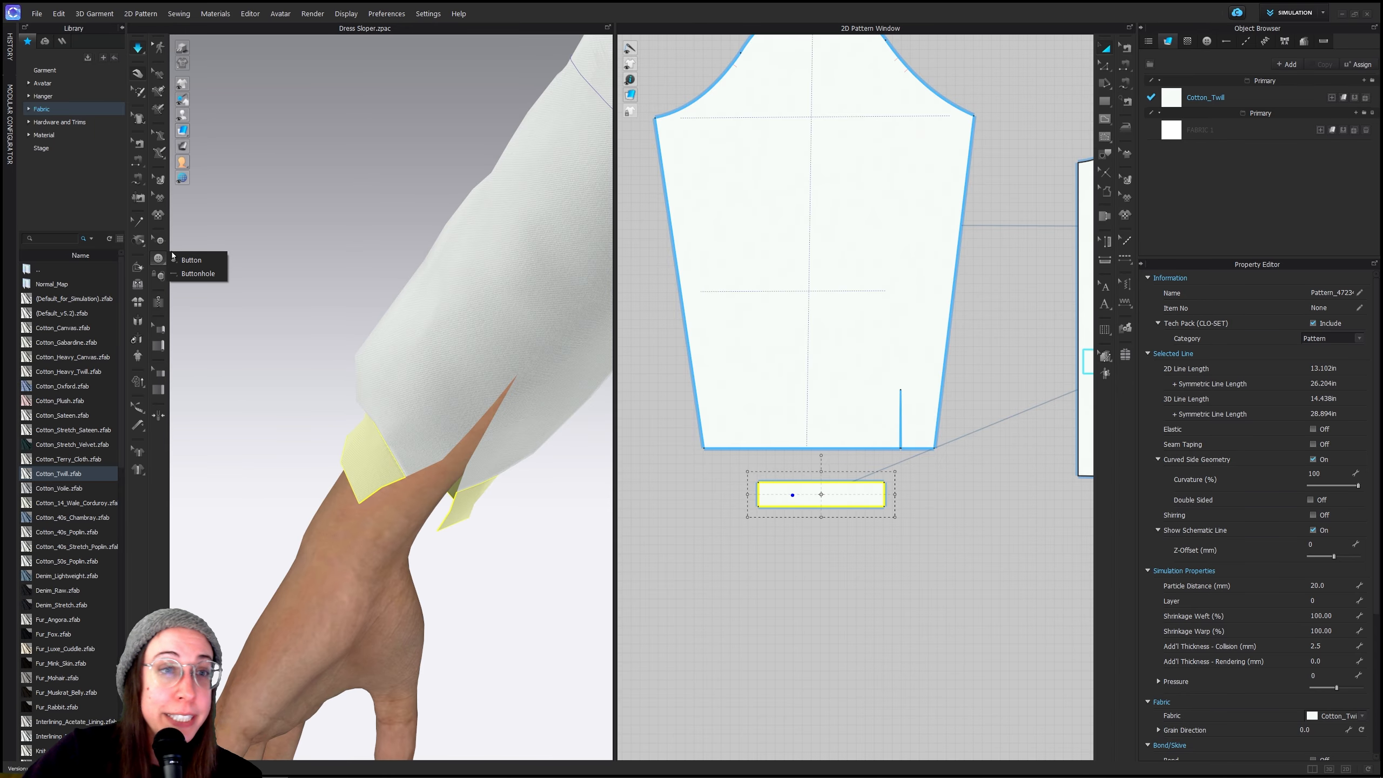
{"action": "left_click", "coordinate": [188, 261]}
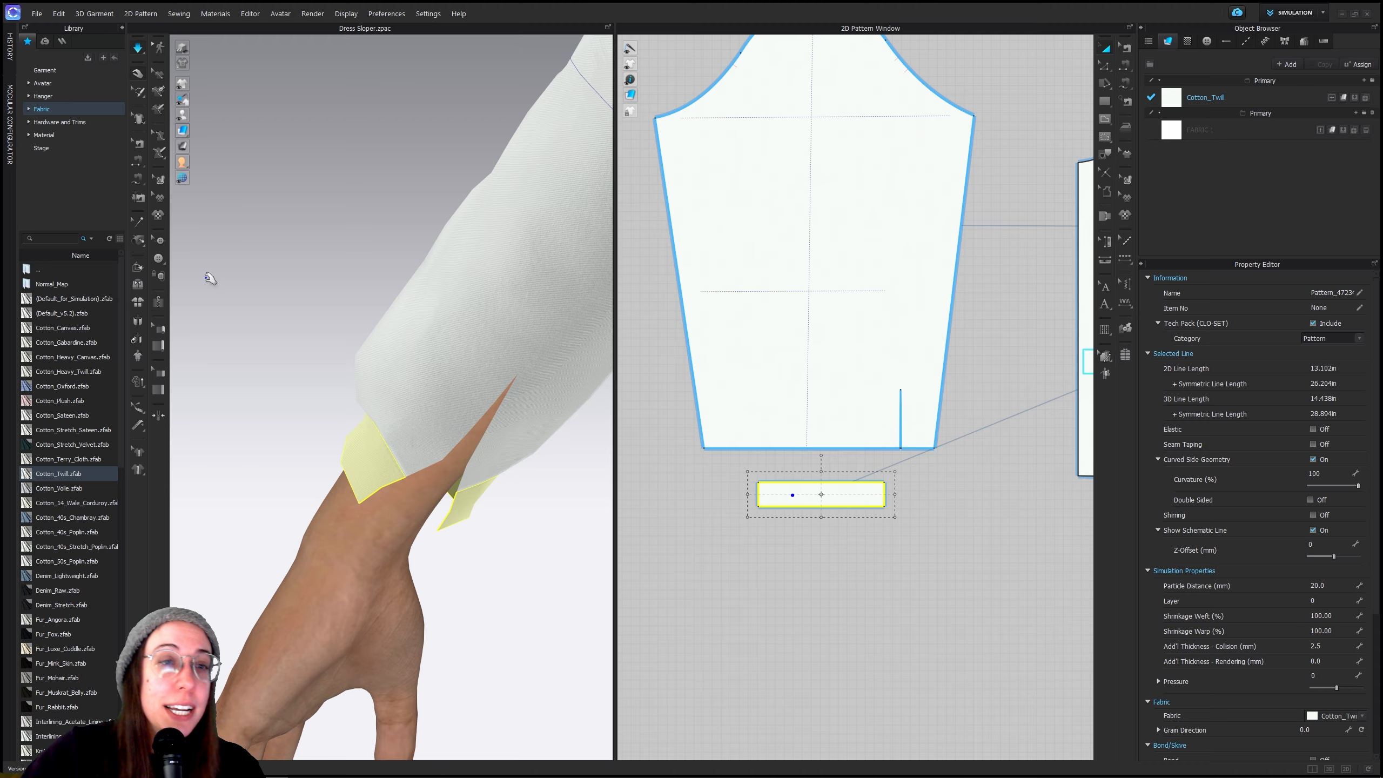
{"action": "left_click", "coordinate": [159, 259]}
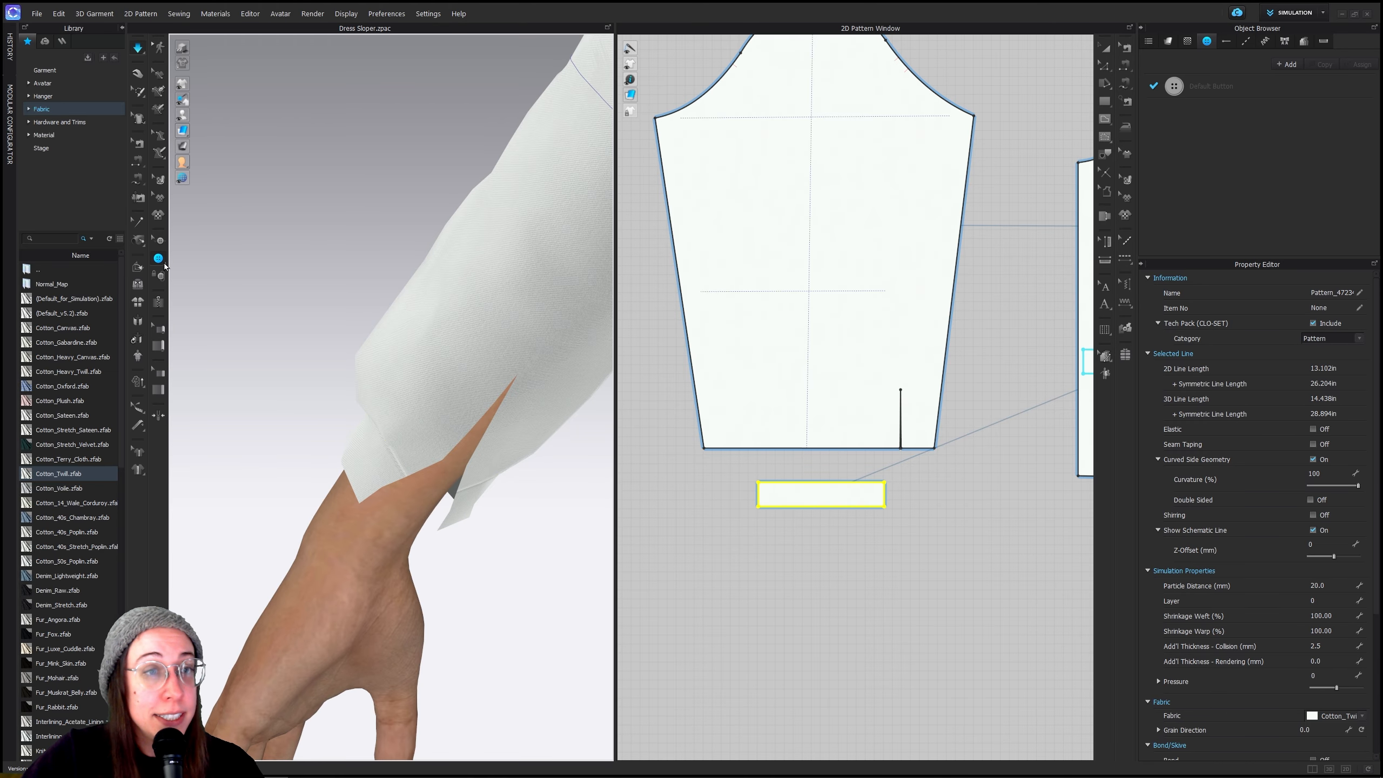
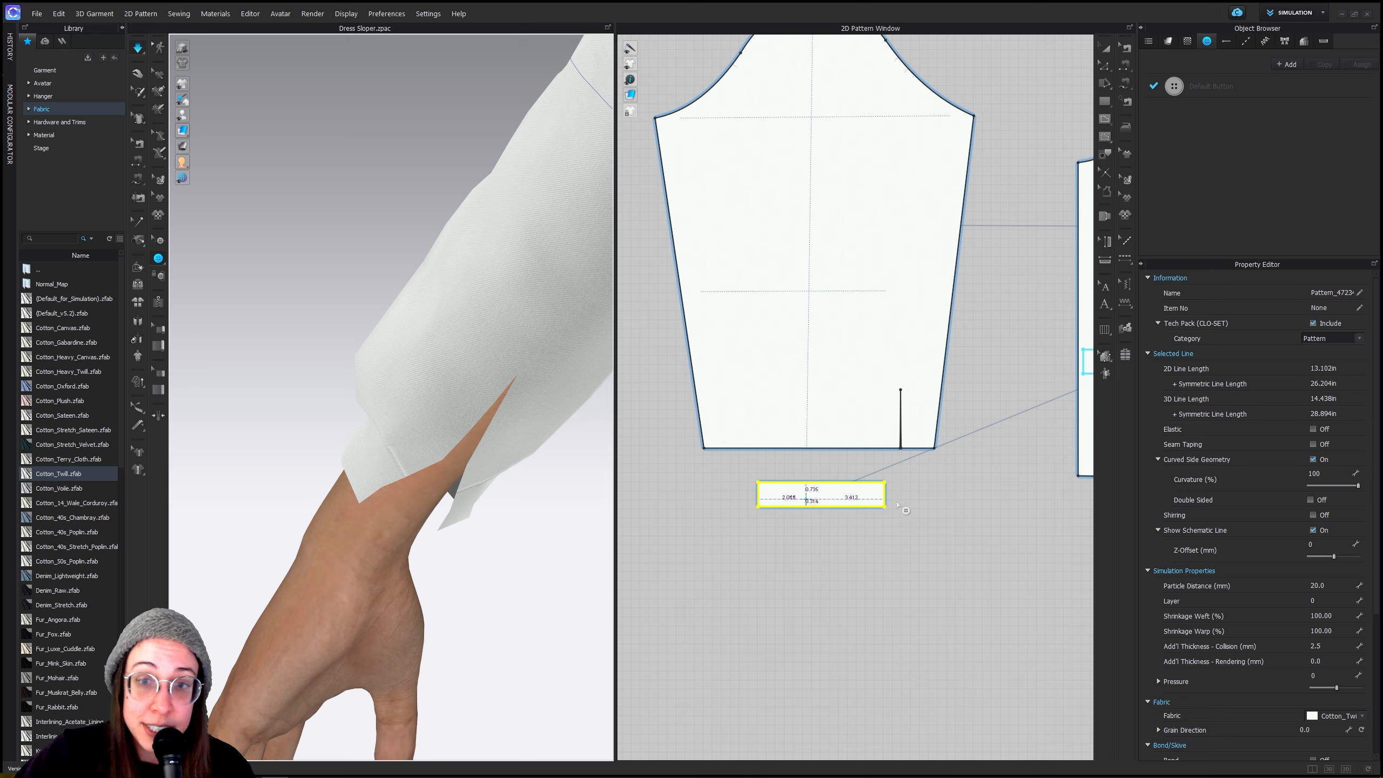
{"action": "left_click", "coordinate": [370, 468]}
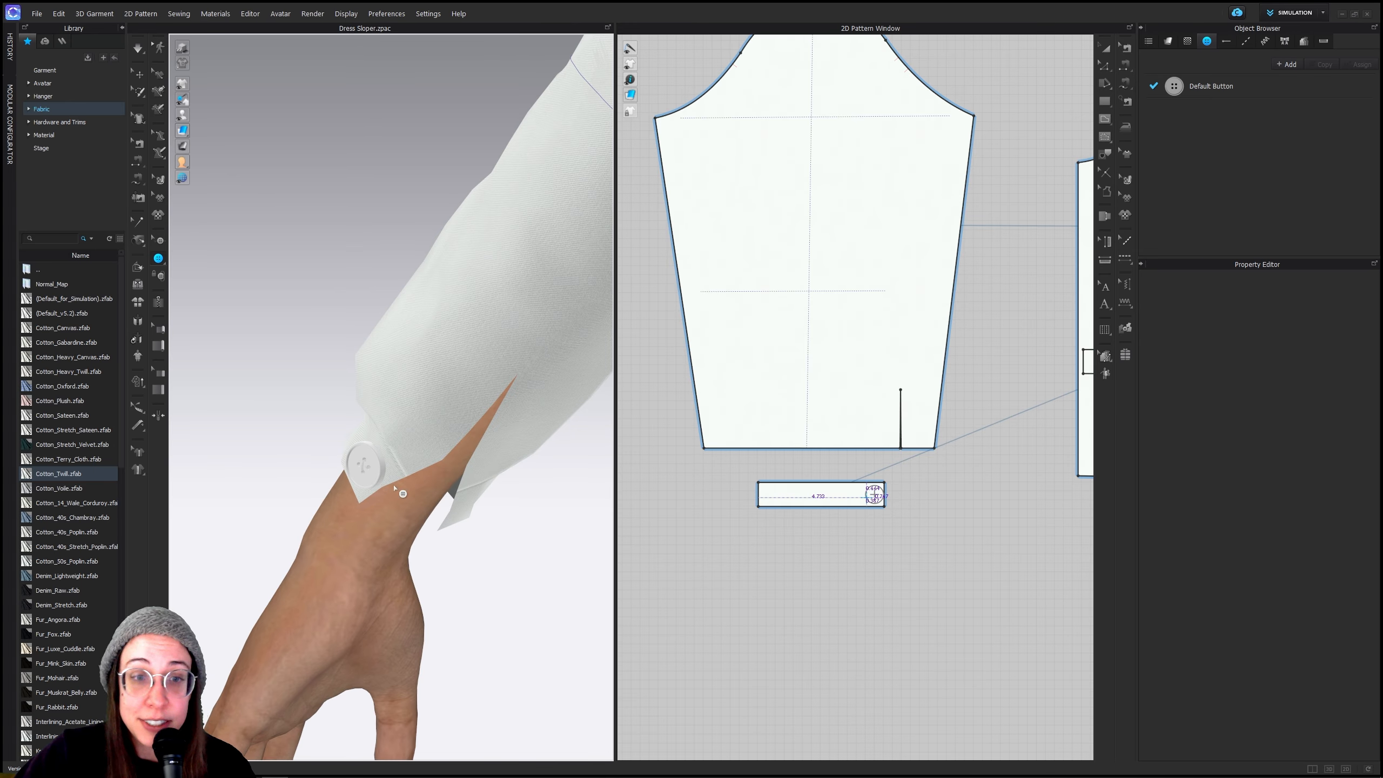
Place a default buttonhole on the cuff's opposite end, about 0.5 in from the end edge and roughly centred in its height
{"action": "right_click_drag", "start_coordinate": [504, 568], "coordinate": [455, 538]}
{"action": "left_click", "coordinate": [155, 274]}
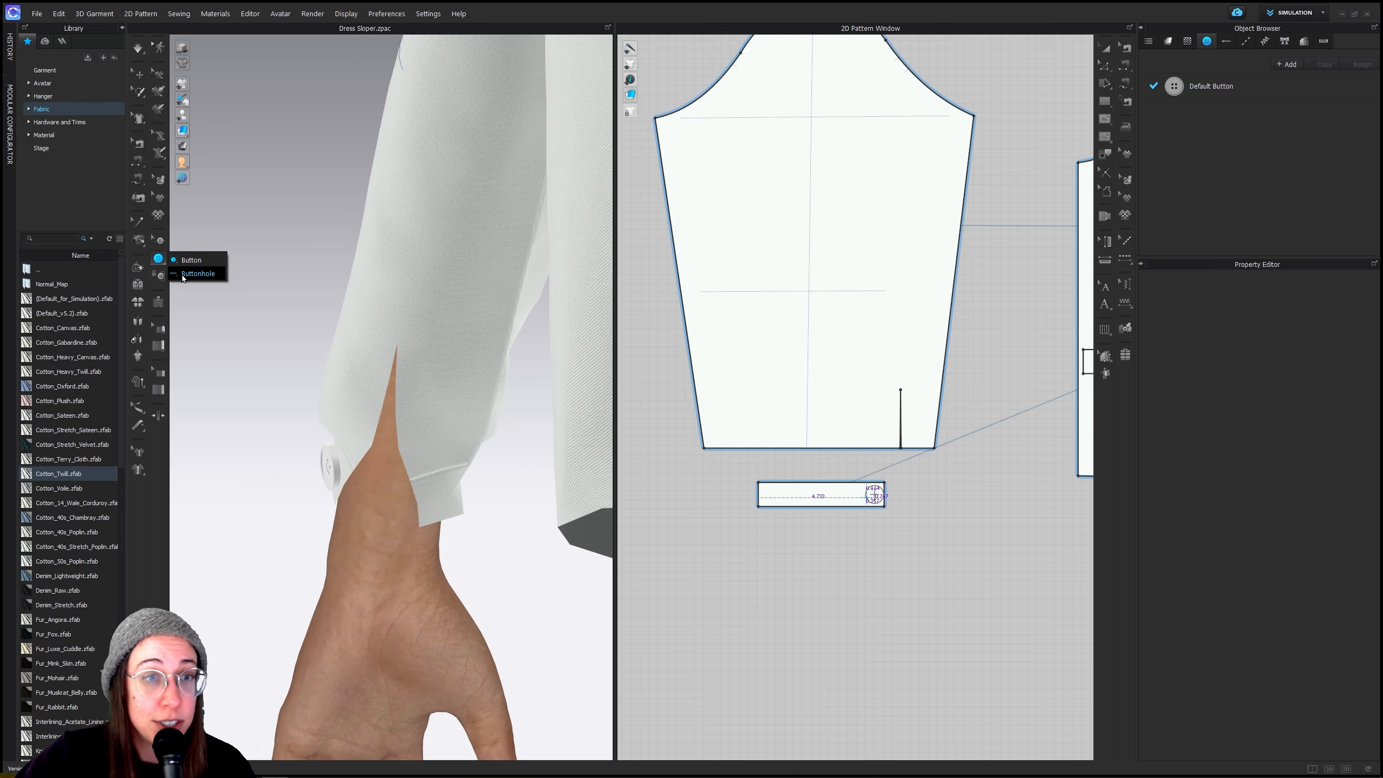
{"action": "left_click", "coordinate": [185, 281]}
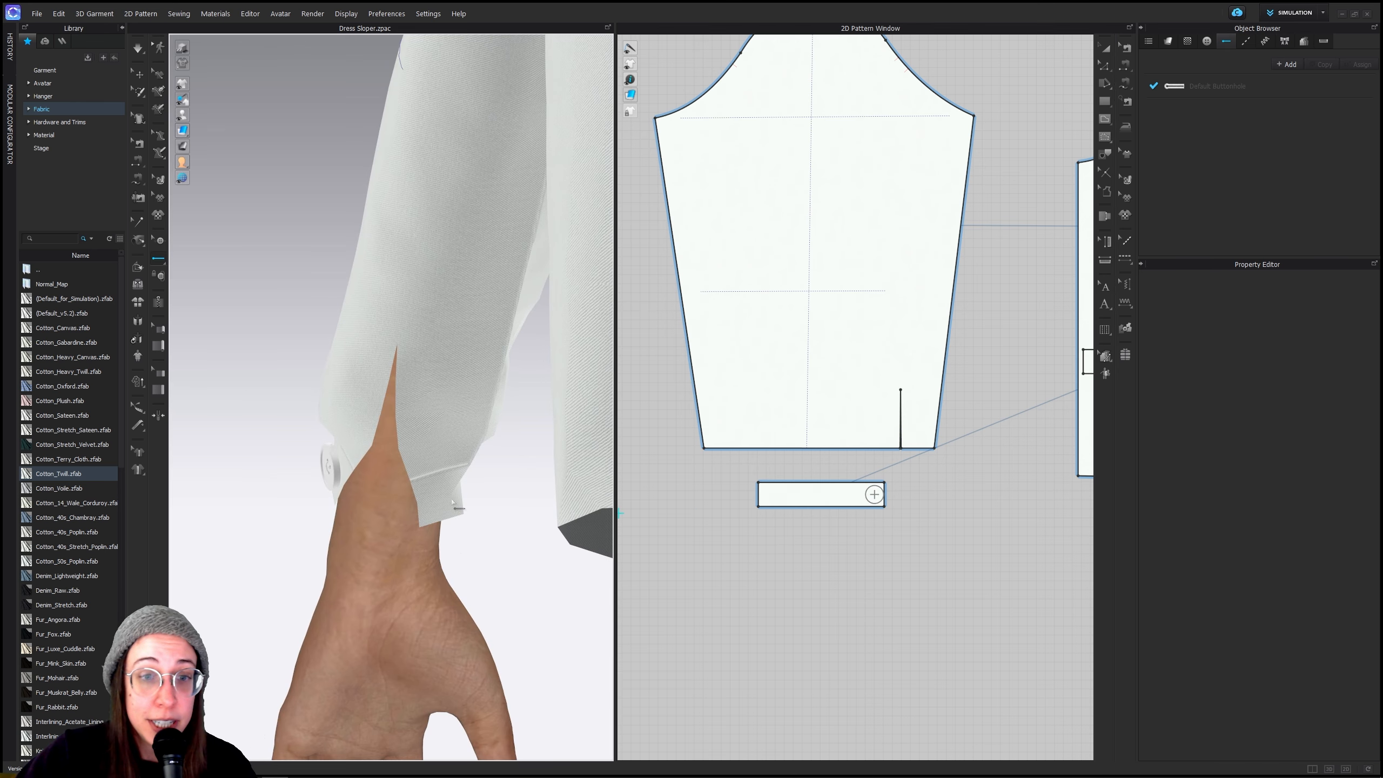
{"action": "scroll", "coordinate": [771, 493], "scroll_direction": "up", "scroll_amount": 5}
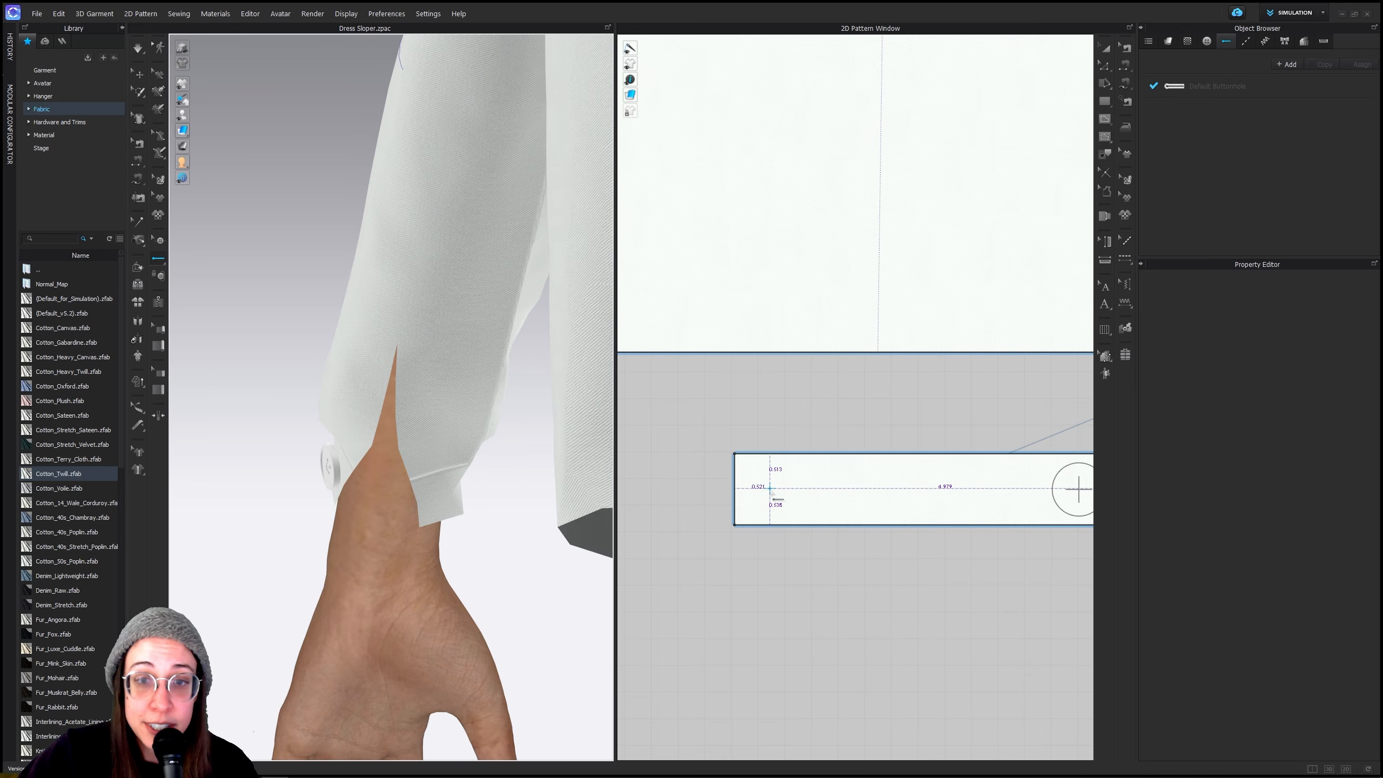
{"action": "left_click", "coordinate": [769, 487]}
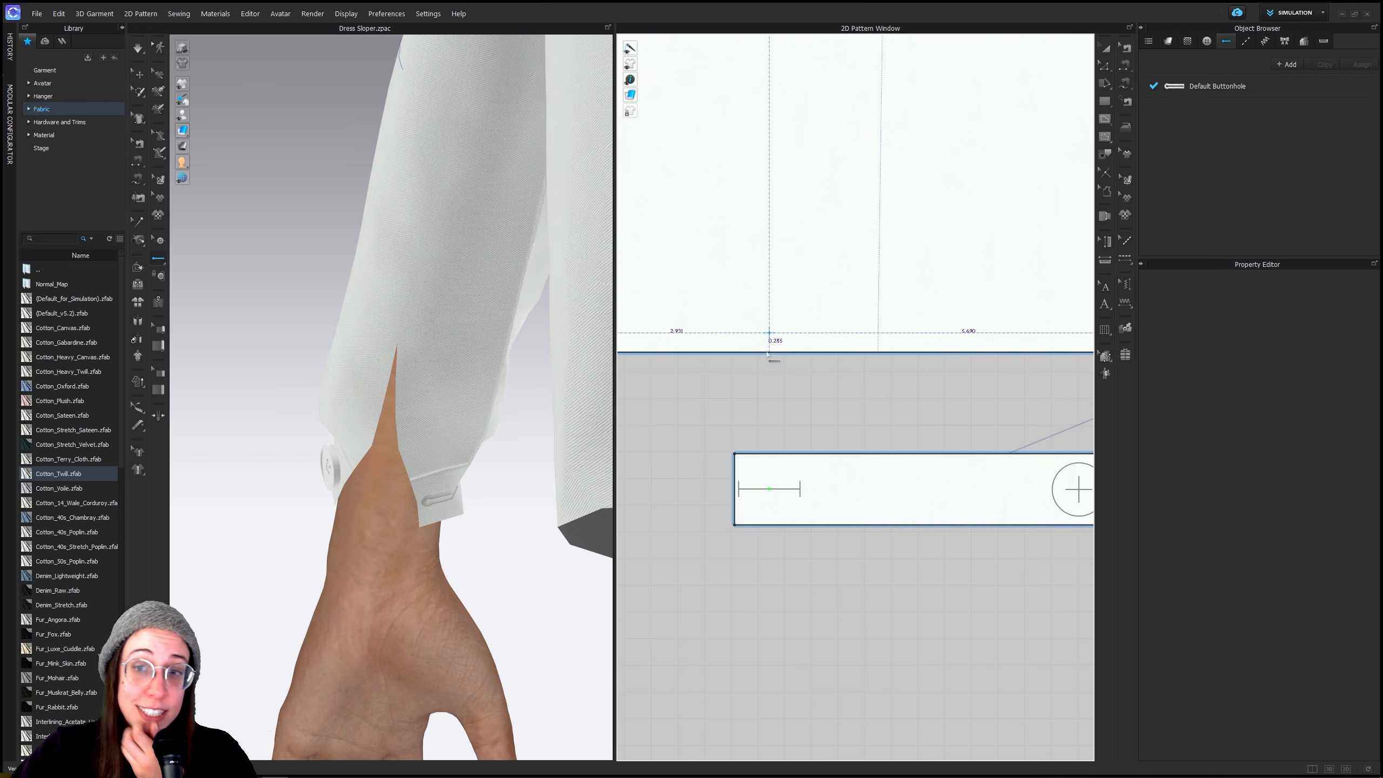
Inspect the cuff button's properties and the style options available for it
{"action": "left_click", "coordinate": [1105, 48]}
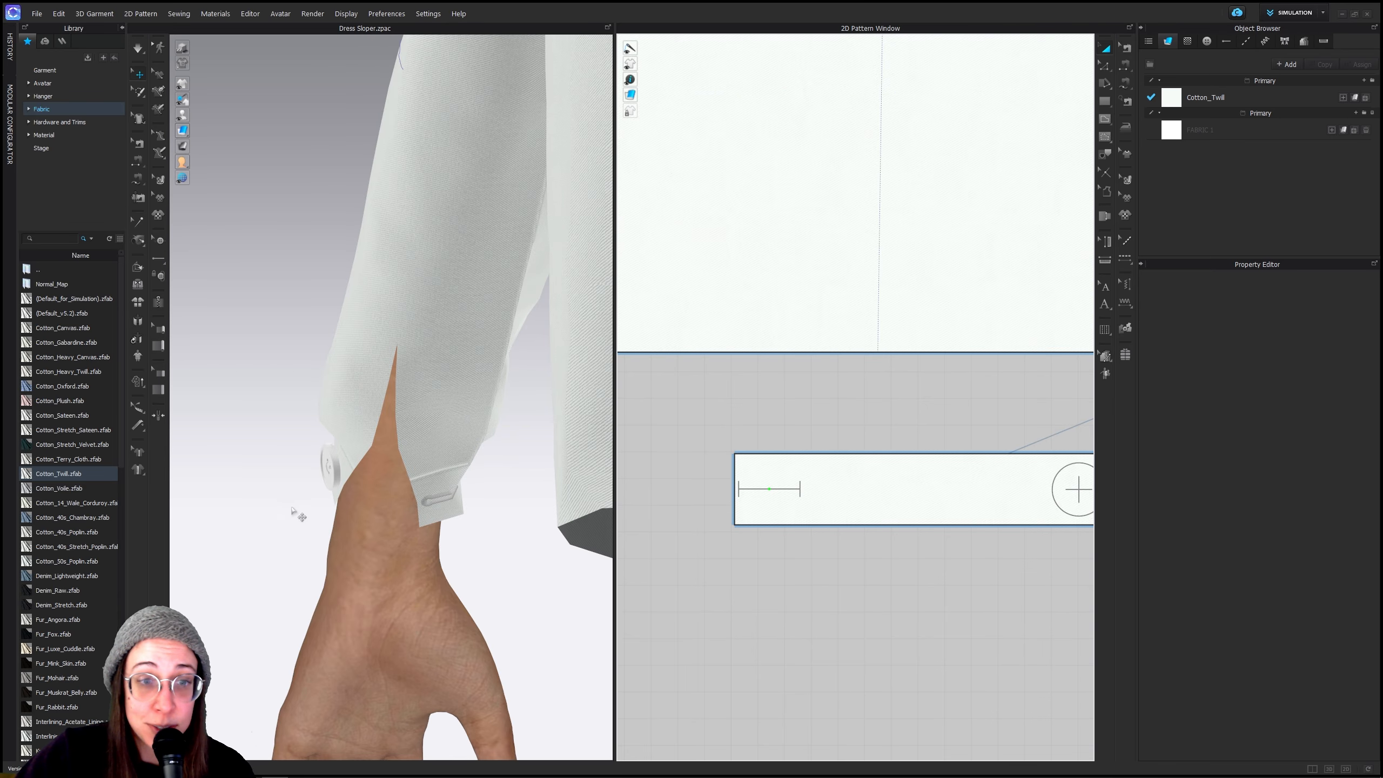
{"action": "right_click_drag", "start_coordinate": [298, 514], "coordinate": [332, 479]}
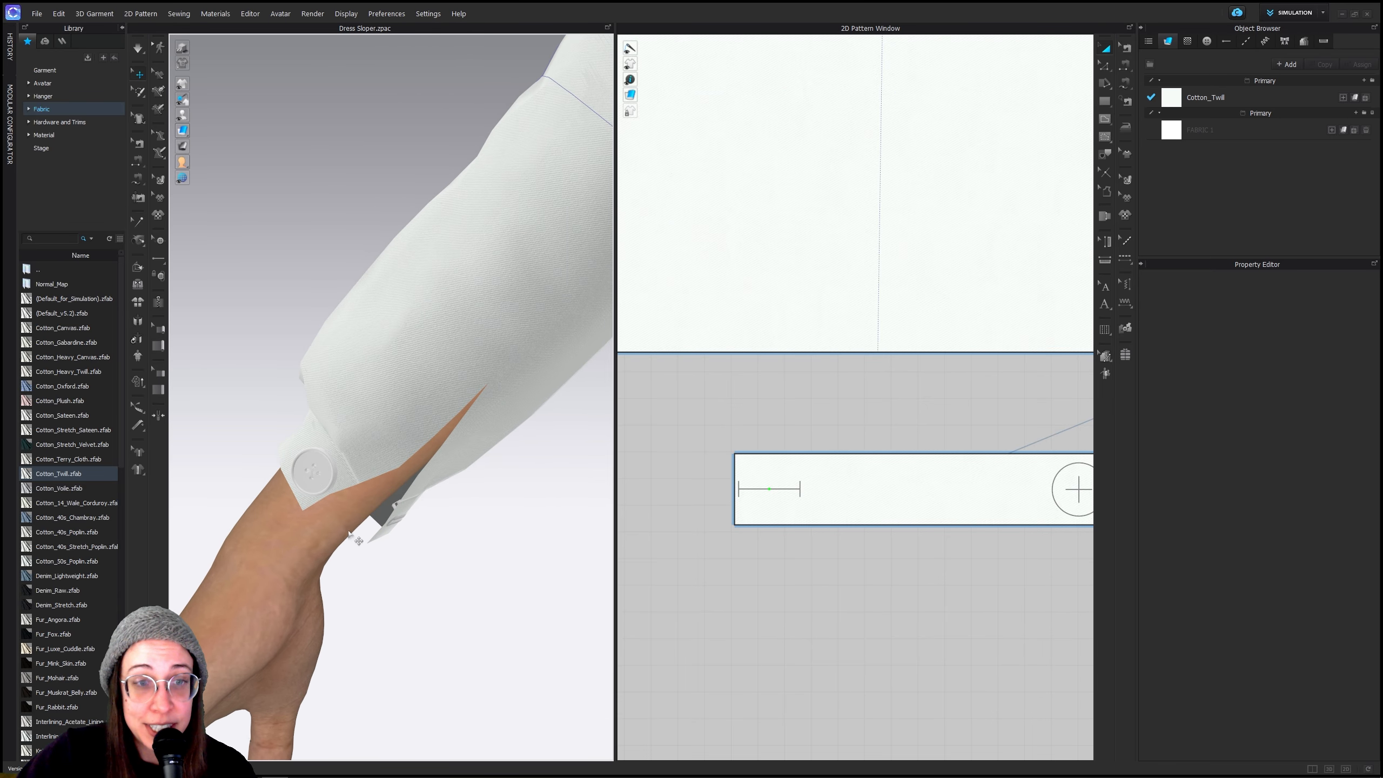
{"action": "left_click", "coordinate": [333, 477]}
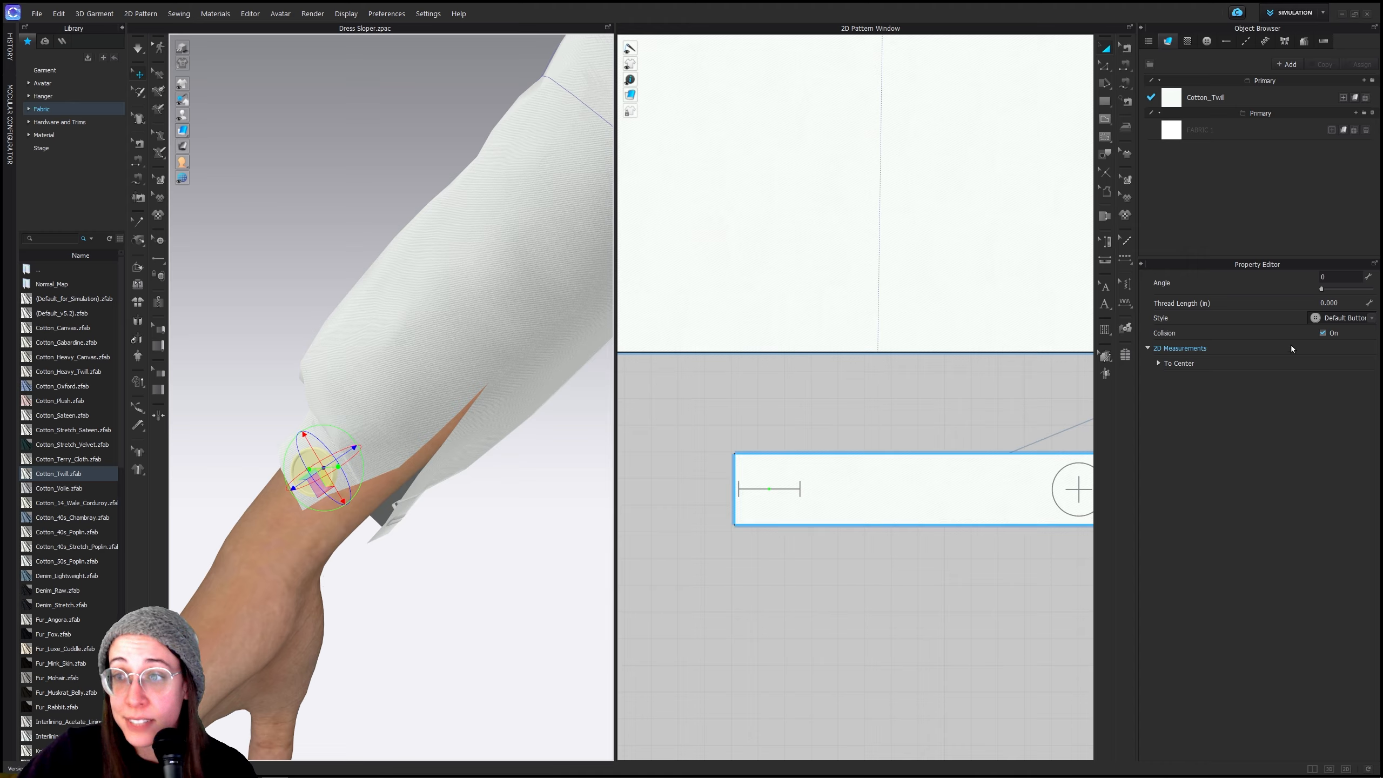
{"action": "left_click", "coordinate": [1371, 320]}
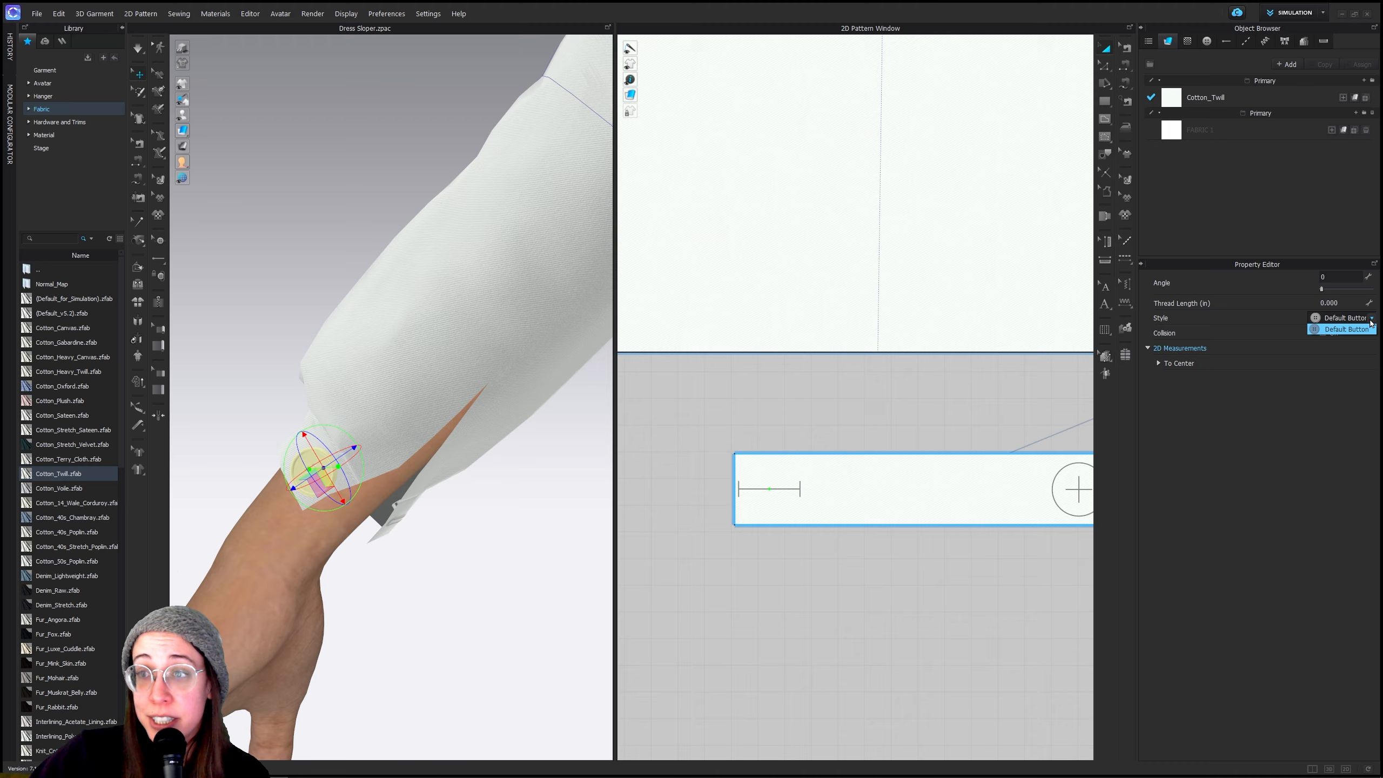
{"action": "left_click", "coordinate": [1338, 330]}
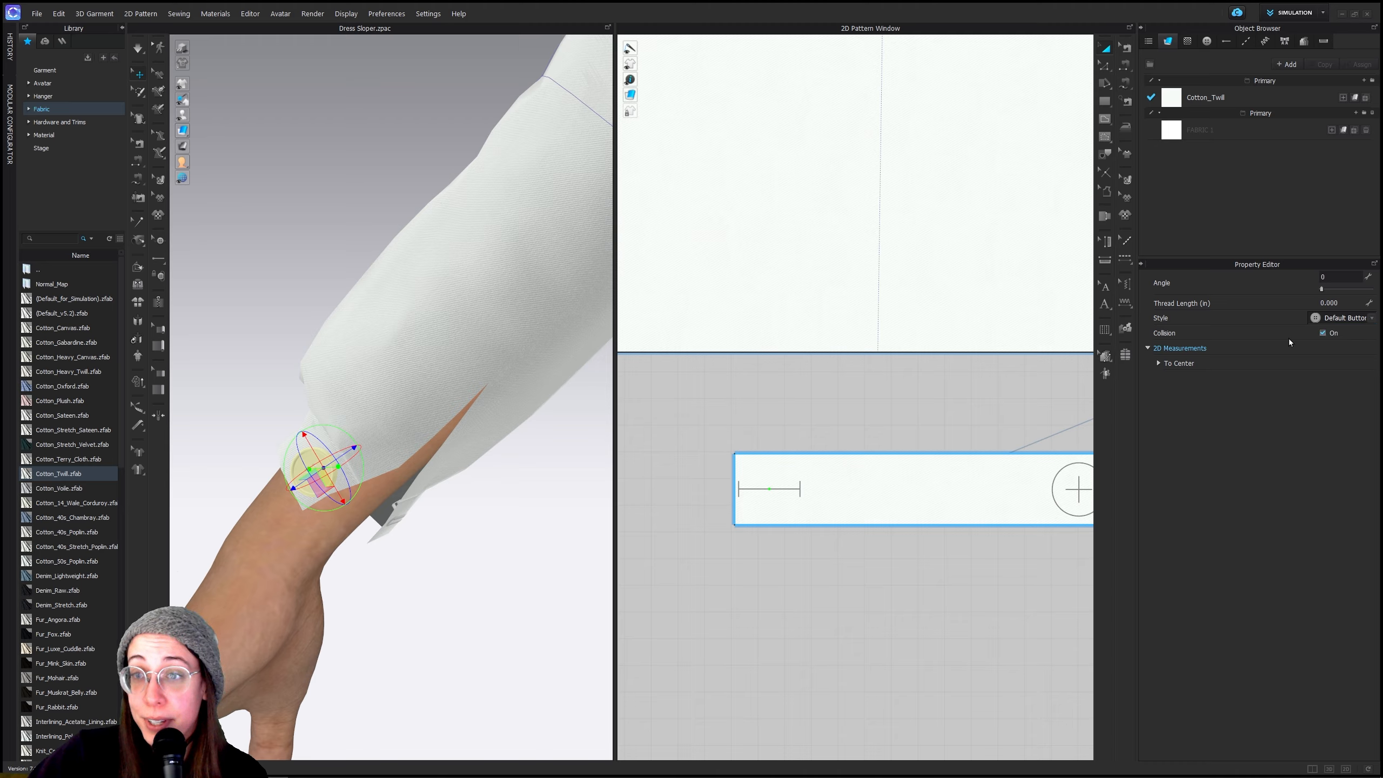
{"action": "left_click", "coordinate": [1372, 319]}
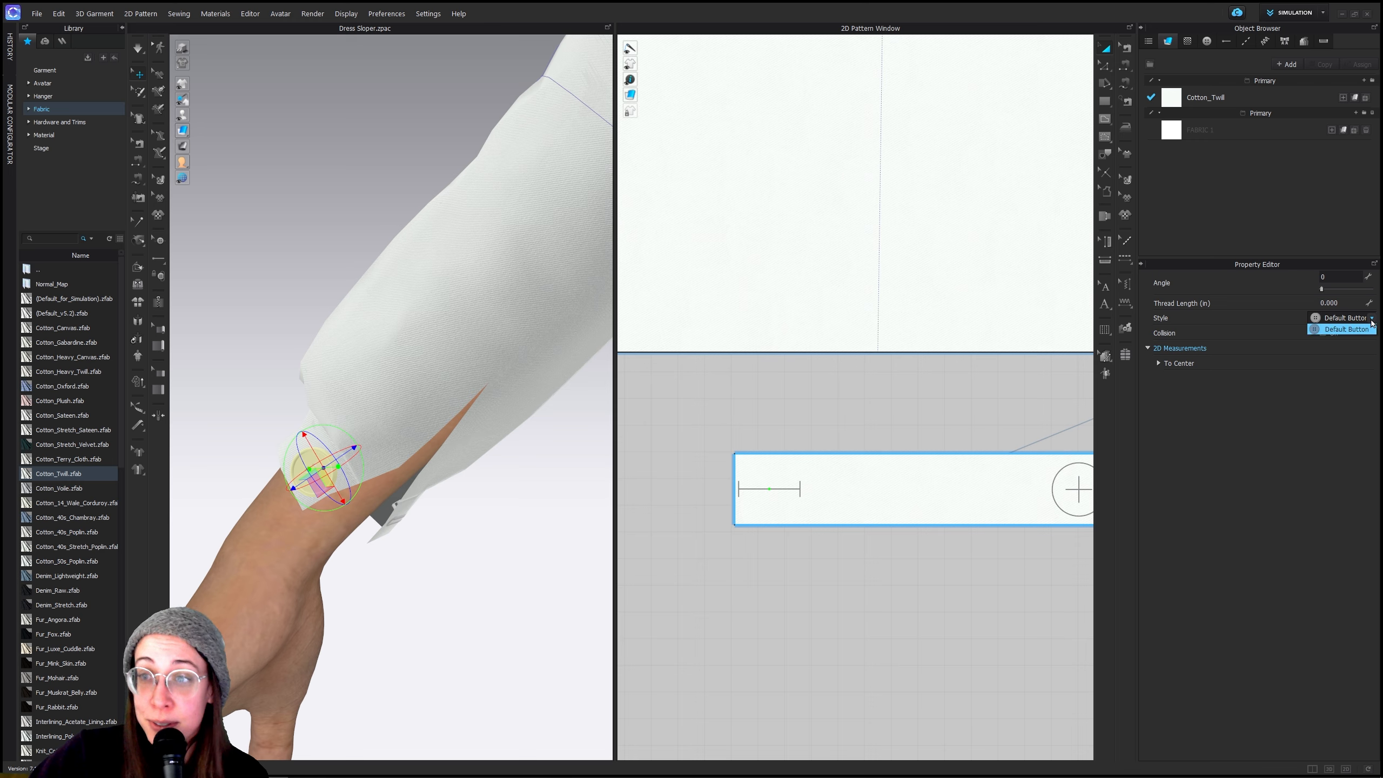
{"action": "left_click", "coordinate": [1345, 330]}
{"action": "left_click", "coordinate": [531, 494]}
{"action": "left_click", "coordinate": [454, 511]}
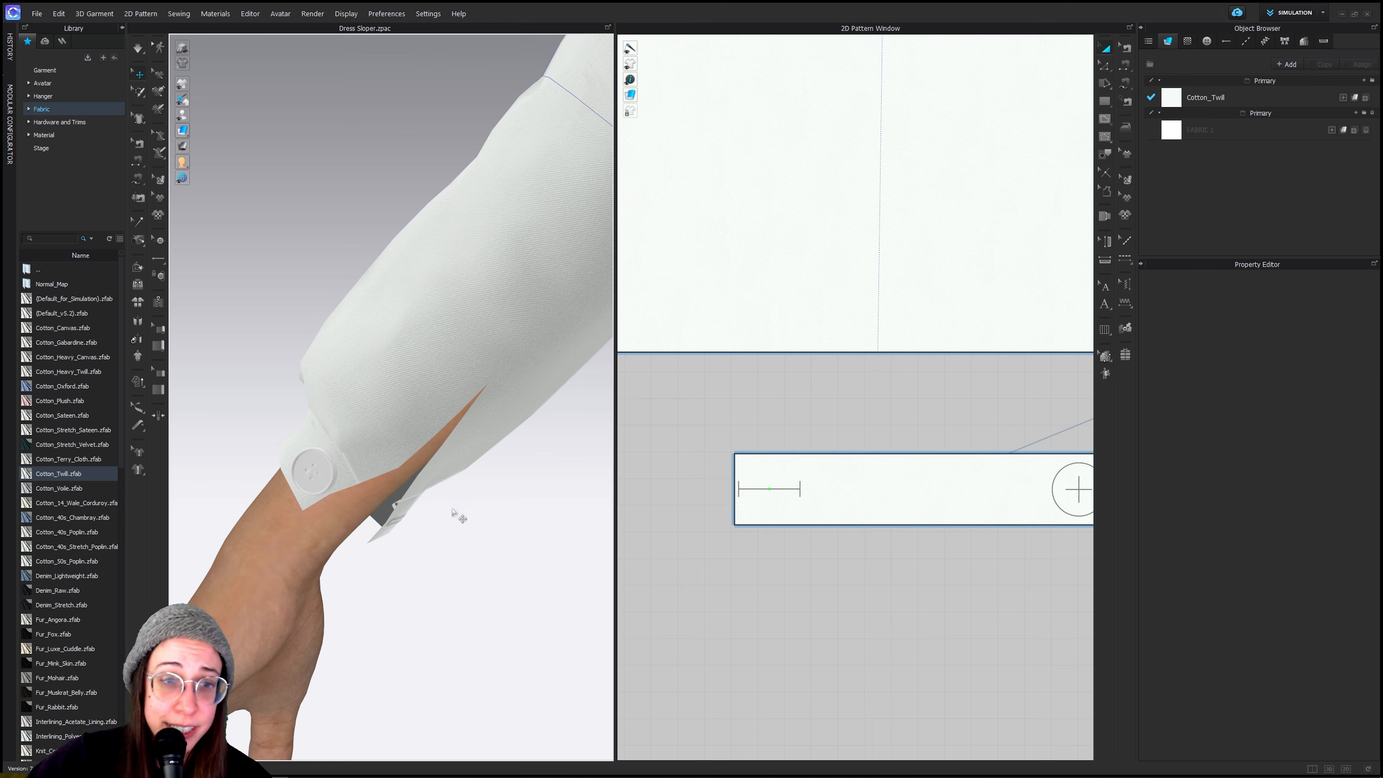
{"action": "left_click", "coordinate": [309, 477]}
{"action": "left_click", "coordinate": [1375, 320]}
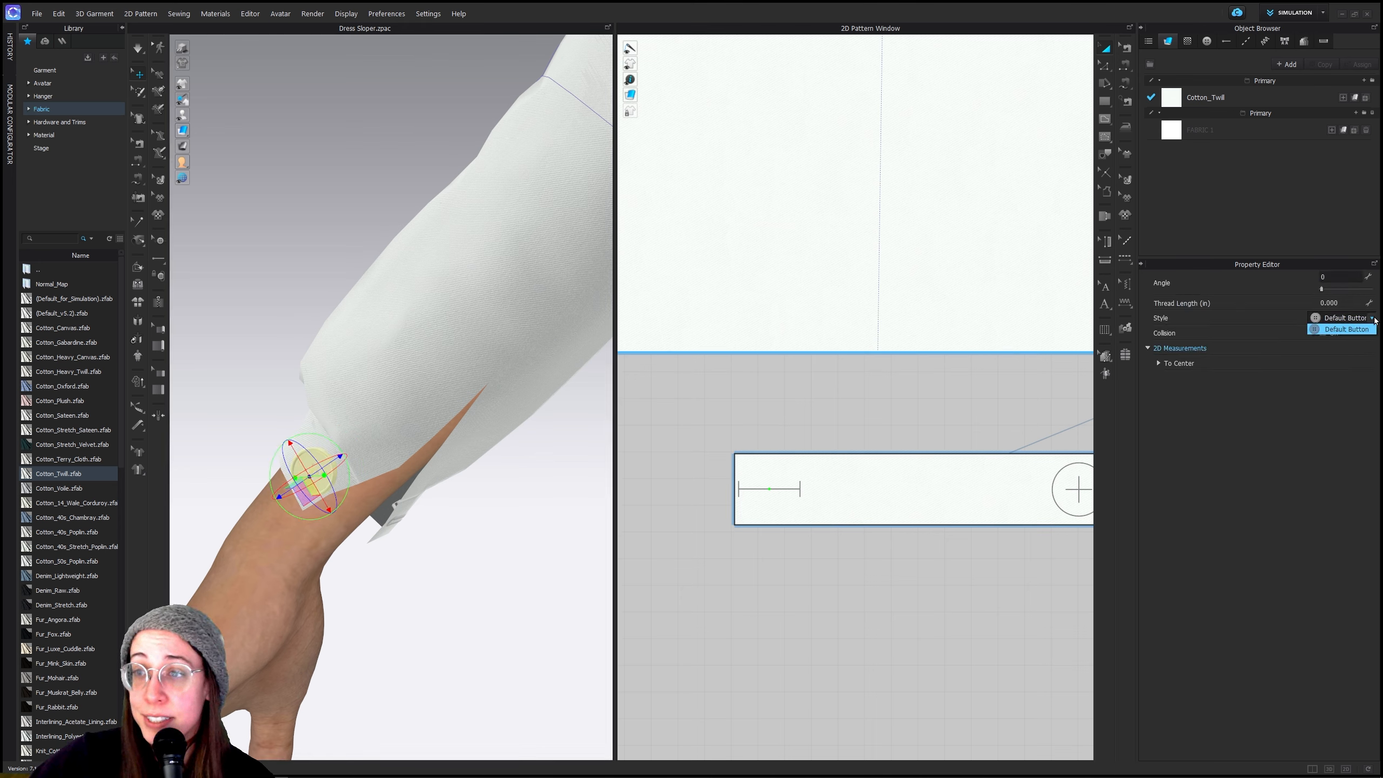
Select the buttonhole on the cuff and inspect its properties and available styles
{"action": "left_click", "coordinate": [385, 538]}
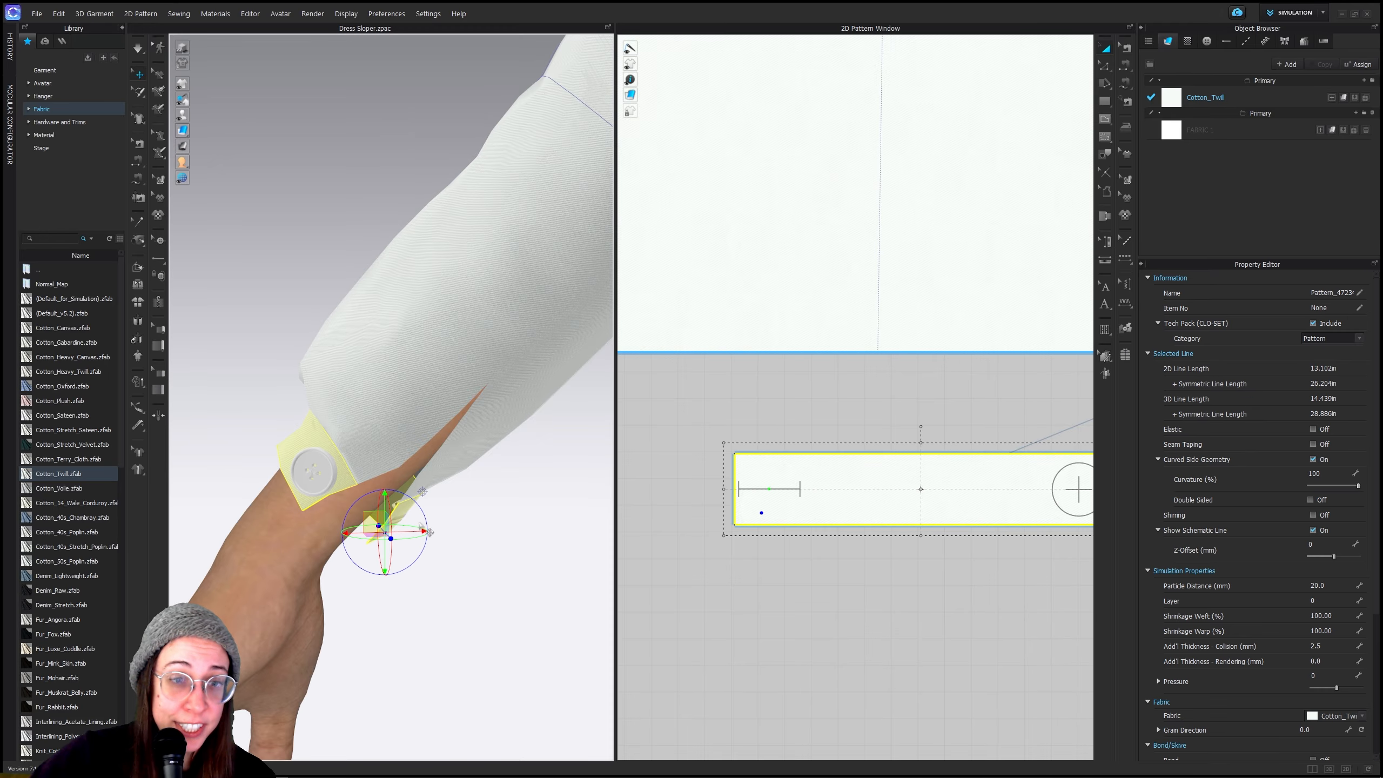
{"action": "left_click", "coordinate": [460, 531]}
{"action": "left_click", "coordinate": [406, 534]}
{"action": "left_click", "coordinate": [492, 539]}
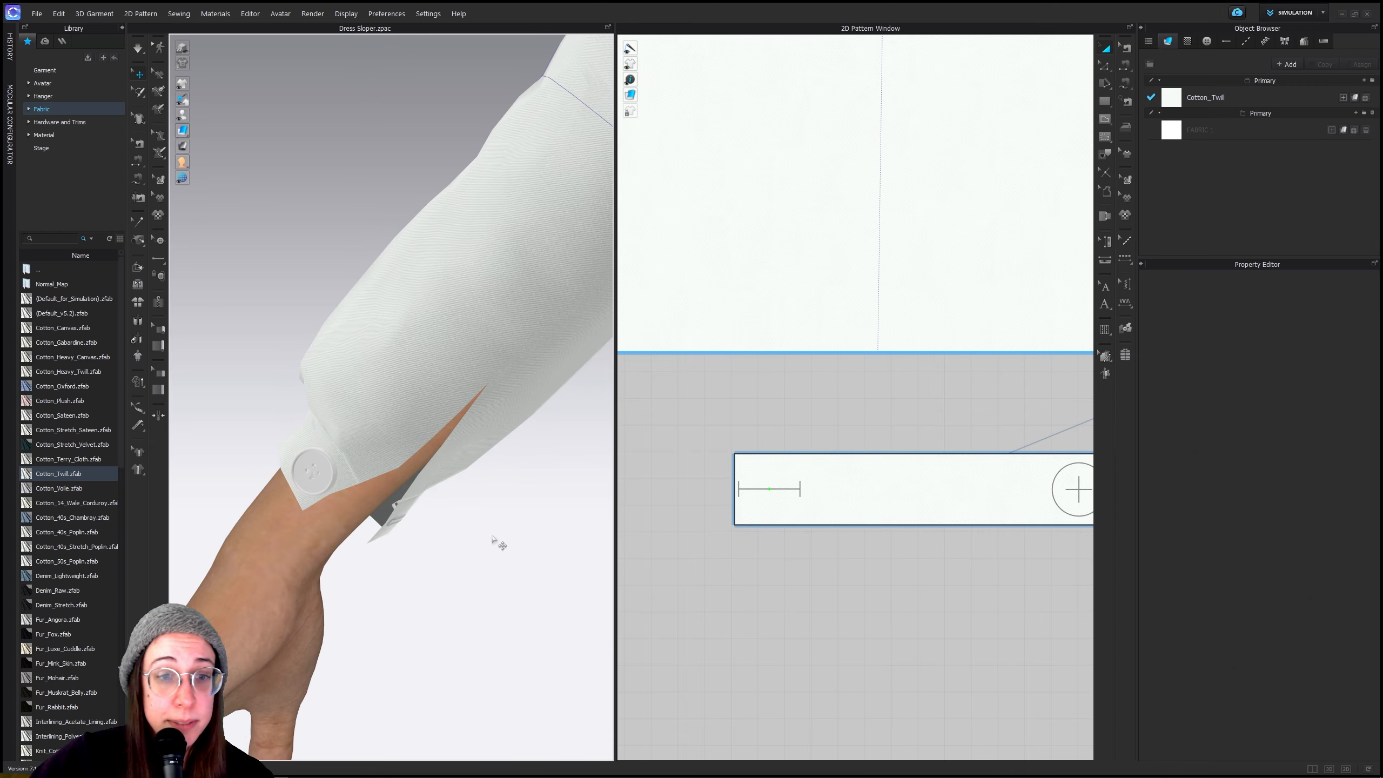
{"action": "right_click_drag", "start_coordinate": [493, 538], "coordinate": [471, 532]}
{"action": "left_click", "coordinate": [464, 556]}
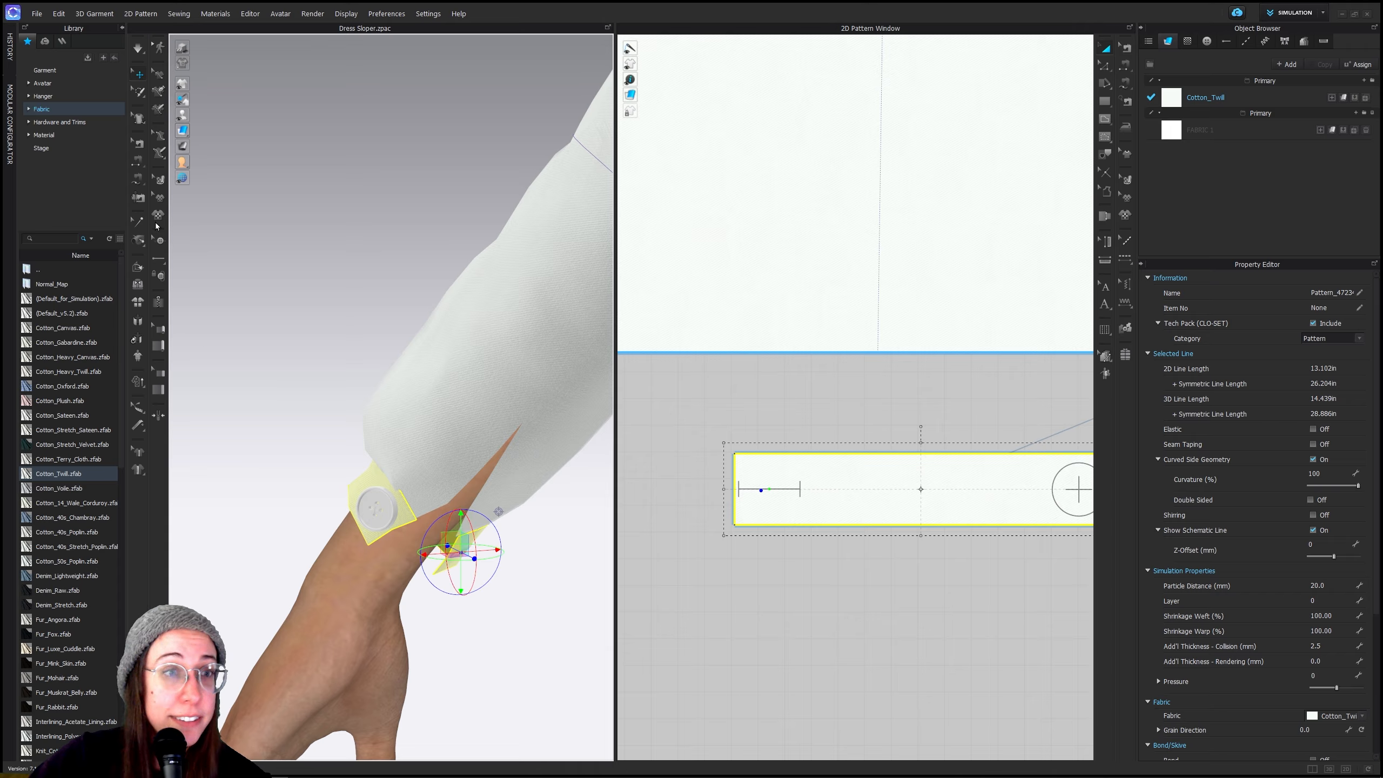
{"action": "left_click", "coordinate": [159, 242]}
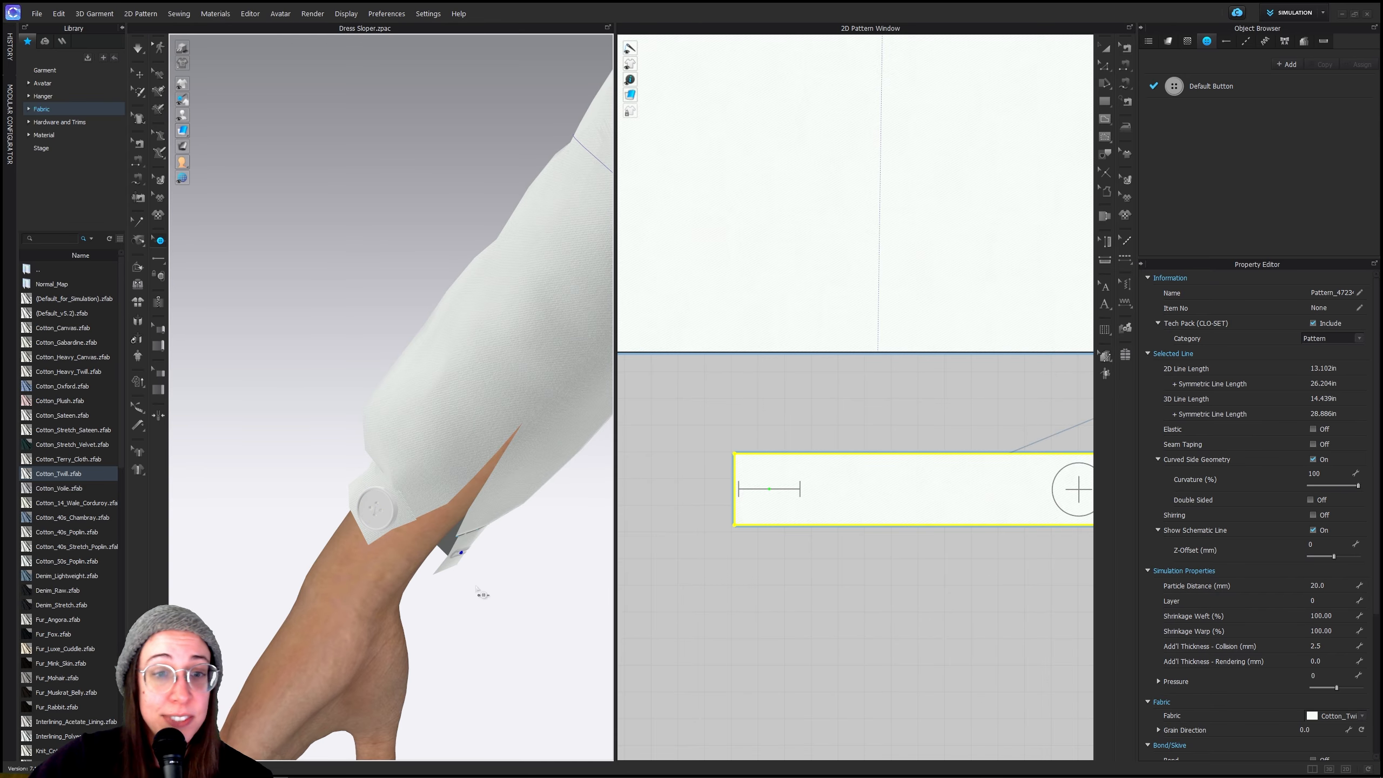
{"action": "left_click", "coordinate": [462, 555]}
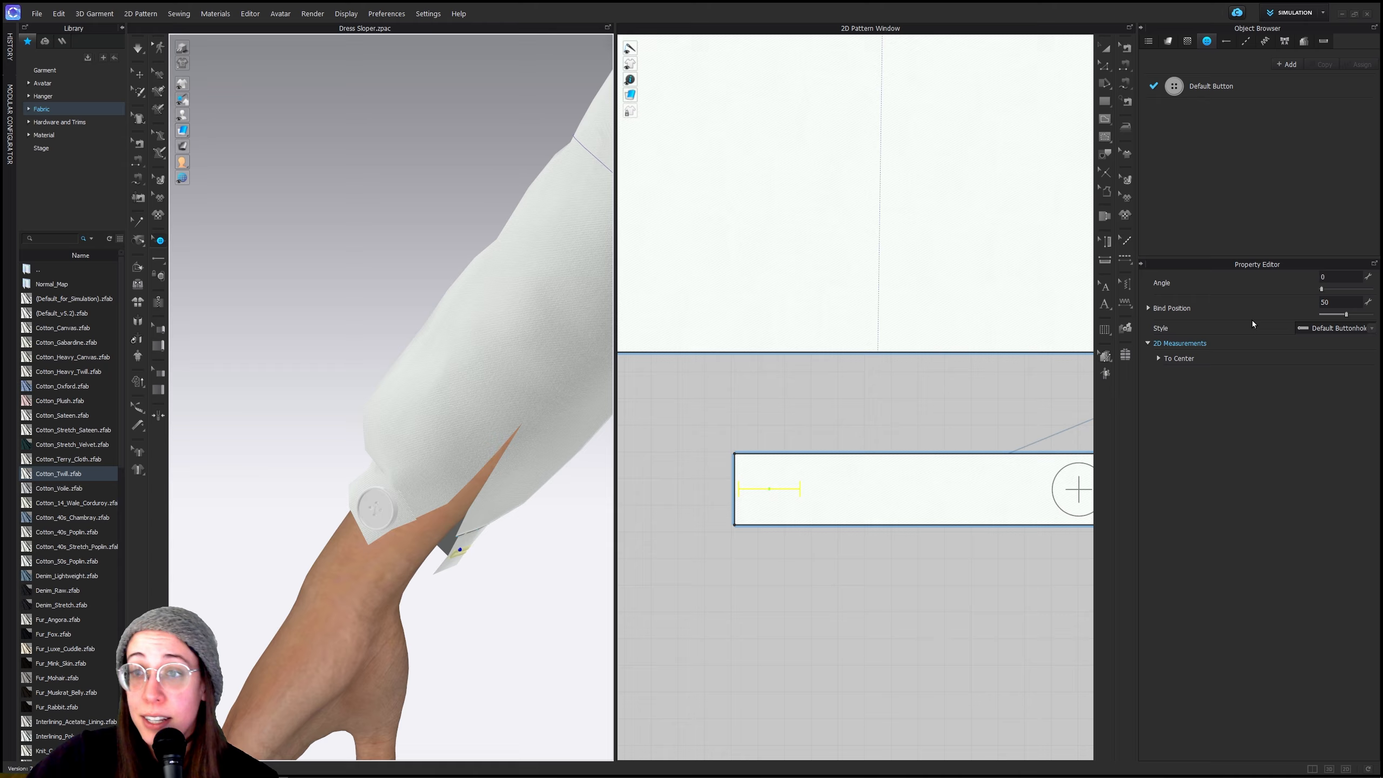
{"action": "left_click", "coordinate": [1365, 329]}
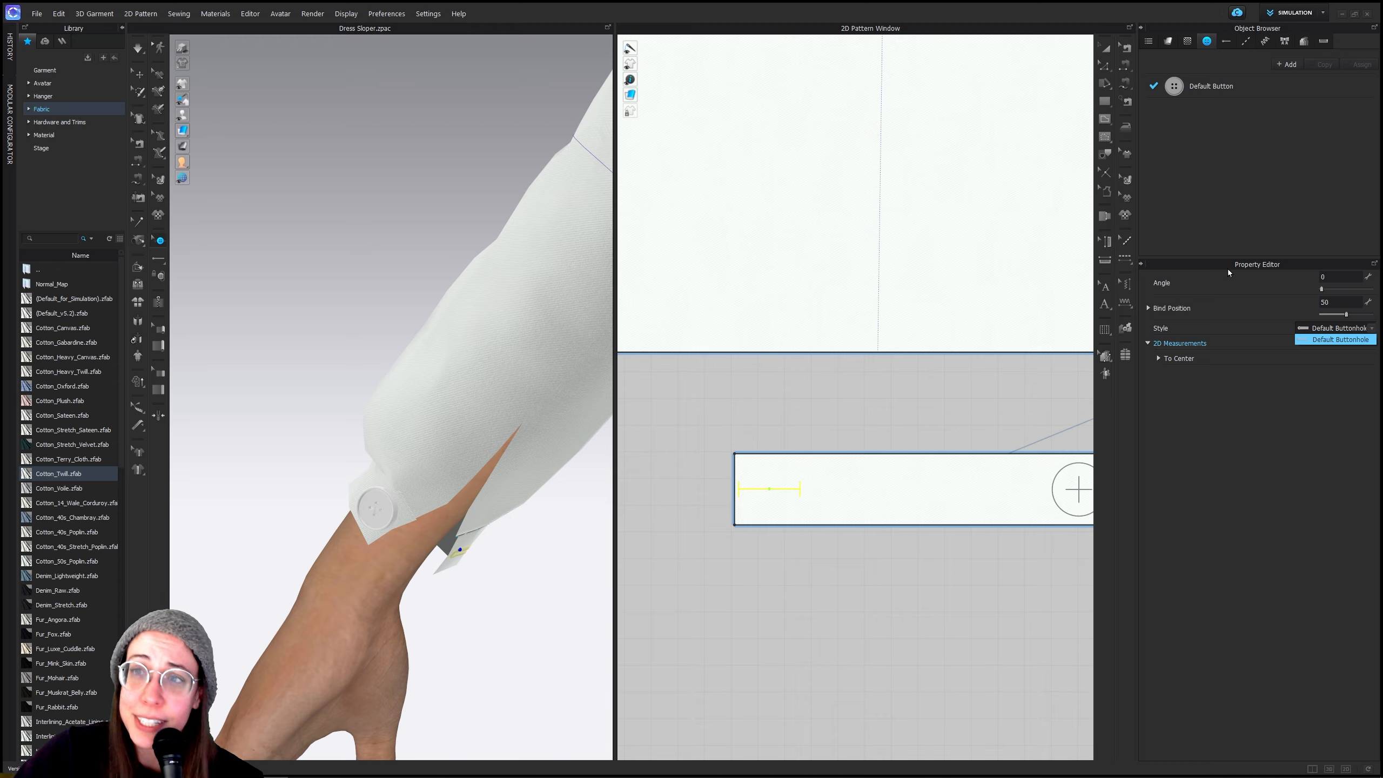
Reselect the cuff button and inspect its To Center measurement options in the 2D measurements
{"action": "left_click", "coordinate": [158, 275]}
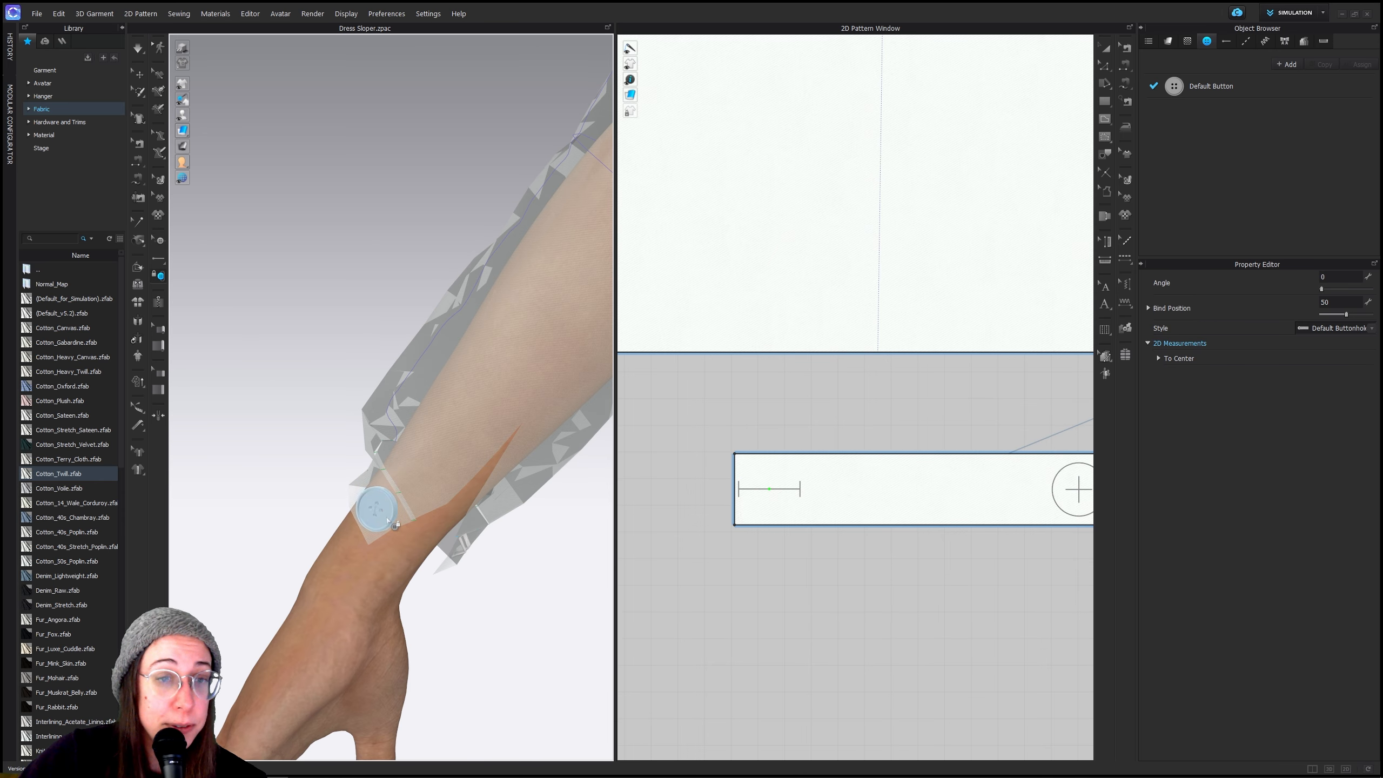
{"action": "left_click", "coordinate": [139, 74]}
{"action": "left_click", "coordinate": [381, 520]}
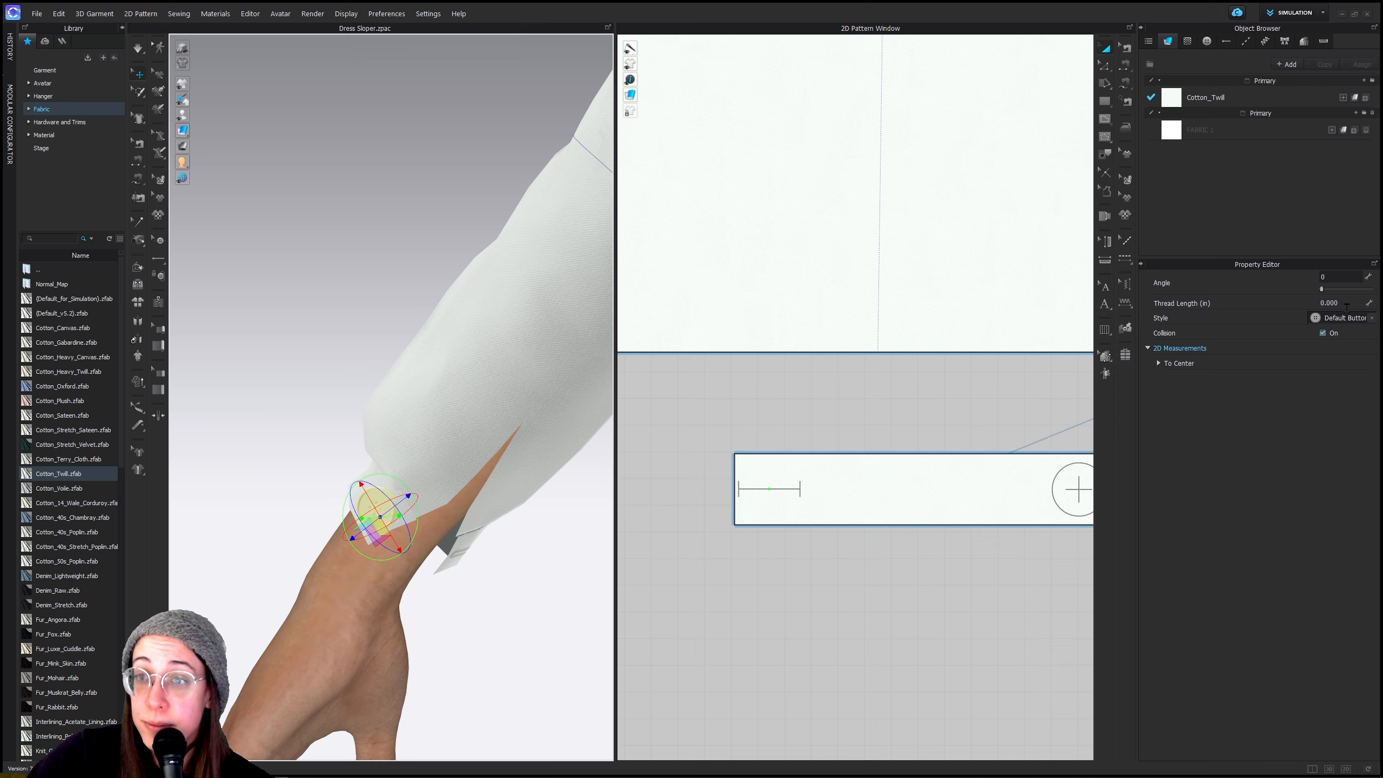
{"action": "left_click", "coordinate": [1158, 363]}
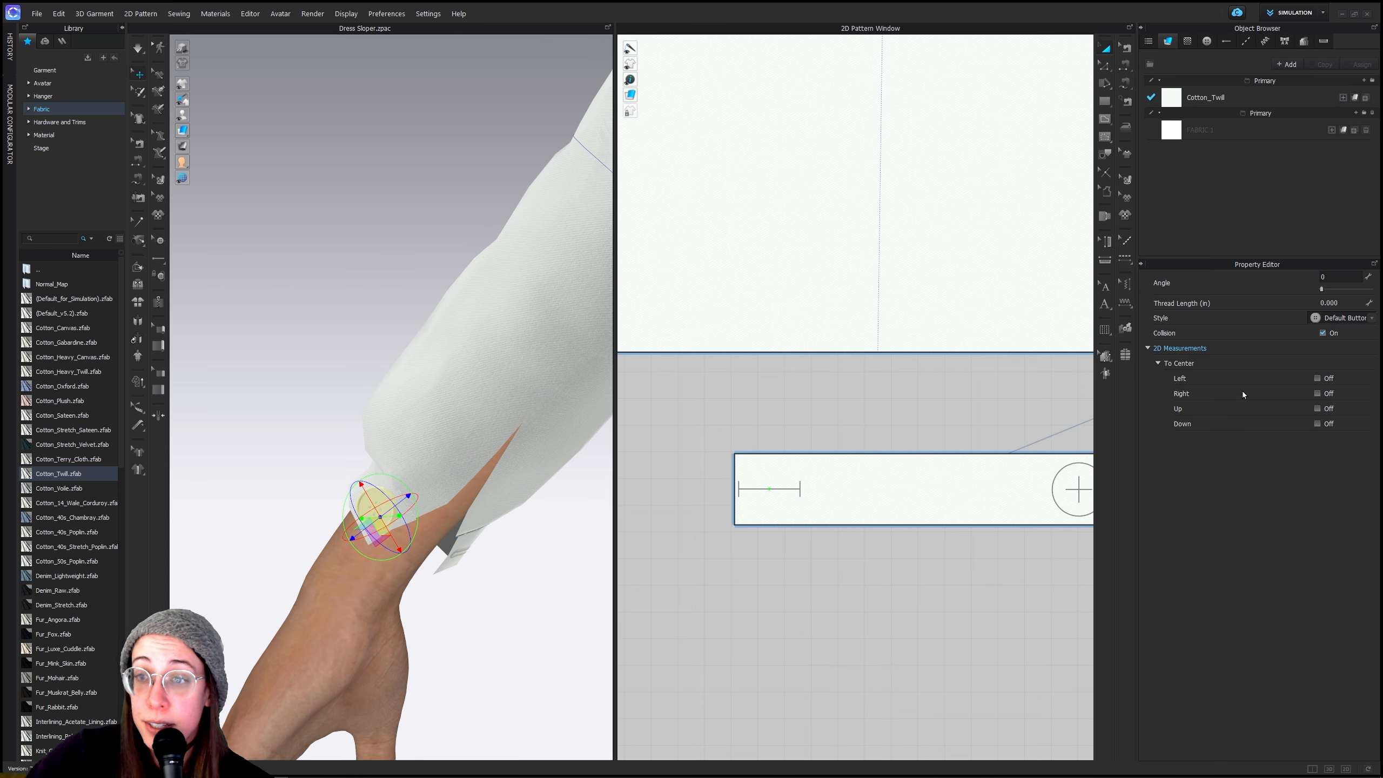
{"action": "left_click", "coordinate": [1159, 363]}
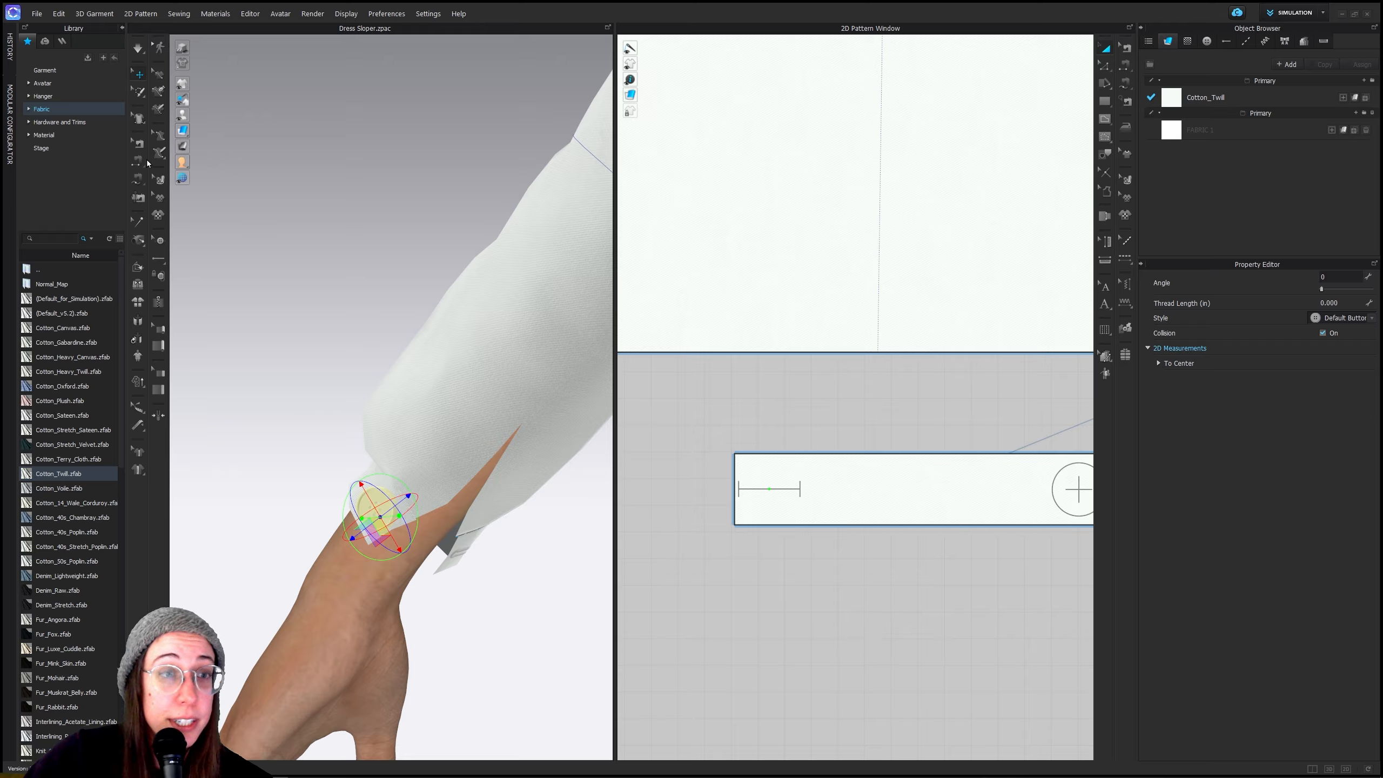
Fasten the cuff button to the buttonhole at the cuff's opposite end and simulate the garment so the cuff closes
{"action": "left_click", "coordinate": [132, 51]}
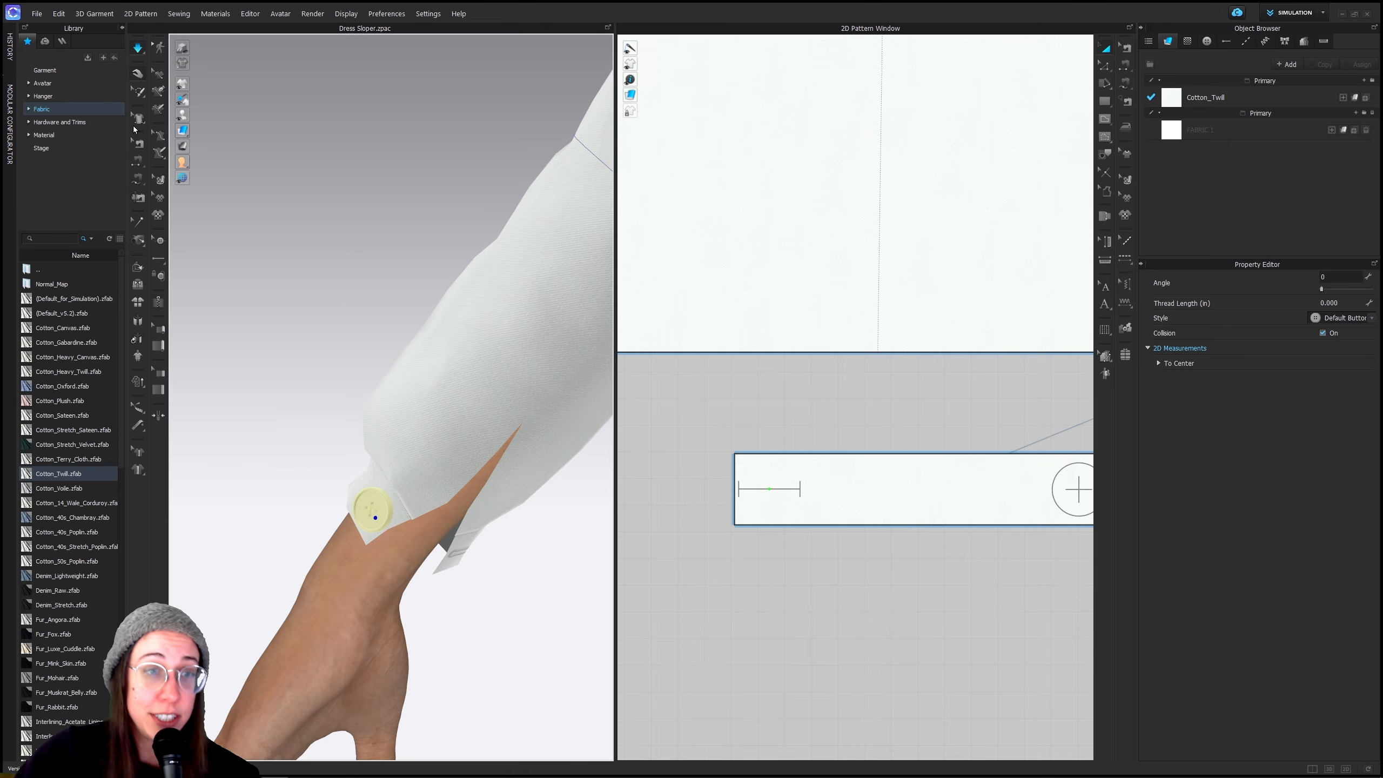
{"action": "left_click", "coordinate": [159, 277]}
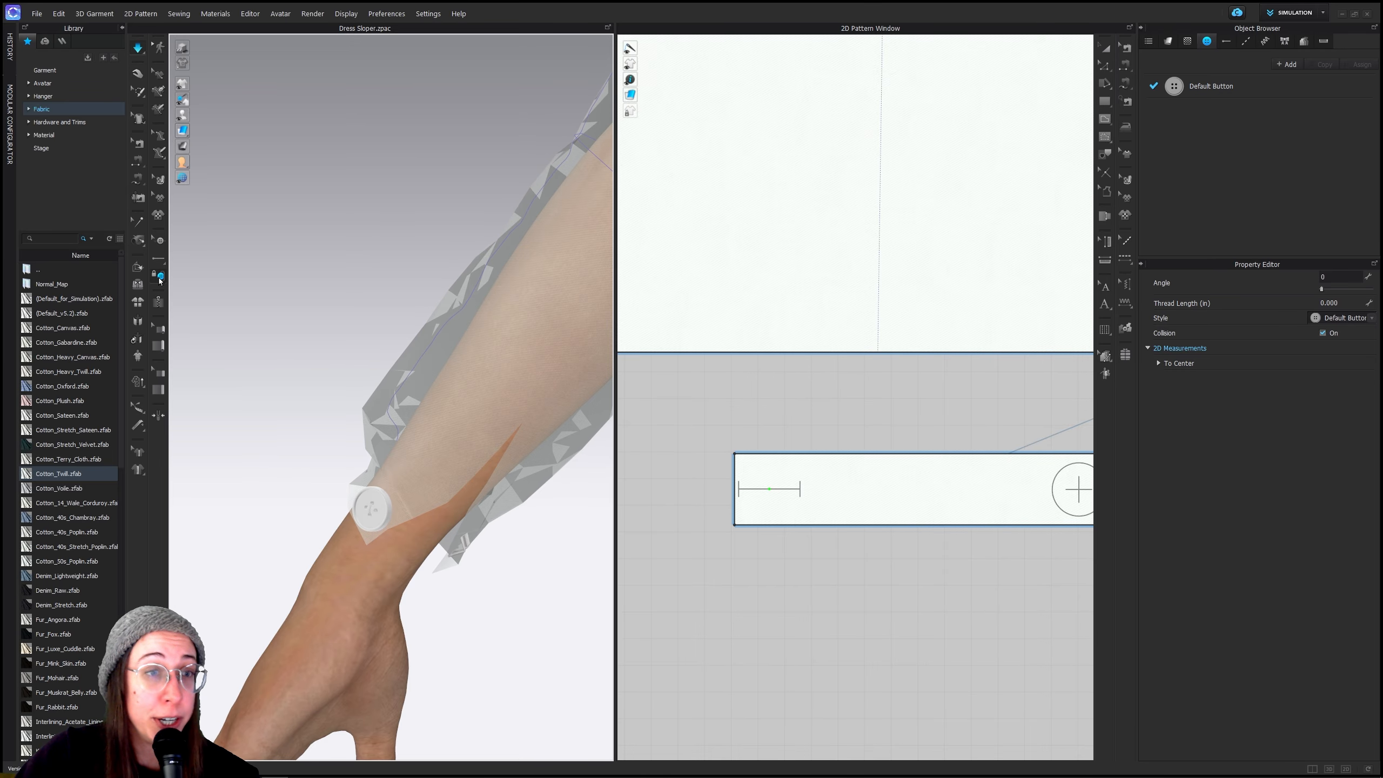
{"action": "left_click", "coordinate": [388, 524]}
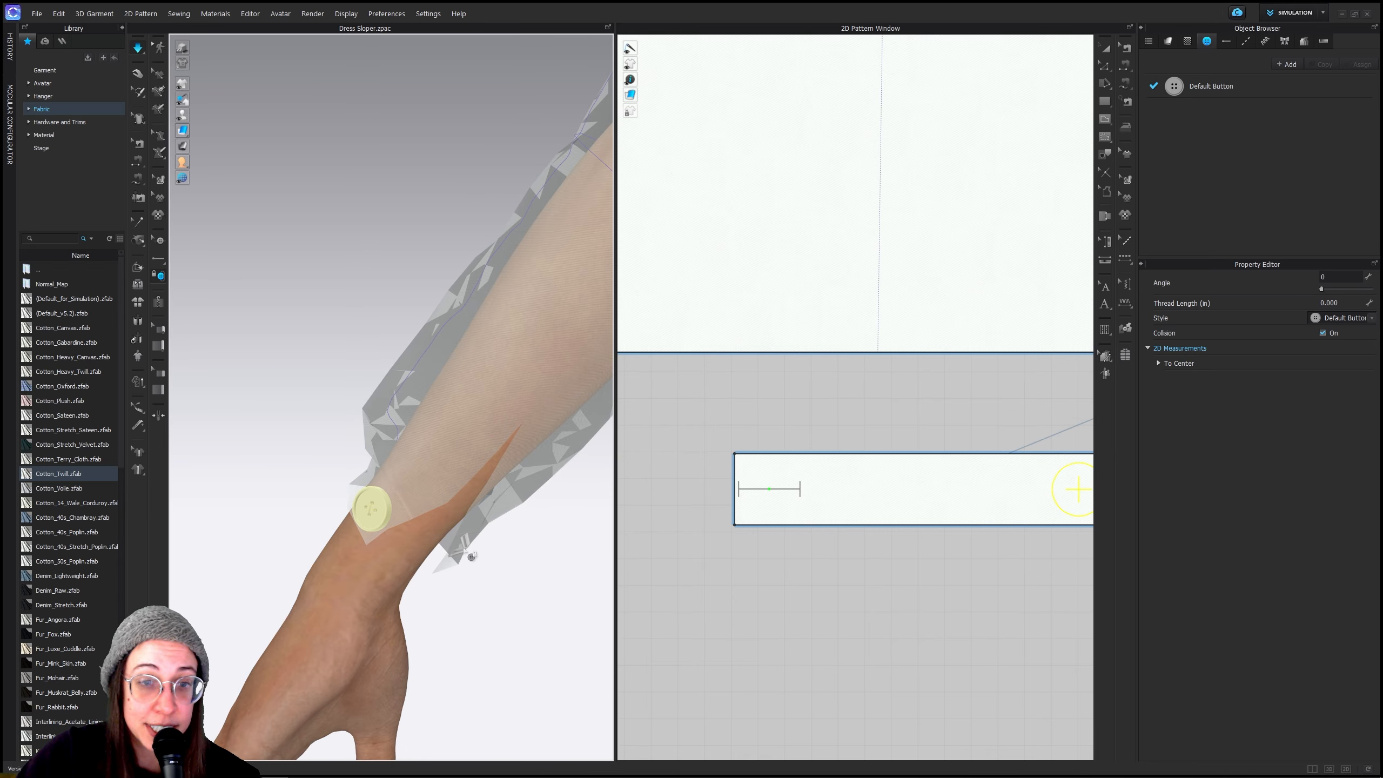
{"action": "left_click", "coordinate": [776, 490]}
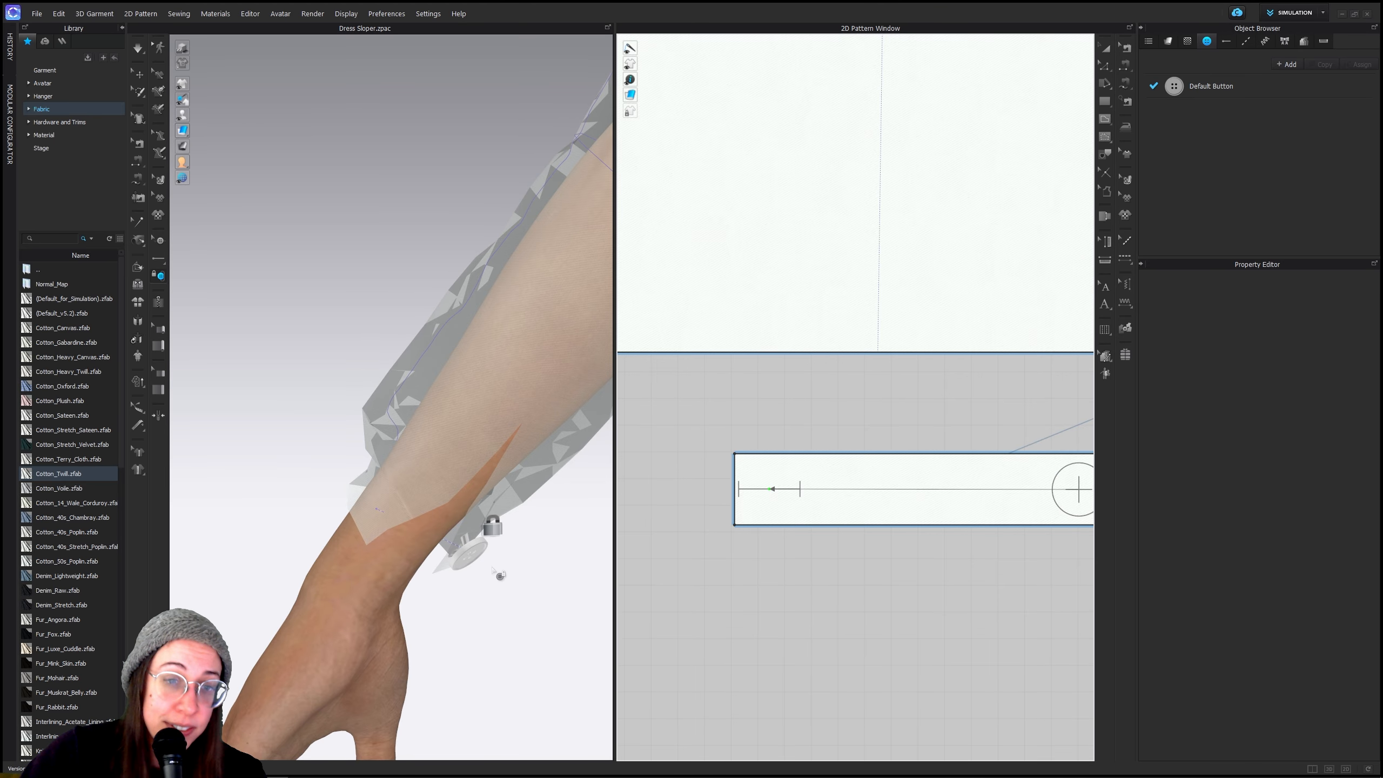
{"action": "left_click", "coordinate": [134, 51]}
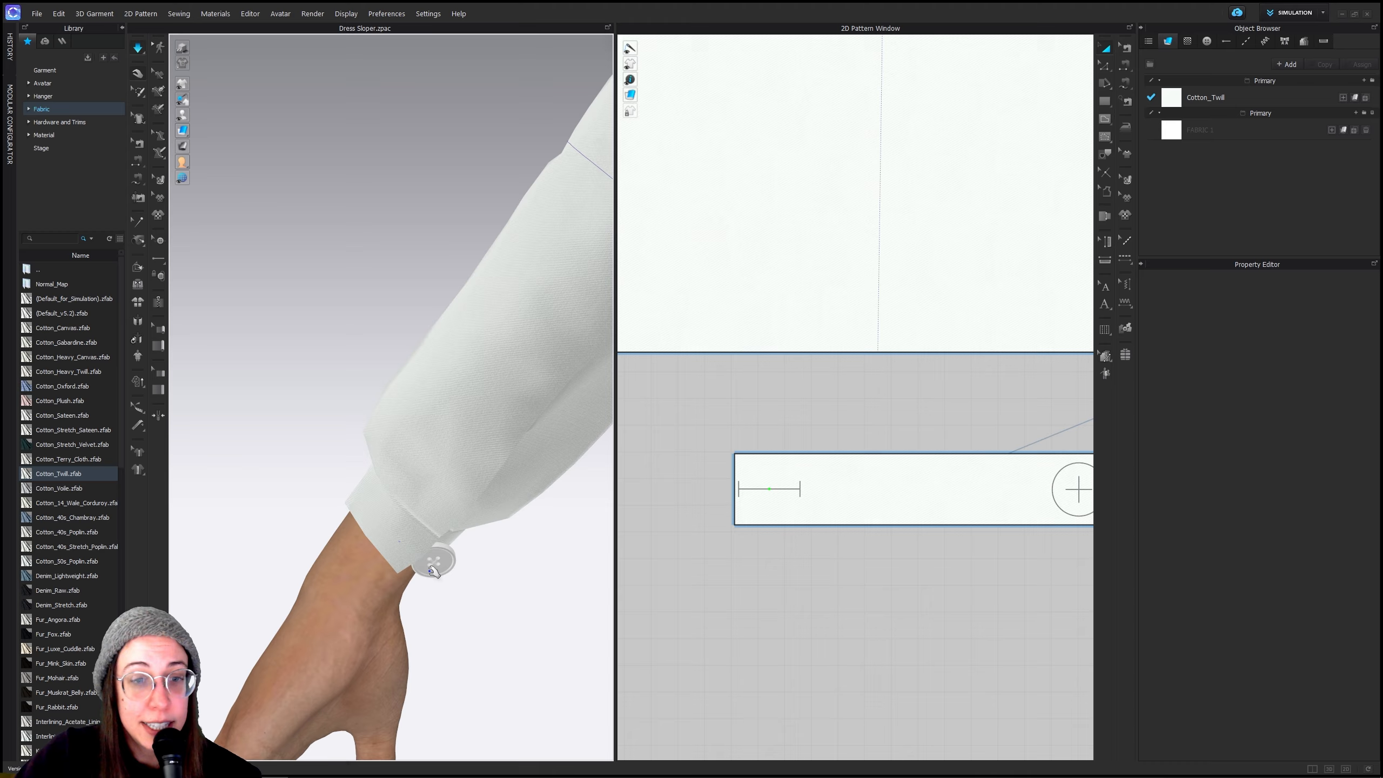
Tug the fastened button, the slit edge and the cuff overlap into place around the wrist during simulation
{"action": "left_click_drag", "start_coordinate": [444, 547], "coordinate": [246, 587]}
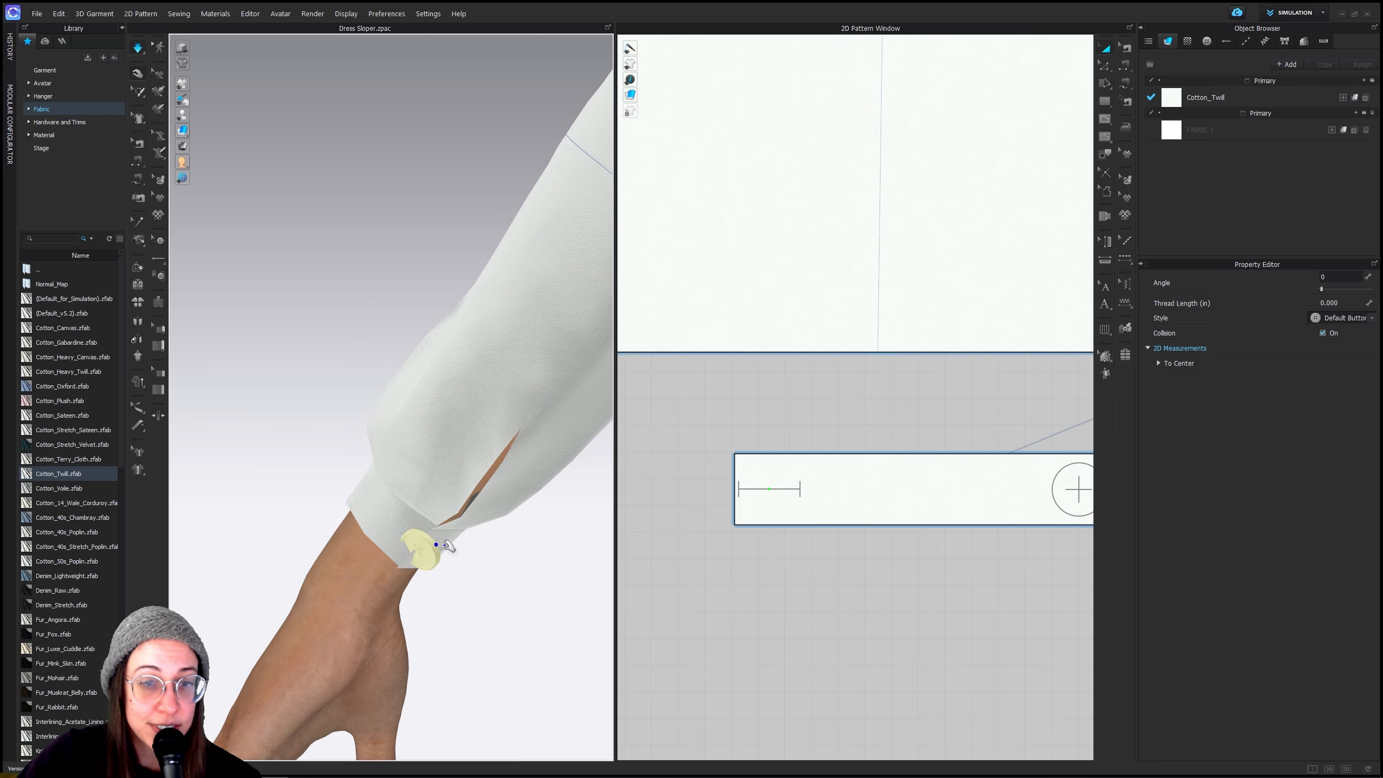
{"action": "left_click", "coordinate": [437, 522]}
{"action": "left_click_drag", "start_coordinate": [435, 523], "coordinate": [516, 442]}
{"action": "mouse_move", "coordinate": [506, 584]}
{"action": "right_mouse_down"}
{"action": "mouse_move", "coordinate": [441, 577]}
{"action": "mouse_move", "coordinate": [441, 559]}
{"action": "mouse_move", "coordinate": [512, 567]}
{"action": "right_mouse_up"}
{"action": "mouse_move", "coordinate": [466, 572]}
{"action": "left_mouse_down"}
{"action": "mouse_move", "coordinate": [521, 565]}
{"action": "mouse_move", "coordinate": [470, 556]}
{"action": "left_mouse_up"}
{"action": "left_click", "coordinate": [462, 562]}
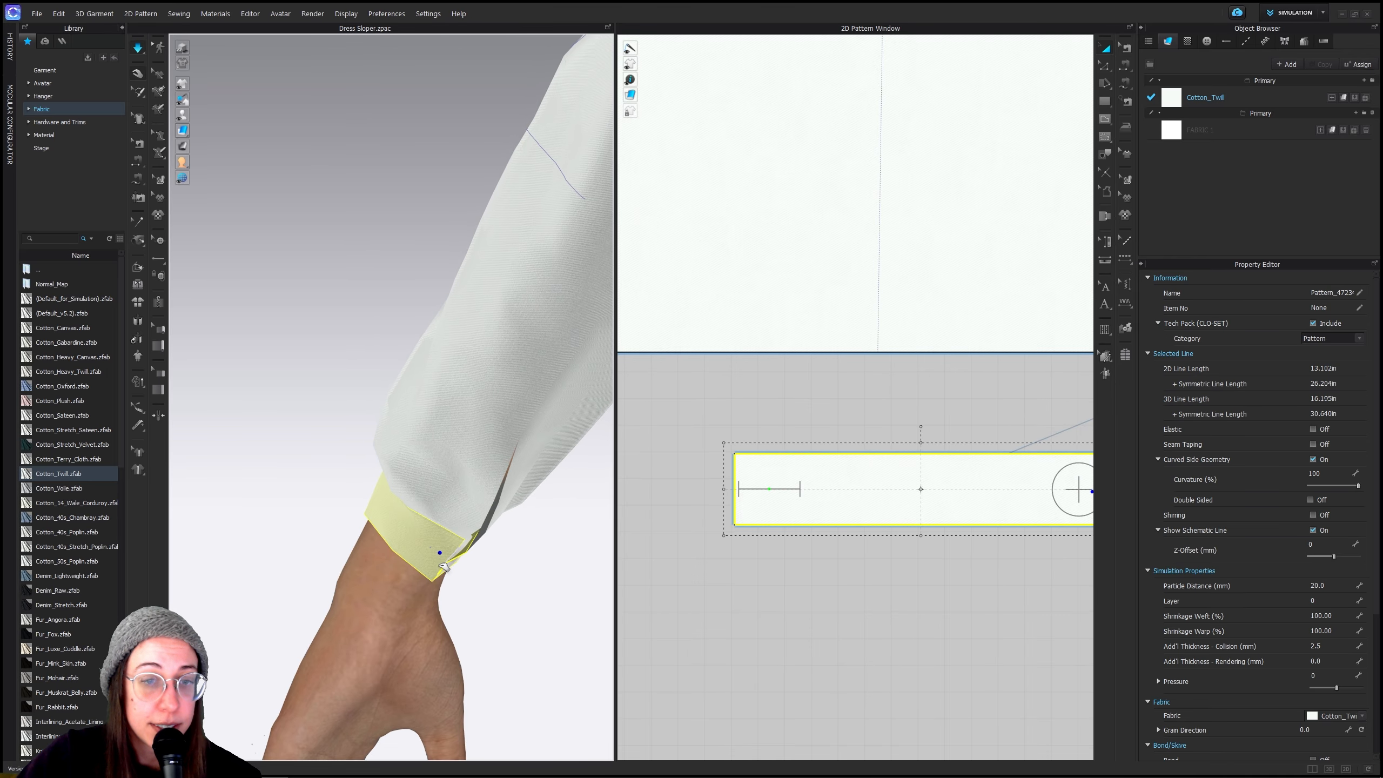
Work the button outward at the buttonhole from the other side of the wrist while the simulation runs
{"action": "right_click_drag", "start_coordinate": [478, 592], "coordinate": [352, 588]}
{"action": "right_click_drag", "start_coordinate": [480, 573], "coordinate": [457, 577]}
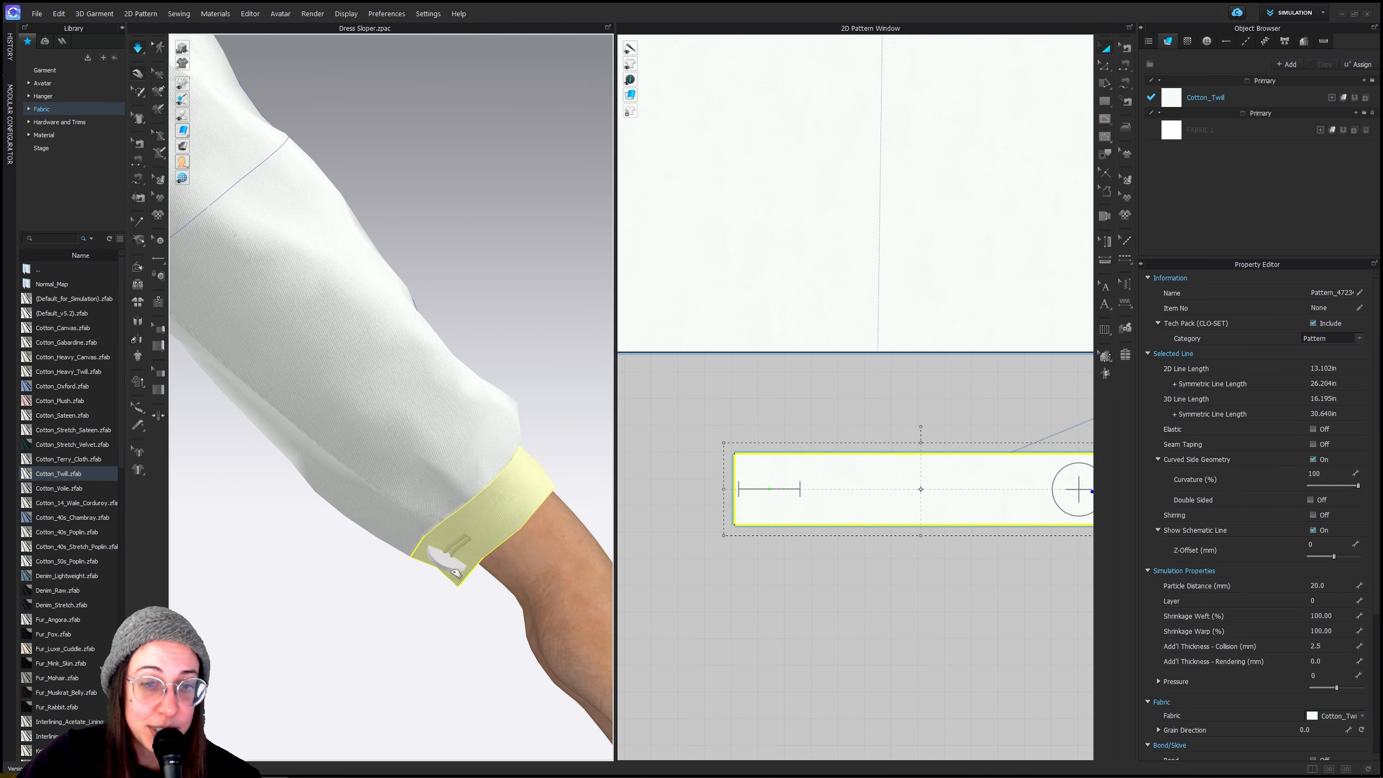
{"action": "mouse_move", "coordinate": [456, 570]}
{"action": "left_mouse_down"}
{"action": "mouse_move", "coordinate": [407, 592]}
{"action": "mouse_move", "coordinate": [388, 623]}
{"action": "mouse_move", "coordinate": [469, 579]}
{"action": "left_mouse_up"}
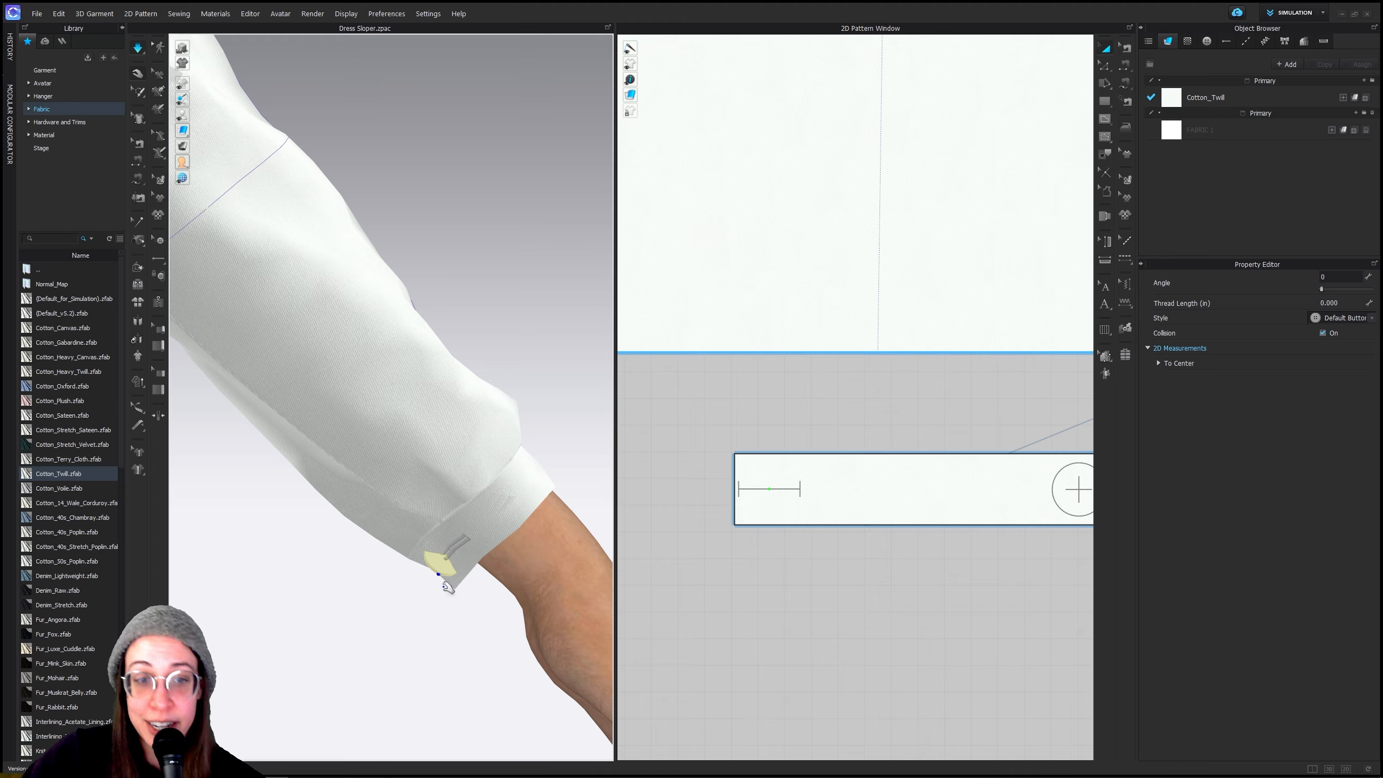
{"action": "mouse_move", "coordinate": [447, 578]}
{"action": "left_mouse_down"}
{"action": "mouse_move", "coordinate": [403, 599]}
{"action": "mouse_move", "coordinate": [463, 577]}
{"action": "left_mouse_up"}
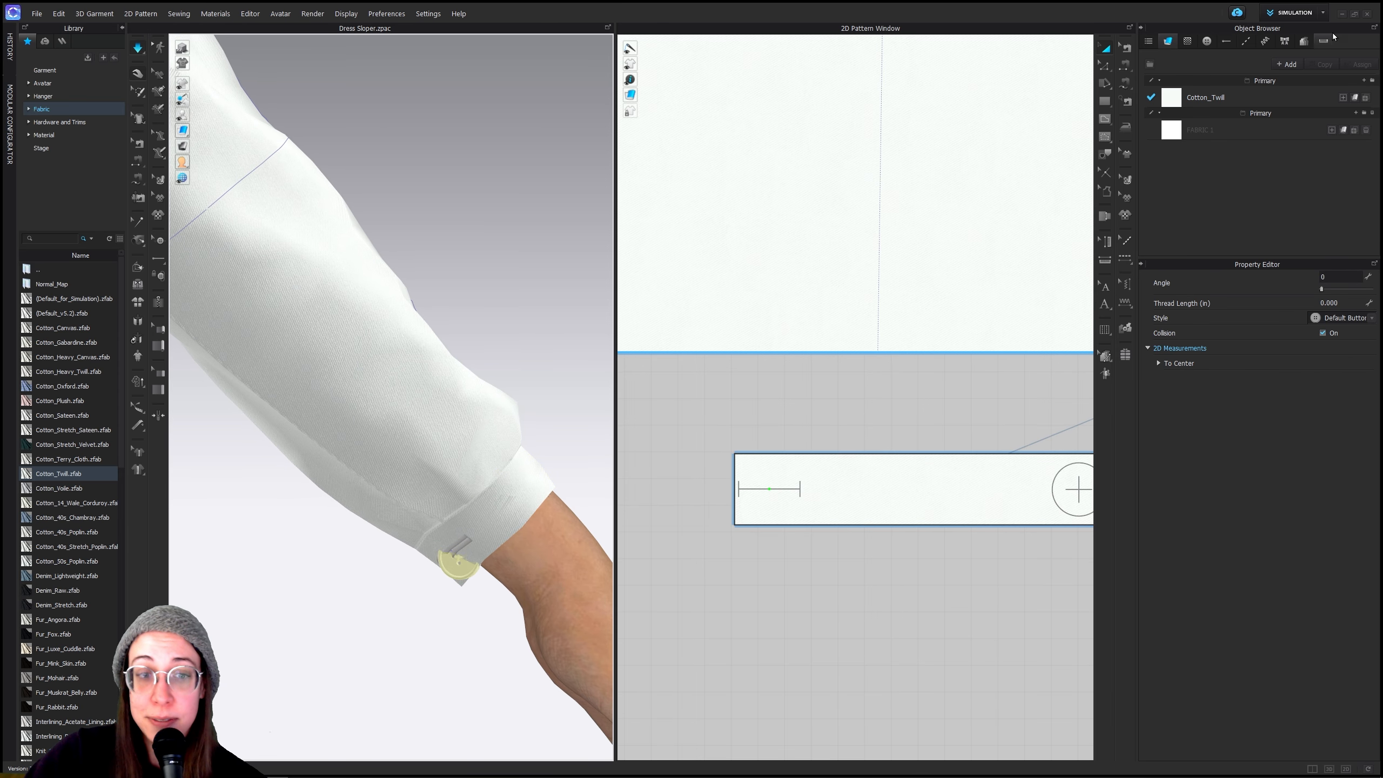
Draw a 1.051 in internal line straight across the cuff between buttonhole and button, and cut and sew the cuff there
{"action": "left_click", "coordinate": [1105, 119]}
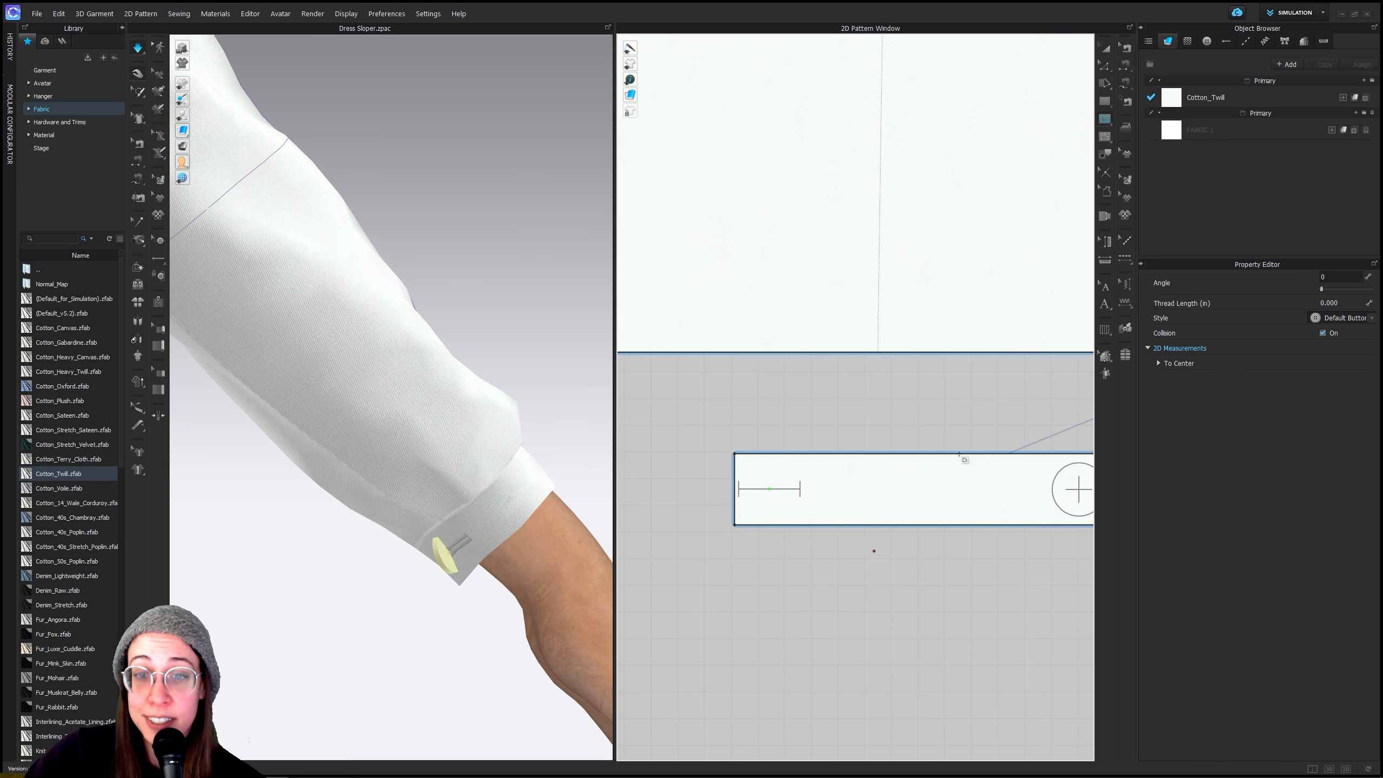
{"action": "left_click", "coordinate": [936, 527]}
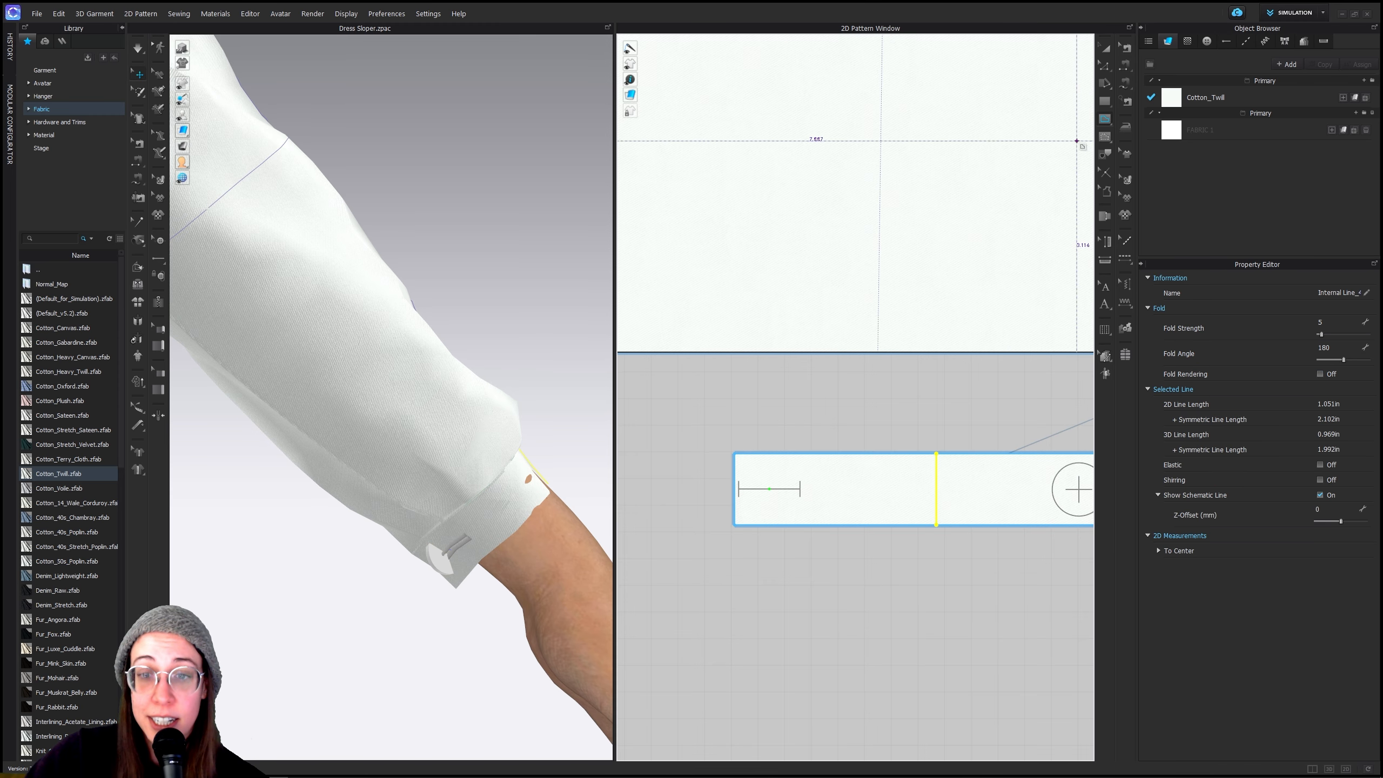
{"action": "key", "text": "z"}
{"action": "right_click", "coordinate": [940, 478]}
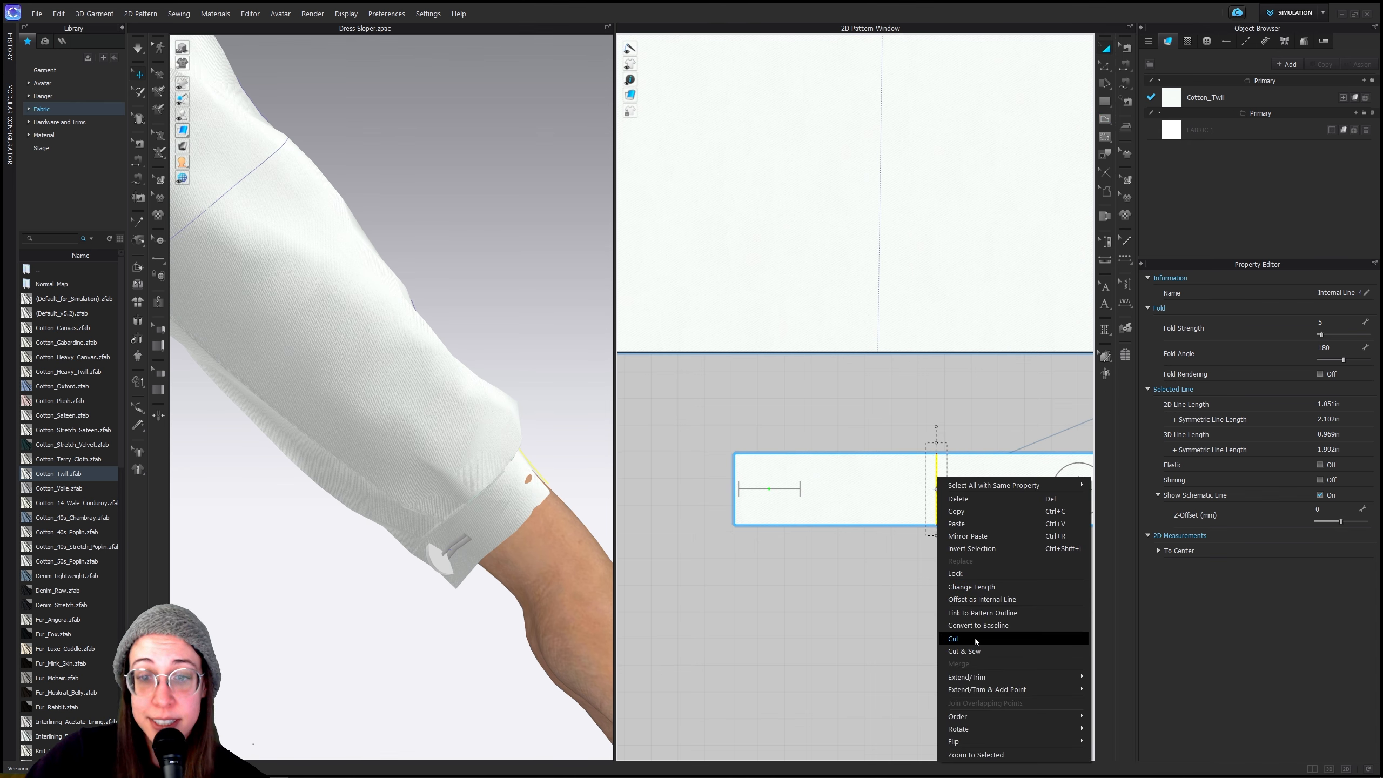
{"action": "left_click", "coordinate": [965, 651]}
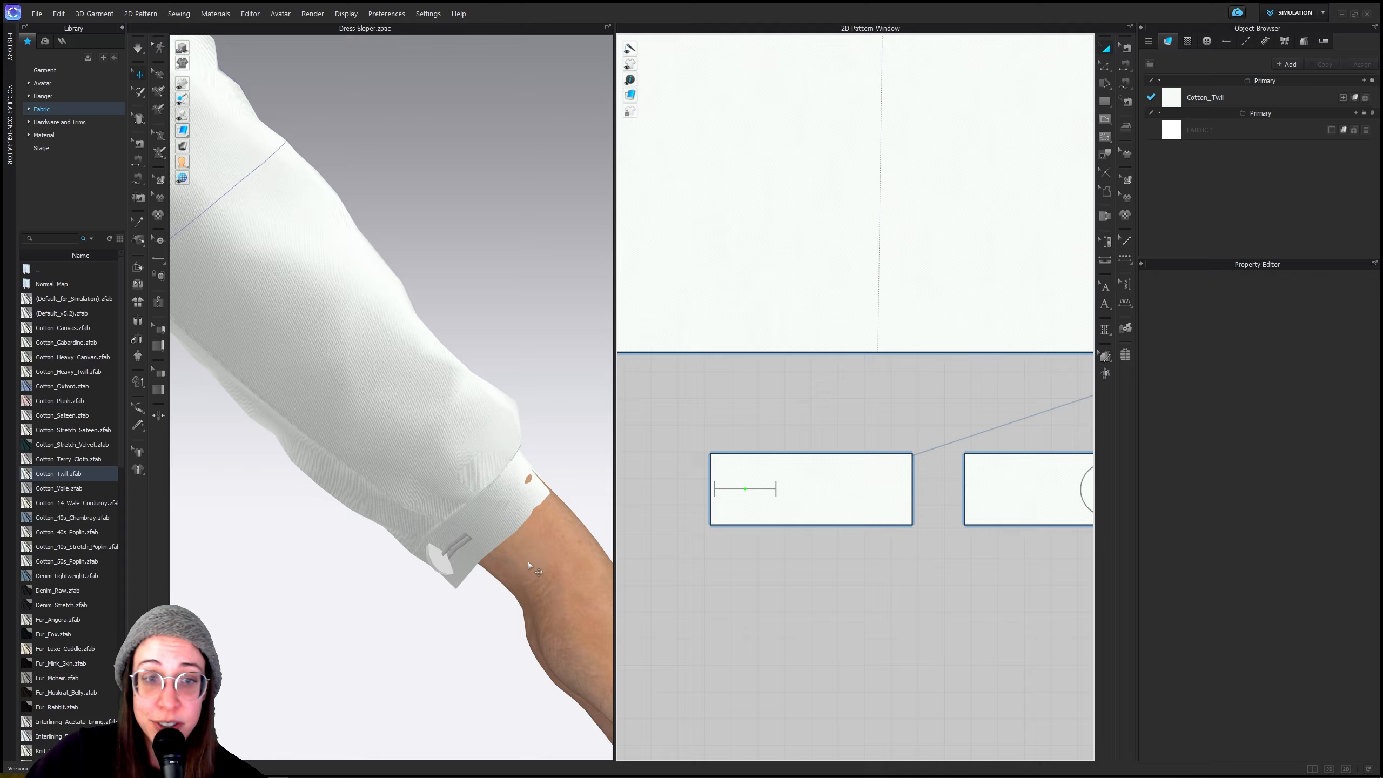
Set the simulation layer of the button half of the cuff to -1 and restart the simulation
{"action": "middle_click_drag", "start_coordinate": [952, 520], "coordinate": [797, 529]}
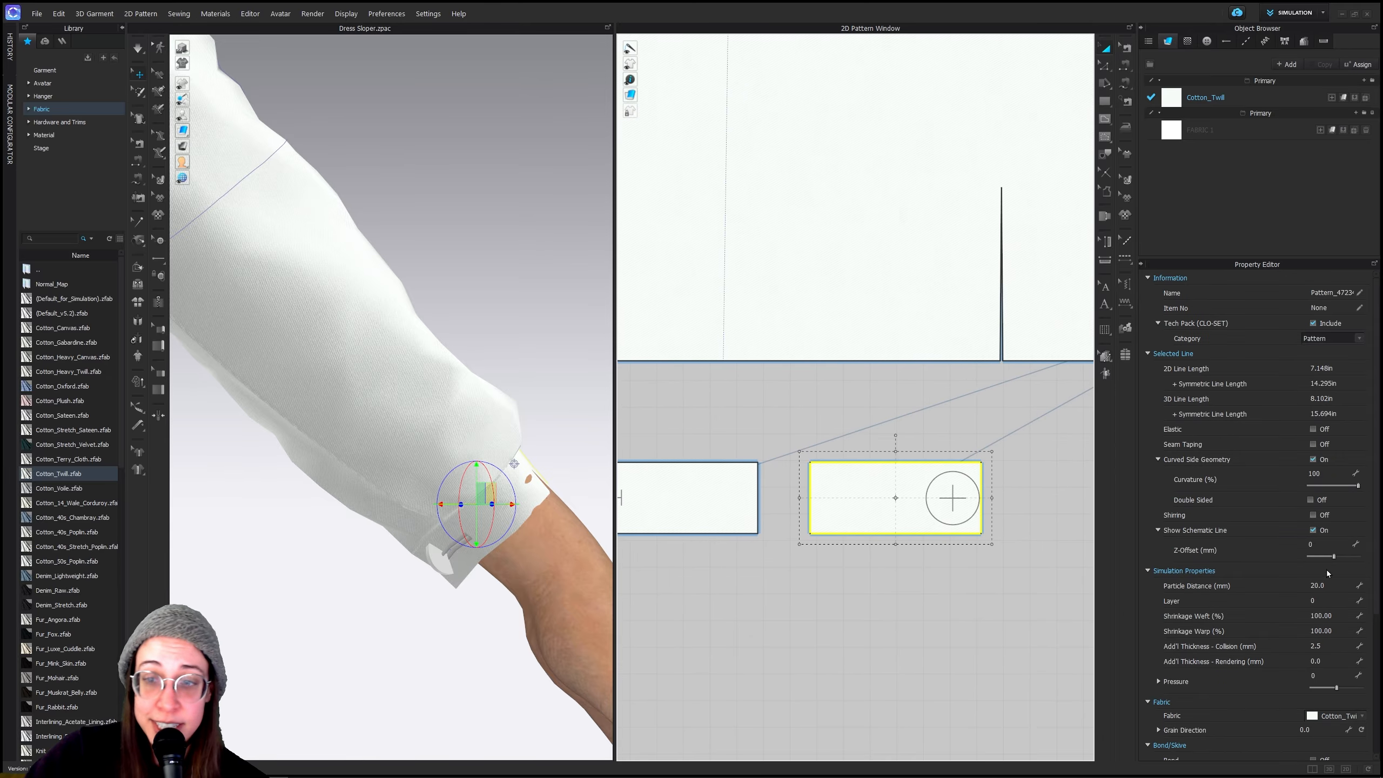
{"action": "left_click", "coordinate": [1323, 603]}
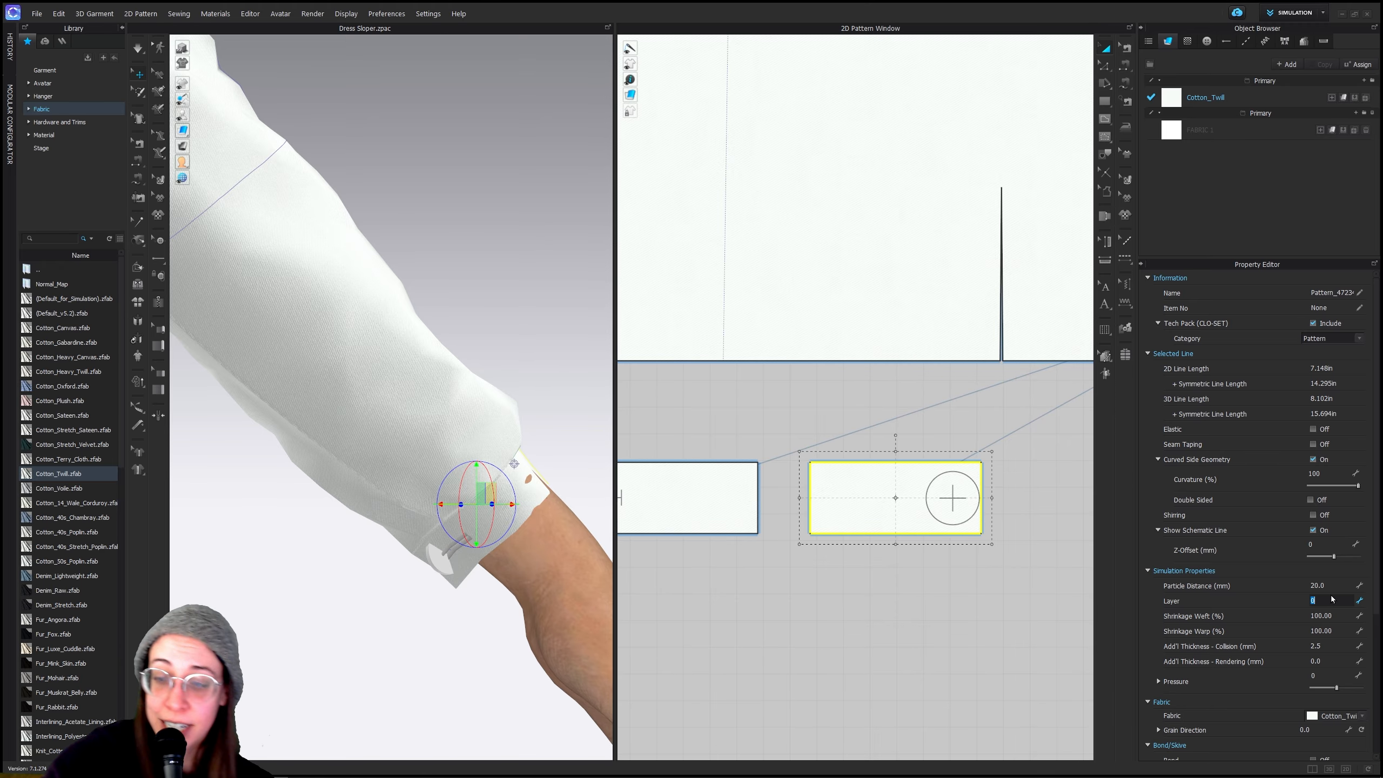
{"action": "type", "text": "-1"}
{"action": "left_click", "coordinate": [848, 586]}
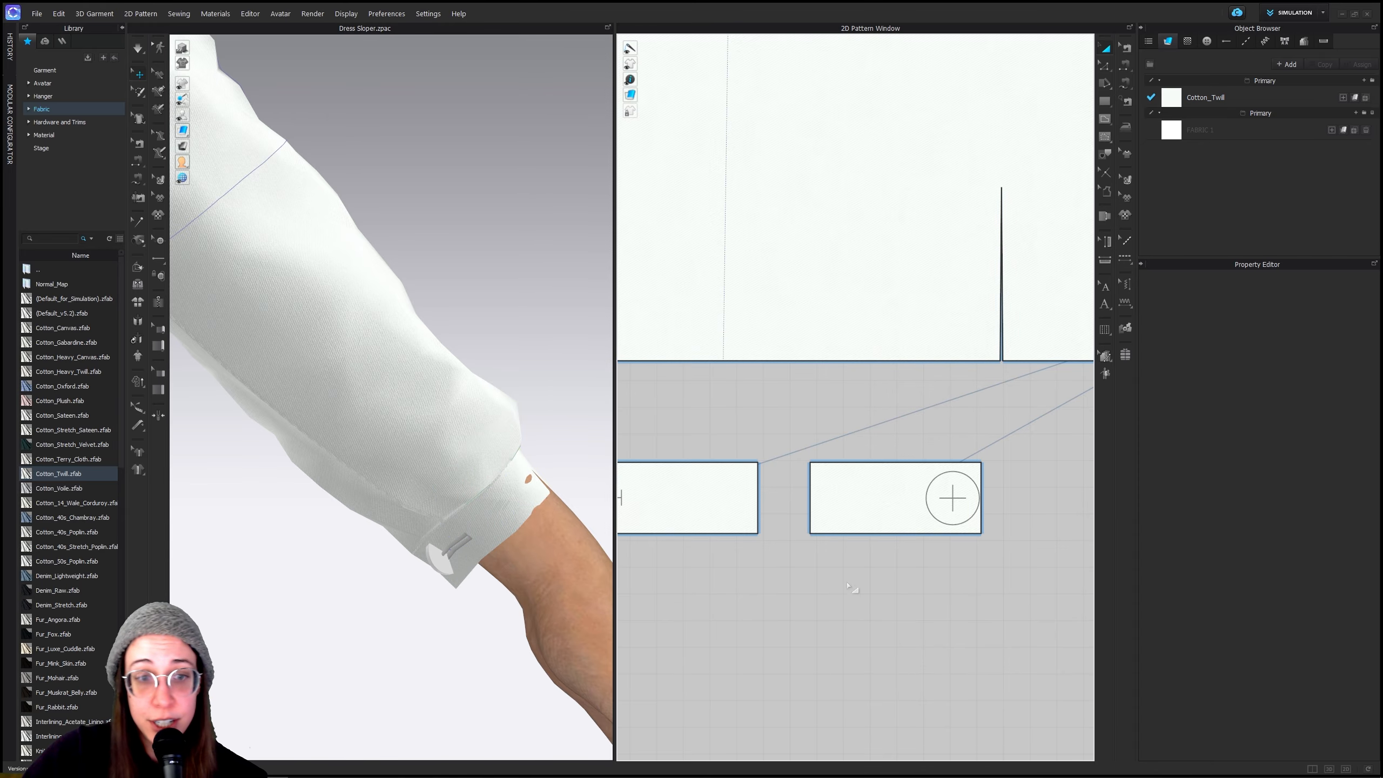
{"action": "key", "text": "space"}
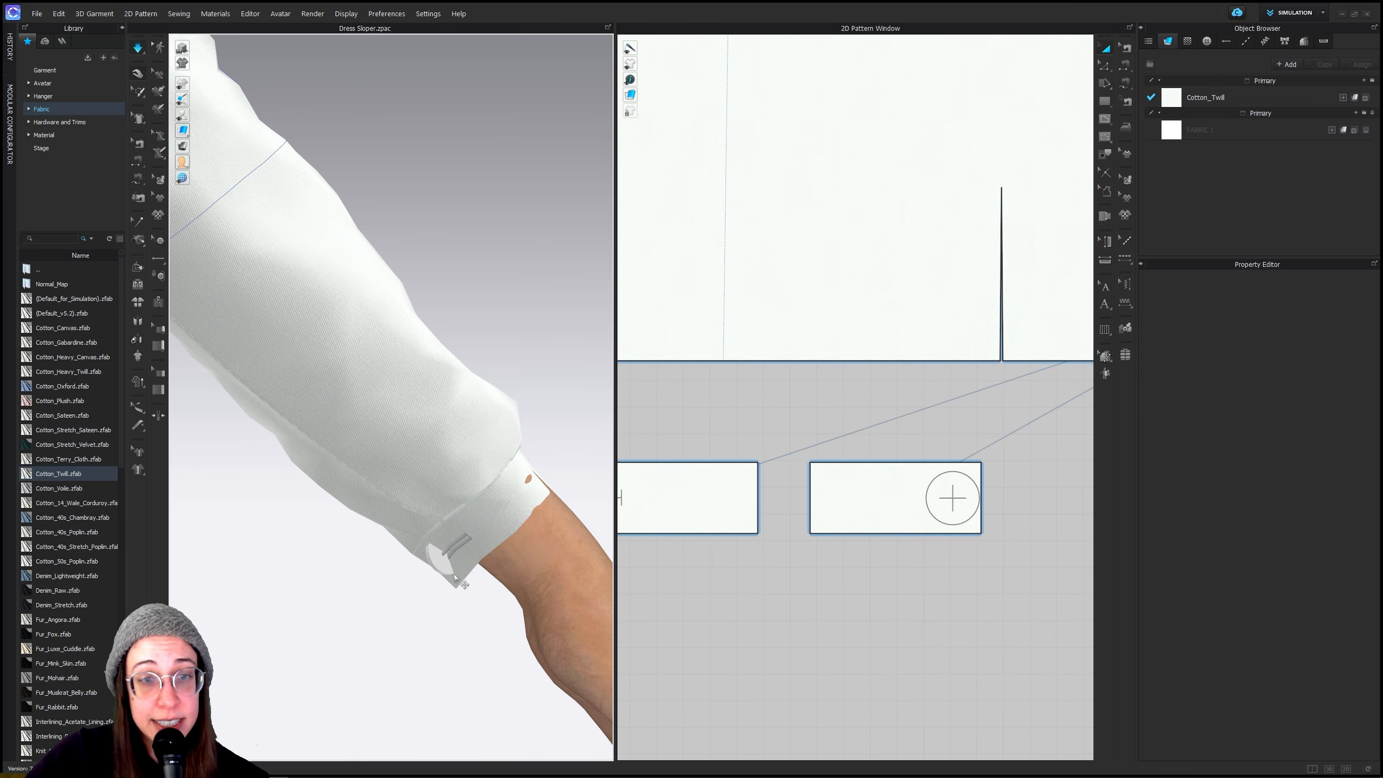
Pull the button and the button half of the cuff into position around the wrist during simulation
{"action": "right_click_drag", "start_coordinate": [447, 591], "coordinate": [626, 581]}
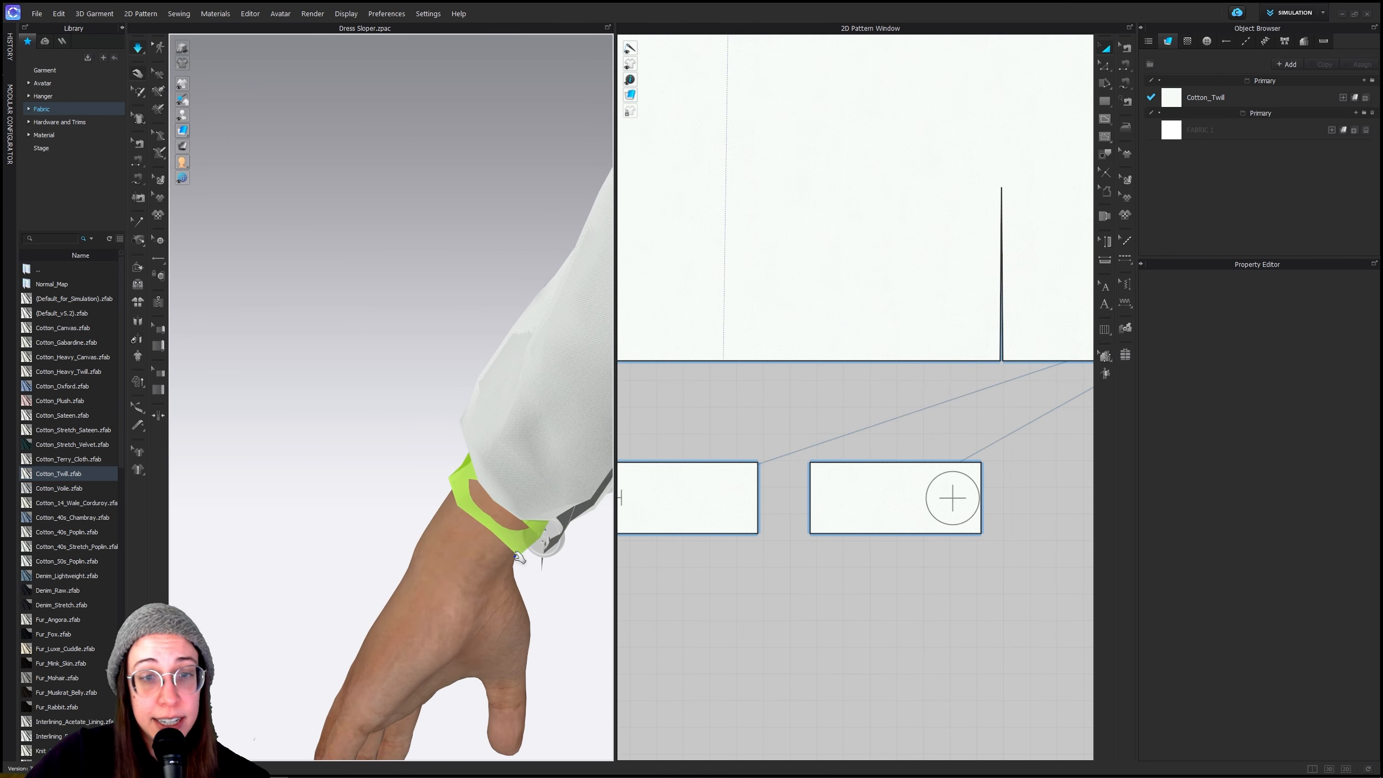
{"action": "right_click_drag", "start_coordinate": [549, 562], "coordinate": [452, 589]}
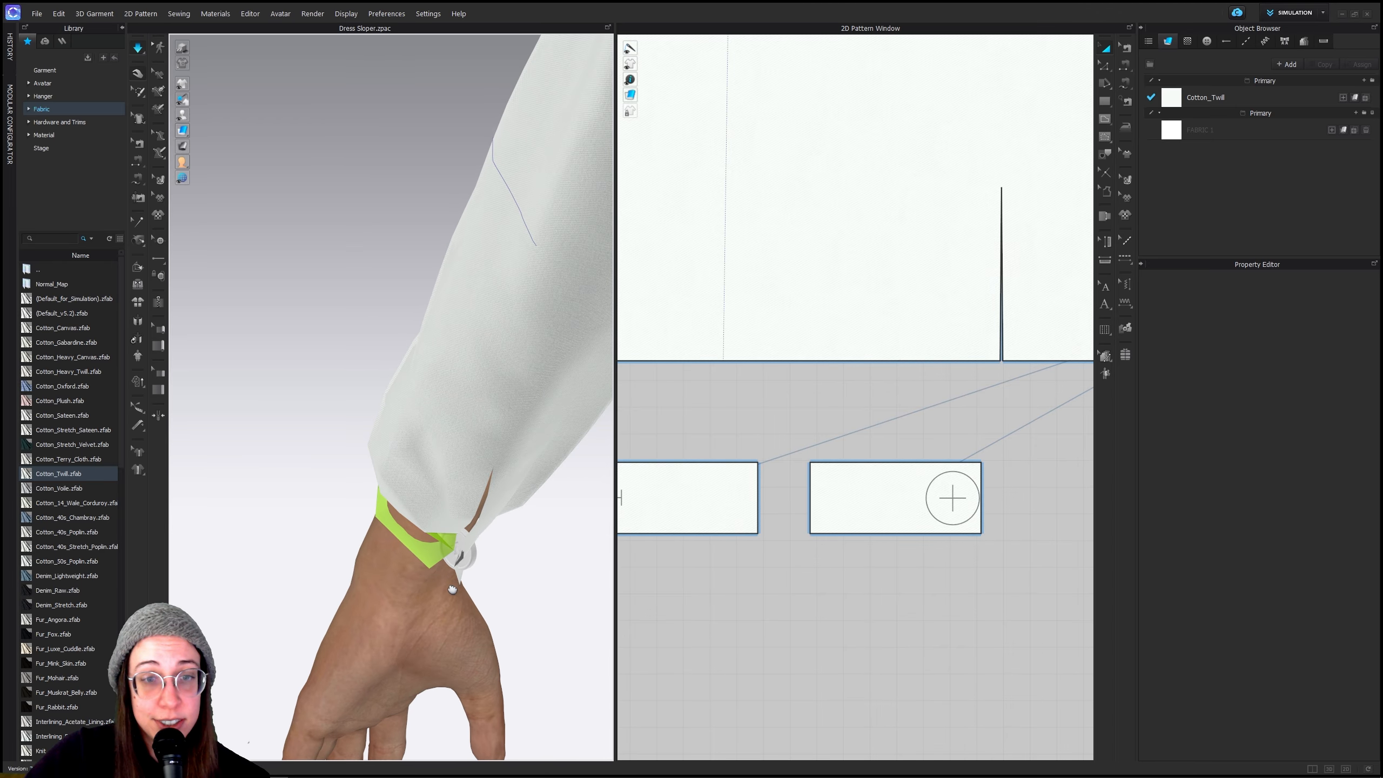
{"action": "left_click", "coordinate": [478, 554]}
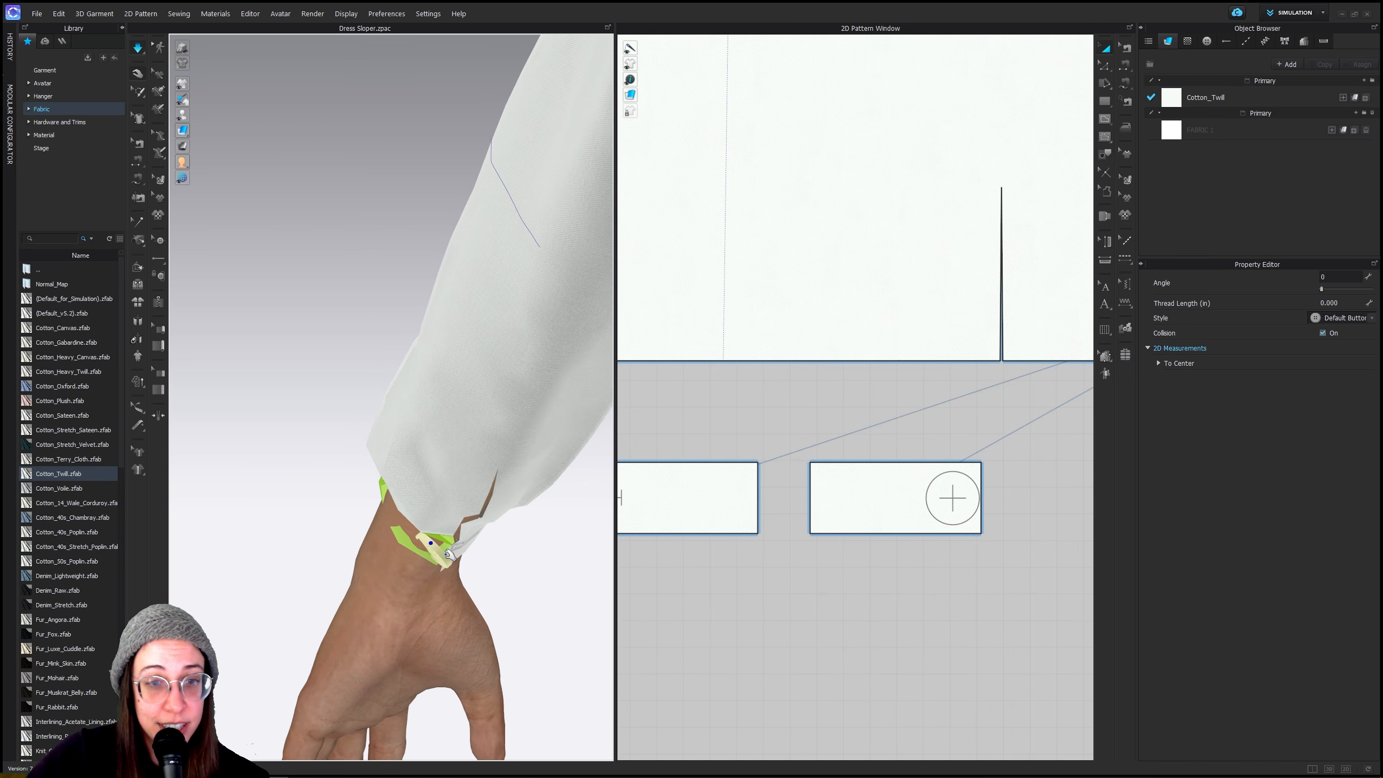
{"action": "left_click", "coordinate": [414, 545]}
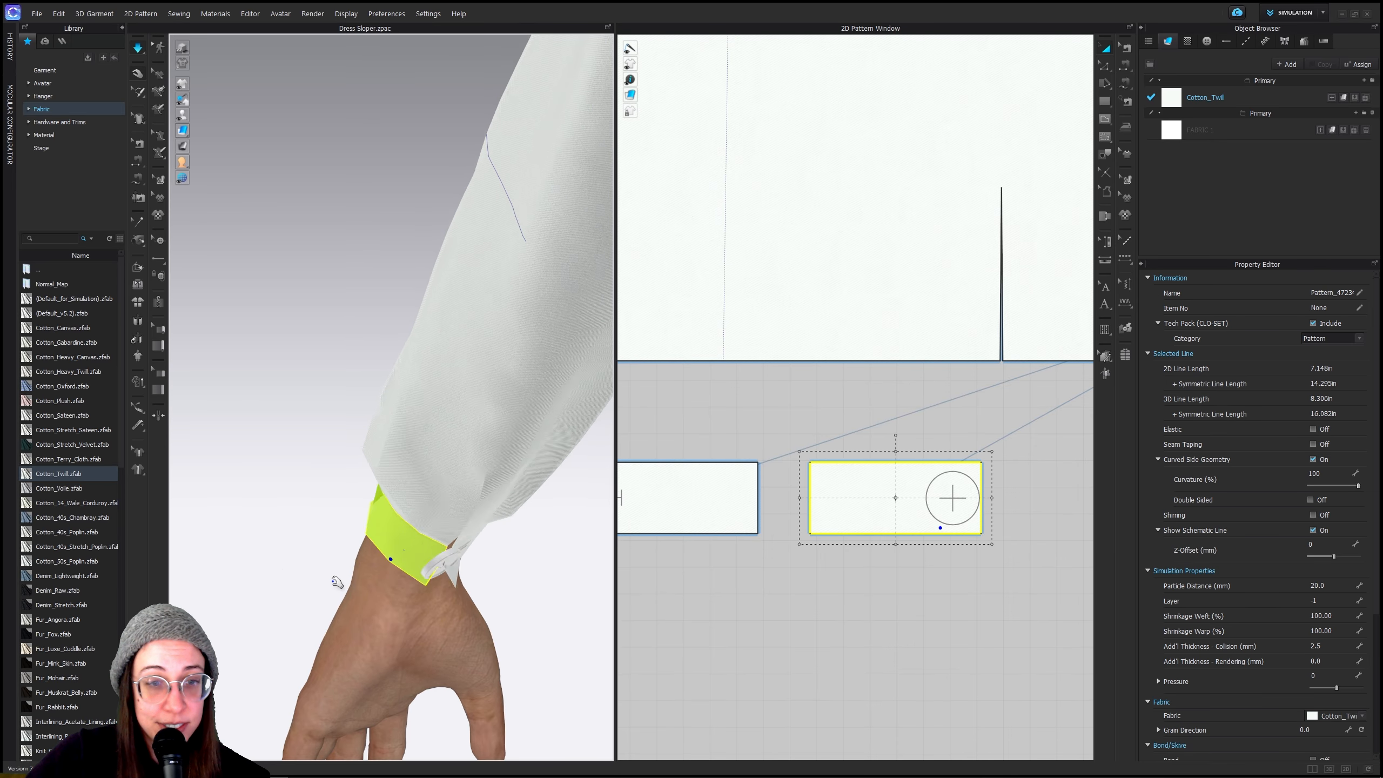
Widen the buttonhole half of the cuff to a 2D line length of about 9.27 in and resume simulation
{"action": "middle_click_drag", "start_coordinate": [768, 523], "coordinate": [885, 541]}
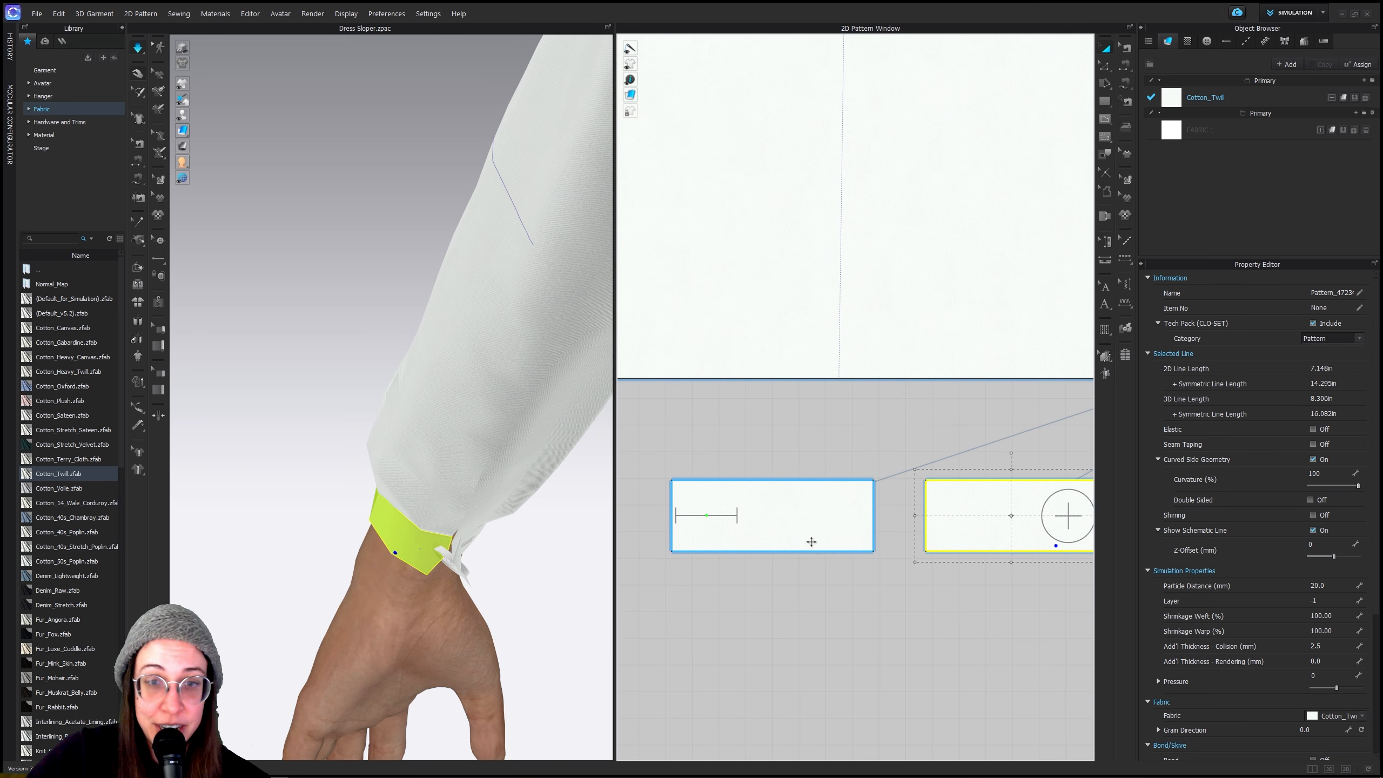
{"action": "left_click", "coordinate": [721, 537]}
{"action": "left_click_drag", "start_coordinate": [659, 517], "coordinate": [626, 521]}
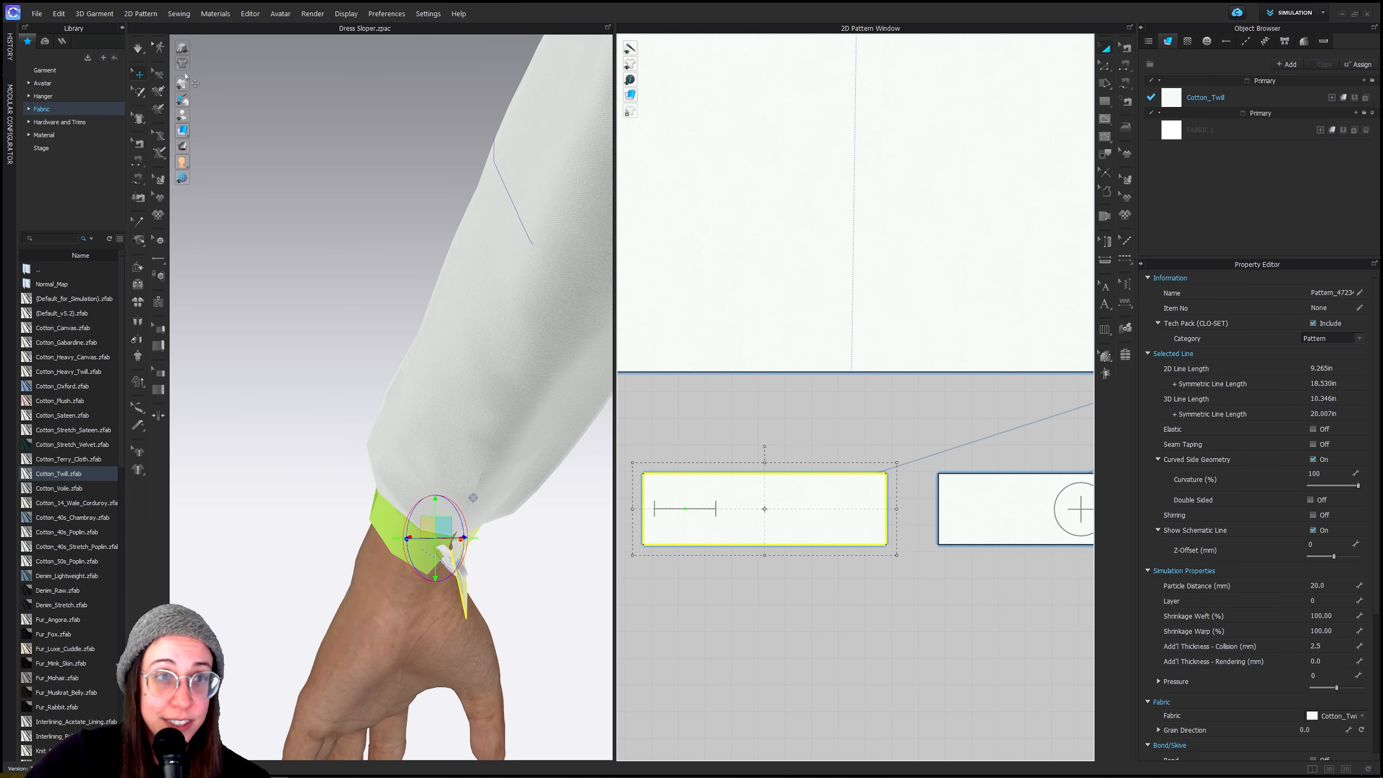
{"action": "left_click", "coordinate": [136, 48]}
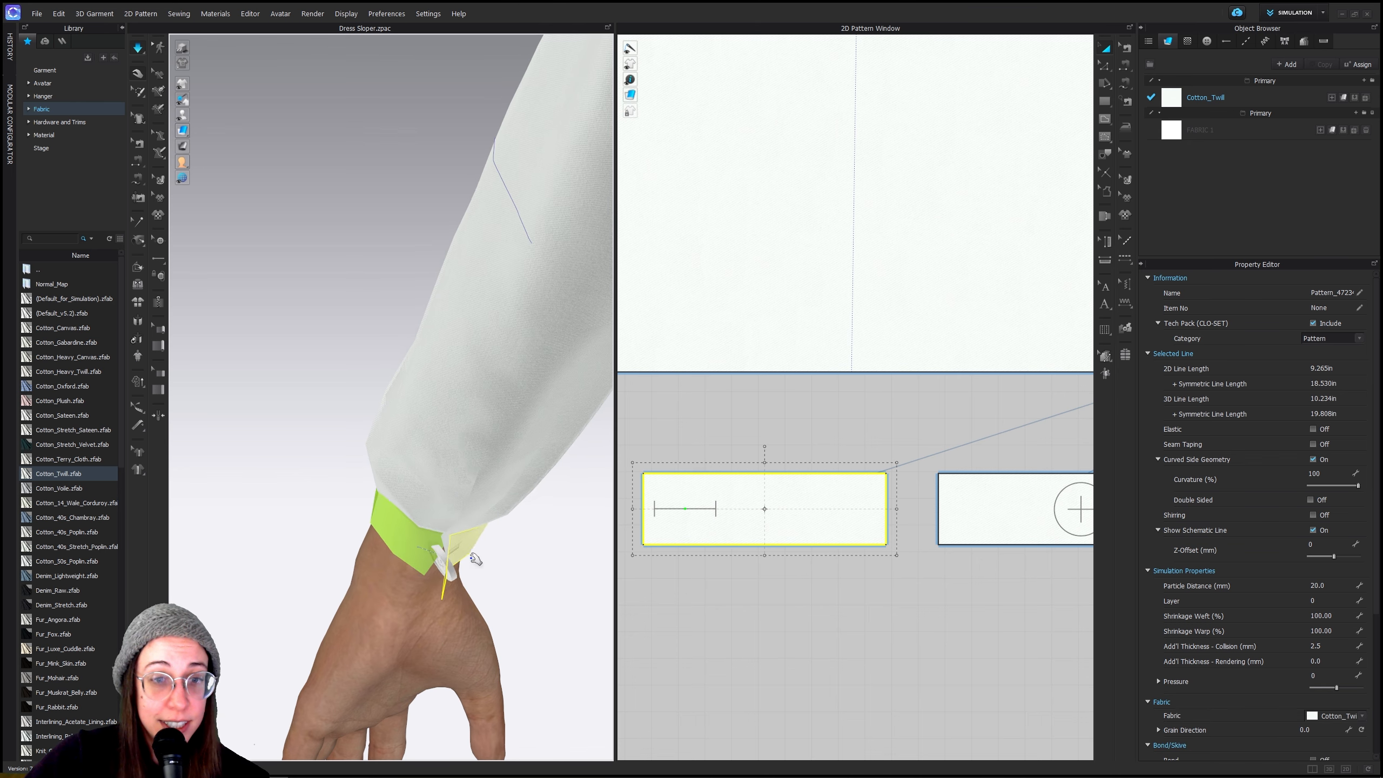
Pull the button and the buttonhole end of the cuff so that end overlaps on top of the button half
{"action": "left_click", "coordinate": [442, 572]}
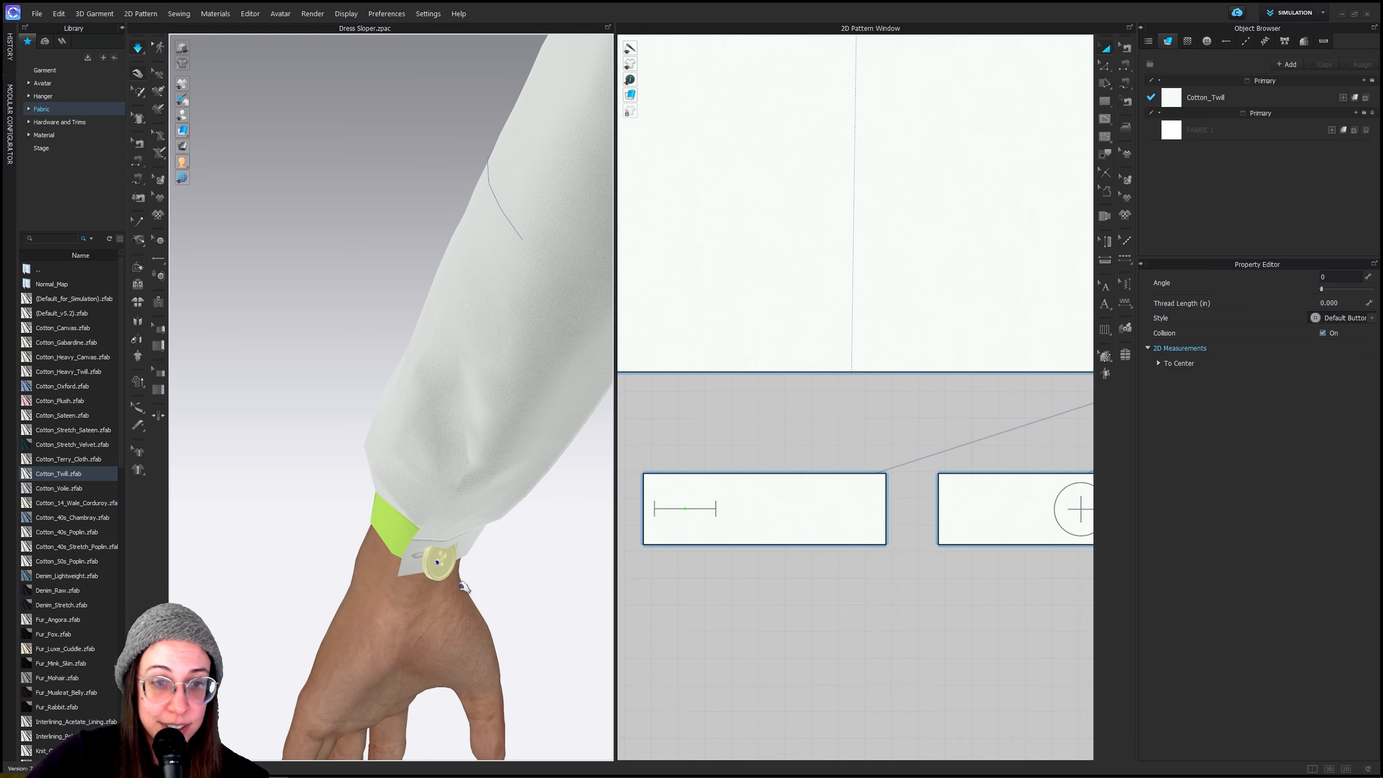
{"action": "left_click", "coordinate": [707, 508]}
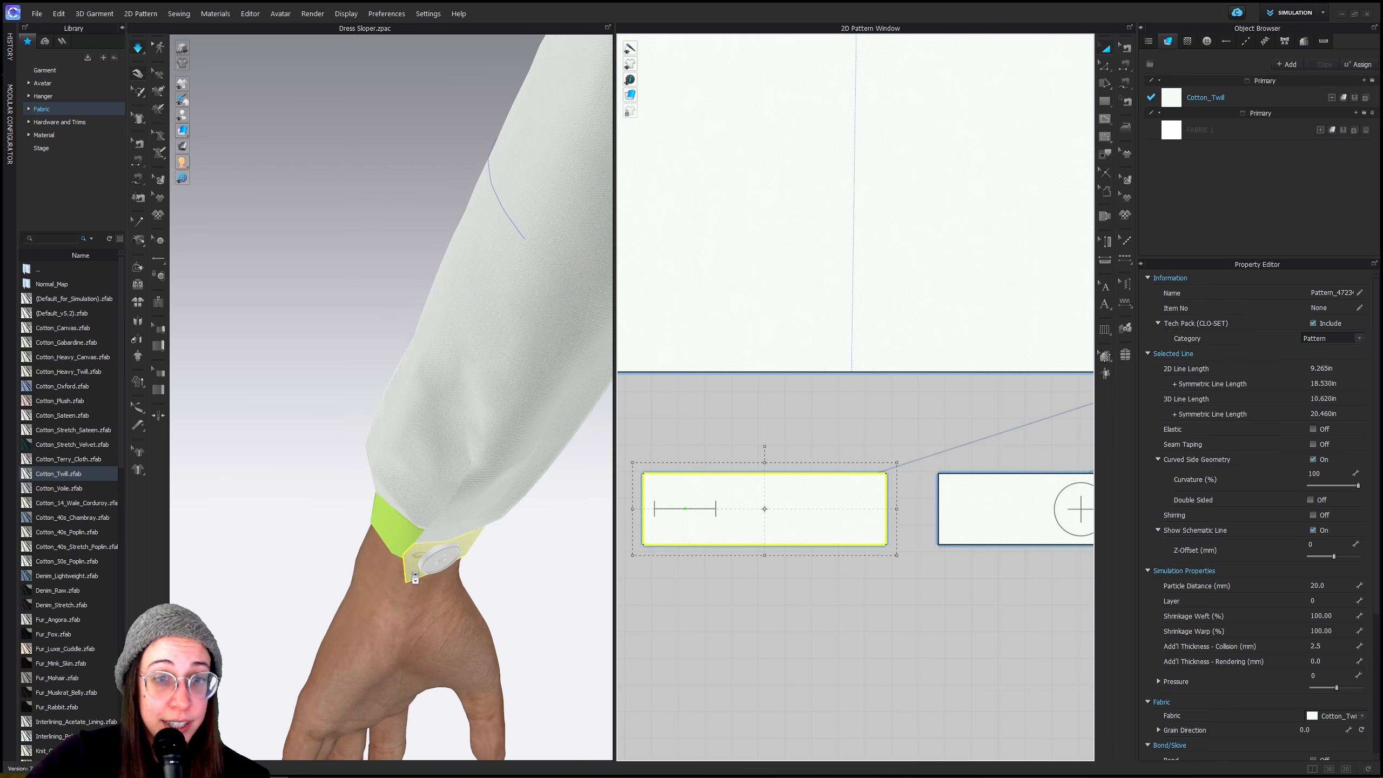
Examine the fastened cuffs on both arms, the shirt front, and the sleeve slit beside the cuff pieces in the 2D pattern
{"action": "scroll", "coordinate": [416, 578], "scroll_direction": "down", "scroll_amount": 3}
{"action": "mouse_move", "coordinate": [523, 599]}
{"action": "right_mouse_down"}
{"action": "mouse_move", "coordinate": [585, 596]}
{"action": "mouse_move", "coordinate": [531, 594]}
{"action": "right_mouse_up"}
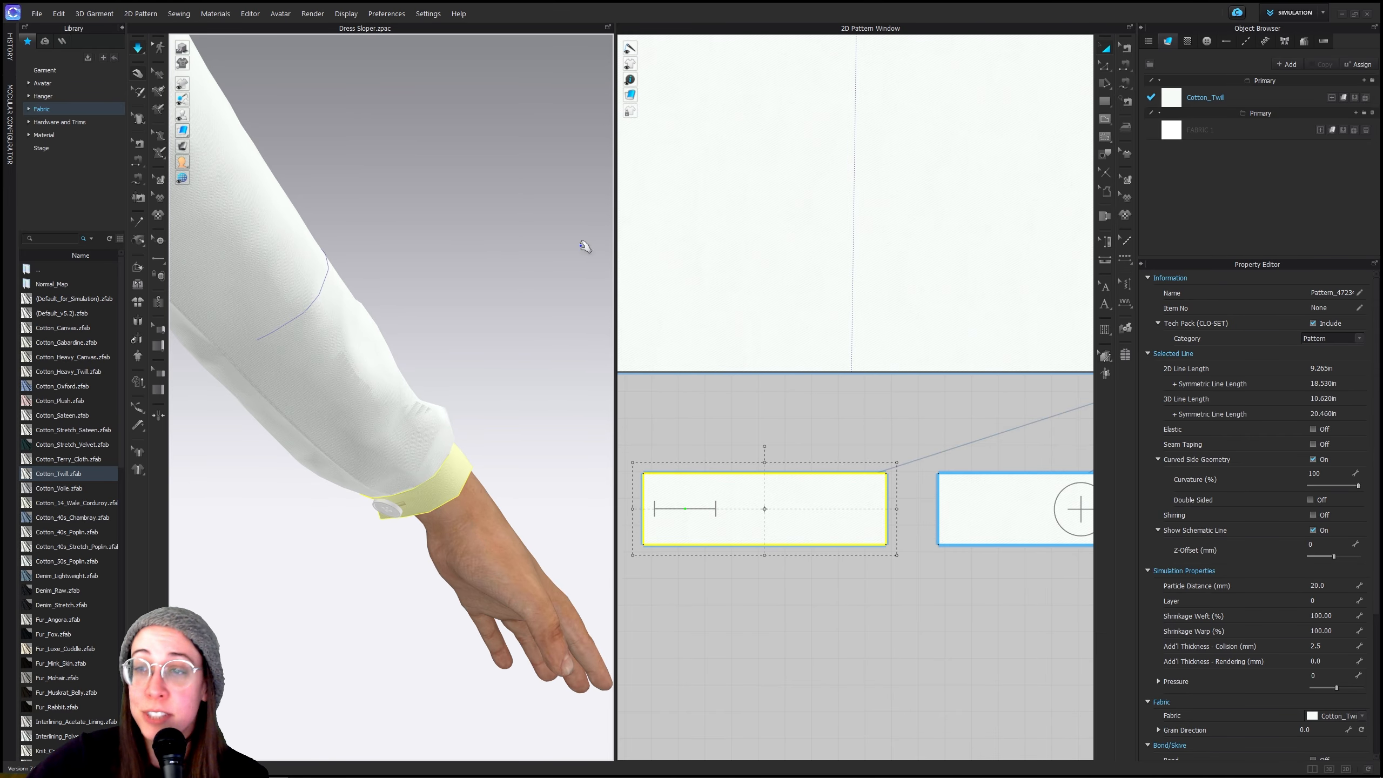
{"action": "scroll", "coordinate": [420, 596], "scroll_direction": "down", "scroll_amount": 6}
{"action": "middle_click_drag", "start_coordinate": [444, 566], "coordinate": [555, 479]}
{"action": "right_click_drag", "start_coordinate": [556, 478], "coordinate": [488, 490]}
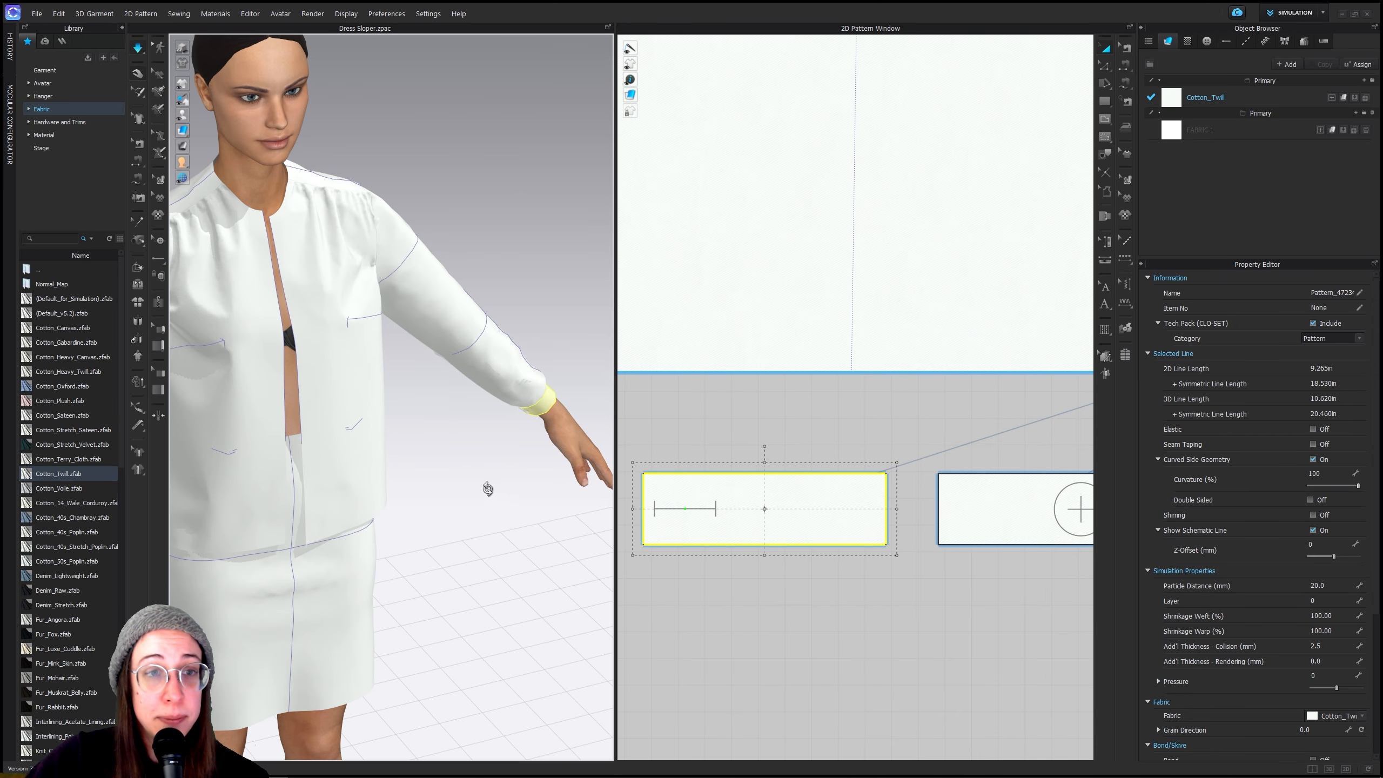
{"action": "middle_click_drag", "start_coordinate": [405, 419], "coordinate": [586, 531]}
{"action": "key", "text": "2"}
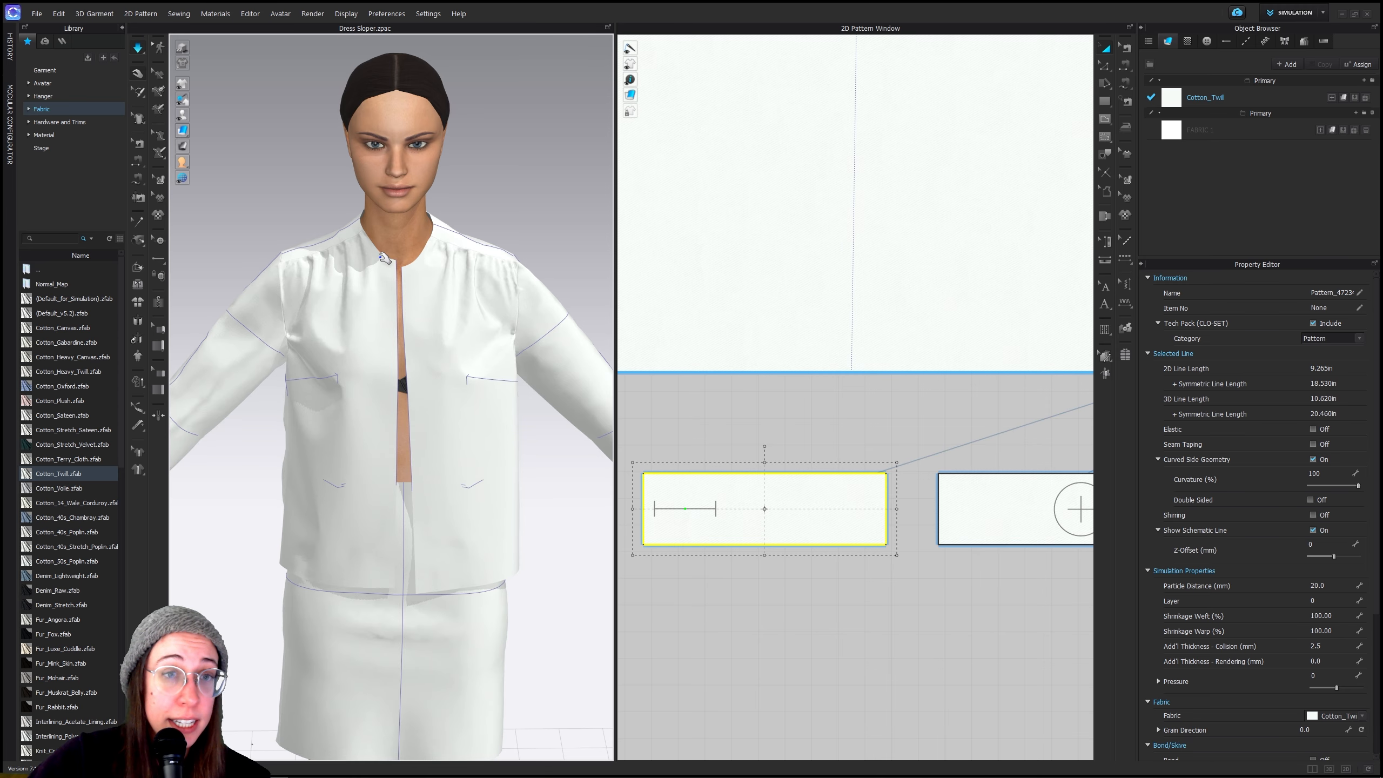
{"action": "middle_click_drag", "start_coordinate": [533, 527], "coordinate": [342, 444]}
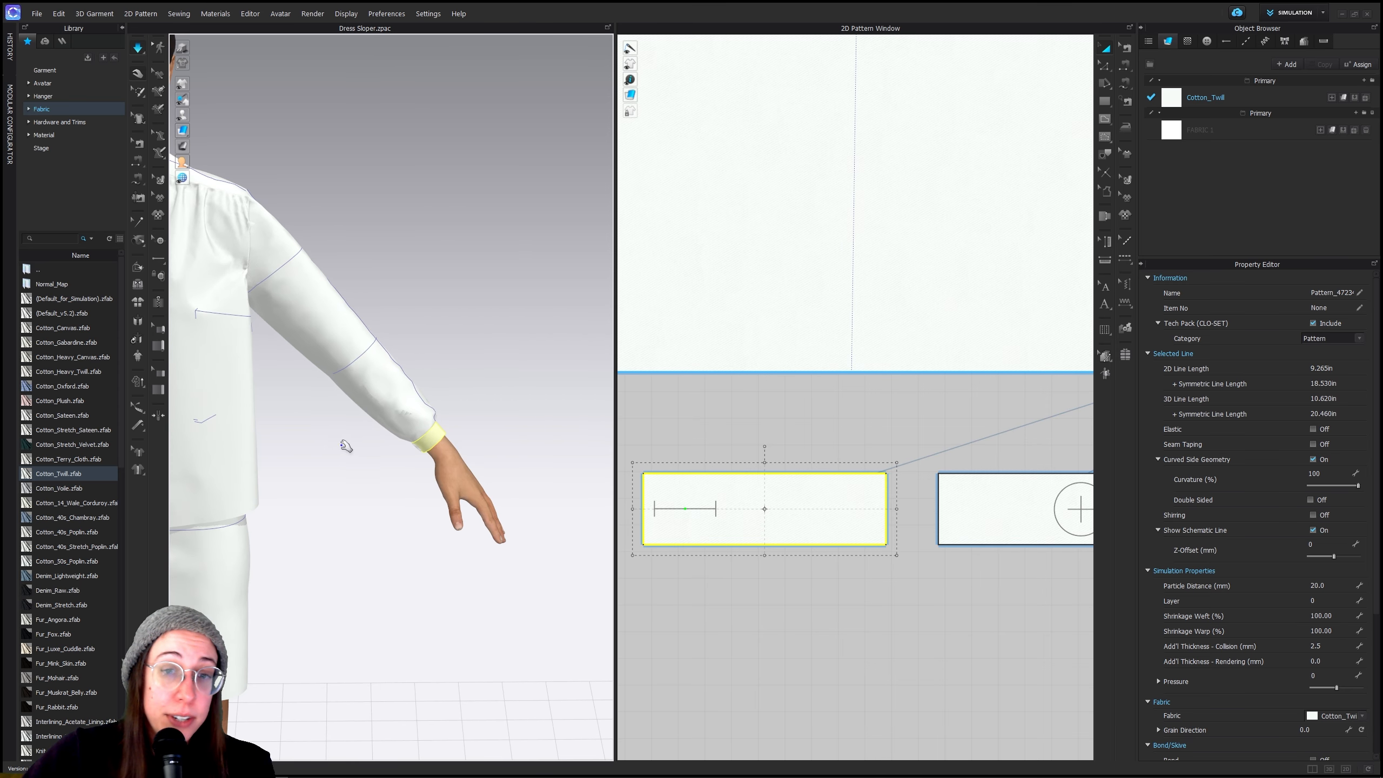
{"action": "scroll", "coordinate": [537, 471], "scroll_direction": "down", "scroll_amount": 3}
{"action": "scroll", "coordinate": [518, 434], "scroll_direction": "up", "scroll_amount": 6}
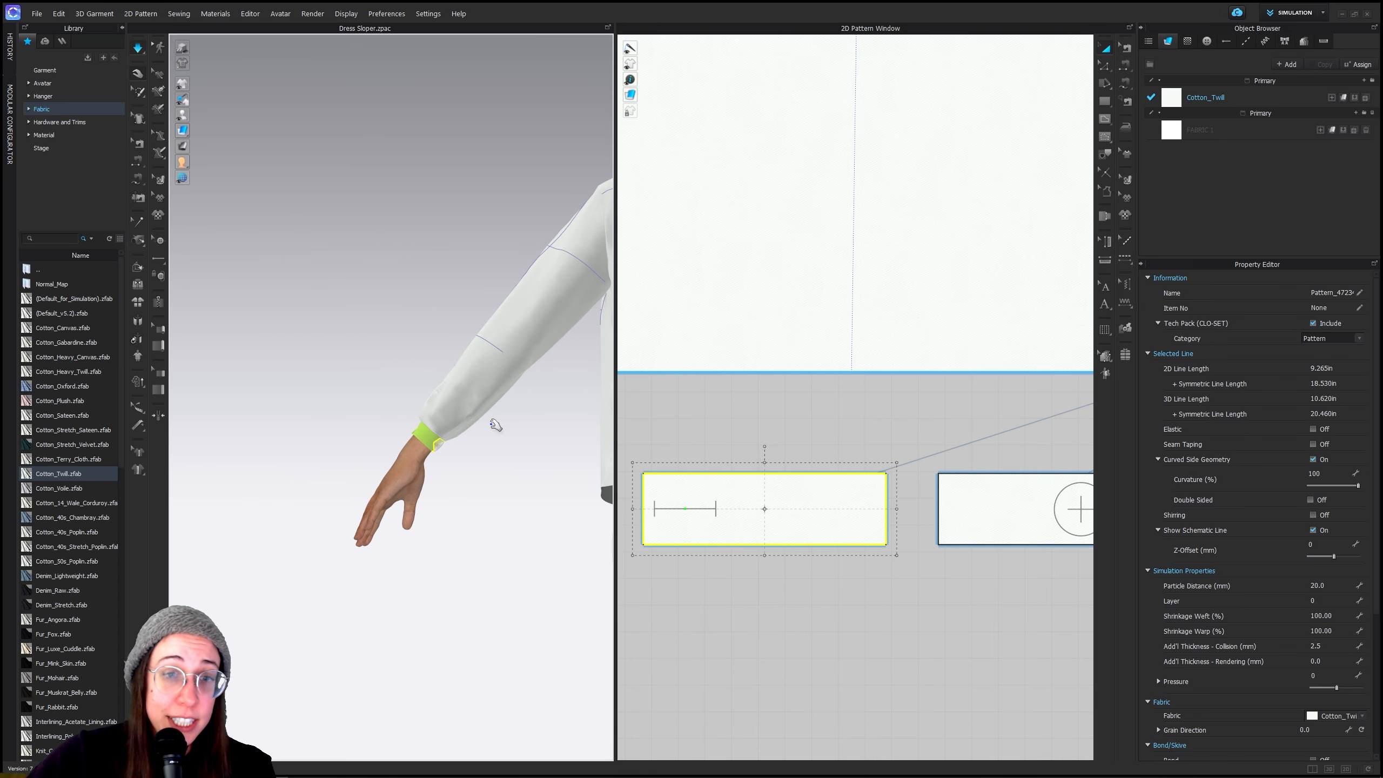
{"action": "scroll", "coordinate": [518, 433], "scroll_direction": "up", "scroll_amount": 5}
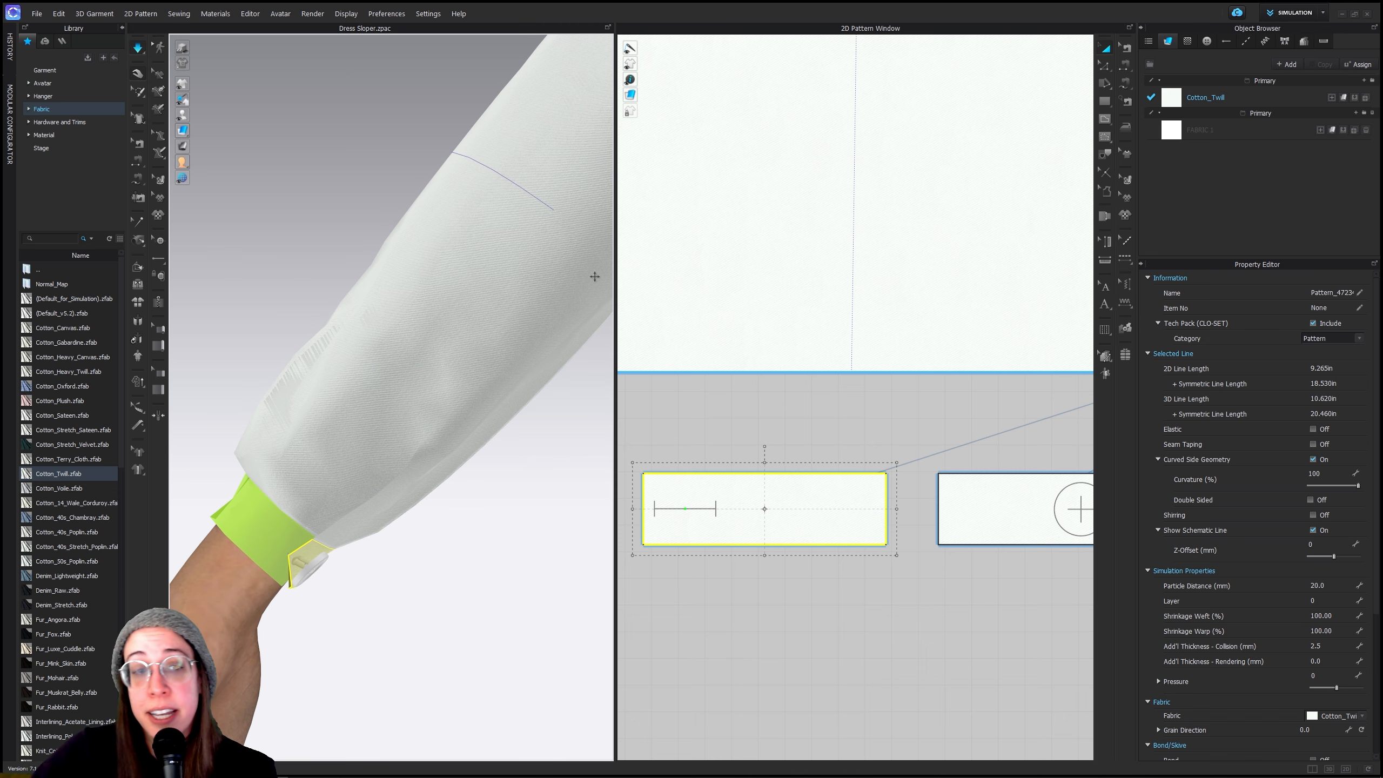
{"action": "scroll", "coordinate": [925, 445], "scroll_direction": "down", "scroll_amount": 4}
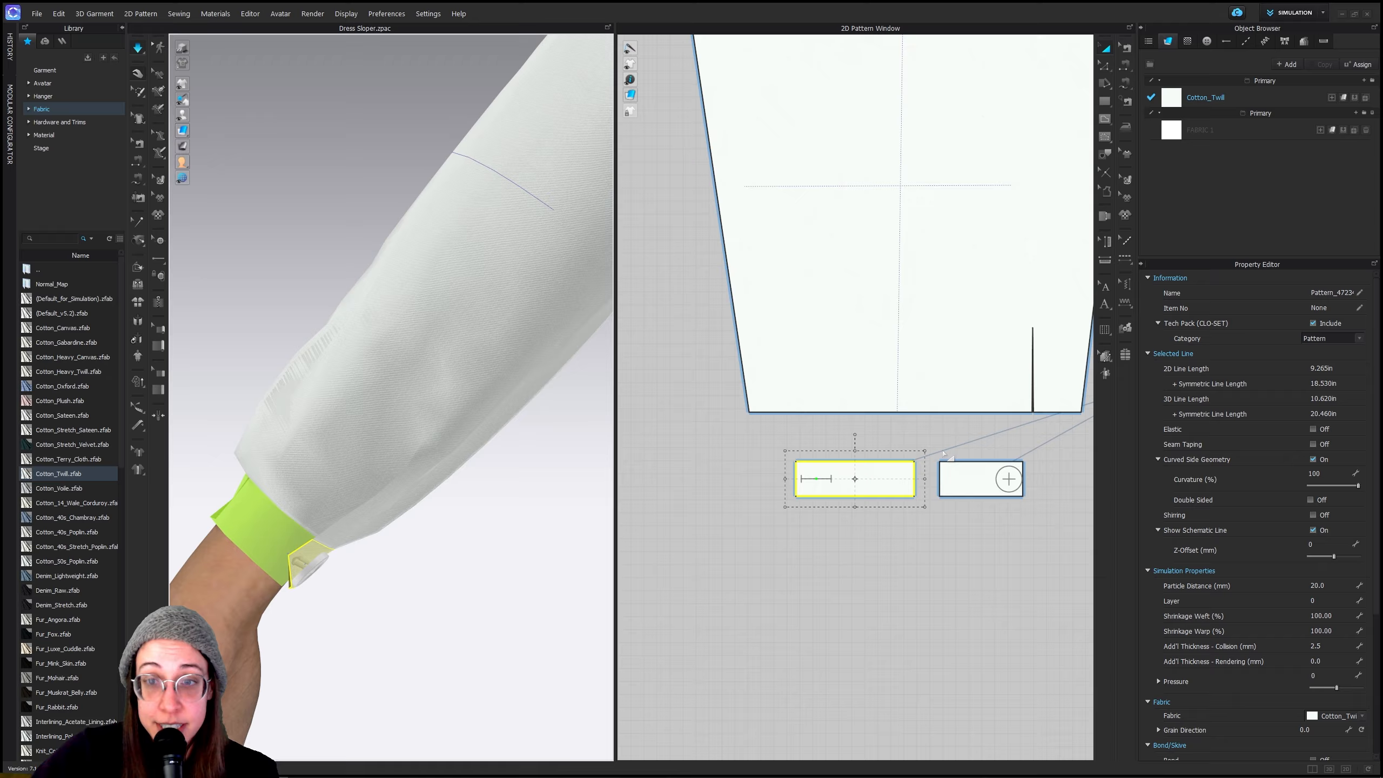
{"action": "middle_click_drag", "start_coordinate": [967, 422], "coordinate": [877, 426]}
{"action": "scroll", "coordinate": [893, 410], "scroll_direction": "up", "scroll_amount": 1}
{"action": "scroll", "coordinate": [957, 404], "scroll_direction": "up", "scroll_amount": 2}
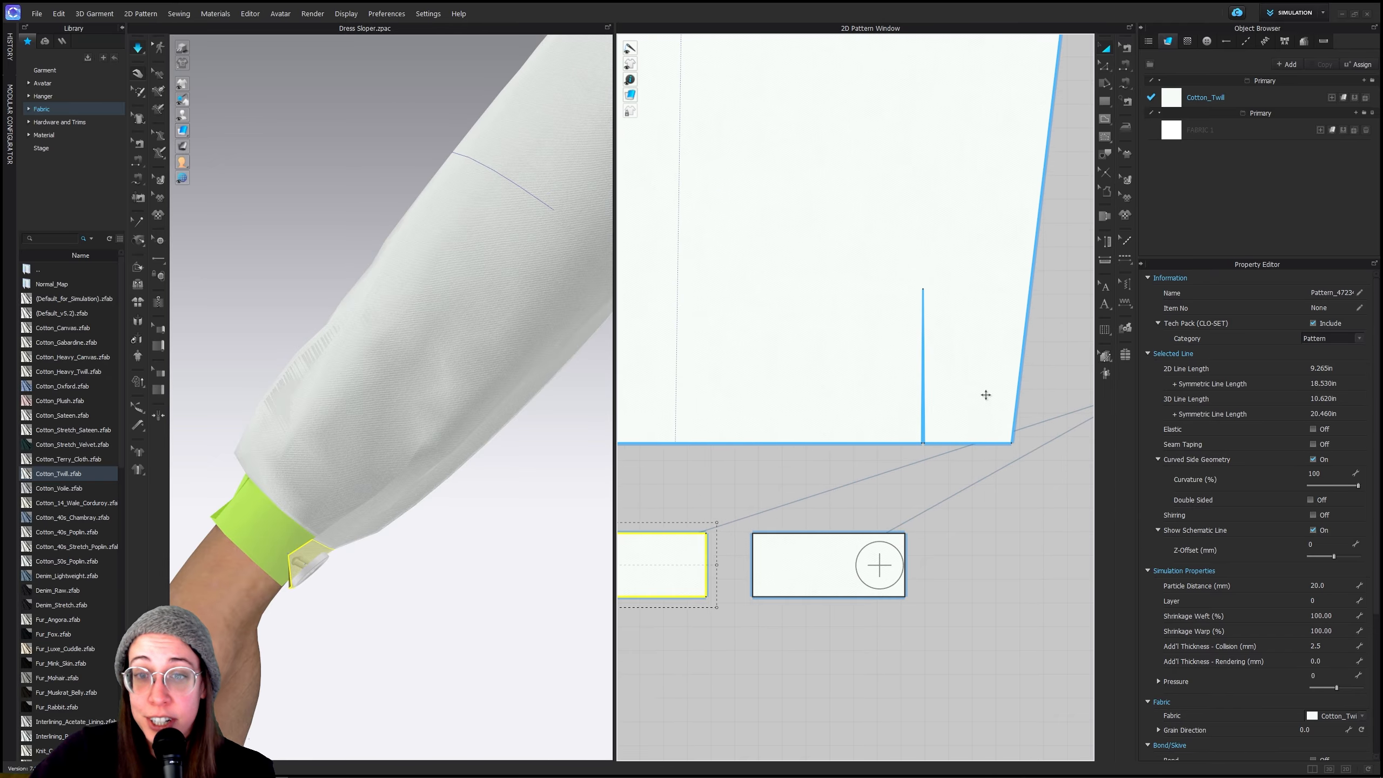
Draw an inverted-V internal line around the sleeve slit, from hem to slit tip and back, with legs about 2.57 in long
{"action": "middle_click_drag", "start_coordinate": [989, 401], "coordinate": [933, 443]}
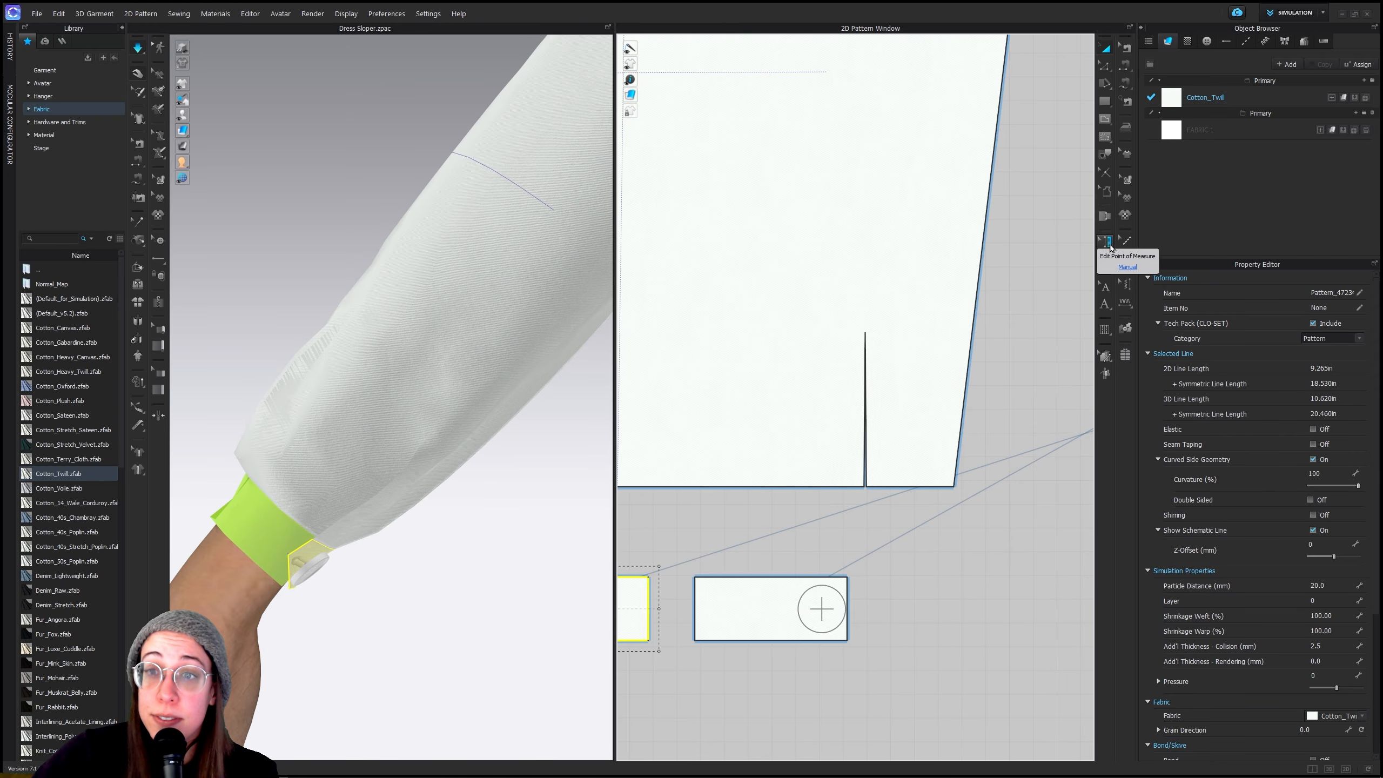
{"action": "left_click", "coordinate": [1105, 119]}
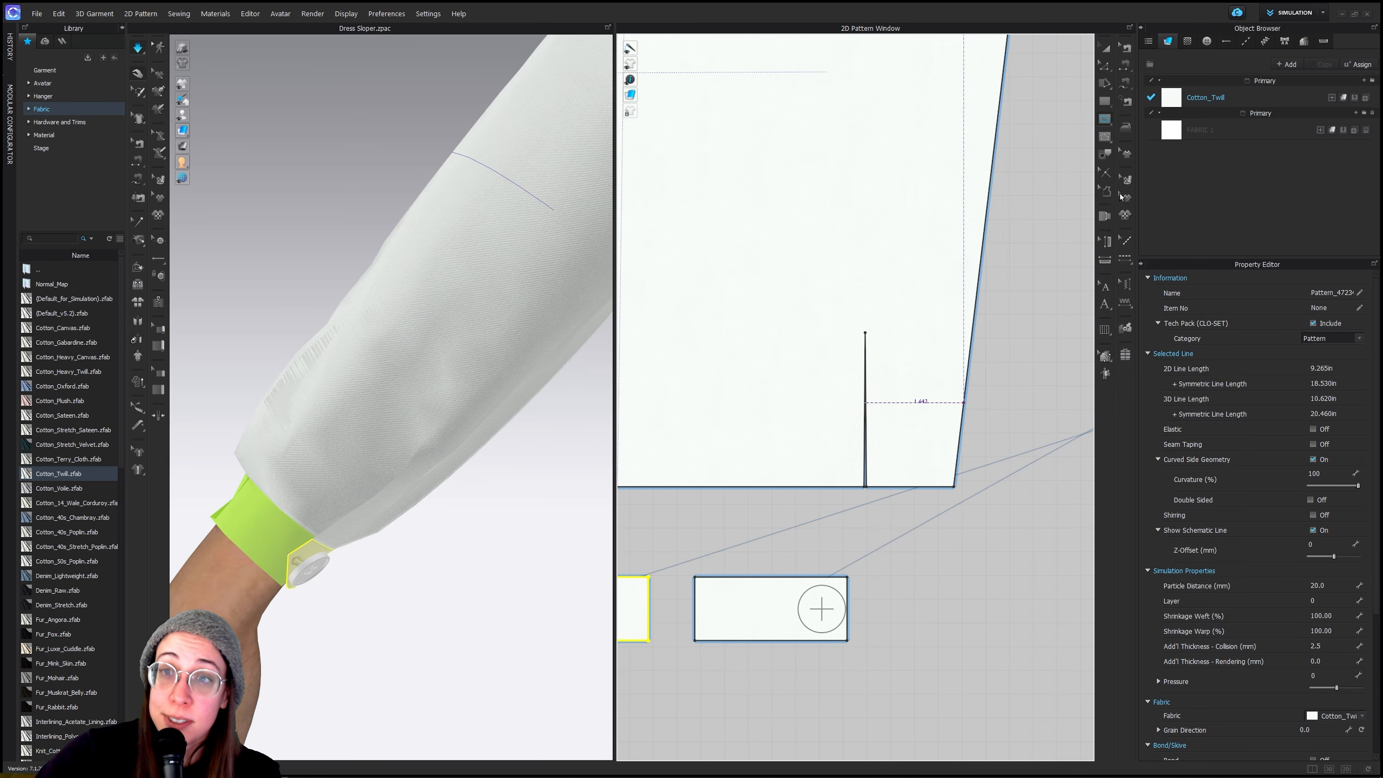
{"action": "left_click", "coordinate": [847, 484]}
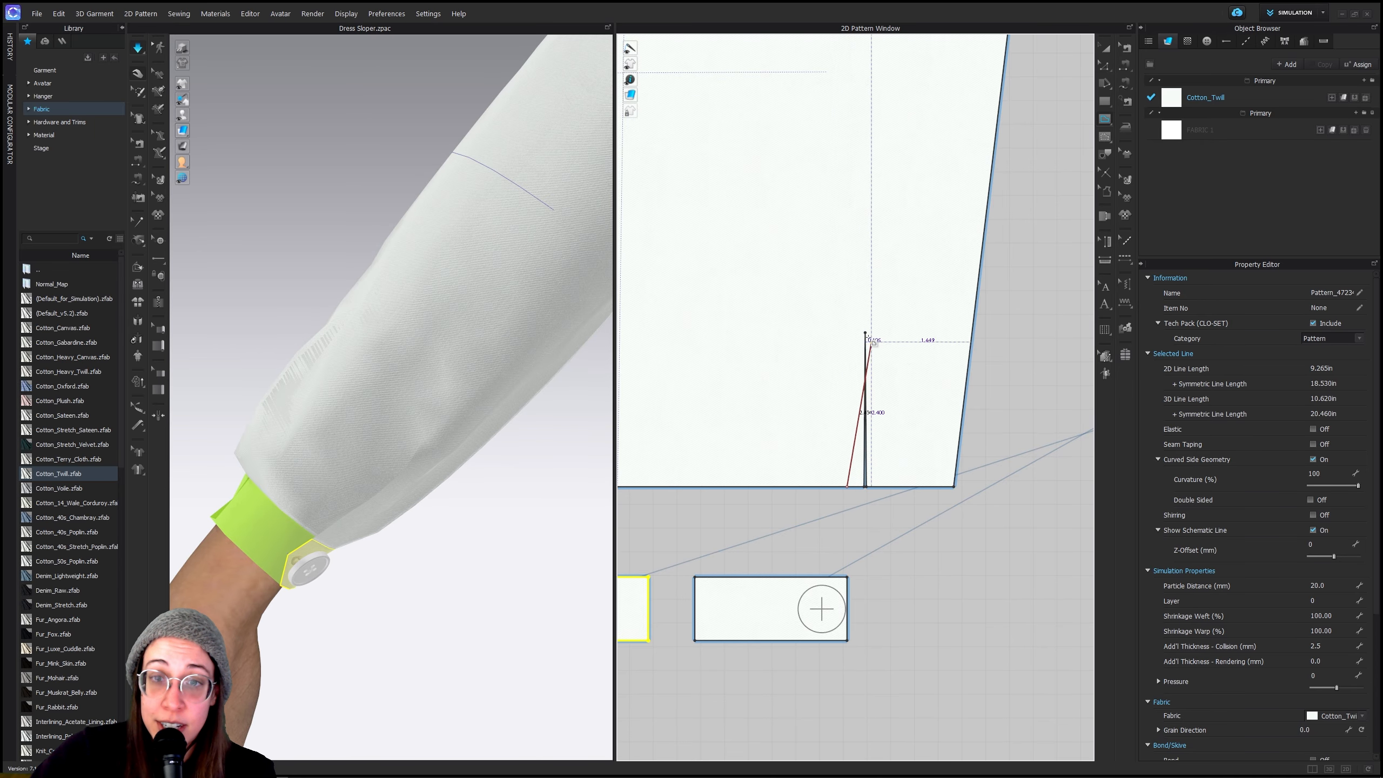
{"action": "left_click", "coordinate": [864, 332]}
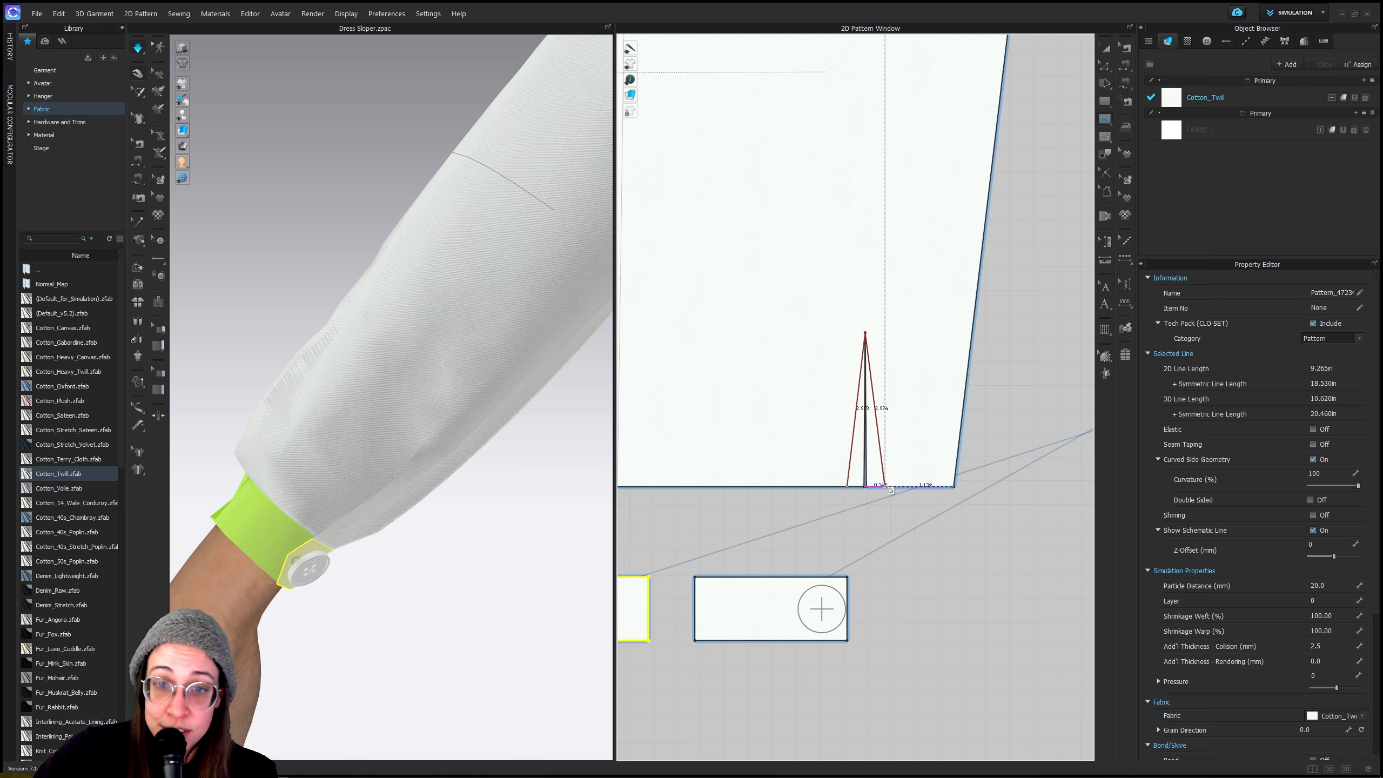
{"action": "scroll", "coordinate": [885, 484], "scroll_direction": "up", "scroll_amount": 4}
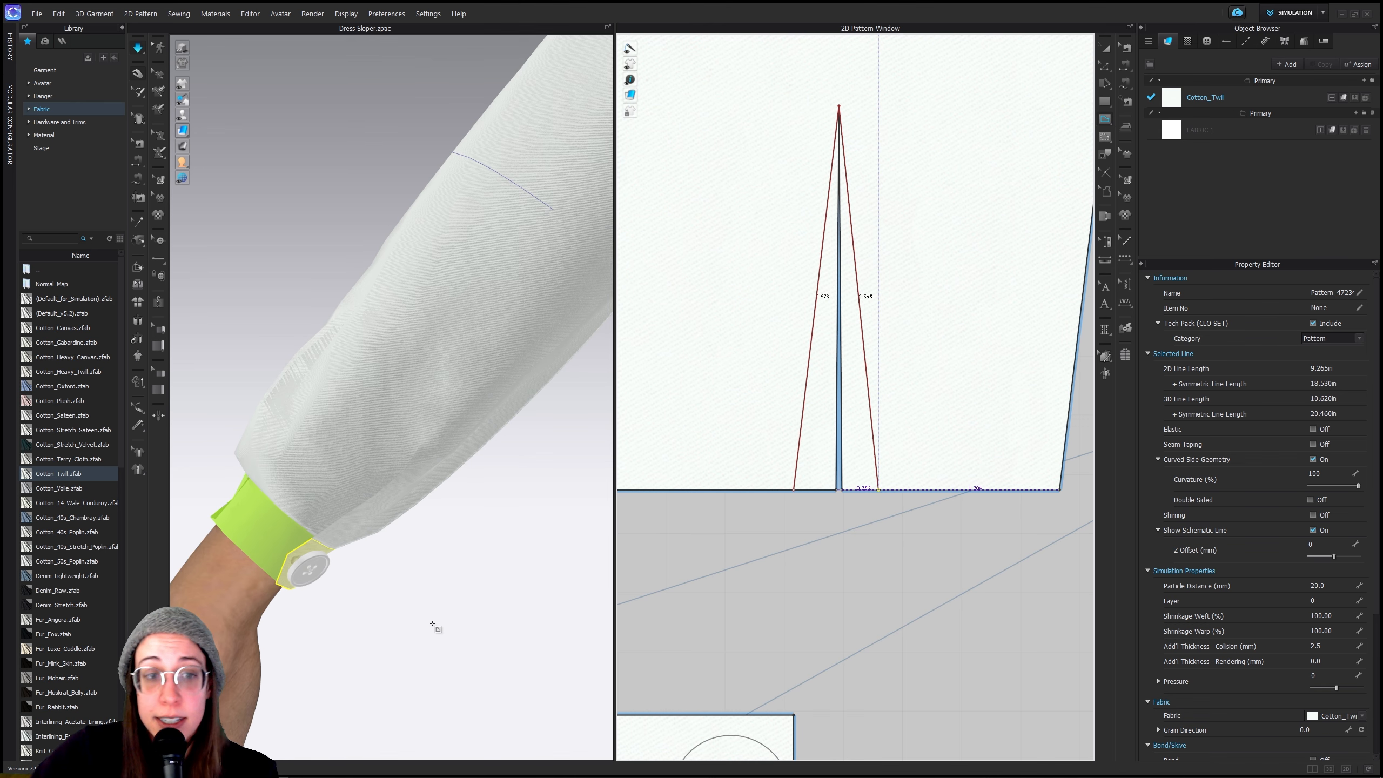
{"action": "key", "text": "Return"}
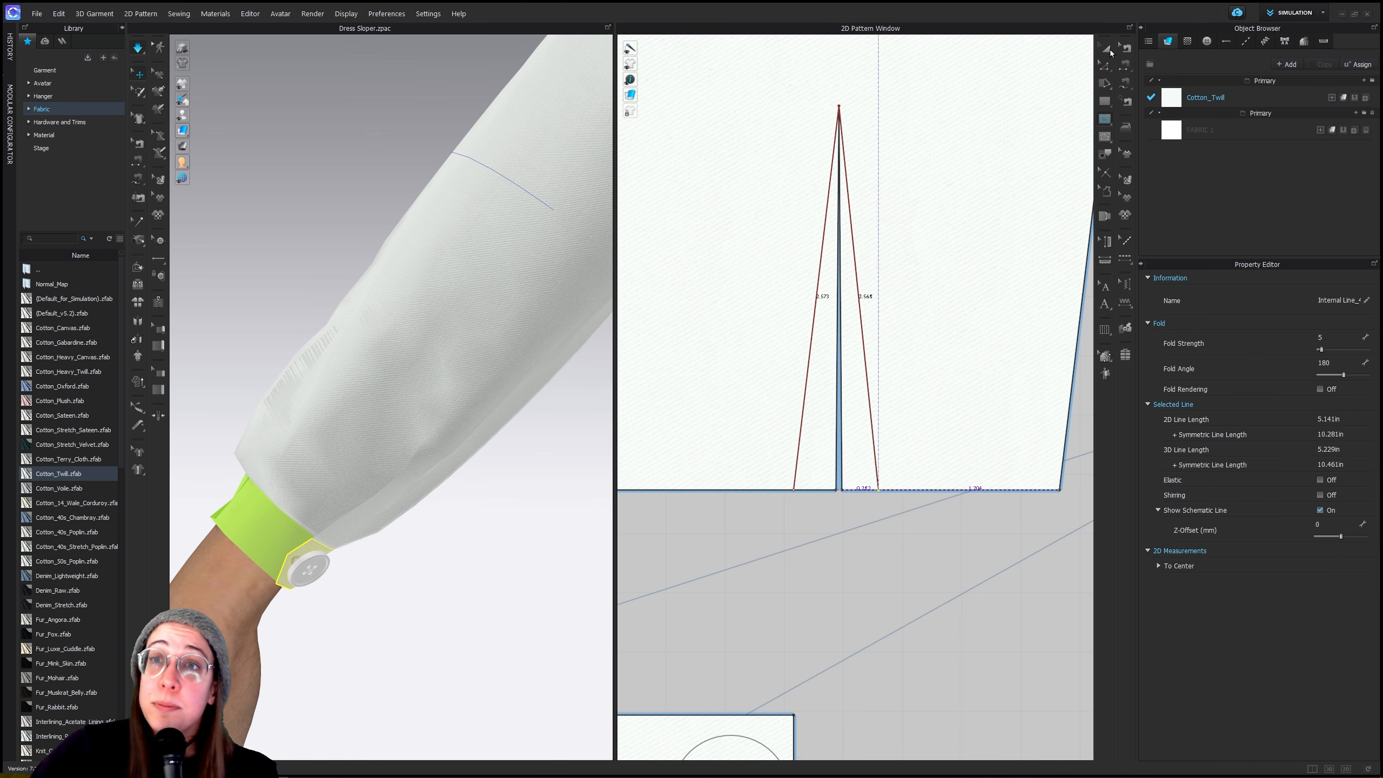
Apply segment topstitching with the Default Topstitch to both legs of the inverted-V line around the sleeve slit
{"action": "left_click", "coordinate": [1247, 42]}
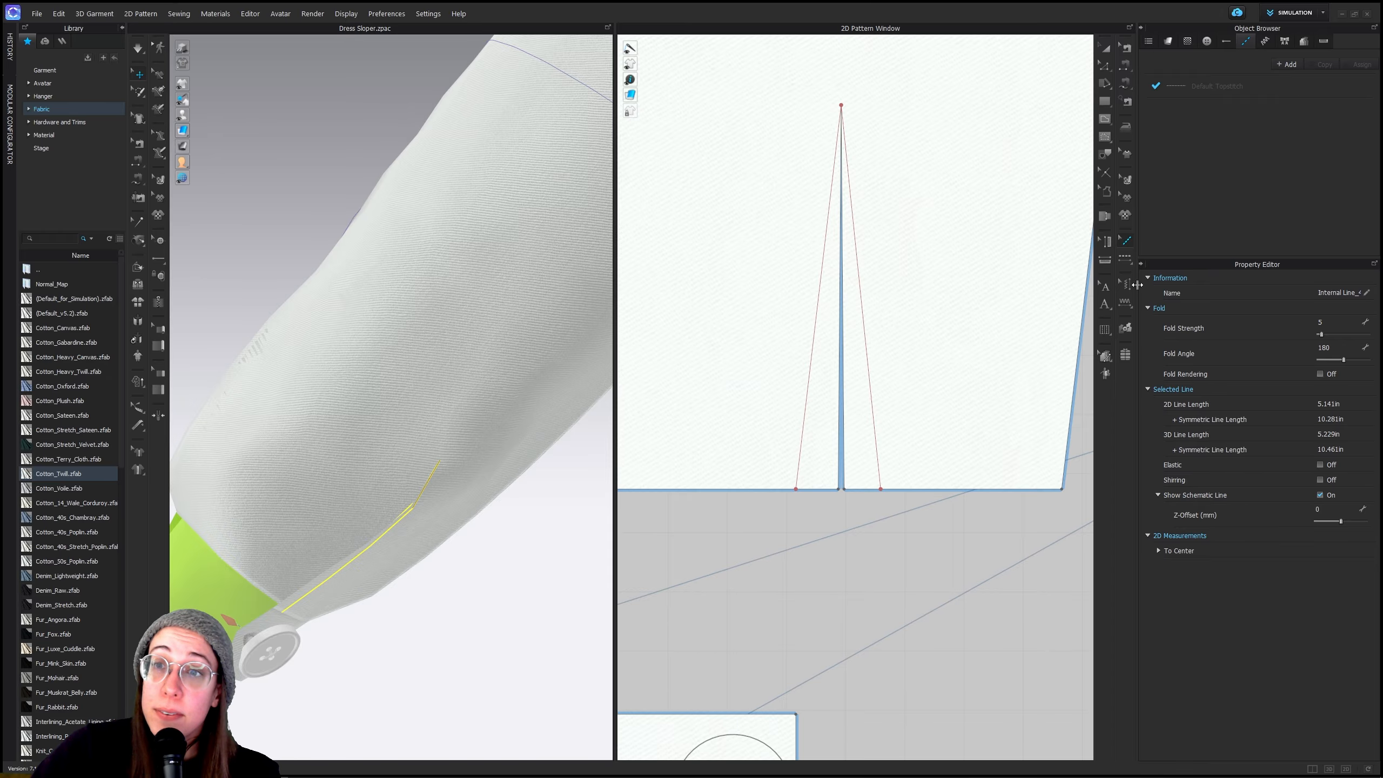
{"action": "left_click", "coordinate": [1126, 259]}
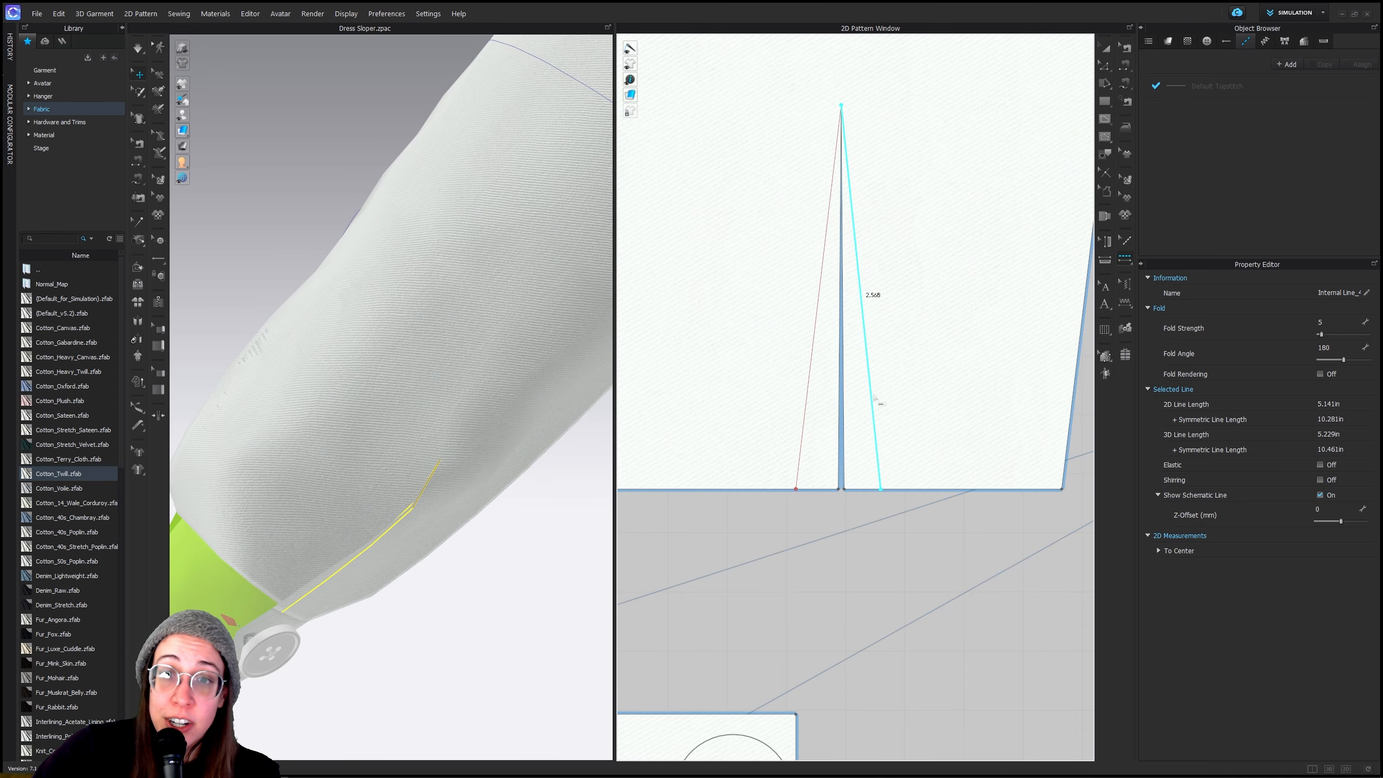
{"action": "left_click", "coordinate": [865, 327]}
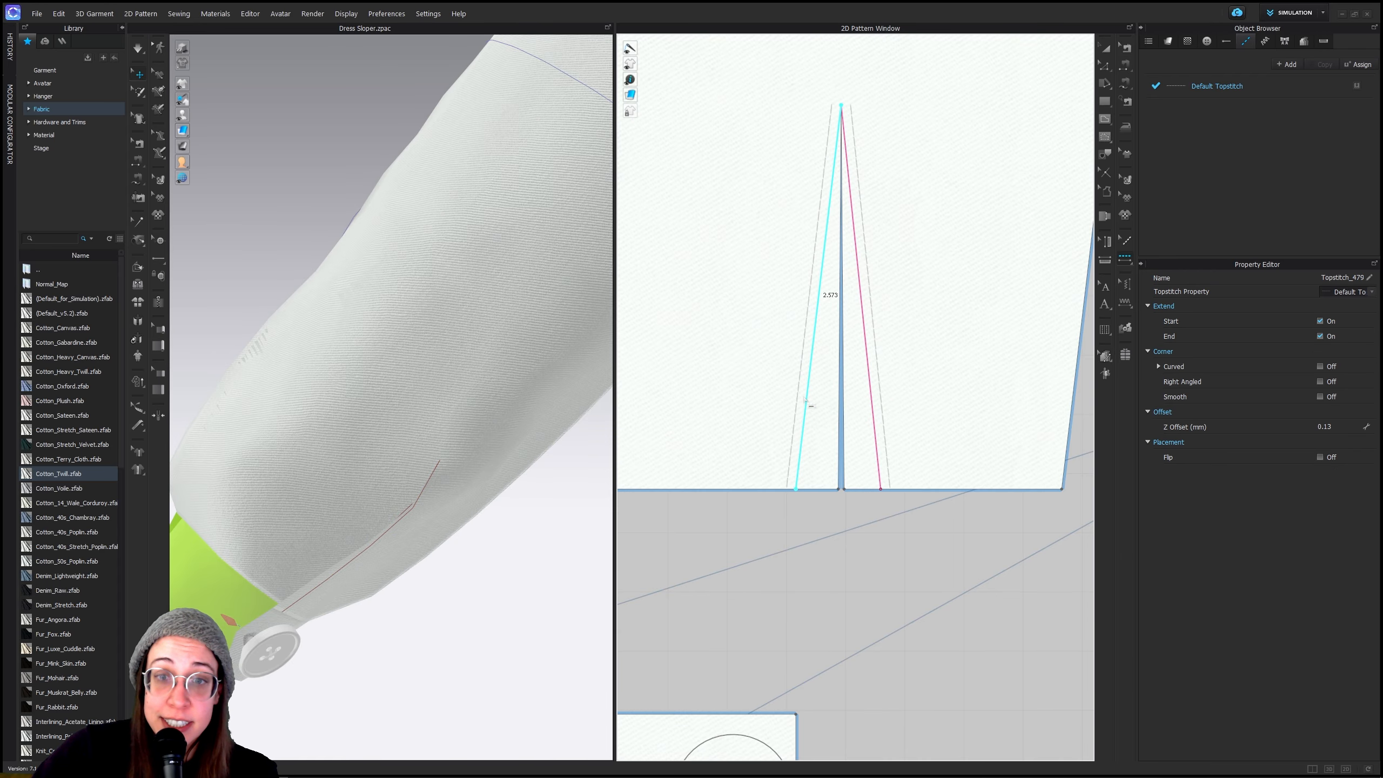
{"action": "middle_click_drag", "start_coordinate": [325, 630], "coordinate": [481, 534]}
{"action": "right_click_drag", "start_coordinate": [480, 522], "coordinate": [473, 549]}
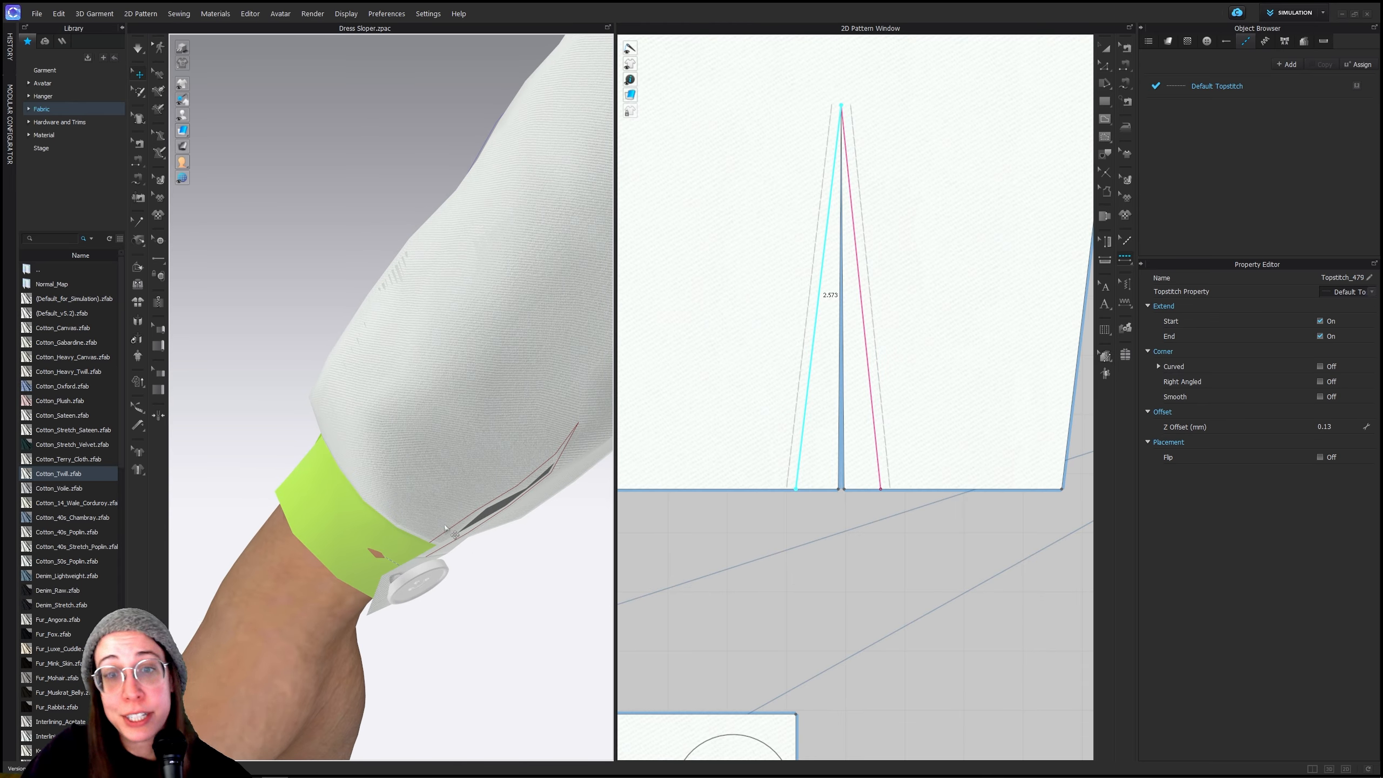
Set the Default Topstitch's color to the Pantone shade Berry Pinwheel (#C13457)
{"action": "left_click", "coordinate": [1292, 85]}
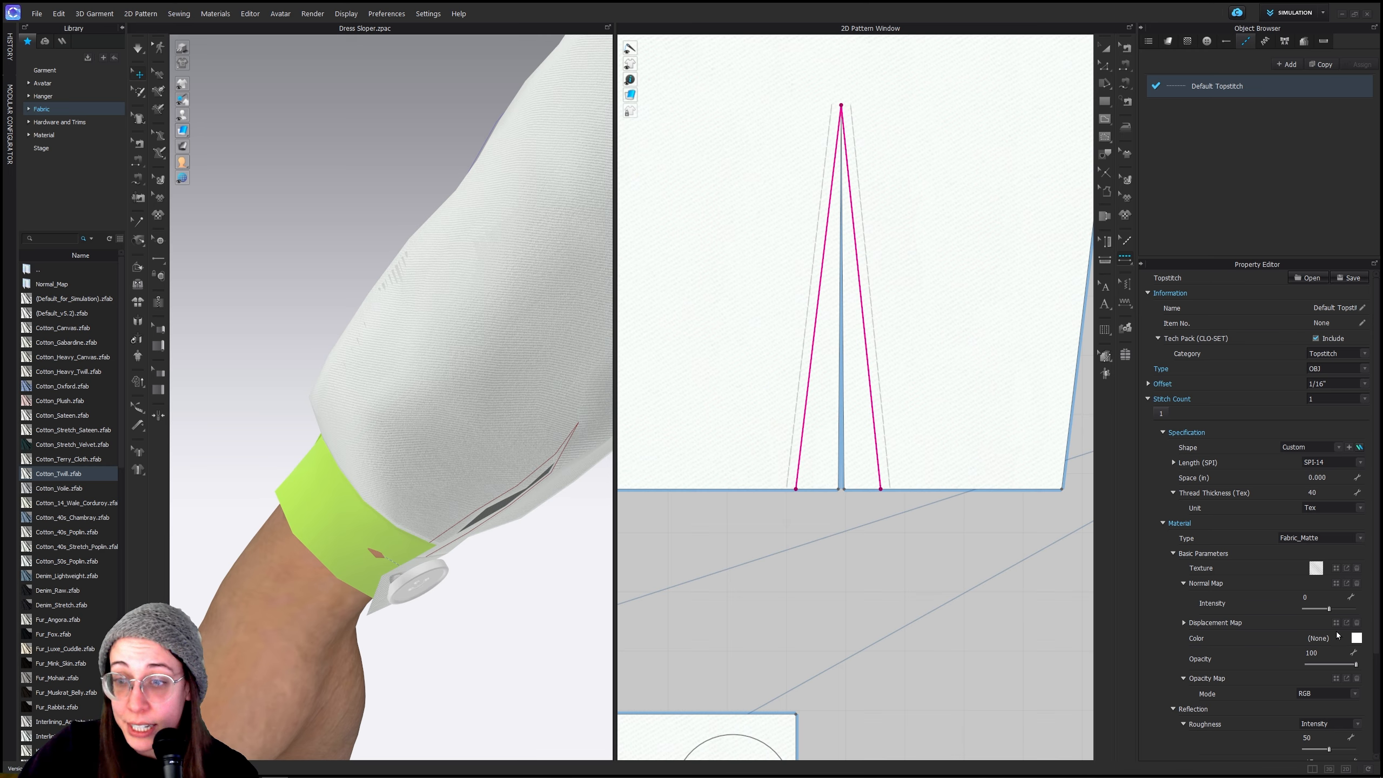
{"action": "left_click", "coordinate": [1356, 638]}
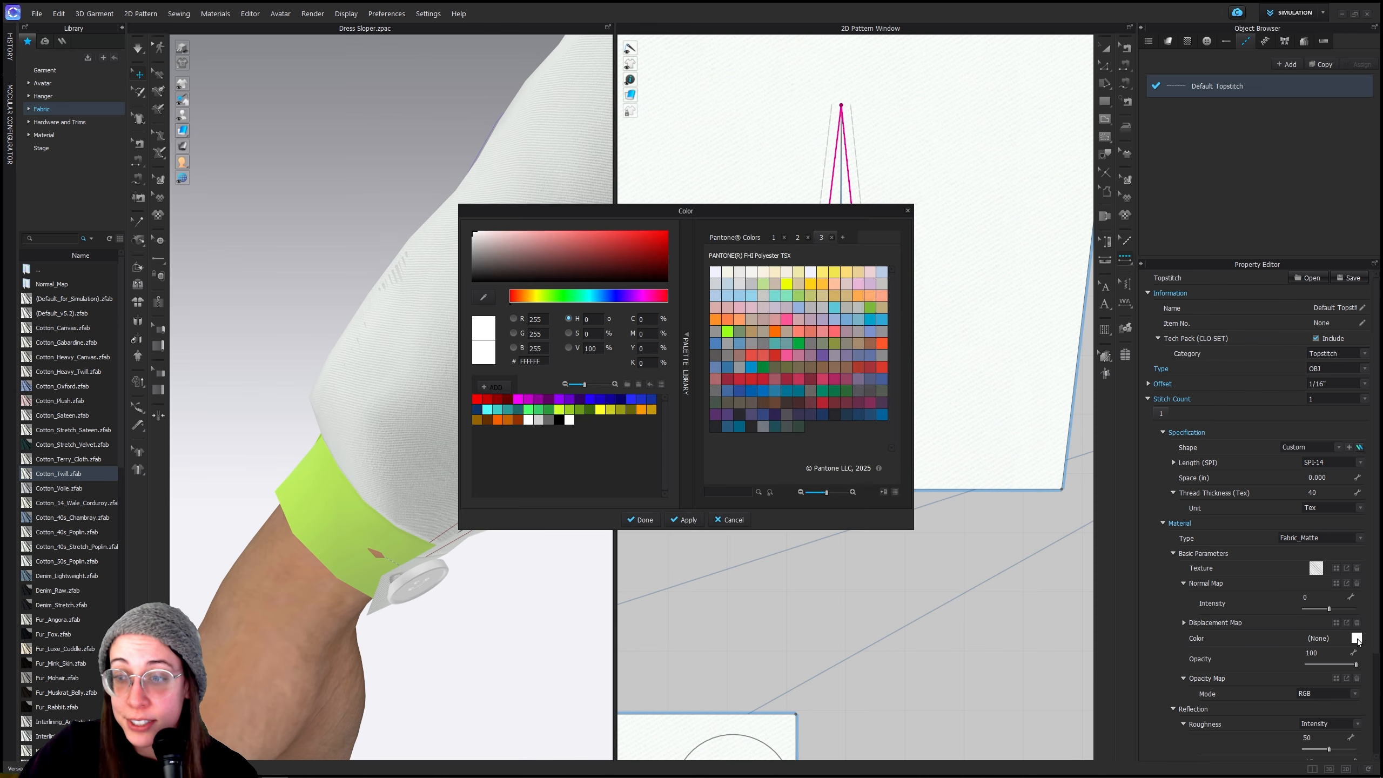
{"action": "left_click", "coordinate": [799, 381]}
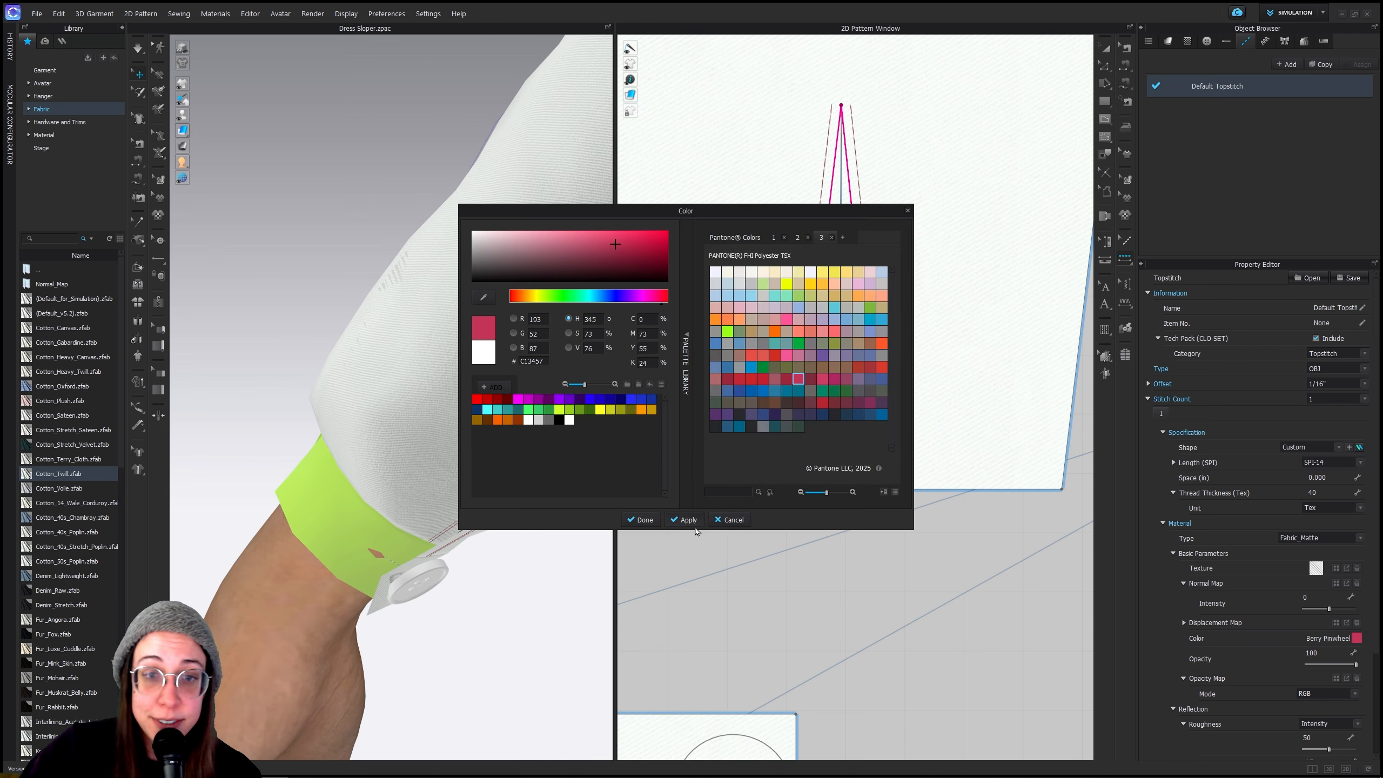
{"action": "left_click", "coordinate": [641, 519]}
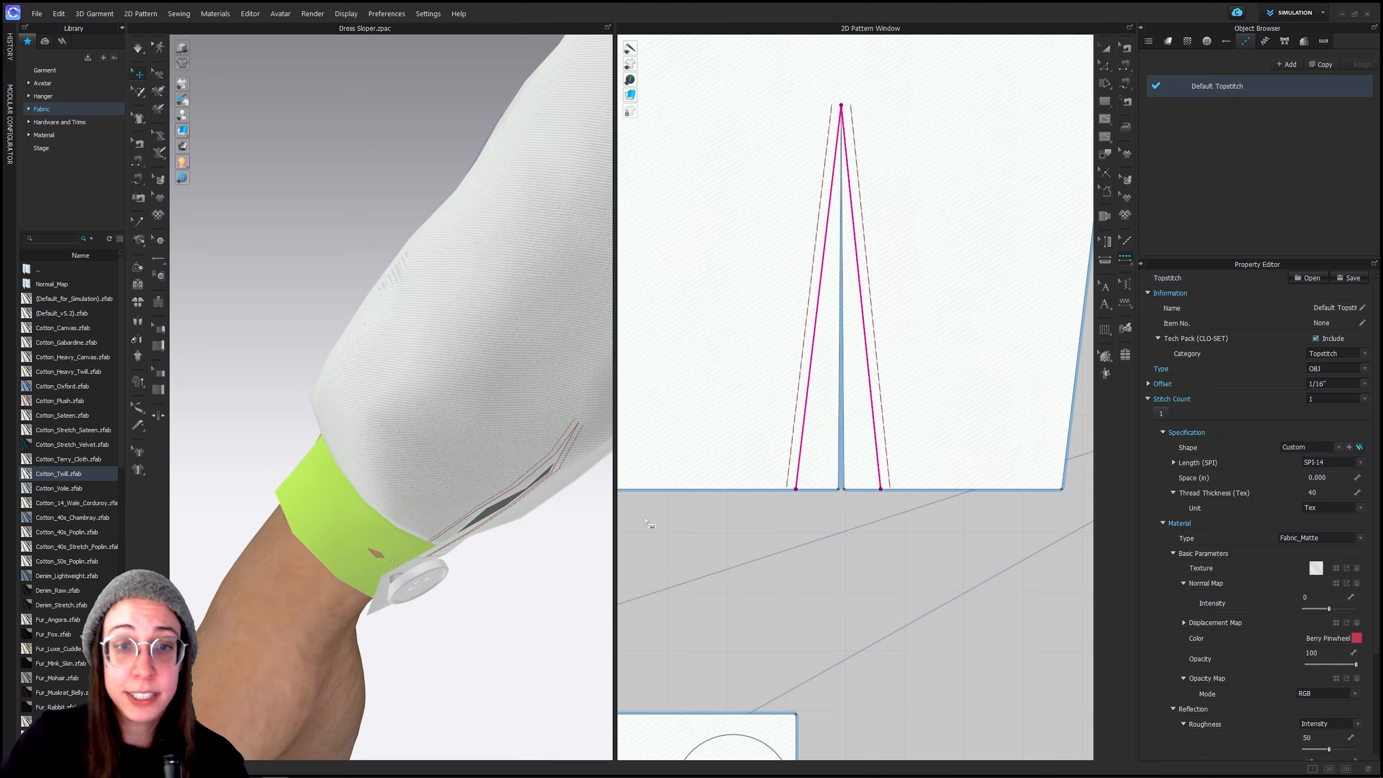
Examine the topstitching around the sleeve slit and above the buttoned cuff up close on the 3D garment
{"action": "right_click", "coordinate": [524, 498]}
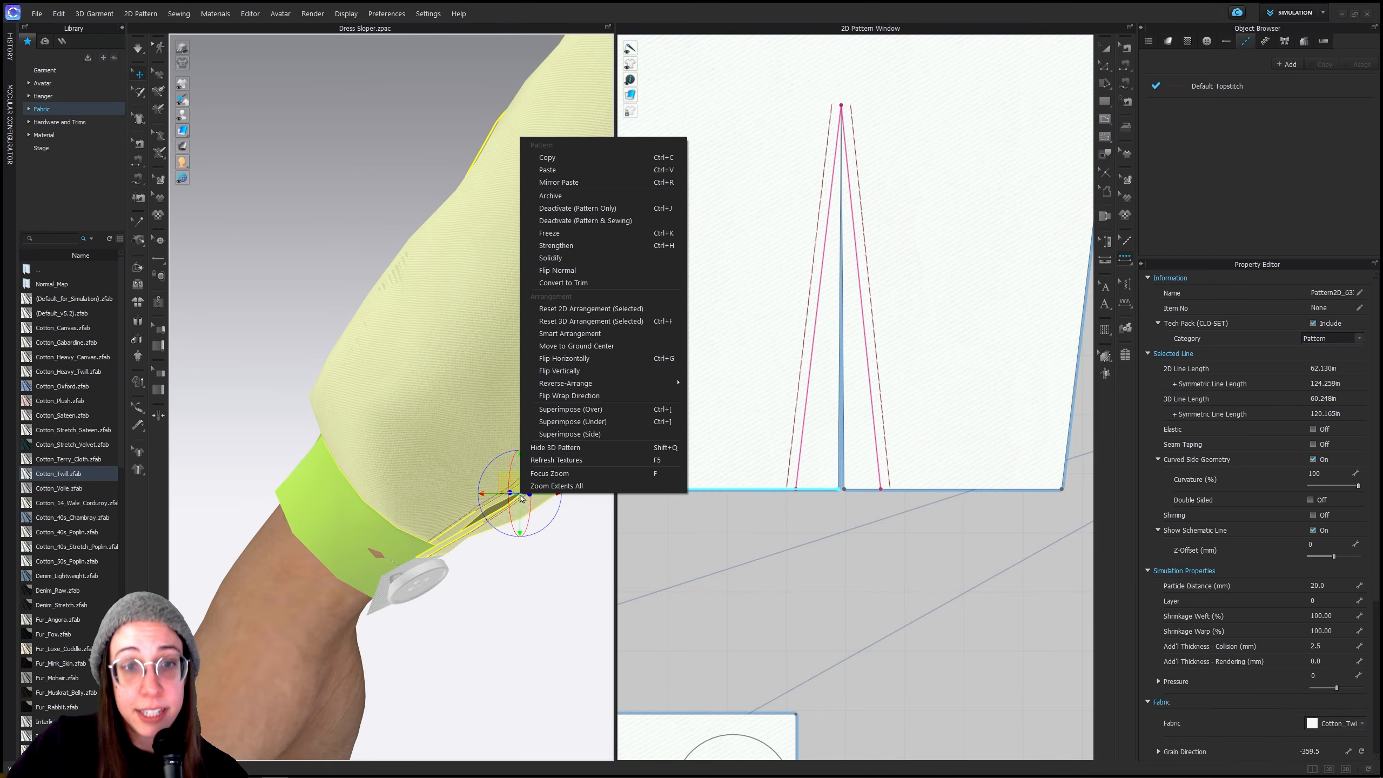
{"action": "left_click", "coordinate": [544, 606]}
{"action": "right_click_drag", "start_coordinate": [564, 584], "coordinate": [512, 572]}
{"action": "mouse_move", "coordinate": [531, 572]}
{"action": "middle_mouse_down"}
{"action": "mouse_move", "coordinate": [275, 519]}
{"action": "mouse_move", "coordinate": [207, 395]}
{"action": "middle_mouse_up"}
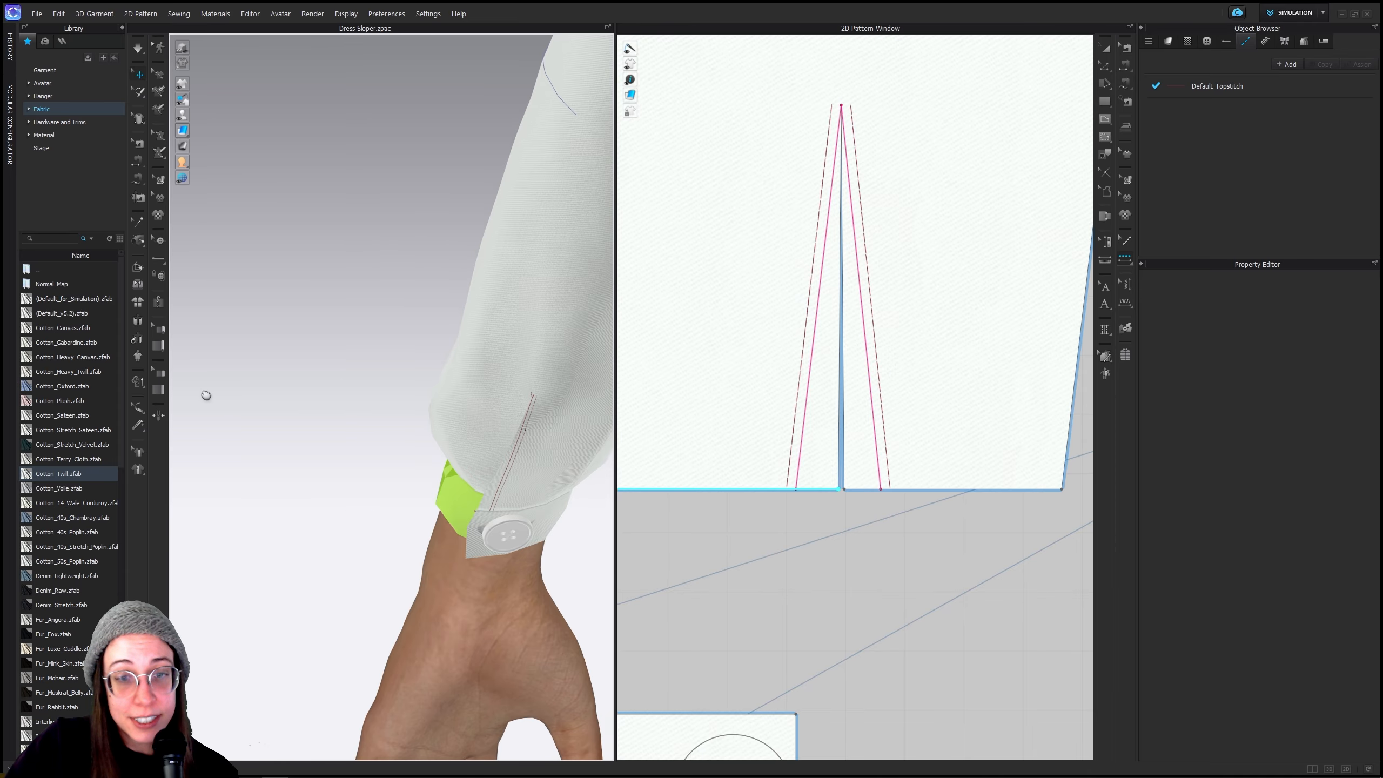
{"action": "mouse_move", "coordinate": [484, 457]}
{"action": "middle_mouse_down"}
{"action": "mouse_move", "coordinate": [410, 445]}
{"action": "mouse_move", "coordinate": [481, 436]}
{"action": "middle_mouse_up"}
{"action": "scroll", "coordinate": [409, 446], "scroll_direction": "up", "scroll_amount": 6}
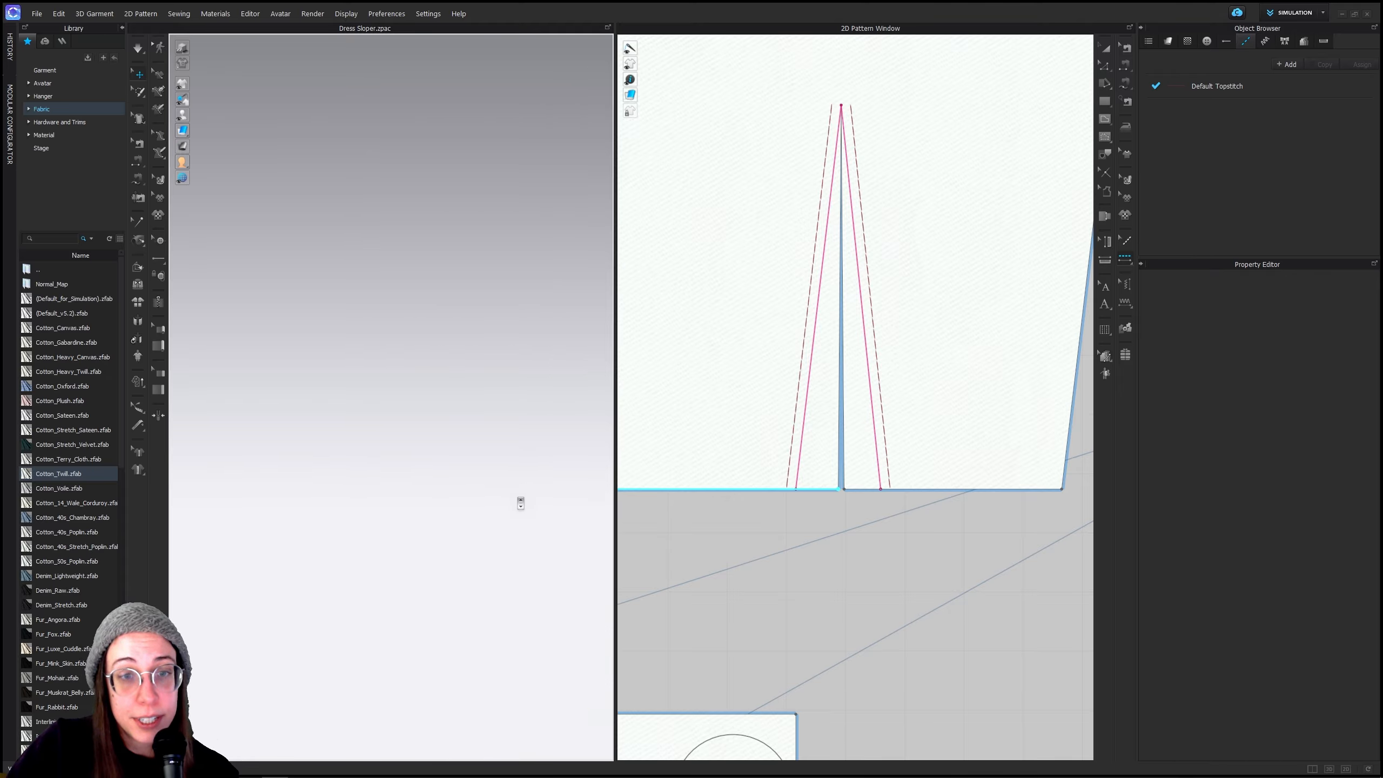
{"action": "scroll", "coordinate": [521, 518], "scroll_direction": "down", "scroll_amount": 5}
{"action": "left_click", "coordinate": [535, 436]}
{"action": "scroll", "coordinate": [533, 435], "scroll_direction": "up", "scroll_amount": 3}
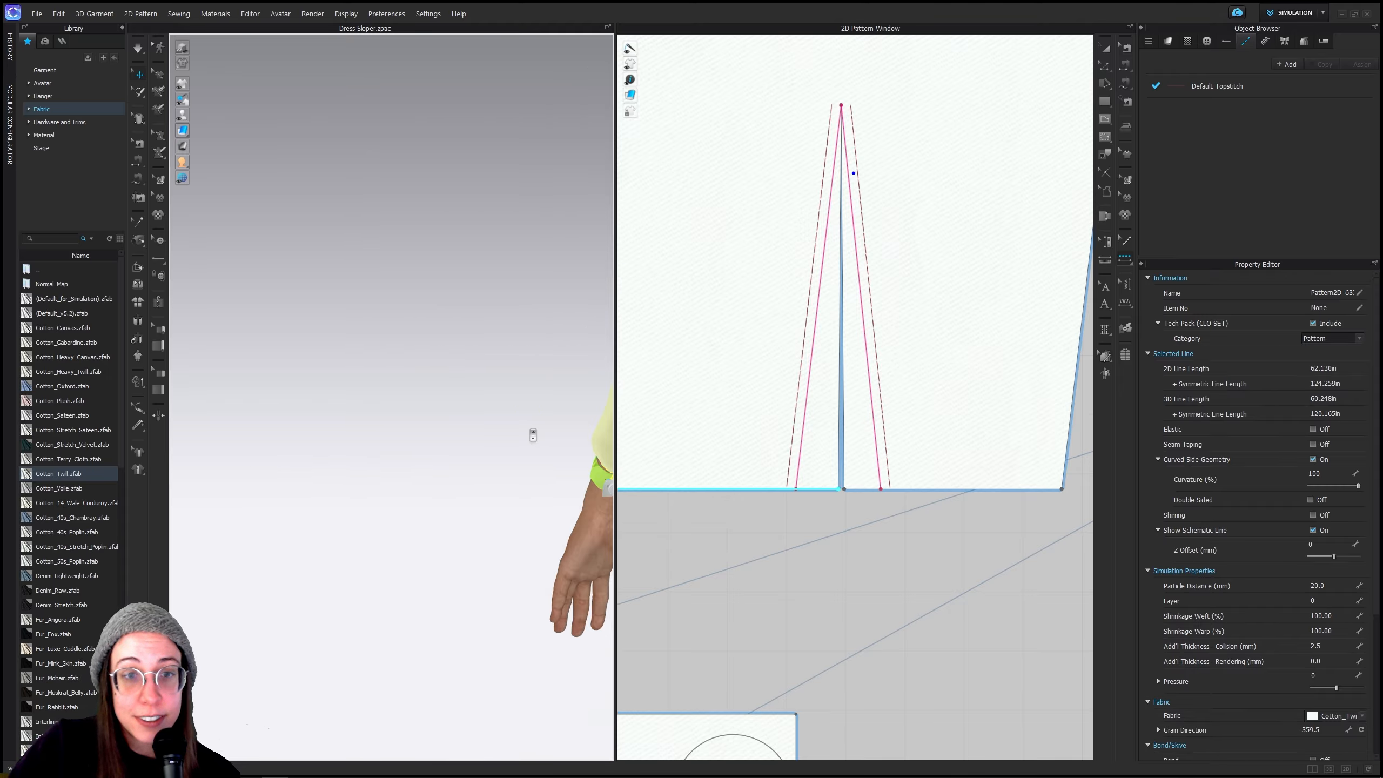
{"action": "scroll", "coordinate": [533, 435], "scroll_direction": "up", "scroll_amount": 2}
{"action": "middle_click_drag", "start_coordinate": [533, 435], "coordinate": [245, 446]}
{"action": "scroll", "coordinate": [244, 446], "scroll_direction": "up", "scroll_amount": 4}
{"action": "middle_click_drag", "start_coordinate": [480, 538], "coordinate": [420, 483]}
{"action": "scroll", "coordinate": [432, 570], "scroll_direction": "up", "scroll_amount": 2}
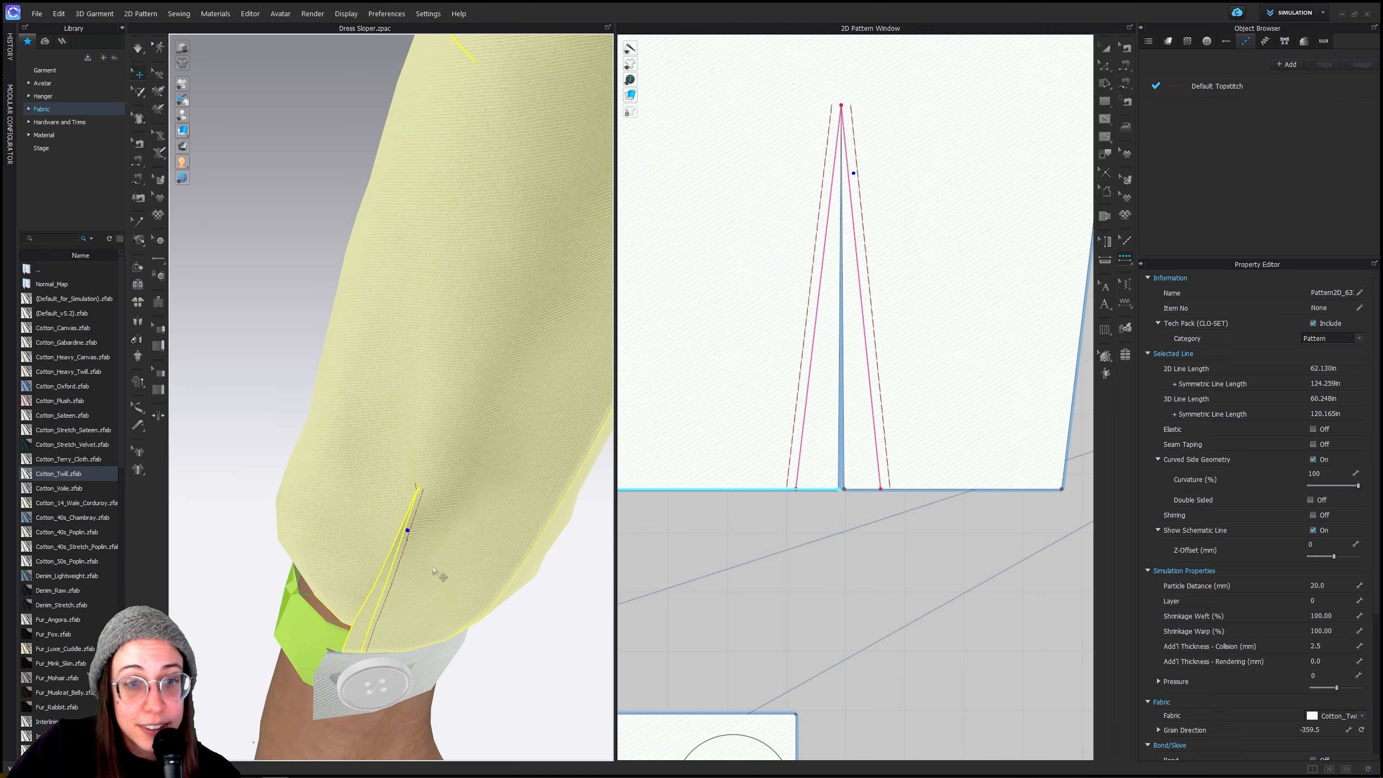
{"action": "left_click", "coordinate": [514, 661]}
{"action": "left_click", "coordinate": [473, 401]}
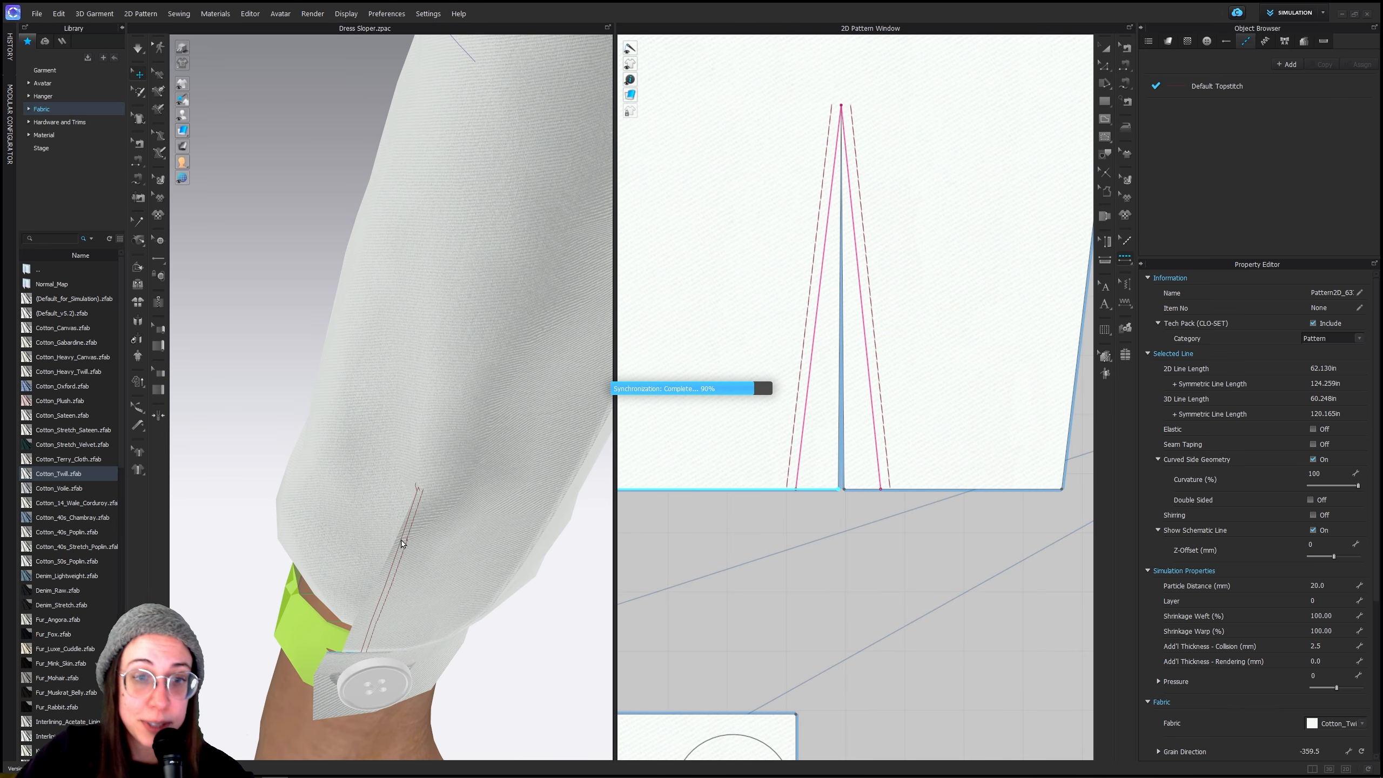
Split the hem line of the shirt front panels 1.5 in from the center front edge
{"action": "scroll", "coordinate": [474, 591], "scroll_direction": "down", "scroll_amount": 2}
{"action": "scroll", "coordinate": [812, 502], "scroll_direction": "down", "scroll_amount": 9}
{"action": "middle_click_drag", "start_coordinate": [855, 502], "coordinate": [696, 445]}
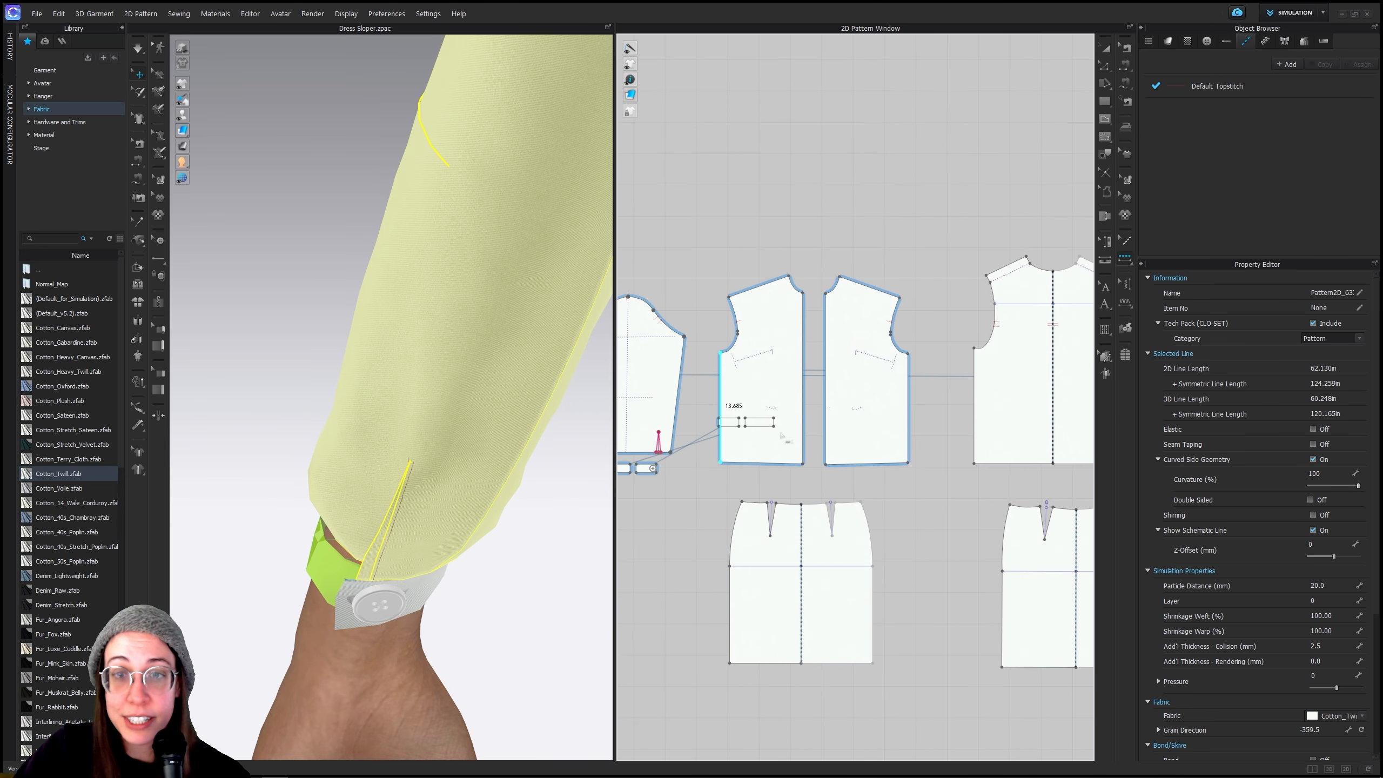
{"action": "right_click_drag", "start_coordinate": [366, 385], "coordinate": [389, 358]}
{"action": "middle_click_drag", "start_coordinate": [389, 357], "coordinate": [305, 348]}
{"action": "right_click_drag", "start_coordinate": [304, 349], "coordinate": [552, 357]}
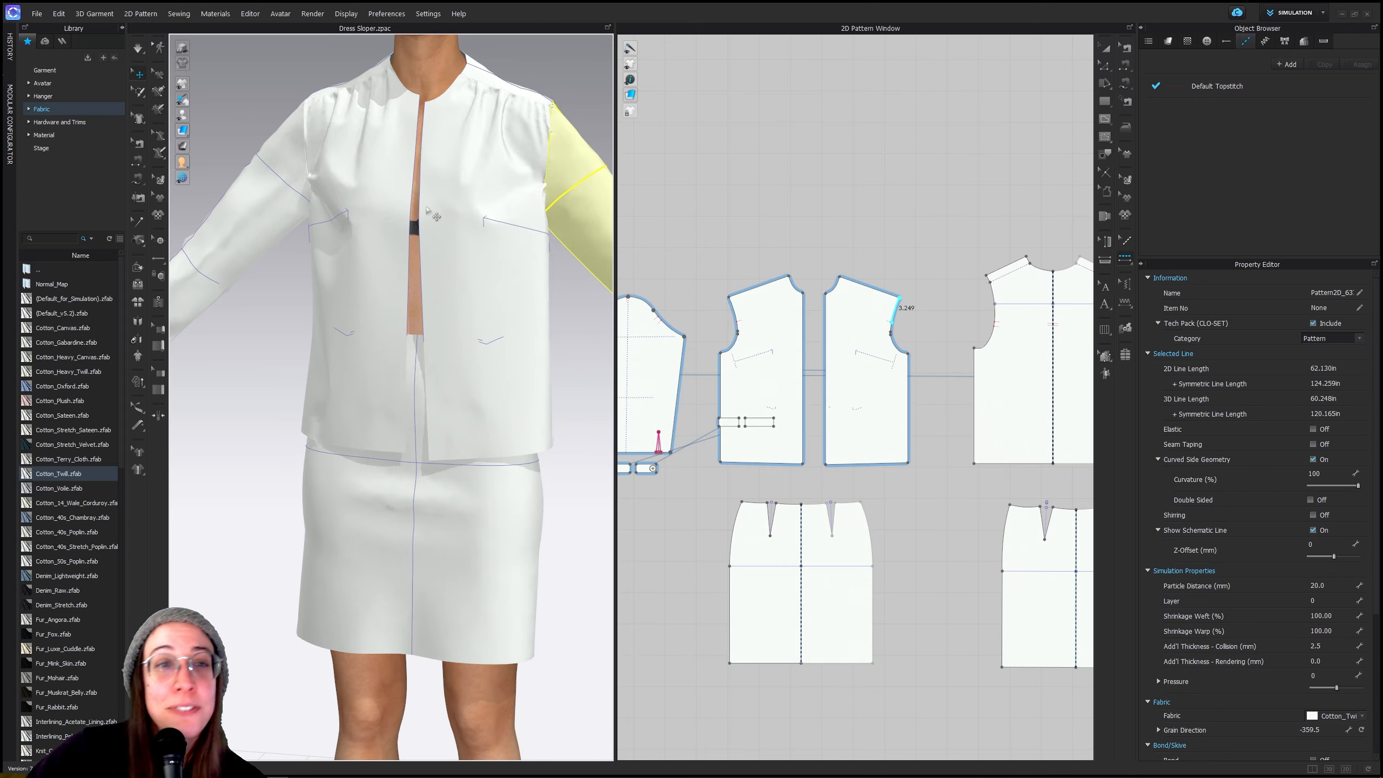
{"action": "left_click", "coordinate": [1104, 120]}
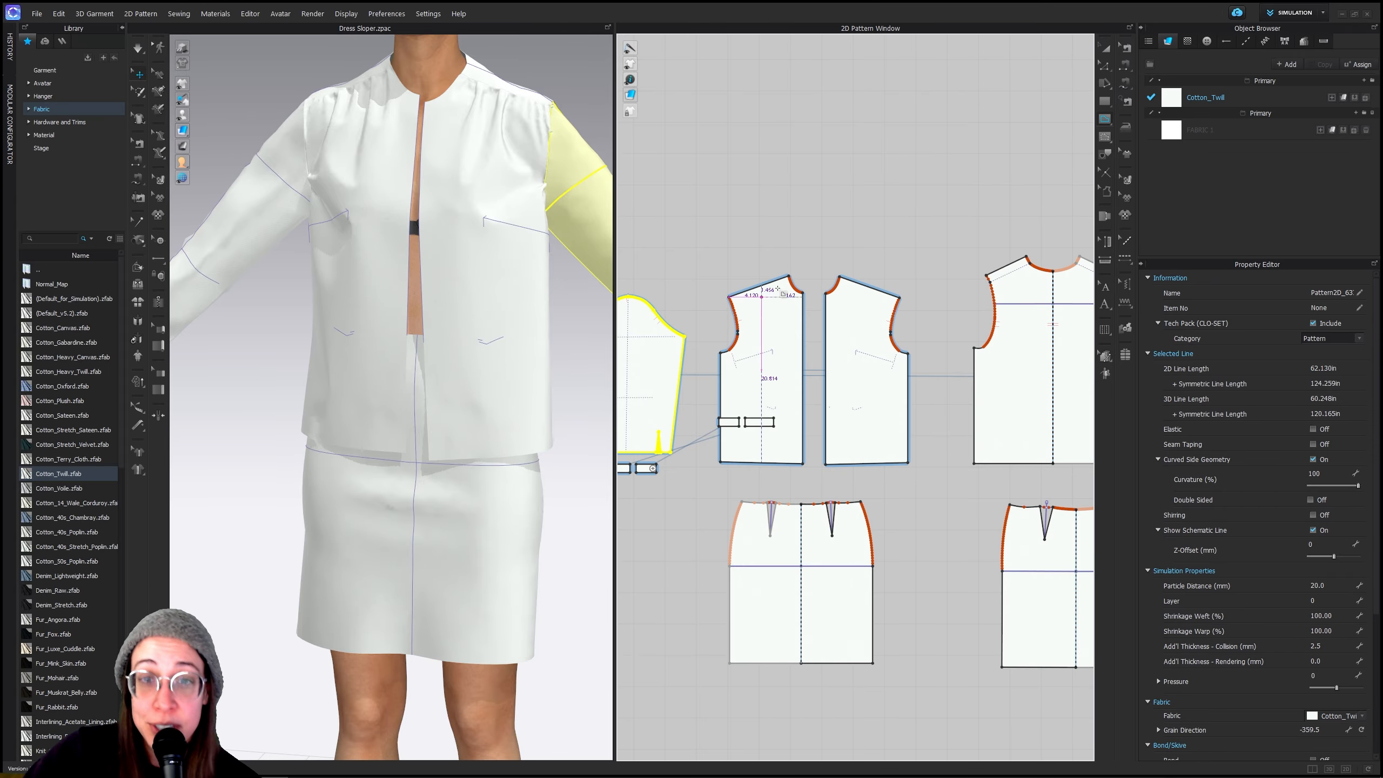
{"action": "scroll", "coordinate": [788, 284], "scroll_direction": "up", "scroll_amount": 5}
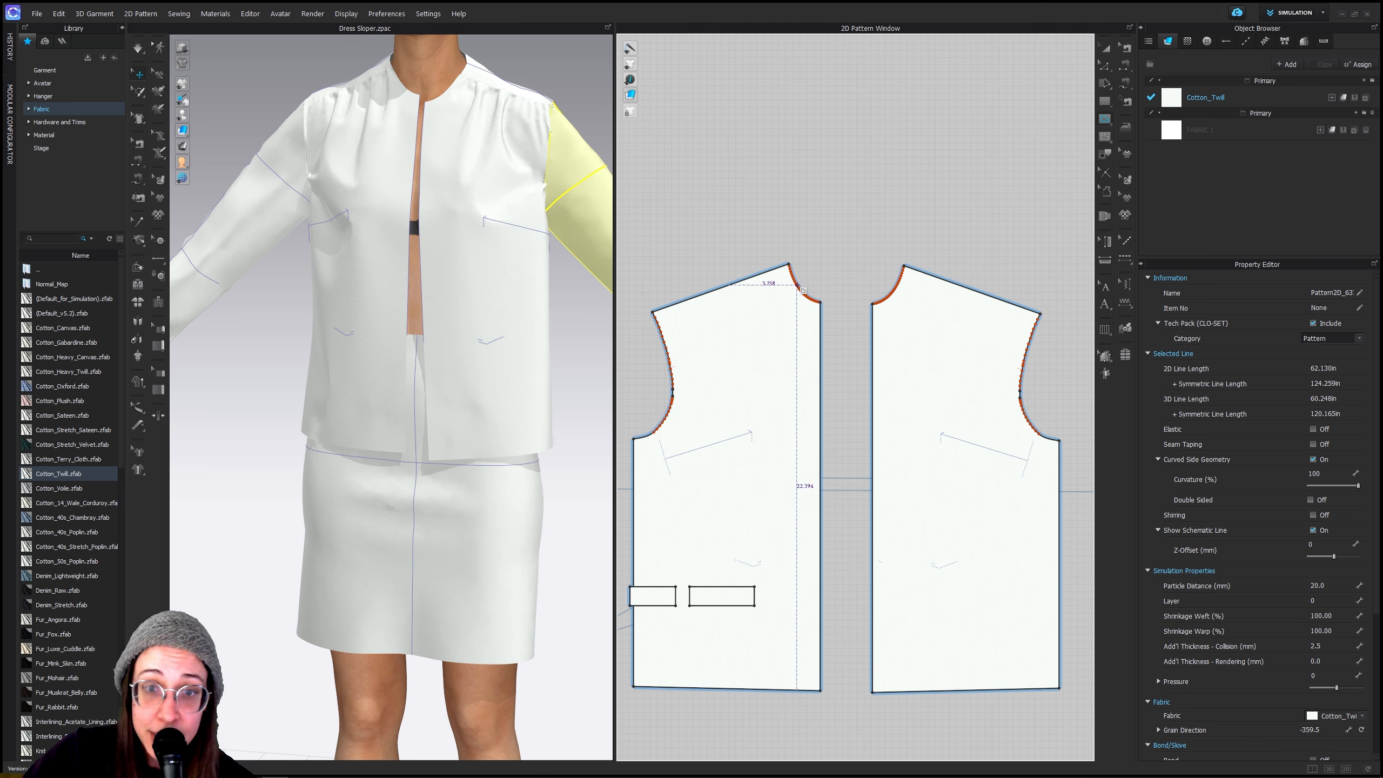
{"action": "left_click", "coordinate": [1105, 67]}
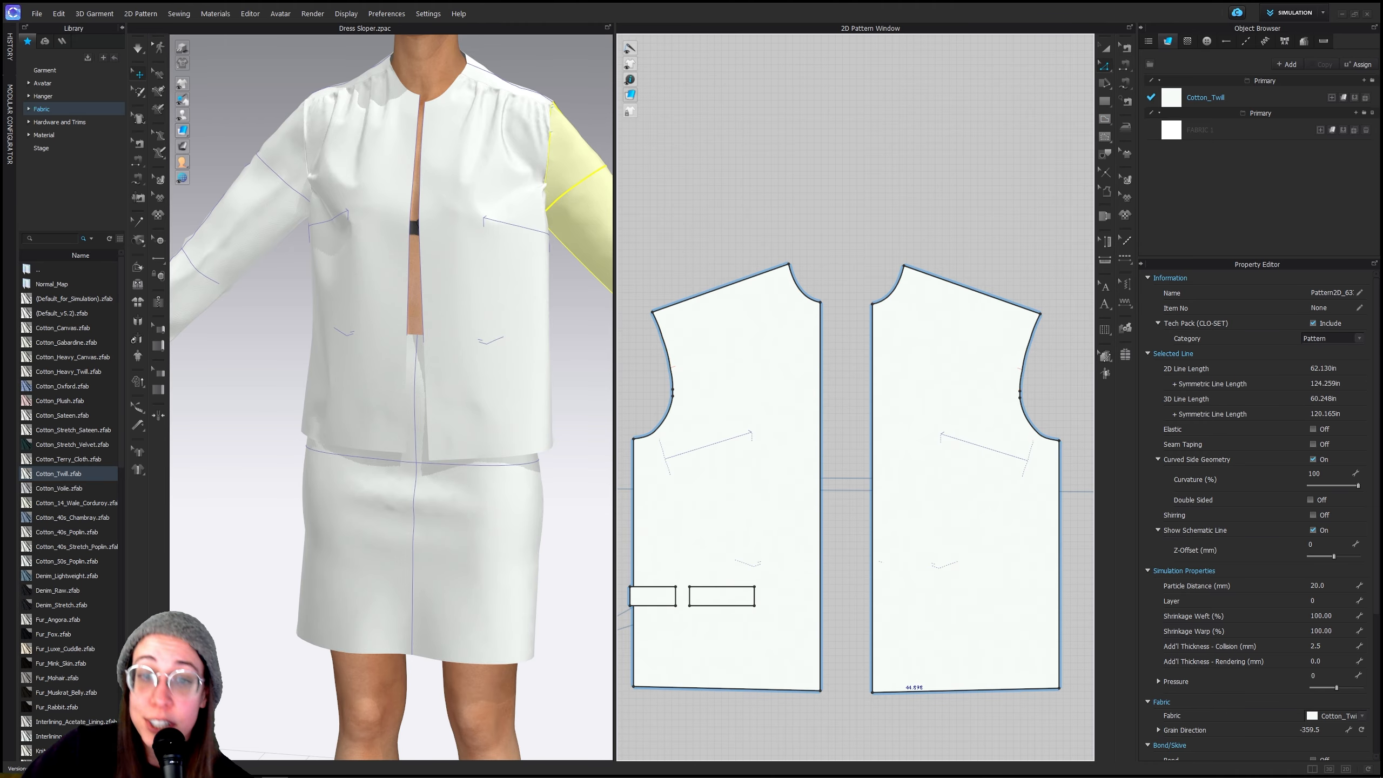
{"action": "right_click", "coordinate": [785, 691]}
{"action": "left_click", "coordinate": [812, 546]}
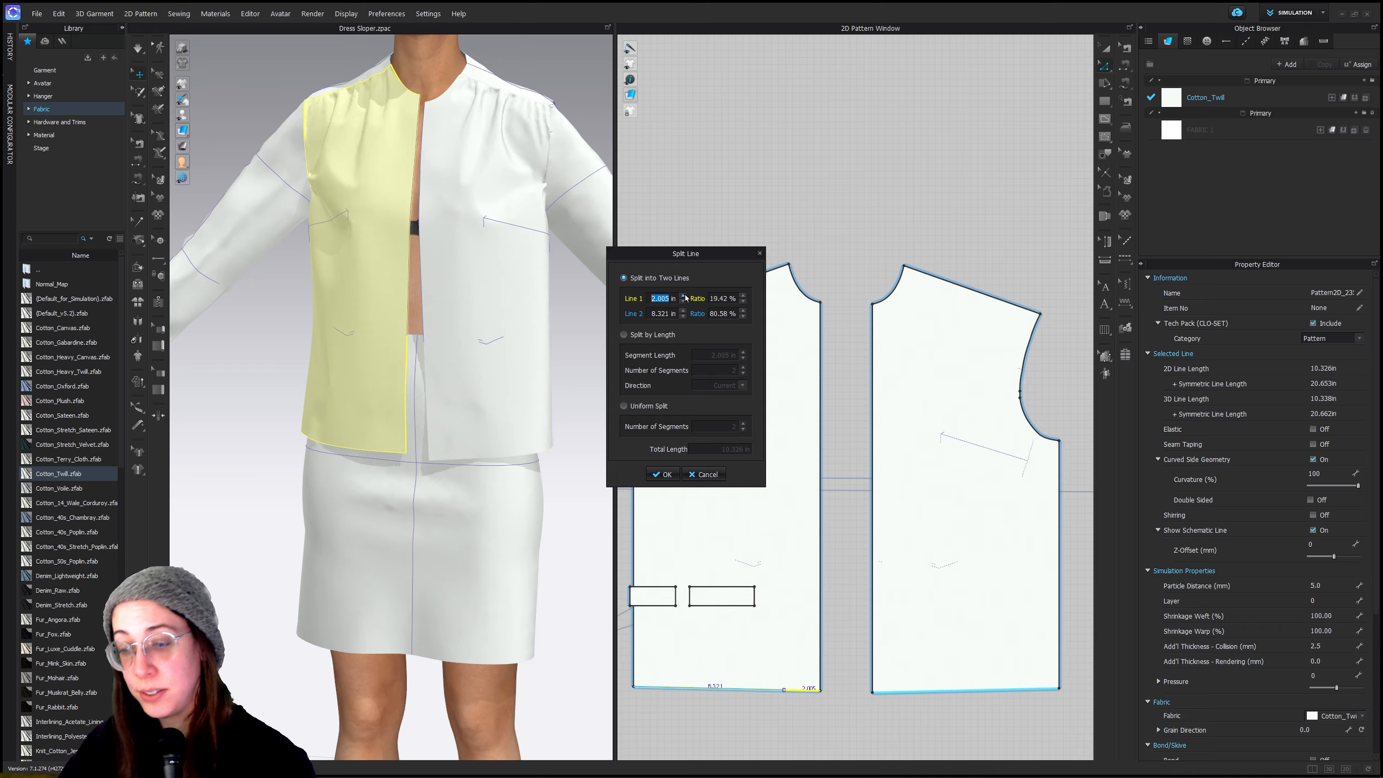
{"action": "type", "text": "1.5"}
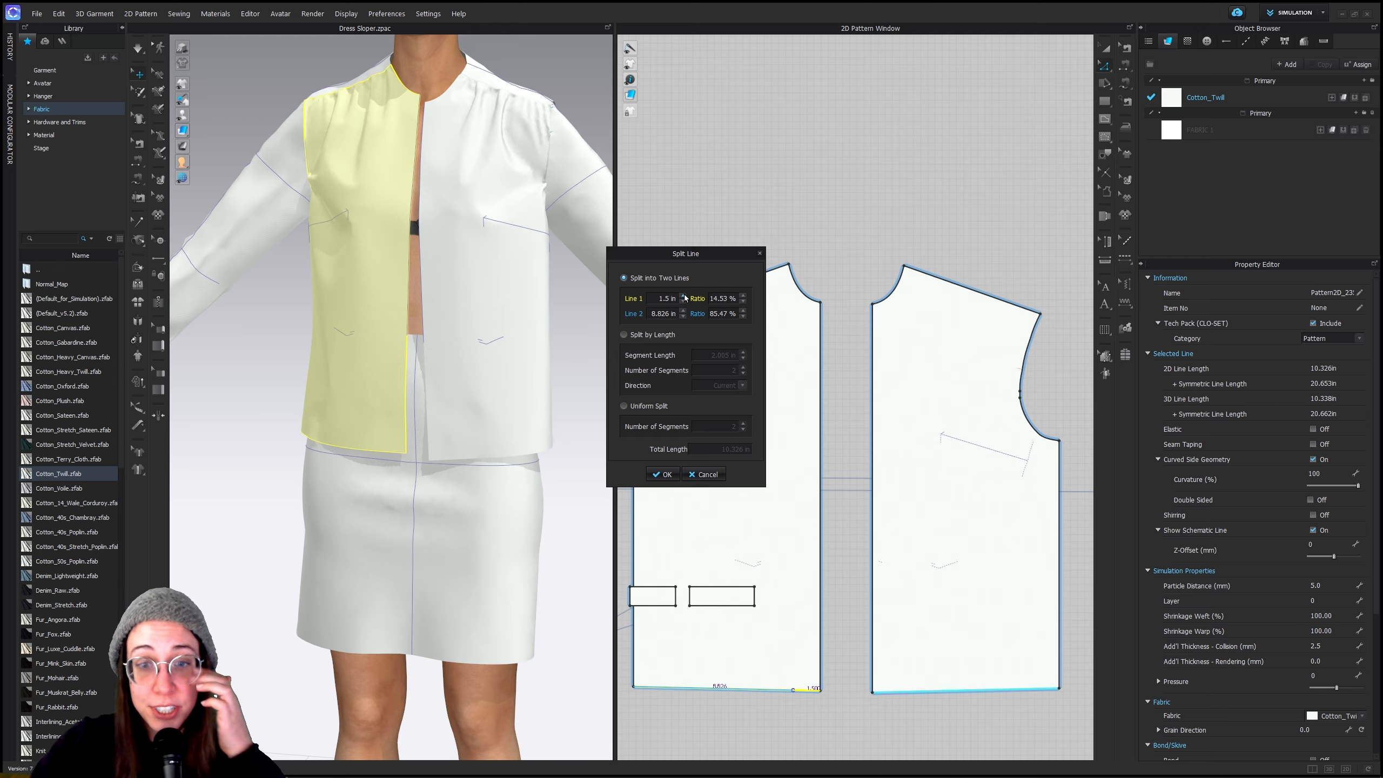
{"action": "left_click", "coordinate": [661, 474]}
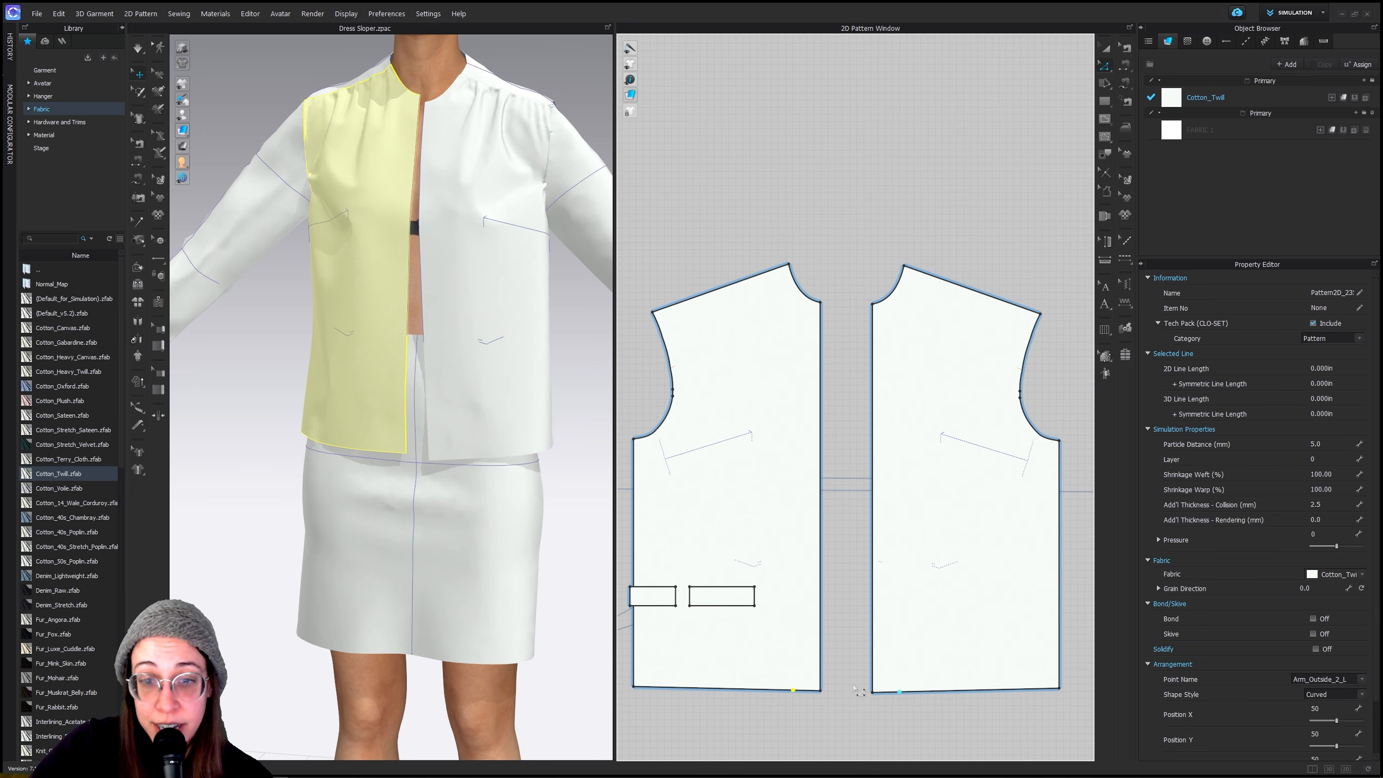
Draw a vertical internal line about 22.8 in long on the front panel from the hem split point up to the neckline
{"action": "left_click", "coordinate": [1101, 121]}
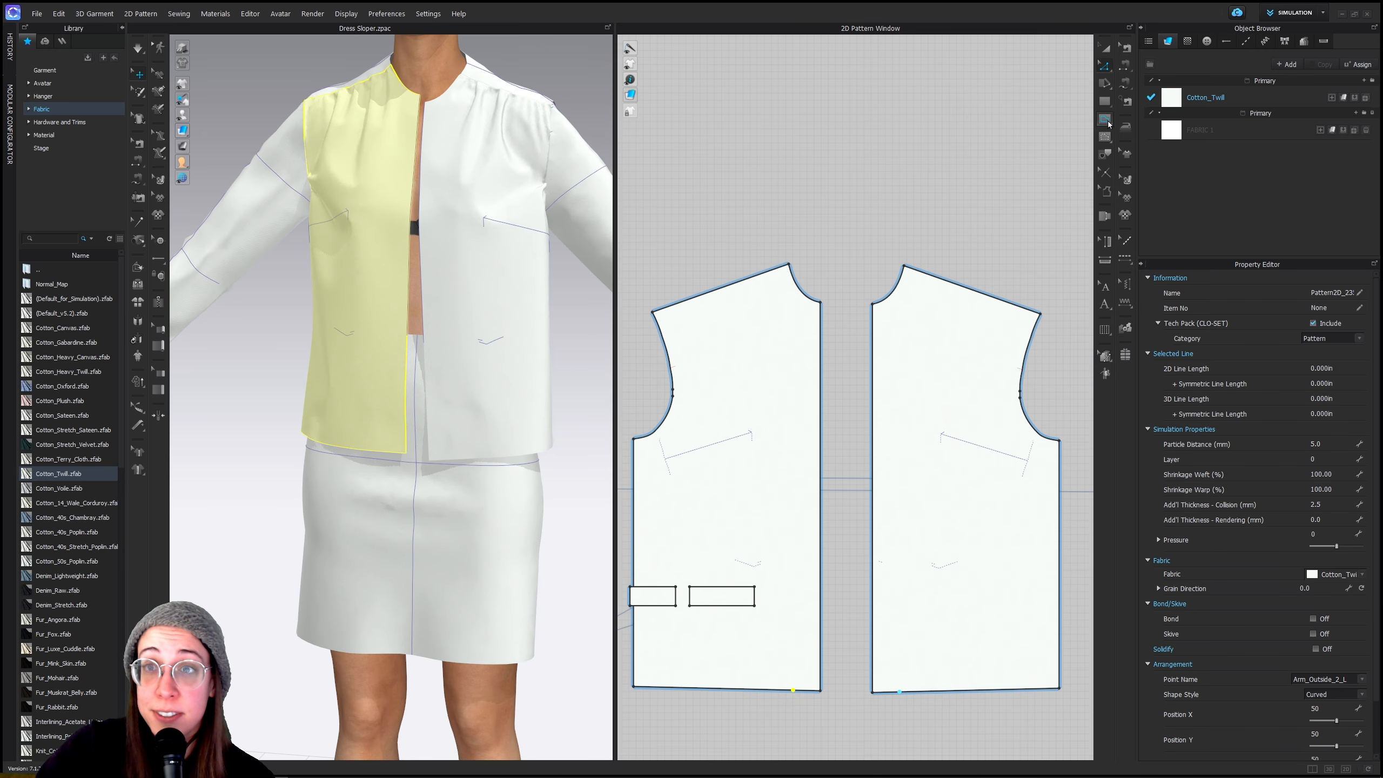
{"action": "left_click", "coordinate": [792, 691]}
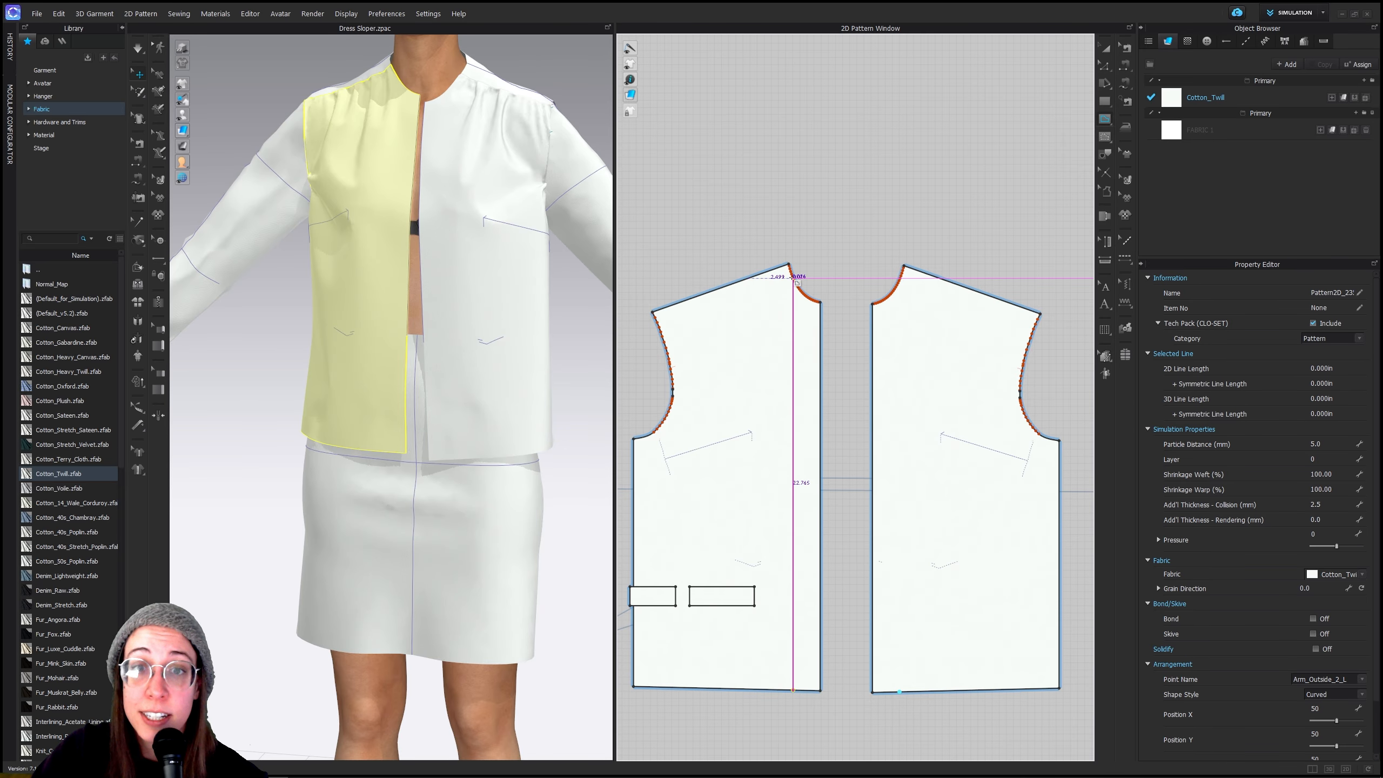
{"action": "double_click", "coordinate": [792, 278]}
{"action": "key", "text": "ctrl+z"}
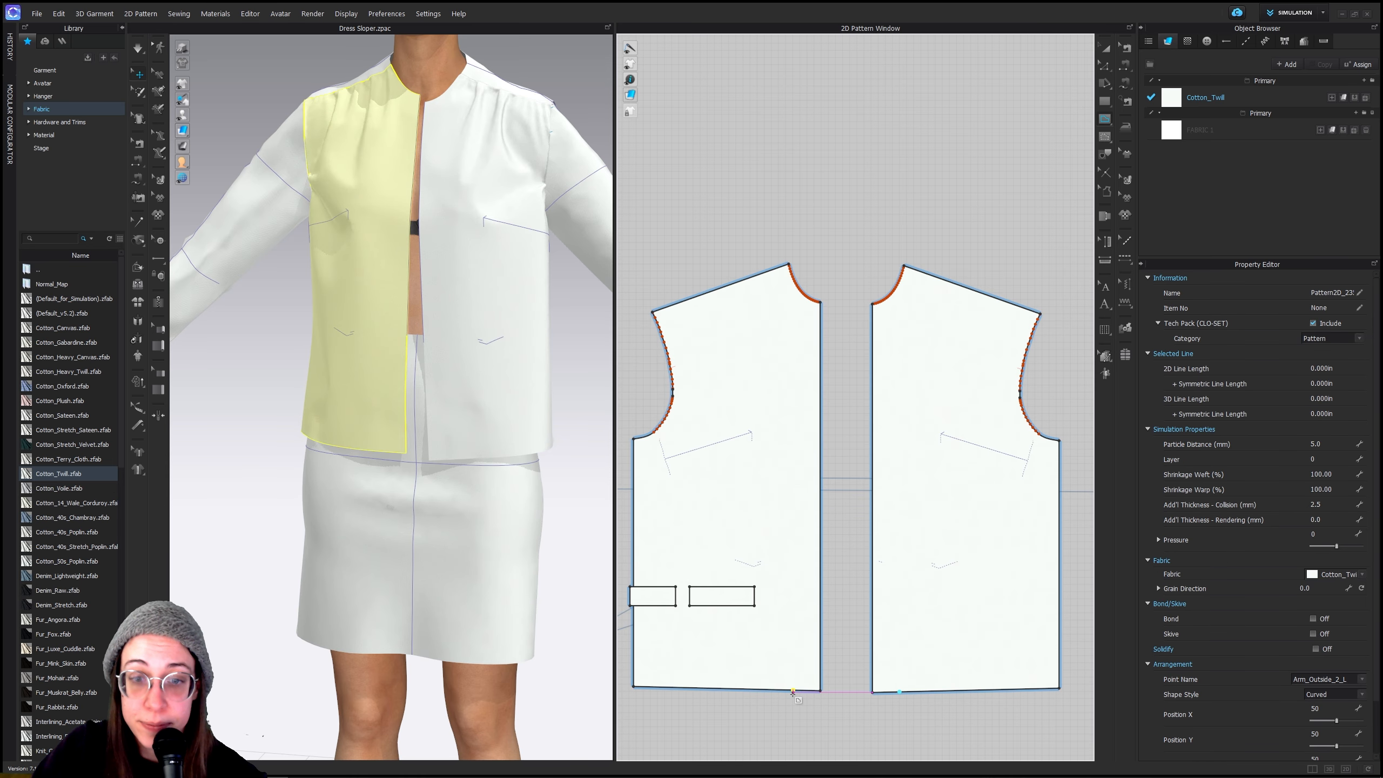
{"action": "left_click", "coordinate": [792, 691]}
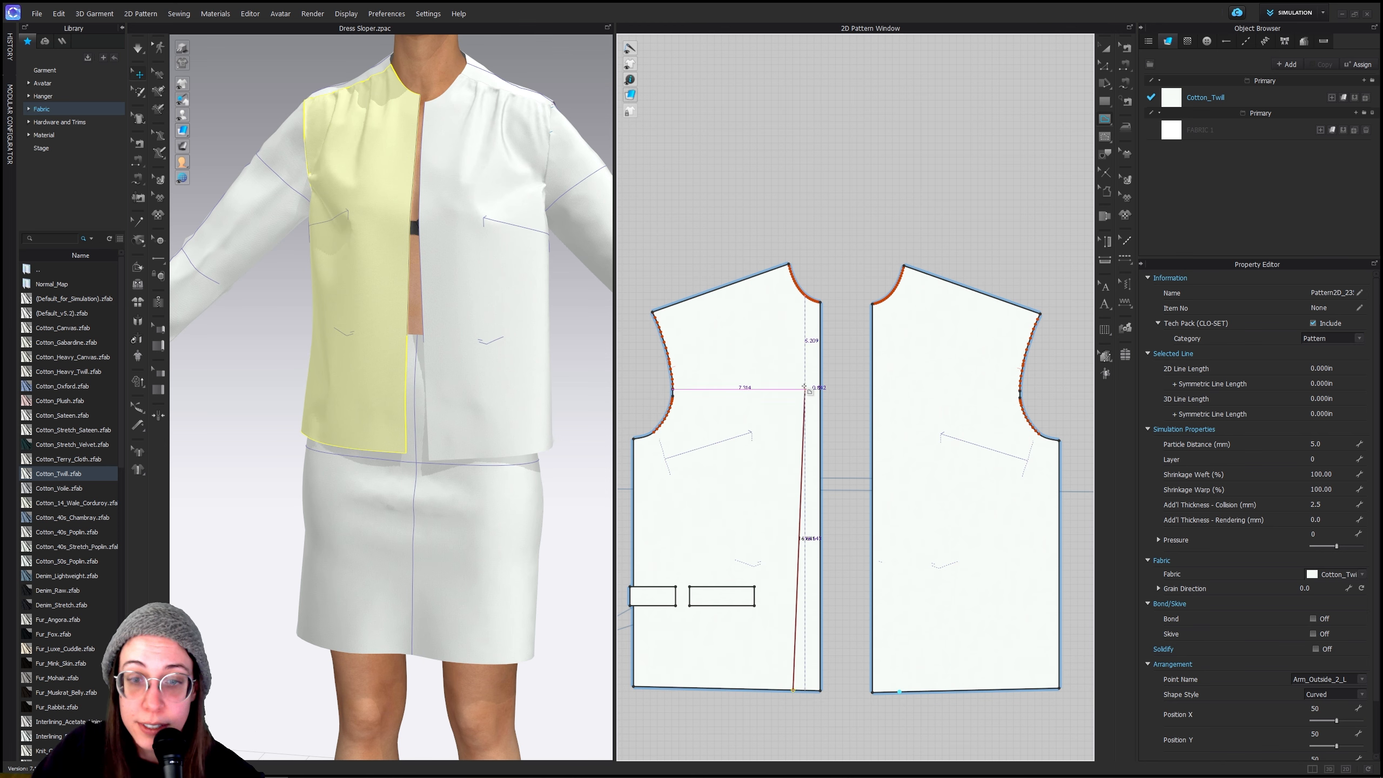
{"action": "double_click", "coordinate": [793, 278]}
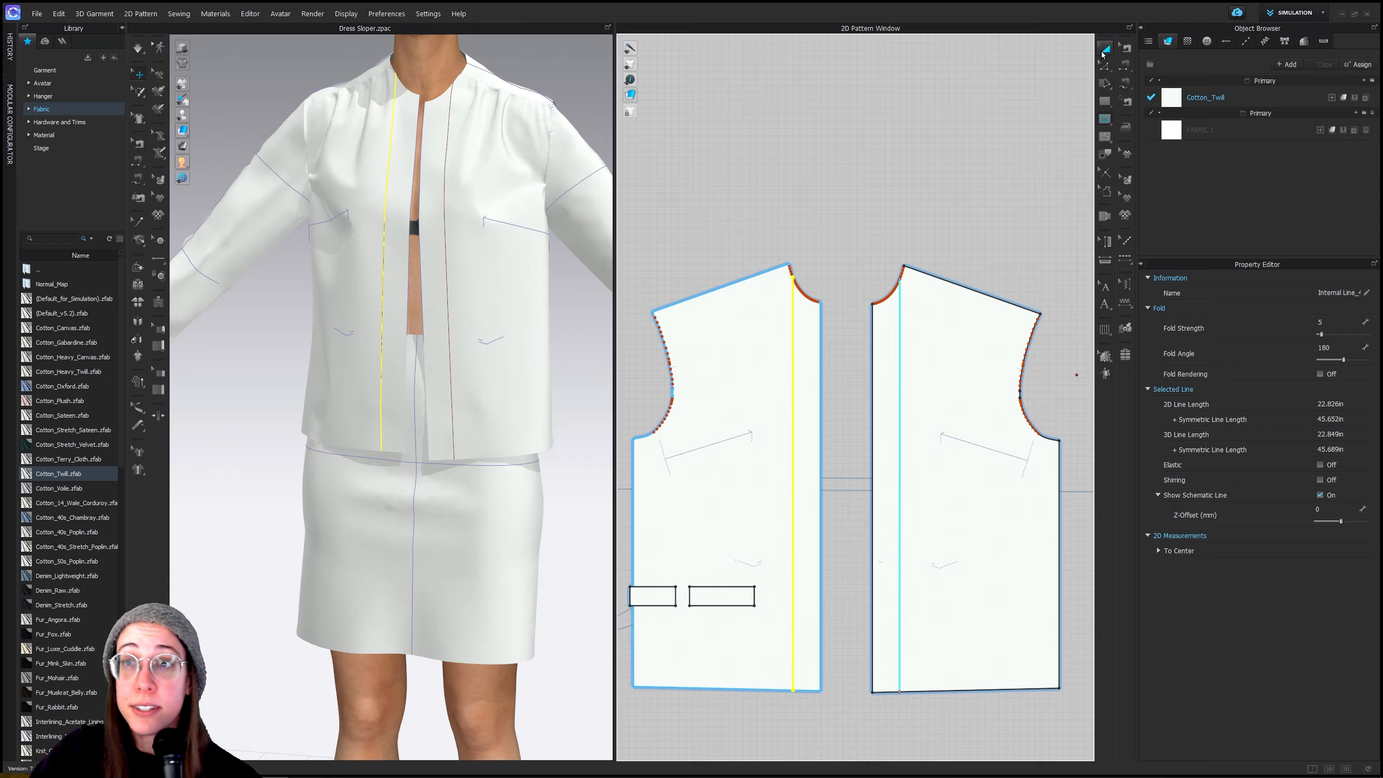
Apply the Default Topstitch to the vertical internal placket line on the shirt front panels
{"action": "left_click", "coordinate": [1126, 241]}
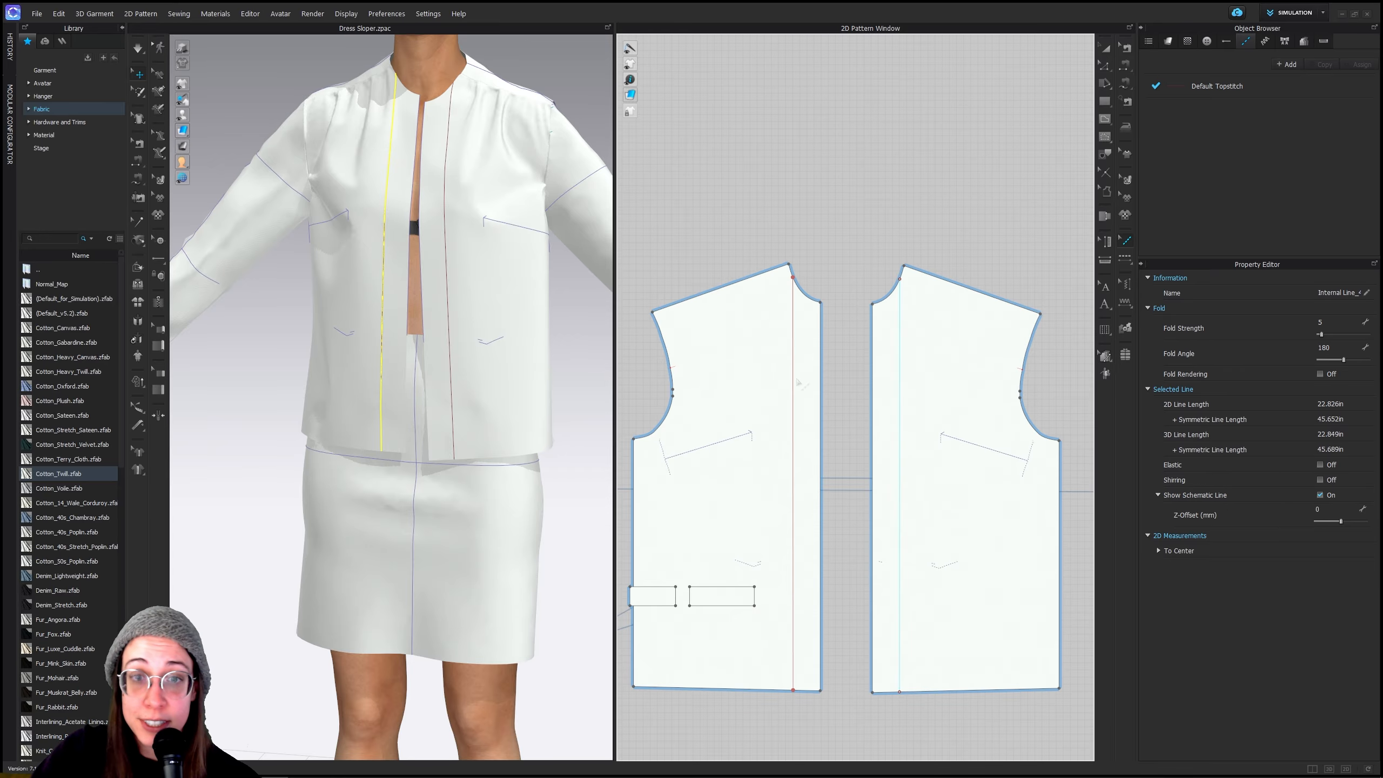
{"action": "left_click", "coordinate": [1125, 259]}
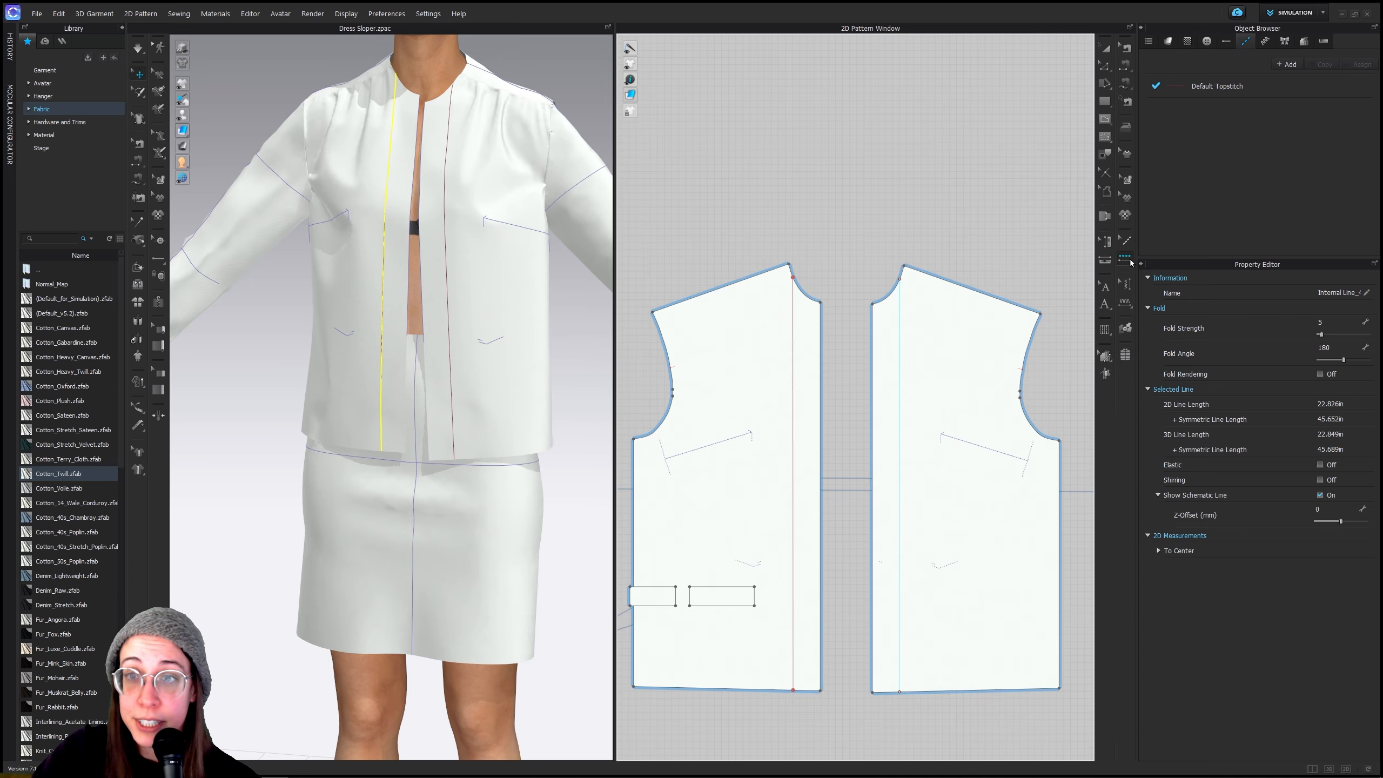
{"action": "left_click", "coordinate": [793, 409]}
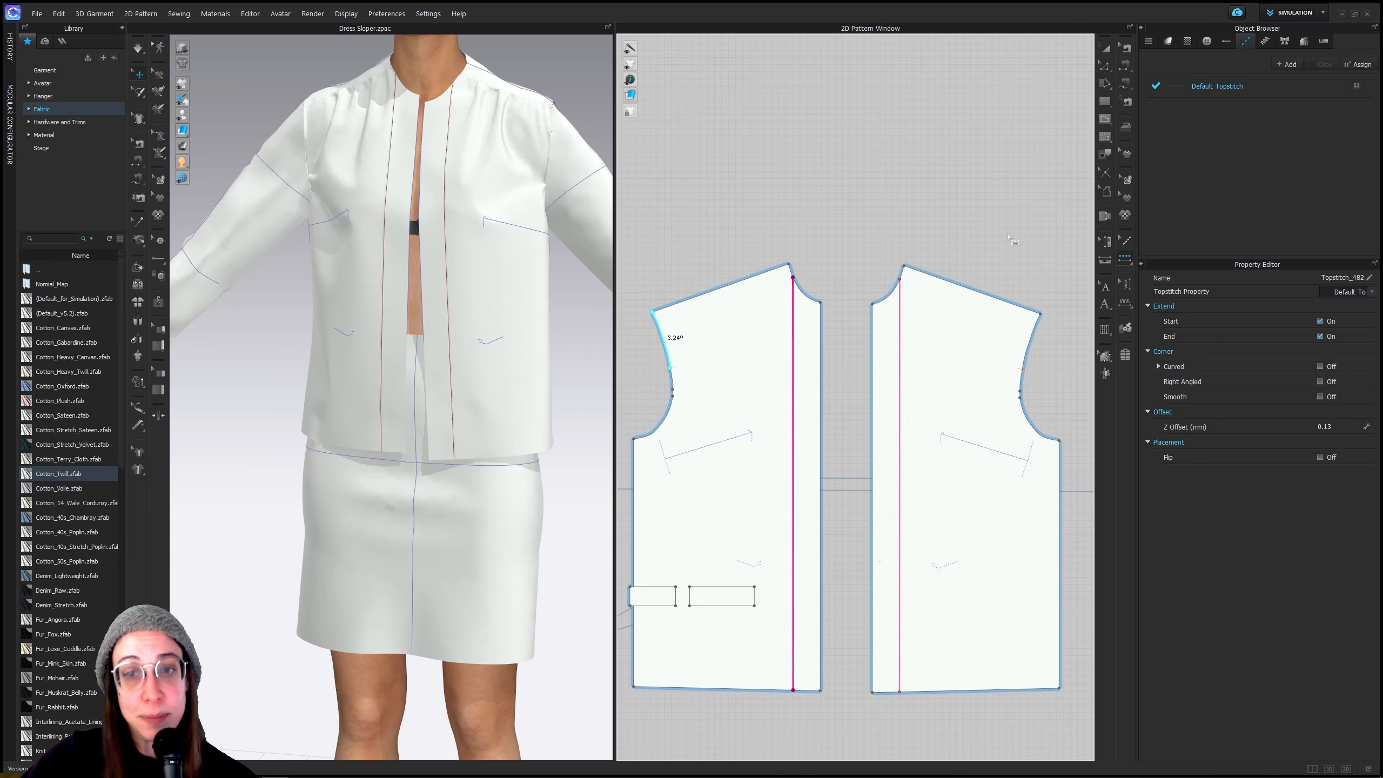
{"action": "key", "text": "a"}
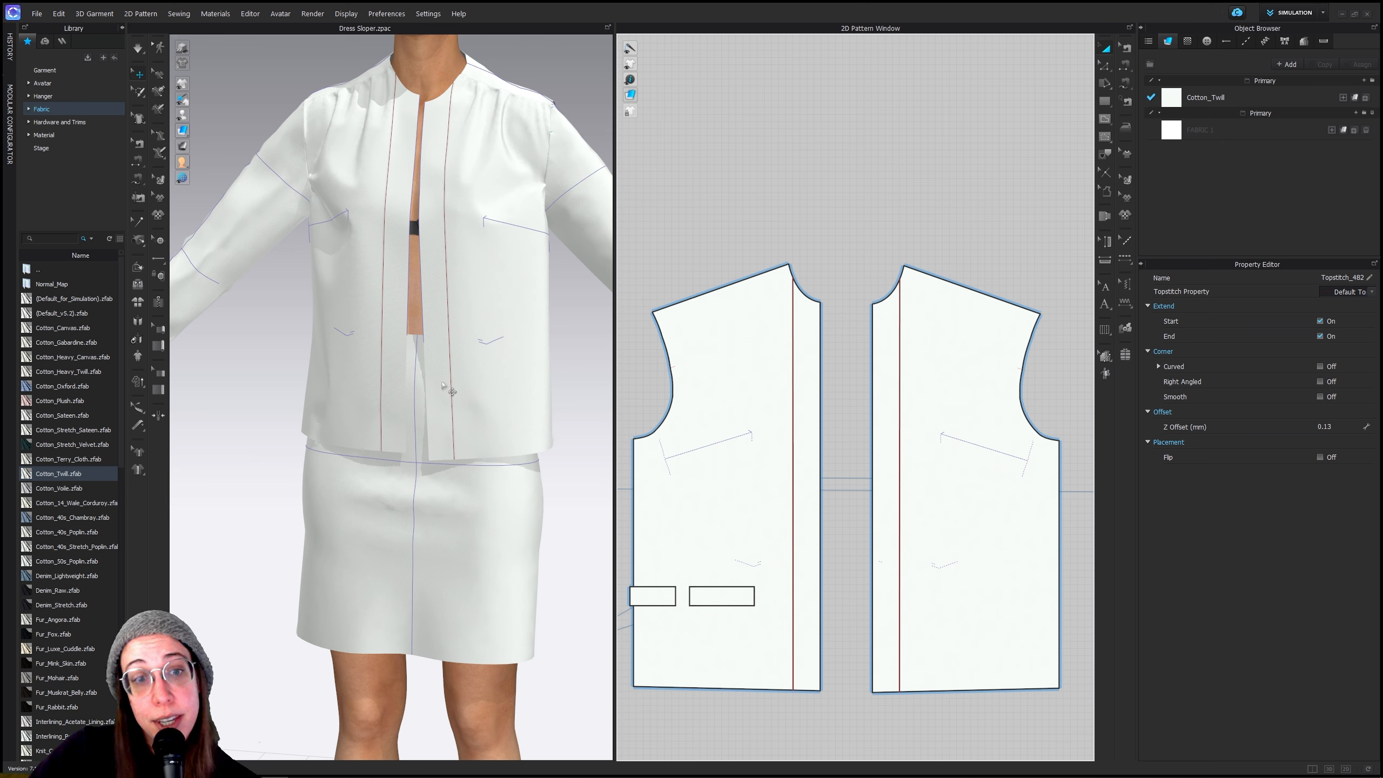
Create a rectangle 1.5 in wide and 19.685 in high and place it against the center front edge, level with the hem
{"action": "left_click", "coordinate": [1105, 101]}
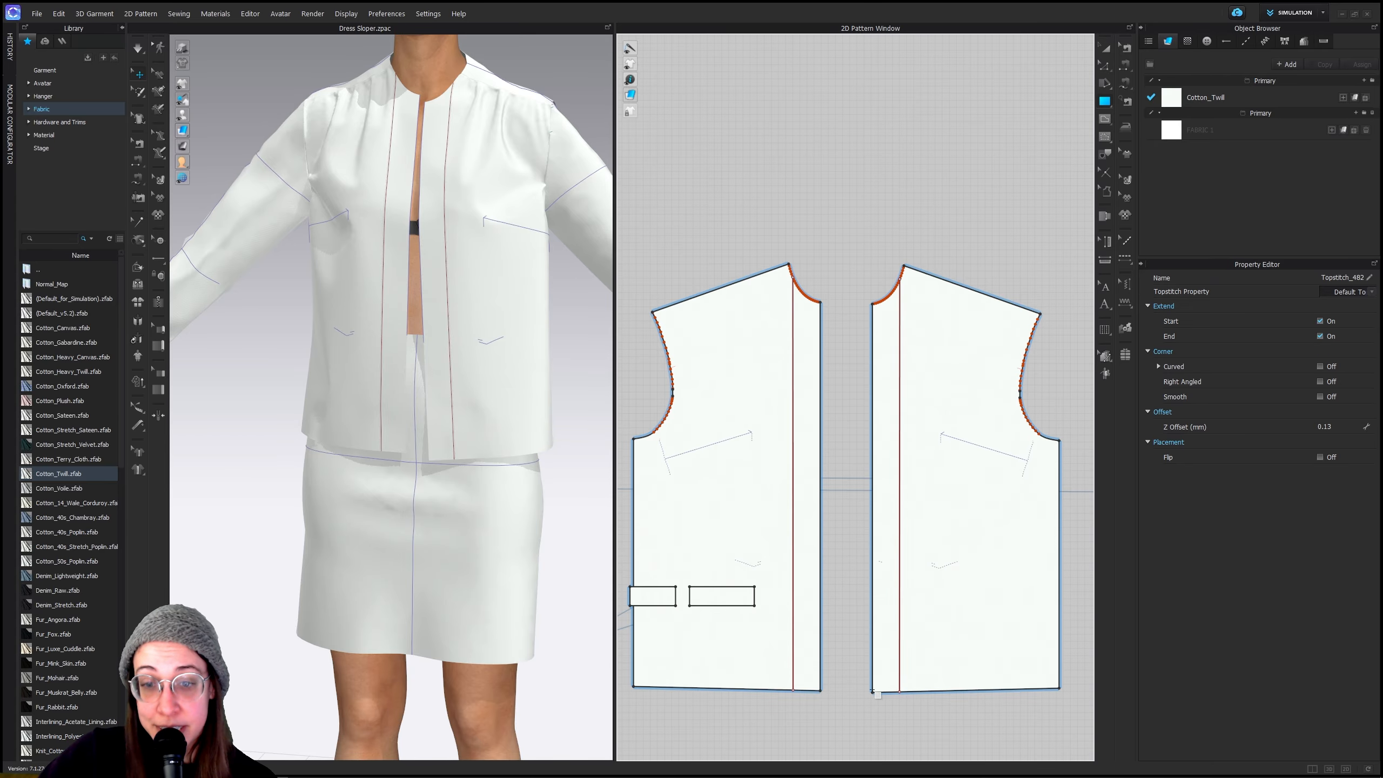
{"action": "left_click", "coordinate": [851, 362]}
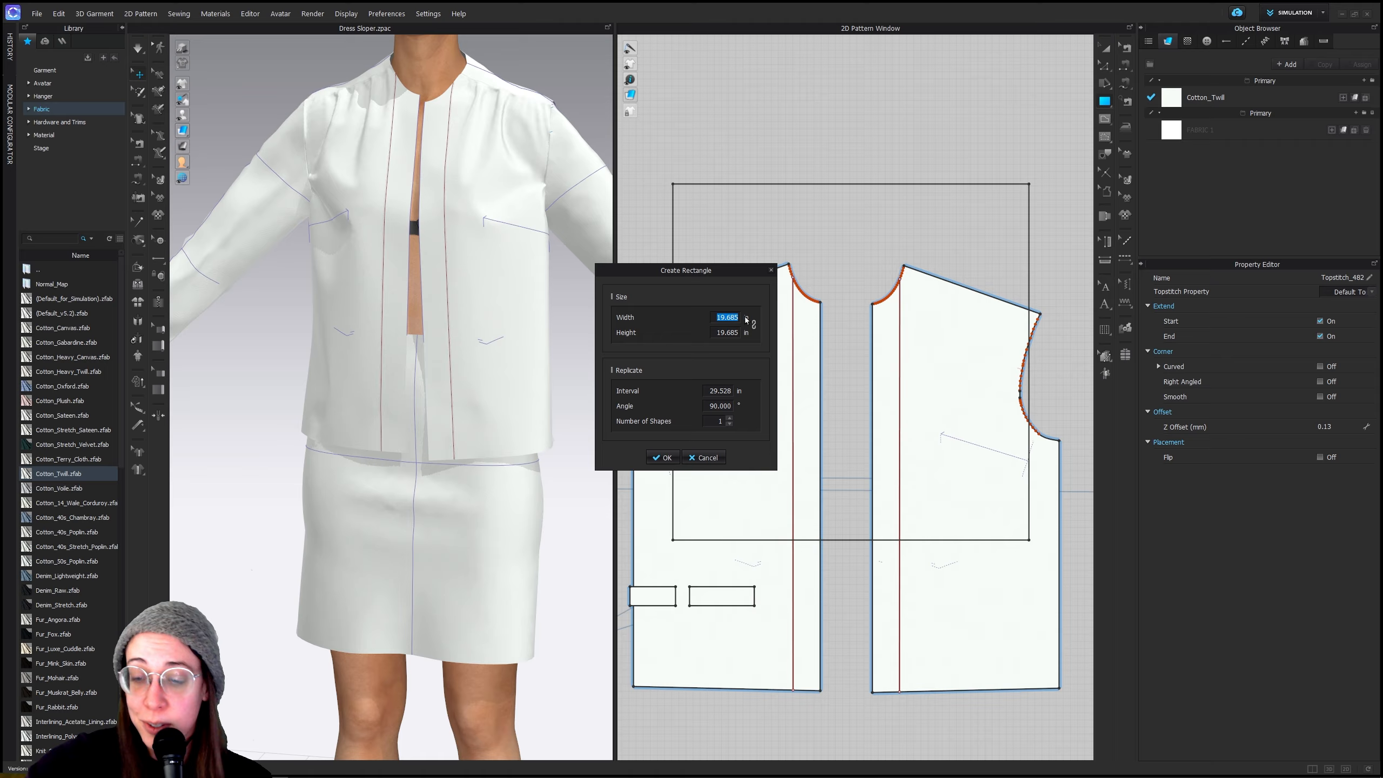
{"action": "type", "text": "1.5"}
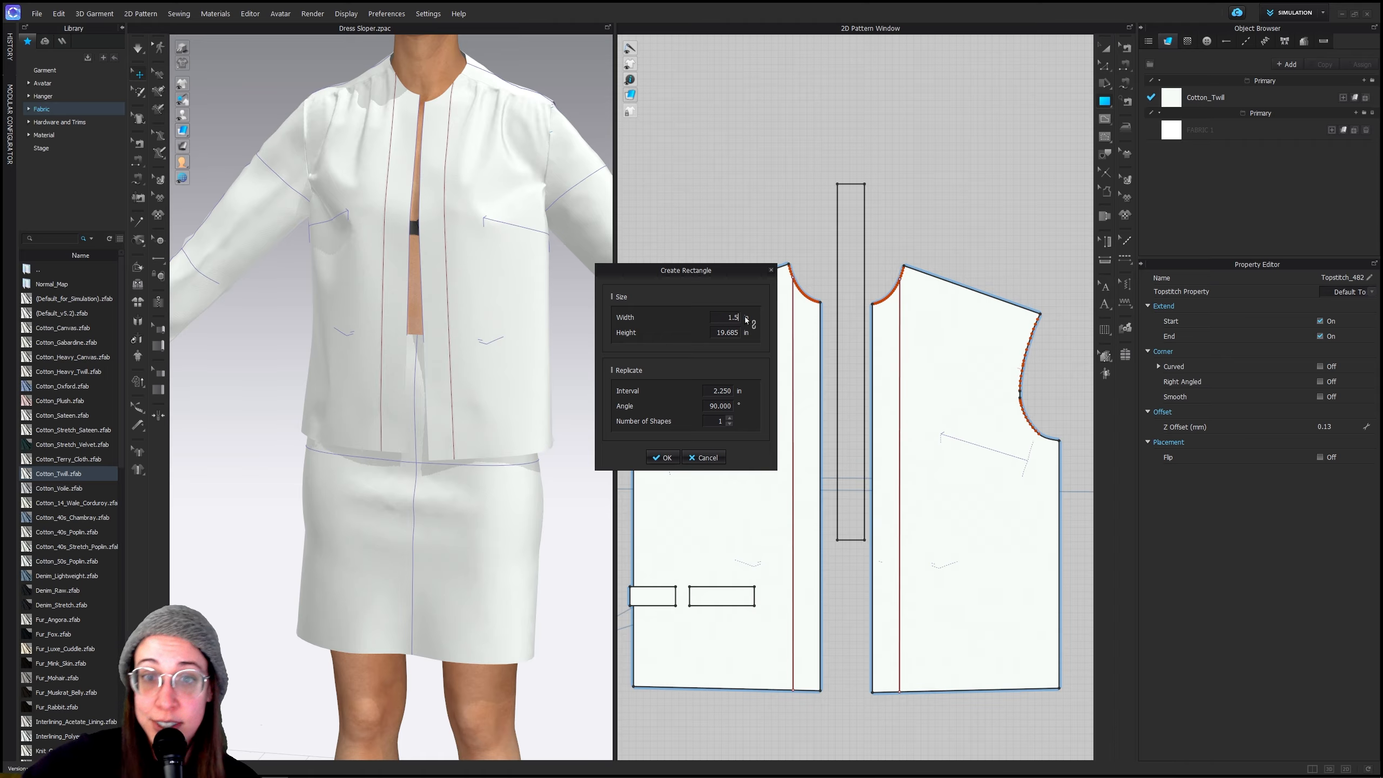
{"action": "left_click", "coordinate": [663, 458]}
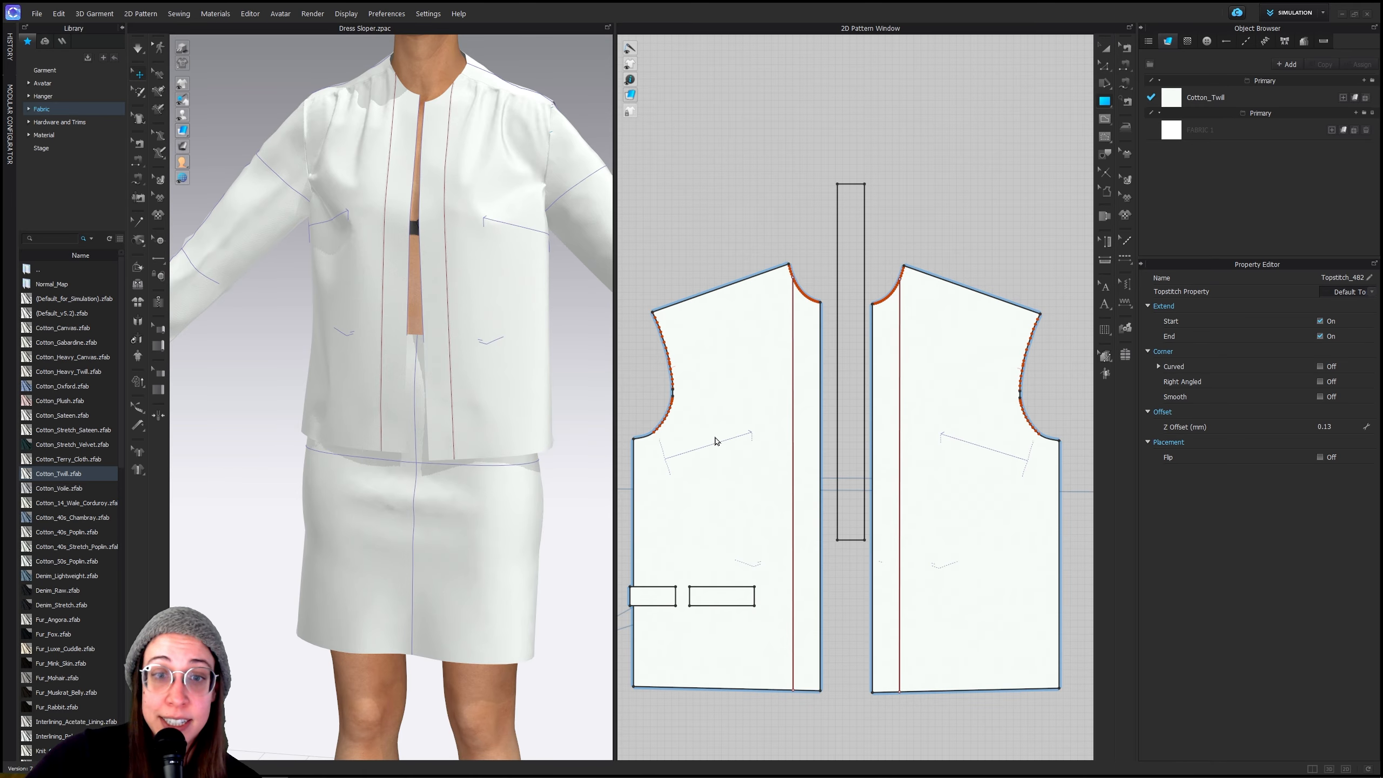
{"action": "key", "text": "a"}
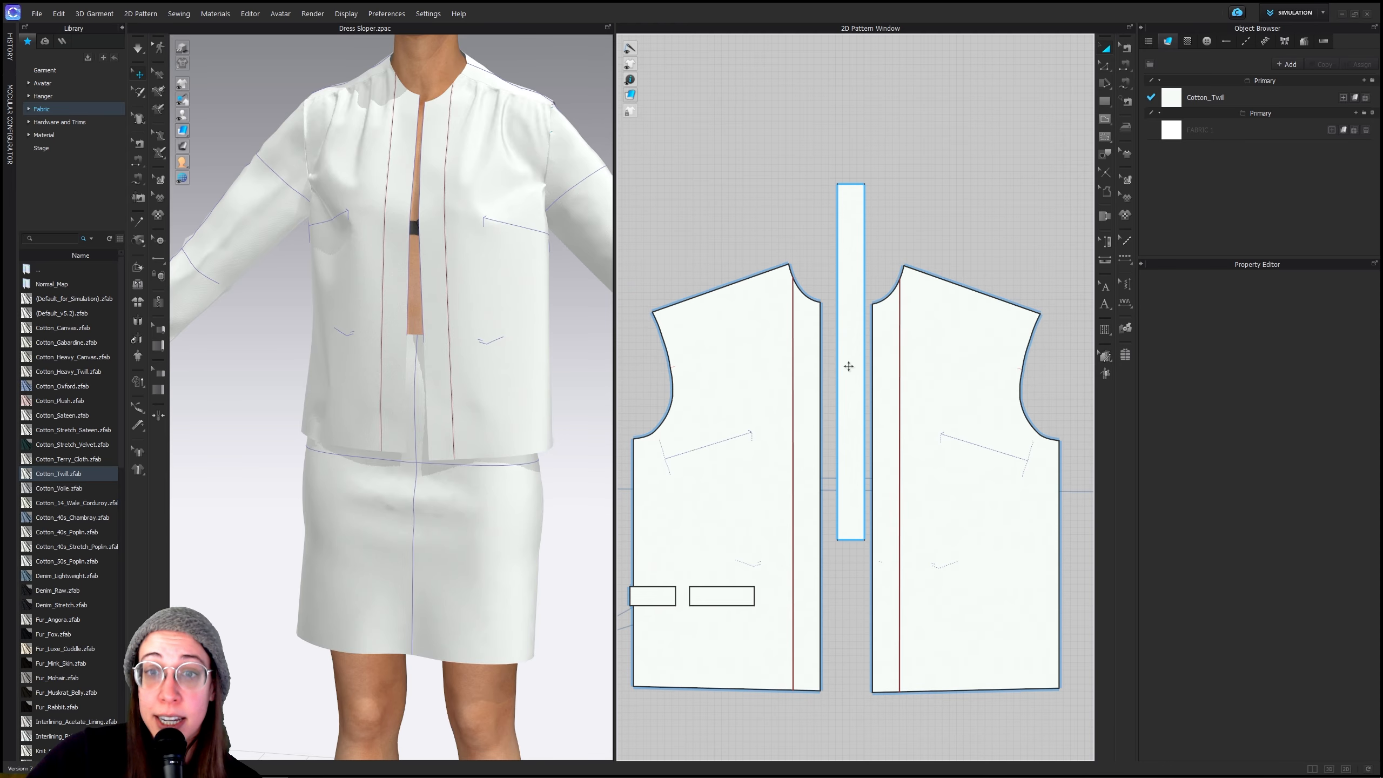
{"action": "left_click_drag", "start_coordinate": [850, 363], "coordinate": [858, 500]}
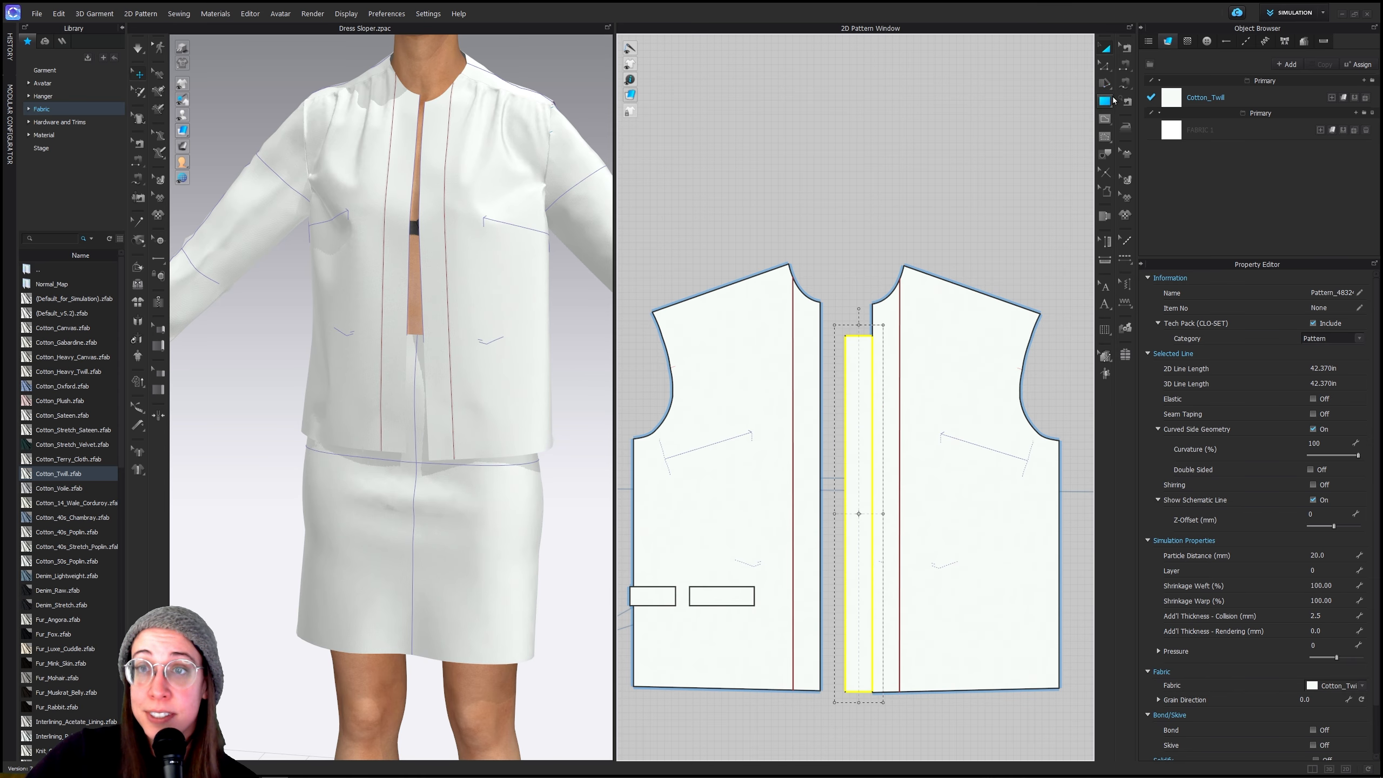
Extend the strip's upper edge to the center front neckline point and move the strip slightly away from the front panel
{"action": "left_click", "coordinate": [1104, 65]}
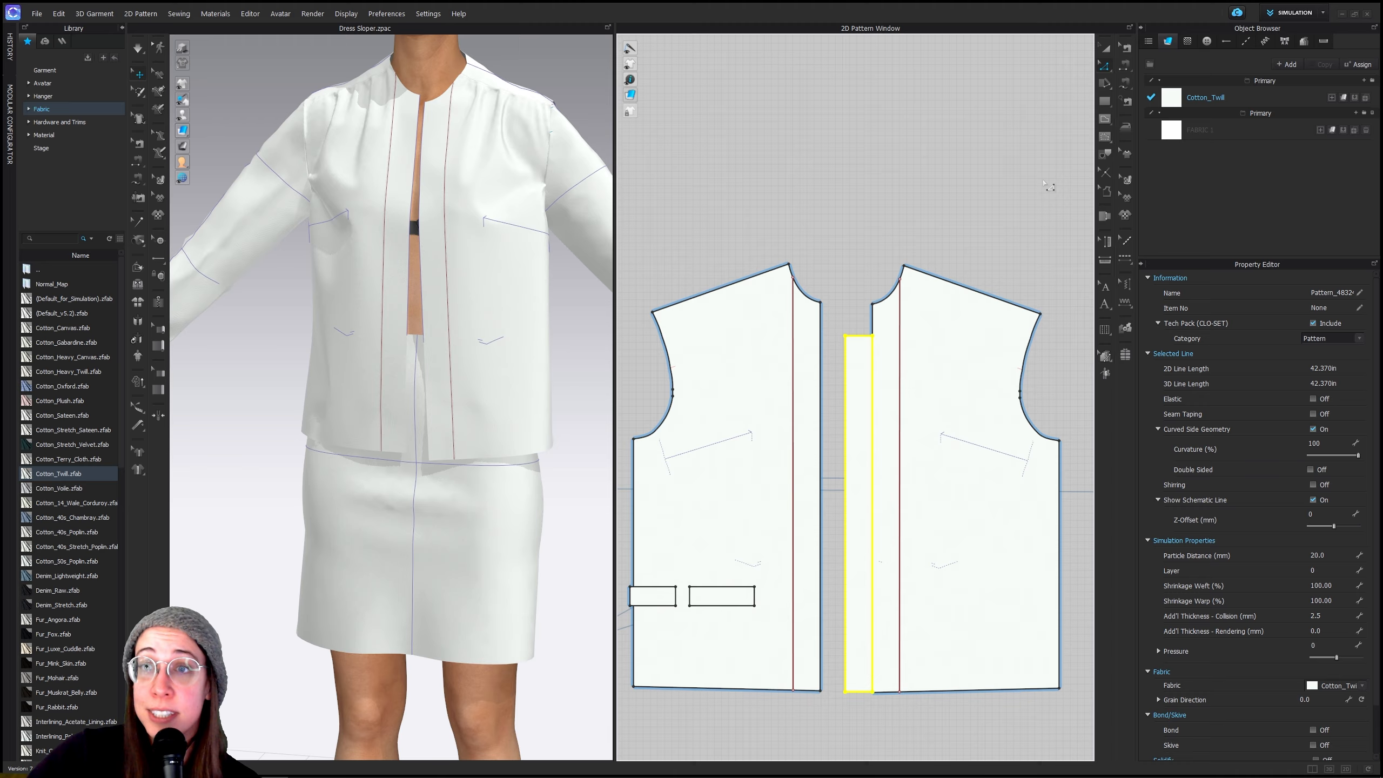
{"action": "left_click", "coordinate": [865, 348]}
{"action": "left_click_drag", "start_coordinate": [860, 338], "coordinate": [859, 304]}
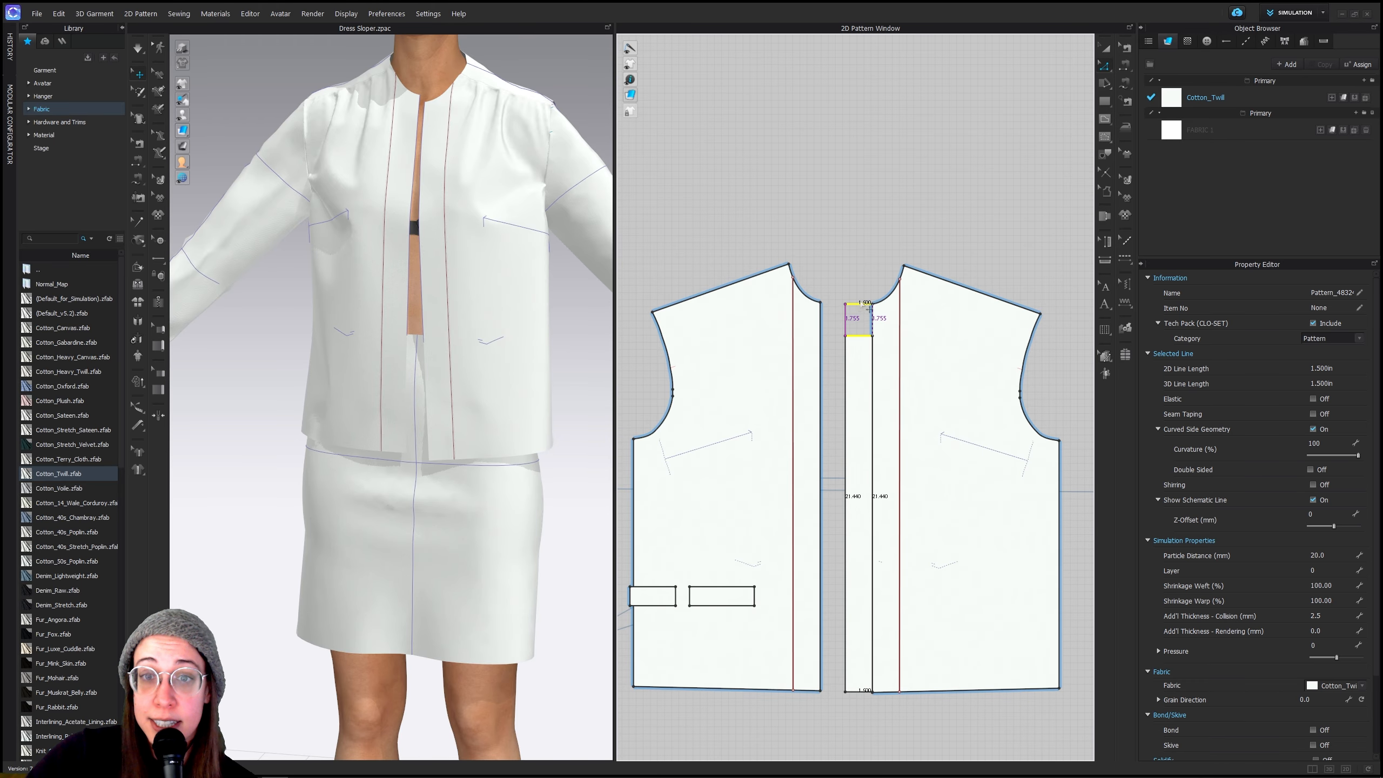
{"action": "left_click", "coordinate": [1040, 143]}
{"action": "left_click", "coordinate": [1103, 50]}
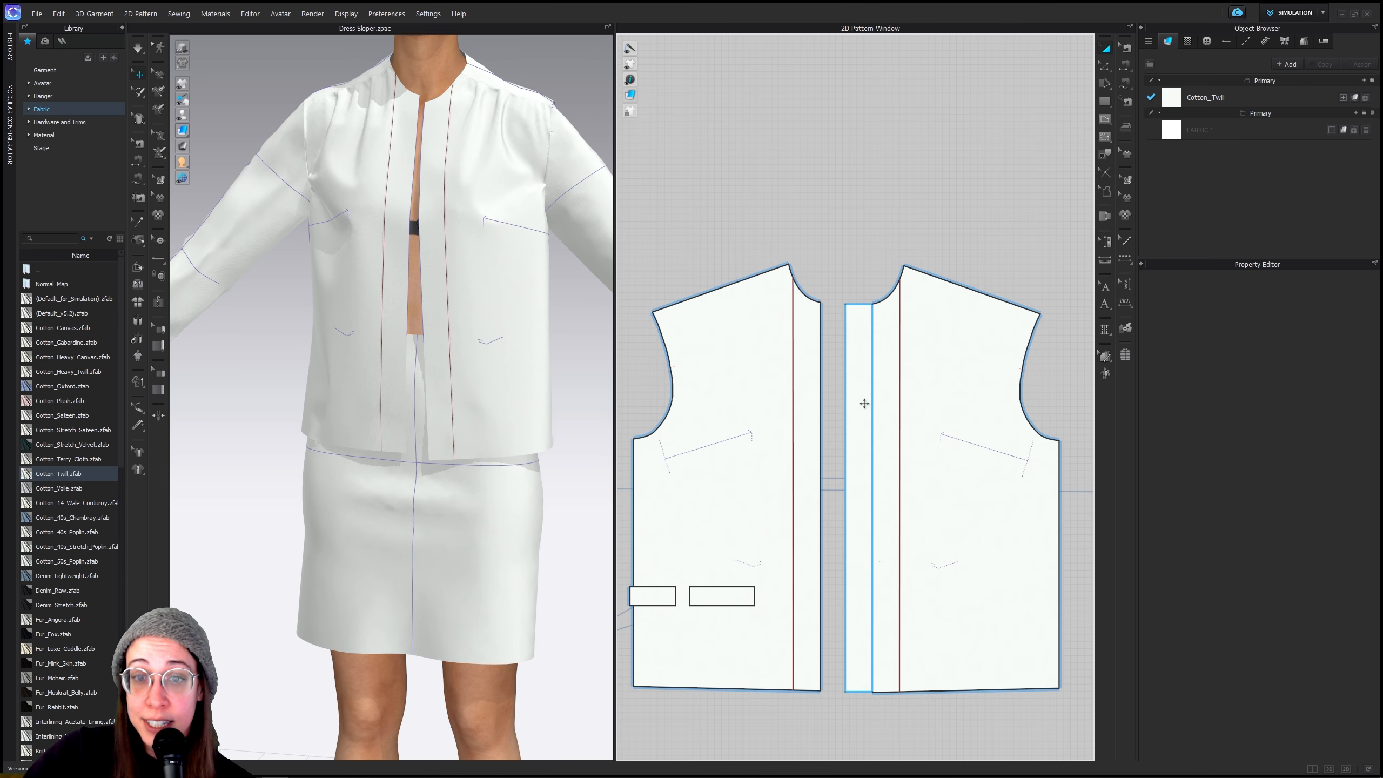
{"action": "left_click_drag", "start_coordinate": [865, 402], "coordinate": [853, 402]}
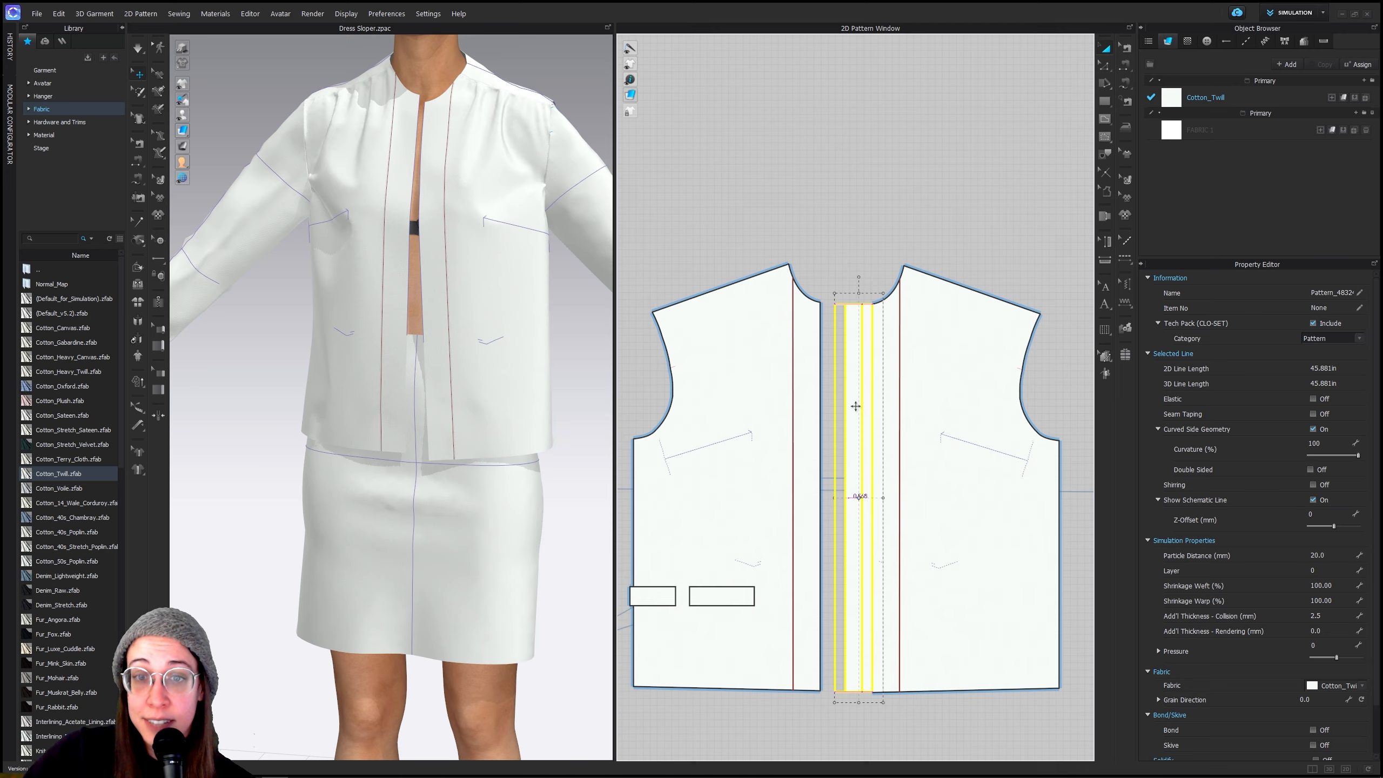
Sew the strip's long edge to the adjacent center front edge of the shirt front panel
{"action": "left_click", "coordinate": [1125, 65]}
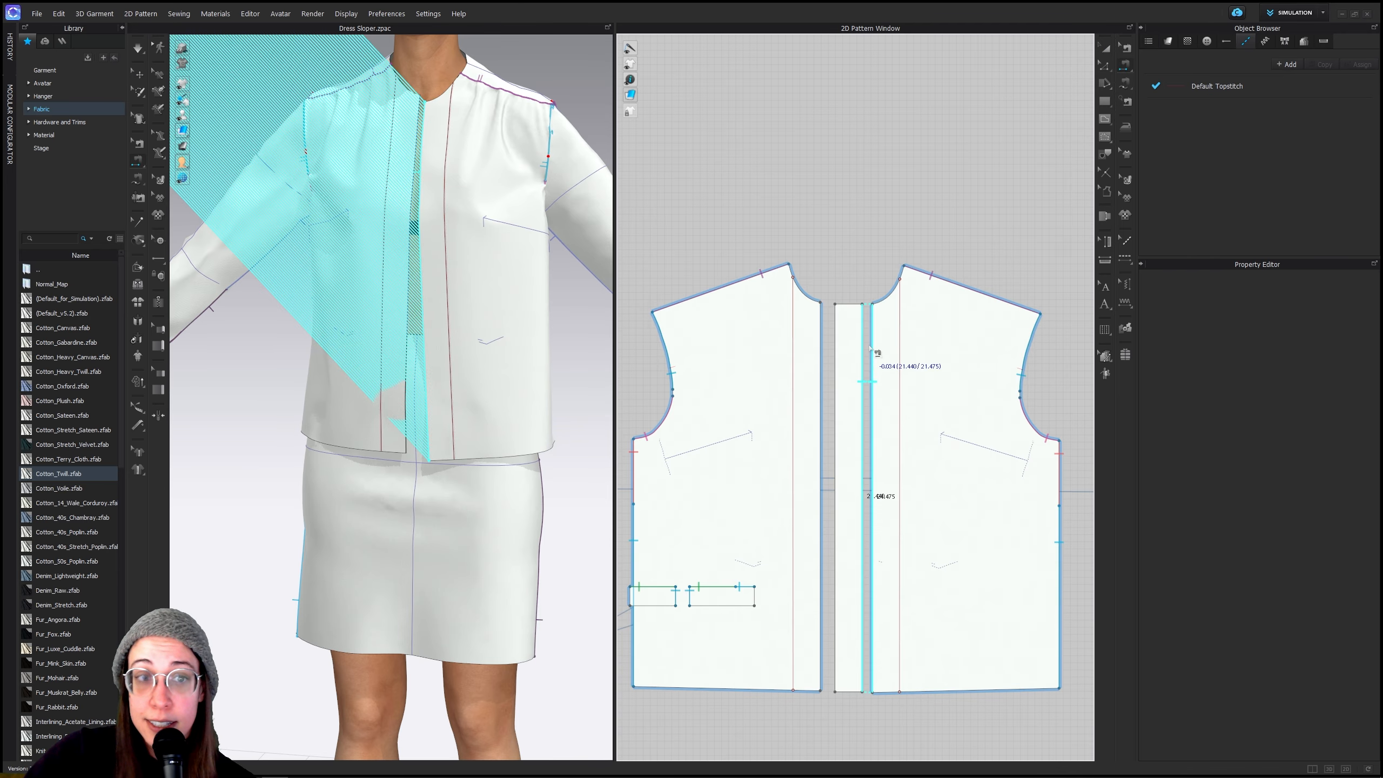
{"action": "left_click", "coordinate": [870, 350]}
{"action": "scroll", "coordinate": [293, 317], "scroll_direction": "down", "scroll_amount": 6}
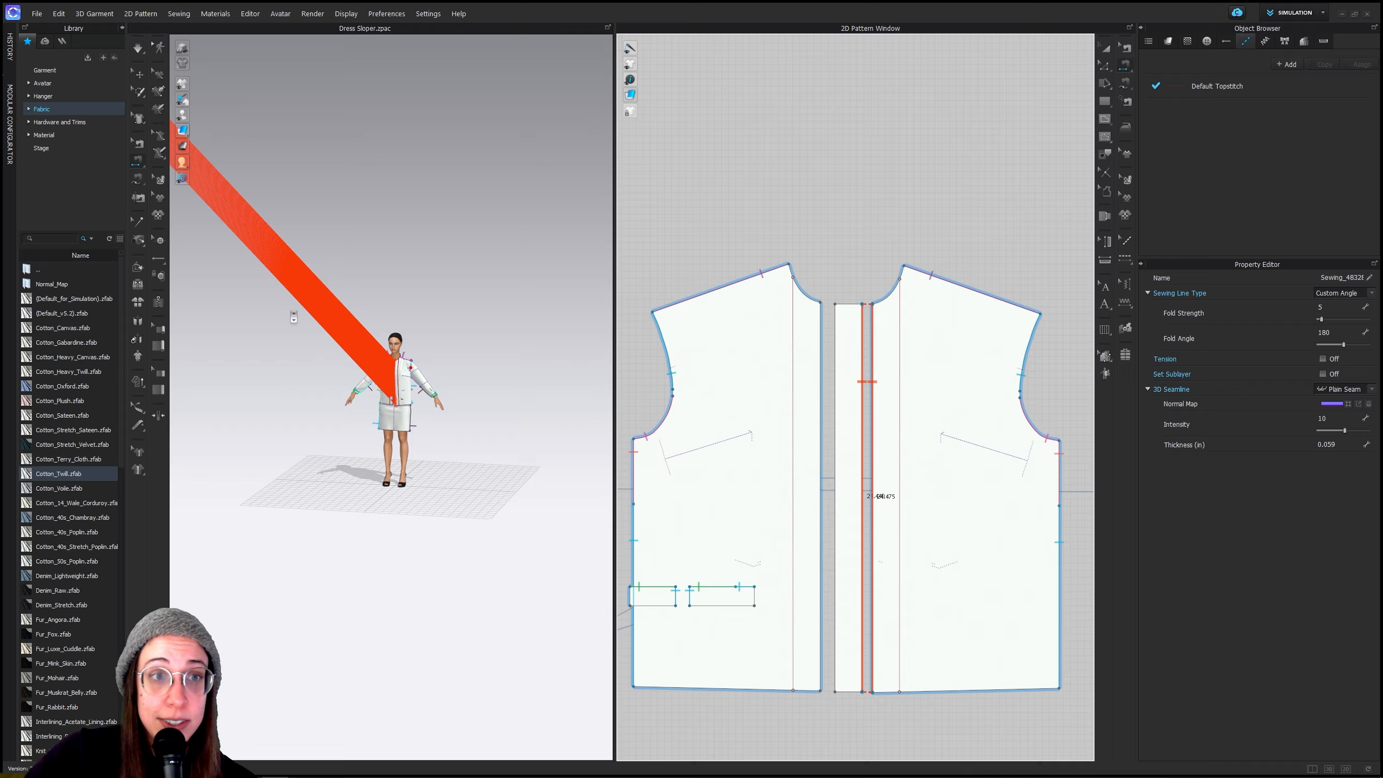
{"action": "scroll", "coordinate": [293, 316], "scroll_direction": "down", "scroll_amount": 3}
Arrange the placket strip on the avatar's front torso beside the center opening using the arrangement points
{"action": "key", "text": "a"}
{"action": "left_click", "coordinate": [851, 383]}
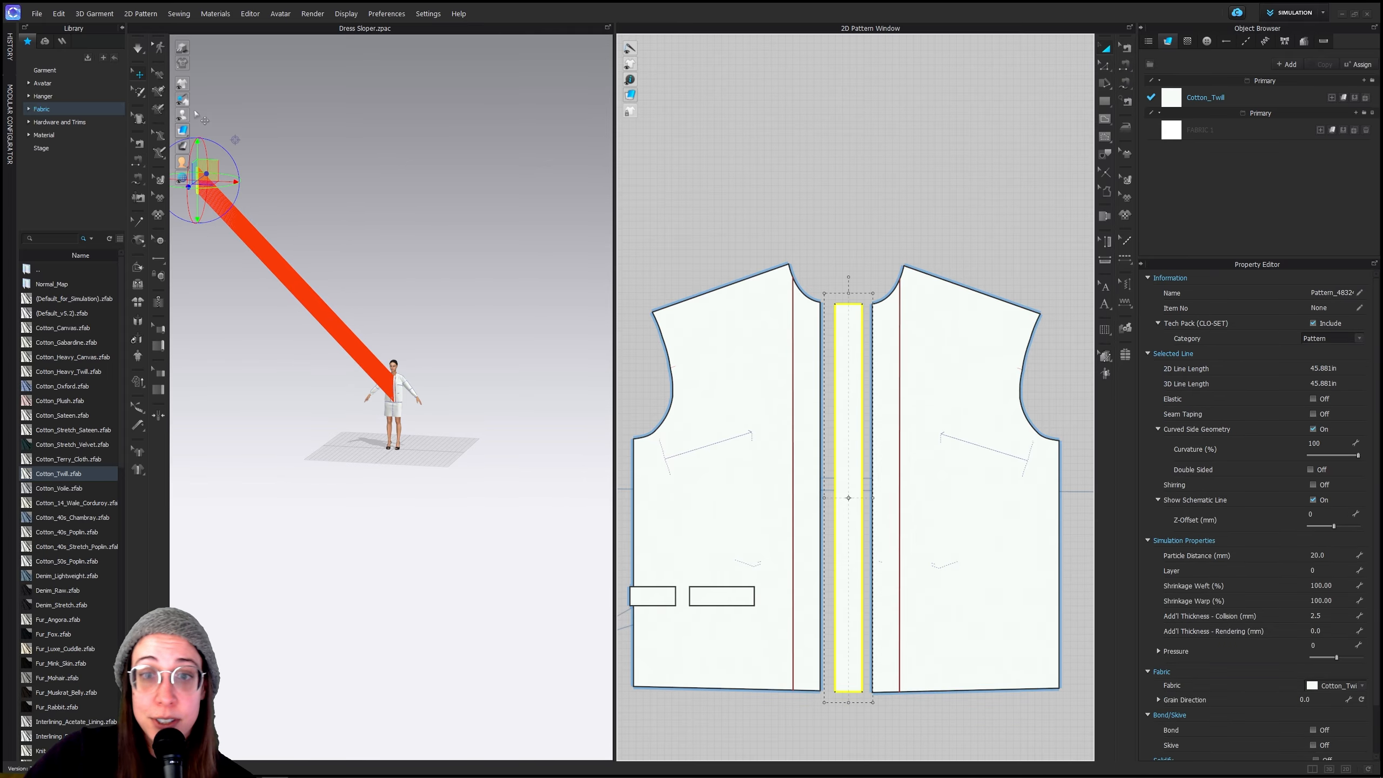
{"action": "scroll", "coordinate": [335, 347], "scroll_direction": "up", "scroll_amount": 8}
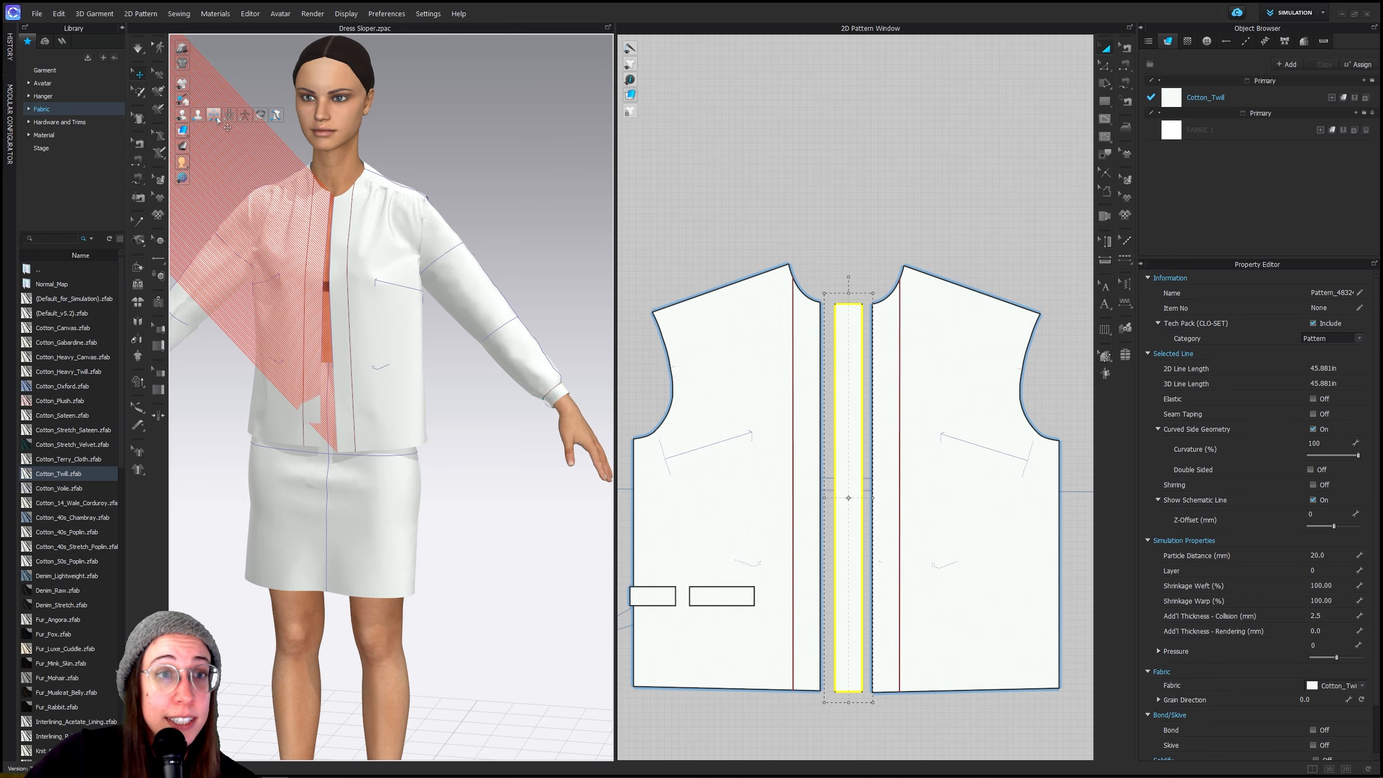
{"action": "left_click", "coordinate": [215, 117]}
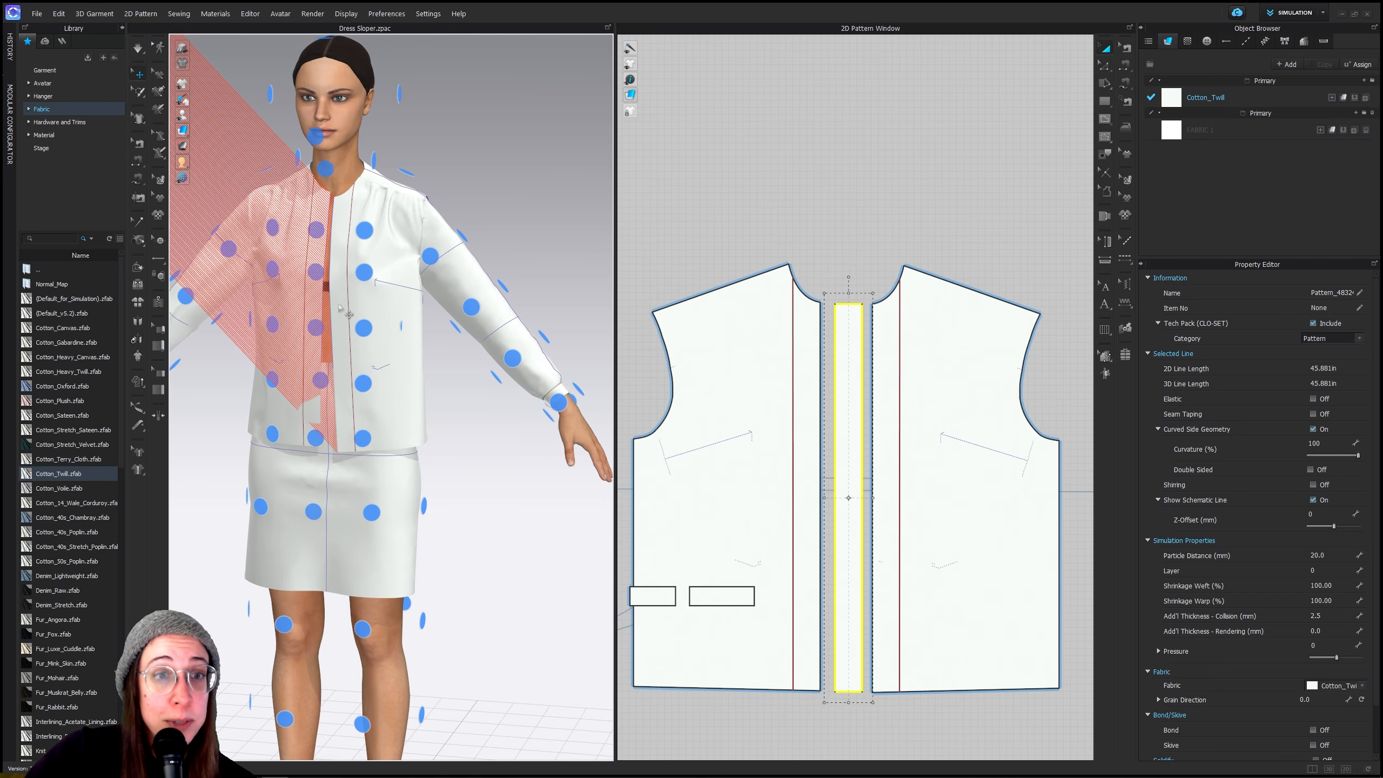
{"action": "left_click", "coordinate": [316, 329]}
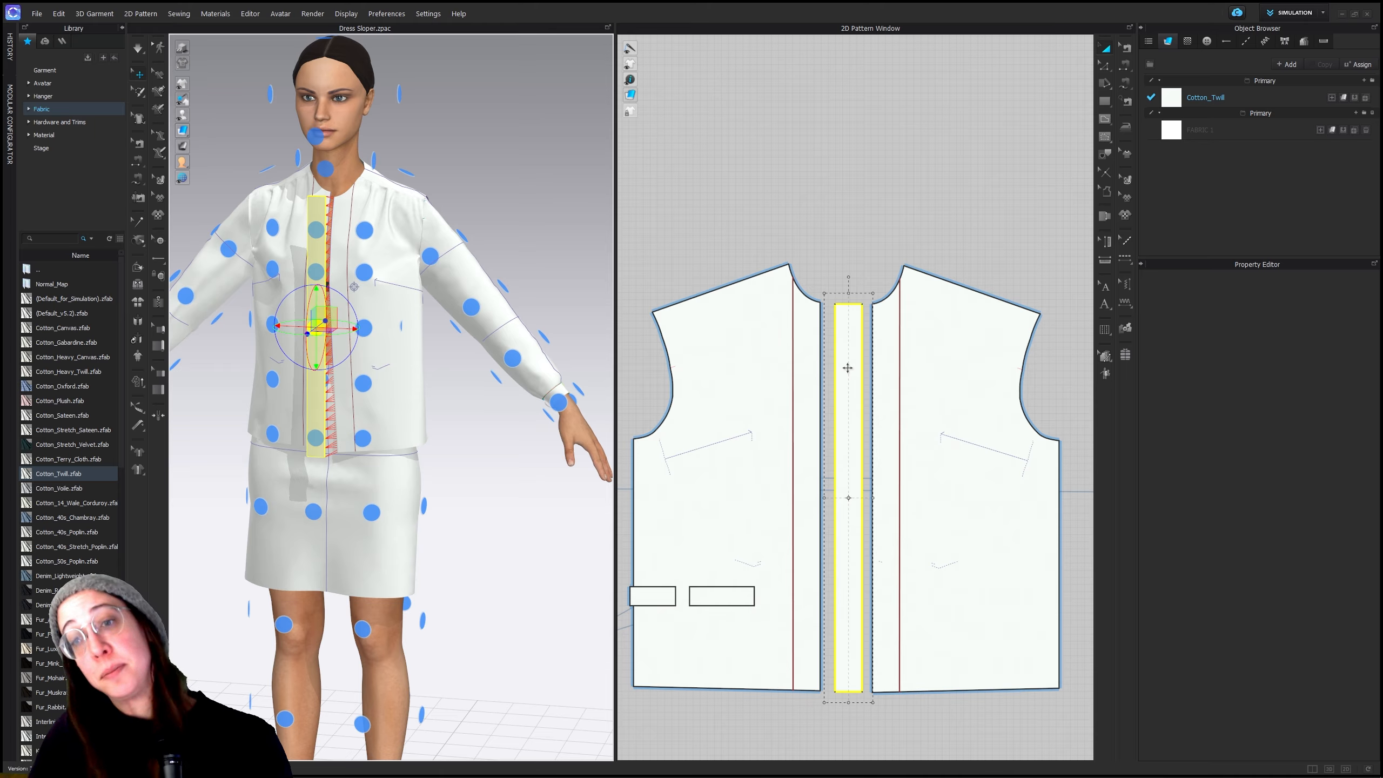
Set the placket strip's simulation layer to -1
{"action": "left_click", "coordinate": [848, 441]}
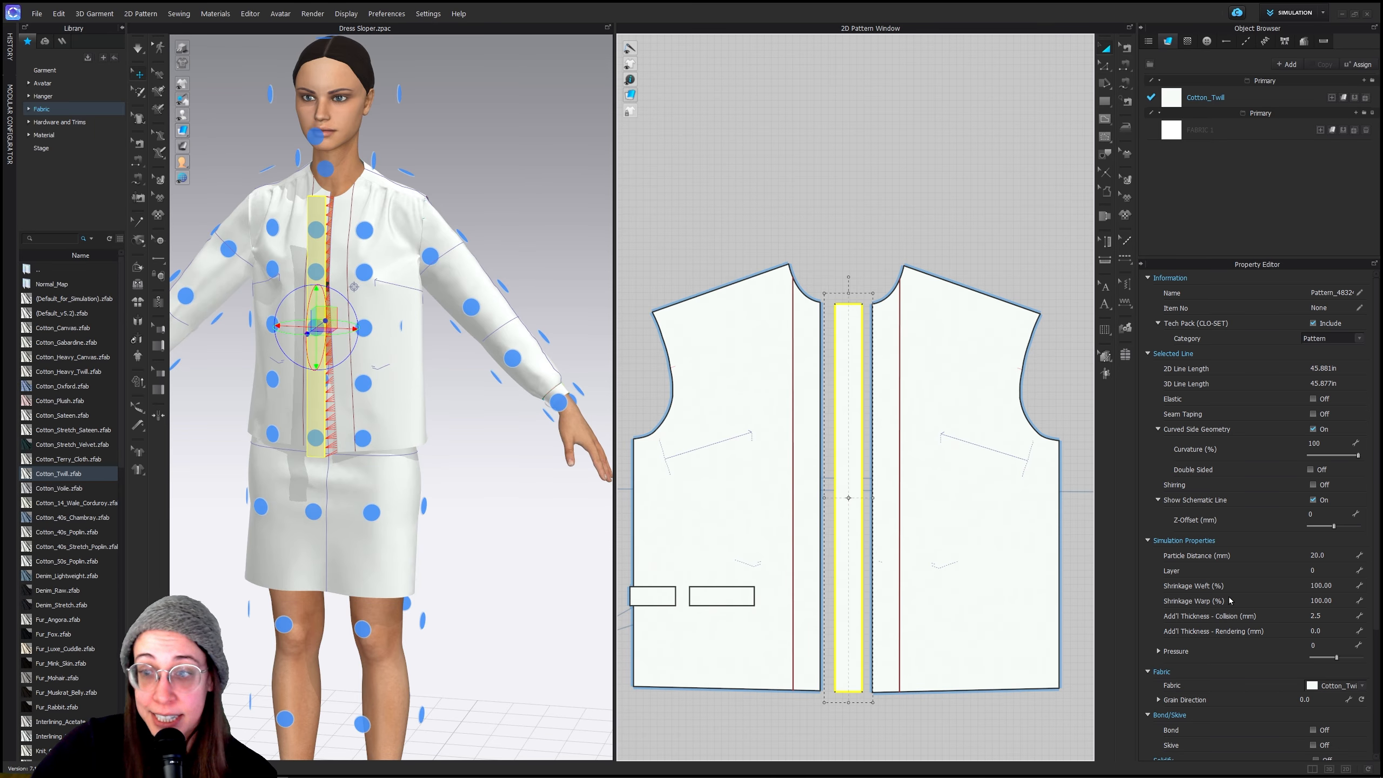
{"action": "left_click", "coordinate": [1312, 571]}
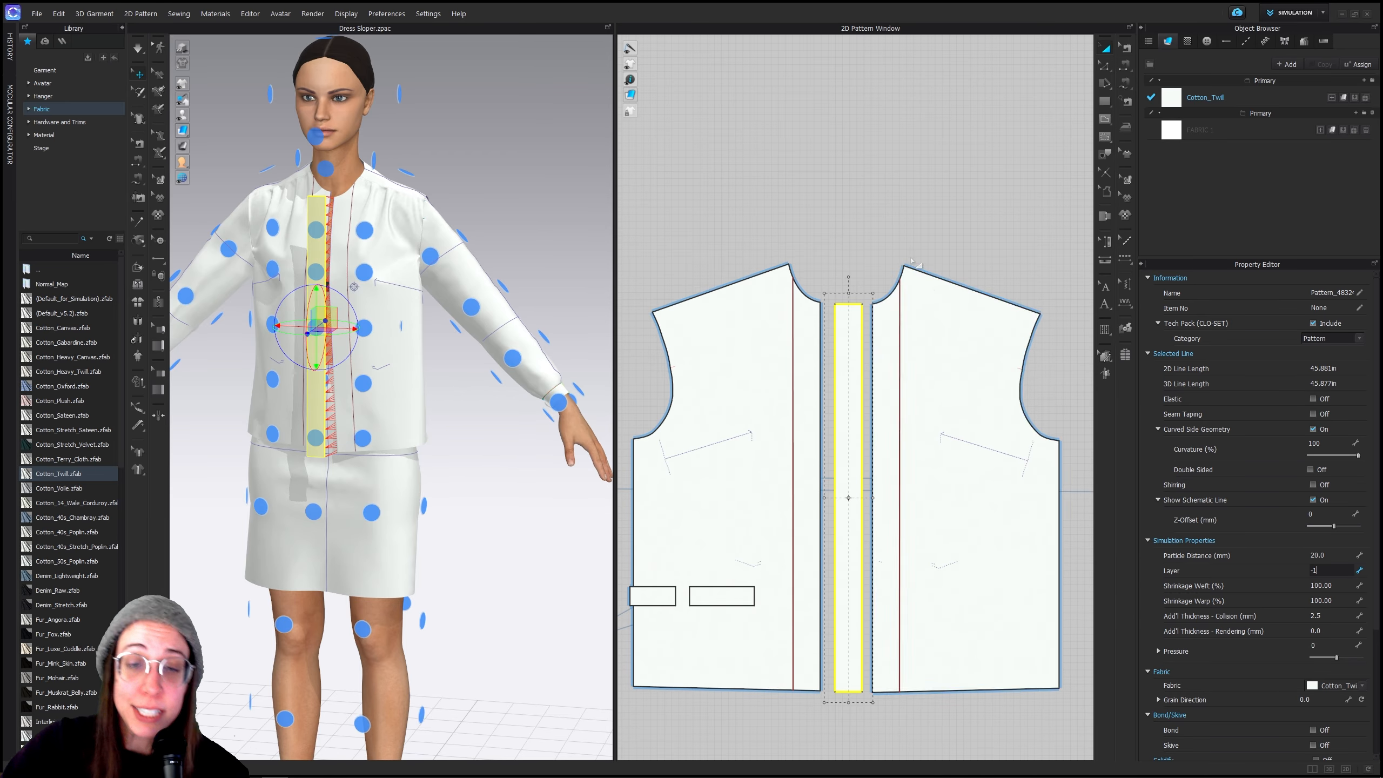
{"action": "left_click", "coordinate": [878, 234]}
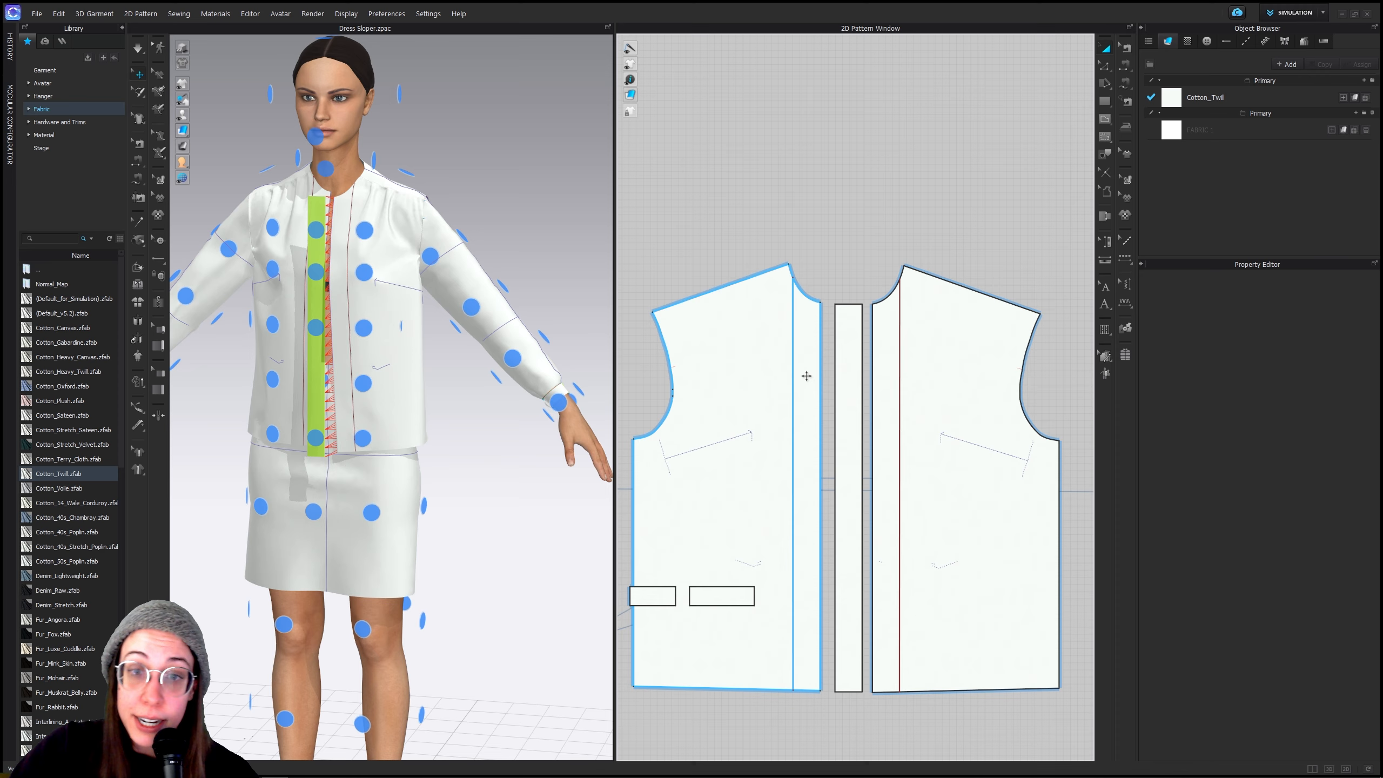
Split the center front edges of the shirt panels uniformly into 6 segments
{"action": "left_click", "coordinate": [1107, 121]}
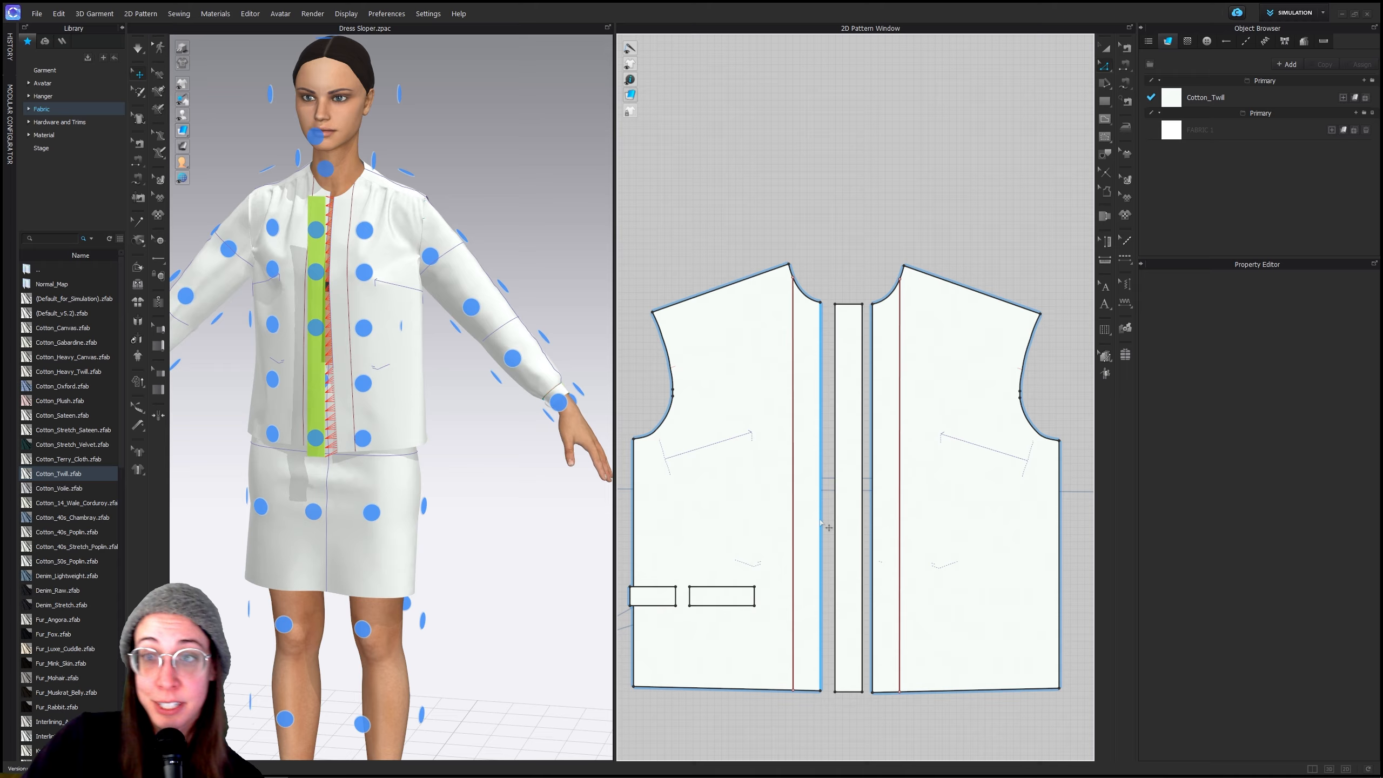
{"action": "right_click", "coordinate": [821, 523]}
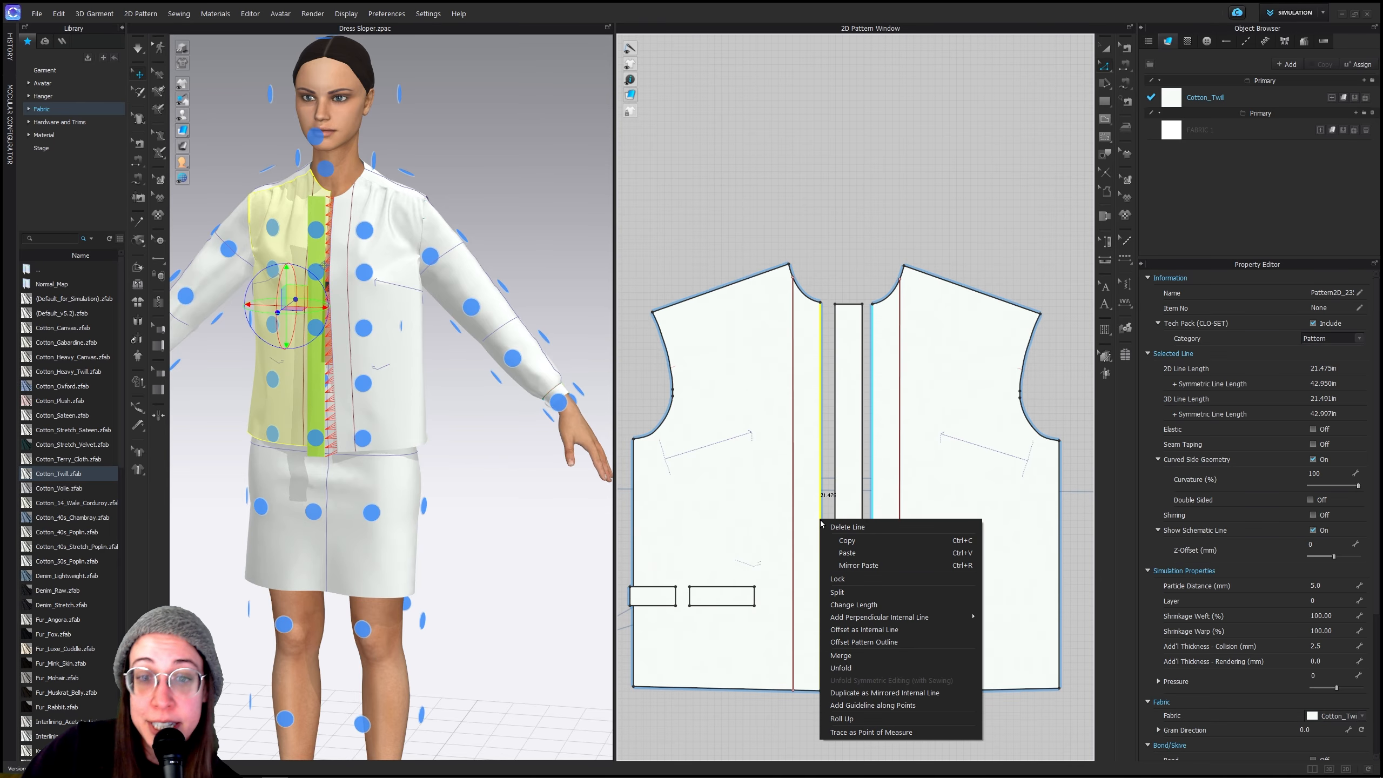
{"action": "left_click", "coordinate": [837, 592]}
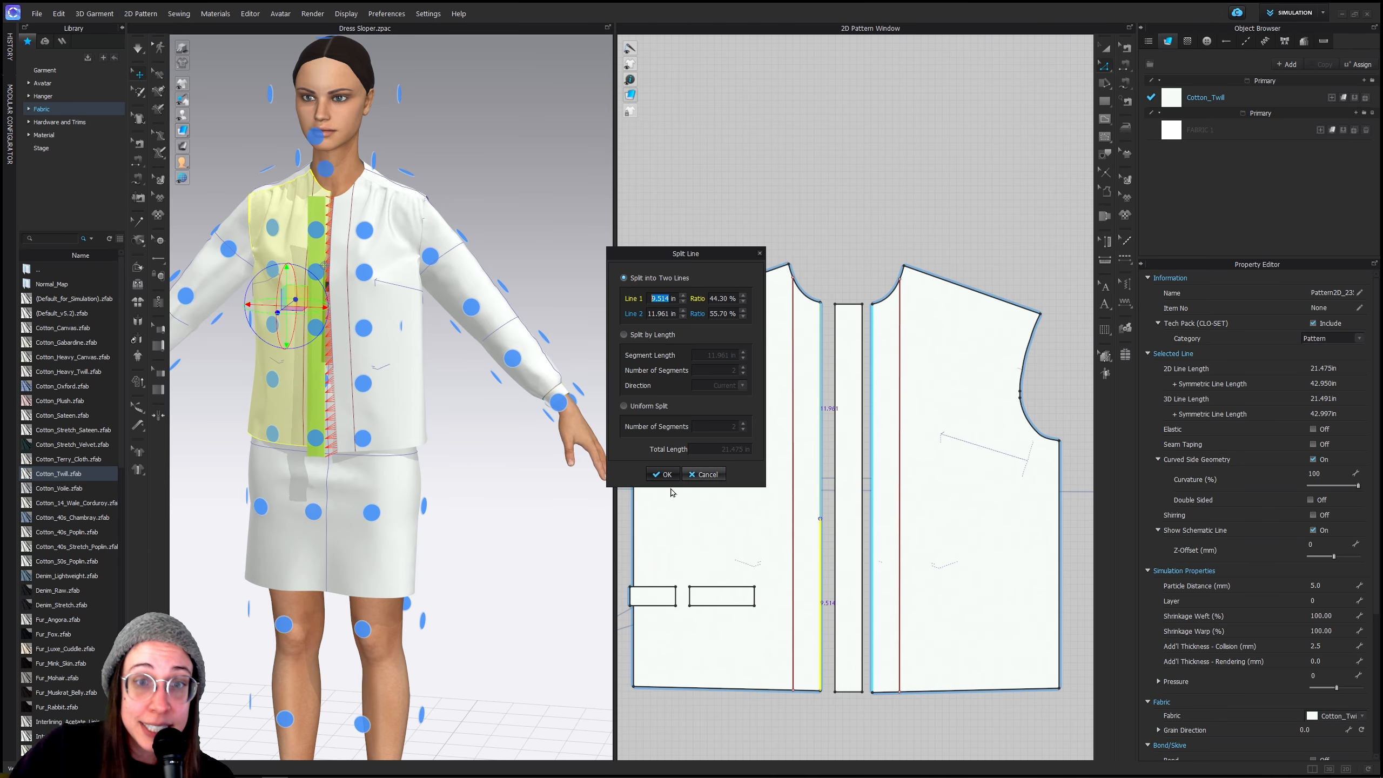
{"action": "left_click", "coordinate": [624, 407]}
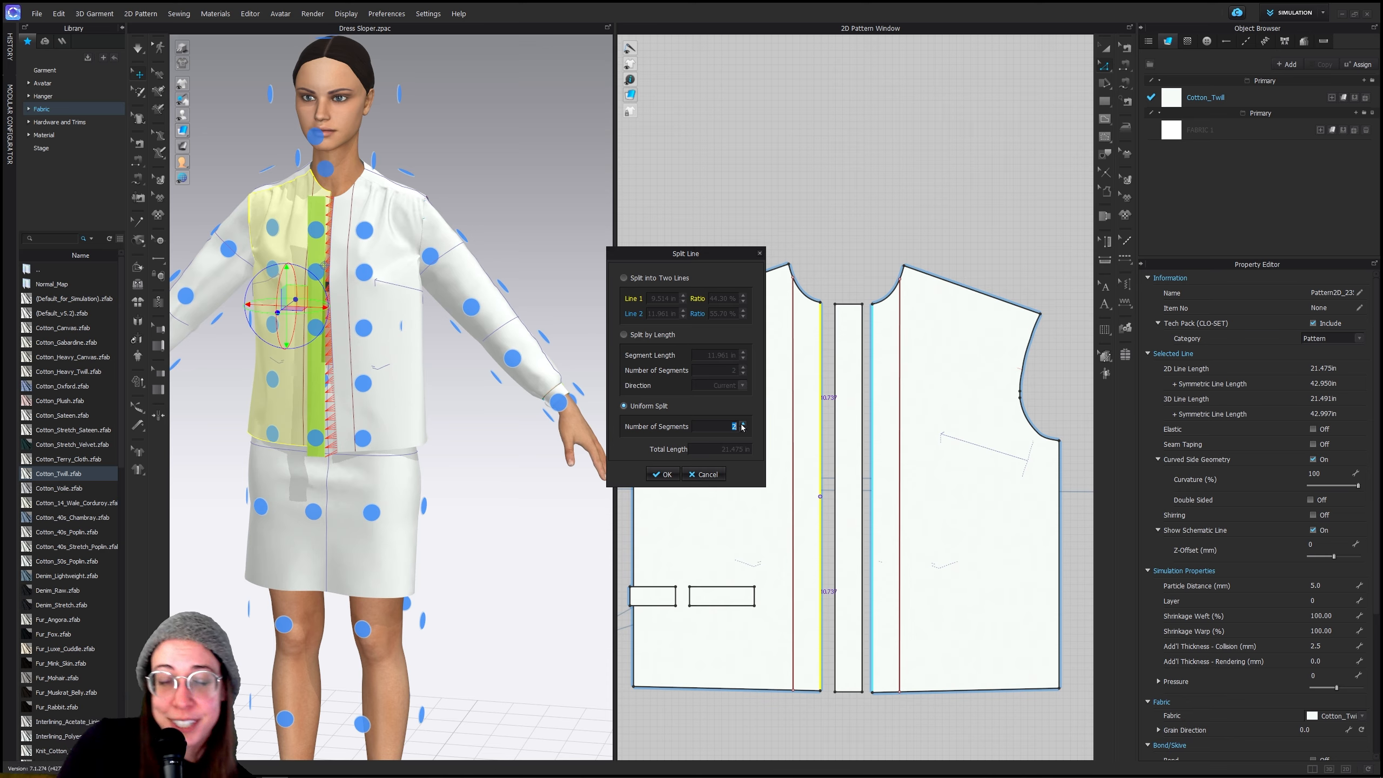
{"action": "type", "text": "5"}
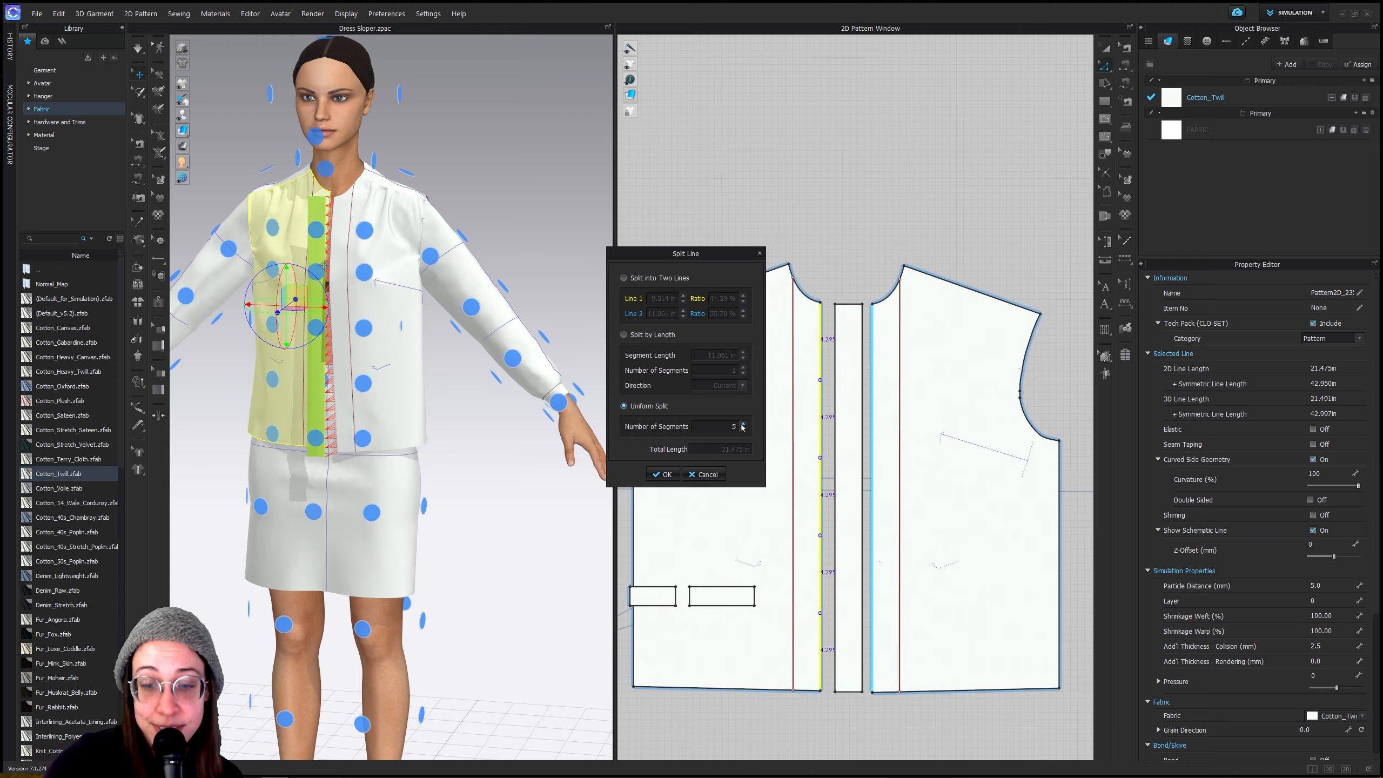
{"action": "type", "text": "6"}
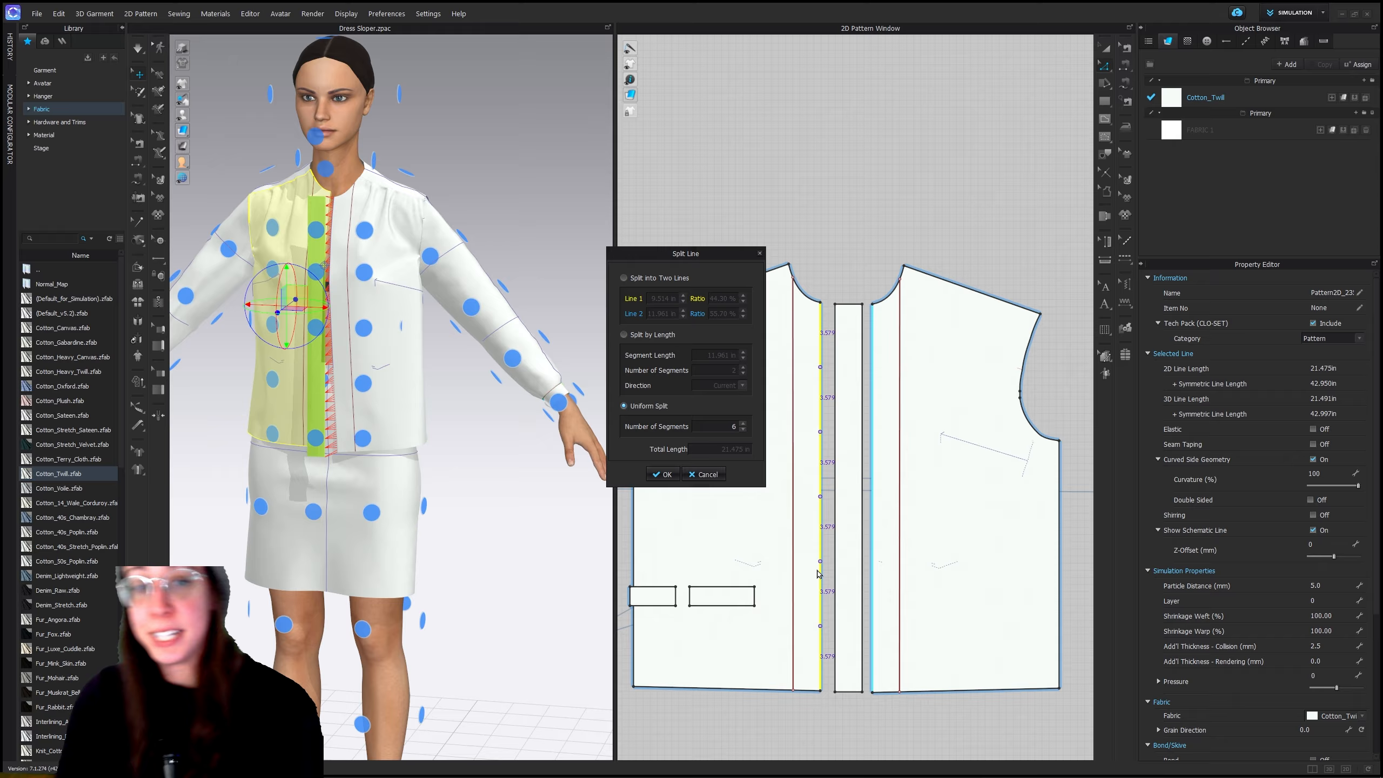
{"action": "key", "text": "Return"}
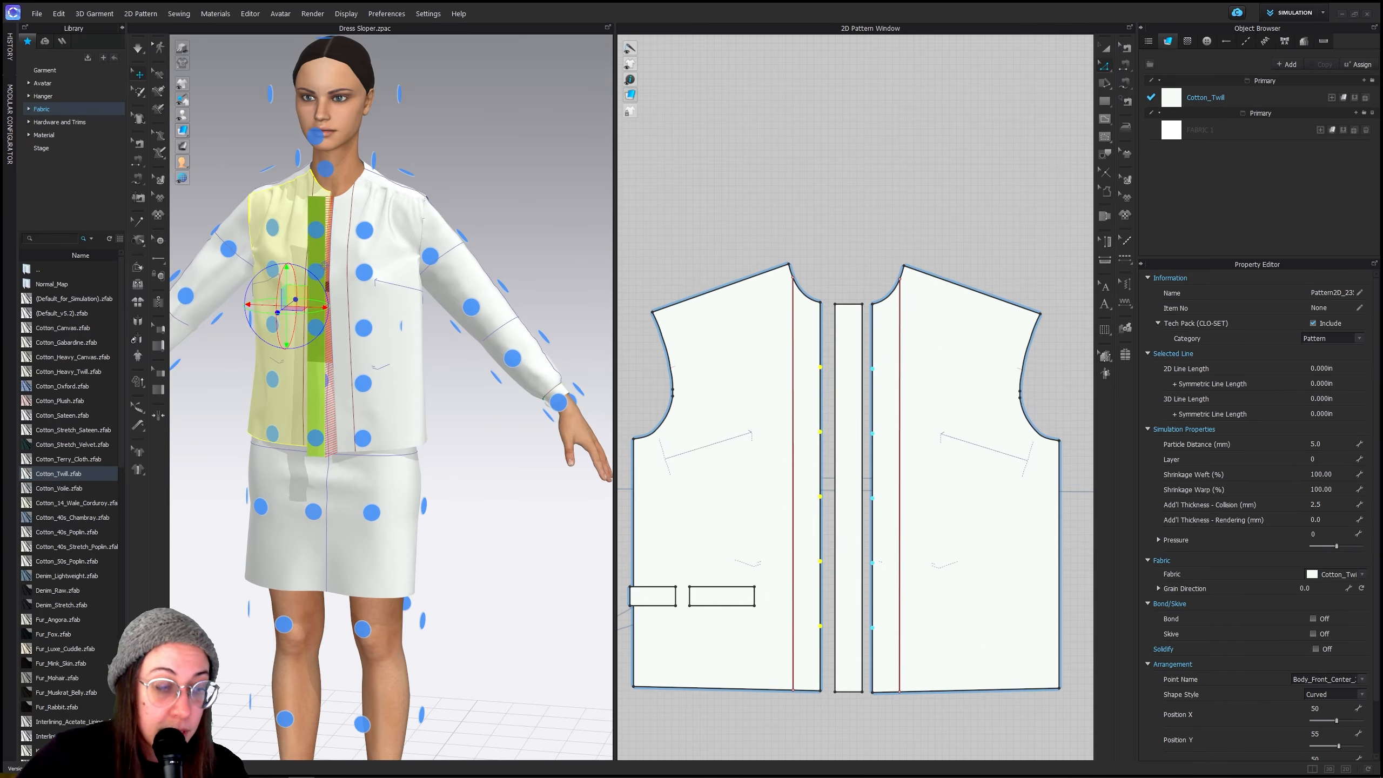
Remove the linked editing between the two shirt front panels
{"action": "left_click", "coordinate": [1105, 48]}
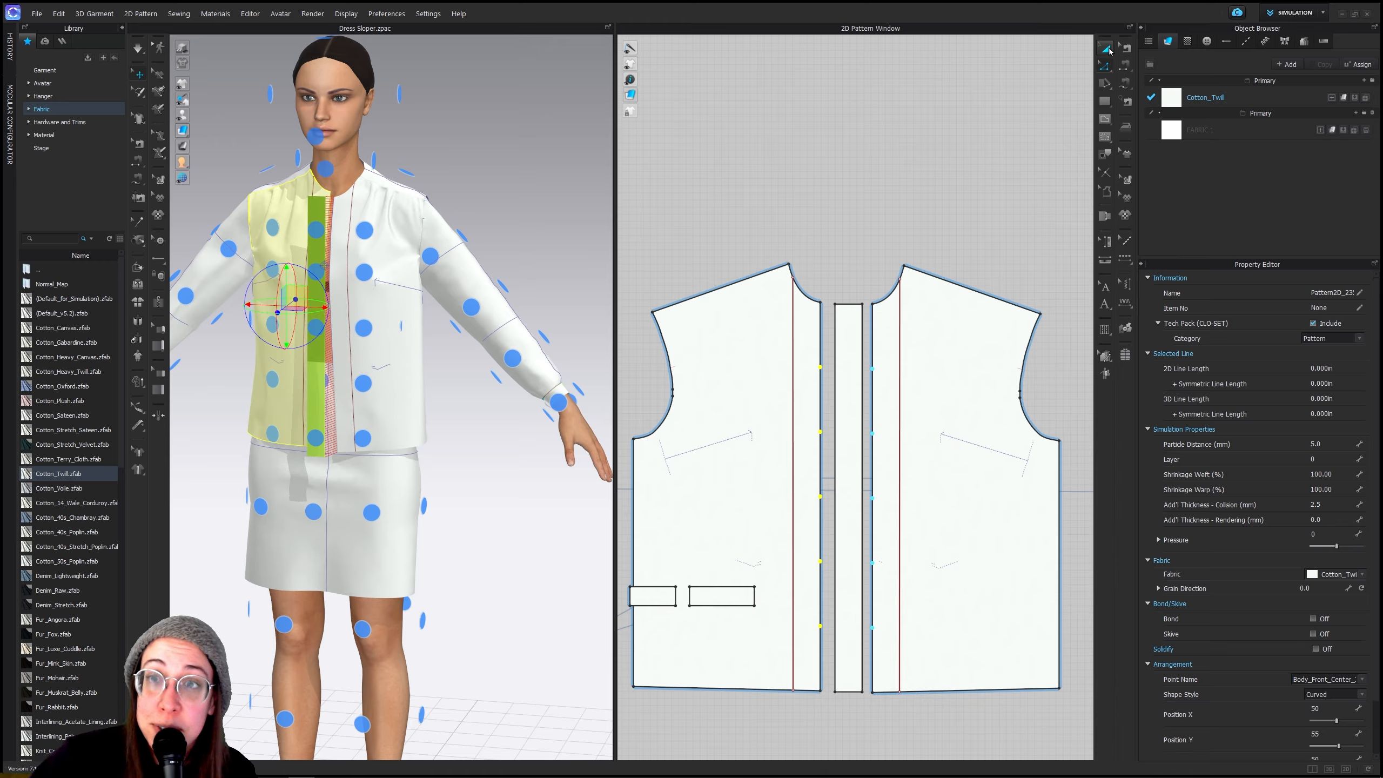
{"action": "left_click", "coordinate": [971, 372]}
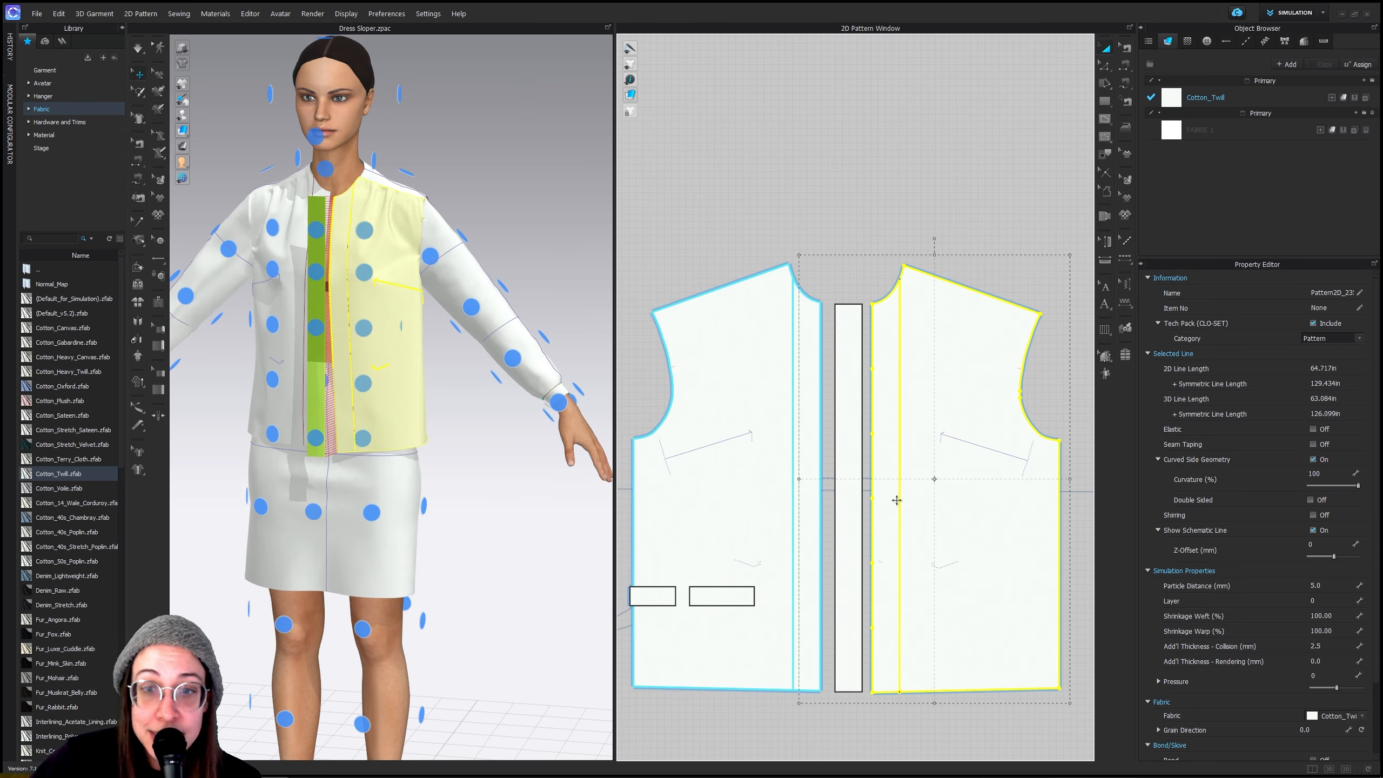
{"action": "right_click", "coordinate": [944, 400]}
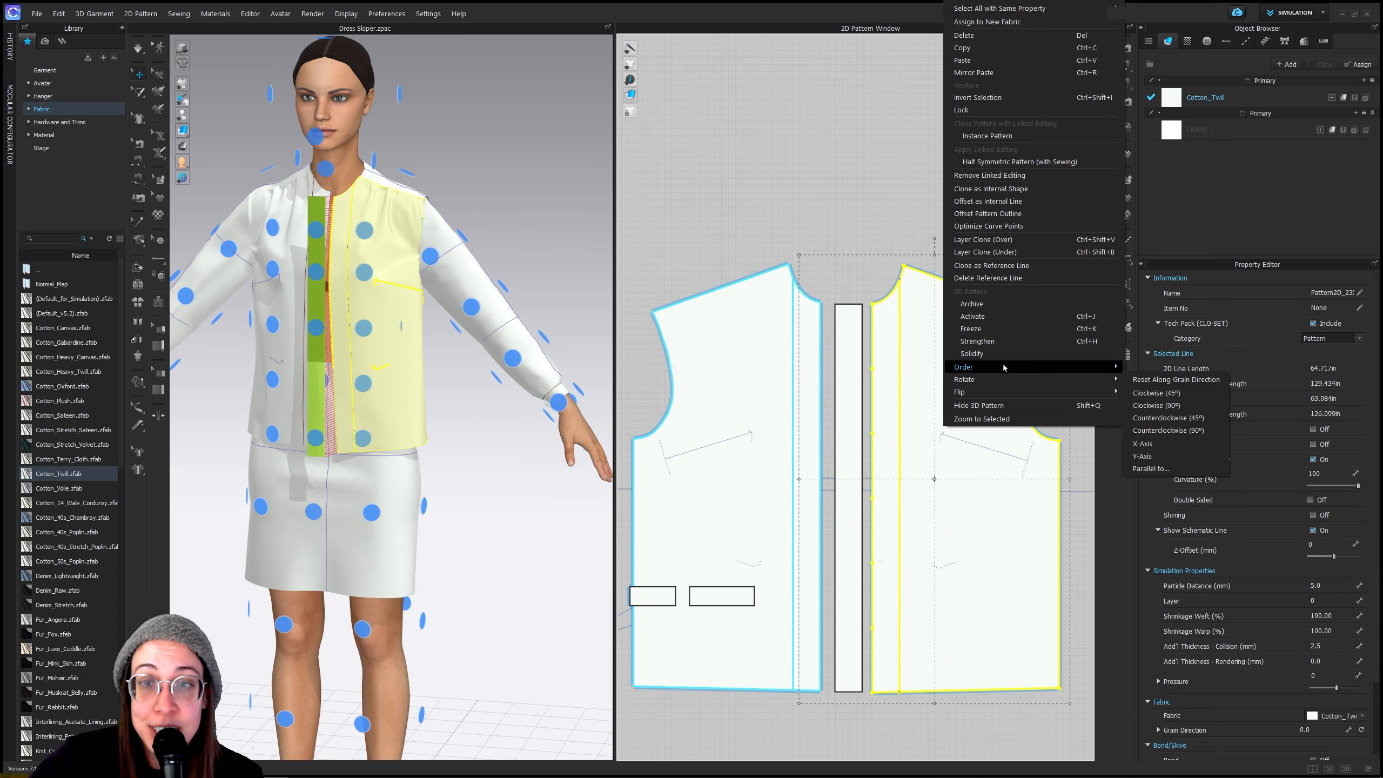
{"action": "mouse_move", "coordinate": [1004, 368]}
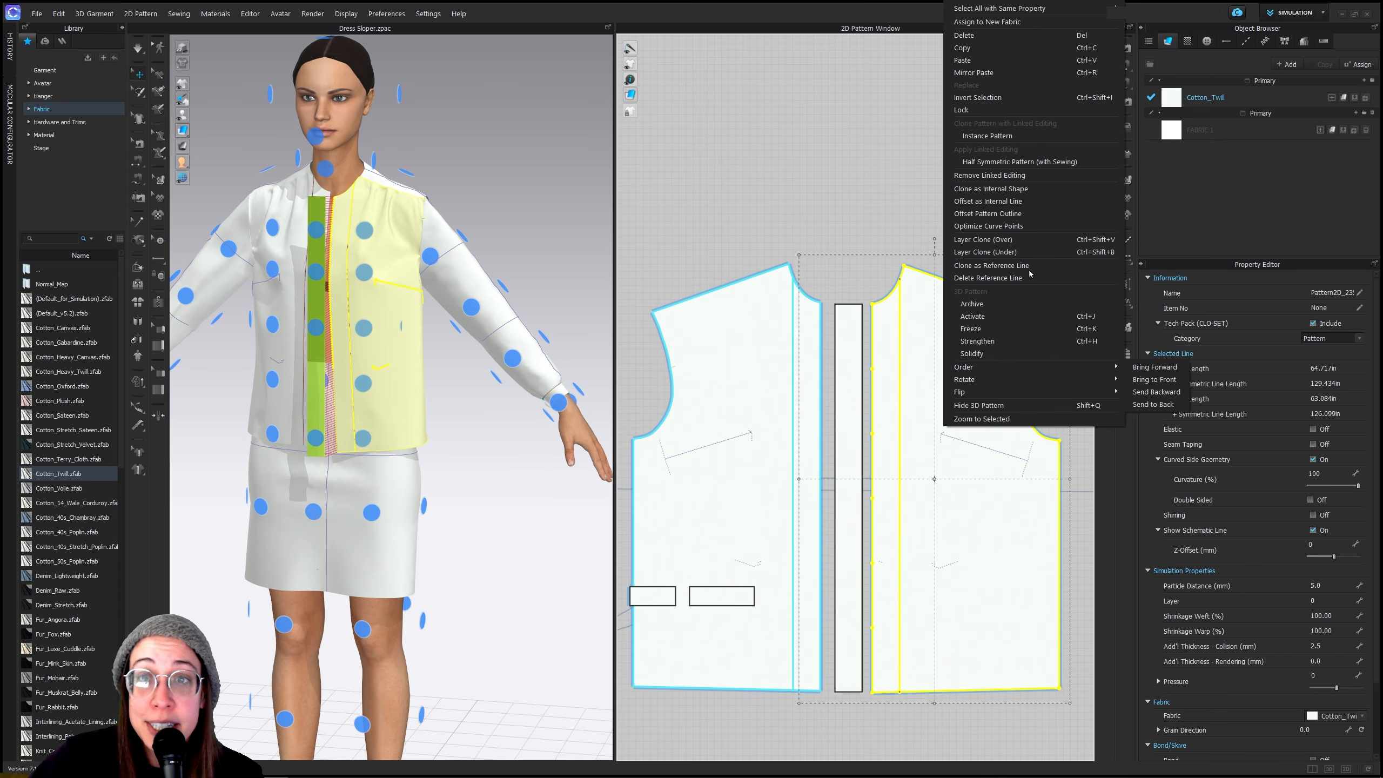
{"action": "left_click", "coordinate": [1010, 178]}
{"action": "left_click", "coordinate": [929, 187]}
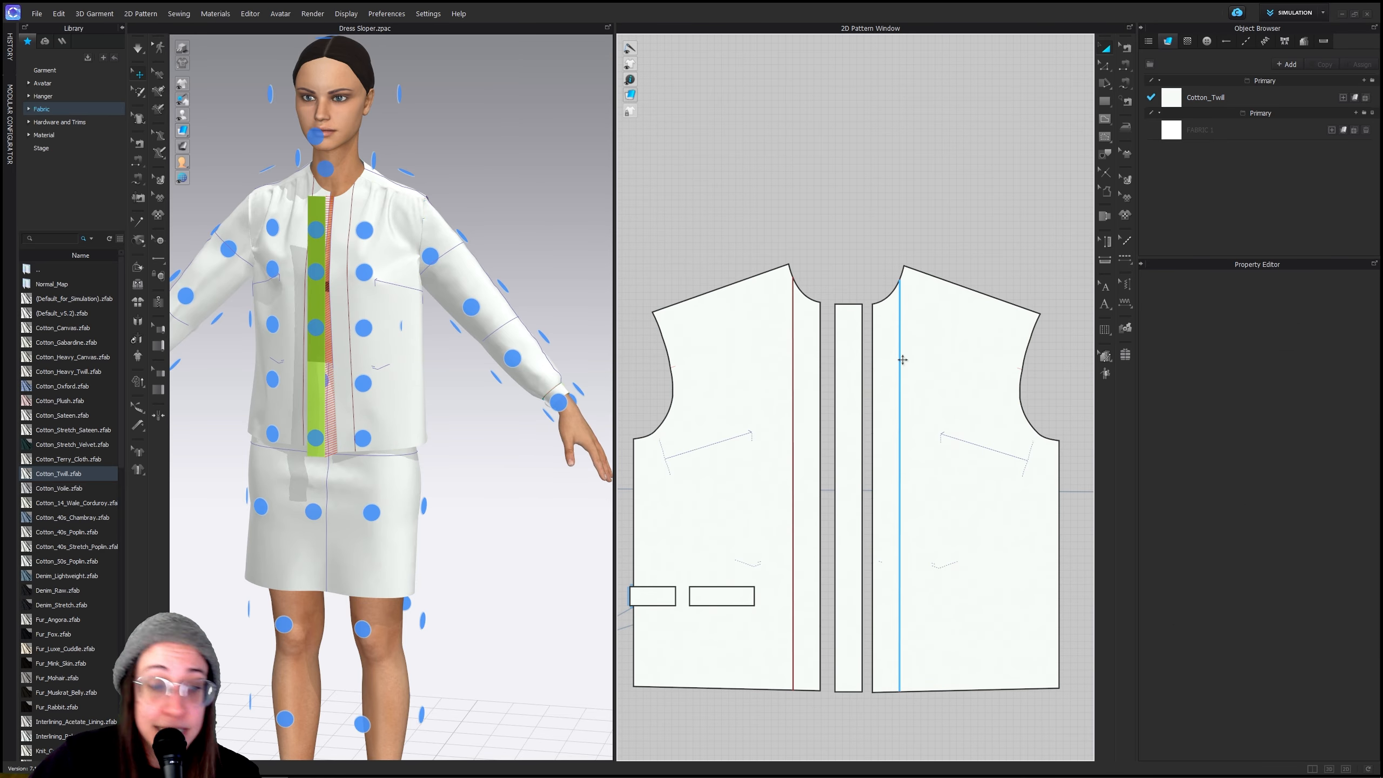
Delete the vertical internal line from the wearer's left front shirt panel and start simulating the garment
{"action": "left_click", "coordinate": [899, 389]}
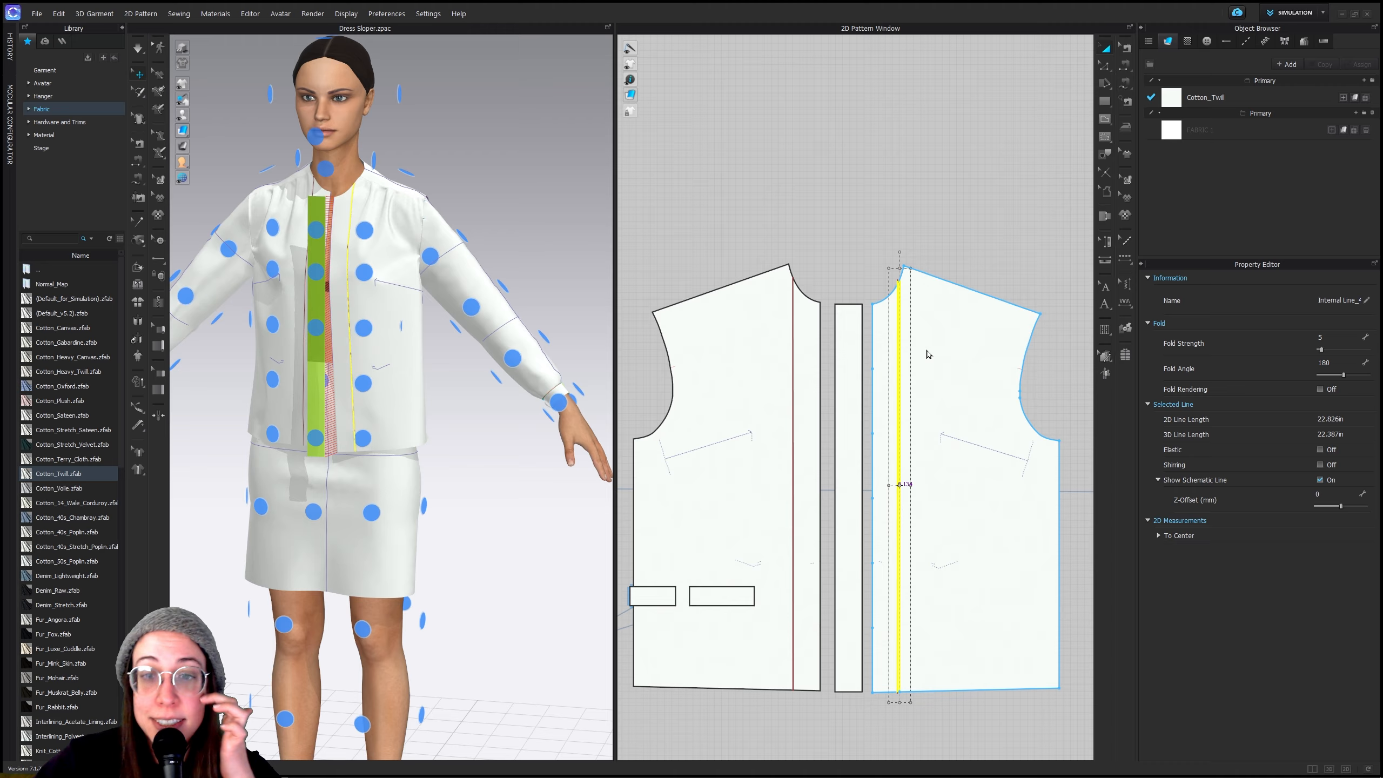
{"action": "key", "text": "Delete"}
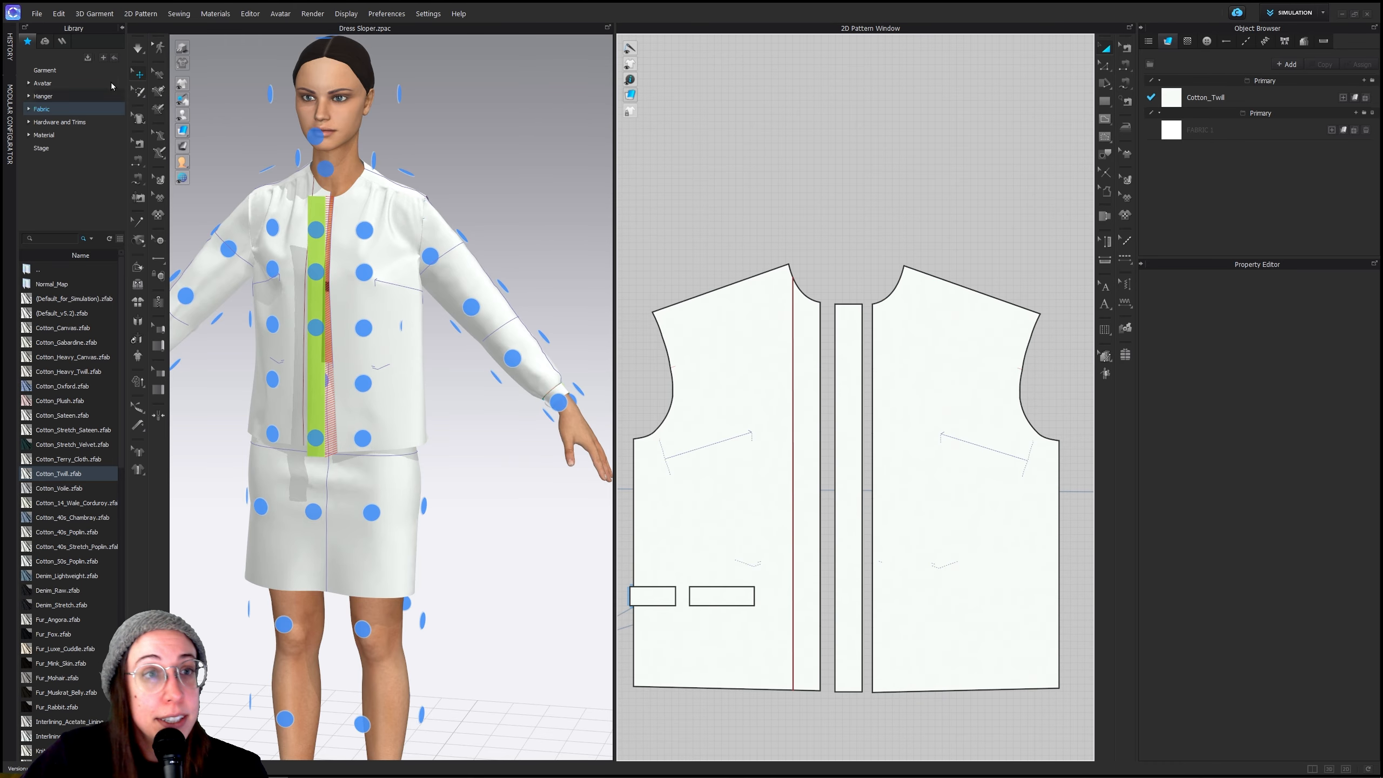
{"action": "left_click", "coordinate": [138, 47]}
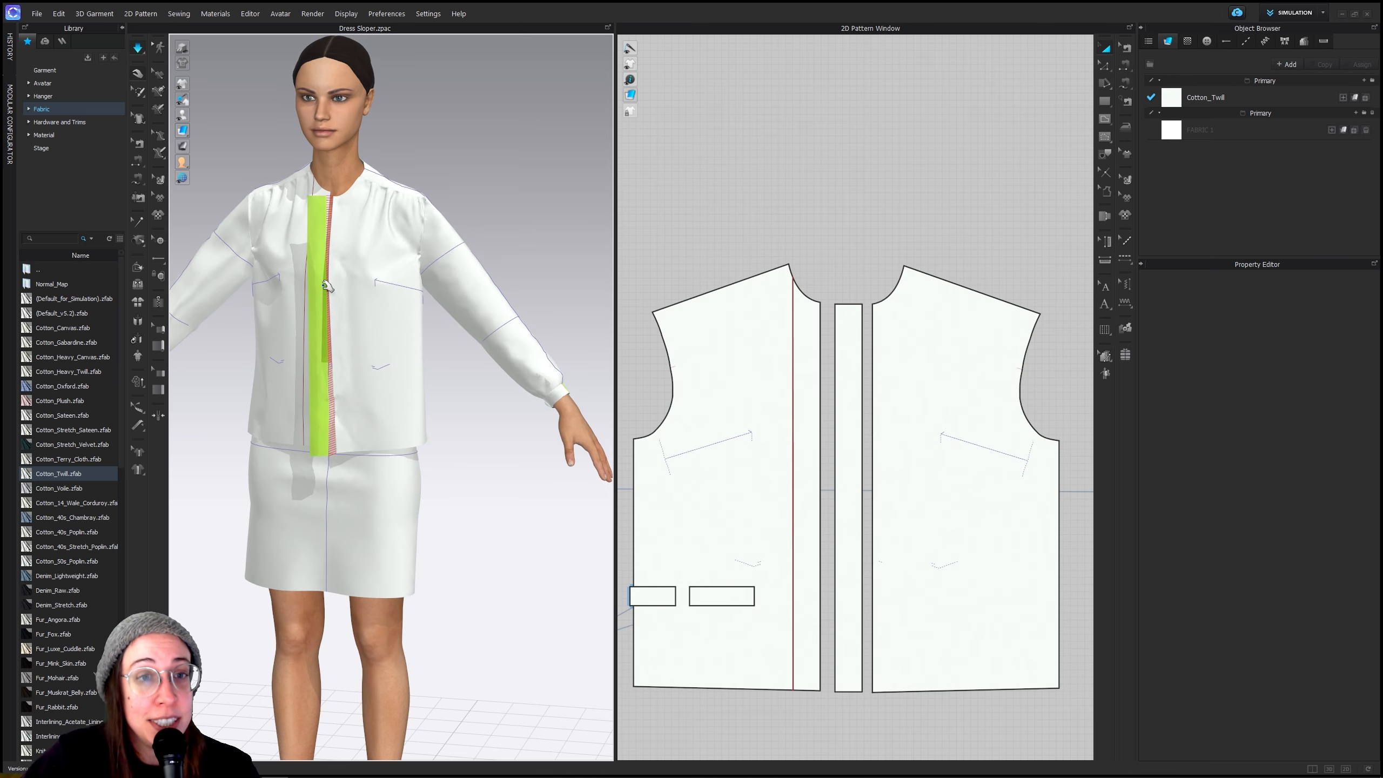
Pull the two shirt front panels apart on the avatar during simulation to free the placket strip underneath
{"action": "right_click_drag", "start_coordinate": [326, 286], "coordinate": [345, 413]}
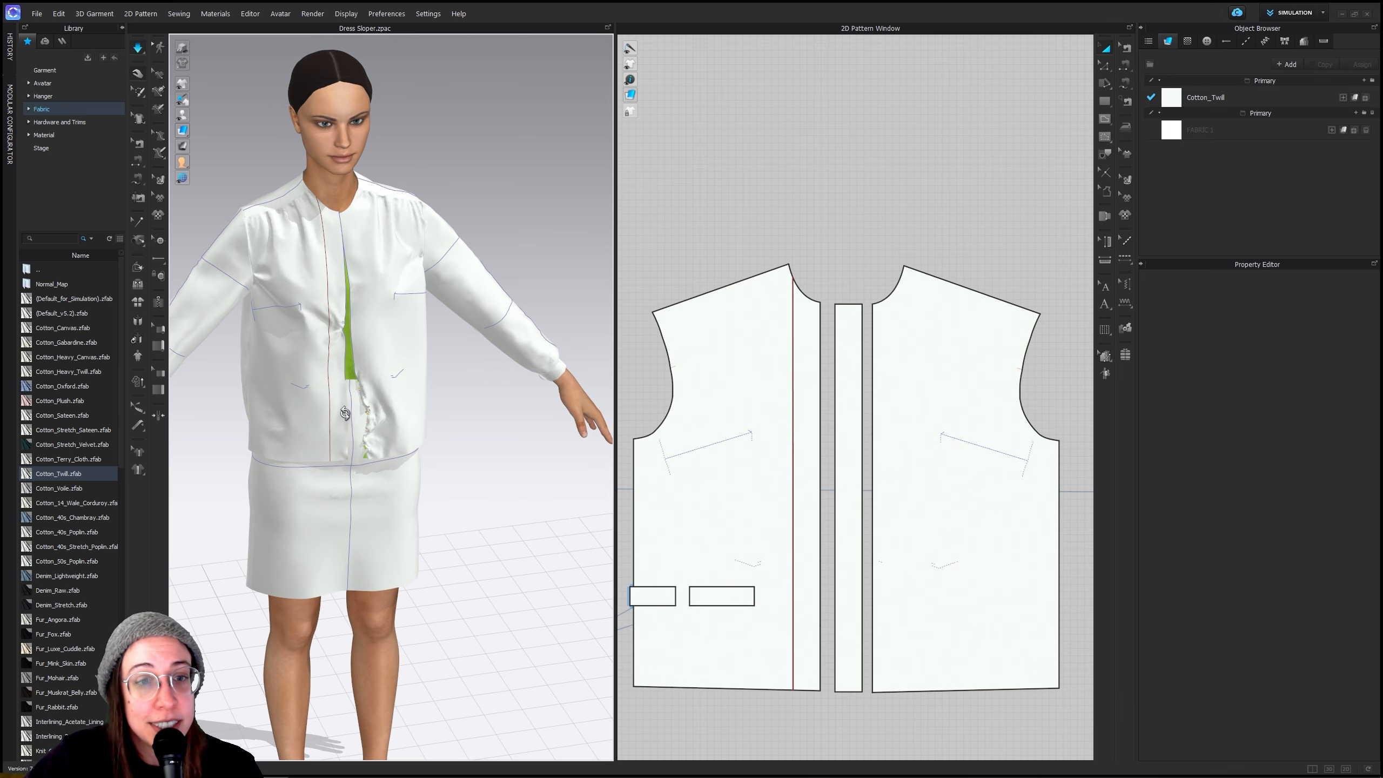
{"action": "left_click", "coordinate": [324, 417]}
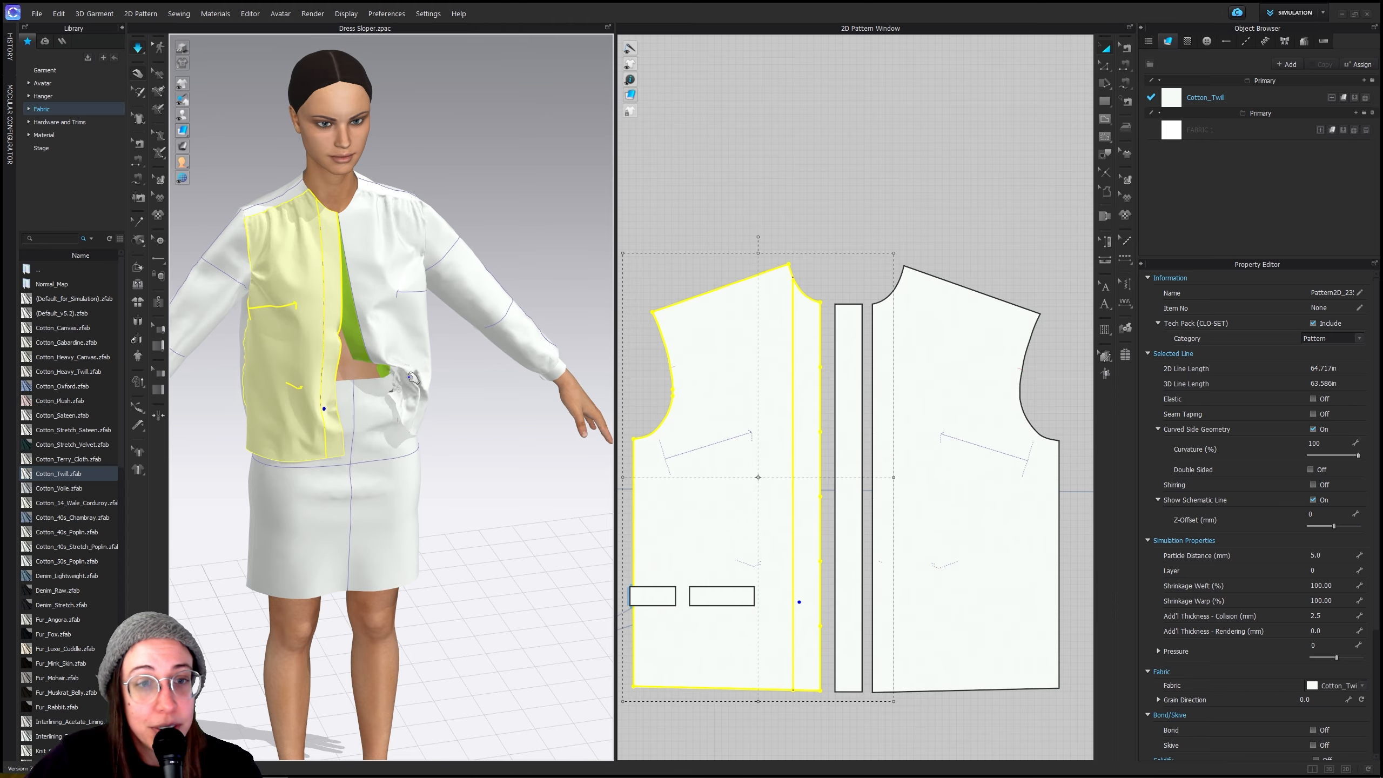
{"action": "left_click", "coordinate": [439, 389]}
{"action": "left_click_drag", "start_coordinate": [491, 397], "coordinate": [493, 398]}
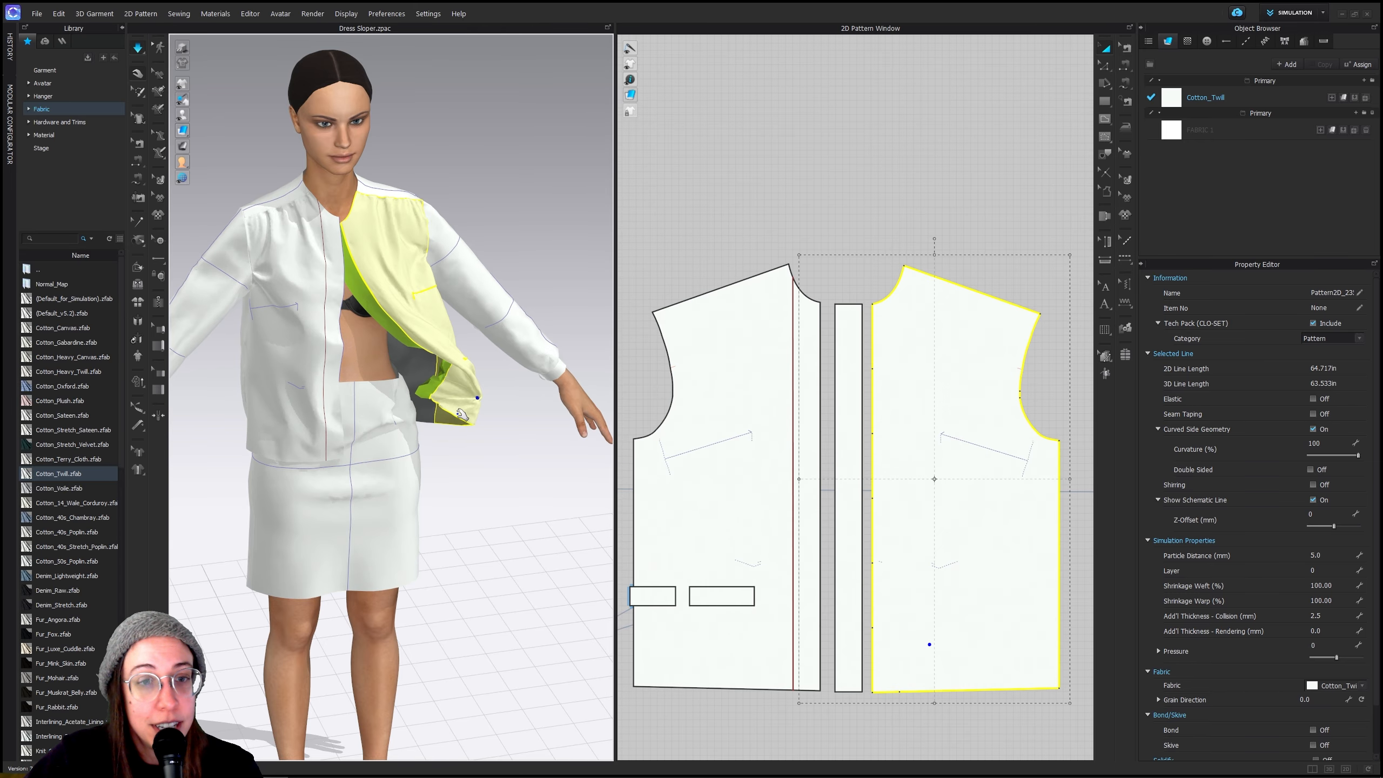
Set the simulation layer of the front and back skirt patterns to -5
{"action": "scroll", "coordinate": [874, 554], "scroll_direction": "down", "scroll_amount": 5}
{"action": "middle_click_drag", "start_coordinate": [875, 555], "coordinate": [788, 484]}
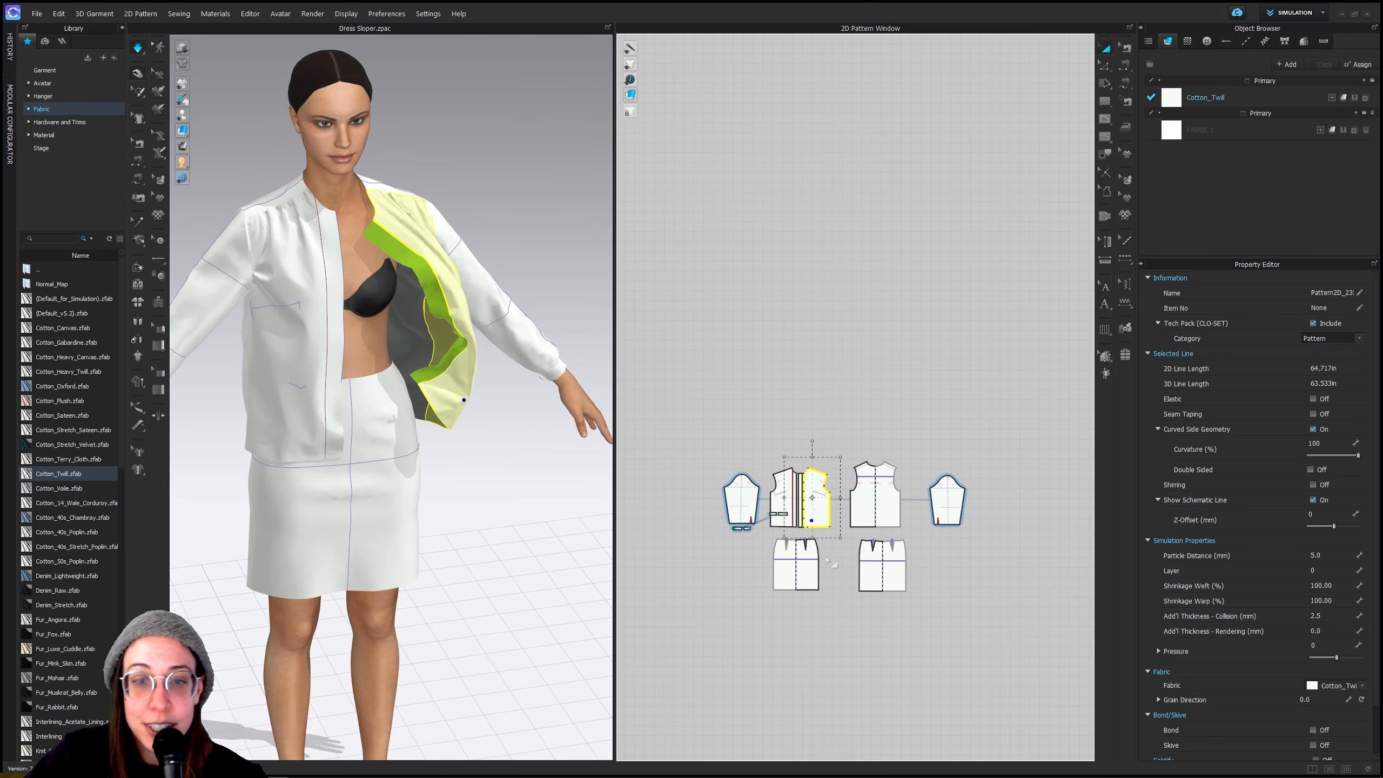
{"action": "left_click", "coordinate": [809, 565]}
{"action": "left_click", "coordinate": [874, 570], "text": "shift"}
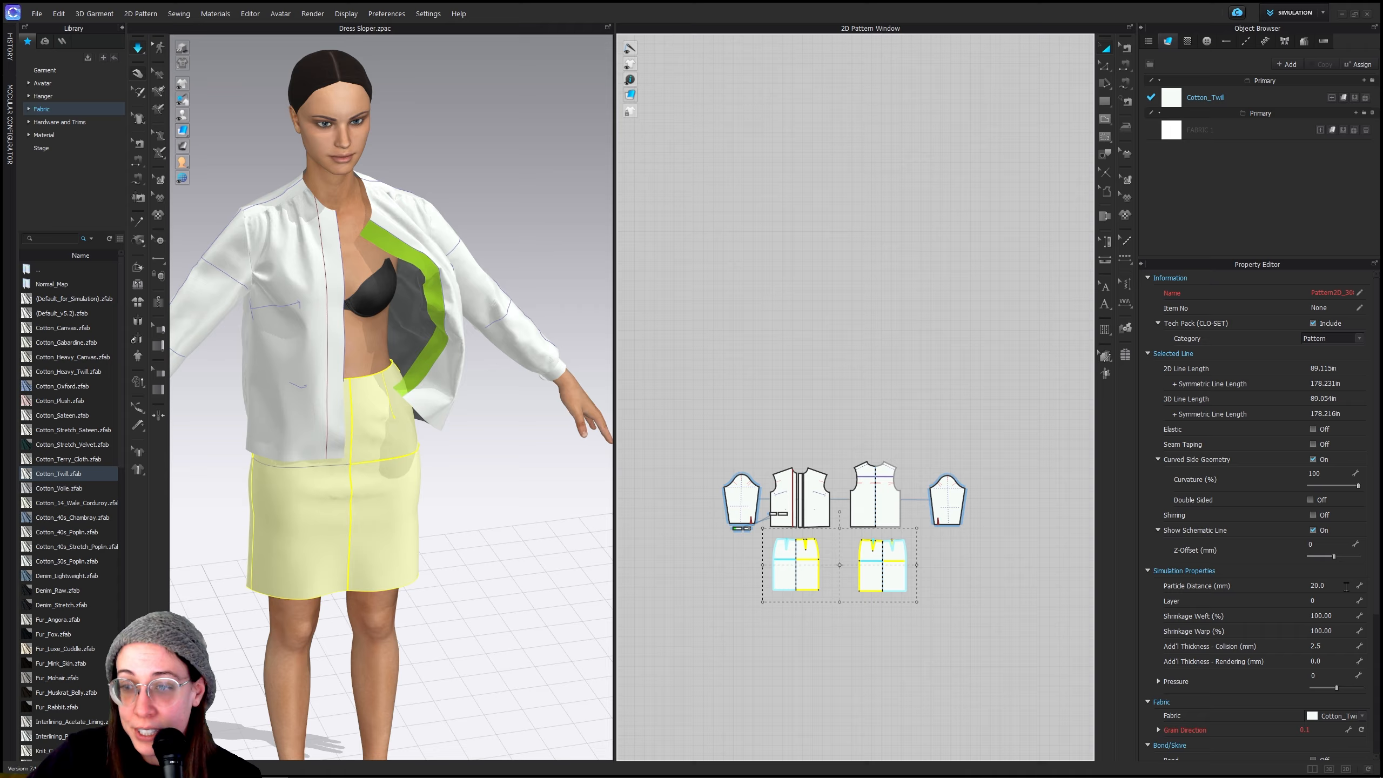
{"action": "left_click", "coordinate": [1335, 601]}
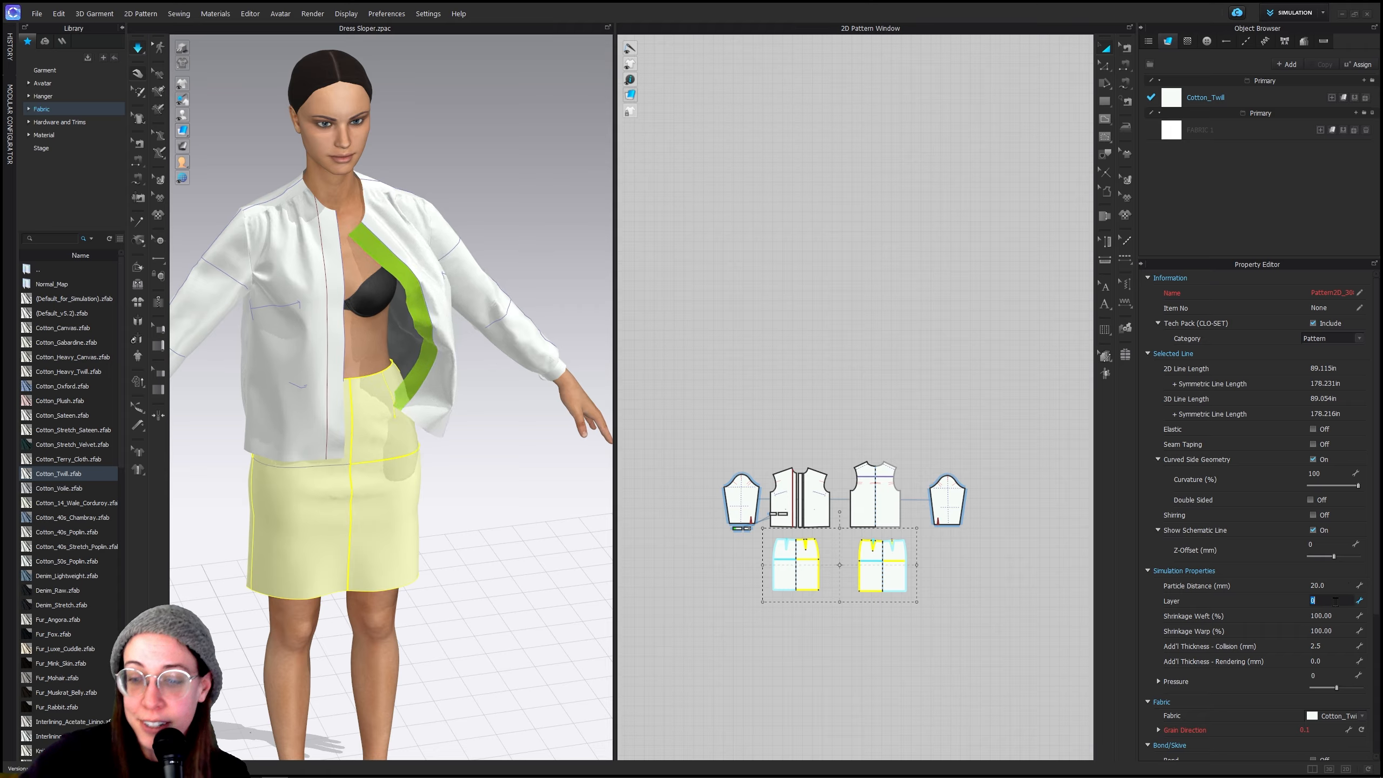
{"action": "type", "text": "-5"}
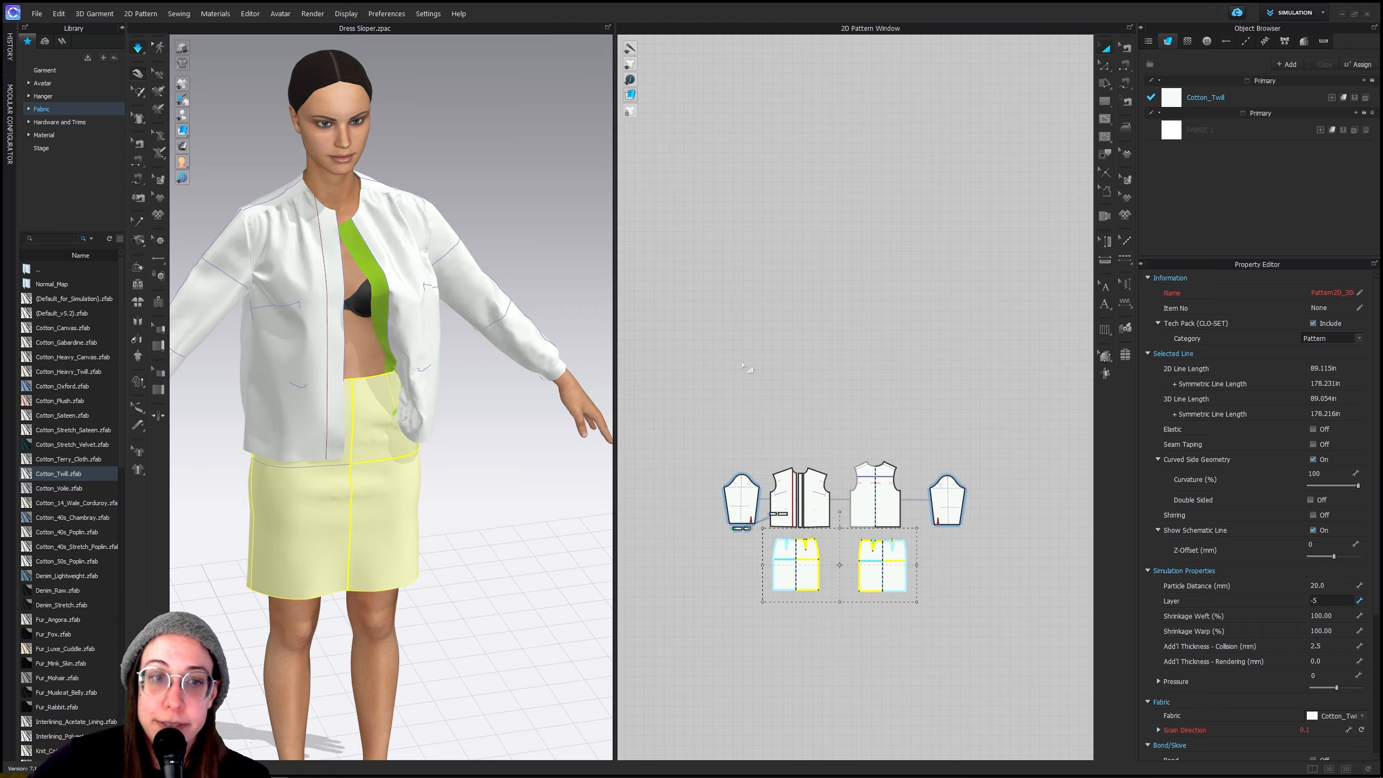
{"action": "left_click", "coordinate": [551, 466]}
Tug the front panels and placket strip into place on the avatar so the front opening lies flat over the skirt
{"action": "left_click", "coordinate": [395, 453]}
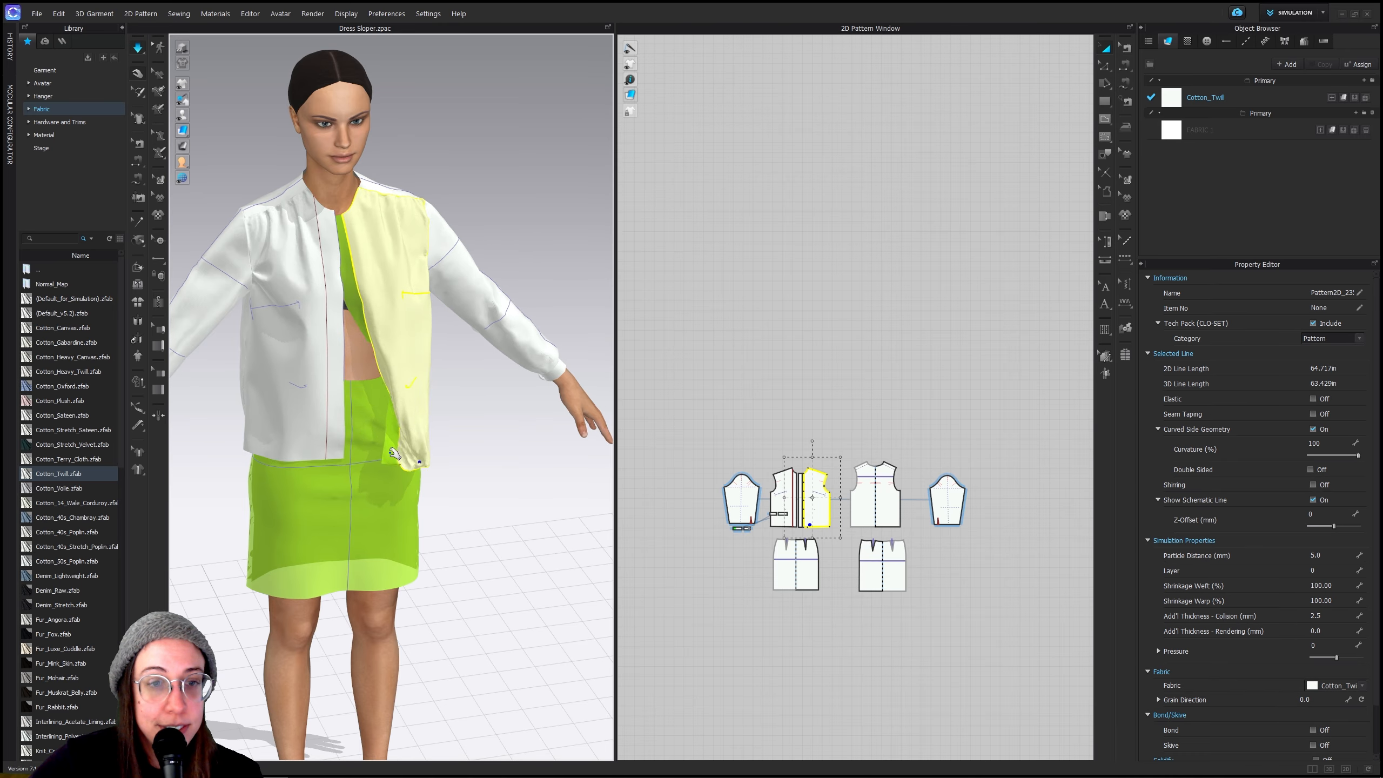
{"action": "left_click", "coordinate": [390, 457]}
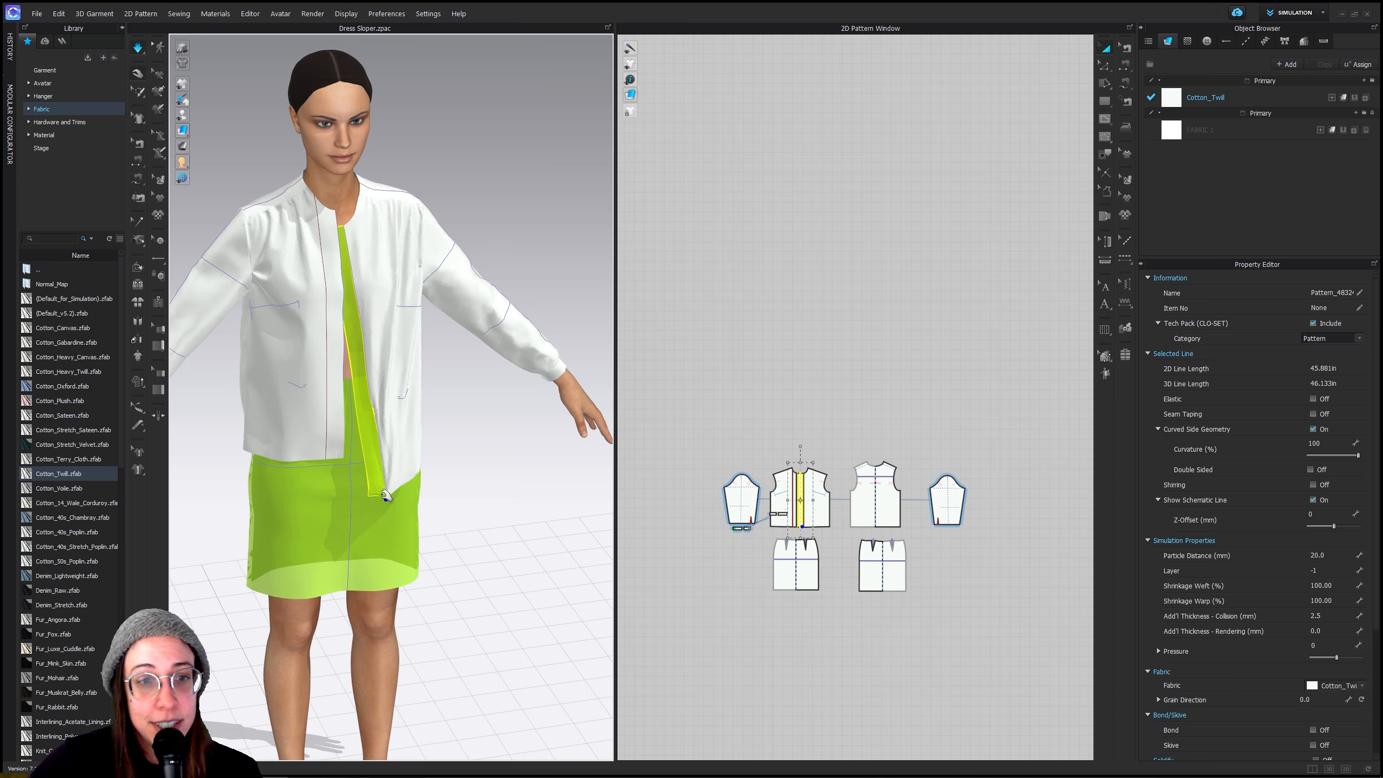
{"action": "left_click", "coordinate": [362, 353]}
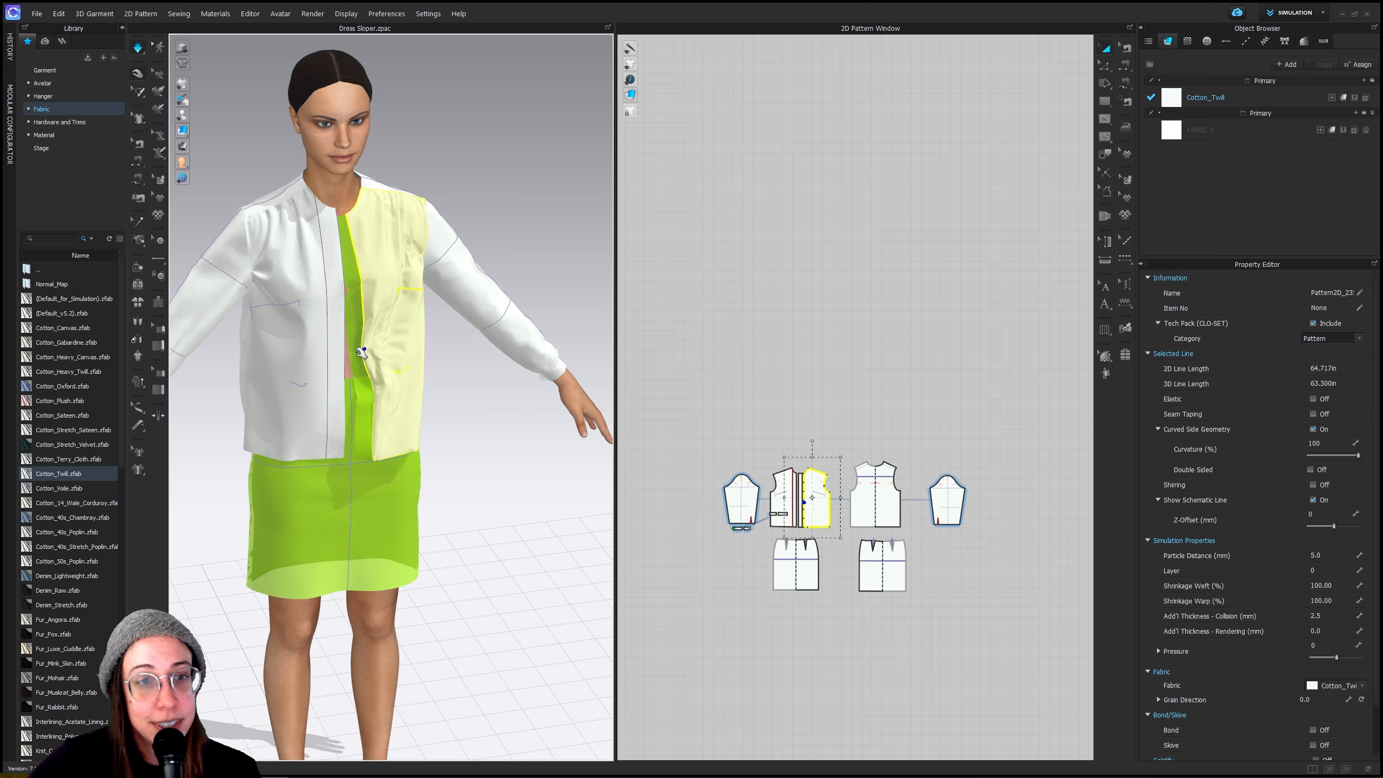
{"action": "left_click", "coordinate": [355, 280]}
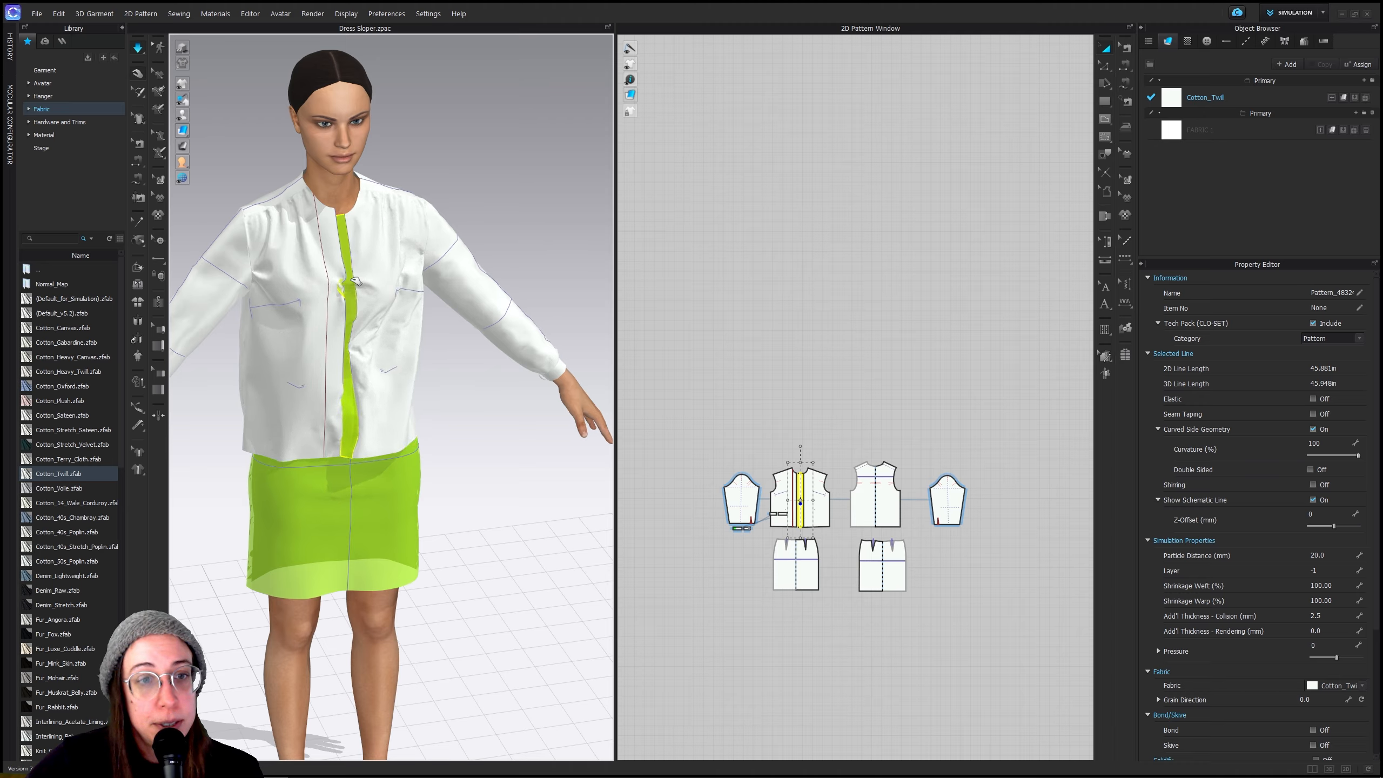
{"action": "left_click", "coordinate": [357, 370]}
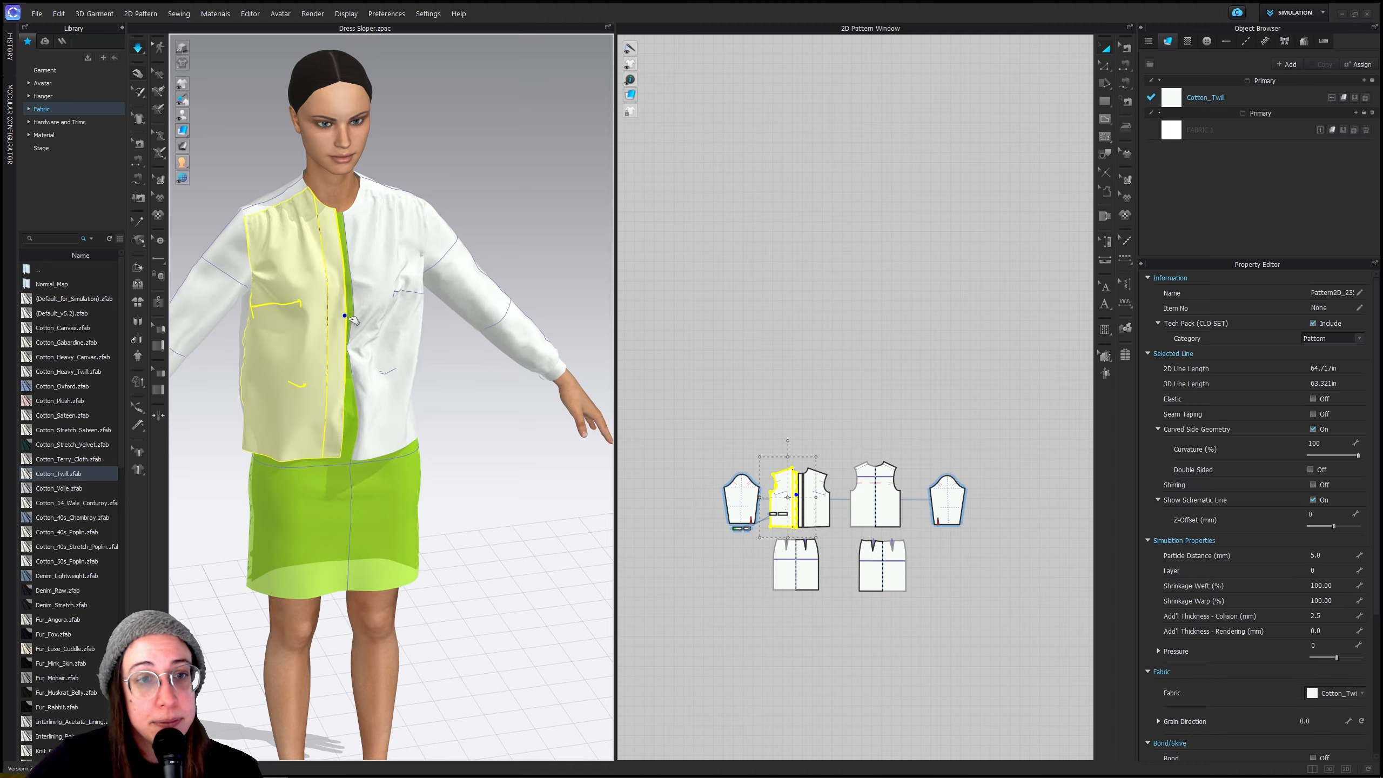
{"action": "left_click", "coordinate": [354, 429]}
{"action": "left_click_drag", "start_coordinate": [339, 450], "coordinate": [331, 469]}
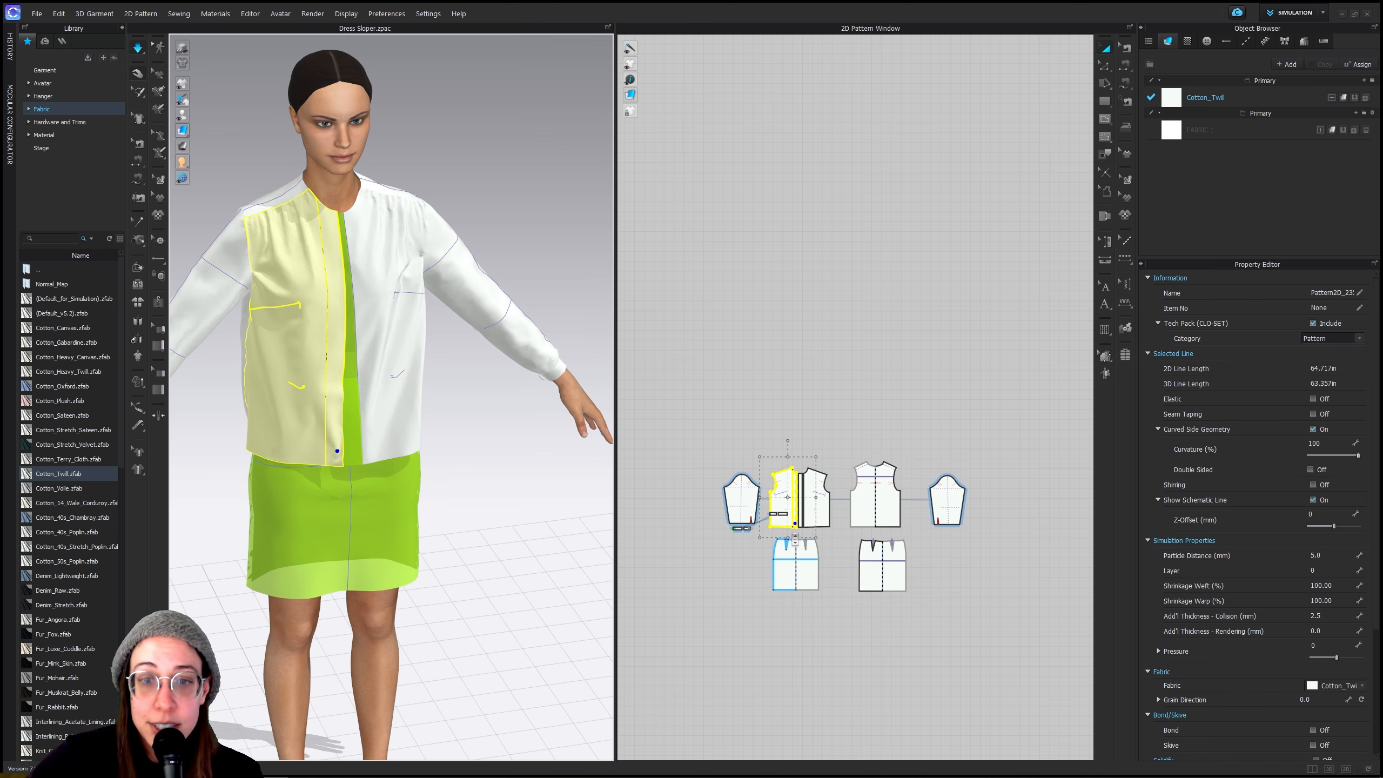
Delete the existing split points along the center front edges of both shirt front panels
{"action": "scroll", "coordinate": [794, 531], "scroll_direction": "up", "scroll_amount": 8}
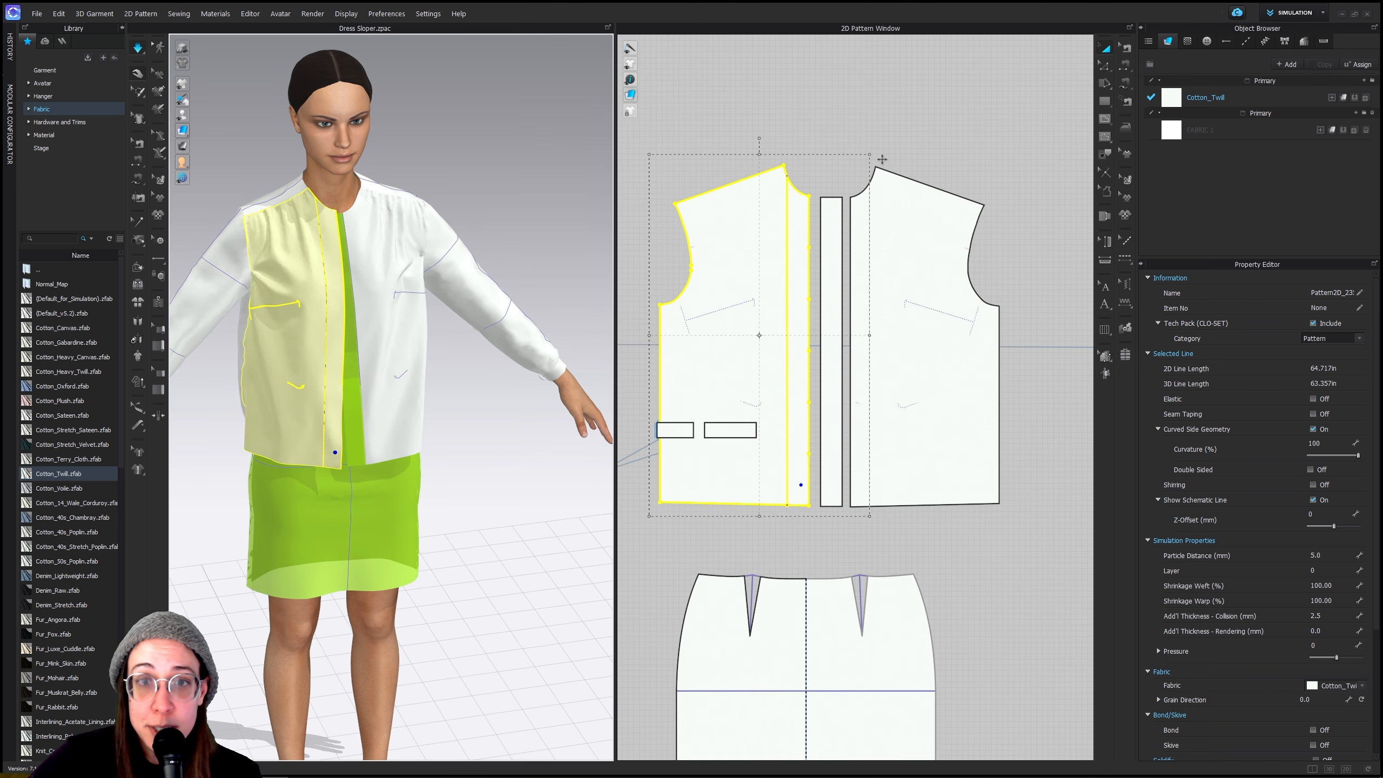
{"action": "left_click", "coordinate": [882, 158]}
{"action": "scroll", "coordinate": [841, 413], "scroll_direction": "up", "scroll_amount": 5}
{"action": "scroll", "coordinate": [838, 438], "scroll_direction": "down", "scroll_amount": 2}
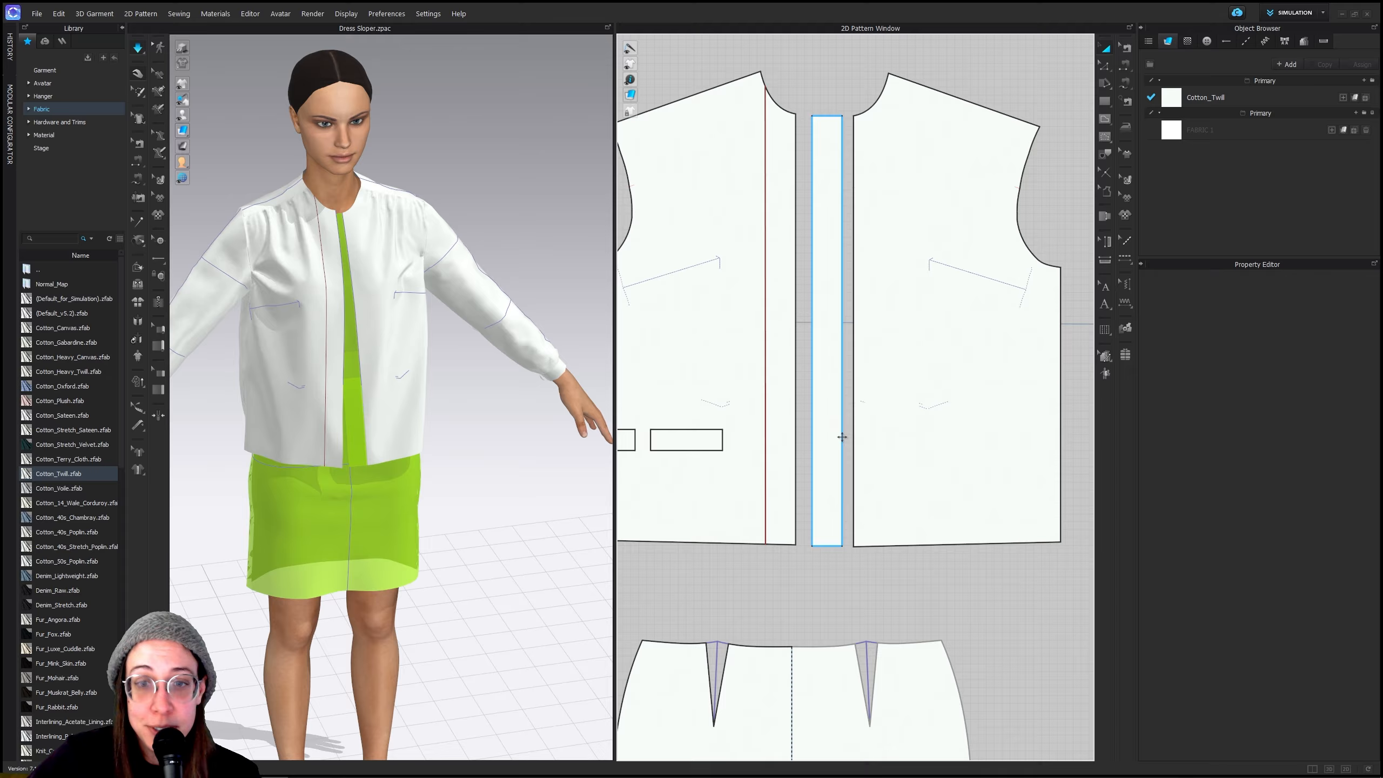
{"action": "scroll", "coordinate": [842, 437], "scroll_direction": "down", "scroll_amount": 3}
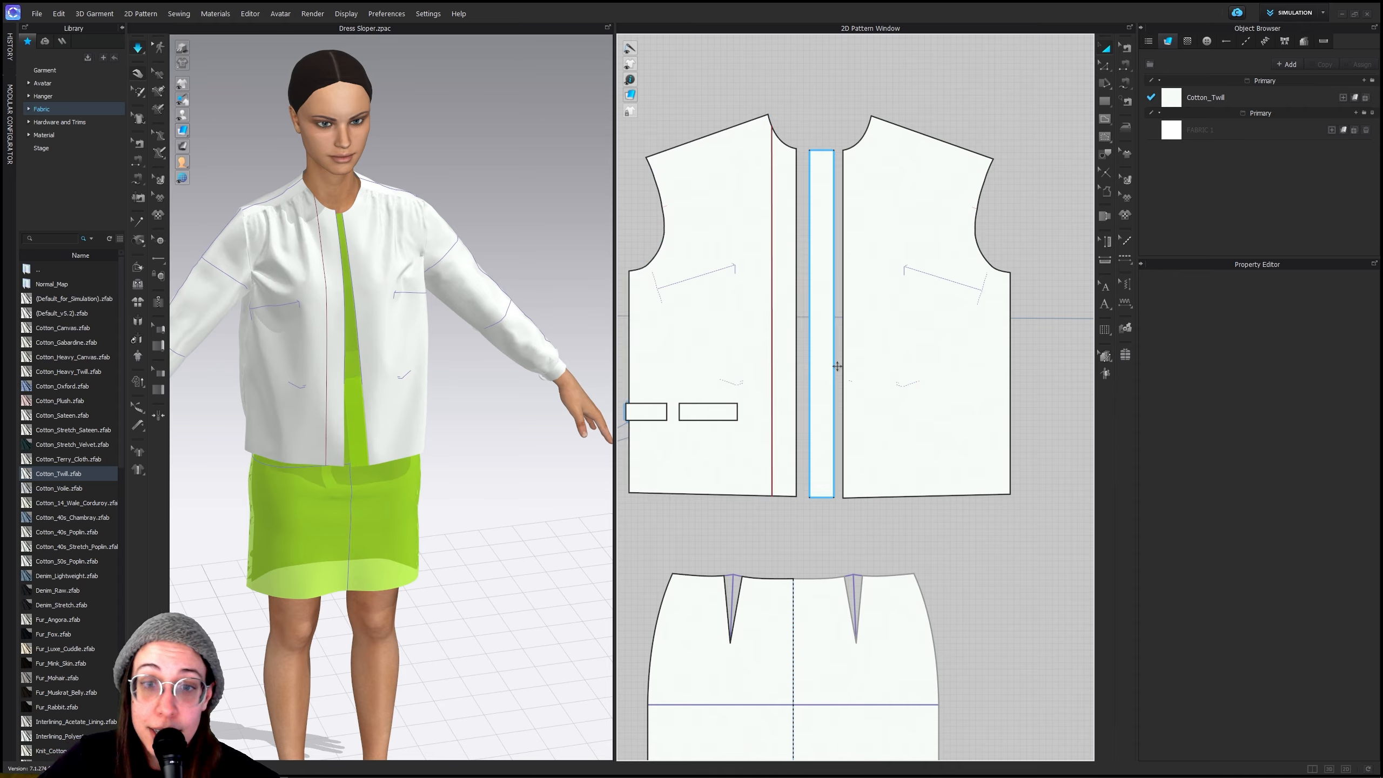
{"action": "left_click", "coordinate": [1104, 66]}
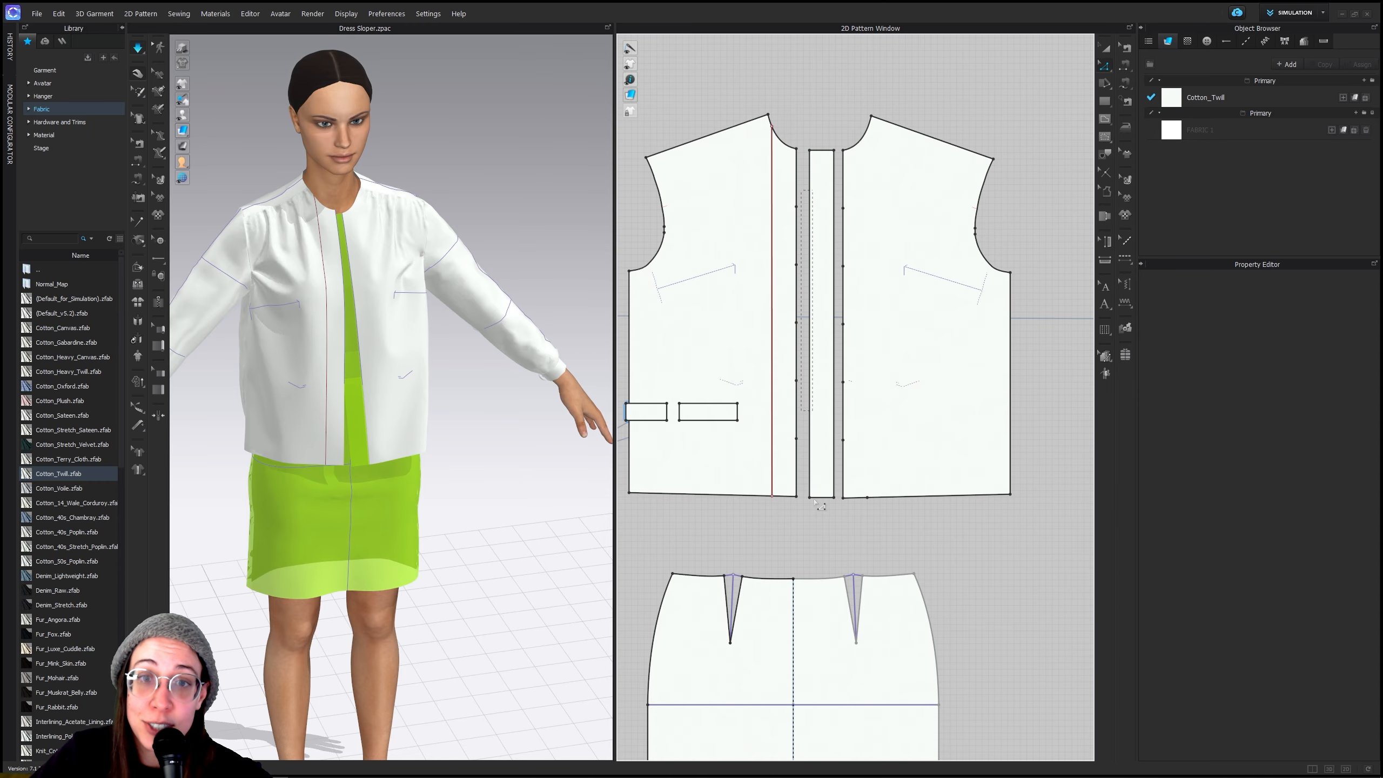
{"action": "left_click_drag", "start_coordinate": [785, 478], "coordinate": [784, 479]}
{"action": "key", "text": "Delete"}
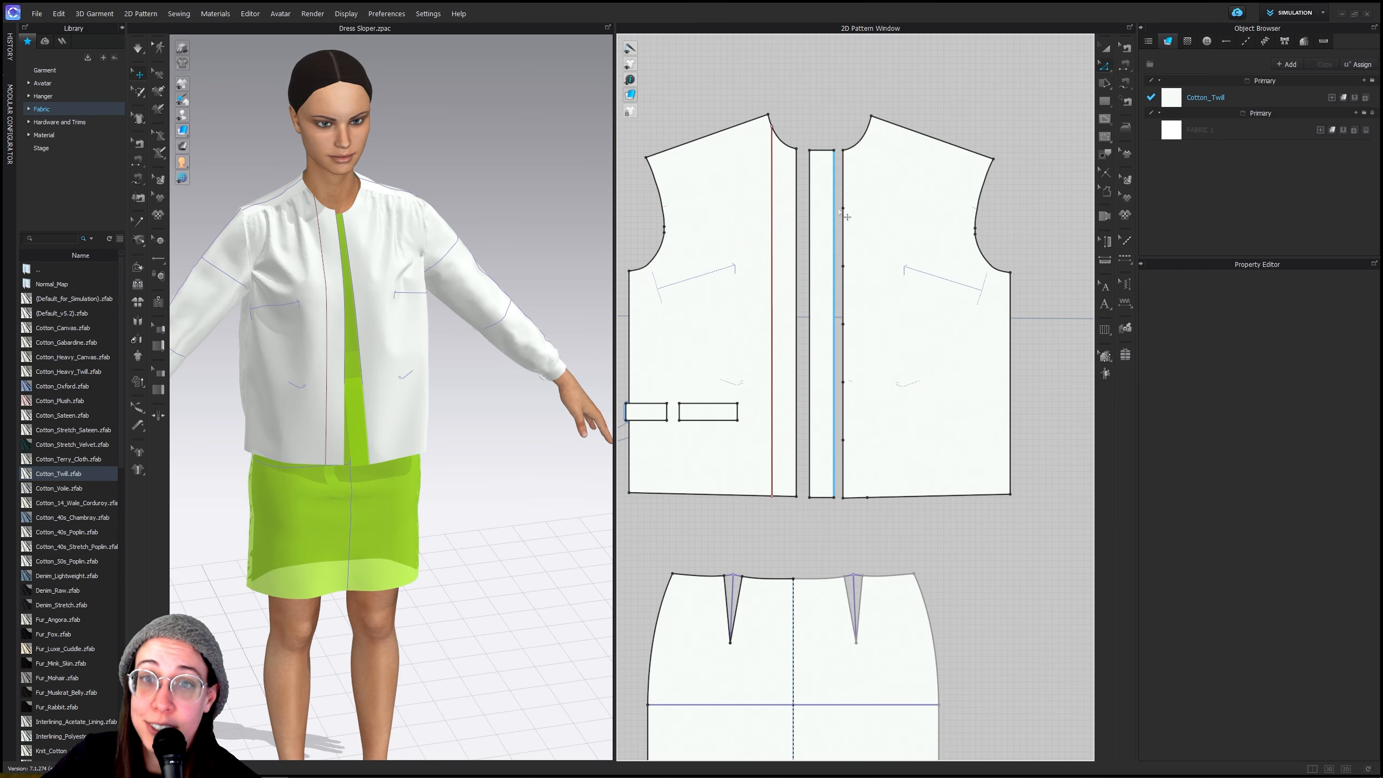
{"action": "left_click_drag", "start_coordinate": [839, 195], "coordinate": [878, 481]}
{"action": "key", "text": "Delete"}
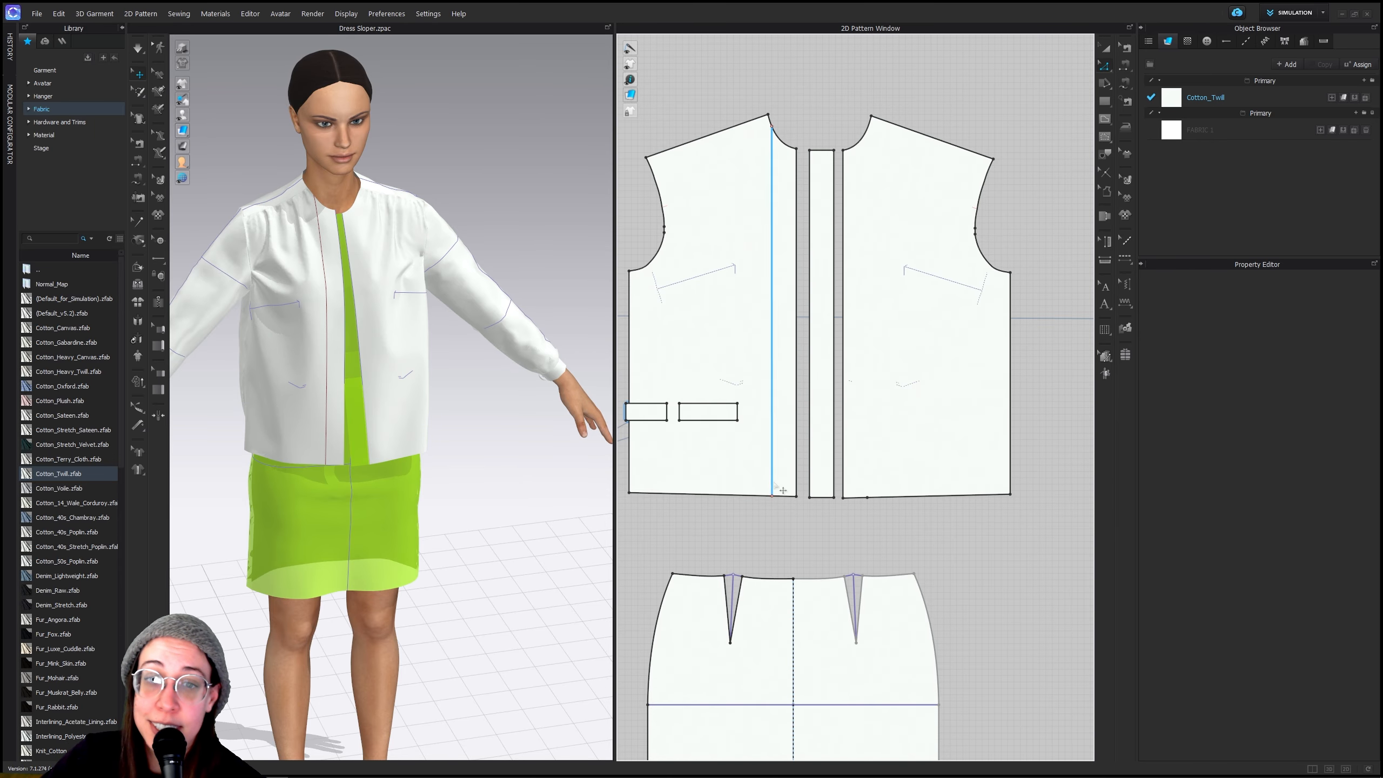
Split the center front edge of the wearer's right front panel 1 in up from the hem
{"action": "right_click", "coordinate": [800, 489]}
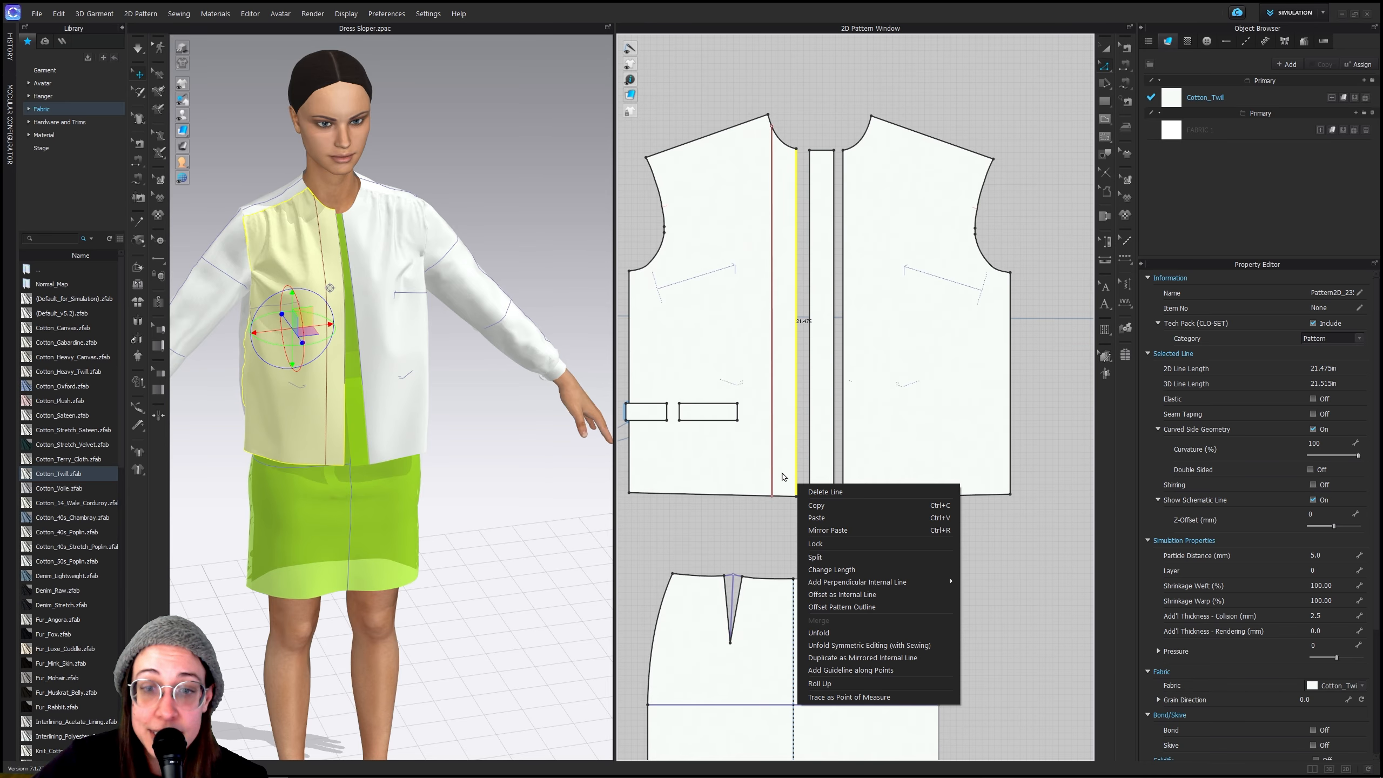
{"action": "left_click", "coordinate": [849, 558]}
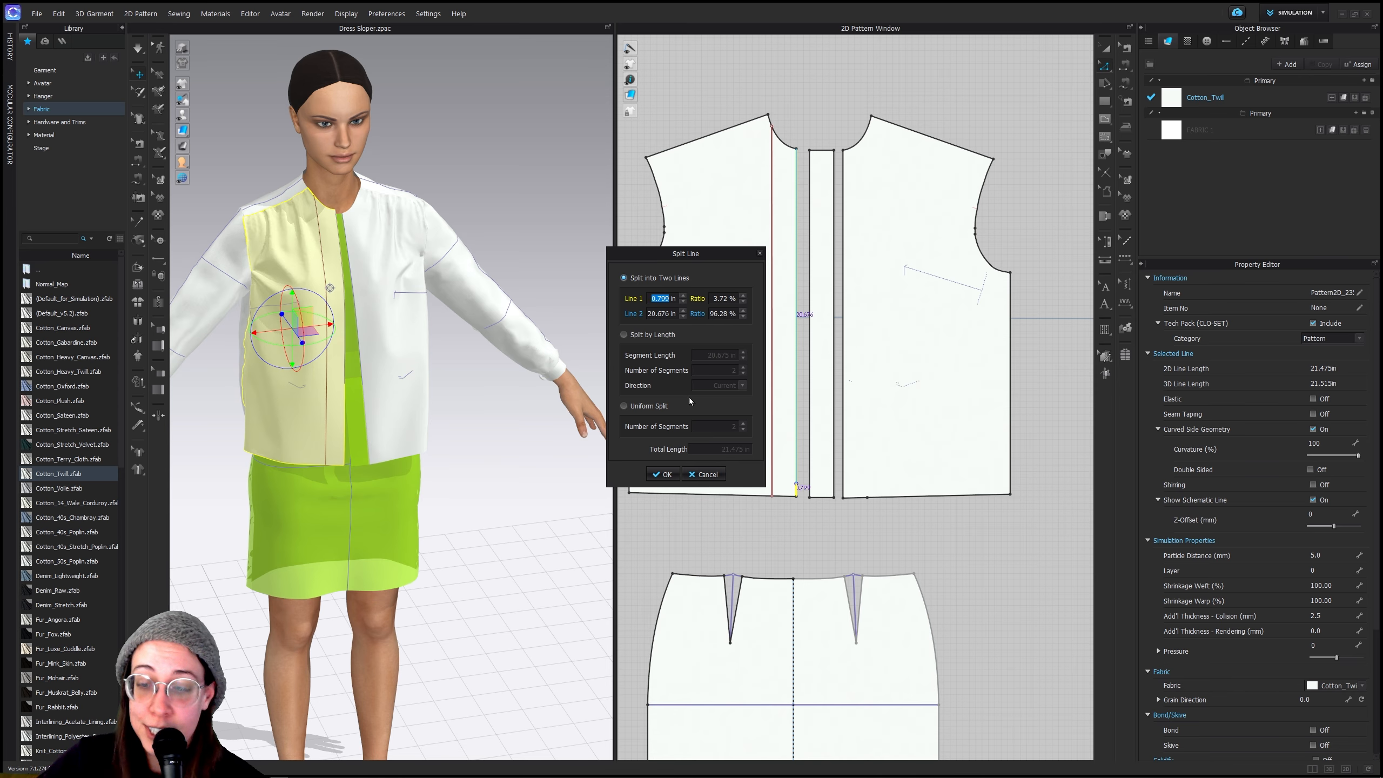
{"action": "type", "text": "1"}
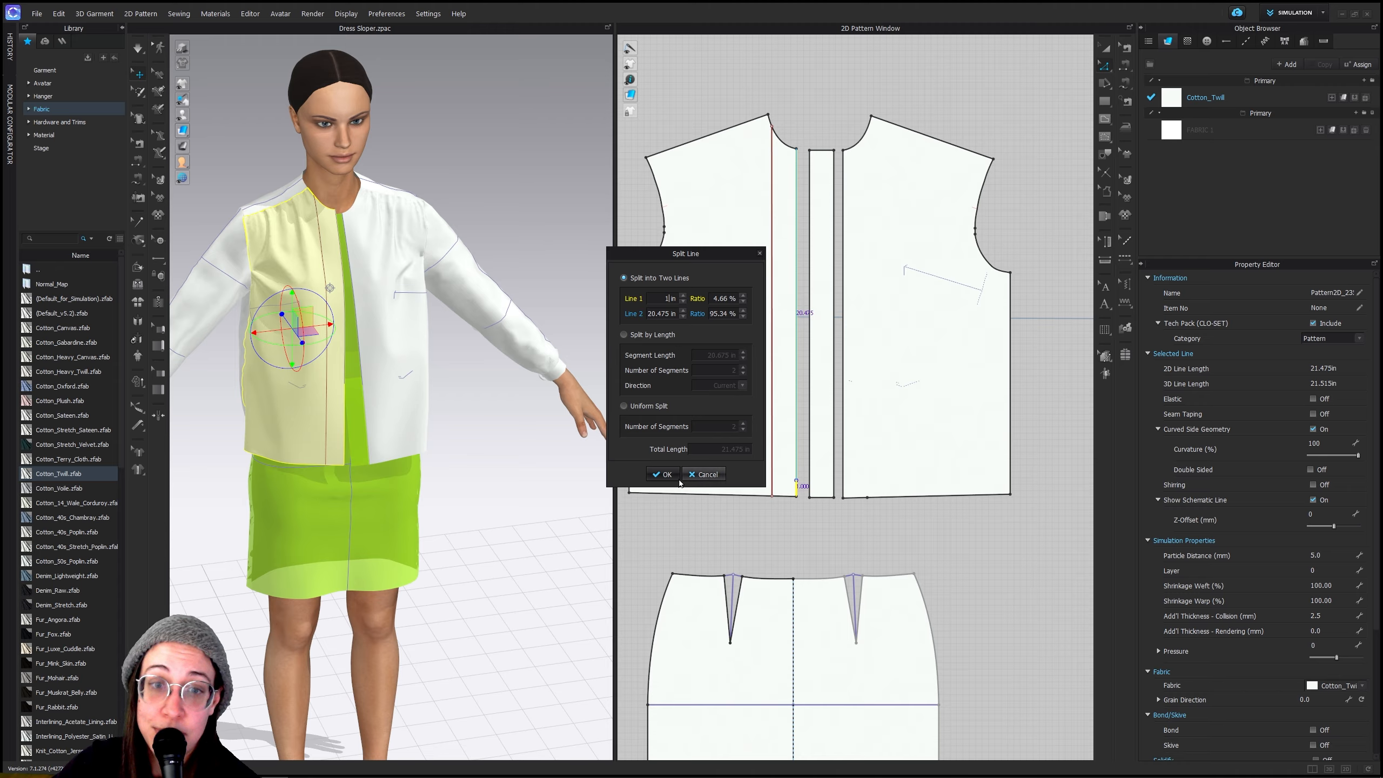
{"action": "left_click", "coordinate": [663, 474]}
Split the same center front edge 1 in down from the neckline
{"action": "right_click", "coordinate": [796, 167]}
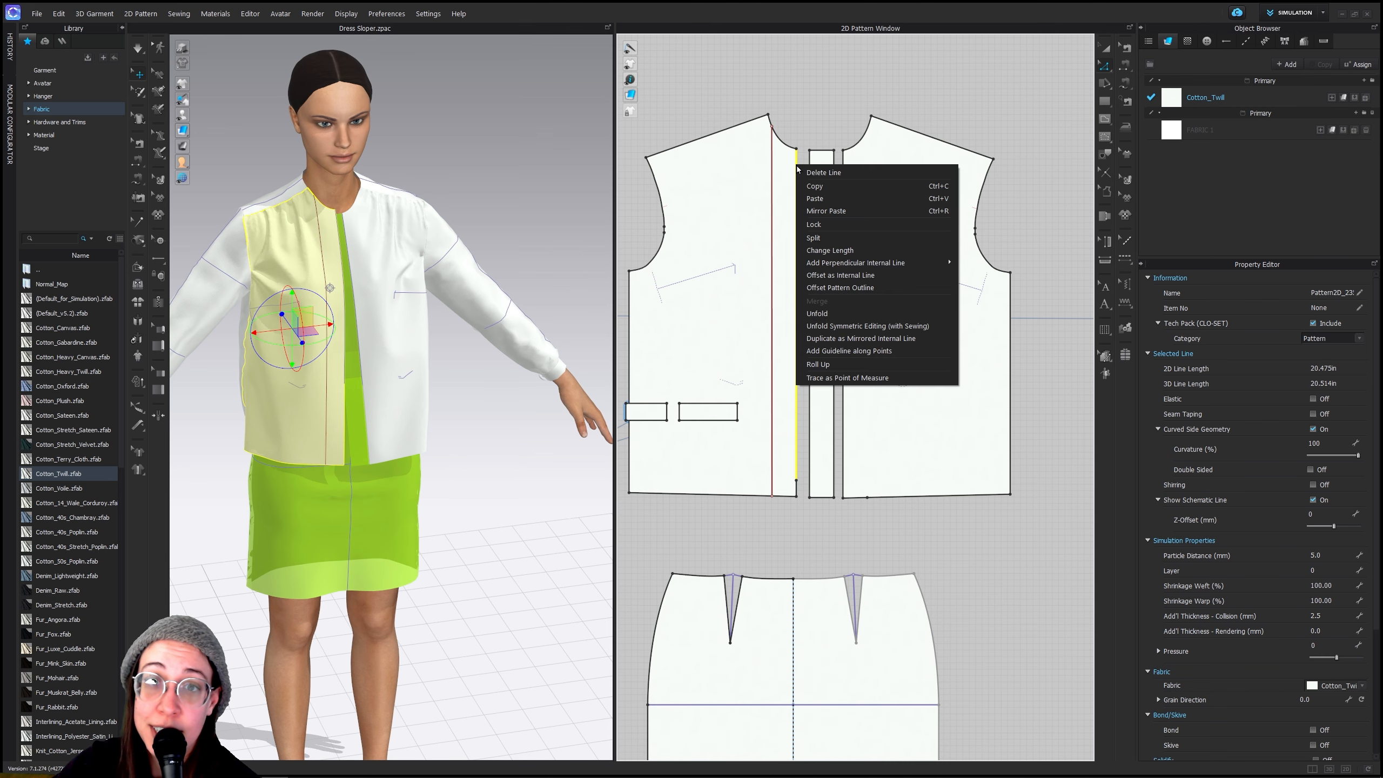
{"action": "left_click", "coordinate": [829, 240]}
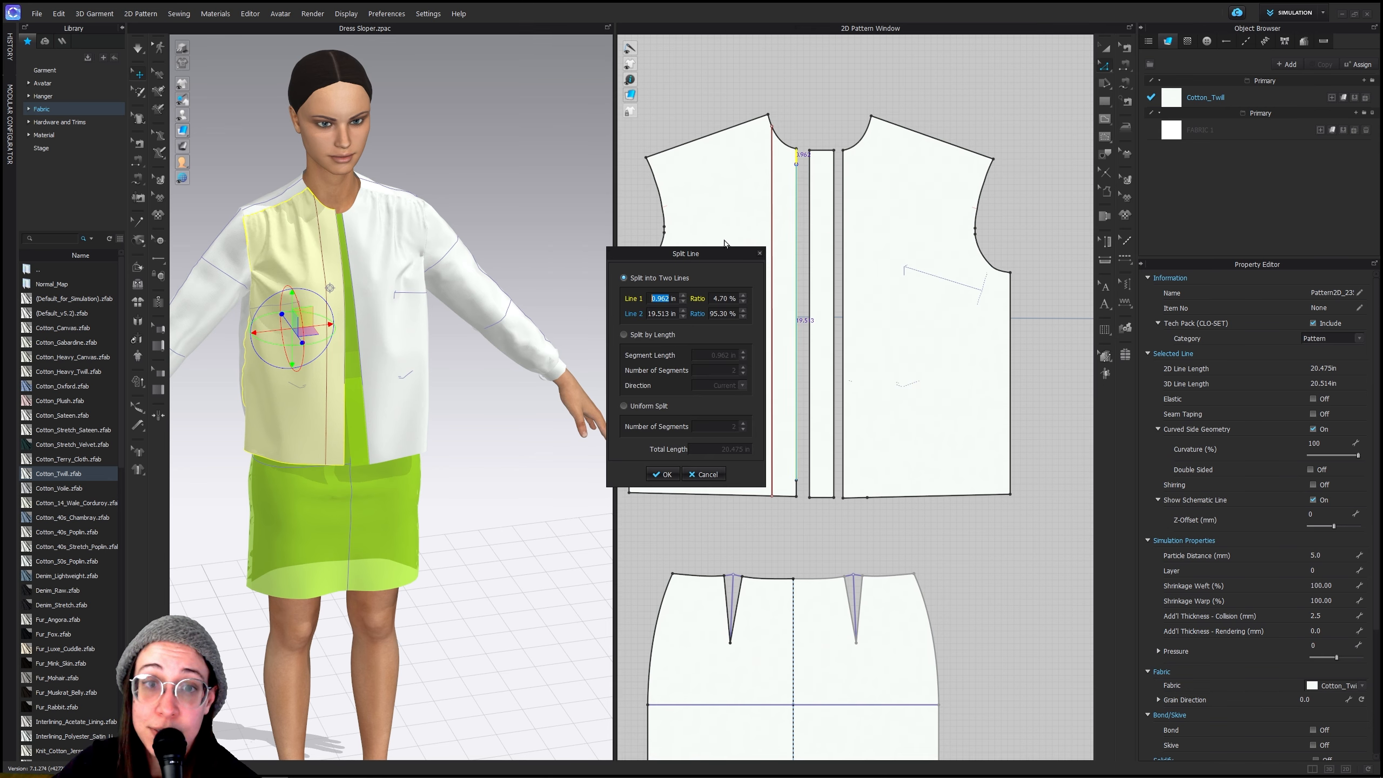
{"action": "type", "text": "1"}
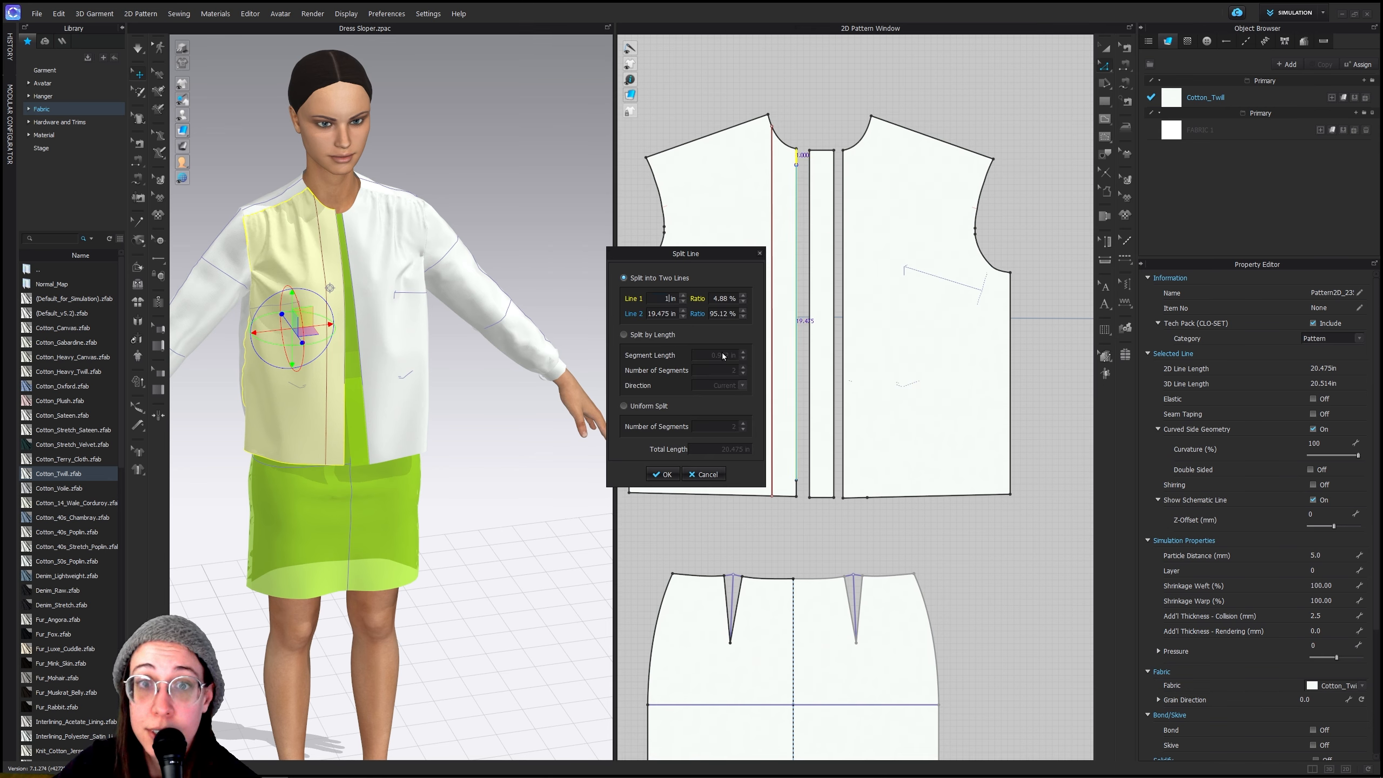
{"action": "left_click", "coordinate": [674, 476]}
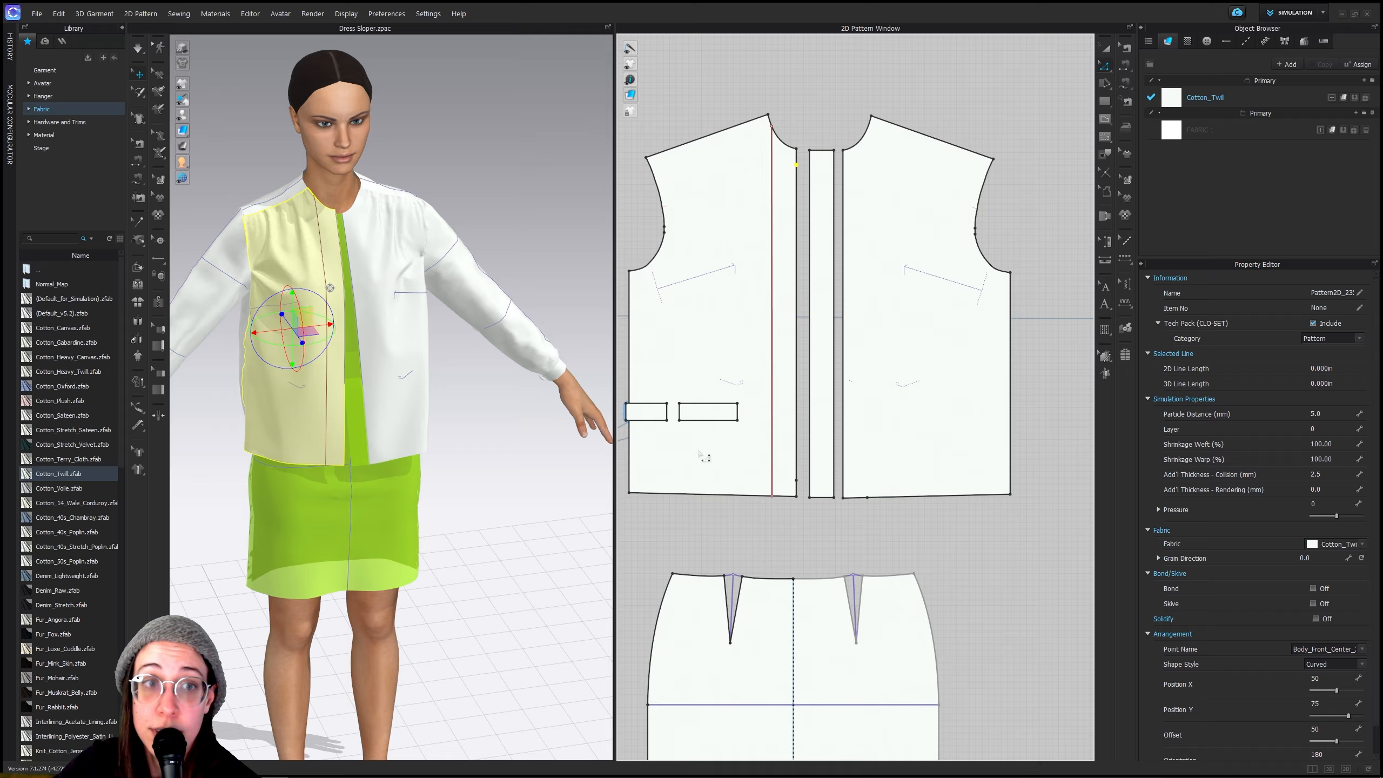
Split the center front edge segment between the two 1 in points uniformly into 6 segments
{"action": "right_click", "coordinate": [796, 240]}
{"action": "left_click", "coordinate": [825, 309]}
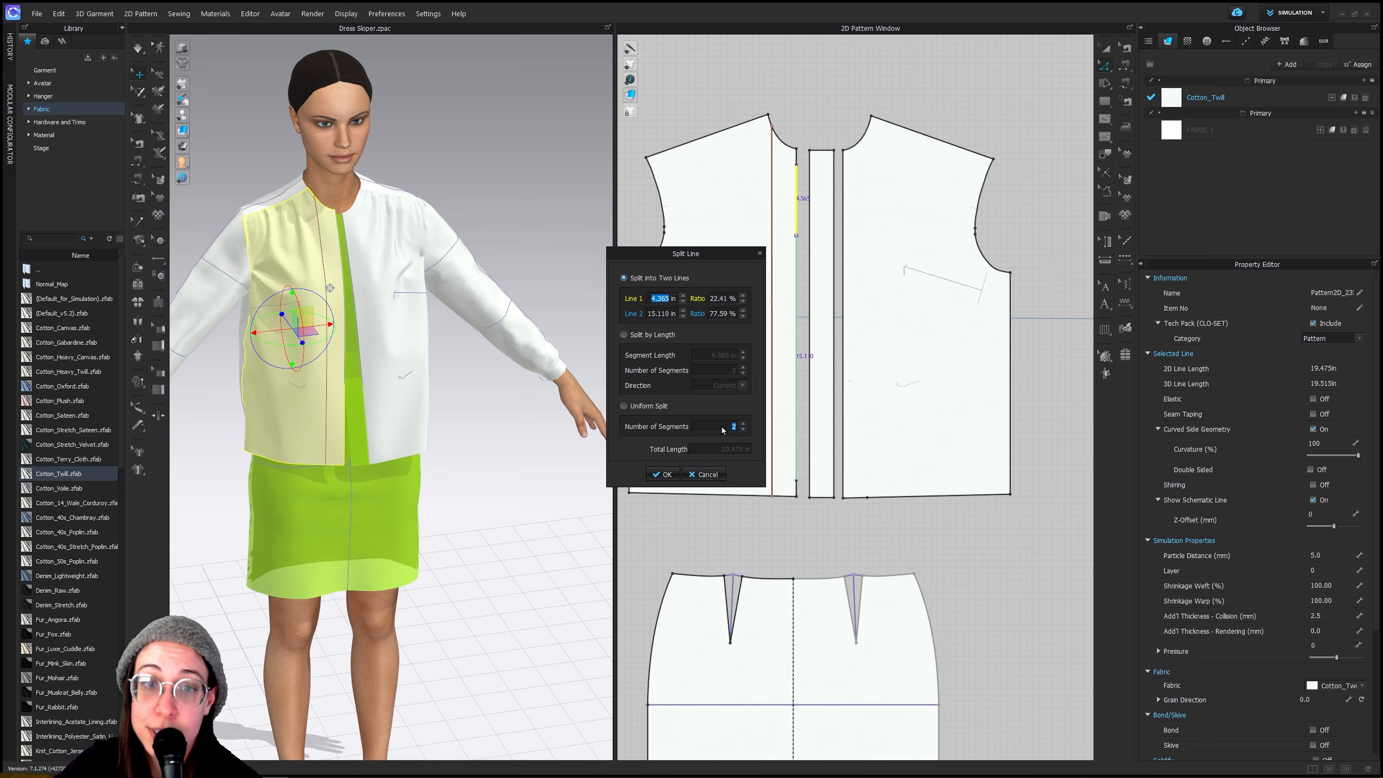
{"action": "left_click", "coordinate": [641, 406]}
{"action": "left_click", "coordinate": [743, 425]}
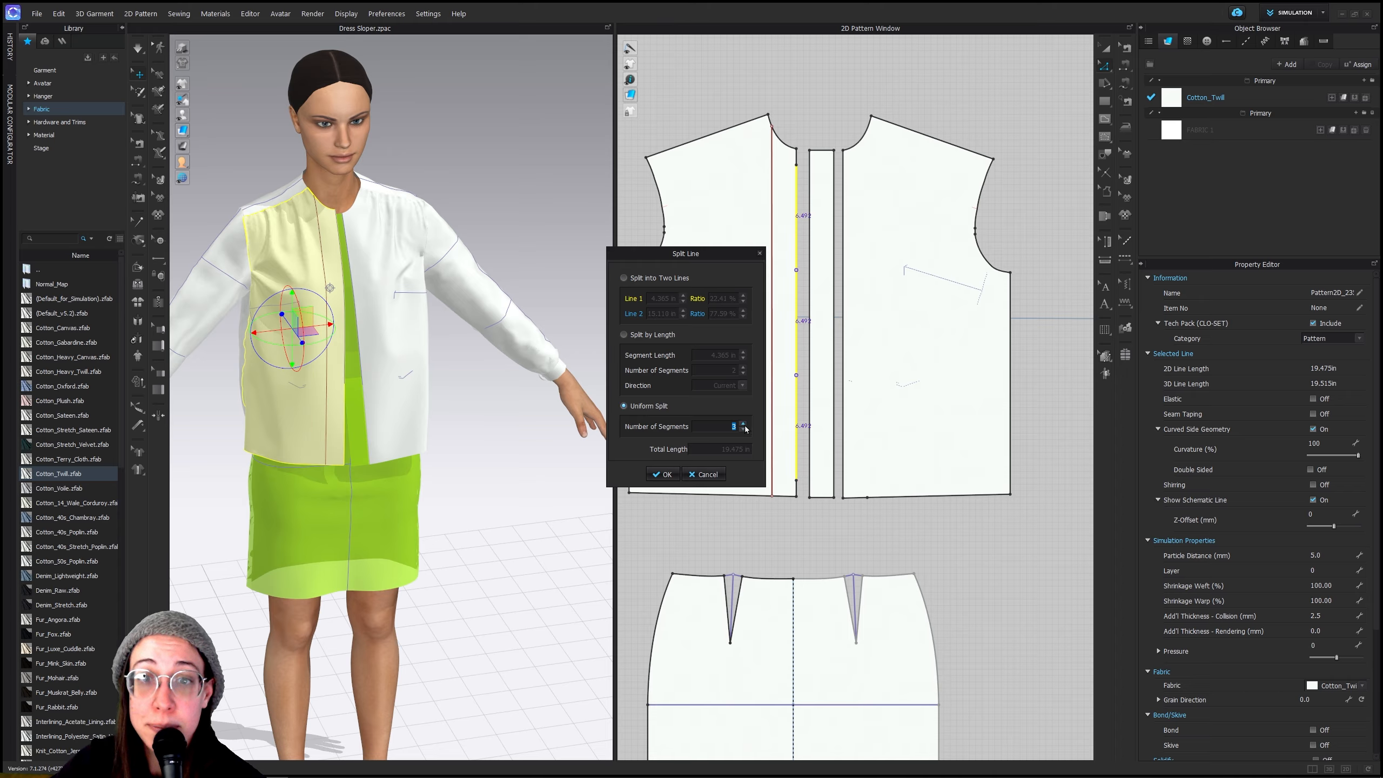
{"action": "left_click", "coordinate": [743, 425]}
{"action": "left_click", "coordinate": [744, 426]}
{"action": "left_click", "coordinate": [744, 425]}
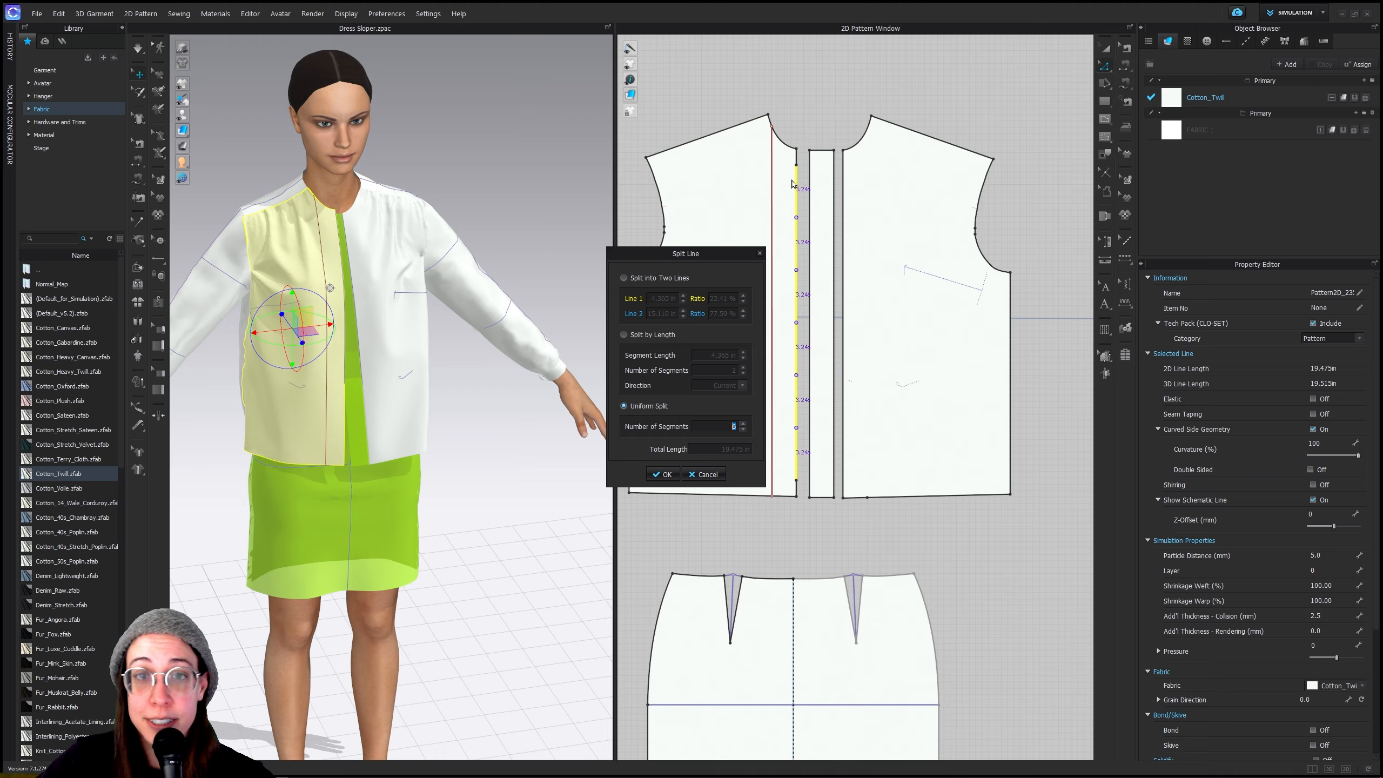
{"action": "left_click", "coordinate": [665, 474]}
Move the placket strip pattern closer to the center front edge of the wearer's right front panel
{"action": "key", "text": "a"}
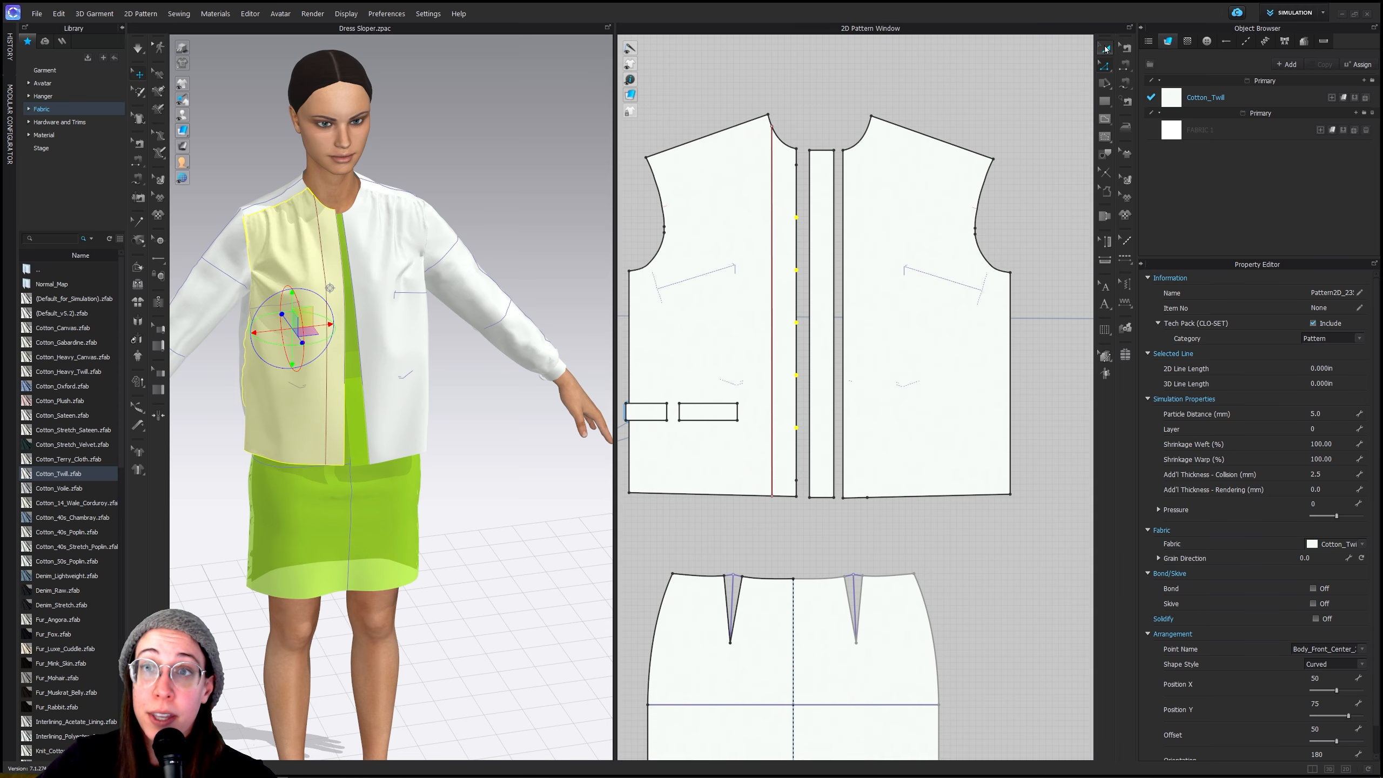
{"action": "left_click", "coordinate": [807, 341]}
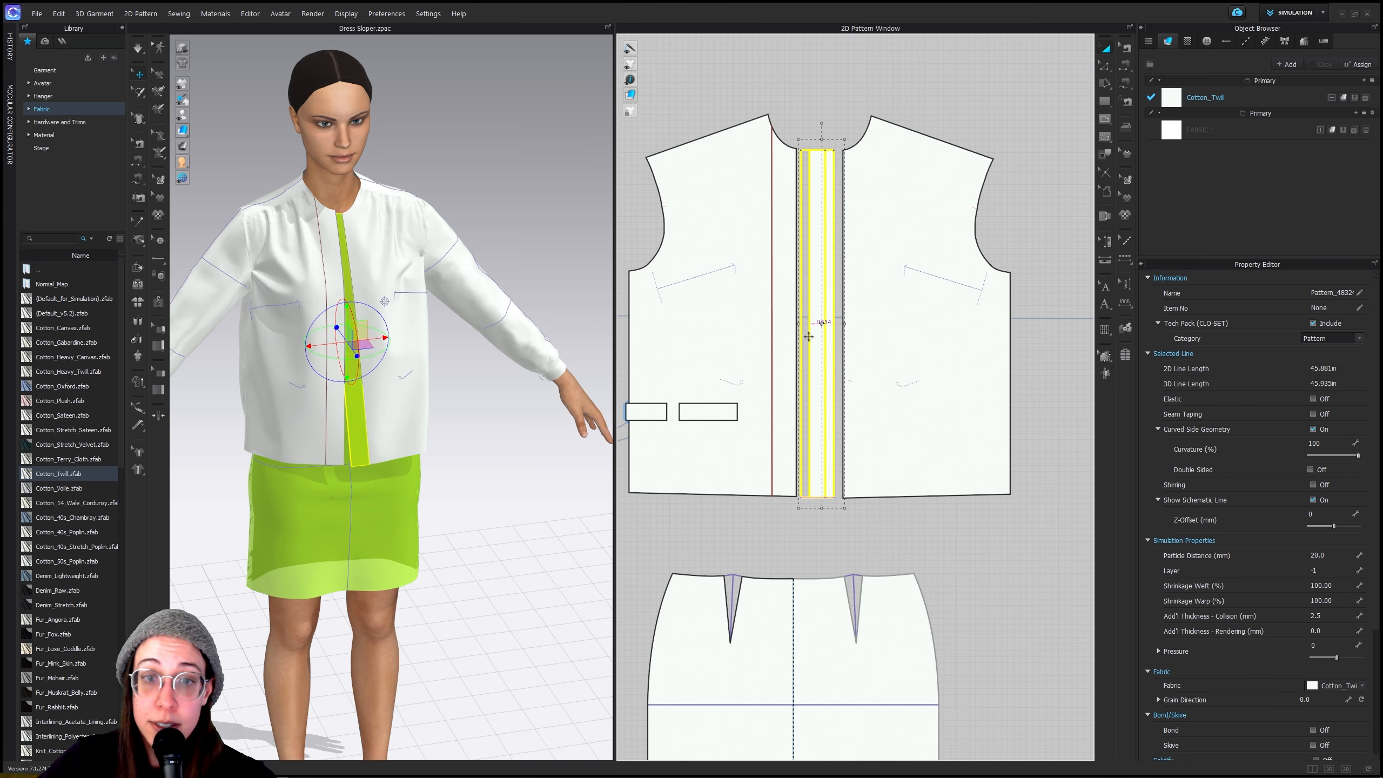
{"action": "scroll", "coordinate": [808, 337], "scroll_direction": "up", "scroll_amount": 3}
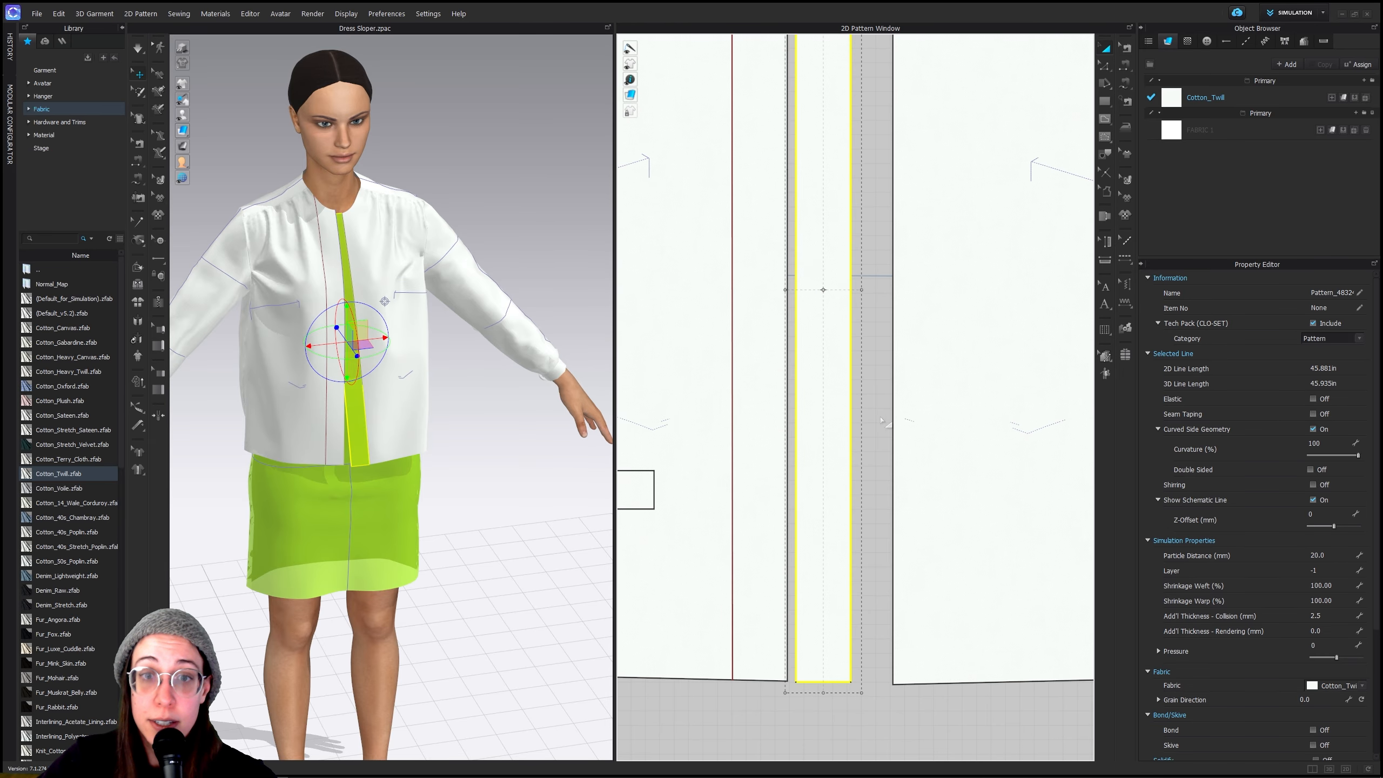
{"action": "left_click", "coordinate": [884, 421]}
{"action": "scroll", "coordinate": [822, 436], "scroll_direction": "down", "scroll_amount": 2}
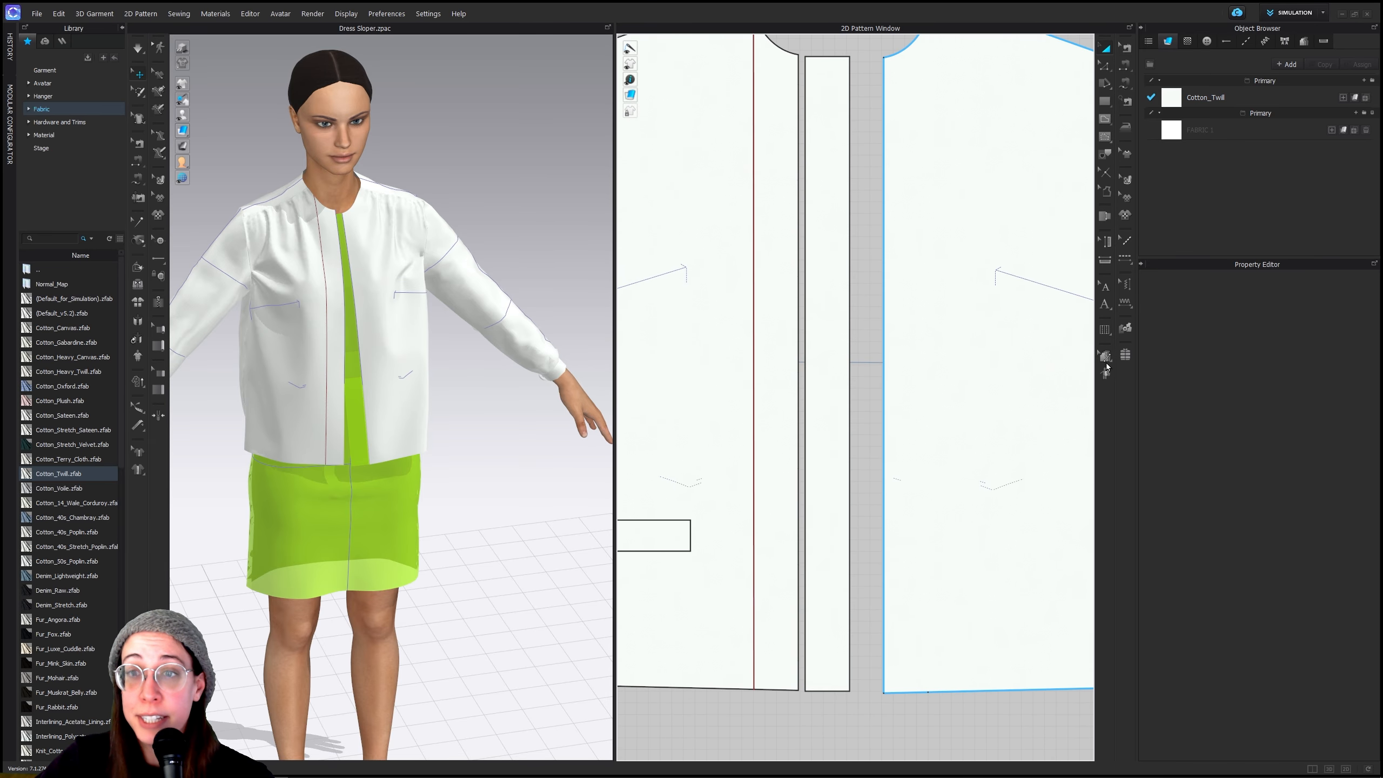
{"action": "left_click", "coordinate": [1106, 173]}
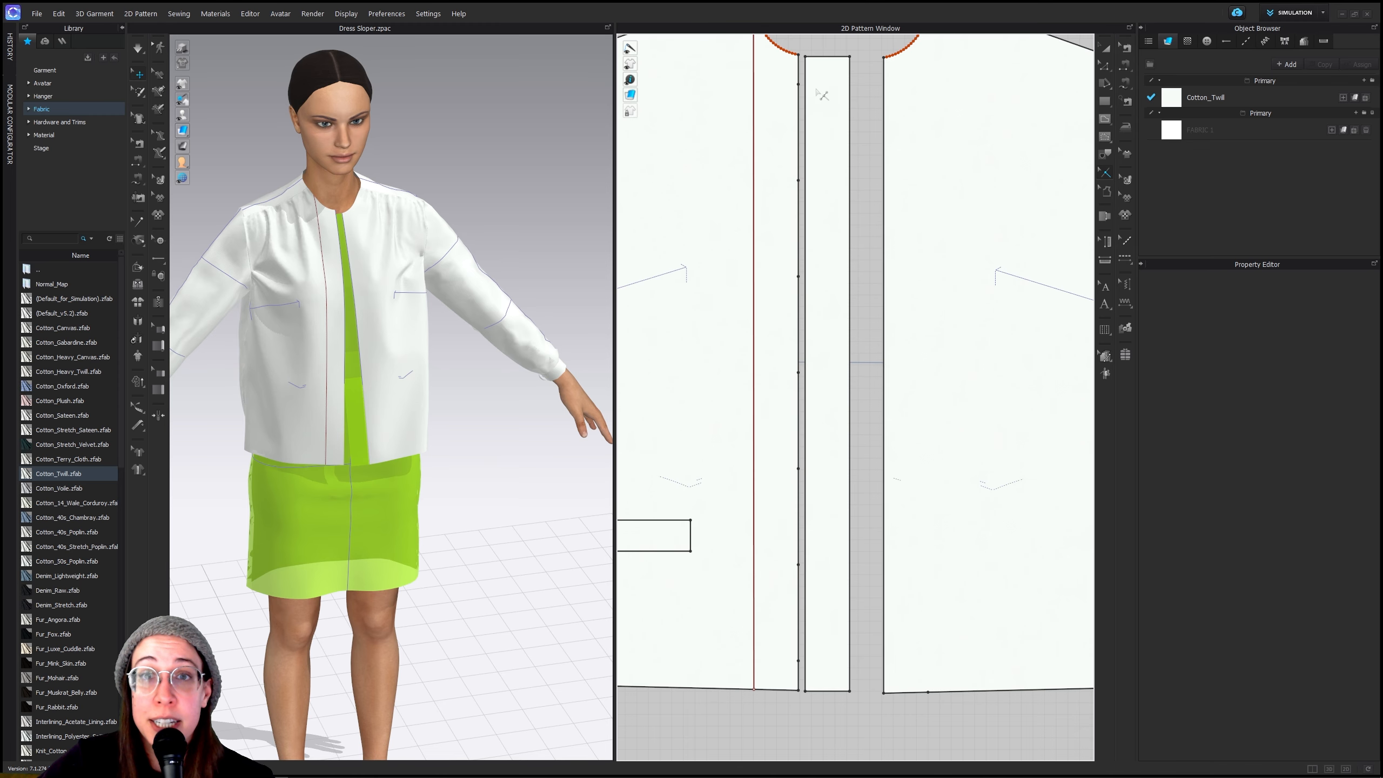
{"action": "left_click", "coordinate": [798, 120]}
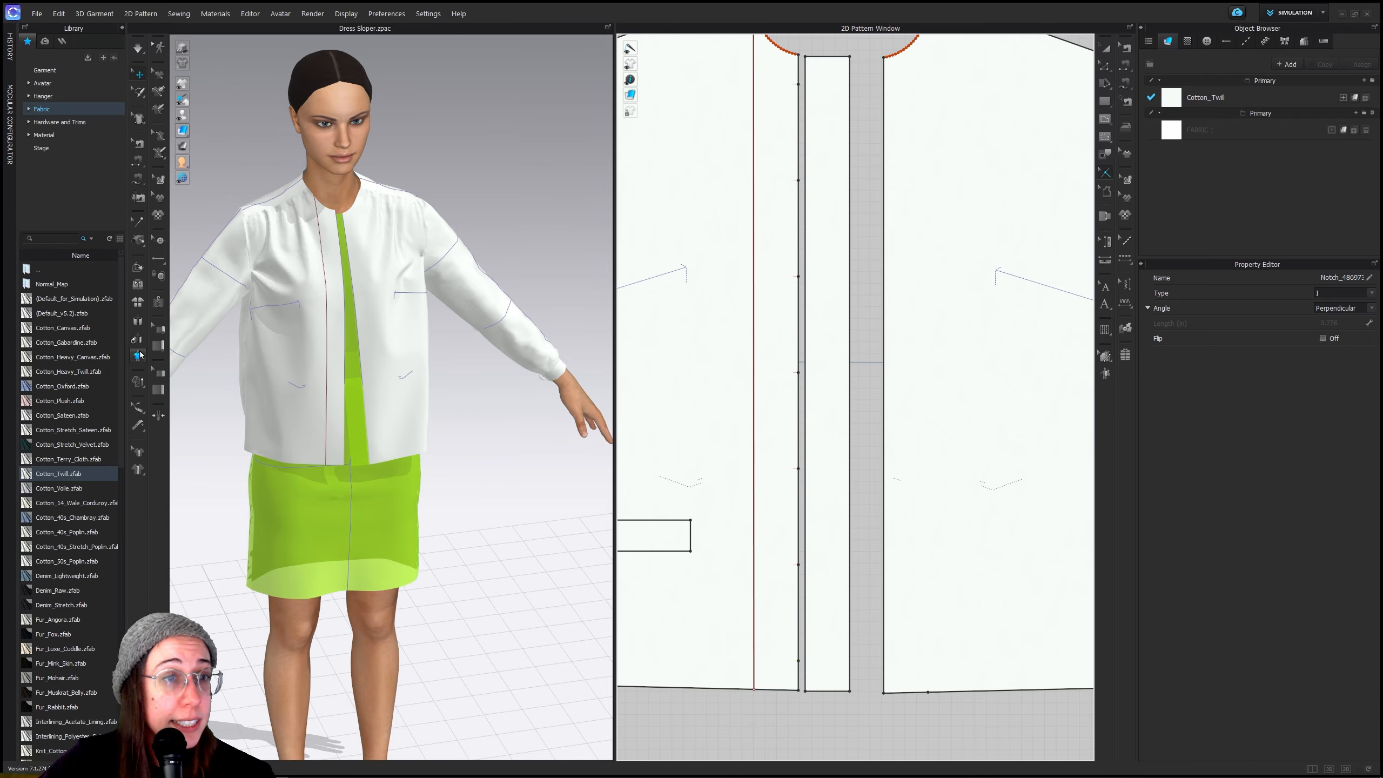
Place seven default buttonholes about 0.7 in inside the right front panel's center front edge, level with its split points from hem to neckline
{"action": "left_click", "coordinate": [160, 258]}
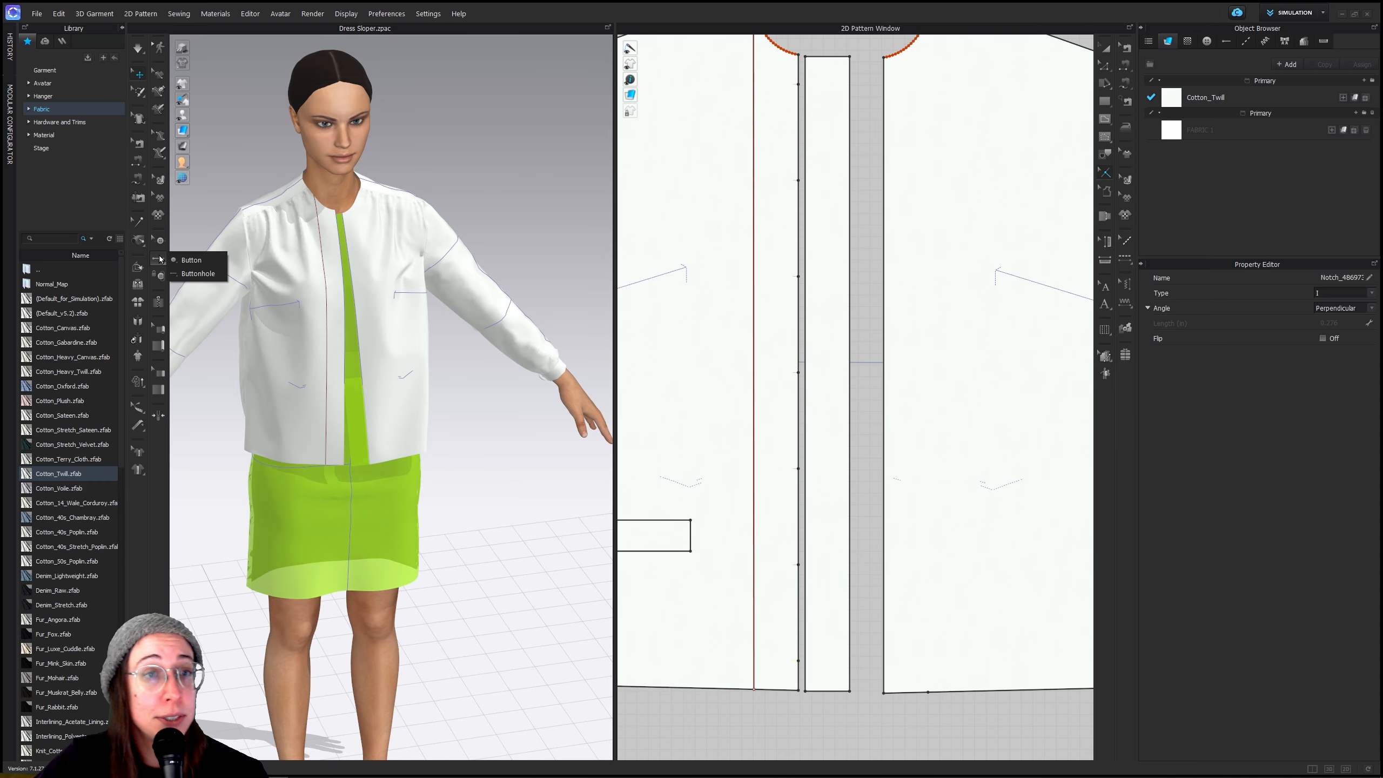
{"action": "left_click", "coordinate": [196, 273]}
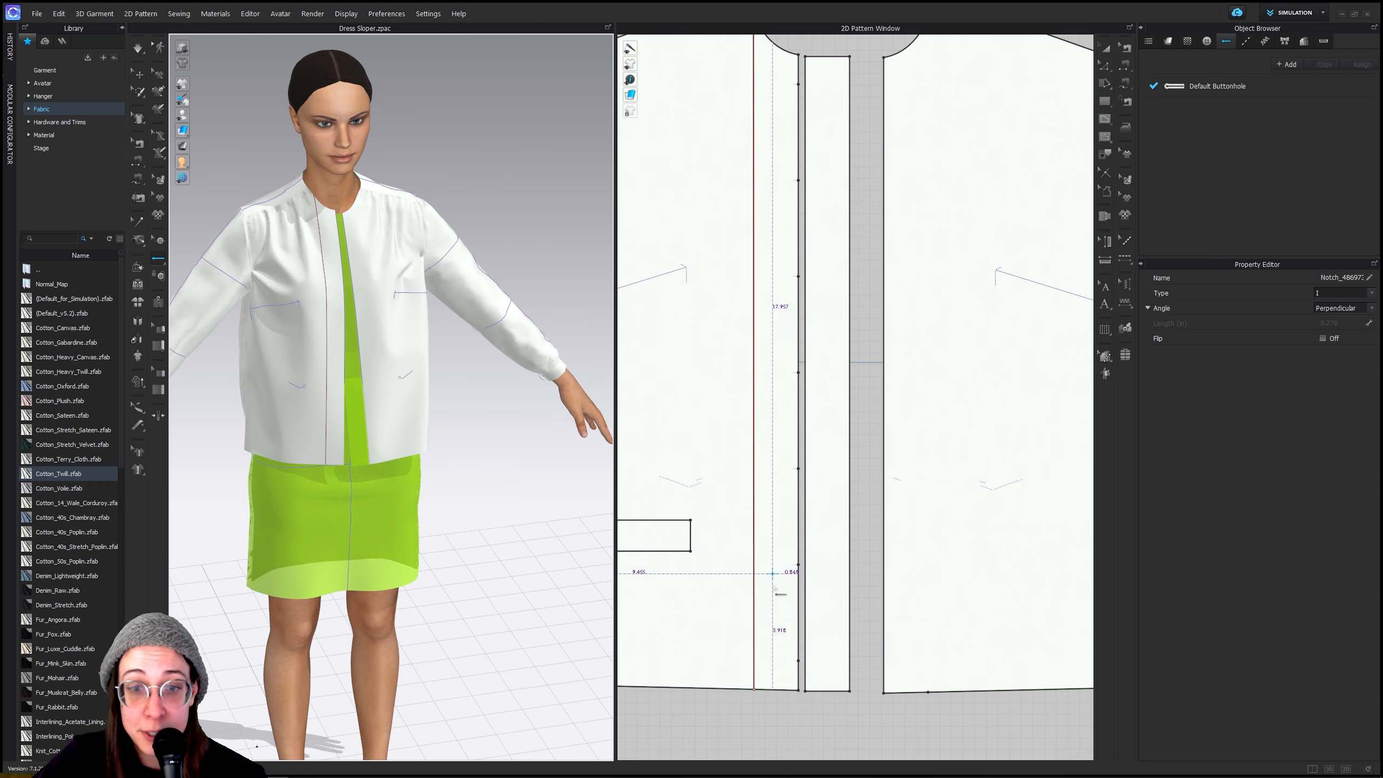
{"action": "left_click", "coordinate": [778, 661]}
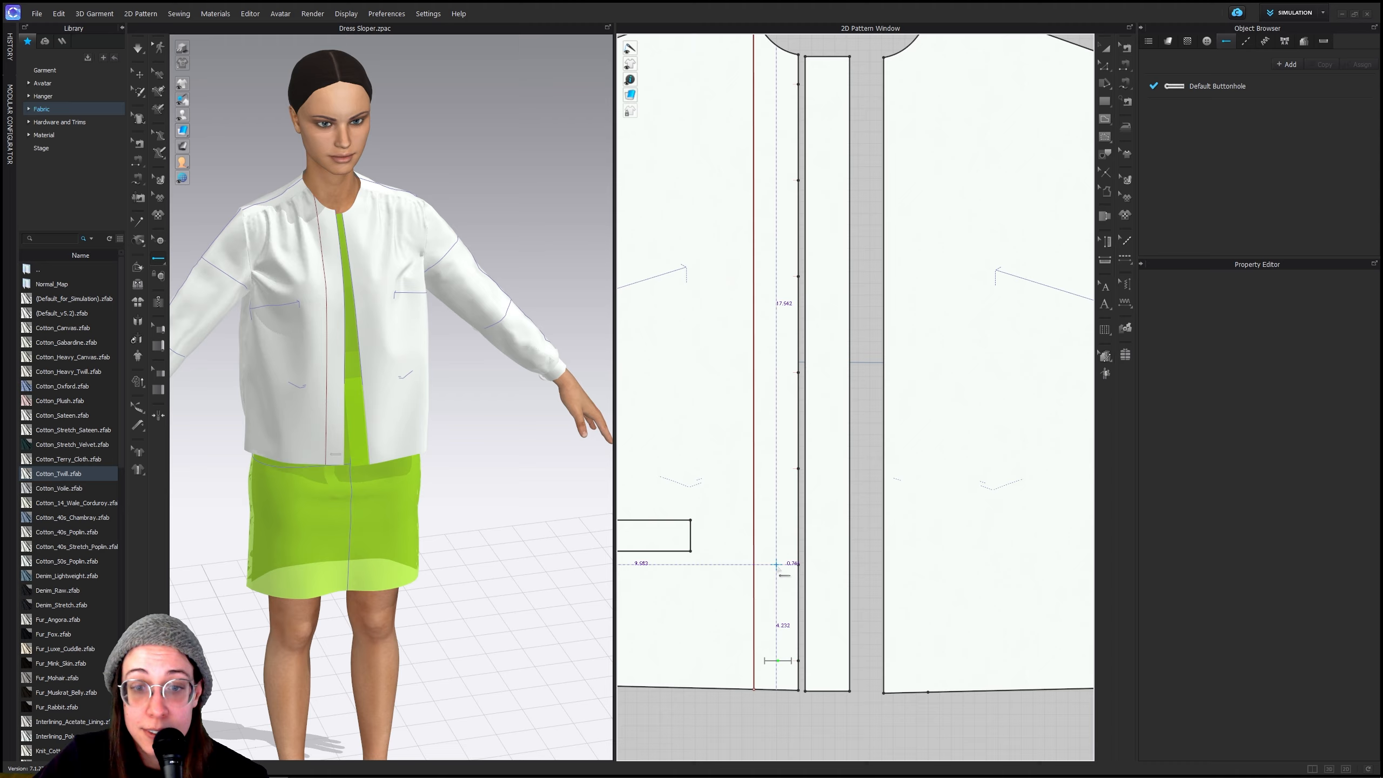
{"action": "left_click", "coordinate": [778, 564]}
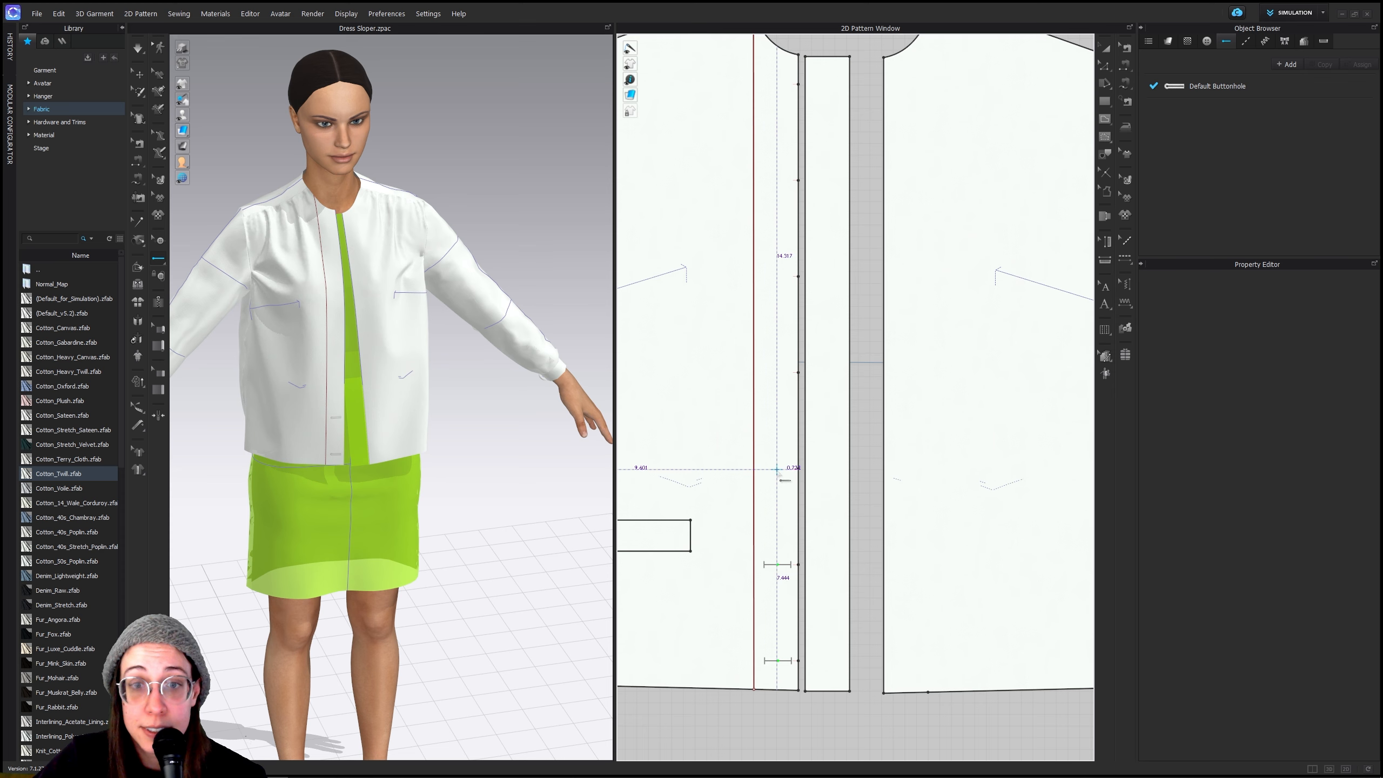
{"action": "left_click", "coordinate": [777, 468]}
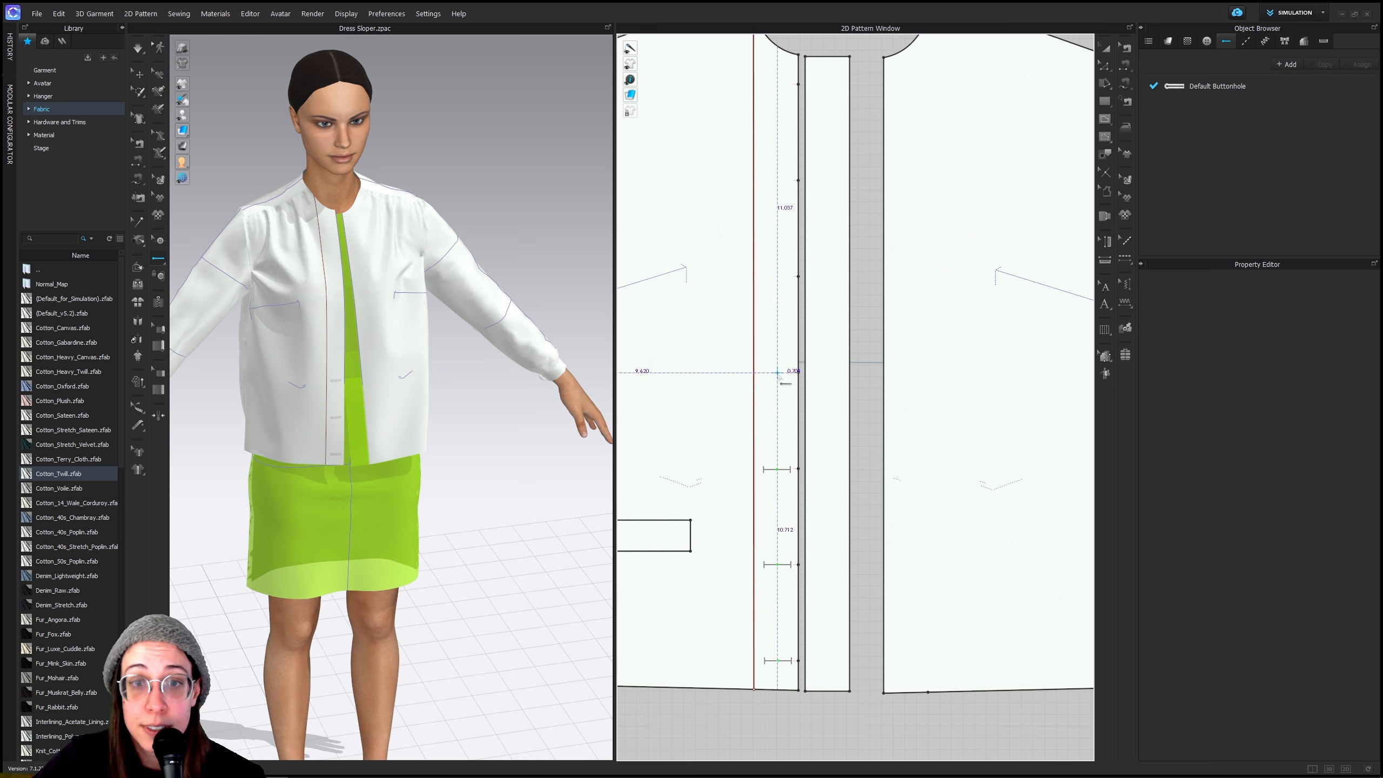
{"action": "left_click", "coordinate": [777, 372]}
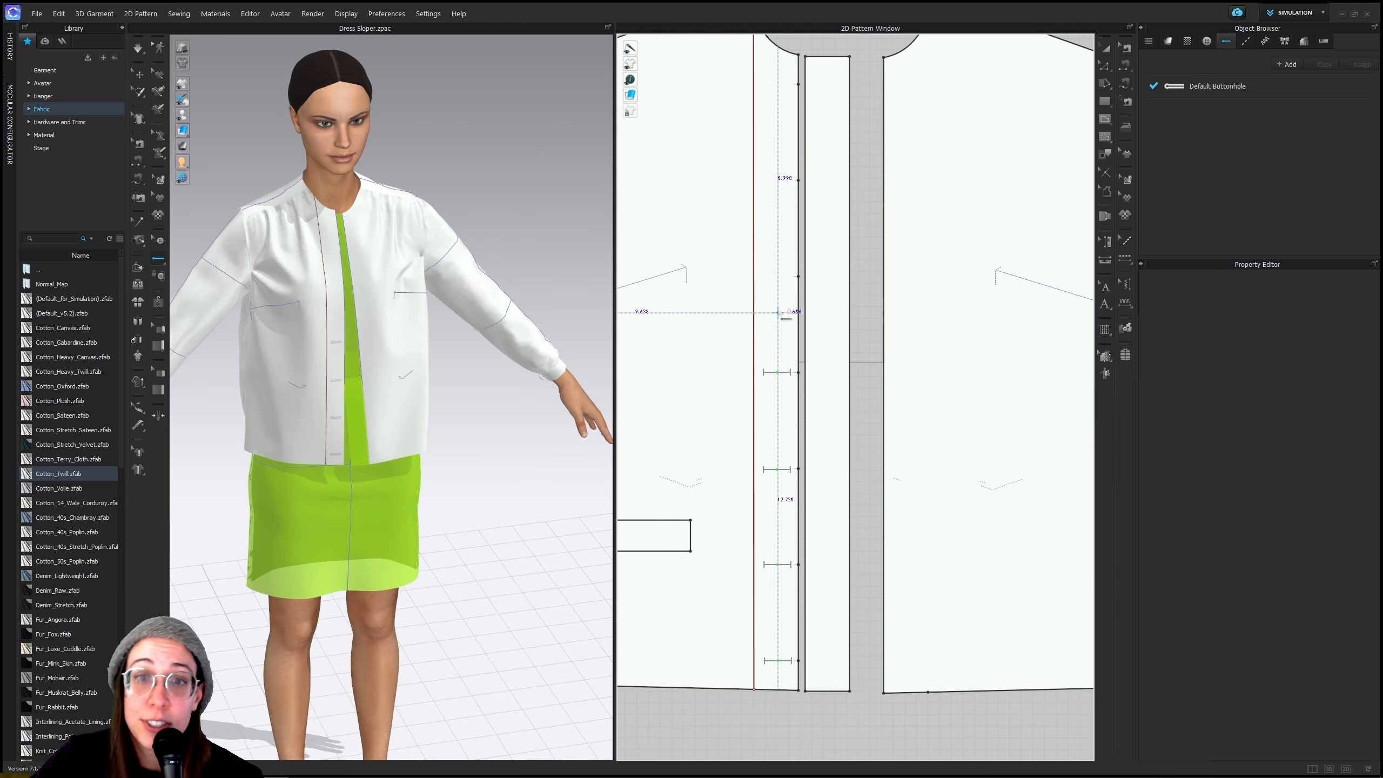
{"action": "left_click", "coordinate": [776, 276]}
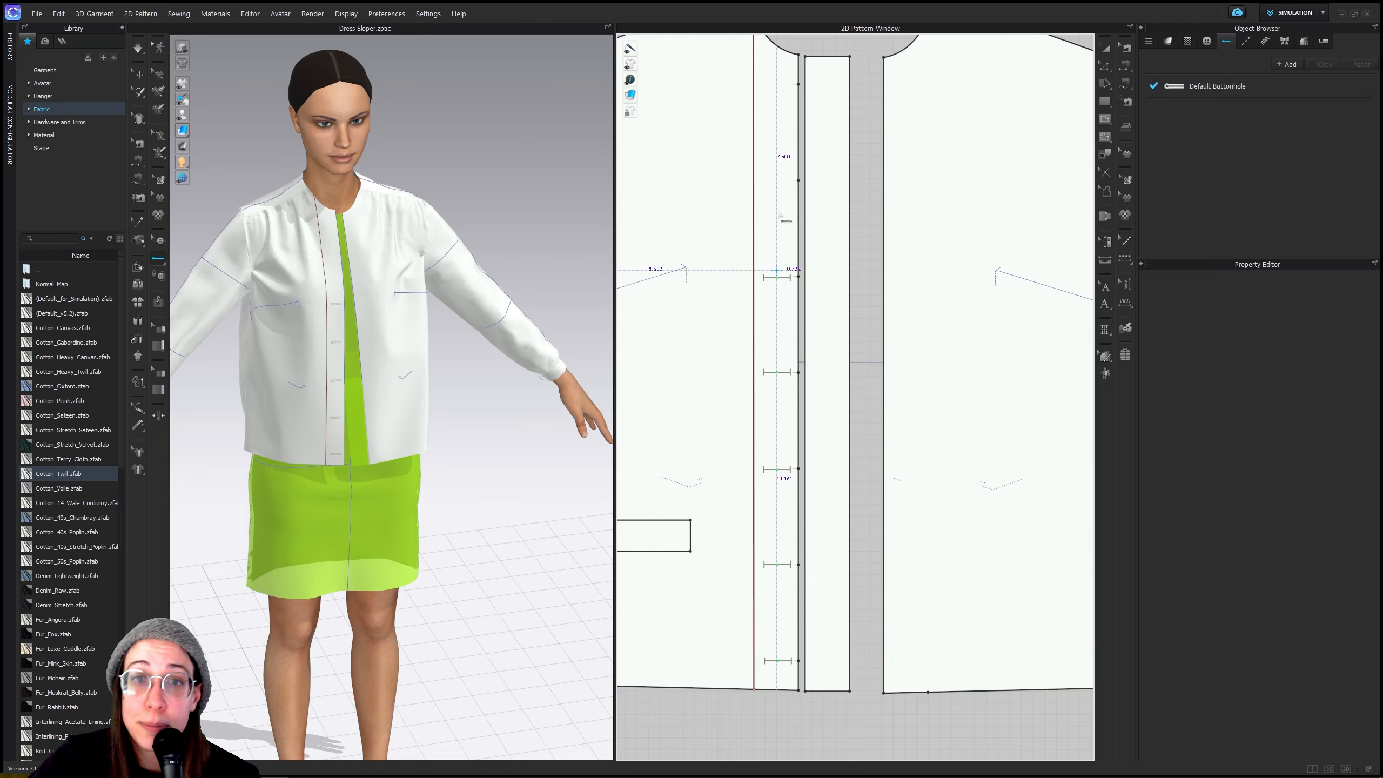
{"action": "left_click", "coordinate": [777, 180]}
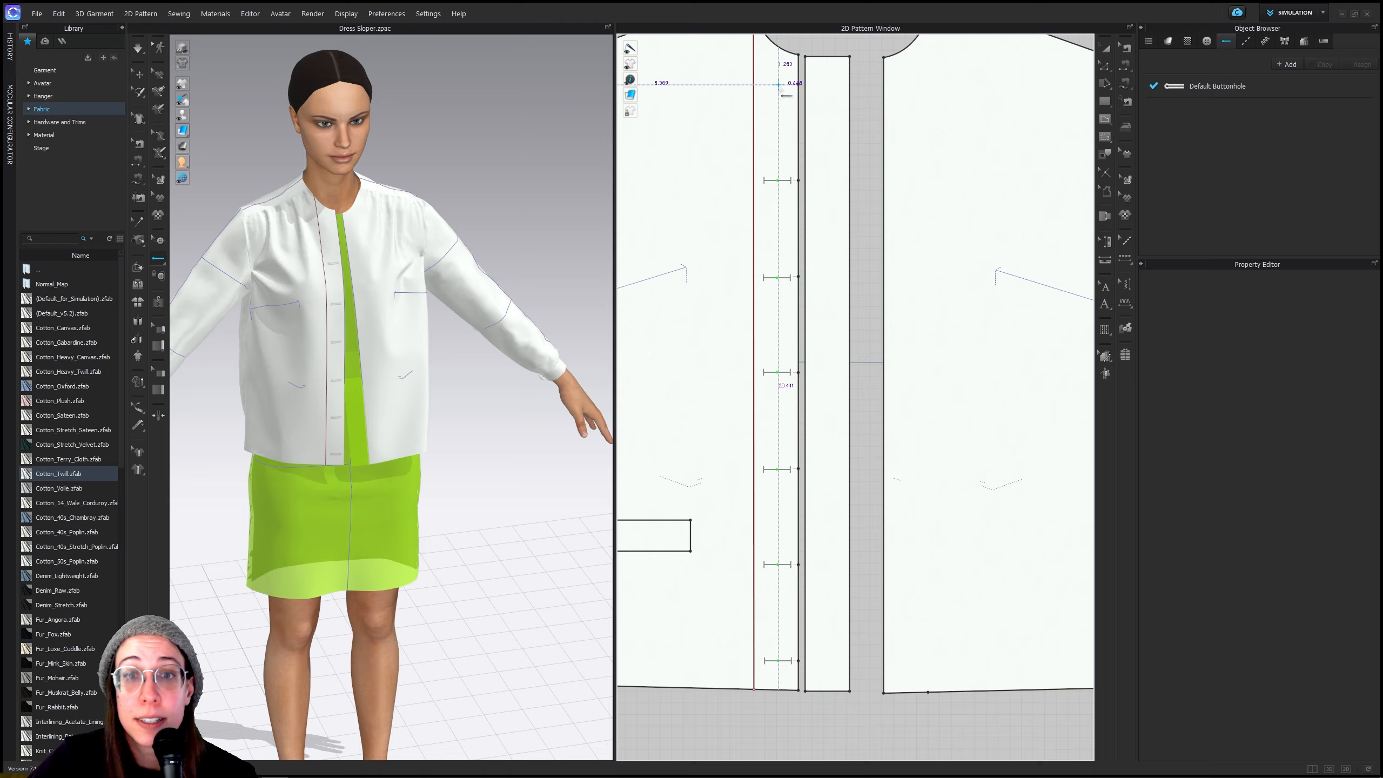
{"action": "left_click", "coordinate": [778, 84]}
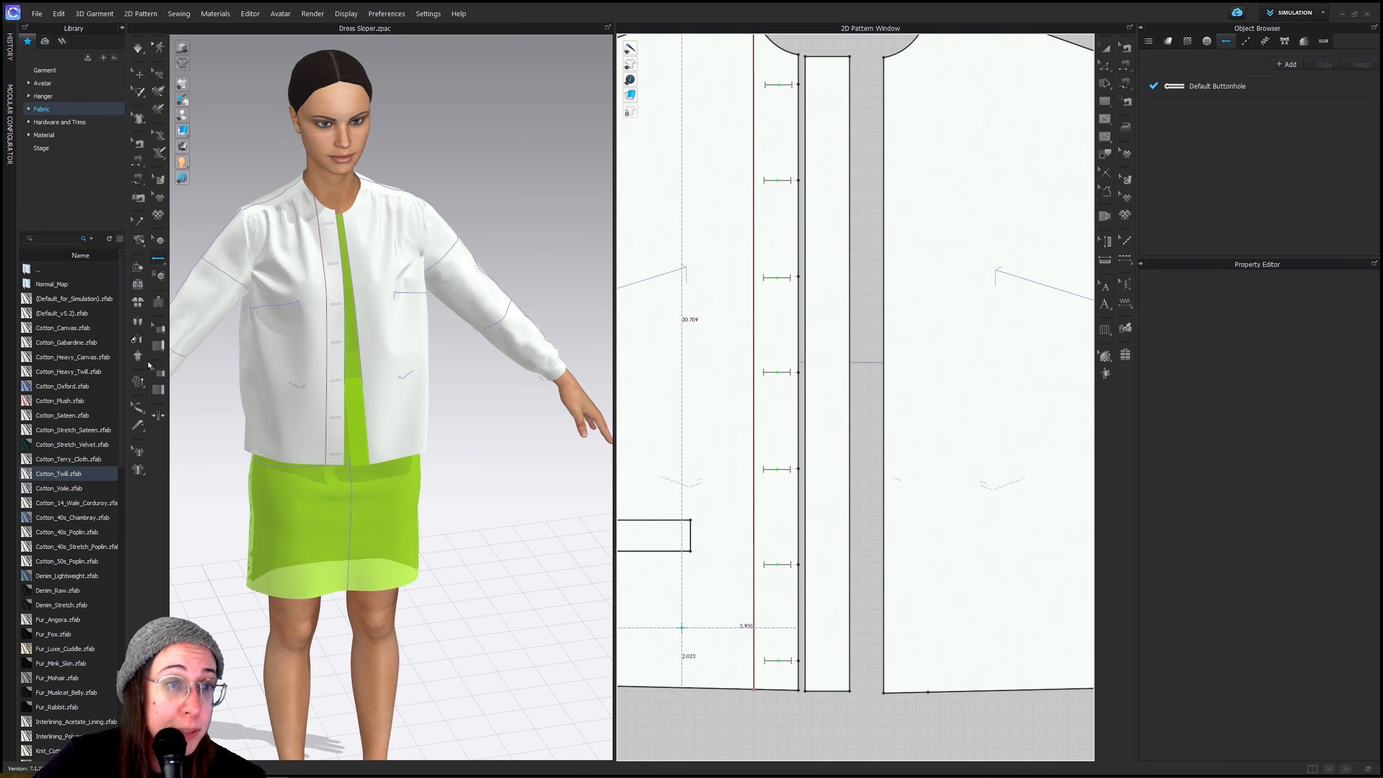
Place seven default buttons down the middle of the narrow placket strip, each level with a buttonhole, from neckline to hem
{"action": "left_click", "coordinate": [158, 259]}
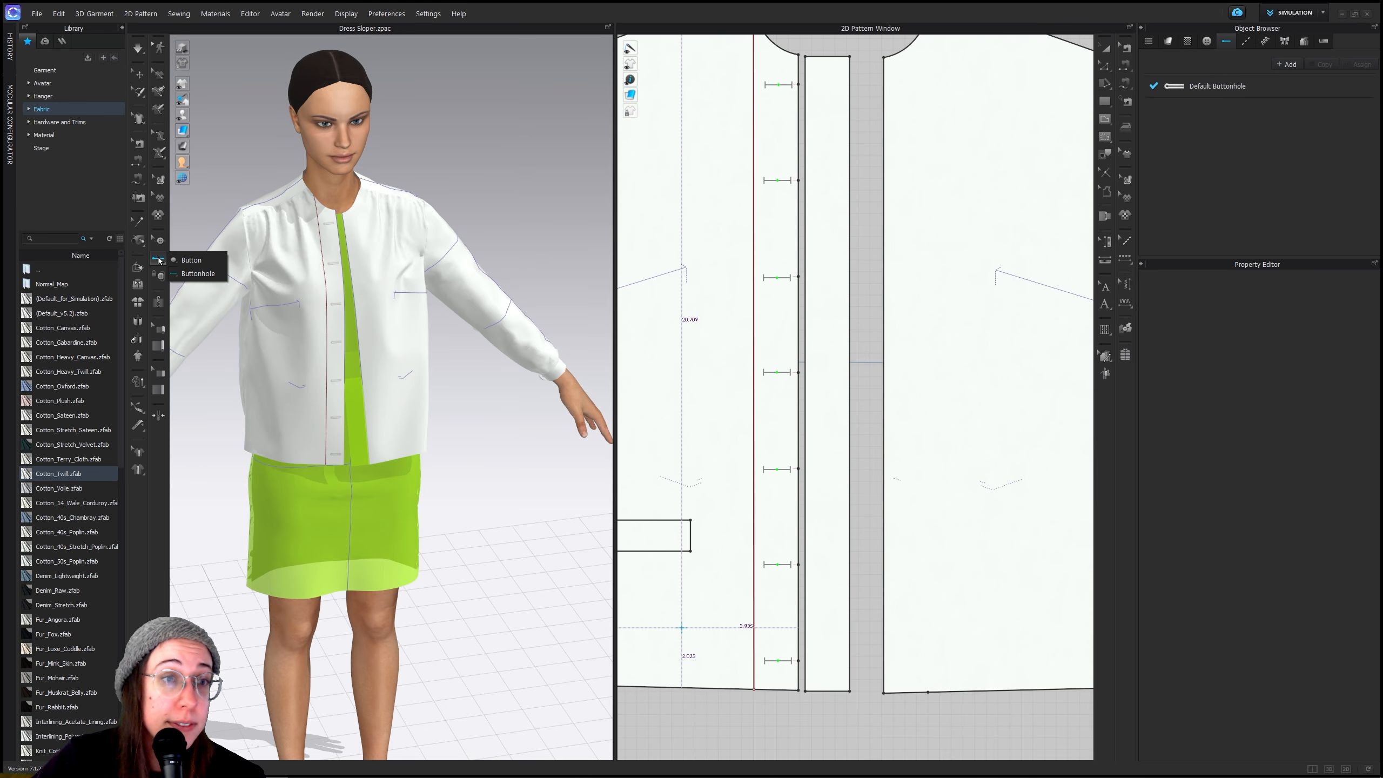
{"action": "left_click", "coordinate": [194, 260]}
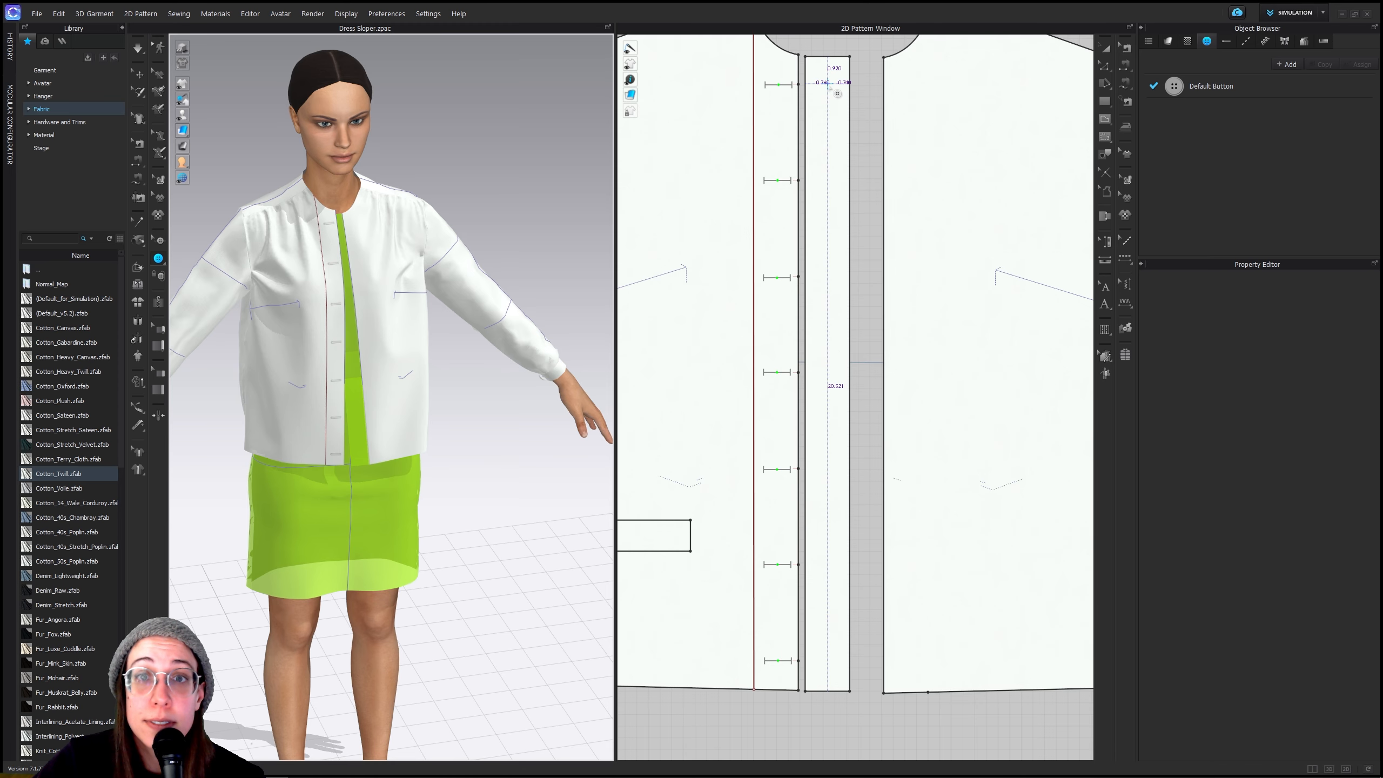
{"action": "left_click", "coordinate": [827, 83]}
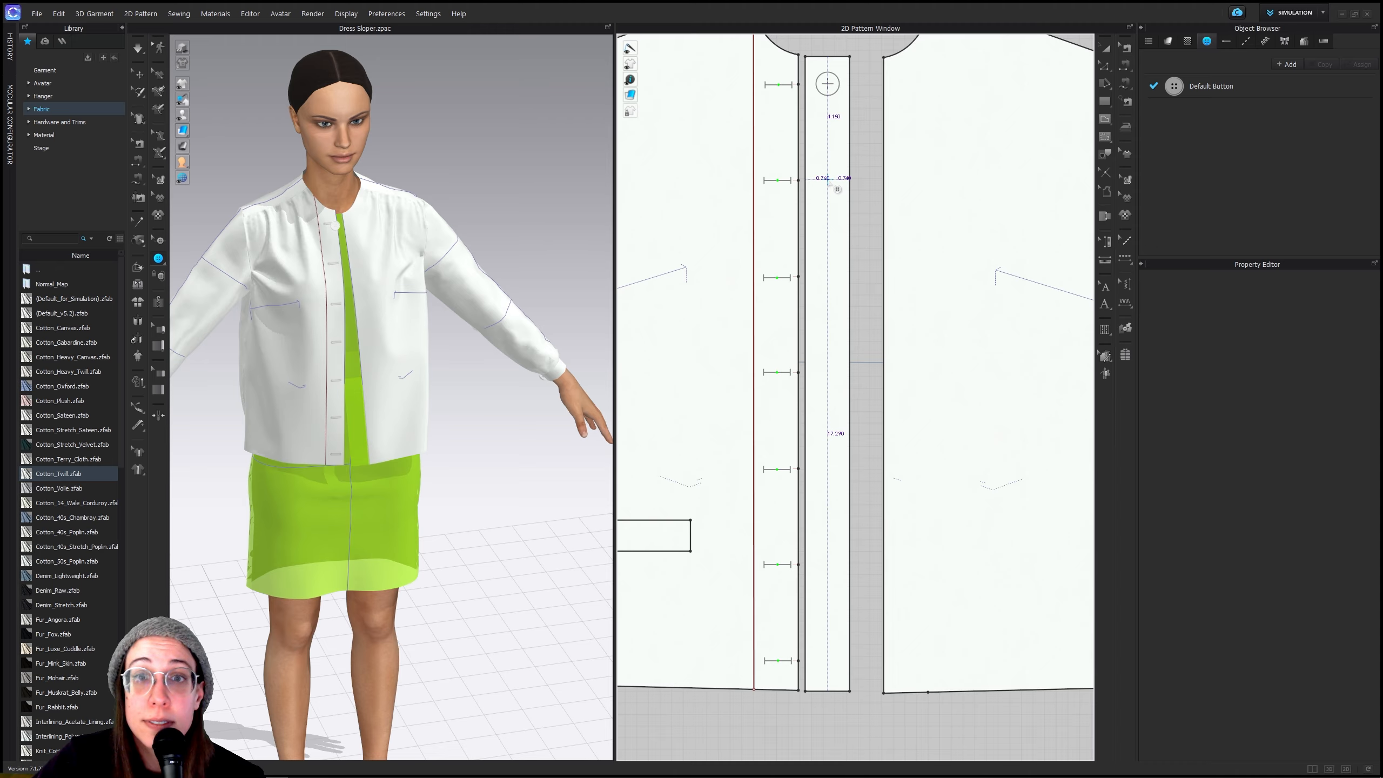
{"action": "left_click", "coordinate": [828, 179]}
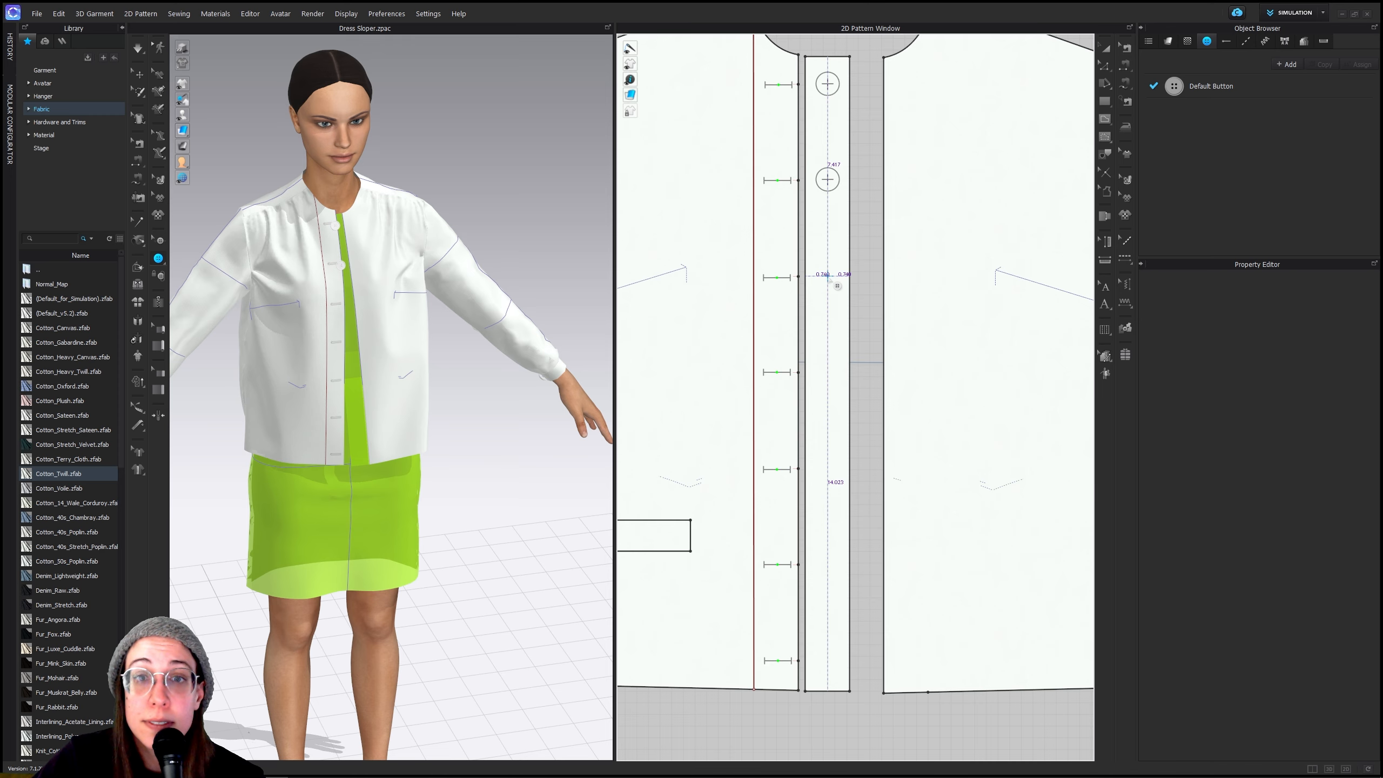
{"action": "left_click", "coordinate": [829, 275]}
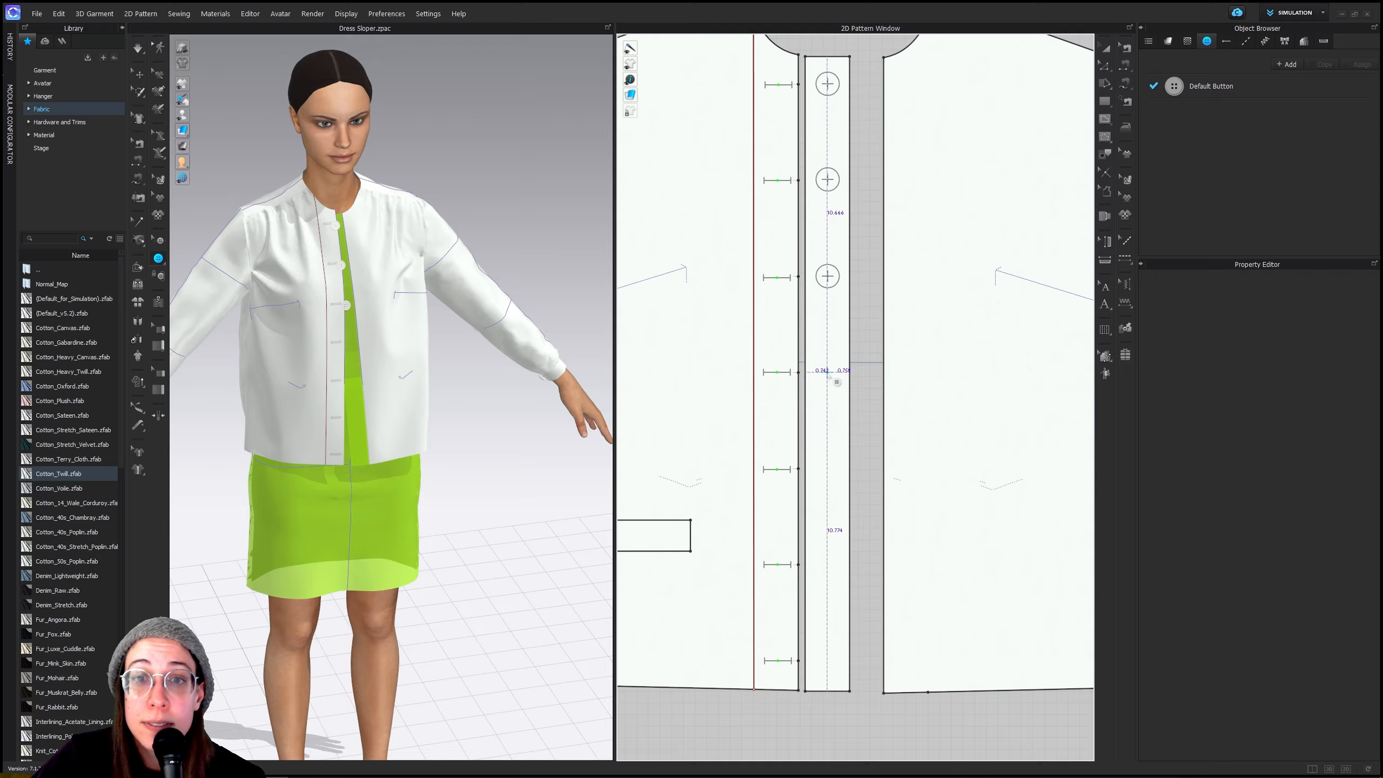
{"action": "left_click", "coordinate": [828, 372]}
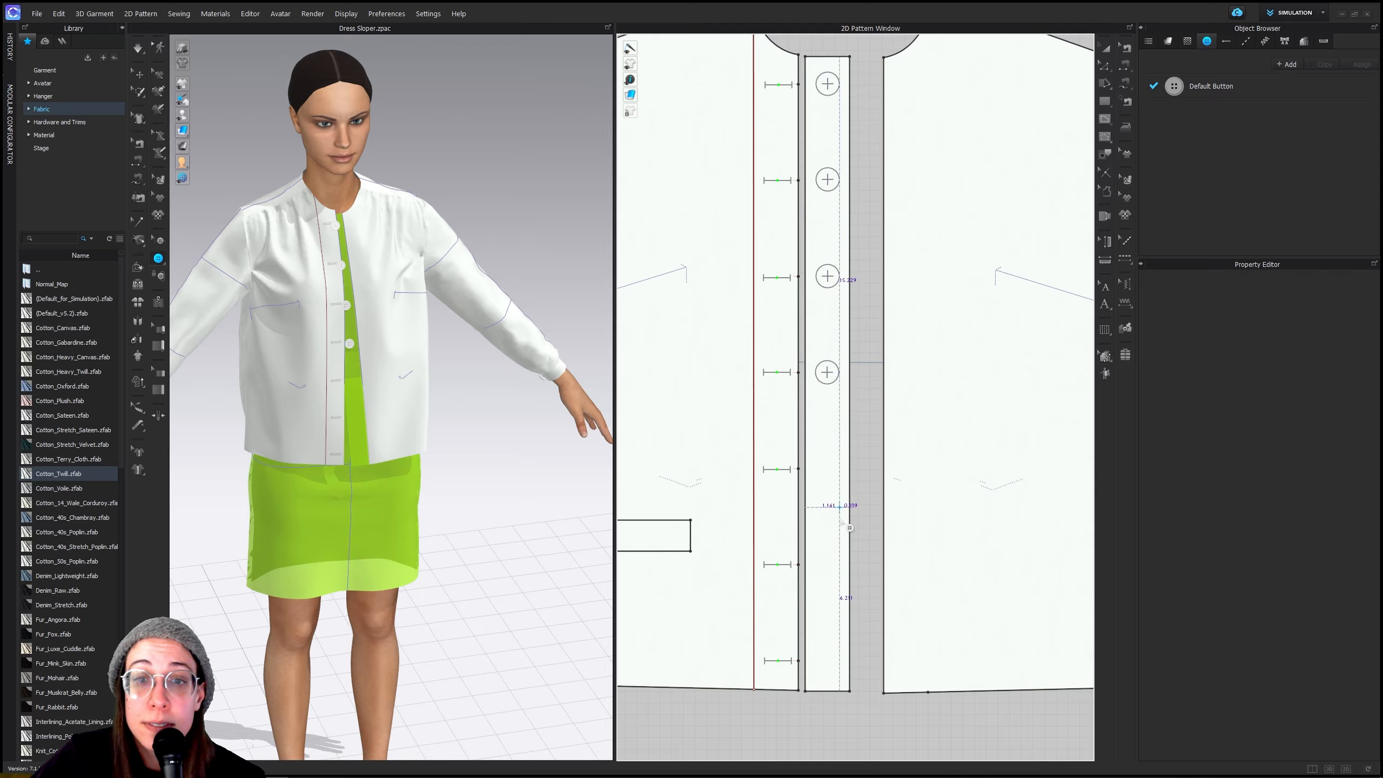
{"action": "left_click", "coordinate": [827, 468]}
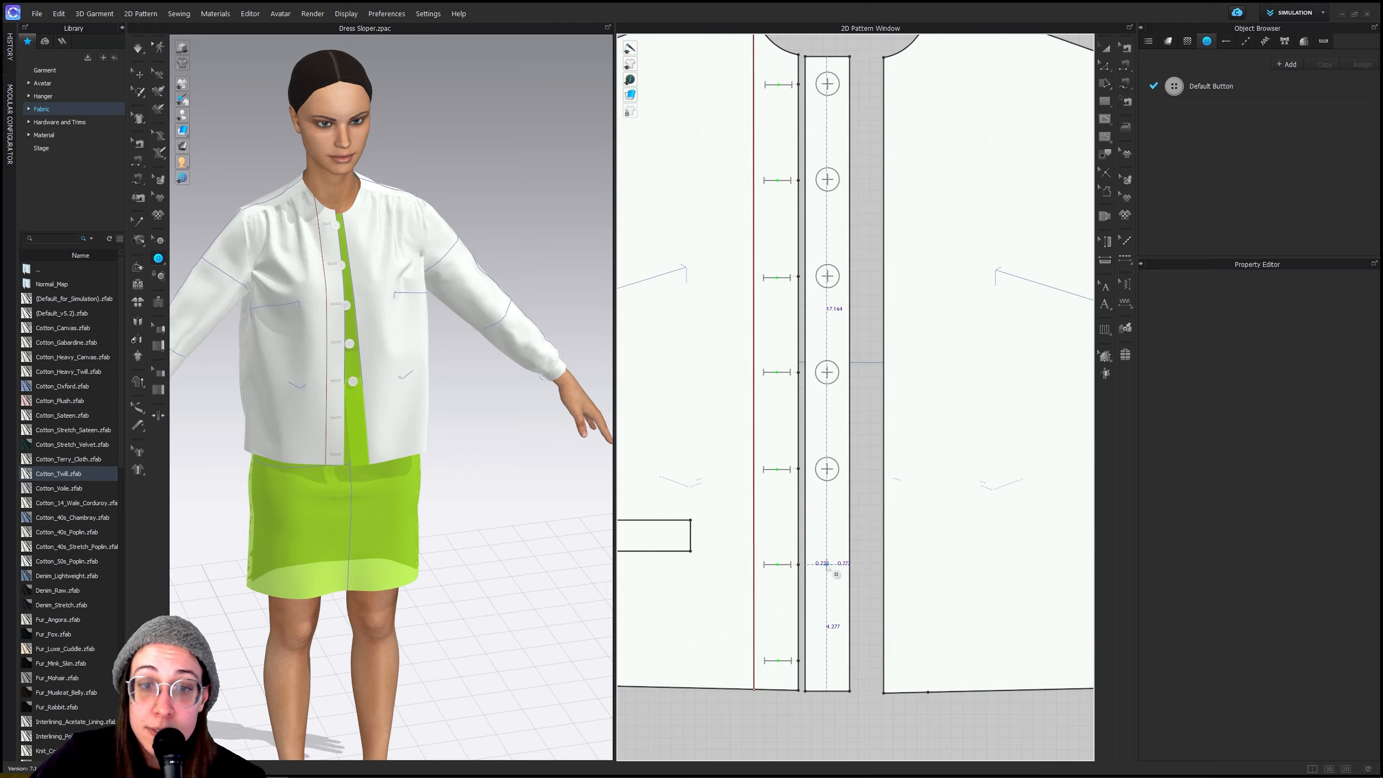
{"action": "left_click", "coordinate": [827, 565]}
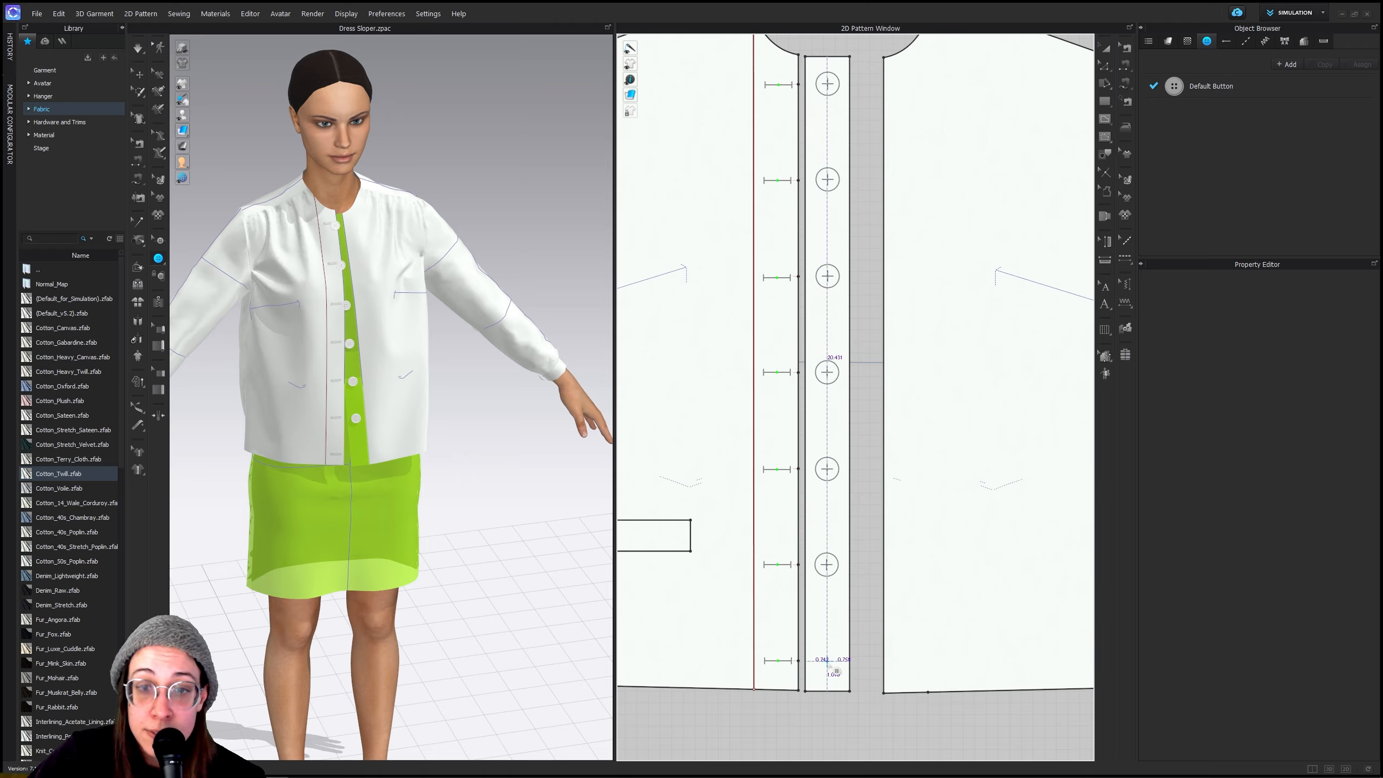
{"action": "left_click", "coordinate": [827, 660]}
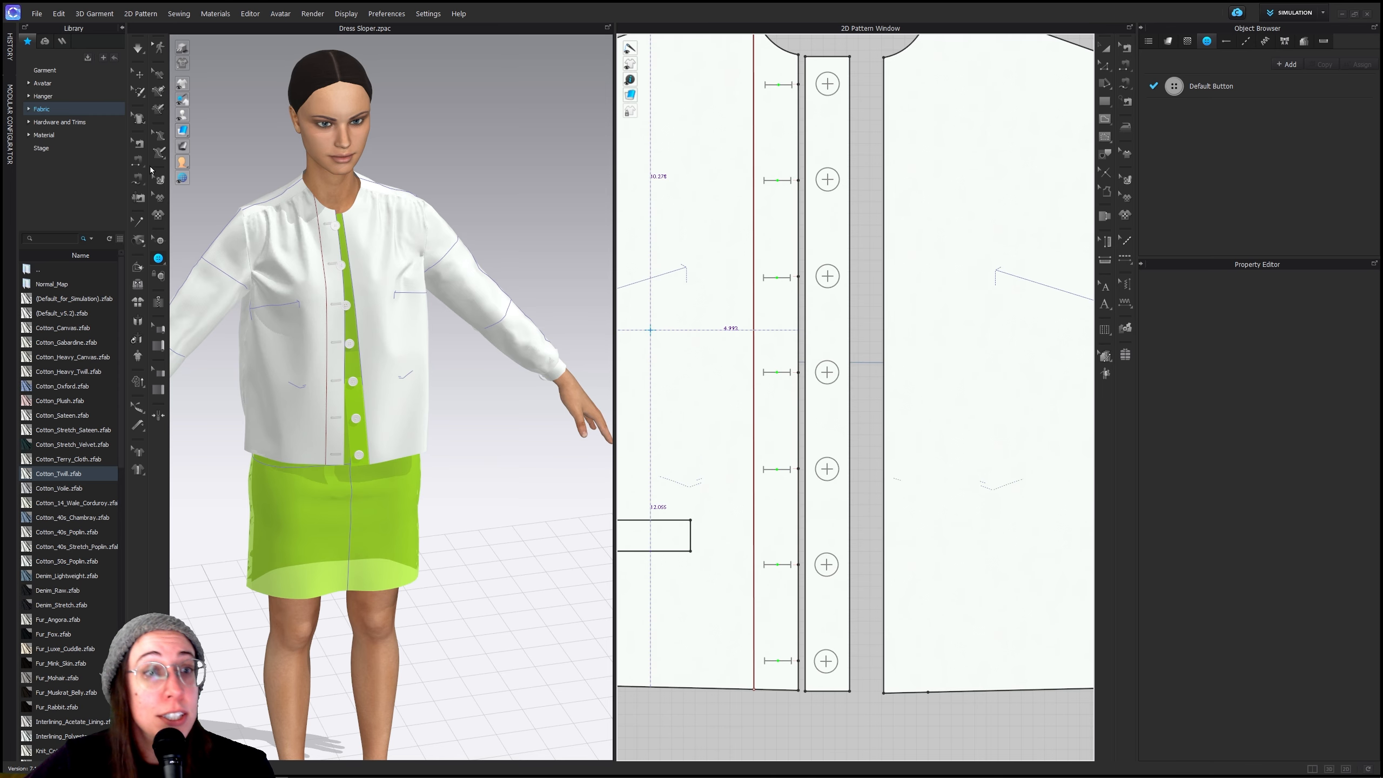
Fasten the lower five placket buttons to their matching buttonholes, working from the third button down to the hem
{"action": "left_click", "coordinate": [161, 276]}
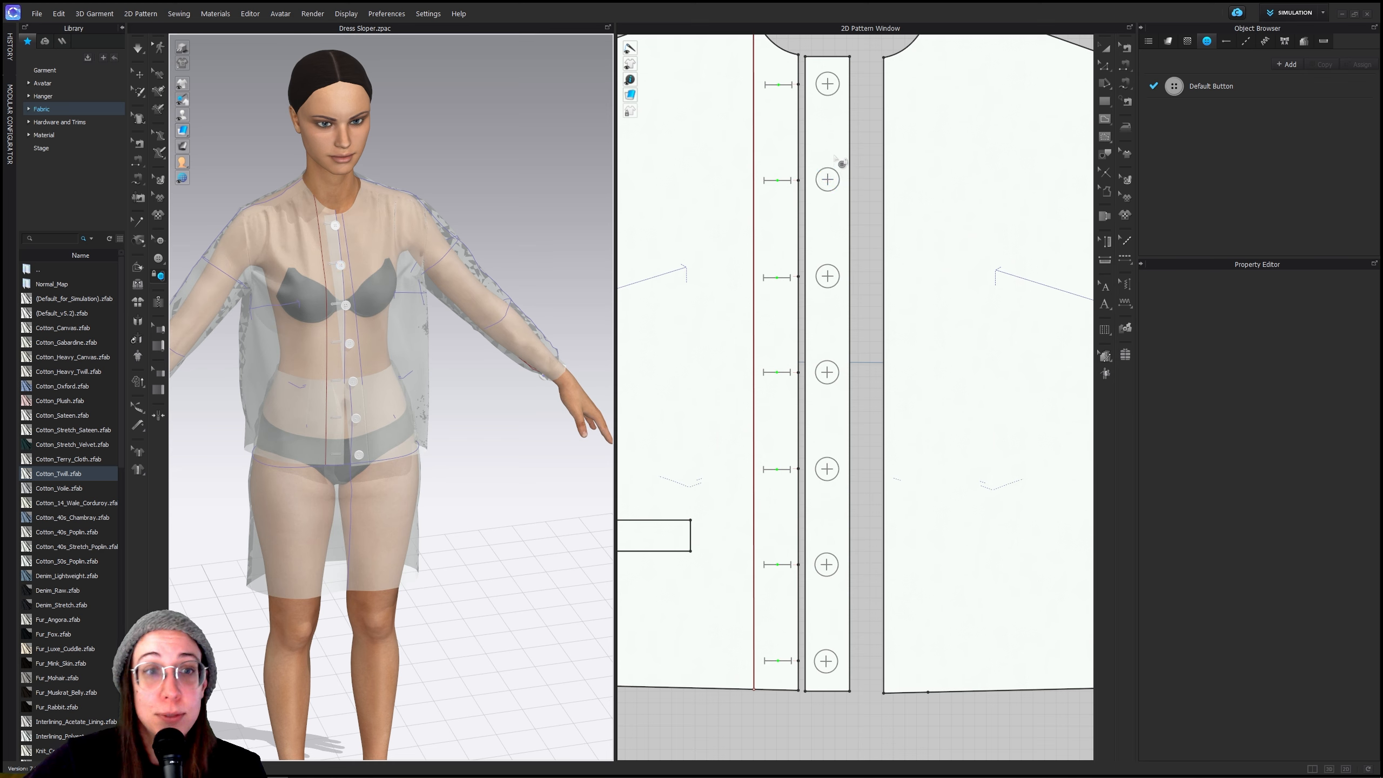
{"action": "left_click", "coordinate": [827, 276]}
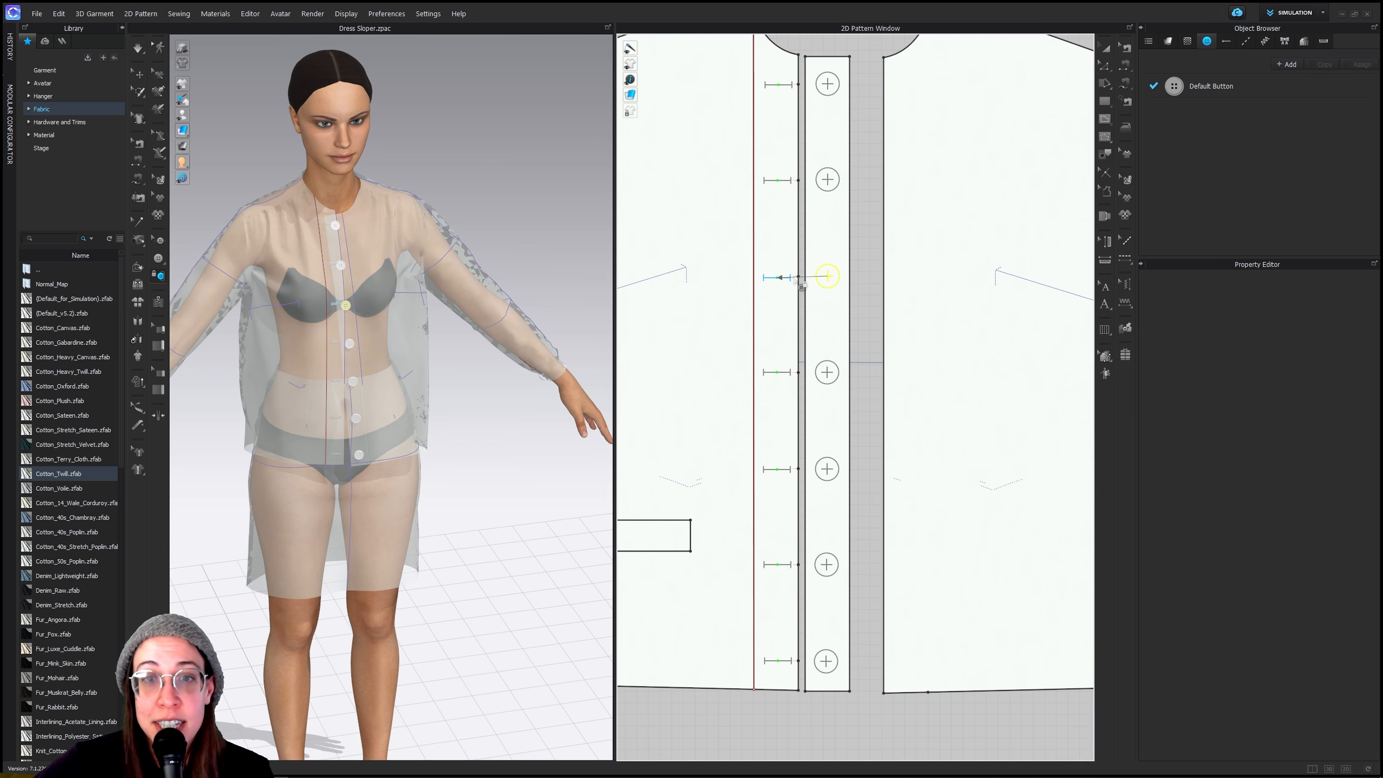
{"action": "left_click", "coordinate": [783, 278]}
{"action": "left_click", "coordinate": [827, 372]}
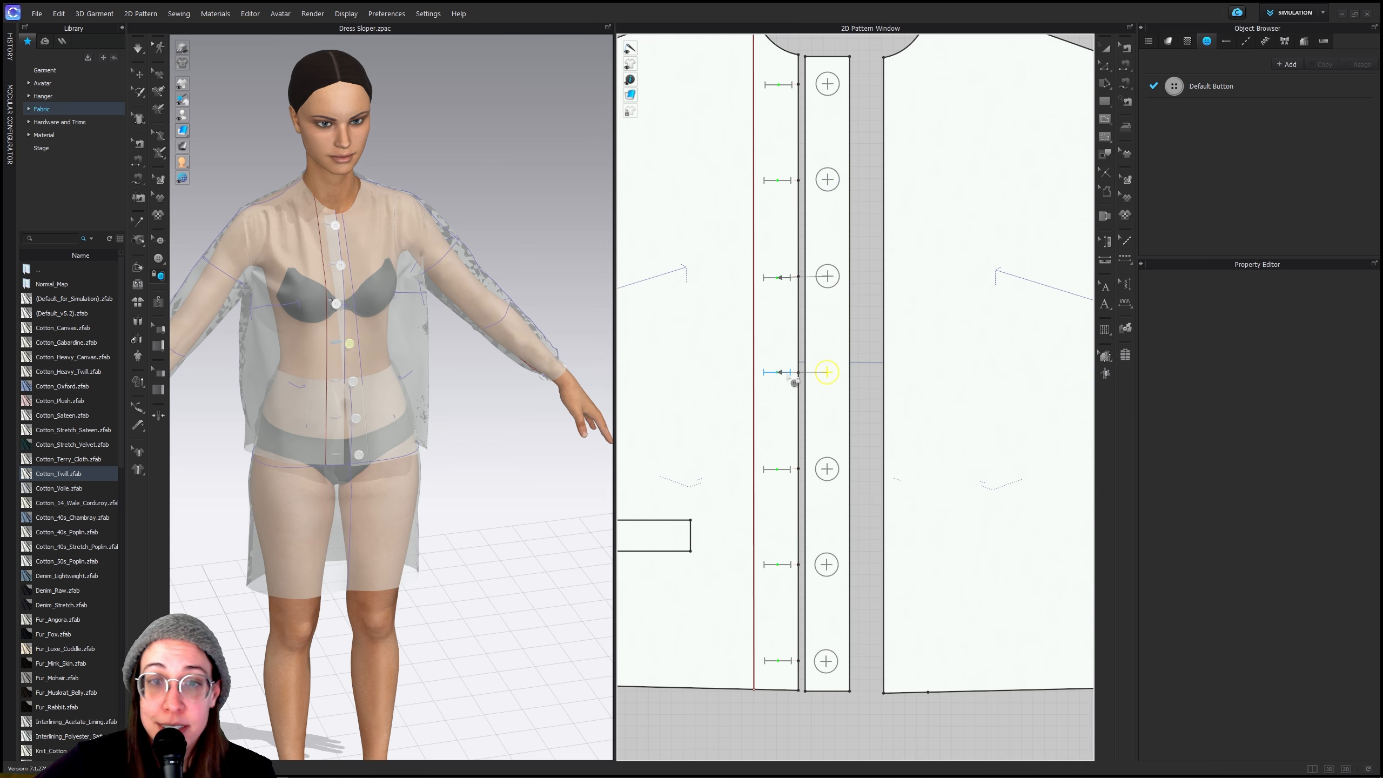
{"action": "left_click", "coordinate": [784, 374]}
{"action": "left_click", "coordinate": [827, 469]}
{"action": "left_click", "coordinate": [782, 469]}
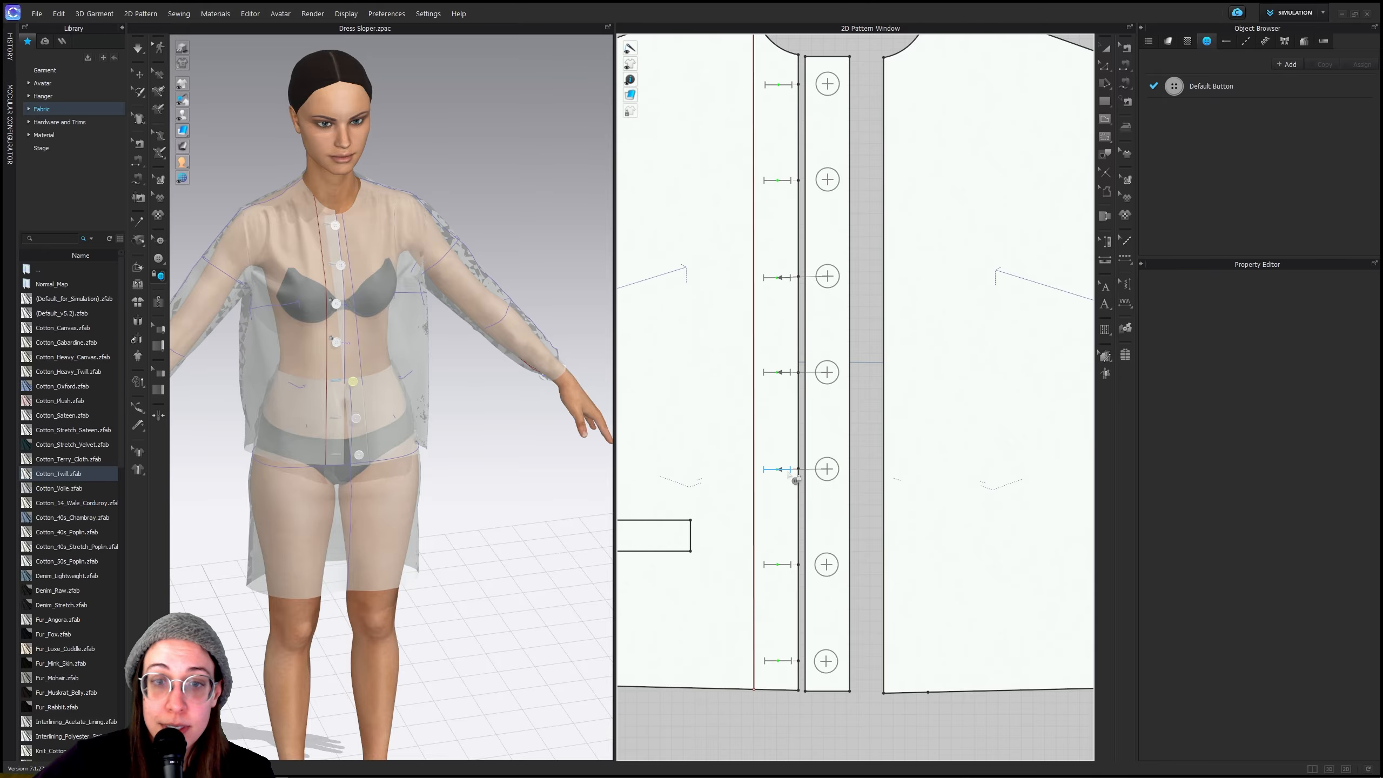
{"action": "left_click", "coordinate": [826, 565]}
{"action": "left_click", "coordinate": [782, 565]}
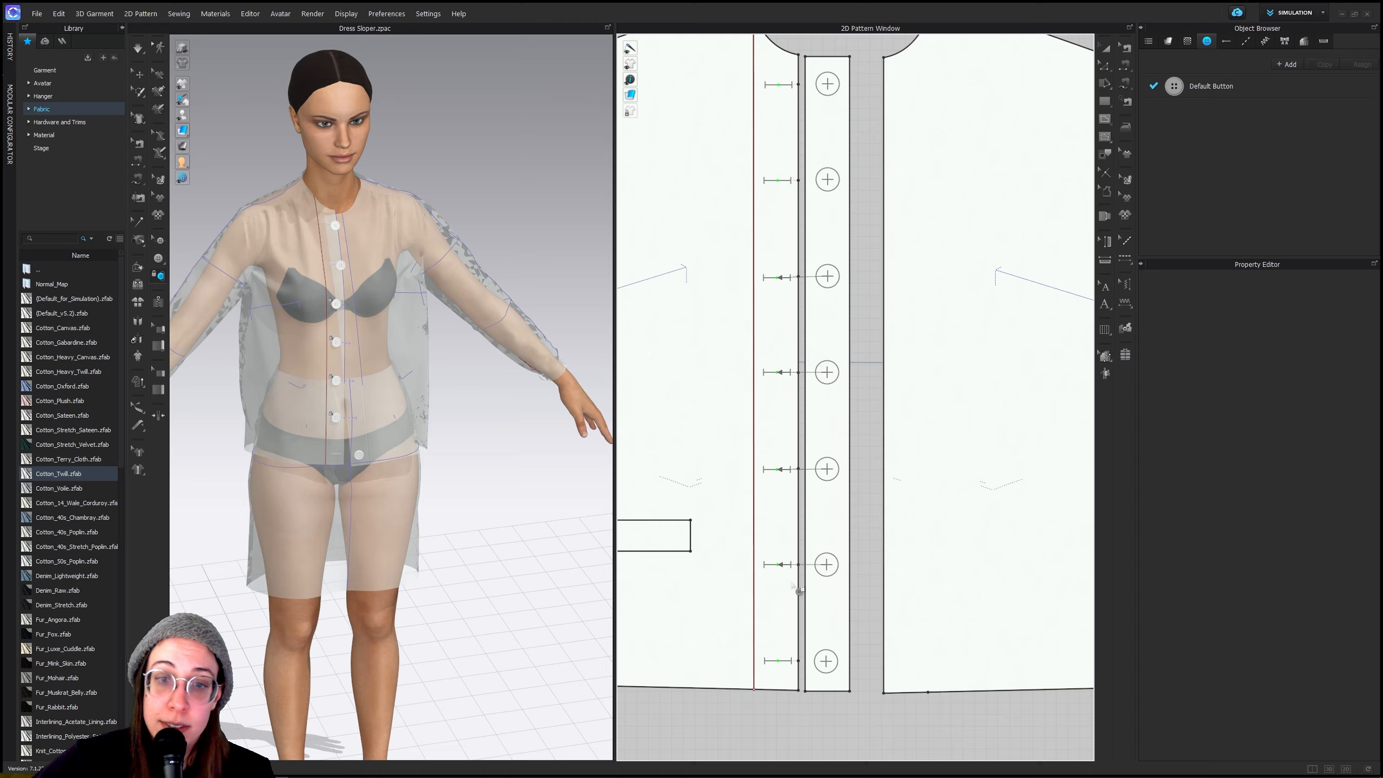
{"action": "left_click", "coordinate": [826, 661]}
{"action": "left_click", "coordinate": [784, 661]}
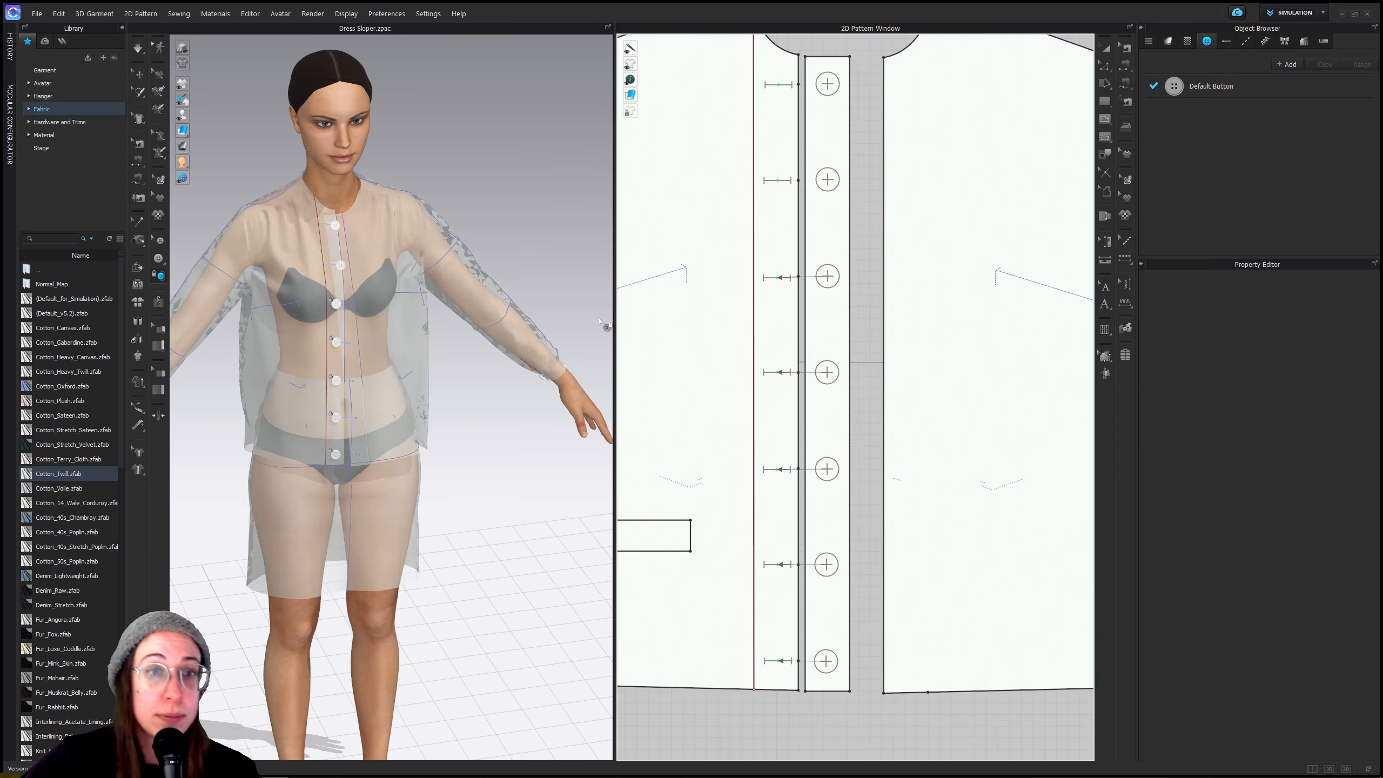
Pull the shirt's two front panels into place on the avatar so the buttoned placket lies straight at centre front
{"action": "left_click", "coordinate": [138, 51]}
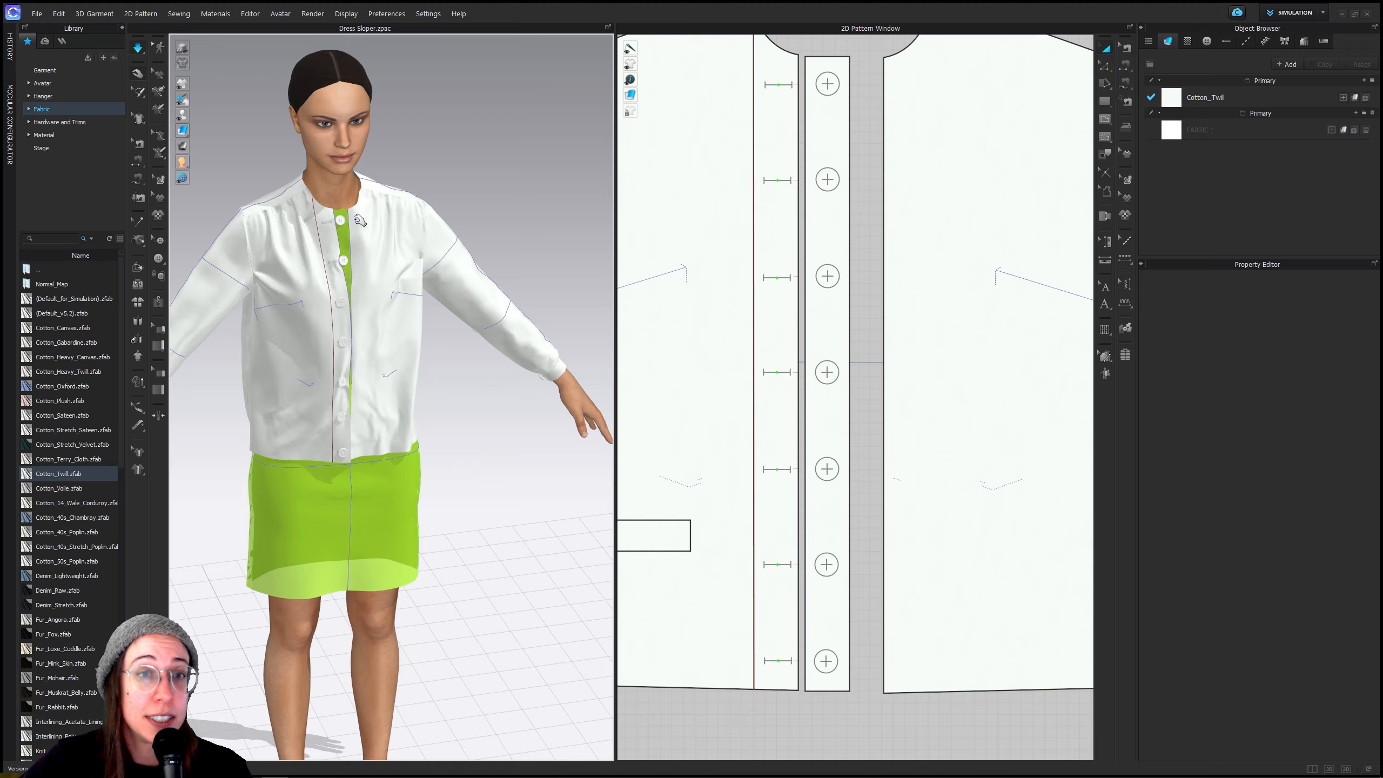
{"action": "left_click", "coordinate": [378, 226]}
{"action": "left_click_drag", "start_coordinate": [381, 225], "coordinate": [393, 189]}
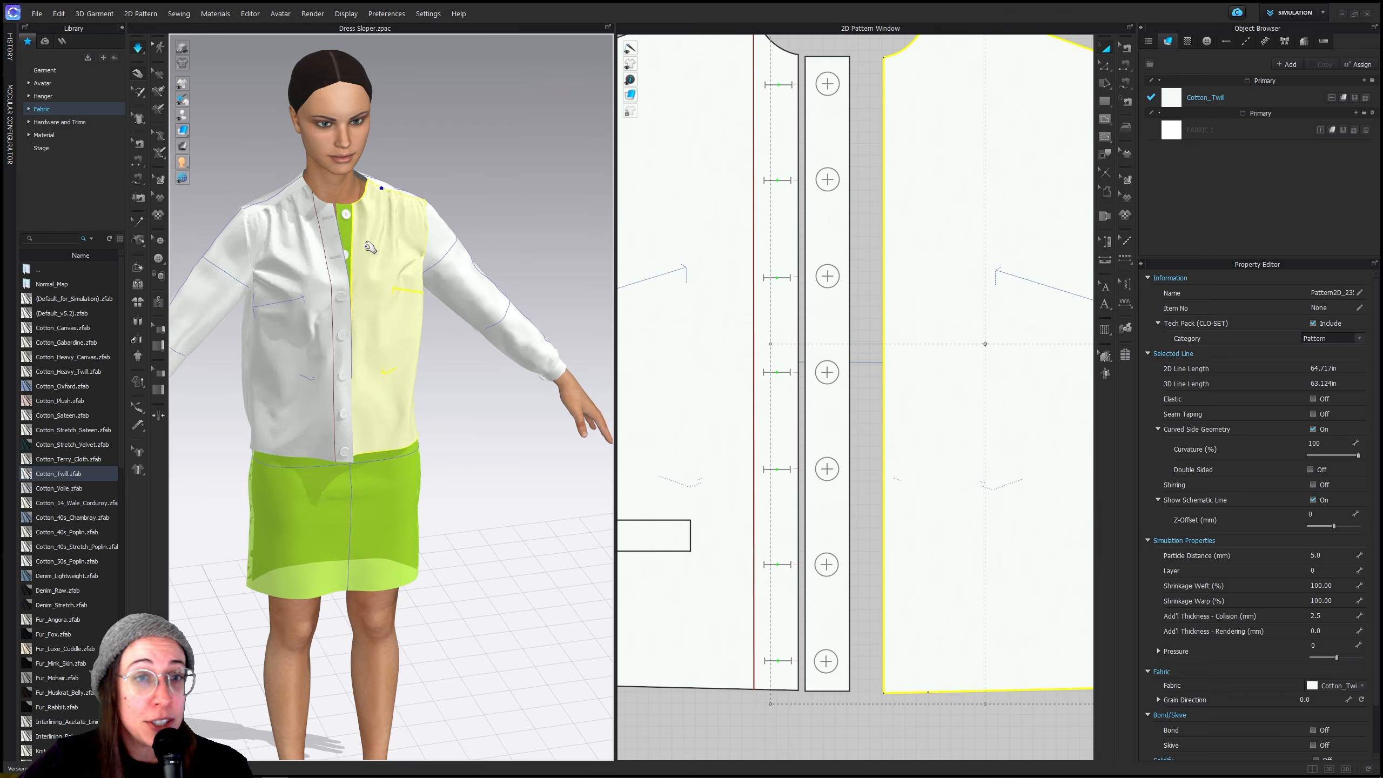
{"action": "right_click_drag", "start_coordinate": [436, 457], "coordinate": [467, 454]}
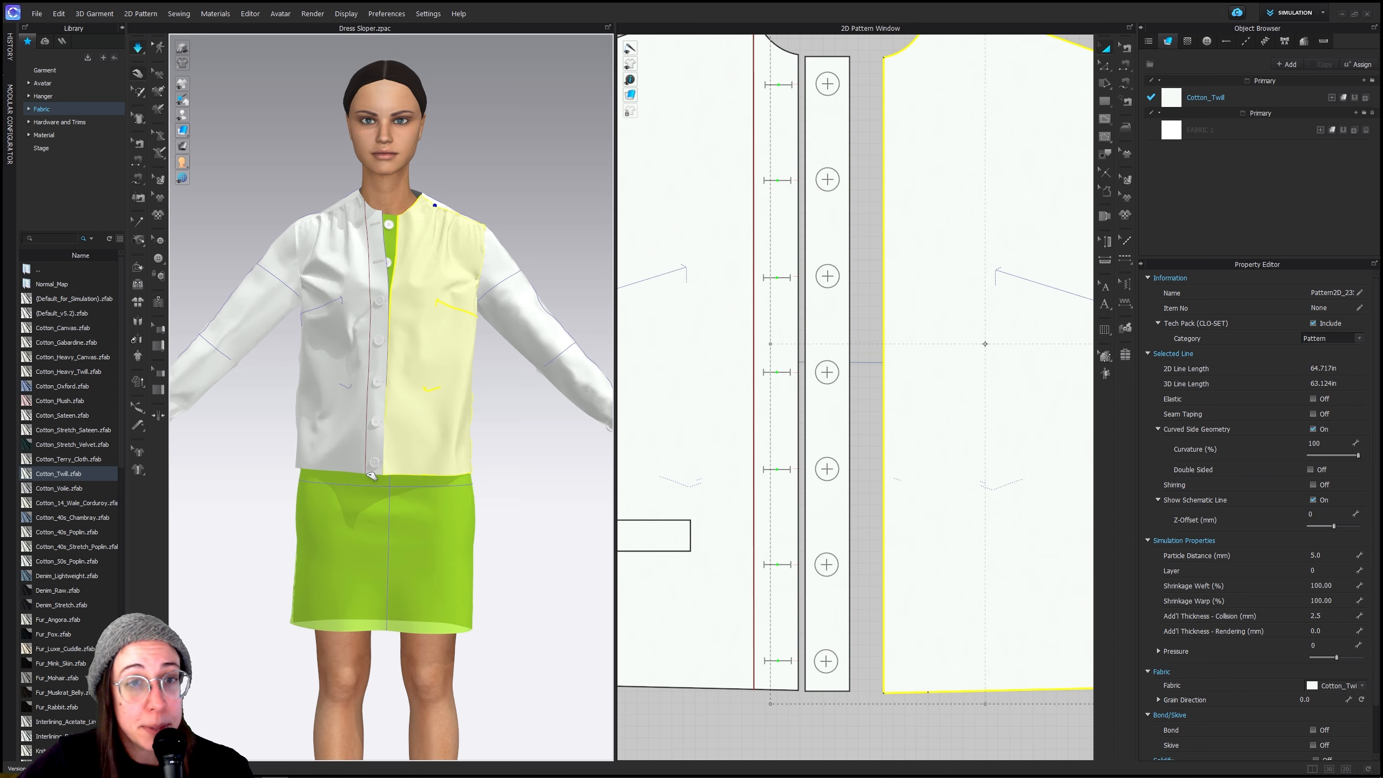
{"action": "left_click_drag", "start_coordinate": [367, 474], "coordinate": [372, 487]}
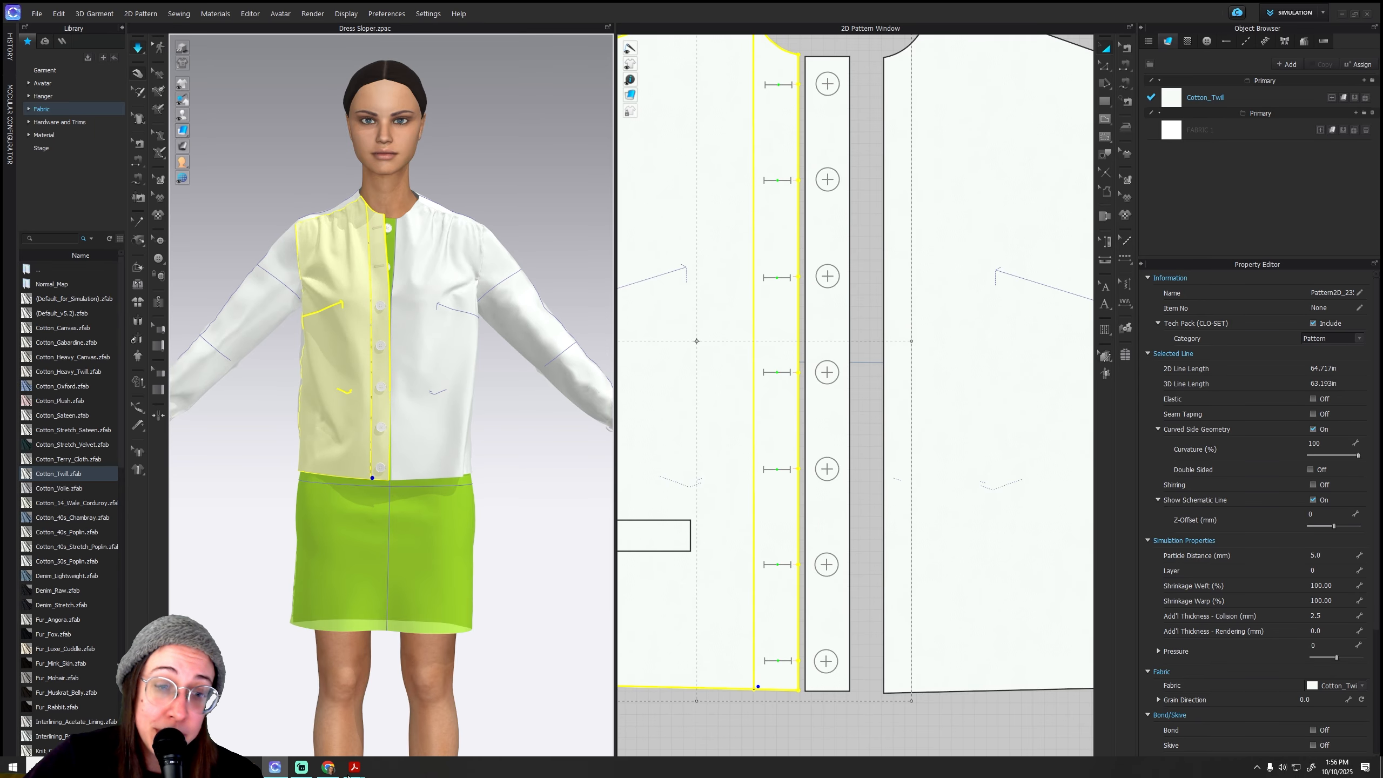
Switch to the Collar patternmaking PDF and examine the collar types and the Basic Shirt Collar Foundation drafting instructions
{"action": "mouse_move", "coordinate": [354, 767]}
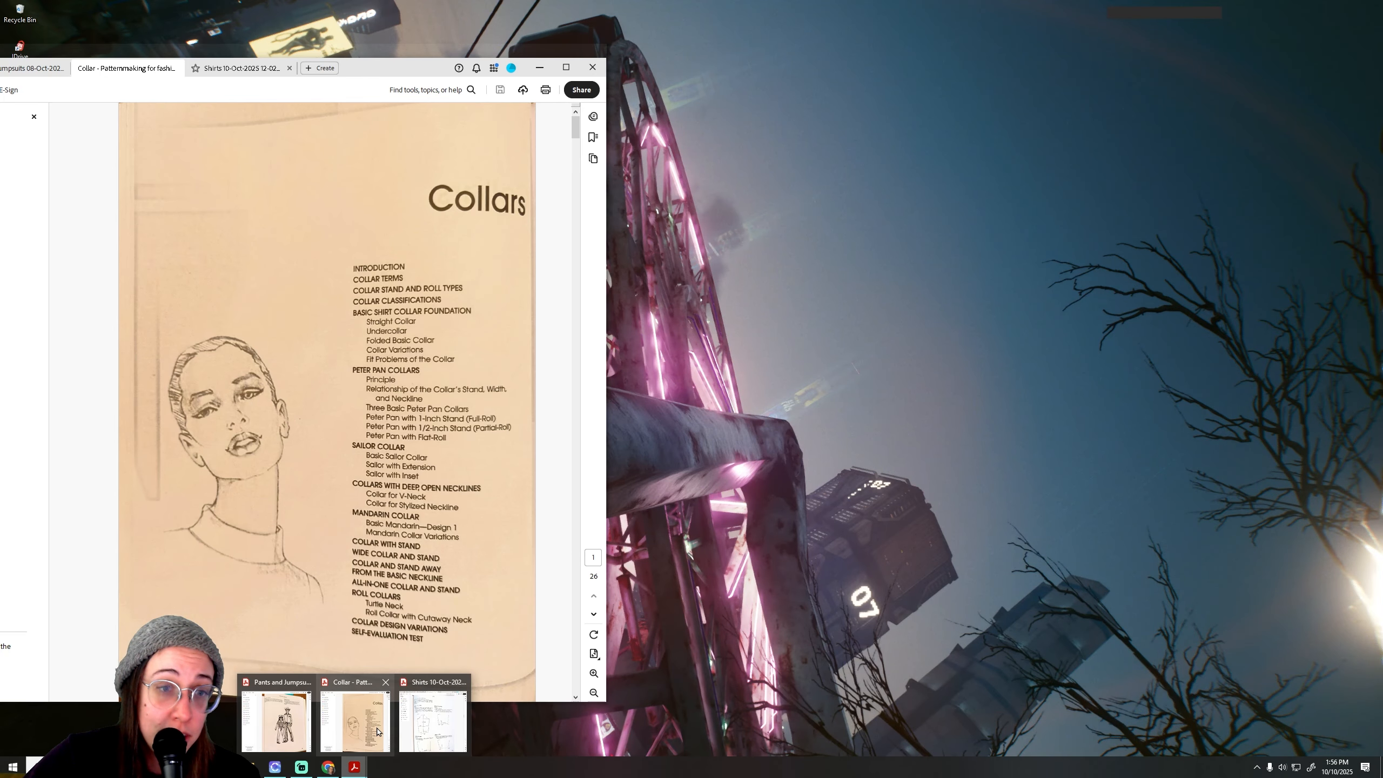
{"action": "left_click", "coordinate": [355, 719]}
{"action": "scroll", "coordinate": [421, 462], "scroll_direction": "down", "scroll_amount": 2}
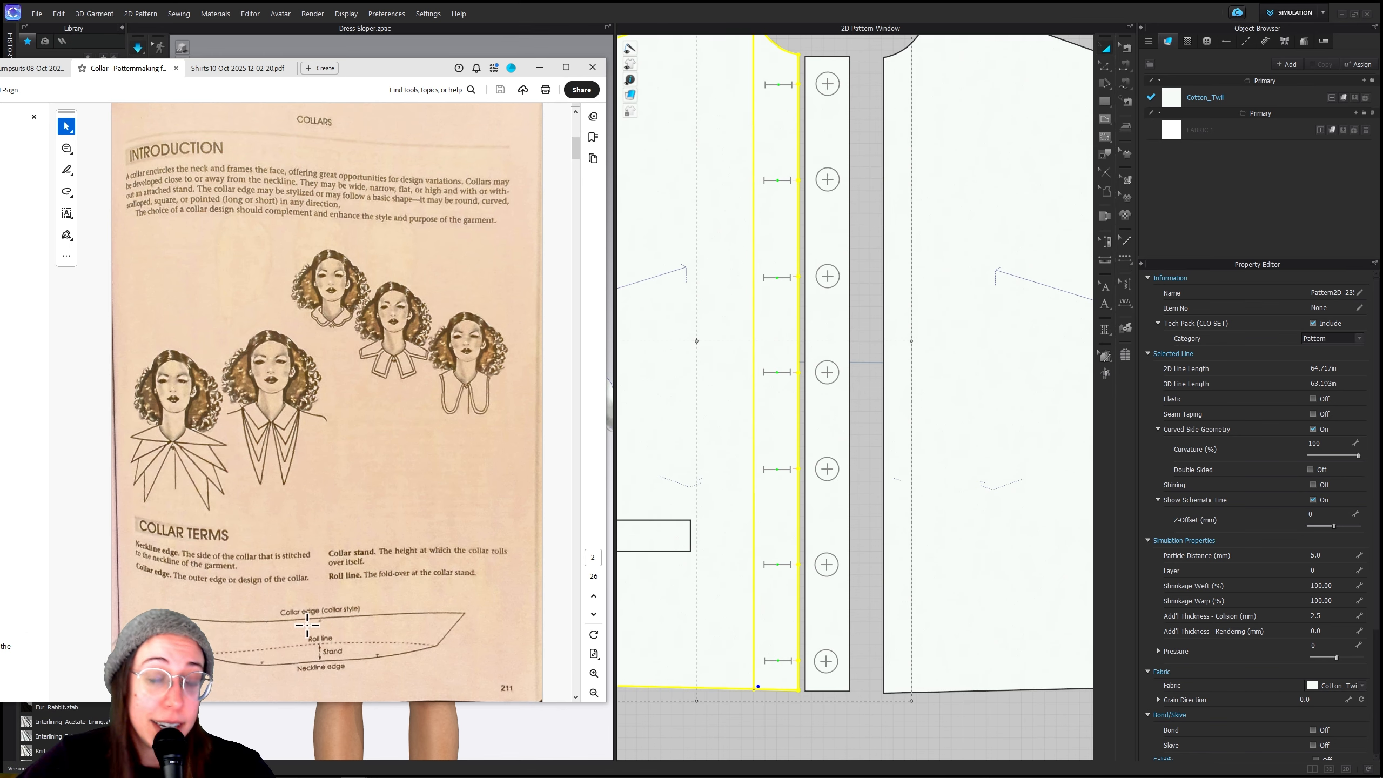
{"action": "scroll", "coordinate": [291, 595], "scroll_direction": "down", "scroll_amount": 3}
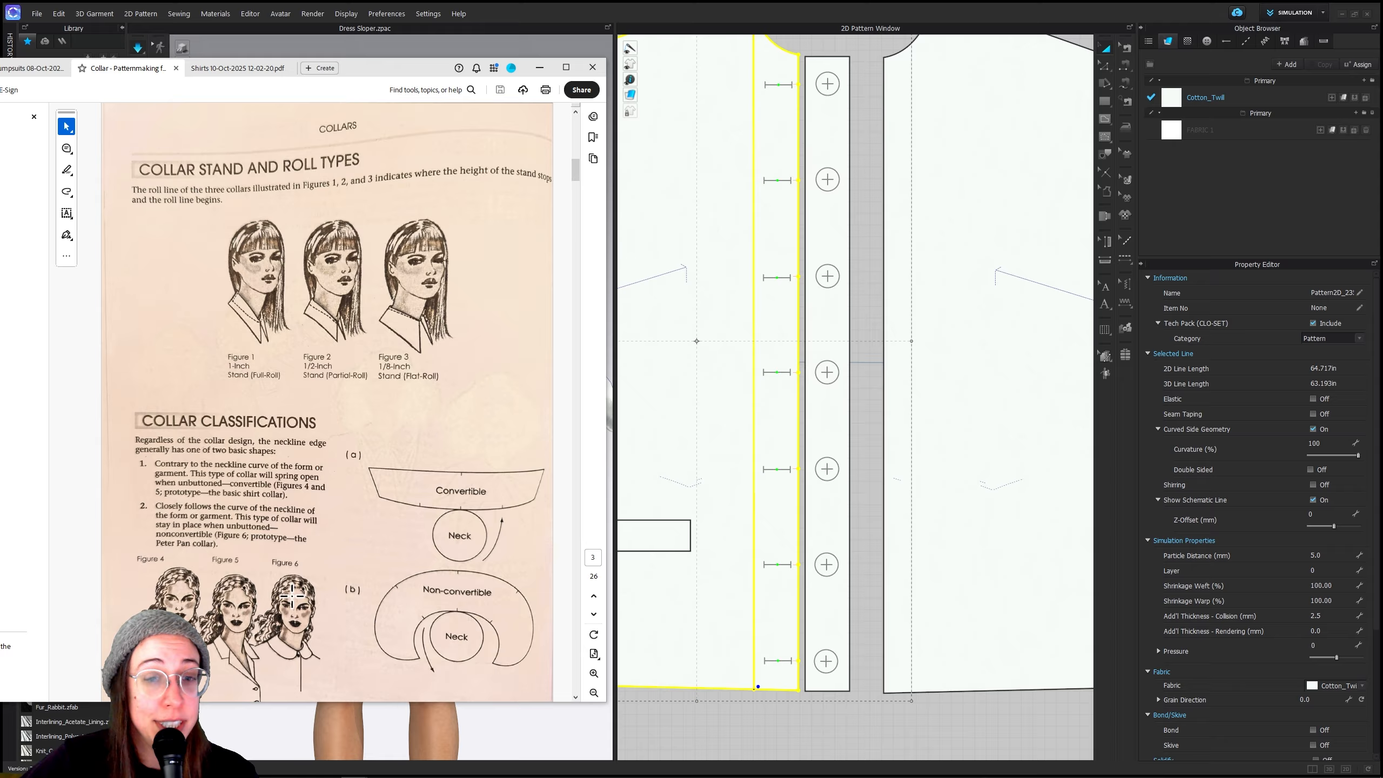
{"action": "scroll", "coordinate": [305, 591], "scroll_direction": "down", "scroll_amount": 3}
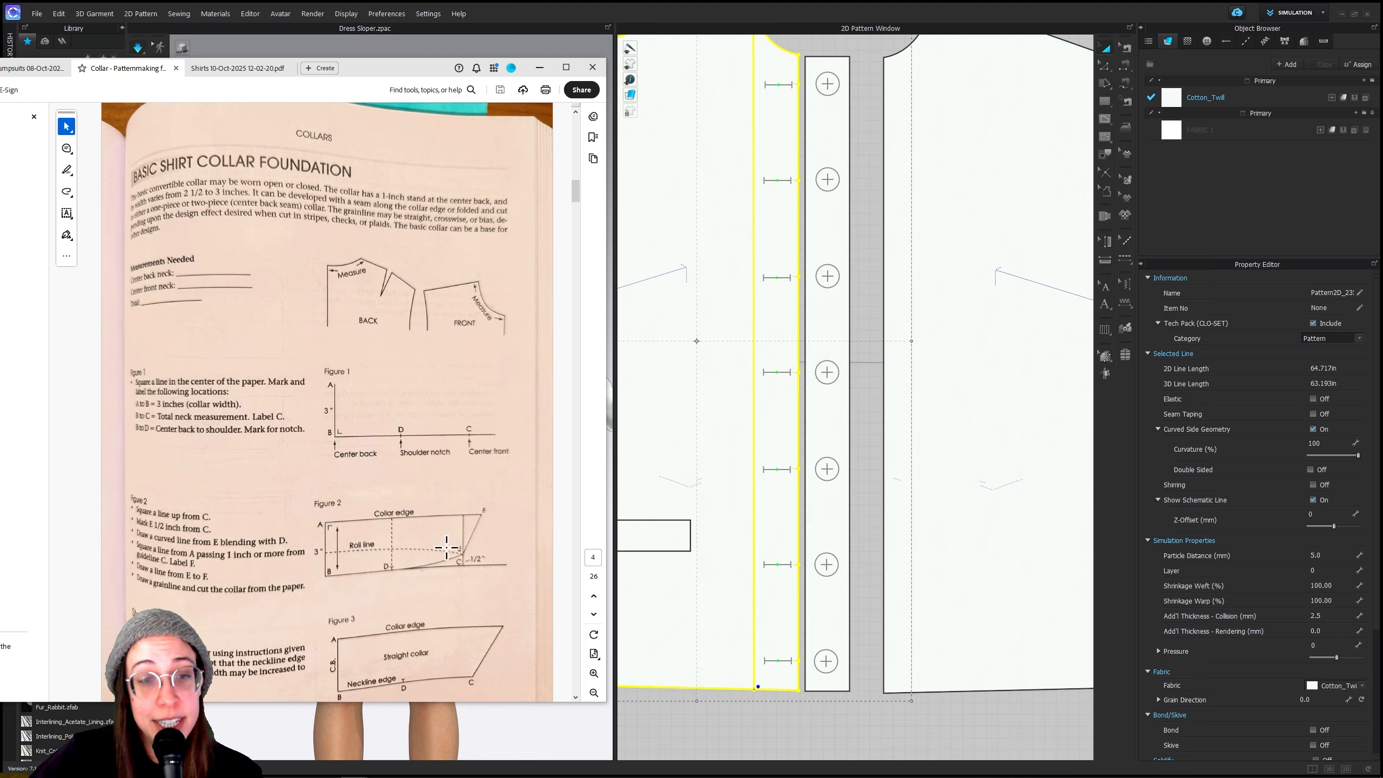
{"action": "scroll", "coordinate": [405, 548], "scroll_direction": "down", "scroll_amount": 2}
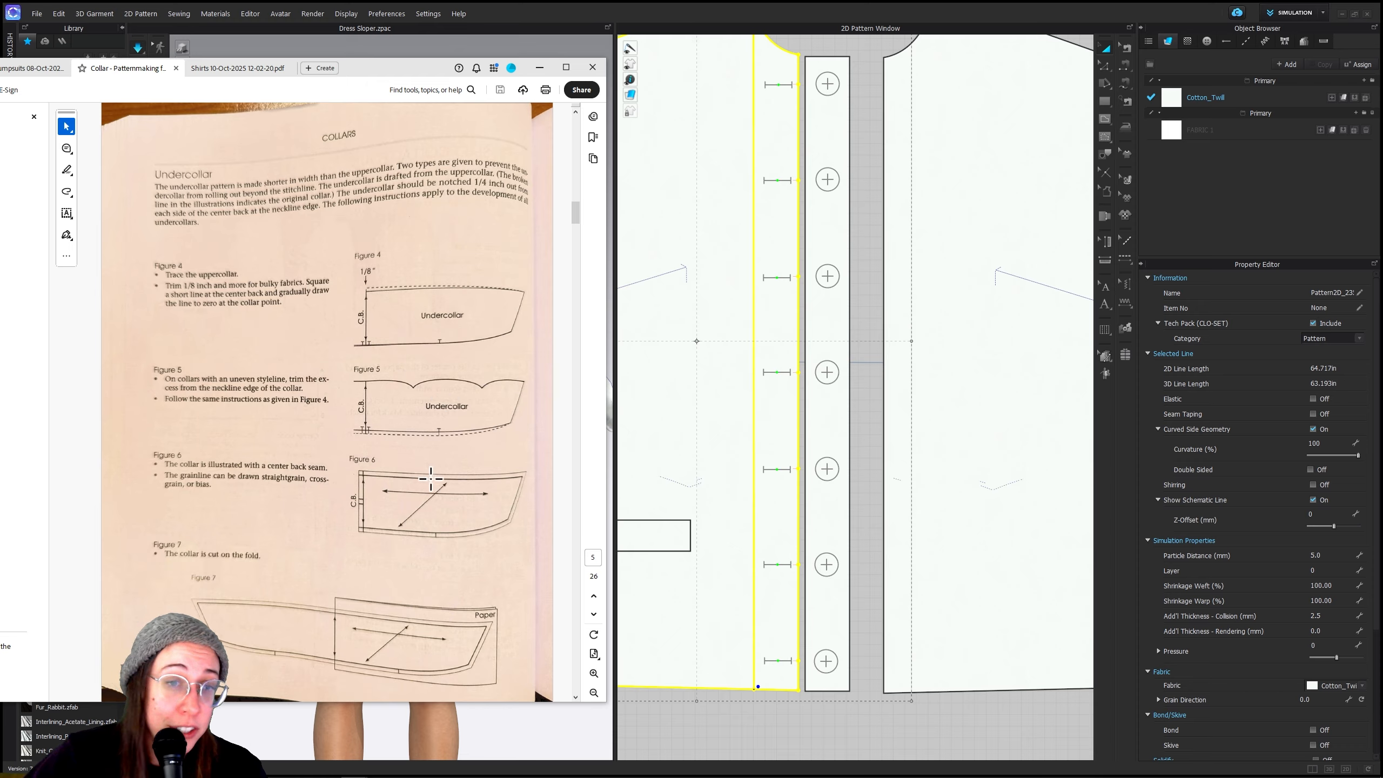
{"action": "scroll", "coordinate": [442, 486], "scroll_direction": "down", "scroll_amount": 2}
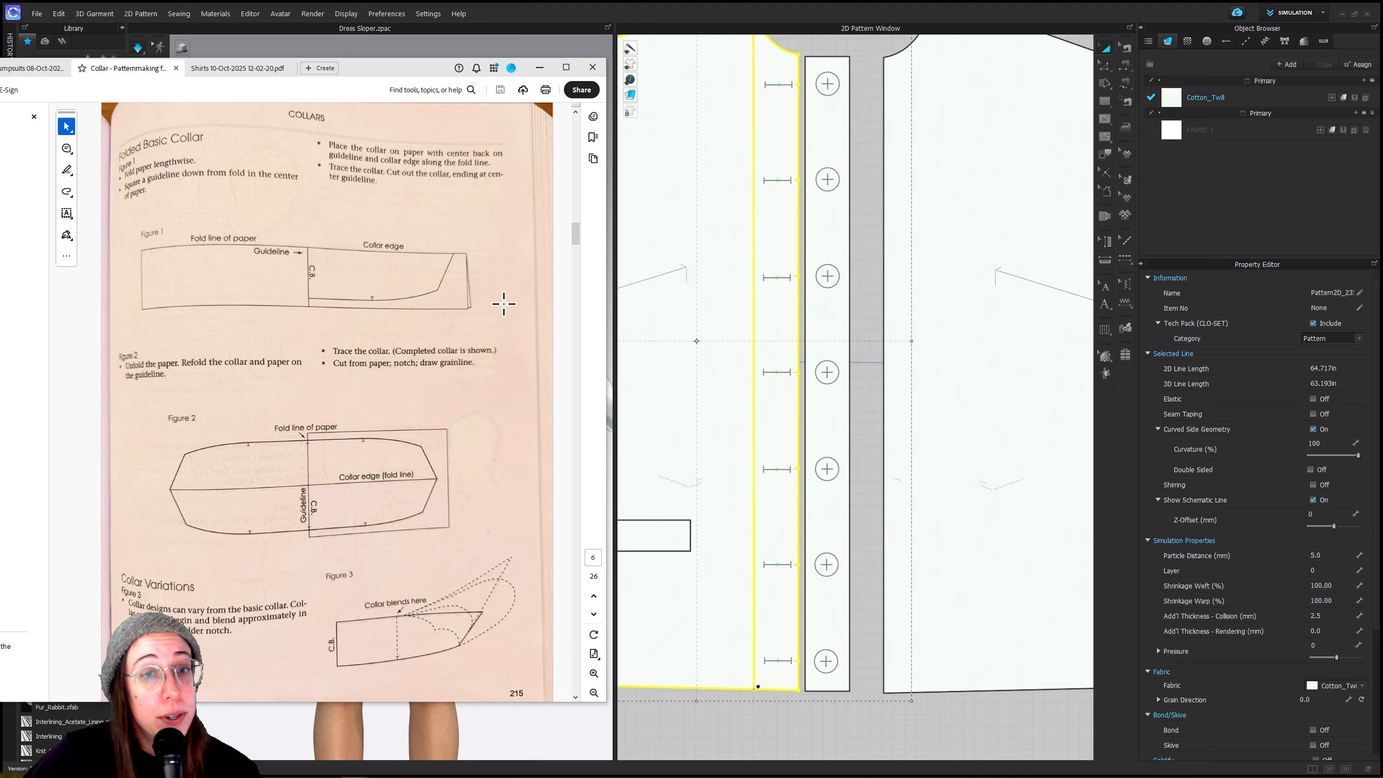
{"action": "scroll", "coordinate": [289, 428], "scroll_direction": "up", "scroll_amount": 4}
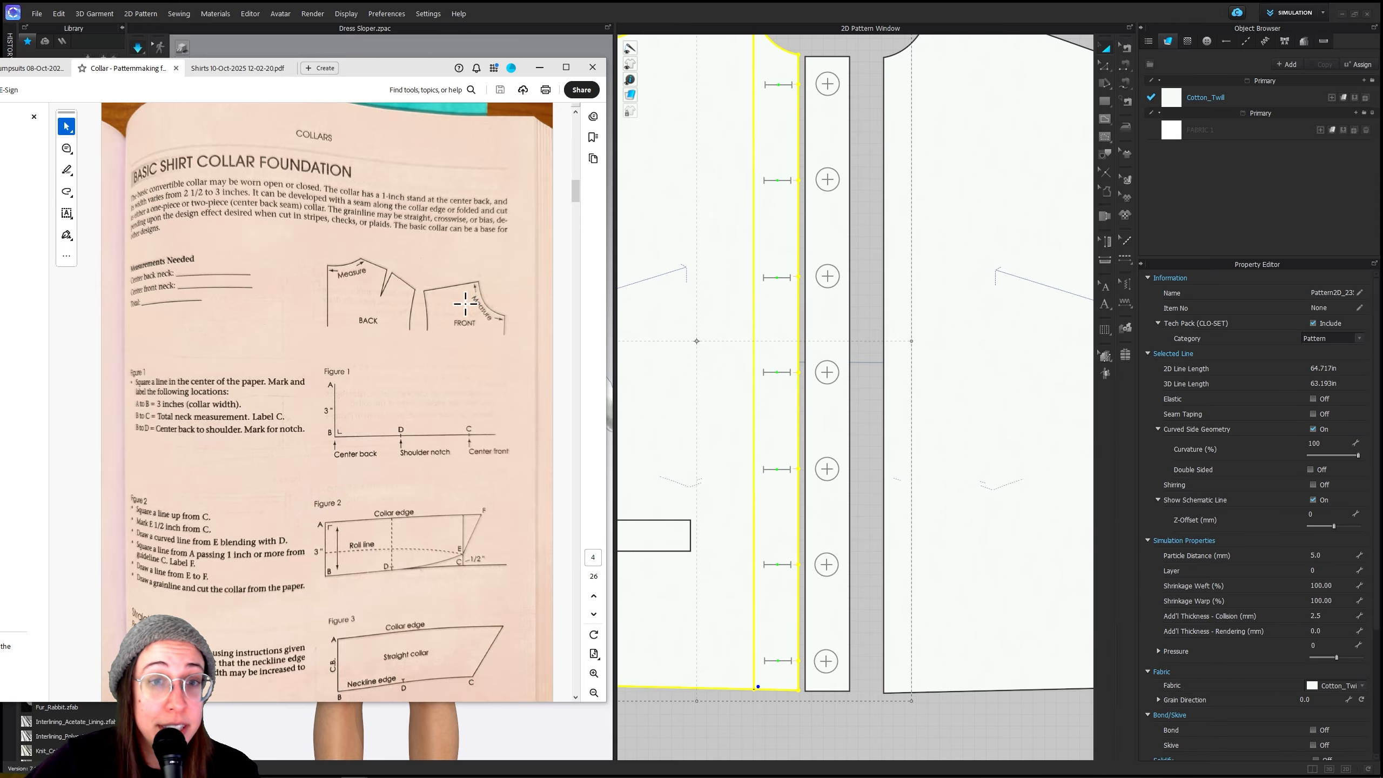
Measure the combined length of half the back neckline and one front neckline on the shirt bodice patterns
{"action": "scroll", "coordinate": [881, 518], "scroll_direction": "down", "scroll_amount": 5}
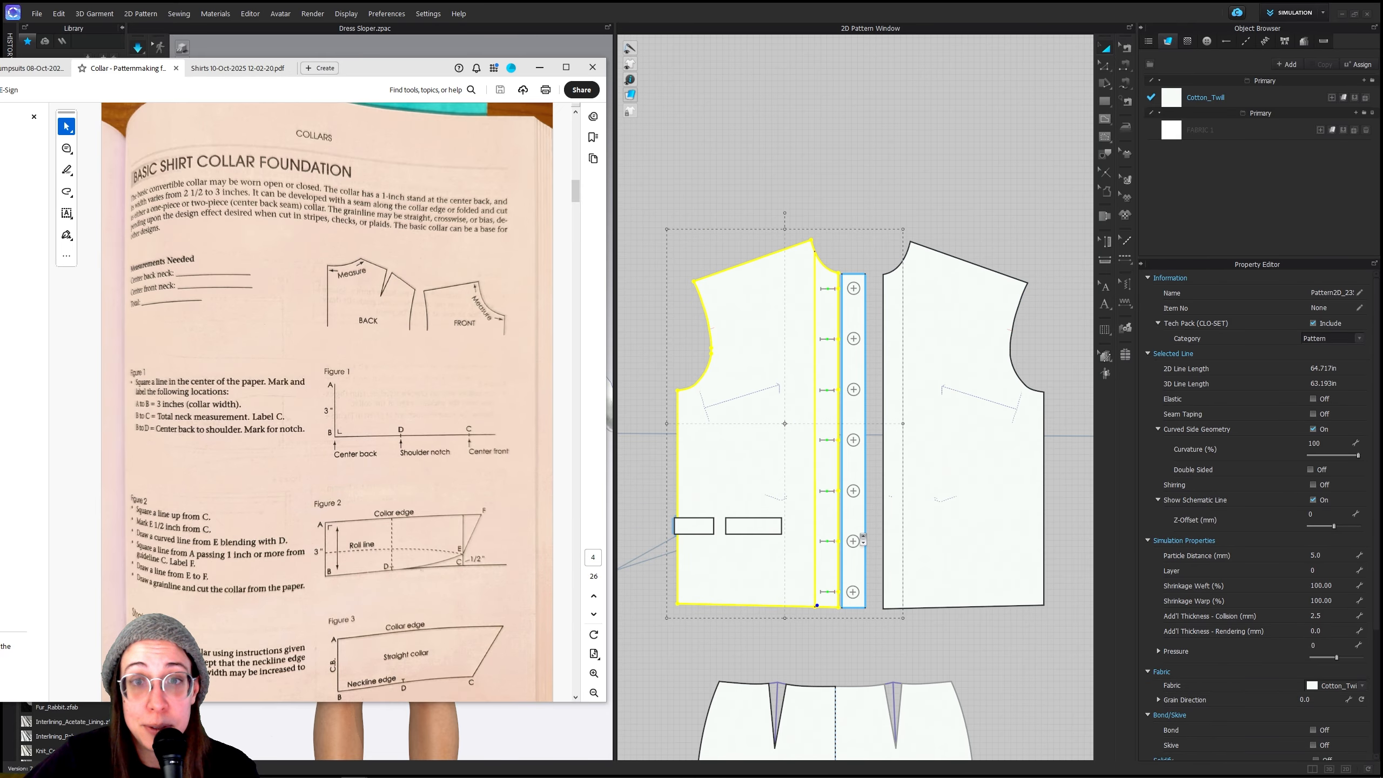
{"action": "scroll", "coordinate": [917, 505], "scroll_direction": "down", "scroll_amount": 2}
{"action": "middle_click_drag", "start_coordinate": [877, 612], "coordinate": [968, 431]}
{"action": "scroll", "coordinate": [967, 431], "scroll_direction": "down", "scroll_amount": 2}
{"action": "middle_click_drag", "start_coordinate": [728, 444], "coordinate": [710, 472]}
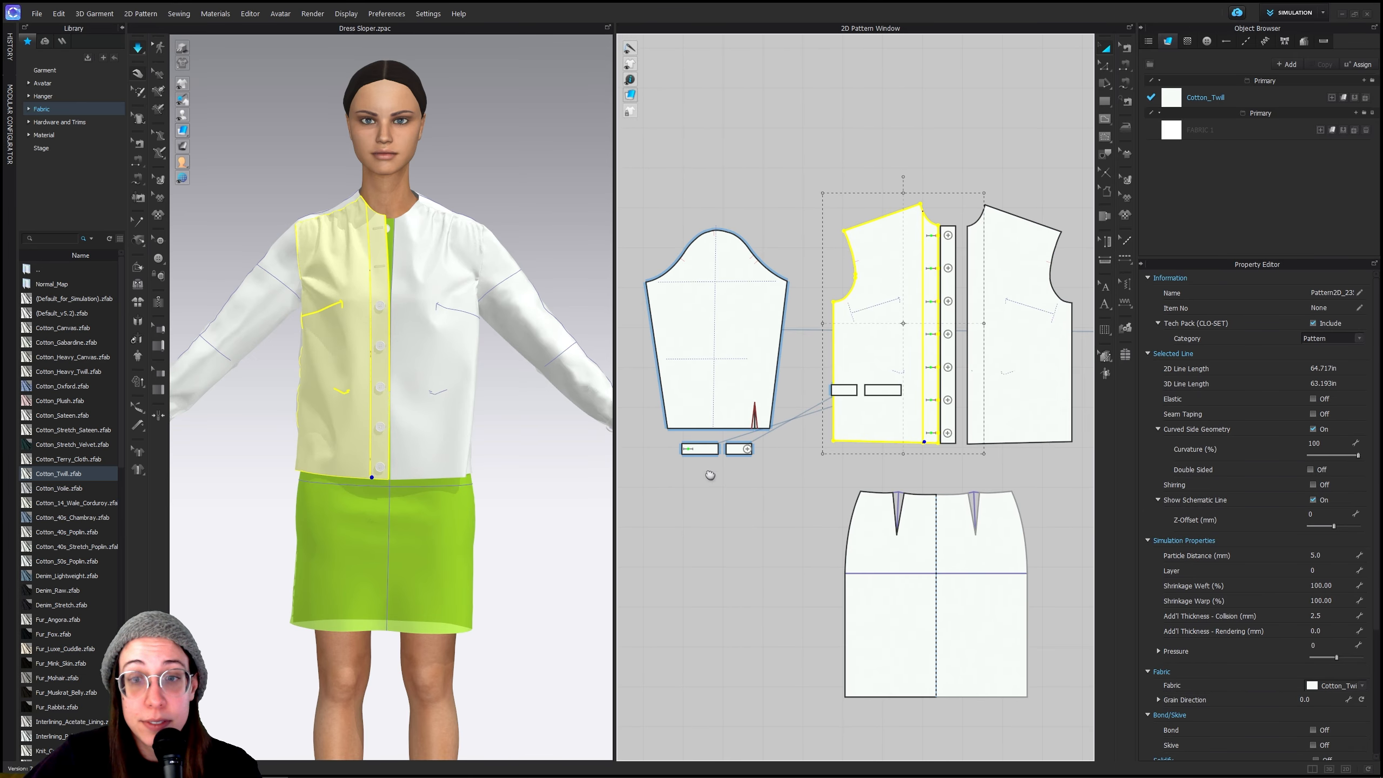
{"action": "middle_click_drag", "start_coordinate": [980, 497], "coordinate": [718, 545]}
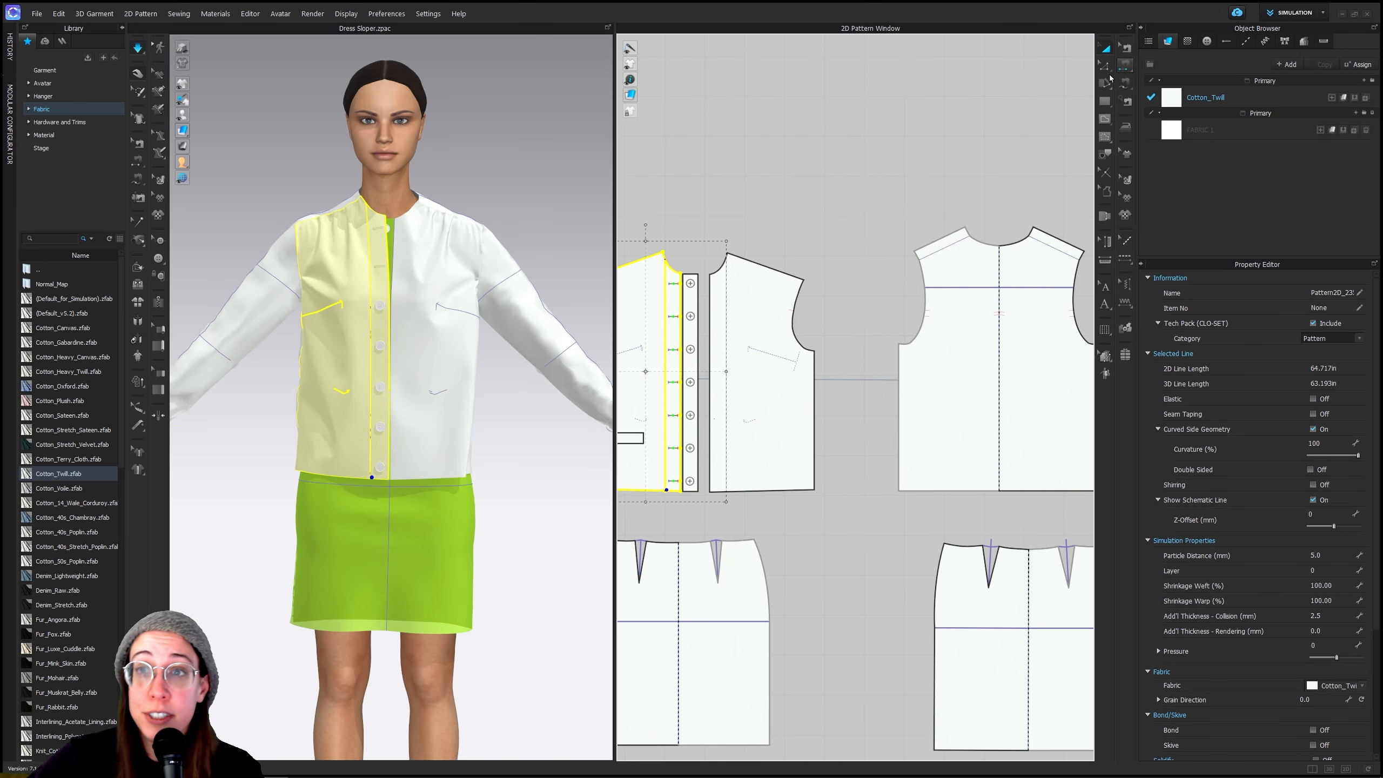
{"action": "left_click", "coordinate": [1104, 66]}
{"action": "left_click", "coordinate": [983, 243]}
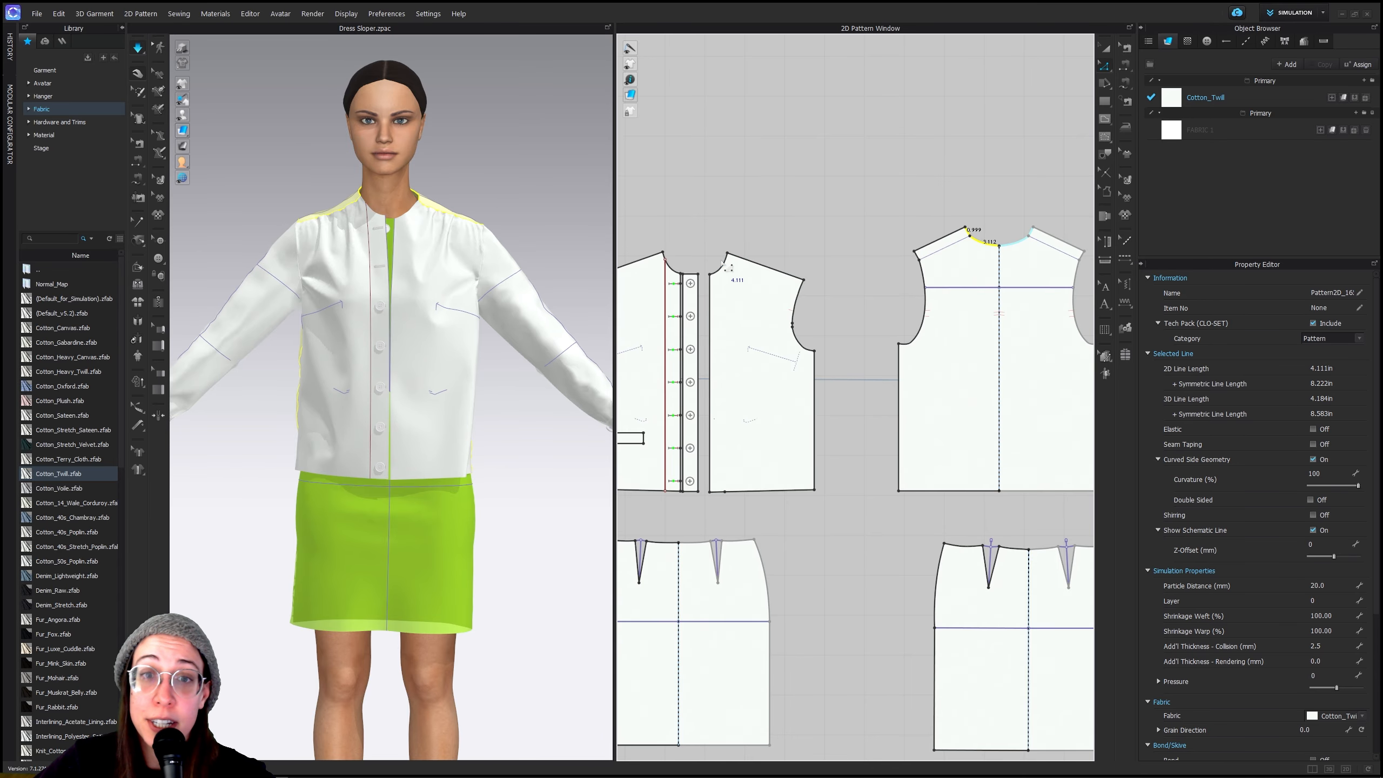
{"action": "left_click", "coordinate": [721, 263], "text": "shift"}
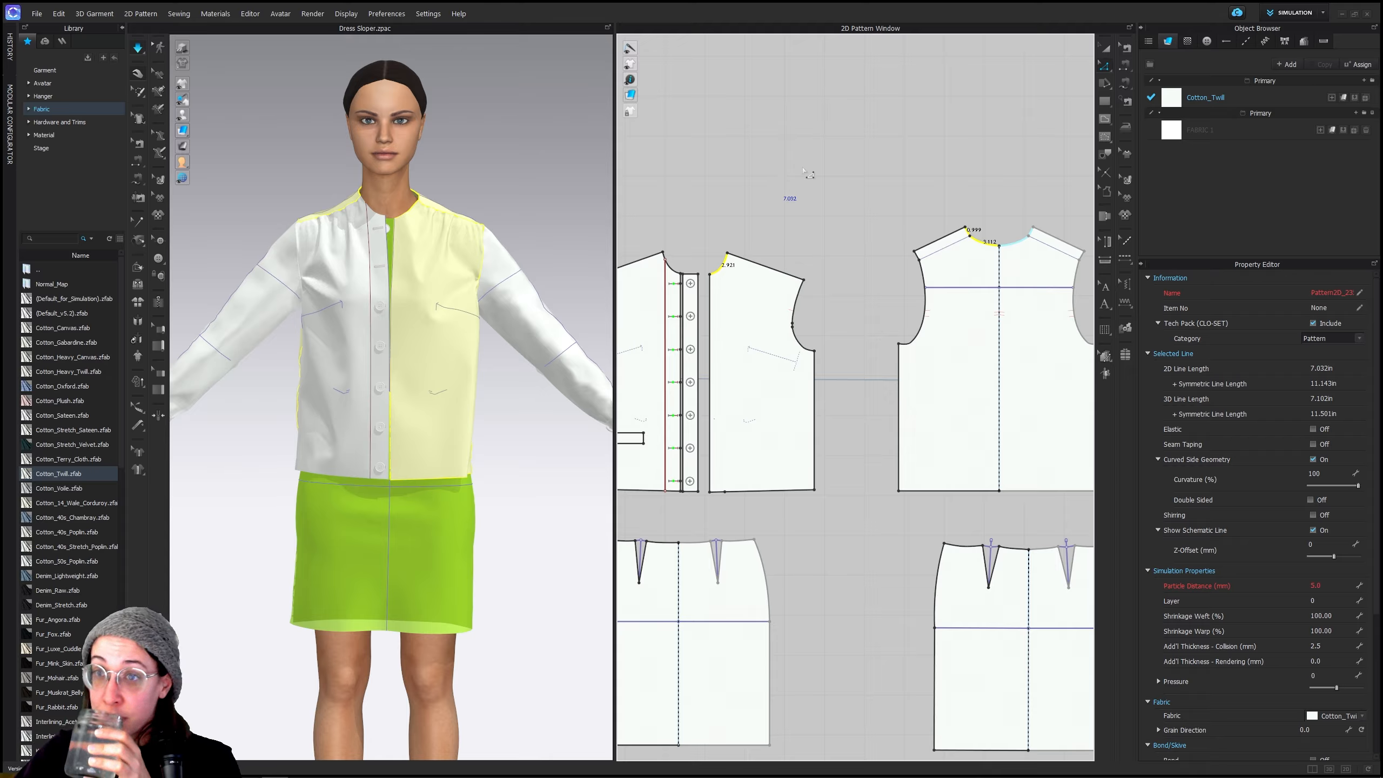
Create a rectangular collar pattern 7 in wide and 3 in high in the empty area above the front bodice
{"action": "left_click", "coordinate": [1104, 107]}
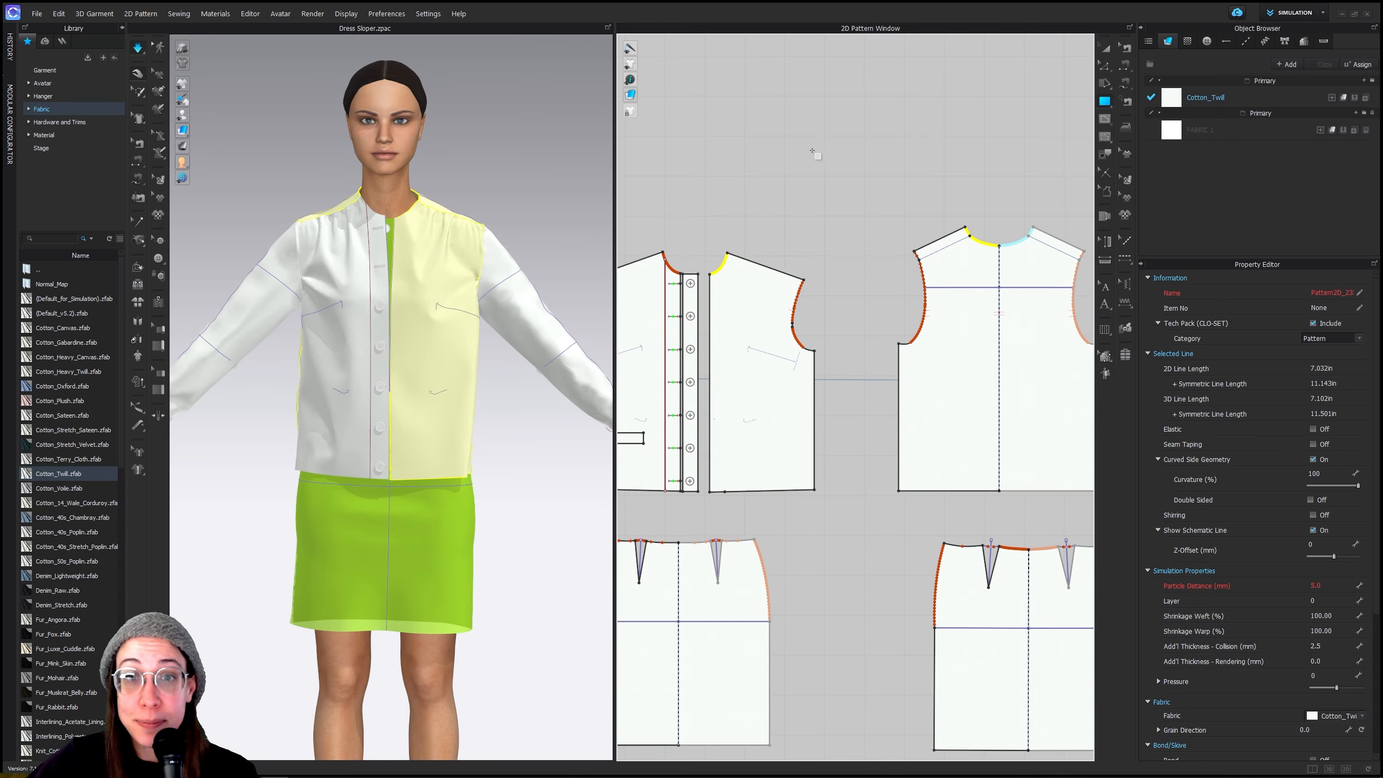
{"action": "left_click", "coordinate": [777, 148]}
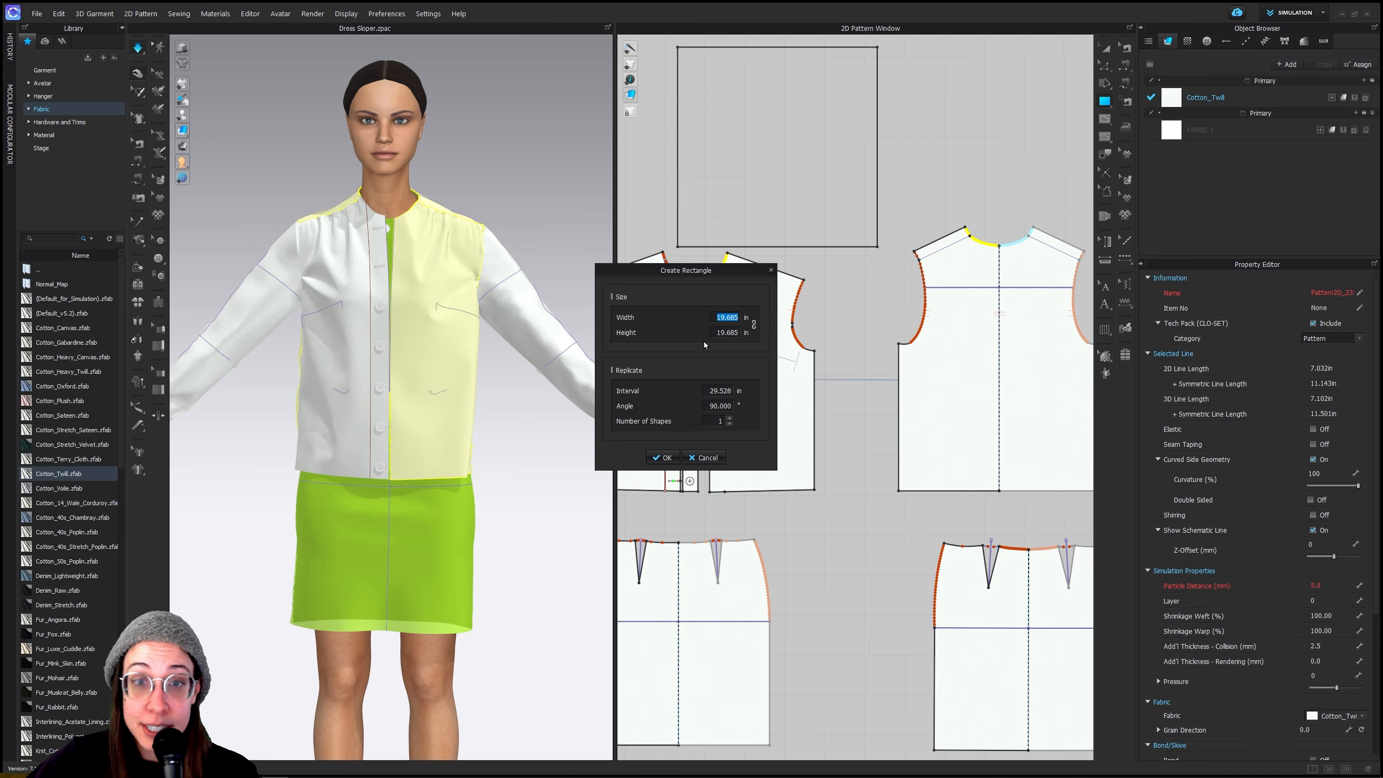
{"action": "type", "text": "7"}
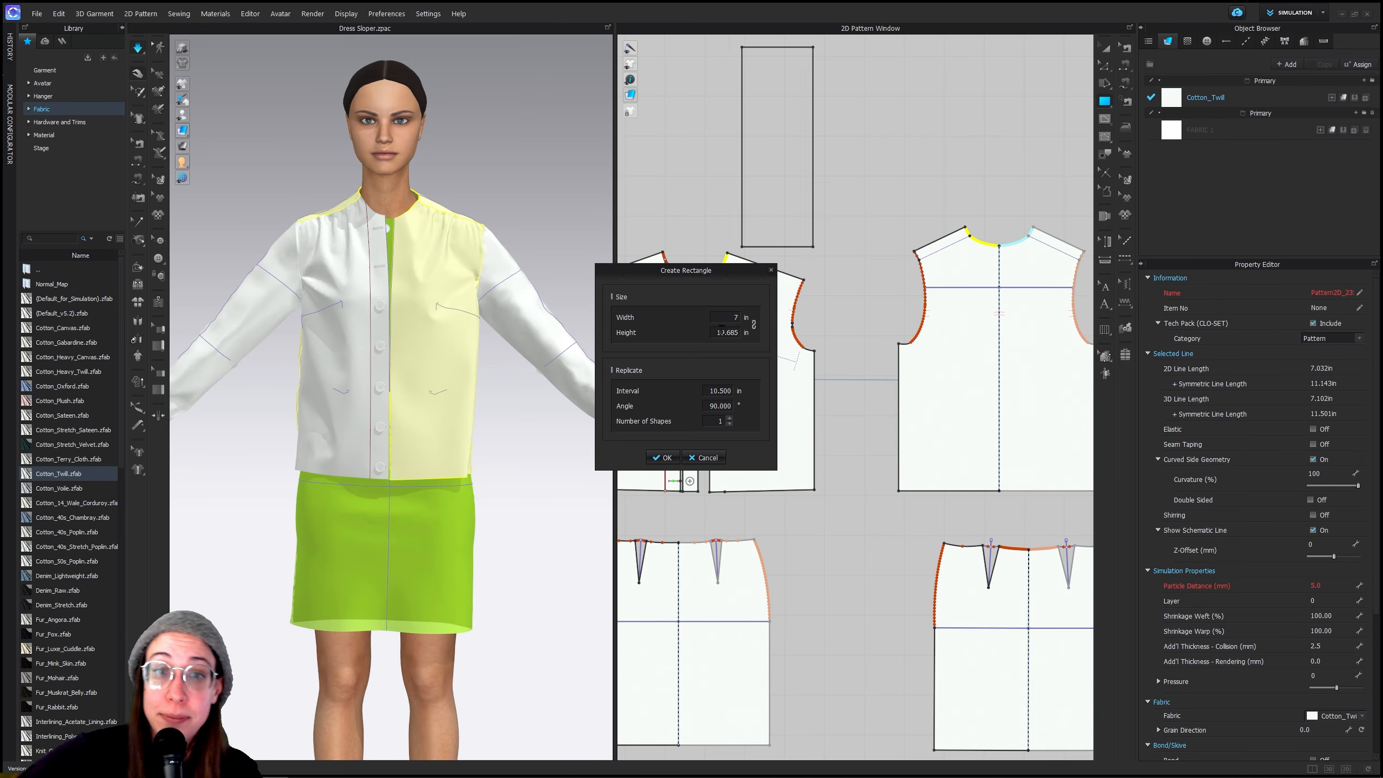
{"action": "key", "text": "Tab"}
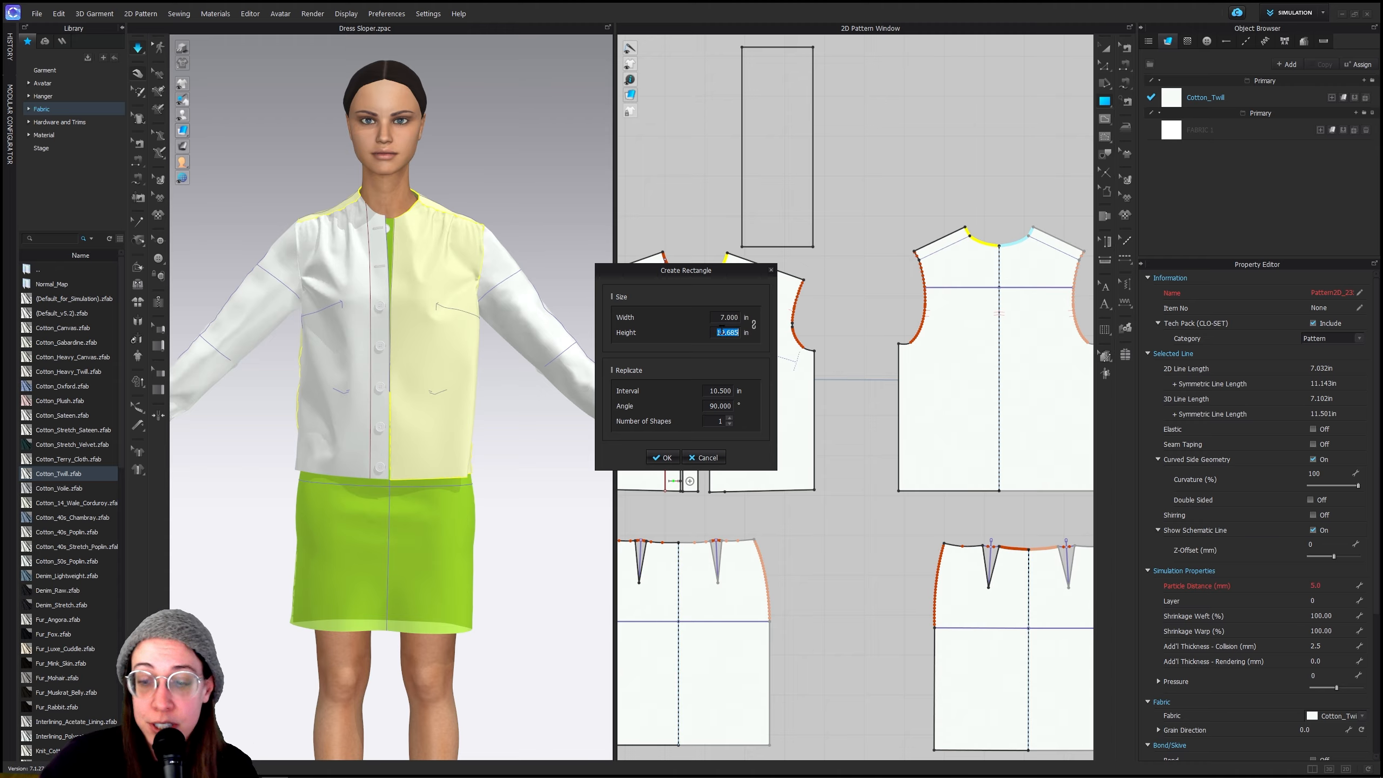
{"action": "type", "text": "3"}
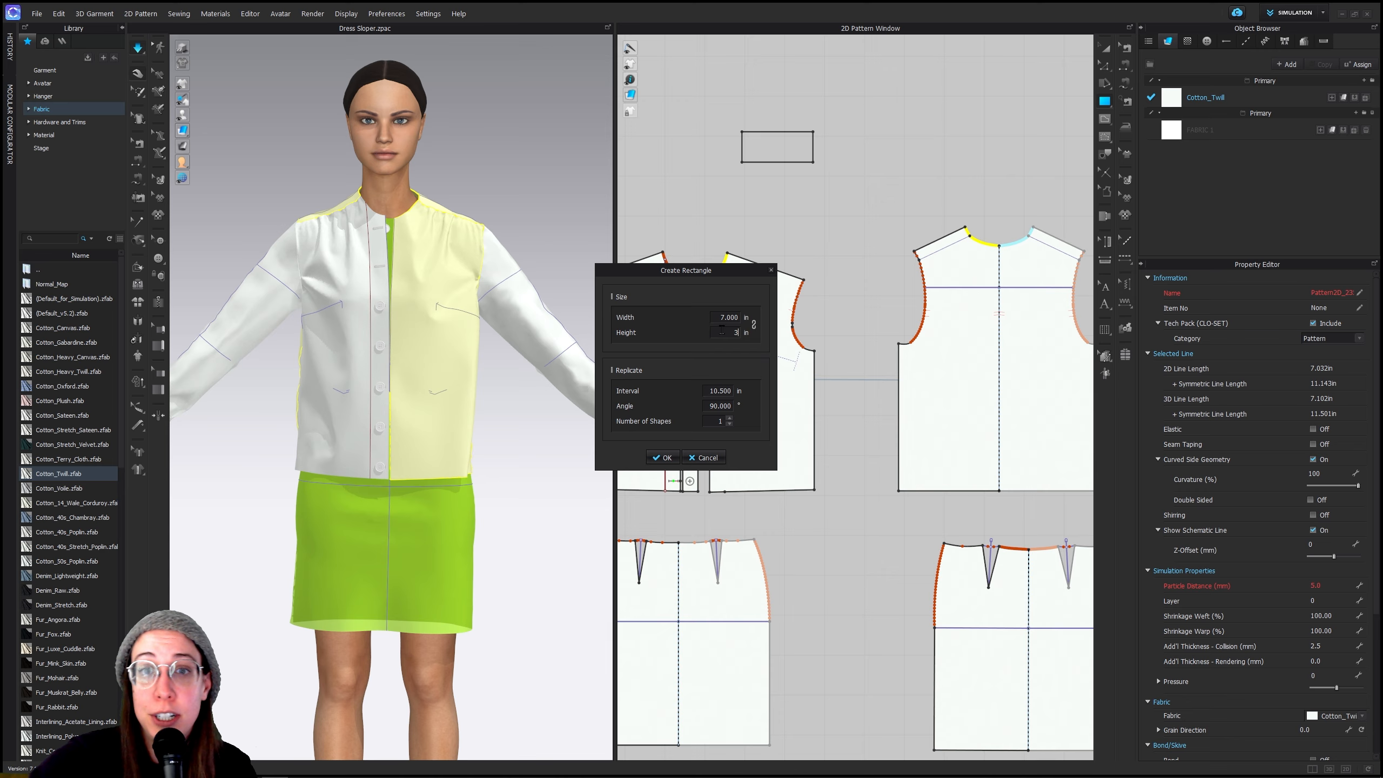
{"action": "left_click", "coordinate": [665, 458]}
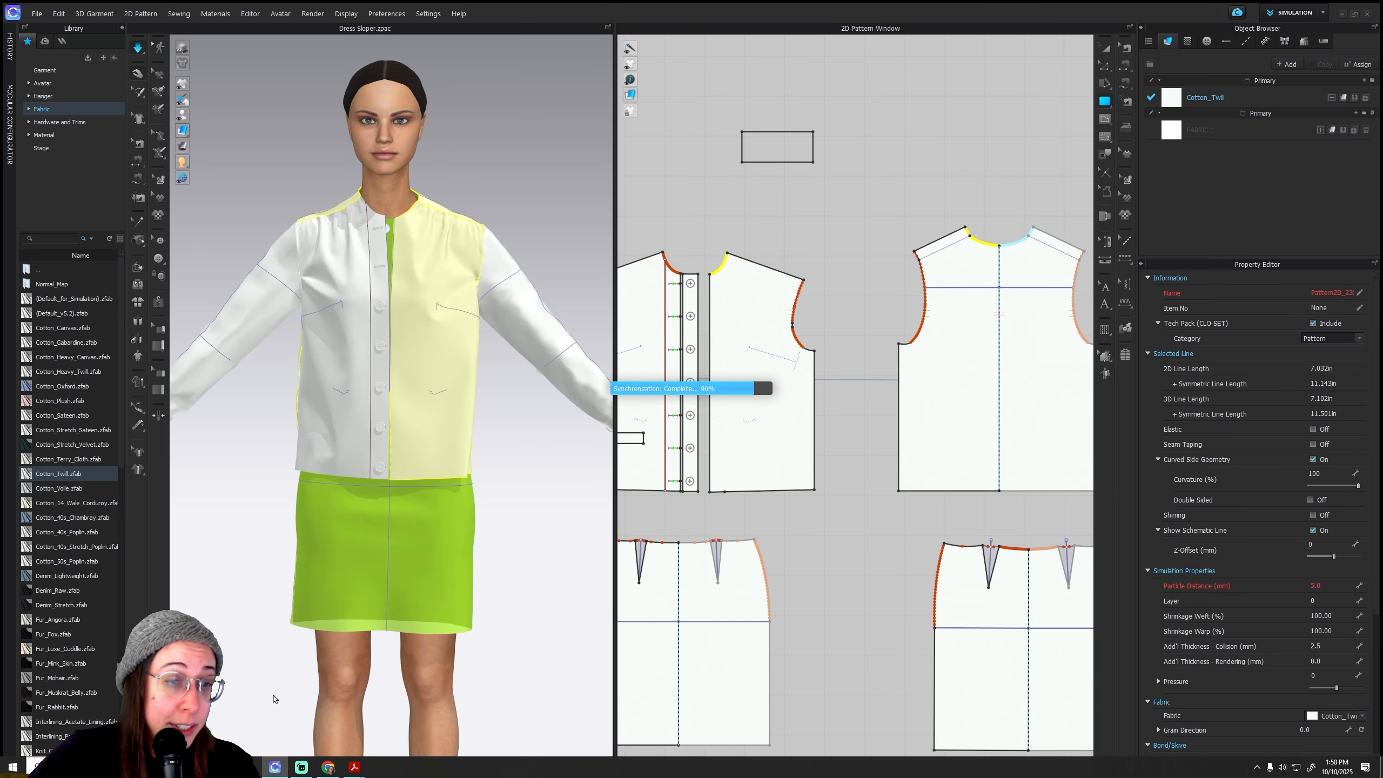
Check the shoulder notch instructions in the Collar PDF and measure the back neckline from centre back to the shoulder line
{"action": "mouse_move", "coordinate": [354, 767]}
{"action": "mouse_move", "coordinate": [397, 740]}
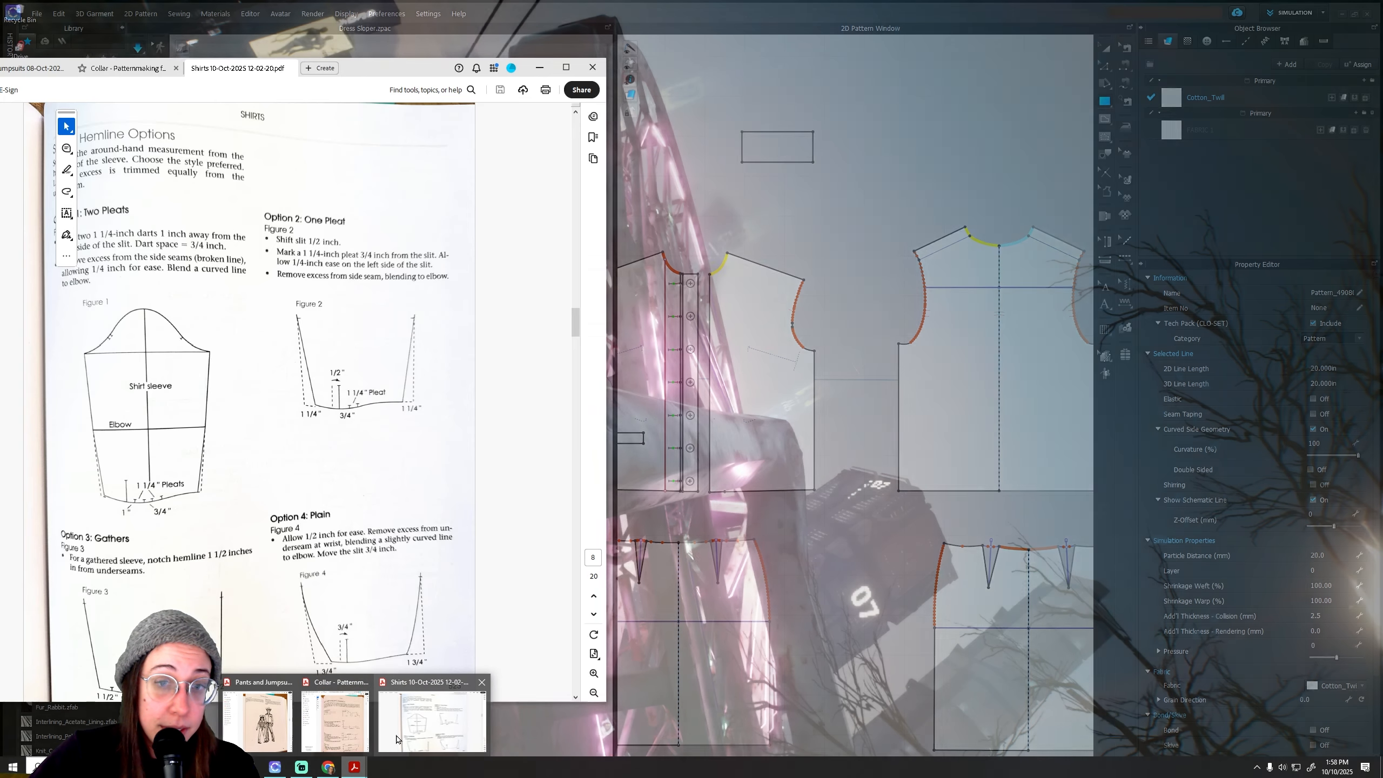
{"action": "left_click", "coordinate": [359, 732]}
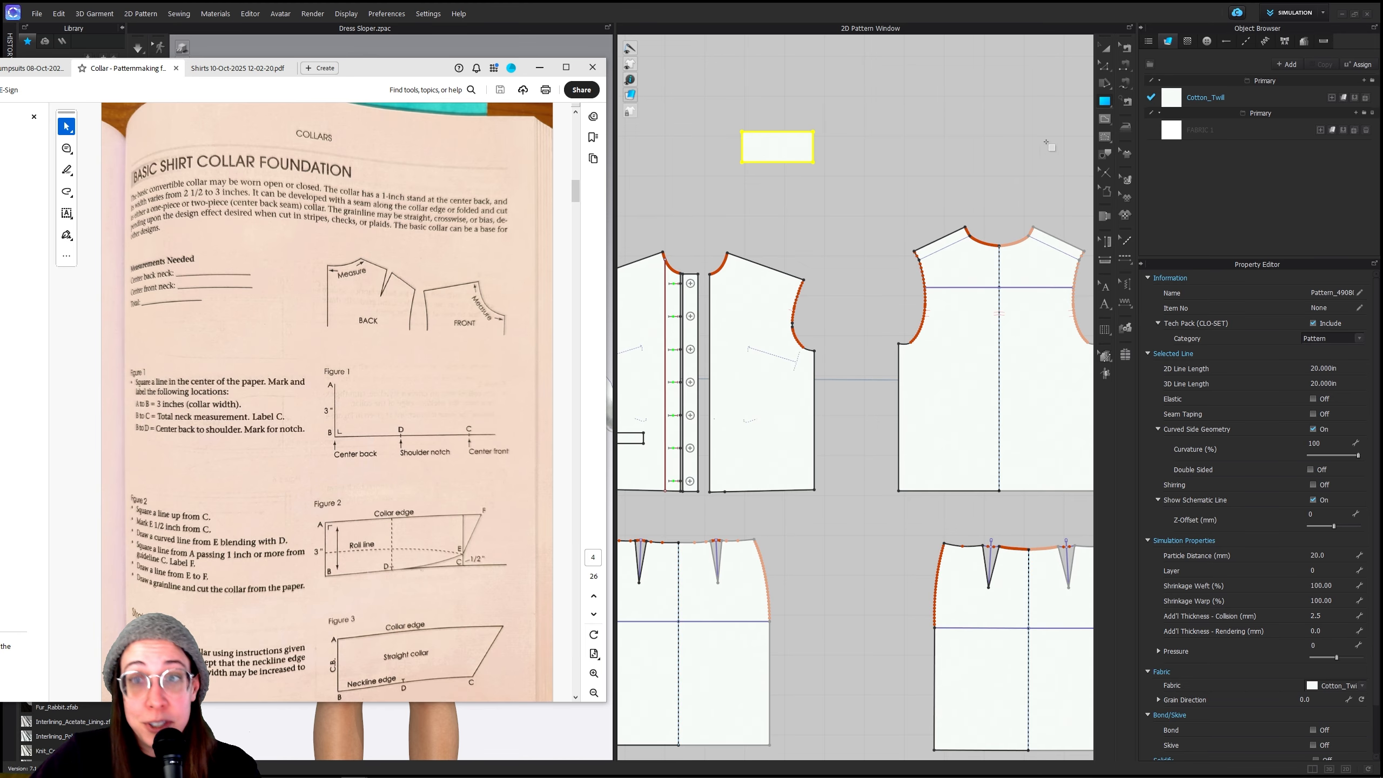
{"action": "left_click", "coordinate": [1107, 67]}
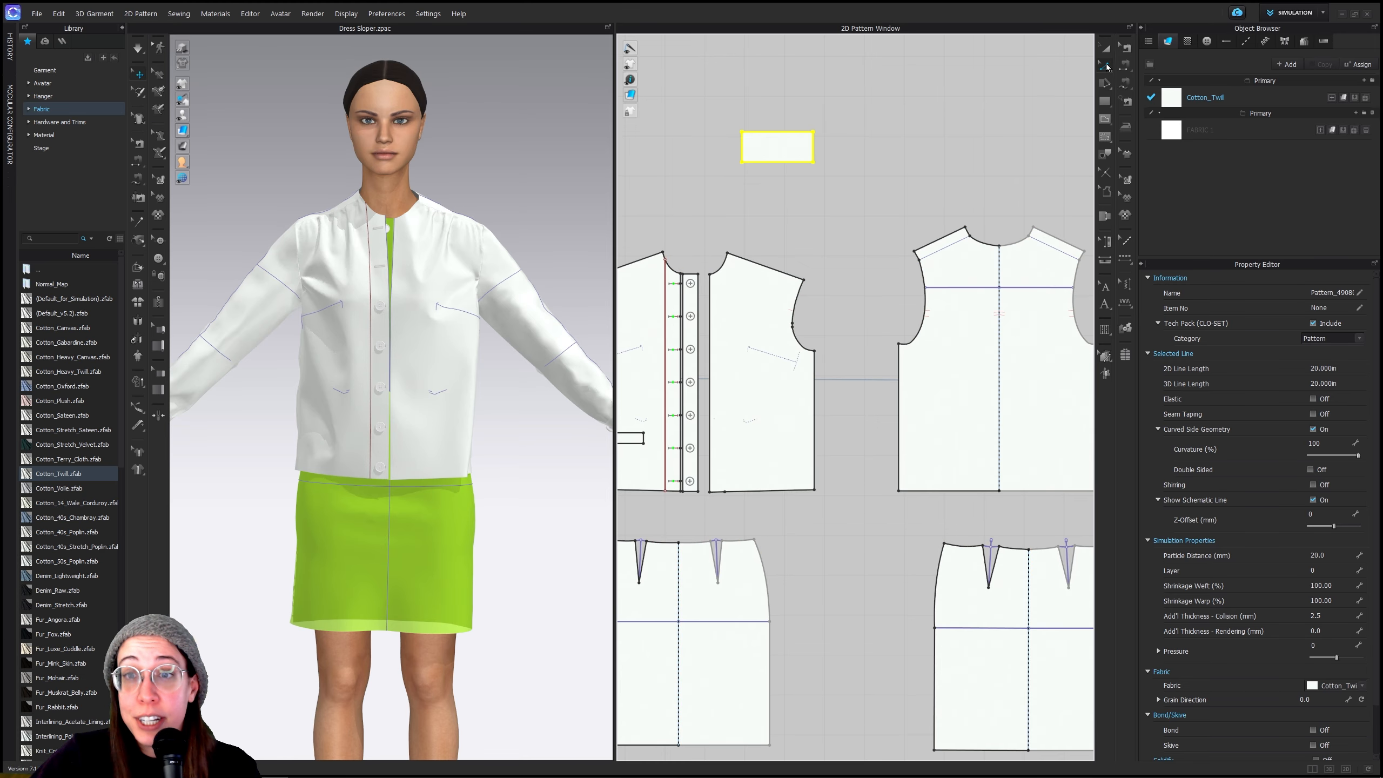
{"action": "left_click", "coordinate": [986, 244]}
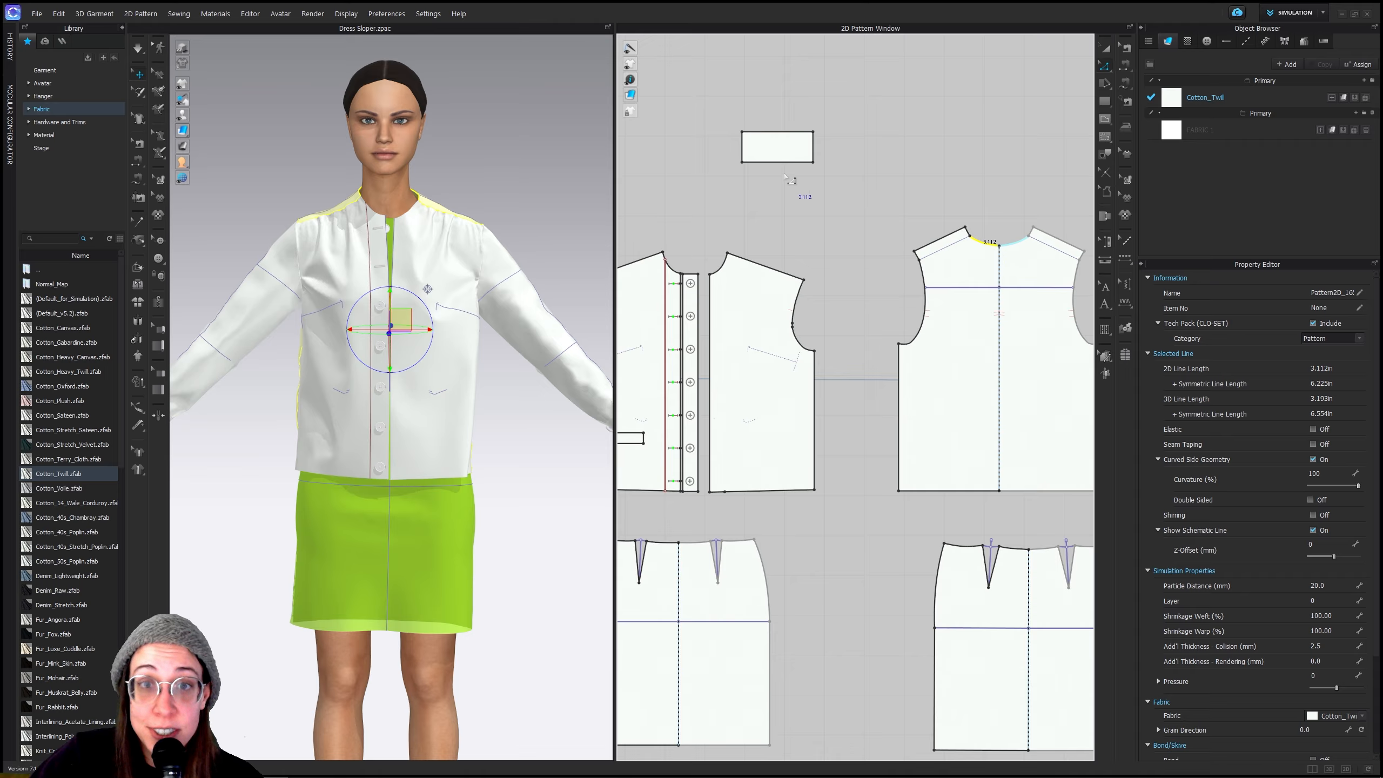
Split the collar rectangle's neckline edge at 3.122 in from centre back to mark the shoulder notch
{"action": "right_click", "coordinate": [765, 163]}
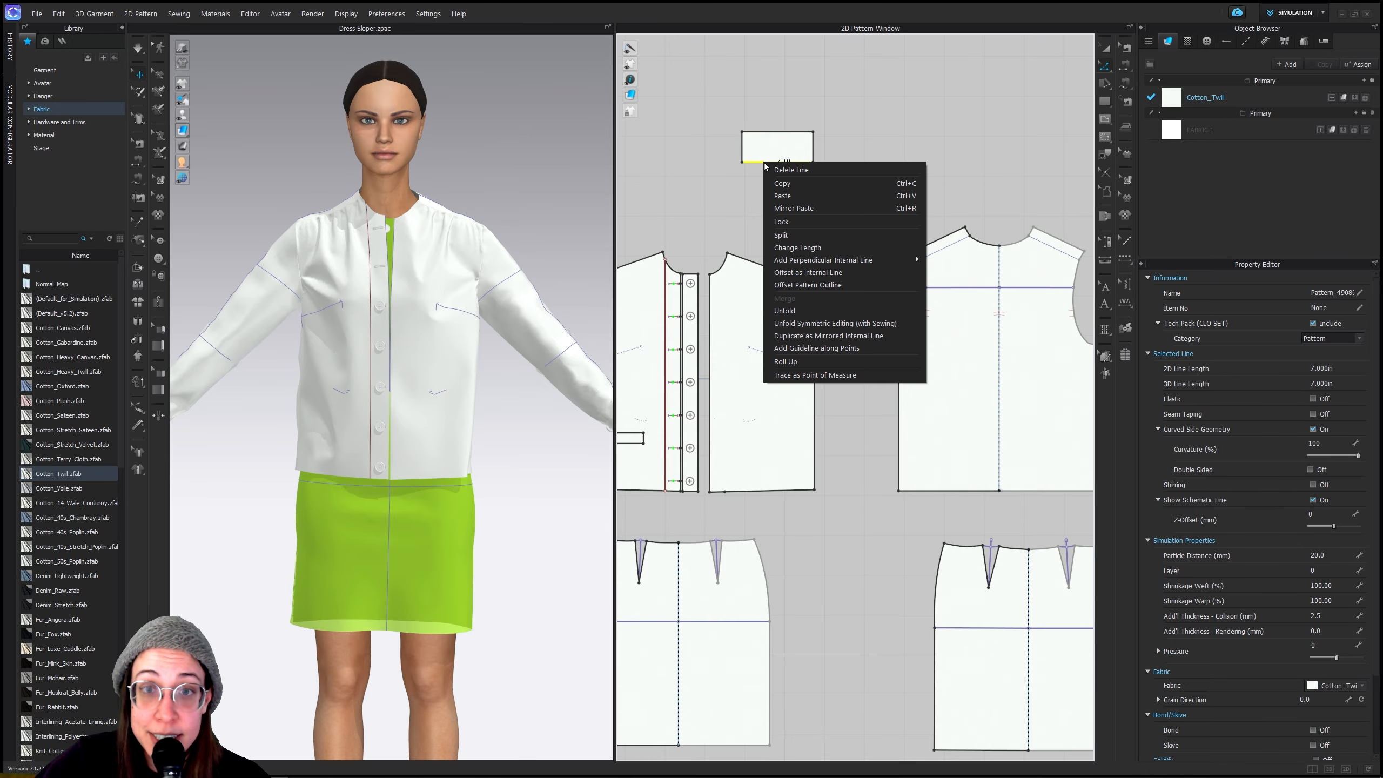
{"action": "left_click", "coordinate": [808, 233]}
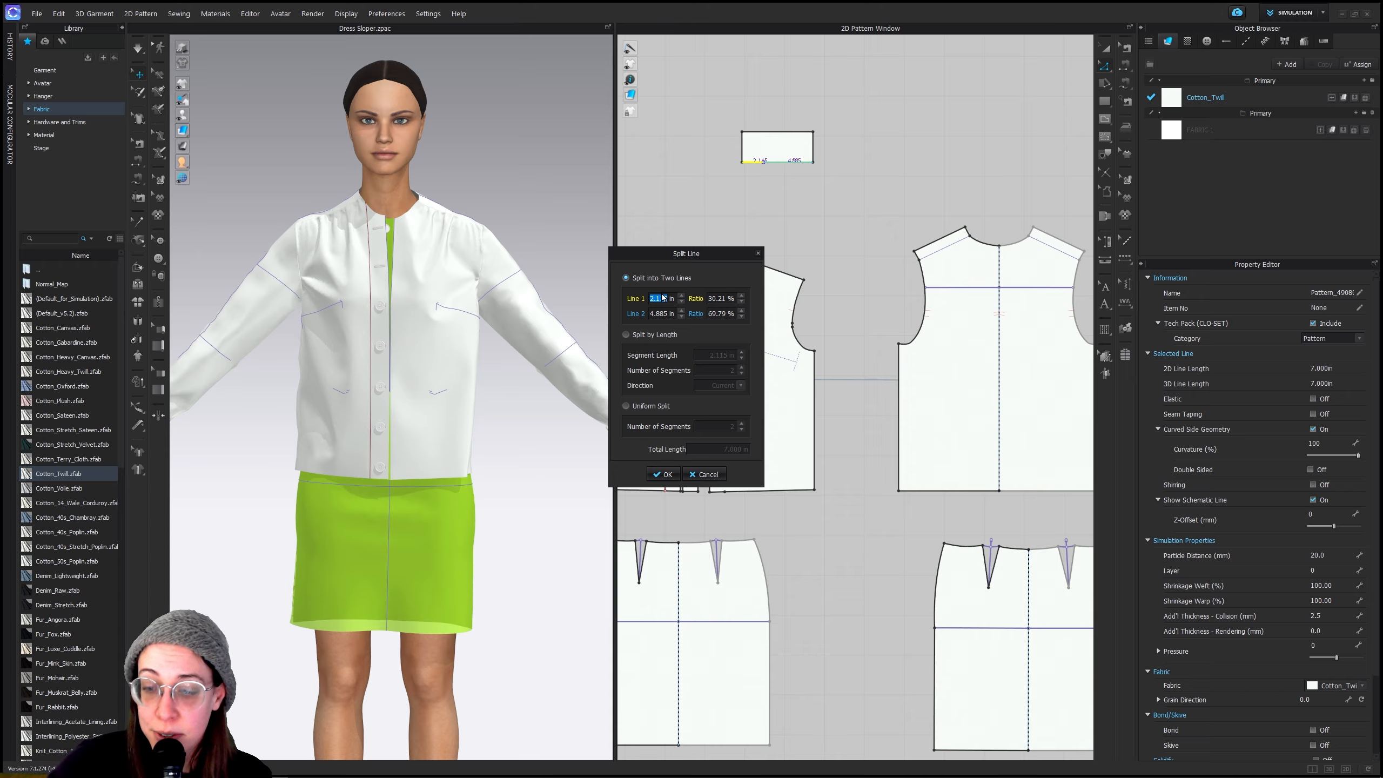
{"action": "type", "text": "3.1"}
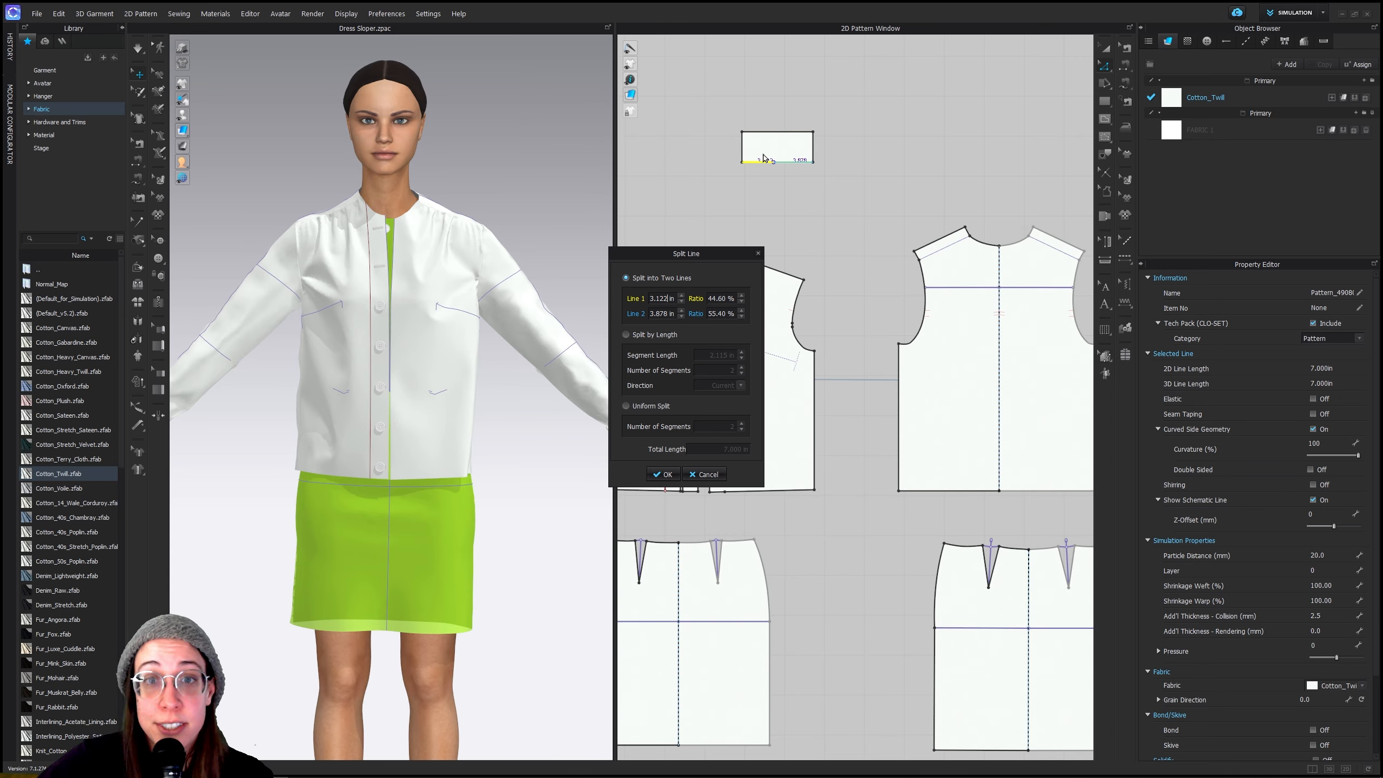
{"action": "left_click", "coordinate": [664, 474]}
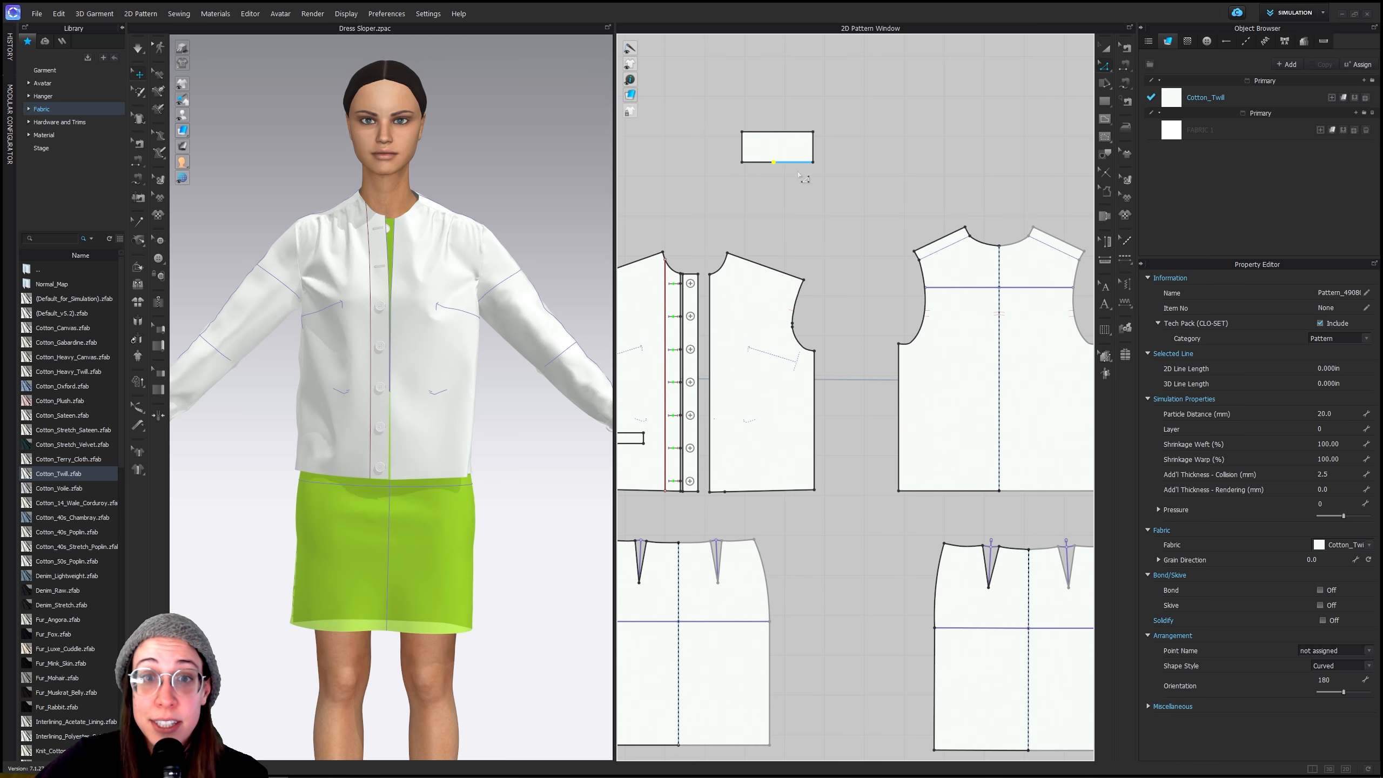
Measure the neckline from the shoulder notch to centre front across both bodice patterns and compare it with the collar's front neckline segment
{"action": "left_click", "coordinate": [976, 241]}
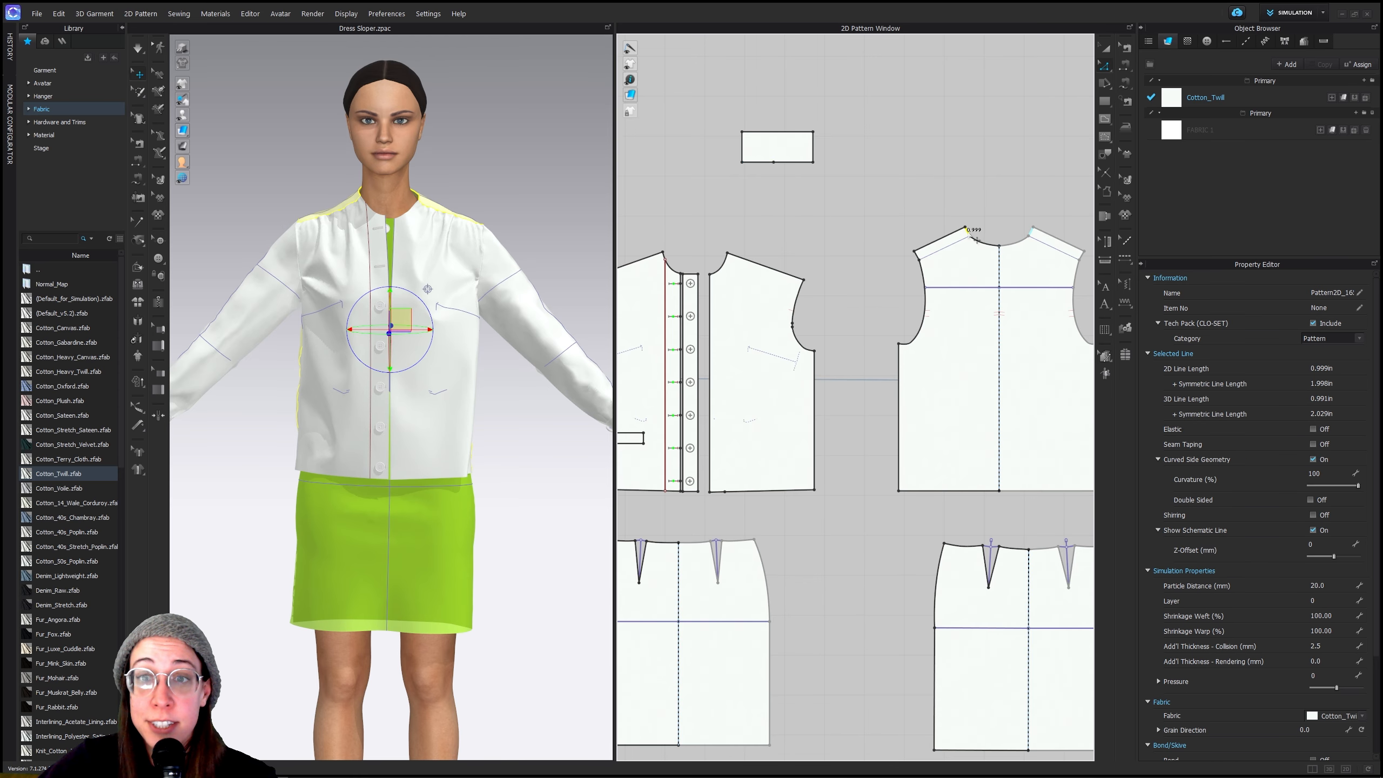
{"action": "left_click", "coordinate": [719, 265]}
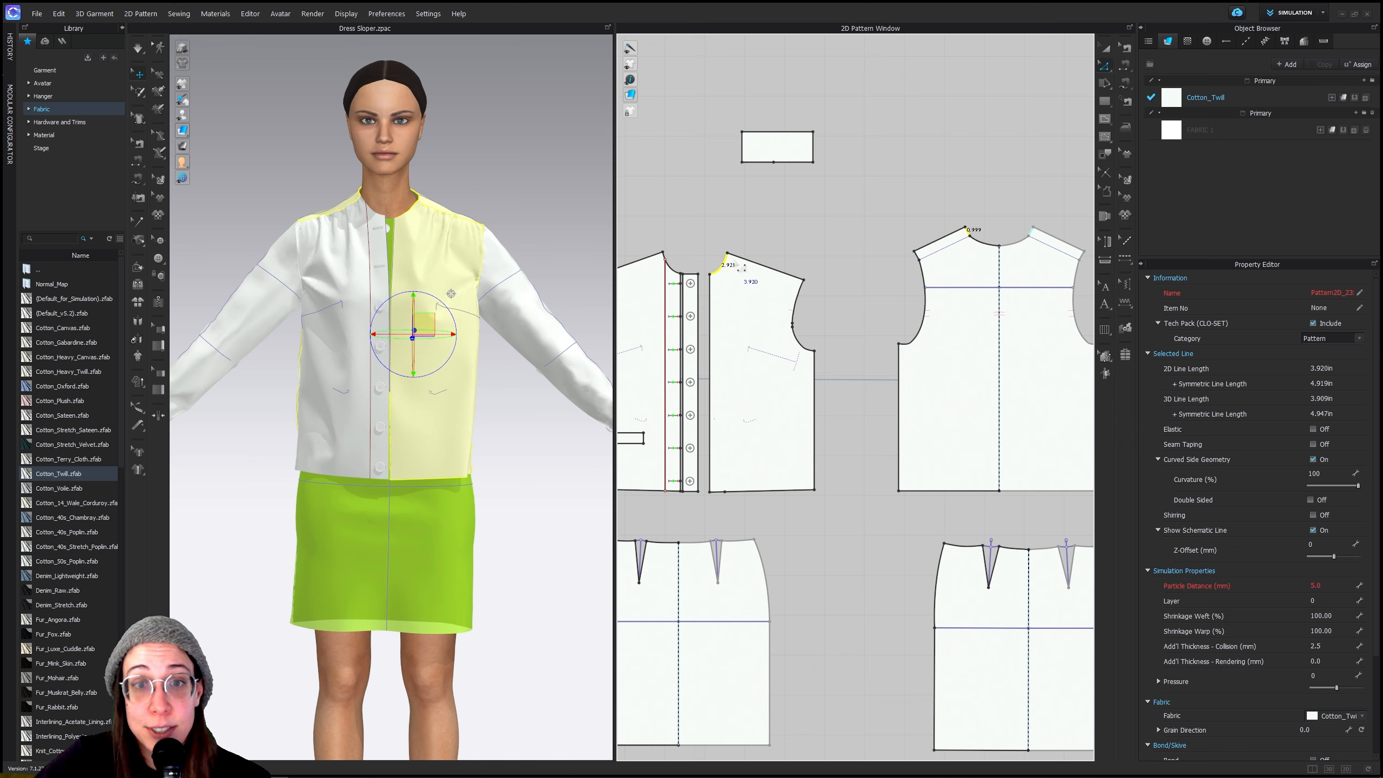
{"action": "left_click", "coordinate": [802, 164]}
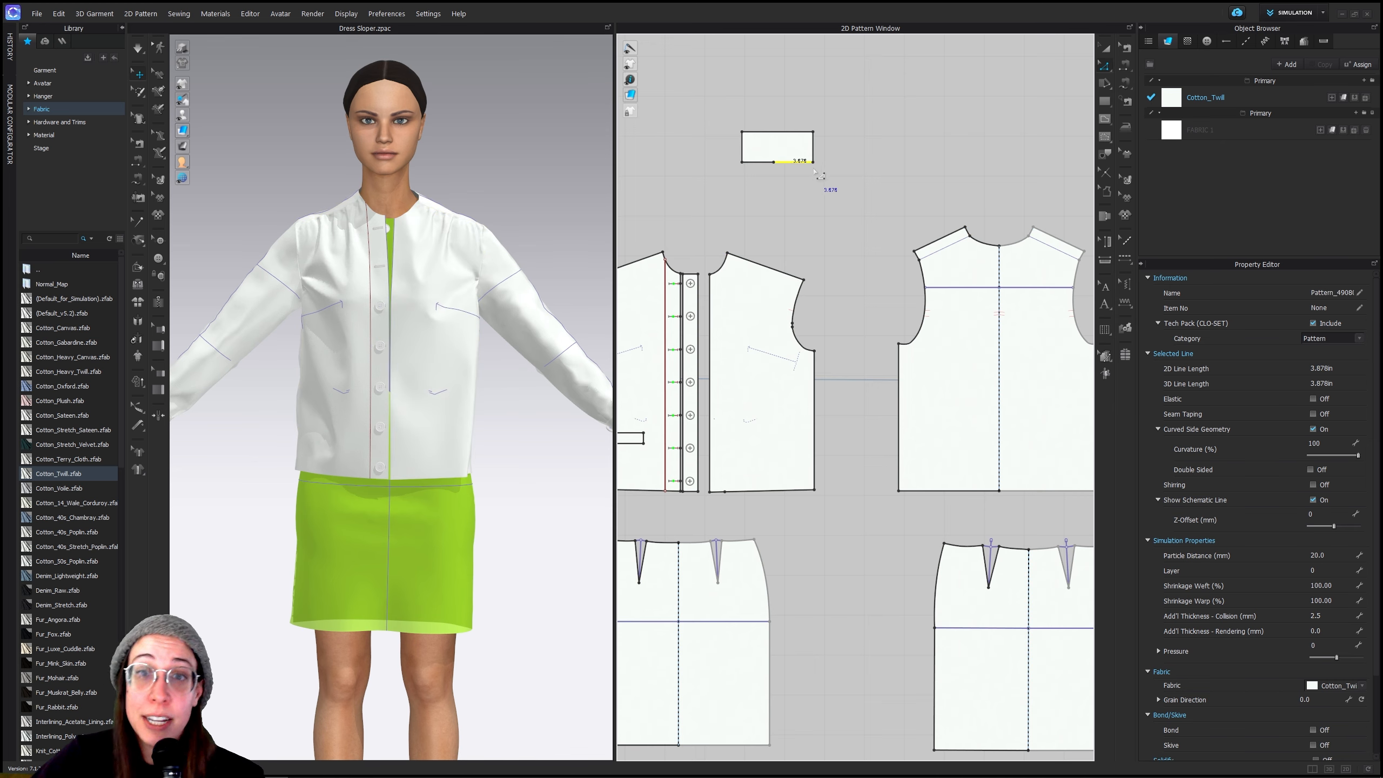
Extend the collar rectangle at its centre front edge to about 7.1 in wide
{"action": "left_click", "coordinate": [814, 154]}
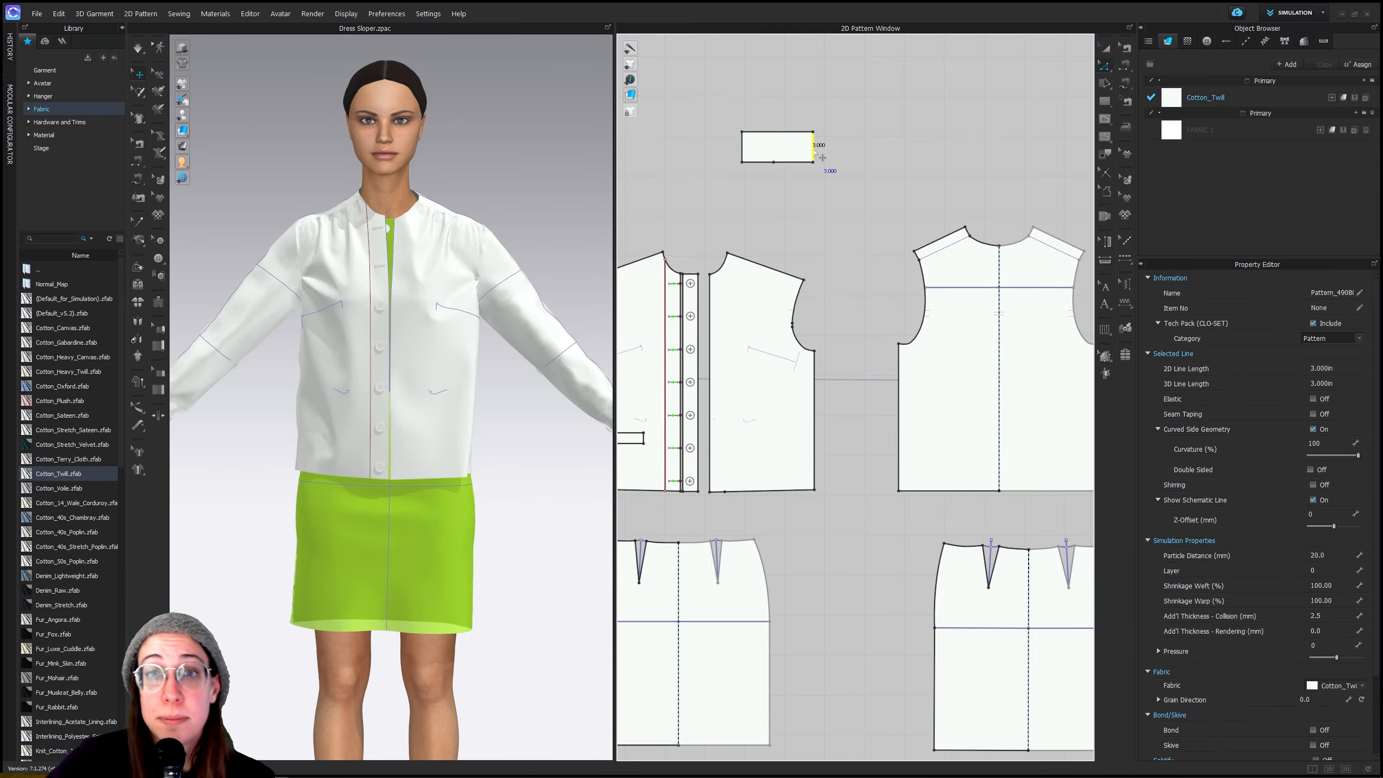
{"action": "scroll", "coordinate": [819, 158], "scroll_direction": "up", "scroll_amount": 5}
{"action": "left_click", "coordinate": [855, 179]}
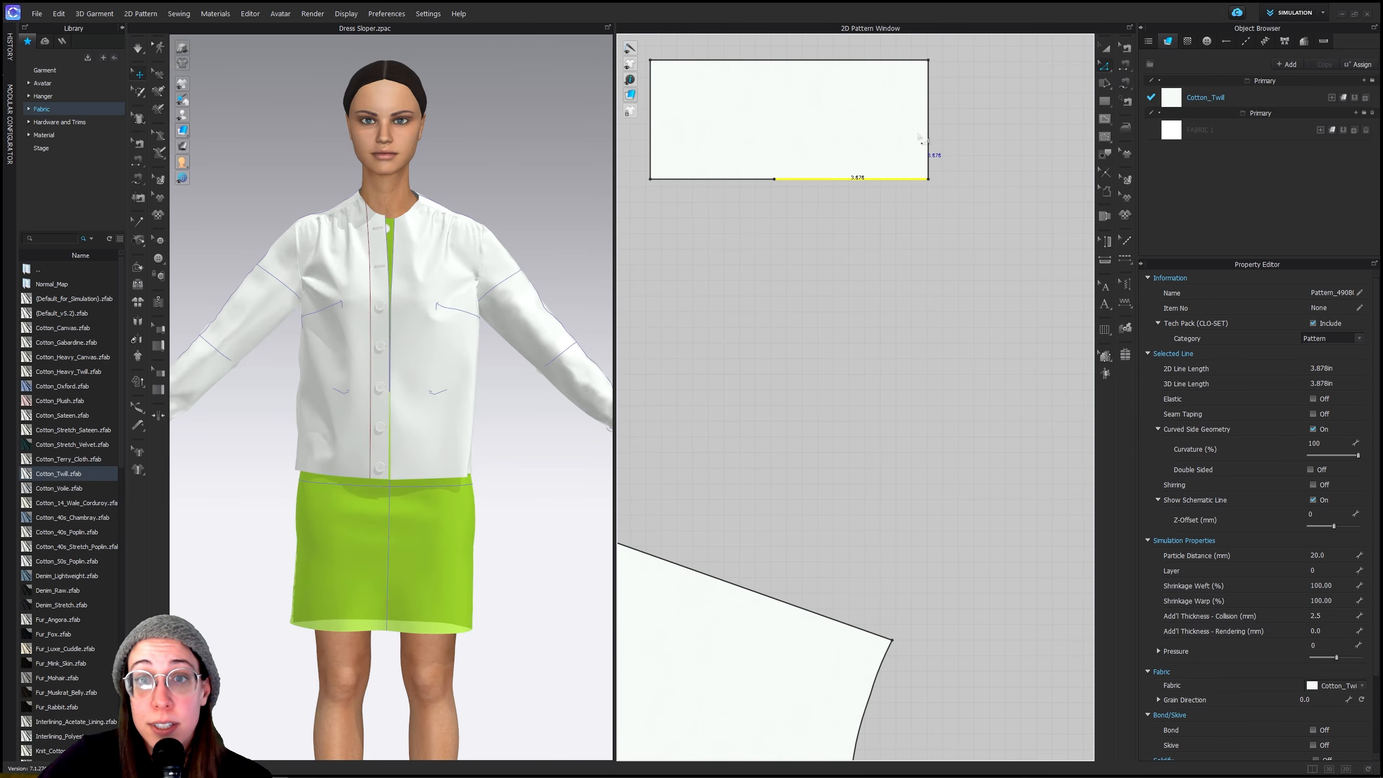
{"action": "left_click_drag", "start_coordinate": [930, 131], "coordinate": [933, 131]}
{"action": "middle_click_drag", "start_coordinate": [862, 159], "coordinate": [888, 249]}
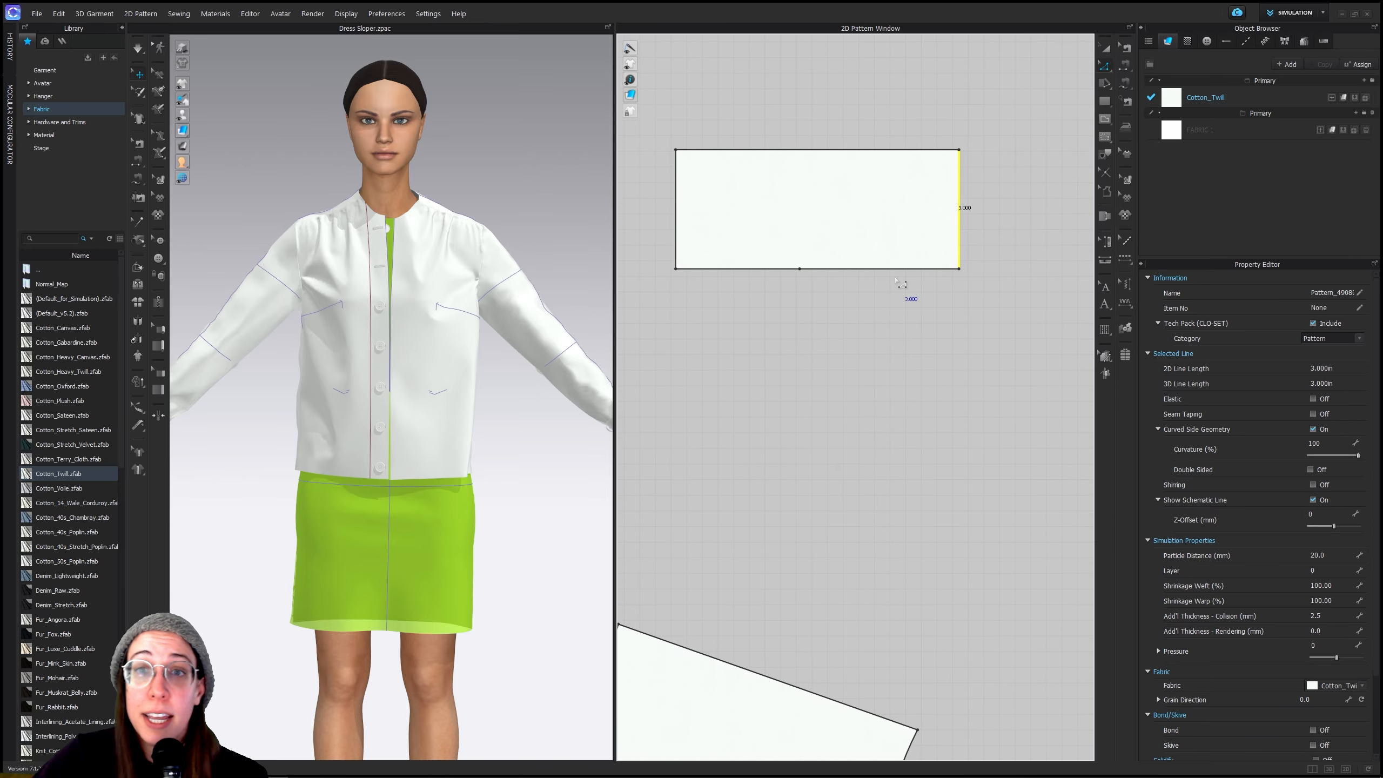
{"action": "left_click", "coordinate": [961, 279]}
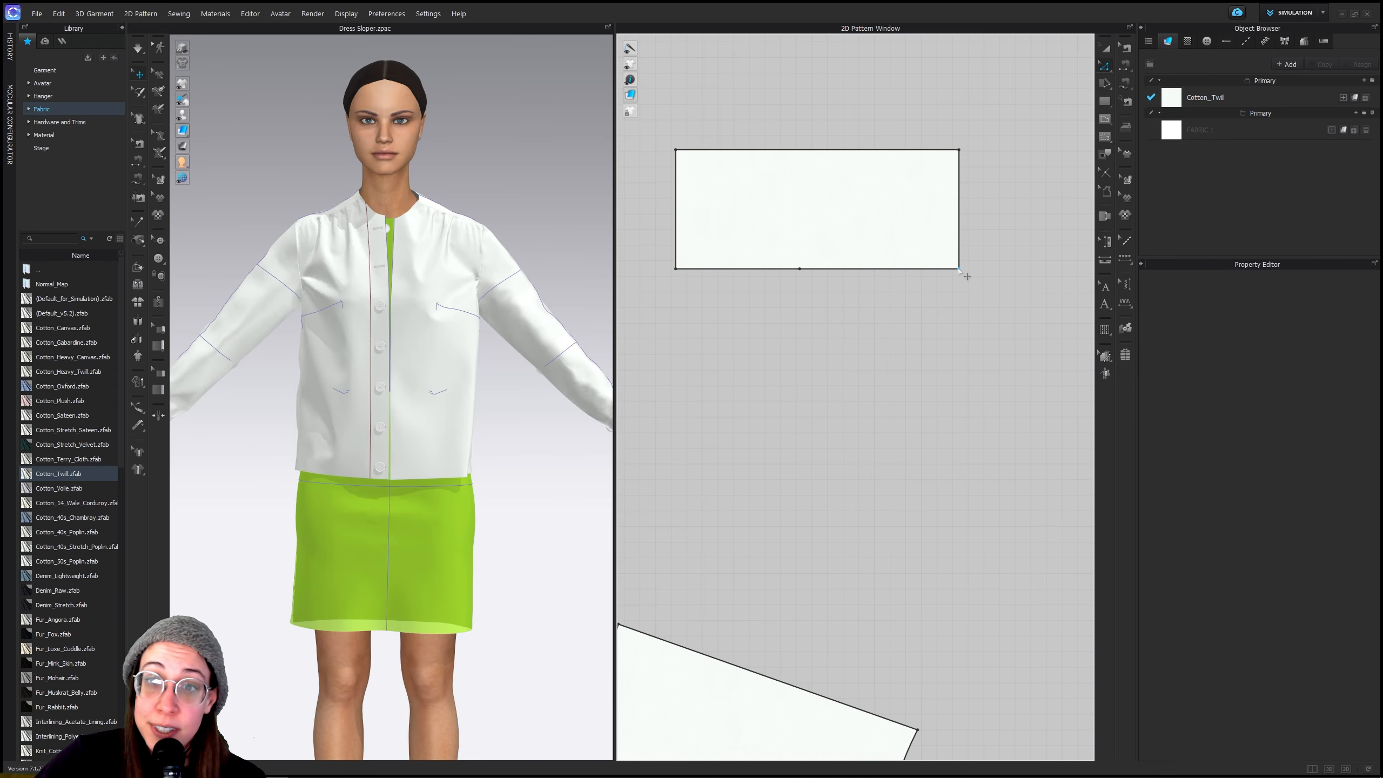
{"action": "left_click", "coordinate": [960, 269]}
{"action": "key", "text": "Up"}
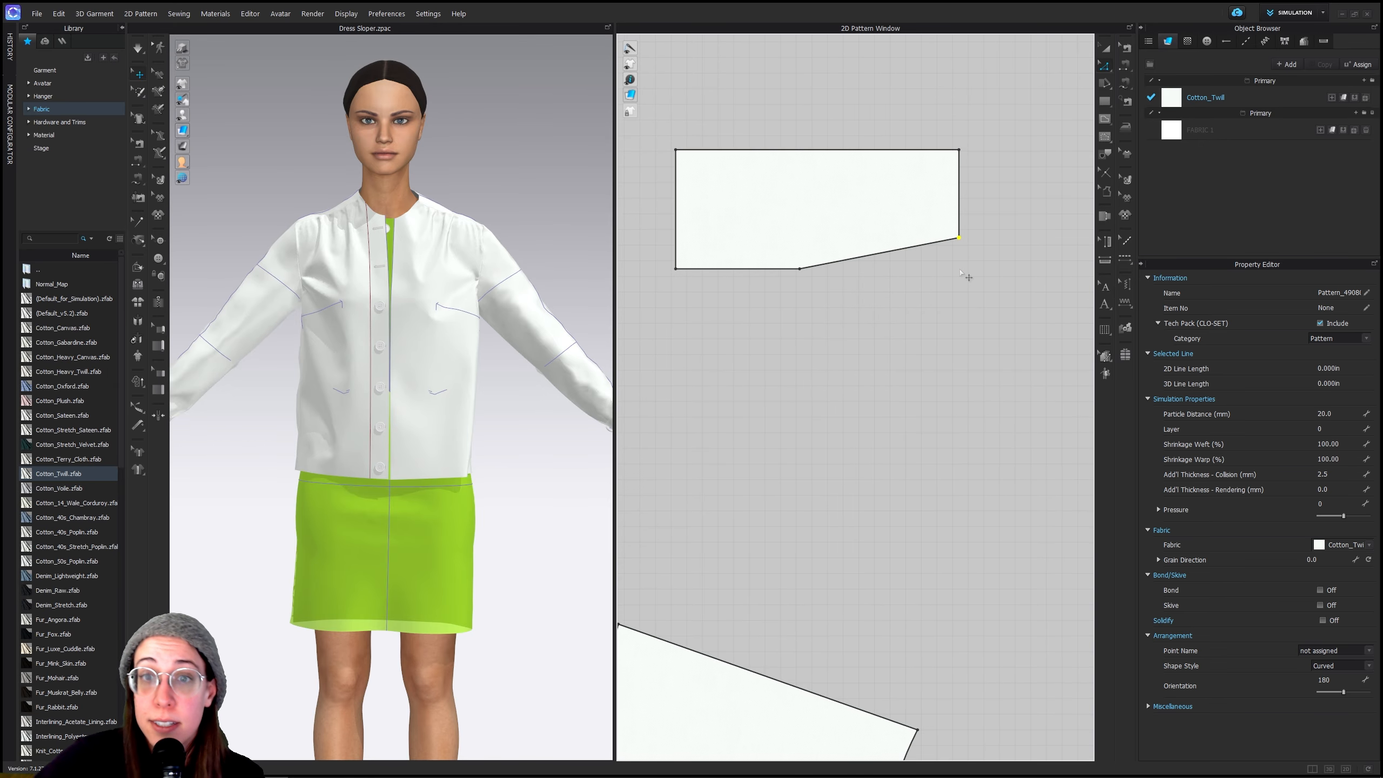
{"action": "mouse_move", "coordinate": [354, 767]}
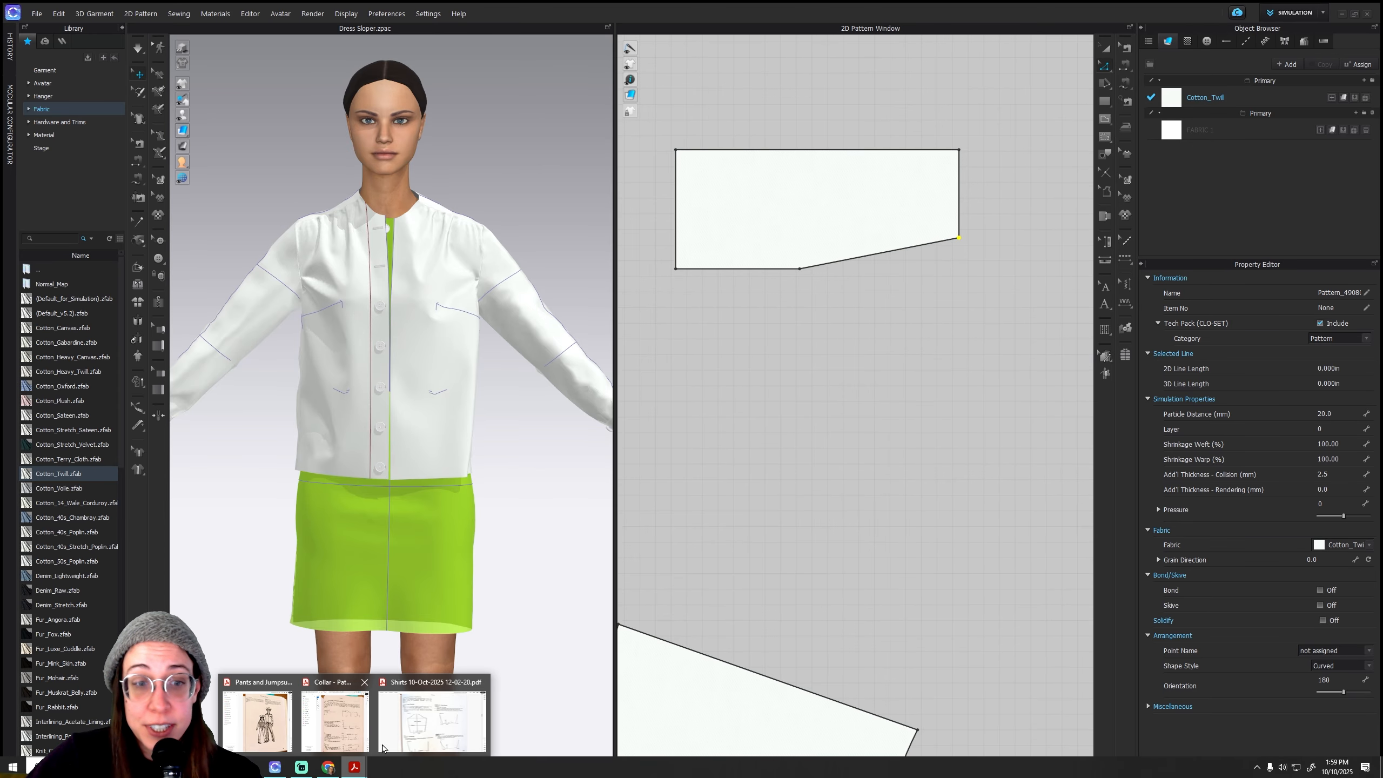
{"action": "mouse_move", "coordinate": [418, 730]}
{"action": "mouse_move", "coordinate": [358, 723]}
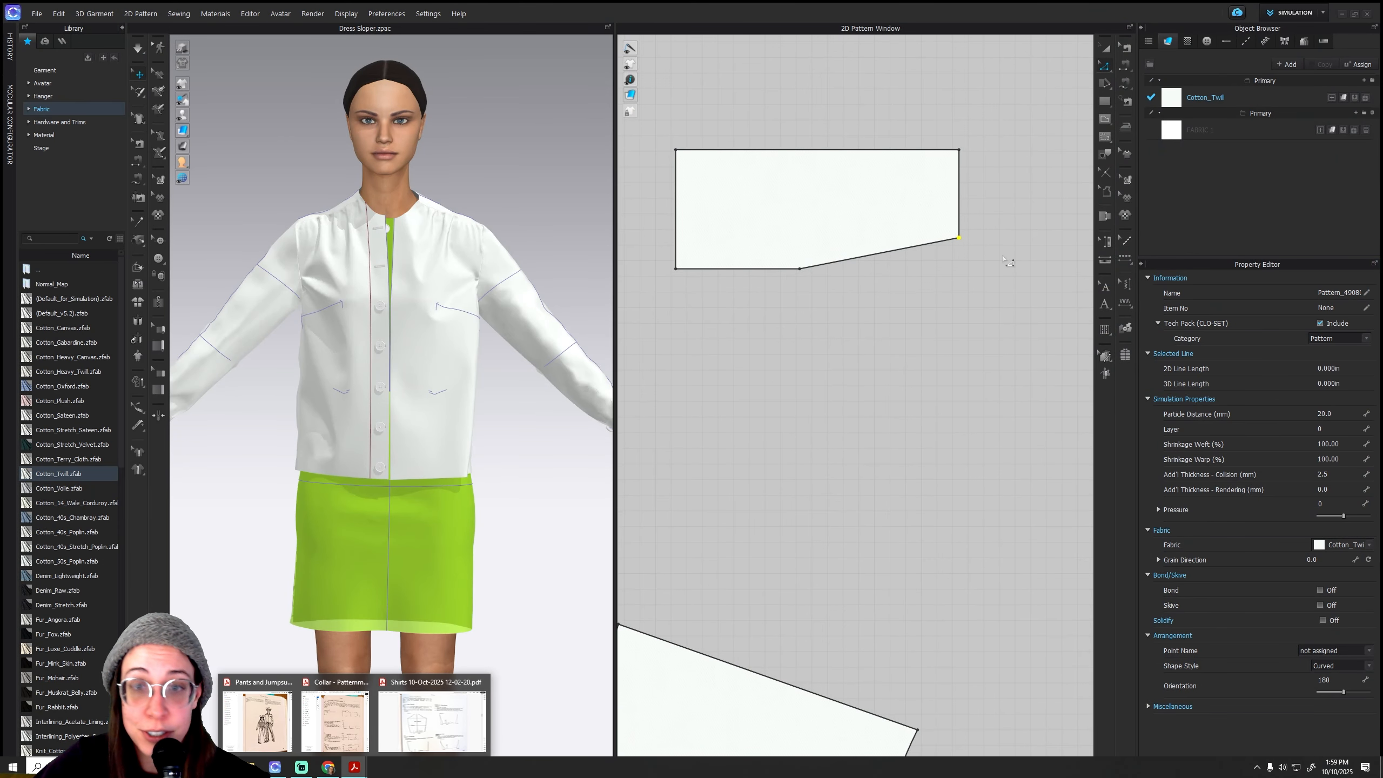
{"action": "left_click_drag", "start_coordinate": [959, 237], "coordinate": [959, 268]}
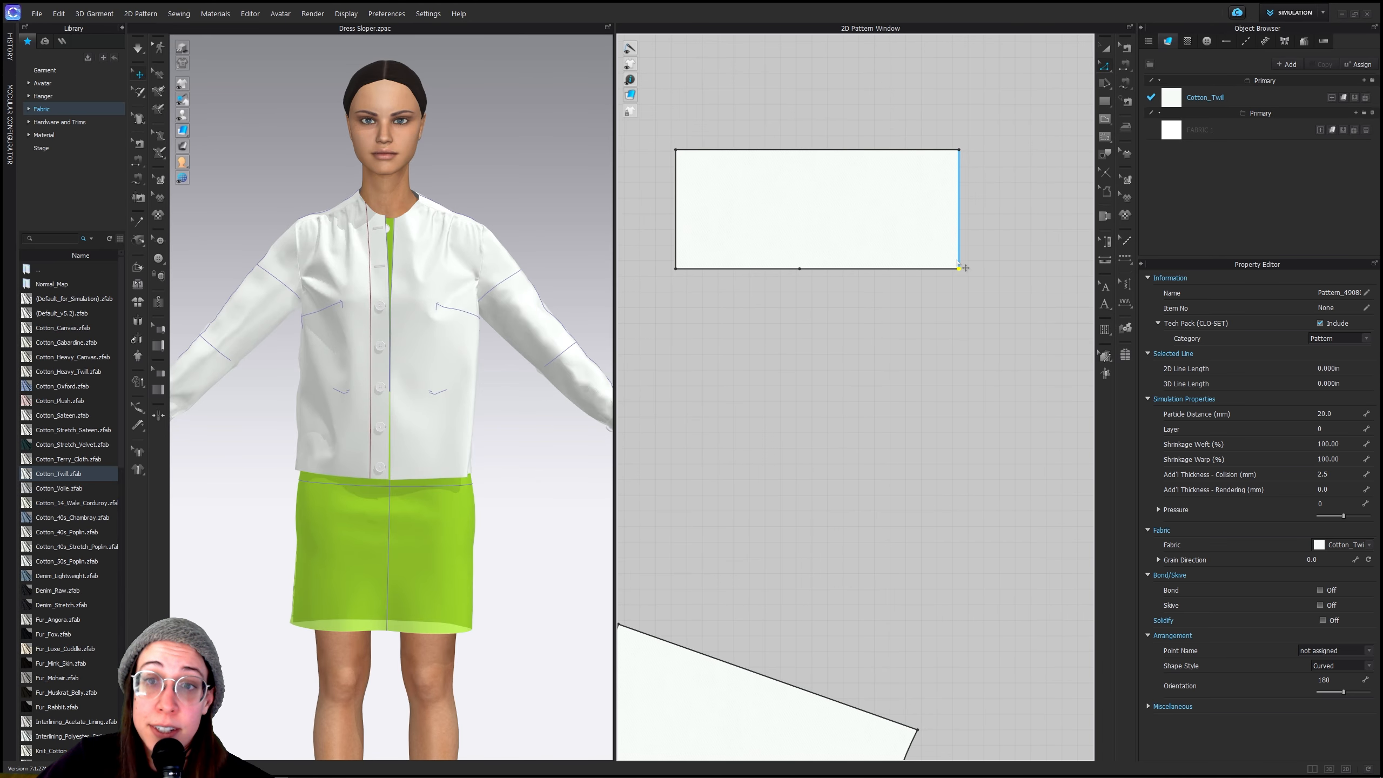
Shorten the collar's centre front edge to 2.5 in by raising its lower end
{"action": "left_click", "coordinate": [959, 255]}
{"action": "right_click", "coordinate": [960, 251]}
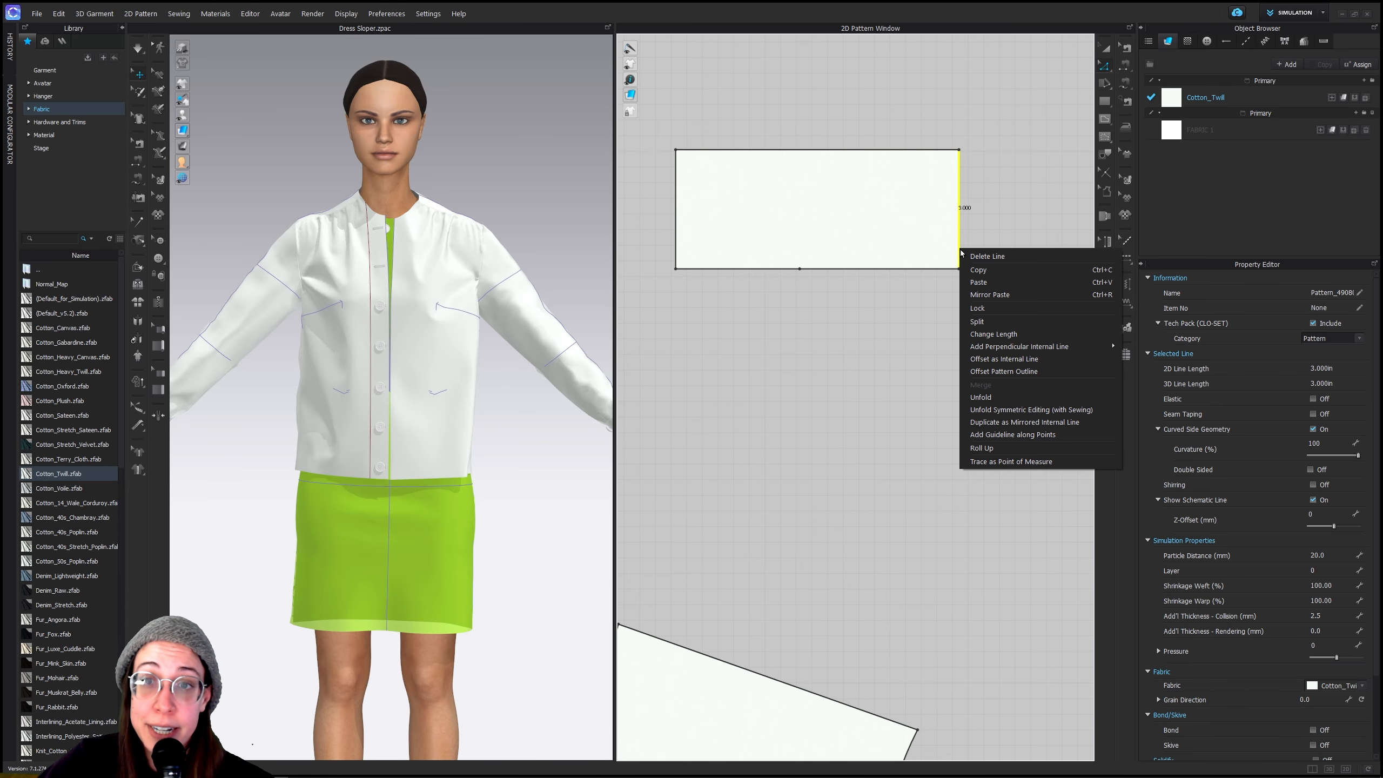
{"action": "left_click", "coordinate": [1004, 334]}
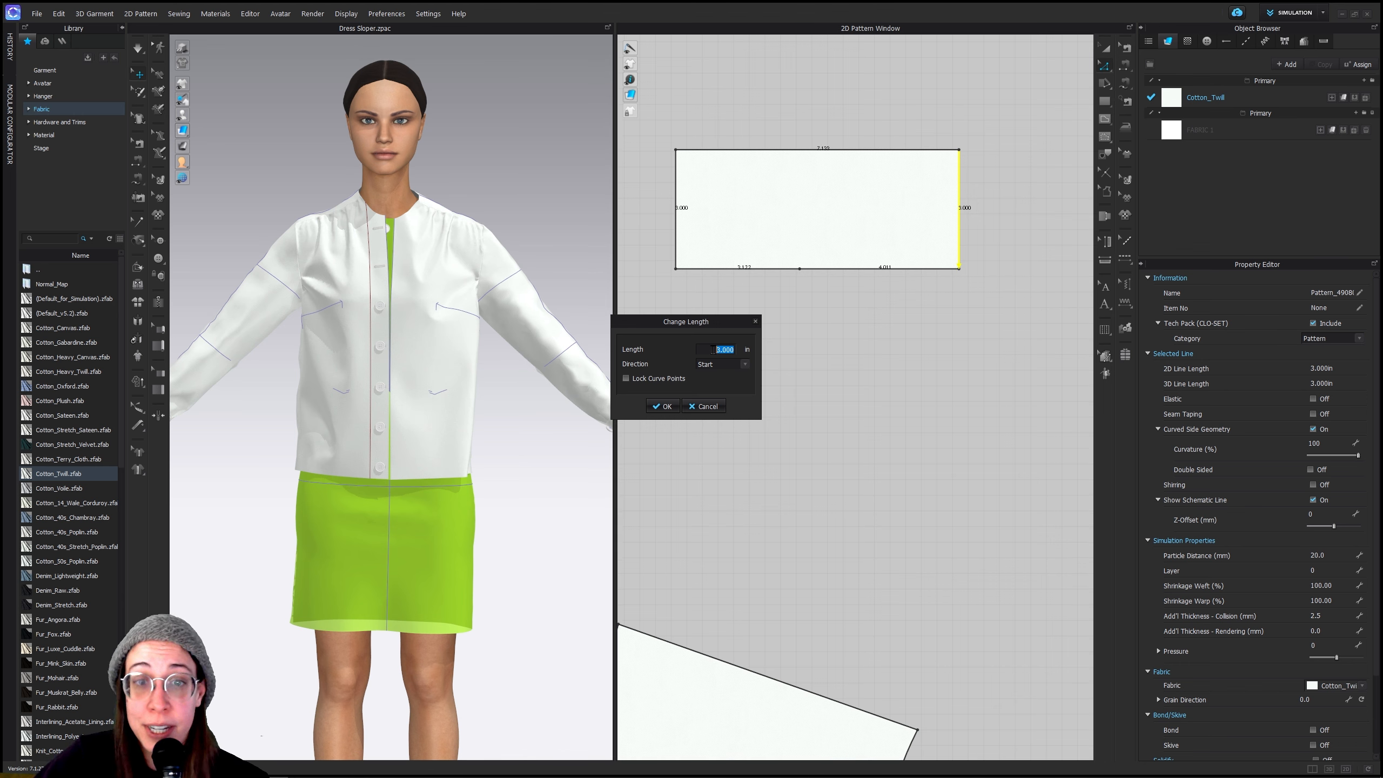
{"action": "type", "text": "2"}
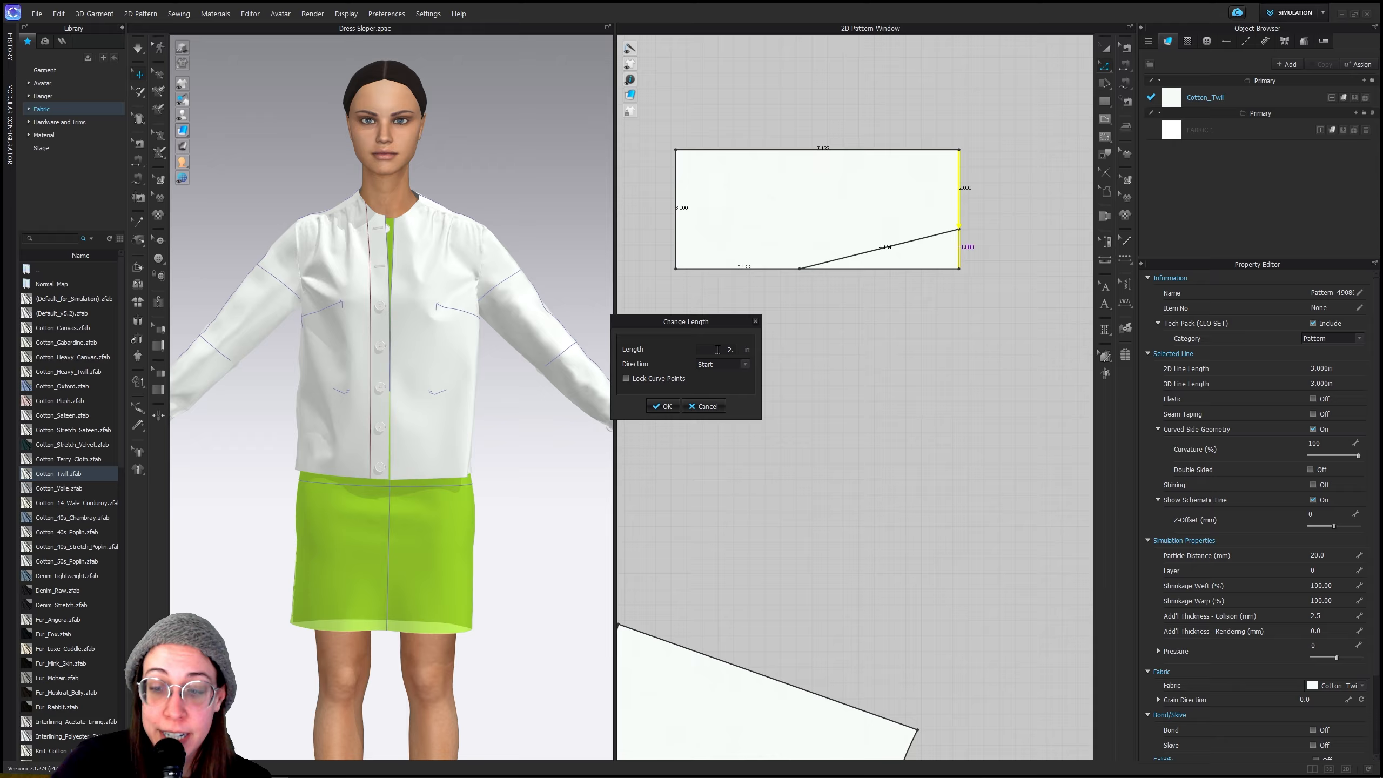
{"action": "type", "text": ".5"}
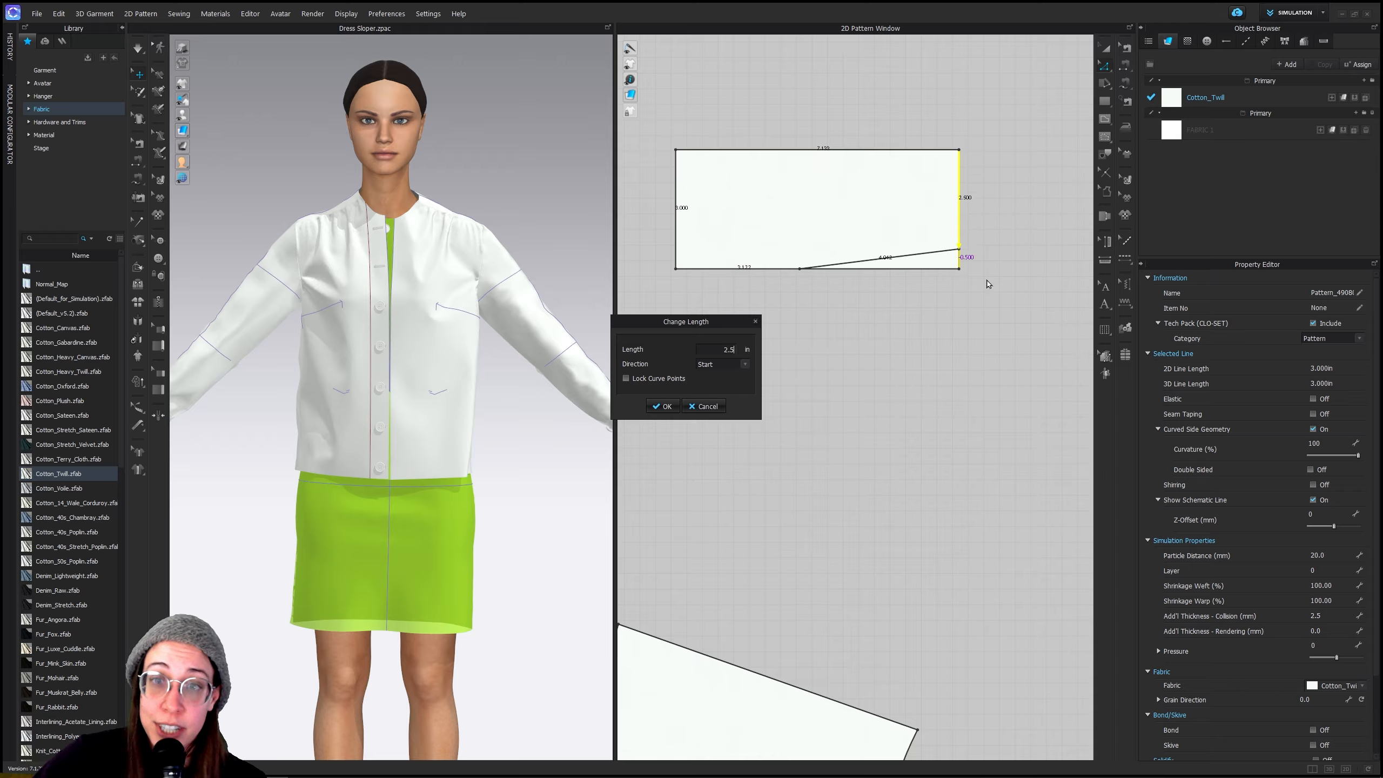
{"action": "left_click", "coordinate": [663, 406]}
Extend the collar's upper front corner outward into a slanted point, making the outer collar edge about 8.5 in long
{"action": "left_click", "coordinate": [959, 150]}
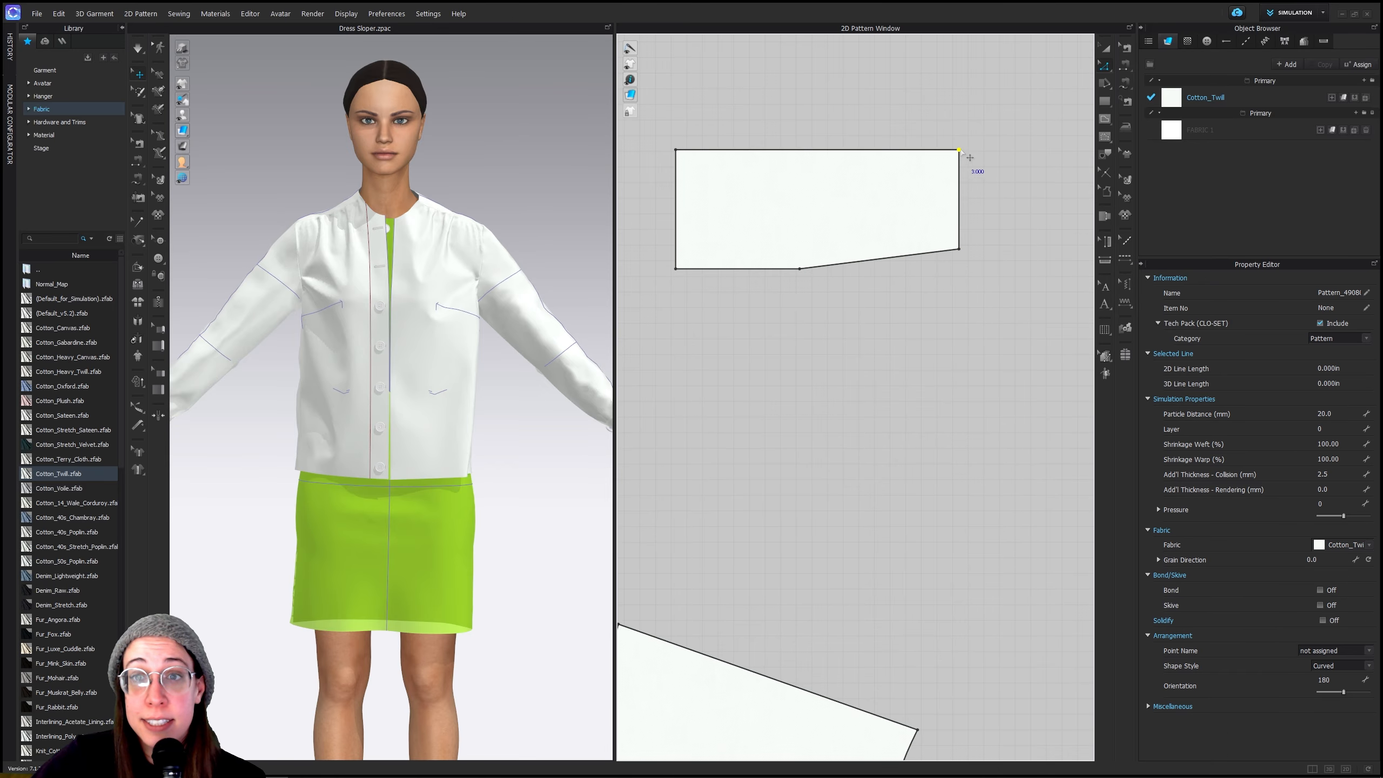
{"action": "left_click_drag", "start_coordinate": [959, 151], "coordinate": [1066, 154]}
{"action": "left_click_drag", "start_coordinate": [1068, 156], "coordinate": [1043, 154]}
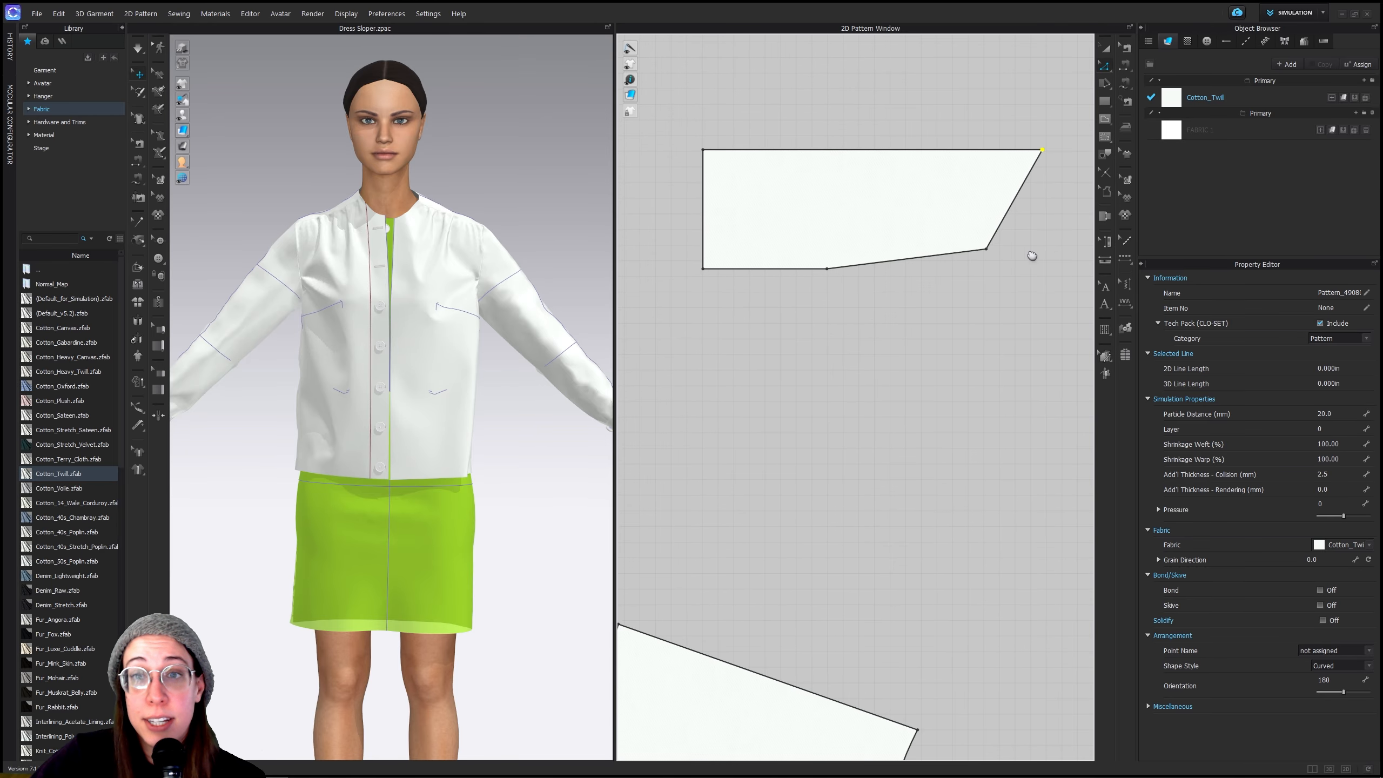
{"action": "middle_click_drag", "start_coordinate": [926, 270], "coordinate": [833, 302]}
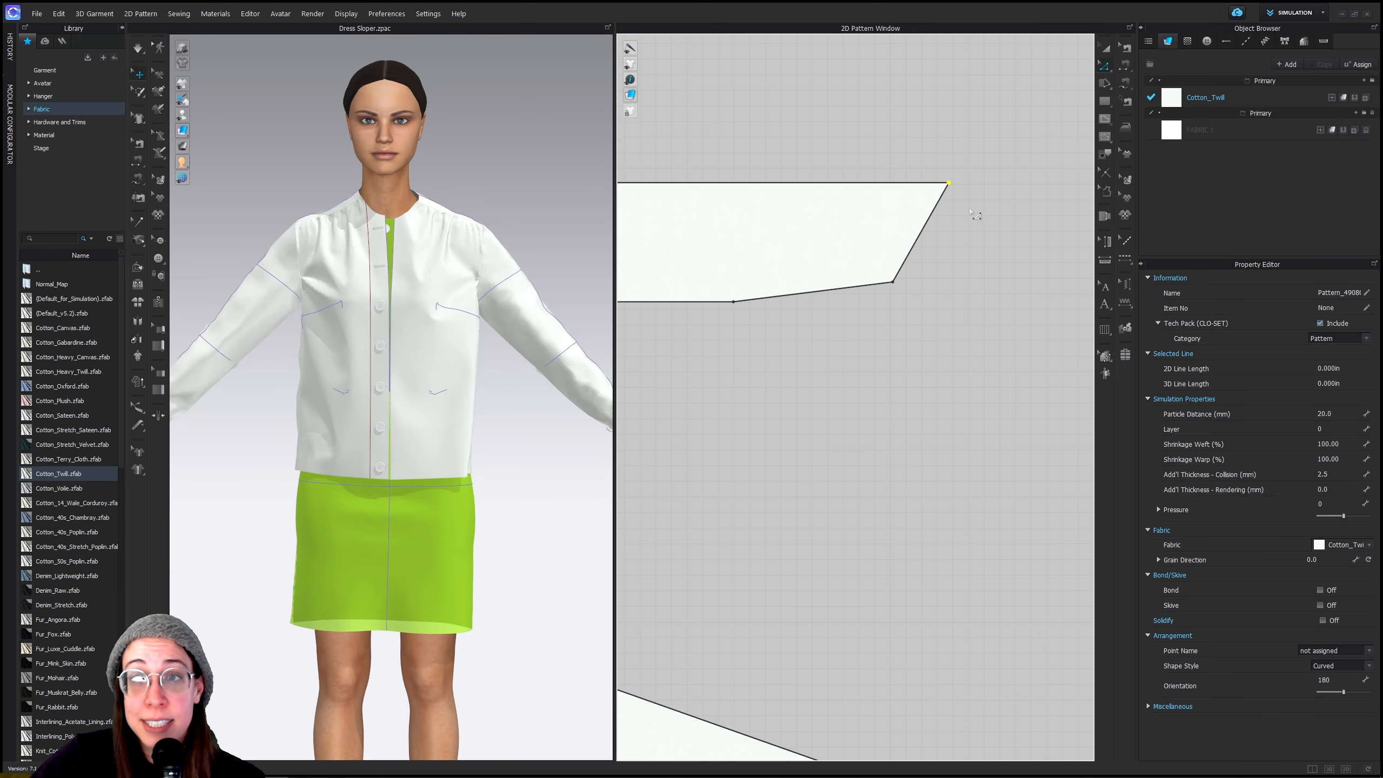
Curve the collar's neckline edge gently between the shoulder notch and the raised centre front point
{"action": "left_click", "coordinate": [1105, 122]}
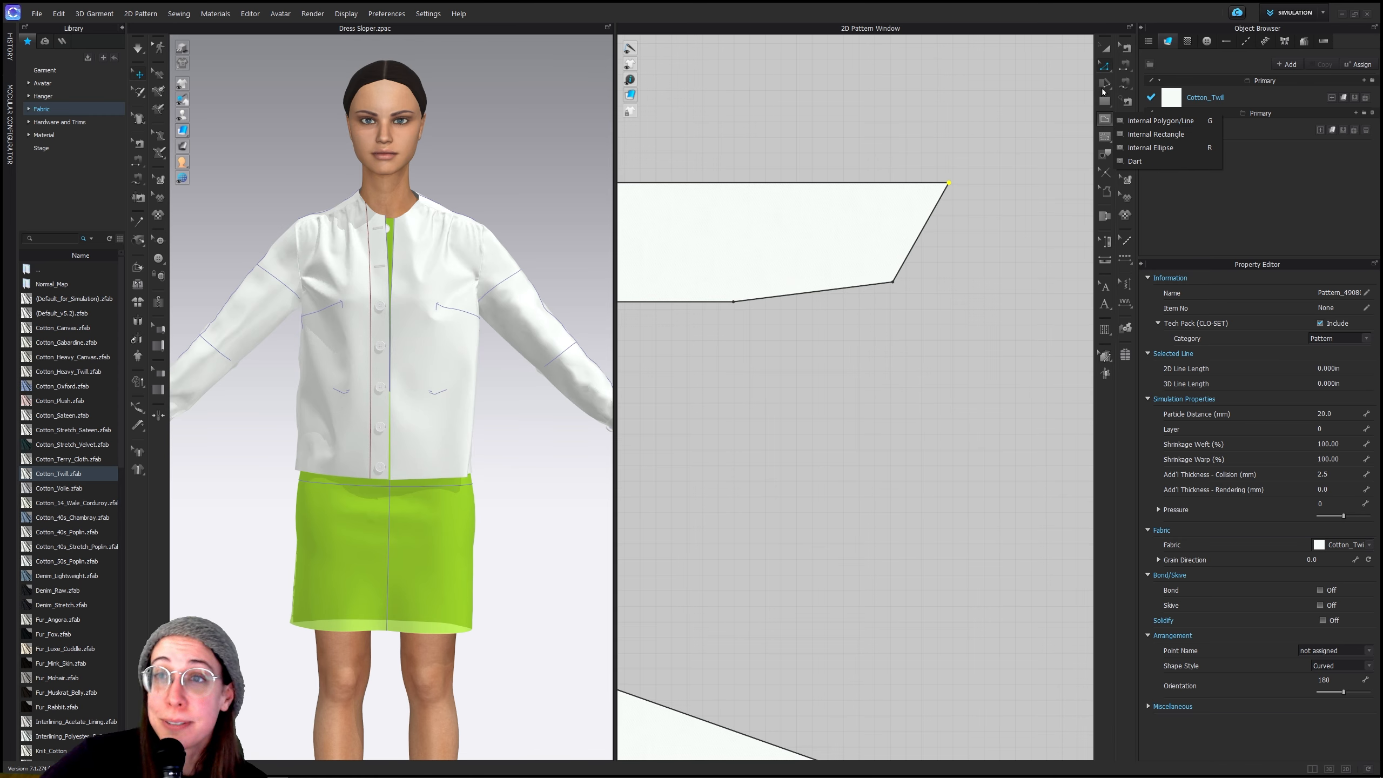
{"action": "left_click", "coordinate": [1108, 86]}
{"action": "left_click", "coordinate": [1106, 68]}
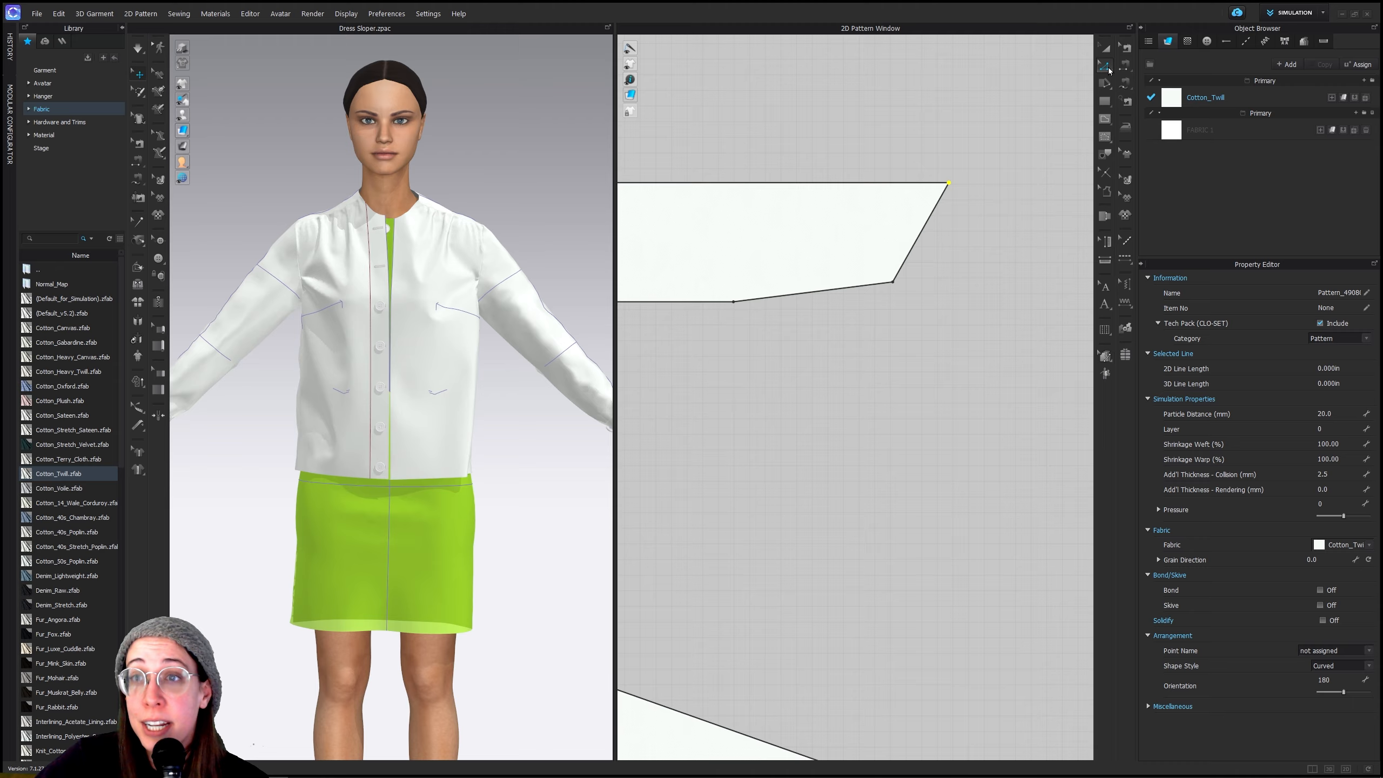
{"action": "left_click", "coordinate": [1153, 111]}
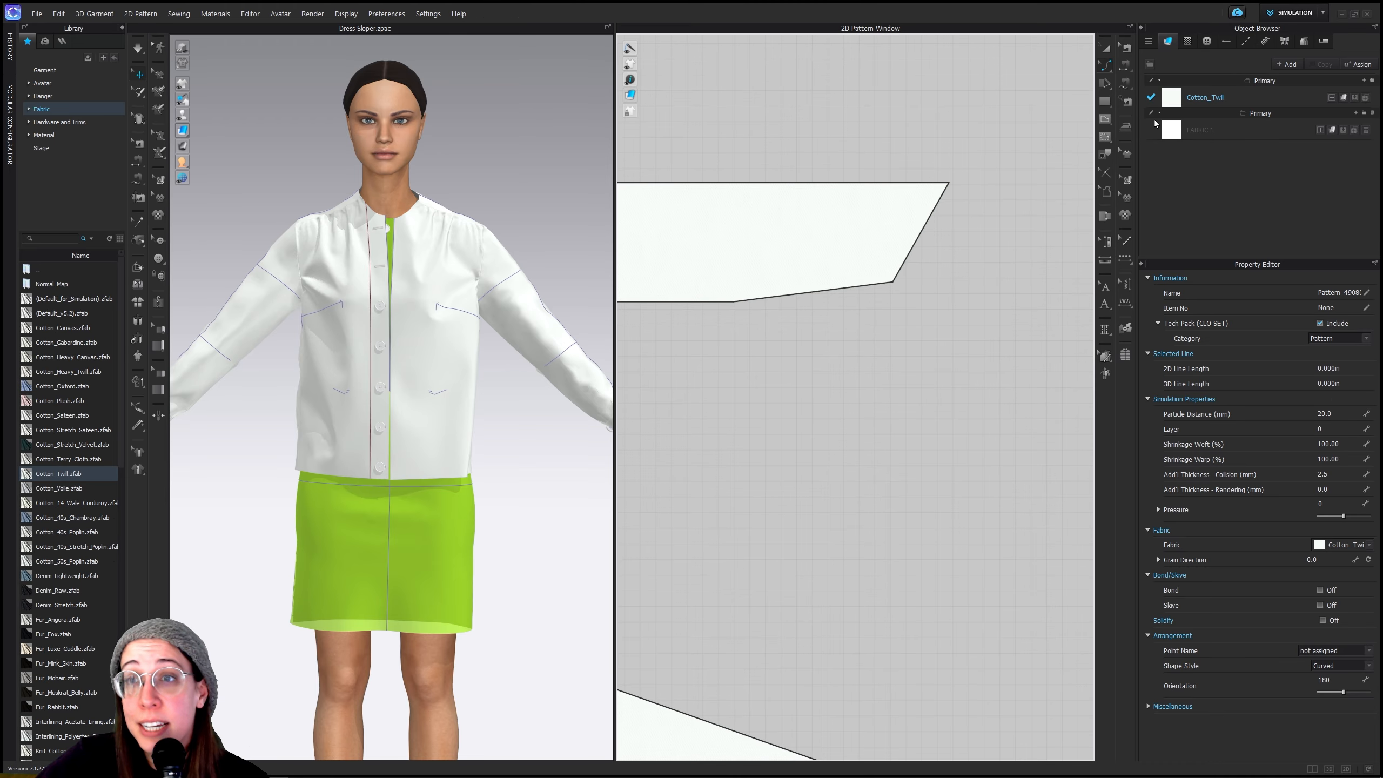
{"action": "left_click", "coordinate": [818, 298]}
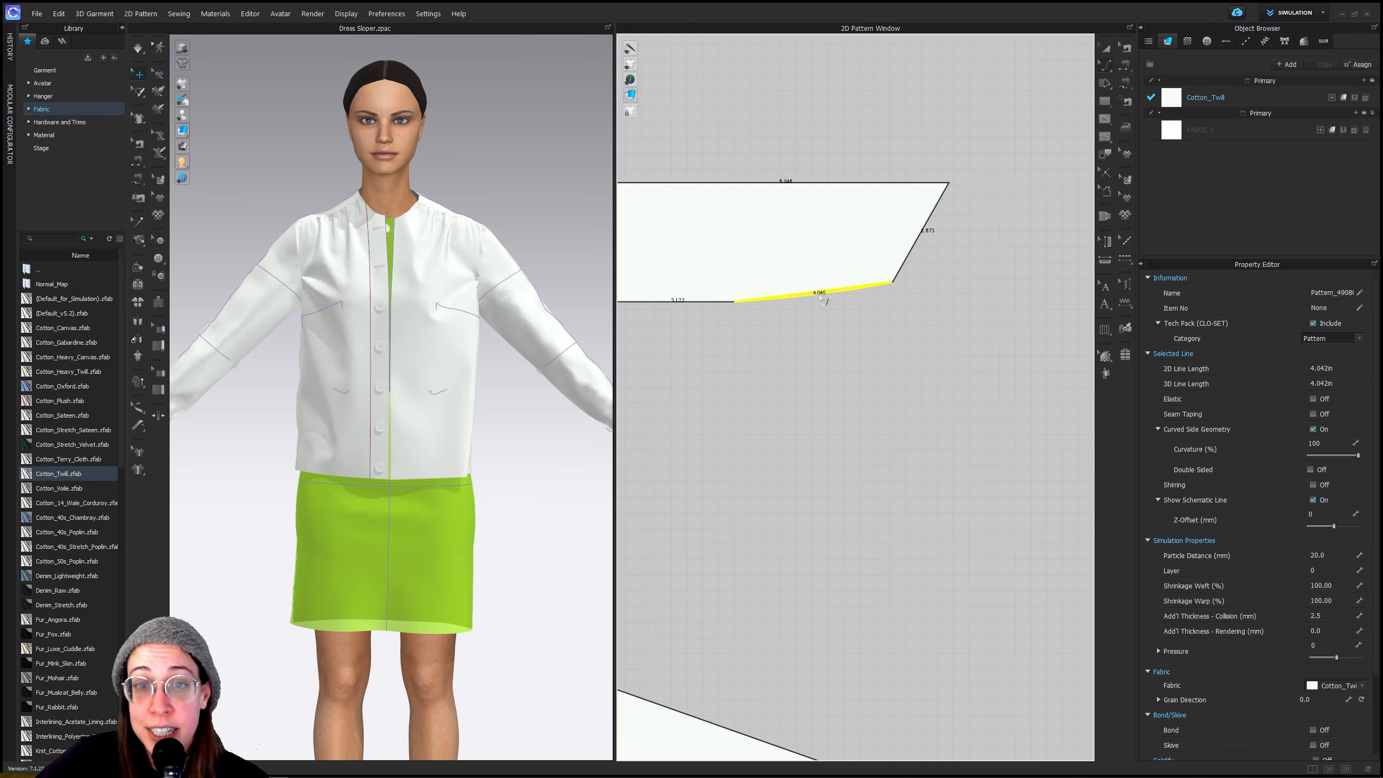
{"action": "left_click", "coordinate": [800, 368]}
{"action": "middle_click_drag", "start_coordinate": [815, 369], "coordinate": [907, 378]}
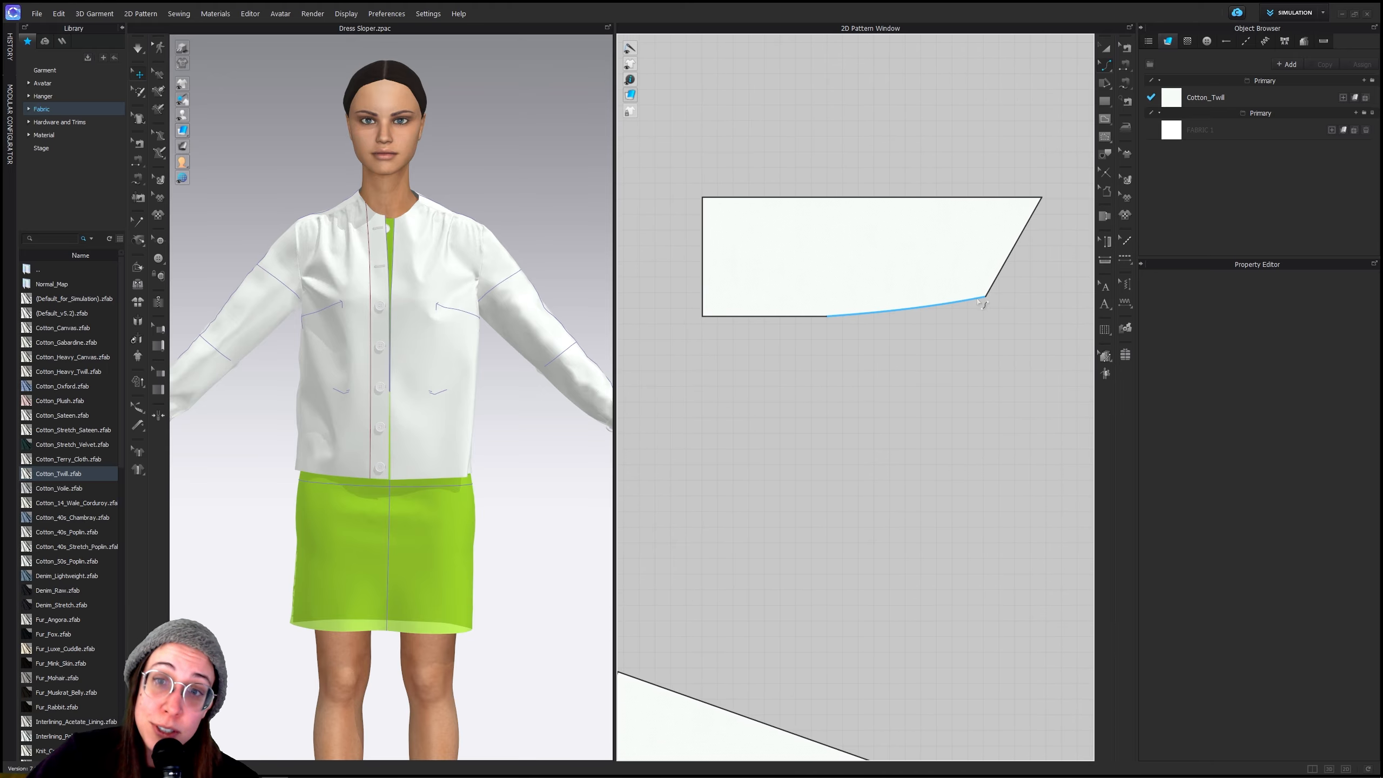
Check the roll line in the Collar PDF and draw it as a curved internal line about 7.2 in long from centre back to the front neckline corner
{"action": "mouse_move", "coordinate": [468, 776]}
{"action": "mouse_move", "coordinate": [358, 767]}
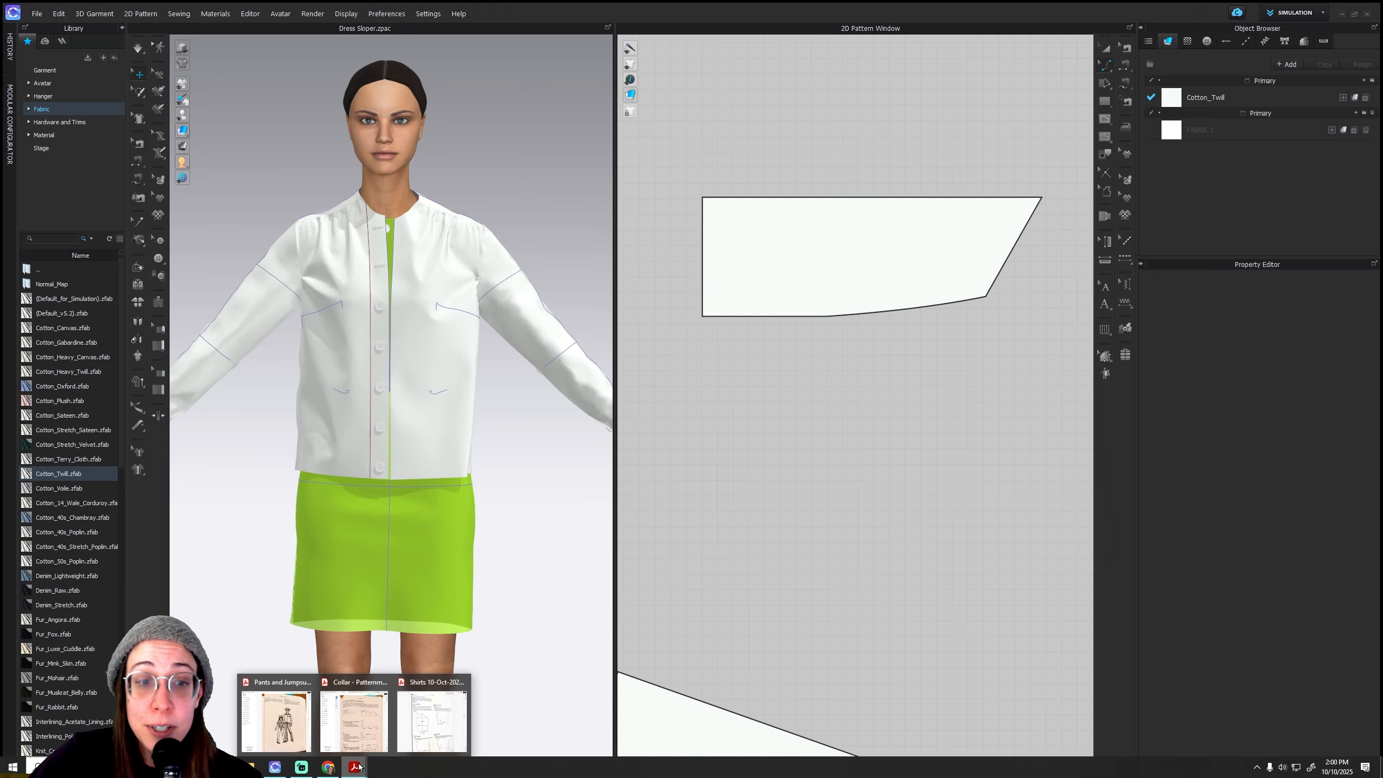
{"action": "mouse_move", "coordinate": [456, 732]}
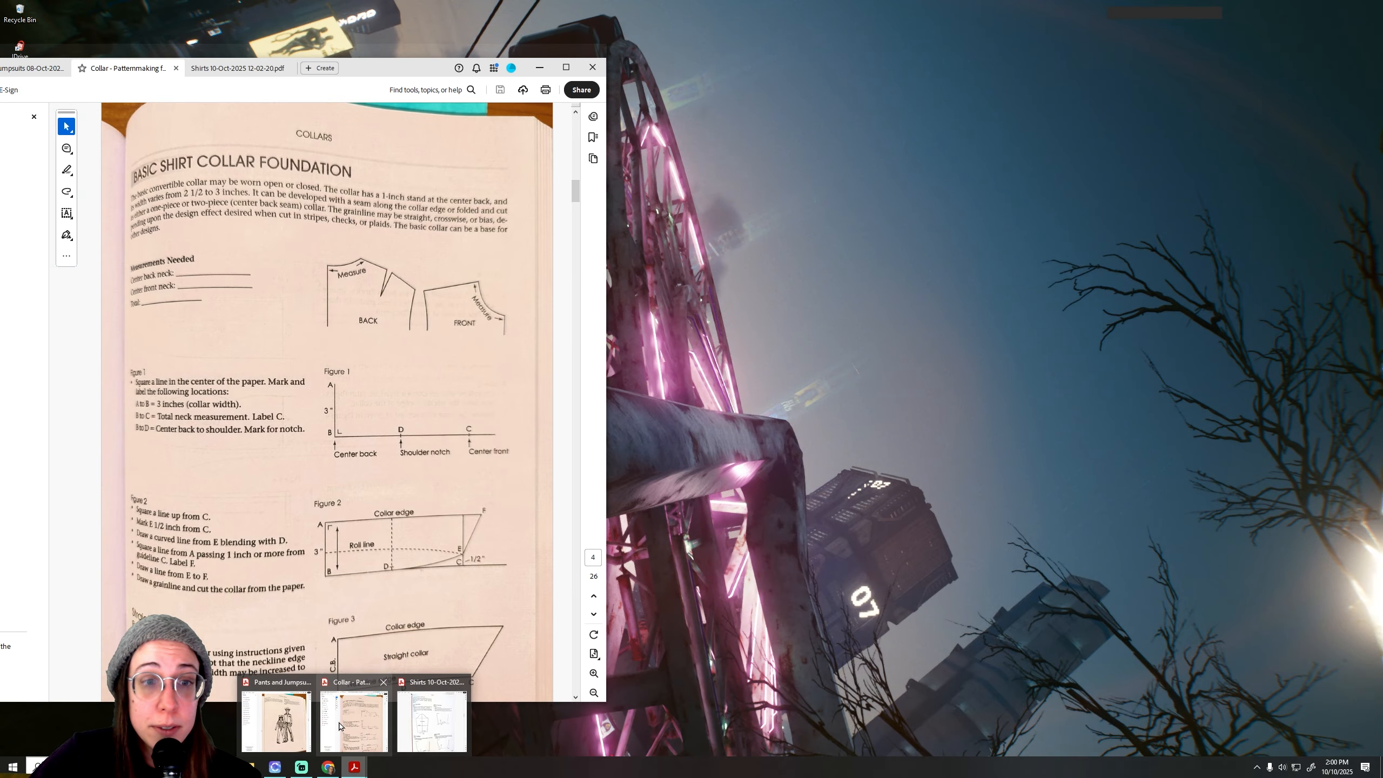
{"action": "left_click", "coordinate": [340, 726]}
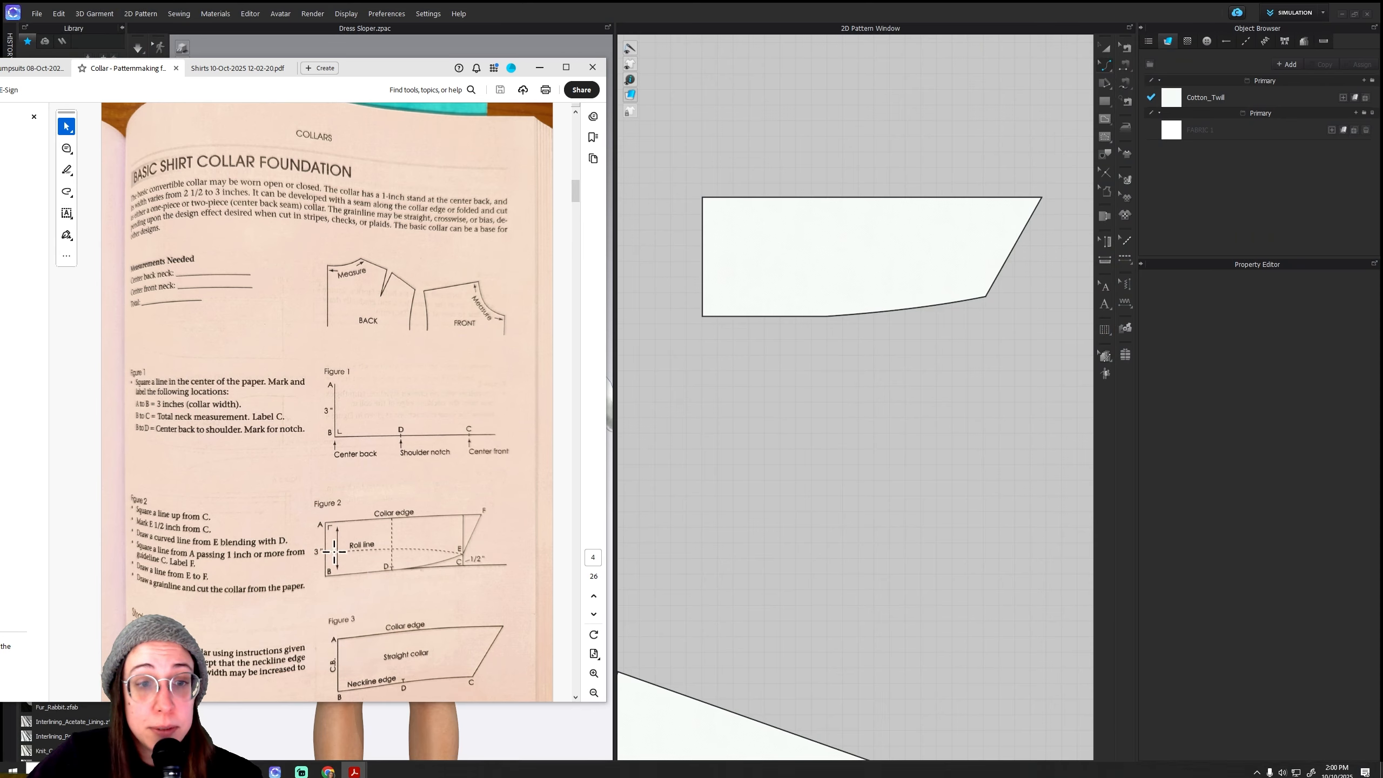
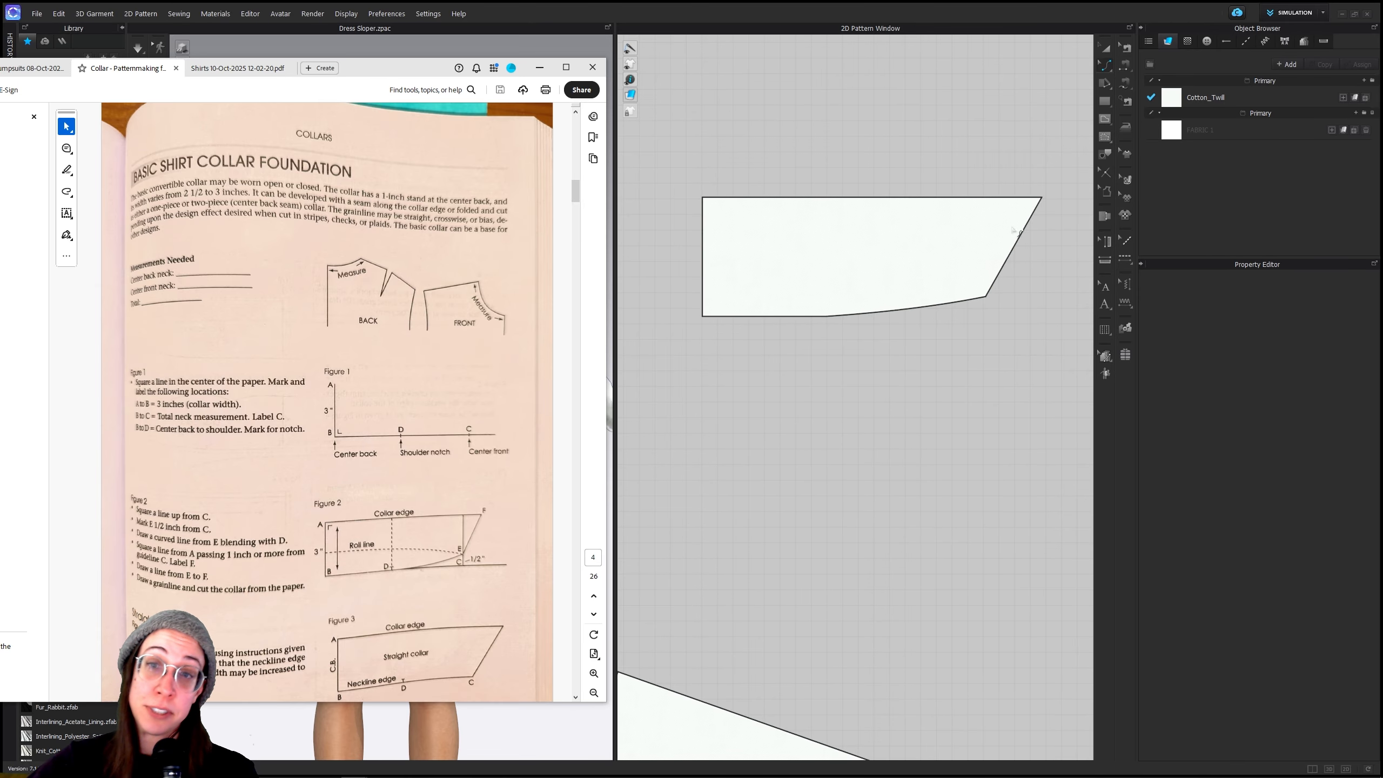
{"action": "left_click", "coordinate": [1106, 119]}
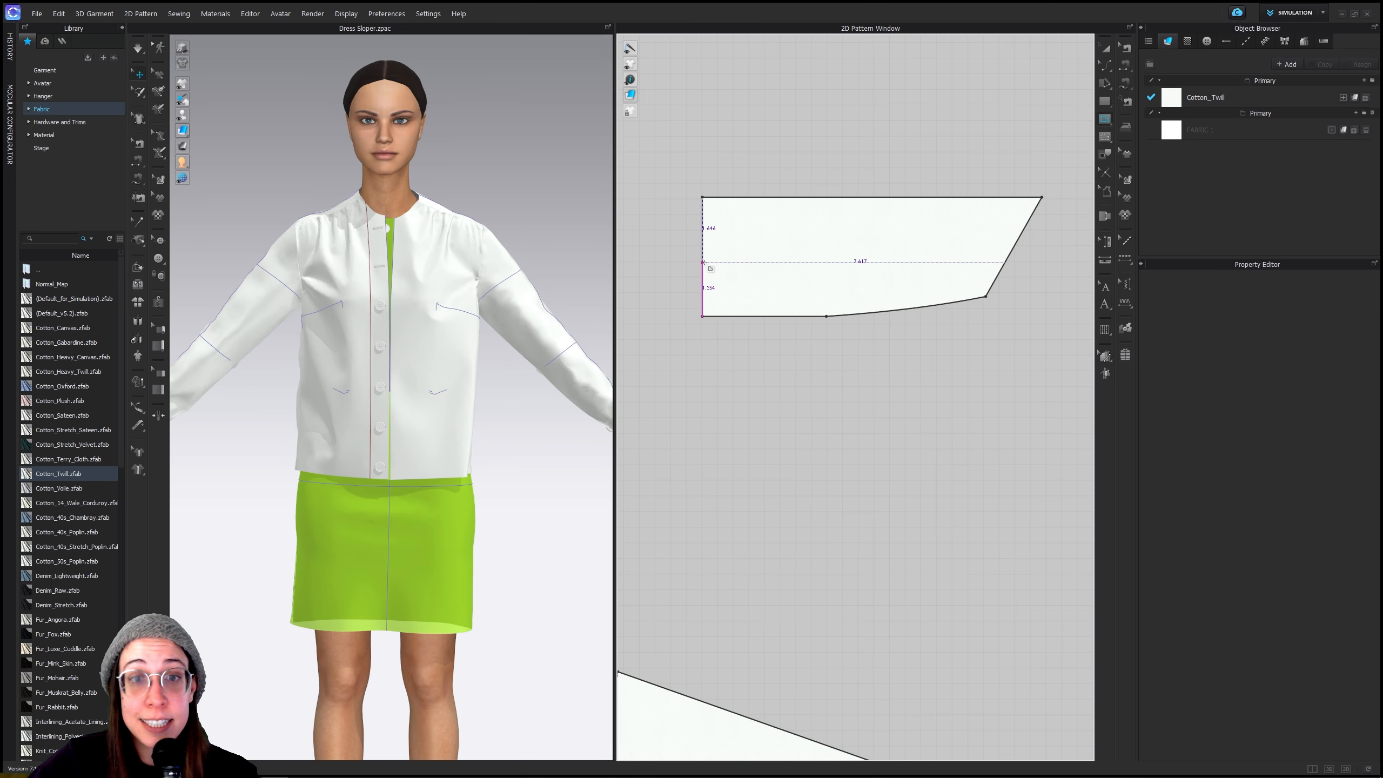
{"action": "left_click", "coordinate": [793, 257]}
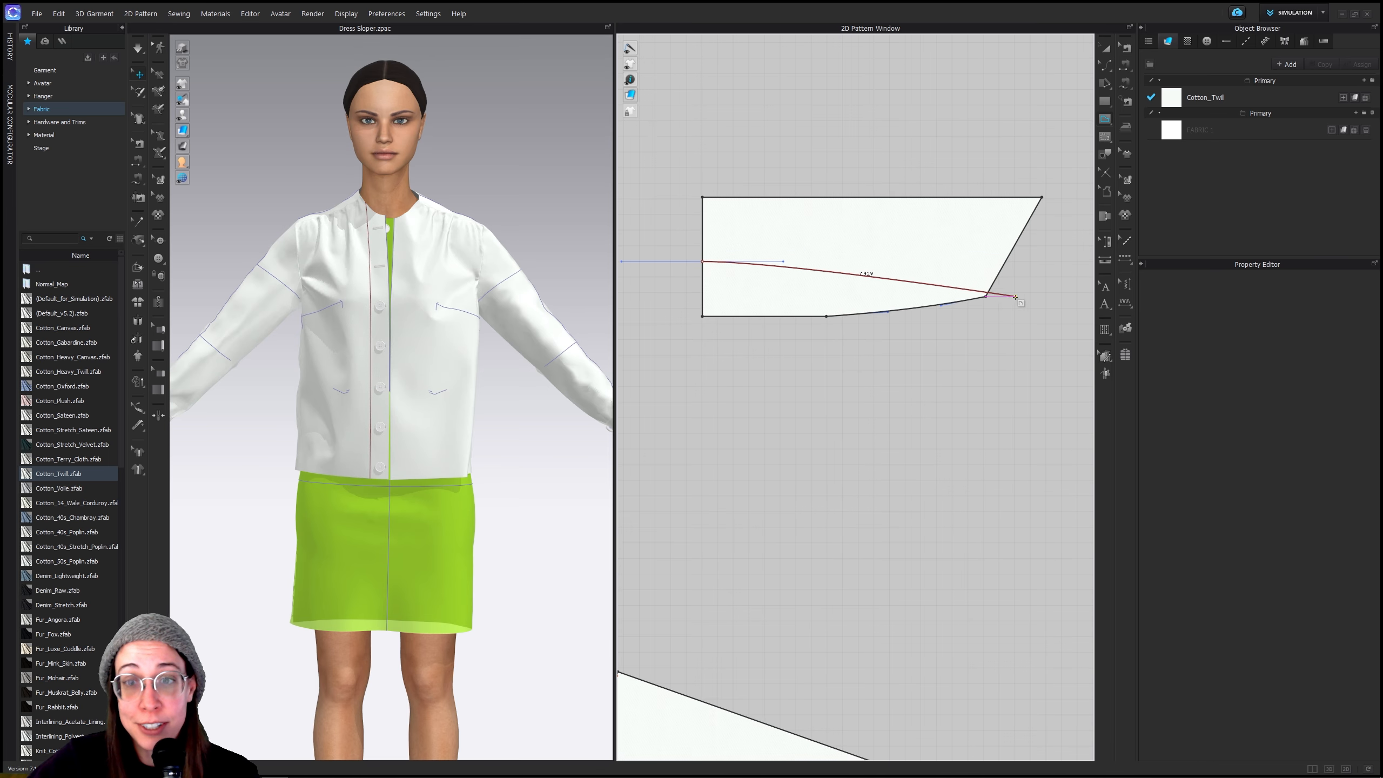
{"action": "left_click_drag", "start_coordinate": [985, 297], "coordinate": [1090, 321]}
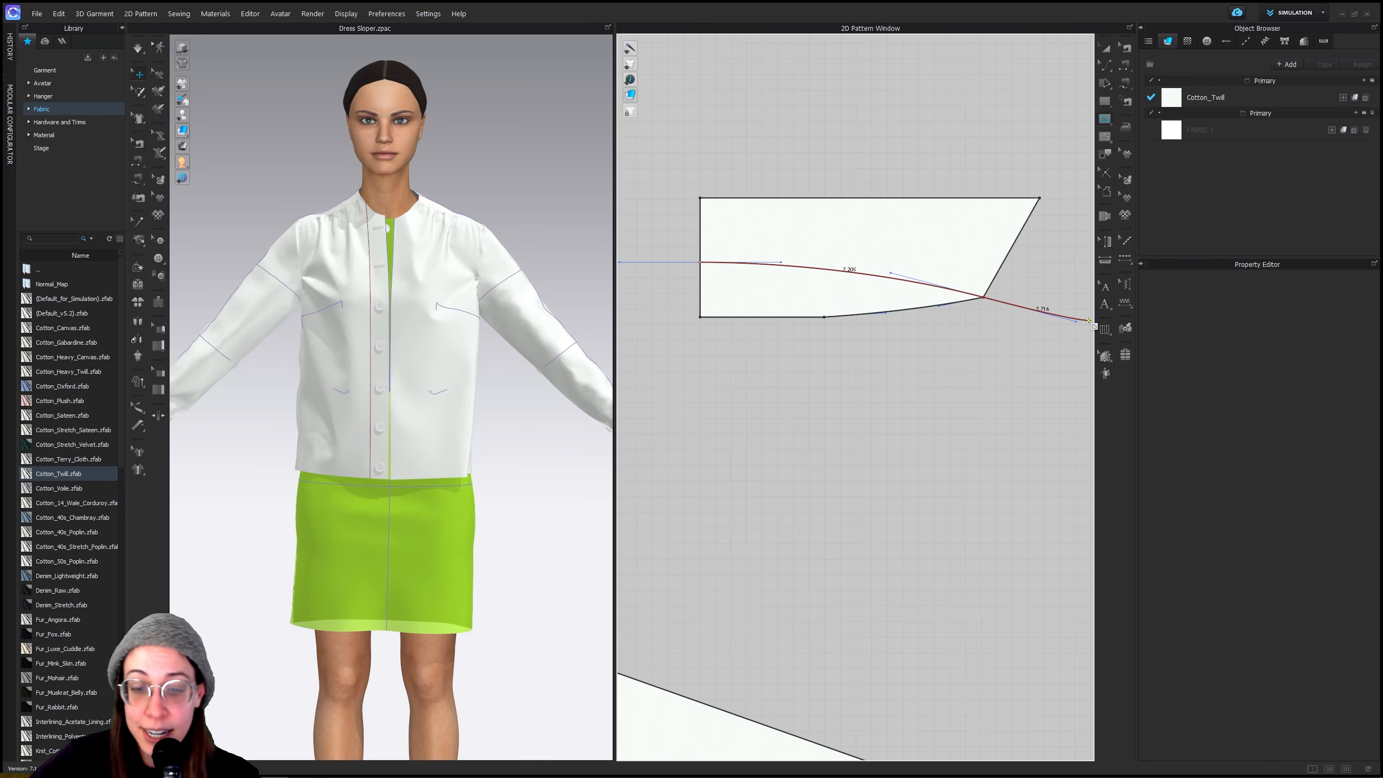
{"action": "key", "text": "Return"}
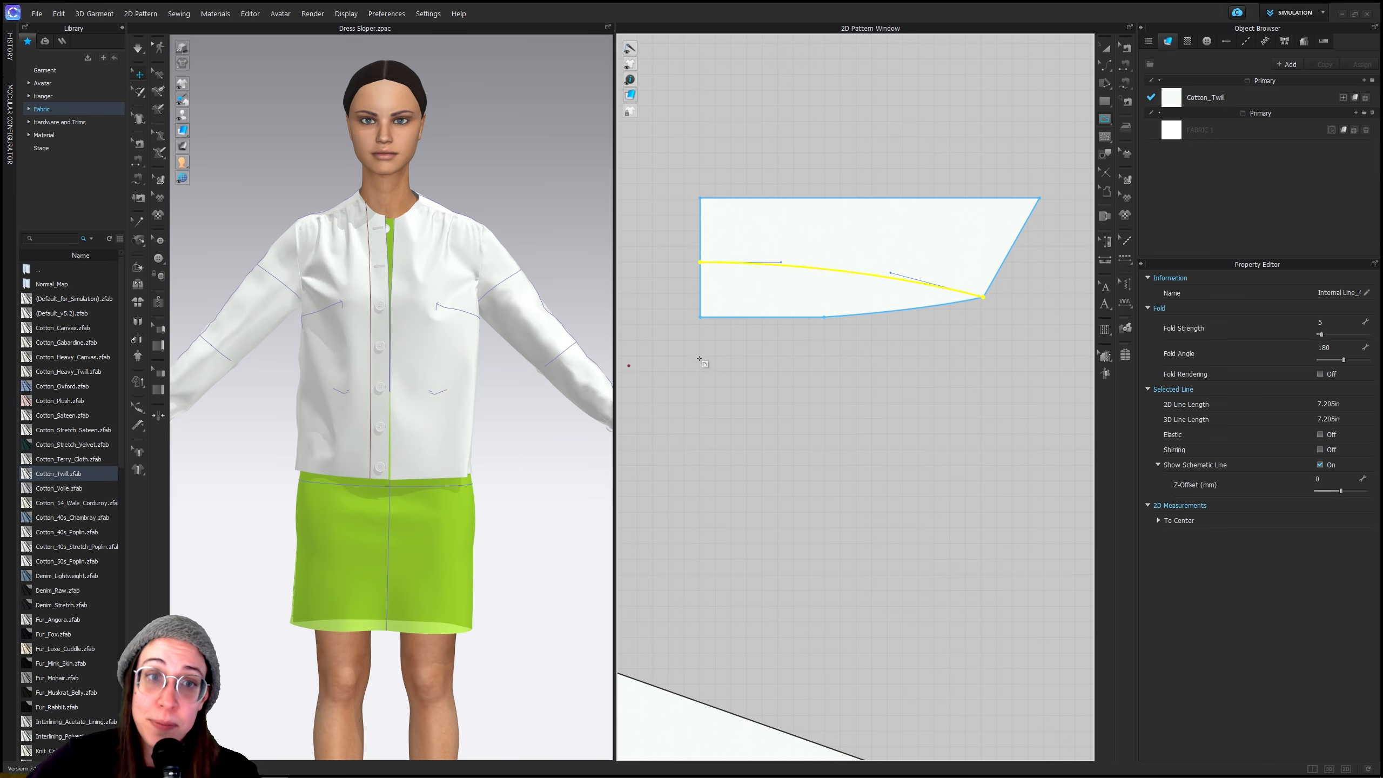
Paste a mirrored symmetric copy of the half collar and align it level beside the original, centre back edges facing
{"action": "left_click", "coordinate": [1105, 49]}
{"action": "scroll", "coordinate": [980, 305], "scroll_direction": "down", "scroll_amount": 4}
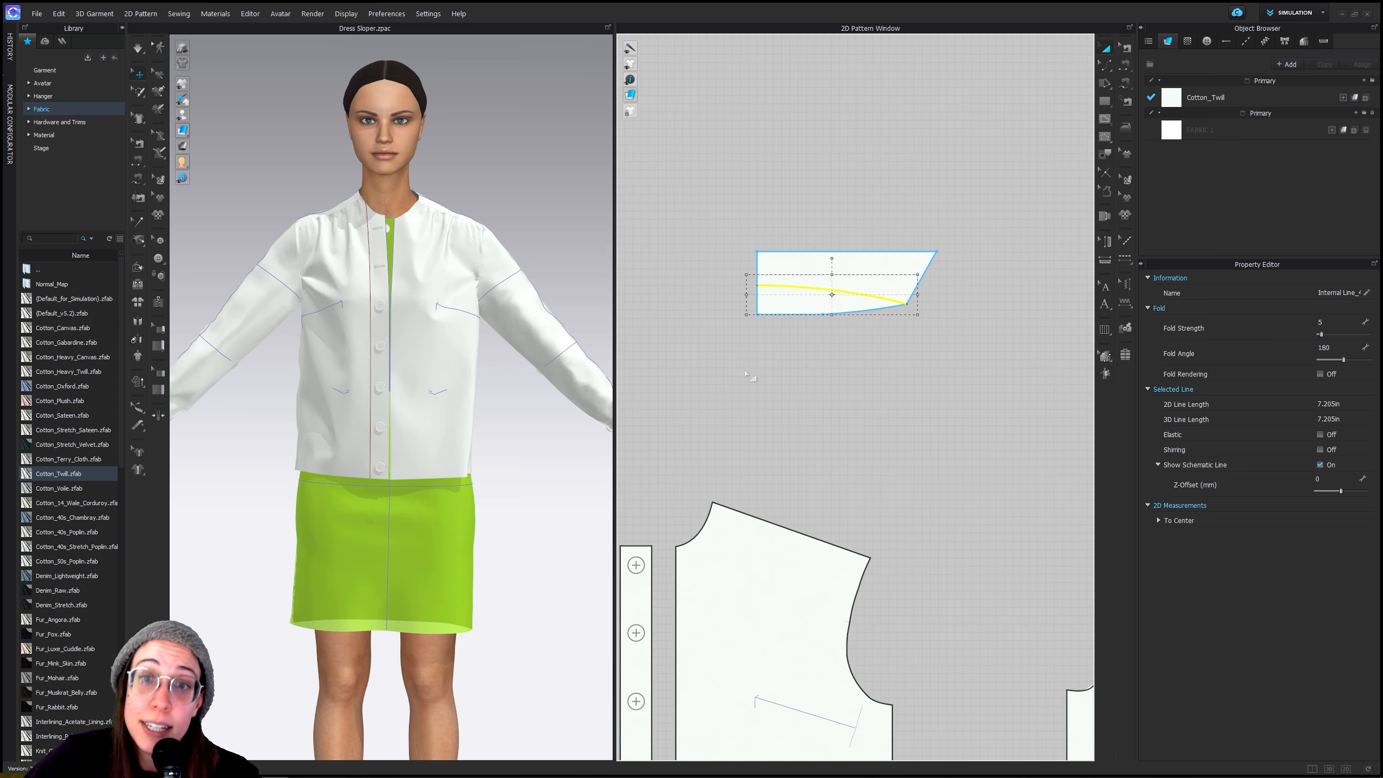
{"action": "left_click", "coordinate": [970, 275]}
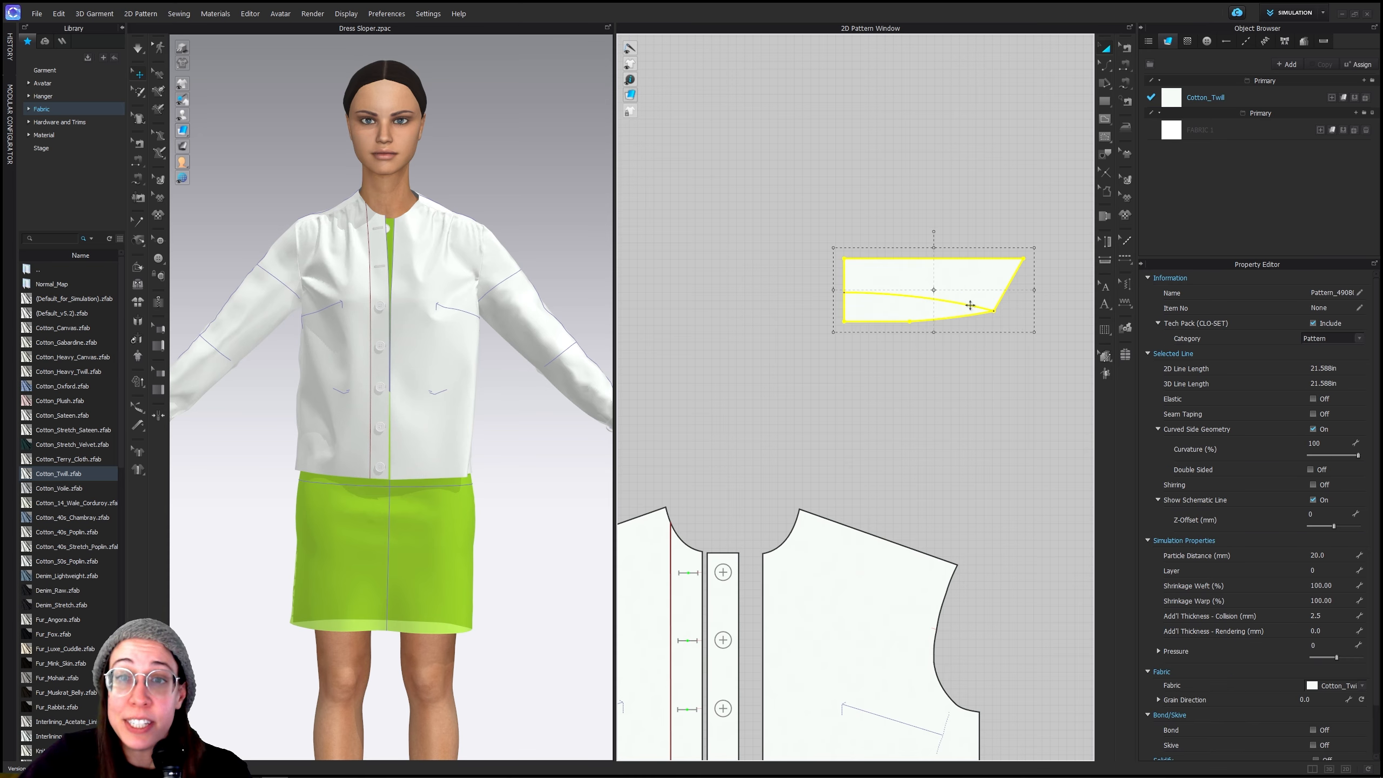
{"action": "right_click", "coordinate": [938, 283]}
{"action": "left_click", "coordinate": [1008, 418]}
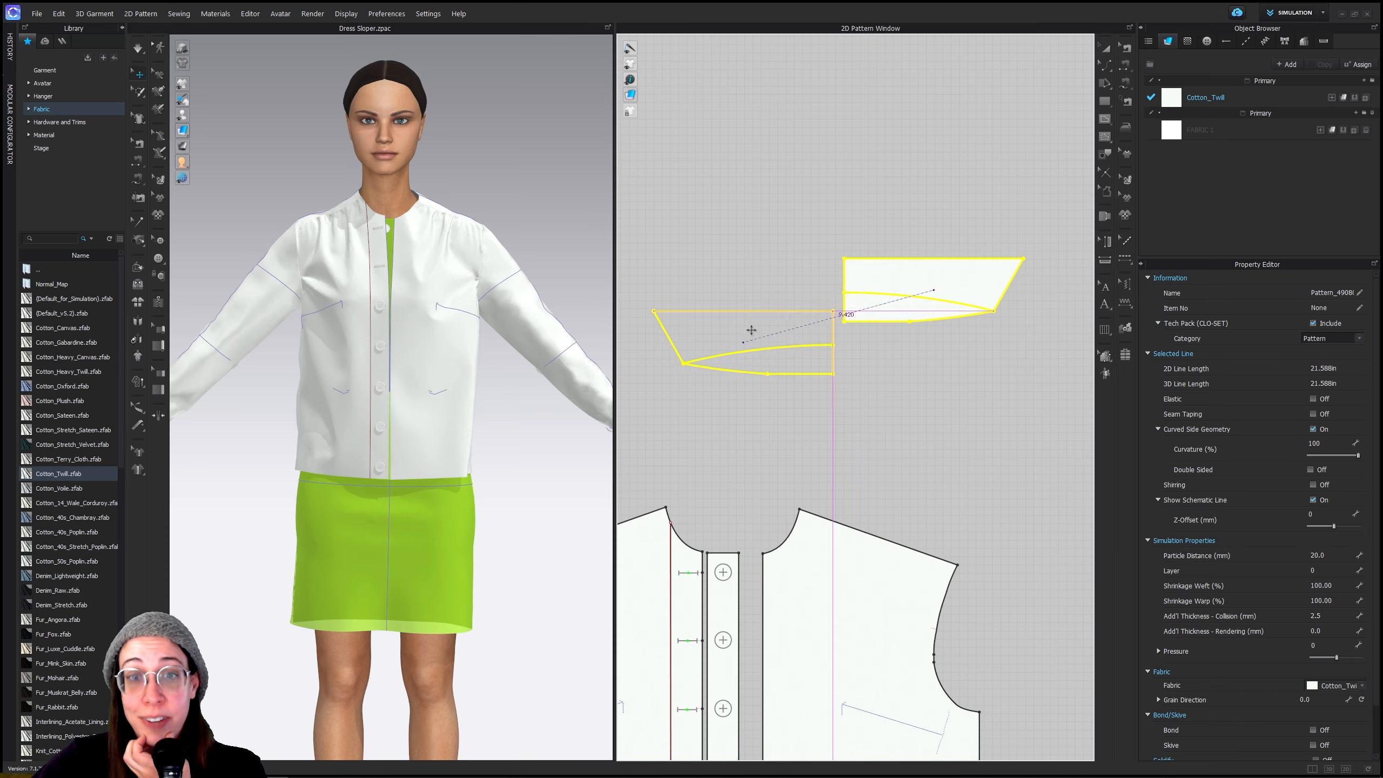
{"action": "left_click", "coordinate": [721, 303]}
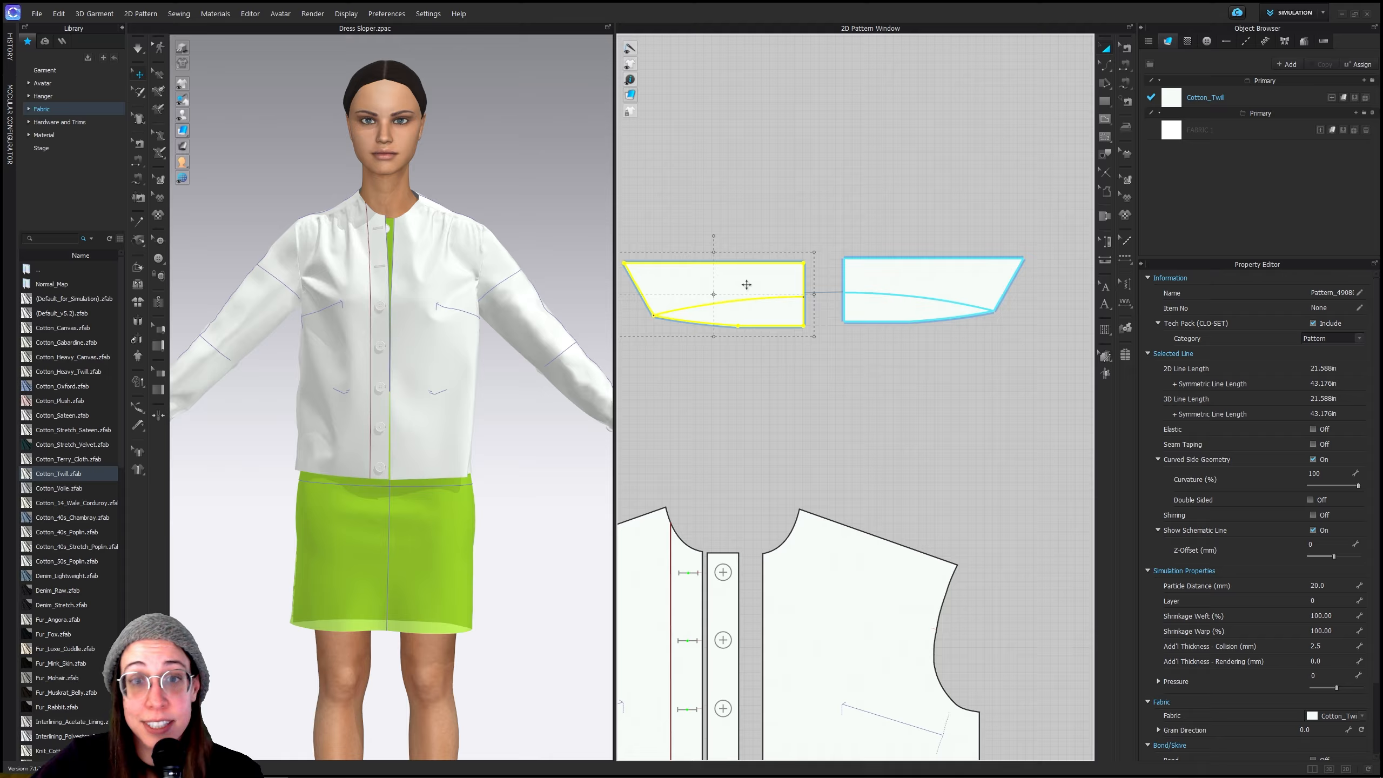
{"action": "left_click_drag", "start_coordinate": [745, 282], "coordinate": [745, 278]}
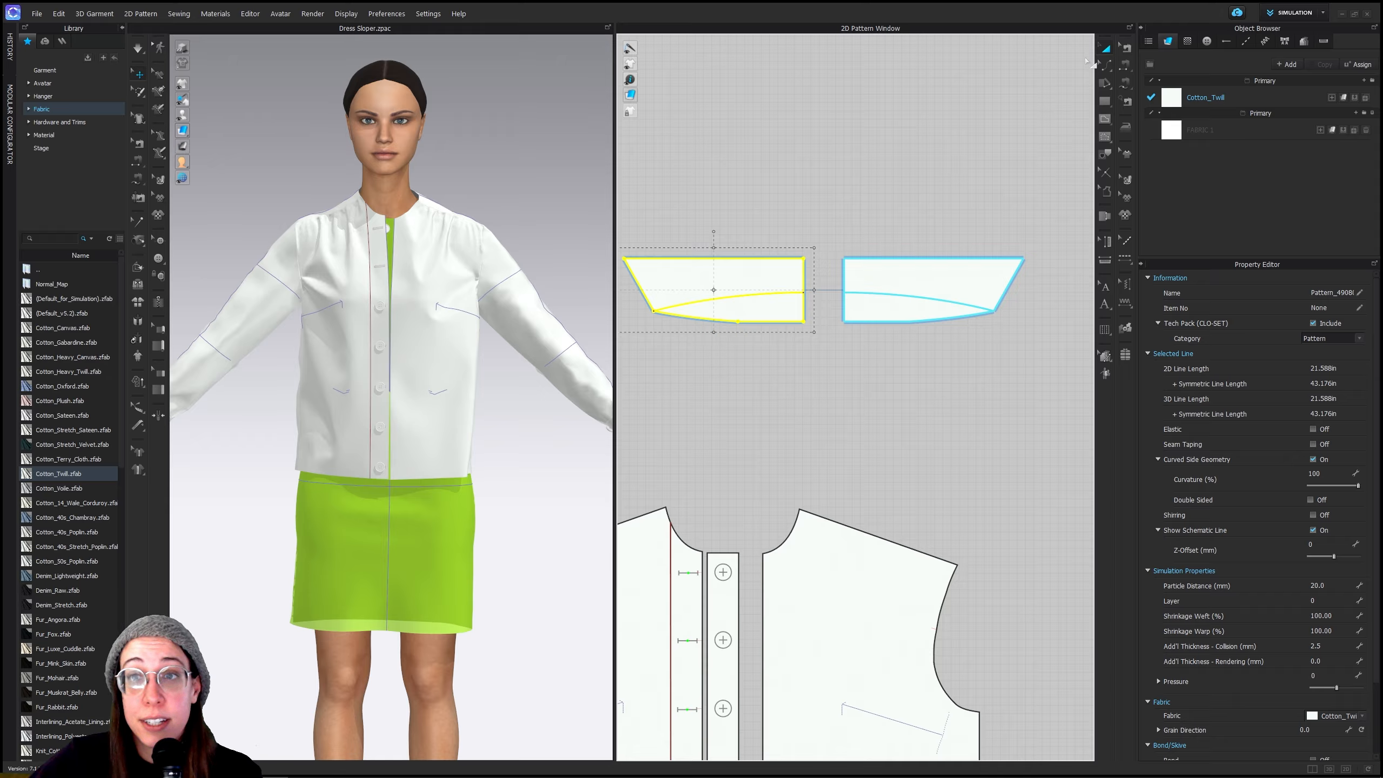
Merge the two collar halves along their centre back edges and move the full collar slightly upward, away from the bodice
{"action": "left_click", "coordinate": [1105, 66]}
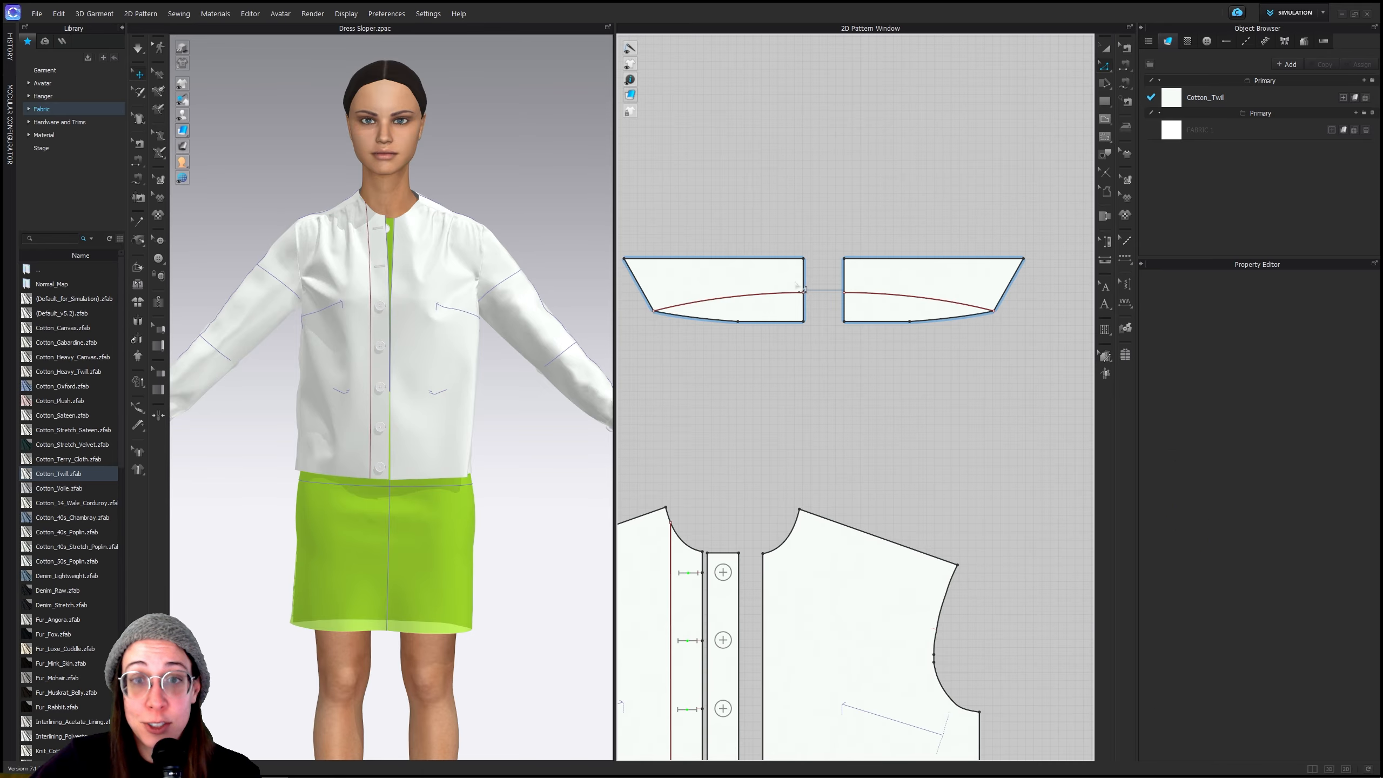
{"action": "right_click", "coordinate": [844, 276]}
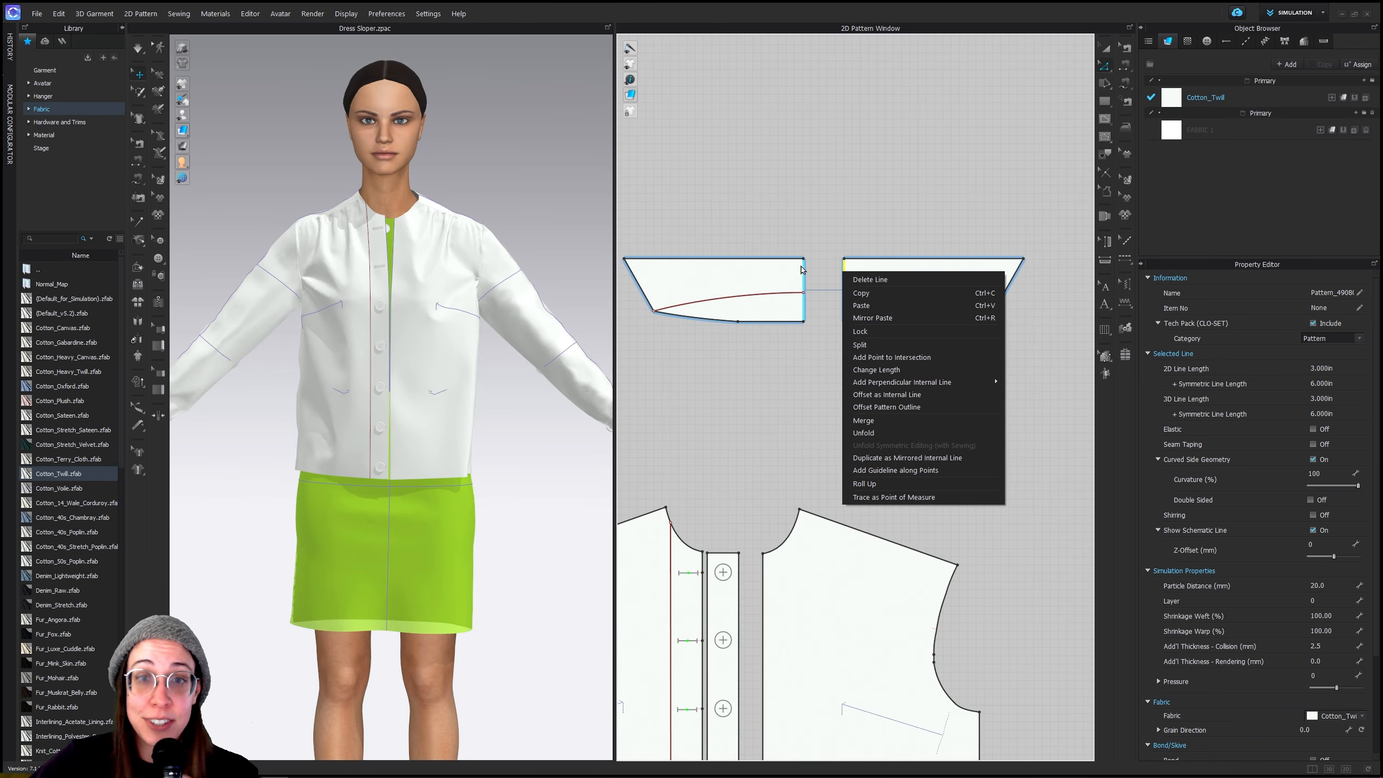
{"action": "left_click", "coordinate": [863, 421]}
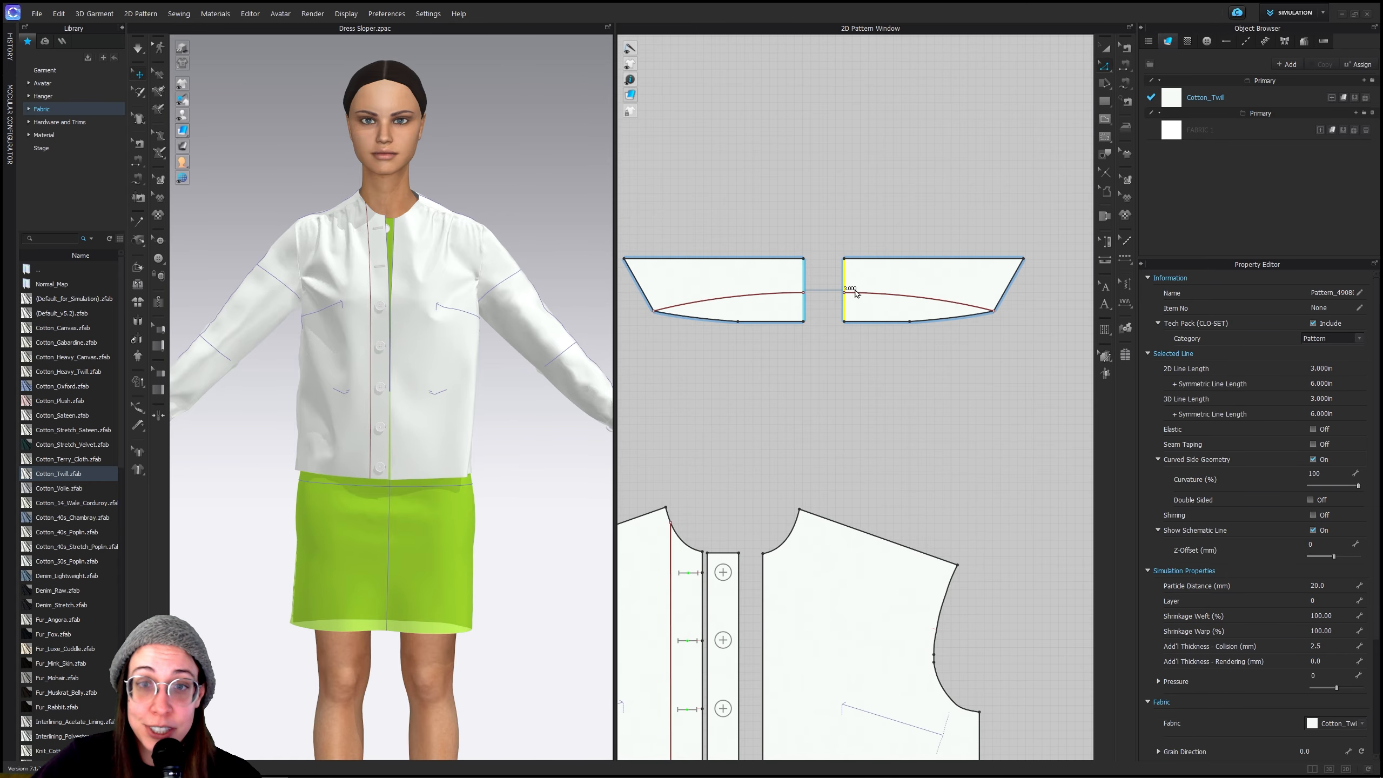
{"action": "left_click", "coordinate": [1104, 48]}
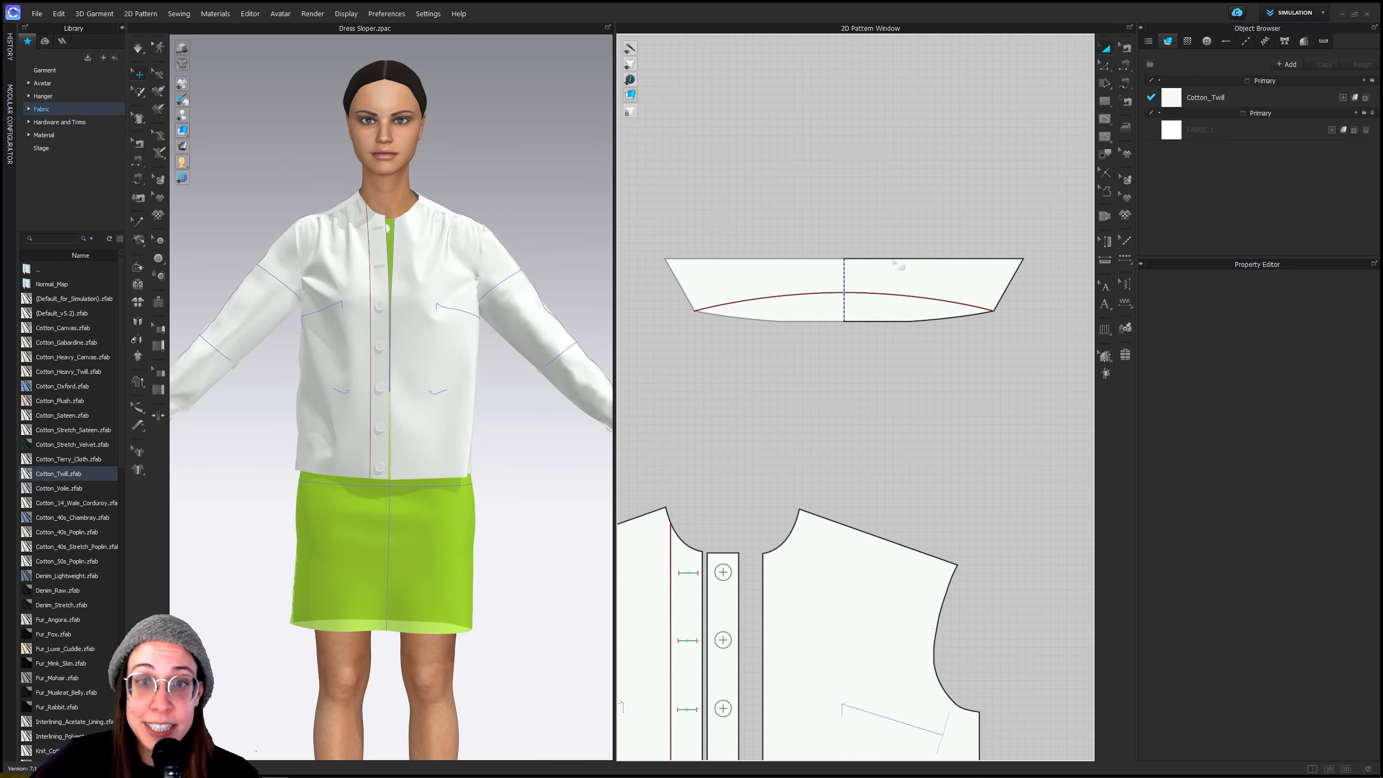
{"action": "left_click_drag", "start_coordinate": [915, 279], "coordinate": [938, 237]}
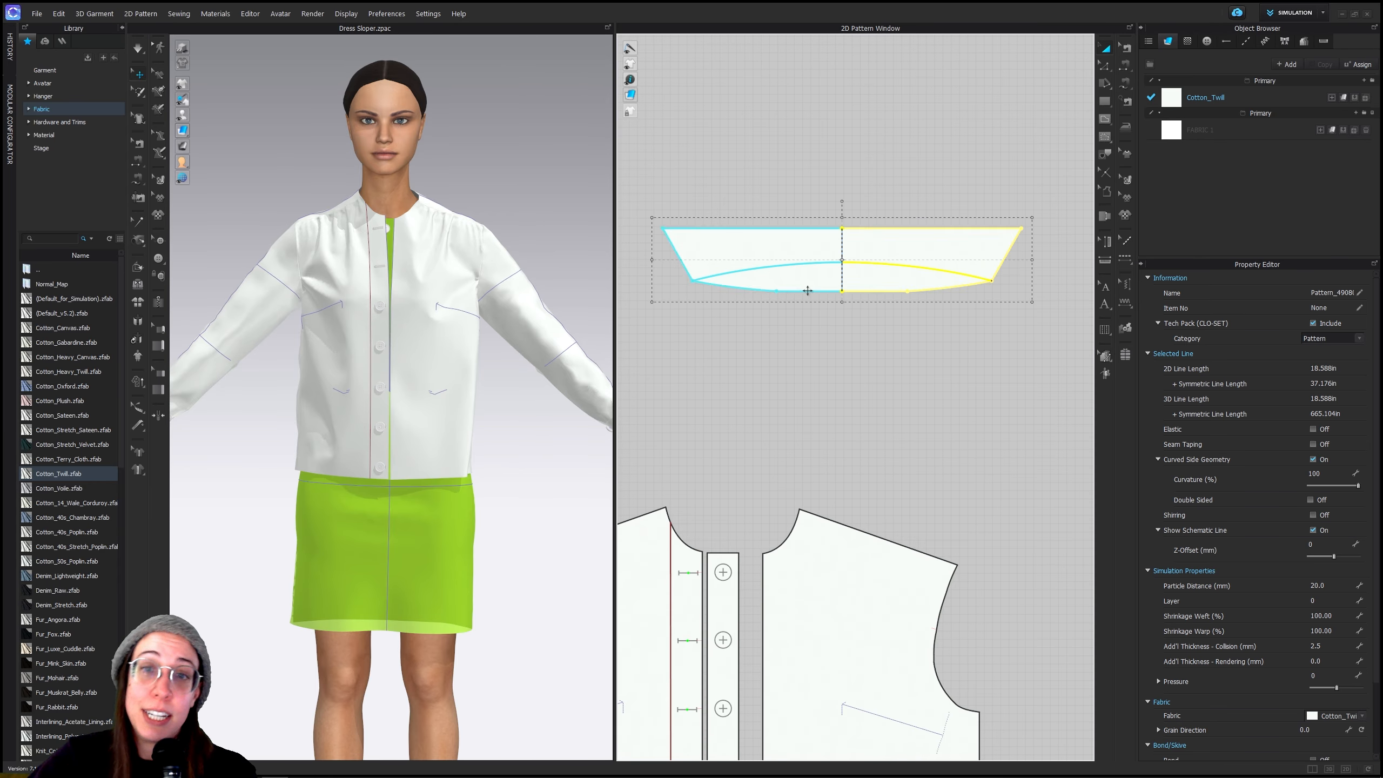
Show the avatar's arrangement points and turn the avatar to its back
{"action": "scroll", "coordinate": [534, 315], "scroll_direction": "down", "scroll_amount": 5}
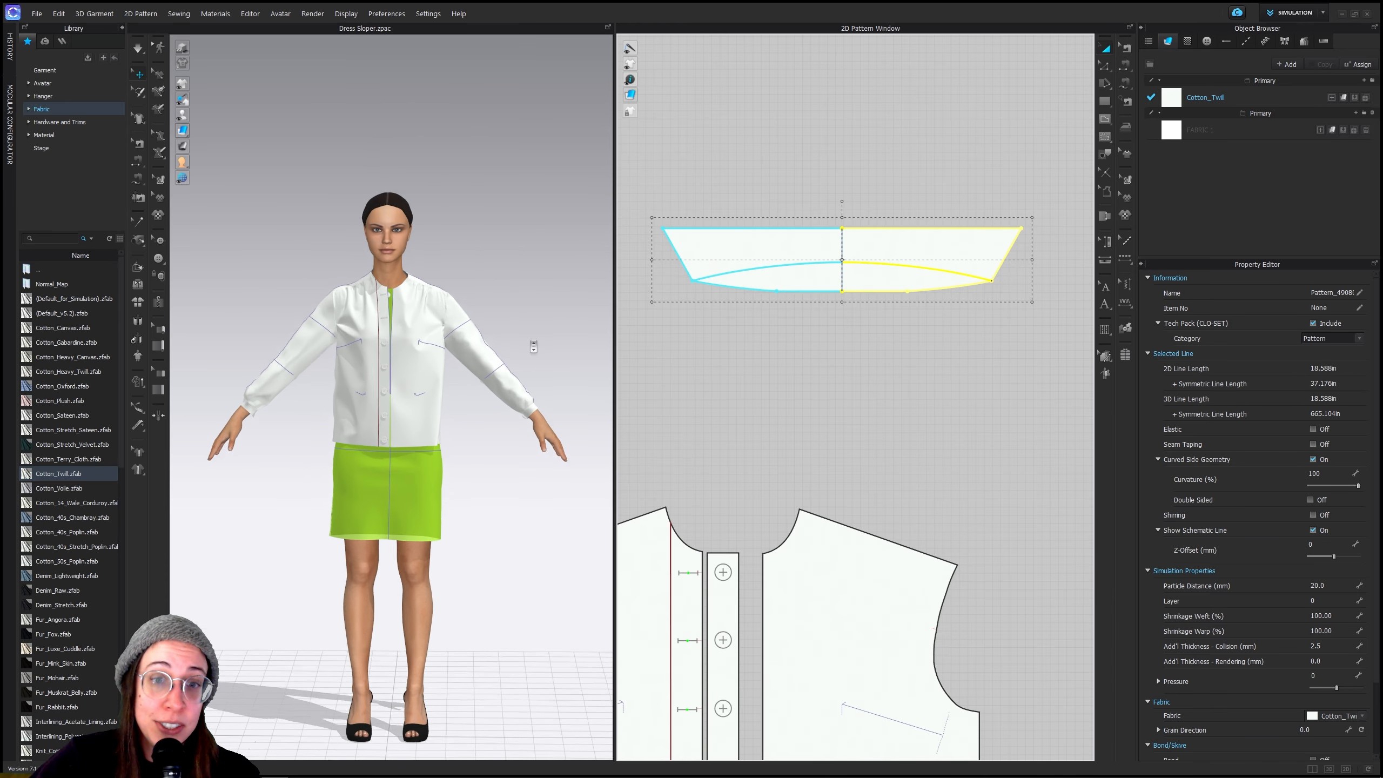
{"action": "left_click", "coordinate": [183, 116]}
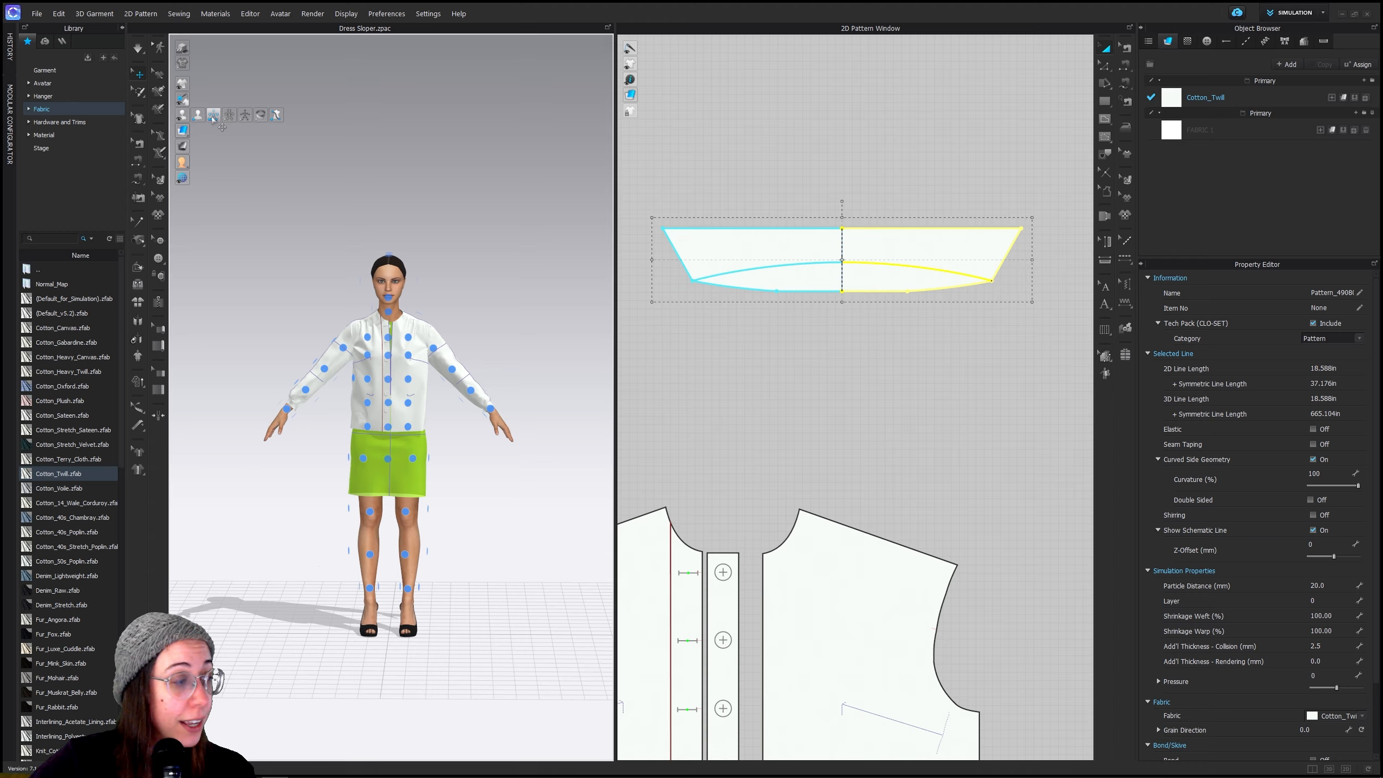
{"action": "right_click_drag", "start_coordinate": [495, 325], "coordinate": [280, 338]}
{"action": "left_click", "coordinate": [390, 321]}
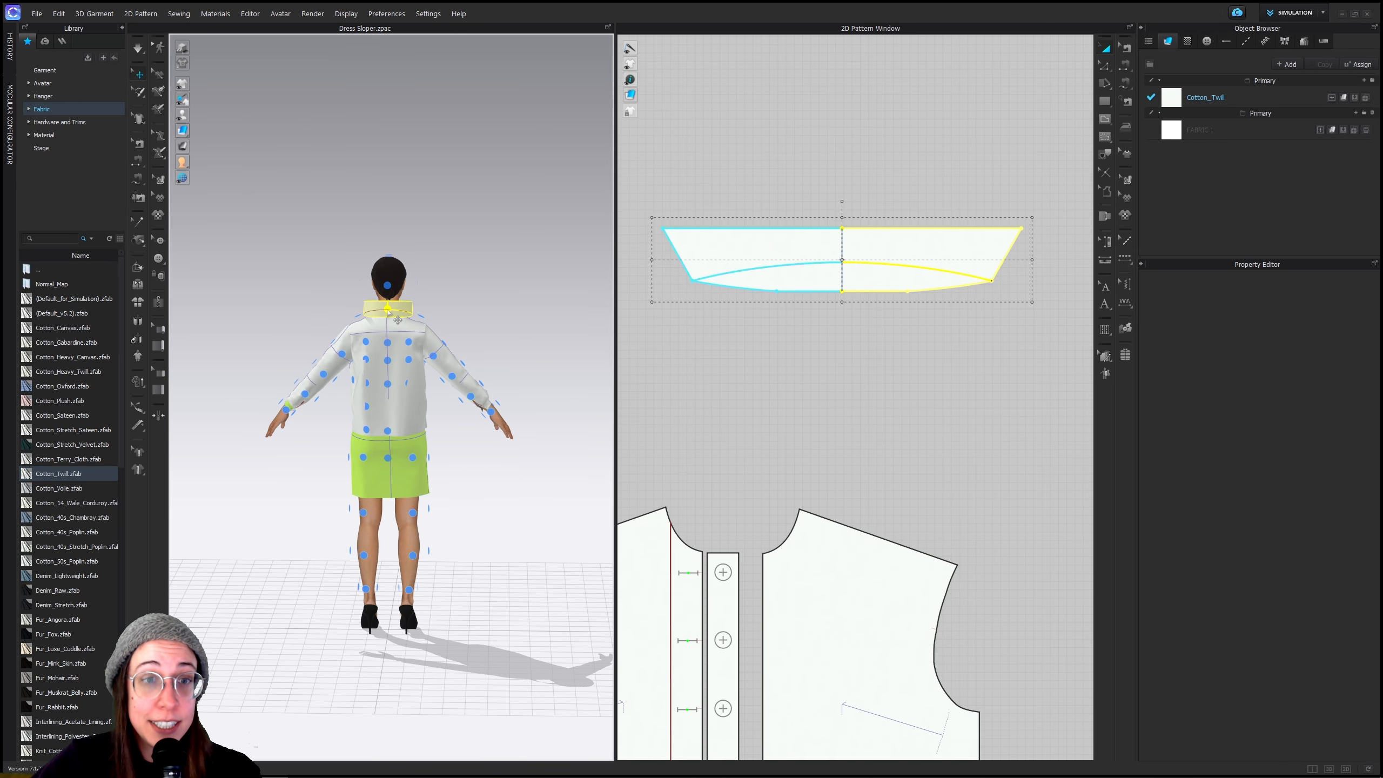
{"action": "scroll", "coordinate": [382, 320], "scroll_direction": "up", "scroll_amount": 3}
{"action": "scroll", "coordinate": [379, 320], "scroll_direction": "down", "scroll_amount": 2}
{"action": "right_click_drag", "start_coordinate": [379, 319], "coordinate": [400, 370]}
{"action": "key", "text": "ctrl+z"}
Wrap the collar around the avatar's neck at the back neck arrangement point and check its placement from the side and front
{"action": "scroll", "coordinate": [392, 357], "scroll_direction": "up", "scroll_amount": 3}
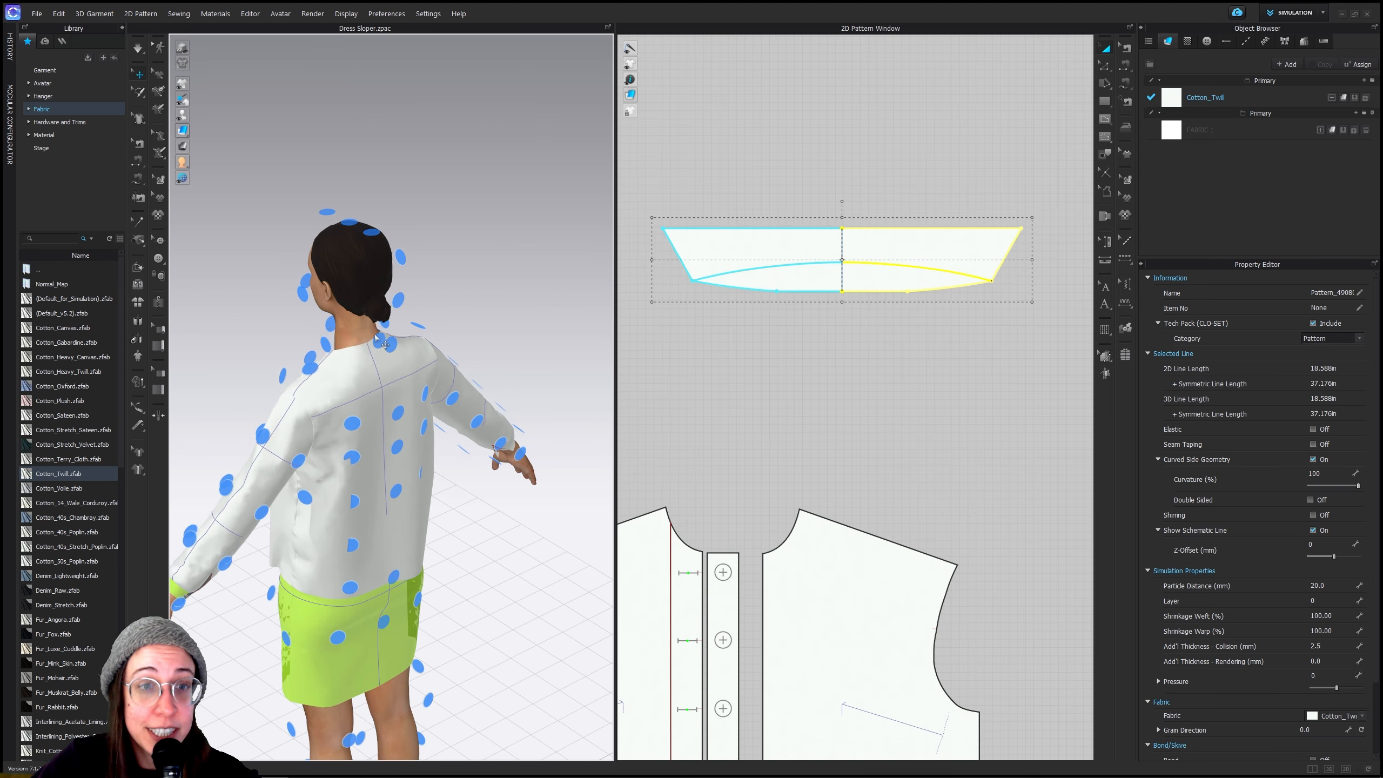
{"action": "left_click", "coordinate": [379, 342]}
{"action": "right_click_drag", "start_coordinate": [338, 372], "coordinate": [404, 307]}
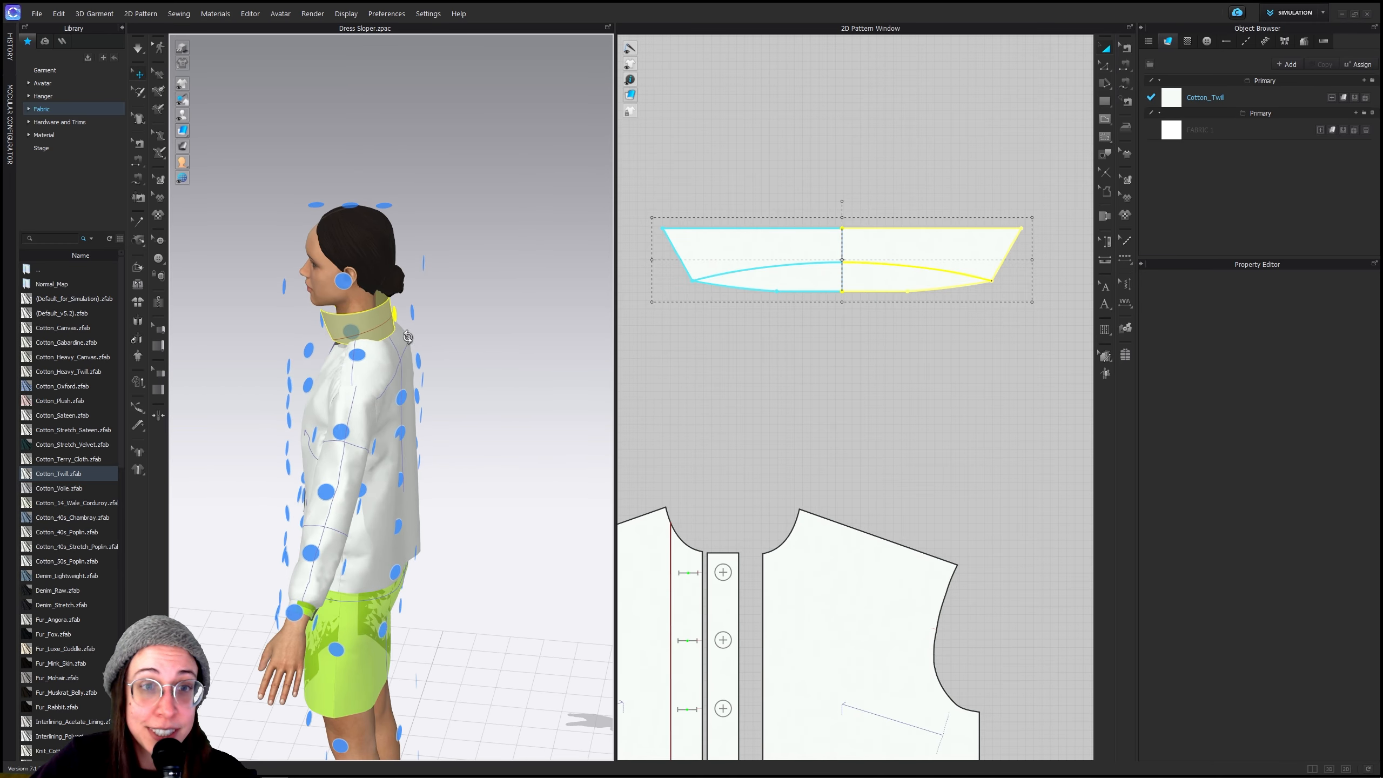
{"action": "scroll", "coordinate": [404, 307], "scroll_direction": "up", "scroll_amount": 4}
{"action": "middle_click_drag", "start_coordinate": [404, 307], "coordinate": [347, 450]}
{"action": "scroll", "coordinate": [366, 414], "scroll_direction": "up", "scroll_amount": 3}
{"action": "right_click_drag", "start_coordinate": [365, 415], "coordinate": [361, 408]}
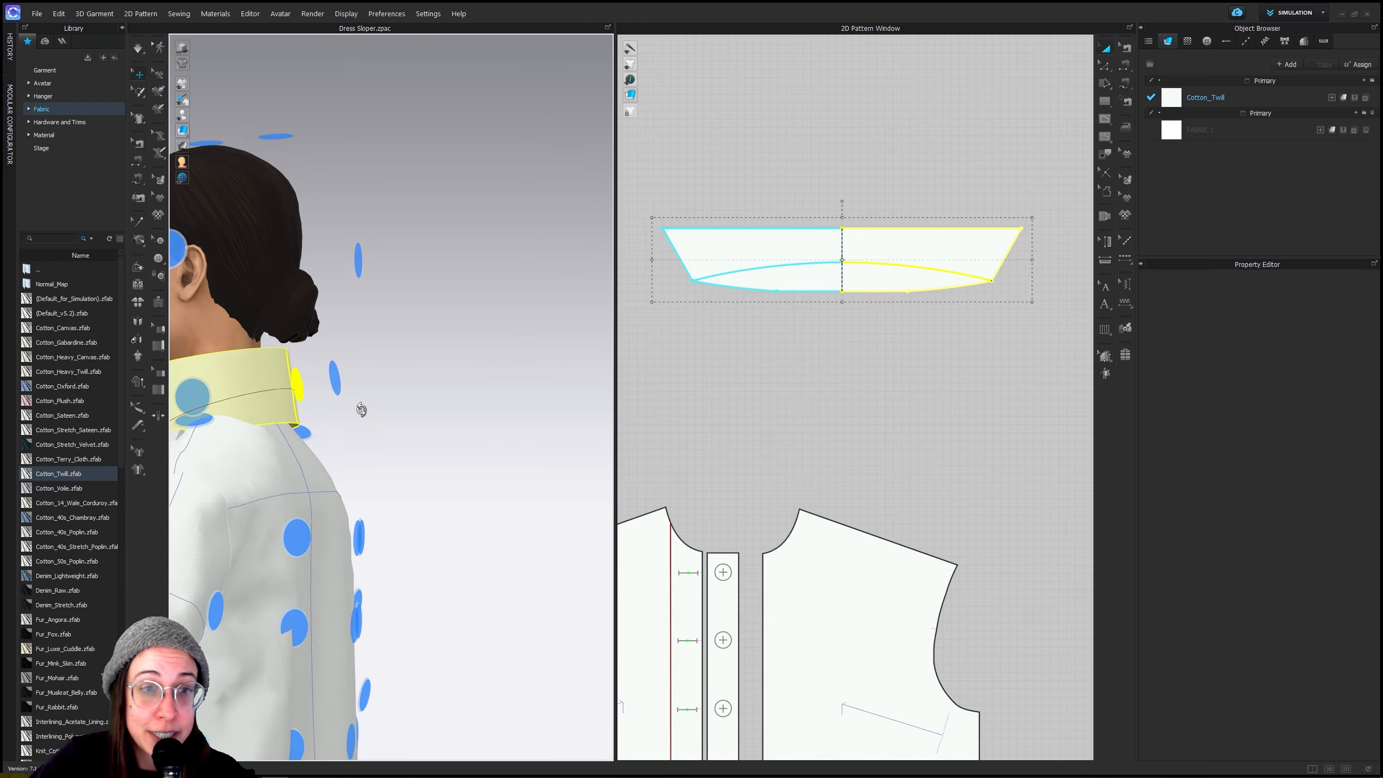
{"action": "right_click_drag", "start_coordinate": [232, 461], "coordinate": [352, 424]}
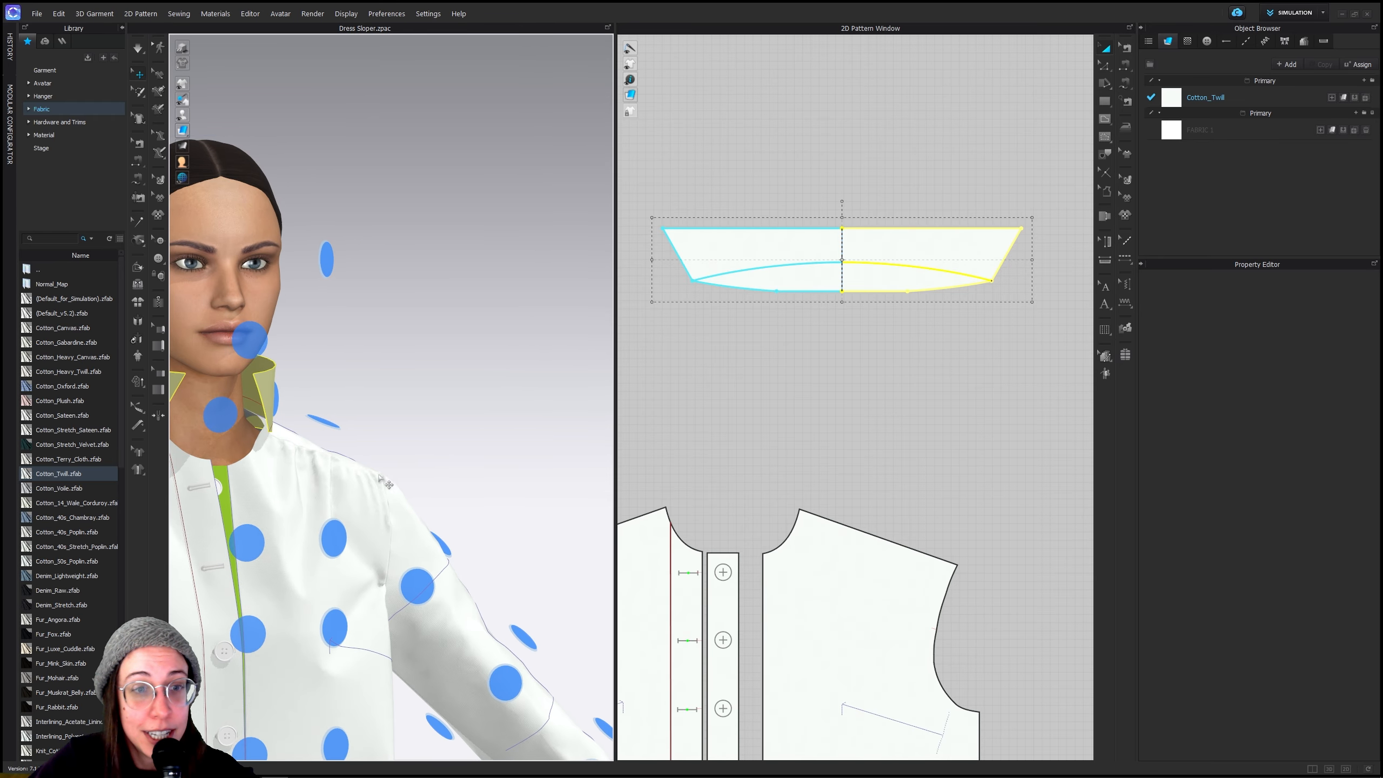
{"action": "scroll", "coordinate": [352, 423], "scroll_direction": "down", "scroll_amount": 4}
{"action": "middle_click_drag", "start_coordinate": [353, 423], "coordinate": [504, 409]}
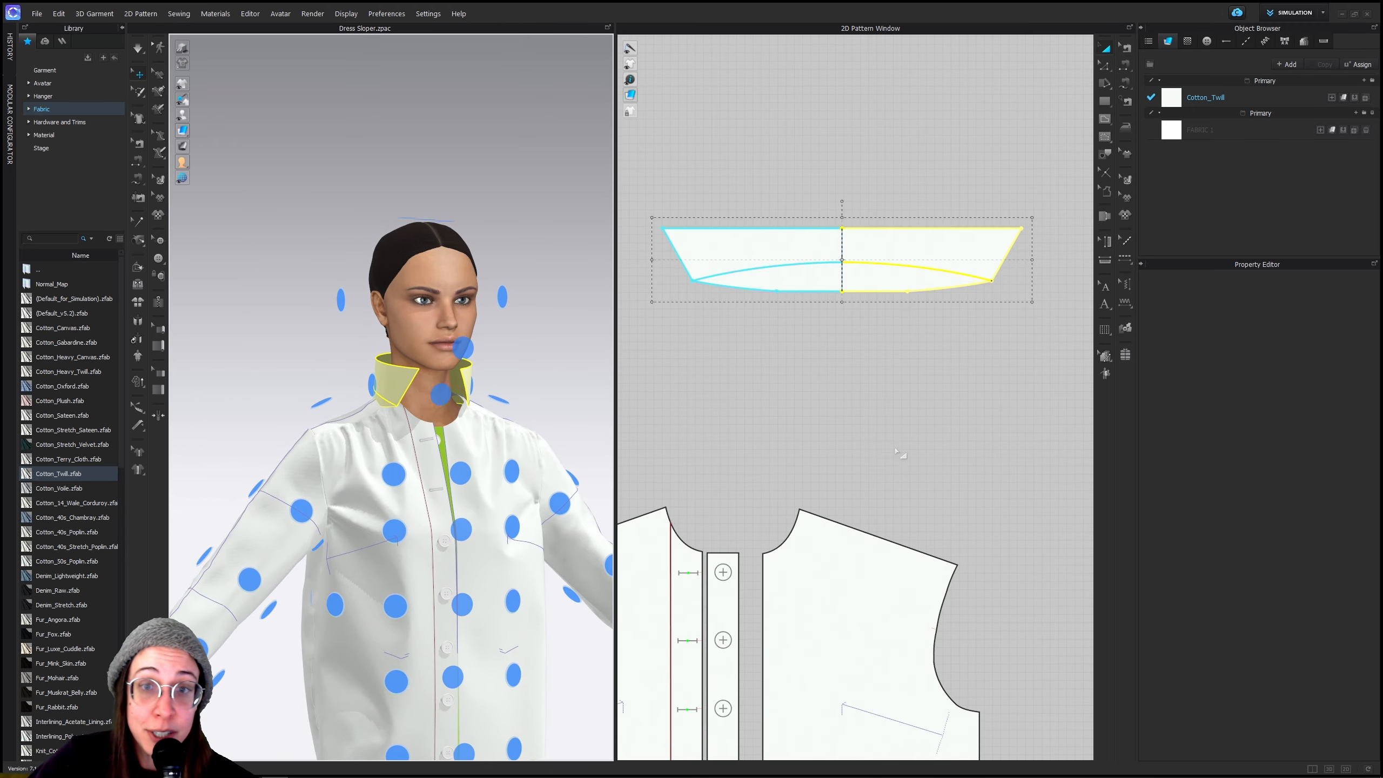
Free-sew the collar's neckline from centre back to the shoulder notch onto the back neckline, ending at the internal shoulder line
{"action": "scroll", "coordinate": [895, 450], "scroll_direction": "down", "scroll_amount": 3}
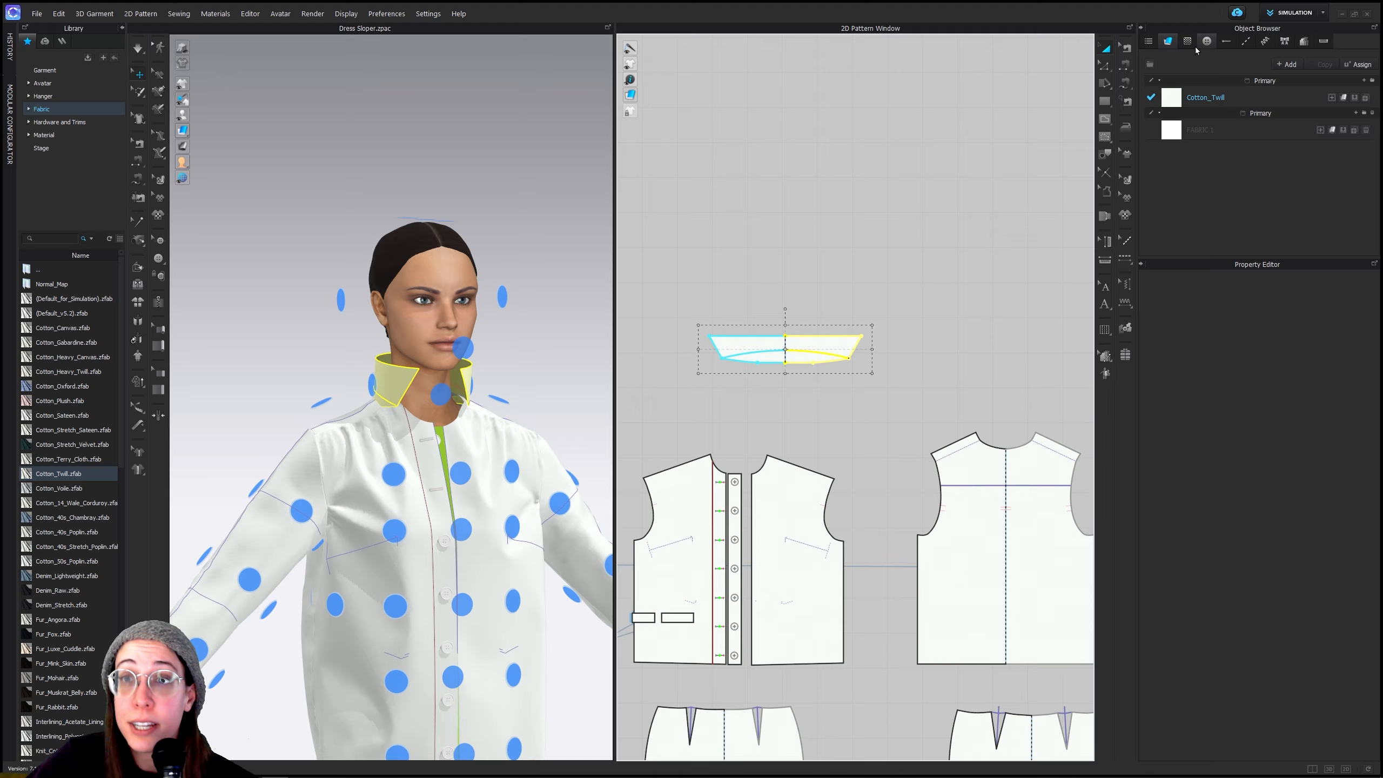
{"action": "left_click", "coordinate": [1126, 83]}
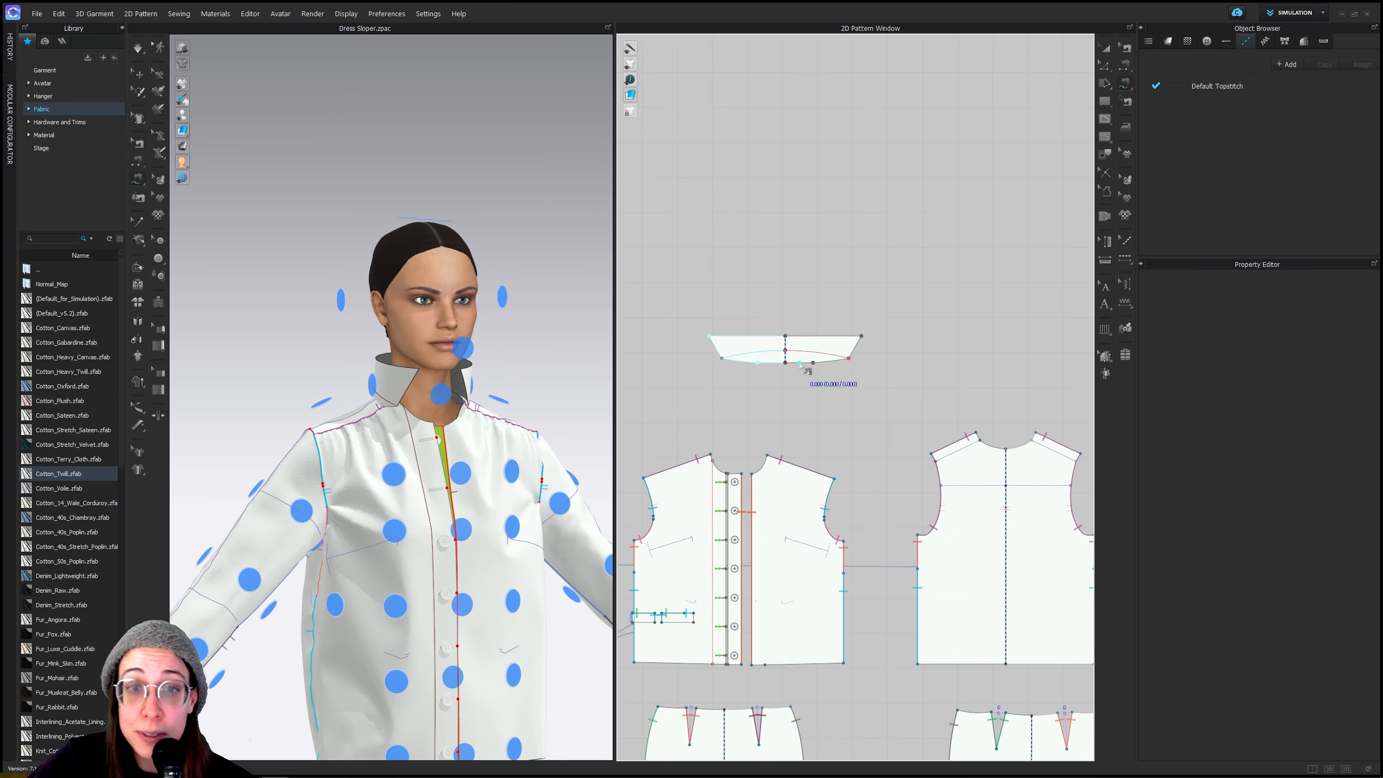
{"action": "right_click_drag", "start_coordinate": [470, 401], "coordinate": [660, 405]}
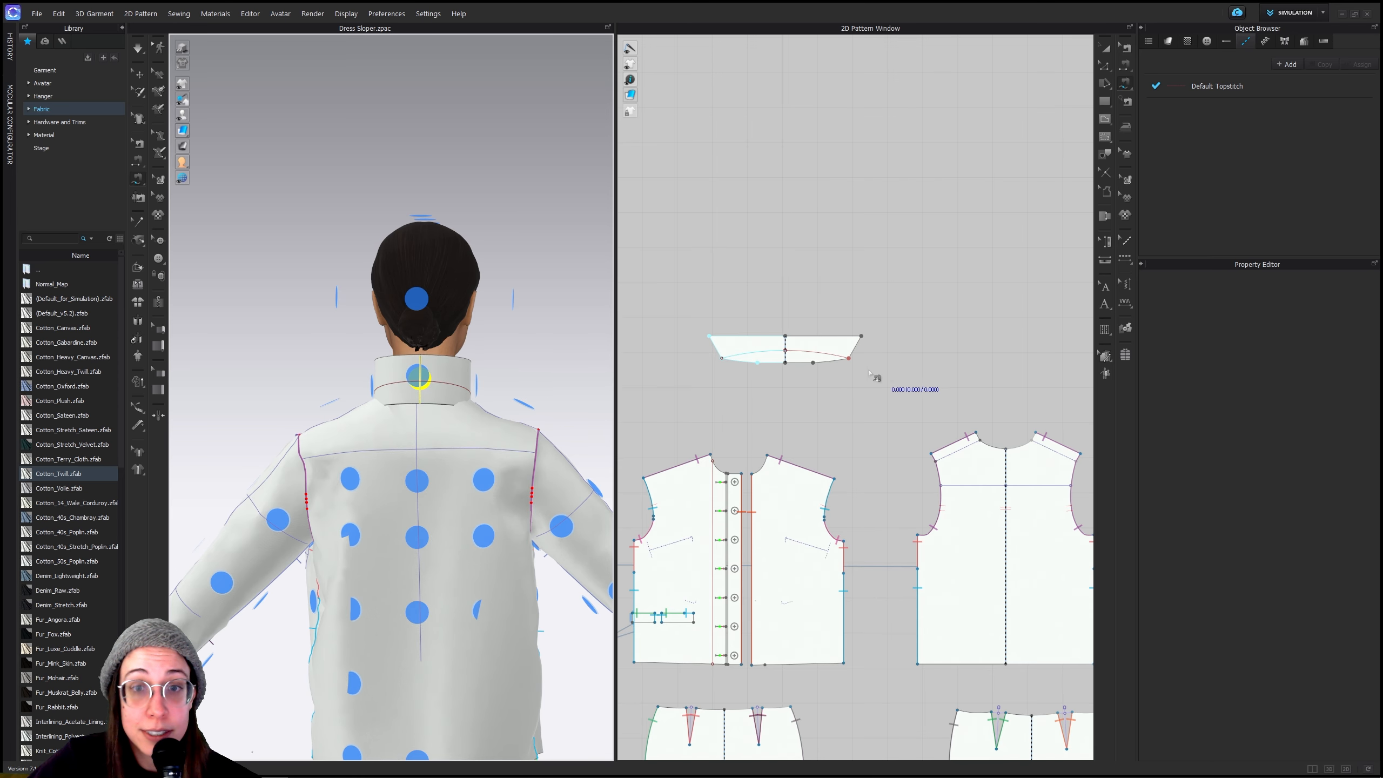
{"action": "left_click", "coordinate": [788, 364]}
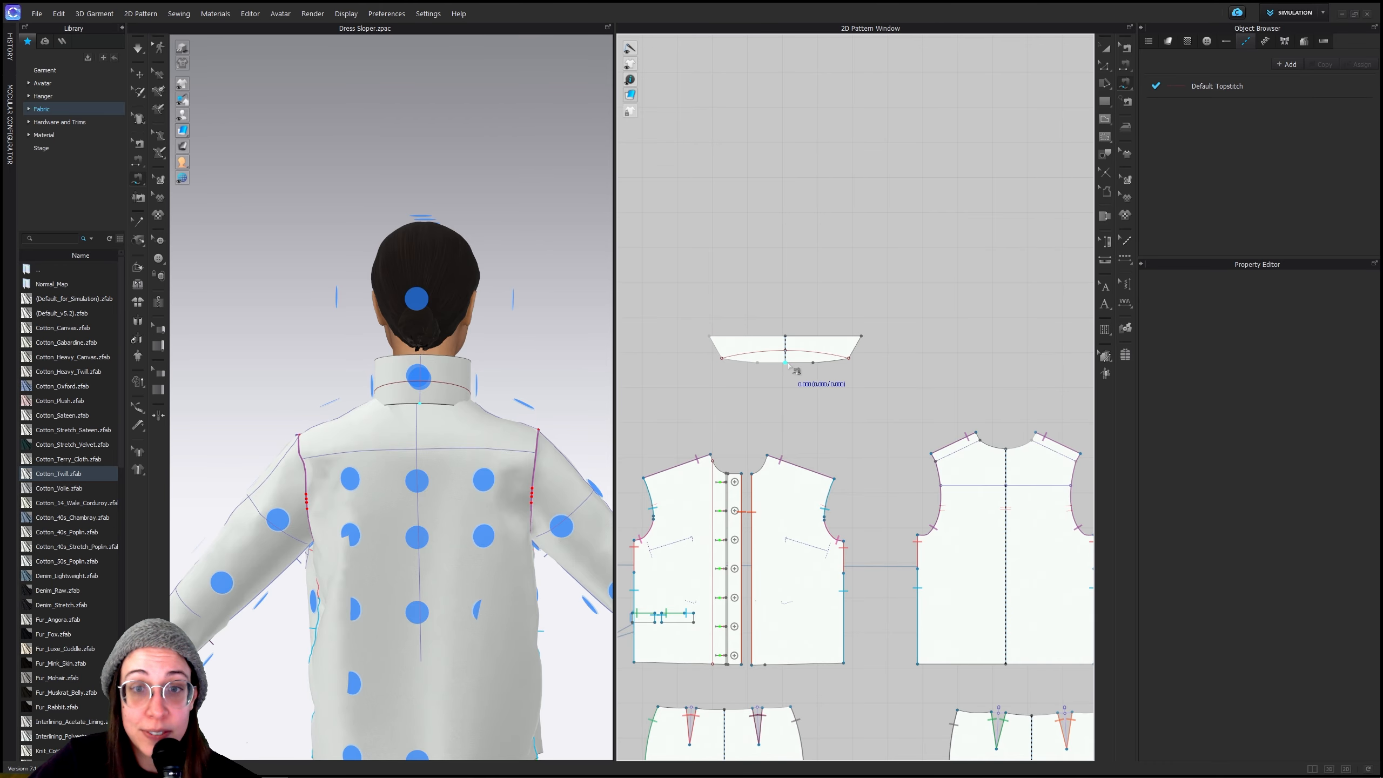
{"action": "left_click", "coordinate": [1013, 451]}
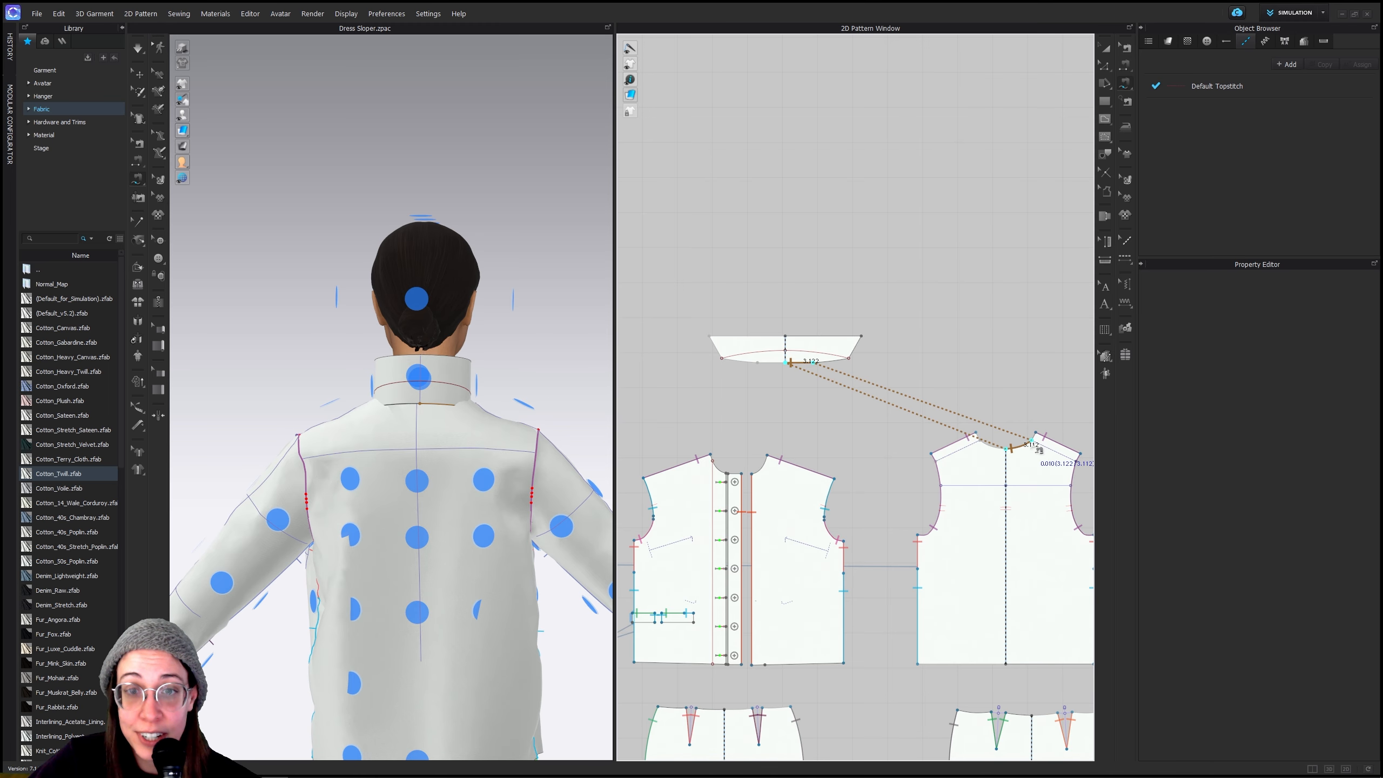
{"action": "left_click", "coordinate": [1037, 447]}
{"action": "scroll", "coordinate": [1037, 449], "scroll_direction": "up", "scroll_amount": 5}
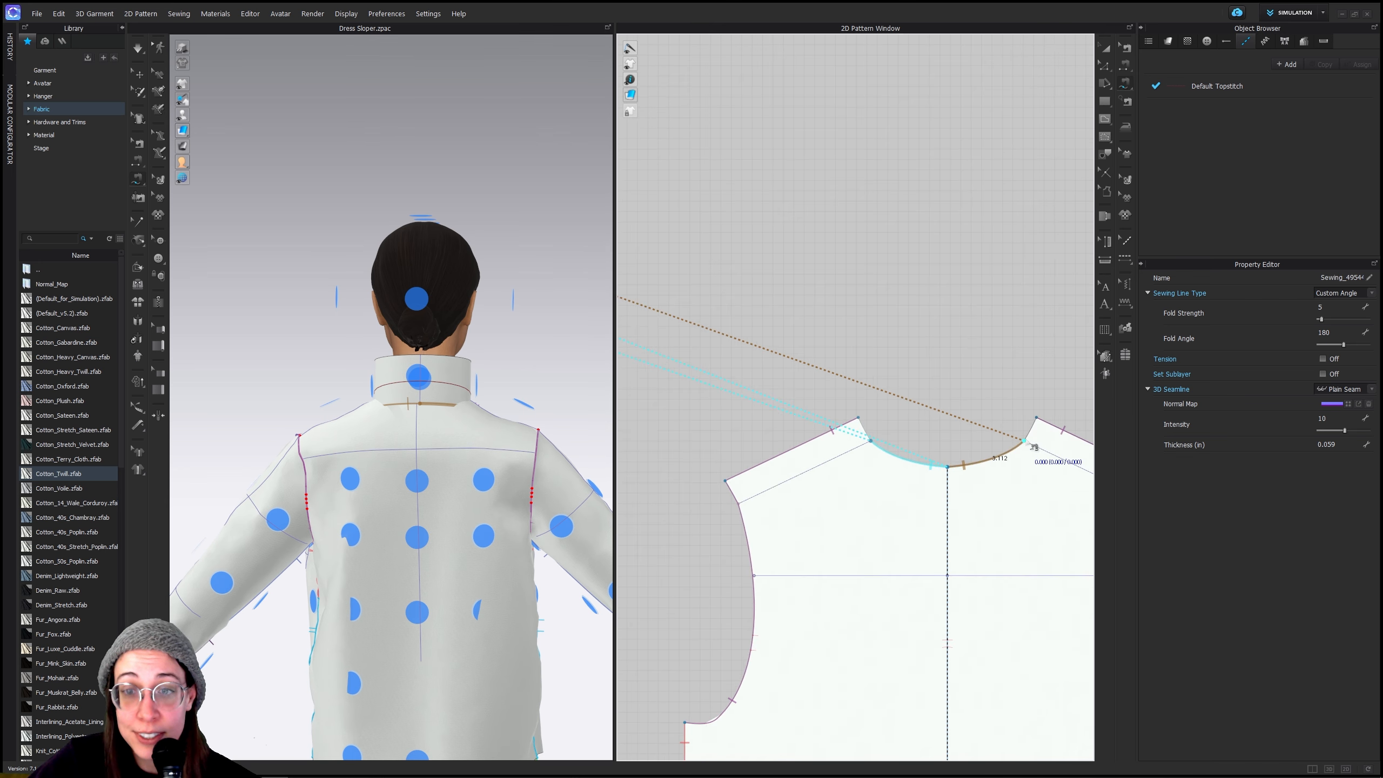
Sew the back neckline's remaining section of about 1 in, up to the shoulder point, to the collar just past its shoulder notch
{"action": "left_click", "coordinate": [1026, 442]}
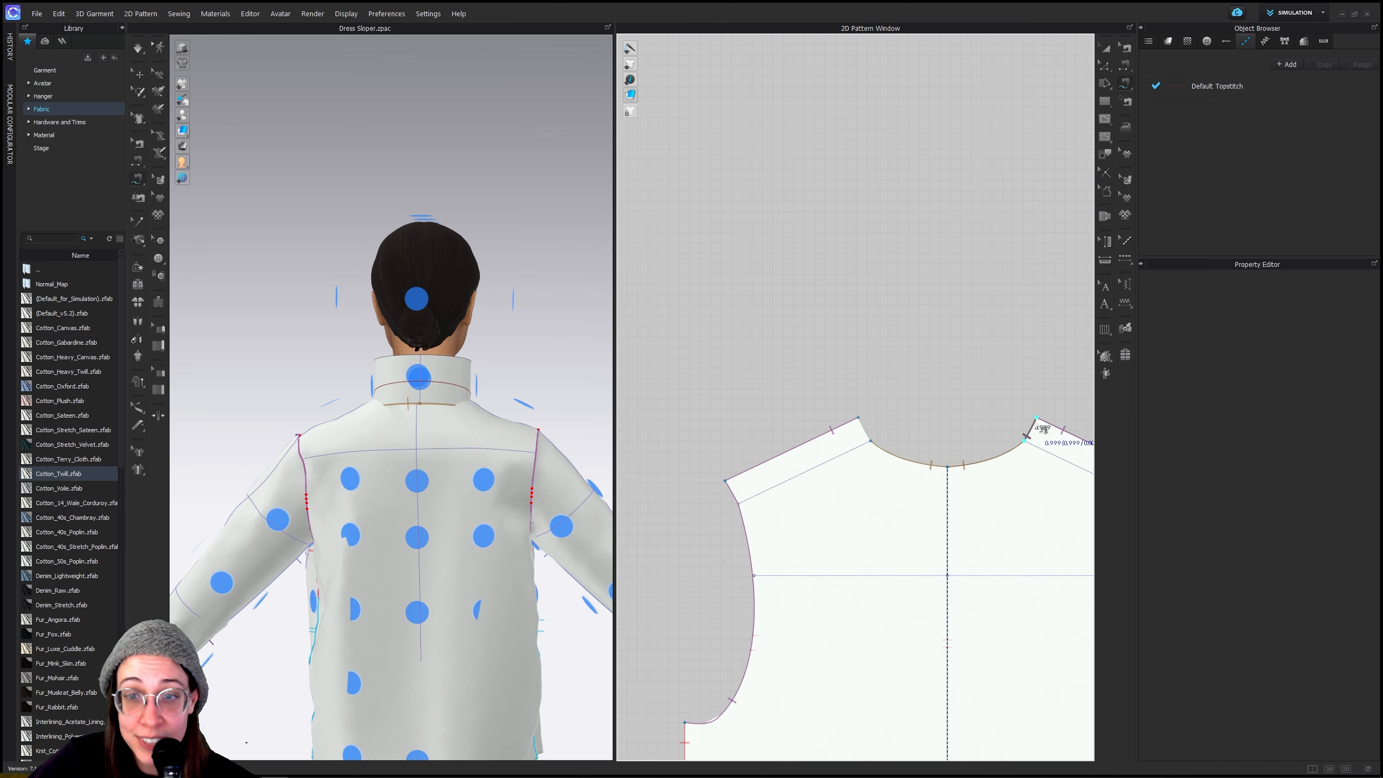
{"action": "scroll", "coordinate": [1042, 428], "scroll_direction": "down", "scroll_amount": 5}
{"action": "scroll", "coordinate": [768, 384], "scroll_direction": "up", "scroll_amount": 5}
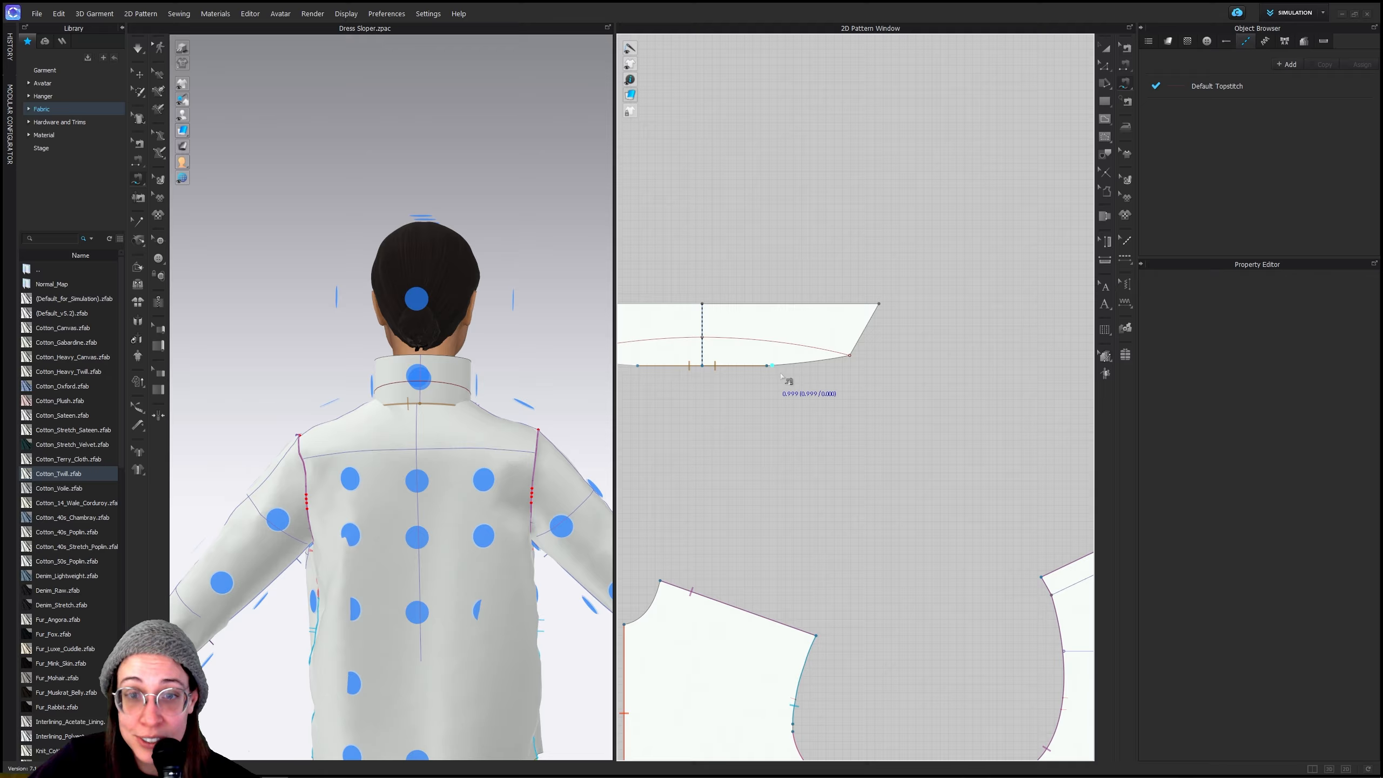
{"action": "left_click", "coordinate": [767, 368]}
{"action": "scroll", "coordinate": [817, 531], "scroll_direction": "down", "scroll_amount": 3}
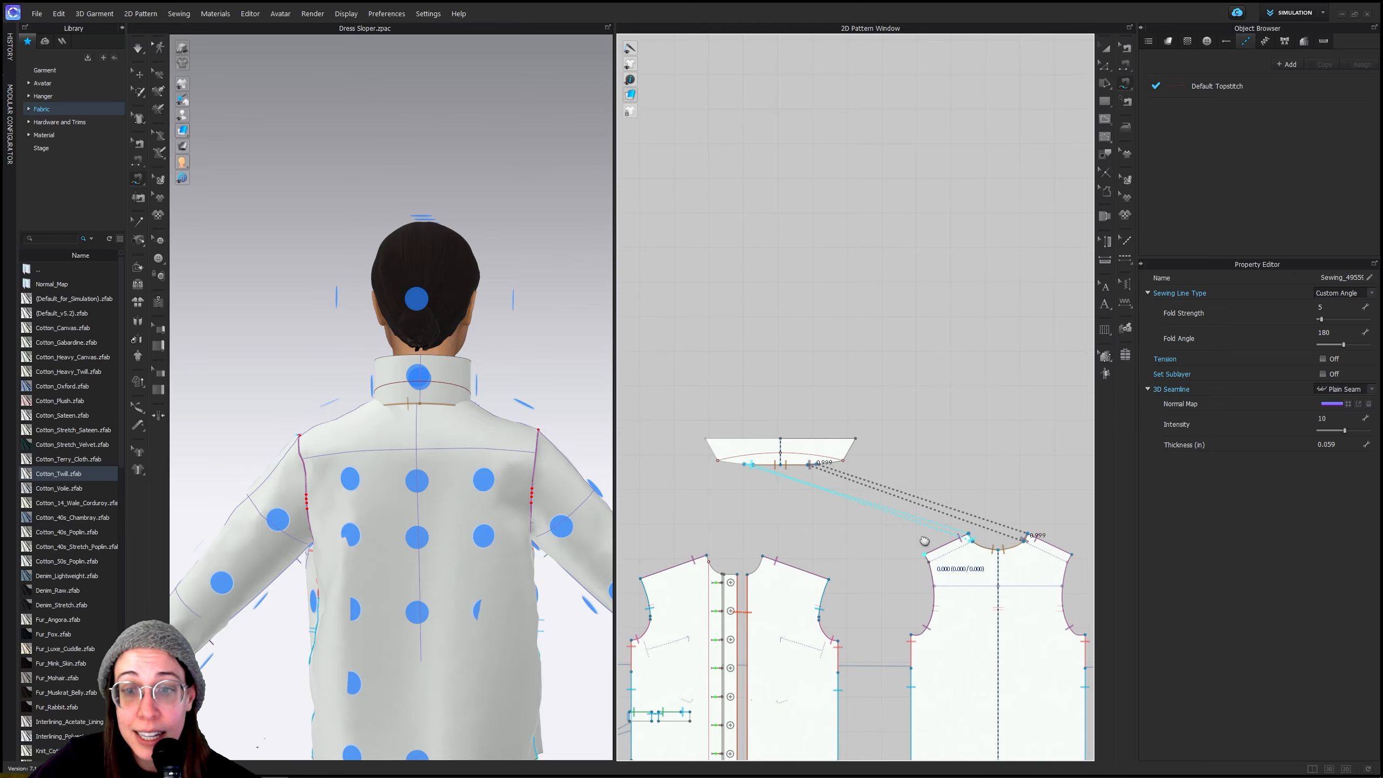
Sew the rest of the collar's curved neckline, up to its front corner, to the buttonhole-side front neckline from shoulder to front edge
{"action": "scroll", "coordinate": [792, 406], "scroll_direction": "up", "scroll_amount": 4}
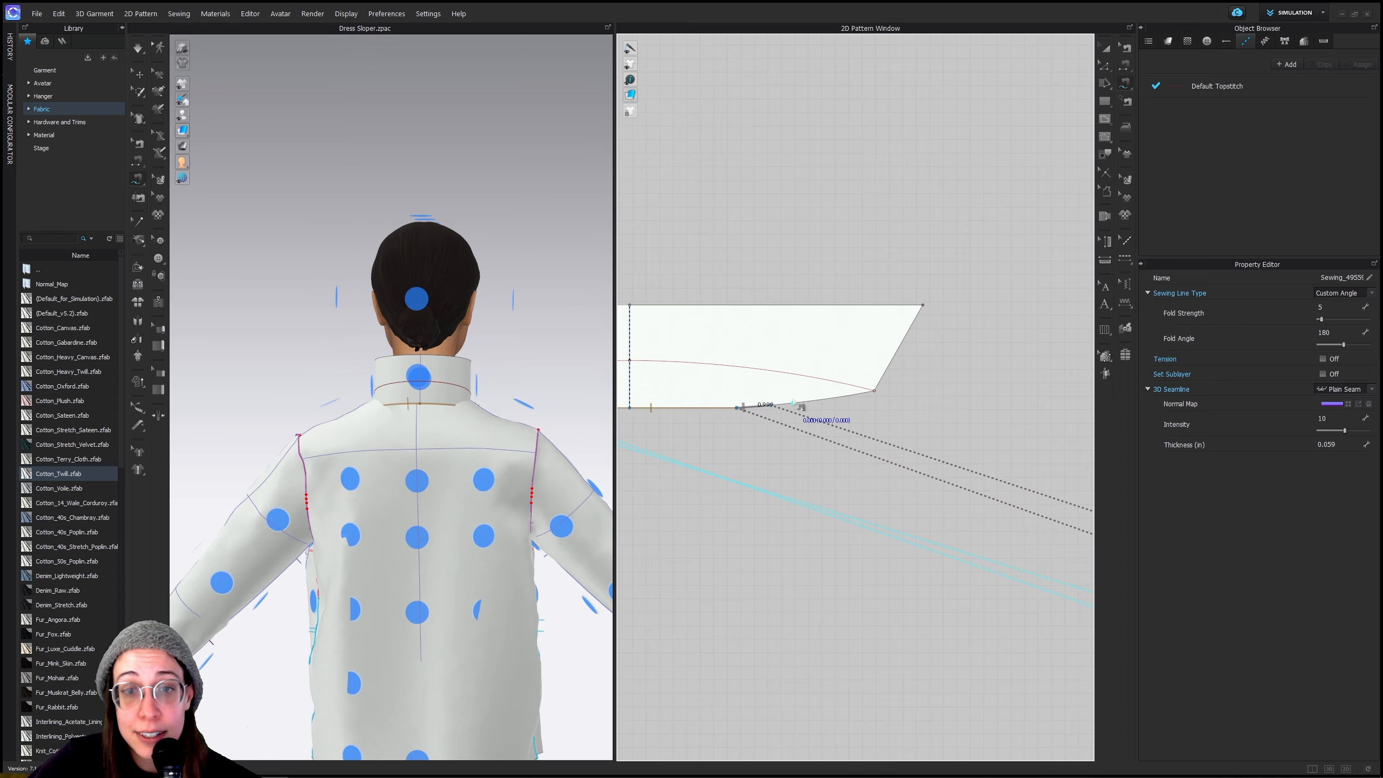
{"action": "left_click", "coordinate": [772, 405]}
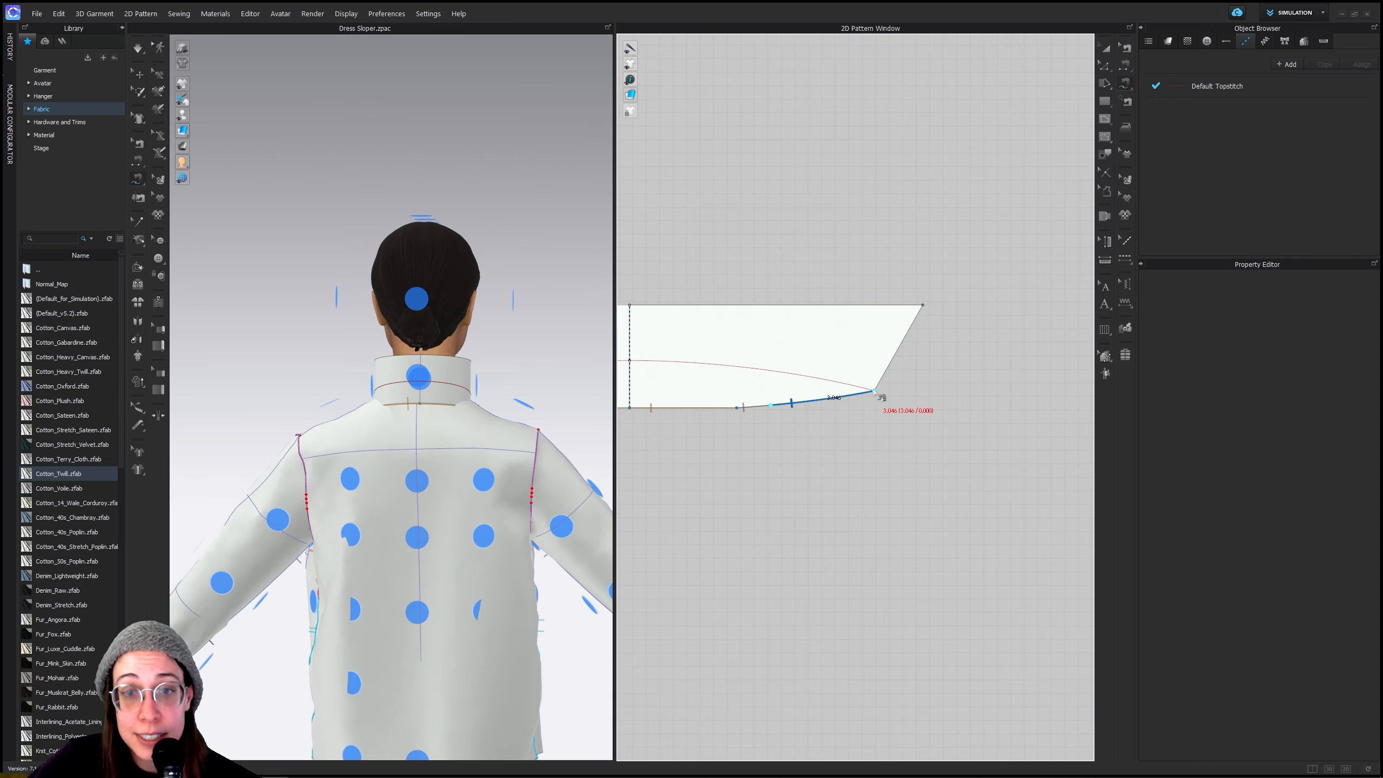
{"action": "scroll", "coordinate": [810, 485], "scroll_direction": "down", "scroll_amount": 4}
{"action": "key", "text": "2"}
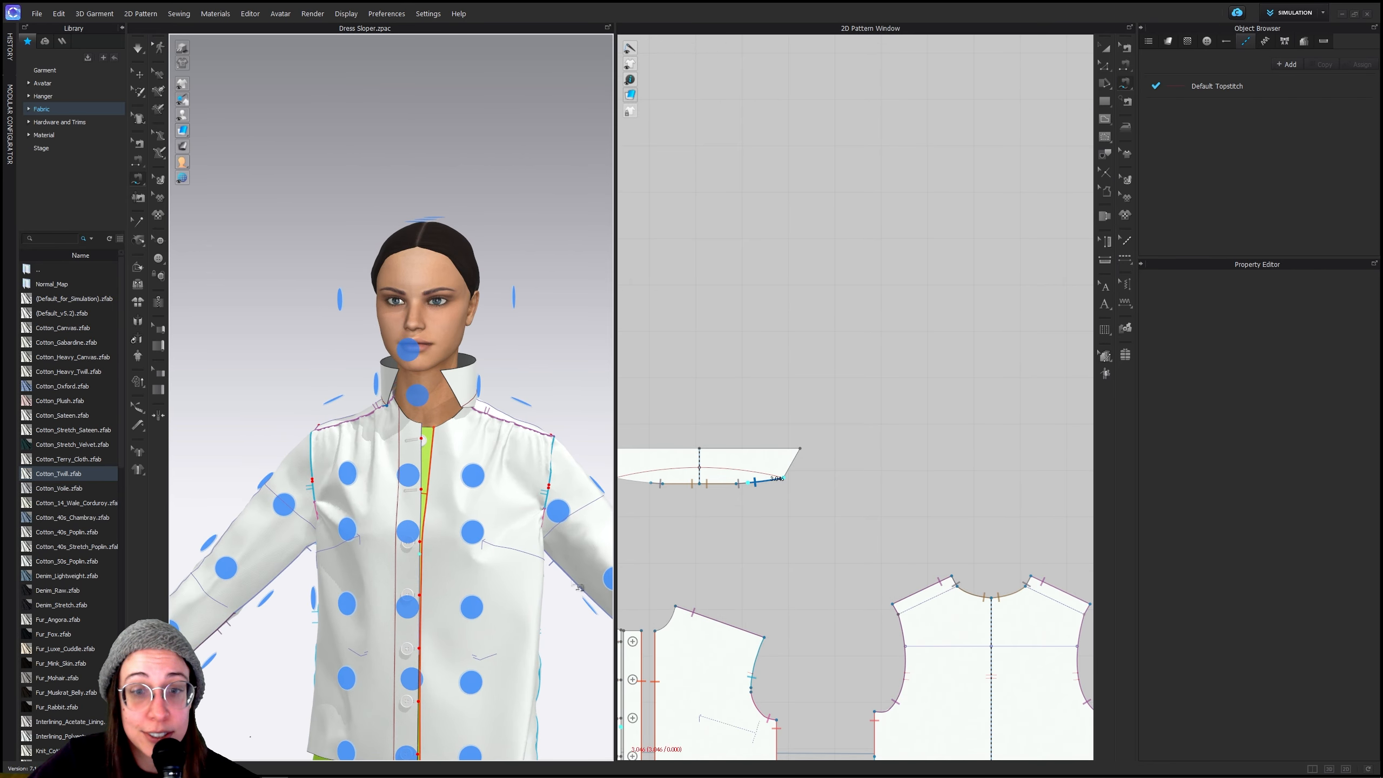
{"action": "scroll", "coordinate": [768, 619], "scroll_direction": "up", "scroll_amount": 5}
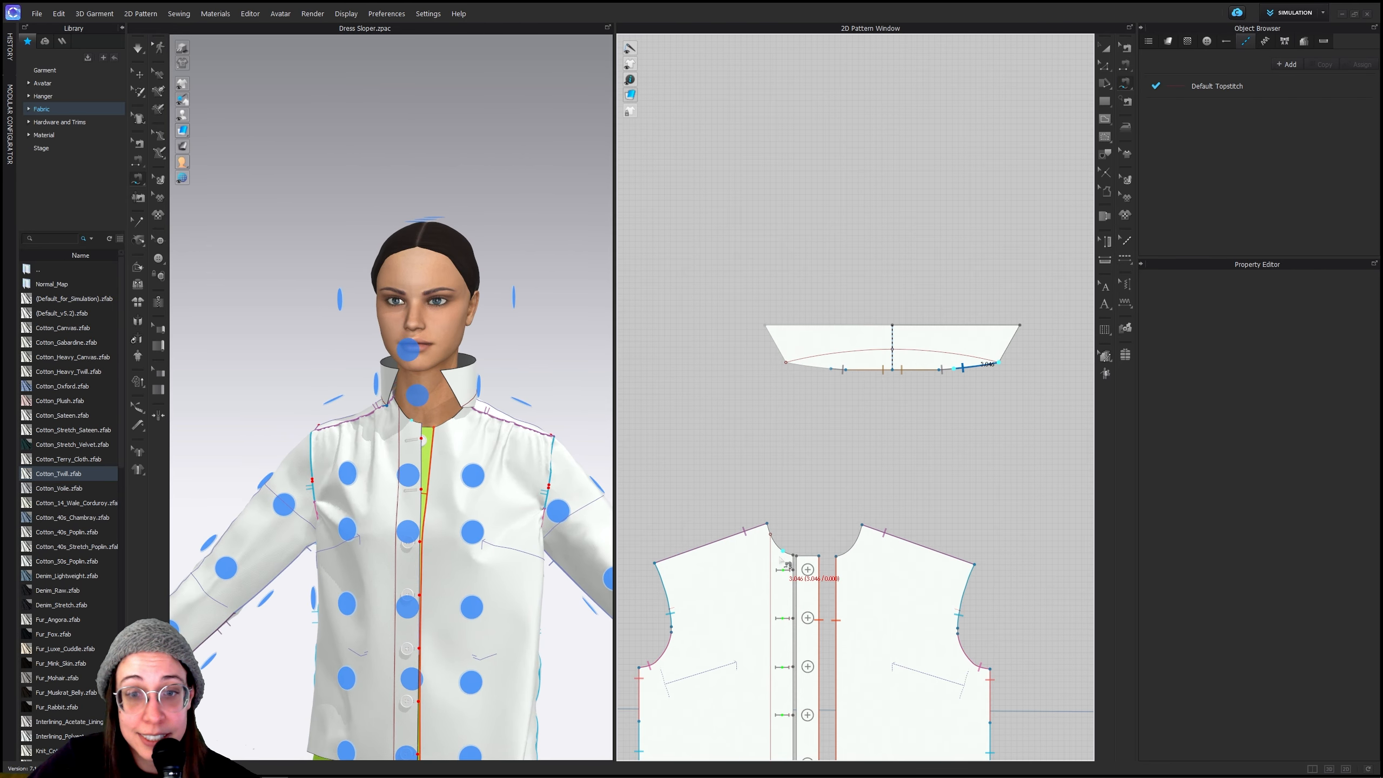
{"action": "left_click", "coordinate": [746, 453]}
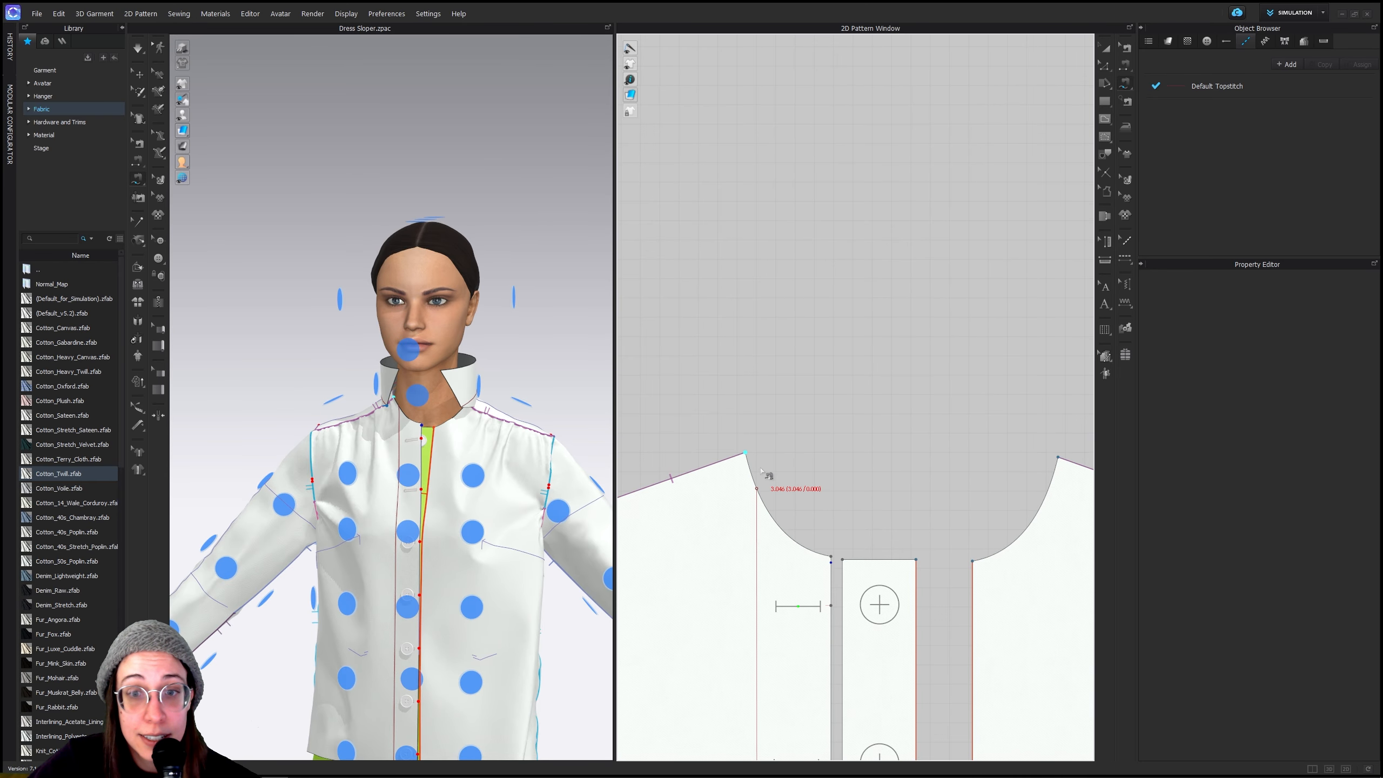
{"action": "scroll", "coordinate": [797, 493], "scroll_direction": "down", "scroll_amount": 5}
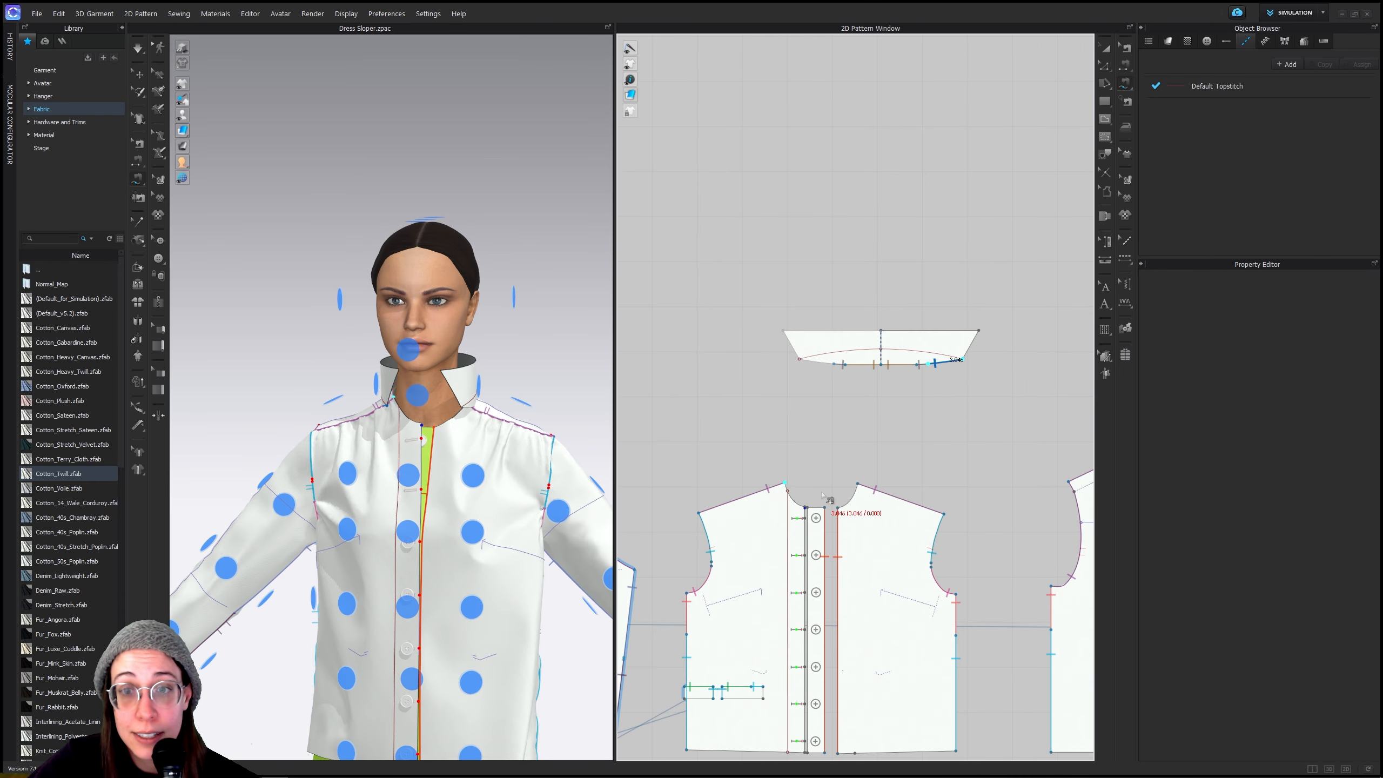
{"action": "scroll", "coordinate": [809, 507], "scroll_direction": "up", "scroll_amount": 5}
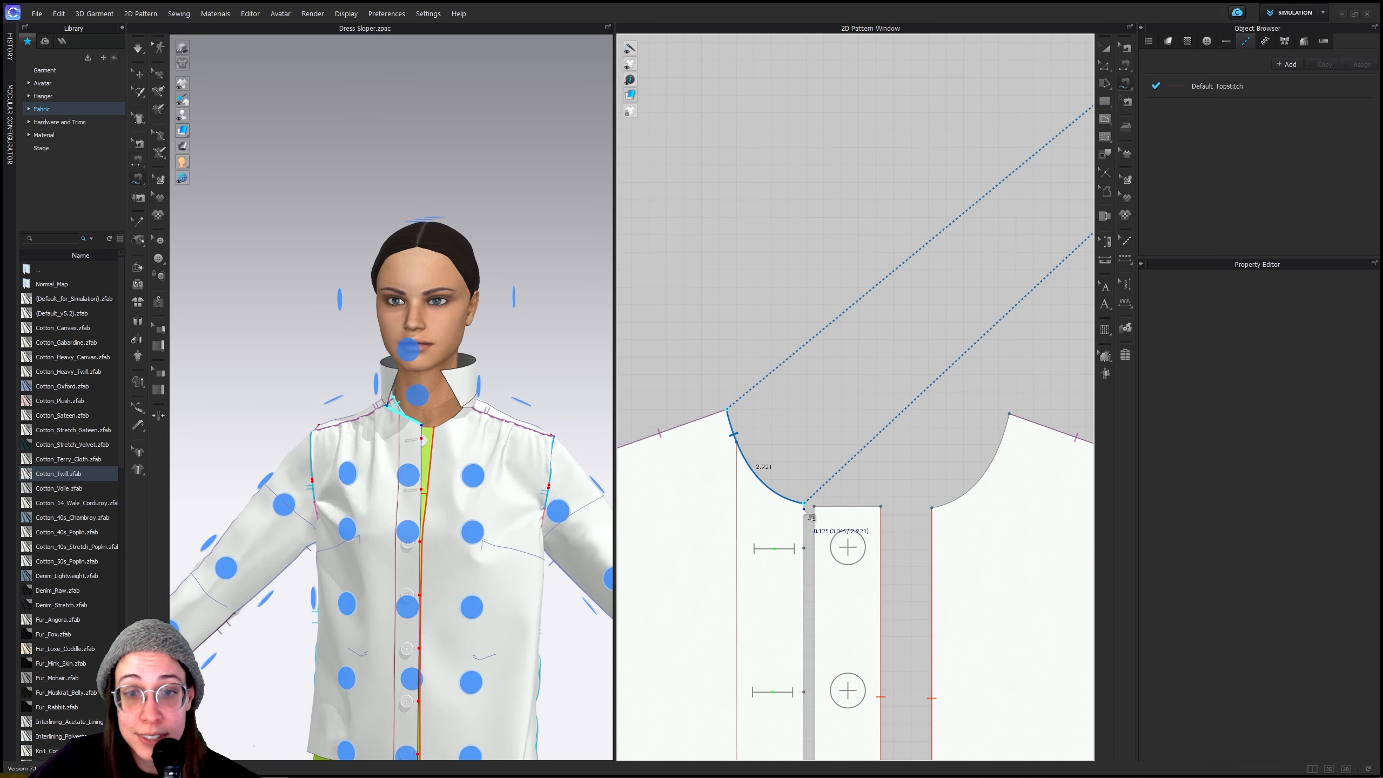
{"action": "left_click", "coordinate": [810, 513]}
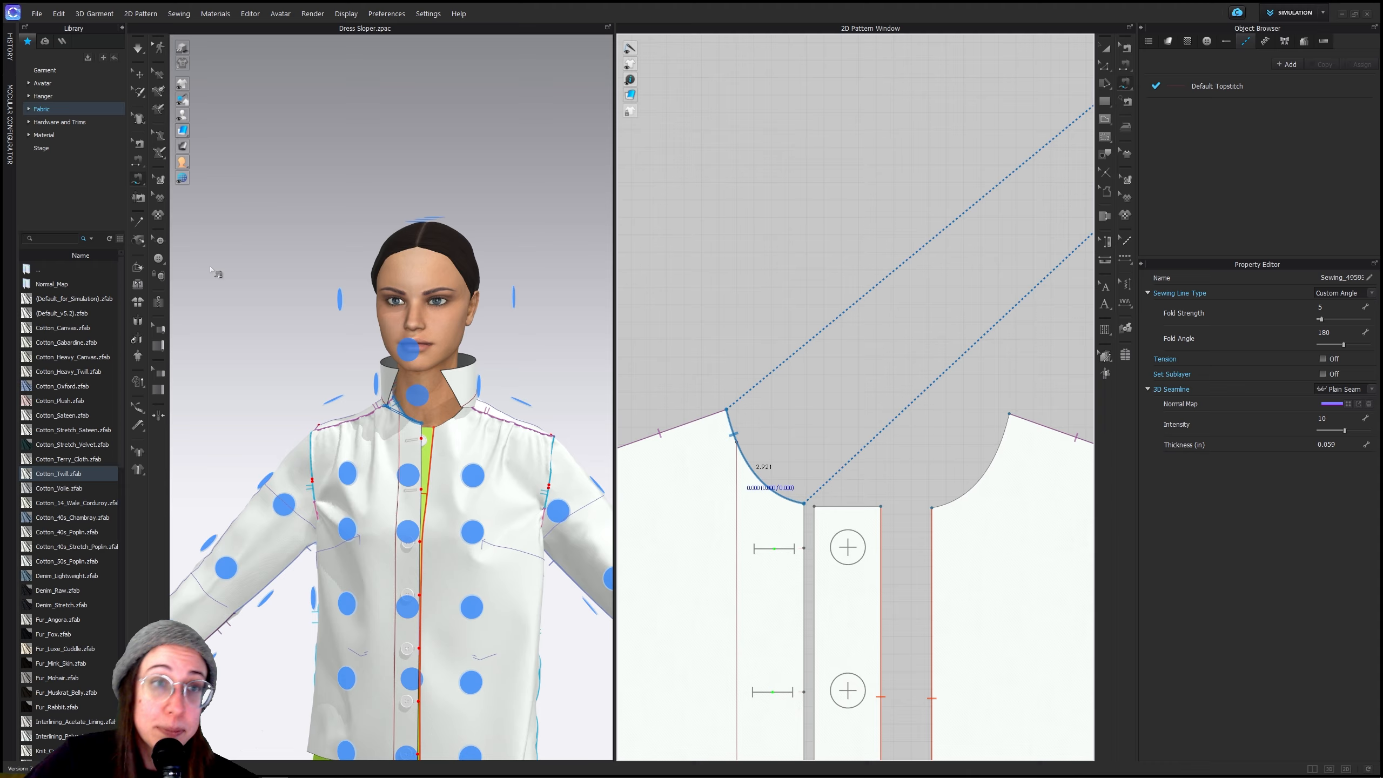
Simulate the sewn collar and free-sew its other front neckline section to the button-side front neckline from shoulder to front edge
{"action": "left_click", "coordinate": [147, 51]}
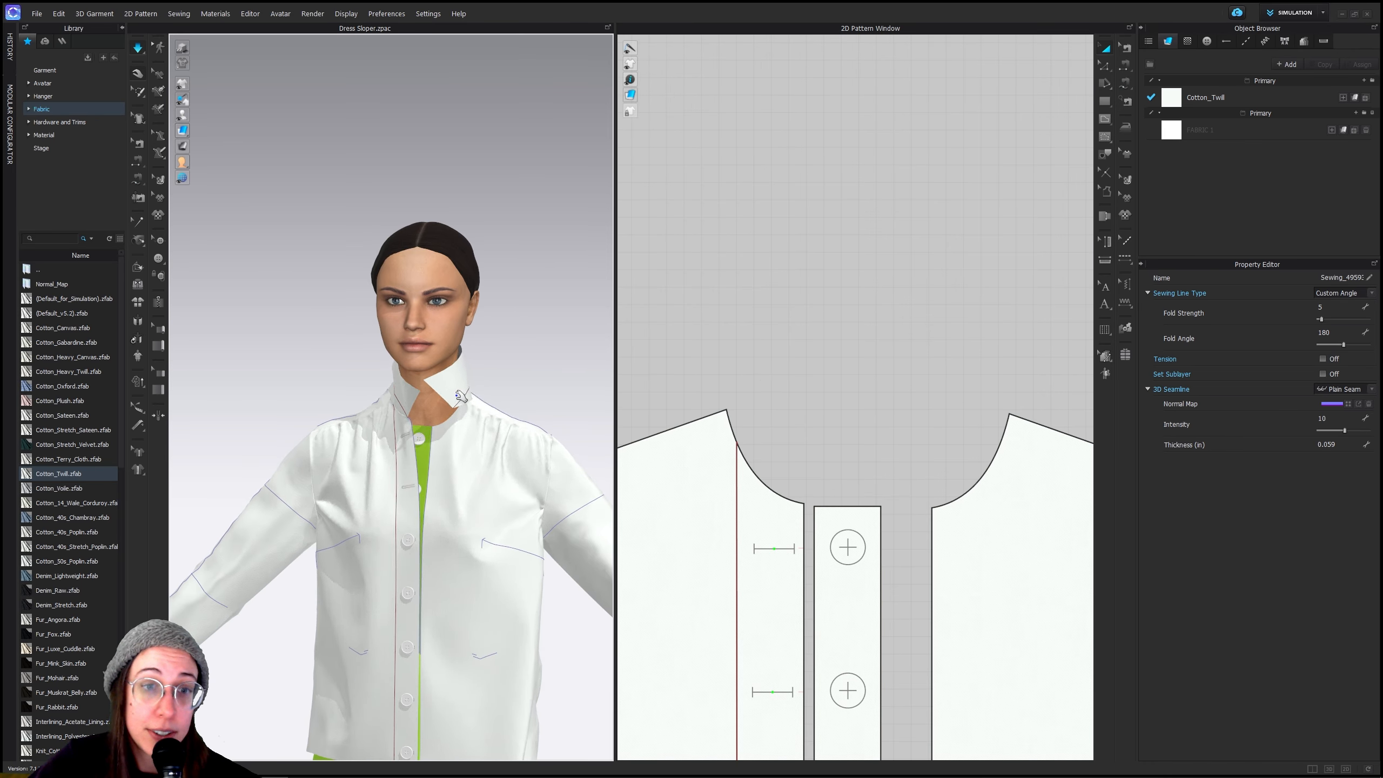
{"action": "left_click", "coordinate": [158, 91]}
{"action": "scroll", "coordinate": [964, 521], "scroll_direction": "down", "scroll_amount": 4}
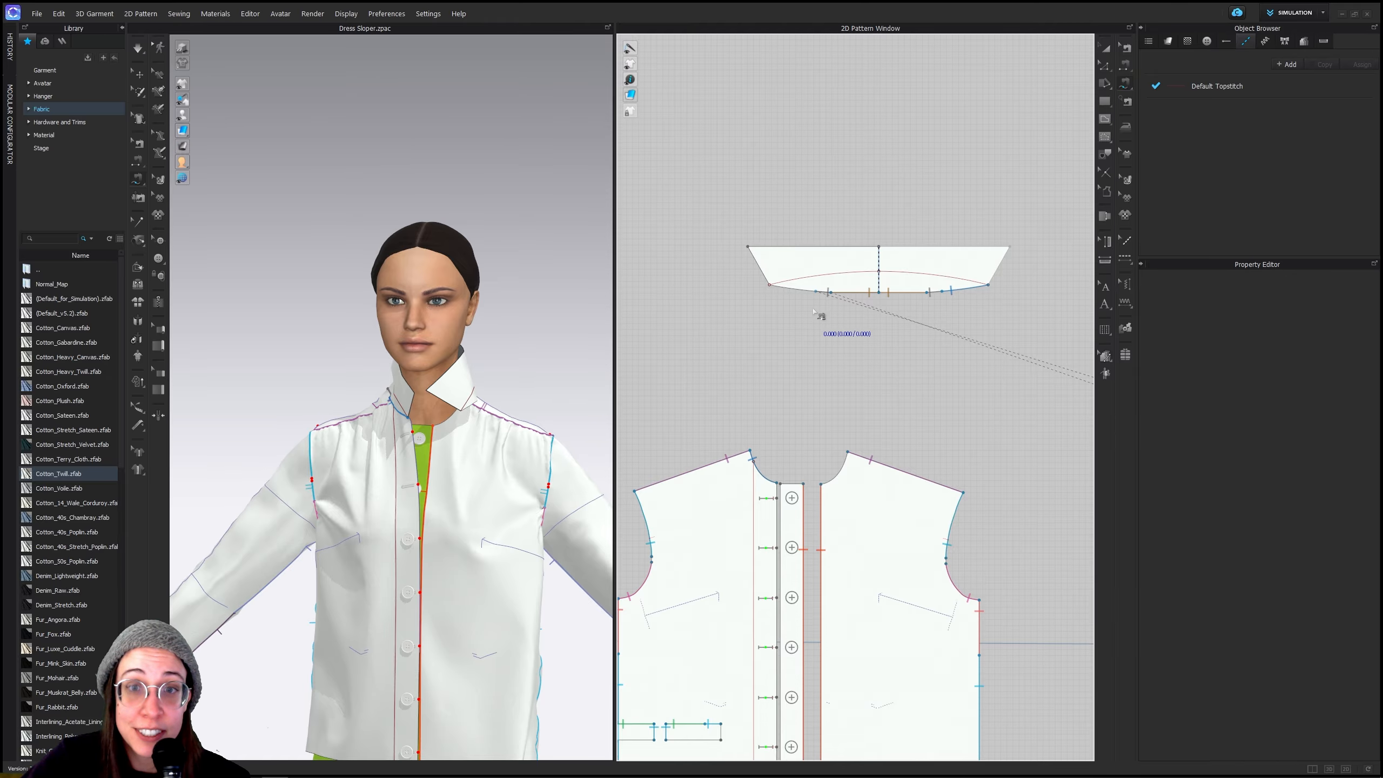
{"action": "left_click", "coordinate": [817, 293]}
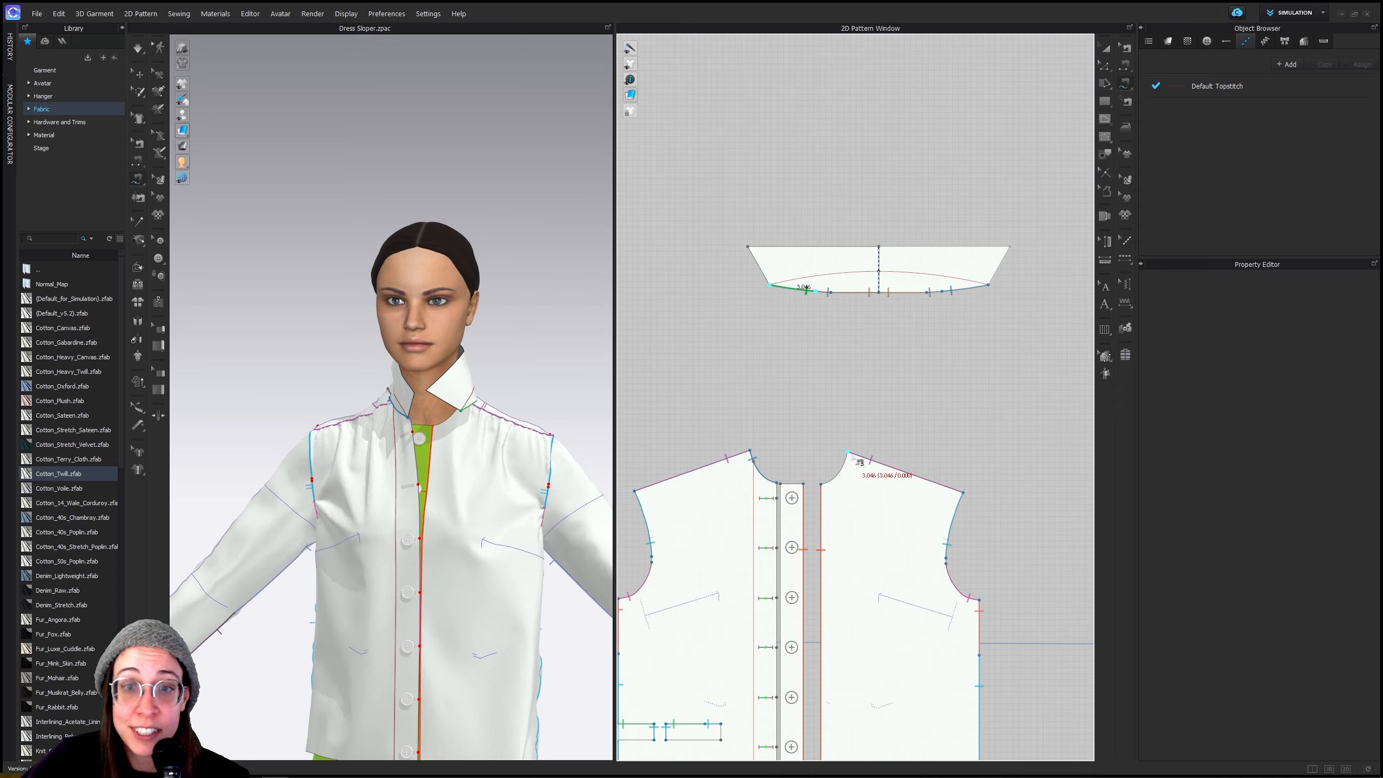
{"action": "left_click", "coordinate": [847, 461]}
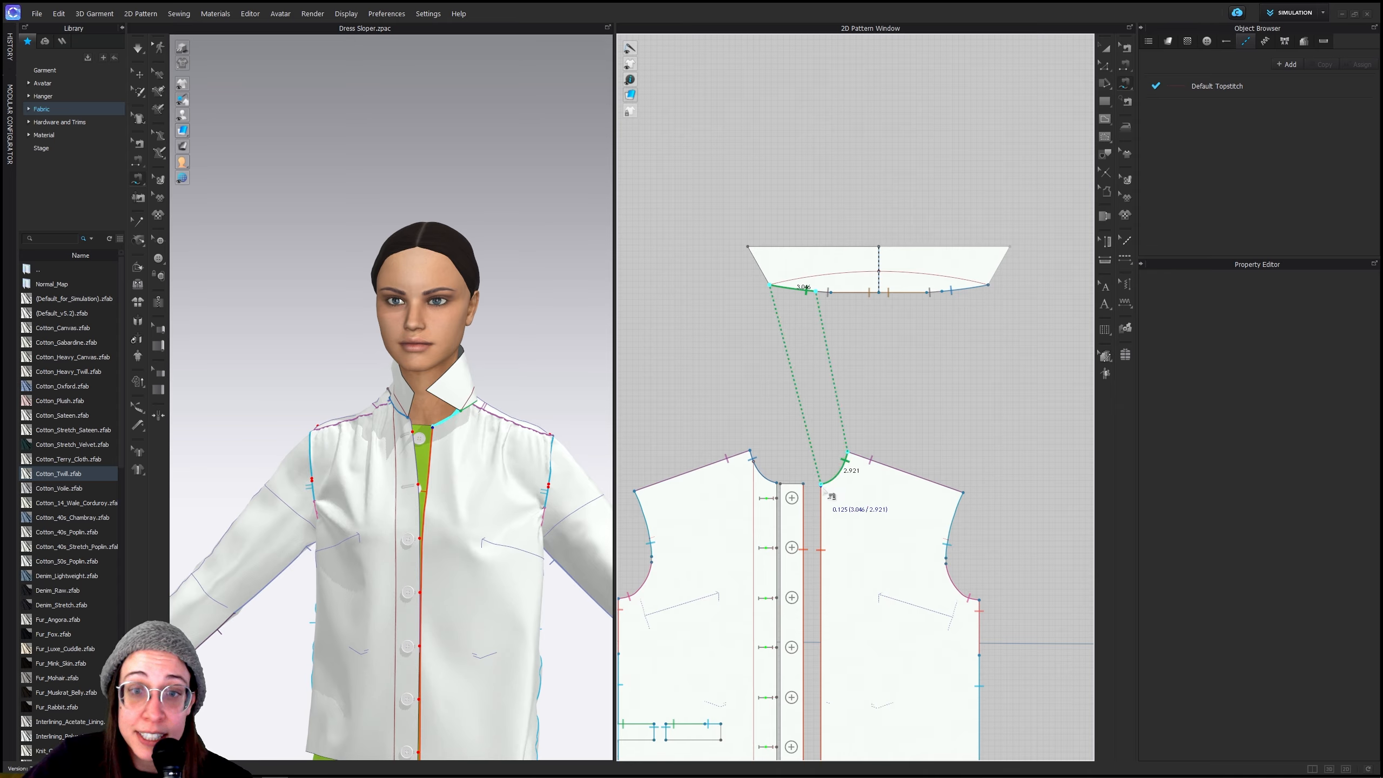
Simulate the garment with both collar fronts sewn and view the collar from the front three-quarter angle
{"action": "left_click", "coordinate": [137, 49]}
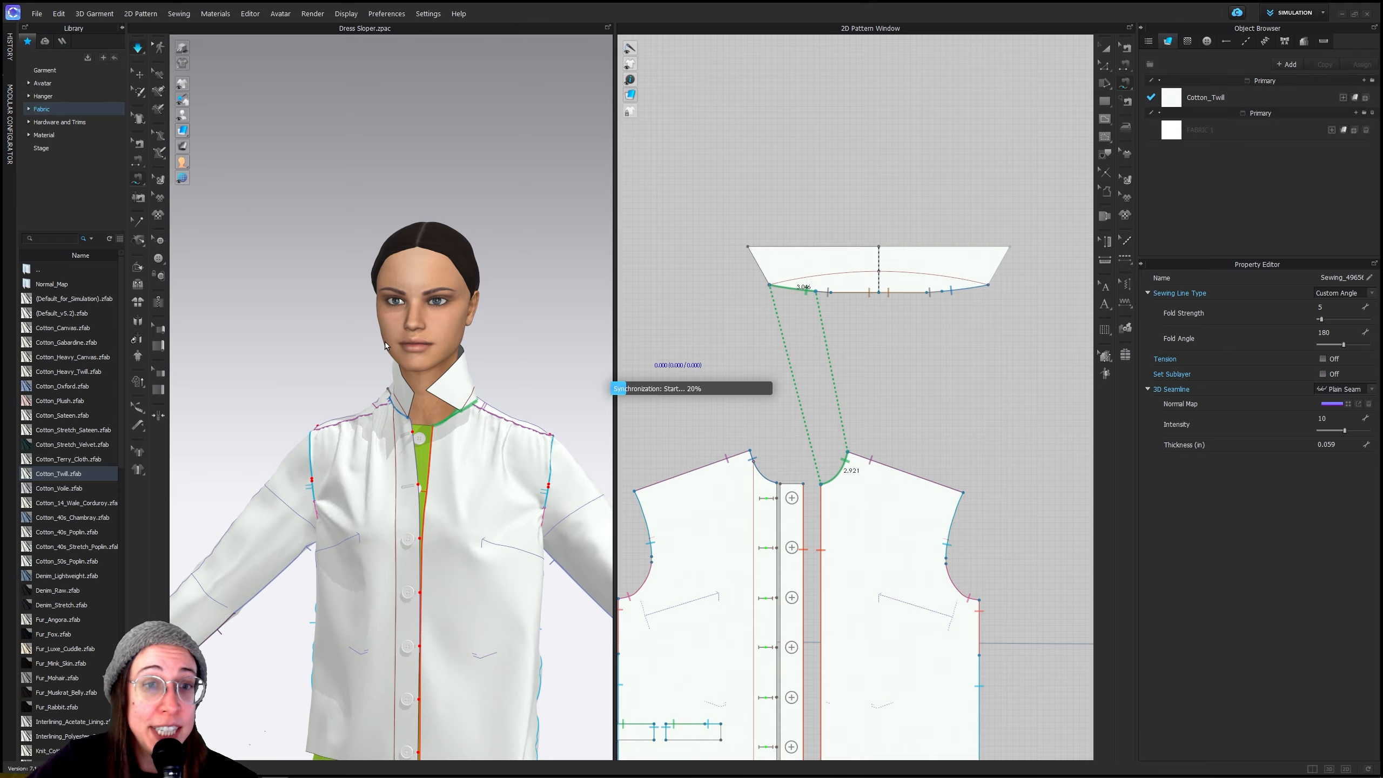
{"action": "key", "text": "q"}
{"action": "right_click_drag", "start_coordinate": [534, 432], "coordinate": [444, 425]}
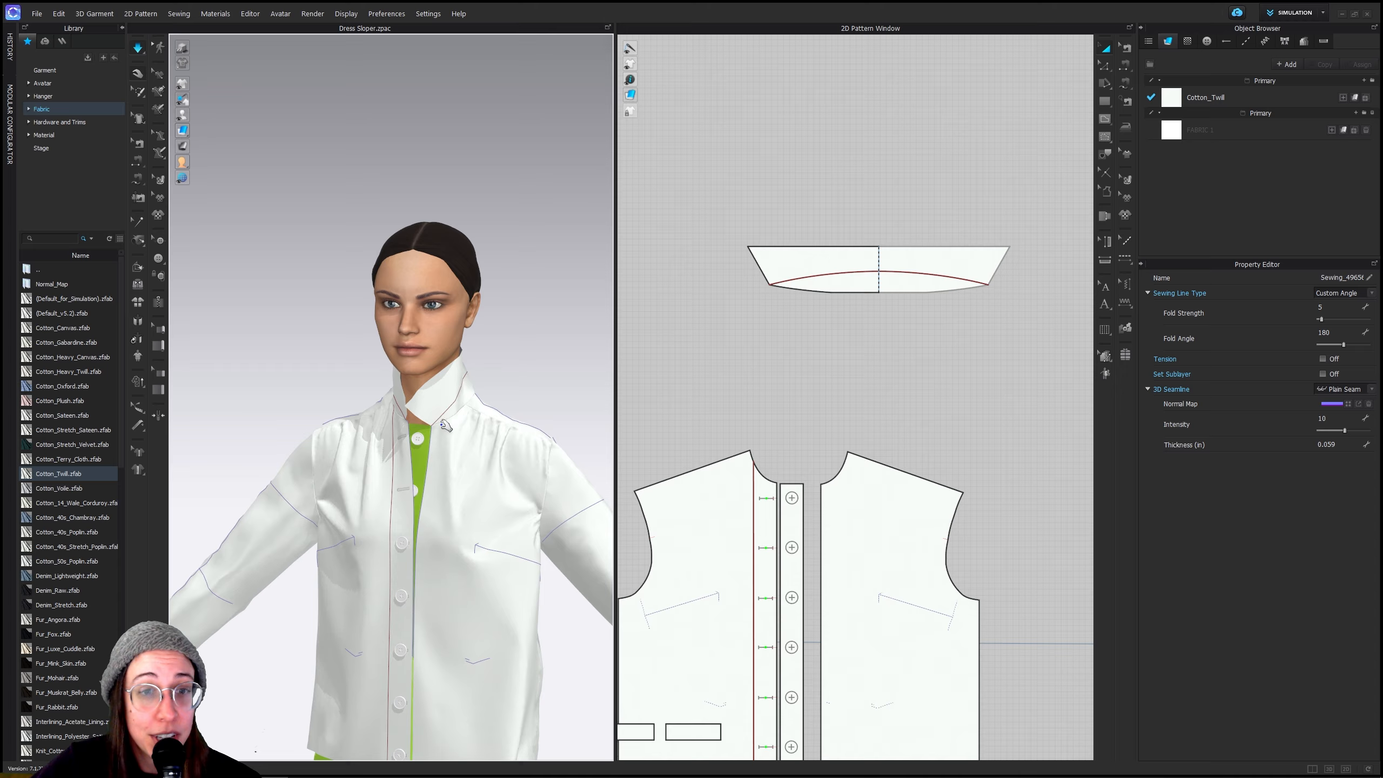
Try to turn the collar down by pulling its front points and back edge outward during the simulation
{"action": "left_click", "coordinate": [461, 367]}
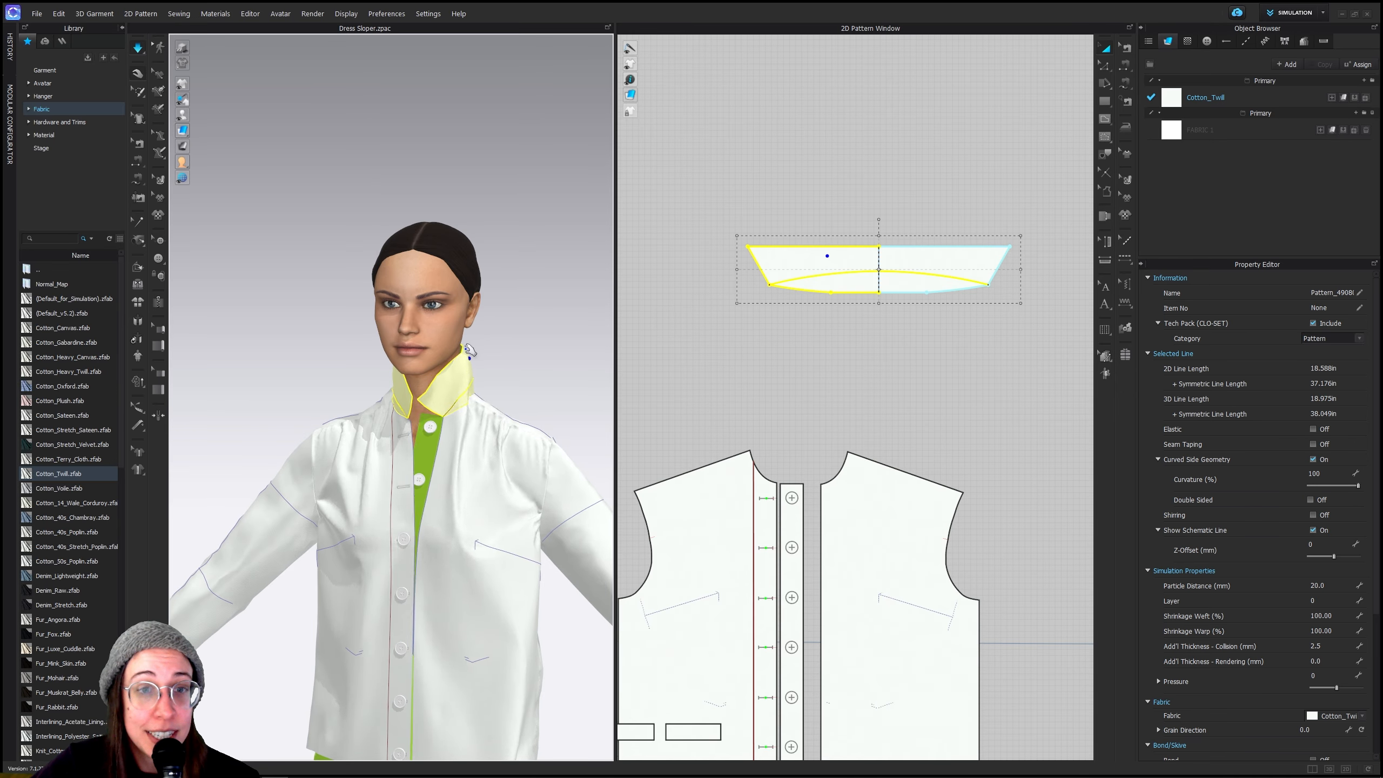
{"action": "left_click_drag", "start_coordinate": [468, 352], "coordinate": [473, 345]}
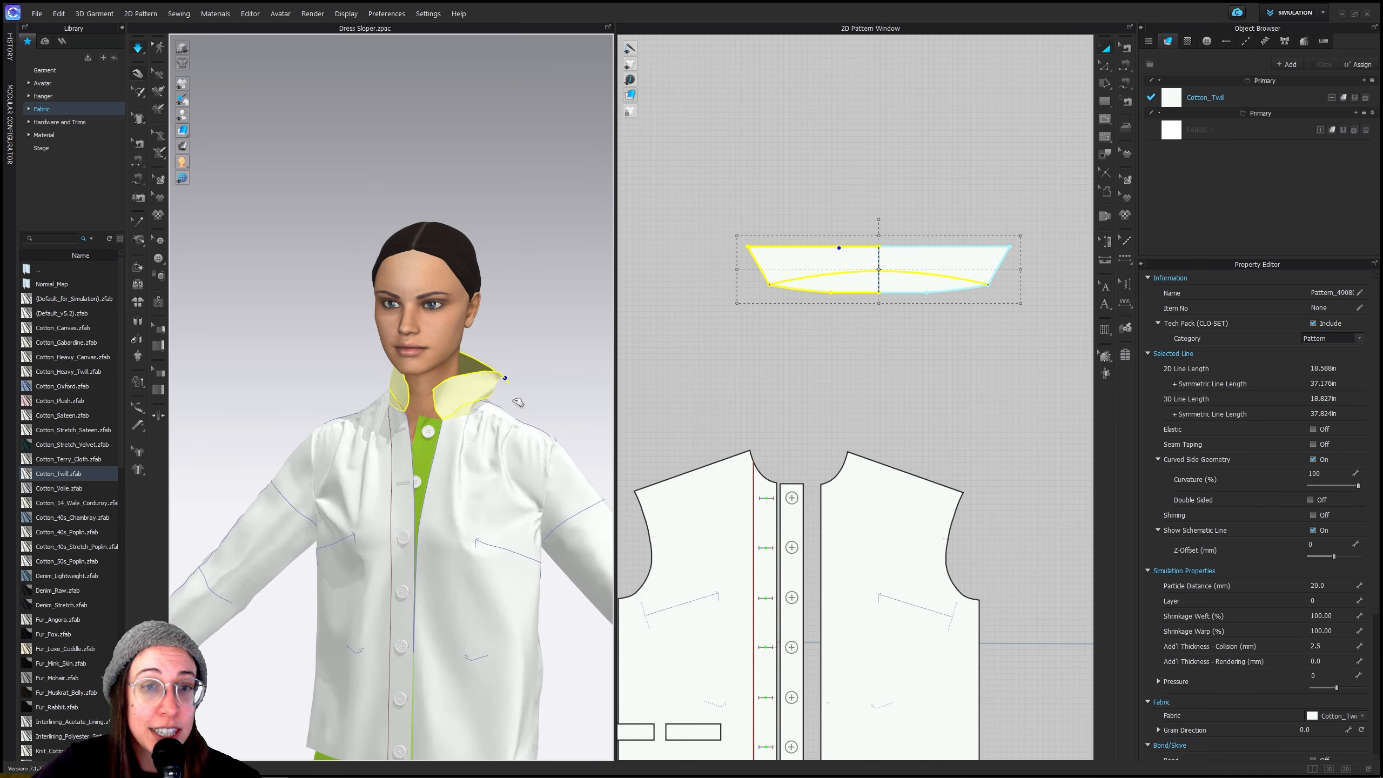
{"action": "left_click_drag", "start_coordinate": [517, 402], "coordinate": [453, 405]}
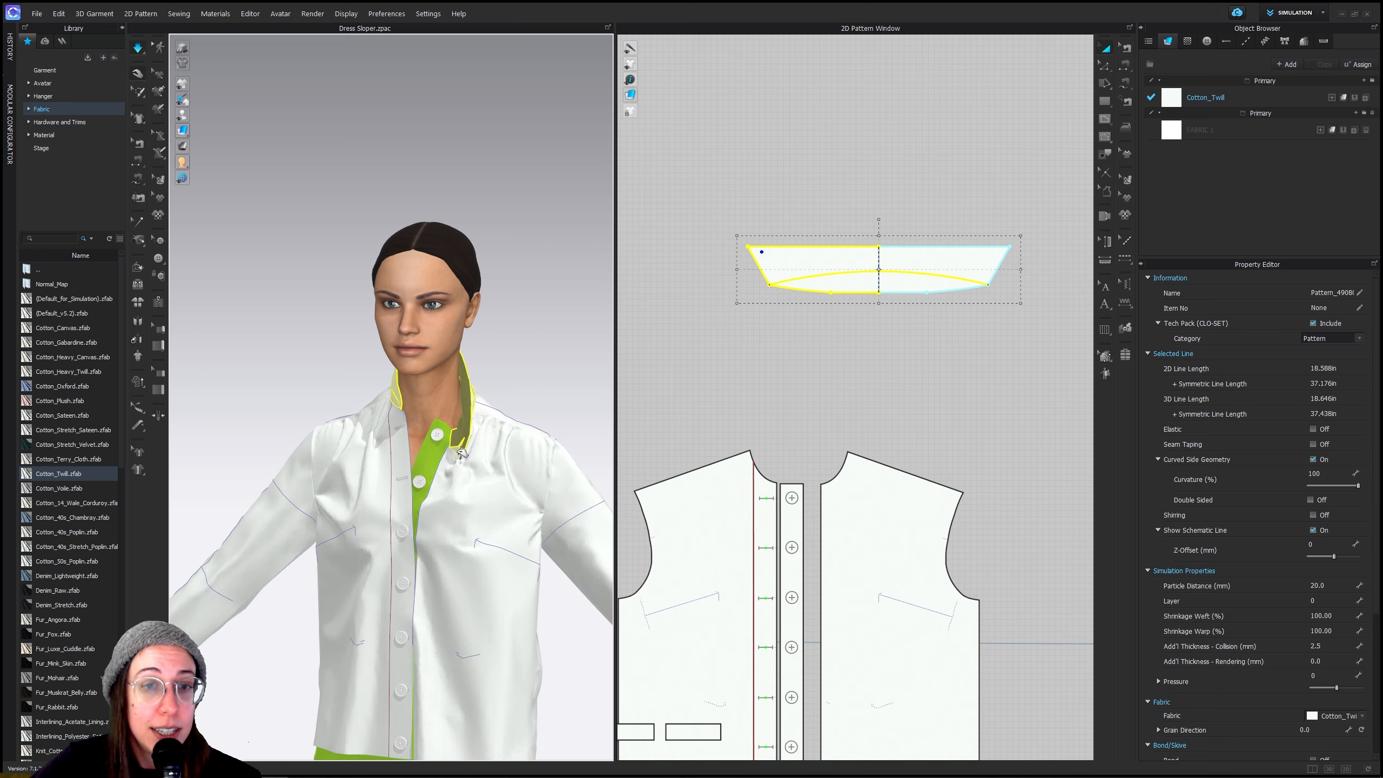
{"action": "left_click_drag", "start_coordinate": [467, 407], "coordinate": [530, 428]}
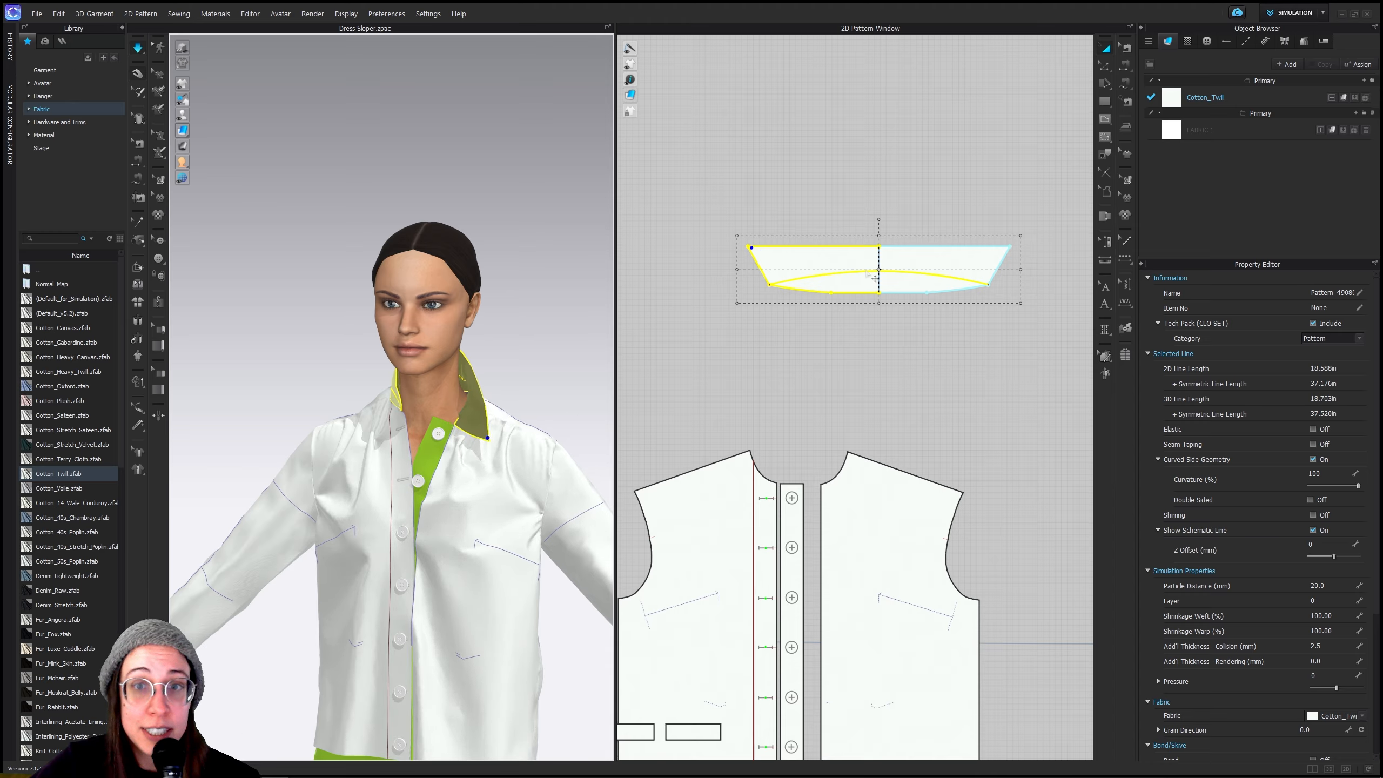
{"action": "right_click_drag", "start_coordinate": [552, 404], "coordinate": [455, 354]}
{"action": "mouse_move", "coordinate": [457, 358]}
{"action": "left_mouse_down"}
{"action": "mouse_move", "coordinate": [484, 402]}
{"action": "mouse_move", "coordinate": [463, 371]}
{"action": "mouse_move", "coordinate": [379, 350]}
{"action": "left_mouse_up"}
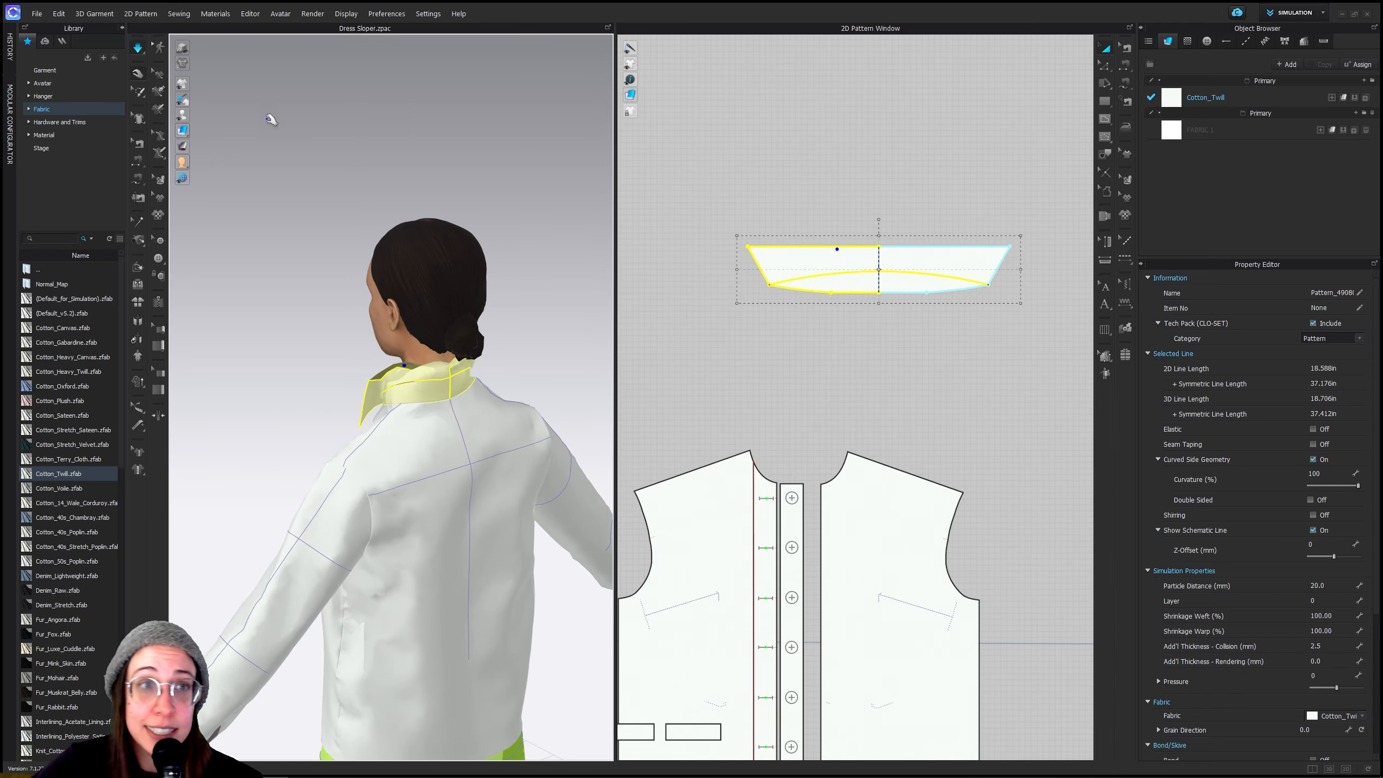
{"action": "right_click_drag", "start_coordinate": [400, 358], "coordinate": [497, 395]}
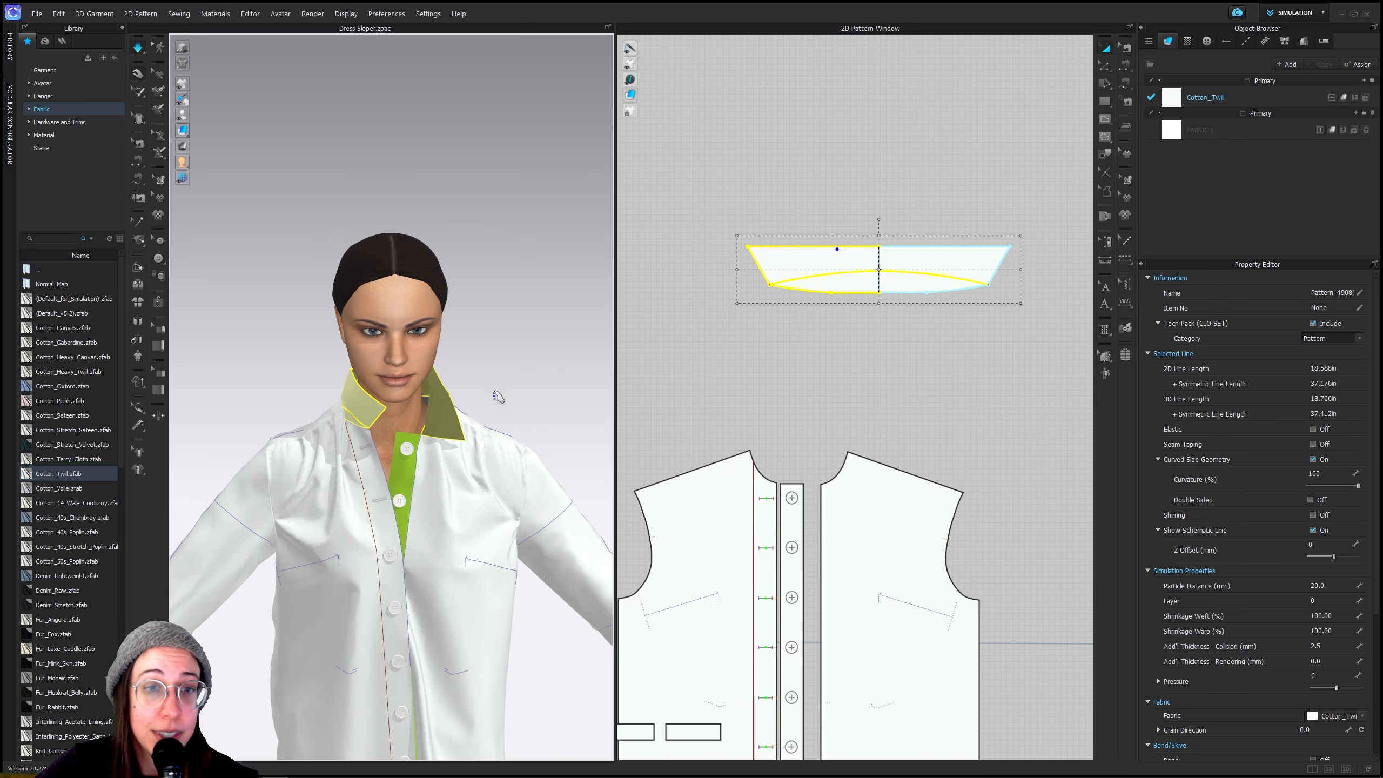
Reset the collar's 3D arrangement around the neck and simulate it again
{"action": "right_click", "coordinate": [442, 405]}
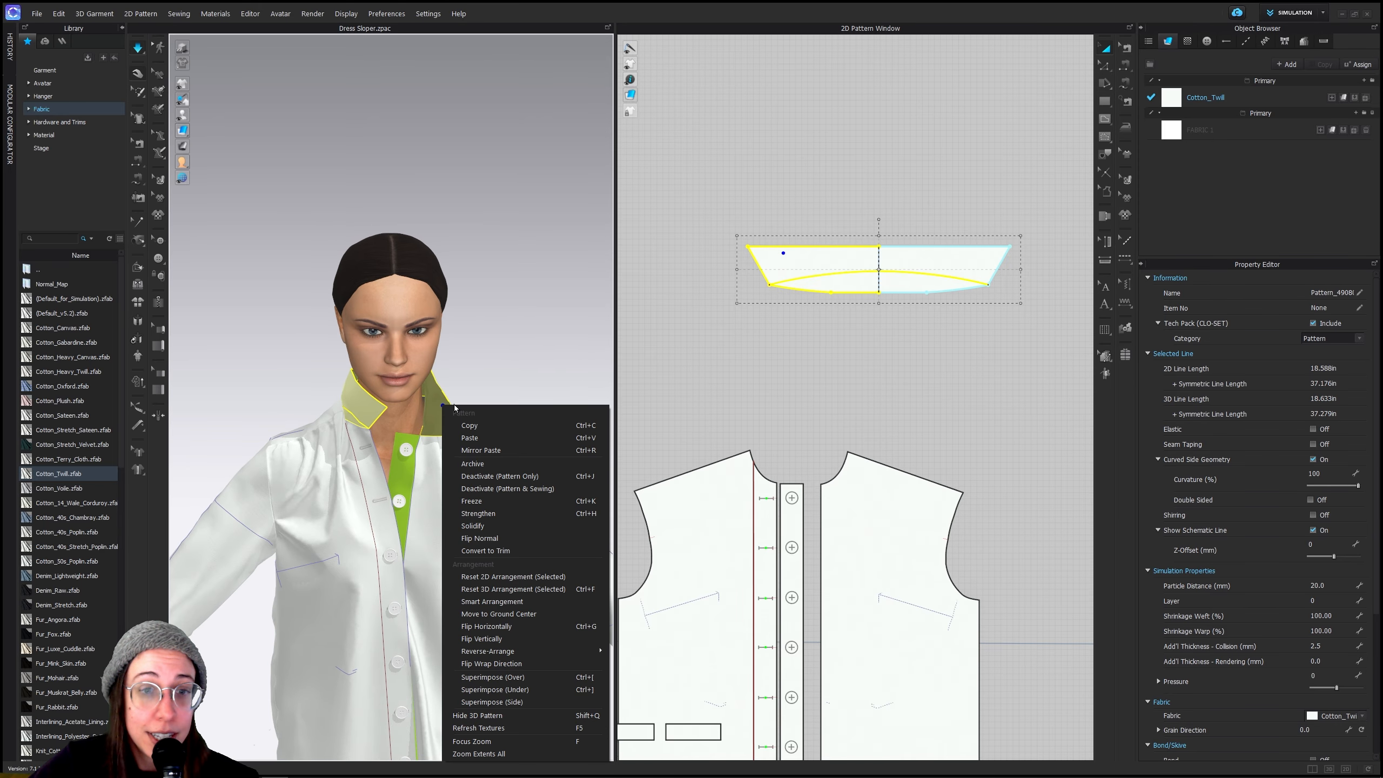
{"action": "left_click", "coordinate": [526, 589]}
{"action": "right_click_drag", "start_coordinate": [495, 480], "coordinate": [440, 484]}
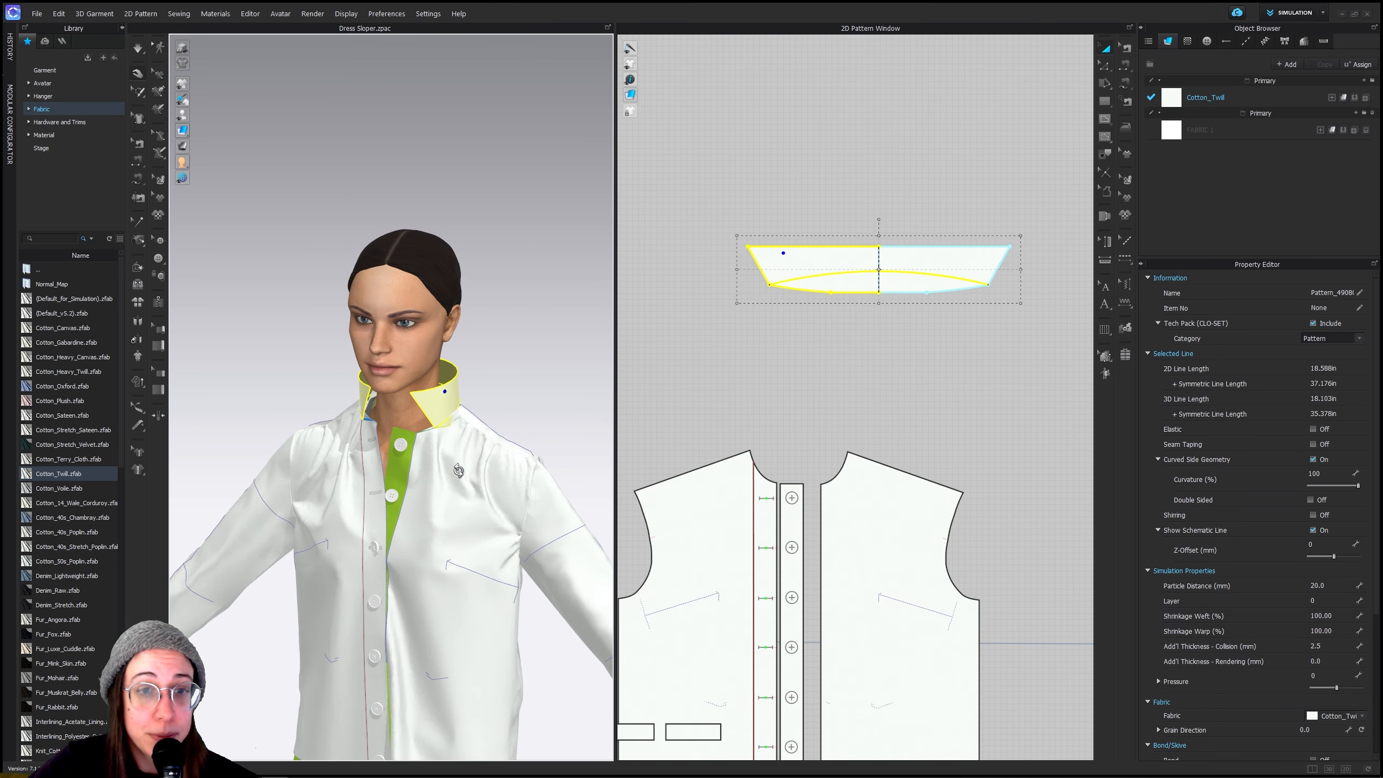
{"action": "left_click", "coordinate": [137, 49]}
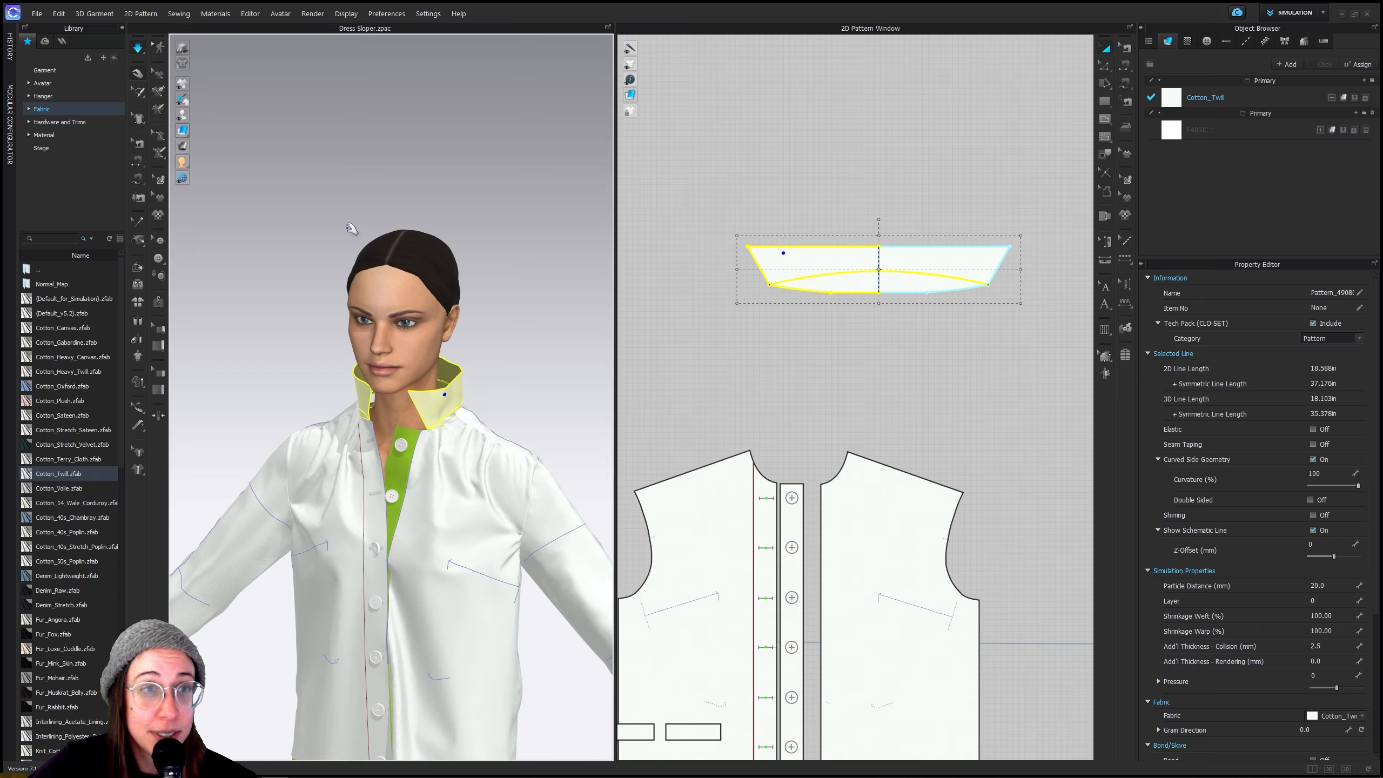
{"action": "left_click", "coordinate": [134, 50]}
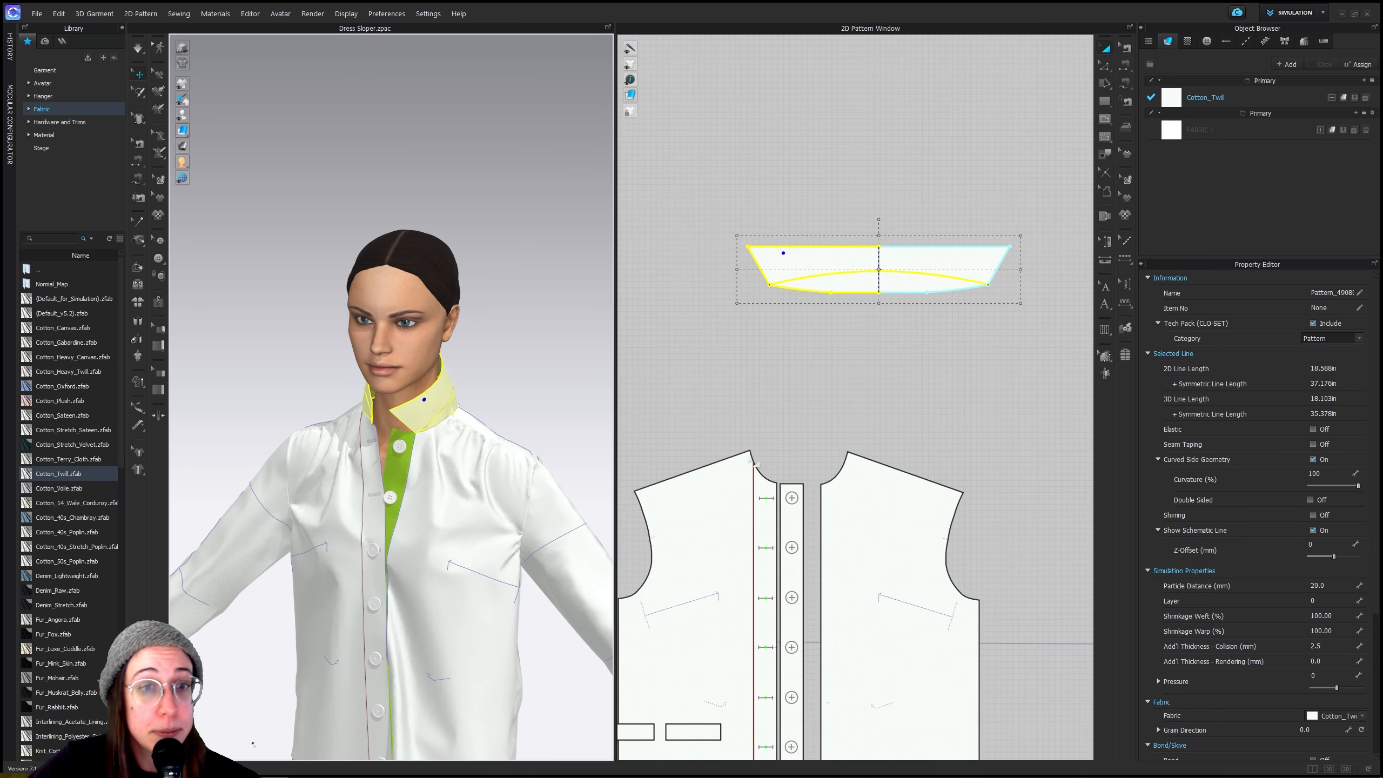
{"action": "left_click", "coordinate": [943, 276]}
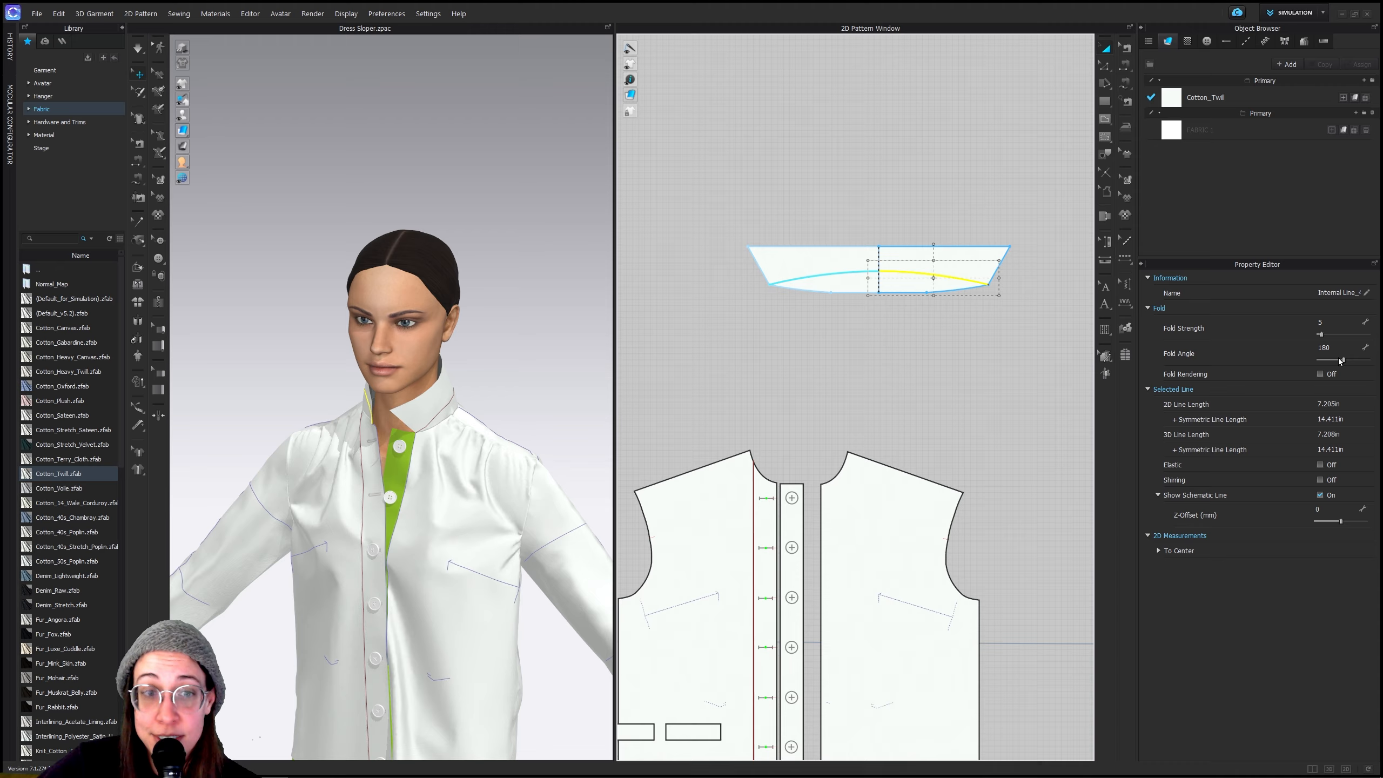
{"action": "left_click", "coordinate": [140, 53]}
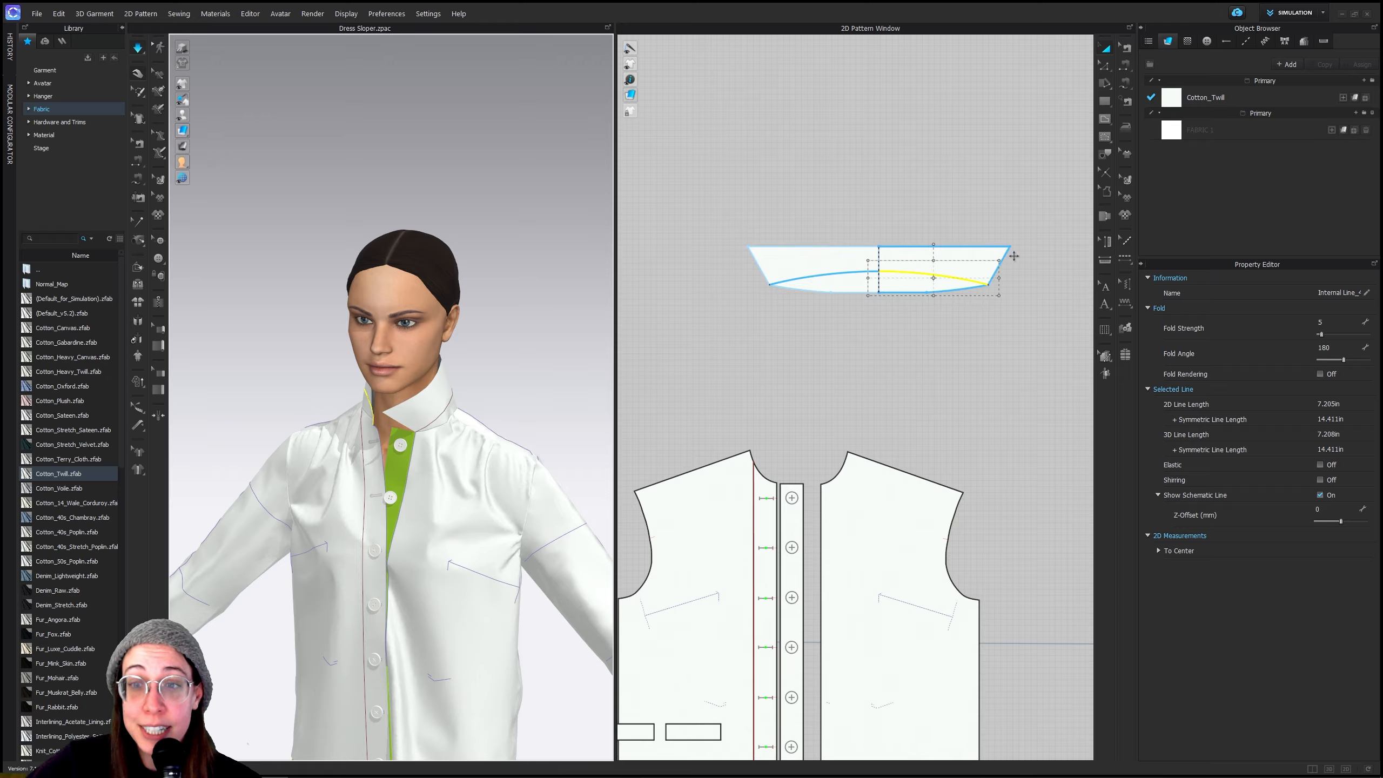
Turn on Bond for the whole collar with the Fusible (Lapel) preset
{"action": "left_click", "coordinate": [981, 251]}
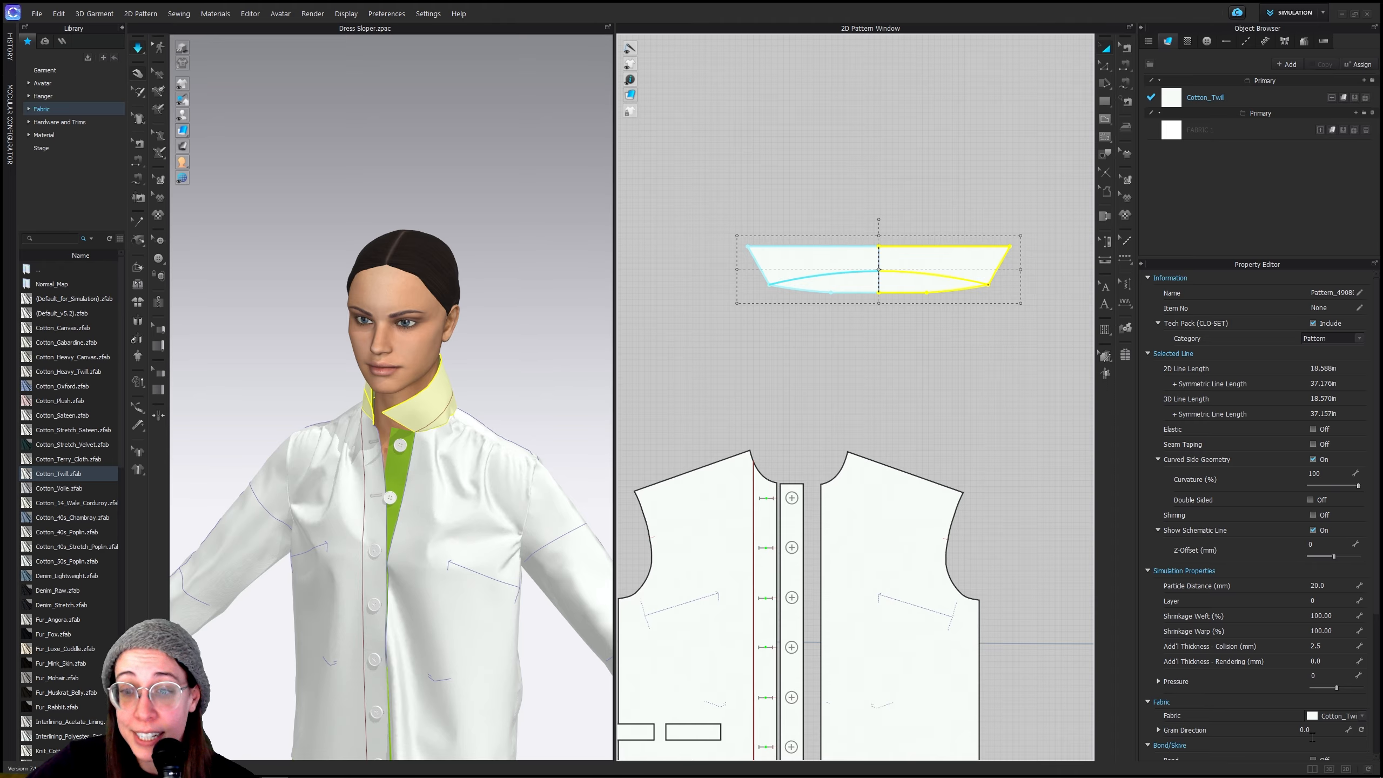
{"action": "scroll", "coordinate": [1263, 715], "scroll_direction": "down", "scroll_amount": 2}
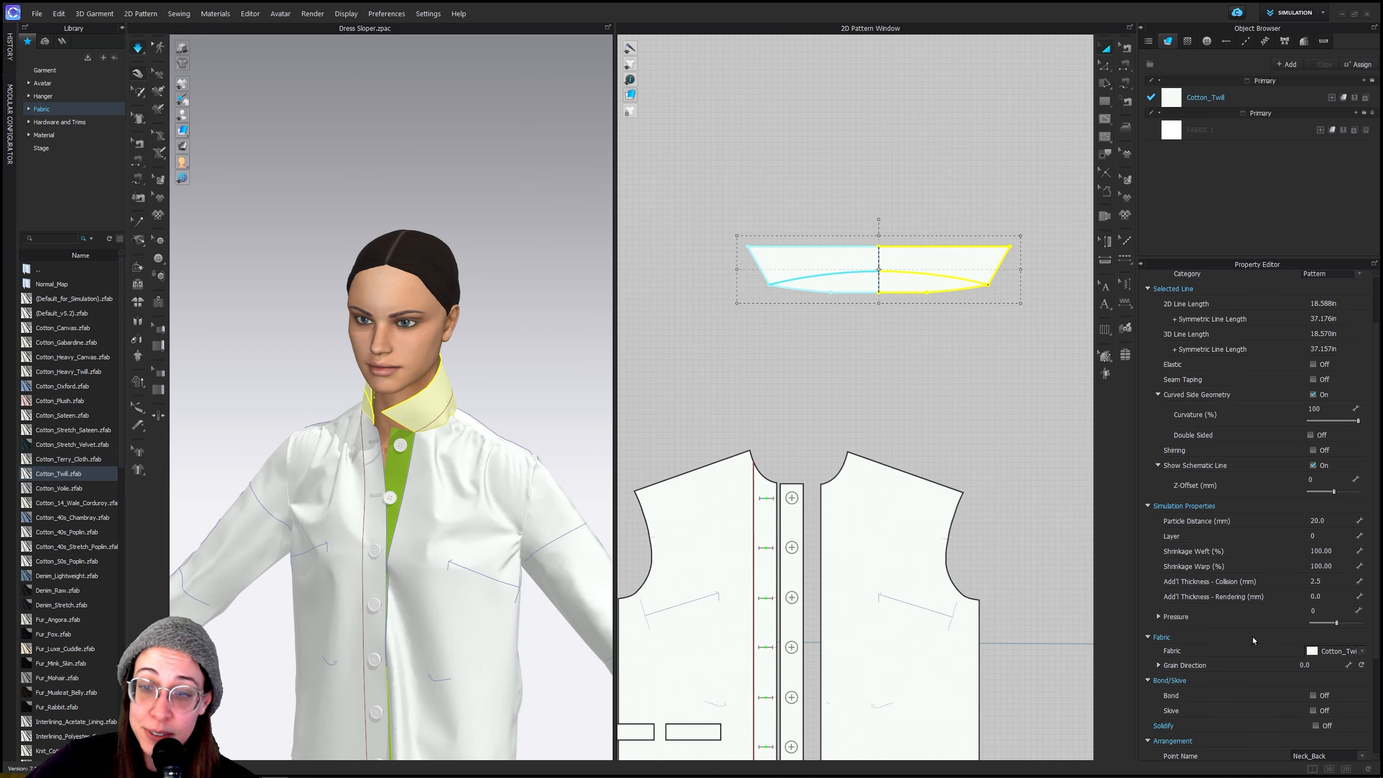
{"action": "left_click", "coordinate": [1313, 696]}
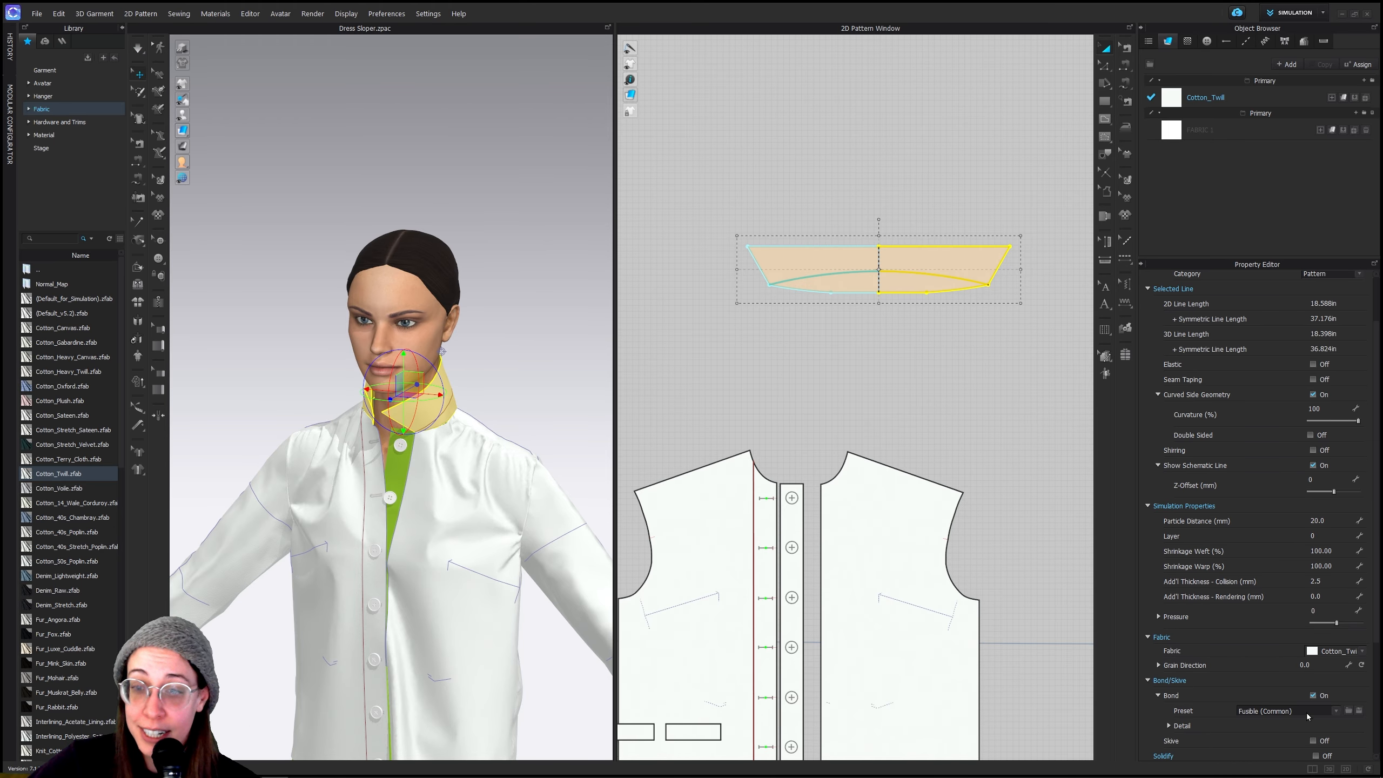
{"action": "left_click", "coordinate": [1335, 712]}
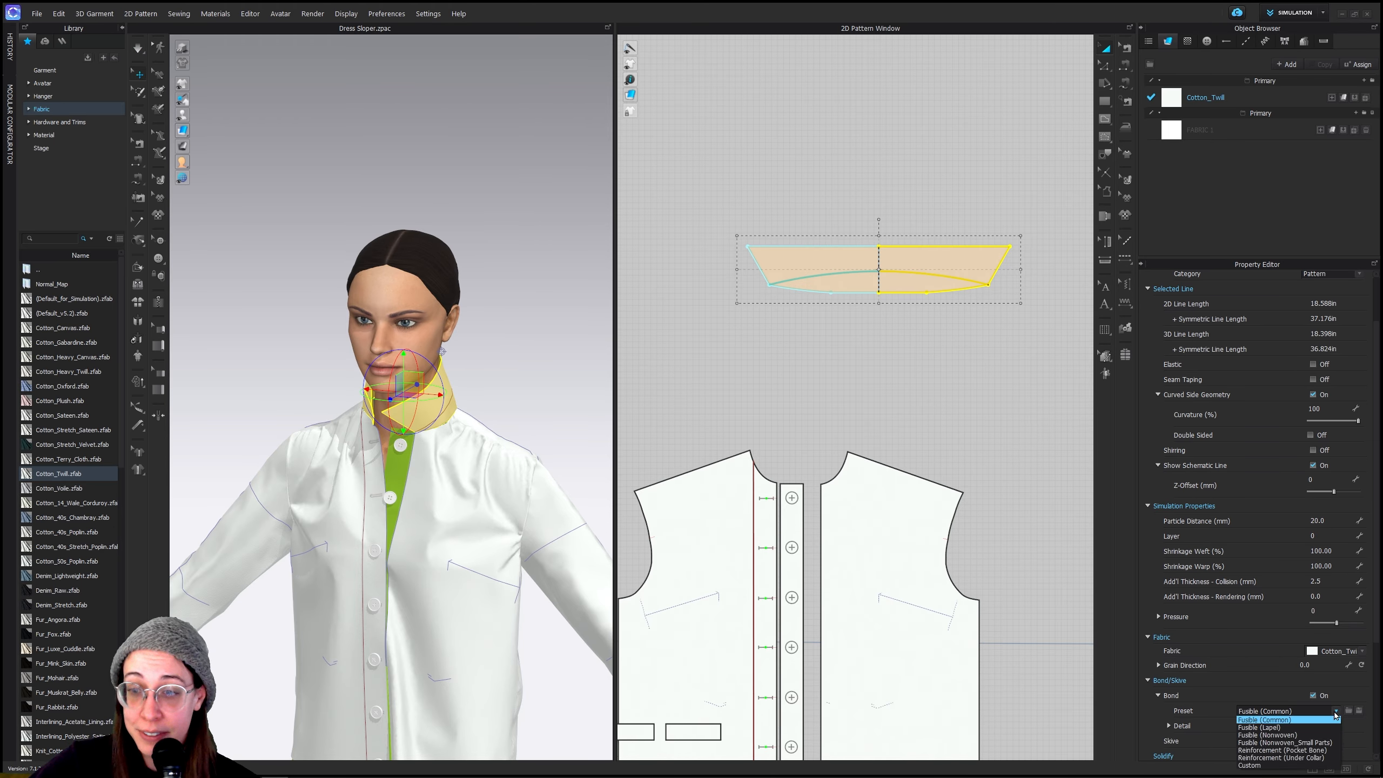
{"action": "left_click", "coordinate": [1282, 727]}
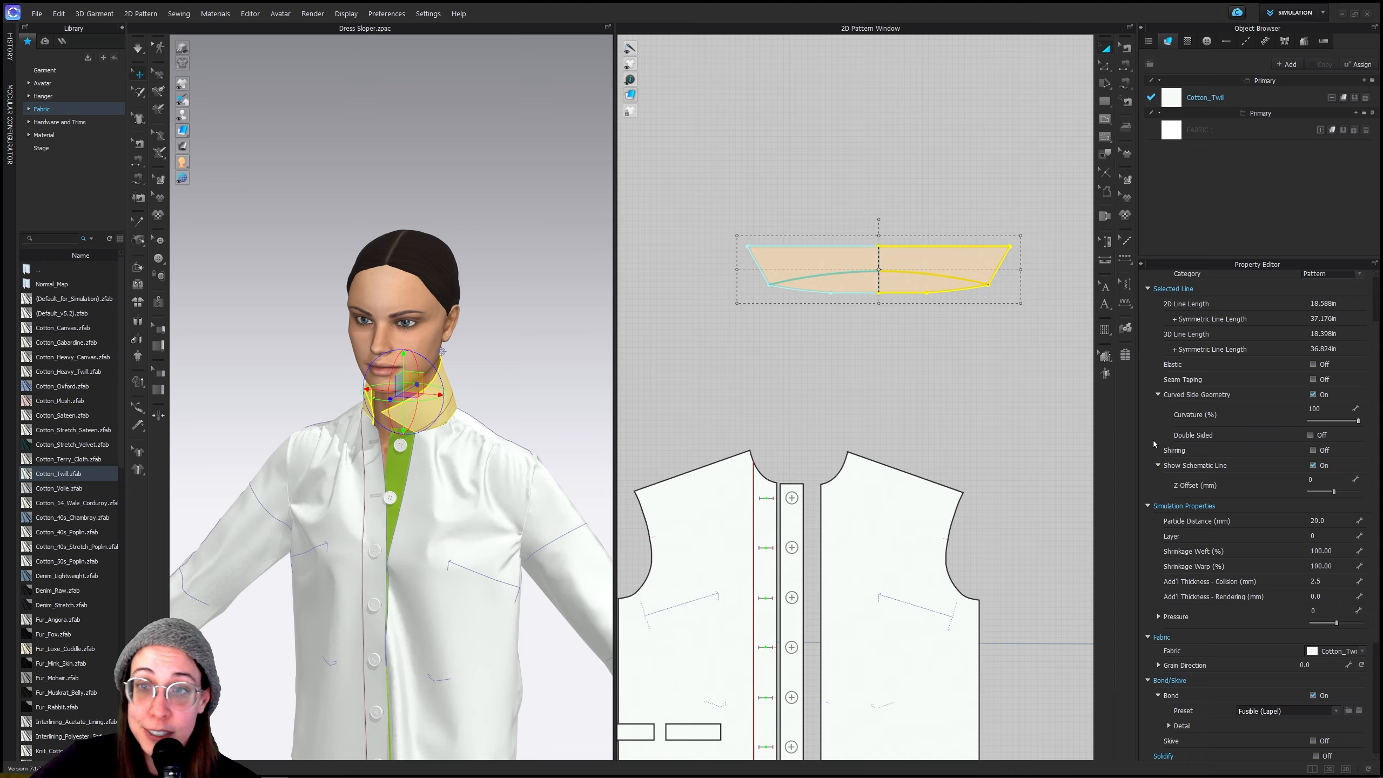
Simulate the bonded collar and set its roll line's fold strength to 59 and fold angle to 360
{"action": "left_click", "coordinate": [945, 276]}
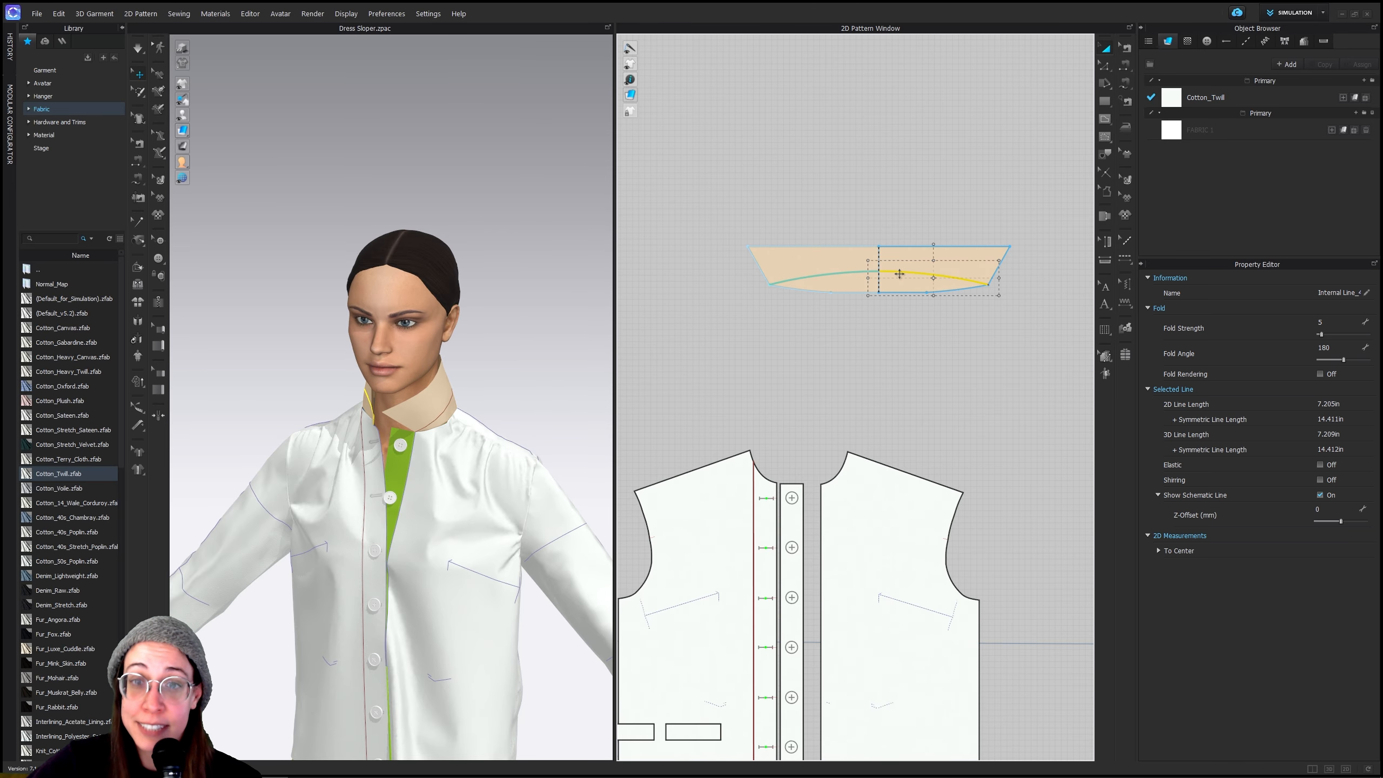
{"action": "left_click", "coordinate": [137, 47]}
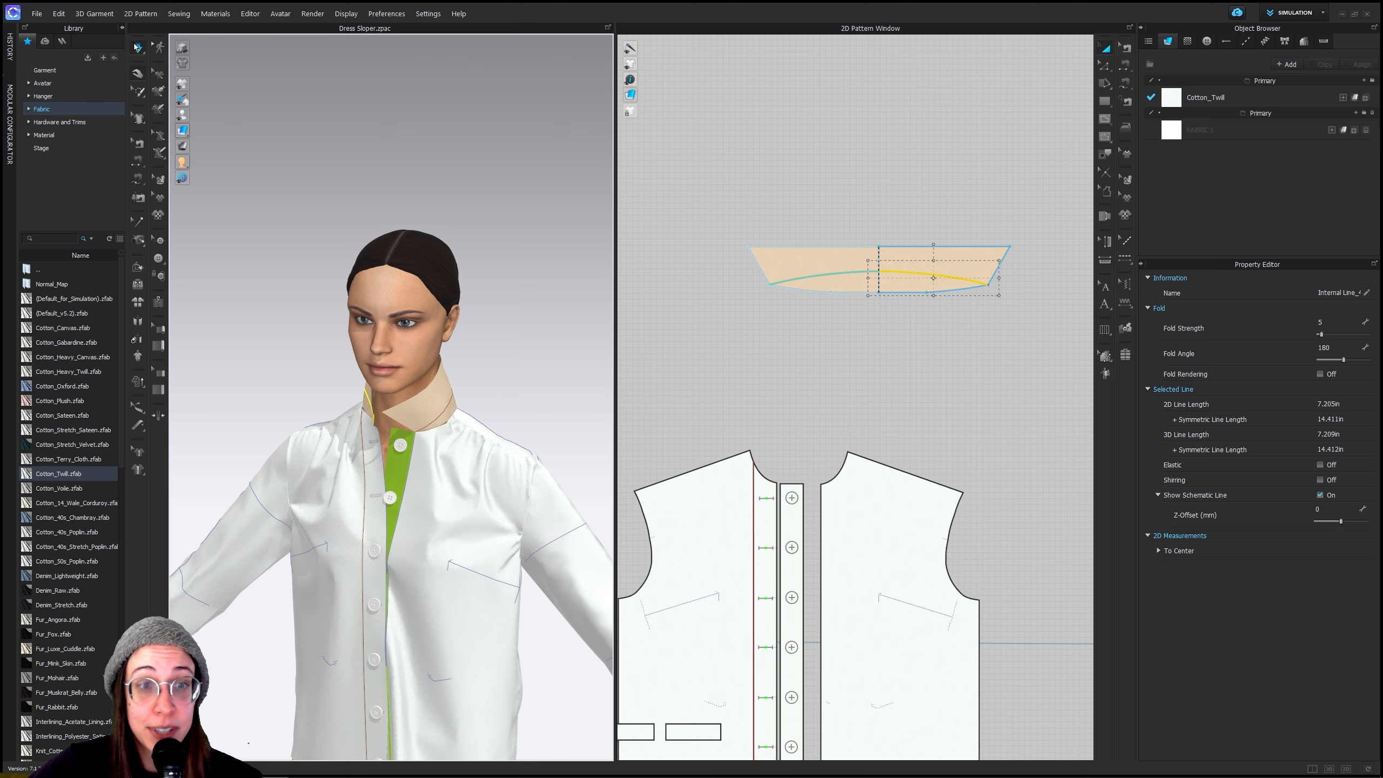
{"action": "left_click", "coordinate": [402, 398]}
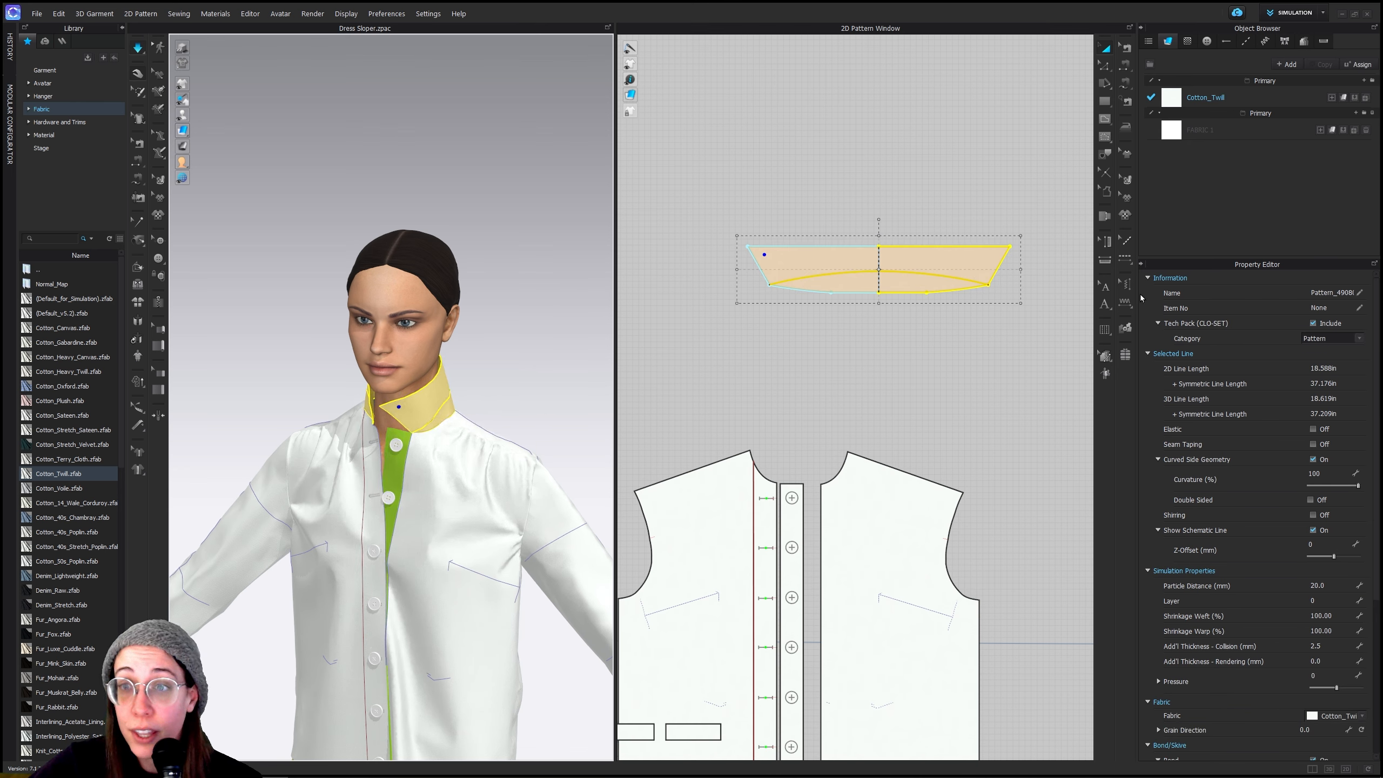
{"action": "left_click", "coordinate": [945, 276]}
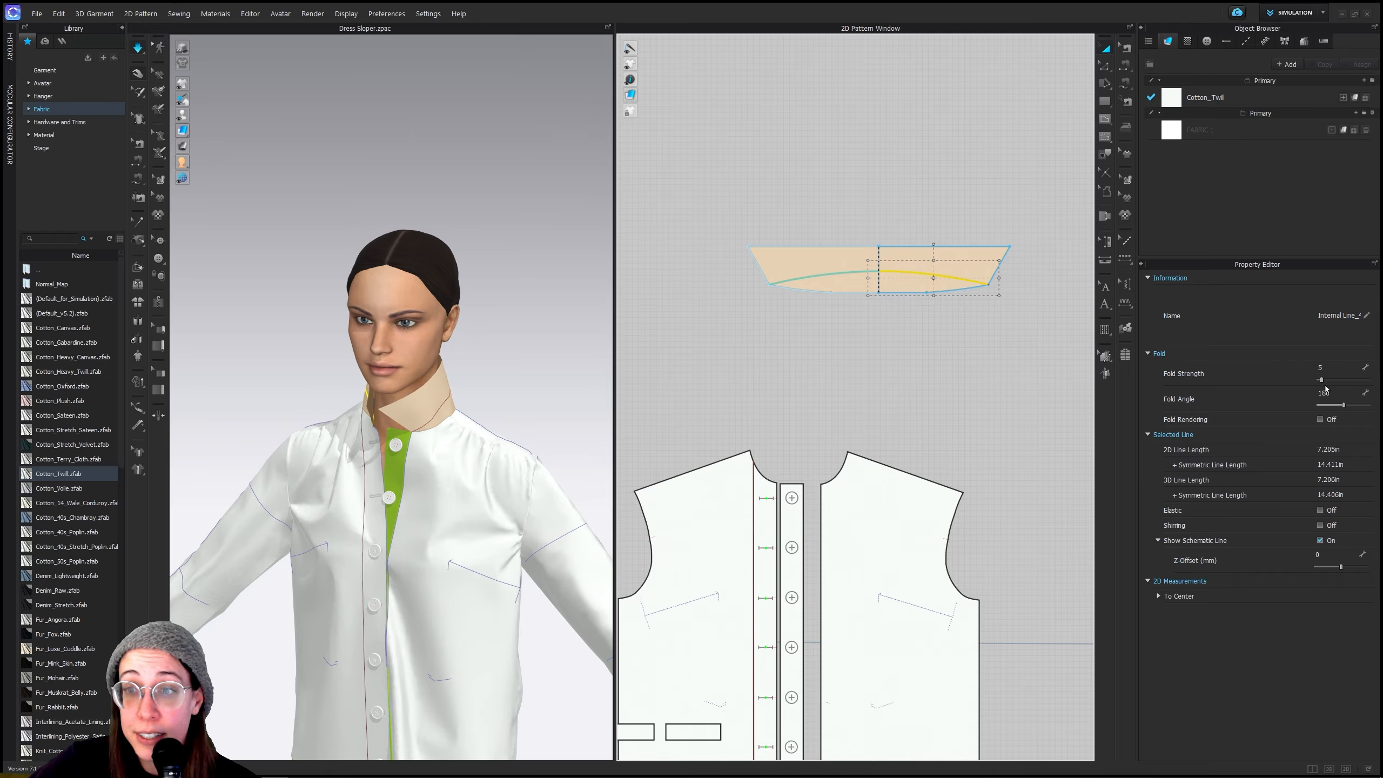
{"action": "left_click_drag", "start_coordinate": [1322, 335], "coordinate": [1330, 336]}
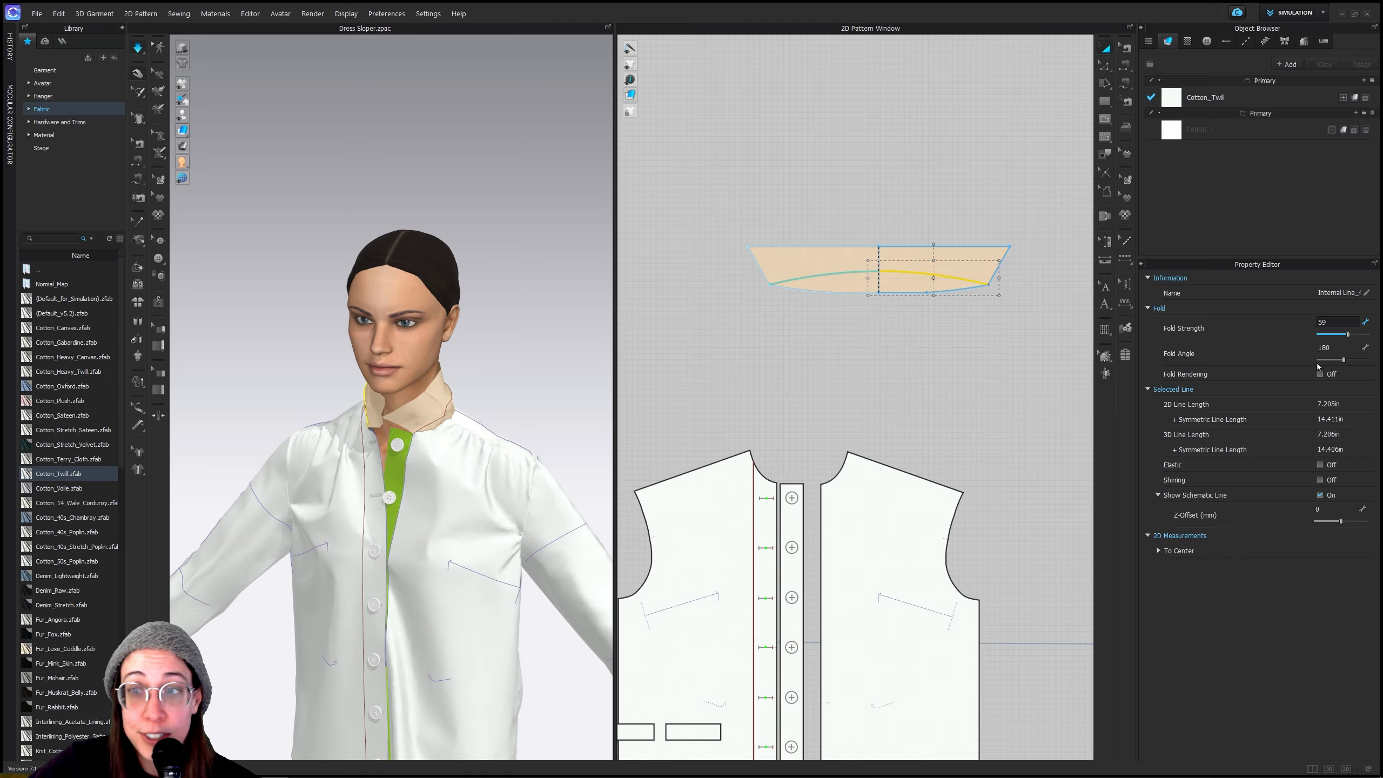
{"action": "left_click_drag", "start_coordinate": [1339, 364], "coordinate": [1331, 364]}
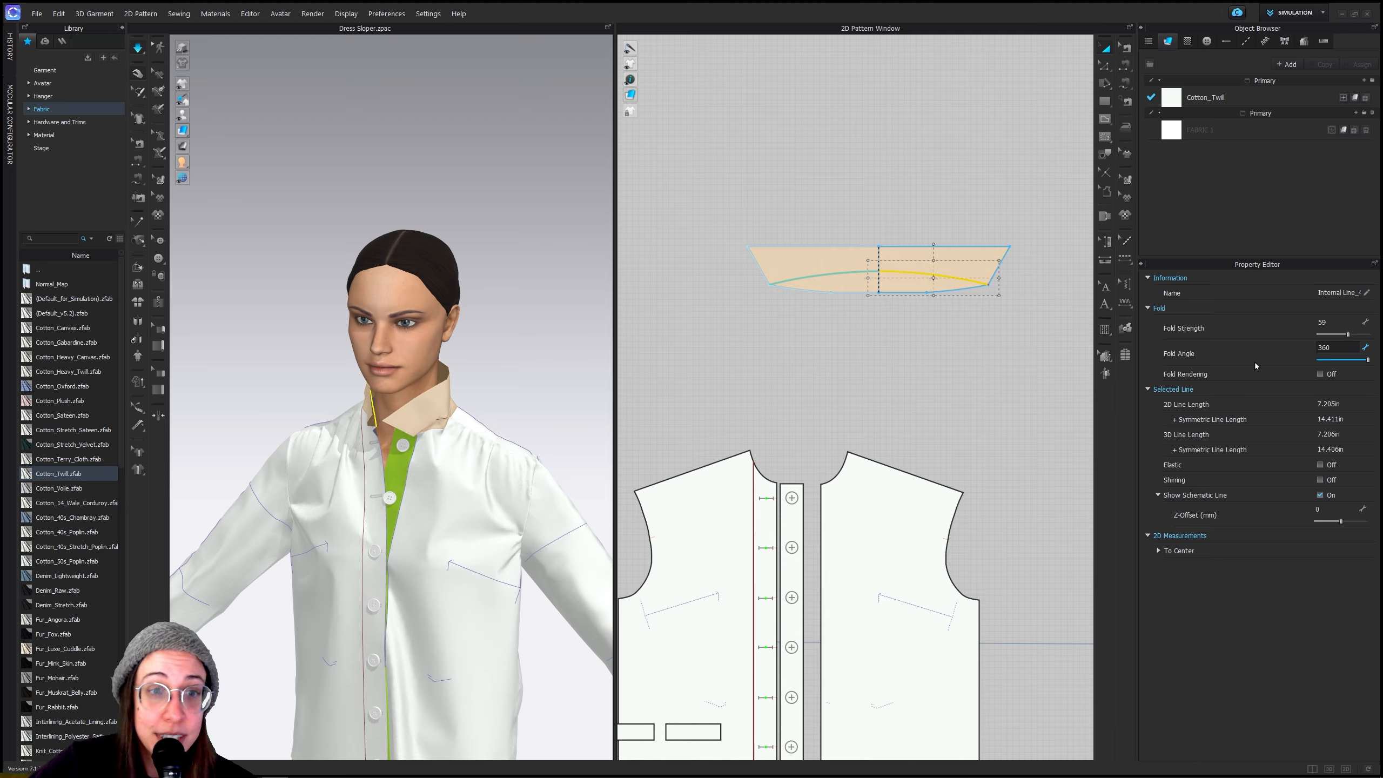
Try to turn the collar down by pulling its front points outward over the shoulders while the simulation runs
{"action": "left_click", "coordinate": [424, 402]}
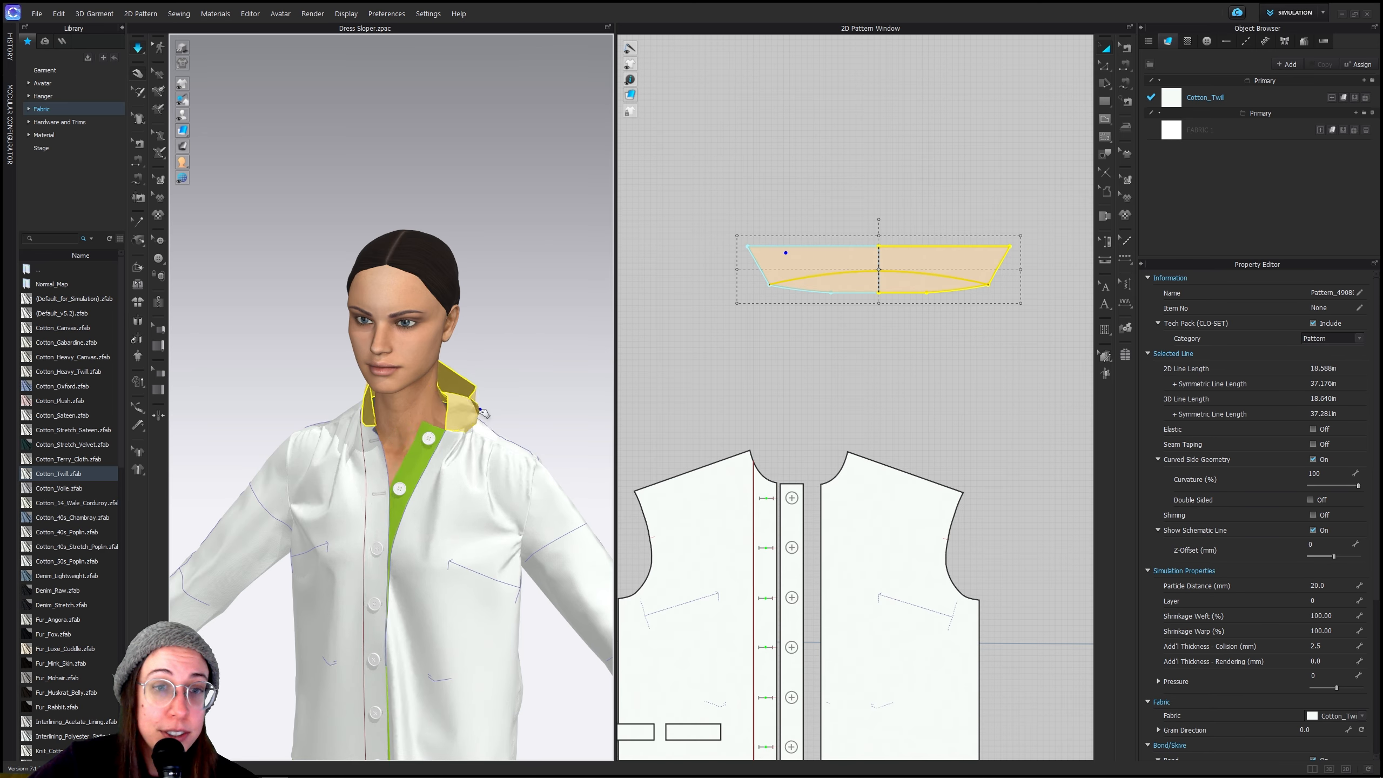
{"action": "left_click_drag", "start_coordinate": [411, 392], "coordinate": [518, 458]}
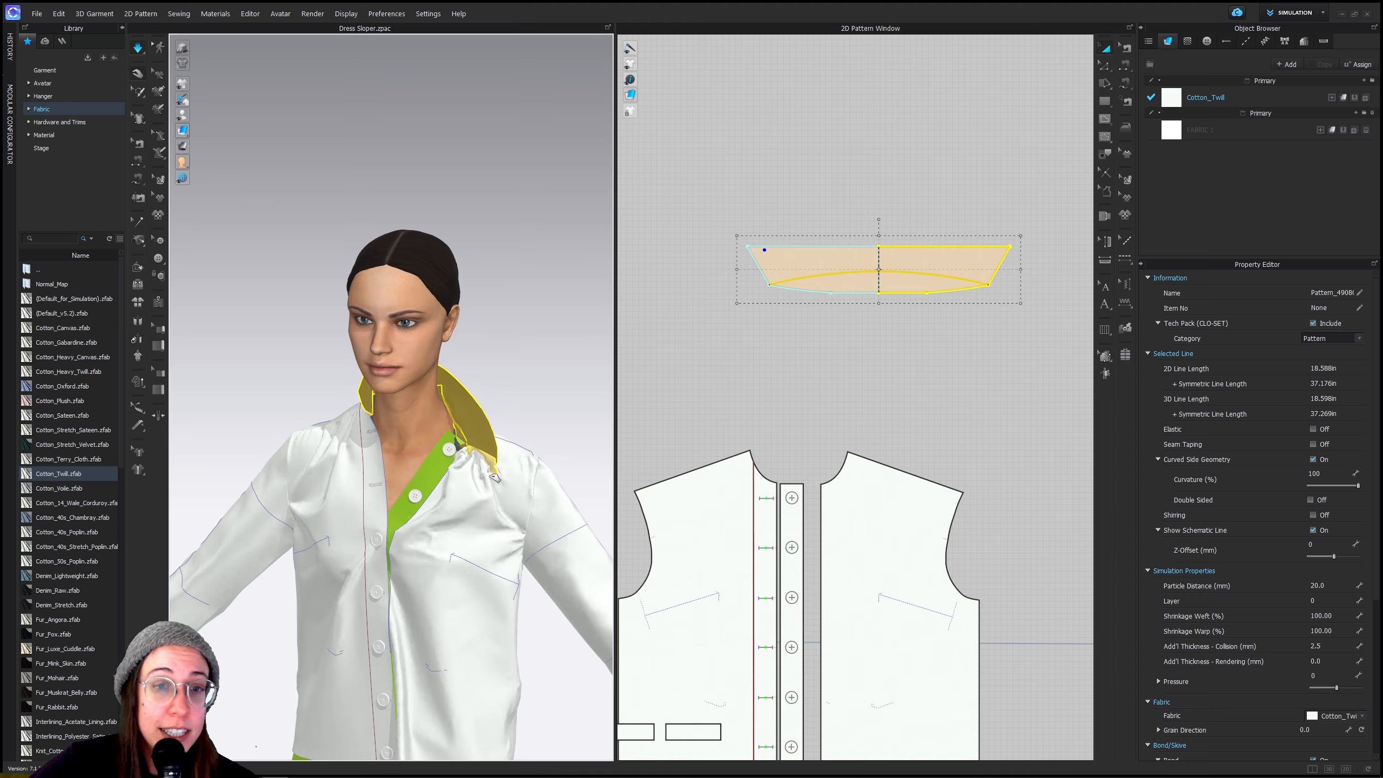
{"action": "left_click", "coordinate": [451, 445]}
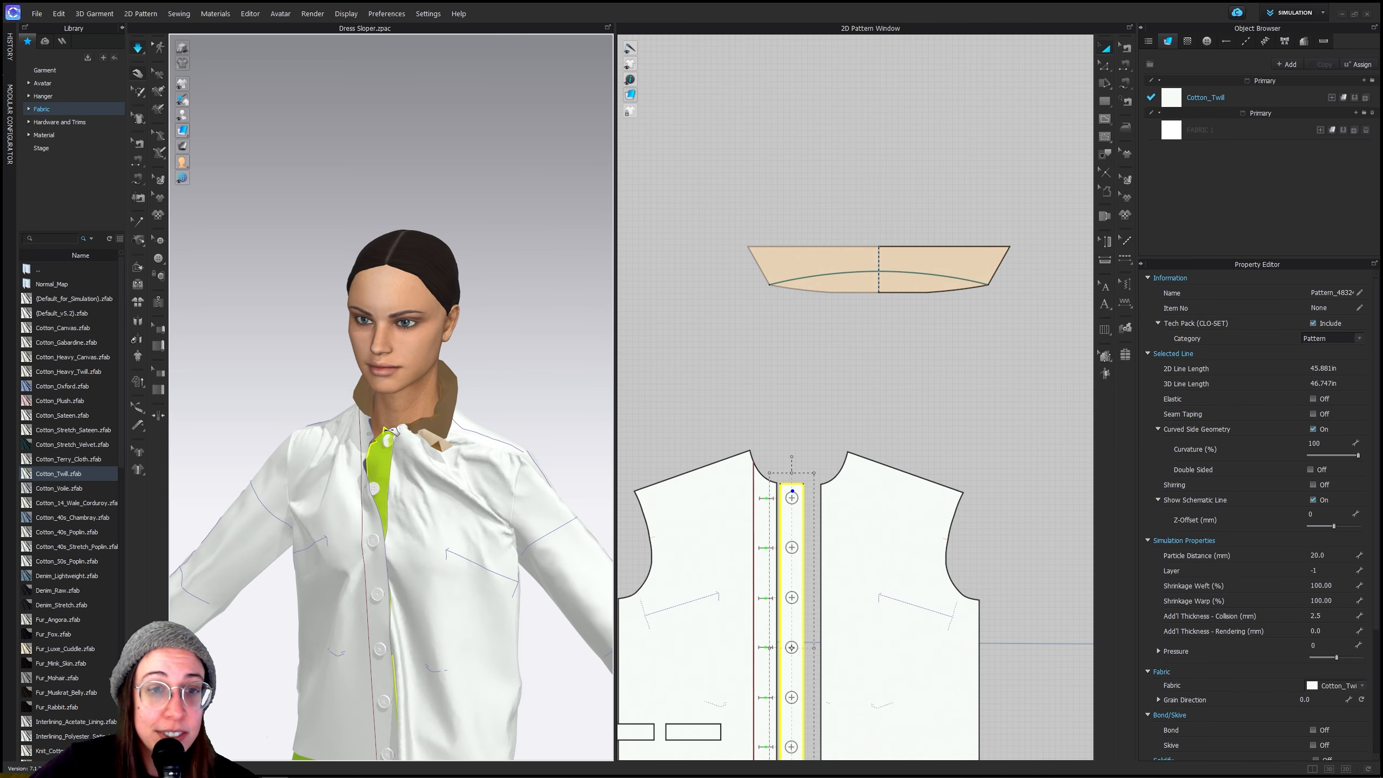
{"action": "left_click", "coordinate": [463, 392]}
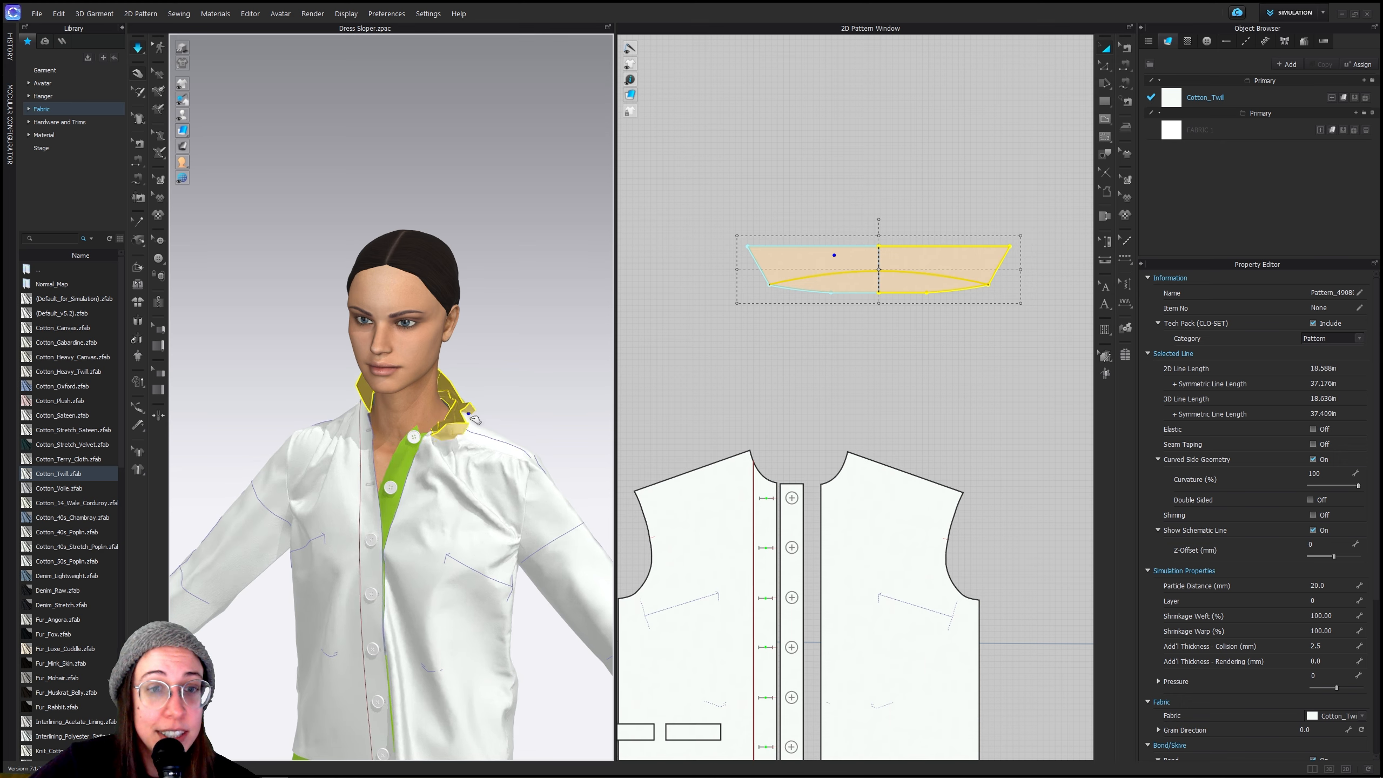
{"action": "left_click_drag", "start_coordinate": [464, 397], "coordinate": [483, 420]}
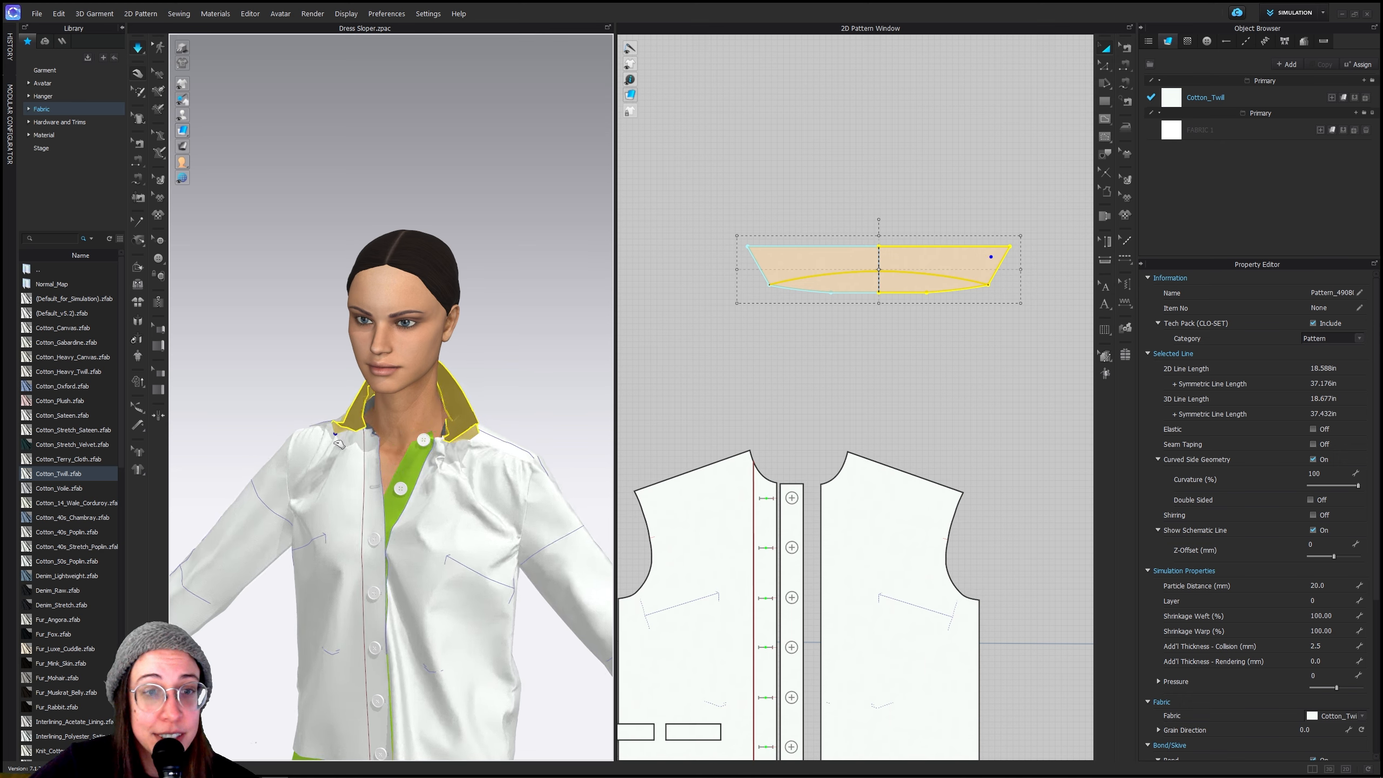
{"action": "left_click_drag", "start_coordinate": [335, 440], "coordinate": [335, 445]}
Try to fold the back edge of the collar down over the back neckline during the simulation
{"action": "right_click_drag", "start_coordinate": [469, 419], "coordinate": [426, 374]}
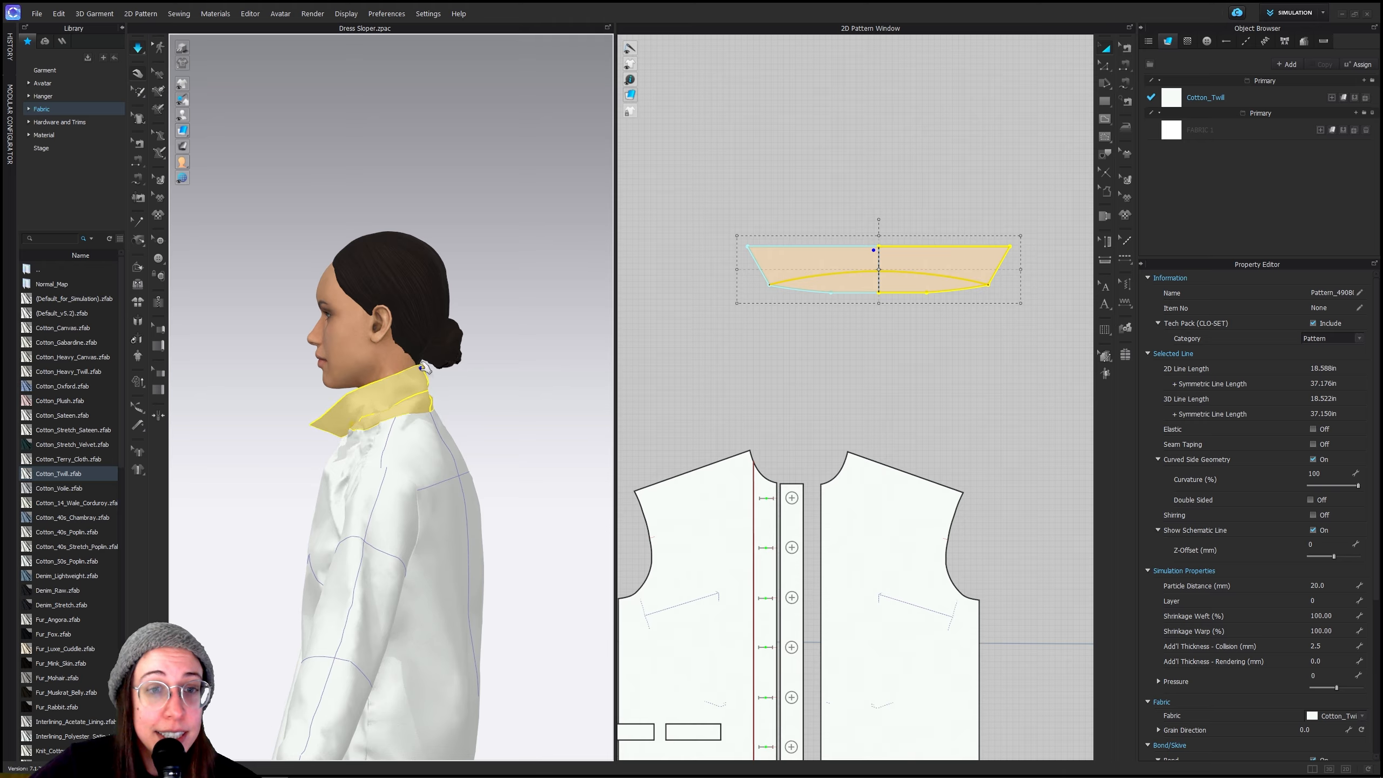
{"action": "left_click_drag", "start_coordinate": [461, 424], "coordinate": [429, 405]}
{"action": "right_click_drag", "start_coordinate": [424, 444], "coordinate": [369, 441]}
{"action": "mouse_move", "coordinate": [408, 386]}
{"action": "left_mouse_down"}
{"action": "mouse_move", "coordinate": [349, 382]}
{"action": "mouse_move", "coordinate": [384, 380]}
{"action": "left_mouse_up"}
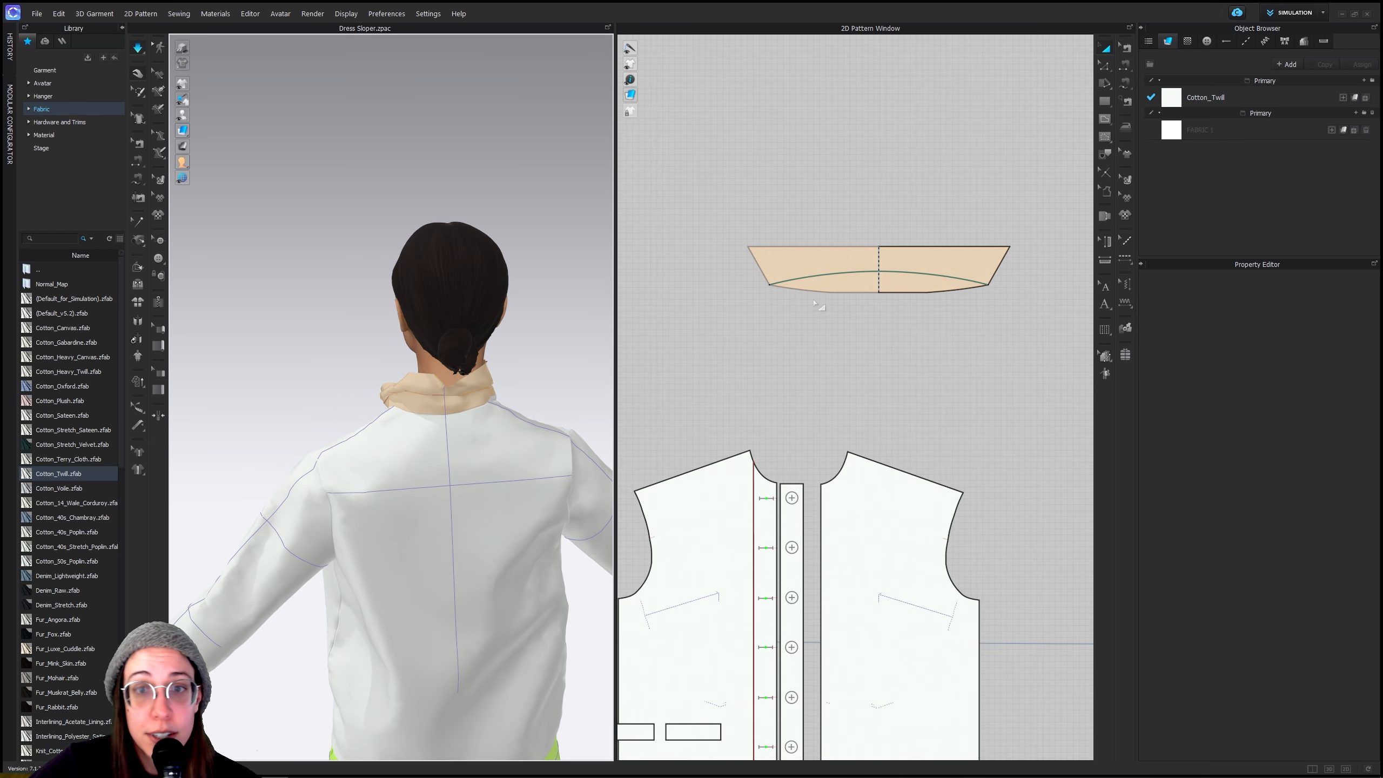
Set the fold strength of the collar's roll line to 87
{"action": "left_click", "coordinate": [900, 272]}
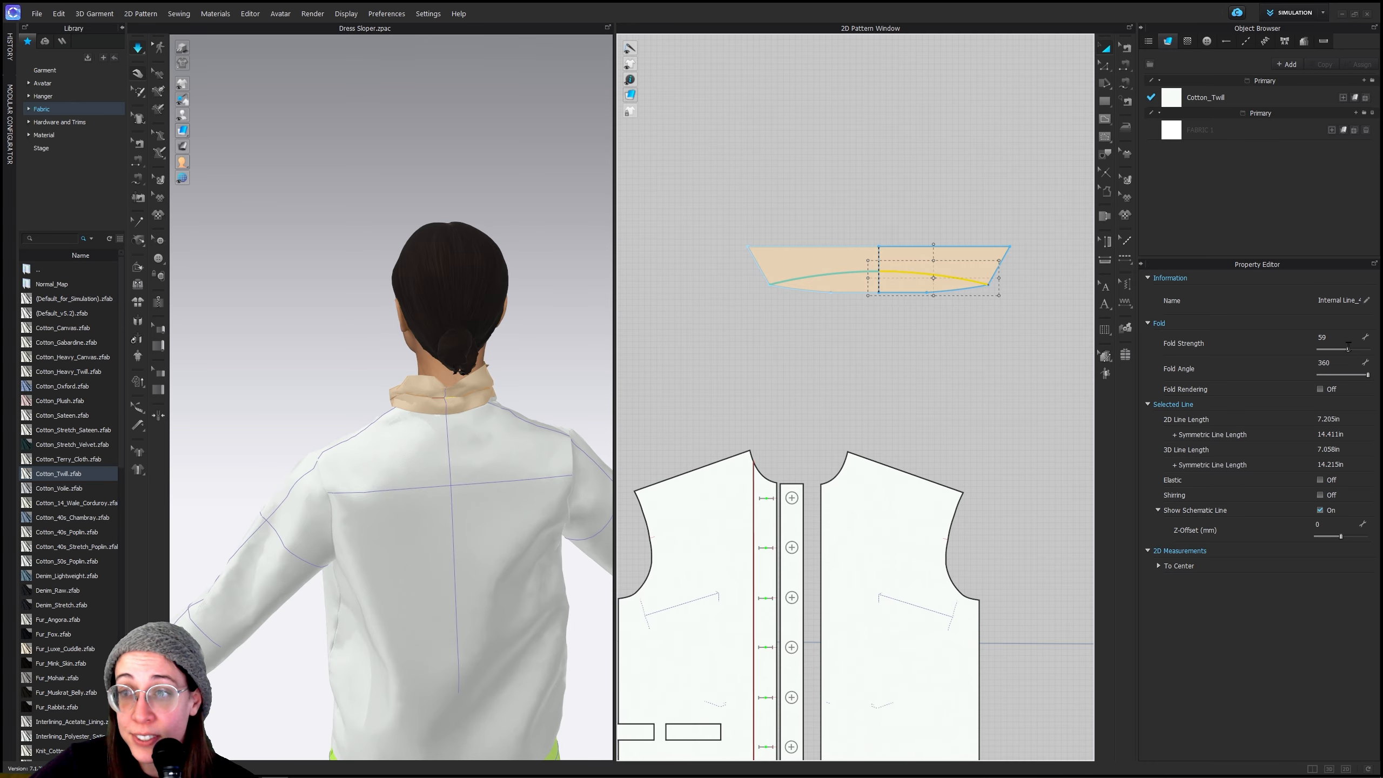
{"action": "left_click", "coordinate": [1359, 348]}
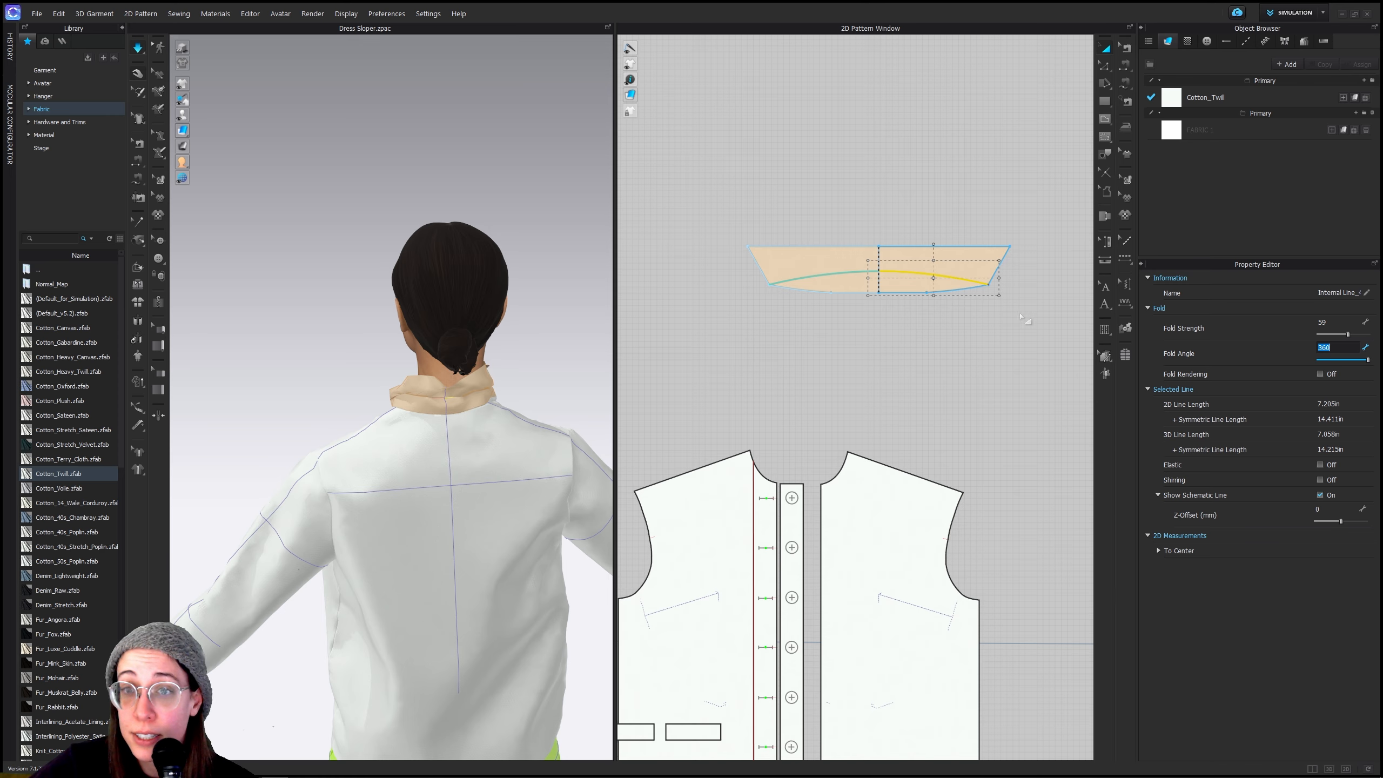
{"action": "left_click", "coordinate": [979, 260]}
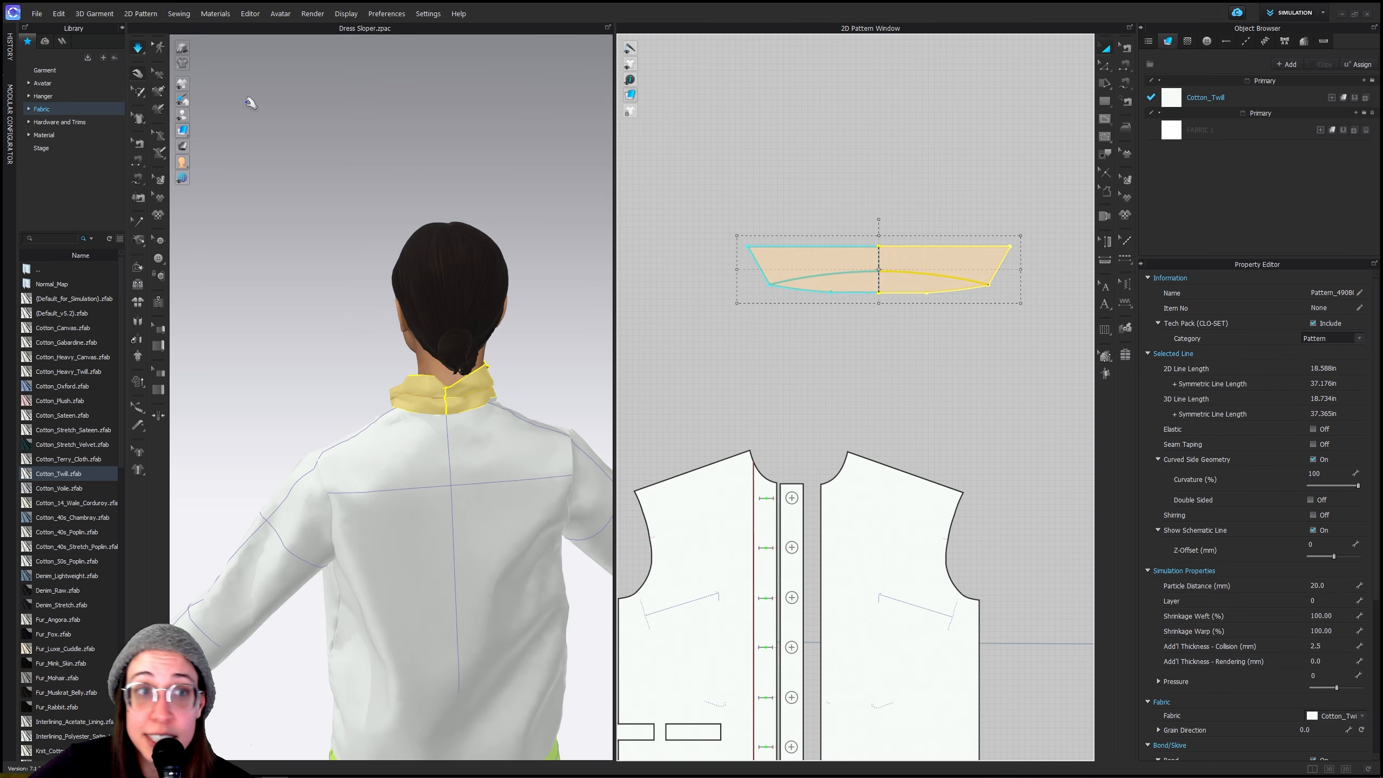
{"action": "left_click", "coordinate": [947, 278]}
{"action": "left_click_drag", "start_coordinate": [1347, 334], "coordinate": [1367, 336]}
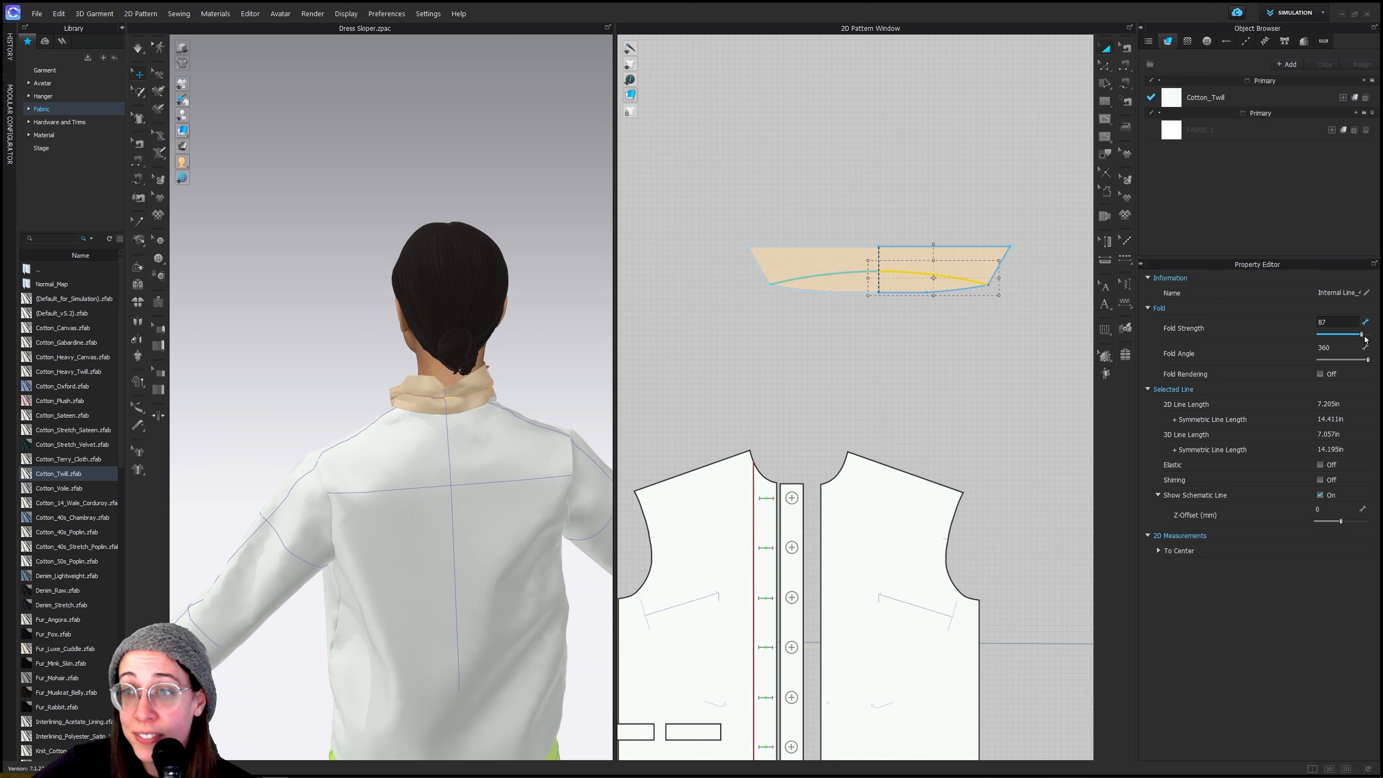
Turn on Strengthen for the whole collar pattern
{"action": "left_click", "coordinate": [479, 388]}
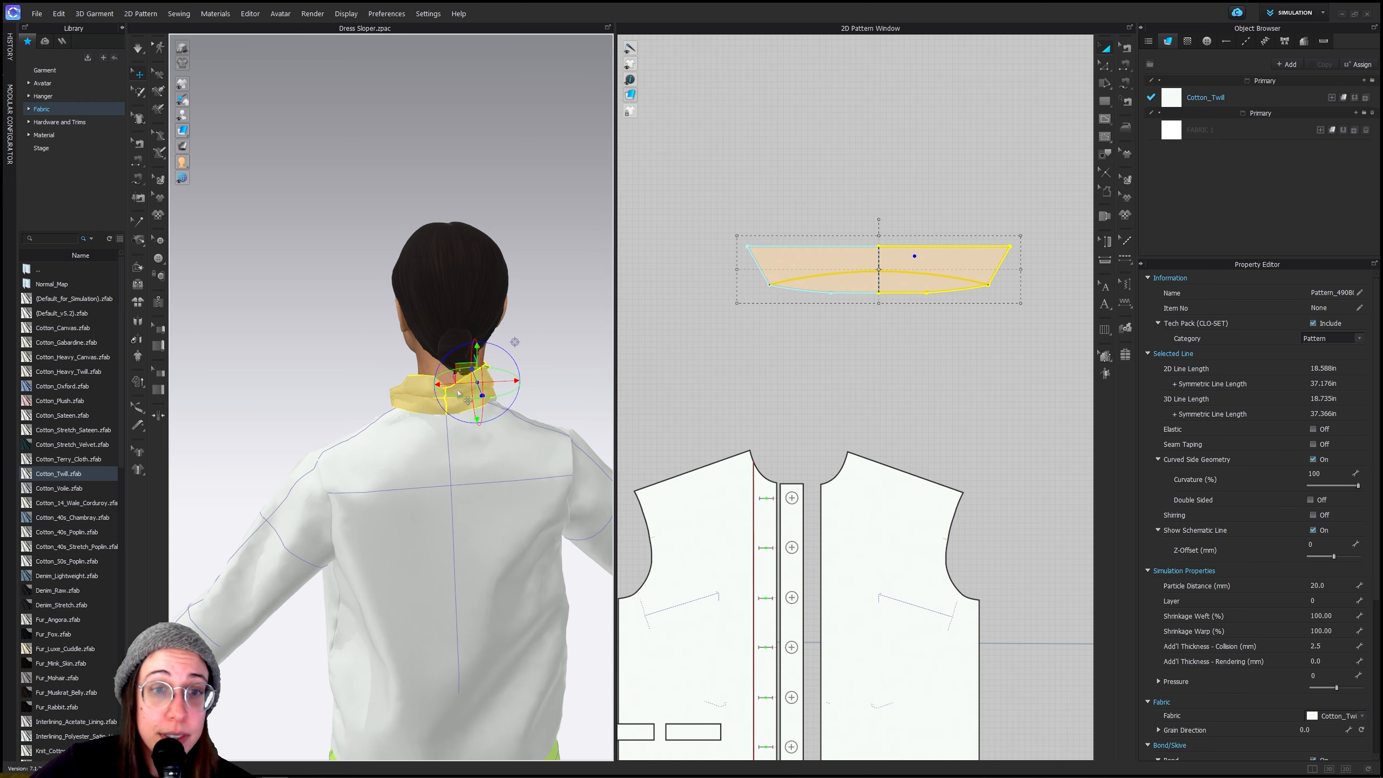
{"action": "key", "text": "q"}
{"action": "right_click_drag", "start_coordinate": [479, 402], "coordinate": [511, 325]}
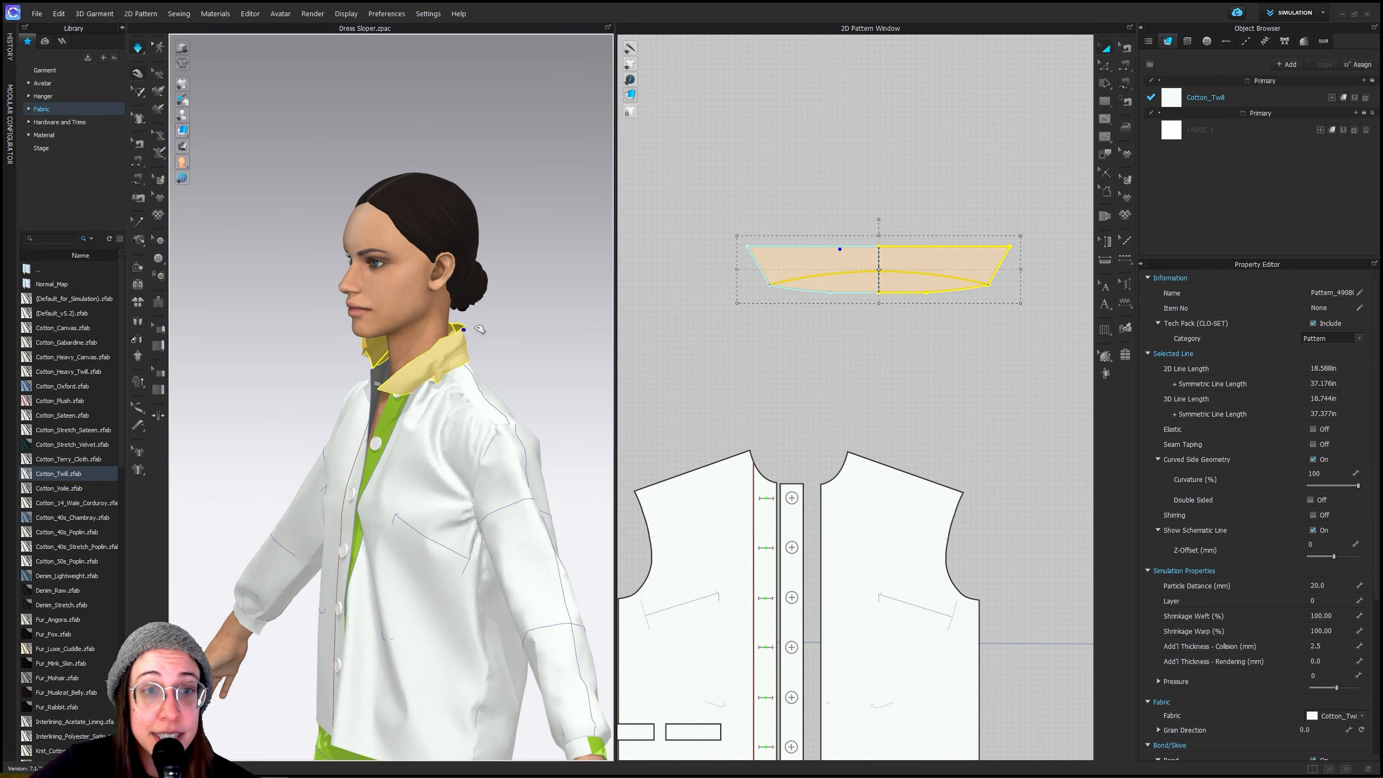
{"action": "right_click", "coordinate": [474, 357]}
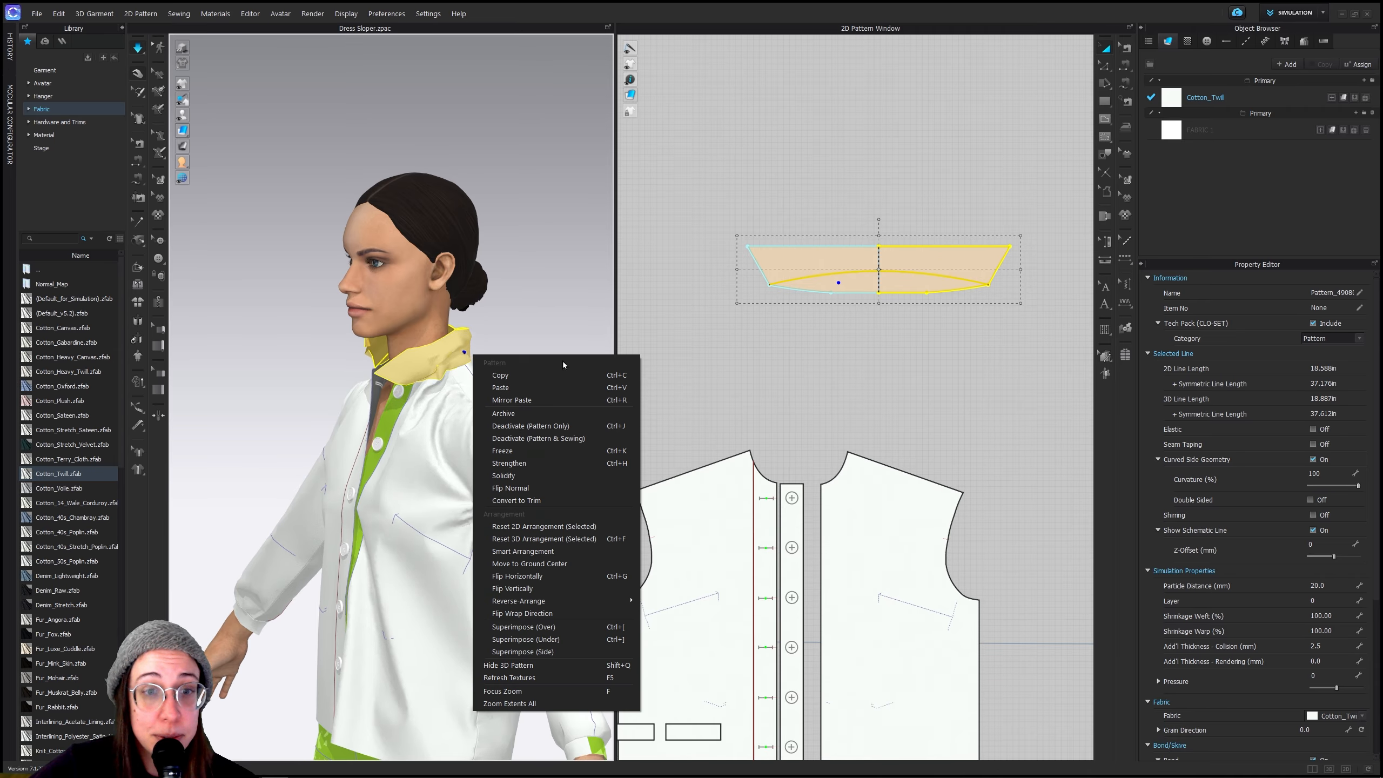
{"action": "left_click", "coordinate": [527, 470]}
Fold the strengthened collar down by pulling its side, both front points and back edge outward over the shirt during simulation
{"action": "left_click_drag", "start_coordinate": [403, 386], "coordinate": [408, 326]}
{"action": "left_click_drag", "start_coordinate": [462, 365], "coordinate": [521, 334]}
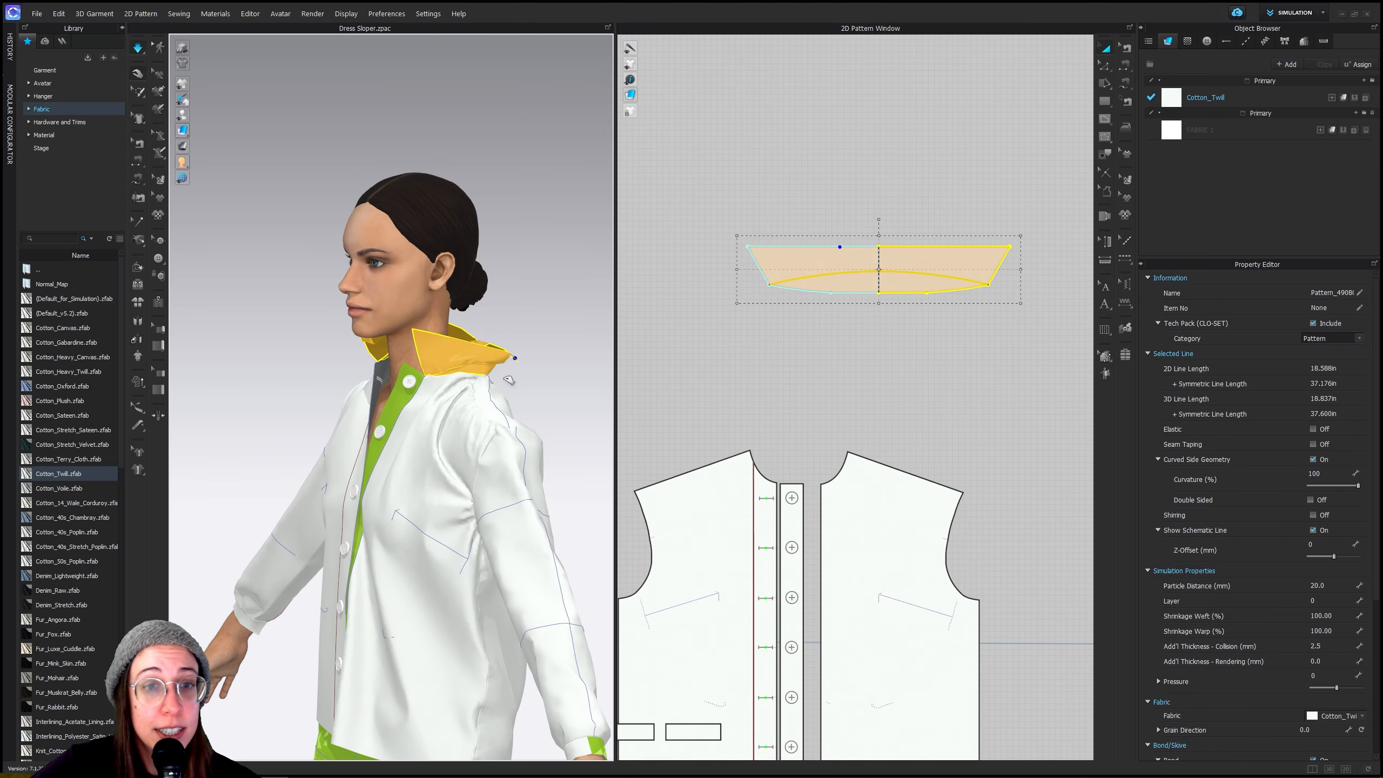
{"action": "key", "text": "2"}
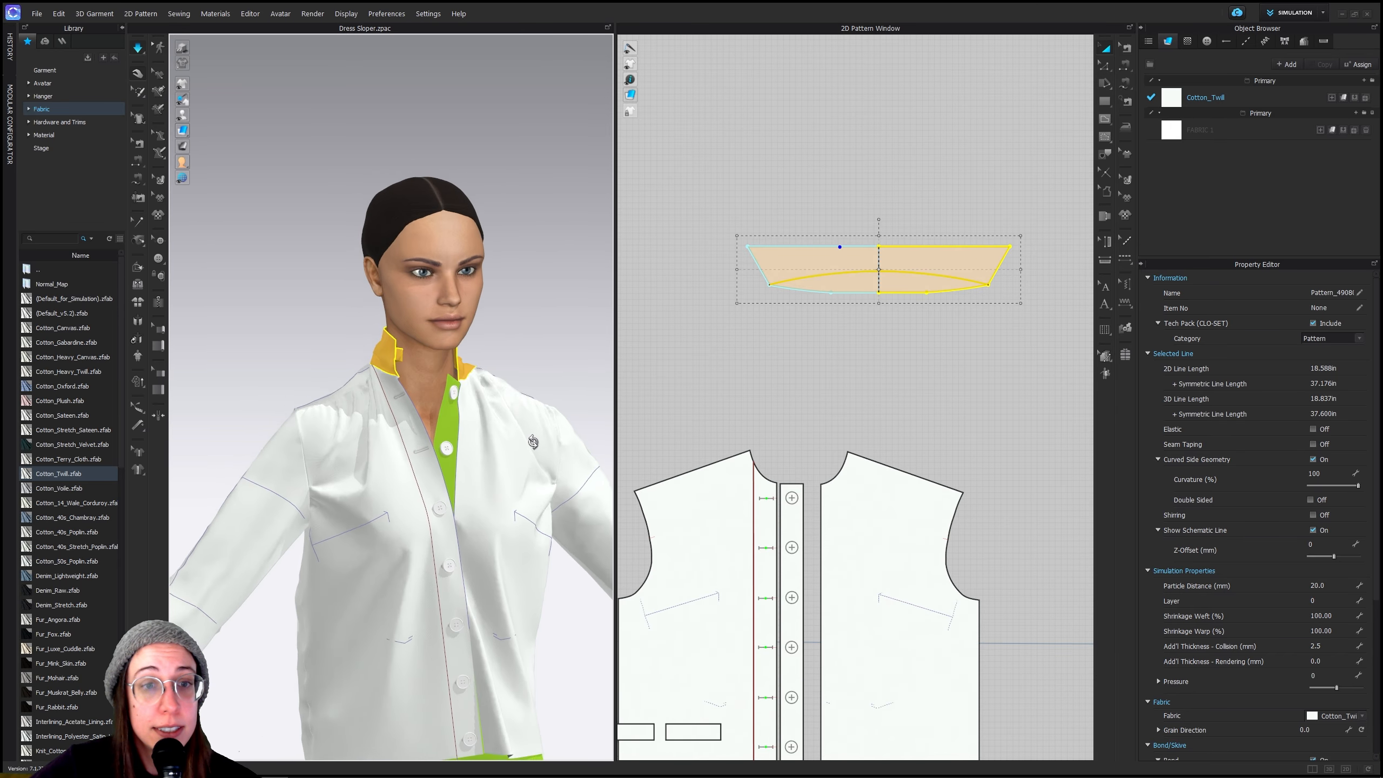
{"action": "left_click_drag", "start_coordinate": [510, 351], "coordinate": [538, 452]}
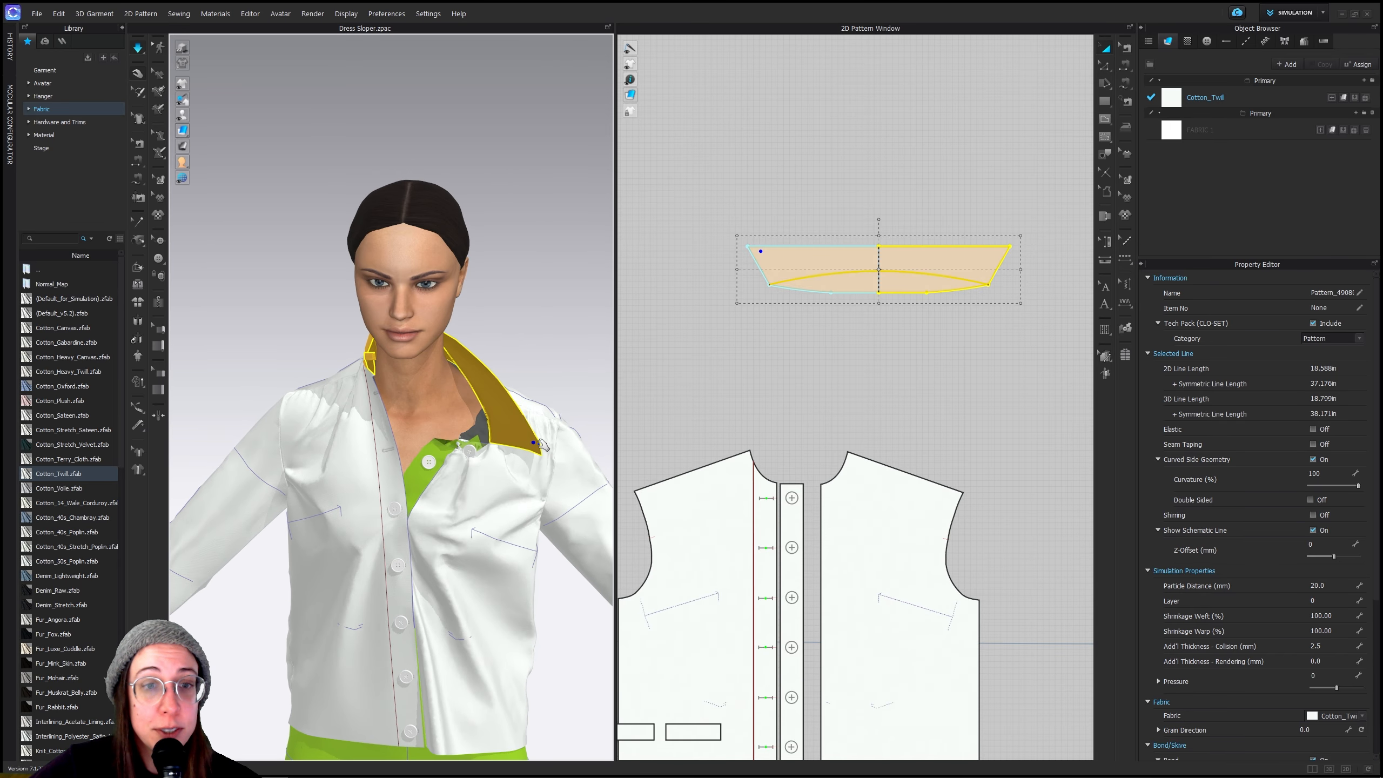
{"action": "right_click_drag", "start_coordinate": [376, 404], "coordinate": [423, 410]}
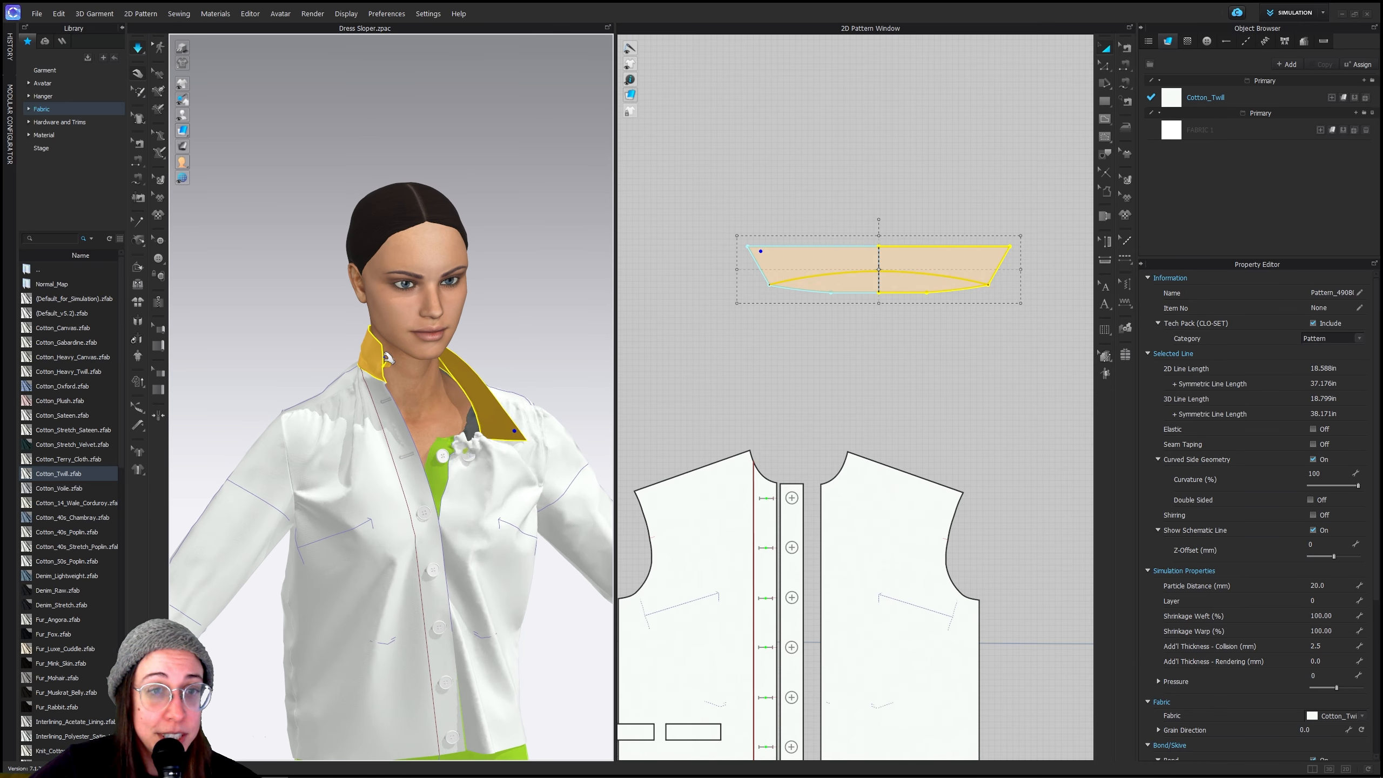
{"action": "left_click_drag", "start_coordinate": [388, 363], "coordinate": [334, 412]}
{"action": "right_click_drag", "start_coordinate": [334, 412], "coordinate": [398, 403]}
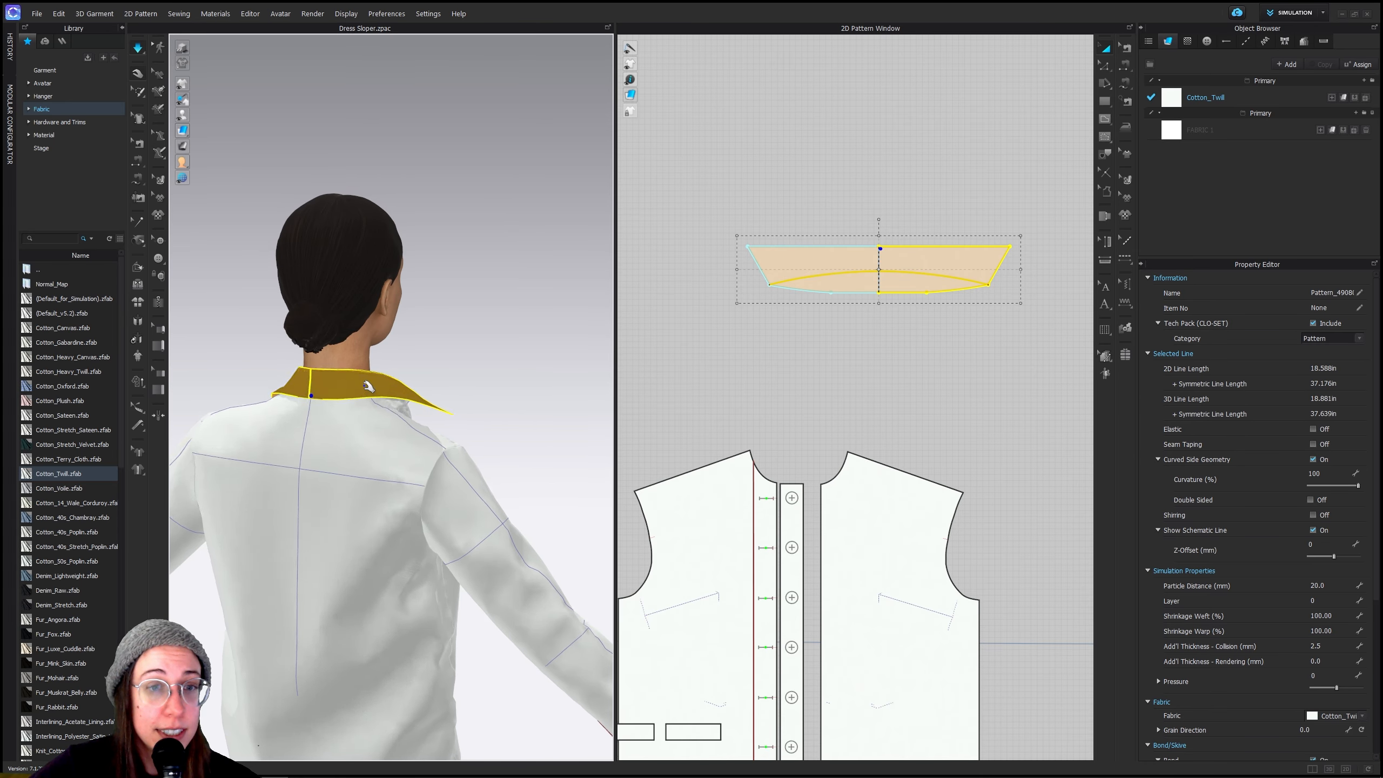
{"action": "right_click_drag", "start_coordinate": [466, 443], "coordinate": [262, 448]}
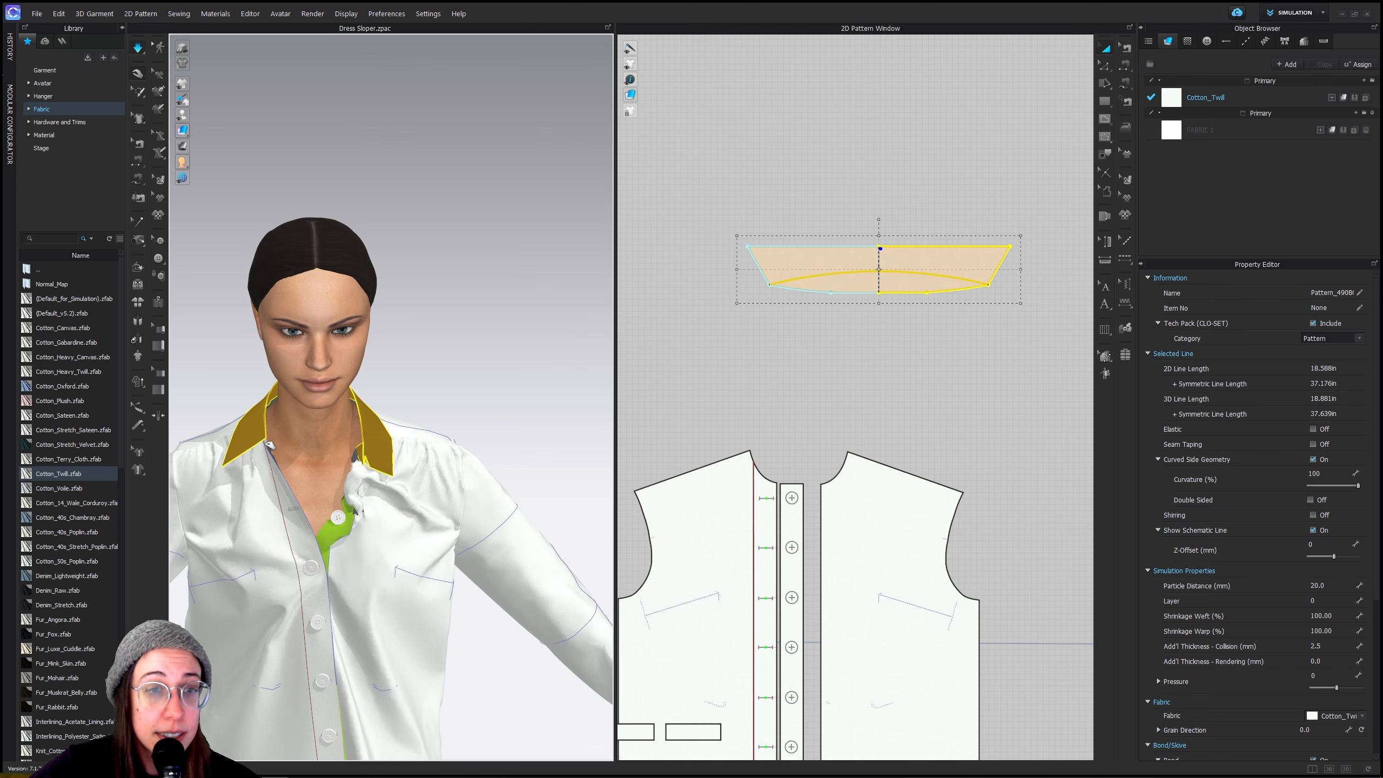
Tug the shirt's front neckline and the collar points into place so the collar lies over the fronts
{"action": "left_click", "coordinate": [271, 450]}
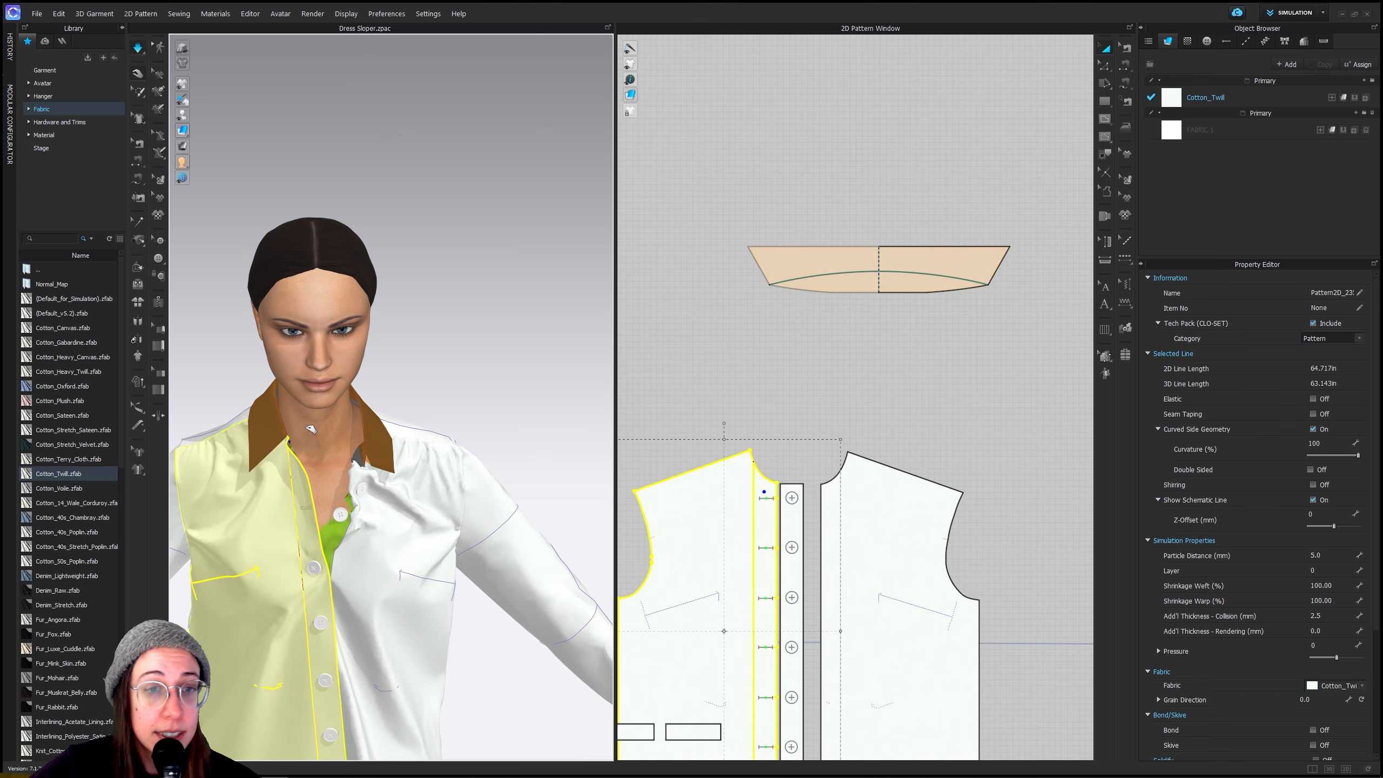
{"action": "left_click", "coordinate": [284, 443]}
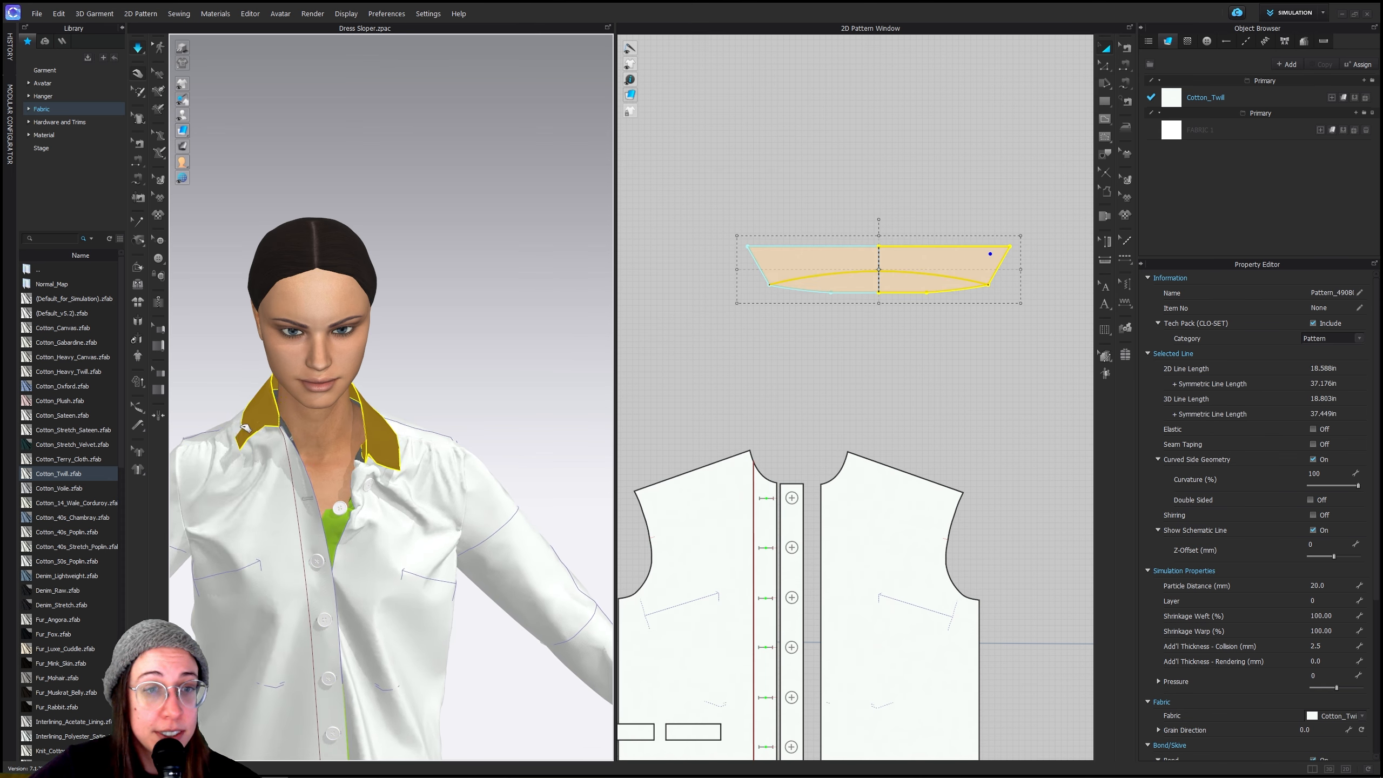
{"action": "mouse_move", "coordinate": [375, 450]}
{"action": "left_mouse_down"}
{"action": "mouse_move", "coordinate": [360, 344]}
{"action": "mouse_move", "coordinate": [376, 428]}
{"action": "mouse_move", "coordinate": [311, 416]}
{"action": "mouse_move", "coordinate": [305, 441]}
{"action": "mouse_move", "coordinate": [323, 467]}
{"action": "mouse_move", "coordinate": [373, 456]}
{"action": "left_mouse_up"}
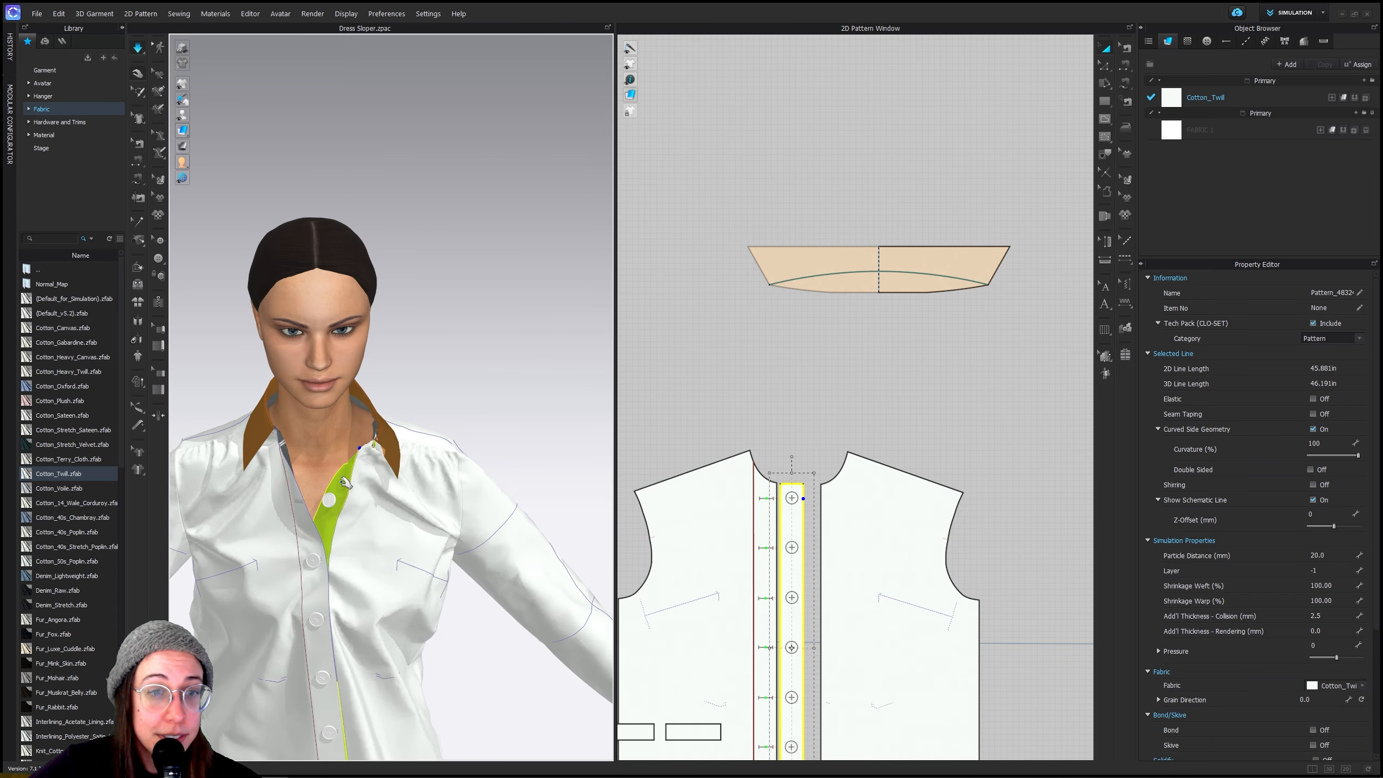
{"action": "right_click", "coordinate": [368, 439]}
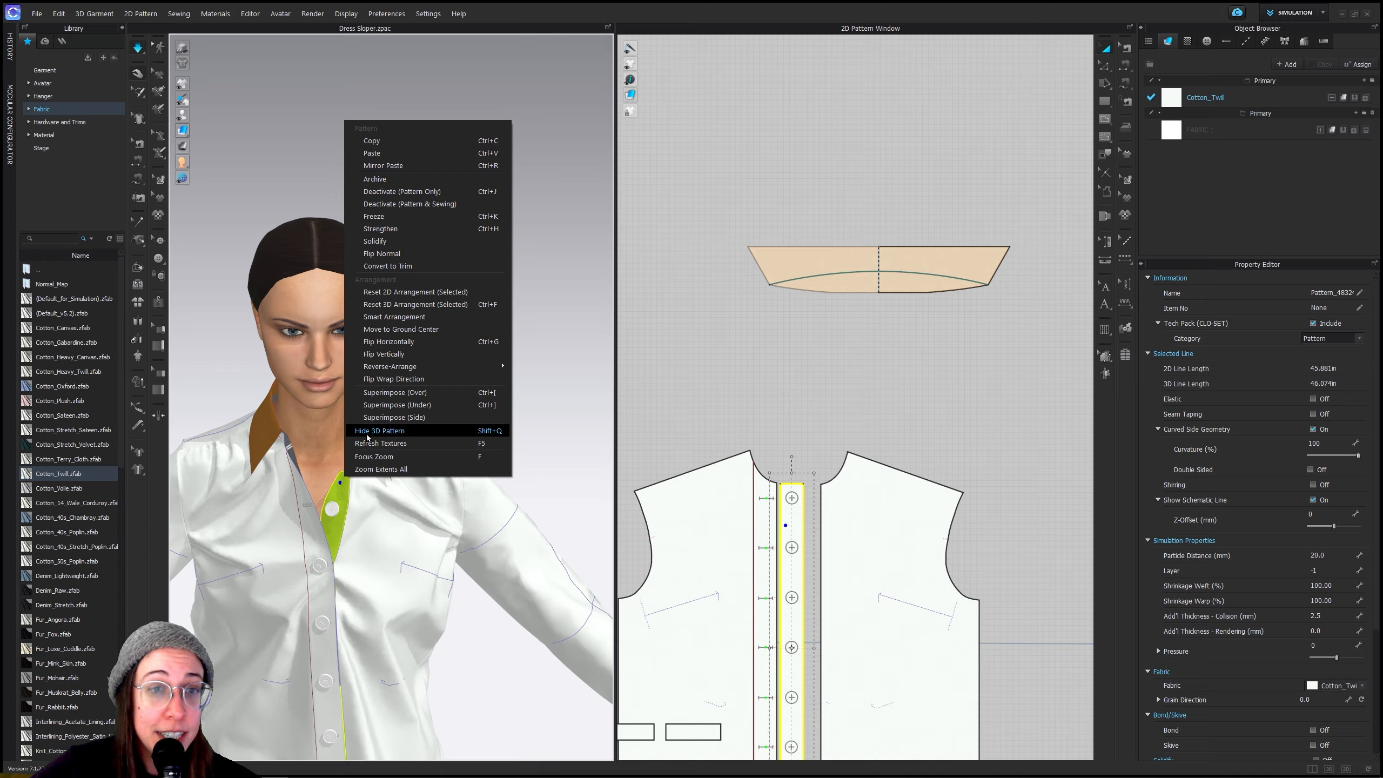
{"action": "left_click", "coordinate": [493, 431]}
{"action": "key", "text": "ctrl+z"}
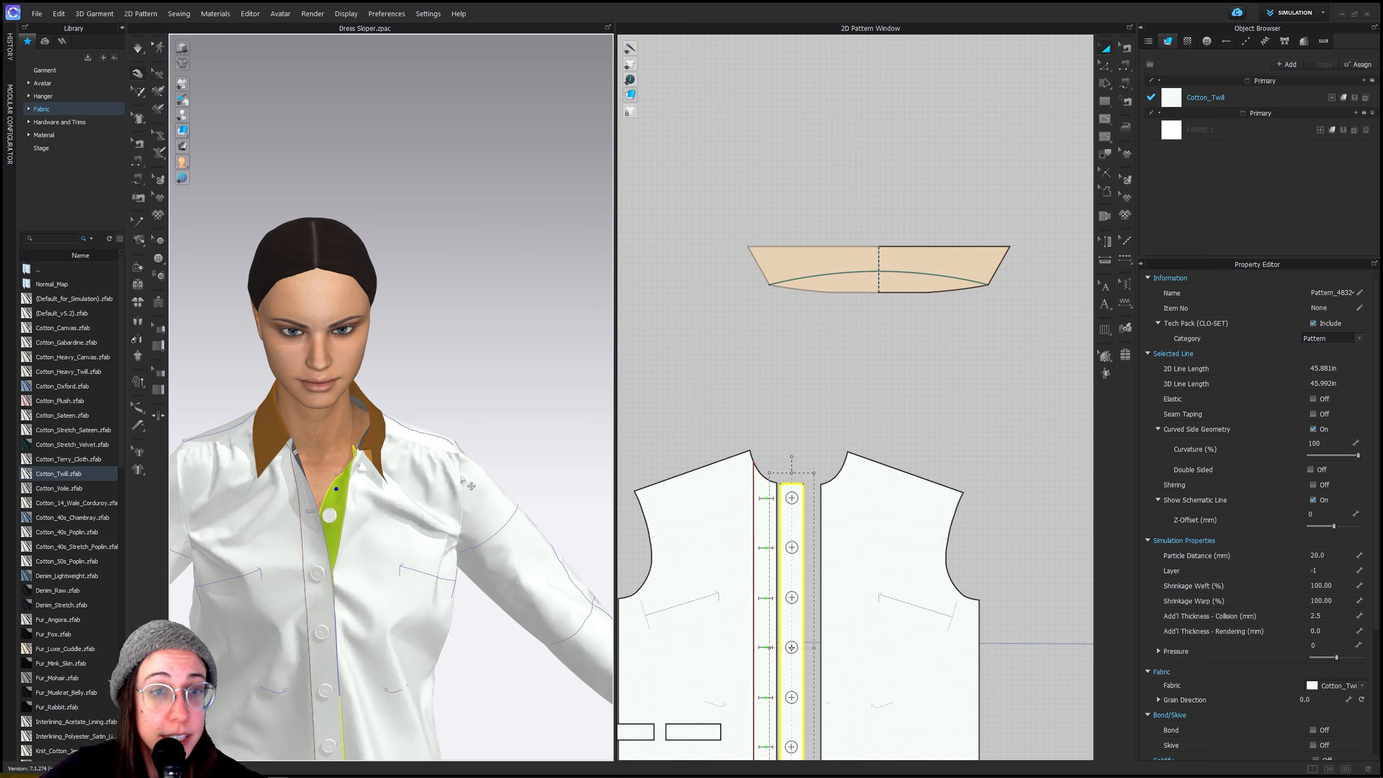
Pull the top of the button placket, the collar, the shoulder area and the front neckline into position around the folded collar
{"action": "mouse_move", "coordinate": [357, 455]}
{"action": "left_mouse_down"}
{"action": "mouse_move", "coordinate": [274, 450]}
{"action": "mouse_move", "coordinate": [325, 454]}
{"action": "mouse_move", "coordinate": [302, 451]}
{"action": "mouse_move", "coordinate": [327, 467]}
{"action": "left_mouse_up"}
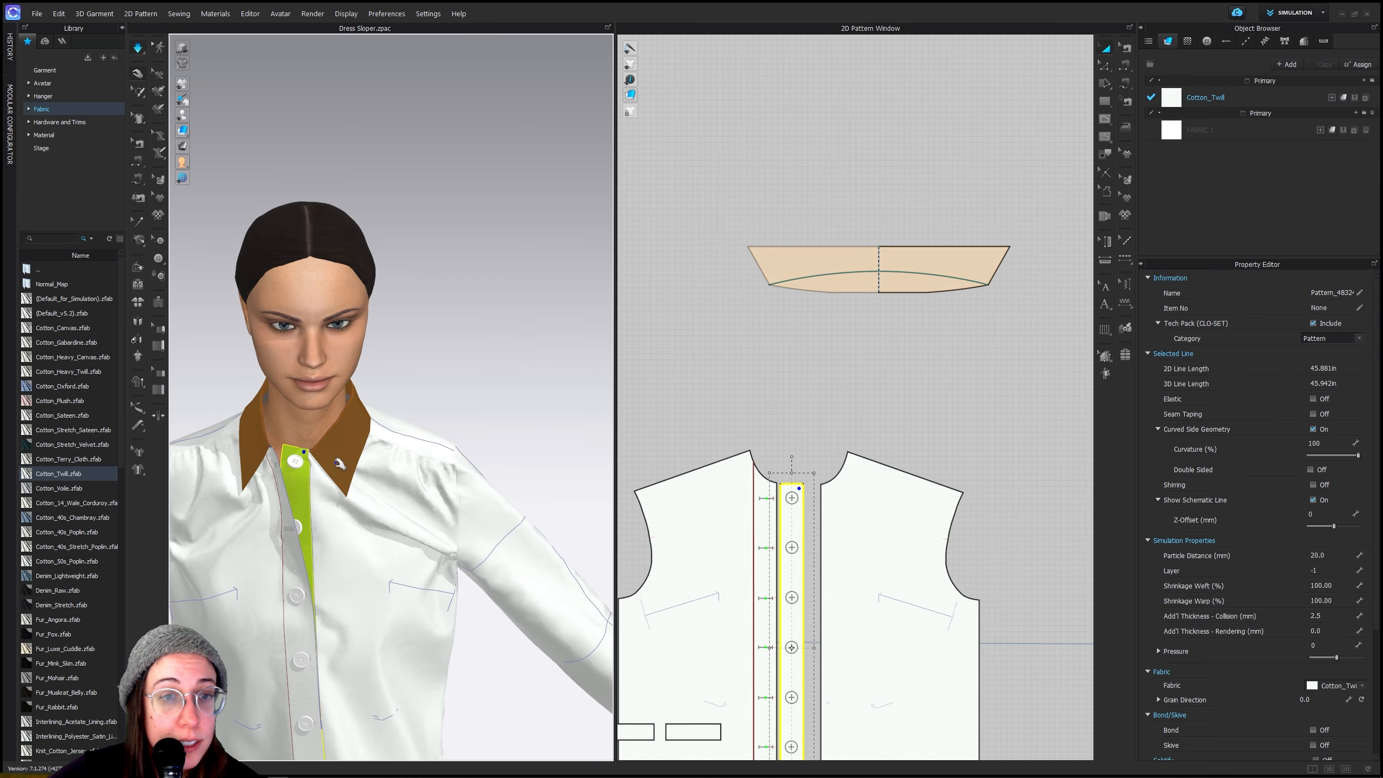
{"action": "left_click", "coordinate": [342, 443]}
{"action": "scroll", "coordinate": [391, 518], "scroll_direction": "down", "scroll_amount": 2}
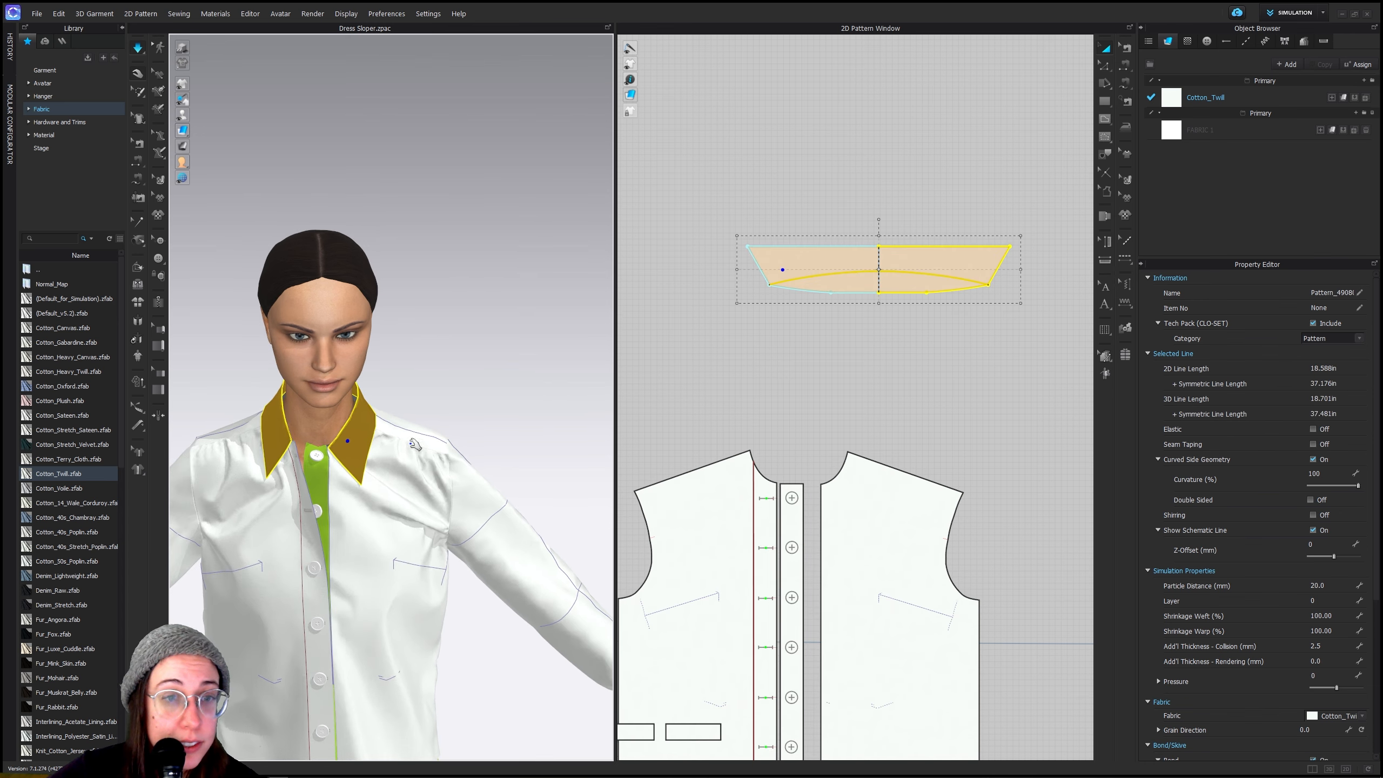
{"action": "left_click_drag", "start_coordinate": [398, 418], "coordinate": [431, 401]}
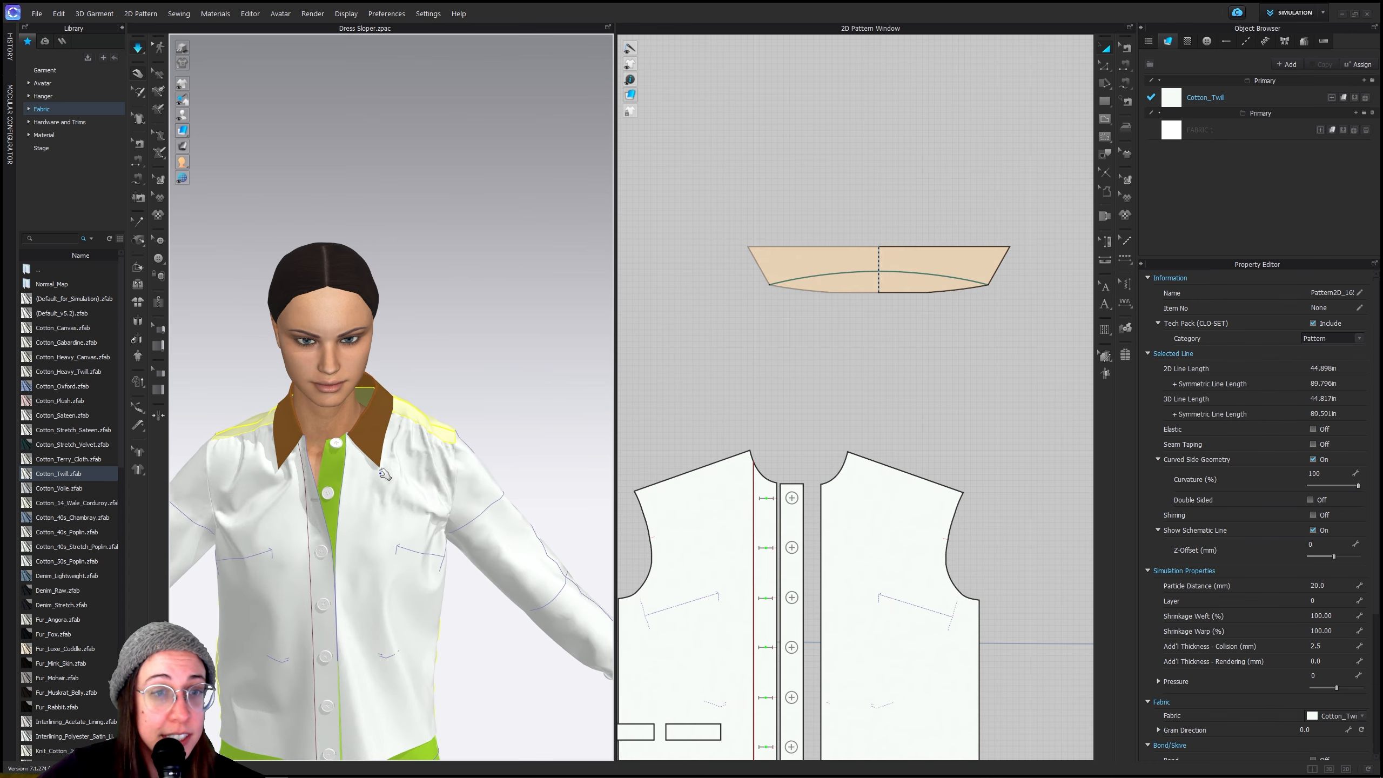
{"action": "left_click", "coordinate": [330, 442]}
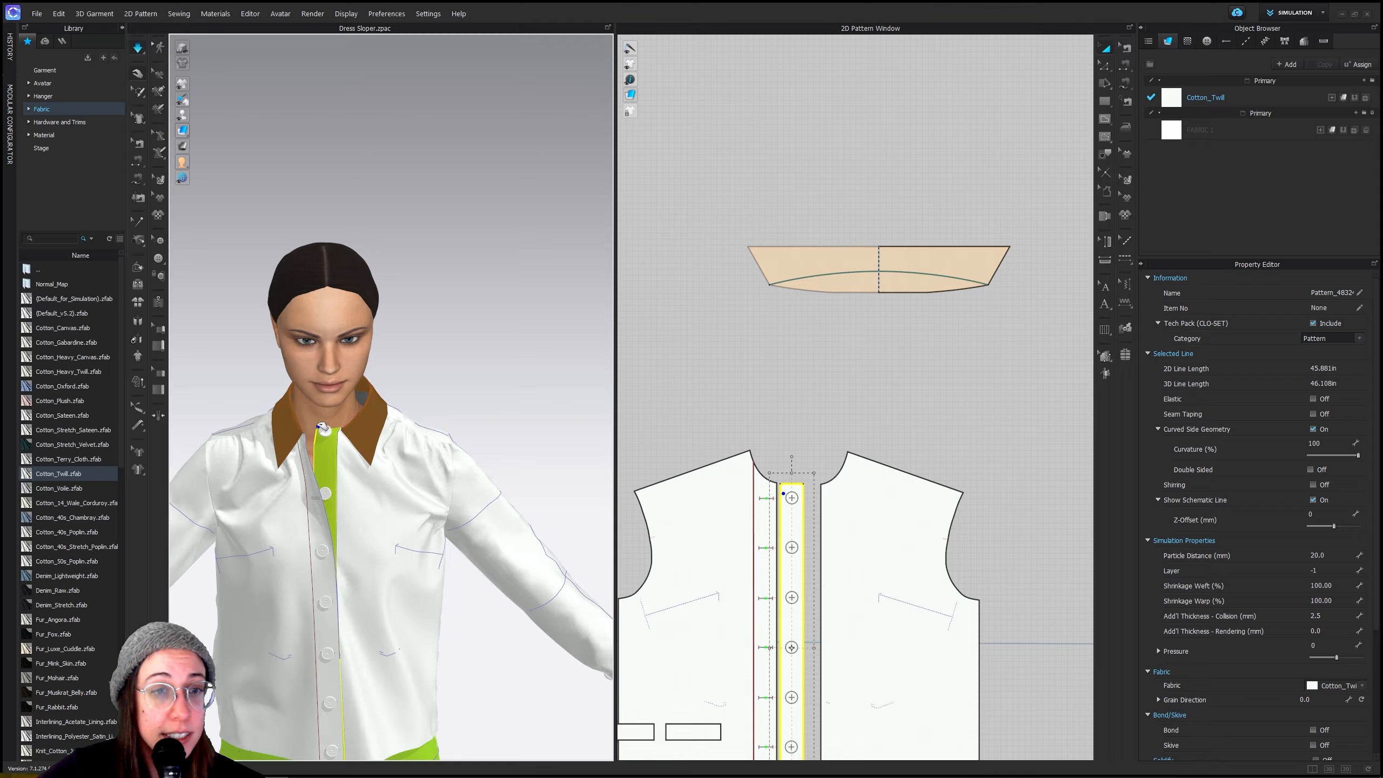
{"action": "left_click", "coordinate": [318, 428]}
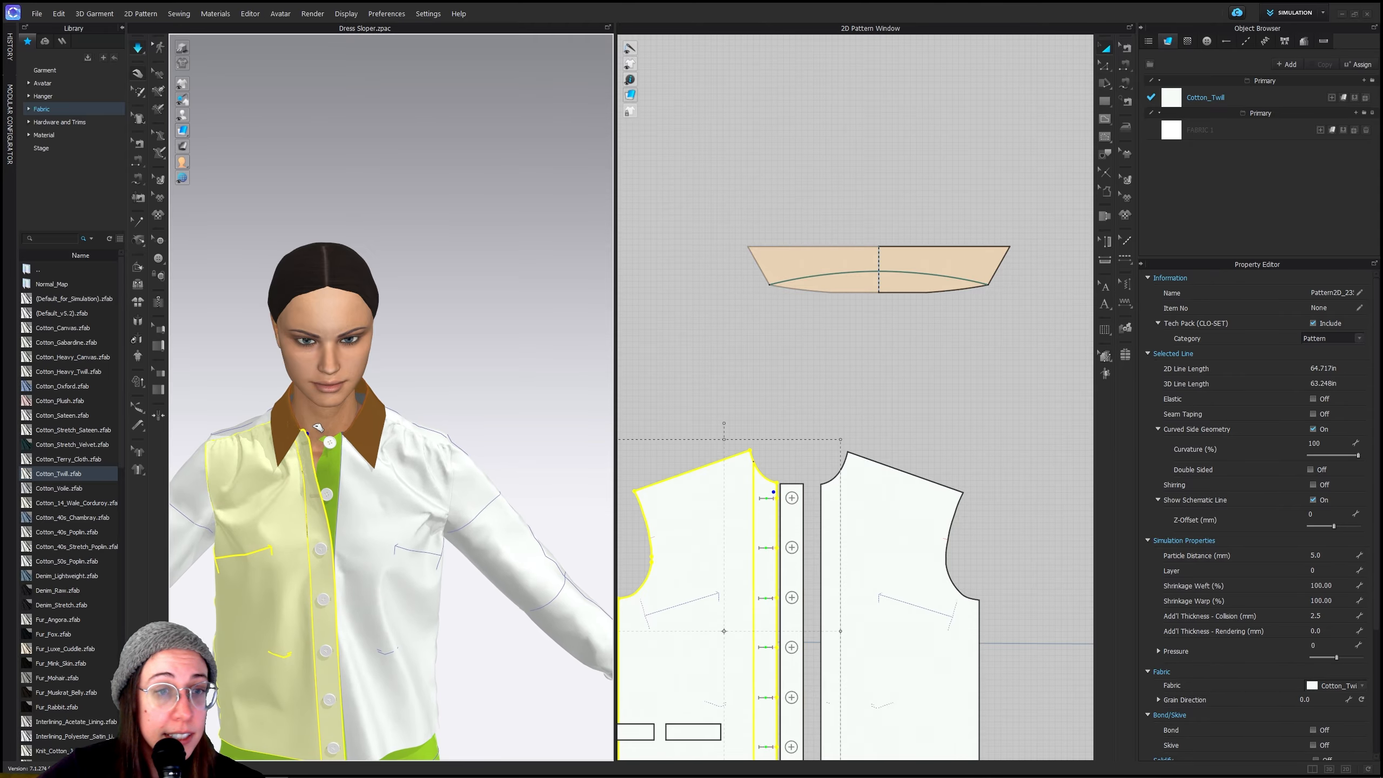
{"action": "left_click_drag", "start_coordinate": [320, 429], "coordinate": [321, 427]}
Pull the shirt's lower front edges down over the skirt to straighten the shirt during simulation
{"action": "scroll", "coordinate": [353, 601], "scroll_direction": "down", "scroll_amount": 5}
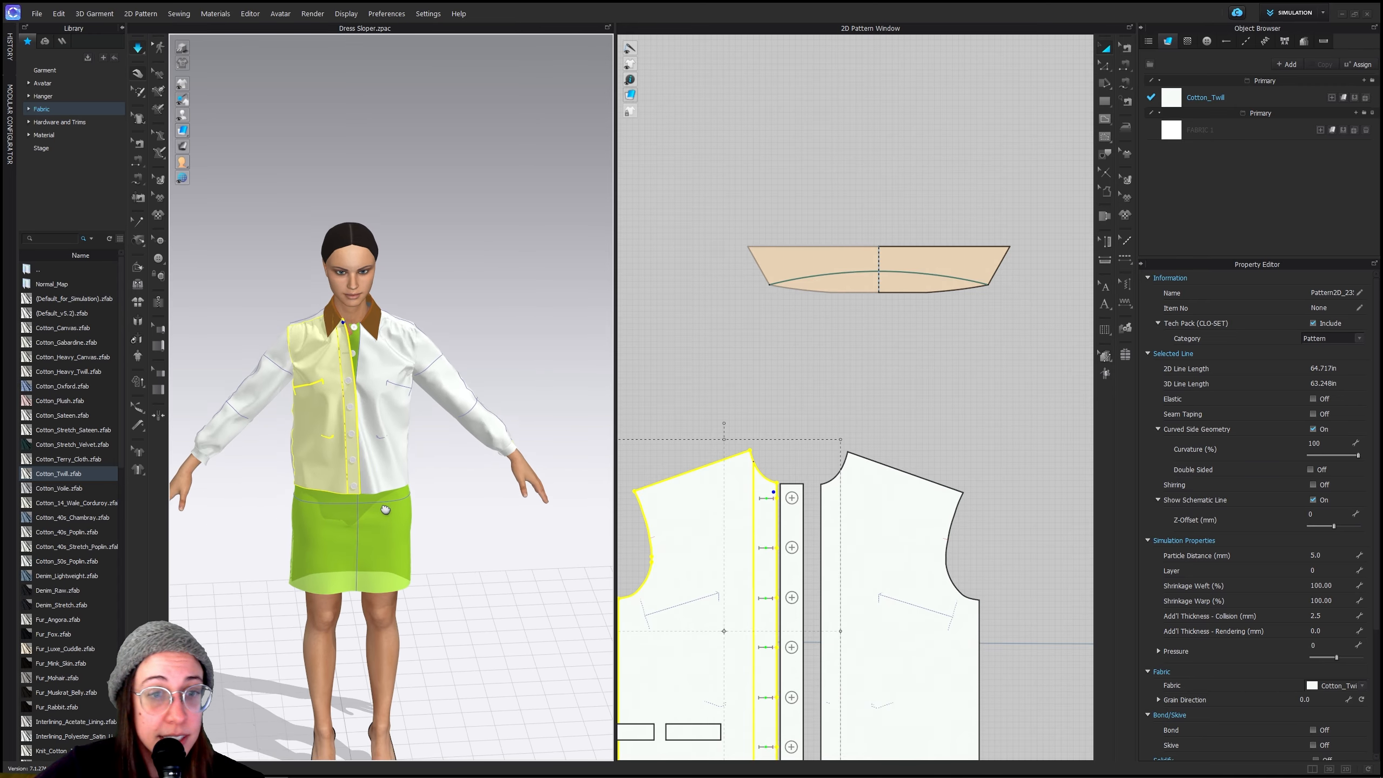
{"action": "left_click", "coordinate": [408, 475]}
{"action": "left_click_drag", "start_coordinate": [411, 481], "coordinate": [412, 484]}
{"action": "left_click_drag", "start_coordinate": [329, 467], "coordinate": [333, 490]}
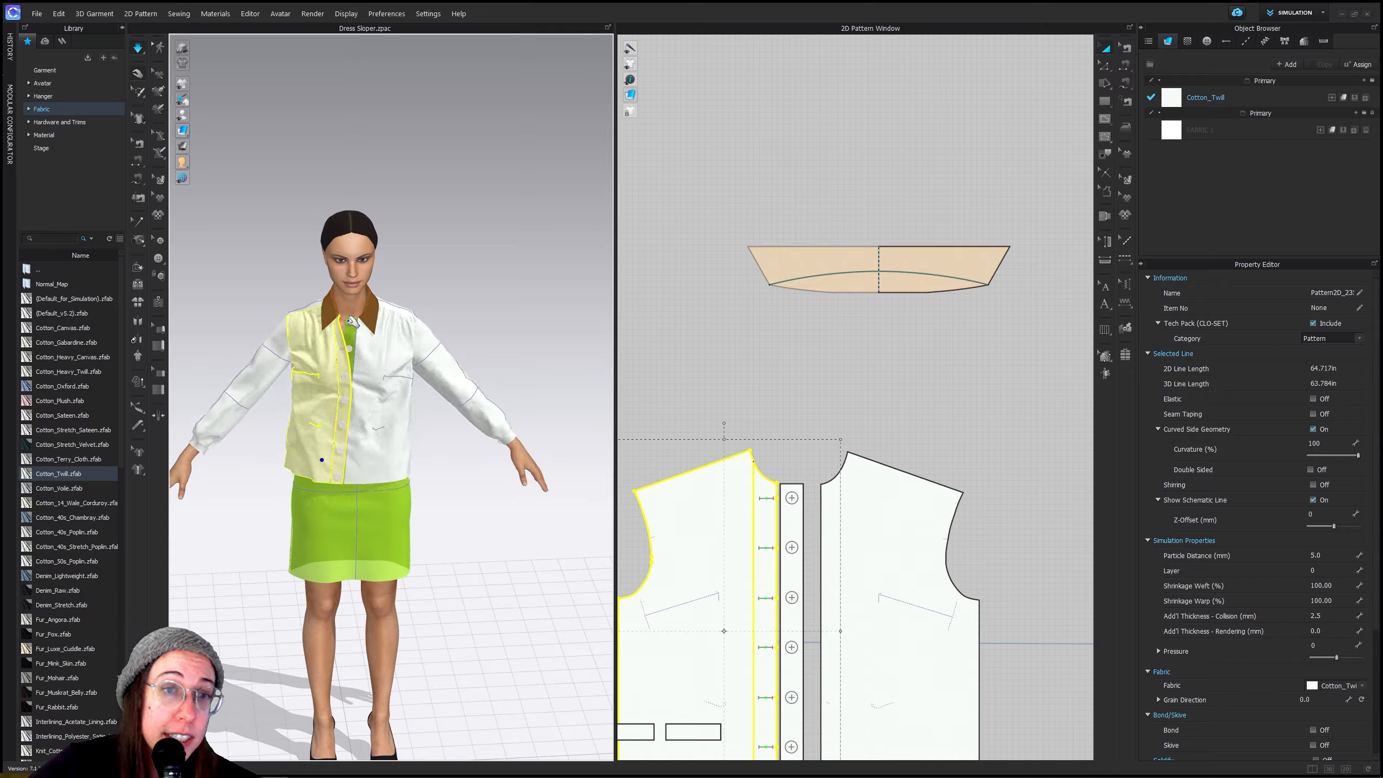
Adjust the top end of the button placket at the neckline by pulling it under the collar
{"action": "right_click_drag", "start_coordinate": [480, 495], "coordinate": [346, 550]}
{"action": "right_click_drag", "start_coordinate": [216, 543], "coordinate": [368, 417]}
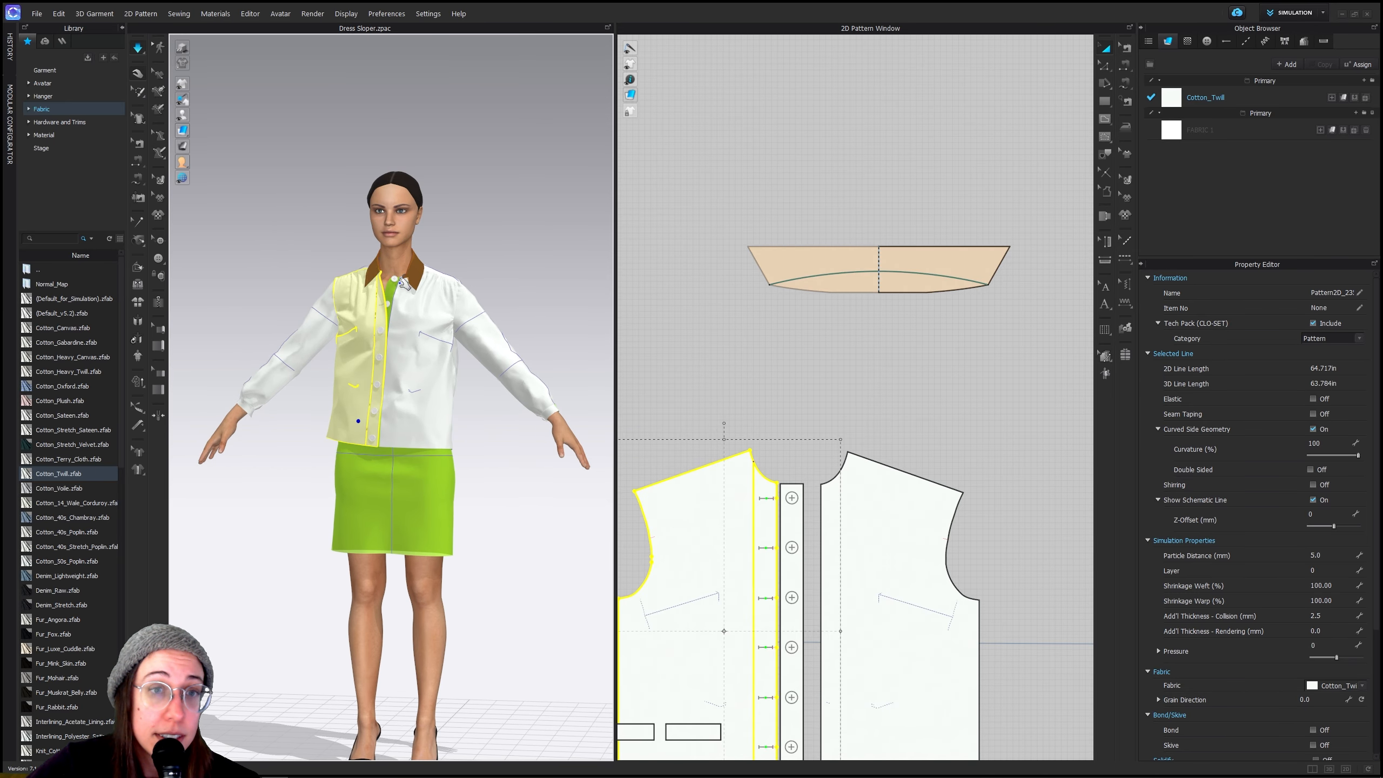
{"action": "scroll", "coordinate": [399, 281], "scroll_direction": "up", "scroll_amount": 10}
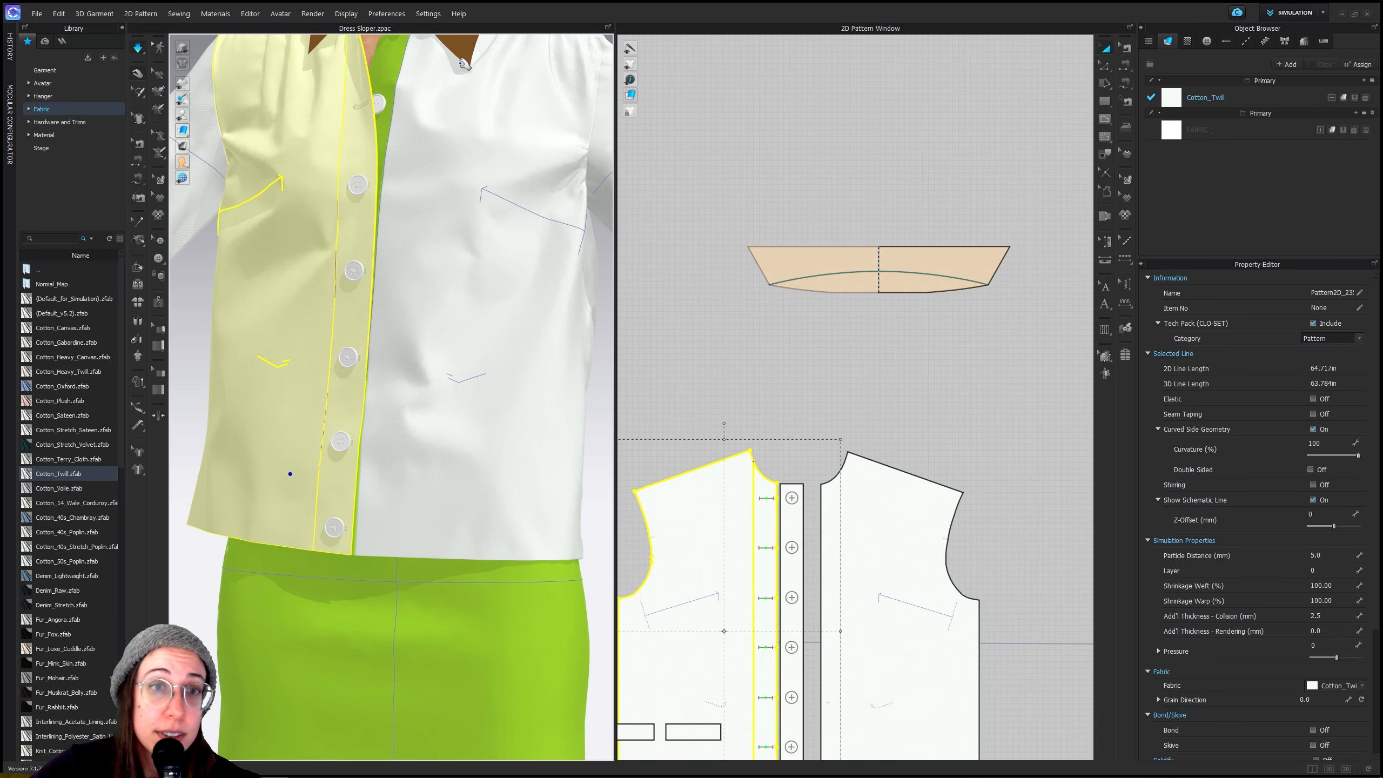
{"action": "middle_click_drag", "start_coordinate": [446, 318], "coordinate": [416, 485]}
{"action": "scroll", "coordinate": [418, 235], "scroll_direction": "up", "scroll_amount": 3}
{"action": "scroll", "coordinate": [420, 191], "scroll_direction": "up", "scroll_amount": 4}
{"action": "middle_click_drag", "start_coordinate": [420, 199], "coordinate": [422, 395]}
{"action": "scroll", "coordinate": [415, 306], "scroll_direction": "up", "scroll_amount": 3}
{"action": "right_click_drag", "start_coordinate": [411, 265], "coordinate": [463, 389]}
{"action": "left_click_drag", "start_coordinate": [379, 362], "coordinate": [357, 322]}
{"action": "right_click_drag", "start_coordinate": [357, 323], "coordinate": [541, 352]}
{"action": "scroll", "coordinate": [541, 353], "scroll_direction": "down", "scroll_amount": 10}
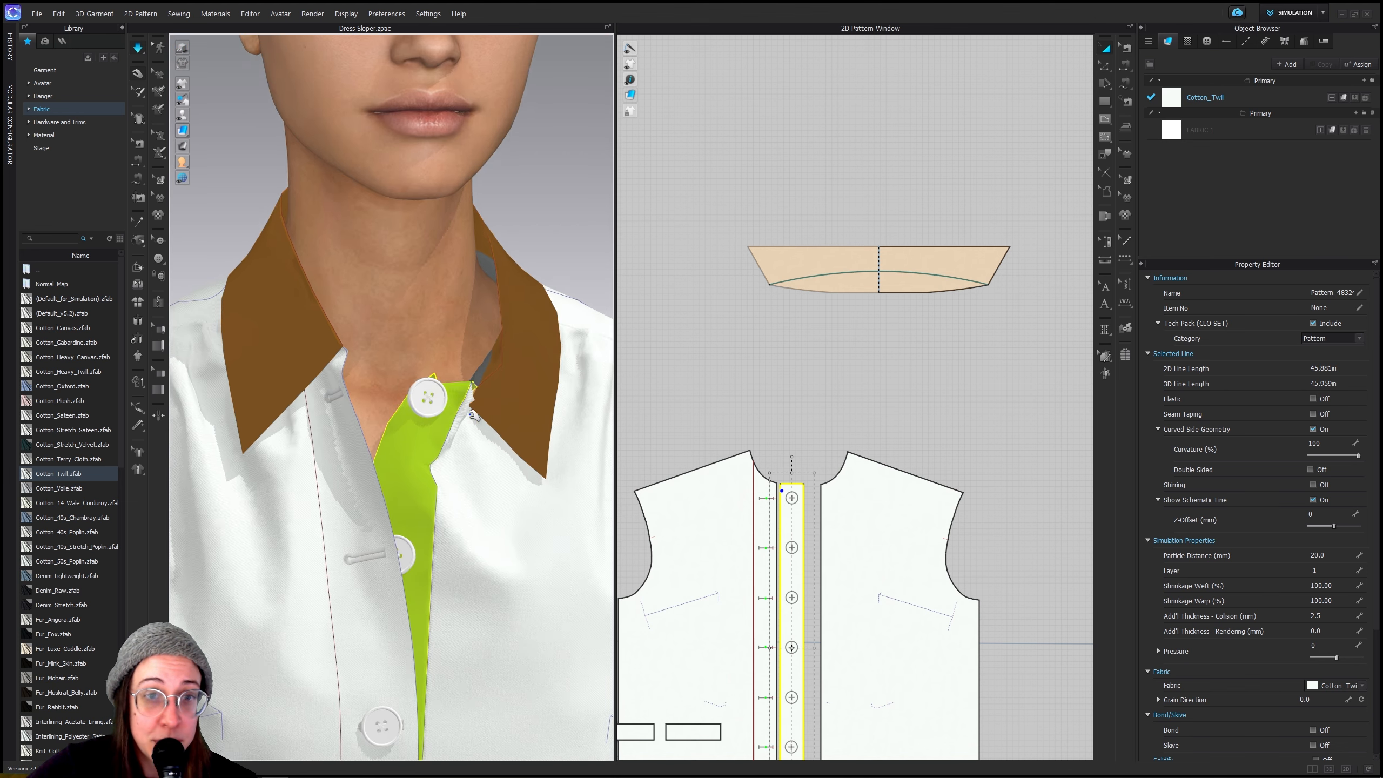
{"action": "scroll", "coordinate": [492, 563], "scroll_direction": "down", "scroll_amount": 5}
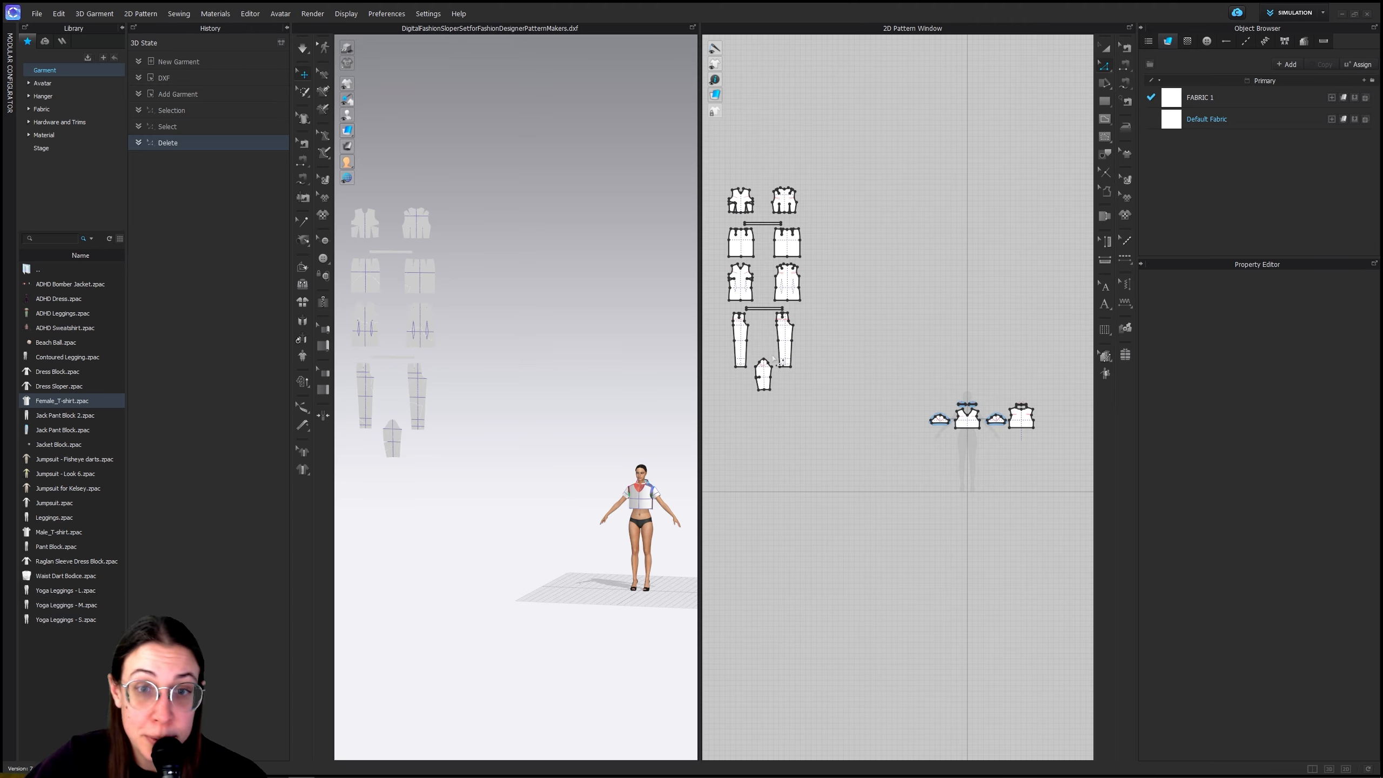
Delete the imported bodice, skirt and dress blocks with their upper waistband, and the sleeve block, leaving the trouser blocks and lower waistband
{"action": "scroll", "coordinate": [863, 344], "scroll_direction": "down", "scroll_amount": 2}
{"action": "middle_click_drag", "start_coordinate": [863, 344], "coordinate": [939, 378]}
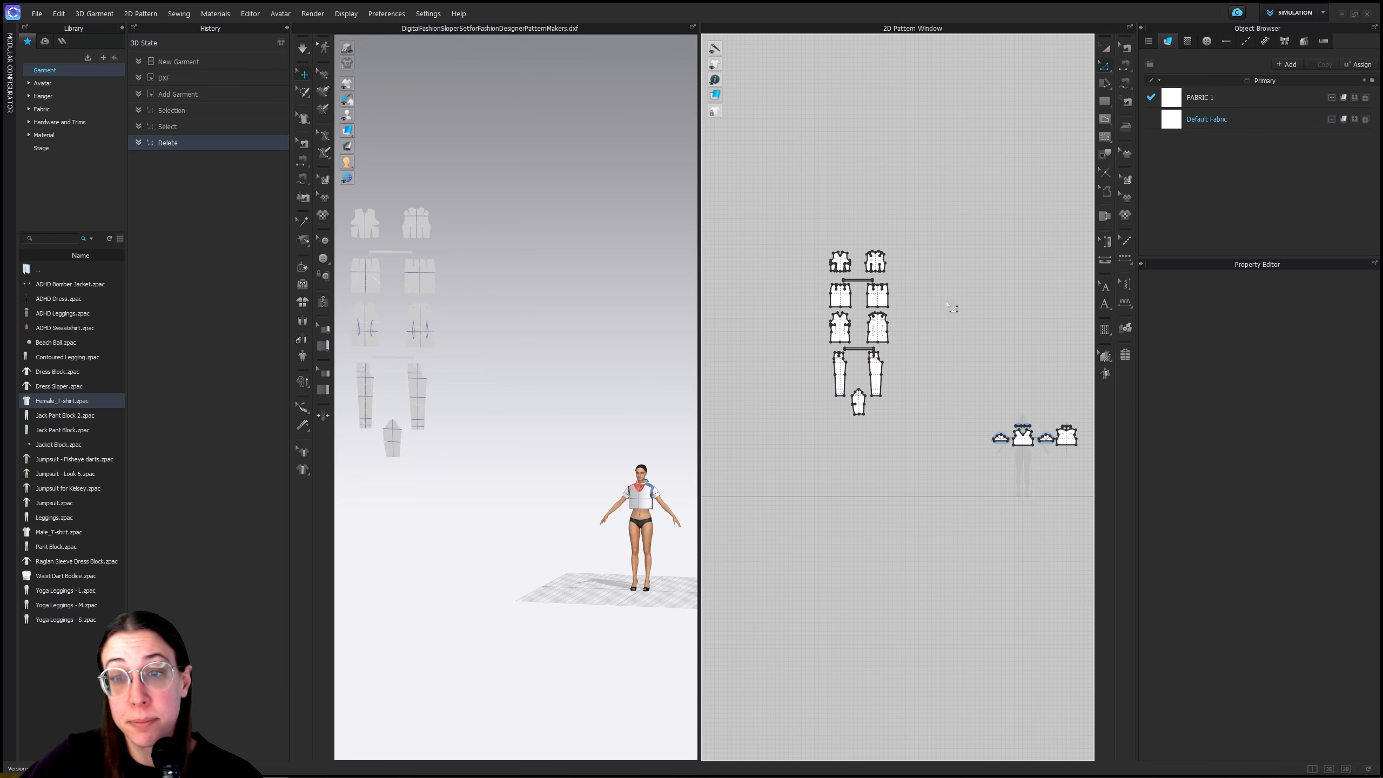
{"action": "left_click", "coordinate": [1105, 48]}
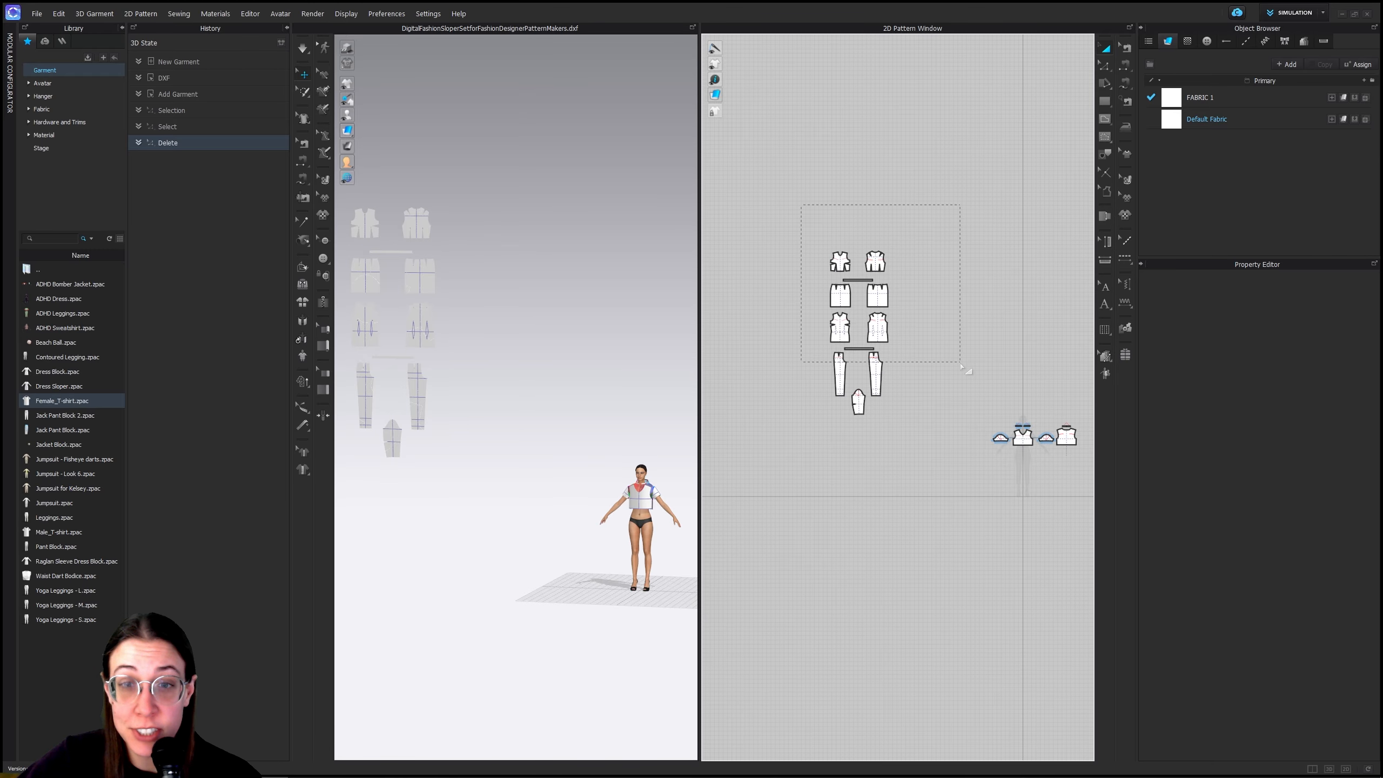
{"action": "left_click_drag", "start_coordinate": [956, 349], "coordinate": [954, 348]}
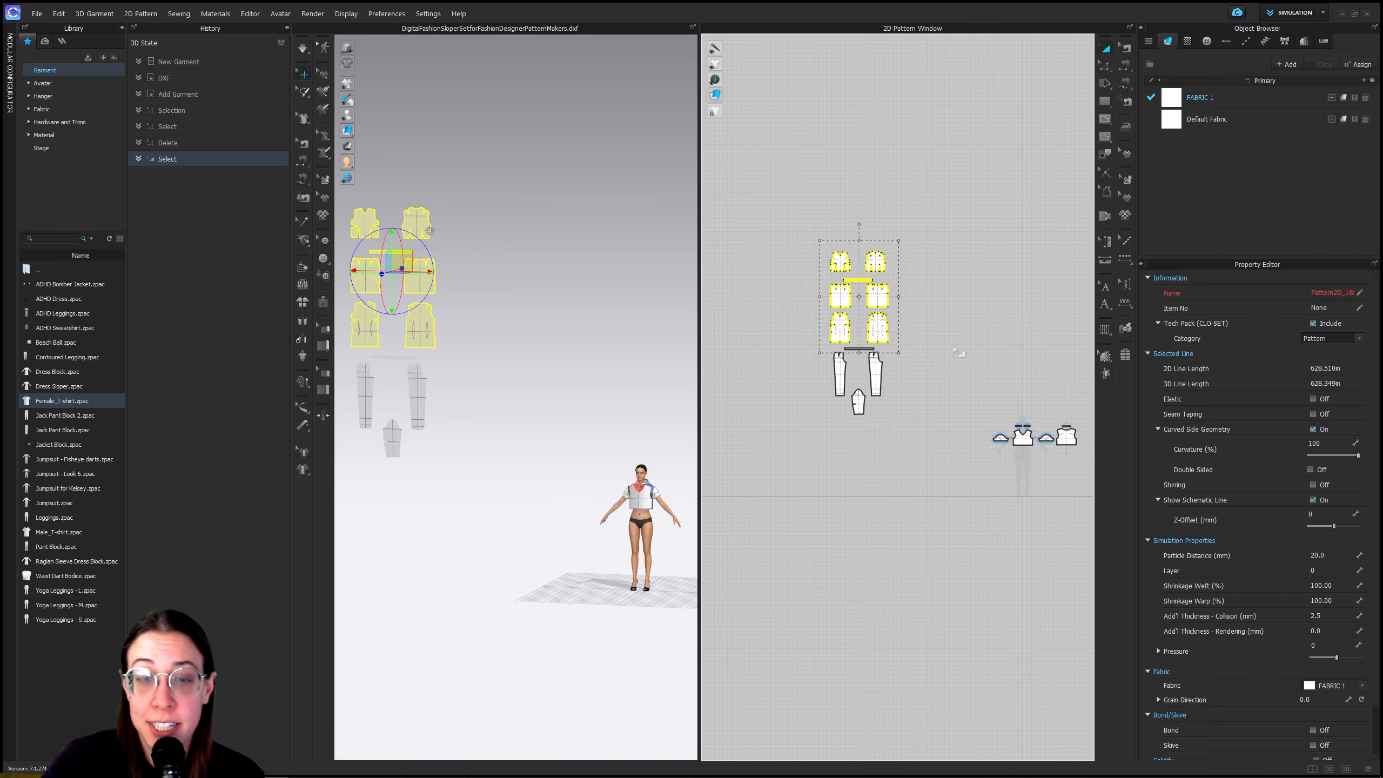
{"action": "key", "text": "Delete"}
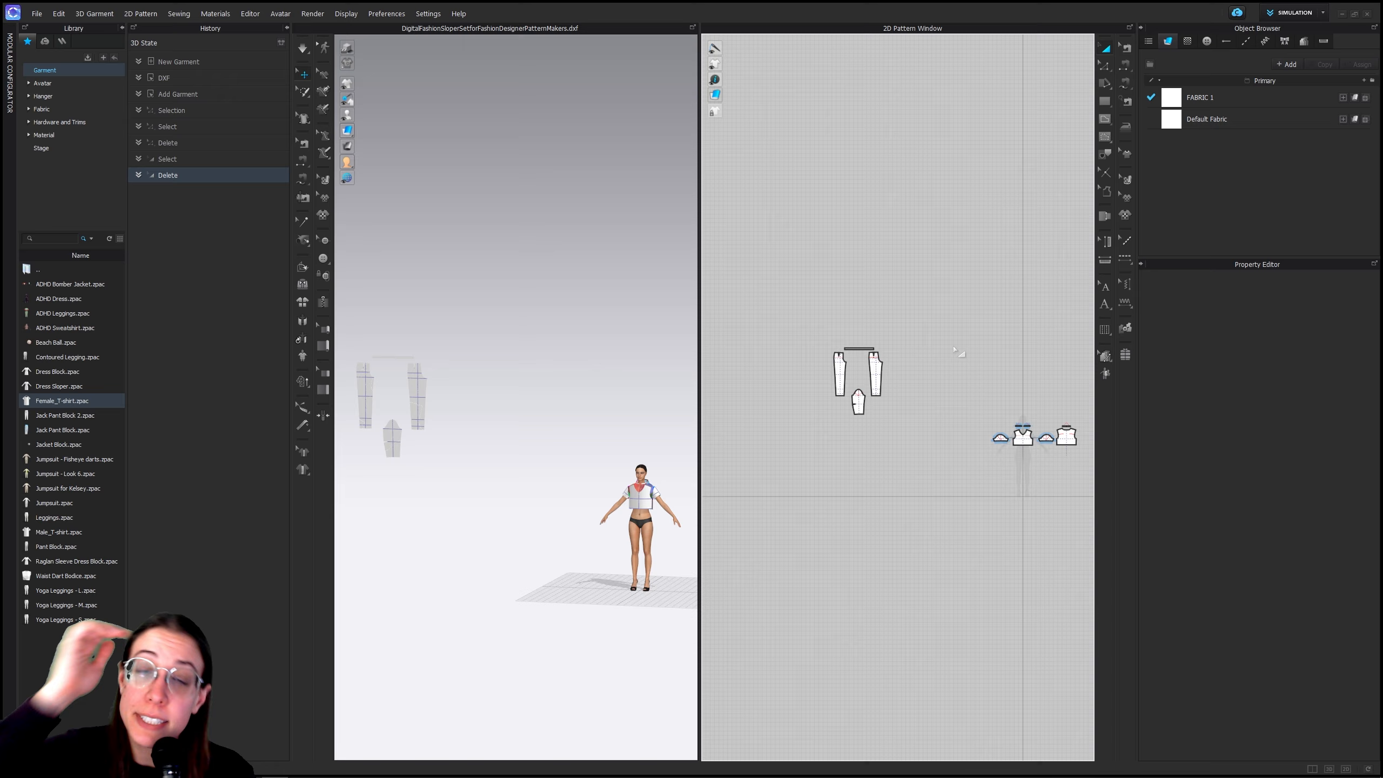
{"action": "left_click", "coordinate": [858, 402]}
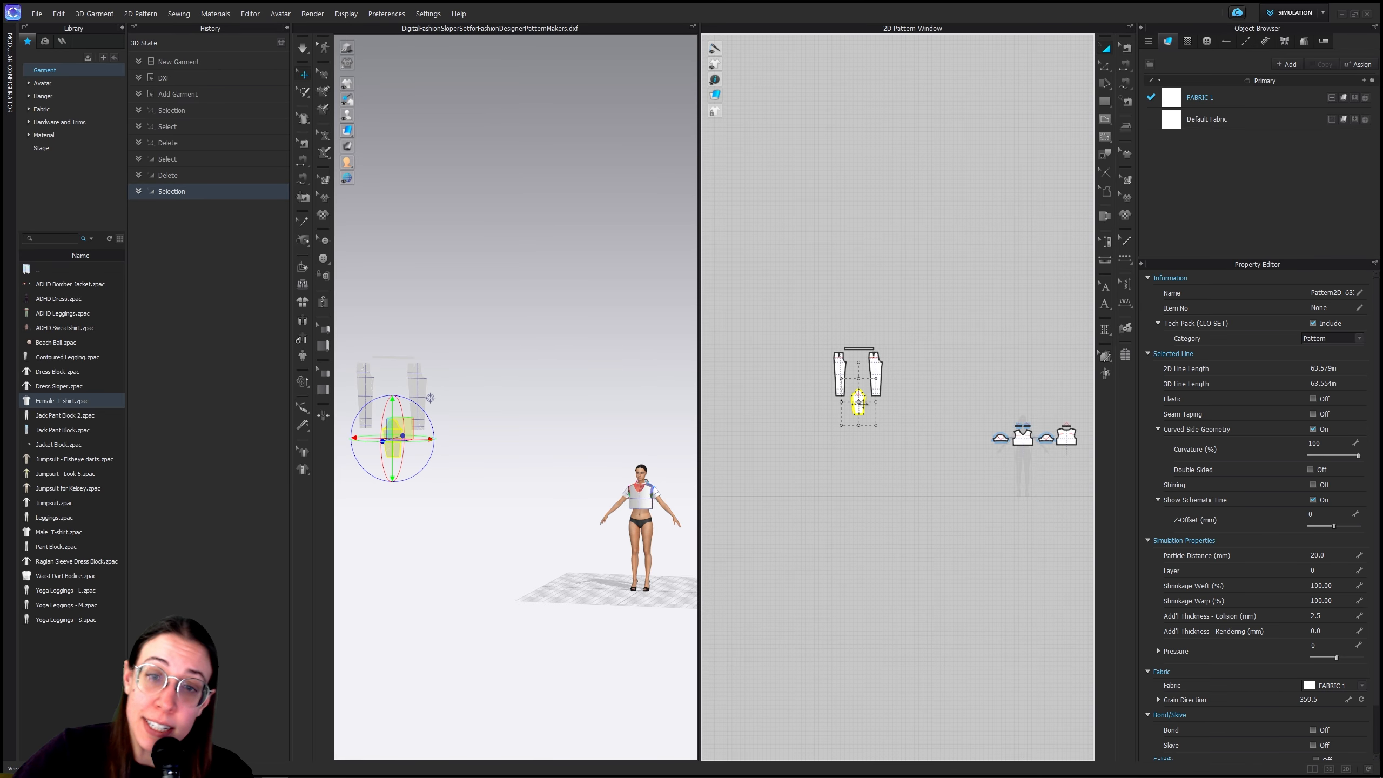
{"action": "key", "text": "Delete"}
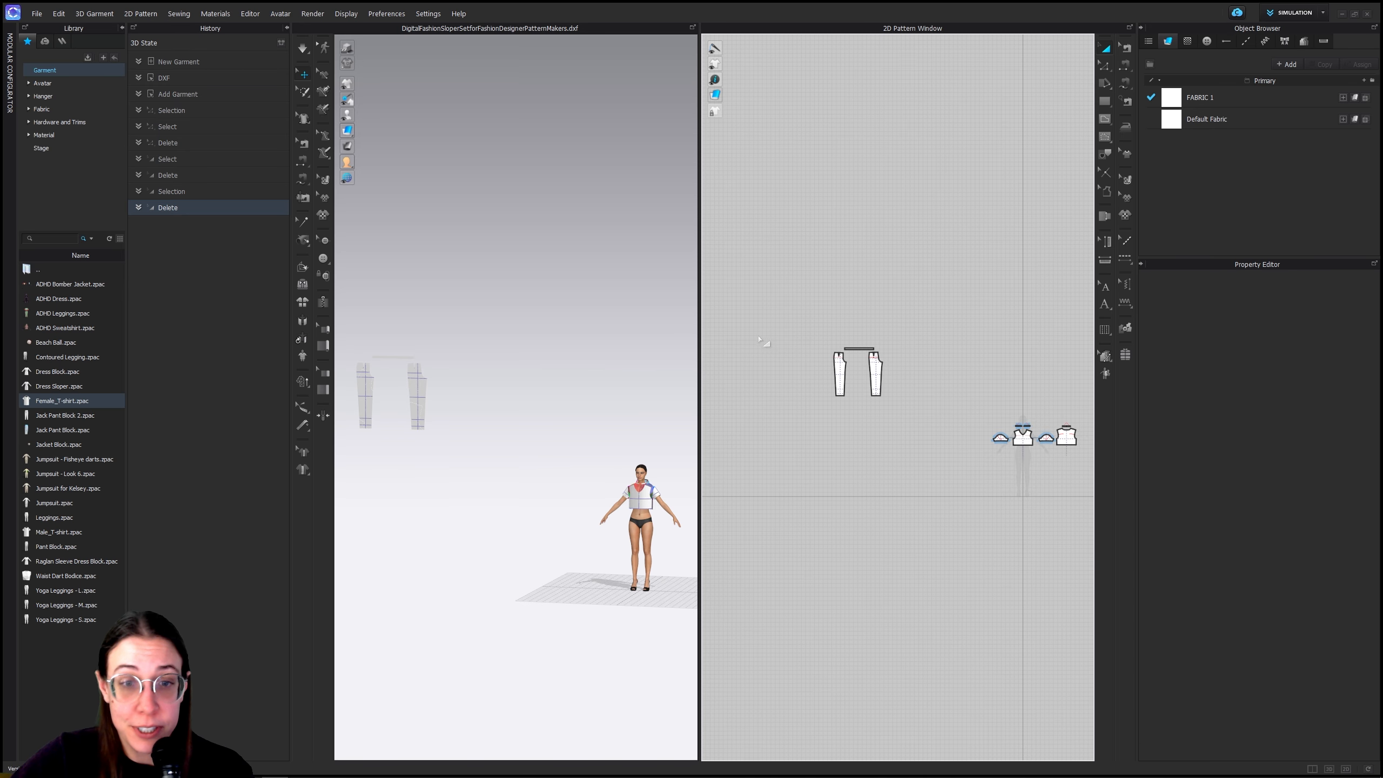
Clone the two trouser blocks and the waistband as symmetric patterns with sewing, placed beside the originals at the same height
{"action": "left_click_drag", "start_coordinate": [921, 444], "coordinate": [922, 445]}
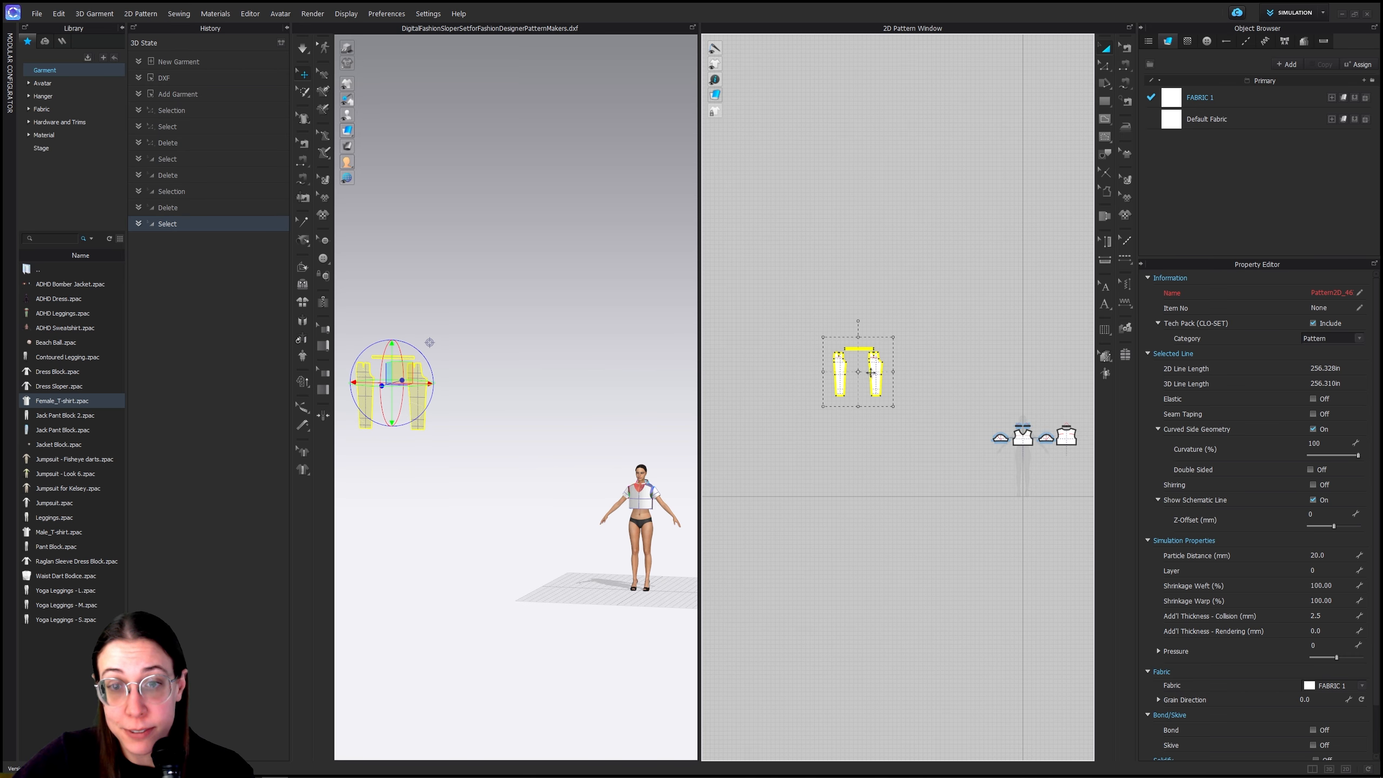
{"action": "right_click", "coordinate": [876, 369]}
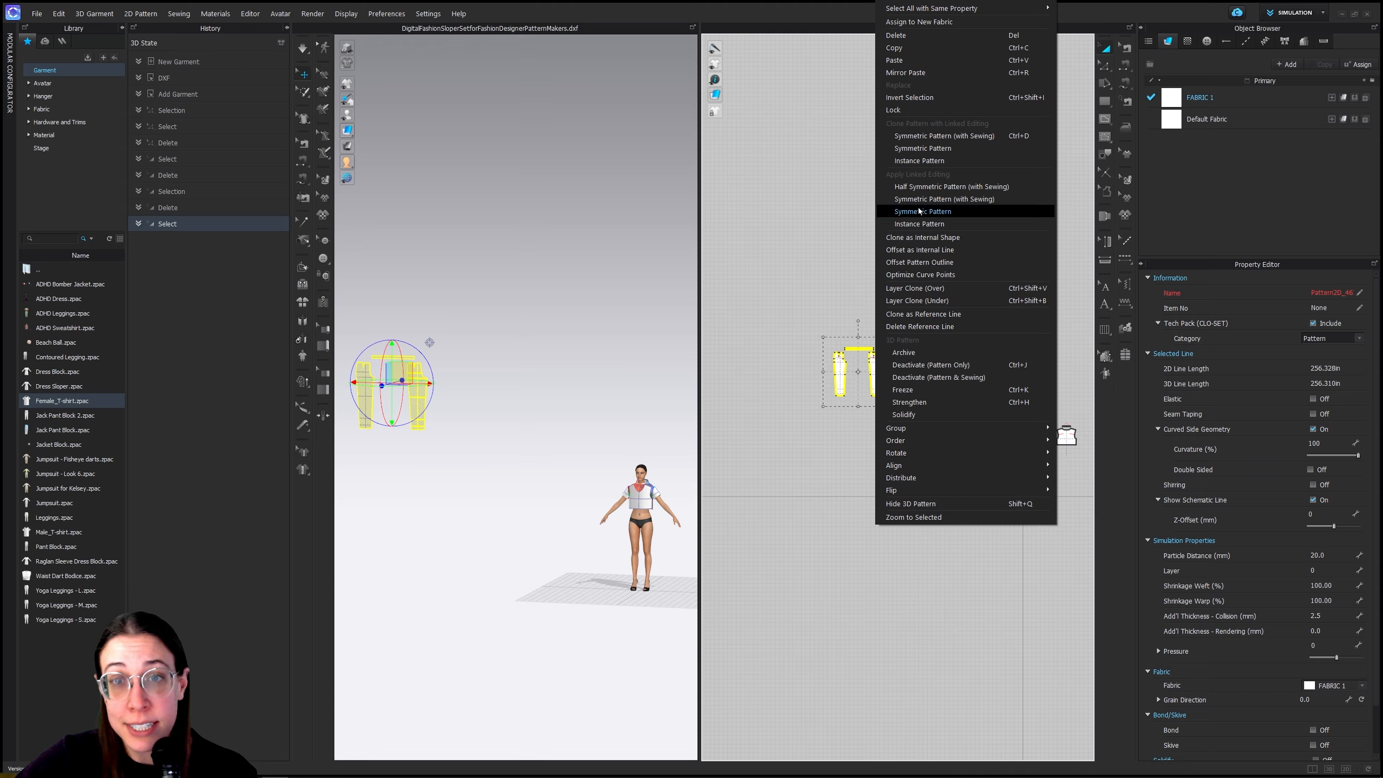
{"action": "left_click", "coordinate": [914, 138]}
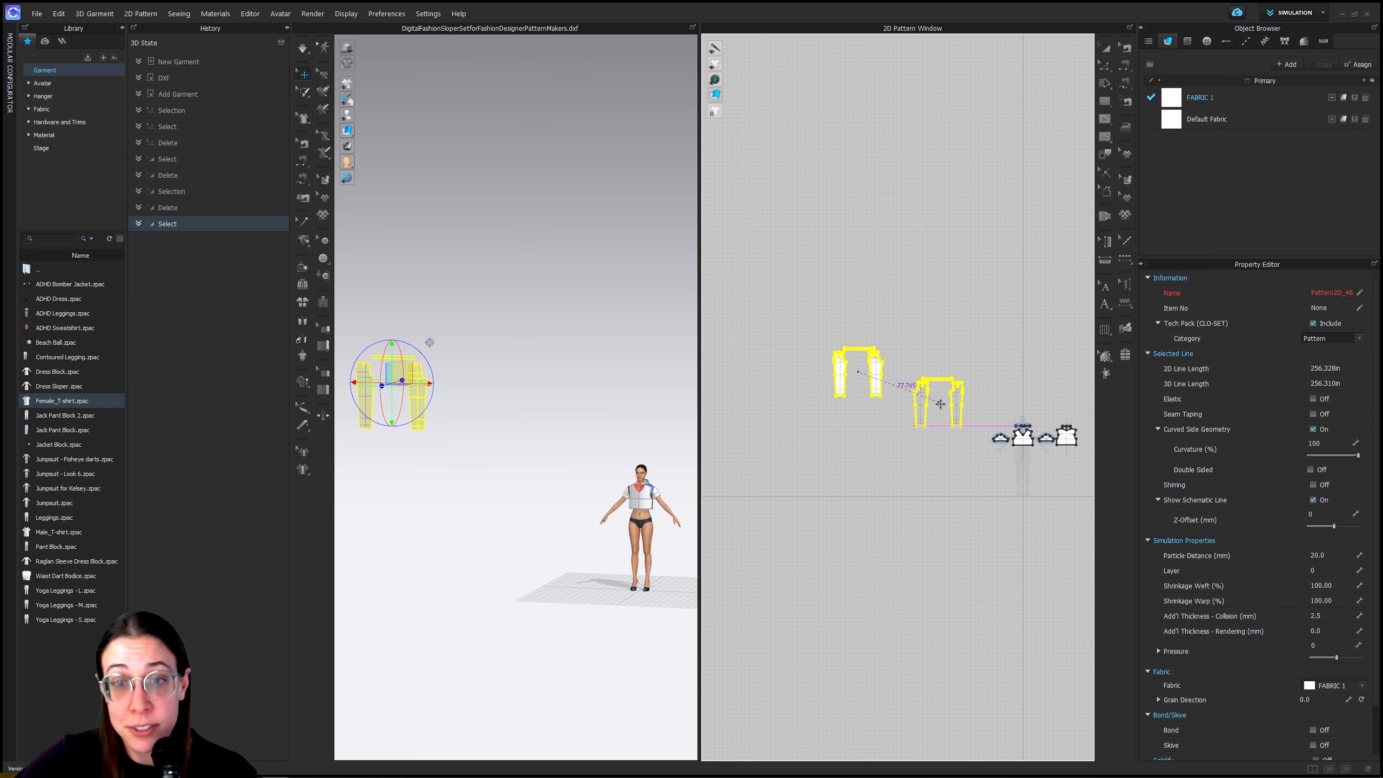
{"action": "left_click", "coordinate": [924, 372]}
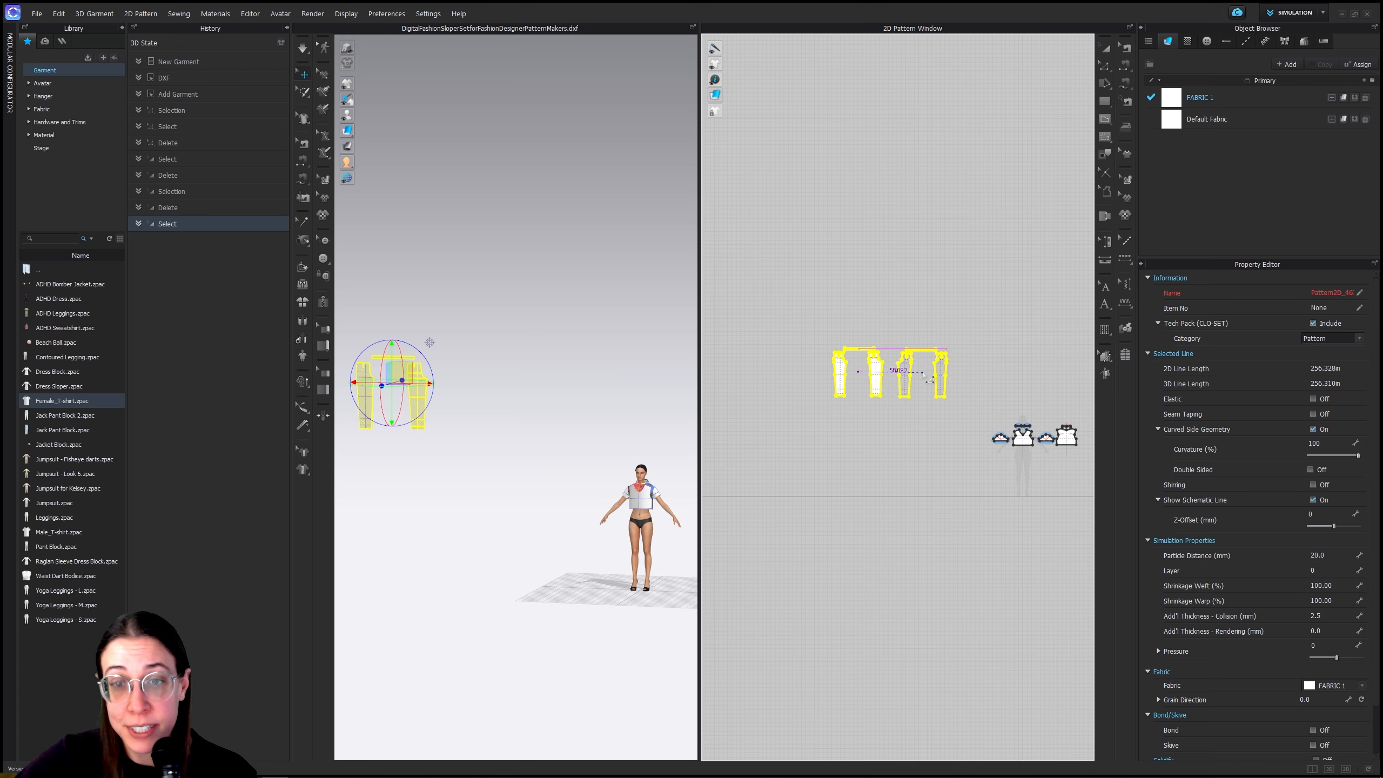
Delete the mirrored copy of the waistband
{"action": "left_click", "coordinate": [1104, 51]}
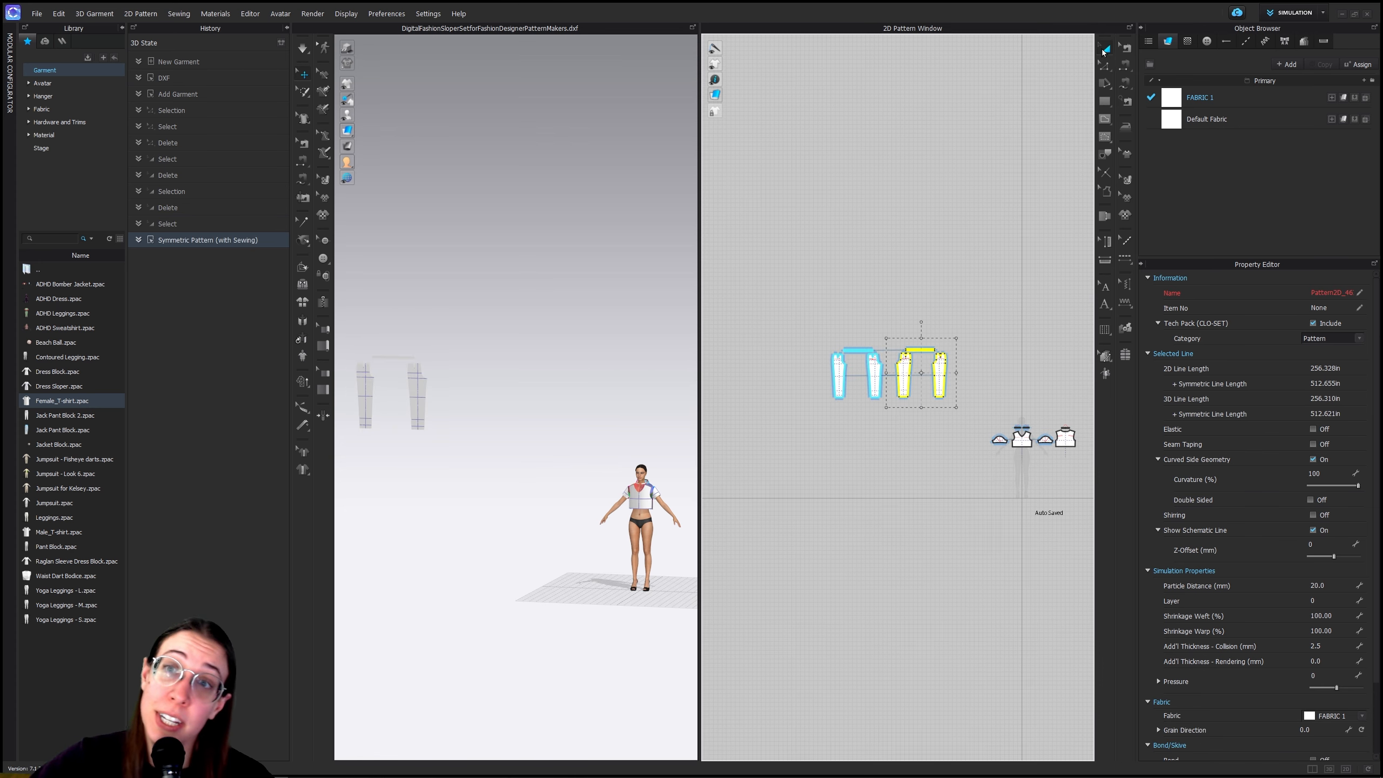
{"action": "left_click", "coordinate": [969, 338]}
{"action": "left_click", "coordinate": [925, 350]}
{"action": "key", "text": "Delete"}
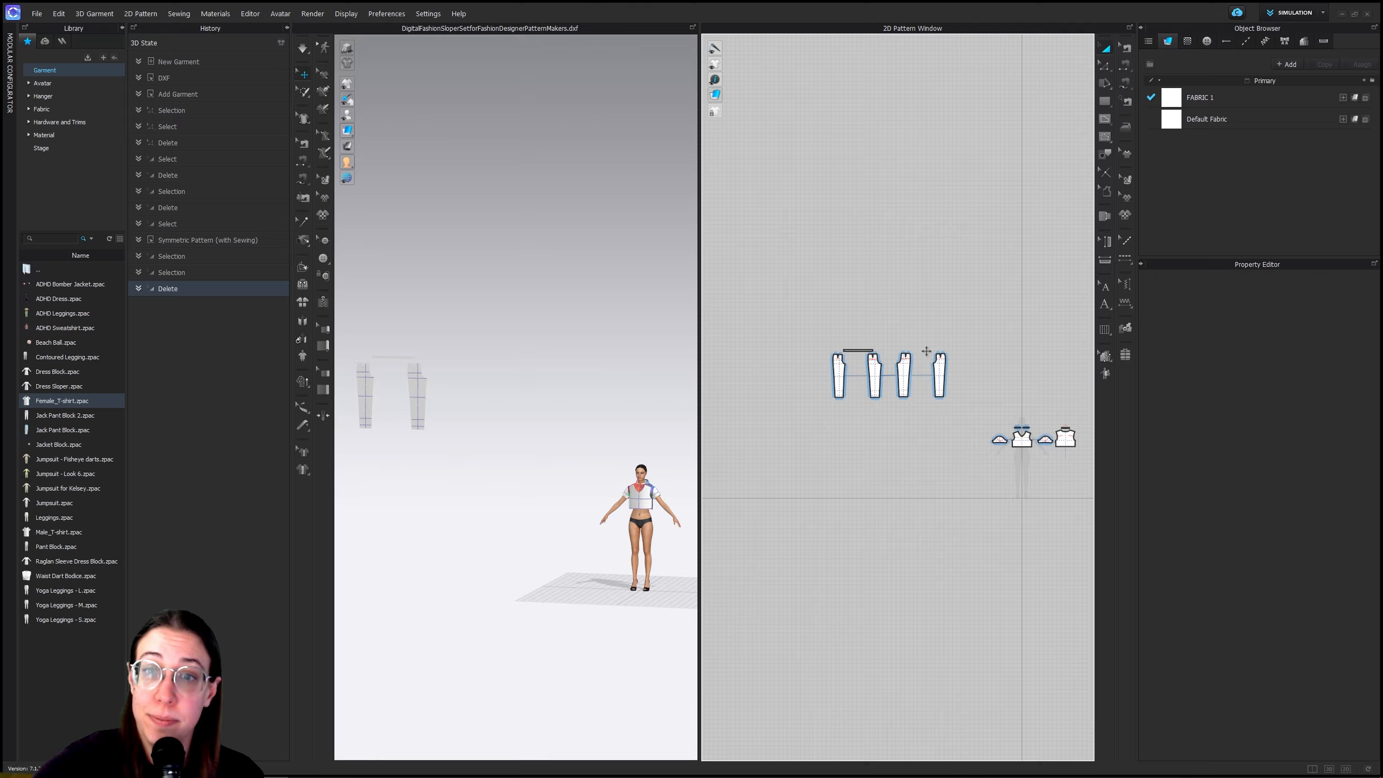
Place the mirrored pair of front trouser panels in front of the avatar's legs using the arrangement points
{"action": "scroll", "coordinate": [889, 365], "scroll_direction": "up", "scroll_amount": 3}
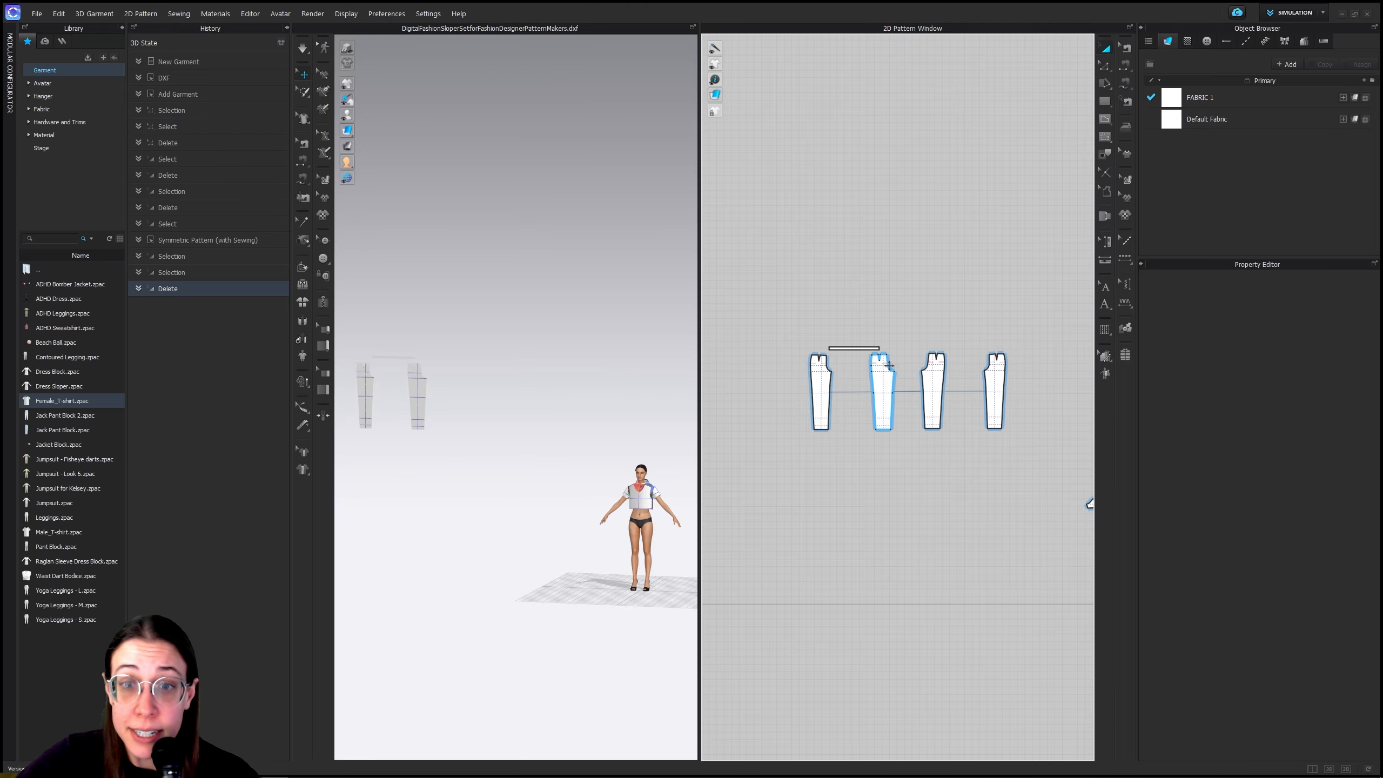
{"action": "middle_click_drag", "start_coordinate": [1027, 438], "coordinate": [920, 379]}
{"action": "left_click", "coordinate": [842, 303]}
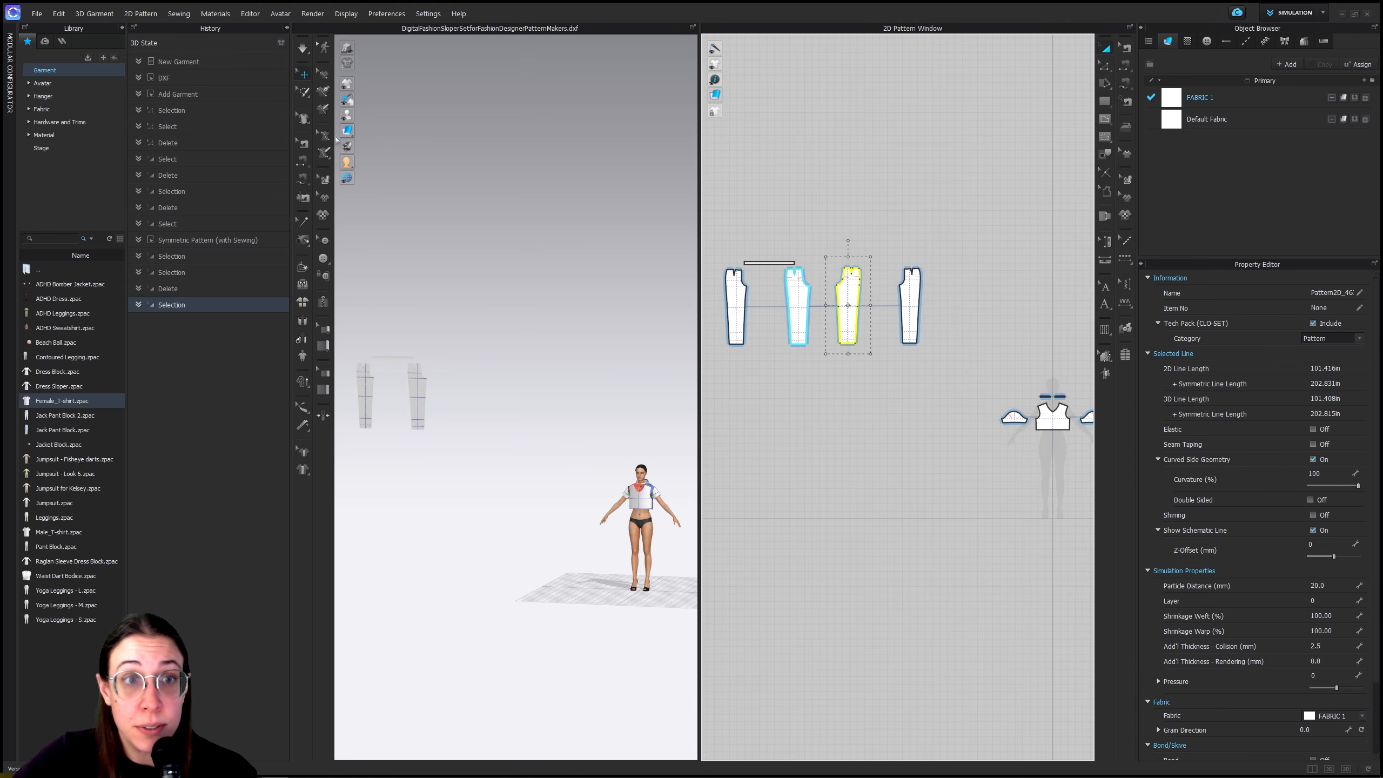
{"action": "left_click", "coordinate": [378, 114]}
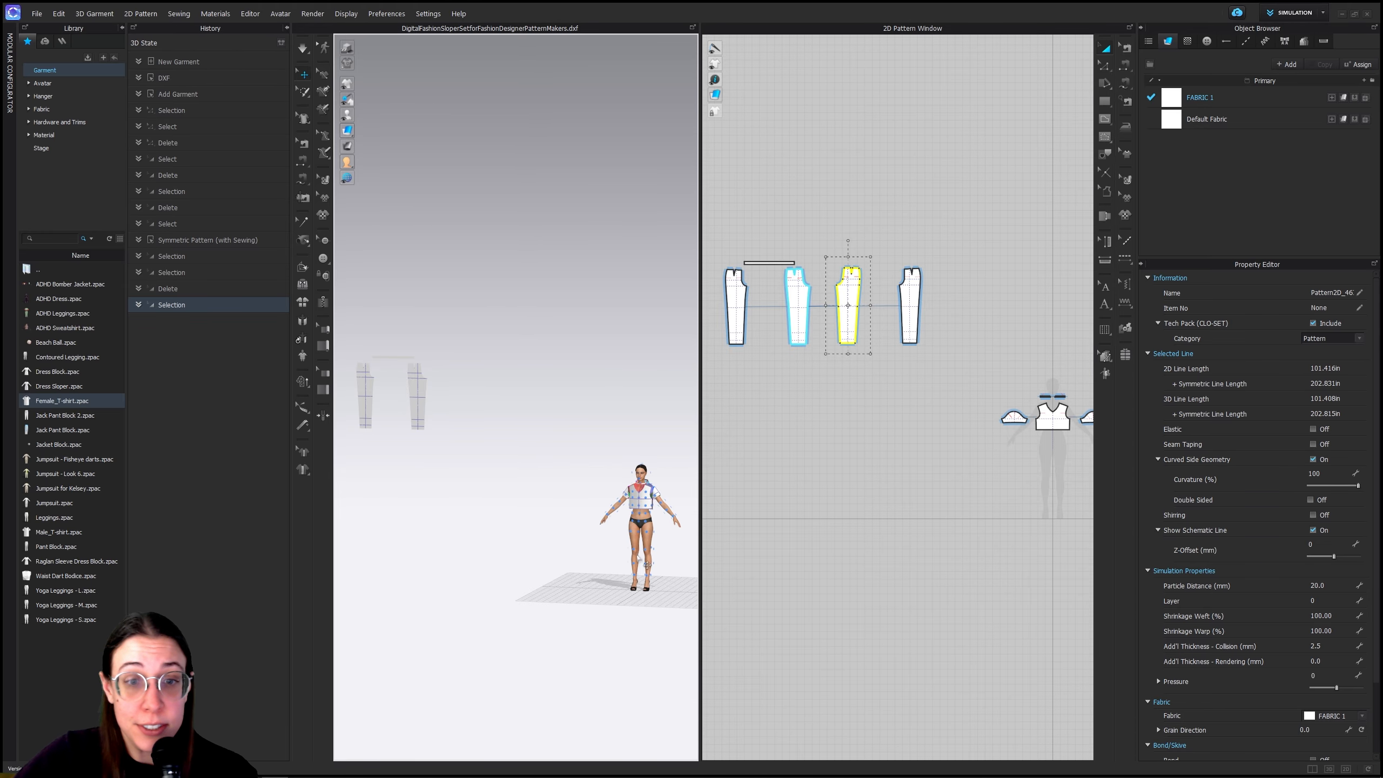
{"action": "middle_click_drag", "start_coordinate": [837, 346], "coordinate": [765, 262]}
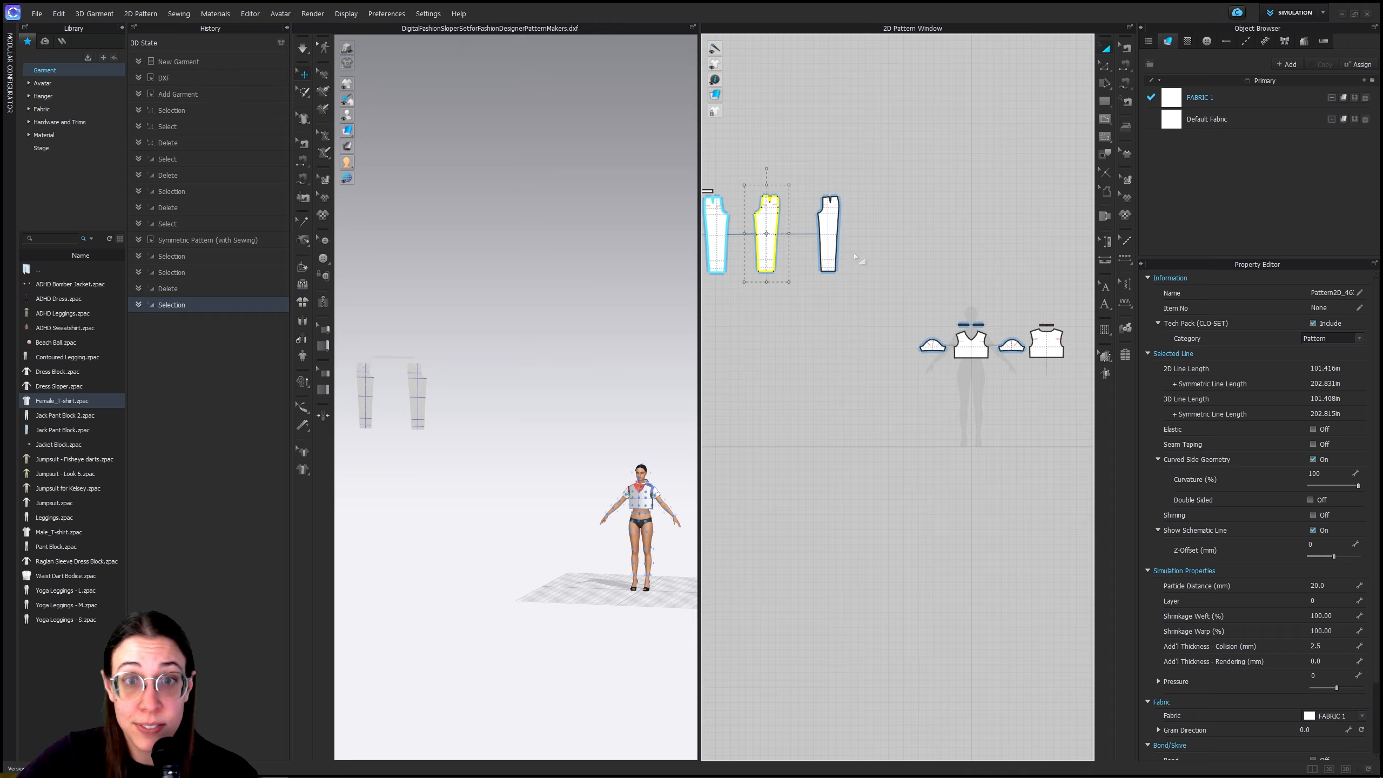
{"action": "left_click", "coordinate": [647, 551]}
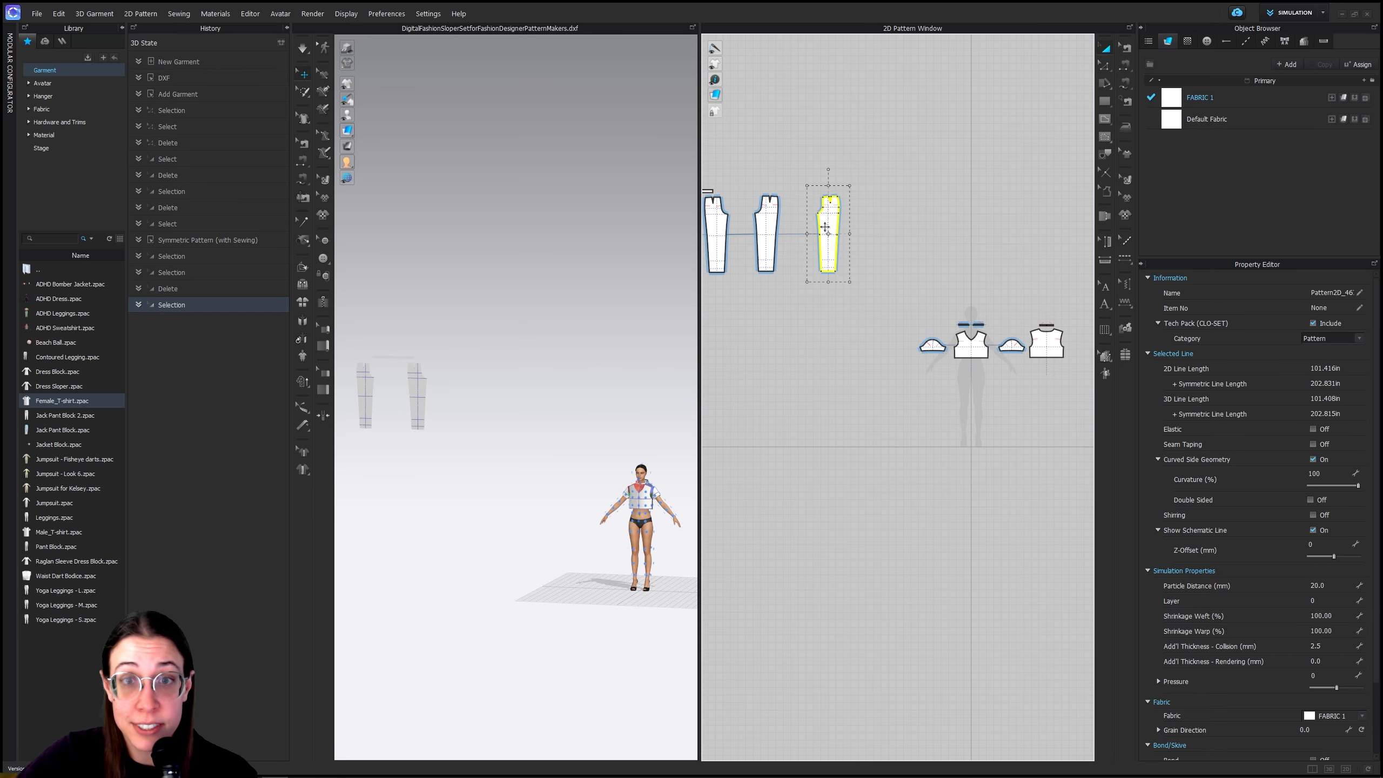
{"action": "left_click", "coordinate": [651, 559]}
Place the mirrored pair of back trouser panels behind the avatar's legs using the arrangement points
{"action": "left_click", "coordinate": [766, 209]}
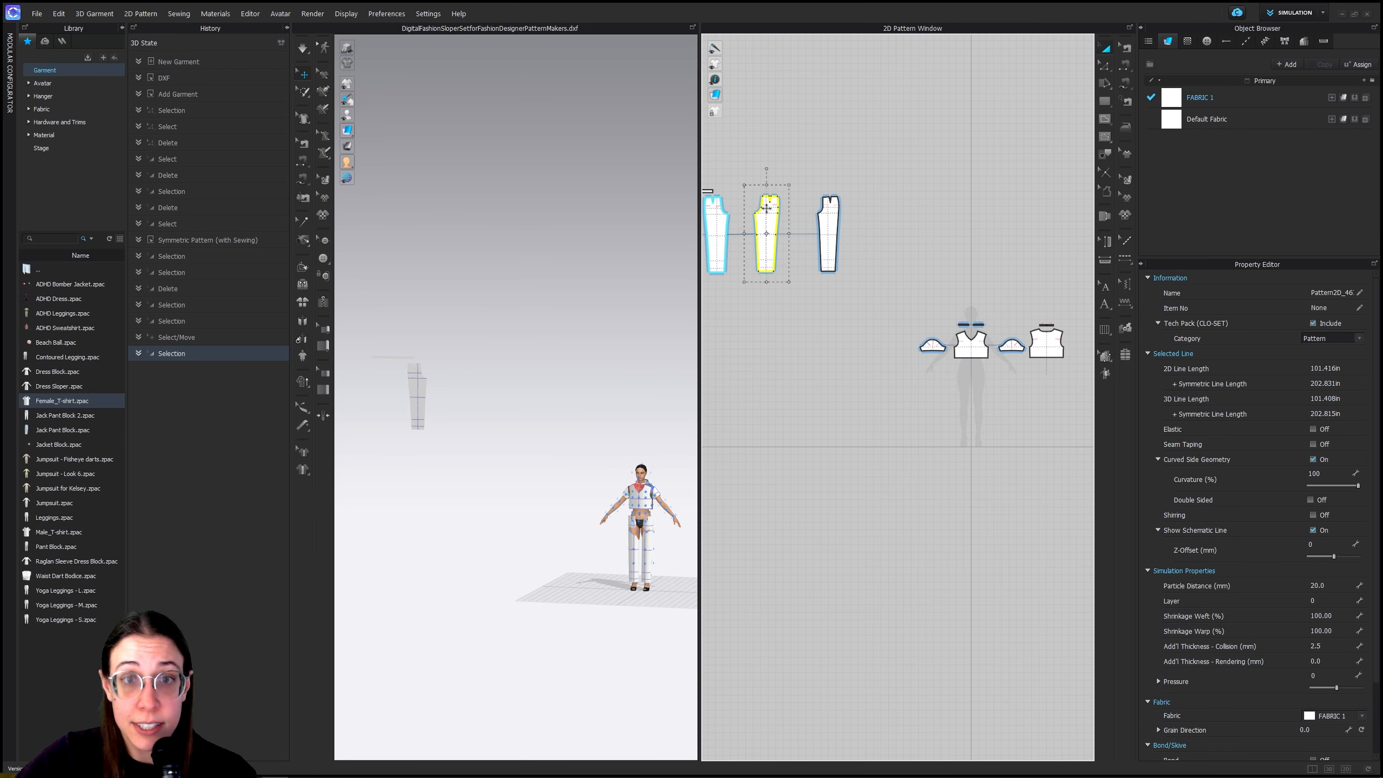
{"action": "right_click_drag", "start_coordinate": [608, 564], "coordinate": [384, 542]}
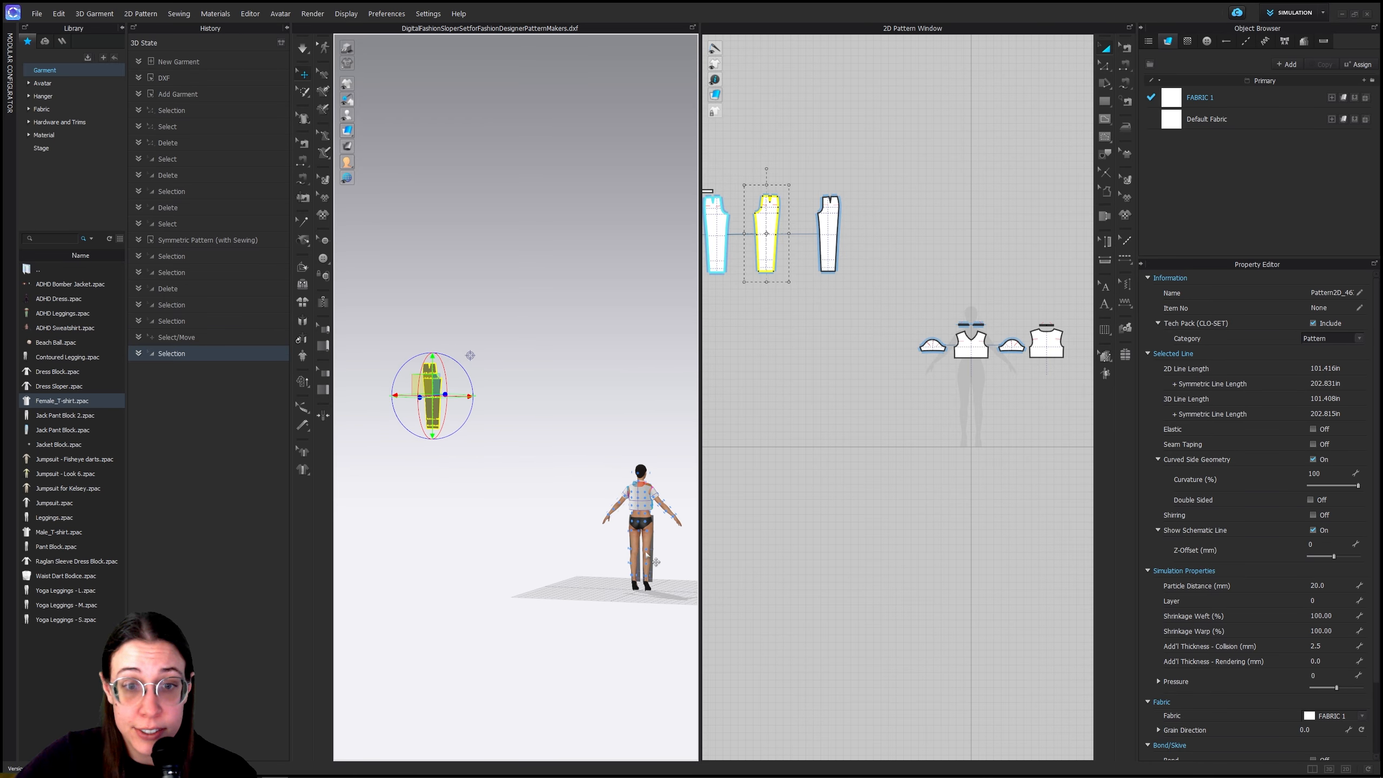
{"action": "left_click", "coordinate": [647, 554]}
{"action": "right_click_drag", "start_coordinate": [555, 559], "coordinate": [805, 554]}
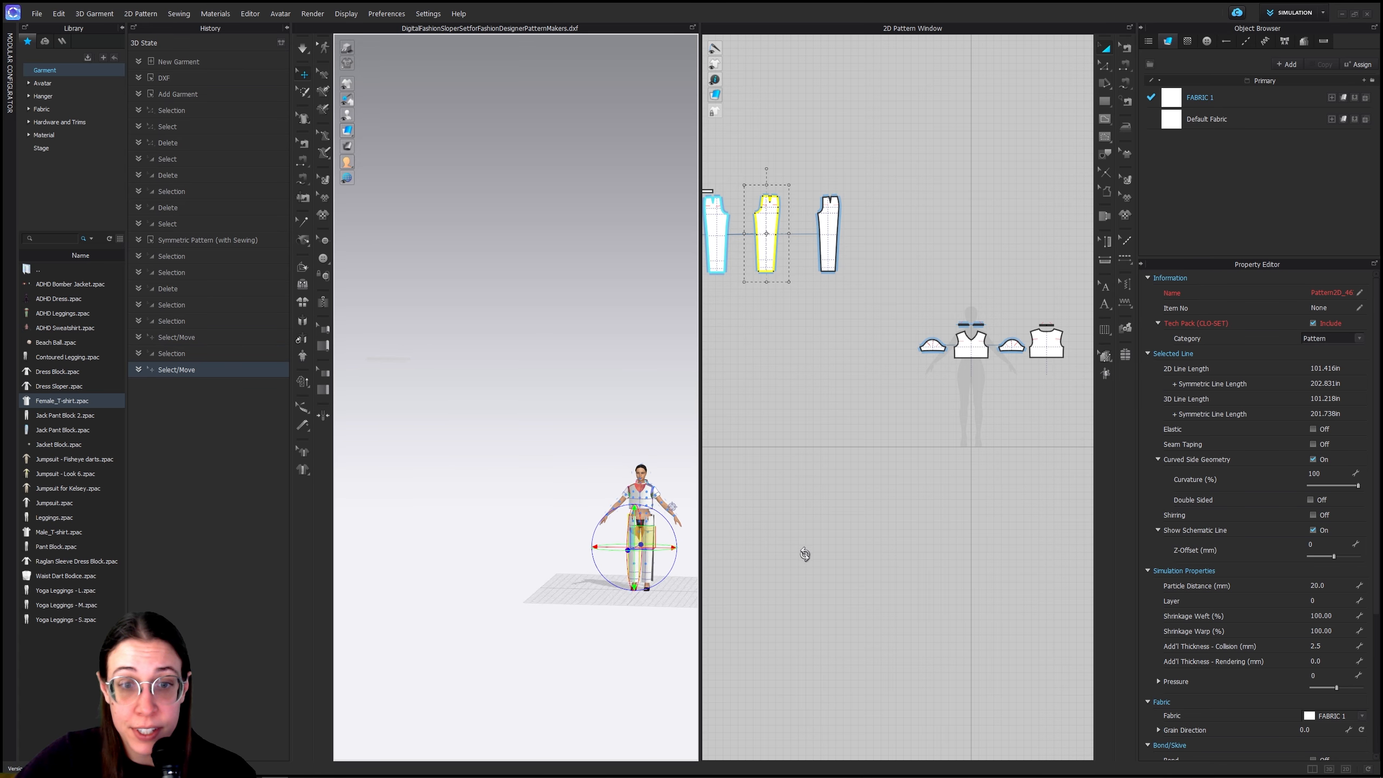
{"action": "scroll", "coordinate": [670, 604], "scroll_direction": "up", "scroll_amount": 3}
{"action": "middle_click_drag", "start_coordinate": [676, 610], "coordinate": [593, 420]}
{"action": "scroll", "coordinate": [435, 536], "scroll_direction": "up", "scroll_amount": 4}
{"action": "scroll", "coordinate": [593, 419], "scroll_direction": "up", "scroll_amount": 2}
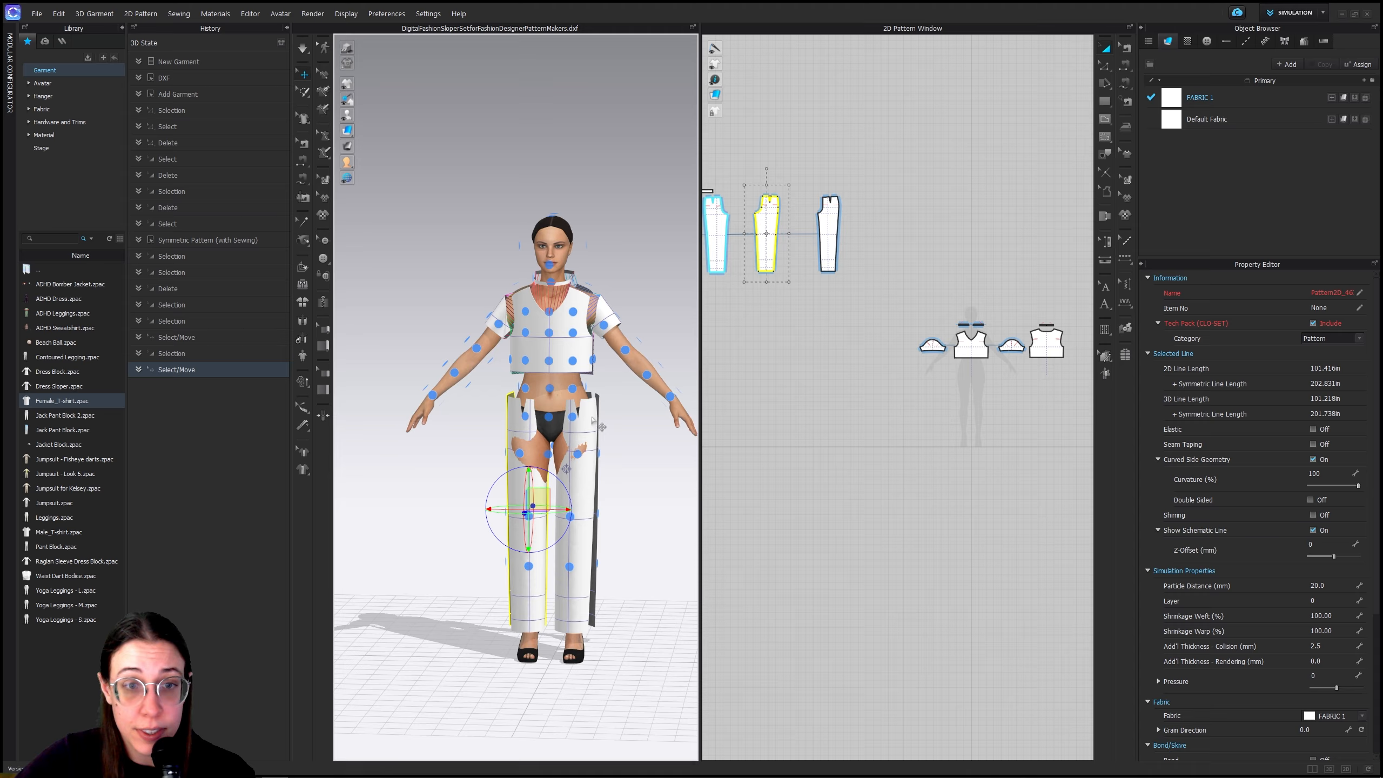
{"action": "middle_click_drag", "start_coordinate": [626, 495], "coordinate": [581, 405]}
{"action": "scroll", "coordinate": [581, 425], "scroll_direction": "up", "scroll_amount": 2}
{"action": "right_click_drag", "start_coordinate": [578, 455], "coordinate": [596, 459]}
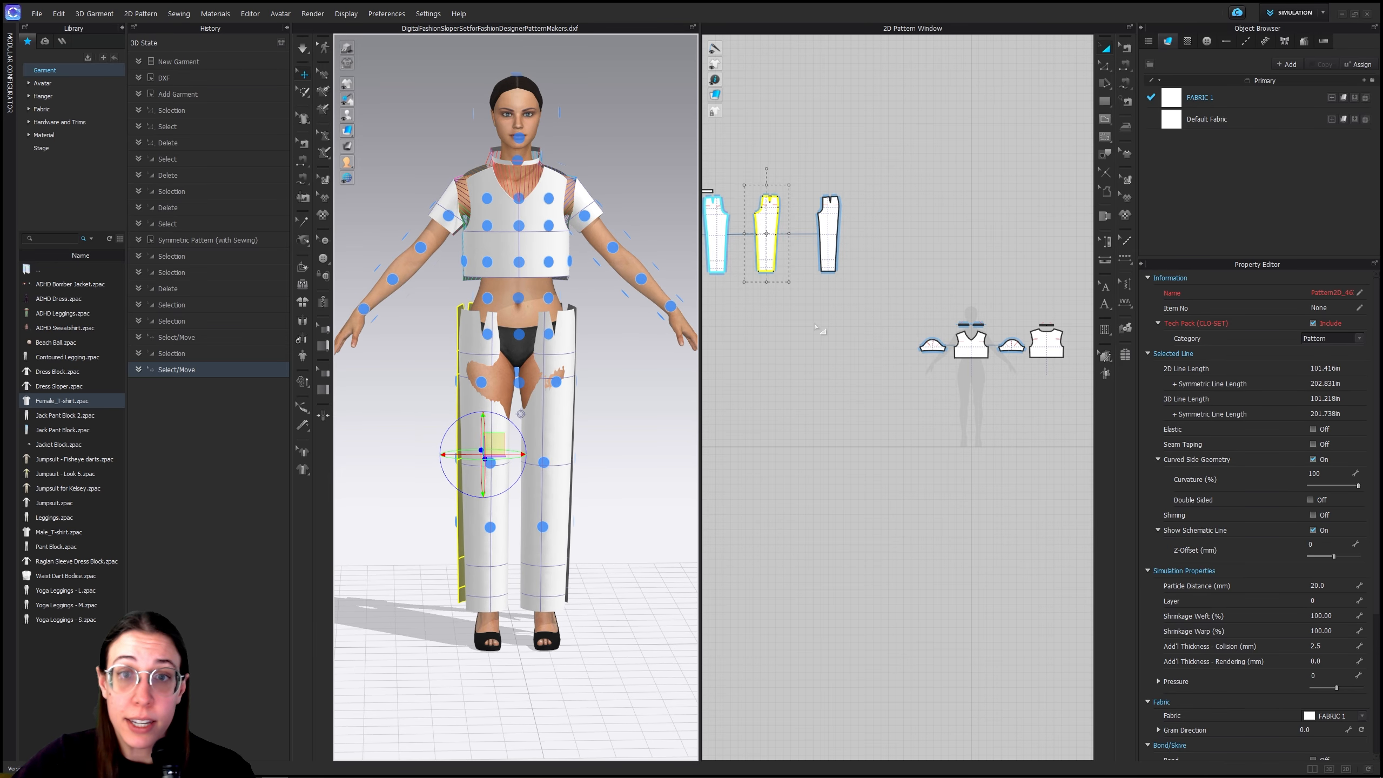
Sew the crotch curves of the two back trouser panels together with free sewing
{"action": "scroll", "coordinate": [818, 328], "scroll_direction": "up", "scroll_amount": 4}
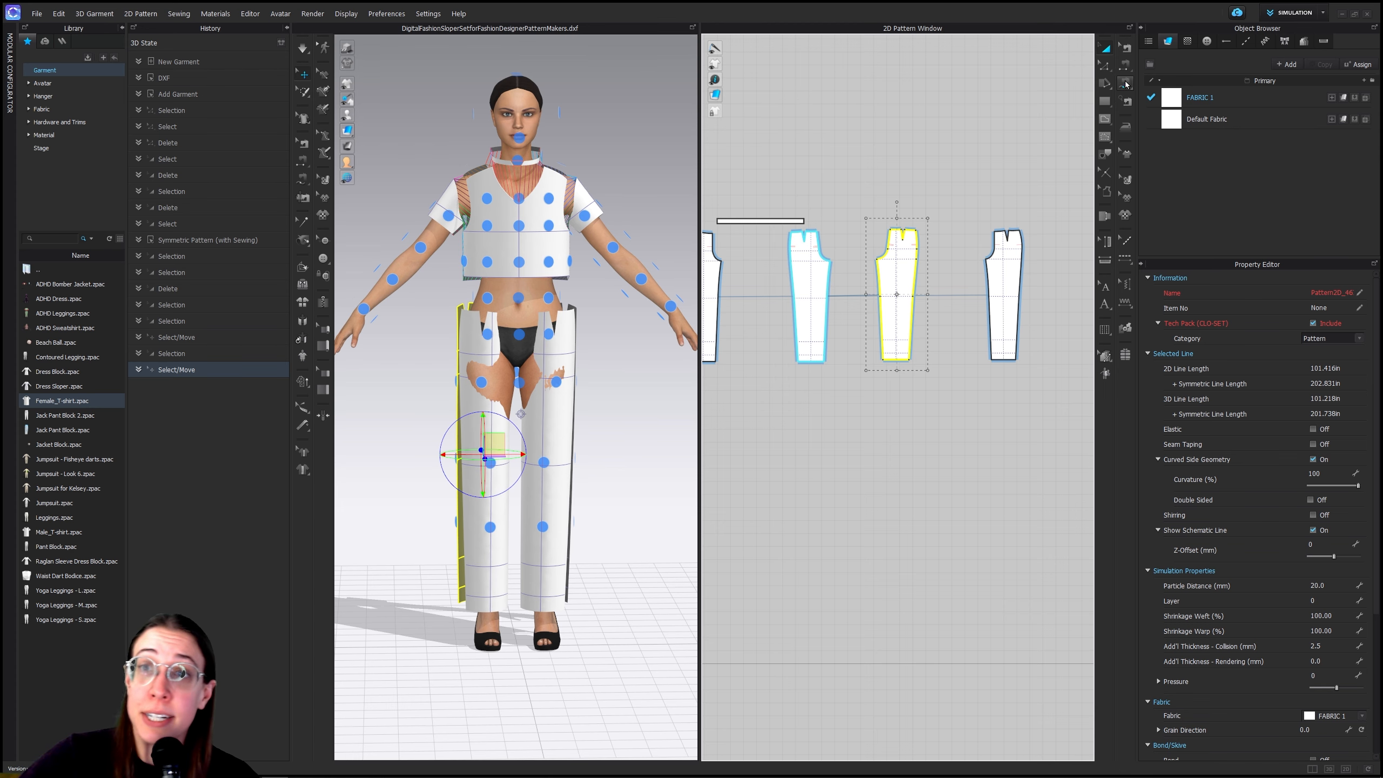
{"action": "left_click", "coordinate": [1126, 83]}
{"action": "scroll", "coordinate": [850, 256], "scroll_direction": "up", "scroll_amount": 3}
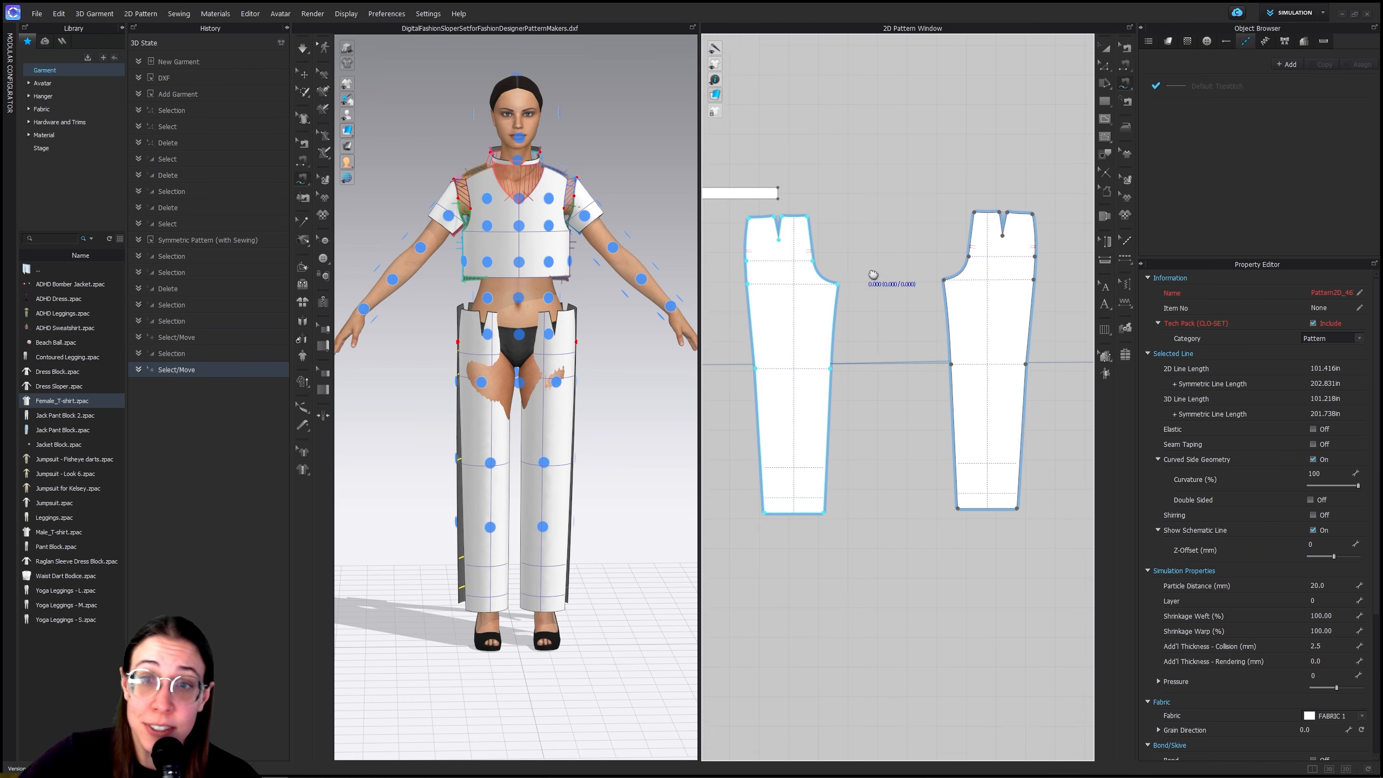
{"action": "left_click", "coordinate": [819, 234]}
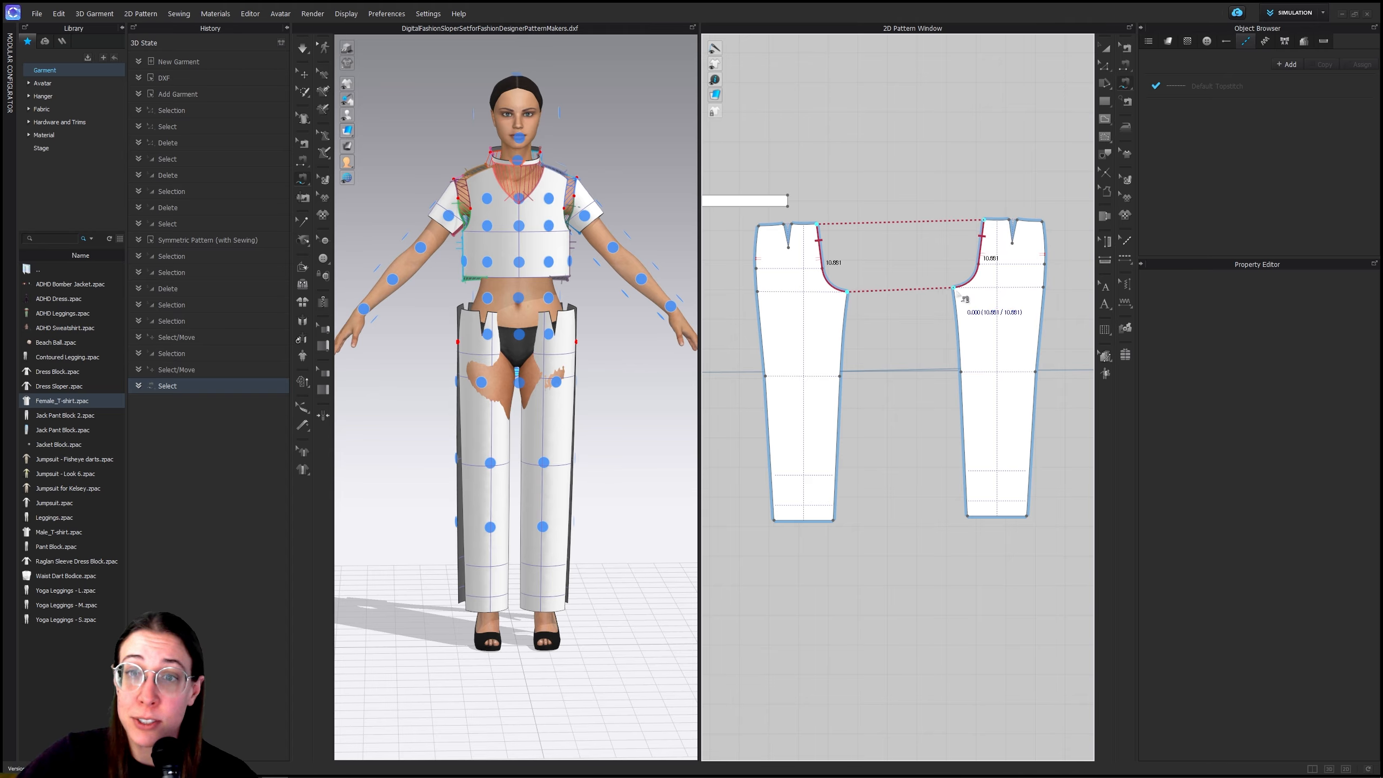
{"action": "left_click", "coordinate": [967, 278]}
Sew the crotch curves of the two outermost front trouser panels together
{"action": "scroll", "coordinate": [872, 359], "scroll_direction": "down", "scroll_amount": 3}
{"action": "middle_click_drag", "start_coordinate": [871, 371], "coordinate": [1067, 364]}
{"action": "left_click", "coordinate": [939, 270]}
{"action": "left_click", "coordinate": [929, 304]}
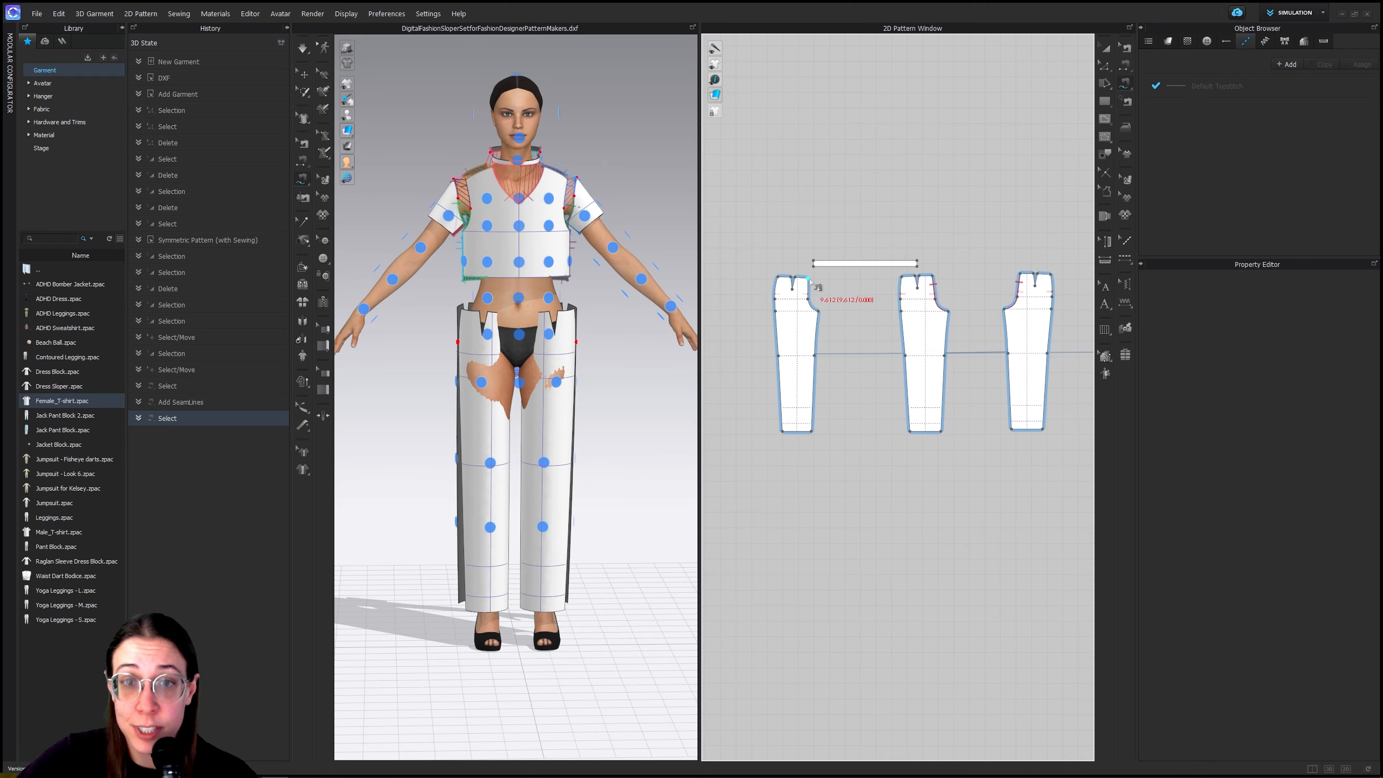
{"action": "left_click", "coordinate": [817, 312]}
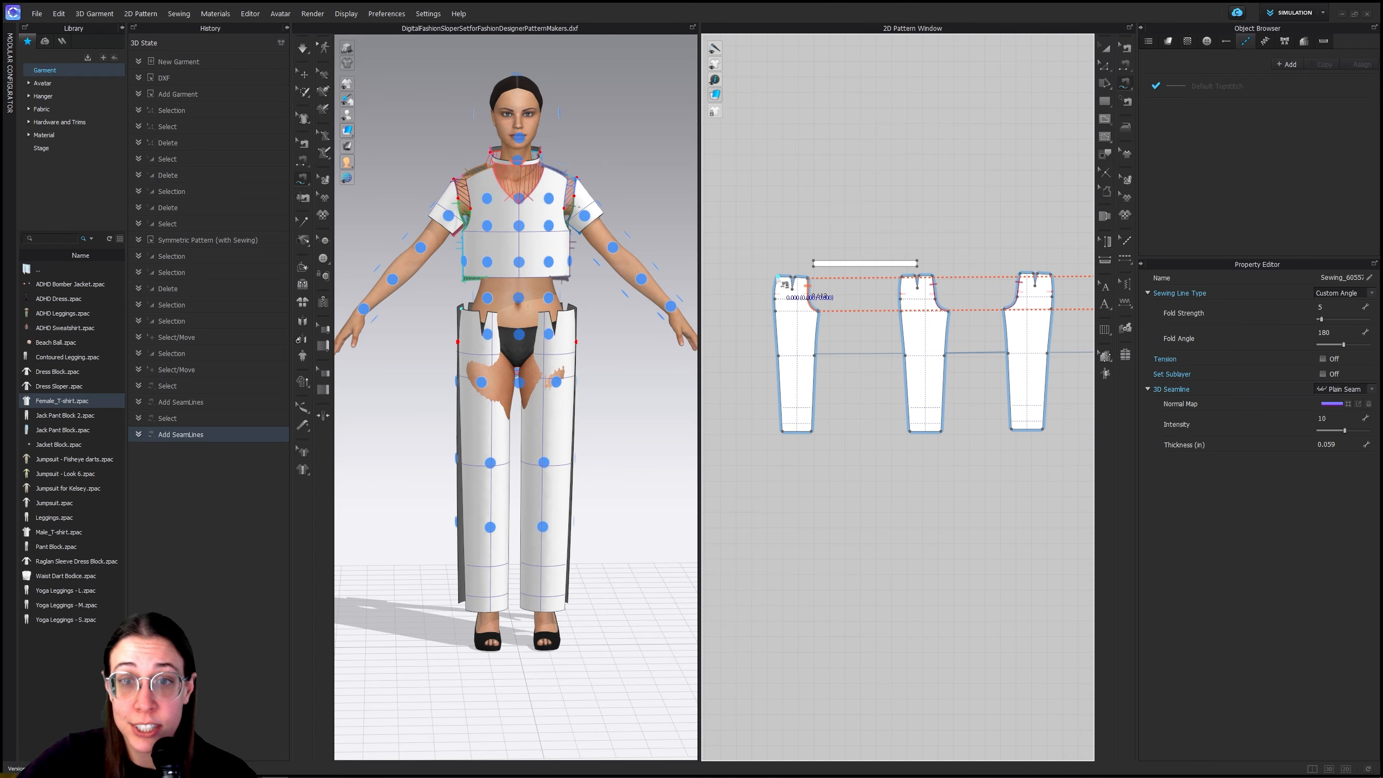
Swap the two front trouser panels in the 2D layout so each lies beside the matching back panel's side seam
{"action": "left_click", "coordinate": [1105, 49]}
{"action": "middle_click_drag", "start_coordinate": [920, 307], "coordinate": [806, 325]}
{"action": "left_click", "coordinate": [726, 313]}
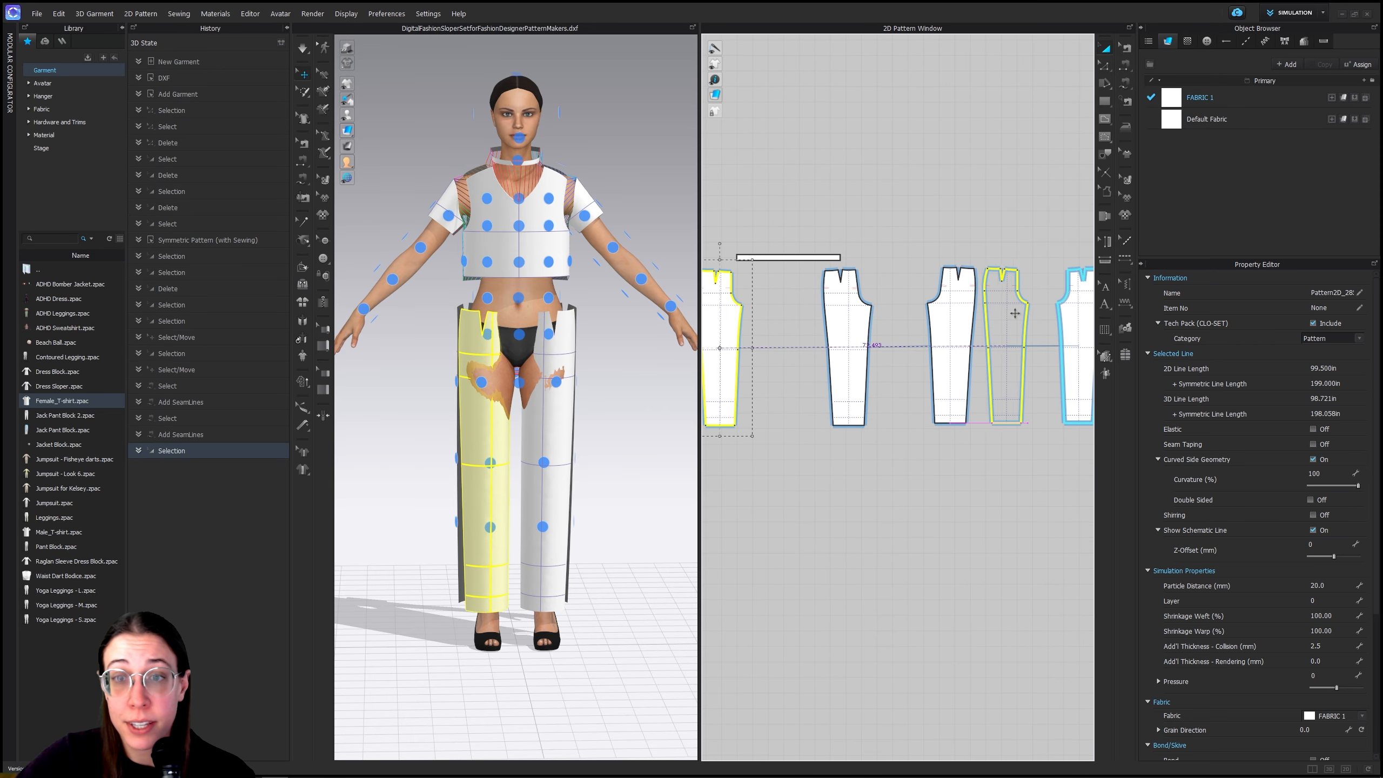
{"action": "left_click_drag", "start_coordinate": [727, 313], "coordinate": [791, 333]}
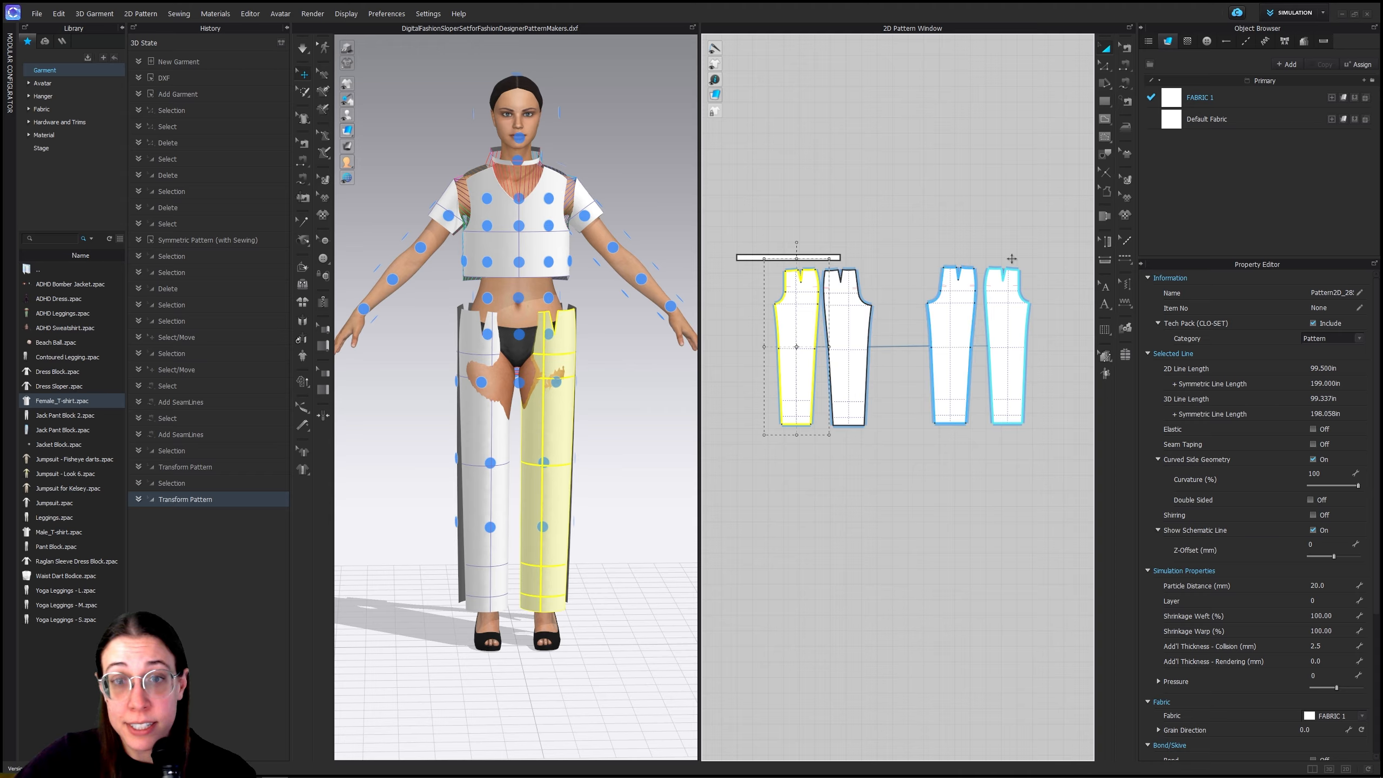
Examine the avatar from the side and check which front and back trouser panels adjoin on the left leg
{"action": "right_click_drag", "start_coordinate": [645, 379], "coordinate": [551, 401]}
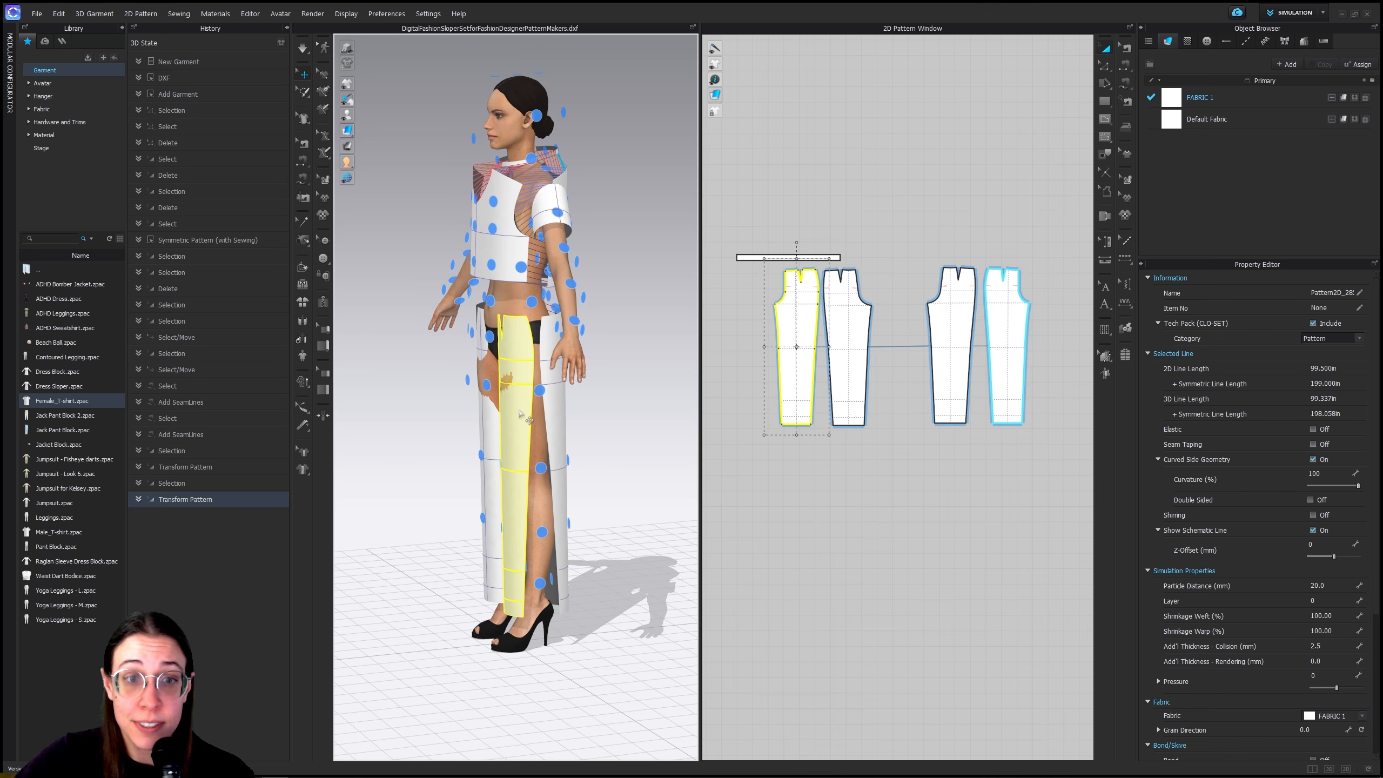
{"action": "left_click", "coordinate": [573, 453]}
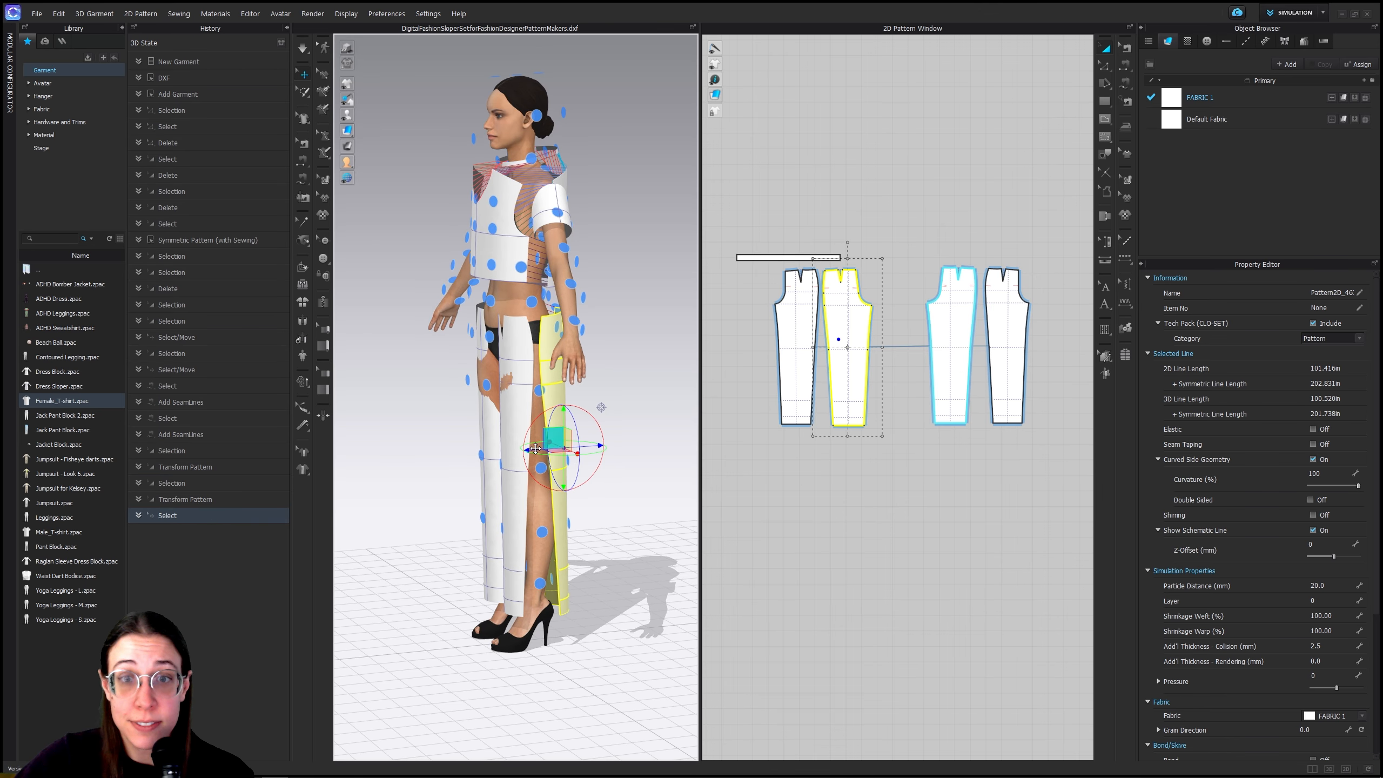
{"action": "left_click", "coordinate": [526, 499]}
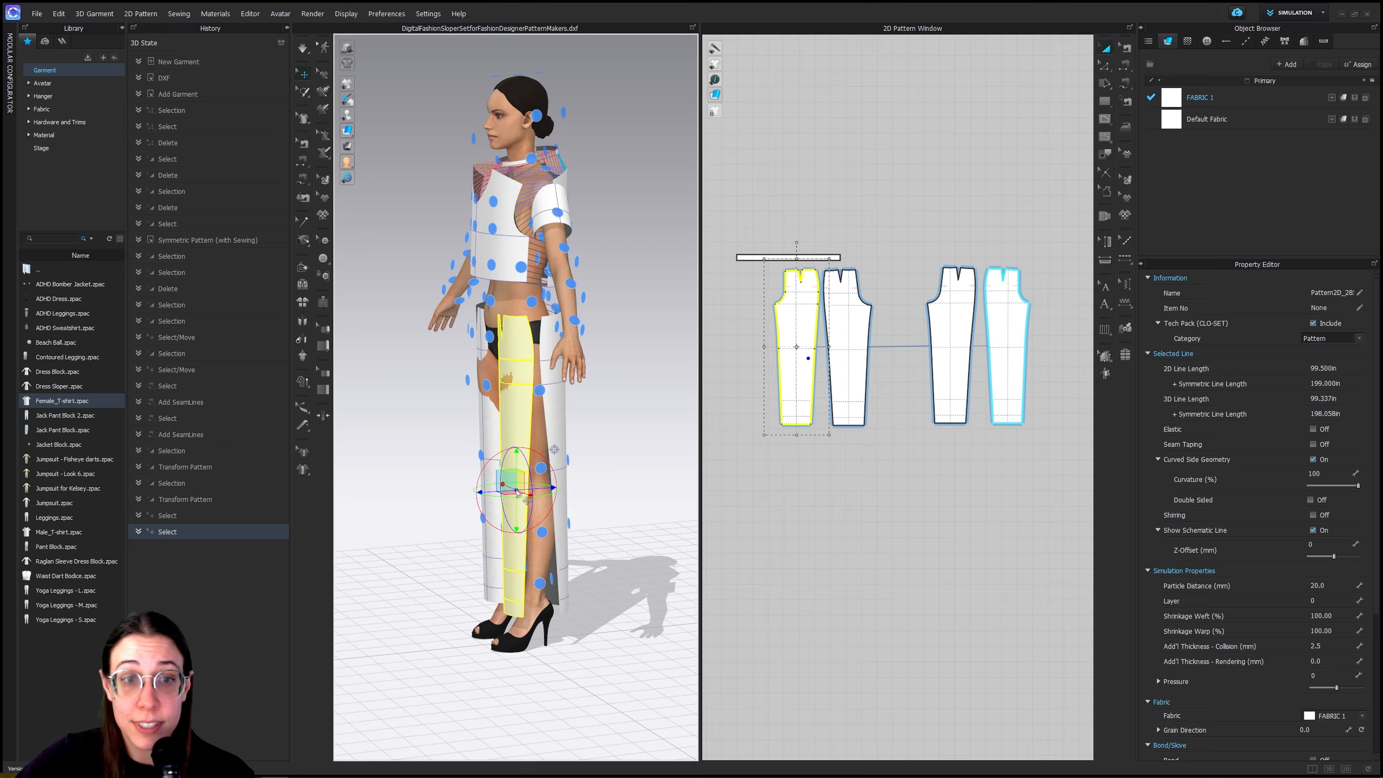
Sew the side seams of the adjoining front and back trouser panels together from waist to hem with free sewing
{"action": "left_click", "coordinate": [1126, 67]}
{"action": "left_click", "coordinate": [1132, 50]}
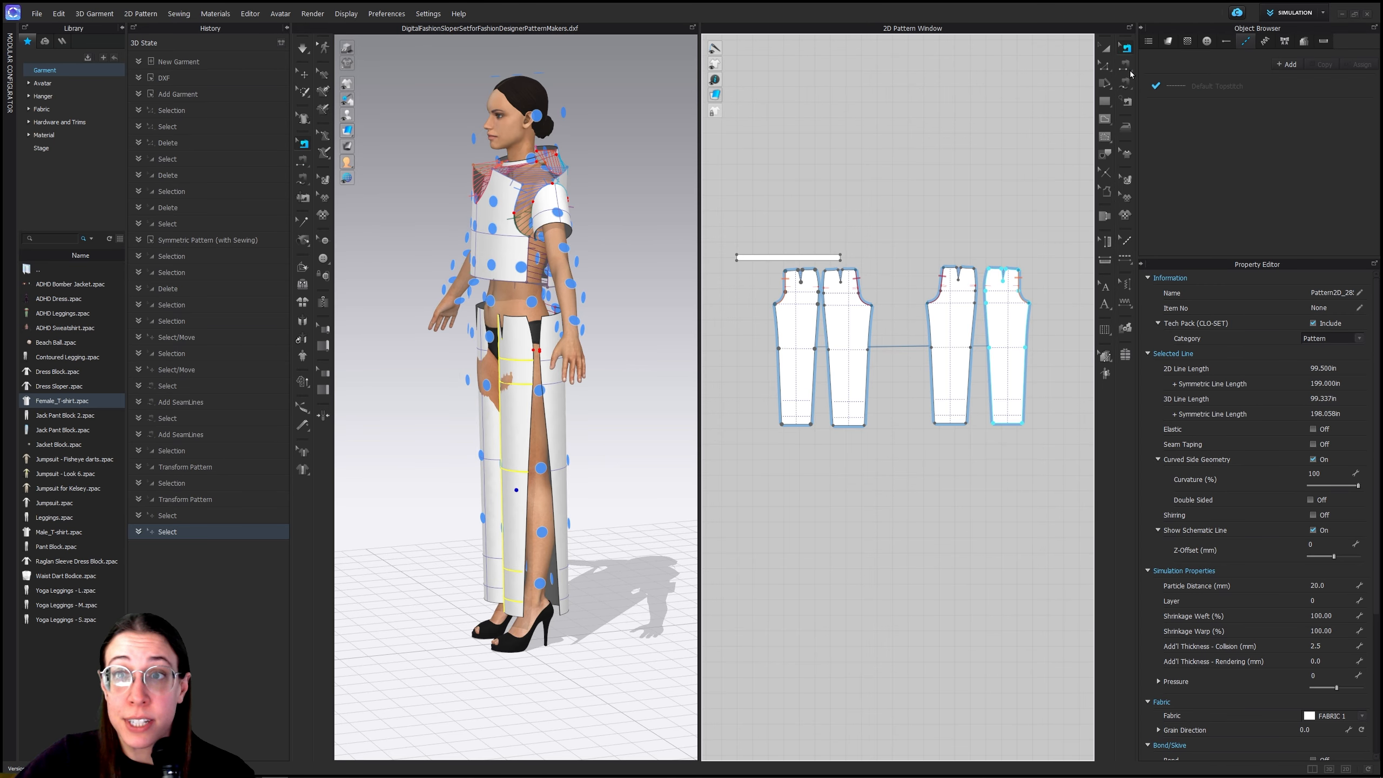
{"action": "scroll", "coordinate": [823, 277], "scroll_direction": "up", "scroll_amount": 2}
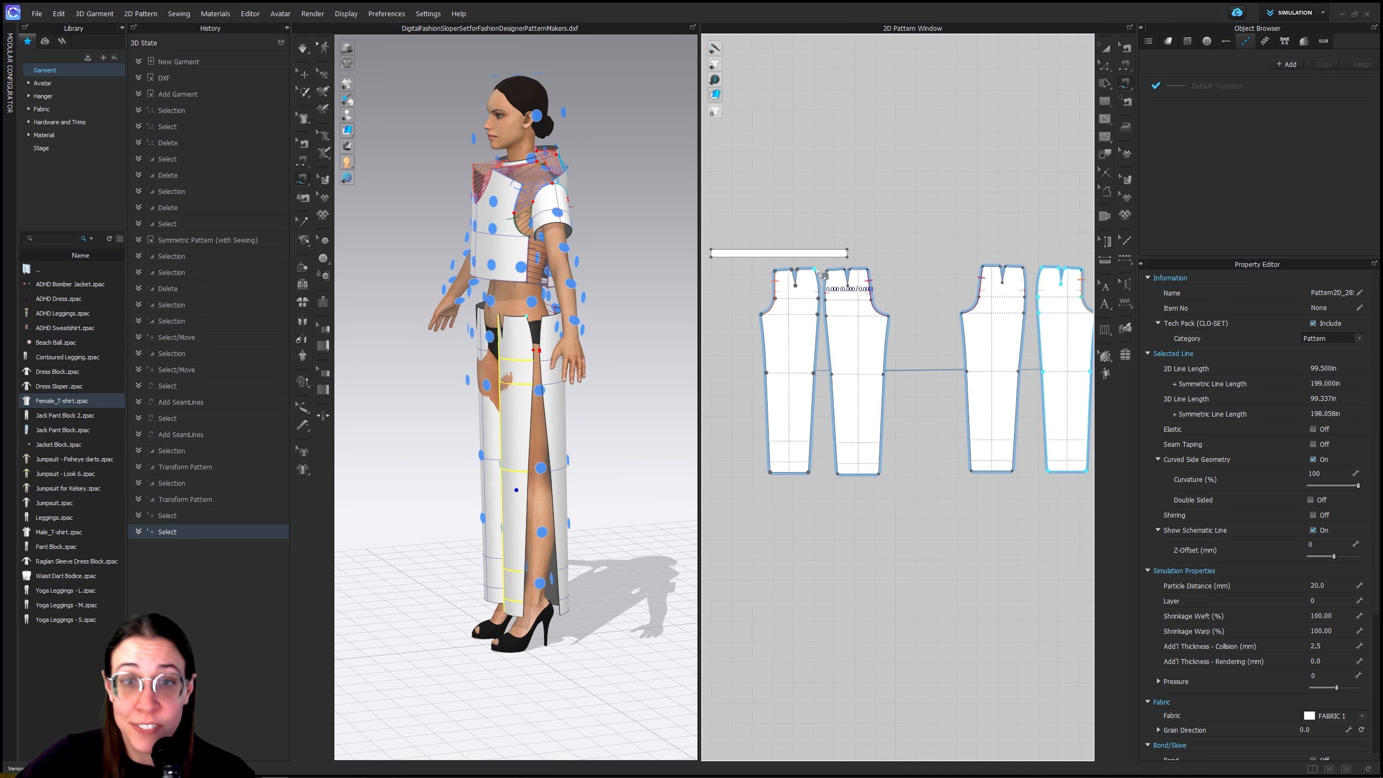
{"action": "left_click", "coordinate": [824, 275]}
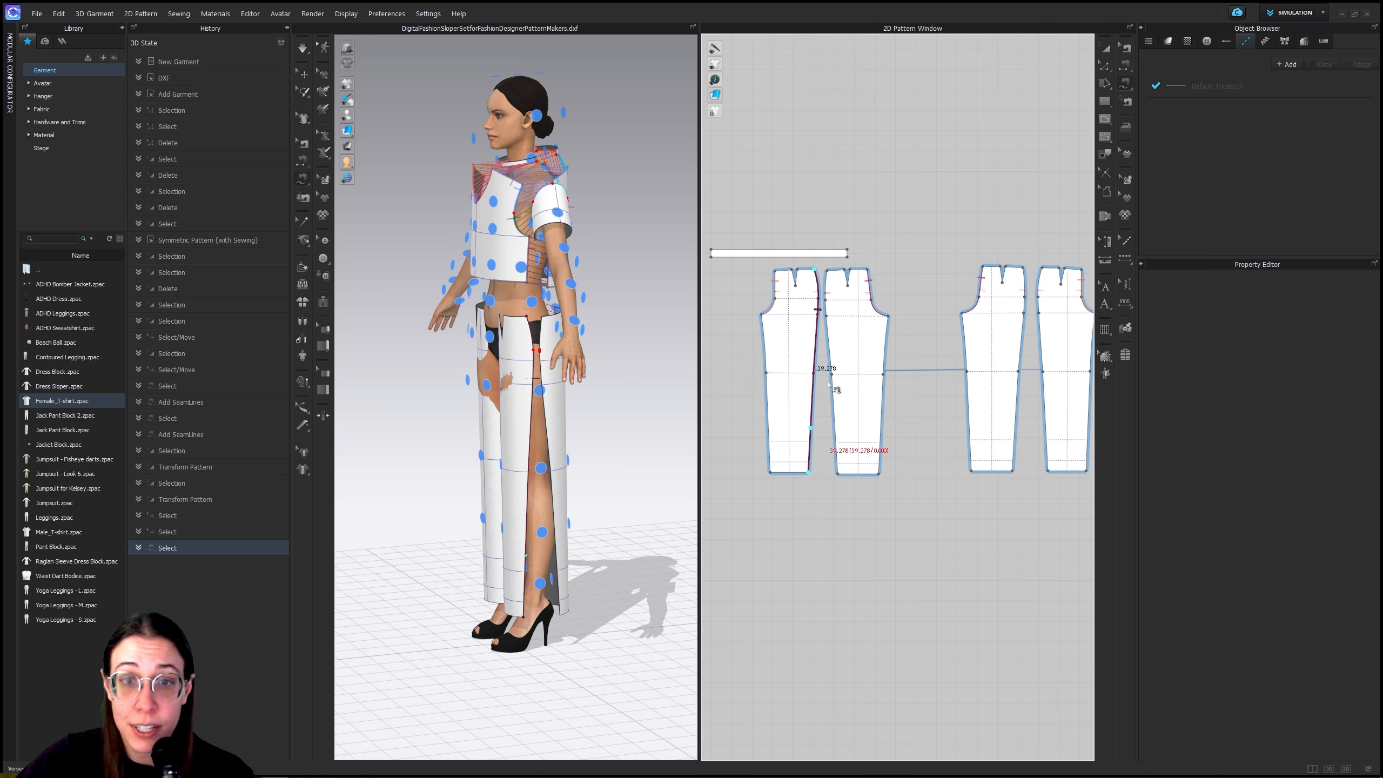
{"action": "left_click", "coordinate": [838, 474]}
Sew the inseams of the front and back trouser panels together from crotch point to hem with free sewing
{"action": "left_click", "coordinate": [888, 316]}
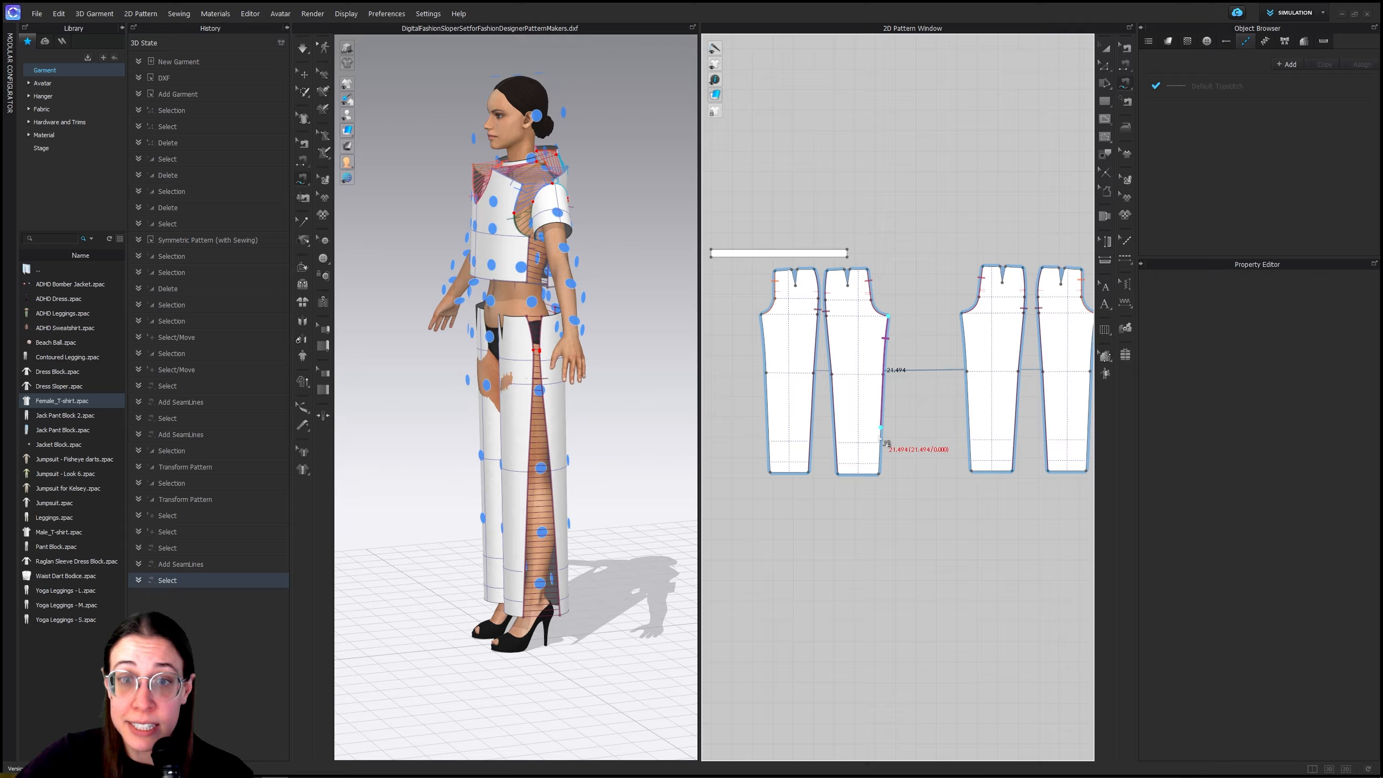
{"action": "left_click", "coordinate": [878, 473]}
{"action": "left_click", "coordinate": [762, 314]}
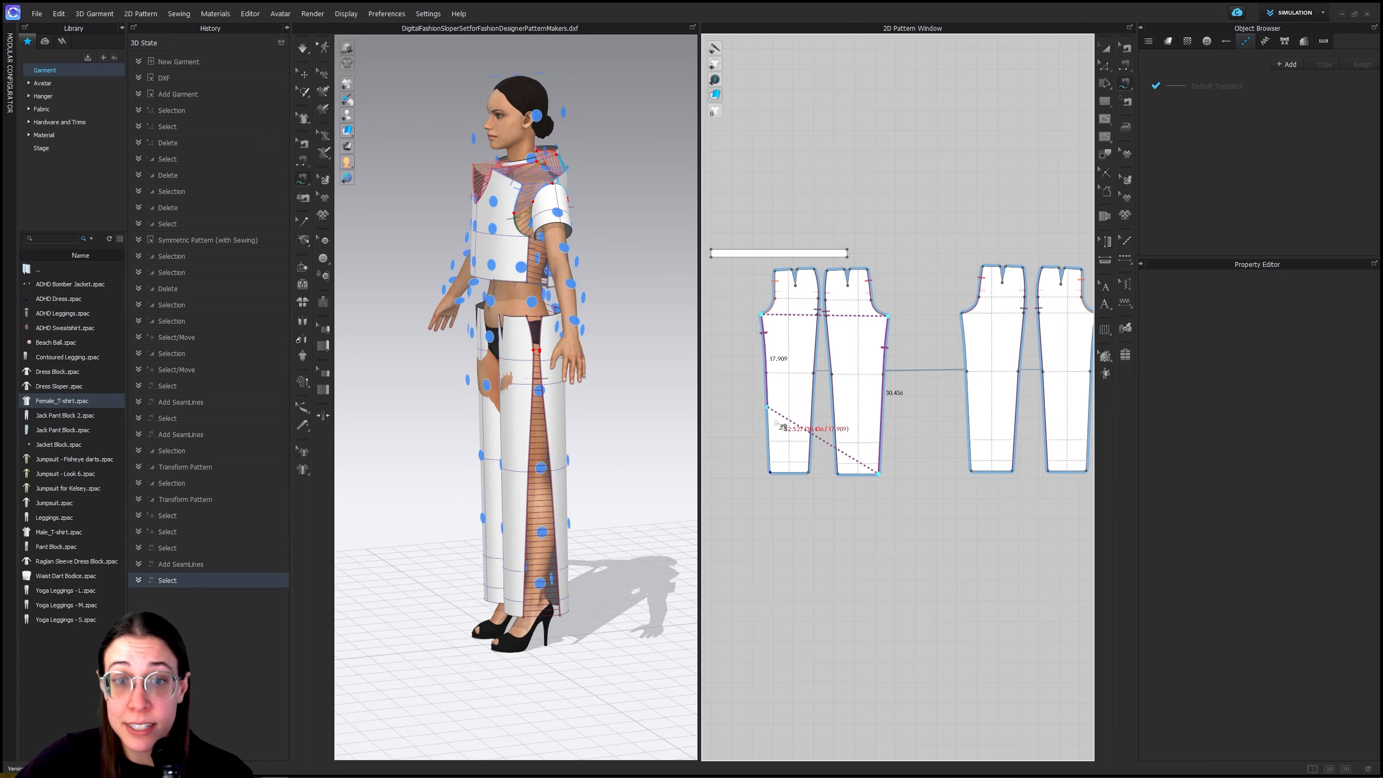
{"action": "left_click", "coordinate": [770, 472]}
{"action": "right_click_drag", "start_coordinate": [526, 550], "coordinate": [567, 553]}
Sew the waist darts closed on the neighbouring front and back trouser panels
{"action": "left_click", "coordinate": [1125, 69]}
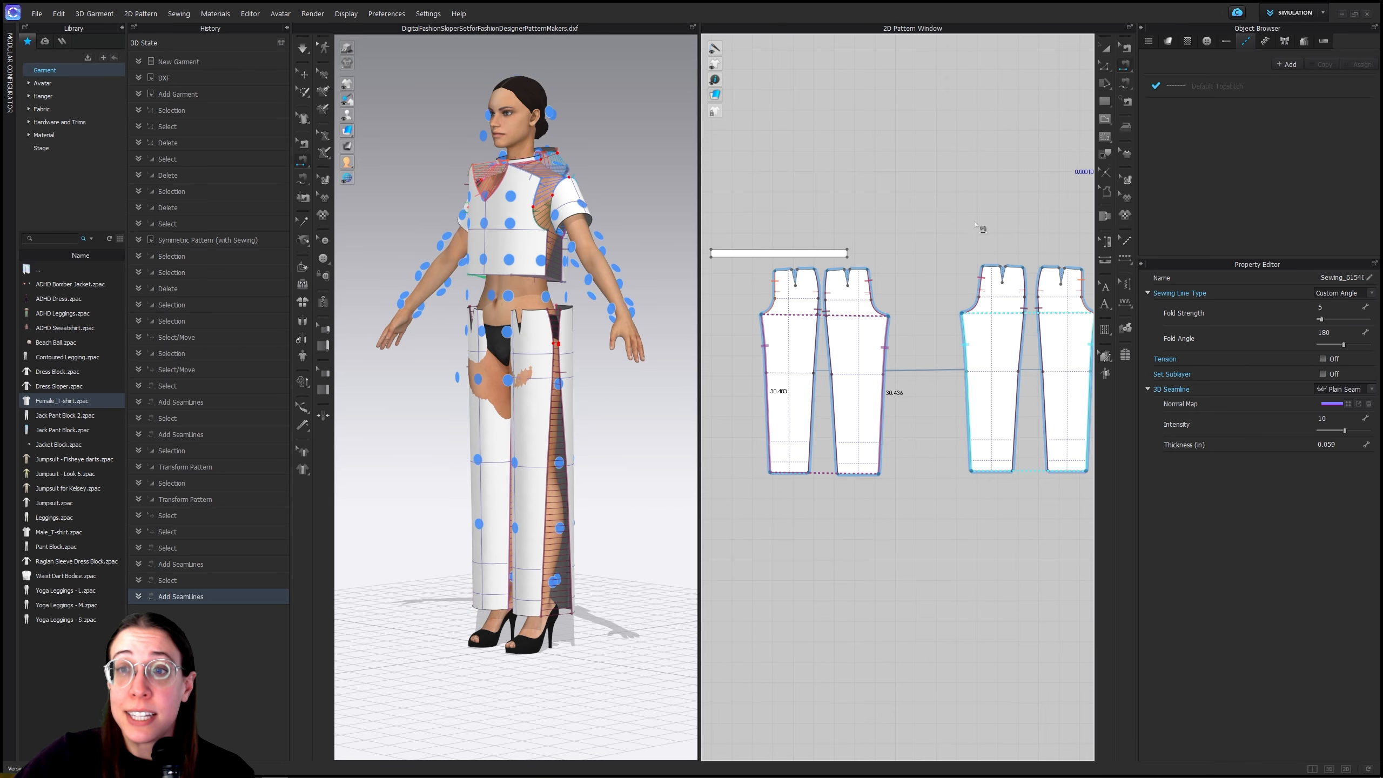
{"action": "scroll", "coordinate": [779, 268], "scroll_direction": "up", "scroll_amount": 3}
{"action": "left_click", "coordinate": [805, 280]}
{"action": "left_click", "coordinate": [812, 280]}
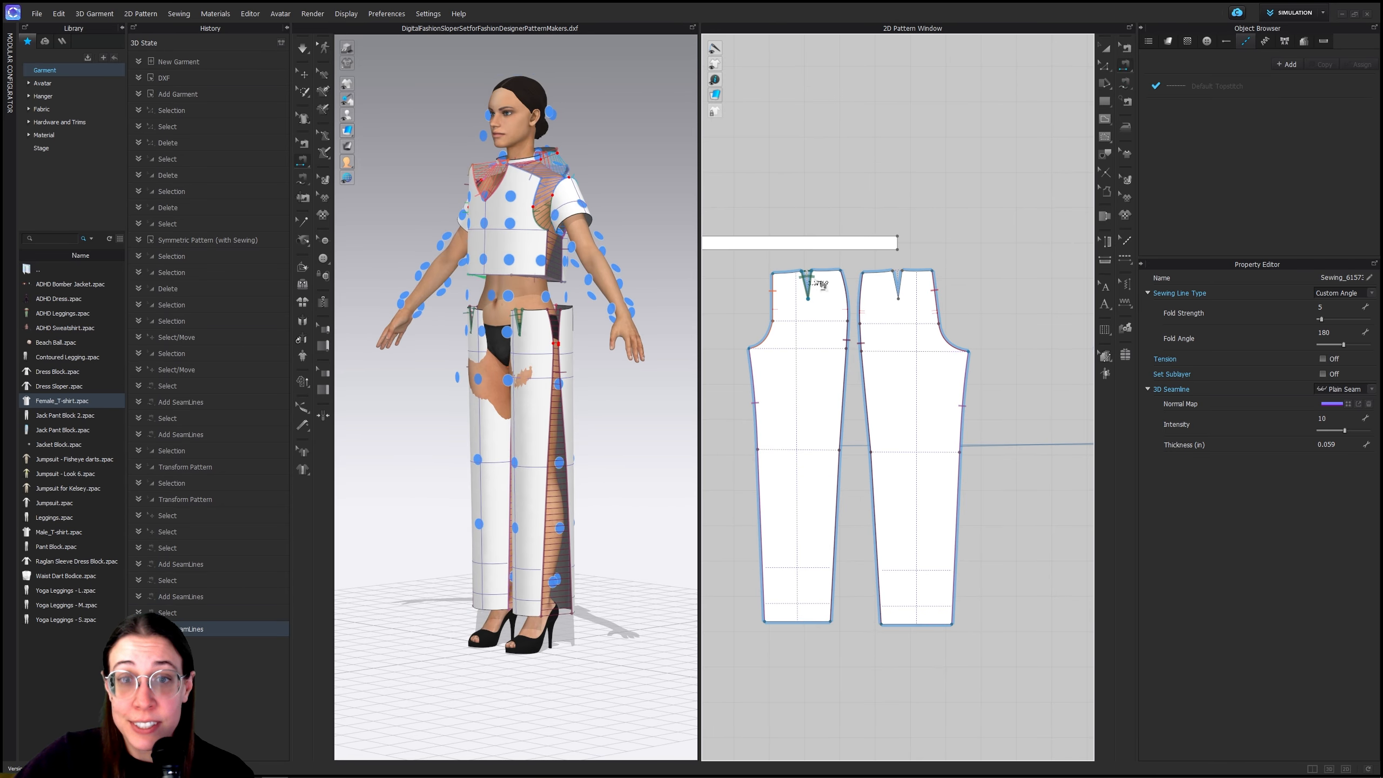
{"action": "left_click", "coordinate": [896, 286]}
{"action": "left_click", "coordinate": [902, 283]}
{"action": "scroll", "coordinate": [958, 275], "scroll_direction": "up", "scroll_amount": 2}
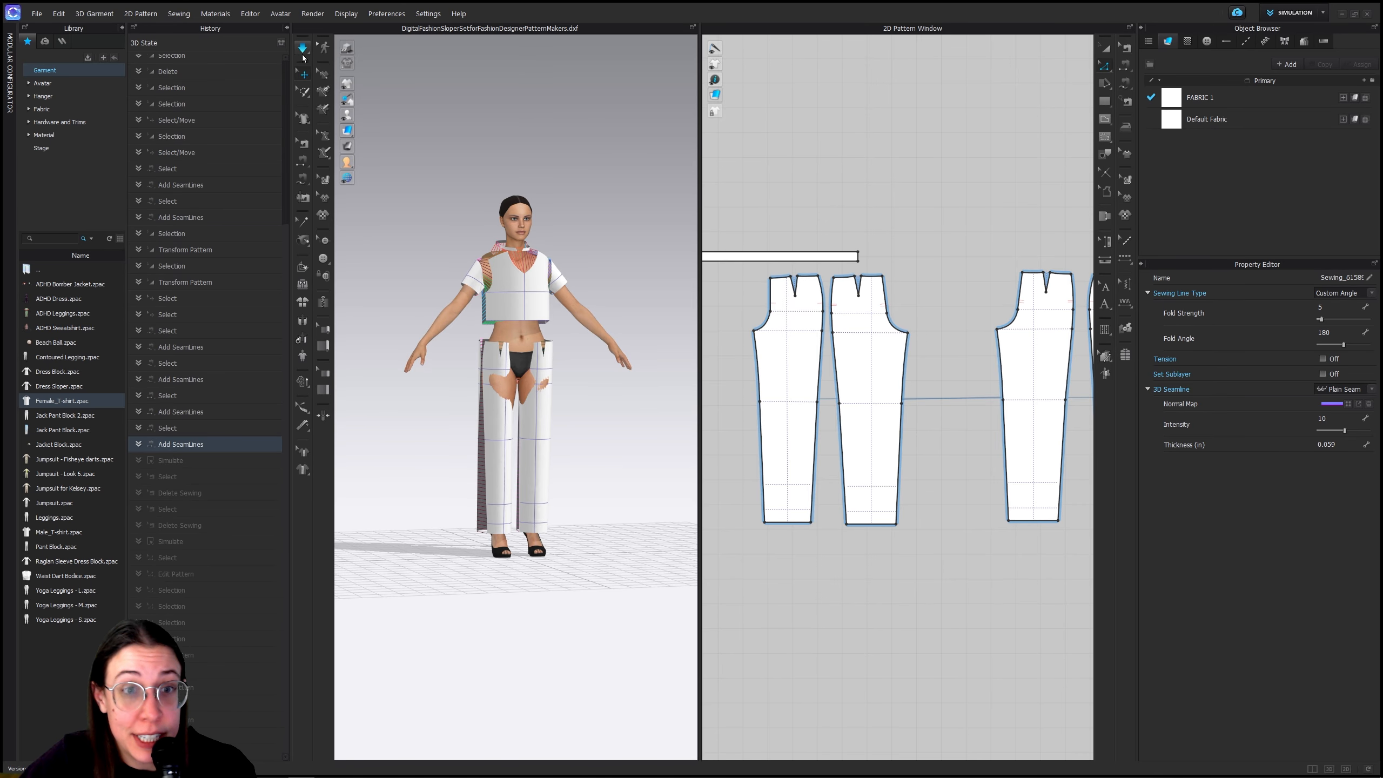
Delete the sewing along the hem of the bodice front and simulate the garment so the top and trousers drape
{"action": "scroll", "coordinate": [786, 626], "scroll_direction": "down", "scroll_amount": 7}
{"action": "middle_click_drag", "start_coordinate": [969, 679], "coordinate": [747, 506]}
{"action": "scroll", "coordinate": [904, 558], "scroll_direction": "up", "scroll_amount": 3}
{"action": "scroll", "coordinate": [914, 567], "scroll_direction": "up", "scroll_amount": 3}
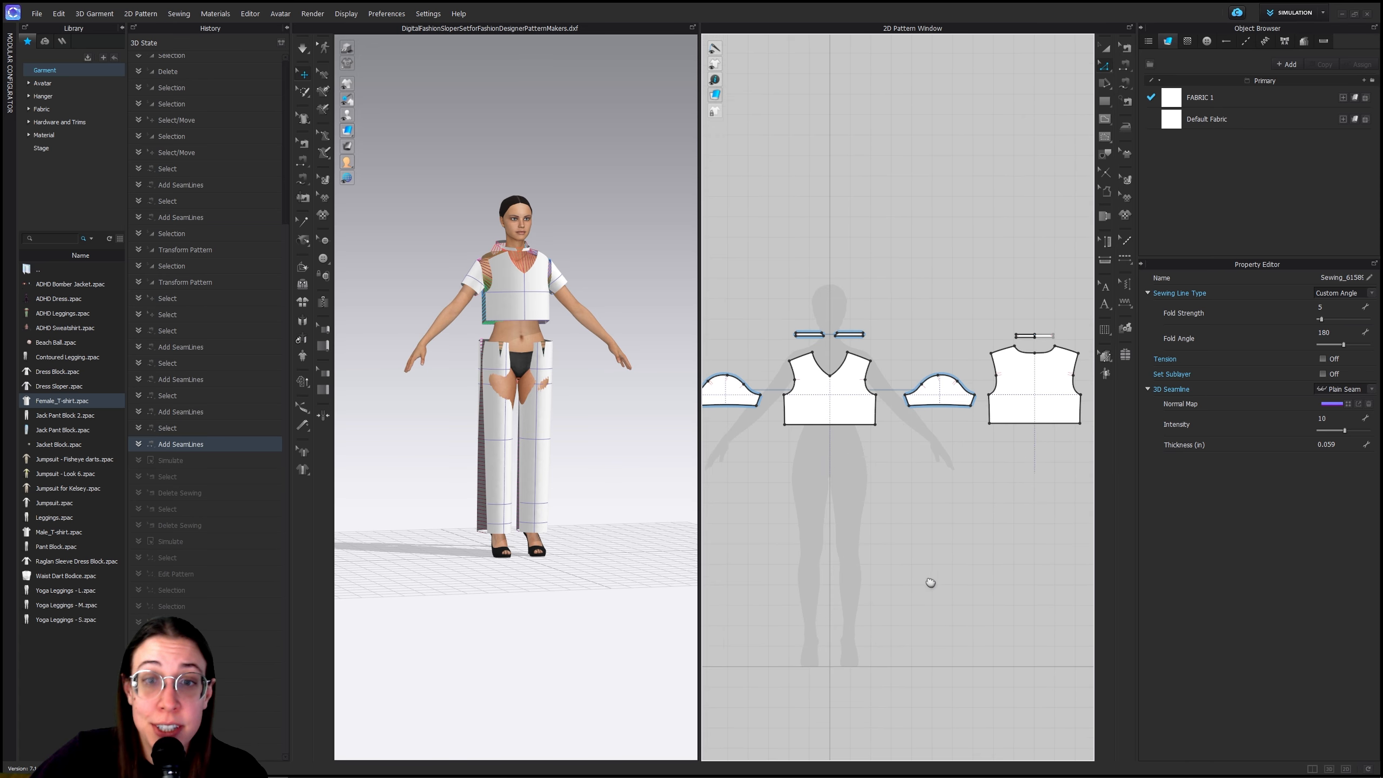
{"action": "left_click", "coordinate": [1125, 49]}
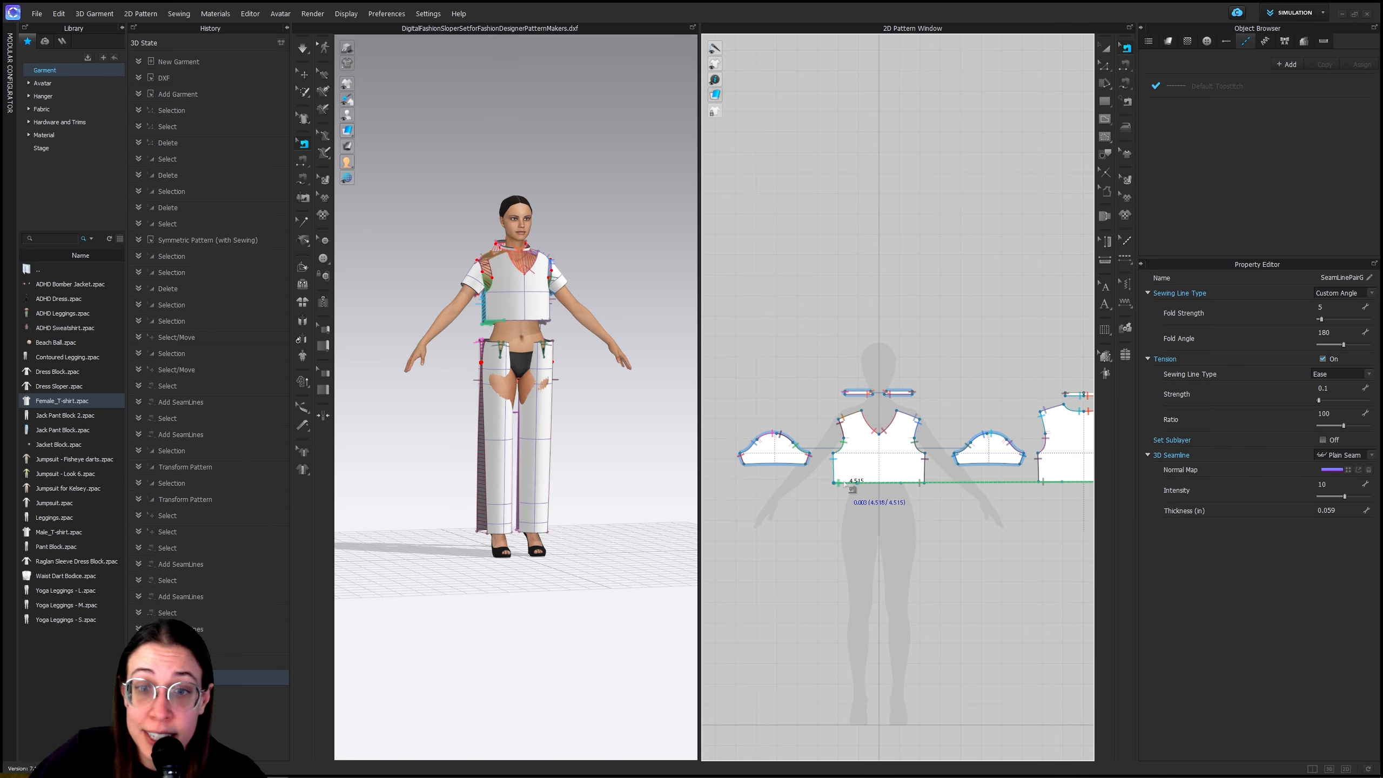
{"action": "key", "text": "Delete"}
{"action": "left_click", "coordinate": [303, 49]}
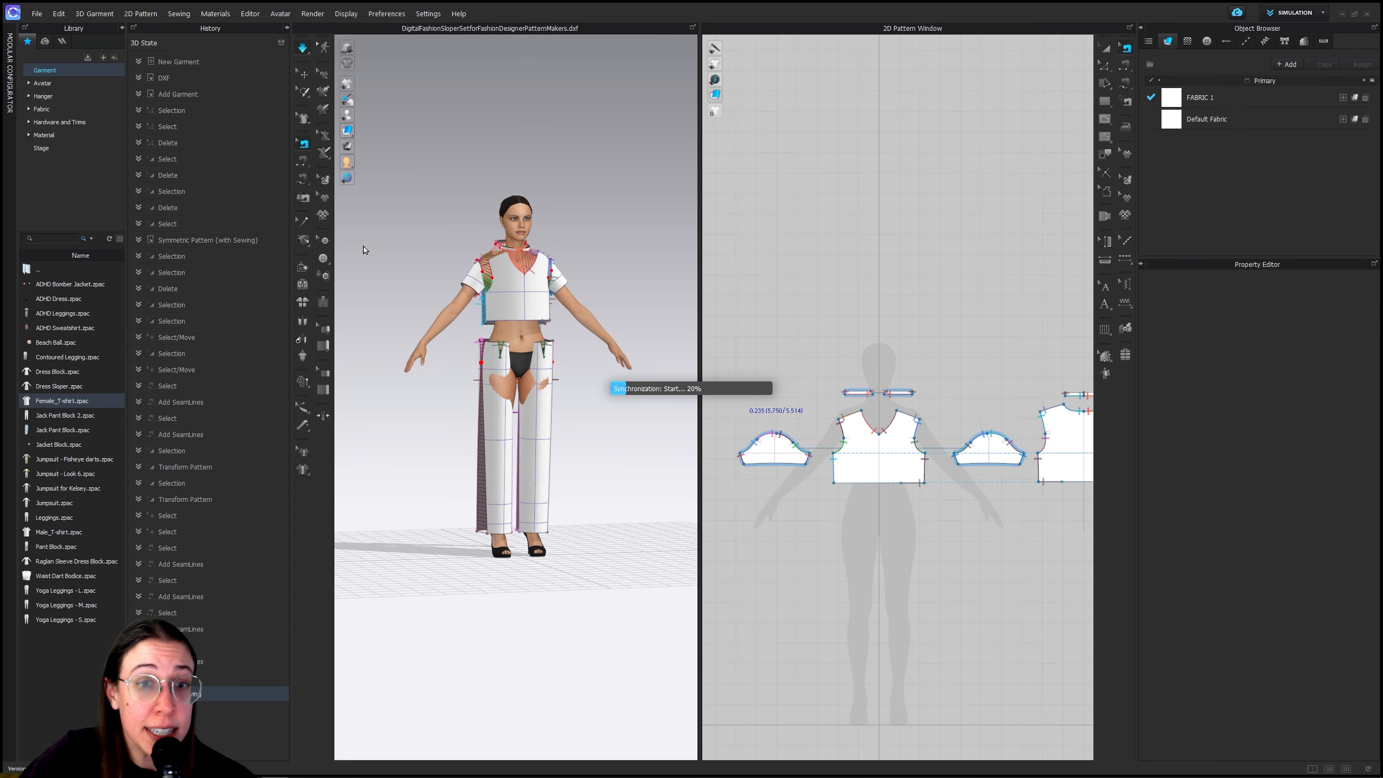
{"action": "right_click_drag", "start_coordinate": [545, 369], "coordinate": [686, 447]}
Swap the two trouser panels beneath the waistband piece in the 2D layout so their crotch curves face each other
{"action": "middle_click_drag", "start_coordinate": [829, 549], "coordinate": [1039, 593]}
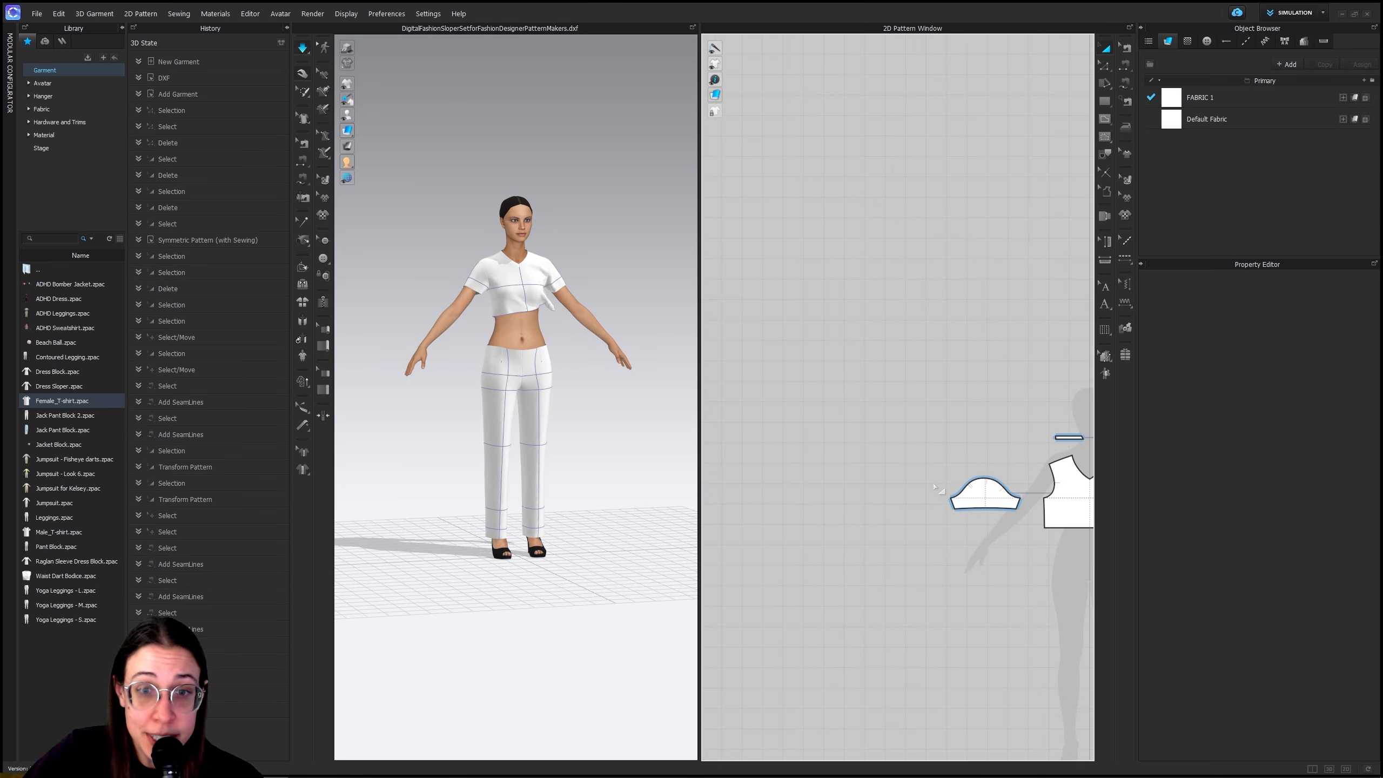
{"action": "middle_click_drag", "start_coordinate": [817, 362], "coordinate": [1004, 394]}
{"action": "scroll", "coordinate": [890, 433], "scroll_direction": "down", "scroll_amount": 5}
{"action": "scroll", "coordinate": [876, 395], "scroll_direction": "up", "scroll_amount": 2}
{"action": "scroll", "coordinate": [876, 394], "scroll_direction": "up", "scroll_amount": 2}
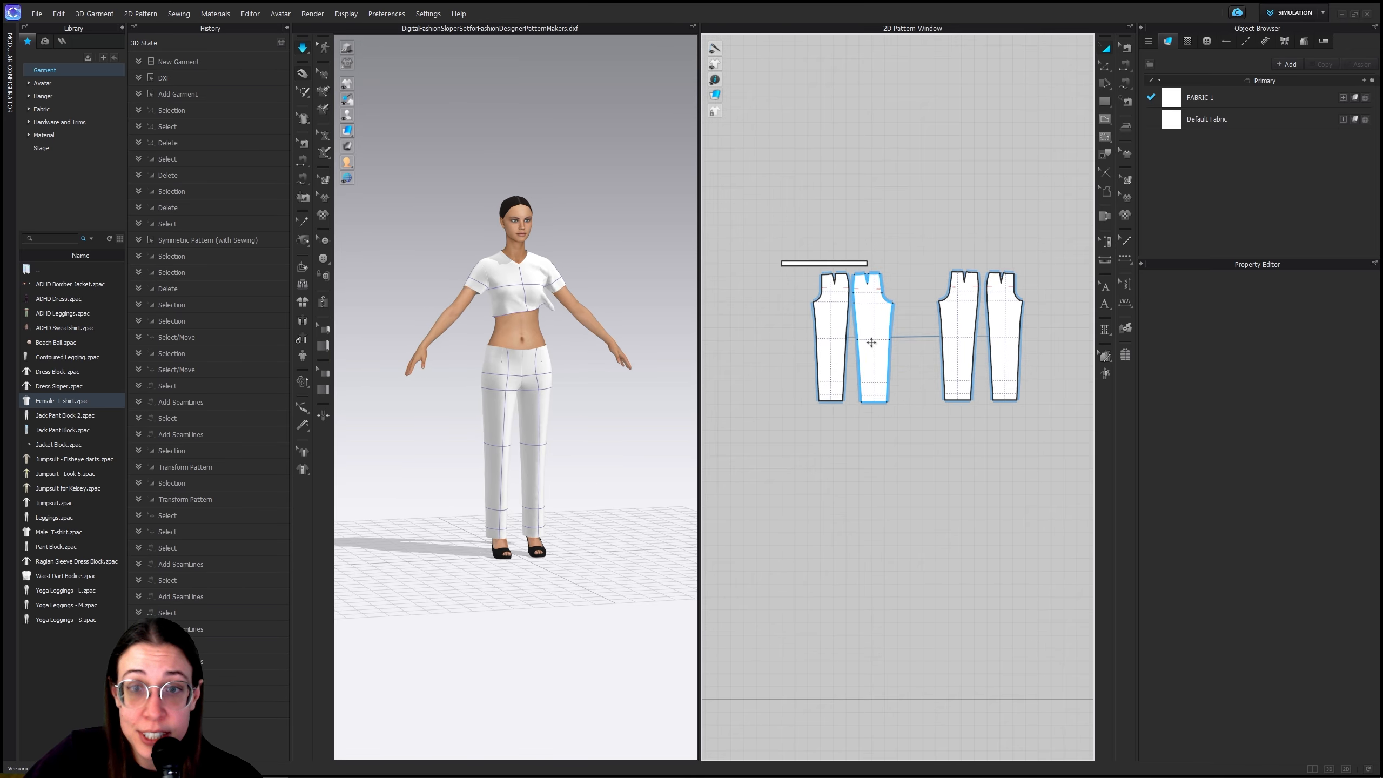
{"action": "left_click_drag", "start_coordinate": [872, 342], "coordinate": [828, 328]}
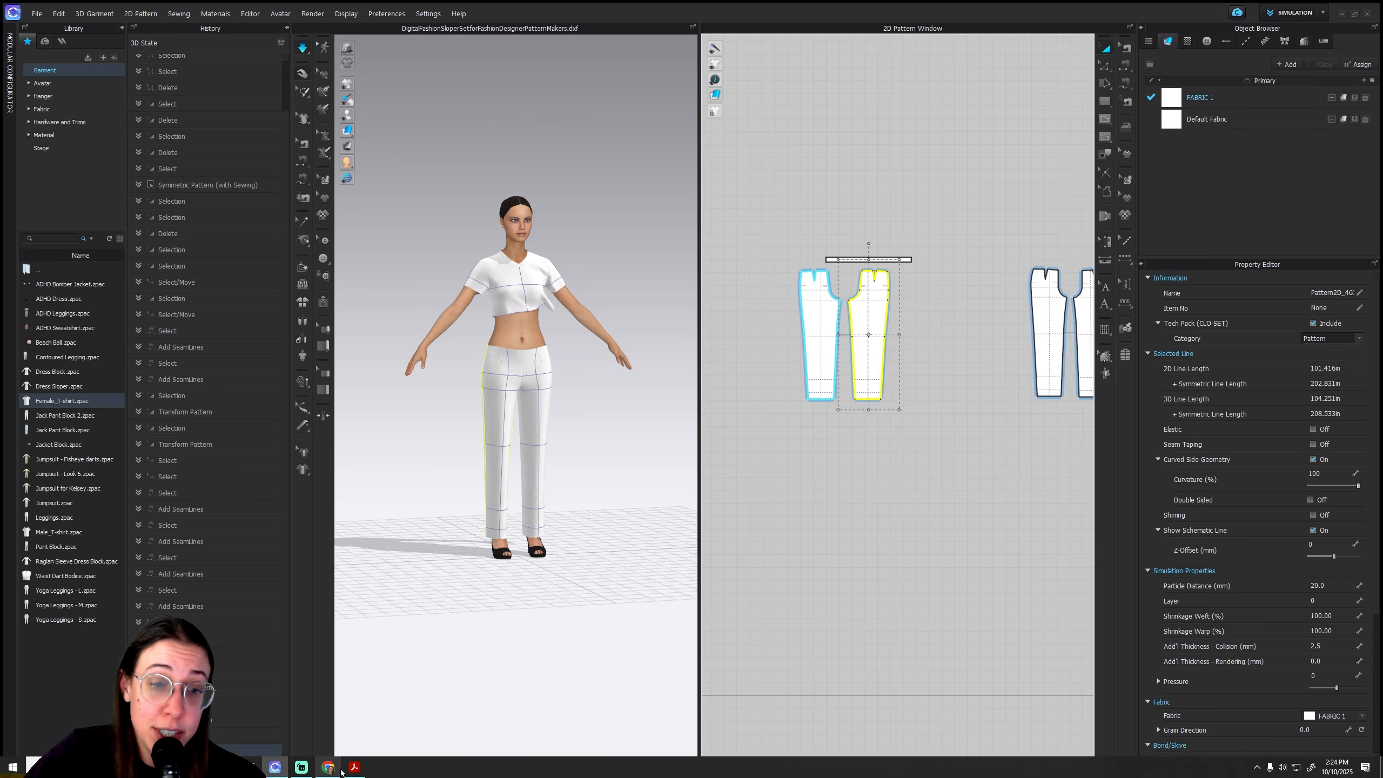
Consult the Slack Foundation page in the pants and jumpsuits PDF, then return to the pattern layout
{"action": "mouse_move", "coordinate": [346, 772]}
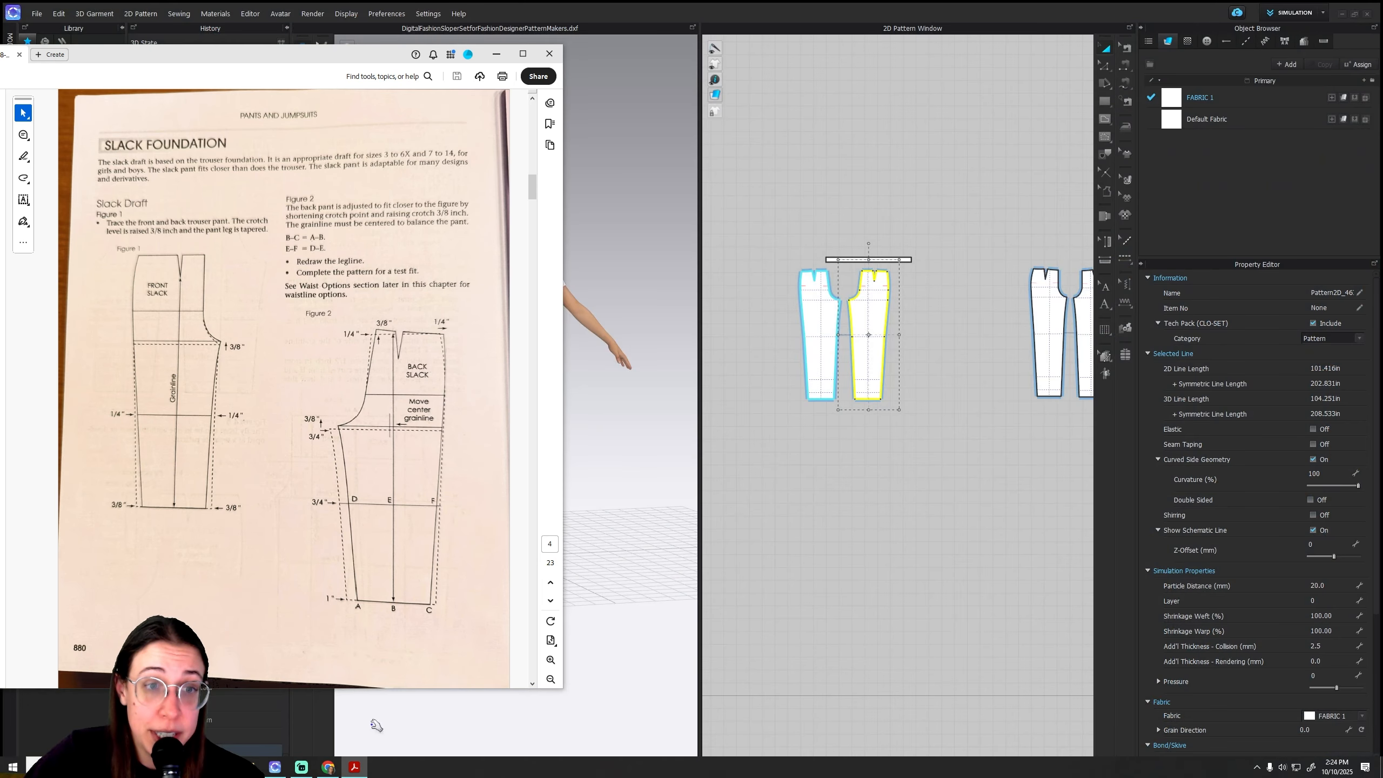
{"action": "left_click", "coordinate": [373, 728]}
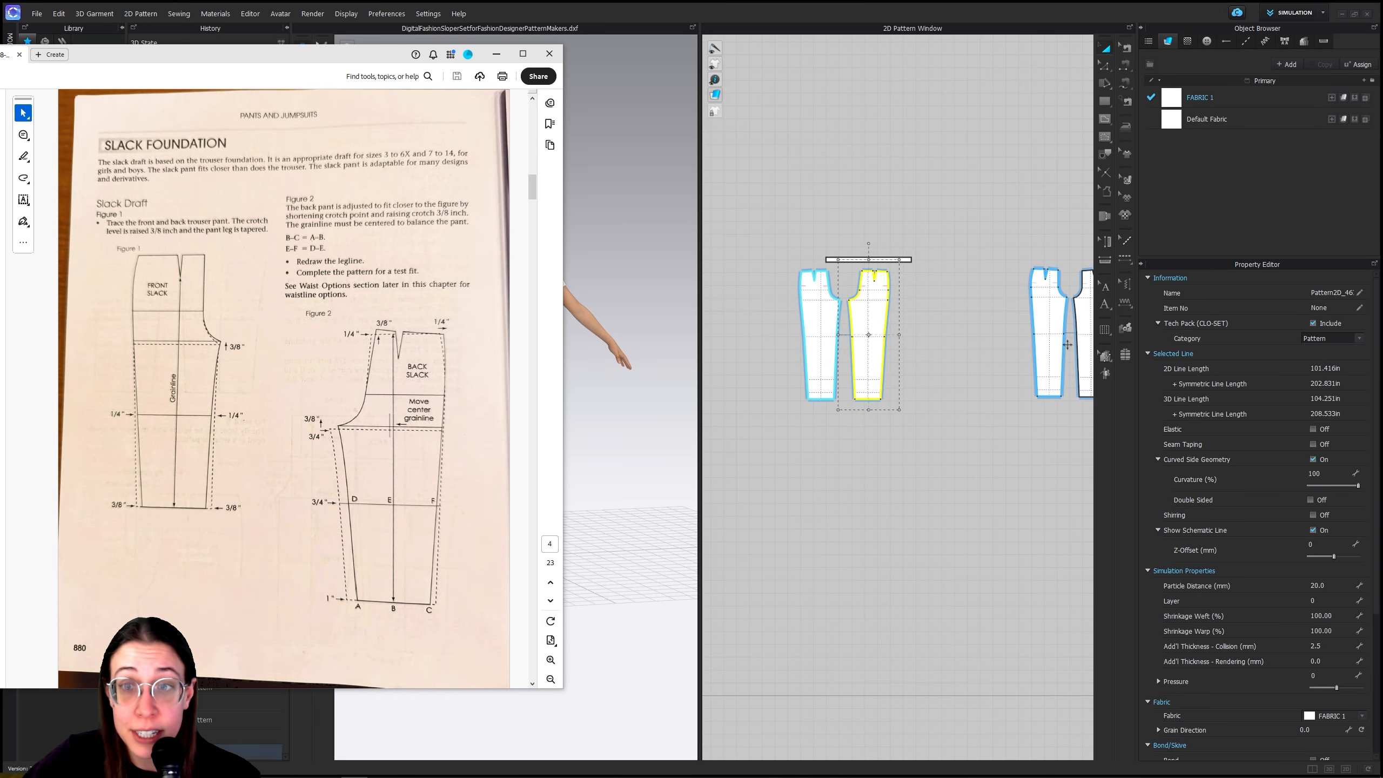
{"action": "middle_click_drag", "start_coordinate": [1058, 358], "coordinate": [932, 373]}
{"action": "left_click", "coordinate": [1007, 363]}
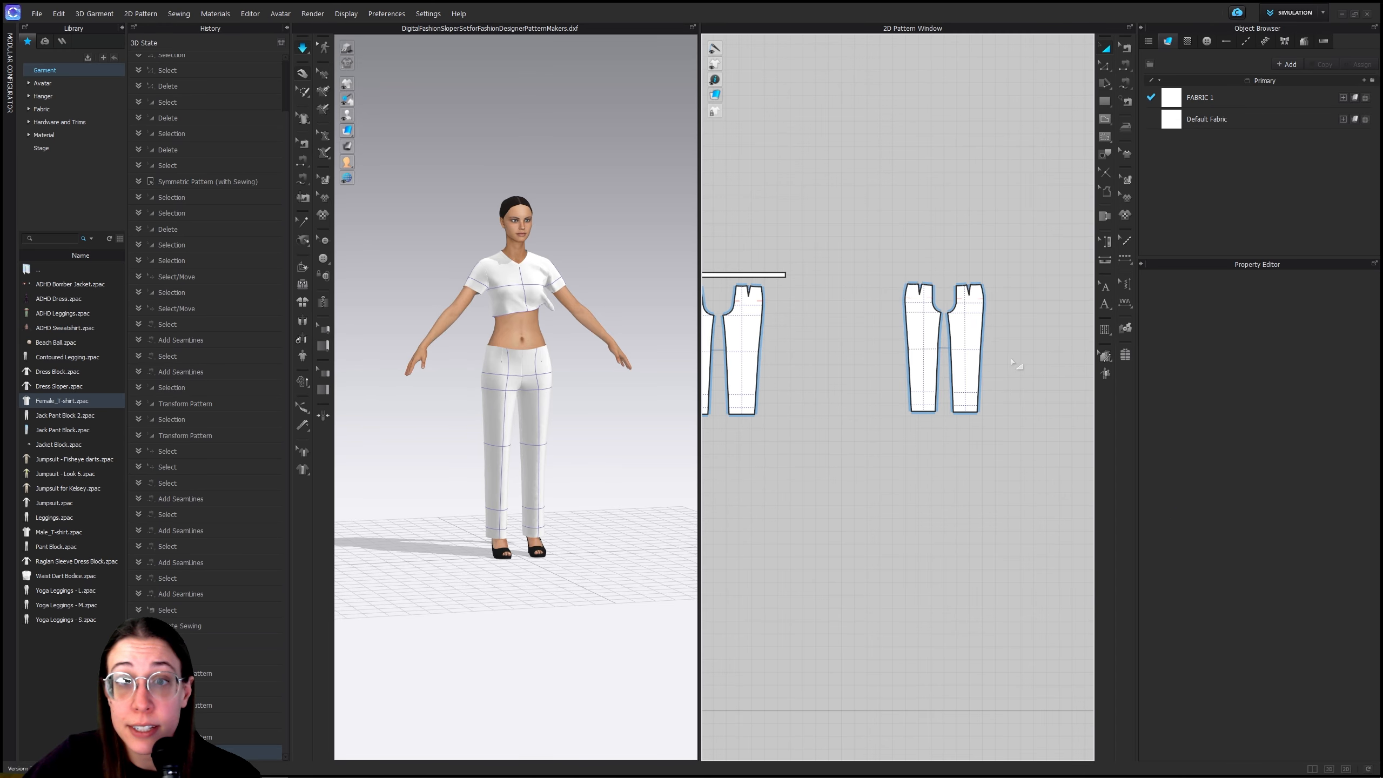
Rearrange the trouser panels in the 2D layout so the mirrored fronts sit together with their crotch curves facing
{"action": "scroll", "coordinate": [967, 316], "scroll_direction": "up", "scroll_amount": 5}
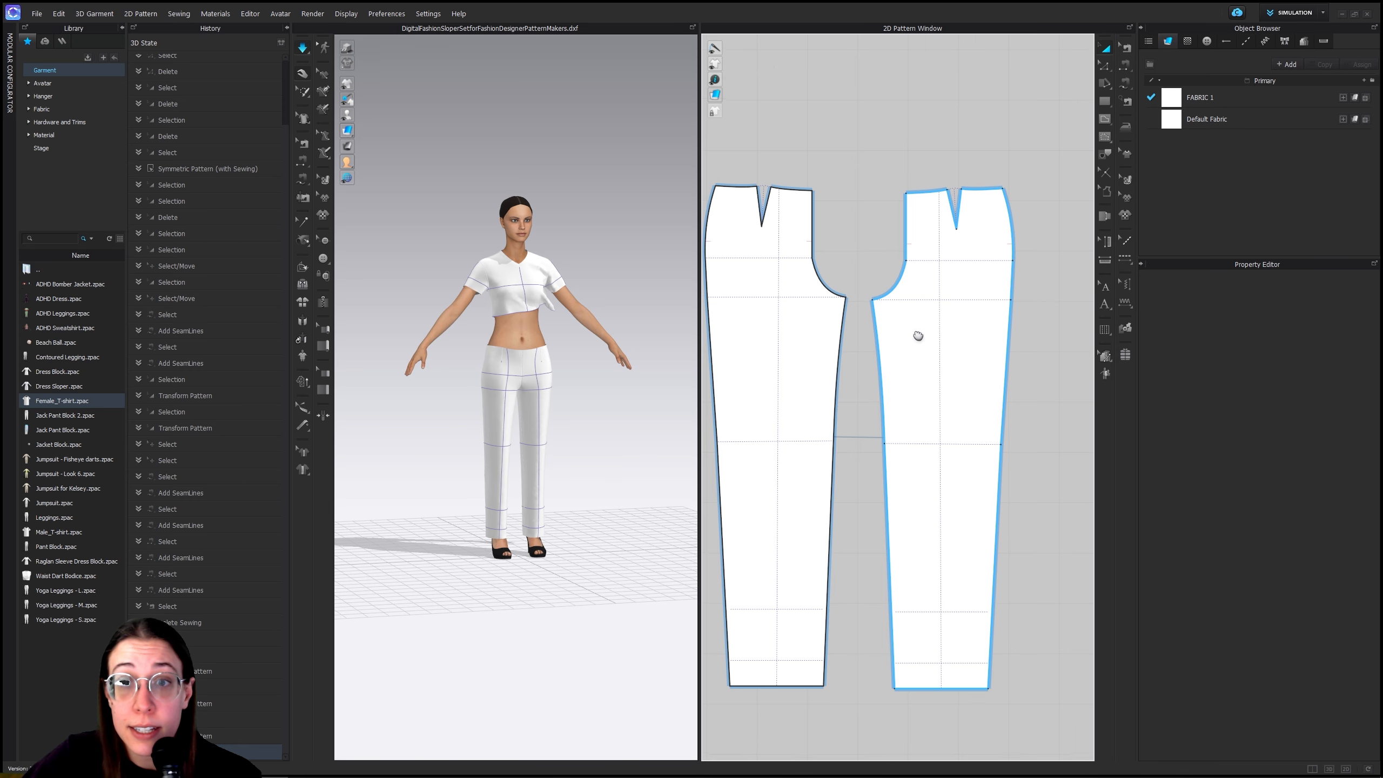
{"action": "middle_click_drag", "start_coordinate": [916, 333], "coordinate": [963, 342]}
{"action": "scroll", "coordinate": [806, 409], "scroll_direction": "down", "scroll_amount": 4}
{"action": "middle_click_drag", "start_coordinate": [765, 463], "coordinate": [999, 468]}
{"action": "mouse_move", "coordinate": [854, 479]}
{"action": "middle_mouse_down"}
{"action": "mouse_move", "coordinate": [920, 470]}
{"action": "mouse_move", "coordinate": [872, 461]}
{"action": "middle_mouse_up"}
{"action": "left_click_drag", "start_coordinate": [718, 375], "coordinate": [995, 400]}
{"action": "middle_click_drag", "start_coordinate": [996, 399], "coordinate": [780, 402]}
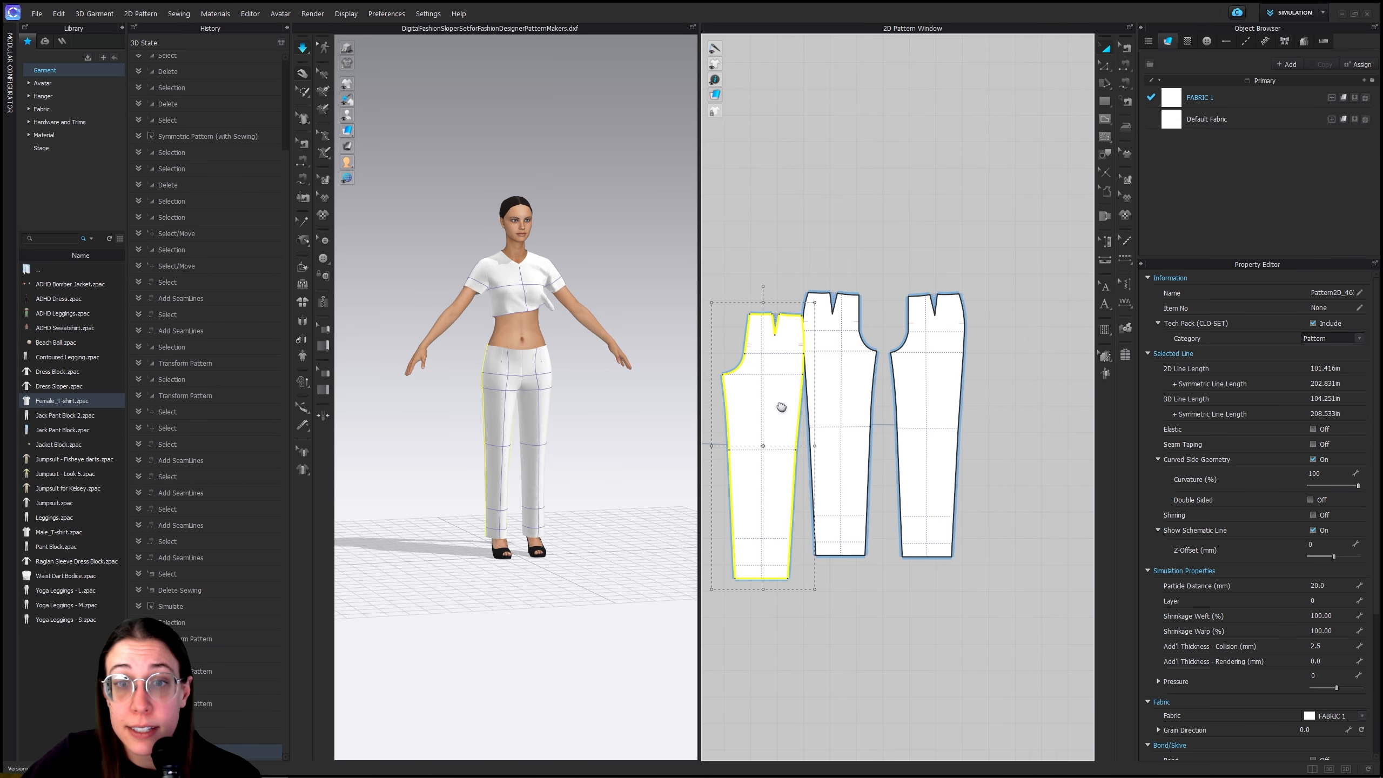
{"action": "left_click_drag", "start_coordinate": [937, 370], "coordinate": [744, 458]}
{"action": "middle_click_drag", "start_coordinate": [686, 458], "coordinate": [894, 466]}
{"action": "left_click_drag", "start_coordinate": [909, 481], "coordinate": [757, 430]}
{"action": "middle_click_drag", "start_coordinate": [1057, 429], "coordinate": [953, 452]}
{"action": "scroll", "coordinate": [862, 417], "scroll_direction": "up", "scroll_amount": 5}
{"action": "scroll", "coordinate": [925, 447], "scroll_direction": "down", "scroll_amount": 2}
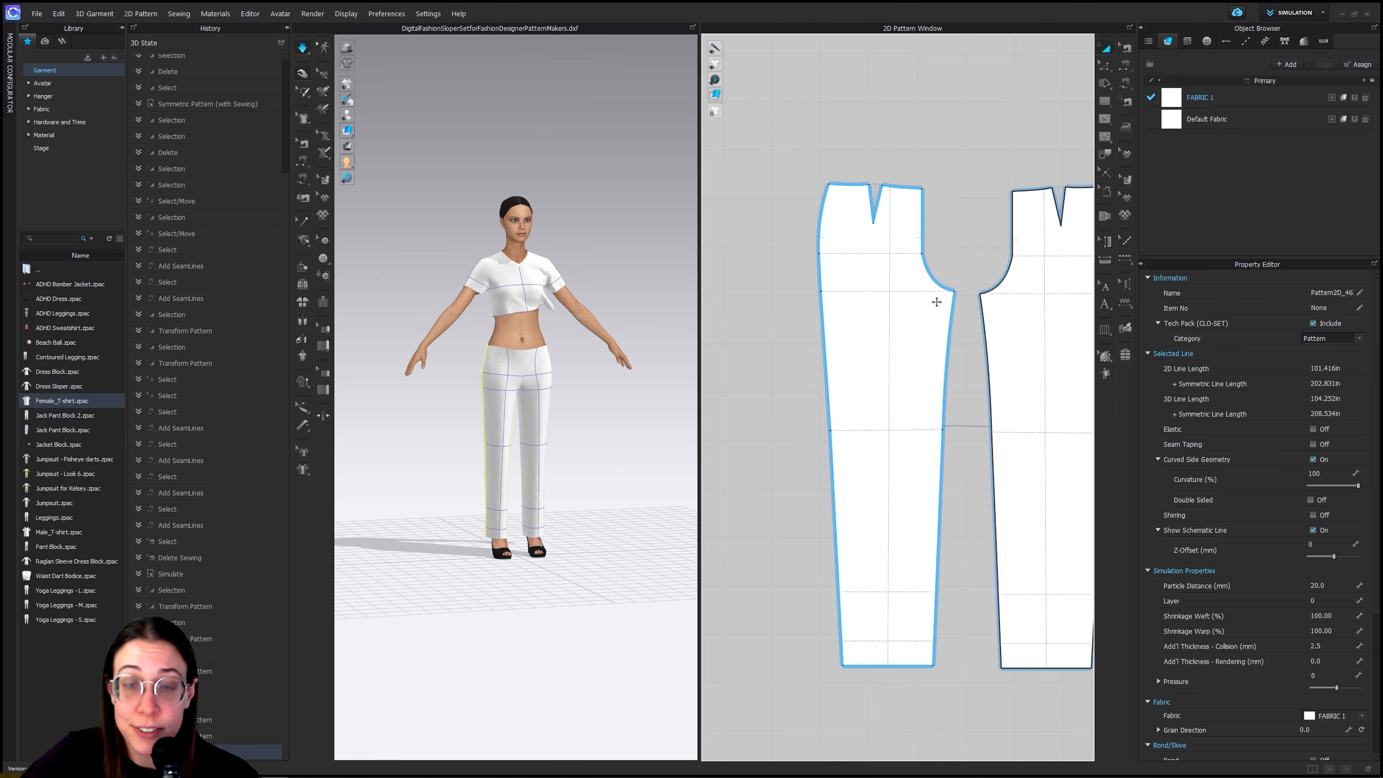
Check the front slack adjustments on the Slack Foundation page of the PDF against the front trouser panel
{"action": "middle_click_drag", "start_coordinate": [800, 468], "coordinate": [911, 460]}
{"action": "middle_click_drag", "start_coordinate": [987, 420], "coordinate": [947, 420]}
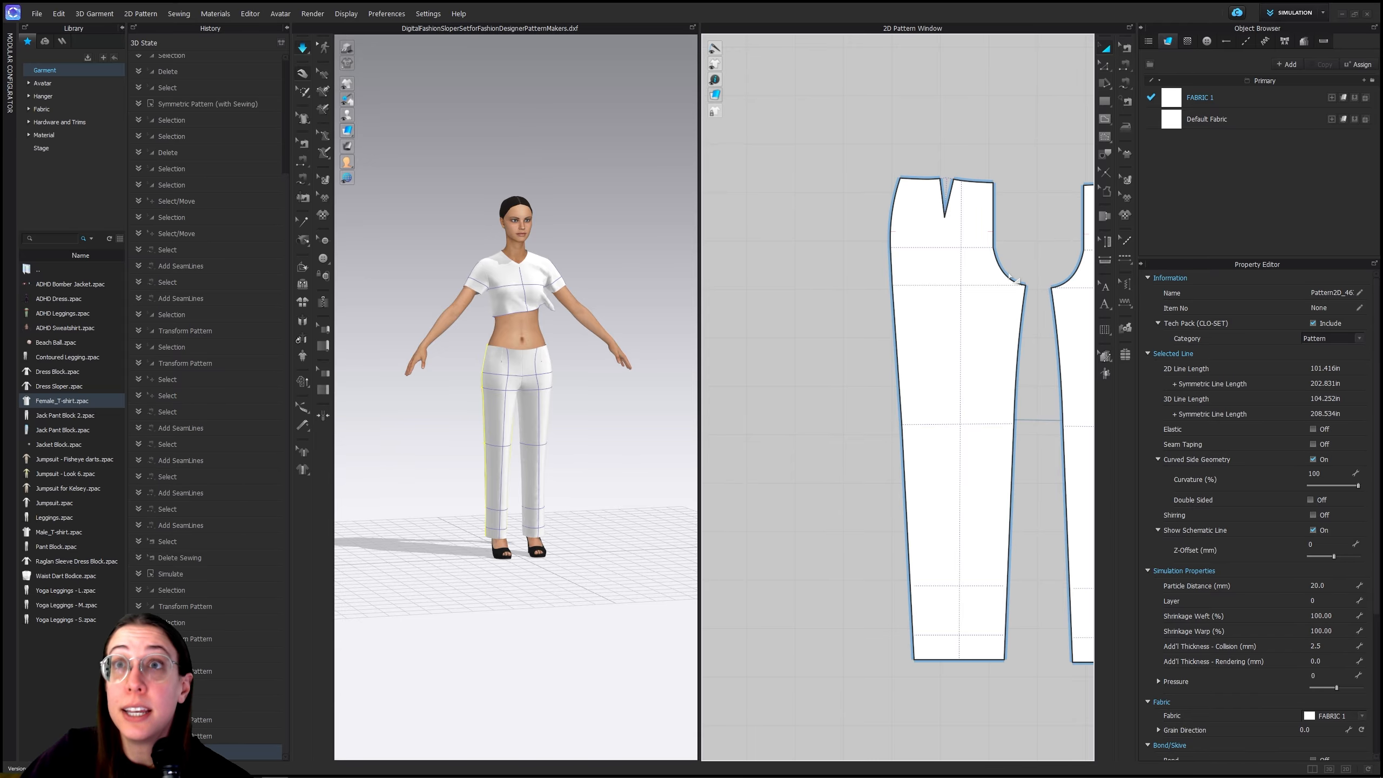
{"action": "mouse_move", "coordinate": [349, 768]}
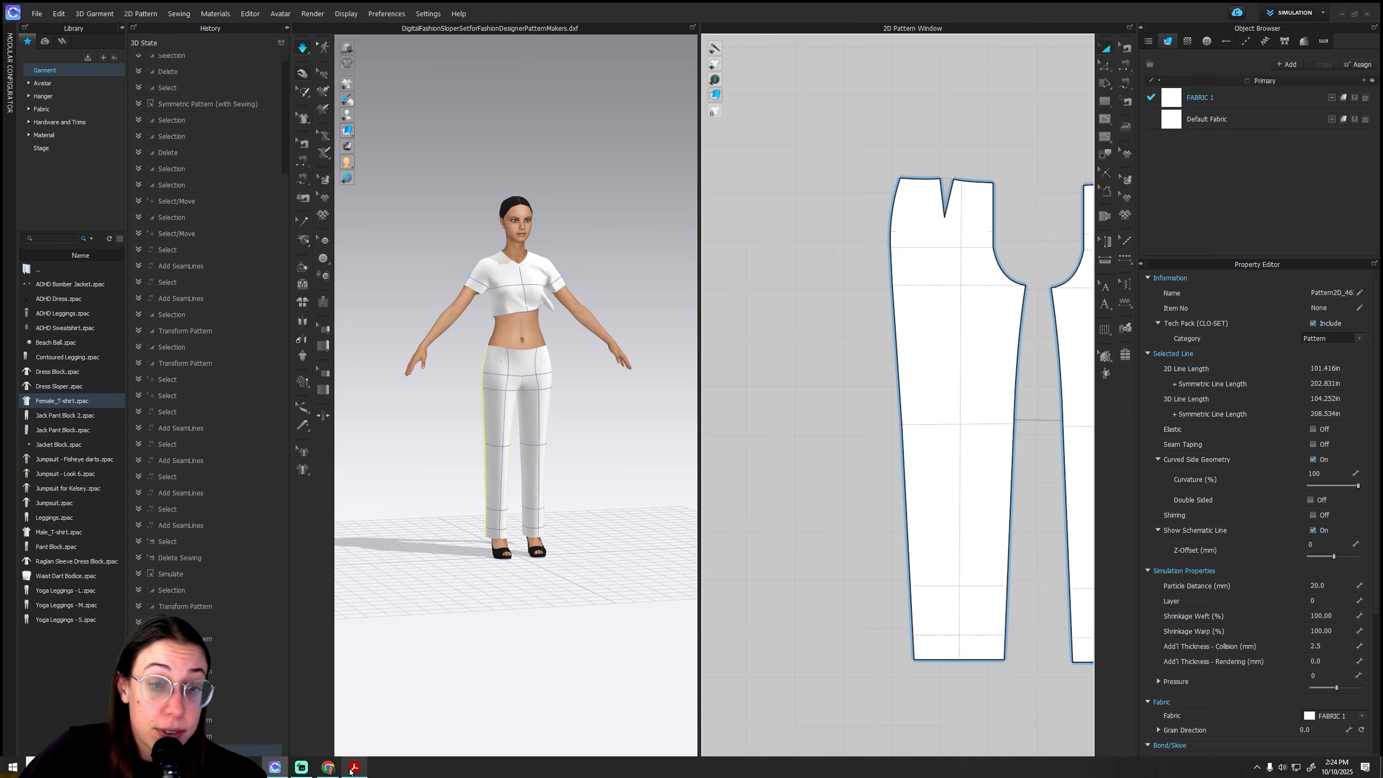
{"action": "left_click", "coordinate": [362, 725]}
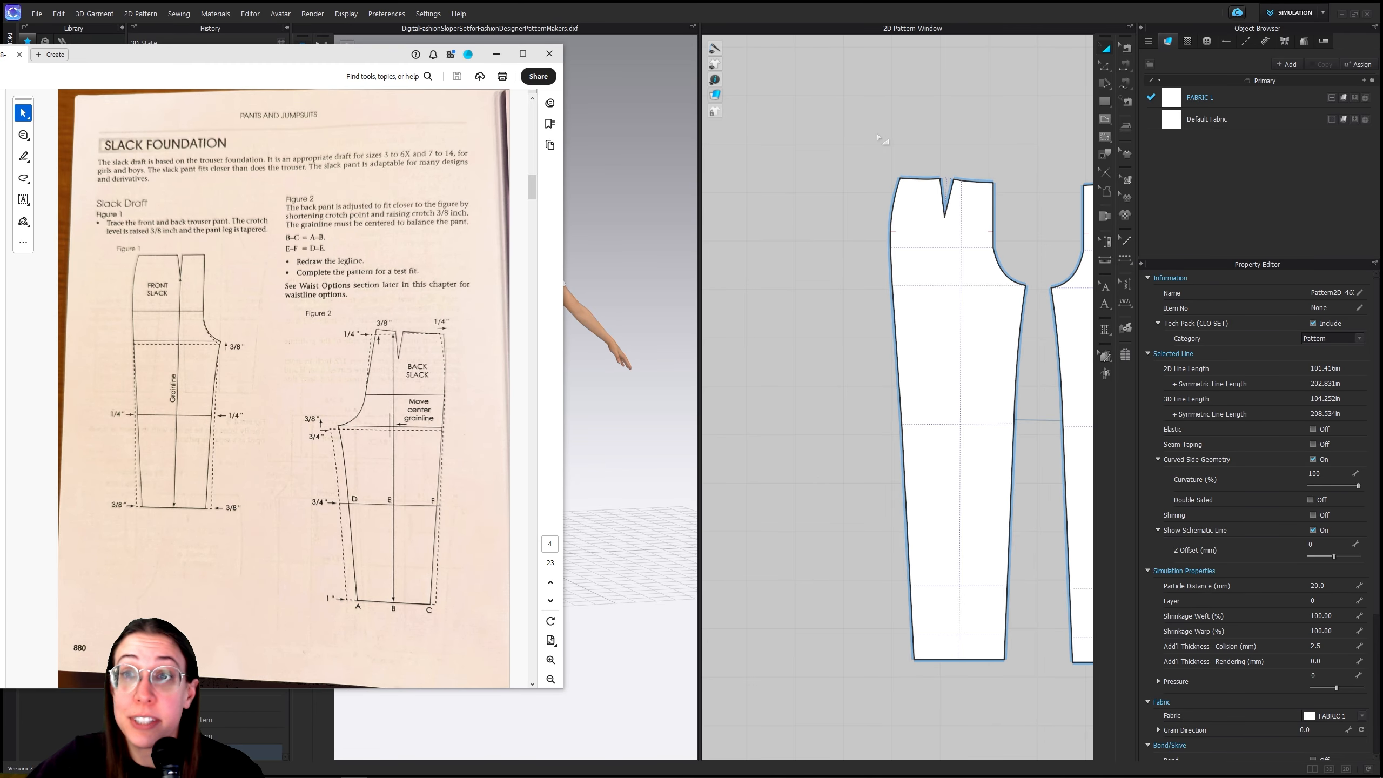
Raise the front trouser panel's crotch point about 3/8 inch along the inseam by editing the pattern
{"action": "left_click", "coordinate": [1107, 68]}
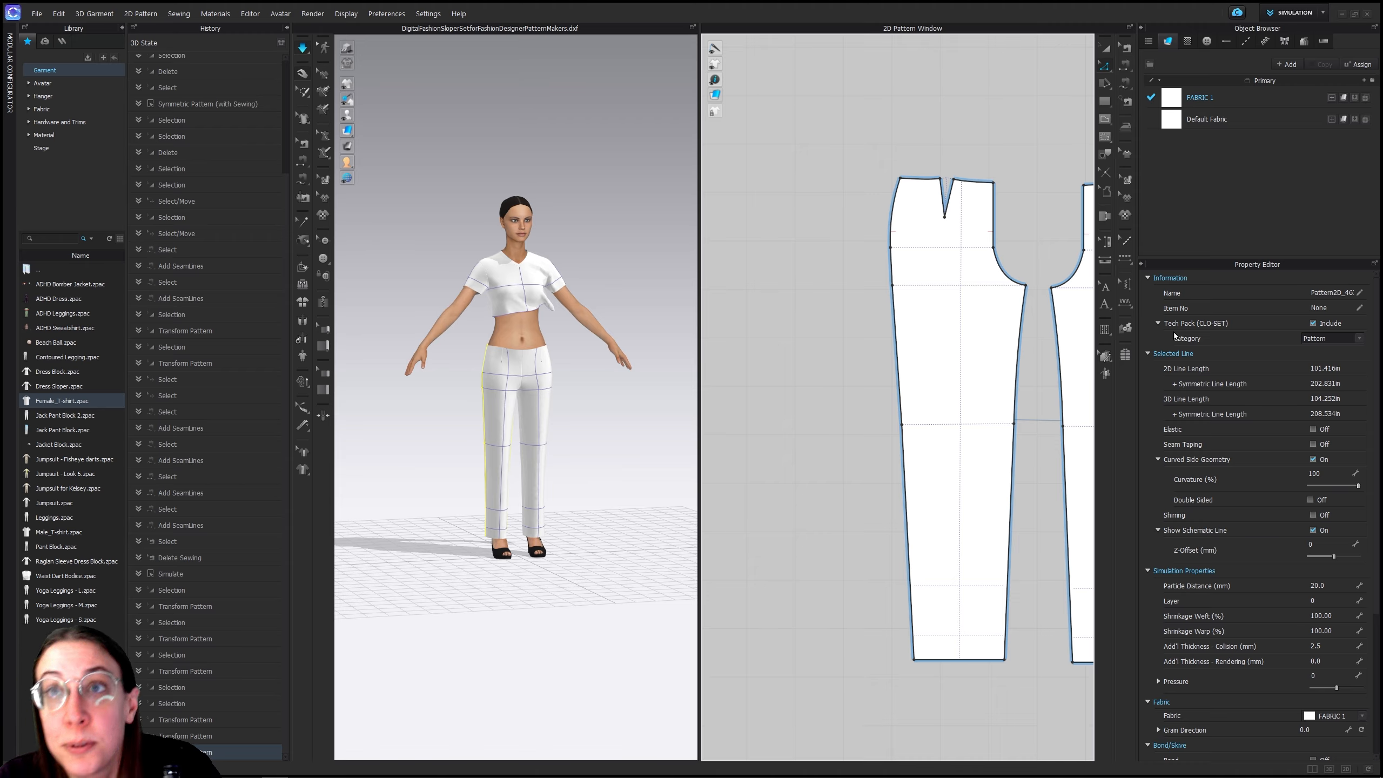
{"action": "left_click", "coordinate": [1028, 284]}
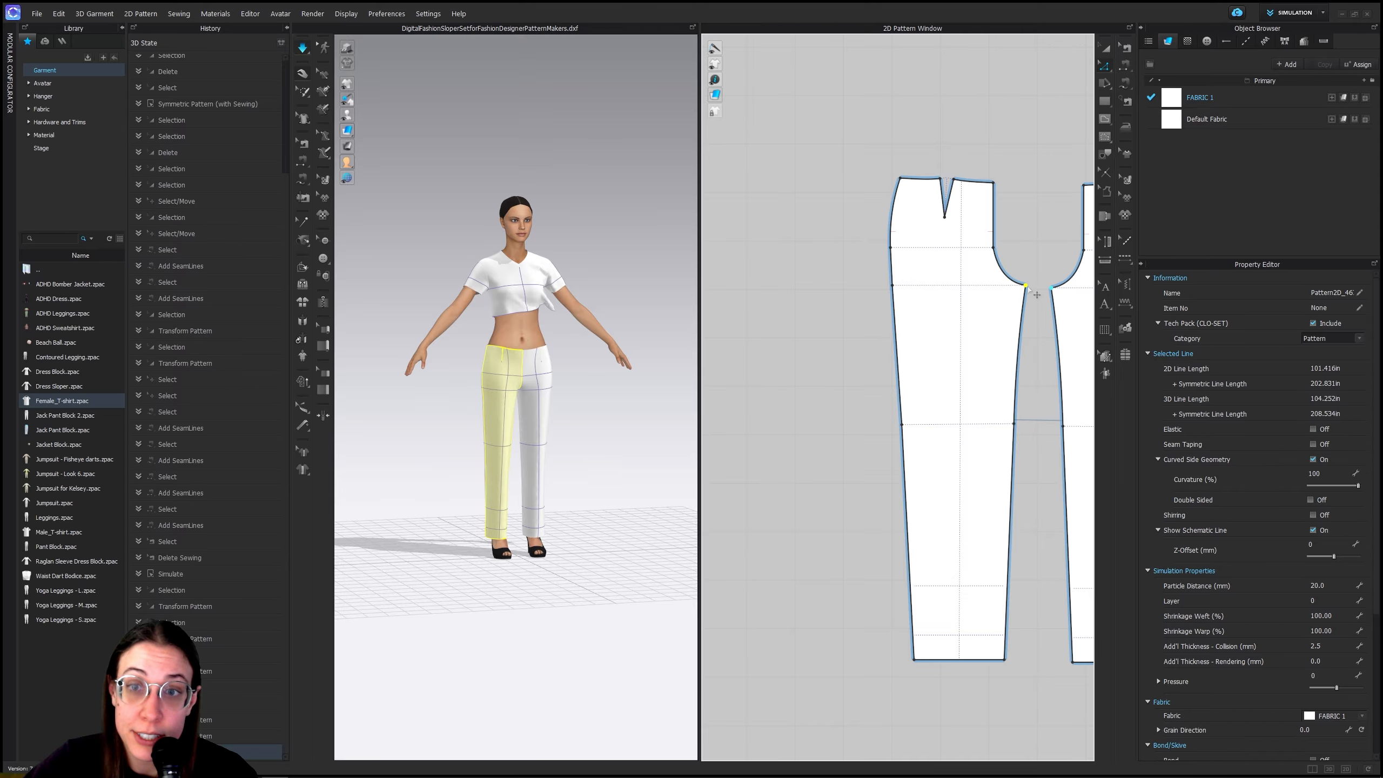
{"action": "scroll", "coordinate": [1029, 287], "scroll_direction": "up", "scroll_amount": 6}
{"action": "left_click_drag", "start_coordinate": [1019, 284], "coordinate": [1027, 249]}
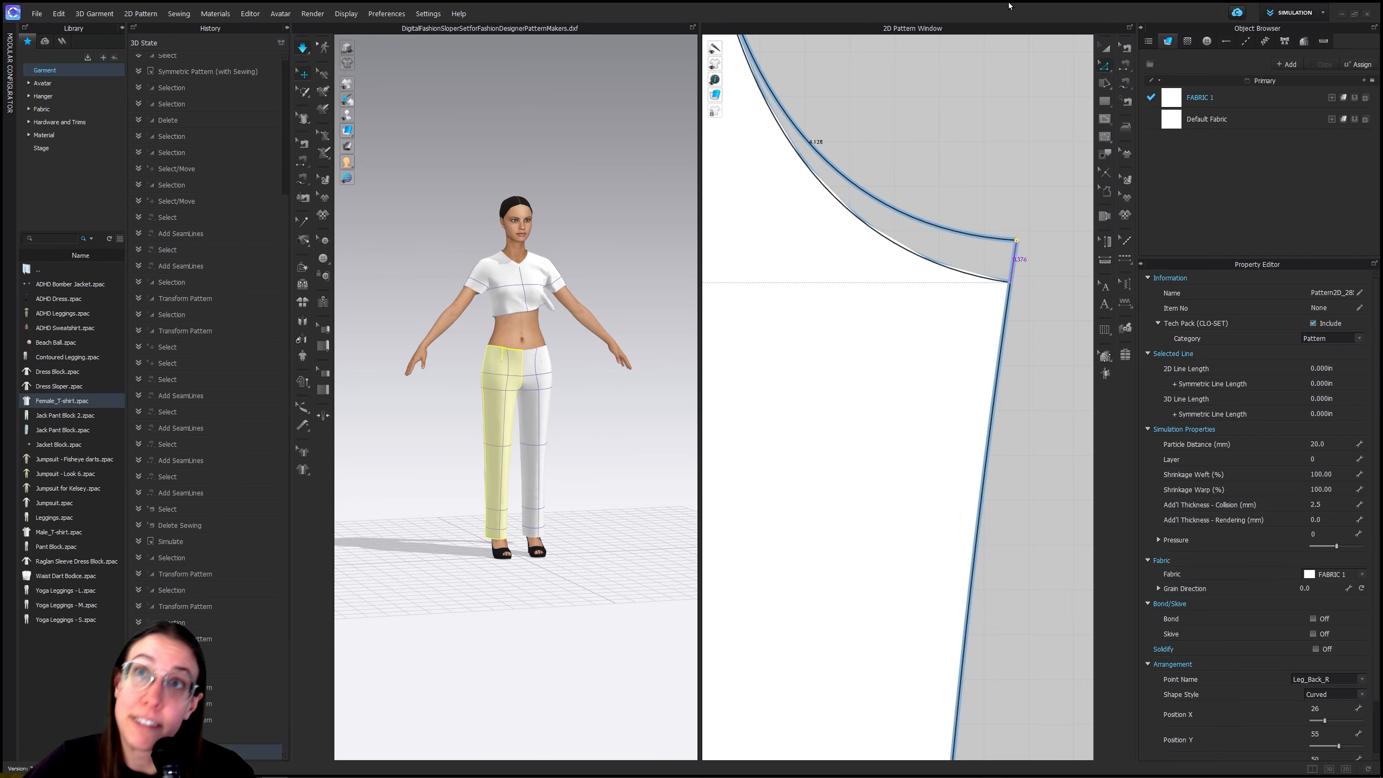
{"action": "key", "text": "space"}
Taper the front trouser leg at the hem by moving its inseam and side-seam corners inward per the slack draft
{"action": "middle_click_drag", "start_coordinate": [949, 295], "coordinate": [987, 472]}
{"action": "scroll", "coordinate": [988, 472], "scroll_direction": "down", "scroll_amount": 8}
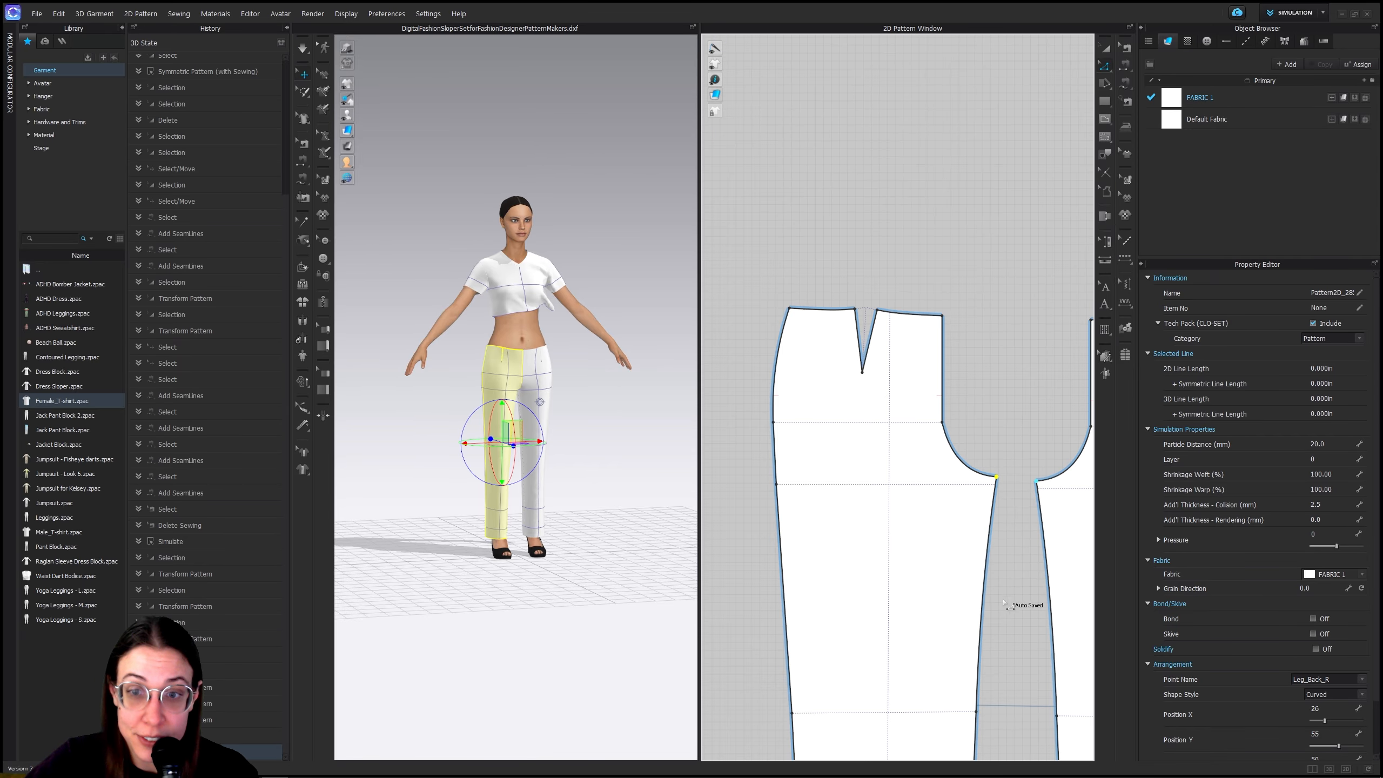
{"action": "middle_click_drag", "start_coordinate": [1020, 599], "coordinate": [1017, 454]}
{"action": "scroll", "coordinate": [1021, 454], "scroll_direction": "up", "scroll_amount": 3}
{"action": "middle_click_drag", "start_coordinate": [1002, 568], "coordinate": [1004, 411]}
{"action": "middle_click_drag", "start_coordinate": [1005, 613], "coordinate": [1031, 552]}
{"action": "scroll", "coordinate": [983, 635], "scroll_direction": "up", "scroll_amount": 5}
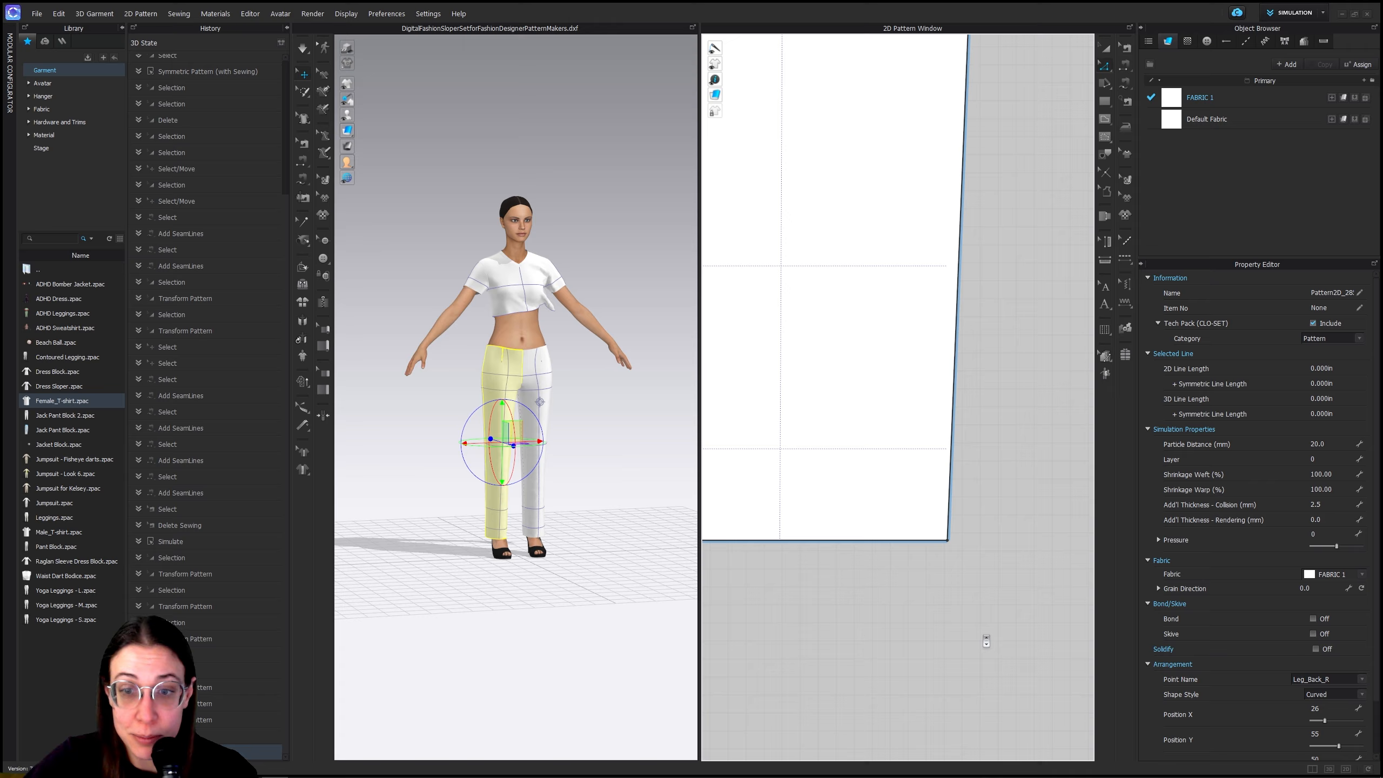
{"action": "mouse_move", "coordinate": [978, 593]}
{"action": "middle_mouse_down"}
{"action": "mouse_move", "coordinate": [1034, 605]}
{"action": "mouse_move", "coordinate": [1039, 560]}
{"action": "middle_mouse_up"}
{"action": "left_click_drag", "start_coordinate": [1028, 548], "coordinate": [1010, 548]}
{"action": "middle_click_drag", "start_coordinate": [773, 615], "coordinate": [969, 593]}
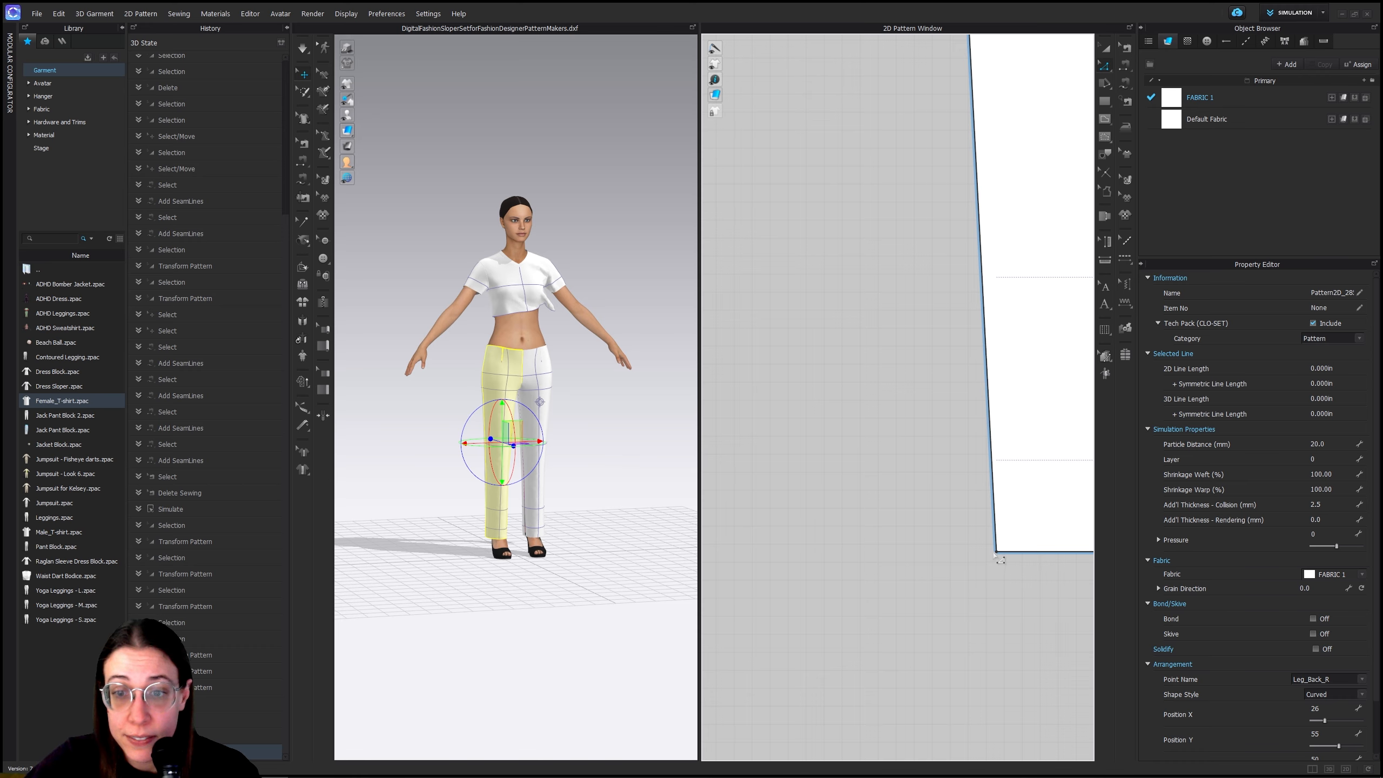
{"action": "left_click_drag", "start_coordinate": [997, 557], "coordinate": [1022, 566]}
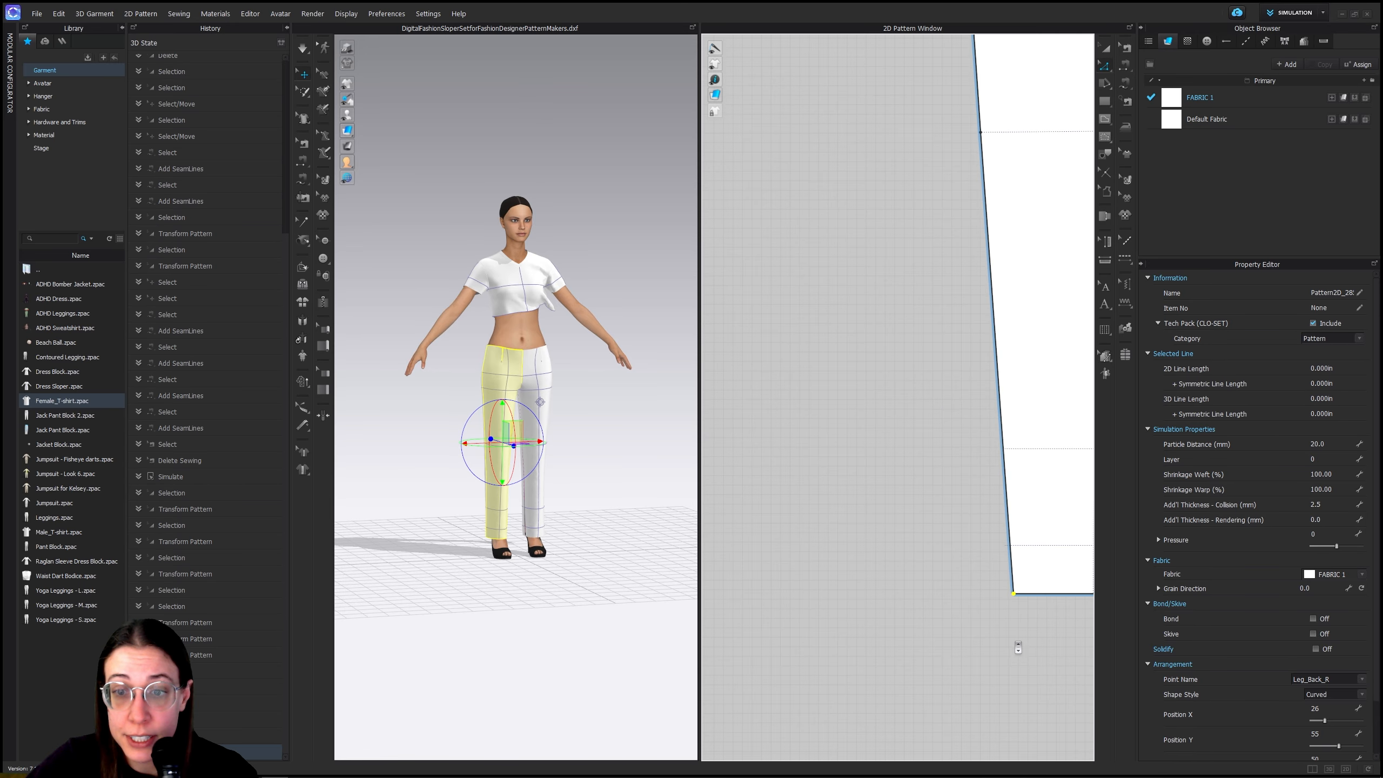
Move the front panel's knee-line points on the side seam and the inseam inward 1/4 inch each
{"action": "scroll", "coordinate": [1024, 641], "scroll_direction": "down", "scroll_amount": 5}
{"action": "scroll", "coordinate": [1019, 641], "scroll_direction": "up", "scroll_amount": 5}
{"action": "right_click_drag", "start_coordinate": [1007, 513], "coordinate": [874, 475]}
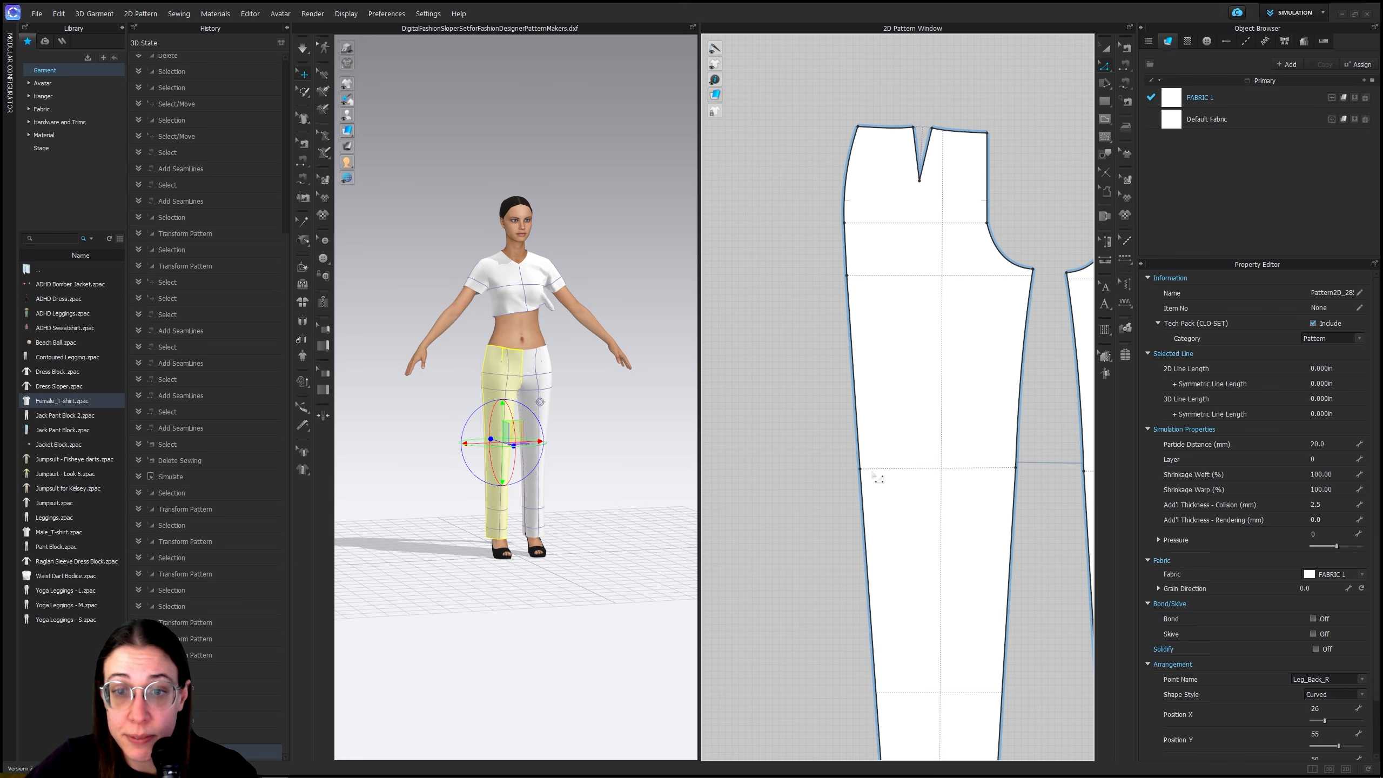
{"action": "left_click_drag", "start_coordinate": [861, 470], "coordinate": [862, 470]}
{"action": "scroll", "coordinate": [866, 468], "scroll_direction": "up", "scroll_amount": 4}
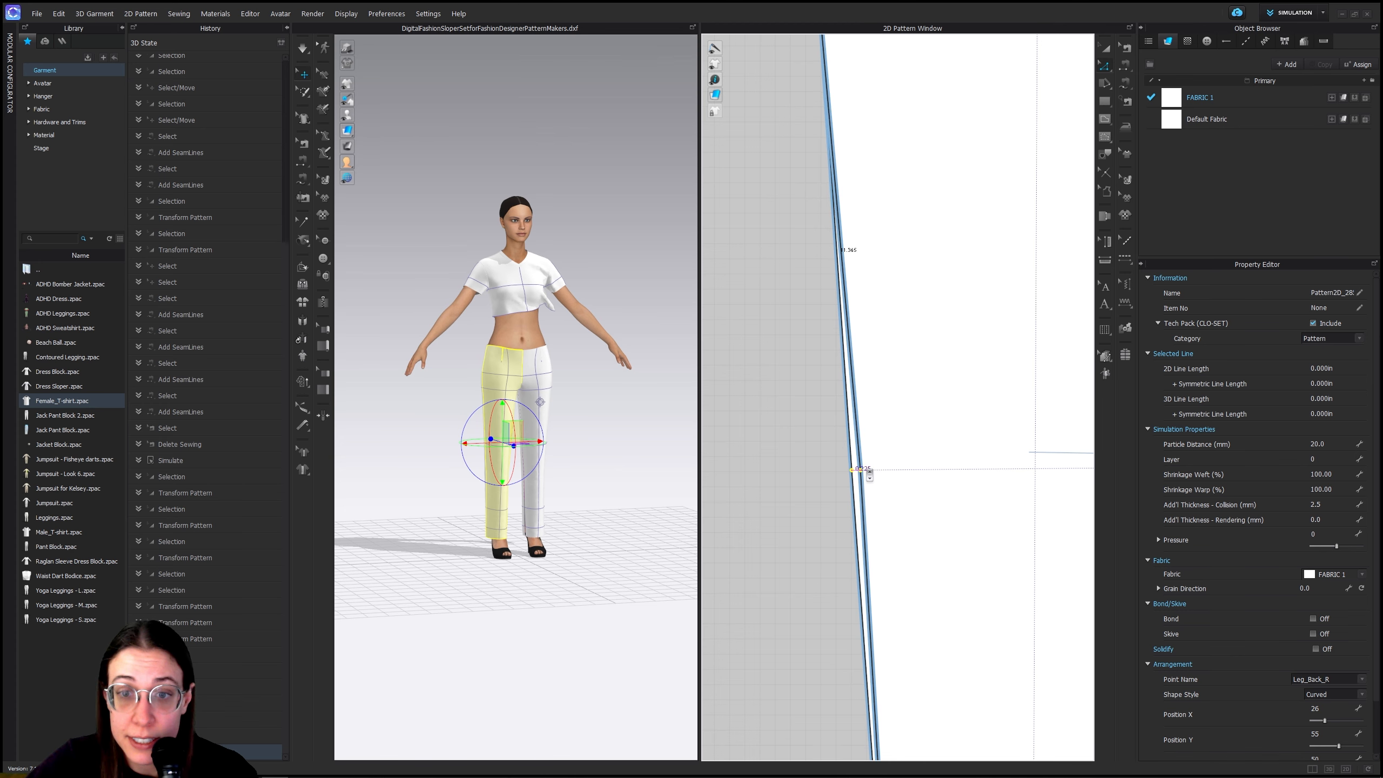
{"action": "scroll", "coordinate": [886, 489], "scroll_direction": "down", "scroll_amount": 5}
{"action": "scroll", "coordinate": [945, 493], "scroll_direction": "up", "scroll_amount": 5}
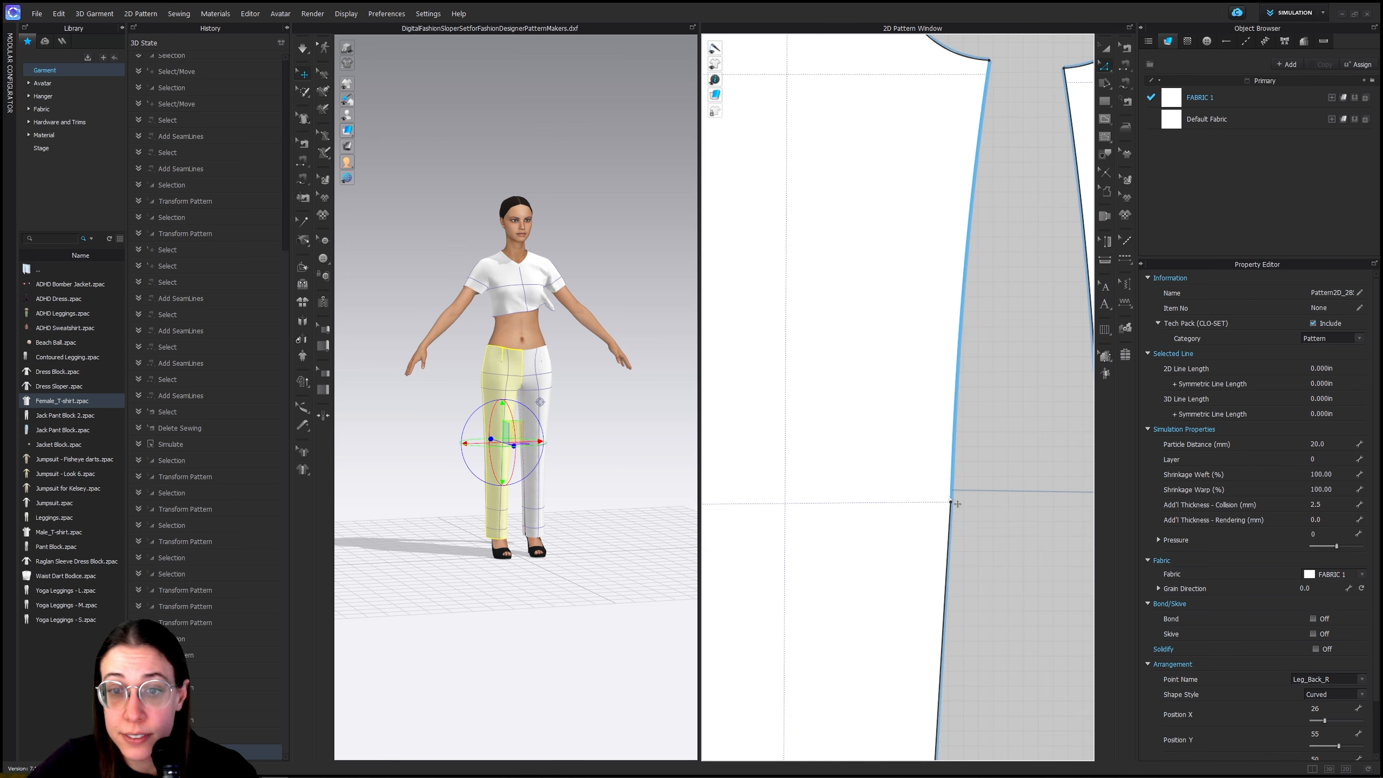
{"action": "left_click_drag", "start_coordinate": [952, 506], "coordinate": [948, 507]}
{"action": "scroll", "coordinate": [959, 534], "scroll_direction": "down", "scroll_amount": 6}
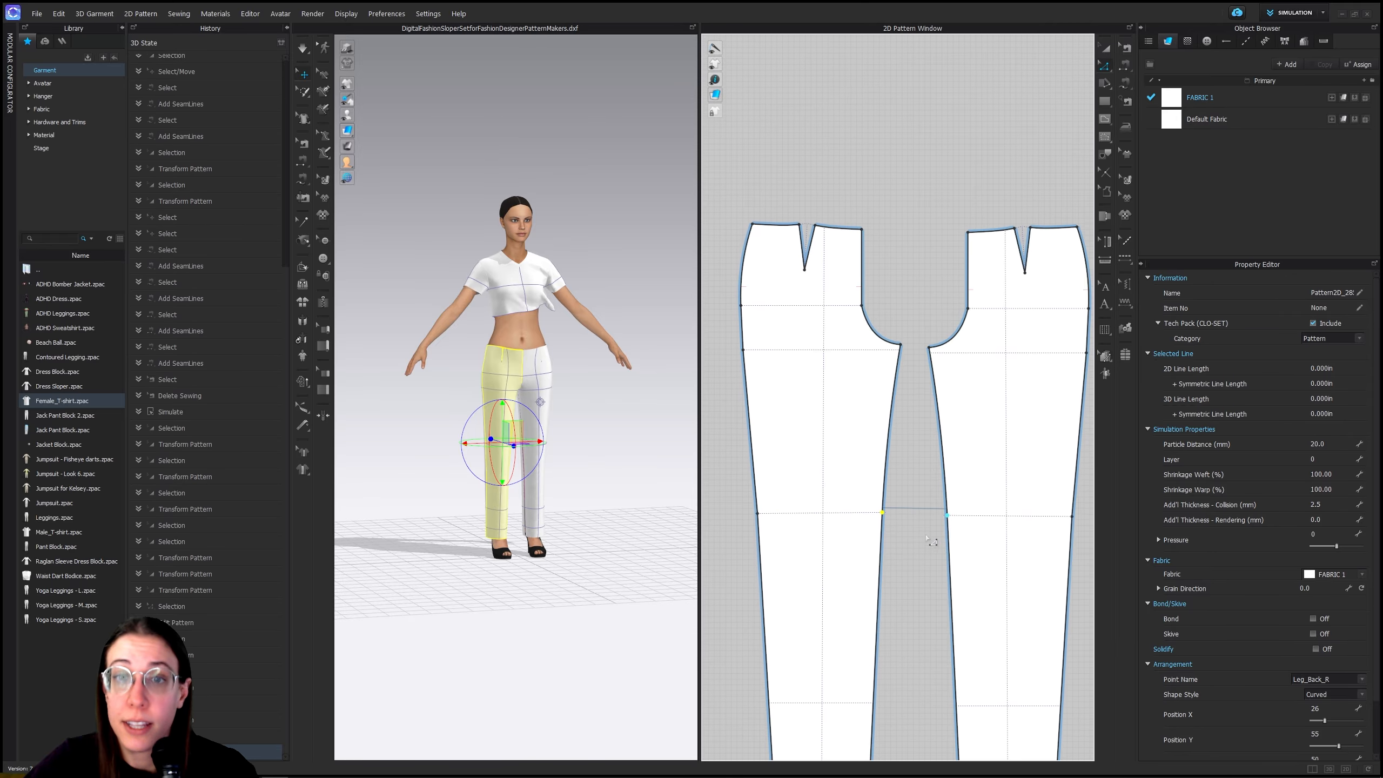
Check the back slack adjustments in Figure 2 of the PDF against the back trouser panel
{"action": "middle_click_drag", "start_coordinate": [917, 488], "coordinate": [819, 450]}
{"action": "middle_click_drag", "start_coordinate": [791, 567], "coordinate": [900, 533]}
{"action": "mouse_move", "coordinate": [708, 499]}
{"action": "middle_mouse_down"}
{"action": "mouse_move", "coordinate": [915, 517]}
{"action": "mouse_move", "coordinate": [910, 481]}
{"action": "mouse_move", "coordinate": [999, 441]}
{"action": "middle_mouse_up"}
{"action": "middle_click_drag", "start_coordinate": [741, 455], "coordinate": [916, 450]}
{"action": "mouse_move", "coordinate": [836, 436]}
{"action": "middle_mouse_down"}
{"action": "mouse_move", "coordinate": [970, 438]}
{"action": "mouse_move", "coordinate": [1045, 499]}
{"action": "middle_mouse_up"}
{"action": "mouse_move", "coordinate": [354, 766]}
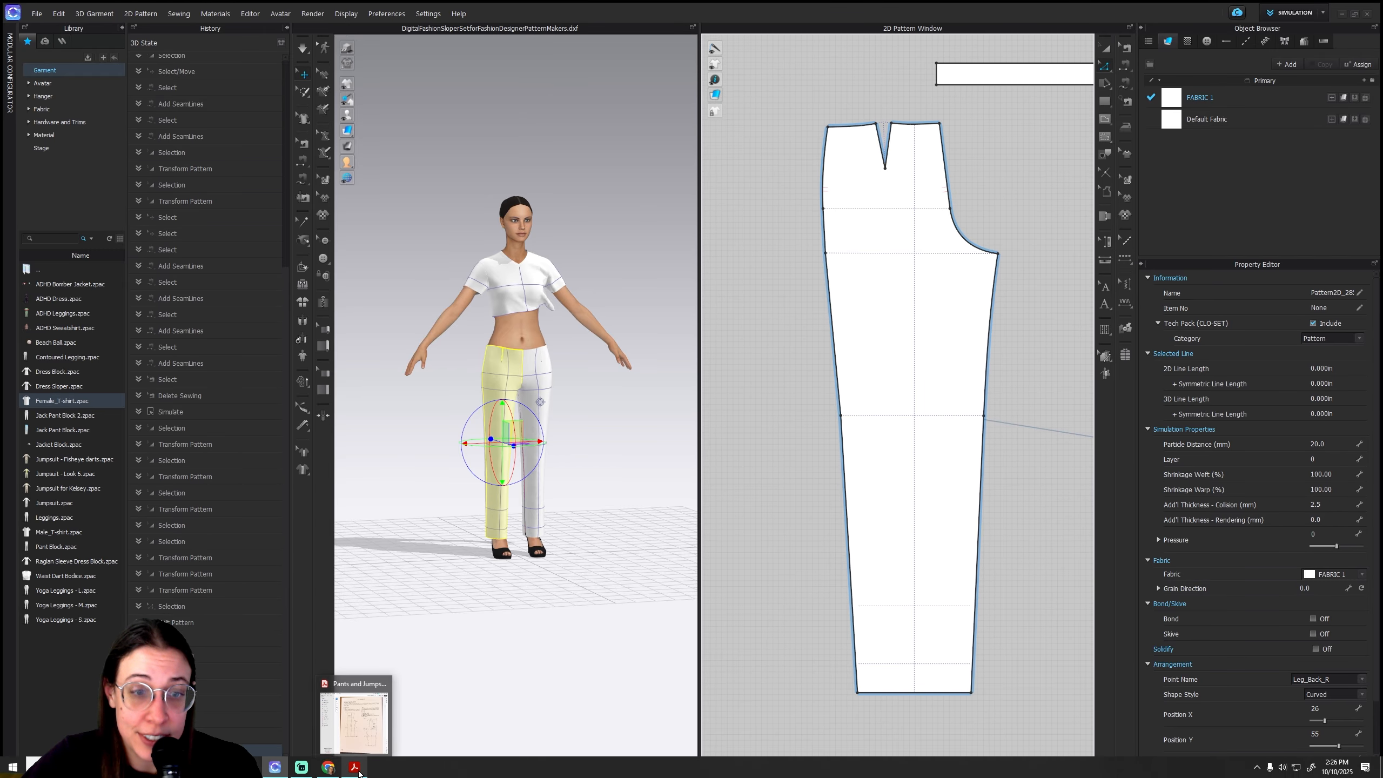
{"action": "left_click", "coordinate": [363, 732]}
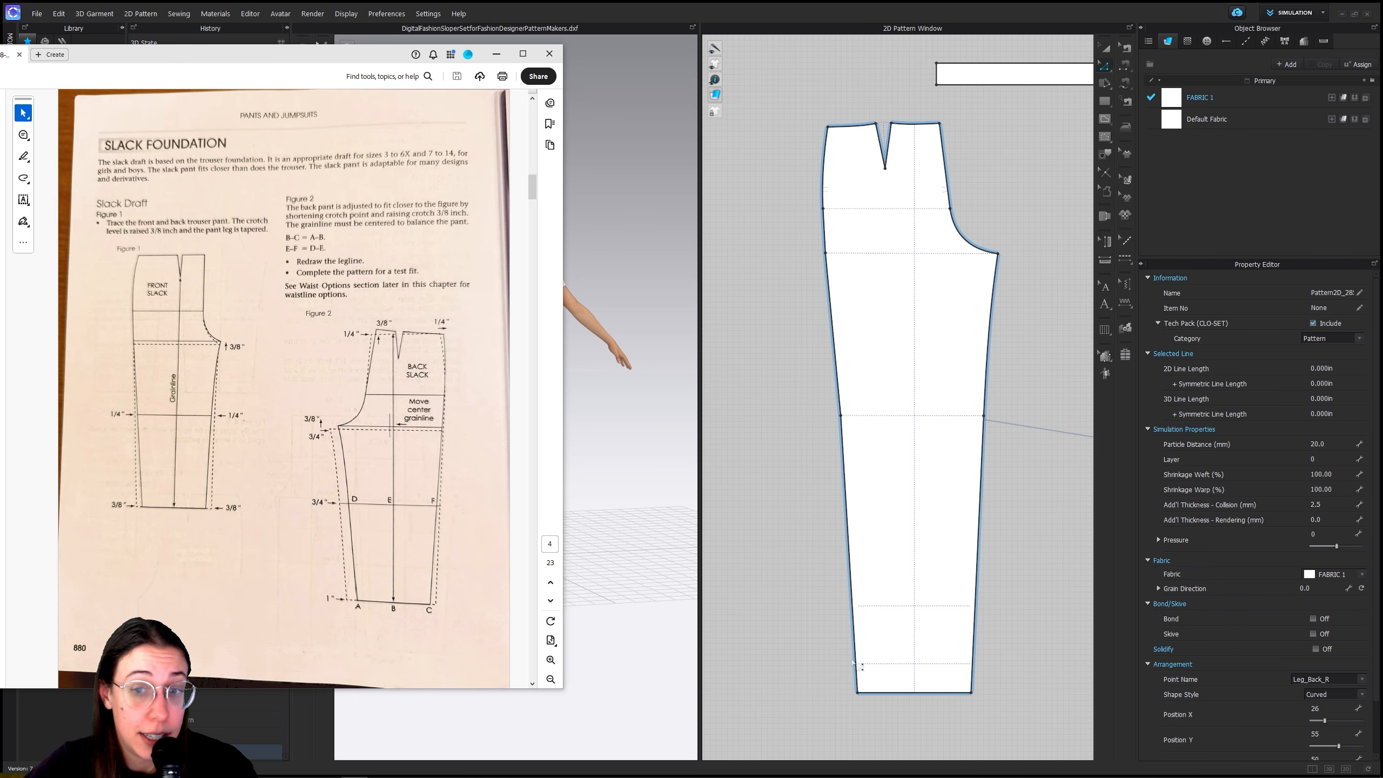
{"action": "middle_click_drag", "start_coordinate": [960, 697], "coordinate": [933, 657]}
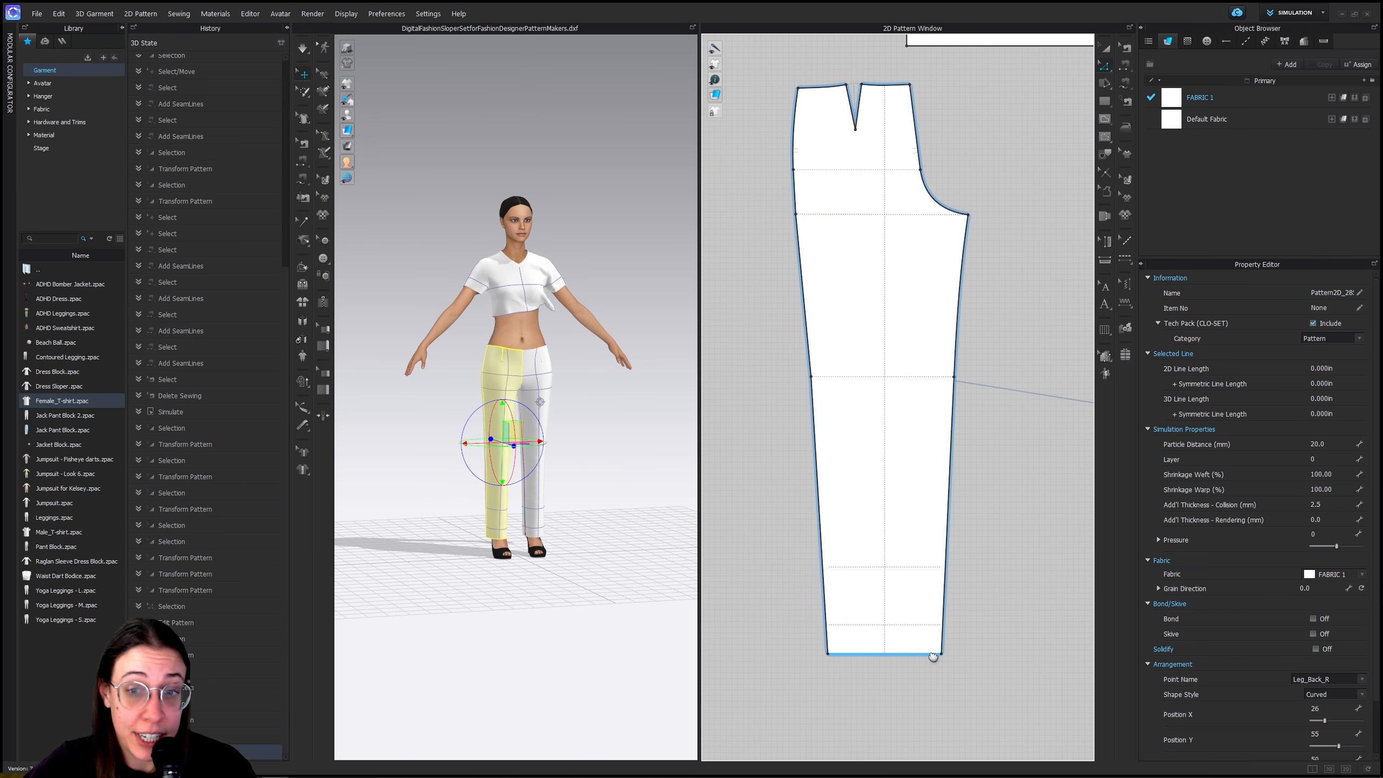
Try to taper the back panel's hem by moving its side-seam corner inward
{"action": "scroll", "coordinate": [878, 637], "scroll_direction": "up", "scroll_amount": 5}
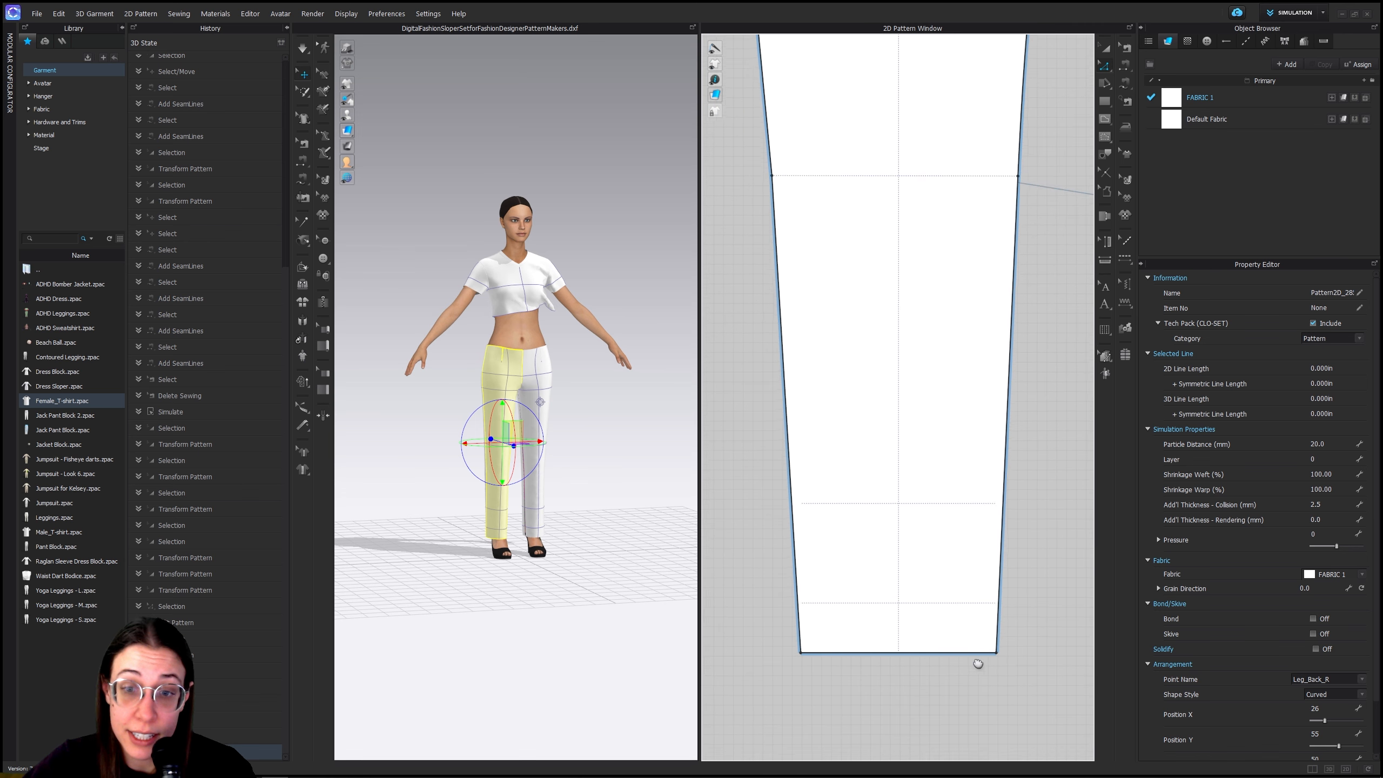
{"action": "left_click_drag", "start_coordinate": [823, 641], "coordinate": [861, 642]}
{"action": "scroll", "coordinate": [838, 642], "scroll_direction": "up", "scroll_amount": 4}
{"action": "scroll", "coordinate": [837, 642], "scroll_direction": "up", "scroll_amount": 2}
{"action": "scroll", "coordinate": [909, 667], "scroll_direction": "down", "scroll_amount": 4}
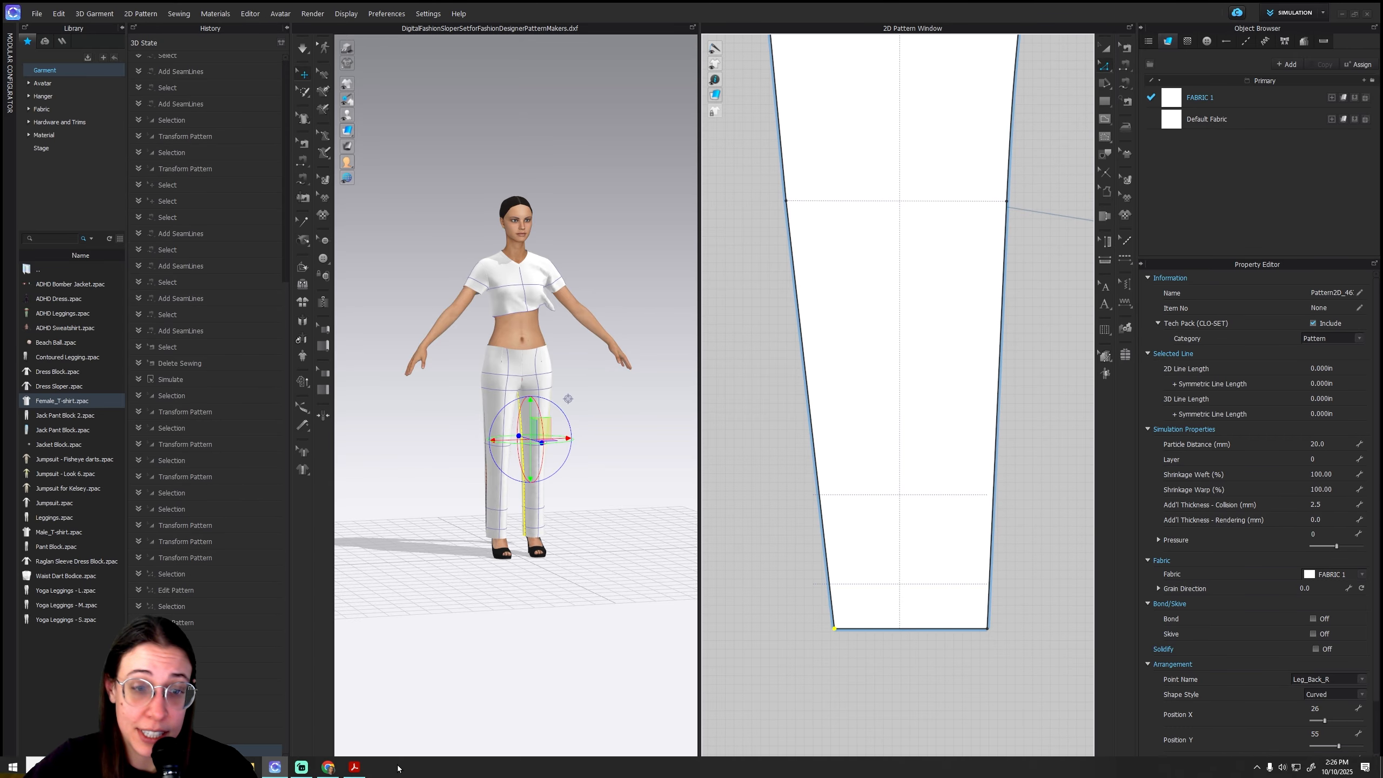
Try to move the back panel's side-seam knee point inward after checking the slack draft
{"action": "left_click", "coordinate": [355, 773]}
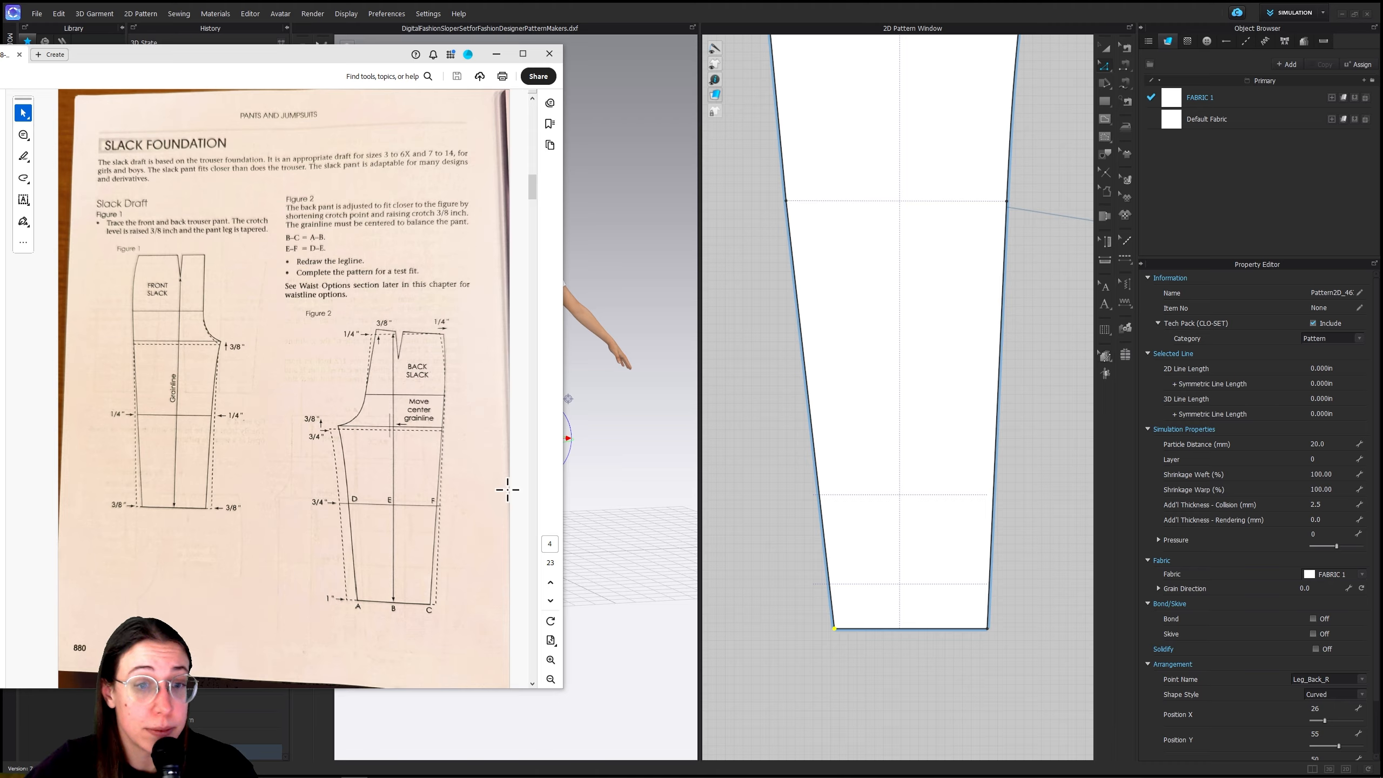
{"action": "left_click", "coordinate": [754, 376]}
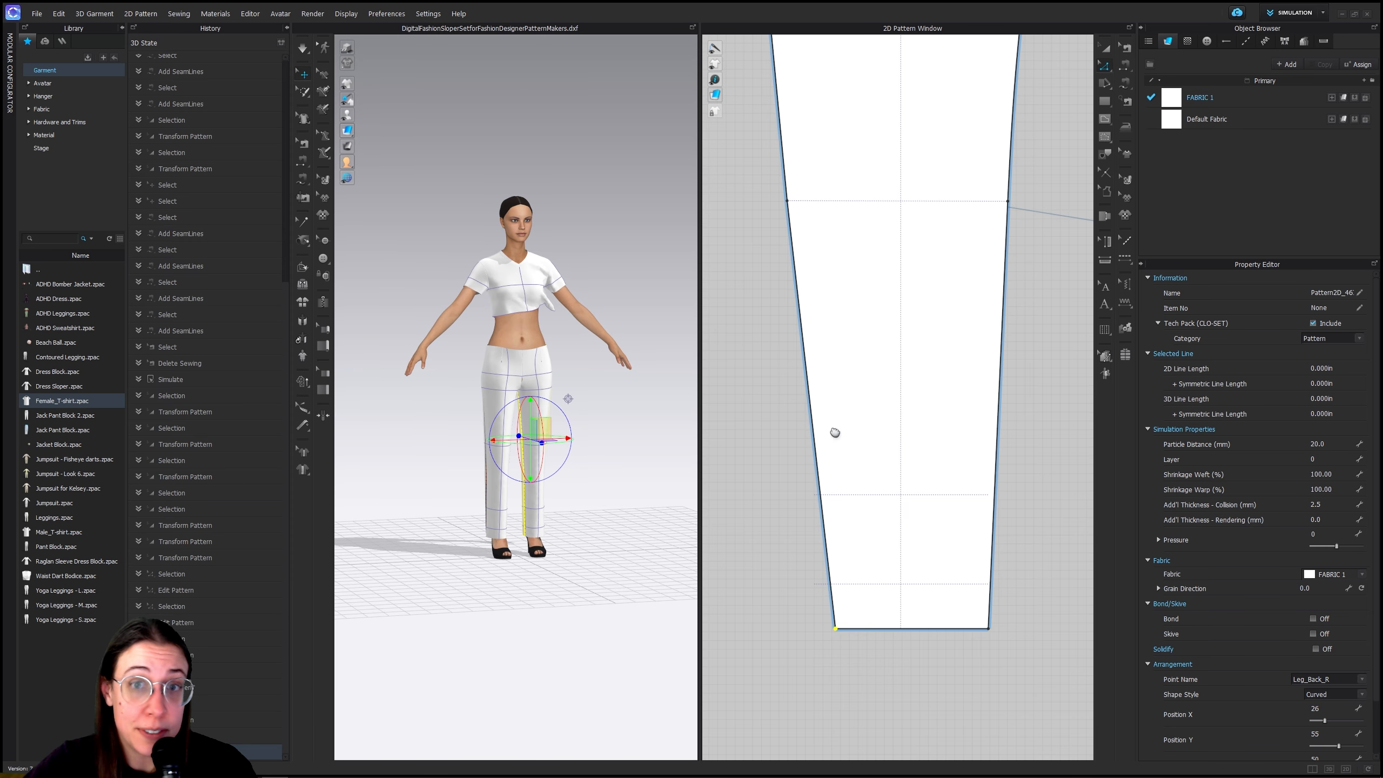
{"action": "scroll", "coordinate": [834, 430], "scroll_direction": "up", "scroll_amount": 3}
{"action": "left_click_drag", "start_coordinate": [867, 368], "coordinate": [884, 368]}
{"action": "scroll", "coordinate": [884, 368], "scroll_direction": "up", "scroll_amount": 3}
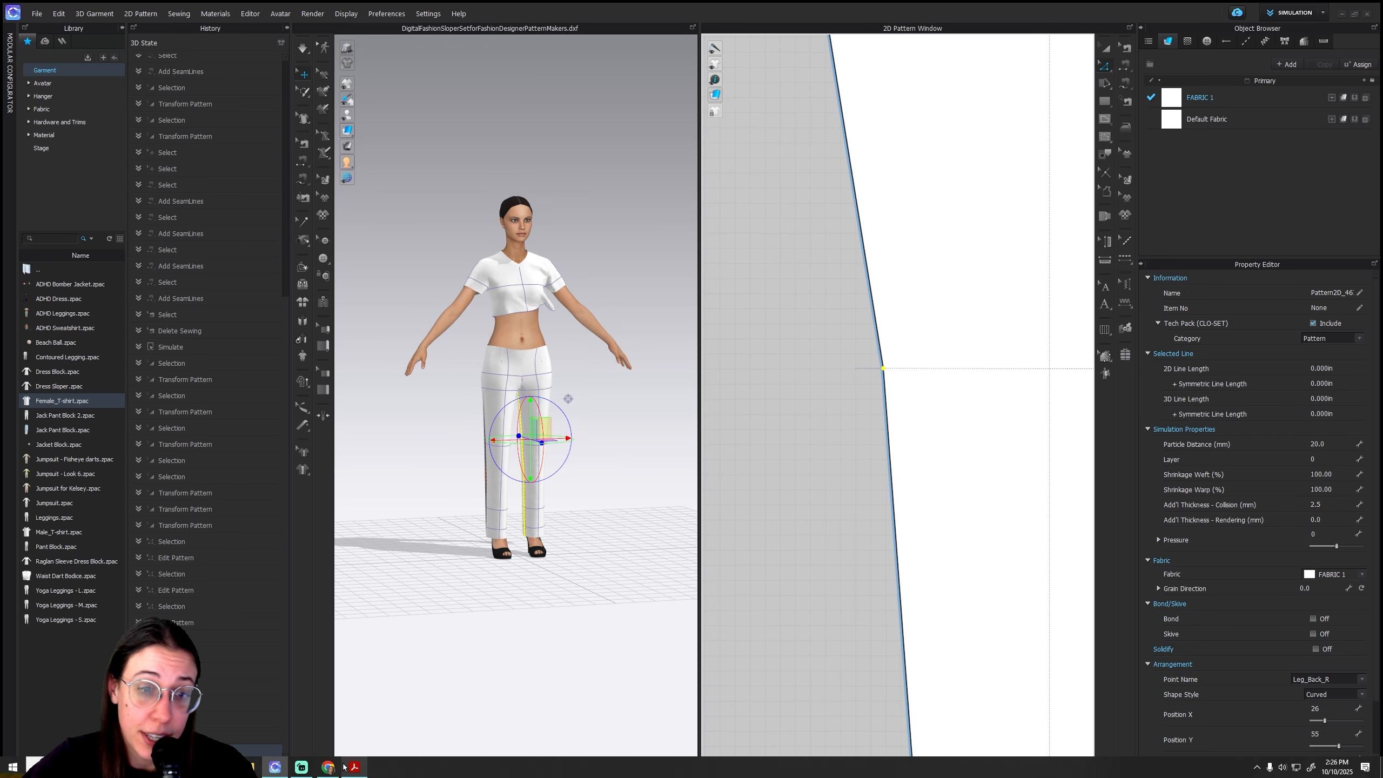
Recheck the back slack draft in the PDF and undo the back panel's side-seam knee and hem edits
{"action": "left_click", "coordinate": [354, 767]}
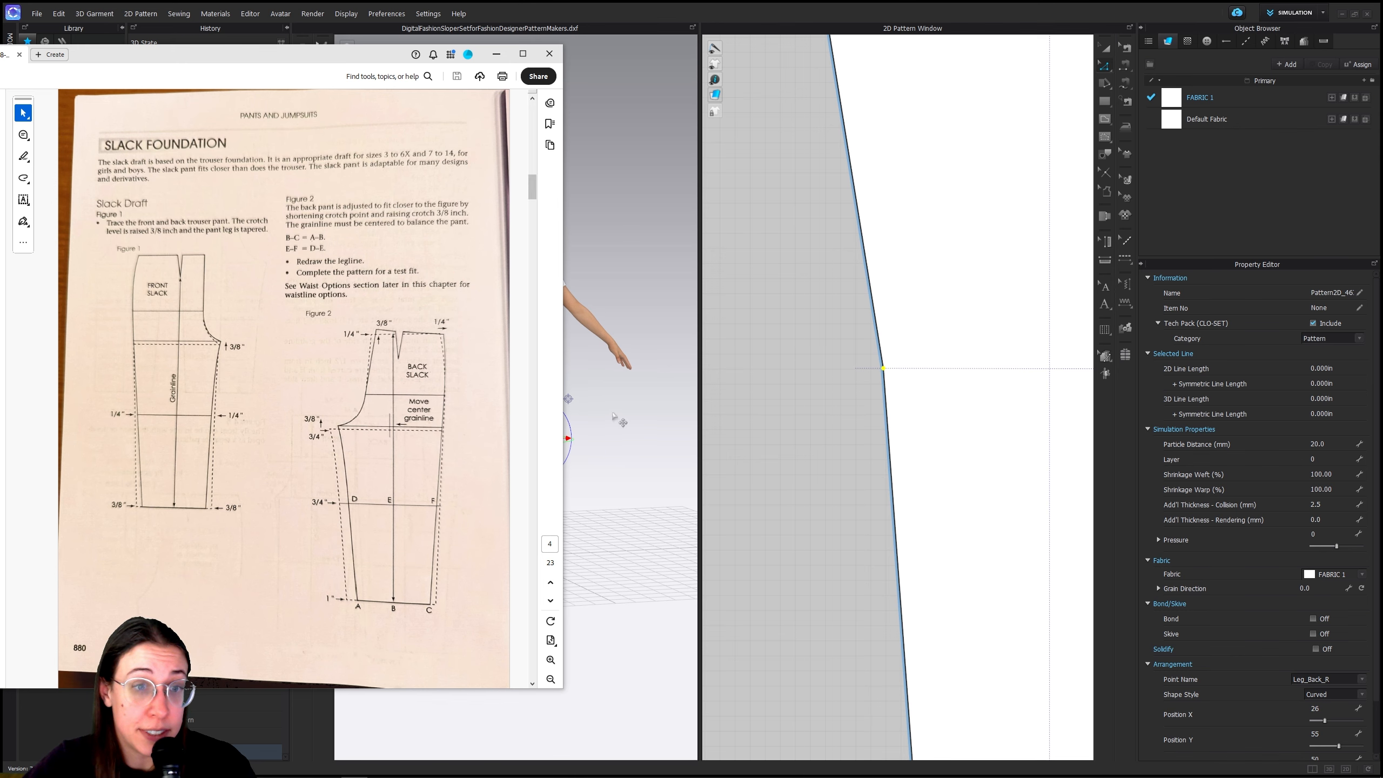
{"action": "middle_click_drag", "start_coordinate": [801, 249], "coordinate": [881, 455]}
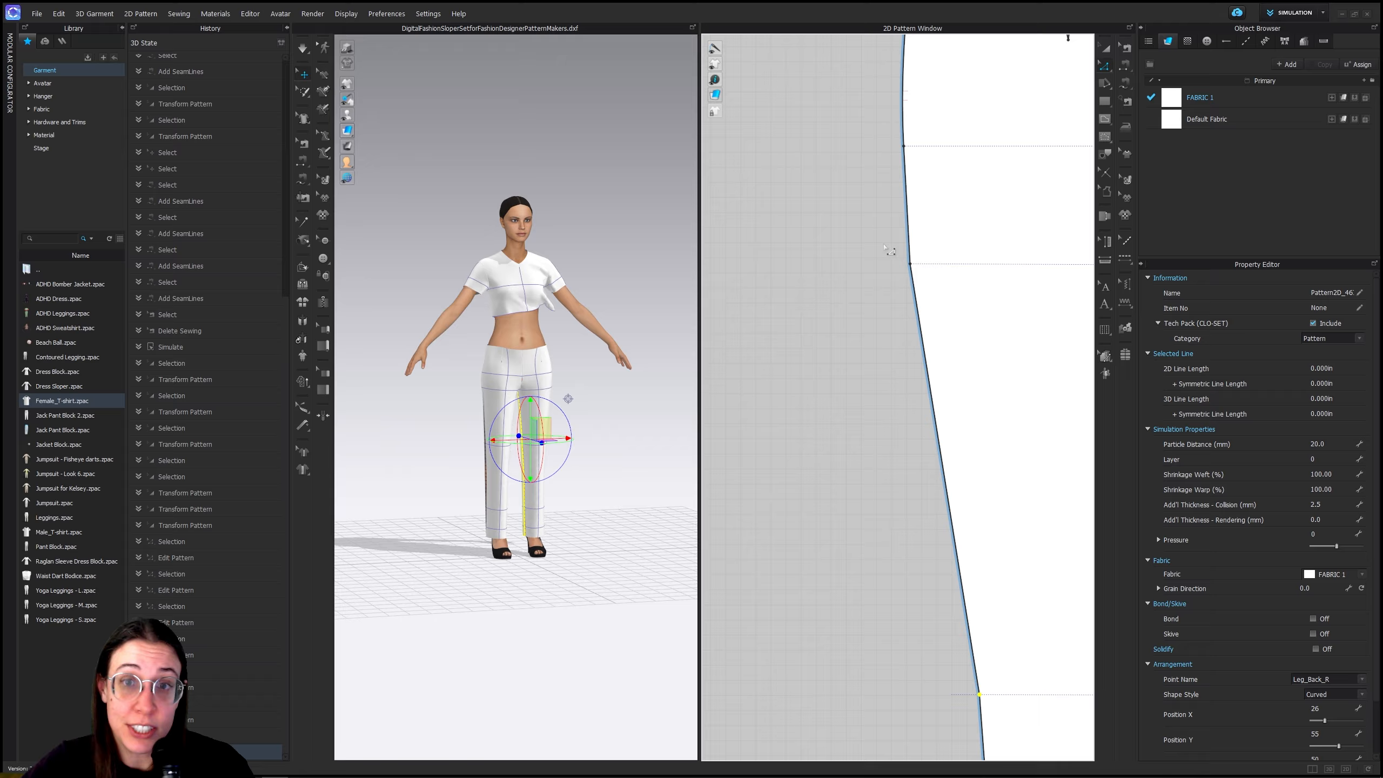
{"action": "middle_click_drag", "start_coordinate": [892, 253], "coordinate": [724, 251]}
{"action": "scroll", "coordinate": [863, 400], "scroll_direction": "down", "scroll_amount": 8}
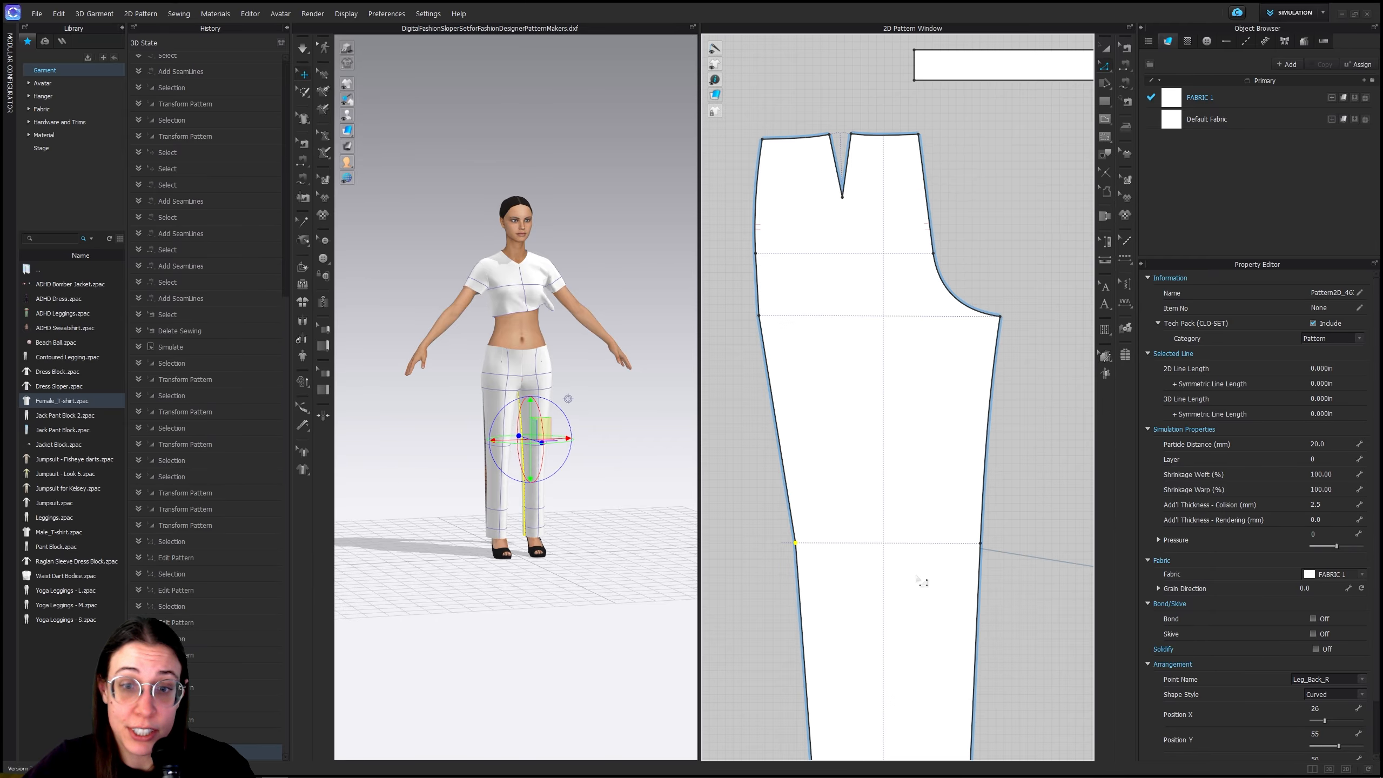
{"action": "middle_click_drag", "start_coordinate": [957, 547], "coordinate": [966, 528]}
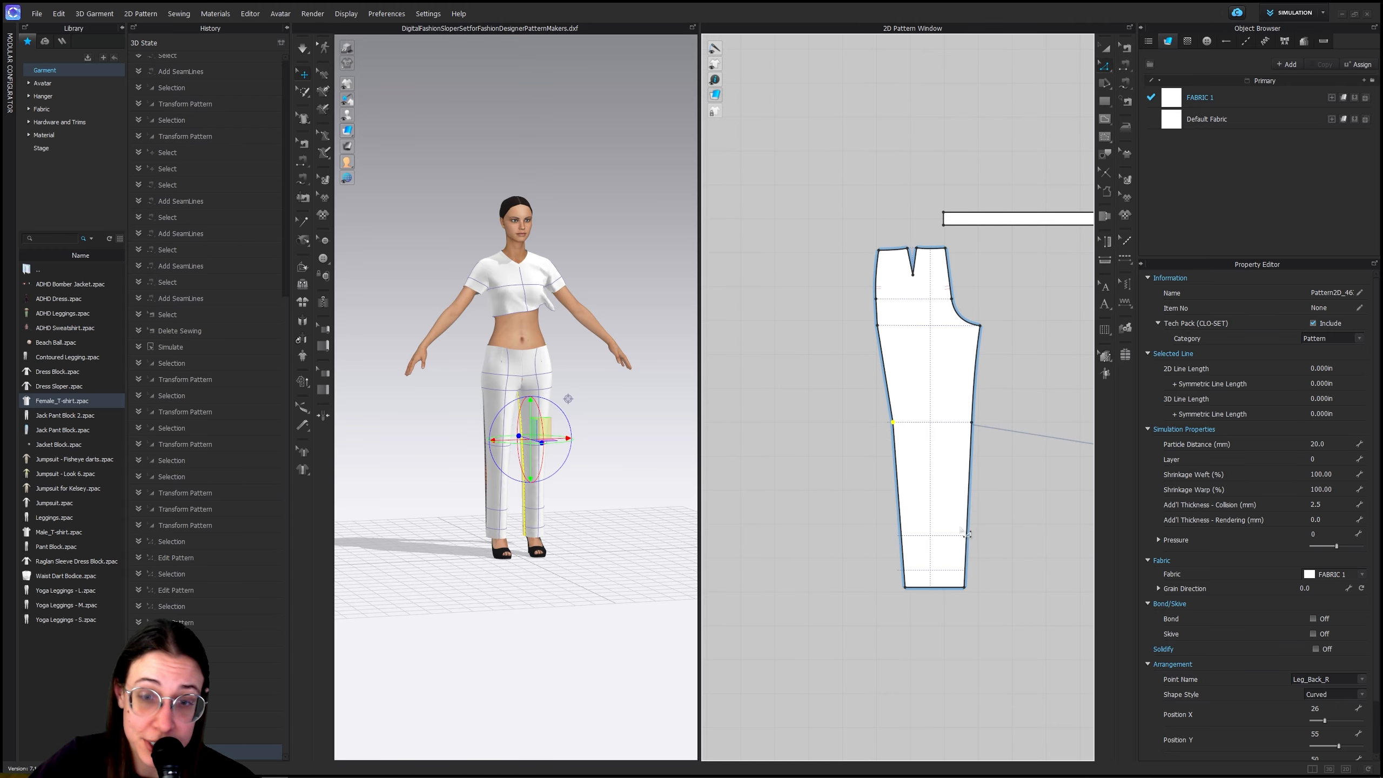
{"action": "middle_click_drag", "start_coordinate": [1012, 608], "coordinate": [948, 600]}
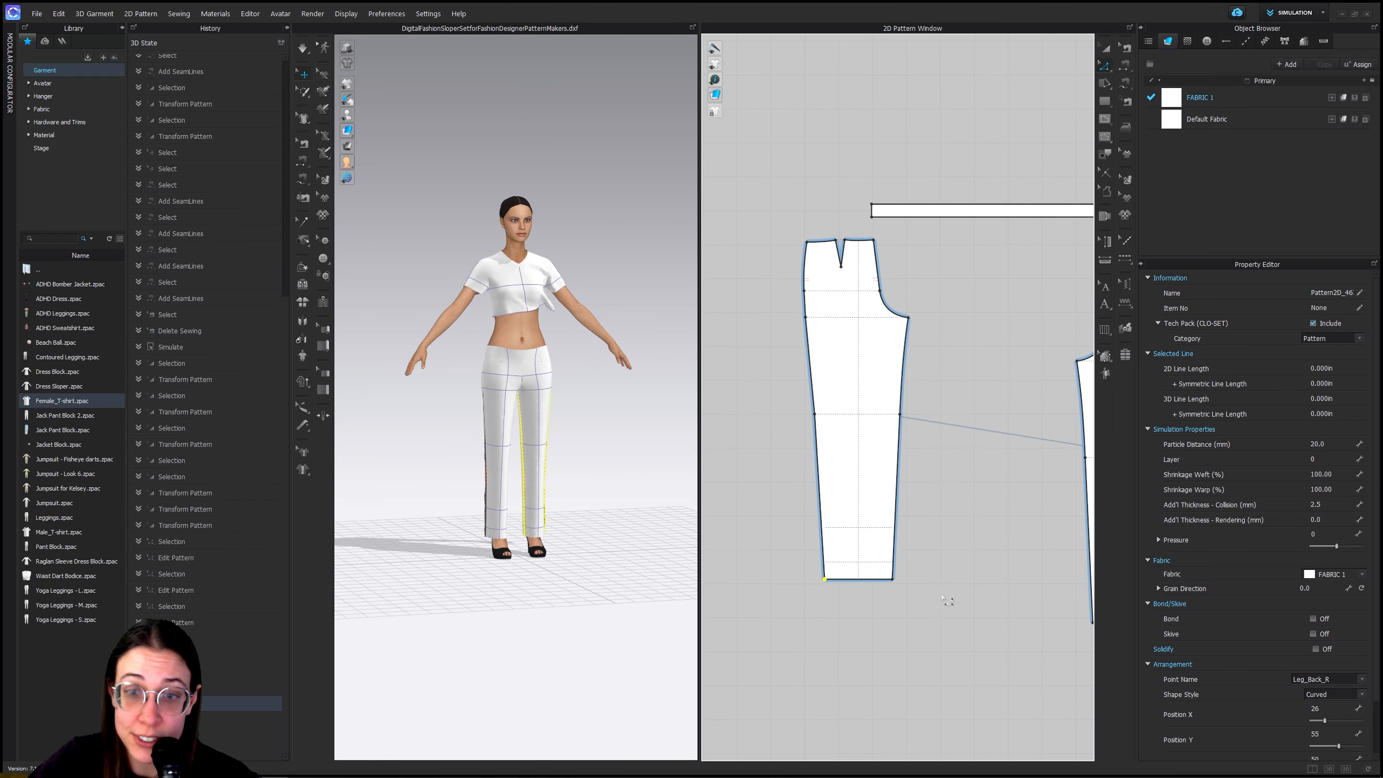
Move the back panel's inseam inward 1 inch at the hem and 3/4 inch at the knee line
{"action": "scroll", "coordinate": [937, 596], "scroll_direction": "up", "scroll_amount": 5}
{"action": "left_click_drag", "start_coordinate": [852, 571], "coordinate": [832, 574]}
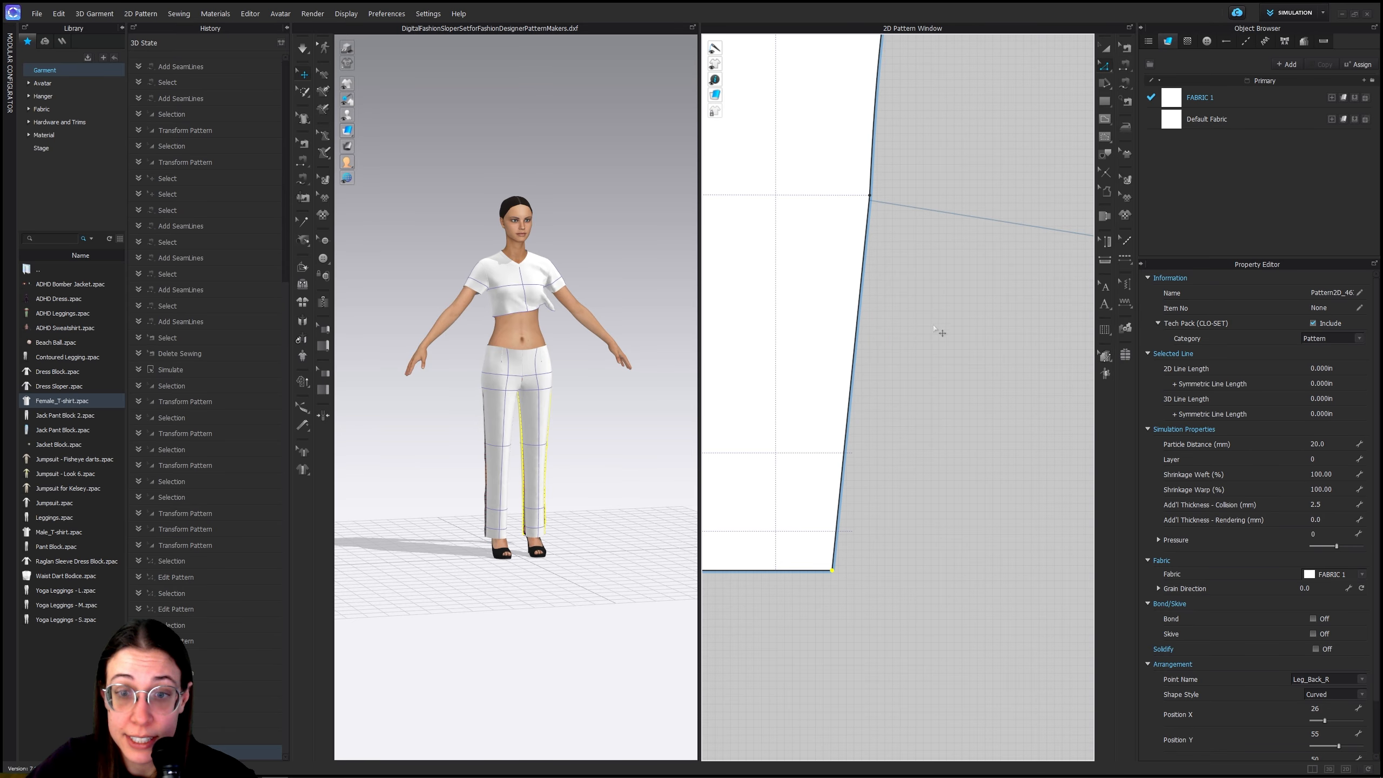
{"action": "middle_click_drag", "start_coordinate": [936, 360], "coordinate": [931, 502]}
{"action": "left_click_drag", "start_coordinate": [875, 342], "coordinate": [856, 340]}
{"action": "scroll", "coordinate": [855, 341], "scroll_direction": "up", "scroll_amount": 4}
{"action": "scroll", "coordinate": [958, 305], "scroll_direction": "down", "scroll_amount": 4}
Raise the back panel's crotch point 3/8 inch and shorten it inward 3/4 inch
{"action": "middle_click_drag", "start_coordinate": [941, 284], "coordinate": [935, 381]}
{"action": "scroll", "coordinate": [938, 234], "scroll_direction": "up", "scroll_amount": 2}
{"action": "middle_click_drag", "start_coordinate": [938, 243], "coordinate": [937, 292]}
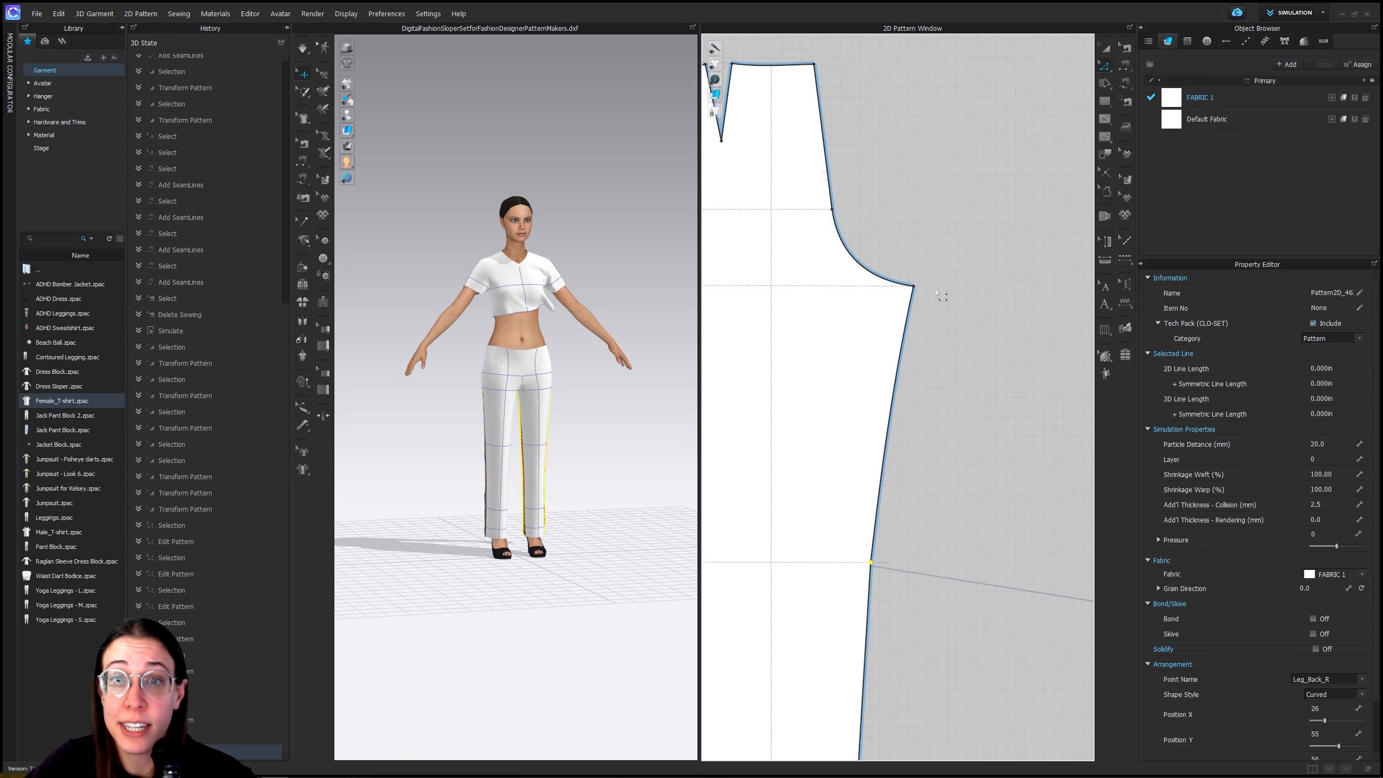
{"action": "left_click_drag", "start_coordinate": [914, 287], "coordinate": [889, 245]}
{"action": "scroll", "coordinate": [899, 287], "scroll_direction": "up", "scroll_amount": 3}
{"action": "scroll", "coordinate": [895, 288], "scroll_direction": "up", "scroll_amount": 3}
{"action": "scroll", "coordinate": [958, 599], "scroll_direction": "down", "scroll_amount": 6}
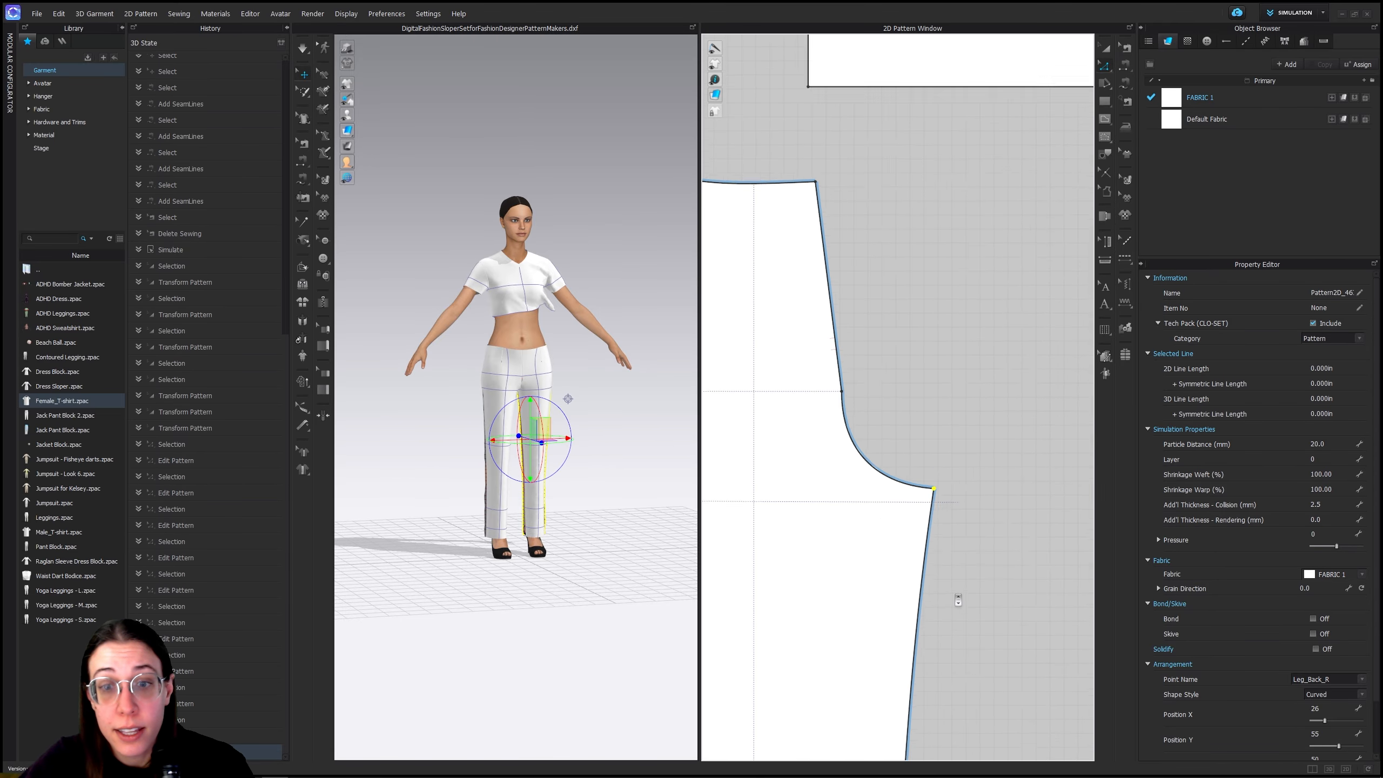
Move the back panel's side-seam hem corner inward so the hem balances about the grainline per the PDF draft
{"action": "scroll", "coordinate": [958, 604], "scroll_direction": "down", "scroll_amount": 7}
{"action": "middle_click_drag", "start_coordinate": [999, 757], "coordinate": [963, 515]}
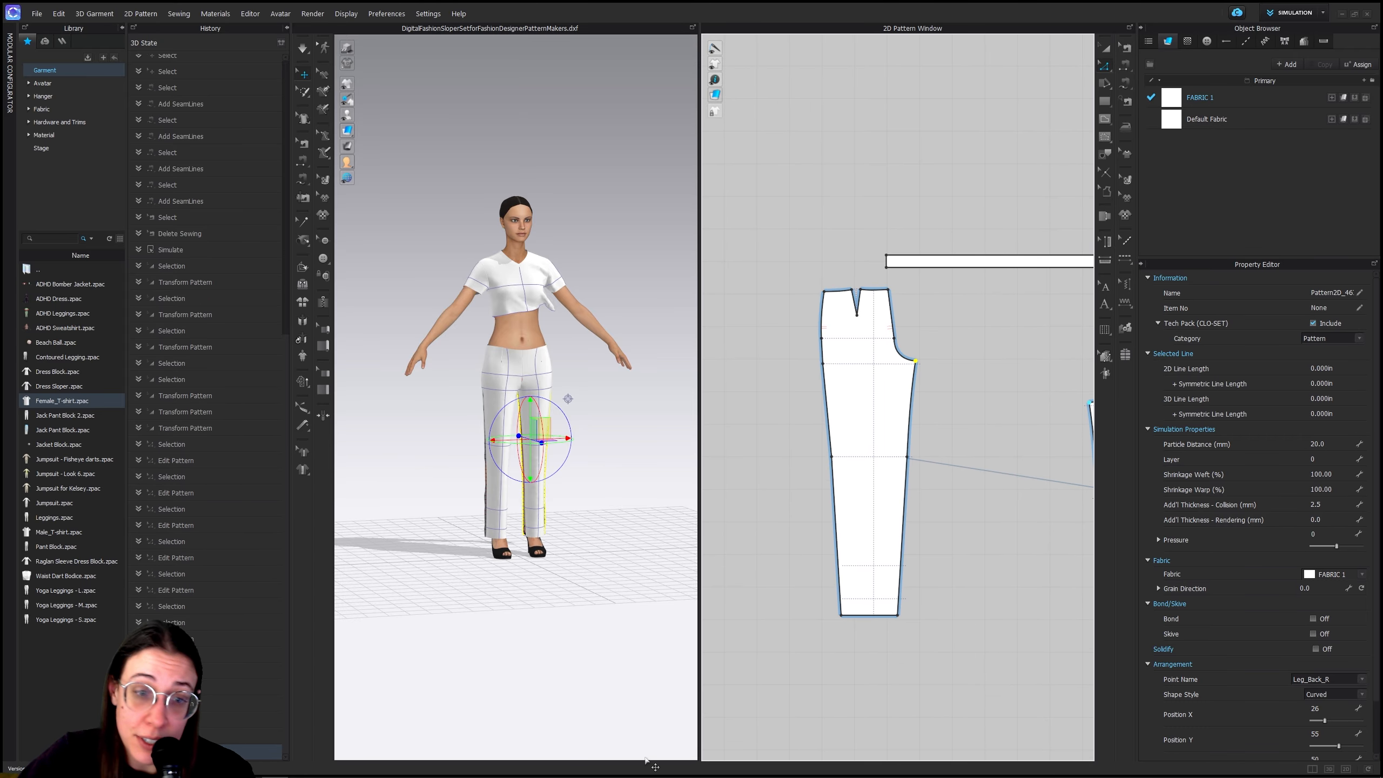
{"action": "mouse_move", "coordinate": [642, 776]}
{"action": "mouse_move", "coordinate": [355, 768]}
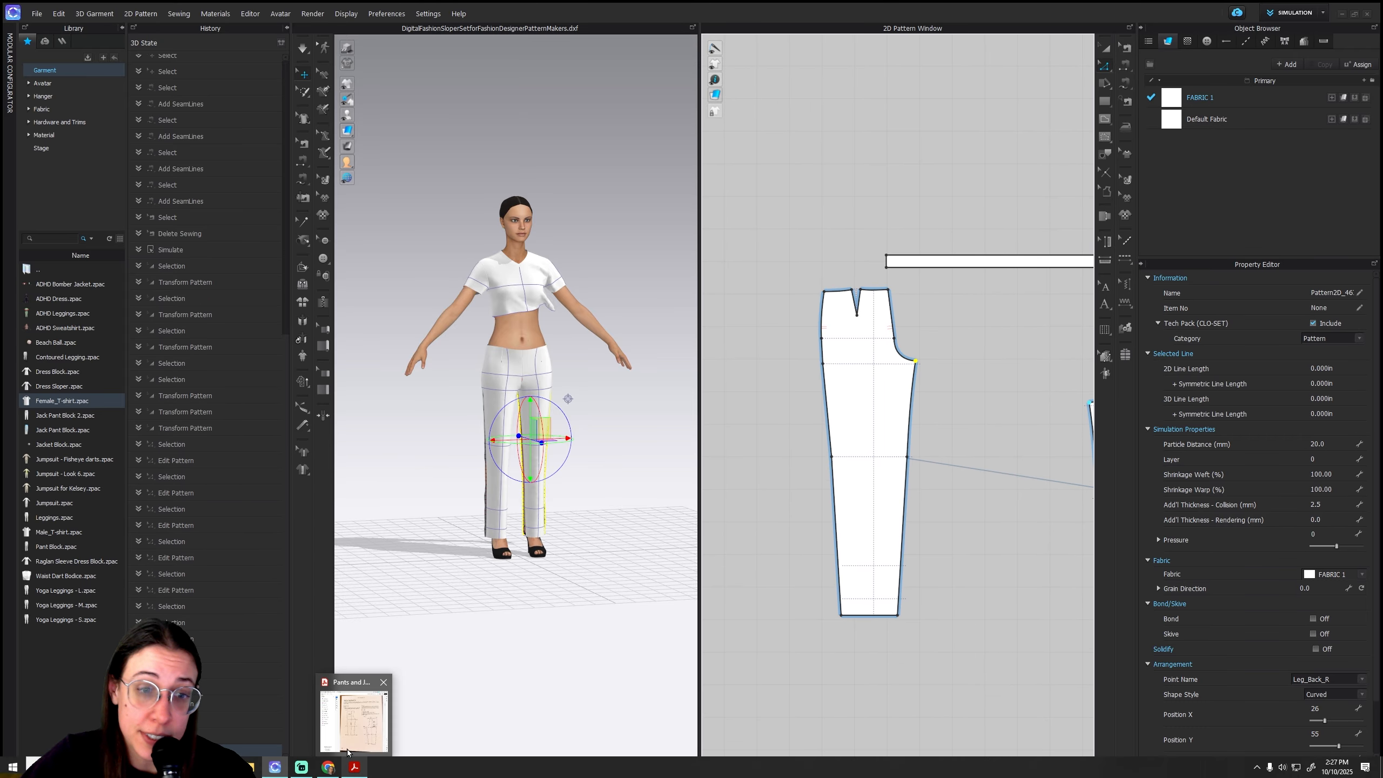
{"action": "left_click", "coordinate": [354, 716]}
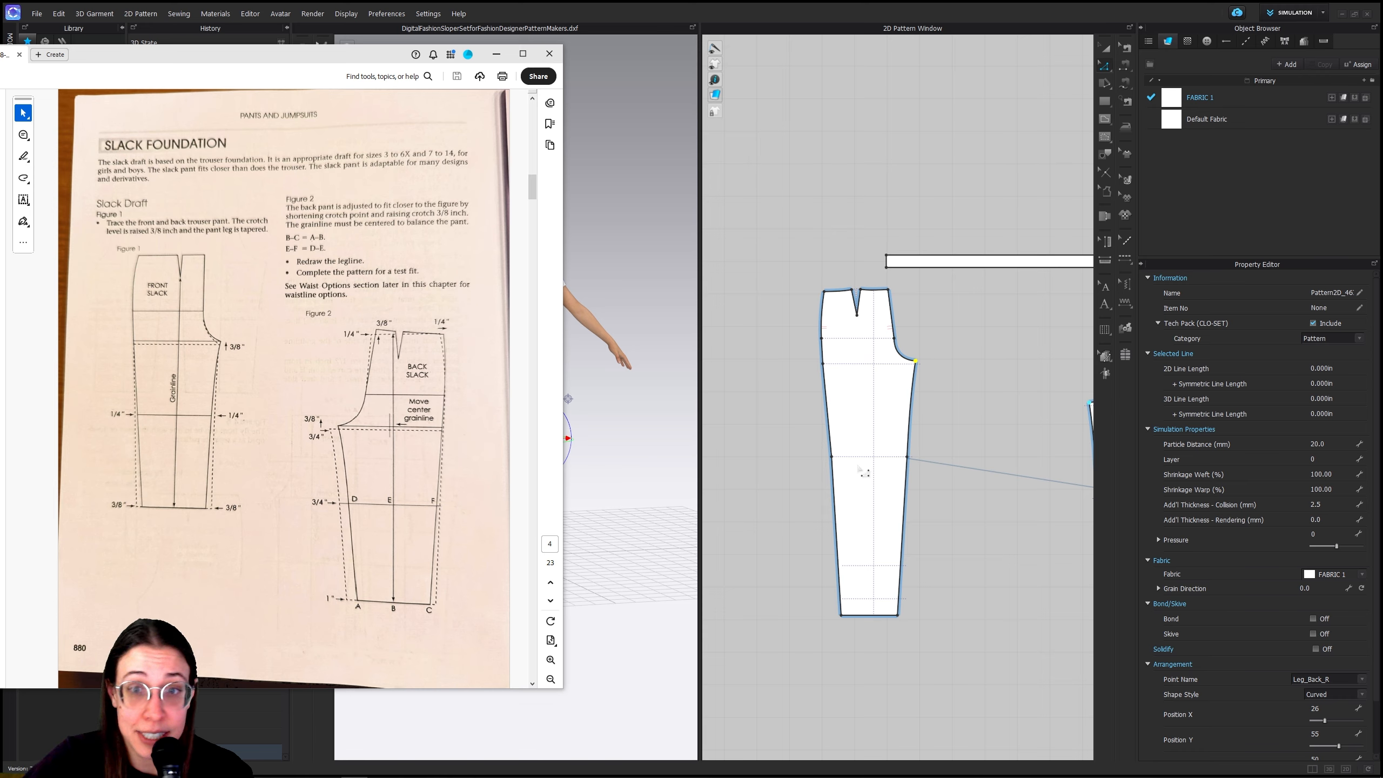
{"action": "left_click", "coordinate": [845, 623]}
{"action": "scroll", "coordinate": [847, 629], "scroll_direction": "up", "scroll_amount": 3}
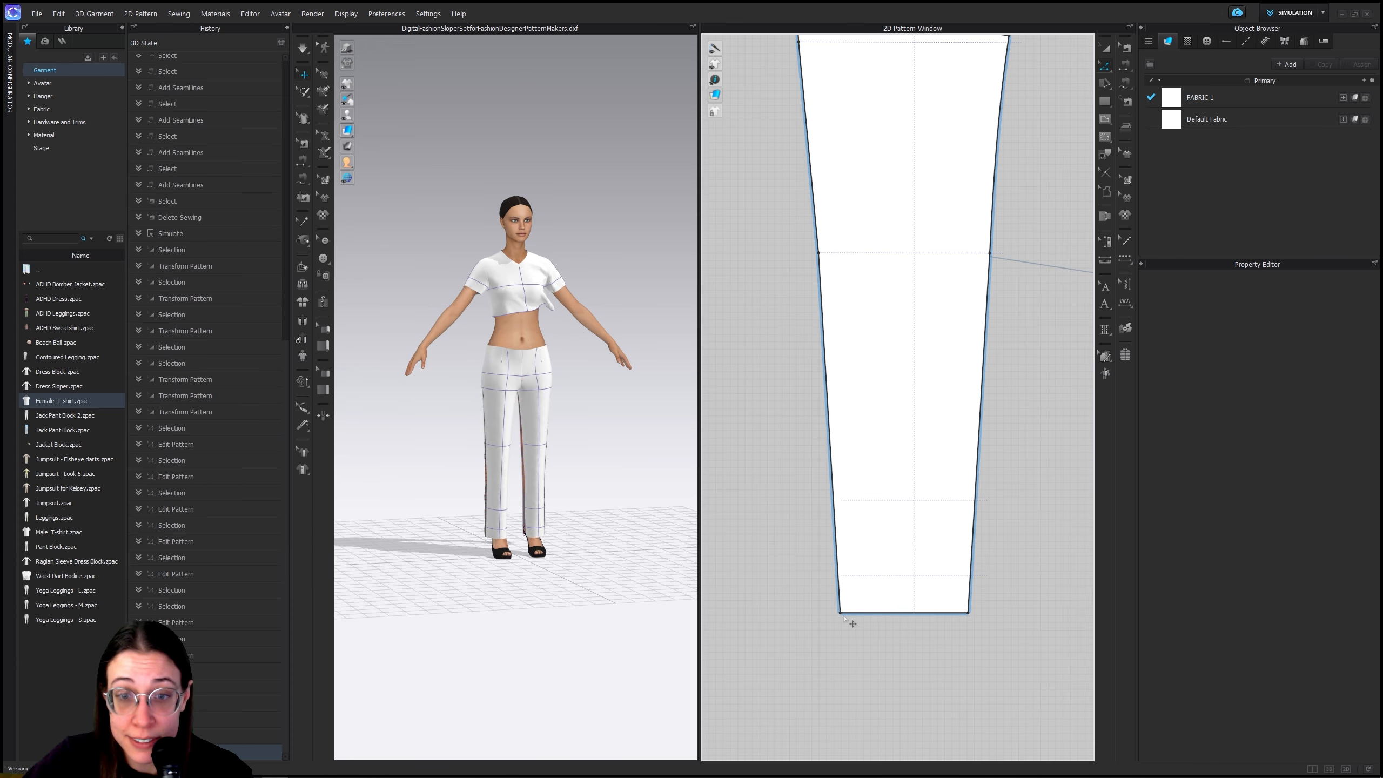
{"action": "left_click", "coordinate": [843, 615]}
{"action": "scroll", "coordinate": [852, 618], "scroll_direction": "up", "scroll_amount": 3}
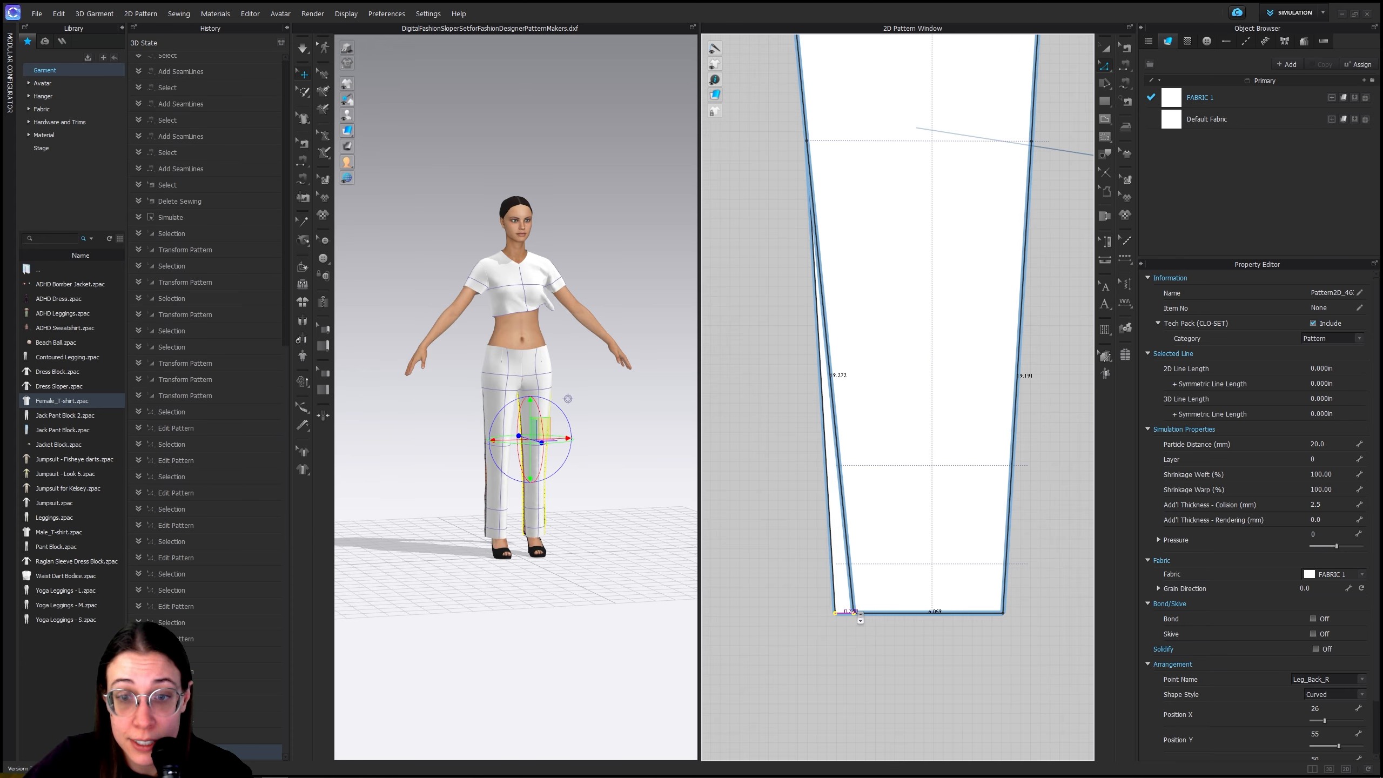
{"action": "left_click_drag", "start_coordinate": [857, 618], "coordinate": [837, 614]}
Move the back panel's side-seam knee point inward so the knee line balances about the grainline
{"action": "middle_click_drag", "start_coordinate": [854, 323], "coordinate": [864, 590]}
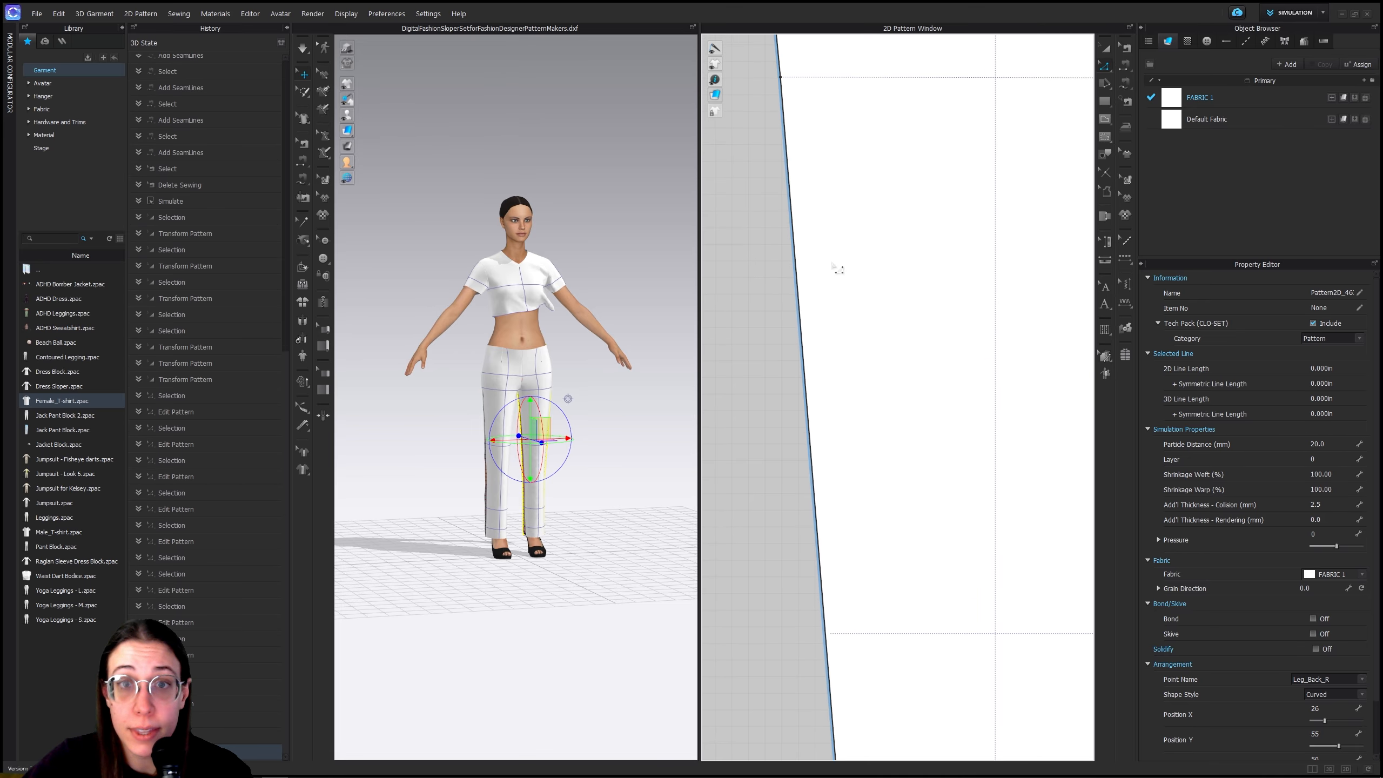
{"action": "middle_click_drag", "start_coordinate": [837, 268], "coordinate": [868, 546]}
{"action": "scroll", "coordinate": [816, 351], "scroll_direction": "up", "scroll_amount": 2}
{"action": "scroll", "coordinate": [816, 351], "scroll_direction": "up", "scroll_amount": 1}
{"action": "left_click_drag", "start_coordinate": [816, 352], "coordinate": [847, 356]}
{"action": "scroll", "coordinate": [830, 354], "scroll_direction": "up", "scroll_amount": 4}
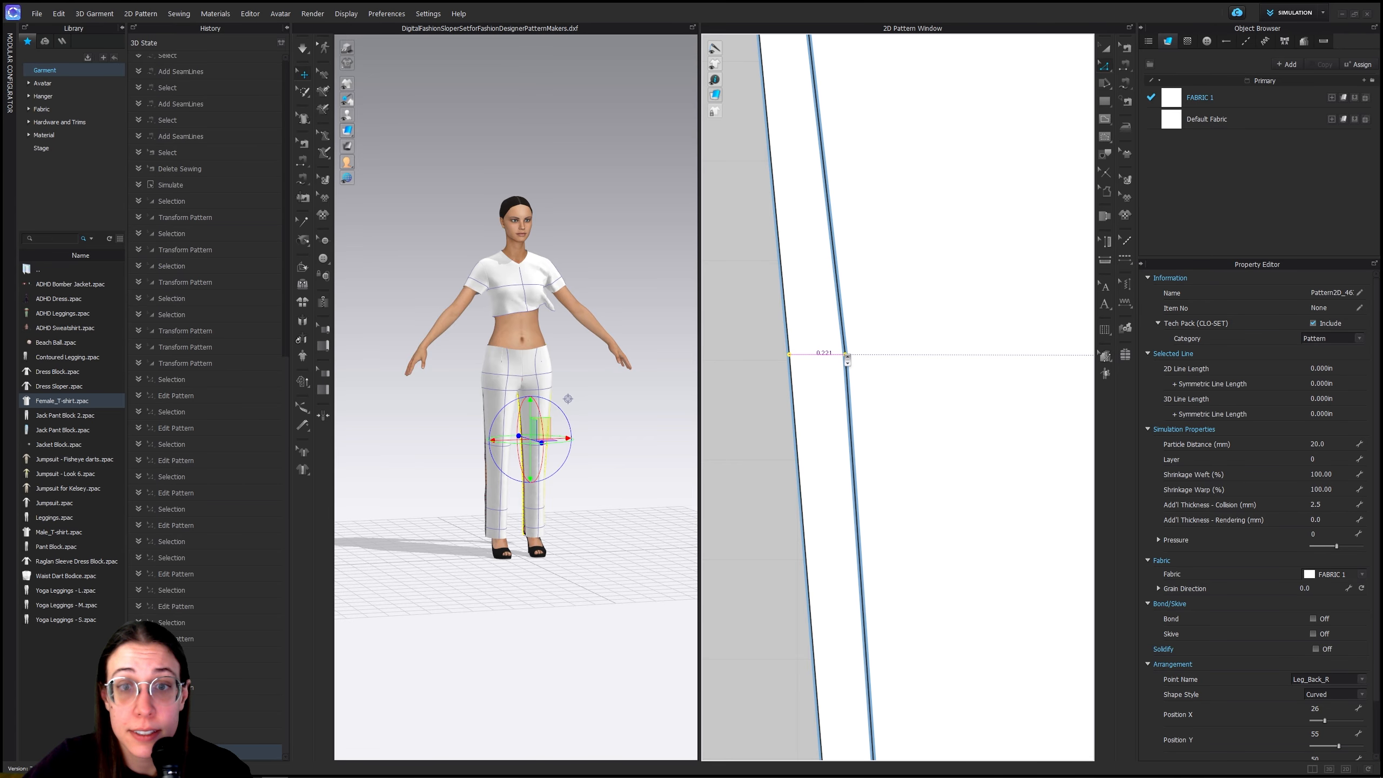
Extend the back panel's waist corner at the side seam outward 1/4 inch per the slack draft
{"action": "scroll", "coordinate": [852, 370], "scroll_direction": "down", "scroll_amount": 12}
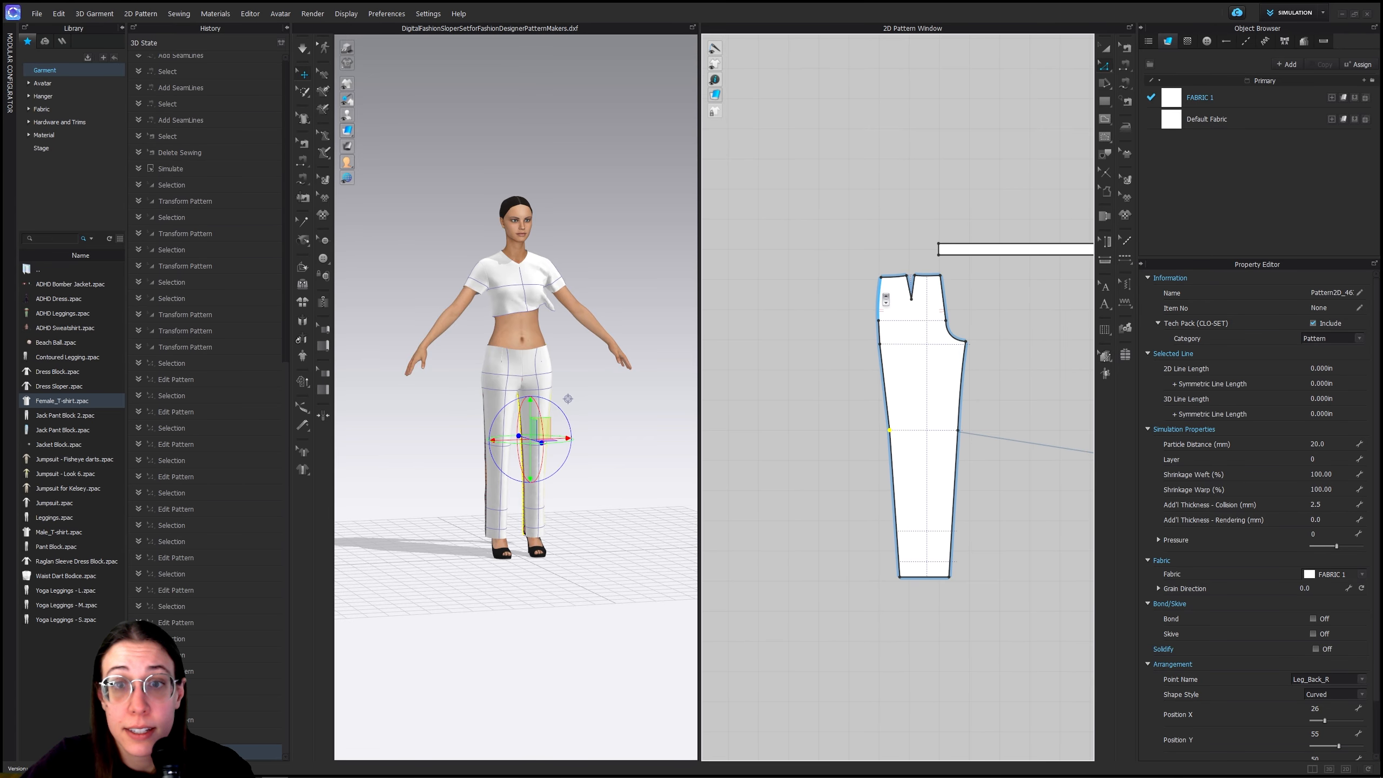
{"action": "scroll", "coordinate": [912, 251], "scroll_direction": "up", "scroll_amount": 5}
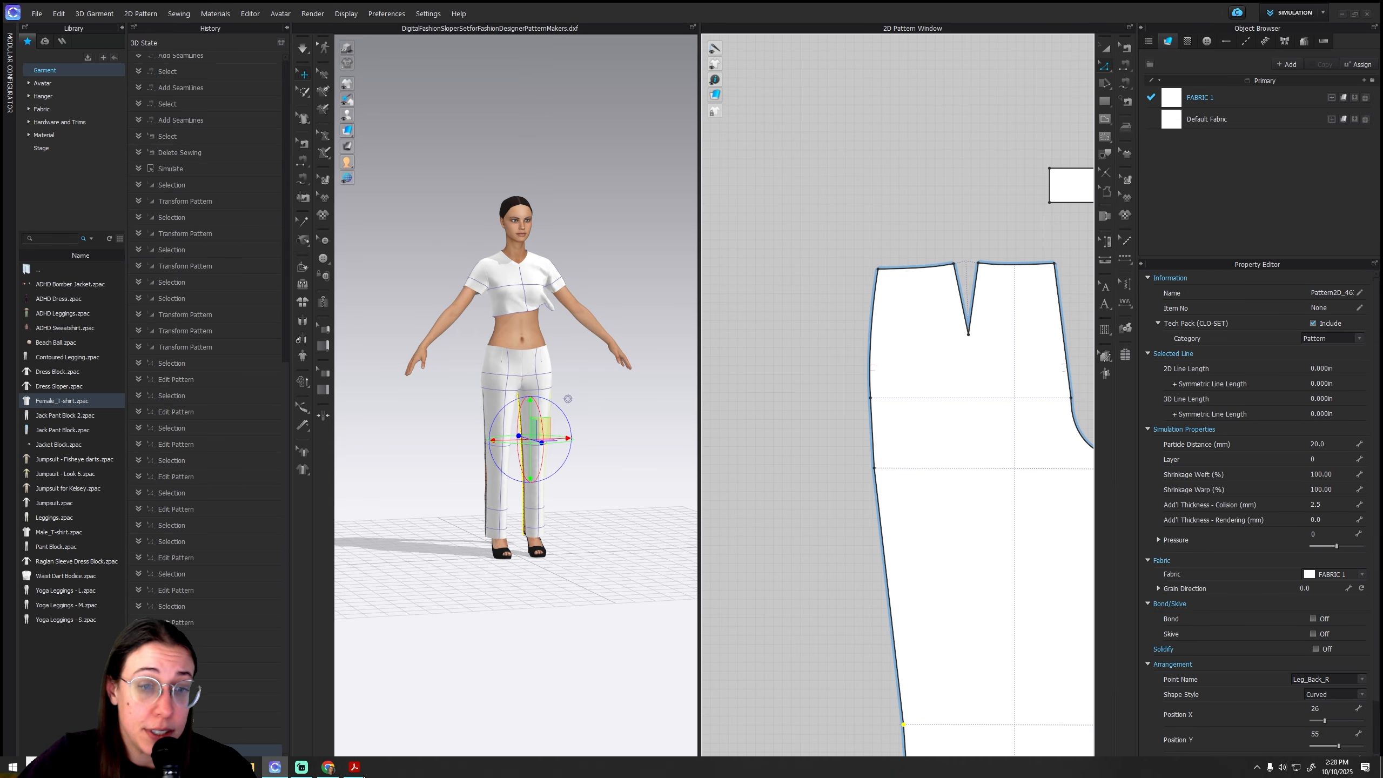
{"action": "left_click", "coordinate": [352, 767]}
{"action": "left_click", "coordinate": [351, 767]}
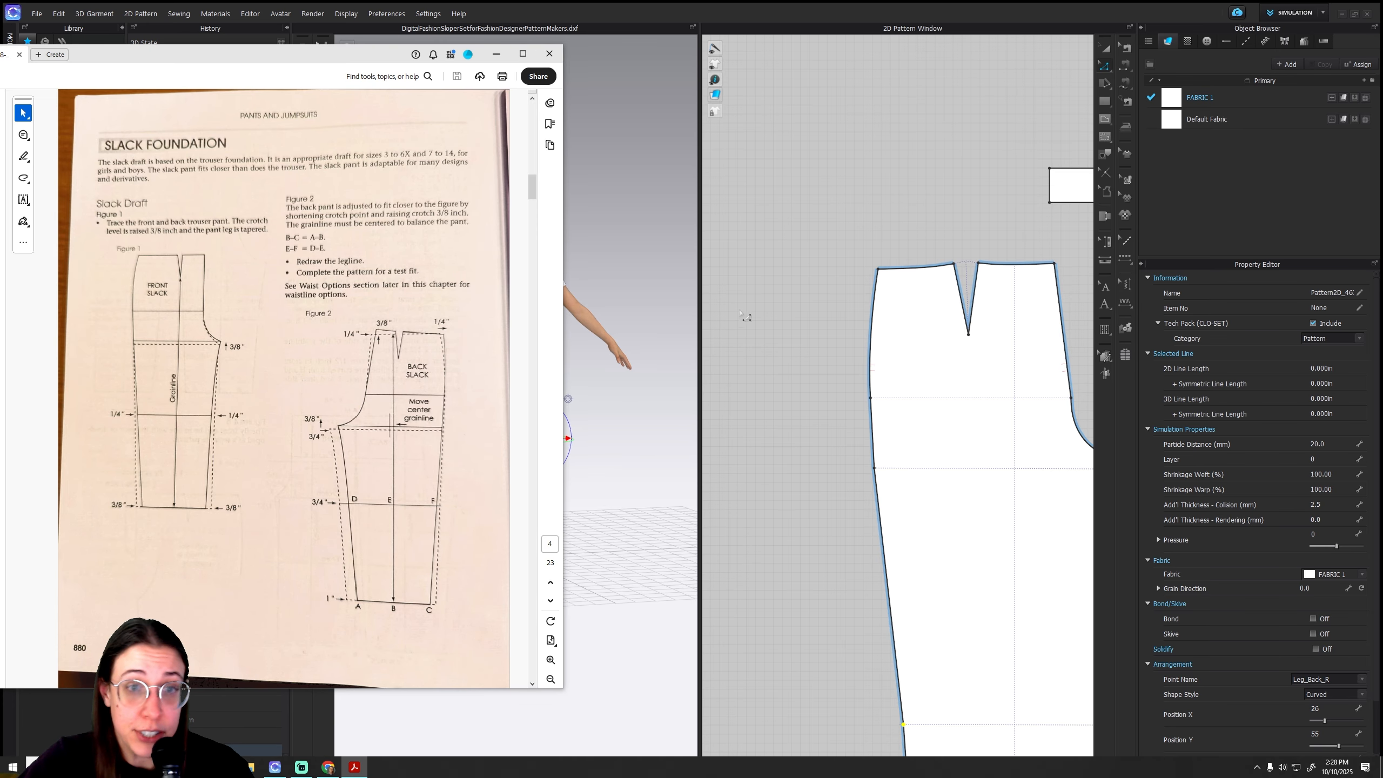
{"action": "left_click_drag", "start_coordinate": [883, 263], "coordinate": [871, 264]}
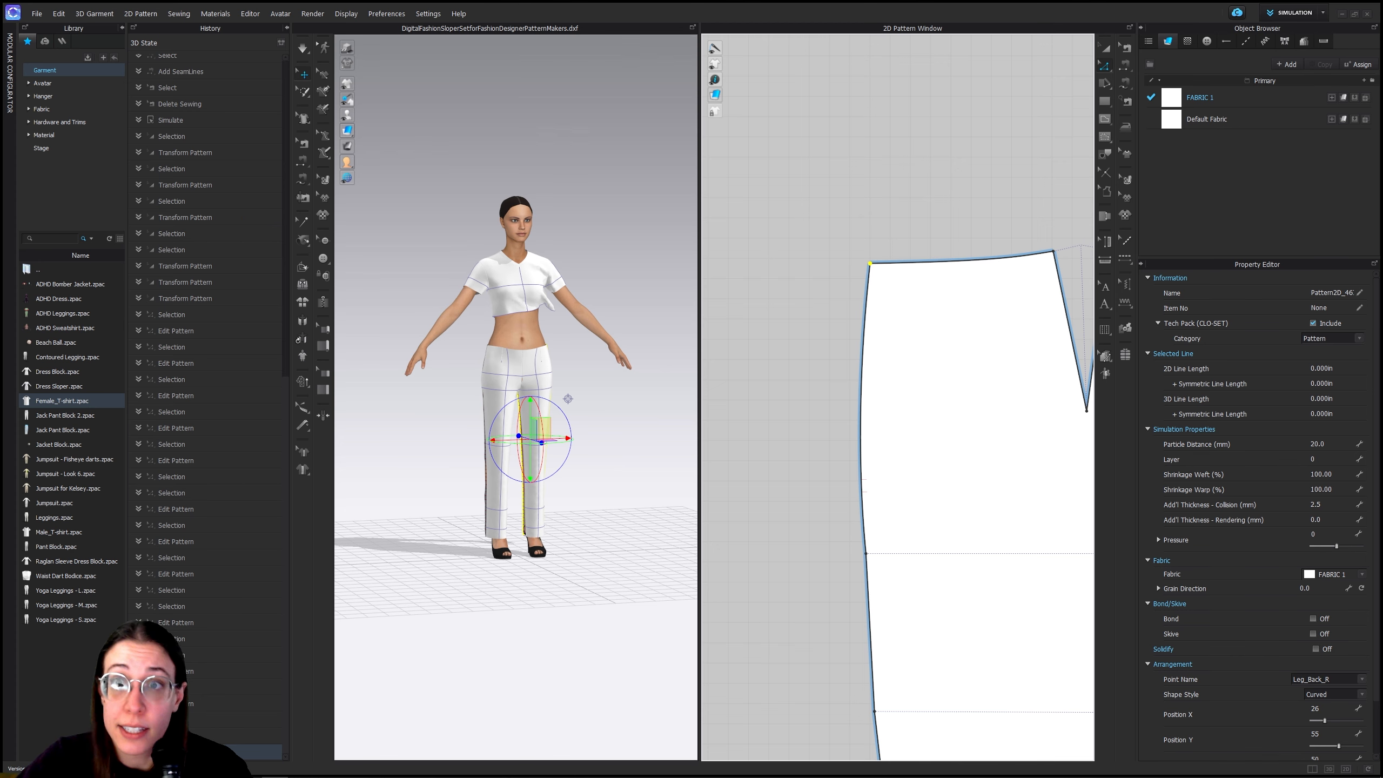
Reshape the back panel's side-seam curve between waist and hip with Edit Curve Point, flattening the hip curve
{"action": "left_click", "coordinate": [1105, 86]}
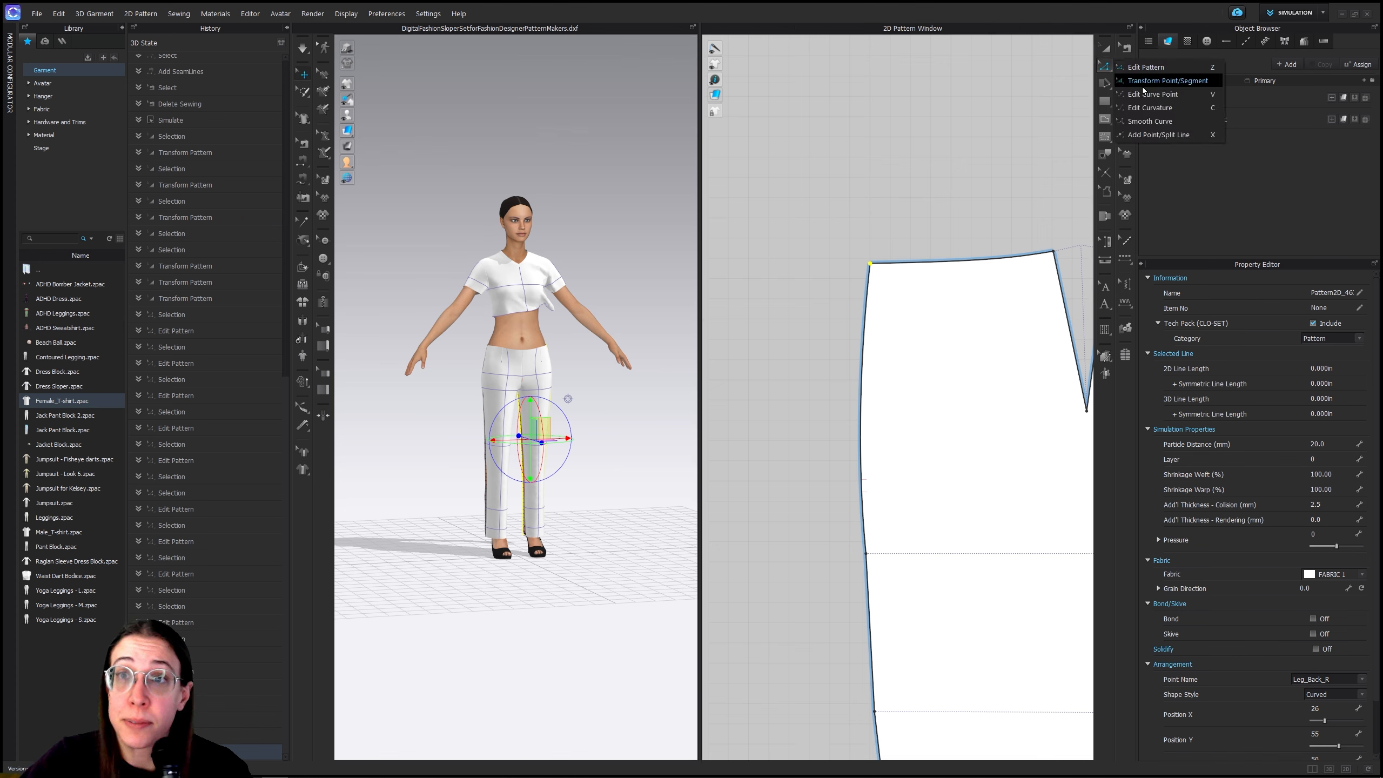
{"action": "left_click", "coordinate": [1149, 99]}
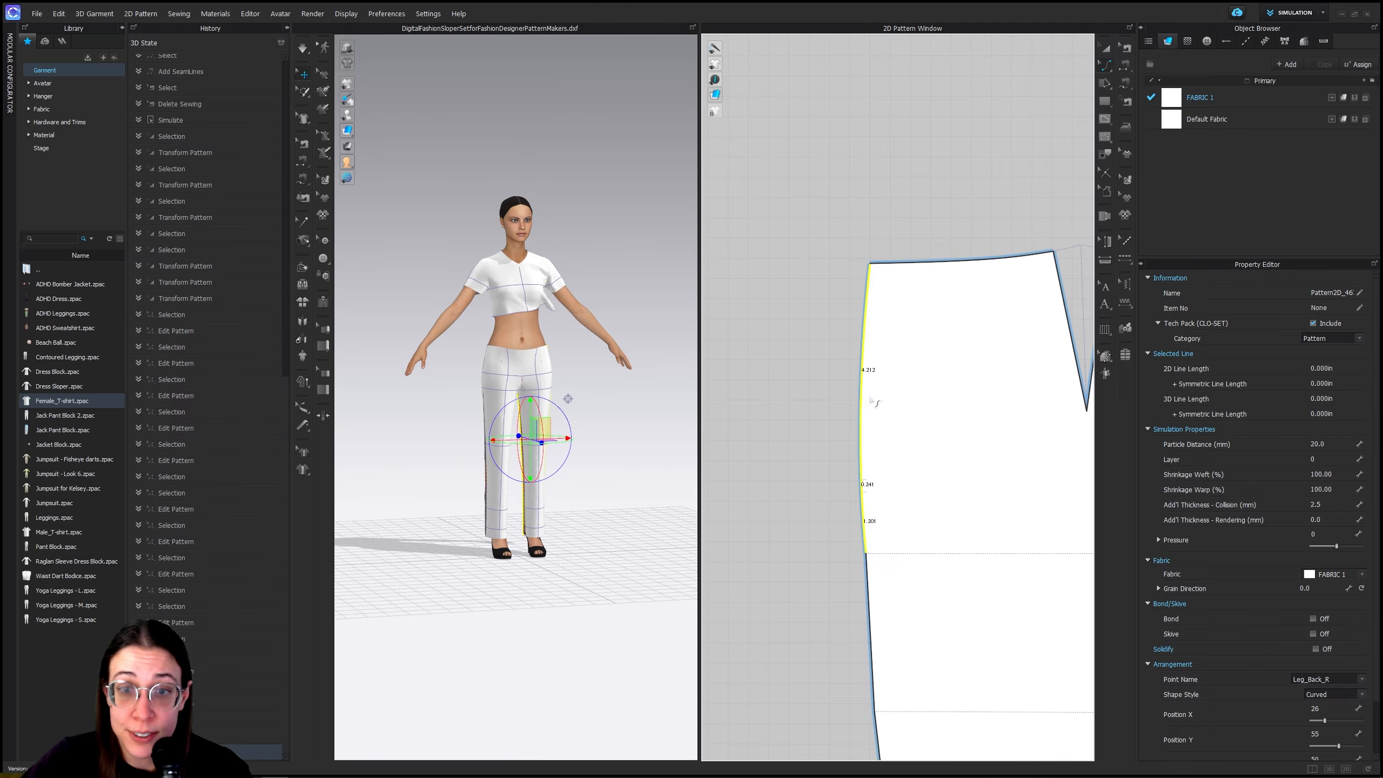
{"action": "left_click", "coordinate": [866, 403]}
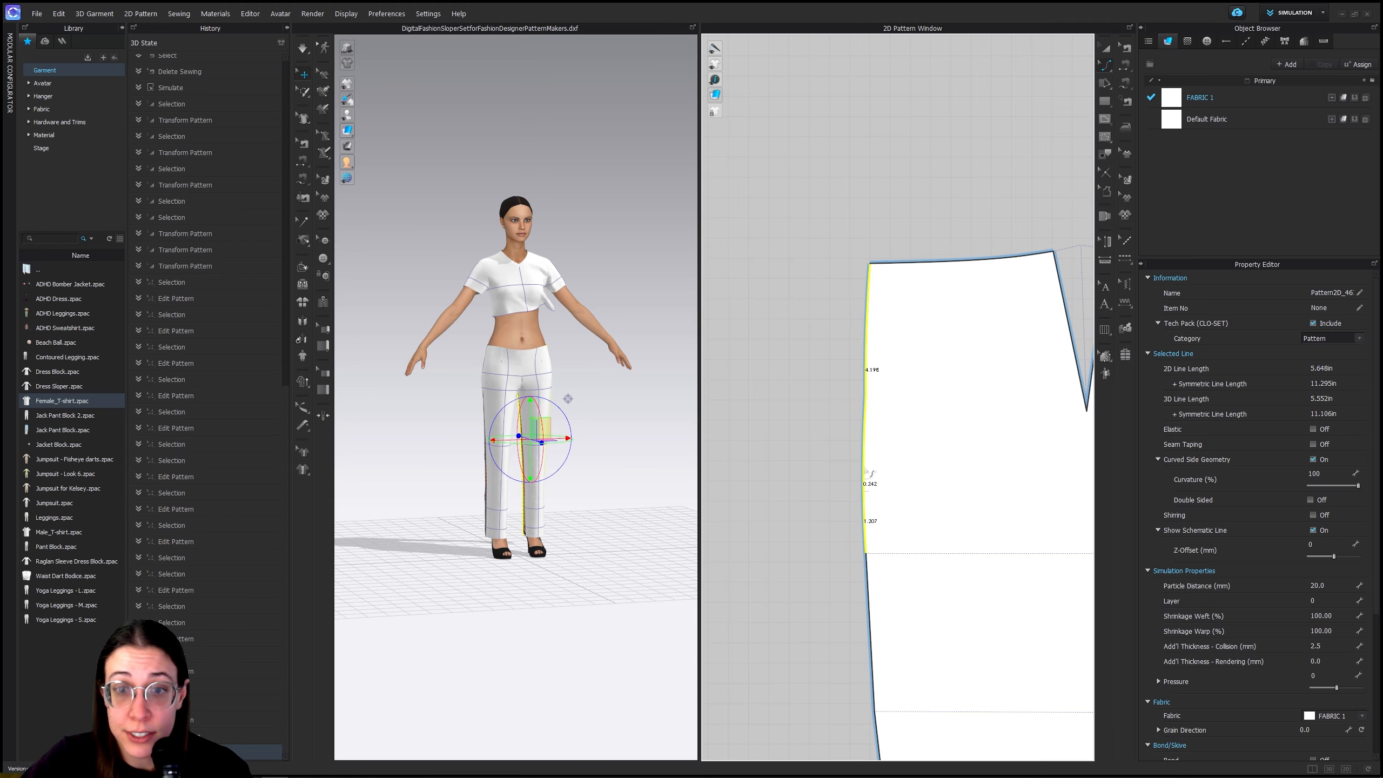
{"action": "left_click_drag", "start_coordinate": [863, 477], "coordinate": [867, 477]}
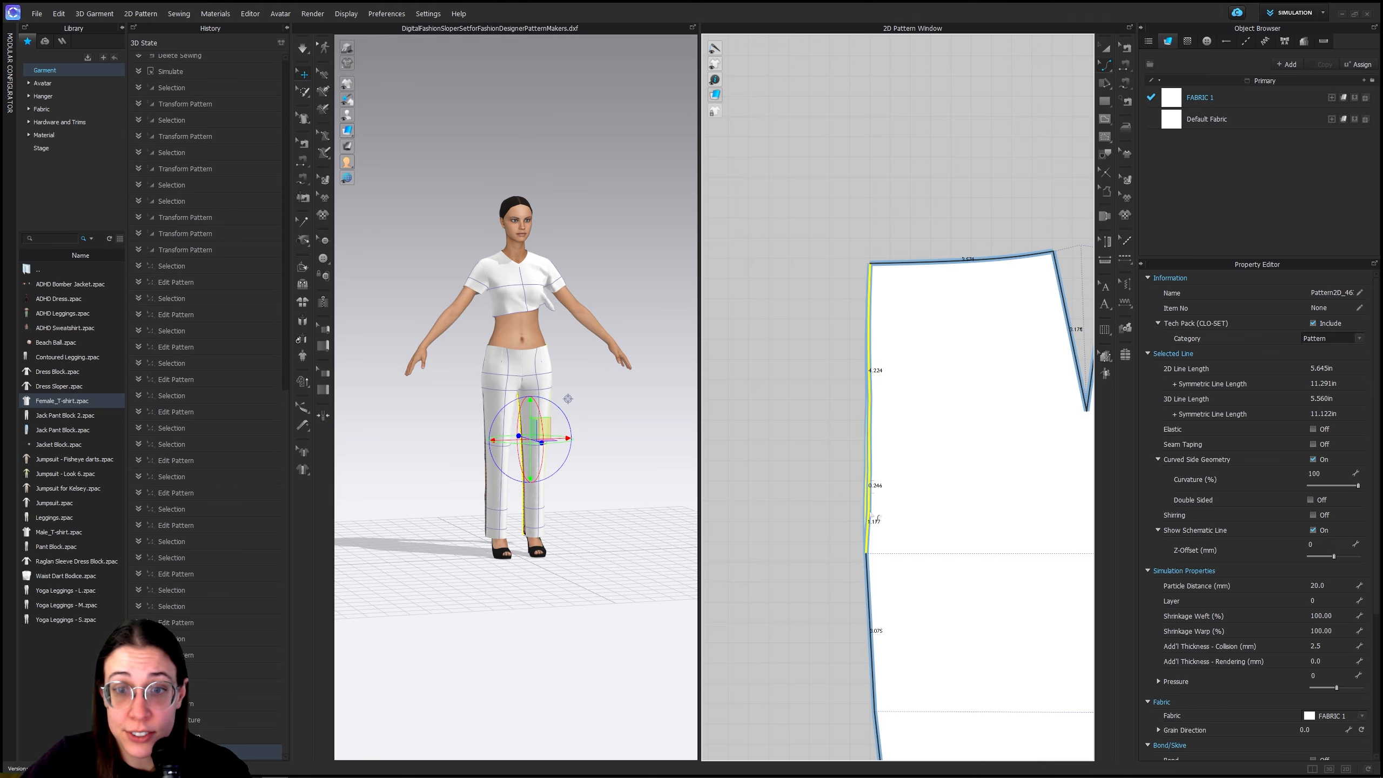
Raise the back panel's waist corner at center back 3/8 inch with Edit Pattern, following the slack draft
{"action": "scroll", "coordinate": [946, 620], "scroll_direction": "down", "scroll_amount": 5}
{"action": "scroll", "coordinate": [945, 620], "scroll_direction": "down", "scroll_amount": 5}
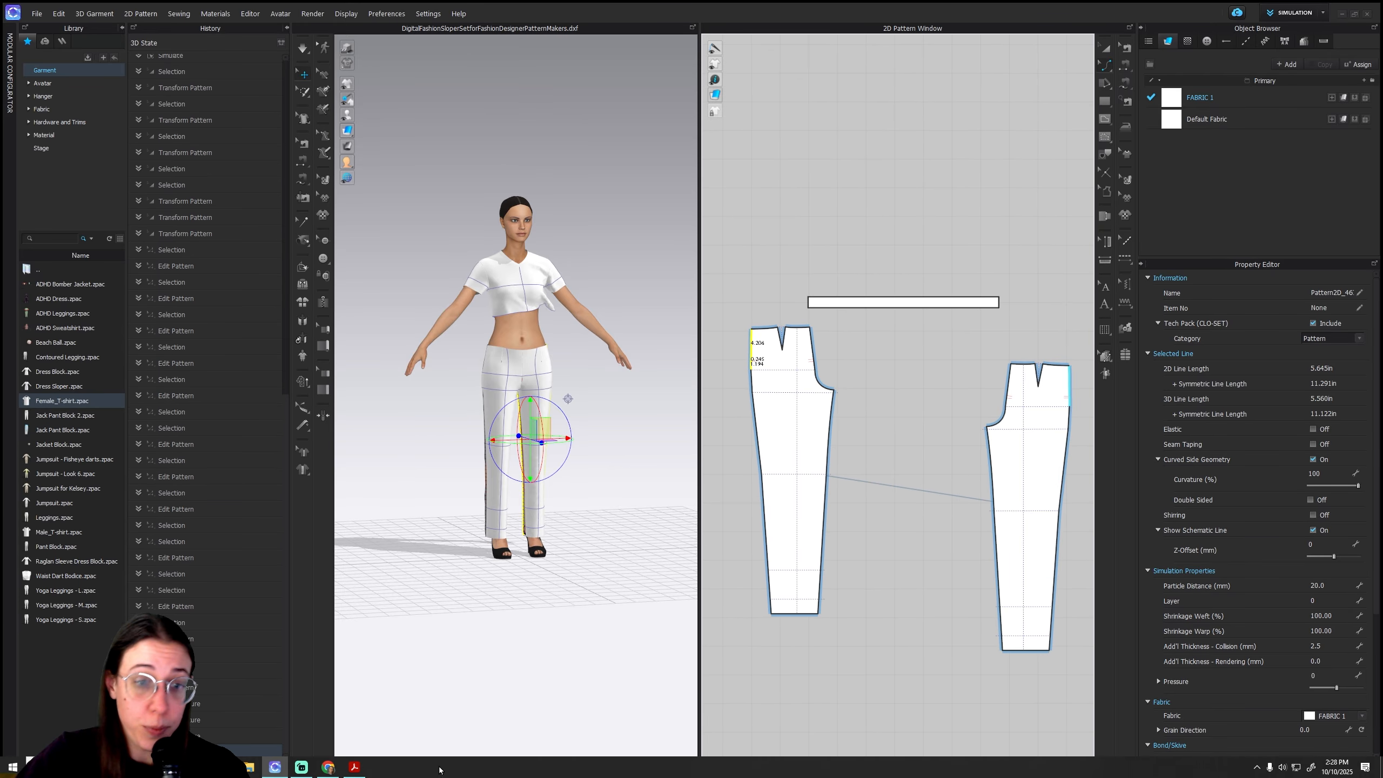
{"action": "left_click", "coordinate": [355, 772]}
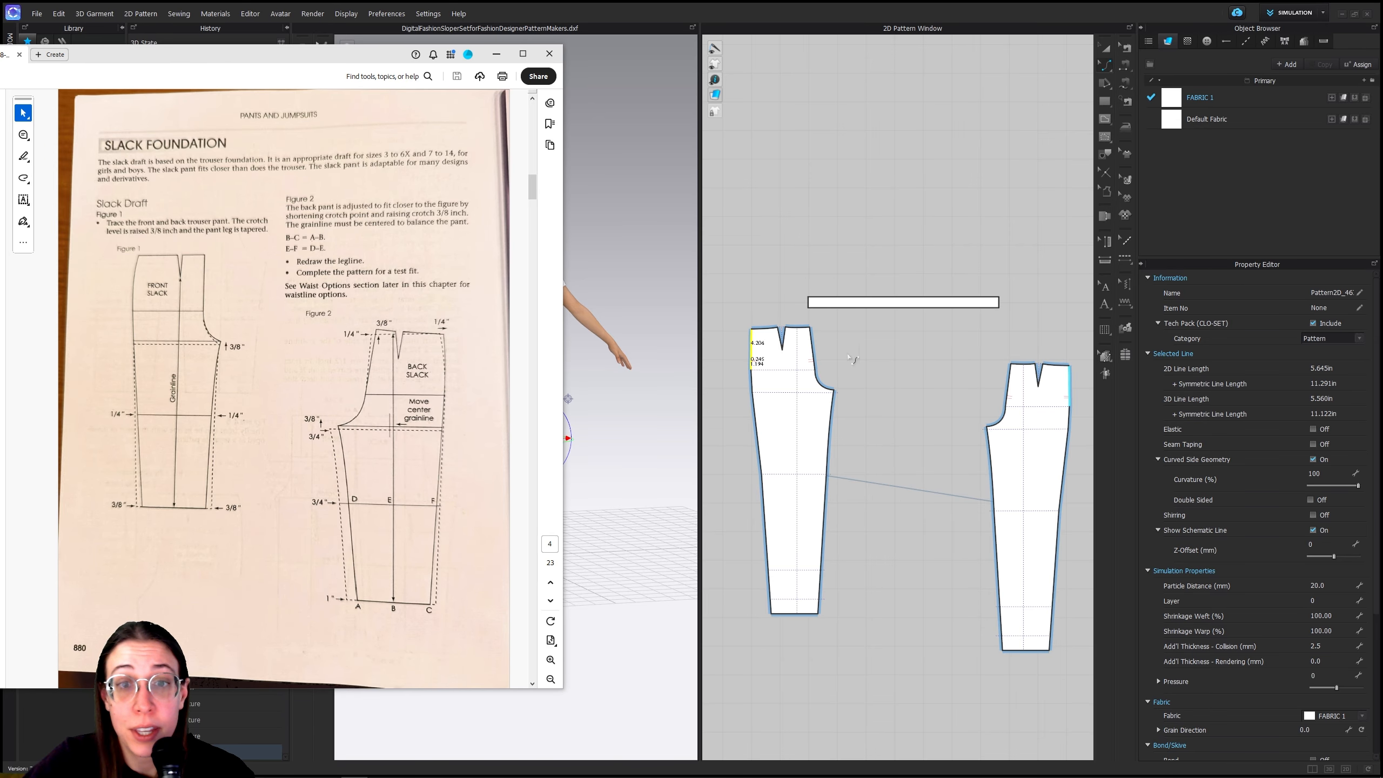
{"action": "left_click", "coordinate": [1111, 66]}
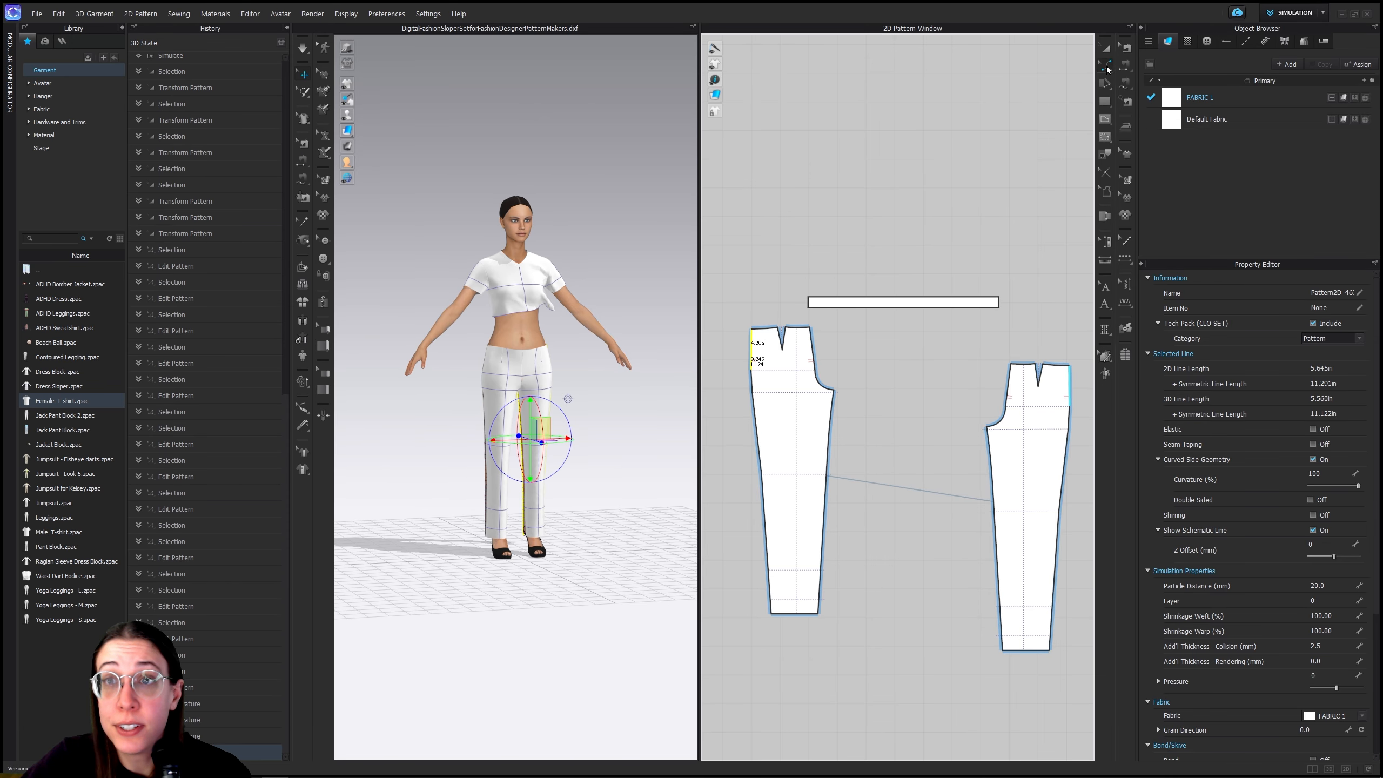
{"action": "left_click", "coordinate": [1107, 66]}
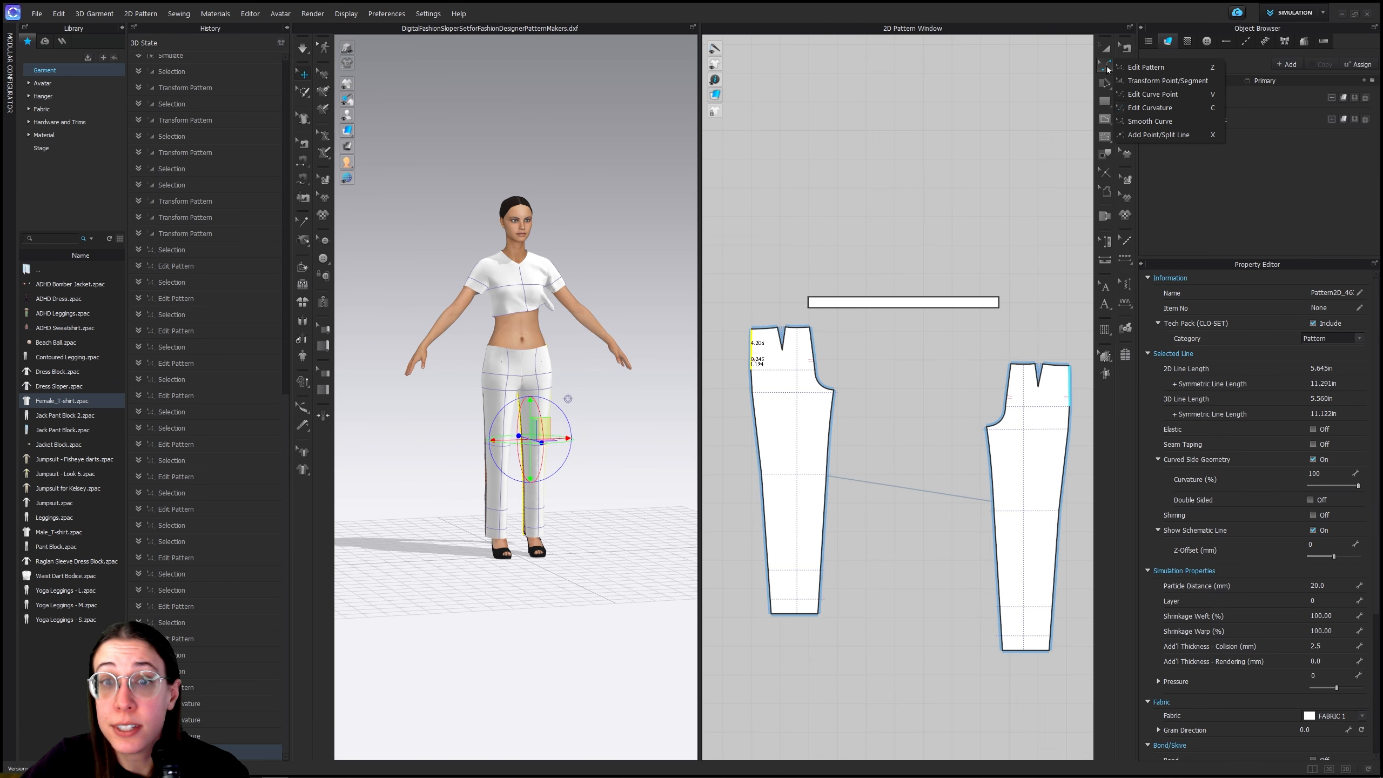
{"action": "left_click", "coordinate": [1149, 67]}
{"action": "scroll", "coordinate": [879, 360], "scroll_direction": "up", "scroll_amount": 6}
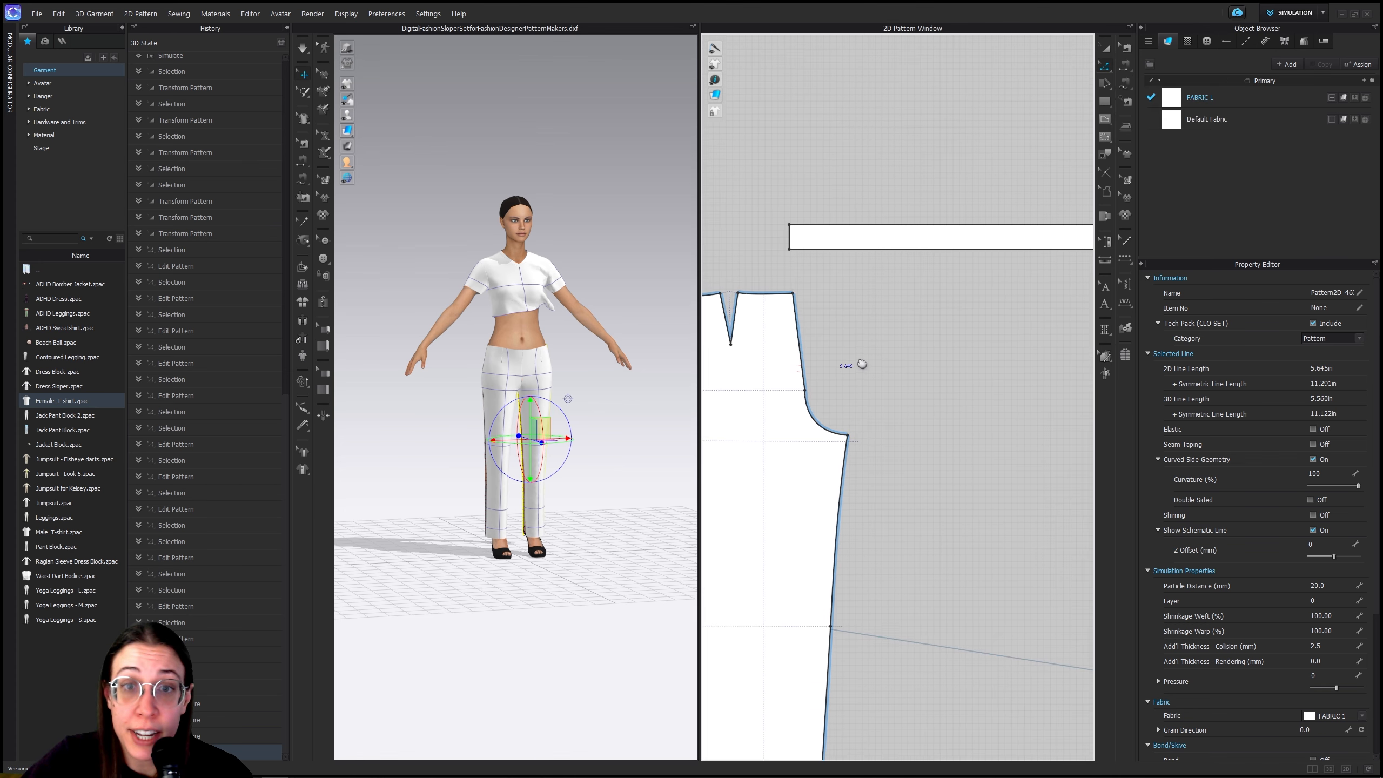
{"action": "mouse_move", "coordinate": [885, 347]}
{"action": "left_mouse_down"}
{"action": "mouse_move", "coordinate": [883, 333]}
{"action": "mouse_move", "coordinate": [892, 342]}
{"action": "left_mouse_up"}
{"action": "scroll", "coordinate": [883, 333], "scroll_direction": "up", "scroll_amount": 4}
{"action": "scroll", "coordinate": [882, 335], "scroll_direction": "up", "scroll_amount": 2}
{"action": "scroll", "coordinate": [890, 396], "scroll_direction": "down", "scroll_amount": 3}
{"action": "scroll", "coordinate": [893, 414], "scroll_direction": "down", "scroll_amount": 2}
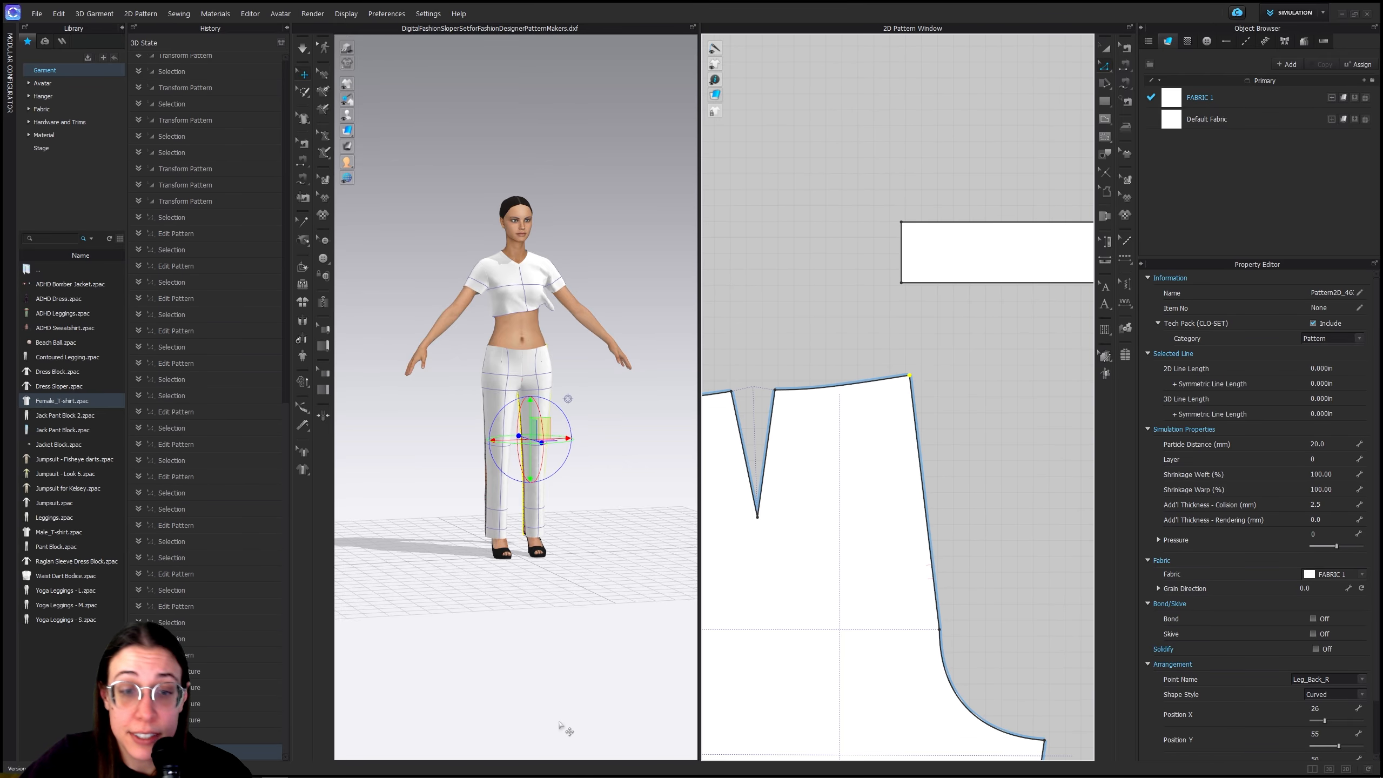
Move the back panel's center-back waist corner inward 1/4 inch per the PDF slack draft
{"action": "left_click", "coordinate": [351, 772]}
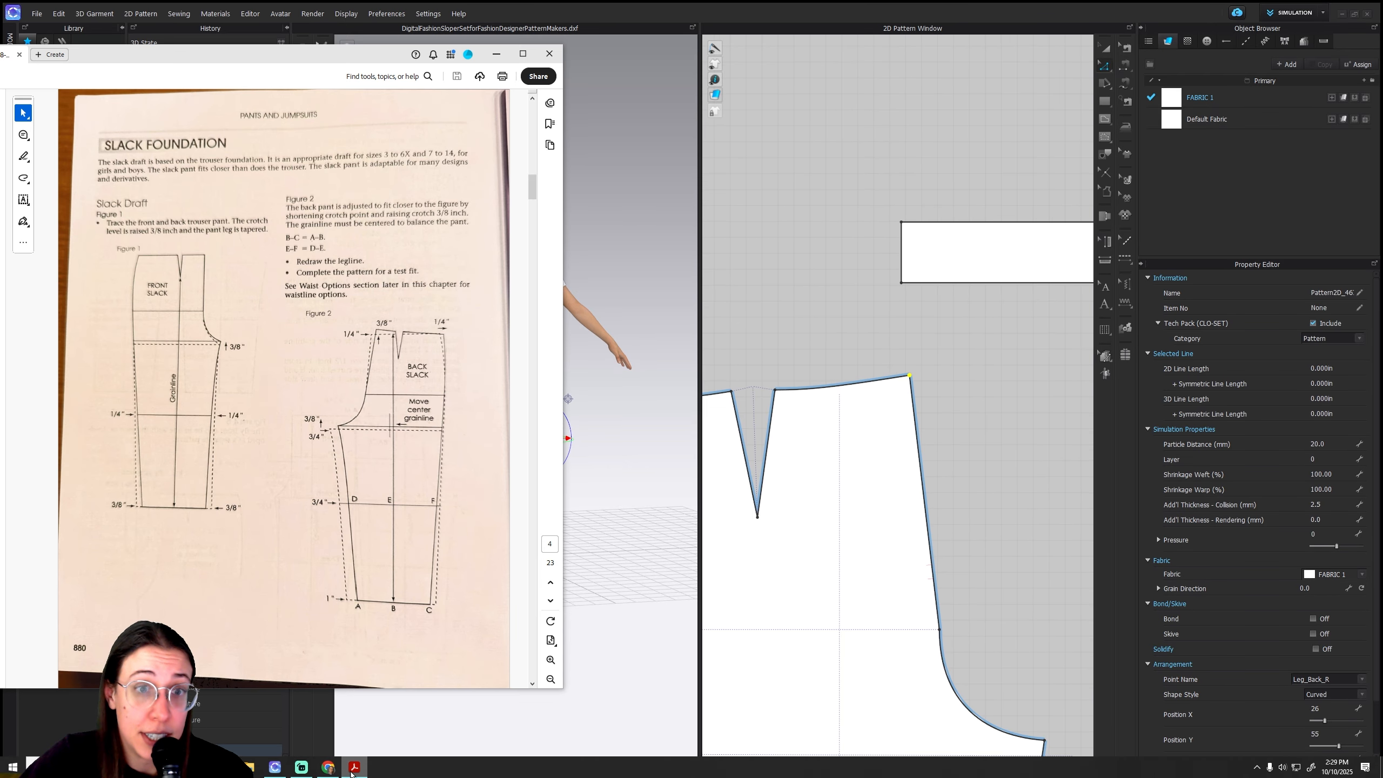
{"action": "left_click", "coordinate": [351, 773]}
{"action": "scroll", "coordinate": [918, 389], "scroll_direction": "up", "scroll_amount": 4}
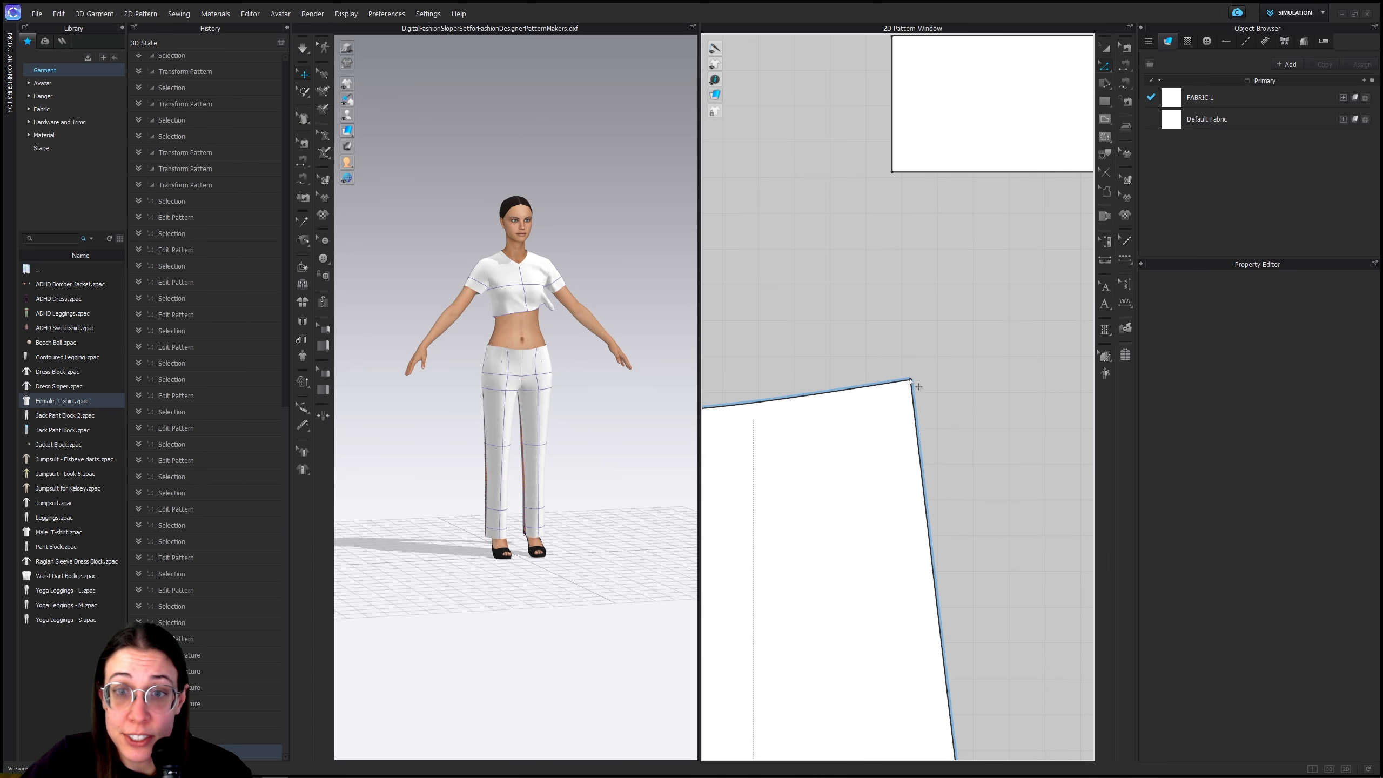
{"action": "left_click_drag", "start_coordinate": [917, 389], "coordinate": [897, 386]}
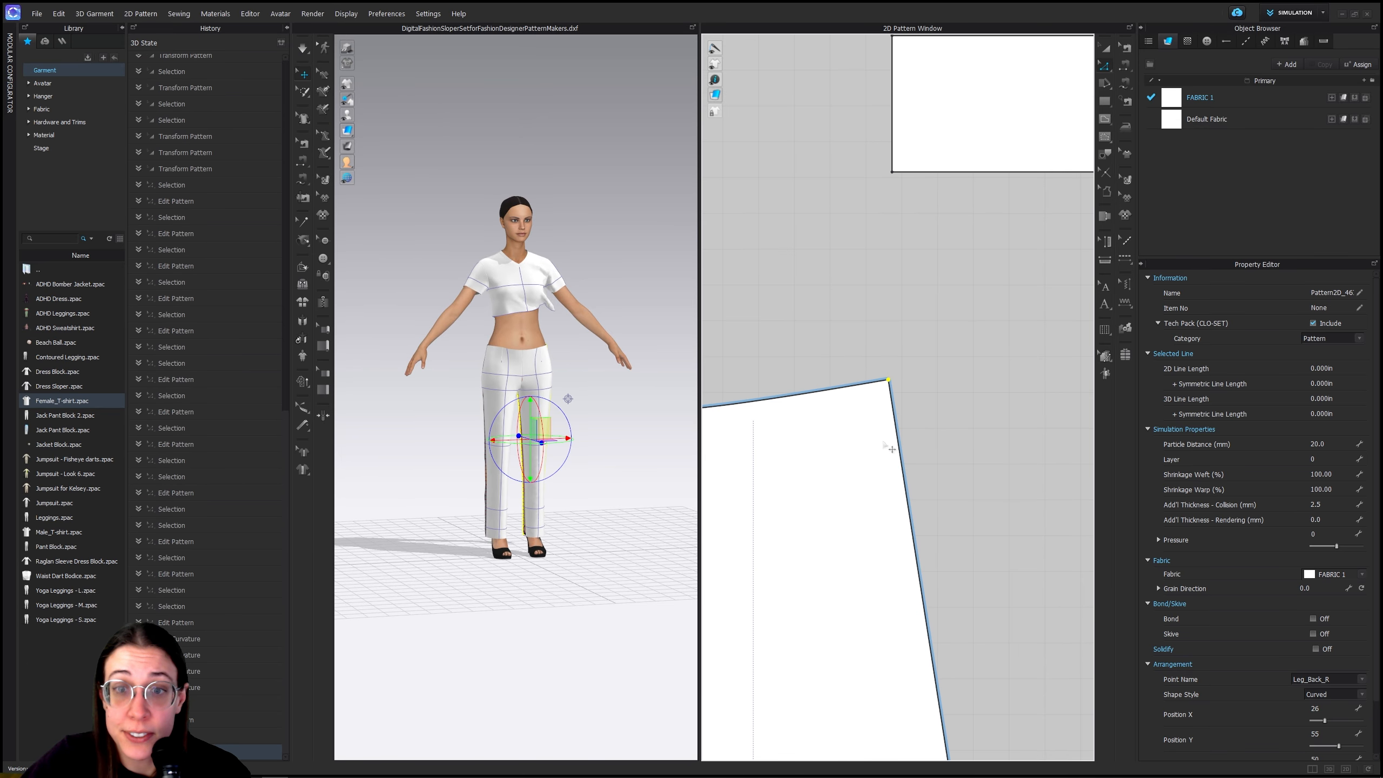
{"action": "scroll", "coordinate": [888, 648], "scroll_direction": "down", "scroll_amount": 5}
{"action": "scroll", "coordinate": [885, 652], "scroll_direction": "down", "scroll_amount": 4}
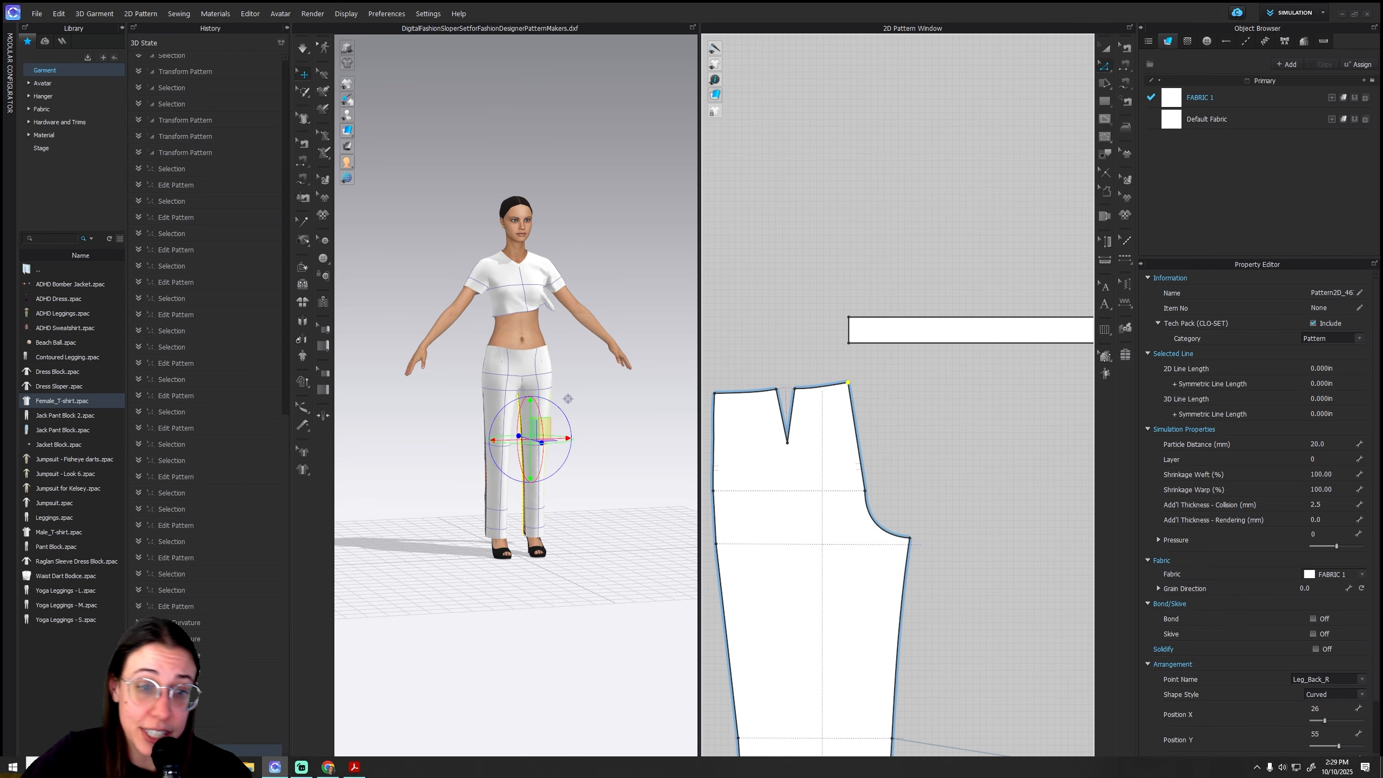
Check the slack draft and adjust the back panel's crotch-seam point at the hip line to blend with the waist corner
{"action": "left_click", "coordinate": [354, 767]}
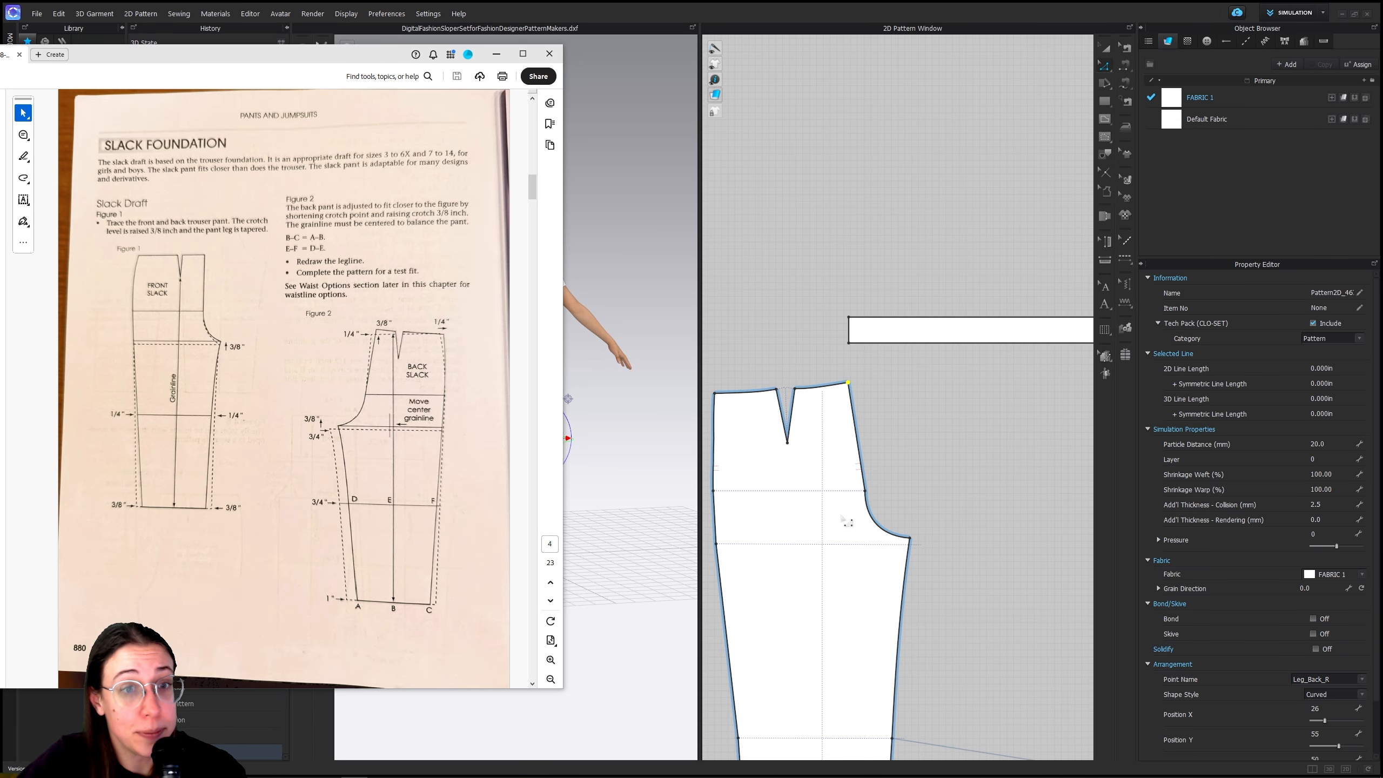
{"action": "left_click", "coordinate": [873, 499]}
{"action": "scroll", "coordinate": [873, 499], "scroll_direction": "up", "scroll_amount": 4}
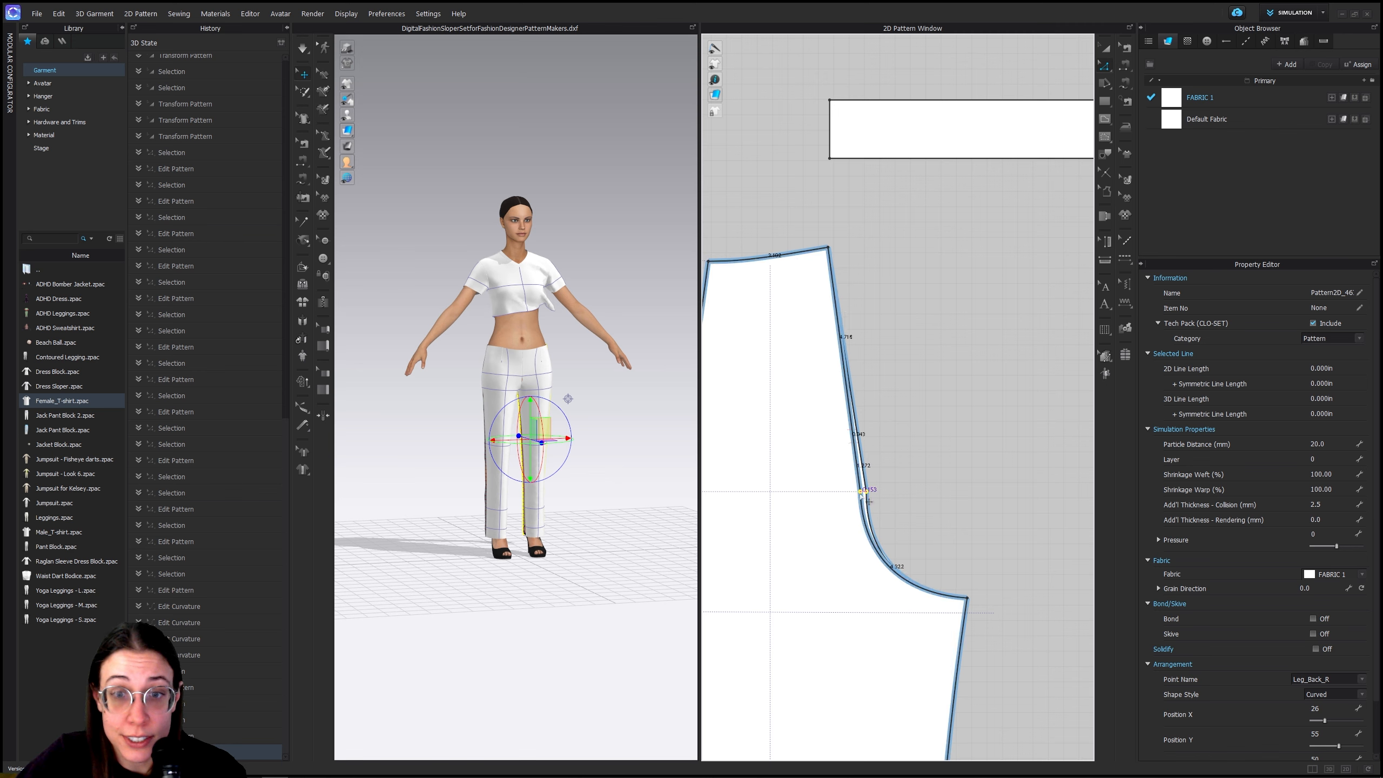
{"action": "left_click_drag", "start_coordinate": [857, 493], "coordinate": [862, 495]}
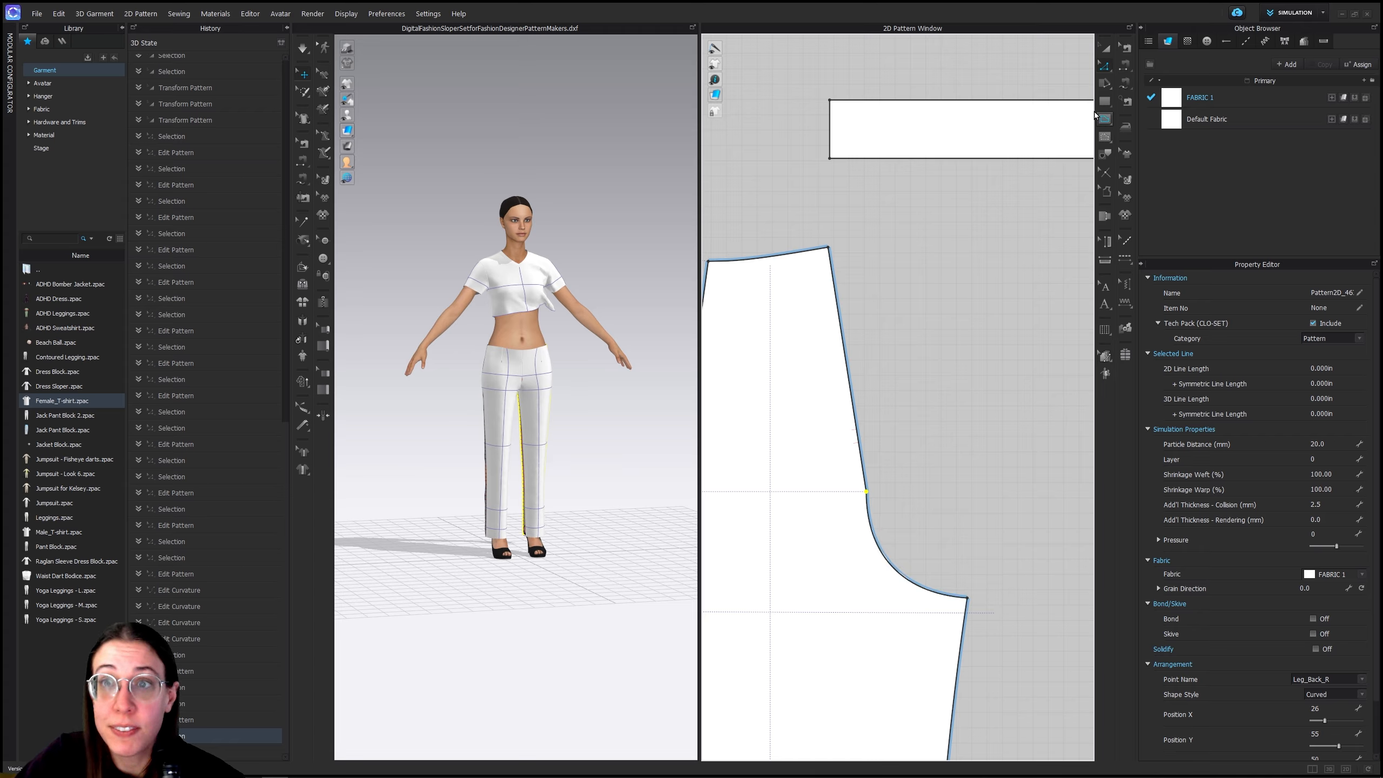
Reshape the back panel's crotch curve below the hip line into a smooth line using Edit Curve Point and Edit Curvature
{"action": "left_click_drag", "start_coordinate": [1105, 65], "coordinate": [1148, 100]}
{"action": "left_click", "coordinate": [1148, 95]}
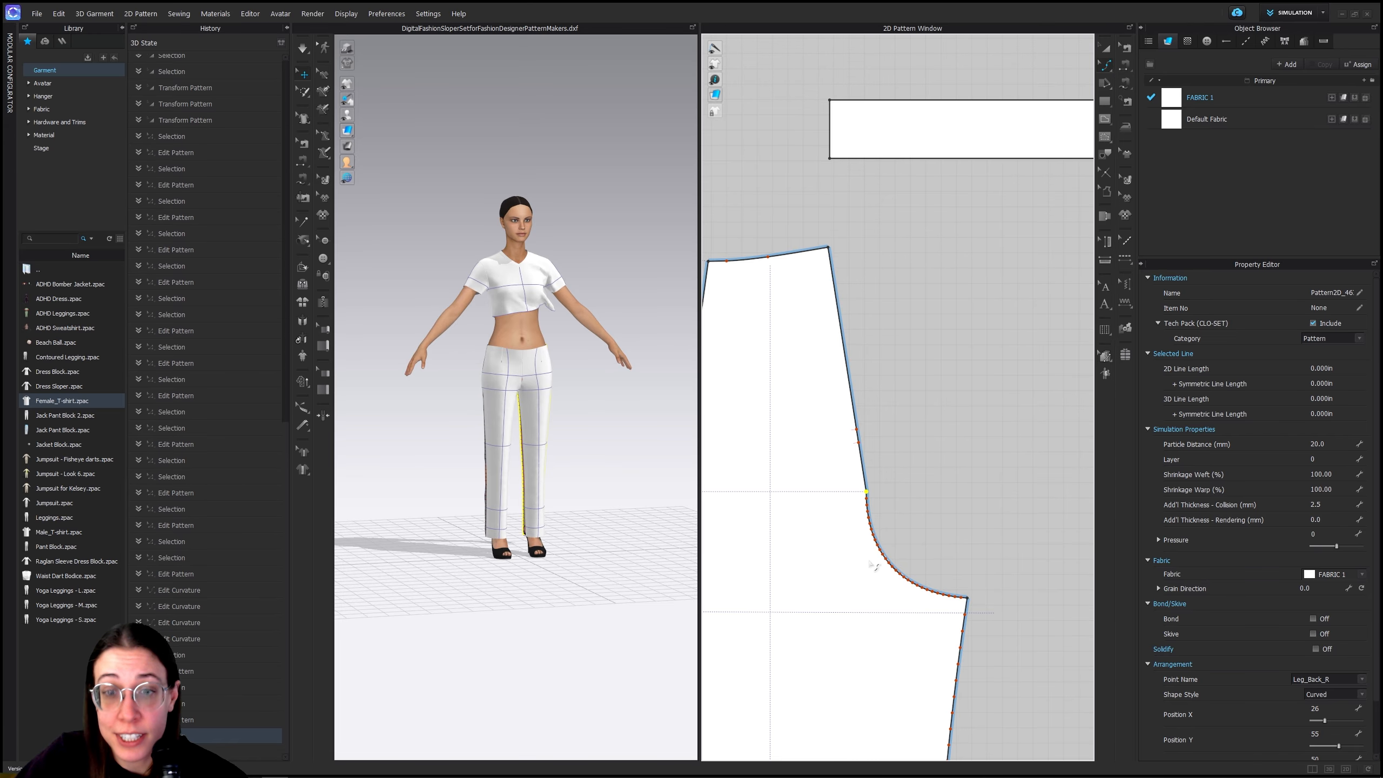
{"action": "left_click", "coordinate": [885, 557]}
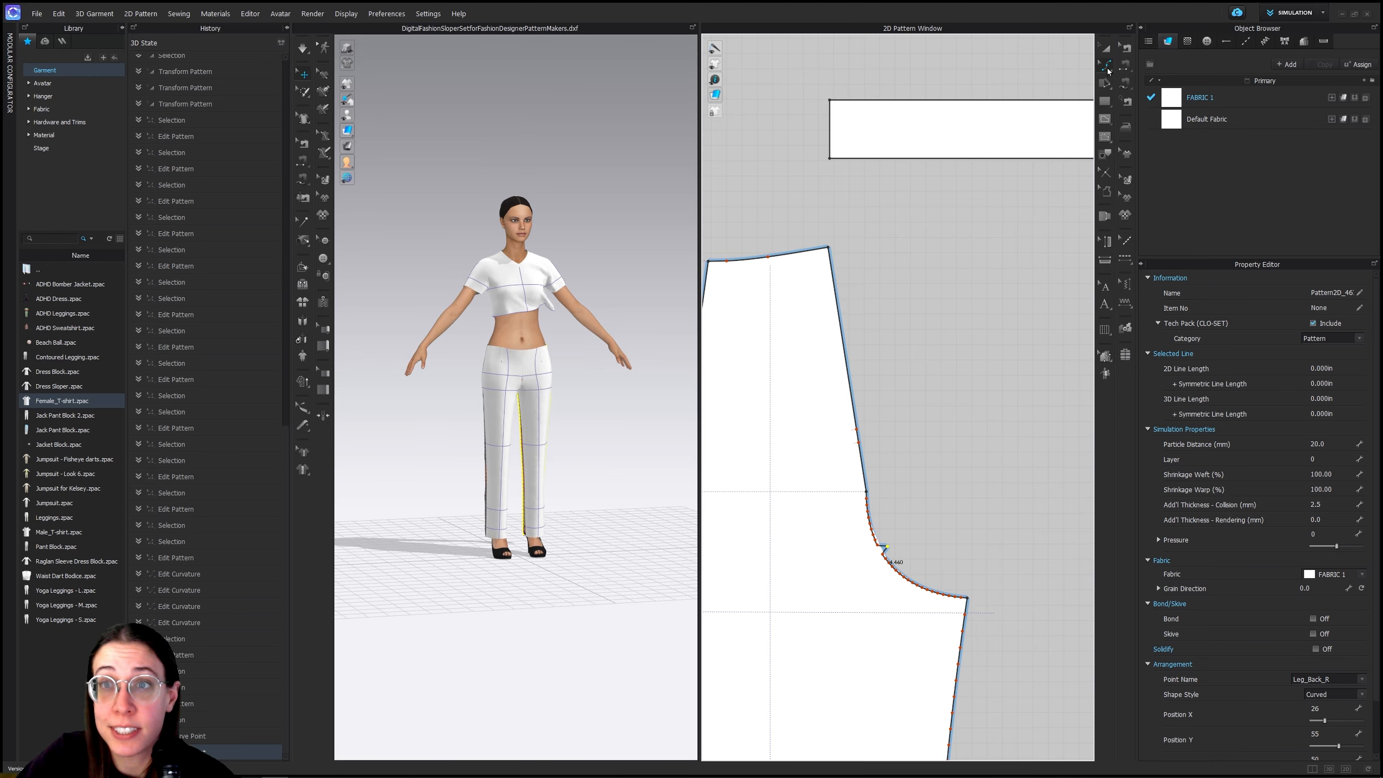
{"action": "left_click_drag", "start_coordinate": [1108, 71], "coordinate": [1149, 112]}
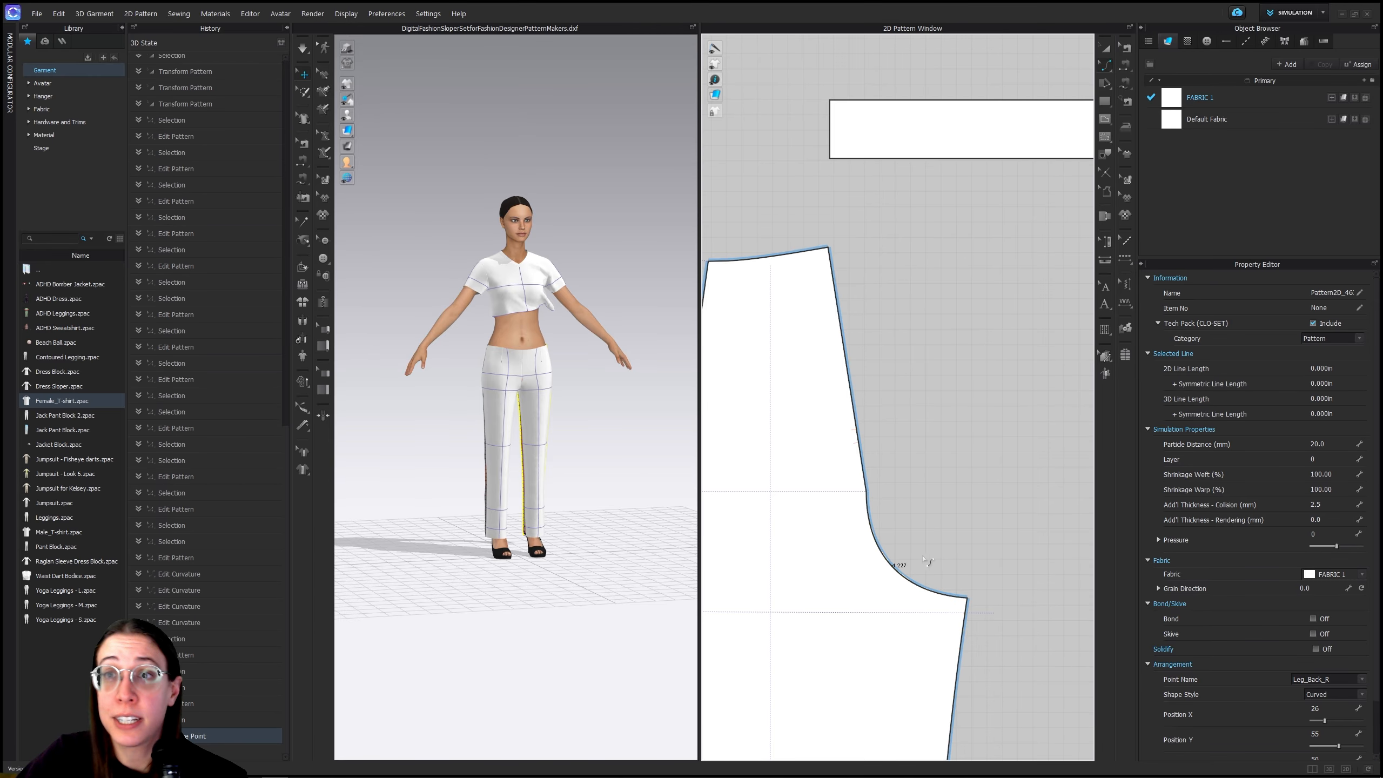
{"action": "left_click", "coordinate": [883, 548]}
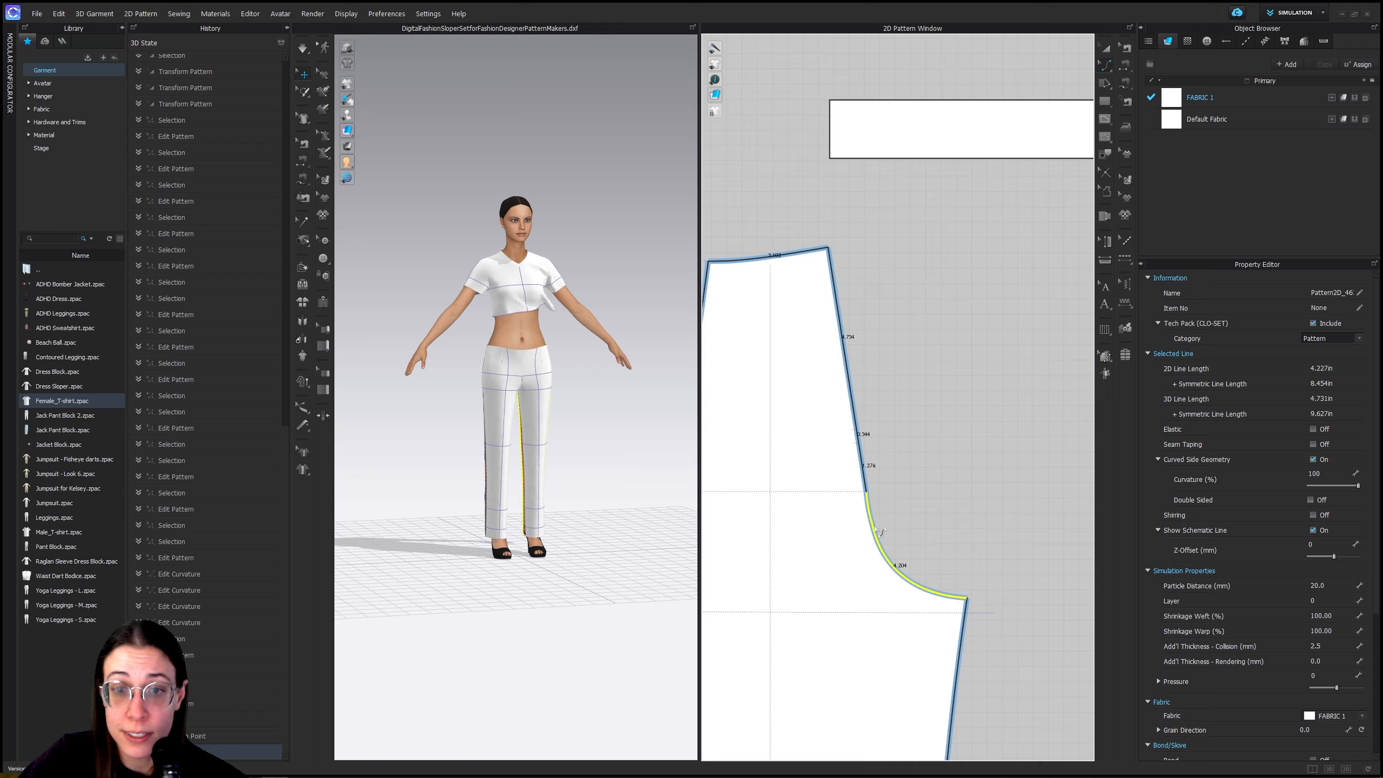
Simulate the edited trousers and pull the waist of both back panels up on the avatar
{"action": "scroll", "coordinate": [966, 648], "scroll_direction": "down", "scroll_amount": 5}
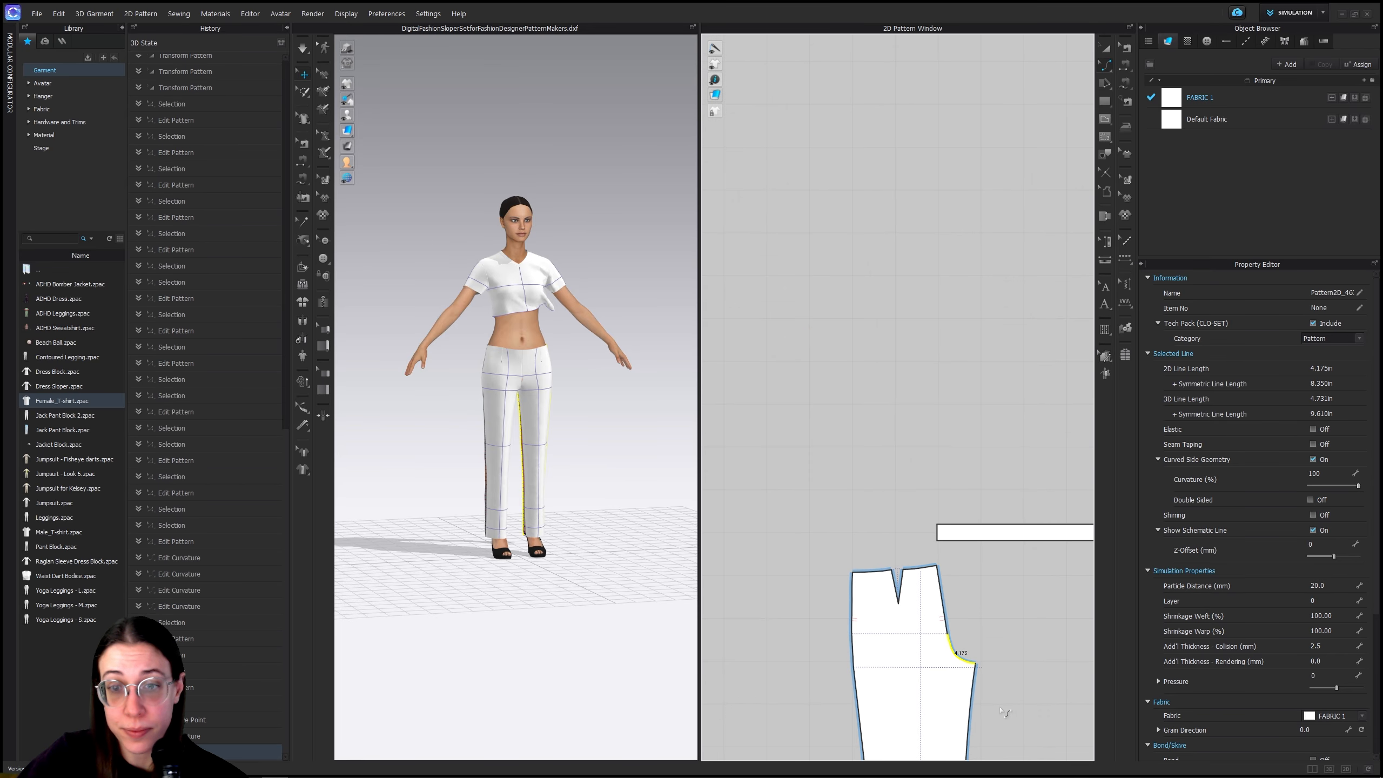
{"action": "middle_click_drag", "start_coordinate": [988, 636], "coordinate": [949, 574]}
{"action": "right_click_drag", "start_coordinate": [577, 562], "coordinate": [980, 560]}
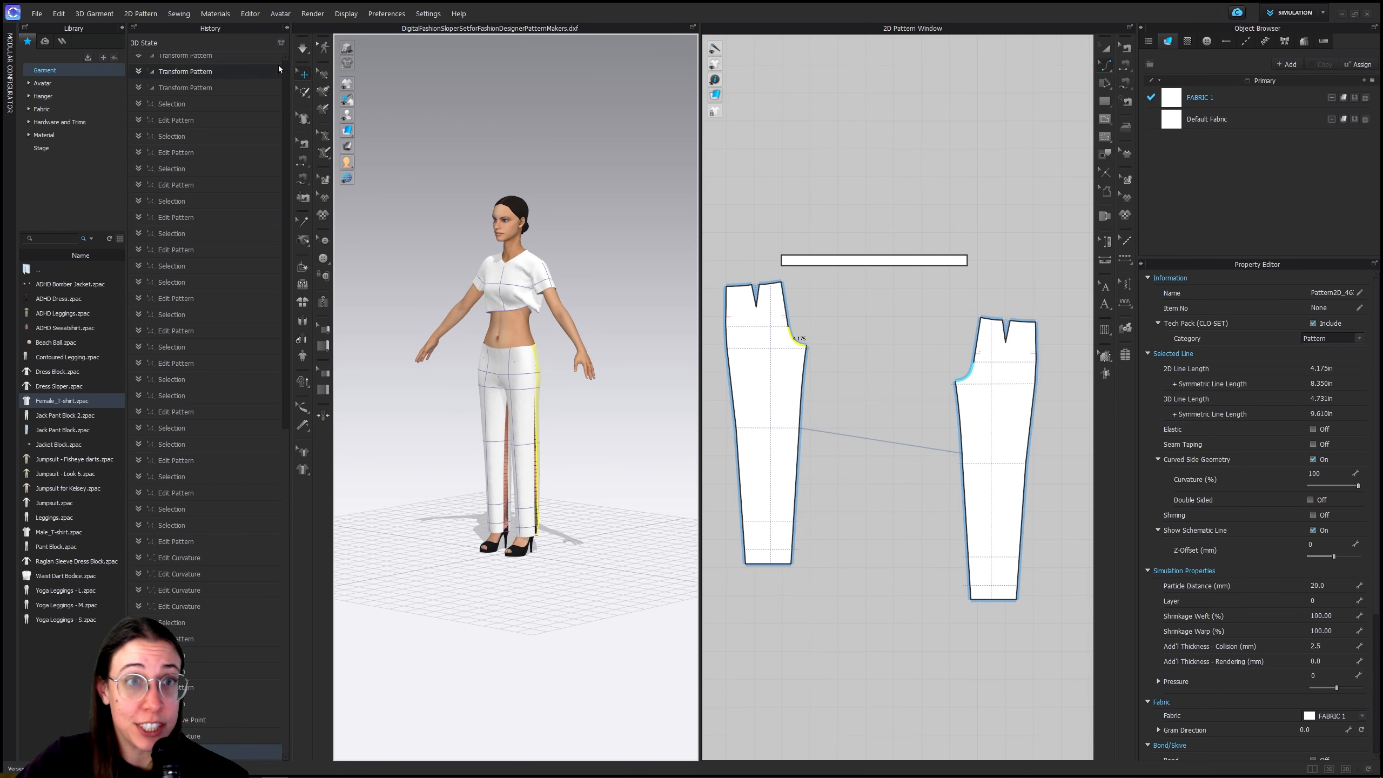
{"action": "left_click", "coordinate": [302, 48]}
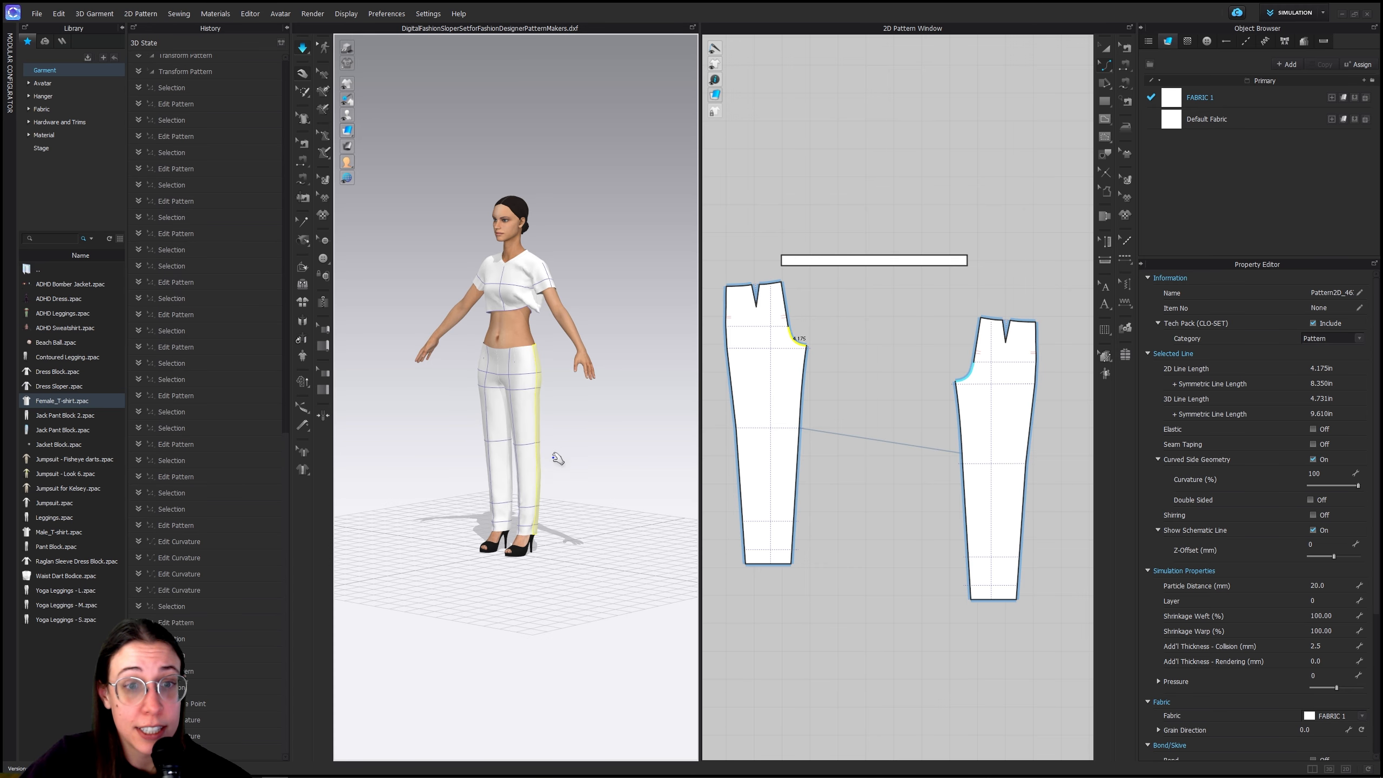
{"action": "right_click_drag", "start_coordinate": [557, 457], "coordinate": [386, 483]}
{"action": "left_click", "coordinate": [573, 351]}
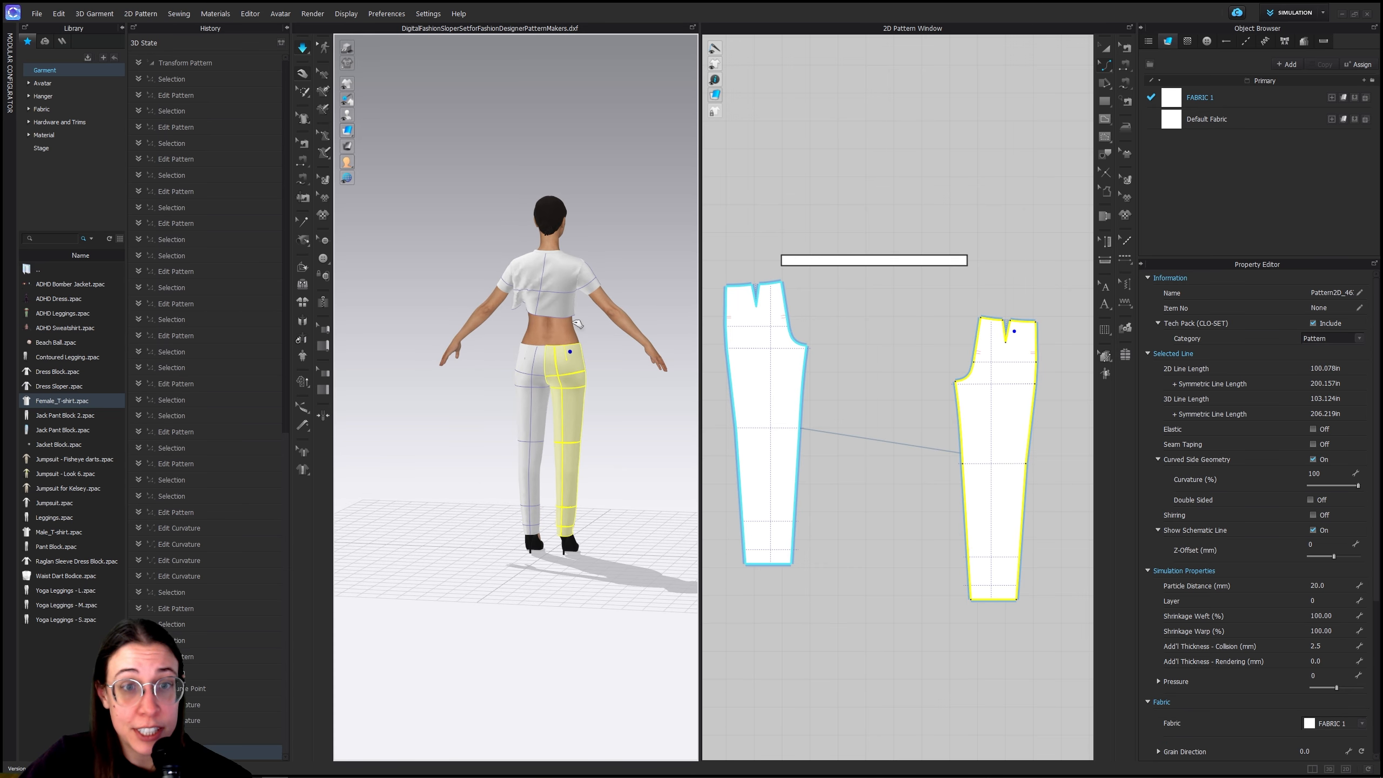
{"action": "left_click", "coordinate": [527, 341]}
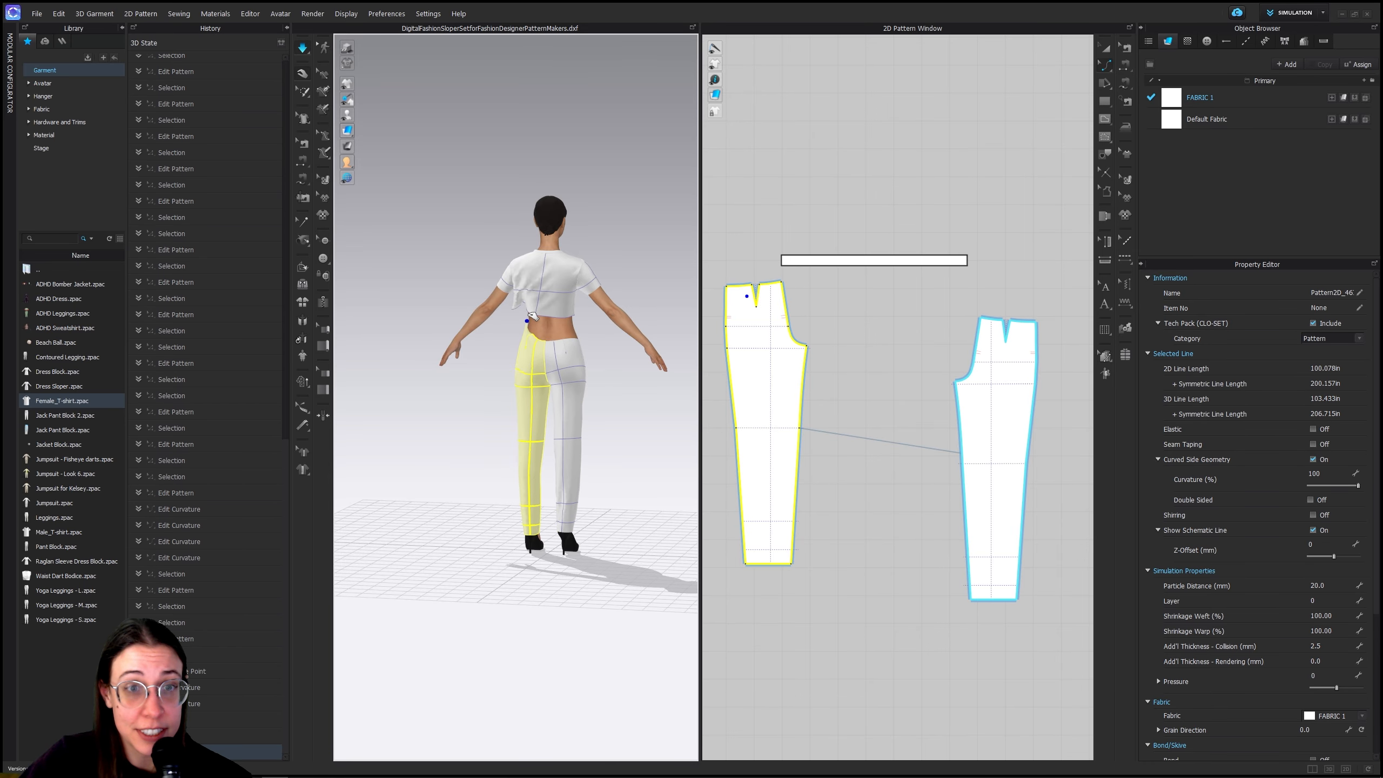
Pull the waist of both front trouser panels up on the avatar while simulating, checking the fit from front and back
{"action": "right_click_drag", "start_coordinate": [527, 341], "coordinate": [460, 358]}
{"action": "left_click_drag", "start_coordinate": [485, 349], "coordinate": [525, 331]}
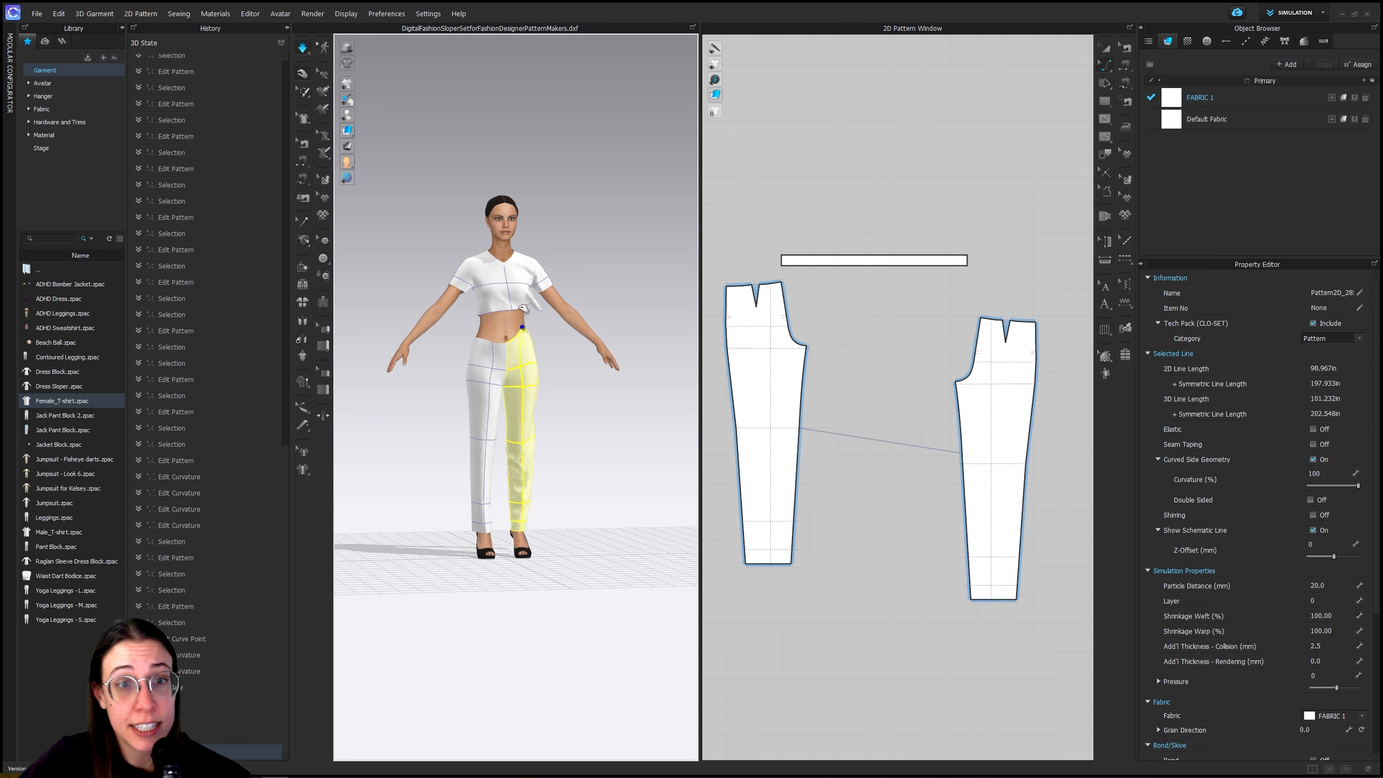
{"action": "right_click_drag", "start_coordinate": [524, 335], "coordinate": [555, 473]}
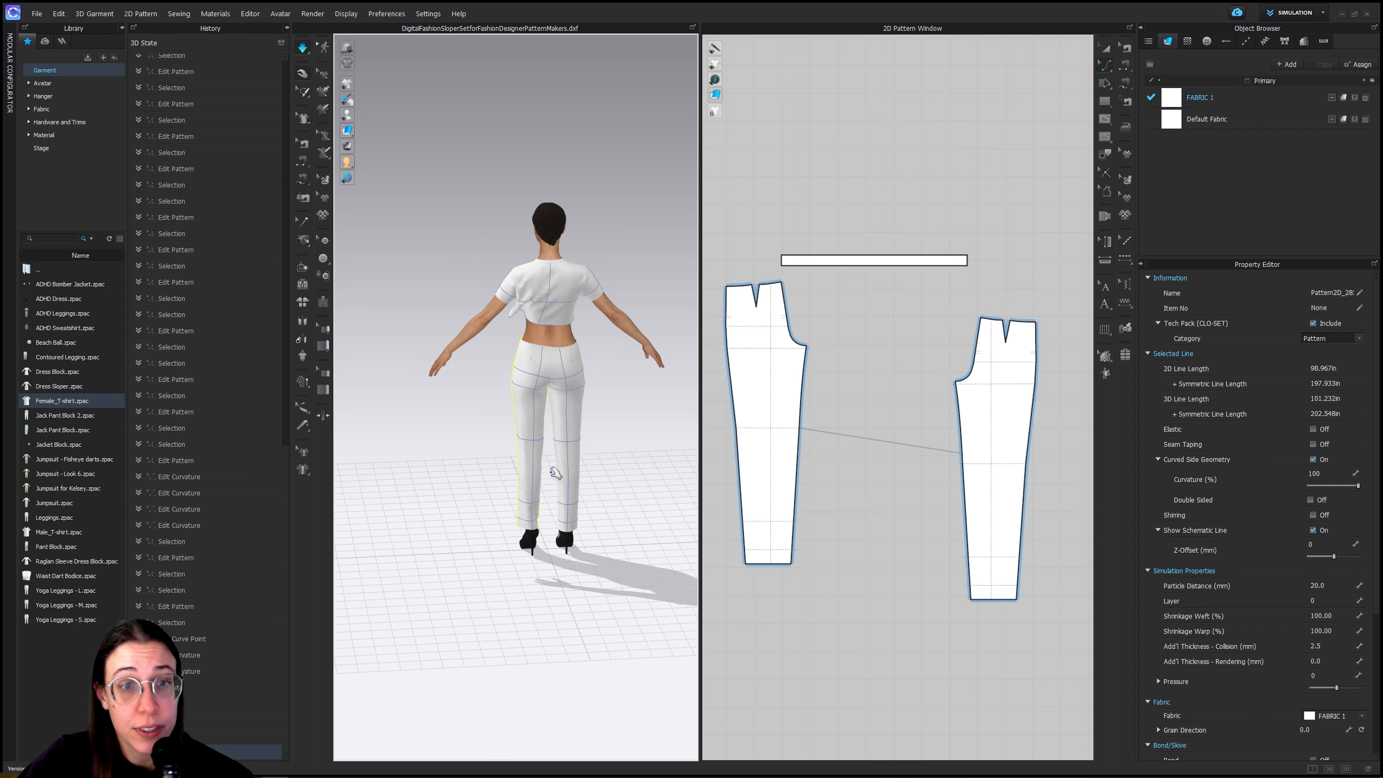
{"action": "right_click_drag", "start_coordinate": [490, 528], "coordinate": [700, 539]}
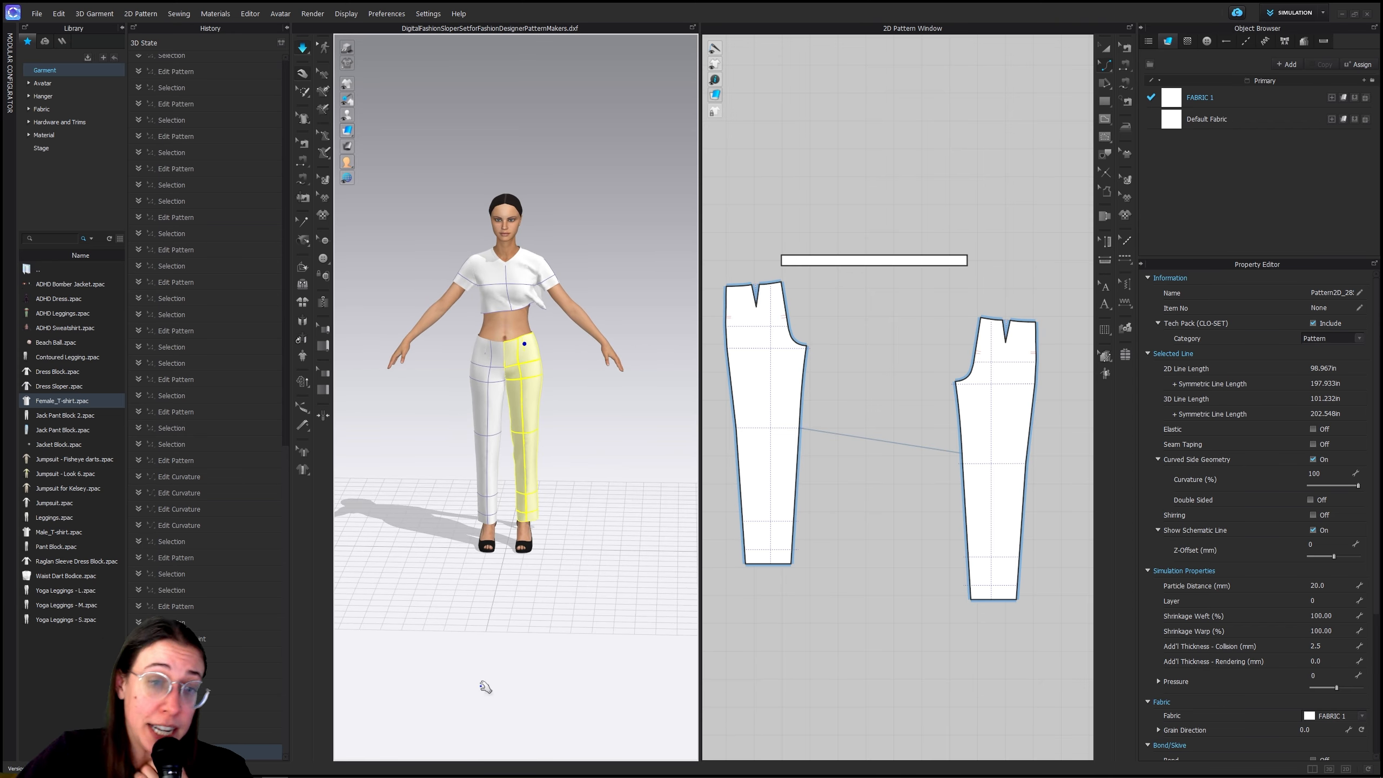
{"action": "left_click_drag", "start_coordinate": [491, 341], "coordinate": [496, 321]}
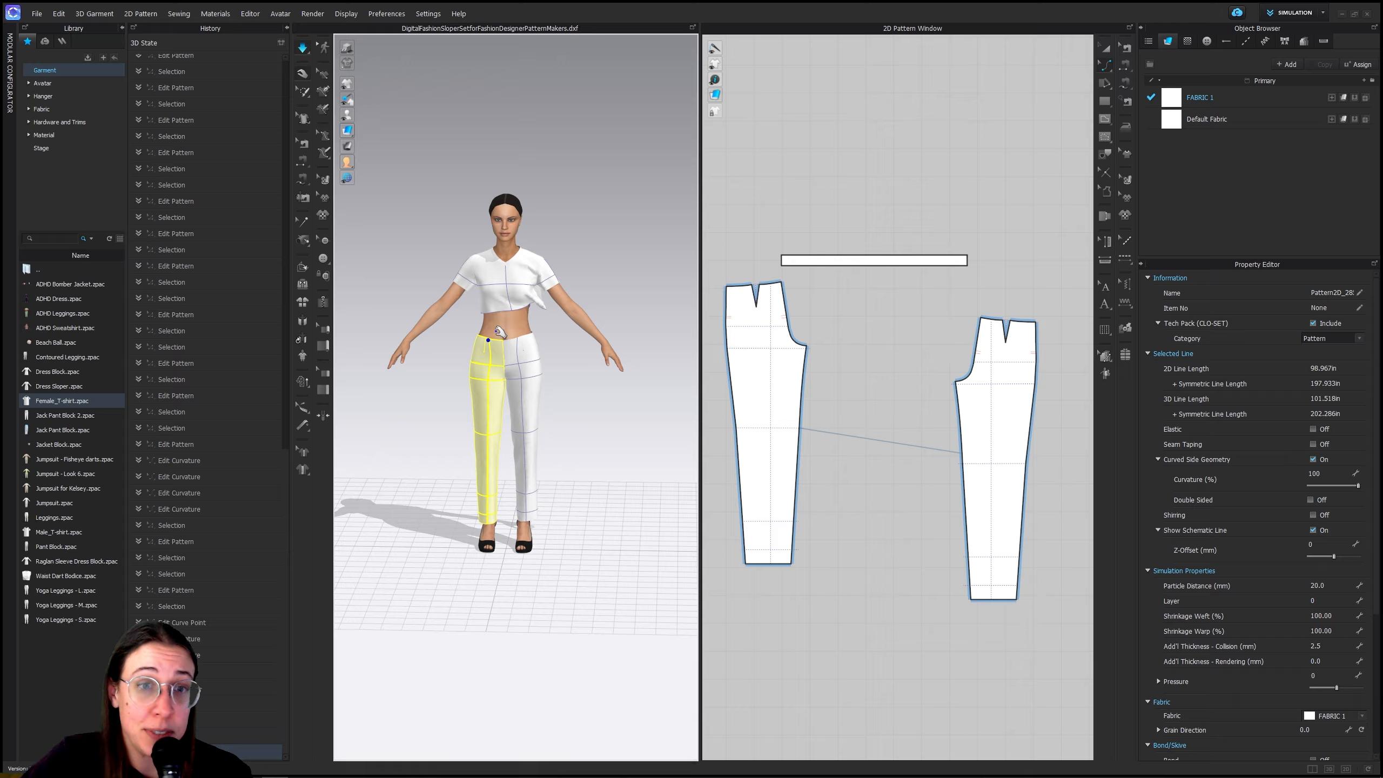
{"action": "mouse_move", "coordinate": [531, 355]}
{"action": "right_mouse_down"}
{"action": "mouse_move", "coordinate": [550, 376]}
{"action": "mouse_move", "coordinate": [536, 352]}
{"action": "right_mouse_up"}
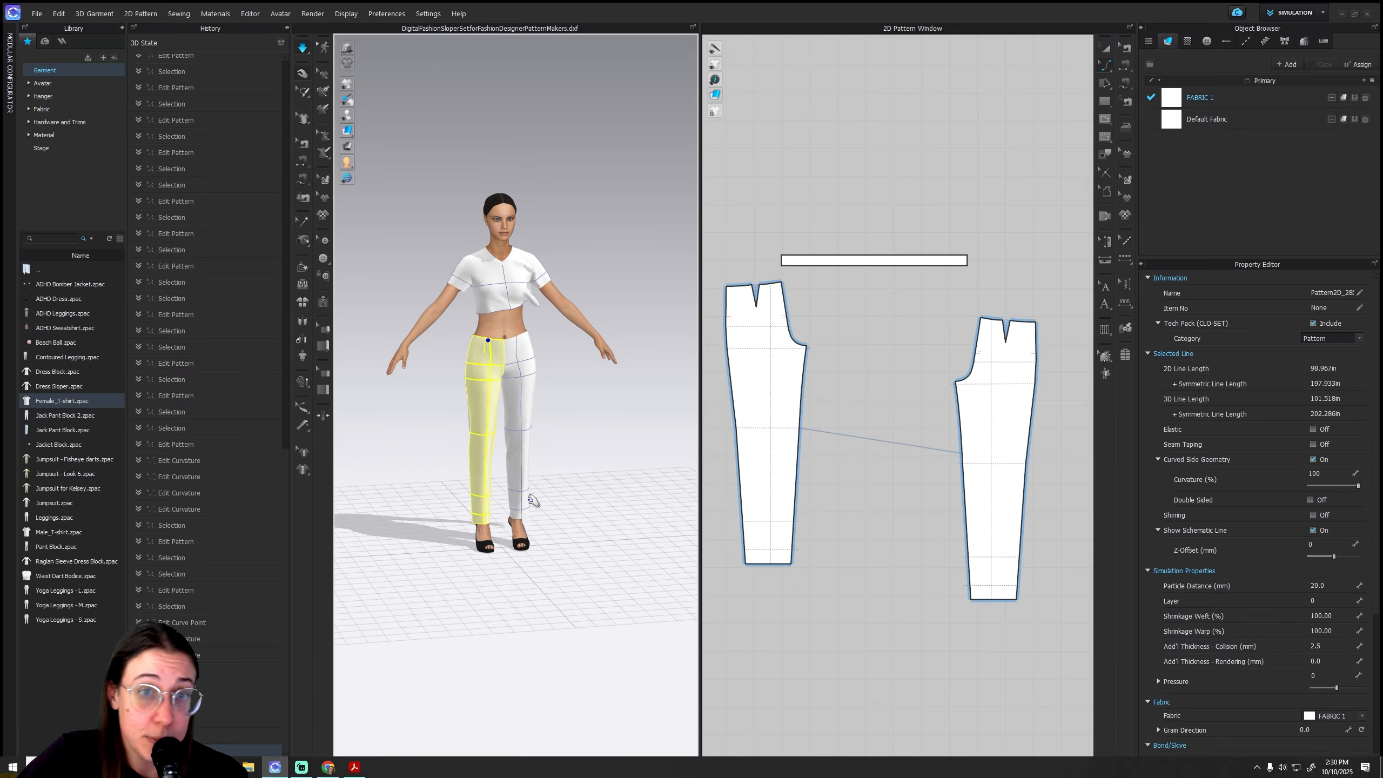
Delete the stray seam joining the T-shirt's front and back hems, and simulate the top
{"action": "left_click", "coordinate": [527, 313]}
{"action": "scroll", "coordinate": [901, 670], "scroll_direction": "down", "scroll_amount": 5}
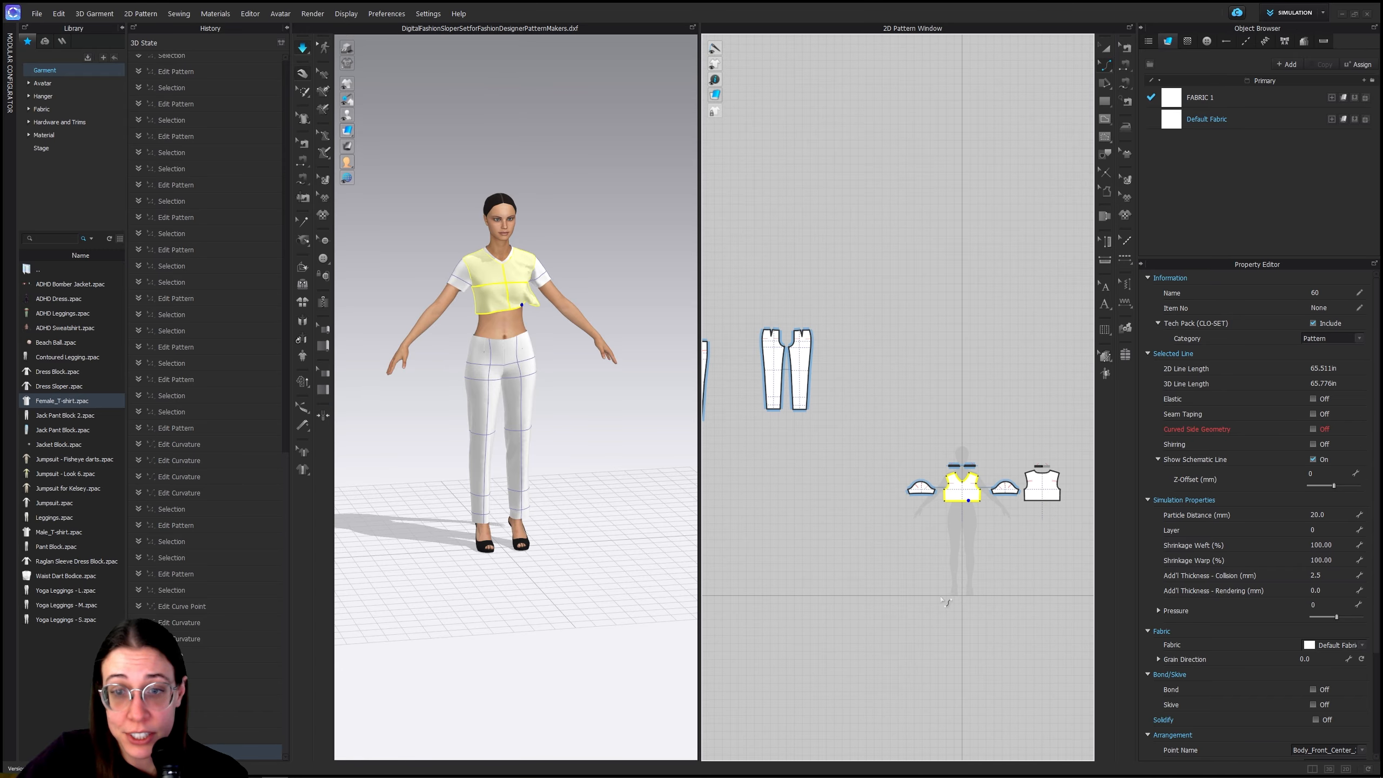
{"action": "scroll", "coordinate": [1013, 546], "scroll_direction": "up", "scroll_amount": 5}
{"action": "left_click", "coordinate": [1125, 48]}
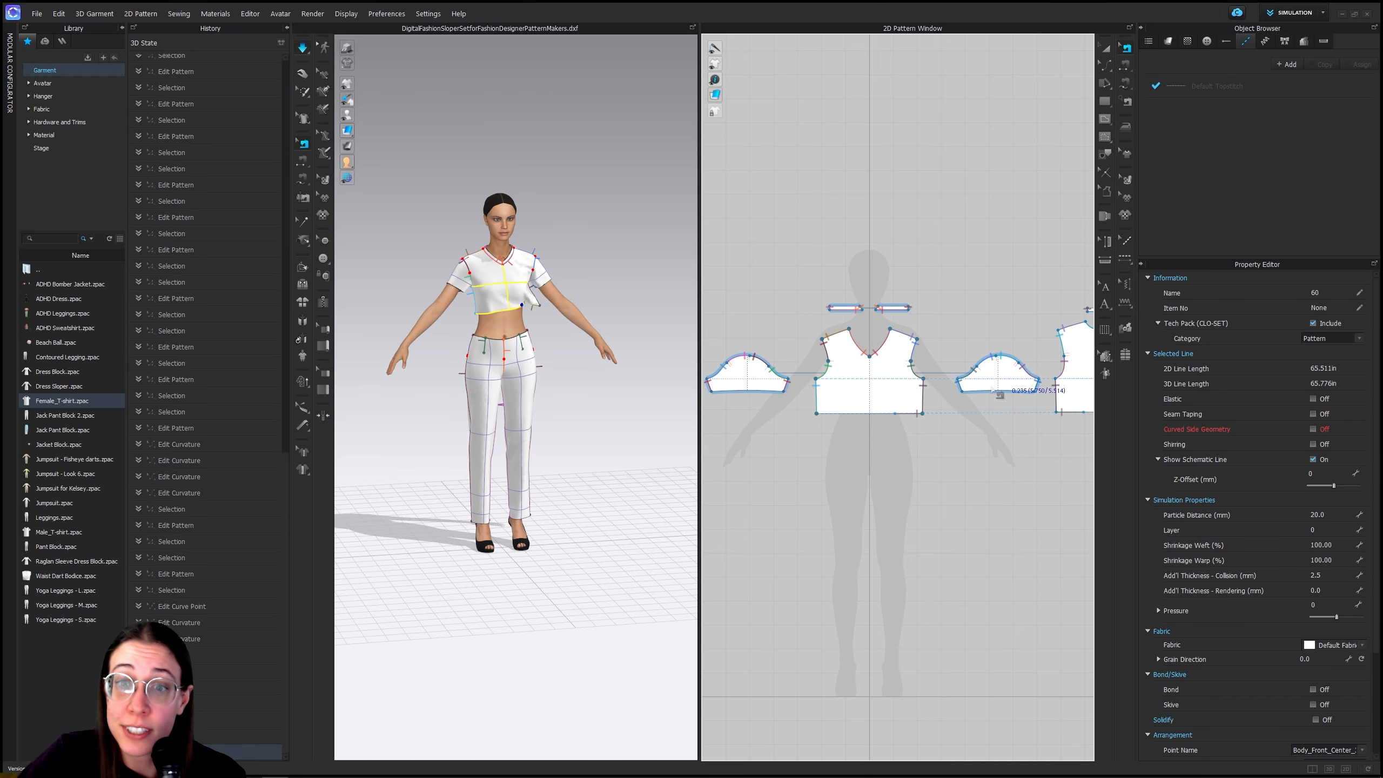
{"action": "left_click", "coordinate": [913, 416]}
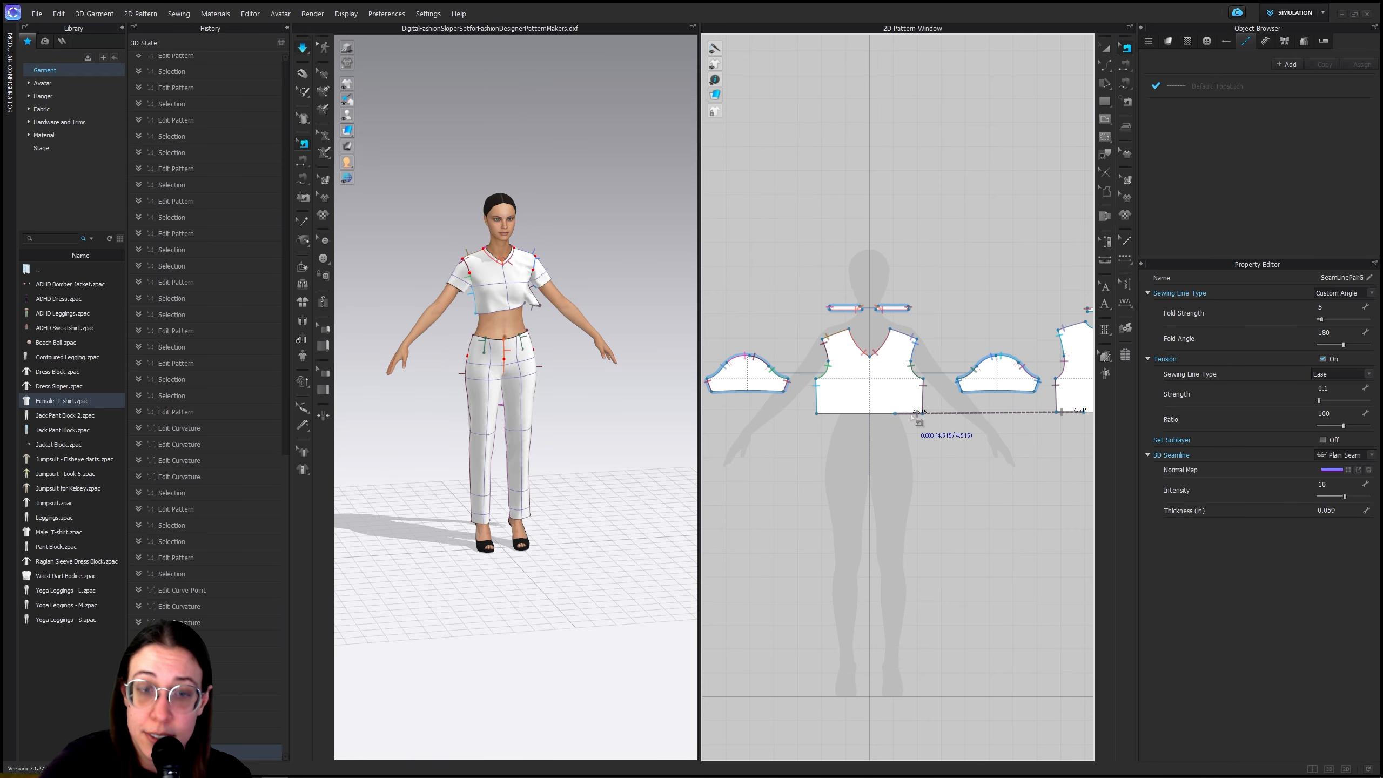
{"action": "key", "text": "Delete"}
{"action": "left_click", "coordinate": [300, 48]}
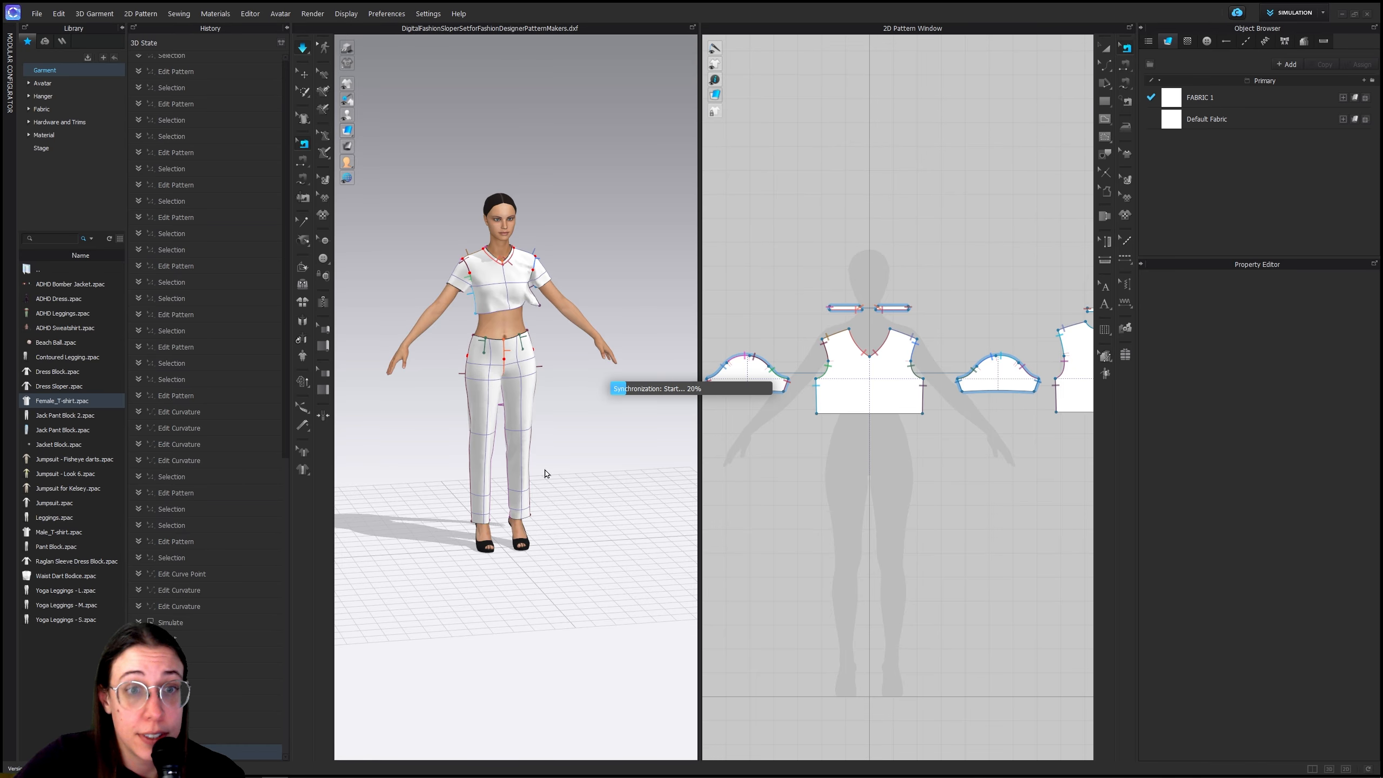
Move the mirrored back panel beside its matching back panel below the waistband, and select the waistband piece
{"action": "scroll", "coordinate": [817, 651], "scroll_direction": "down", "scroll_amount": 5}
{"action": "middle_click_drag", "start_coordinate": [915, 622], "coordinate": [889, 473]}
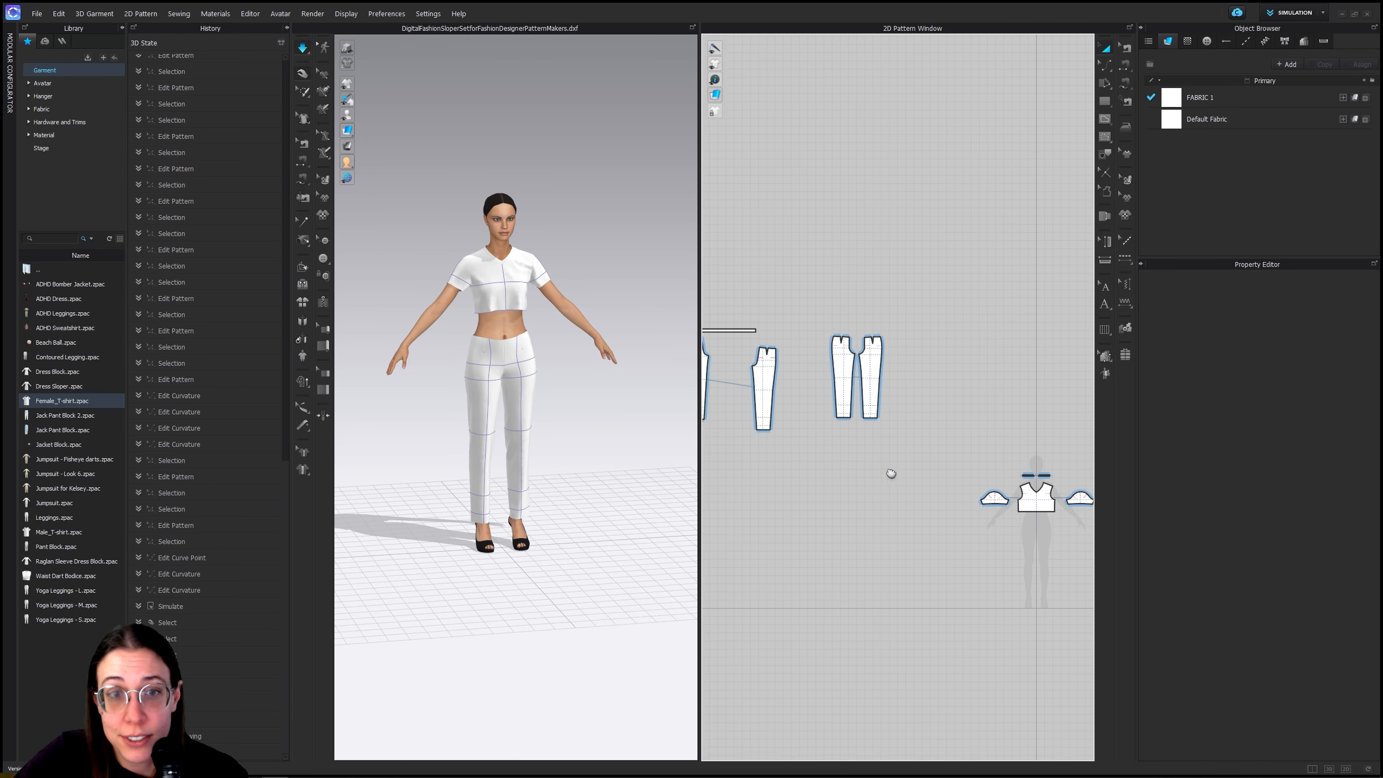
{"action": "scroll", "coordinate": [926, 463], "scroll_direction": "up", "scroll_amount": 4}
{"action": "scroll", "coordinate": [925, 414], "scroll_direction": "down", "scroll_amount": 2}
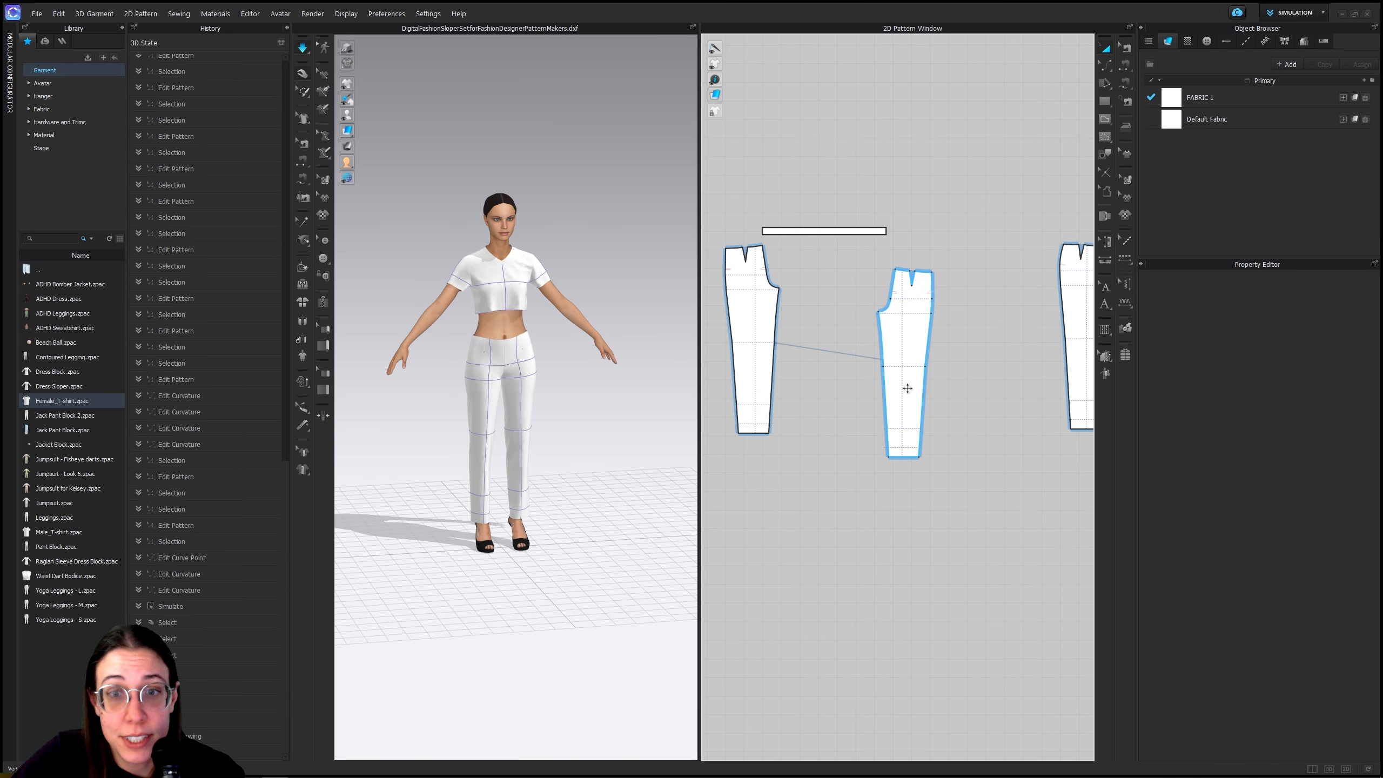
{"action": "left_click_drag", "start_coordinate": [906, 386], "coordinate": [820, 365]}
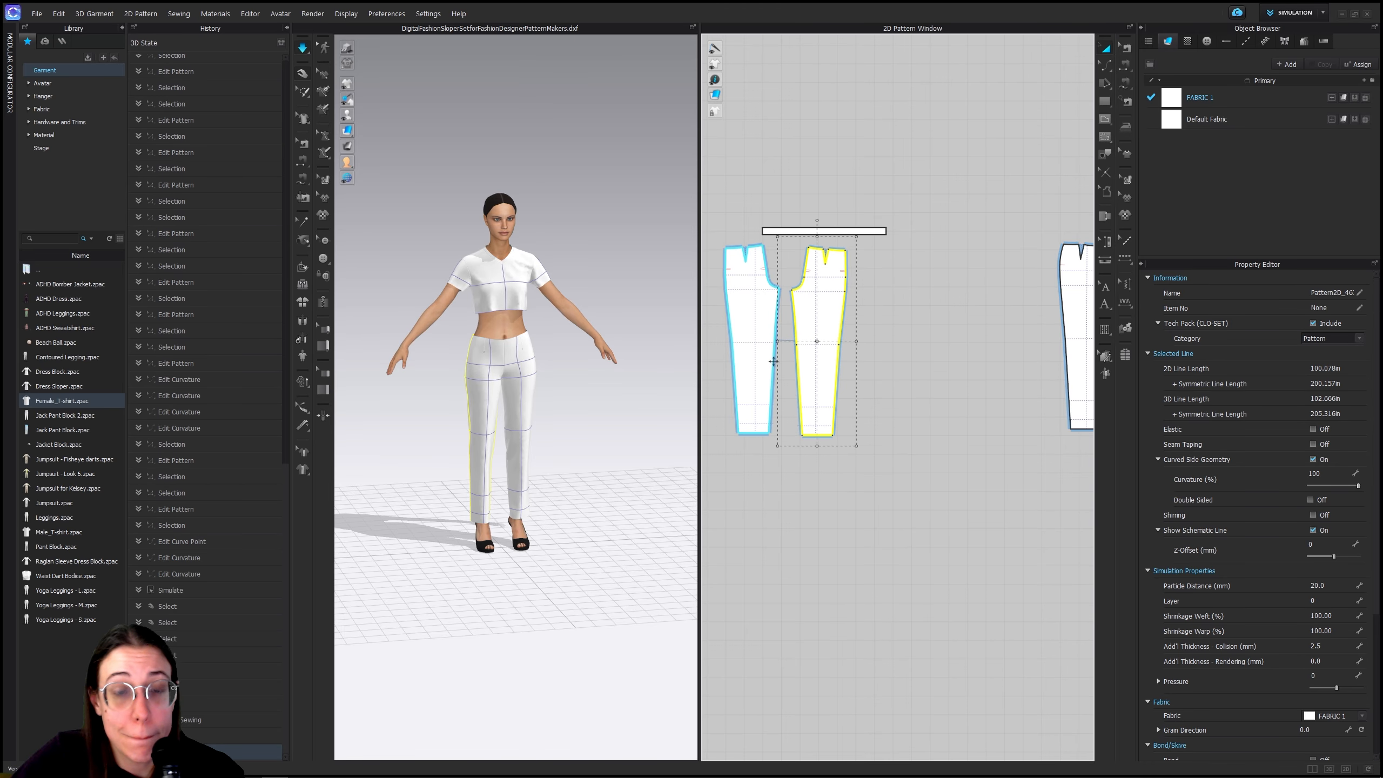
{"action": "left_click", "coordinate": [850, 234]}
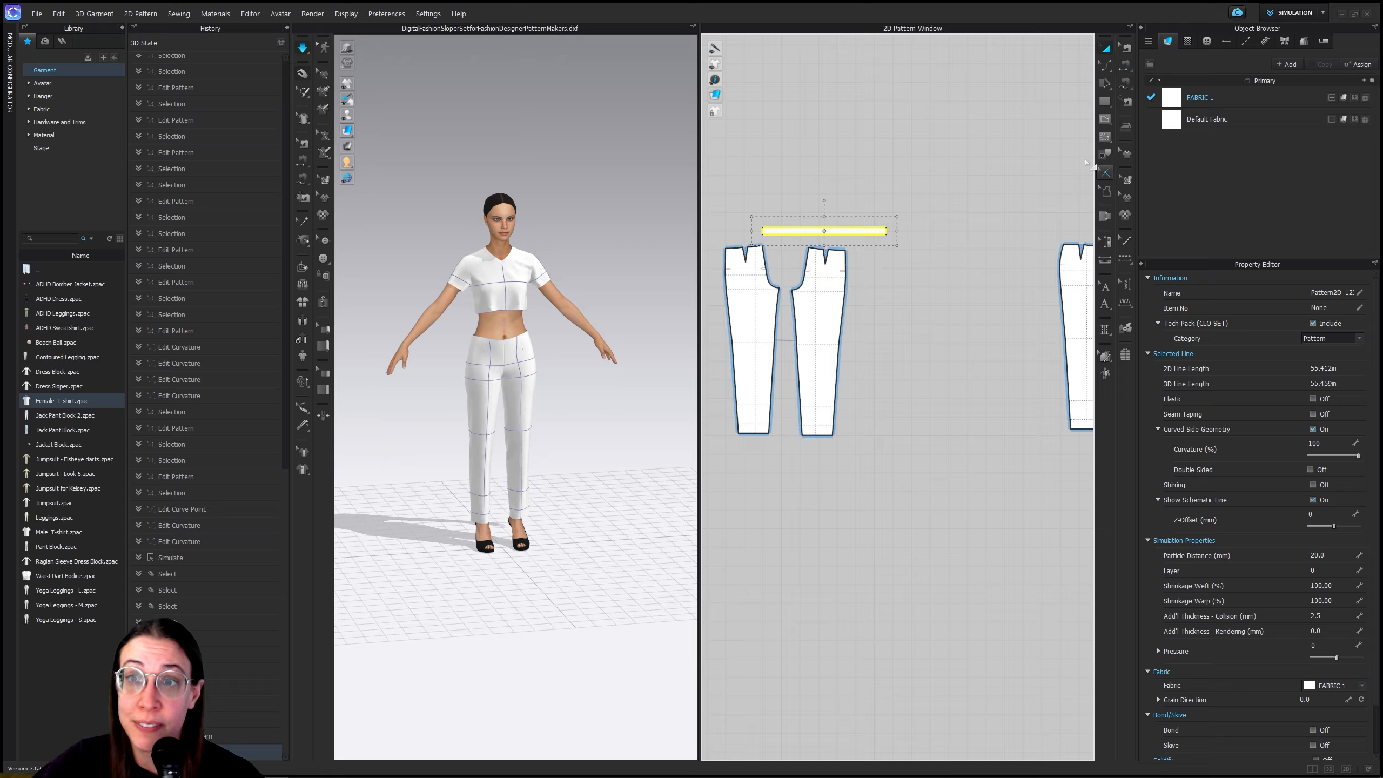
Split the waistband's lower edge uniformly into two equal segments
{"action": "left_click", "coordinate": [1103, 67]}
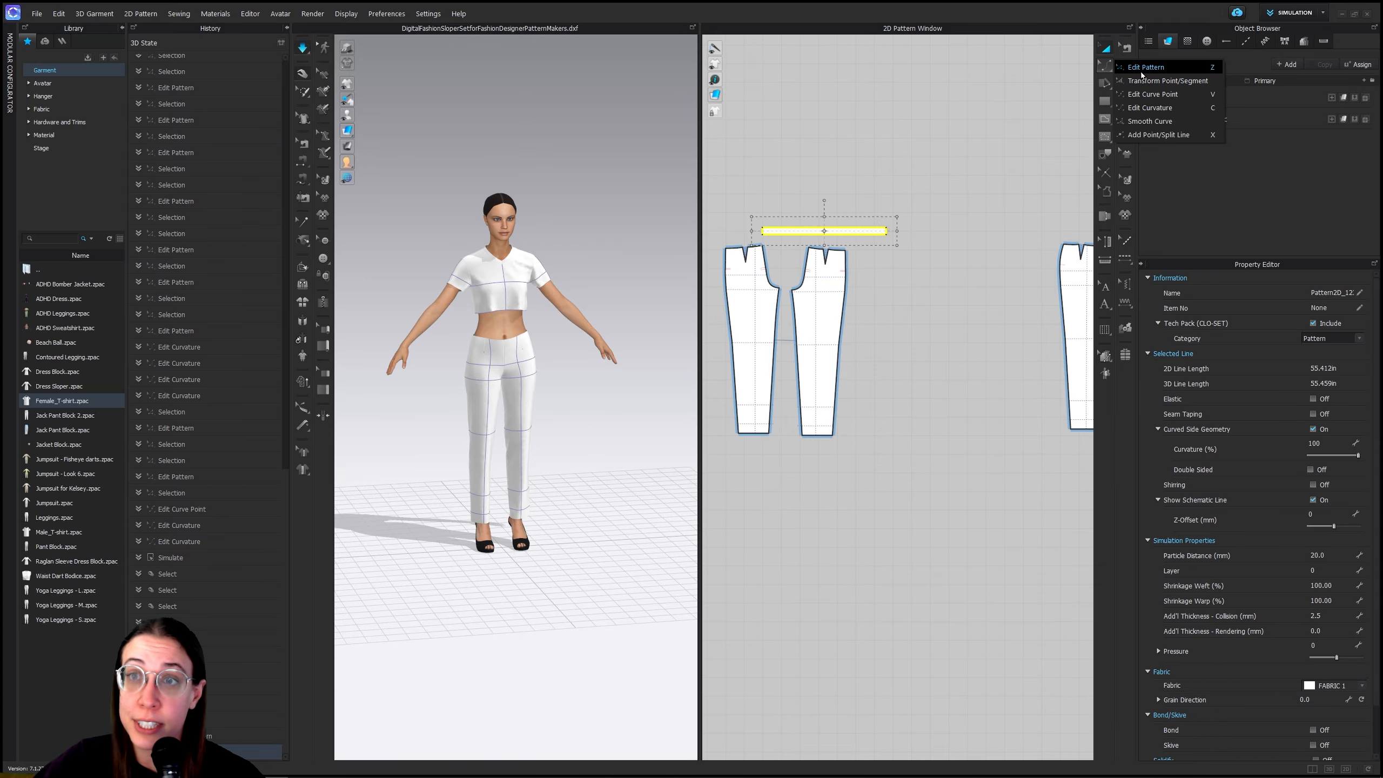
{"action": "left_click", "coordinate": [1139, 68]}
{"action": "scroll", "coordinate": [853, 236], "scroll_direction": "up", "scroll_amount": 3}
{"action": "right_click_drag", "start_coordinate": [795, 240], "coordinate": [884, 241]}
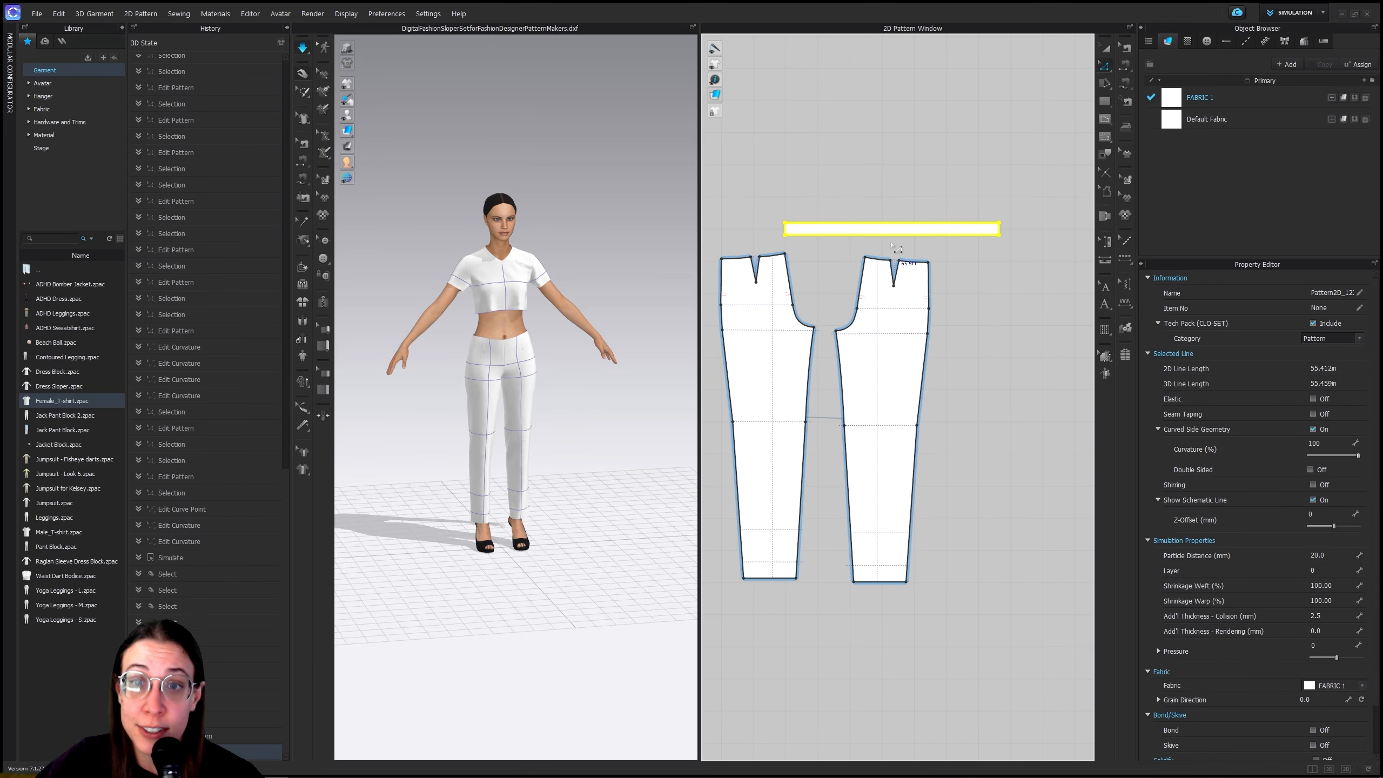
{"action": "right_click", "coordinate": [892, 240]}
{"action": "left_click", "coordinate": [928, 173]}
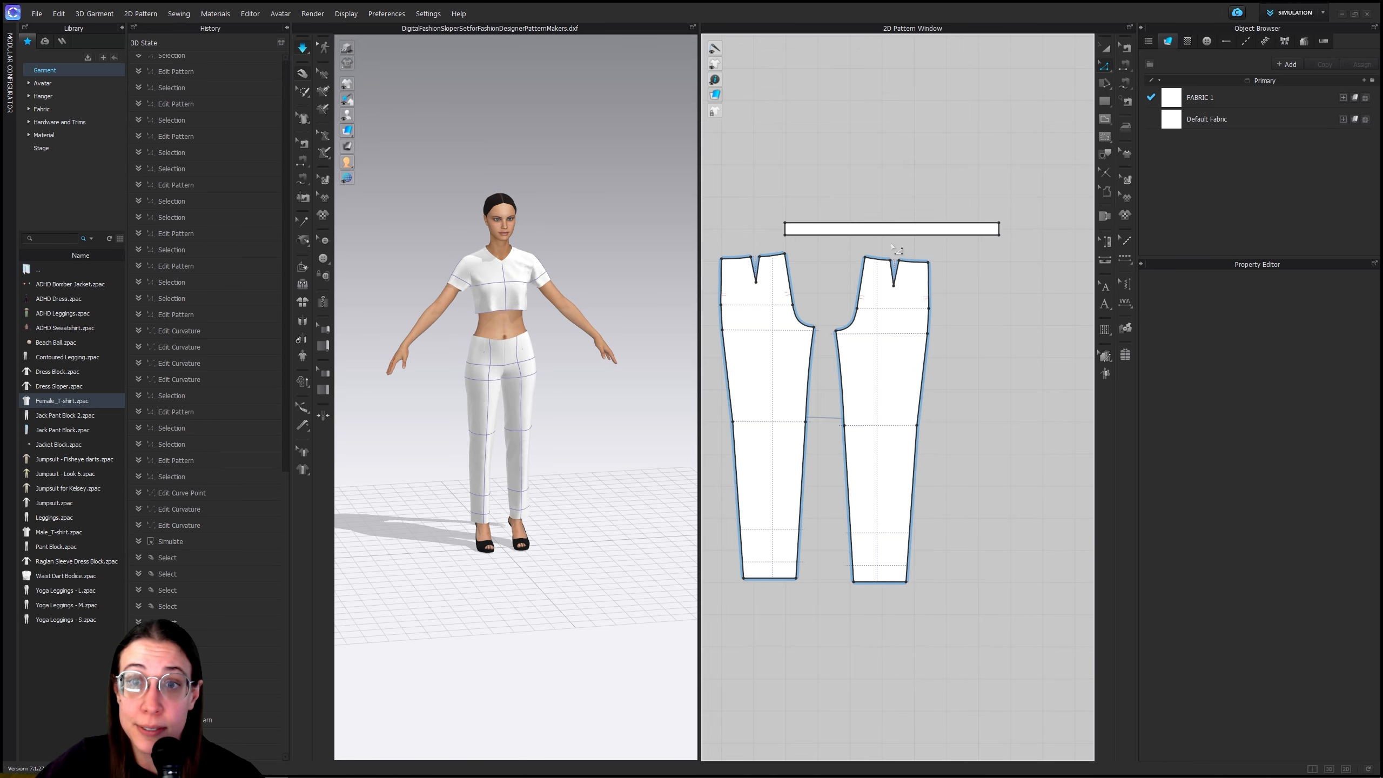
{"action": "right_click", "coordinate": [893, 235]}
{"action": "left_click", "coordinate": [945, 313]}
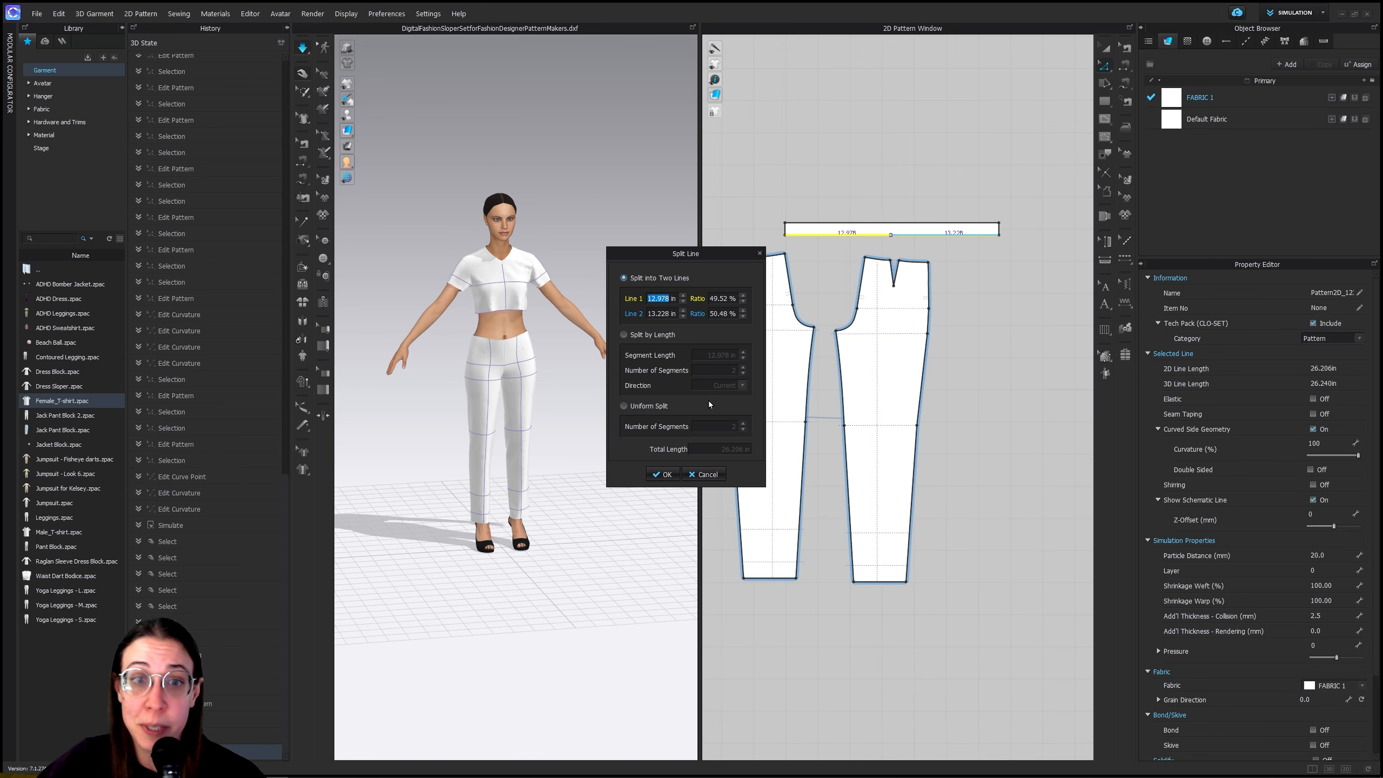
{"action": "left_click", "coordinate": [623, 405]}
{"action": "left_click", "coordinate": [663, 474]}
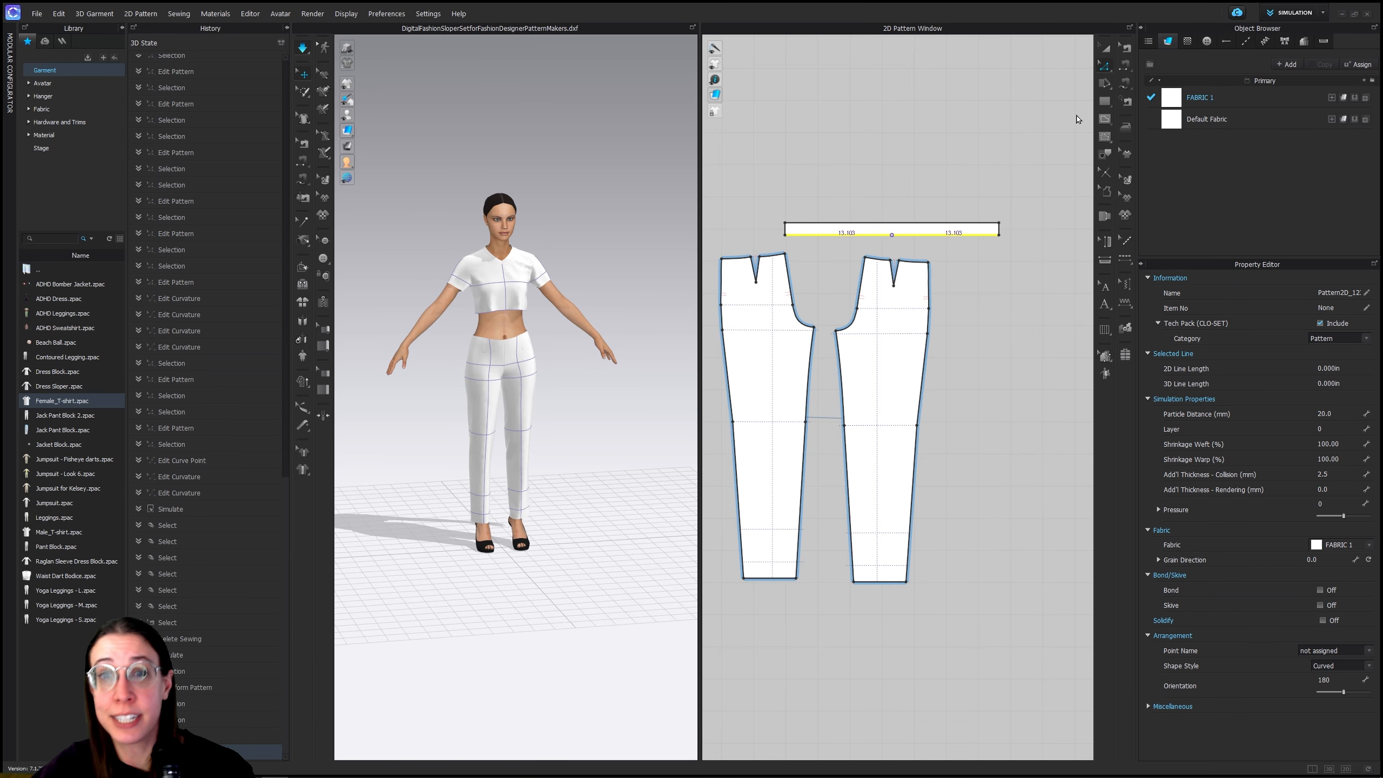
Draw a vertical internal line 1.5 in long across the waistband at its midpoint
{"action": "left_click", "coordinate": [1106, 117]}
{"action": "scroll", "coordinate": [912, 232], "scroll_direction": "up", "scroll_amount": 5}
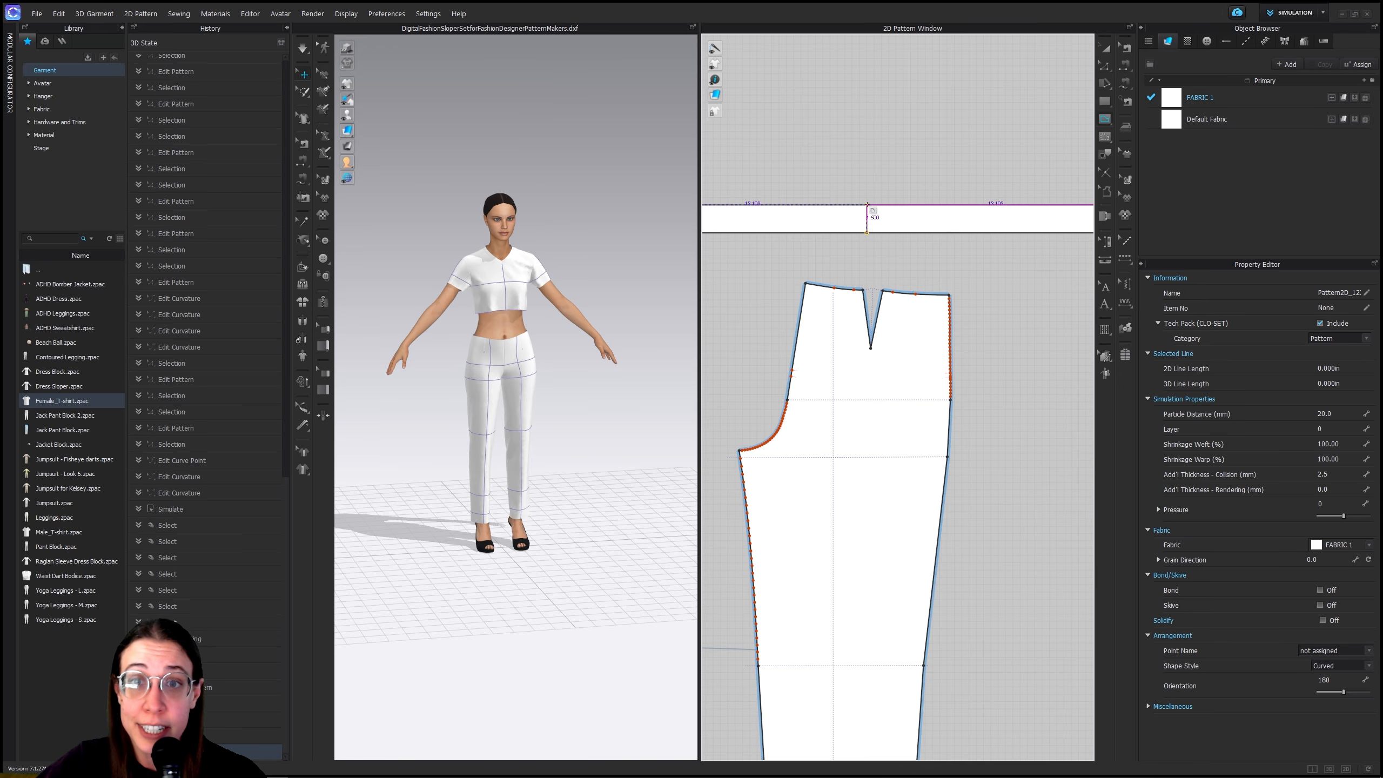
{"action": "left_click", "coordinate": [870, 219]}
{"action": "key", "text": "a"}
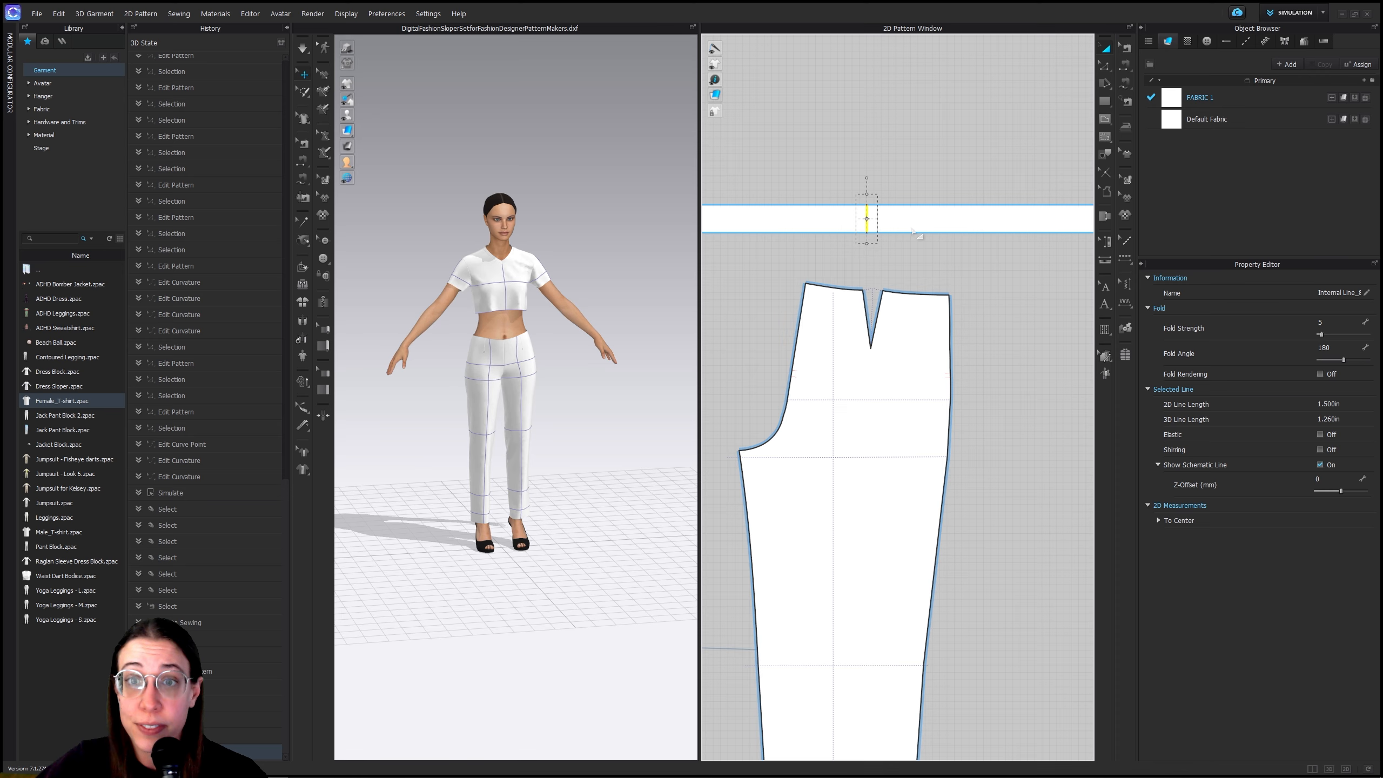
Cut the waistband along the internal center line and delete its right half
{"action": "right_click", "coordinate": [871, 226]}
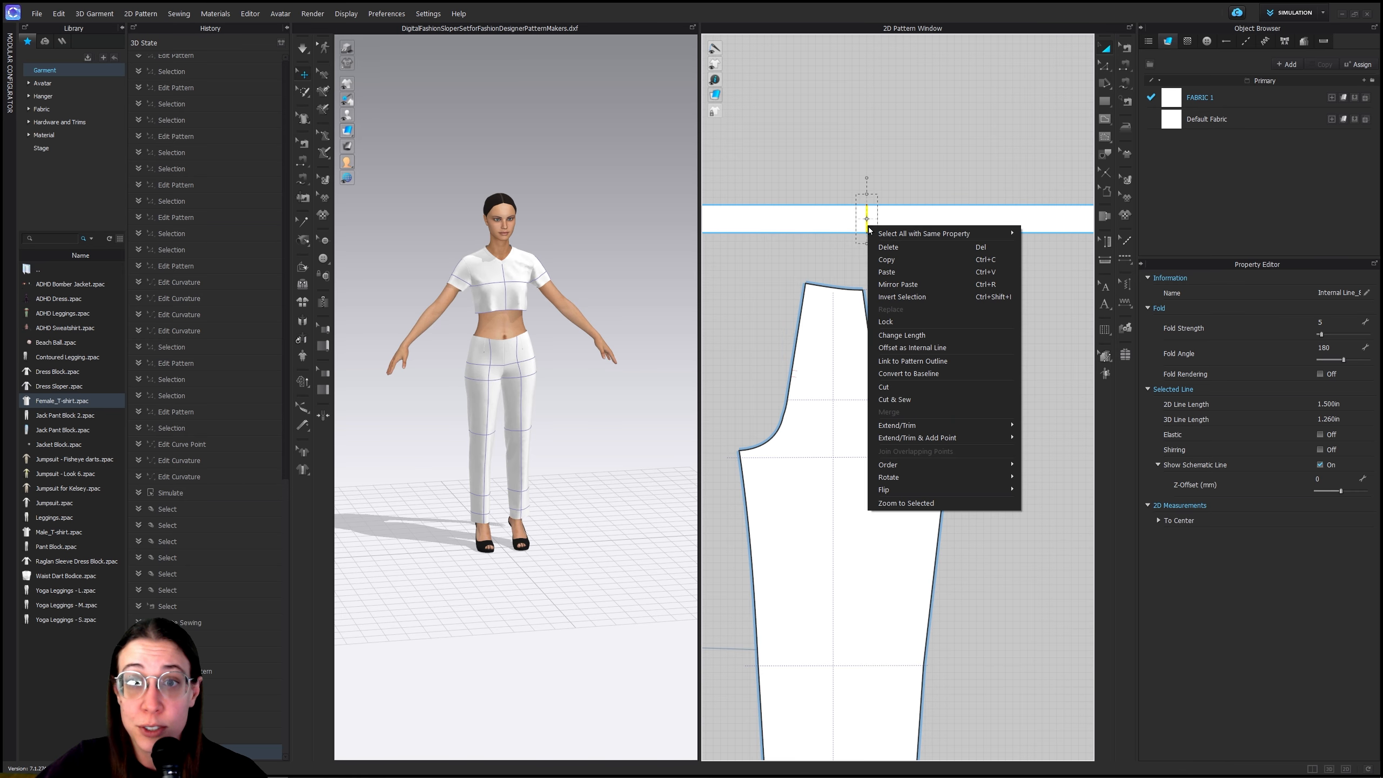
{"action": "left_click", "coordinate": [906, 392]}
{"action": "left_click", "coordinate": [985, 222]}
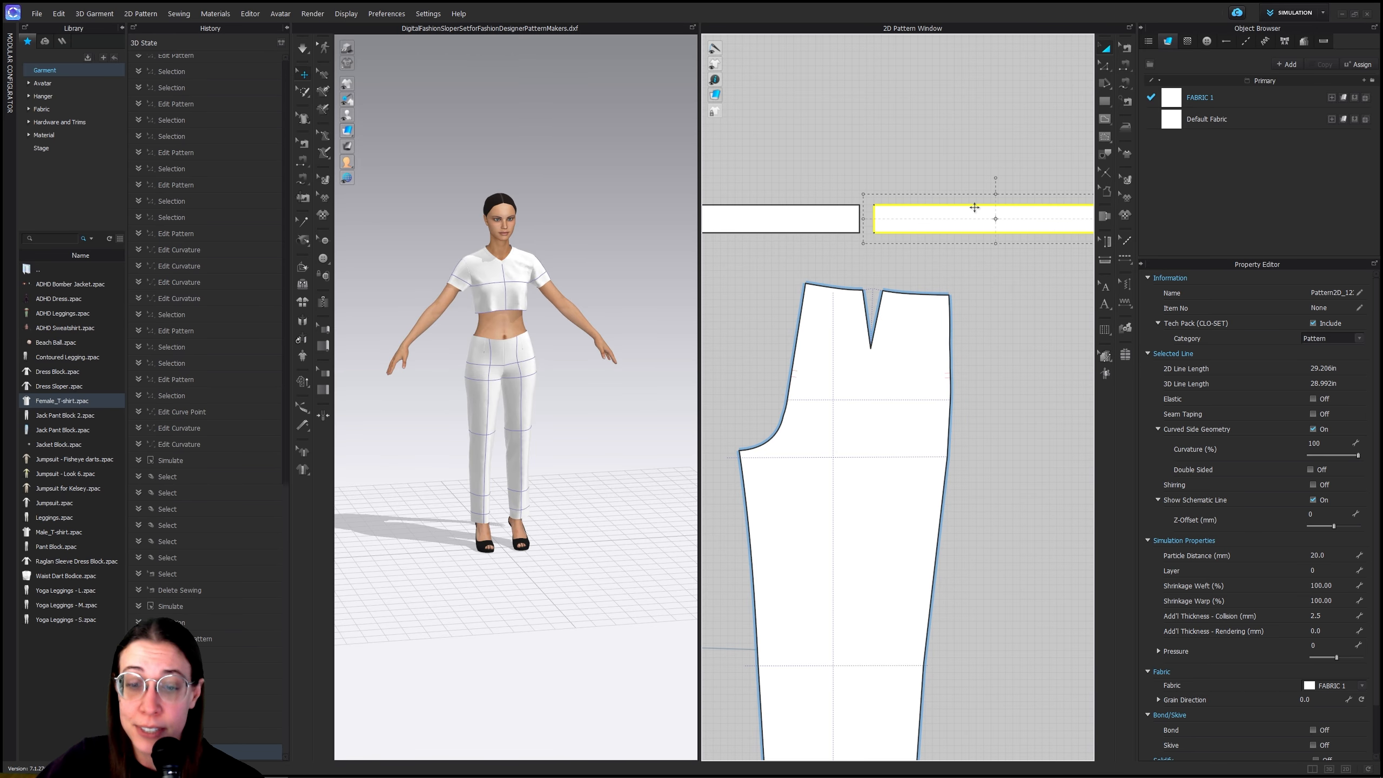
{"action": "key", "text": "Delete"}
Create a symmetric copy with sewing of the half waistband beside the original, and display the avatar's arrangement points
{"action": "scroll", "coordinate": [934, 267], "scroll_direction": "down", "scroll_amount": 5}
{"action": "middle_click_drag", "start_coordinate": [929, 278], "coordinate": [939, 247]}
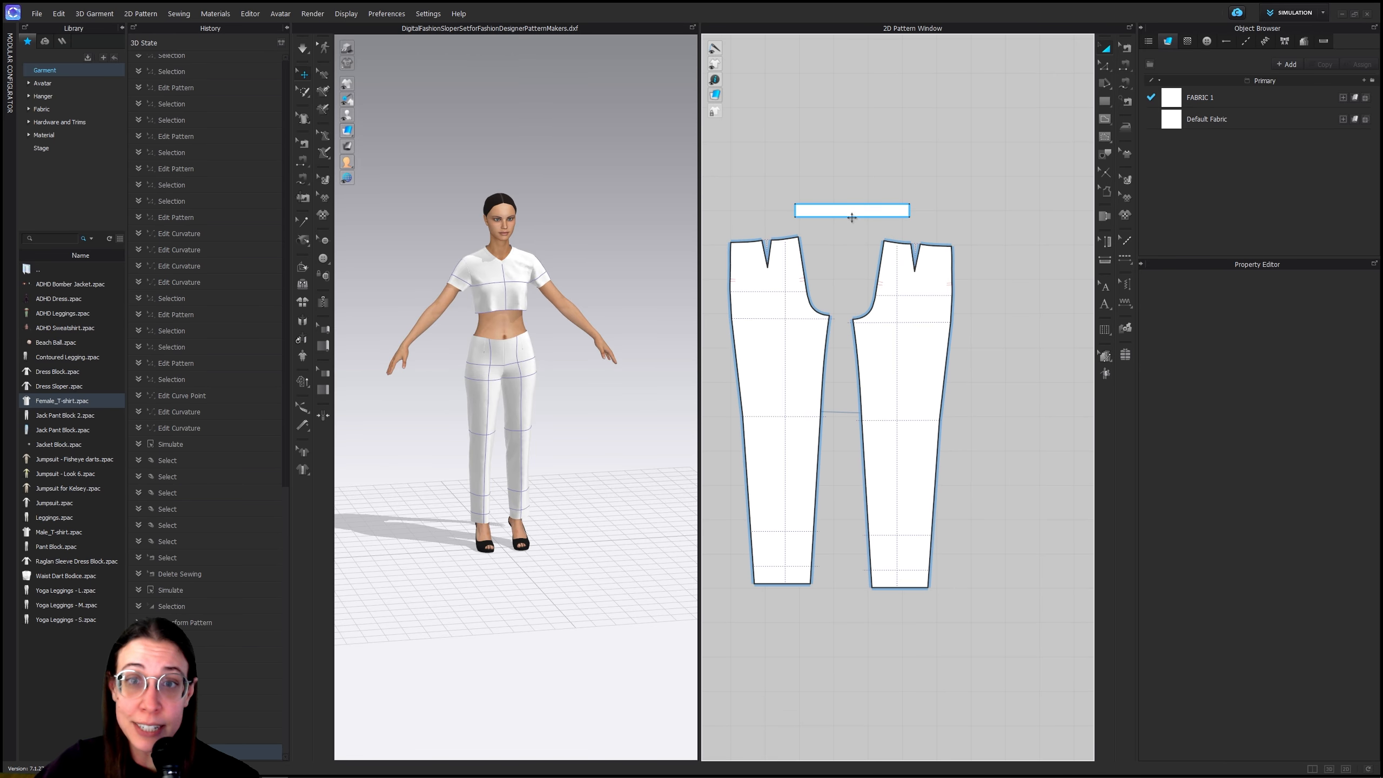
{"action": "left_click", "coordinate": [851, 211]}
{"action": "right_click", "coordinate": [851, 210]}
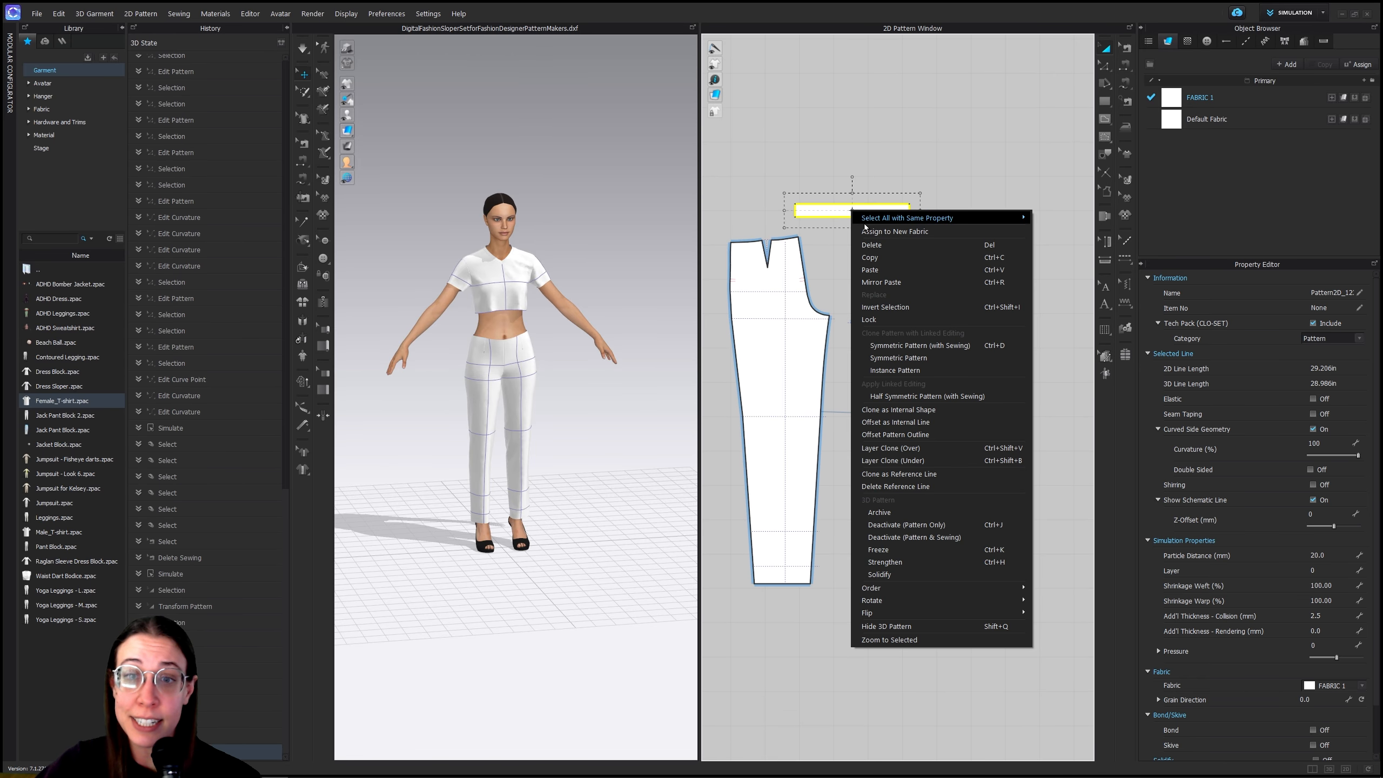
{"action": "left_click", "coordinate": [926, 348]}
{"action": "left_click", "coordinate": [989, 198]}
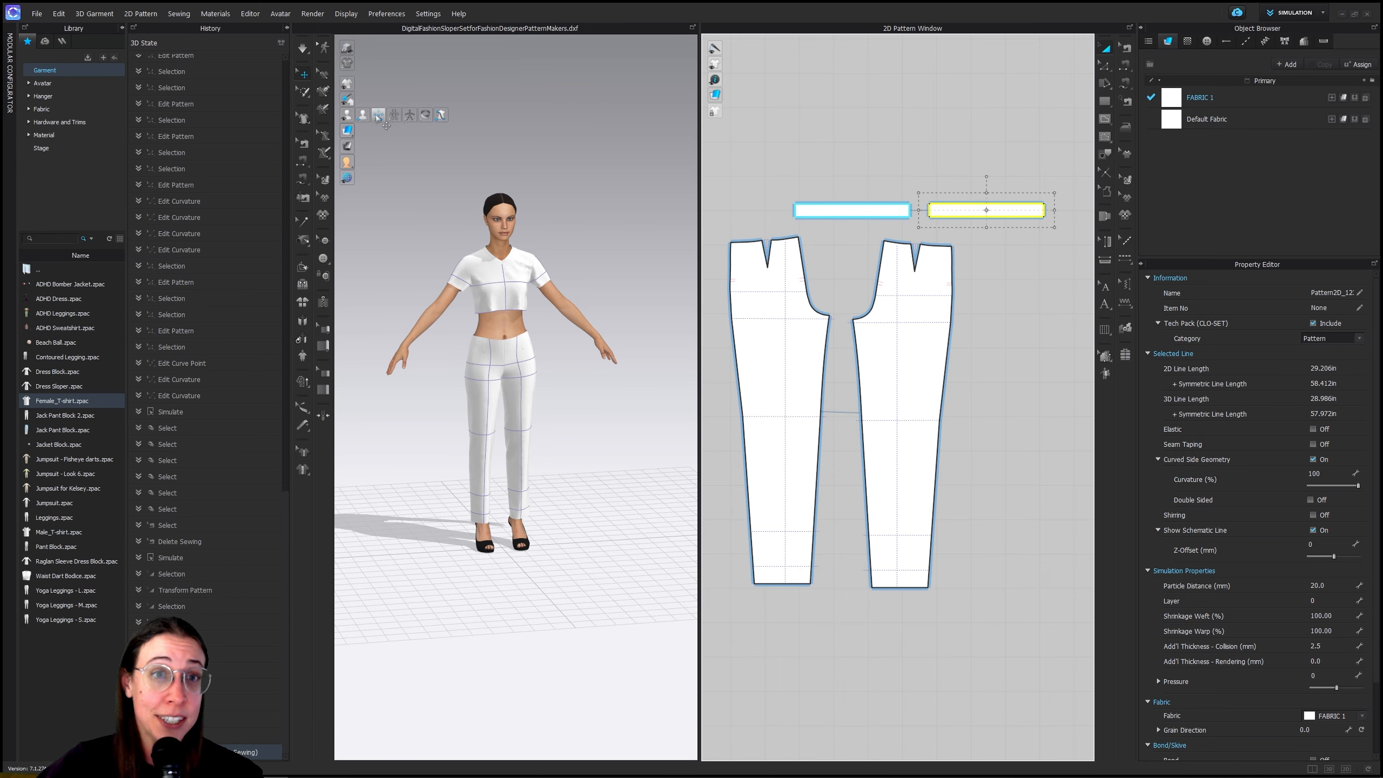
{"action": "left_click", "coordinate": [385, 121]}
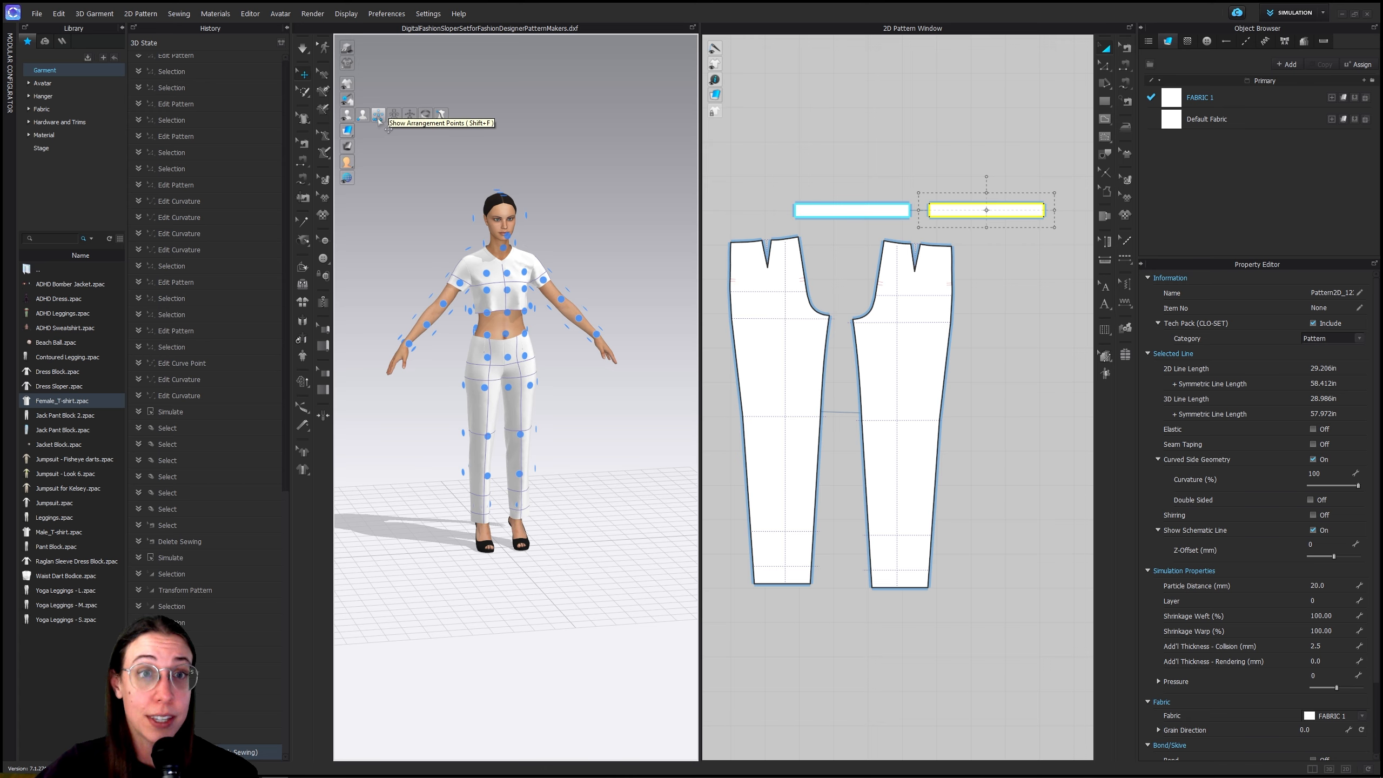
{"action": "right_click_drag", "start_coordinate": [449, 349], "coordinate": [512, 349]}
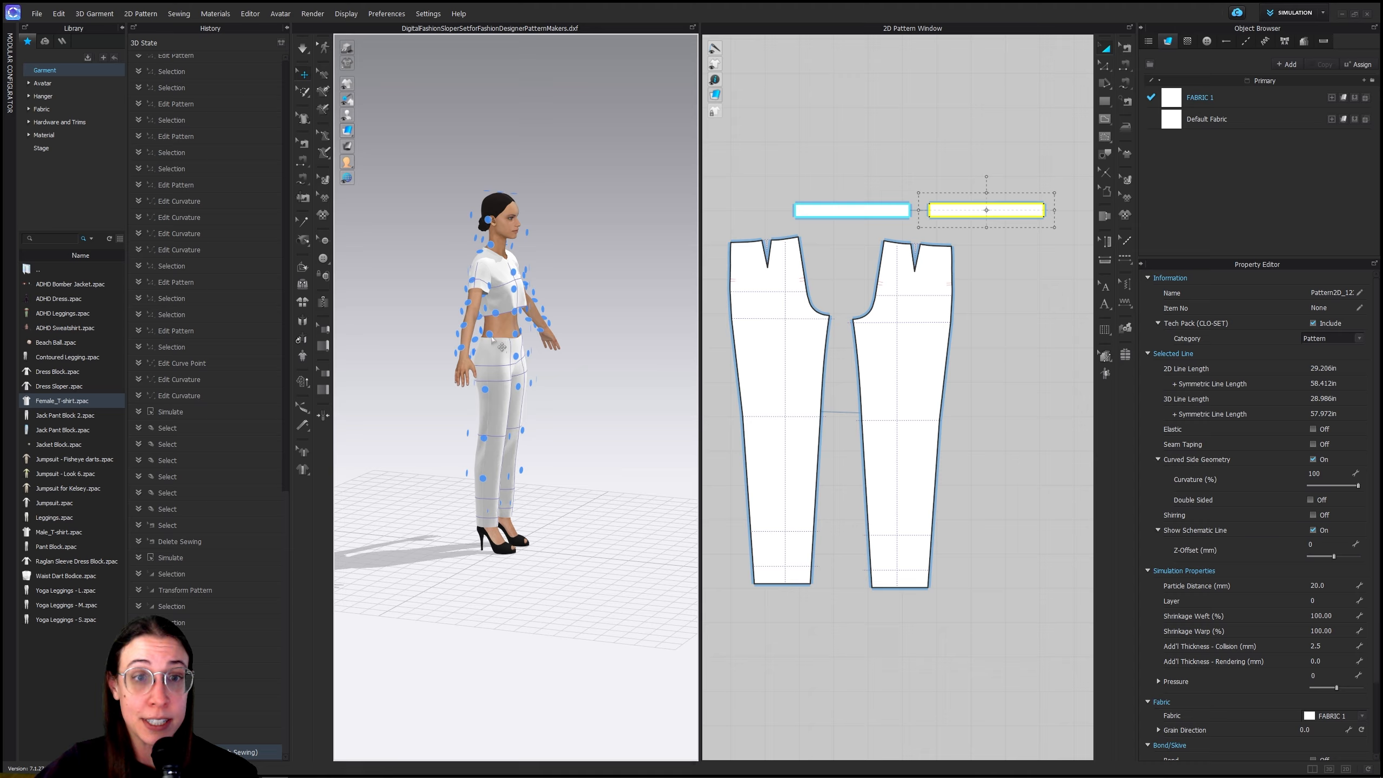
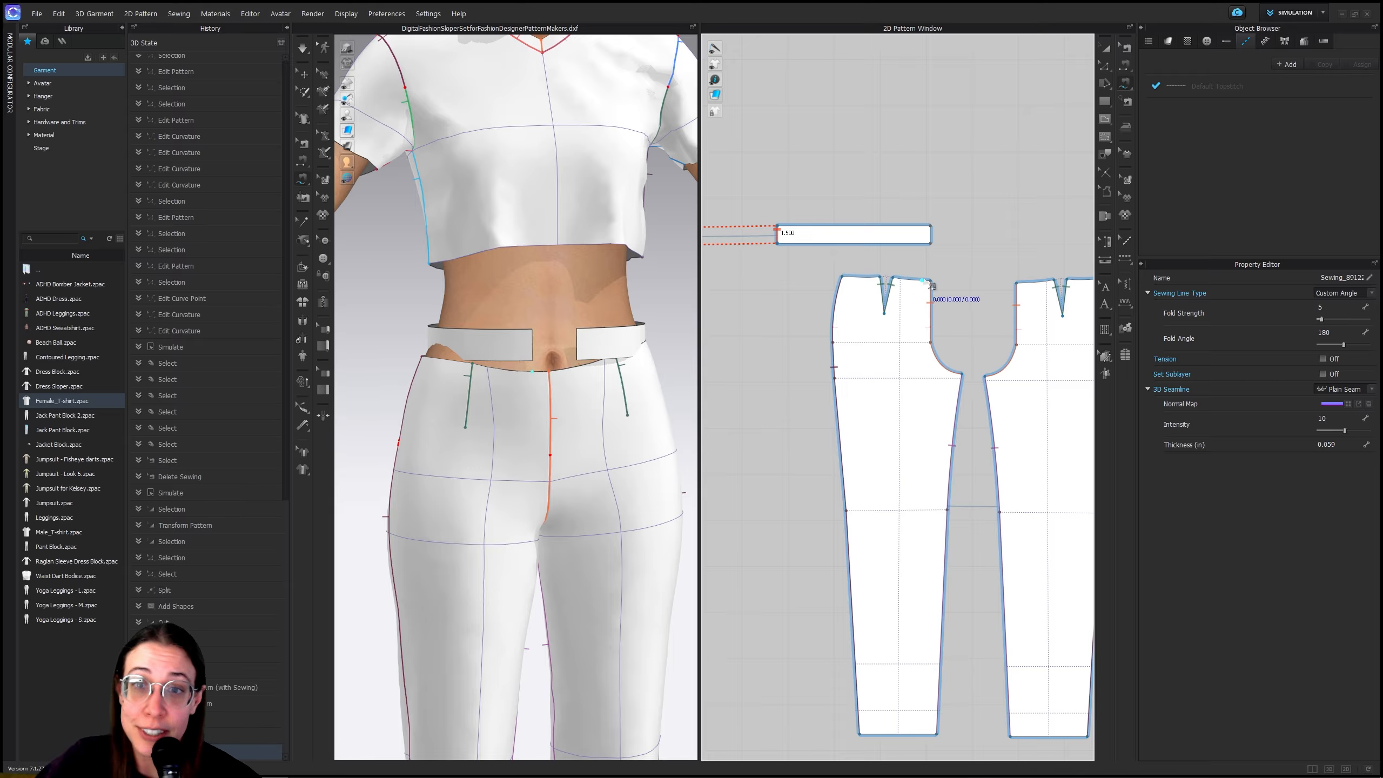
Sew the front panel's waist edge between center front and the dart to the waistband's lower edge, starting at its front end
{"action": "left_click", "coordinate": [930, 281]}
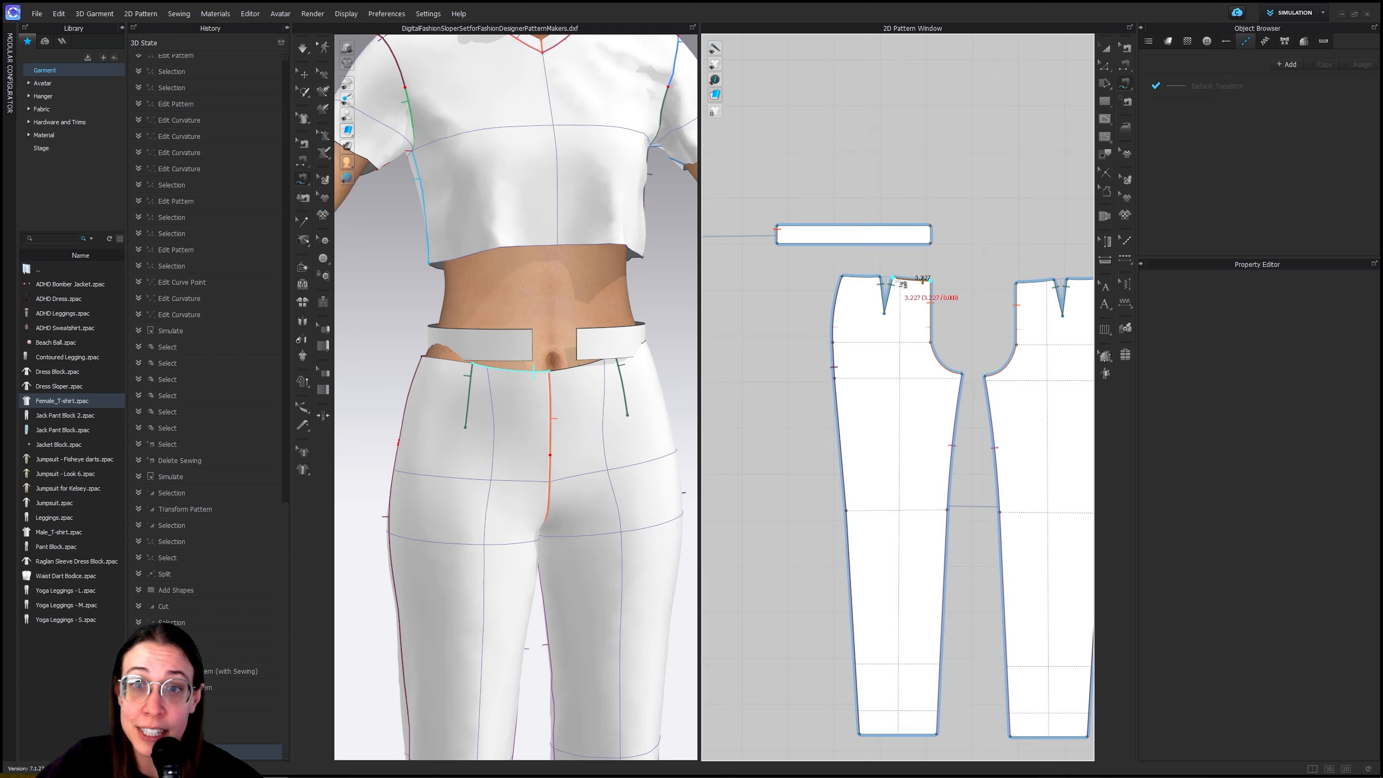
{"action": "left_click", "coordinate": [893, 278]}
{"action": "left_click", "coordinate": [930, 243]}
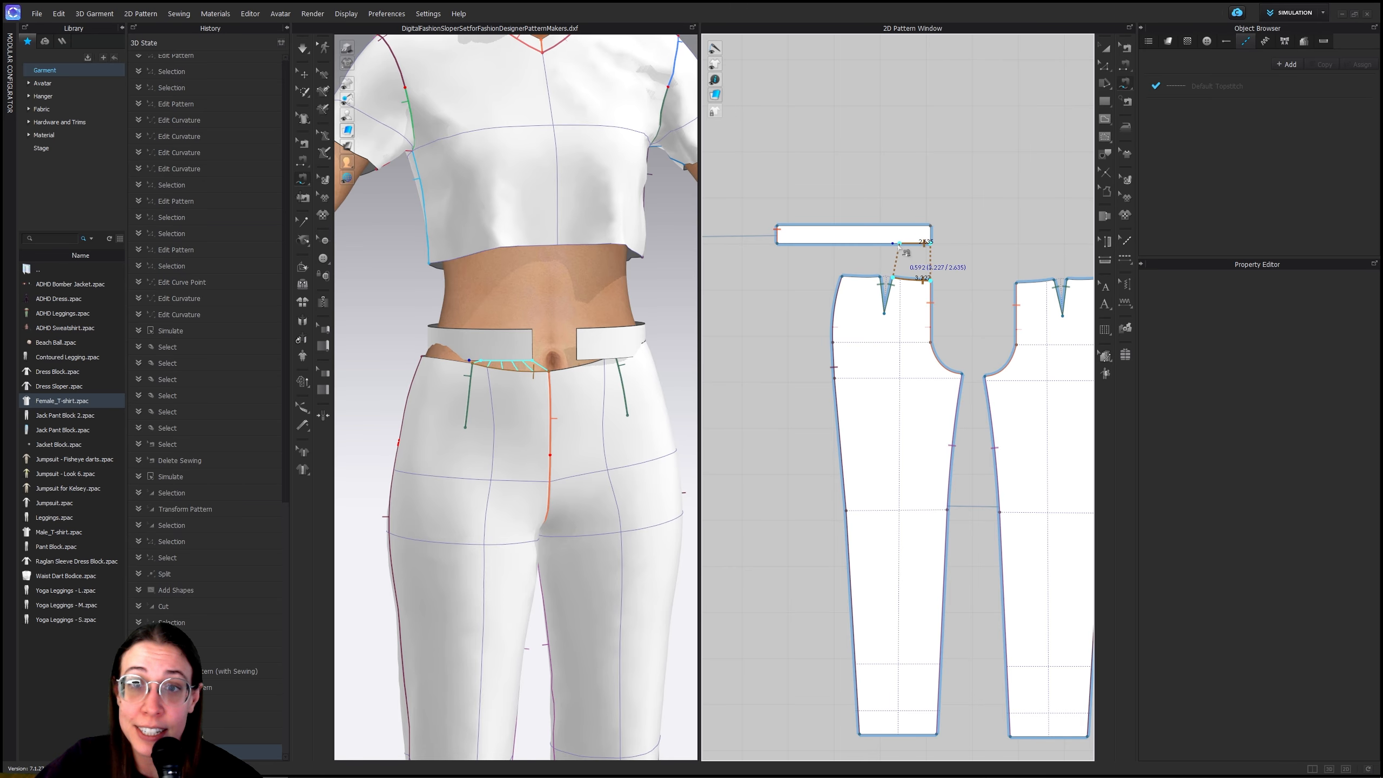
{"action": "scroll", "coordinate": [901, 246], "scroll_direction": "up", "scroll_amount": 3}
{"action": "scroll", "coordinate": [902, 248], "scroll_direction": "up", "scroll_amount": 3}
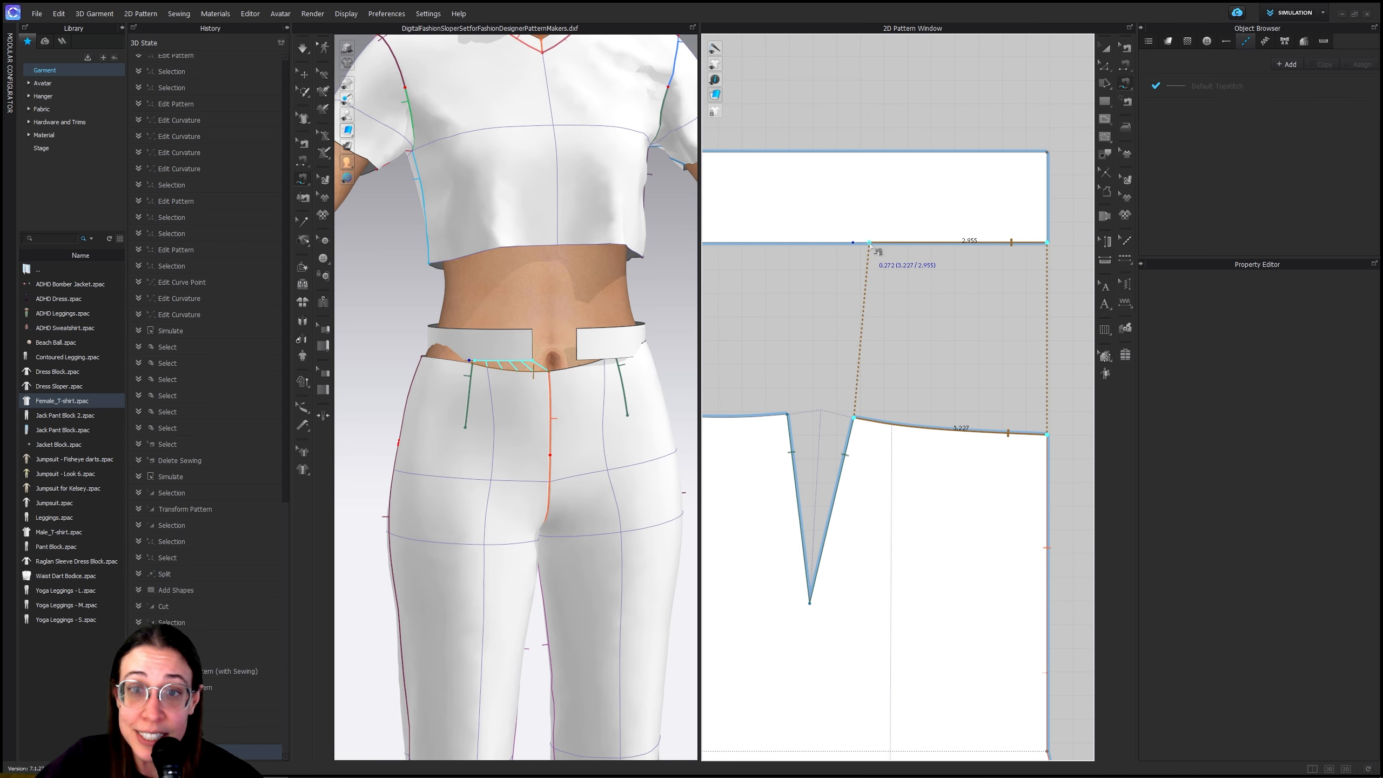
{"action": "left_click", "coordinate": [854, 245]}
Sew the front panel's waist edge between the dart and side seam to the adjoining stretch of the waistband's lower edge
{"action": "scroll", "coordinate": [881, 361], "scroll_direction": "down", "scroll_amount": 5}
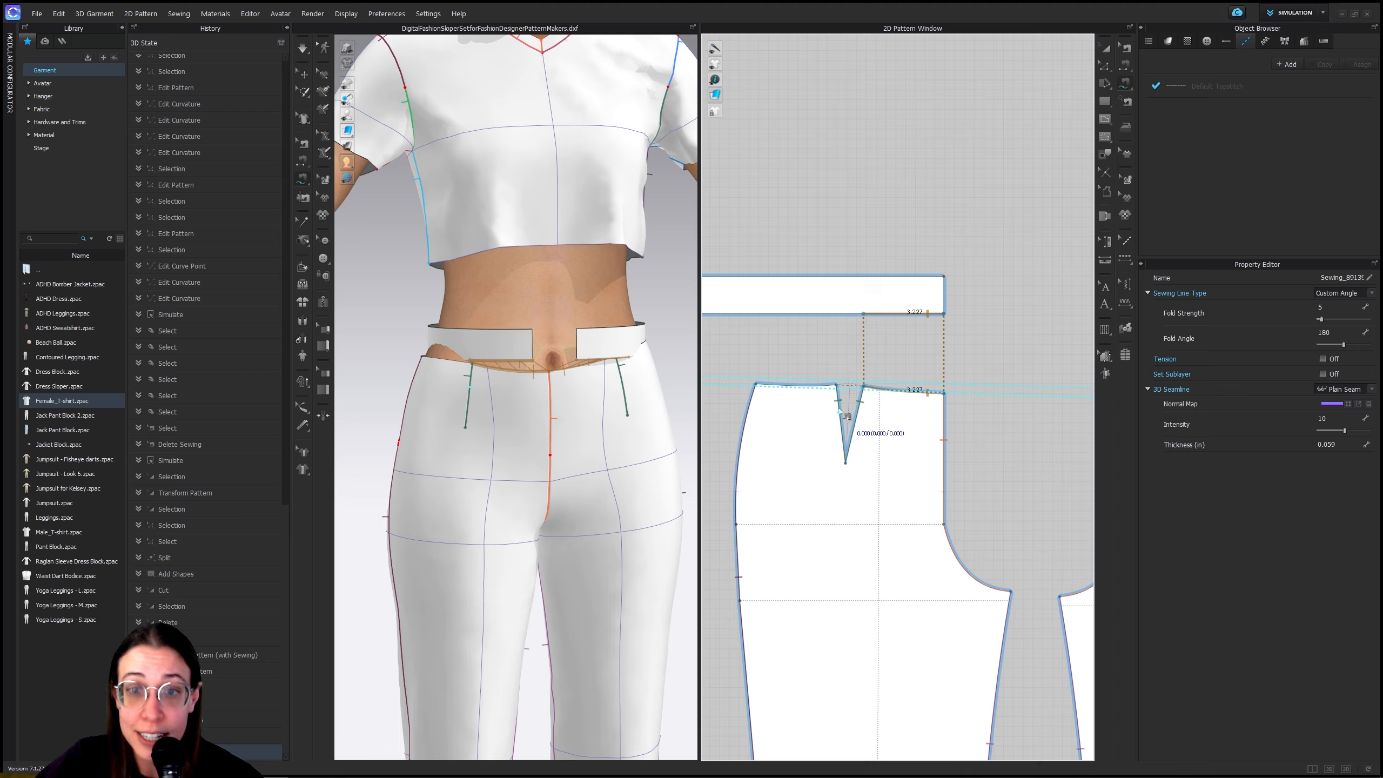
{"action": "left_click", "coordinate": [866, 376]}
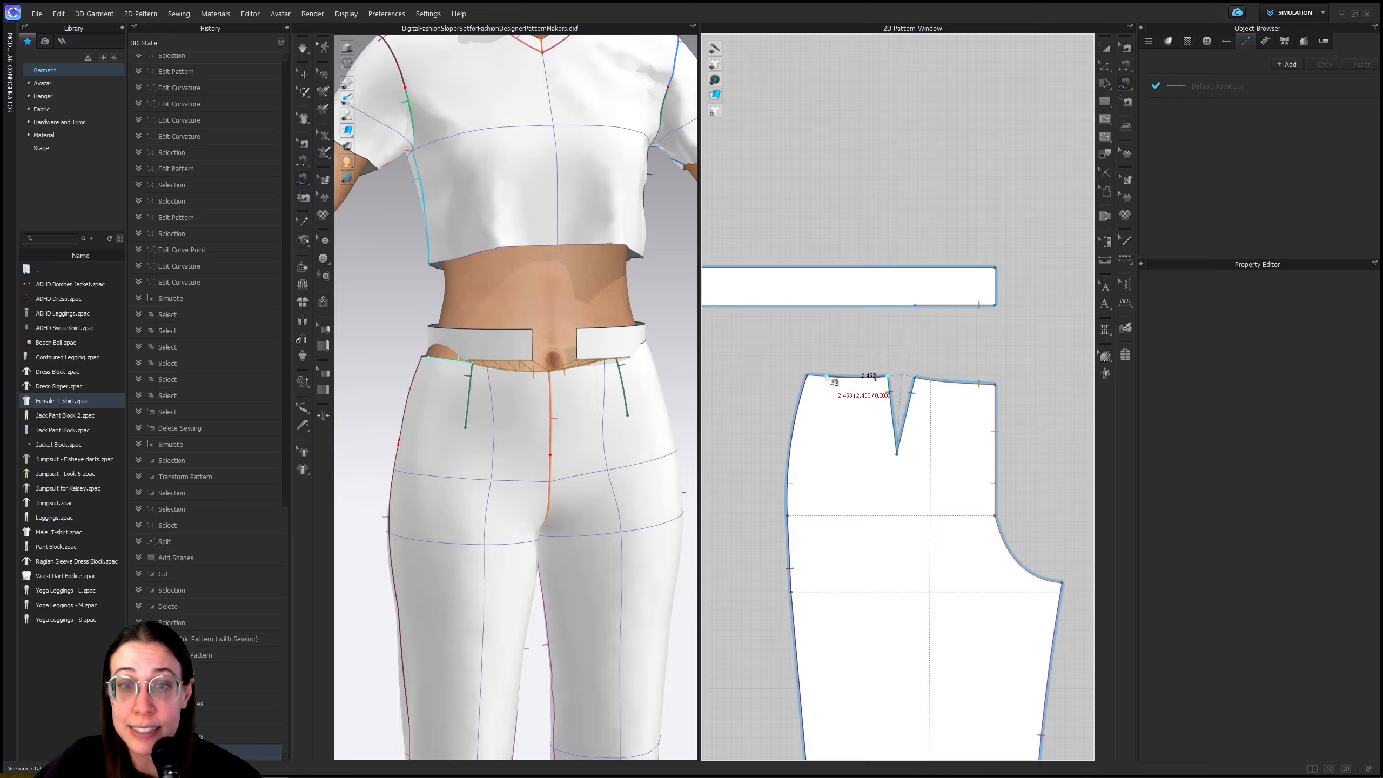
{"action": "left_click", "coordinate": [914, 306]}
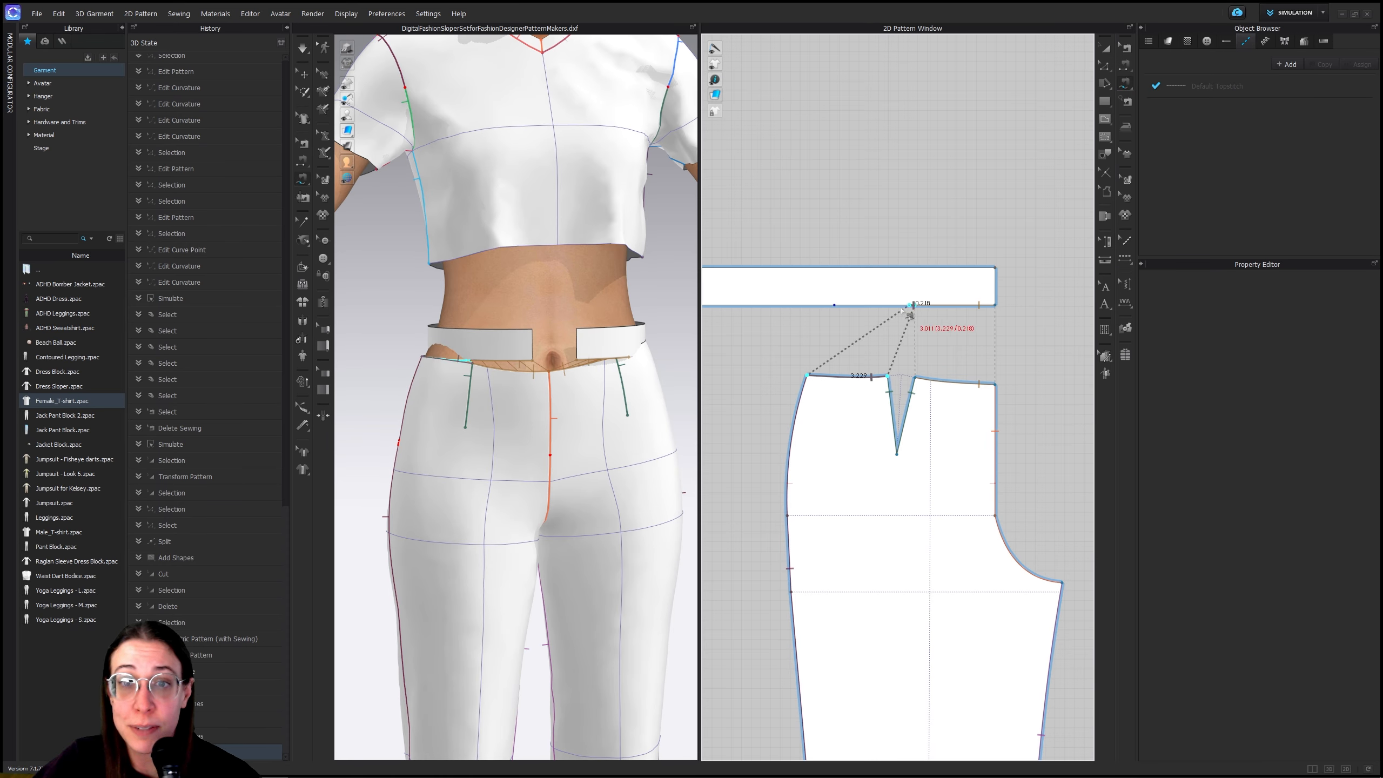
{"action": "left_click", "coordinate": [836, 307]}
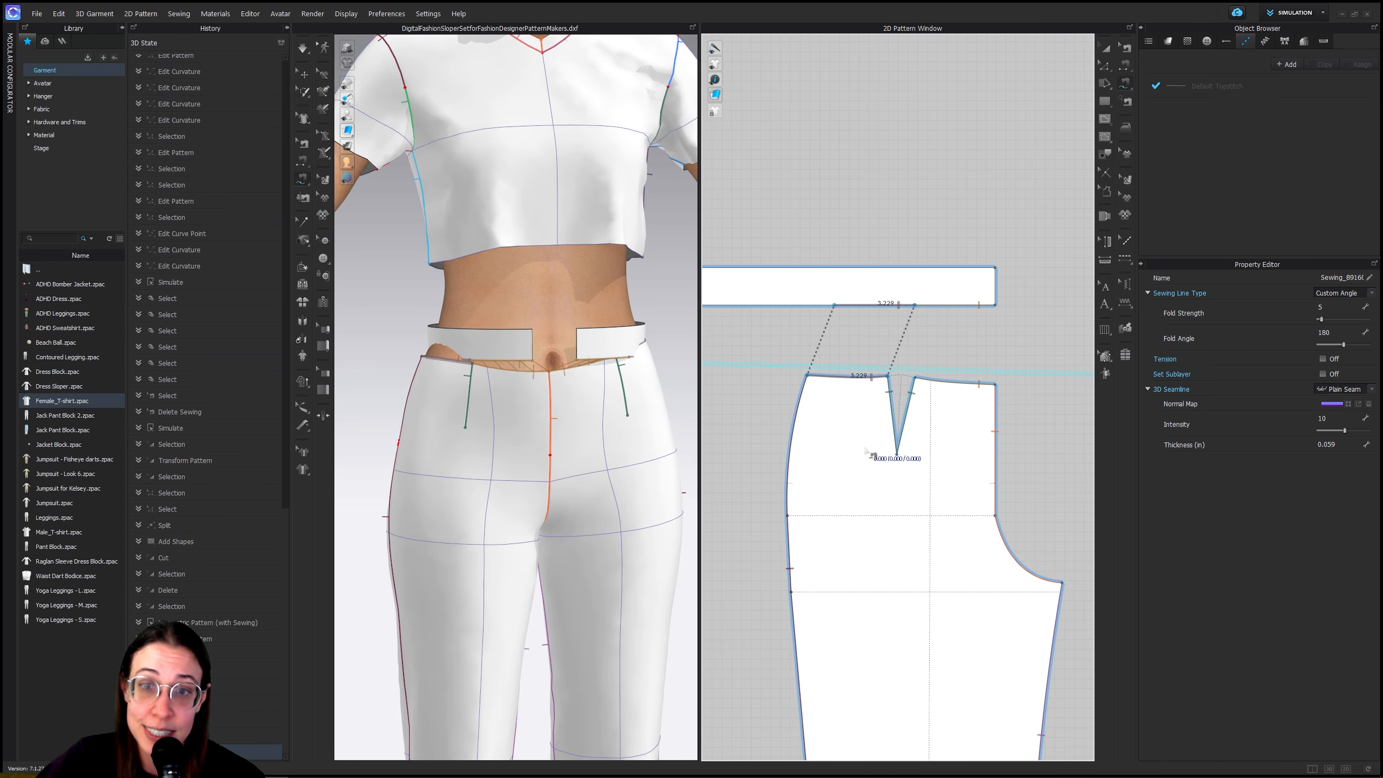
Sew the back panel's waist edge between the dart and side seam to the waistband, continuing from the front panel's seam
{"action": "scroll", "coordinate": [871, 468], "scroll_direction": "down", "scroll_amount": 5}
{"action": "mouse_move", "coordinate": [839, 489]}
{"action": "middle_mouse_down"}
{"action": "mouse_move", "coordinate": [953, 433]}
{"action": "mouse_move", "coordinate": [1028, 443]}
{"action": "middle_mouse_up"}
{"action": "middle_click_drag", "start_coordinate": [855, 426], "coordinate": [787, 416]}
{"action": "left_click", "coordinate": [777, 388]}
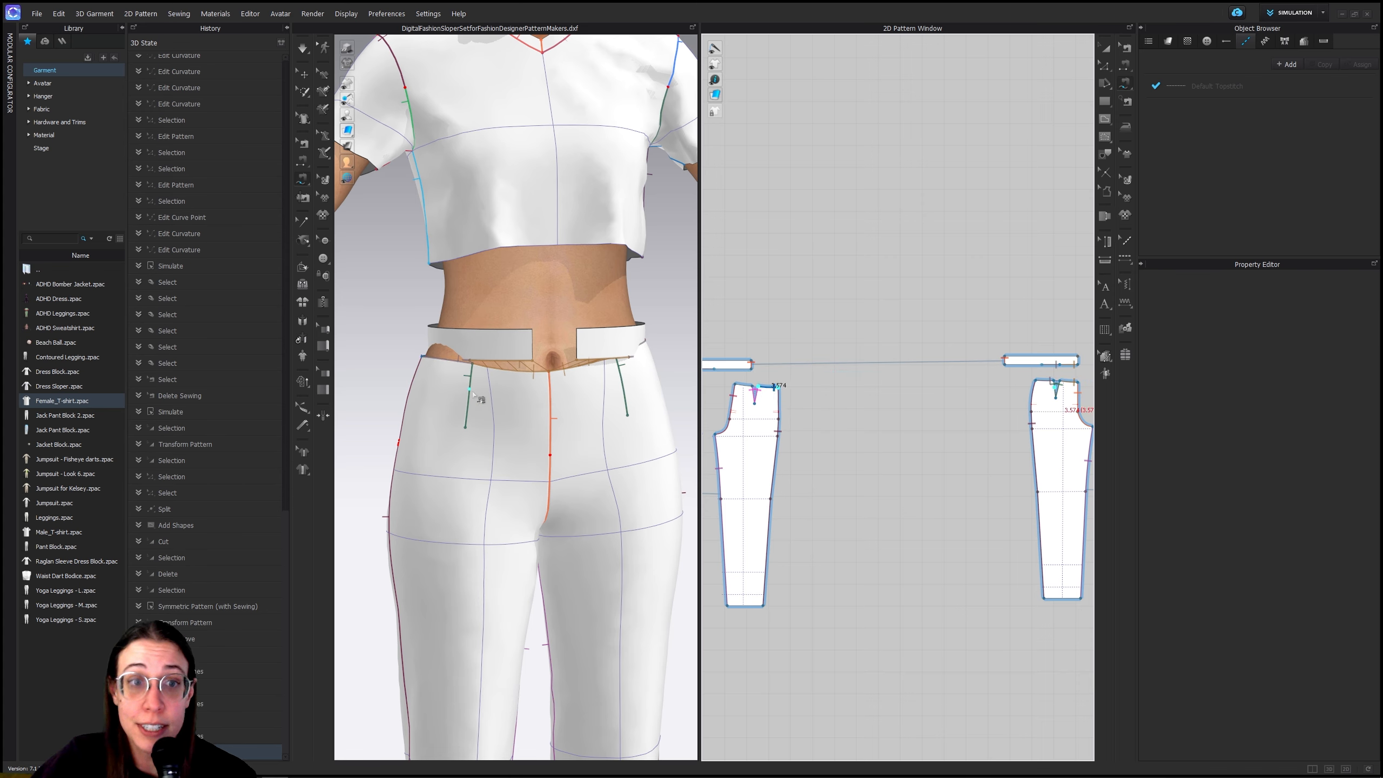
{"action": "right_click_drag", "start_coordinate": [473, 394], "coordinate": [599, 407]}
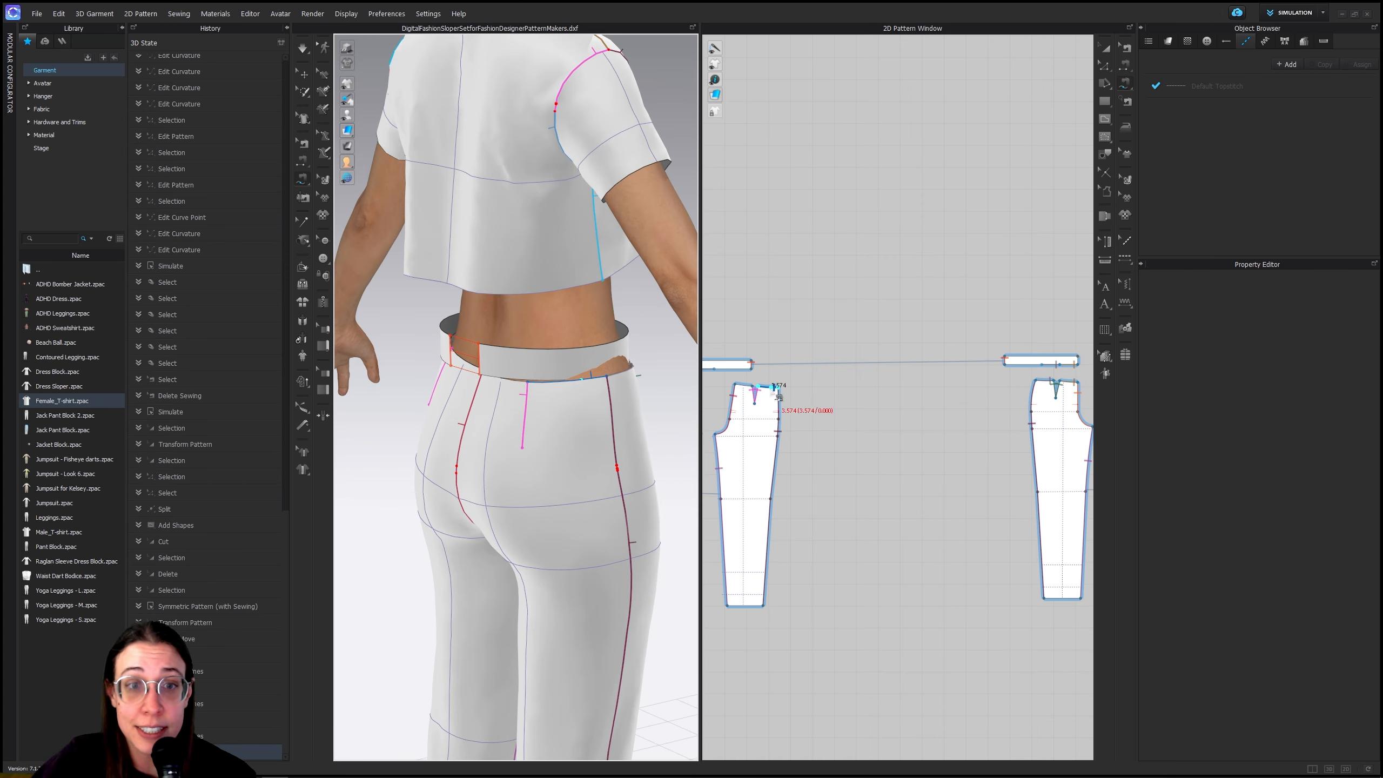
{"action": "left_click", "coordinate": [1041, 367]}
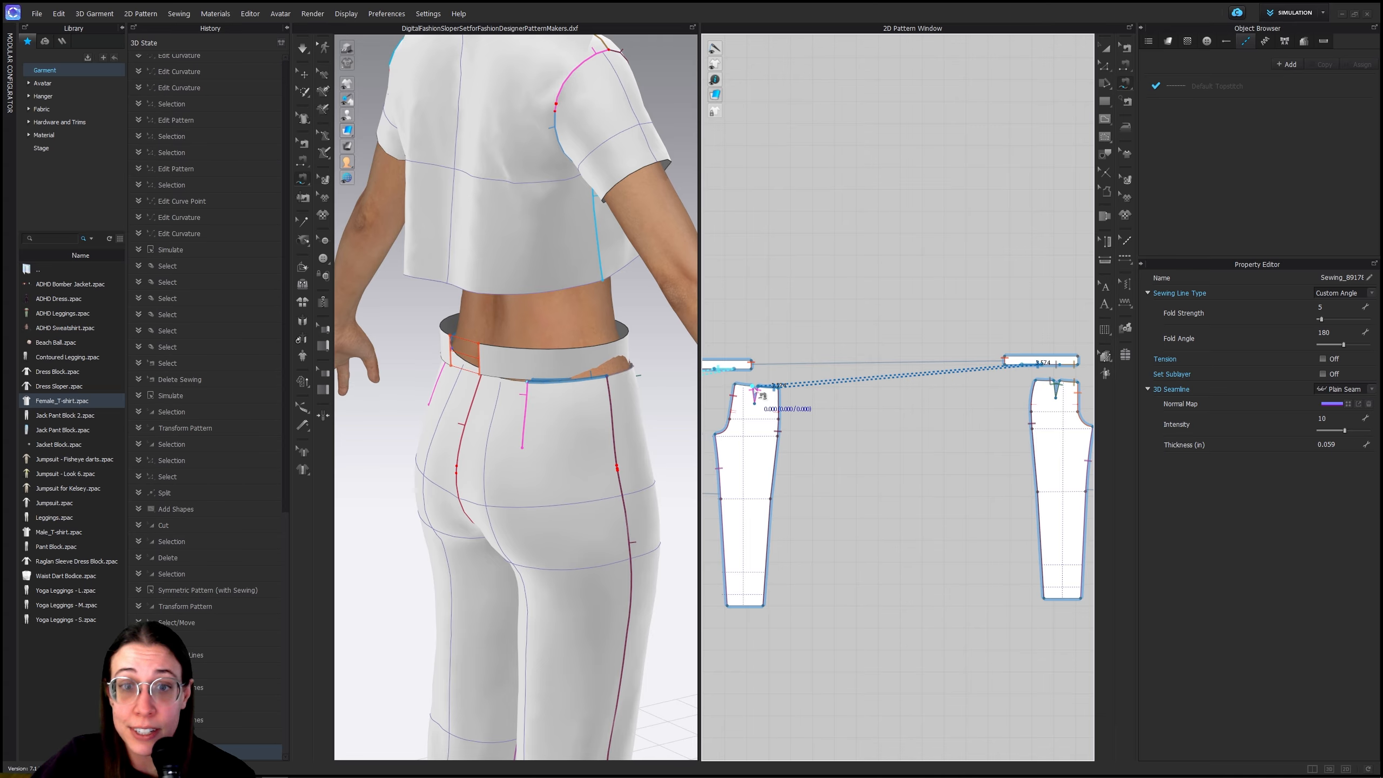
Sew the back panel's remaining waist edge between center back and the dart to the waistband's back end
{"action": "left_click", "coordinate": [742, 385]}
{"action": "left_click", "coordinate": [754, 387]}
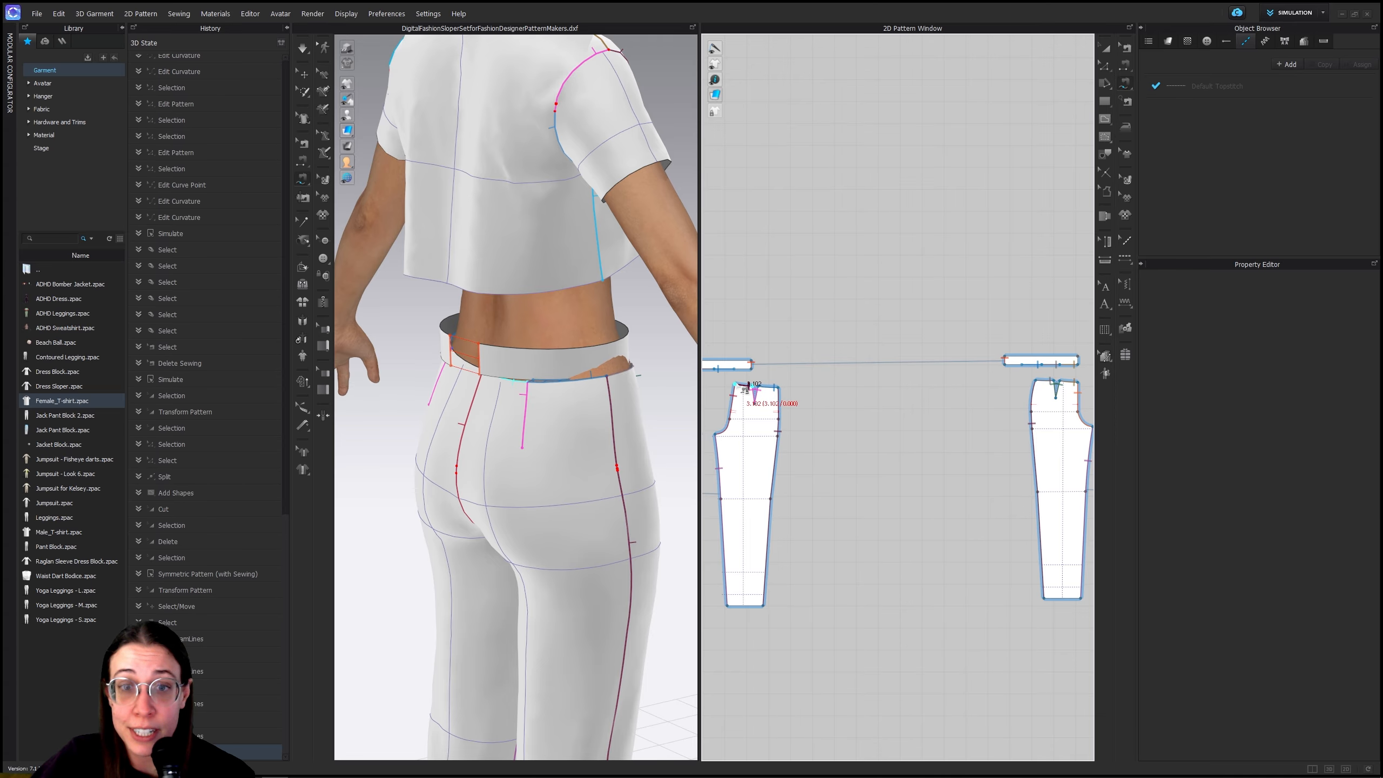
{"action": "left_click", "coordinate": [1009, 366]}
Simulate the sewn waistband on the avatar and pull on both of its center-front ends
{"action": "right_click_drag", "start_coordinate": [480, 401], "coordinate": [635, 371]}
{"action": "left_click", "coordinate": [302, 49]}
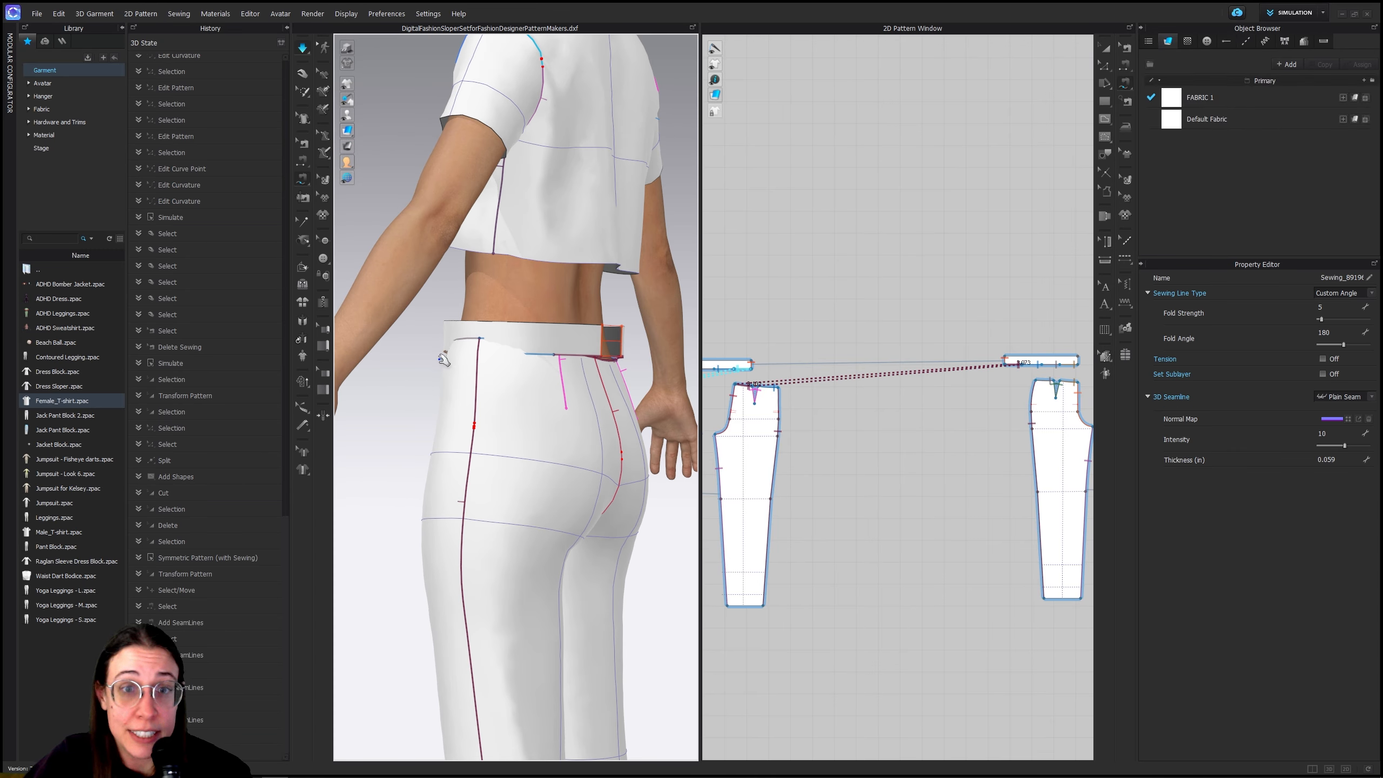
{"action": "right_click_drag", "start_coordinate": [441, 395], "coordinate": [594, 402]}
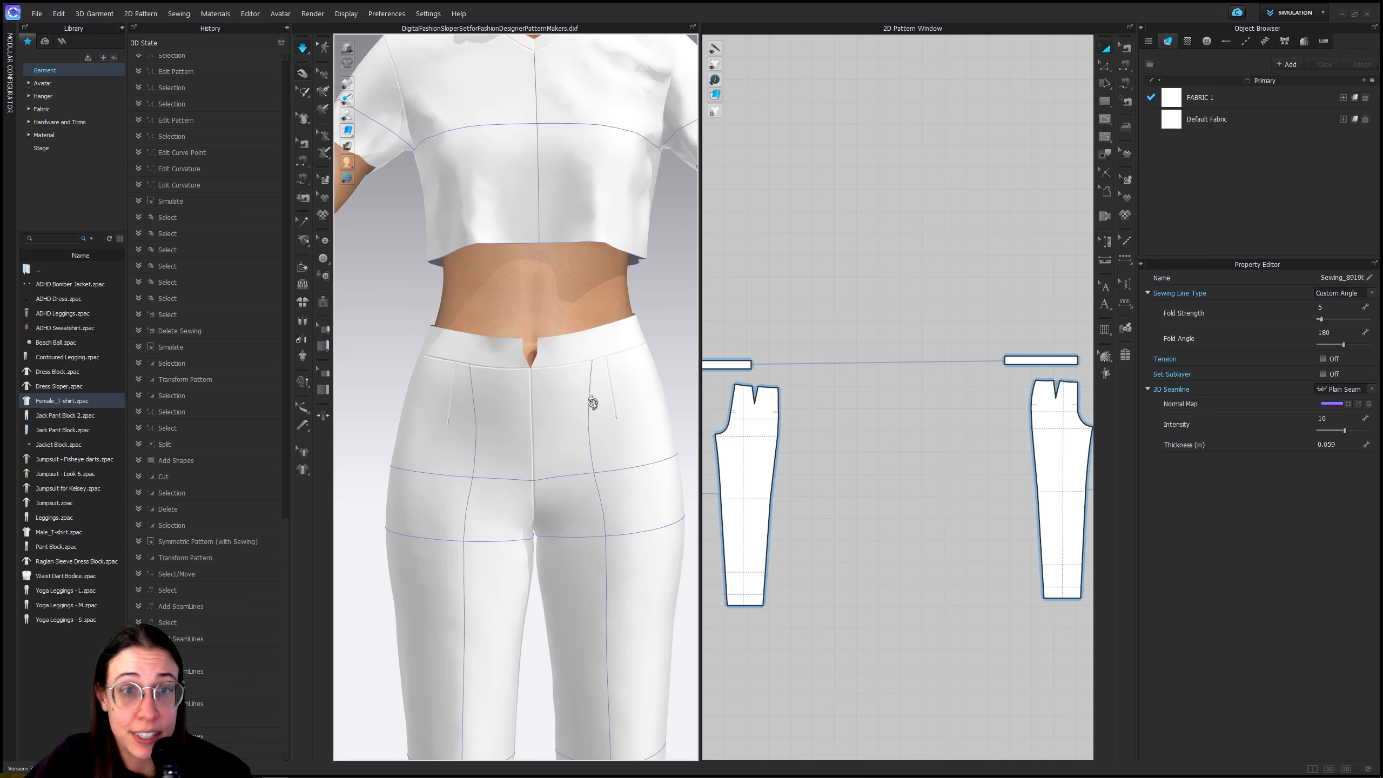
{"action": "left_click", "coordinate": [526, 349]}
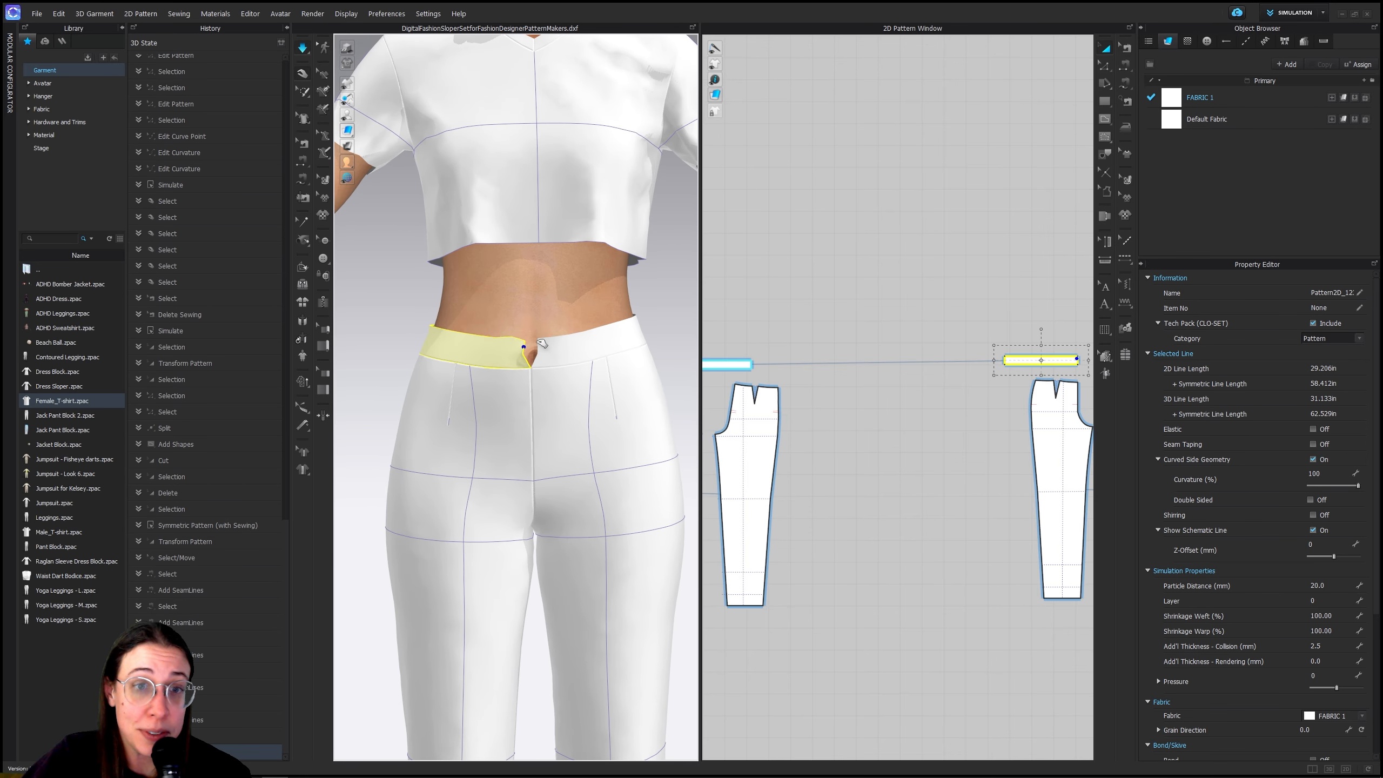
{"action": "left_click", "coordinate": [539, 340]}
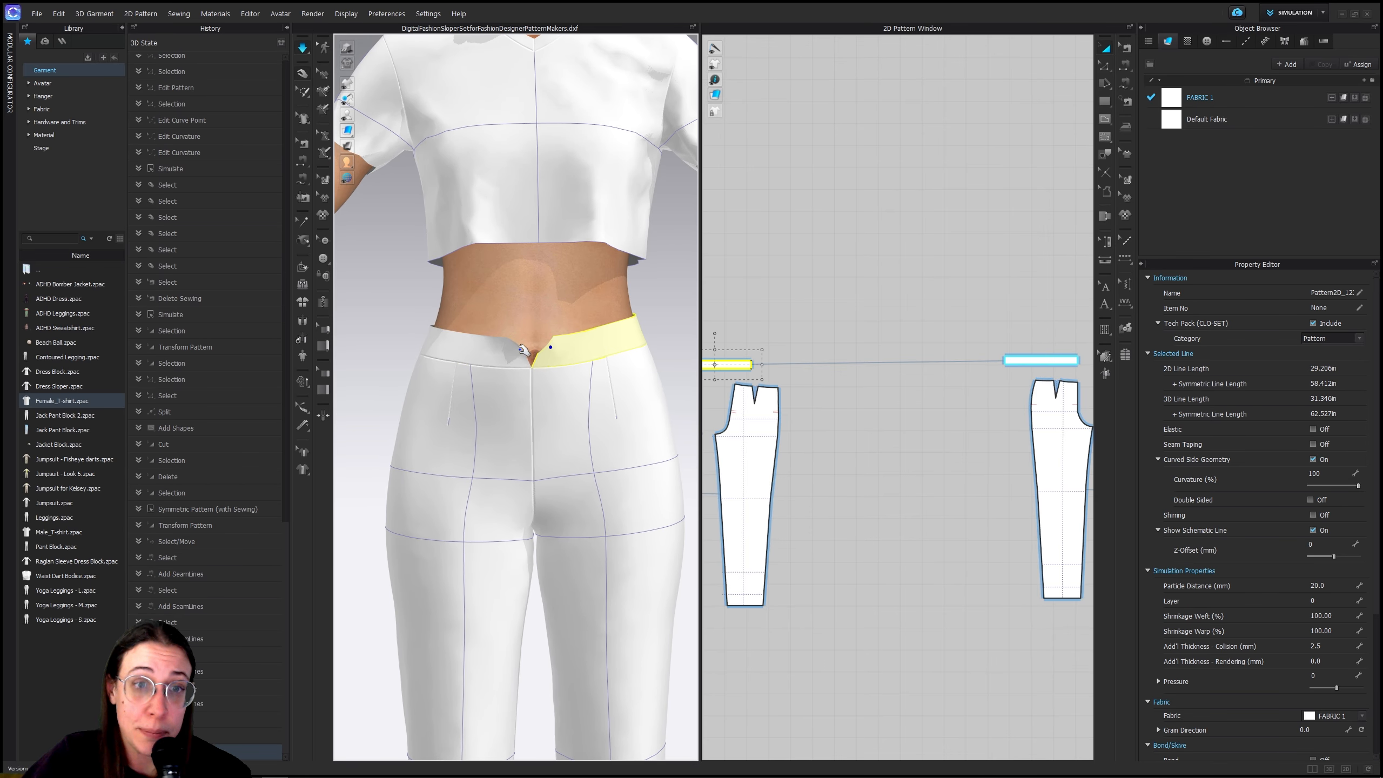
{"action": "left_click", "coordinate": [523, 349]}
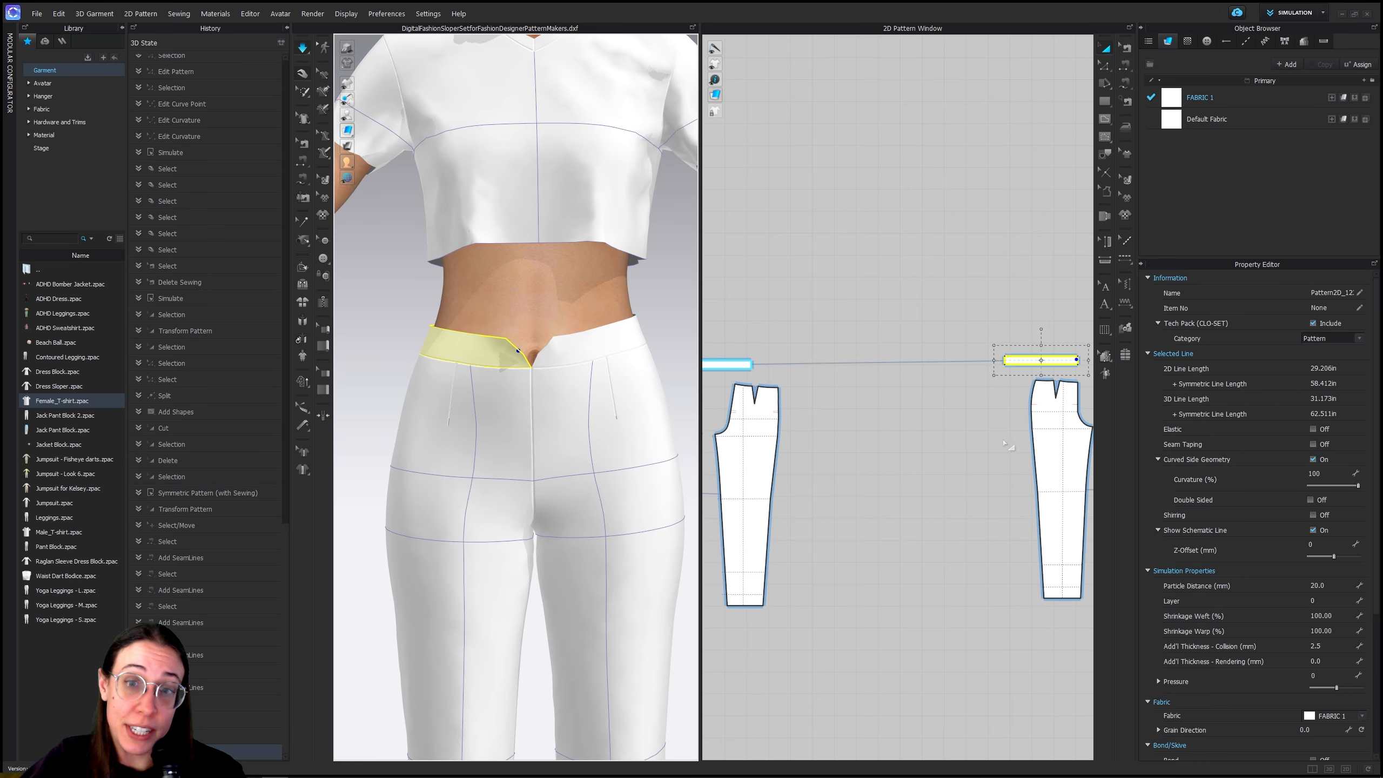
{"action": "right_click_drag", "start_coordinate": [967, 442], "coordinate": [893, 411]}
{"action": "scroll", "coordinate": [925, 403], "scroll_direction": "up", "scroll_amount": 1}
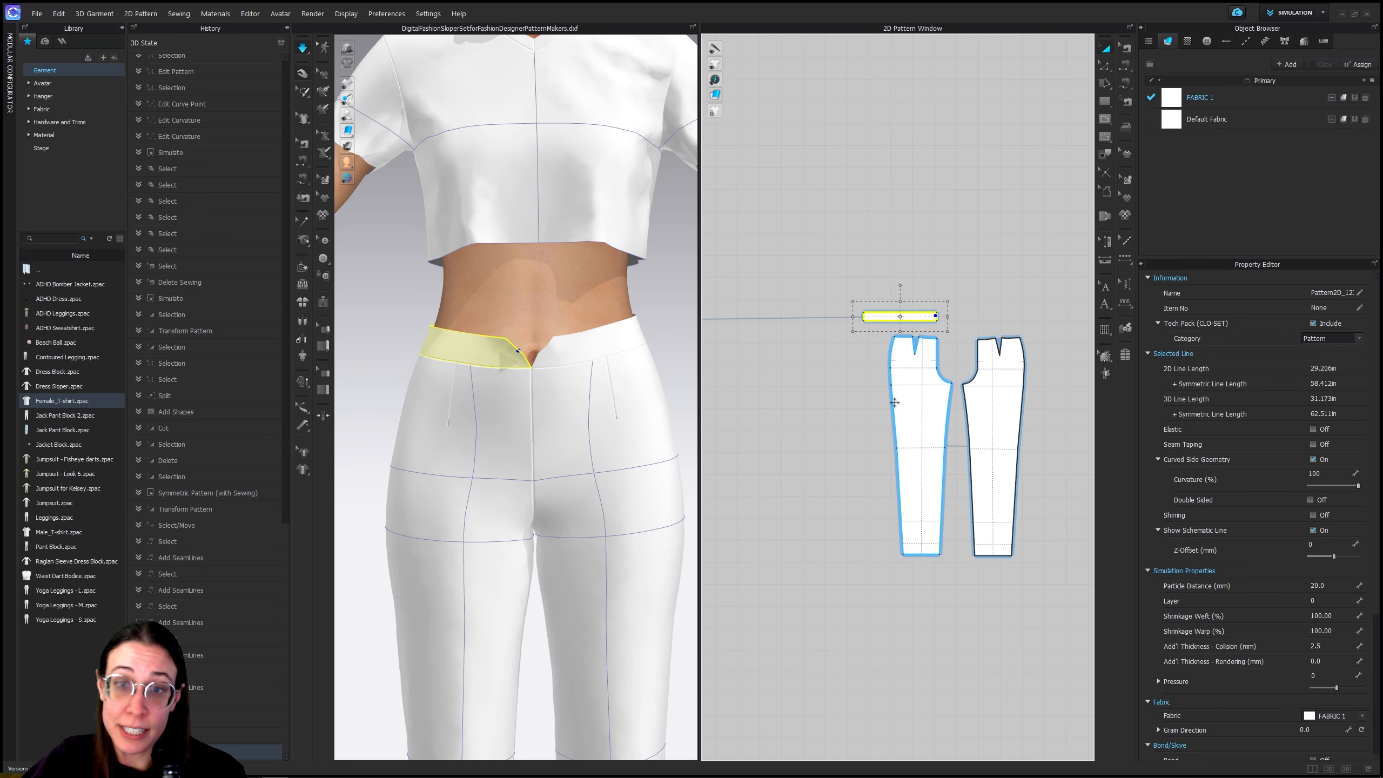
Switch to the Pants and Jumpsuits PDF and find the jean draft page with the Figure 3 fly instructions
{"action": "scroll", "coordinate": [895, 403], "scroll_direction": "up", "scroll_amount": 3}
{"action": "left_click", "coordinate": [916, 354]}
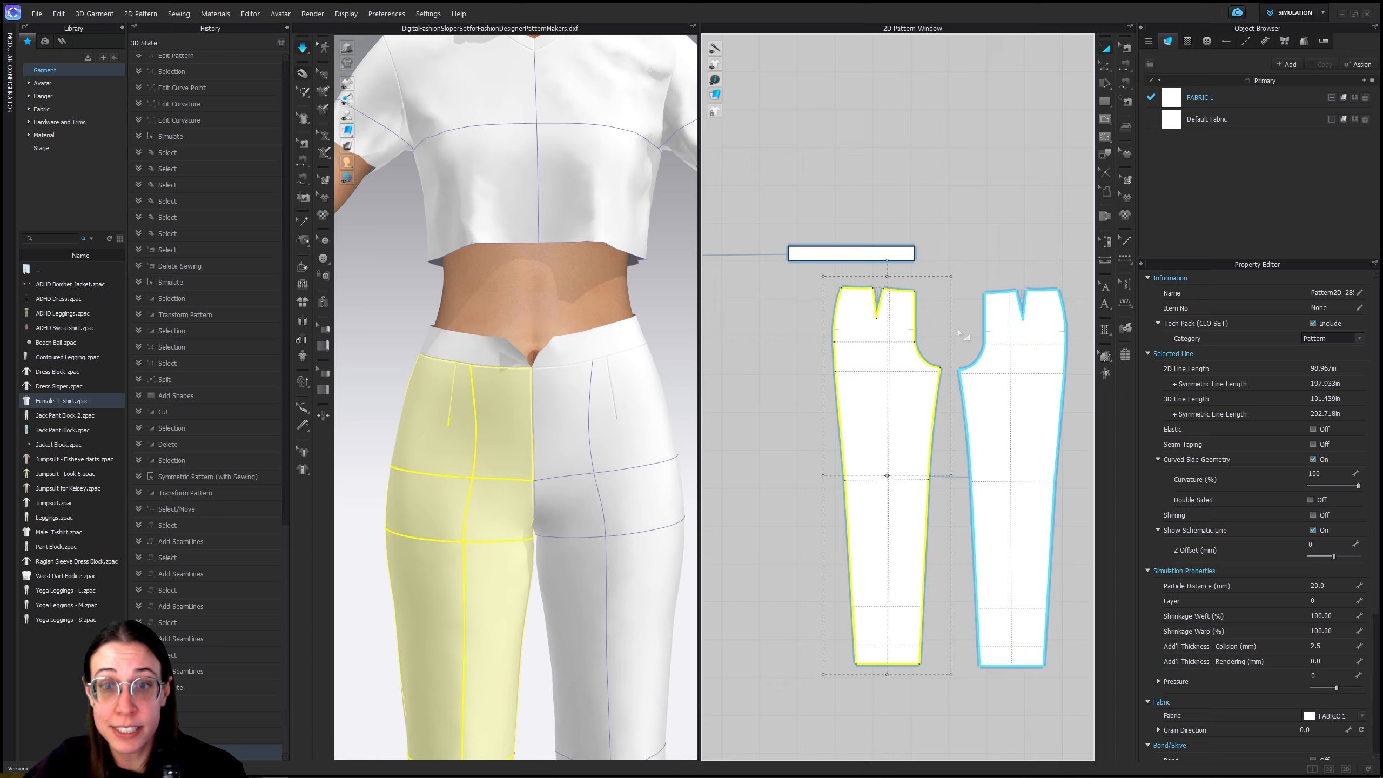
{"action": "scroll", "coordinate": [958, 321], "scroll_direction": "up", "scroll_amount": 3}
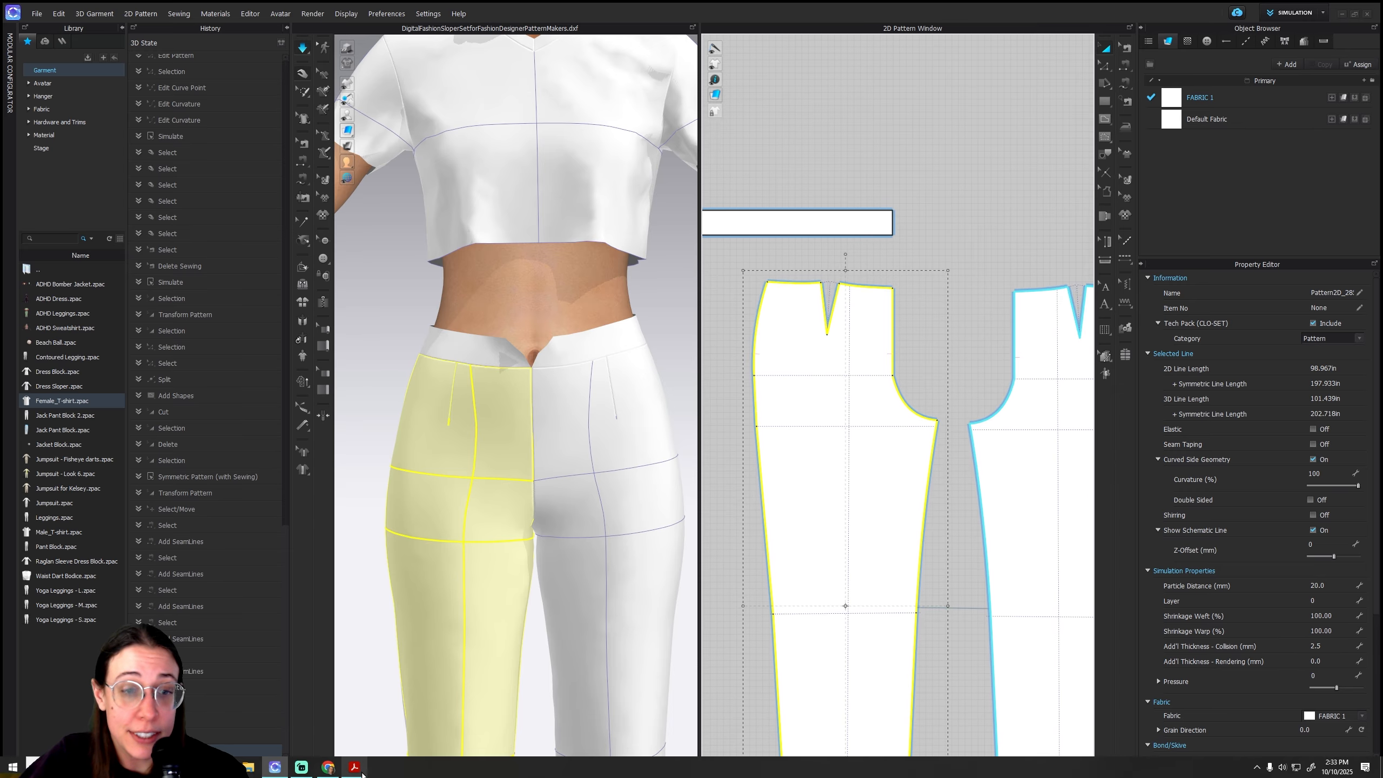
{"action": "mouse_move", "coordinate": [359, 772]}
{"action": "mouse_move", "coordinate": [364, 741]}
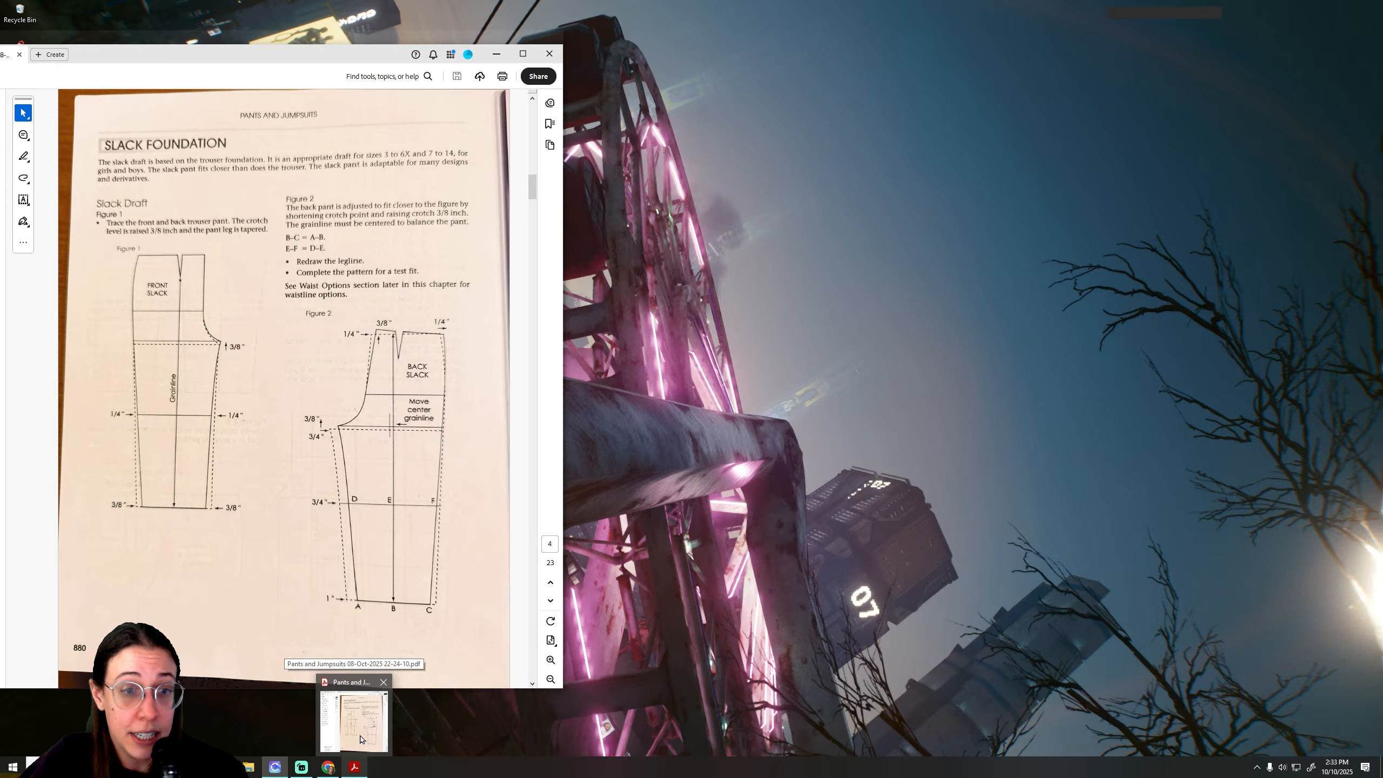
{"action": "left_click", "coordinate": [362, 729]}
{"action": "scroll", "coordinate": [386, 570], "scroll_direction": "down", "scroll_amount": 1}
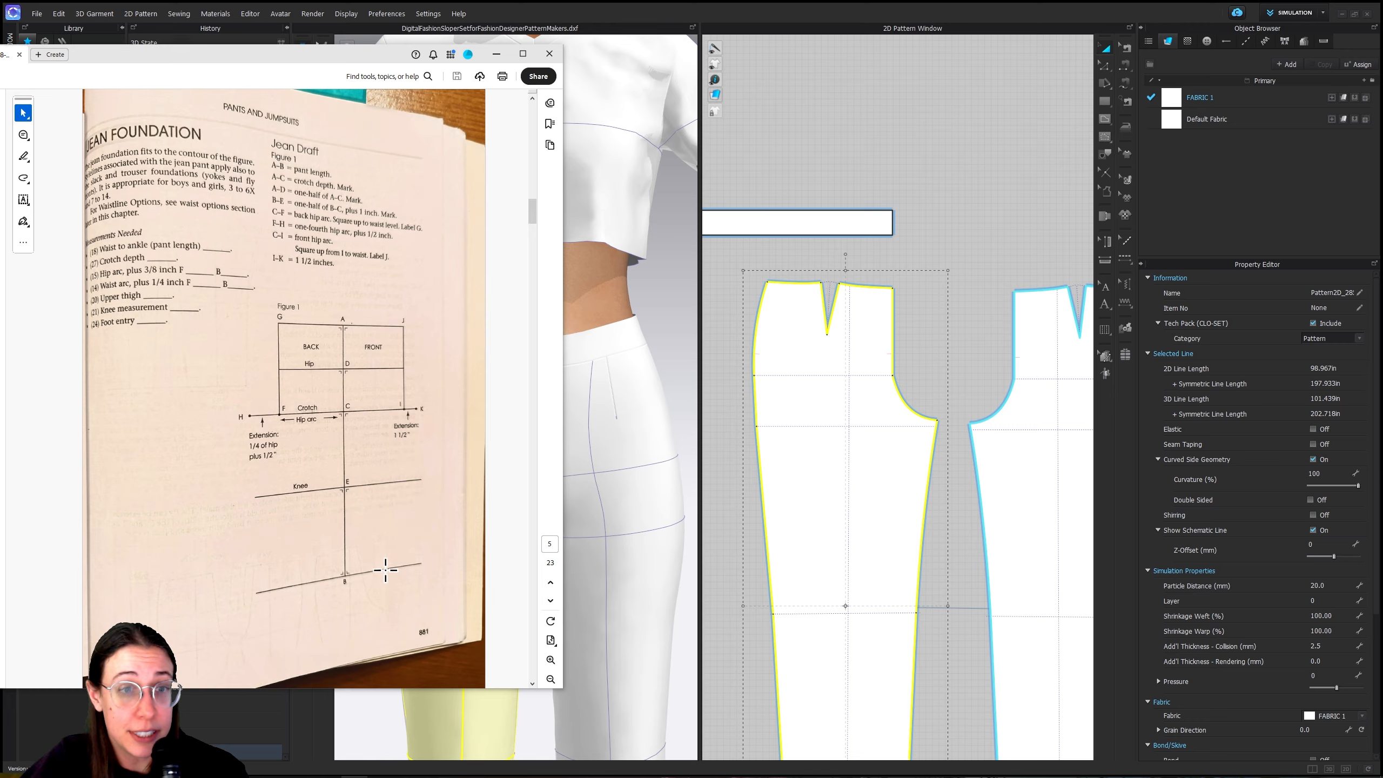
{"action": "scroll", "coordinate": [385, 570], "scroll_direction": "down", "scroll_amount": 1}
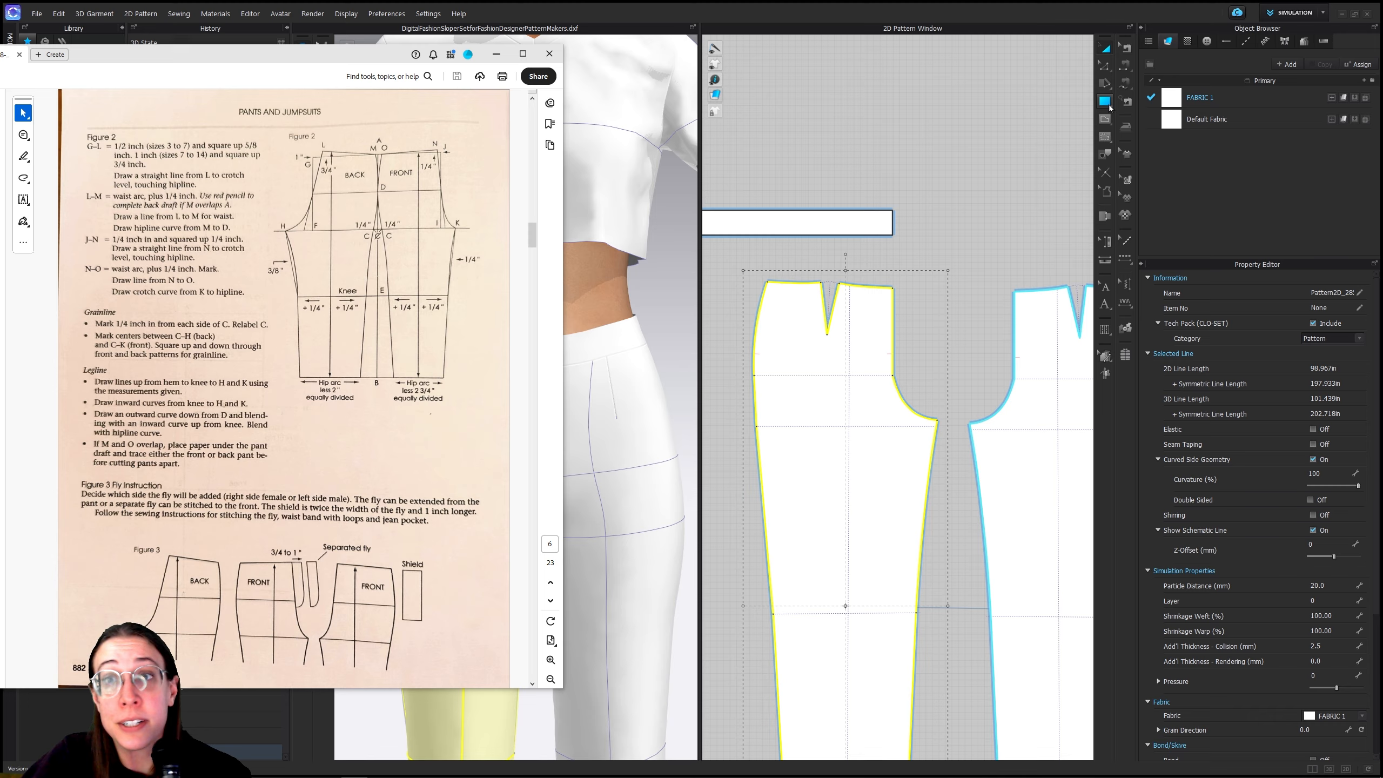
{"action": "left_click", "coordinate": [1105, 126]}
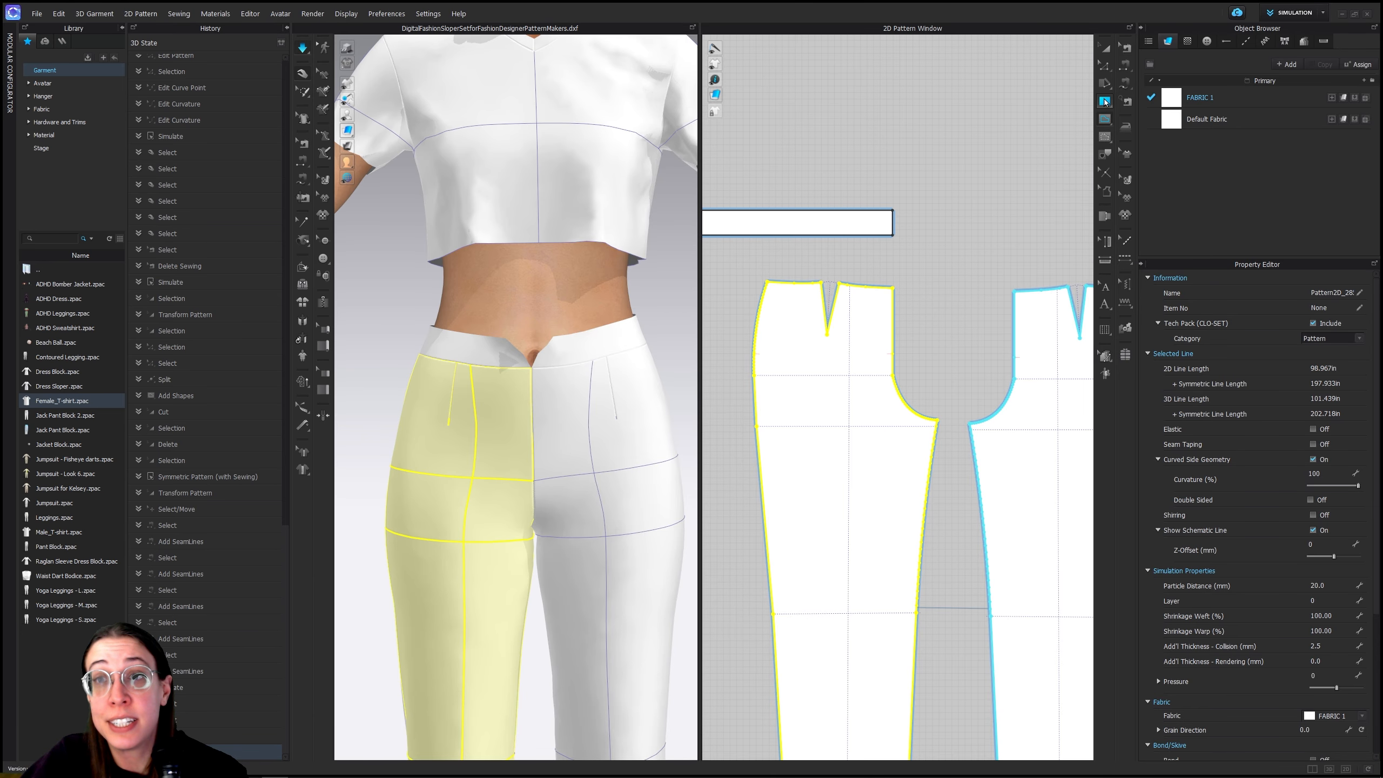
{"action": "left_click", "coordinate": [1112, 107]}
{"action": "left_click", "coordinate": [1138, 103]}
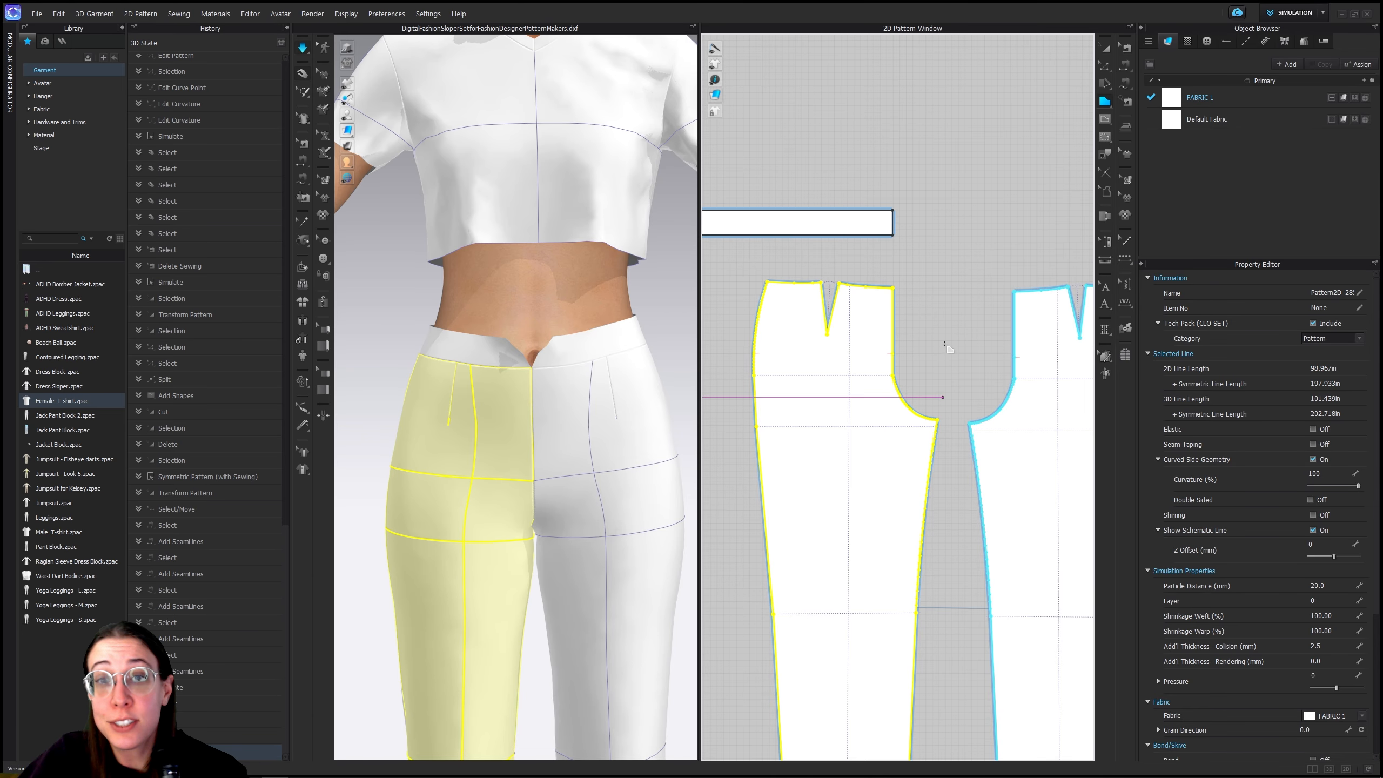
{"action": "left_click", "coordinate": [892, 375]}
{"action": "scroll", "coordinate": [942, 376], "scroll_direction": "up", "scroll_amount": 3}
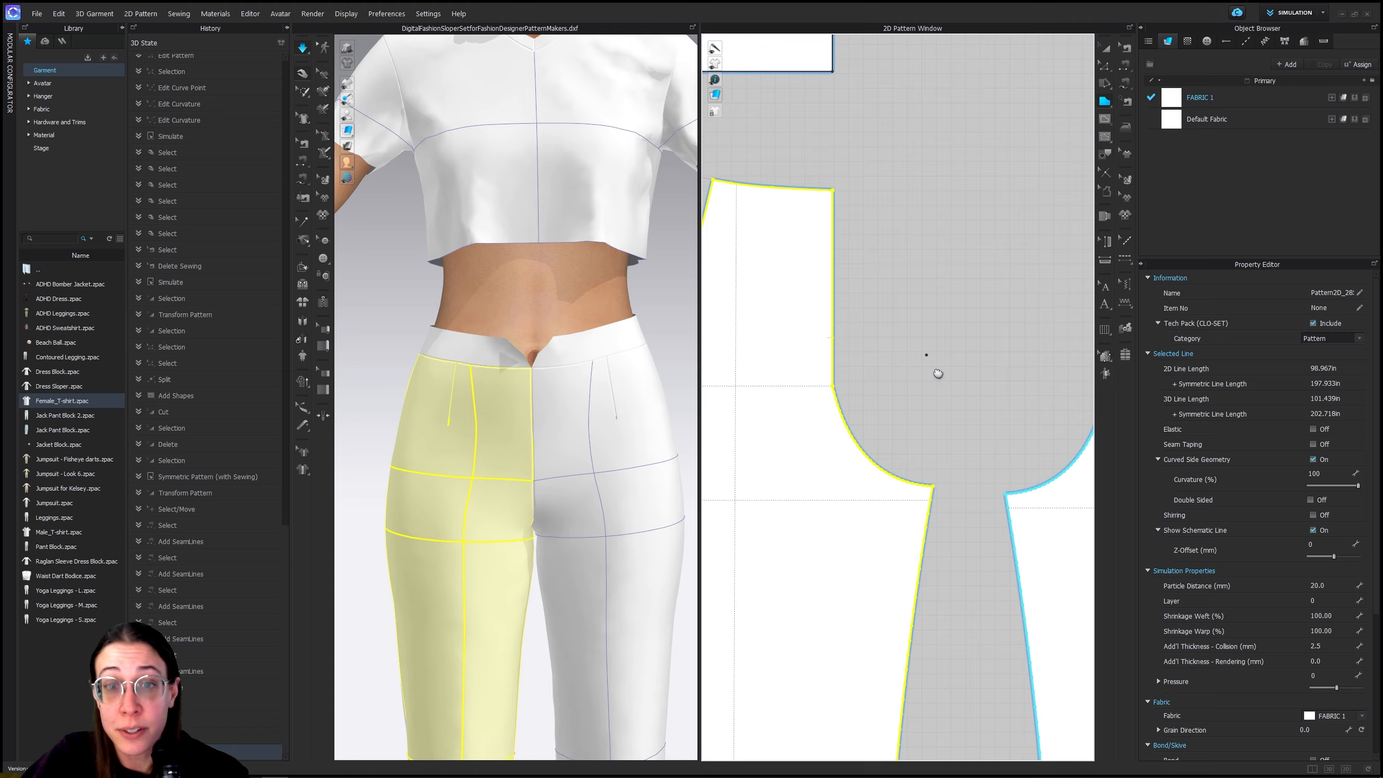
{"action": "scroll", "coordinate": [920, 327], "scroll_direction": "up", "scroll_amount": 1}
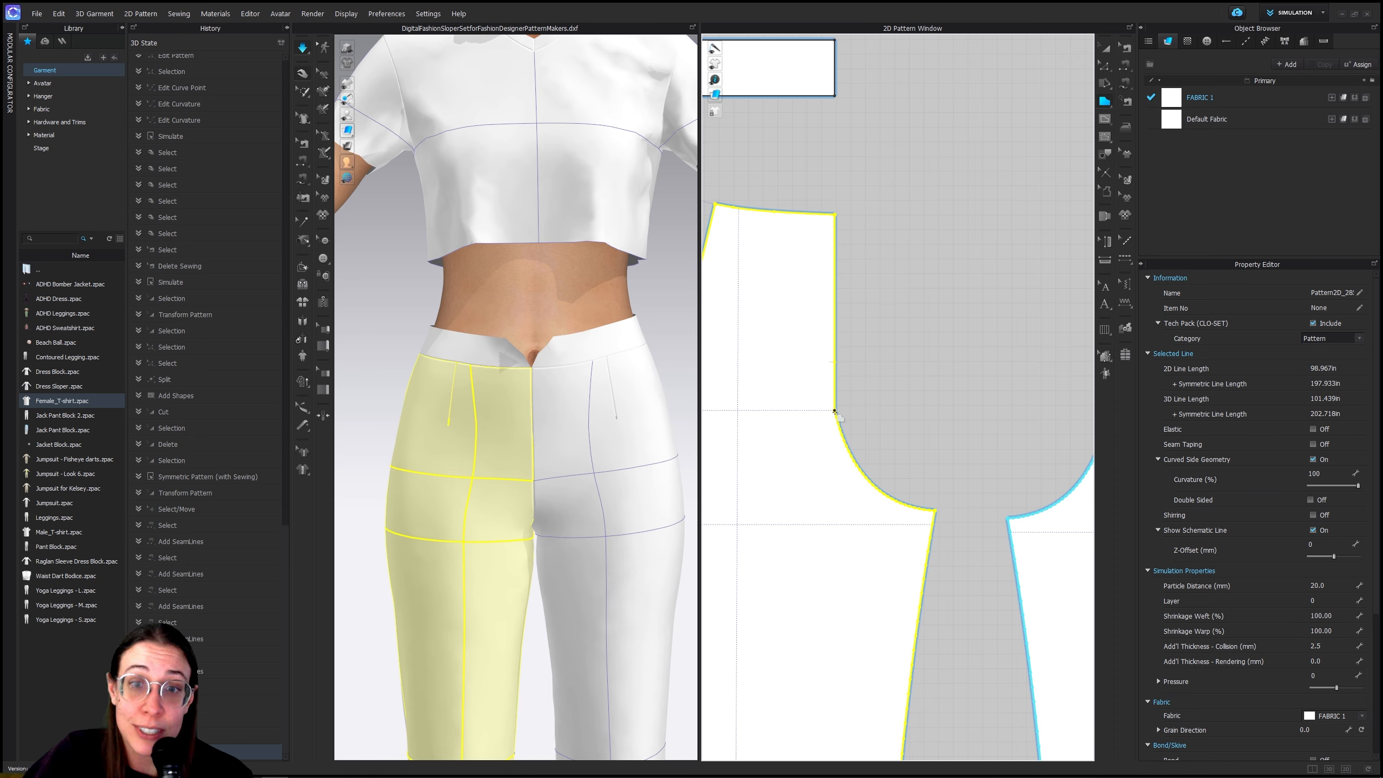
{"action": "key", "text": "z"}
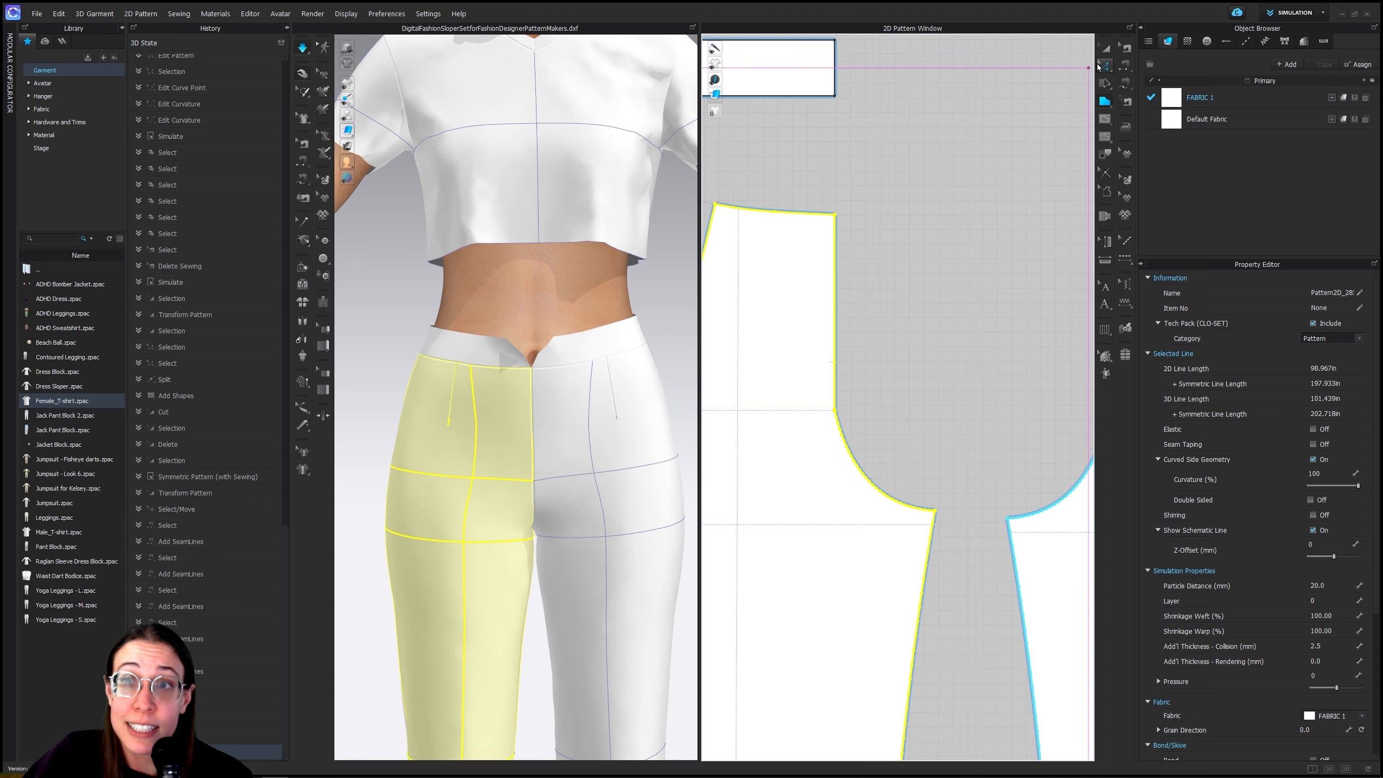
{"action": "key", "text": "a"}
{"action": "left_click", "coordinate": [946, 193]}
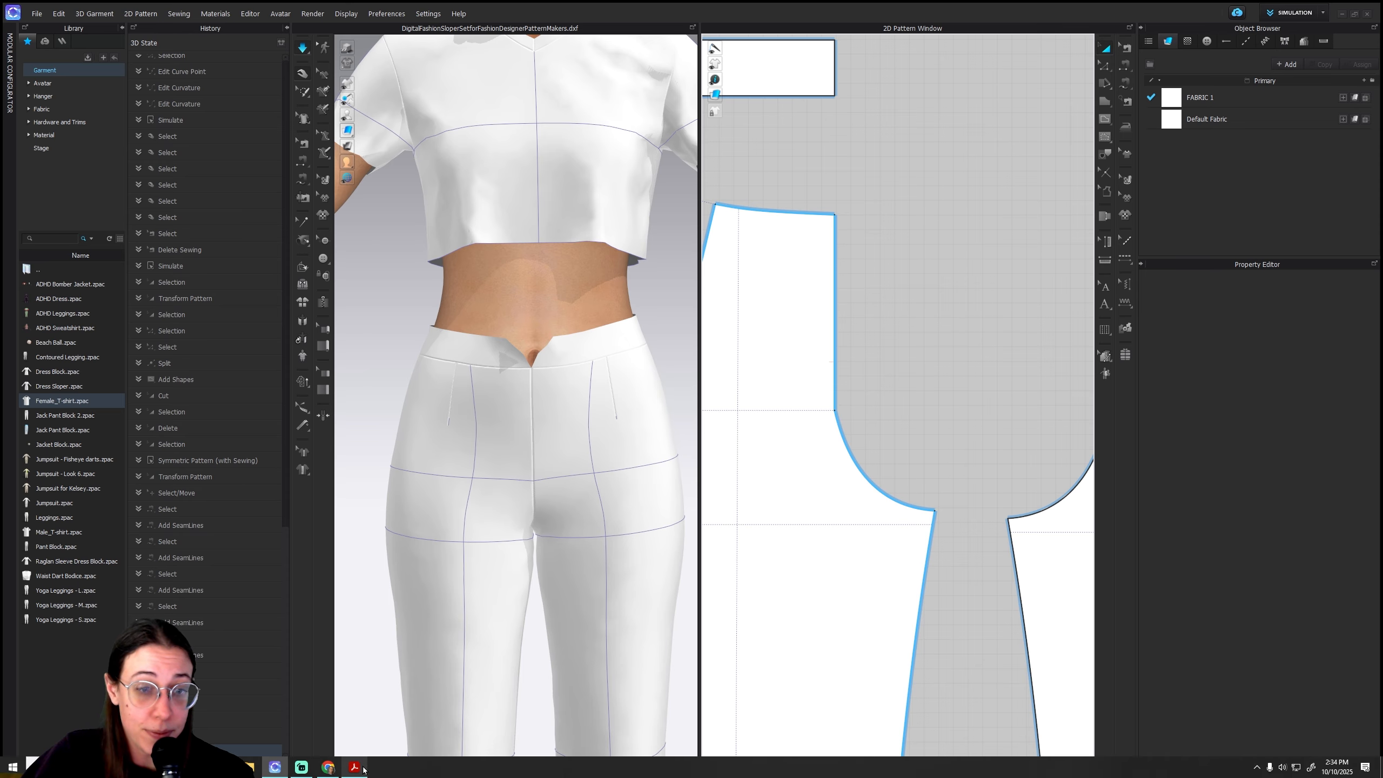
Check the reference PDF, then draw a fly piece about 5.26 in long along the front pant's center edge, rounding its lower outer corner
{"action": "left_click", "coordinate": [359, 767]}
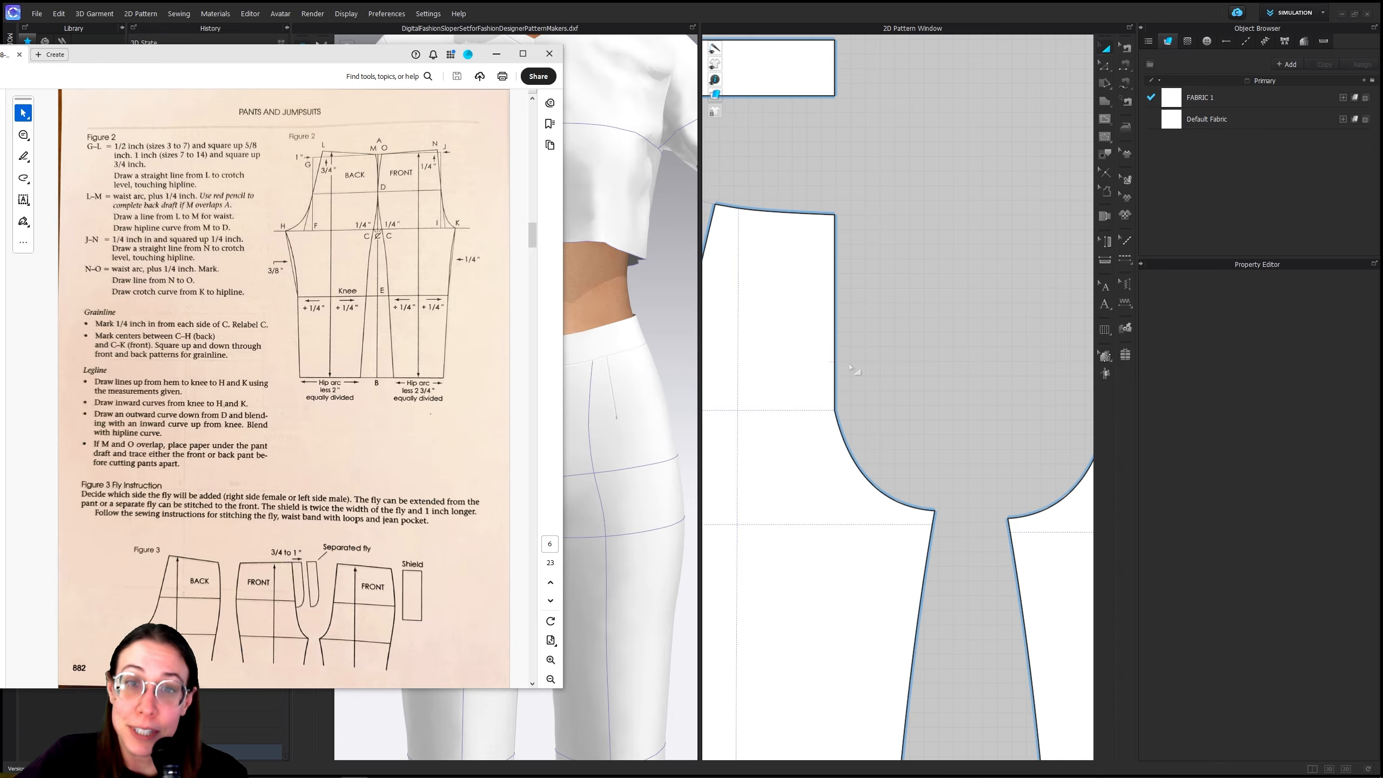
{"action": "left_click", "coordinate": [1061, 20]}
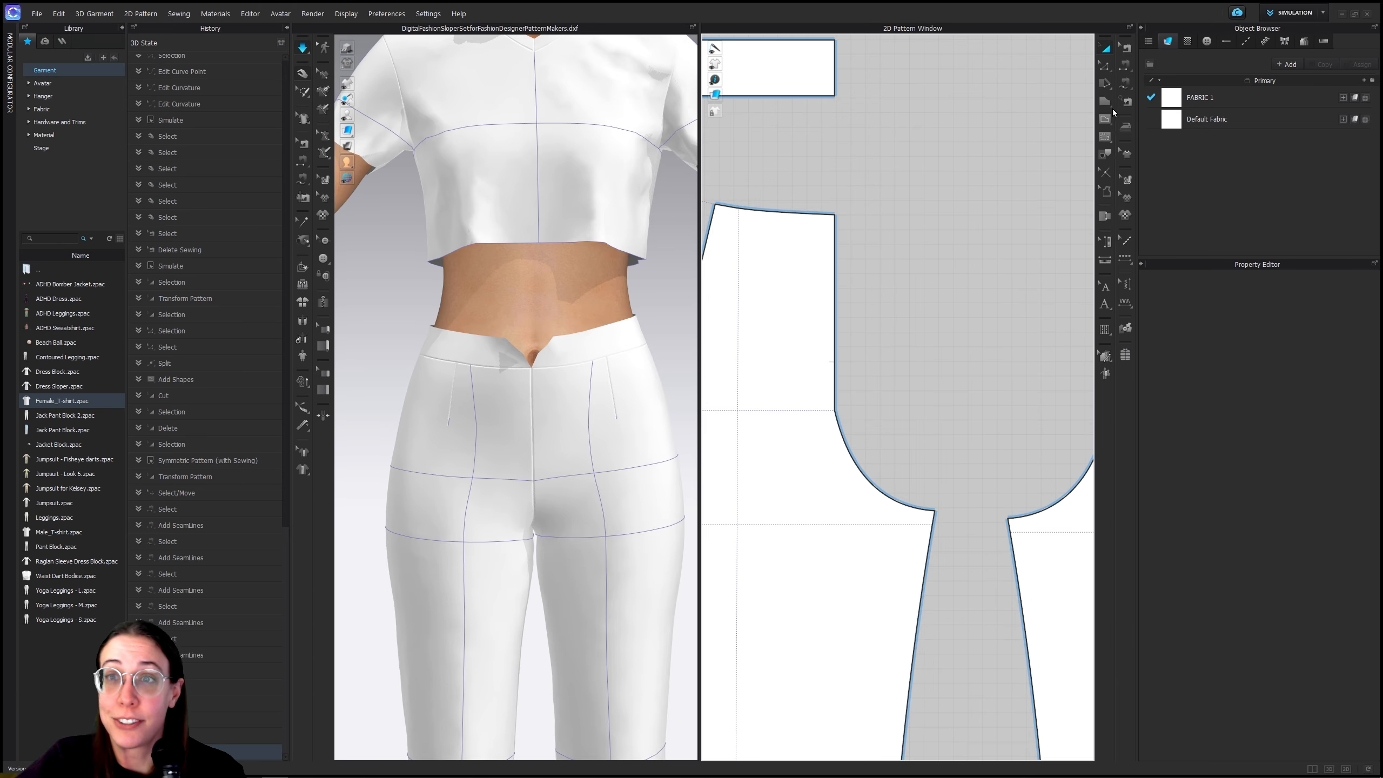
{"action": "left_click", "coordinate": [1105, 102]}
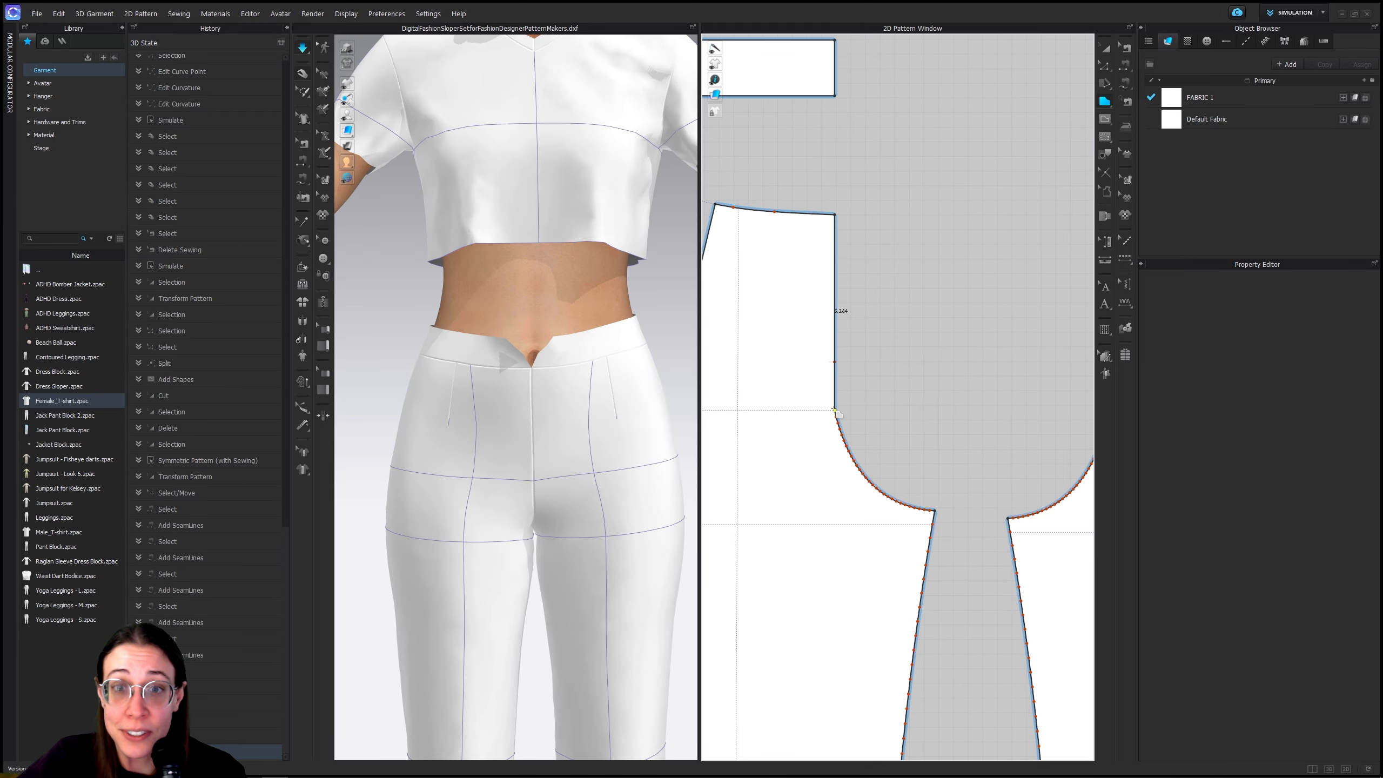
{"action": "scroll", "coordinate": [841, 412], "scroll_direction": "up", "scroll_amount": 2}
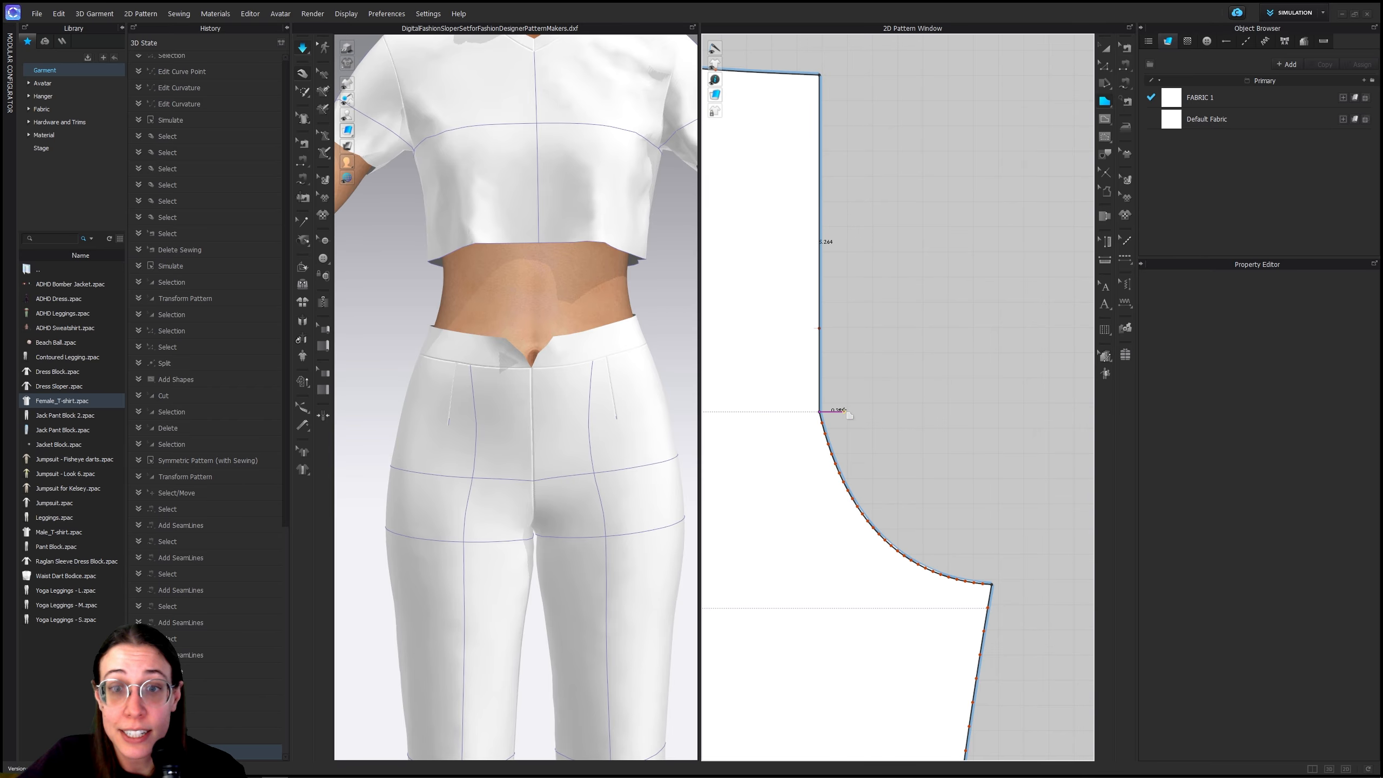
{"action": "left_click", "coordinate": [843, 412]}
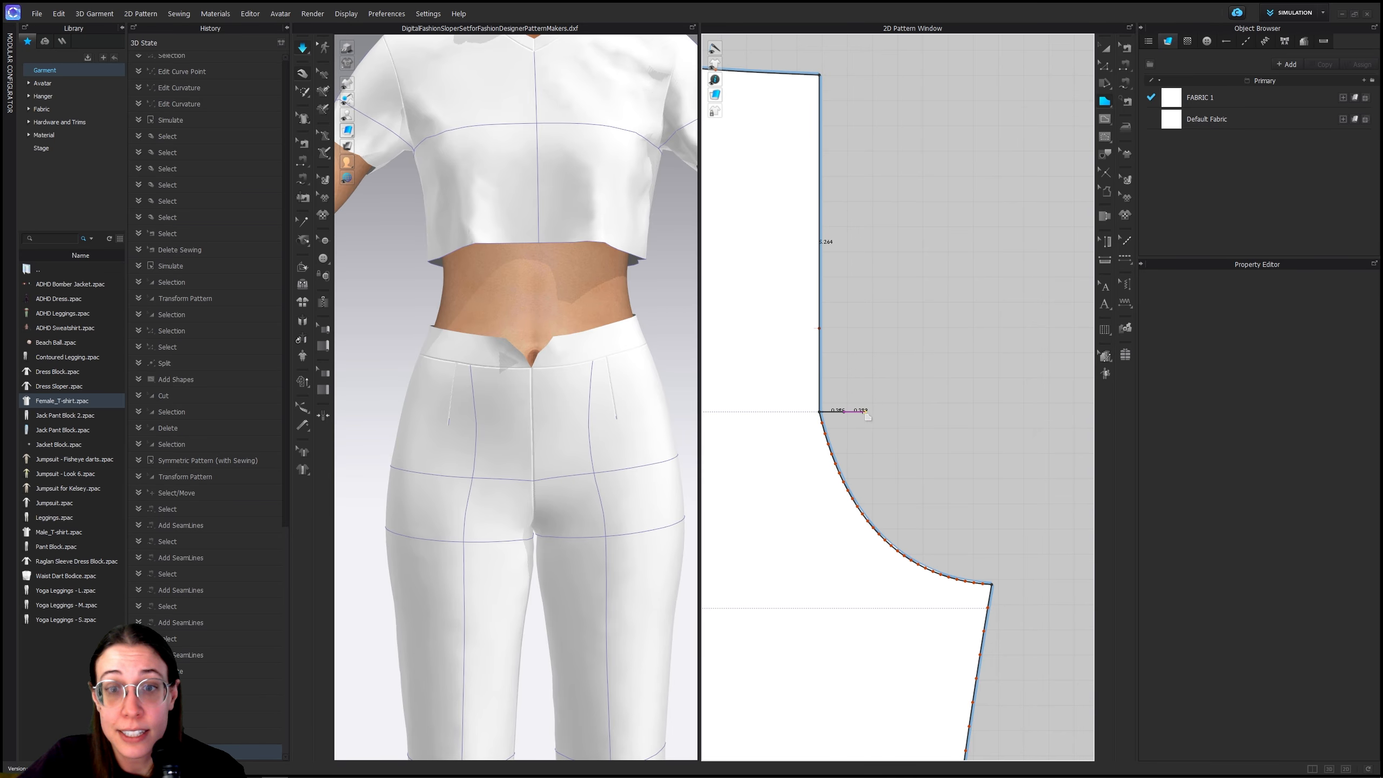
{"action": "left_click", "coordinate": [873, 353]}
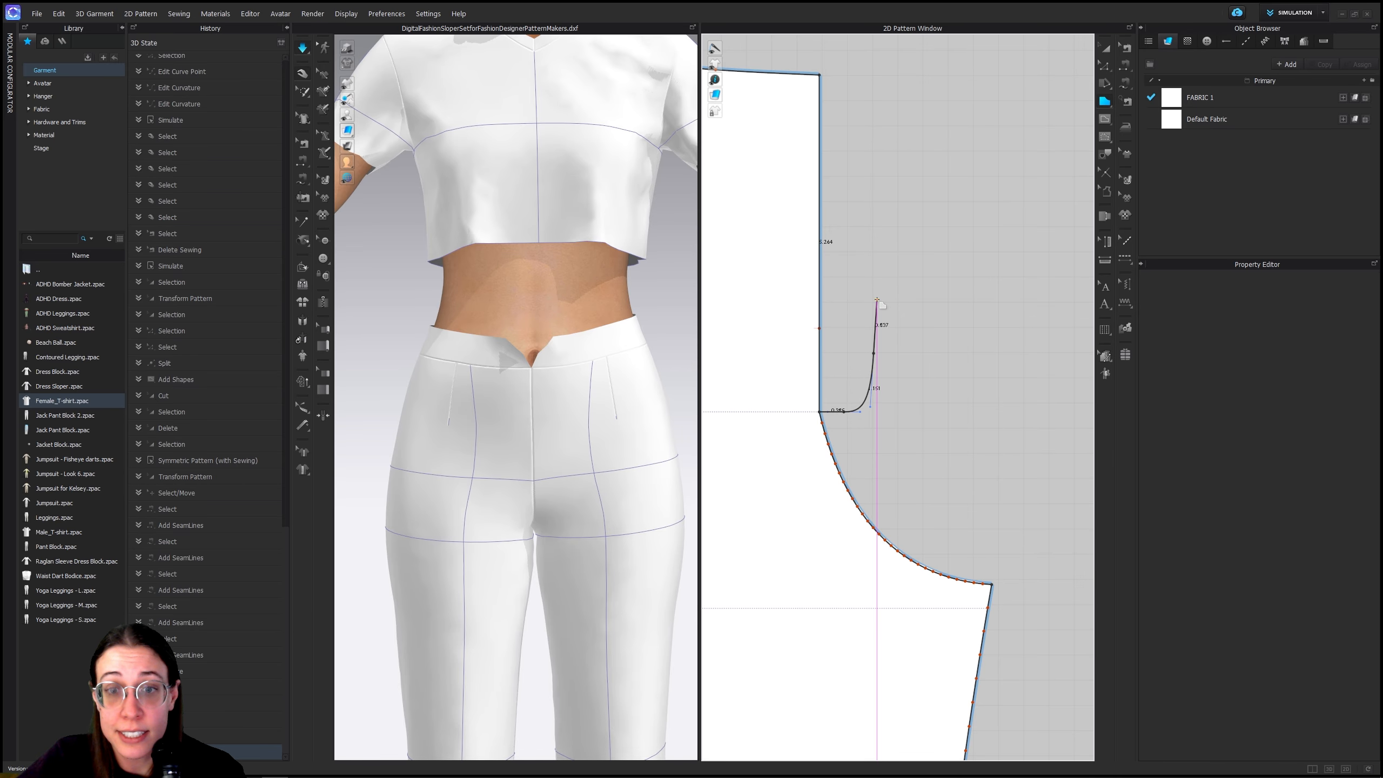
{"action": "left_click", "coordinate": [873, 74]}
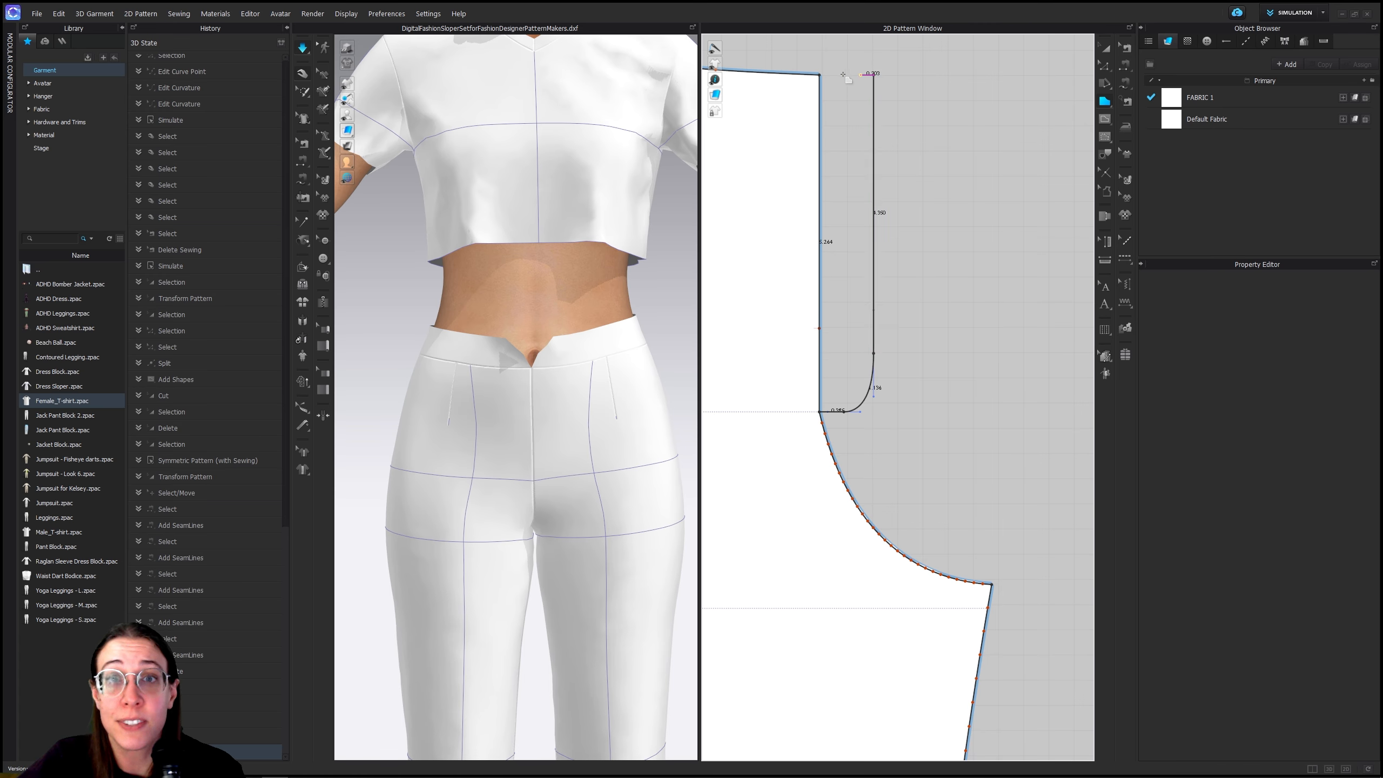
{"action": "left_click", "coordinate": [819, 74]}
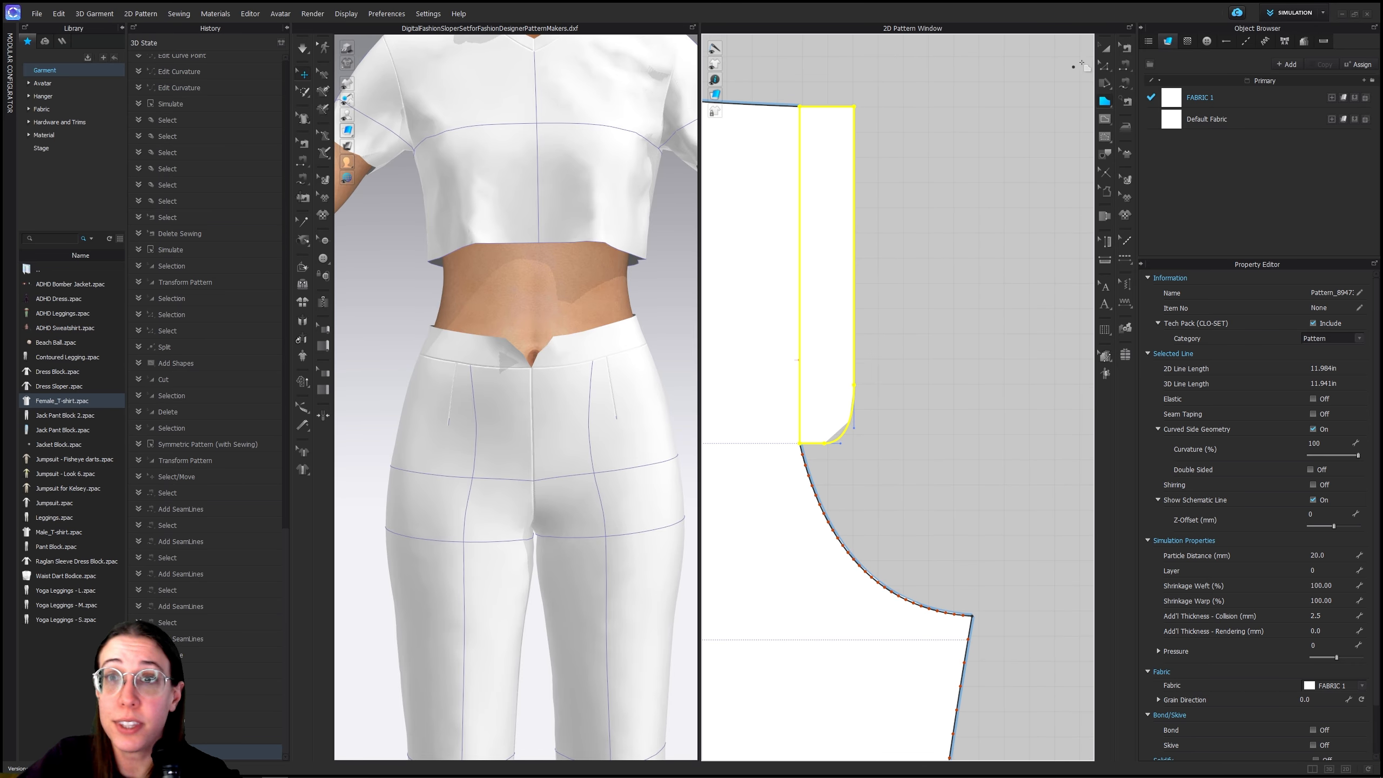
Widen the fly piece by moving its straight outer edge slightly away from the pant front
{"action": "left_click", "coordinate": [1105, 66]}
{"action": "left_click", "coordinate": [961, 209]}
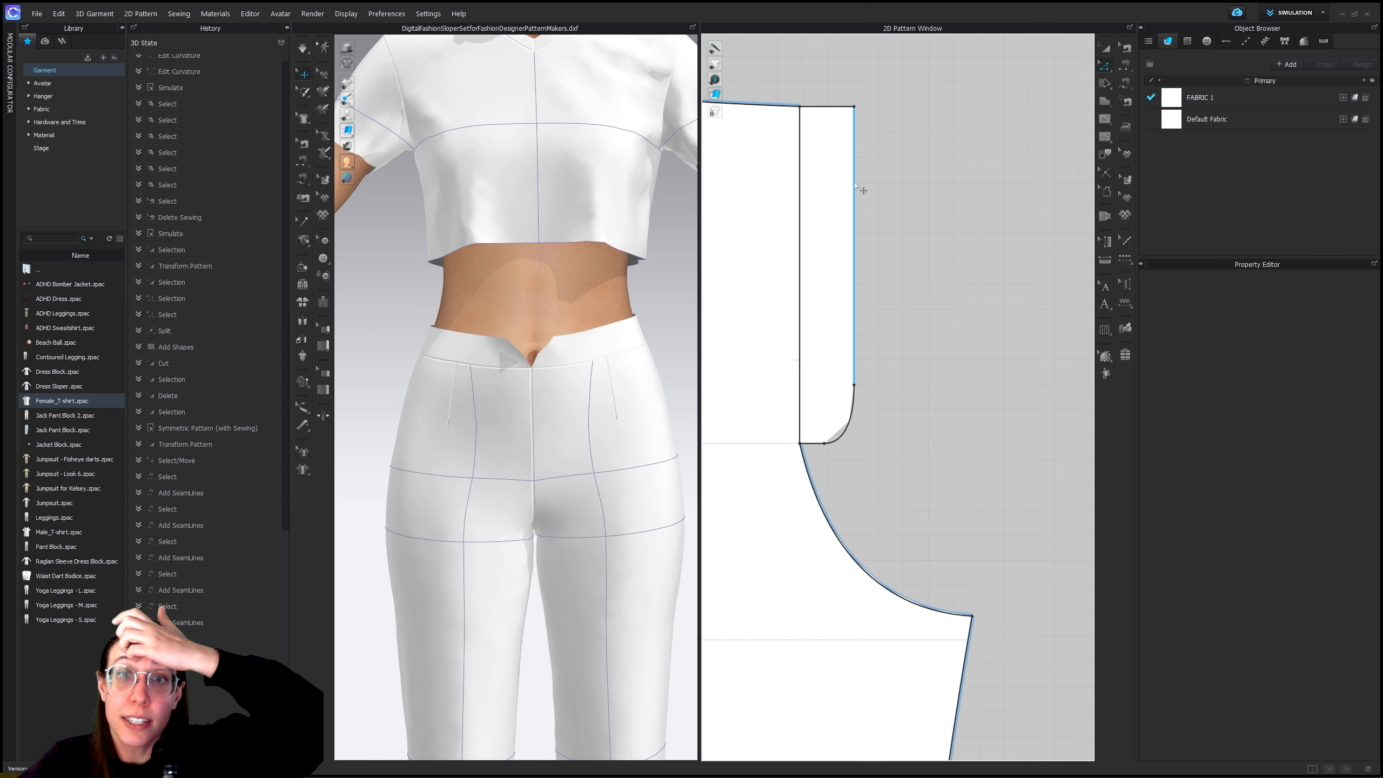
{"action": "left_click", "coordinate": [854, 185]}
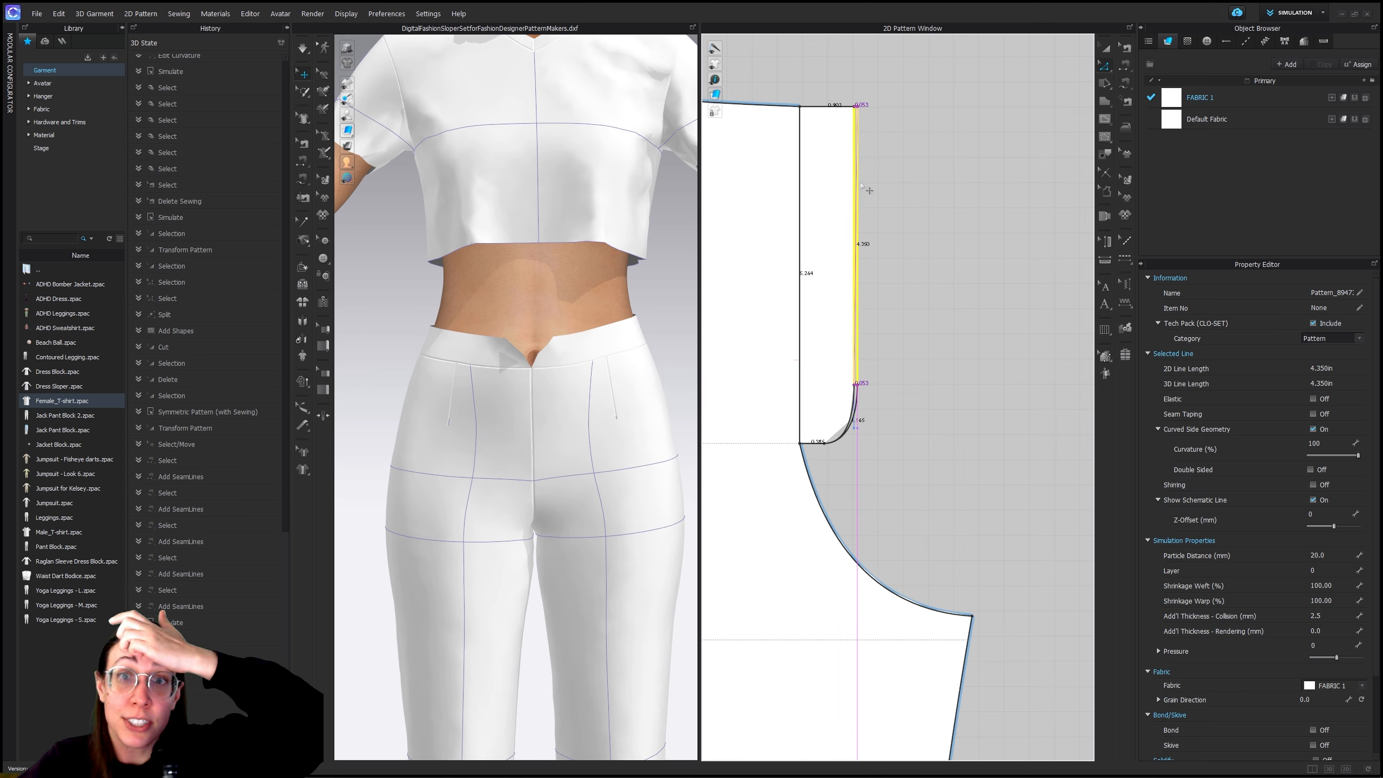
{"action": "left_click_drag", "start_coordinate": [870, 190], "coordinate": [874, 192]}
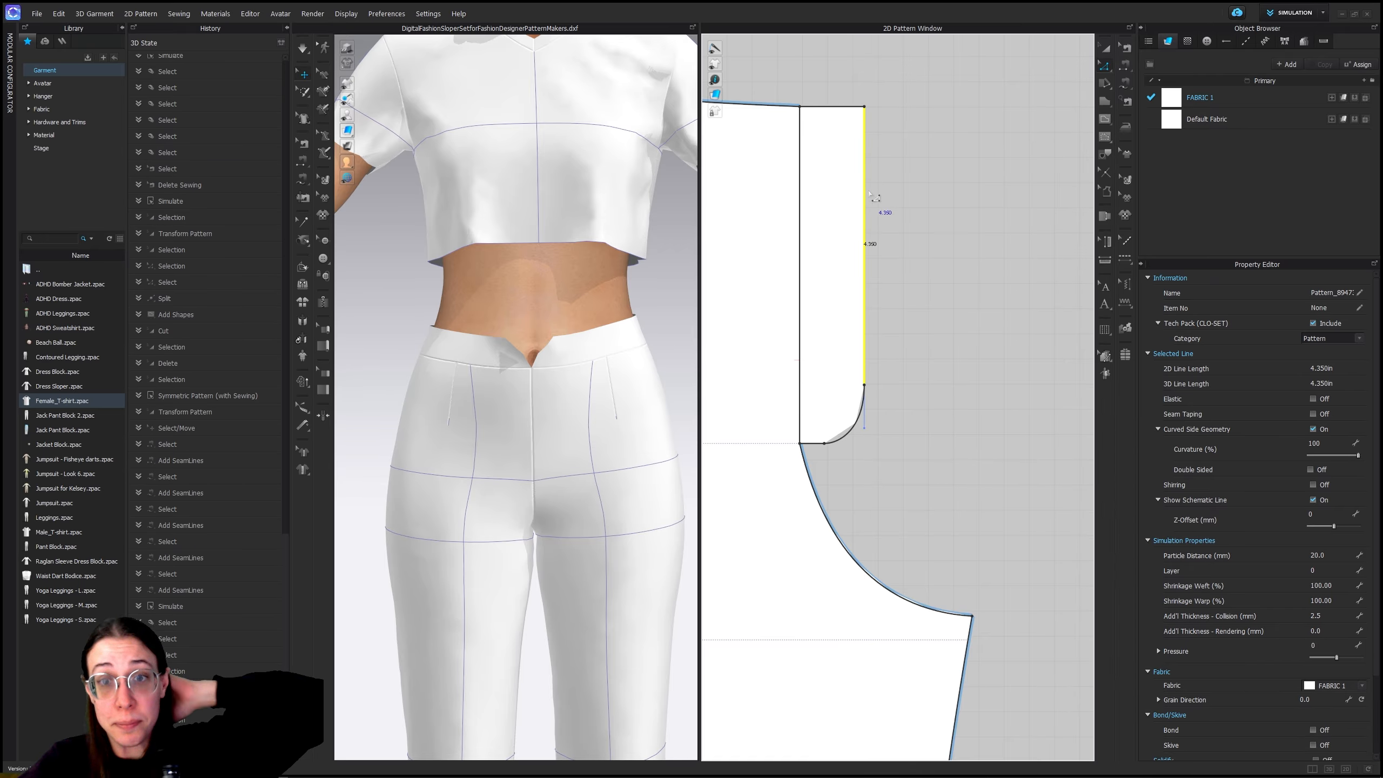
{"action": "left_click_drag", "start_coordinate": [872, 212], "coordinate": [864, 208]}
Select the fly piece and place it on the avatar at the center-front arrangement point just below the waist
{"action": "scroll", "coordinate": [953, 463], "scroll_direction": "down", "scroll_amount": 5}
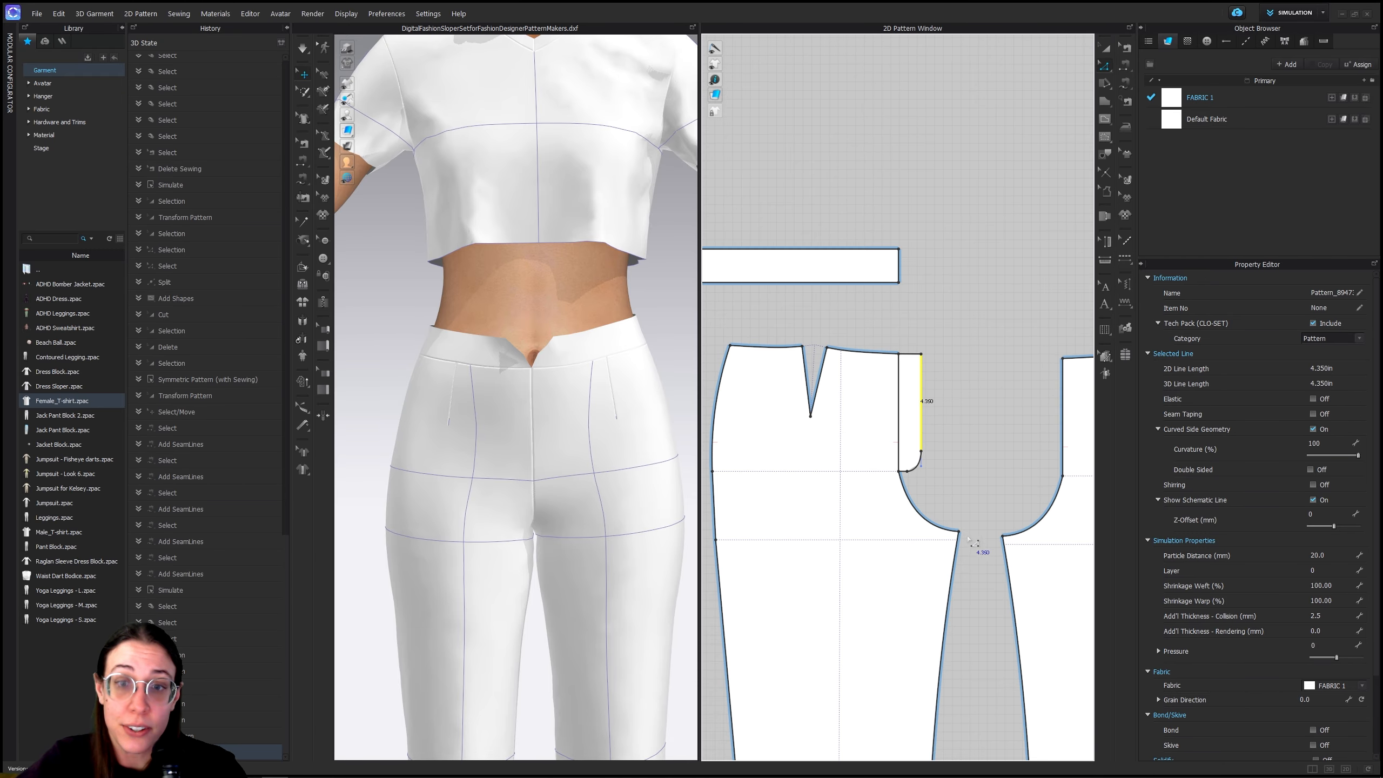
{"action": "middle_click_drag", "start_coordinate": [984, 550], "coordinate": [934, 474]}
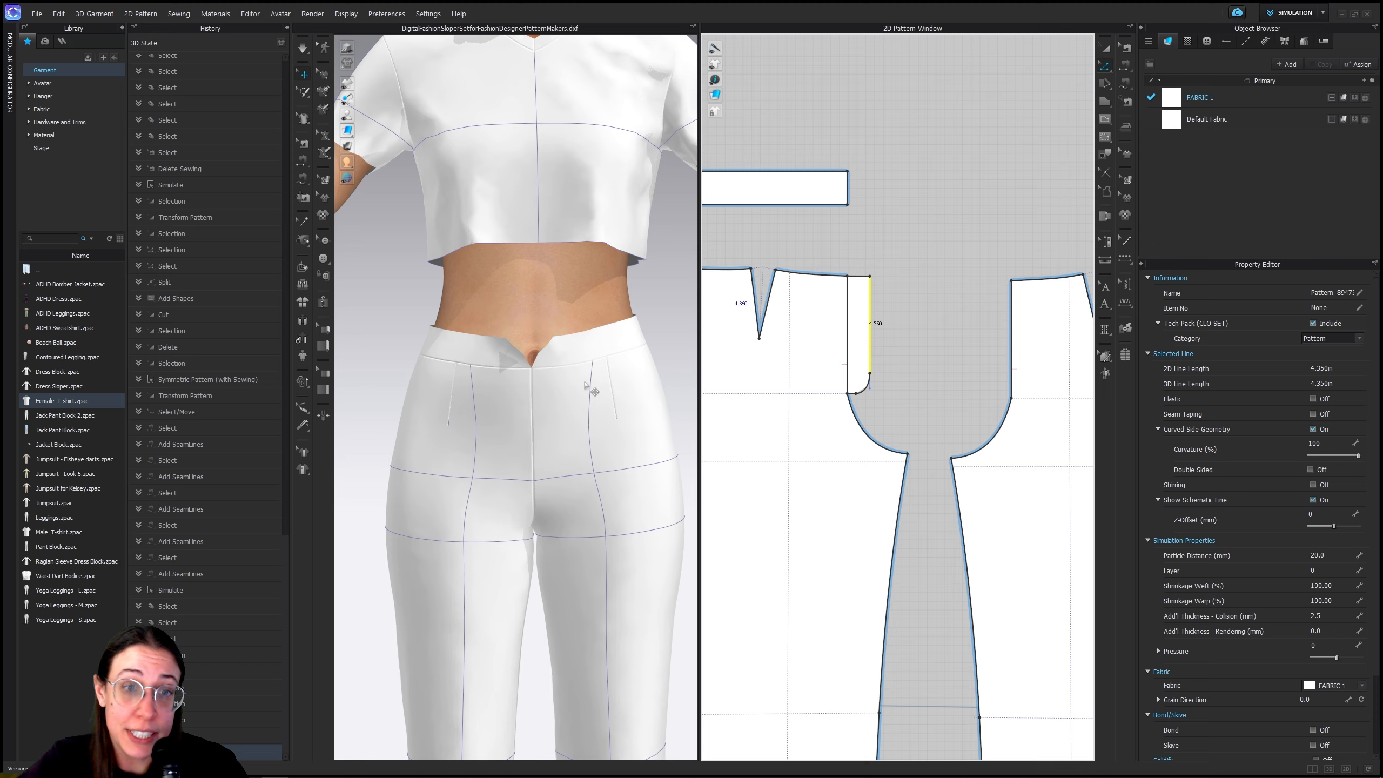
{"action": "left_click", "coordinate": [504, 415]}
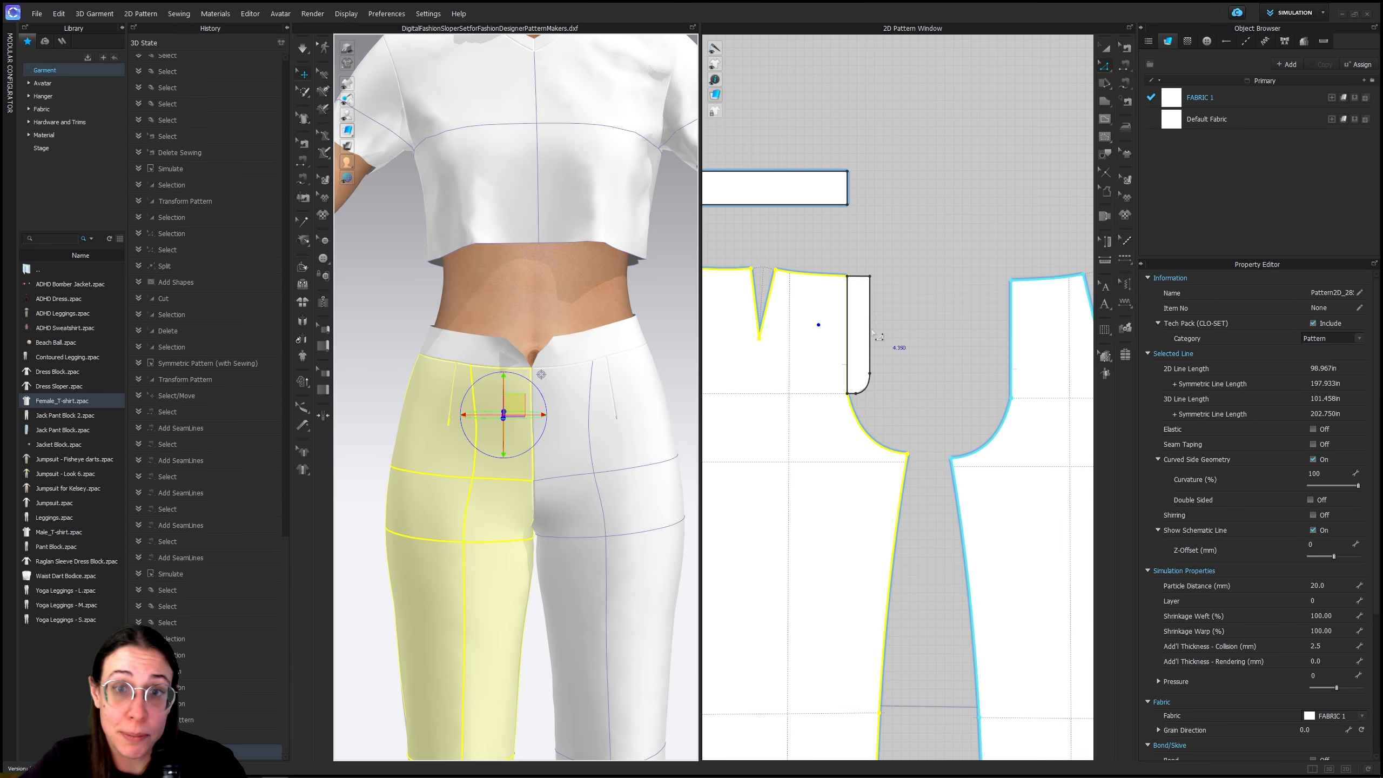
{"action": "left_click", "coordinate": [860, 315]}
{"action": "left_click", "coordinate": [1068, 173]}
{"action": "left_click", "coordinate": [1107, 49]}
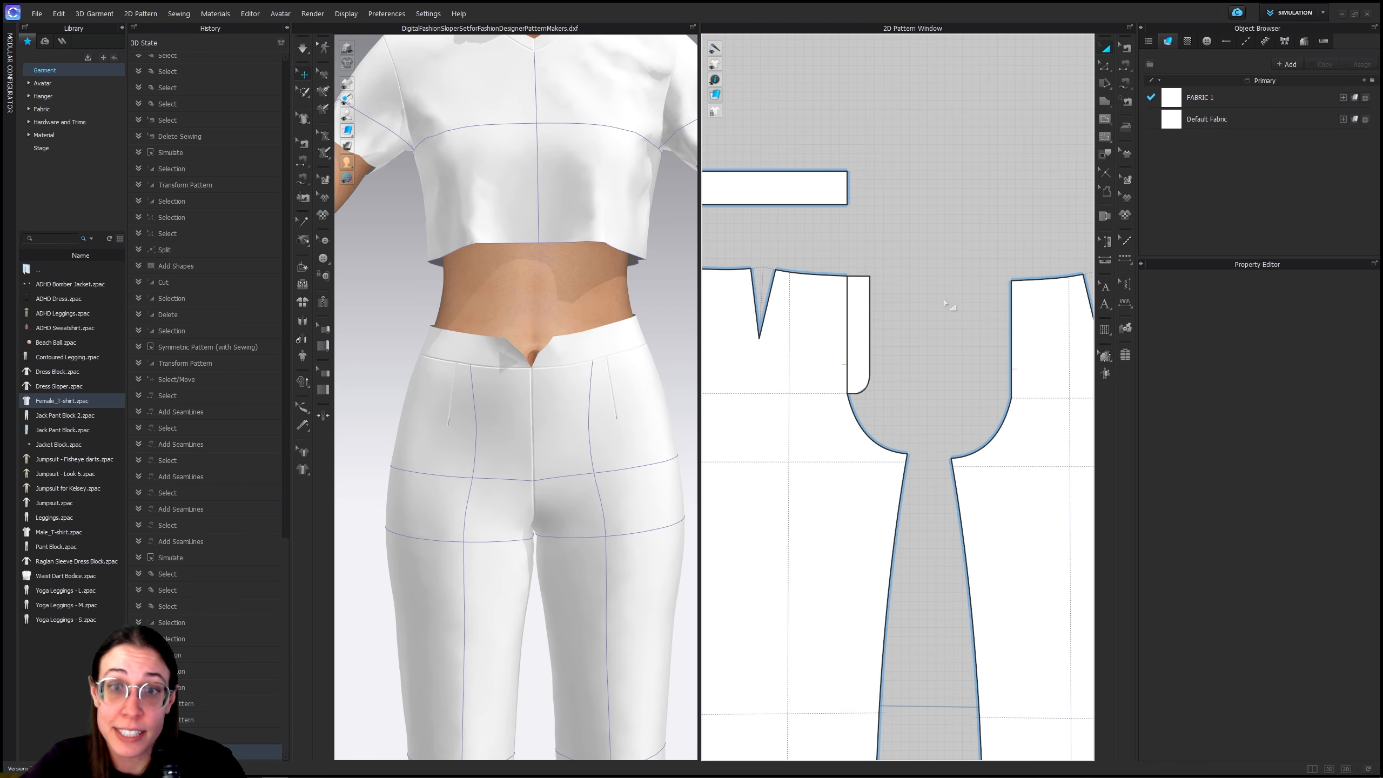
{"action": "left_click", "coordinate": [858, 327]}
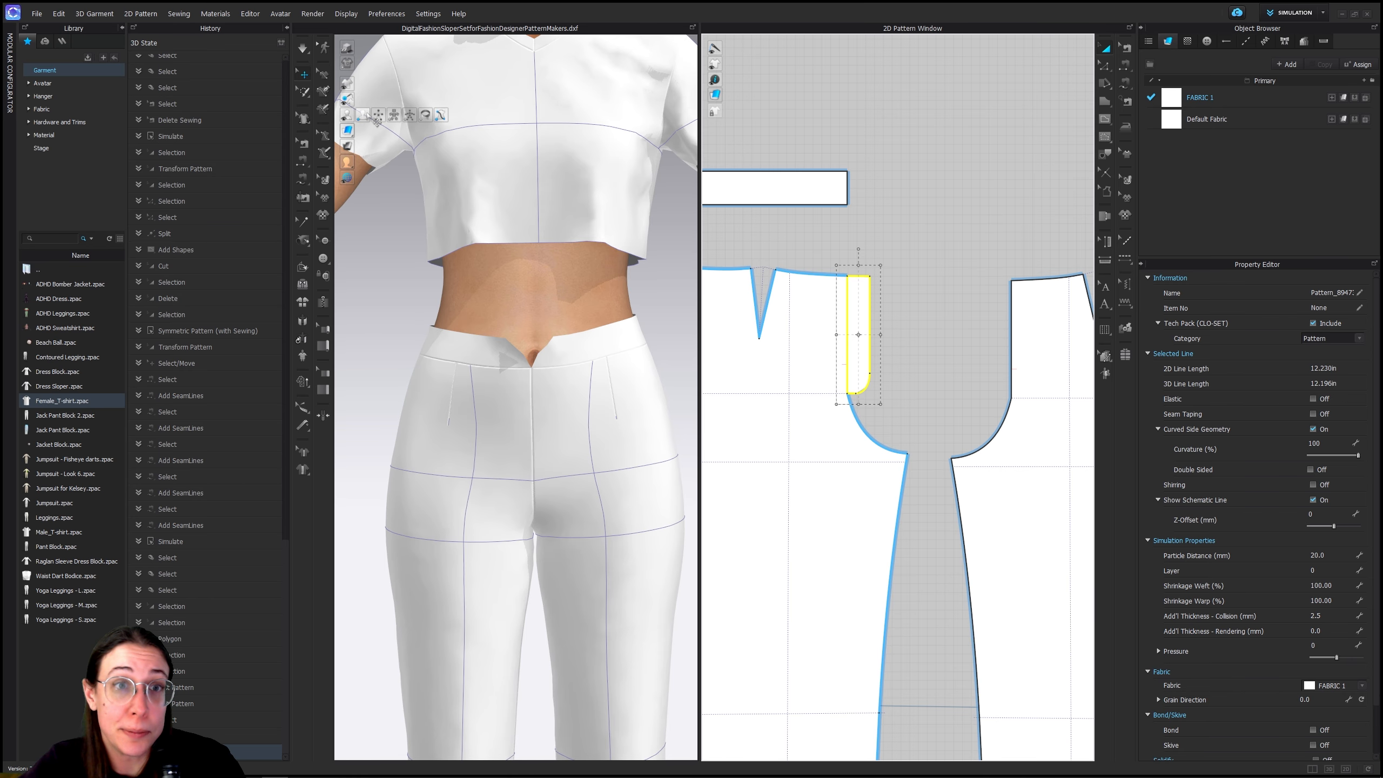
{"action": "left_click", "coordinate": [347, 129]}
{"action": "left_click", "coordinate": [548, 440]}
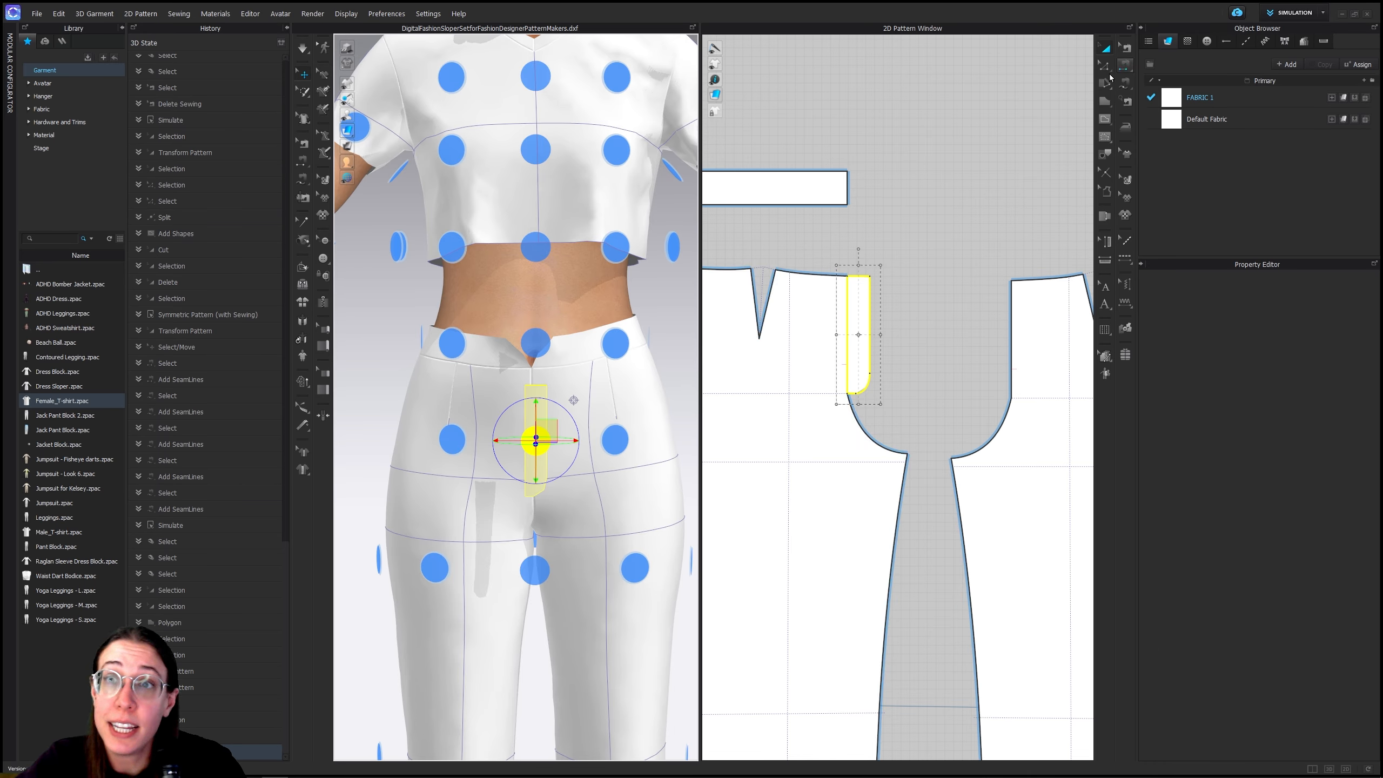
Move the fly piece clear of the pant front and sew its straight inner edge to the front's center edge above the crotch curve
{"action": "left_click_drag", "start_coordinate": [867, 295], "coordinate": [882, 299]}
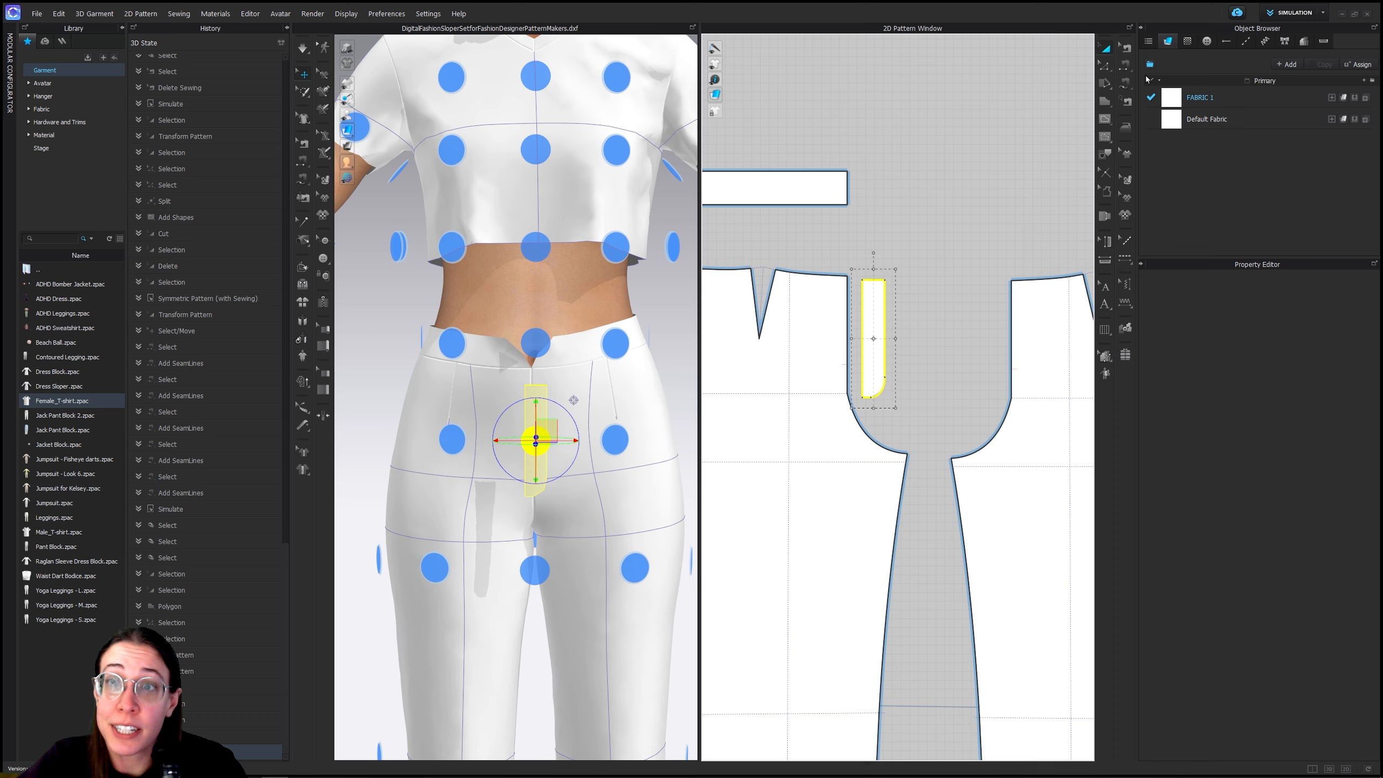
{"action": "left_click", "coordinate": [1126, 84]}
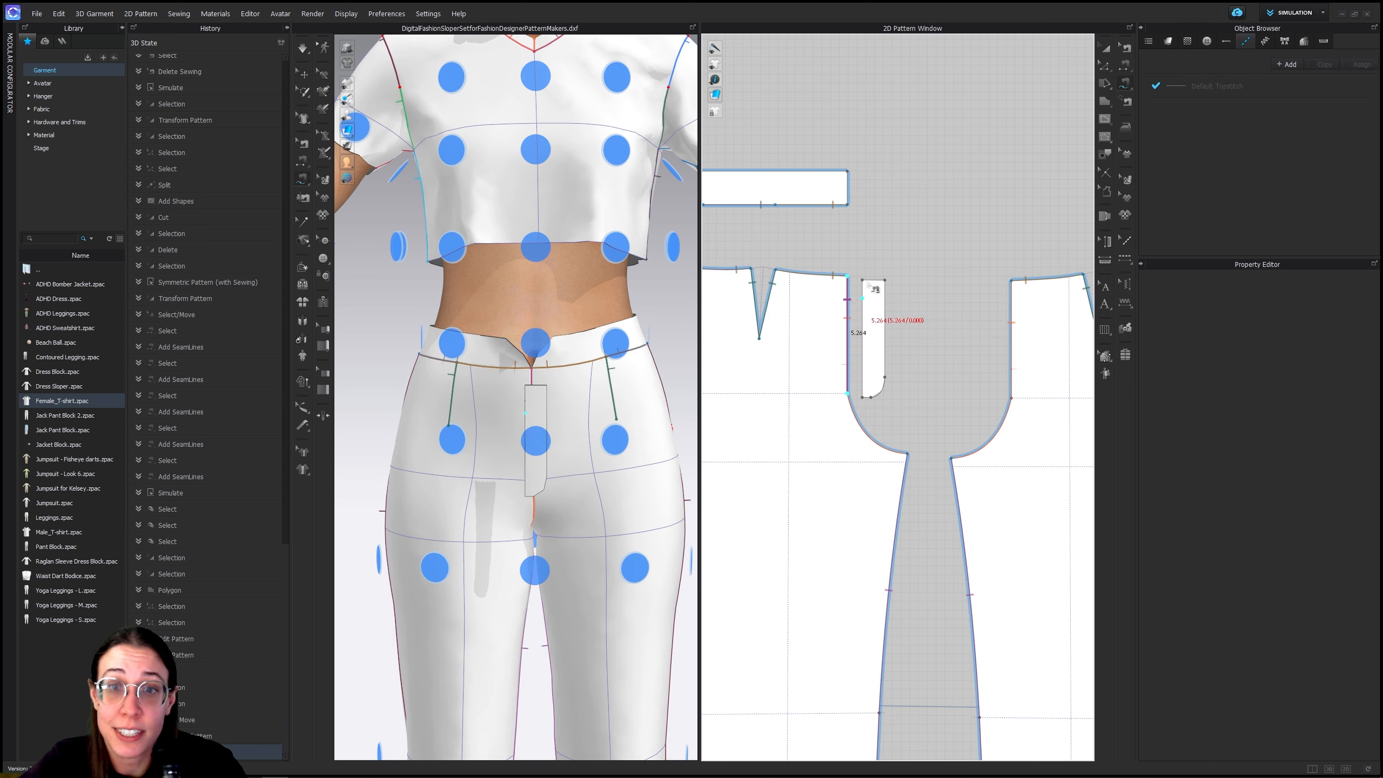
{"action": "left_click", "coordinate": [849, 392]}
{"action": "left_click", "coordinate": [864, 401]}
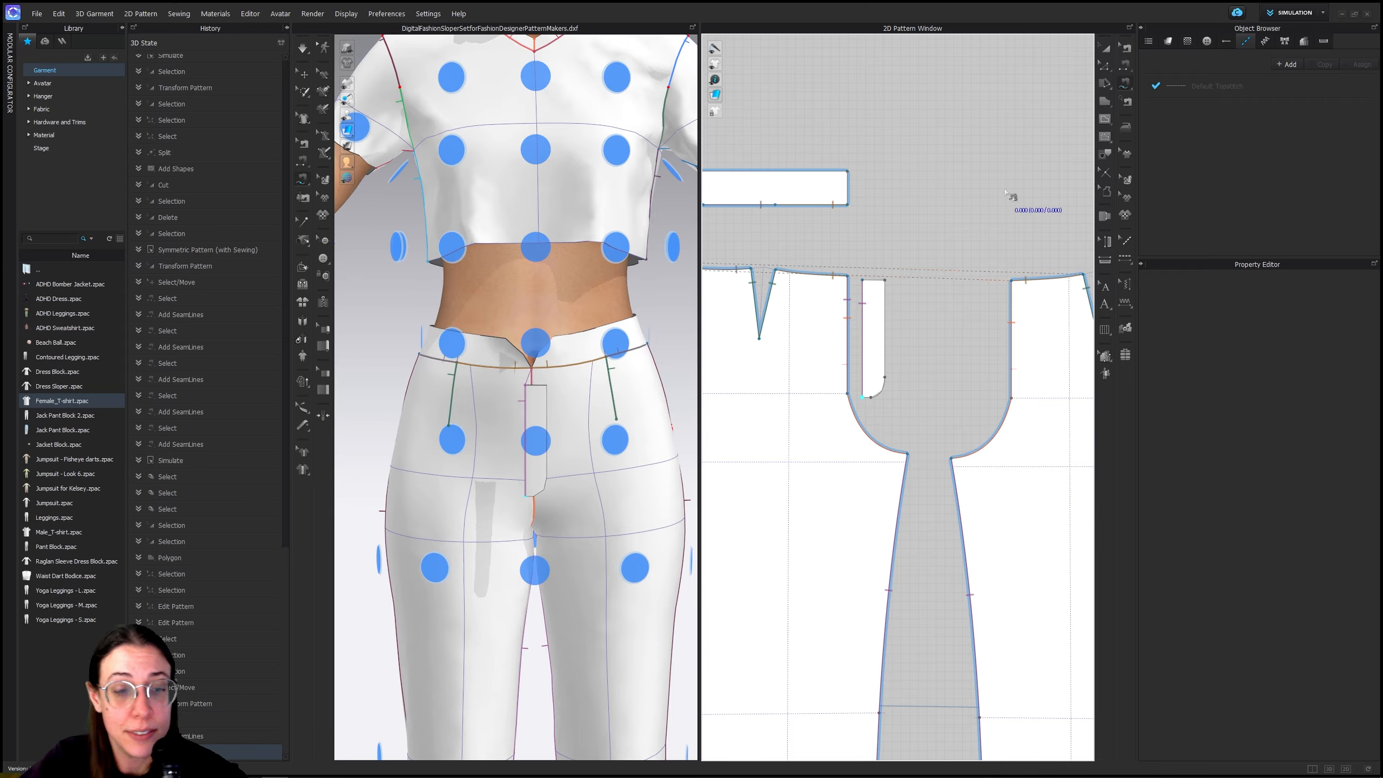
{"action": "left_click", "coordinate": [1105, 48]}
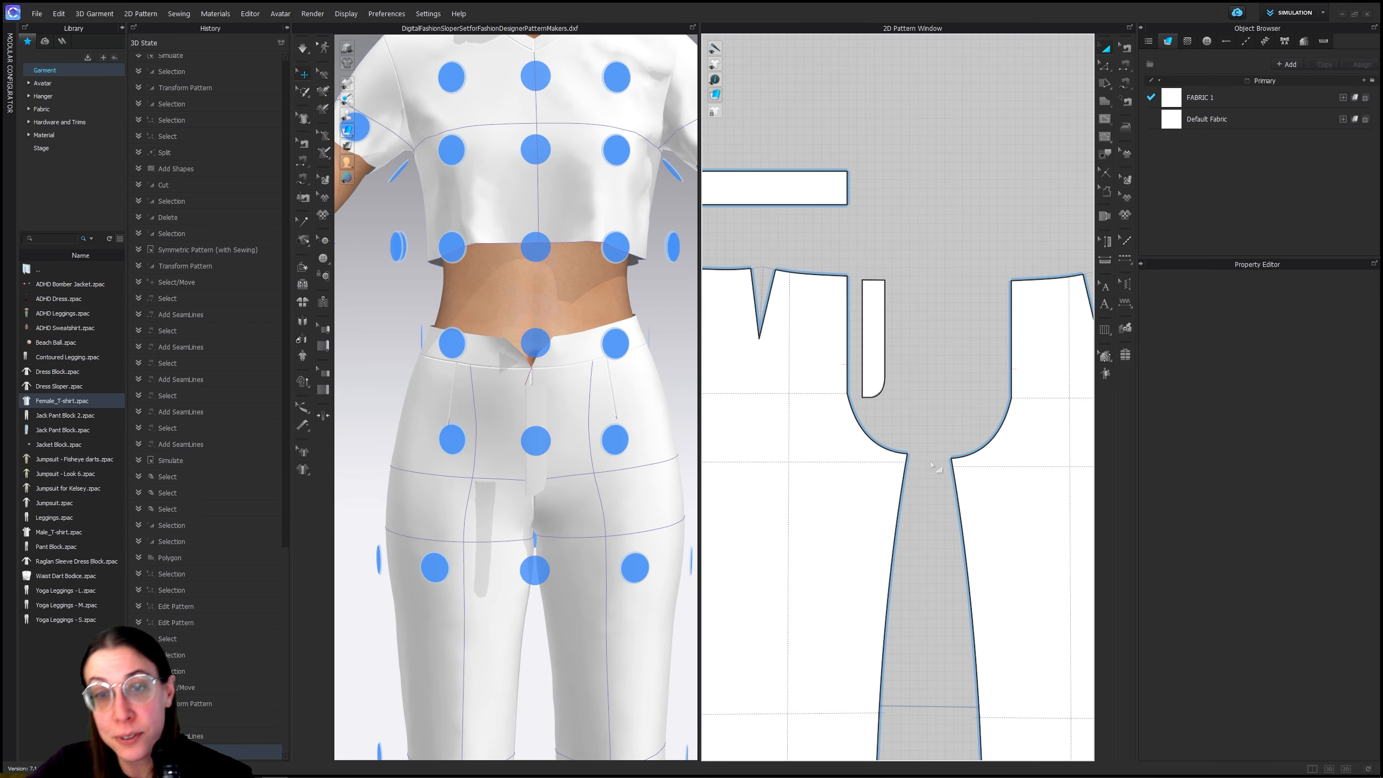
Shorten the seam joining the two center-front edges so it only covers the crotch curve below the fly, about 4.13 in long
{"action": "left_click", "coordinate": [1126, 48]}
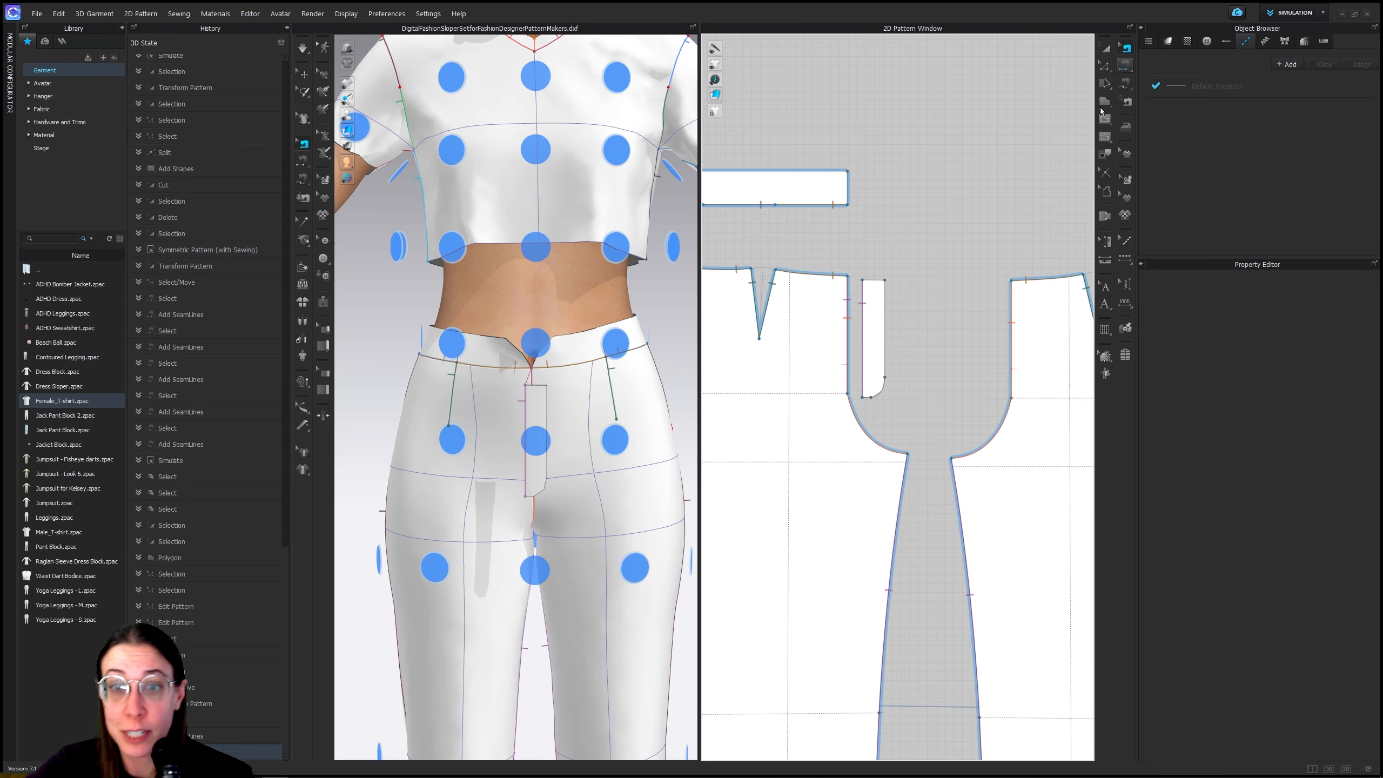
{"action": "left_click", "coordinate": [854, 282]}
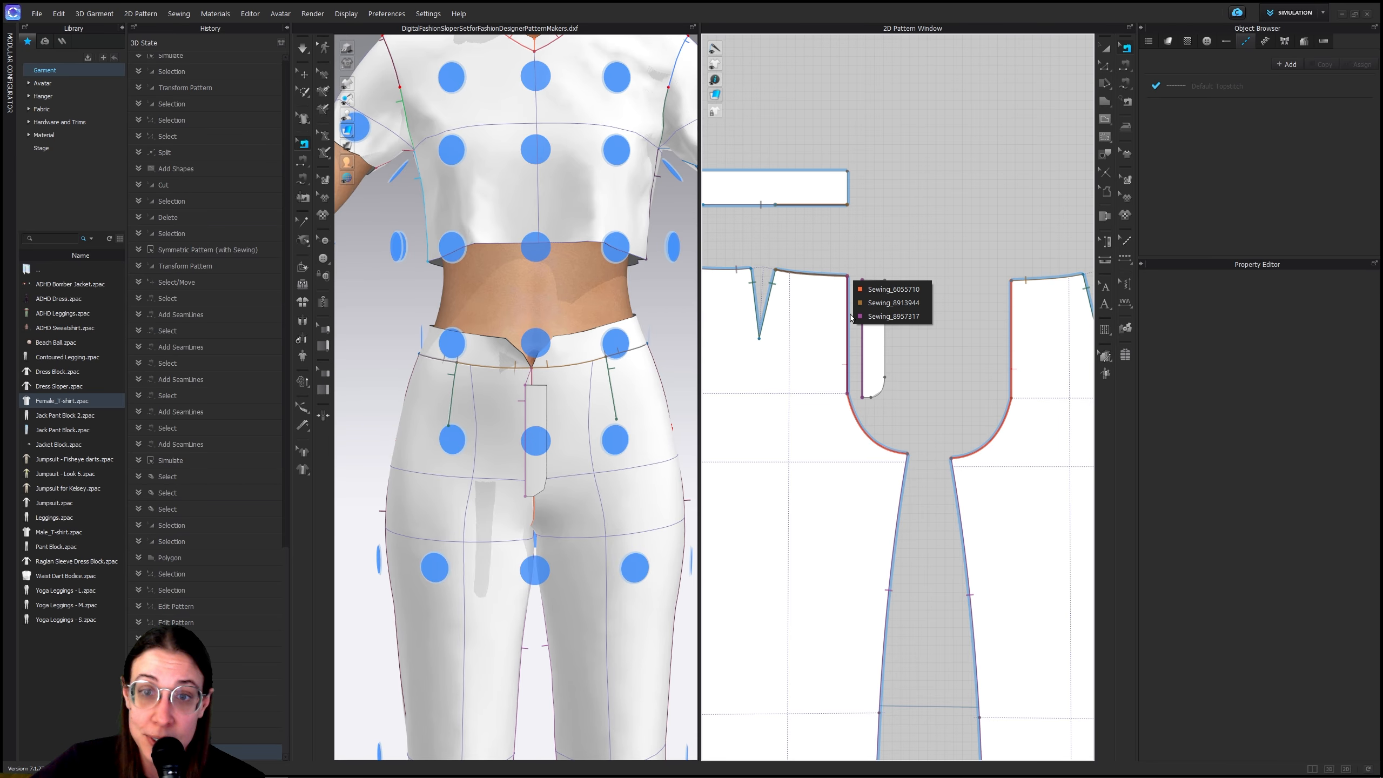
{"action": "left_click", "coordinate": [893, 289]}
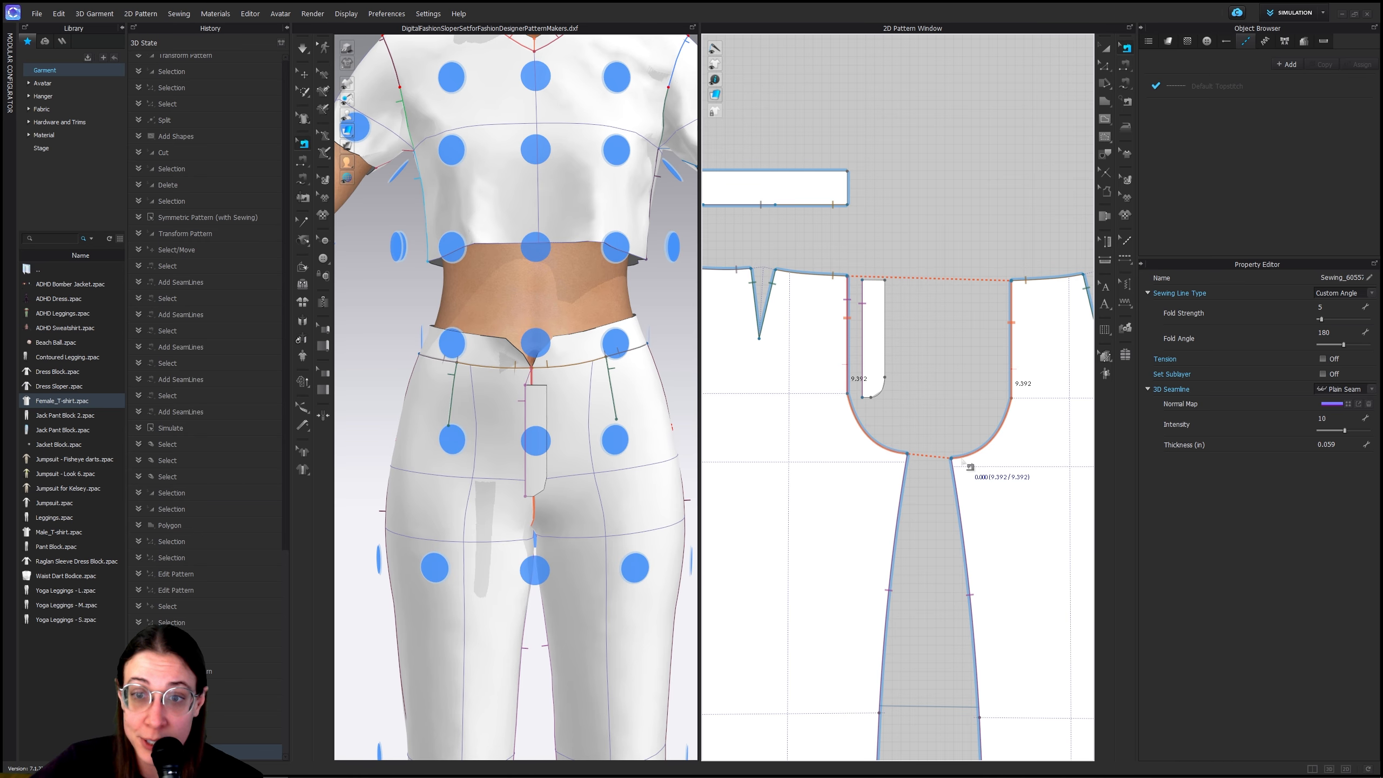
{"action": "left_click_drag", "start_coordinate": [1013, 283], "coordinate": [1014, 401]}
{"action": "left_click_drag", "start_coordinate": [846, 277], "coordinate": [847, 394]}
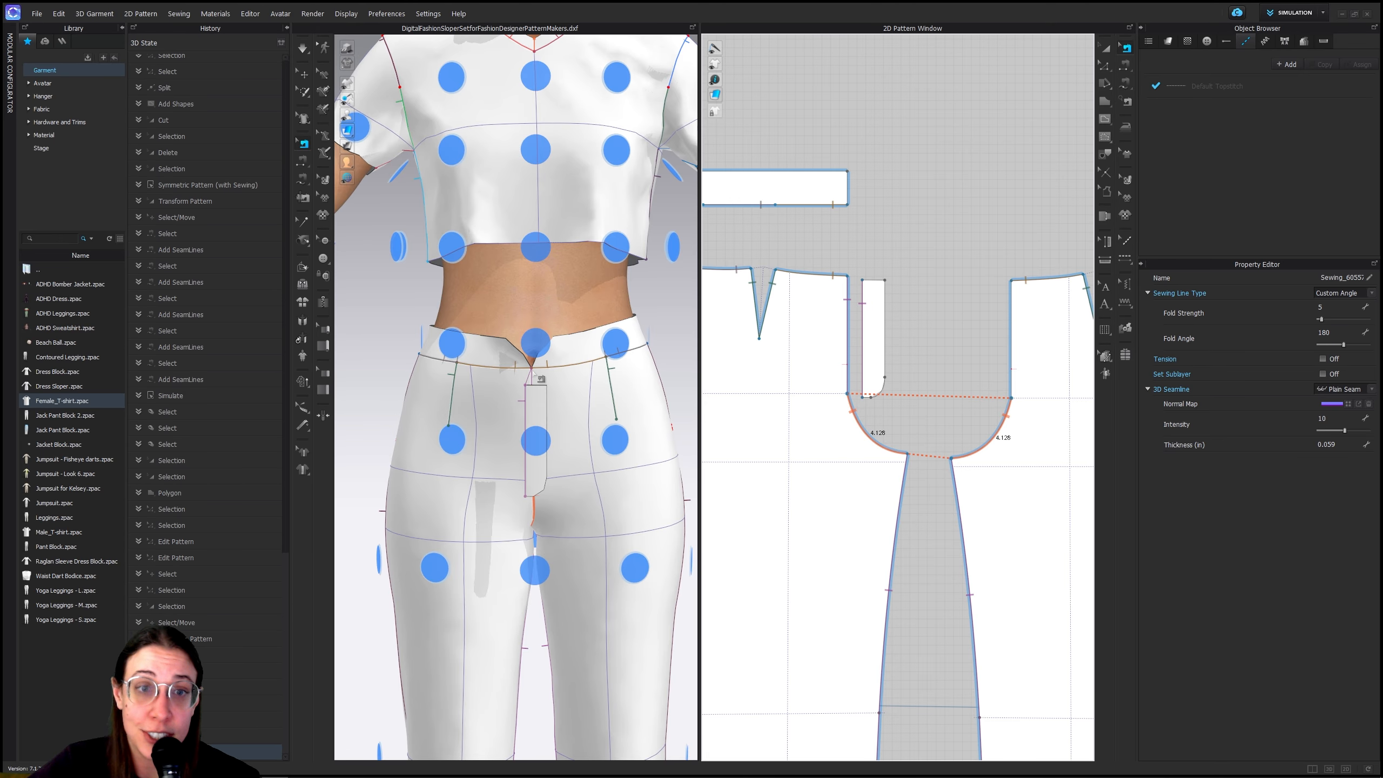
Simulate the pants with the fly opening unsewn and pull the loose waistband and front edge toward the center front
{"action": "left_click", "coordinate": [303, 50]}
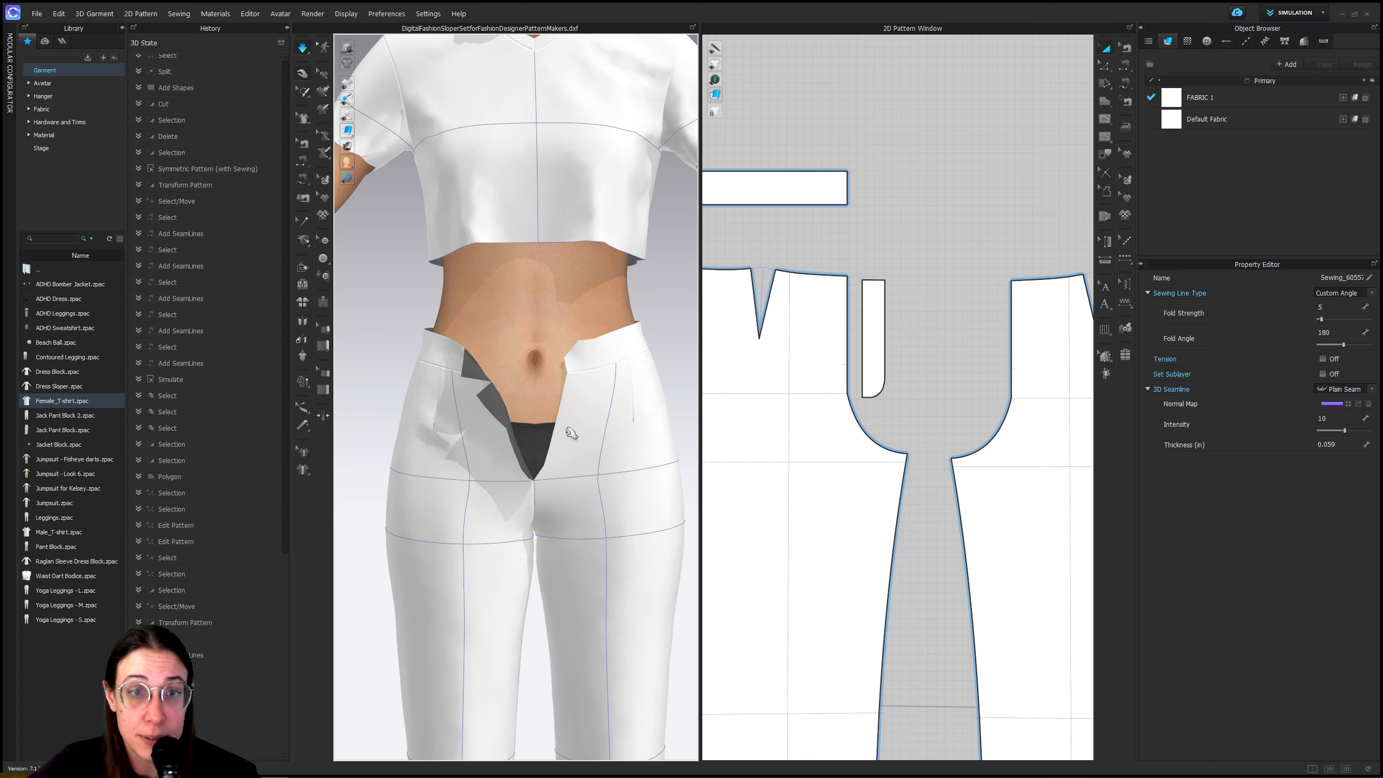
{"action": "right_click_drag", "start_coordinate": [575, 395], "coordinate": [563, 427]}
{"action": "left_click_drag", "start_coordinate": [489, 369], "coordinate": [539, 330]}
{"action": "left_click_drag", "start_coordinate": [520, 386], "coordinate": [559, 357]}
{"action": "key", "text": "b"}
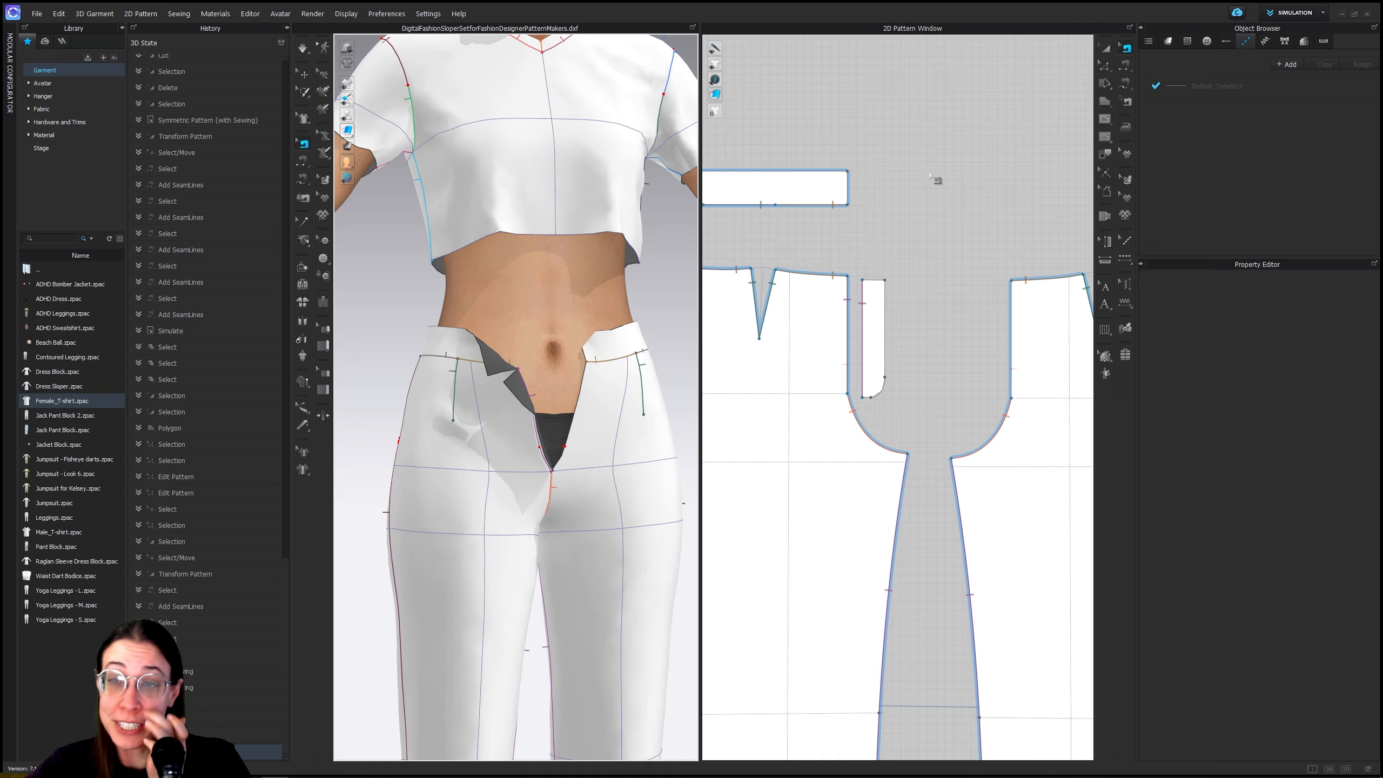
Draw a small rectangular extension piece against the waistband's center-front end, roughly matching the waistband's height
{"action": "left_click", "coordinate": [1105, 102]}
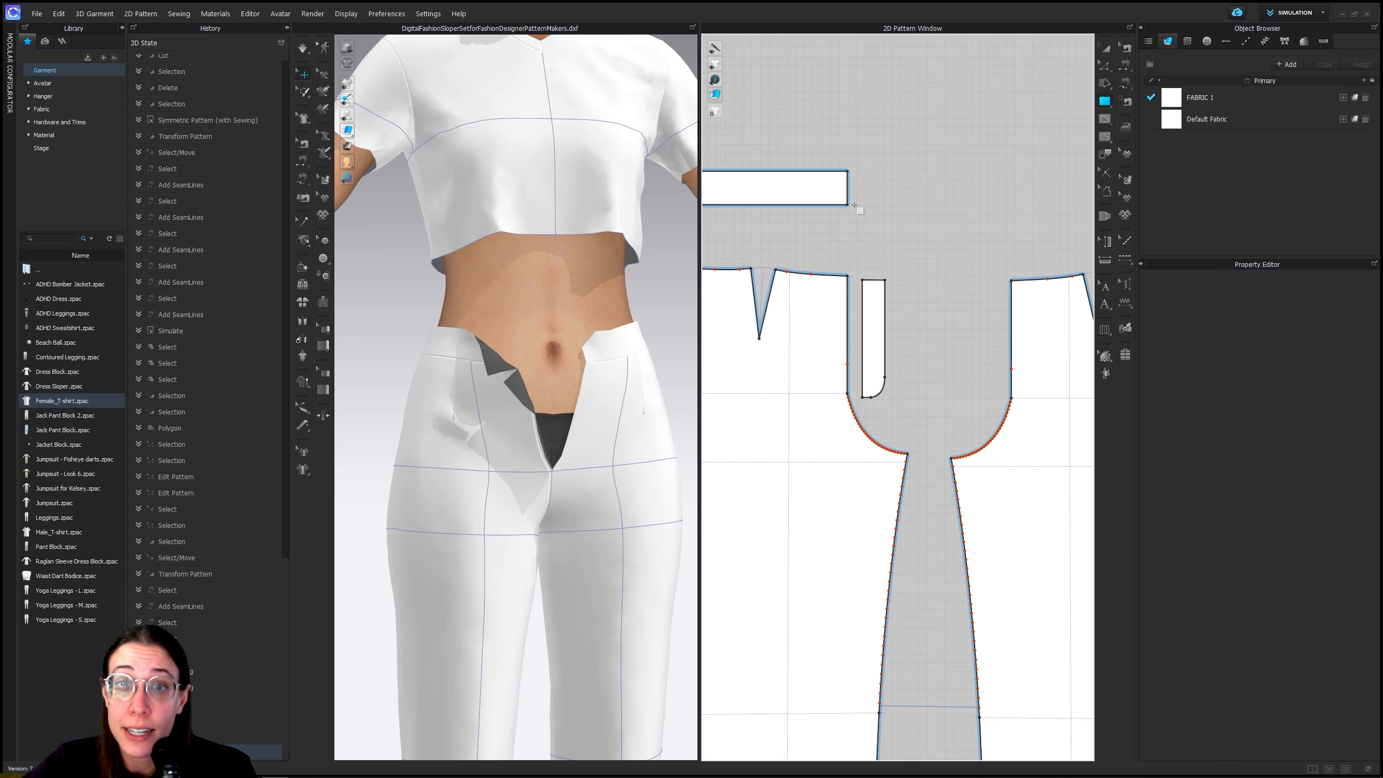
{"action": "scroll", "coordinate": [854, 205], "scroll_direction": "up", "scroll_amount": 3}
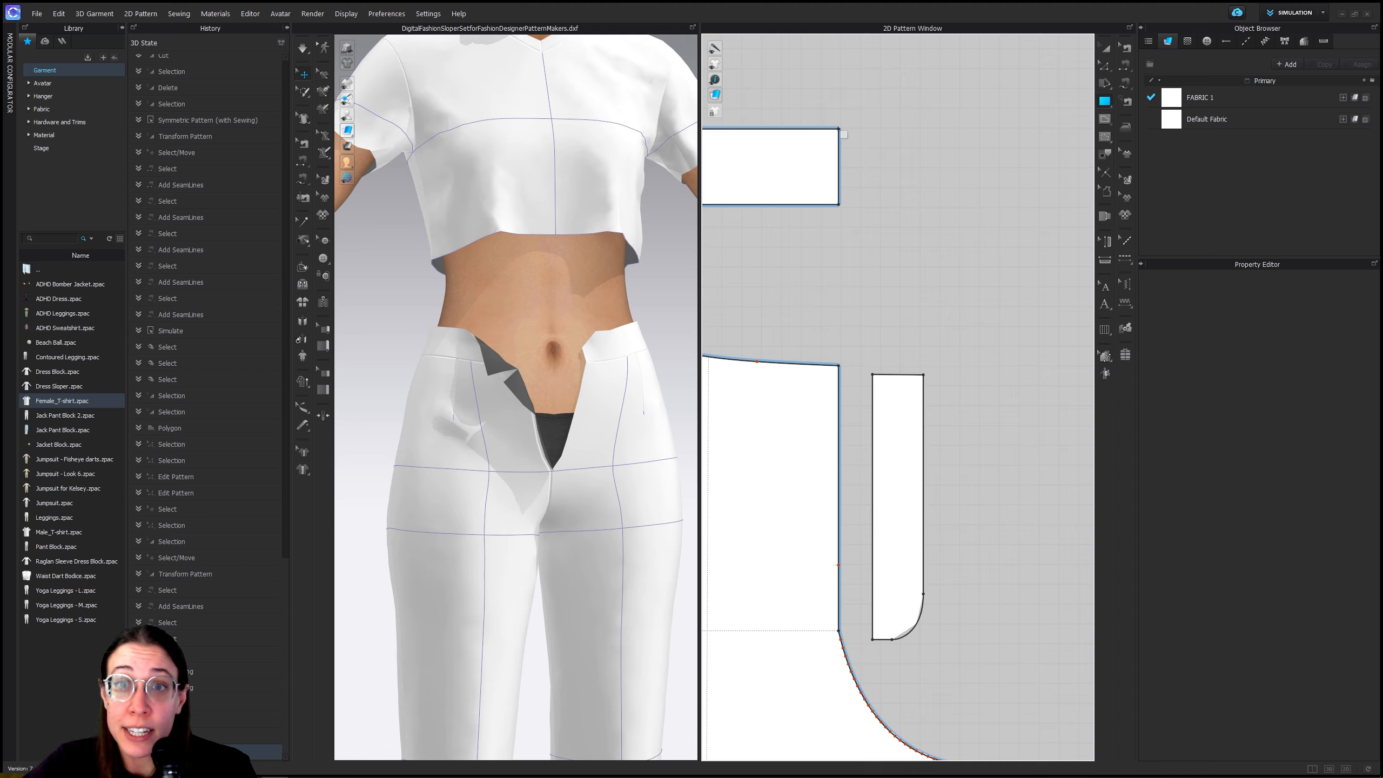
{"action": "left_click_drag", "start_coordinate": [839, 129], "coordinate": [885, 211]}
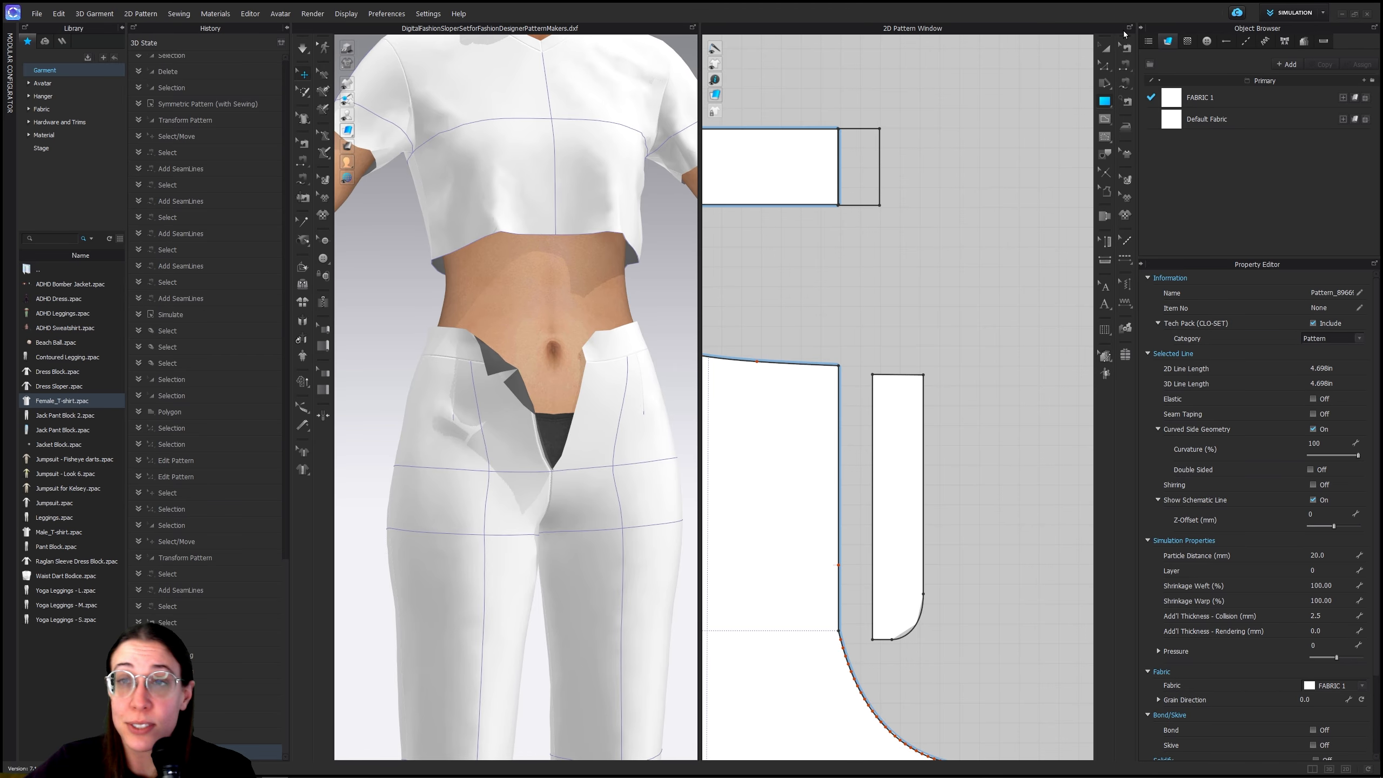
Align the extension's lower edge with the waistband for a 1.5 in height, and widen the piece by moving its outer edge outward
{"action": "left_click", "coordinate": [1108, 66]}
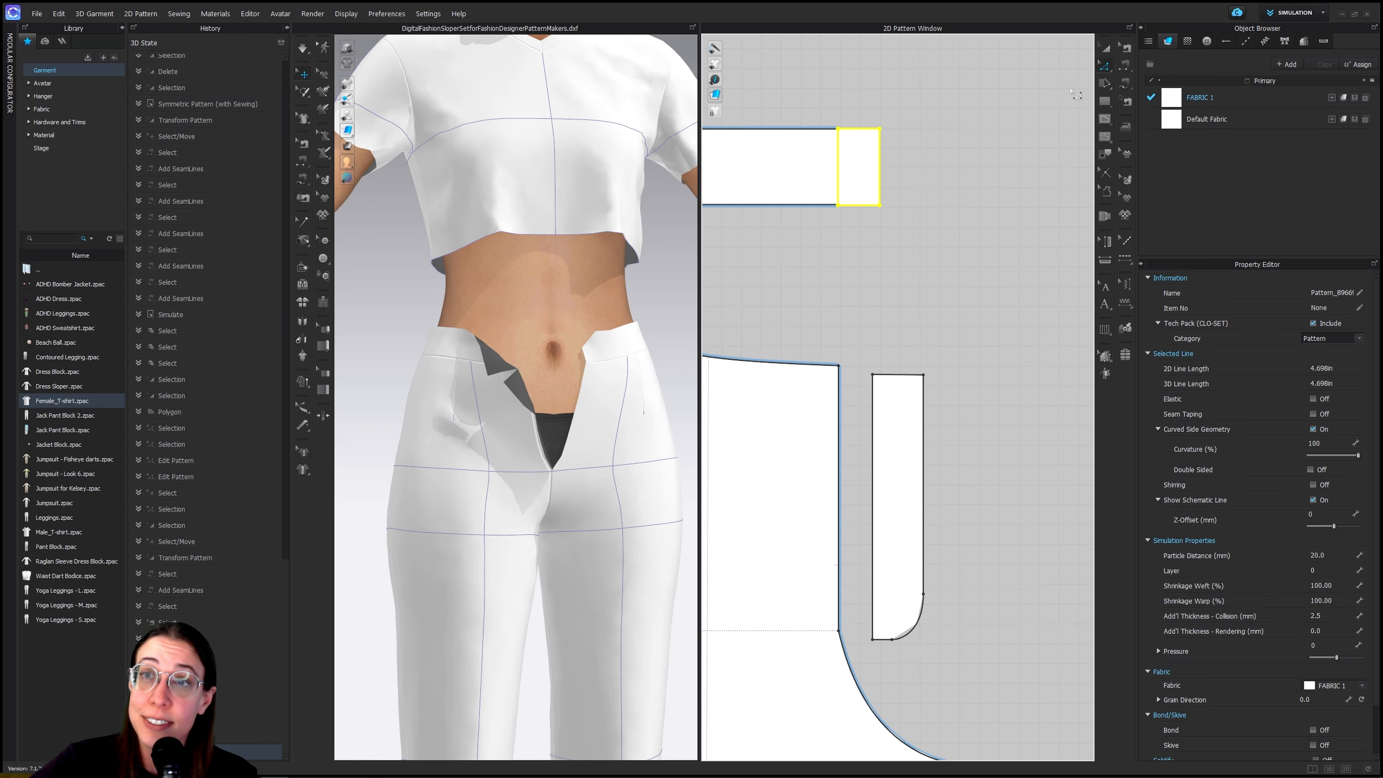
{"action": "left_click", "coordinate": [861, 165]}
{"action": "scroll", "coordinate": [854, 136], "scroll_direction": "up", "scroll_amount": 5}
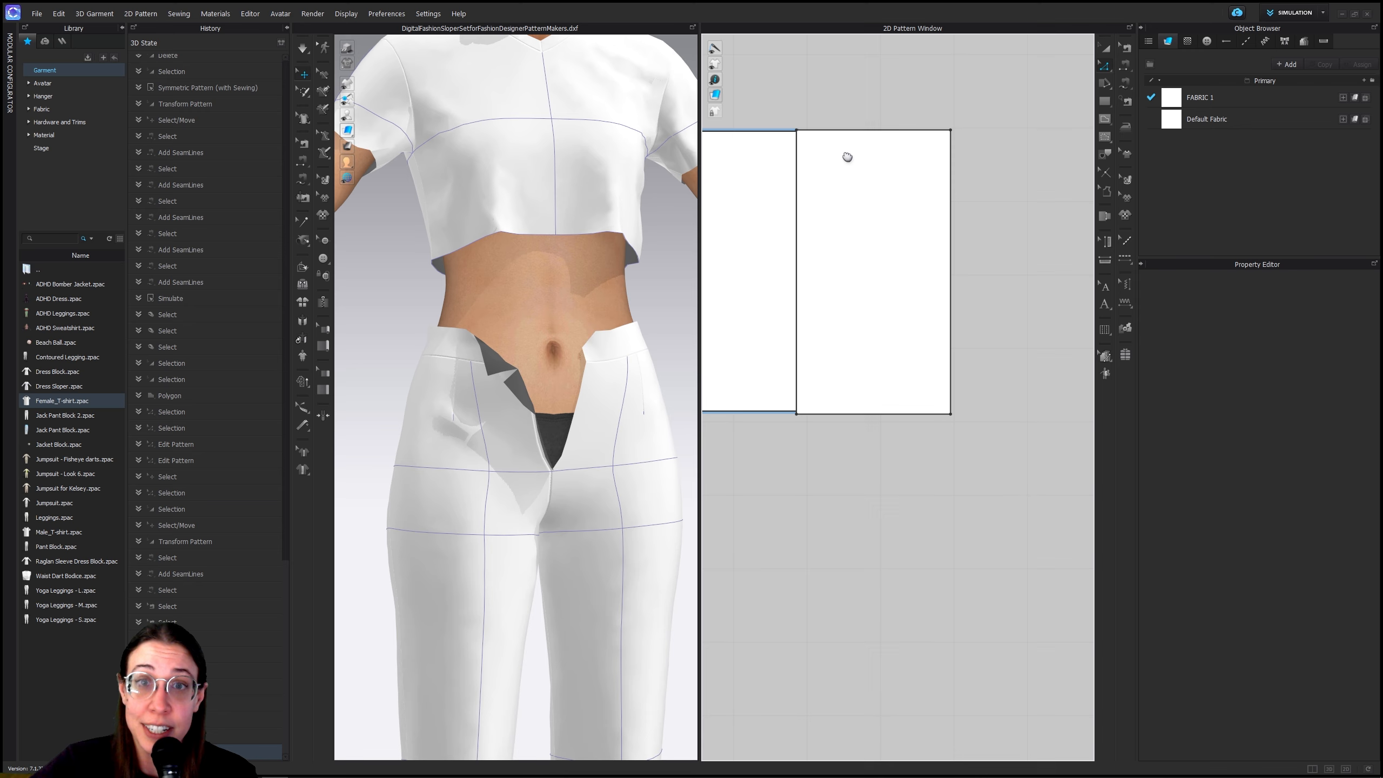
{"action": "left_click", "coordinate": [875, 149]}
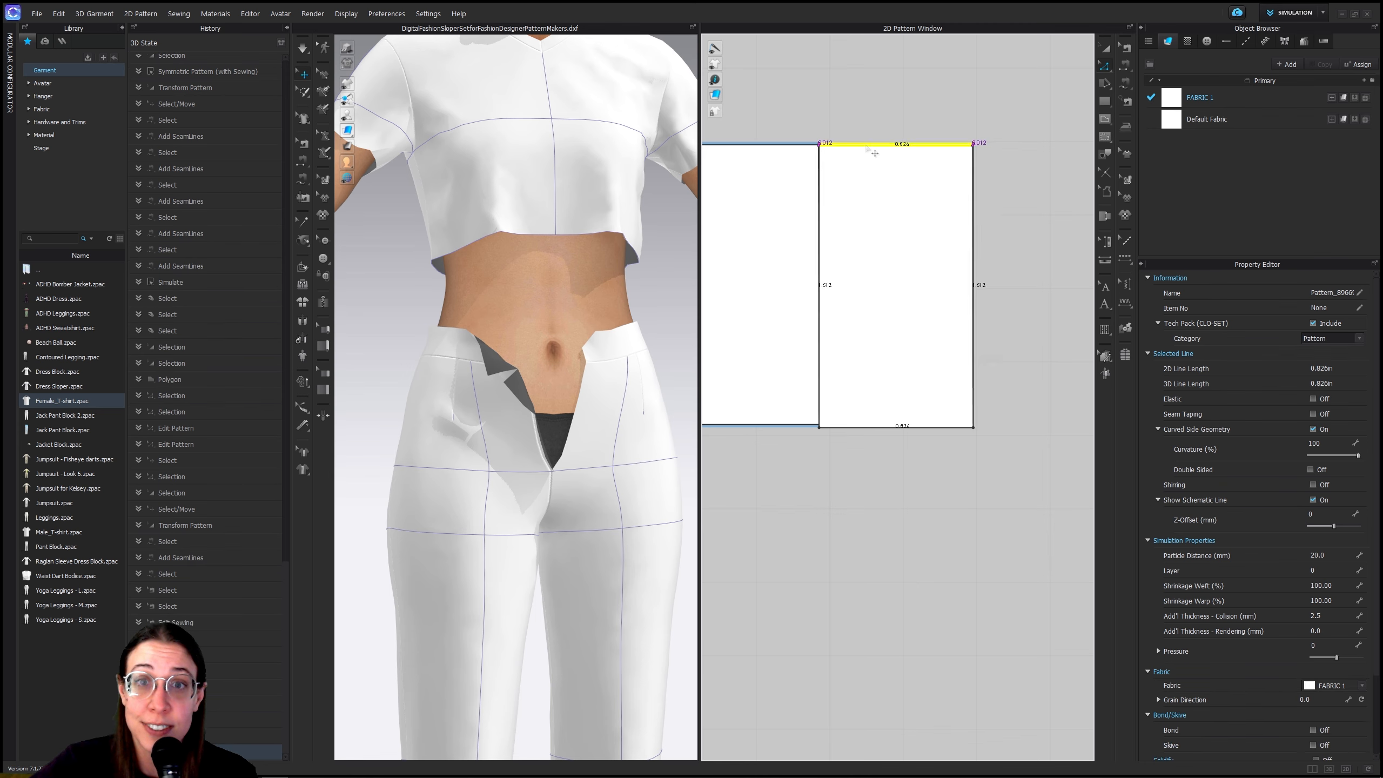
{"action": "left_click", "coordinate": [873, 427]}
{"action": "left_click_drag", "start_coordinate": [865, 423], "coordinate": [865, 421]}
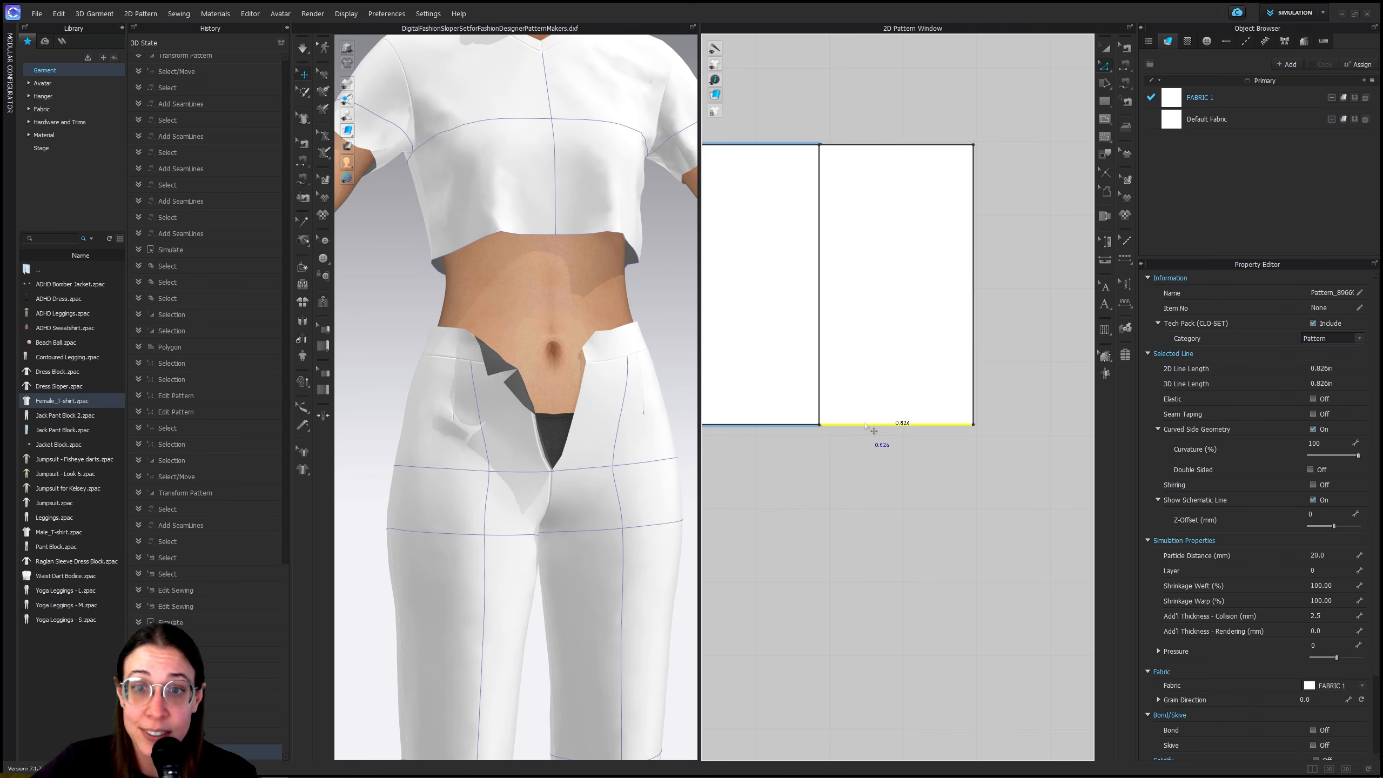
{"action": "left_click_drag", "start_coordinate": [976, 343], "coordinate": [1007, 336]}
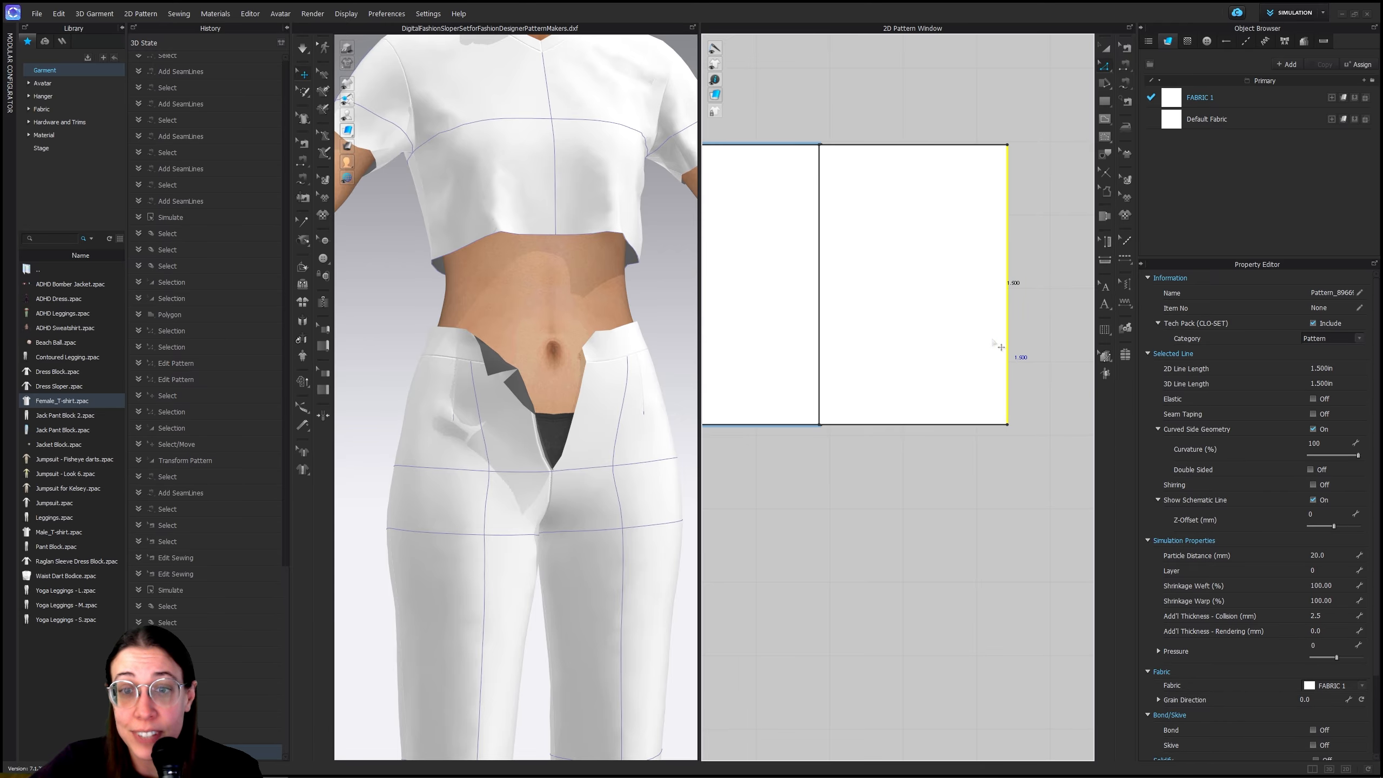
{"action": "scroll", "coordinate": [952, 401], "scroll_direction": "down", "scroll_amount": 10}
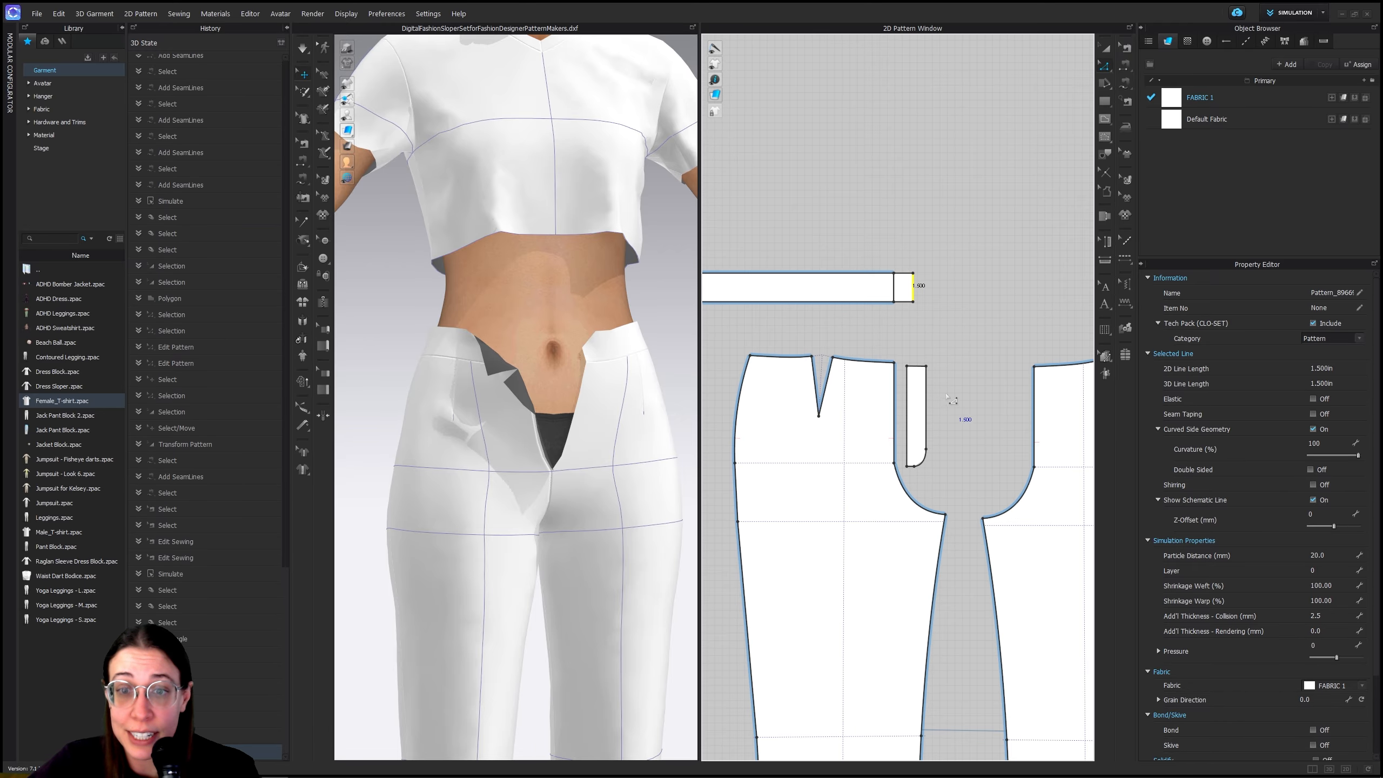
Move the small extension piece clear of the waistband's end, undoing any accidental shift of the waistband itself
{"action": "left_click", "coordinate": [1107, 50]}
{"action": "left_click", "coordinate": [914, 287]}
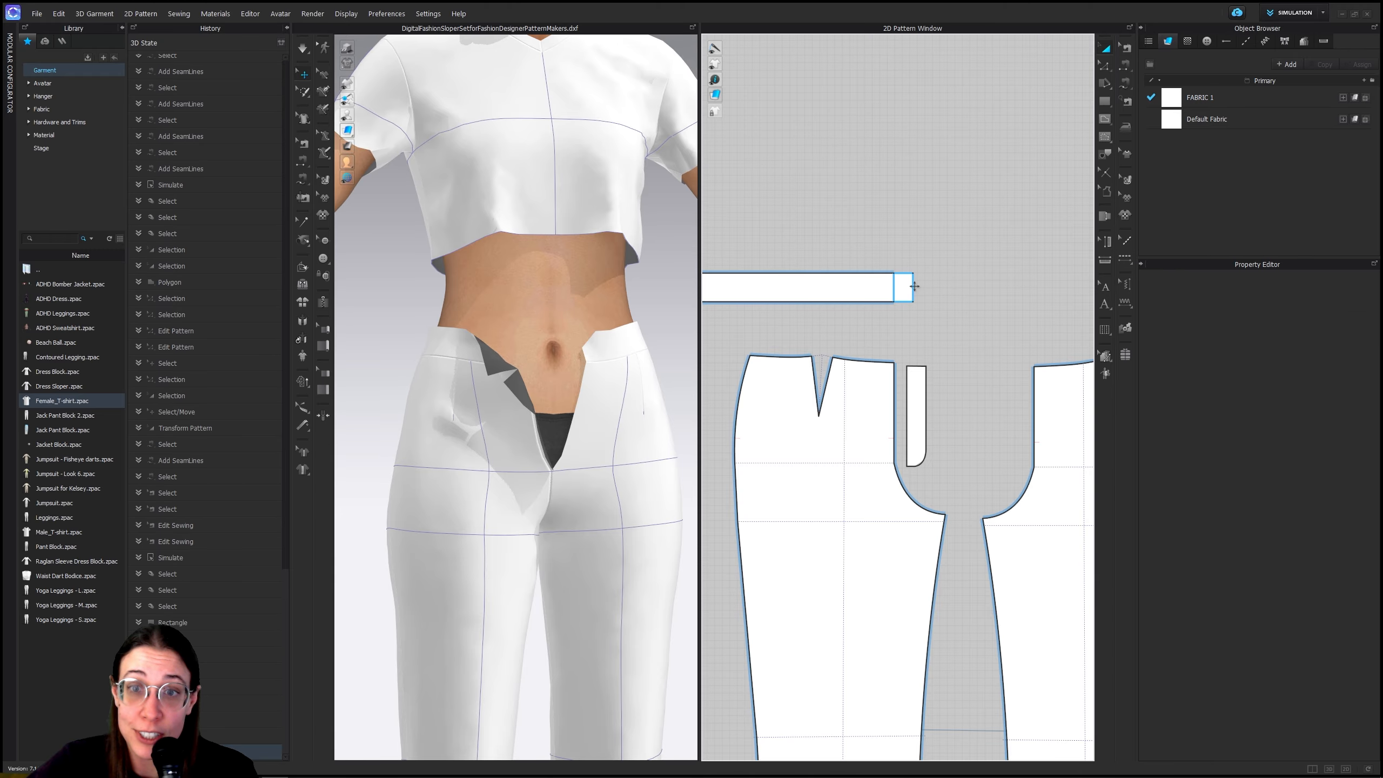
{"action": "left_click_drag", "start_coordinate": [906, 287], "coordinate": [950, 288]}
{"action": "left_click", "coordinate": [874, 287]}
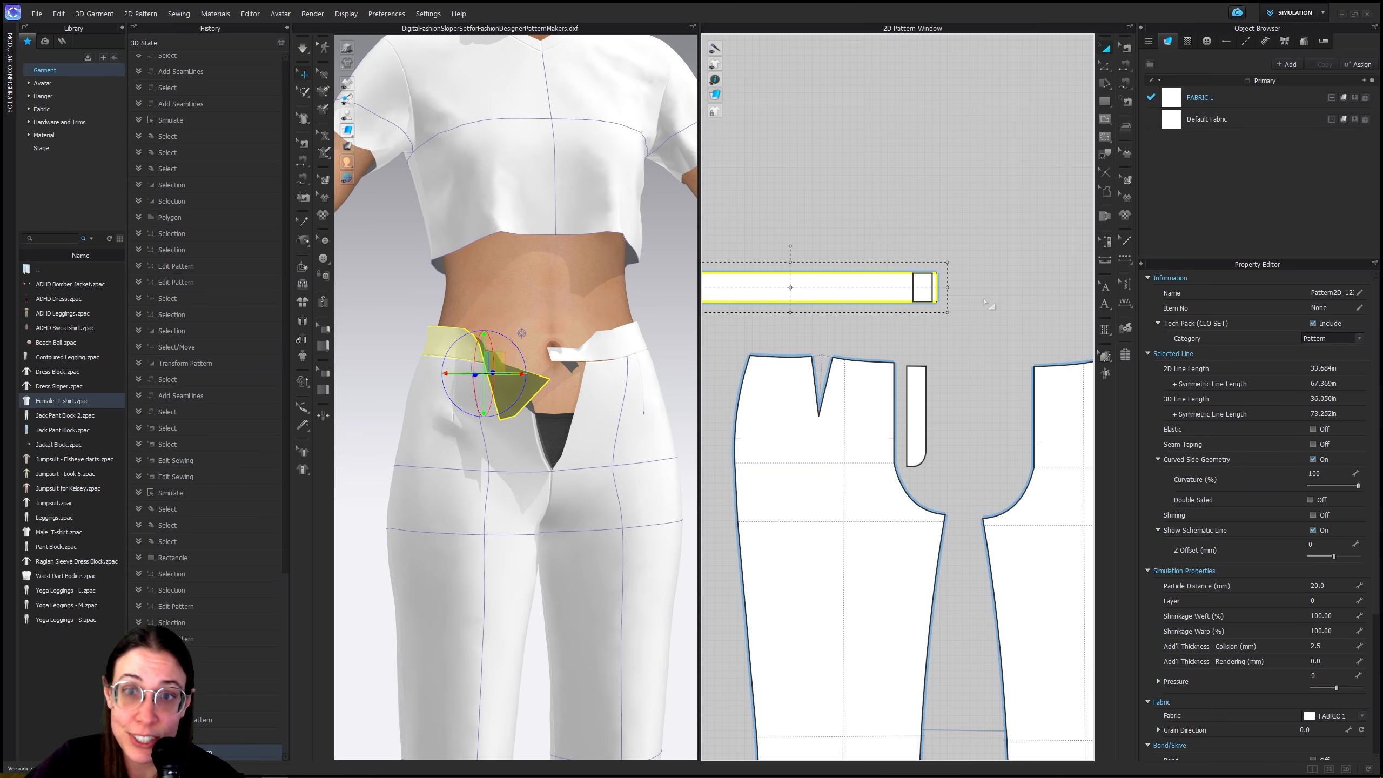
{"action": "key", "text": "ctrl+z"}
{"action": "left_click", "coordinate": [925, 283]}
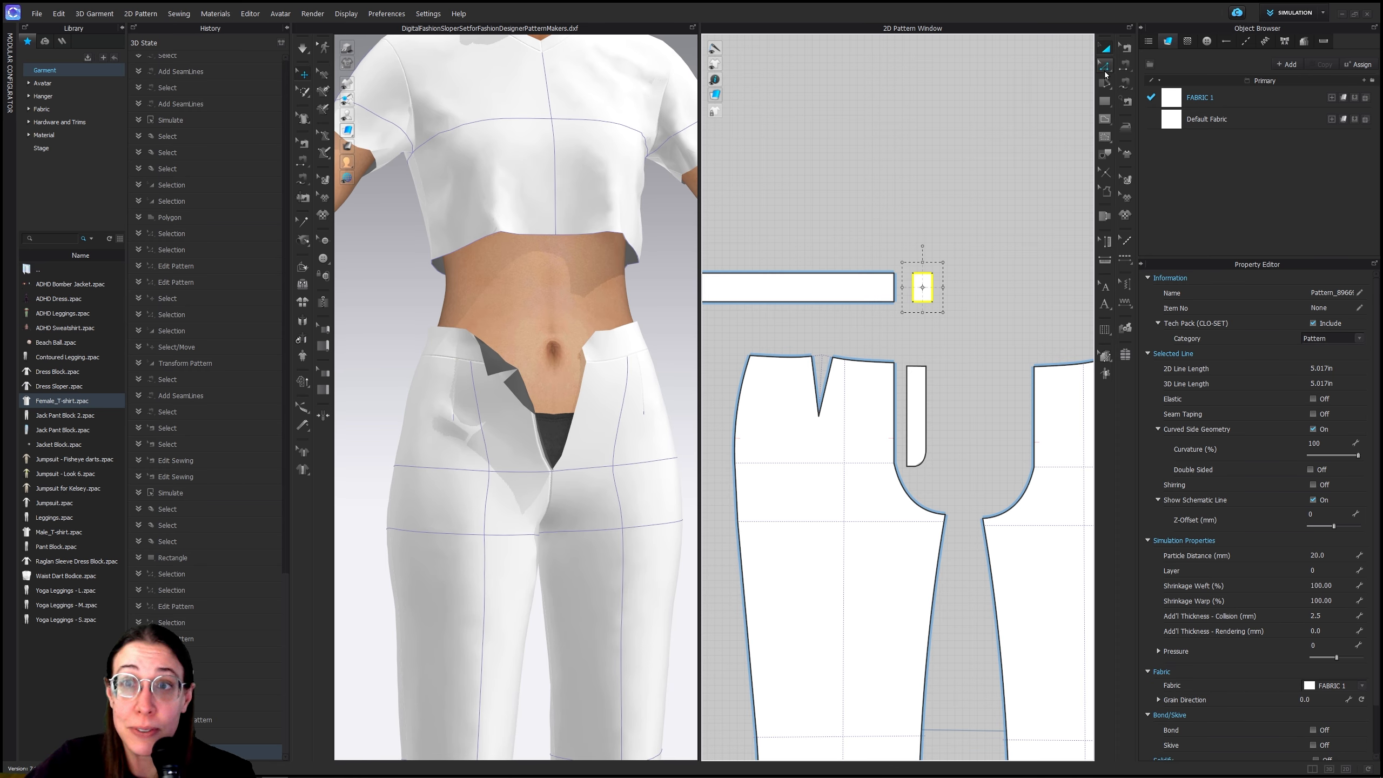
Merge the extension piece's inner edge with the waistband's center-front end so they form one pattern
{"action": "left_click", "coordinate": [1104, 66]}
{"action": "left_click", "coordinate": [913, 284]}
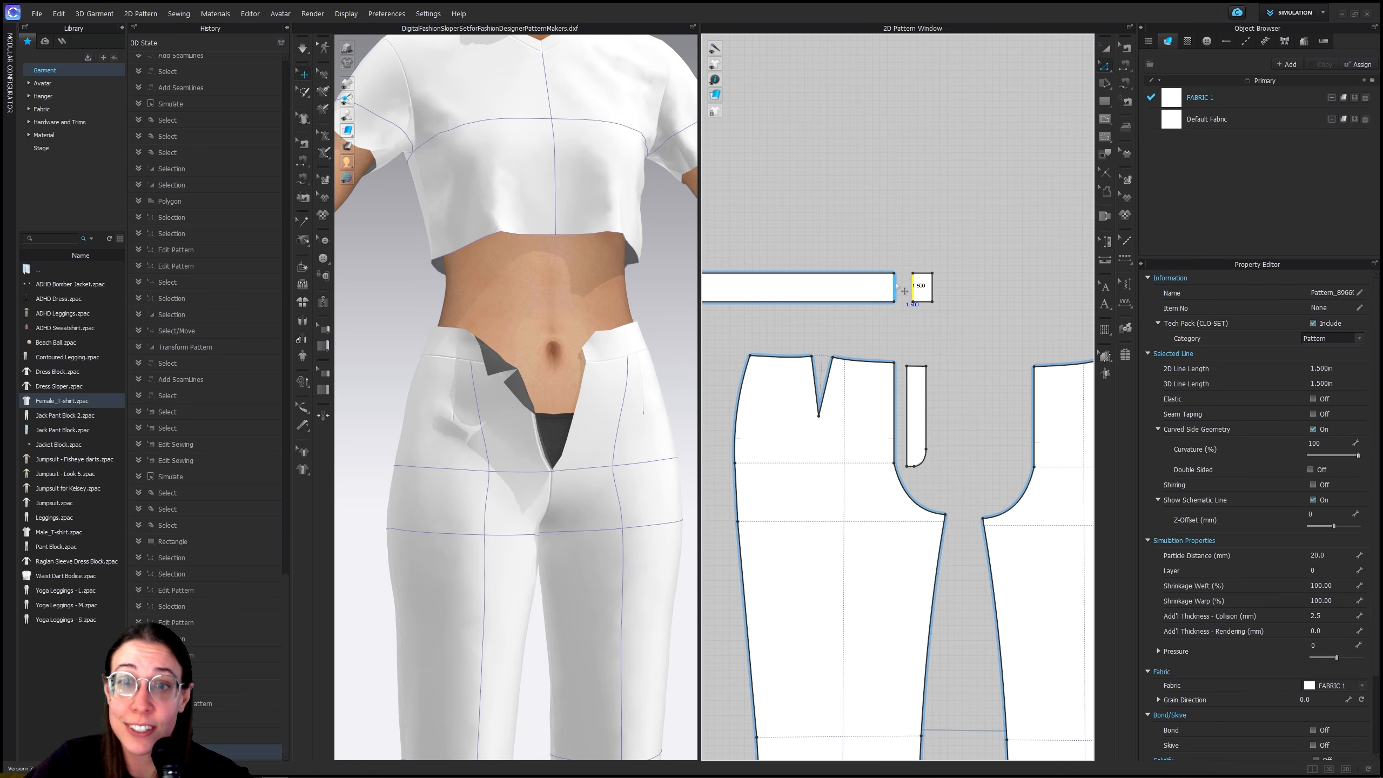
{"action": "scroll", "coordinate": [954, 307], "scroll_direction": "down", "scroll_amount": 4}
{"action": "middle_click_drag", "start_coordinate": [955, 306], "coordinate": [883, 295]}
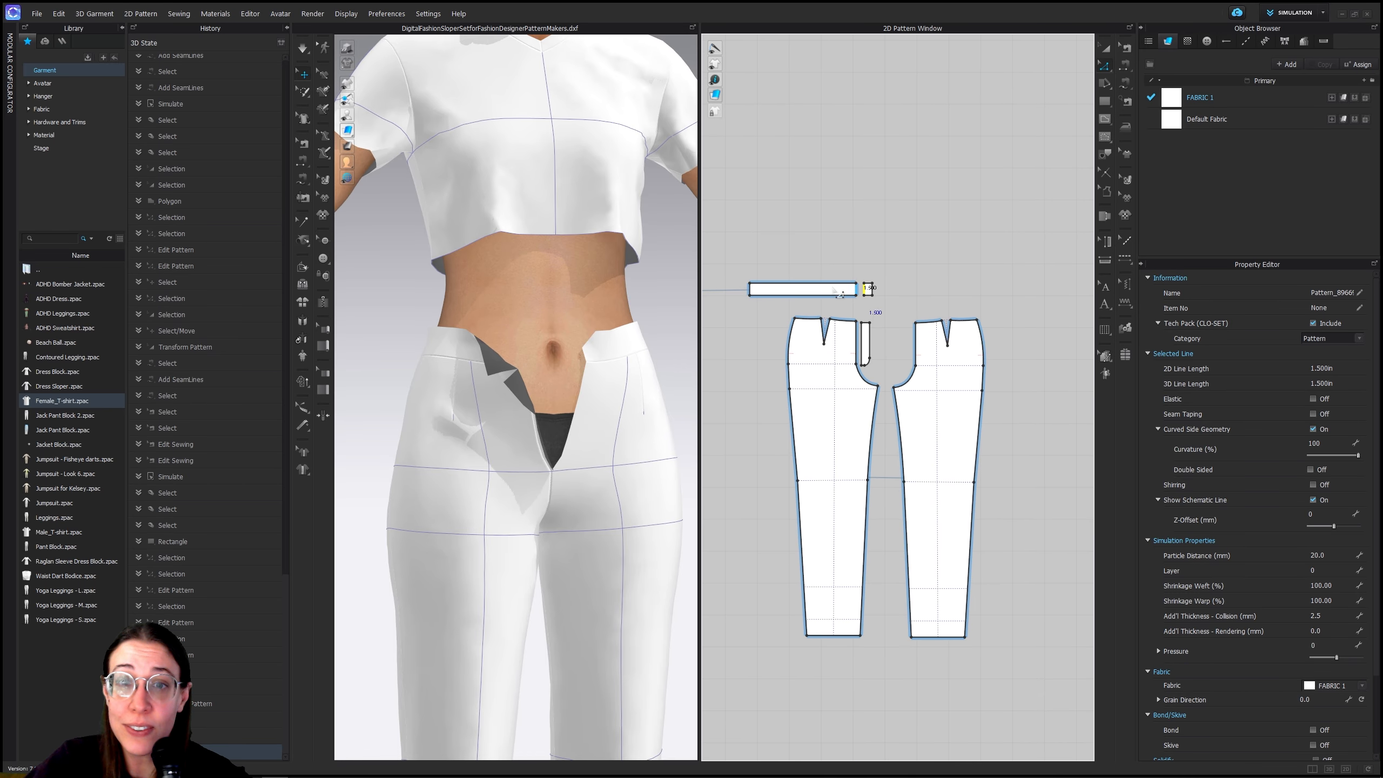
{"action": "left_click", "coordinate": [823, 282]}
{"action": "left_click", "coordinate": [896, 291]}
{"action": "scroll", "coordinate": [899, 295], "scroll_direction": "up", "scroll_amount": 4}
{"action": "left_click", "coordinate": [860, 286]}
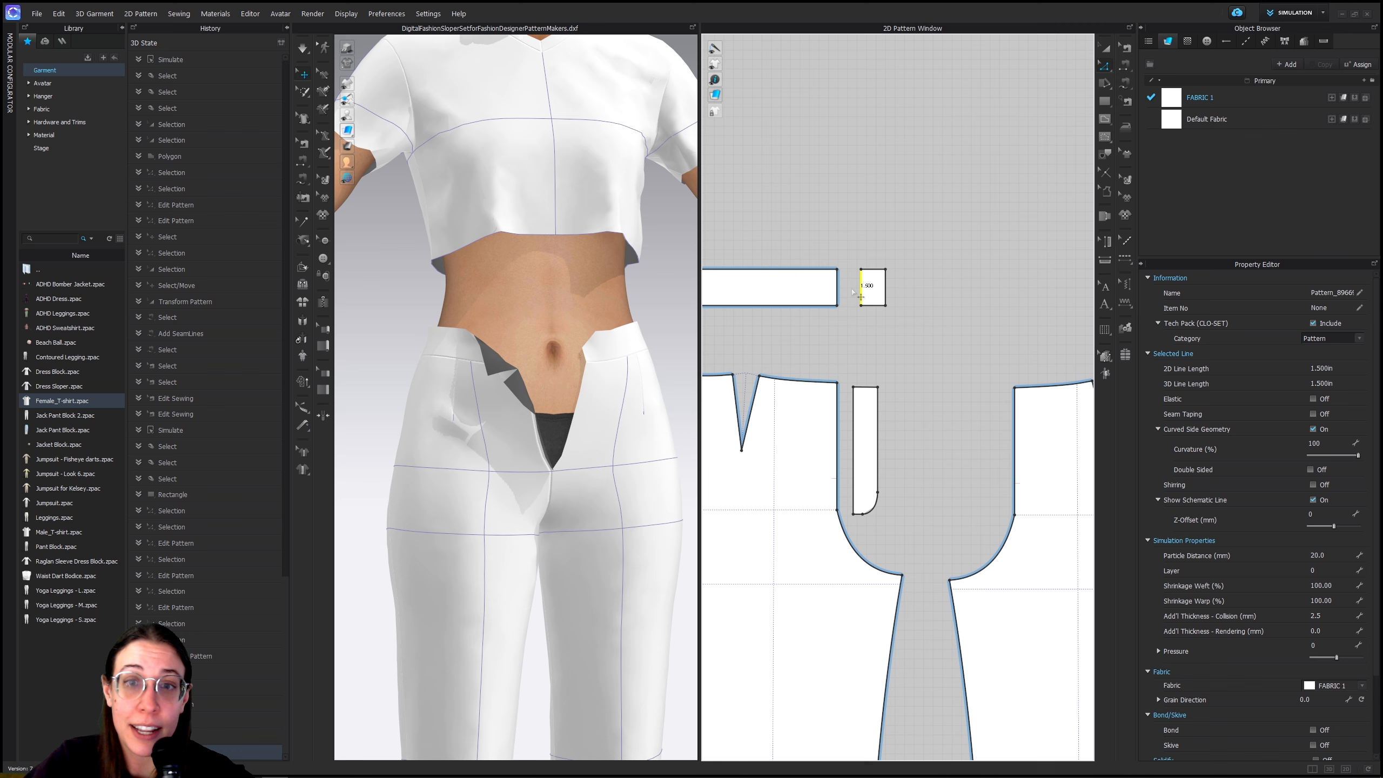
{"action": "left_click", "coordinate": [837, 287], "text": "shift"}
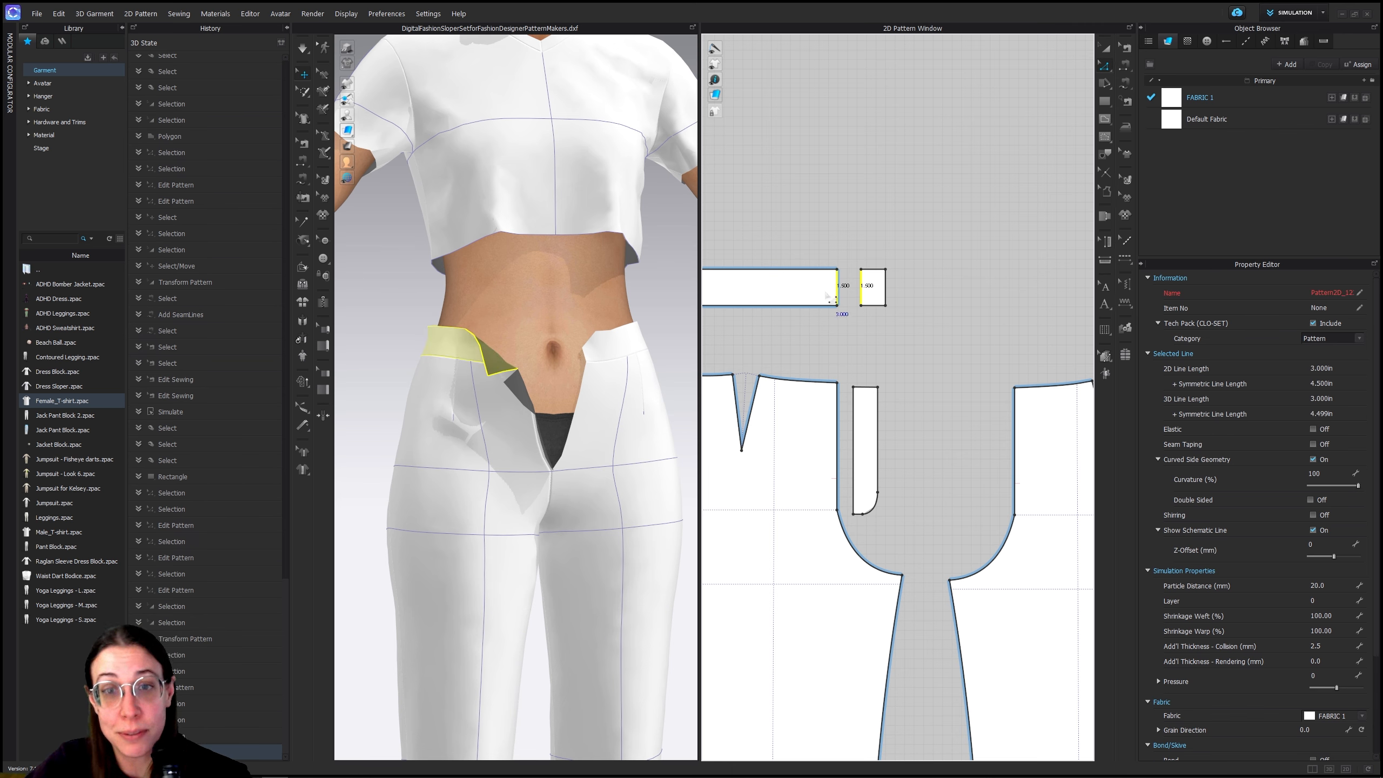
{"action": "right_click", "coordinate": [814, 283]}
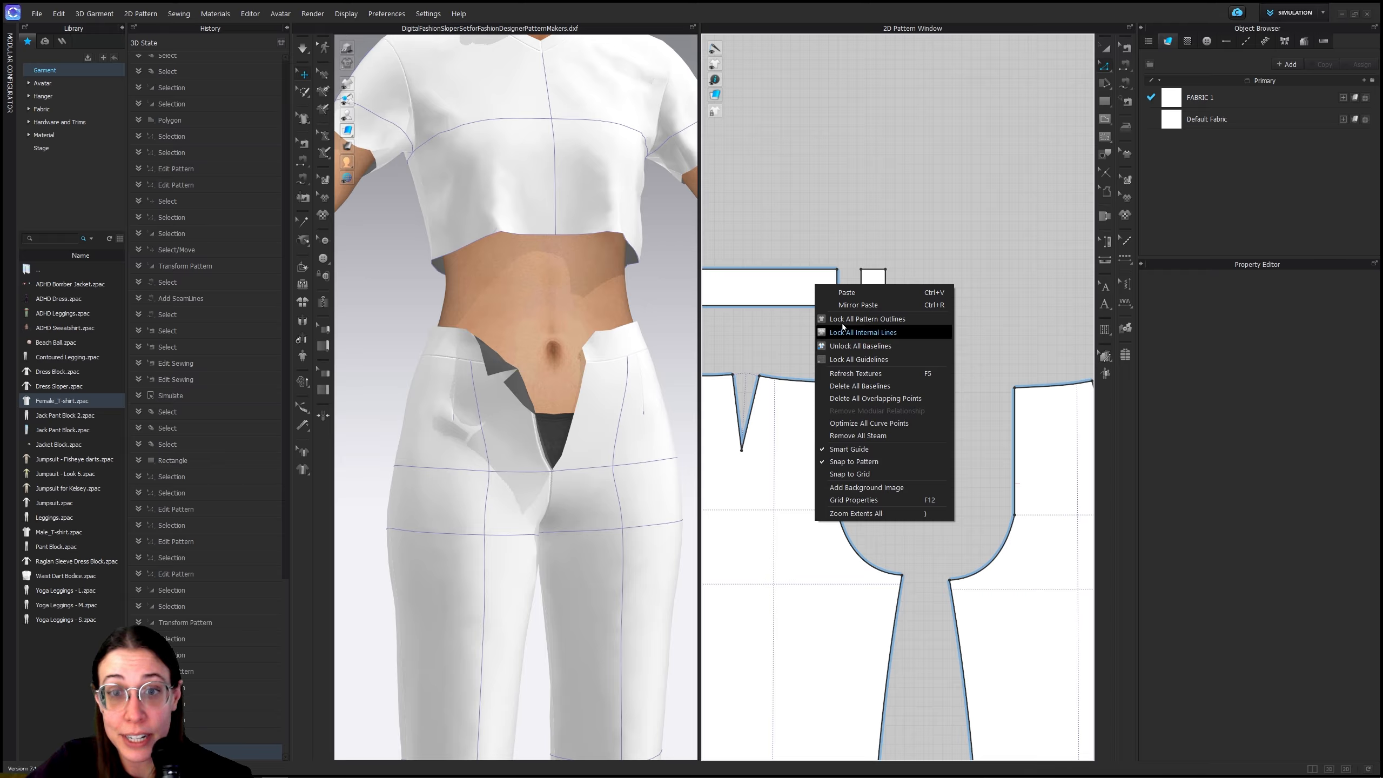
{"action": "left_click", "coordinate": [861, 288]}
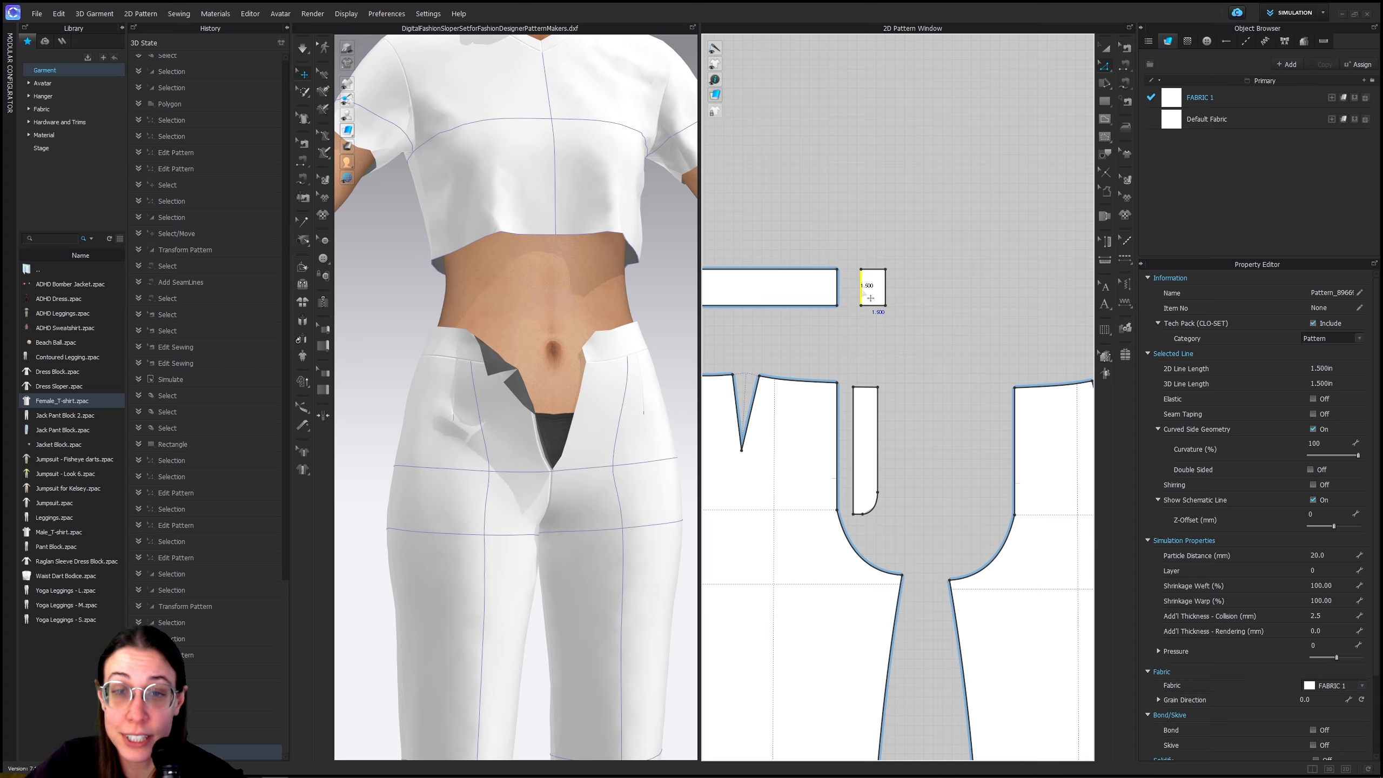
{"action": "left_click", "coordinate": [838, 291], "text": "shift"}
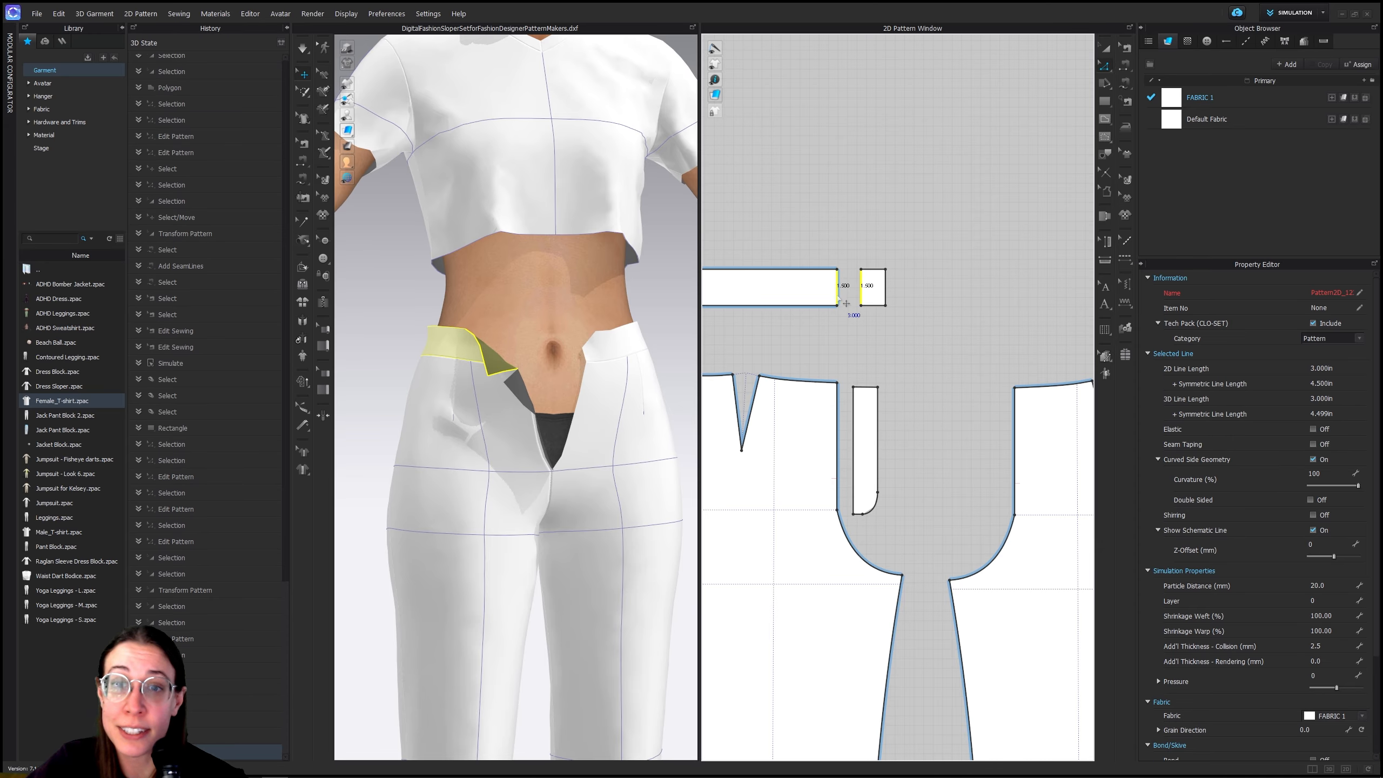
{"action": "right_click", "coordinate": [845, 303]}
{"action": "left_click", "coordinate": [880, 406]}
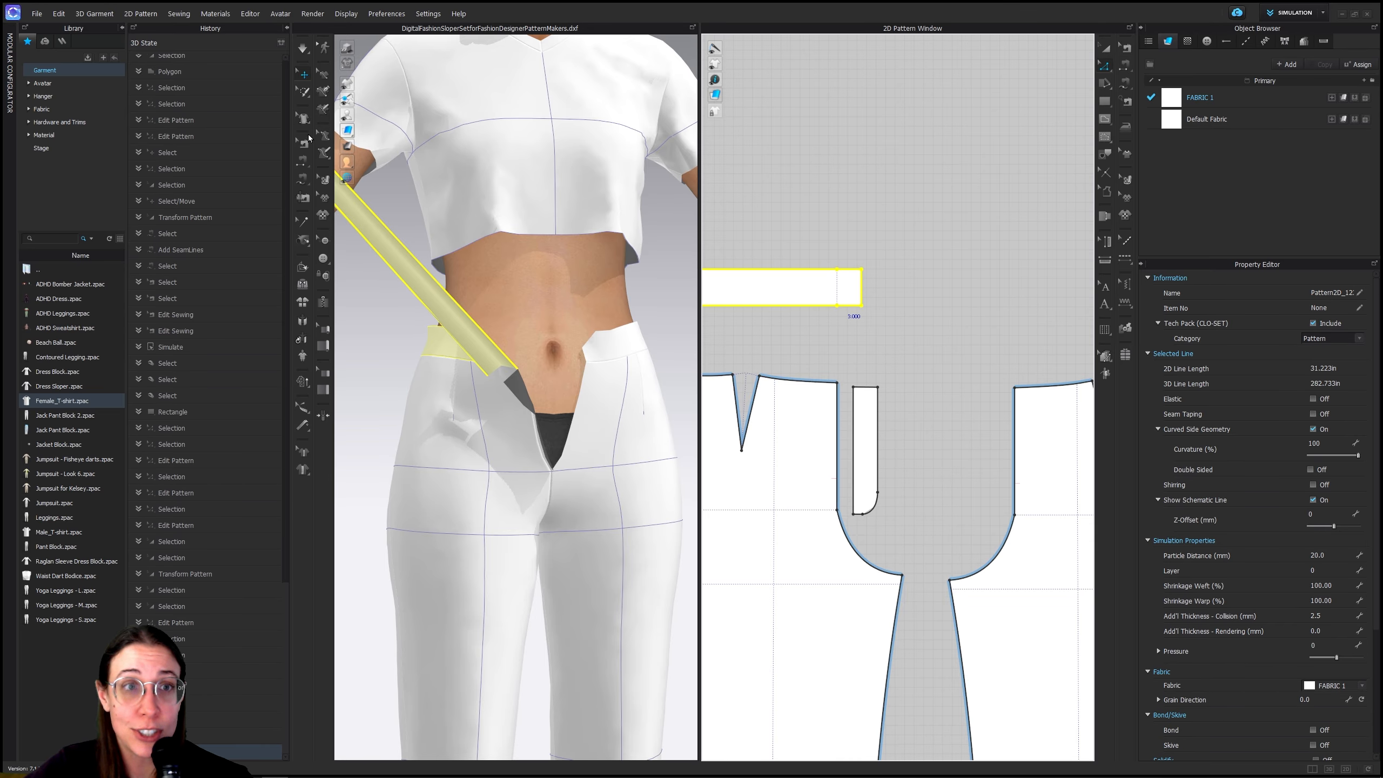
Simulate the garment and pull the extended waistband end outward until it straightens, and stop the simulation
{"action": "left_click", "coordinate": [301, 51]}
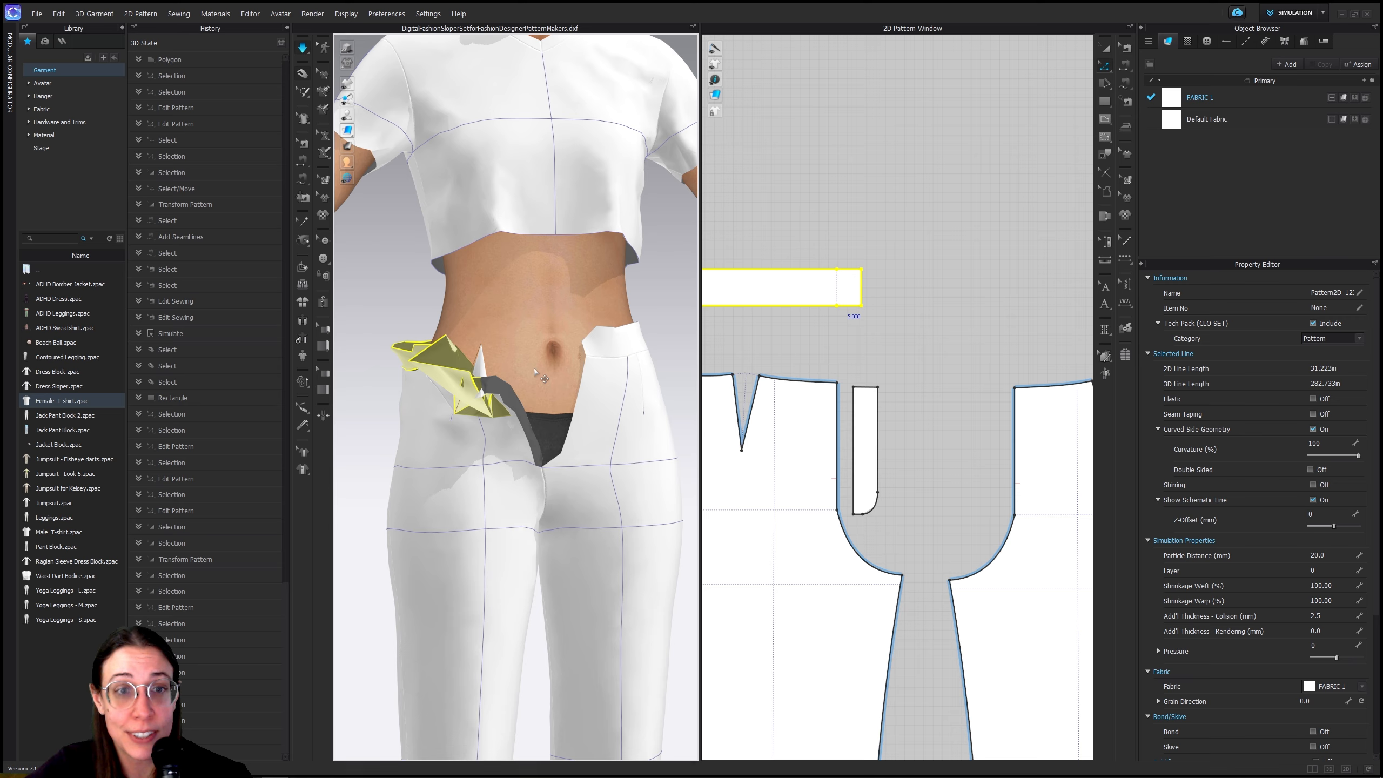
{"action": "left_click_drag", "start_coordinate": [512, 407], "coordinate": [427, 329]}
{"action": "key", "text": "space"}
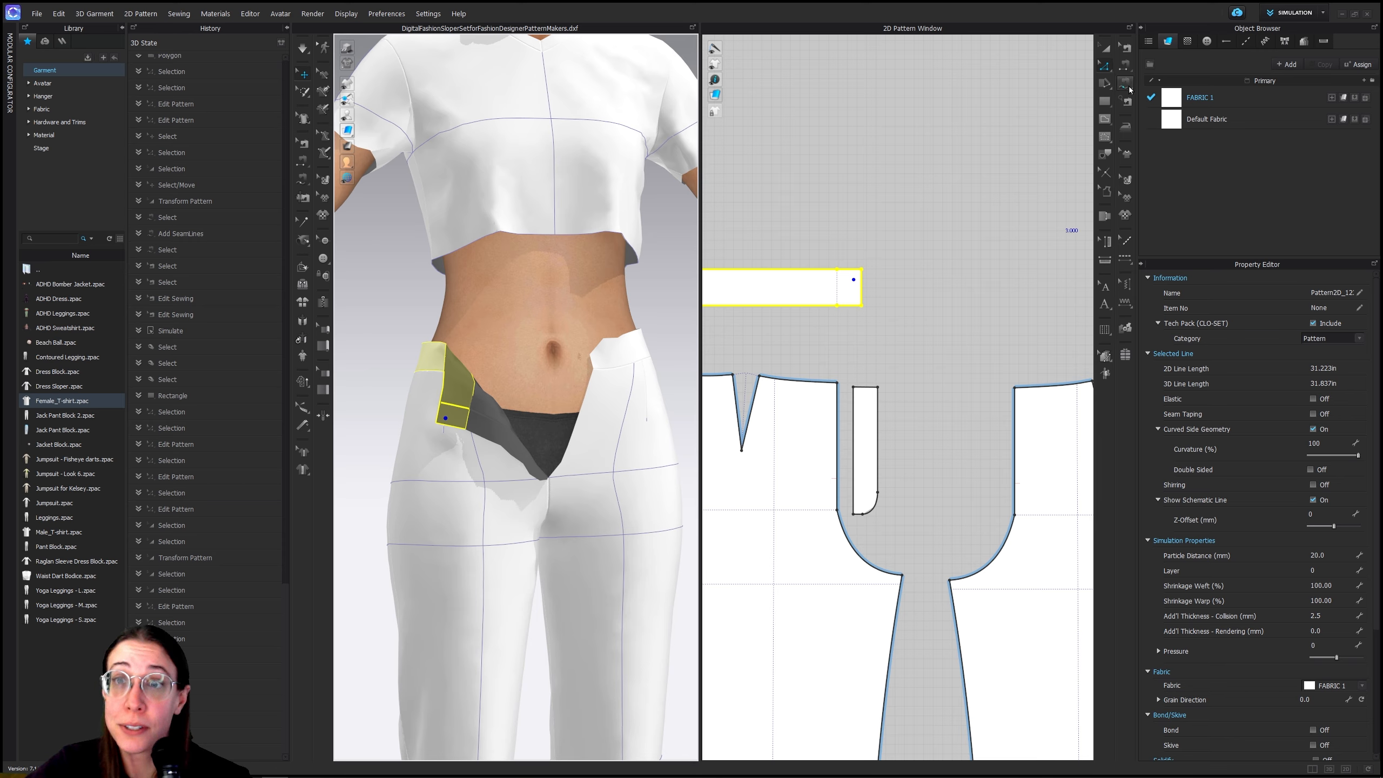
Sew the waistband extension's lower edge to the fly's top edge, and pull the extension up toward the center front in simulation
{"action": "left_click", "coordinate": [1125, 64]}
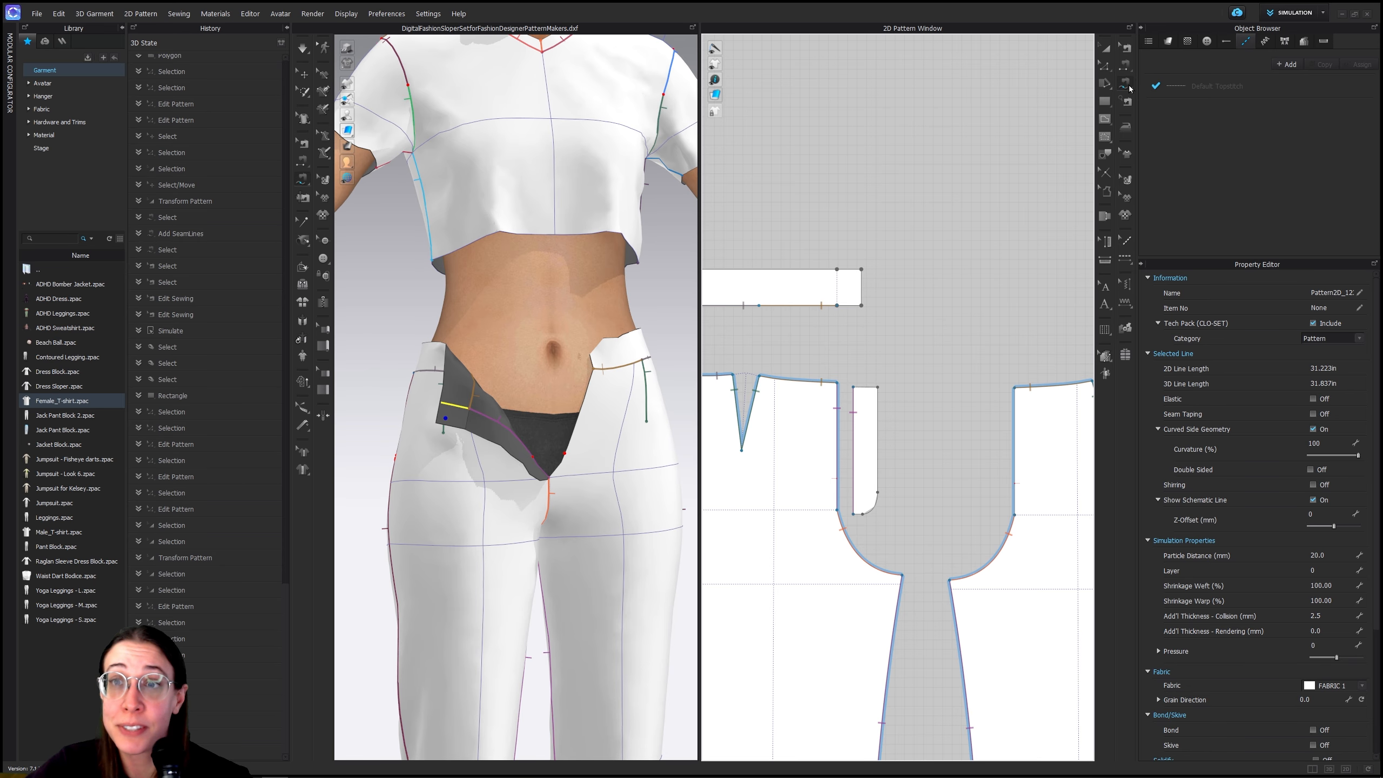
{"action": "left_click", "coordinate": [871, 388]}
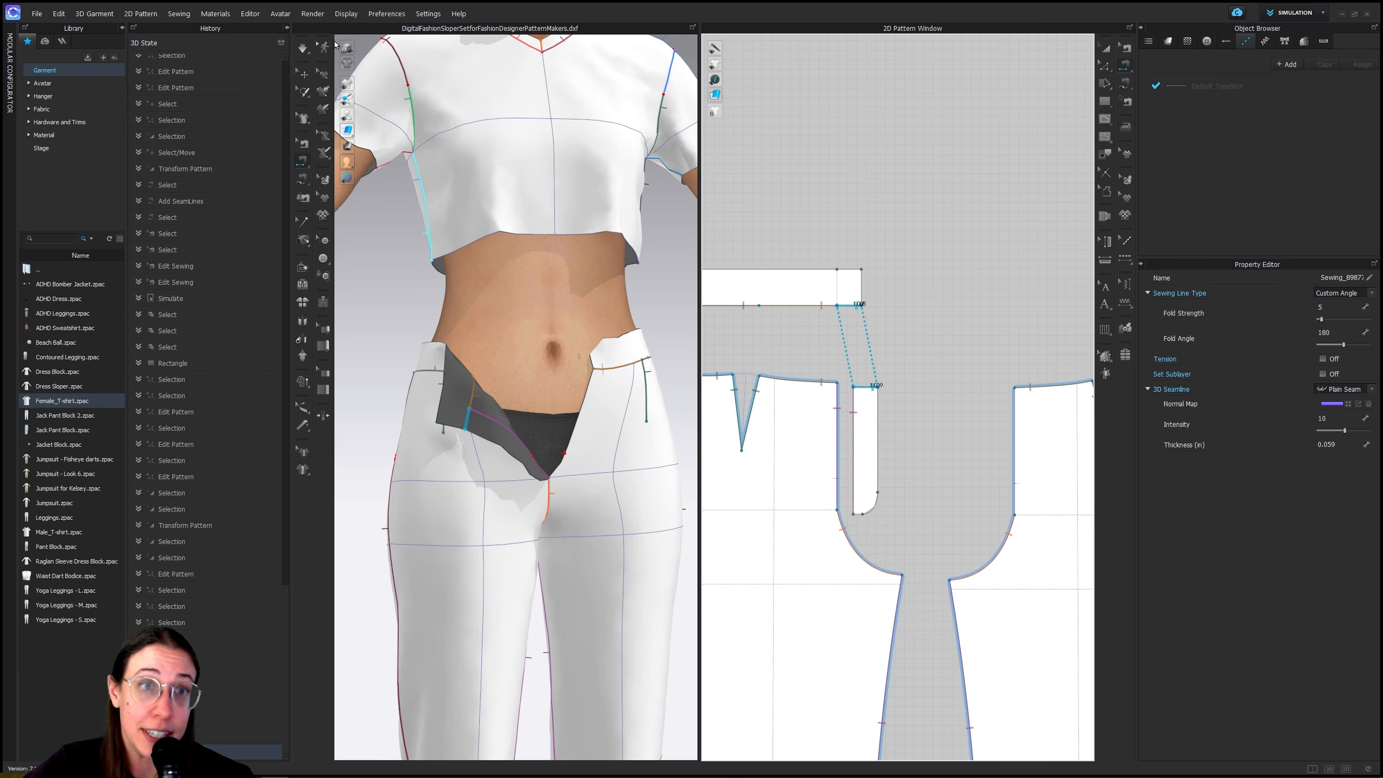
{"action": "left_click", "coordinate": [301, 52]}
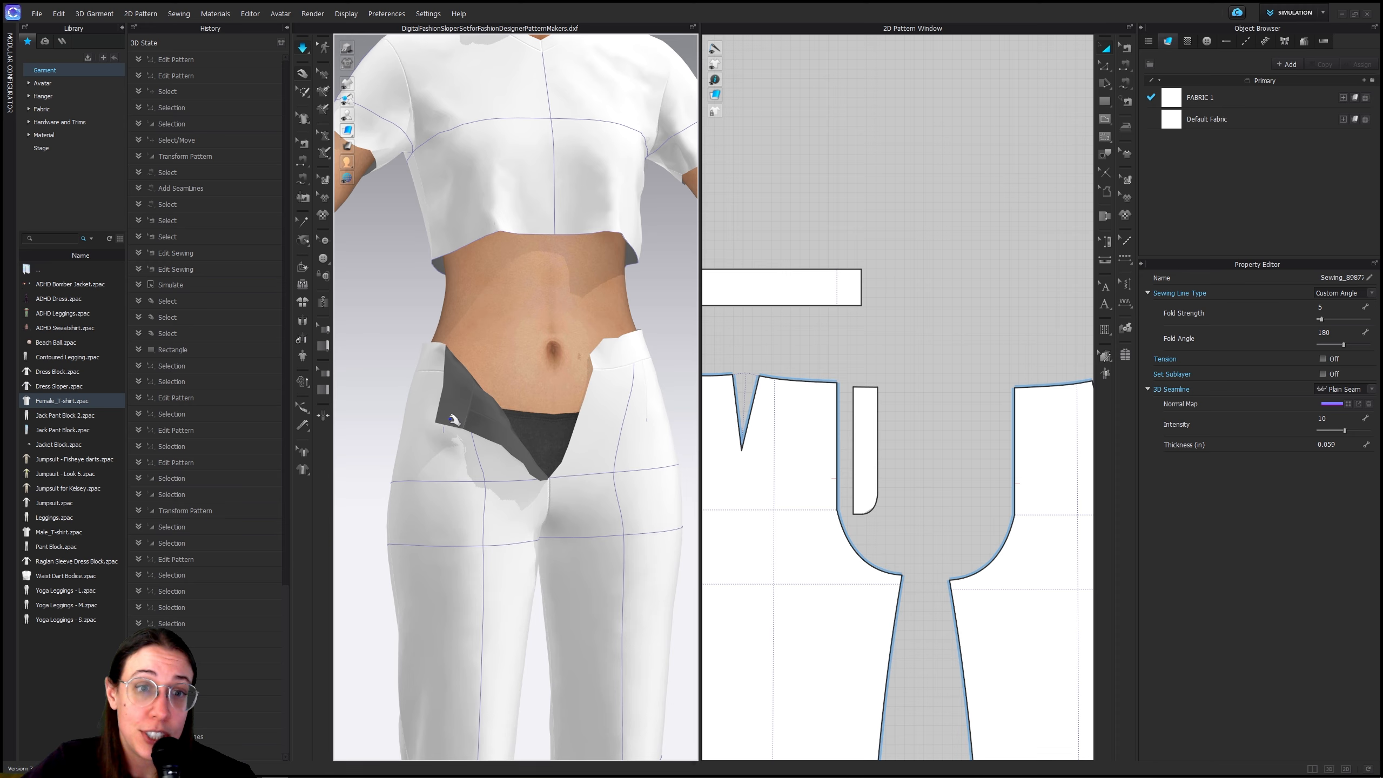
{"action": "left_click", "coordinate": [459, 413]}
{"action": "left_click_drag", "start_coordinate": [456, 410], "coordinate": [553, 341]}
{"action": "left_click", "coordinate": [494, 378]}
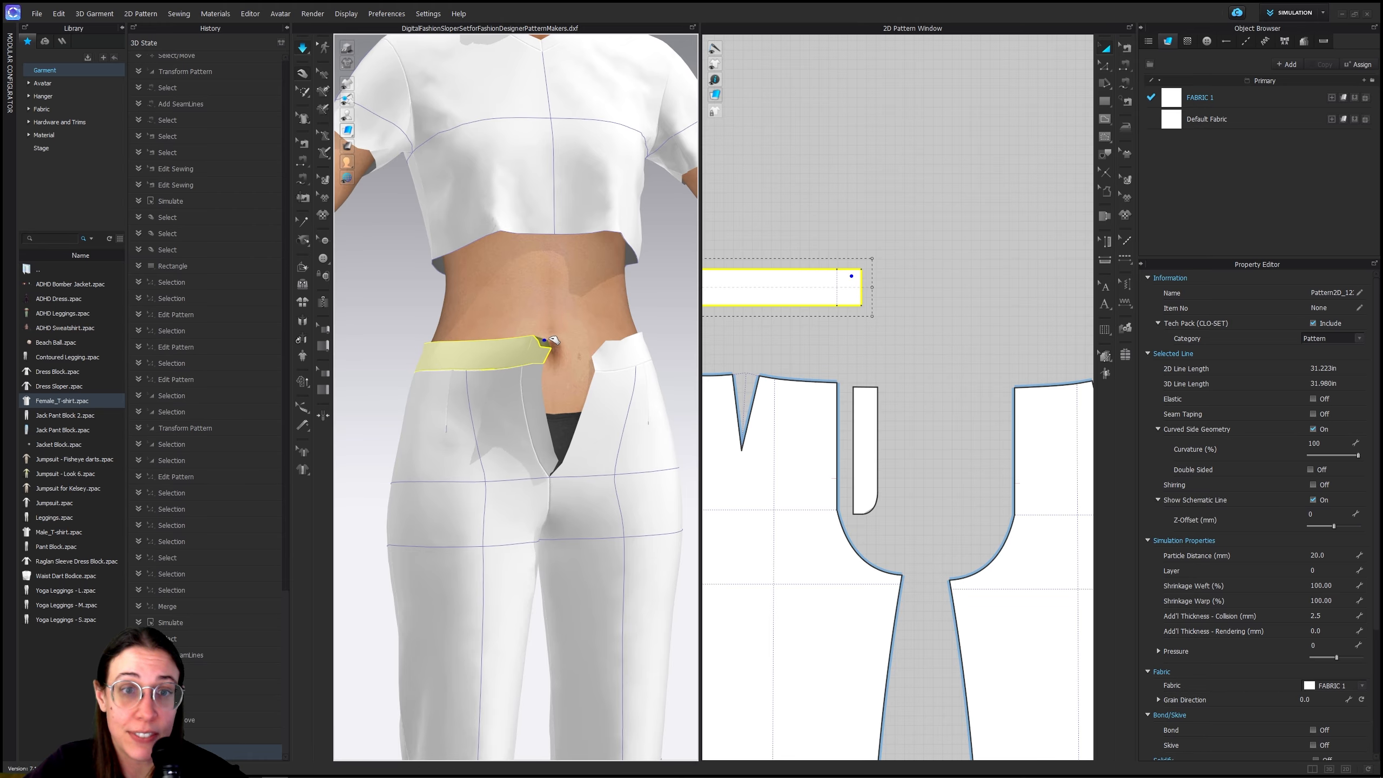
Place a default button at the center of the waistband extension
{"action": "key", "text": "n"}
{"action": "left_click", "coordinate": [323, 258]}
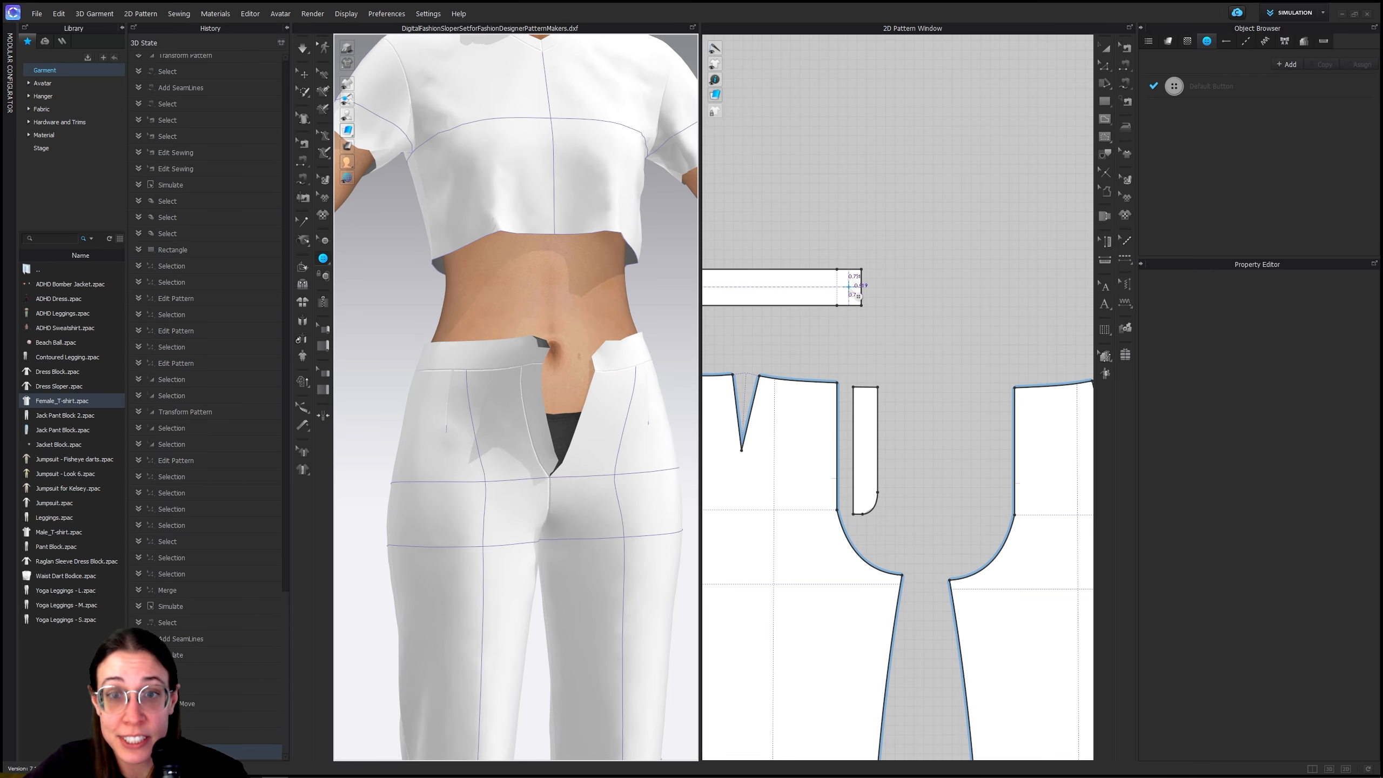
{"action": "scroll", "coordinate": [846, 285], "scroll_direction": "up", "scroll_amount": 1}
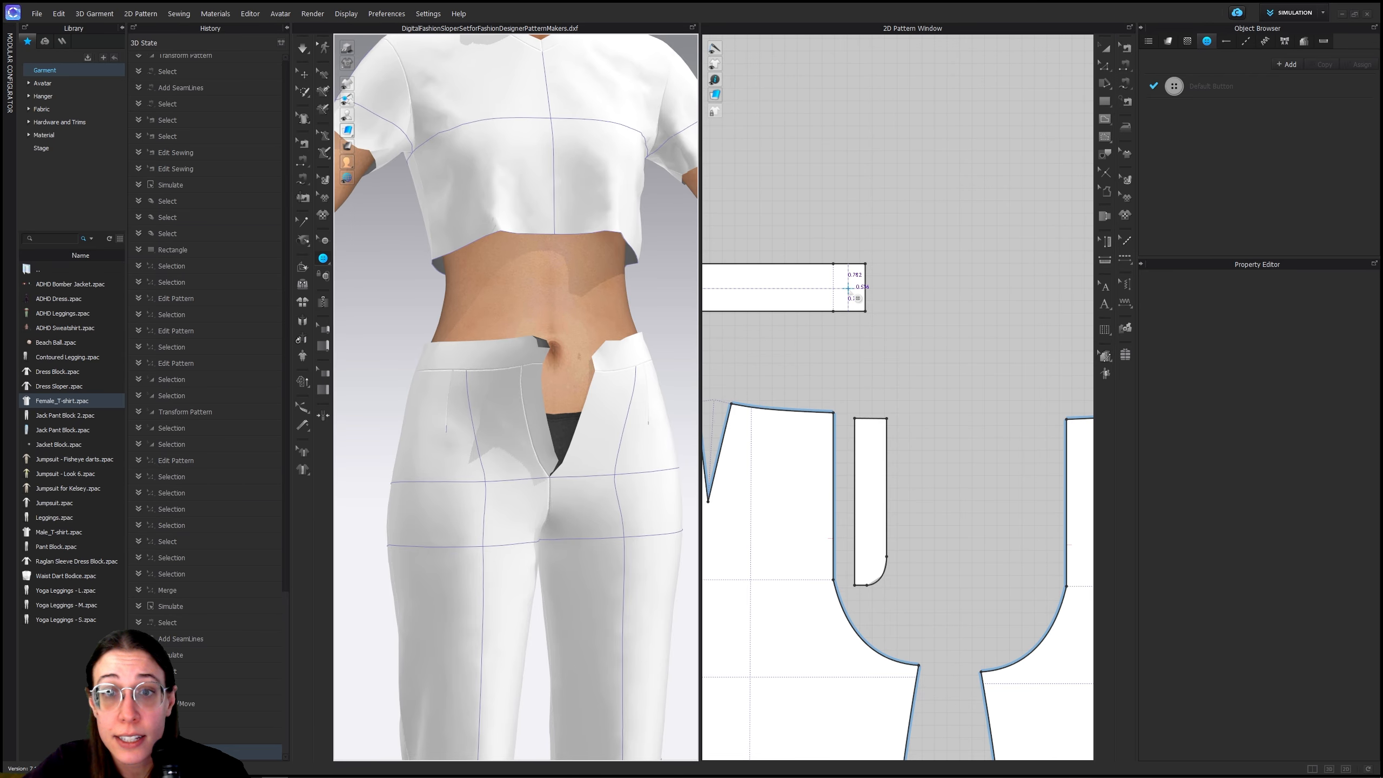
{"action": "left_click", "coordinate": [847, 288]}
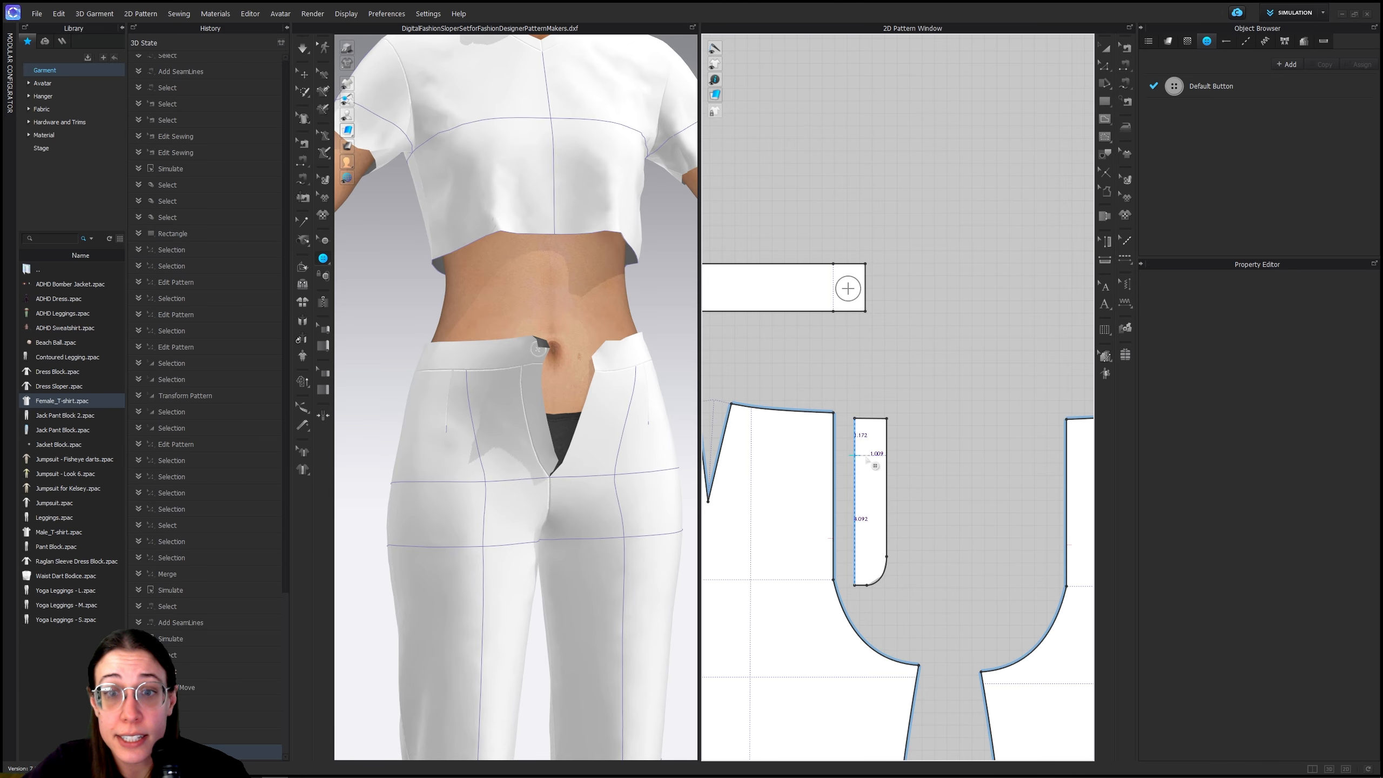
Move the opposite waistband pattern beside the extended waistband so its front end faces the button
{"action": "scroll", "coordinate": [868, 460], "scroll_direction": "down", "scroll_amount": 8}
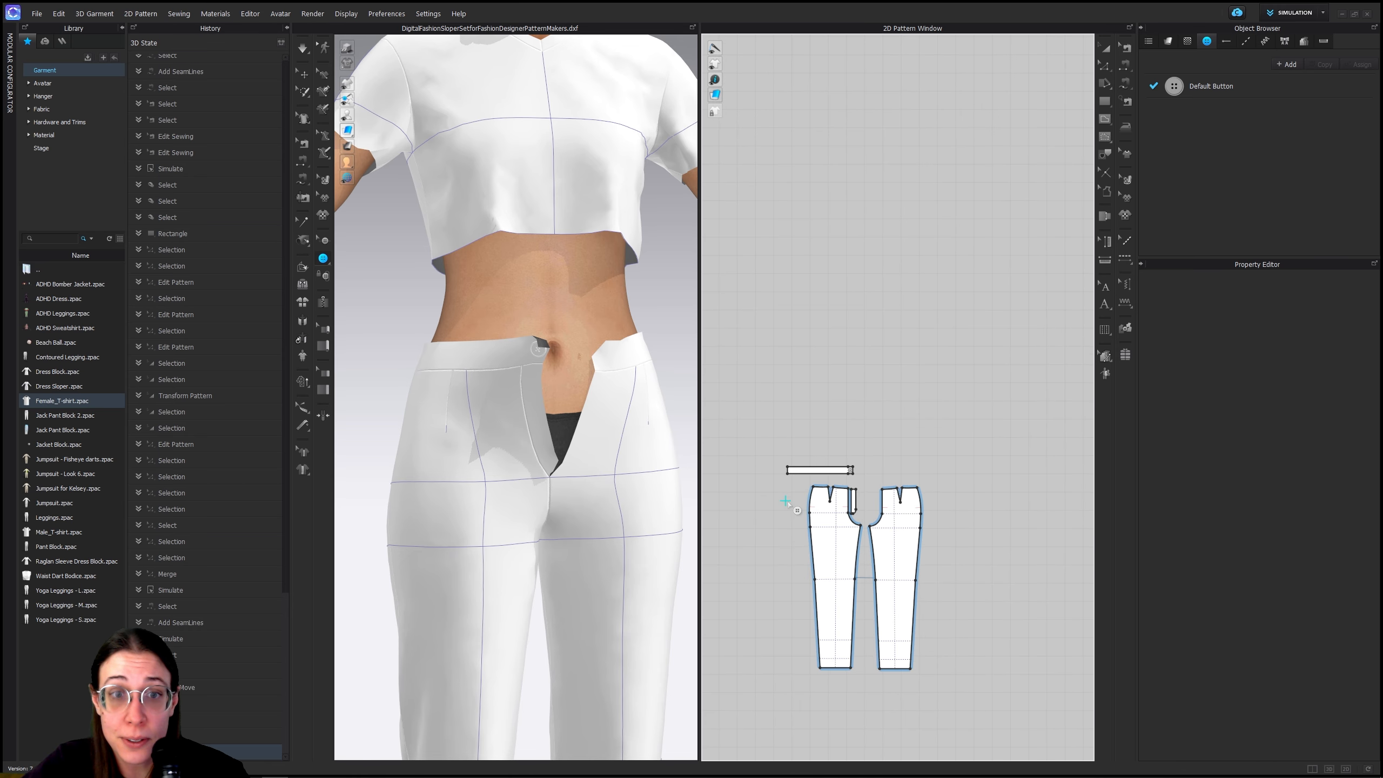
{"action": "scroll", "coordinate": [935, 529], "scroll_direction": "down", "scroll_amount": 3}
{"action": "scroll", "coordinate": [886, 465], "scroll_direction": "up", "scroll_amount": 8}
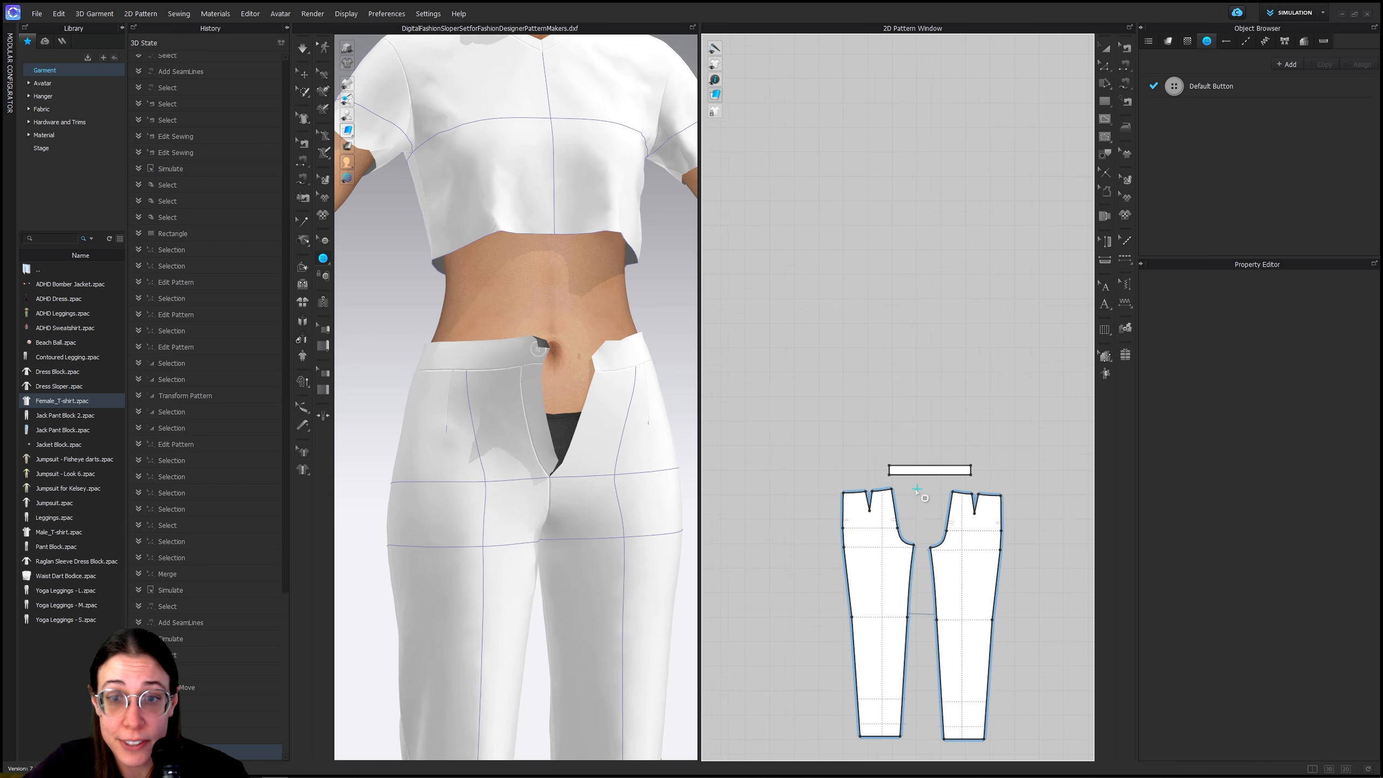
{"action": "left_click", "coordinate": [1106, 48]}
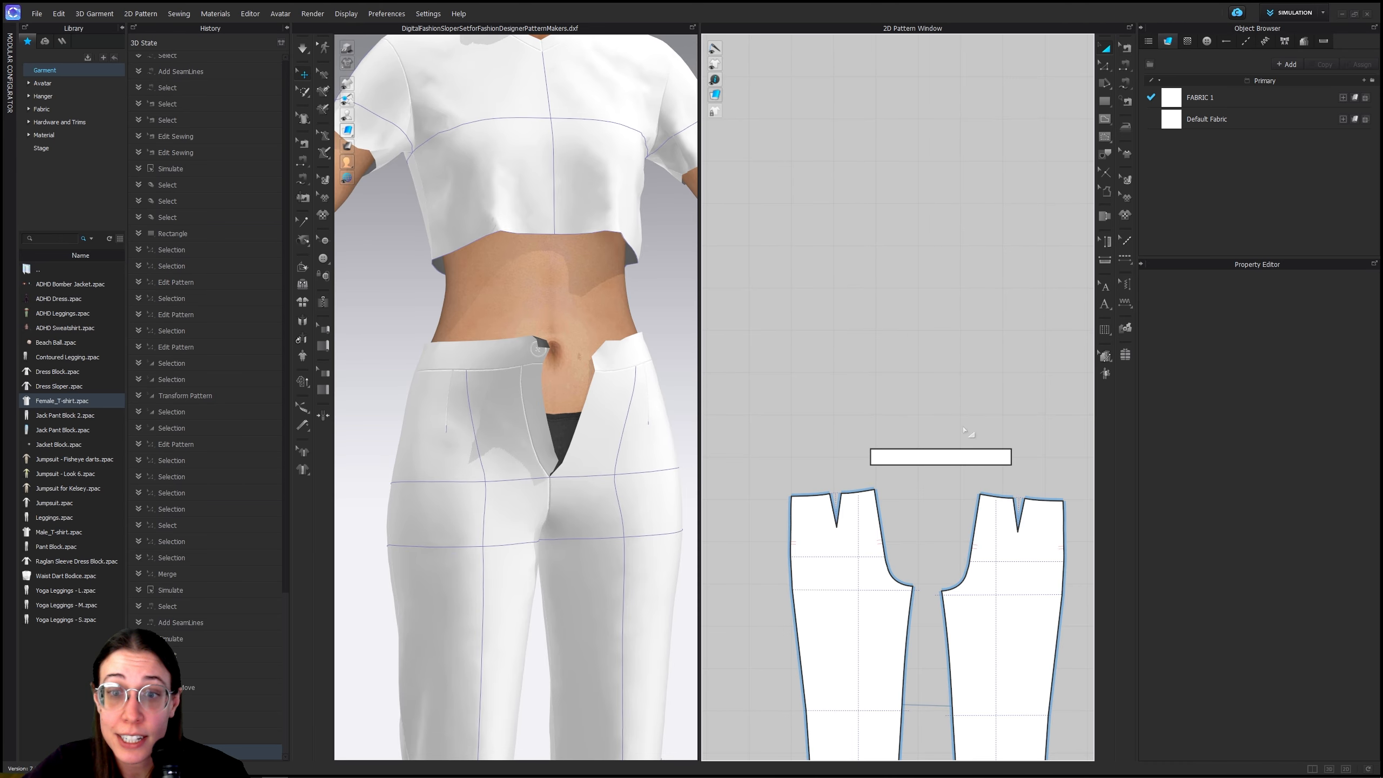
{"action": "left_click", "coordinate": [954, 452]}
{"action": "left_click", "coordinate": [954, 451]}
{"action": "scroll", "coordinate": [954, 455], "scroll_direction": "down", "scroll_amount": 7}
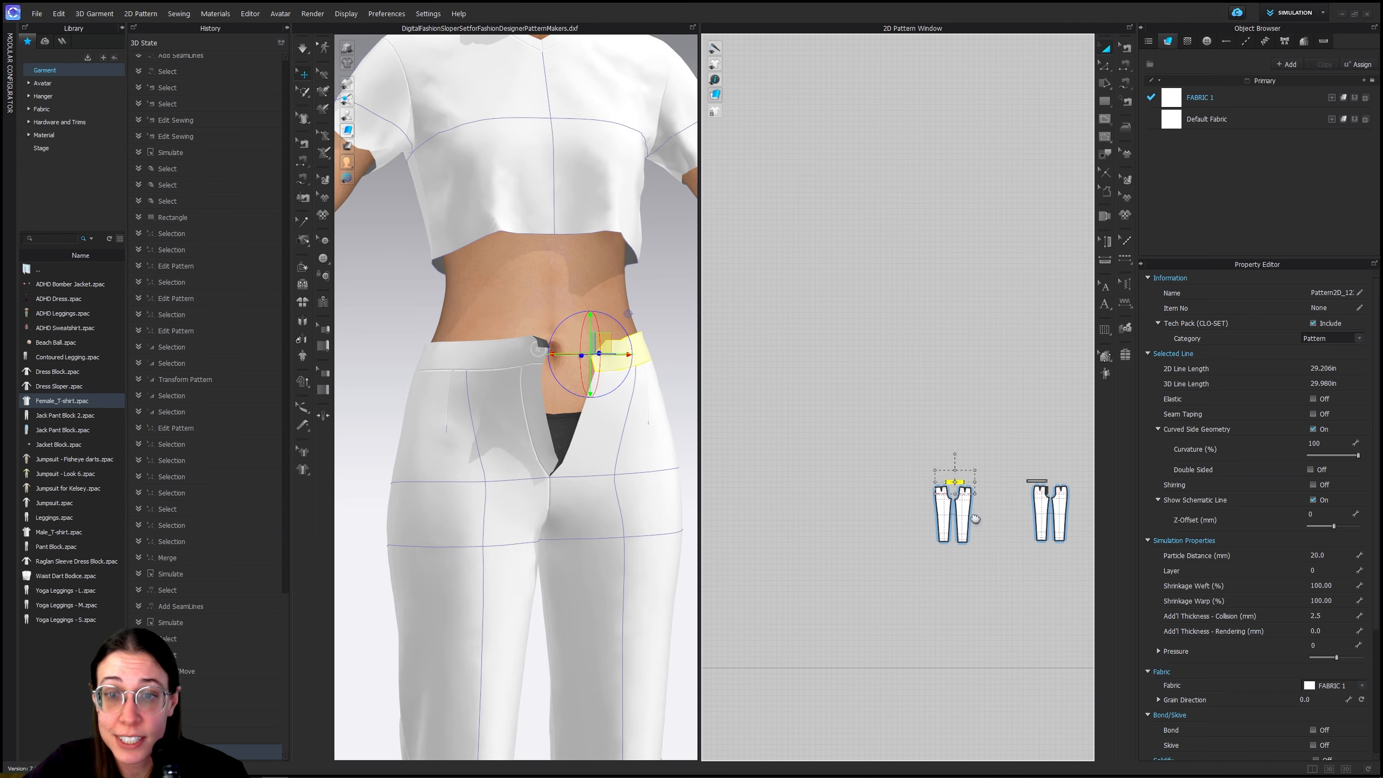
{"action": "scroll", "coordinate": [930, 493], "scroll_direction": "up", "scroll_amount": 3}
{"action": "middle_click_drag", "start_coordinate": [929, 494], "coordinate": [818, 493]}
{"action": "left_click_drag", "start_coordinate": [855, 453], "coordinate": [991, 417]}
{"action": "middle_click_drag", "start_coordinate": [1004, 417], "coordinate": [852, 415]}
{"action": "left_click_drag", "start_coordinate": [874, 418], "coordinate": [1014, 448]}
{"action": "scroll", "coordinate": [975, 455], "scroll_direction": "up", "scroll_amount": 14}
{"action": "scroll", "coordinate": [960, 465], "scroll_direction": "down", "scroll_amount": 3}
{"action": "scroll", "coordinate": [960, 467], "scroll_direction": "down", "scroll_amount": 2}
{"action": "middle_click_drag", "start_coordinate": [903, 454], "coordinate": [957, 496]}
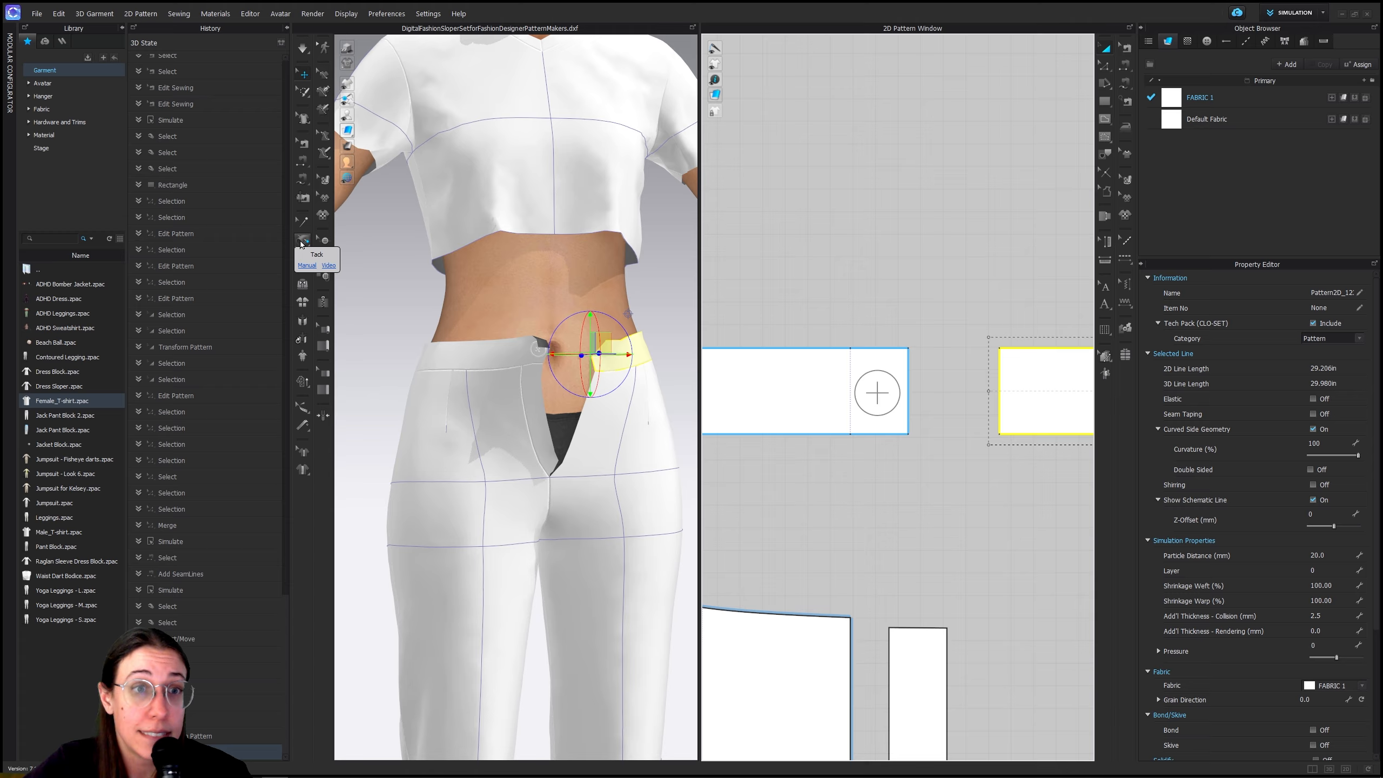
Place a default buttonhole near the front end of the opposite waistband, and fasten the button to it in simulation
{"action": "left_click", "coordinate": [323, 258]}
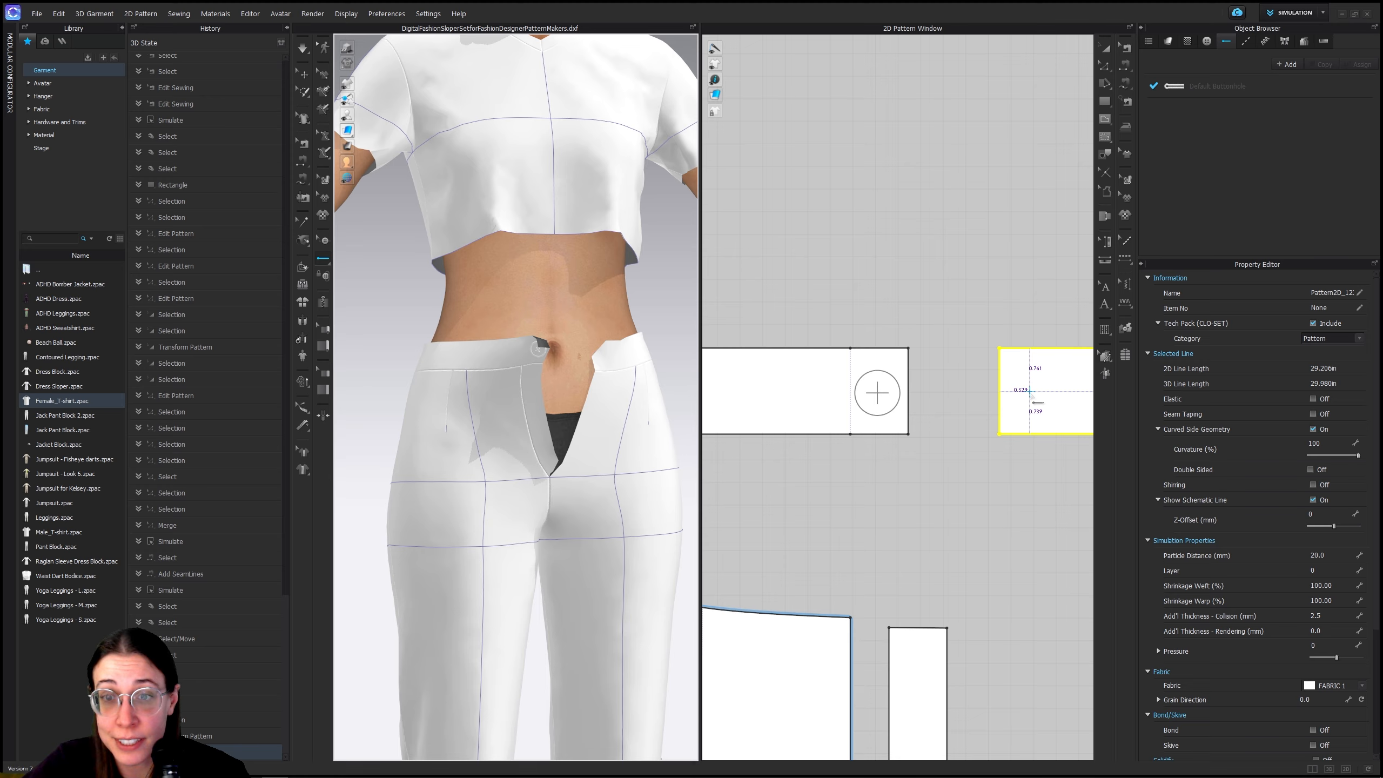
{"action": "left_click", "coordinate": [1031, 391]}
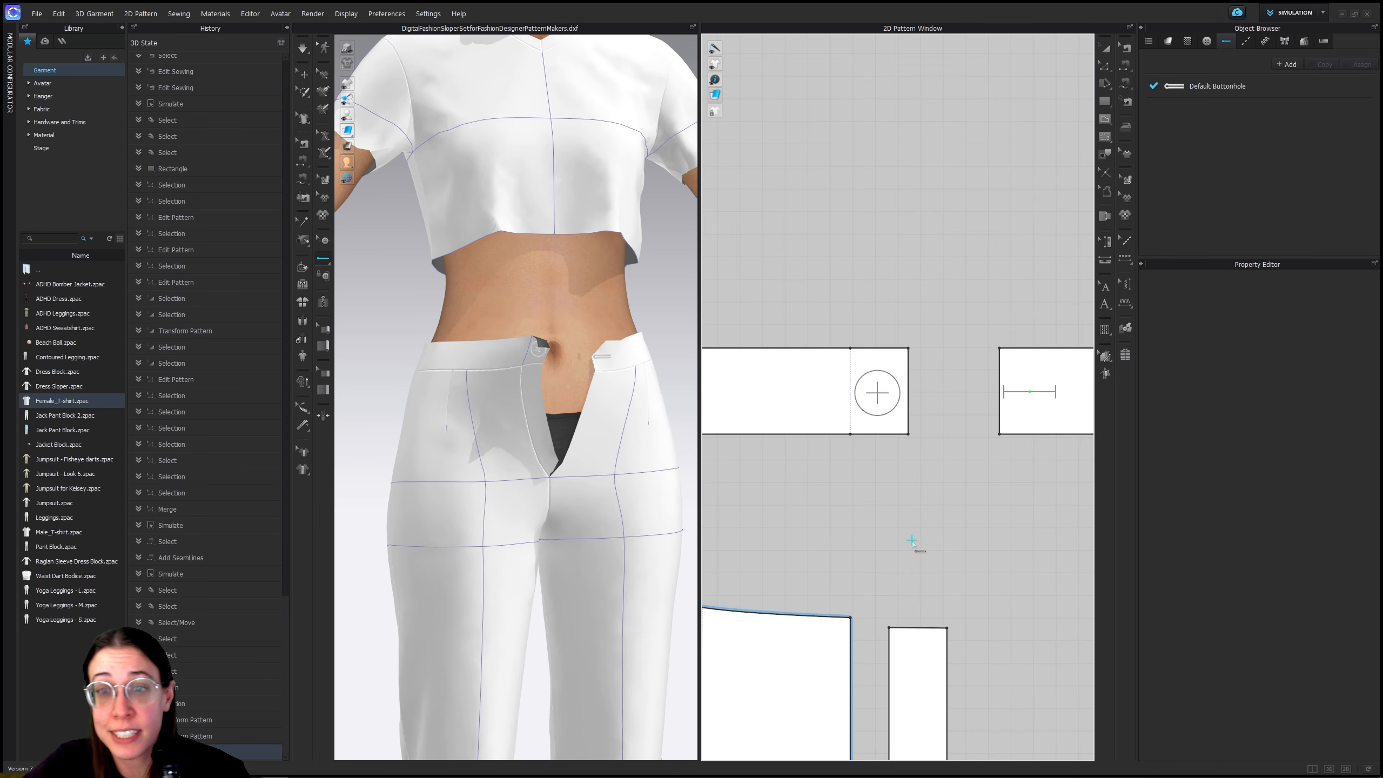
{"action": "left_click", "coordinate": [327, 277]}
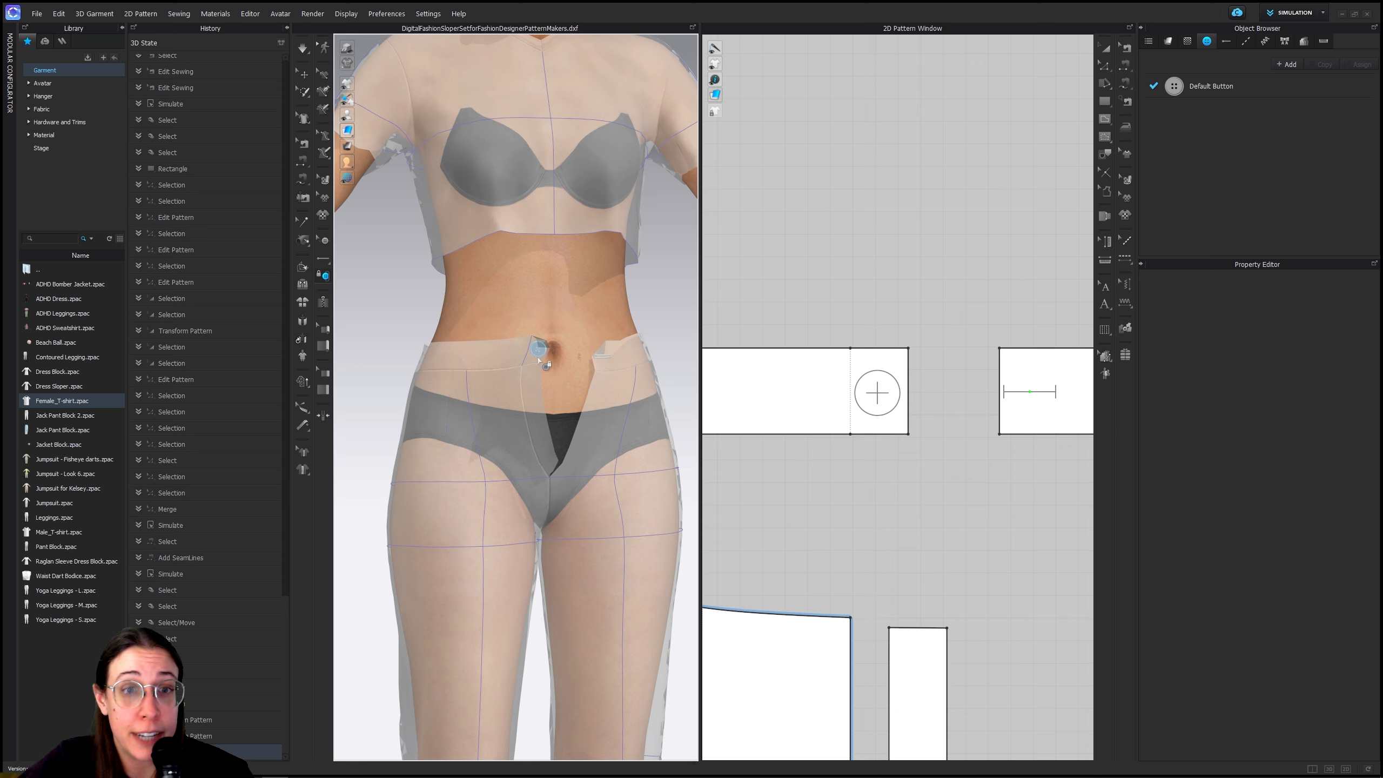
{"action": "left_click", "coordinate": [607, 359]}
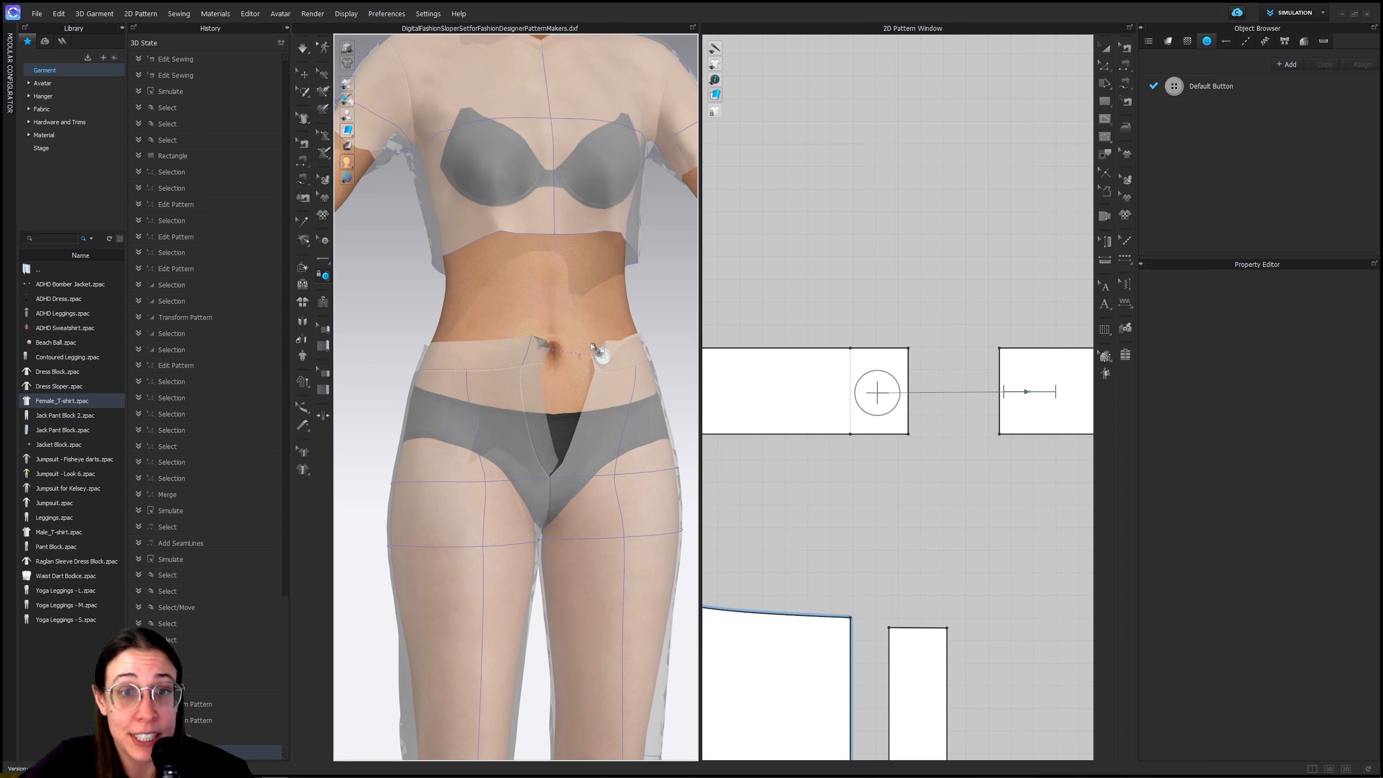
{"action": "left_click", "coordinate": [303, 48]}
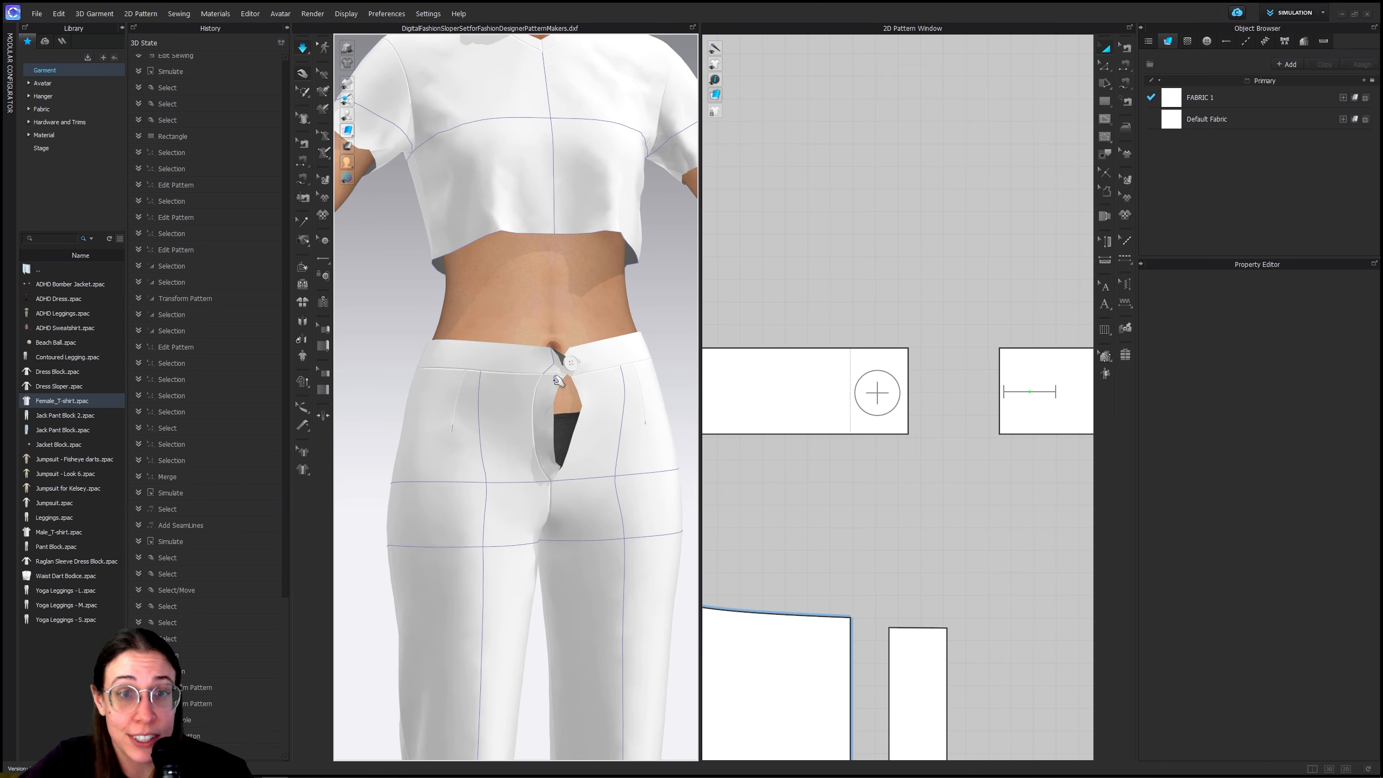
Set the simulation layer of both the extended waistband and the fly piece to -1 while simulating
{"action": "left_click", "coordinate": [507, 362]}
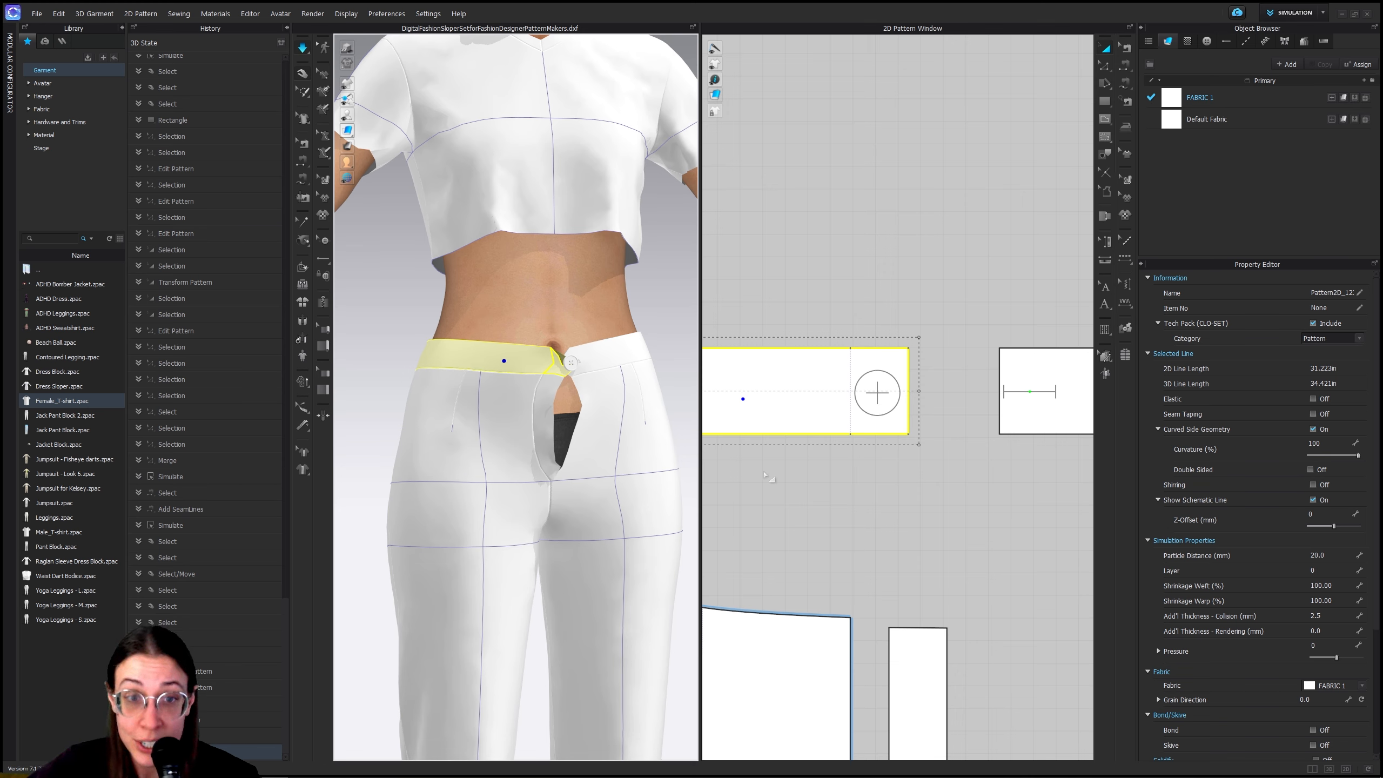
{"action": "left_click", "coordinate": [1328, 570]}
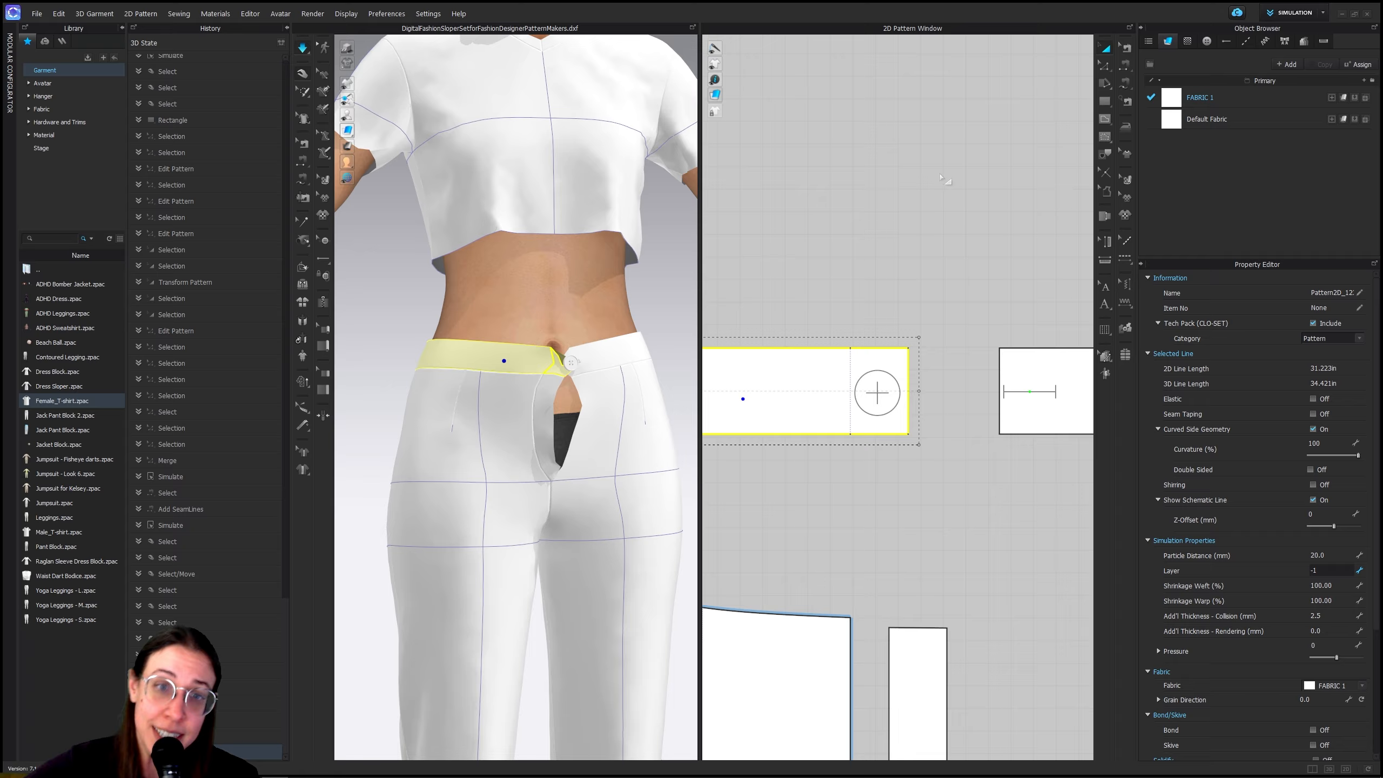
{"action": "left_click", "coordinate": [303, 49]}
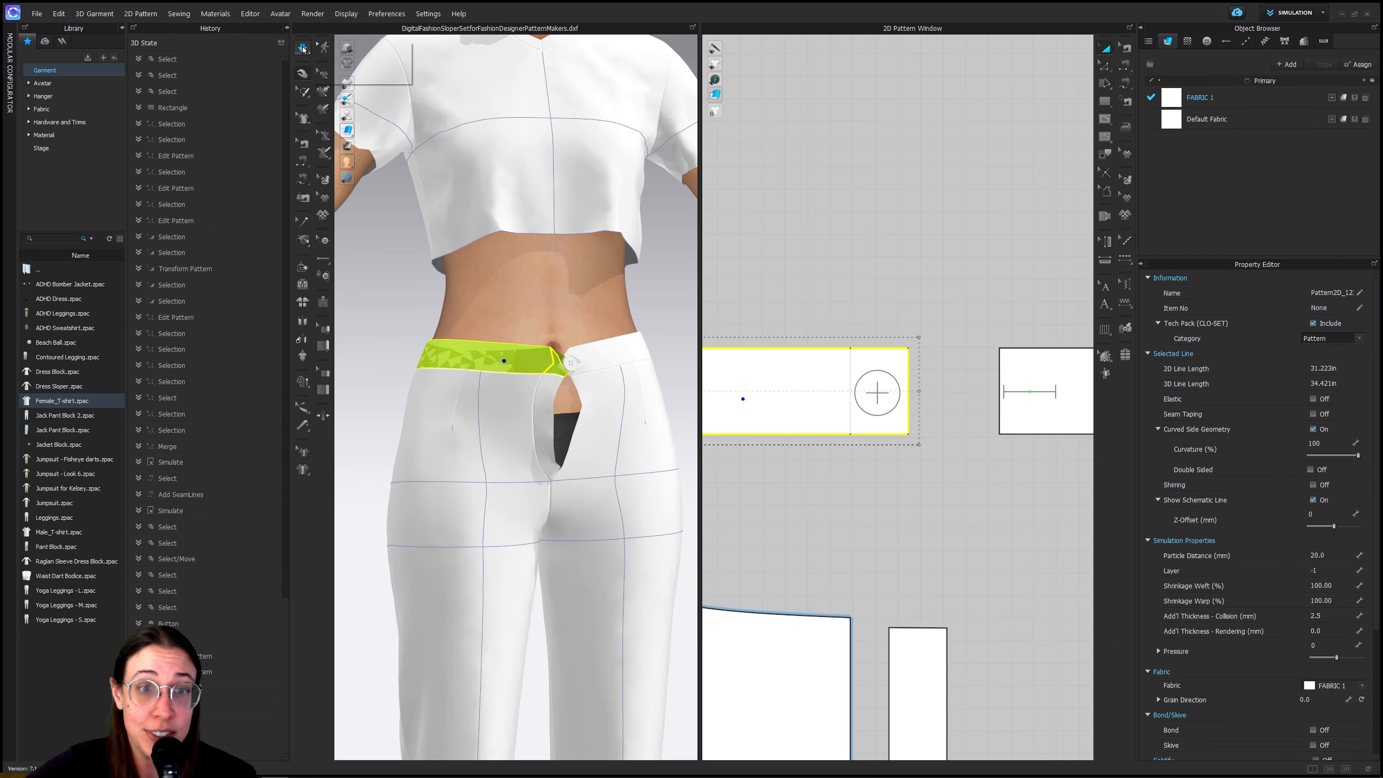
{"action": "middle_click_drag", "start_coordinate": [621, 382], "coordinate": [533, 354]}
{"action": "left_click", "coordinate": [459, 380]}
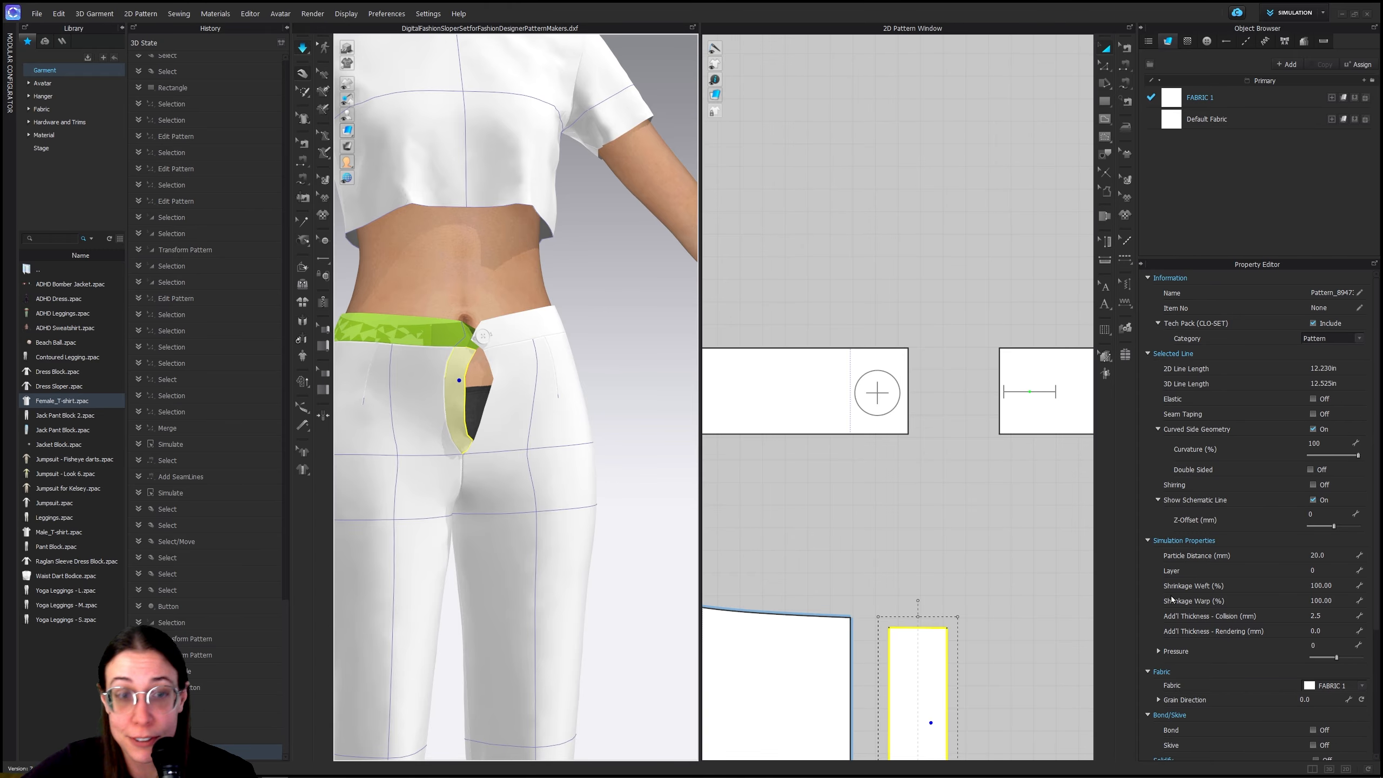
{"action": "left_click", "coordinate": [1335, 569]}
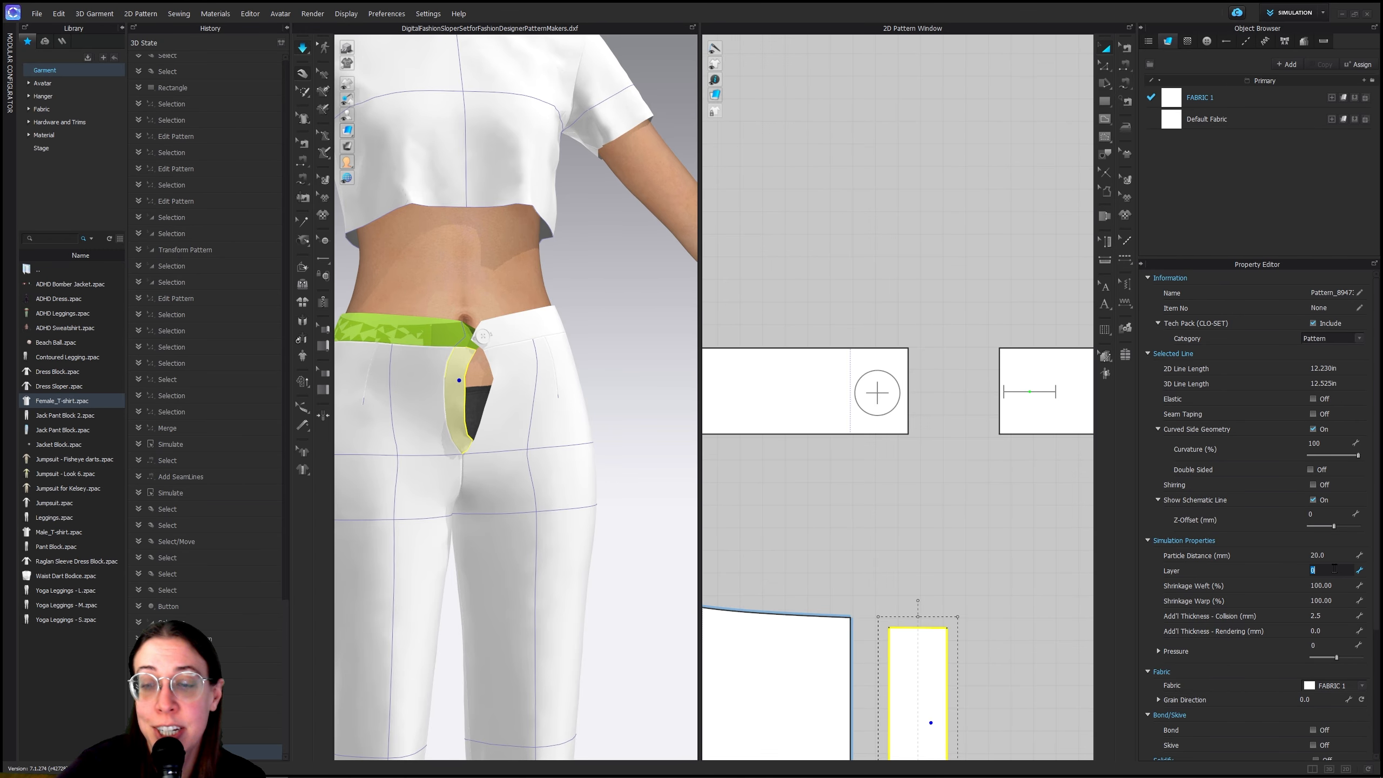
{"action": "key", "text": "Return"}
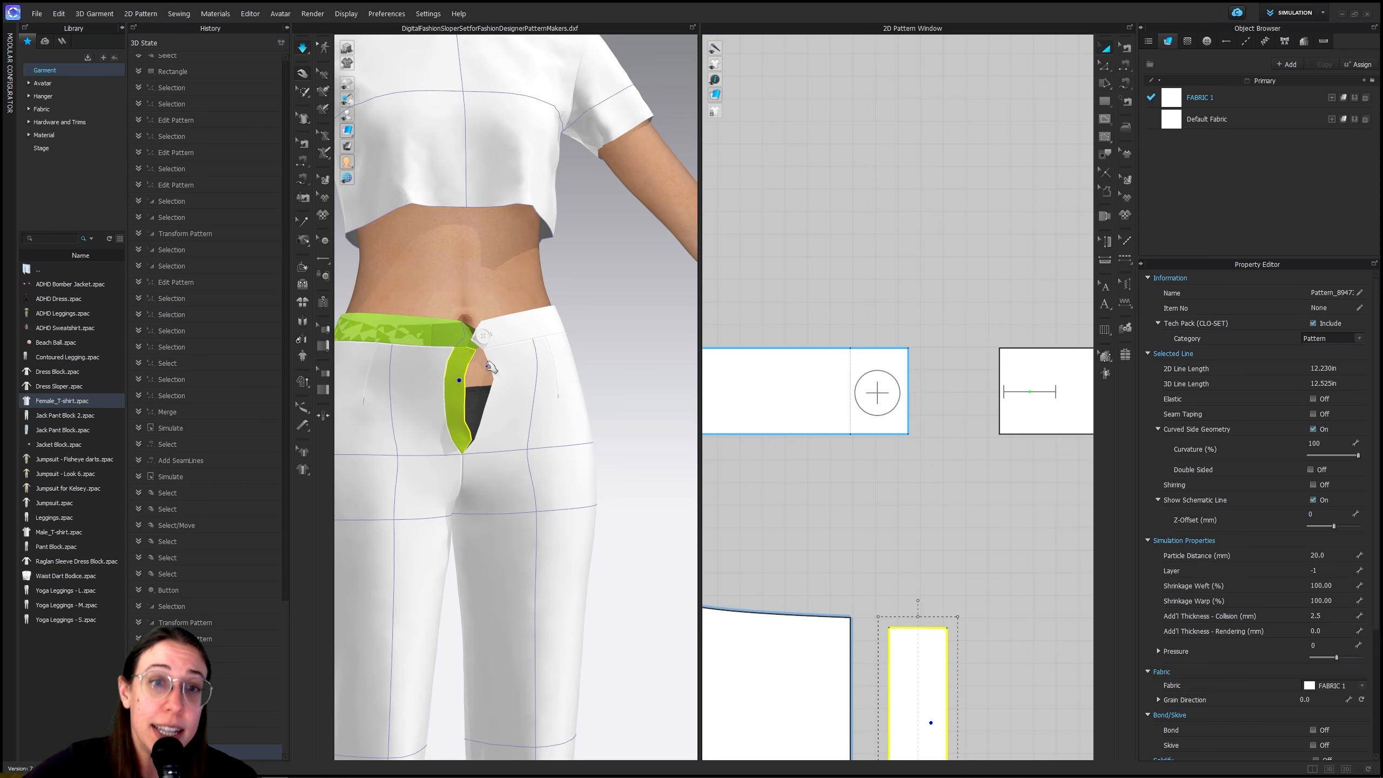
Pull the button and the waistband extension forward, away from the body, in the running simulation
{"action": "scroll", "coordinate": [498, 311], "scroll_direction": "up", "scroll_amount": 2}
{"action": "scroll", "coordinate": [494, 310], "scroll_direction": "up", "scroll_amount": 1}
{"action": "middle_click_drag", "start_coordinate": [520, 341], "coordinate": [587, 406]}
{"action": "right_click_drag", "start_coordinate": [587, 406], "coordinate": [681, 466]}
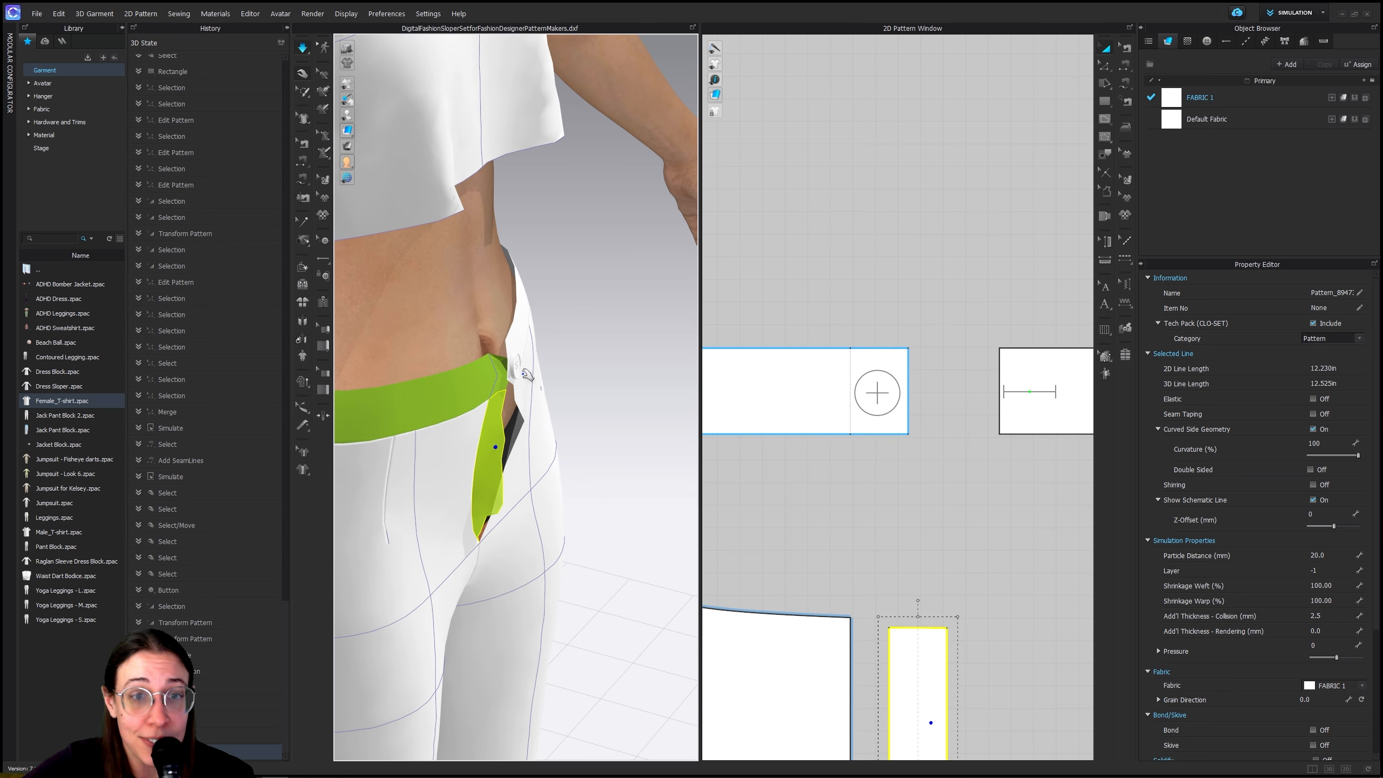
{"action": "left_click_drag", "start_coordinate": [517, 369], "coordinate": [606, 376]}
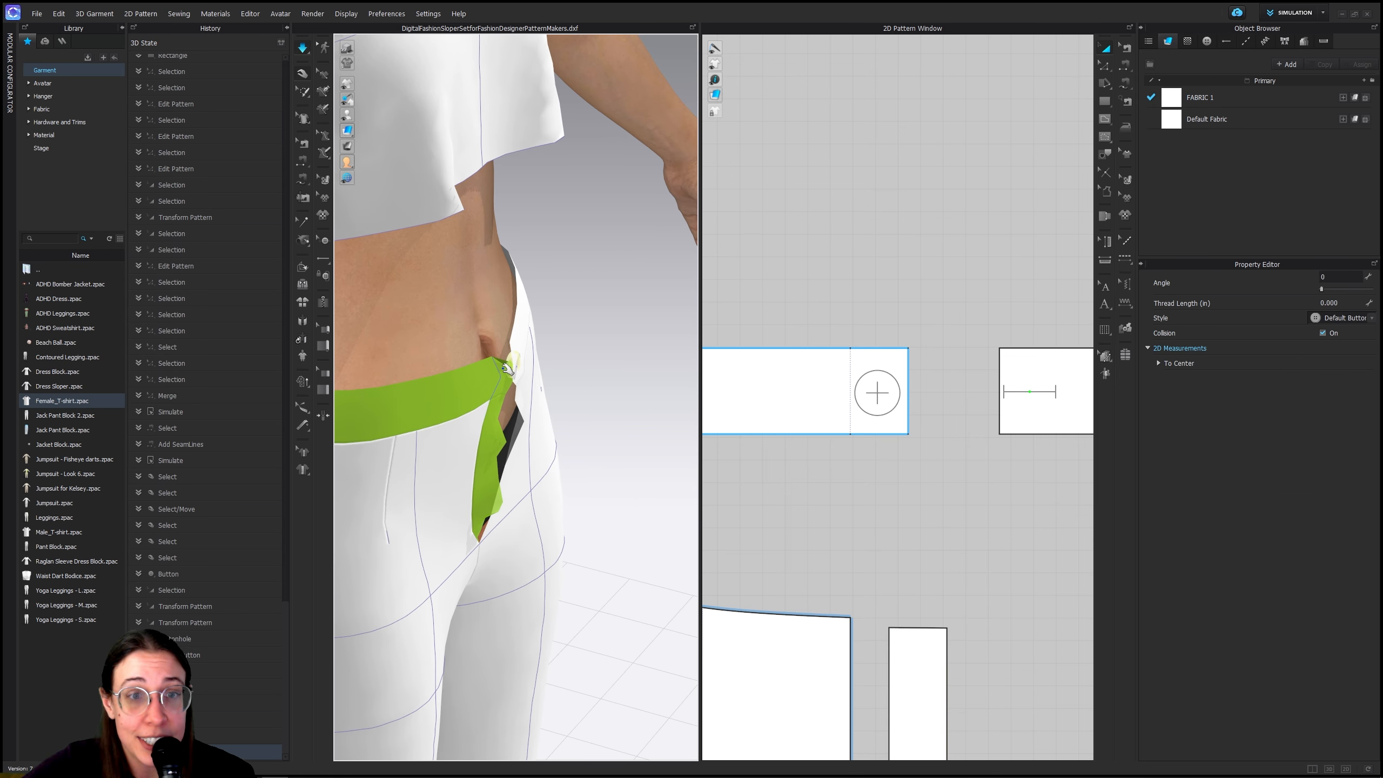
{"action": "left_click", "coordinate": [506, 362]}
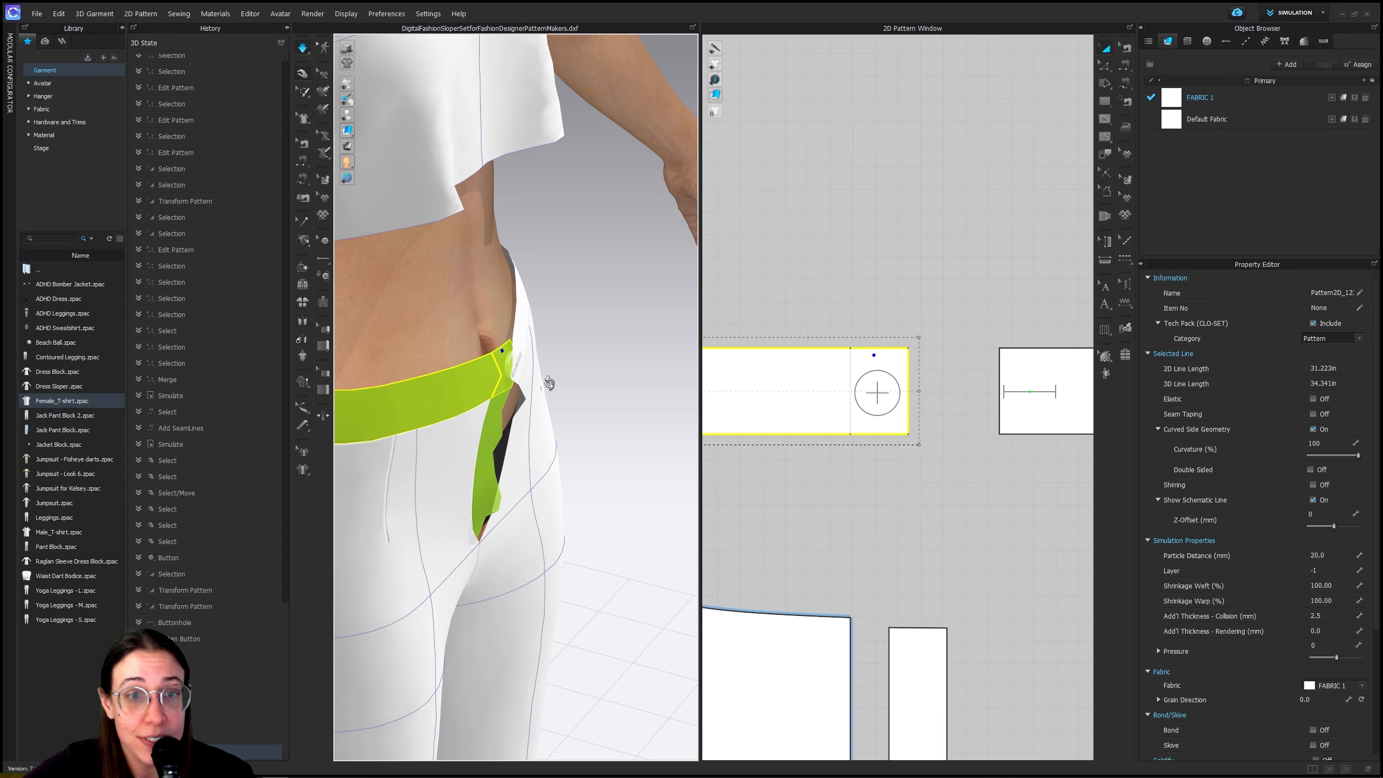
{"action": "right_click_drag", "start_coordinate": [549, 385], "coordinate": [511, 354]}
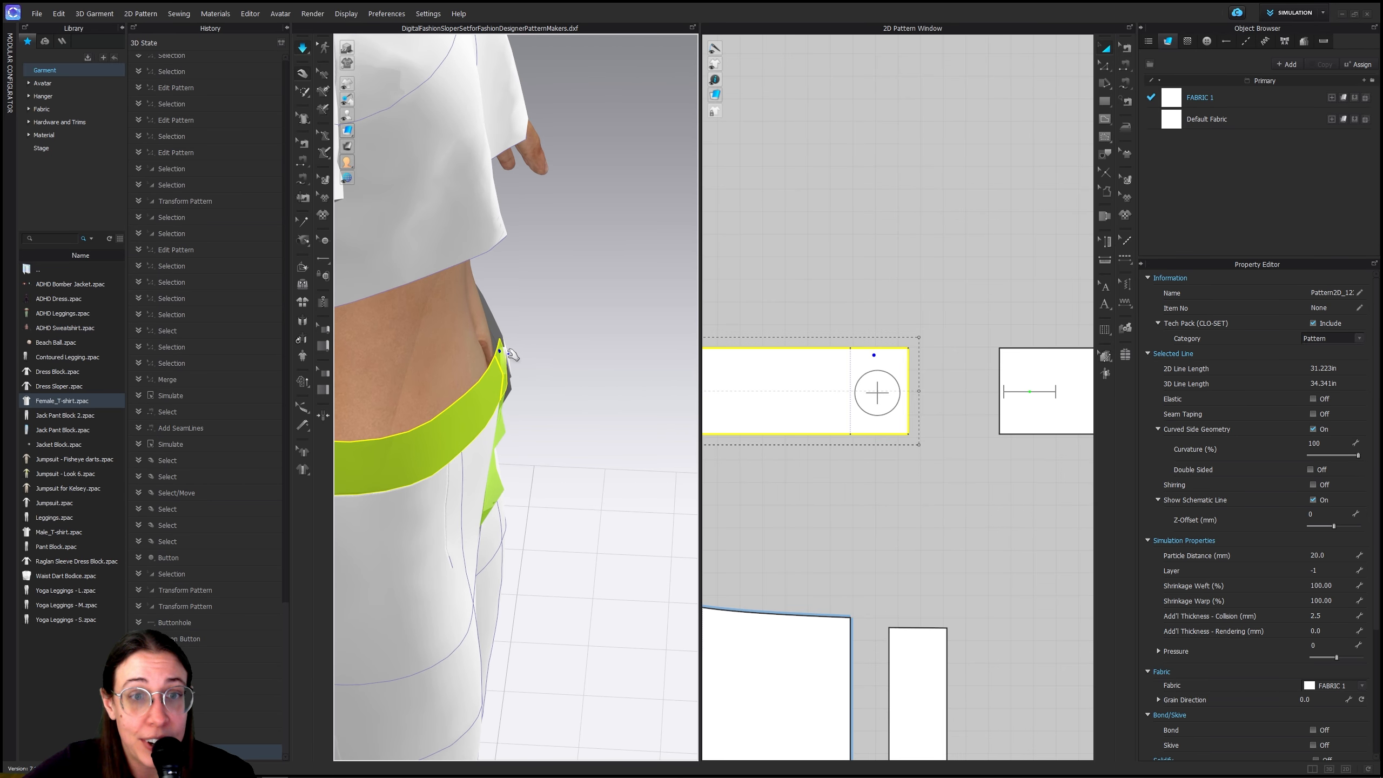
{"action": "left_click_drag", "start_coordinate": [506, 349], "coordinate": [539, 356]}
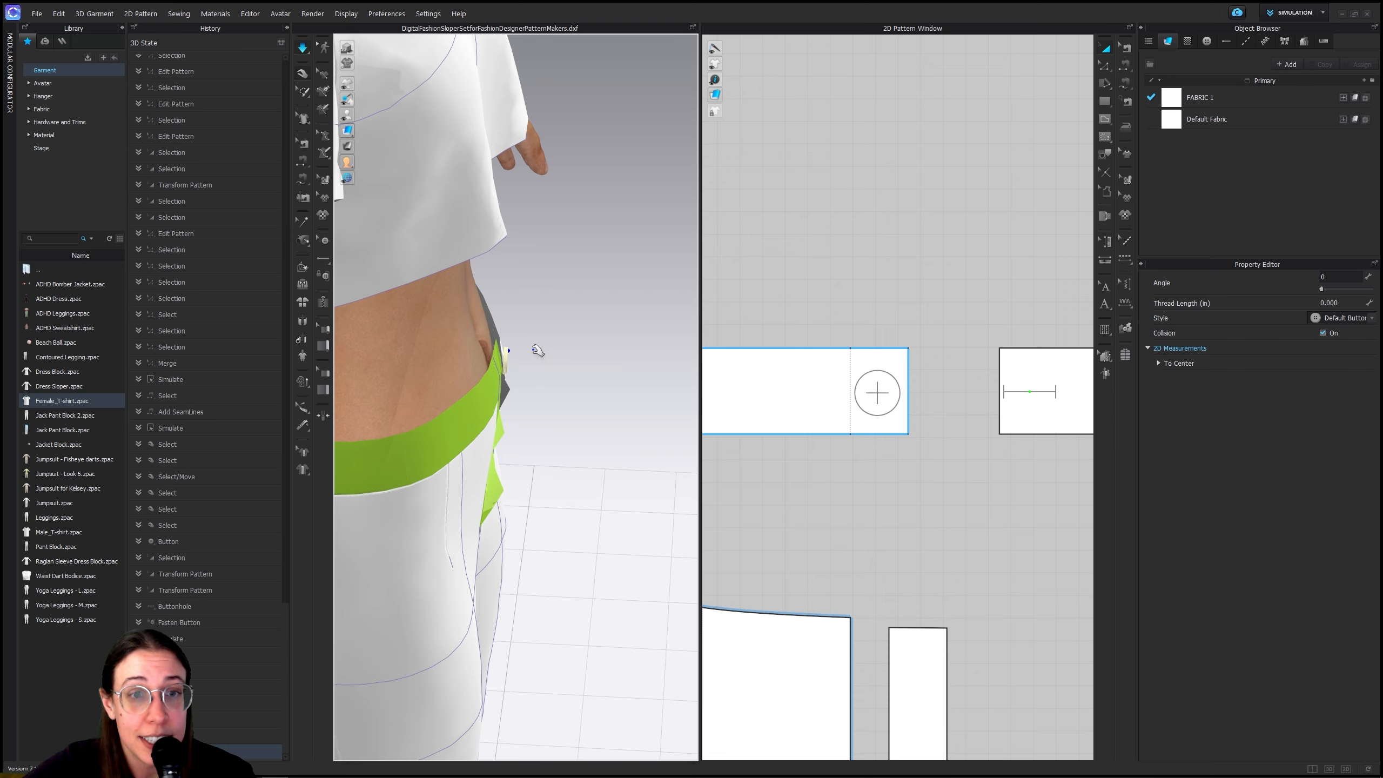
Tug the button, the extension's upper corner and the buttonhole end of the waistband so the buttonhole end overlaps the extension
{"action": "right_click_drag", "start_coordinate": [538, 350], "coordinate": [499, 351]}
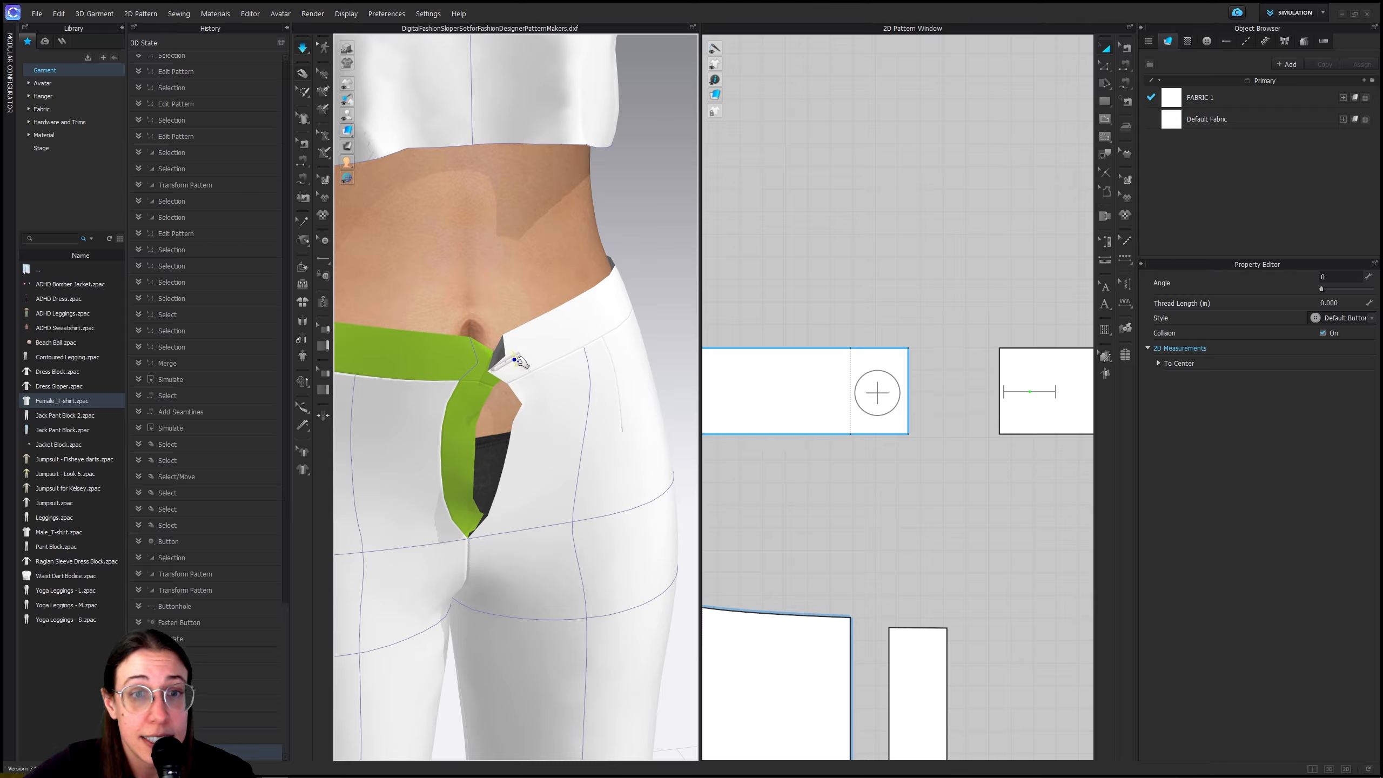
{"action": "left_click", "coordinate": [517, 359]}
{"action": "left_click_drag", "start_coordinate": [518, 359], "coordinate": [550, 351]}
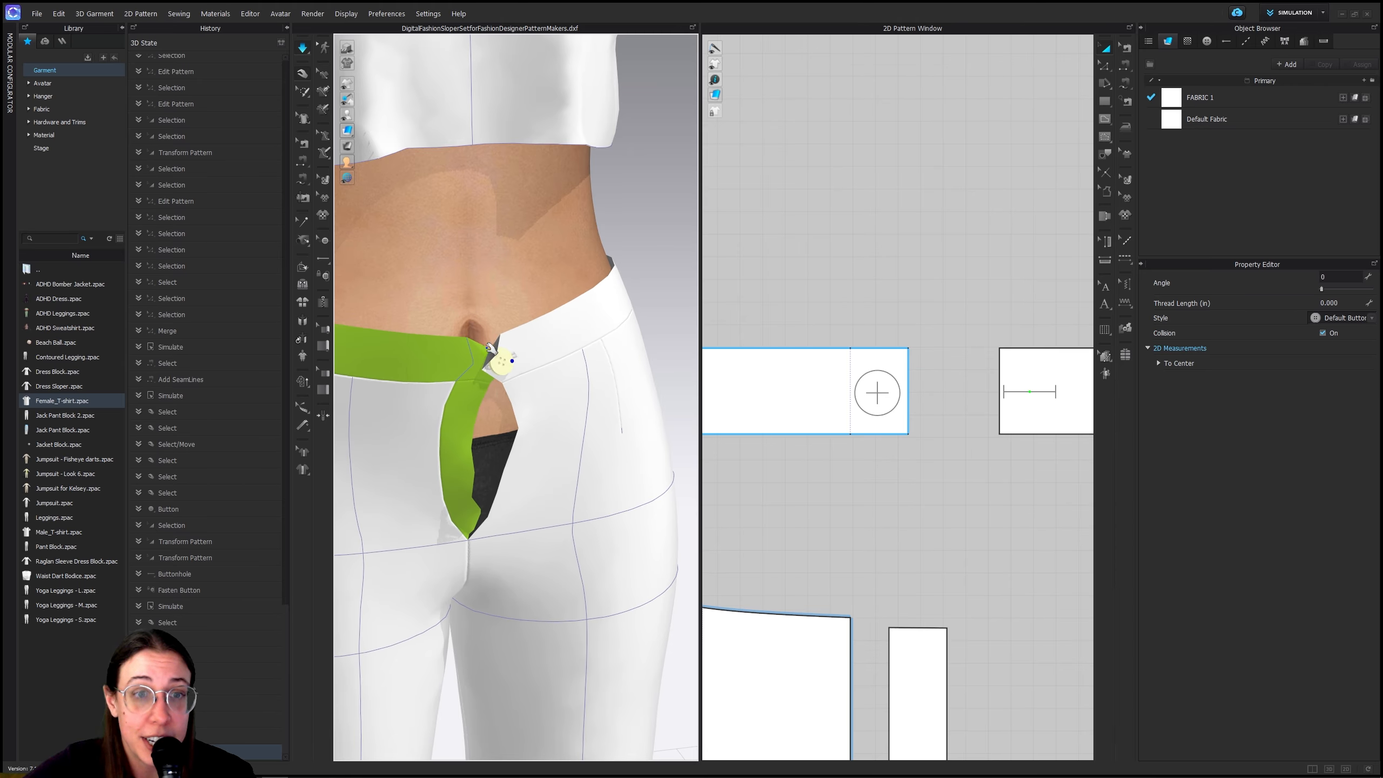
{"action": "right_click_drag", "start_coordinate": [544, 381], "coordinate": [583, 394]}
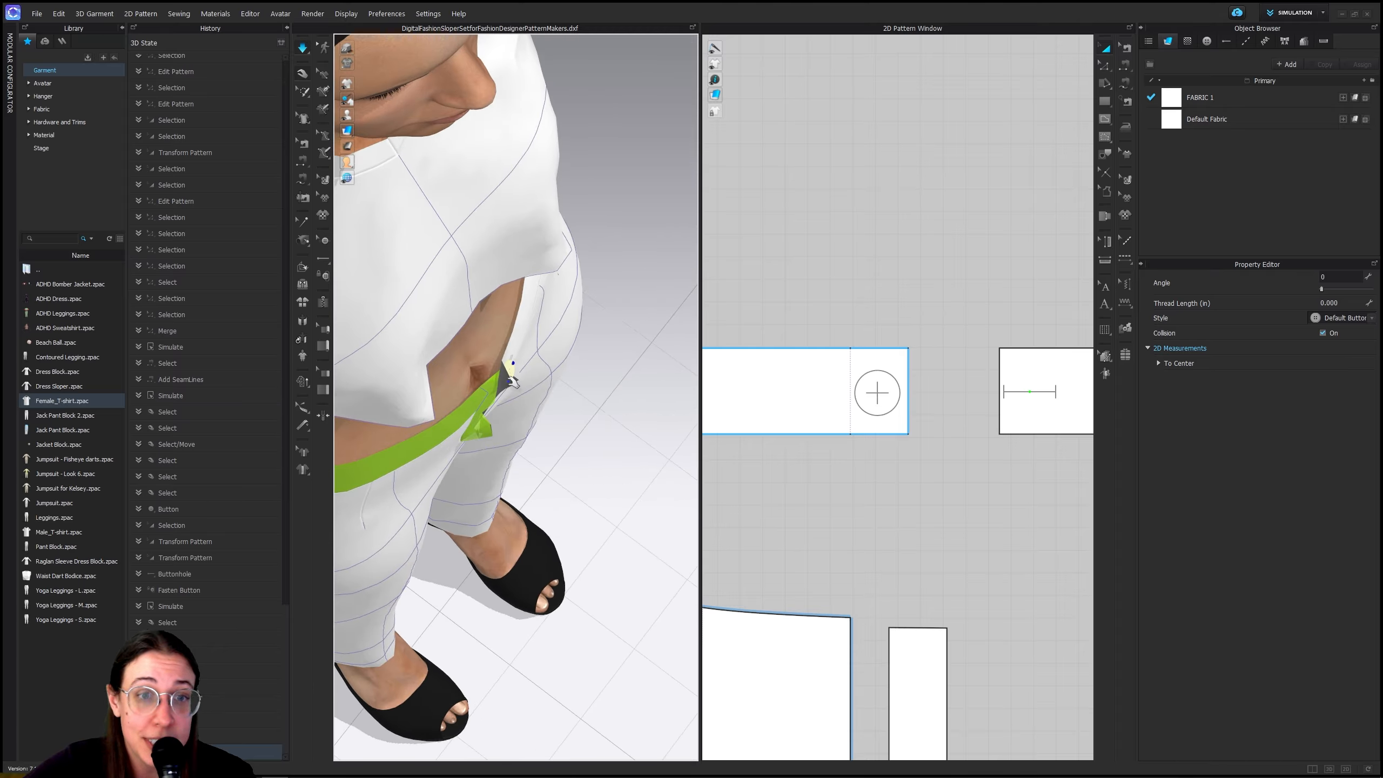
{"action": "left_click", "coordinate": [503, 381]}
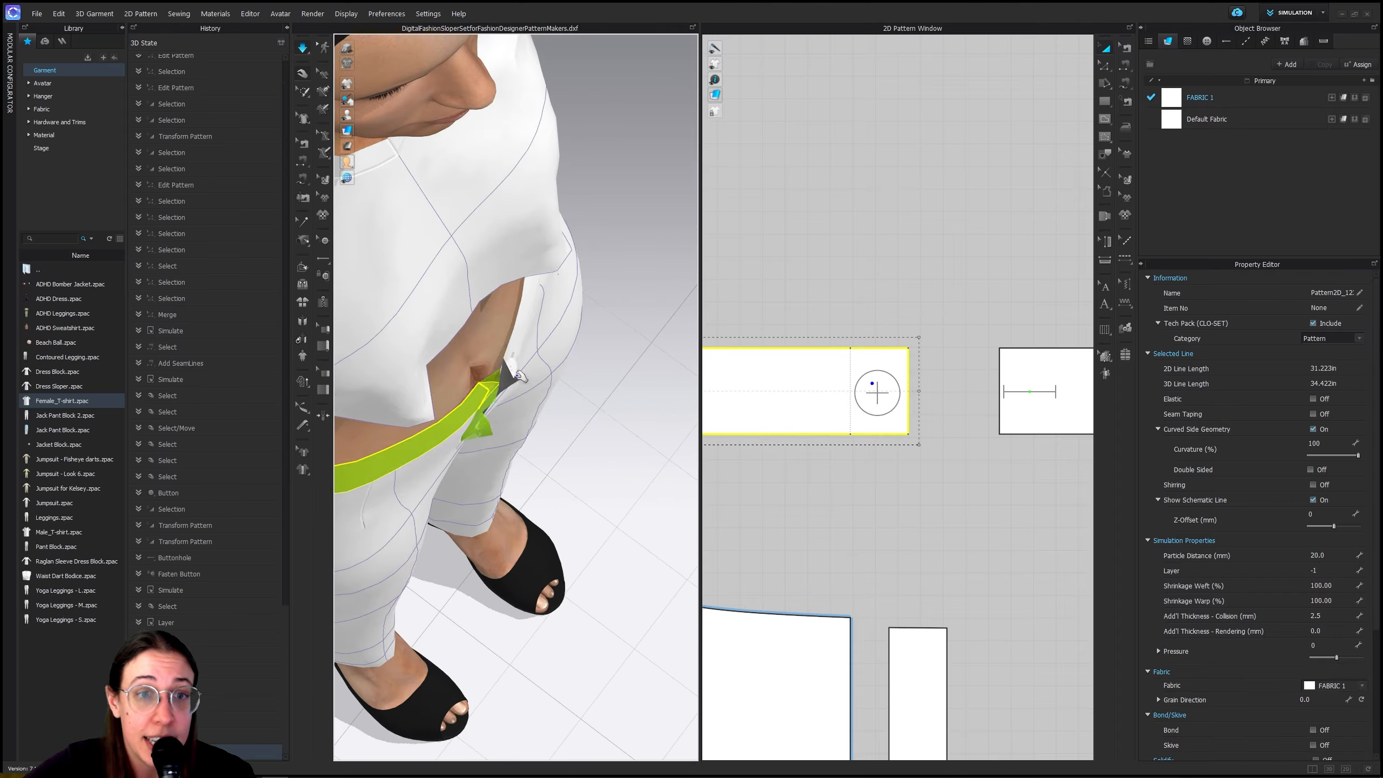
{"action": "right_click_drag", "start_coordinate": [503, 382], "coordinate": [502, 365]}
{"action": "mouse_move", "coordinate": [502, 376]}
{"action": "left_mouse_down"}
{"action": "mouse_move", "coordinate": [507, 311]}
{"action": "mouse_move", "coordinate": [502, 376]}
{"action": "left_mouse_up"}
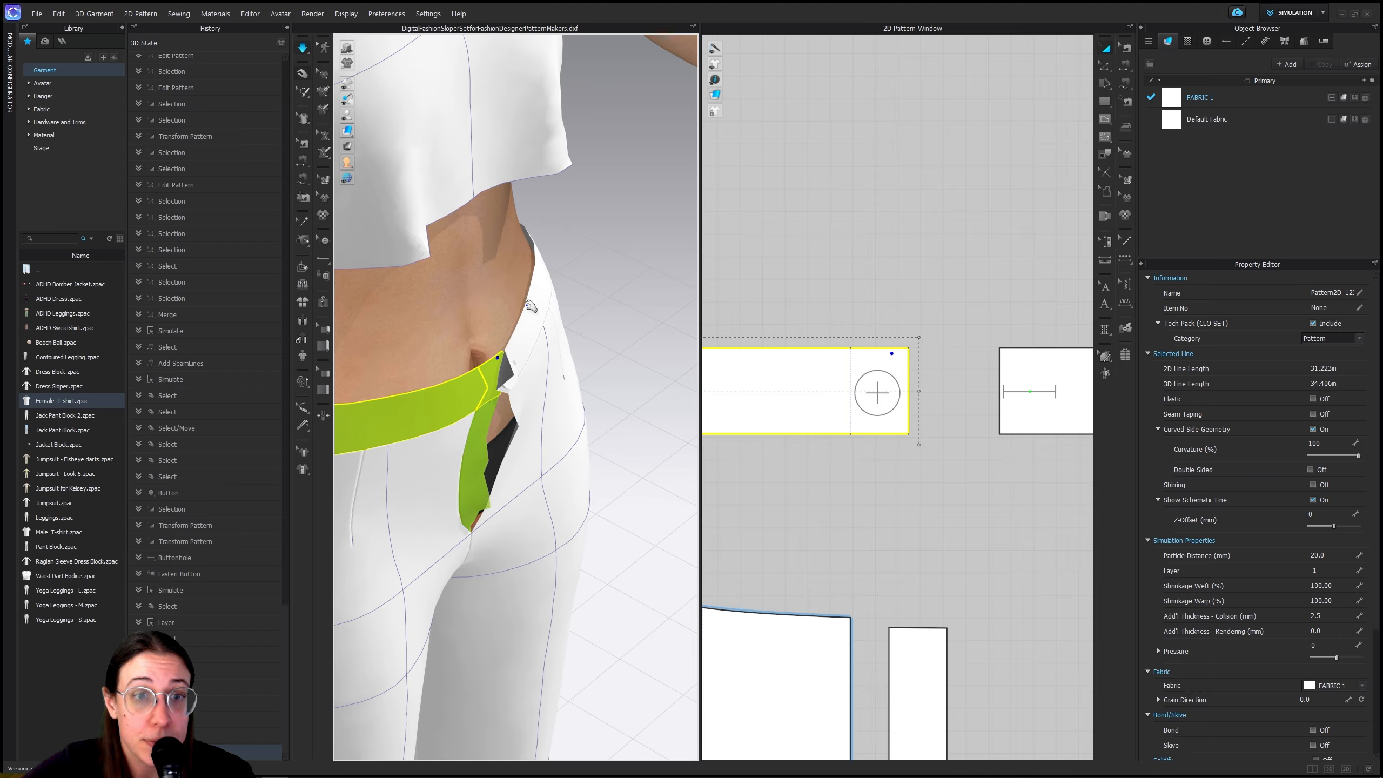
{"action": "right_click_drag", "start_coordinate": [574, 396], "coordinate": [513, 378]}
{"action": "left_click", "coordinate": [513, 384]}
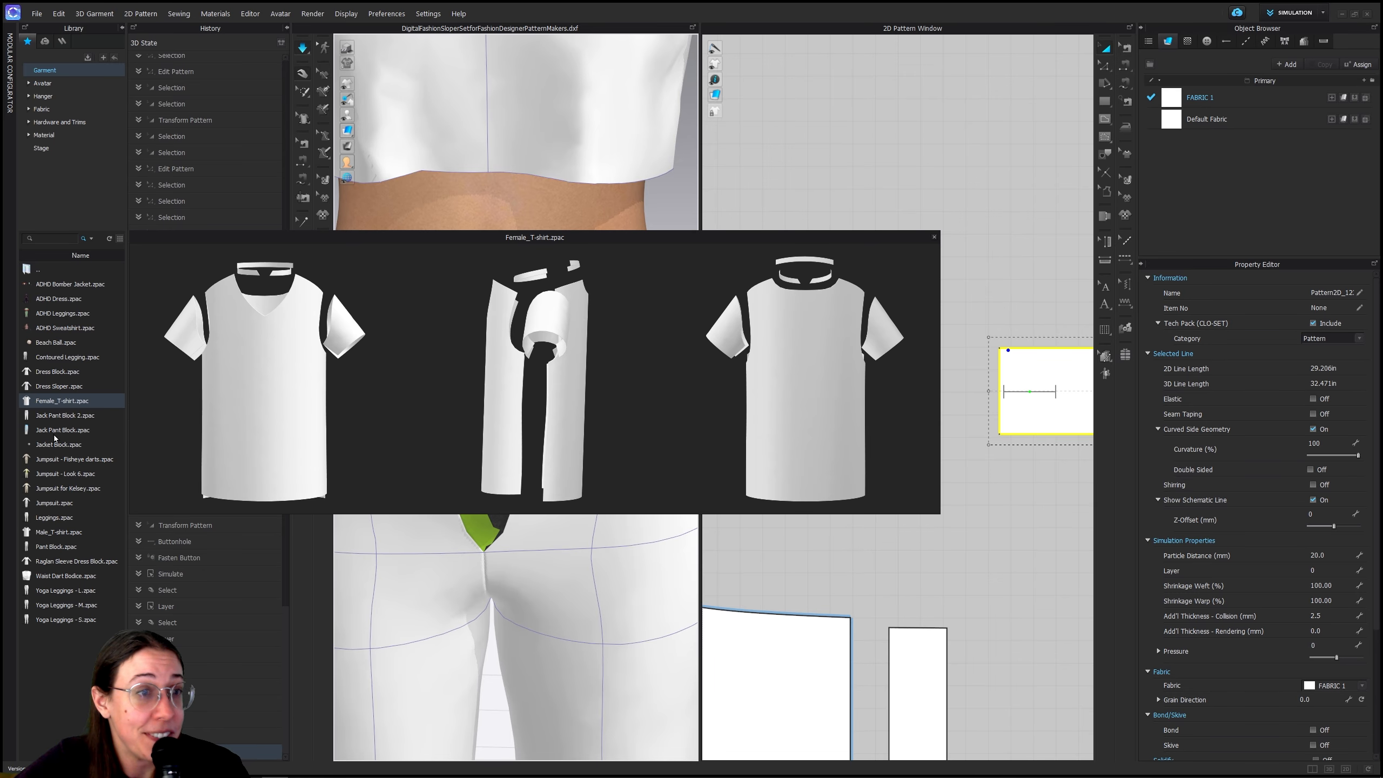
Search the fabric library for denim and apply Denim_Raw to FABRIC 1
{"action": "left_click", "coordinate": [58, 239]}
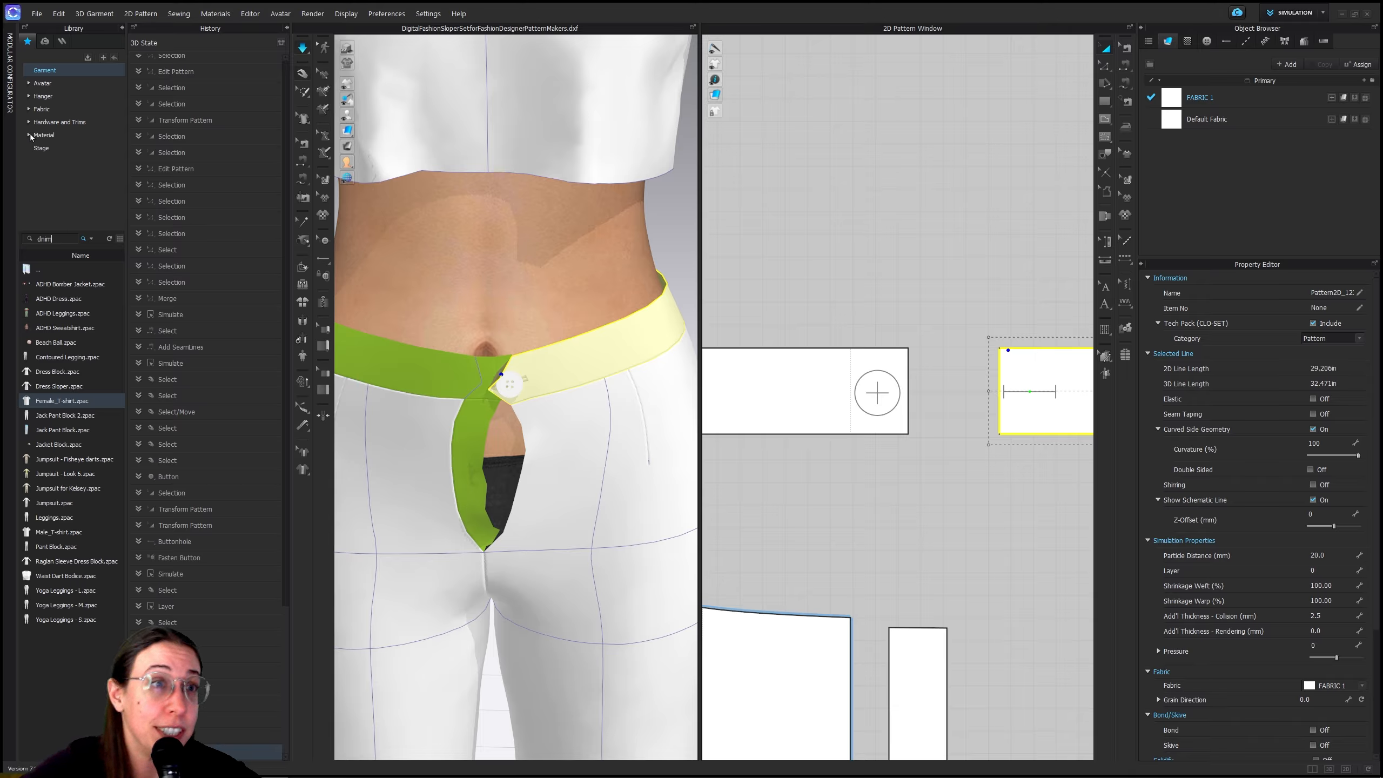
{"action": "left_click", "coordinate": [41, 109]}
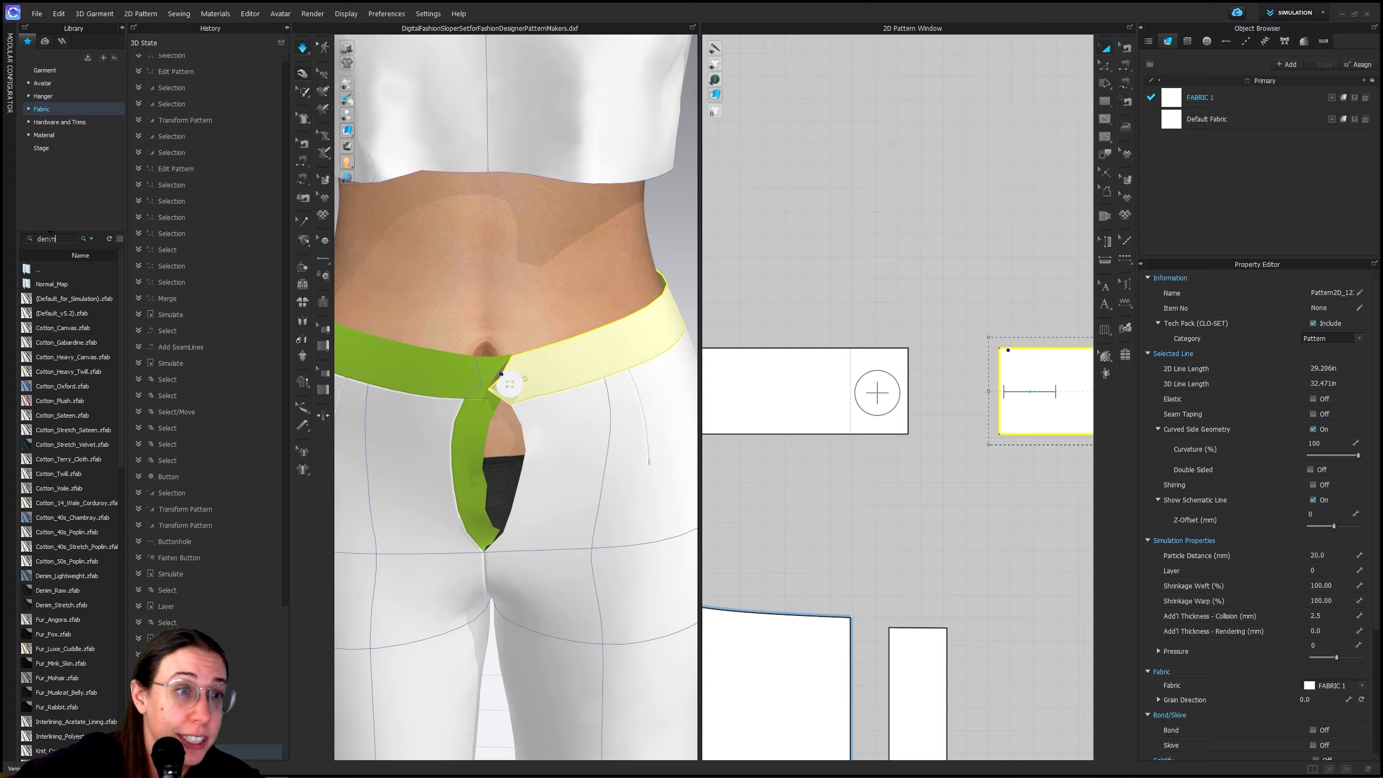
{"action": "left_click", "coordinate": [84, 240]}
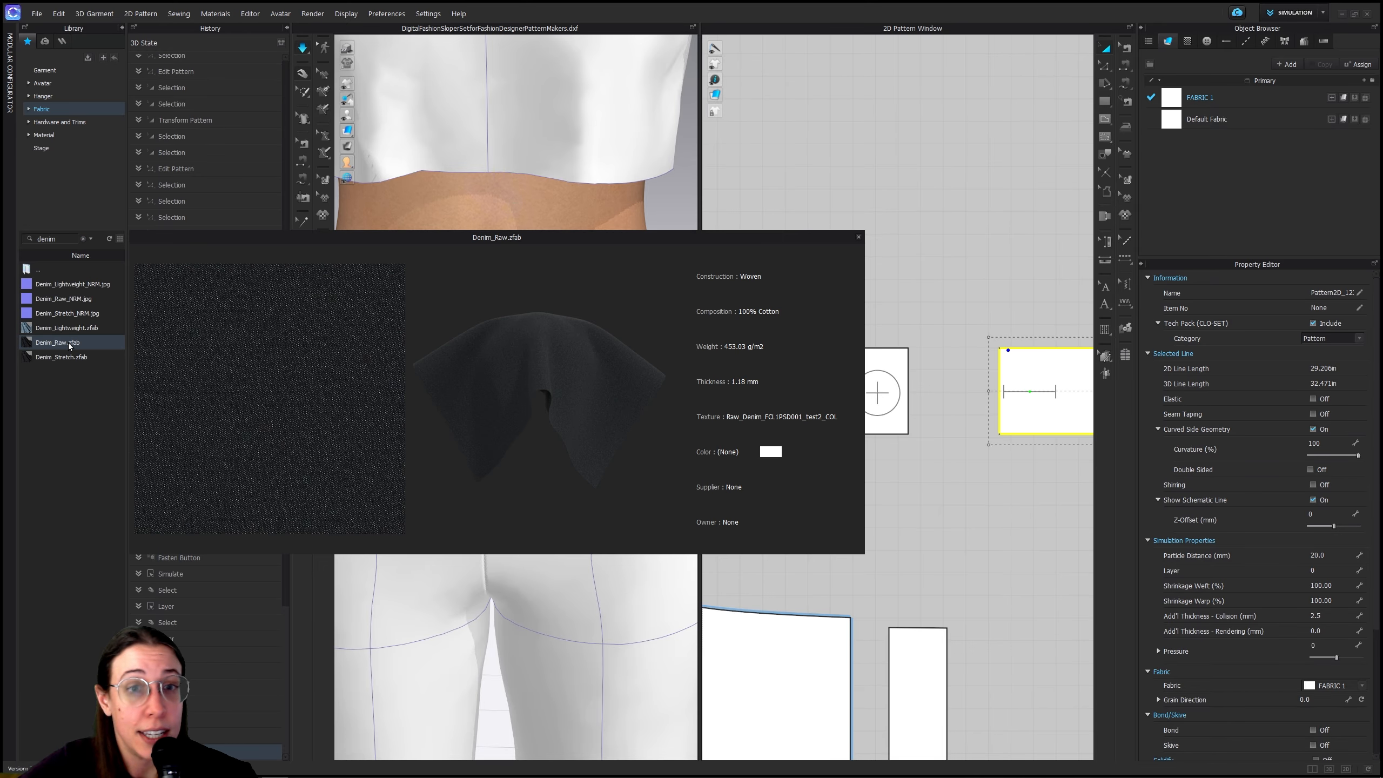
{"action": "left_click_drag", "start_coordinate": [68, 342], "coordinate": [1273, 98]}
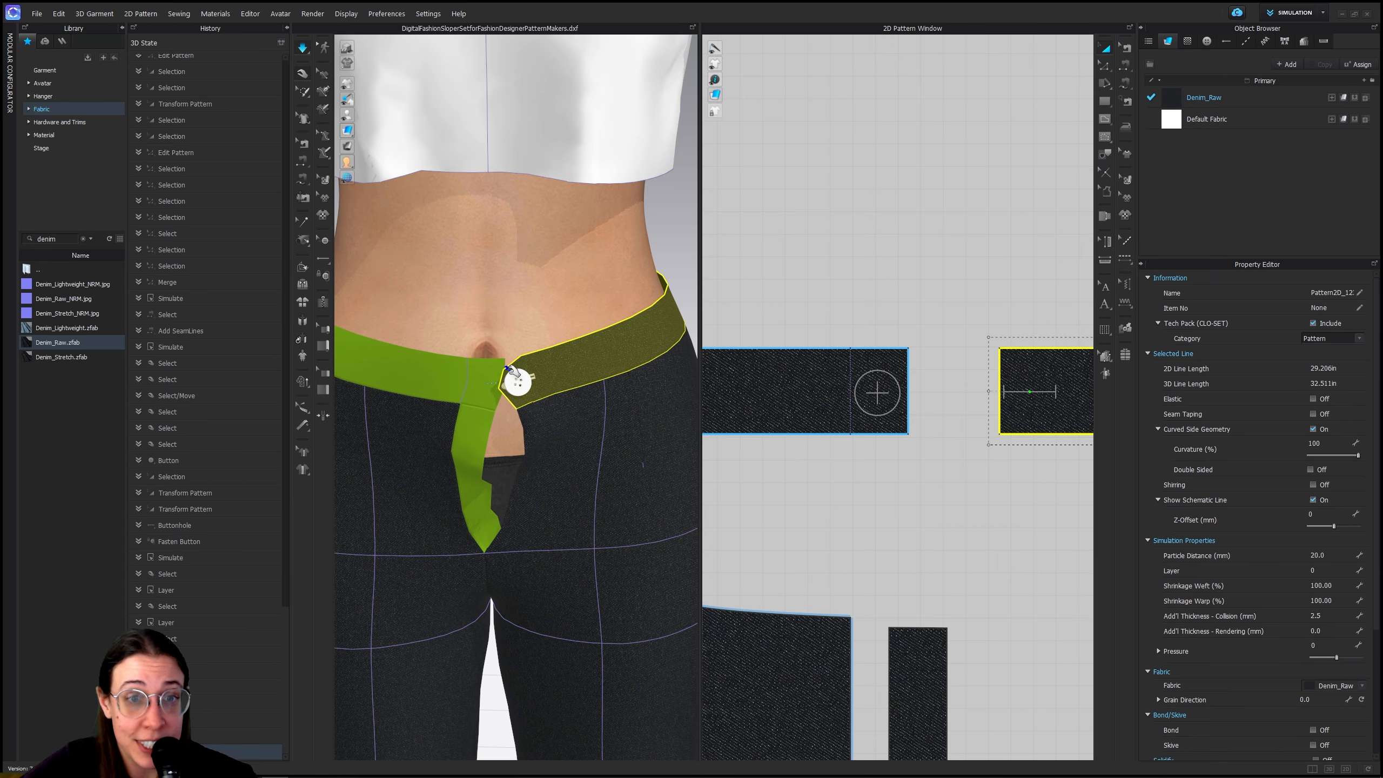
Pull the buttonhole end across the fly, and tug both sides of the buttoned waistband into place in simulation
{"action": "left_click_drag", "start_coordinate": [511, 372], "coordinate": [460, 405]}
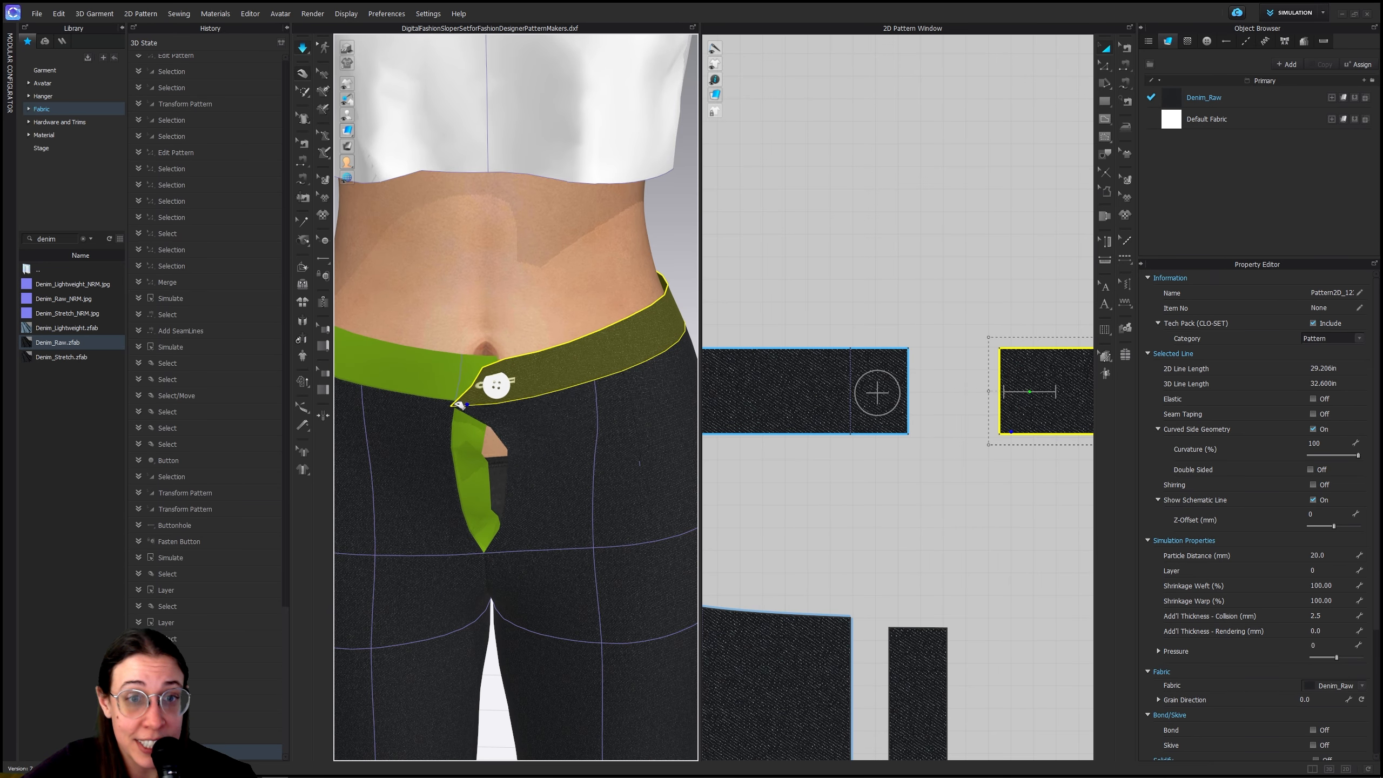
{"action": "scroll", "coordinate": [531, 511], "scroll_direction": "down", "scroll_amount": 5}
{"action": "left_click", "coordinate": [416, 319]}
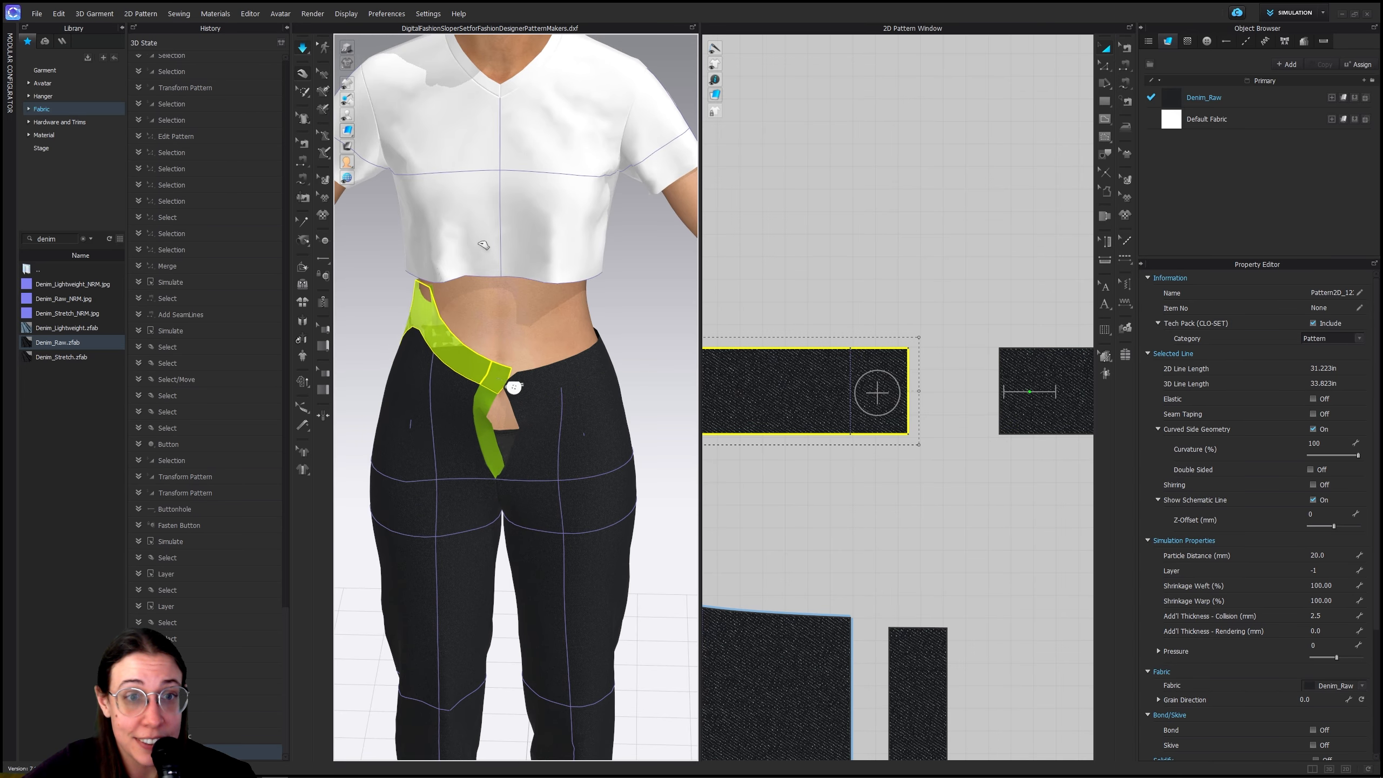
{"action": "left_click", "coordinate": [603, 349]}
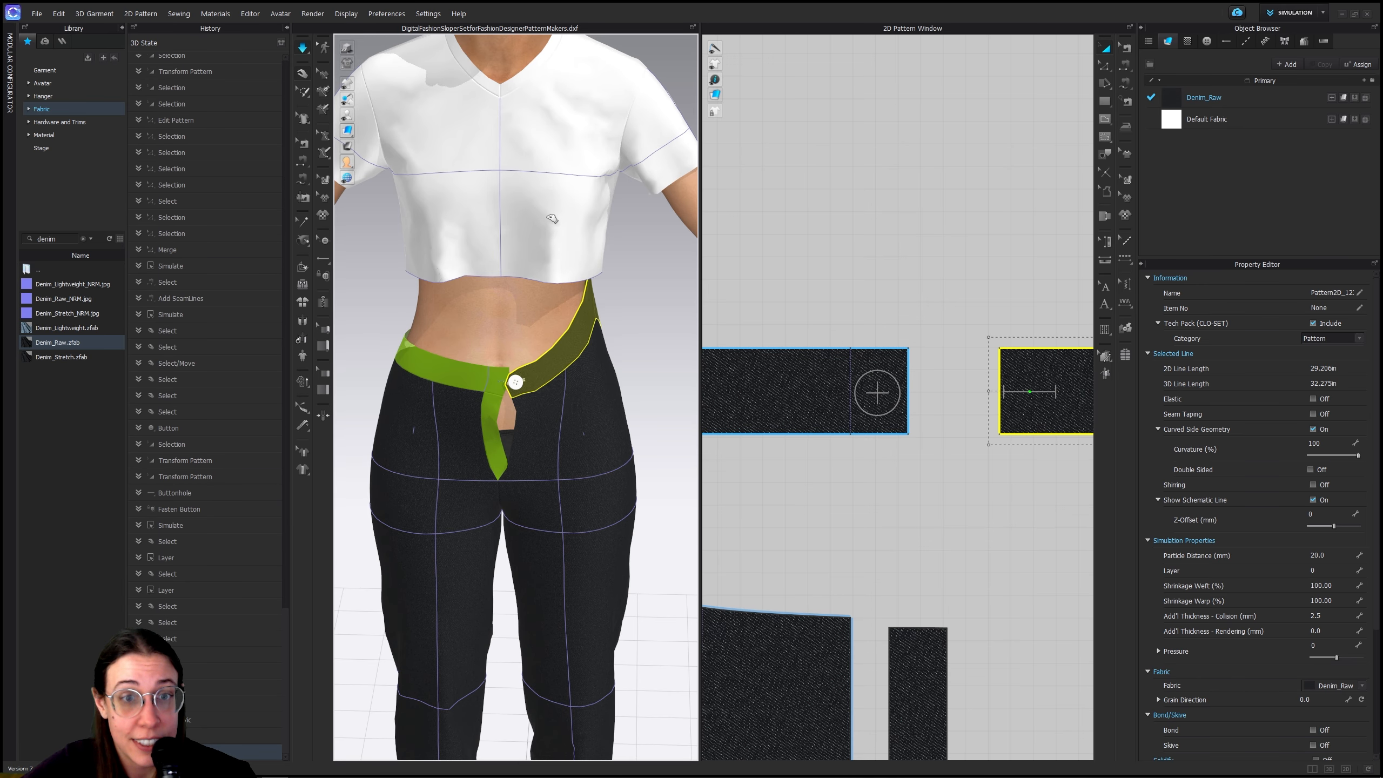
{"action": "left_click_drag", "start_coordinate": [552, 218], "coordinate": [537, 253]}
{"action": "left_click_drag", "start_coordinate": [479, 377], "coordinate": [605, 259]}
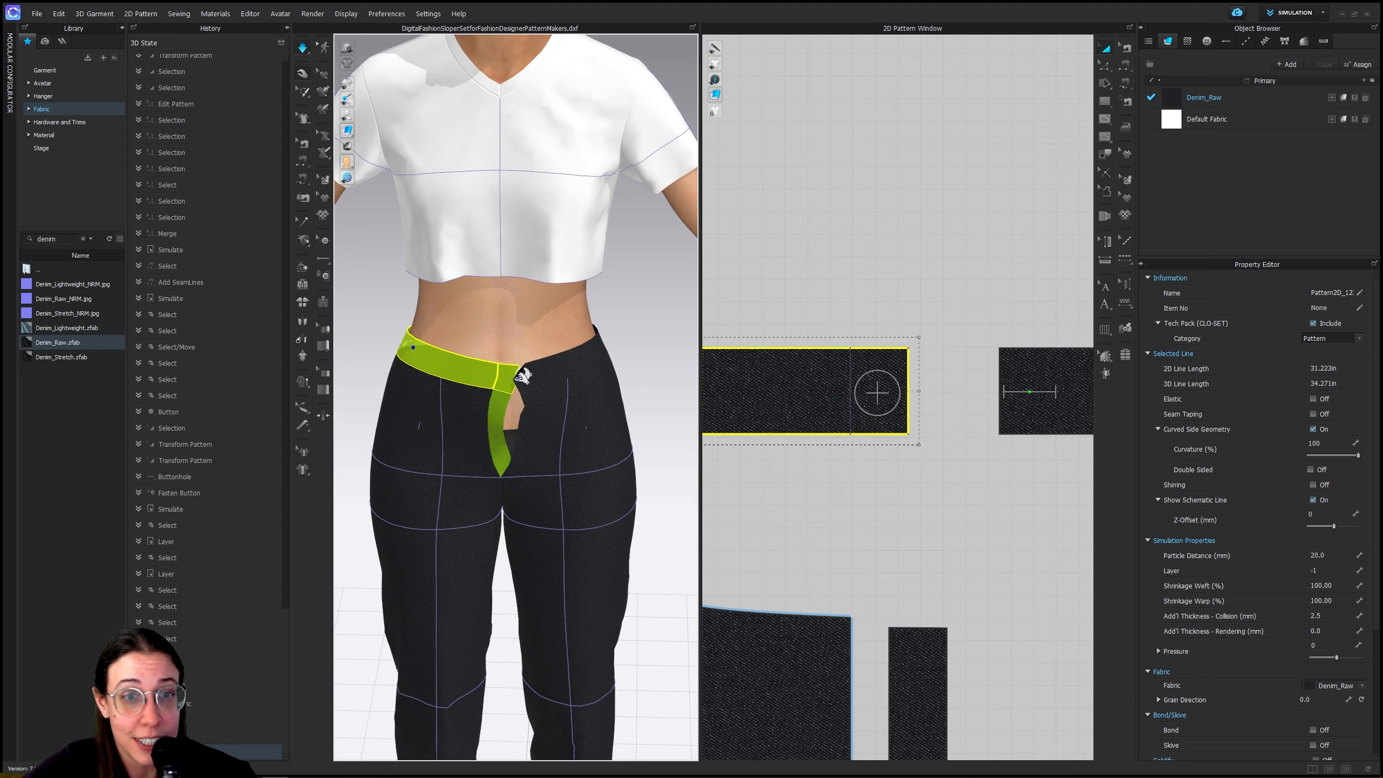
Tug the buttonhole end of the waistband and pull the button outward across the fly opening in the running simulation
{"action": "left_click", "coordinate": [522, 376]}
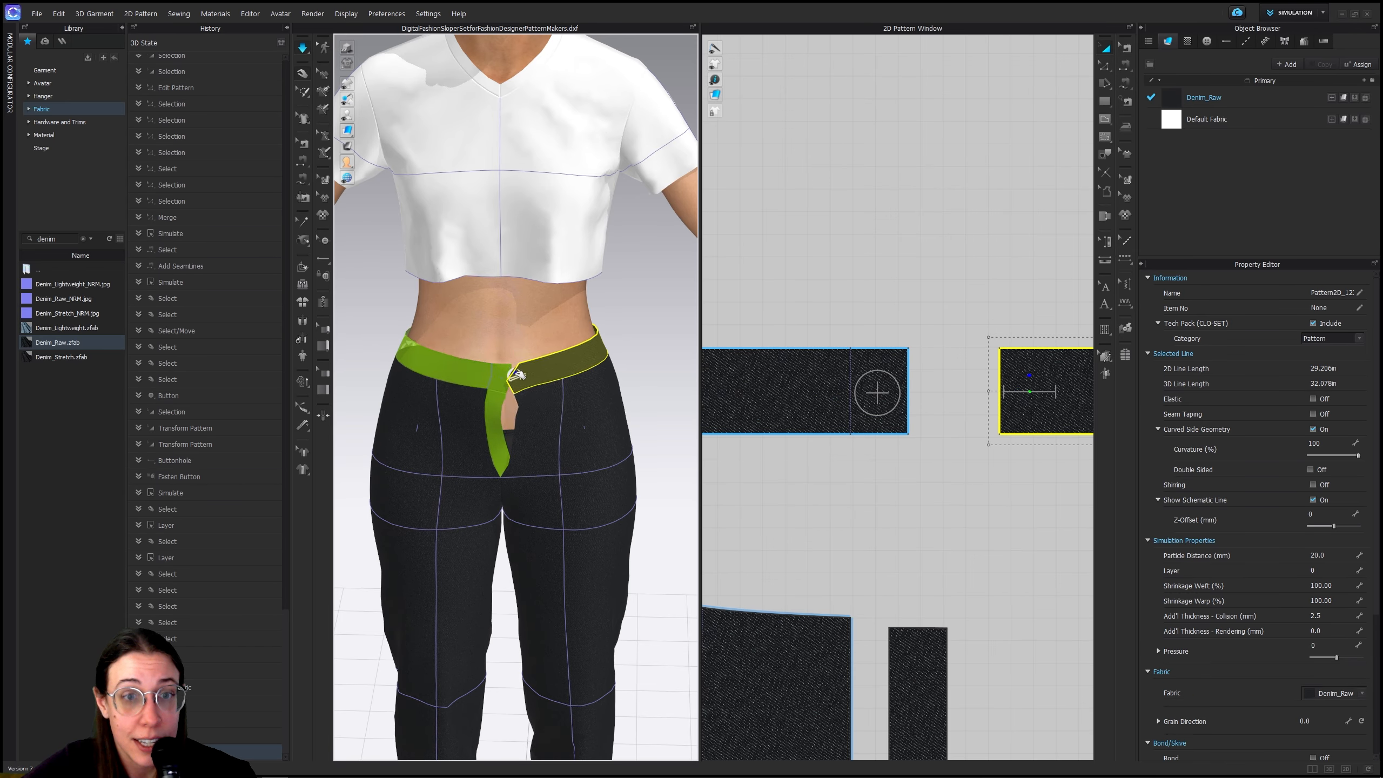
{"action": "scroll", "coordinate": [514, 376], "scroll_direction": "up", "scroll_amount": 2}
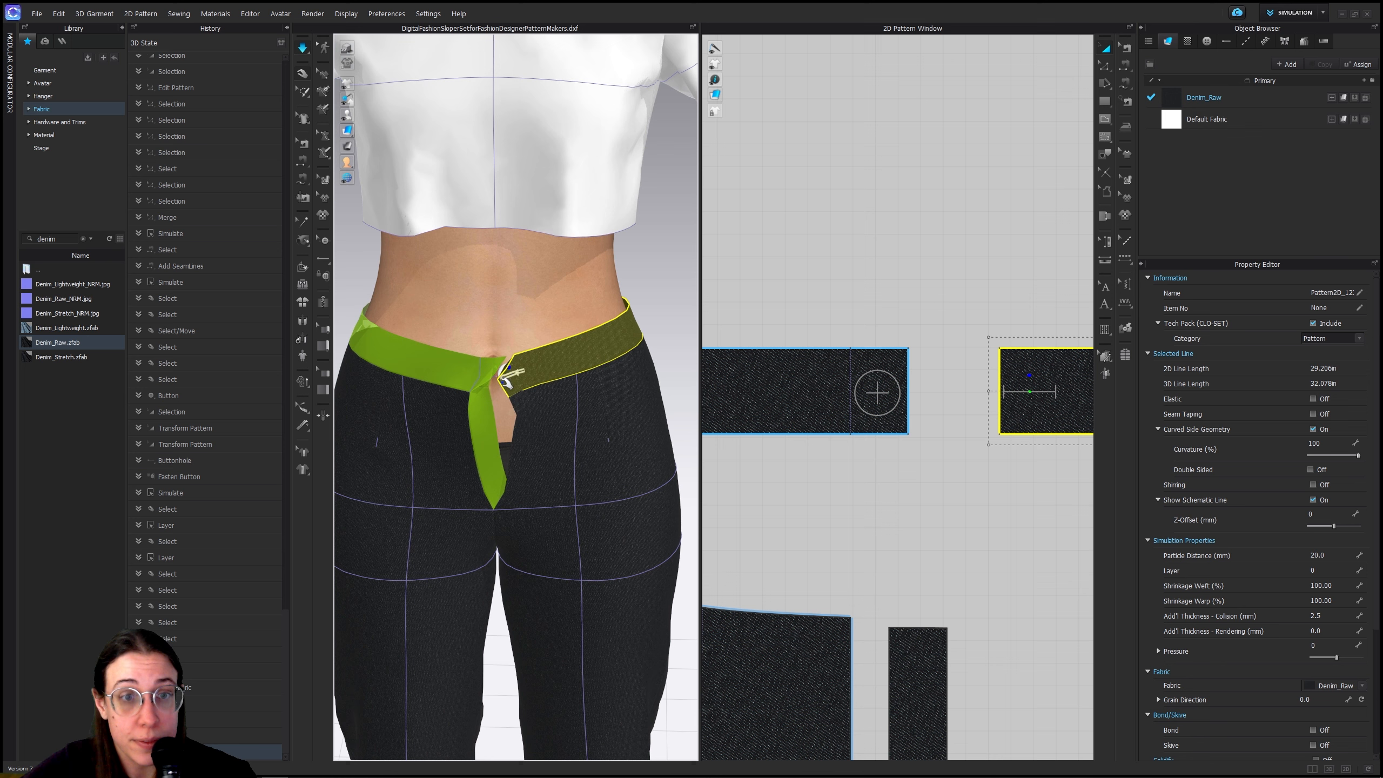
{"action": "scroll", "coordinate": [506, 383], "scroll_direction": "up", "scroll_amount": 2}
{"action": "right_click_drag", "start_coordinate": [506, 384], "coordinate": [569, 388]}
{"action": "left_click_drag", "start_coordinate": [512, 355], "coordinate": [588, 354]}
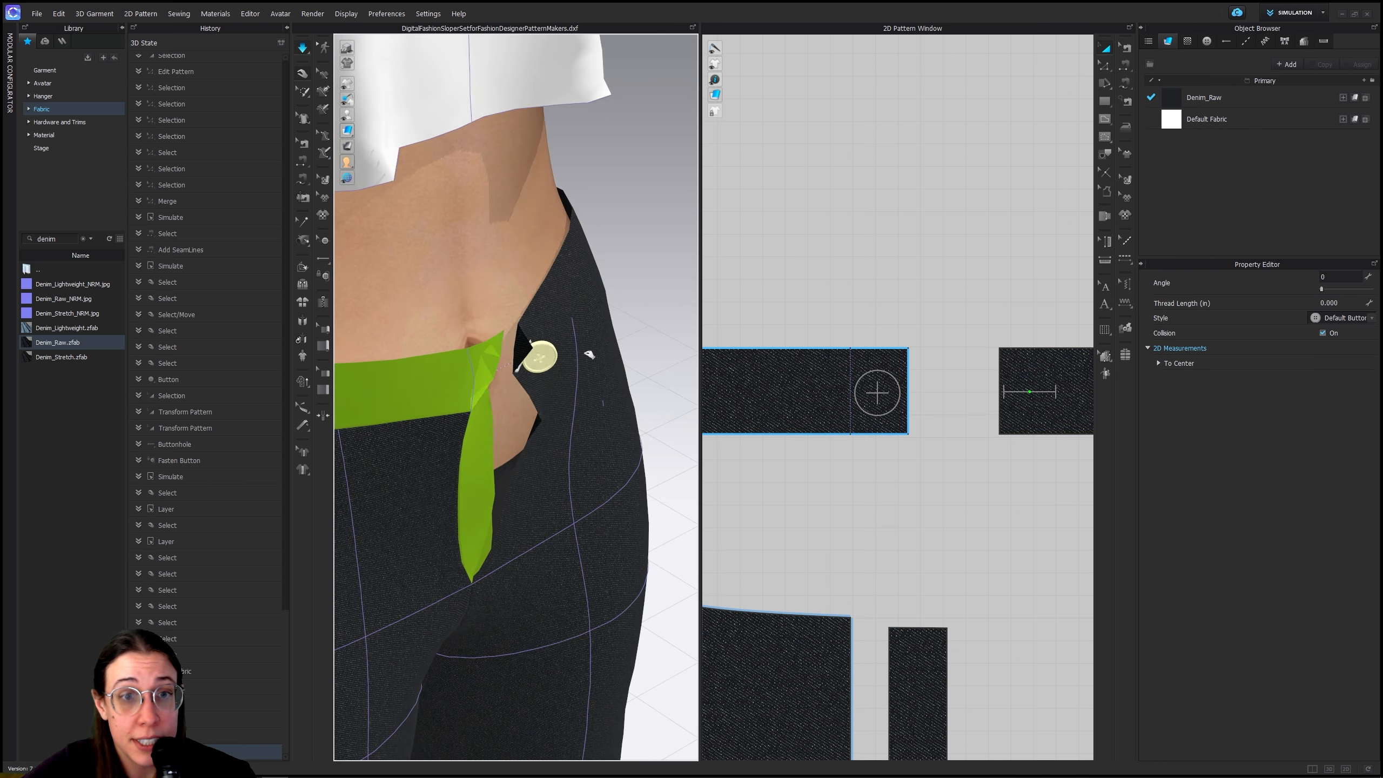
{"action": "scroll", "coordinate": [583, 406], "scroll_direction": "down", "scroll_amount": 4}
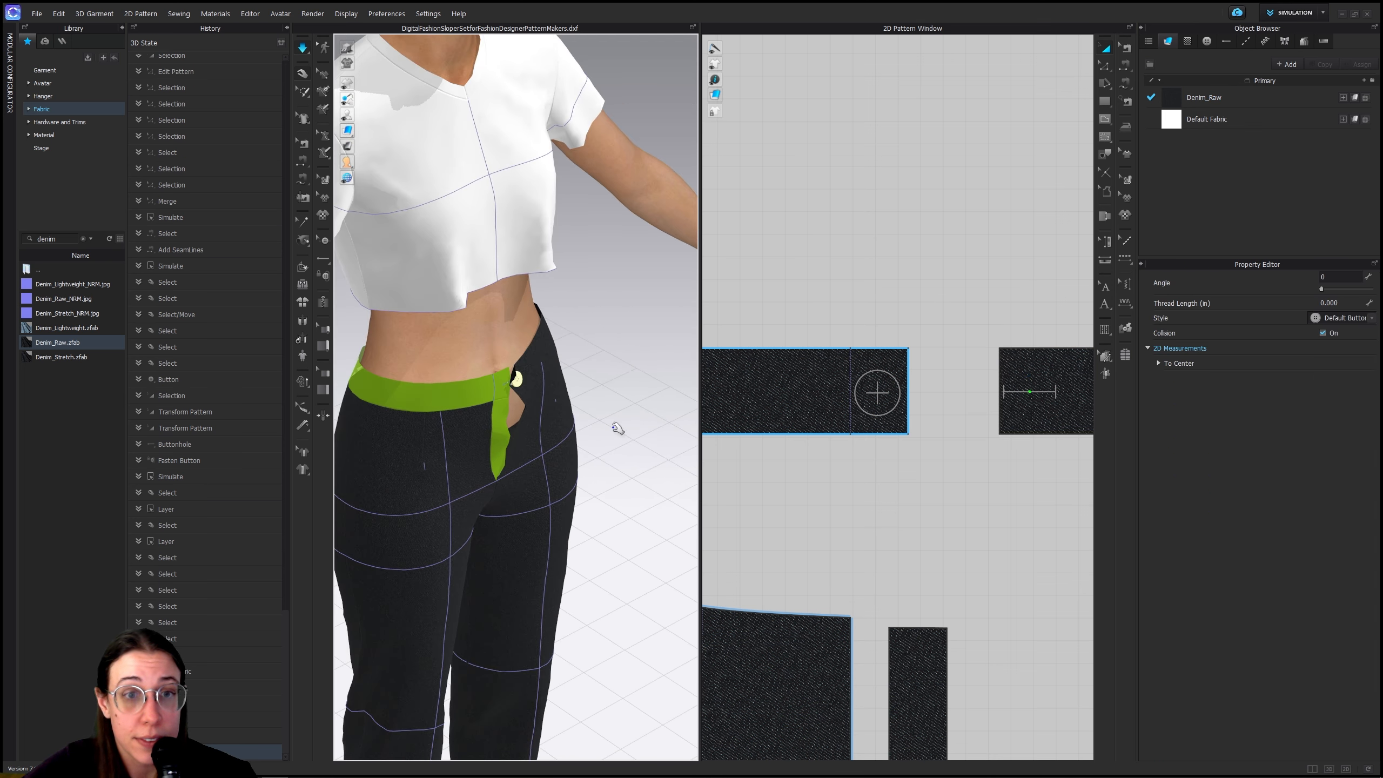
{"action": "right_click_drag", "start_coordinate": [618, 449], "coordinate": [563, 430]}
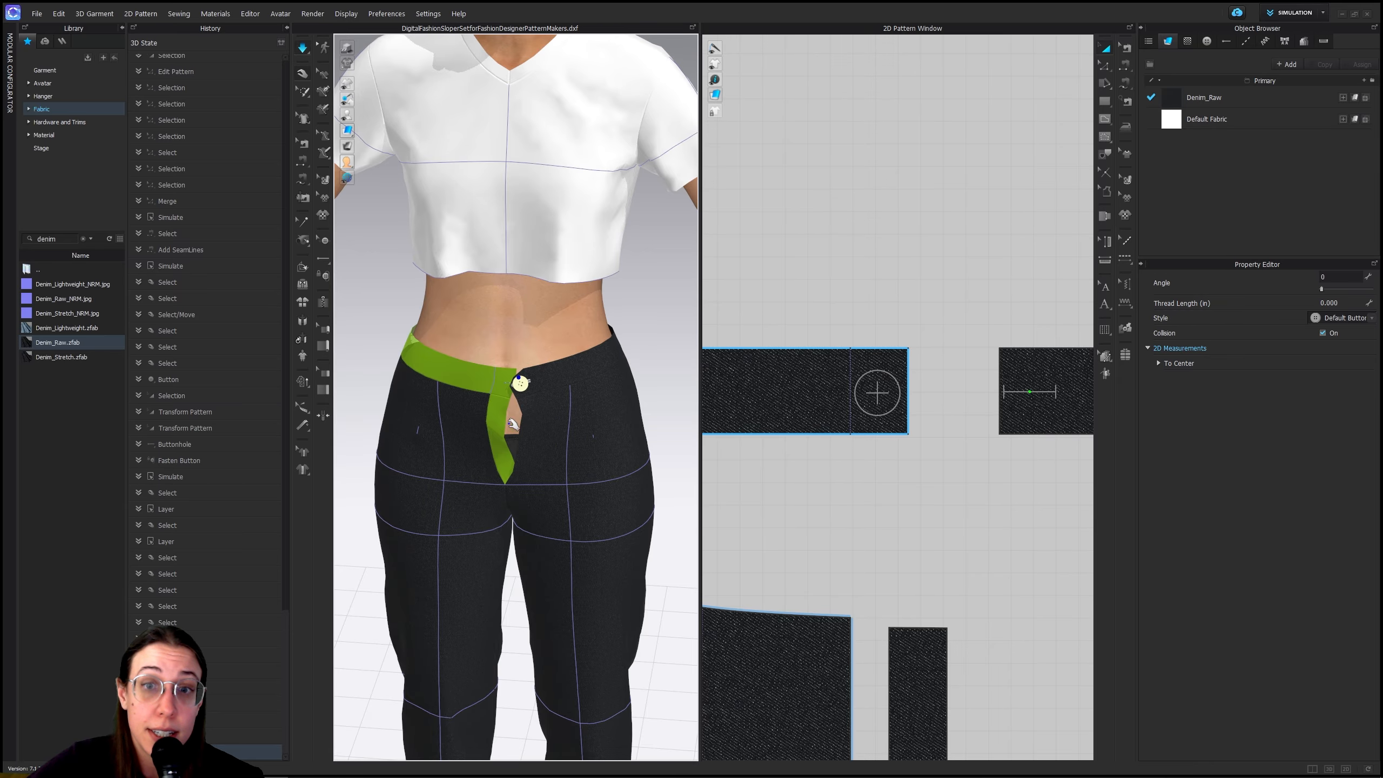
Strengthen the fly piece and both waistband pieces together
{"action": "scroll", "coordinate": [888, 545], "scroll_direction": "down", "scroll_amount": 5}
{"action": "middle_click_drag", "start_coordinate": [923, 615], "coordinate": [901, 482]}
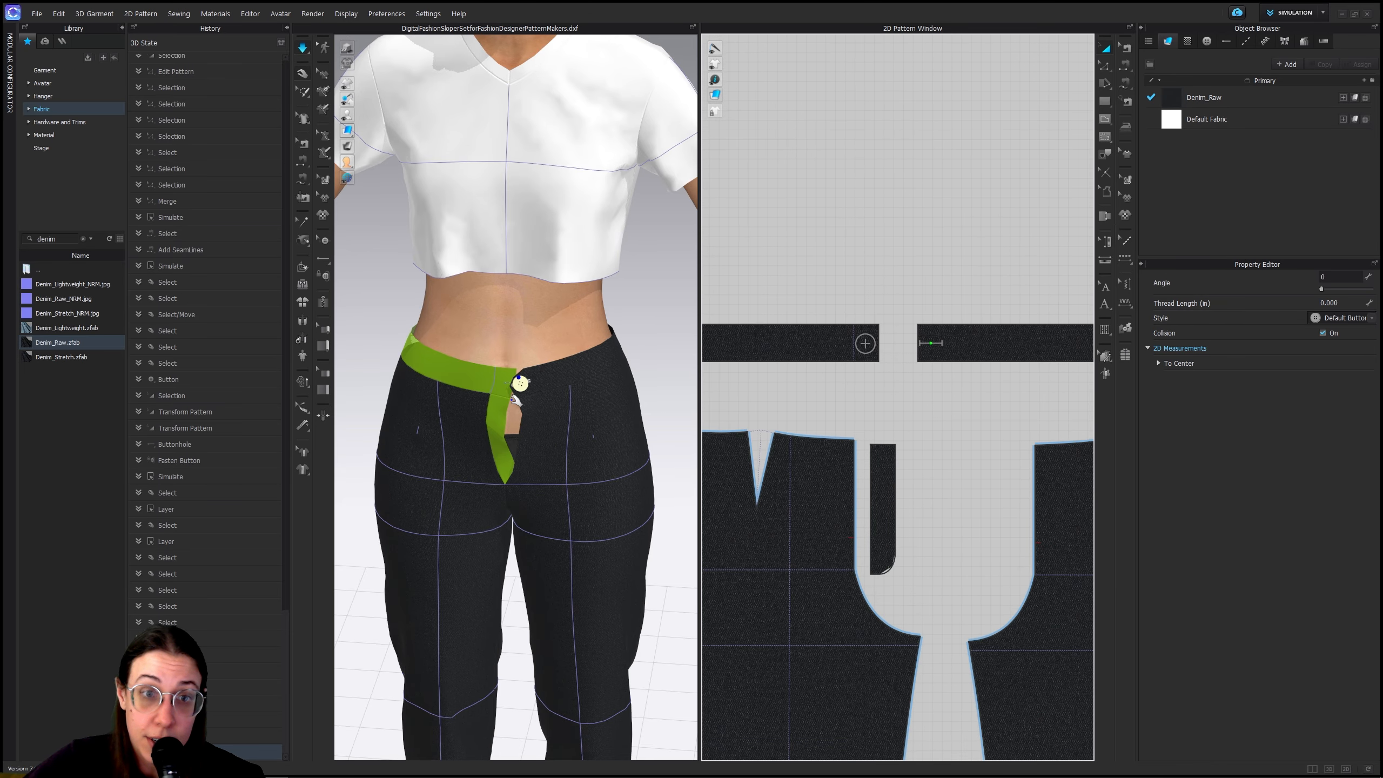
{"action": "left_click", "coordinate": [500, 414]}
{"action": "left_click", "coordinate": [470, 376], "text": "shift"}
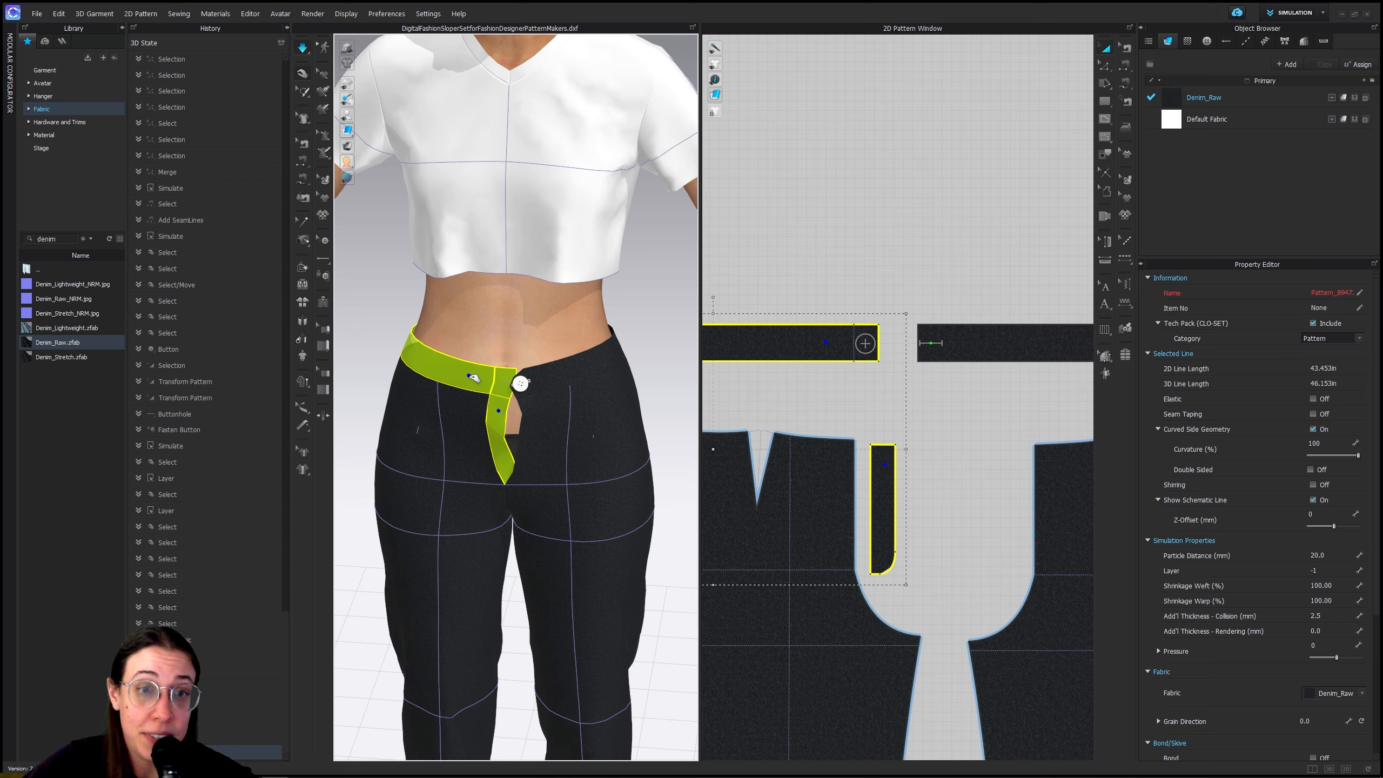
{"action": "left_click", "coordinate": [569, 376], "text": "shift"}
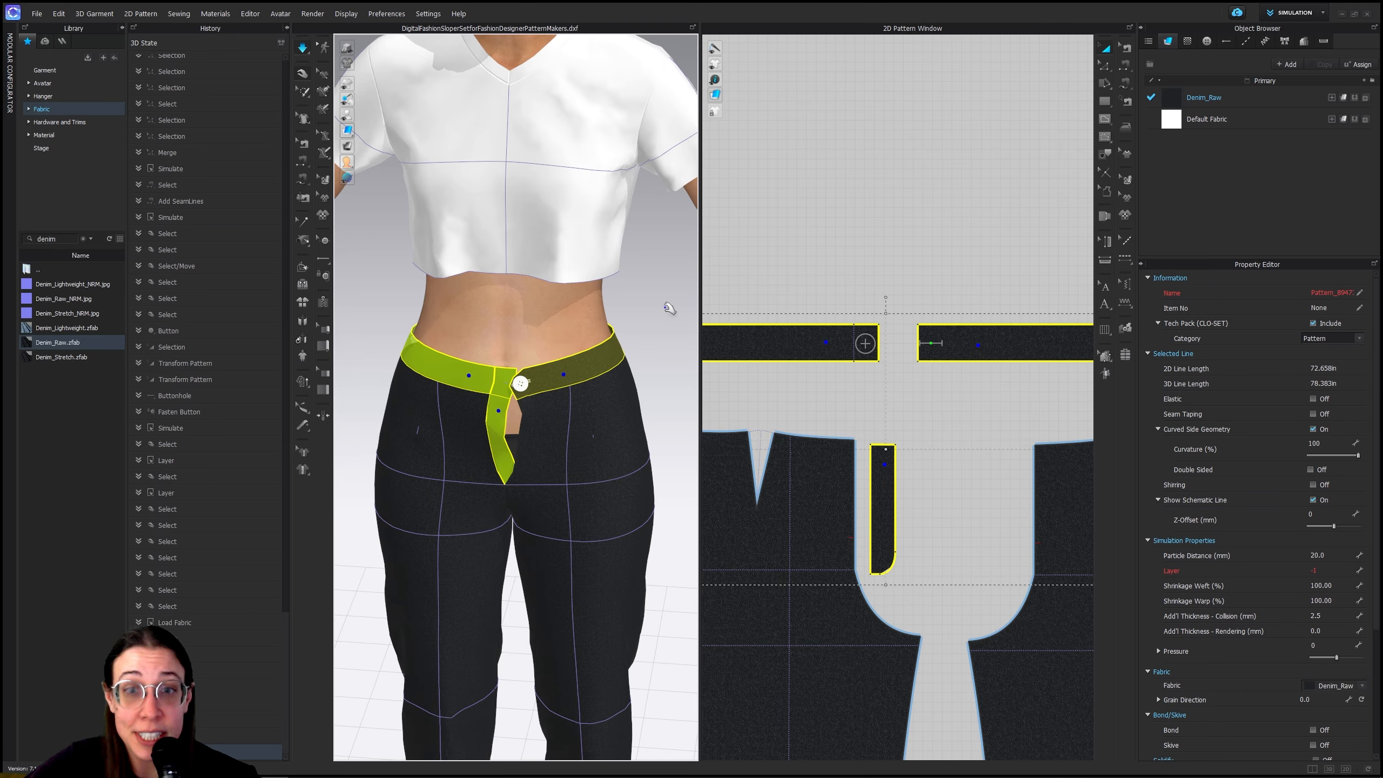
{"action": "right_click", "coordinate": [587, 381]}
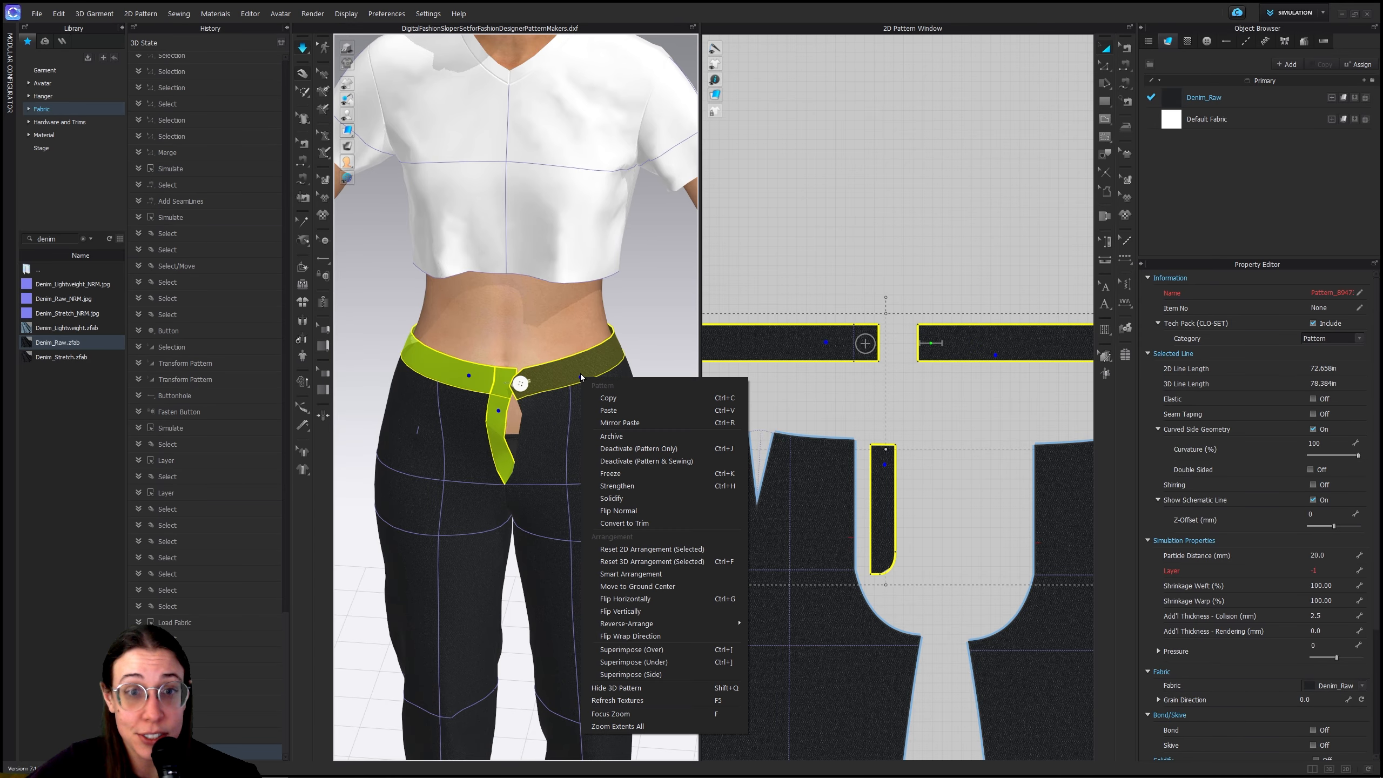
{"action": "left_click", "coordinate": [673, 490]}
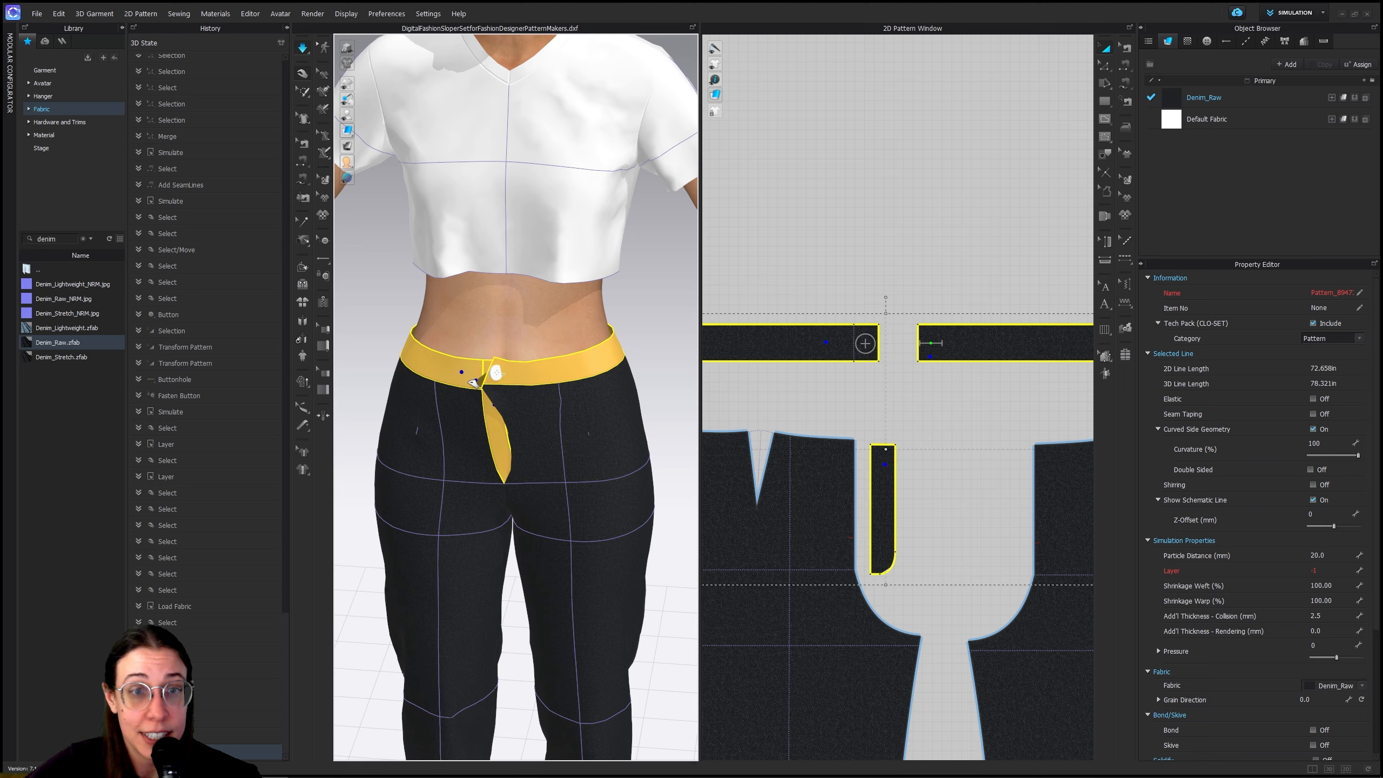
Tug the button, the fly piece and the strengthened waistband extension into position behind the front opening in simulation
{"action": "right_click_drag", "start_coordinate": [532, 411], "coordinate": [488, 389]}
{"action": "left_click", "coordinate": [514, 369]}
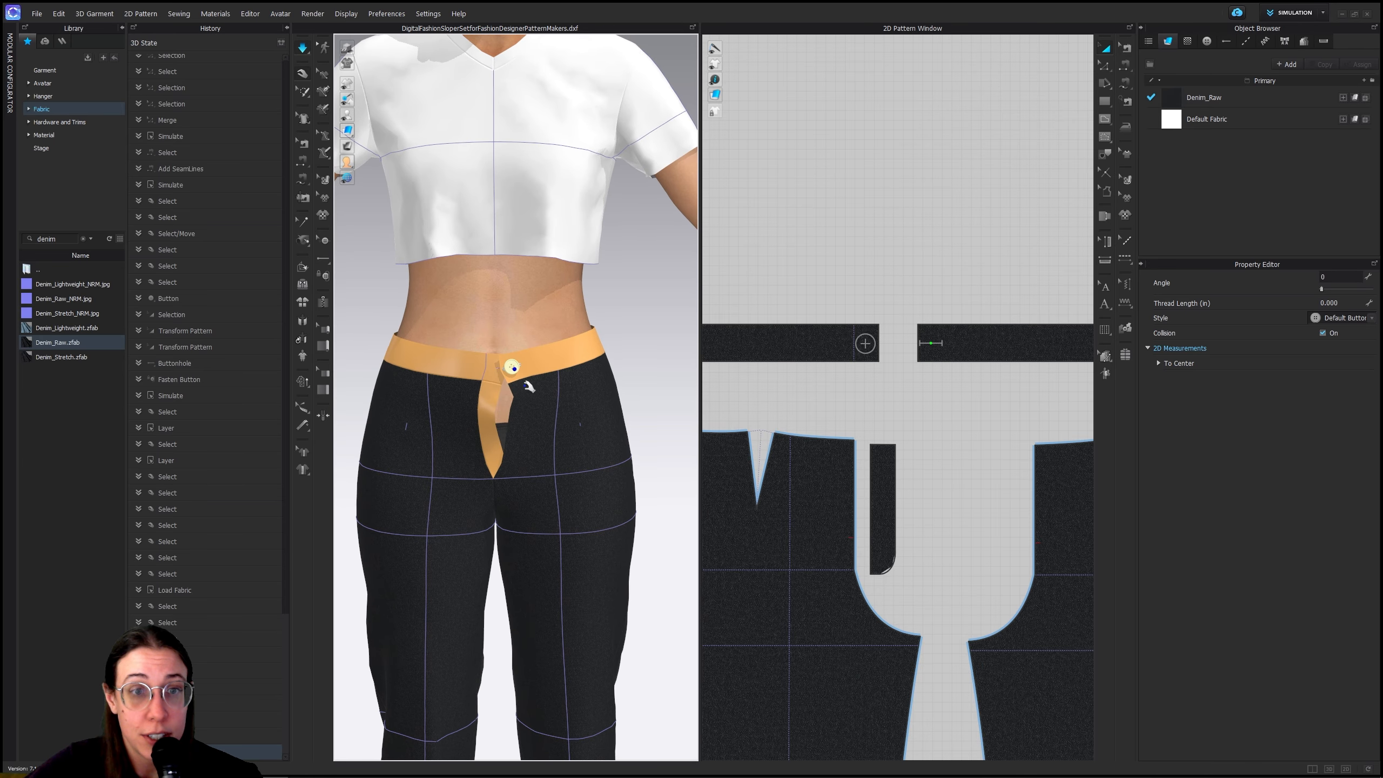
{"action": "left_click", "coordinate": [487, 388]}
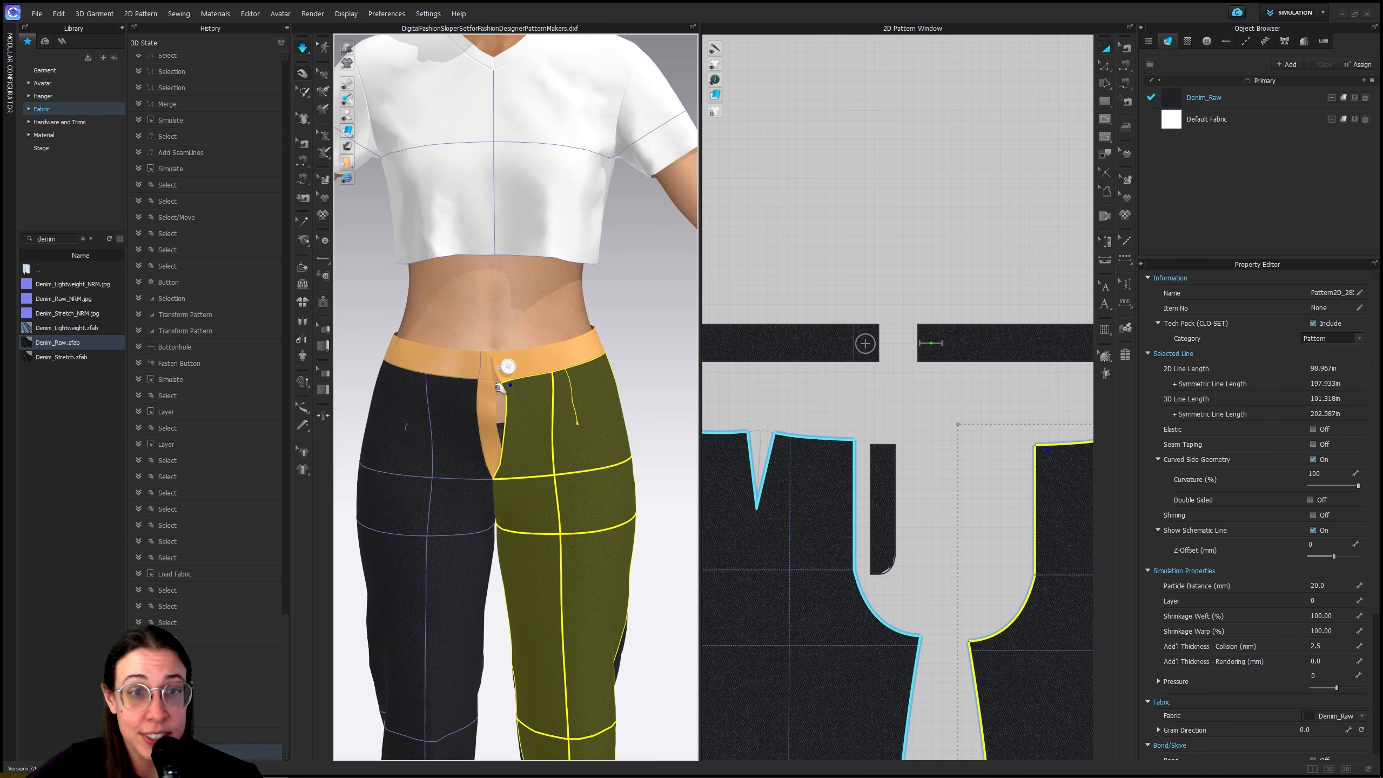
{"action": "left_click", "coordinate": [490, 408]}
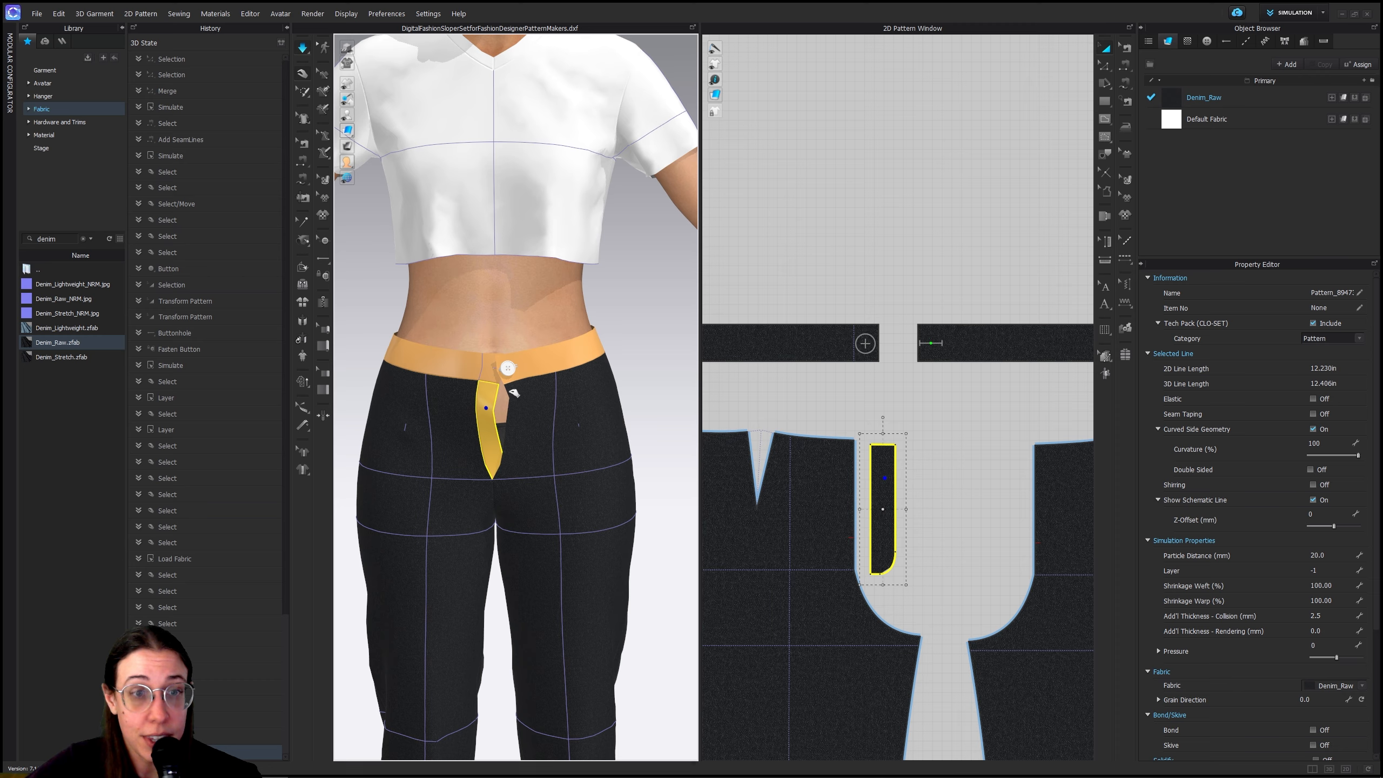
{"action": "left_click", "coordinate": [496, 378]}
{"action": "left_click_drag", "start_coordinate": [495, 379], "coordinate": [496, 384]}
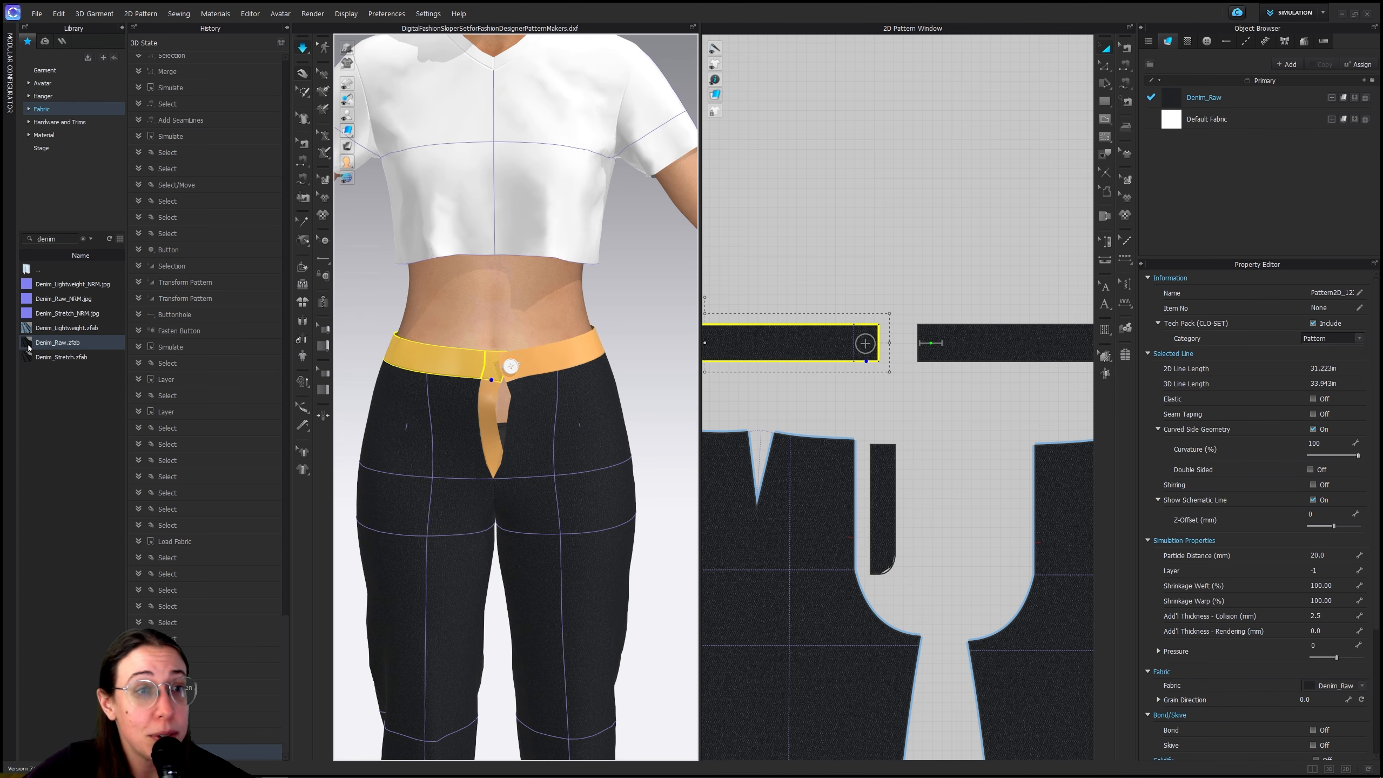
Clone the fly piece as an internal shape and place it along the center-front edge of the opposite front panel
{"action": "mouse_move", "coordinate": [45, 357]}
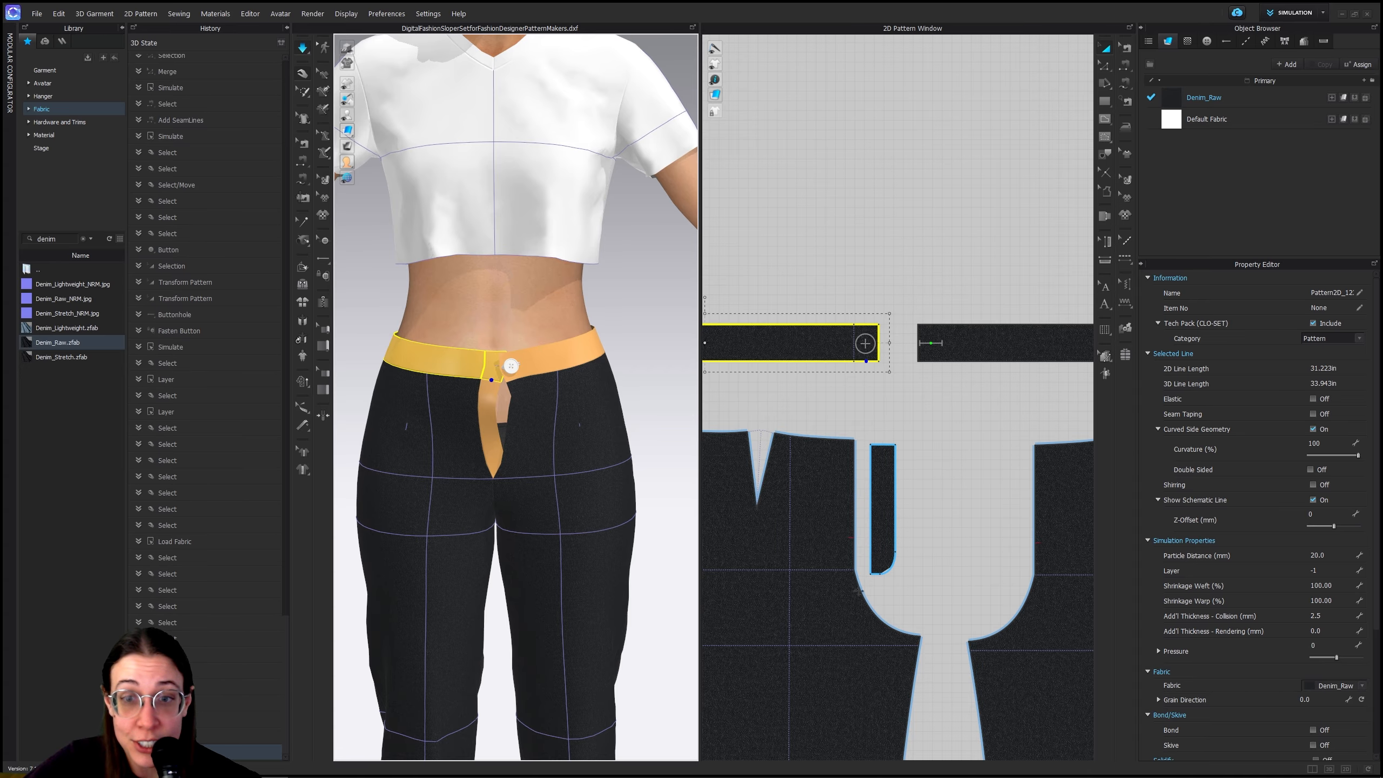
{"action": "middle_click_drag", "start_coordinate": [974, 568], "coordinate": [895, 531]}
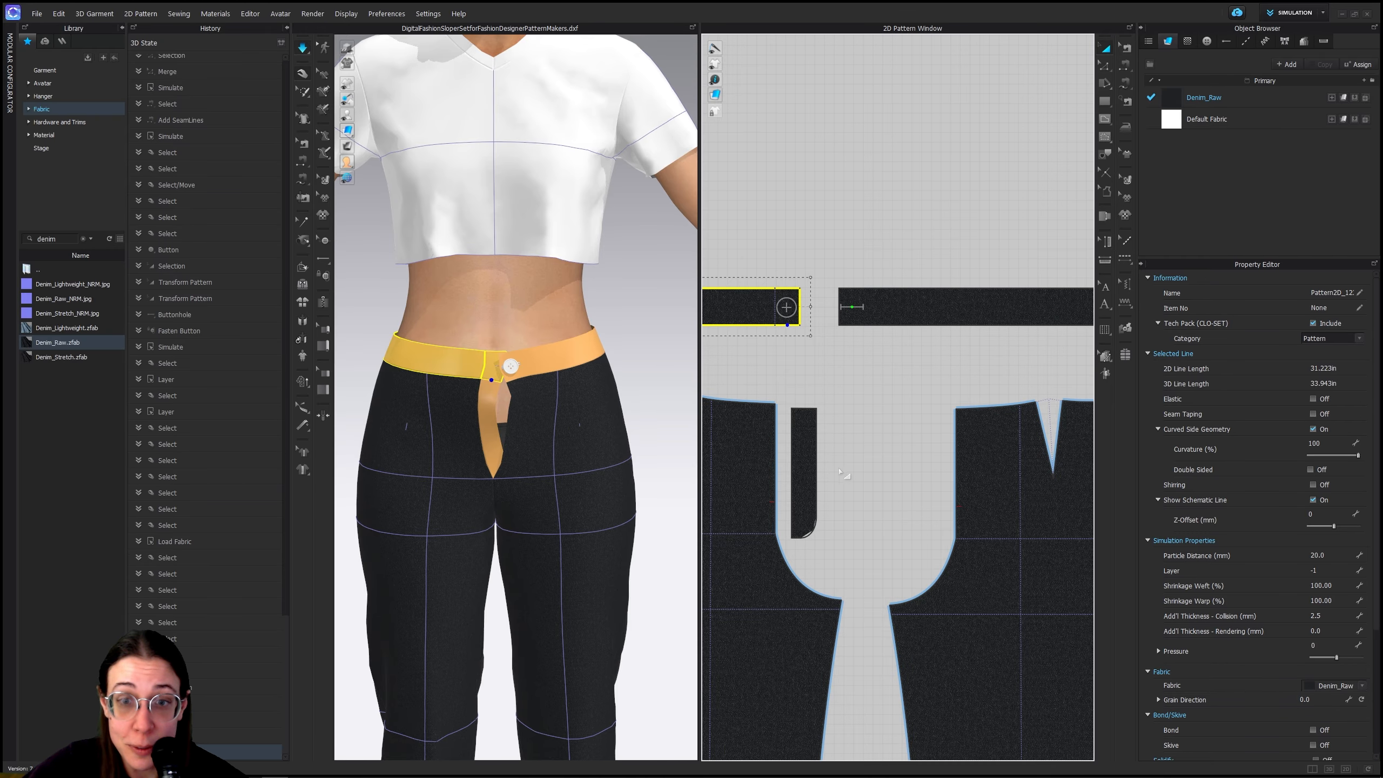
{"action": "left_click", "coordinate": [812, 507]}
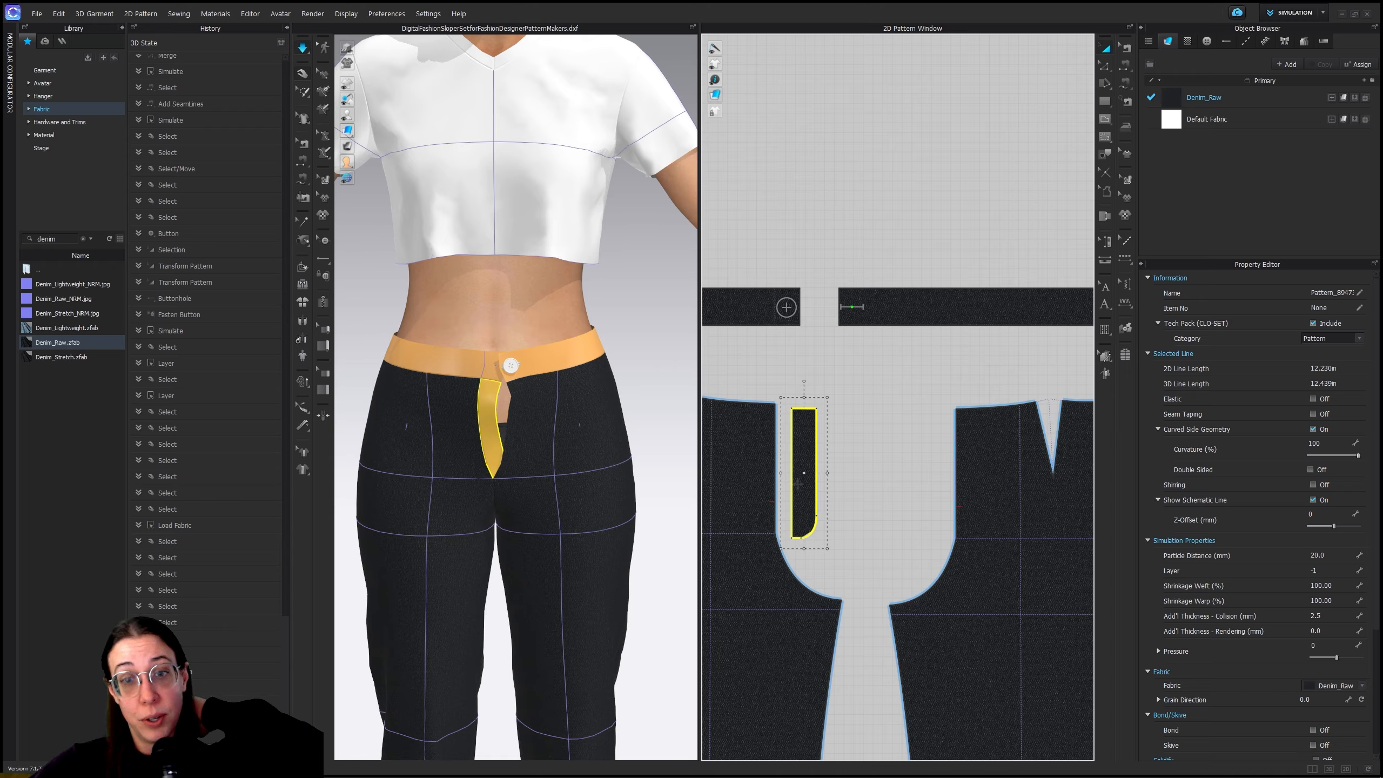
{"action": "right_click", "coordinate": [801, 492]}
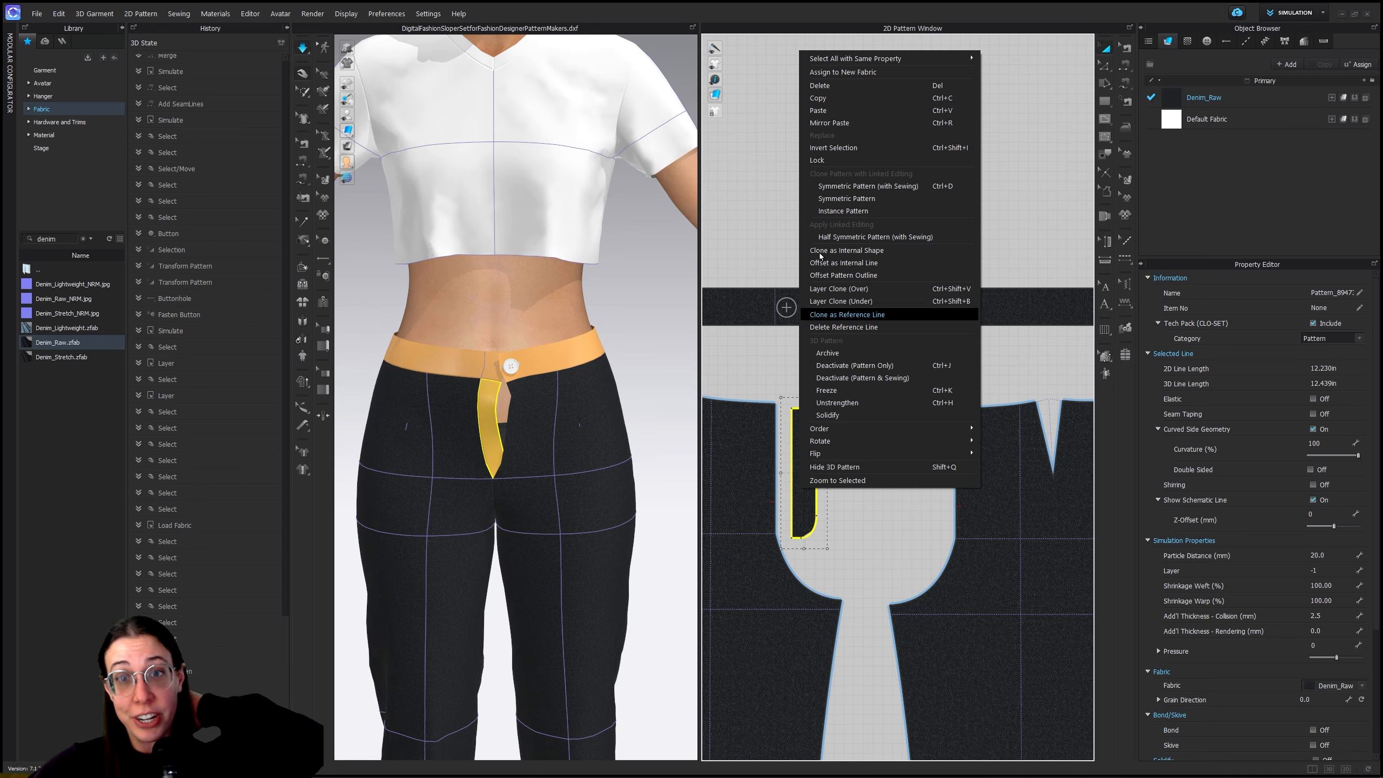
{"action": "left_click", "coordinate": [849, 251]}
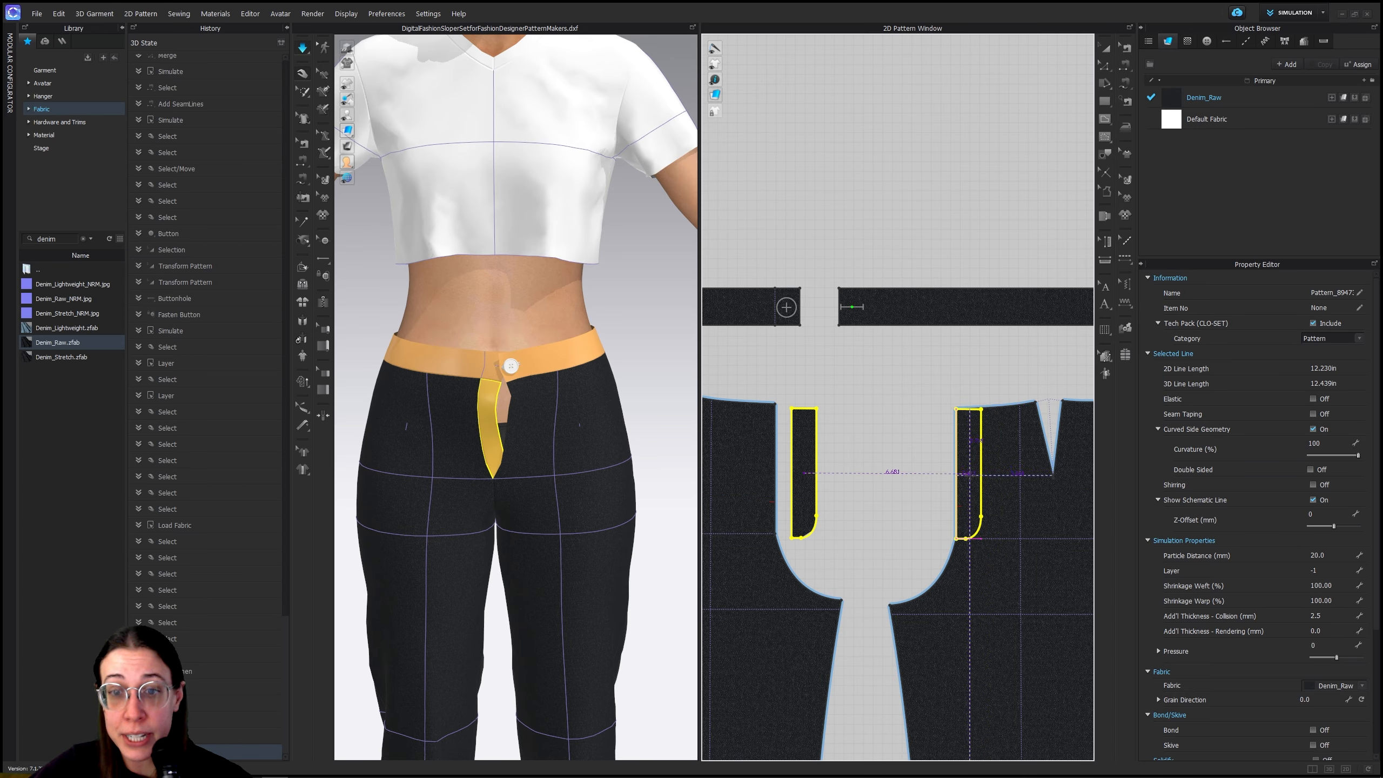
{"action": "left_click", "coordinate": [970, 477]}
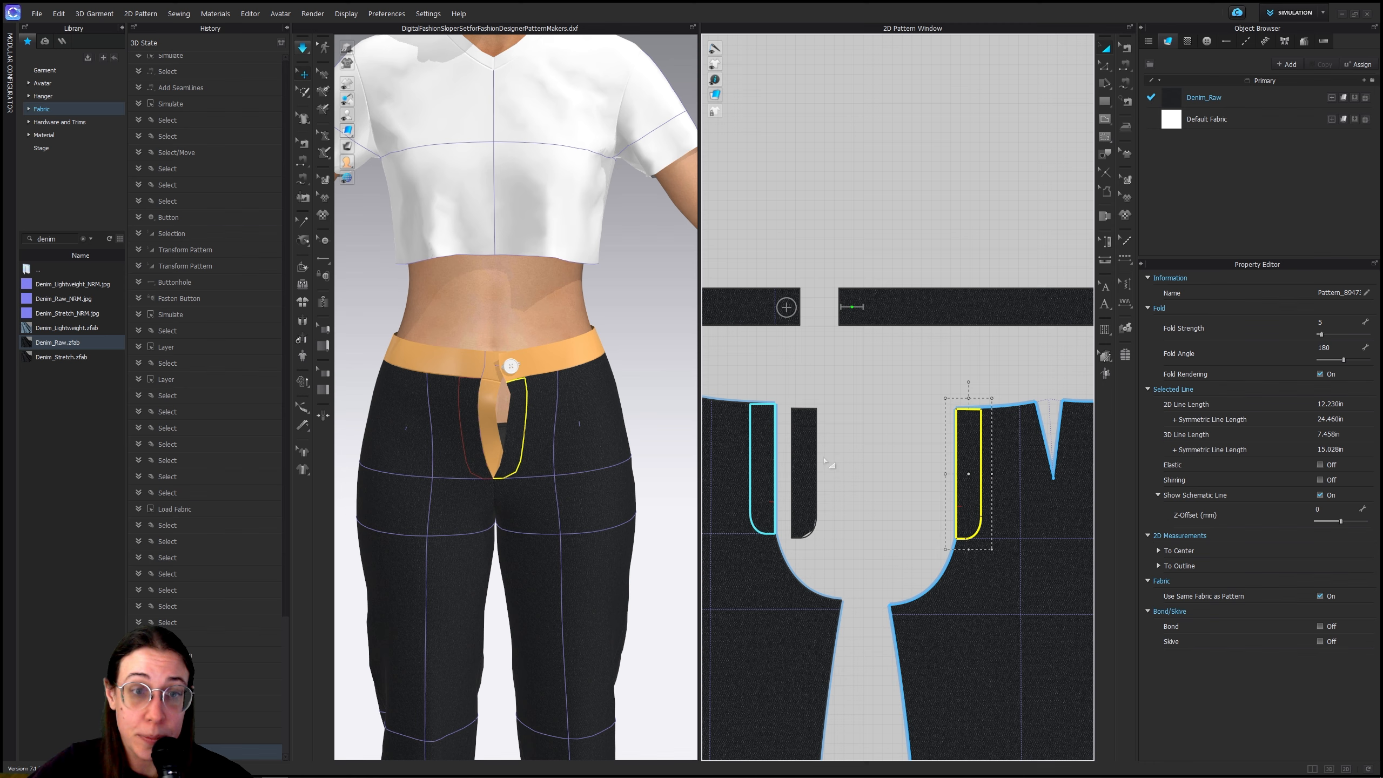
Remove the linked editing between the front panels and delete the fly outline from the front beside the fly piece
{"action": "scroll", "coordinate": [823, 530], "scroll_direction": "down", "scroll_amount": 3}
{"action": "middle_click_drag", "start_coordinate": [895, 569], "coordinate": [994, 476]}
{"action": "left_click", "coordinate": [871, 486]}
{"action": "right_click", "coordinate": [872, 486]}
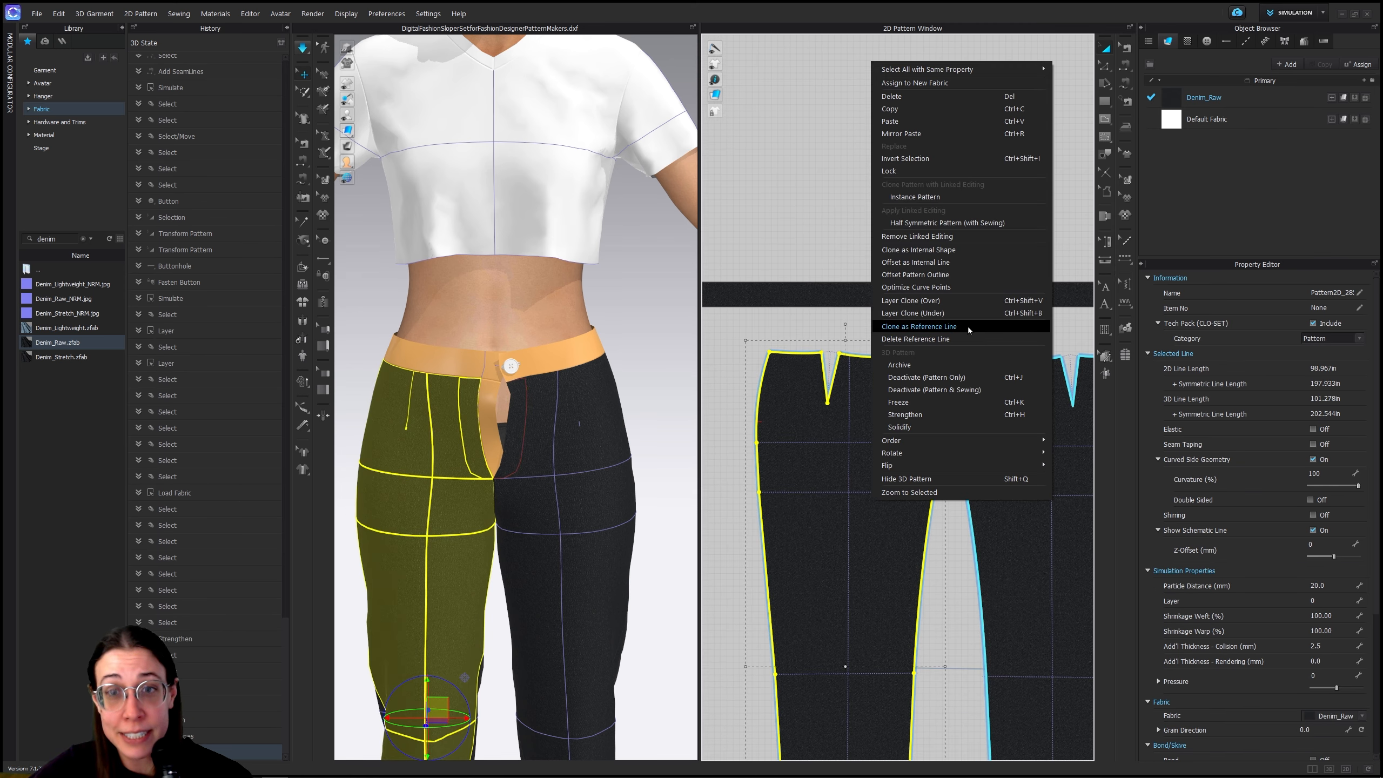
{"action": "left_click", "coordinate": [940, 236]}
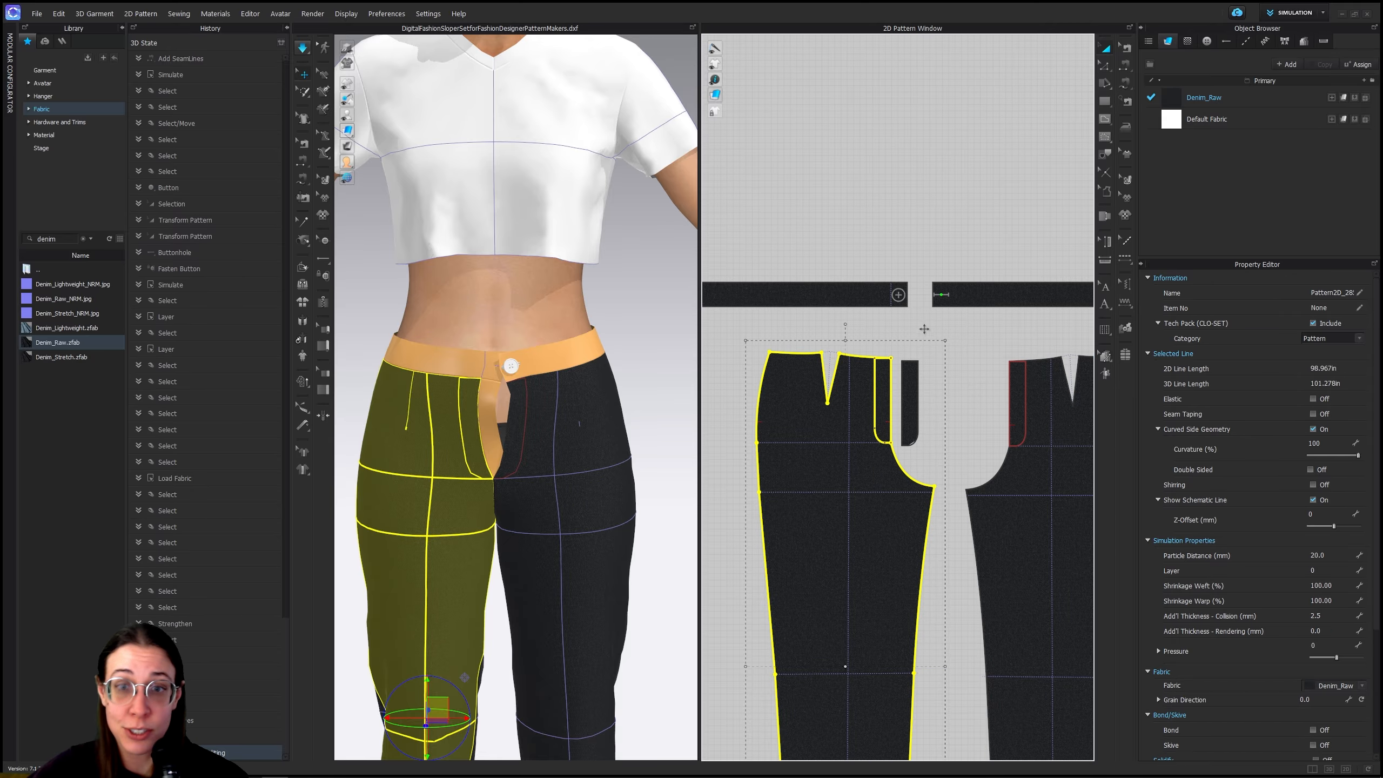
{"action": "left_click", "coordinate": [873, 391]}
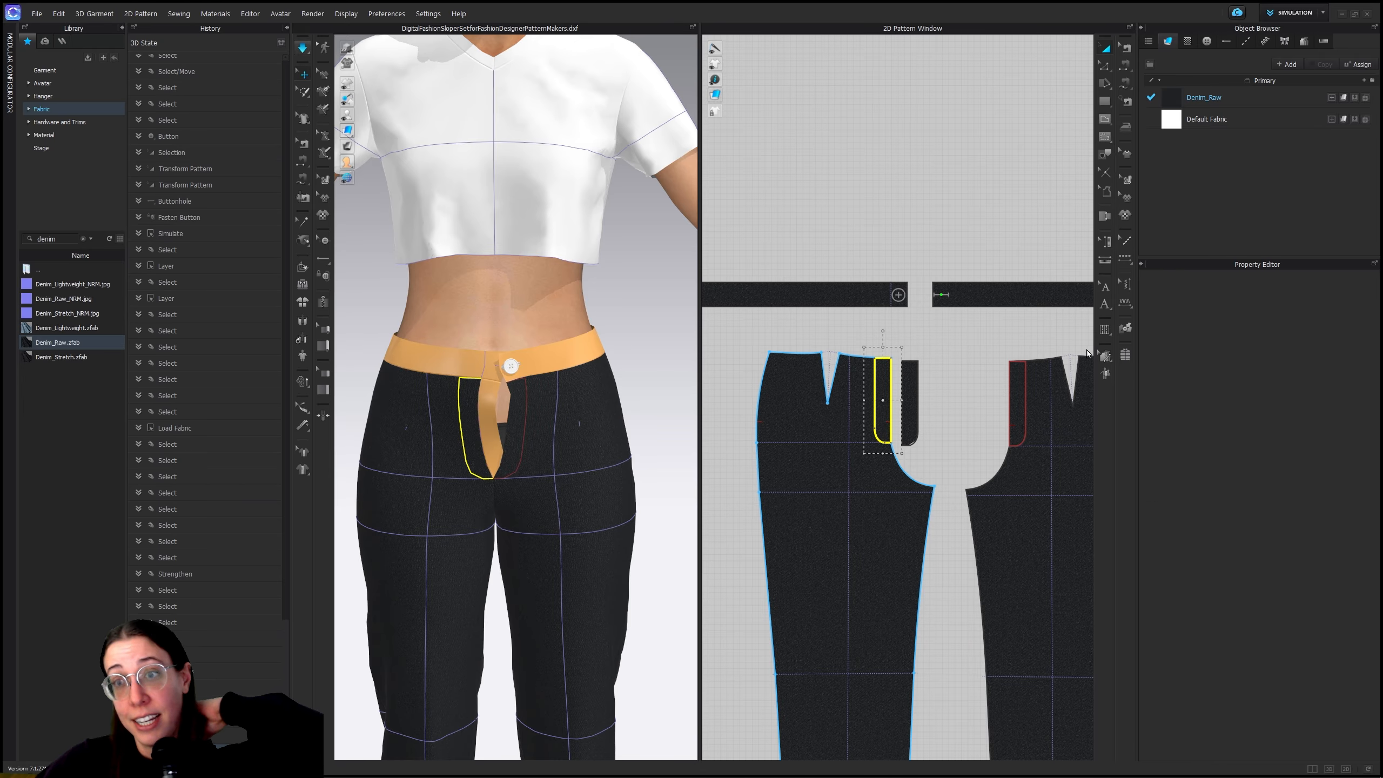
Topstitch the straight and curved segments of the remaining fly outline and set the Default Topstitch color to Magenta 1
{"action": "left_click", "coordinate": [1126, 261]}
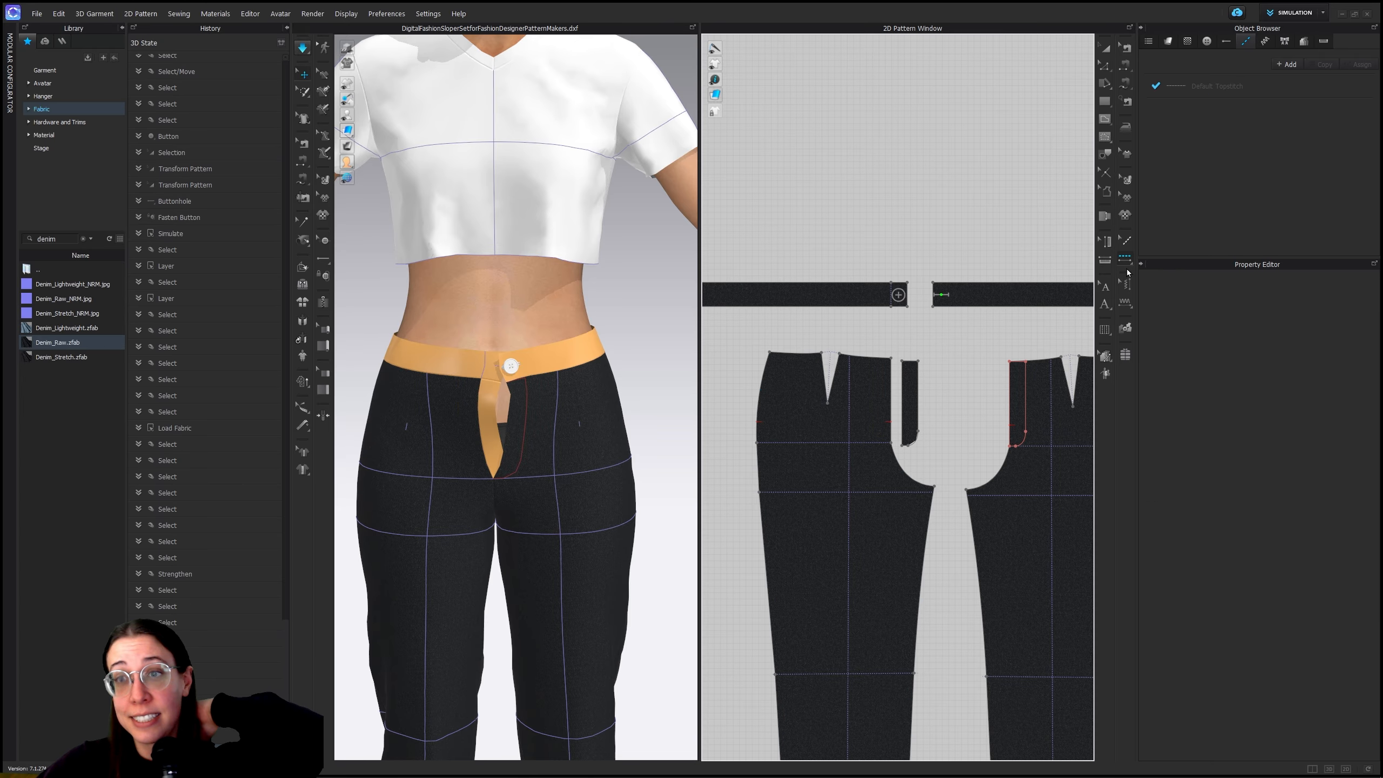
{"action": "left_click", "coordinate": [1027, 415]}
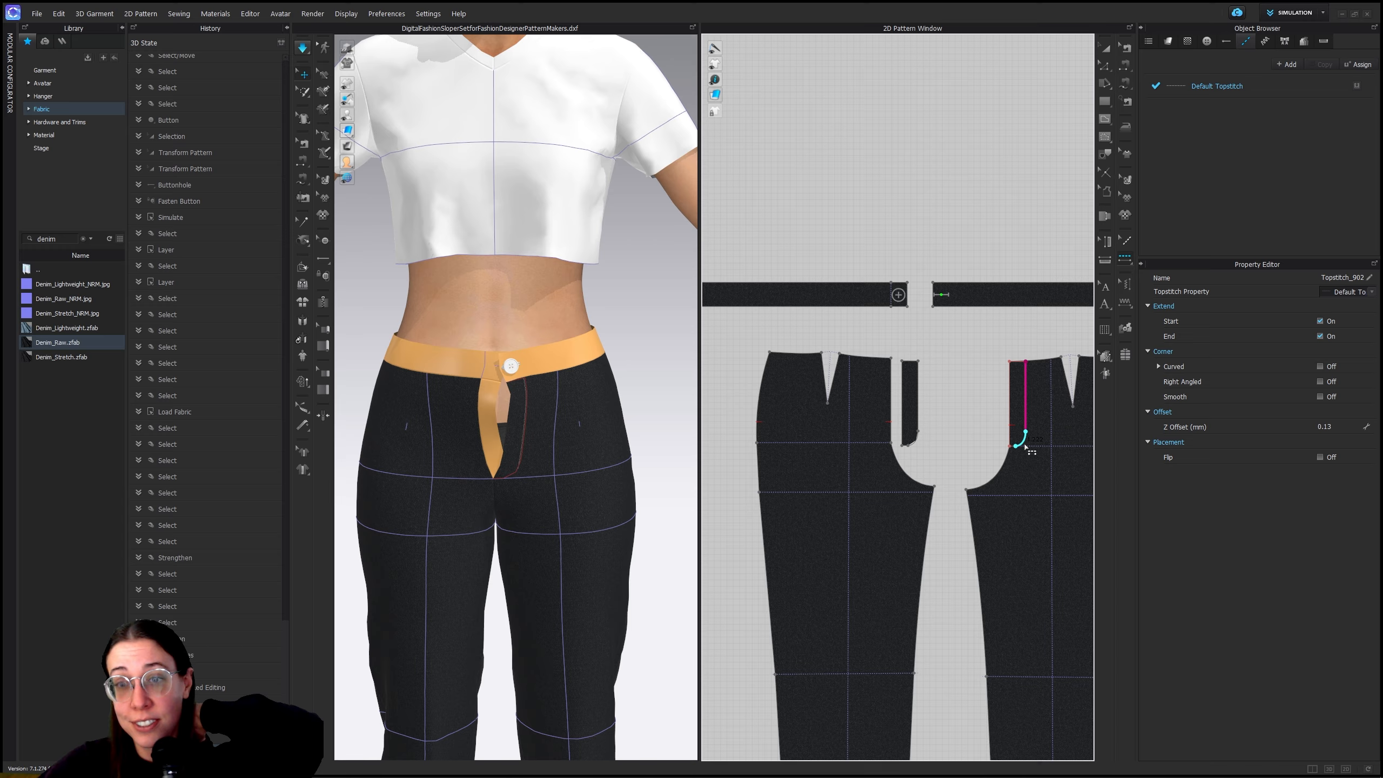
{"action": "left_click", "coordinate": [1245, 84]}
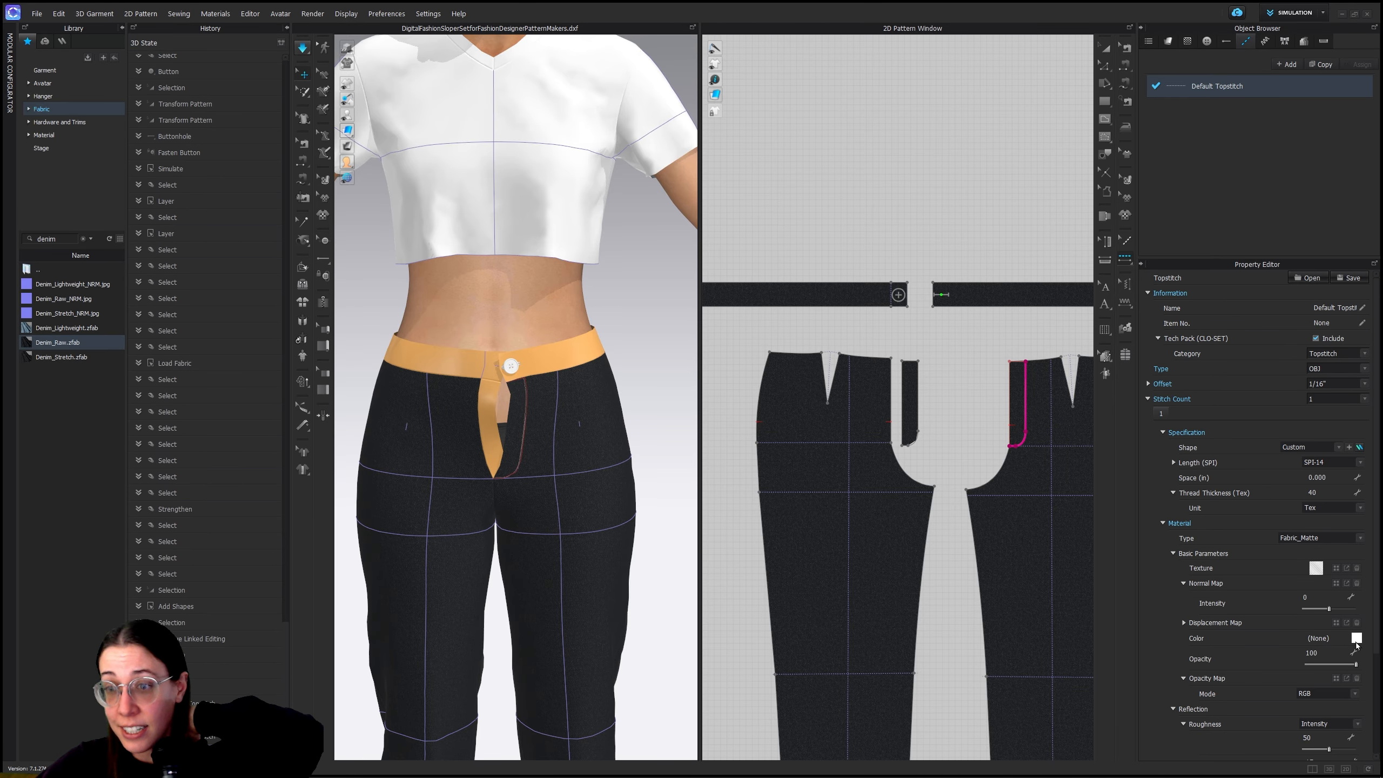
{"action": "left_click", "coordinate": [1356, 639]}
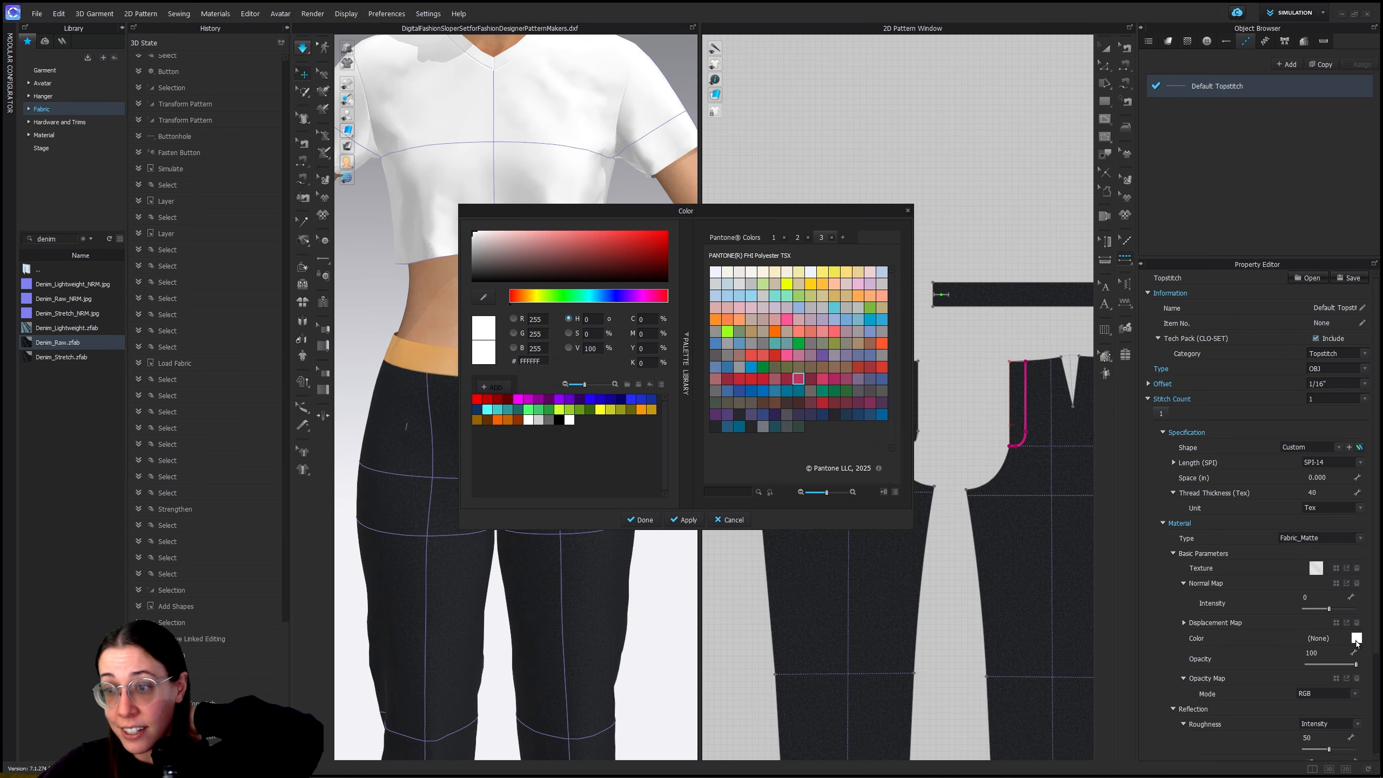
{"action": "left_click", "coordinate": [518, 400]}
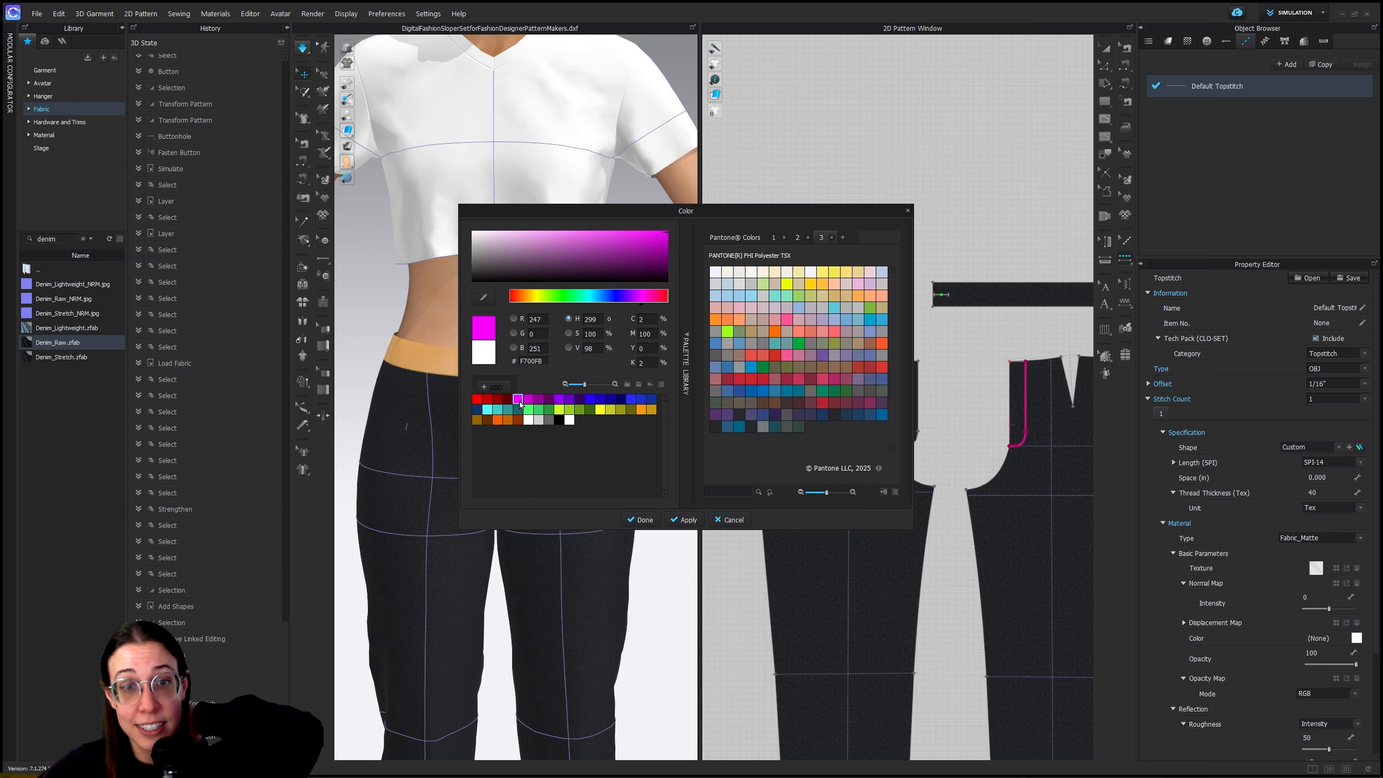
{"action": "left_click", "coordinate": [643, 520]}
{"action": "scroll", "coordinate": [562, 467], "scroll_direction": "up", "scroll_amount": 5}
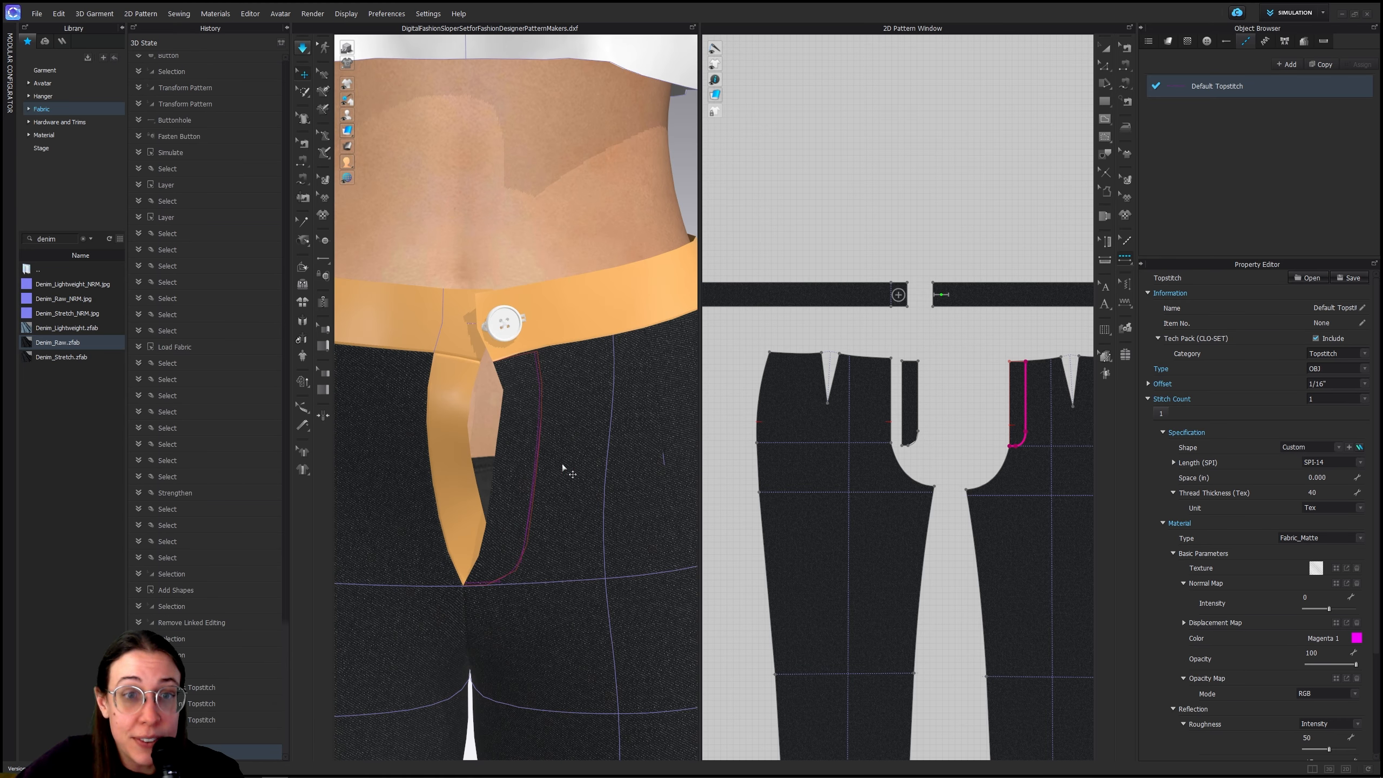
{"action": "scroll", "coordinate": [569, 436], "scroll_direction": "up", "scroll_amount": 5}
{"action": "scroll", "coordinate": [509, 549], "scroll_direction": "down", "scroll_amount": 10}
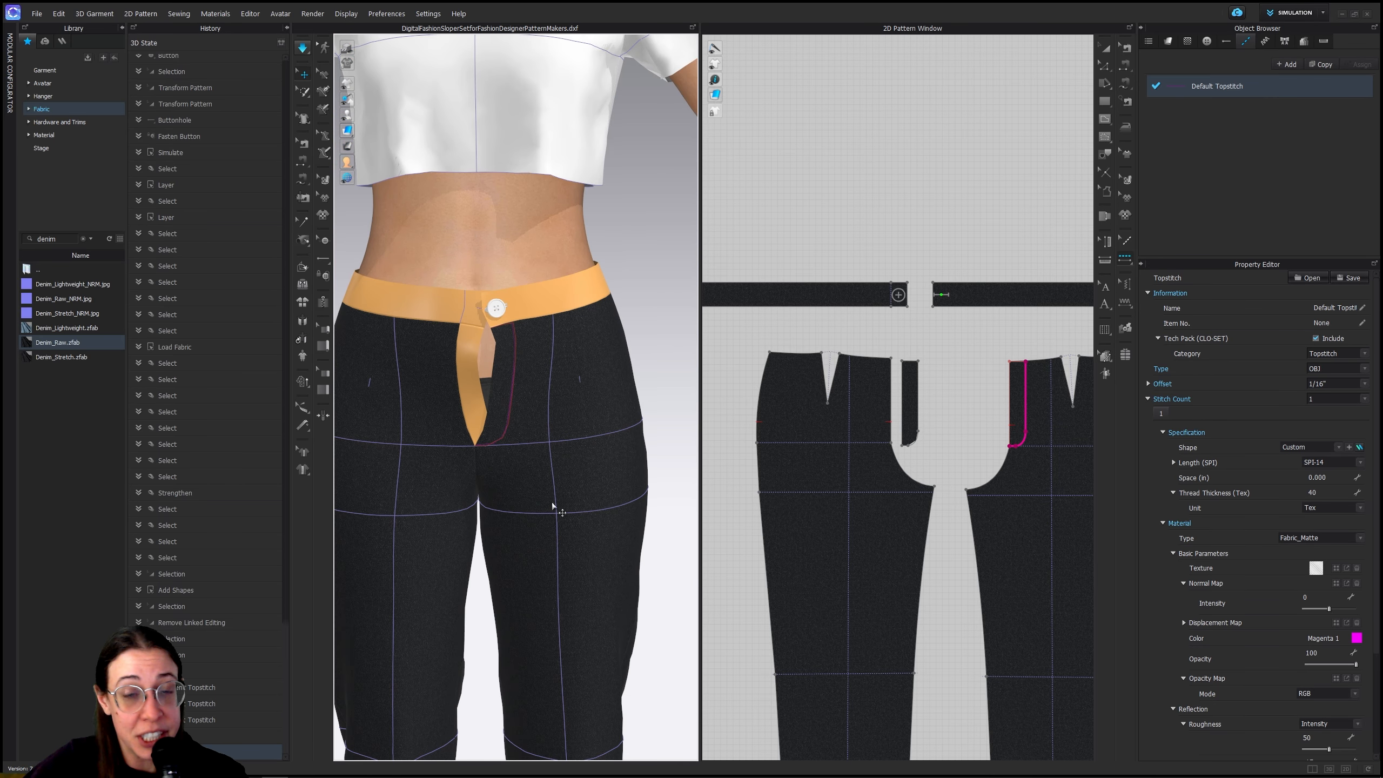
{"action": "scroll", "coordinate": [566, 509], "scroll_direction": "down", "scroll_amount": 1}
{"action": "middle_click_drag", "start_coordinate": [566, 509], "coordinate": [652, 494]}
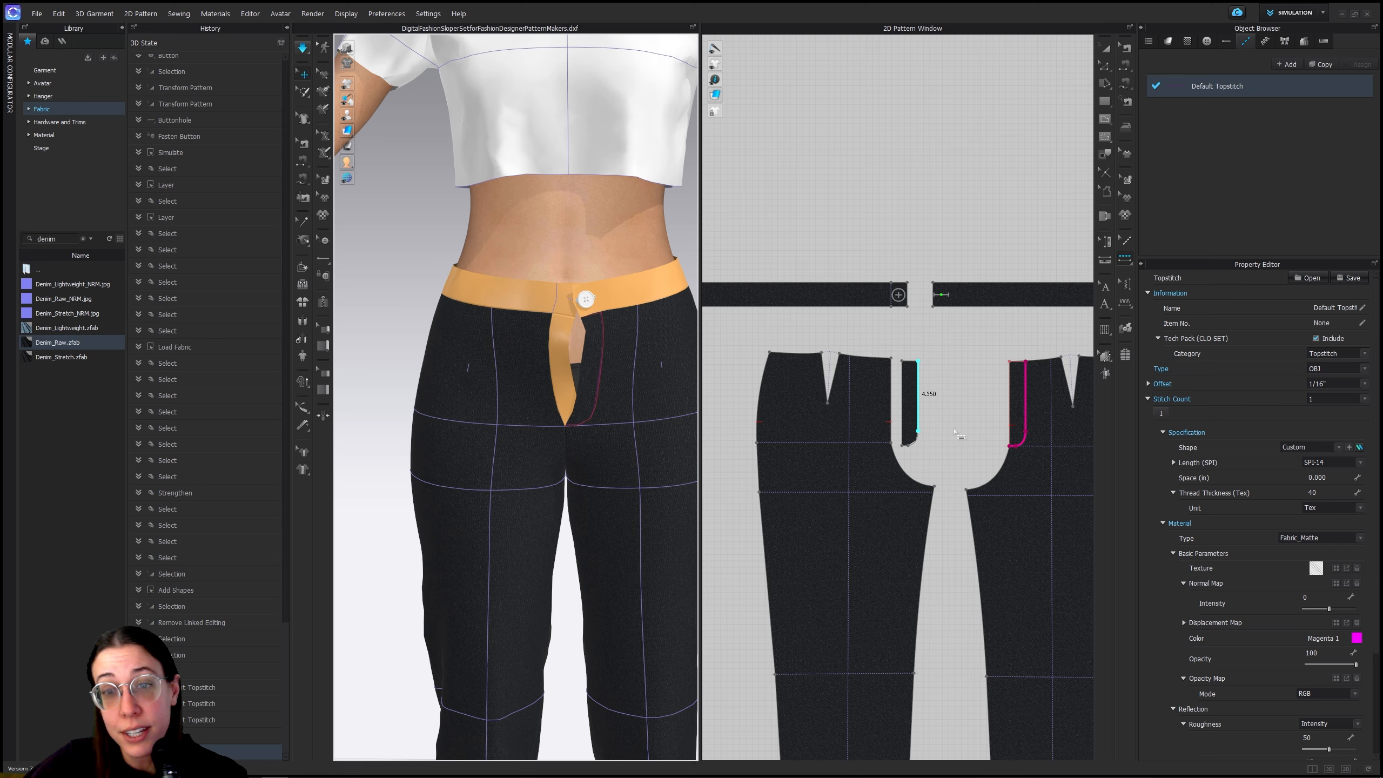
Sew the fly piece's curved lower edge to the matching curve of the fly outline and tug the piece in simulation
{"action": "left_click", "coordinate": [1026, 398]}
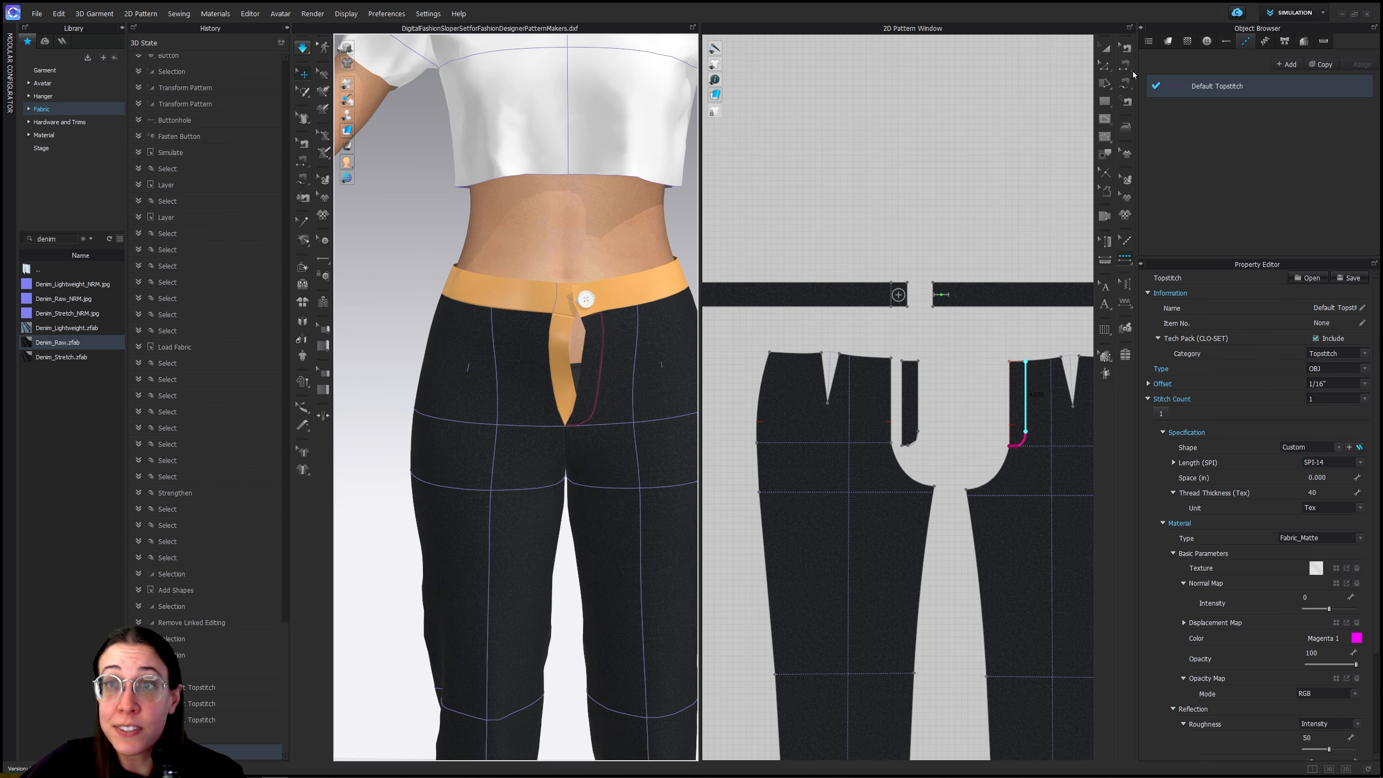
{"action": "left_click", "coordinate": [1126, 87]}
{"action": "scroll", "coordinate": [928, 488], "scroll_direction": "up", "scroll_amount": 5}
{"action": "middle_click_drag", "start_coordinate": [952, 476], "coordinate": [840, 491]}
{"action": "scroll", "coordinate": [881, 484], "scroll_direction": "down", "scroll_amount": 2}
{"action": "left_click", "coordinate": [797, 402]}
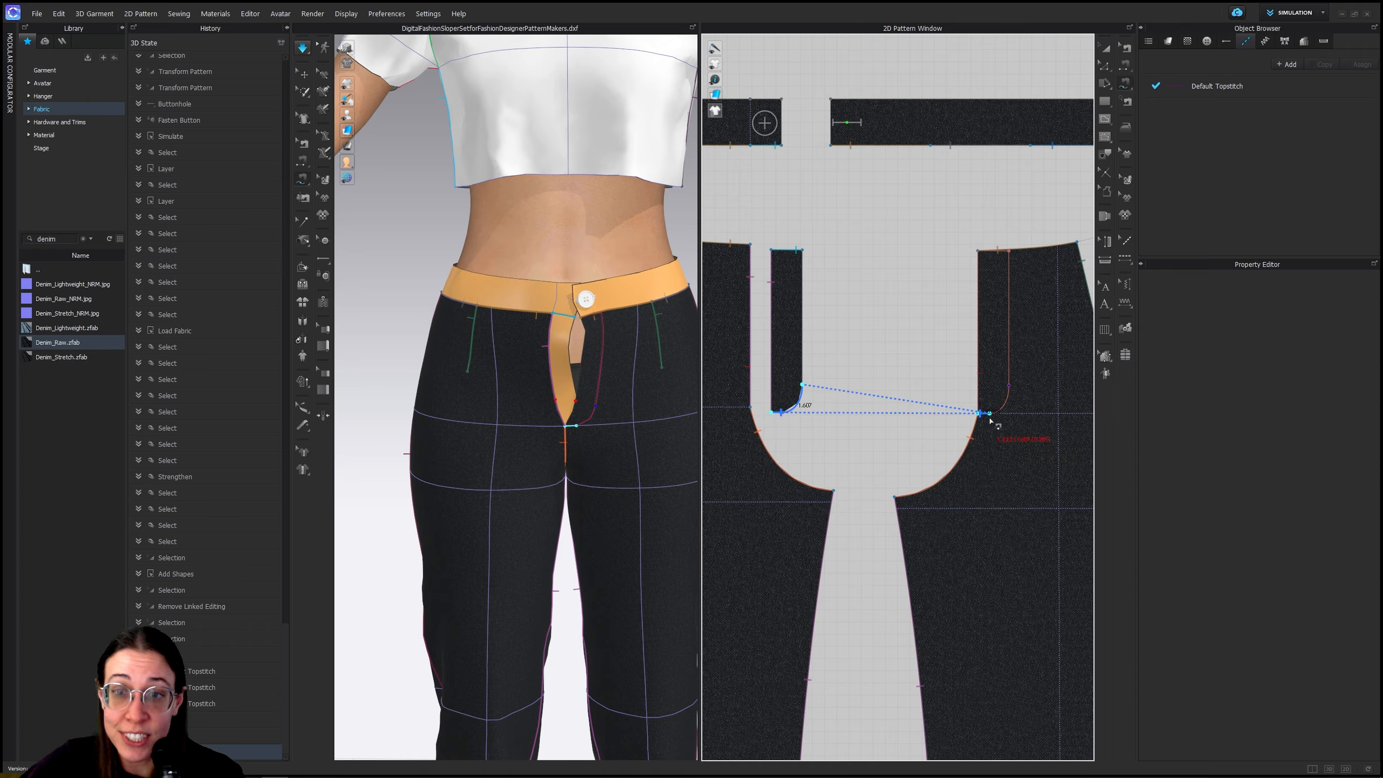
{"action": "left_click", "coordinate": [1004, 400]}
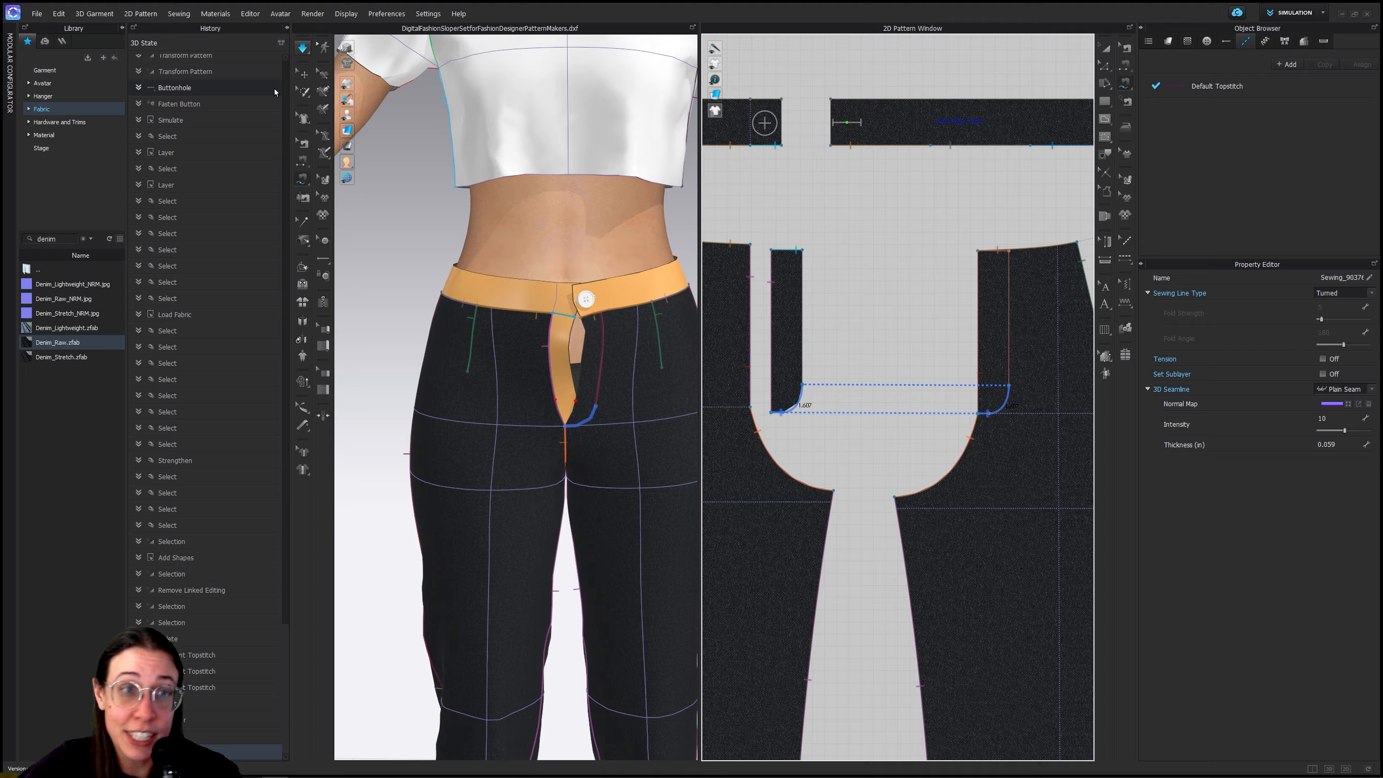
{"action": "left_click", "coordinate": [304, 55]}
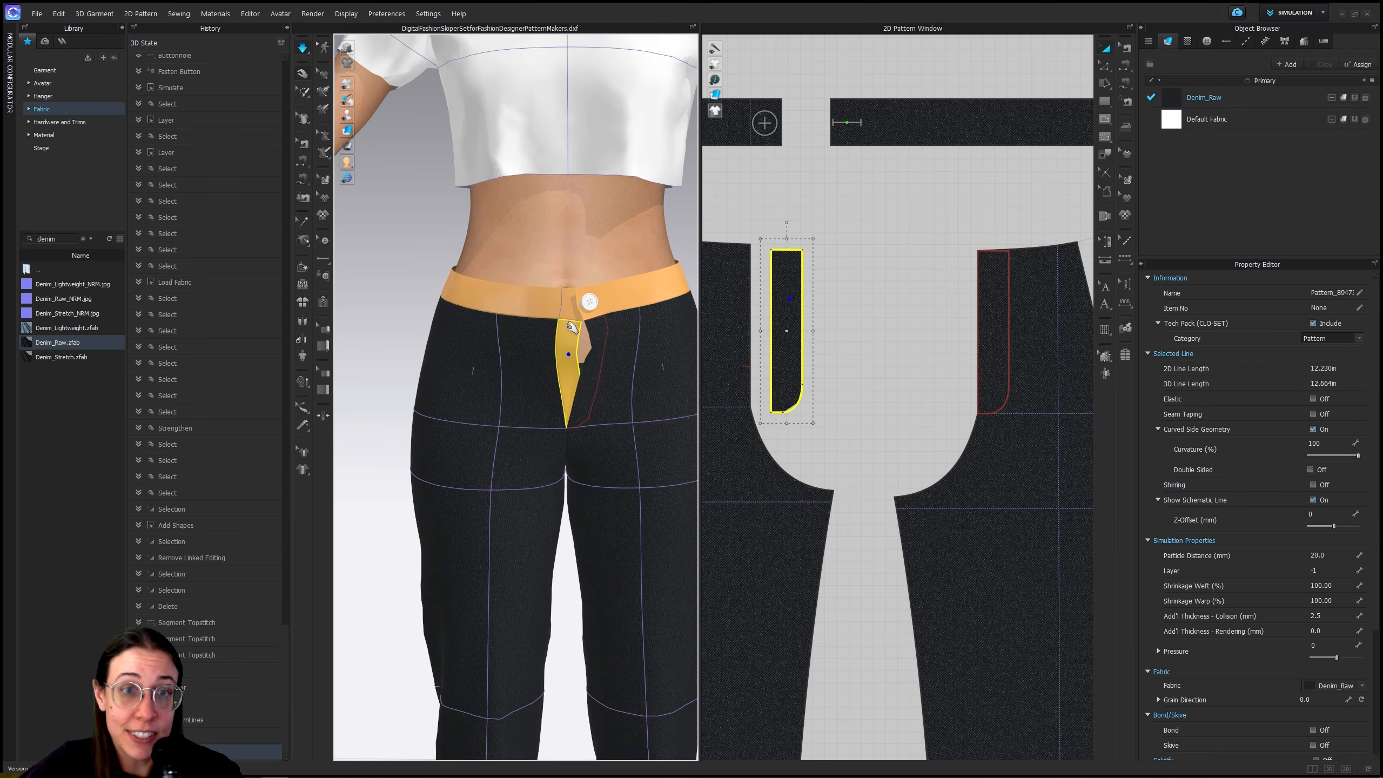
Tug the fly piece and the adjacent front panel in simulation to test how the fly opening moves
{"action": "left_click", "coordinate": [584, 311]}
{"action": "left_click_drag", "start_coordinate": [584, 310], "coordinate": [570, 297]}
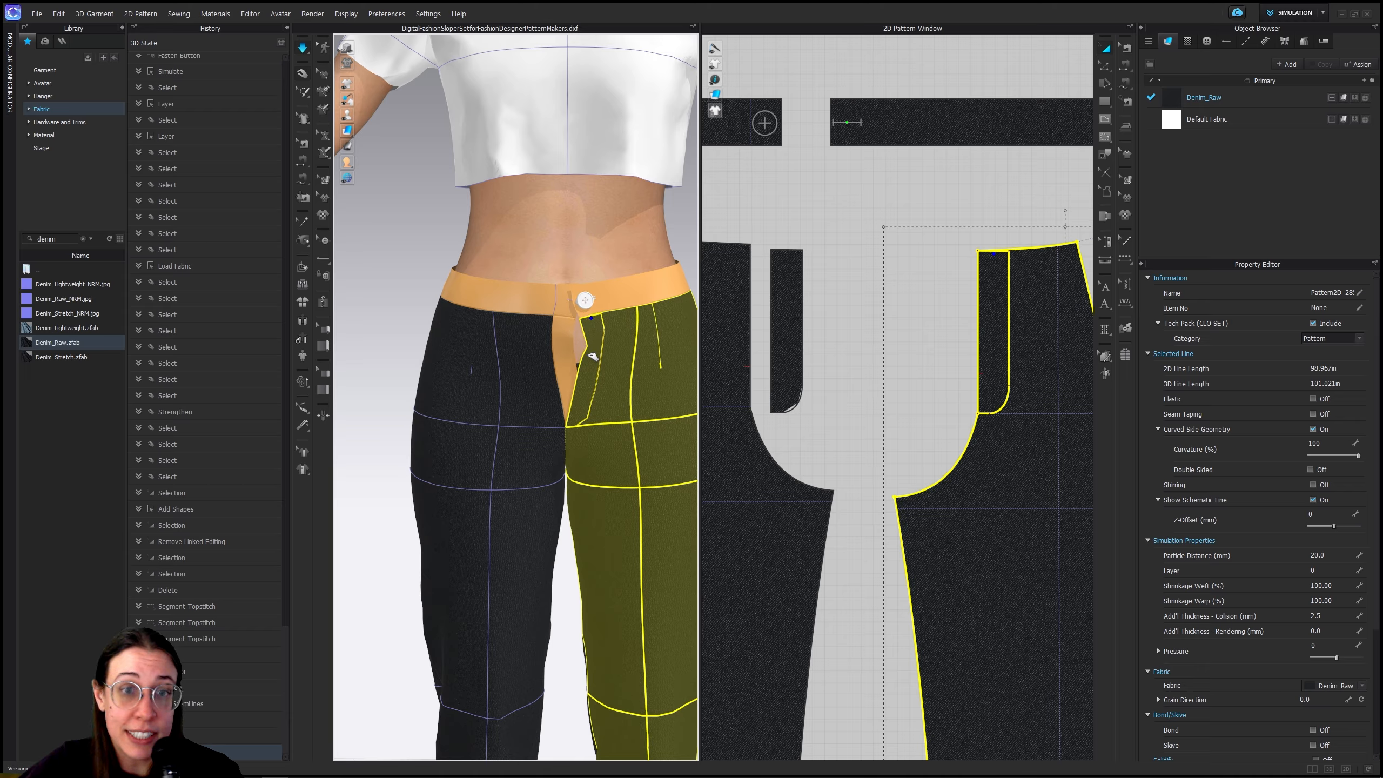
{"action": "left_click_drag", "start_coordinate": [592, 354], "coordinate": [585, 371]}
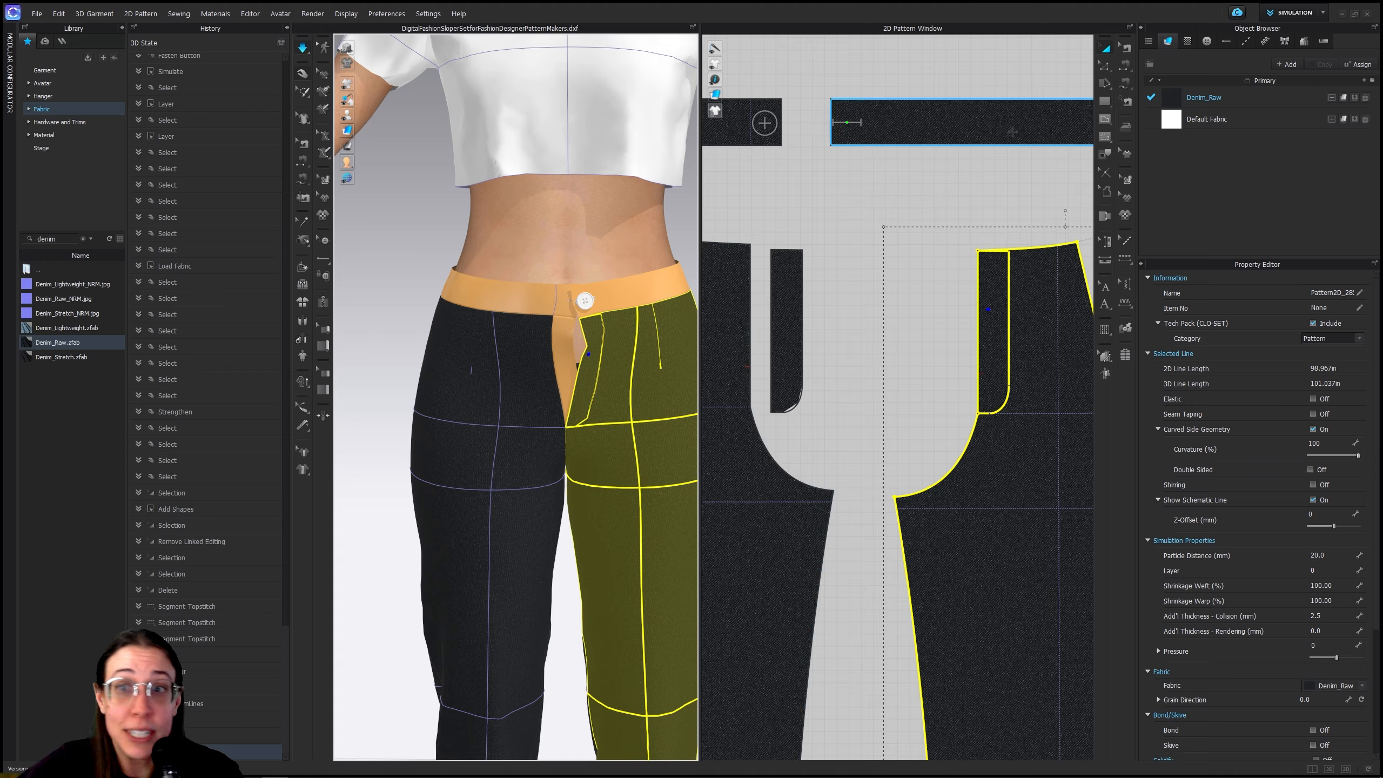
Draw a vertical internal line about 4.35 in long down the fly piece, from its top edge to the start of its curve
{"action": "left_click", "coordinate": [1104, 120]}
{"action": "scroll", "coordinate": [758, 369], "scroll_direction": "up", "scroll_amount": 5}
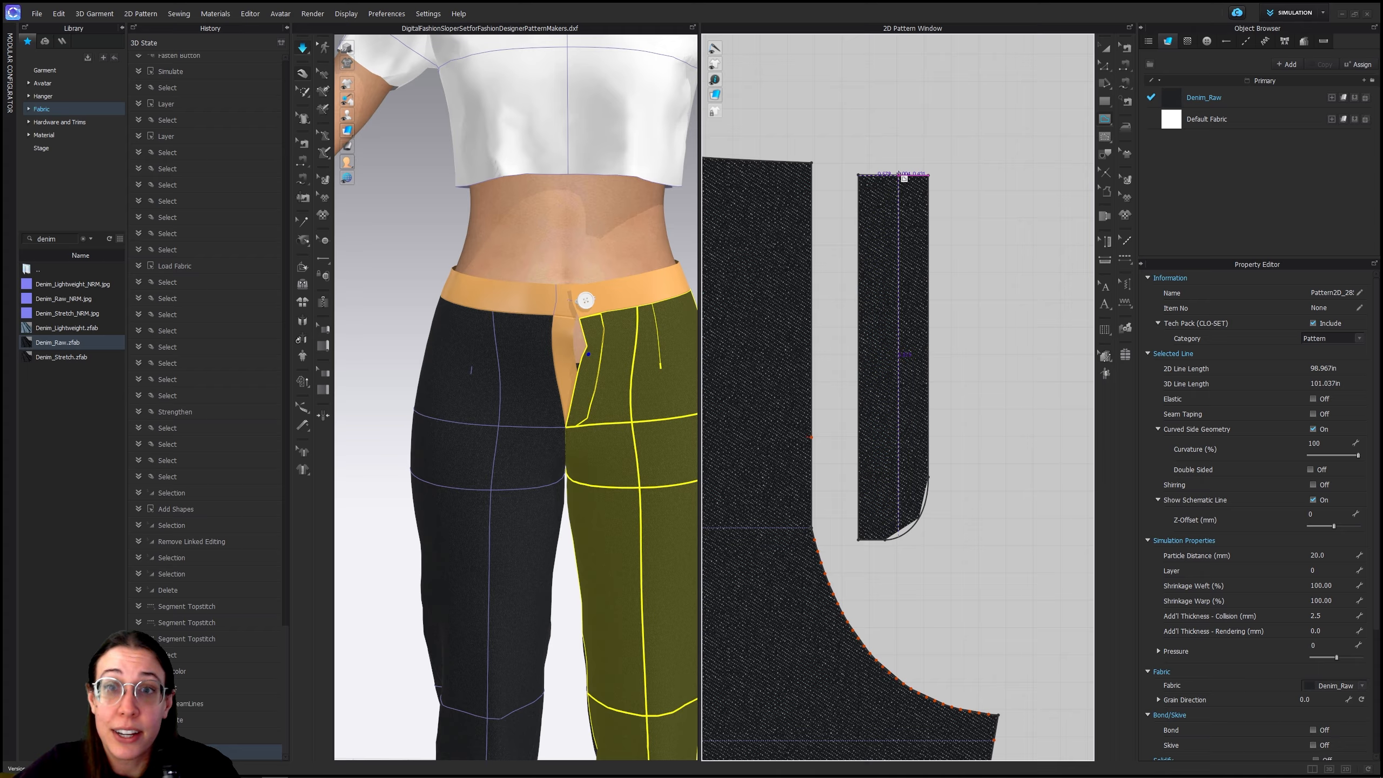
{"action": "left_click", "coordinate": [893, 175]}
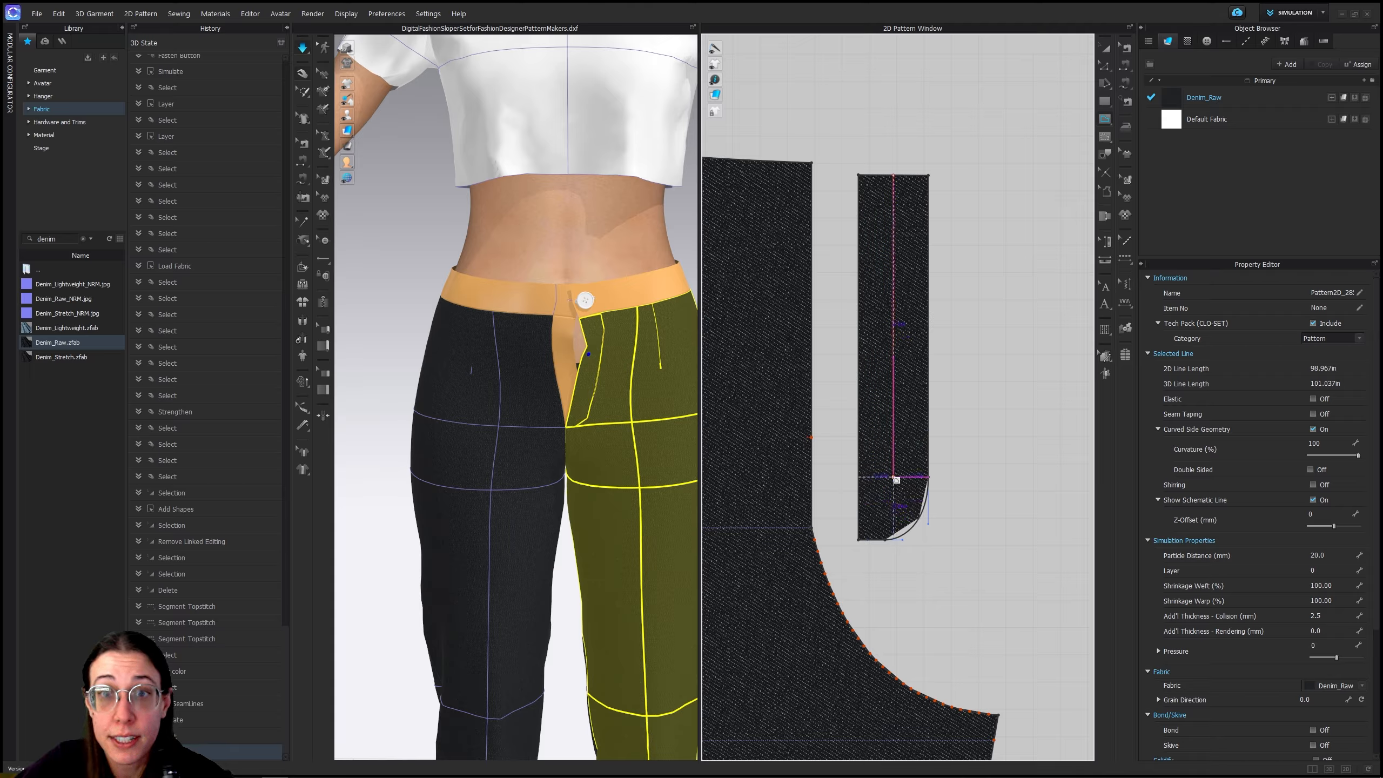
{"action": "double_click", "coordinate": [896, 480]}
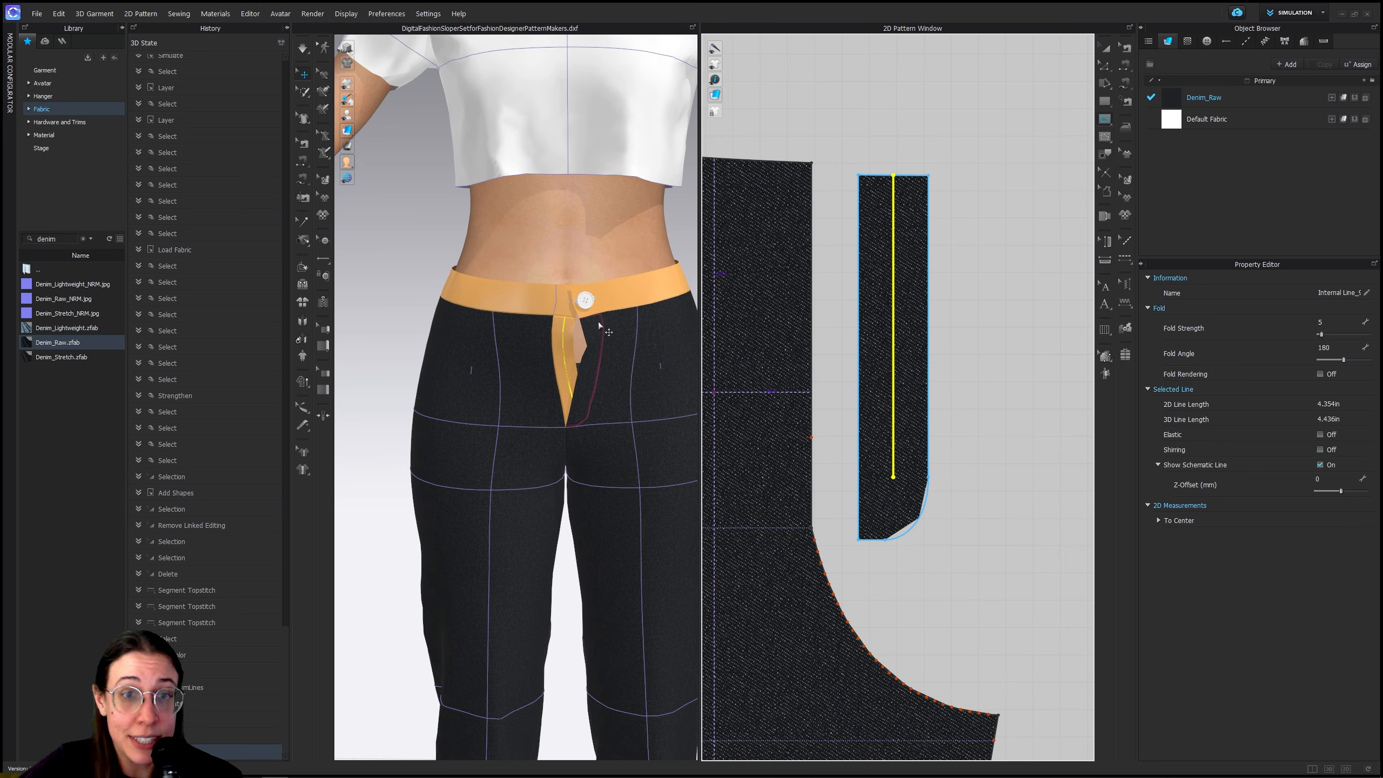
Create a zipper between the fly piece's internal line and the straight side of the fly outline on the opposite front
{"action": "left_click", "coordinate": [323, 302]}
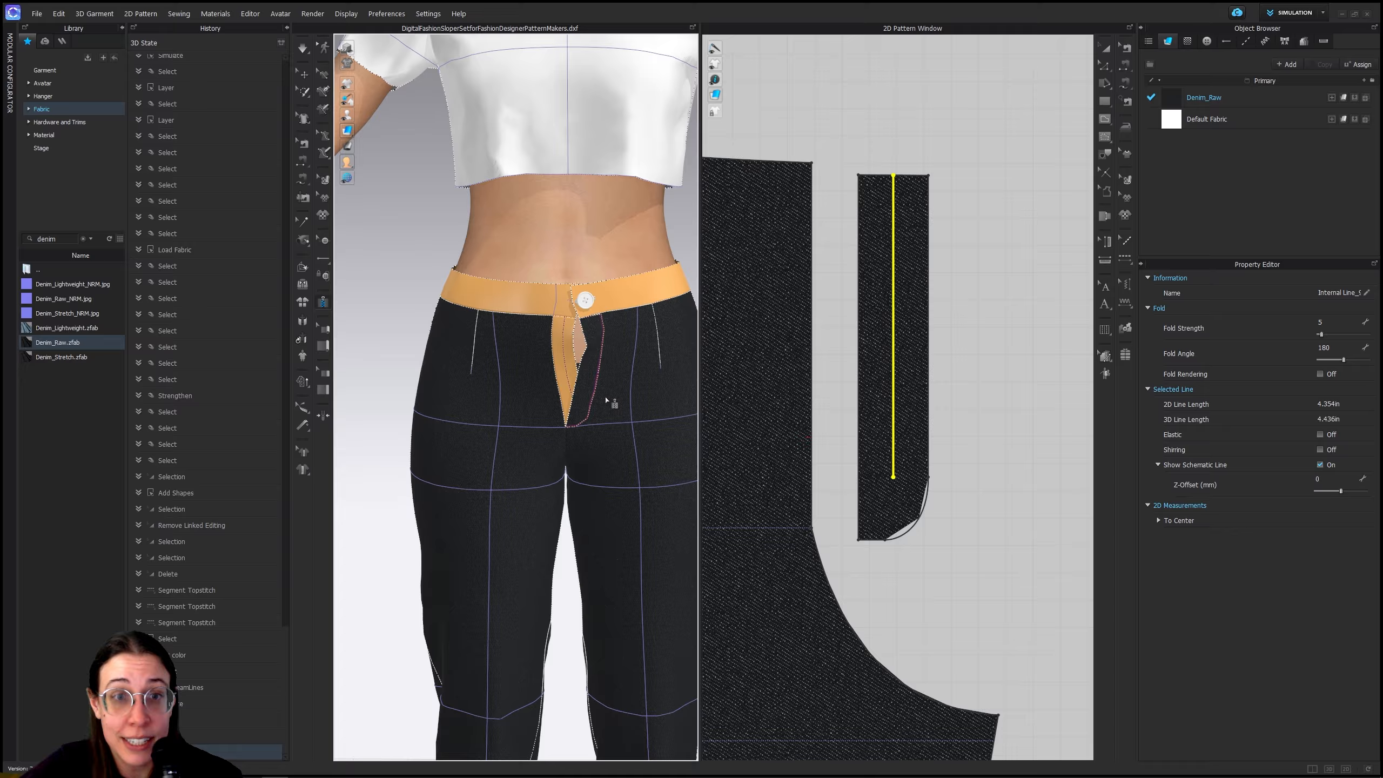
{"action": "scroll", "coordinate": [979, 471], "scroll_direction": "down", "scroll_amount": 3}
{"action": "middle_click_drag", "start_coordinate": [1040, 517], "coordinate": [898, 464]}
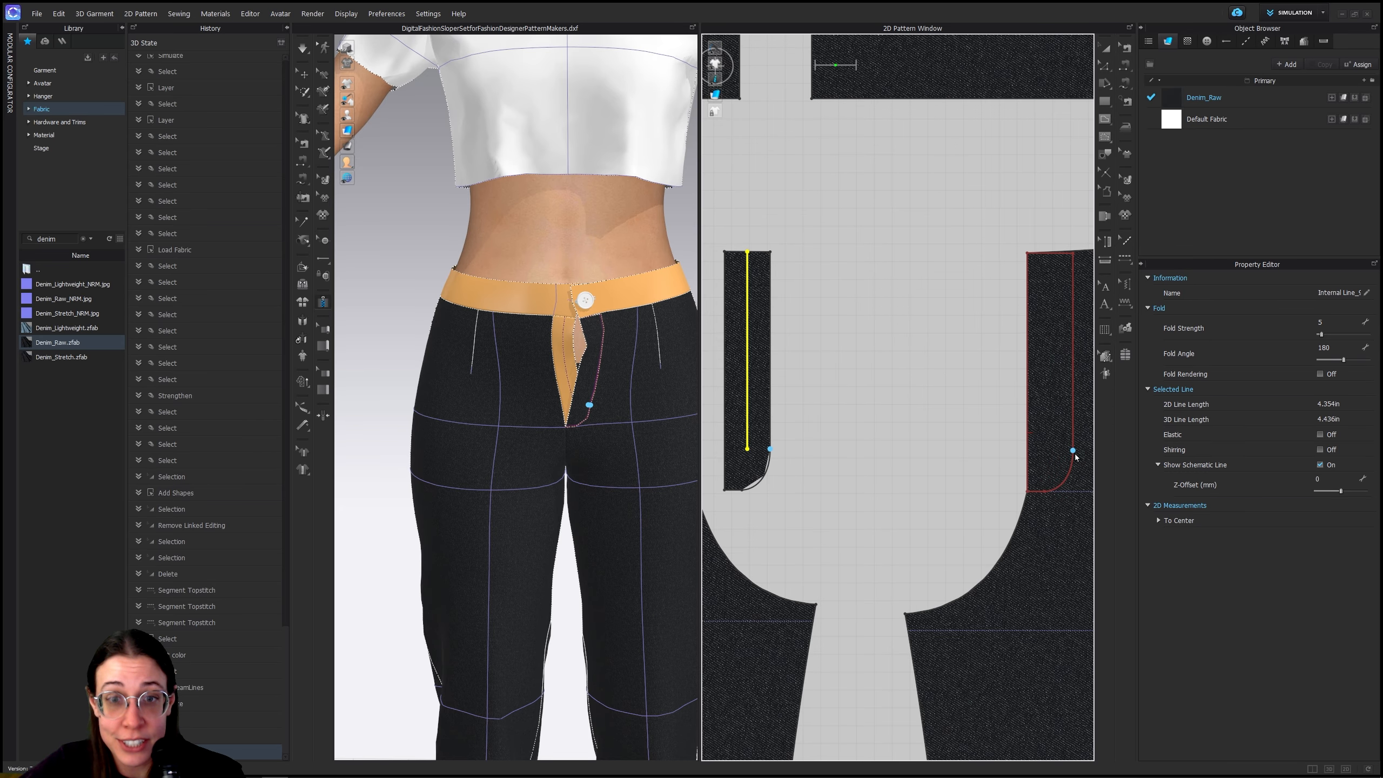
{"action": "left_click", "coordinate": [747, 259]}
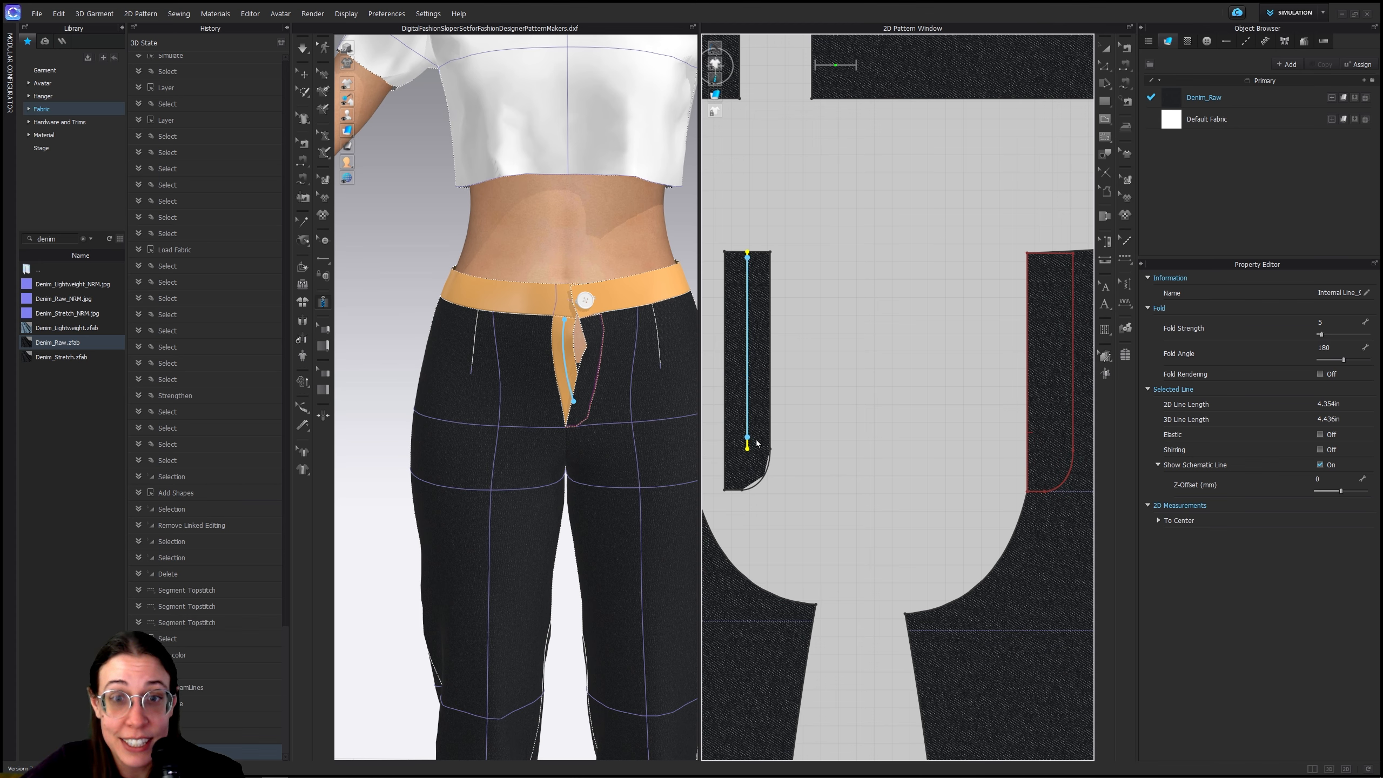
{"action": "middle_click_drag", "start_coordinate": [1042, 346], "coordinate": [971, 321]}
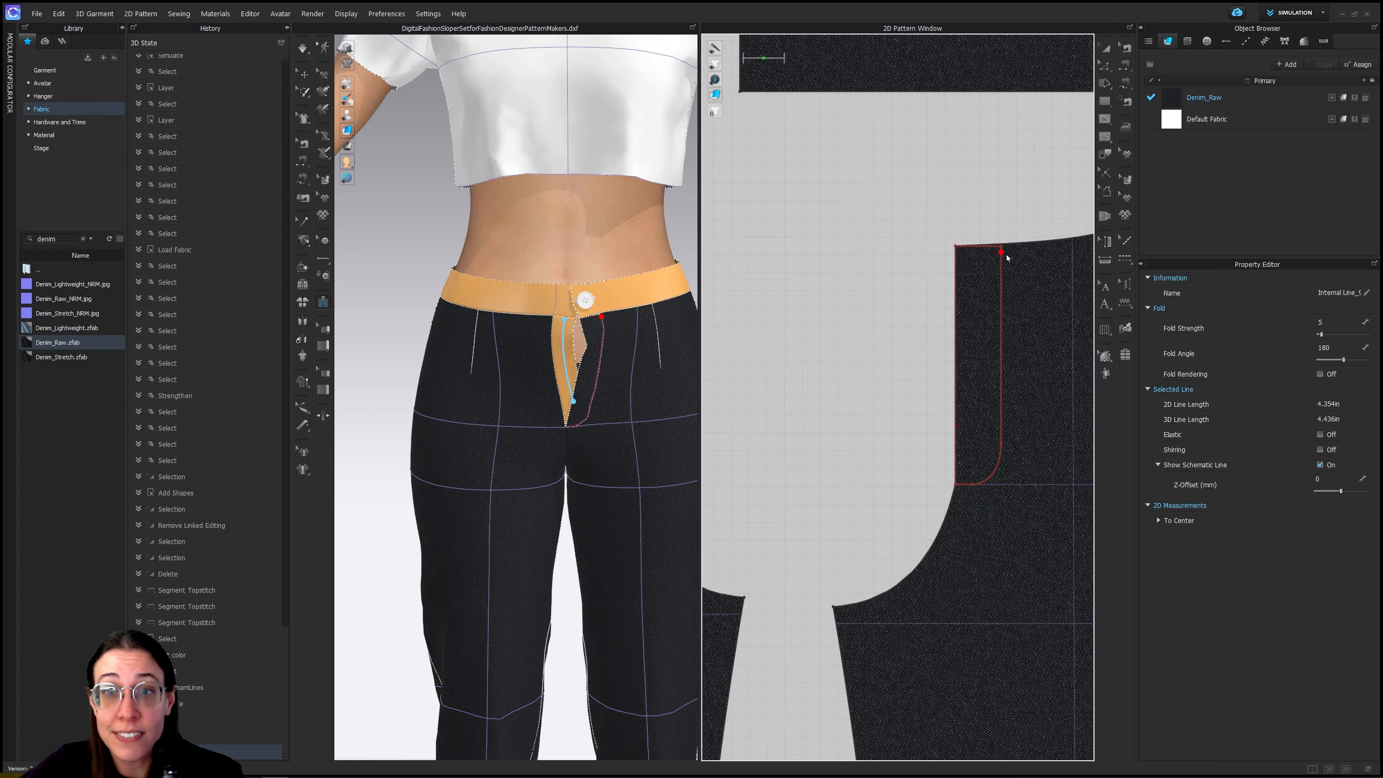
{"action": "scroll", "coordinate": [813, 399], "scroll_direction": "down", "scroll_amount": 3}
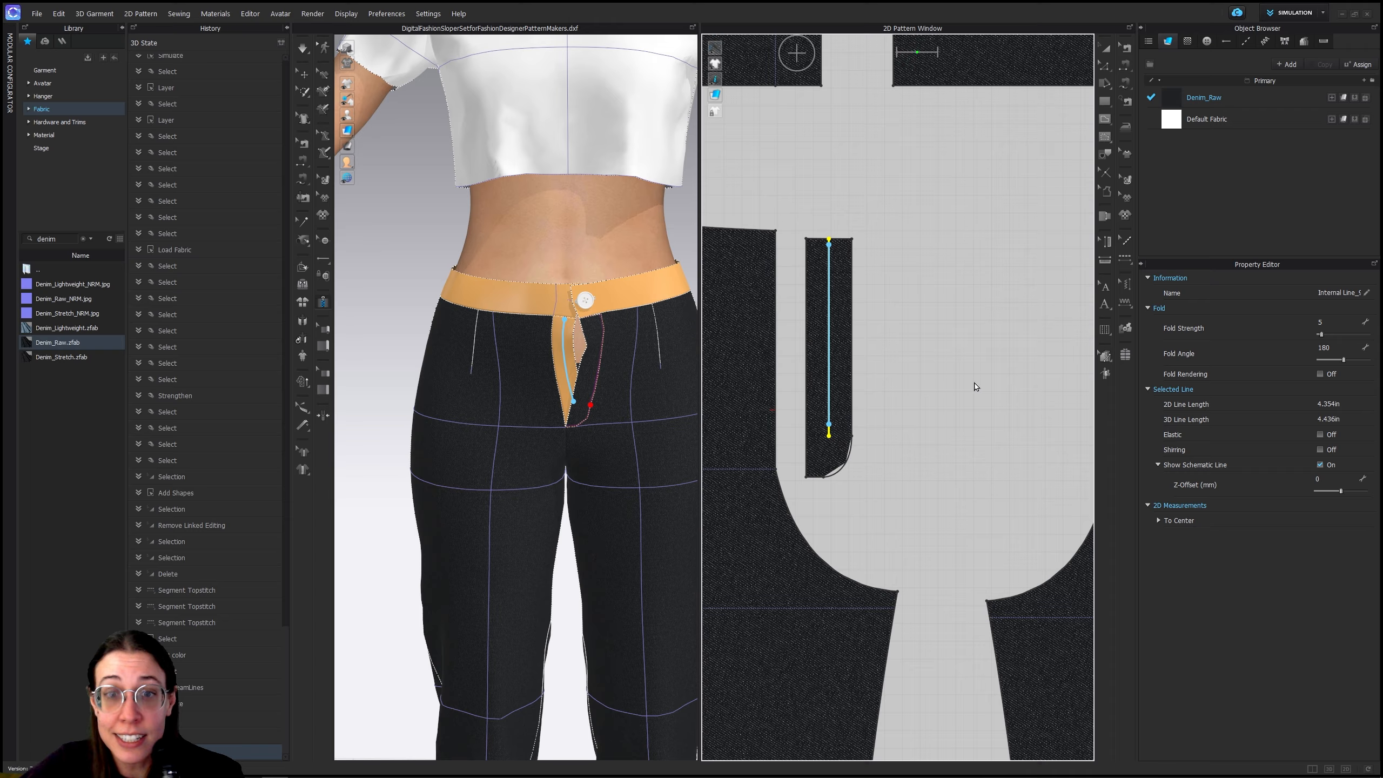
{"action": "scroll", "coordinate": [859, 372], "scroll_direction": "up", "scroll_amount": 3}
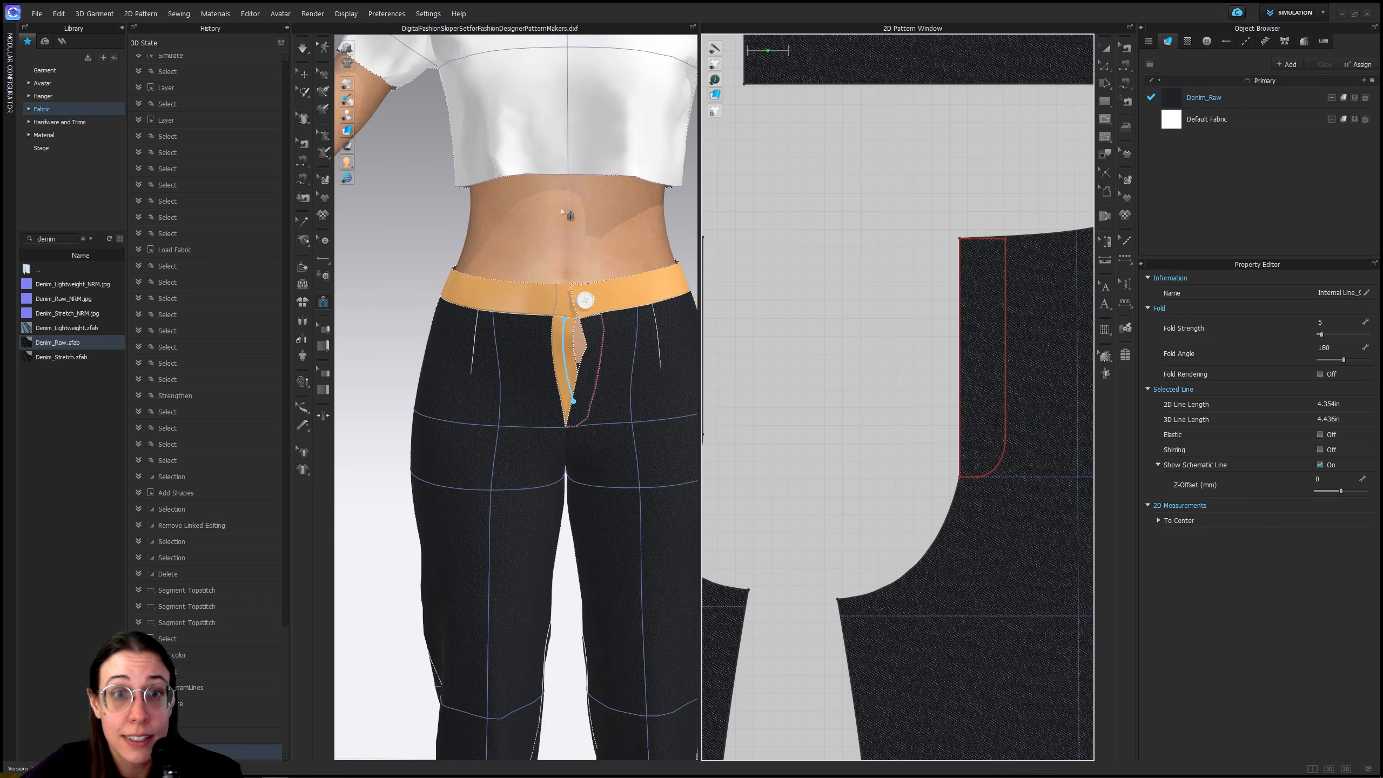
{"action": "scroll", "coordinate": [920, 348], "scroll_direction": "down", "scroll_amount": 2}
{"action": "double_click", "coordinate": [837, 411]}
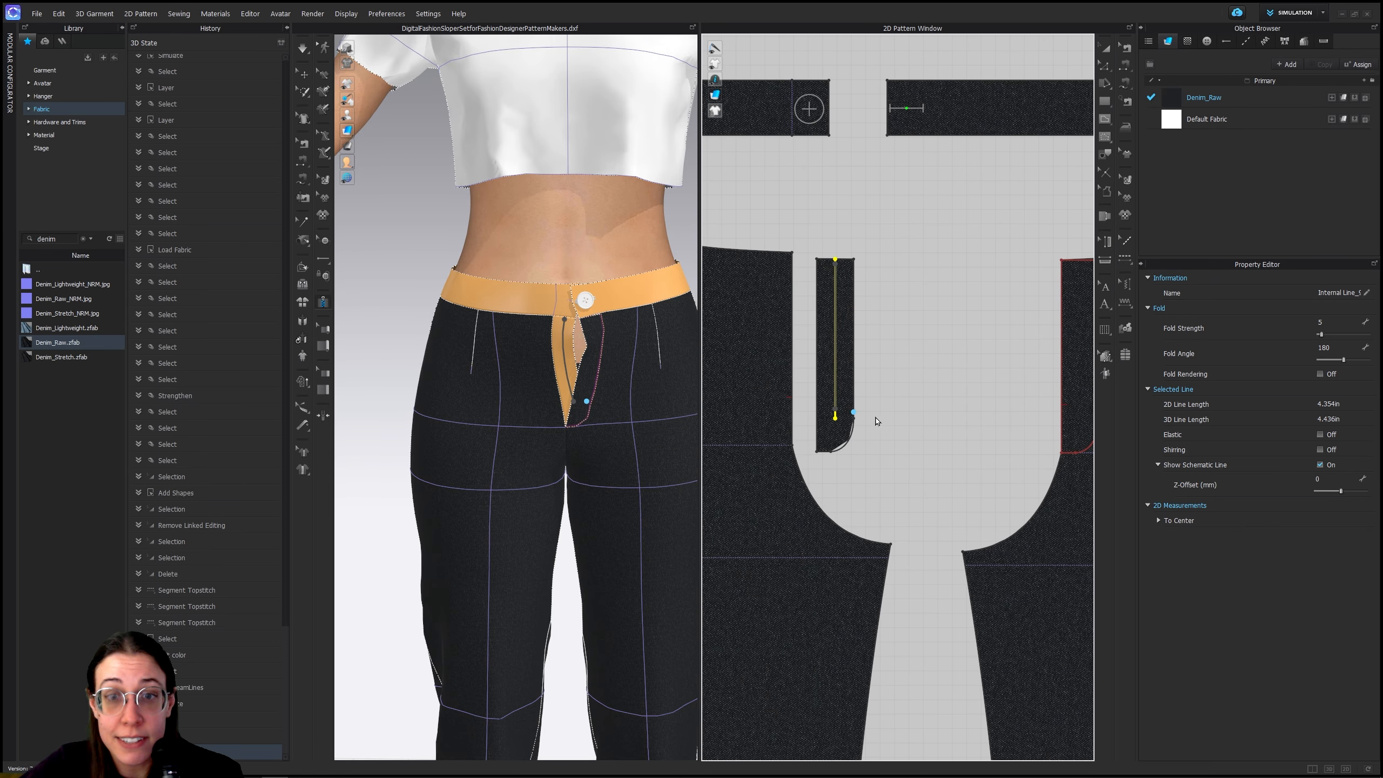
{"action": "middle_click_drag", "start_coordinate": [996, 384], "coordinate": [903, 378]}
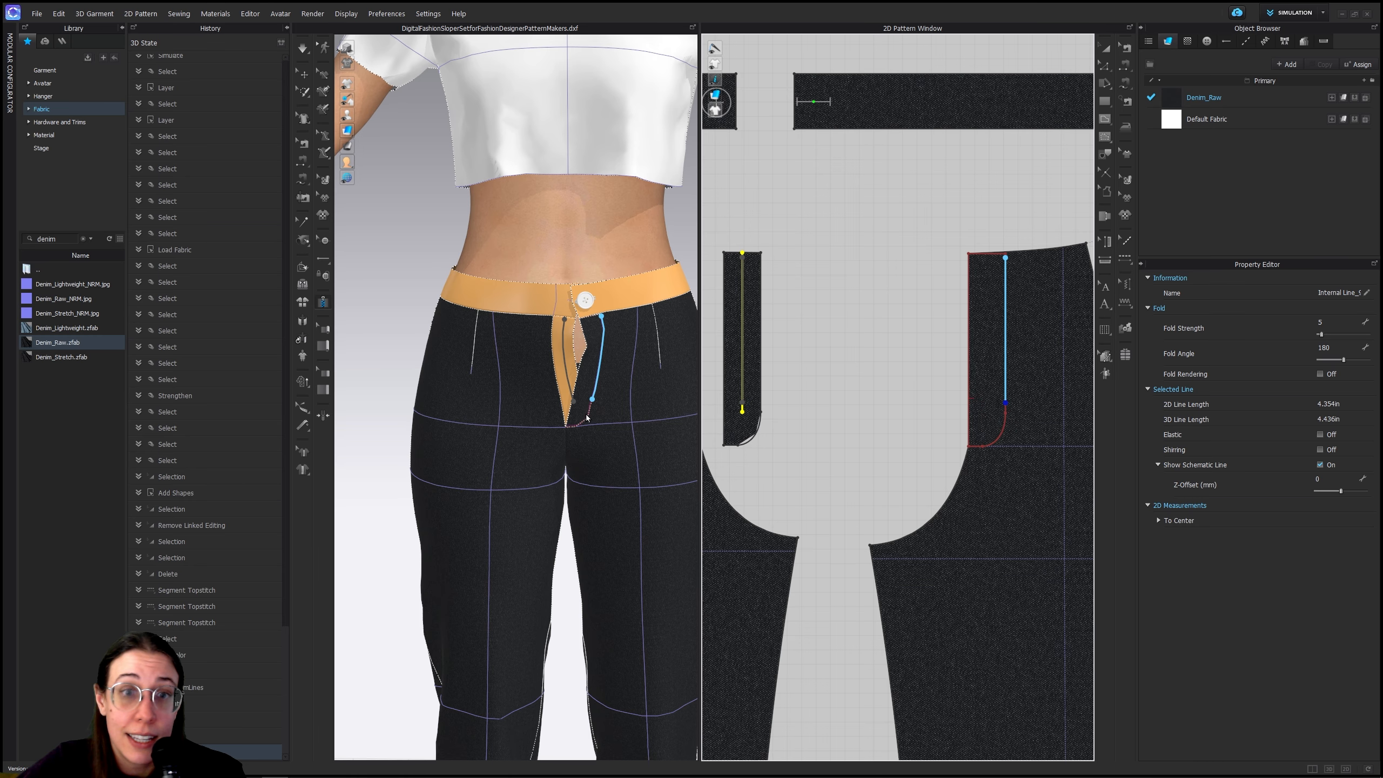
Close the zipper in simulation and tug both waistband ends into place around the fly
{"action": "scroll", "coordinate": [569, 371], "scroll_direction": "up", "scroll_amount": 5}
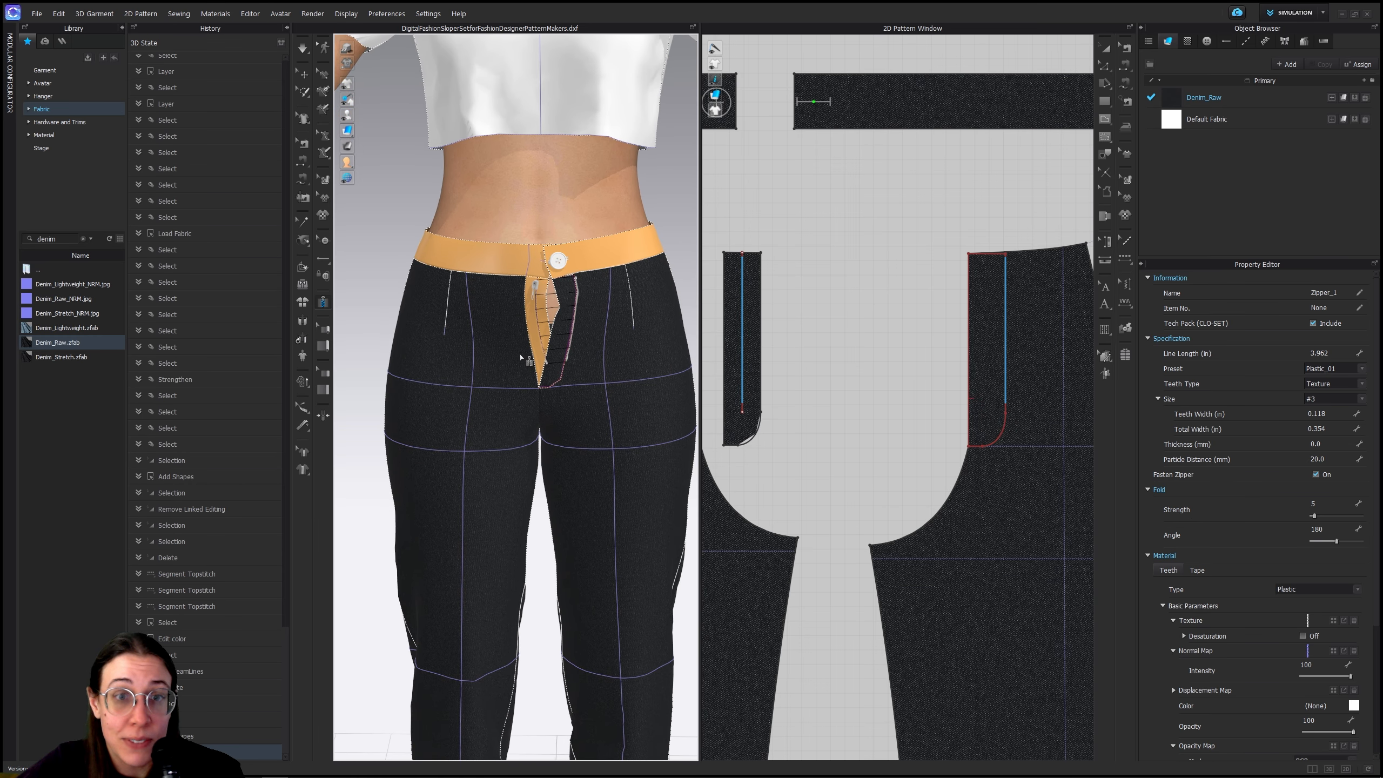
{"action": "scroll", "coordinate": [582, 340], "scroll_direction": "up", "scroll_amount": 2}
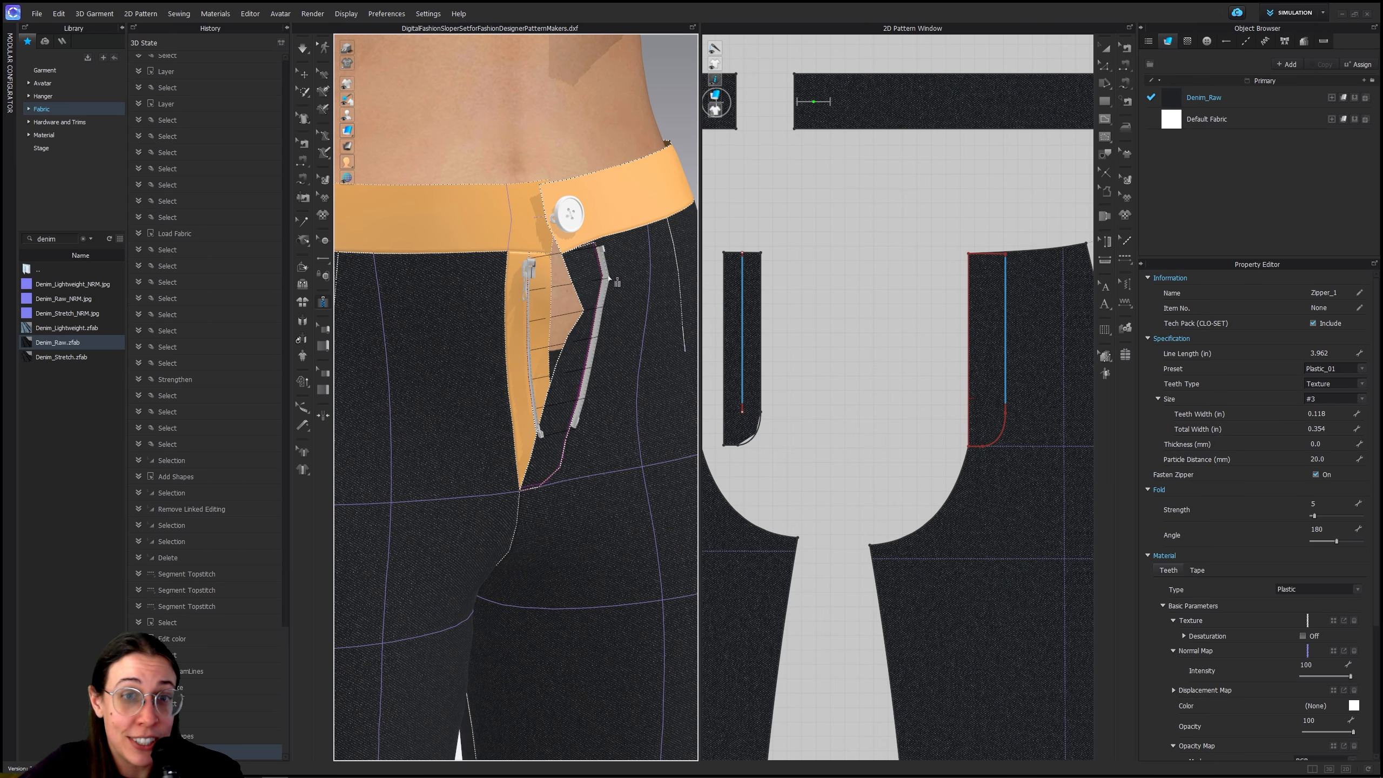
{"action": "left_click", "coordinate": [306, 51]}
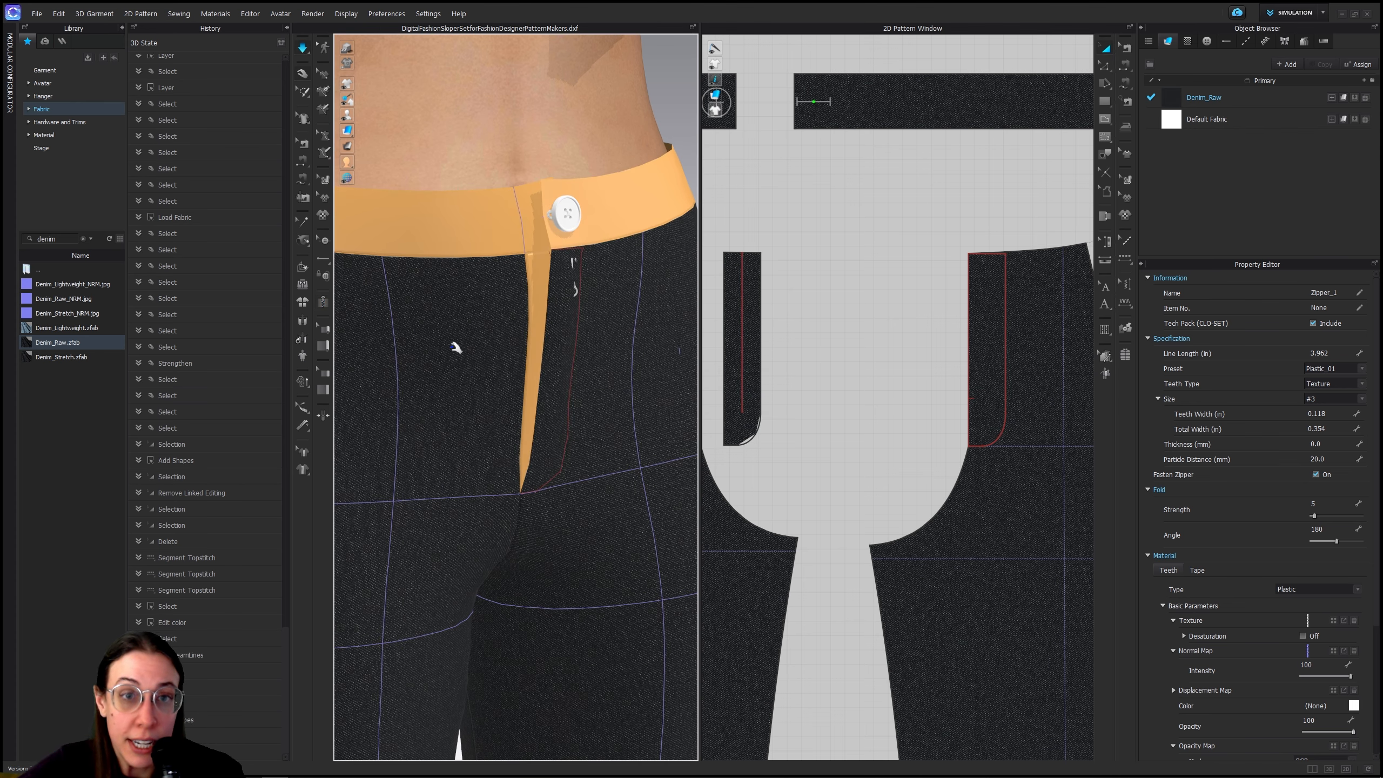
{"action": "left_click", "coordinate": [552, 248]}
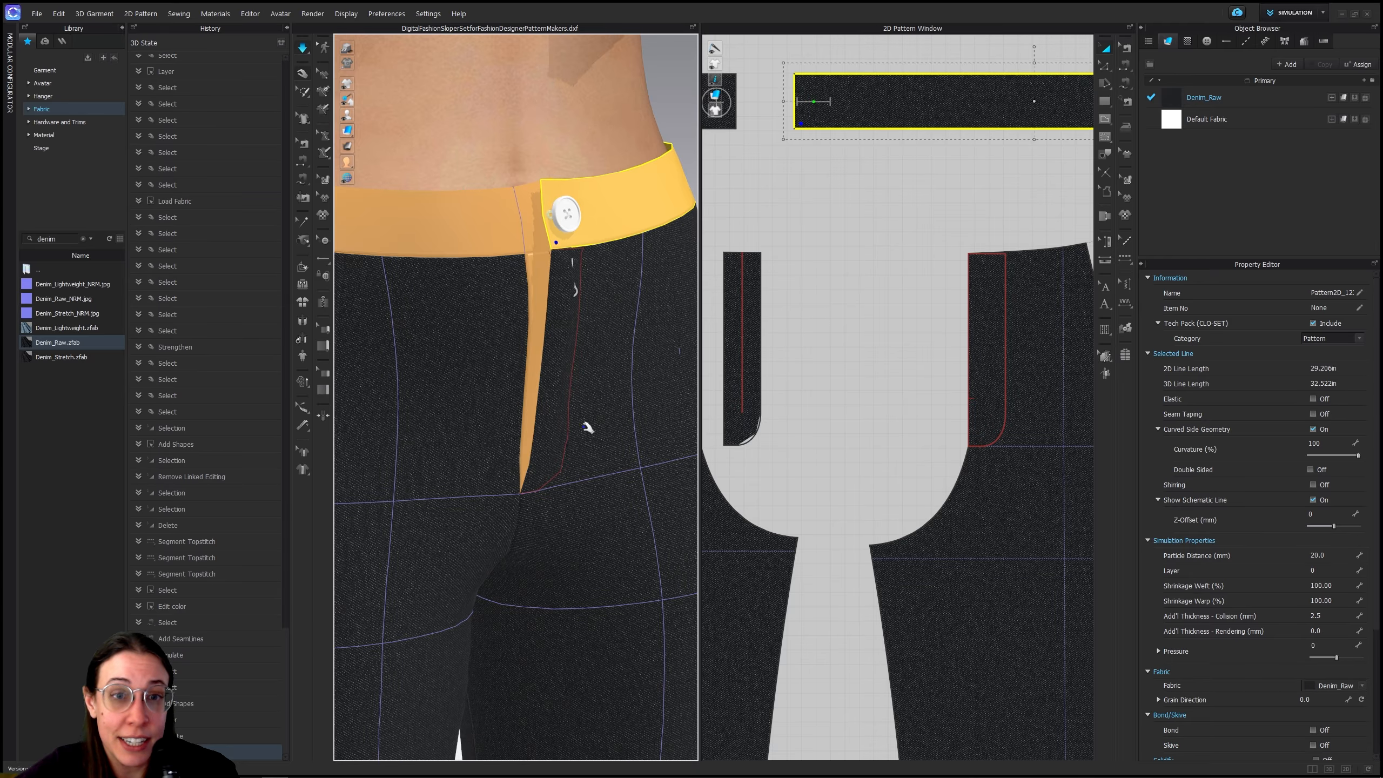
{"action": "scroll", "coordinate": [588, 431], "scroll_direction": "down", "scroll_amount": 5}
{"action": "right_click_drag", "start_coordinate": [598, 430], "coordinate": [546, 420]}
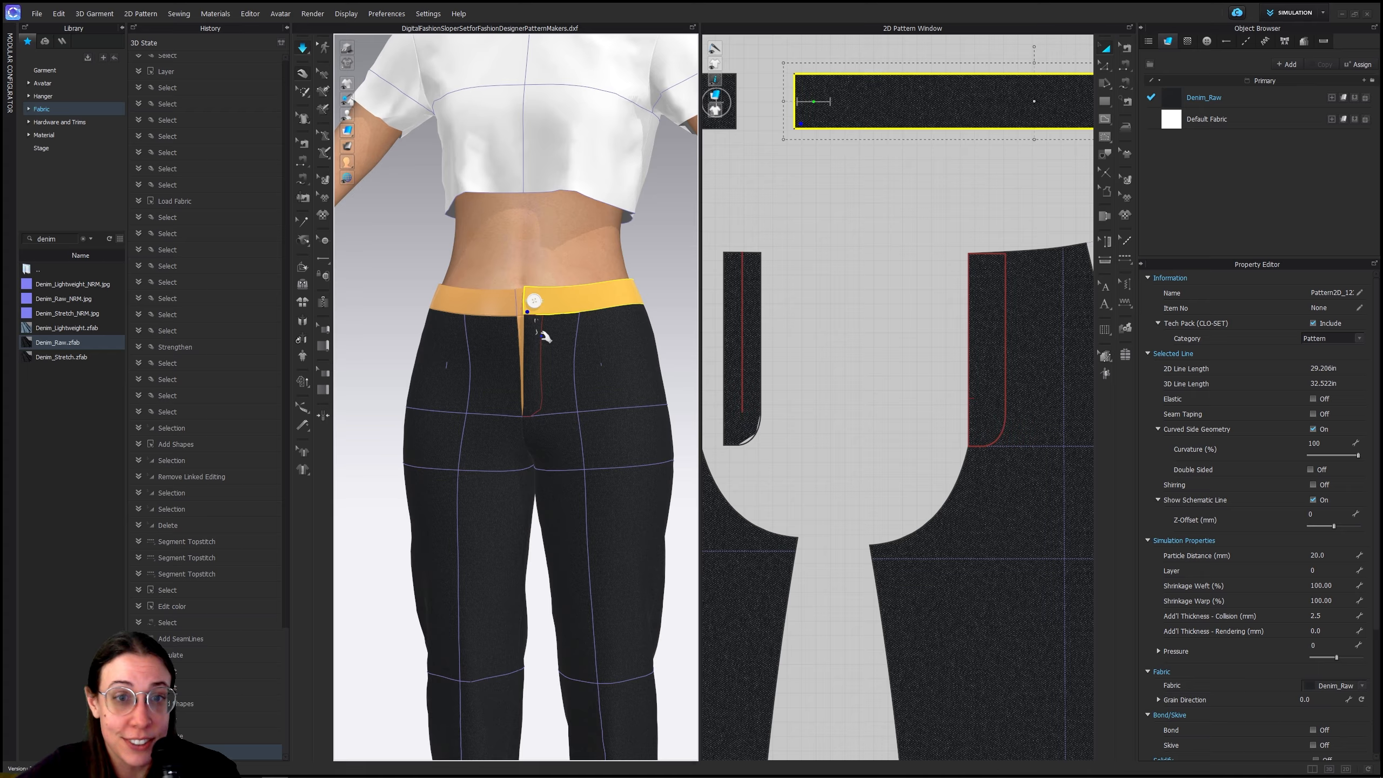
{"action": "right_click_drag", "start_coordinate": [543, 337], "coordinate": [553, 346]}
{"action": "left_click", "coordinate": [527, 315]}
{"action": "left_click_drag", "start_coordinate": [526, 315], "coordinate": [517, 252]}
{"action": "left_click_drag", "start_coordinate": [624, 289], "coordinate": [541, 352]}
{"action": "left_click_drag", "start_coordinate": [444, 282], "coordinate": [500, 208]}
{"action": "scroll", "coordinate": [546, 332], "scroll_direction": "up", "scroll_amount": 4}
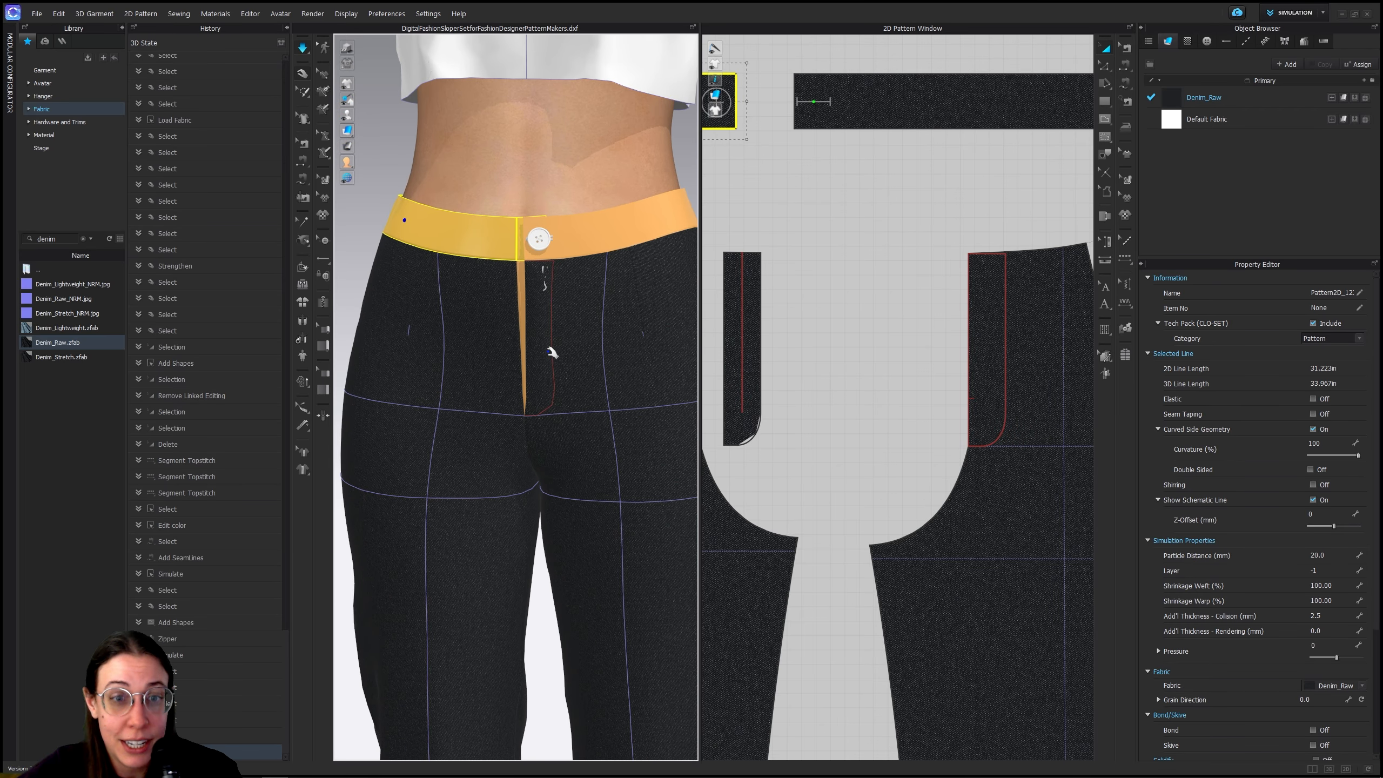
Try hiding the zipper's top and bottom stoppers, and undo both visibility changes
{"action": "middle_click_drag", "start_coordinate": [552, 353], "coordinate": [481, 429]}
{"action": "right_click_drag", "start_coordinate": [481, 429], "coordinate": [541, 420]}
{"action": "scroll", "coordinate": [519, 390], "scroll_direction": "up", "scroll_amount": 4}
{"action": "middle_click_drag", "start_coordinate": [514, 382], "coordinate": [536, 365]}
{"action": "right_click_drag", "start_coordinate": [536, 364], "coordinate": [413, 483]}
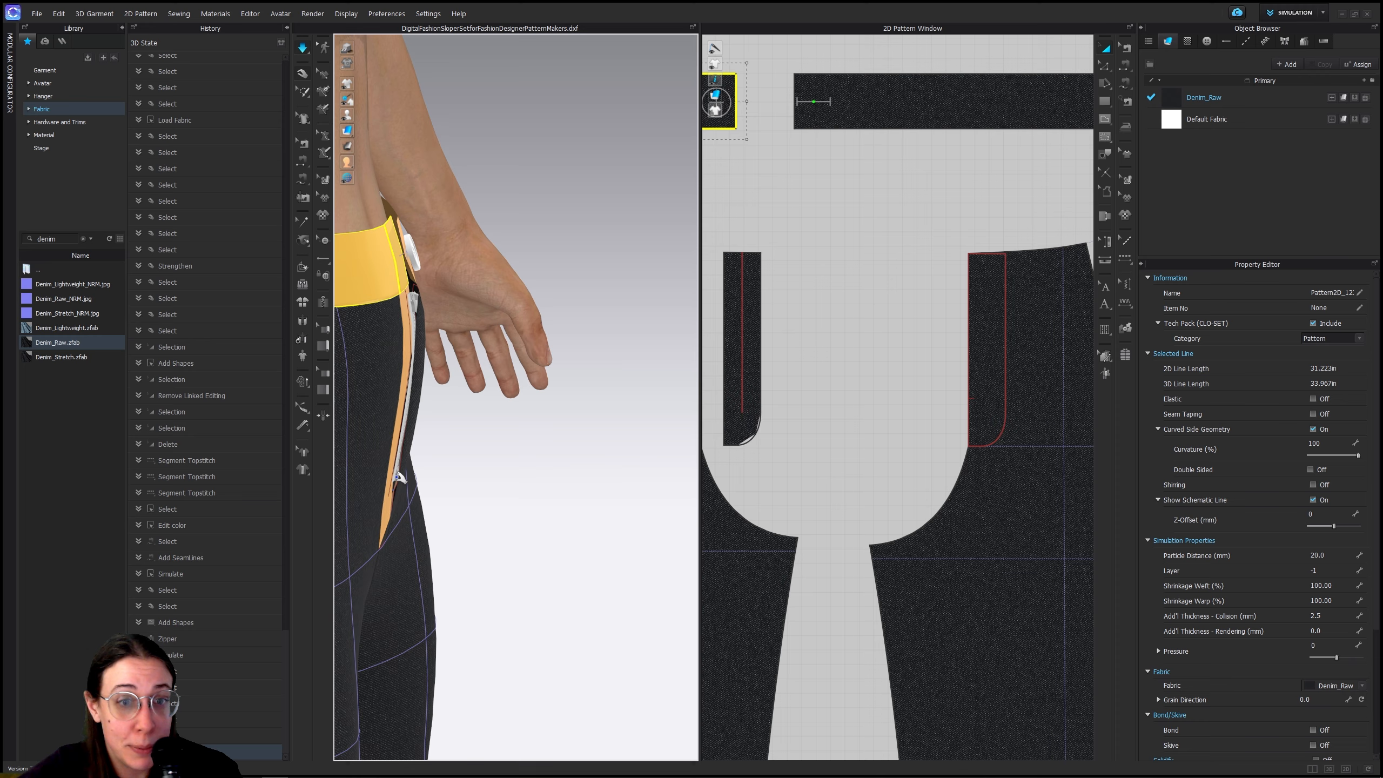
{"action": "left_click", "coordinate": [413, 298]}
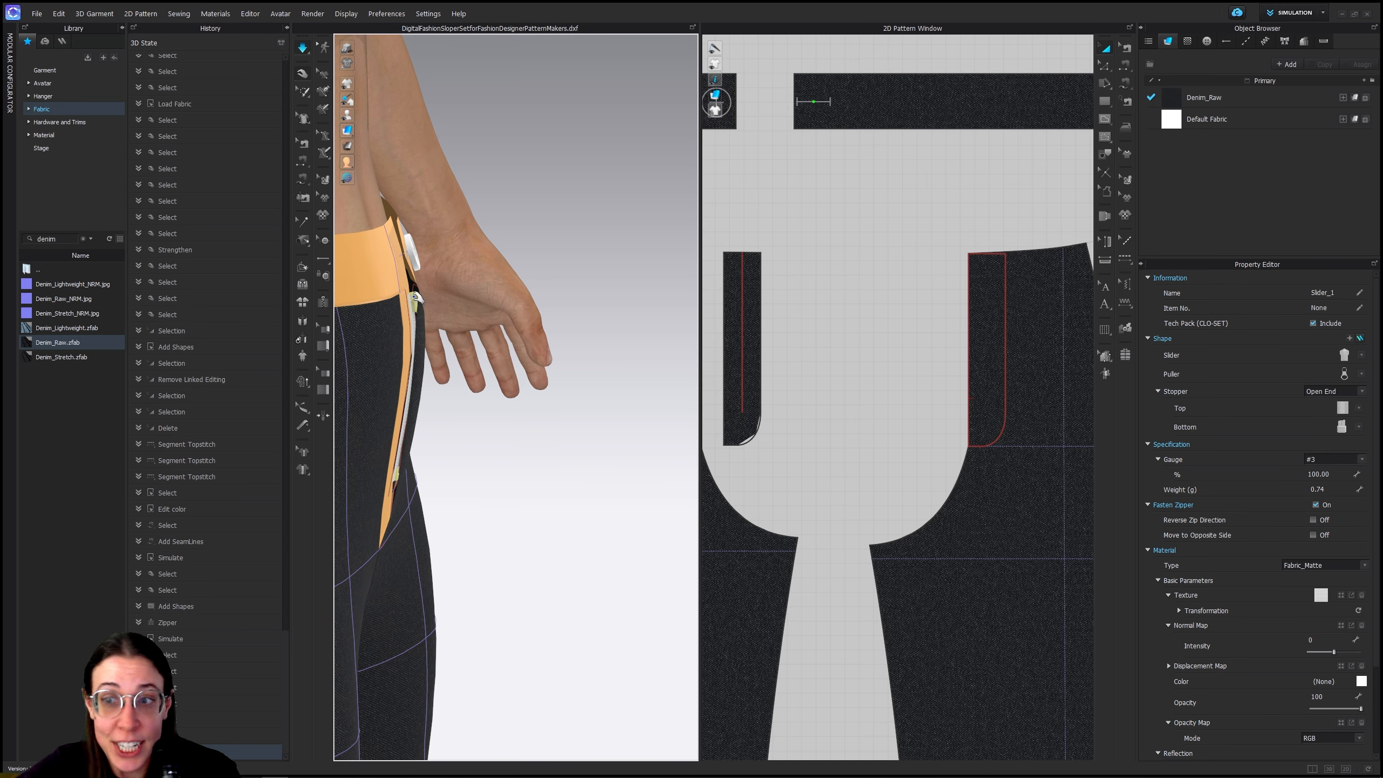
{"action": "left_click_drag", "start_coordinate": [414, 299], "coordinate": [414, 323]}
{"action": "right_click", "coordinate": [414, 325]}
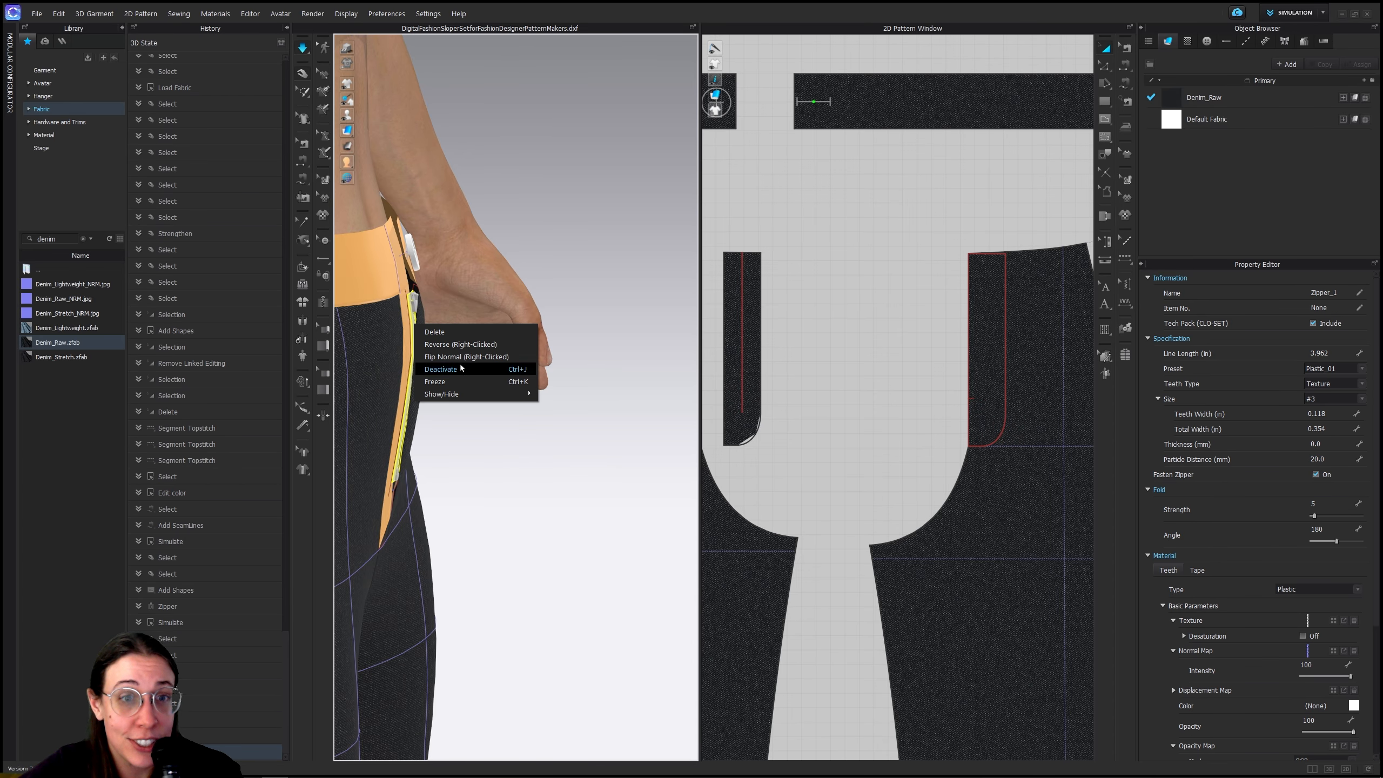
{"action": "mouse_move", "coordinate": [463, 395]}
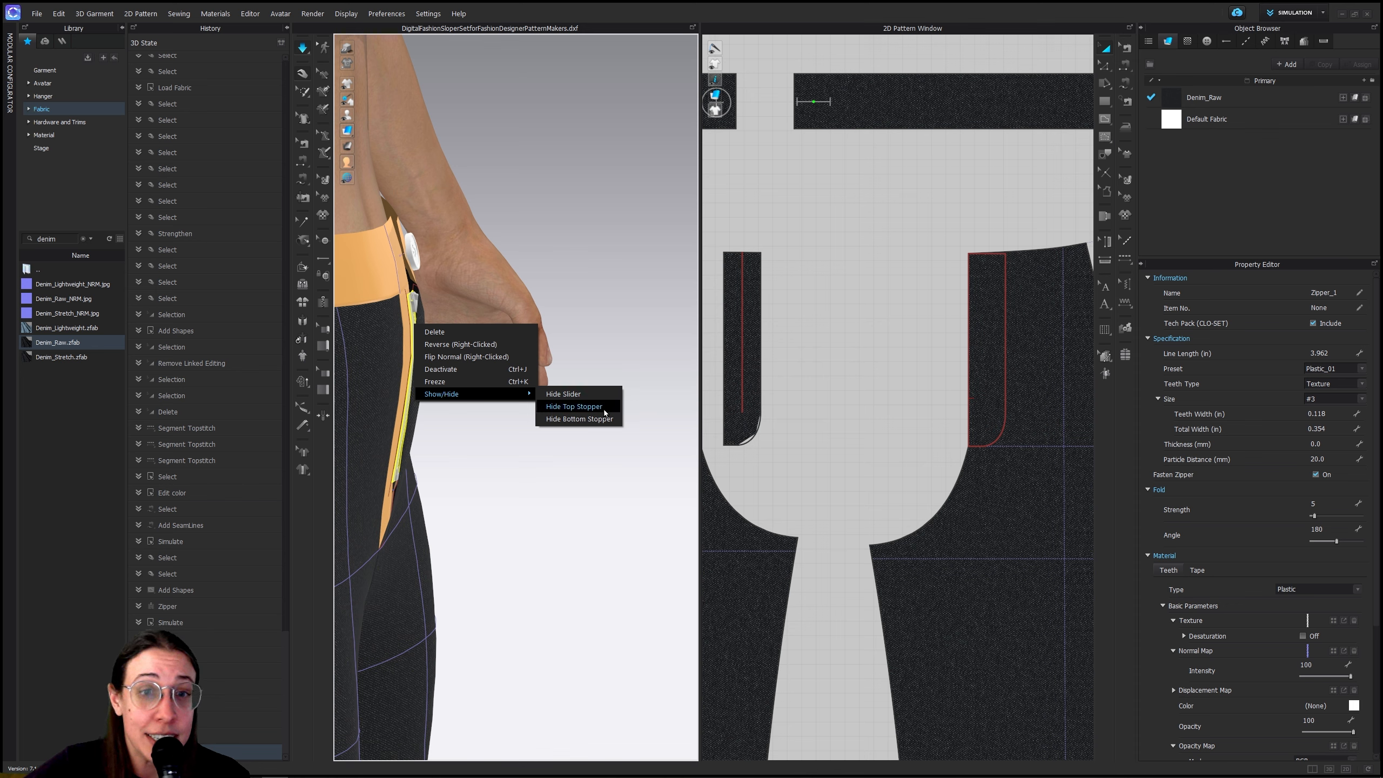
{"action": "left_click", "coordinate": [574, 407]}
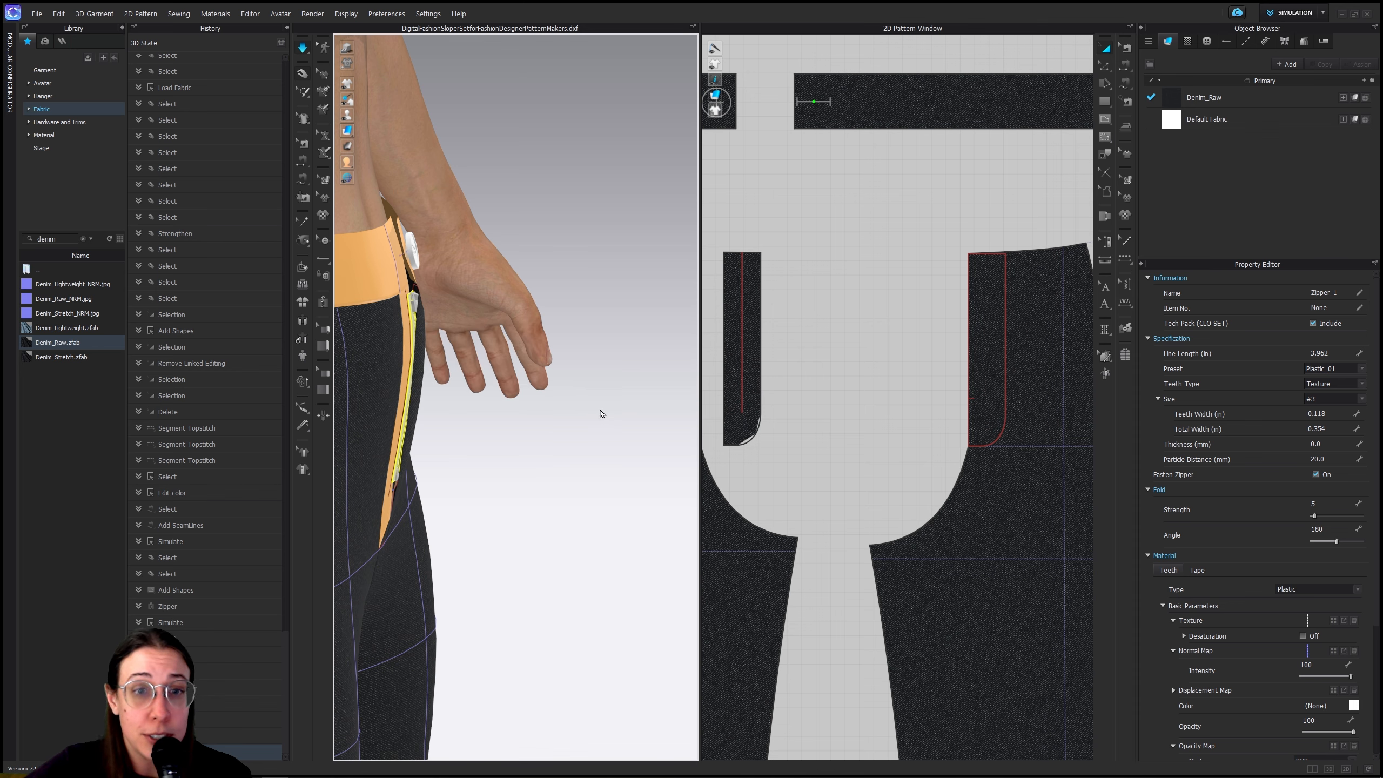
{"action": "right_click", "coordinate": [416, 322]}
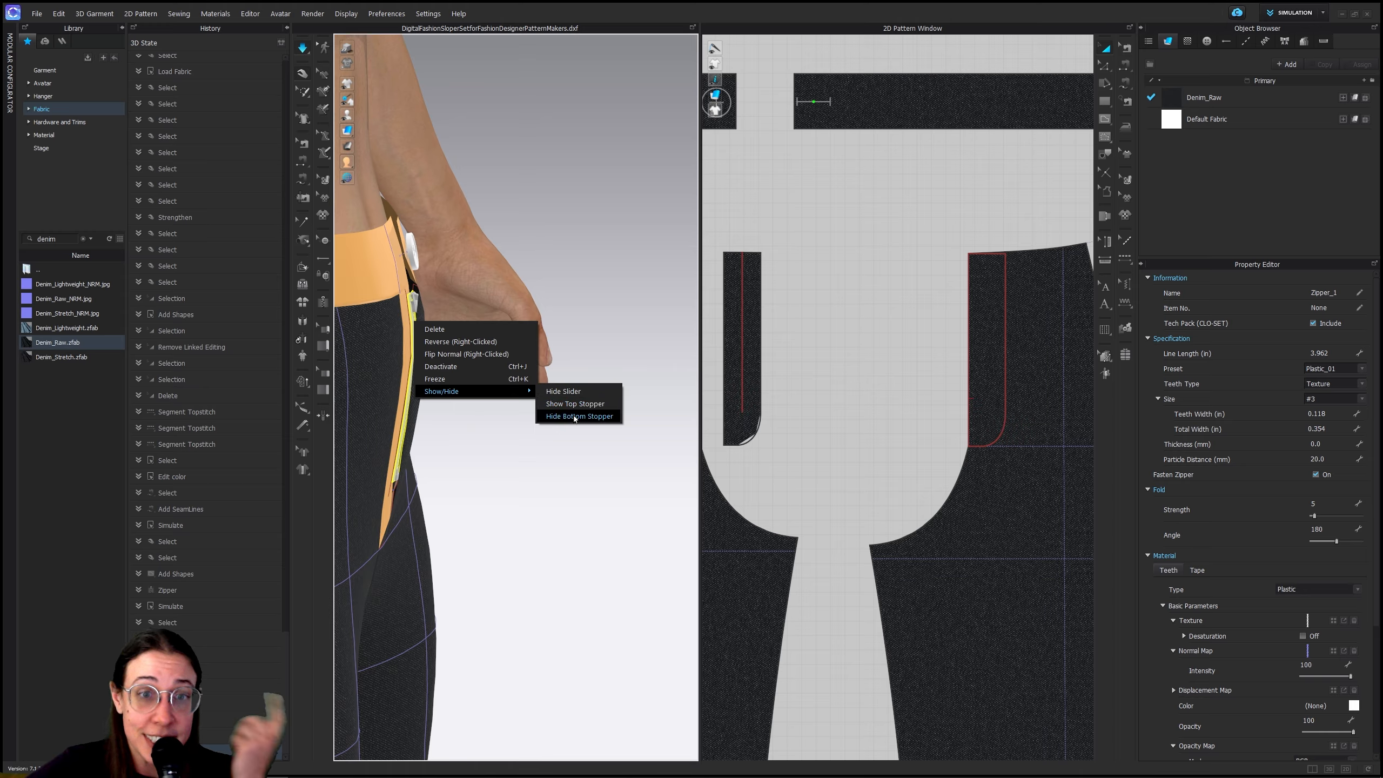
{"action": "left_click", "coordinate": [574, 416]}
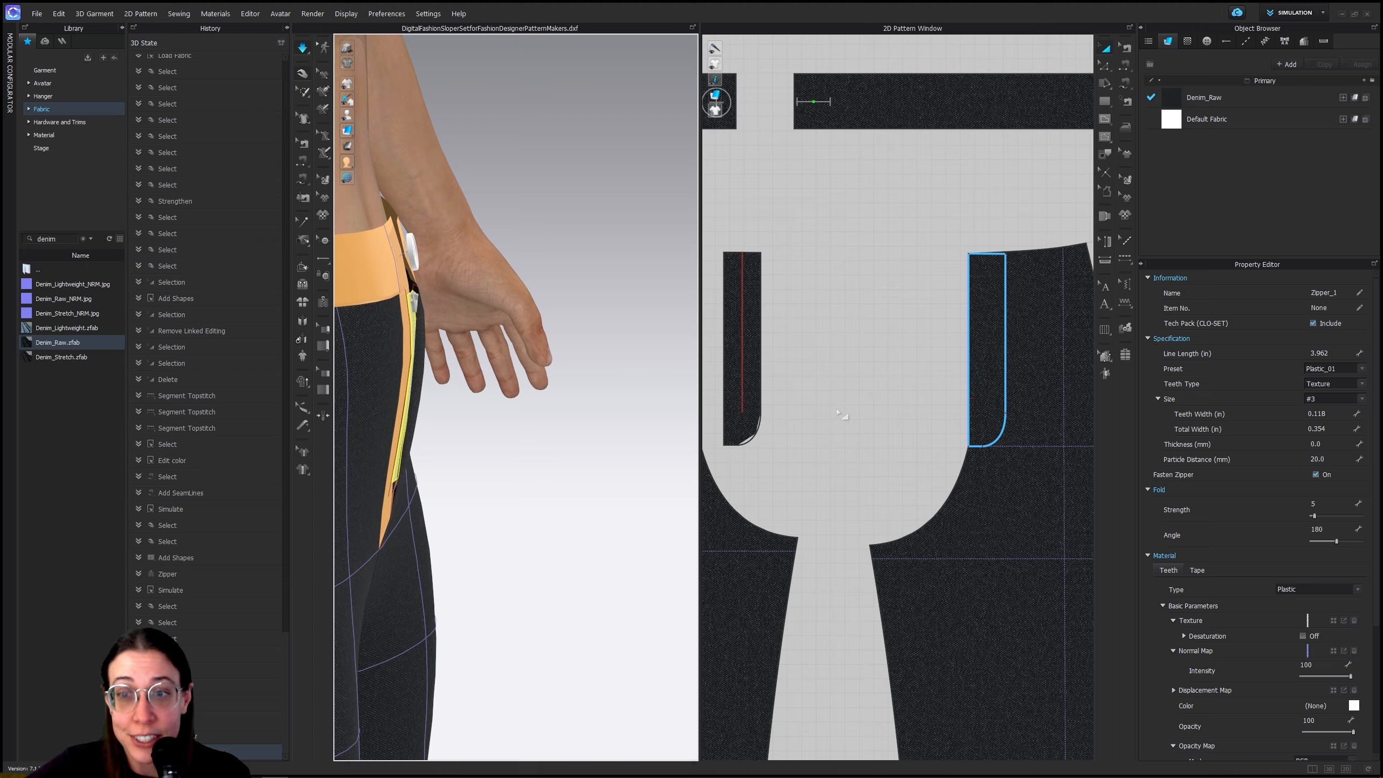
{"action": "key", "text": "ctrl+z"}
{"action": "key", "text": "ctrl+z"}
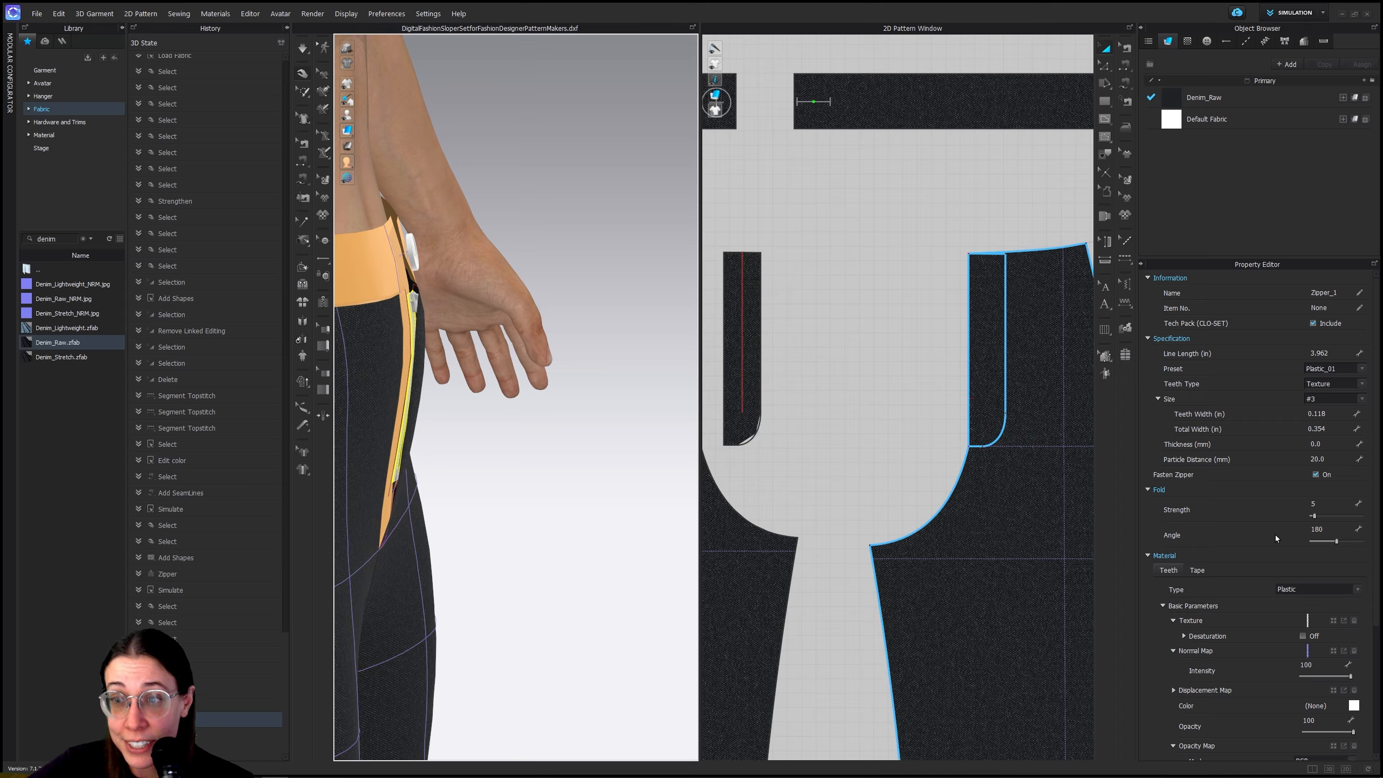
Change the zipper's stopper type to Closed End in the slider's properties
{"action": "left_click", "coordinate": [406, 483]}
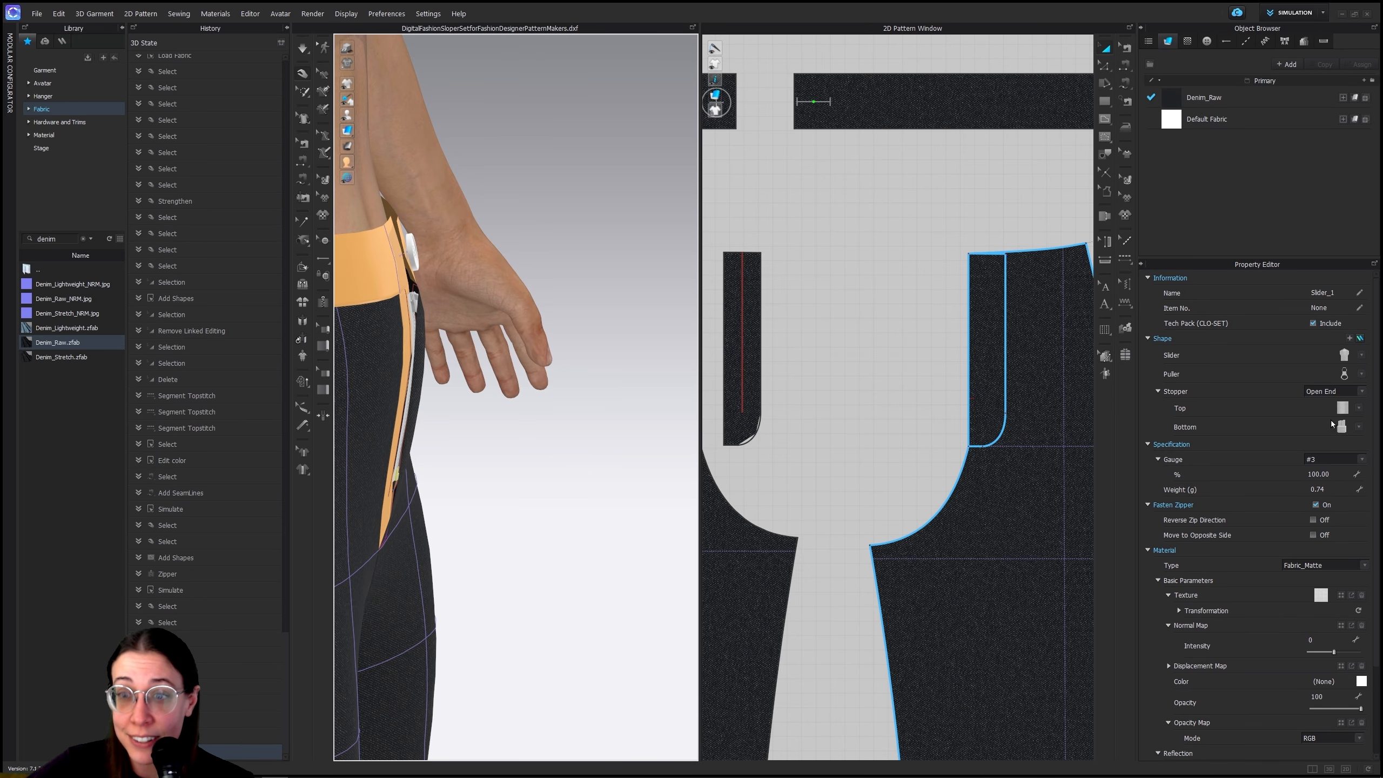
{"action": "left_click", "coordinate": [1358, 392]}
{"action": "left_click", "coordinate": [1354, 410]}
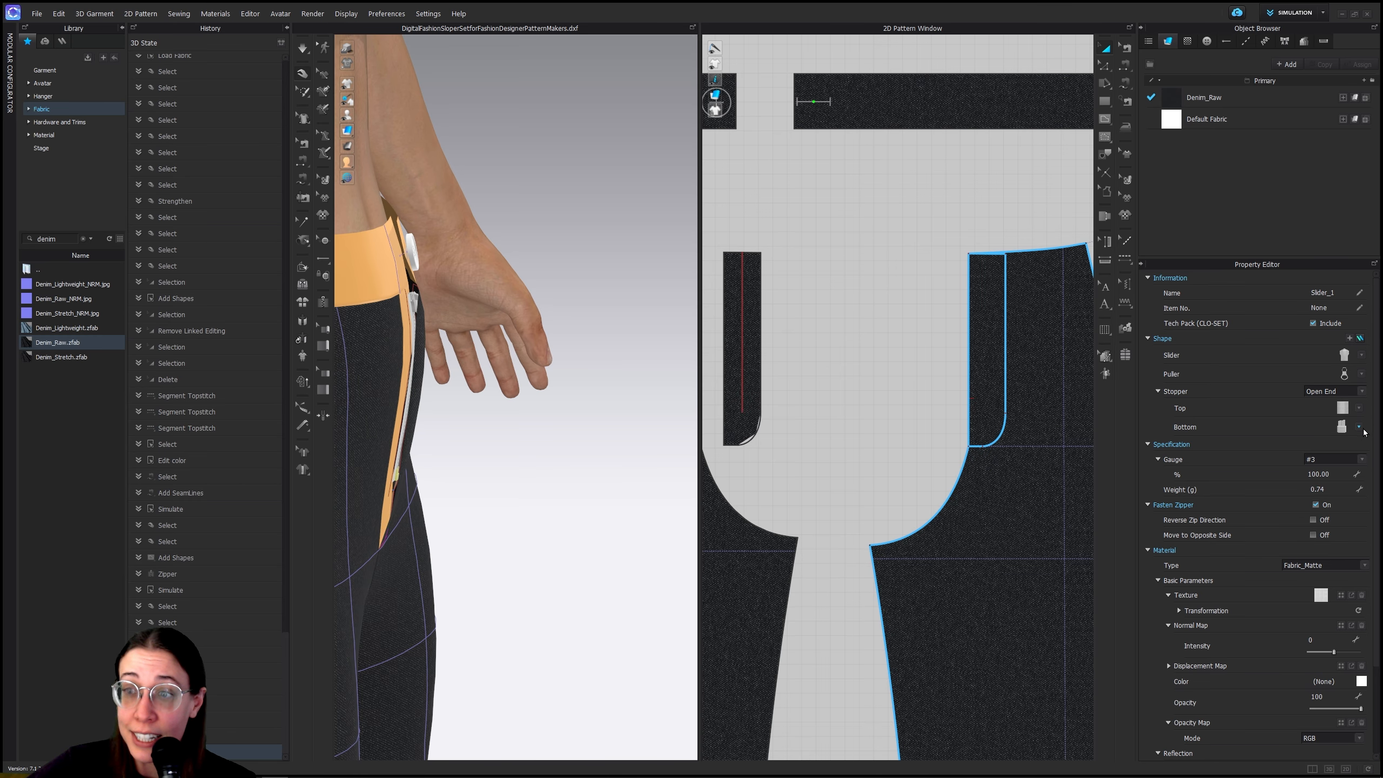
{"action": "left_click", "coordinate": [1359, 427]}
{"action": "left_click", "coordinate": [1362, 392]}
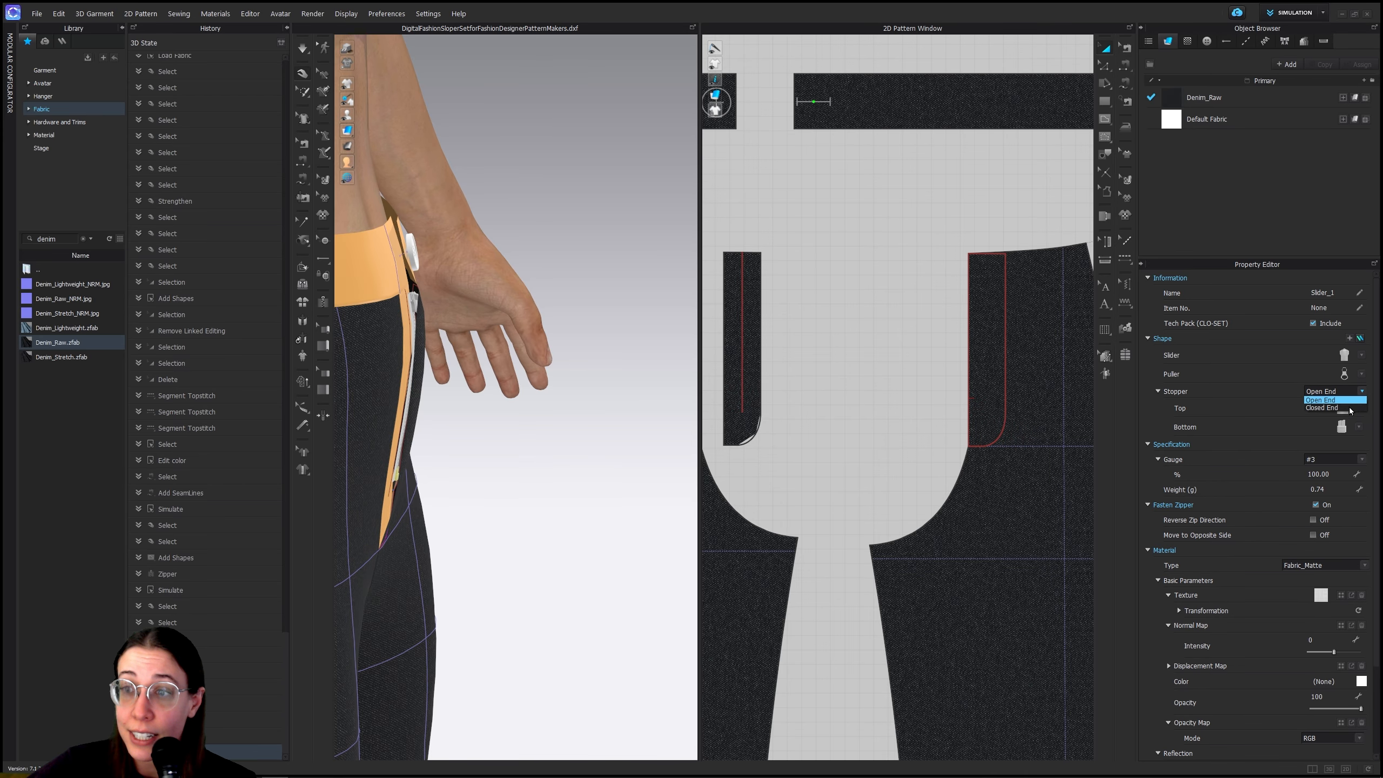
{"action": "left_click", "coordinate": [1325, 406]}
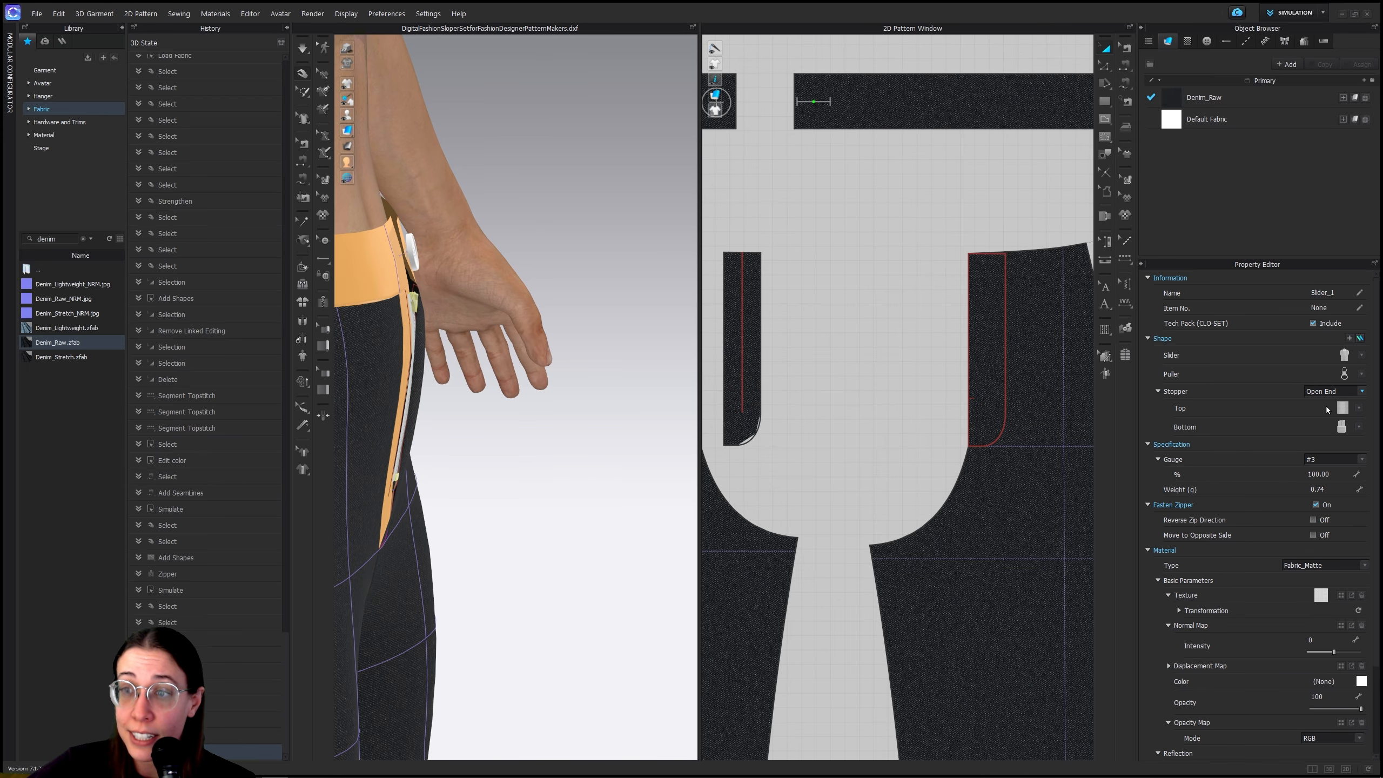
Choose the flat bar shape for the zipper's bottom and top stoppers and check the fly in 3D
{"action": "left_click", "coordinate": [1360, 428]}
{"action": "left_click", "coordinate": [1273, 446]}
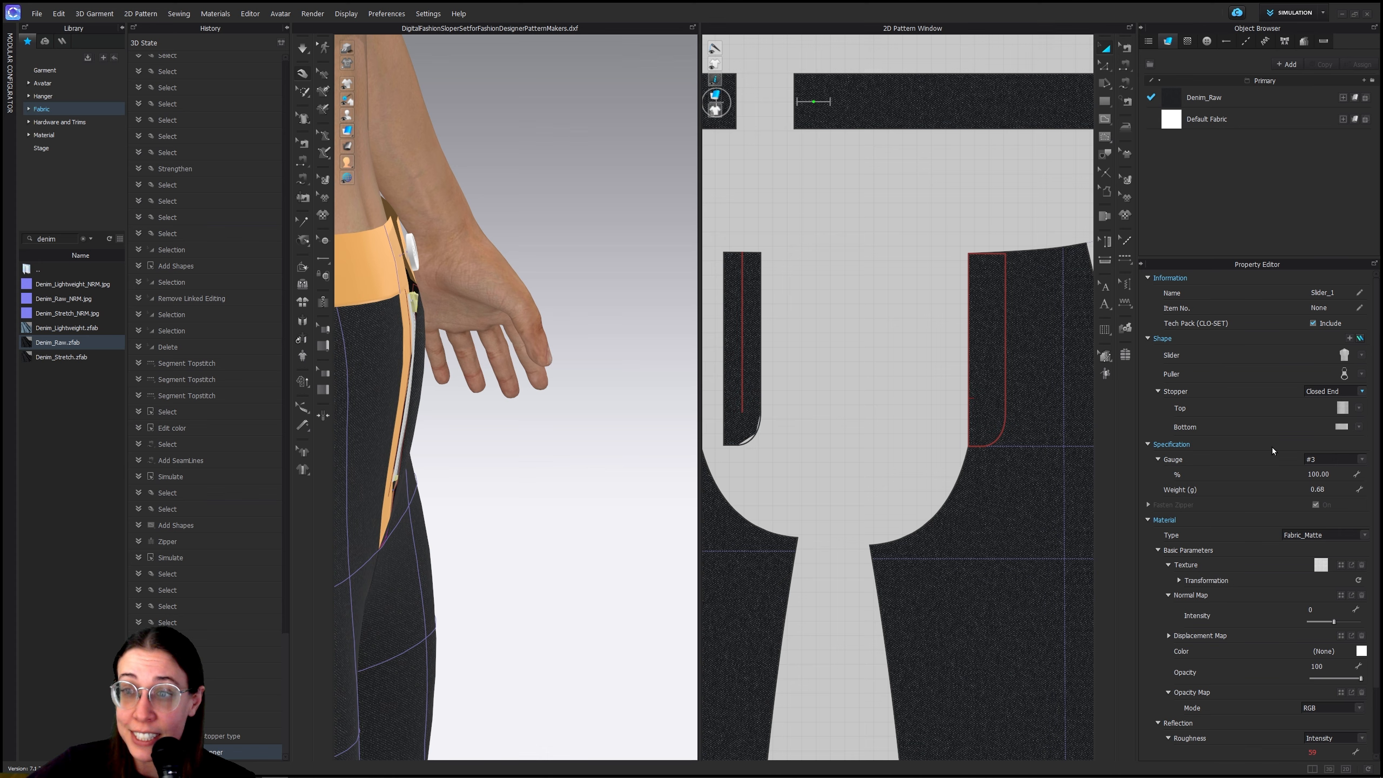
{"action": "left_click", "coordinate": [1360, 409]}
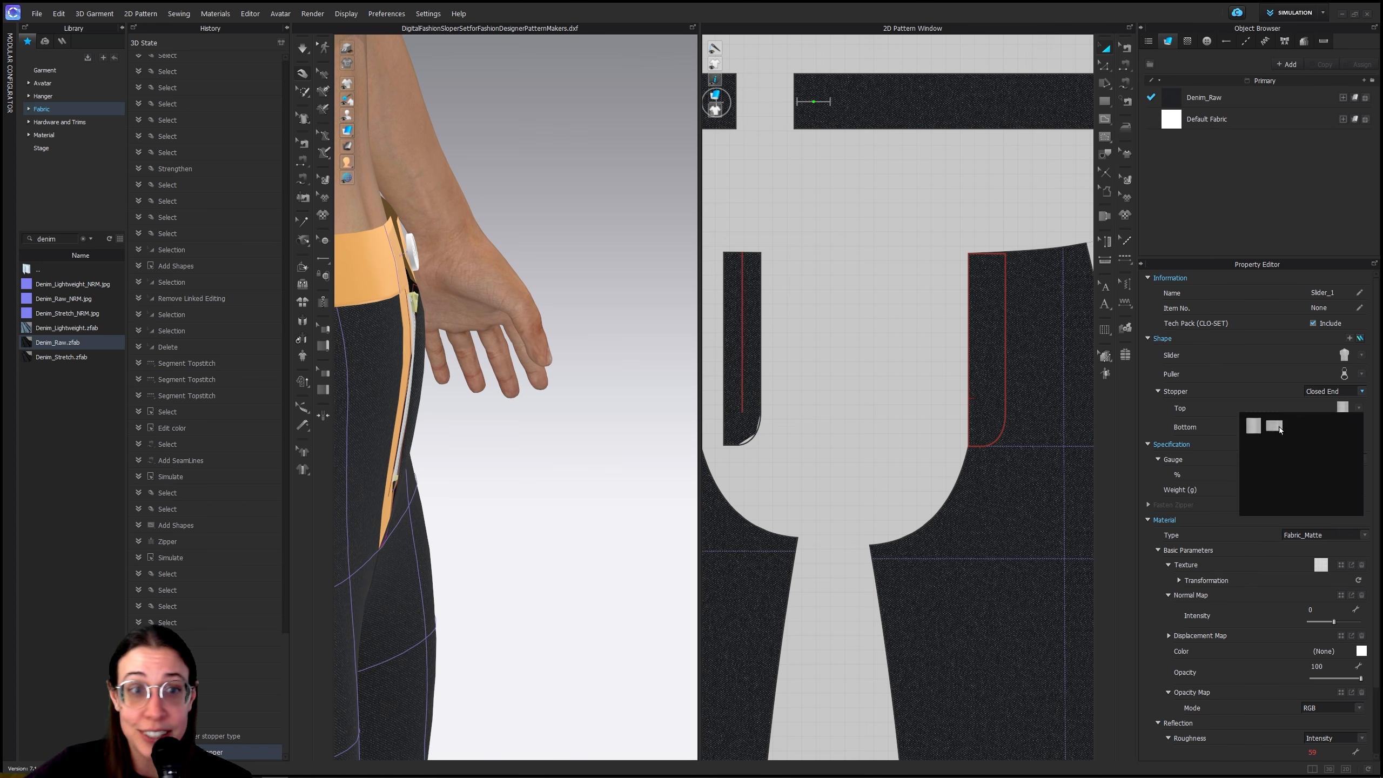
{"action": "left_click", "coordinate": [1280, 430]}
{"action": "right_click_drag", "start_coordinate": [477, 498], "coordinate": [419, 509]}
{"action": "middle_click_drag", "start_coordinate": [430, 389], "coordinate": [549, 388]}
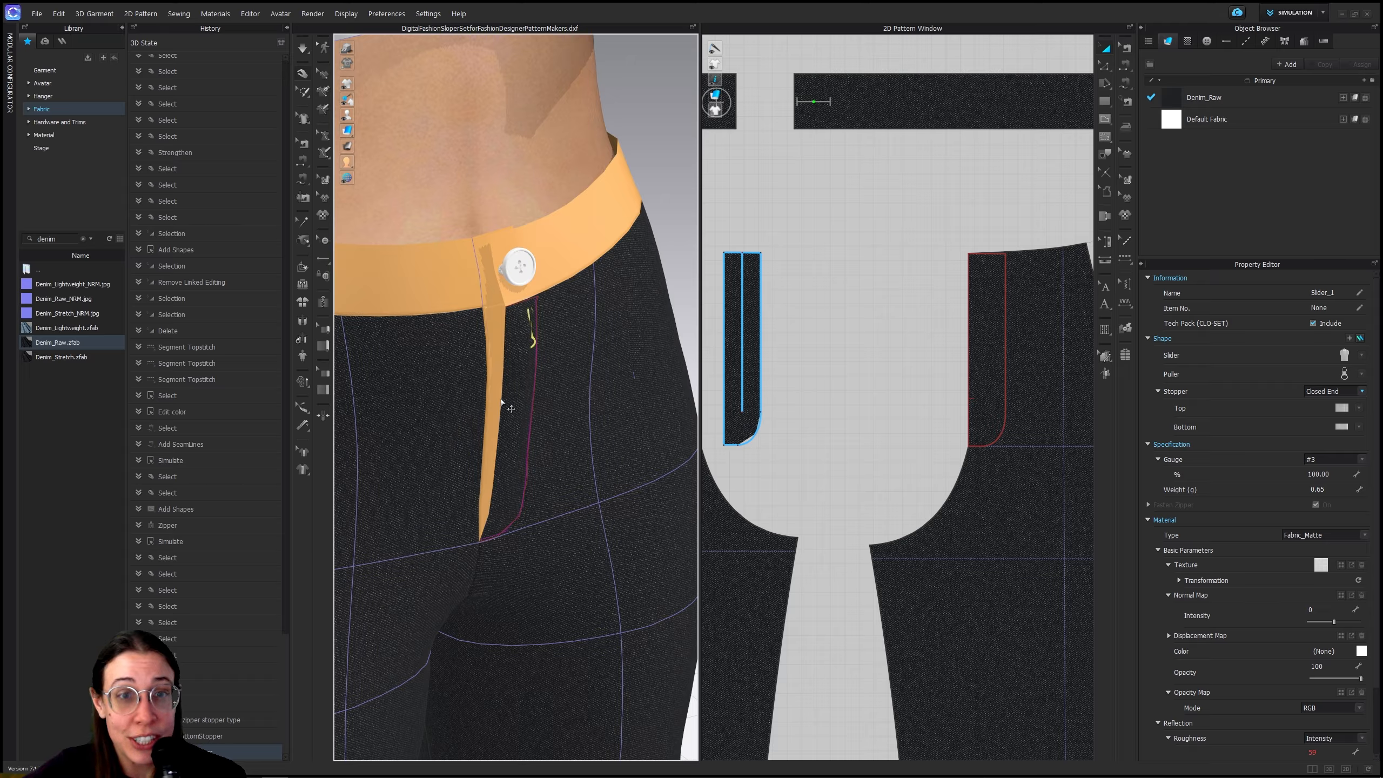
{"action": "right_click_drag", "start_coordinate": [501, 402], "coordinate": [574, 430]}
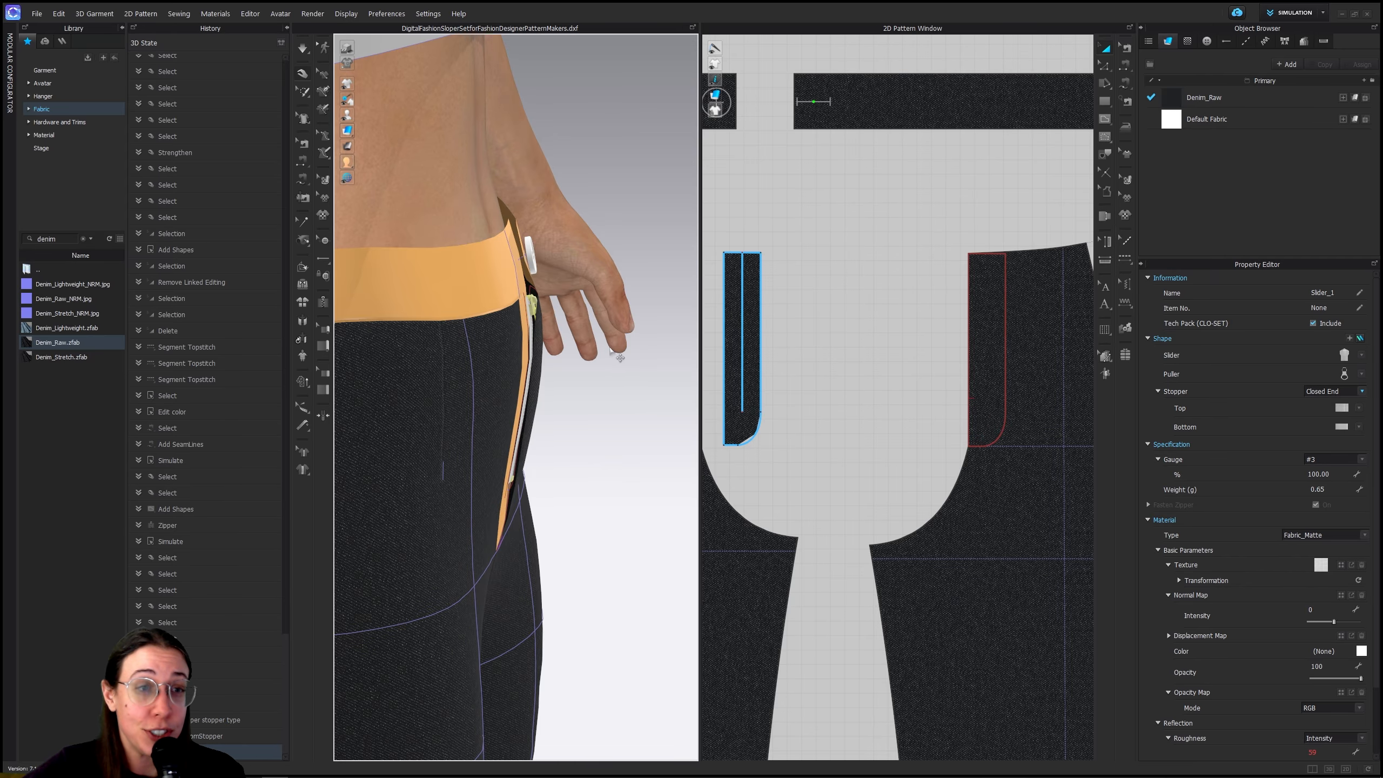
Change the zipper slider's puller to the slim straight bar shape after trying a wider puller
{"action": "right_click_drag", "start_coordinate": [560, 343], "coordinate": [501, 309]}
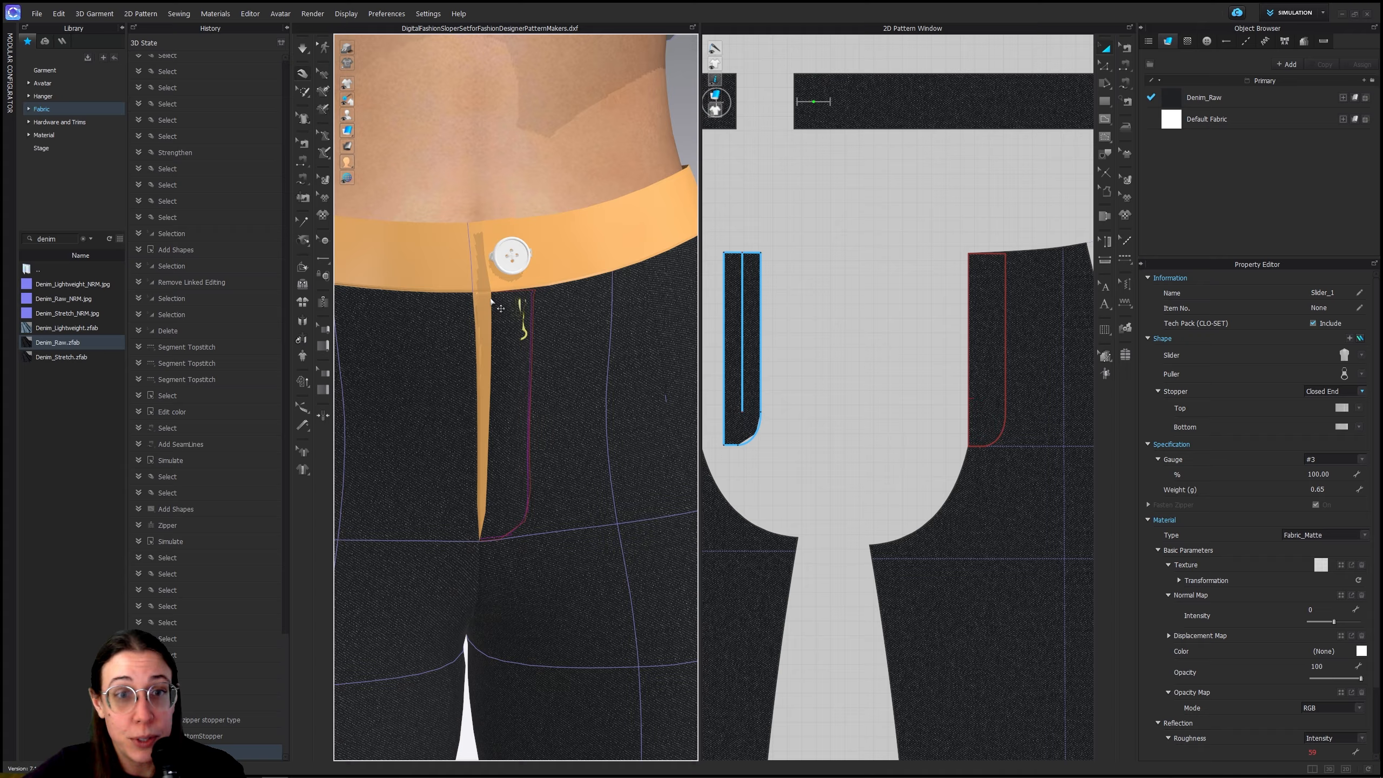
{"action": "left_click", "coordinate": [538, 341]}
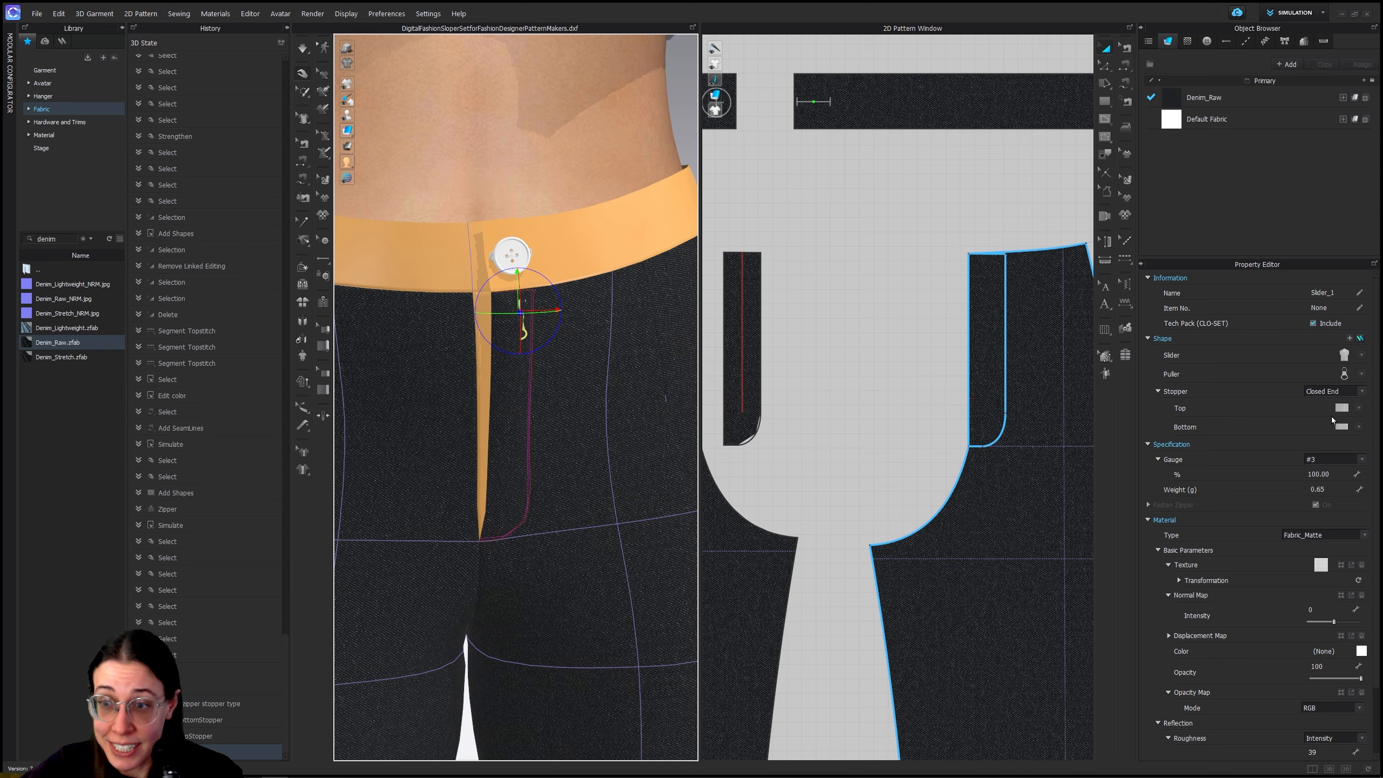
{"action": "left_click", "coordinate": [1361, 373]}
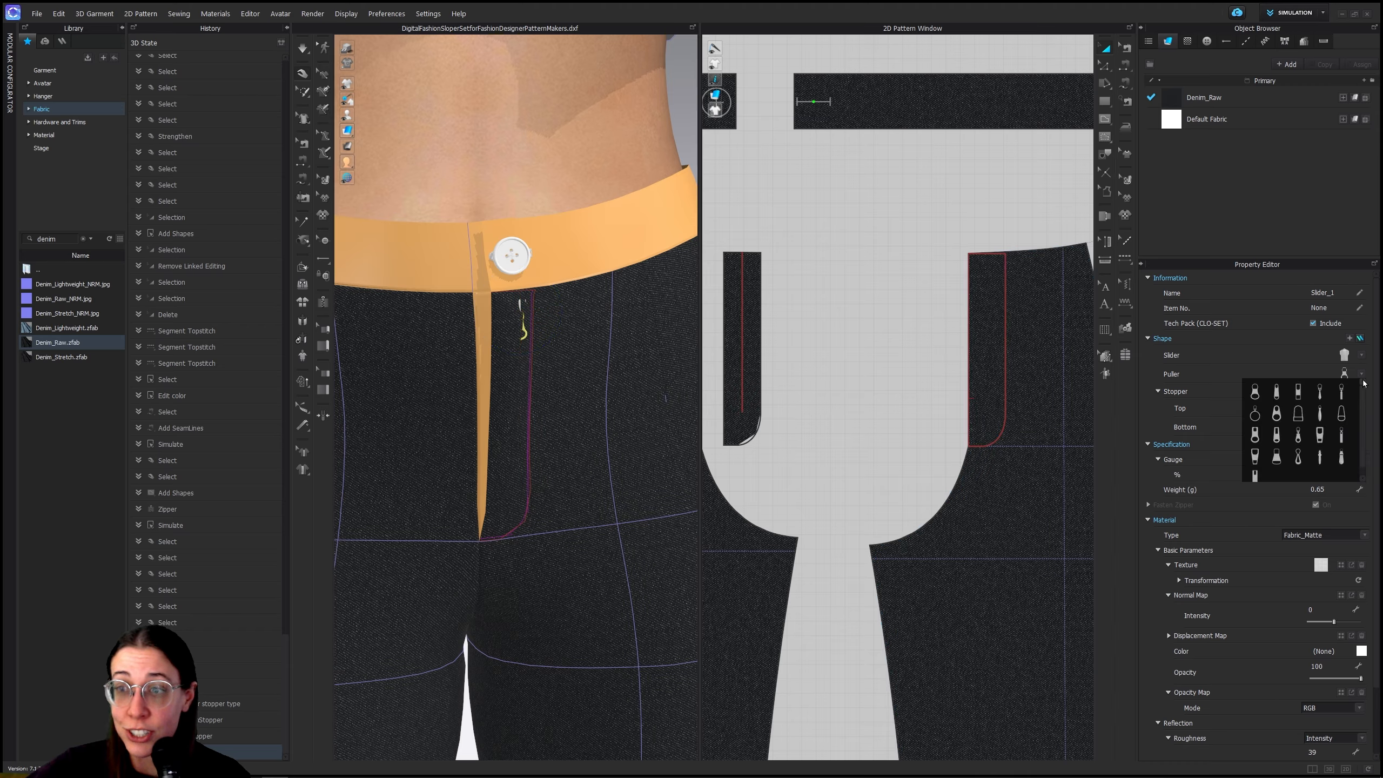
{"action": "left_click", "coordinate": [1276, 393]}
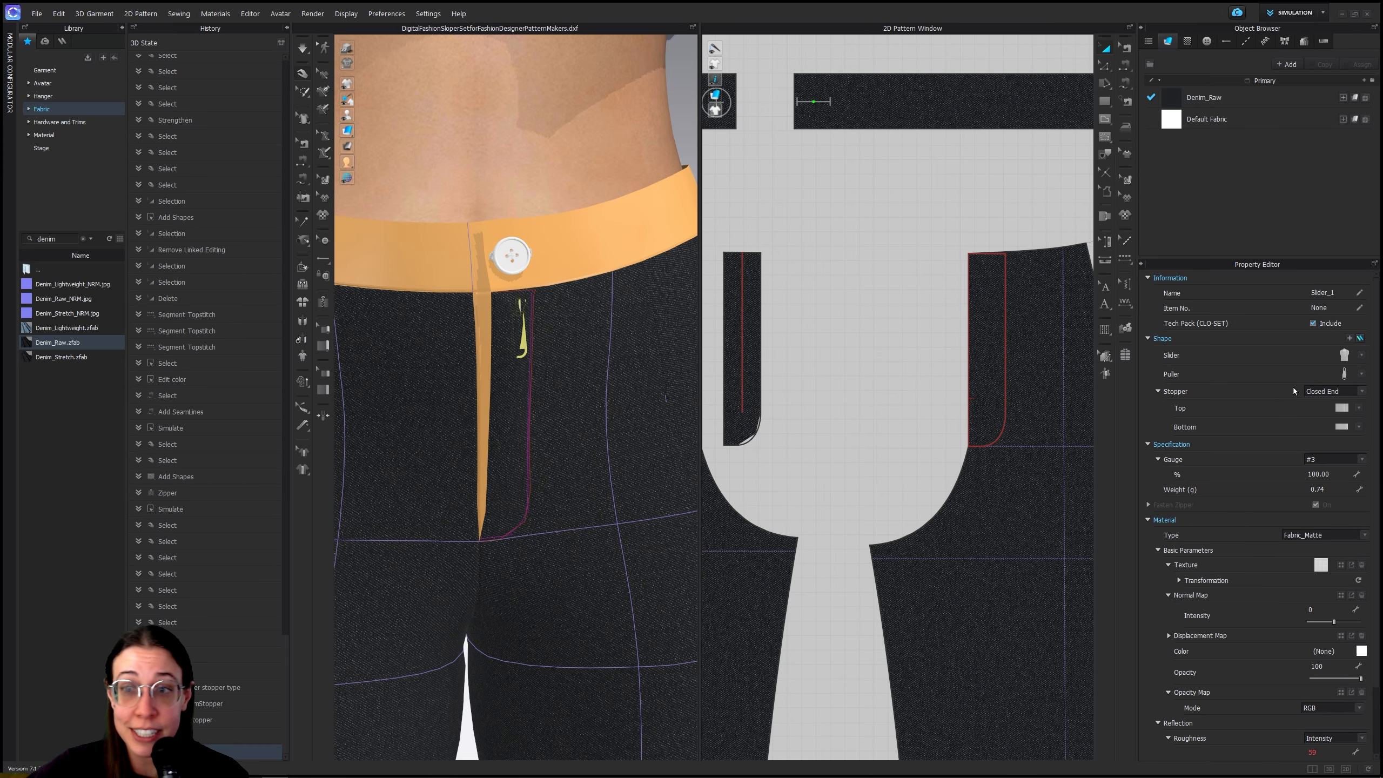
{"action": "left_click", "coordinate": [1362, 375]}
{"action": "left_click", "coordinate": [1340, 396]}
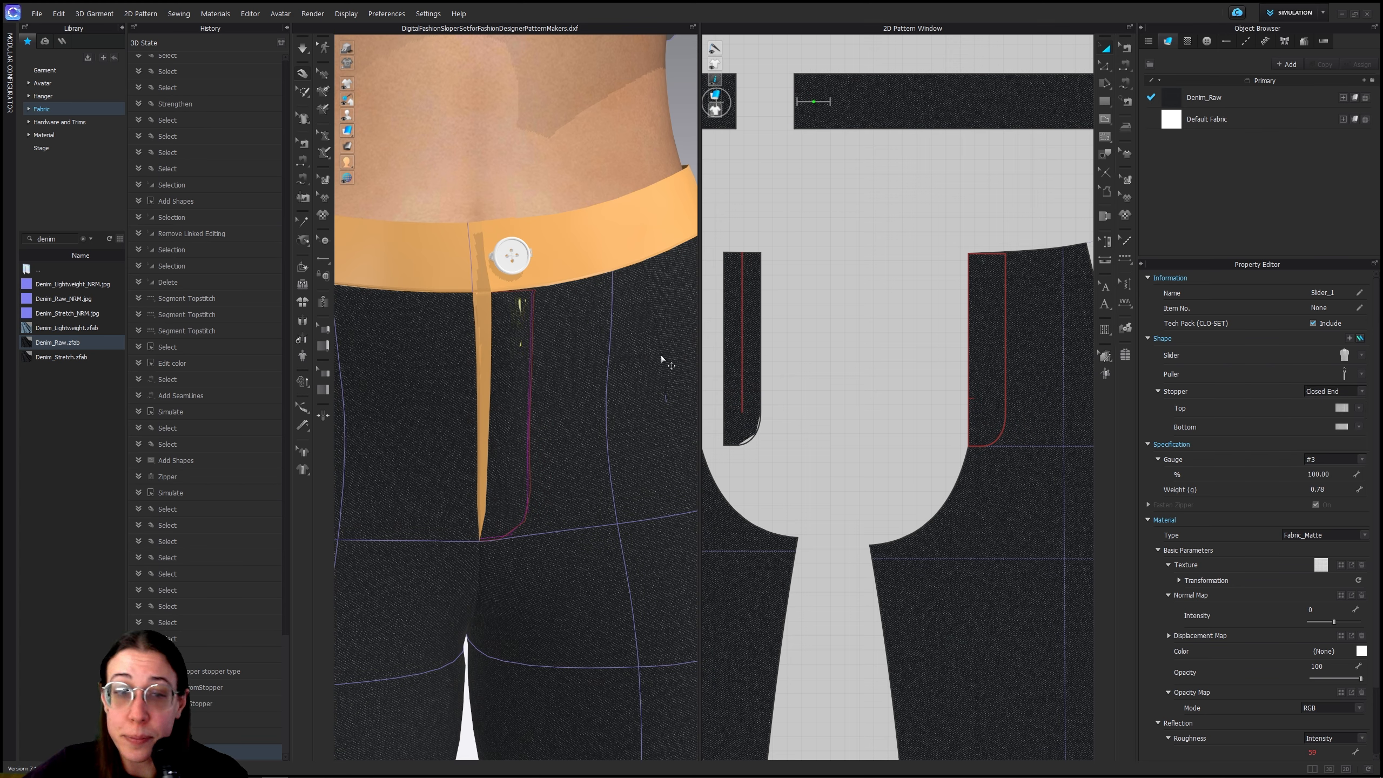
Set the zipper slider's gauge percentage to 80 and check its fit under the fly from the side and front
{"action": "left_click", "coordinate": [1333, 471]}
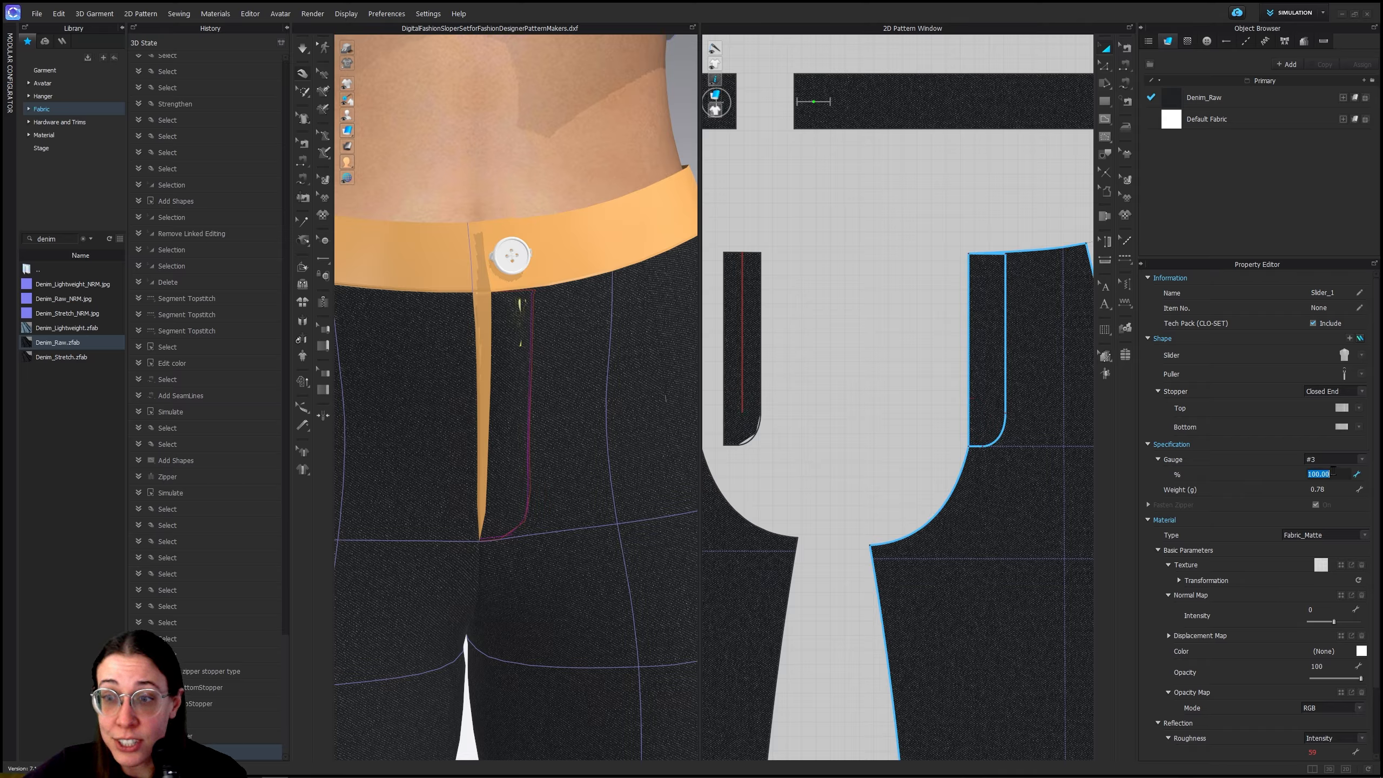
{"action": "type", "text": "80"}
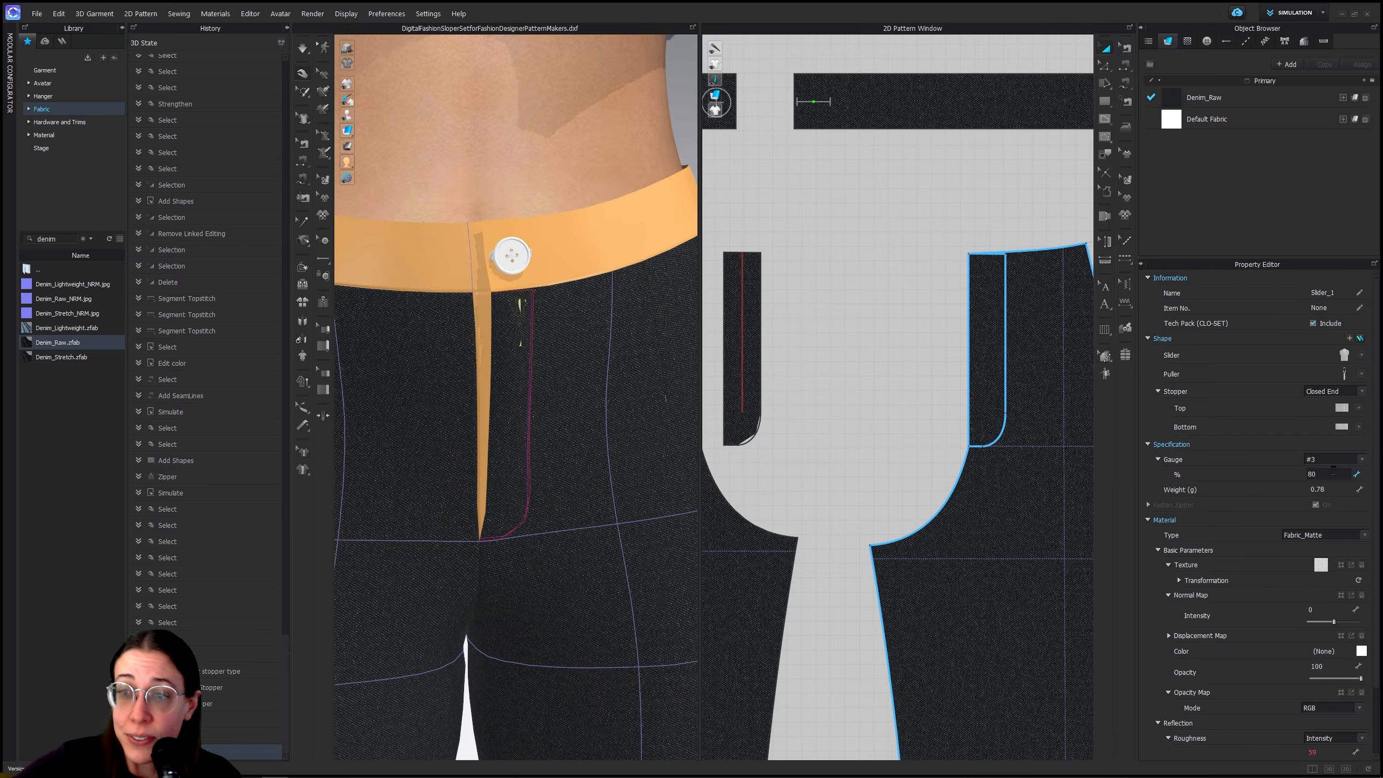
{"action": "key", "text": "Return"}
{"action": "right_click_drag", "start_coordinate": [547, 400], "coordinate": [551, 339]}
{"action": "scroll", "coordinate": [530, 304], "scroll_direction": "up", "scroll_amount": 4}
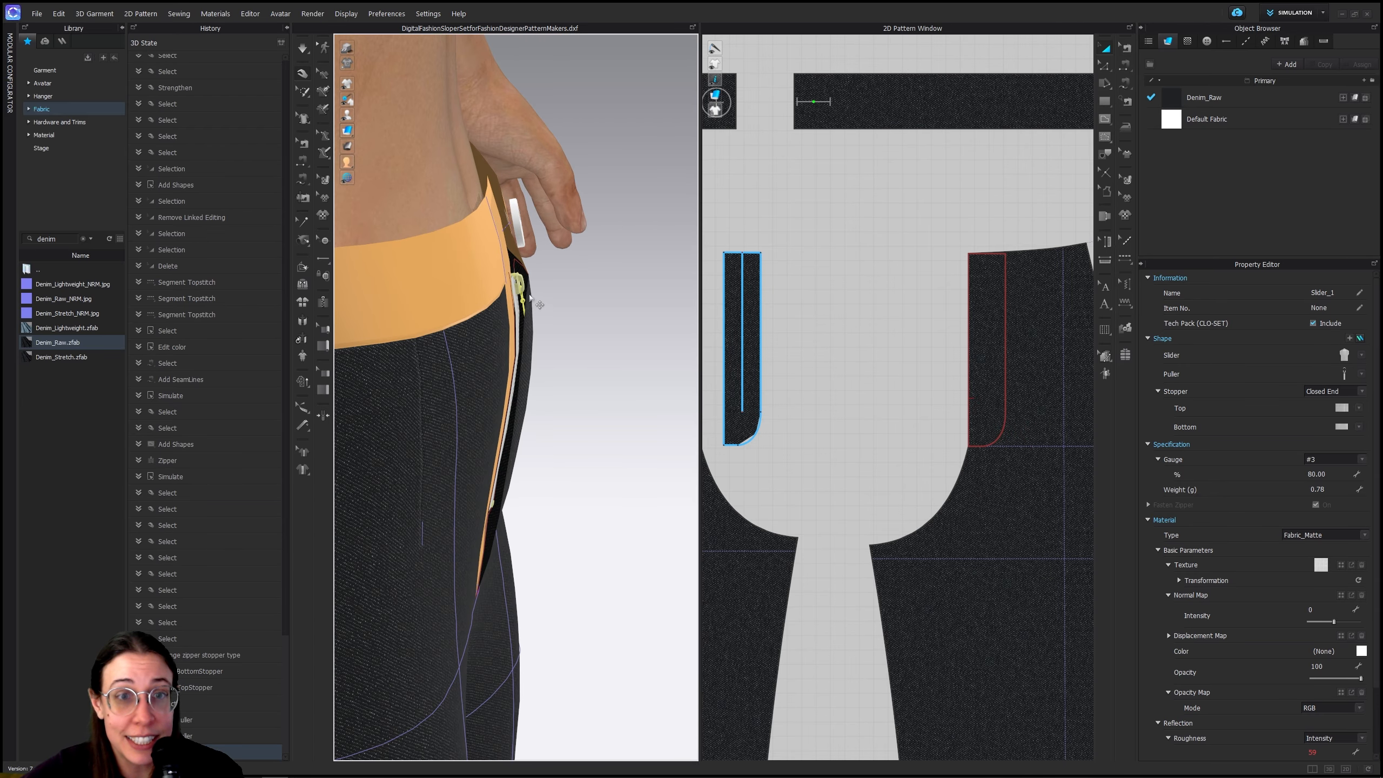
{"action": "right_click_drag", "start_coordinate": [634, 376], "coordinate": [676, 407]}
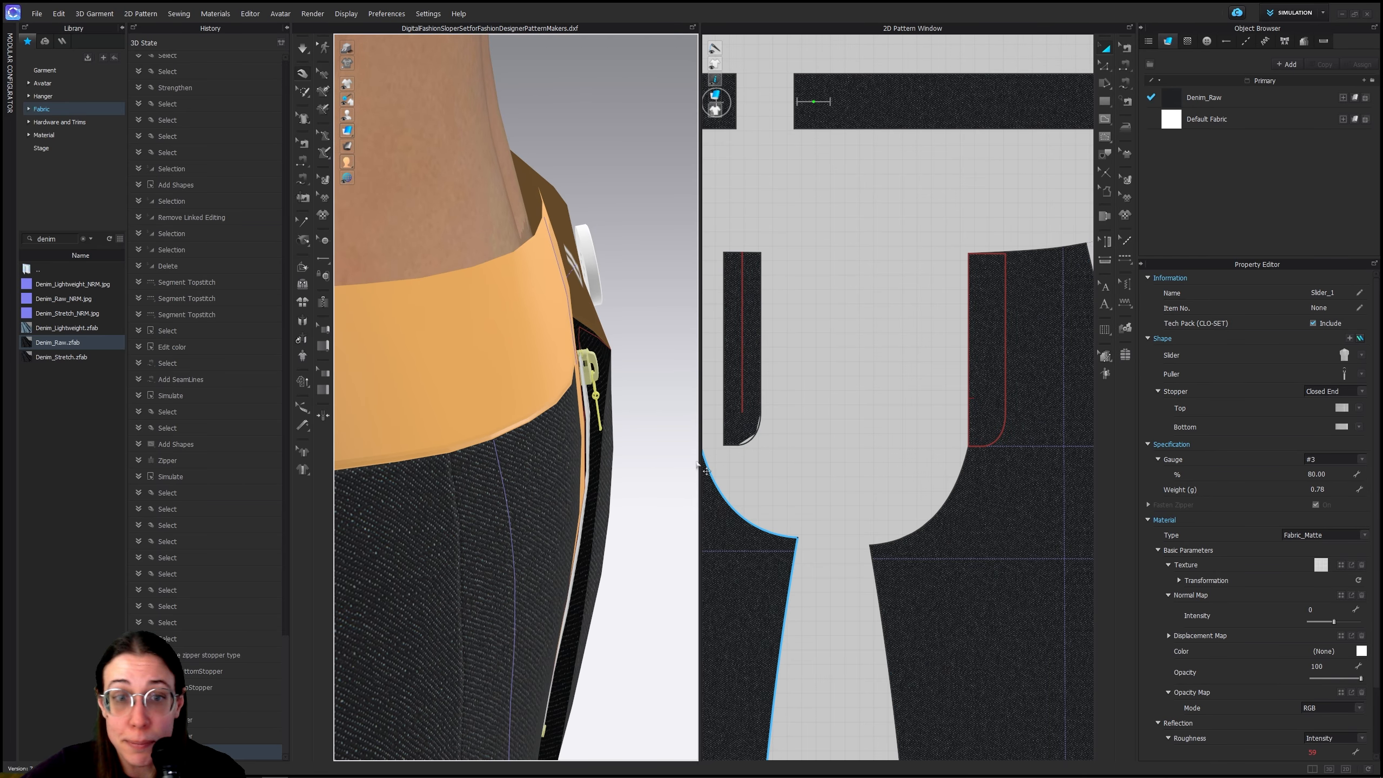
{"action": "right_click_drag", "start_coordinate": [670, 460], "coordinate": [610, 476]}
{"action": "middle_click_drag", "start_coordinate": [610, 476], "coordinate": [503, 383]}
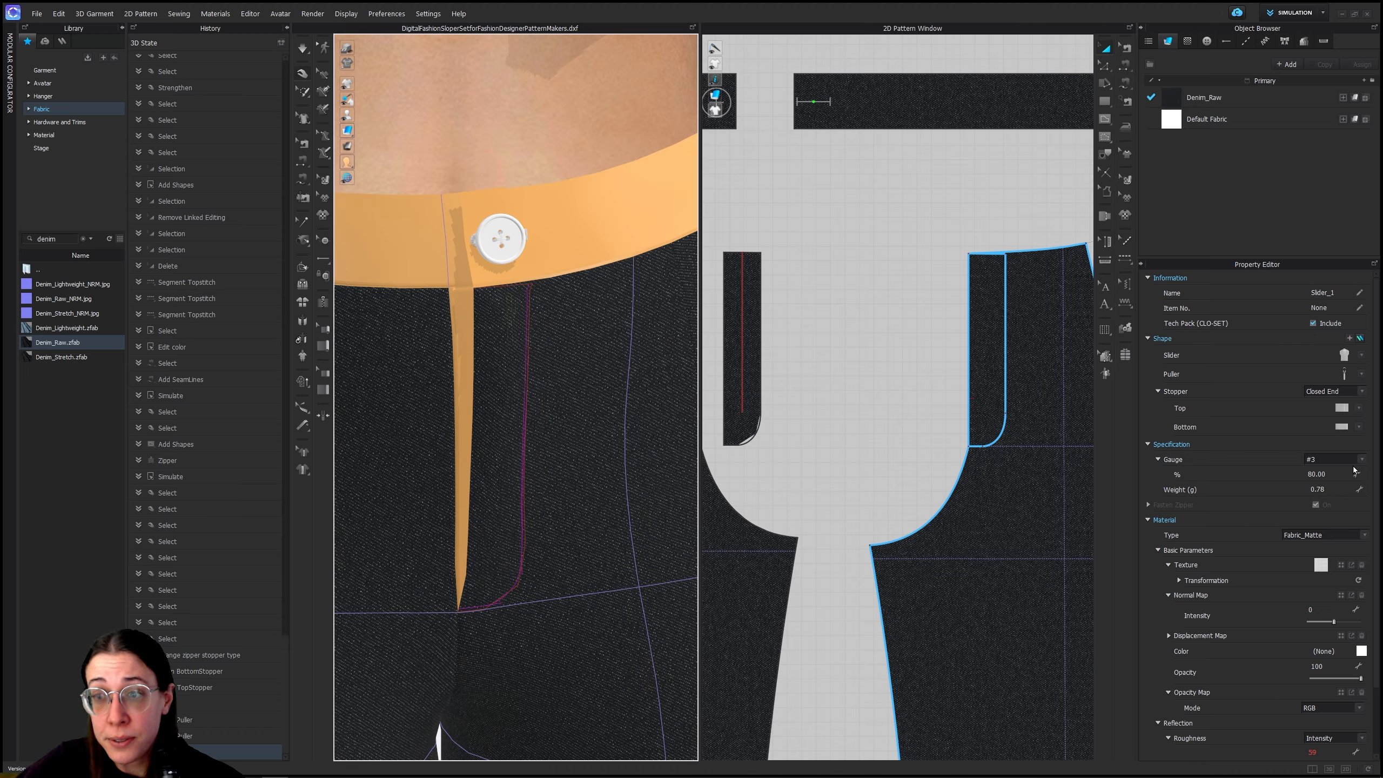
Set the zipper slider's gauge percentage back to 100 and clear the selection
{"action": "left_click", "coordinate": [1336, 473]}
{"action": "left_click", "coordinate": [1335, 473]}
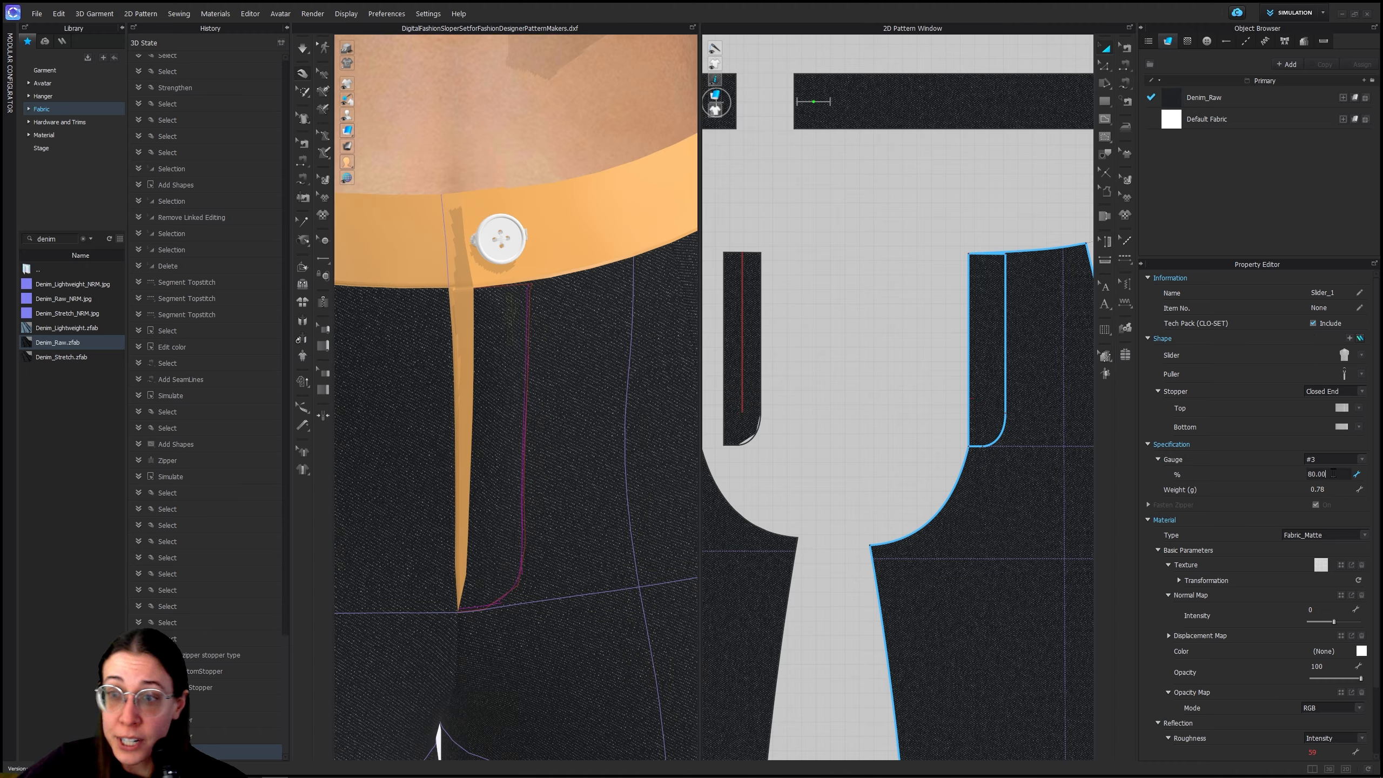
{"action": "double_click", "coordinate": [1333, 473]}
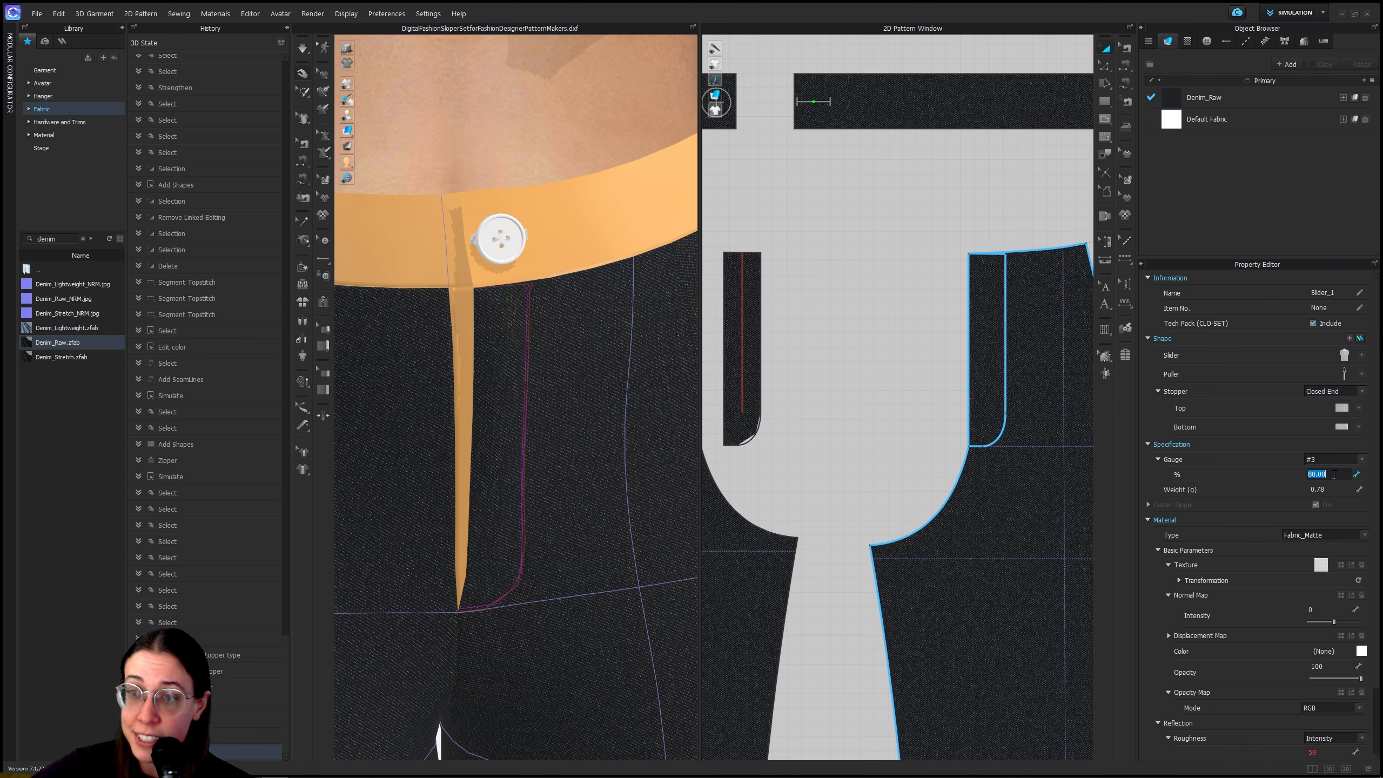
{"action": "type", "text": "100"}
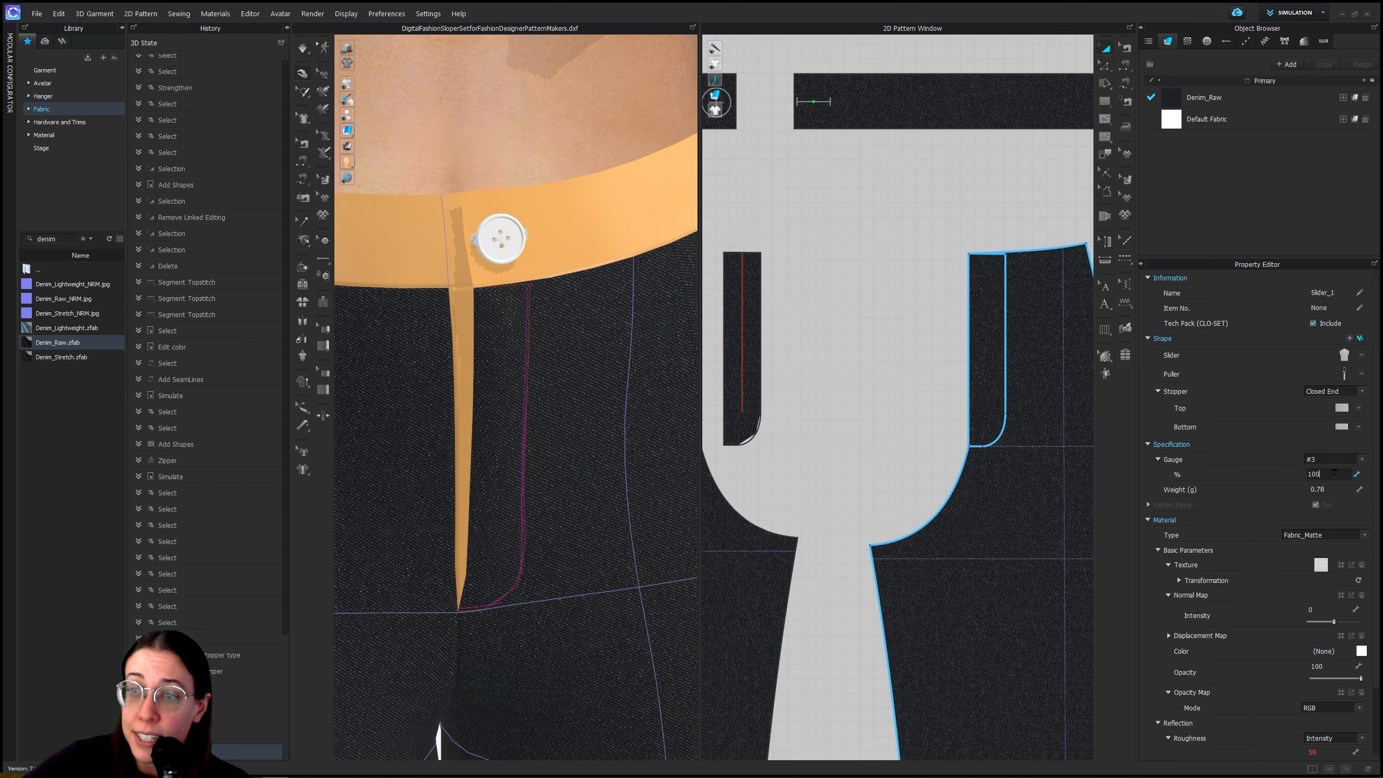
{"action": "key", "text": "Return"}
{"action": "left_click", "coordinate": [846, 380]}
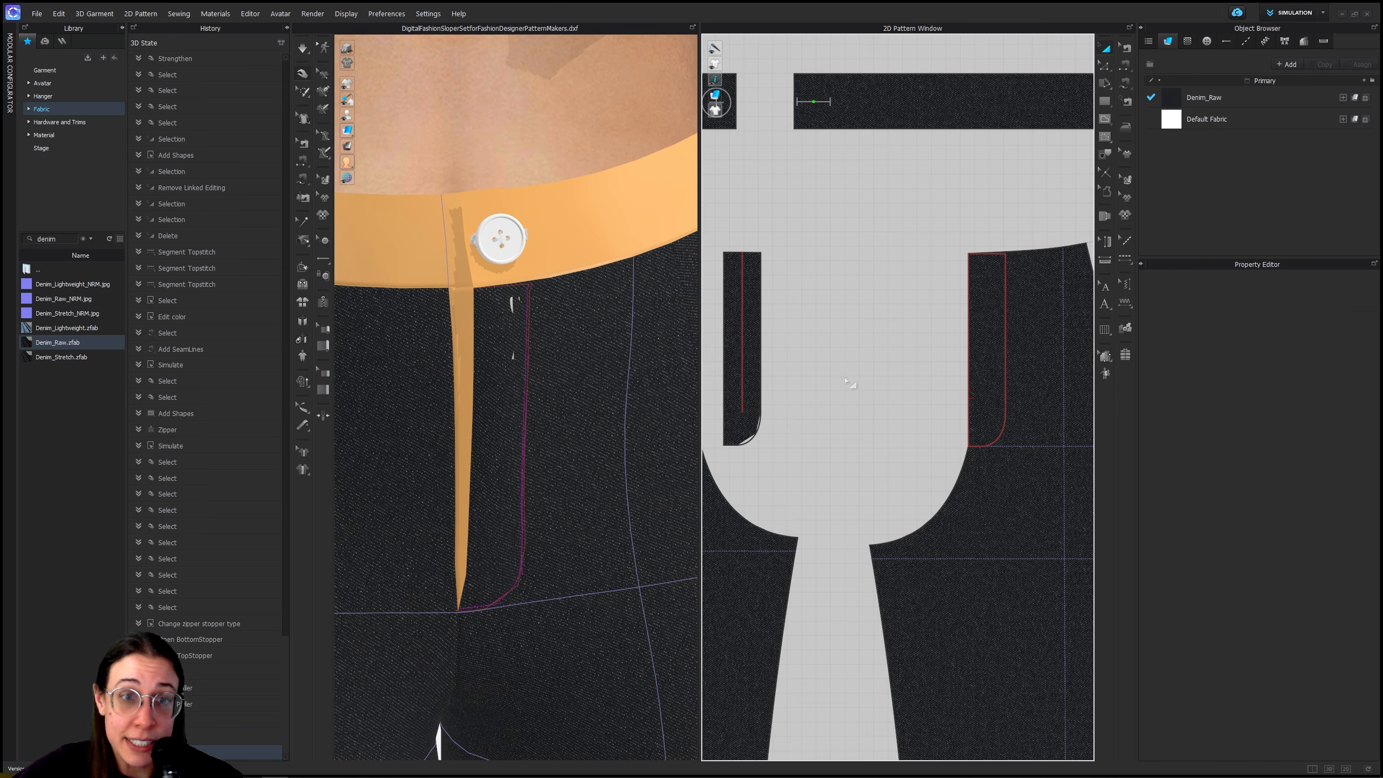
{"action": "left_click", "coordinate": [631, 370]}
{"action": "left_click", "coordinate": [813, 288]}
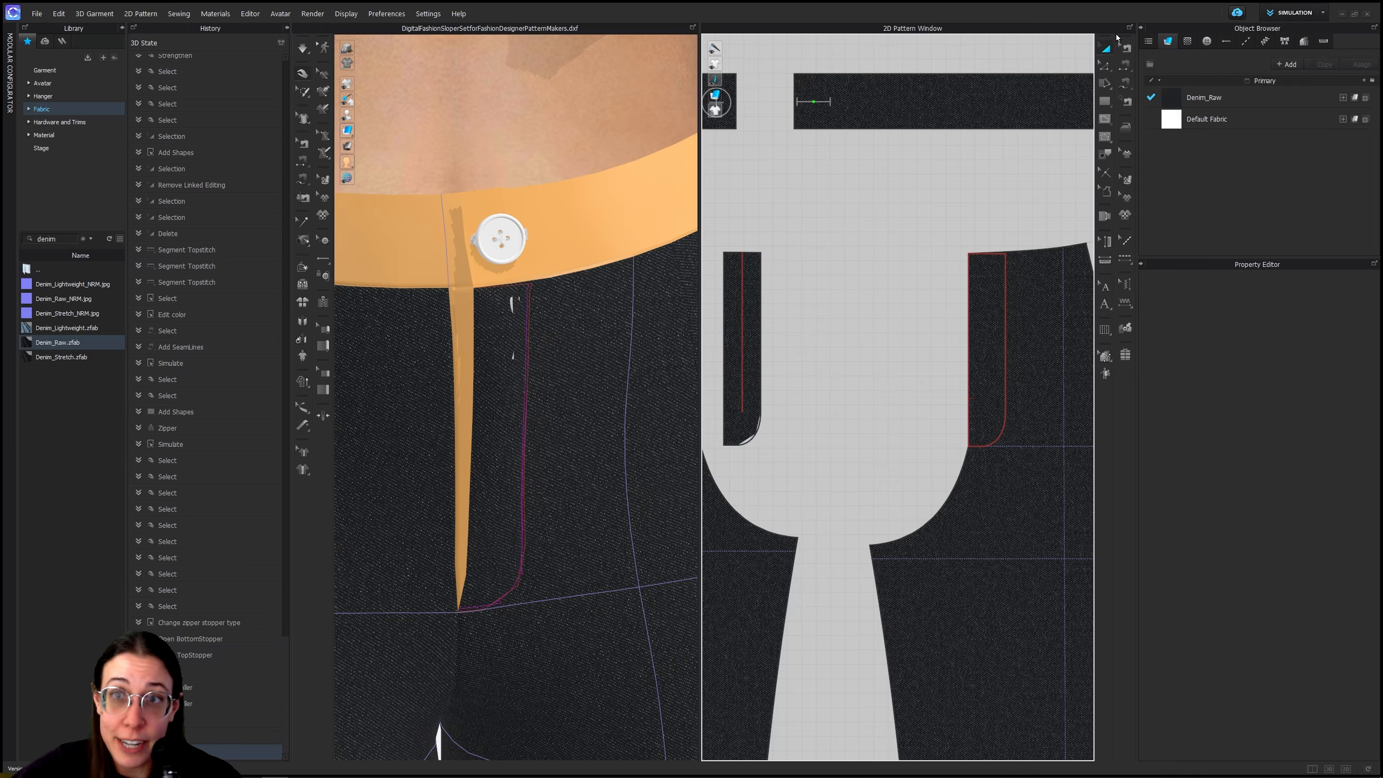
Set the additional collision thickness of the front panel covering the zipper to 3.5 mm and run the simulation
{"action": "left_click", "coordinate": [528, 383]}
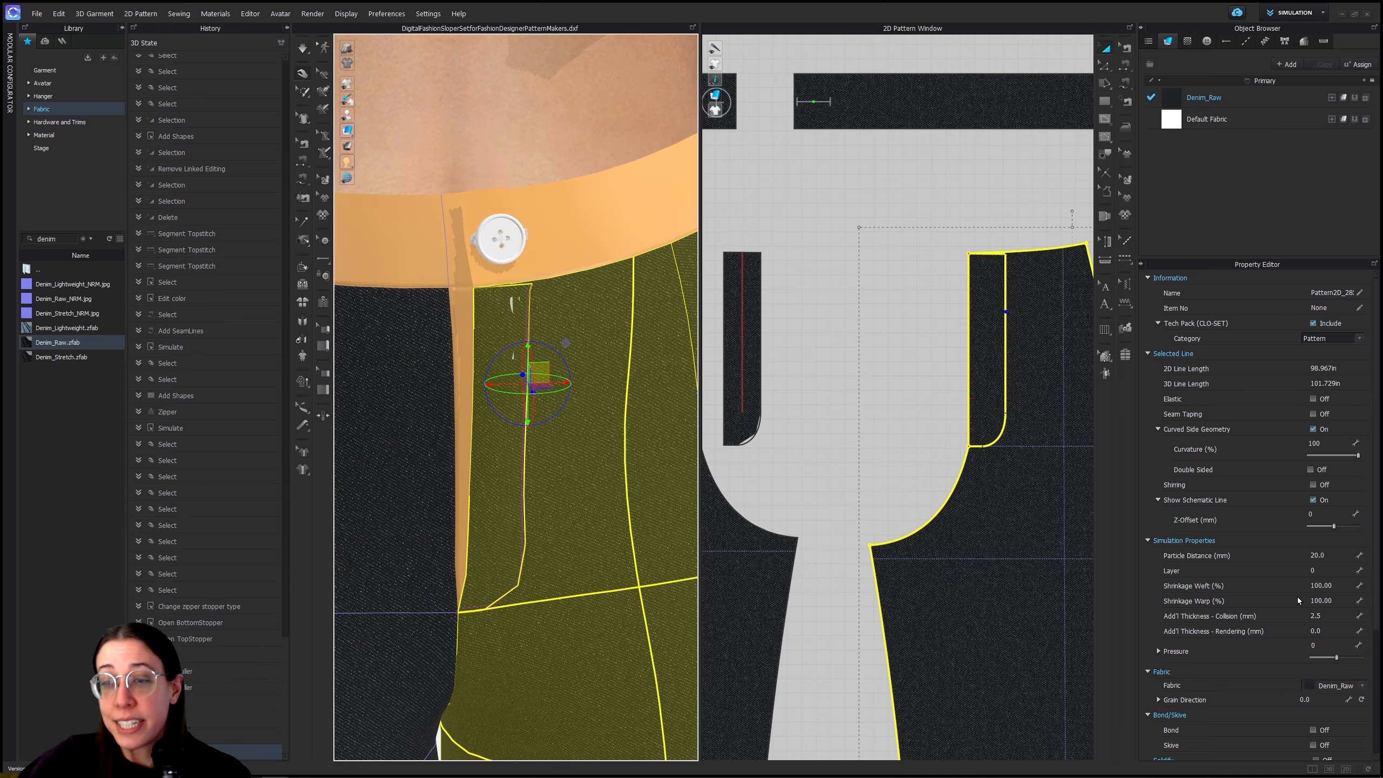
{"action": "scroll", "coordinate": [1297, 597], "scroll_direction": "down", "scroll_amount": 5}
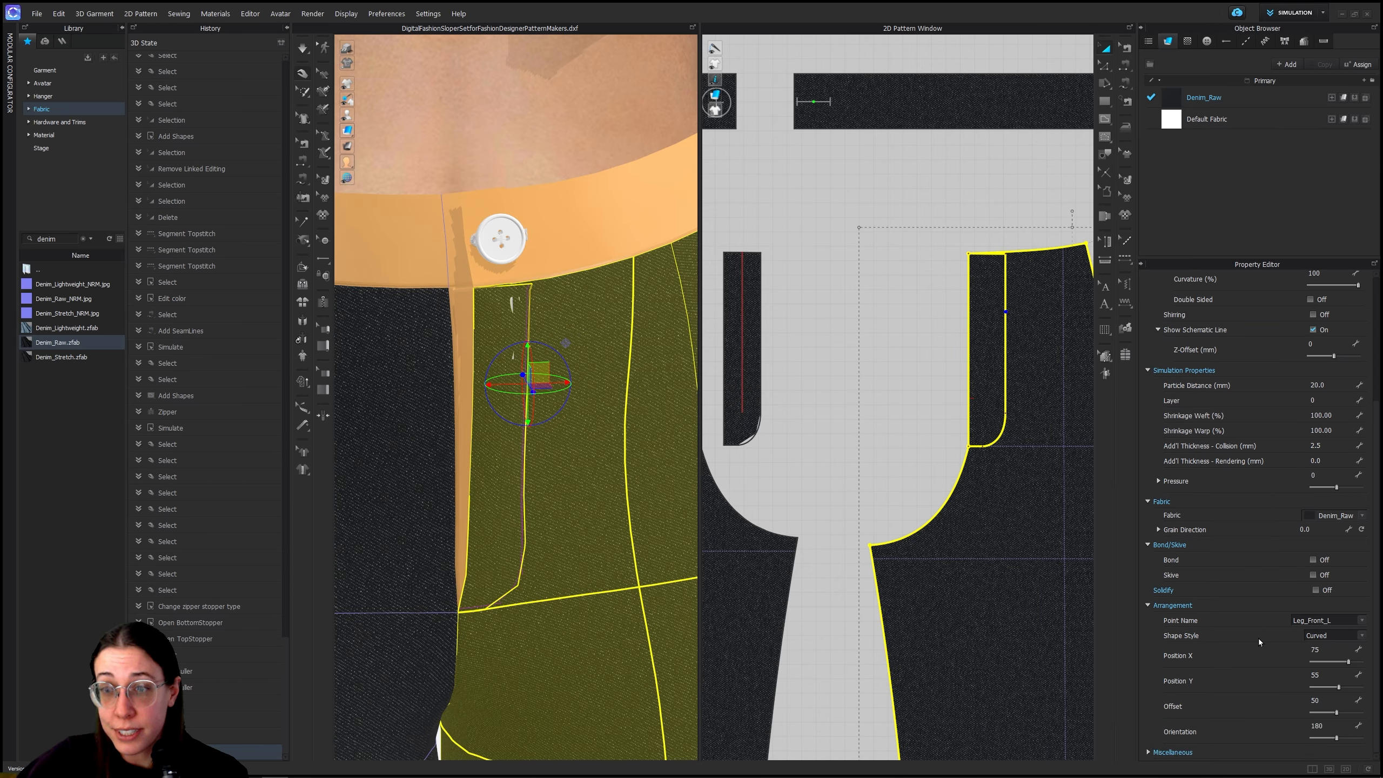
{"action": "scroll", "coordinate": [1258, 639], "scroll_direction": "up", "scroll_amount": 4}
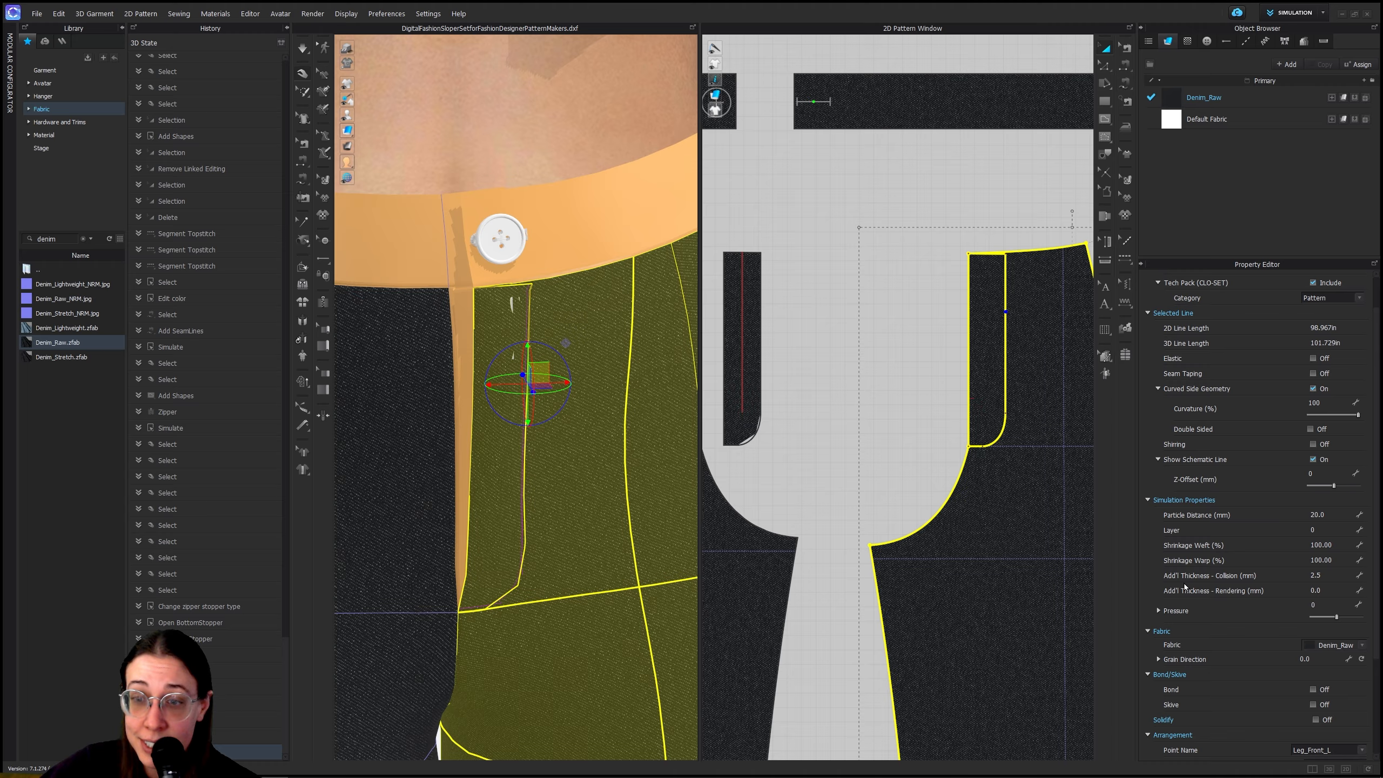
{"action": "left_click", "coordinate": [1331, 576]}
{"action": "type", "text": "3.5"}
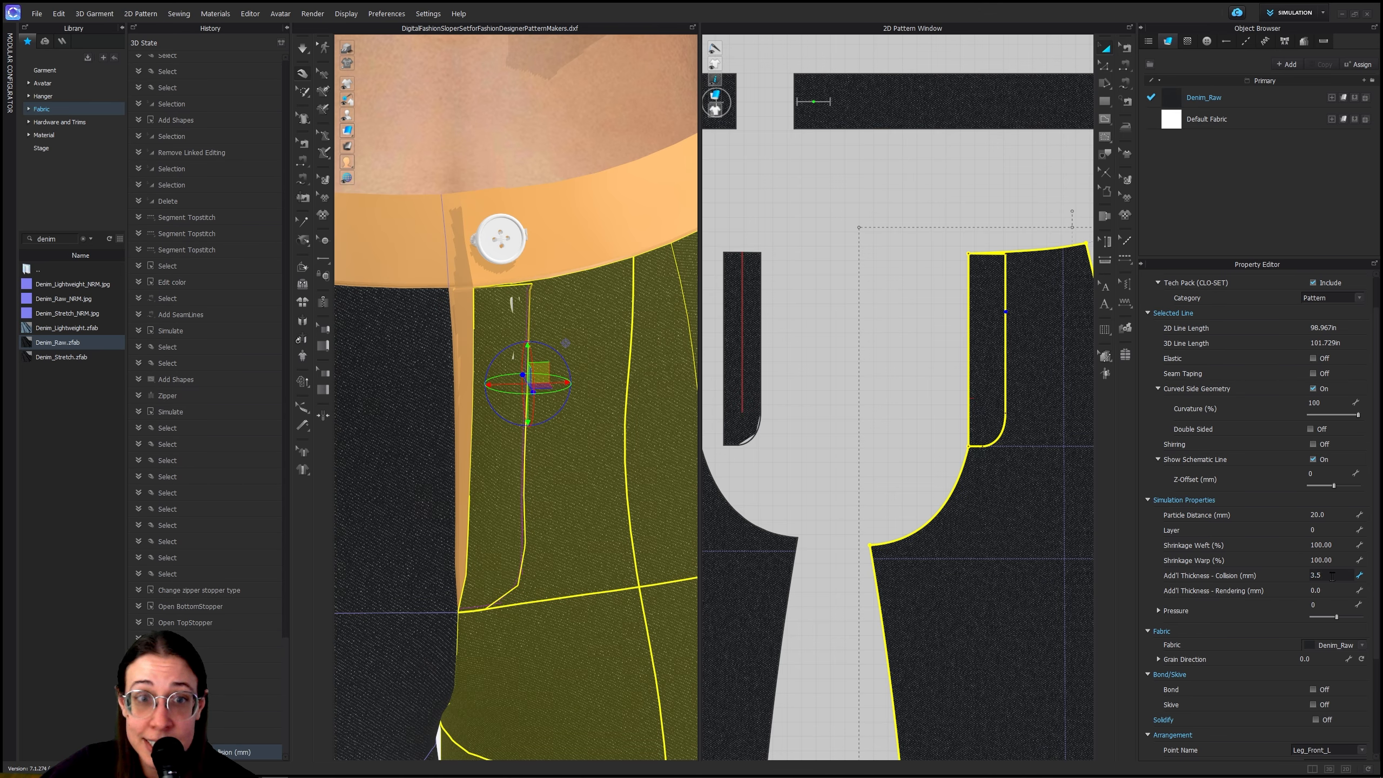
{"action": "scroll", "coordinate": [1332, 576], "scroll_direction": "up", "scroll_amount": 1}
{"action": "scroll", "coordinate": [1332, 576], "scroll_direction": "down", "scroll_amount": 2}
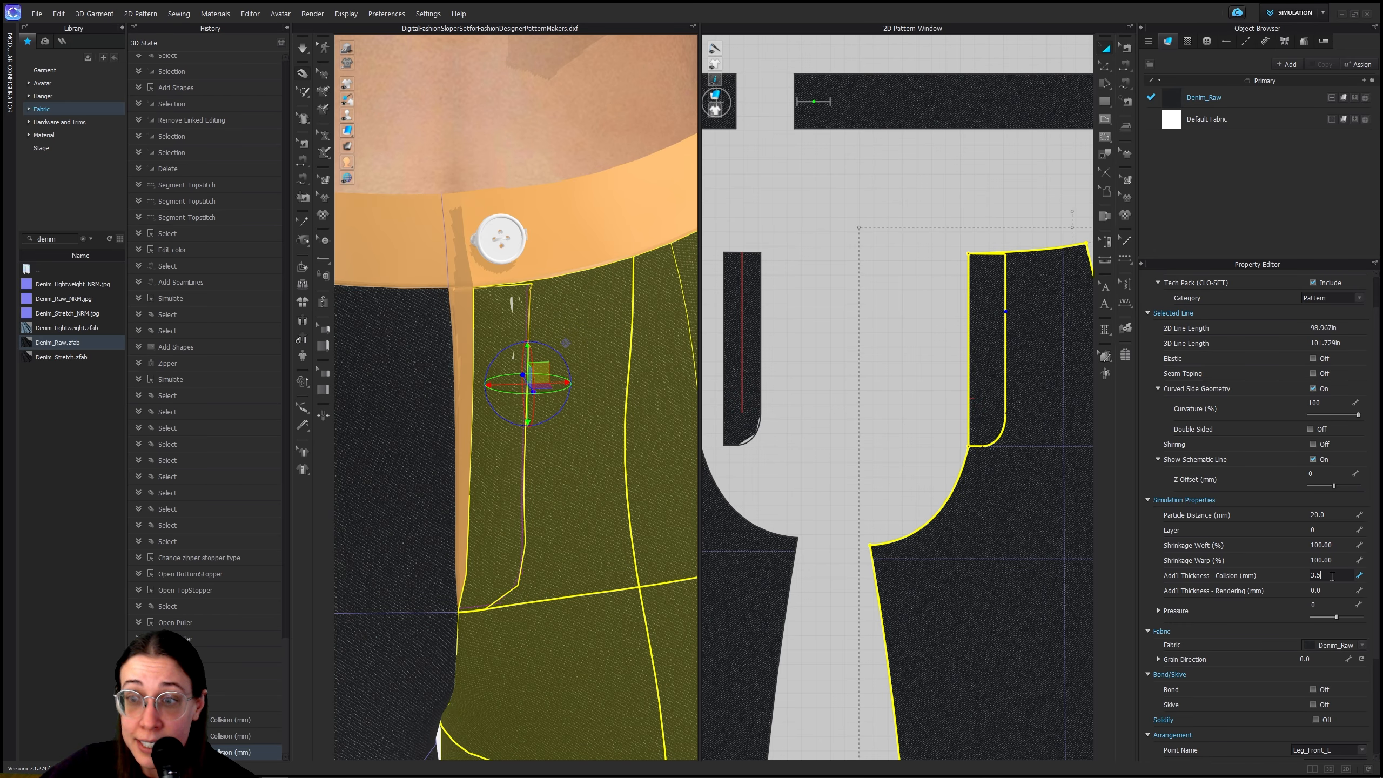
{"action": "left_click", "coordinate": [302, 48]}
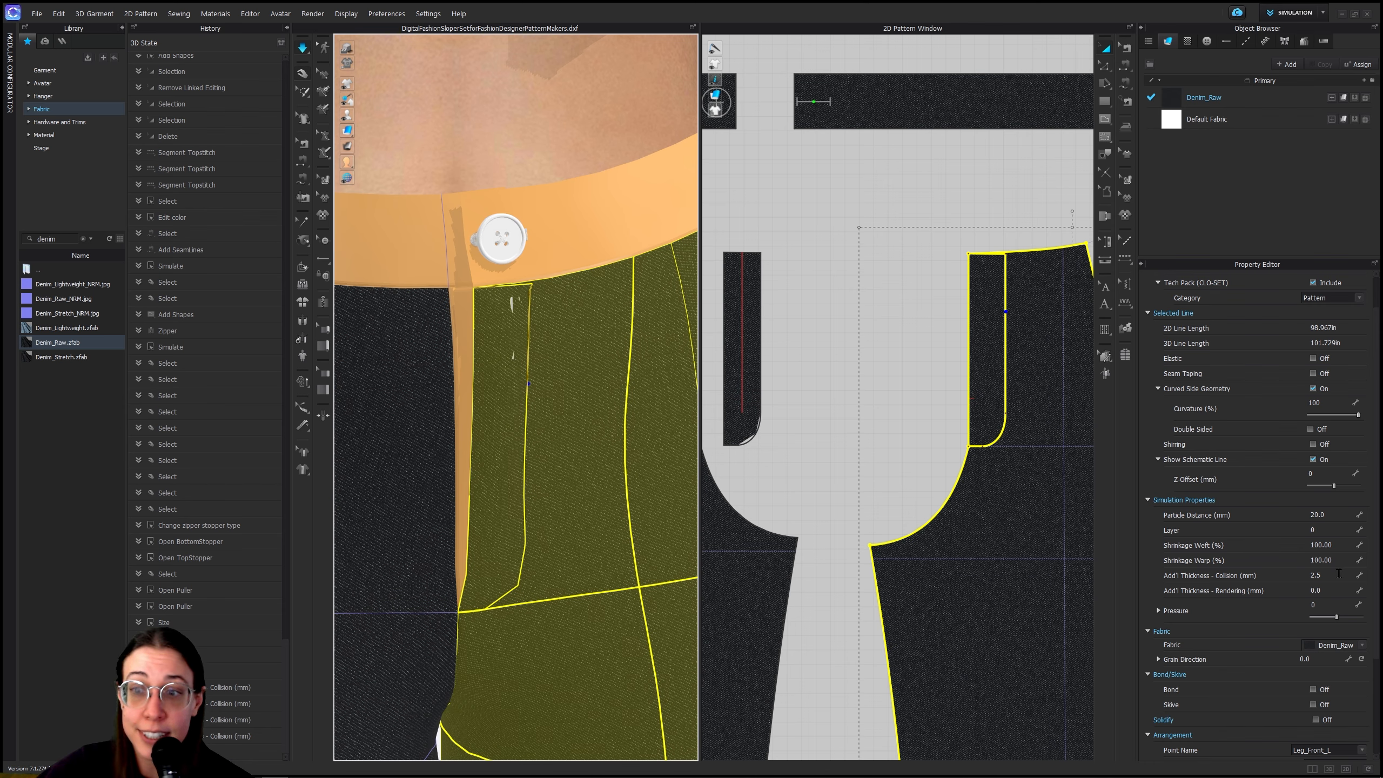
{"action": "scroll", "coordinate": [1338, 574], "scroll_direction": "up", "scroll_amount": 1}
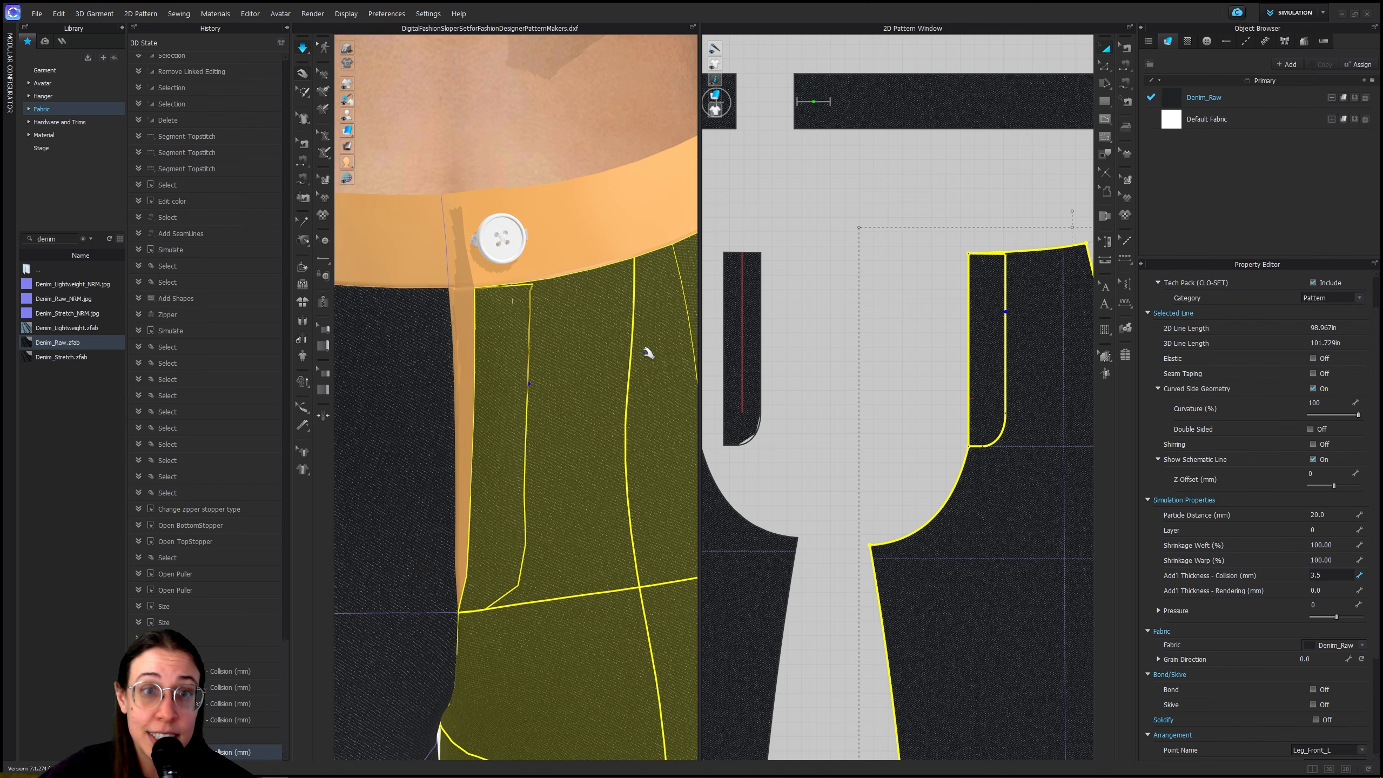
Raise the front panel's additional collision thickness to 4.5 mm and inspect the zipper and fly from several angles
{"action": "right_click_drag", "start_coordinate": [642, 323], "coordinate": [548, 314]}
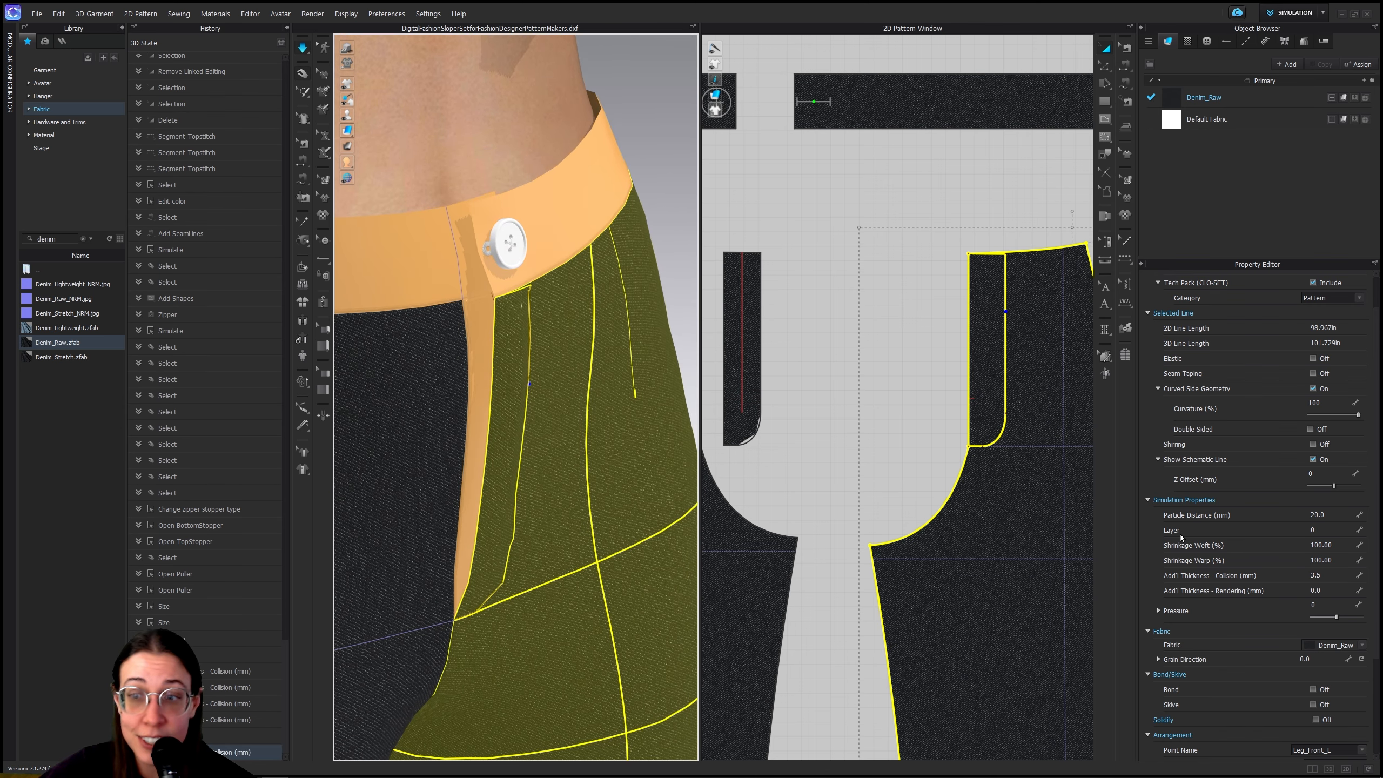
{"action": "left_click", "coordinate": [1325, 575]}
{"action": "scroll", "coordinate": [1328, 573], "scroll_direction": "up", "scroll_amount": 1}
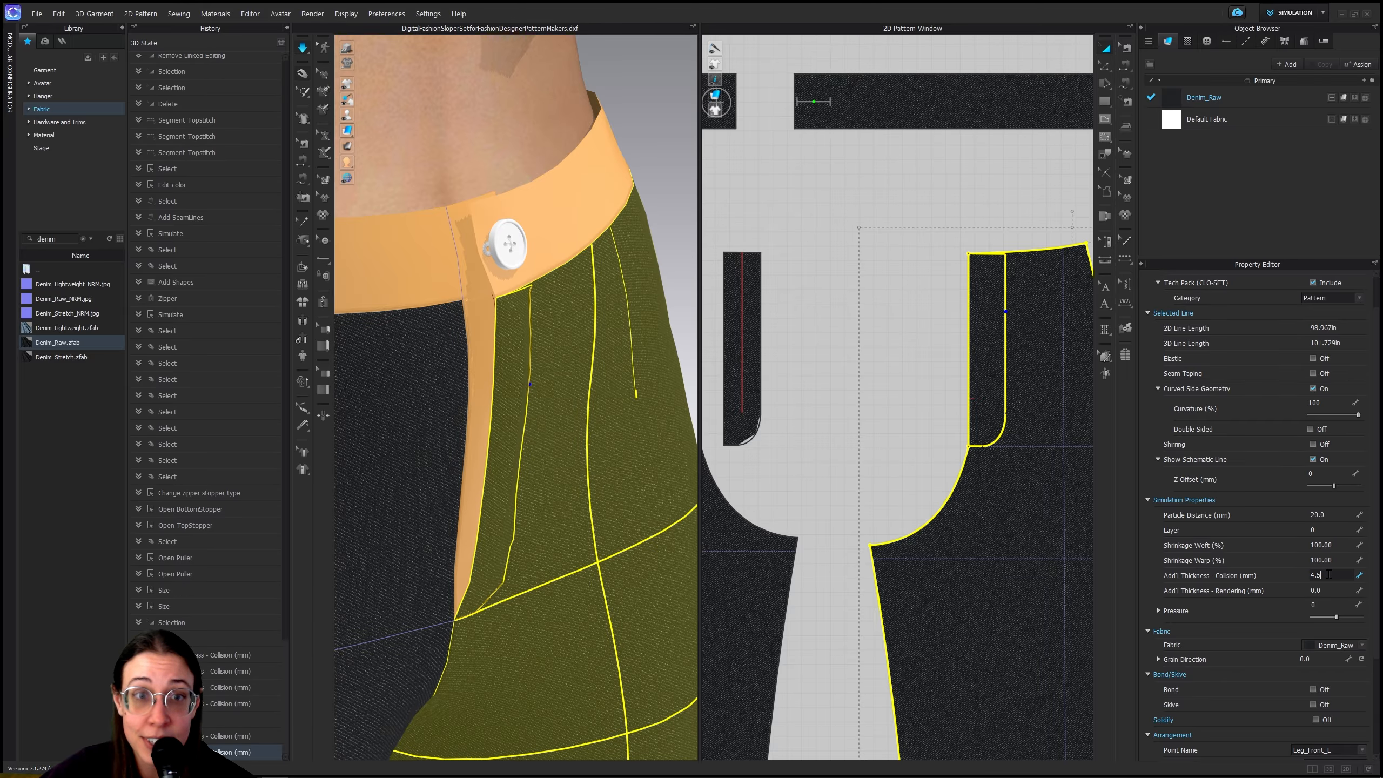
{"action": "right_click_drag", "start_coordinate": [665, 372], "coordinate": [518, 362]}
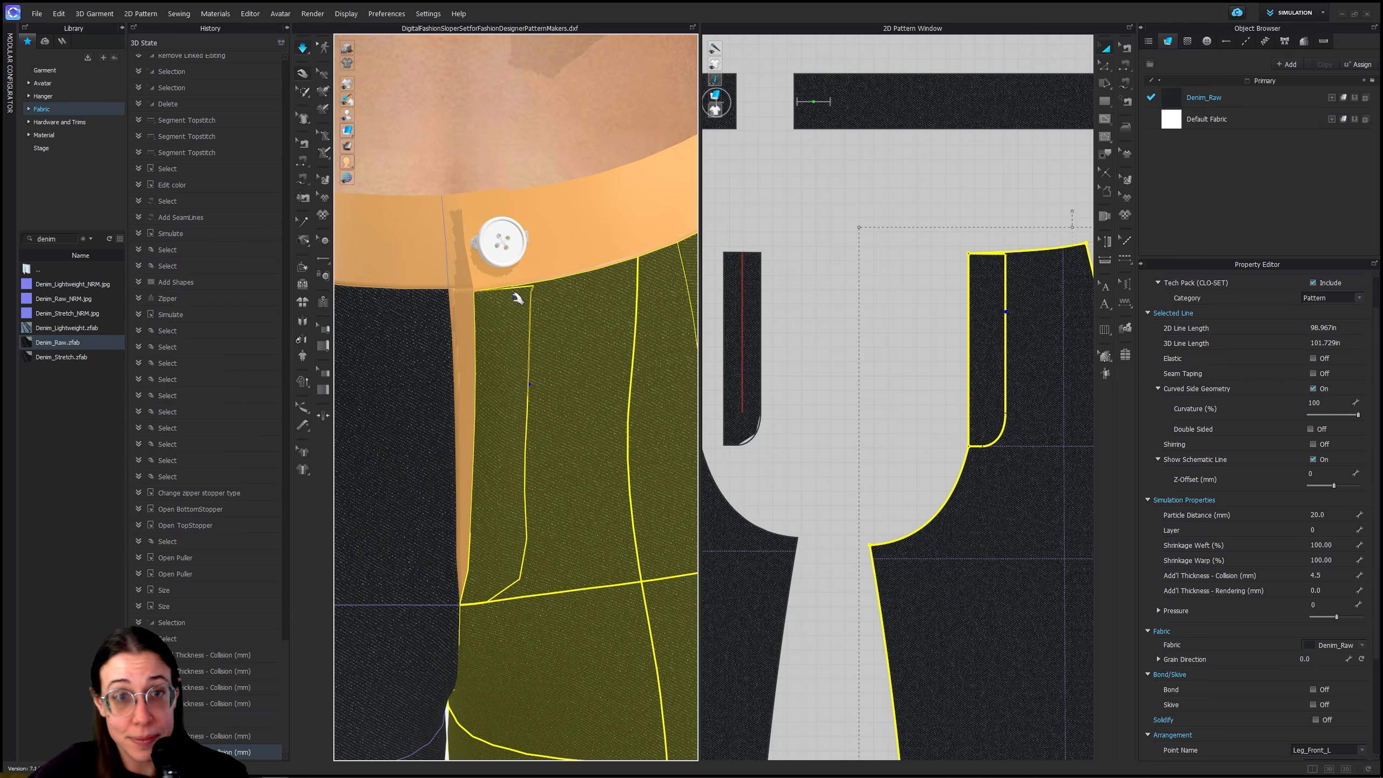
{"action": "right_click_drag", "start_coordinate": [482, 315], "coordinate": [512, 362]}
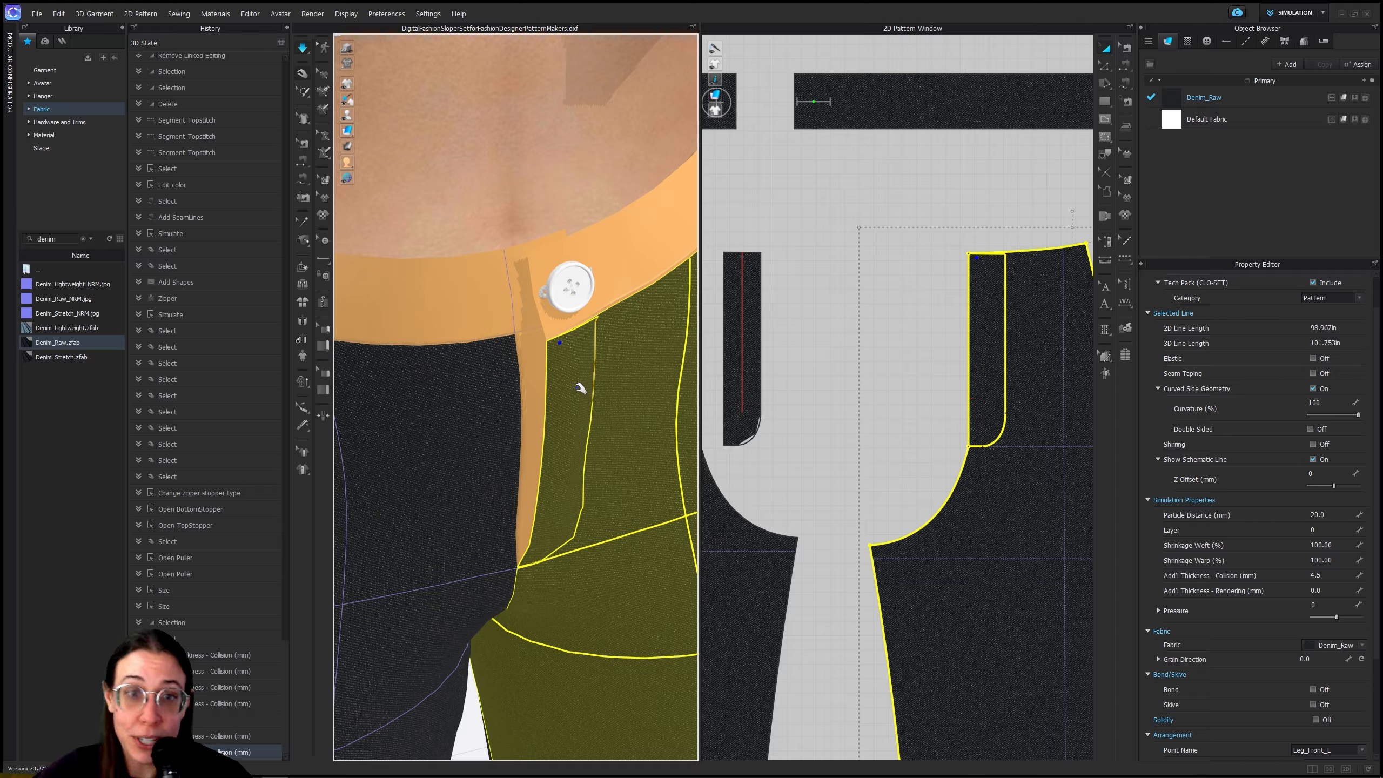
{"action": "right_click_drag", "start_coordinate": [580, 386], "coordinate": [564, 348]}
{"action": "left_click", "coordinate": [559, 349]}
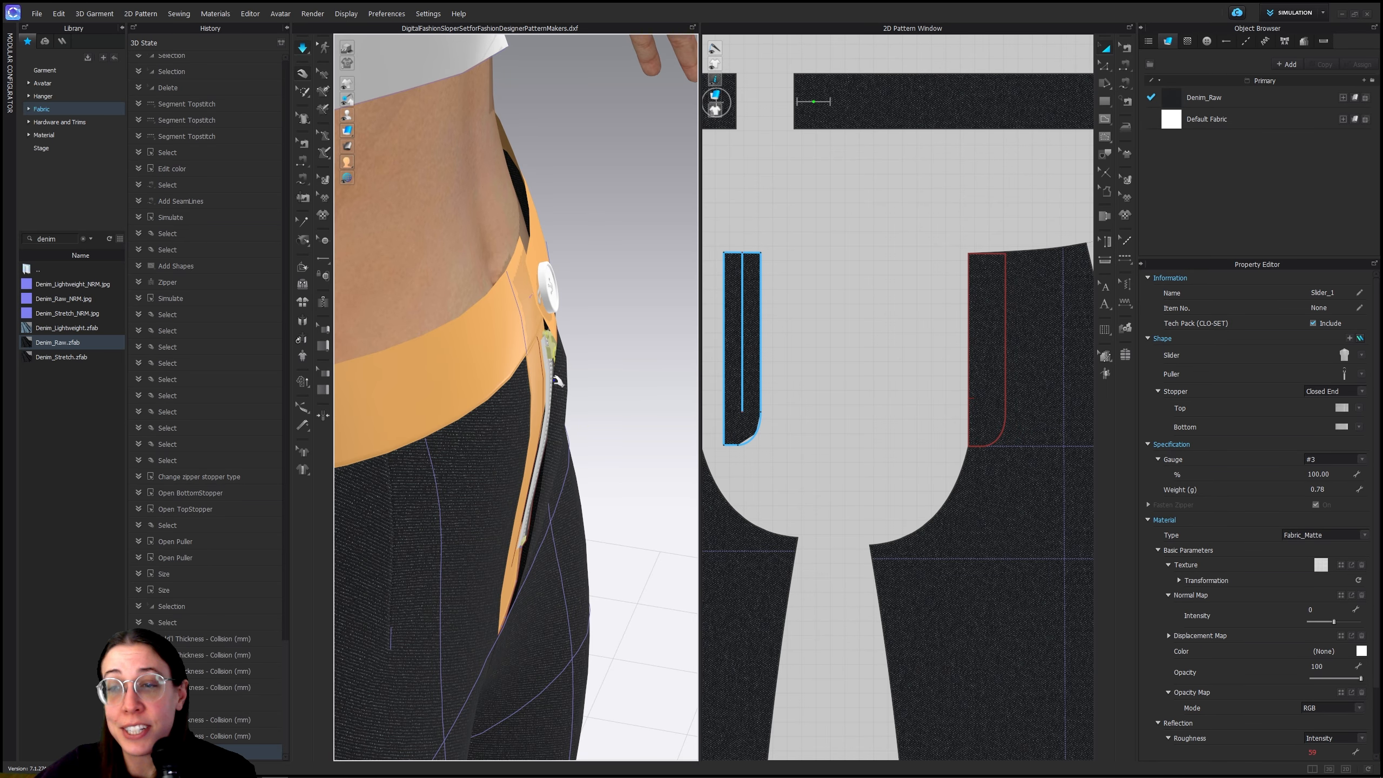
{"action": "mouse_move", "coordinate": [525, 468]}
{"action": "right_mouse_down"}
{"action": "mouse_move", "coordinate": [558, 457]}
{"action": "mouse_move", "coordinate": [451, 448]}
{"action": "mouse_move", "coordinate": [513, 410]}
{"action": "mouse_move", "coordinate": [478, 426]}
{"action": "mouse_move", "coordinate": [552, 448]}
{"action": "mouse_move", "coordinate": [506, 448]}
{"action": "right_mouse_up"}
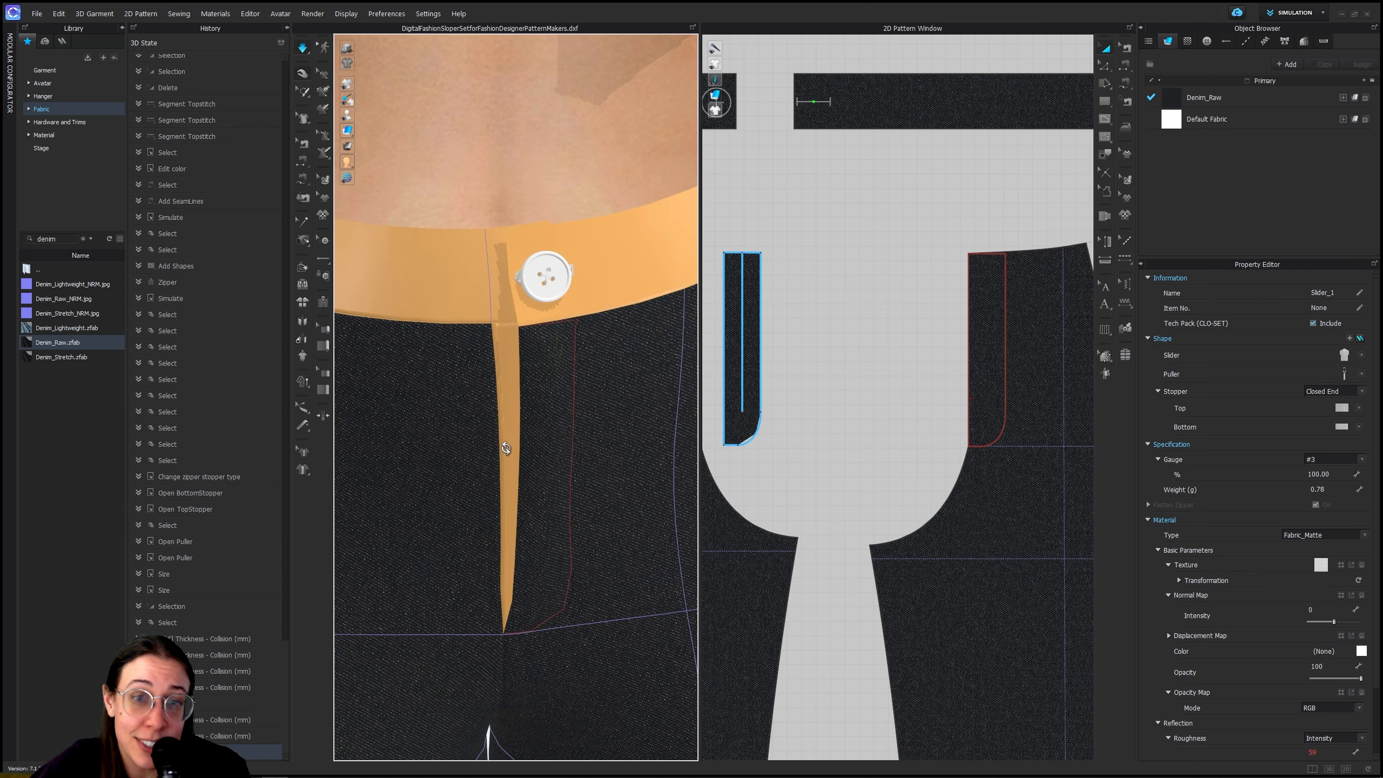
Lower the front panel's additional collision thickness to 3.5 mm and finally to 2.5 mm
{"action": "left_click", "coordinate": [615, 398]}
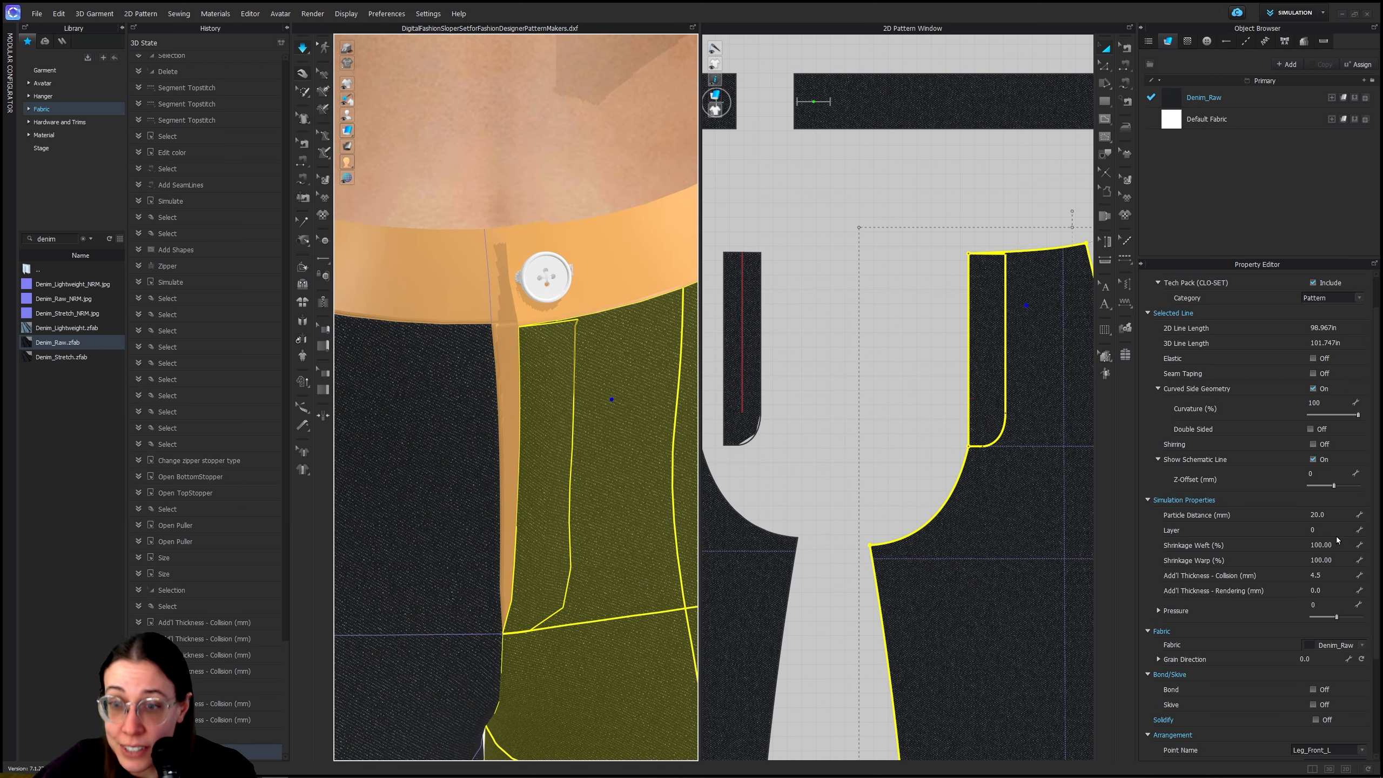
{"action": "left_click", "coordinate": [1342, 575]}
{"action": "type", "text": "3.5"}
{"action": "key", "text": "Return"}
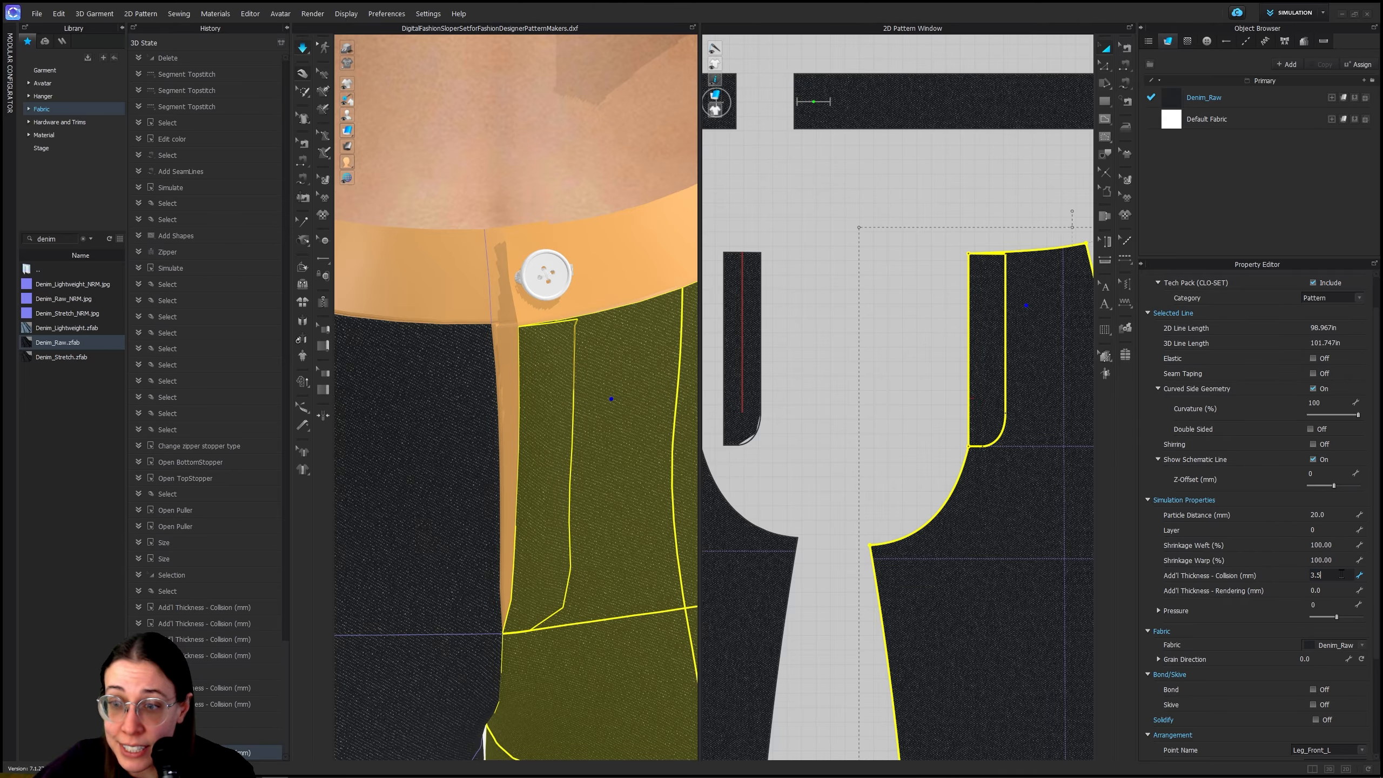
{"action": "scroll", "coordinate": [1341, 574], "scroll_direction": "down", "scroll_amount": 1}
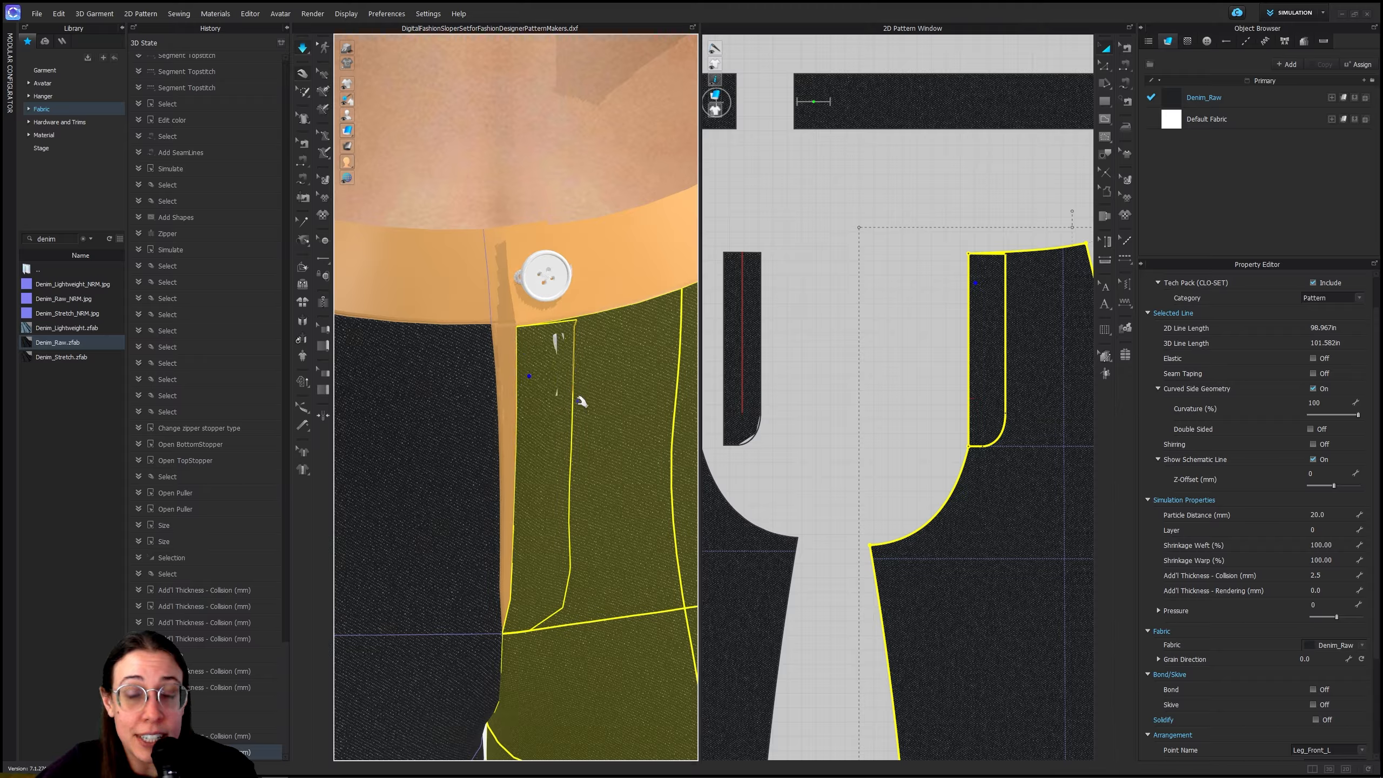
Set the zipper slider's gauge percentage to 10 and check the slider from the side in 3D
{"action": "left_click", "coordinate": [558, 342]}
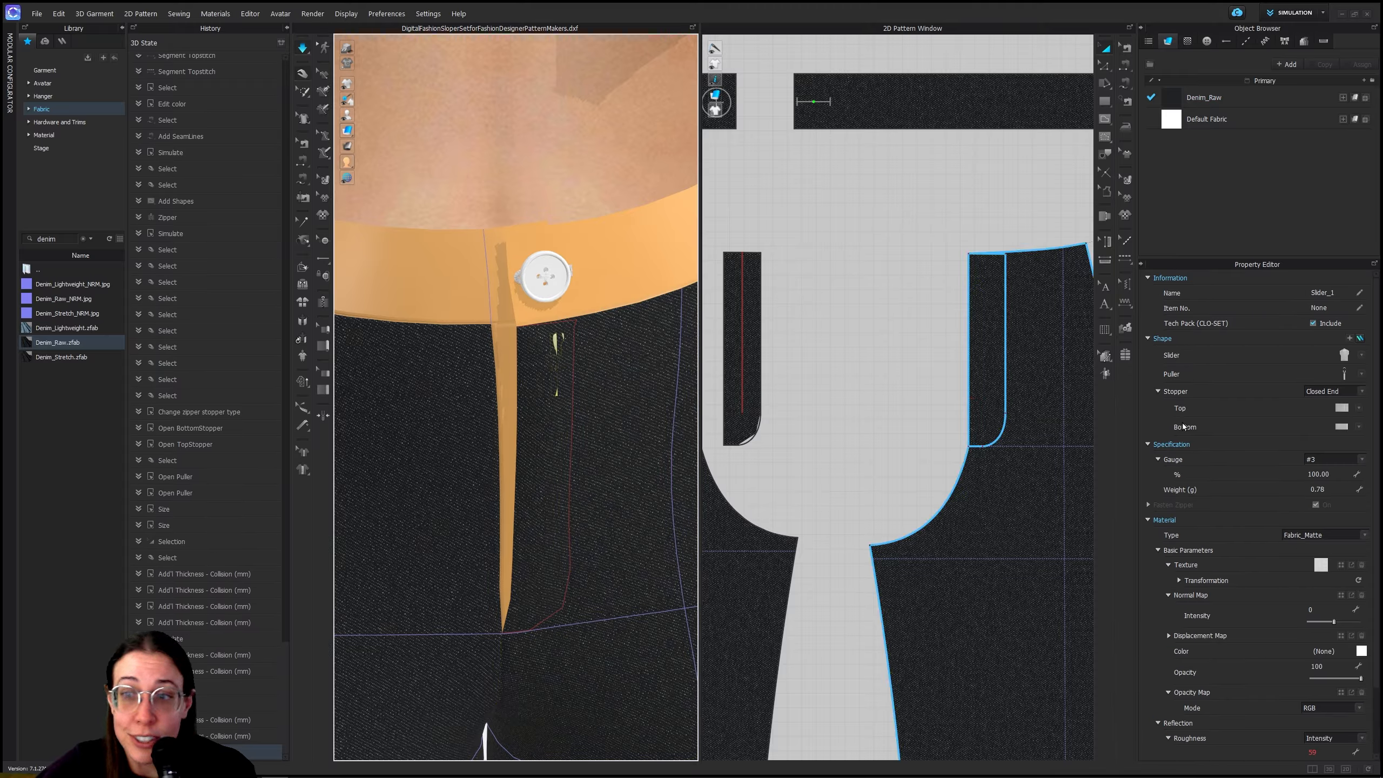
{"action": "left_click", "coordinate": [1345, 474]}
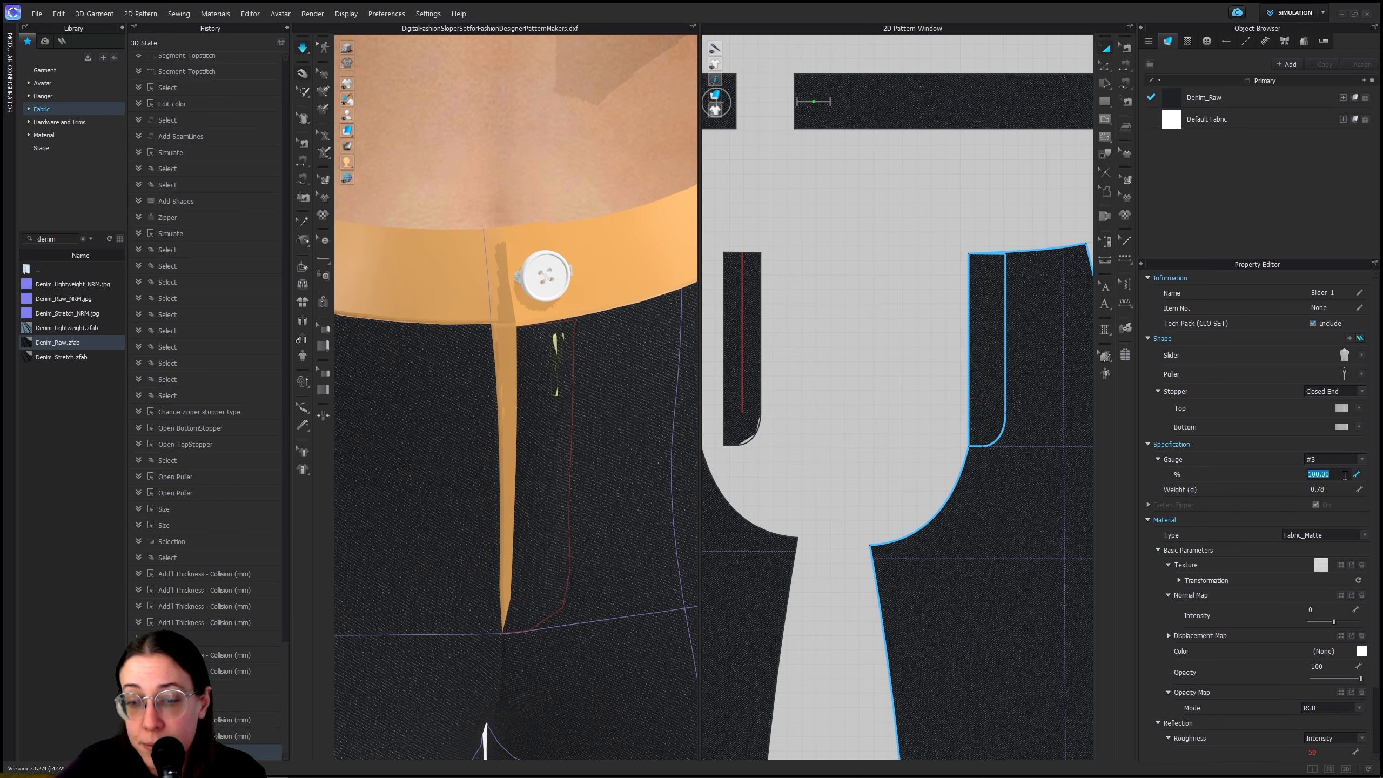
{"action": "type", "text": "10"}
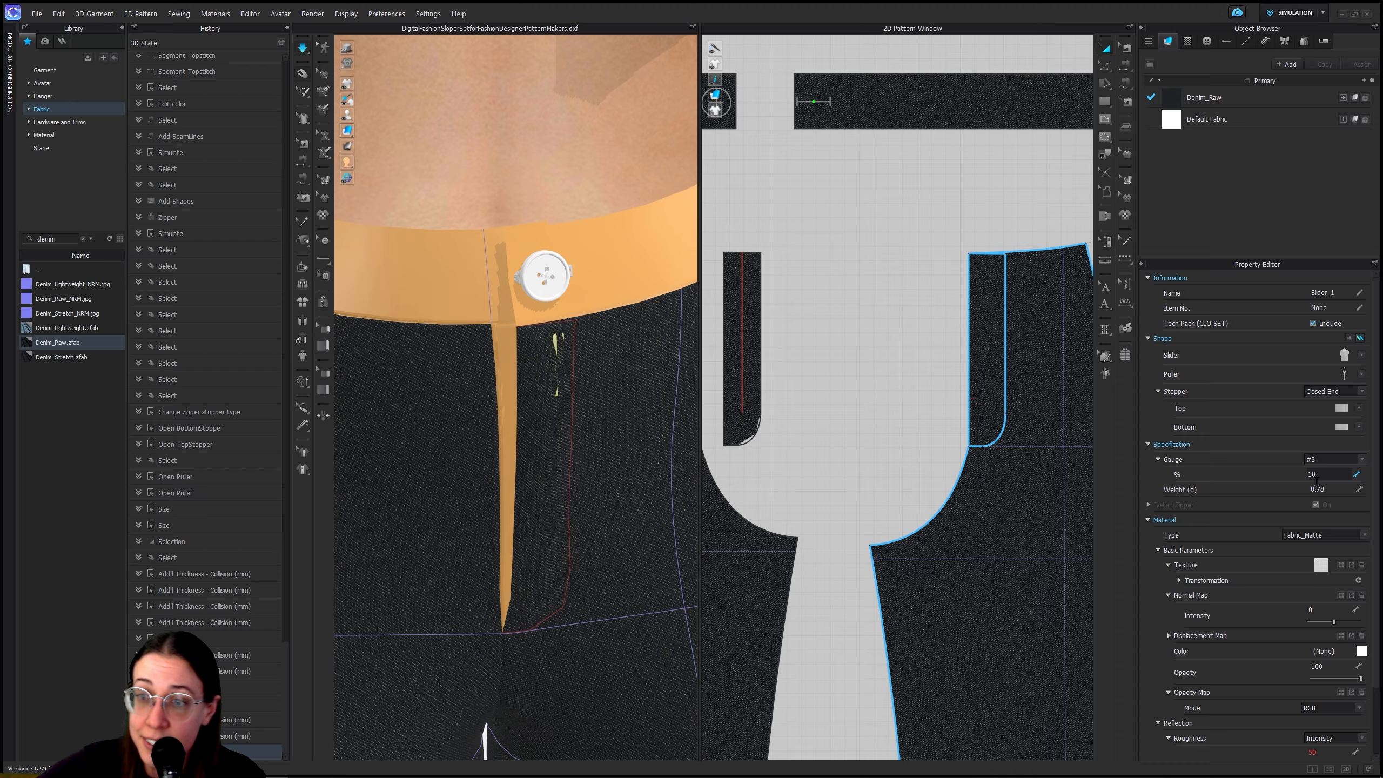
{"action": "key", "text": "Return"}
{"action": "right_click_drag", "start_coordinate": [621, 382], "coordinate": [614, 334]}
{"action": "left_click", "coordinate": [547, 340]}
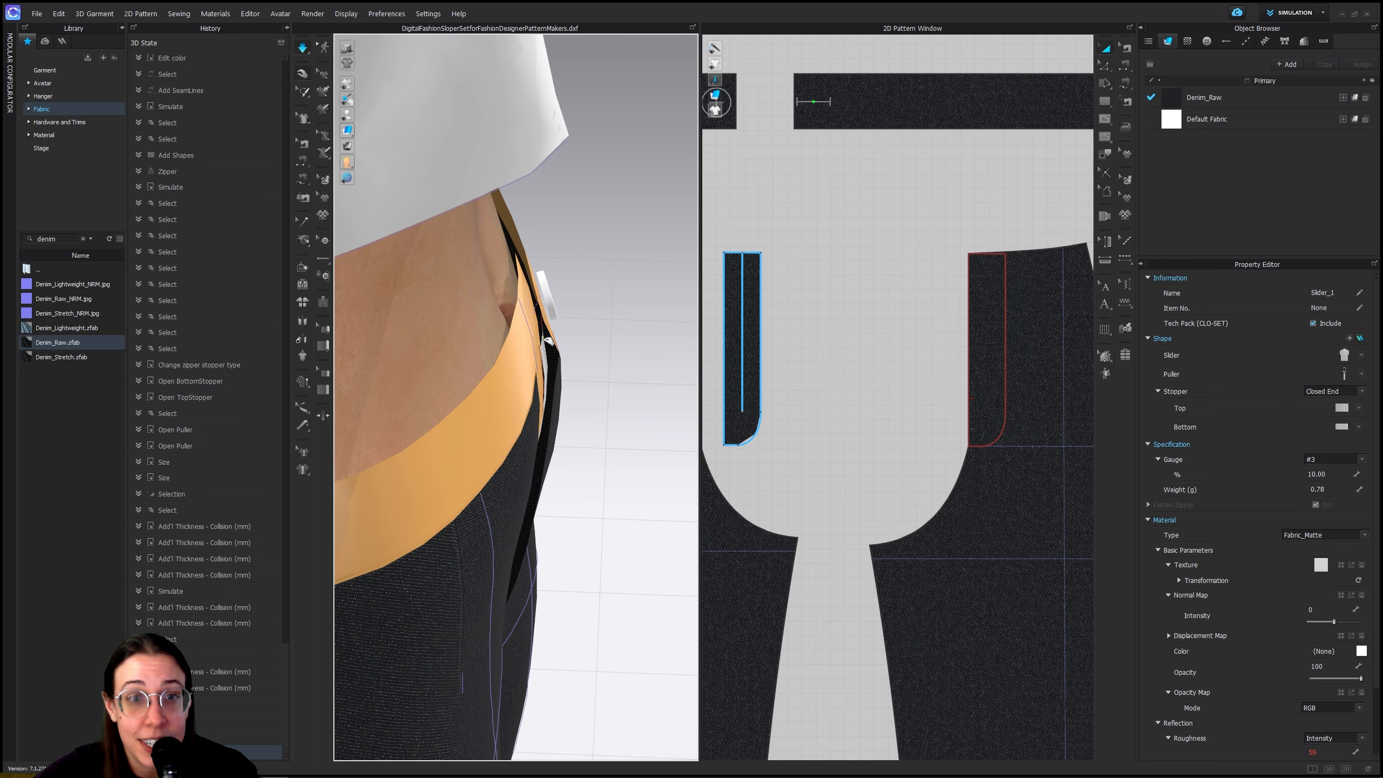
Inspect the zipper and front fly up close from the side and as a whole from the front in 3D
{"action": "scroll", "coordinate": [547, 340], "scroll_direction": "up", "scroll_amount": 6}
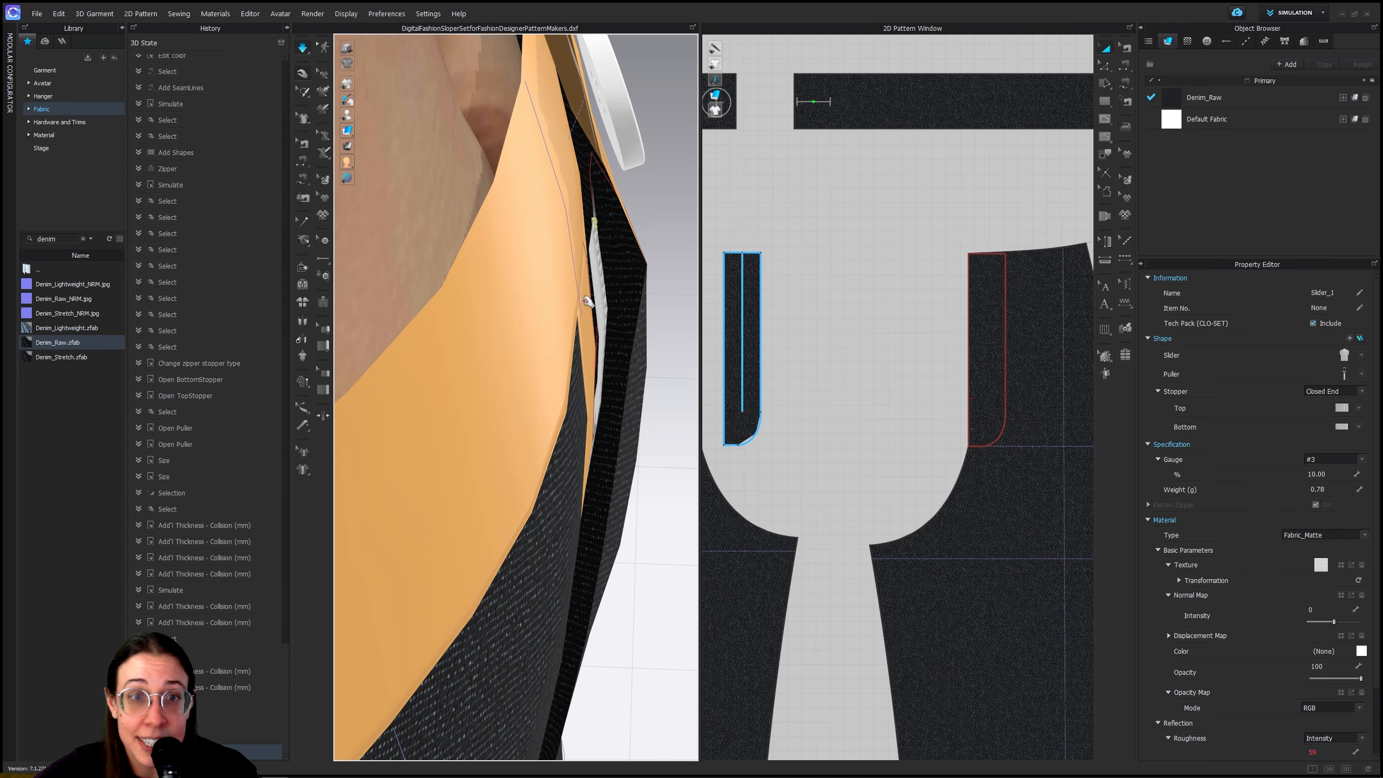
{"action": "scroll", "coordinate": [639, 181], "scroll_direction": "down", "scroll_amount": 6}
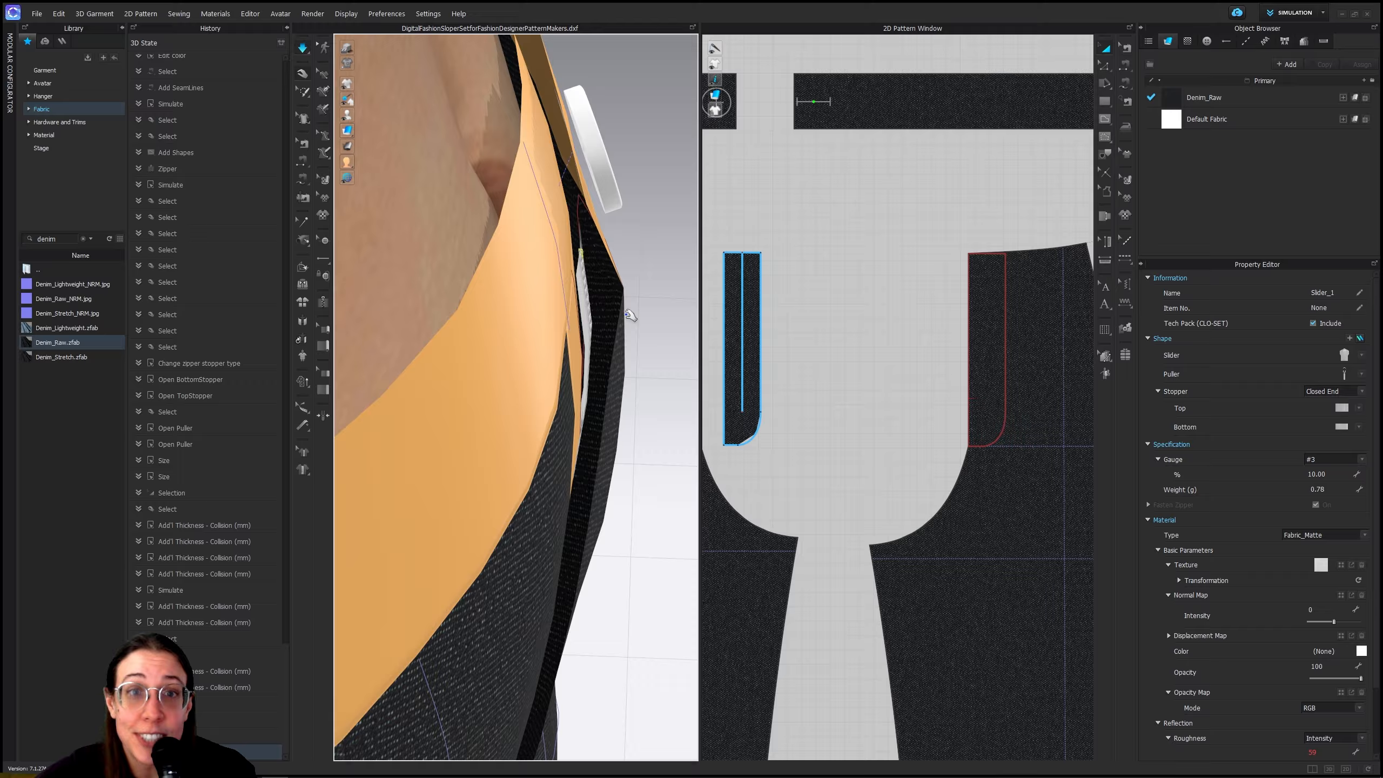
{"action": "right_click_drag", "start_coordinate": [621, 511], "coordinate": [491, 485]}
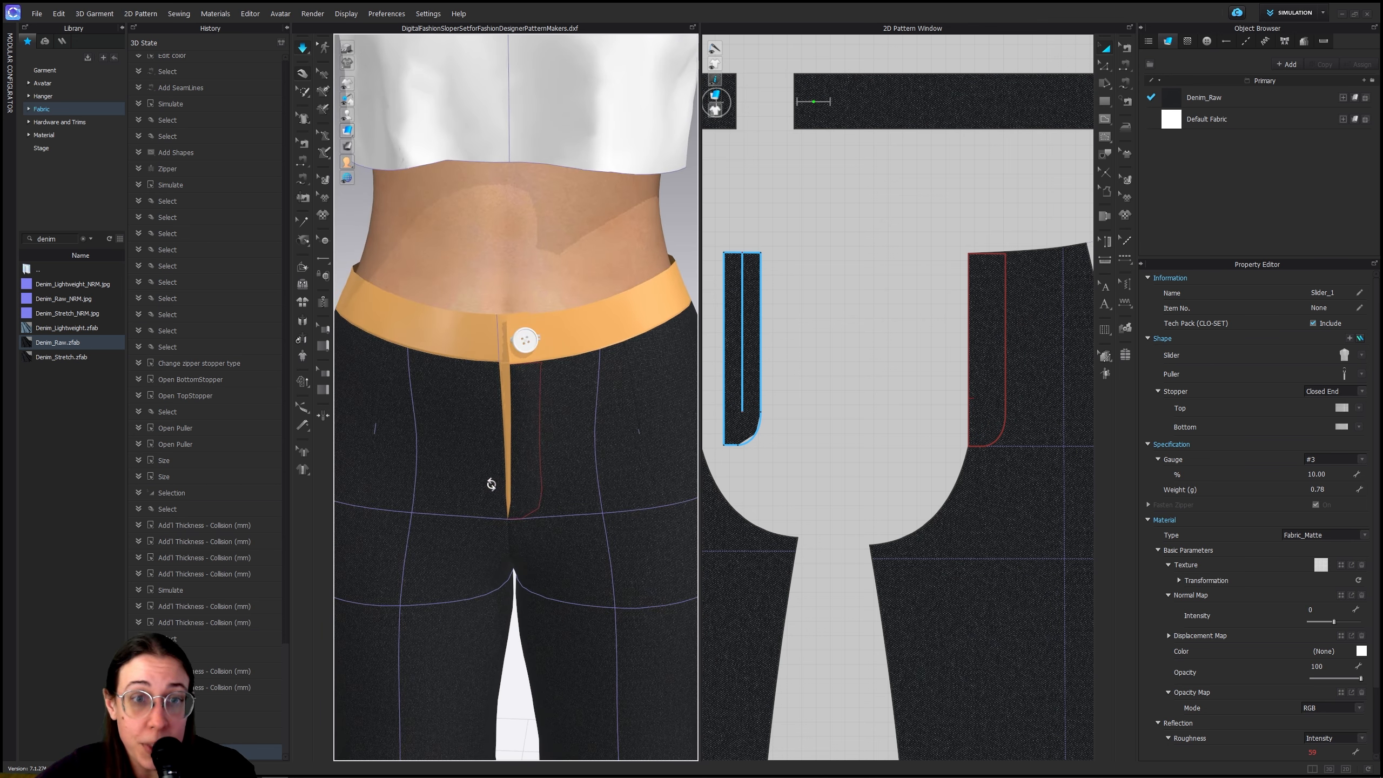
{"action": "scroll", "coordinate": [490, 485], "scroll_direction": "down", "scroll_amount": 6}
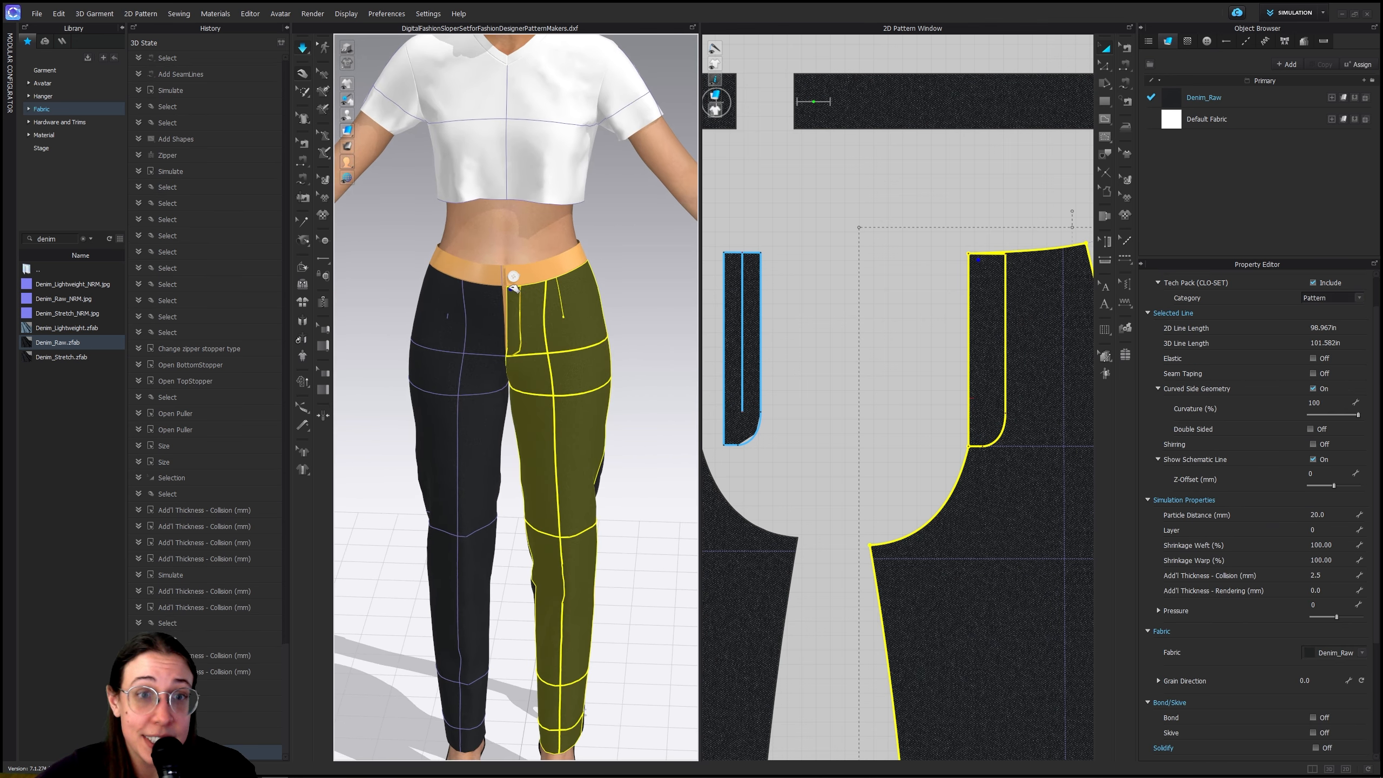
Tug the front panel and the waistband near the button in the simulated 3D garment to test the closure
{"action": "left_click", "coordinate": [516, 289]}
{"action": "left_click", "coordinate": [509, 282]}
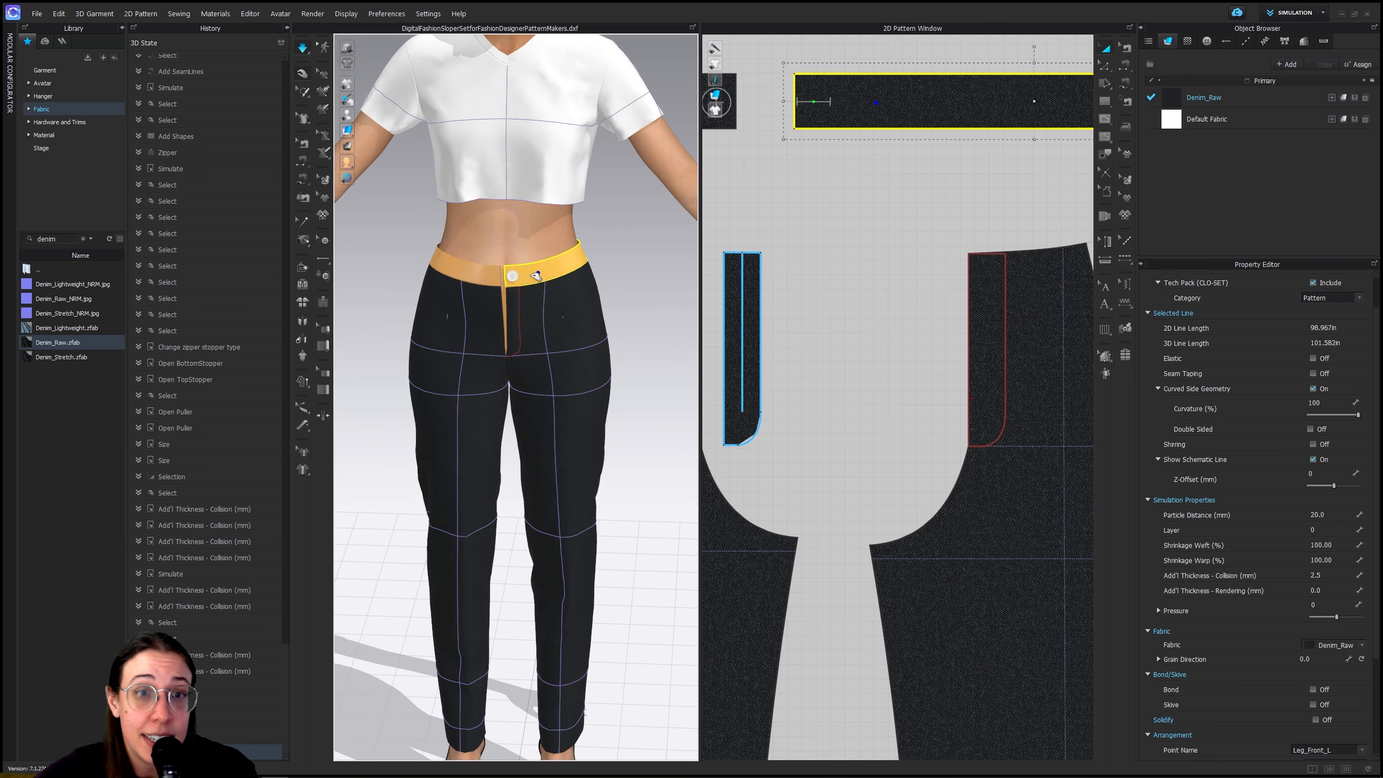
{"action": "left_click", "coordinate": [516, 342]}
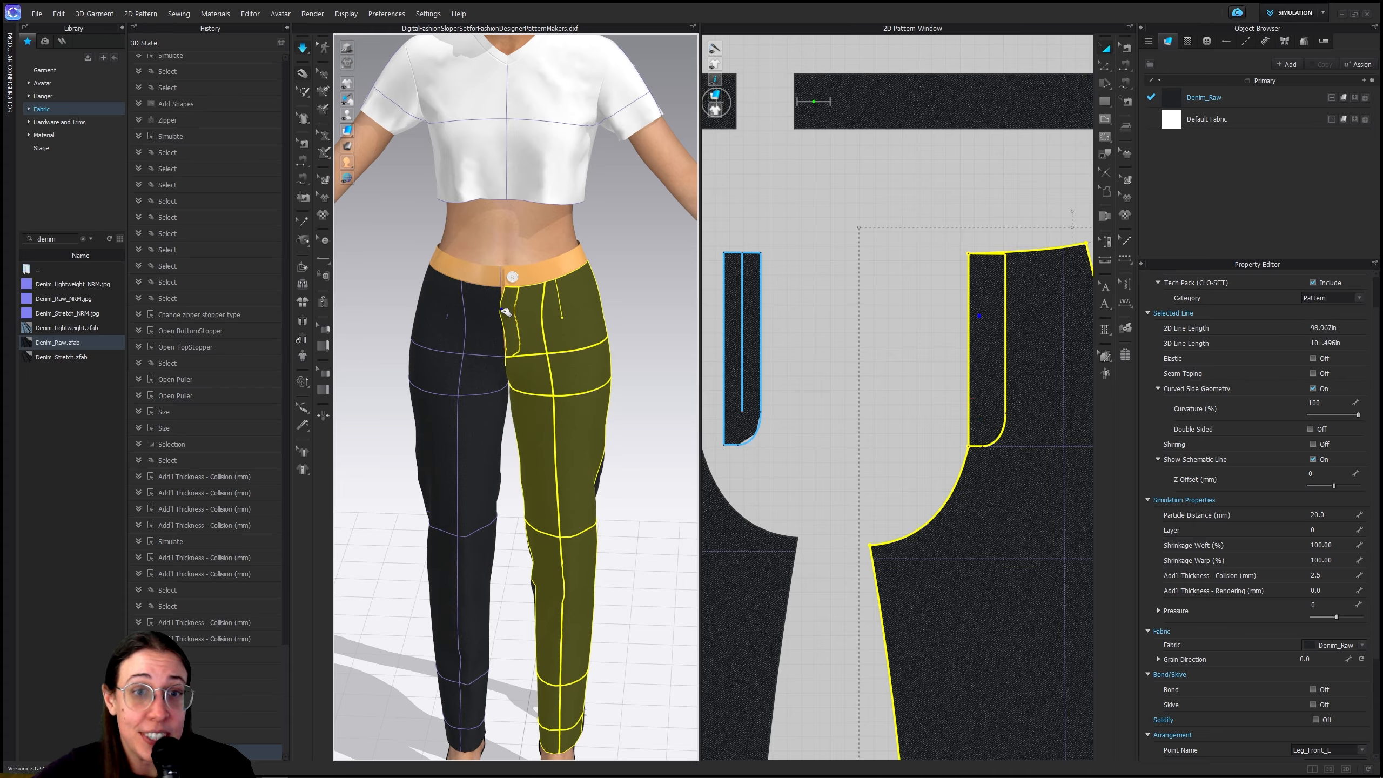
{"action": "left_click", "coordinate": [509, 281]}
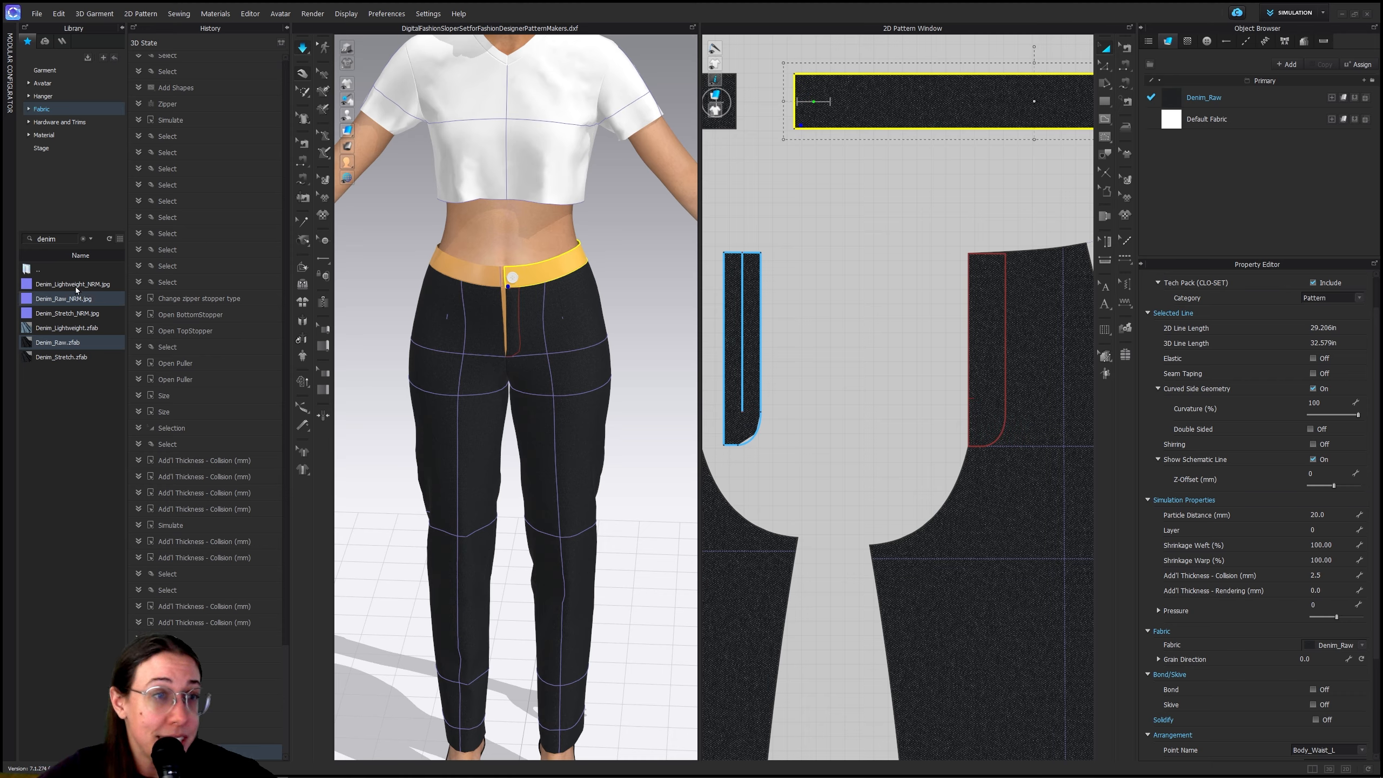
{"action": "left_click", "coordinate": [947, 202]}
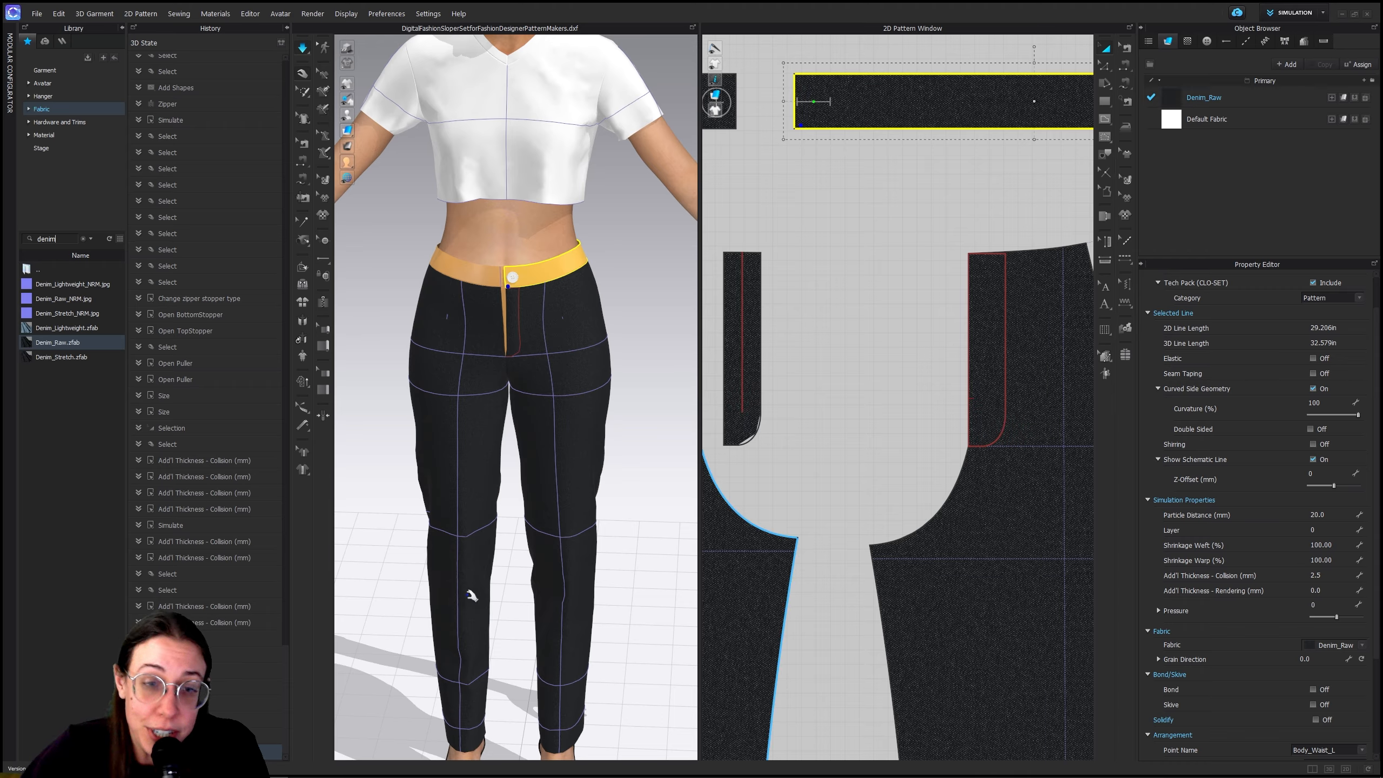
Review the available physical property presets for the Denim_Raw fabric
{"action": "right_click_drag", "start_coordinate": [470, 587], "coordinate": [590, 341]}
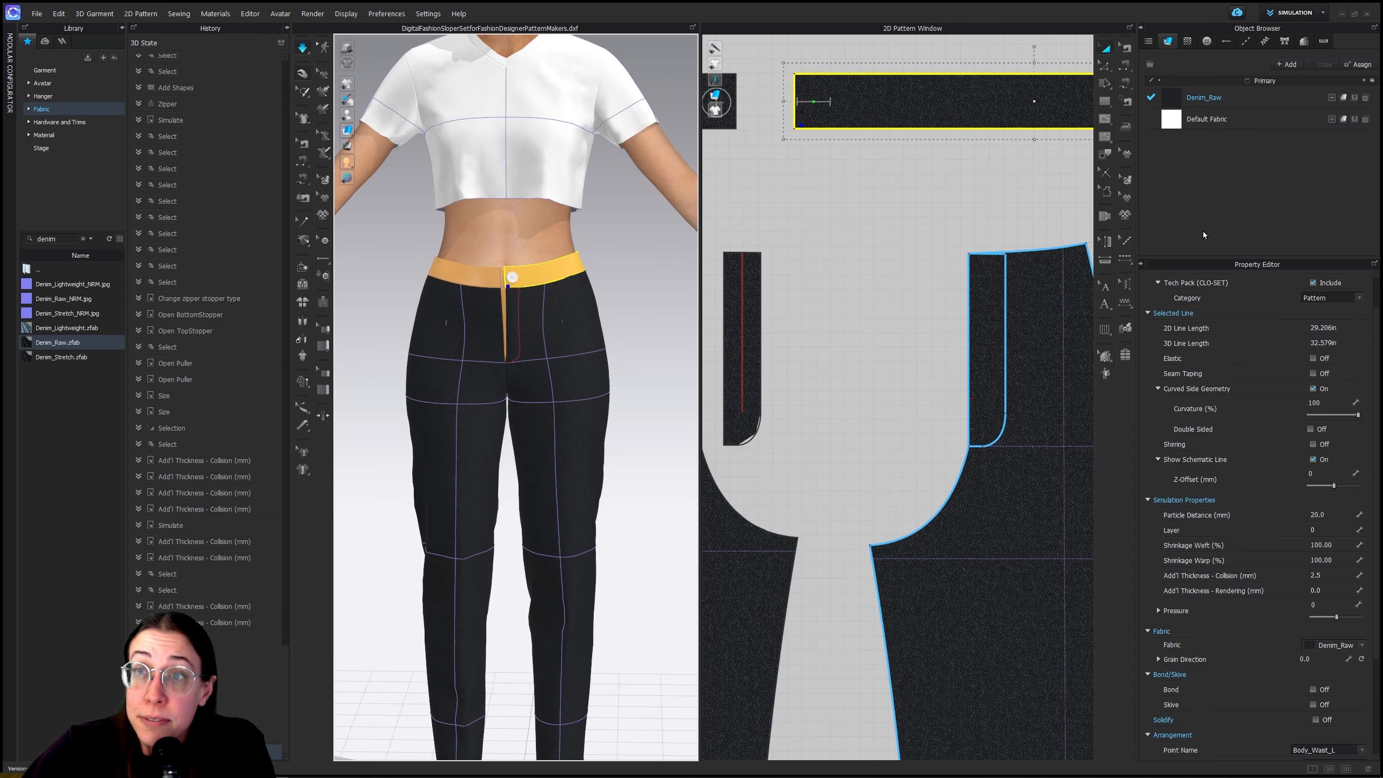
{"action": "left_click", "coordinate": [1285, 102]}
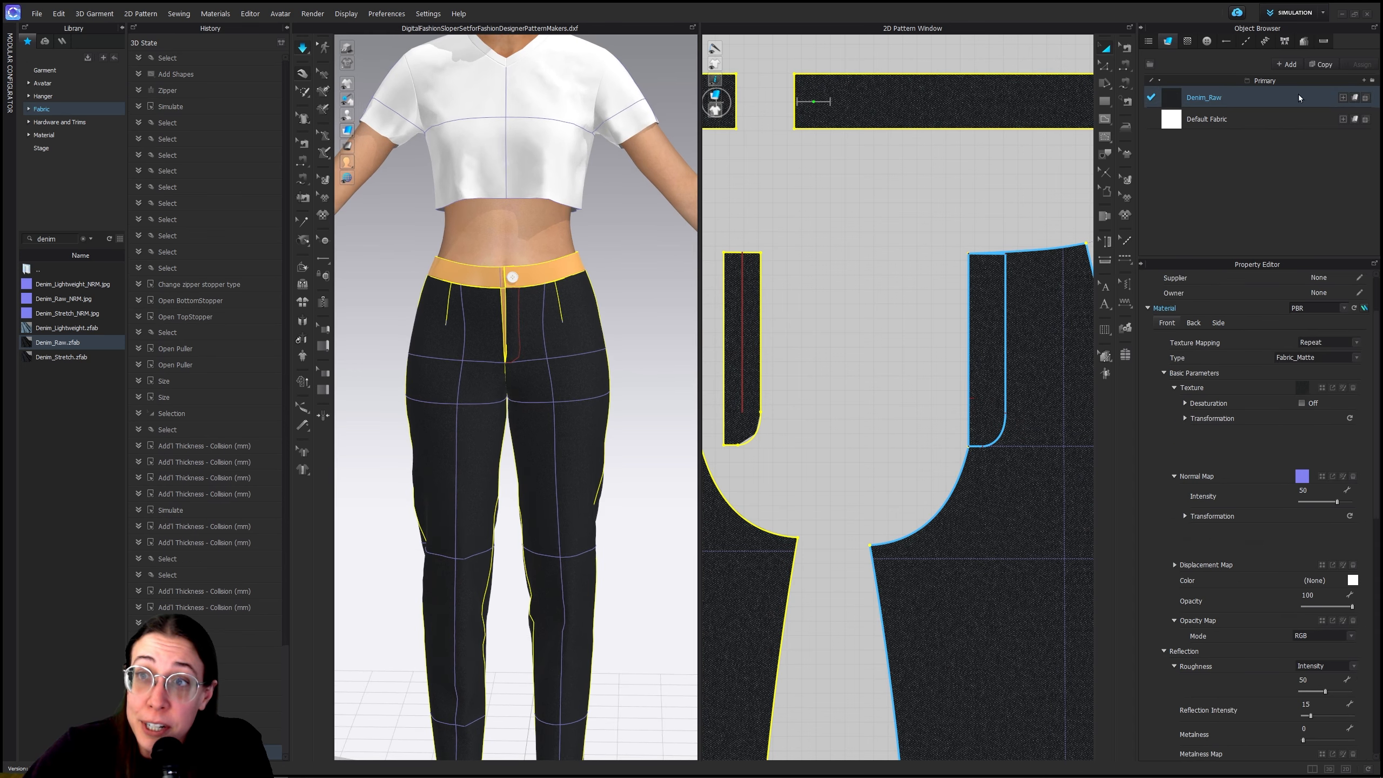
{"action": "scroll", "coordinate": [1236, 428], "scroll_direction": "down", "scroll_amount": 3}
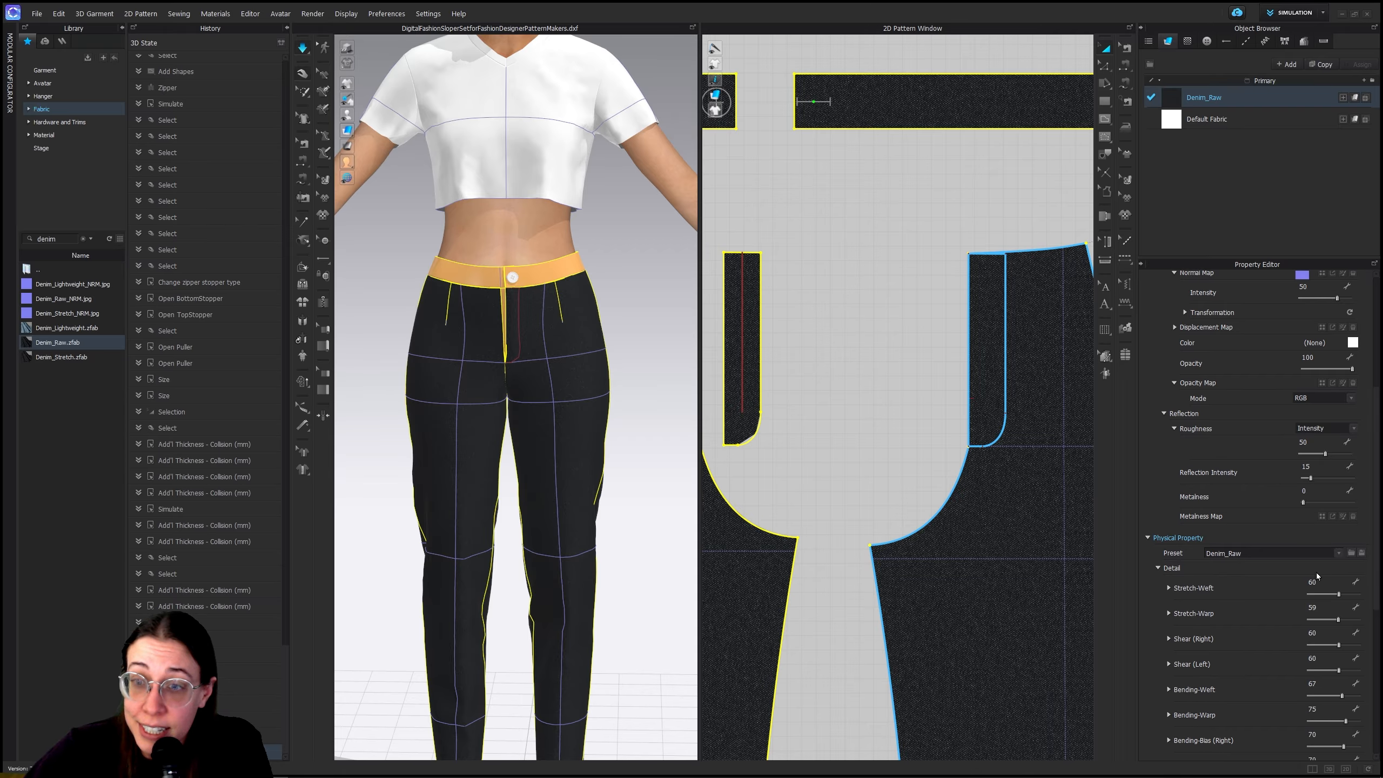
{"action": "left_click", "coordinate": [1339, 556]}
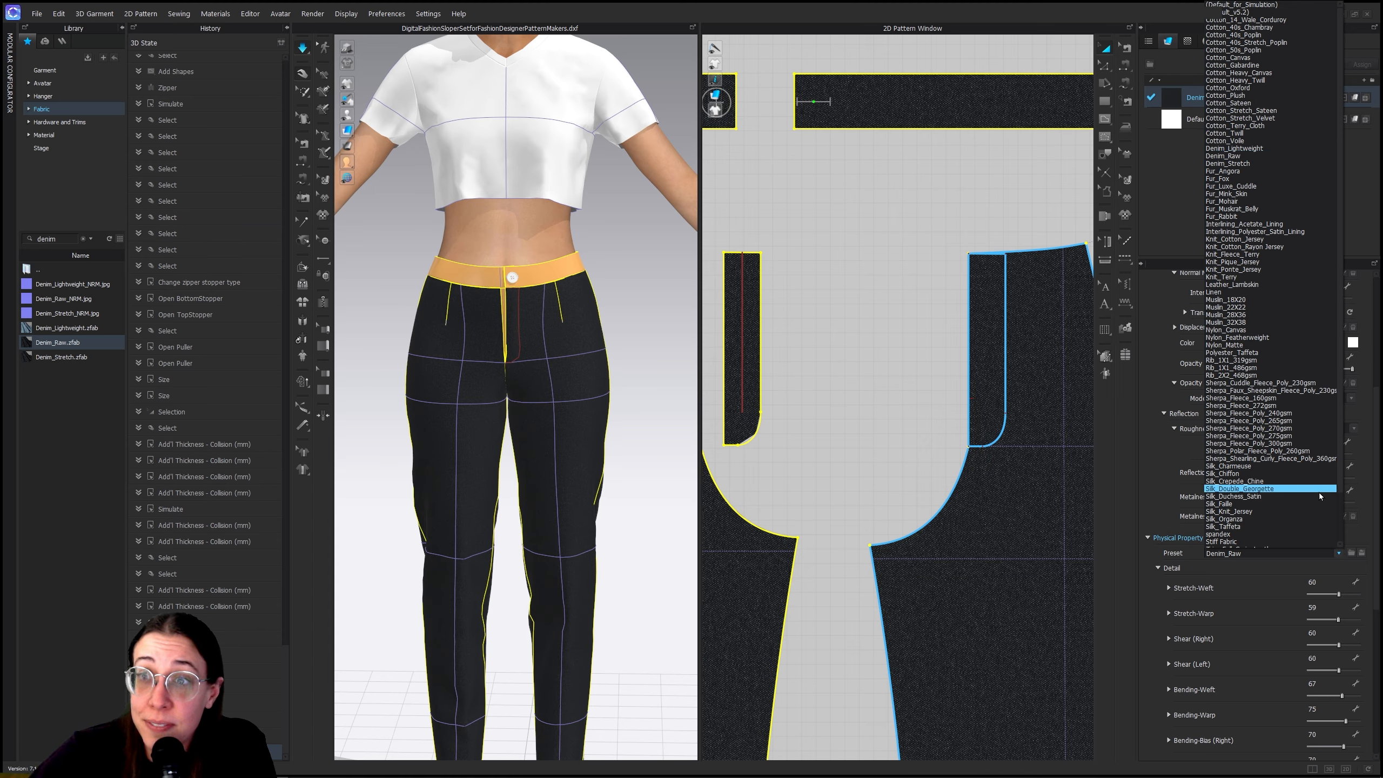
{"action": "scroll", "coordinate": [1304, 534], "scroll_direction": "down", "scroll_amount": 3}
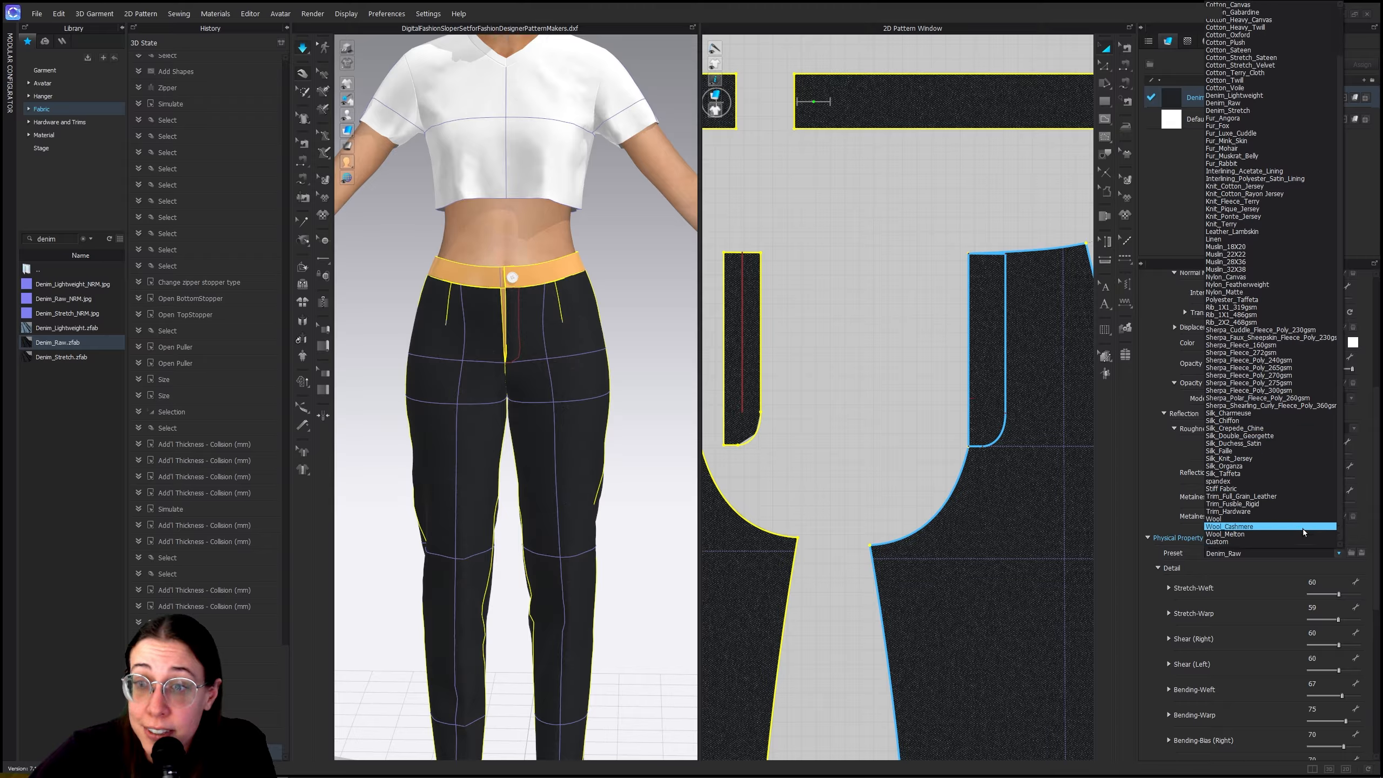
{"action": "scroll", "coordinate": [1303, 528], "scroll_direction": "up", "scroll_amount": 3}
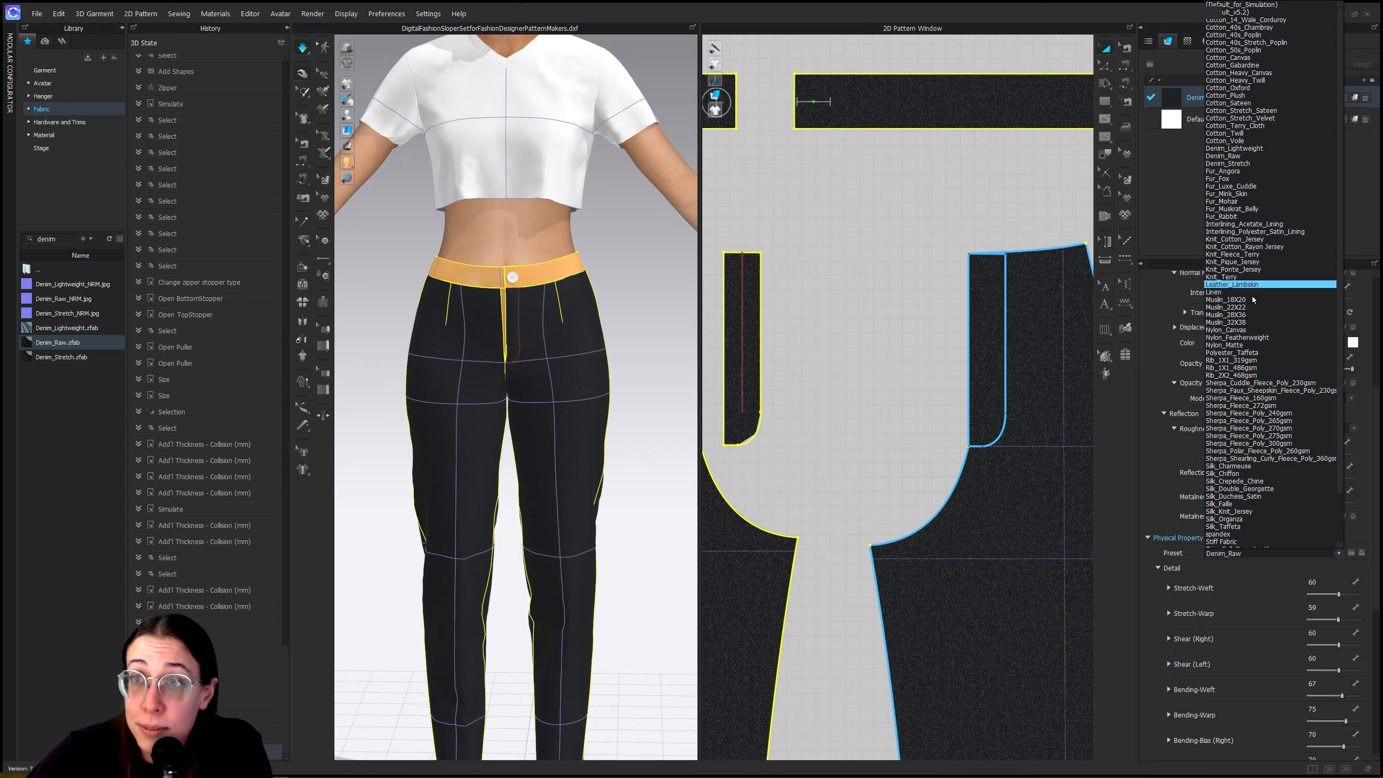
{"action": "scroll", "coordinate": [1264, 508], "scroll_direction": "down", "scroll_amount": 3}
{"action": "scroll", "coordinate": [1265, 508], "scroll_direction": "up", "scroll_amount": 2}
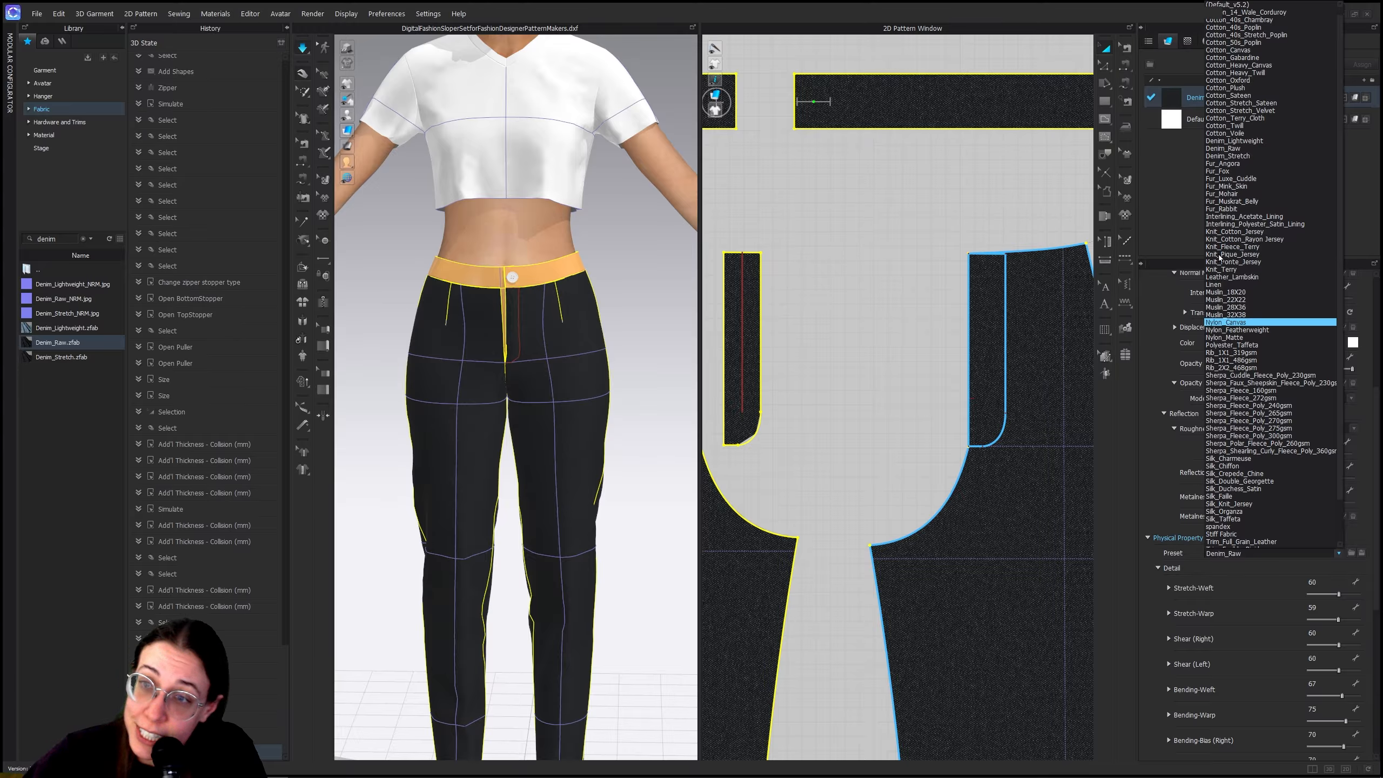
{"action": "scroll", "coordinate": [1297, 355], "scroll_direction": "up", "scroll_amount": 1}
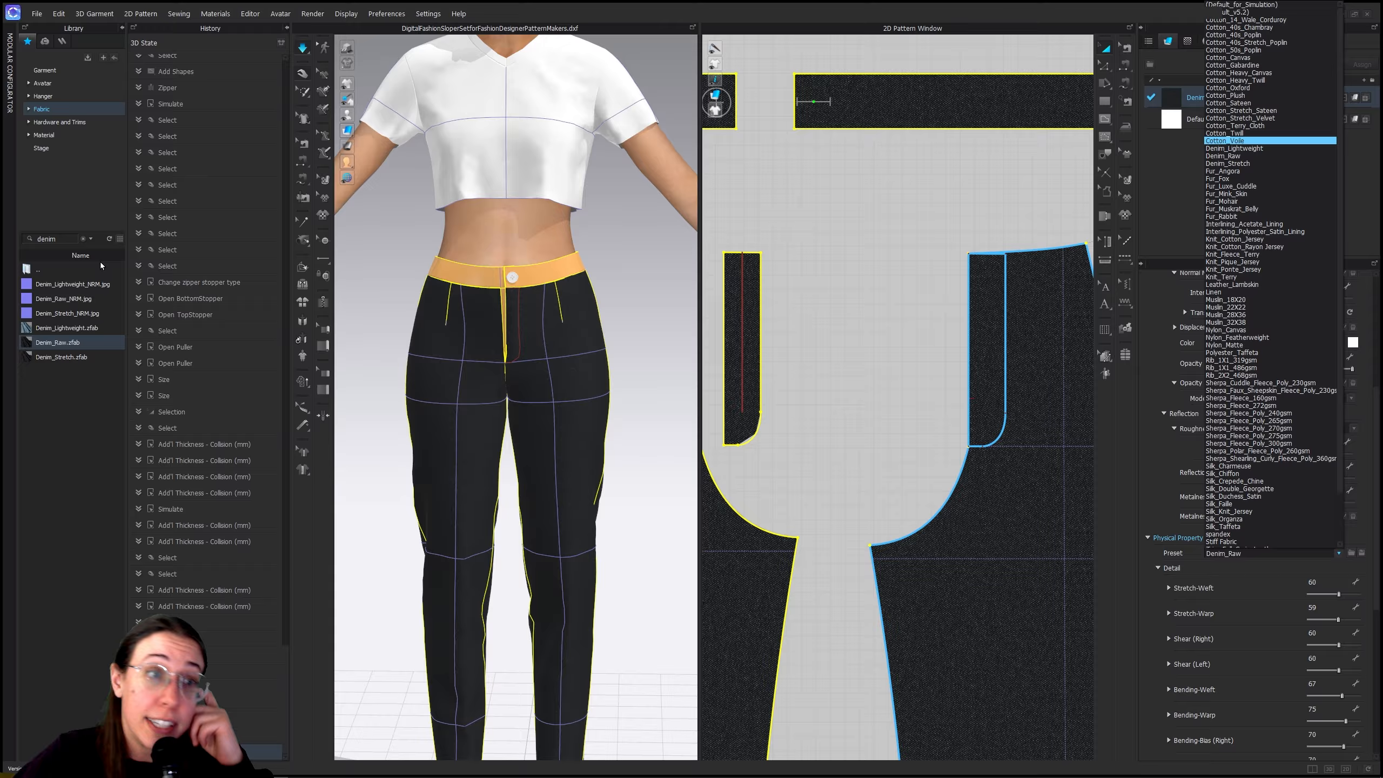
Search the fabric library for leather
{"action": "left_click", "coordinate": [47, 243]}
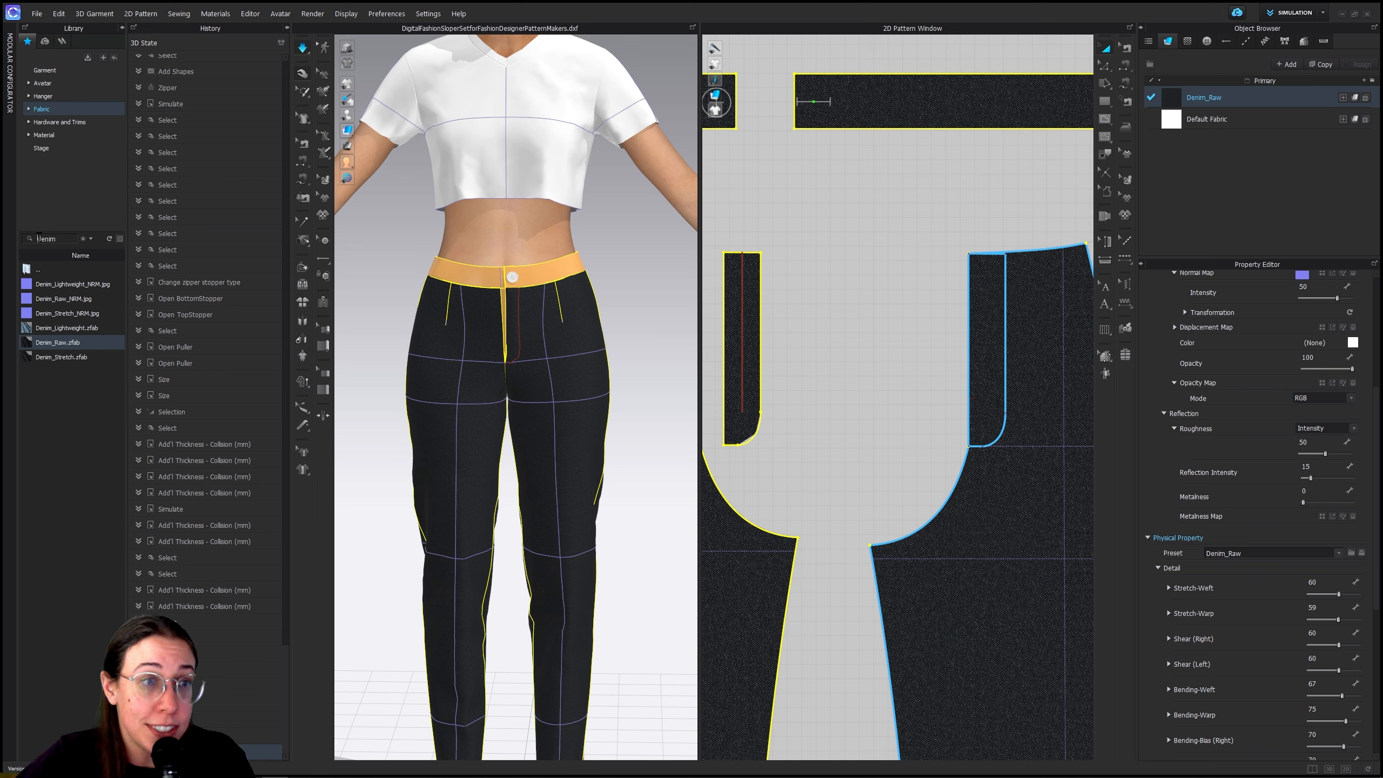
{"action": "key", "text": "BackSpace"}
{"action": "key", "text": "BackSpace"}
{"action": "key", "text": "BackSpace"}
{"action": "key", "text": "BackSpace"}
{"action": "key", "text": "BackSpace"}
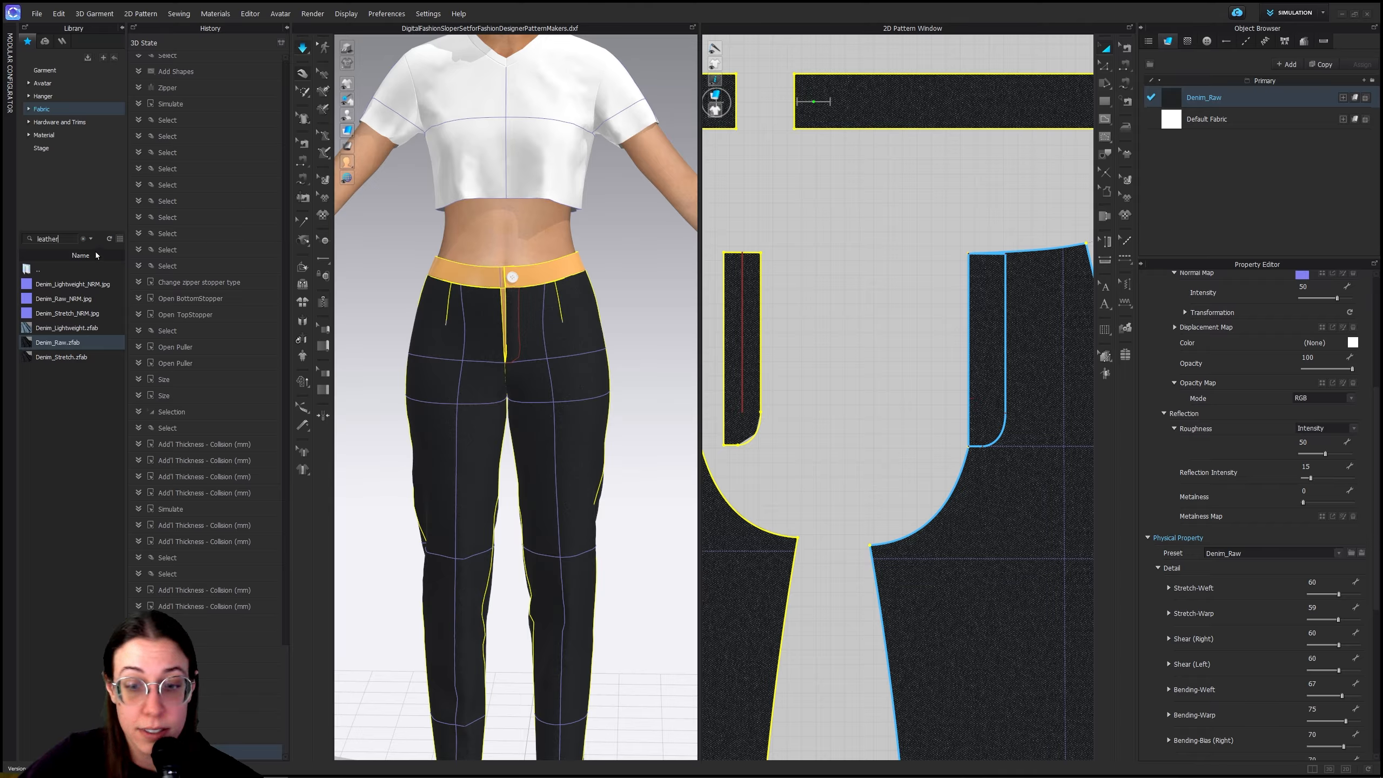
{"action": "key", "text": "Return"}
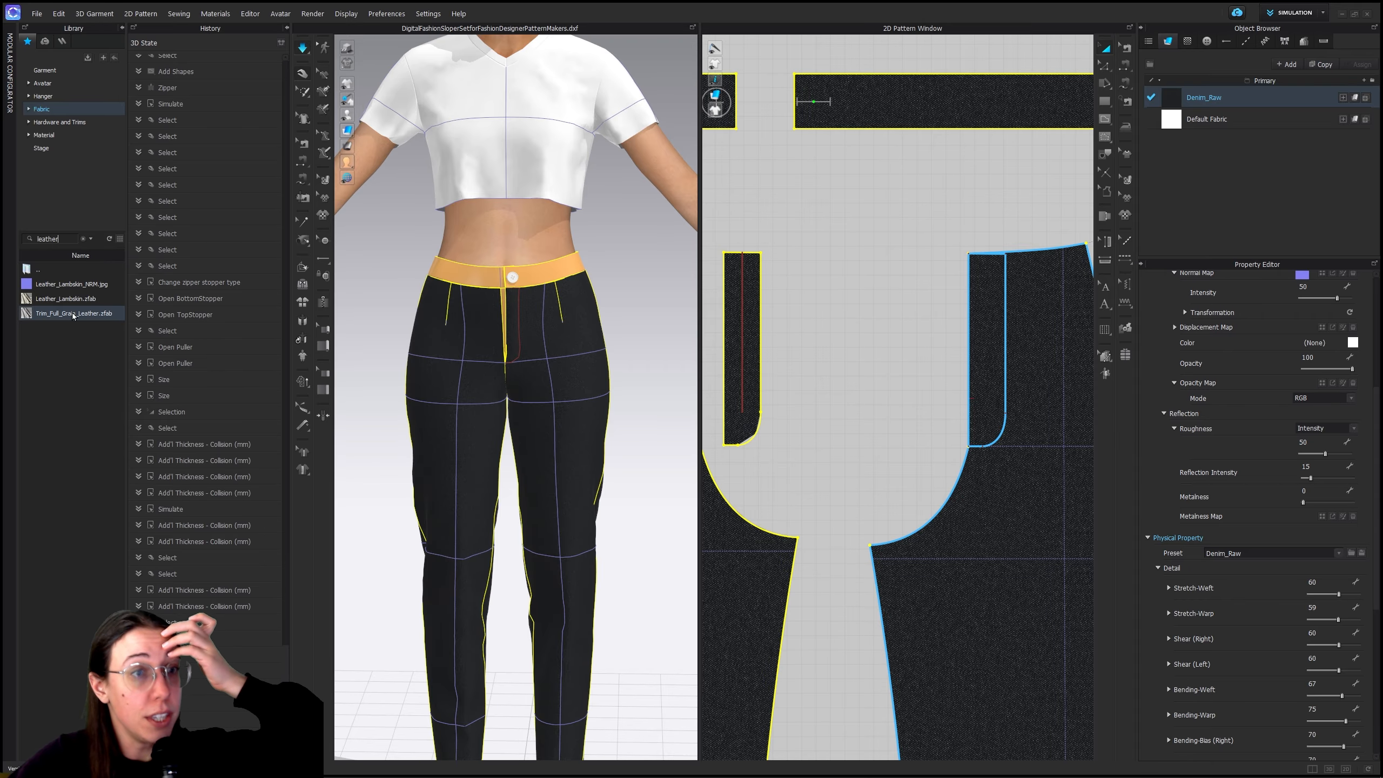
Set the physical property preset of Denim_Raw to Trim_Full_Grain_Leather and tug the front panel beside the fly
{"action": "left_click", "coordinate": [1339, 554]}
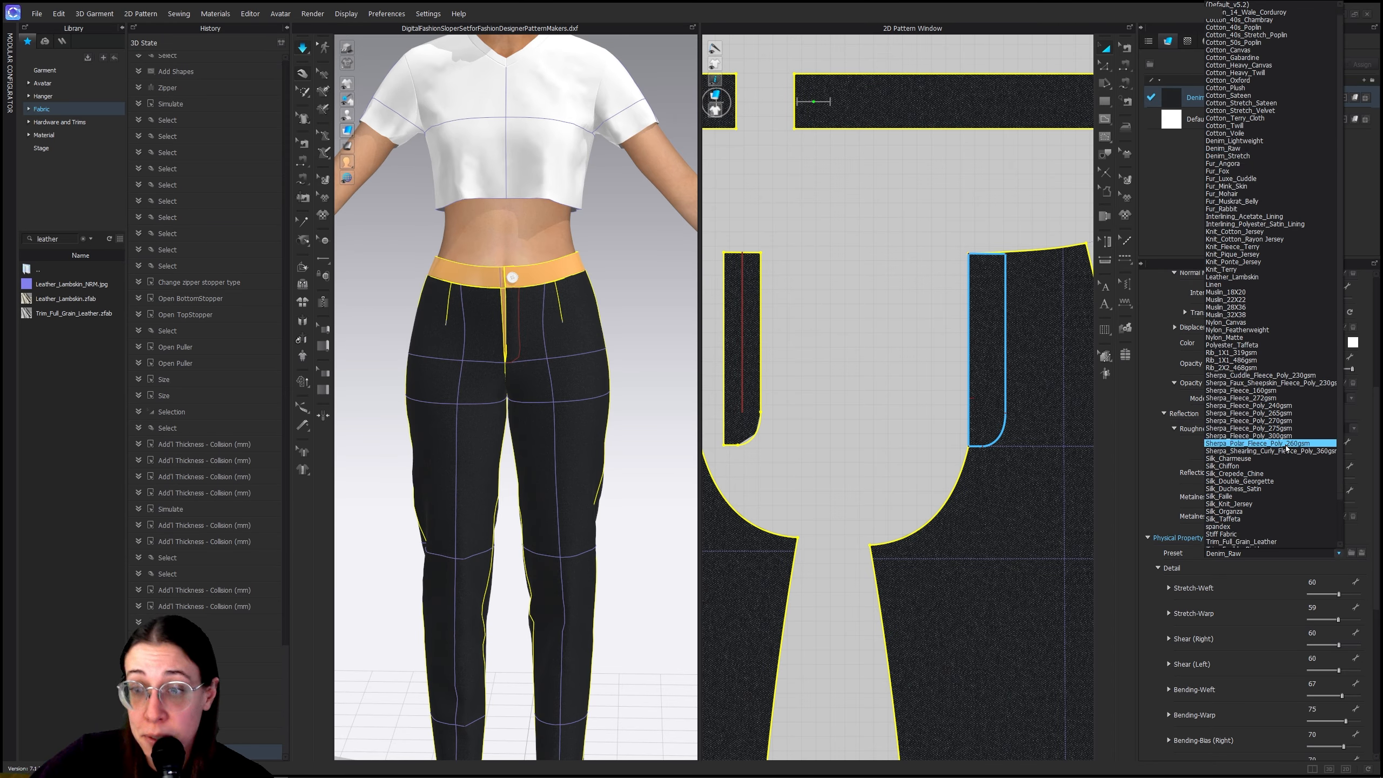
{"action": "left_click", "coordinate": [1251, 542]}
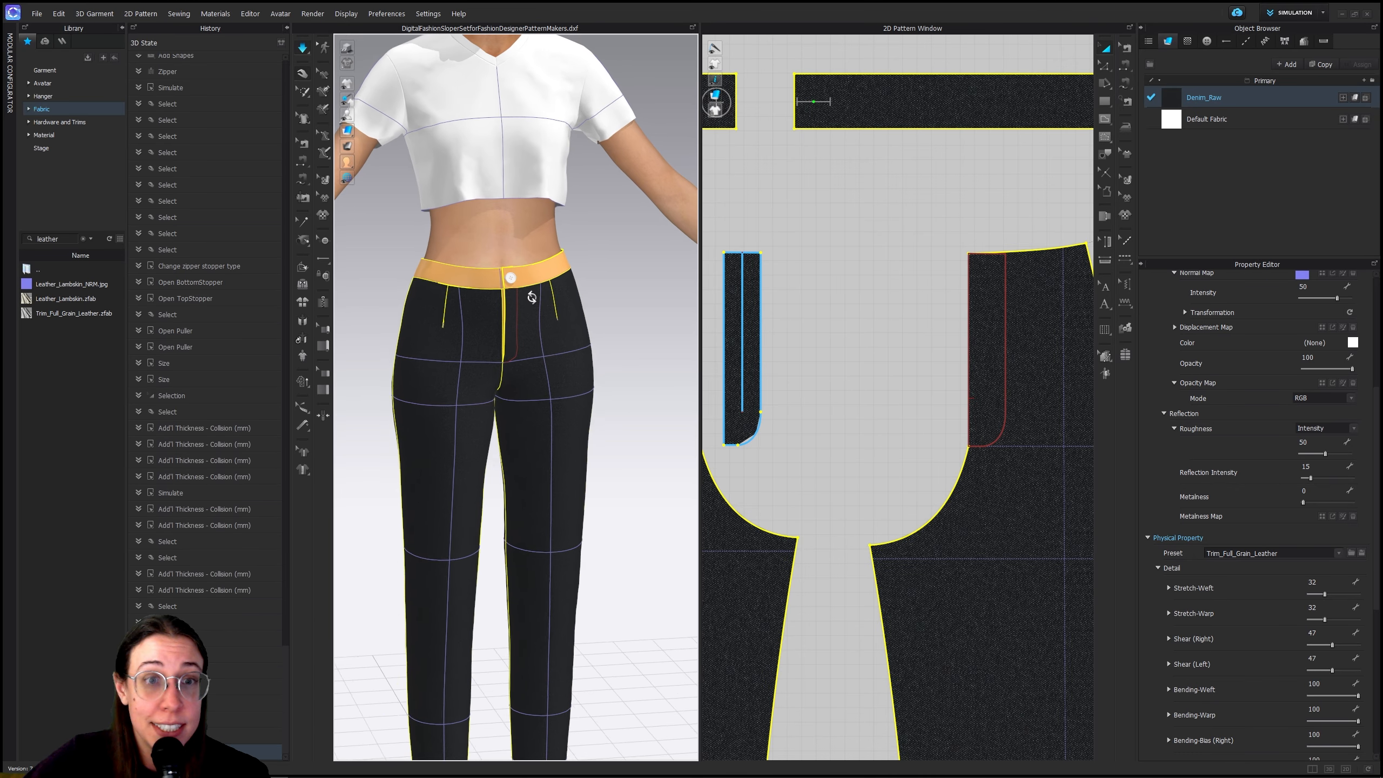
{"action": "left_click", "coordinate": [503, 293]}
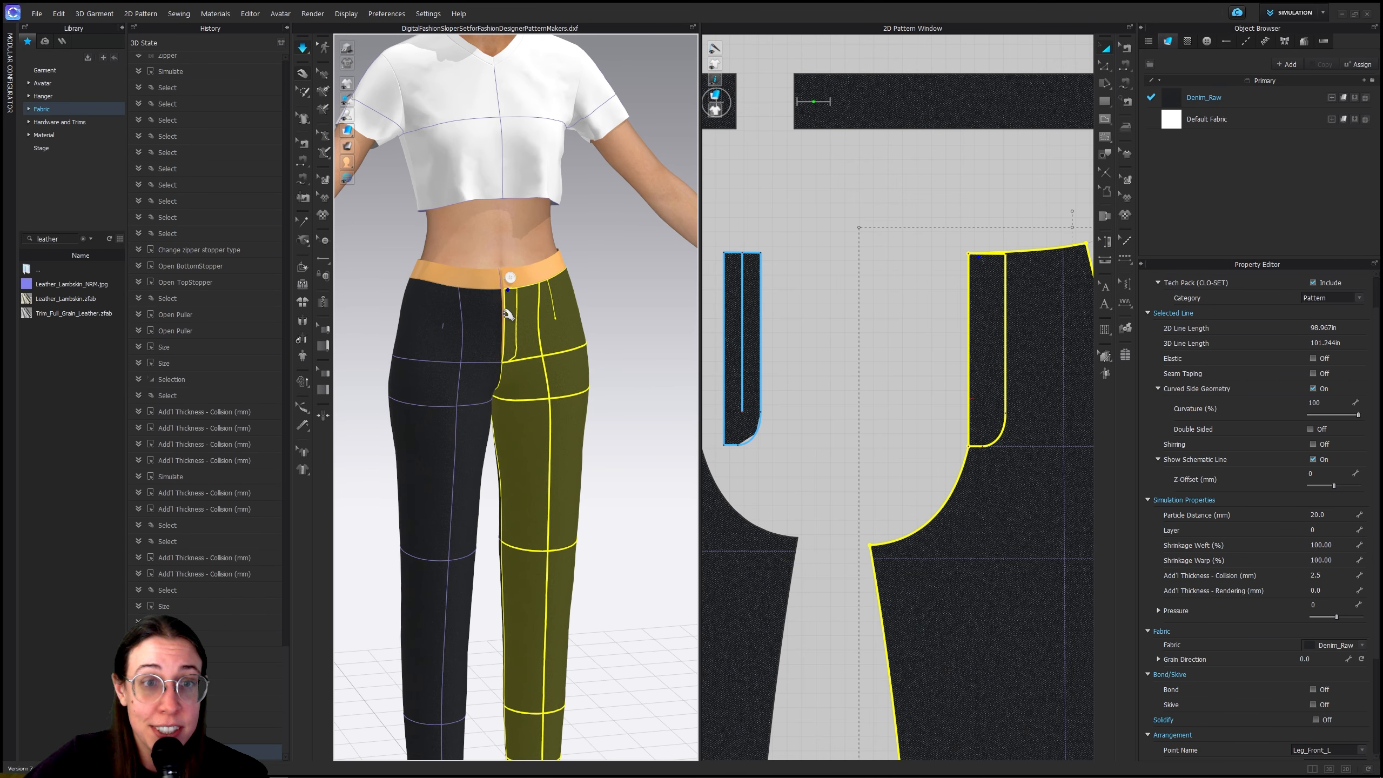
Tug the waistband at the back of the trousers in 3D to test how the fabric behaves
{"action": "right_click_drag", "start_coordinate": [507, 305], "coordinate": [599, 403]}
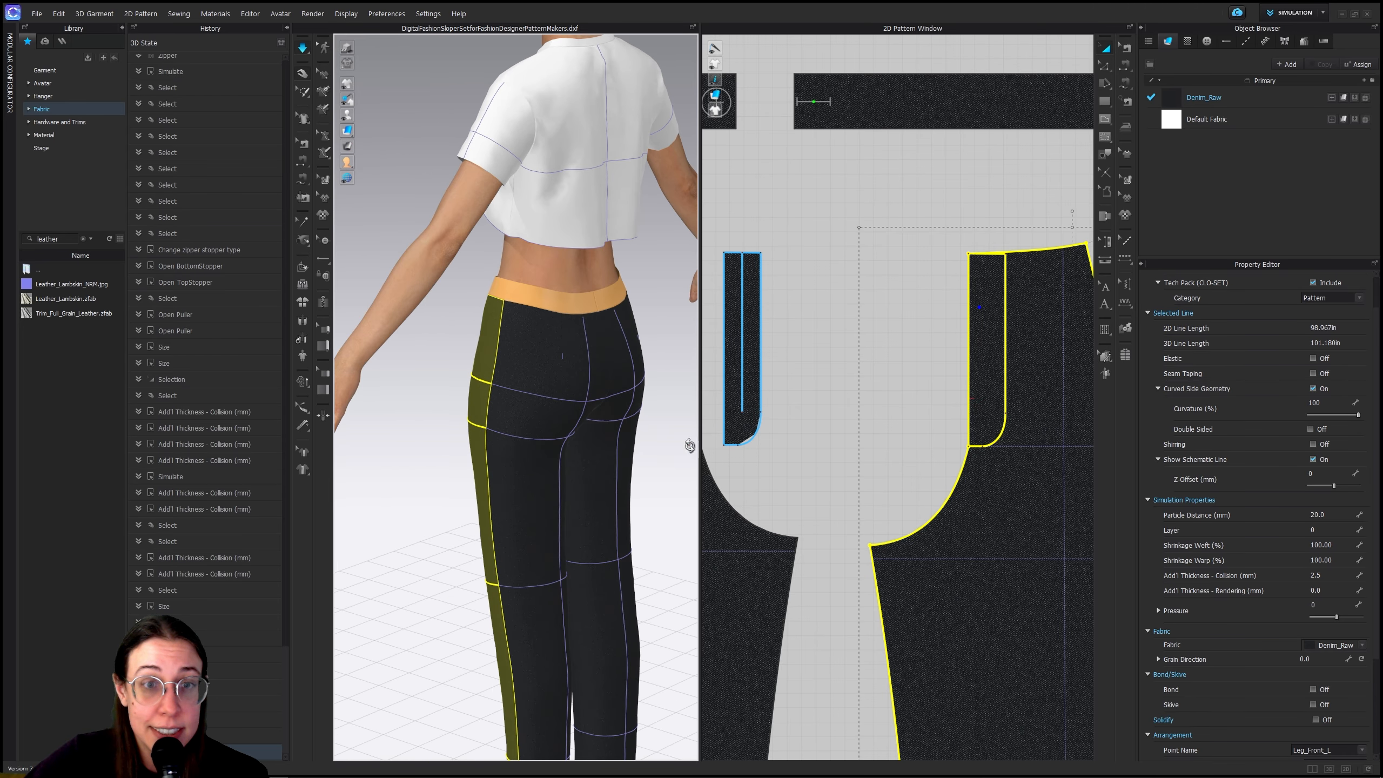
{"action": "left_click", "coordinate": [616, 245]}
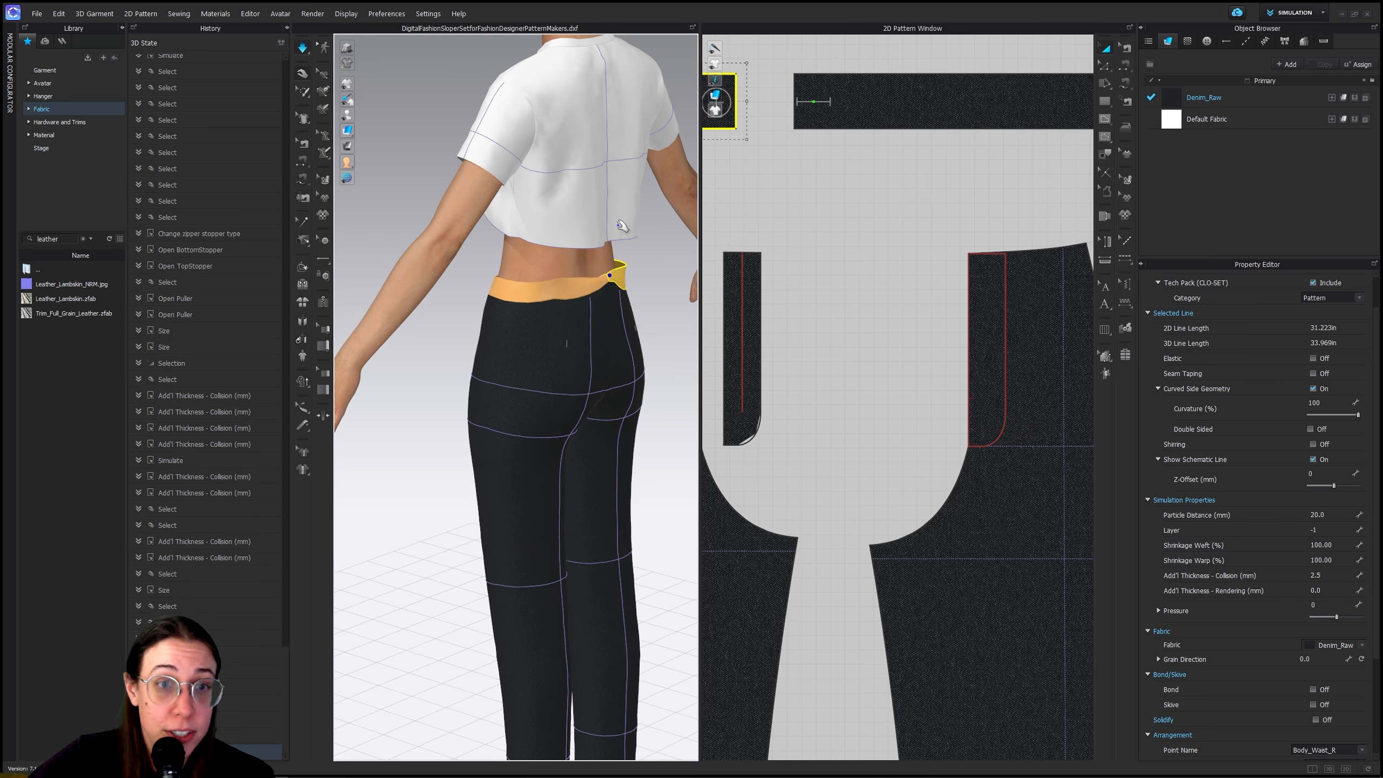
{"action": "left_click", "coordinate": [611, 279]}
{"action": "left_click", "coordinate": [611, 280]}
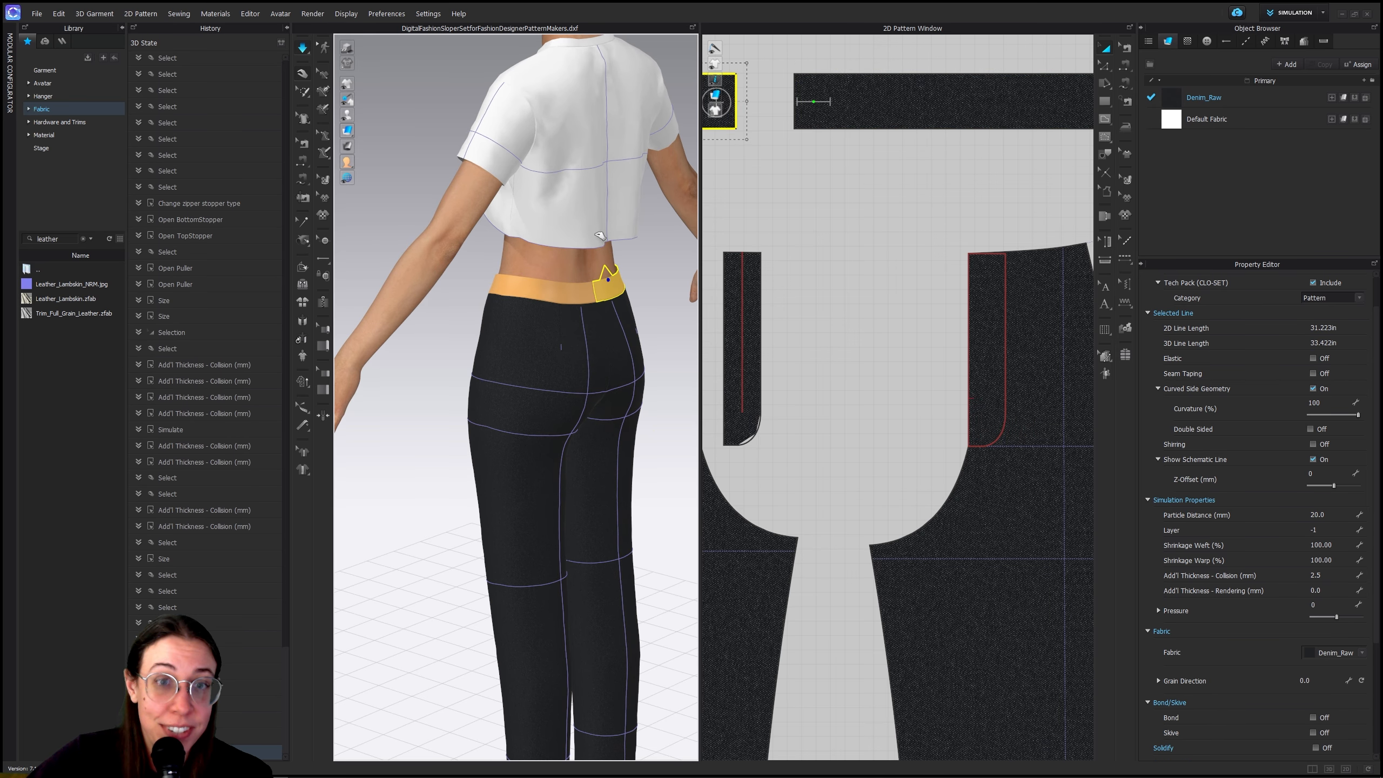
{"action": "right_click_drag", "start_coordinate": [611, 279], "coordinate": [494, 322]}
{"action": "left_click_drag", "start_coordinate": [403, 265], "coordinate": [416, 166]}
{"action": "left_click_drag", "start_coordinate": [559, 250], "coordinate": [541, 183]}
{"action": "right_click_drag", "start_coordinate": [591, 331], "coordinate": [439, 350]}
Examine the full outfit from back and front, clear the selection, and check the waistband and fly up close
{"action": "scroll", "coordinate": [555, 422], "scroll_direction": "down", "scroll_amount": 8}
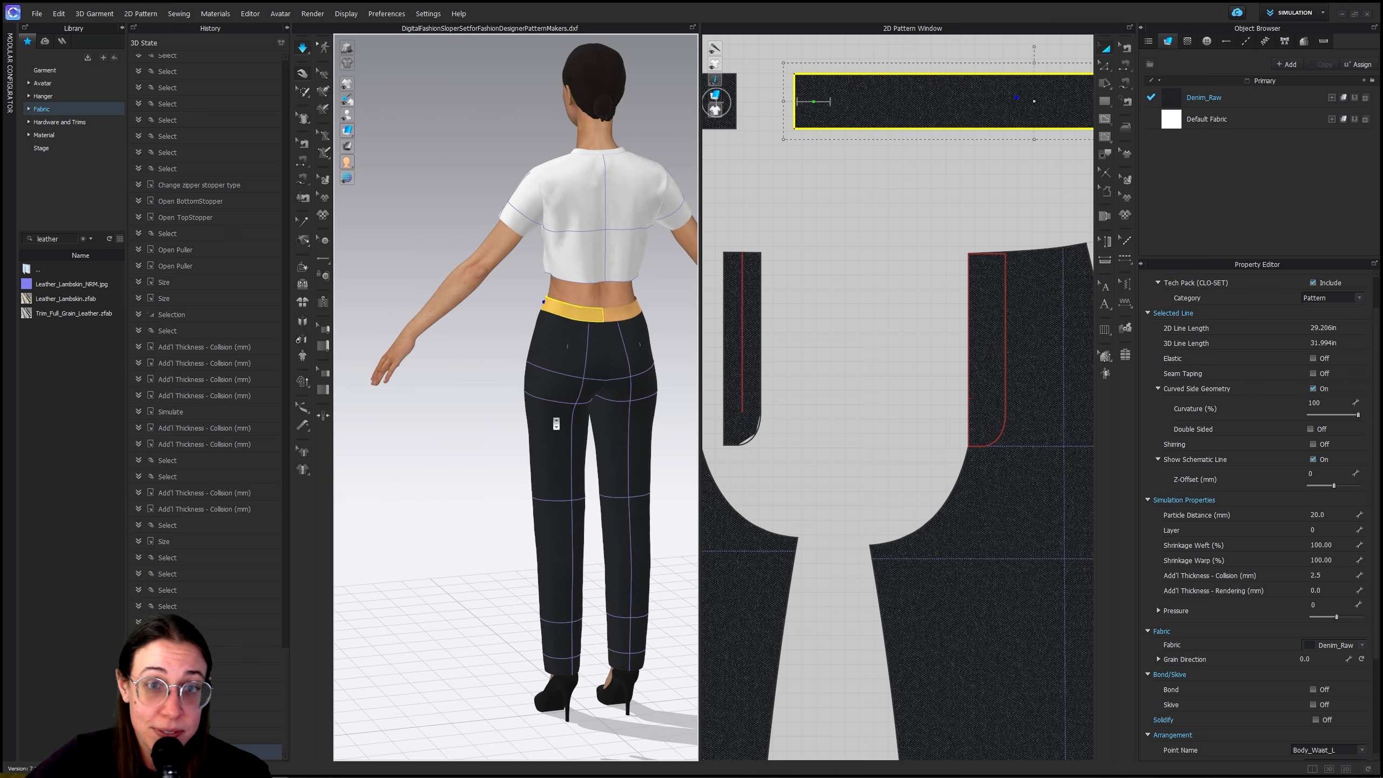
{"action": "right_click_drag", "start_coordinate": [577, 410], "coordinate": [460, 408]}
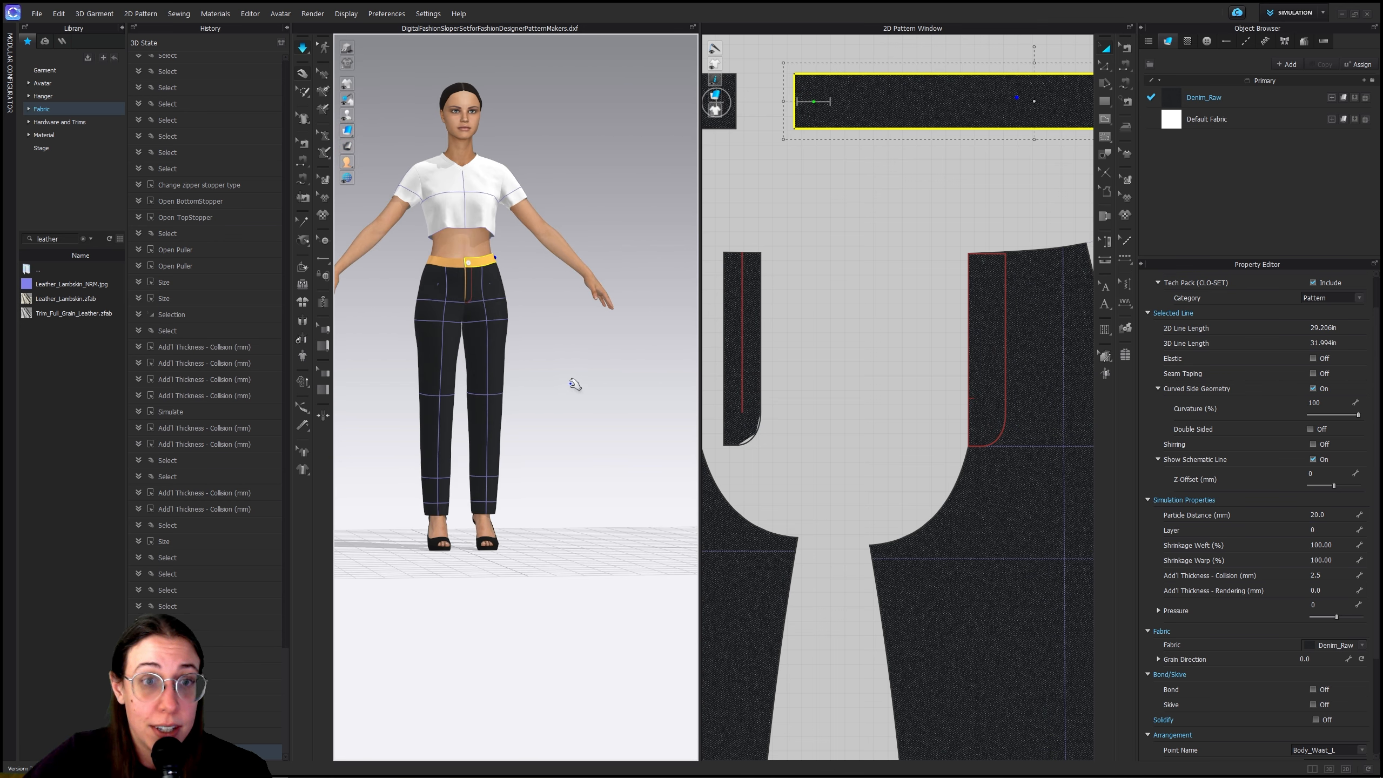
{"action": "right_click_drag", "start_coordinate": [579, 382], "coordinate": [557, 383]}
{"action": "middle_click_drag", "start_coordinate": [571, 365], "coordinate": [599, 378]}
{"action": "right_click", "coordinate": [600, 378]}
{"action": "left_click", "coordinate": [595, 327]}
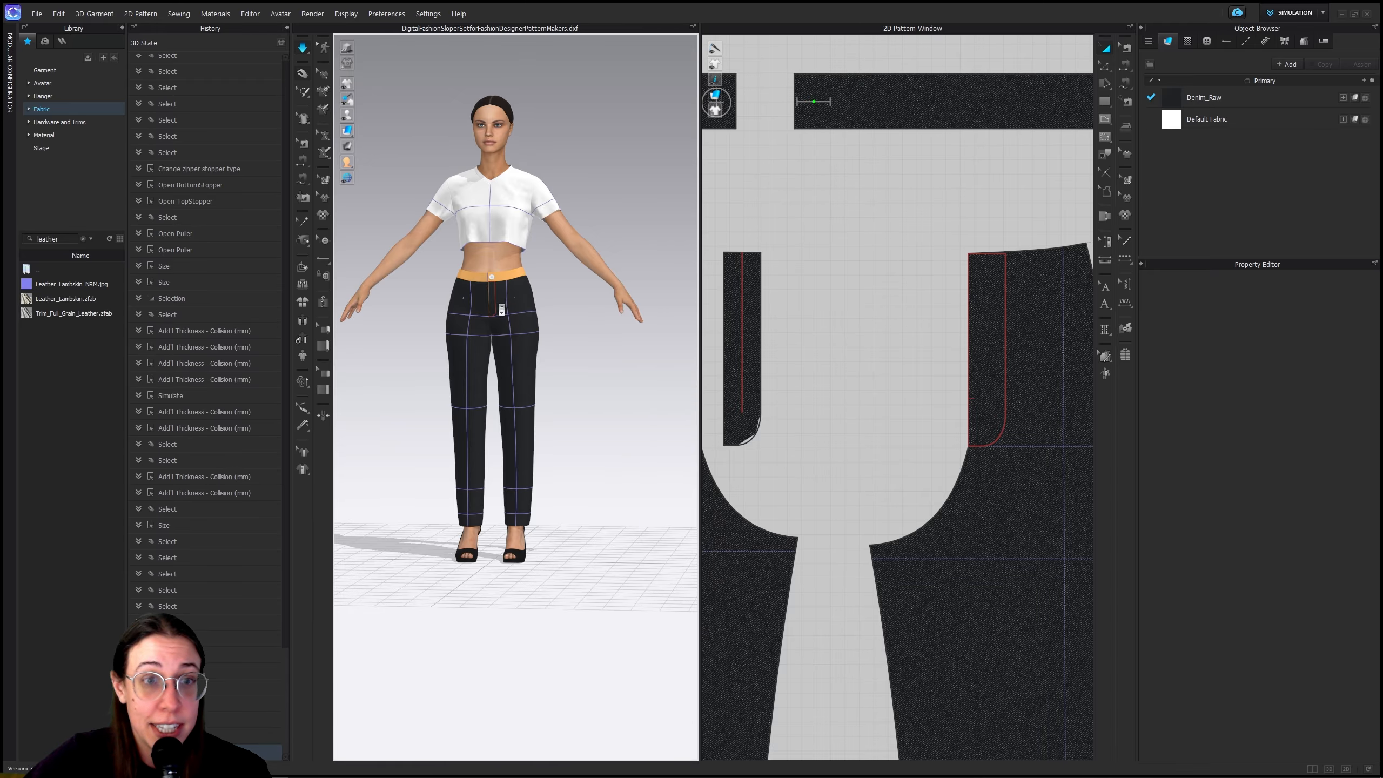
{"action": "scroll", "coordinate": [502, 309], "scroll_direction": "up", "scroll_amount": 6}
{"action": "middle_click_drag", "start_coordinate": [520, 281], "coordinate": [527, 331]}
{"action": "scroll", "coordinate": [513, 295], "scroll_direction": "up", "scroll_amount": 4}
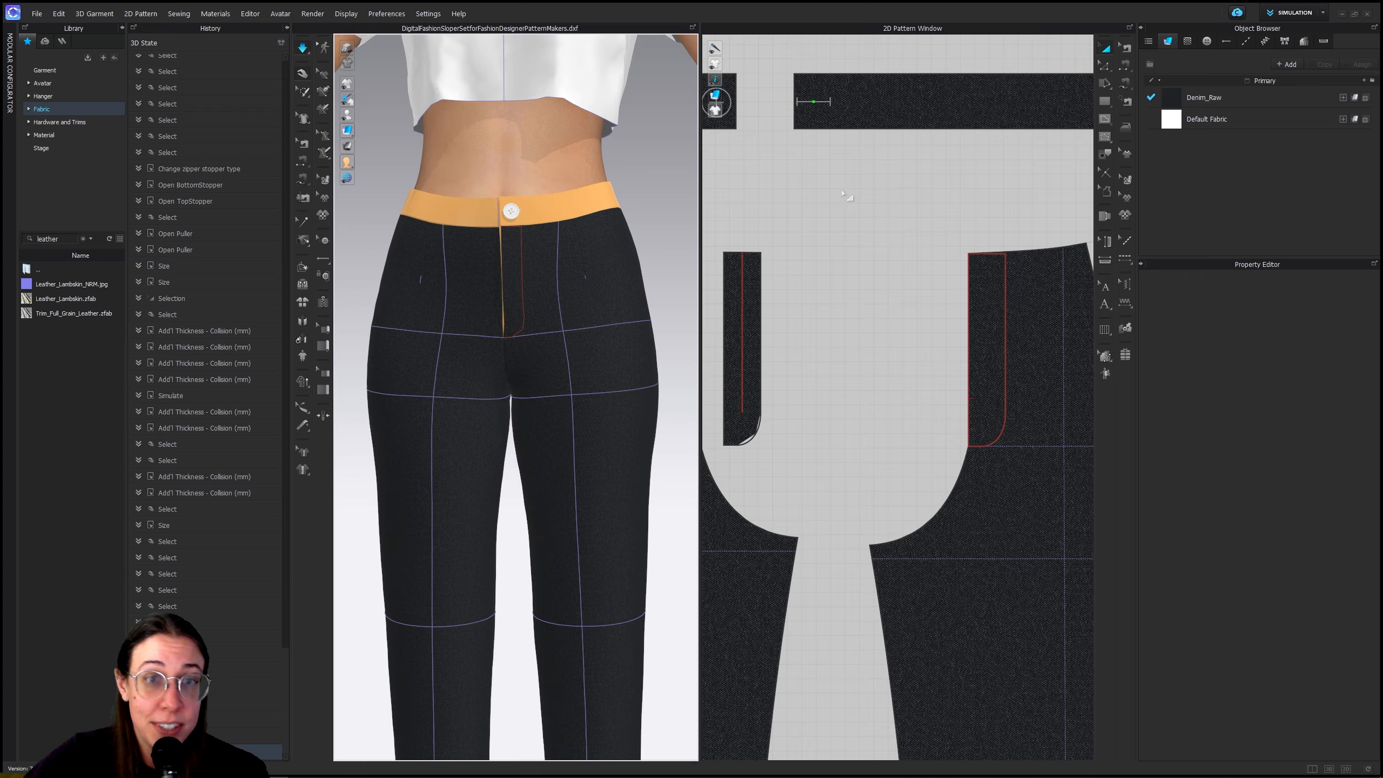
Reselect the Trim_Full_Grain_Leather preset for the Denim_Raw fabric and undo the last change
{"action": "left_click", "coordinate": [1223, 94]}
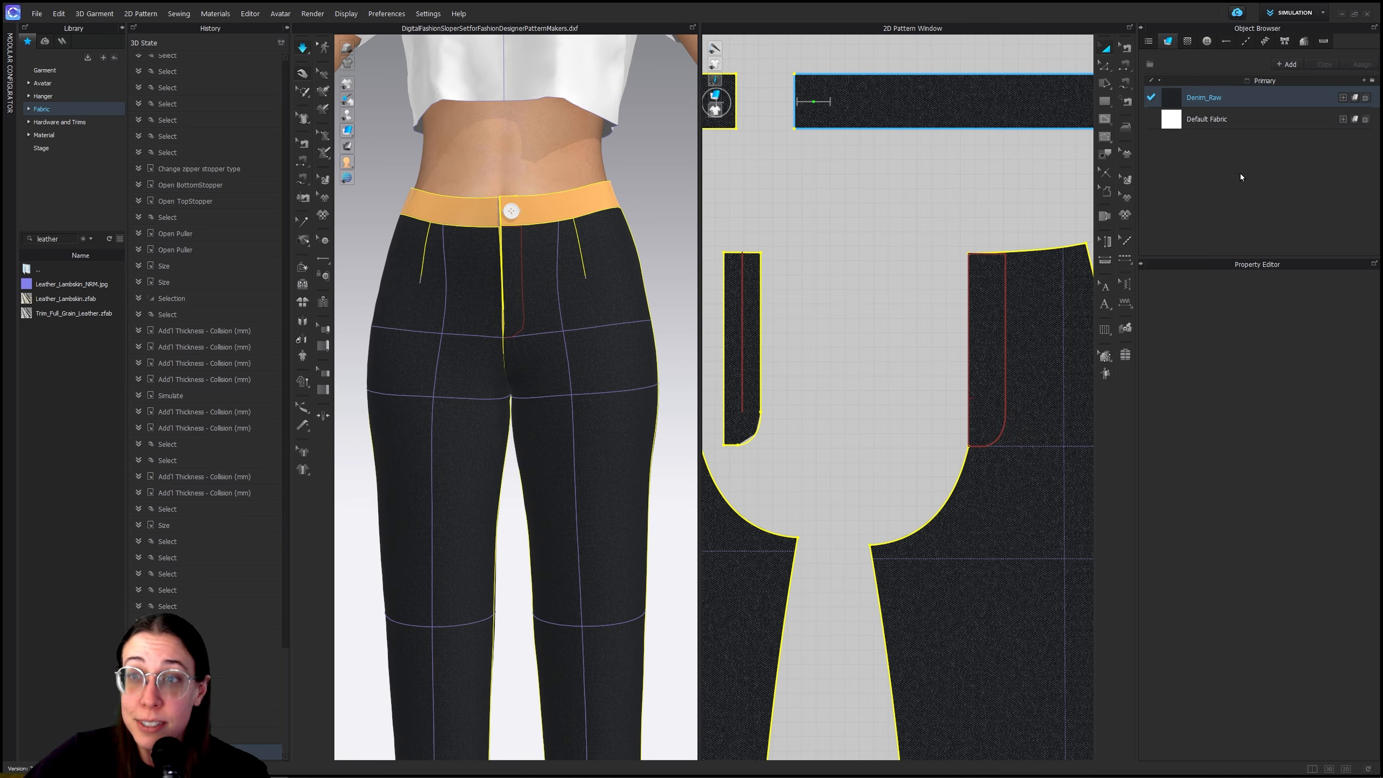
{"action": "left_click", "coordinate": [1315, 554]}
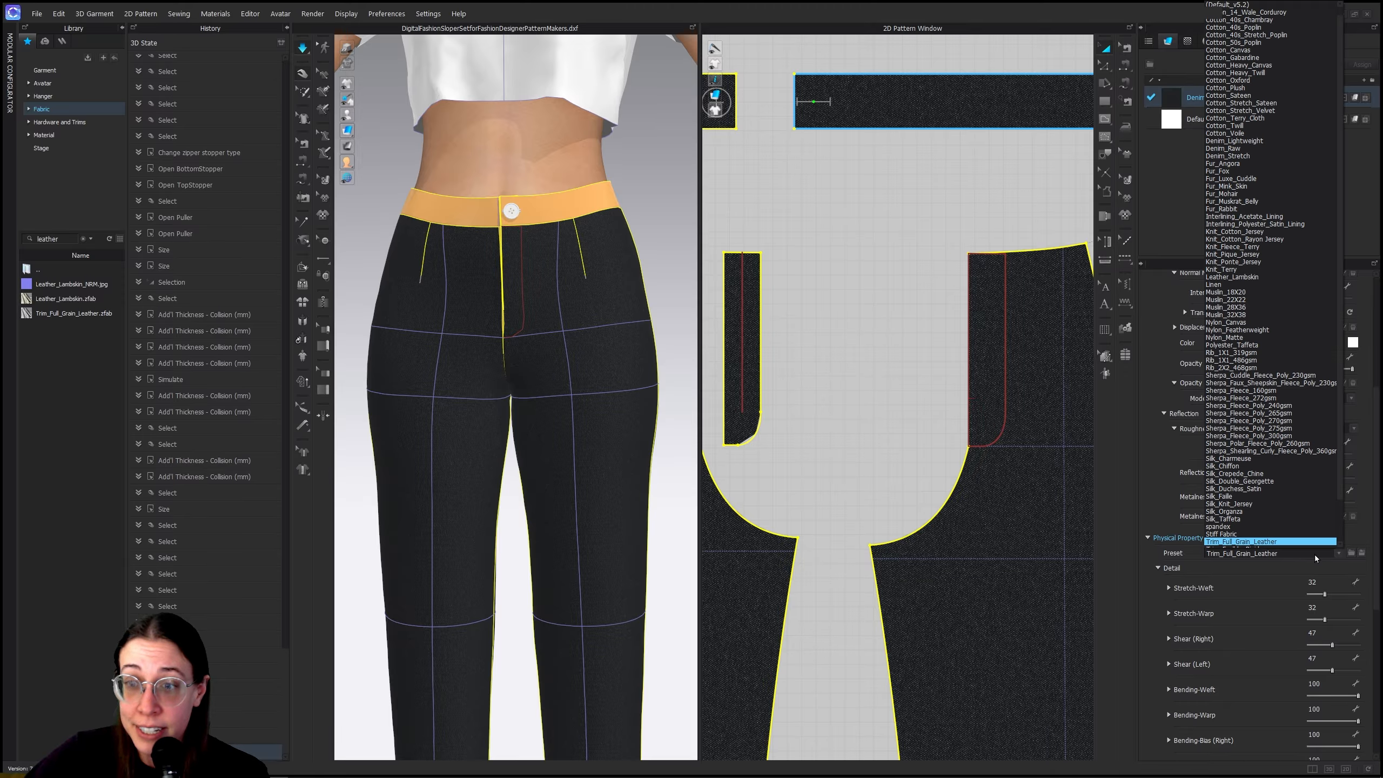
{"action": "scroll", "coordinate": [1313, 550], "scroll_direction": "down", "scroll_amount": 1}
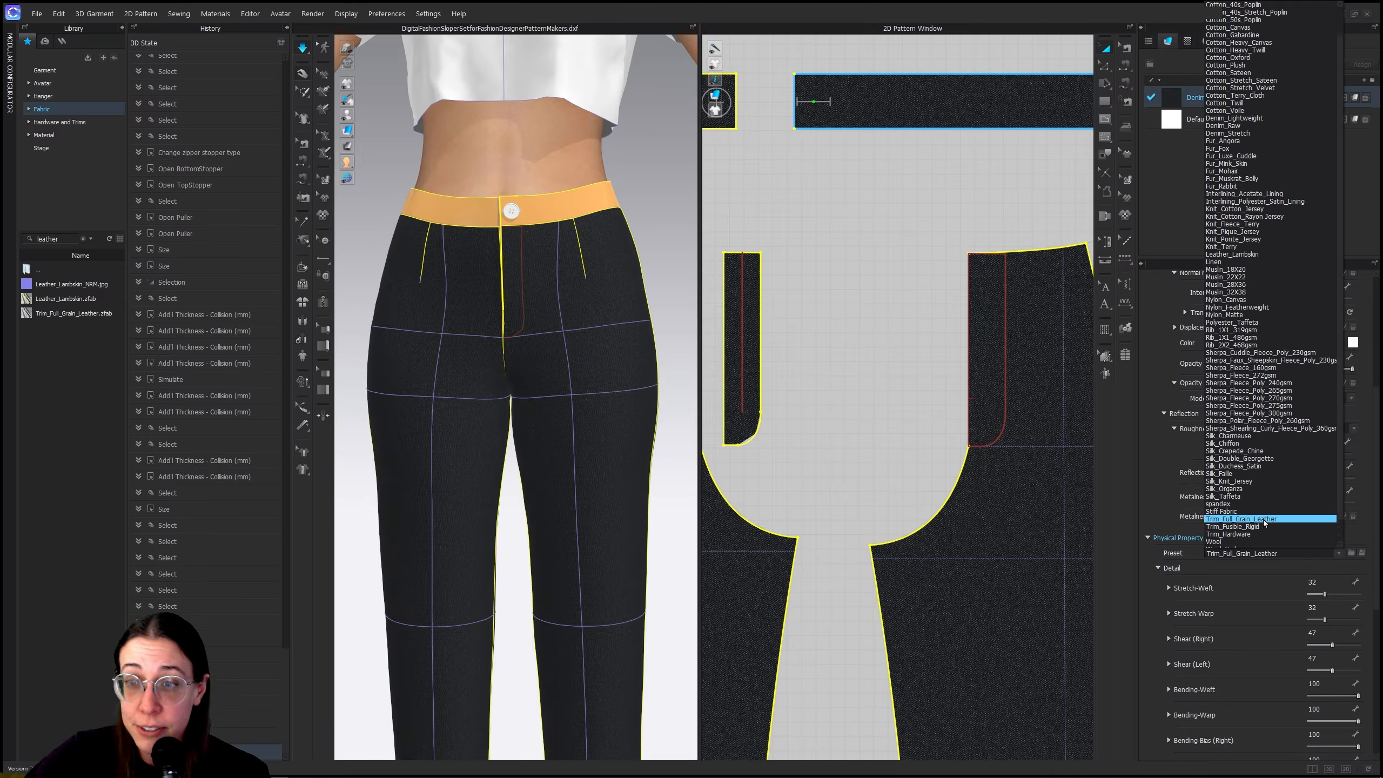
{"action": "left_click", "coordinate": [1263, 519]}
{"action": "key", "text": "ctrl+z"}
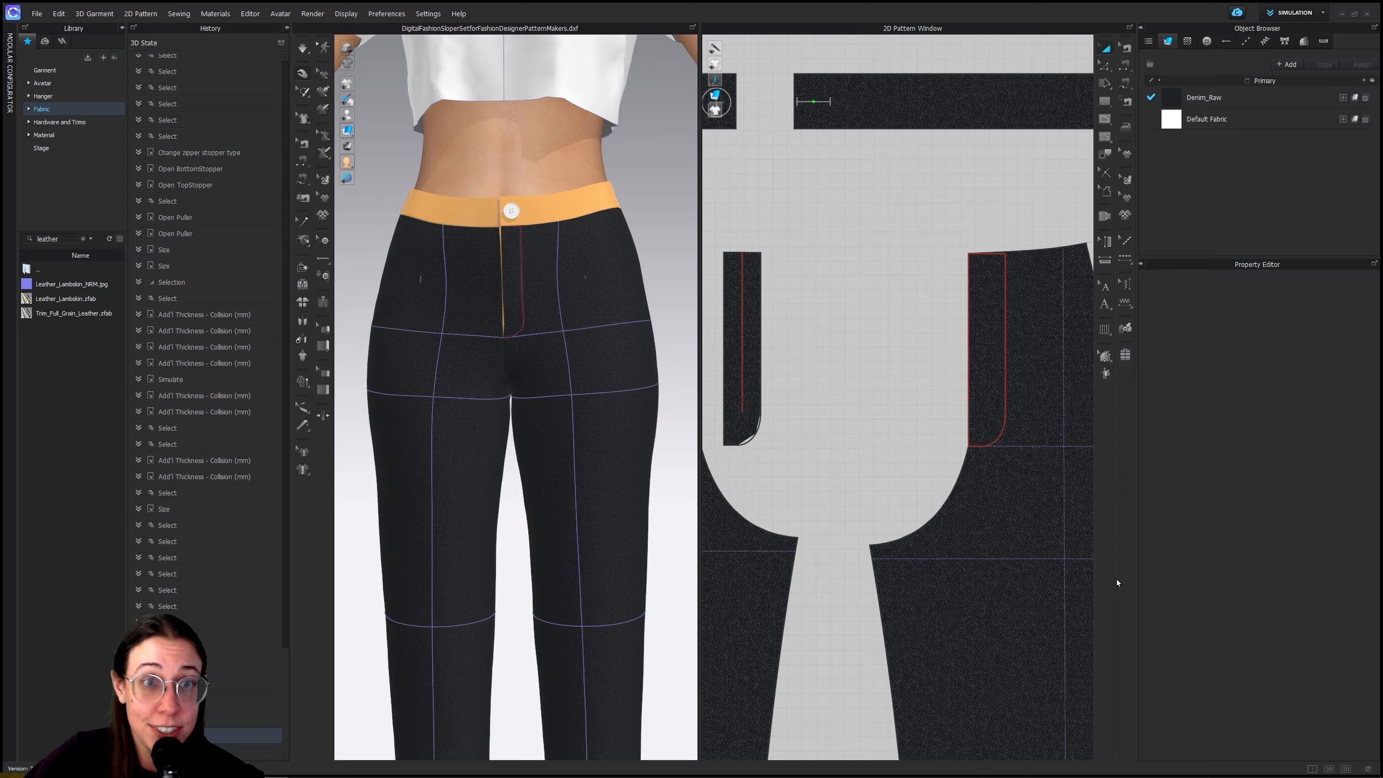
Set the physical property preset of the Denim_Raw fabric to Cotton_Twill with the simulation running
{"action": "left_click", "coordinate": [301, 46]}
{"action": "left_click", "coordinate": [303, 75]}
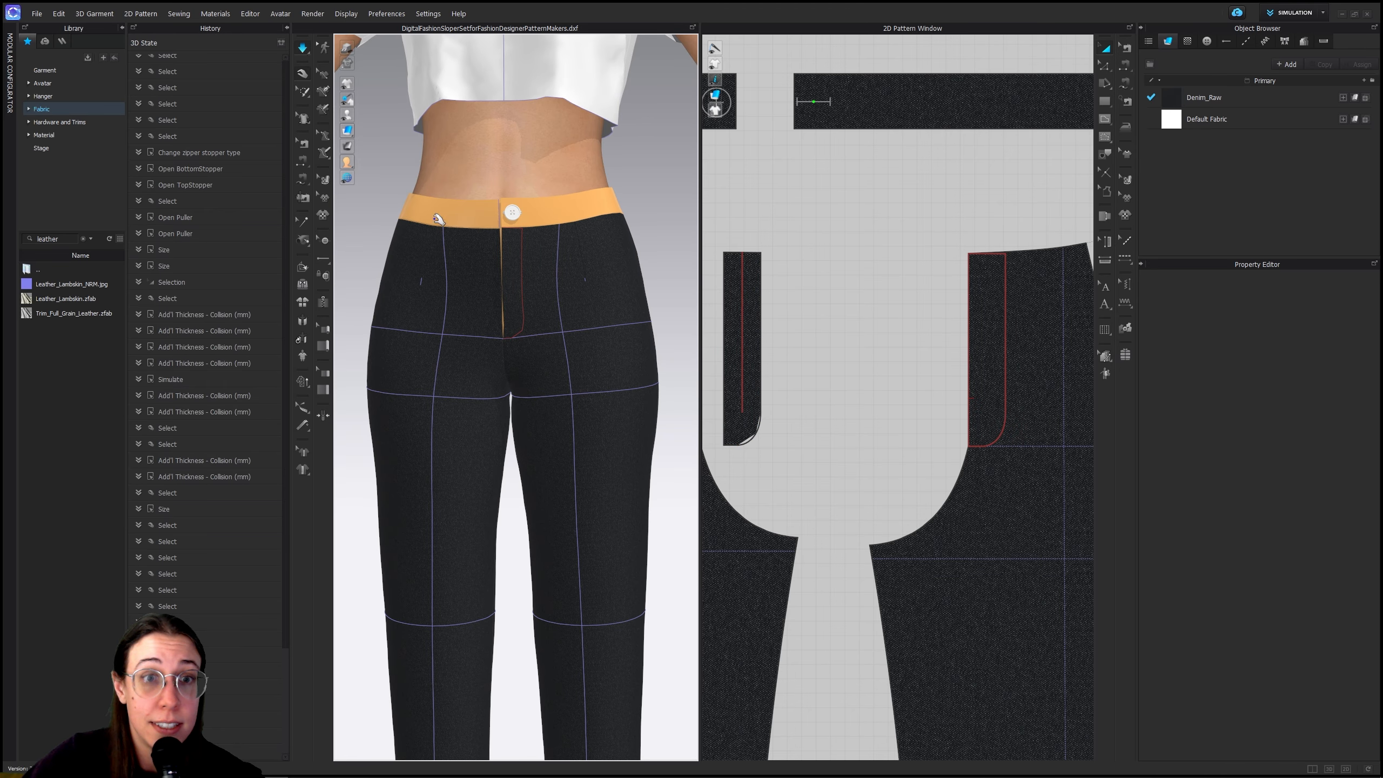
{"action": "left_click", "coordinate": [532, 269]}
{"action": "left_click", "coordinate": [1271, 100]}
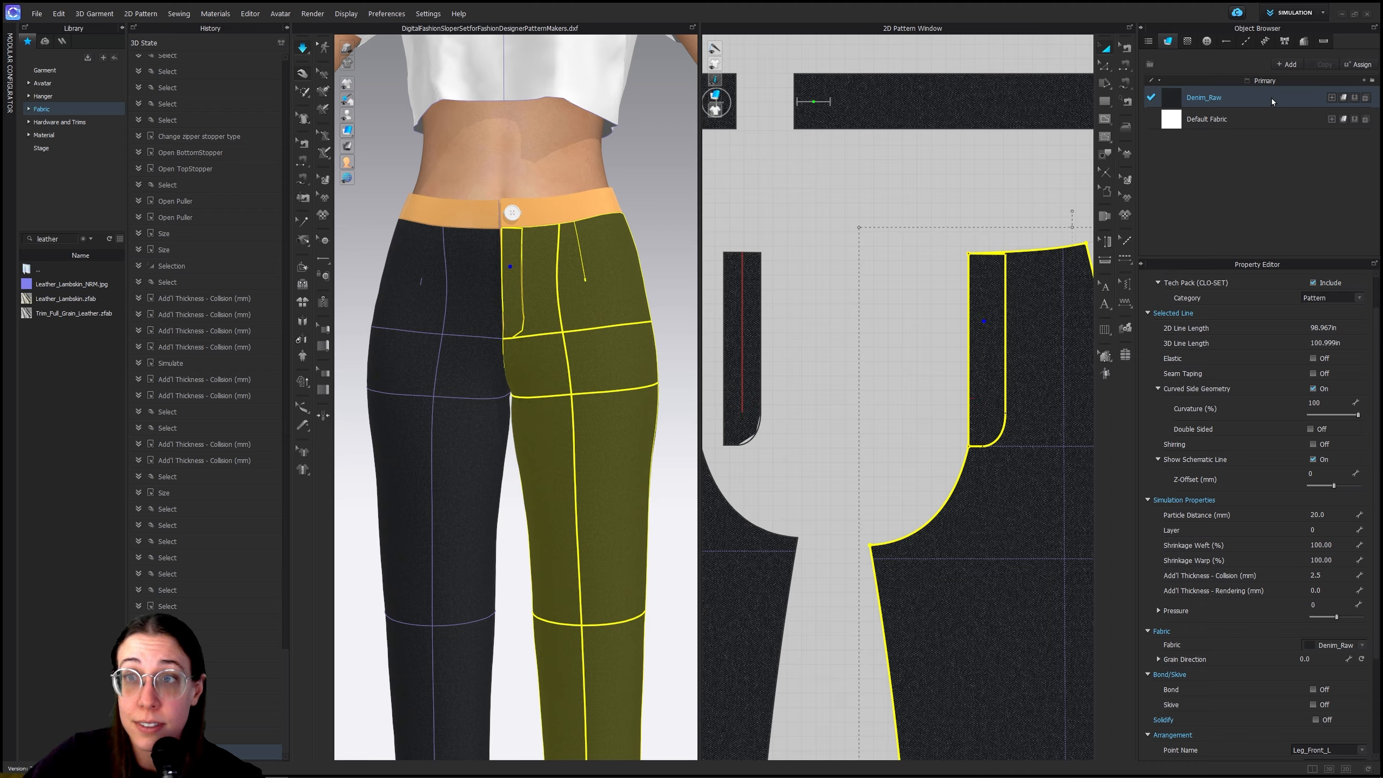
{"action": "left_click", "coordinate": [1339, 552]}
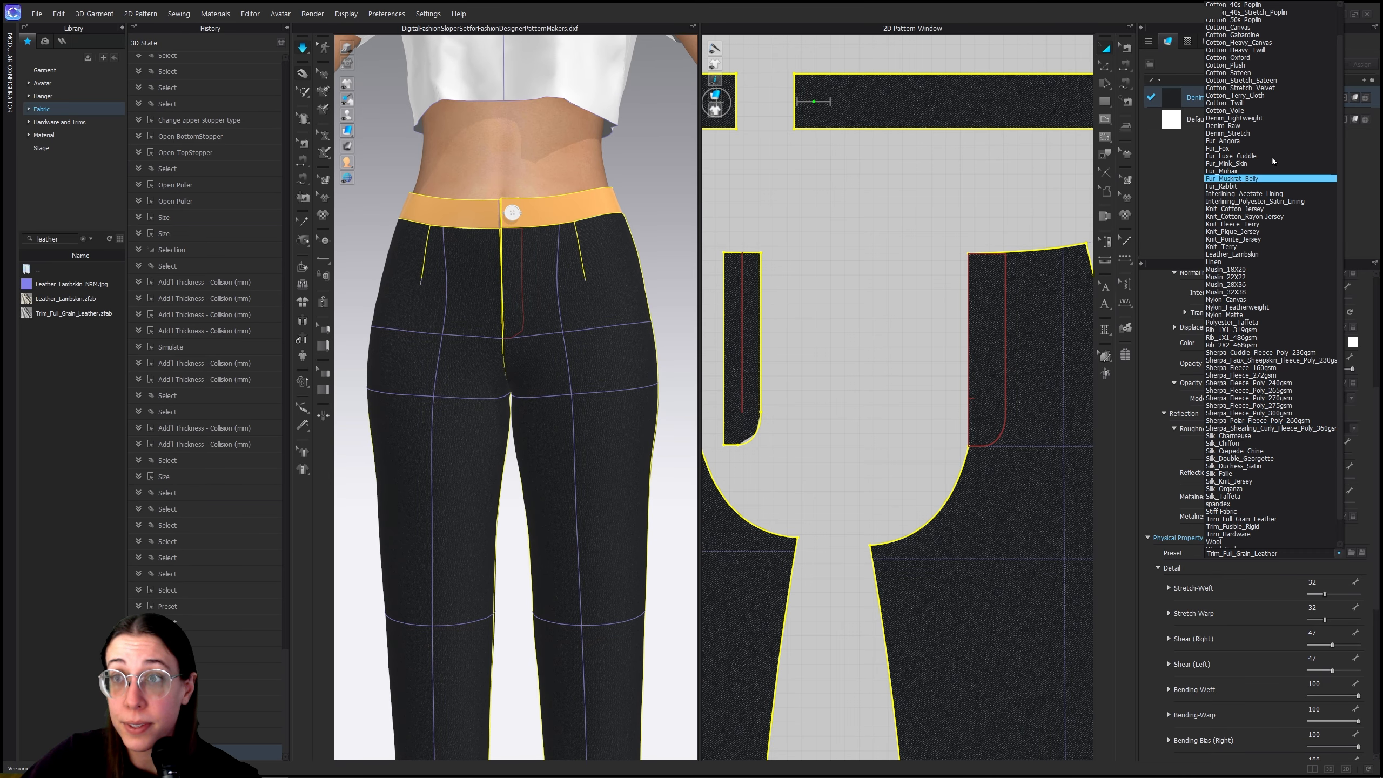
{"action": "left_click", "coordinate": [1246, 101]}
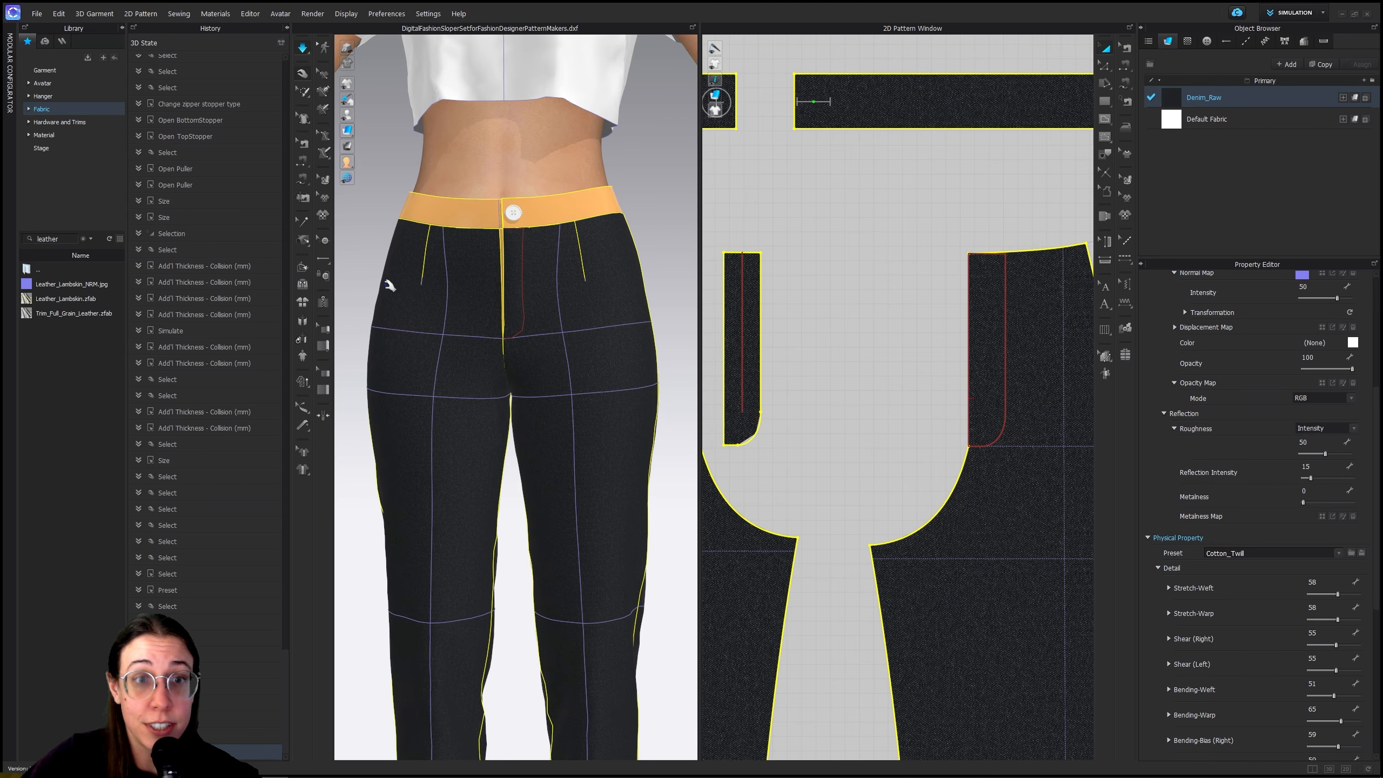
Reselect the Denim_Raw fabric and review its detailed physical property values, from stretch down to friction
{"action": "left_click", "coordinate": [550, 279]}
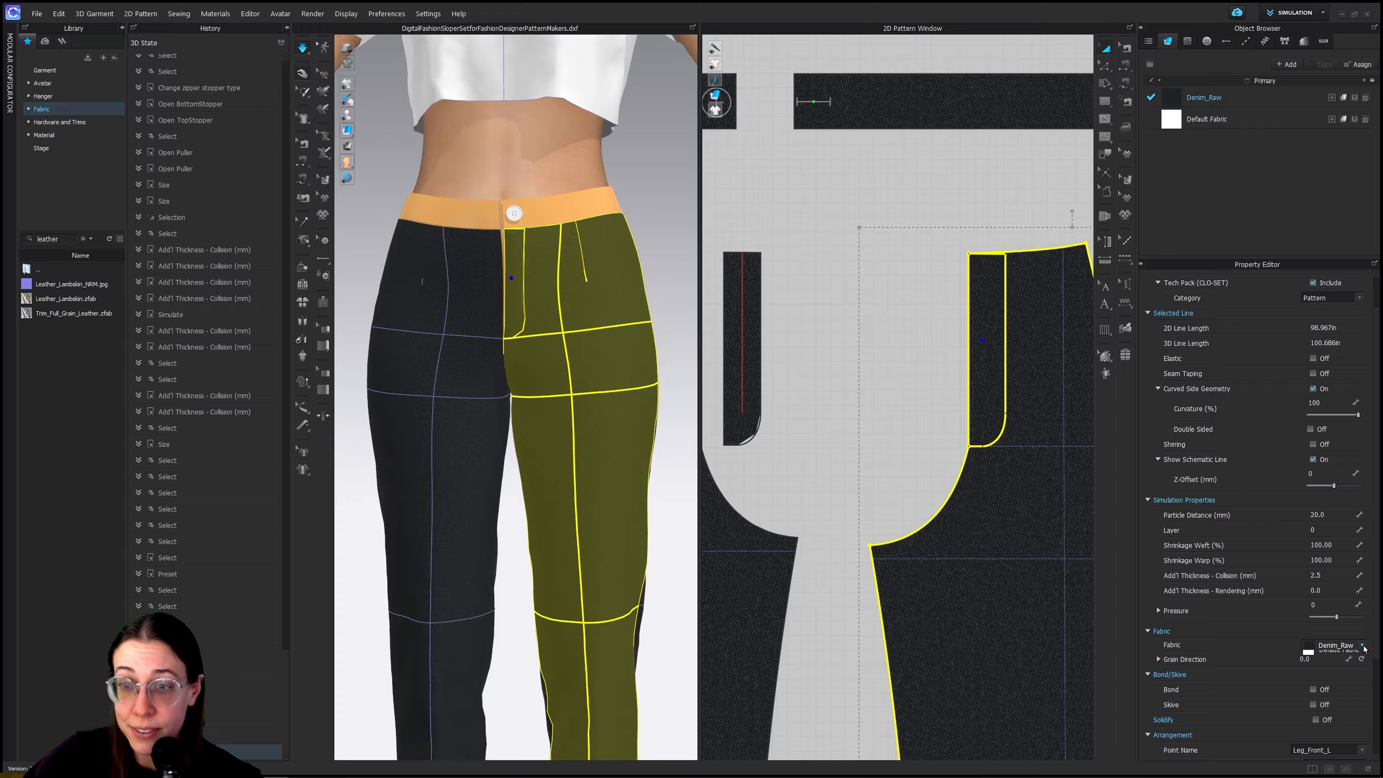
{"action": "left_click", "coordinate": [1363, 751]}
{"action": "left_click", "coordinate": [1364, 751]}
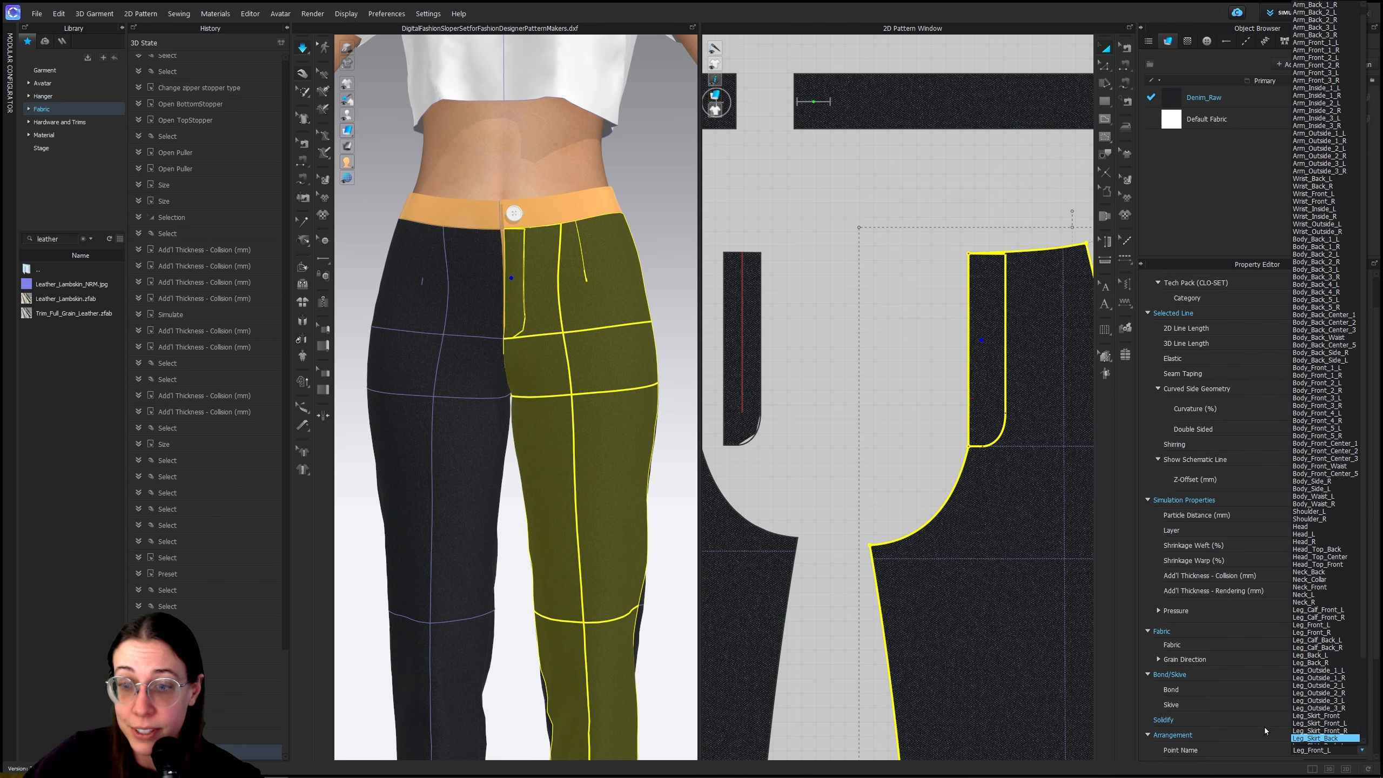
{"action": "left_click", "coordinate": [1252, 95]}
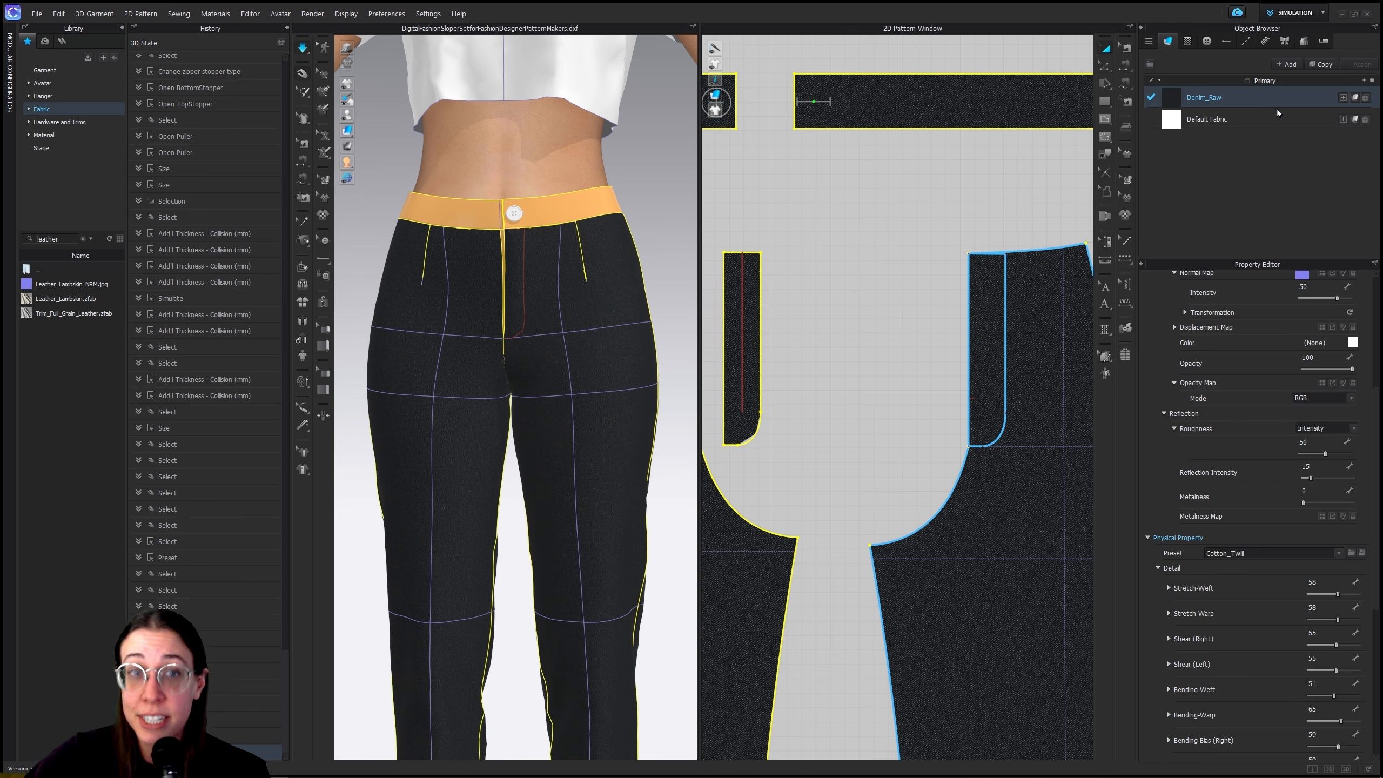
{"action": "scroll", "coordinate": [1260, 620], "scroll_direction": "down", "scroll_amount": 4}
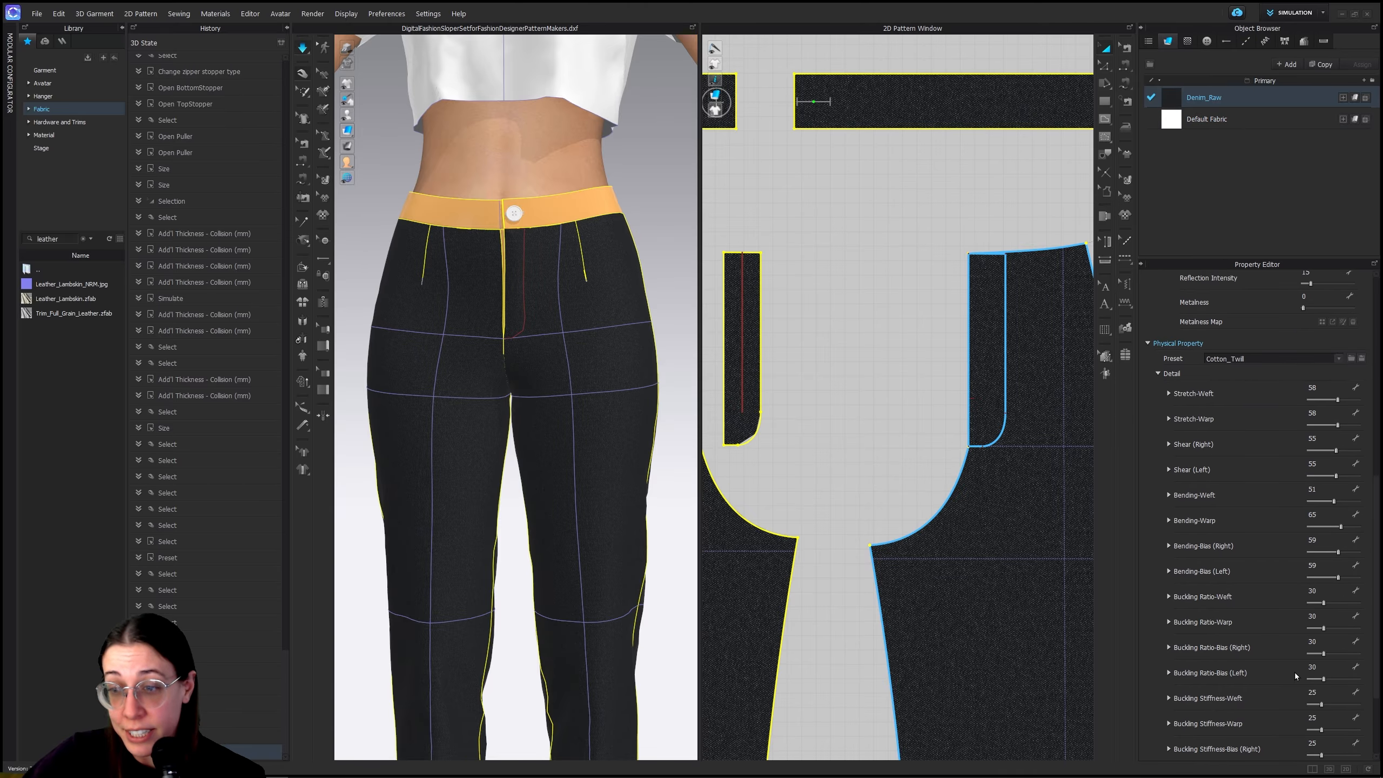
{"action": "scroll", "coordinate": [1295, 672], "scroll_direction": "down", "scroll_amount": 3}
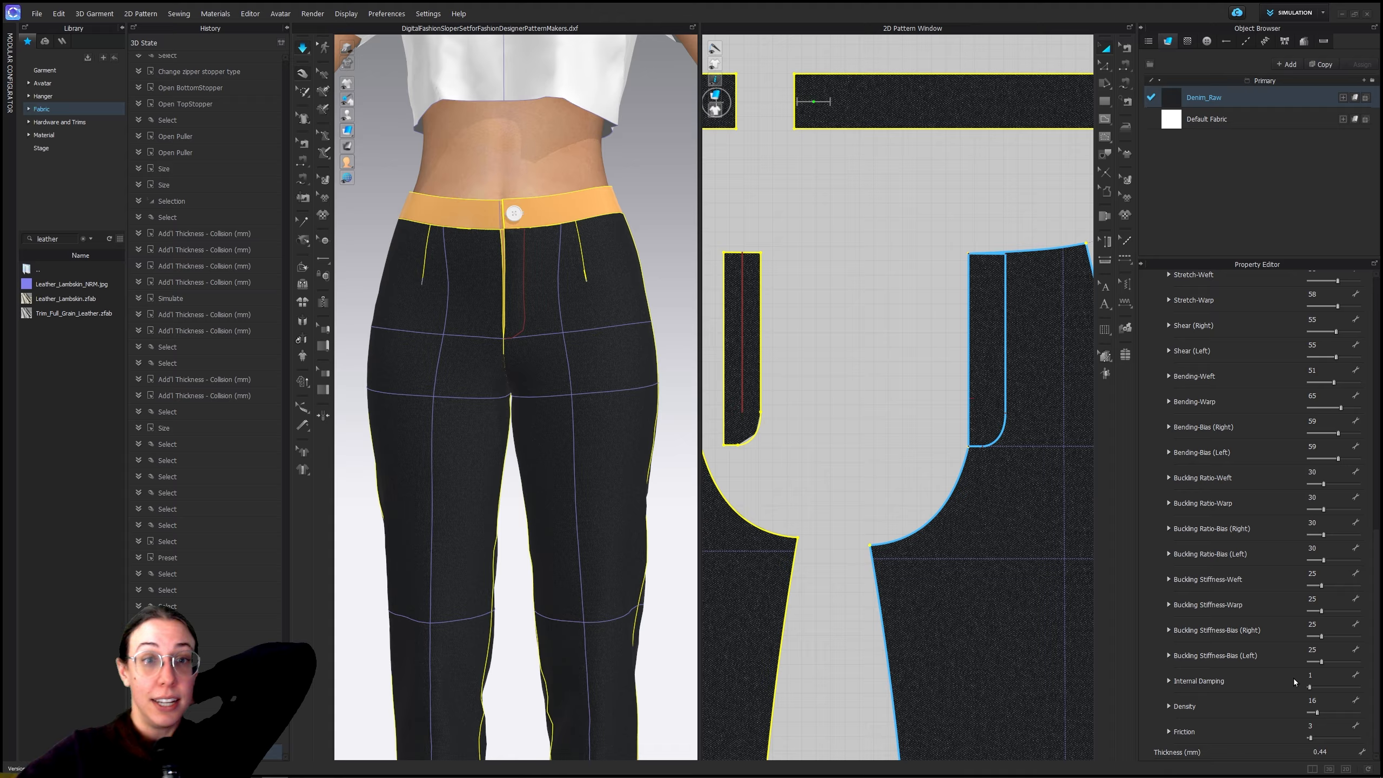
Switch to the Chrome browser to check the Woven Pants and Shirt assignment requirements, and return to CLO
{"action": "mouse_move", "coordinate": [321, 775]}
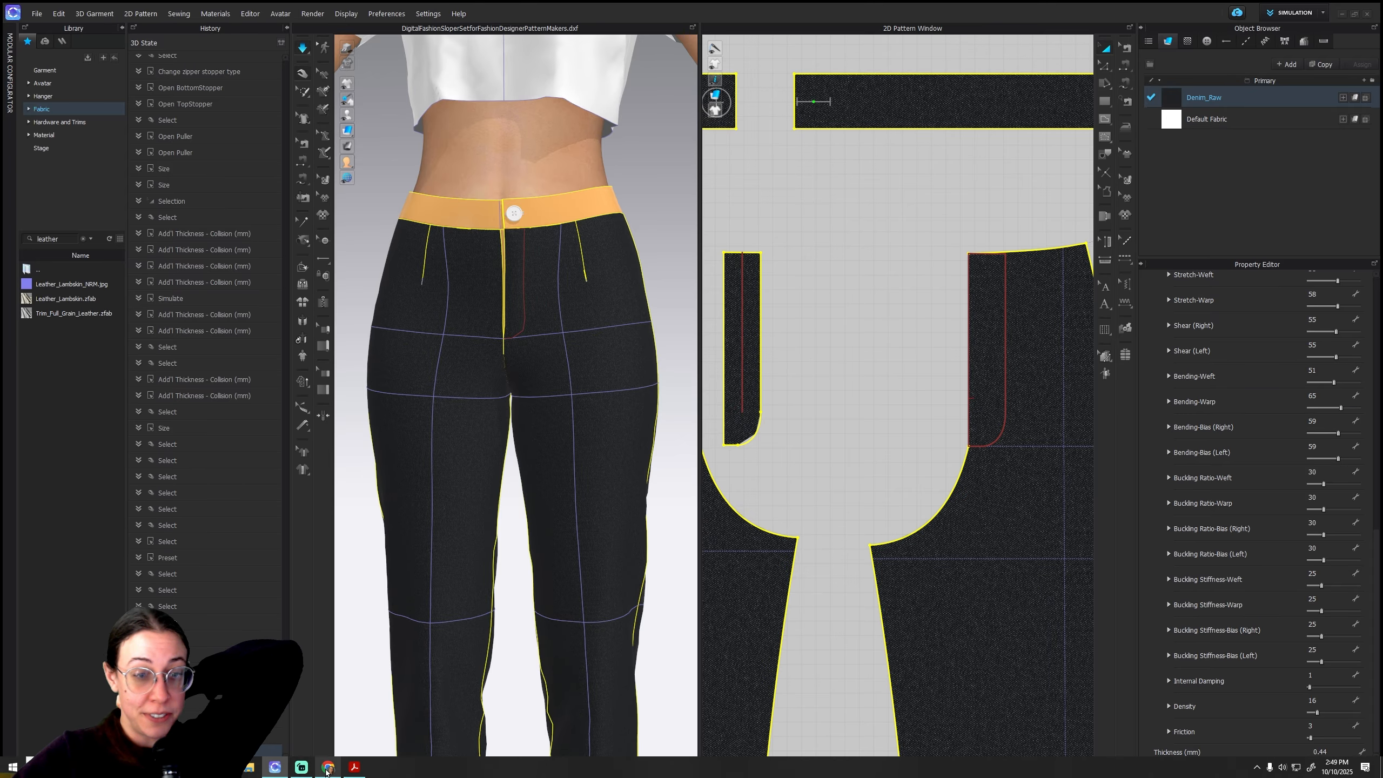
{"action": "left_click", "coordinate": [329, 738]}
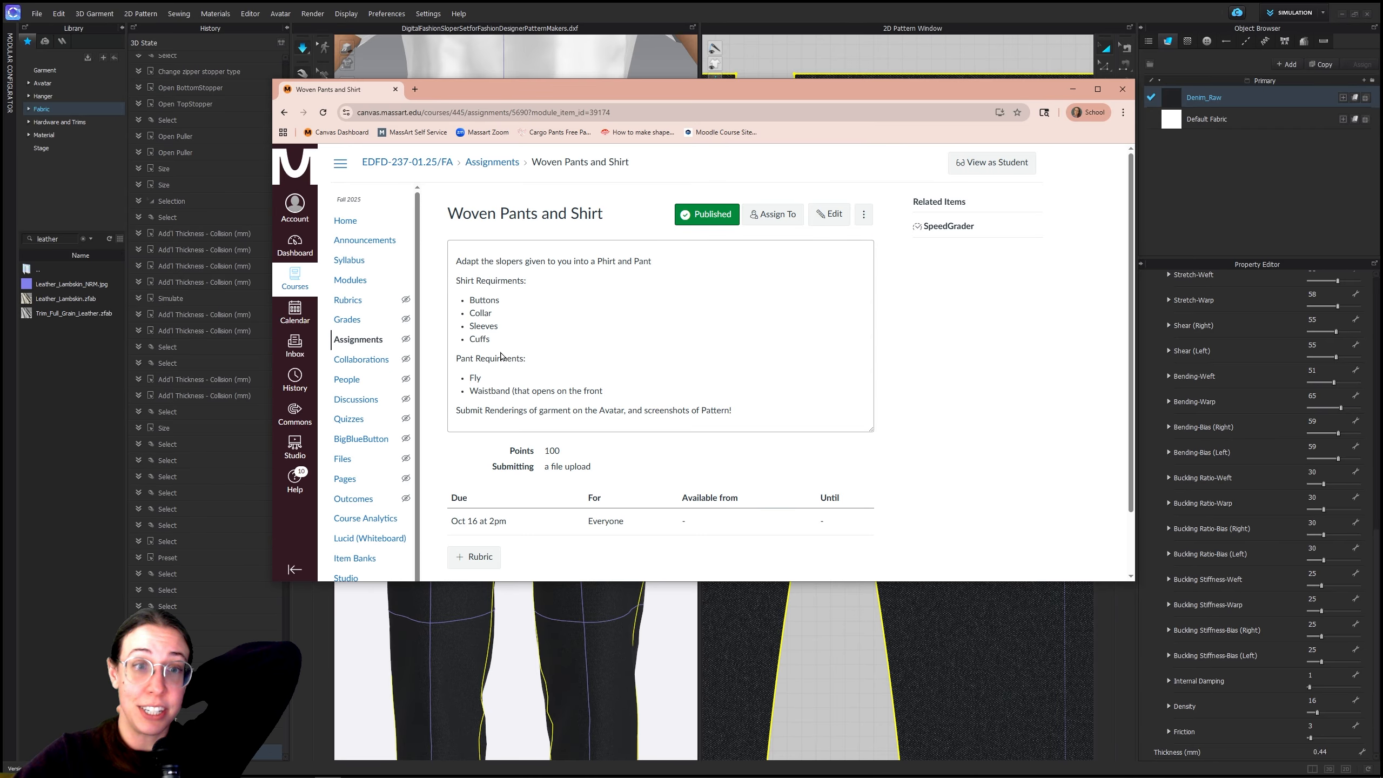
{"action": "left_click", "coordinate": [655, 21]}
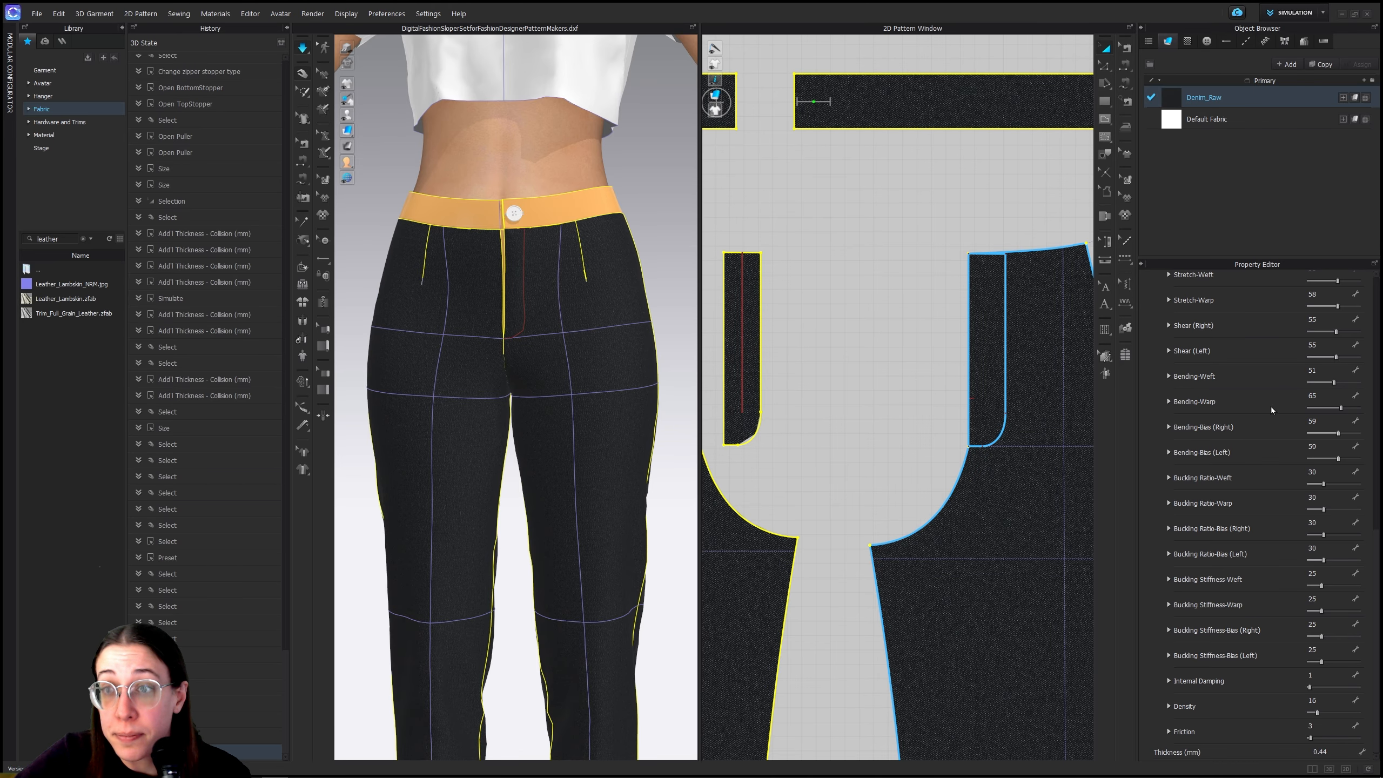
Set the physical property preset of Denim_Raw back to Trim_Full_Grain_Leather
{"action": "scroll", "coordinate": [1274, 406], "scroll_direction": "up", "scroll_amount": 4}
{"action": "left_click", "coordinate": [1340, 372]}
{"action": "scroll", "coordinate": [1290, 681], "scroll_direction": "down", "scroll_amount": 5}
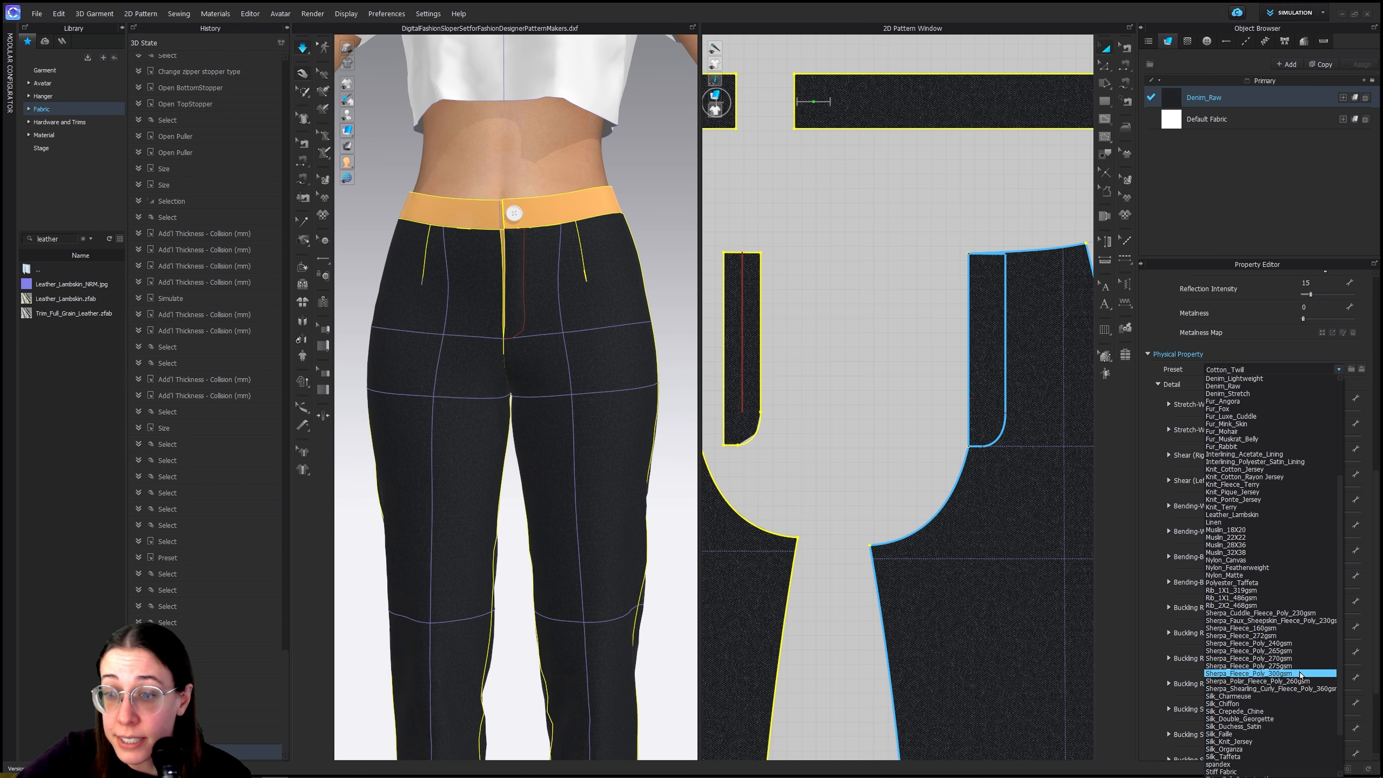
{"action": "left_click", "coordinate": [1285, 726]}
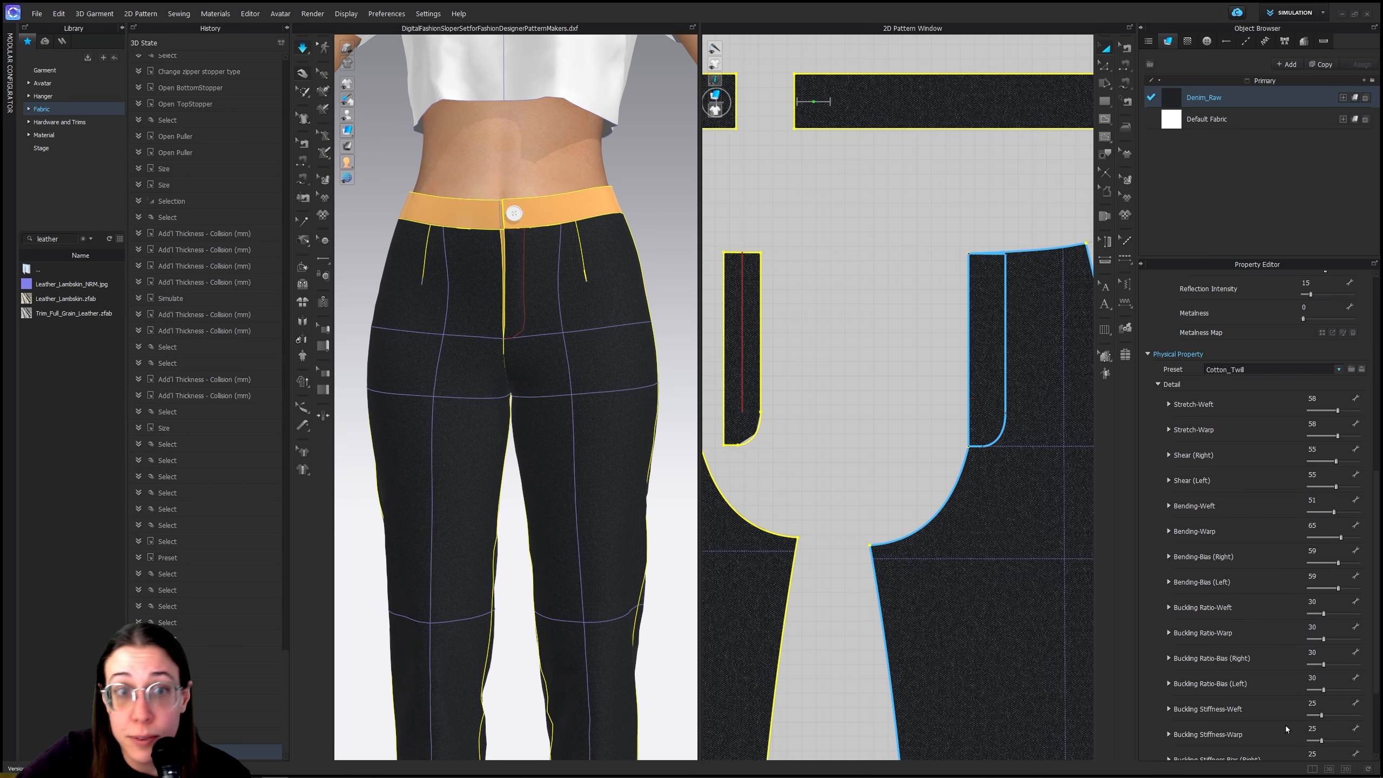
{"action": "scroll", "coordinate": [580, 463], "scroll_direction": "down", "scroll_amount": 8}
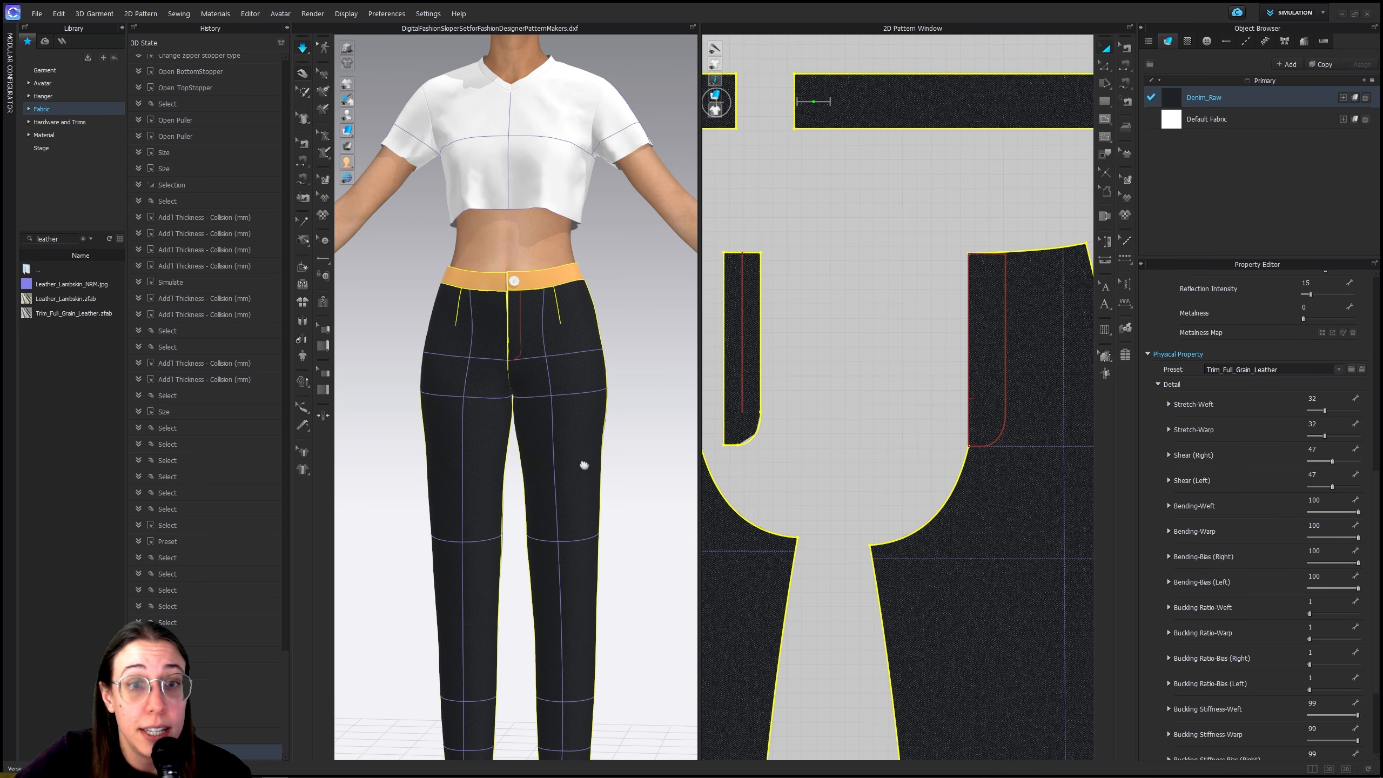
Frame the whole avatar and outfit at a three-quarter angle and open the Render window
{"action": "mouse_move", "coordinate": [568, 579]}
{"action": "right_mouse_down"}
{"action": "mouse_move", "coordinate": [547, 567]}
{"action": "mouse_move", "coordinate": [550, 578]}
{"action": "mouse_move", "coordinate": [577, 553]}
{"action": "mouse_move", "coordinate": [552, 582]}
{"action": "right_mouse_up"}
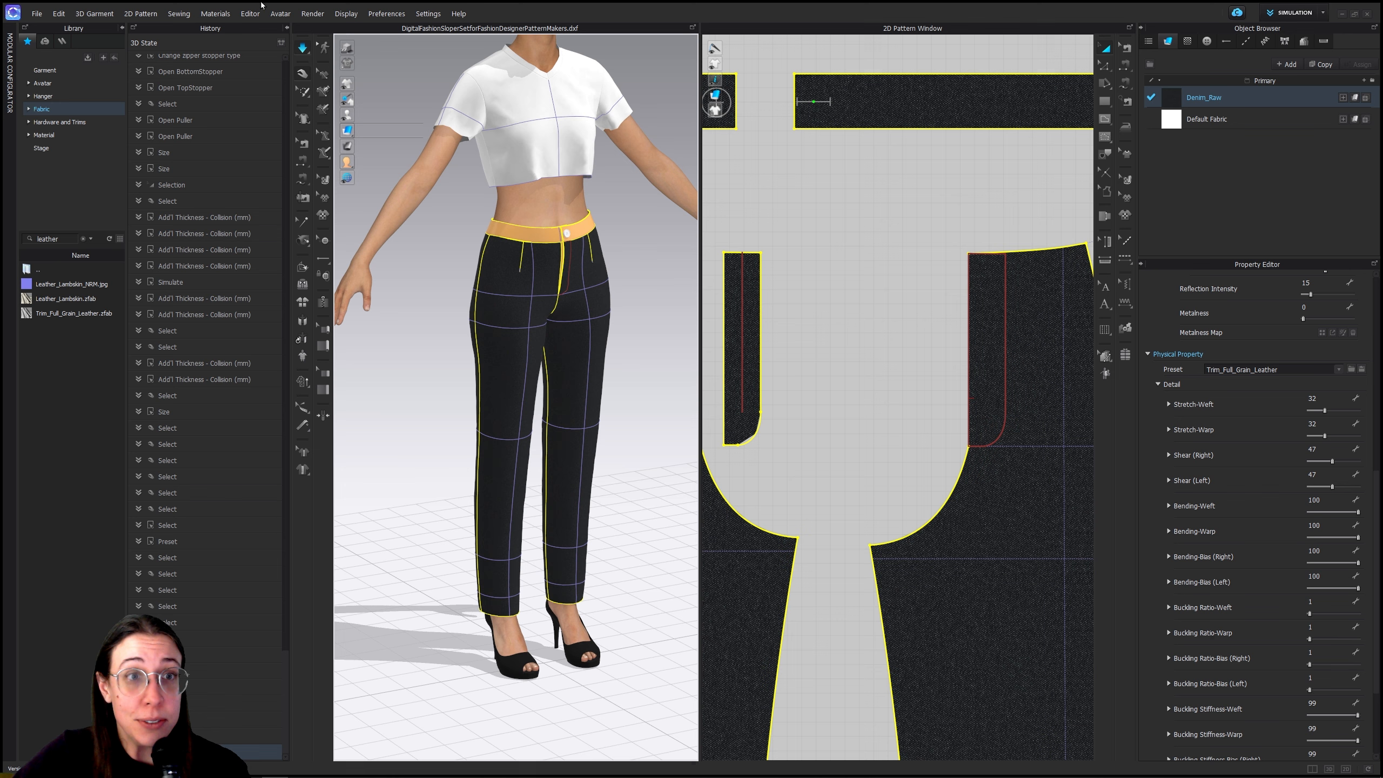
{"action": "scroll", "coordinate": [556, 463], "scroll_direction": "down", "scroll_amount": 4}
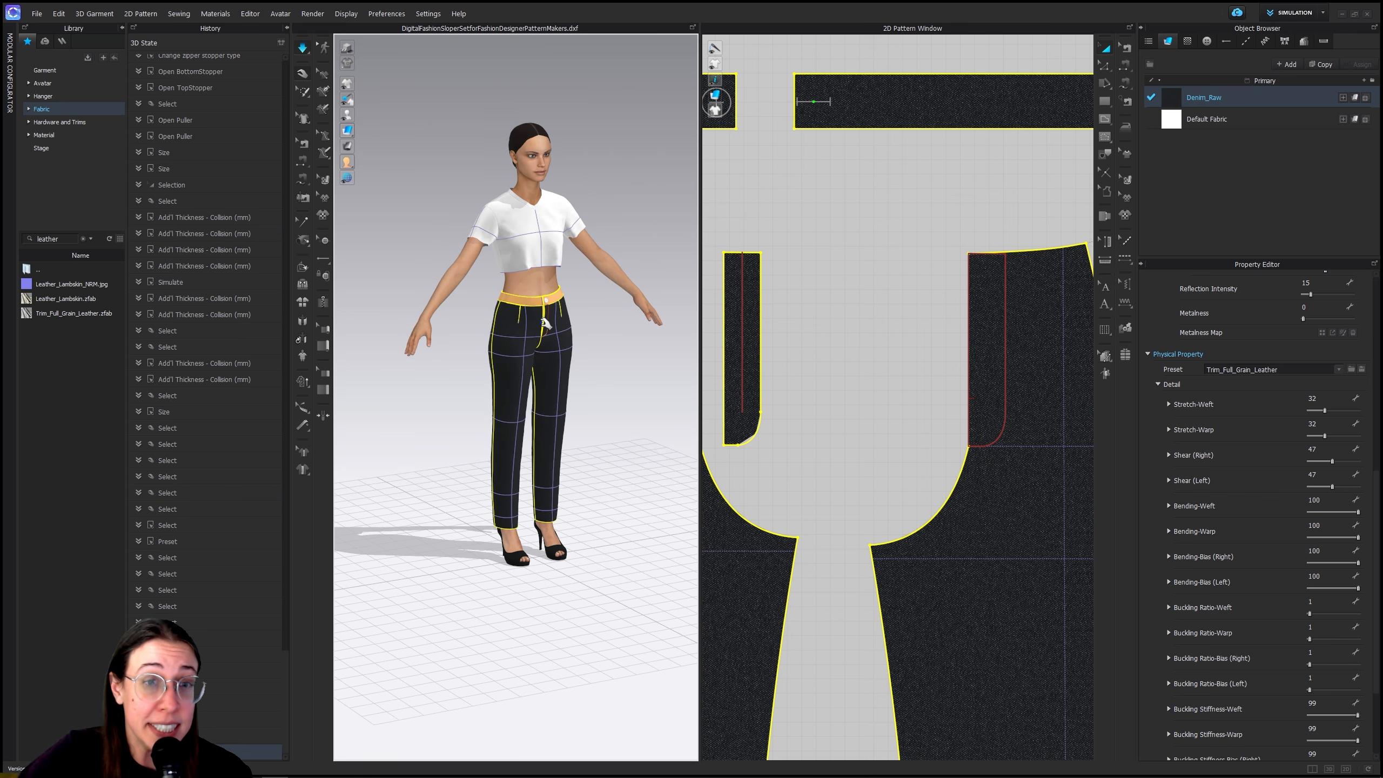
{"action": "scroll", "coordinate": [871, 409], "scroll_direction": "down", "scroll_amount": 5}
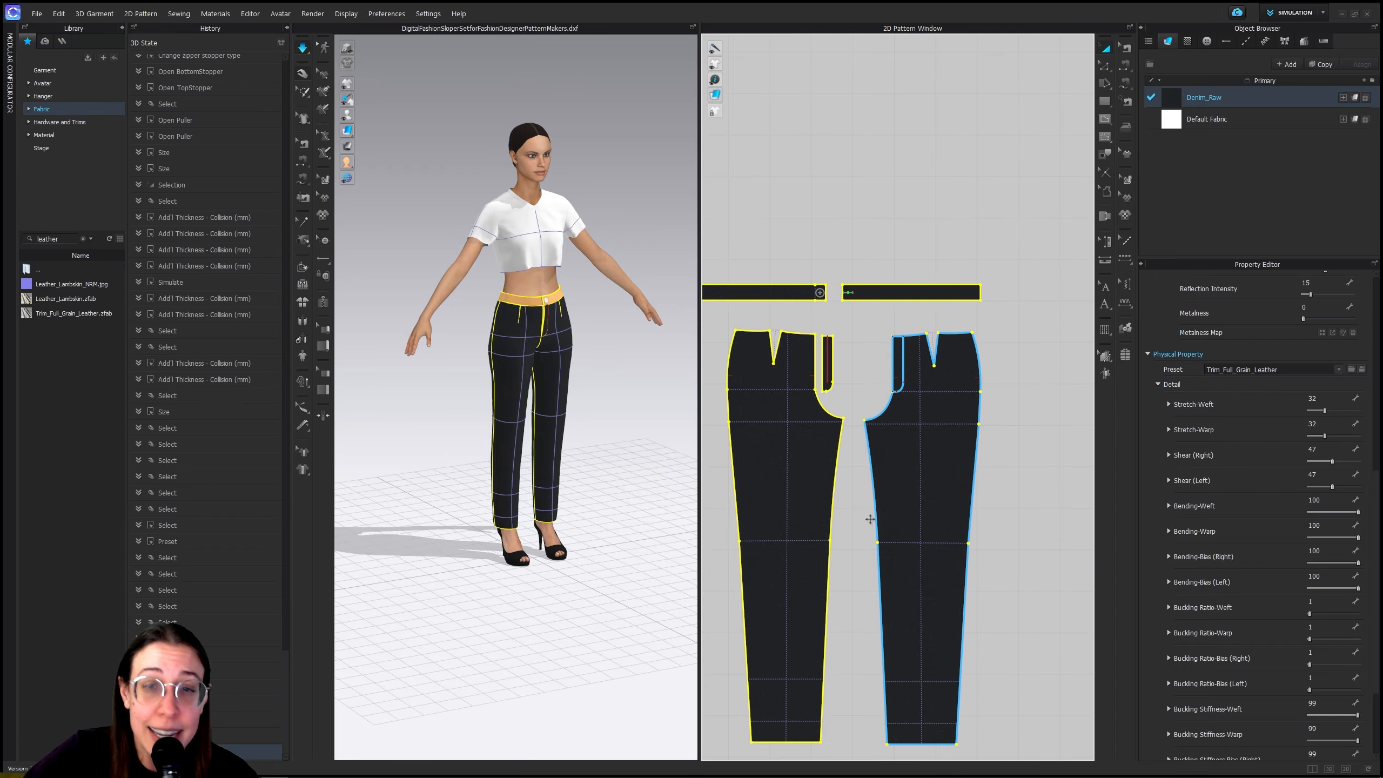
{"action": "scroll", "coordinate": [933, 495], "scroll_direction": "down", "scroll_amount": 4}
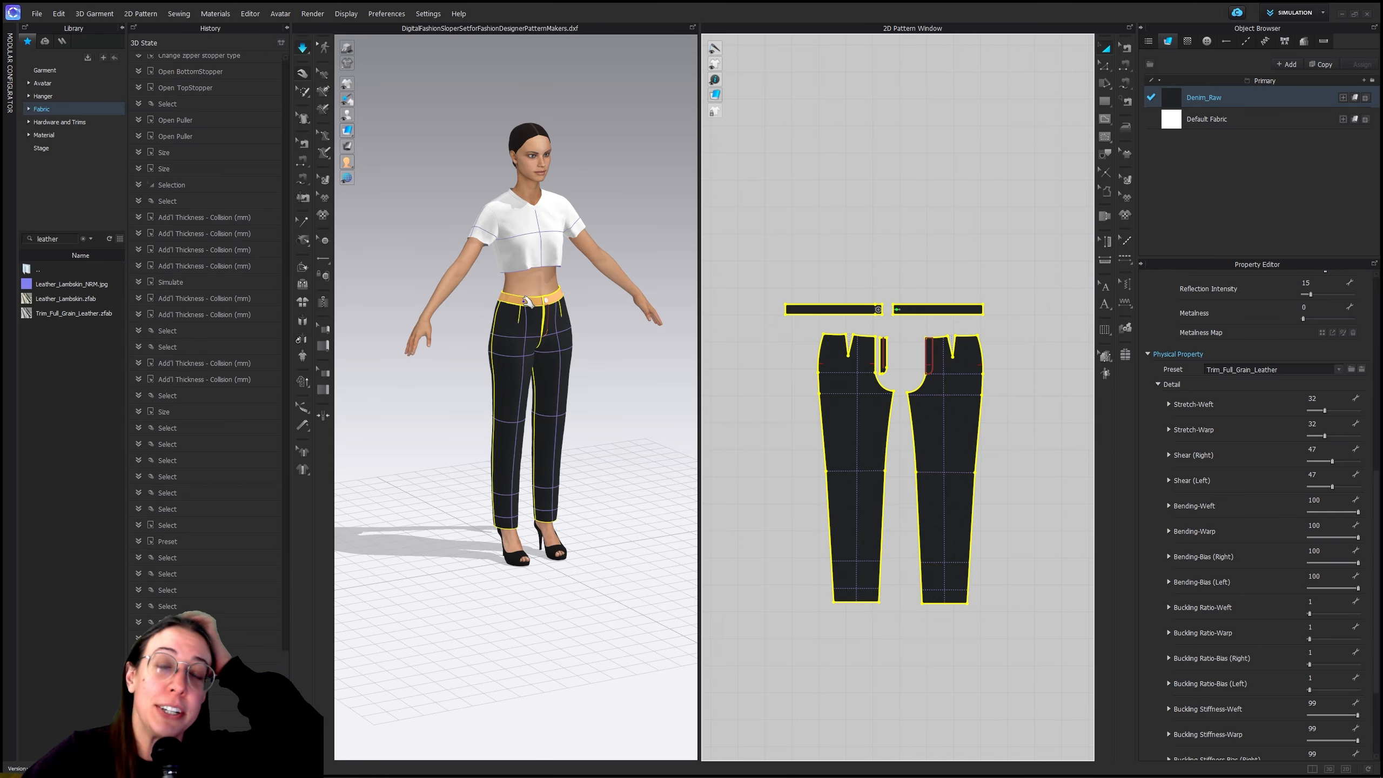
{"action": "scroll", "coordinate": [538, 308], "scroll_direction": "up", "scroll_amount": 2}
{"action": "left_click", "coordinate": [313, 14]}
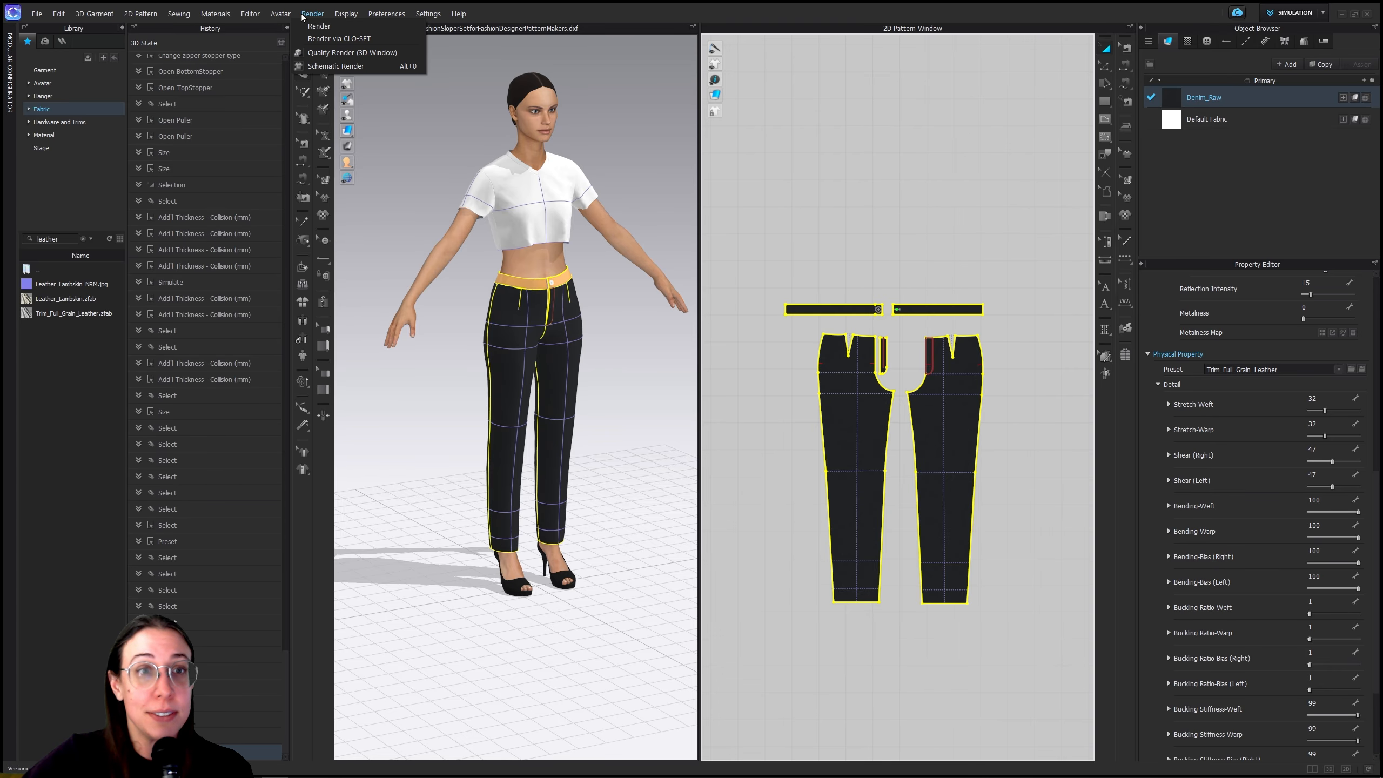
{"action": "left_click", "coordinate": [320, 26]}
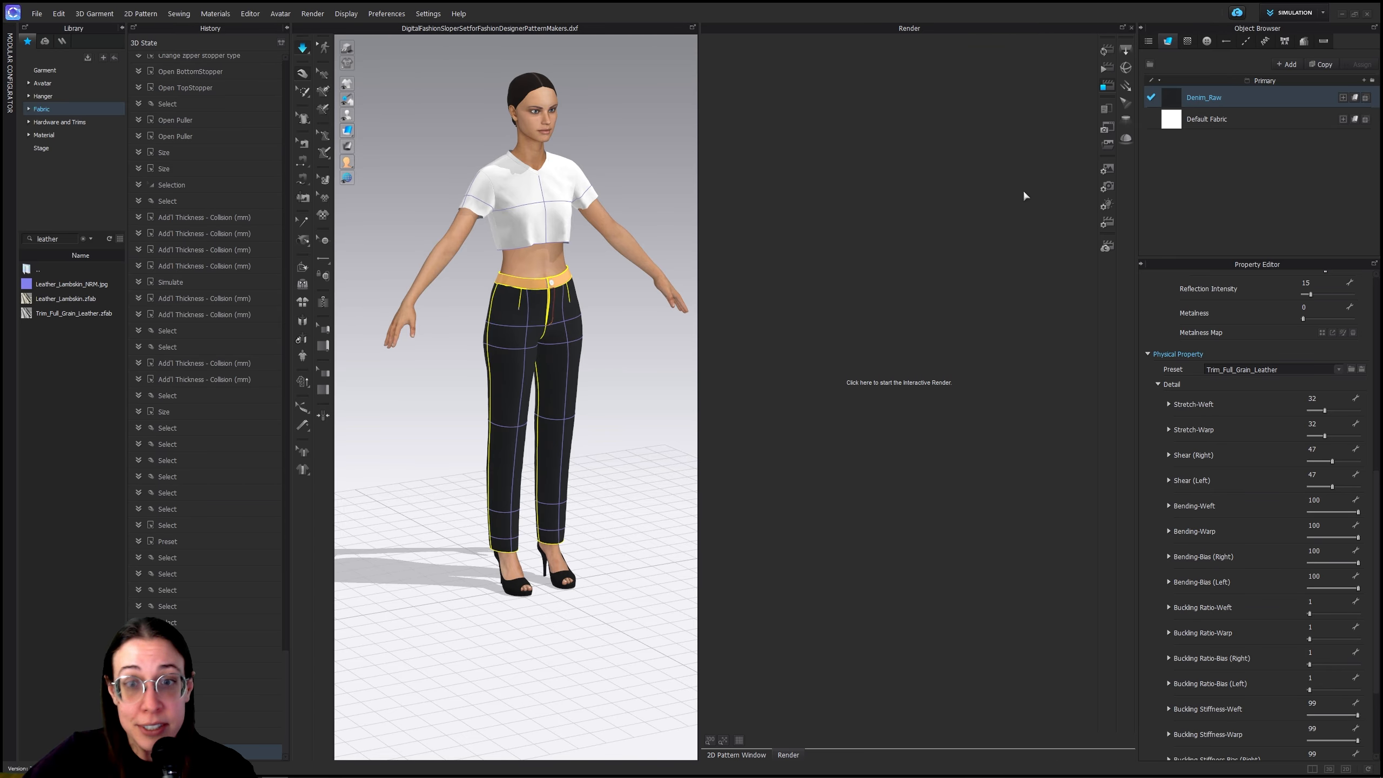
Turn off the simulation and start the interactive render of the outfit
{"action": "left_click", "coordinate": [1106, 51]}
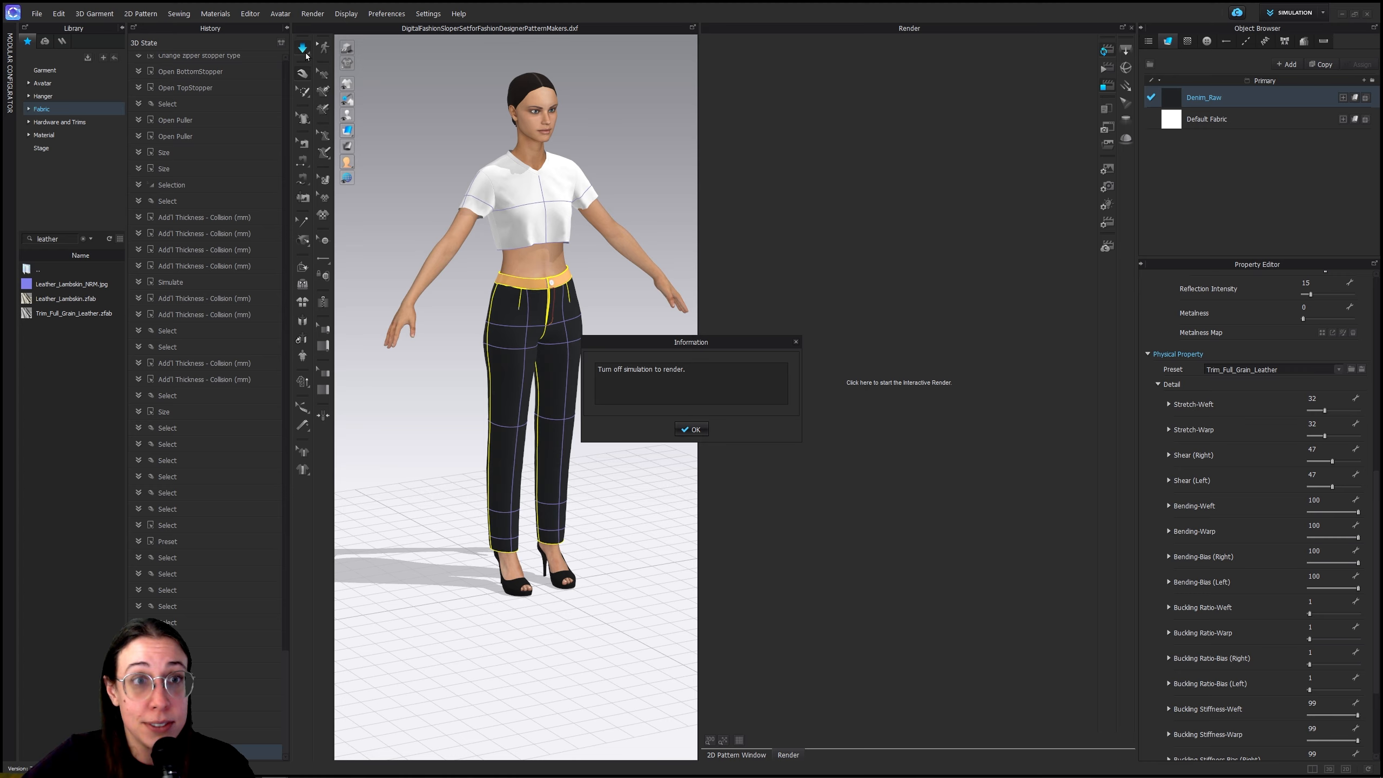
{"action": "left_click", "coordinate": [692, 430]}
{"action": "key", "text": "space"}
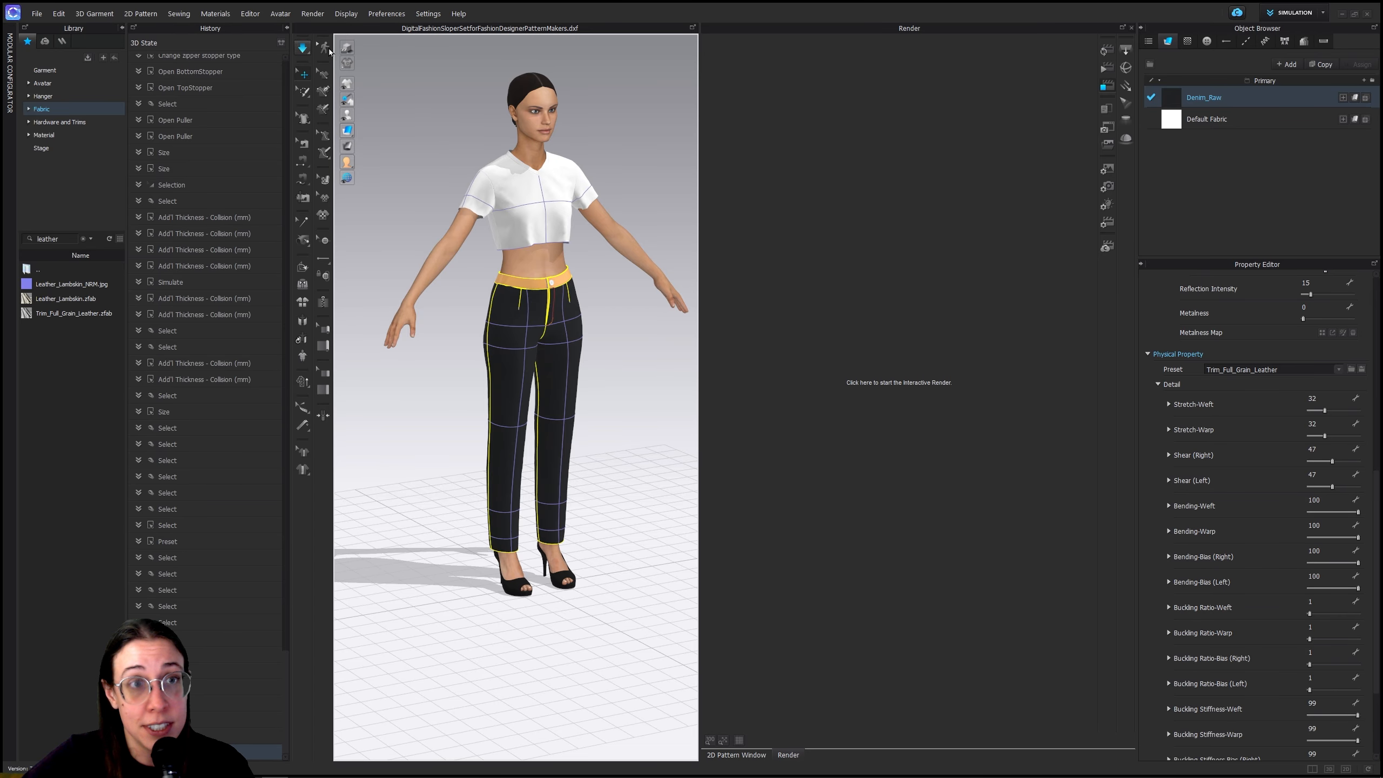
{"action": "left_click", "coordinate": [1111, 53]}
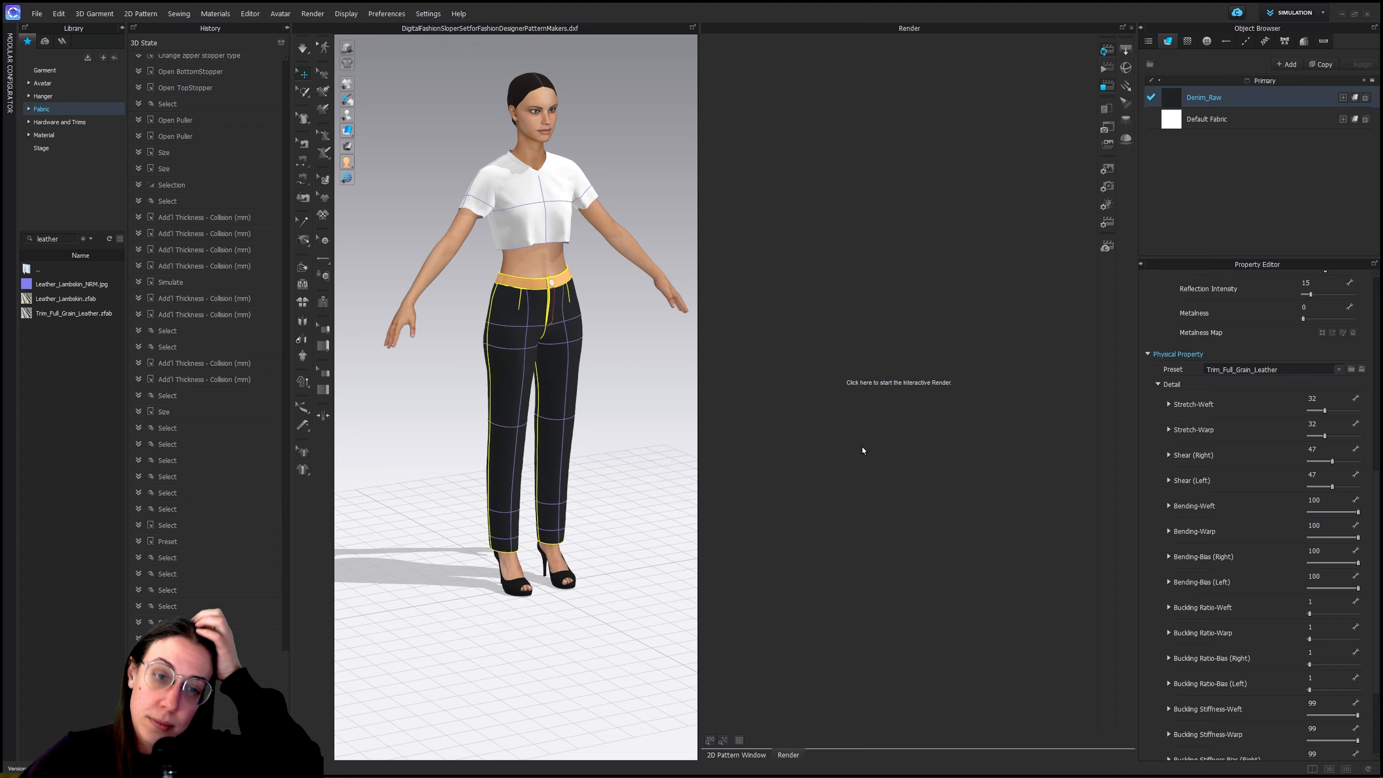
{"action": "left_click", "coordinate": [828, 435]}
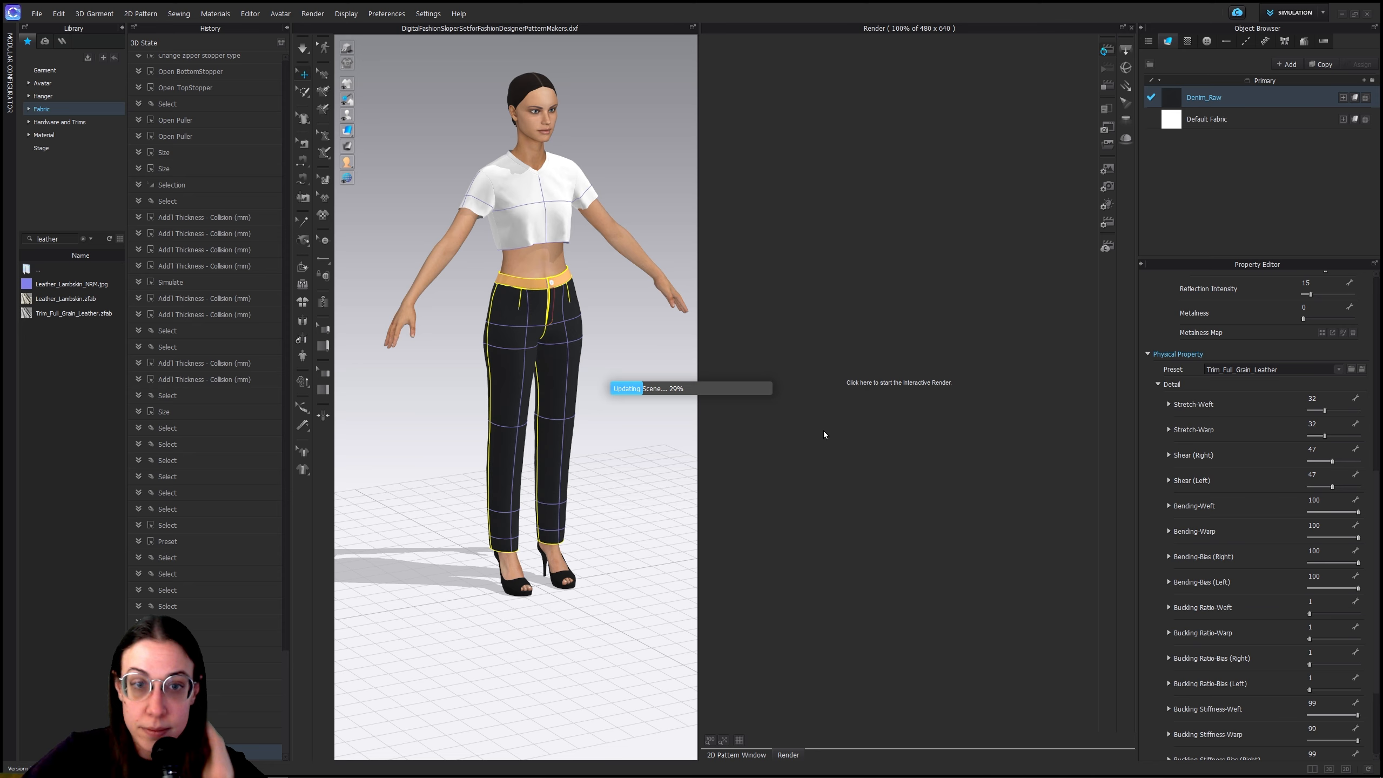
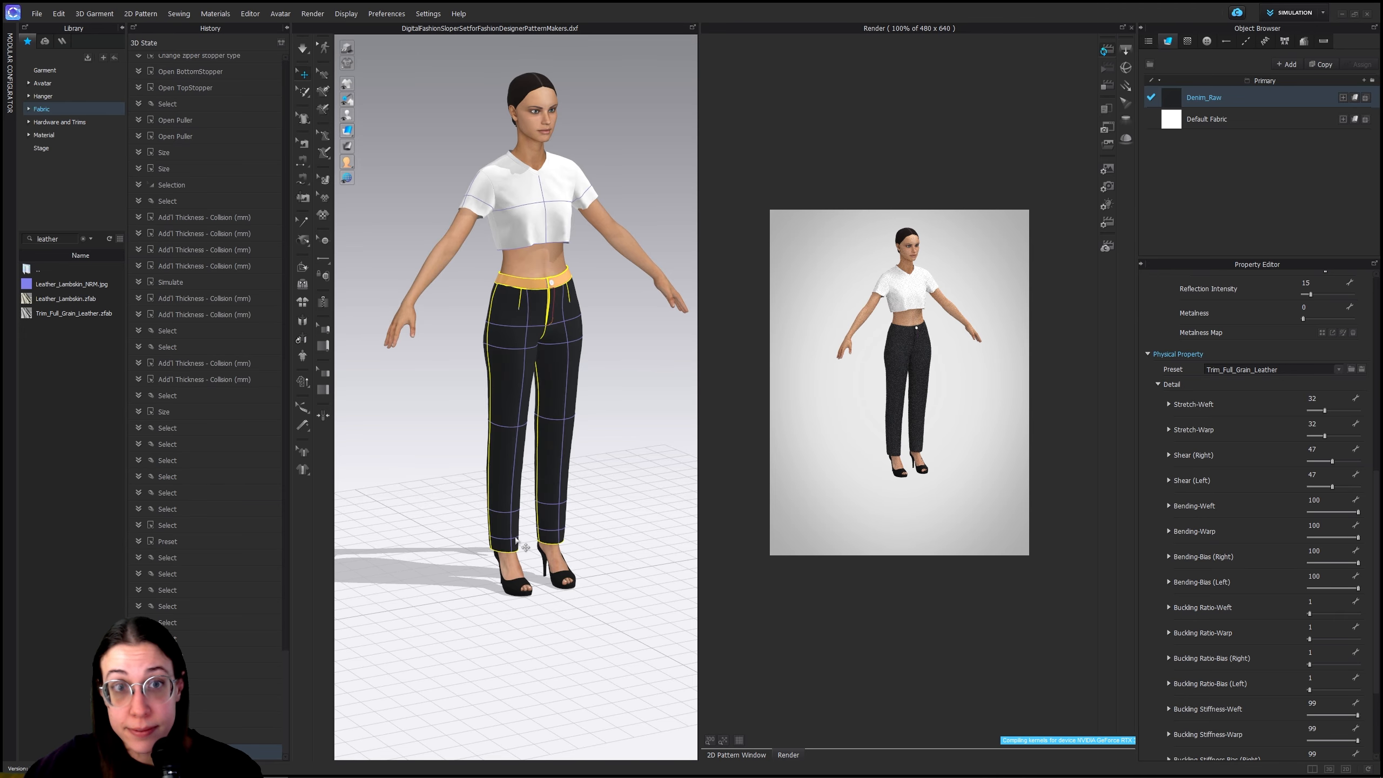
Frame the fly and waistband closely in the live render and select the waistband button in 3D
{"action": "scroll", "coordinate": [567, 350], "scroll_direction": "up", "scroll_amount": 5}
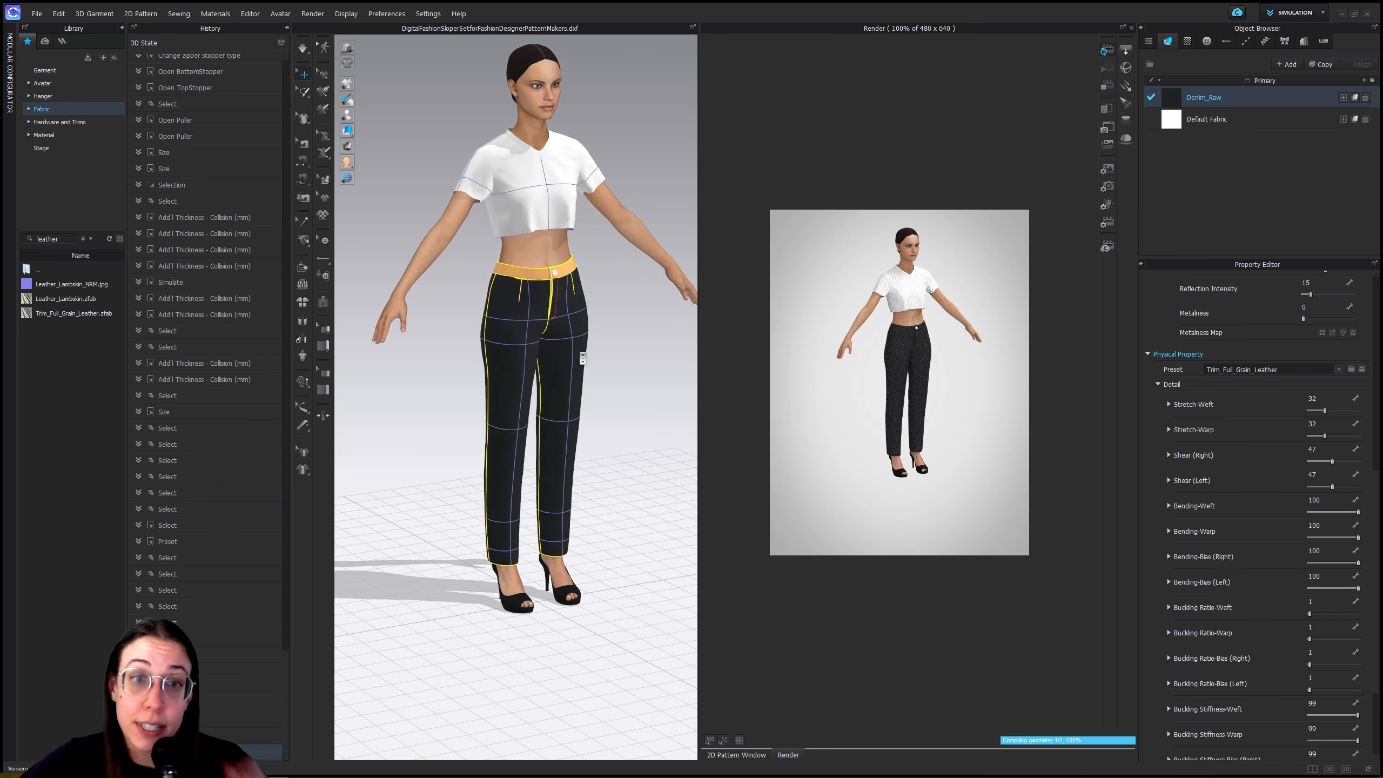
{"action": "scroll", "coordinate": [567, 350], "scroll_direction": "up", "scroll_amount": 6}
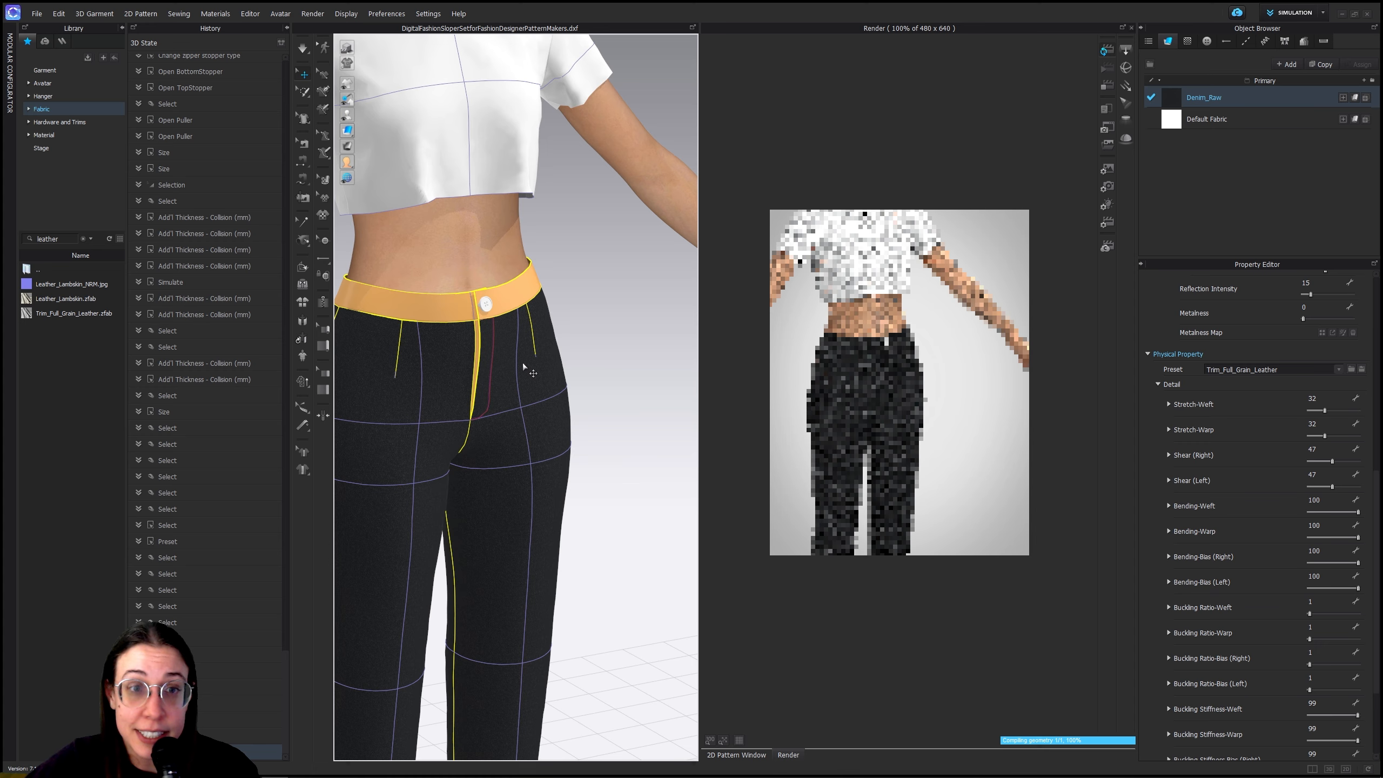
{"action": "scroll", "coordinate": [529, 347], "scroll_direction": "up", "scroll_amount": 6}
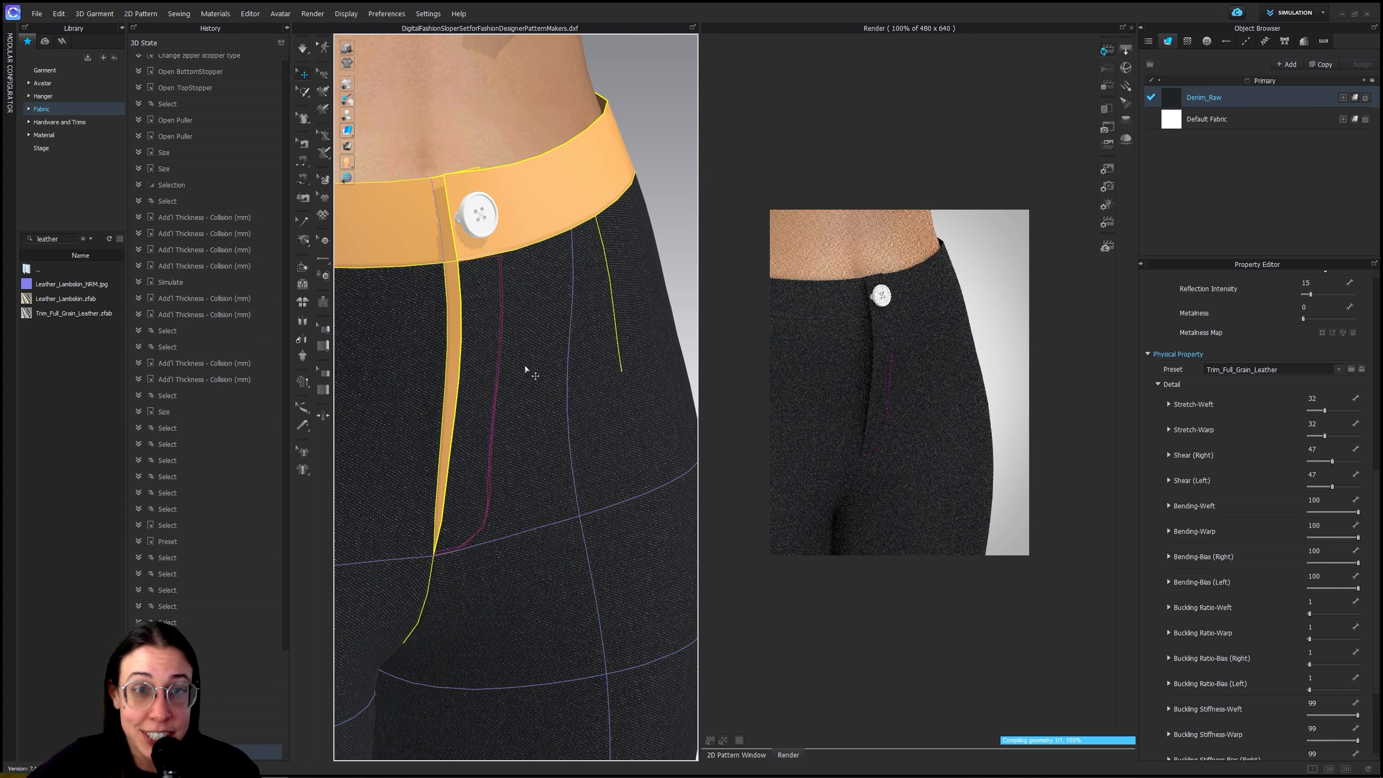
{"action": "left_click", "coordinate": [568, 218]}
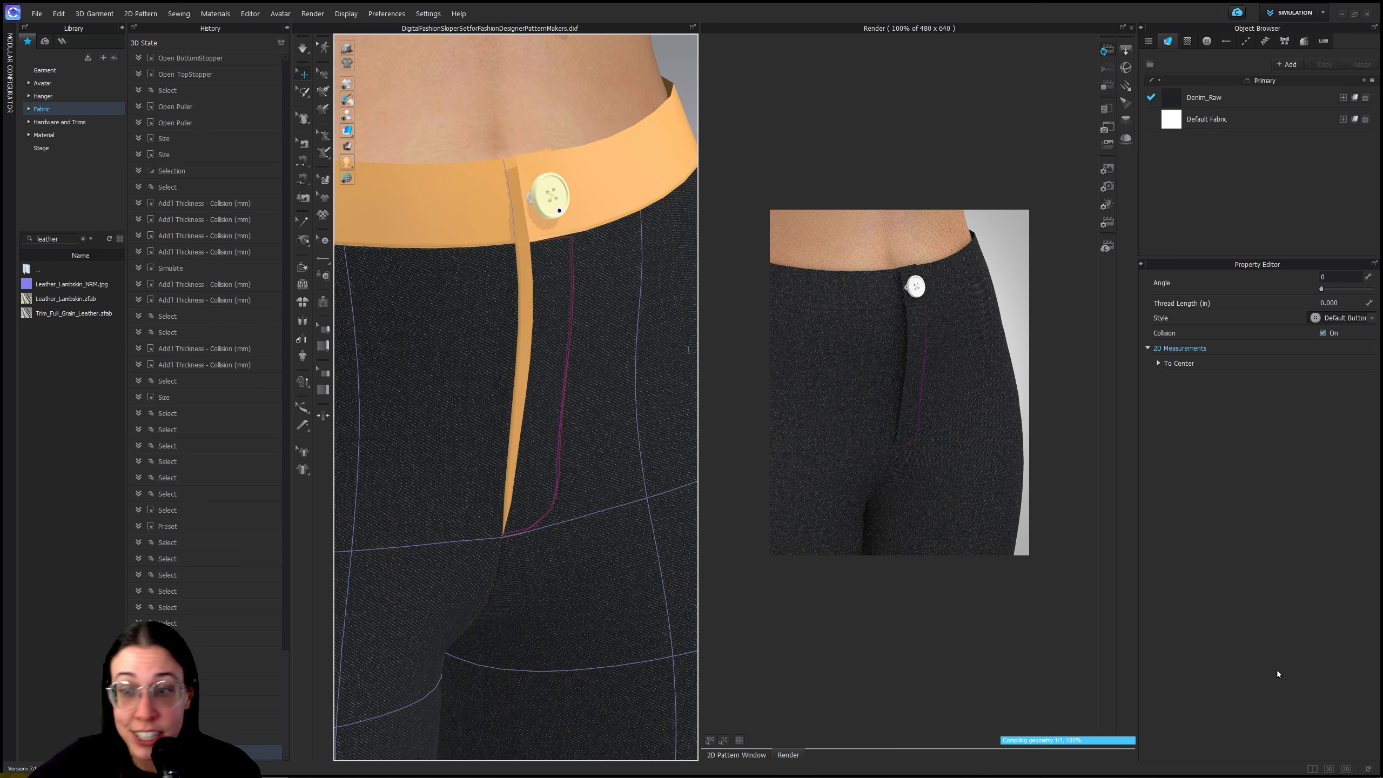
{"action": "left_click", "coordinate": [1159, 363]}
{"action": "left_click", "coordinate": [1158, 364]}
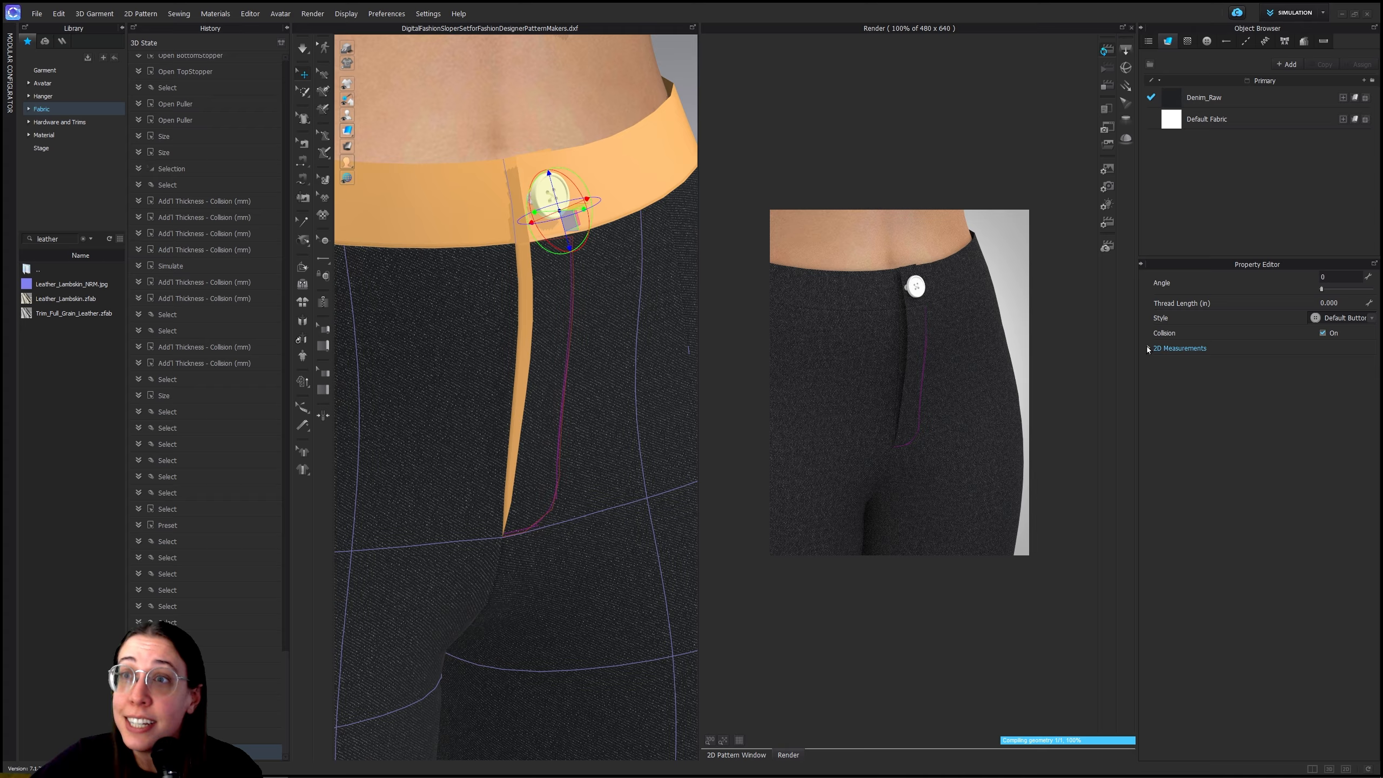
Change the shape of the Default Button style to the round design without thread holes
{"action": "left_click", "coordinate": [1206, 41]}
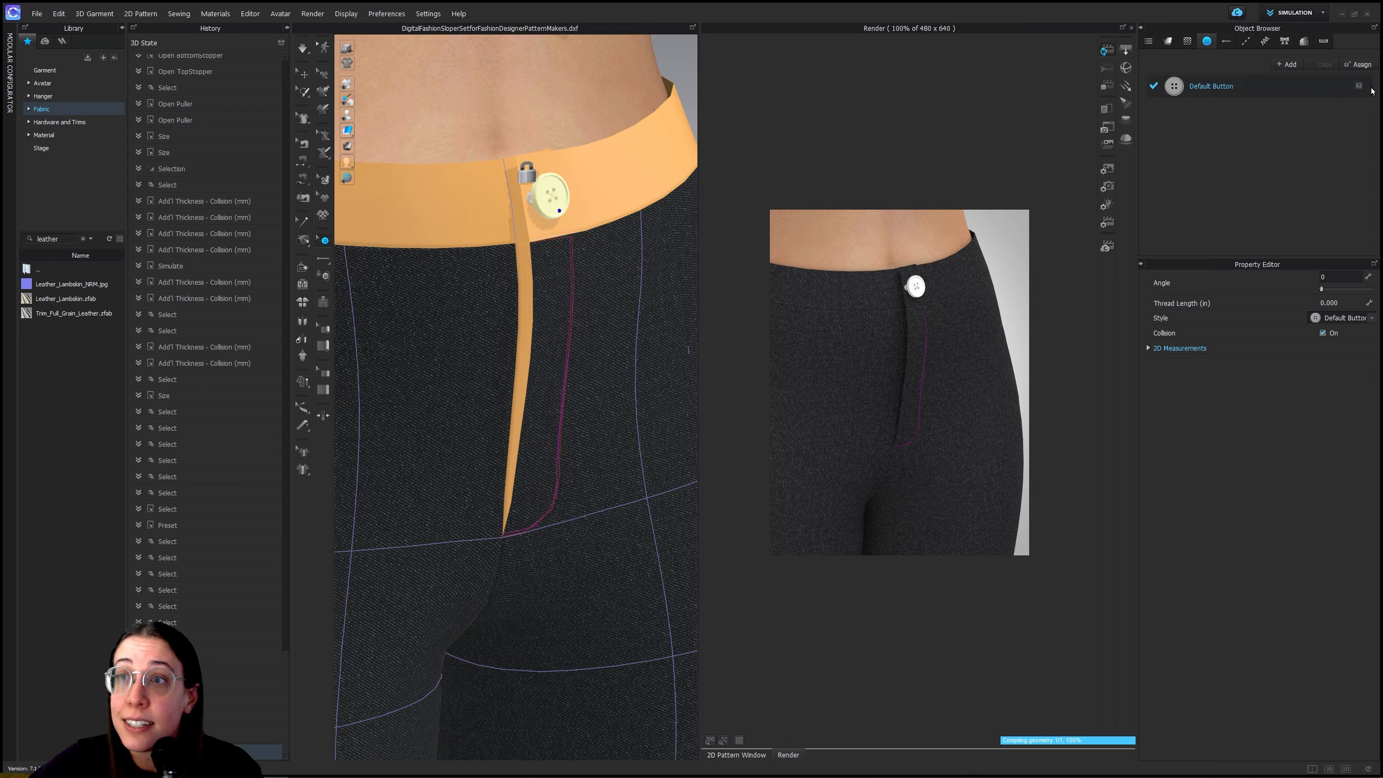
{"action": "left_click", "coordinate": [1307, 86]}
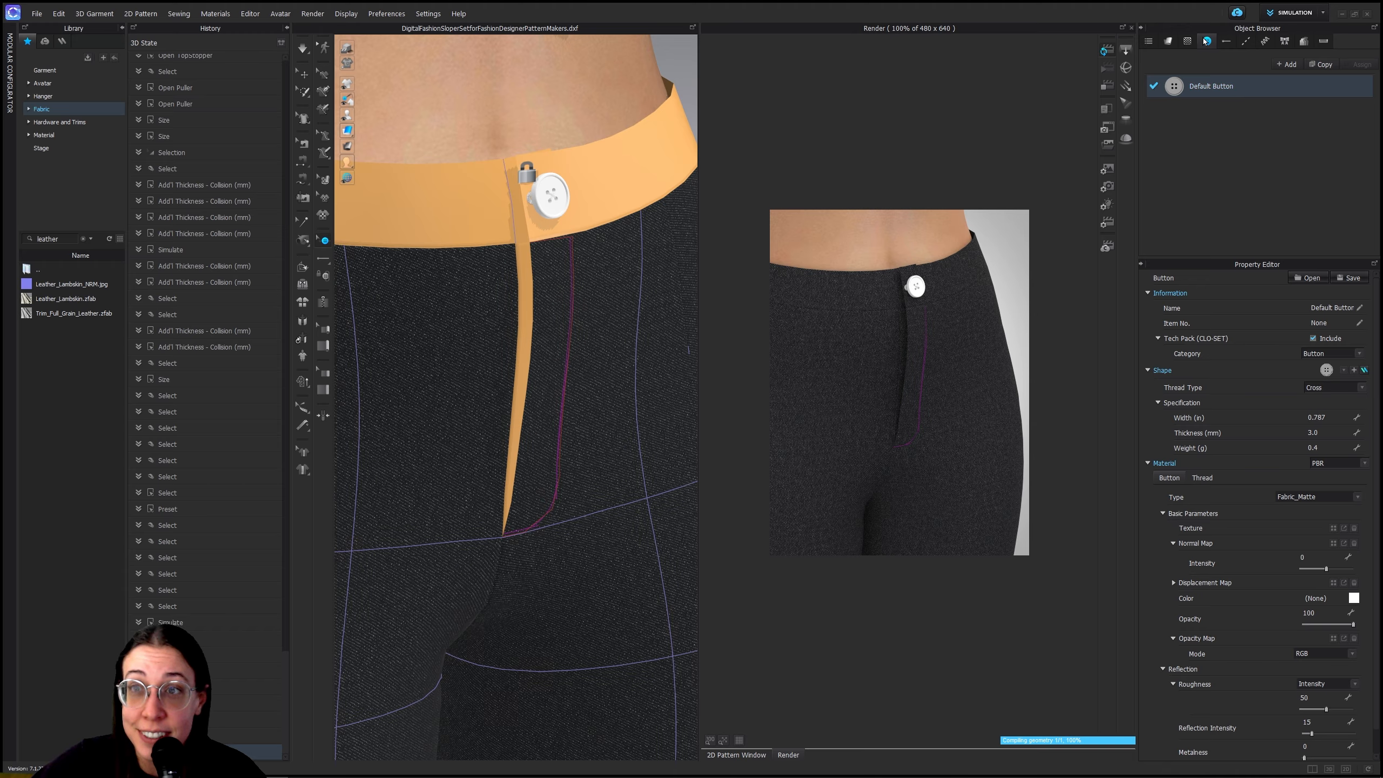
{"action": "left_click", "coordinate": [1343, 371]}
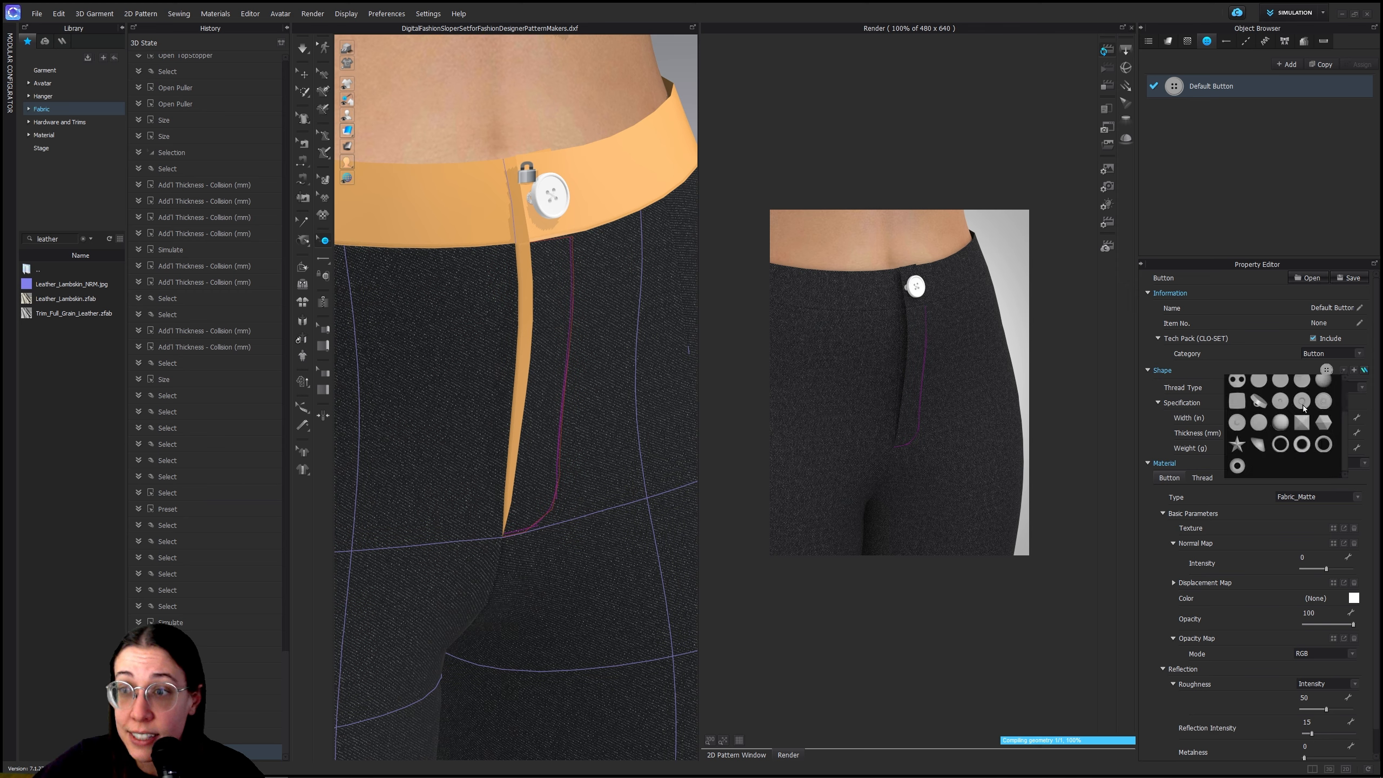
{"action": "left_click", "coordinate": [1324, 401]}
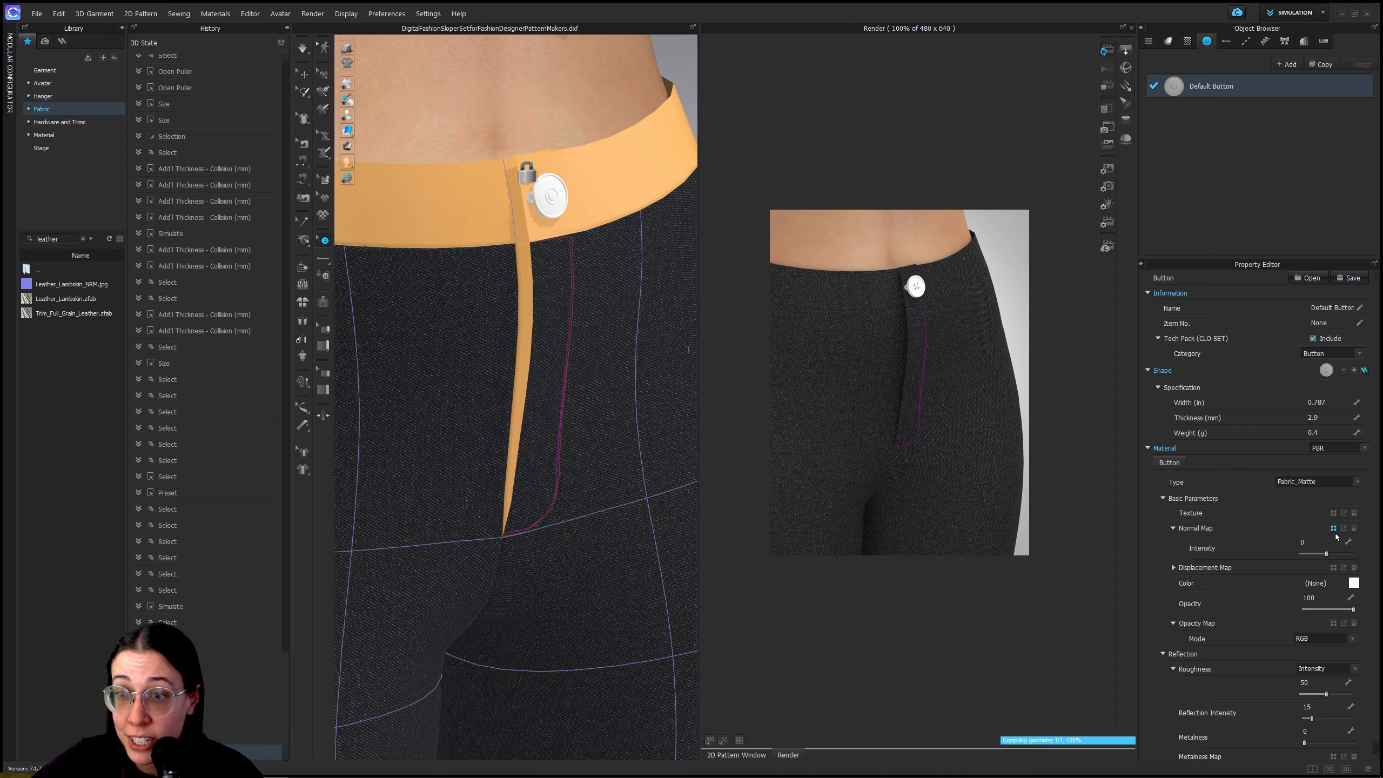
Set the material type of the Default Button style to Metal
{"action": "left_click", "coordinate": [1355, 482]}
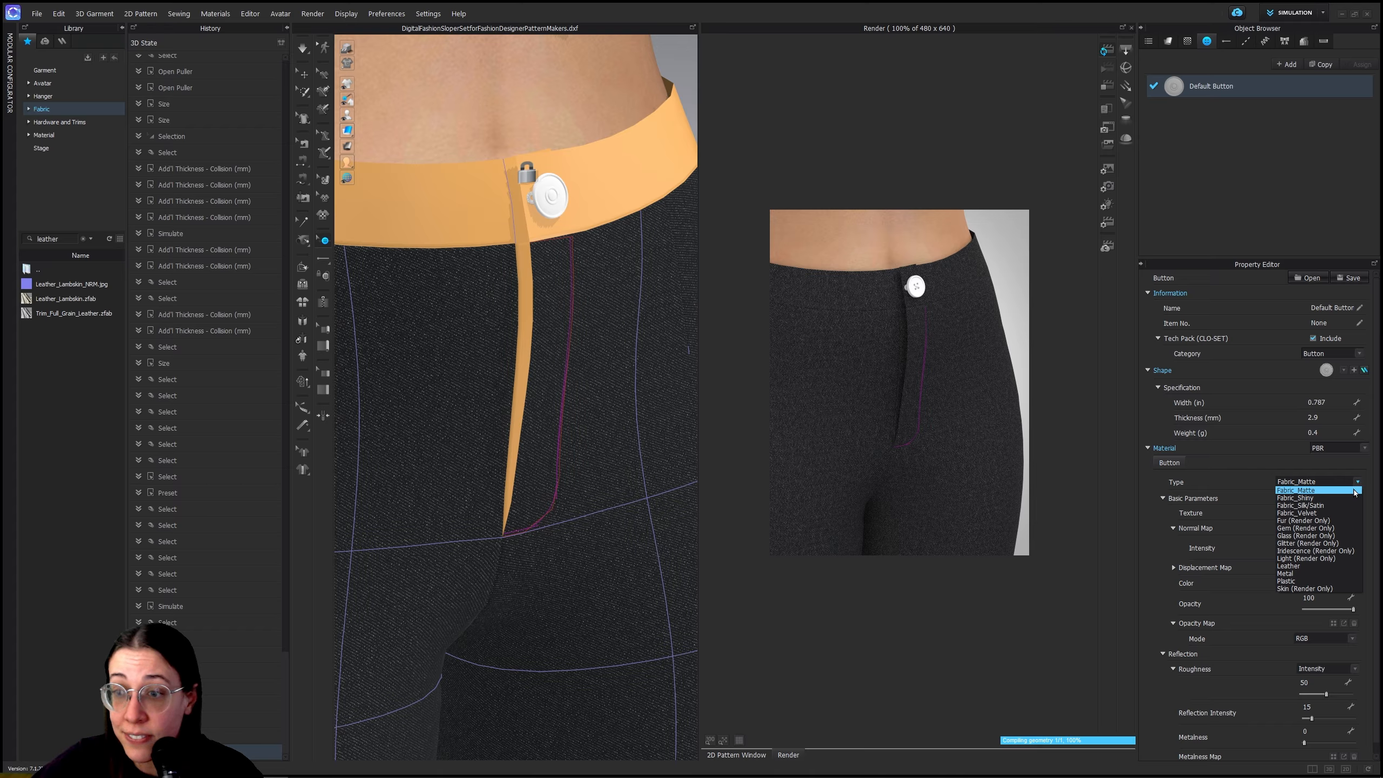
{"action": "left_click", "coordinate": [1295, 574]}
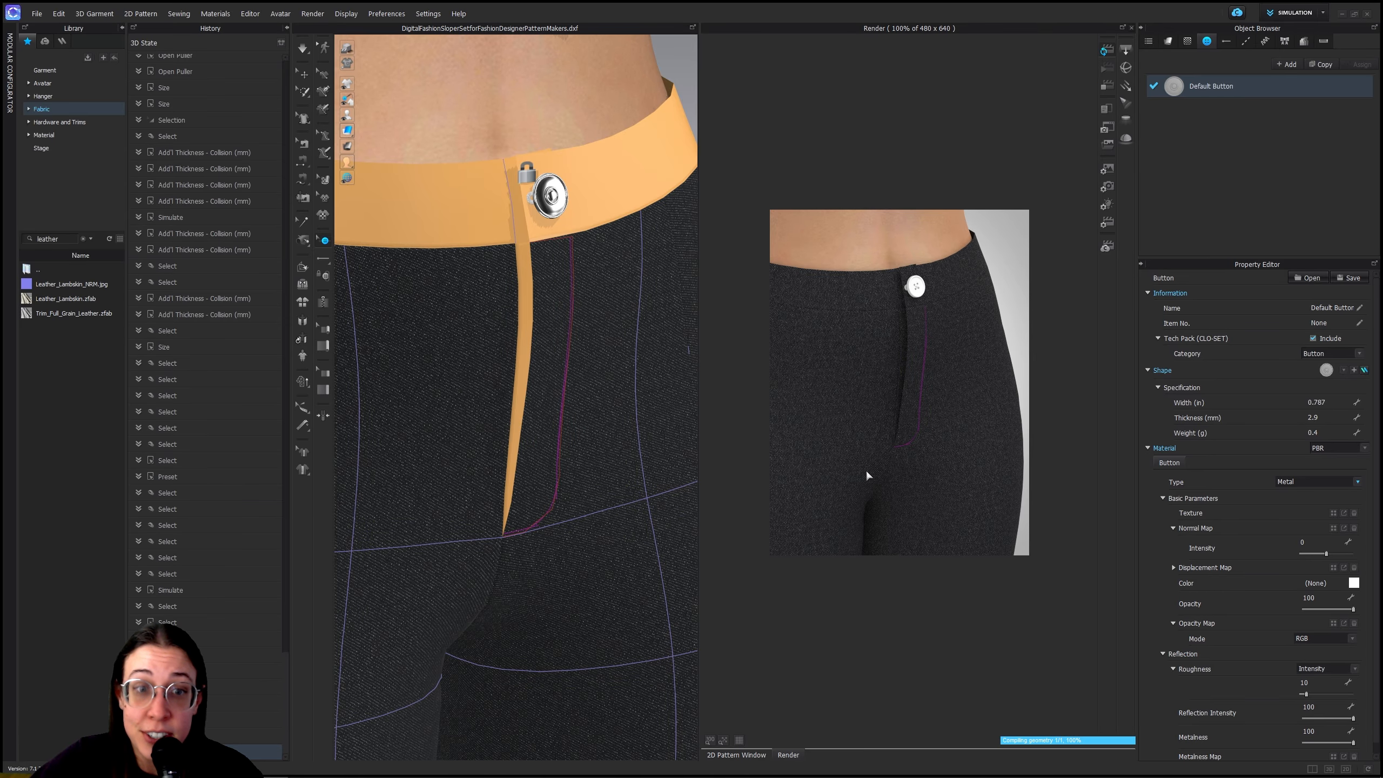
Frame the outfit from the chest to the lower legs, stop the interactive render and close the Render window
{"action": "scroll", "coordinate": [933, 423], "scroll_direction": "up", "scroll_amount": 2}
{"action": "scroll", "coordinate": [631, 428], "scroll_direction": "up", "scroll_amount": 8}
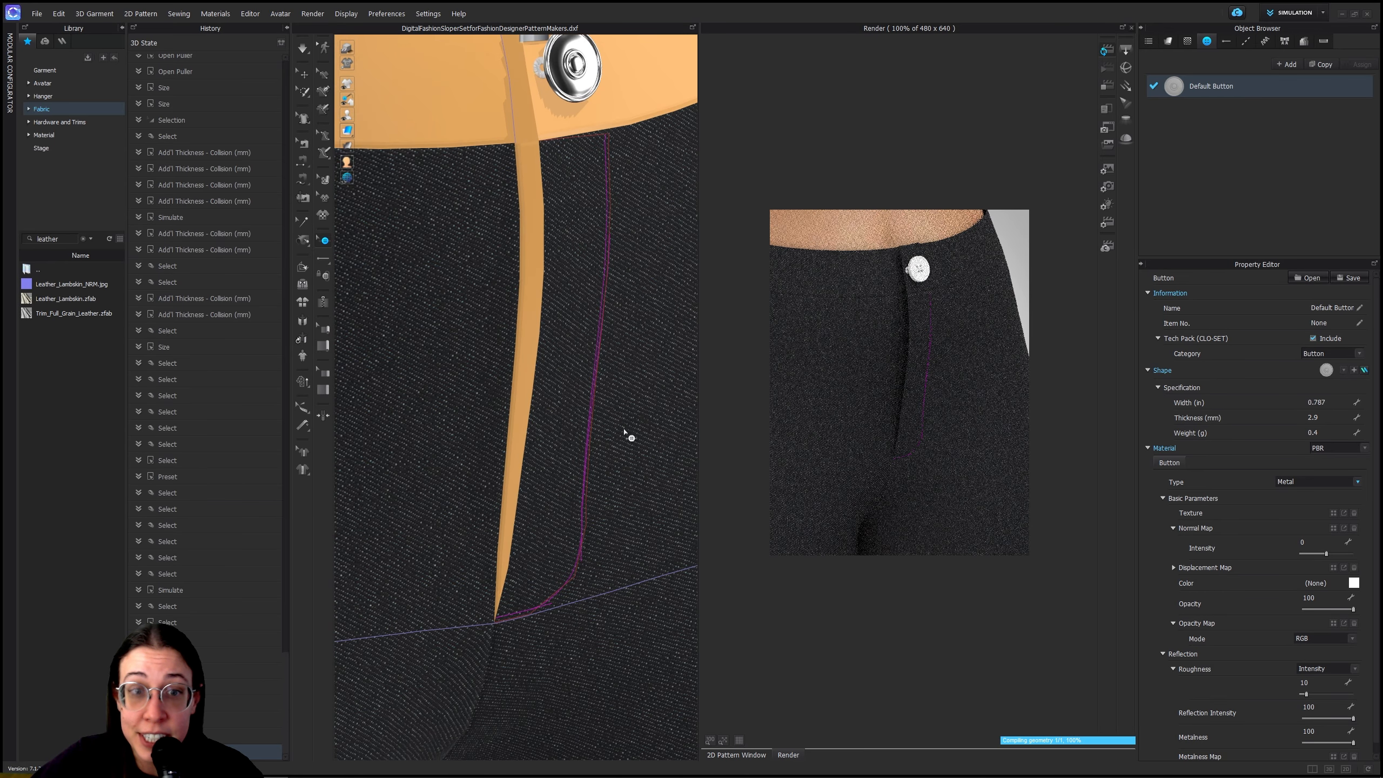
{"action": "scroll", "coordinate": [528, 405], "scroll_direction": "up", "scroll_amount": 10}
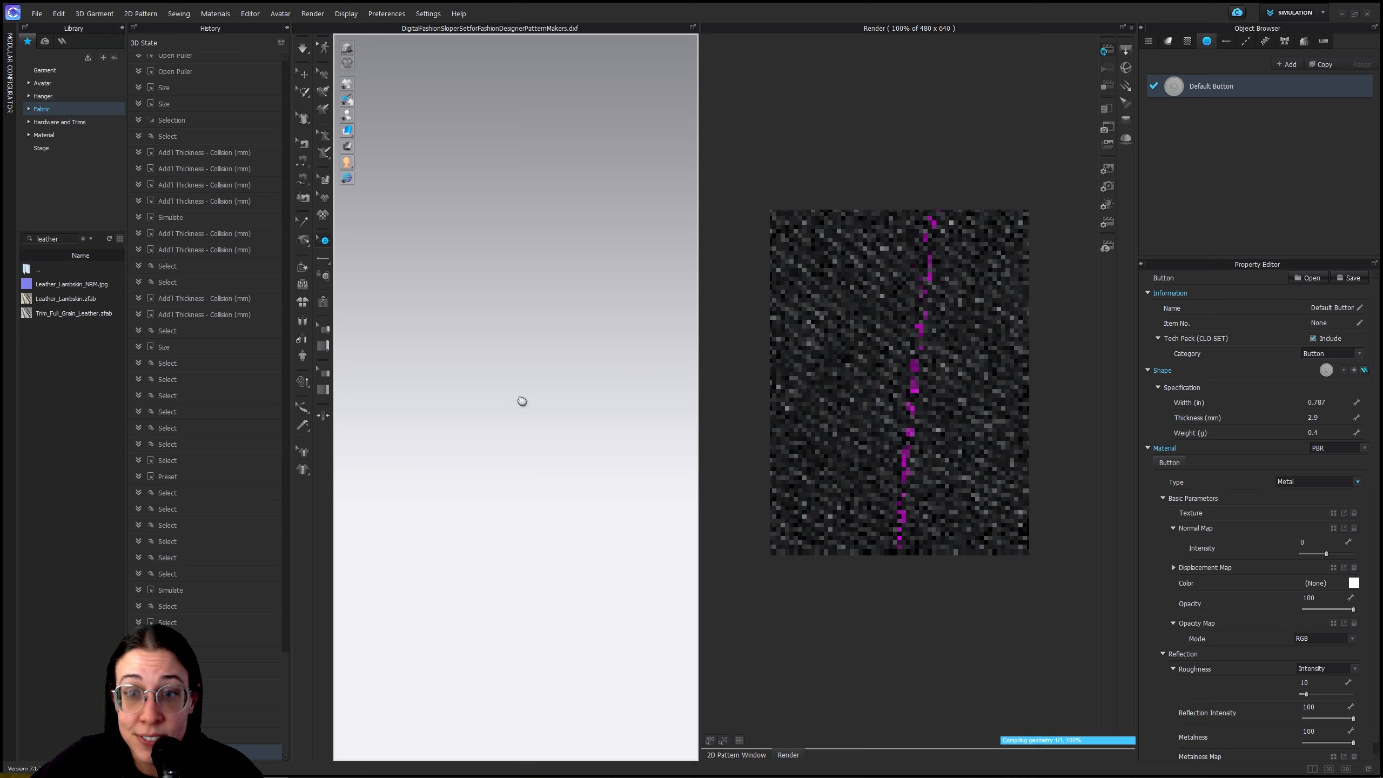
{"action": "middle_click_drag", "start_coordinate": [523, 401], "coordinate": [552, 439]}
{"action": "scroll", "coordinate": [563, 406], "scroll_direction": "down", "scroll_amount": 10}
{"action": "scroll", "coordinate": [529, 405], "scroll_direction": "up", "scroll_amount": 5}
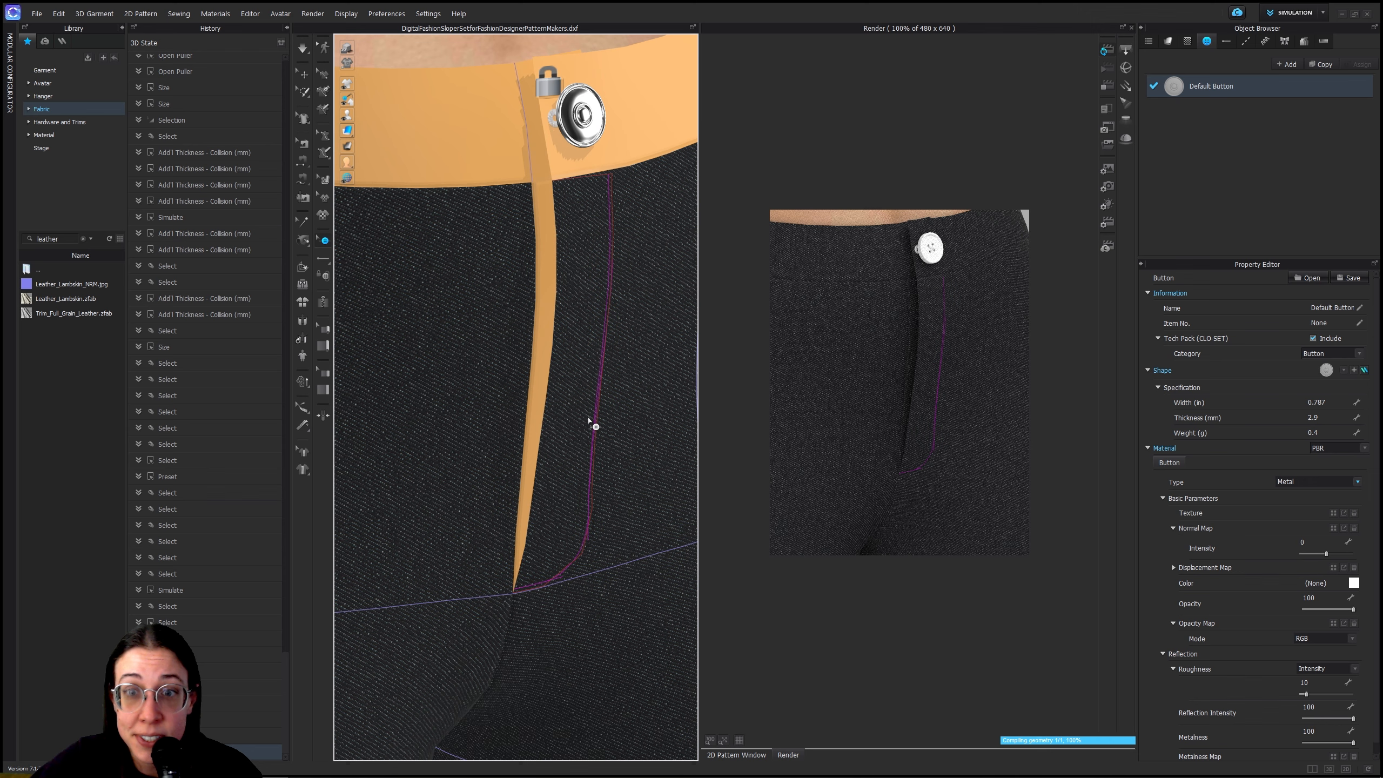
{"action": "scroll", "coordinate": [574, 540], "scroll_direction": "down", "scroll_amount": 10}
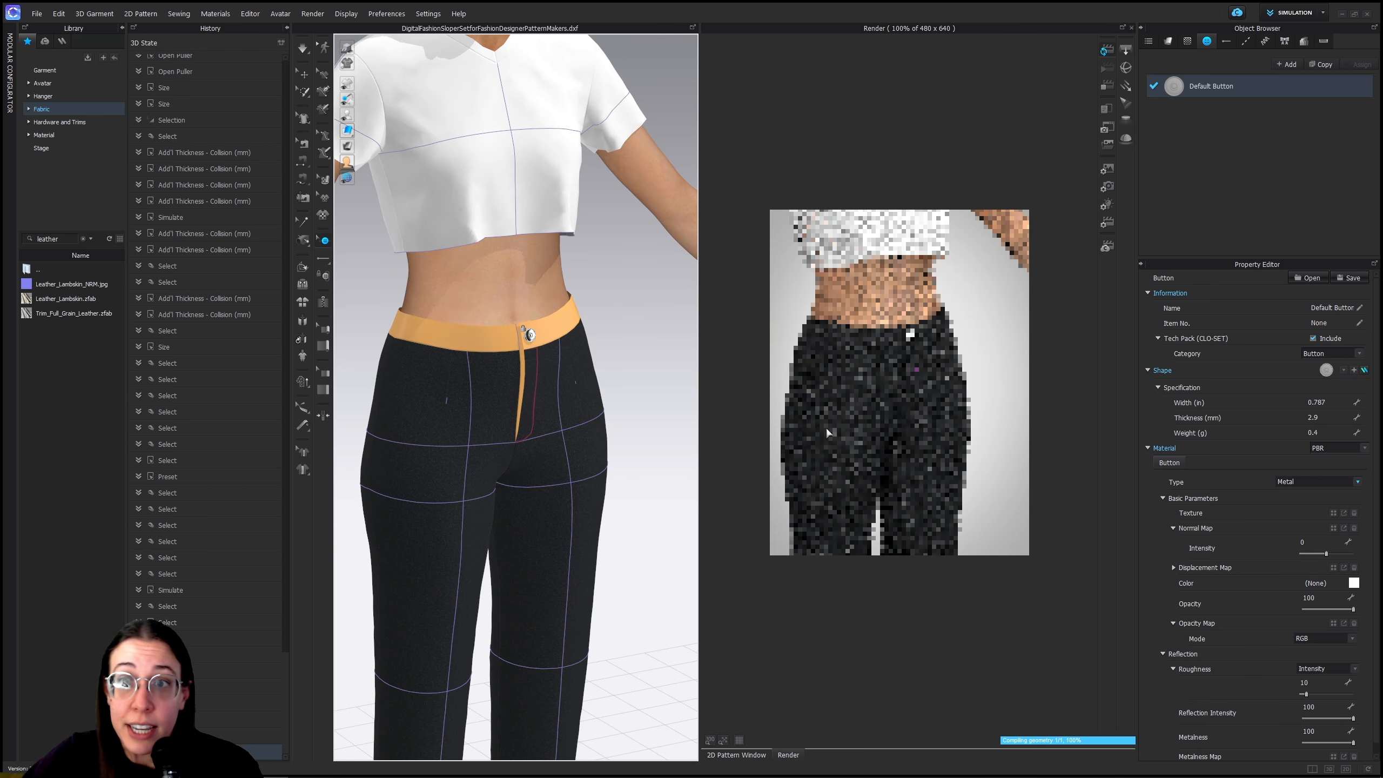
{"action": "left_click", "coordinate": [1107, 83]}
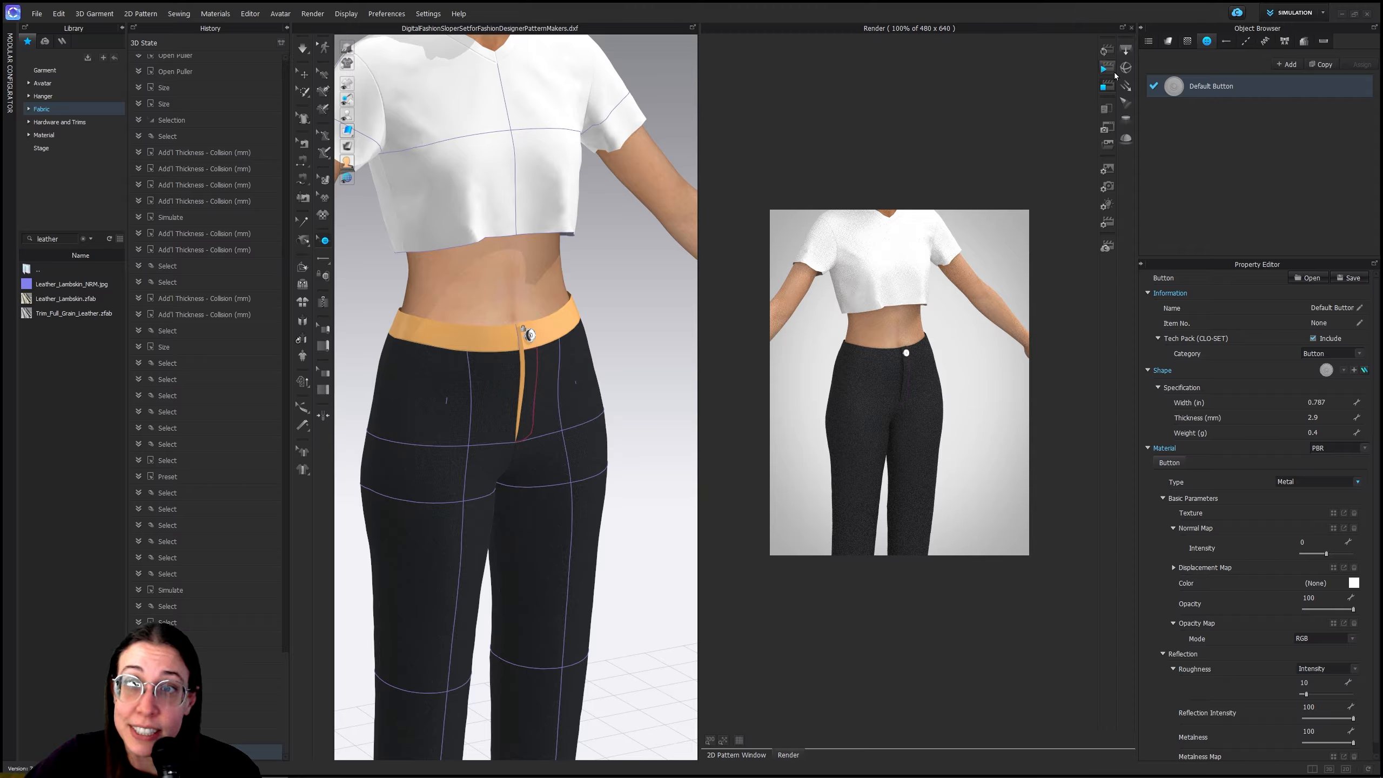
{"action": "left_click", "coordinate": [1132, 28]}
Offset the hem edge of the left front trouser leg as one internal line at a distance of 0.5 in
{"action": "scroll", "coordinate": [874, 525], "scroll_direction": "up", "scroll_amount": 5}
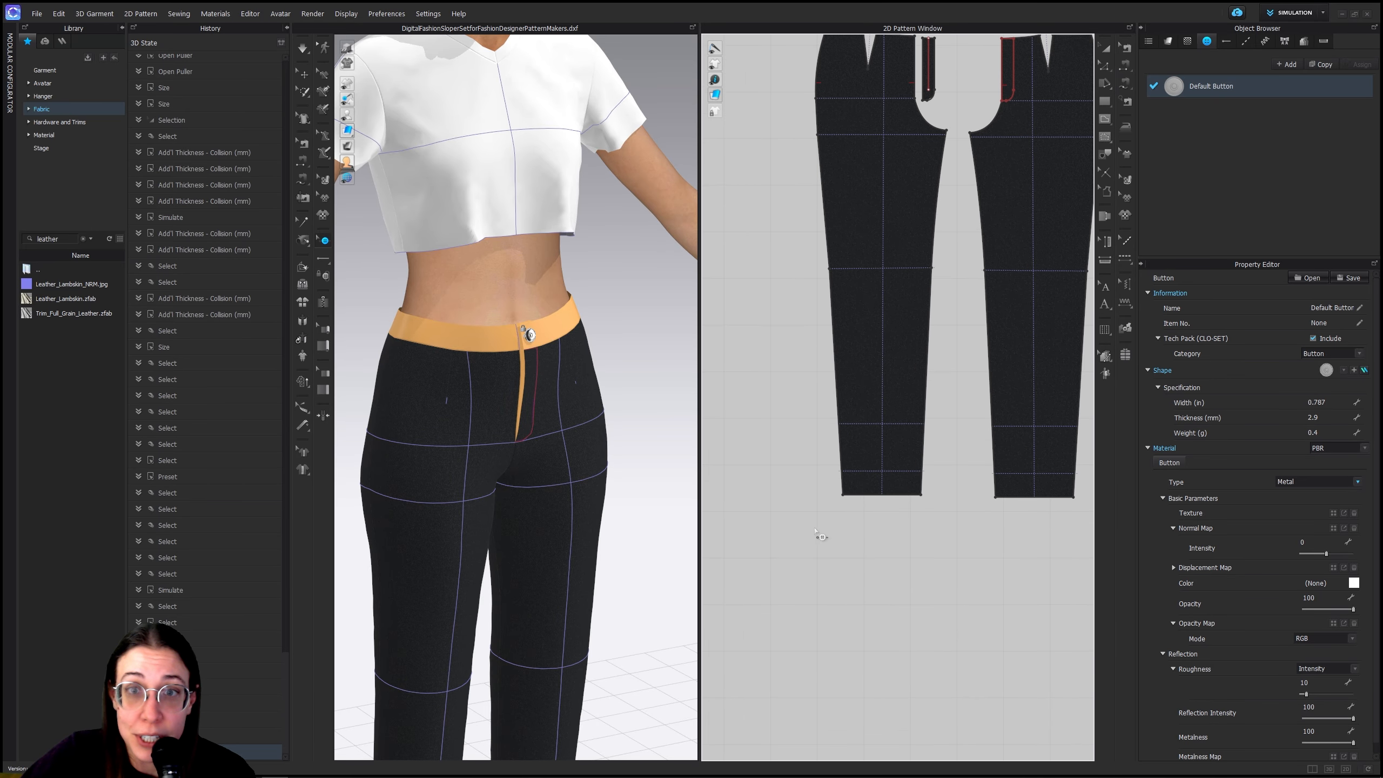
{"action": "middle_click_drag", "start_coordinate": [861, 491], "coordinate": [861, 533]}
{"action": "mouse_move", "coordinate": [821, 106]}
{"action": "middle_mouse_down"}
{"action": "mouse_move", "coordinate": [831, 199]}
{"action": "mouse_move", "coordinate": [861, 225]}
{"action": "middle_mouse_up"}
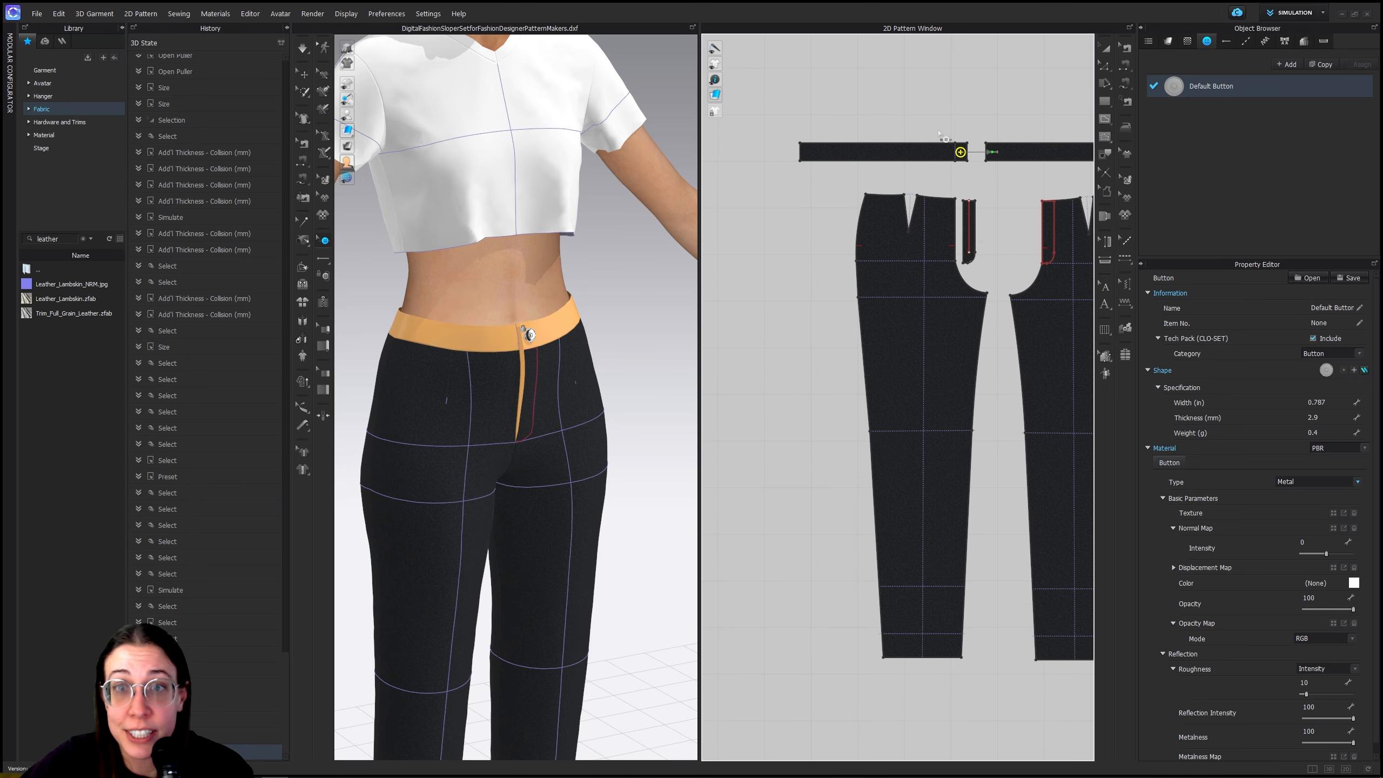
{"action": "scroll", "coordinate": [895, 198], "scroll_direction": "up", "scroll_amount": 6}
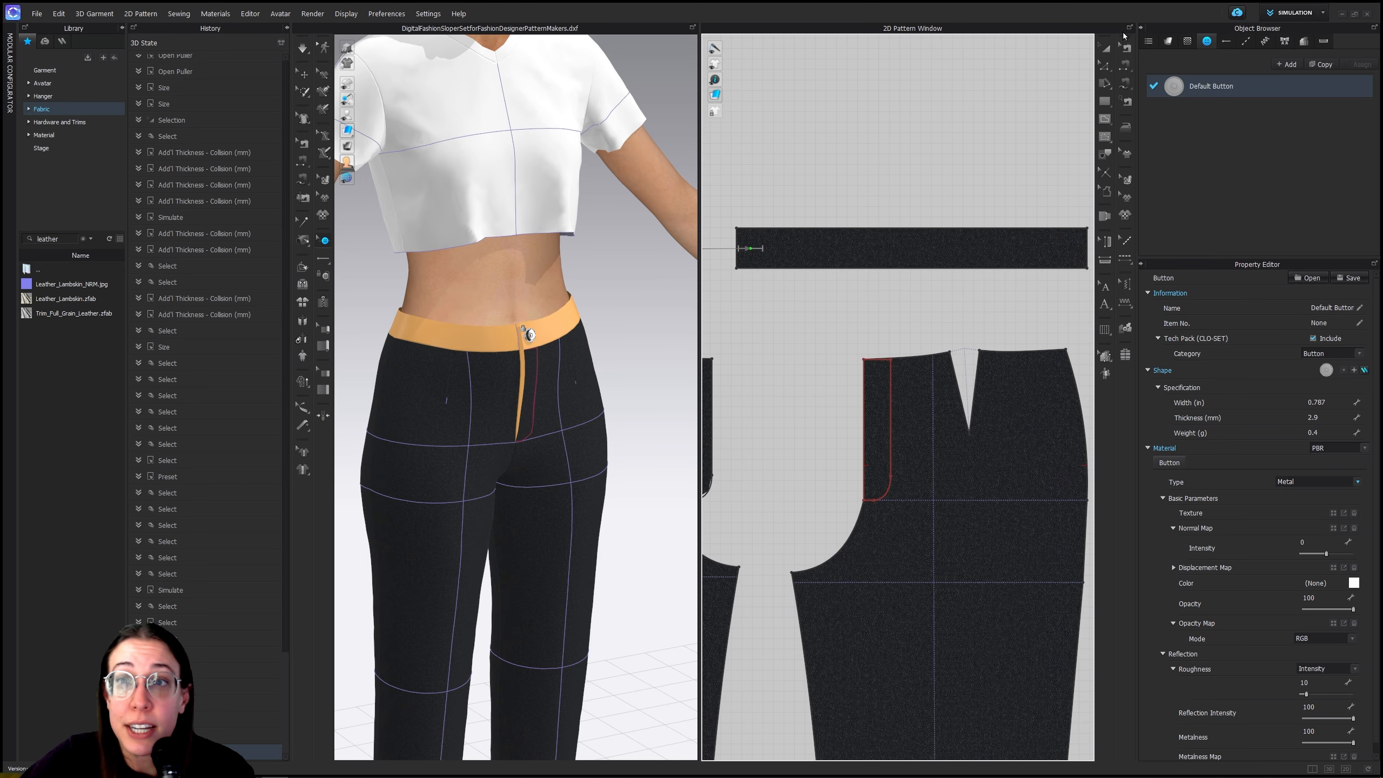
{"action": "left_click", "coordinate": [1107, 48]}
{"action": "middle_click_drag", "start_coordinate": [1049, 484], "coordinate": [1032, 297]}
{"action": "middle_click_drag", "start_coordinate": [1015, 525], "coordinate": [1003, 213]}
{"action": "middle_click_drag", "start_coordinate": [1008, 567], "coordinate": [1017, 225]}
{"action": "left_click", "coordinate": [1101, 66]}
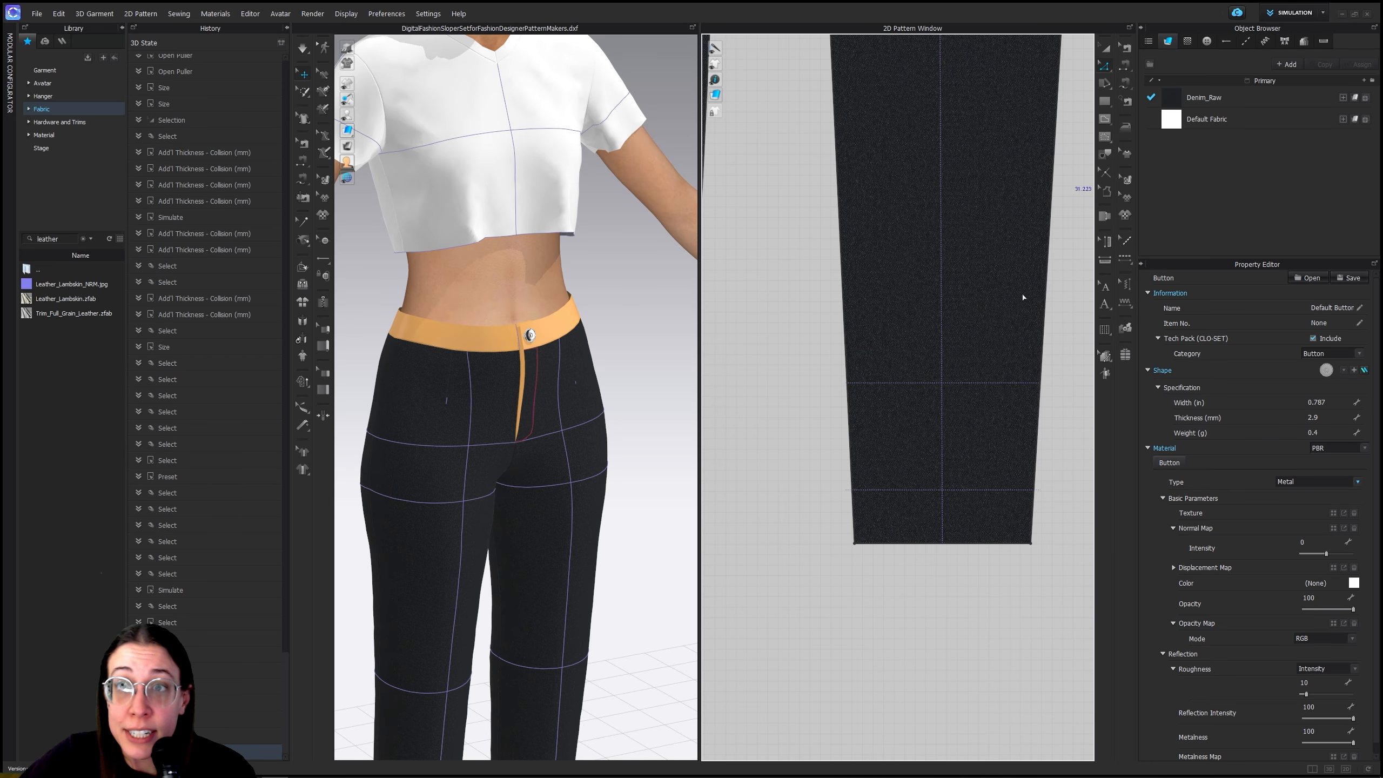
{"action": "left_click", "coordinate": [988, 543]}
{"action": "right_click", "coordinate": [989, 543]}
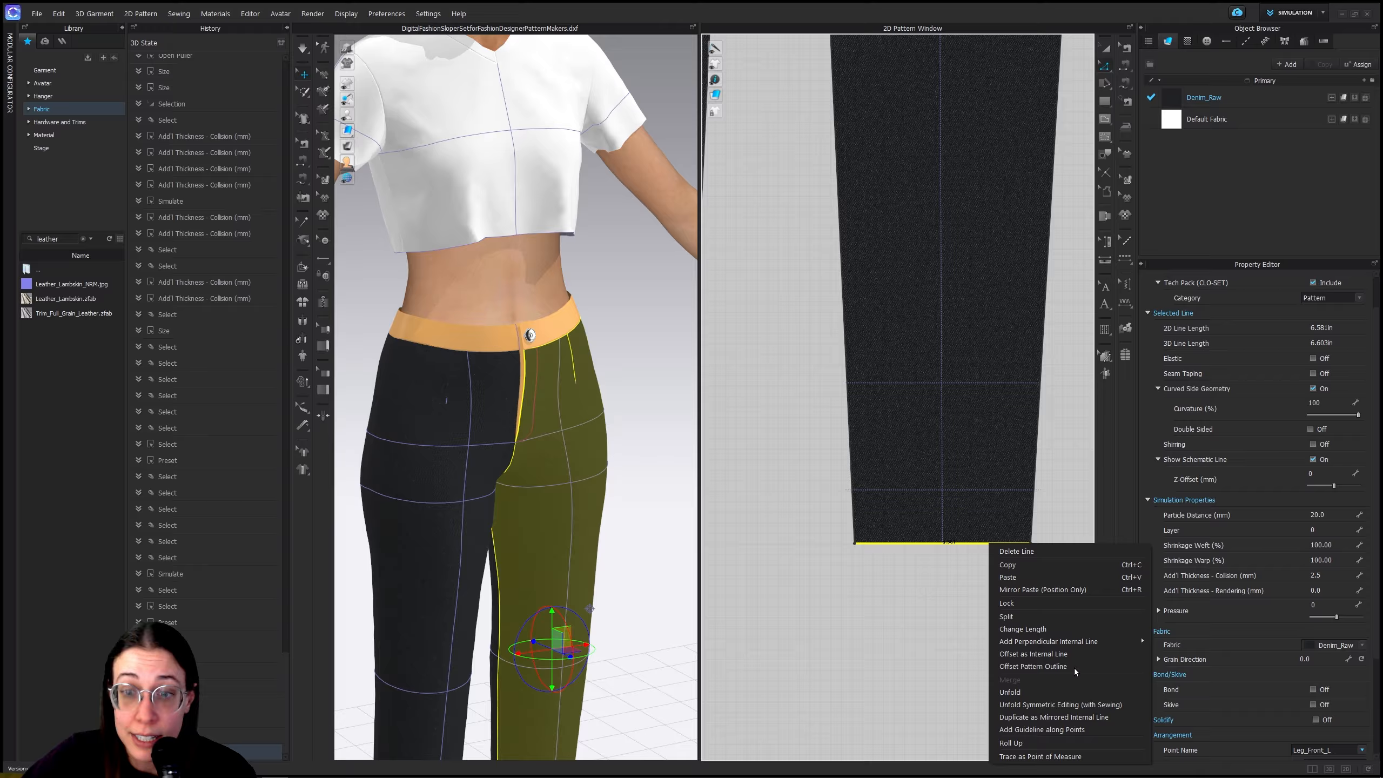
{"action": "left_click", "coordinate": [1062, 657]}
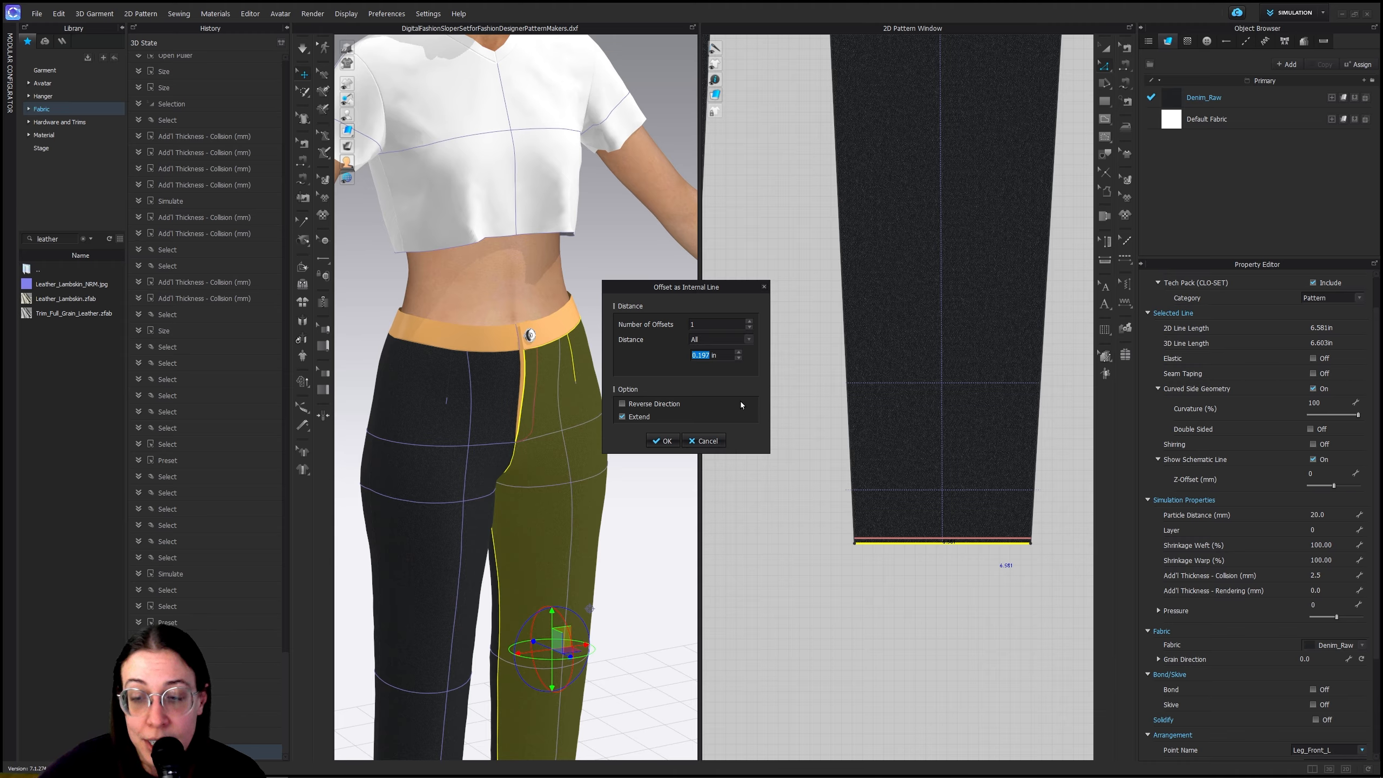
{"action": "type", "text": ".5"}
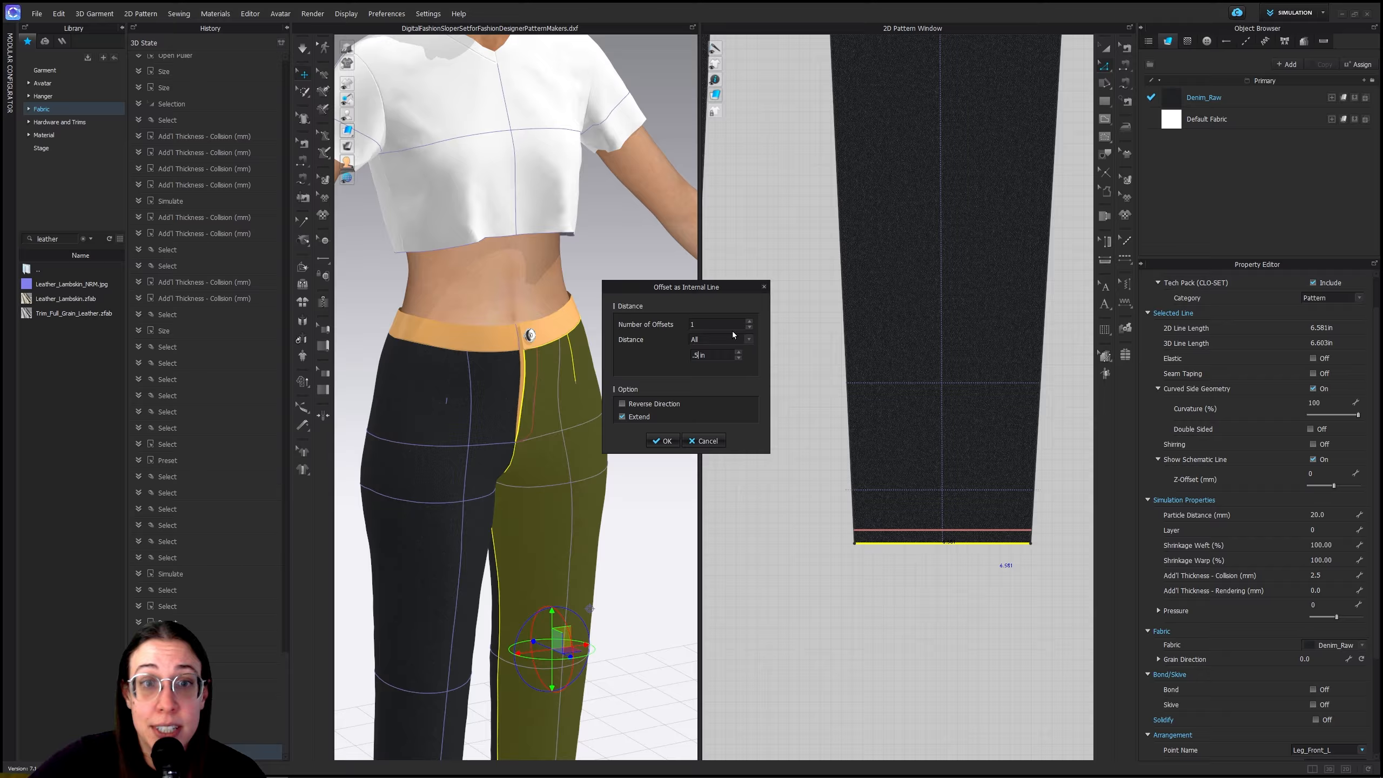
{"action": "left_click", "coordinate": [717, 340]}
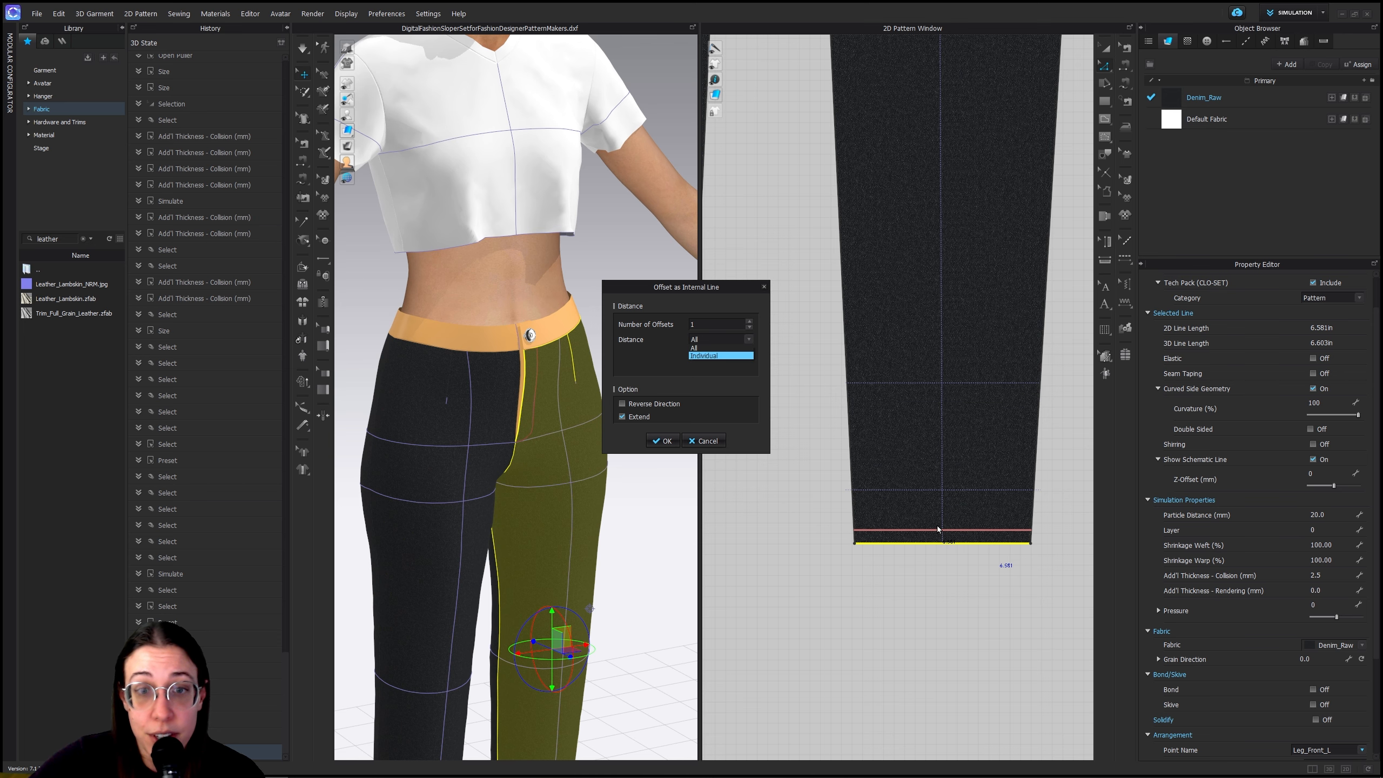
{"action": "left_click", "coordinate": [663, 442]}
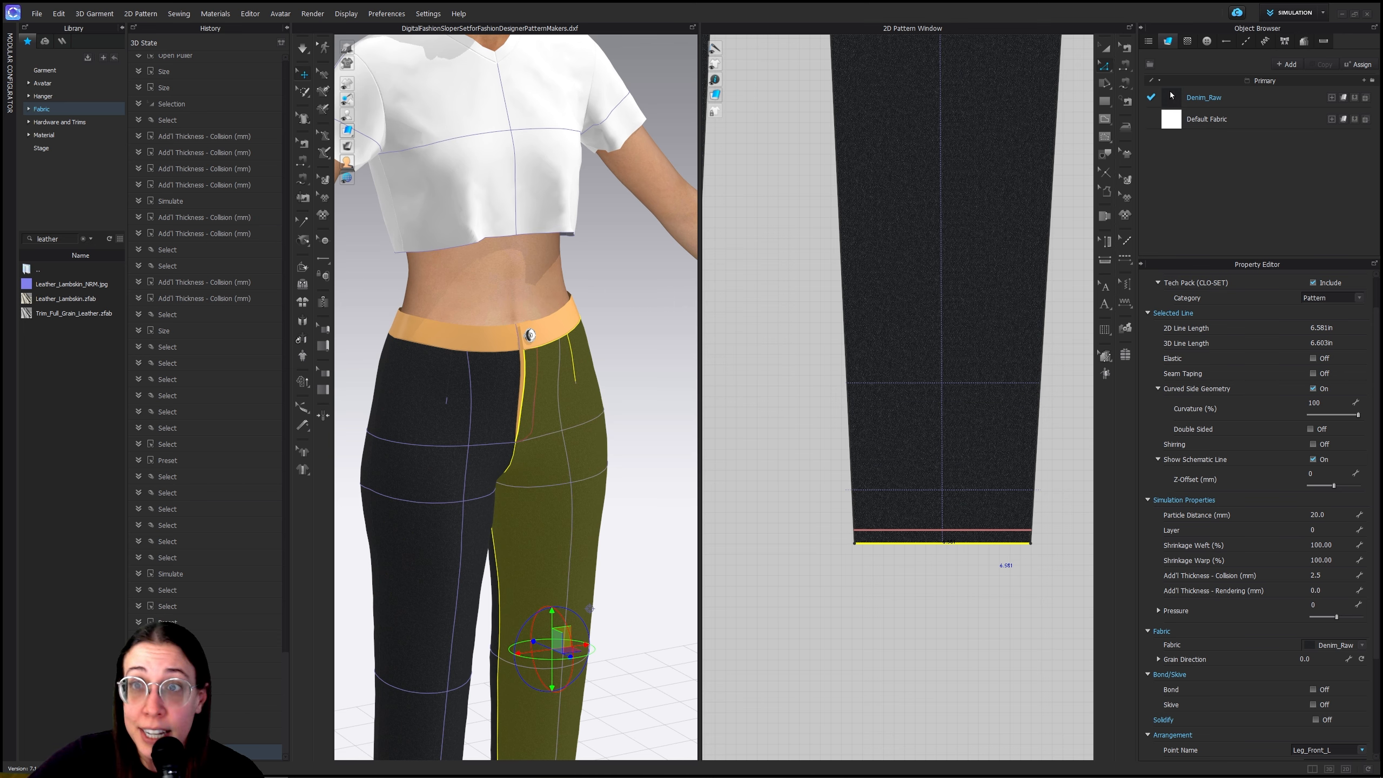
Apply the Default Topstitch to the new internal hem line on the left front trouser leg with Segment Topstitch
{"action": "left_click", "coordinate": [1125, 261]}
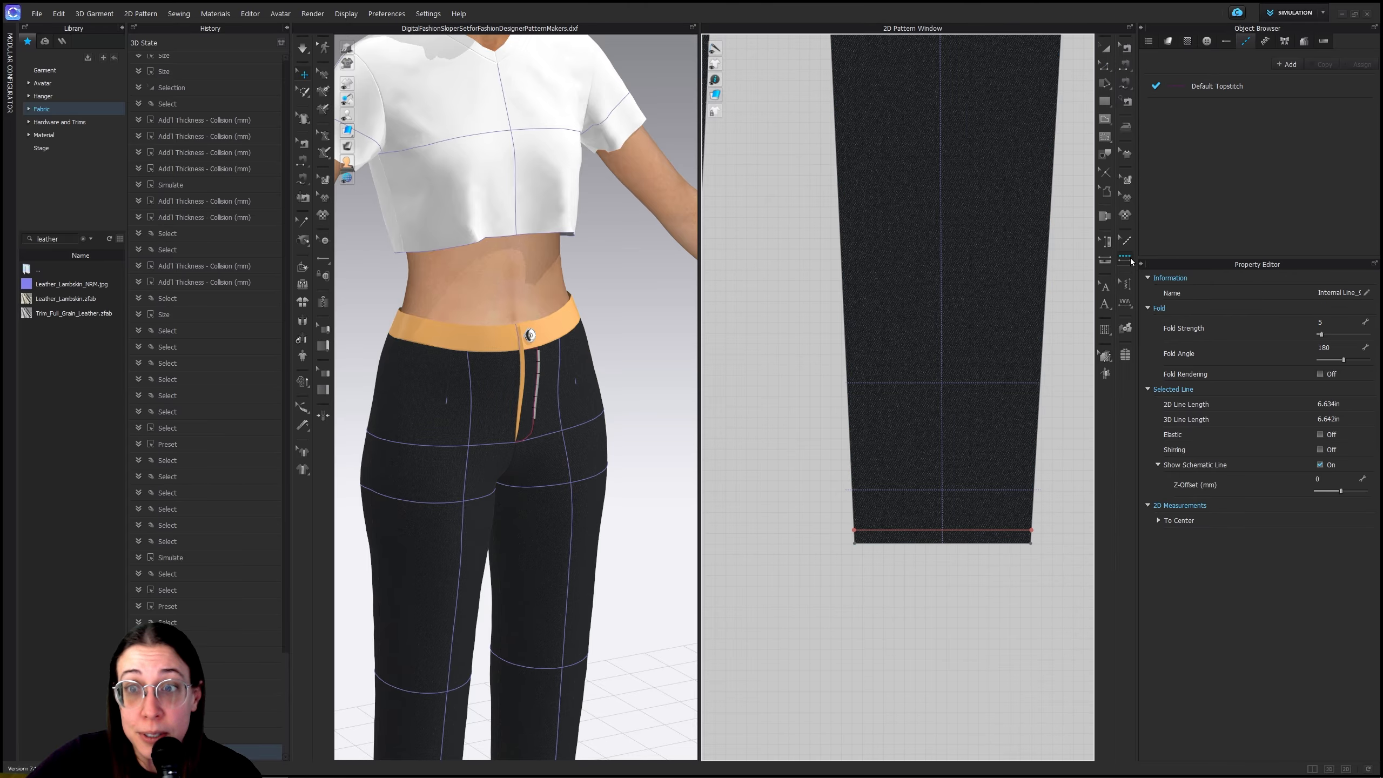
{"action": "left_click", "coordinate": [983, 533]}
{"action": "scroll", "coordinate": [854, 653], "scroll_direction": "down", "scroll_amount": 5}
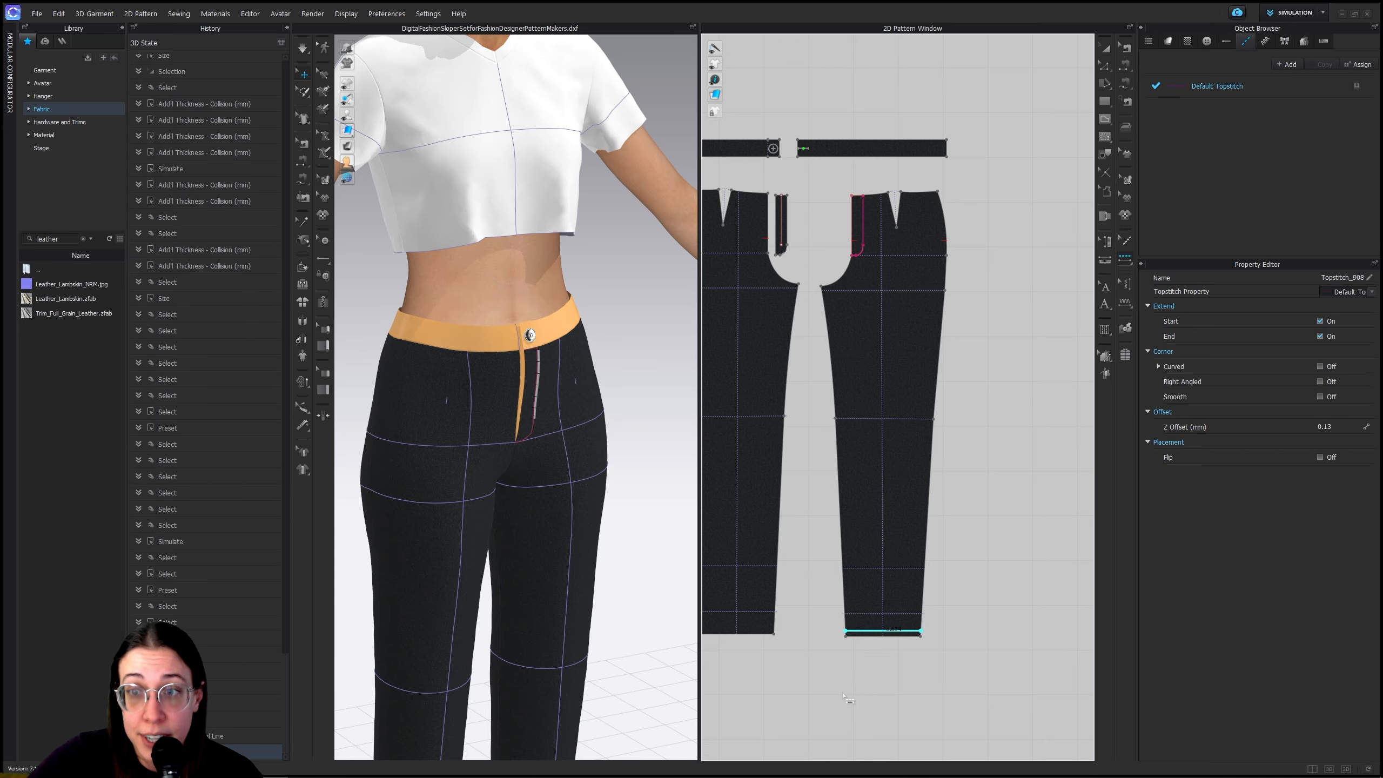
Copy the topstitched hem line from the left front leg and paste it at the hem of the other front leg
{"action": "scroll", "coordinate": [856, 654], "scroll_direction": "up", "scroll_amount": 4}
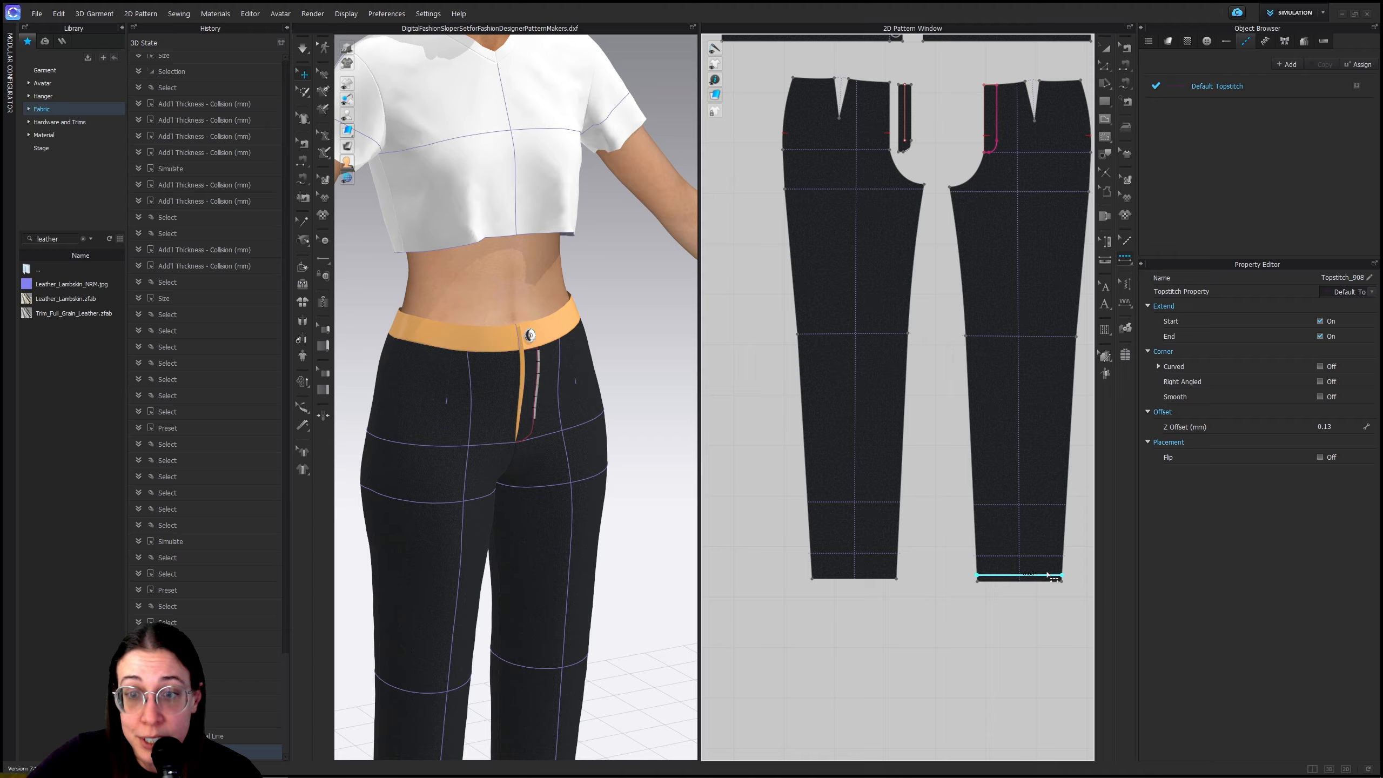
{"action": "key", "text": "a"}
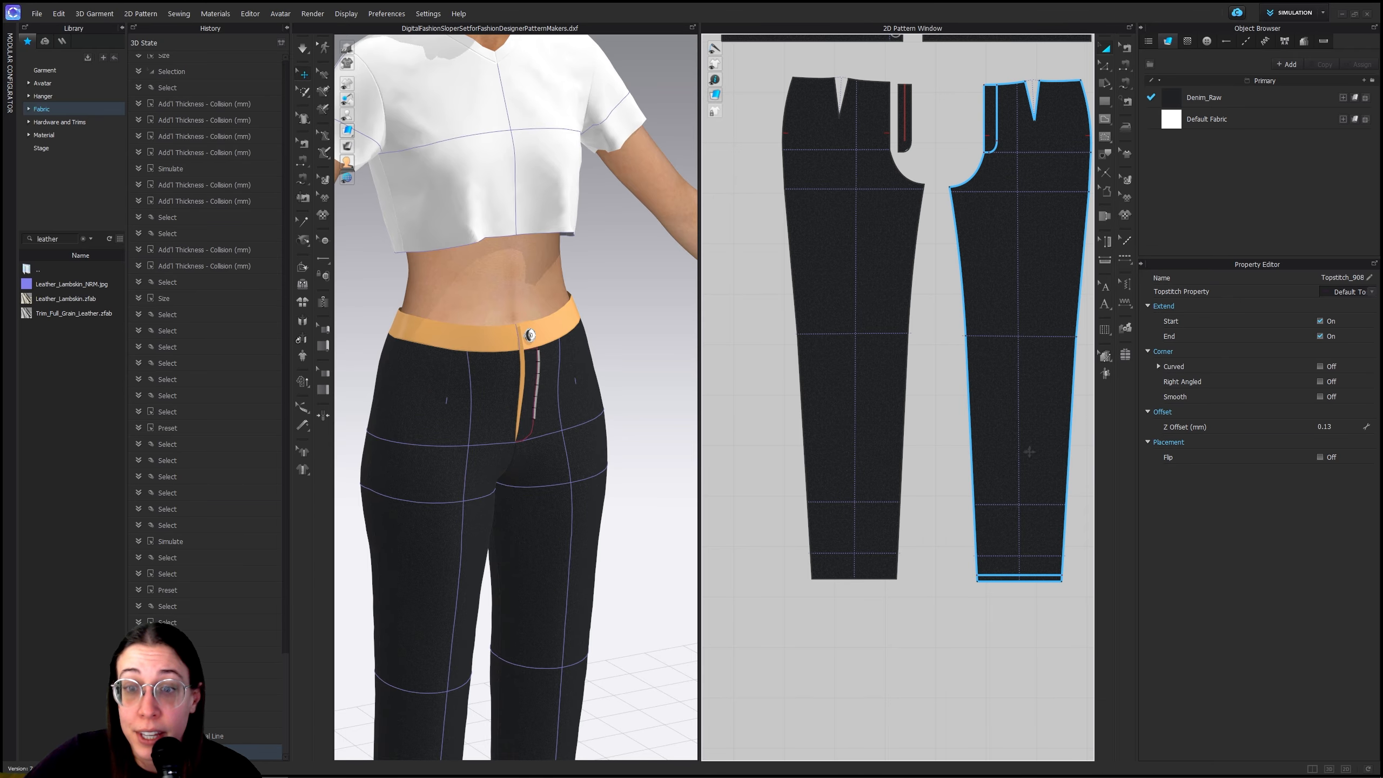
{"action": "left_click", "coordinate": [1029, 576]}
{"action": "key", "text": "ctrl+c"}
{"action": "key", "text": "ctrl+v"}
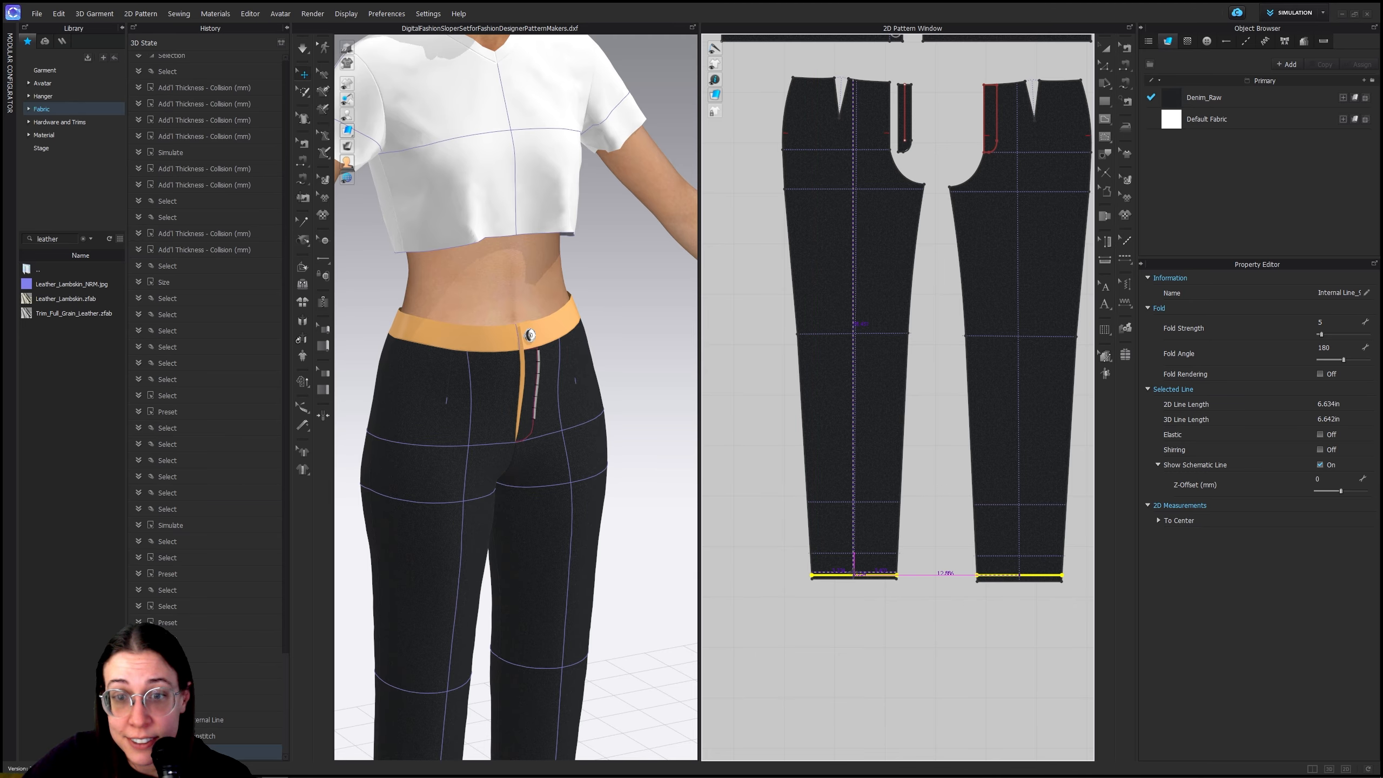
{"action": "left_click", "coordinate": [854, 571]}
Paste the copied hem line just above the hem of the symmetric back trouser legs
{"action": "scroll", "coordinate": [996, 657], "scroll_direction": "down", "scroll_amount": 5}
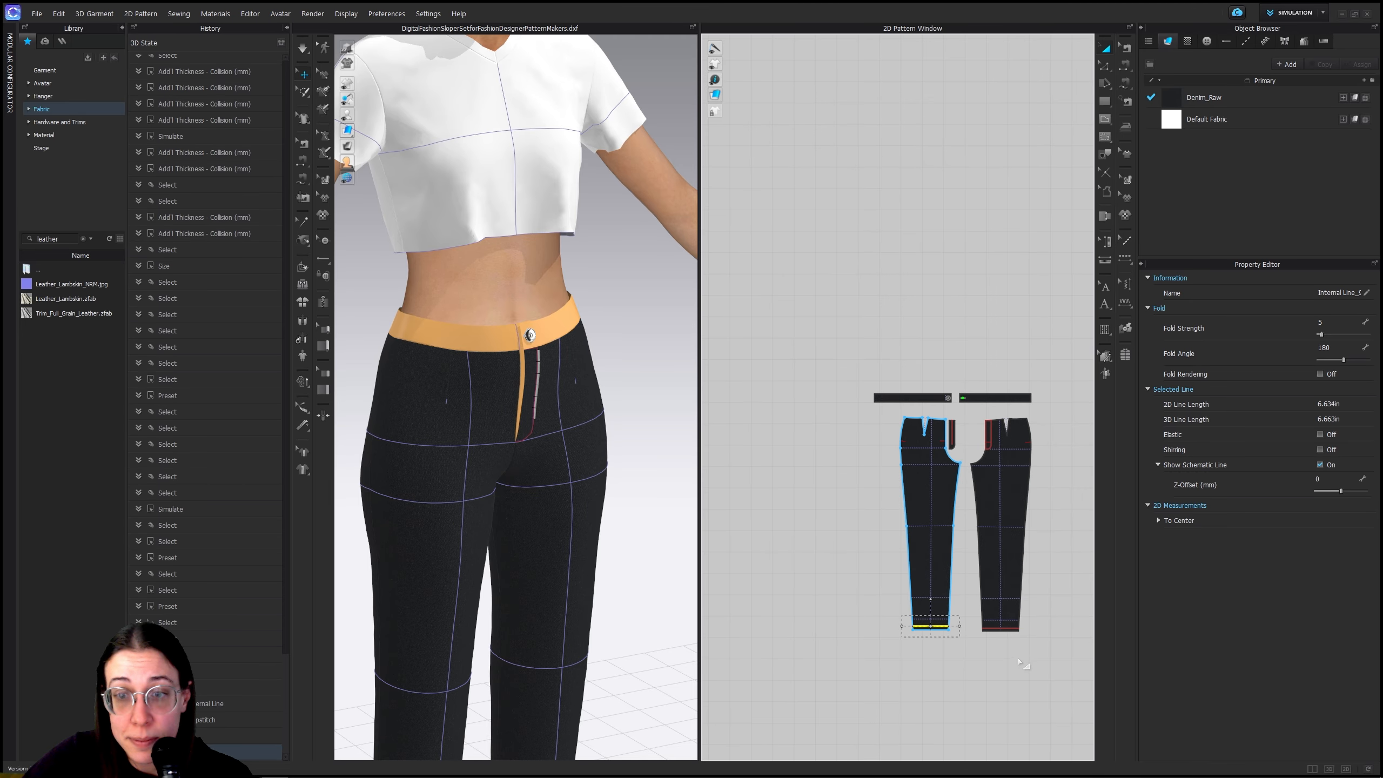
{"action": "middle_click_drag", "start_coordinate": [1014, 646], "coordinate": [781, 563]}
{"action": "middle_click_drag", "start_coordinate": [900, 550], "coordinate": [551, 463]}
{"action": "middle_click_drag", "start_coordinate": [1051, 603], "coordinate": [1083, 578]}
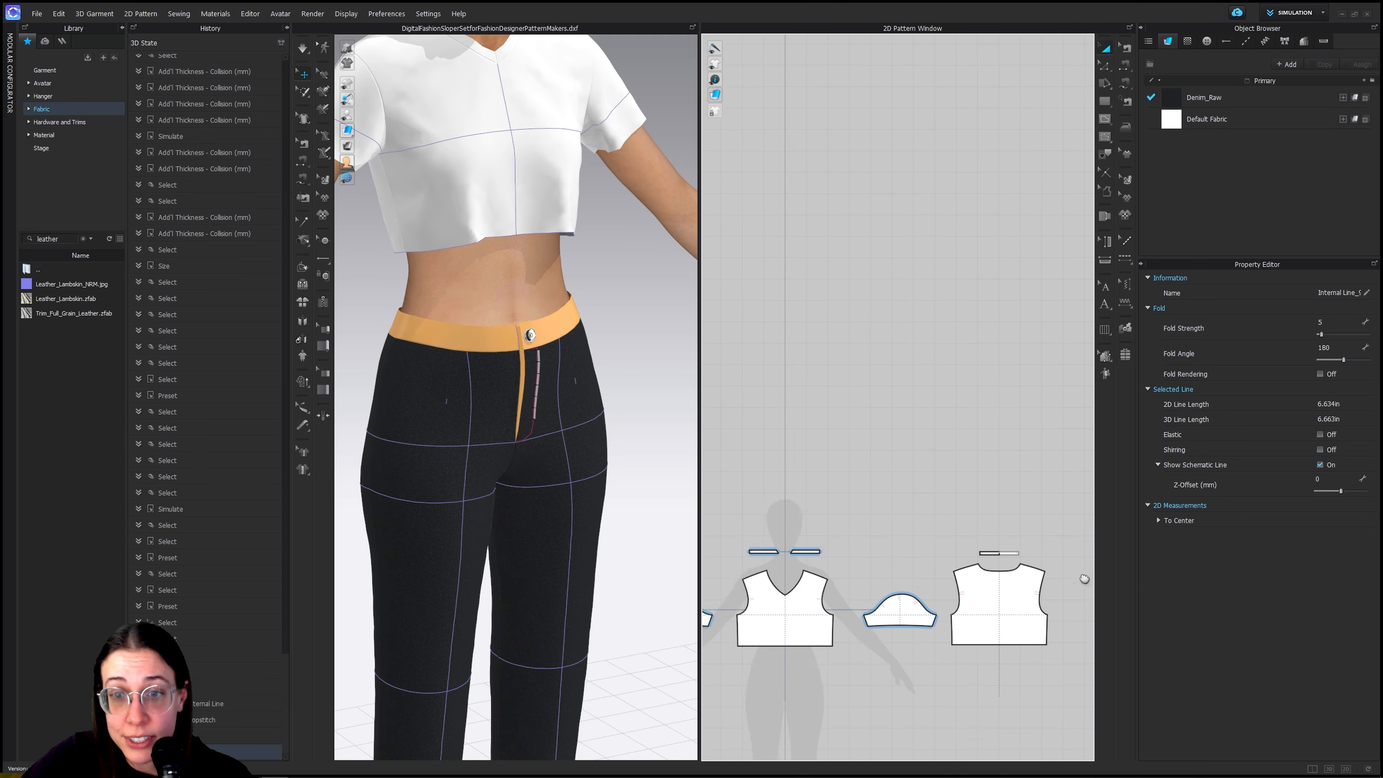
{"action": "middle_click_drag", "start_coordinate": [724, 490], "coordinate": [1092, 504]}
{"action": "middle_click_drag", "start_coordinate": [762, 463], "coordinate": [1052, 521]}
{"action": "middle_click_drag", "start_coordinate": [829, 514], "coordinate": [893, 491]}
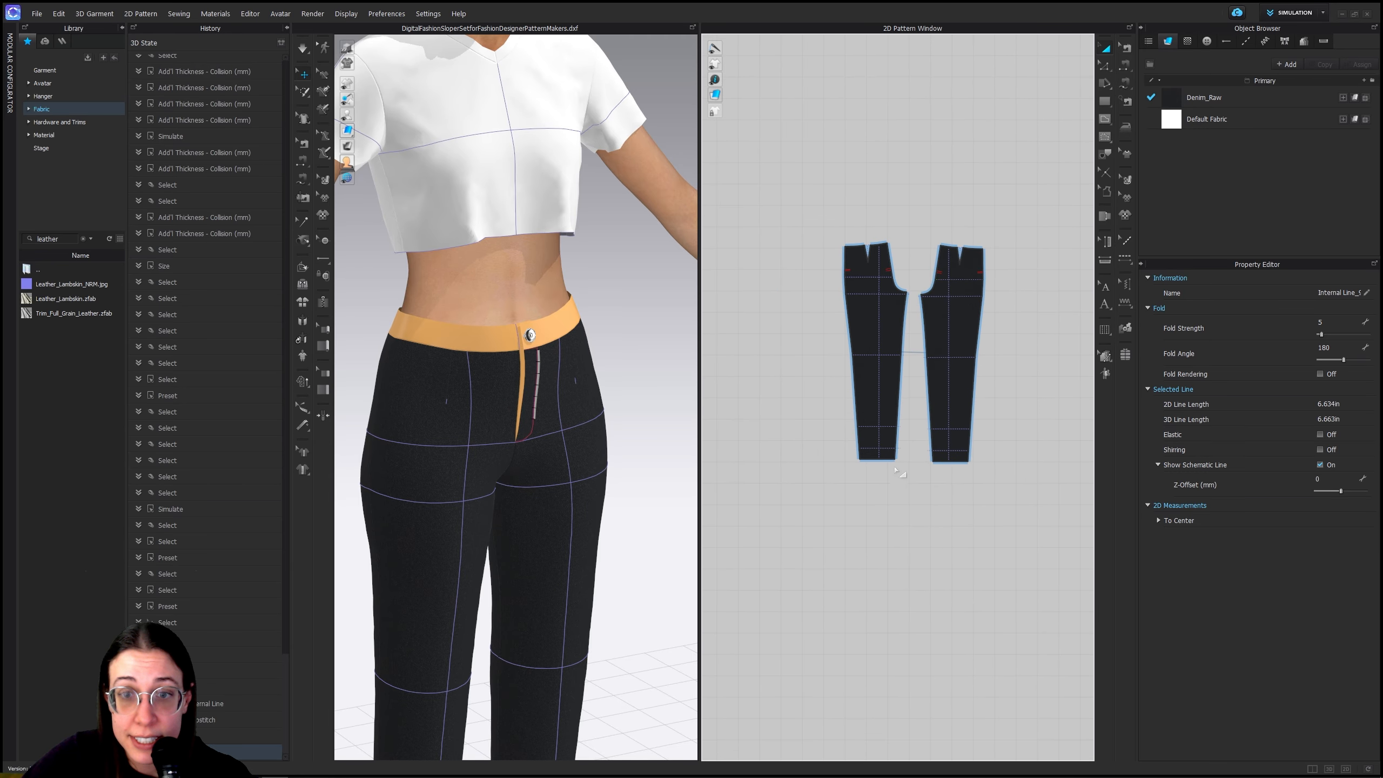
{"action": "scroll", "coordinate": [893, 490], "scroll_direction": "up", "scroll_amount": 5}
{"action": "key", "text": "ctrl+v"}
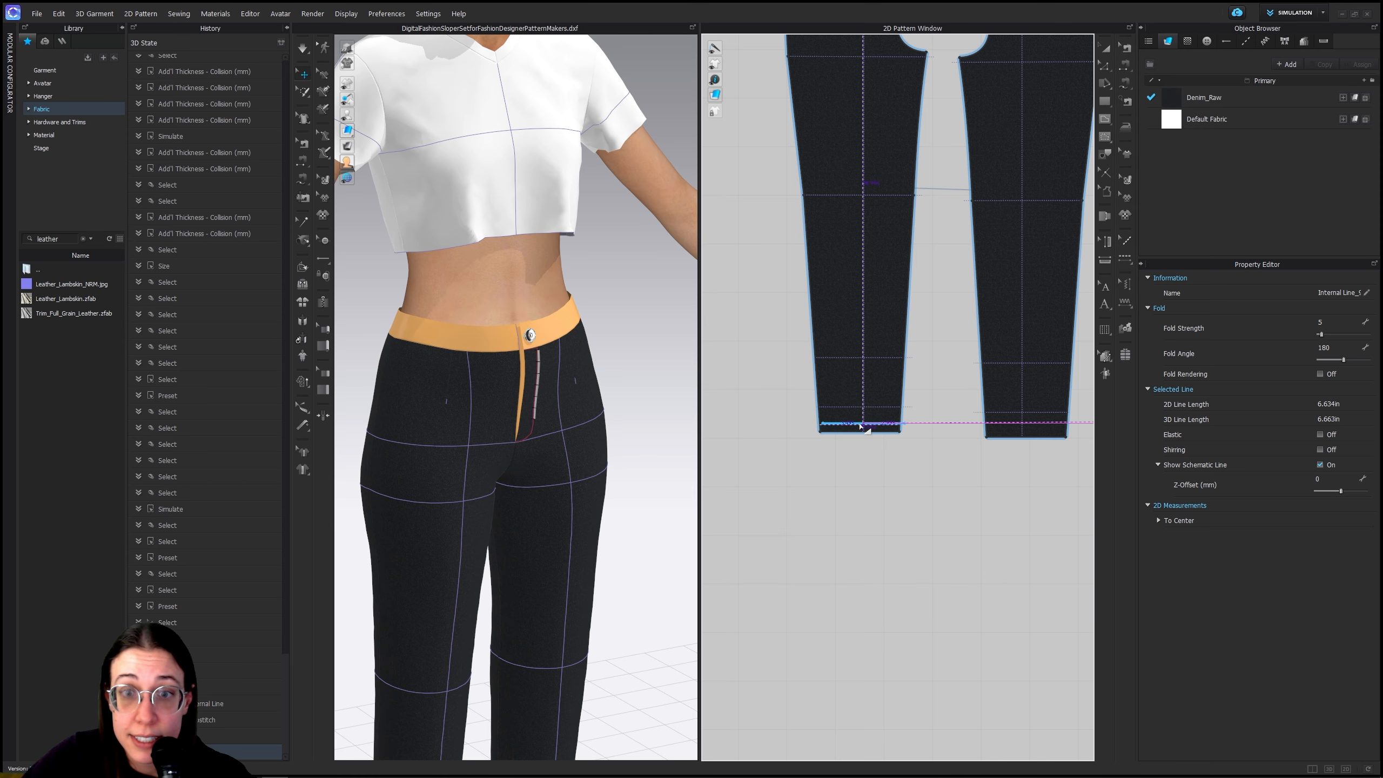
{"action": "scroll", "coordinate": [863, 427], "scroll_direction": "up", "scroll_amount": 3}
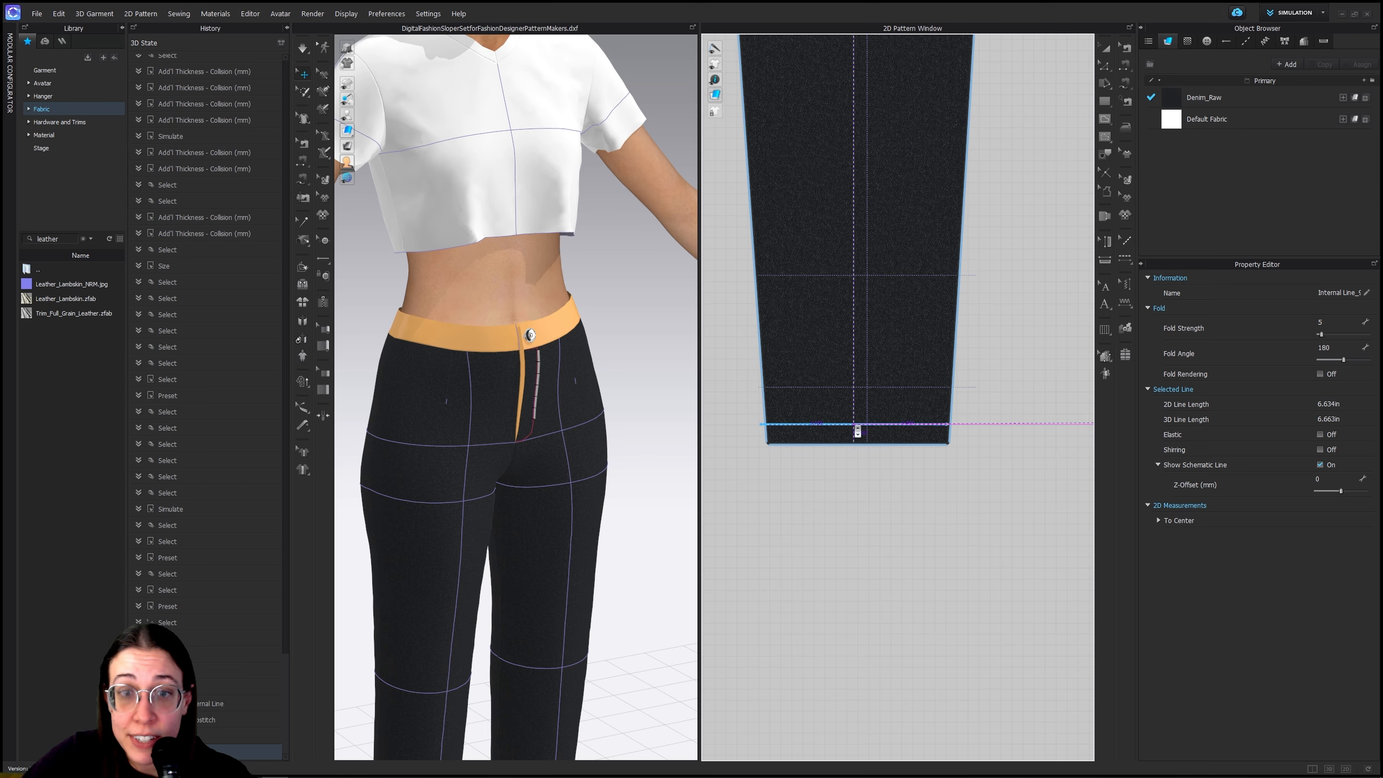
{"action": "left_click", "coordinate": [860, 425]}
Offset the full side seam of the symmetric back legs as an internal line at 0.5 in and apply the Default Topstitch to it
{"action": "scroll", "coordinate": [968, 516], "scroll_direction": "down", "scroll_amount": 6}
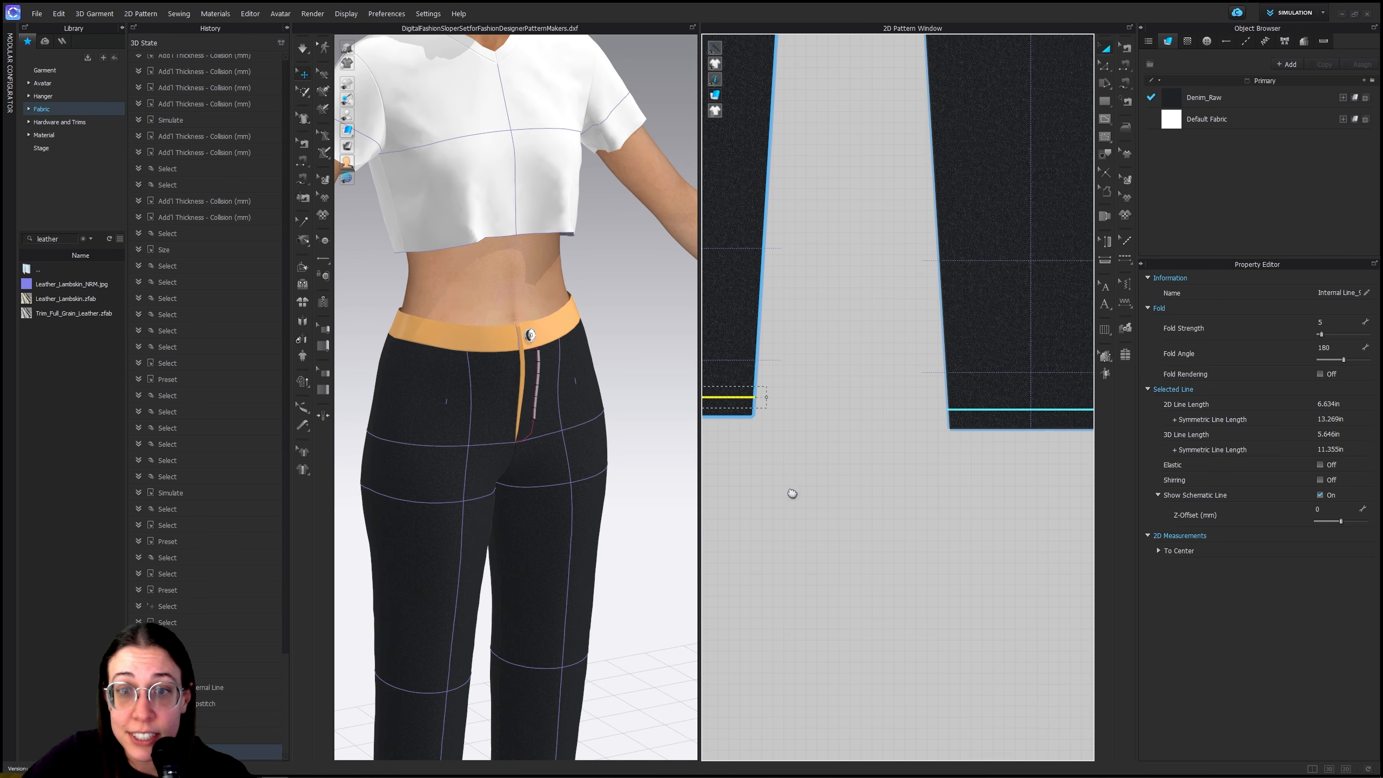
{"action": "right_click_drag", "start_coordinate": [896, 464], "coordinate": [941, 492]}
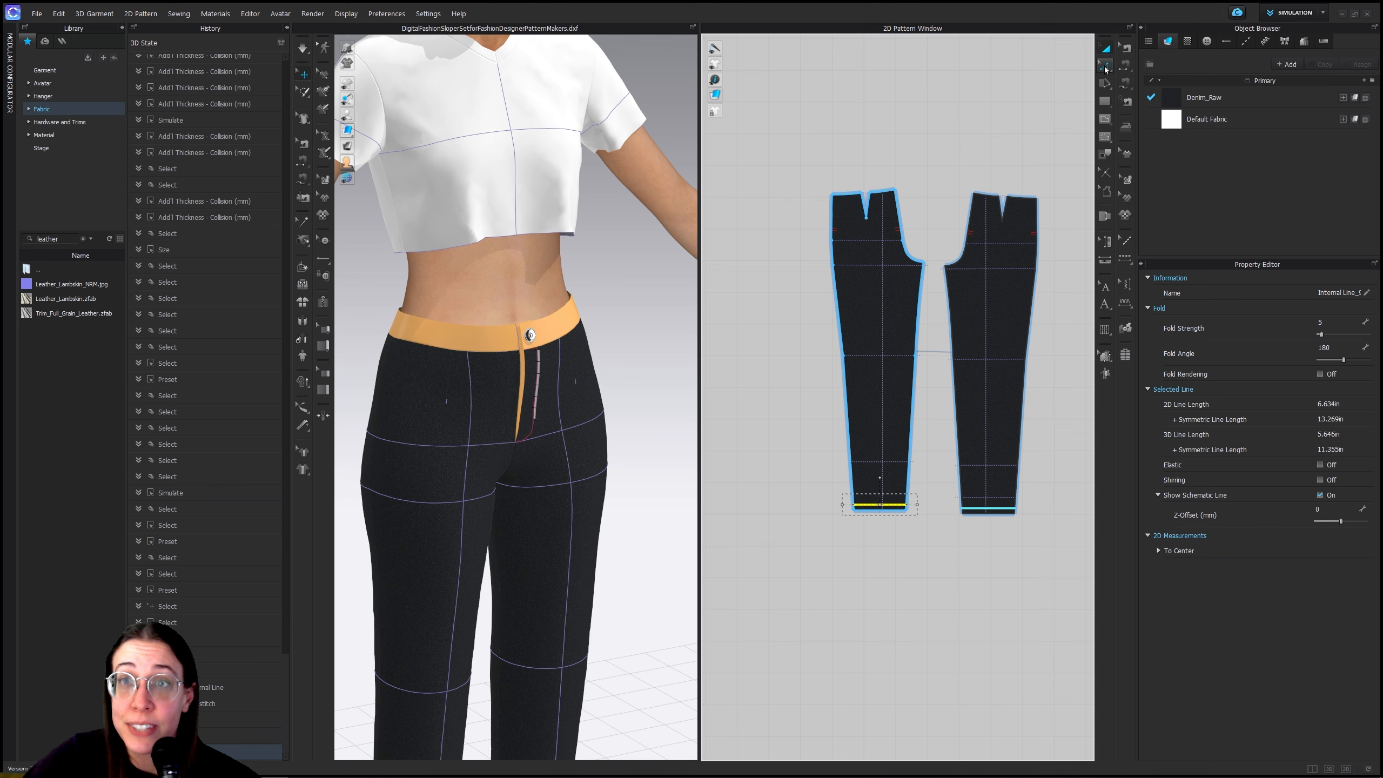
{"action": "left_click", "coordinate": [833, 223]}
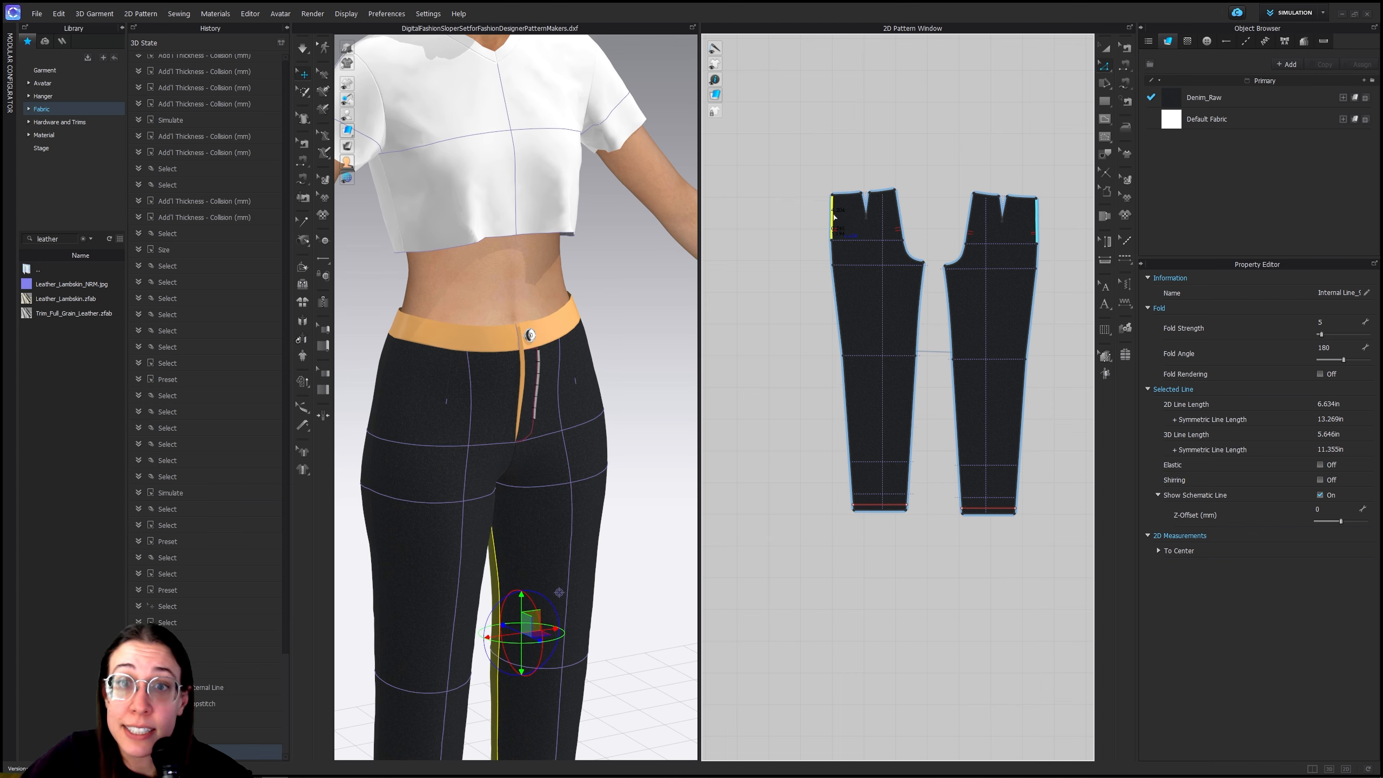
{"action": "left_click", "coordinate": [838, 308], "text": "shift"}
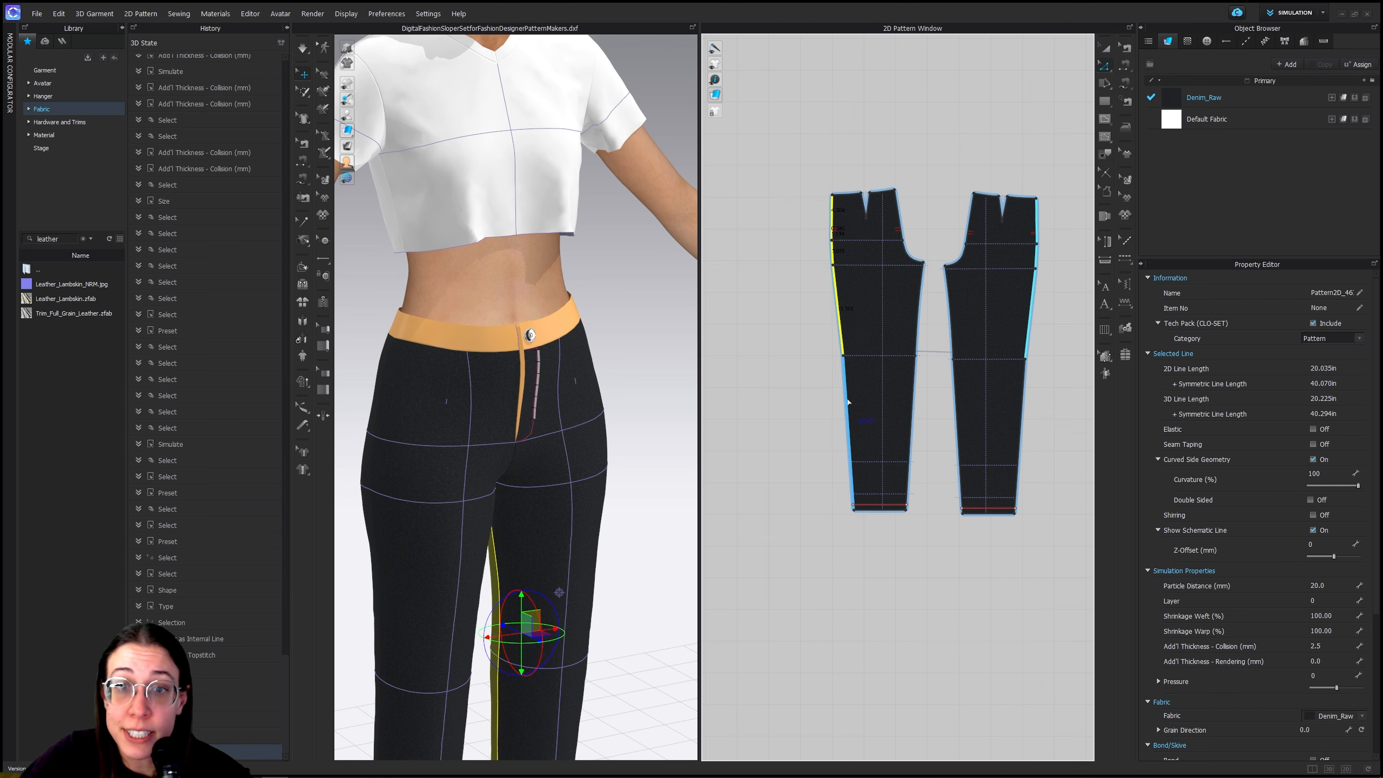
{"action": "right_click", "coordinate": [847, 404]}
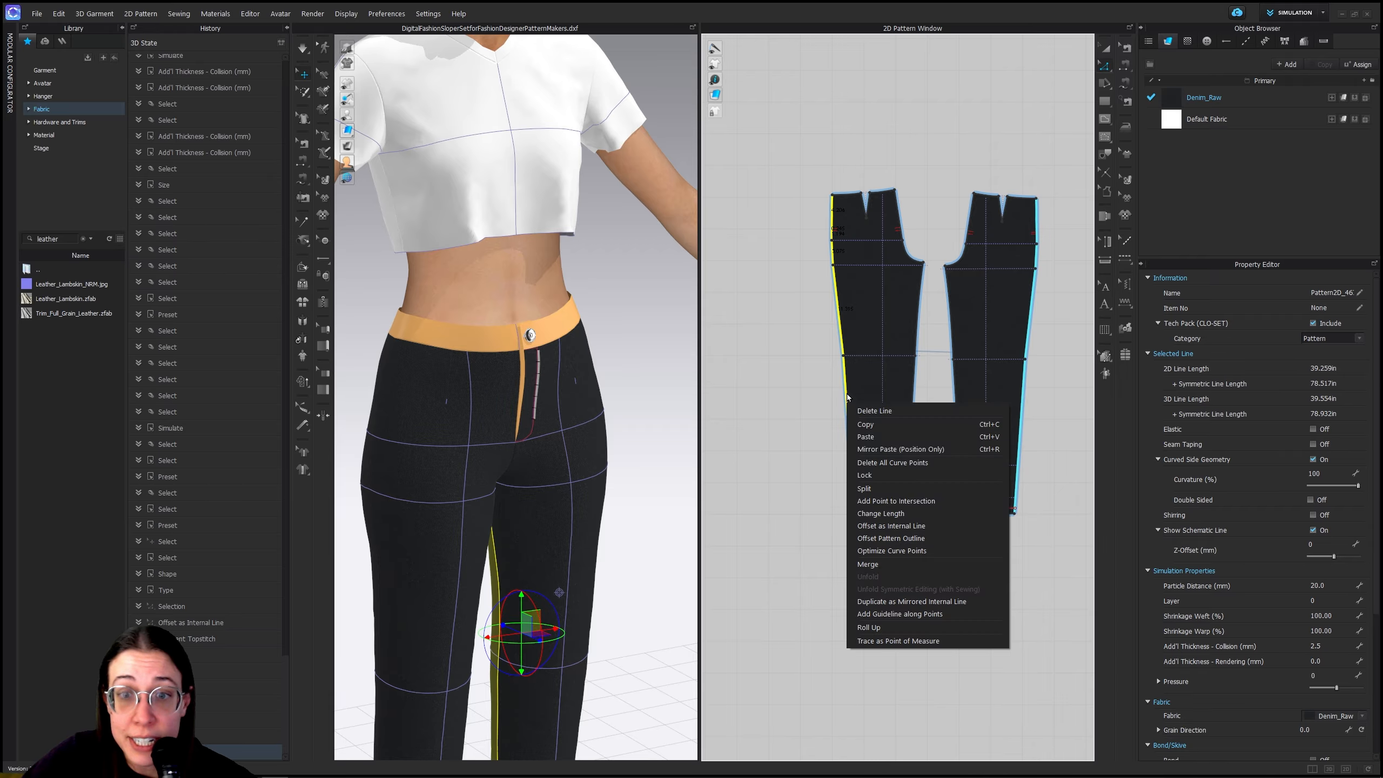
{"action": "left_click", "coordinate": [898, 526]}
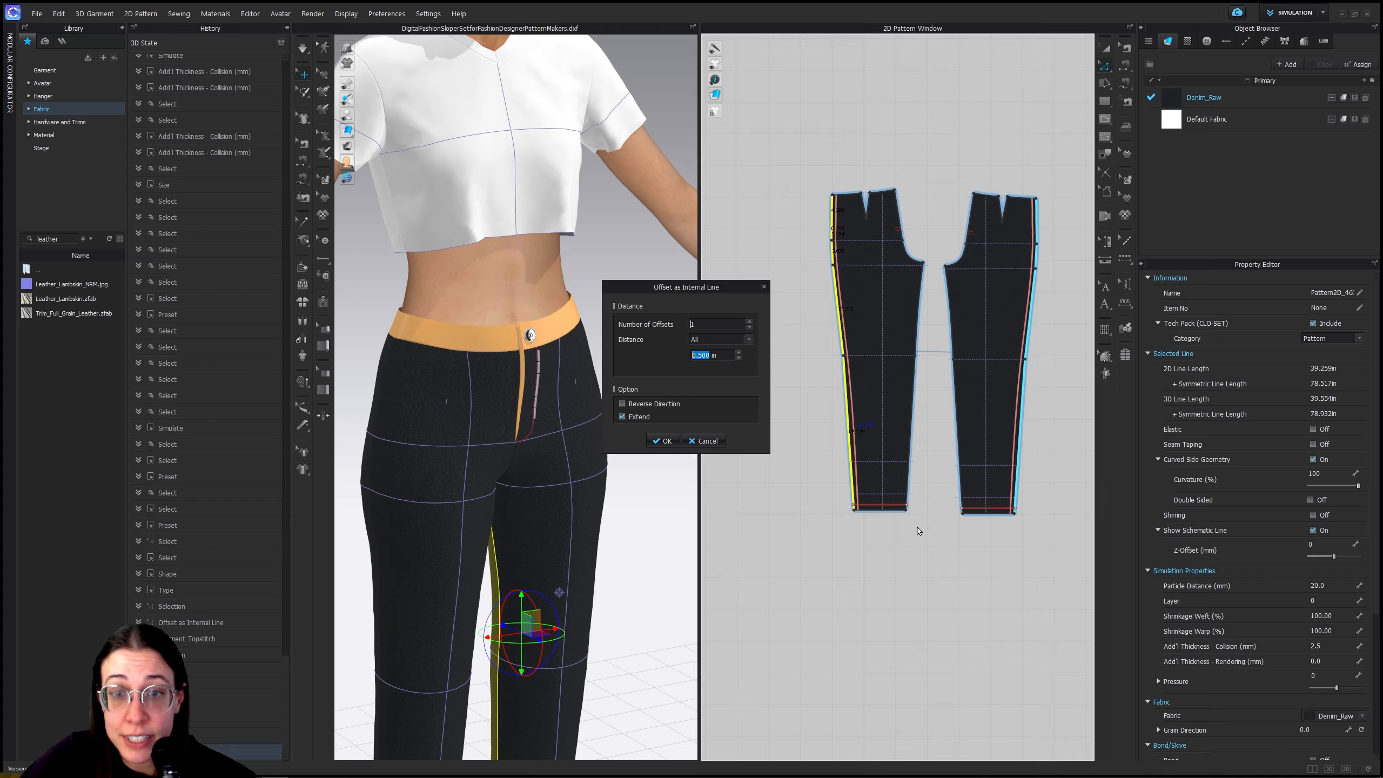
{"action": "left_click", "coordinate": [664, 441]}
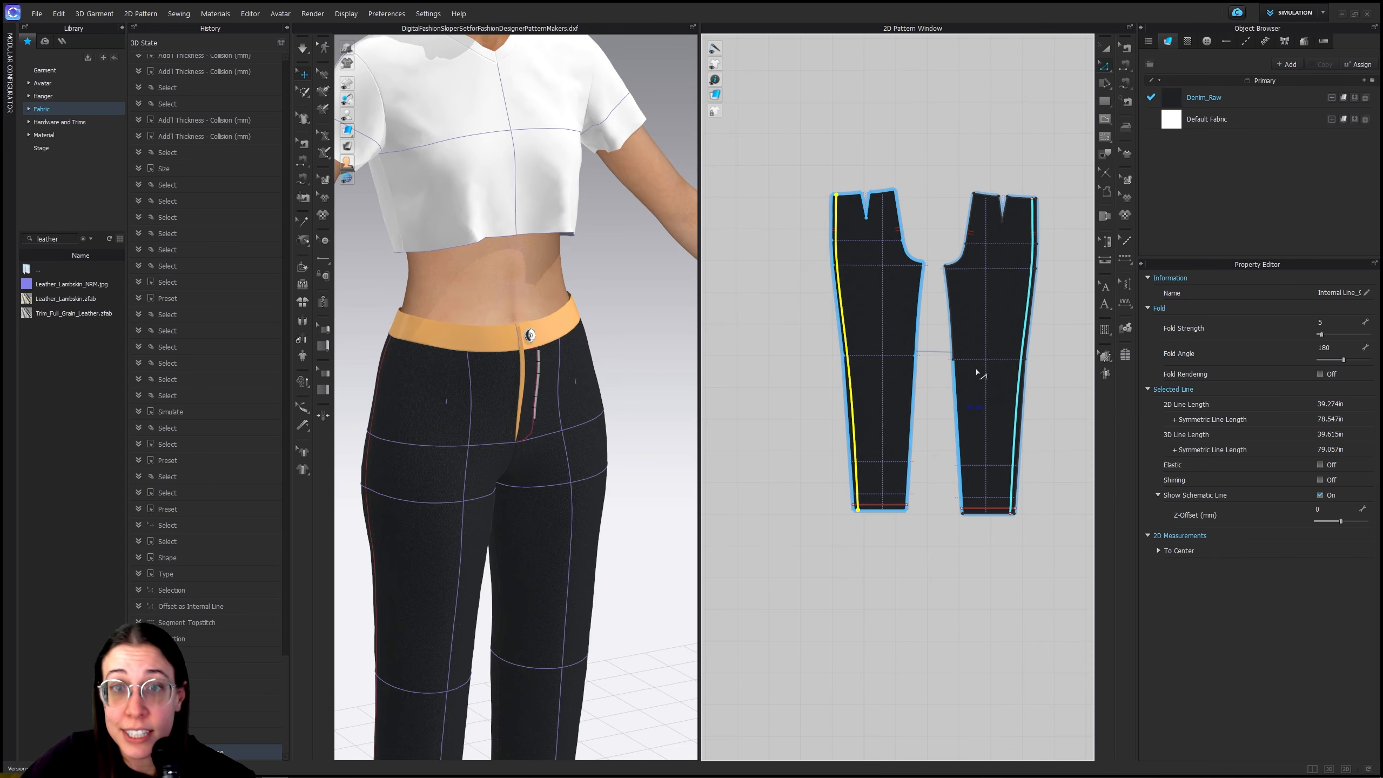
{"action": "left_click", "coordinate": [1125, 259]}
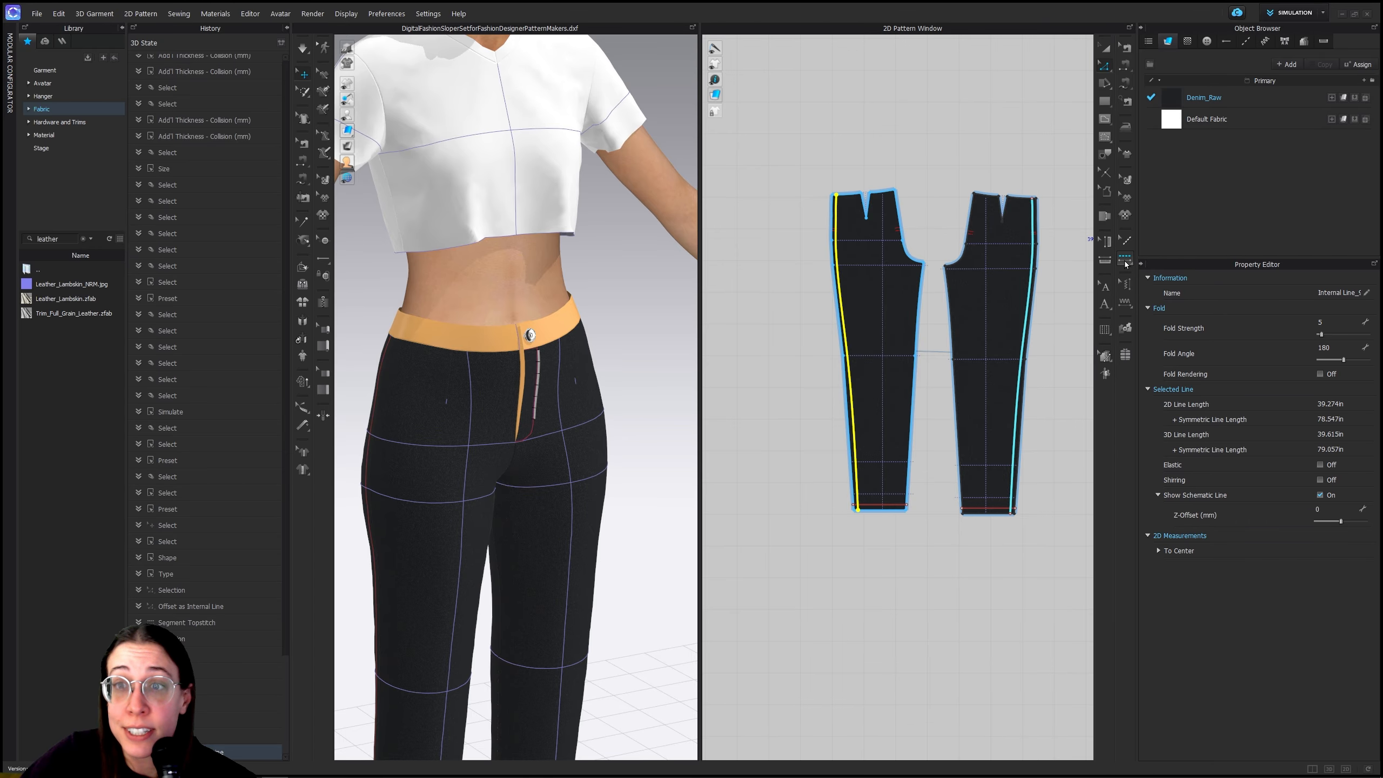
{"action": "left_click", "coordinate": [844, 296]}
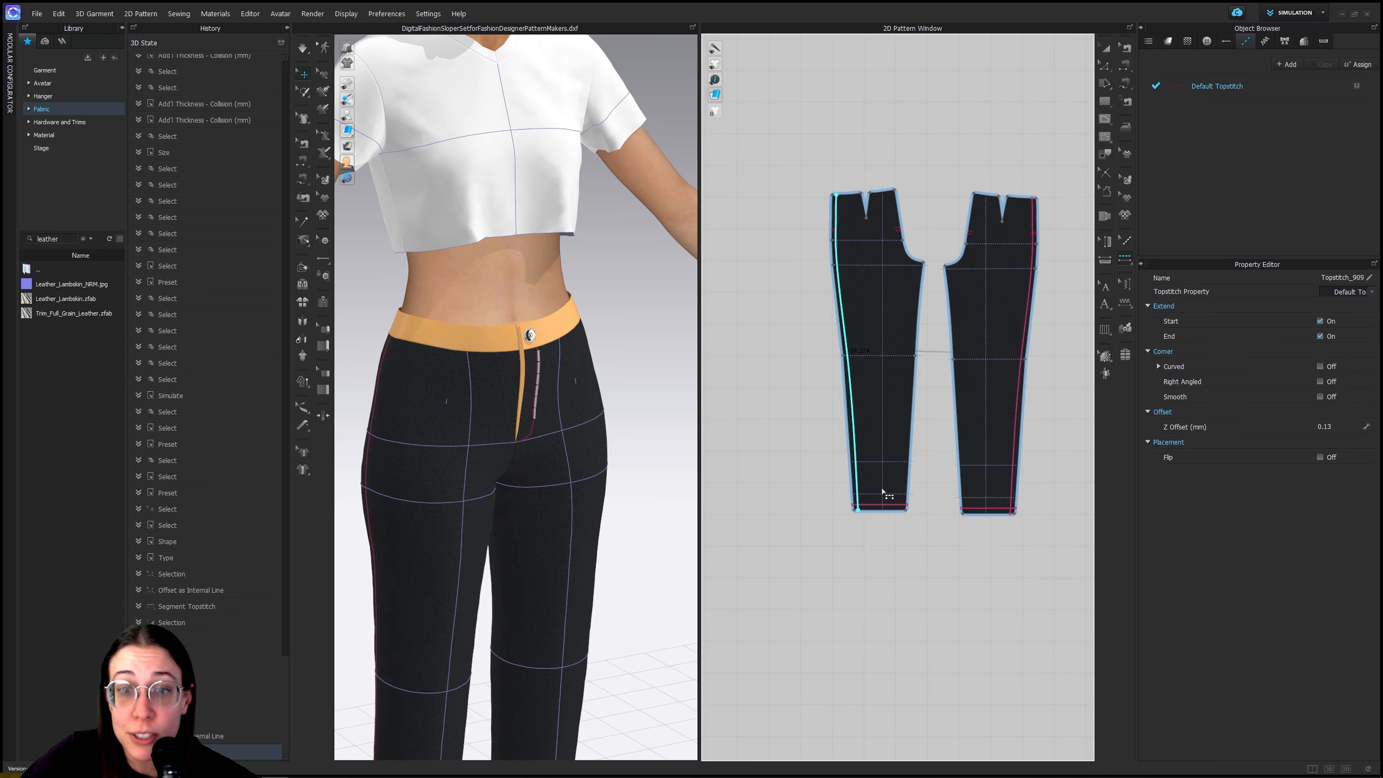
Apply the Default Topstitch to the internal hem lines of the symmetric back trouser legs
{"action": "left_click", "coordinate": [888, 505]}
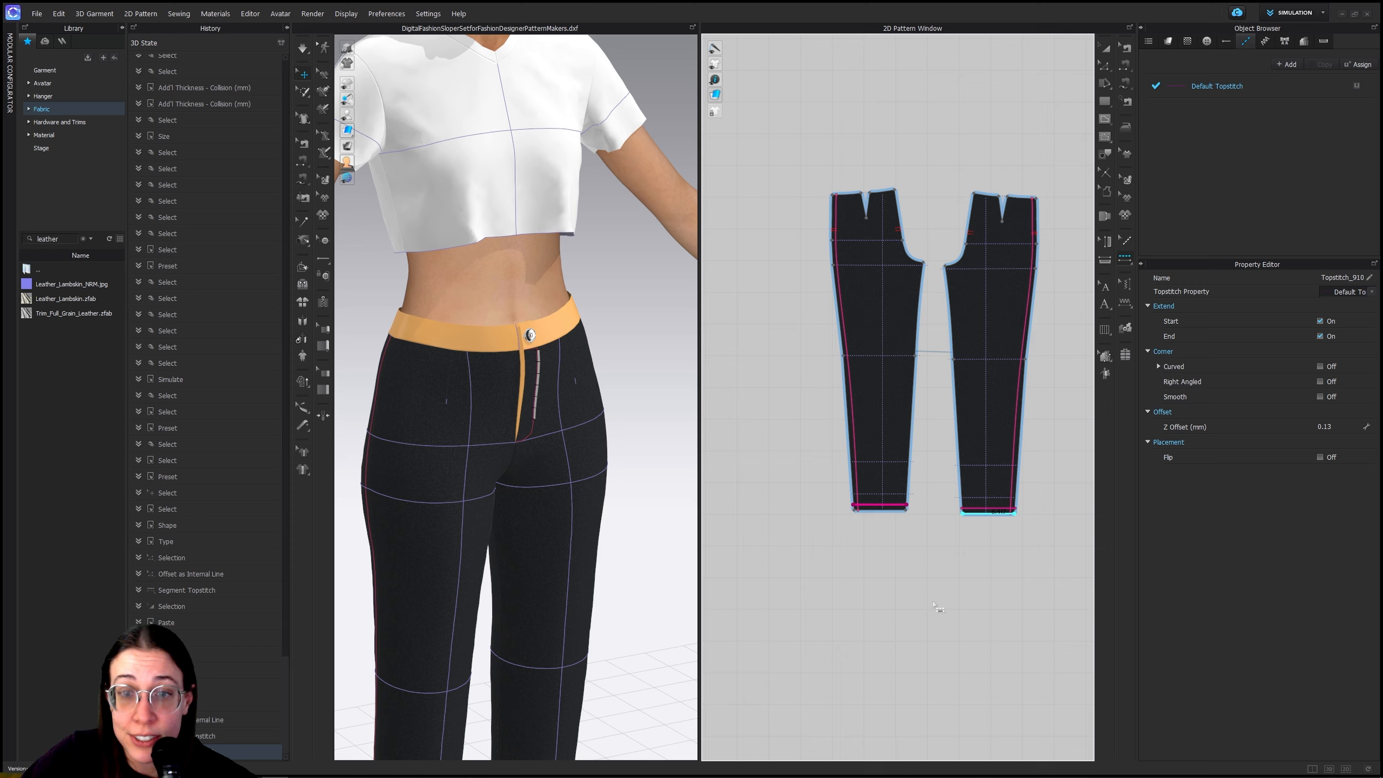
{"action": "scroll", "coordinate": [866, 502], "scroll_direction": "down", "scroll_amount": 5}
{"action": "scroll", "coordinate": [866, 502], "scroll_direction": "up", "scroll_amount": 5}
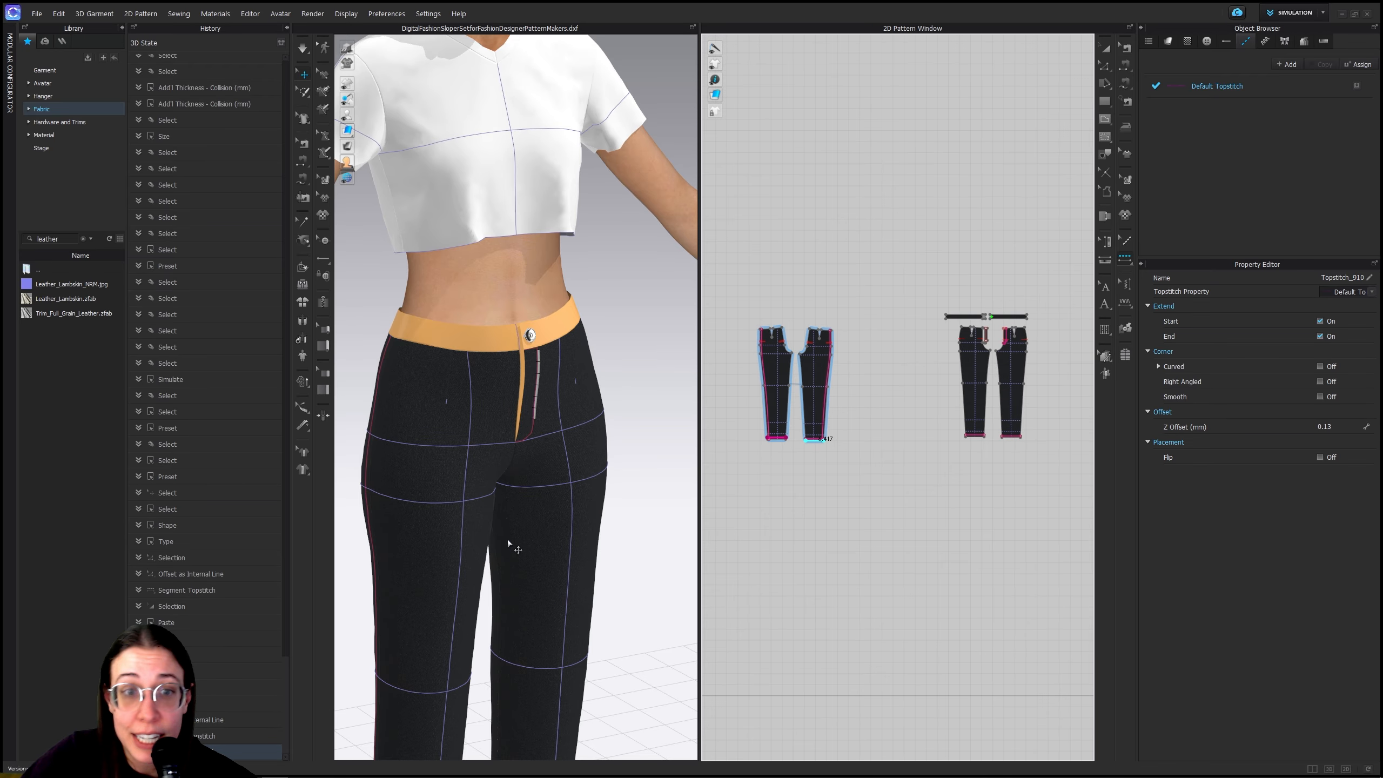
{"action": "right_click_drag", "start_coordinate": [507, 539], "coordinate": [479, 447]}
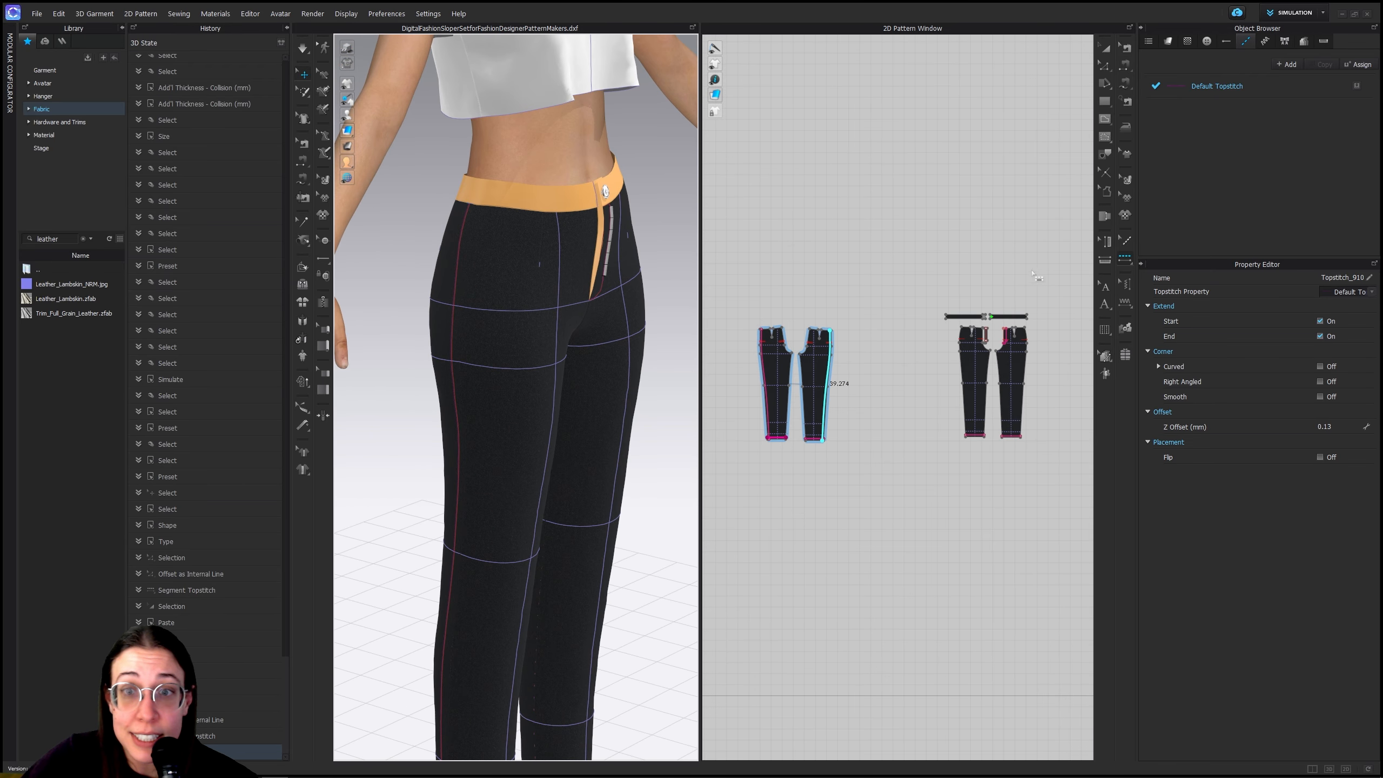
Move one waistband half to the opposite side of the other half so their center back ends face each other
{"action": "scroll", "coordinate": [1033, 272], "scroll_direction": "up", "scroll_amount": 5}
{"action": "middle_click_drag", "start_coordinate": [883, 416], "coordinate": [1032, 273]}
{"action": "middle_click_drag", "start_coordinate": [910, 378], "coordinate": [921, 348]}
{"action": "left_click", "coordinate": [1108, 50]}
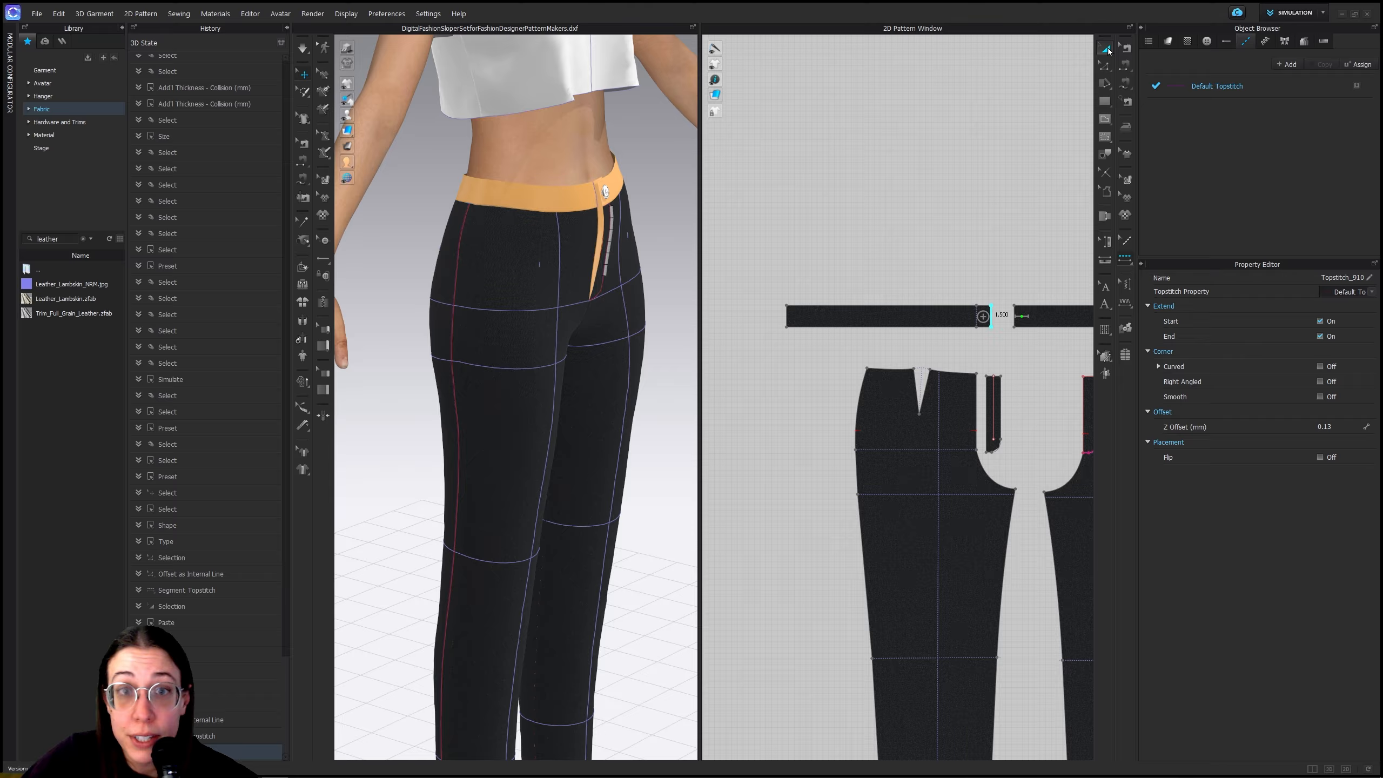
{"action": "scroll", "coordinate": [1013, 322], "scroll_direction": "down", "scroll_amount": 3}
{"action": "left_click_drag", "start_coordinate": [1055, 309], "coordinate": [809, 309]}
{"action": "scroll", "coordinate": [866, 318], "scroll_direction": "up", "scroll_amount": 5}
{"action": "middle_click_drag", "start_coordinate": [870, 330], "coordinate": [912, 369]}
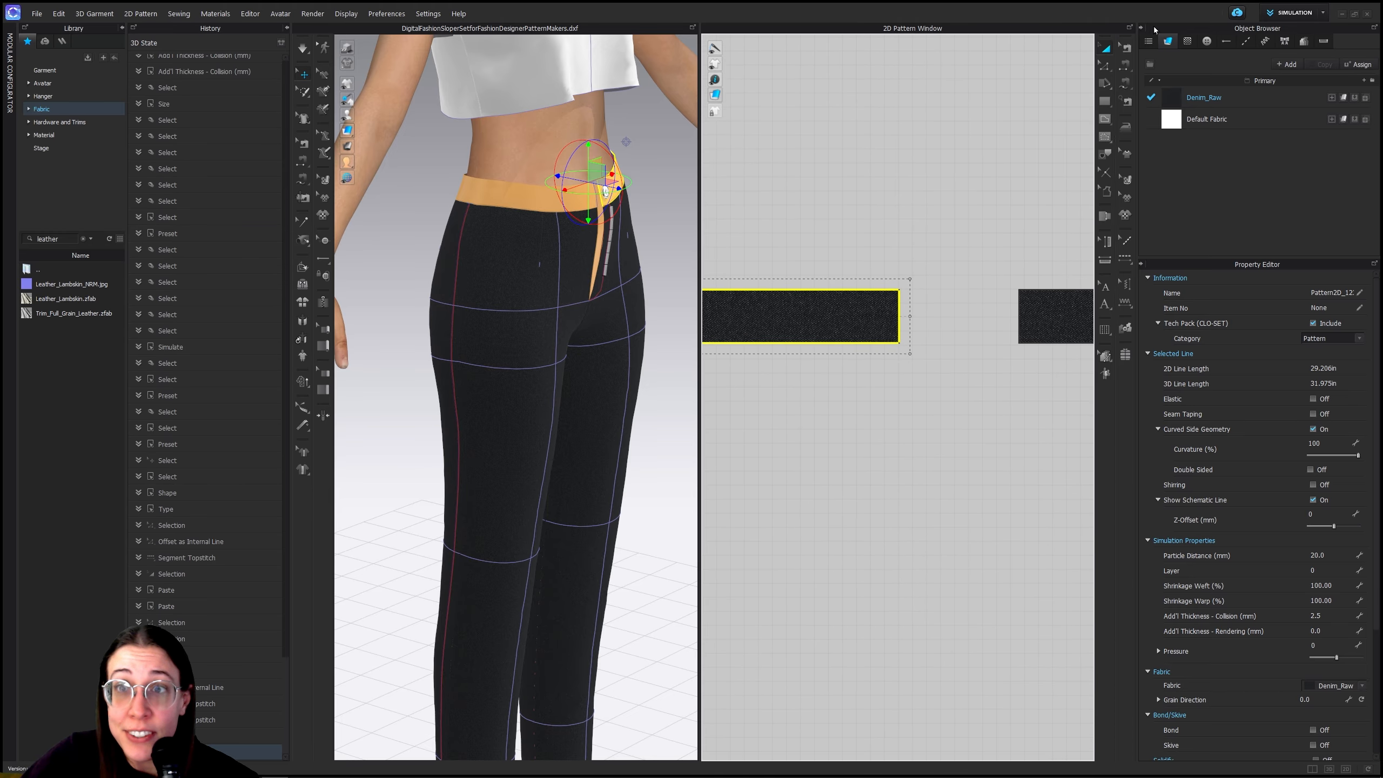
Merge the two waistband halves into one pattern piece along their facing center back edges
{"action": "right_click_drag", "start_coordinate": [536, 257], "coordinate": [673, 245]}
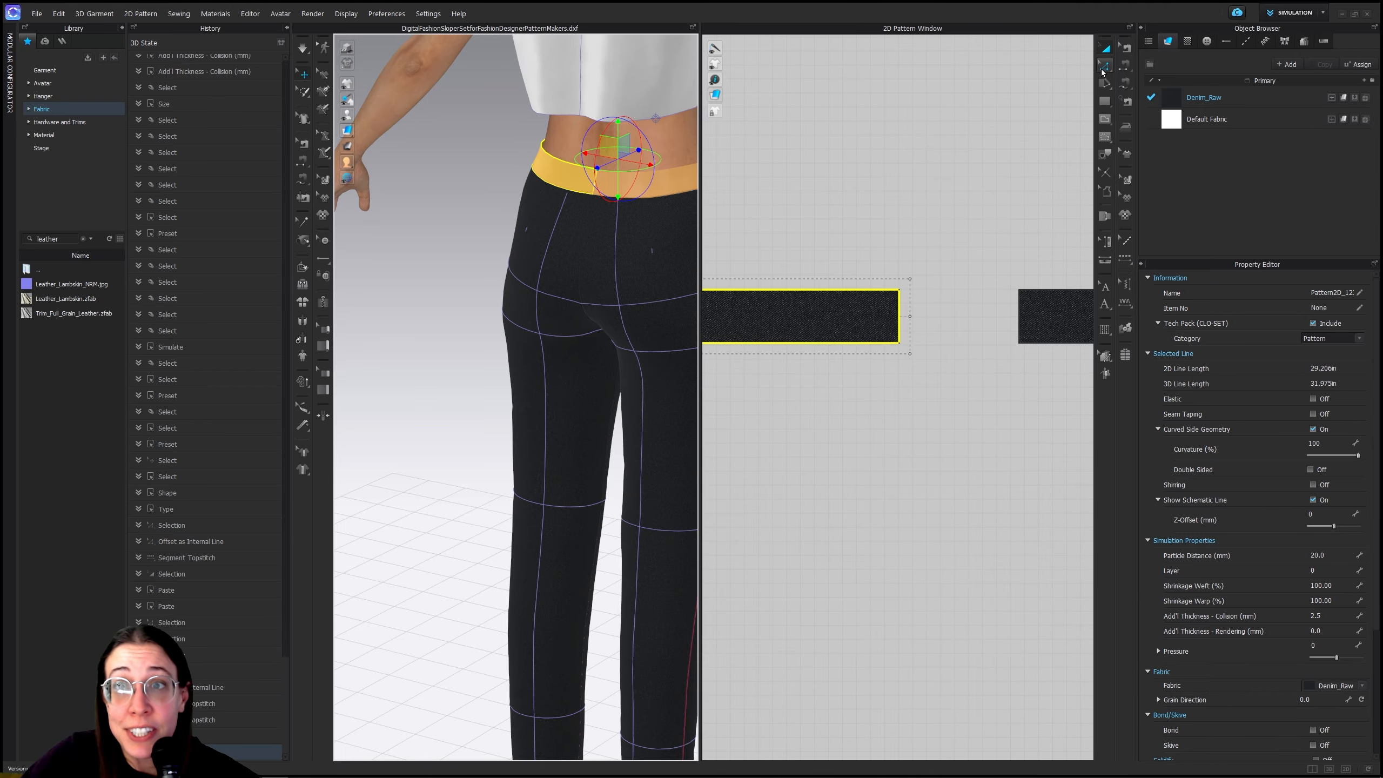
{"action": "left_click", "coordinate": [1104, 67]}
{"action": "left_click", "coordinate": [961, 309]}
{"action": "left_click", "coordinate": [899, 310]}
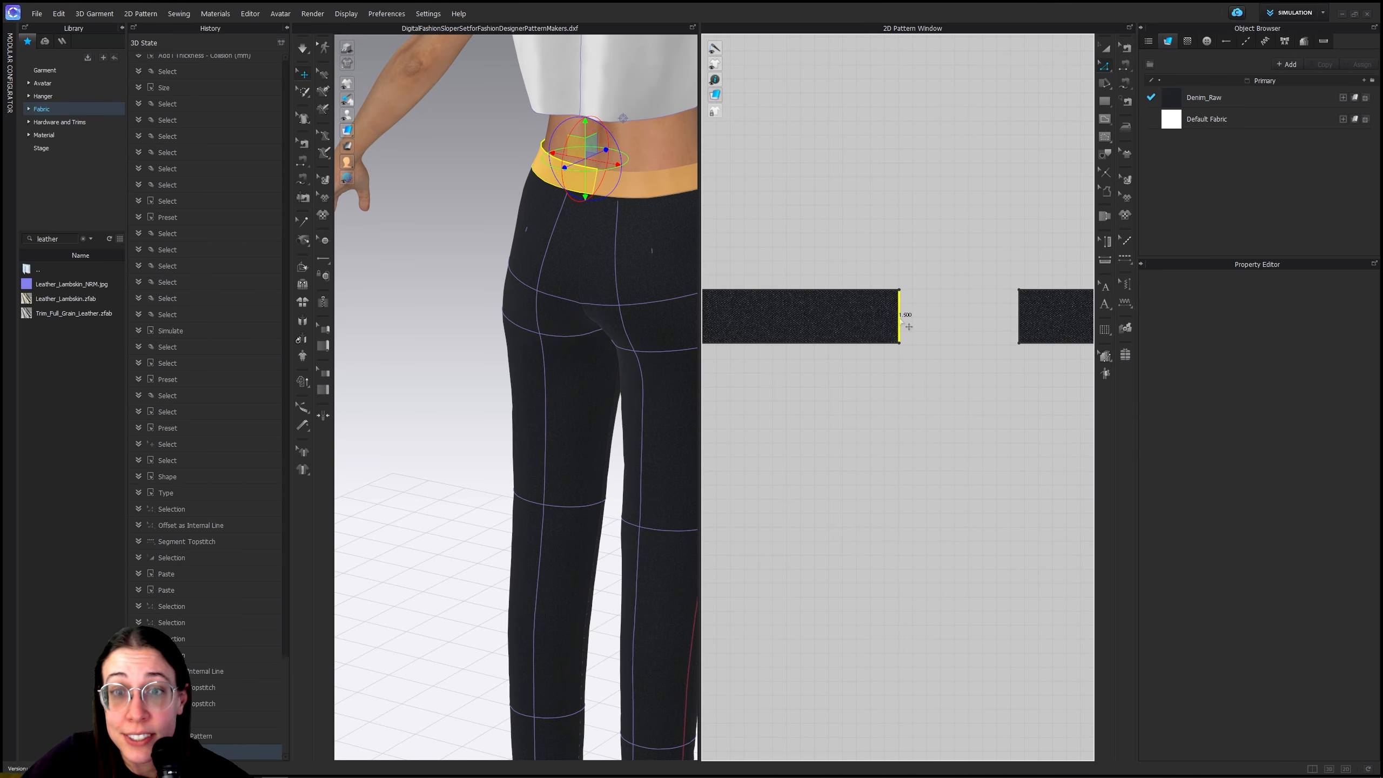
{"action": "left_click", "coordinate": [1018, 314], "text": "shift"}
{"action": "right_click", "coordinate": [1019, 315]}
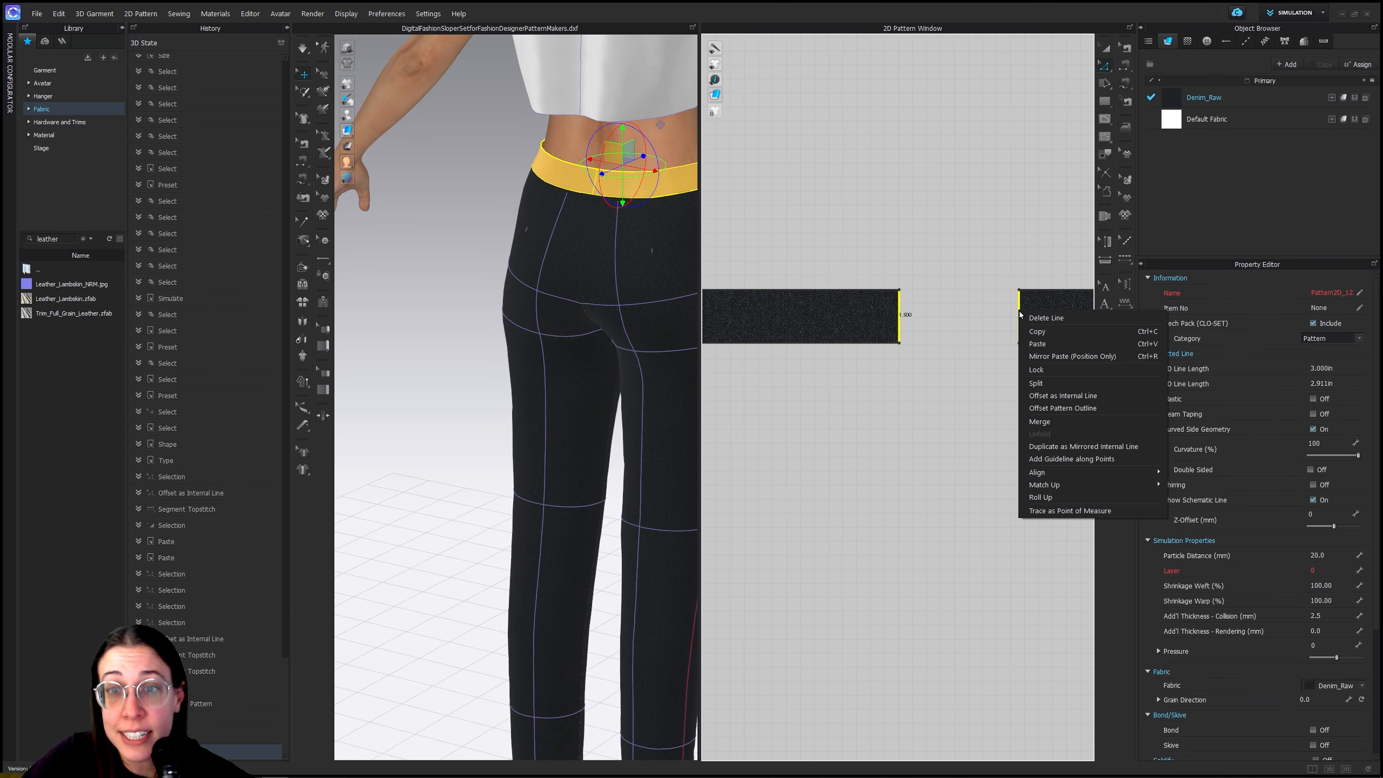
{"action": "left_click", "coordinate": [1068, 423]}
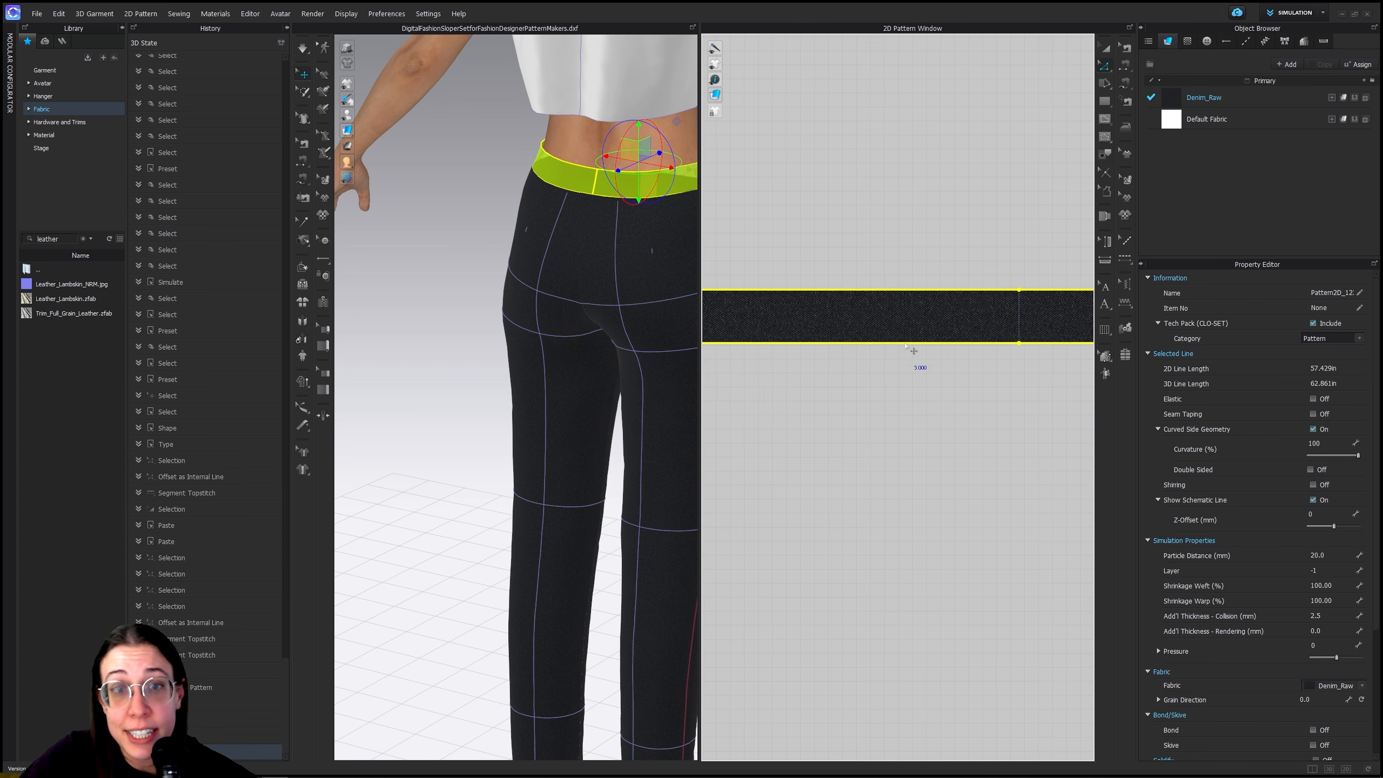
Offset the whole outline of the merged waistband as an internal line at 0.25 in
{"action": "scroll", "coordinate": [1008, 345], "scroll_direction": "down", "scroll_amount": 5}
{"action": "middle_click_drag", "start_coordinate": [960, 384], "coordinate": [849, 336]}
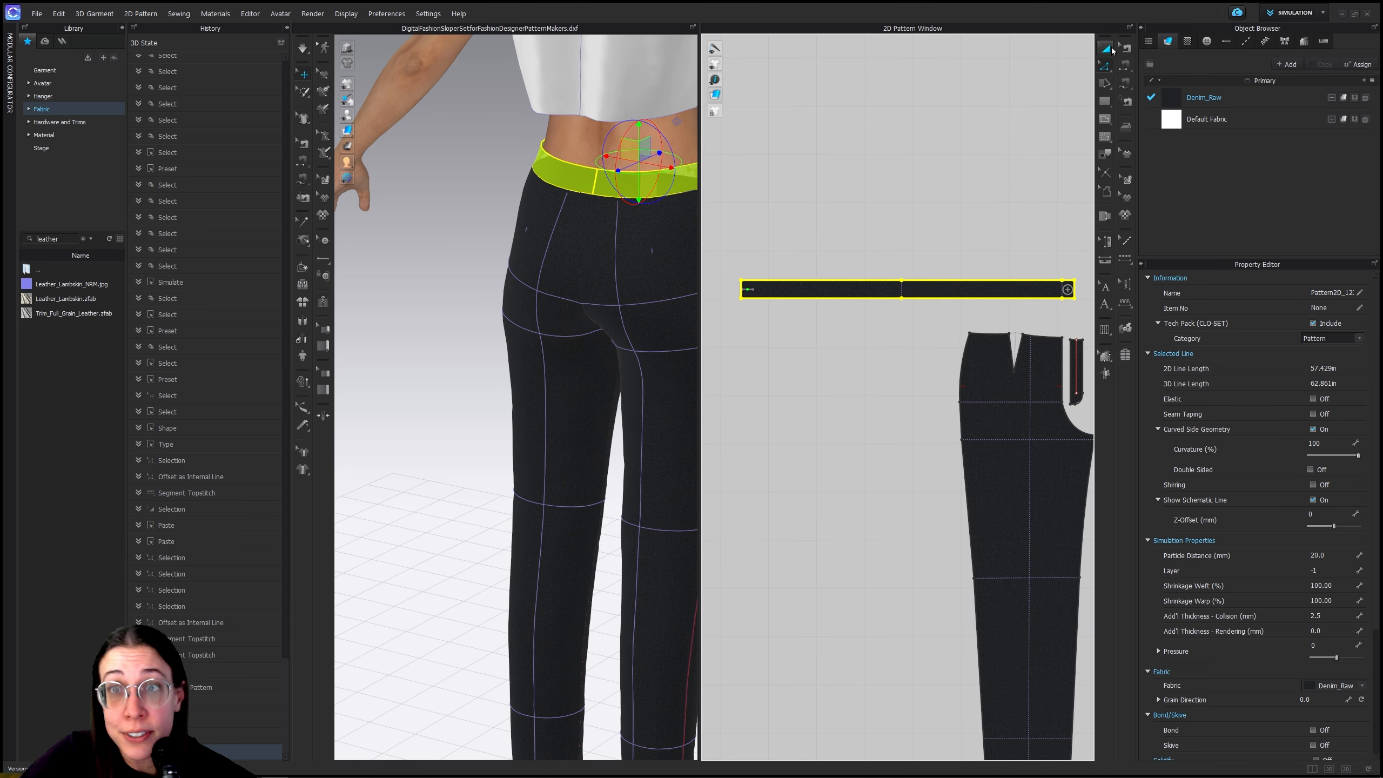
{"action": "left_click", "coordinate": [1105, 48]}
{"action": "left_click", "coordinate": [948, 281]}
{"action": "right_click", "coordinate": [948, 281]}
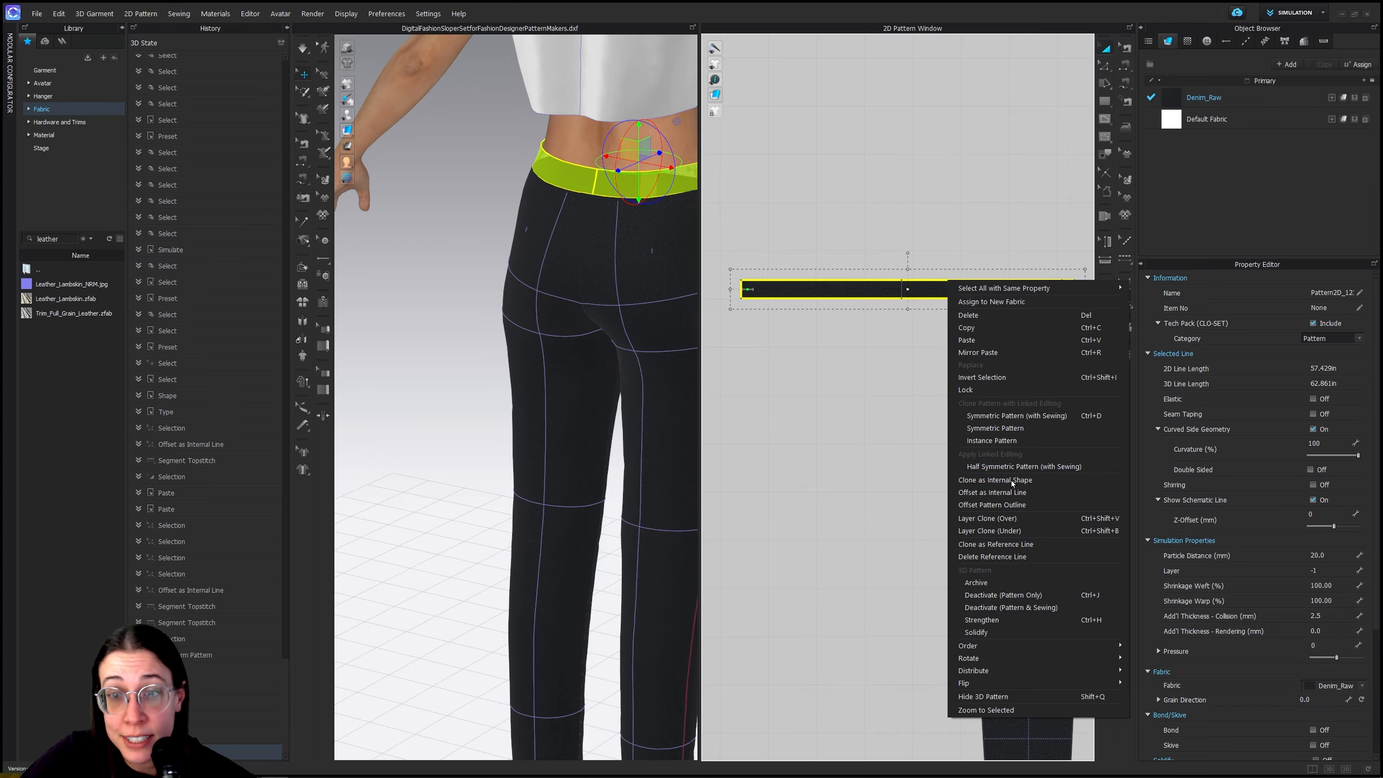
{"action": "left_click", "coordinate": [992, 492]}
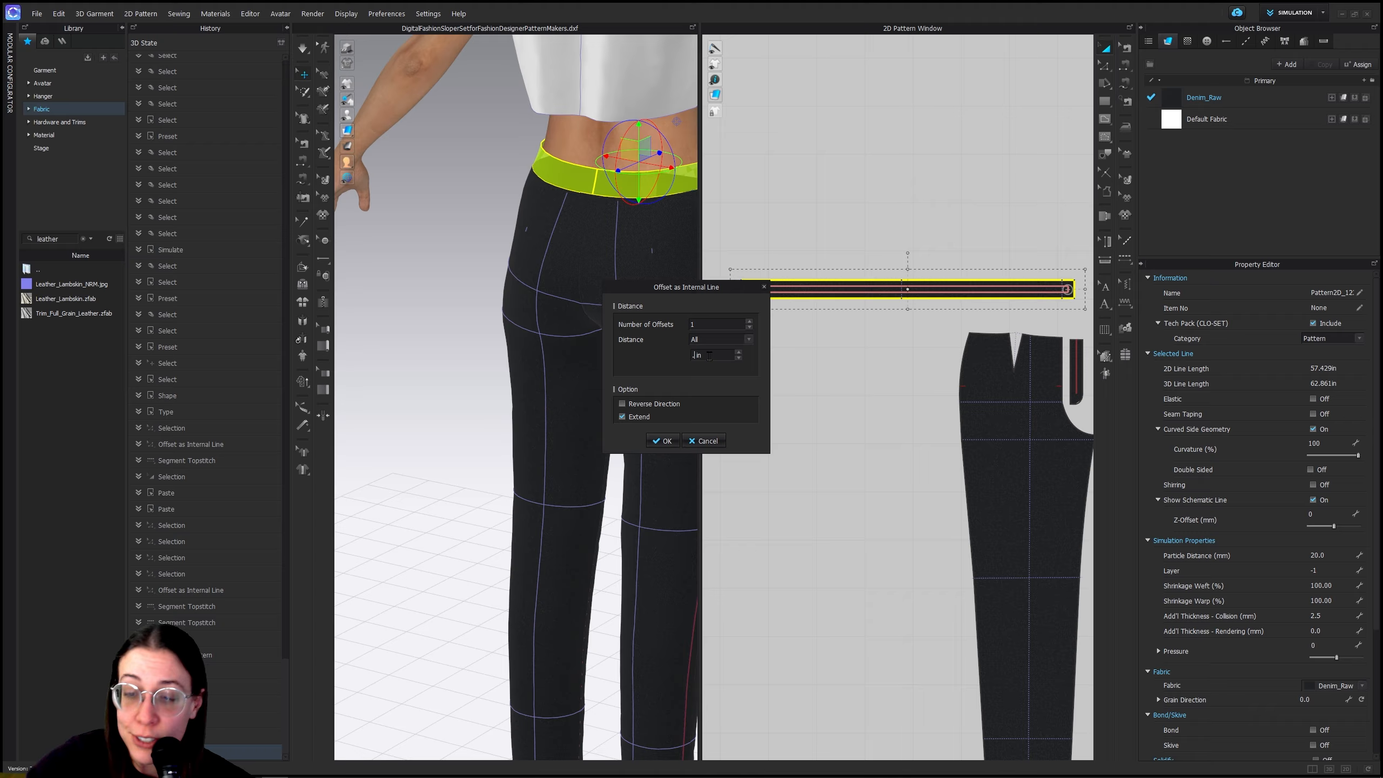
{"action": "type", "text": ".25"}
{"action": "left_click", "coordinate": [676, 440]}
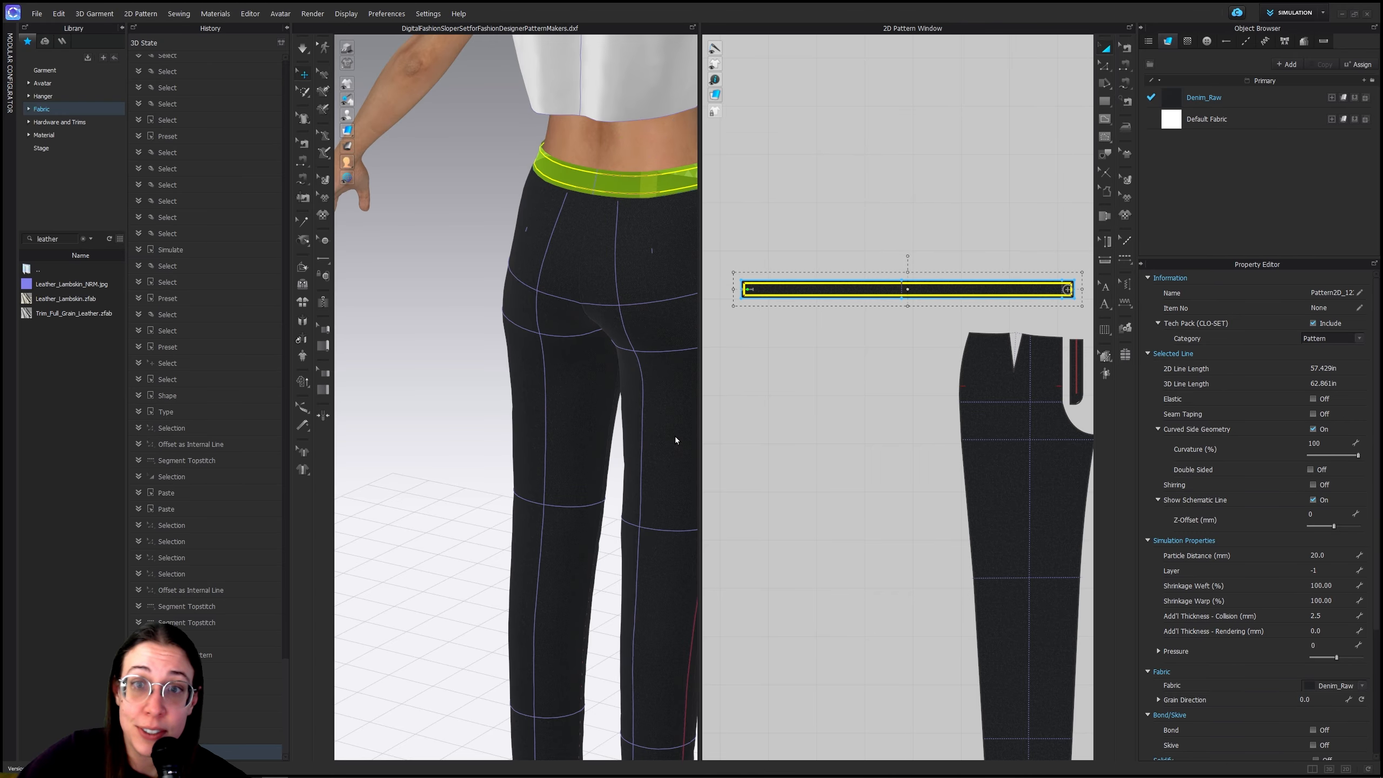
Apply the Default Topstitch with Segment Topstitch to the waistband's internal lines along both long edges and the short ends
{"action": "left_click", "coordinate": [1125, 259]}
{"action": "left_click", "coordinate": [964, 295]}
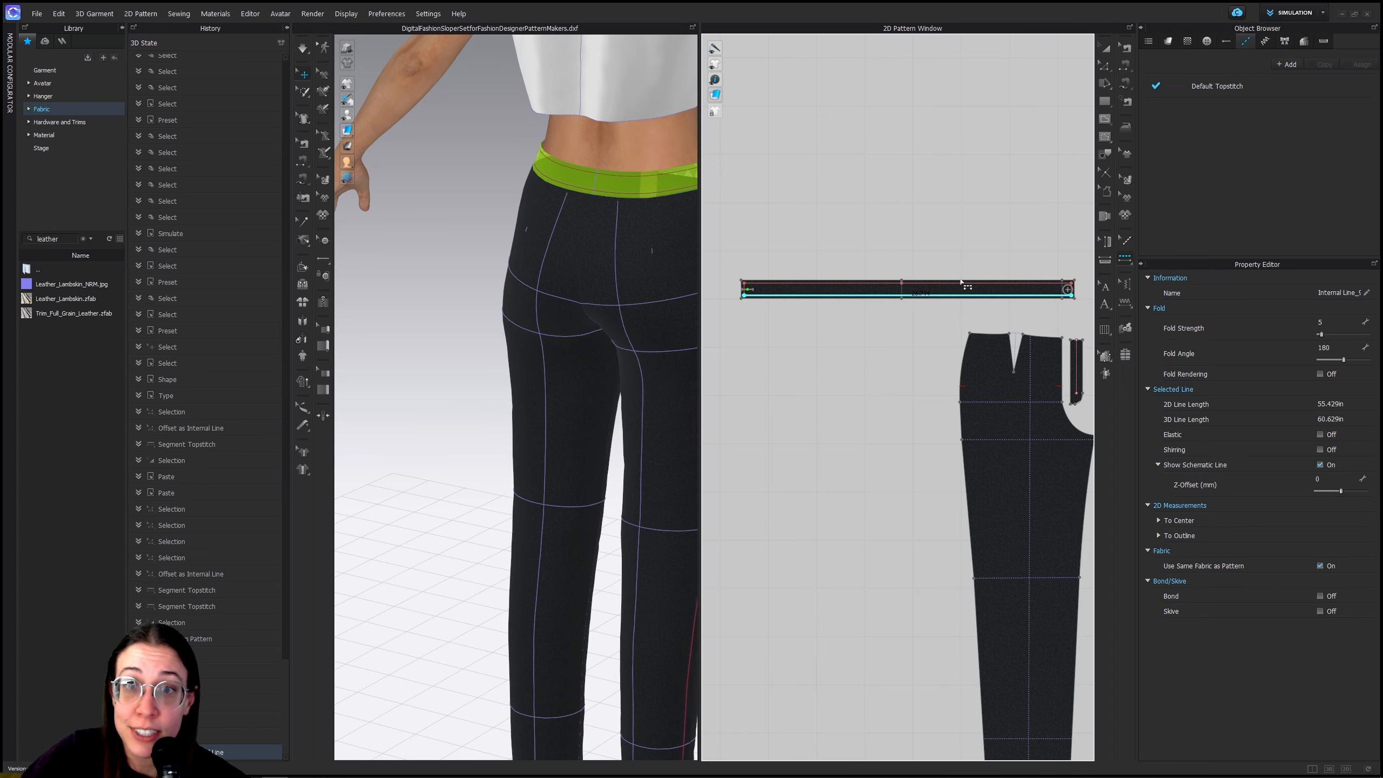
{"action": "left_click", "coordinate": [909, 286]}
{"action": "left_click", "coordinate": [839, 289]}
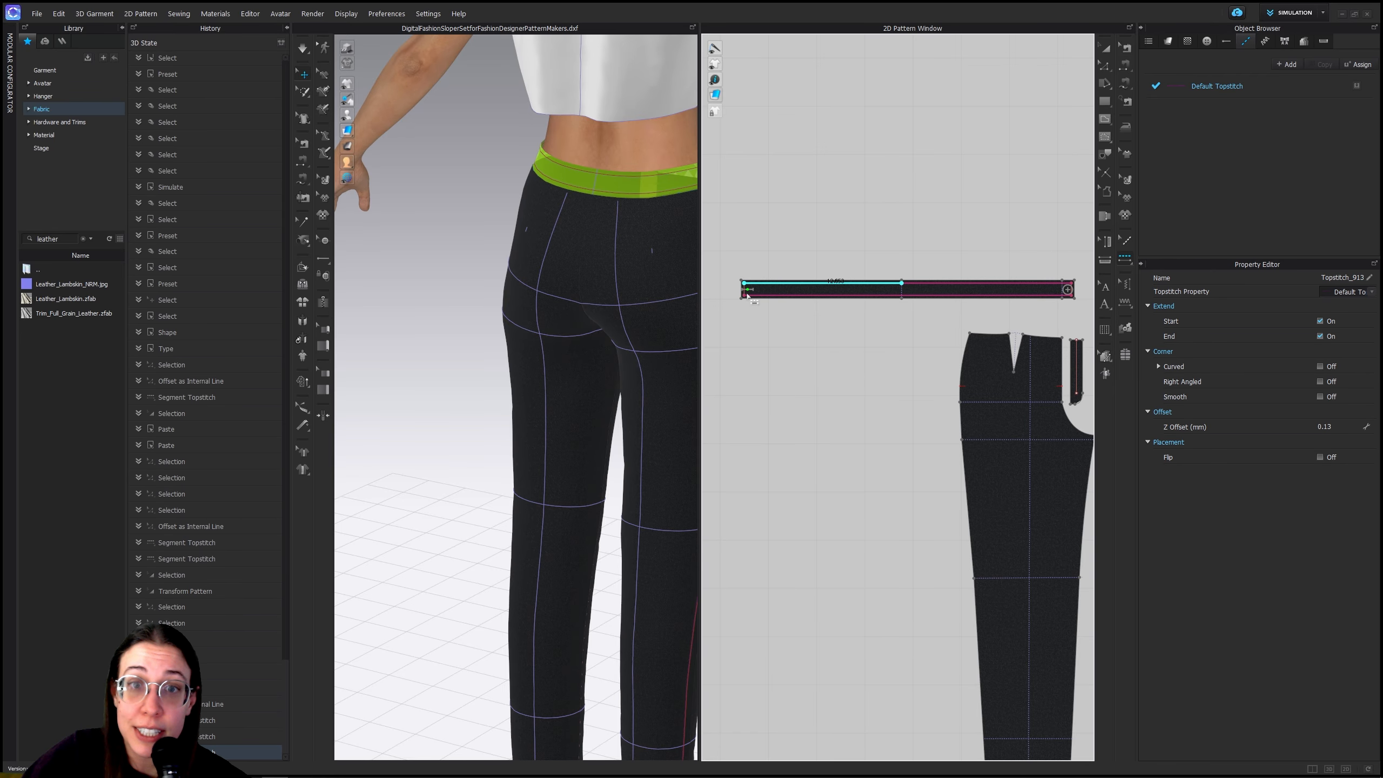
{"action": "scroll", "coordinate": [746, 292], "scroll_direction": "up", "scroll_amount": 5}
{"action": "left_click", "coordinate": [744, 296]}
{"action": "scroll", "coordinate": [904, 338], "scroll_direction": "down", "scroll_amount": 5}
{"action": "middle_click_drag", "start_coordinate": [983, 358], "coordinate": [781, 365]}
{"action": "left_click", "coordinate": [1066, 318]}
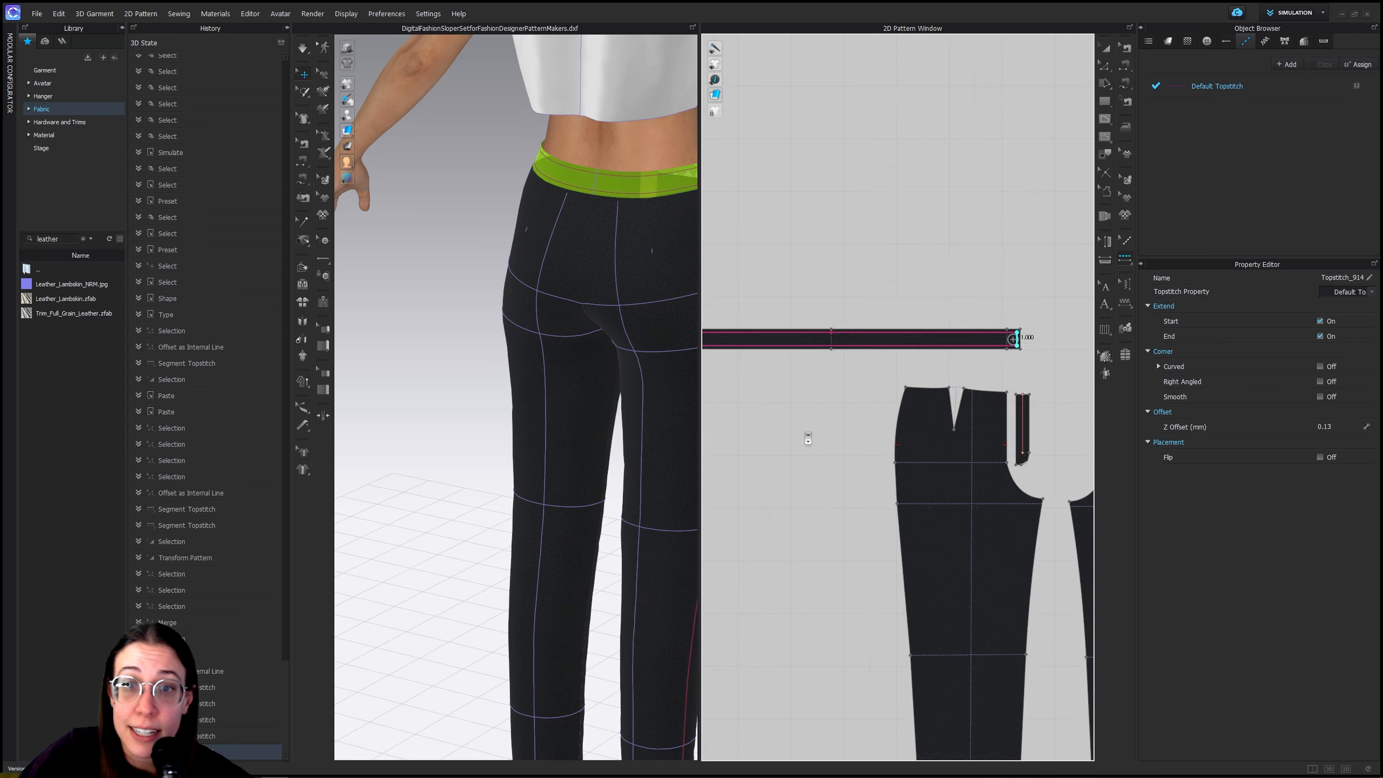
Examine the topstitched trousers on the avatar from the front at full length, alongside the 2D front and waistband patterns
{"action": "scroll", "coordinate": [806, 433], "scroll_direction": "down", "scroll_amount": 3}
{"action": "middle_click_drag", "start_coordinate": [864, 531], "coordinate": [926, 466]}
{"action": "middle_click_drag", "start_coordinate": [1006, 444], "coordinate": [935, 483]}
{"action": "right_click_drag", "start_coordinate": [615, 436], "coordinate": [381, 459]}
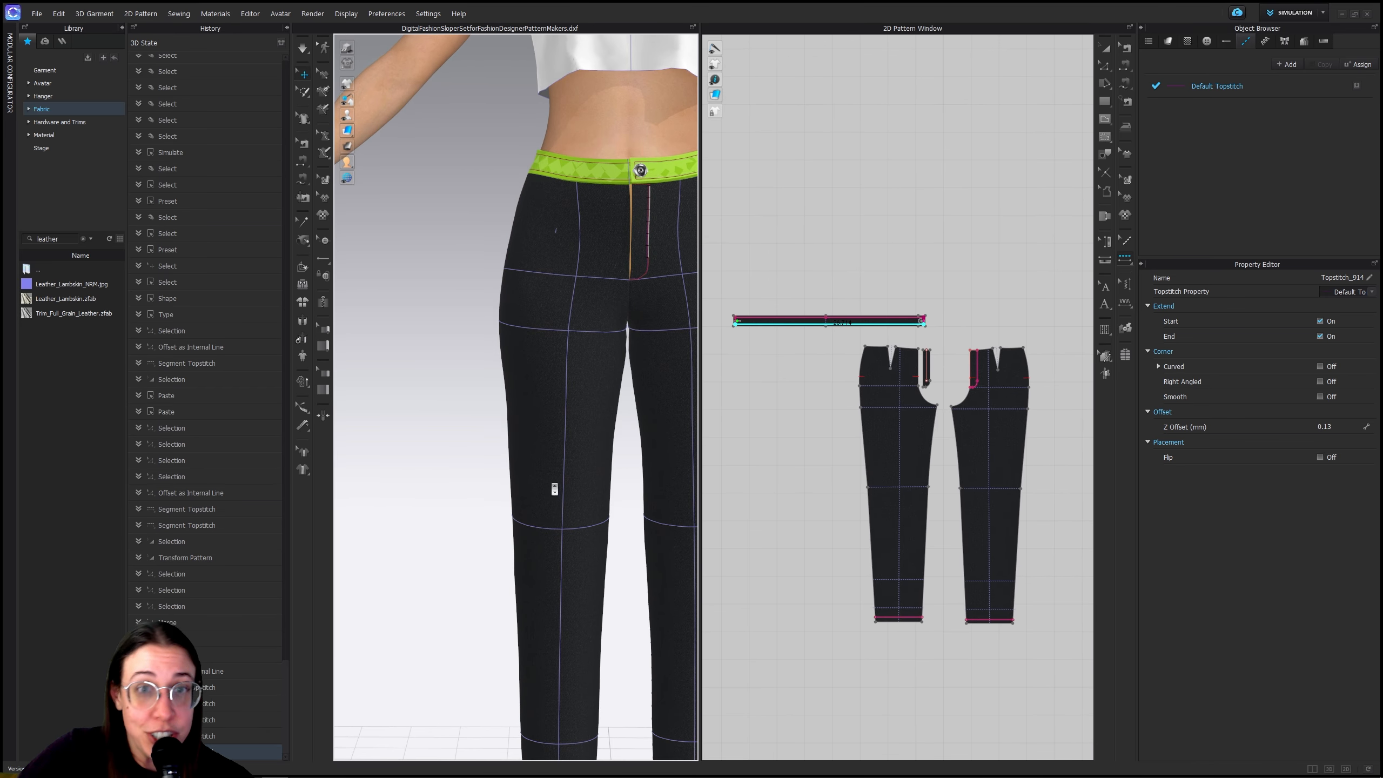
{"action": "scroll", "coordinate": [555, 489], "scroll_direction": "down", "scroll_amount": 3}
{"action": "middle_click_drag", "start_coordinate": [556, 484], "coordinate": [519, 385]}
{"action": "scroll", "coordinate": [541, 377], "scroll_direction": "down", "scroll_amount": 4}
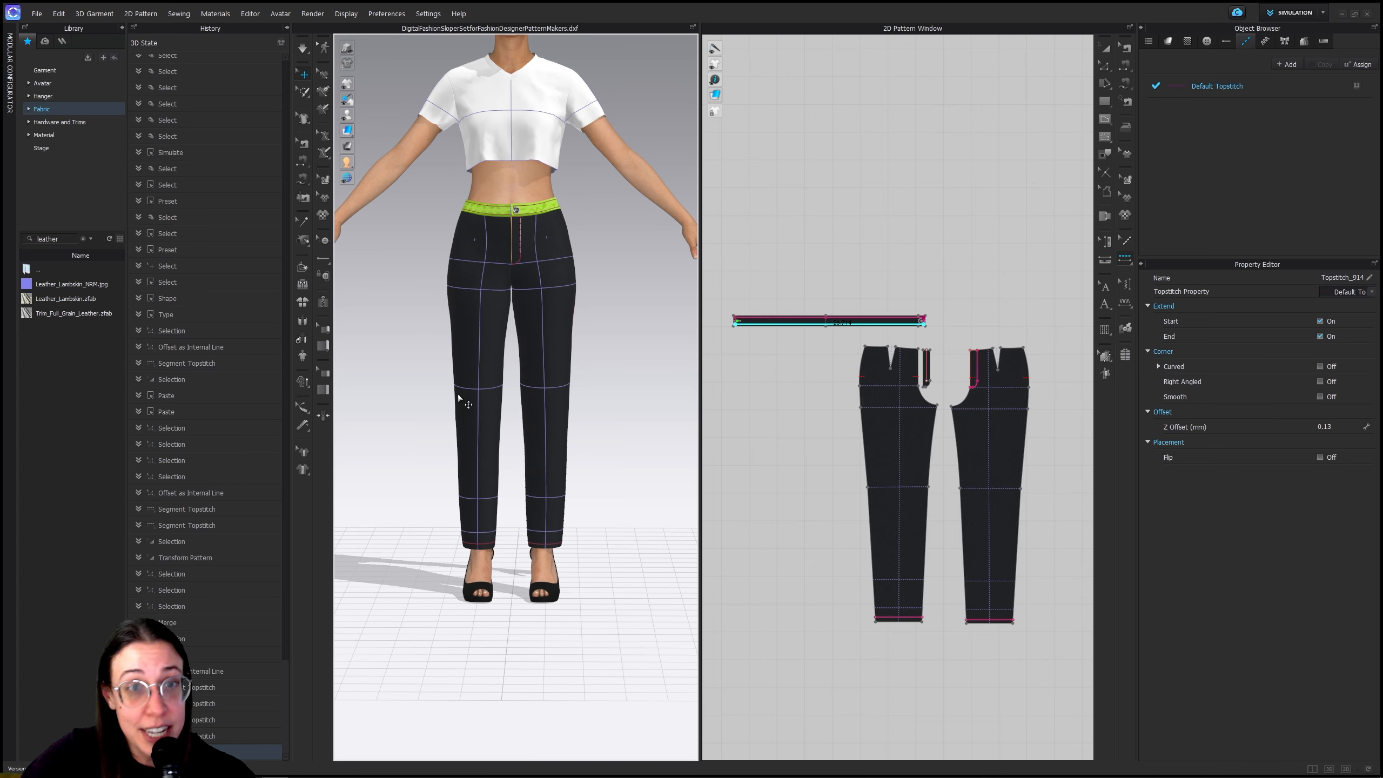
{"action": "middle_click_drag", "start_coordinate": [536, 434], "coordinate": [618, 415]}
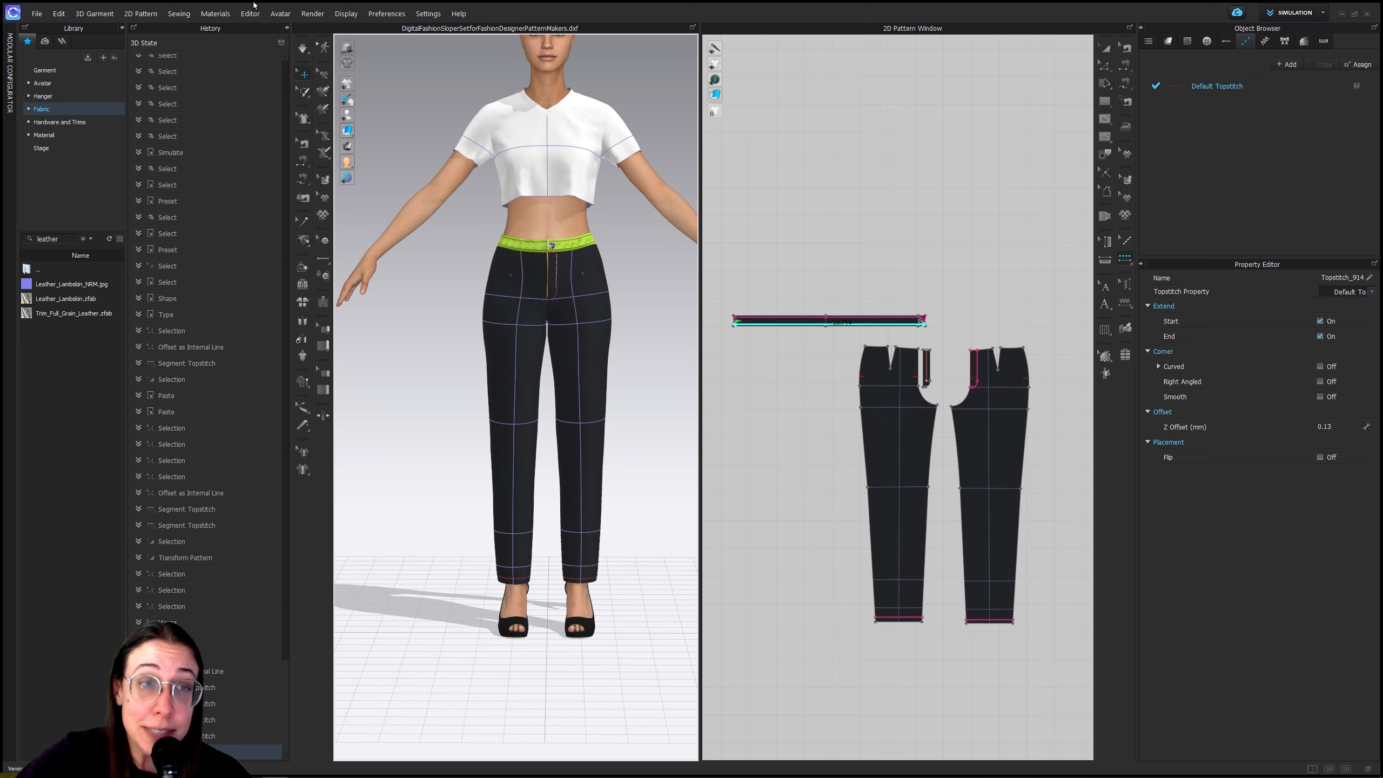
{"action": "mouse_move", "coordinate": [442, 776]}
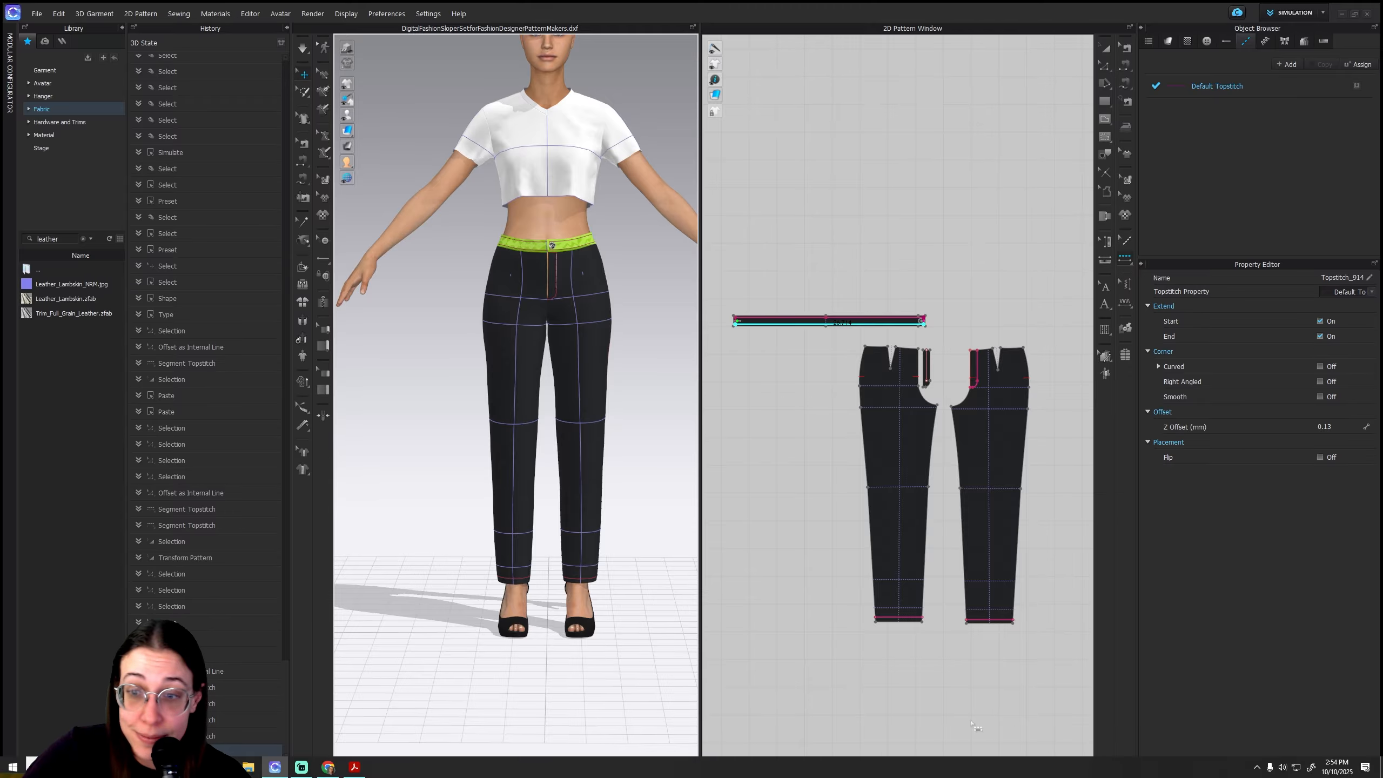